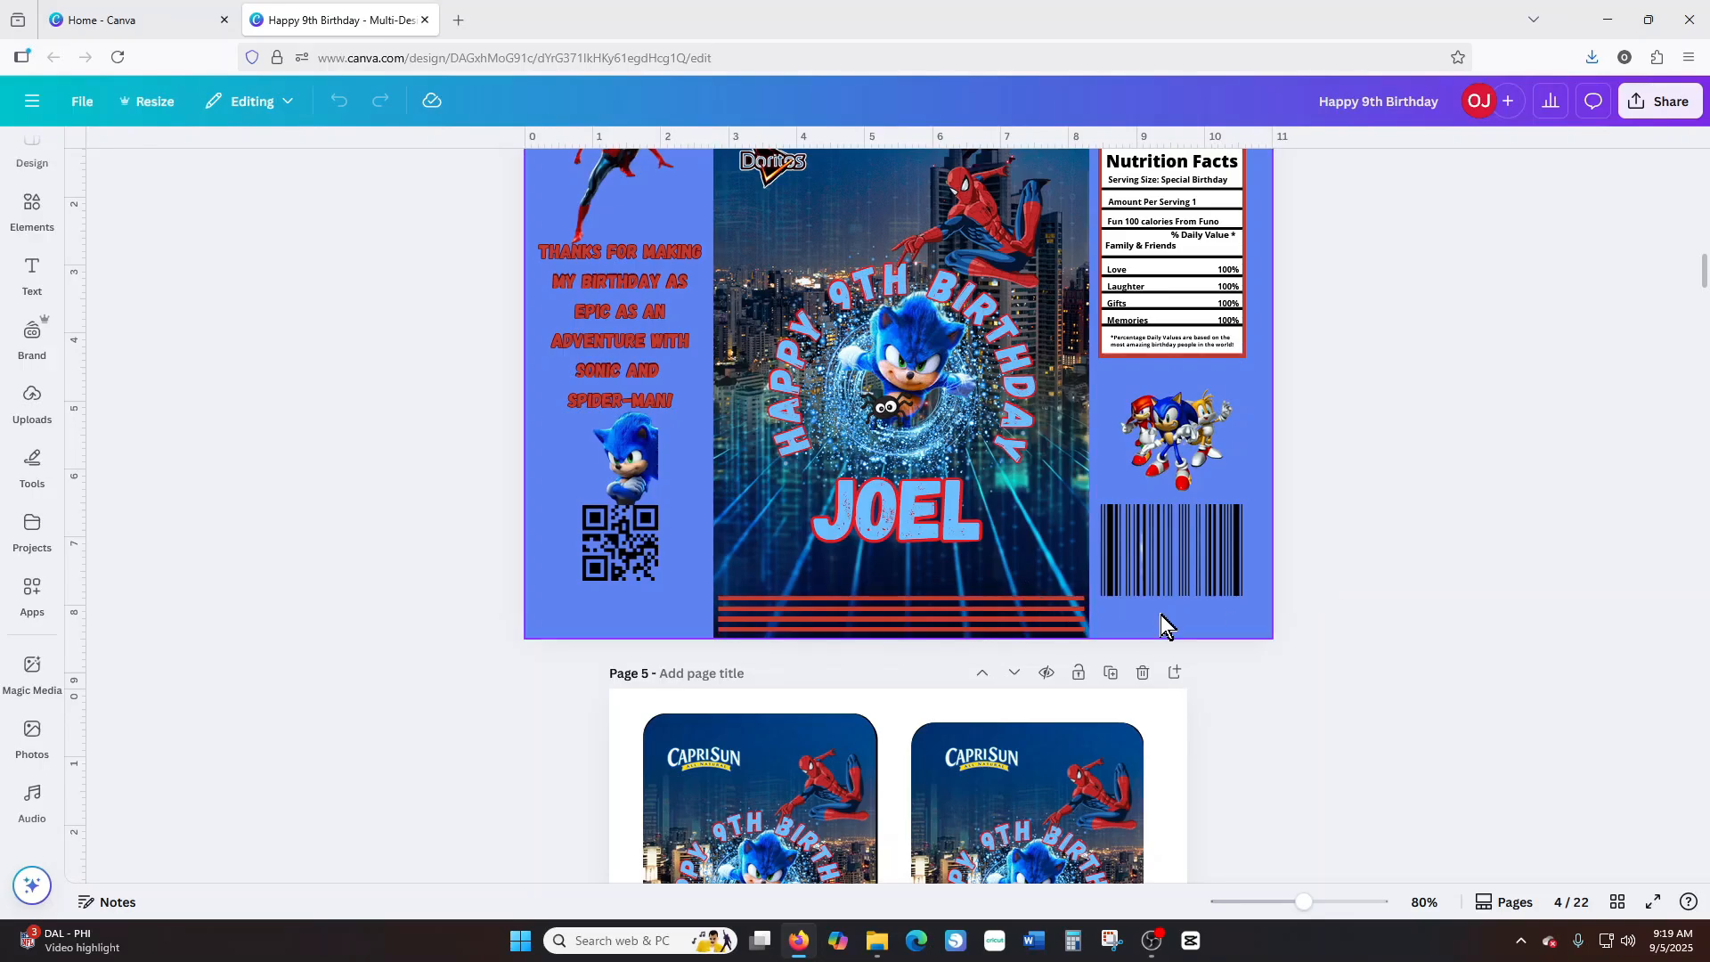
Review the wrapper, chip bag, drink pouch and cake topper pages of the Happy 9th Birthday design.
scroll(1161, 615, "up", 2)
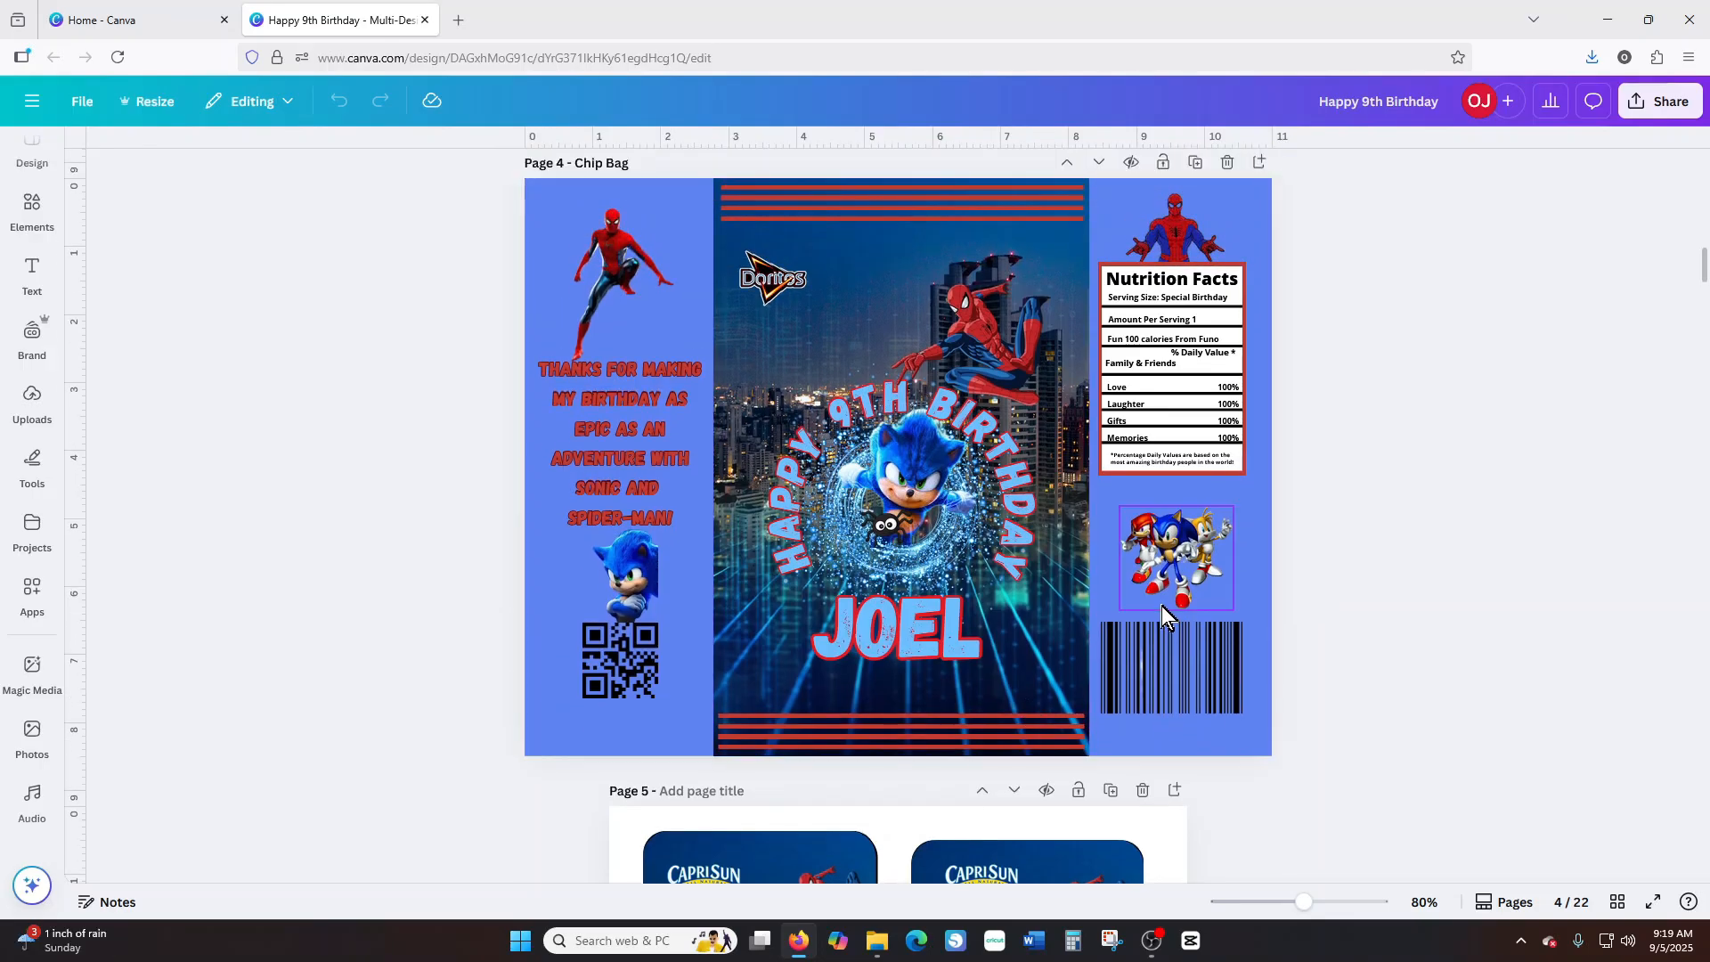
scroll(1069, 615, "up", 10)
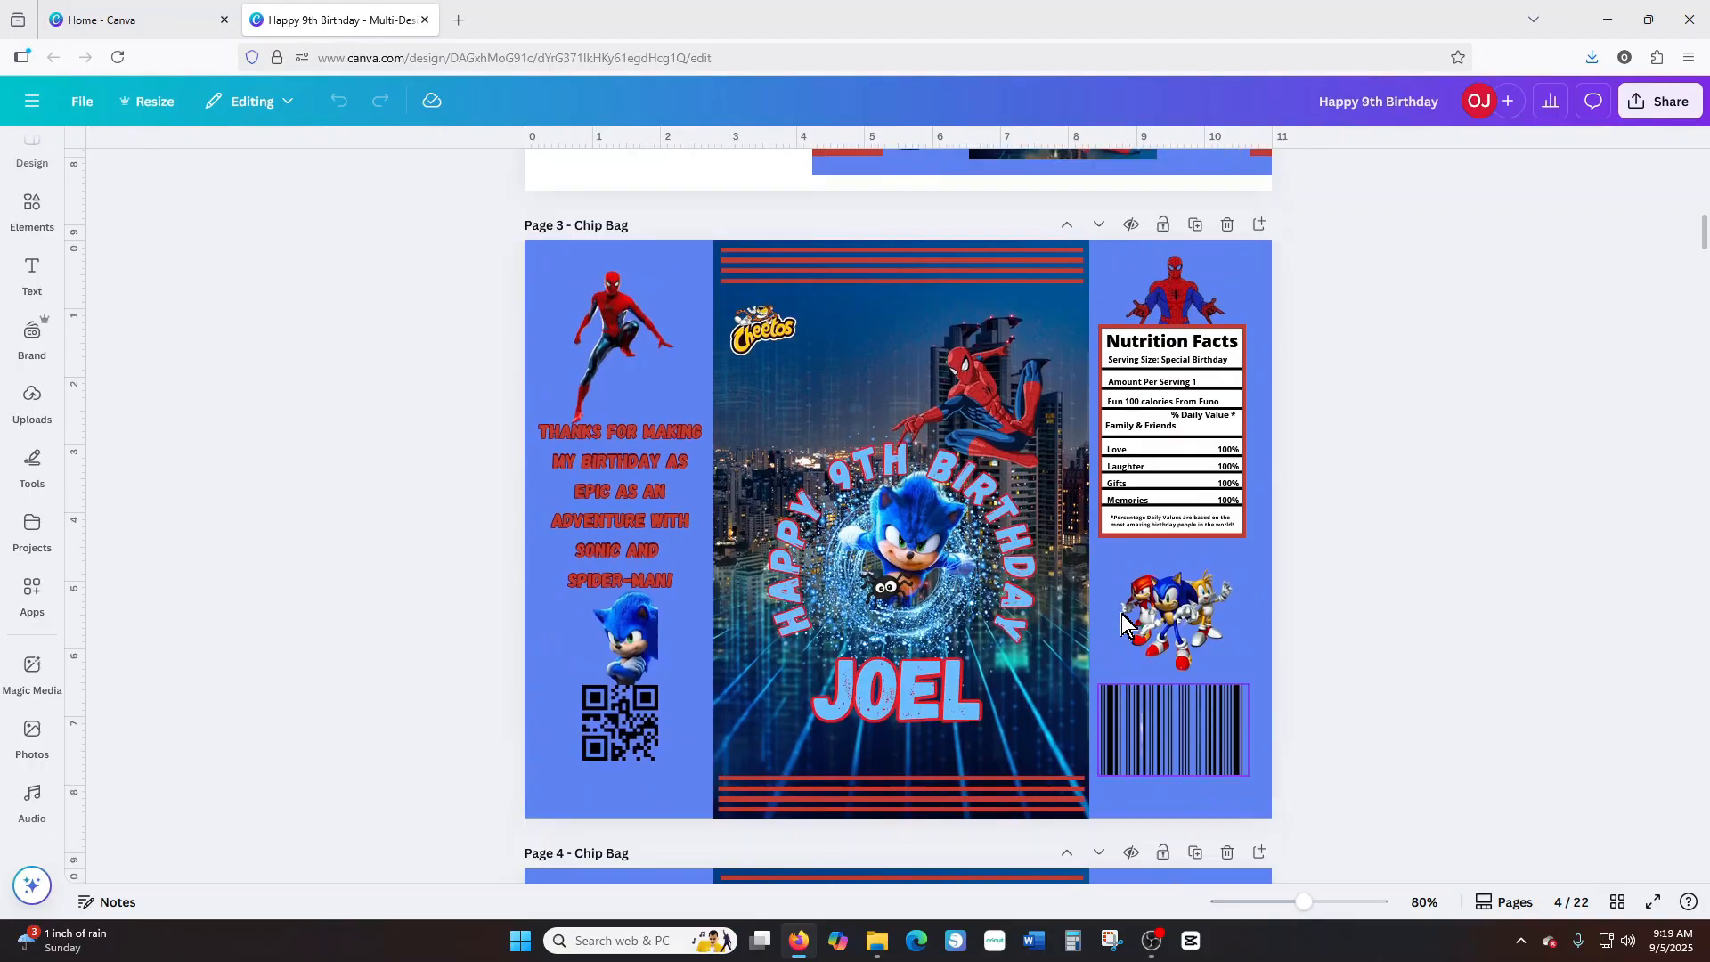
scroll(1125, 620, "up", 15)
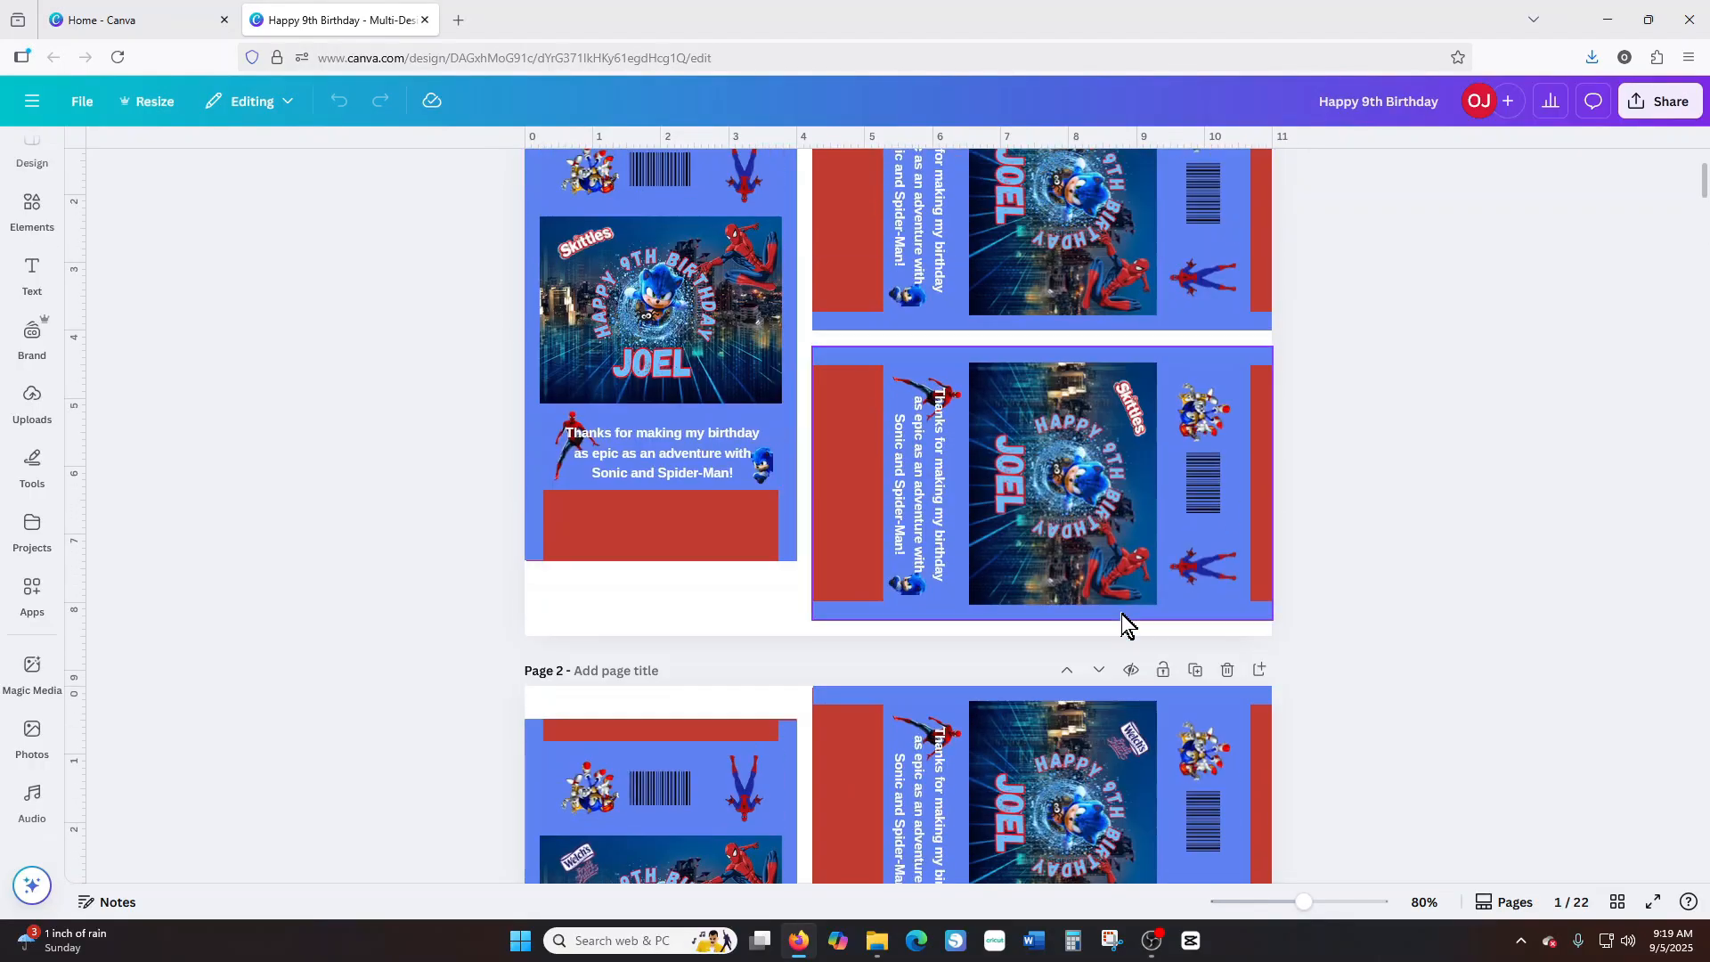
scroll(1122, 615, "down", 15)
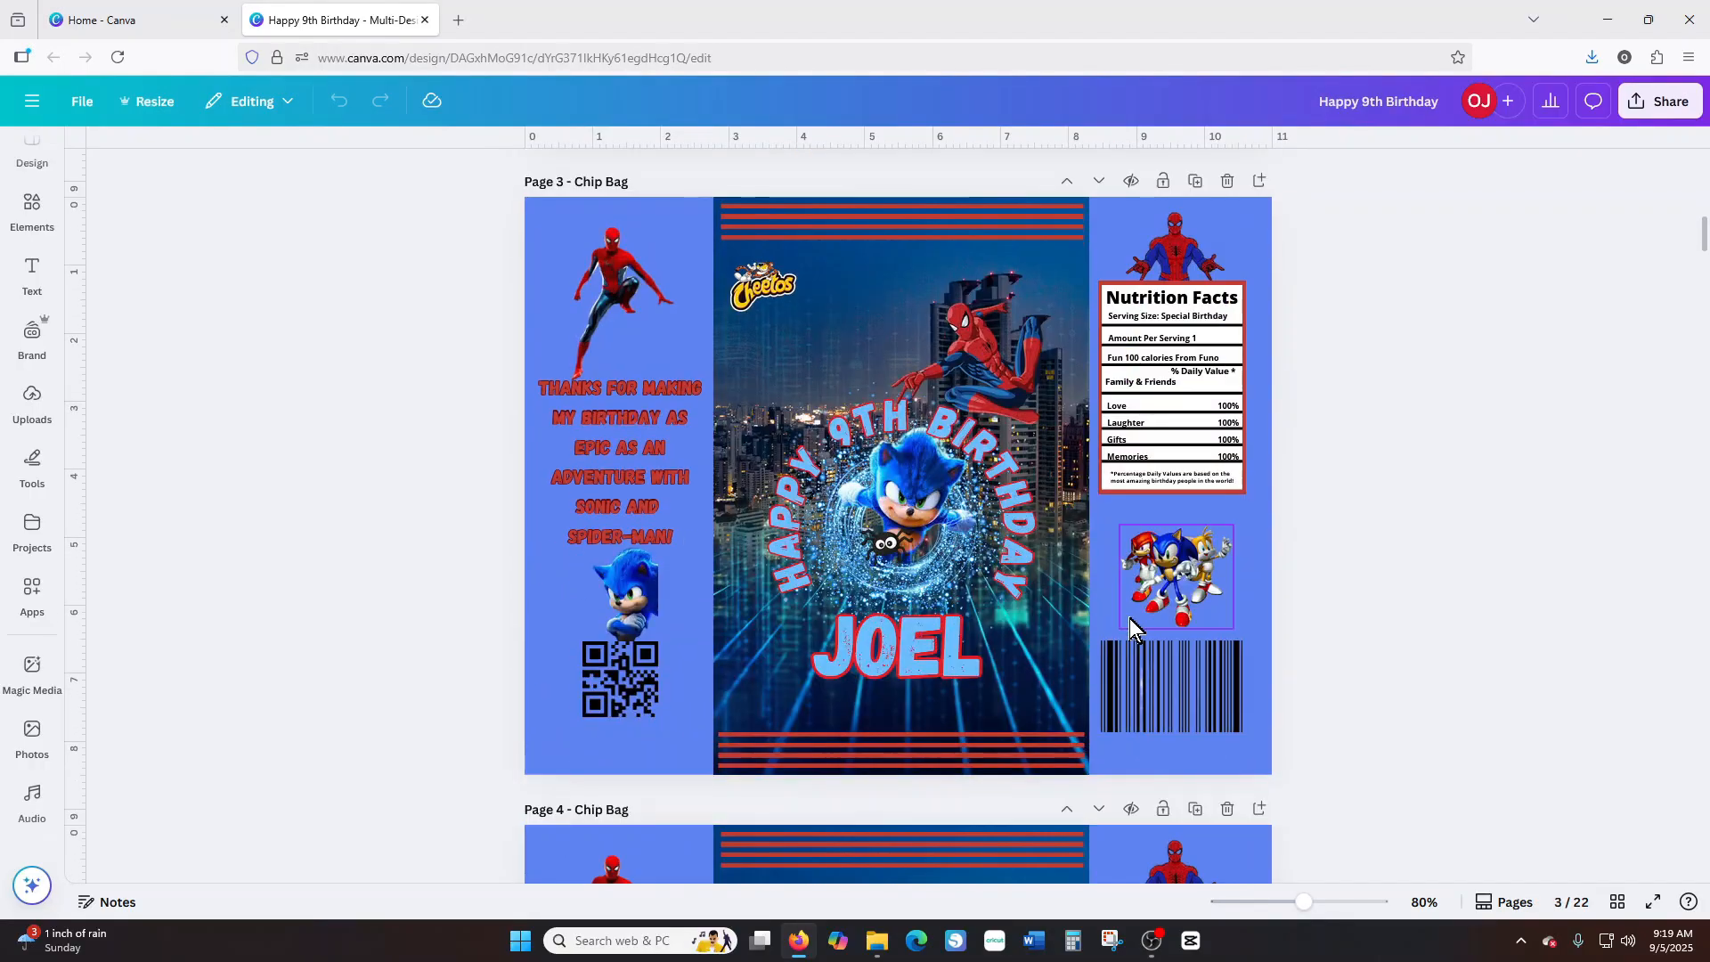
scroll(1130, 619, "down", 15)
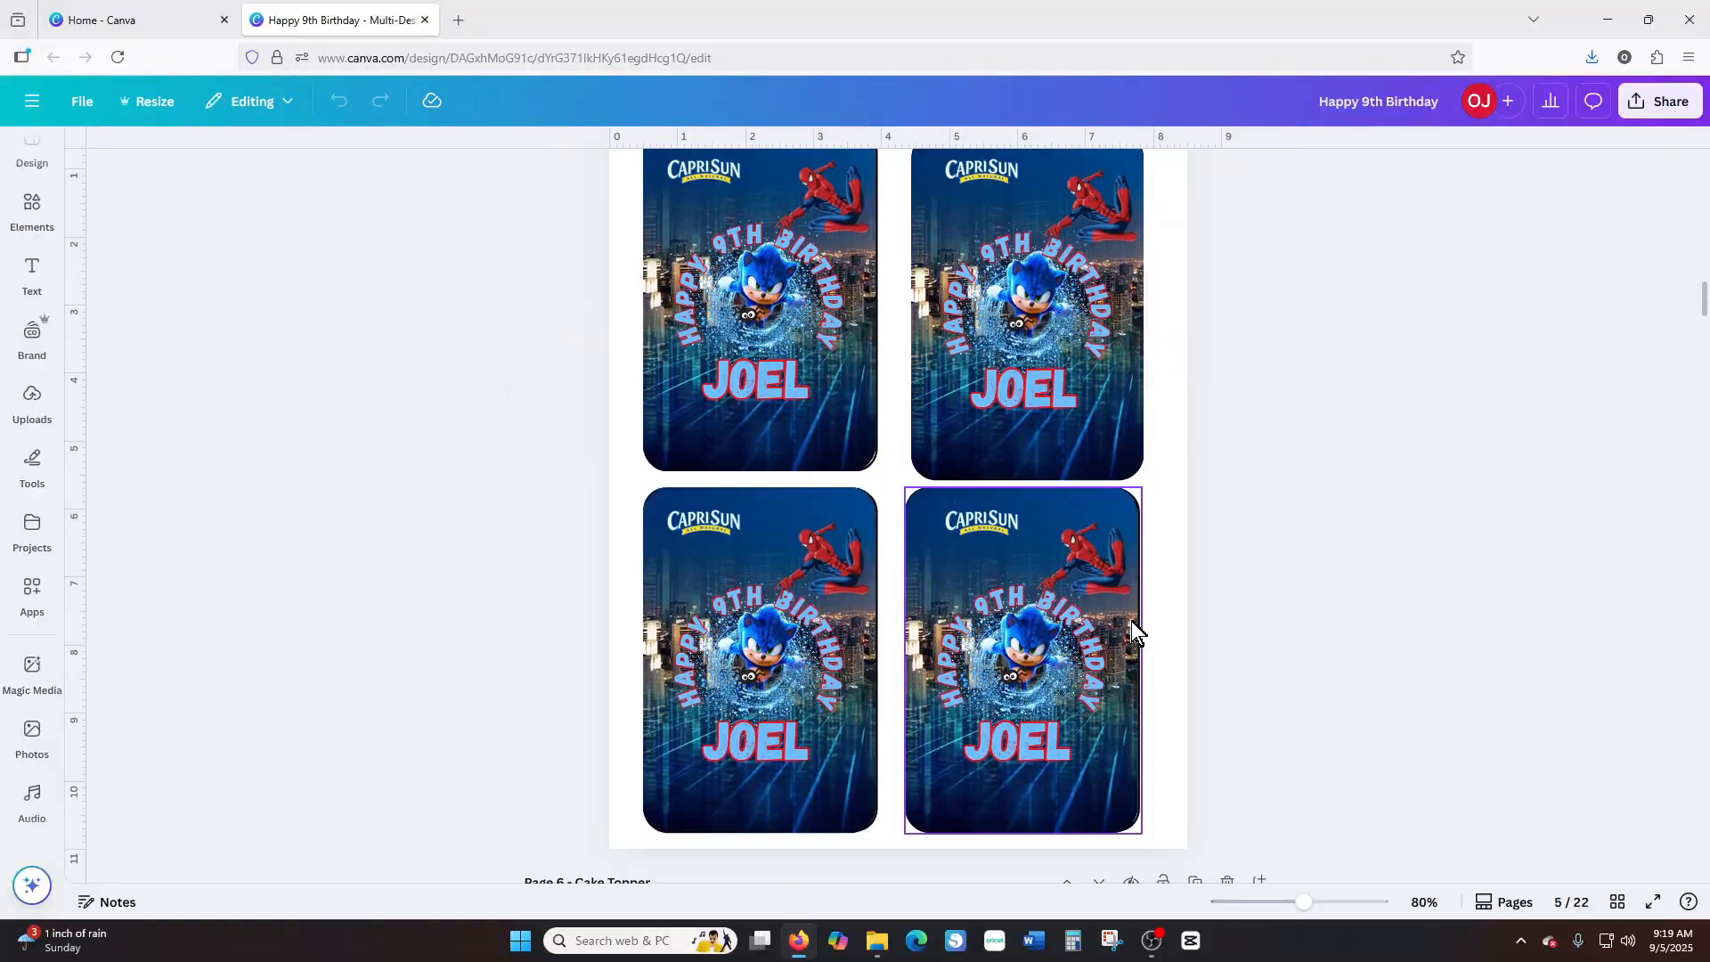
scroll(1131, 622, "down", 3)
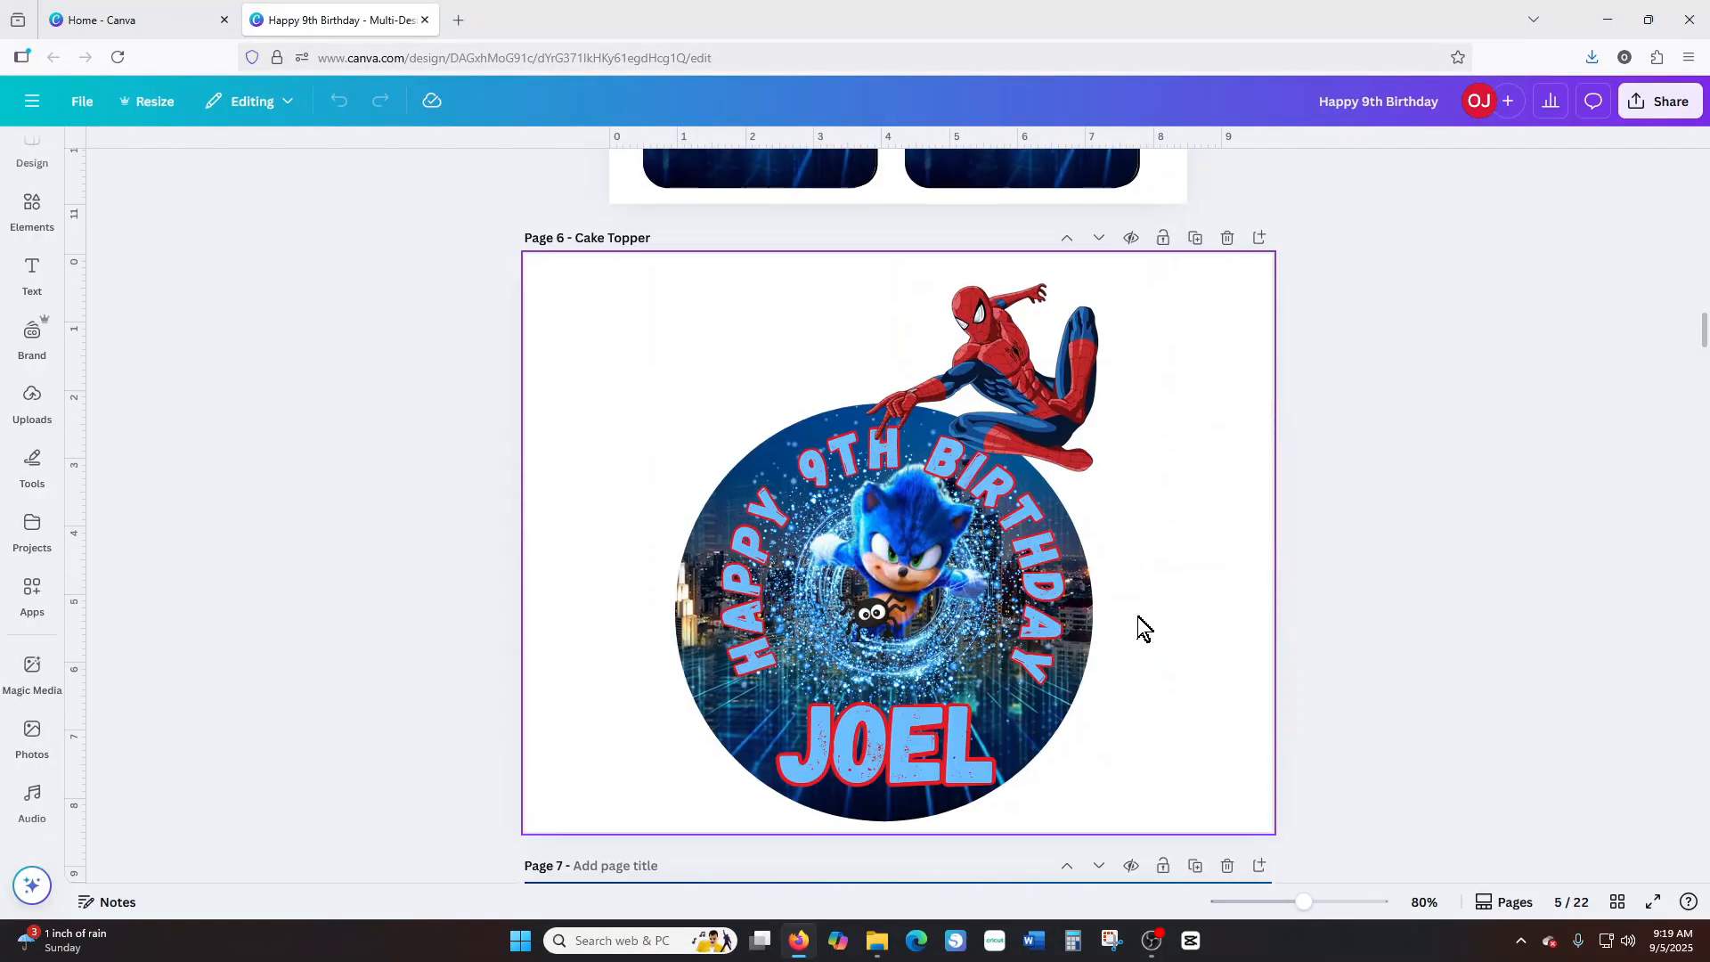
scroll(1140, 628, "down", 4)
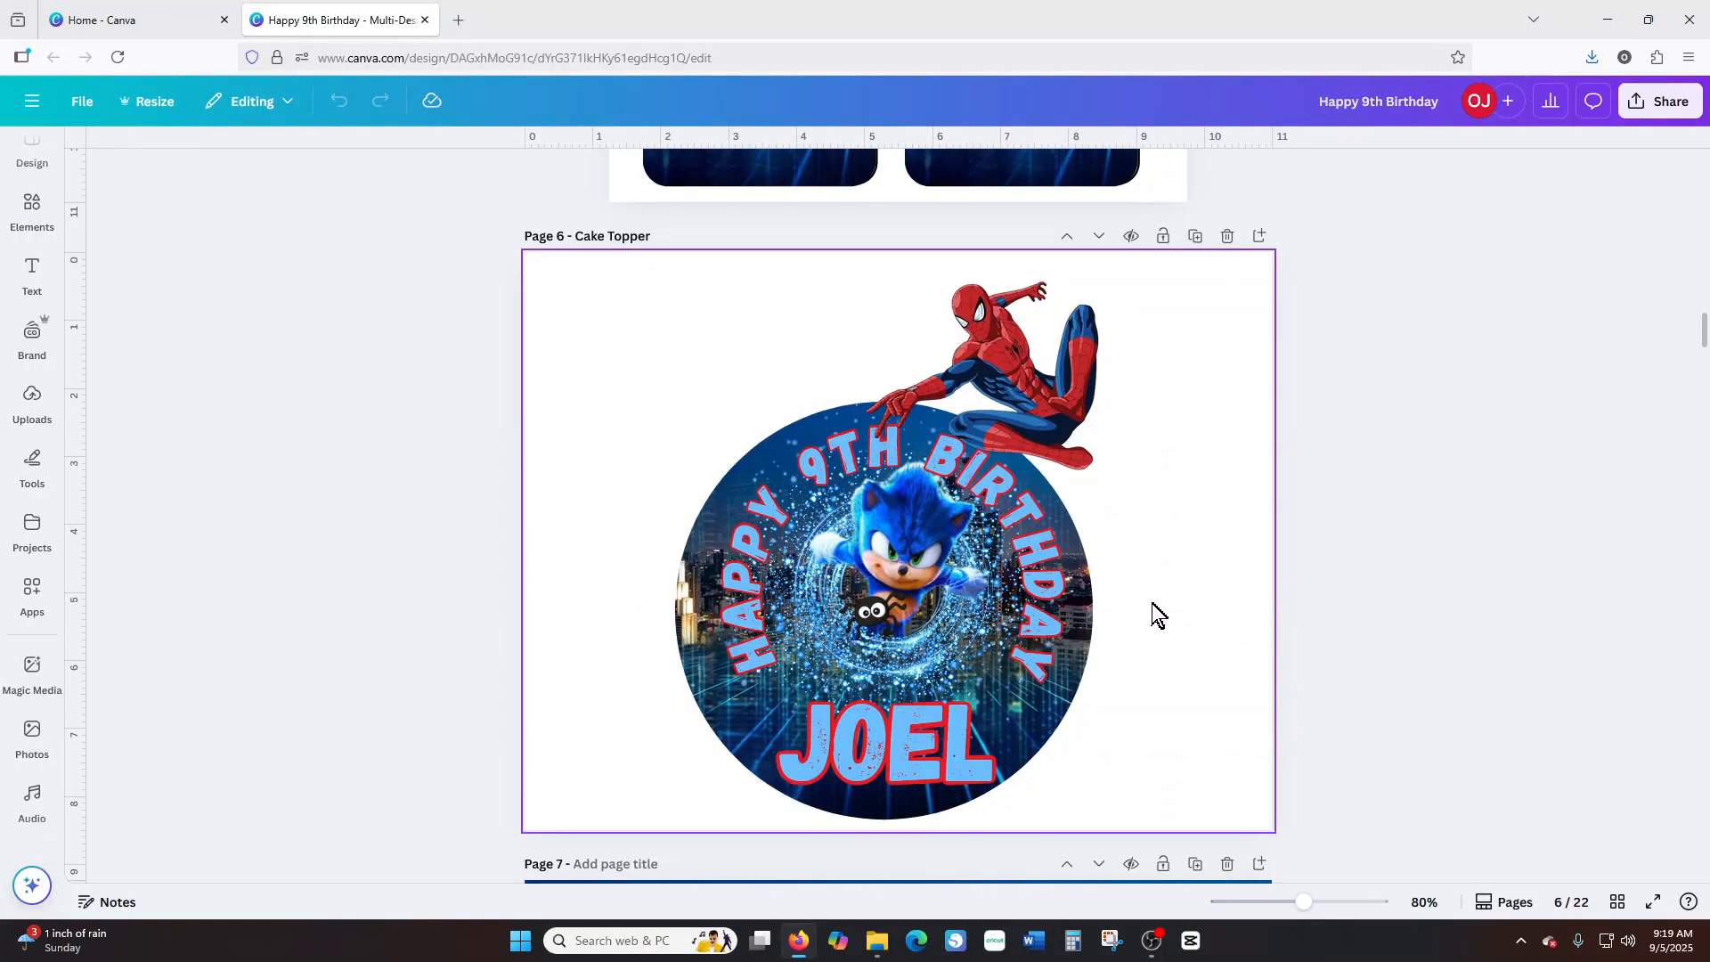
scroll(1158, 614, "up", 20)
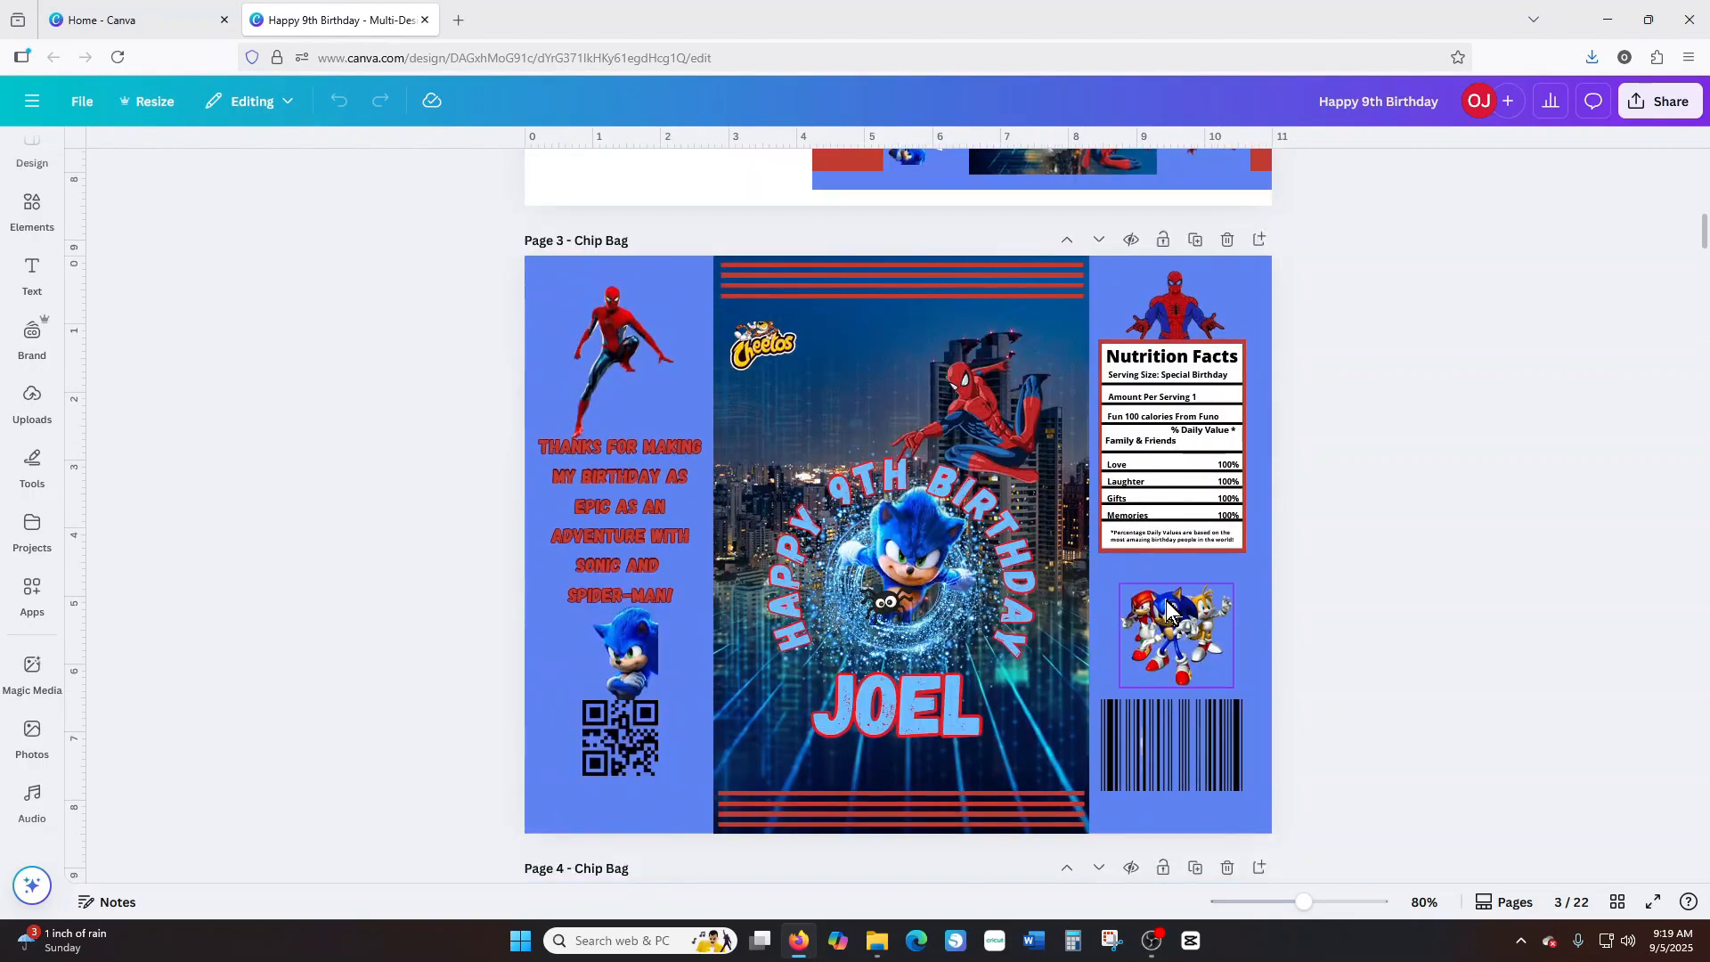
scroll(1168, 609, "up", 15)
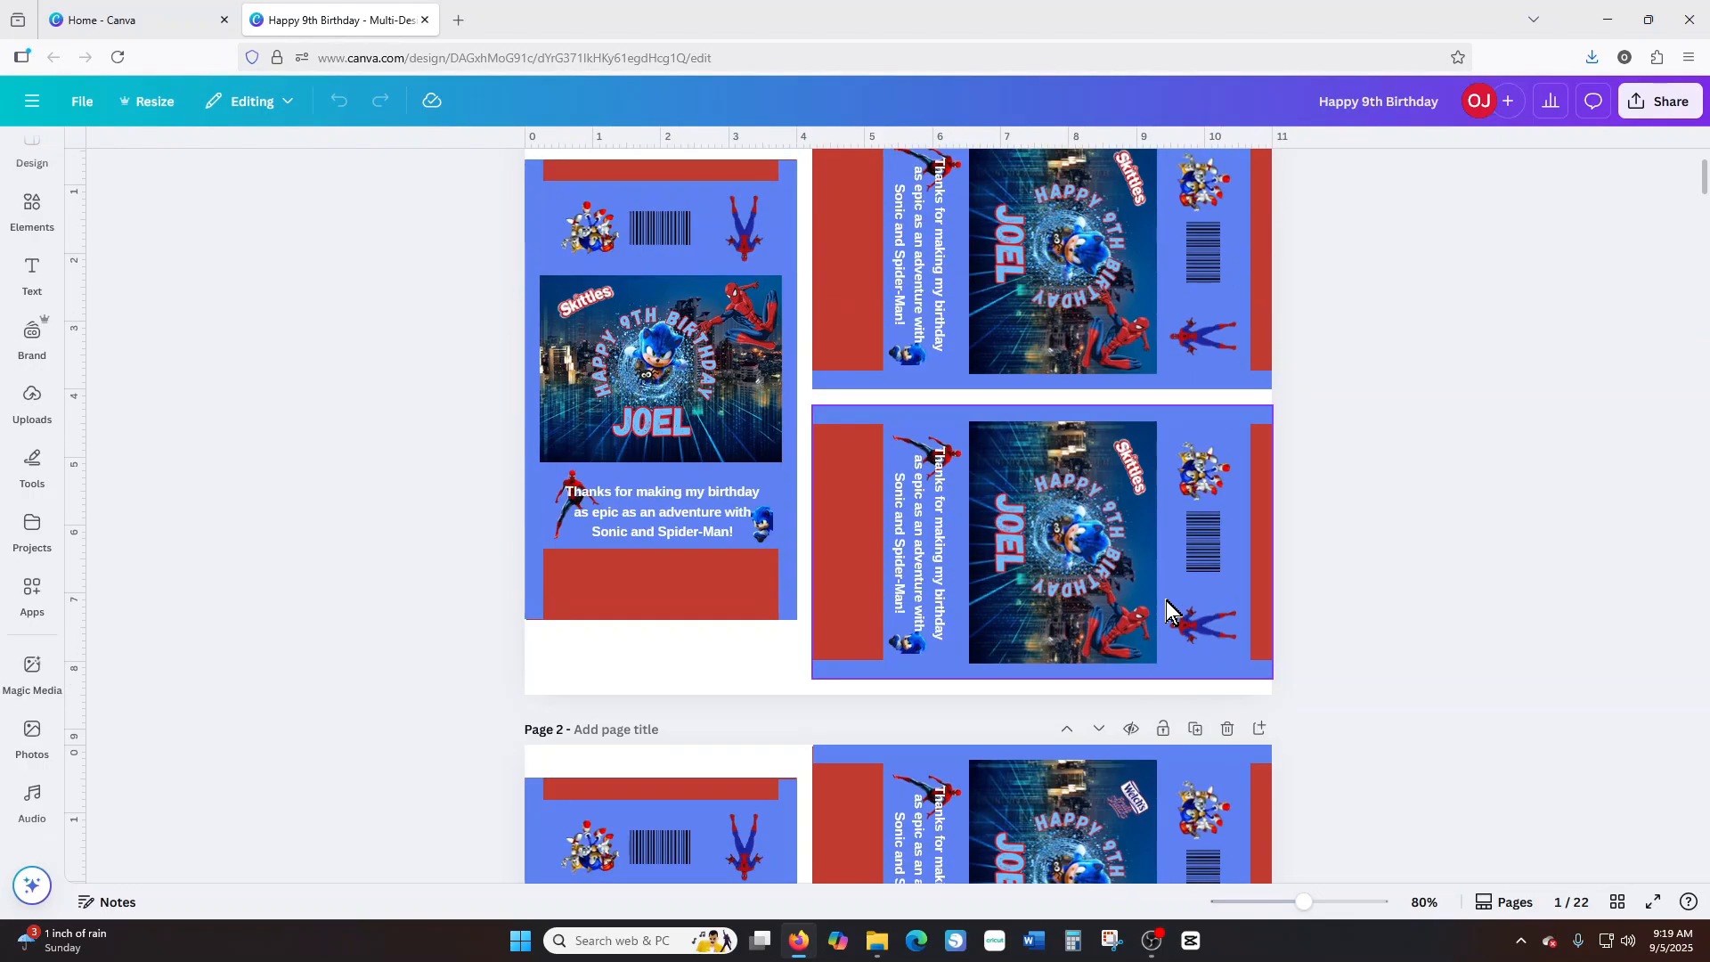
scroll(1167, 600, "up", 1)
scroll(1167, 597, "down", 8)
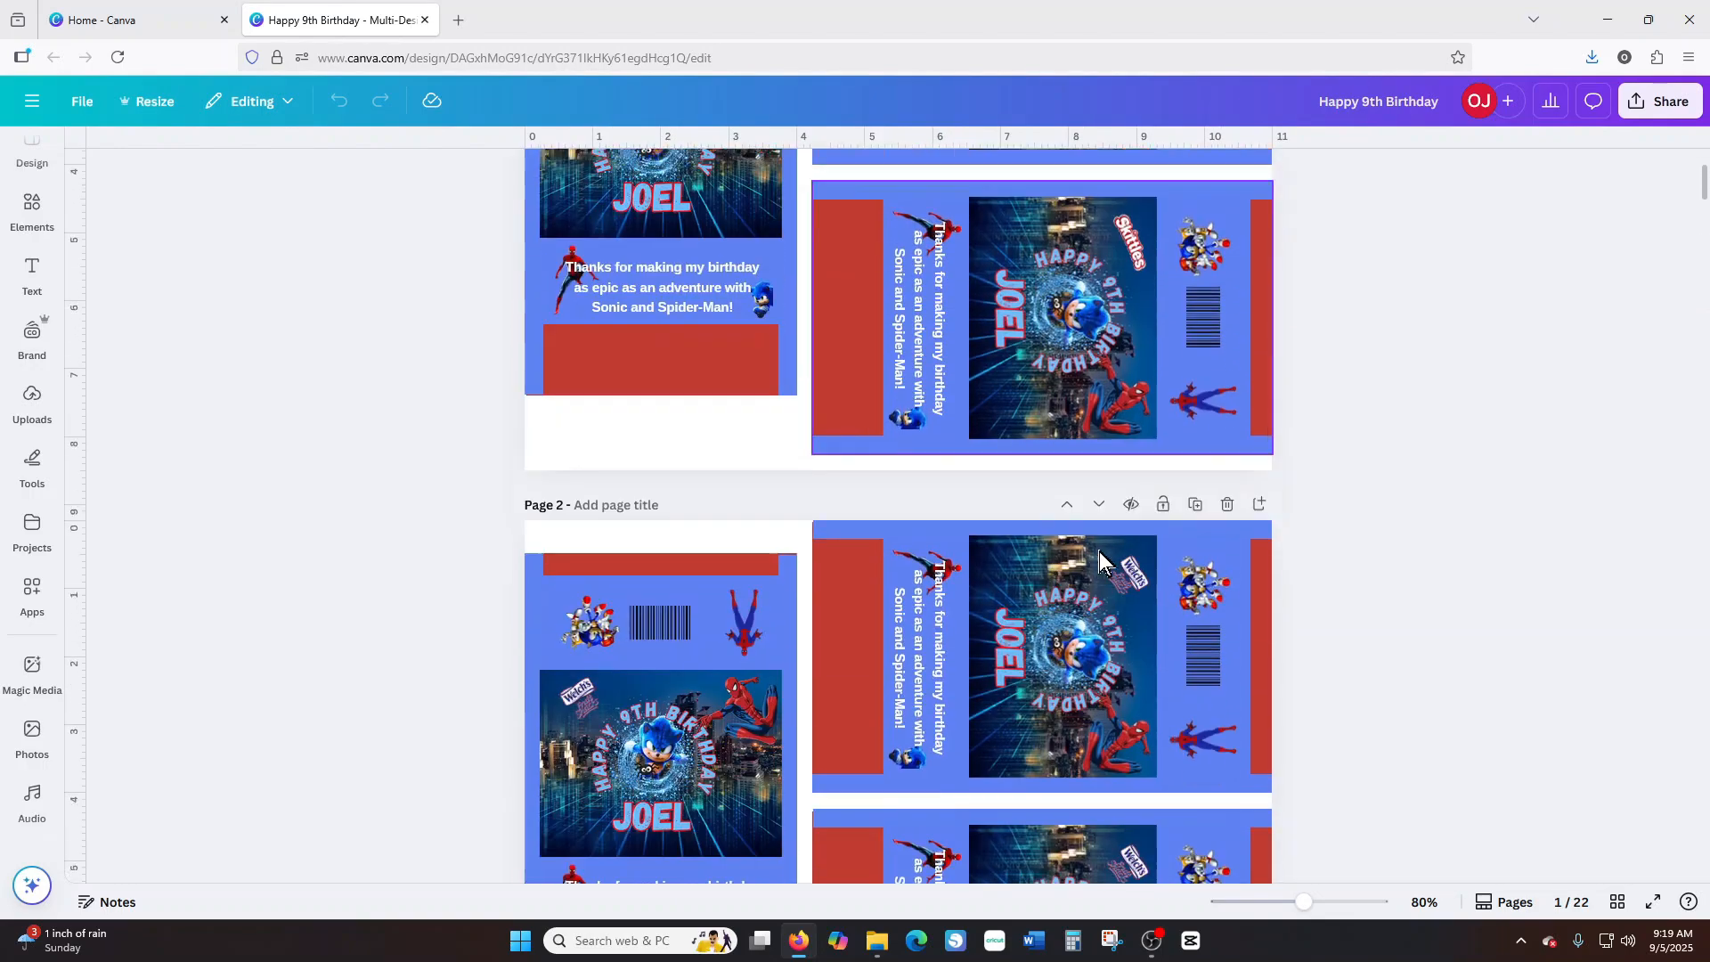
scroll(1119, 568, "down", 2)
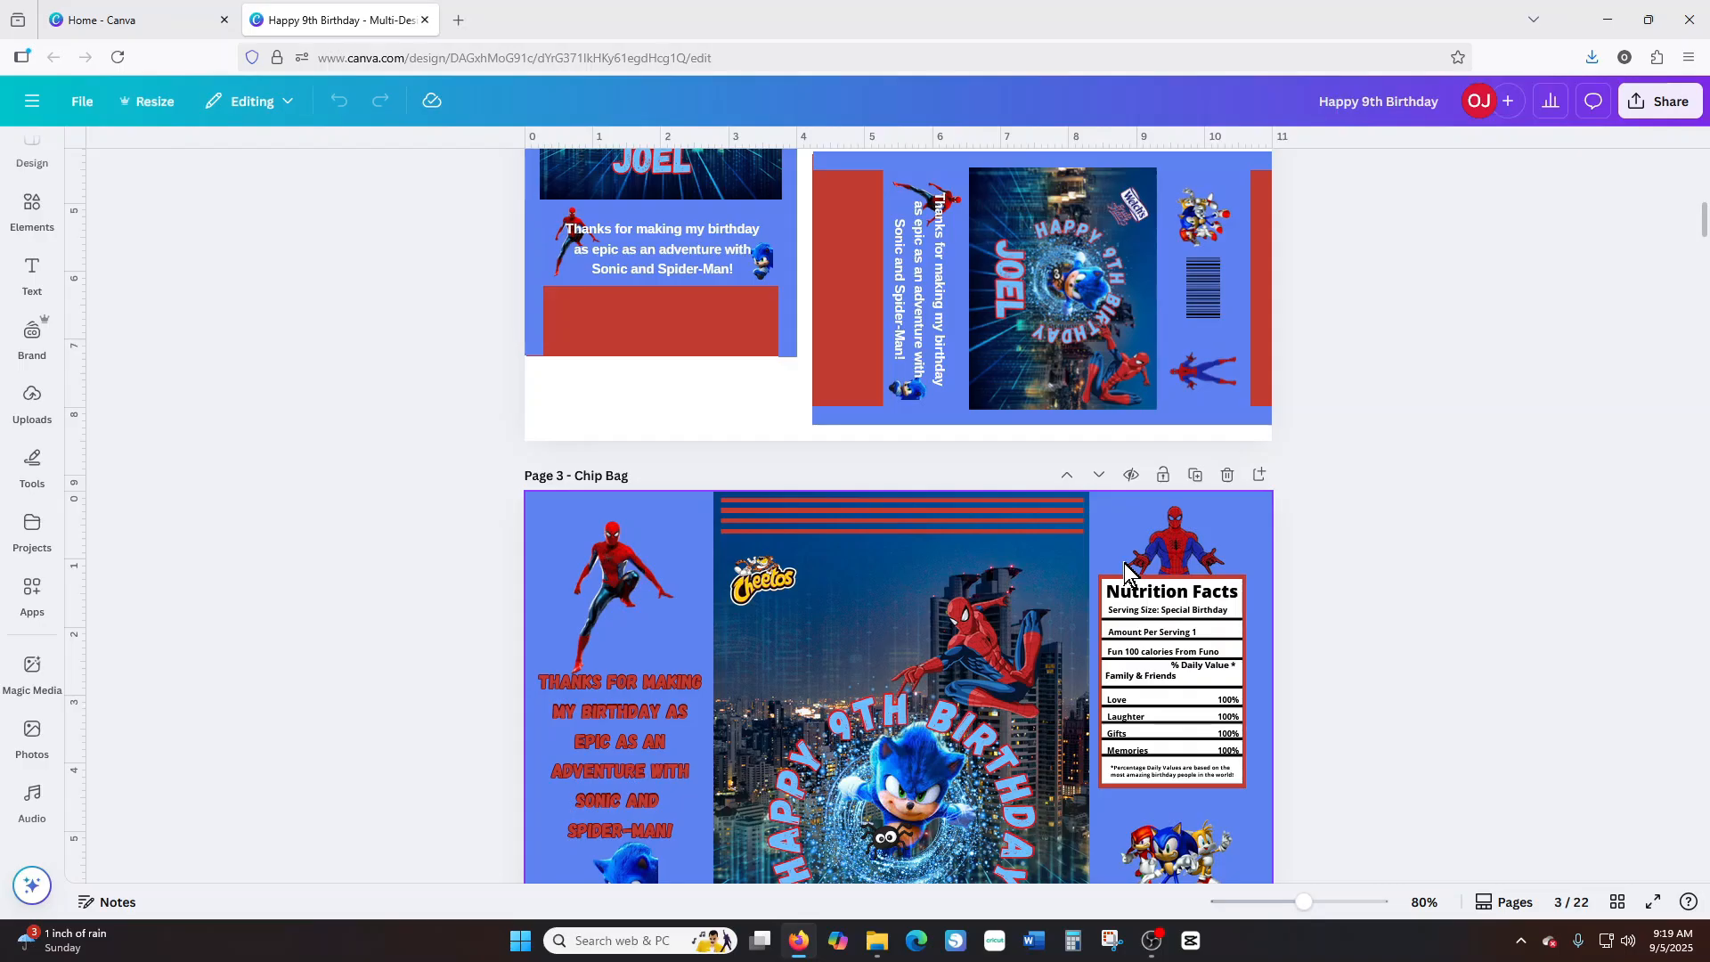
scroll(1127, 570, "down", 2)
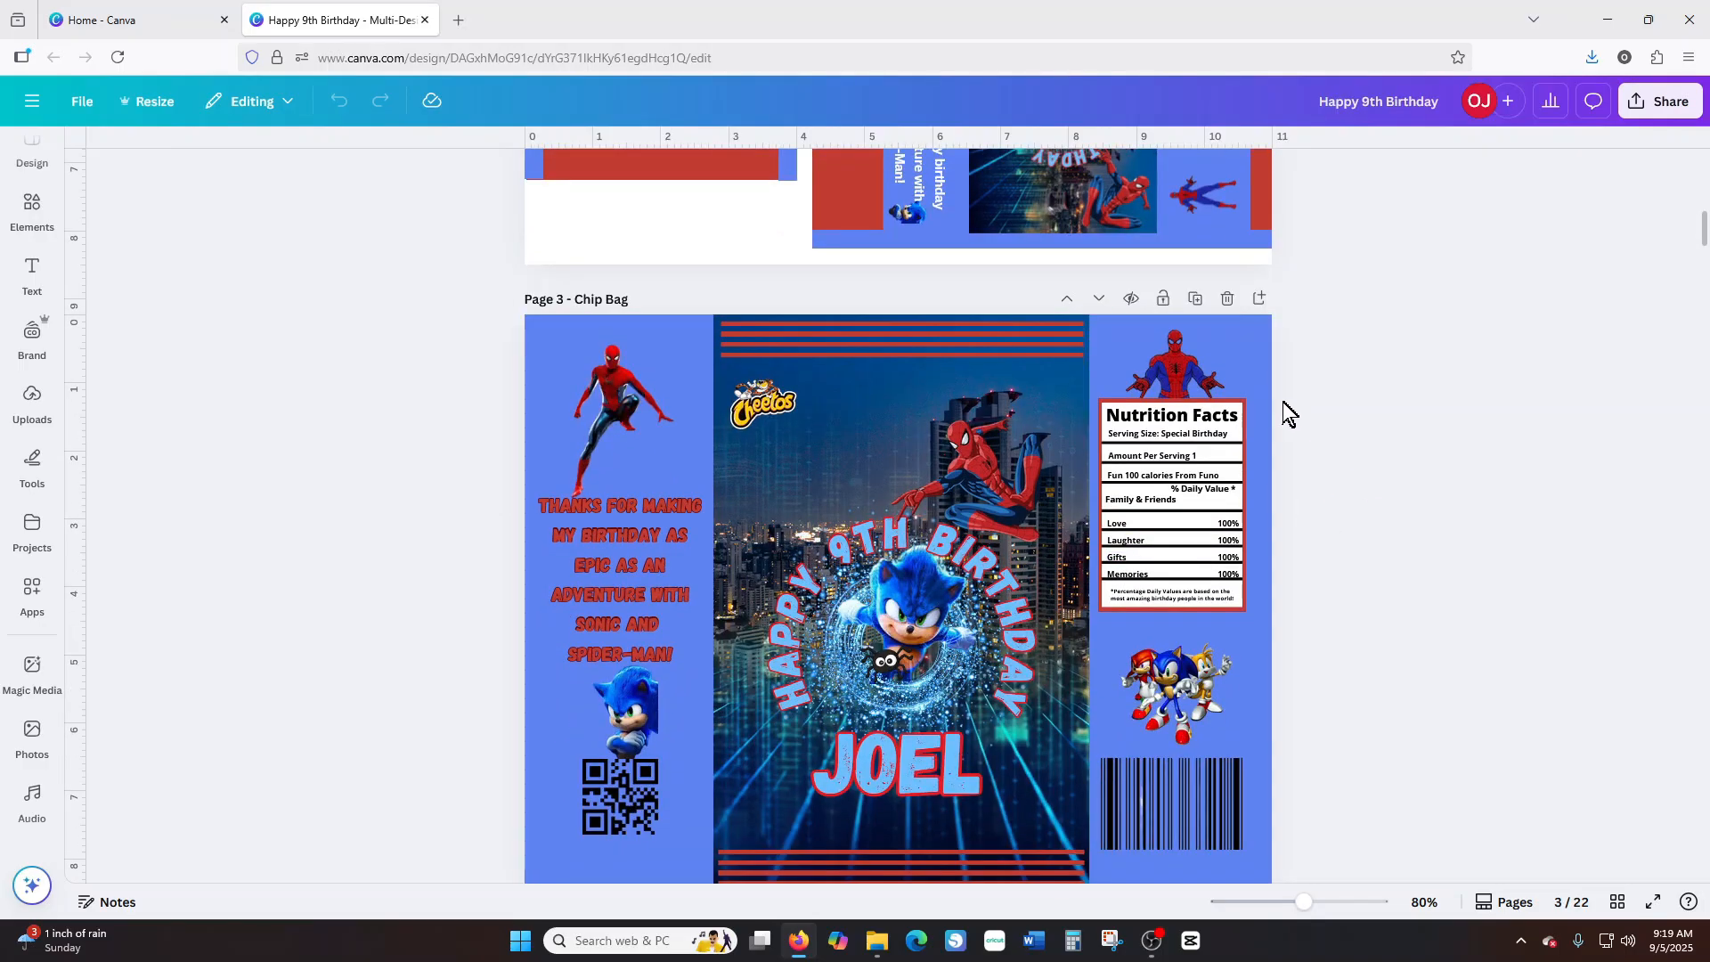
scroll(936, 360, "down", 7)
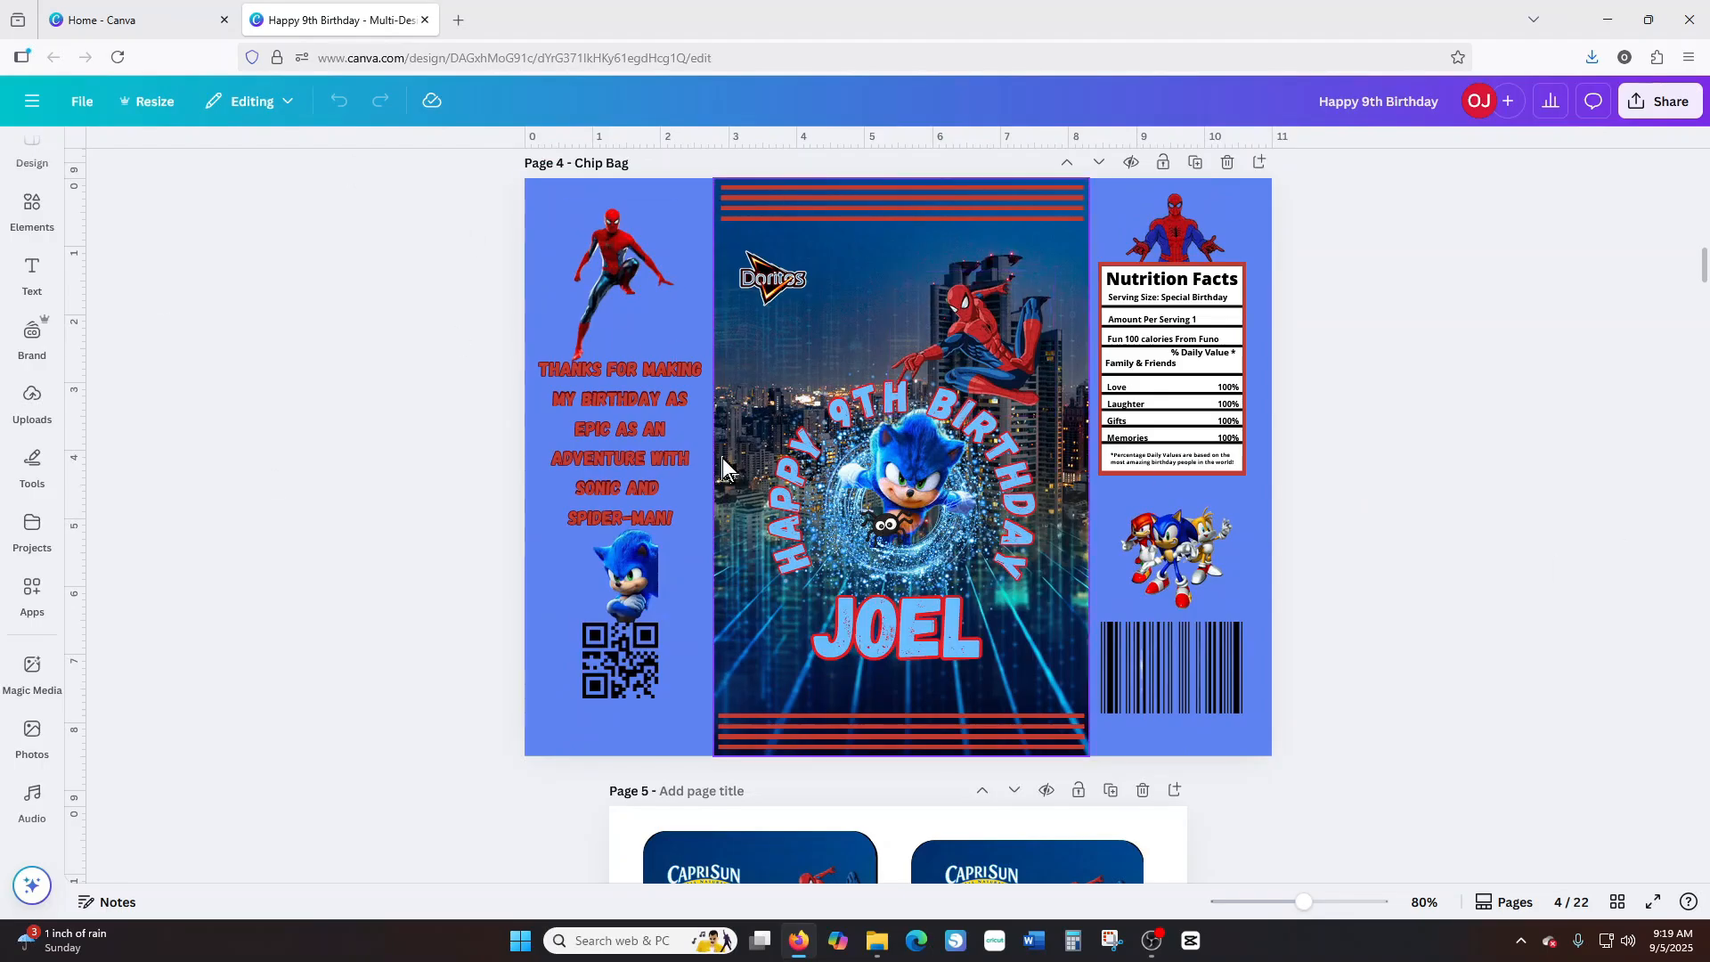
Switch to the Canva home page and open the custom size settings for a new design.
left_click(155, 27)
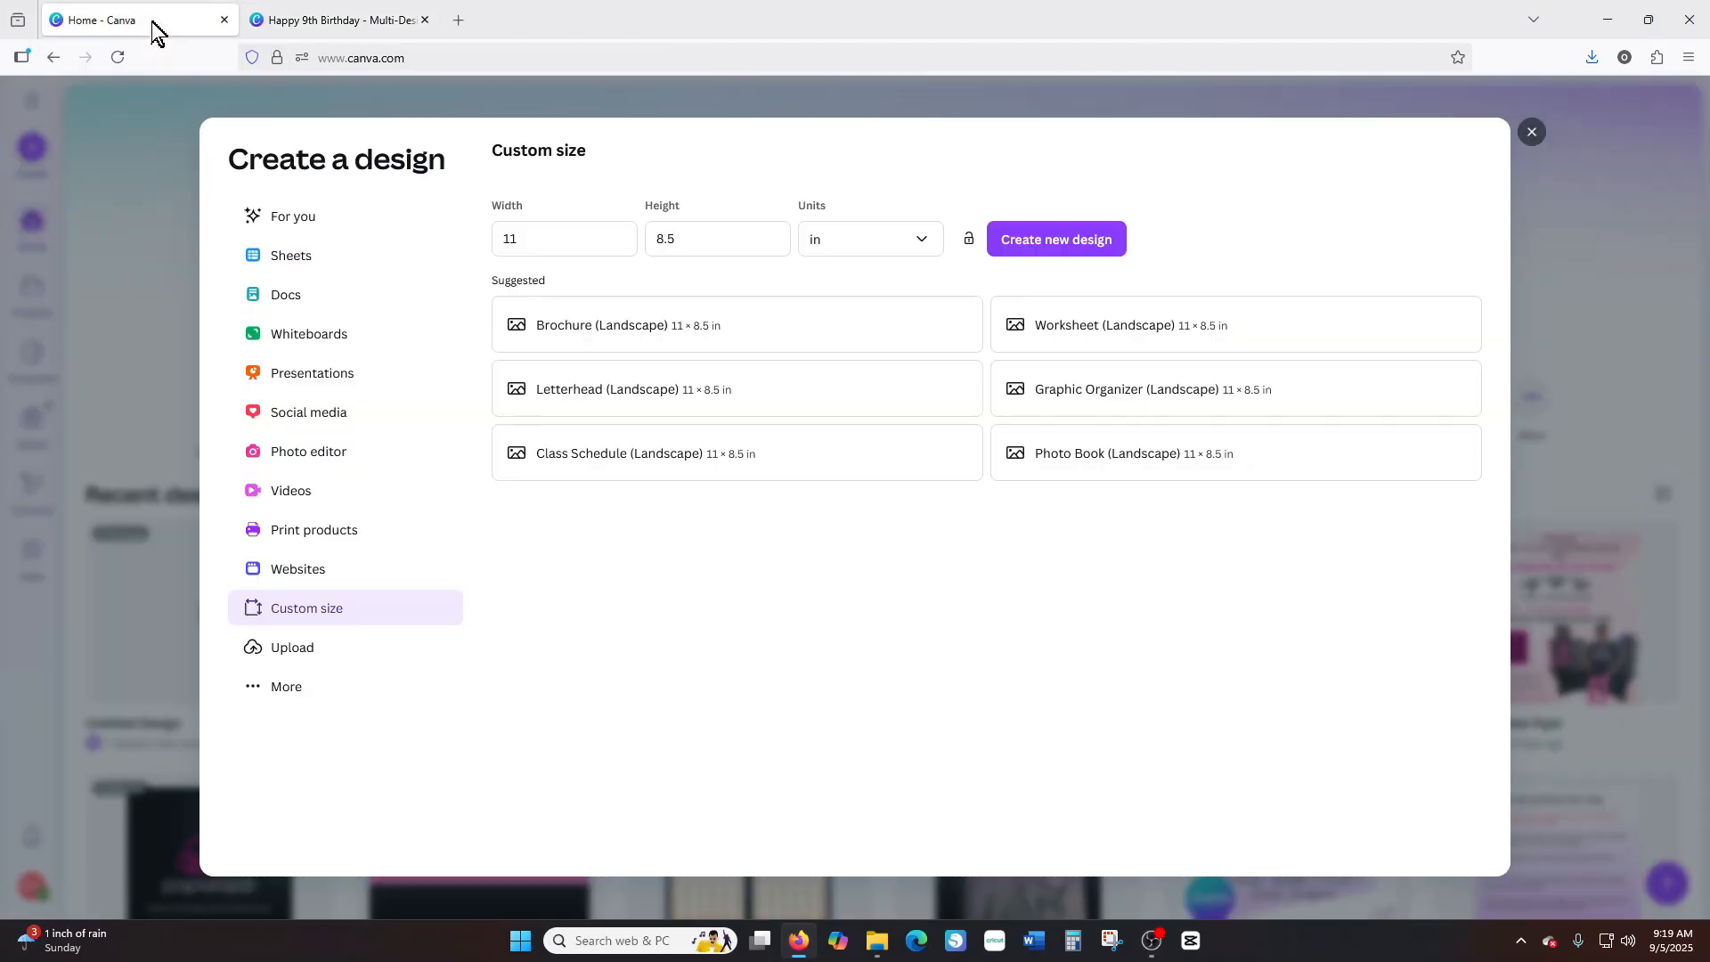
left_click(1532, 132)
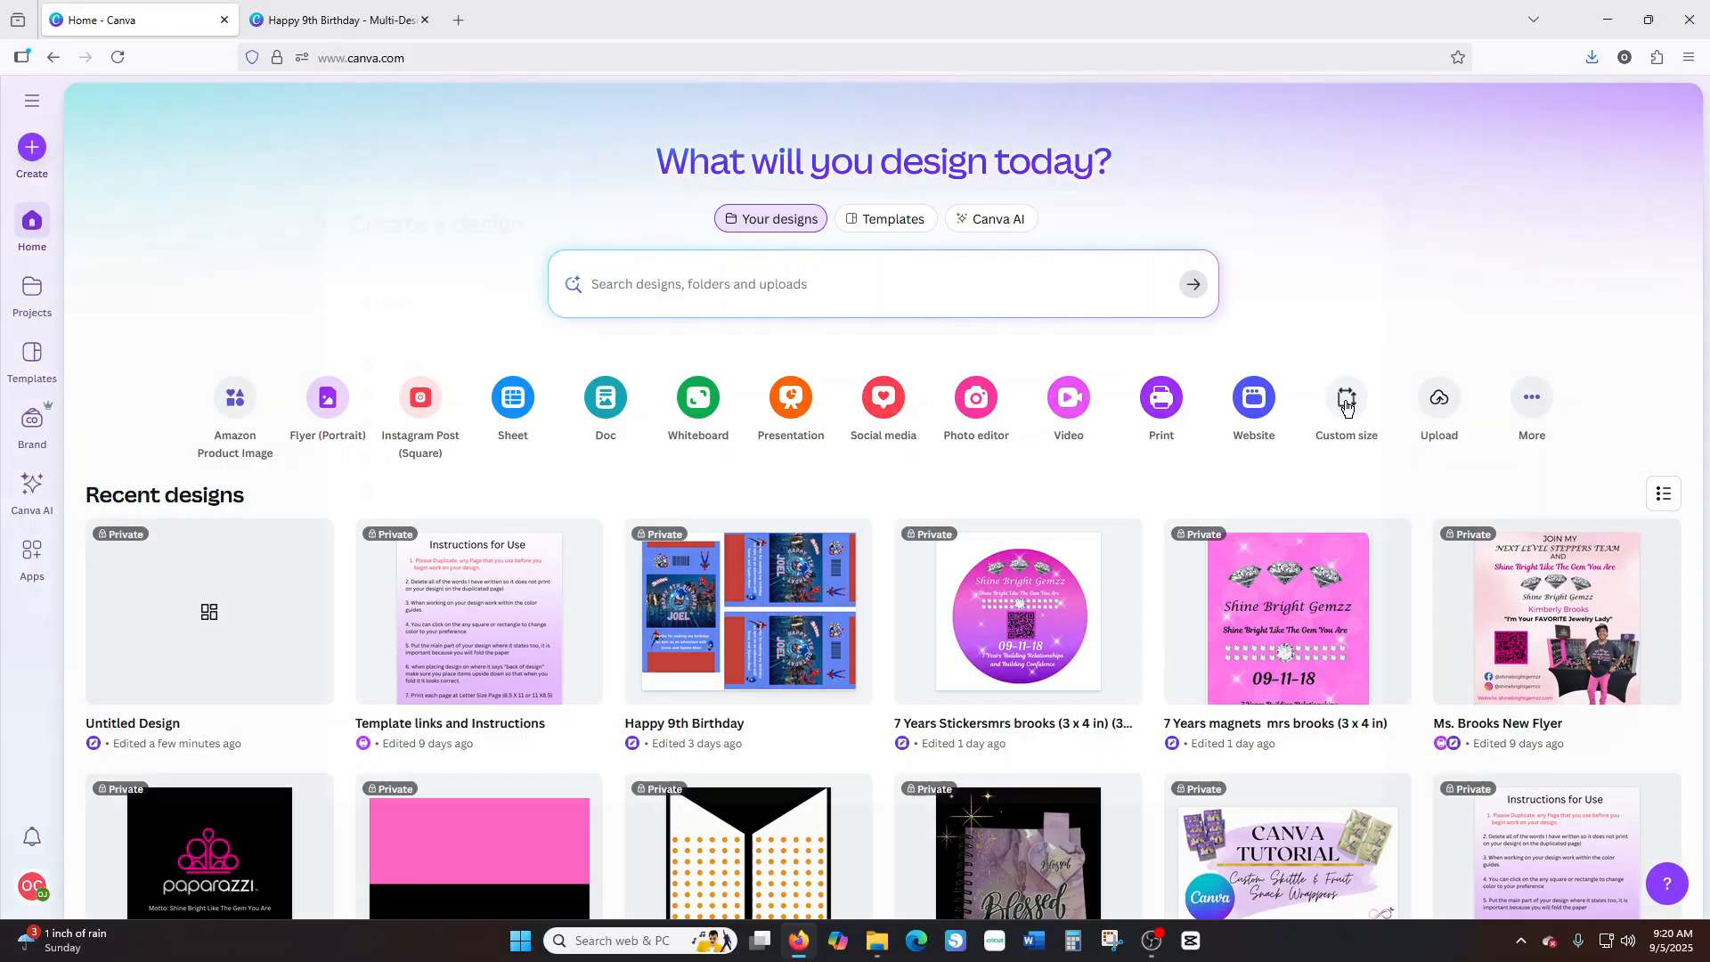
left_click(1346, 402)
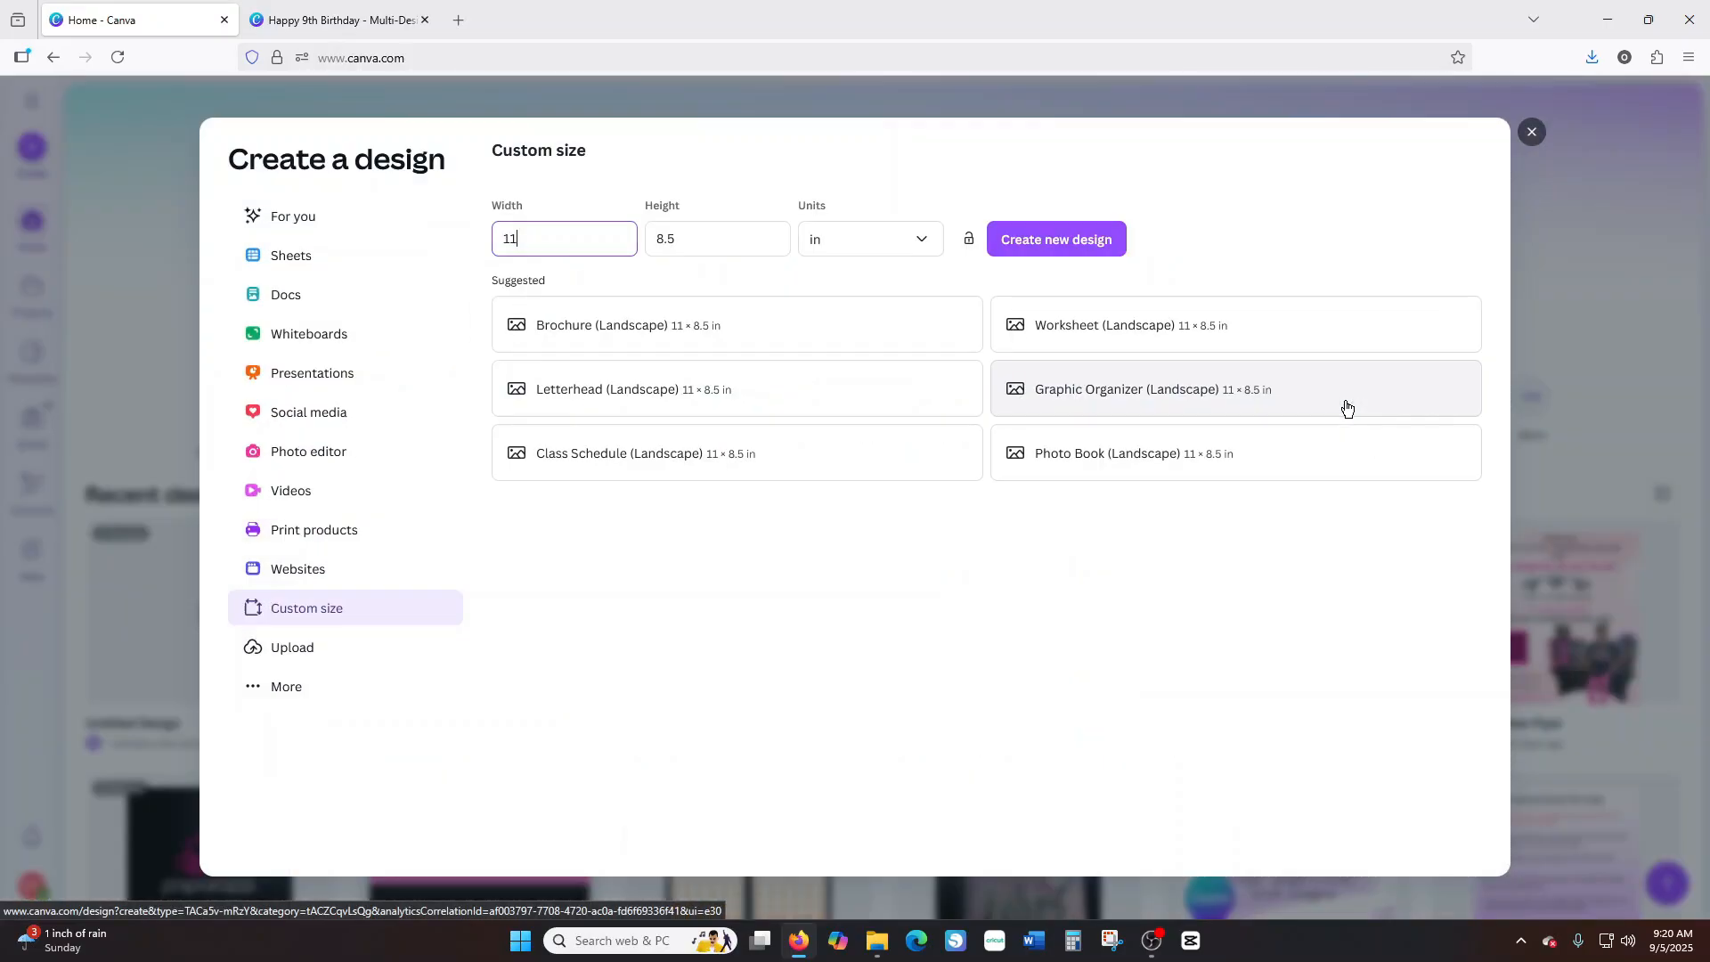
left_click(922, 242)
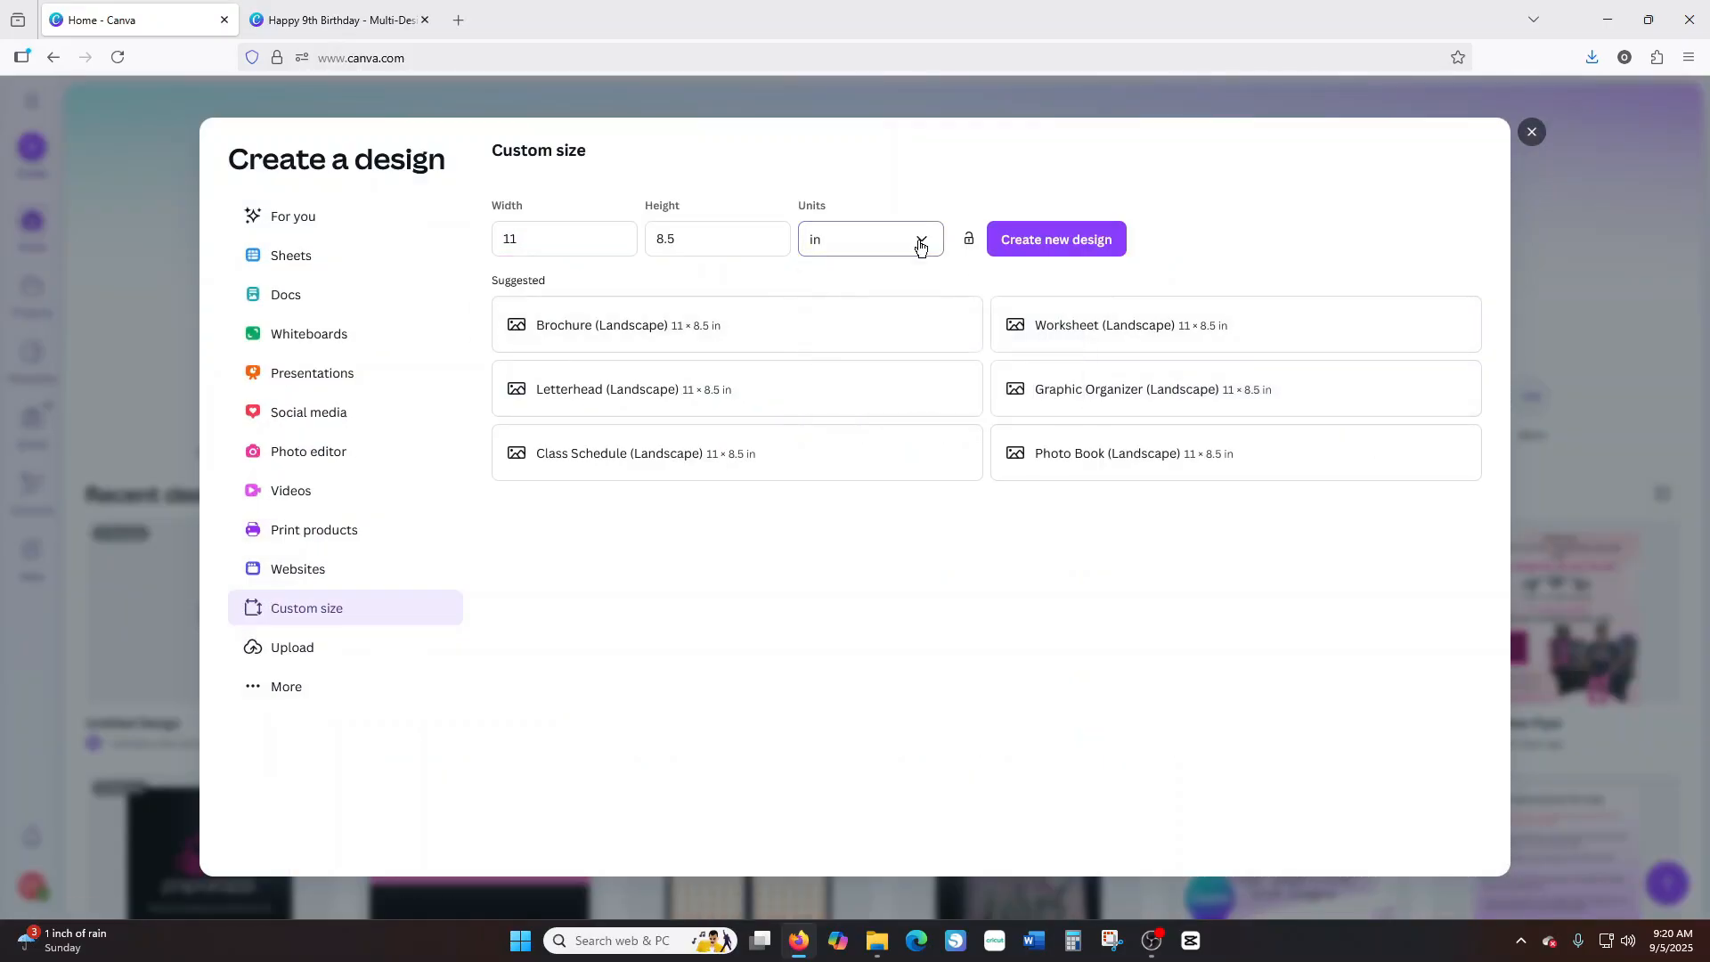
left_click(920, 241)
left_click(1532, 134)
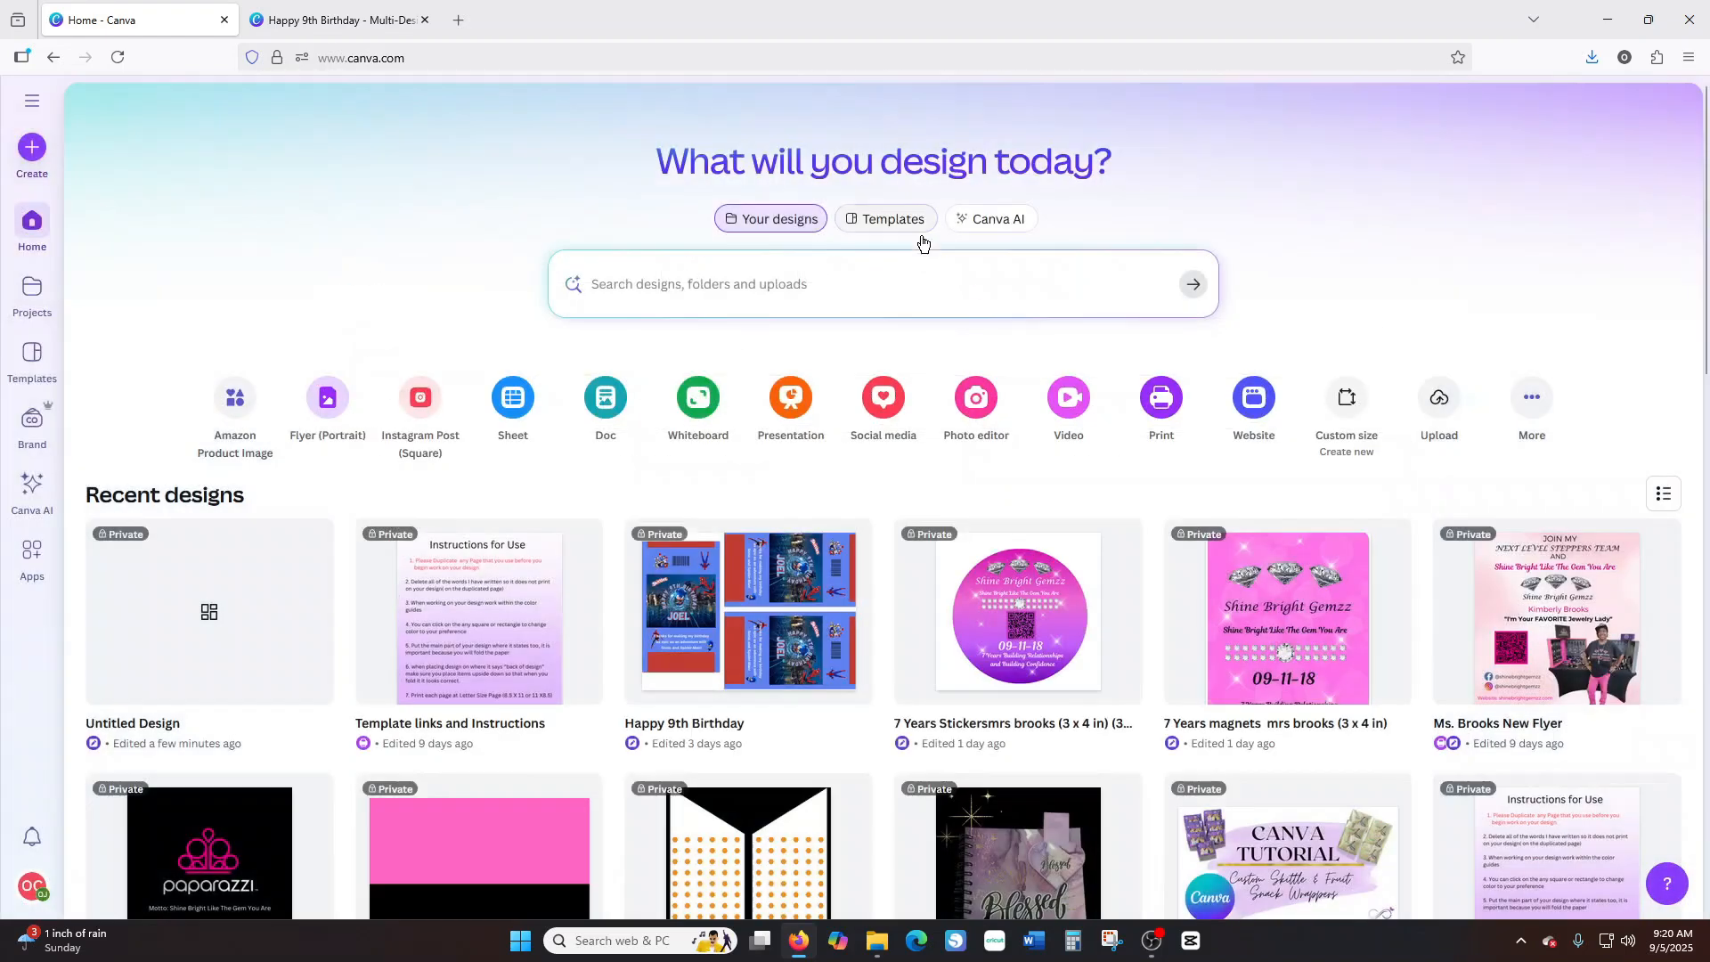
left_click(1347, 401)
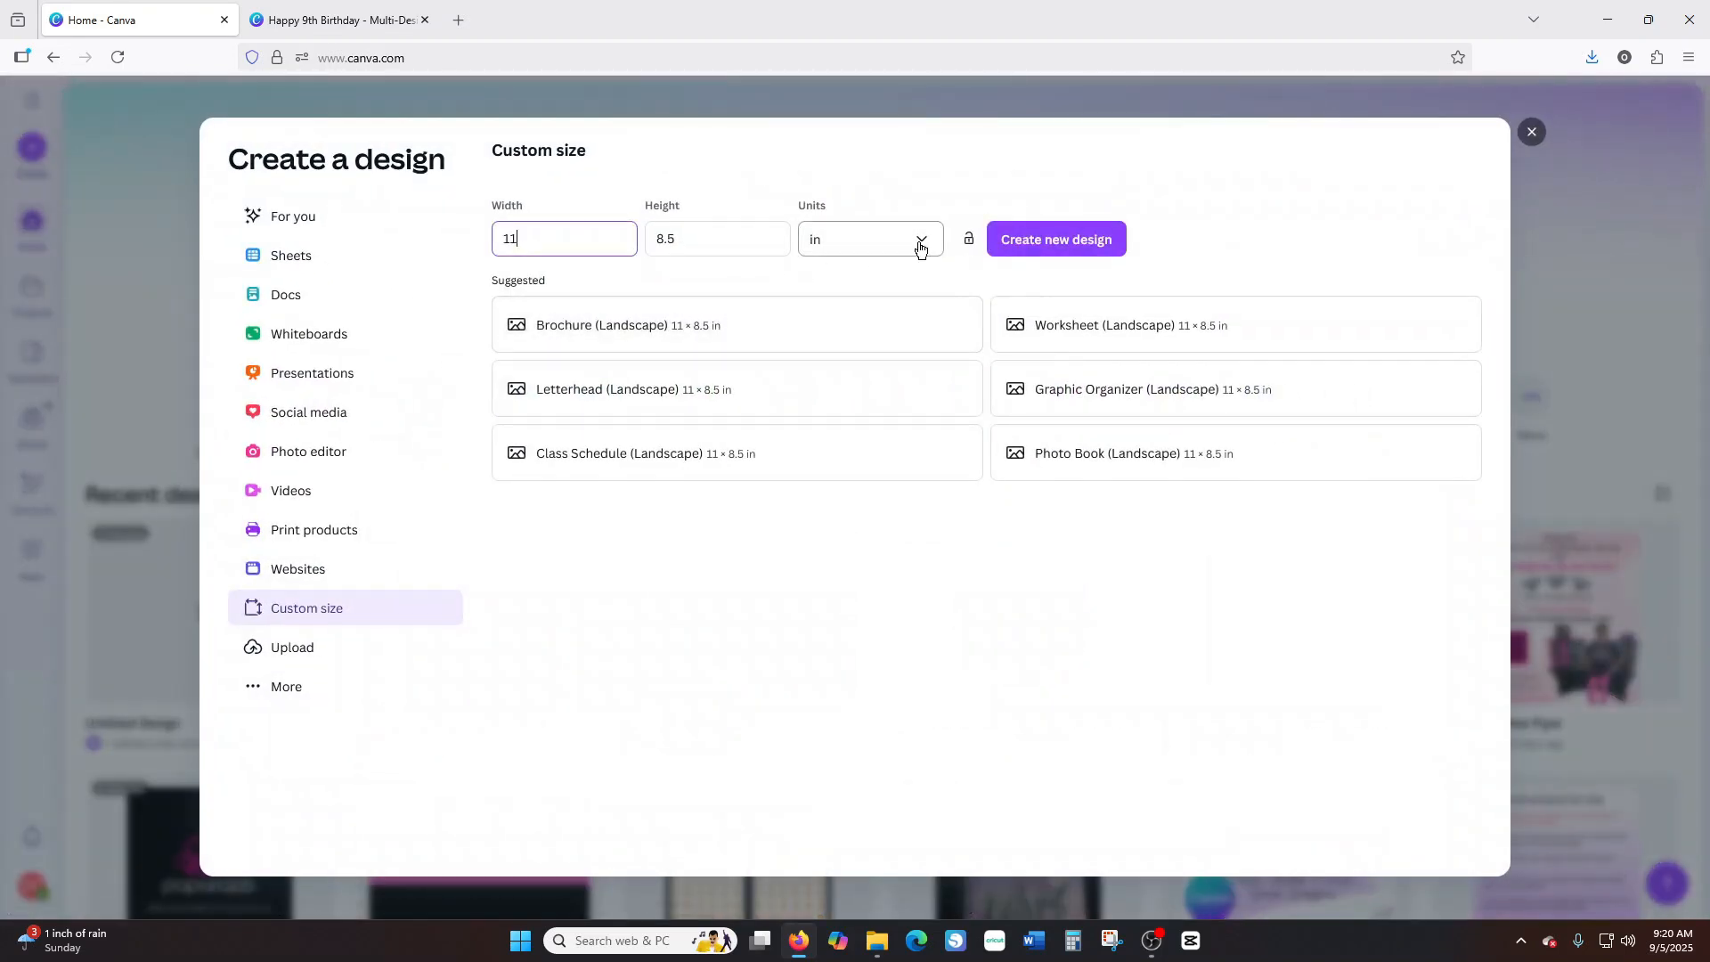
Change the custom size units to px and clear the width and height values.
left_click(920, 249)
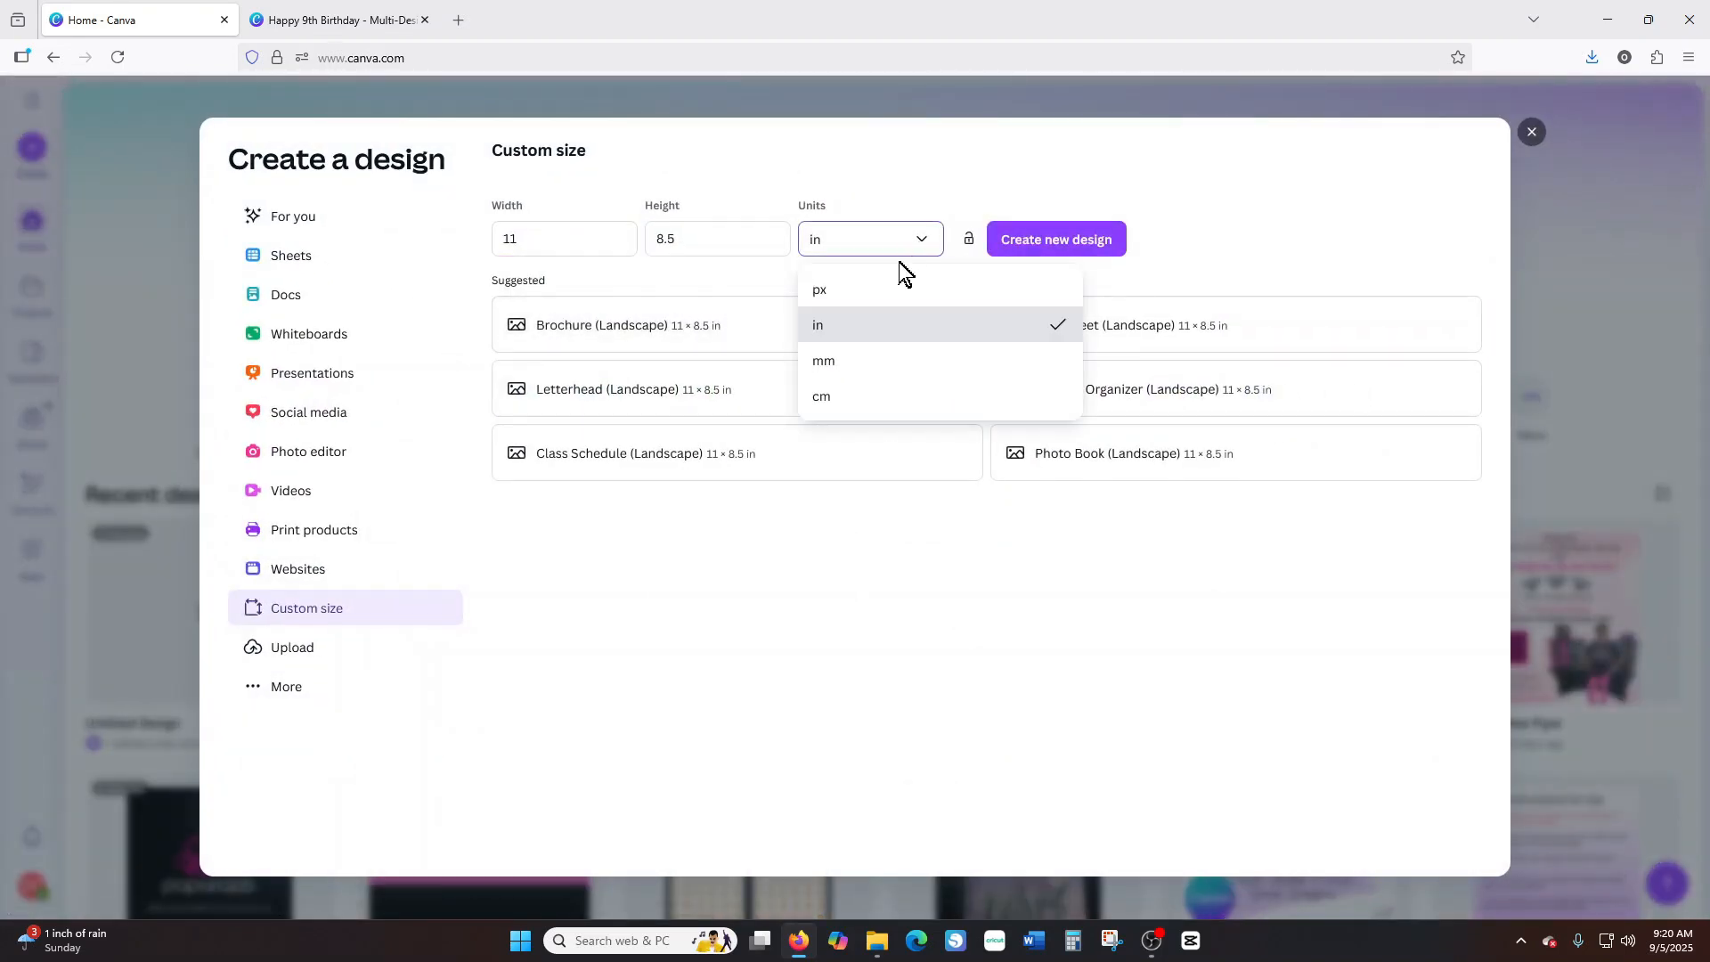
left_click(825, 294)
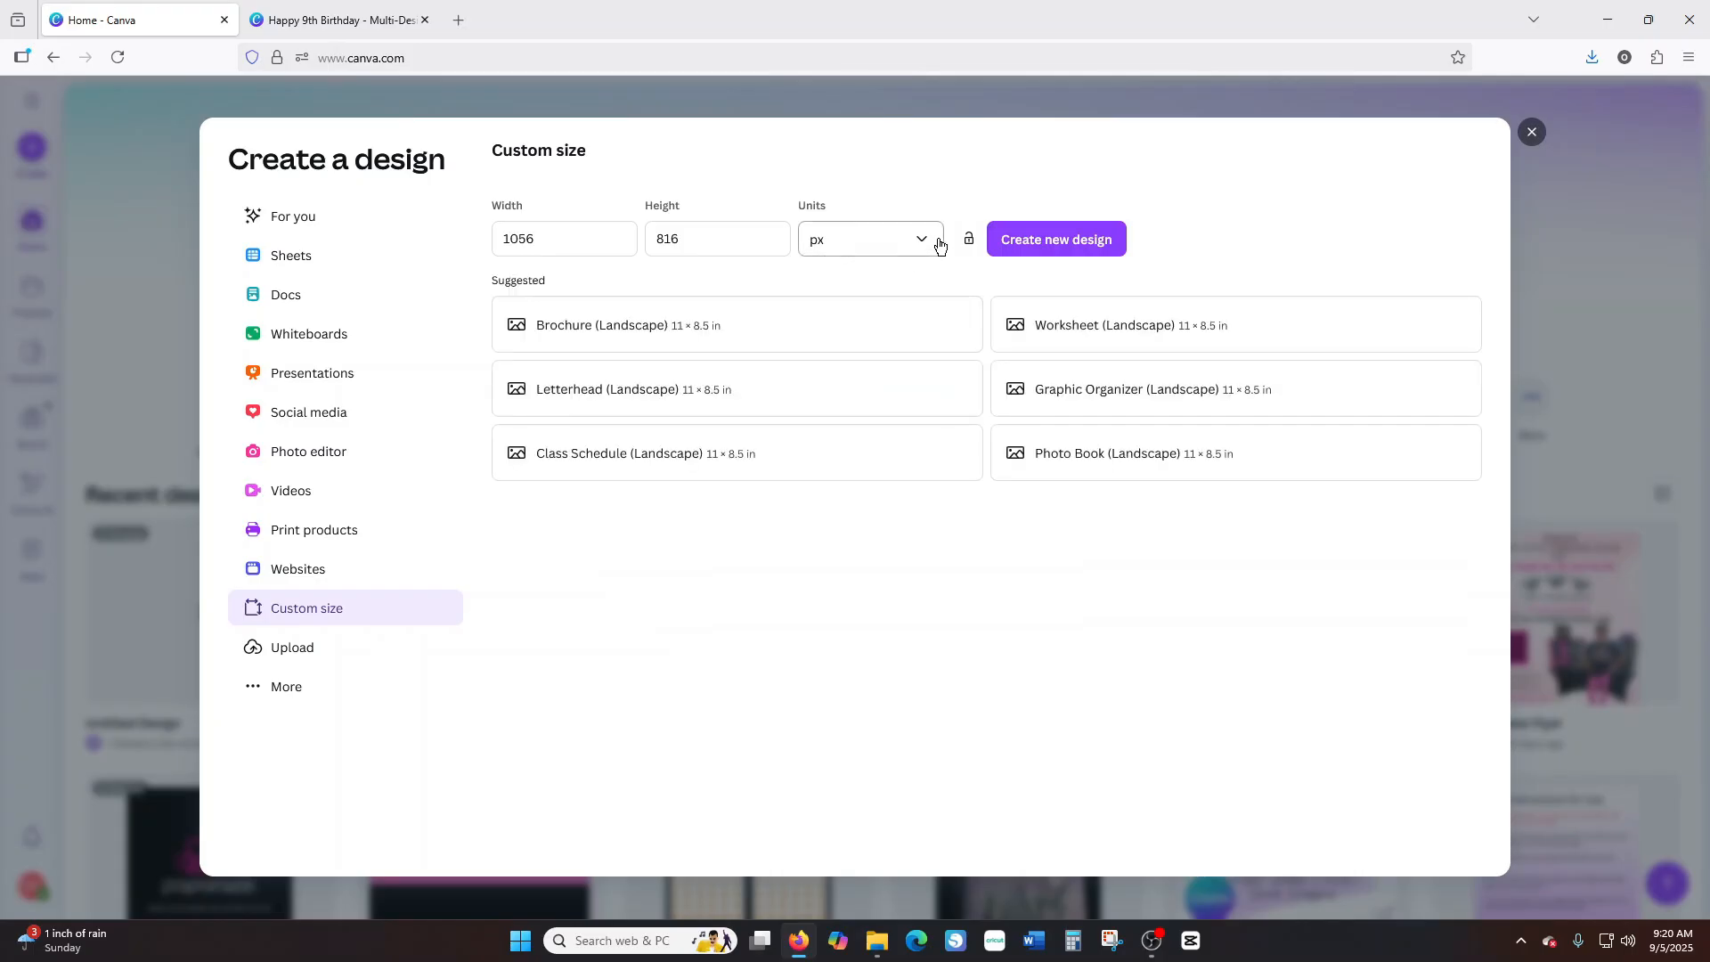
left_click(678, 241)
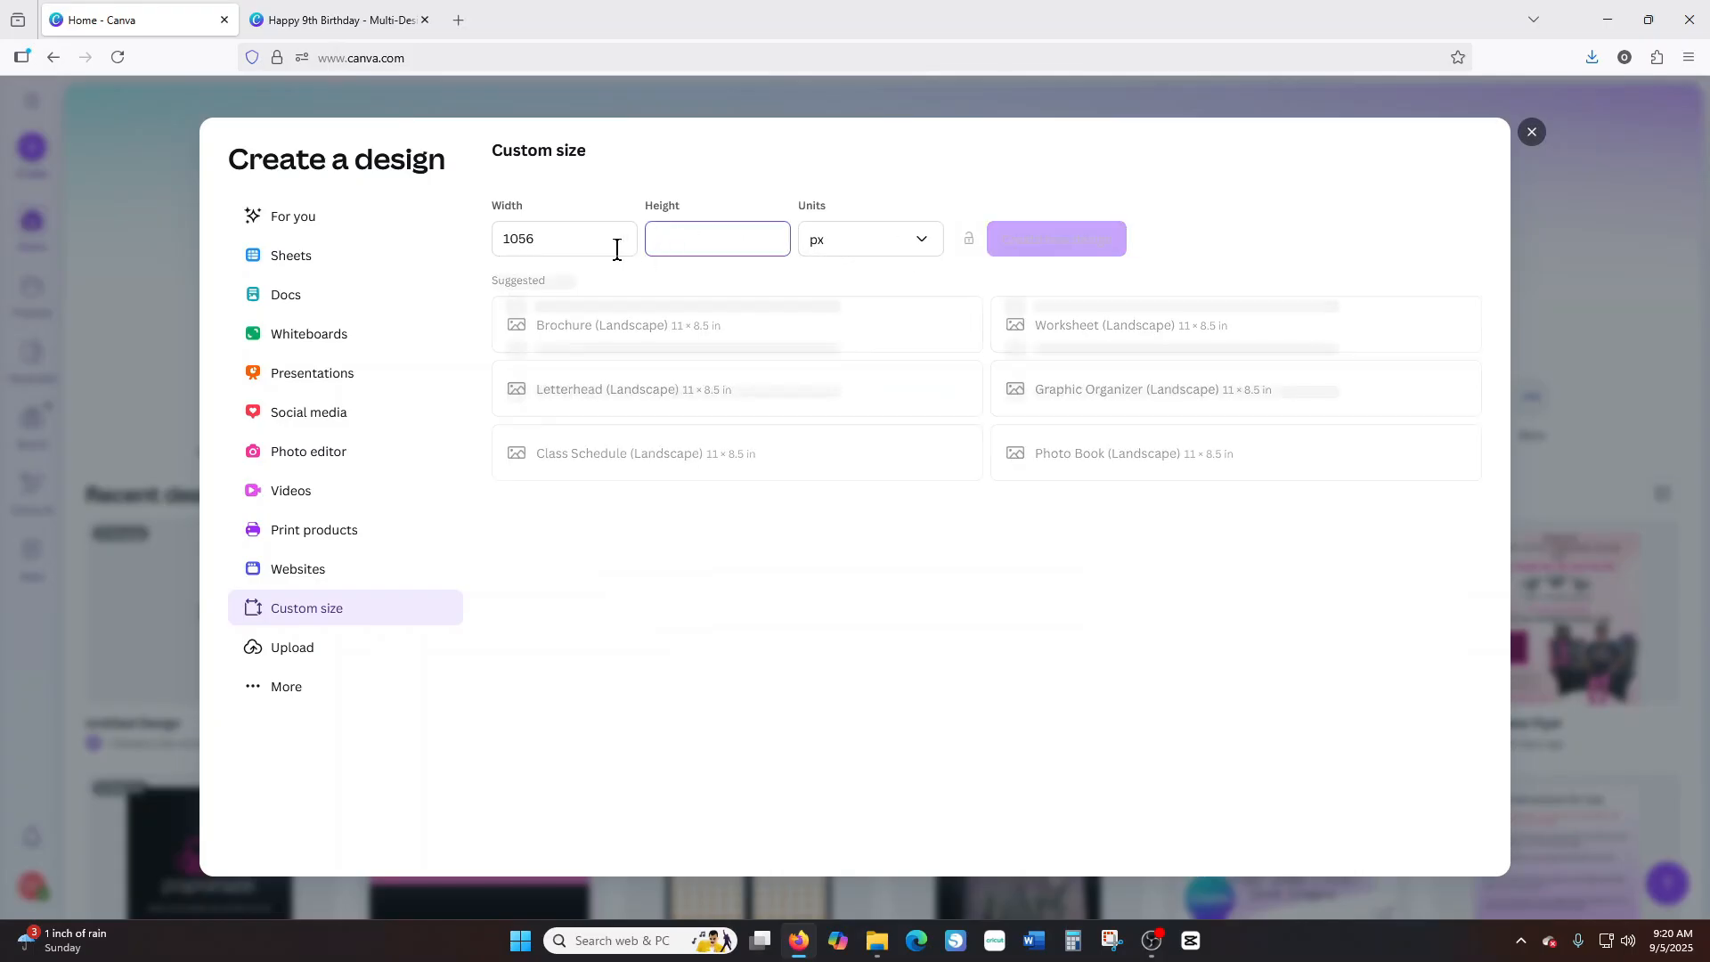
key("shift+Tab")
key("BackSpace")
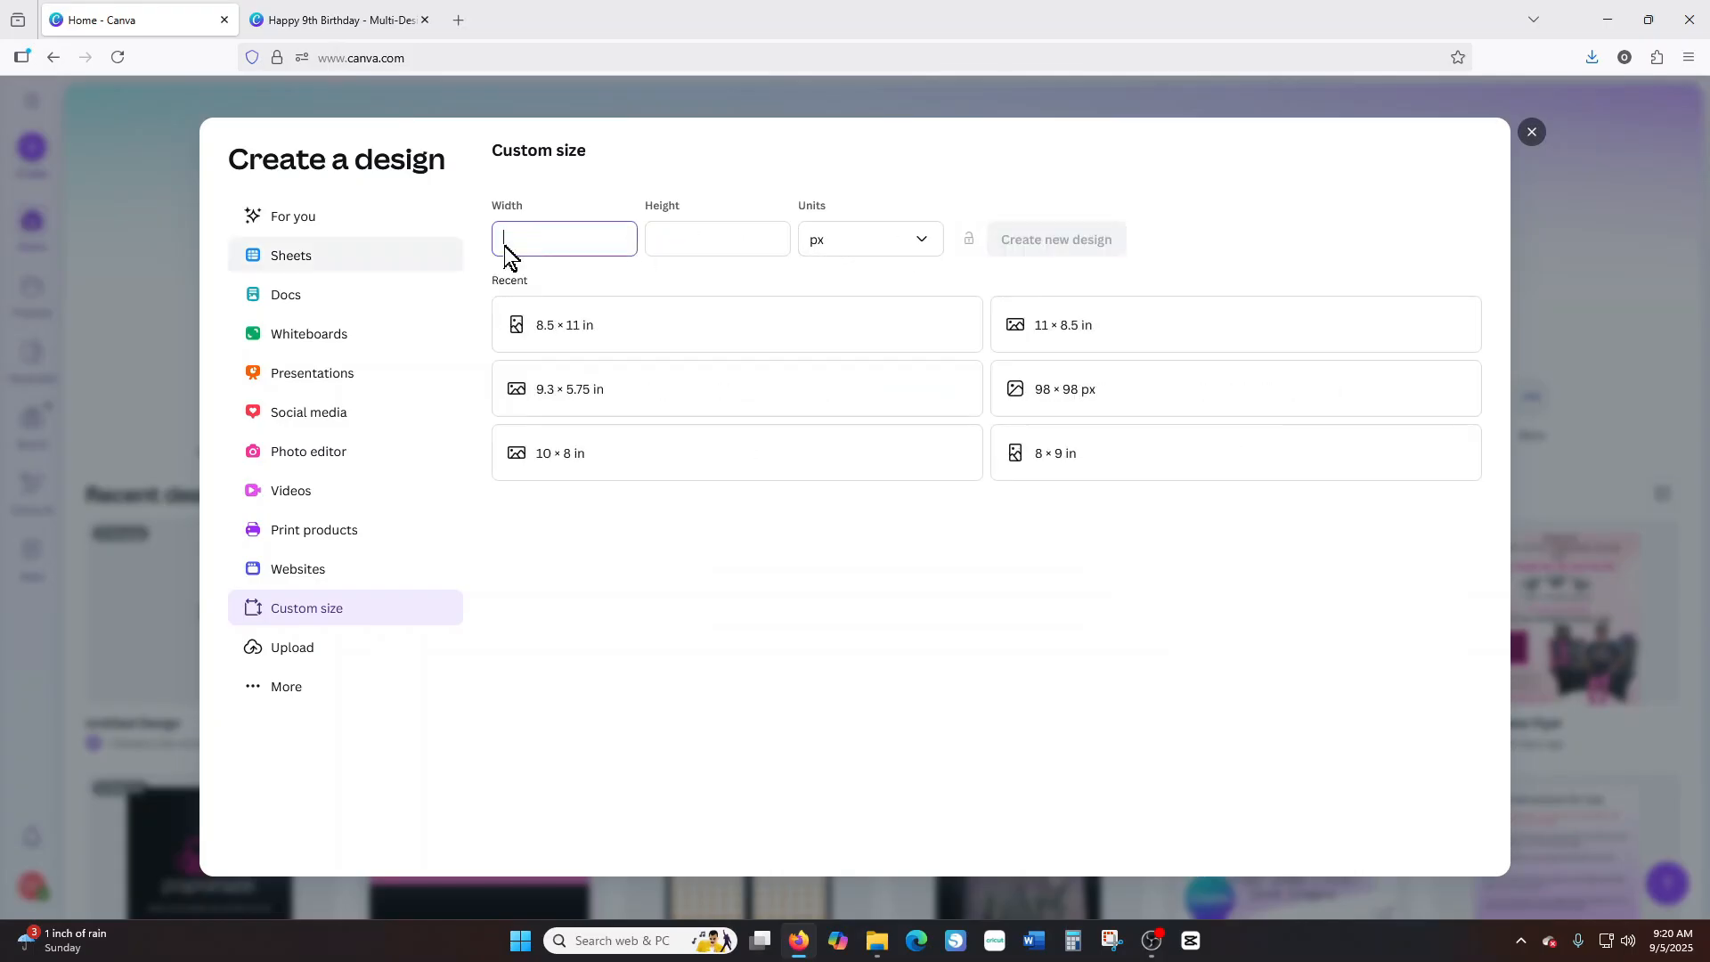
left_click(712, 249)
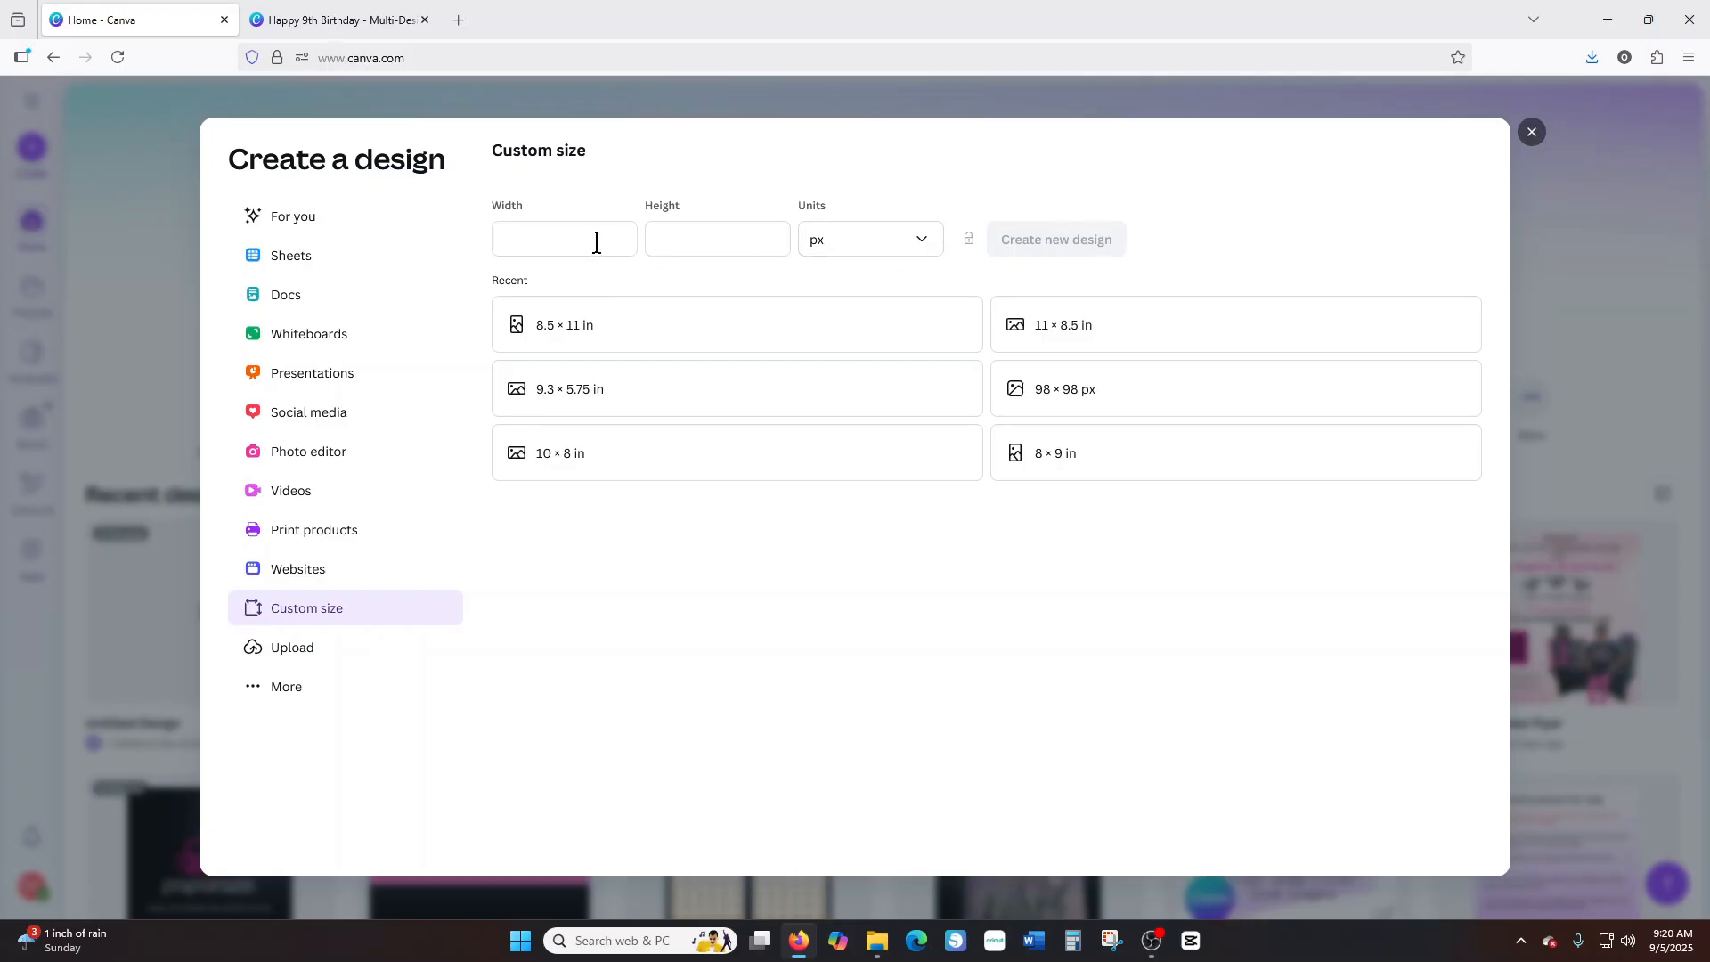
Create a new blank design with a custom size of 11 × 8.5 in.
left_click(926, 244)
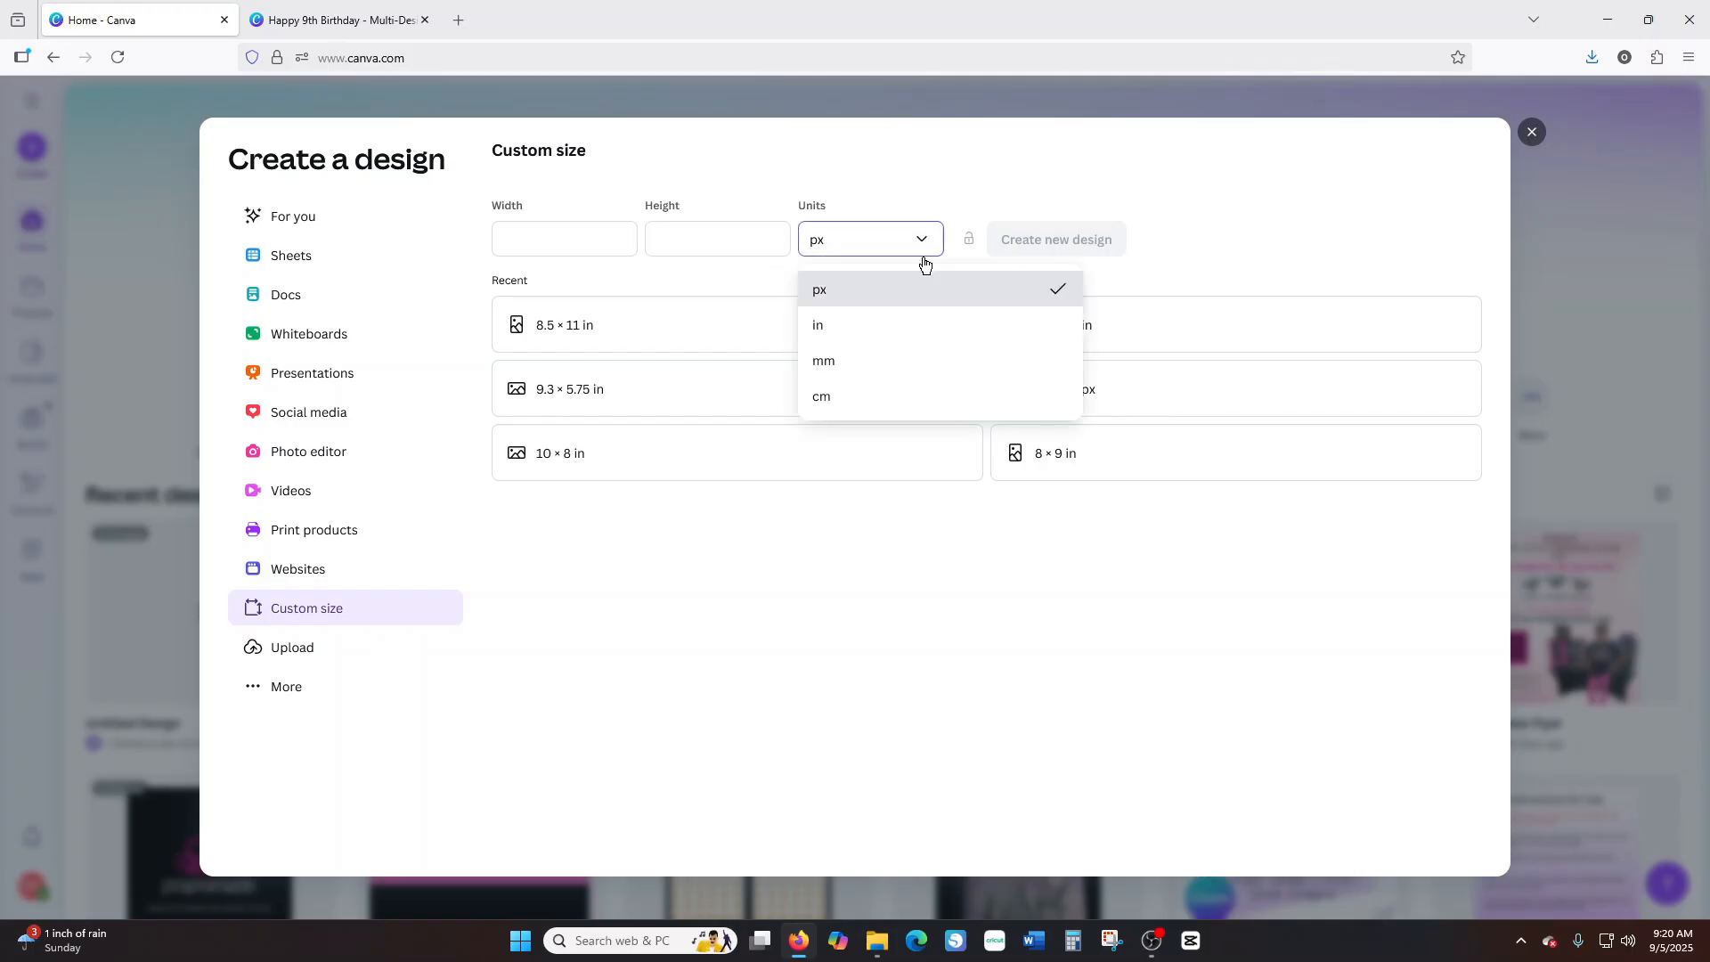
left_click(826, 326)
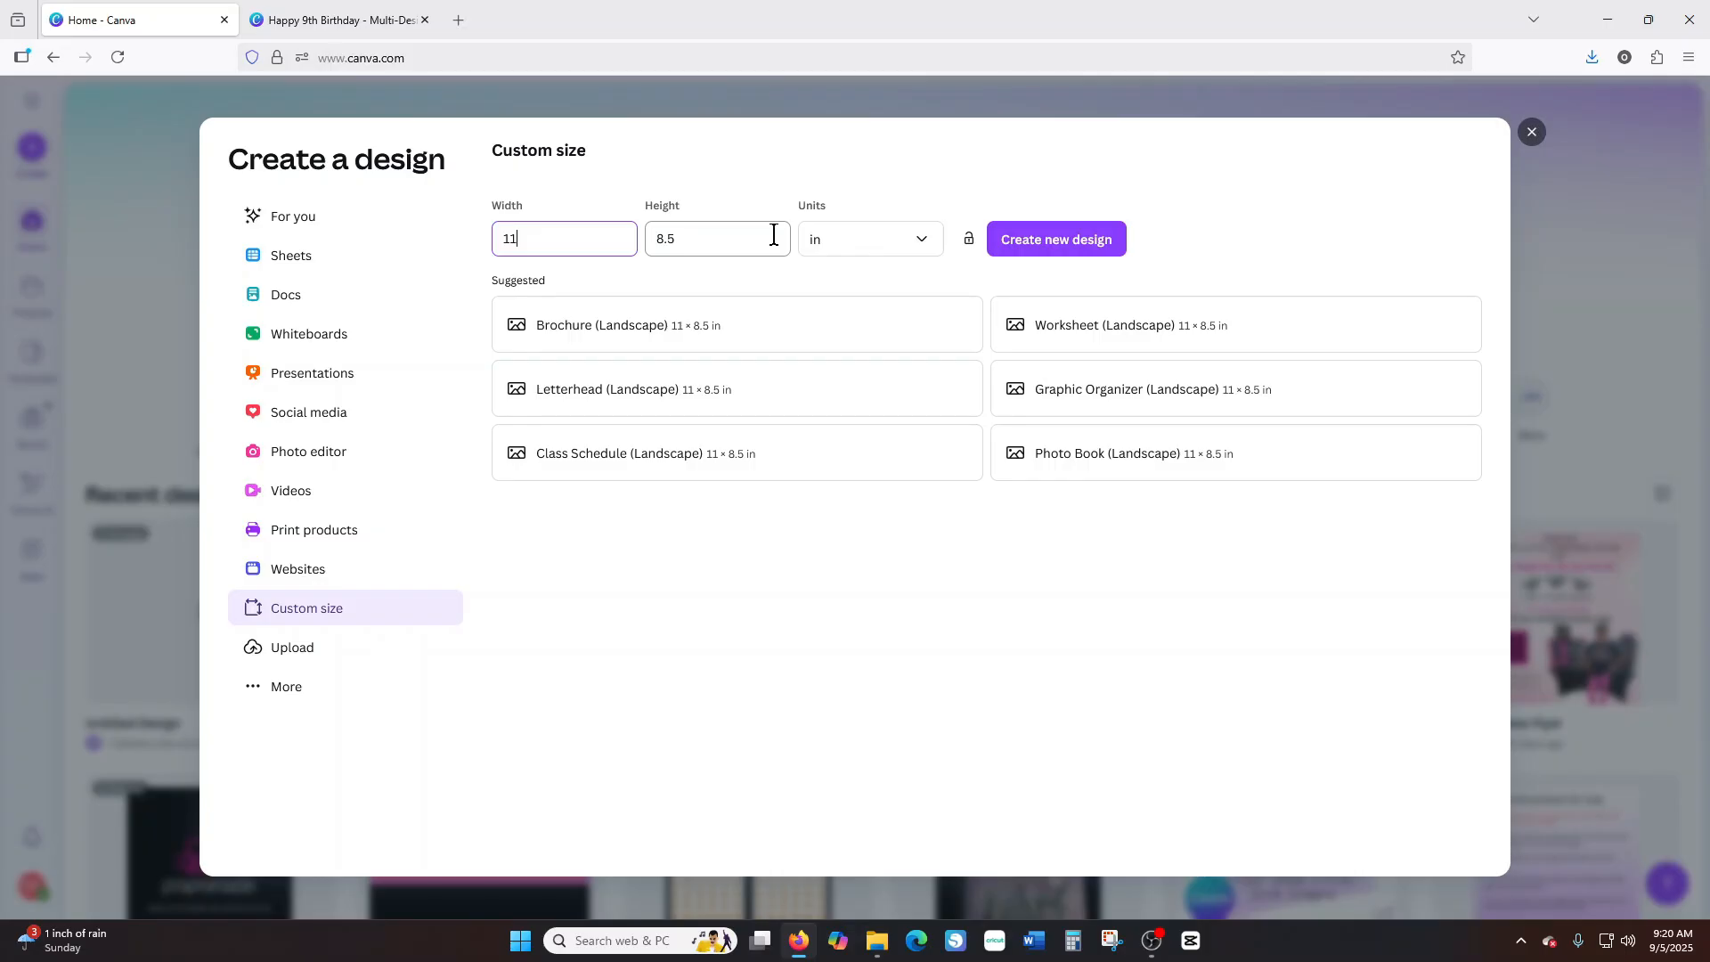
left_click(1105, 242)
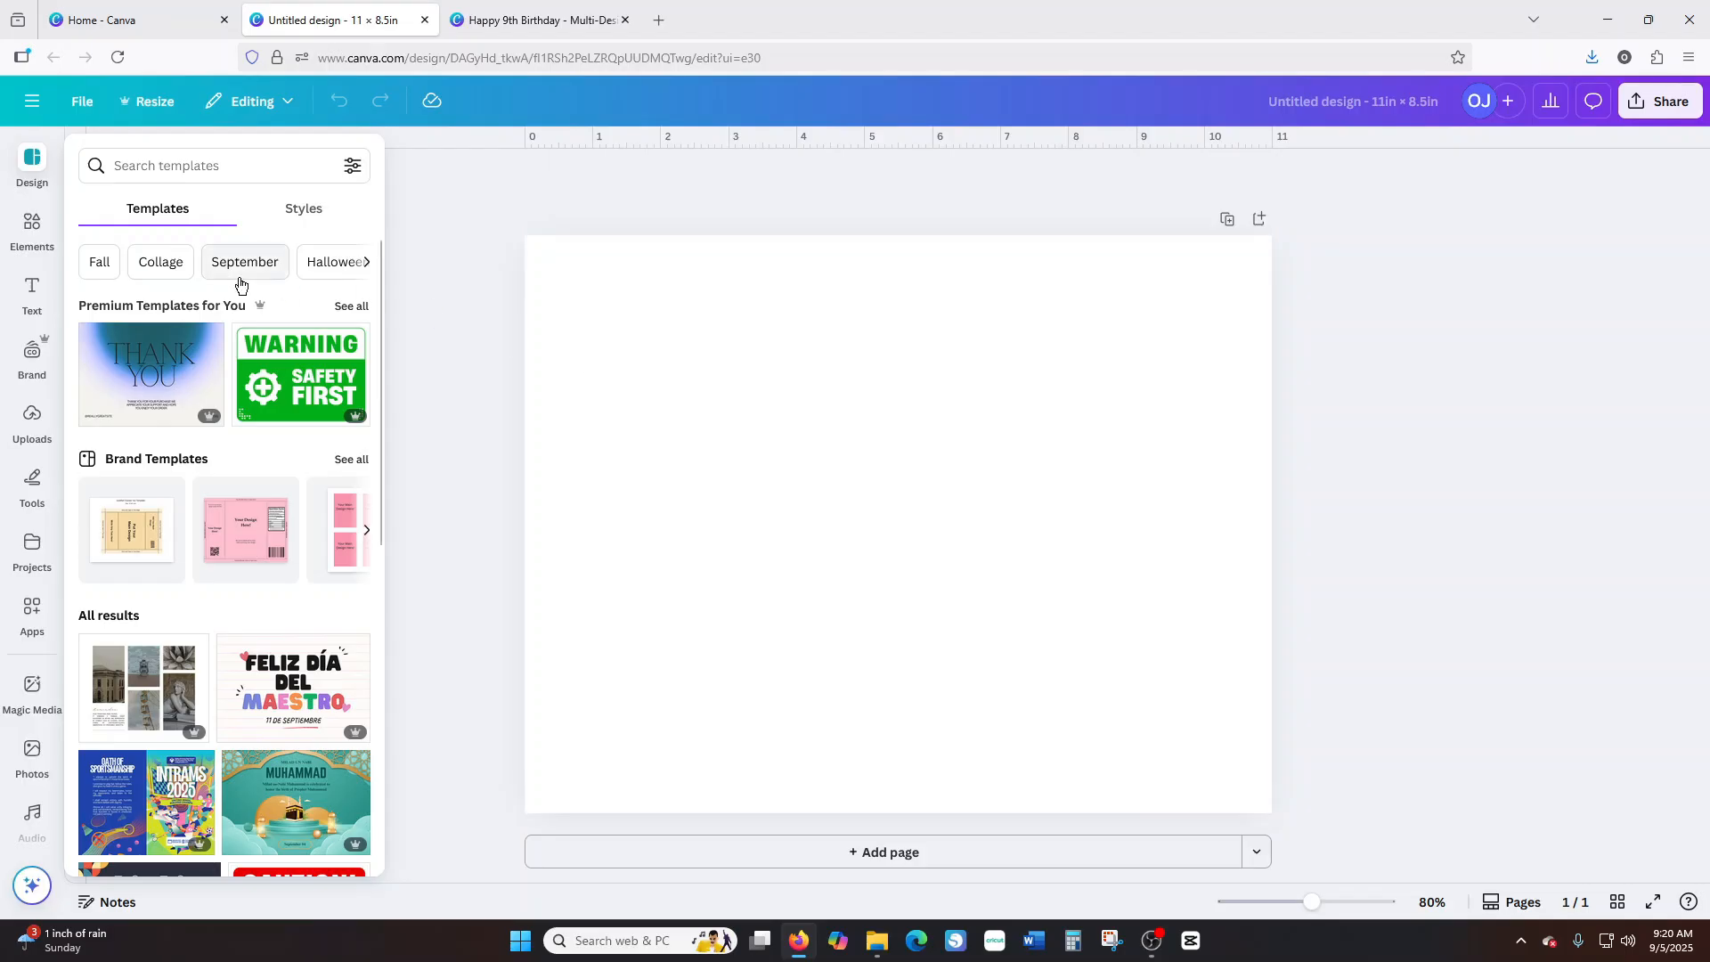
Search the element graphics for "city background" and place the blue night skyline with glowing light lines on the blank page.
left_click(583, 21)
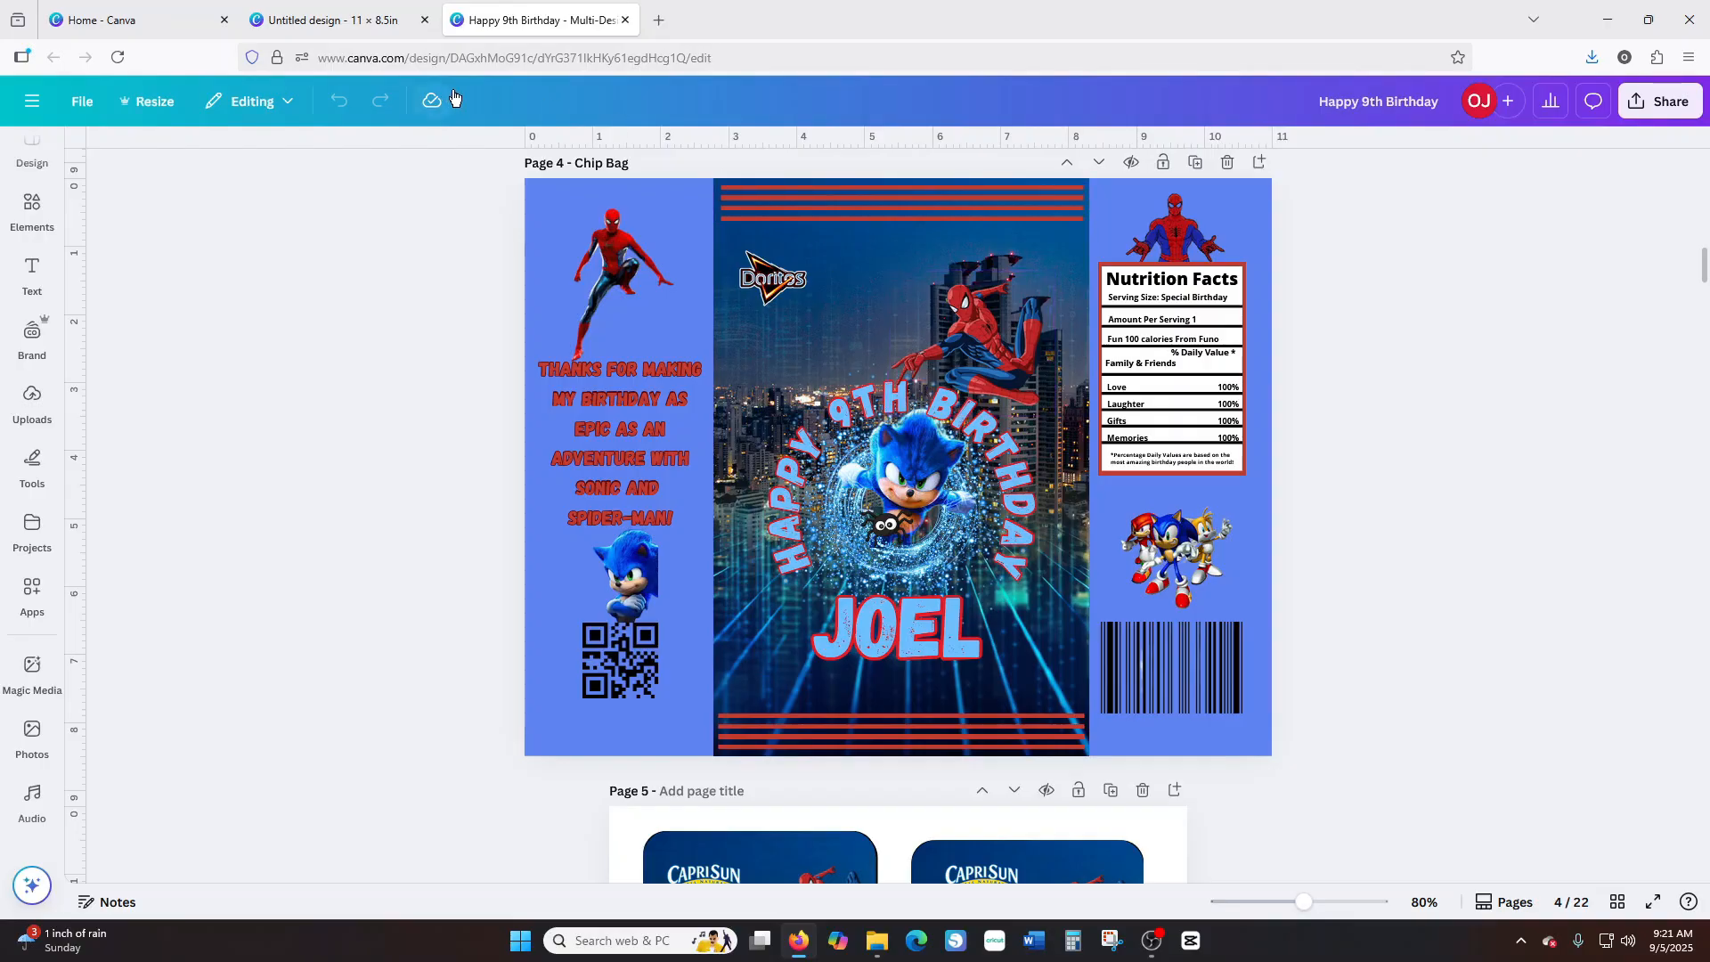
left_click(378, 22)
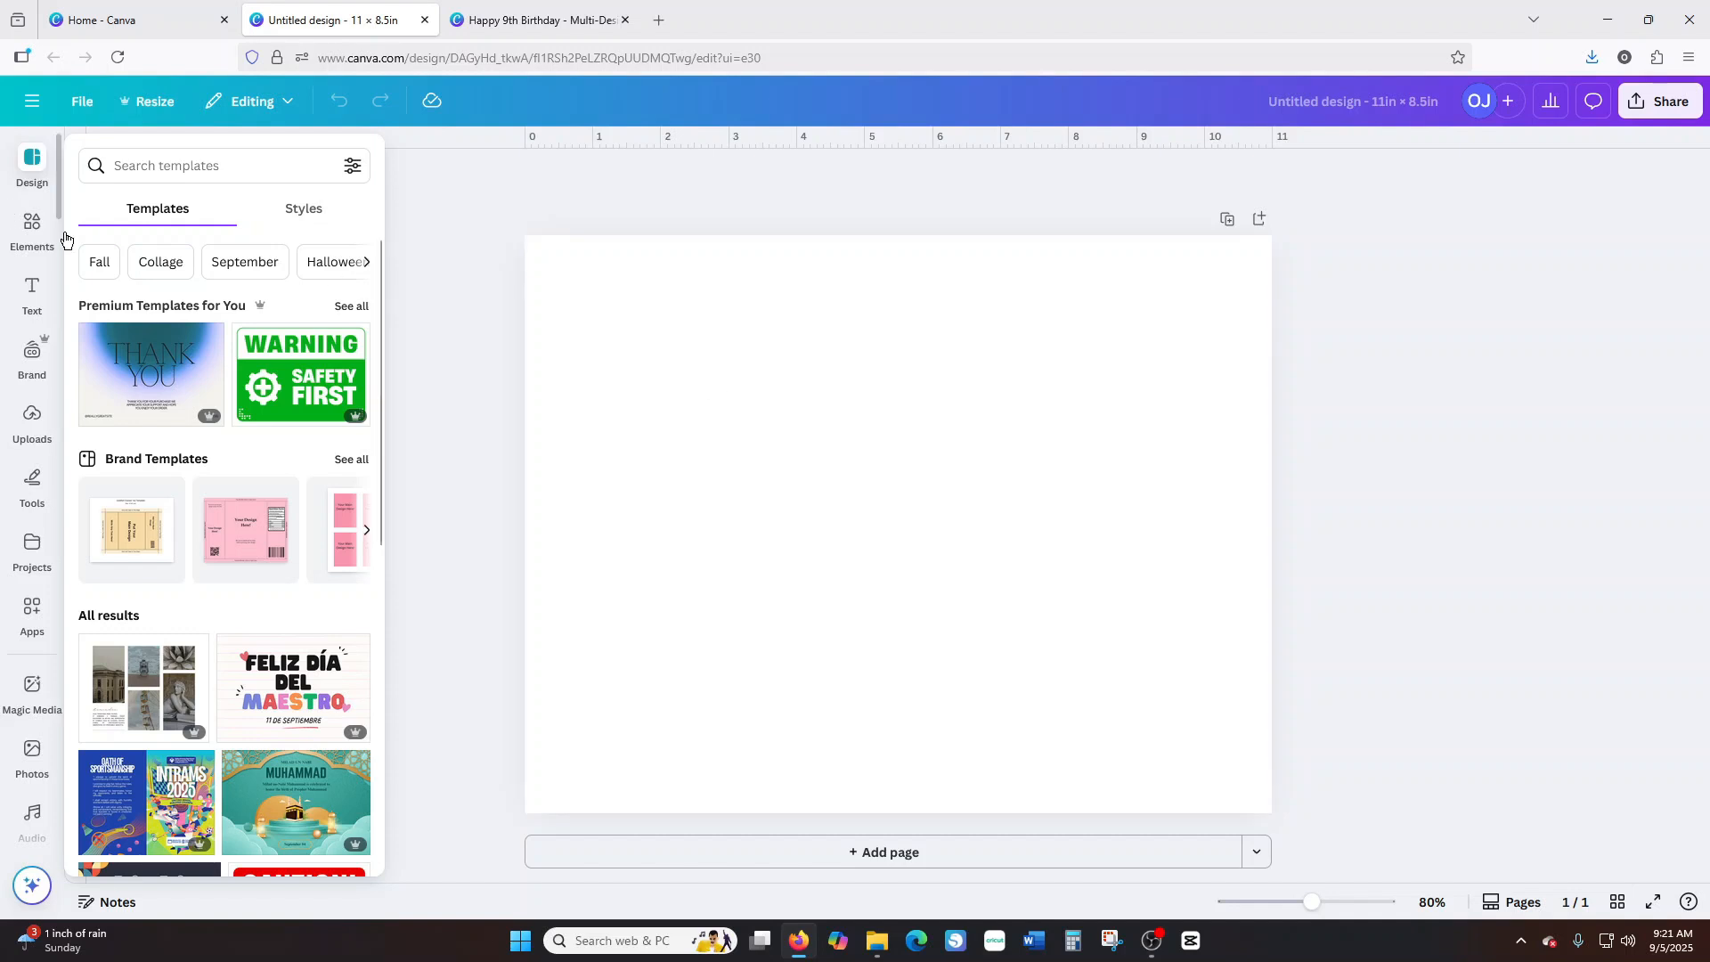
left_click(31, 229)
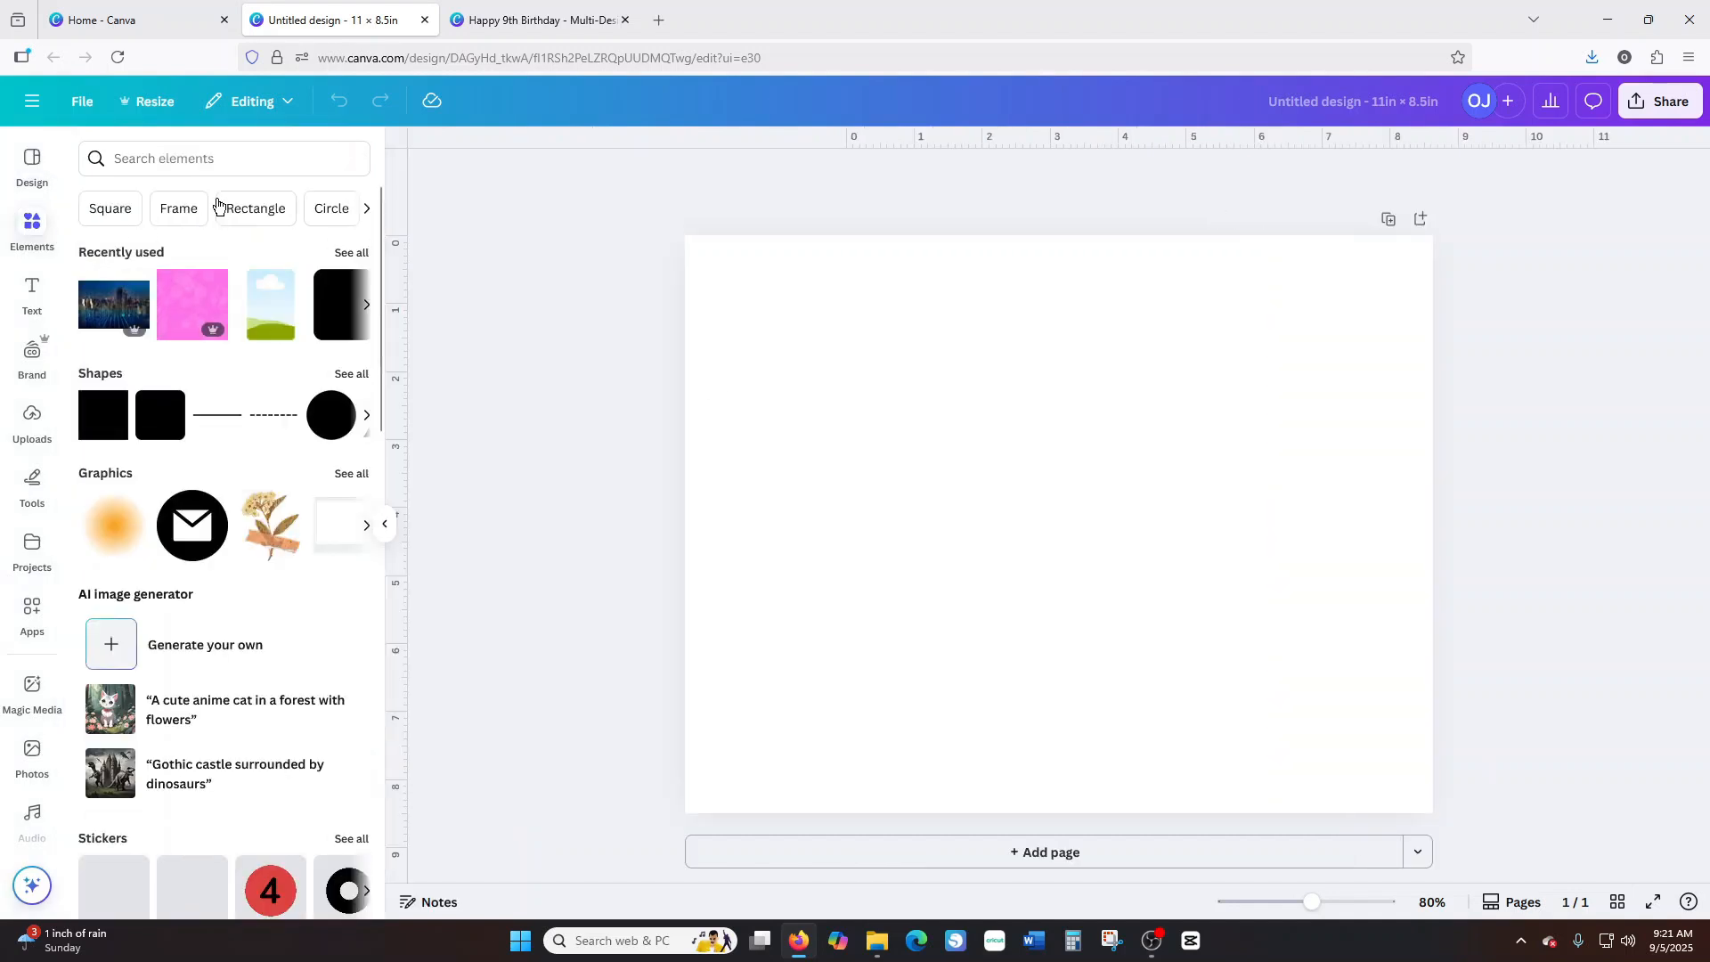
left_click(225, 158)
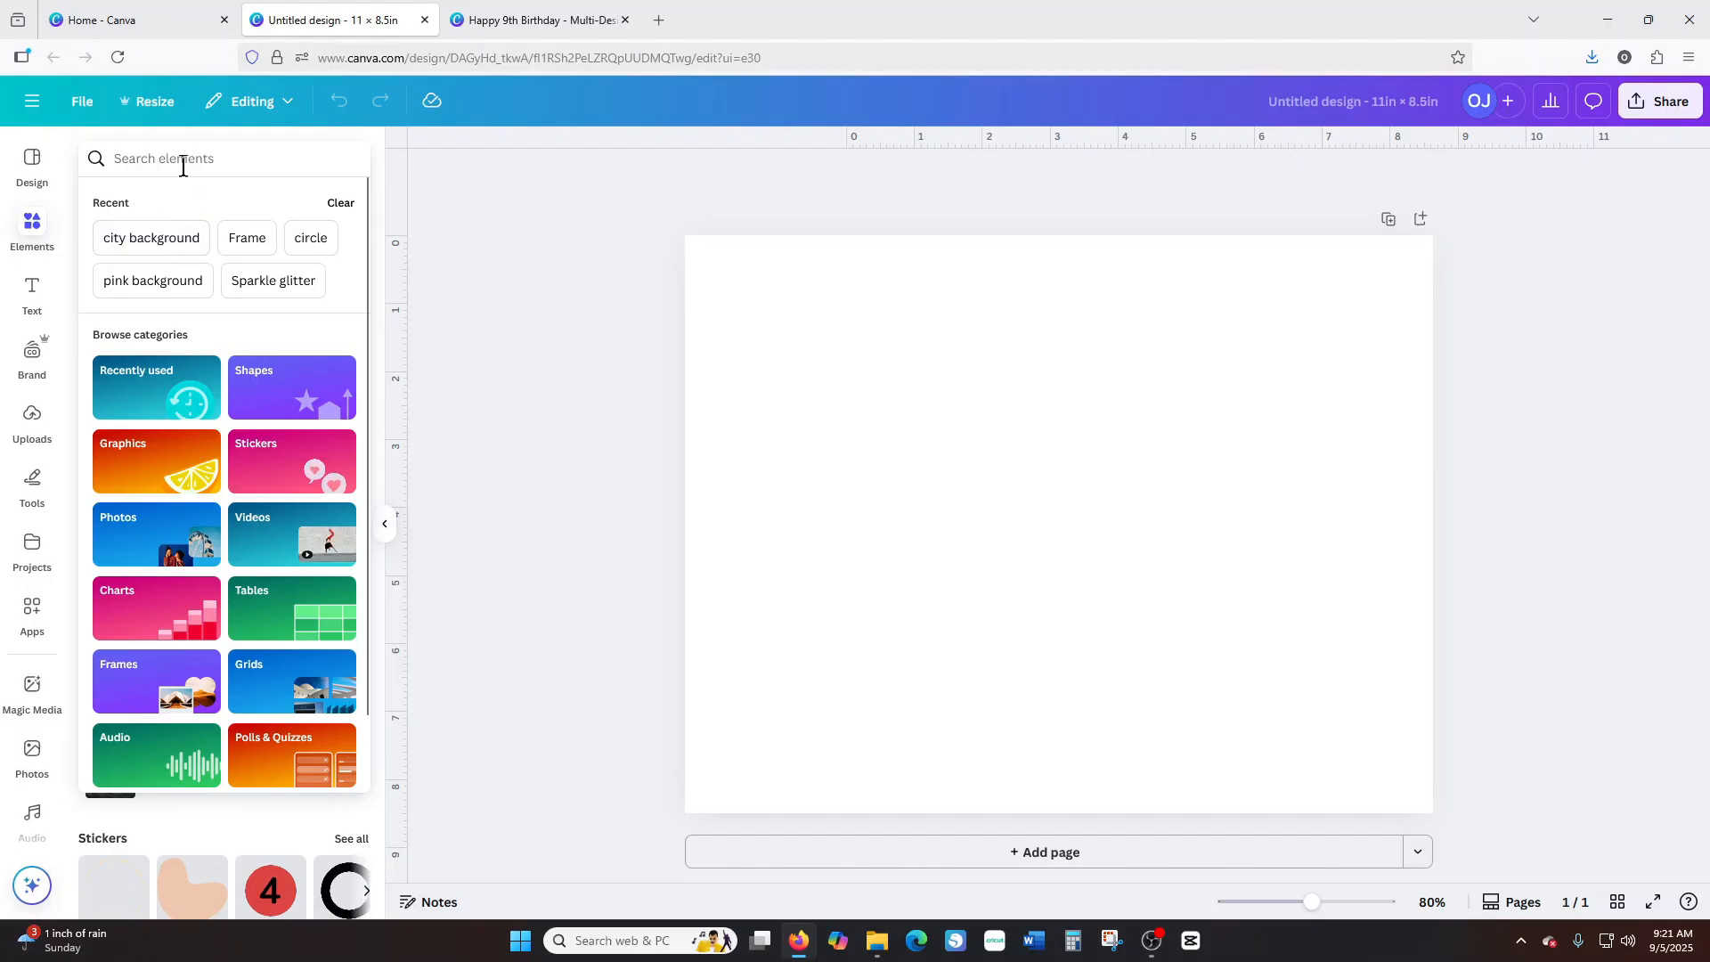
type("city")
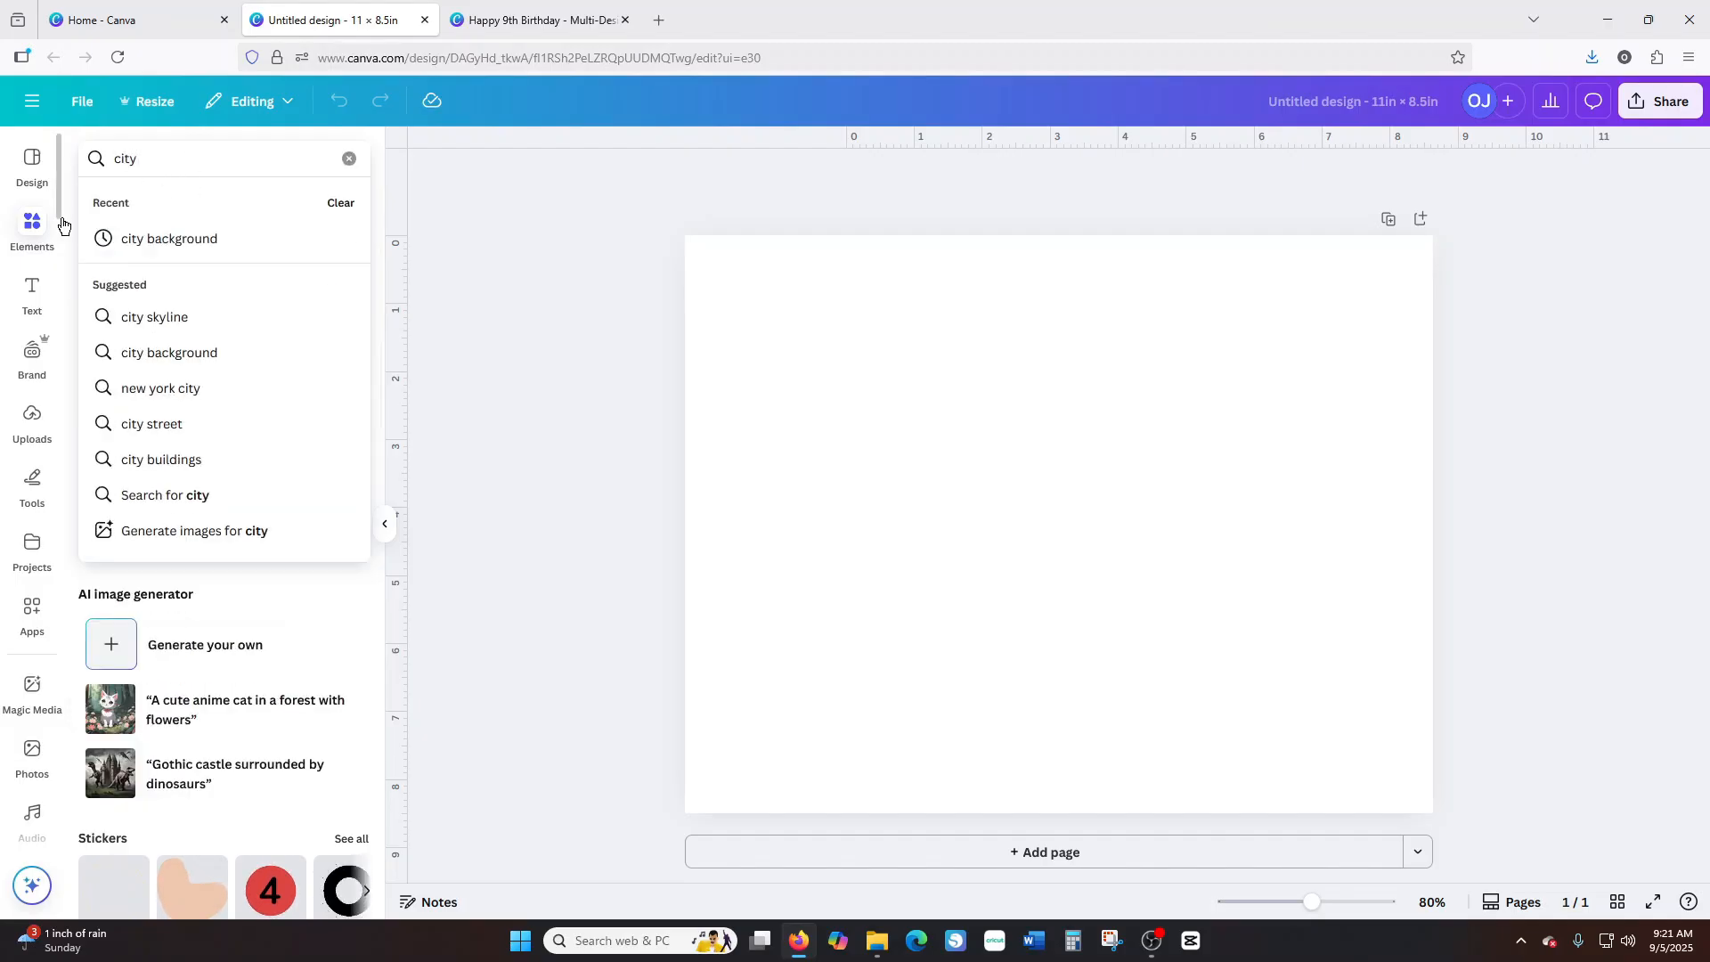
left_click(165, 238)
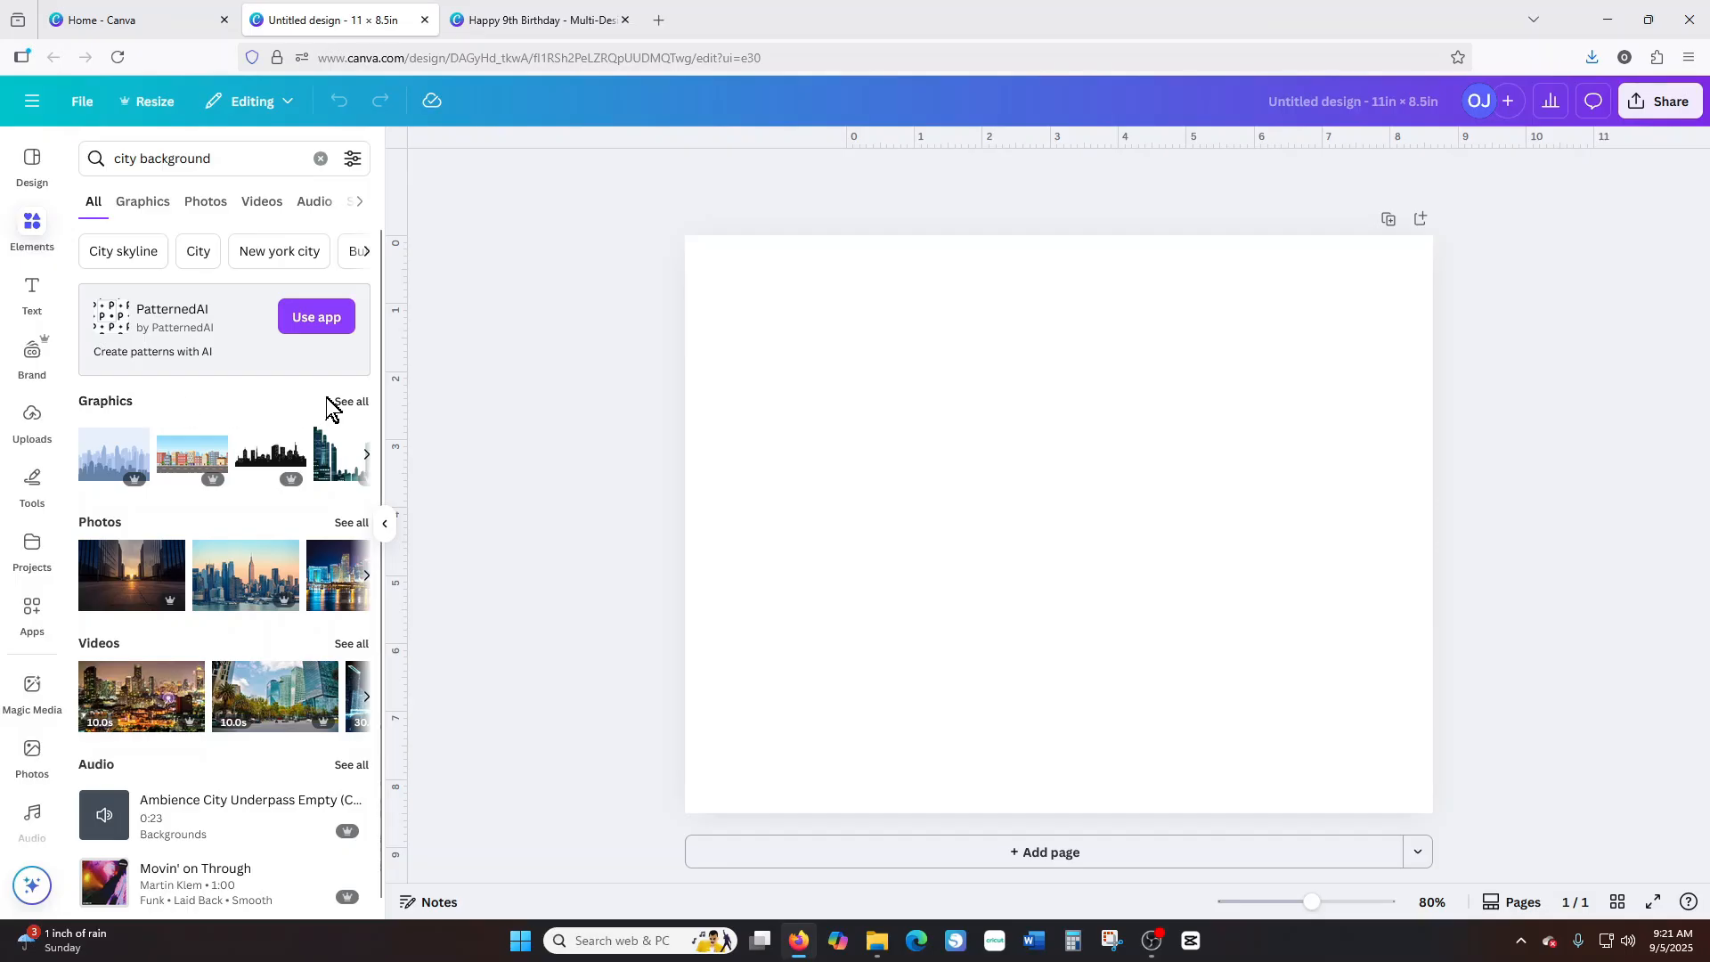
left_click(348, 403)
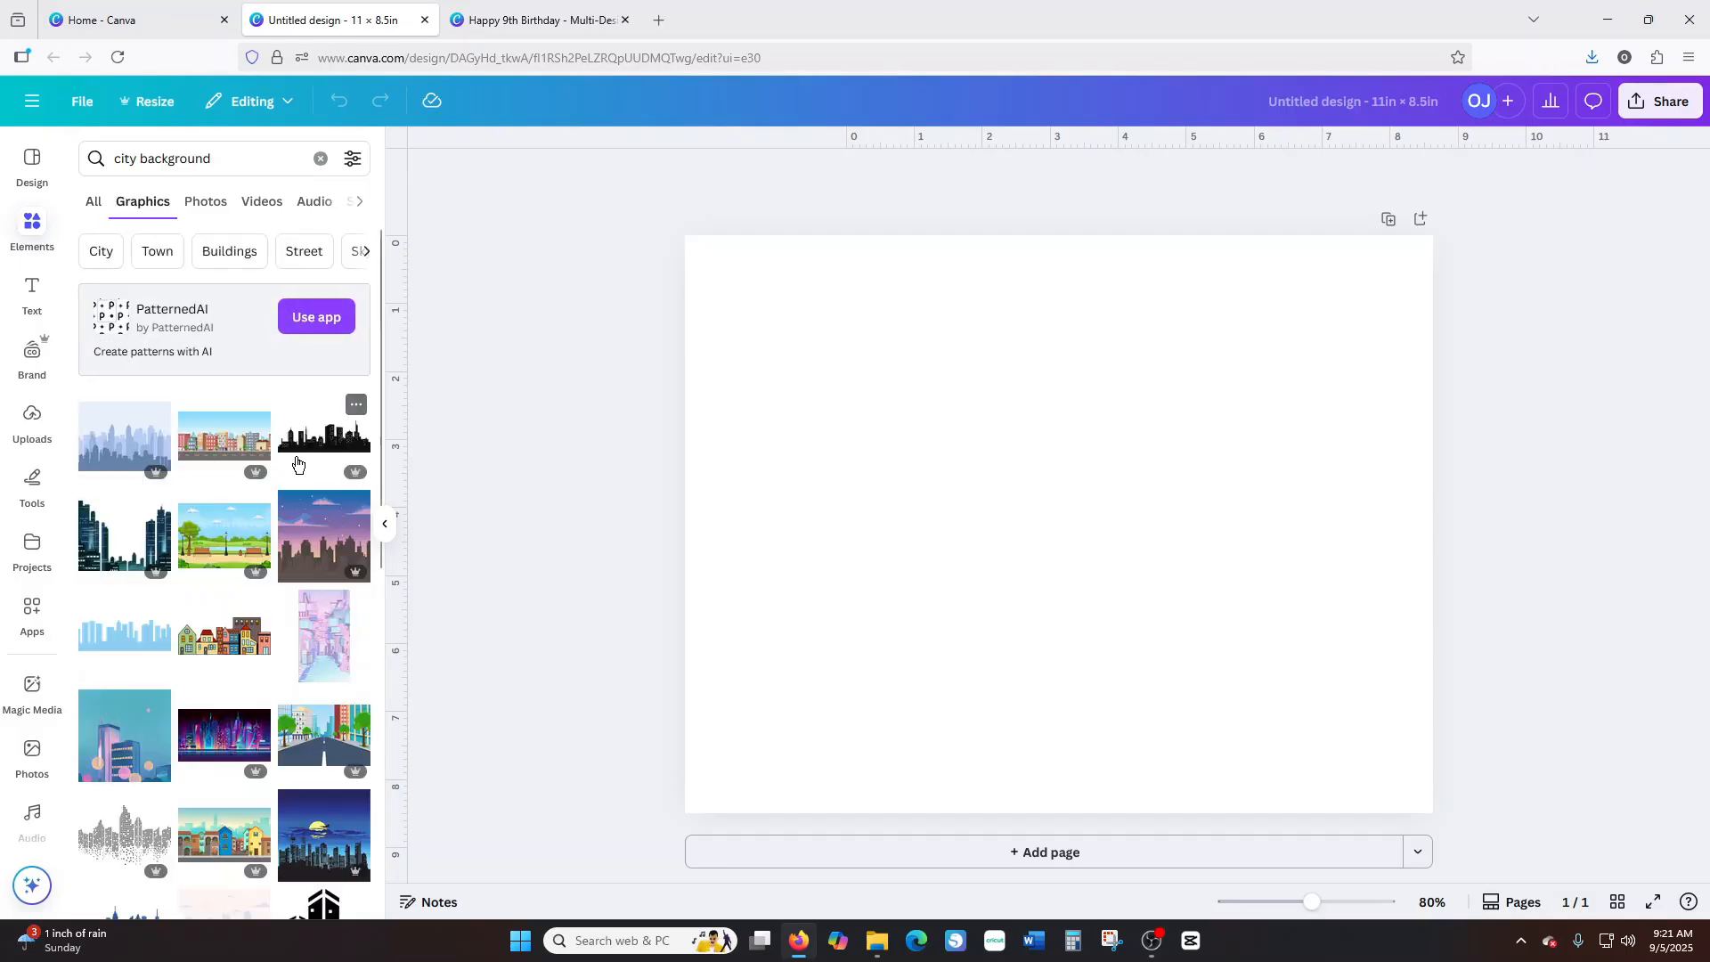
scroll(238, 598, "down", 7)
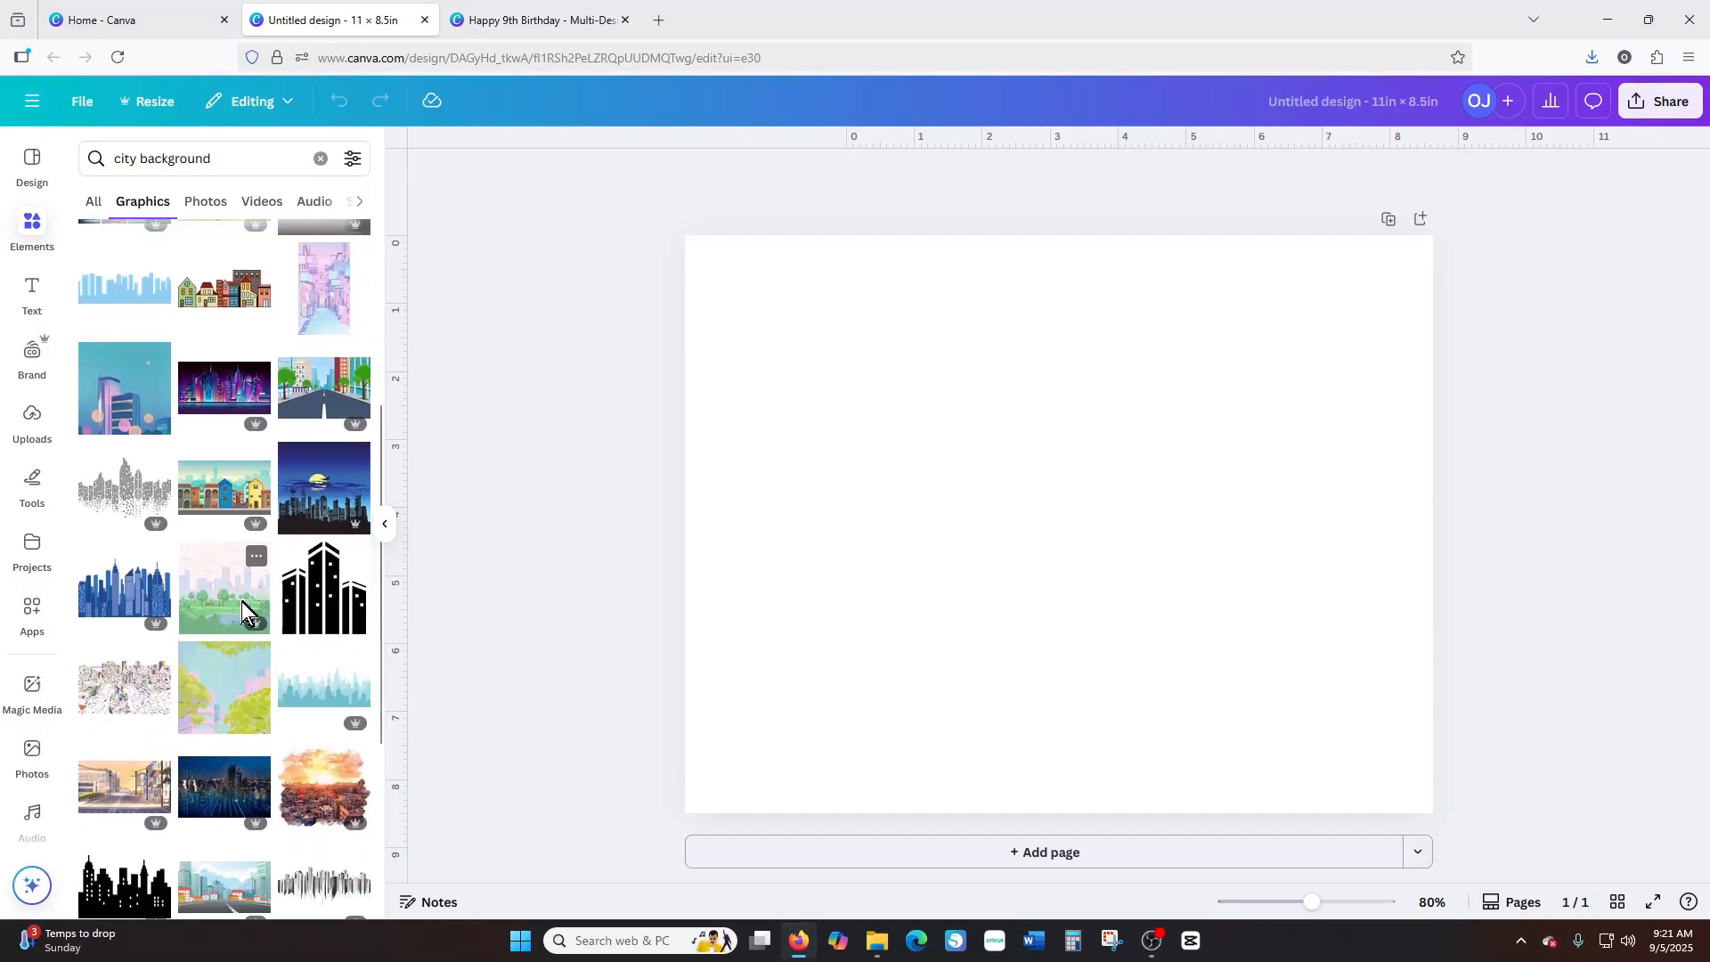
left_click(218, 500)
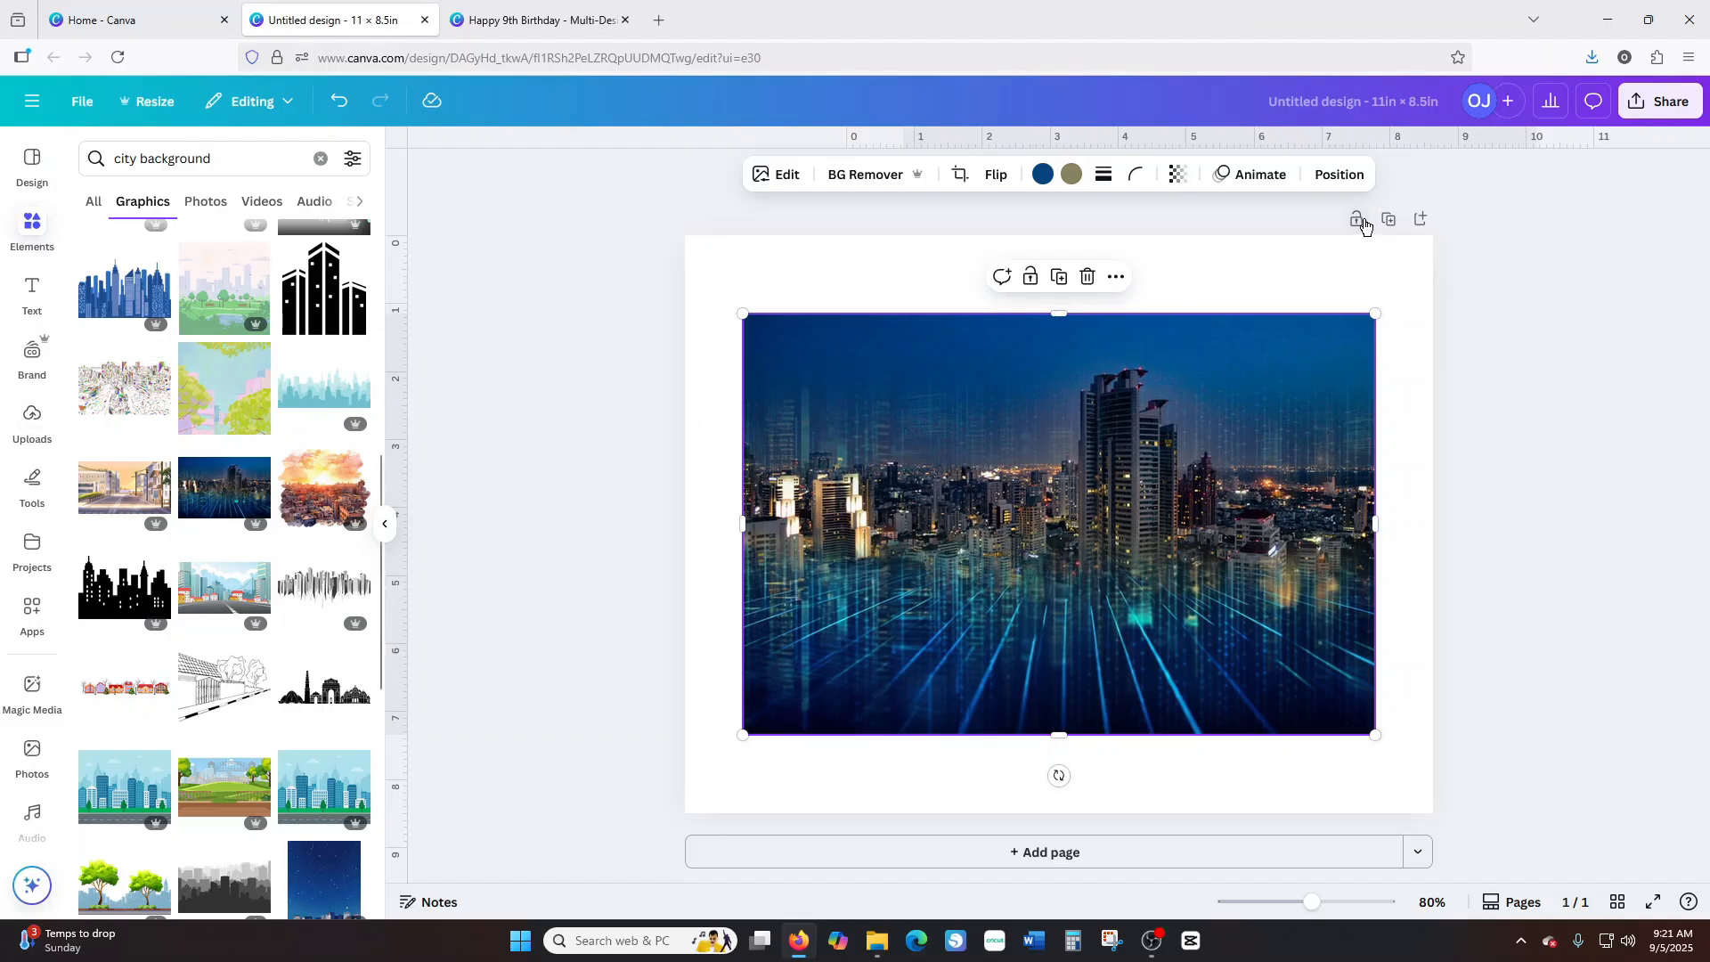
Add a second page and place the crouching Spider-Man and Spider-Man mask images from the uploaded Characters > Spider man folder.
left_click(1184, 853)
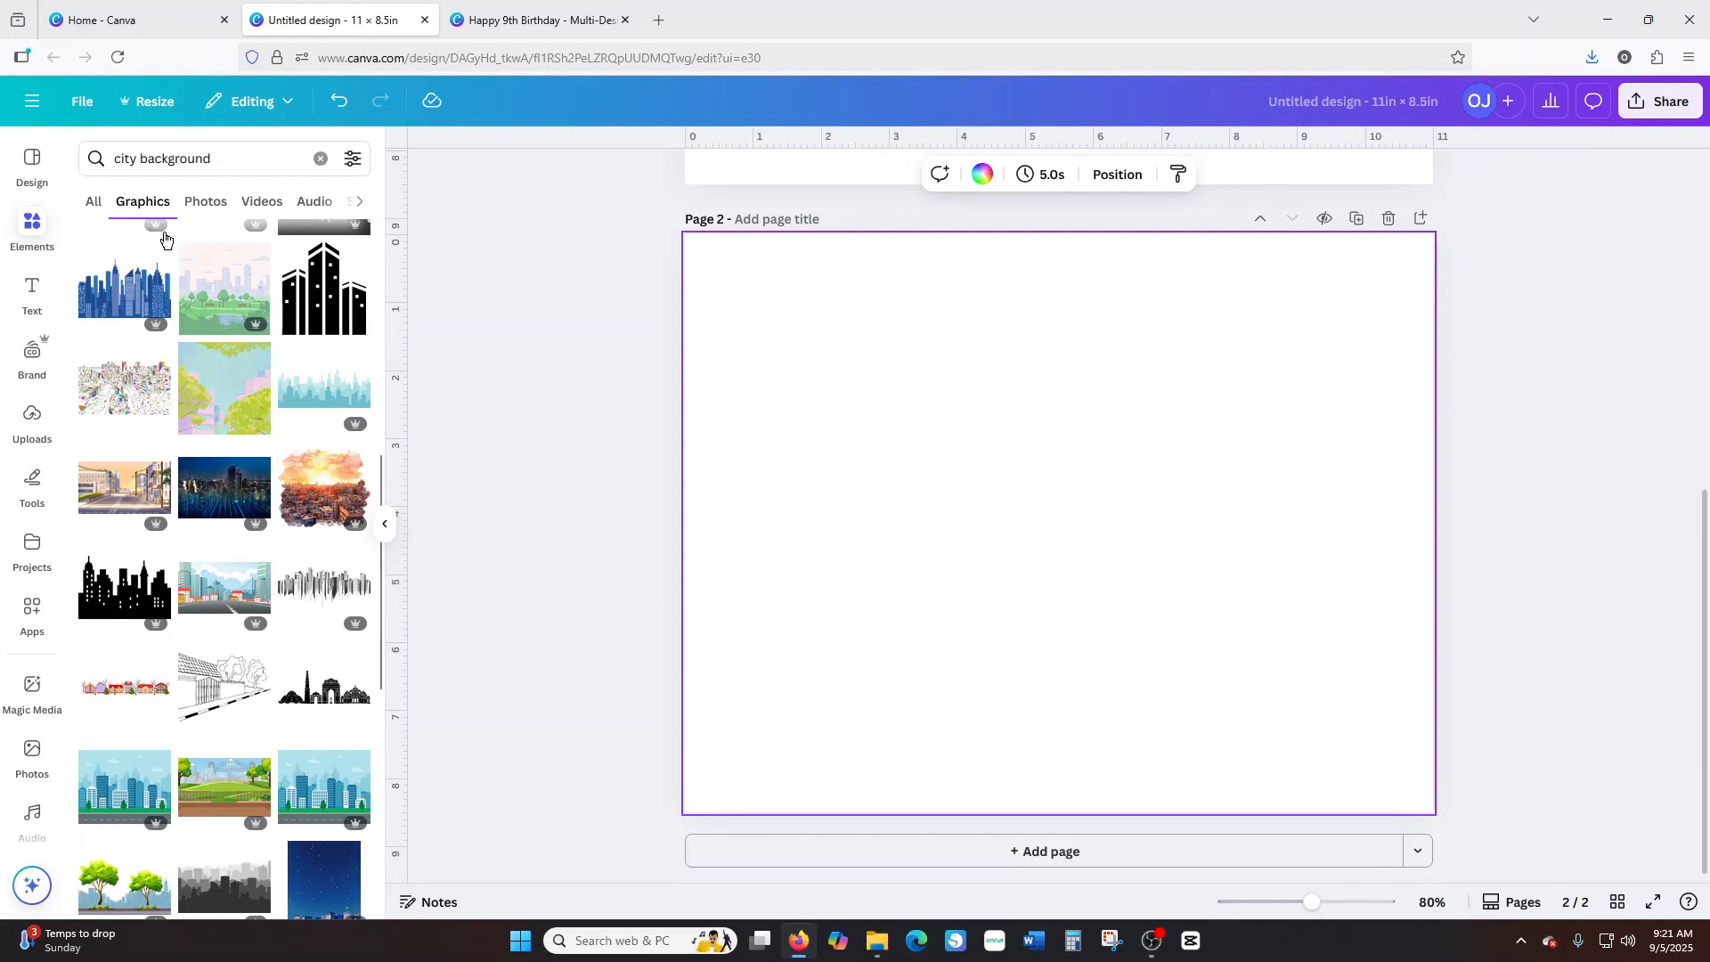
left_click(33, 426)
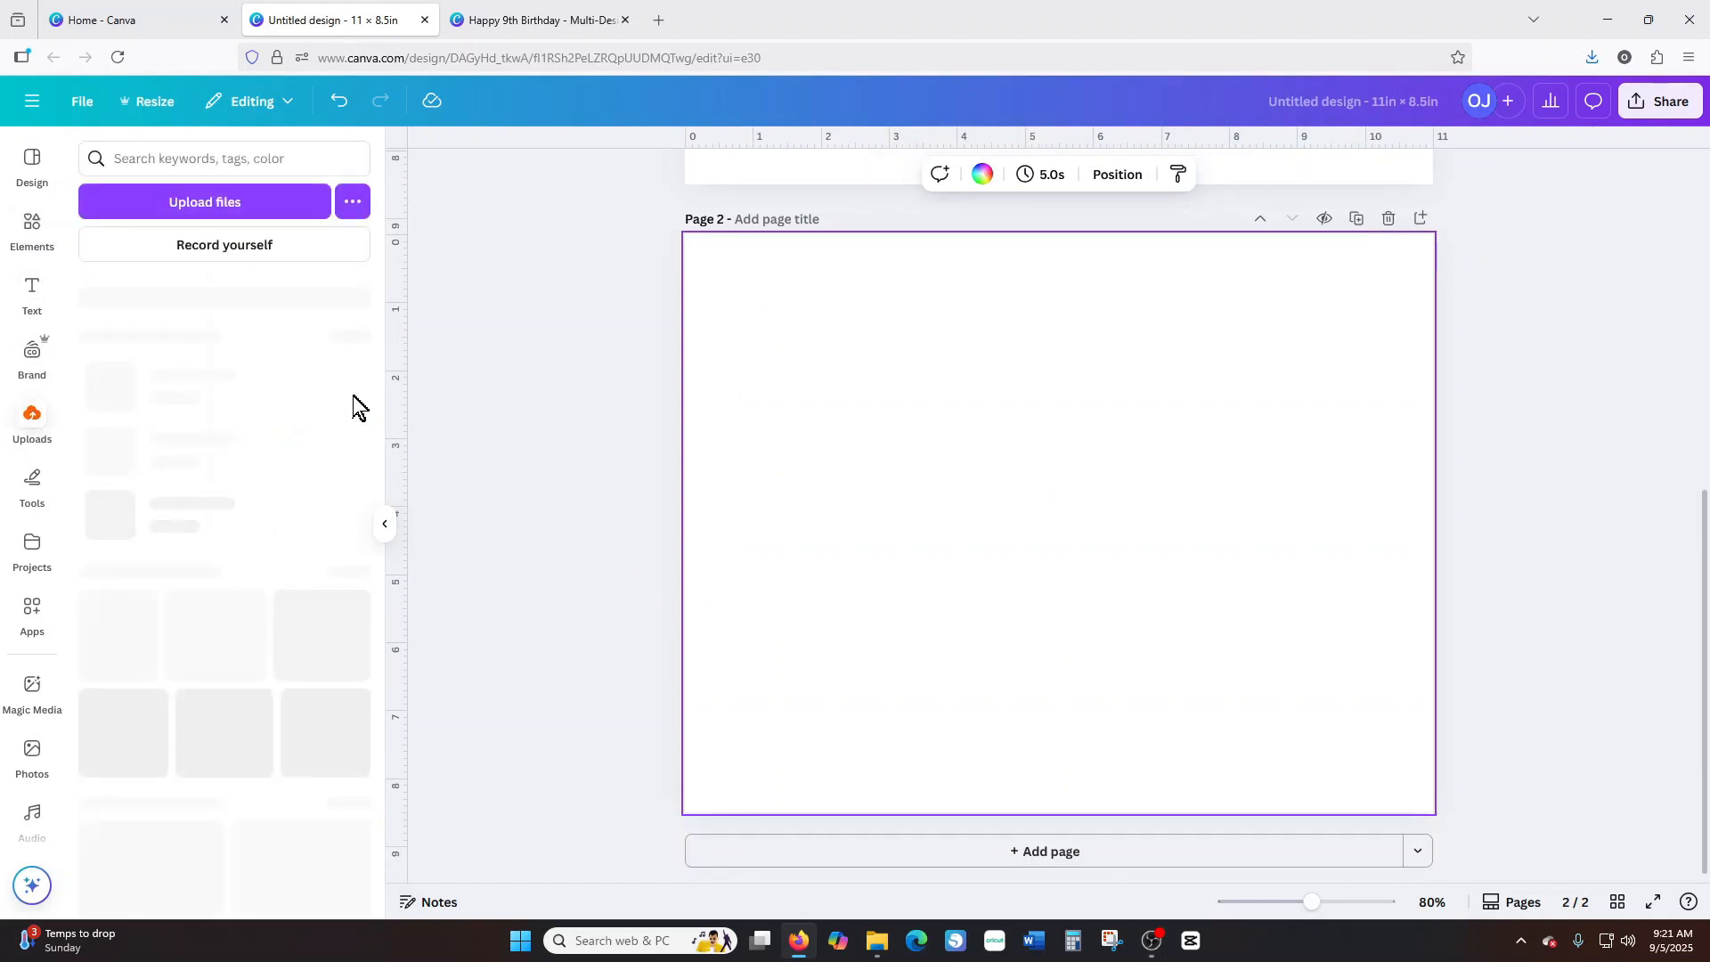
left_click(344, 296)
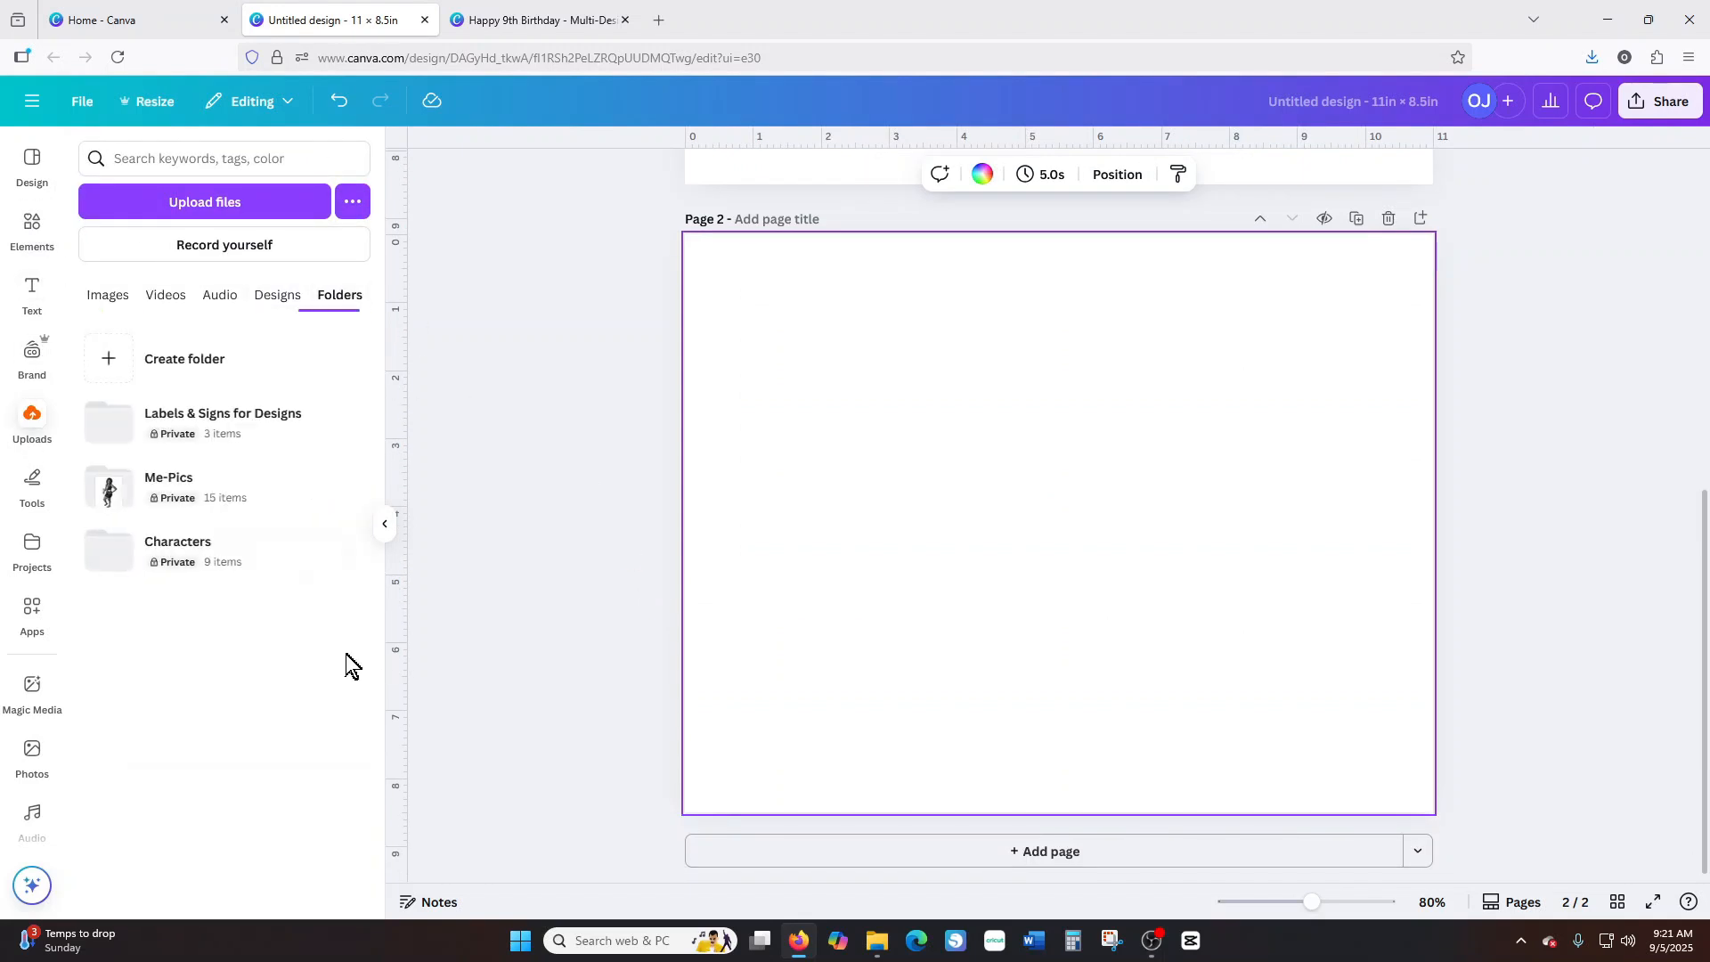
left_click(210, 561)
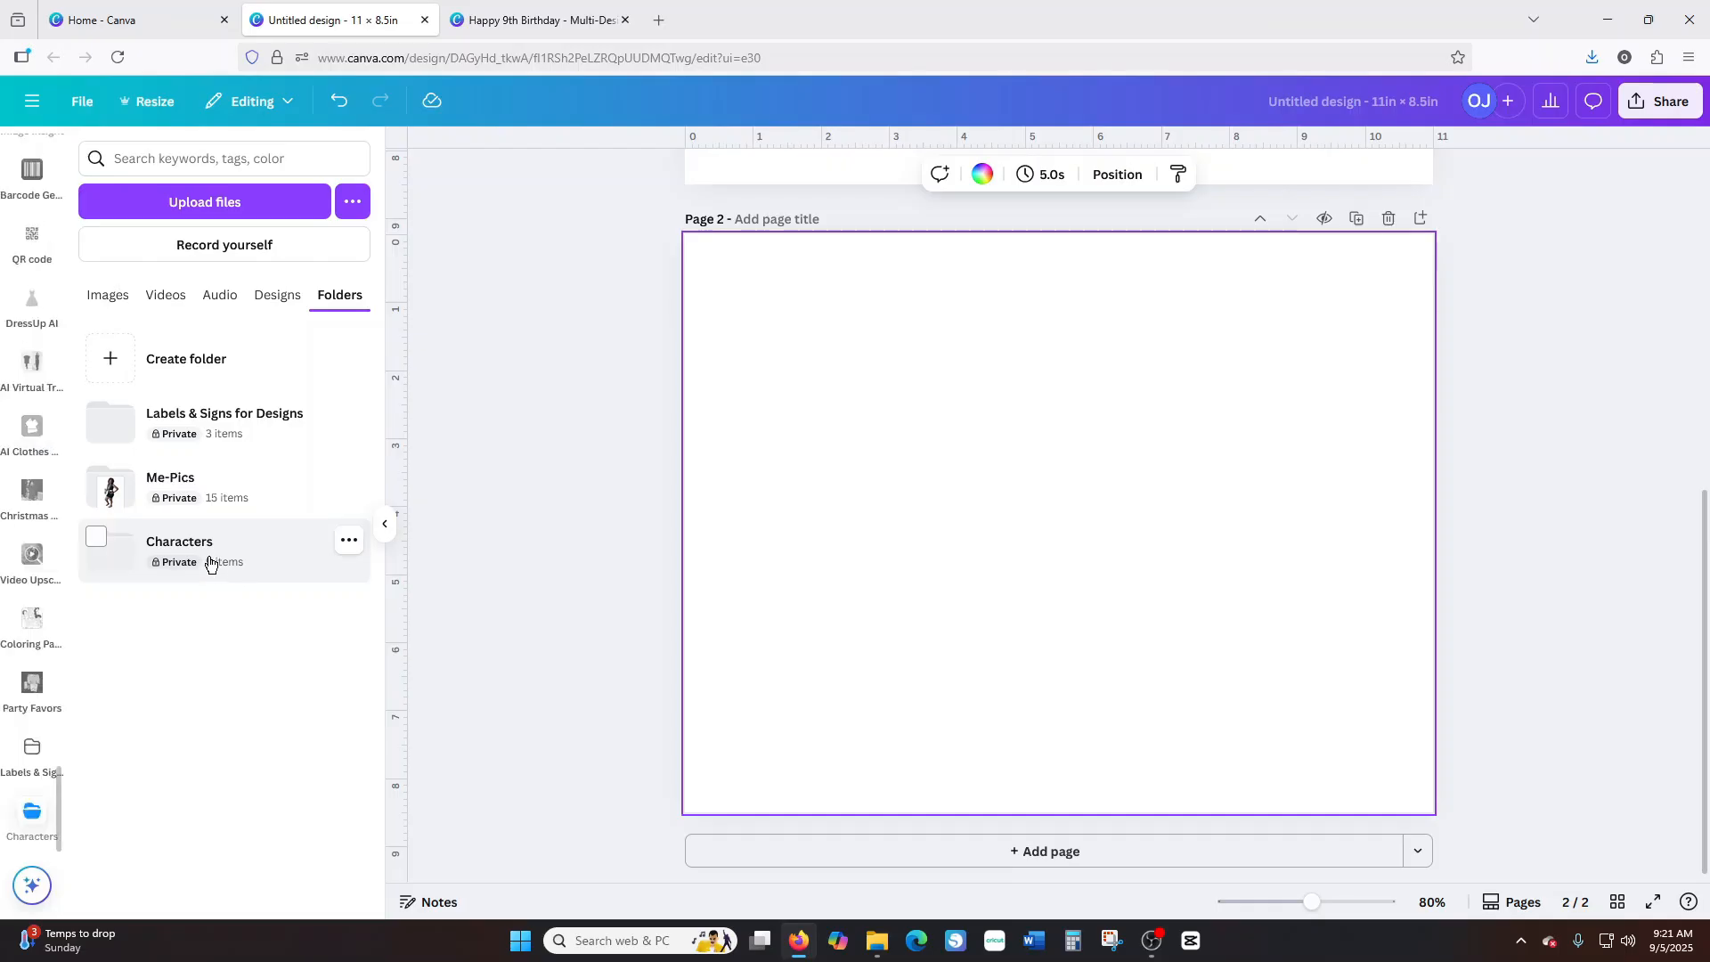
left_click(203, 234)
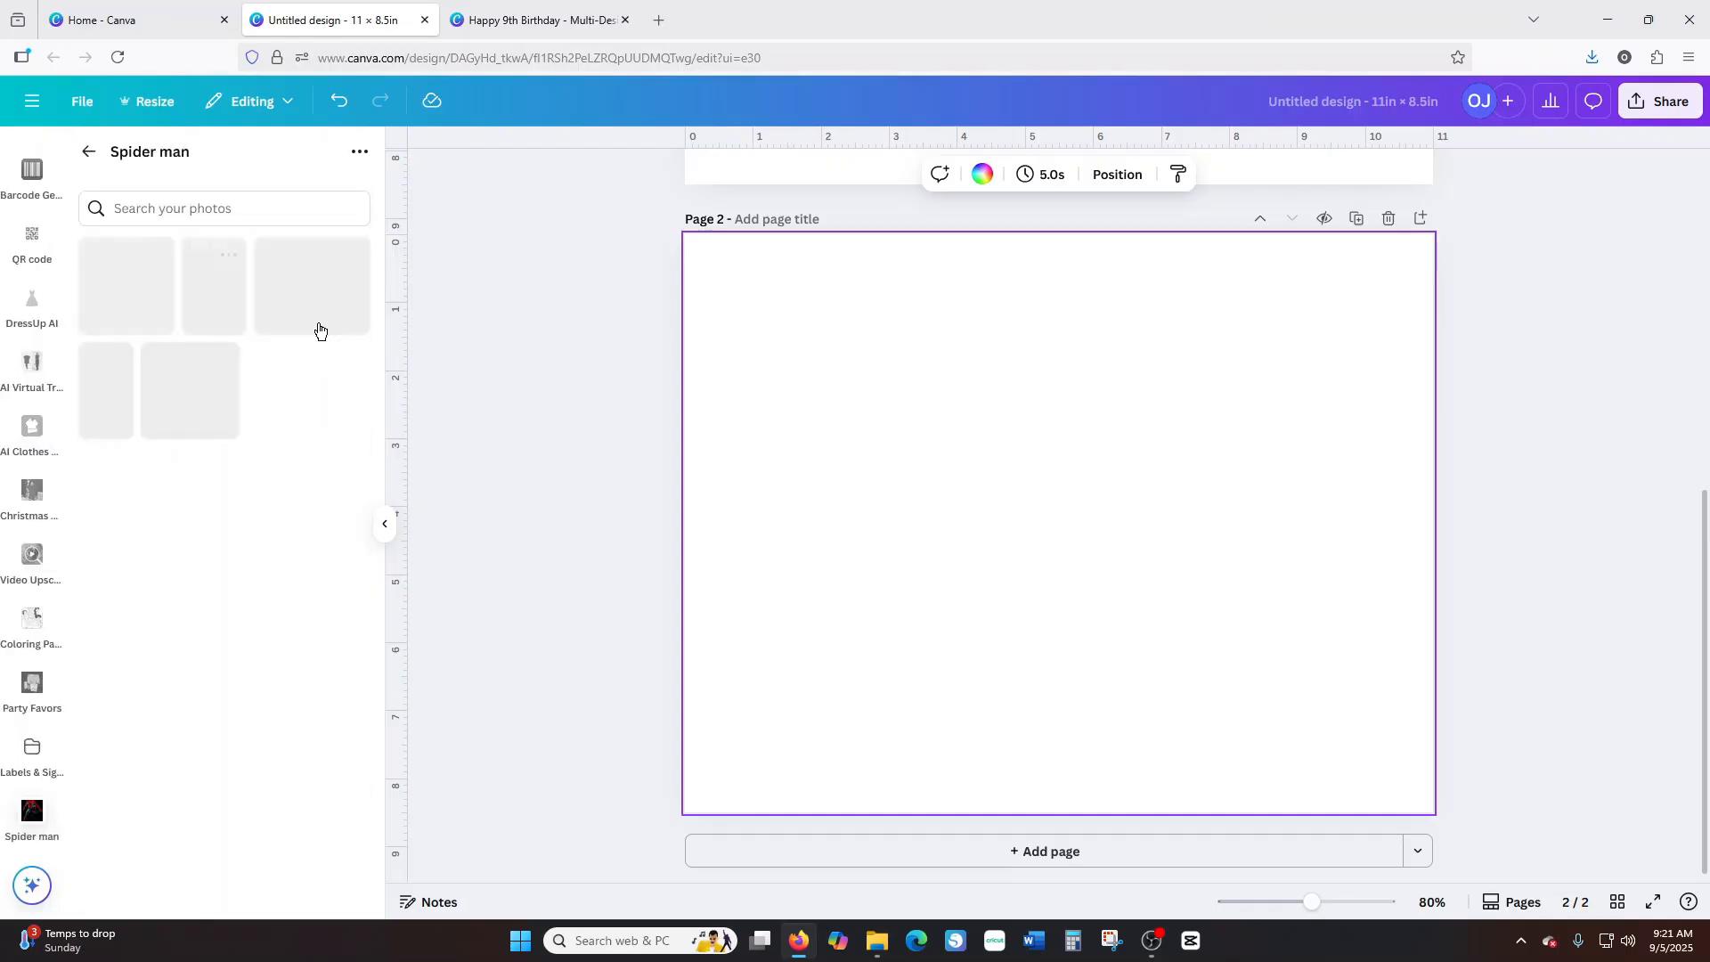
left_click(312, 287)
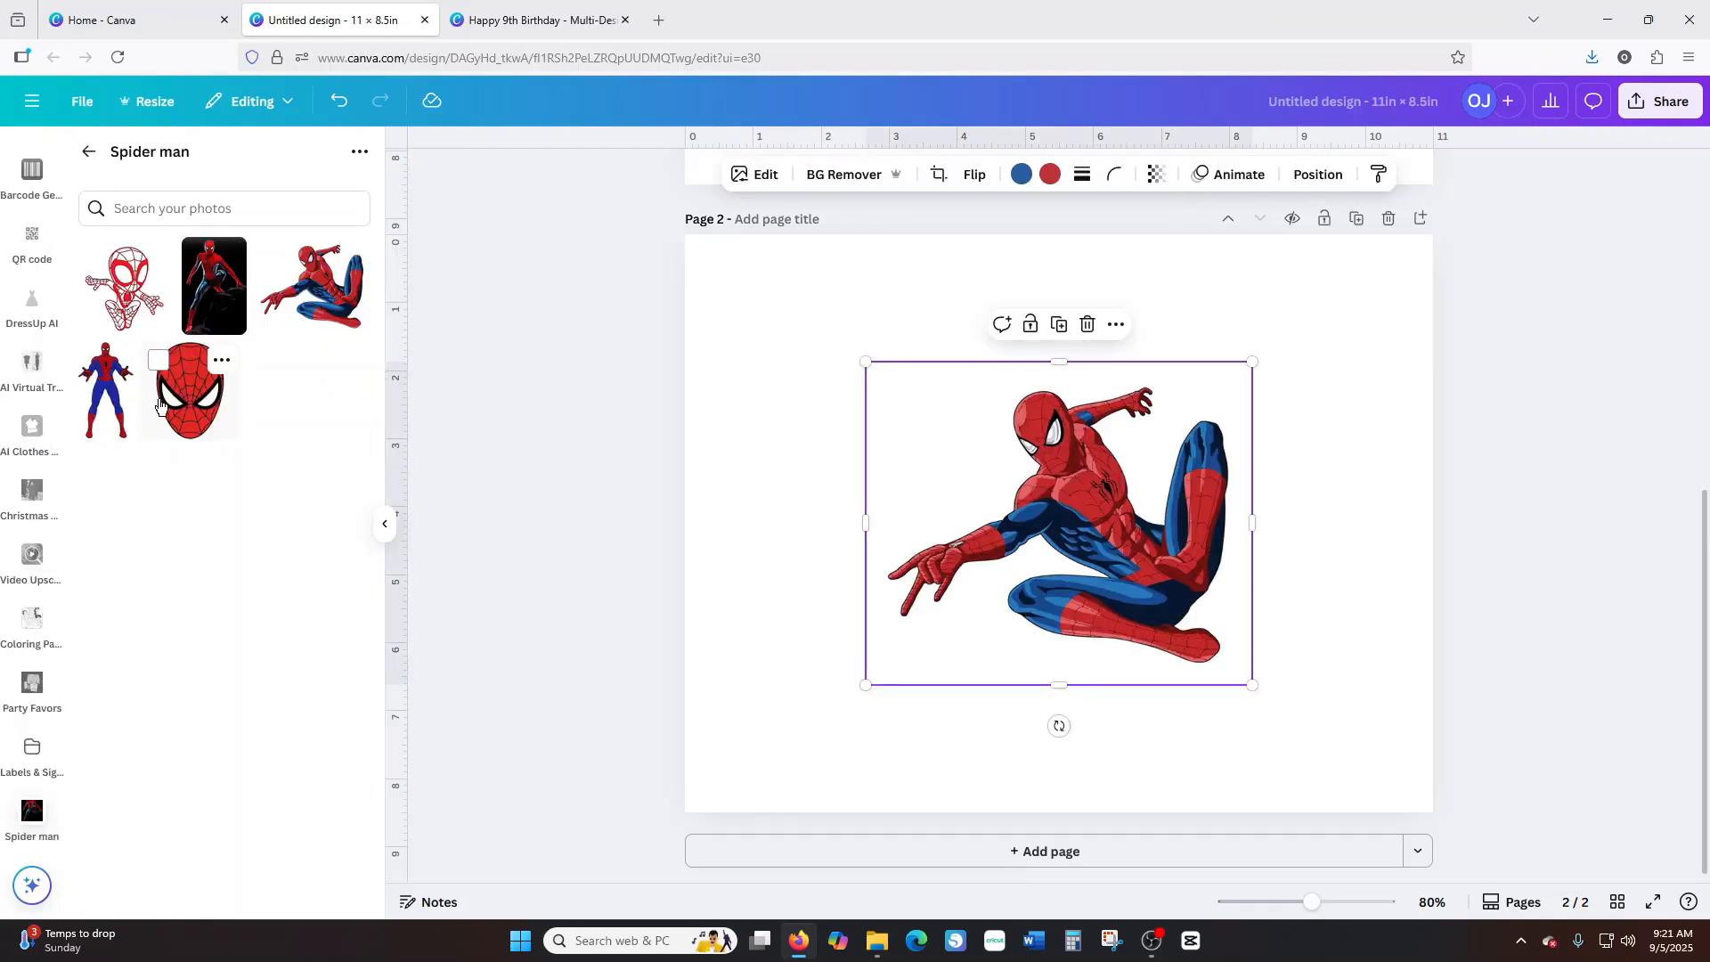
left_click(191, 406)
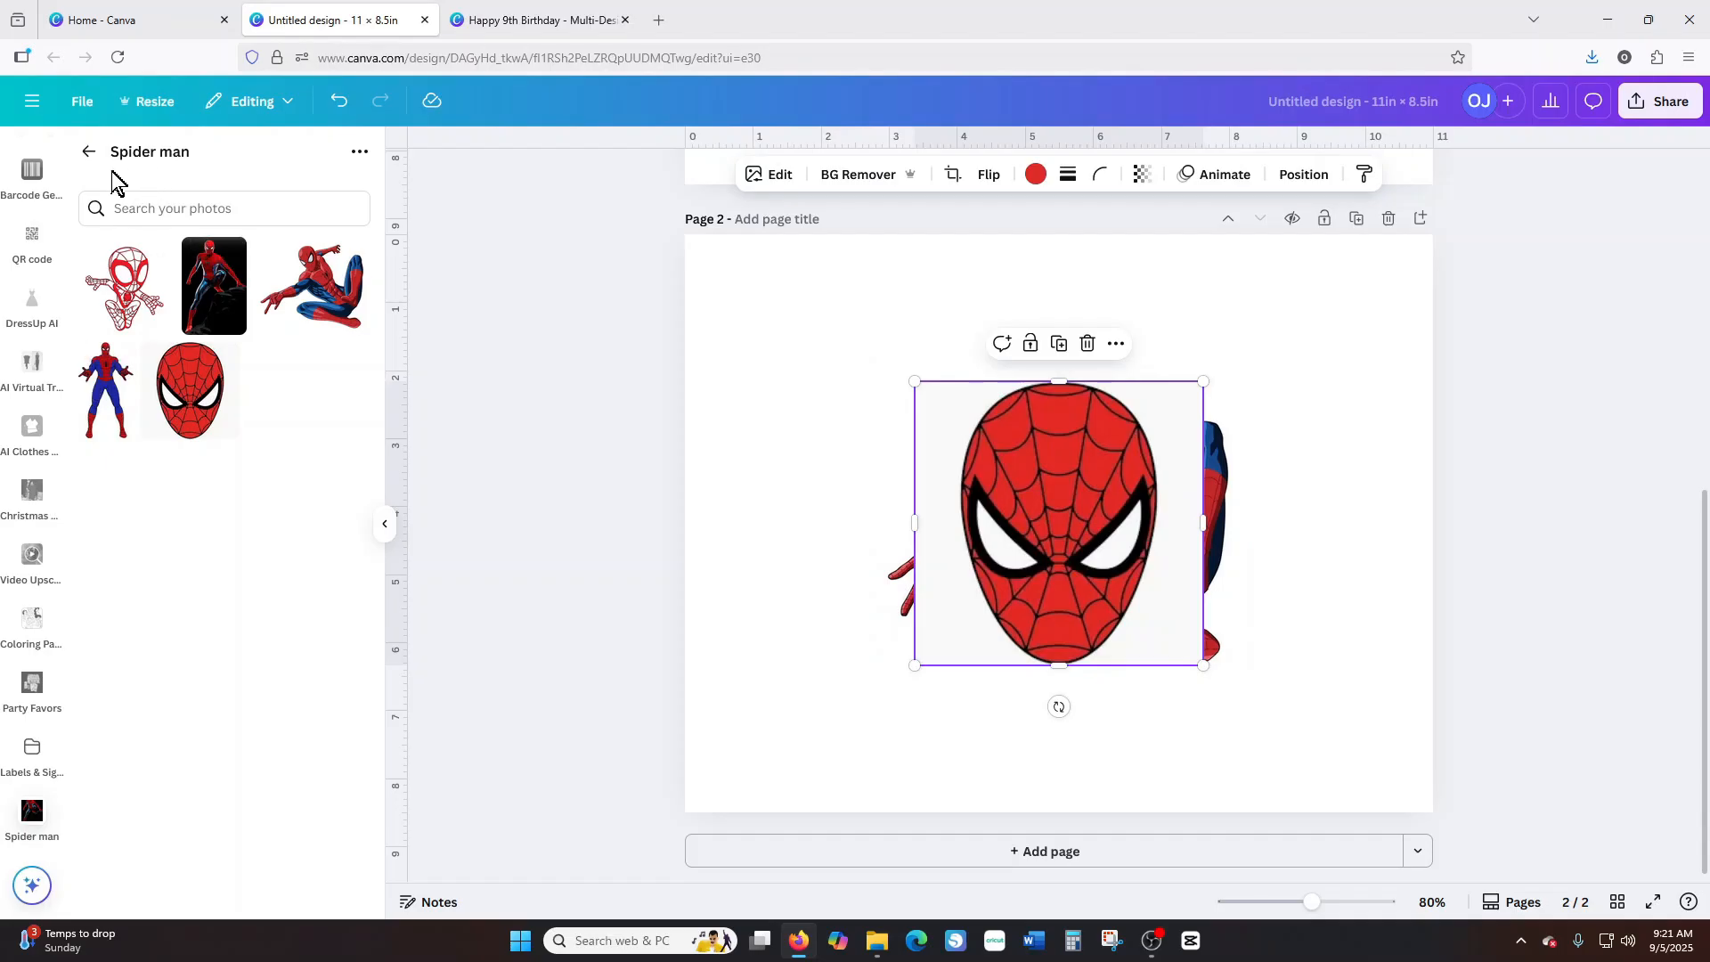
Add the blue-burst Sonic and the standing thumbs-up Sonic images from the Characters > Sonic folder to page 2.
left_click(89, 152)
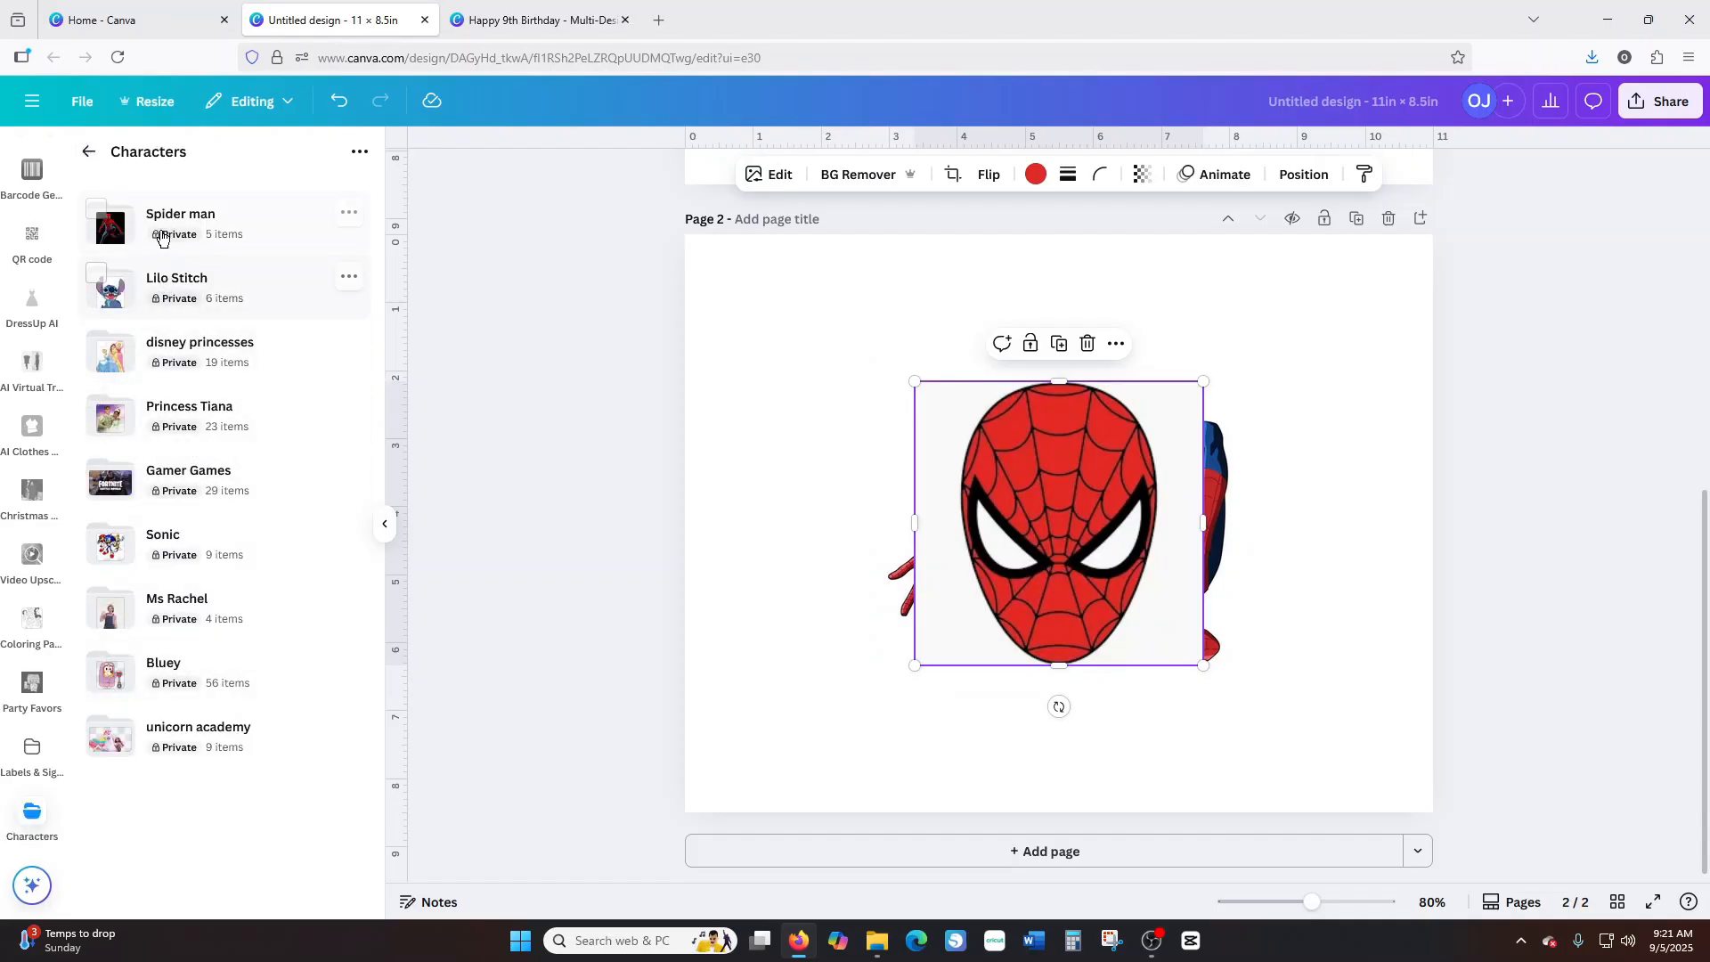
left_click(172, 547)
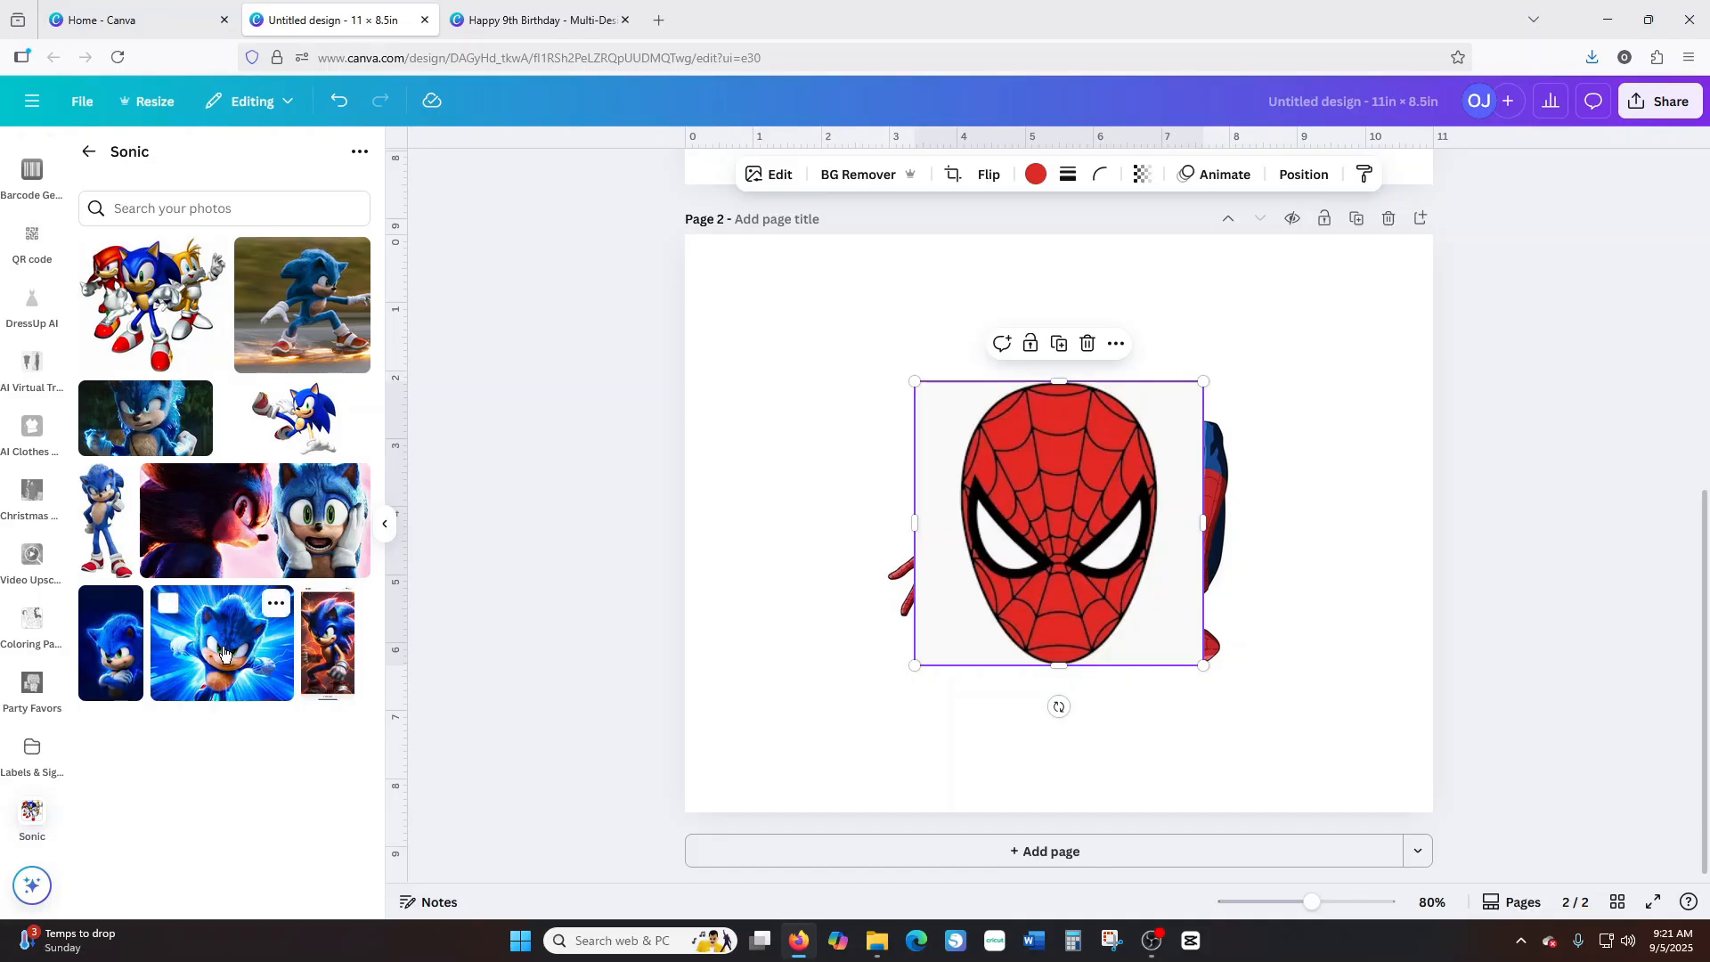
left_click(223, 653)
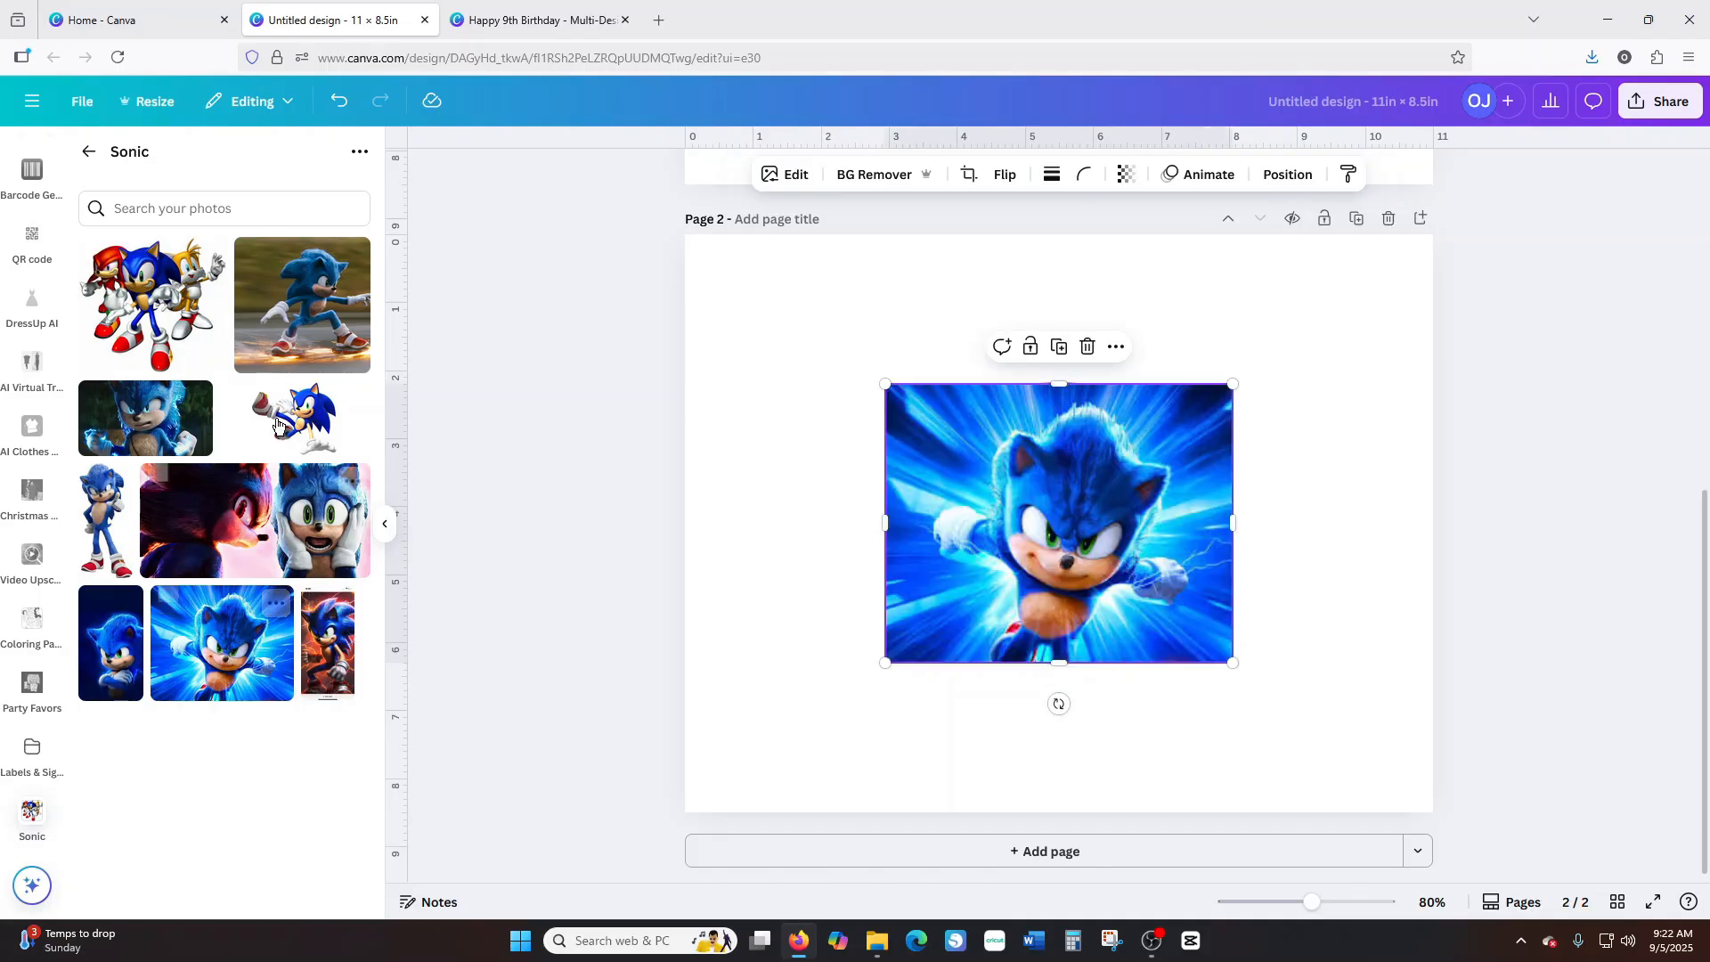
left_click(96, 514)
Spread the four character images apart on page 2 so that each Sonic and Spider-Man picture can be seen separately.
left_click_drag(1060, 516, 756, 448)
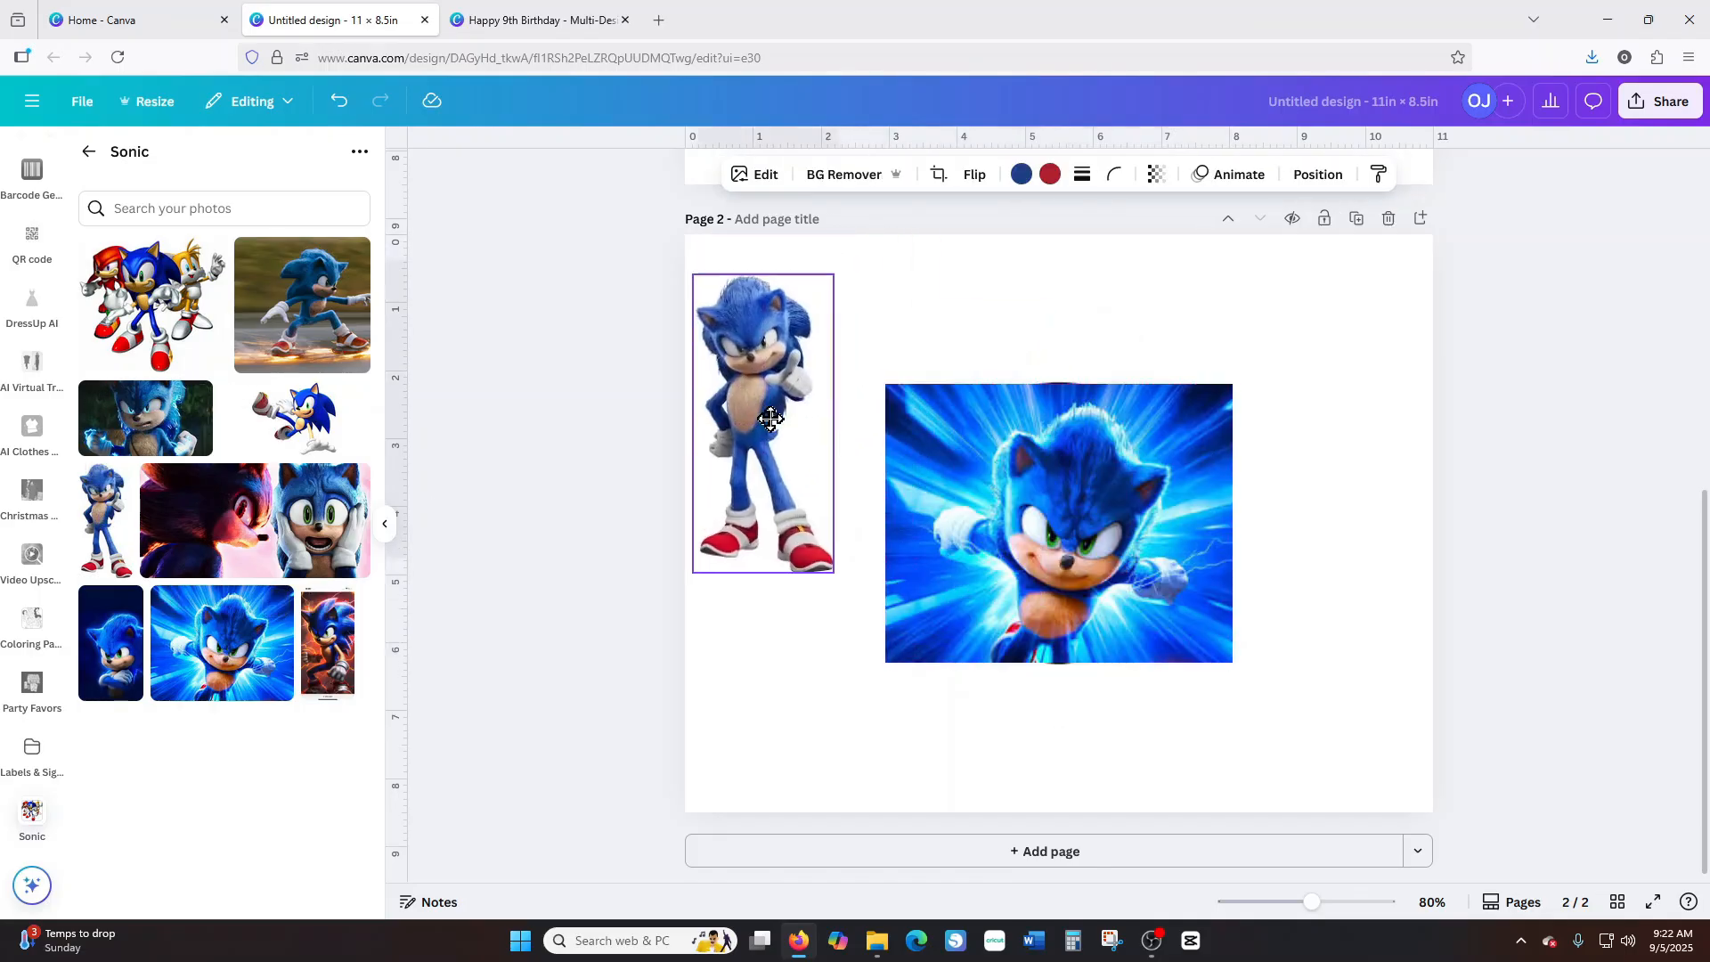
left_click_drag(1148, 481, 1352, 355)
left_click_drag(1107, 606, 1382, 767)
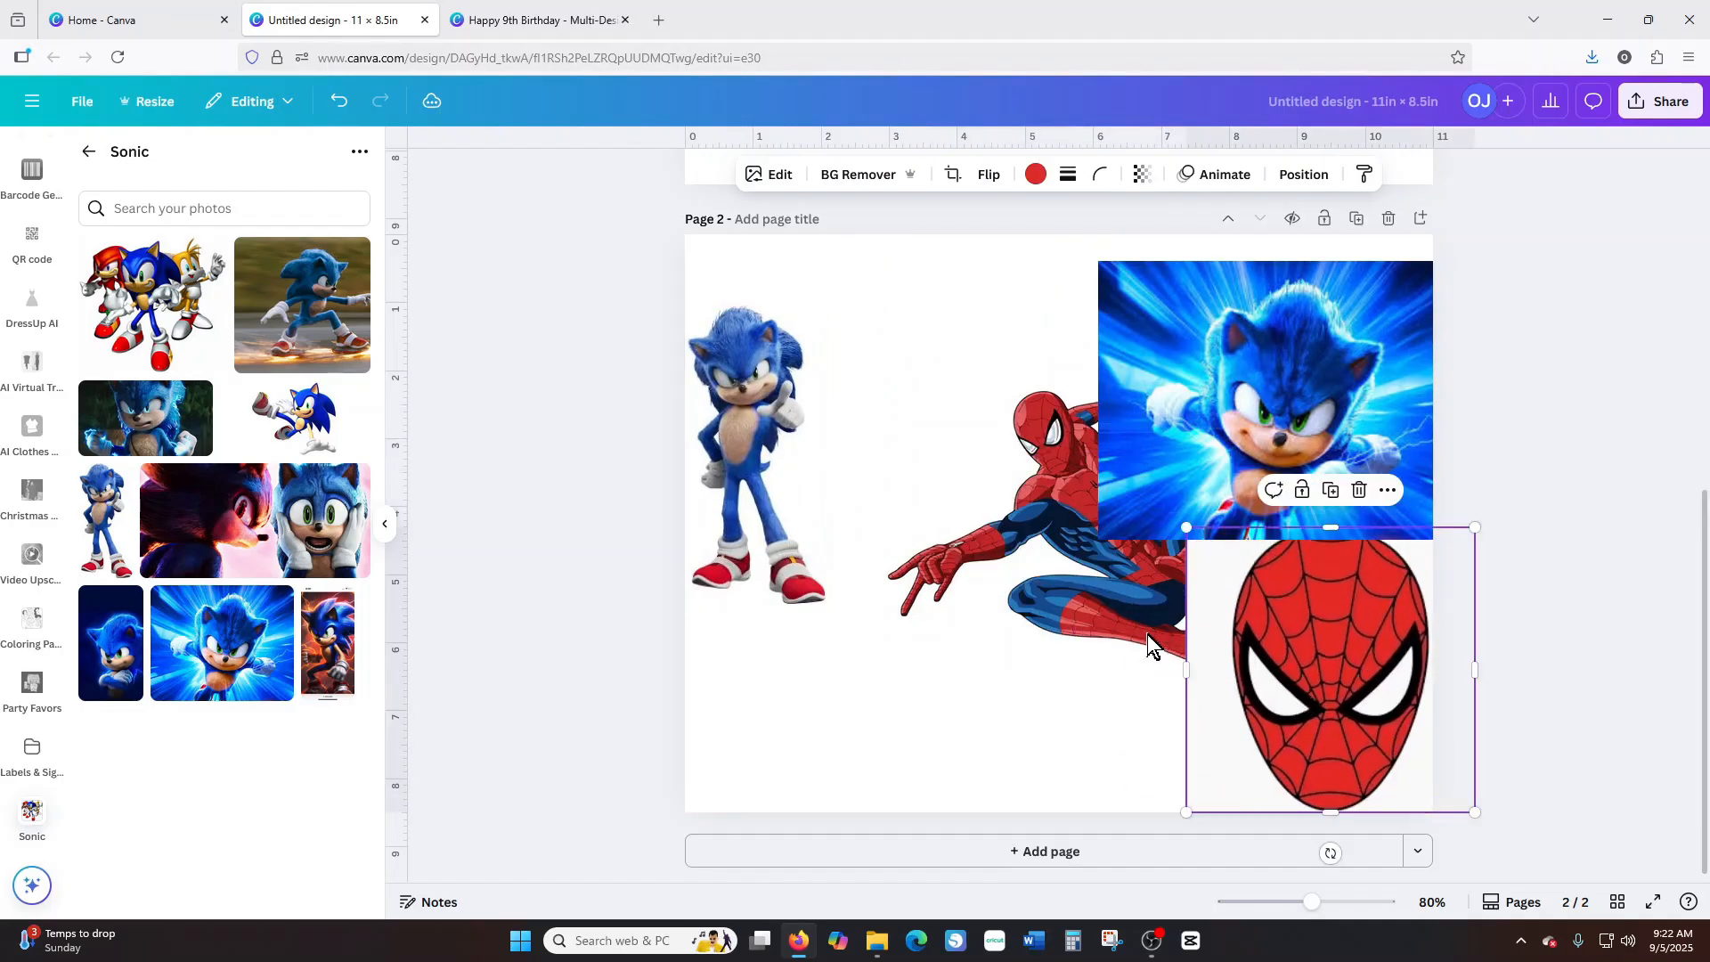
left_click_drag(1069, 578, 1040, 469)
left_click_drag(1356, 421, 1082, 695)
left_click_drag(1114, 487, 1314, 457)
left_click_drag(1038, 704, 1022, 668)
left_click(915, 285)
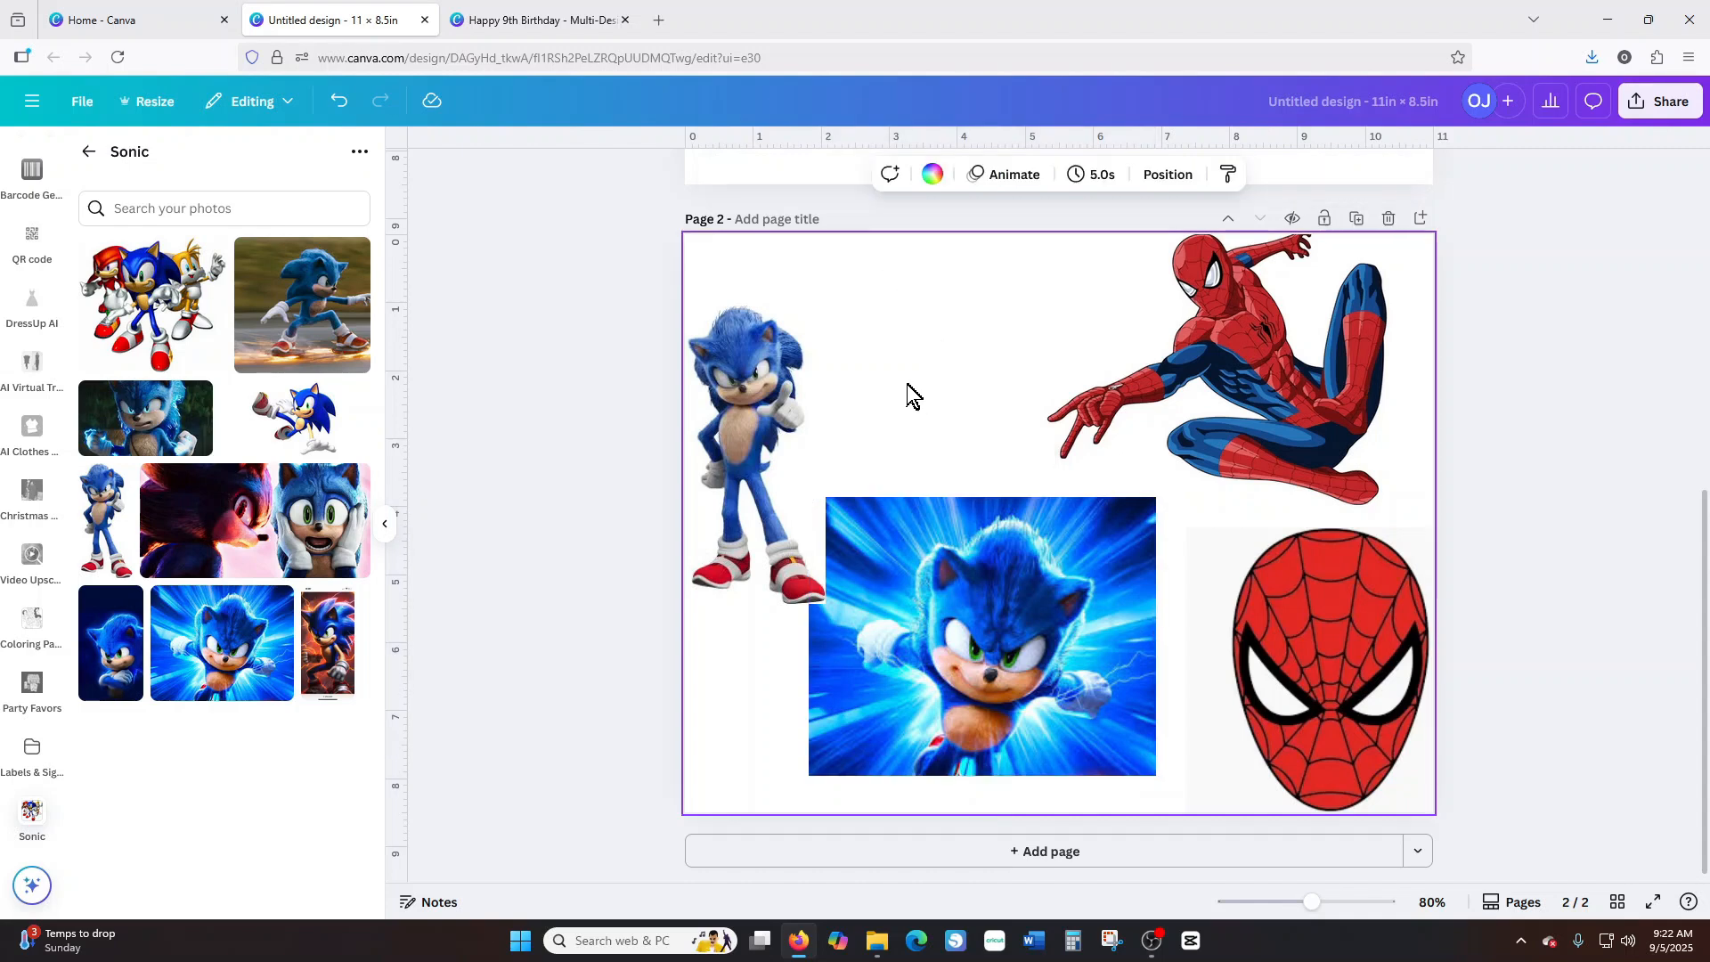
Shrink the blue-burst Sonic image to about 2.4 × 1.9 in and move it near the middle of page 2.
left_click(1013, 624)
left_click_drag(1156, 776, 977, 630)
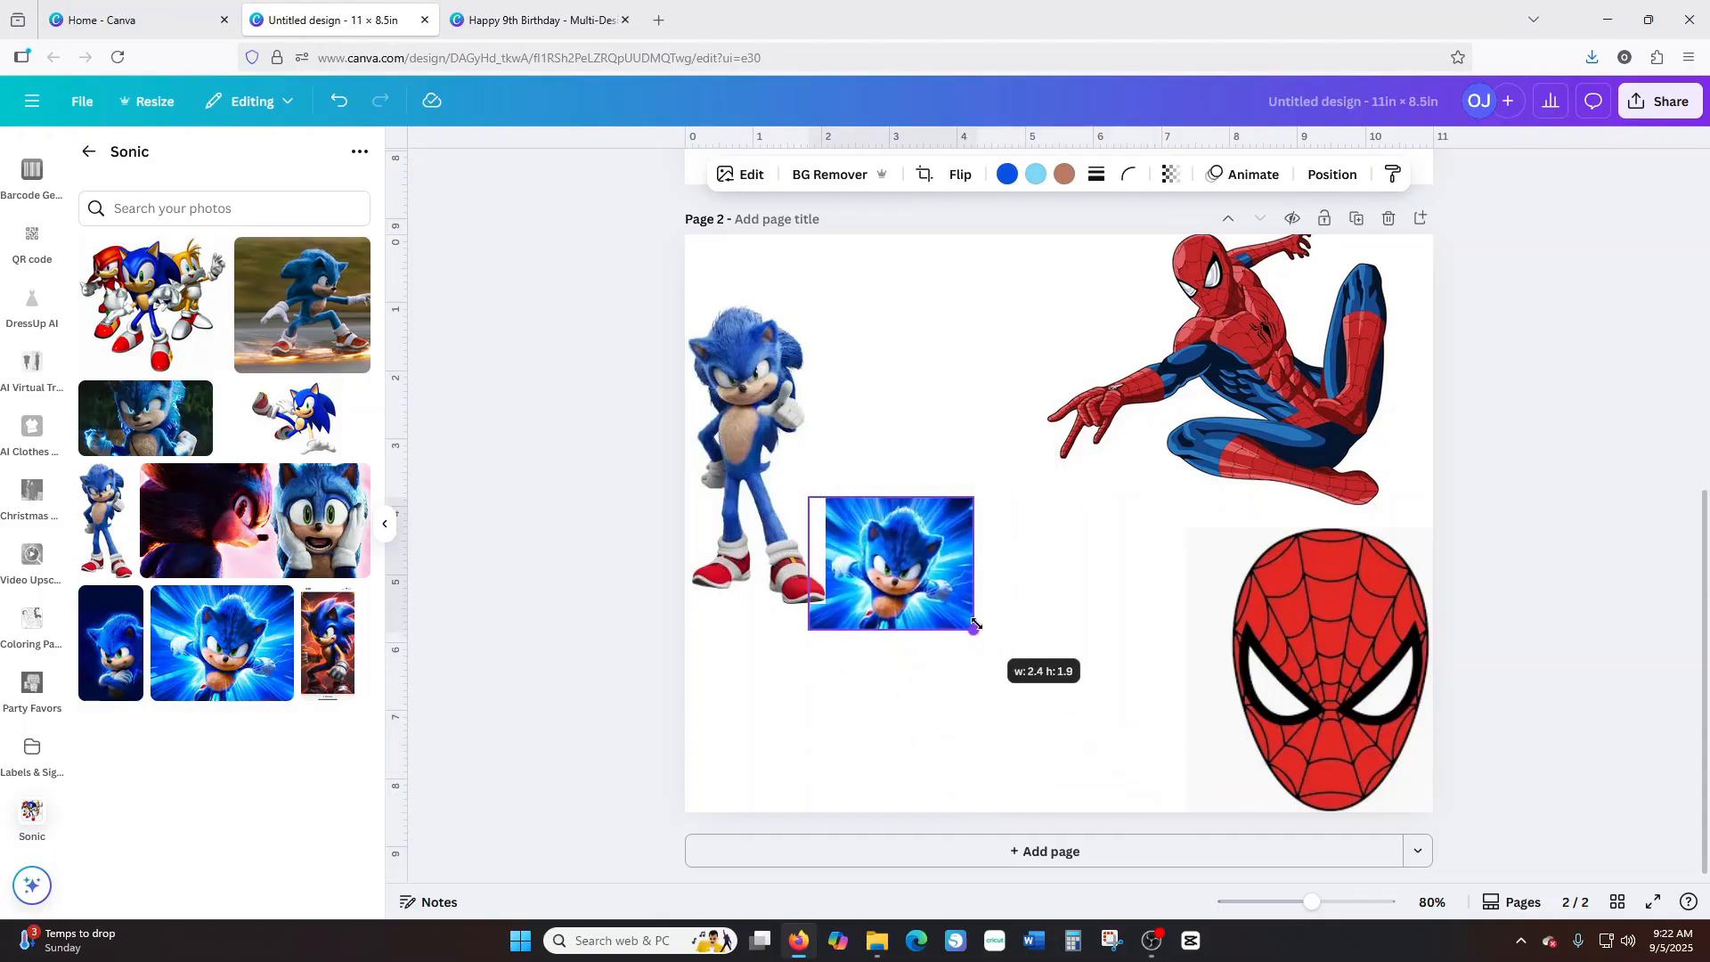
left_click_drag(927, 570, 1026, 502)
Shrink the Spider-Man mask image and place it below the crouching Spider-Man, fully inside page 2.
left_click(1403, 757)
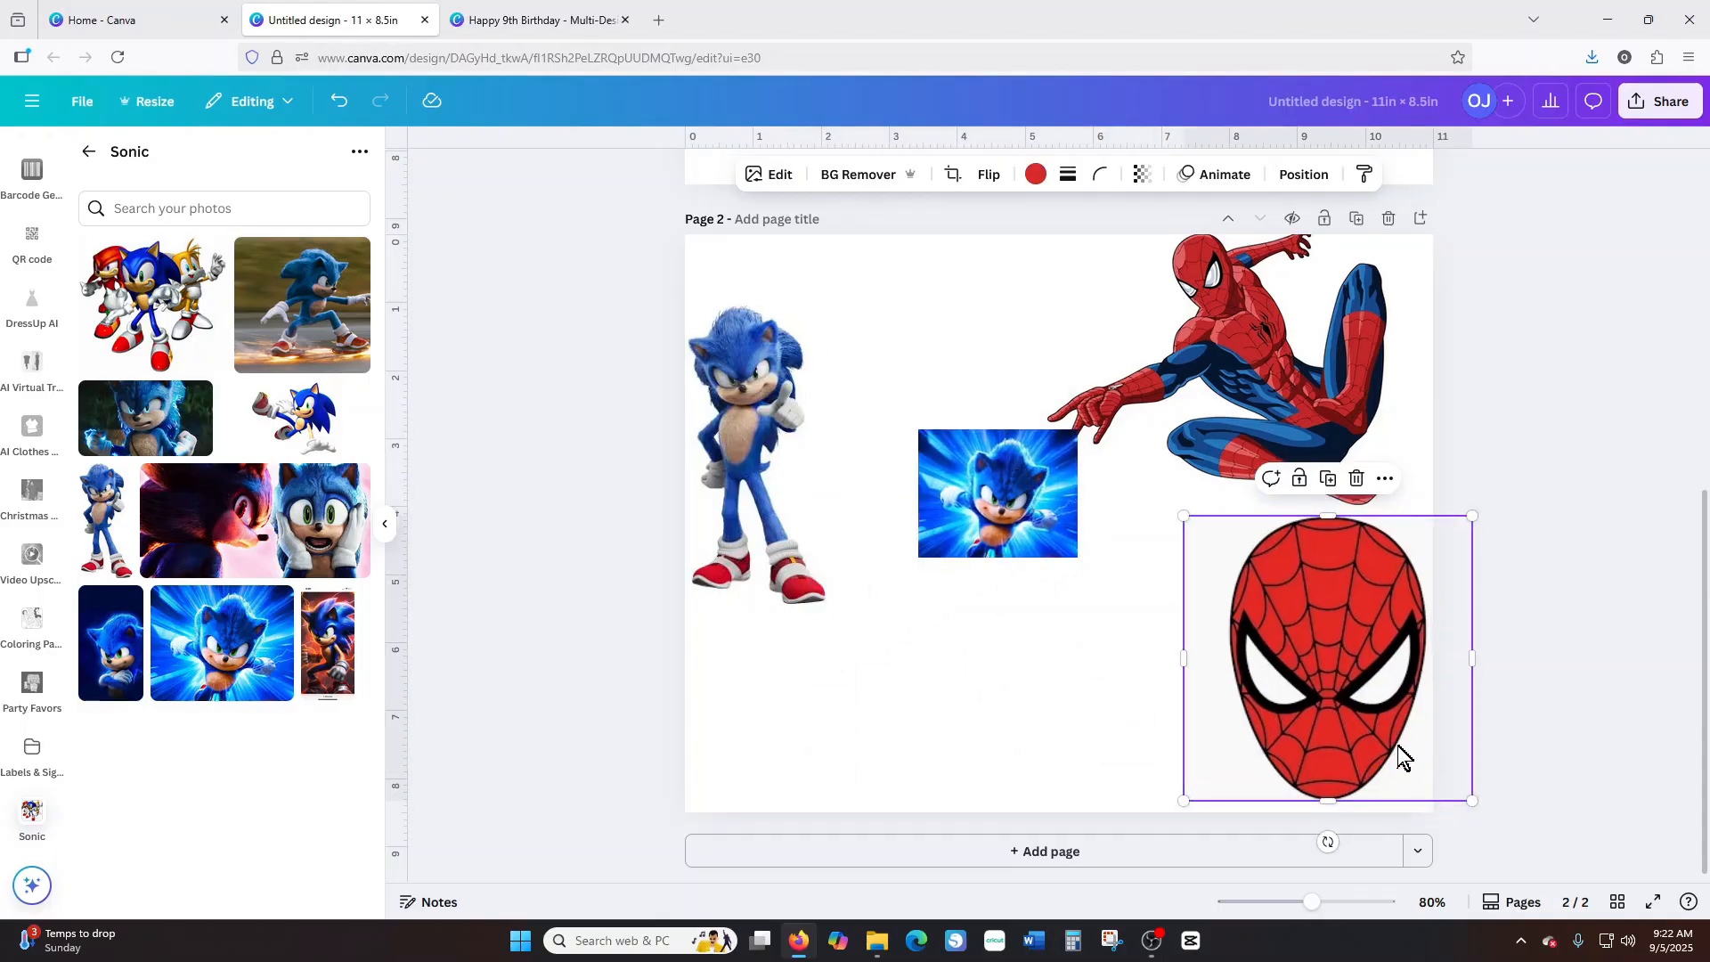
left_click_drag(1472, 800, 1363, 695)
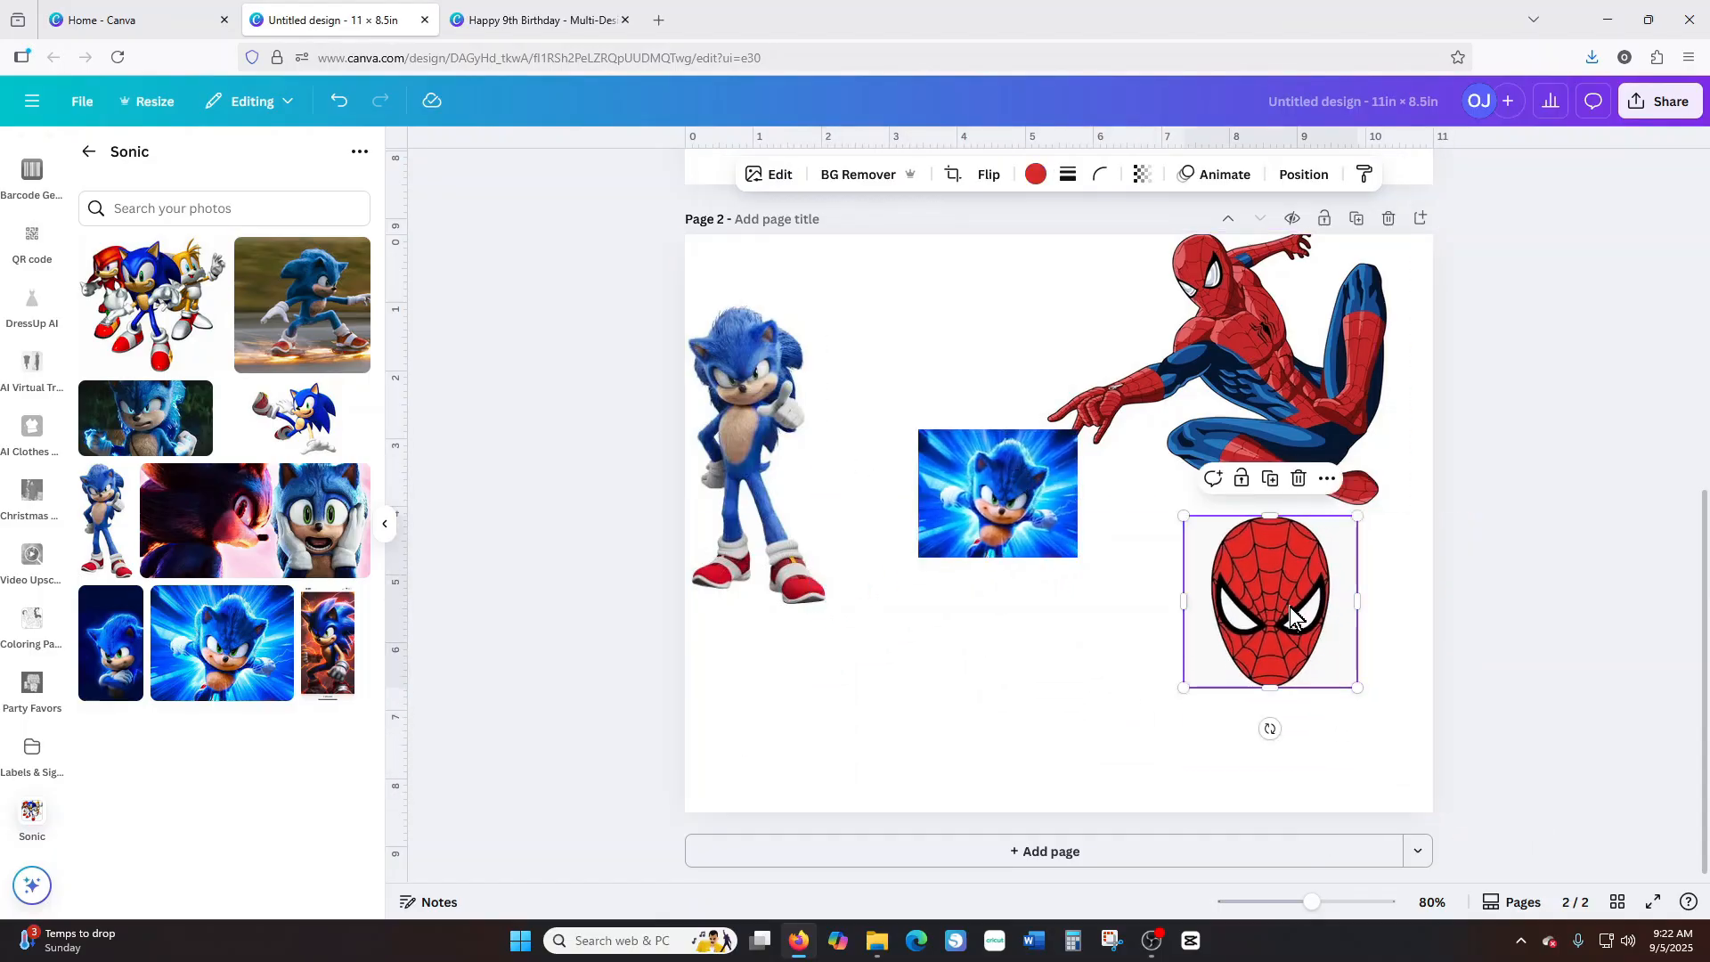
left_click_drag(1274, 606, 1288, 656)
Move the standing Sonic inward from the page edge and shrink the crouching Spider-Man to fit within page 2.
left_click_drag(750, 418, 810, 418)
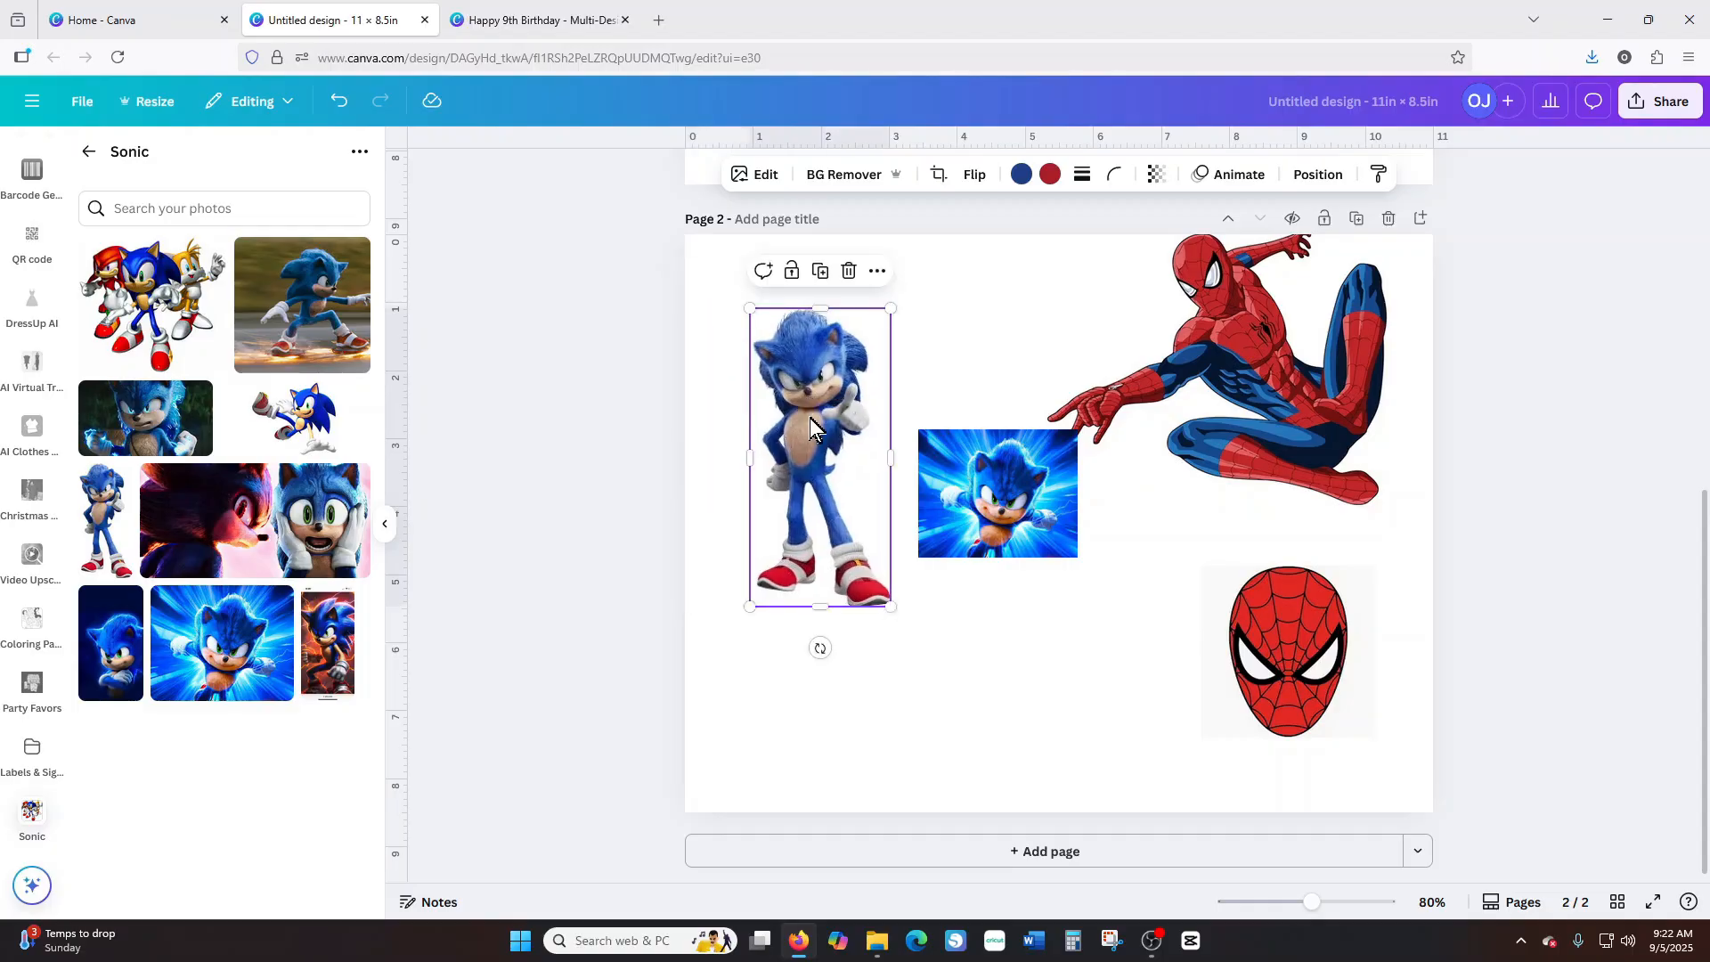
left_click(1219, 306)
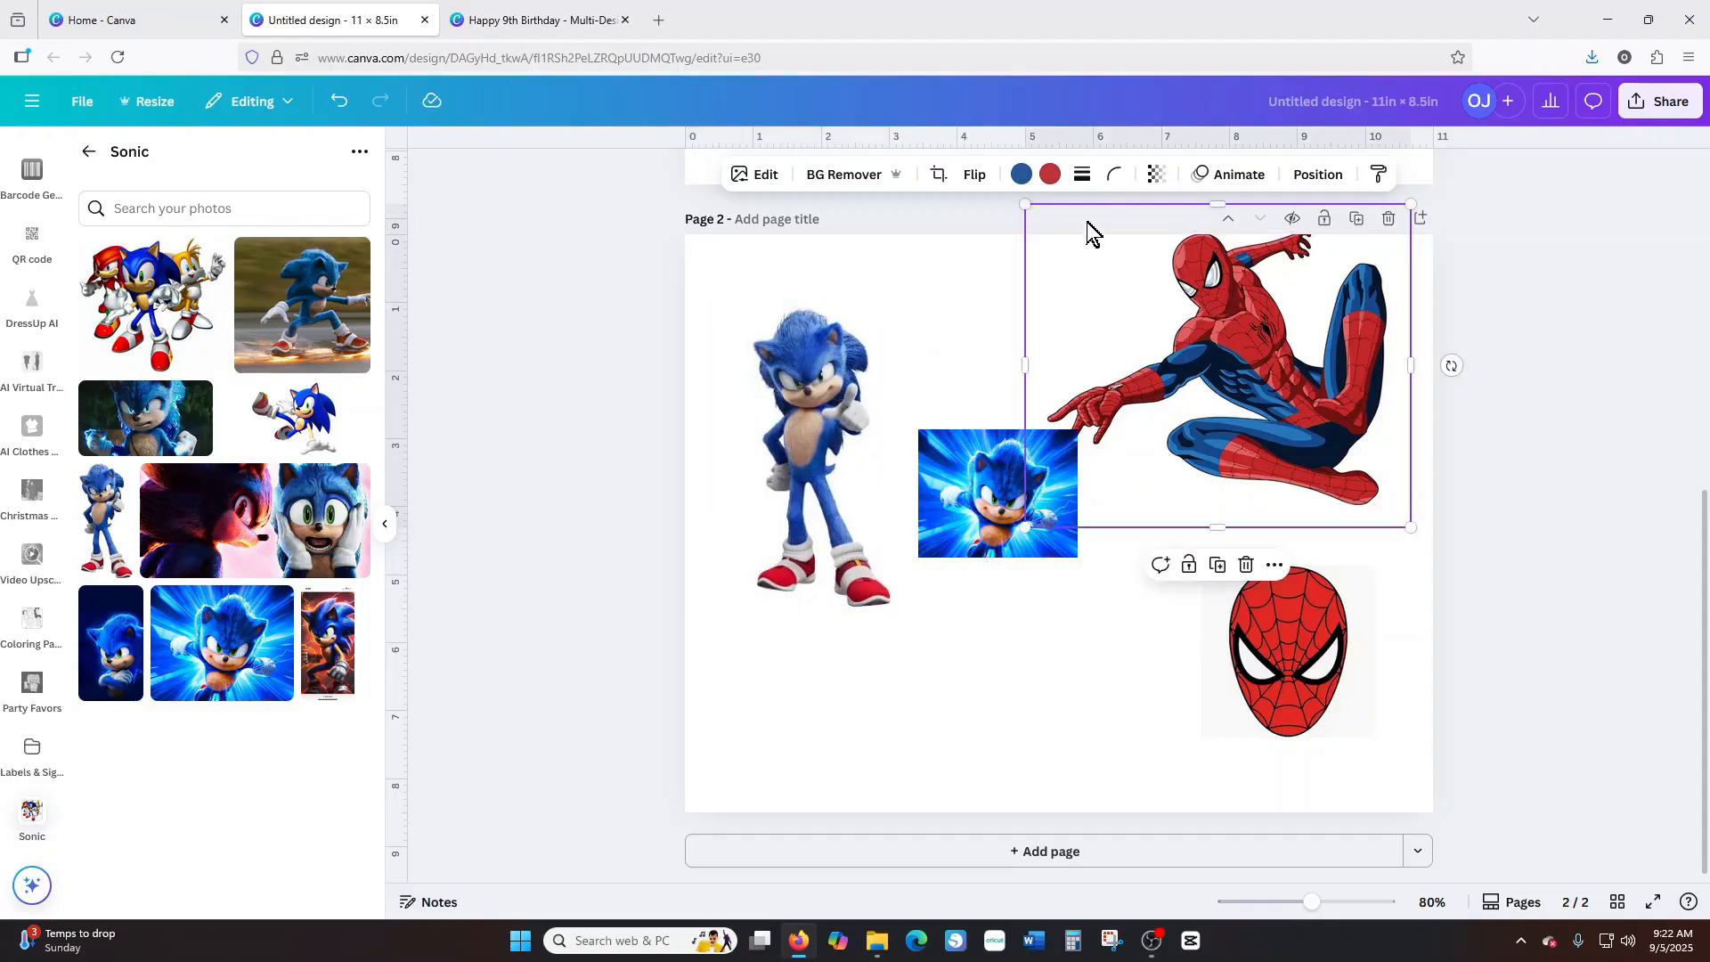
left_click_drag(1026, 204, 1119, 282)
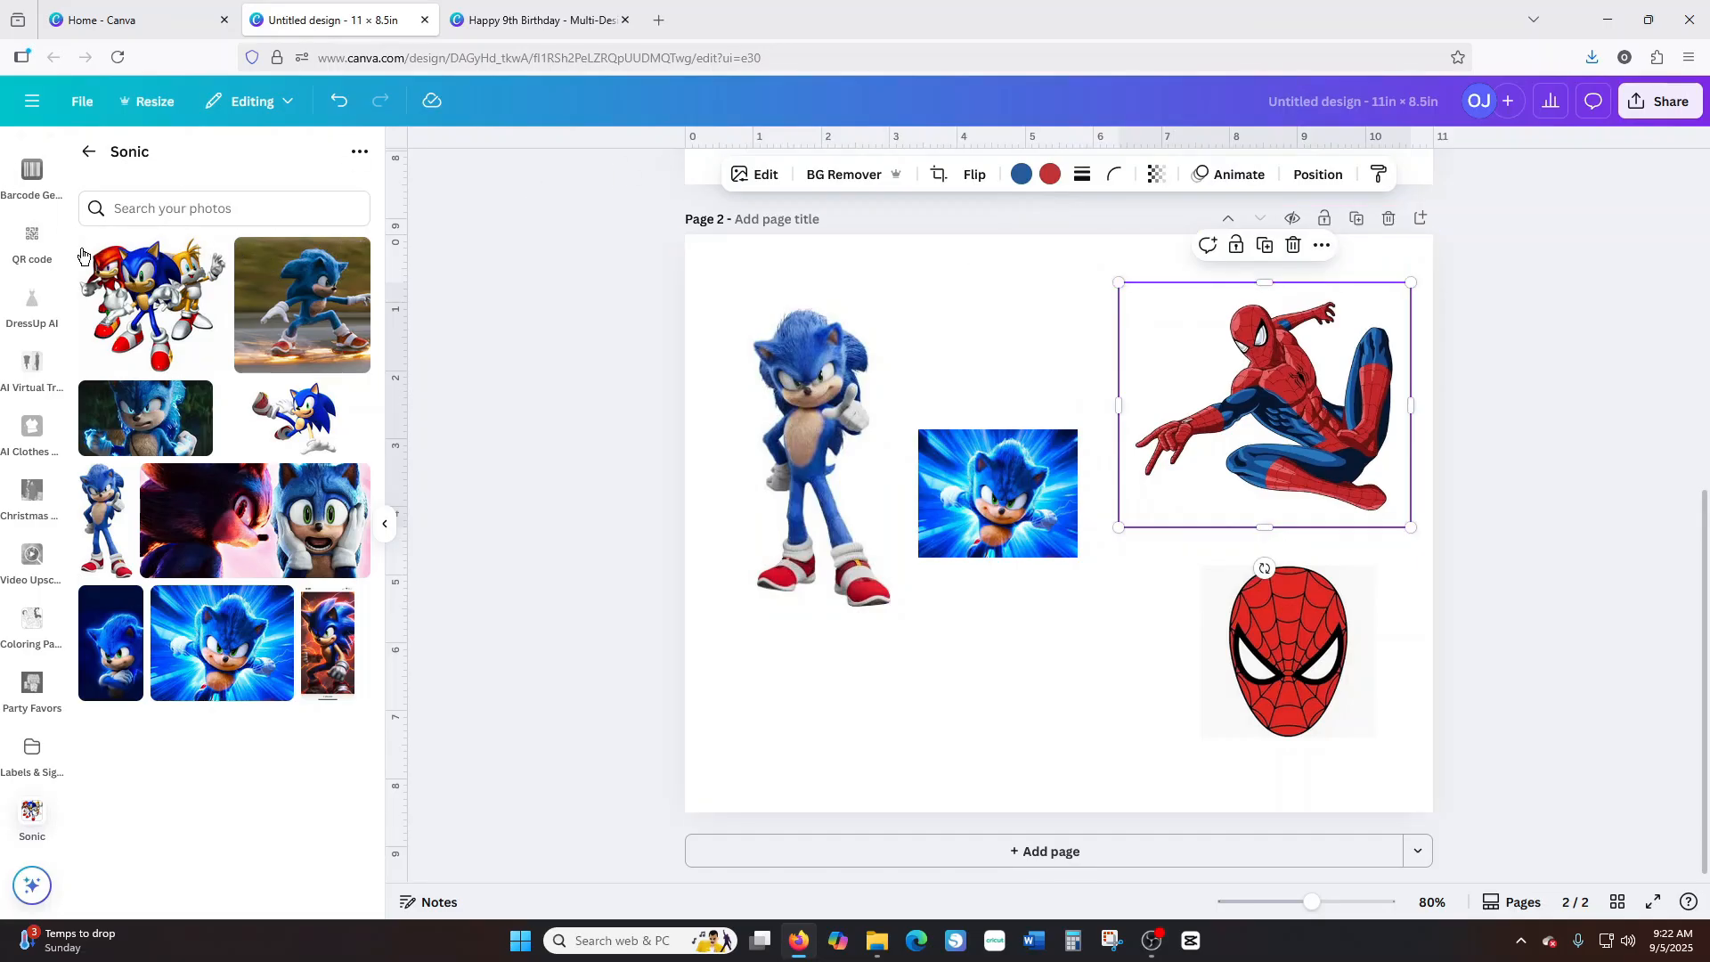
Duplicate the city skyline image from page 1 onto page 2 and set the copy as that page's background.
left_click(90, 152)
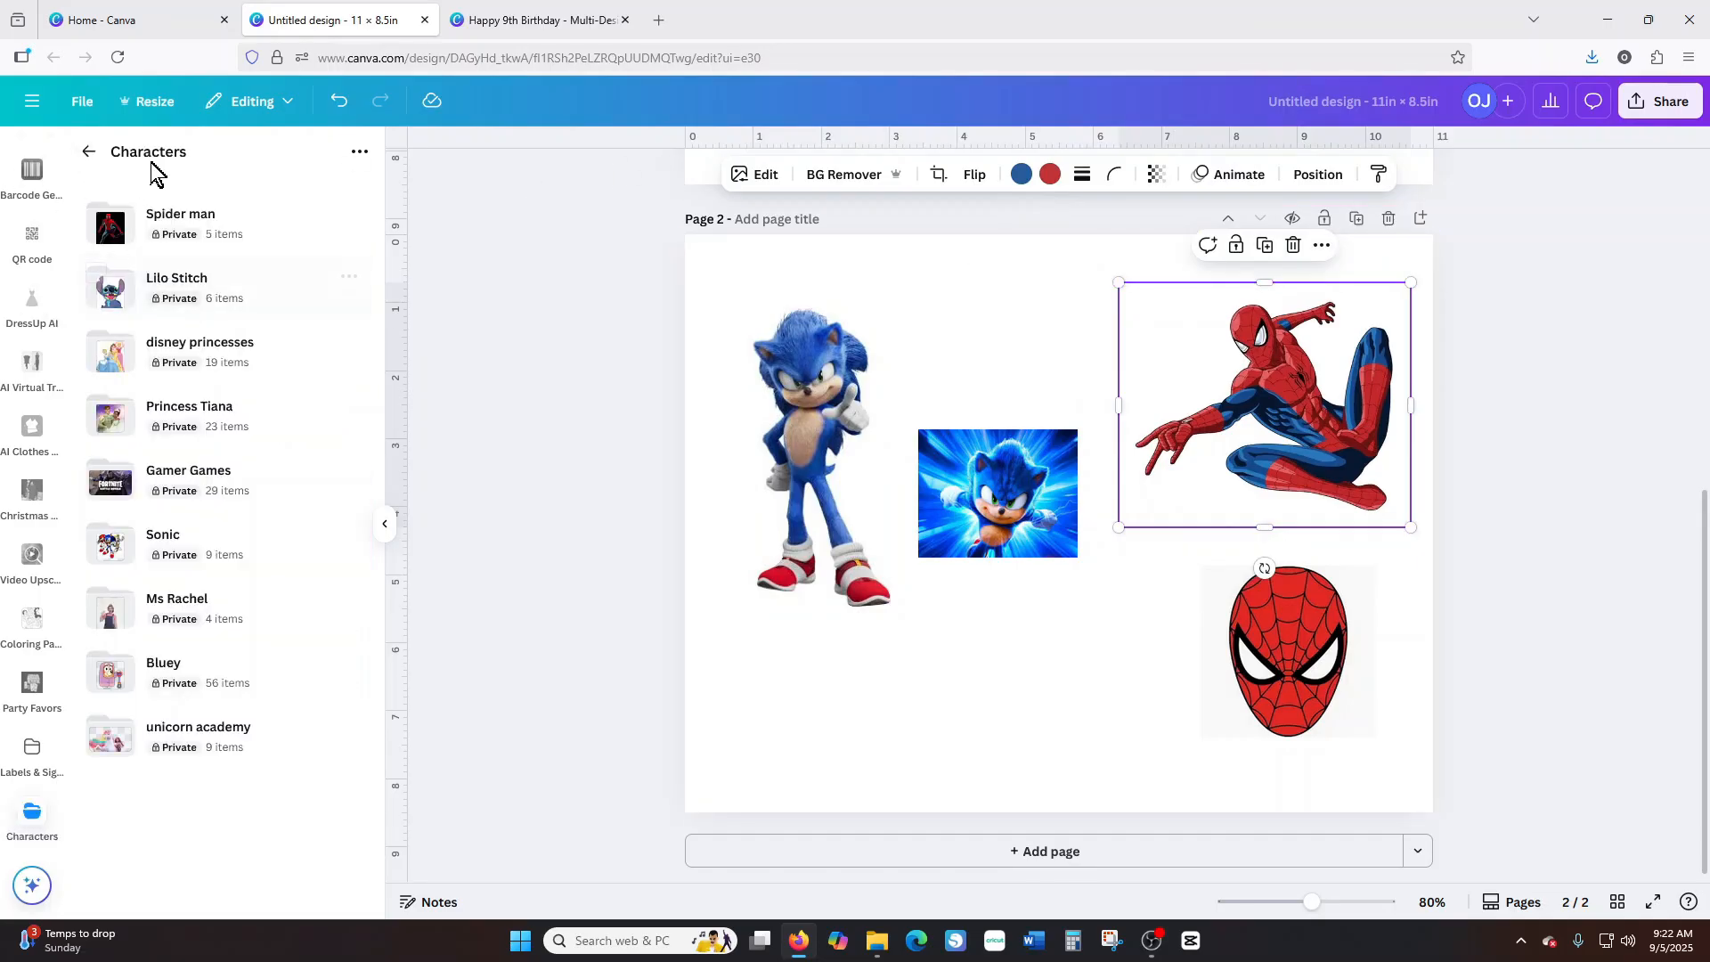
left_click(90, 152)
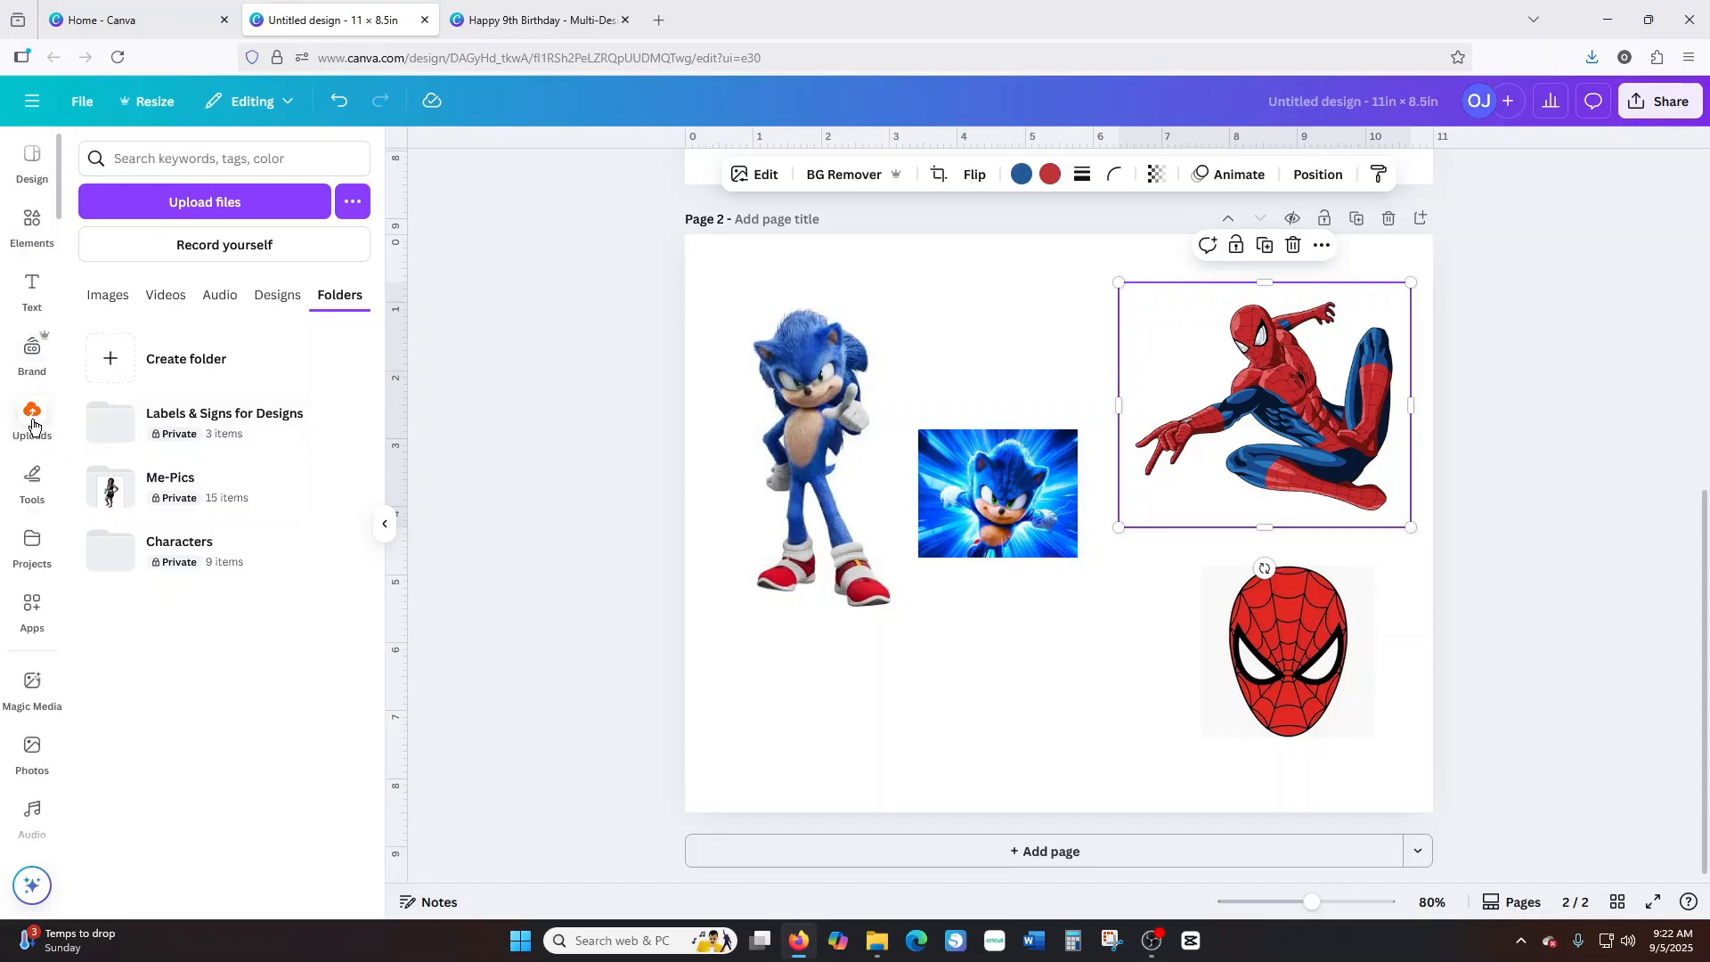
left_click(34, 227)
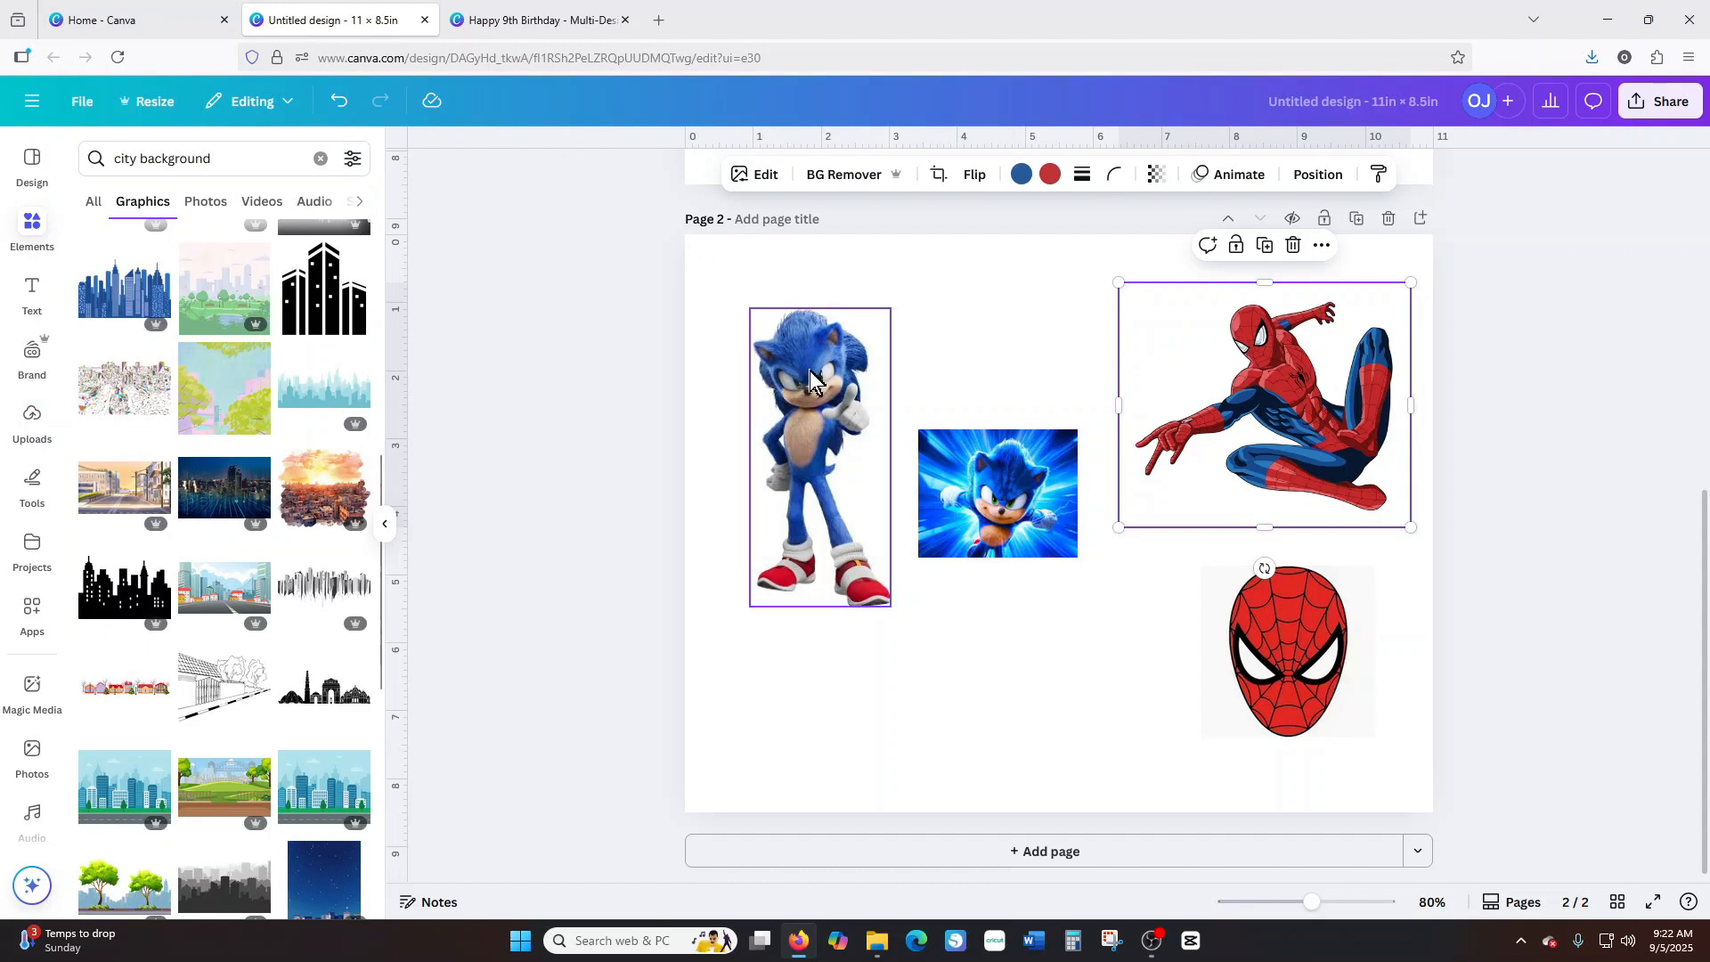
scroll(920, 332, "up", 3)
right_click(1076, 383)
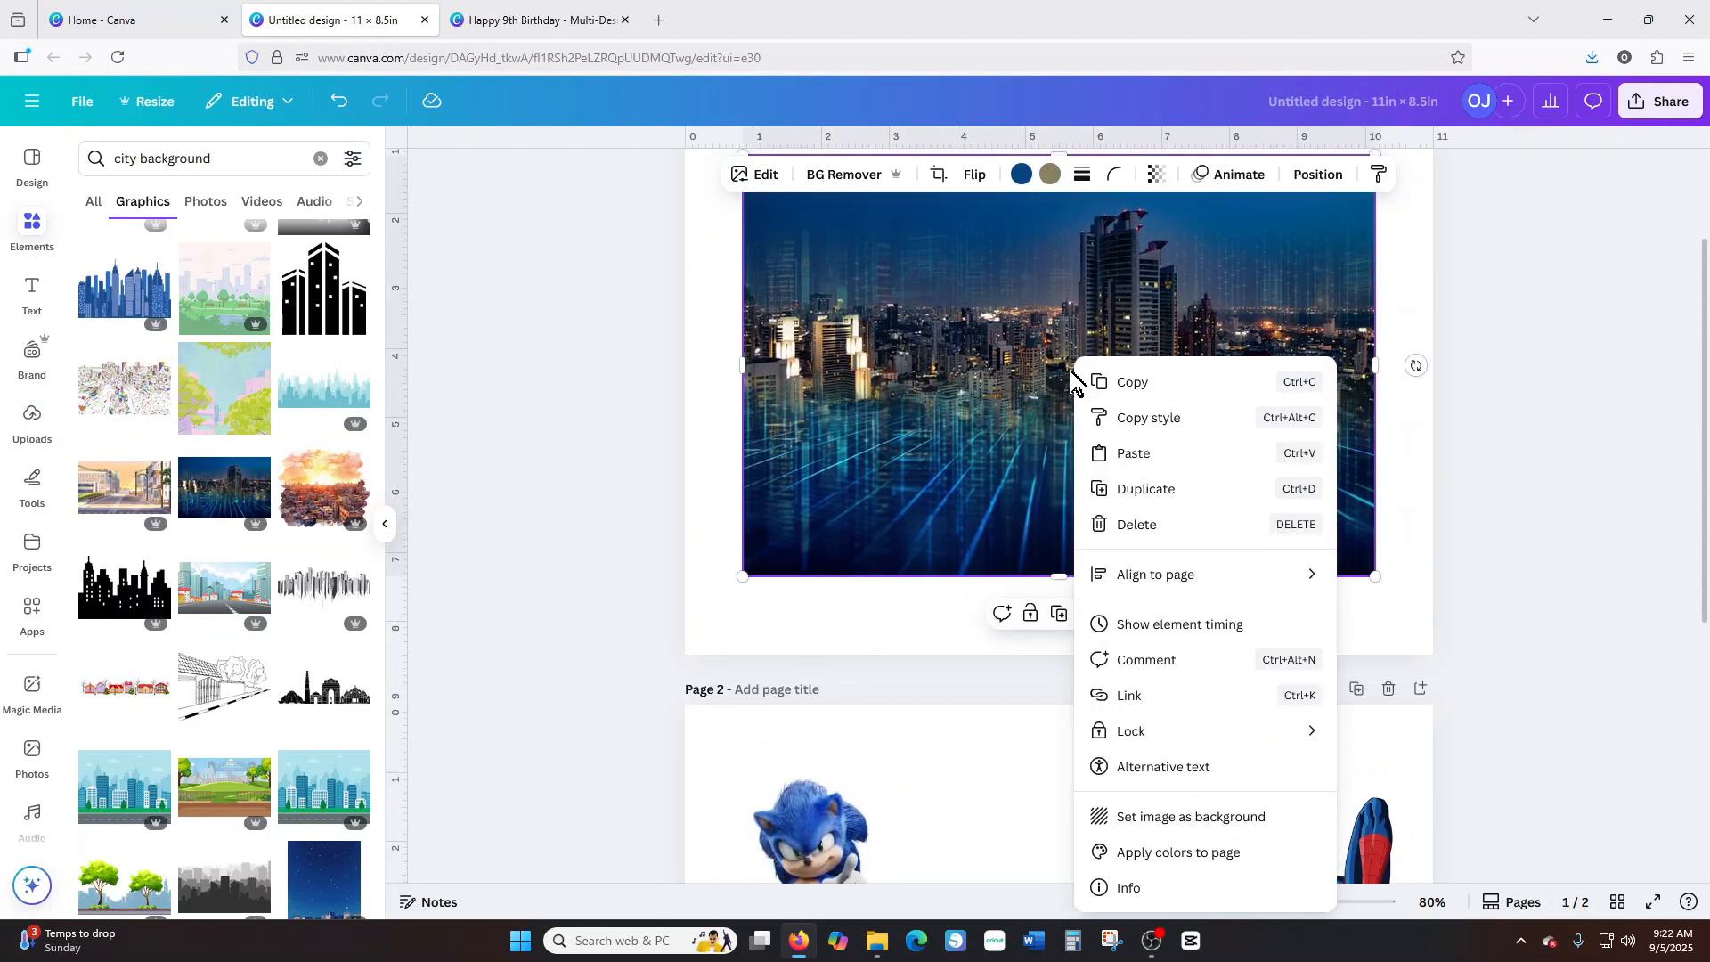
left_click(1156, 495)
left_click_drag(1153, 420, 1126, 659)
scroll(1114, 753, "down", 3)
right_click(1127, 659)
left_click(1209, 813)
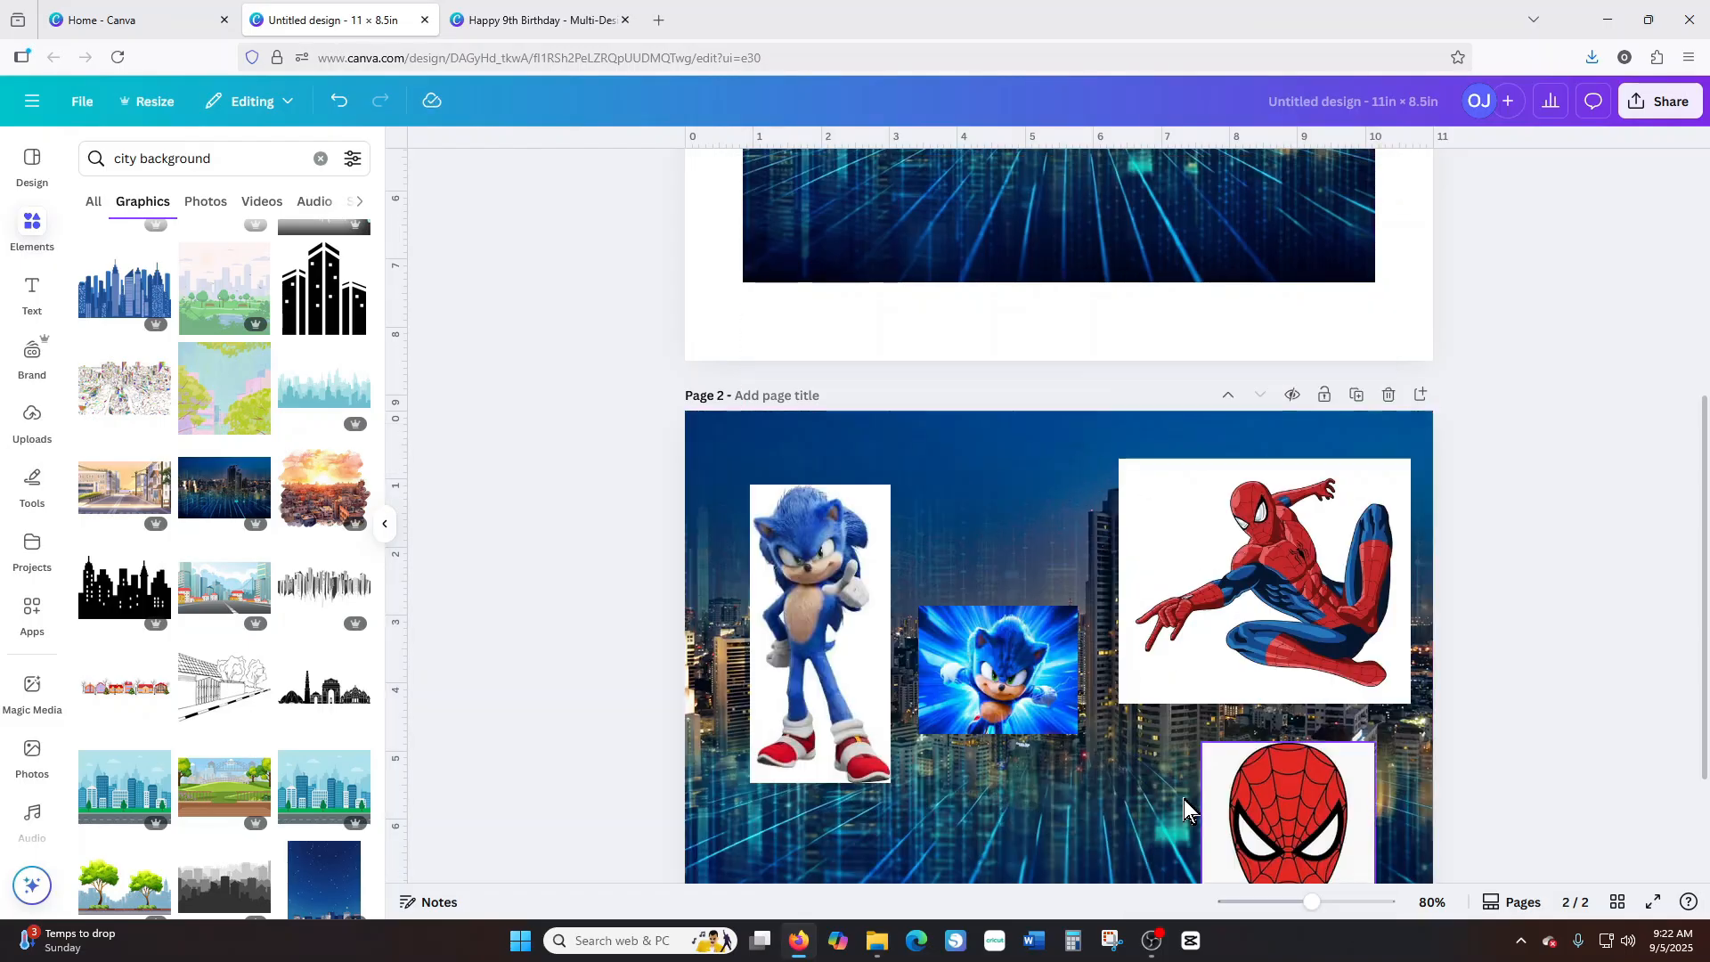
Move the crouching Spider-Man image slightly up and inward on page 2.
scroll(1241, 516, "down", 3)
left_click(1249, 346)
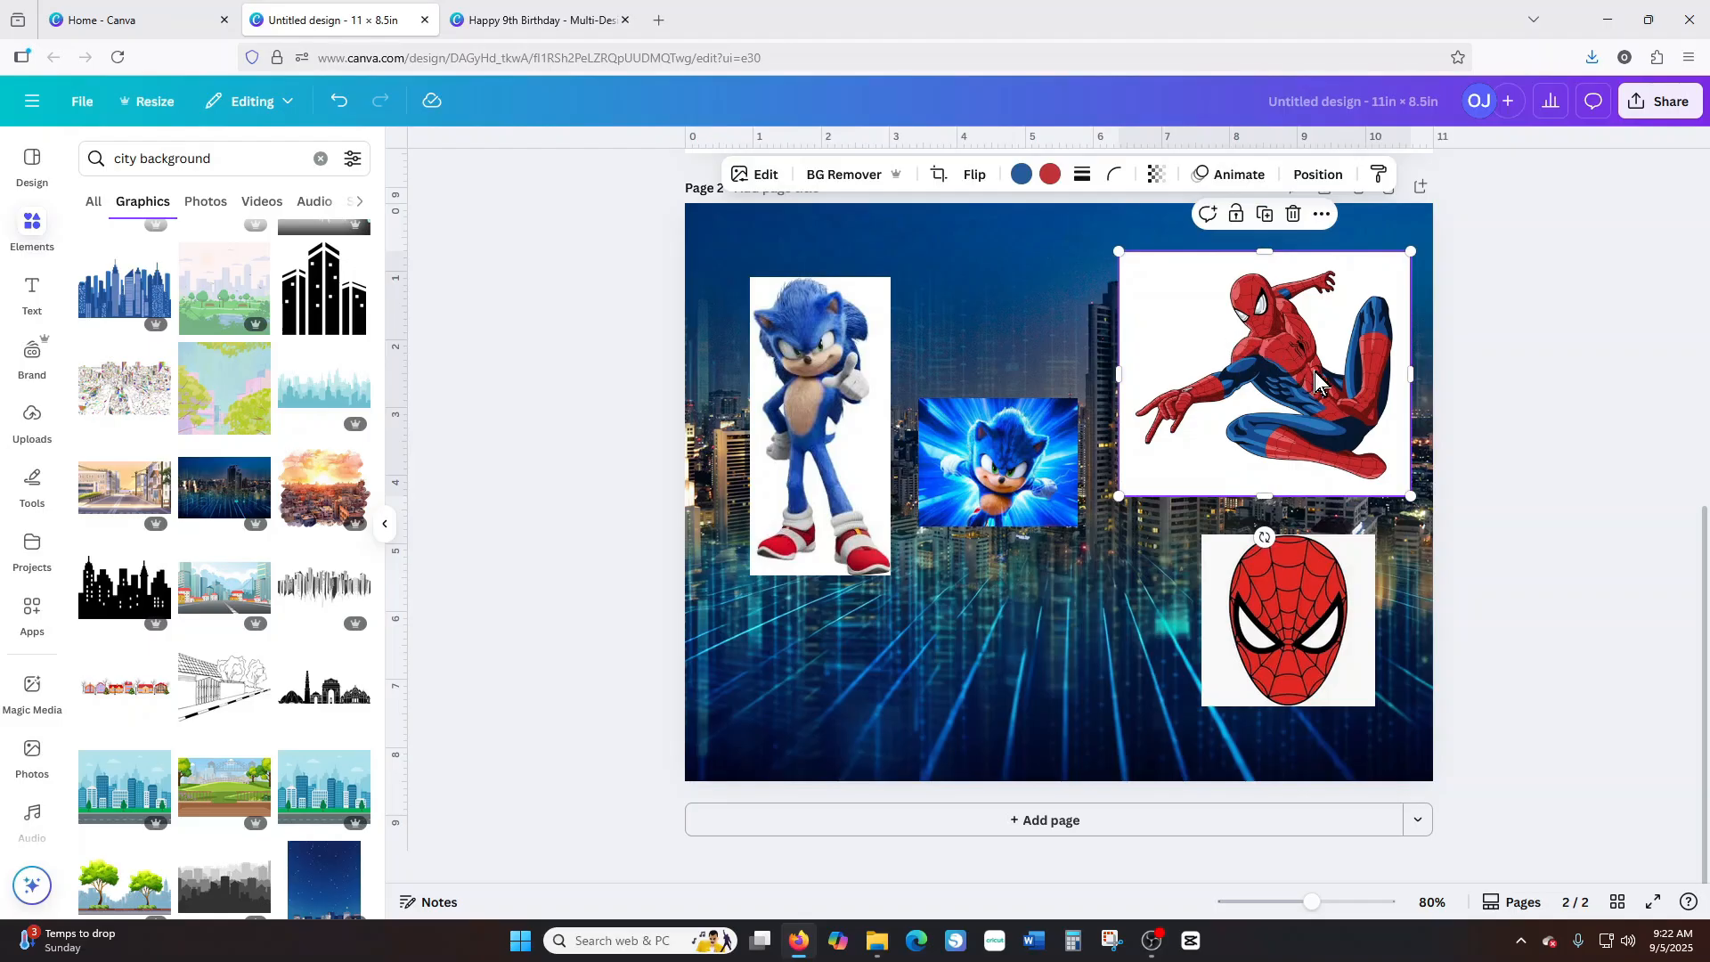
left_click_drag(1322, 379, 1306, 352)
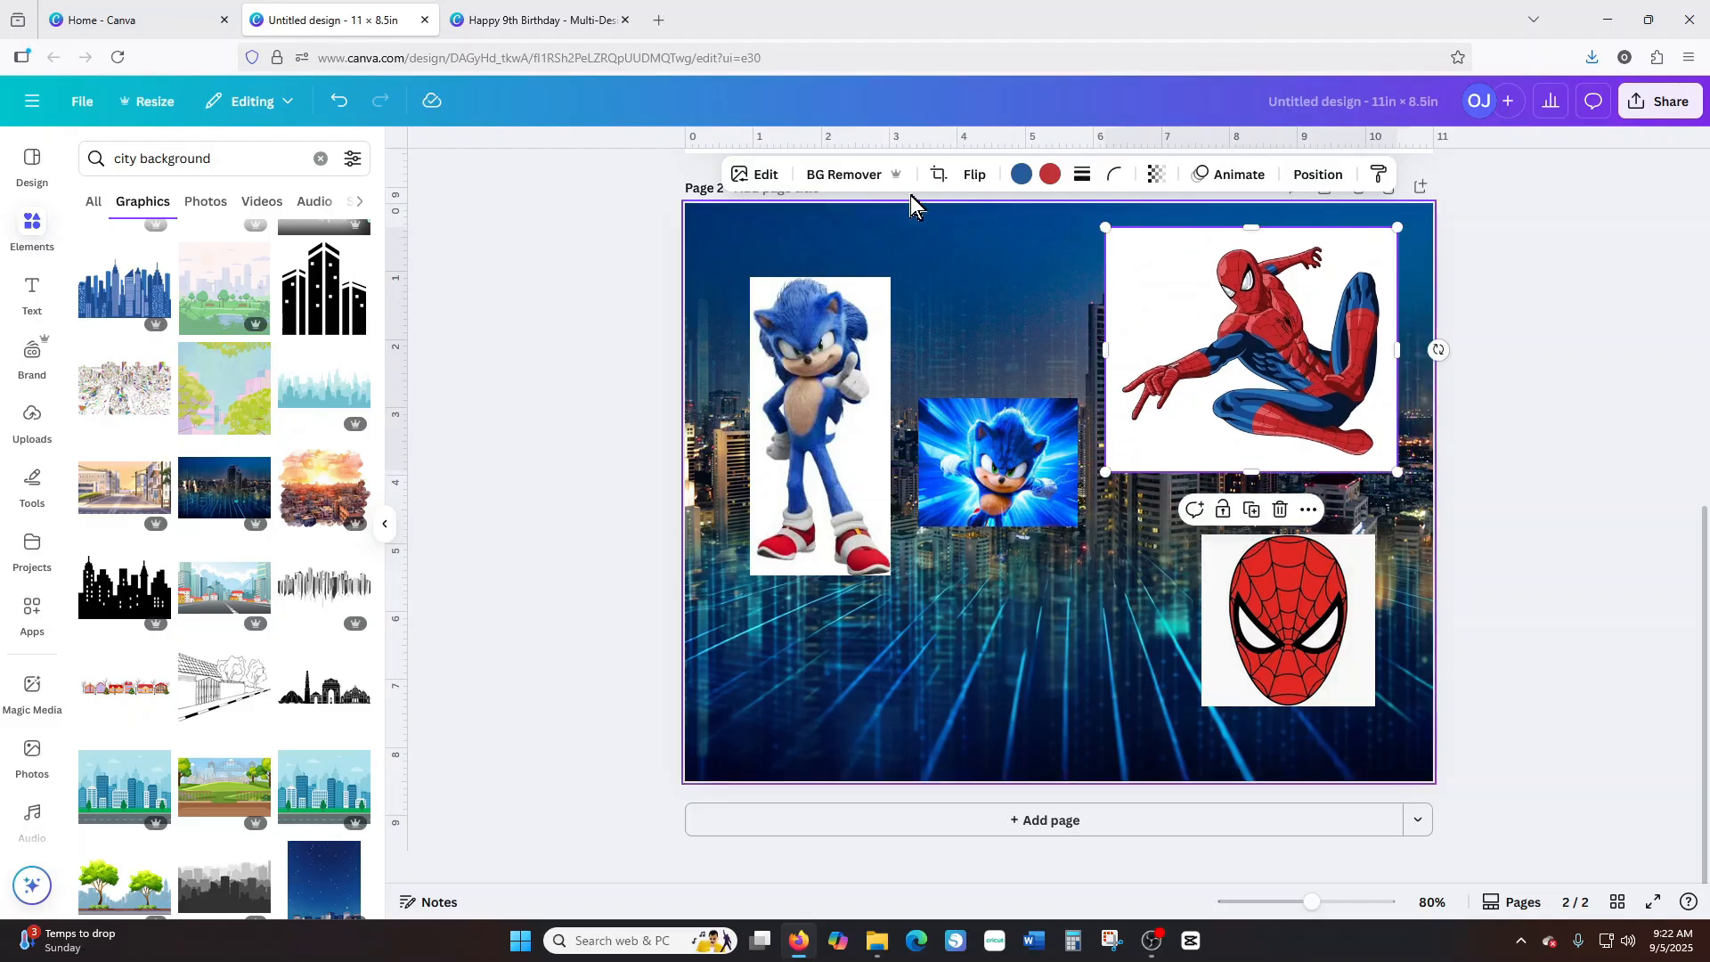
Remove the crouching Spider-Man's background on page 2, shrink him and position him beside the tall buildings in the sky.
left_click(857, 174)
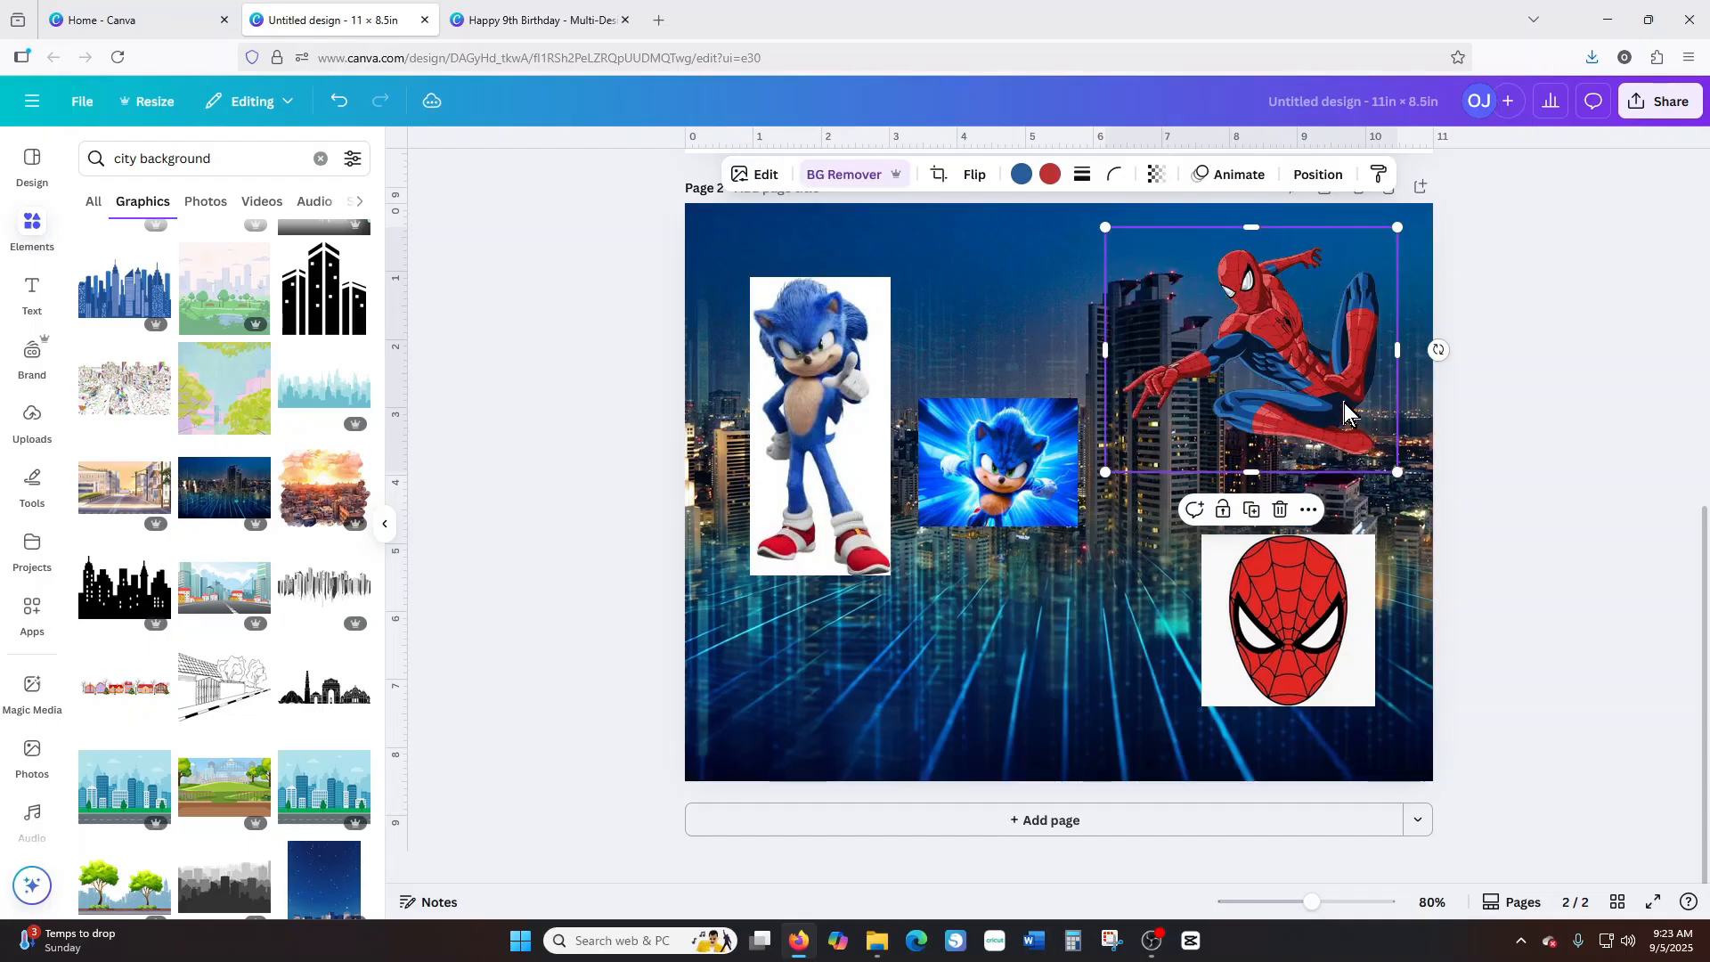
left_click_drag(1399, 478, 1271, 372)
left_click_drag(1186, 315, 1226, 324)
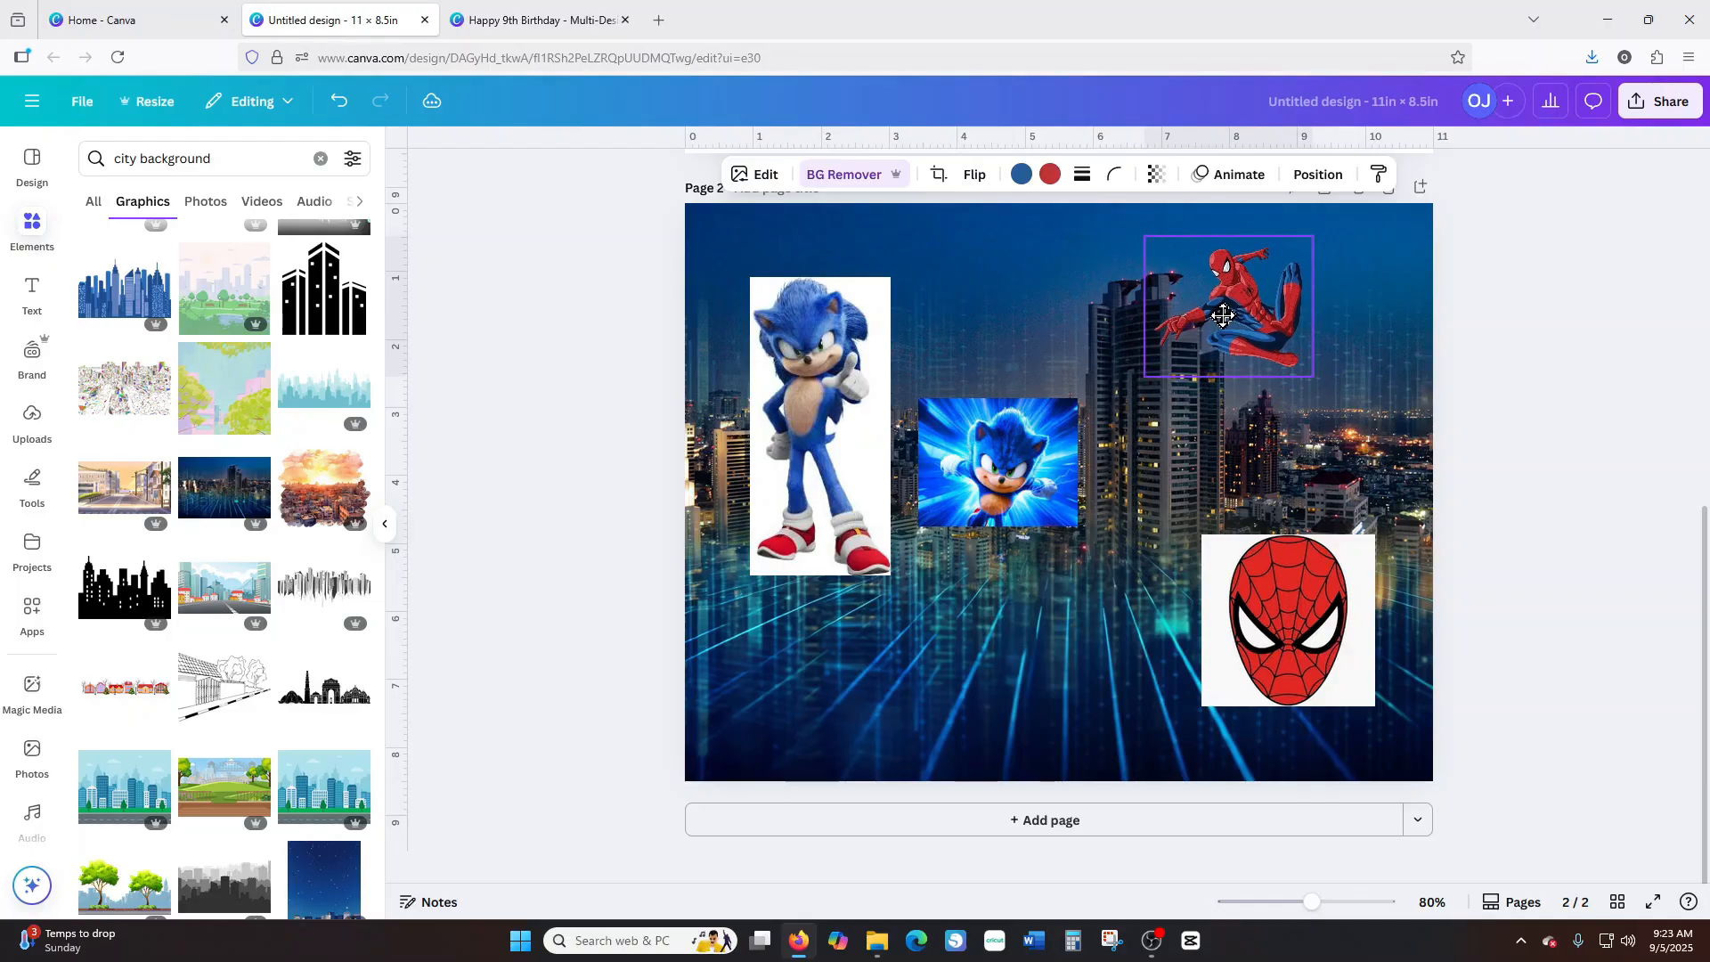
Delete the Spider-Man mask and the standing Sonic images from page 2.
left_click_drag(1259, 621, 1276, 598)
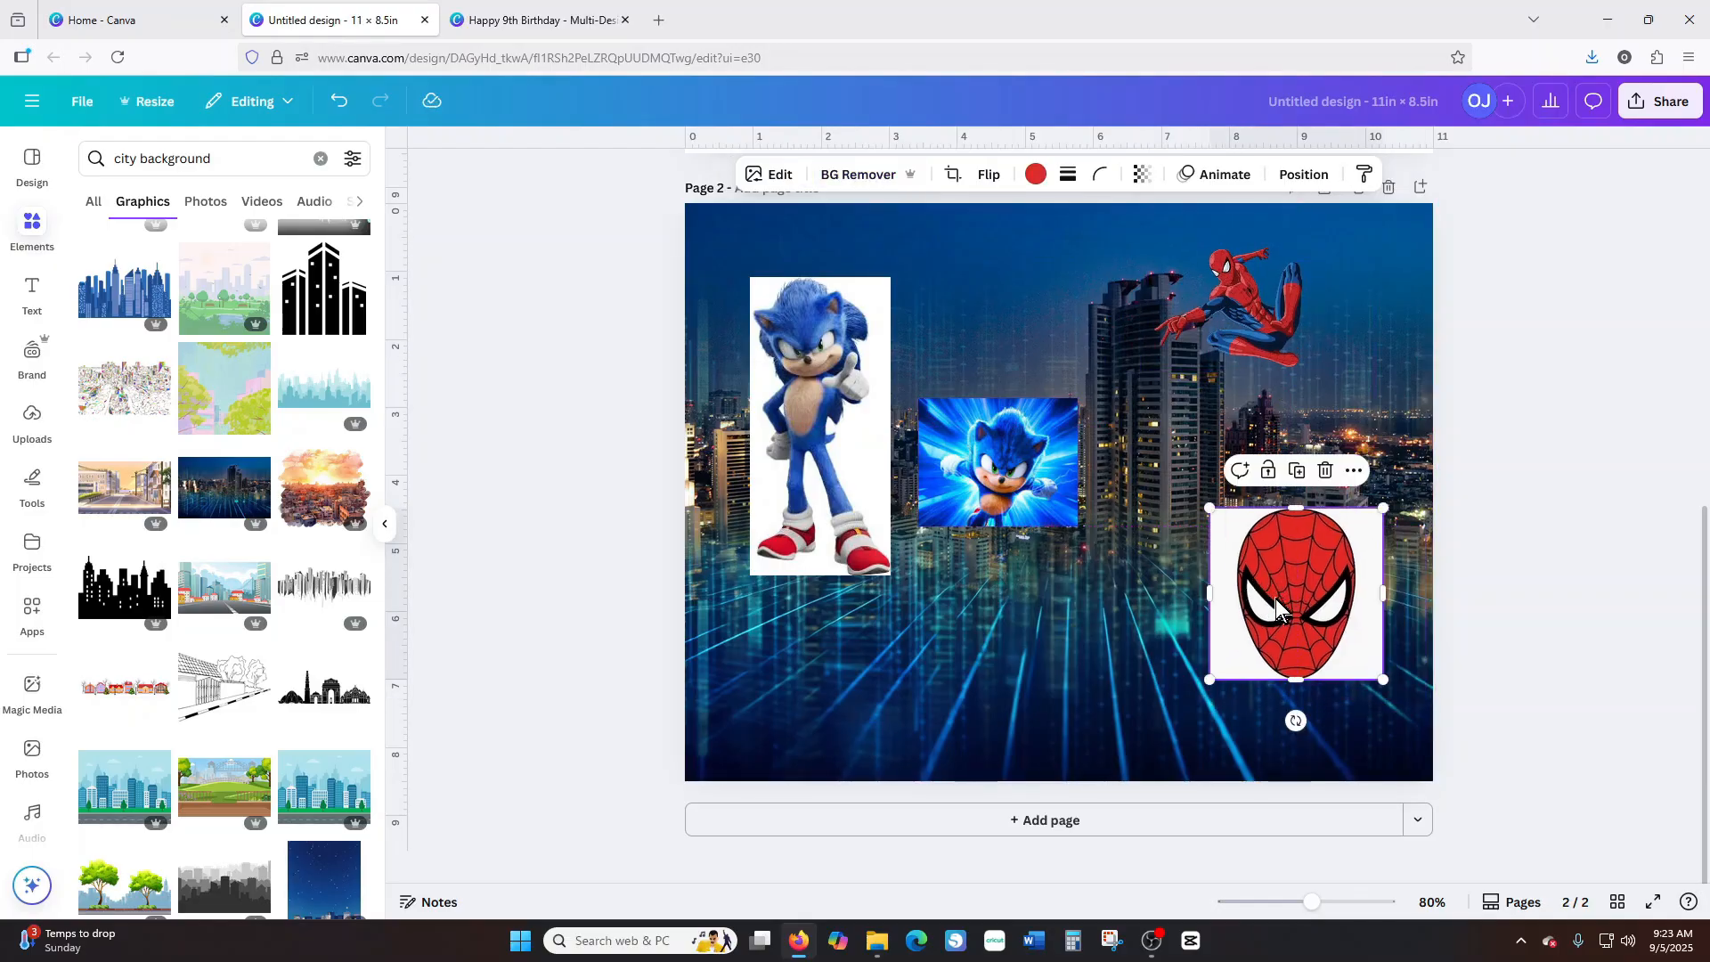
left_click(1327, 474)
left_click(819, 425)
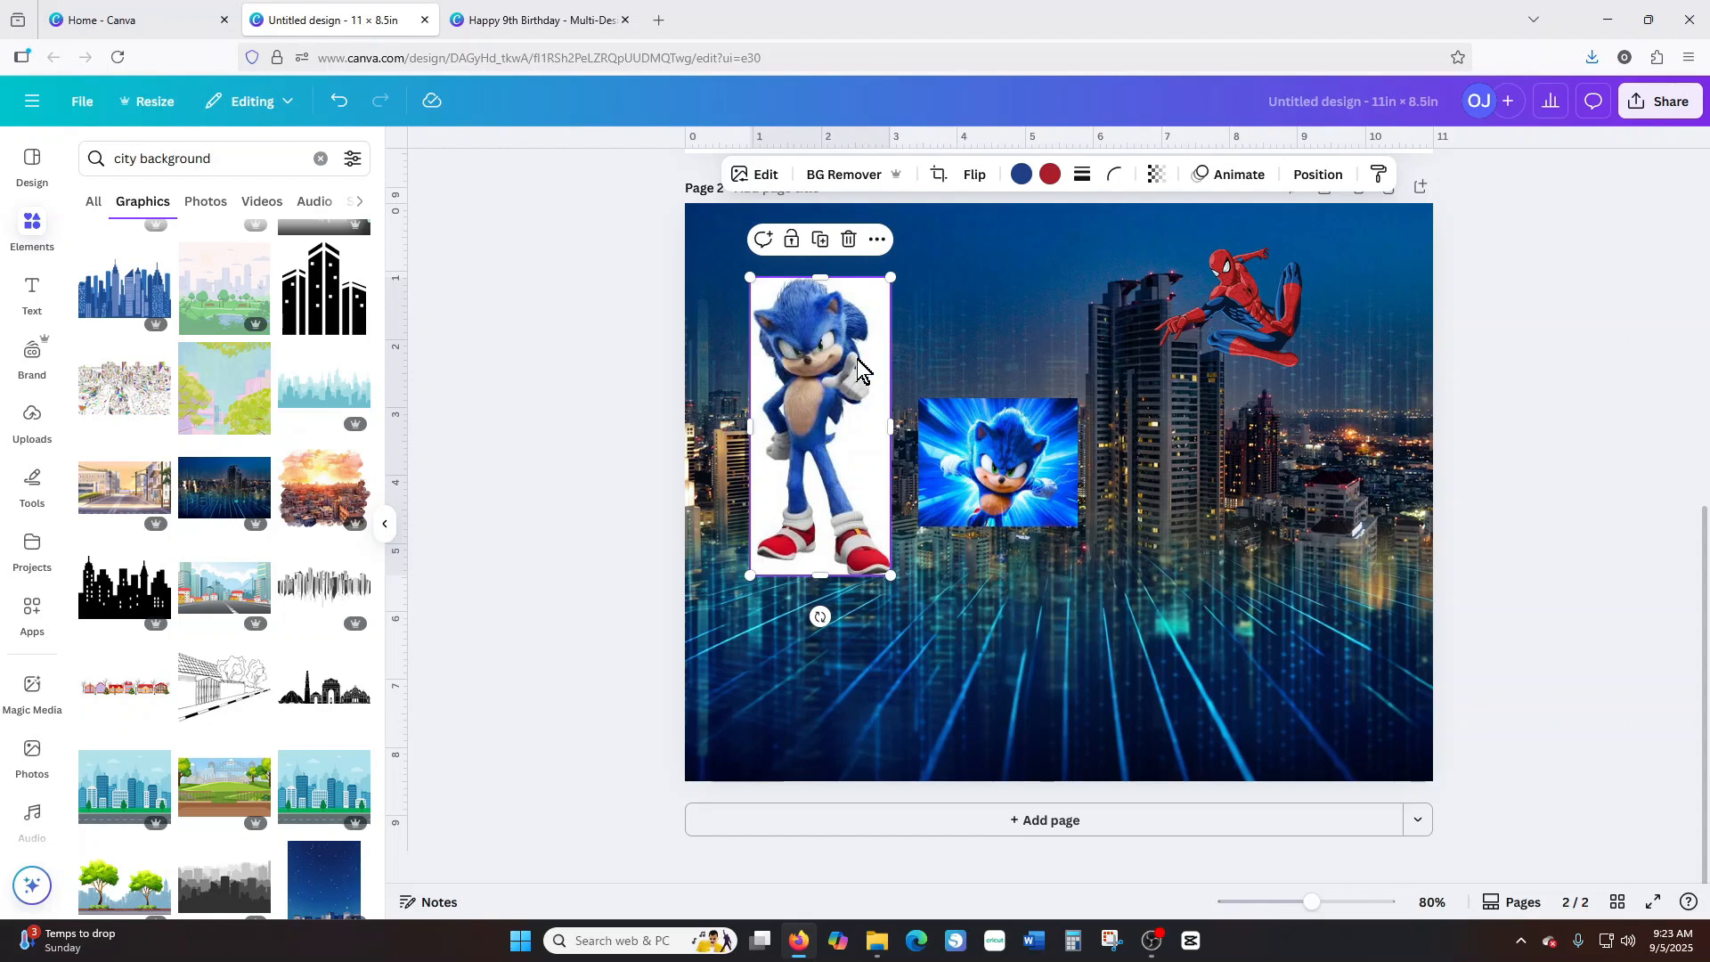
left_click(847, 241)
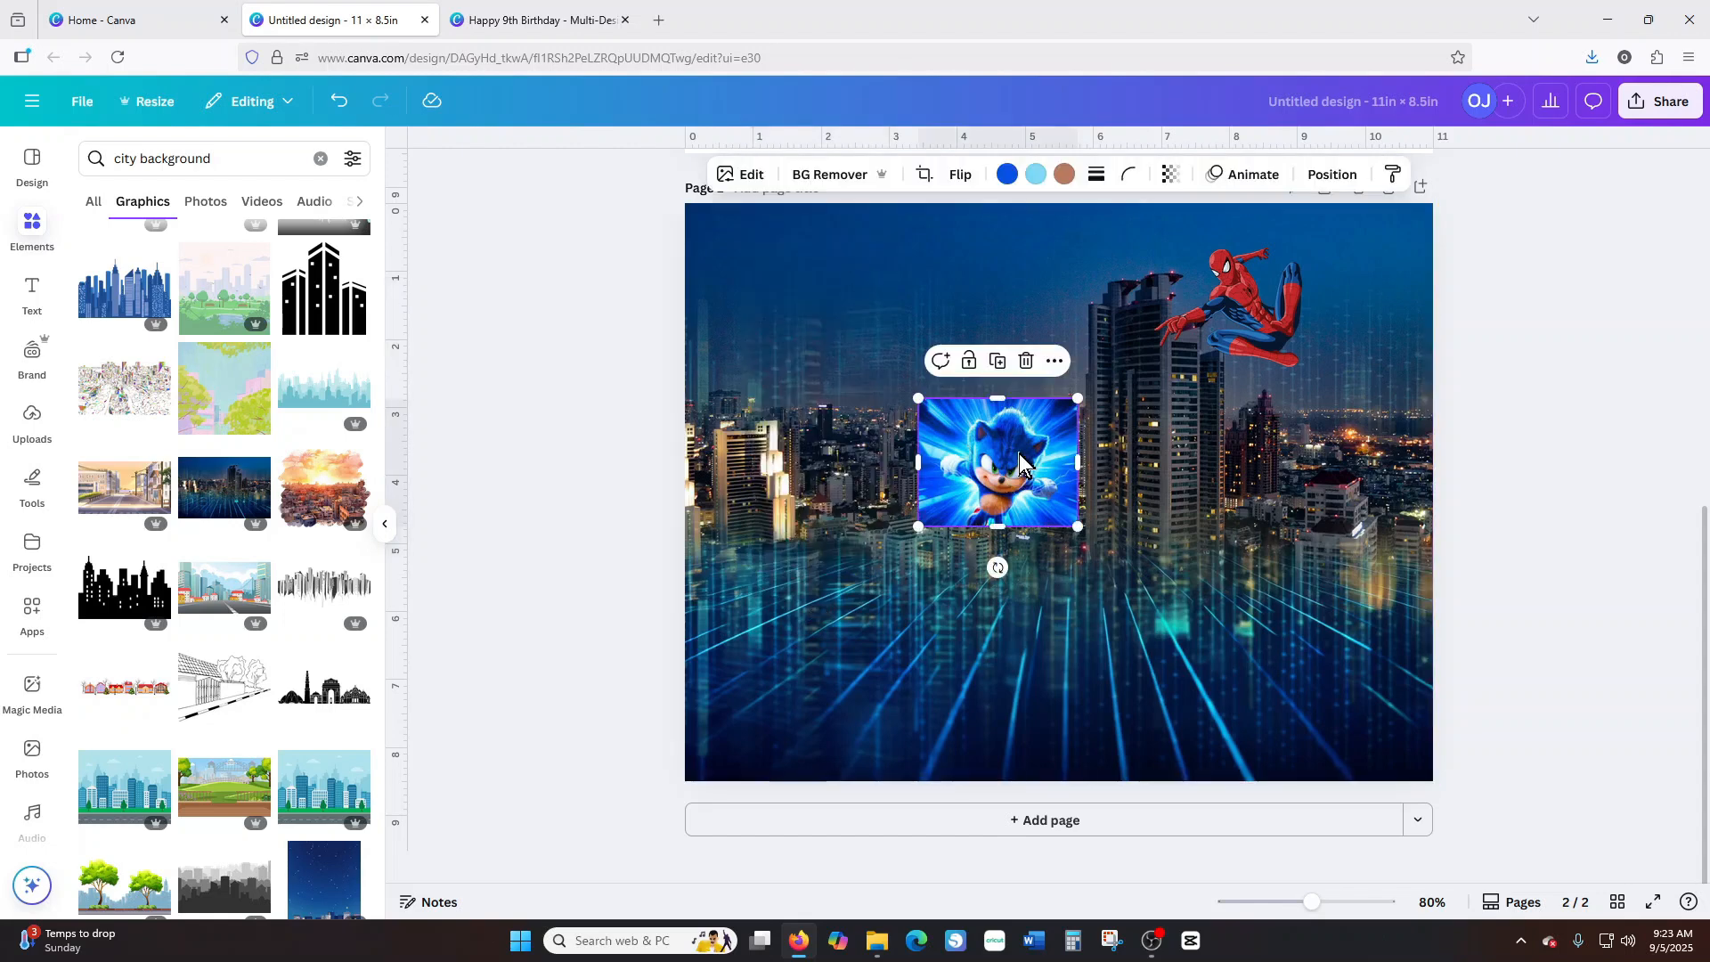
Enlarge the running Sonic image, remove its background and position it near the centre of page 2.
left_click_drag(1019, 453, 1080, 522)
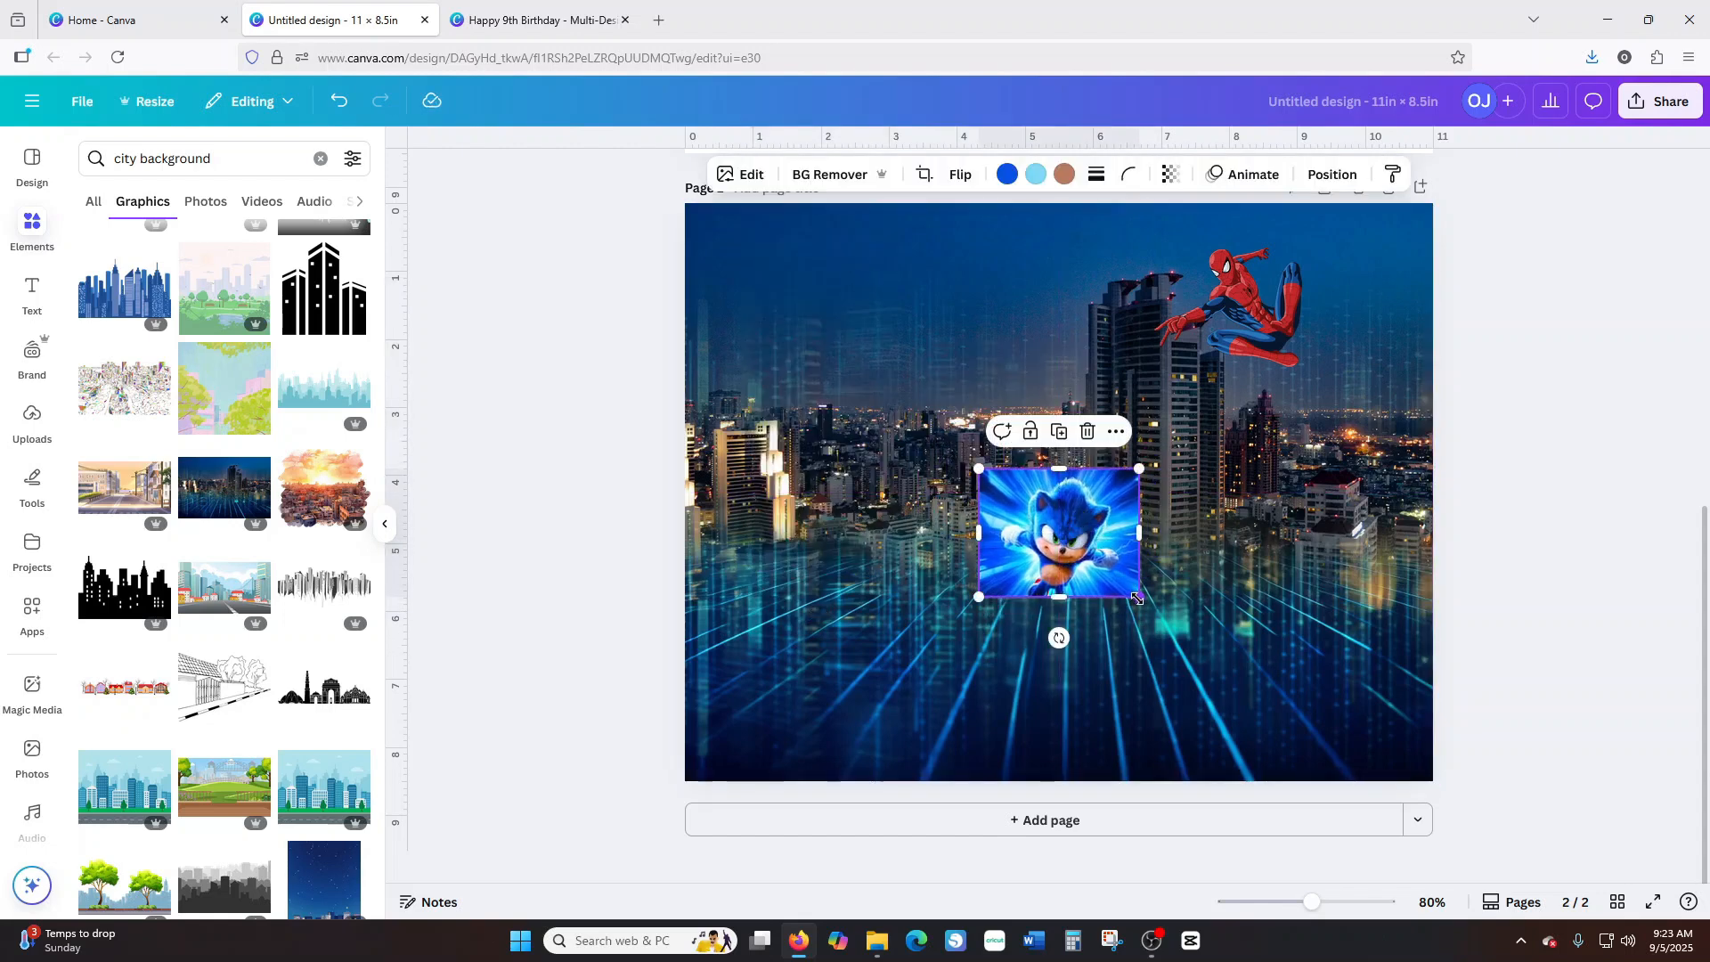
left_click_drag(1140, 596, 1261, 700)
left_click_drag(1162, 624, 1126, 577)
left_click(812, 176)
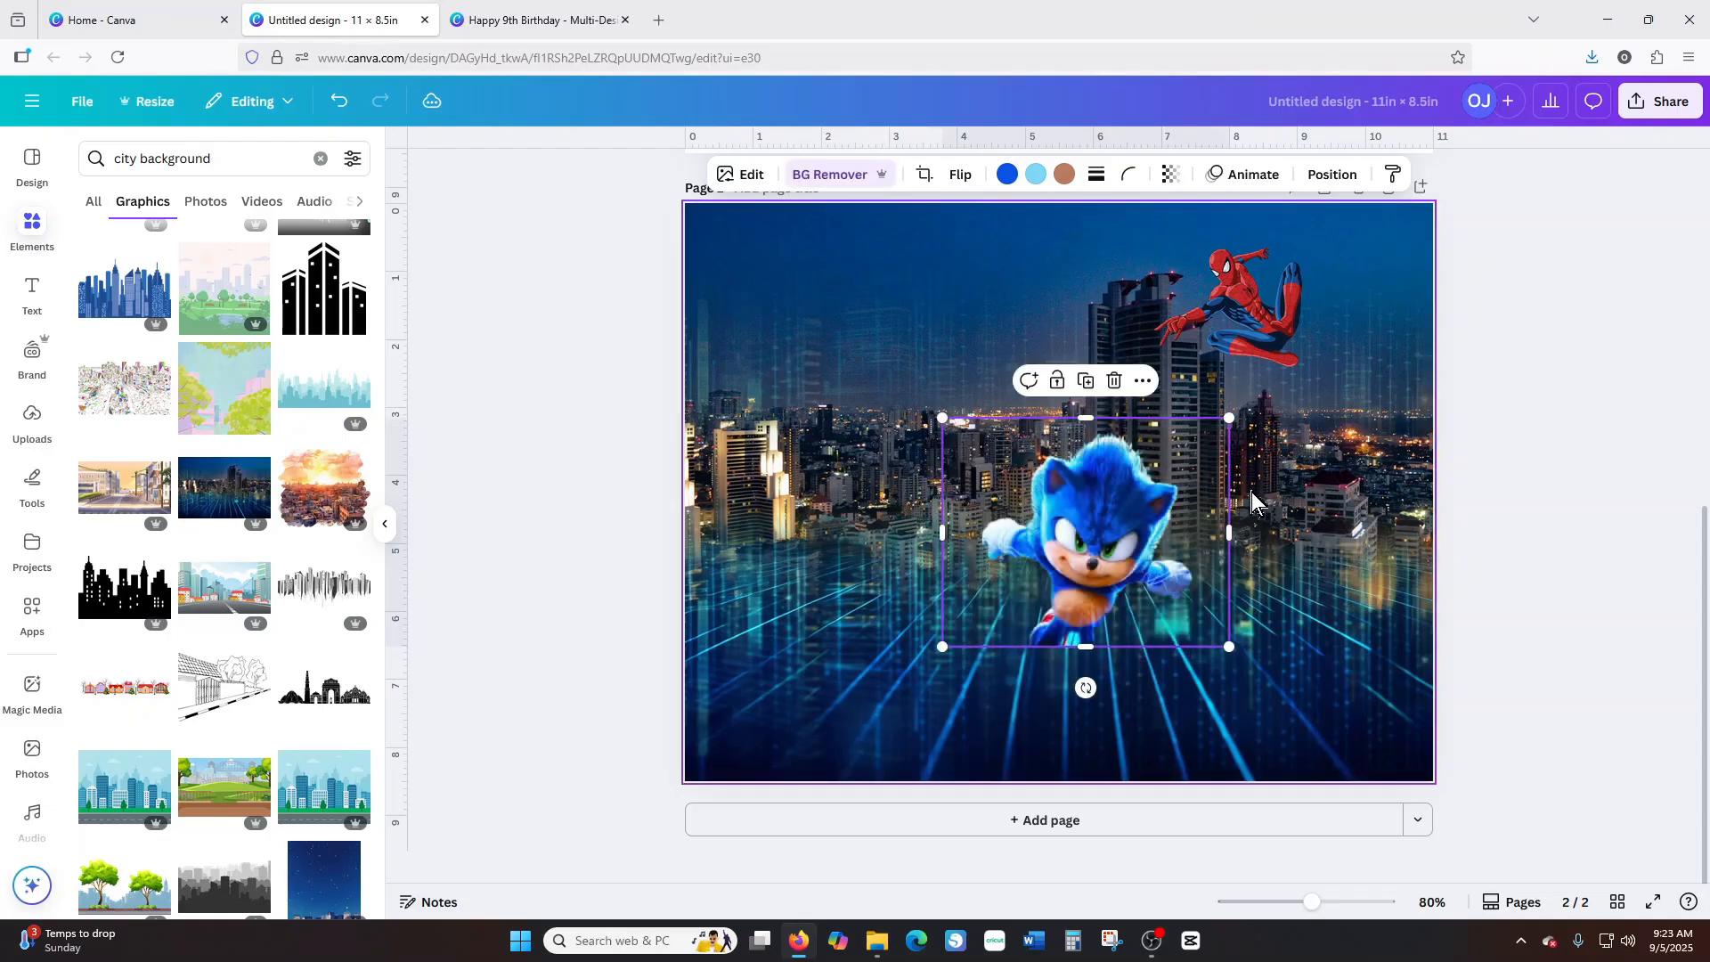
left_click_drag(1121, 532, 1095, 506)
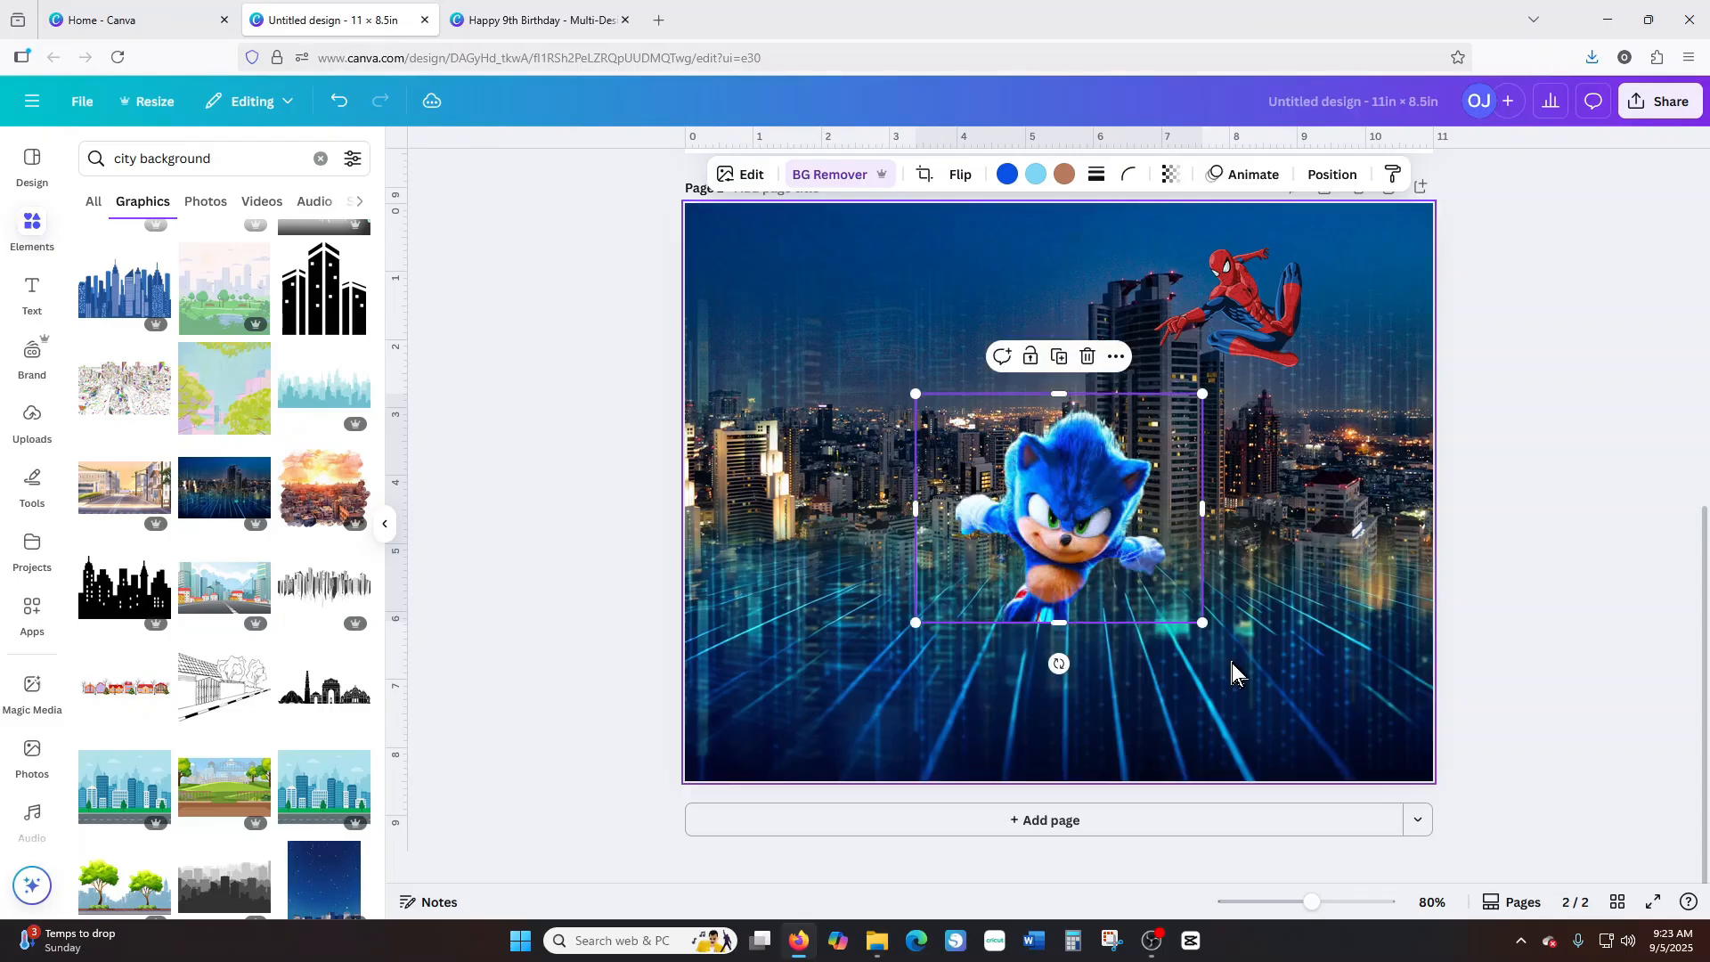
left_click_drag(1202, 621, 1162, 591)
left_click_drag(1049, 521, 1077, 533)
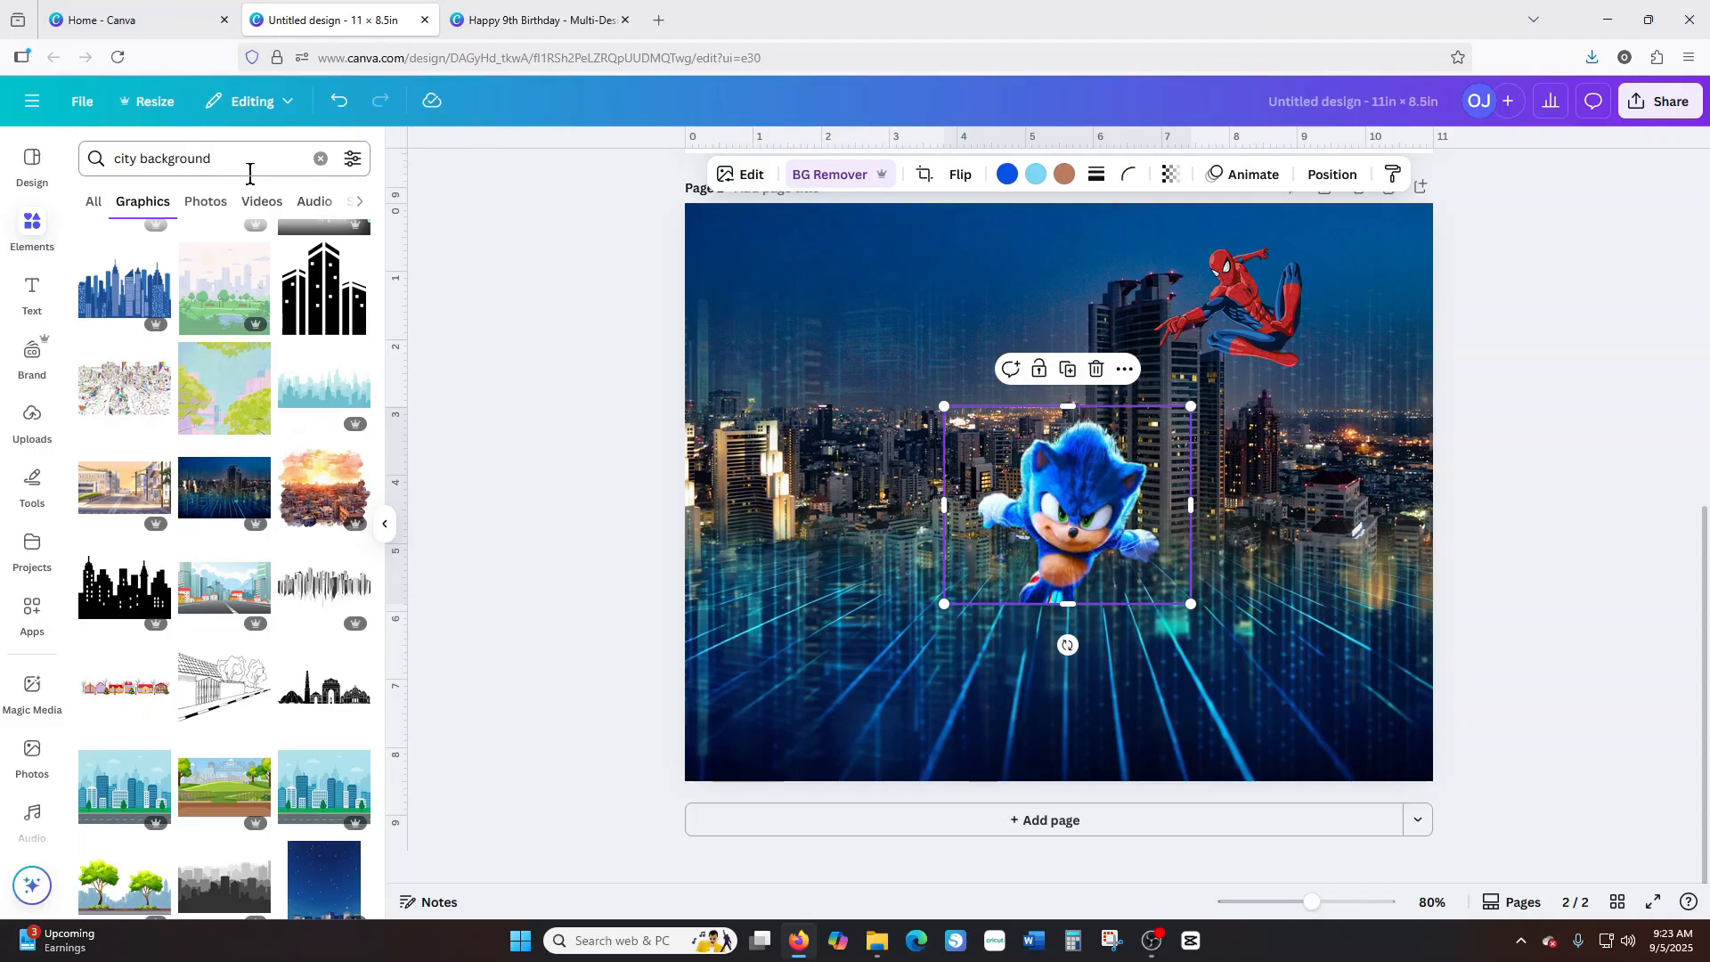
Search the elements for "blue burst ring" and add the blue particle ring graphic to page 2.
left_click(321, 159)
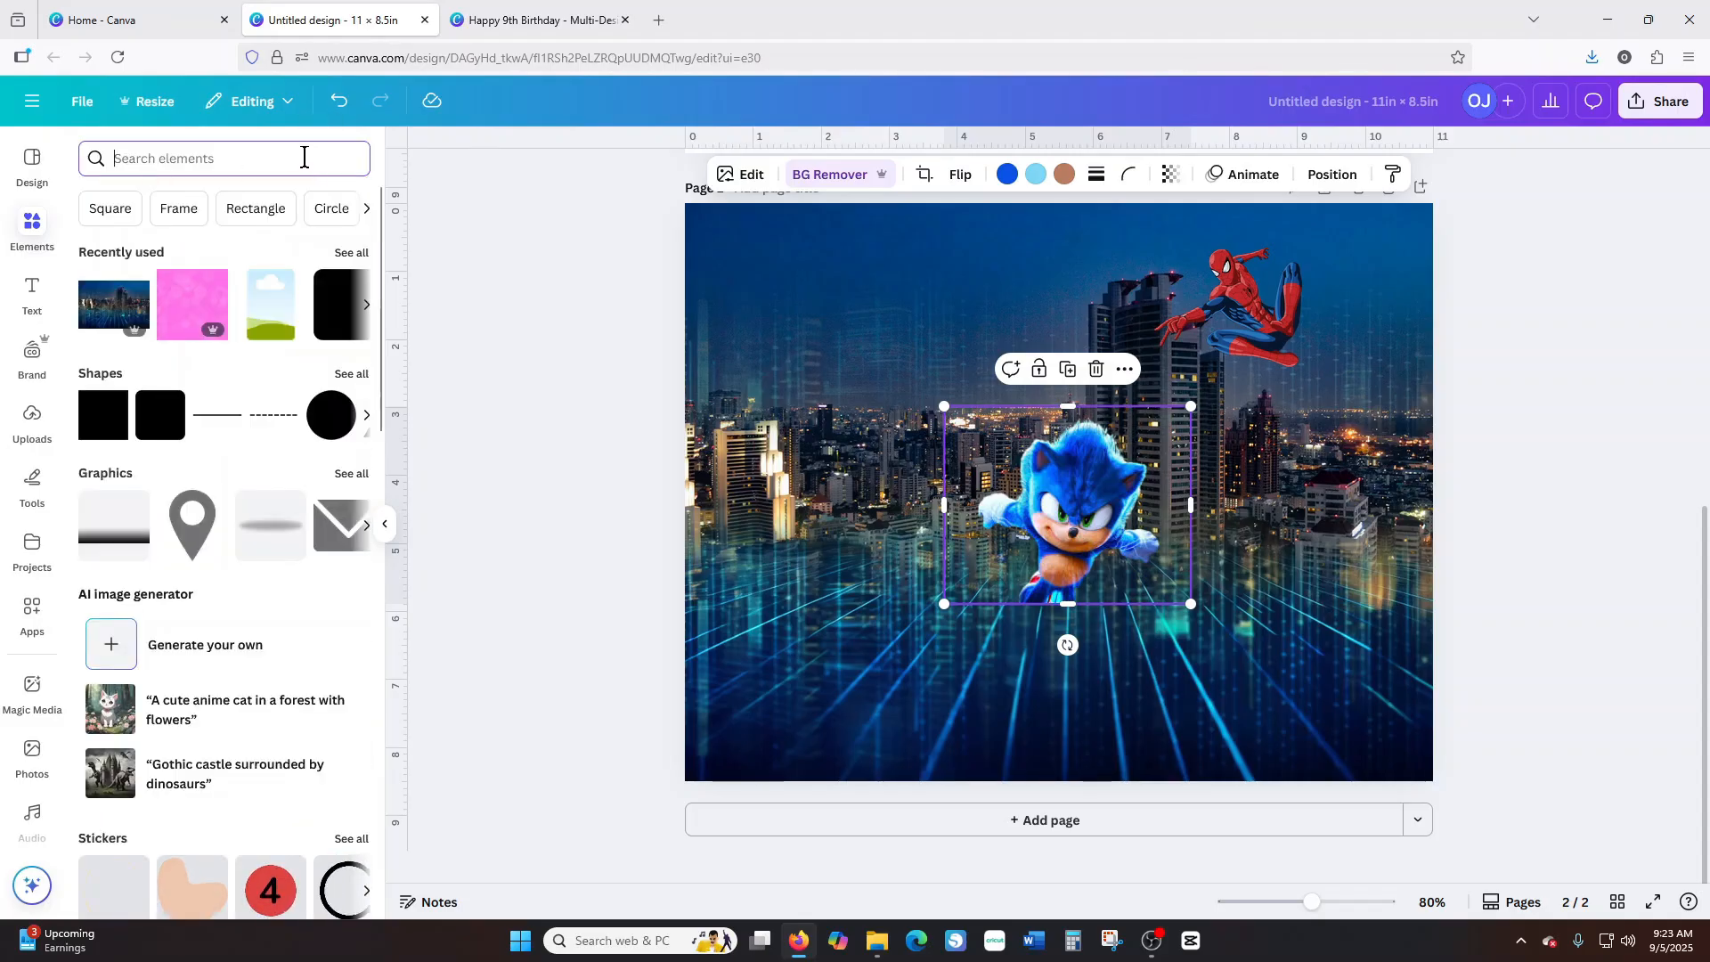
type("blue c")
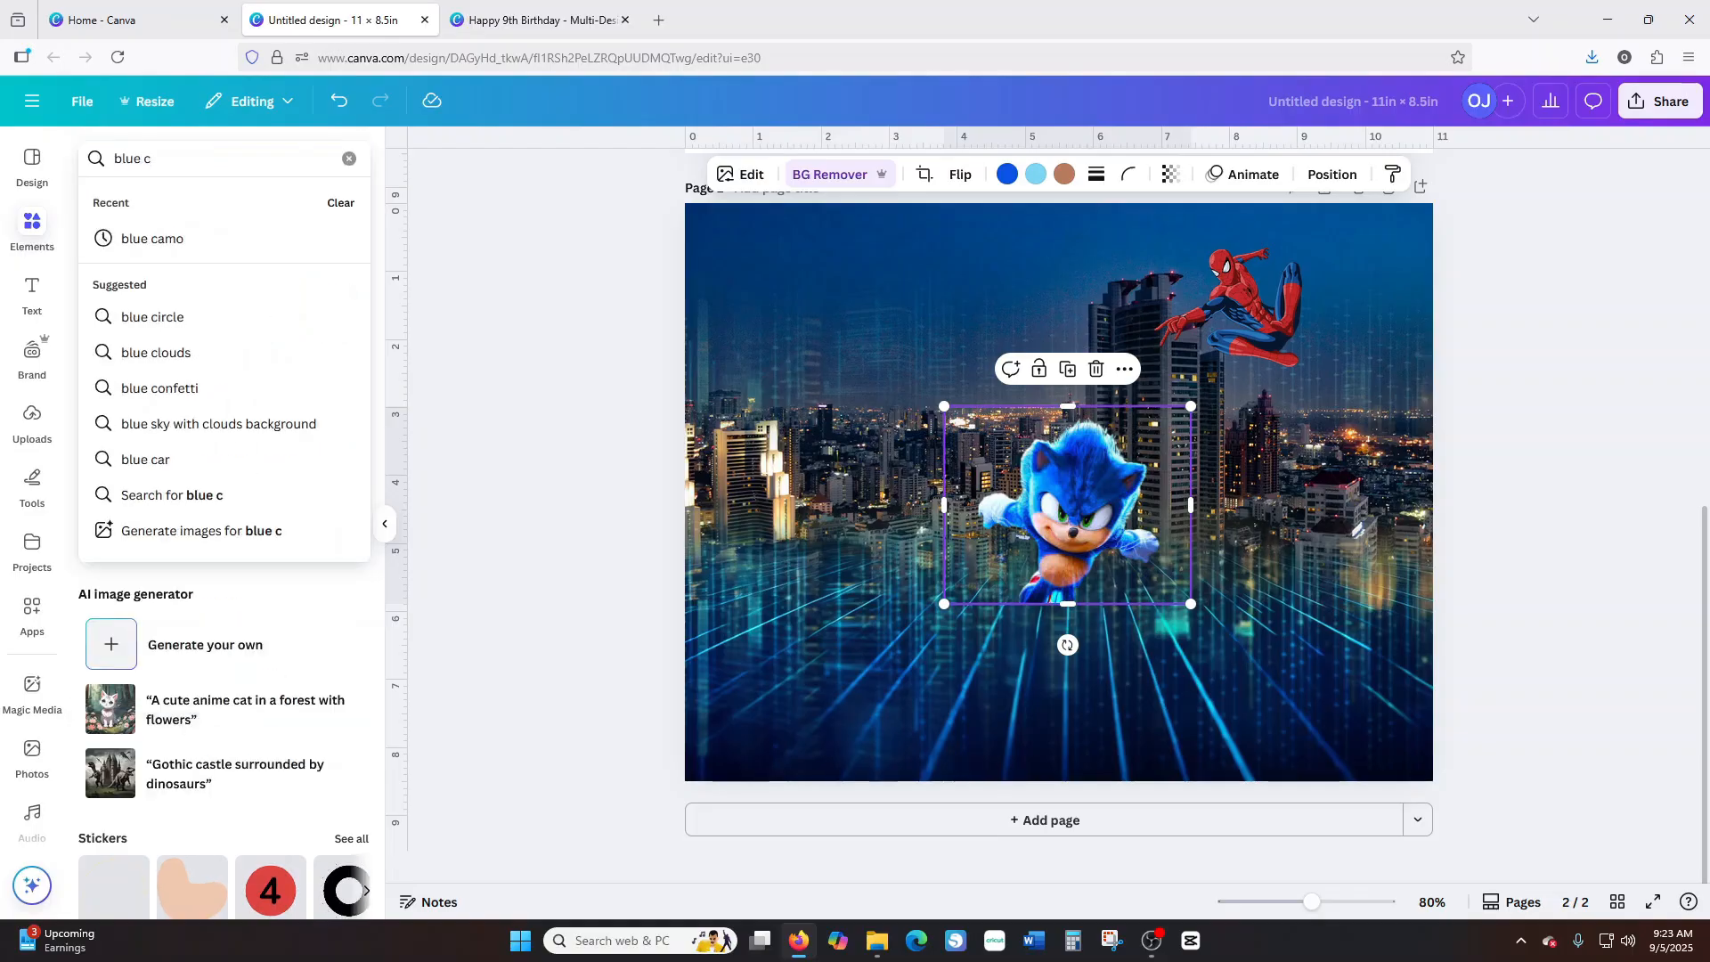
key("BackSpace")
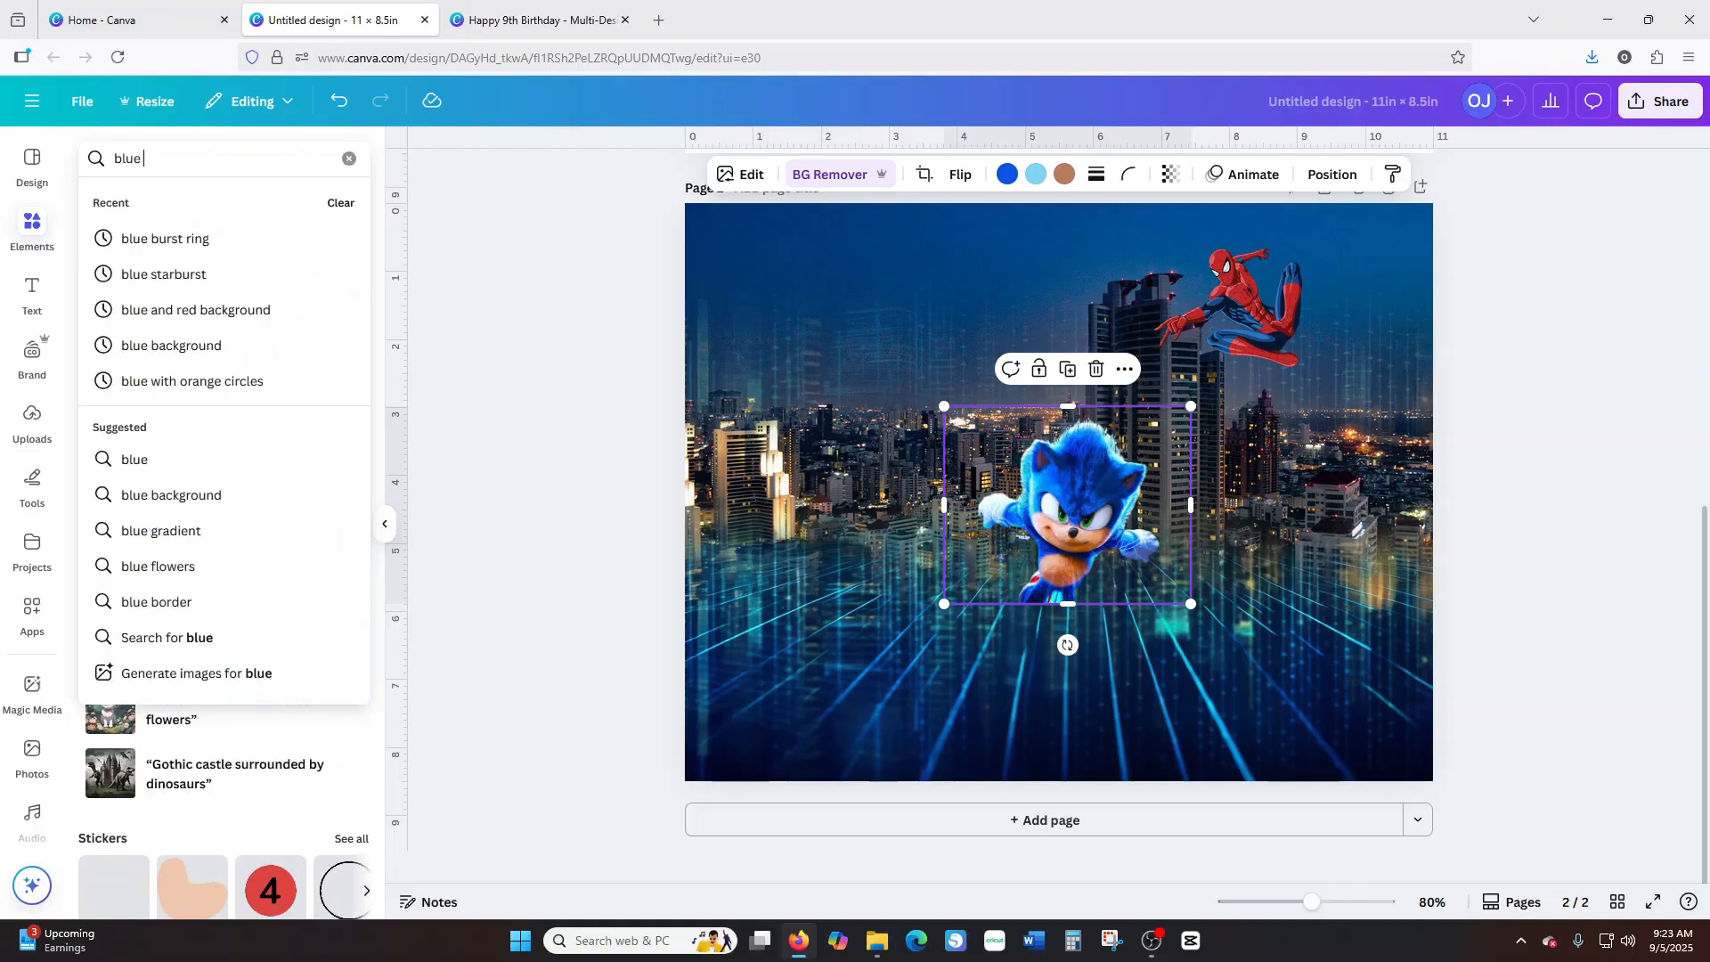
left_click(198, 246)
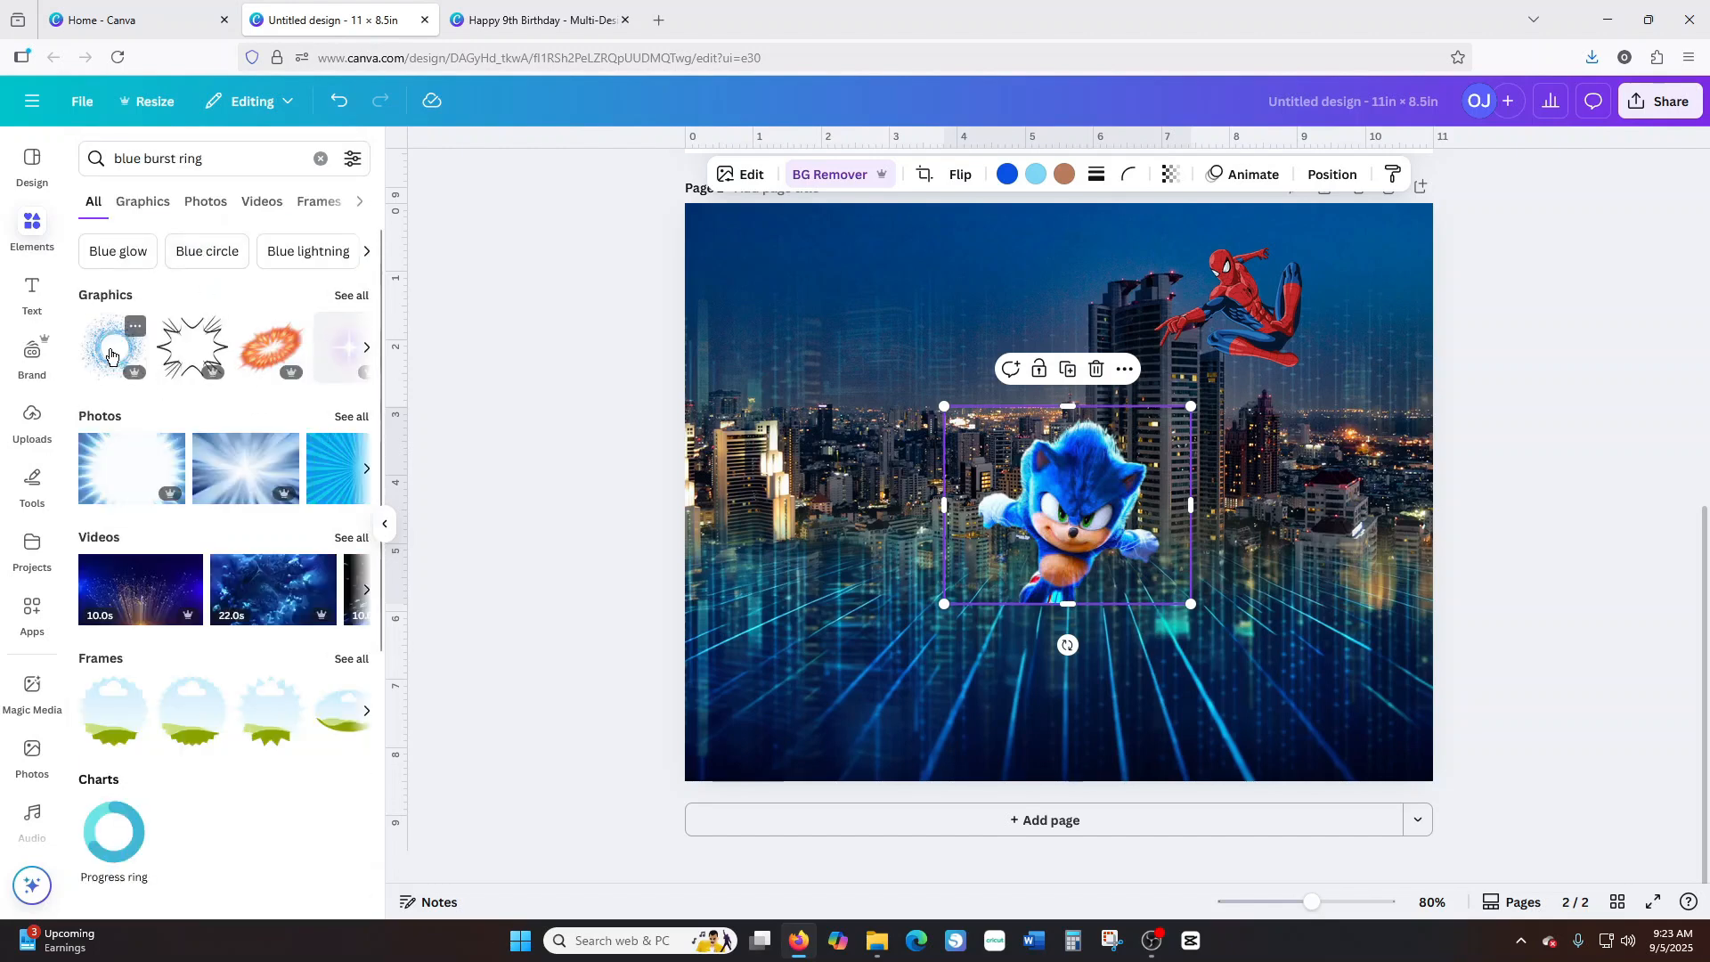
left_click(111, 356)
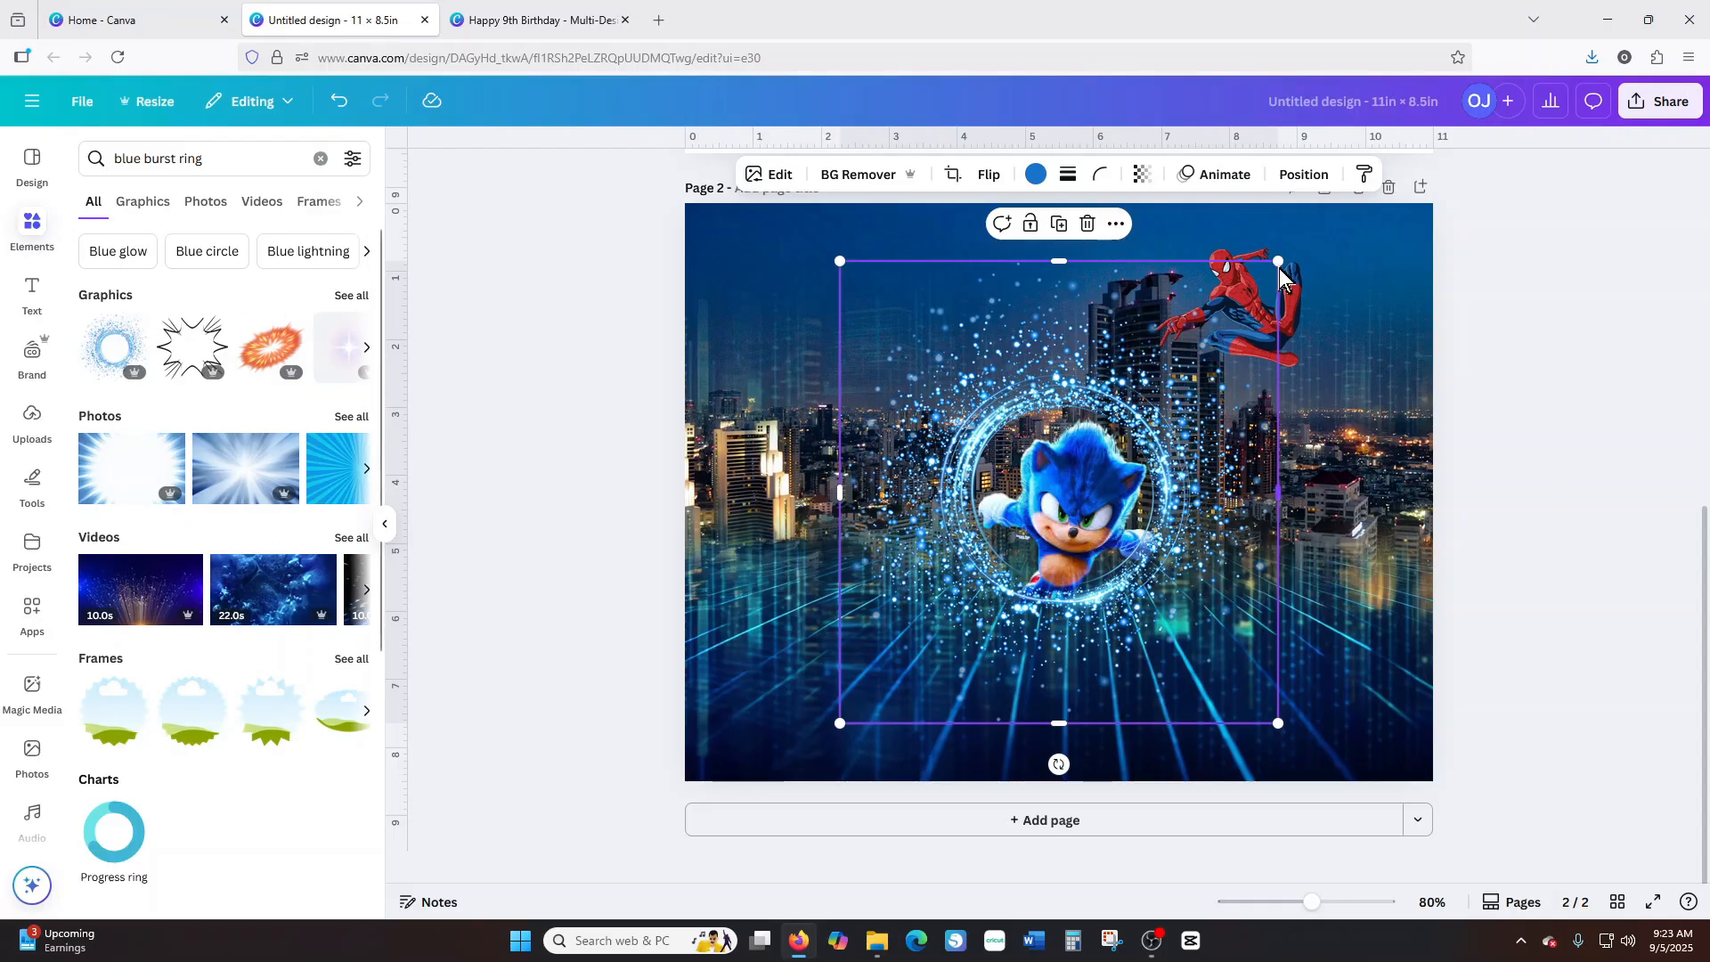
Resize and position the blue burst ring around Sonic, and move Spider-Man toward the page's upper-right corner.
left_click_drag(1281, 261, 1127, 420)
left_click_drag(1007, 619, 1082, 544)
left_click_drag(1216, 658, 1252, 699)
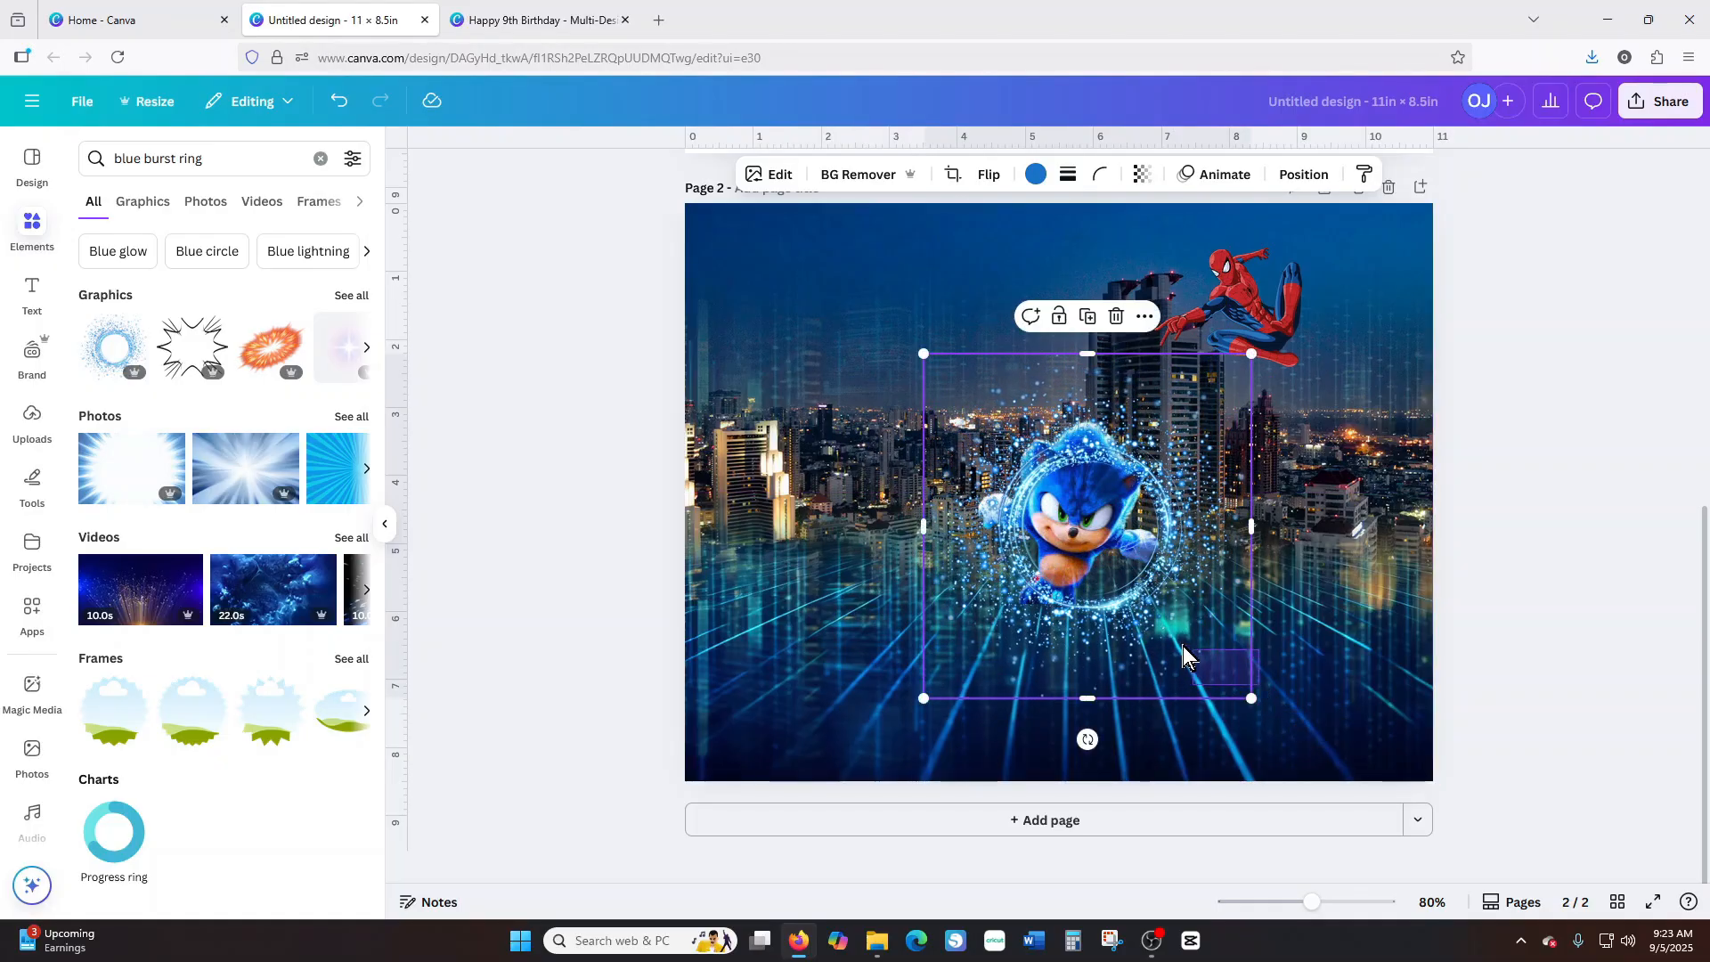
left_click_drag(1116, 580, 1096, 561)
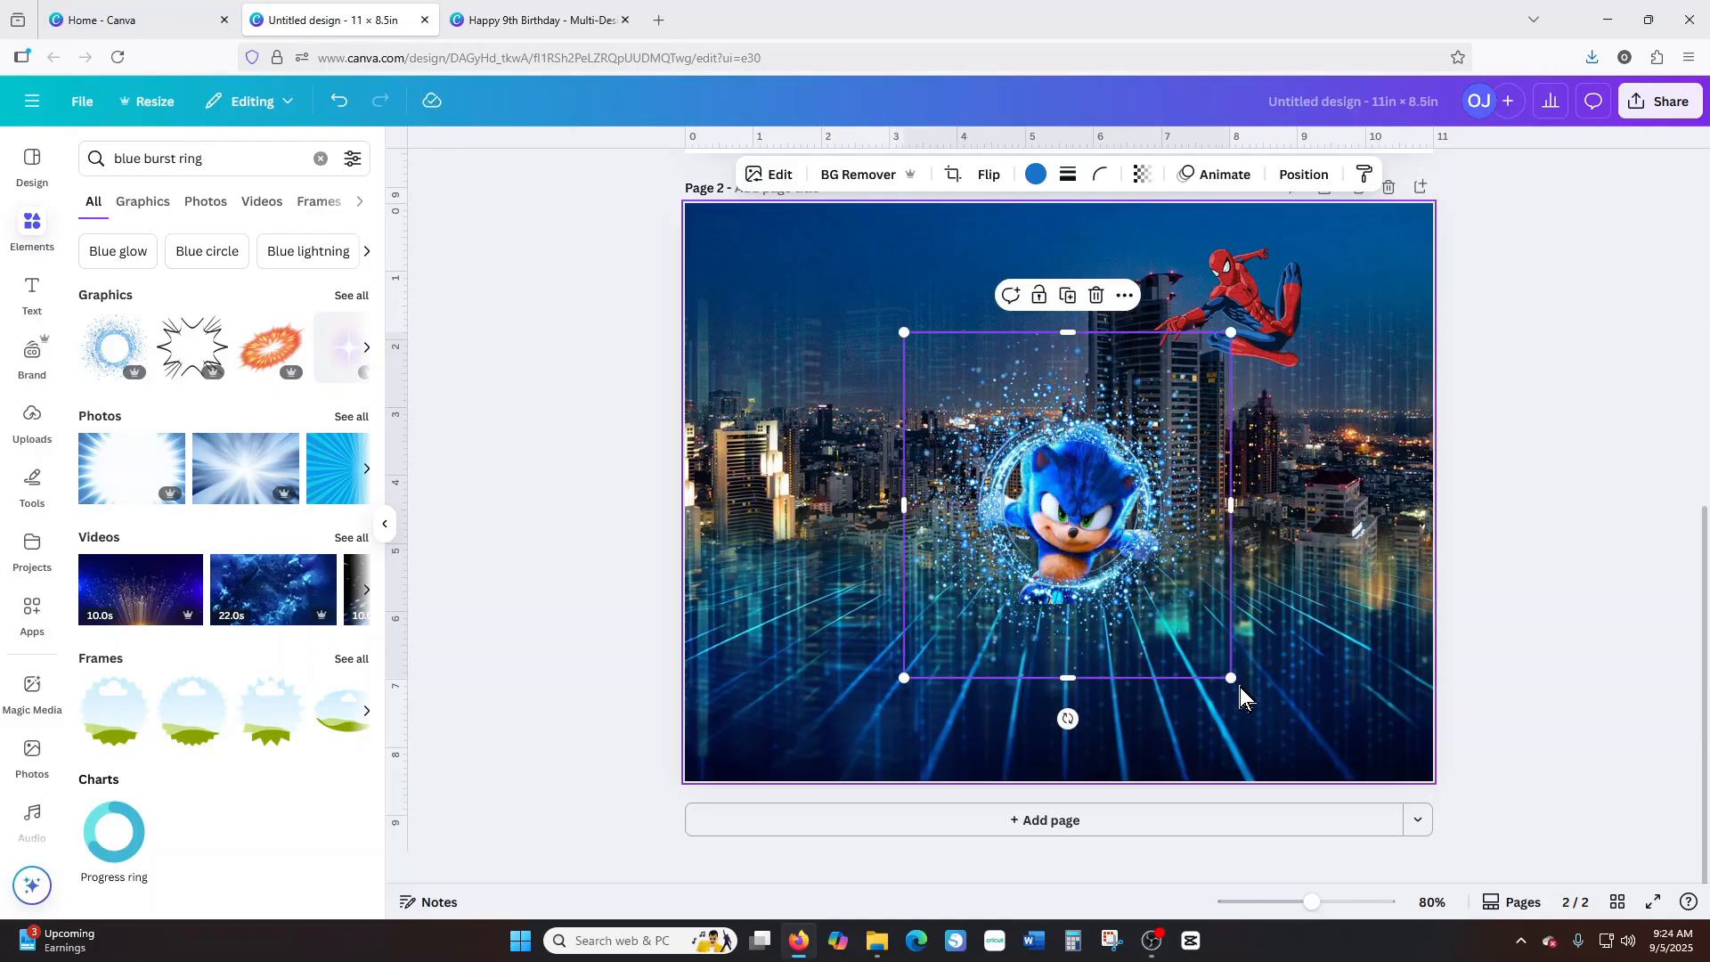
left_click_drag(1231, 677, 1199, 628)
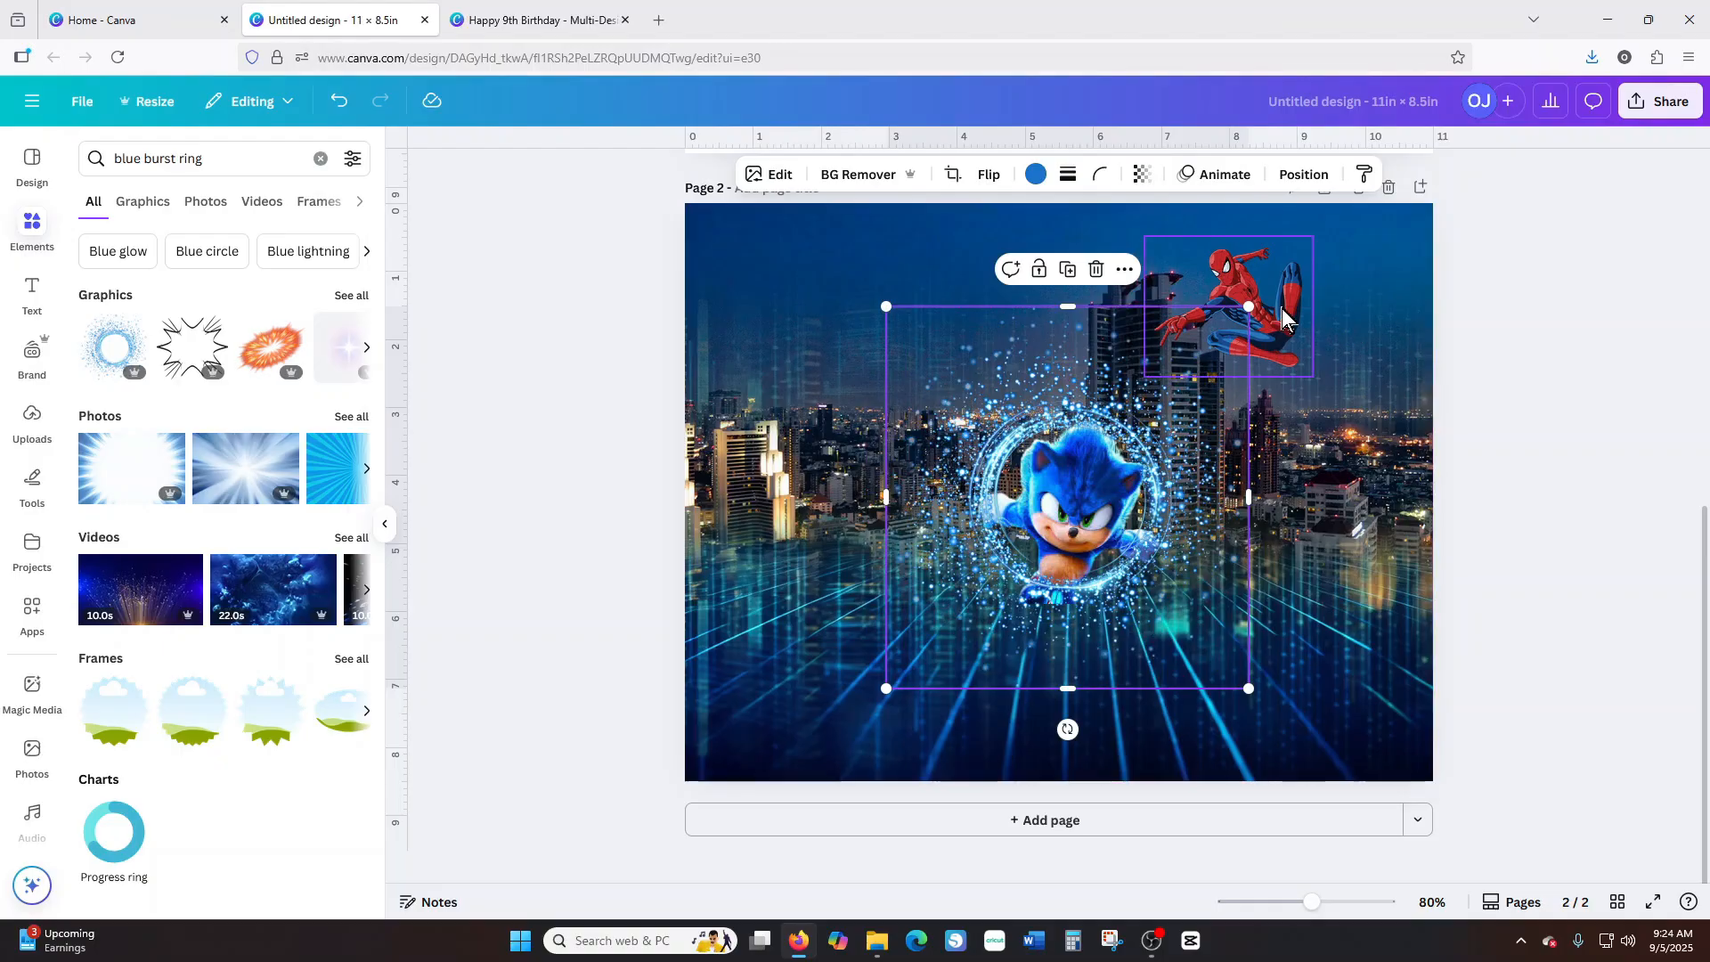
left_click_drag(1280, 330, 1369, 331)
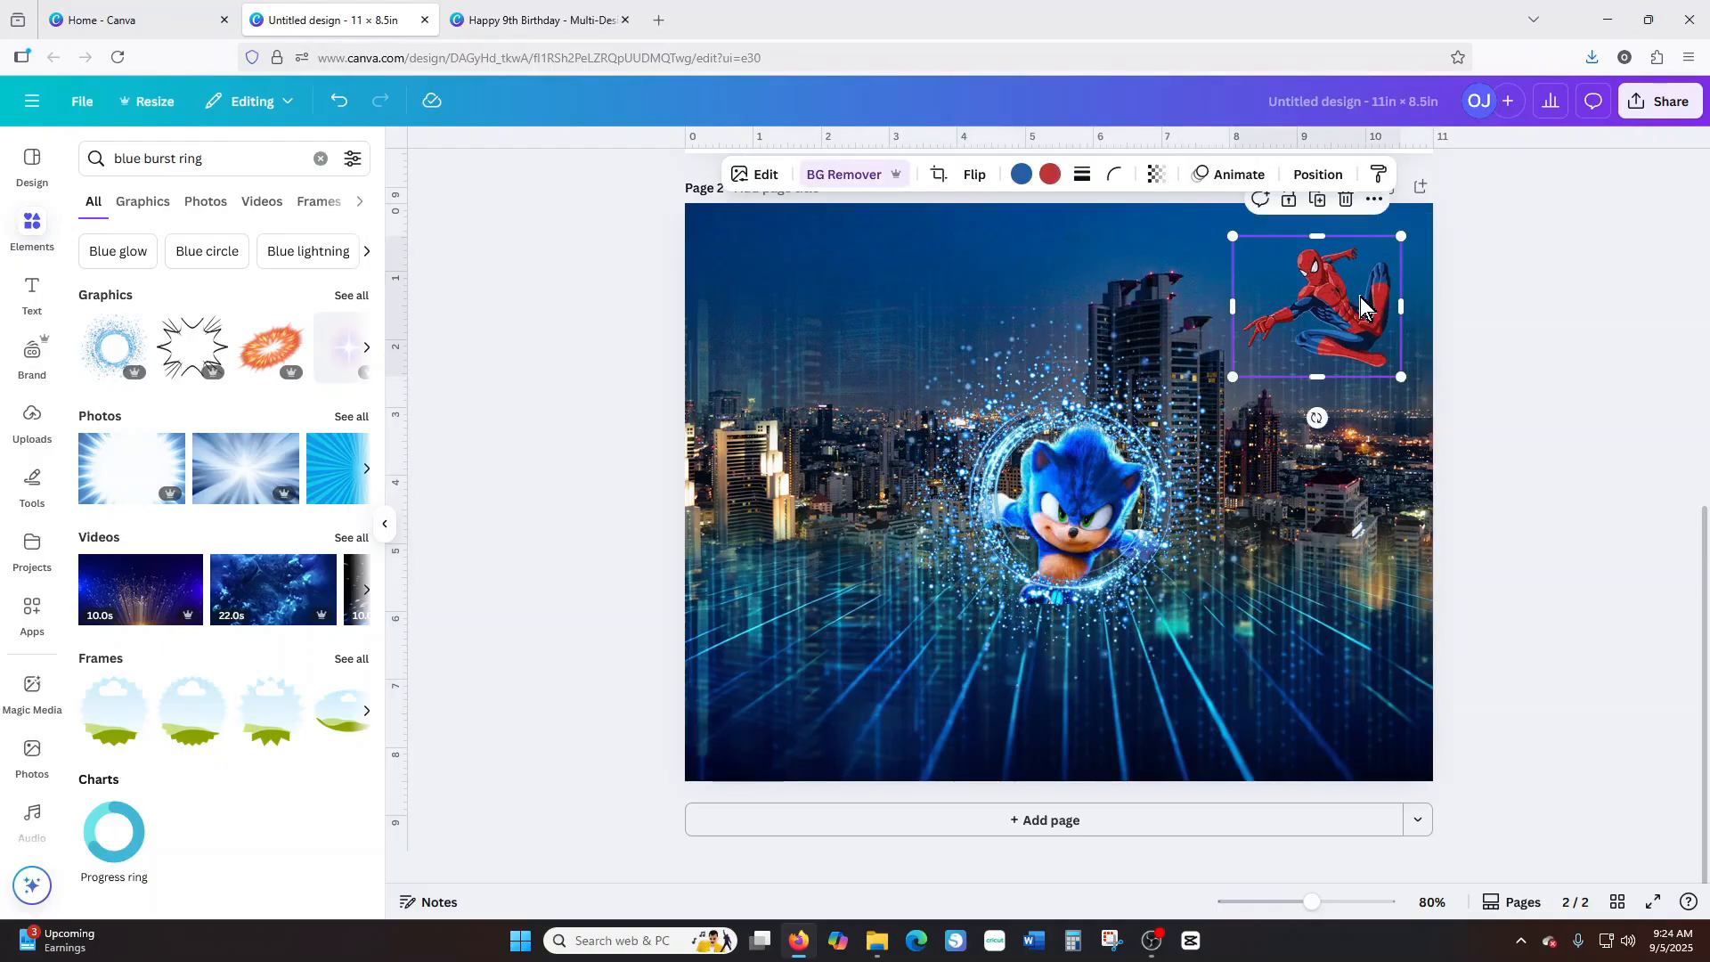
Duplicate the blue burst ring around Sonic.
left_click(1156, 504)
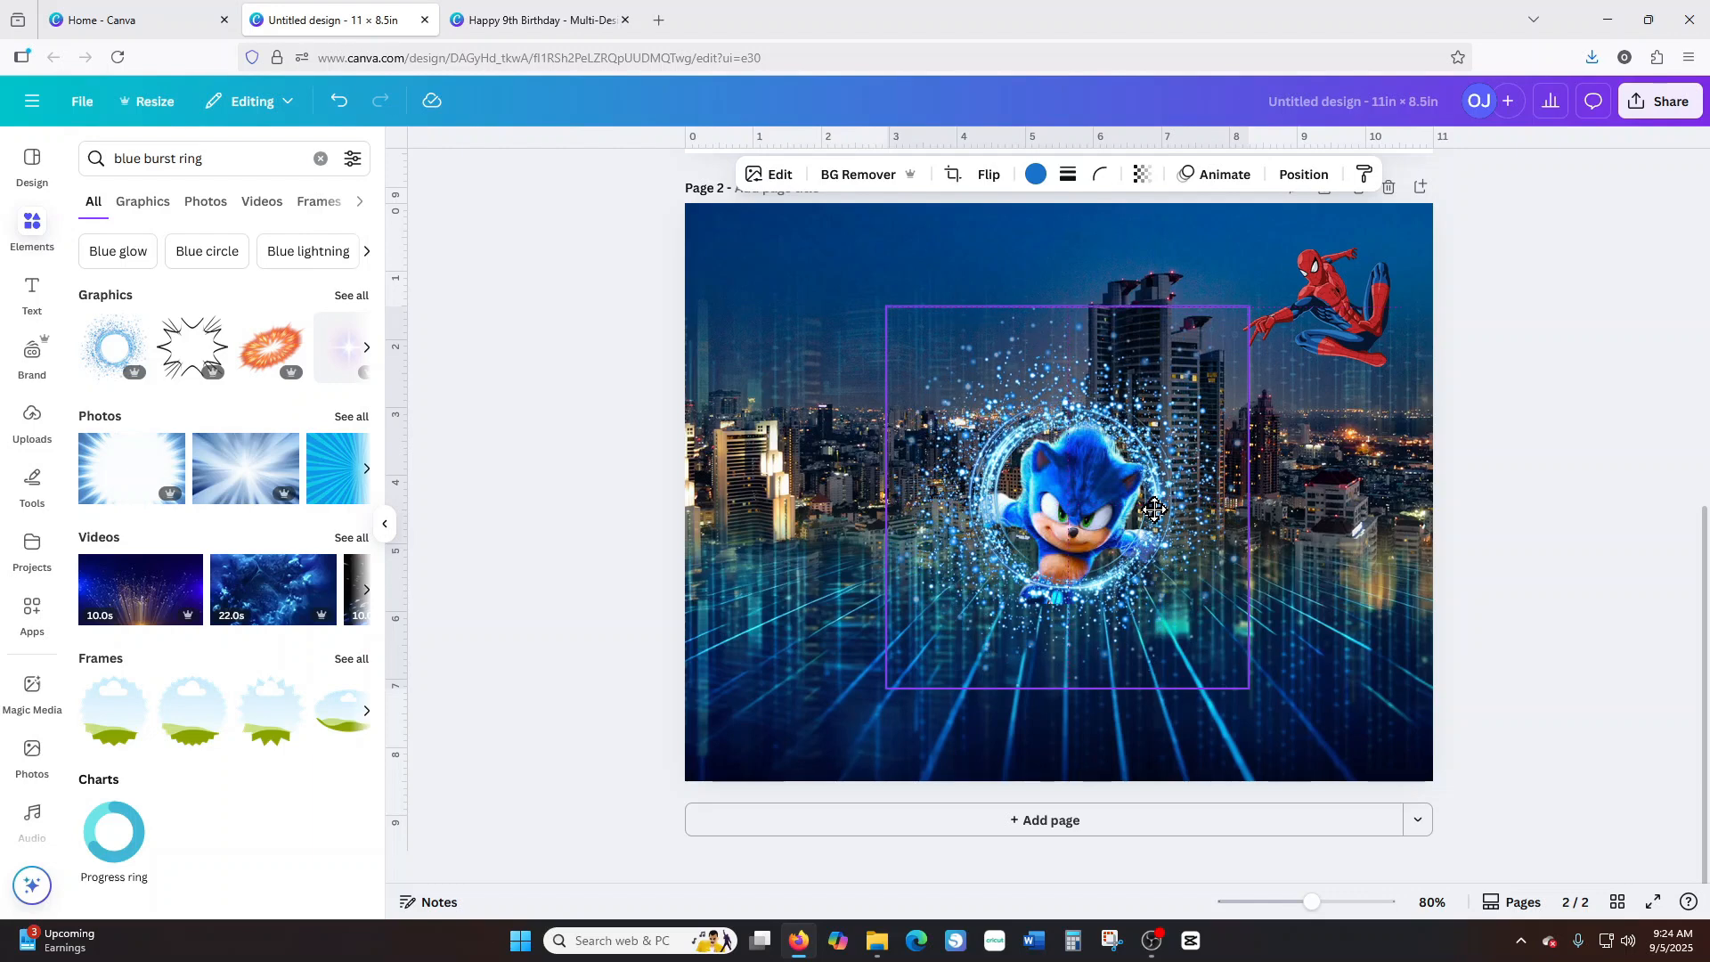
right_click(1155, 513)
left_click(1072, 275)
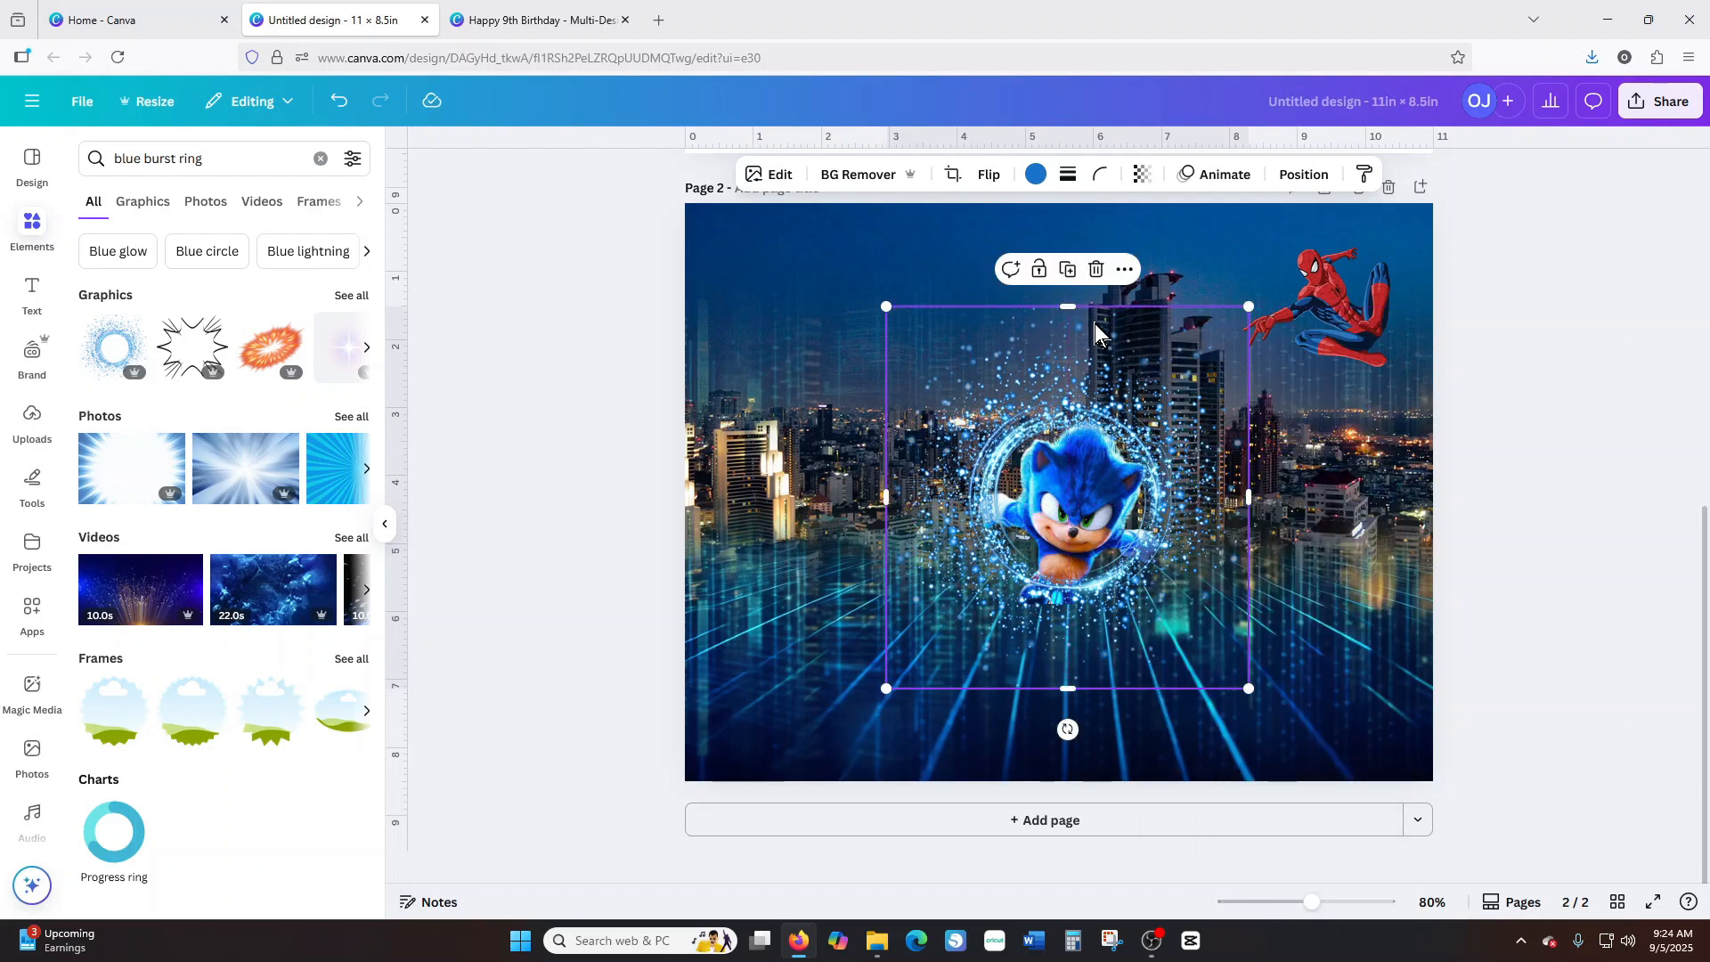
left_click(1070, 272)
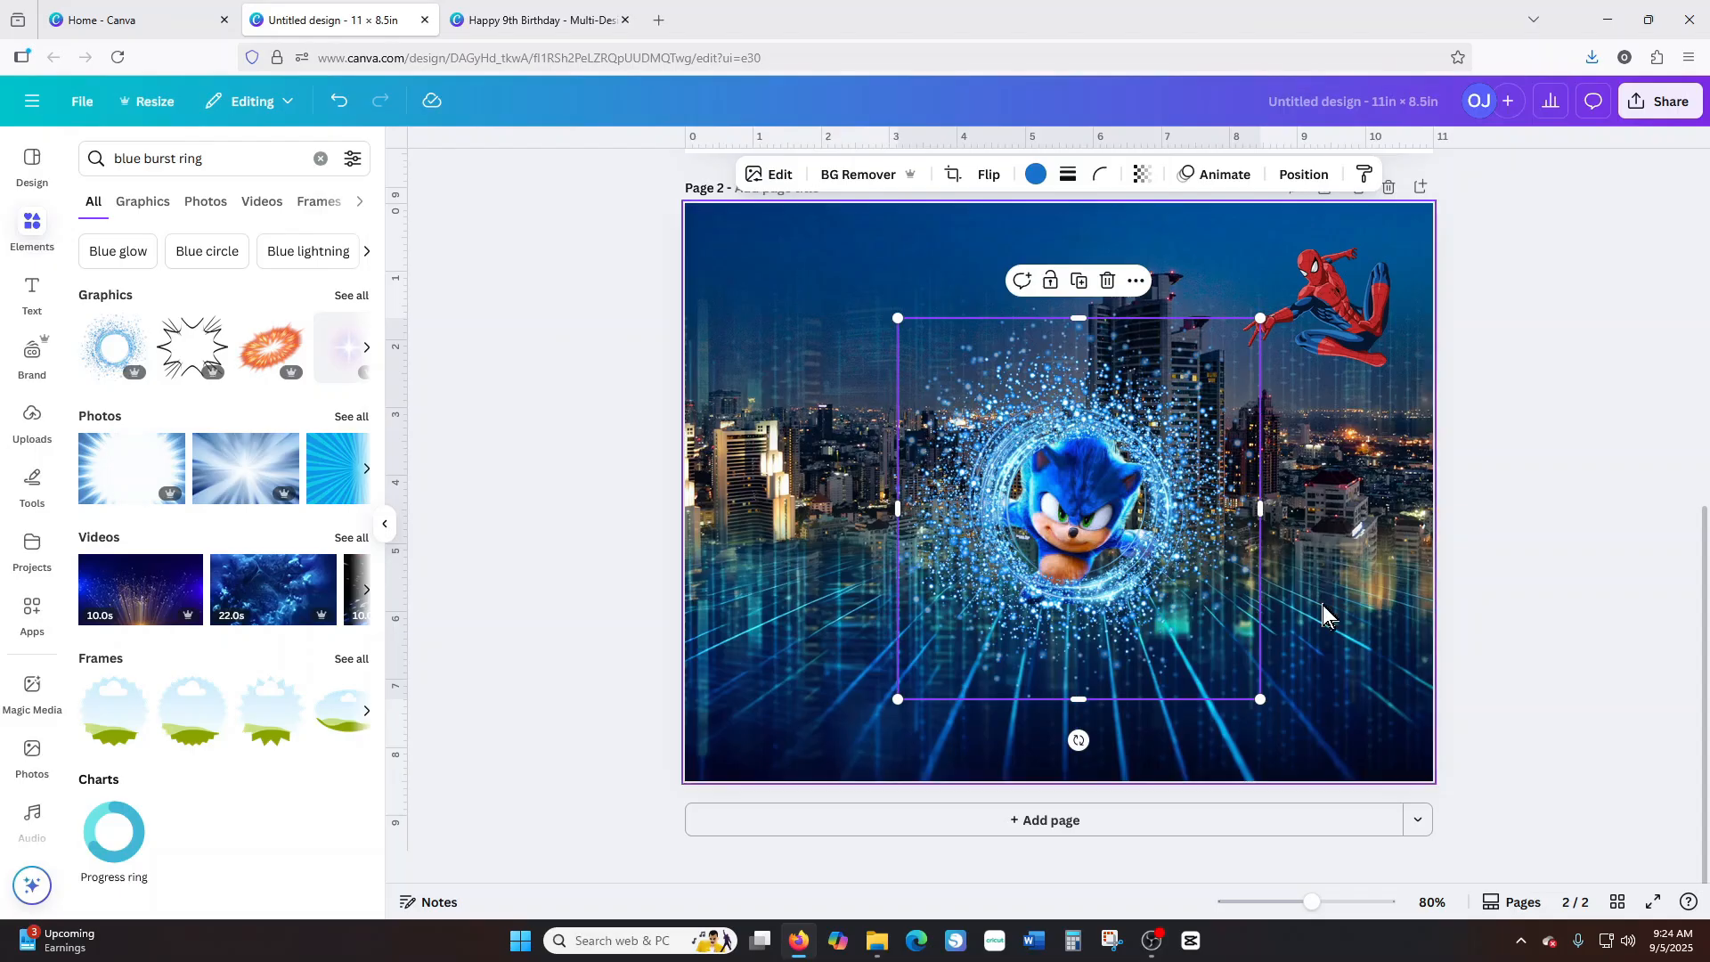
Move Sonic to the page's upper-left corner and stack the two burst rings near the page centre.
left_click_drag(1067, 498, 1240, 522)
left_click_drag(971, 499, 767, 506)
left_click_drag(1076, 476, 804, 258)
left_click(1096, 481)
left_click_drag(907, 520, 1092, 519)
left_click_drag(1284, 550, 1011, 557)
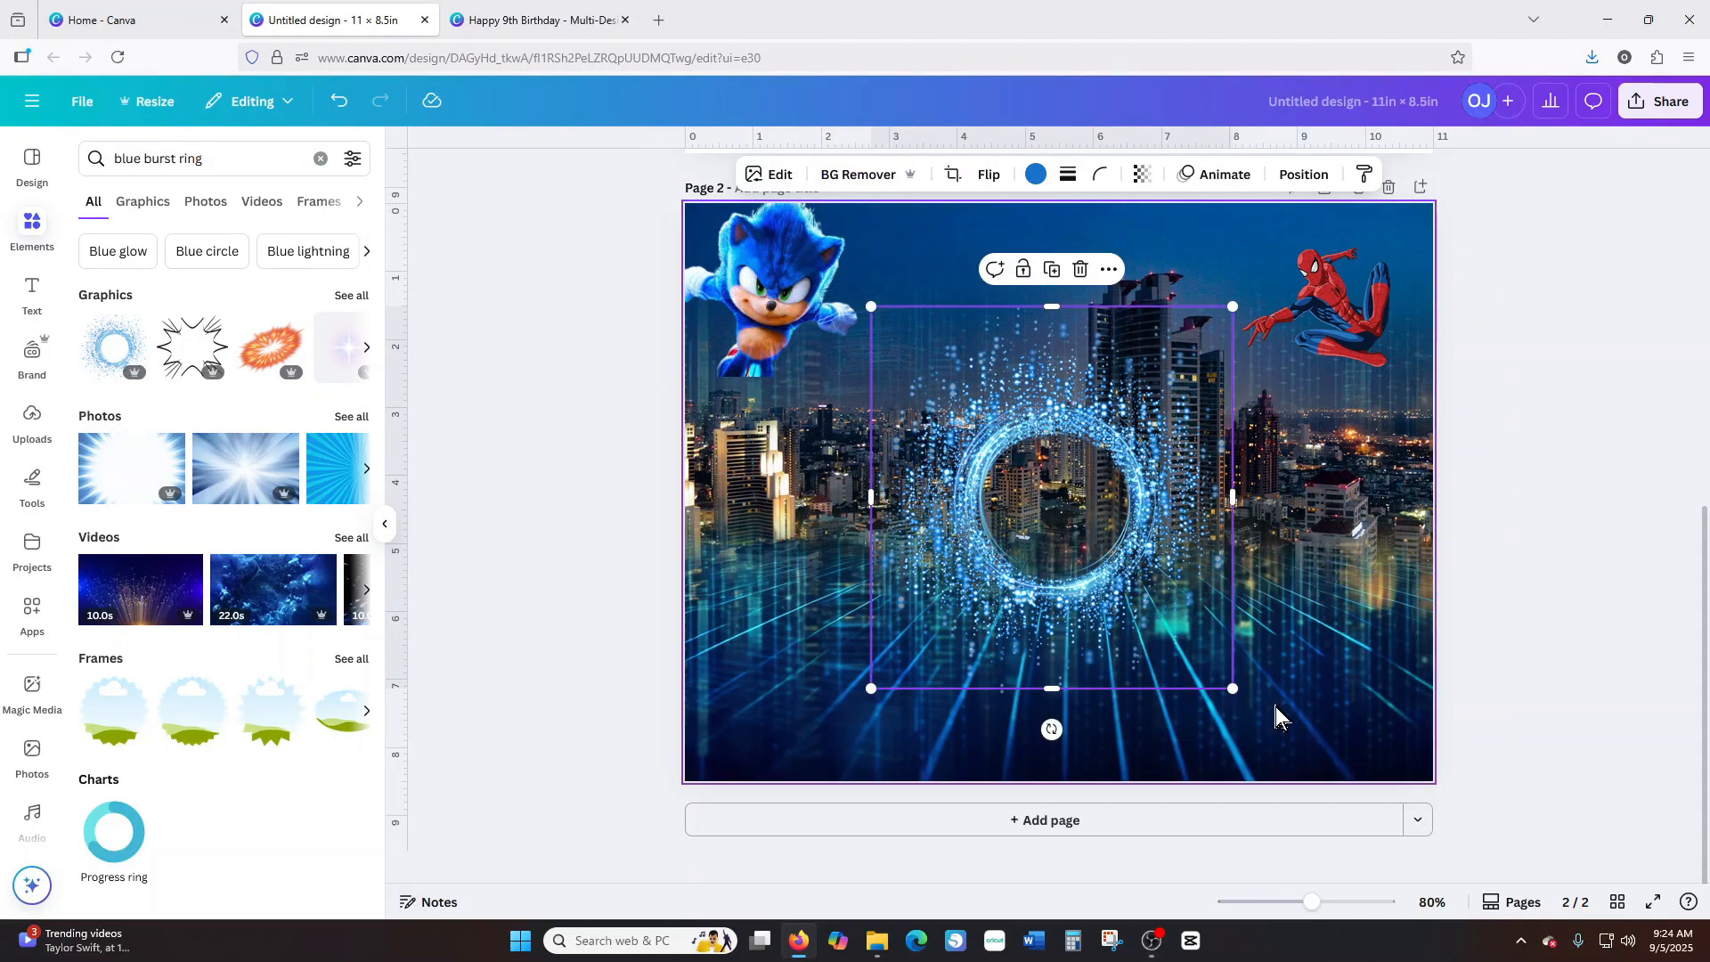
Select both burst rings, align them to each other's middle and group them.
left_click(1249, 707)
left_click_drag(1248, 707, 1061, 628)
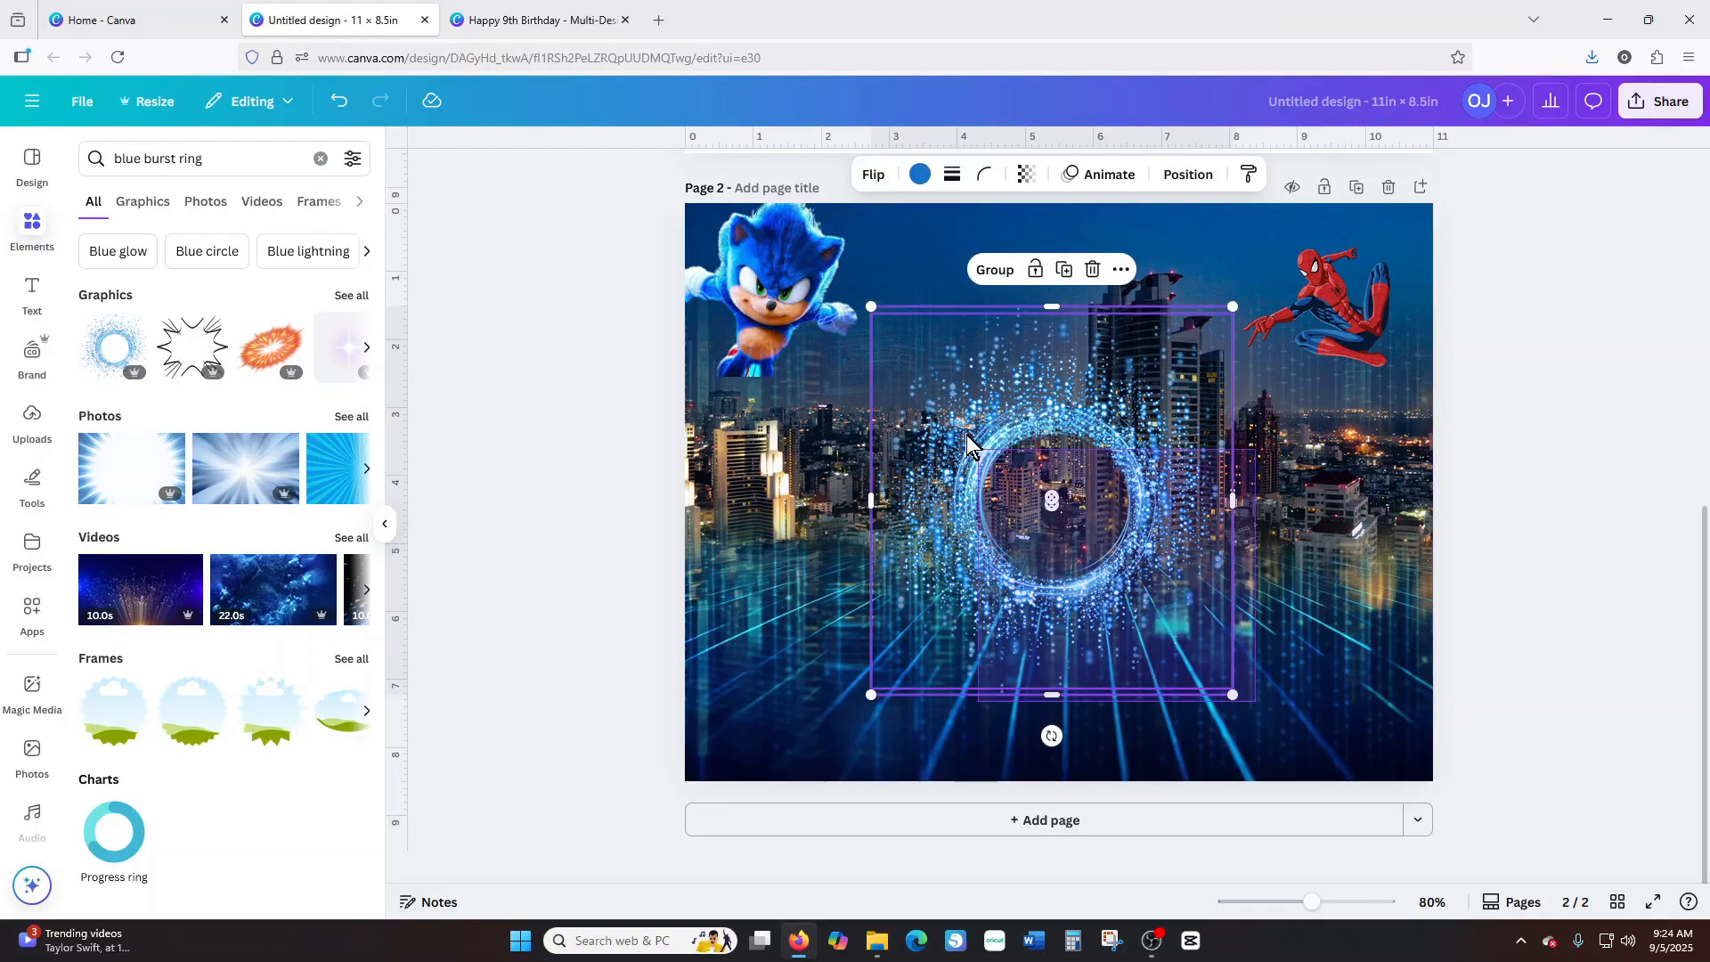
left_click_drag(1256, 701, 922, 366)
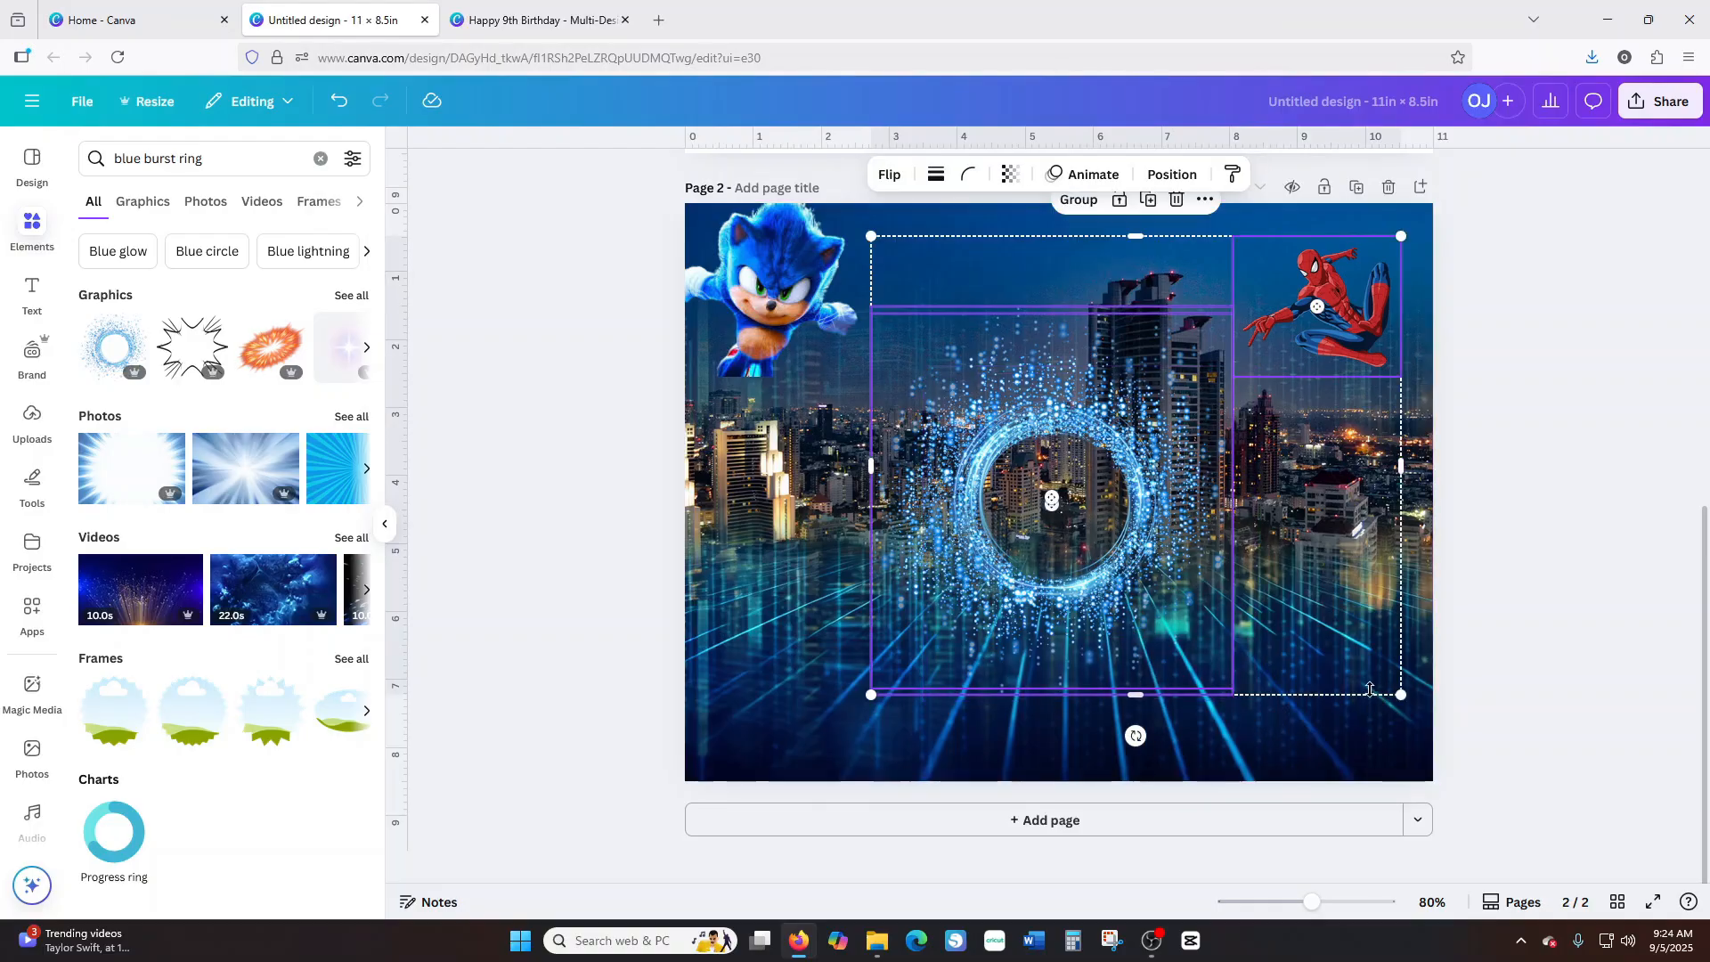
left_click(1189, 725)
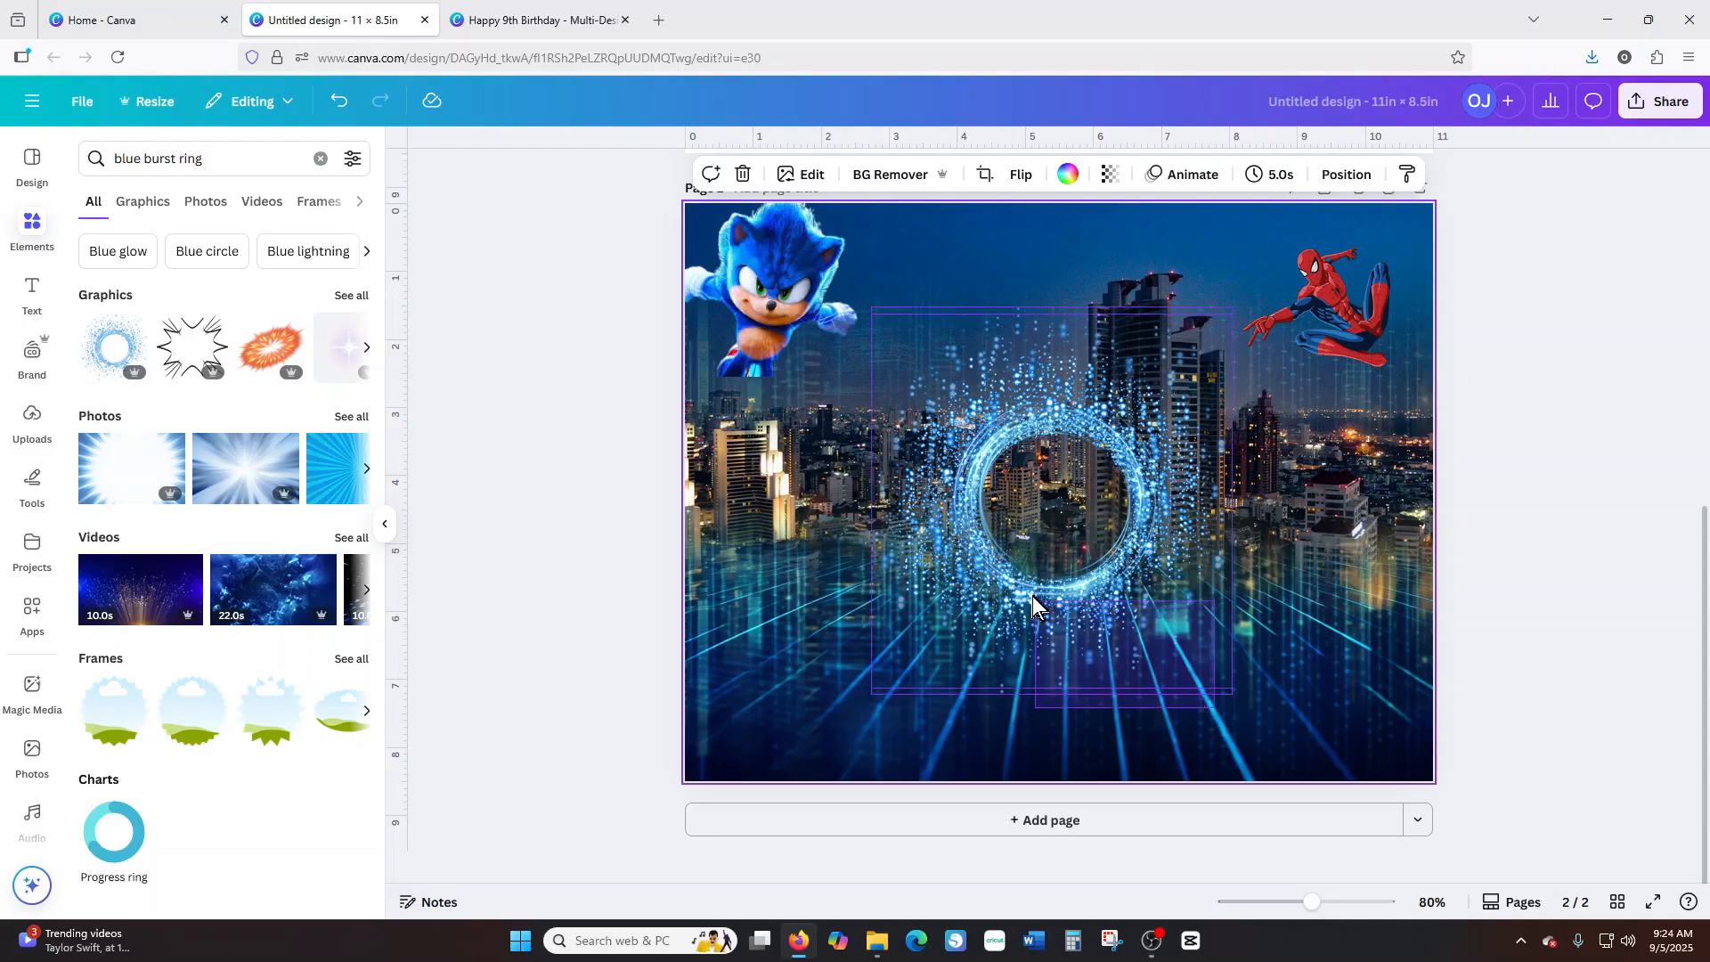
left_click(974, 460)
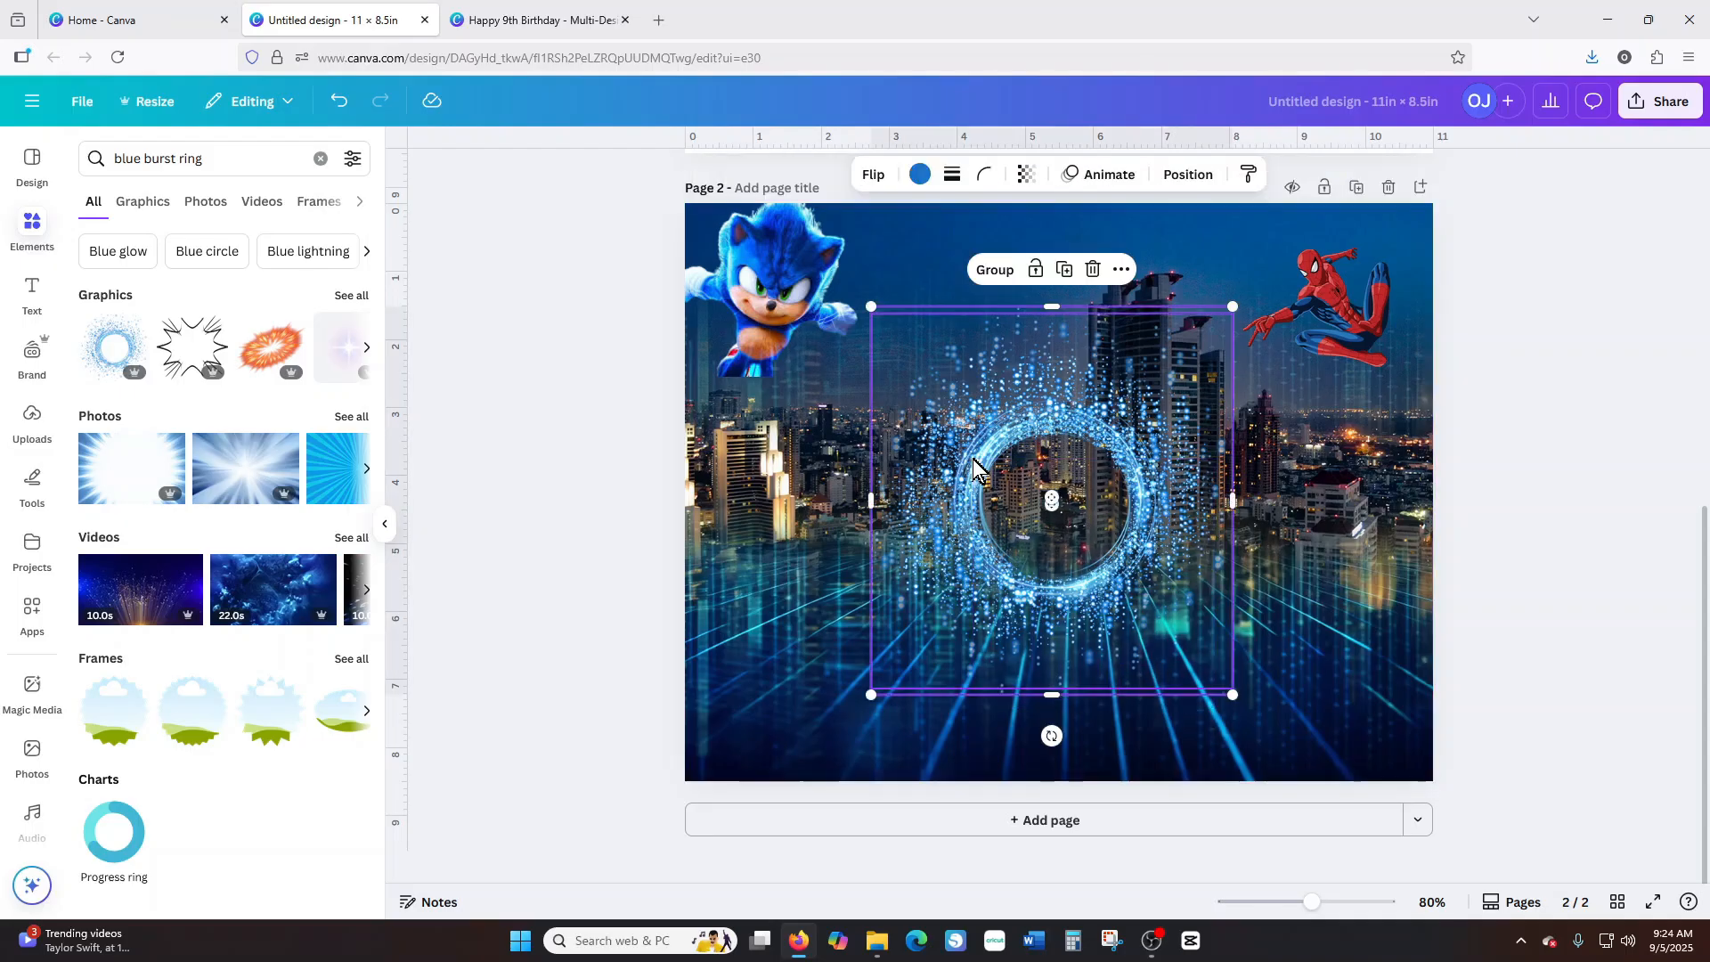
left_click(1119, 270)
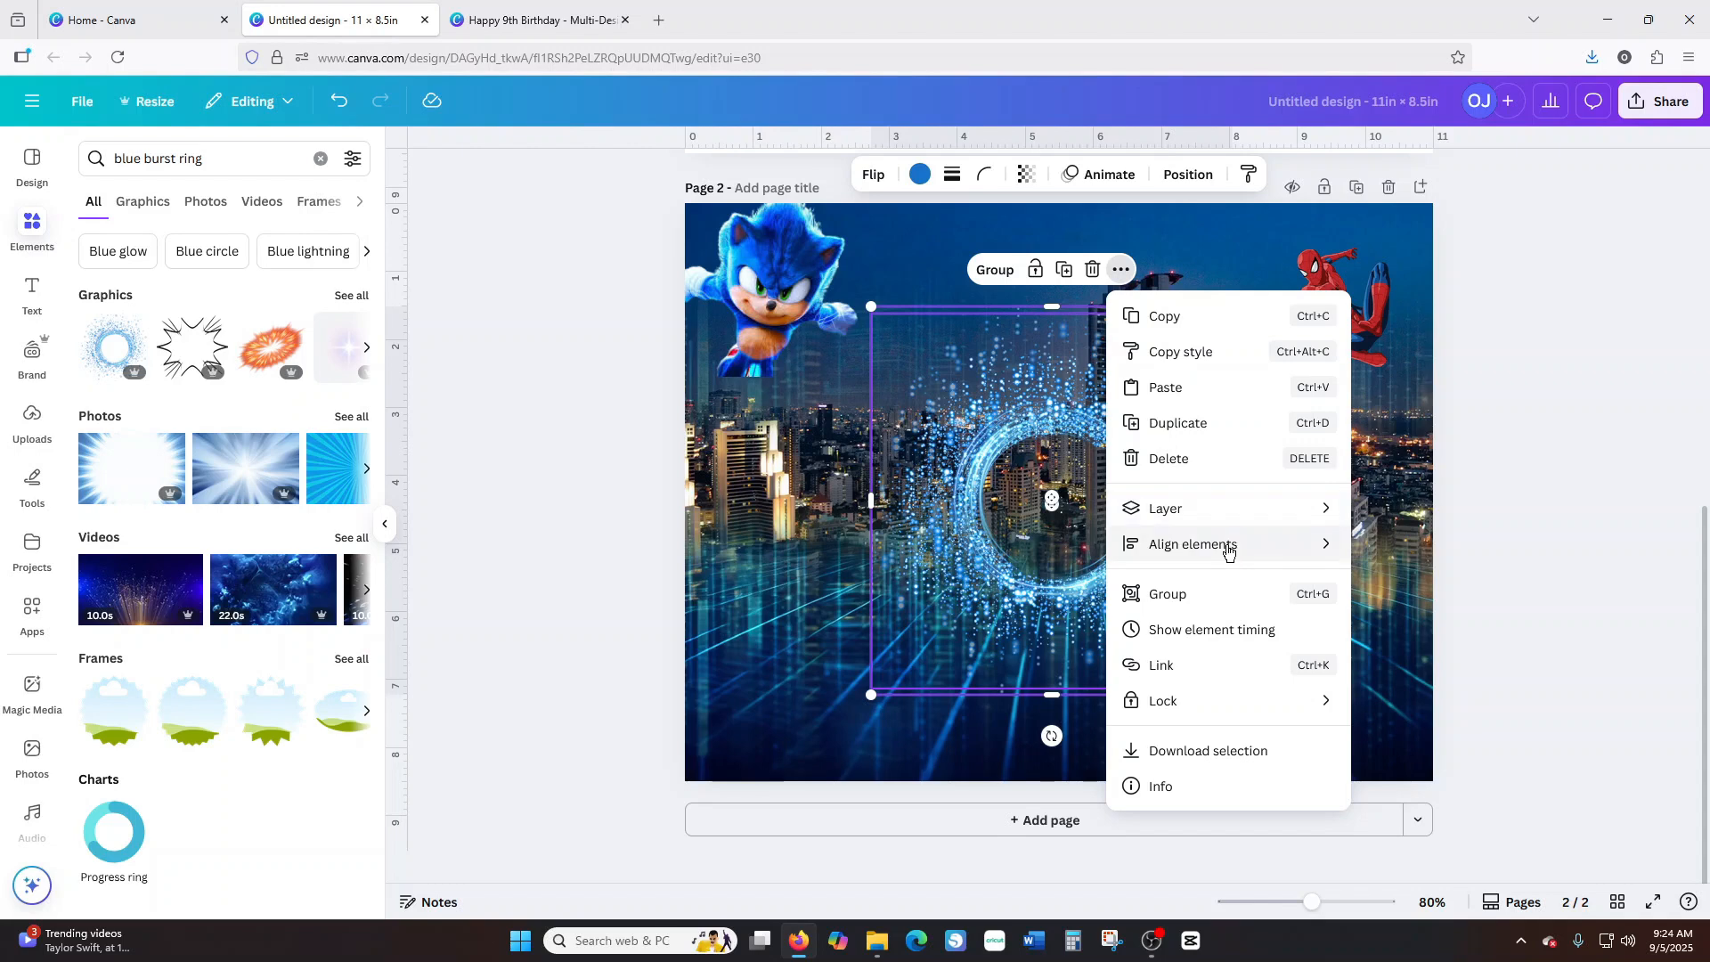
mouse_move(1236, 552)
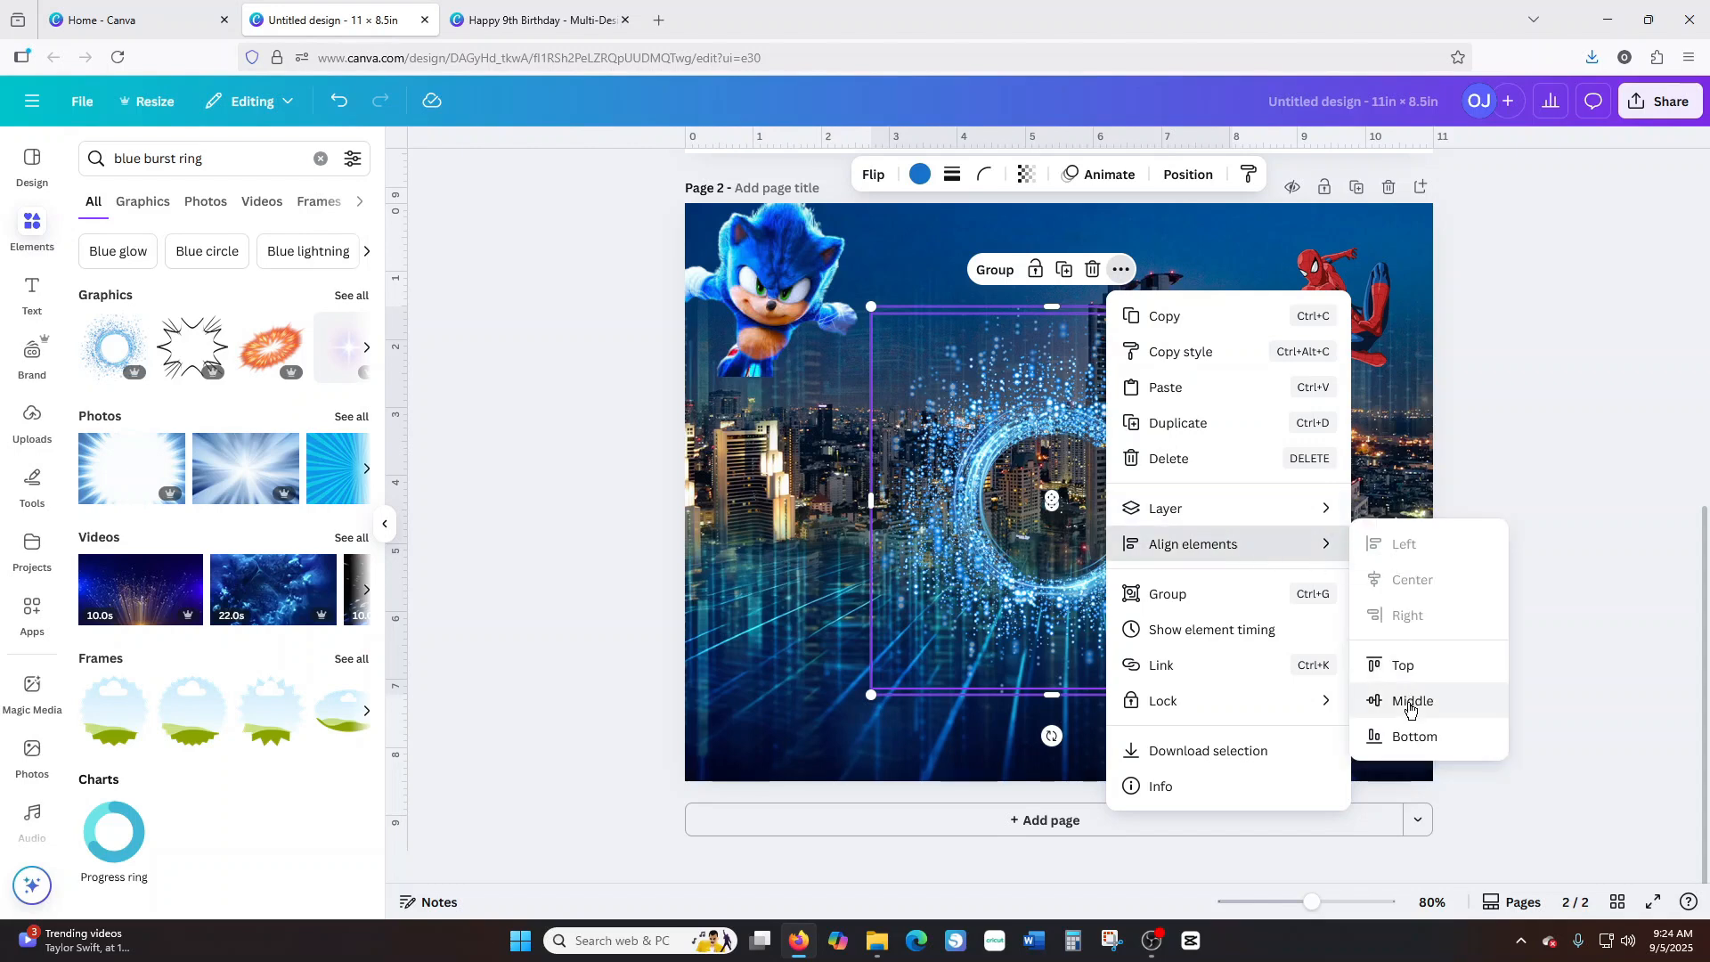
left_click(1411, 700)
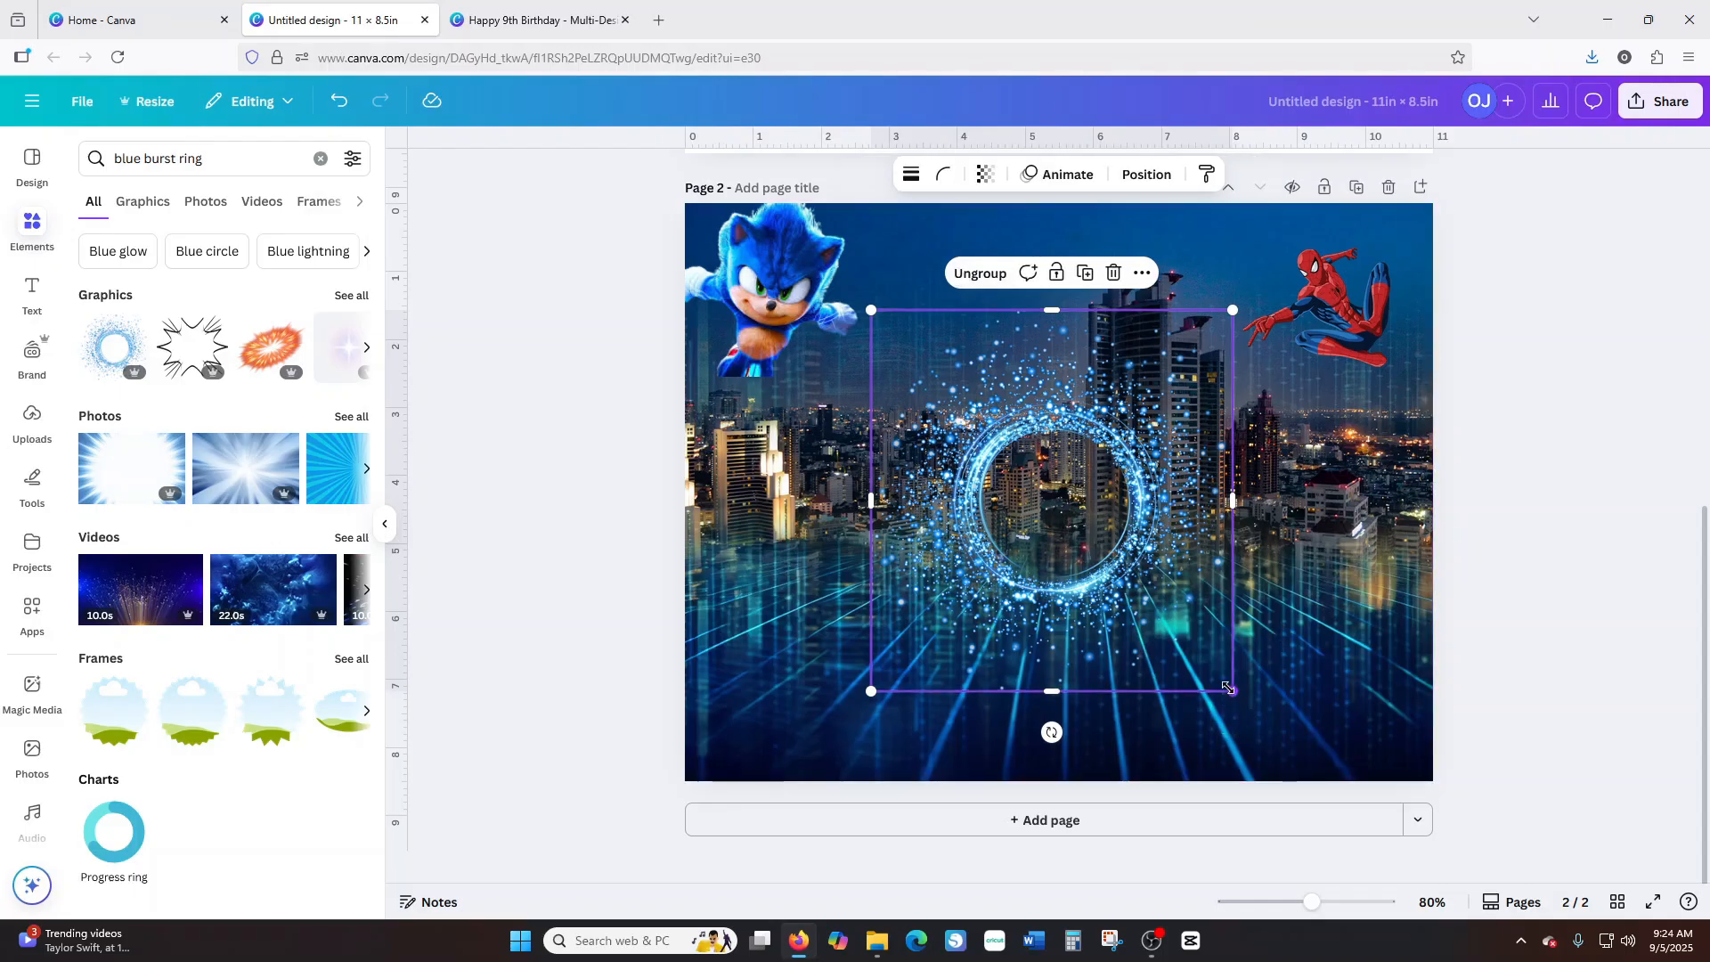
Shrink the burst ring group slightly and move Sonic back into the ring.
left_click_drag(1233, 691, 1192, 650)
left_click(763, 274)
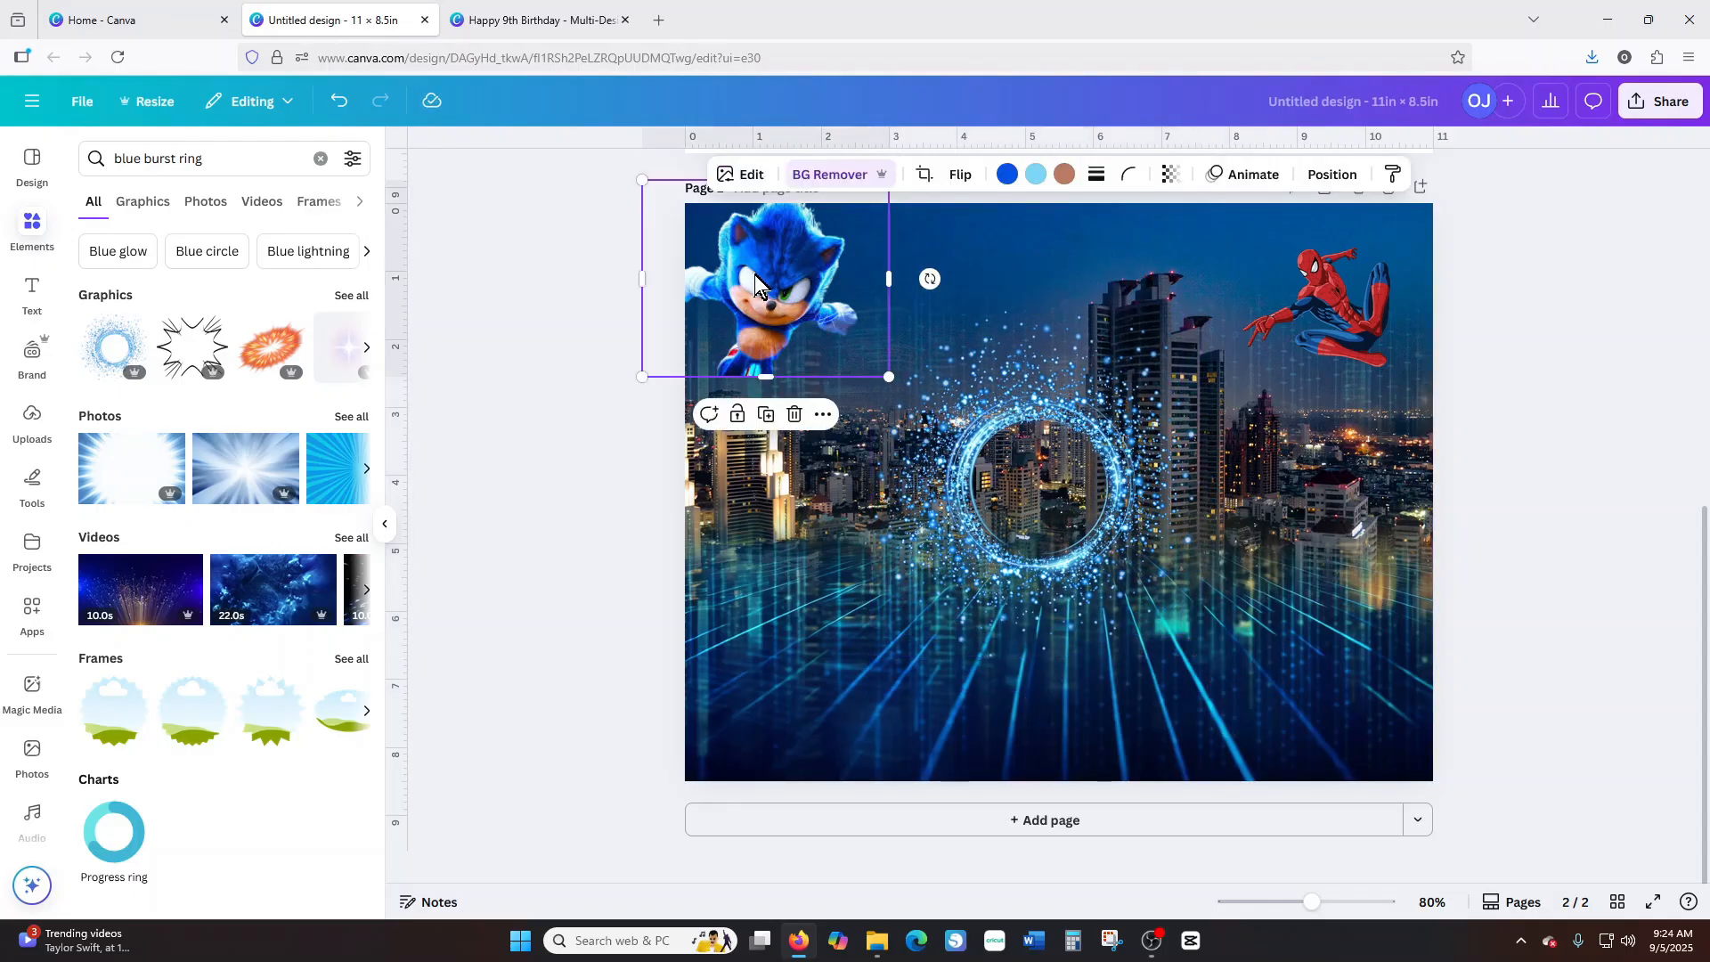
left_click_drag(763, 274, 1049, 447)
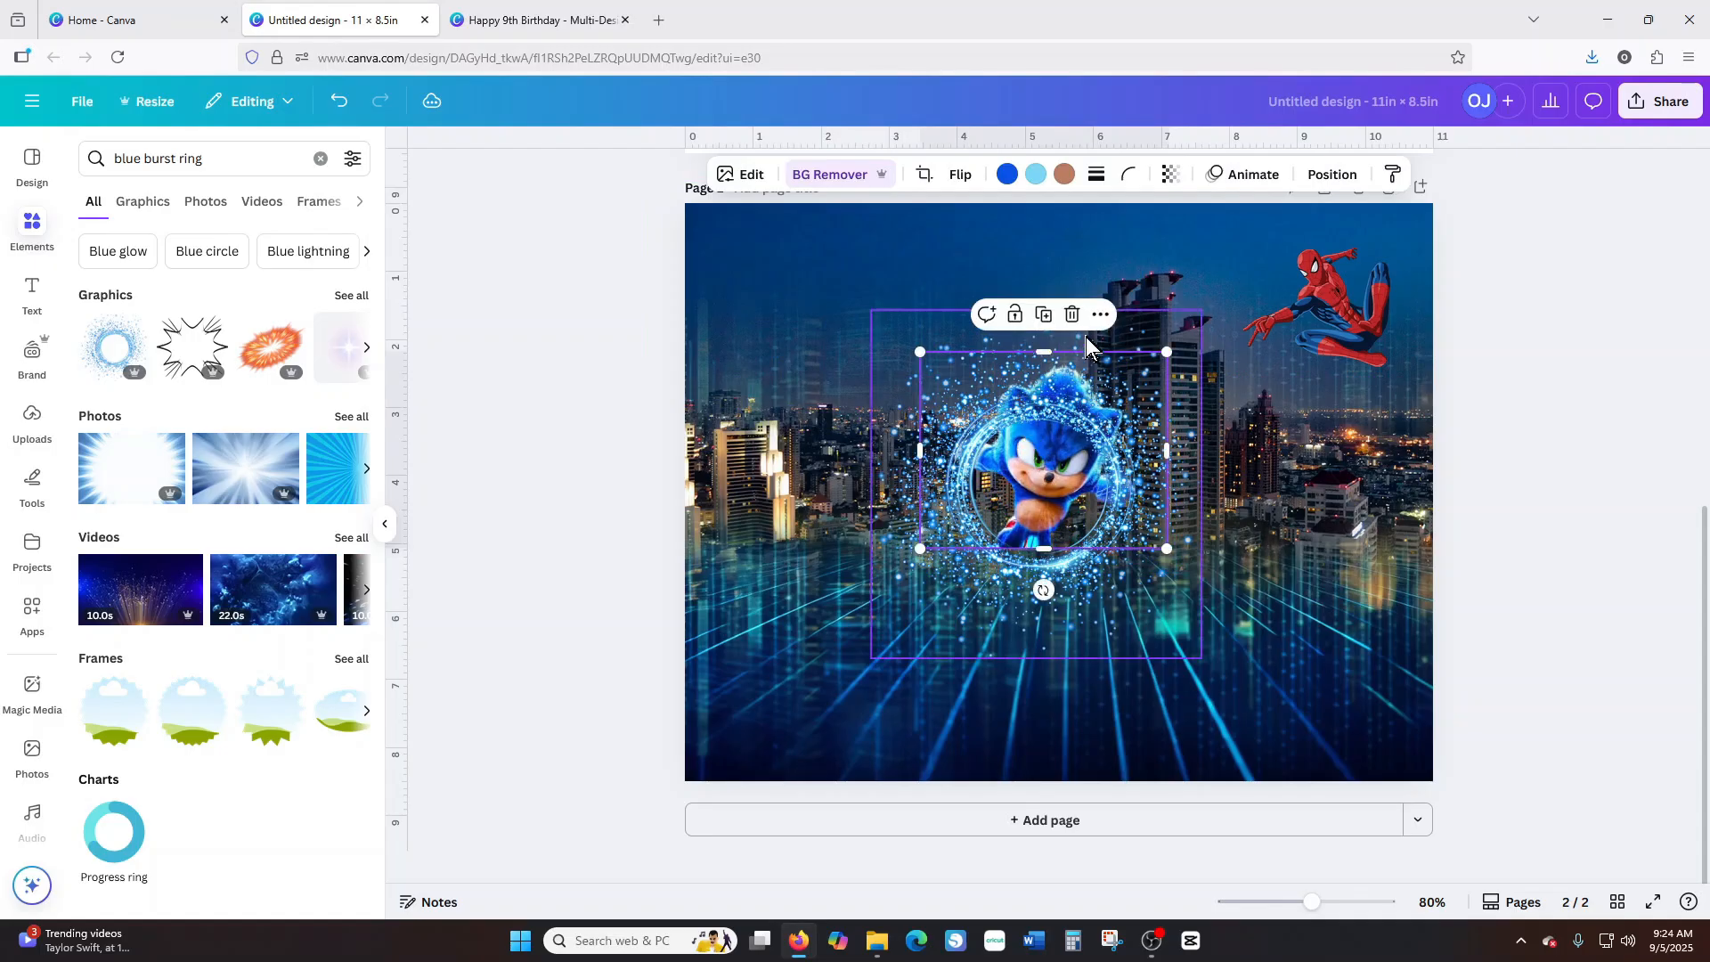
Bring Sonic to the front of the burst rings and nudge him into place inside the ring.
left_click(1100, 316)
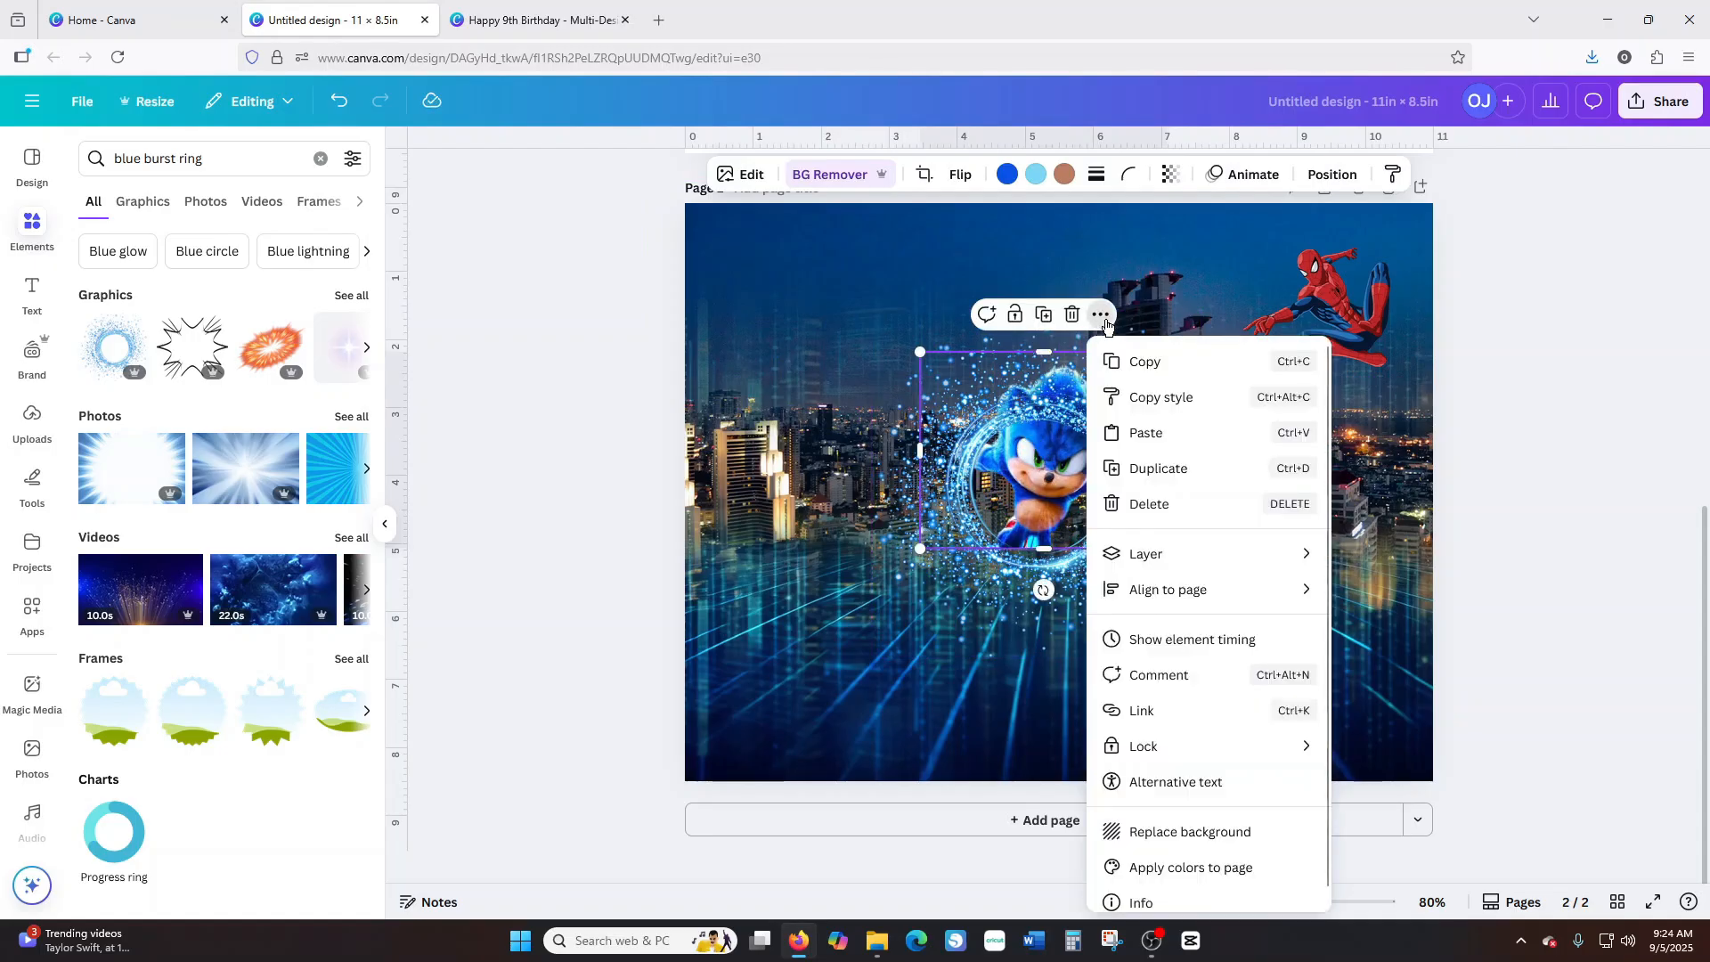
mouse_move(1198, 561)
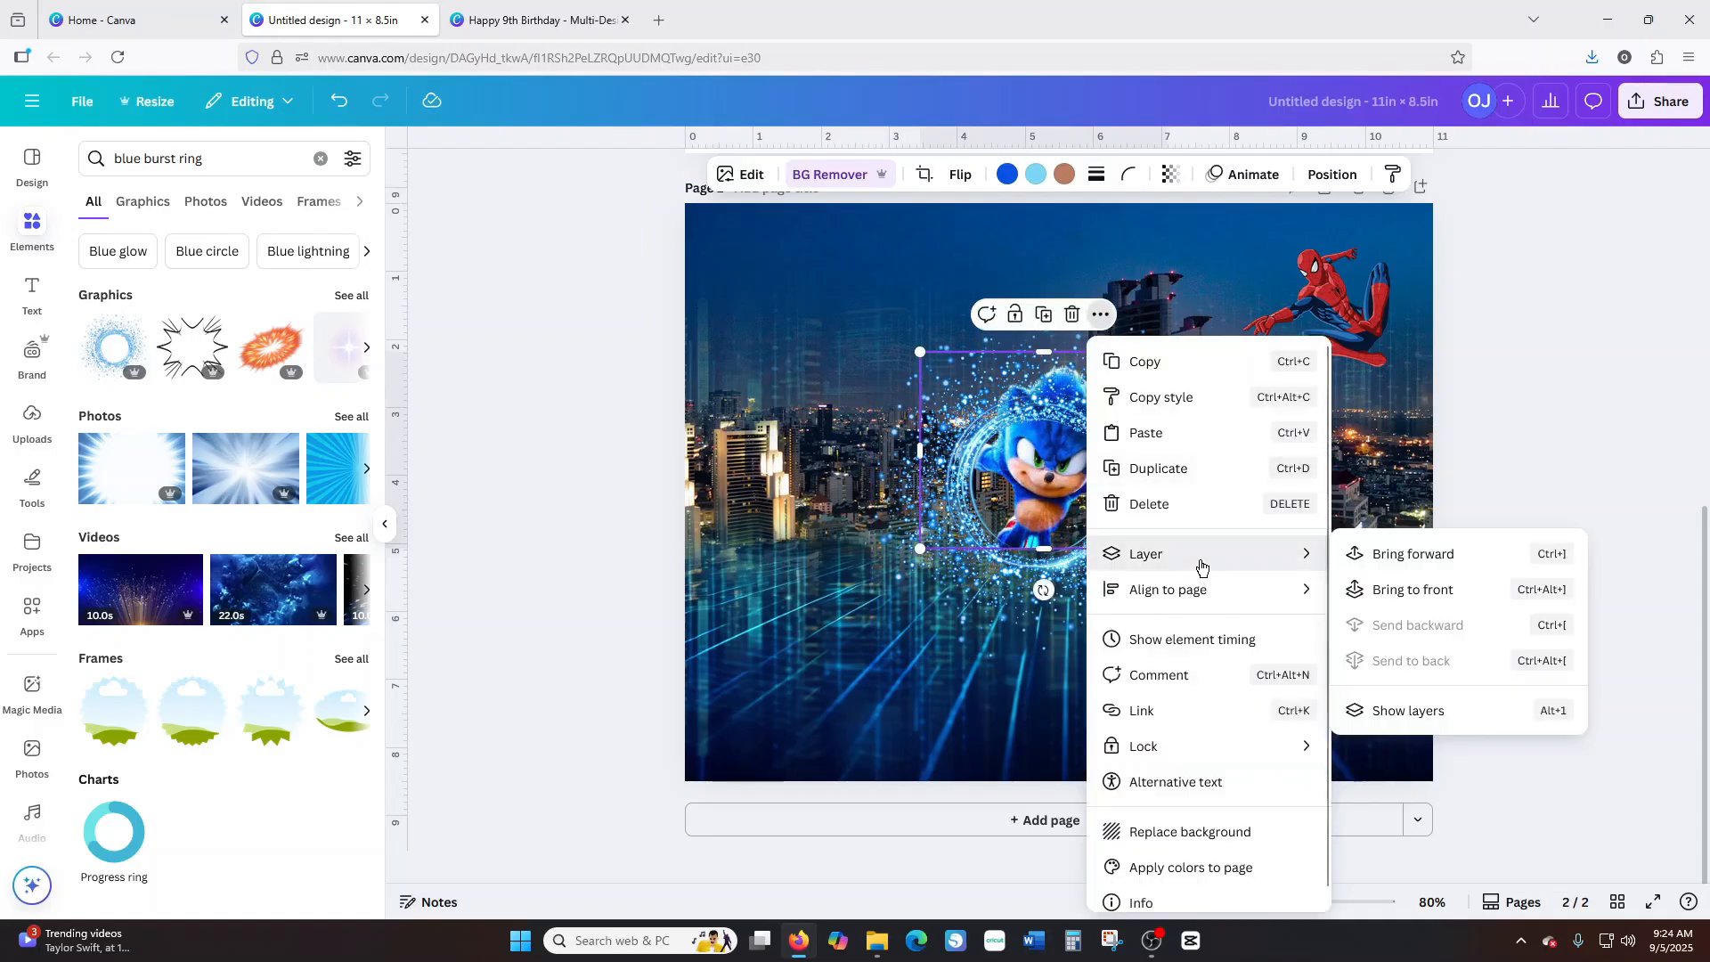
left_click(1385, 590)
left_click_drag(1088, 468, 1093, 472)
left_click(1302, 474)
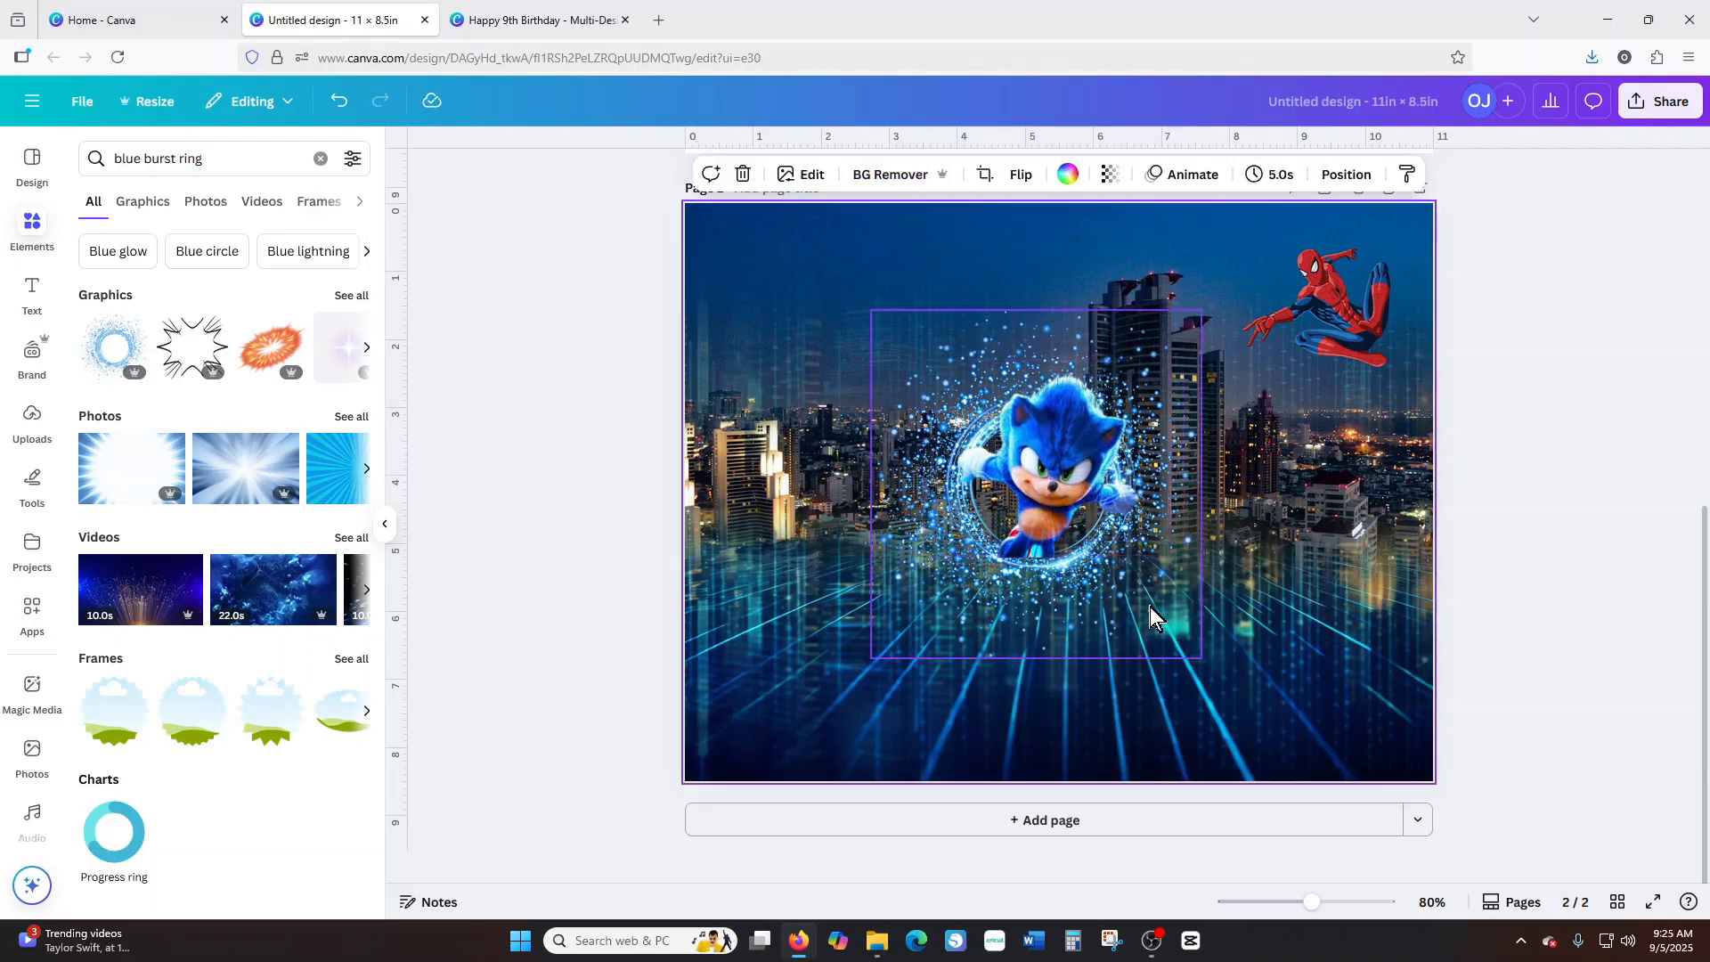
left_click(1039, 586)
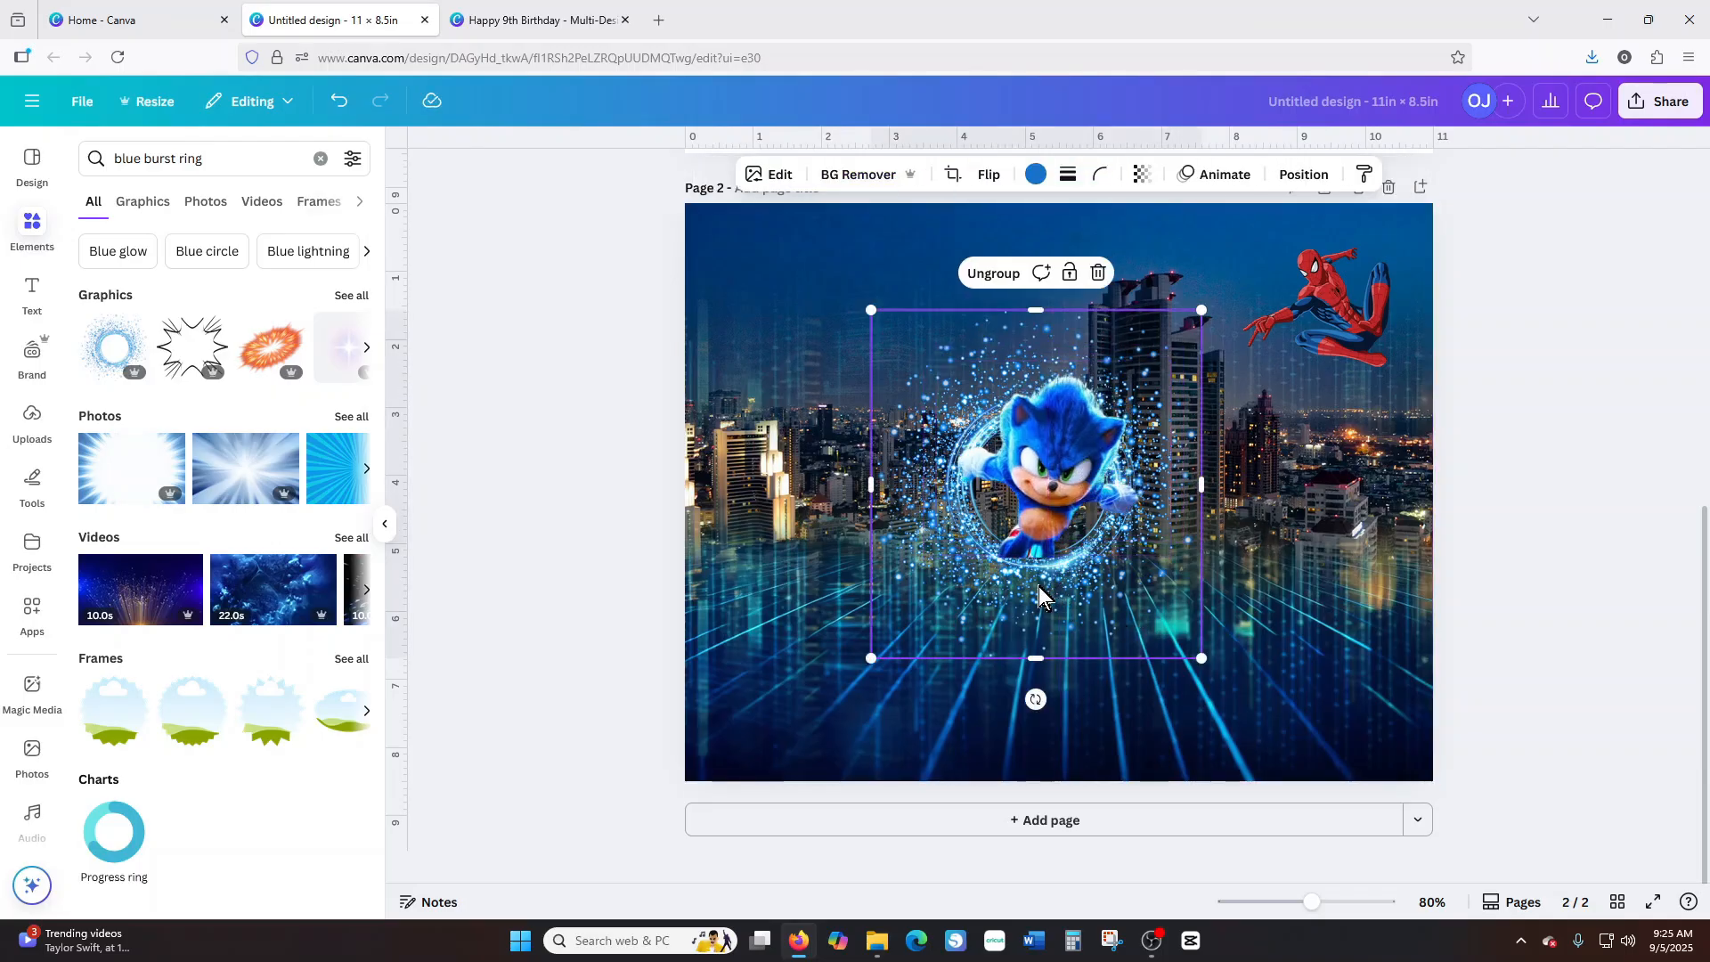
Move Sonic clear of the burst ring group, duplicate the group, and place a smaller copy in the page's lower-left area.
left_click_drag(1060, 475, 1299, 481)
left_click(1067, 518)
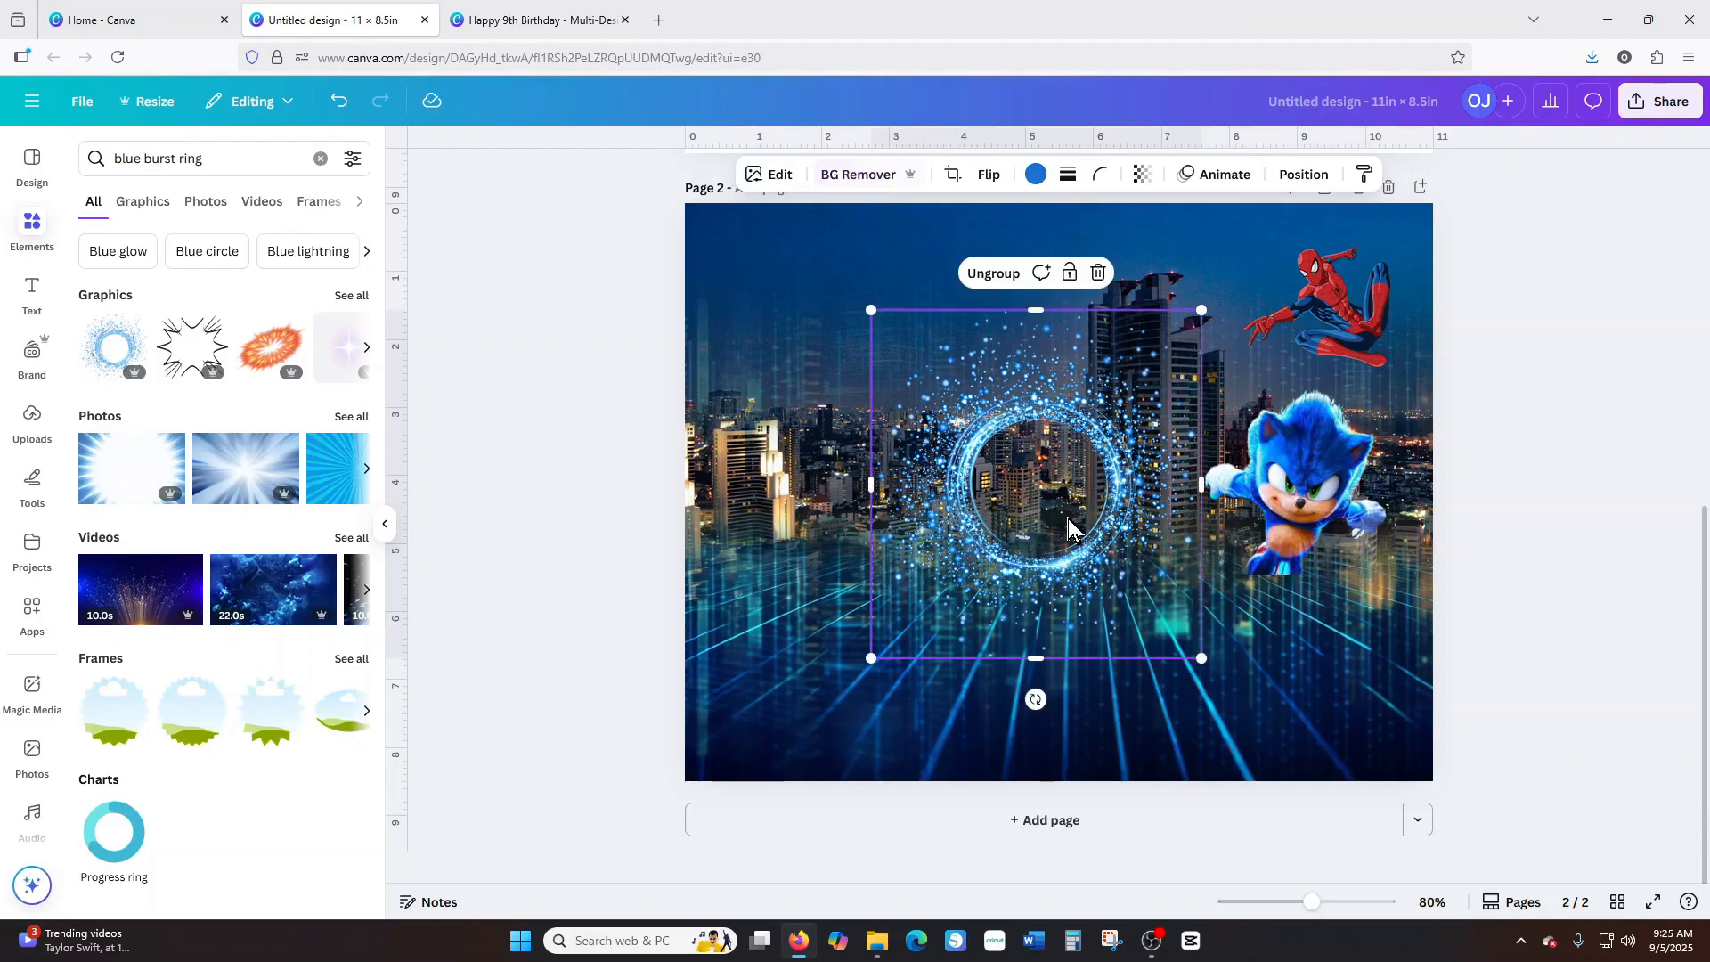
right_click(993, 482)
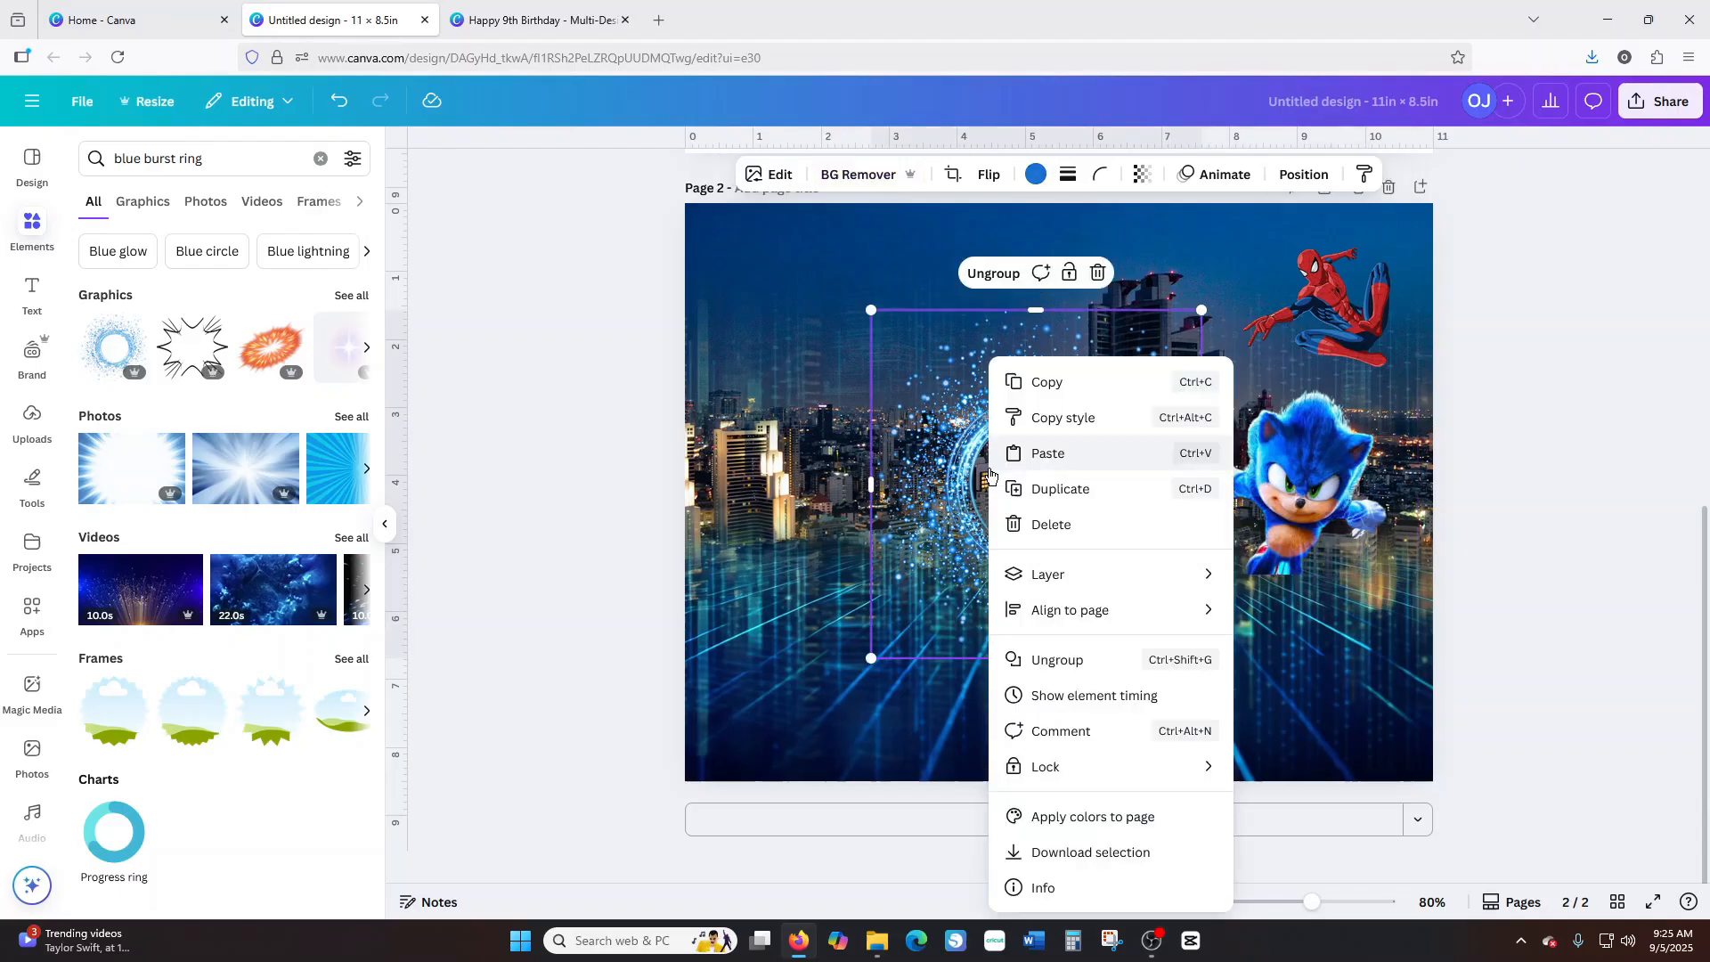
left_click(1060, 488)
left_click_drag(1098, 480, 835, 579)
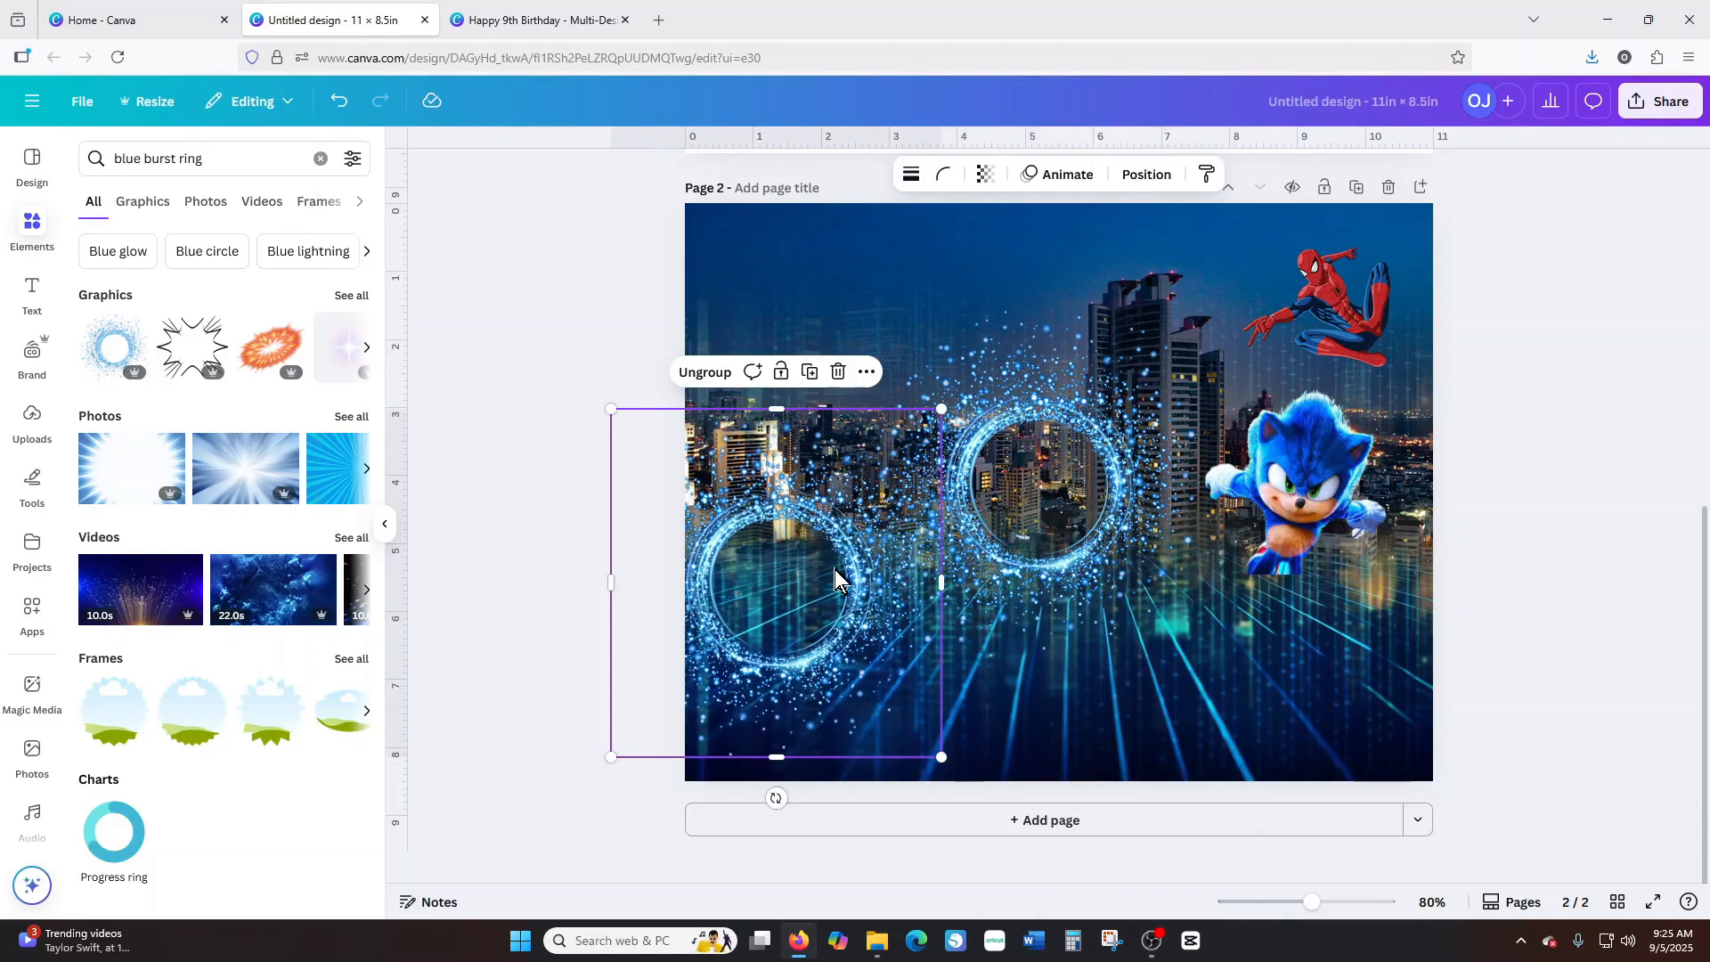
left_click_drag(914, 437, 766, 594)
left_click_drag(783, 680, 878, 706)
Return Sonic to the large burst ring, then shrink Sonic and the ring together and shift them toward the page centre.
left_click(1305, 512)
left_click_drag(1305, 512, 1069, 490)
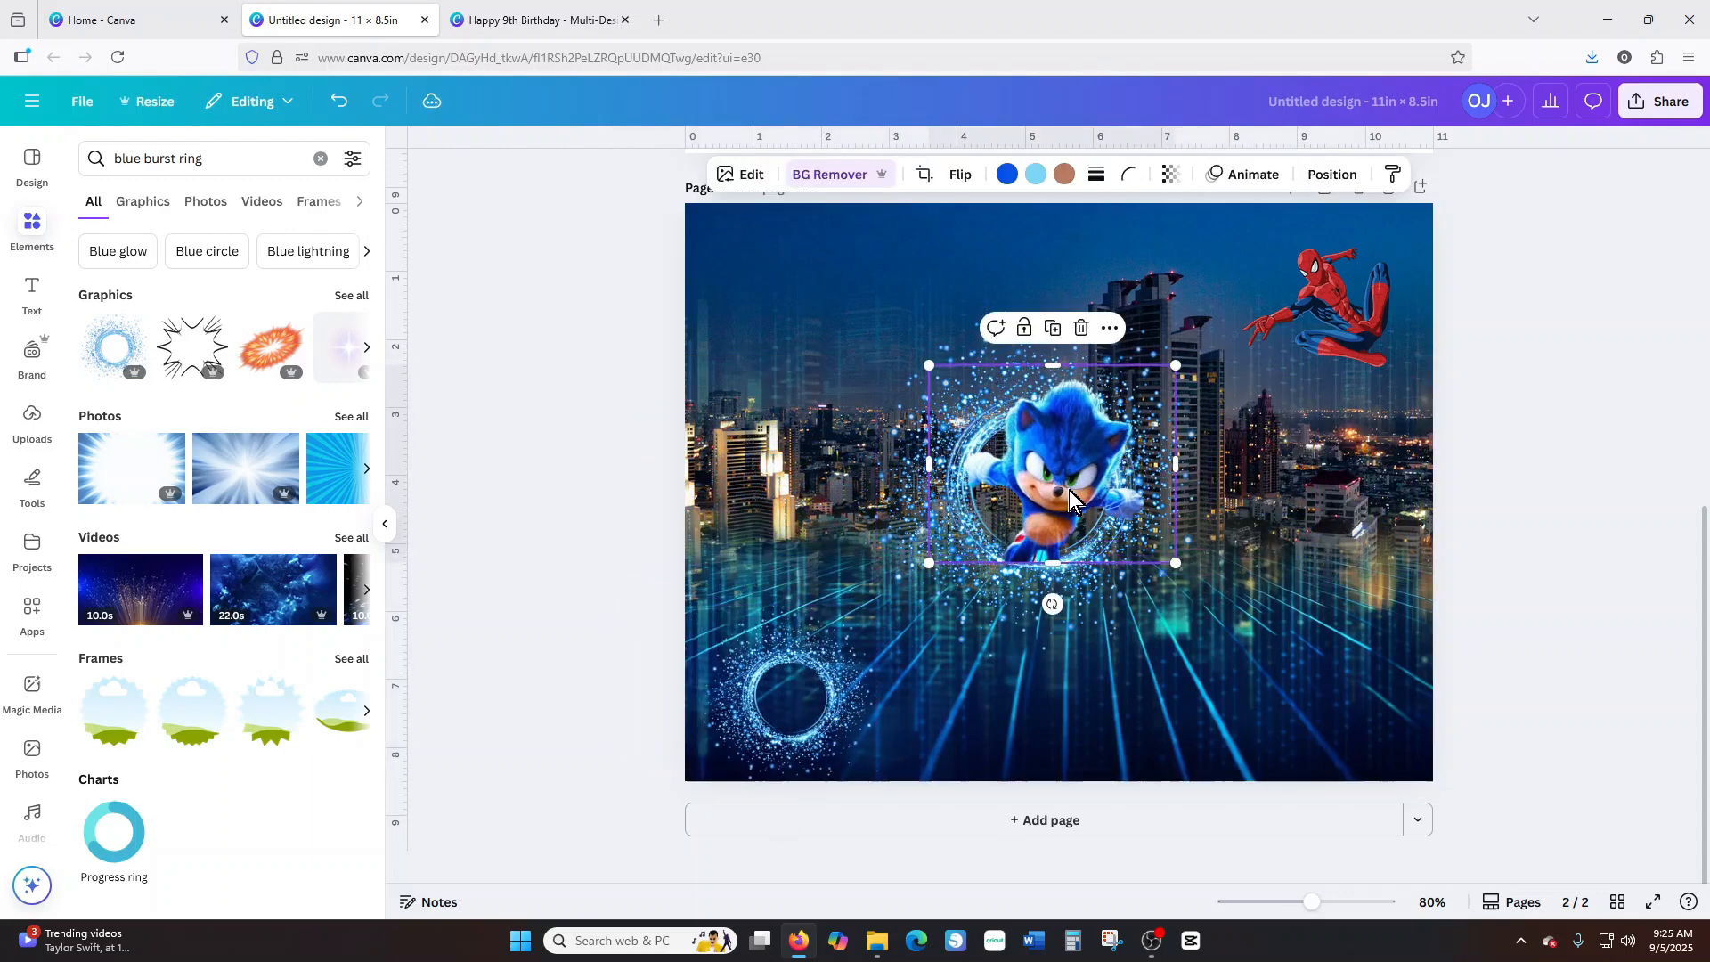
left_click(809, 713)
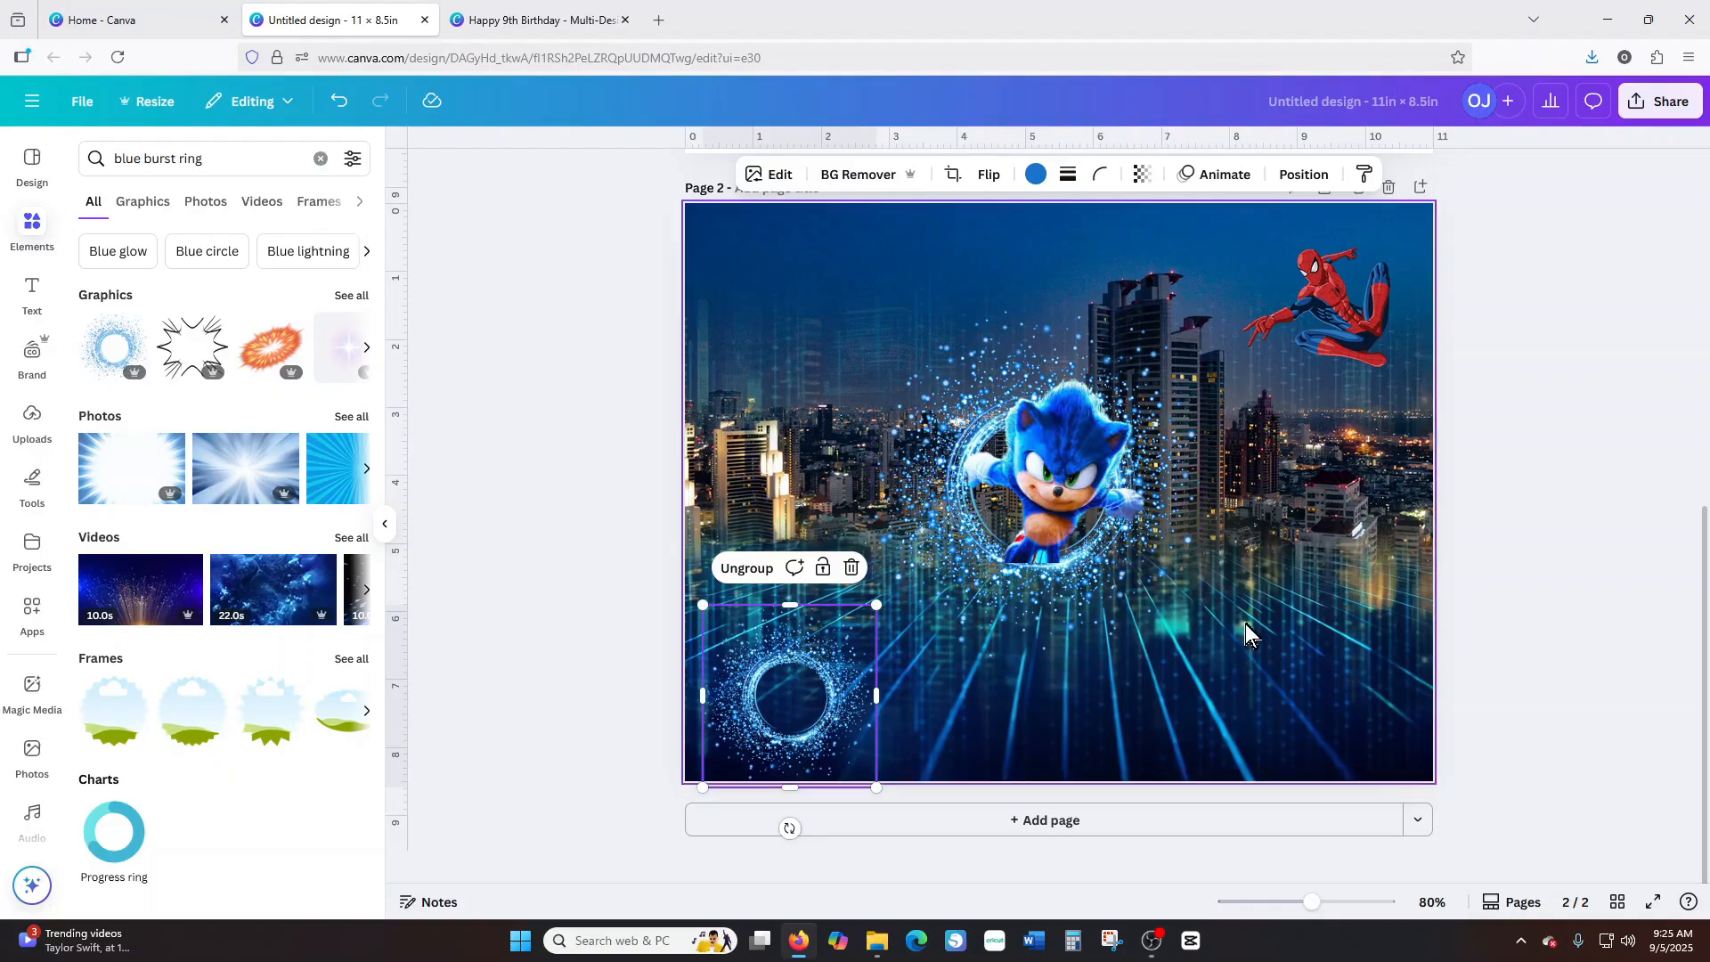
left_click_drag(1257, 674, 991, 482)
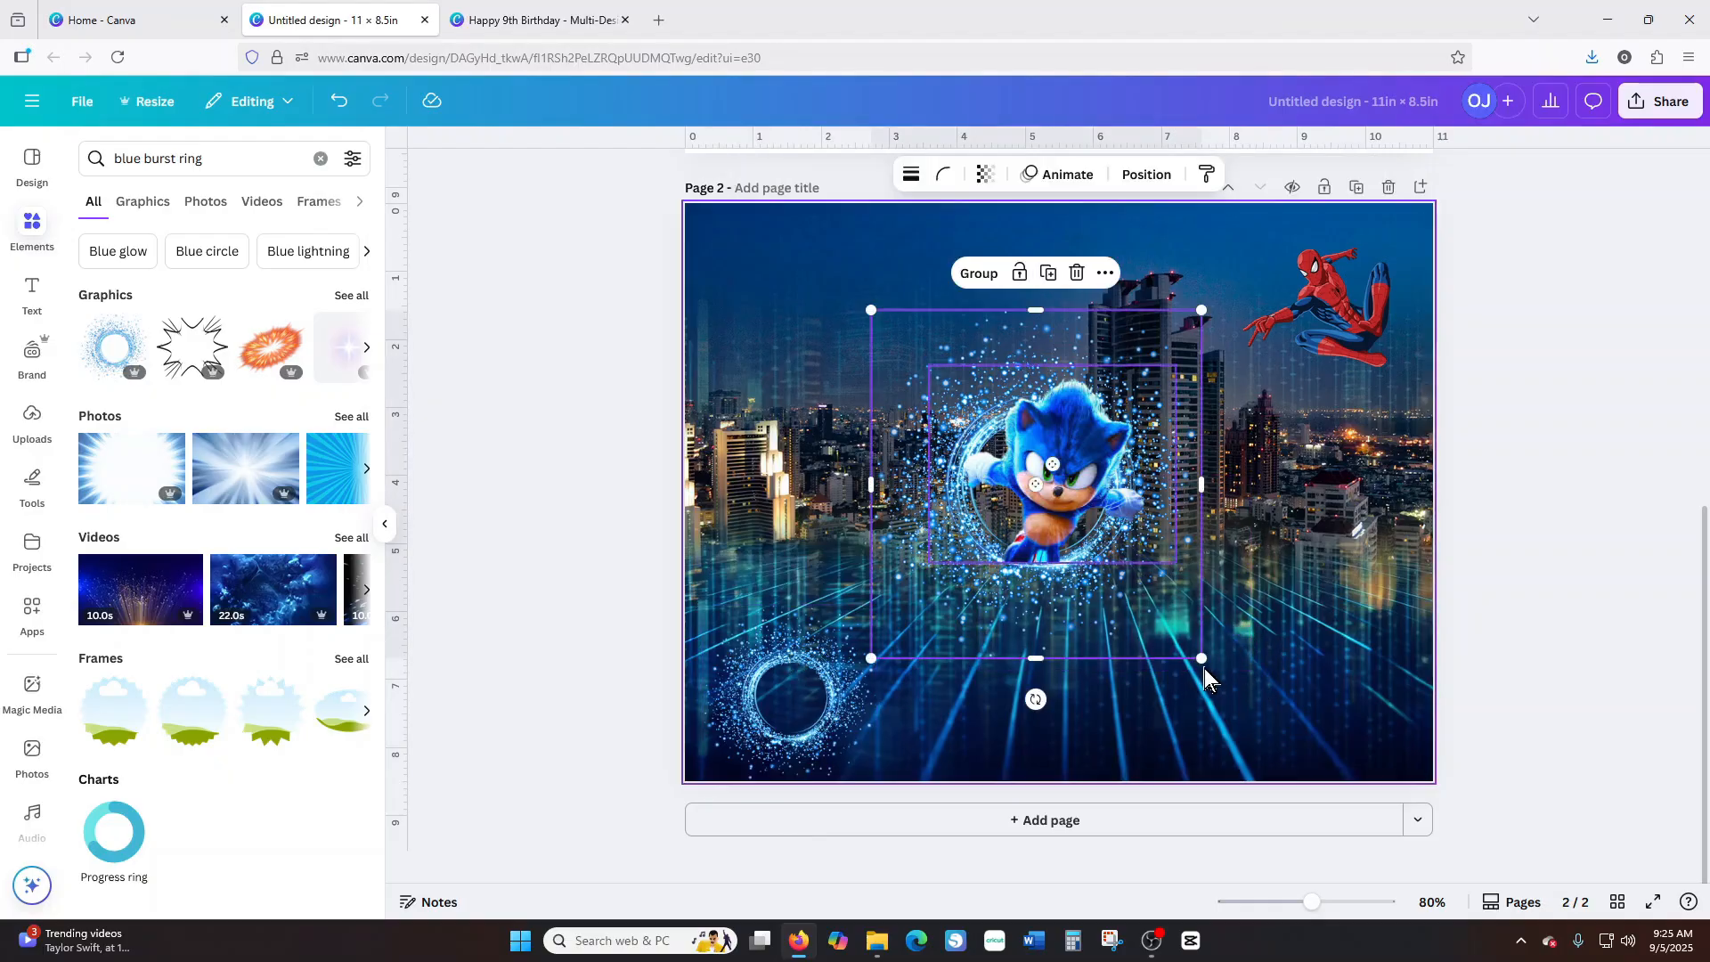
left_click_drag(1203, 660, 1111, 563)
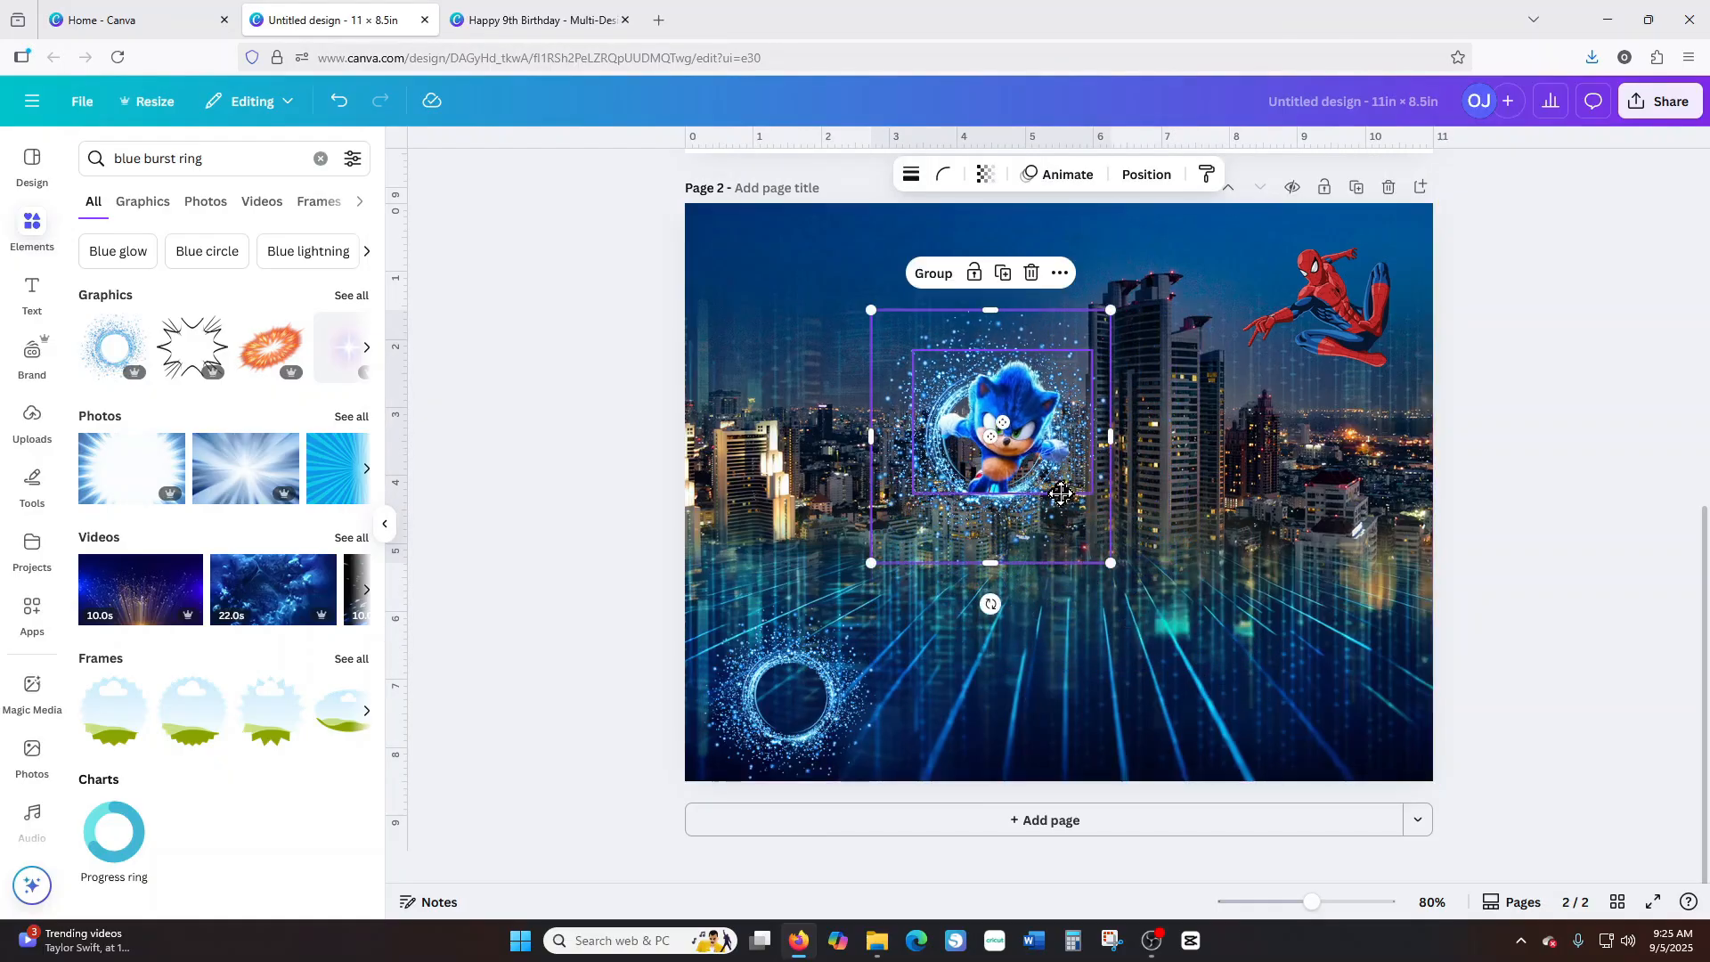
left_click_drag(1061, 493, 1130, 483)
Ungroup the small burst ring copy and nudge Sonic slightly up and left inside the large ring.
left_click_drag(1316, 908, 1324, 909)
left_click_drag(724, 747, 740, 650)
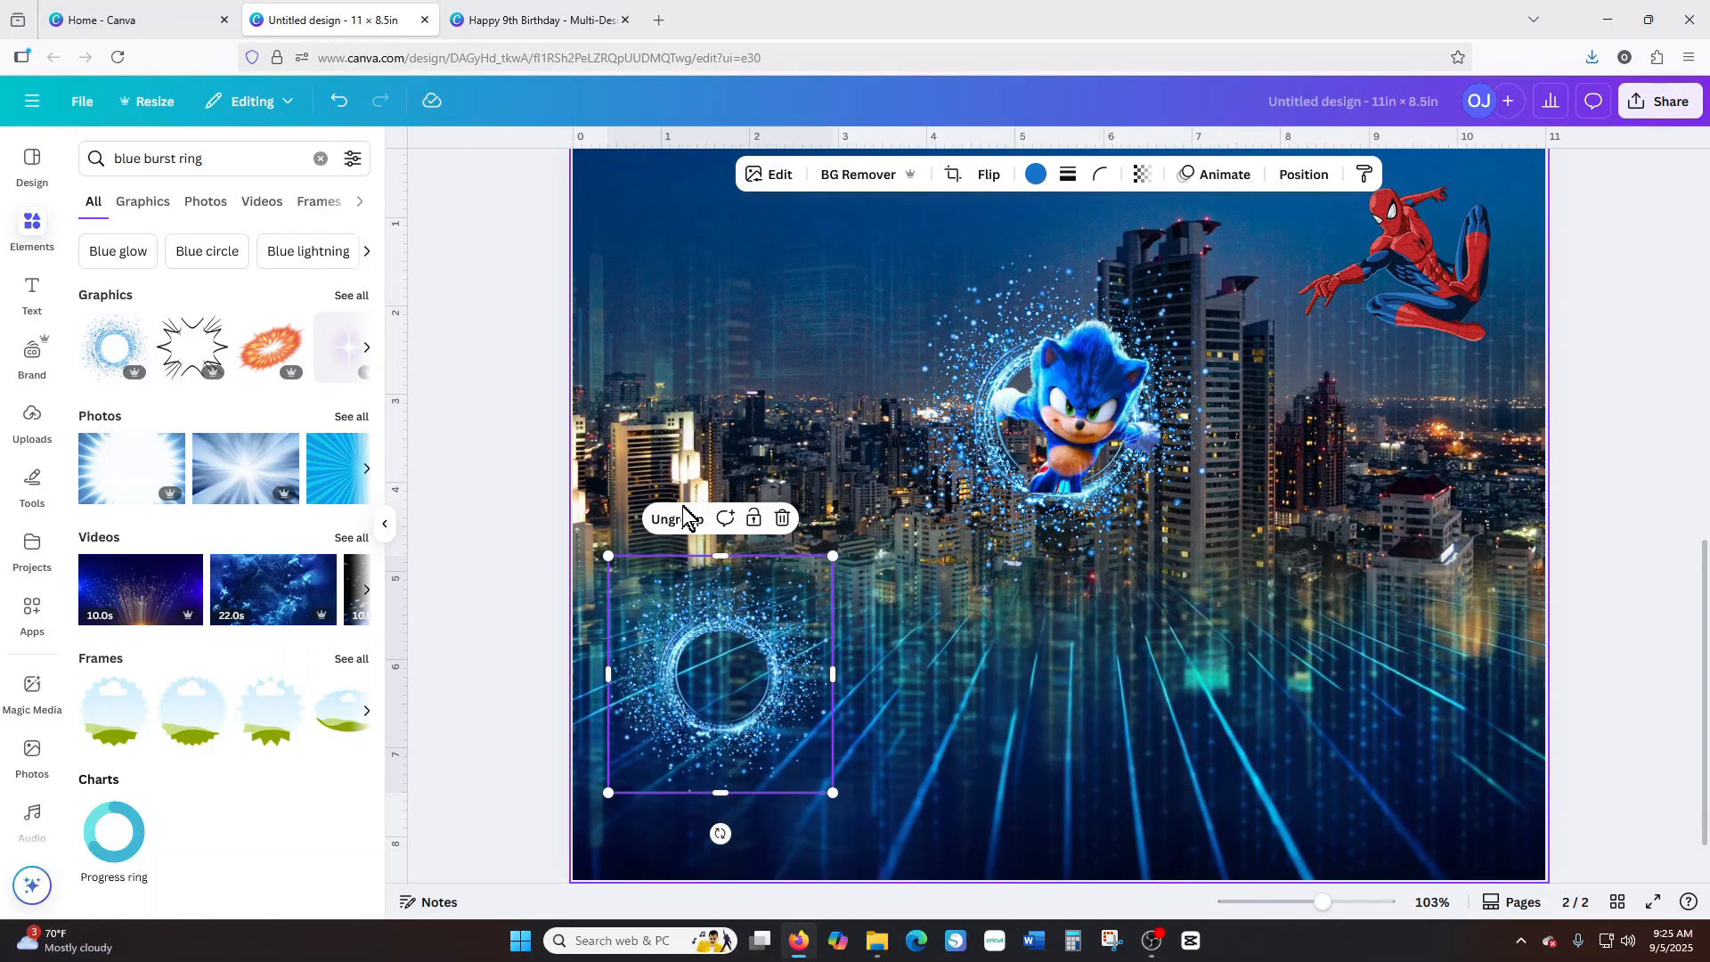
left_click(1007, 664)
left_click(1100, 447)
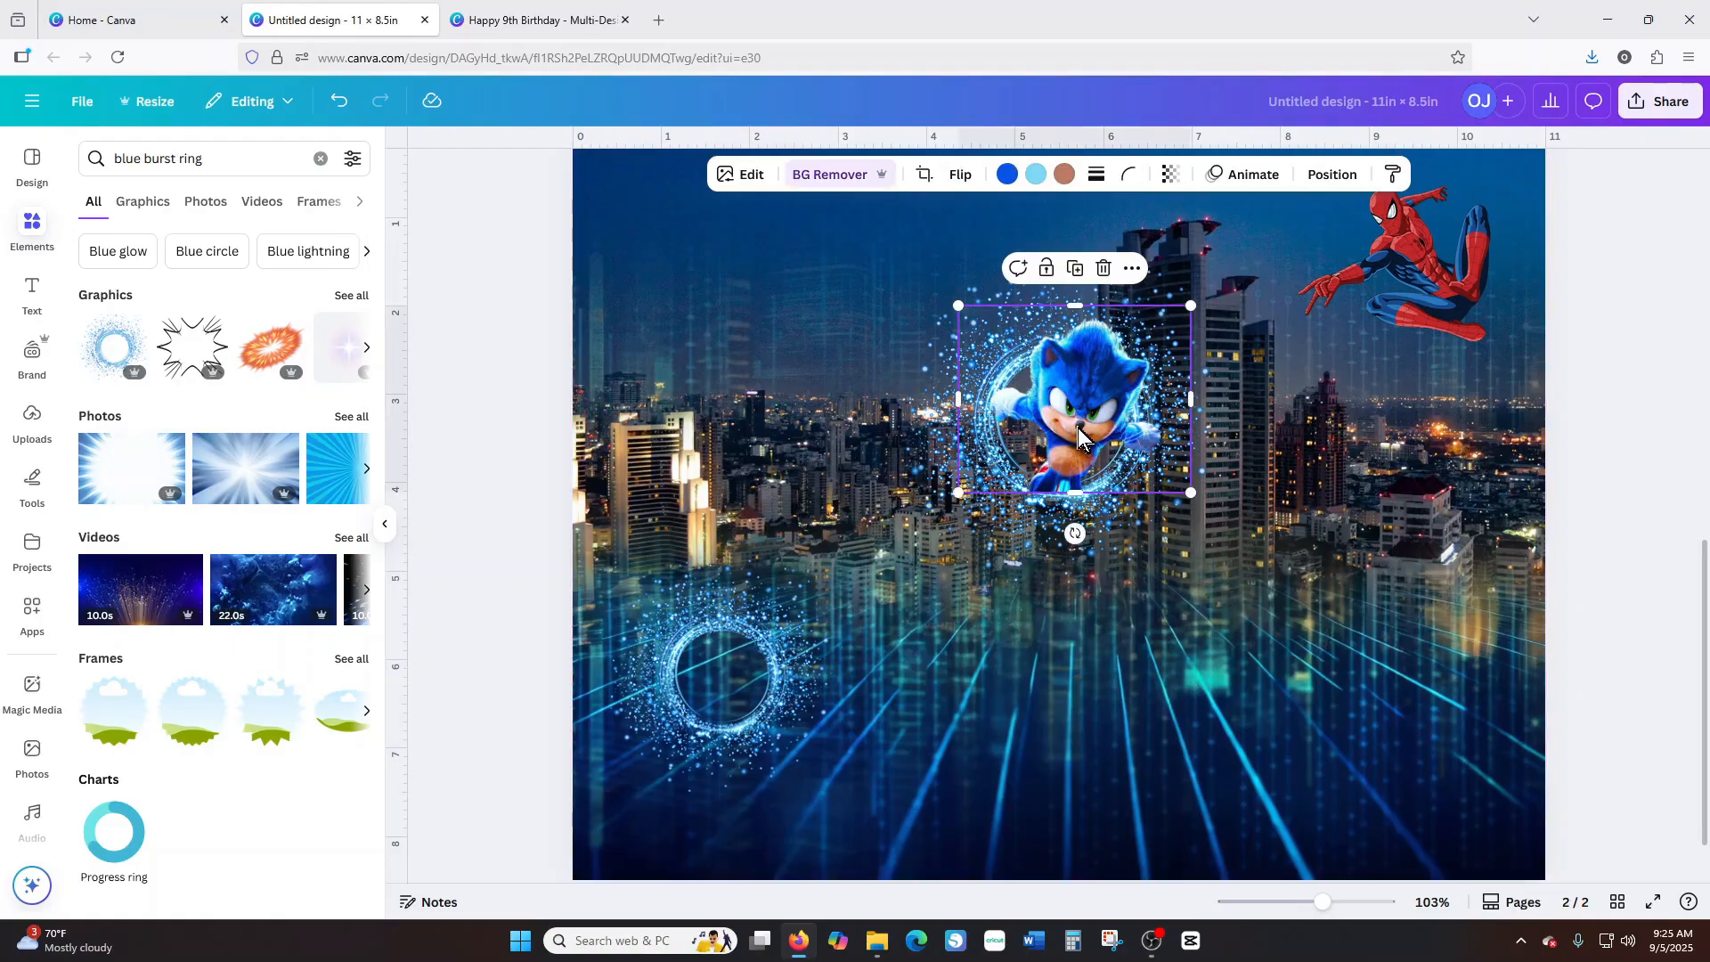
left_click_drag(1078, 427, 1070, 420)
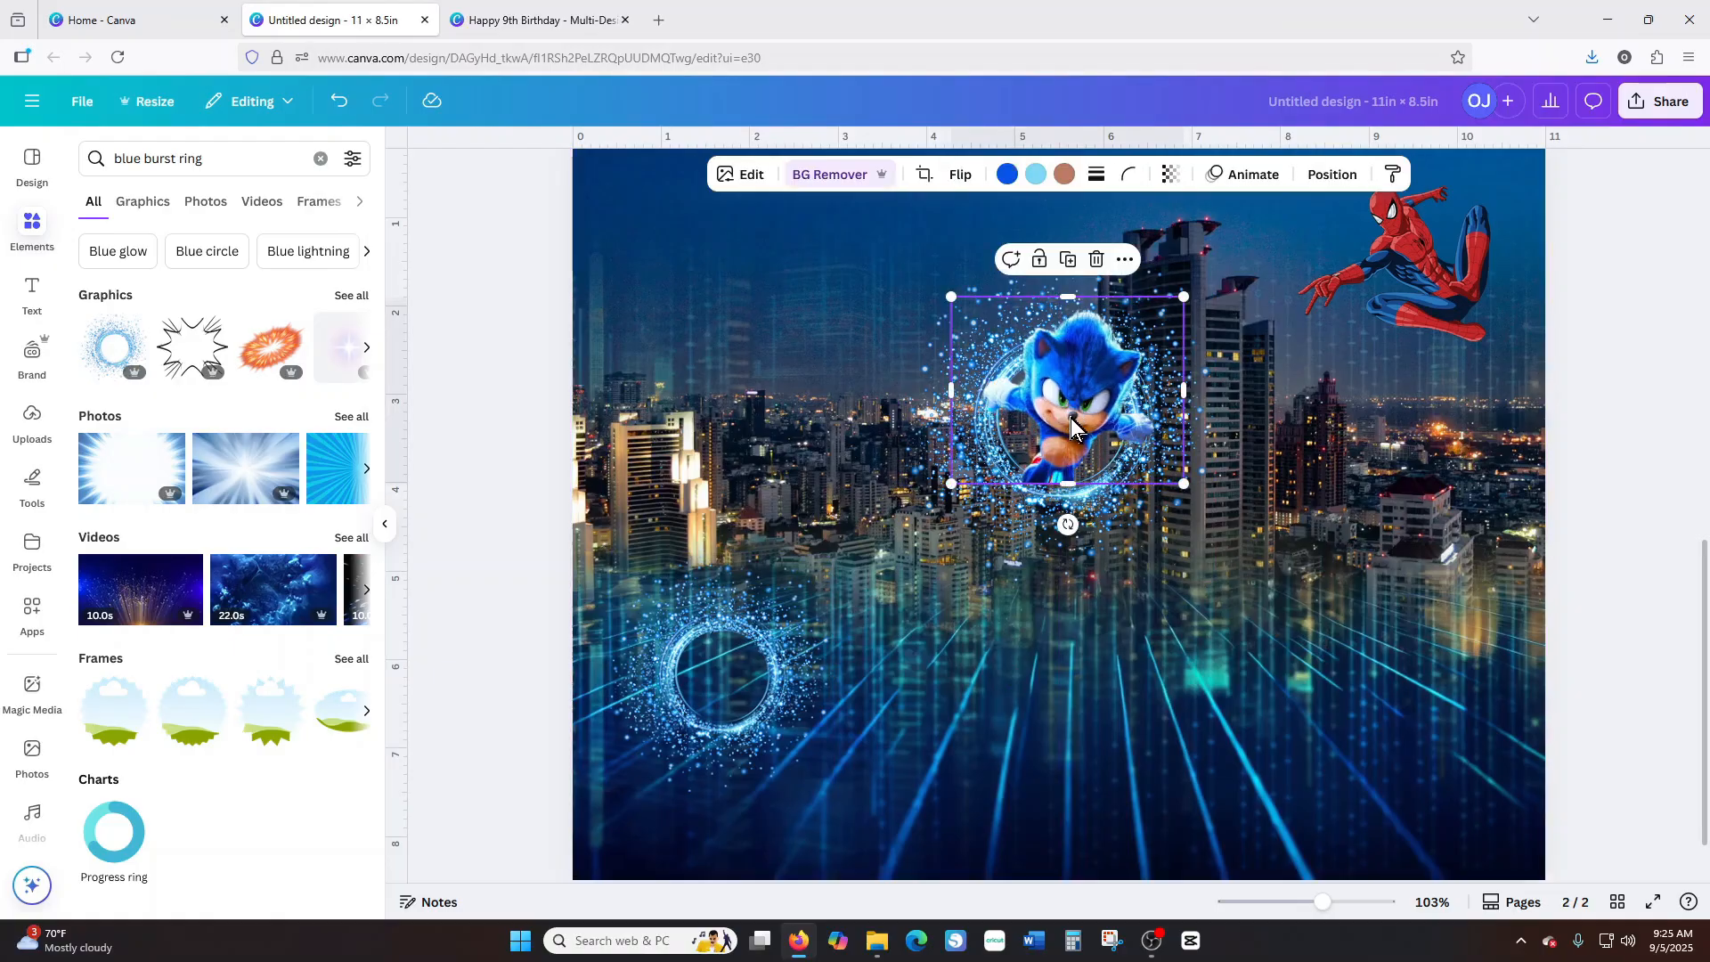
left_click(1137, 574)
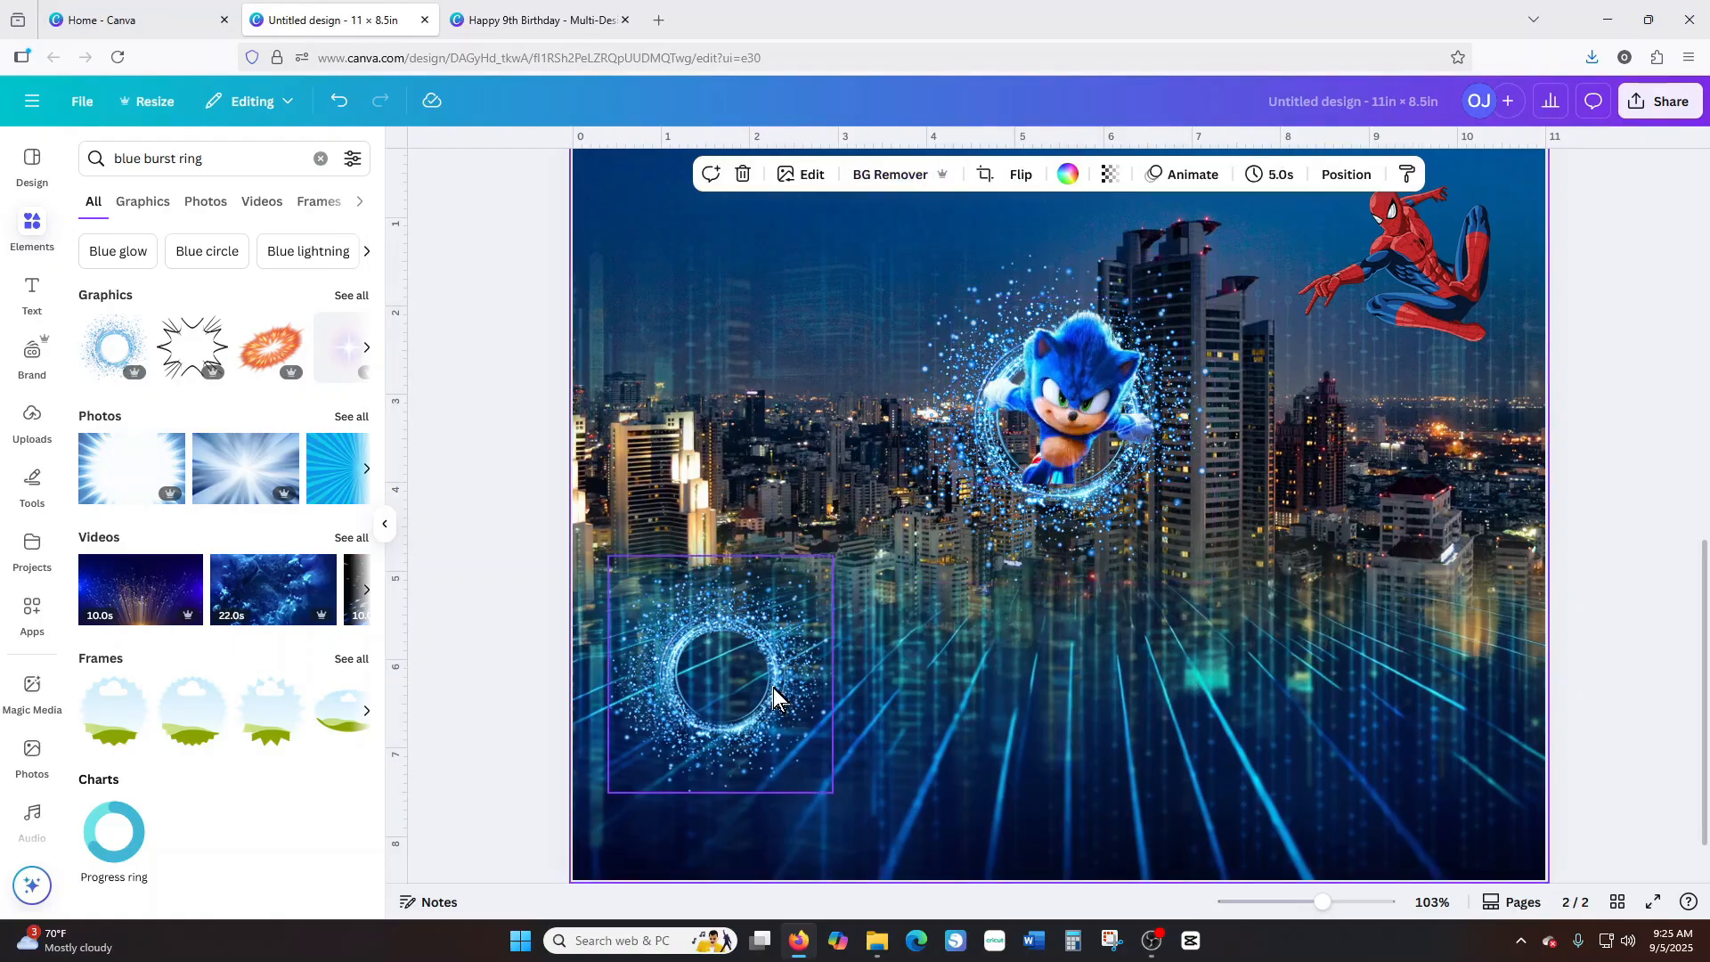
Crop away the upper half of one loose burst ring and lay the remaining arc over Sonic's feet.
left_click_drag(784, 700, 1115, 449)
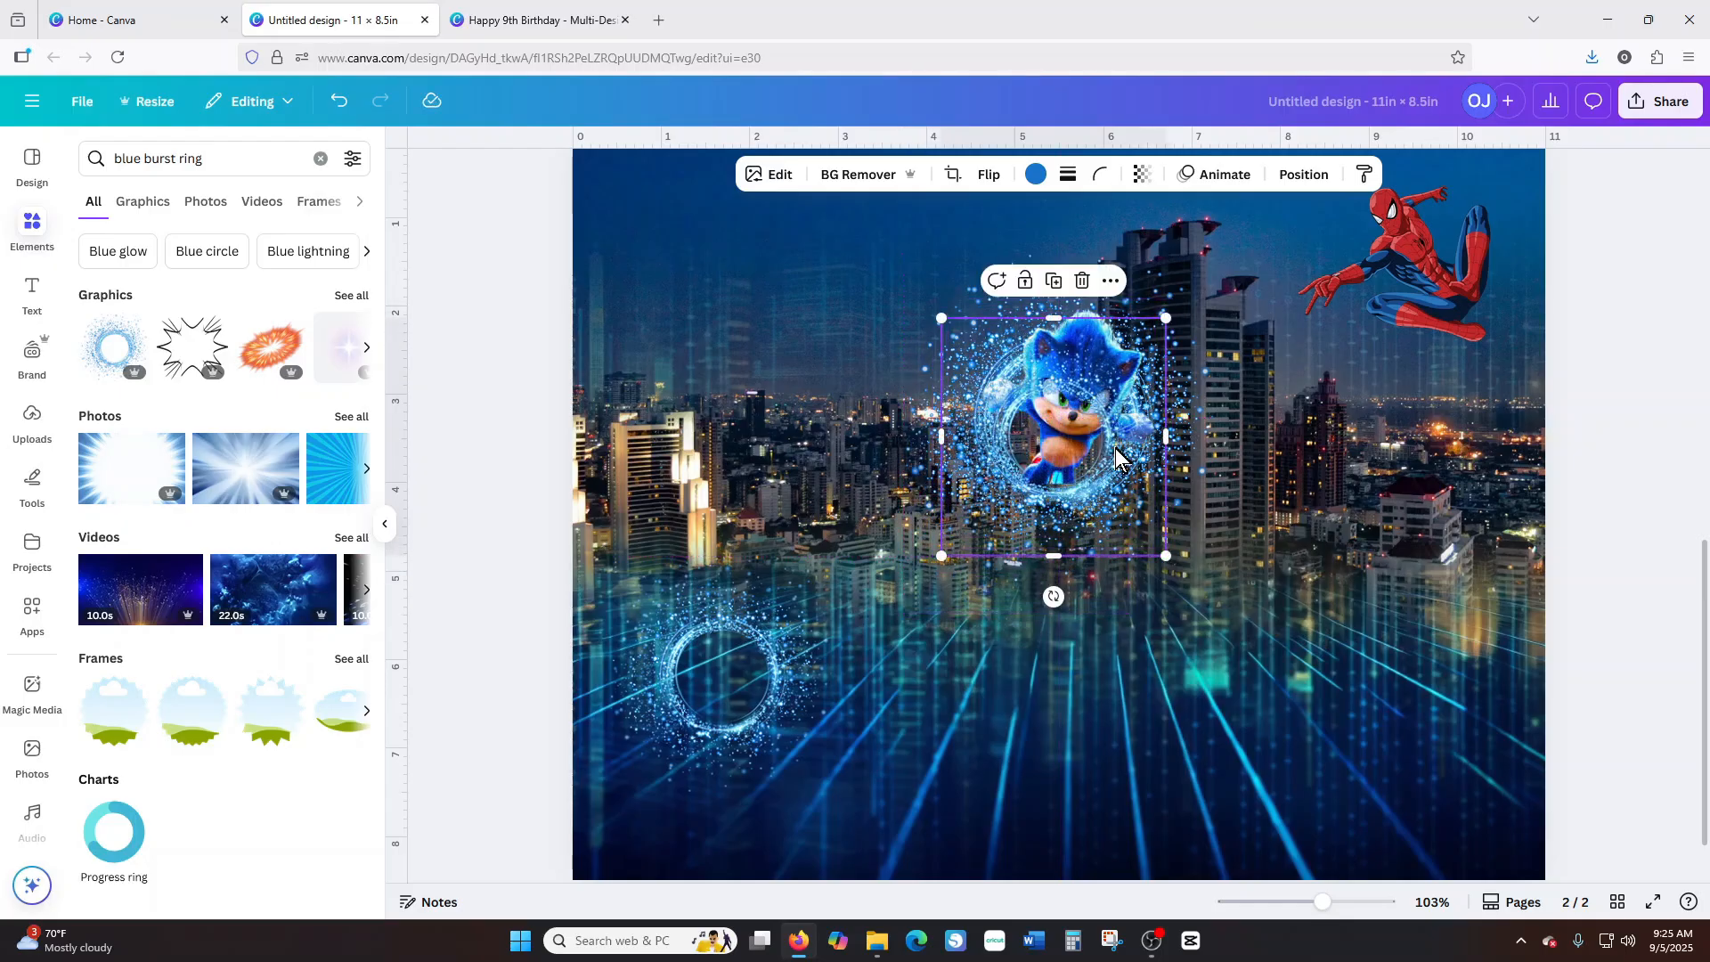
left_click_drag(1097, 506, 1069, 708)
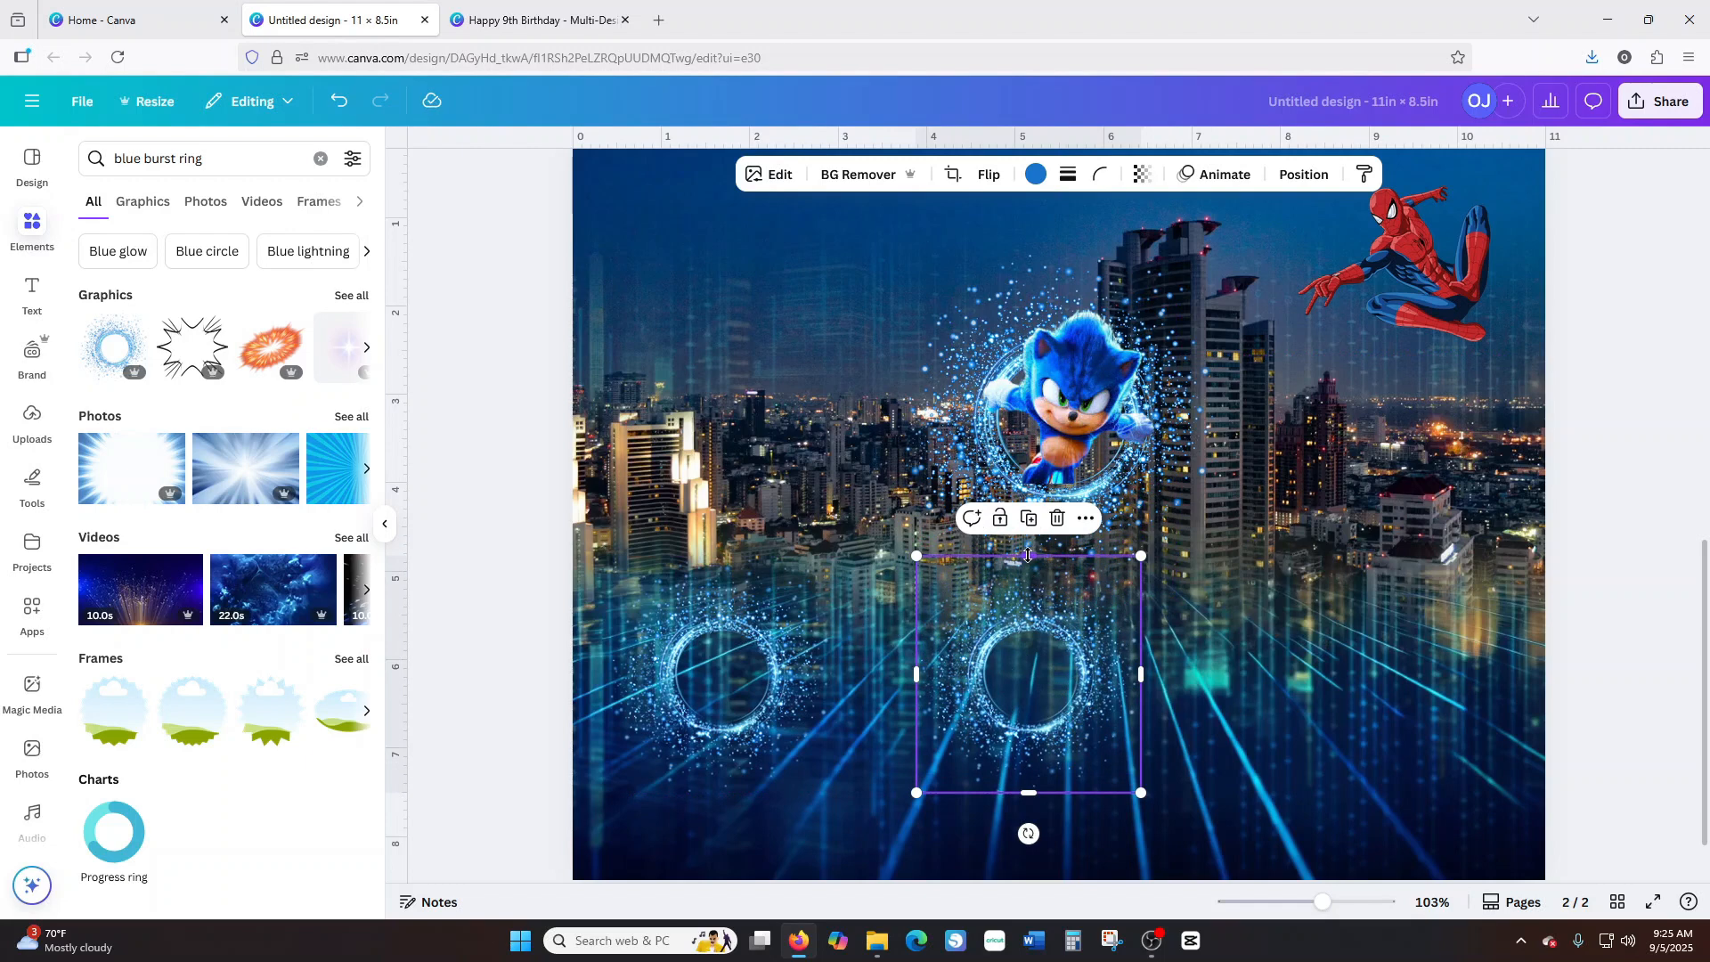
left_click_drag(1028, 555, 1045, 689)
left_click_drag(1031, 757, 1056, 504)
left_click(1176, 638)
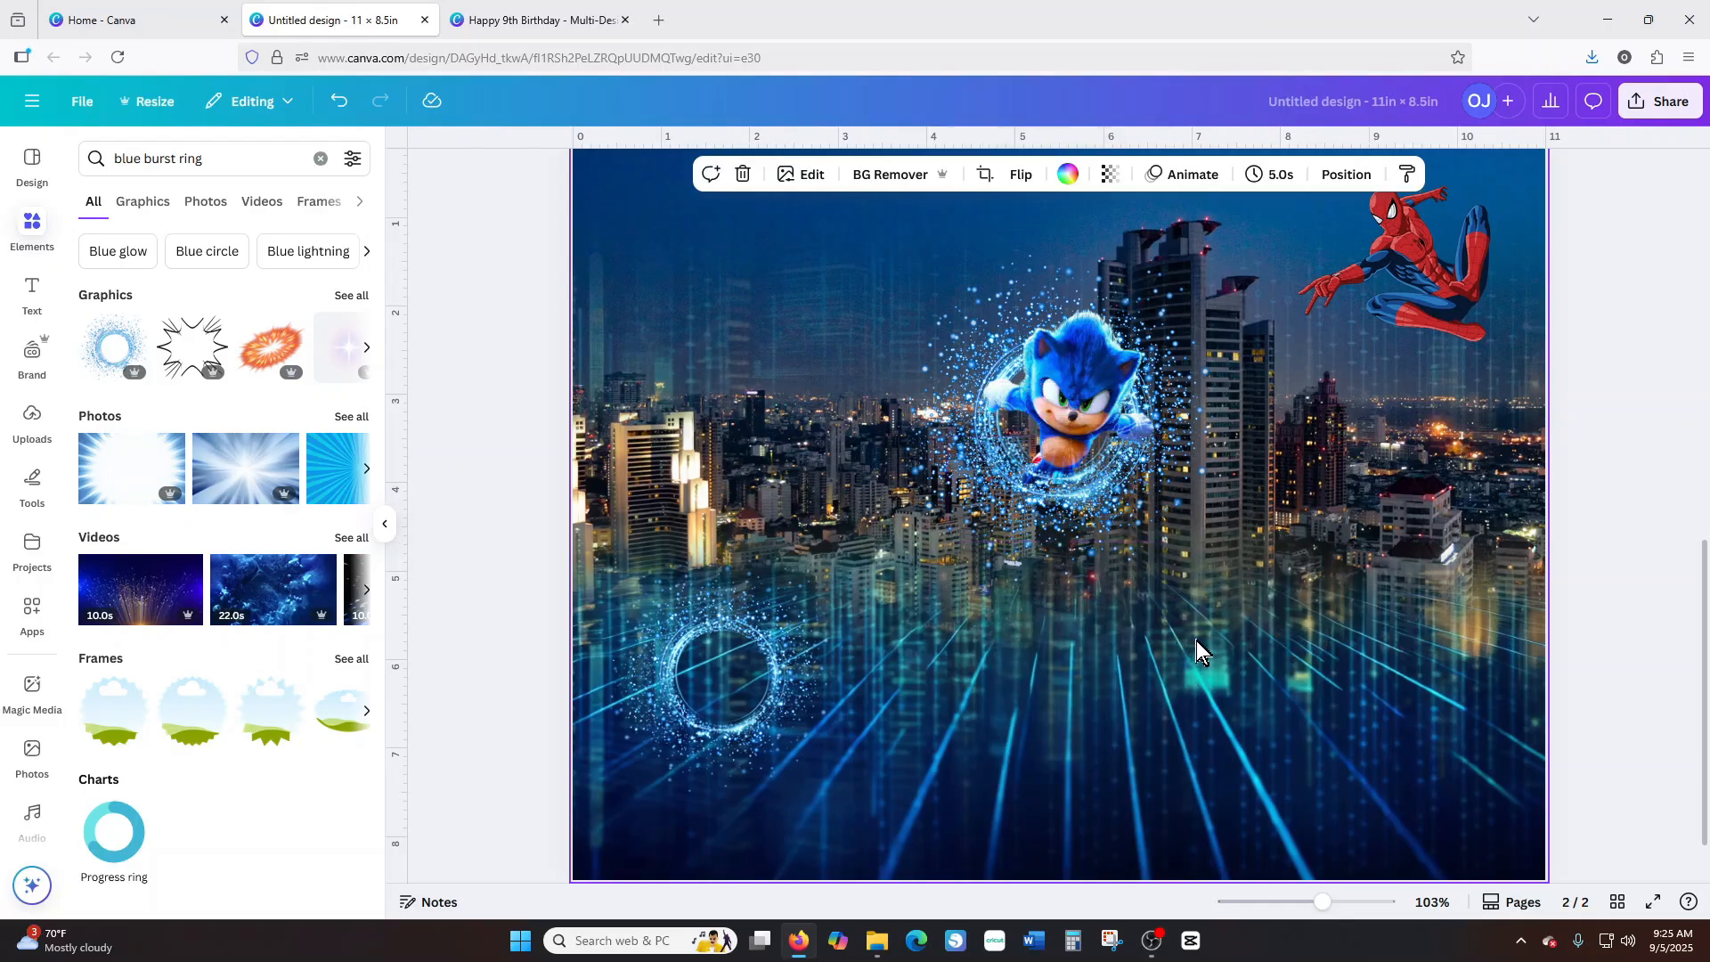
Crop away the upper half of the remaining loose burst ring, place it over Sonic's lower body and rotate it slightly.
left_click(753, 702)
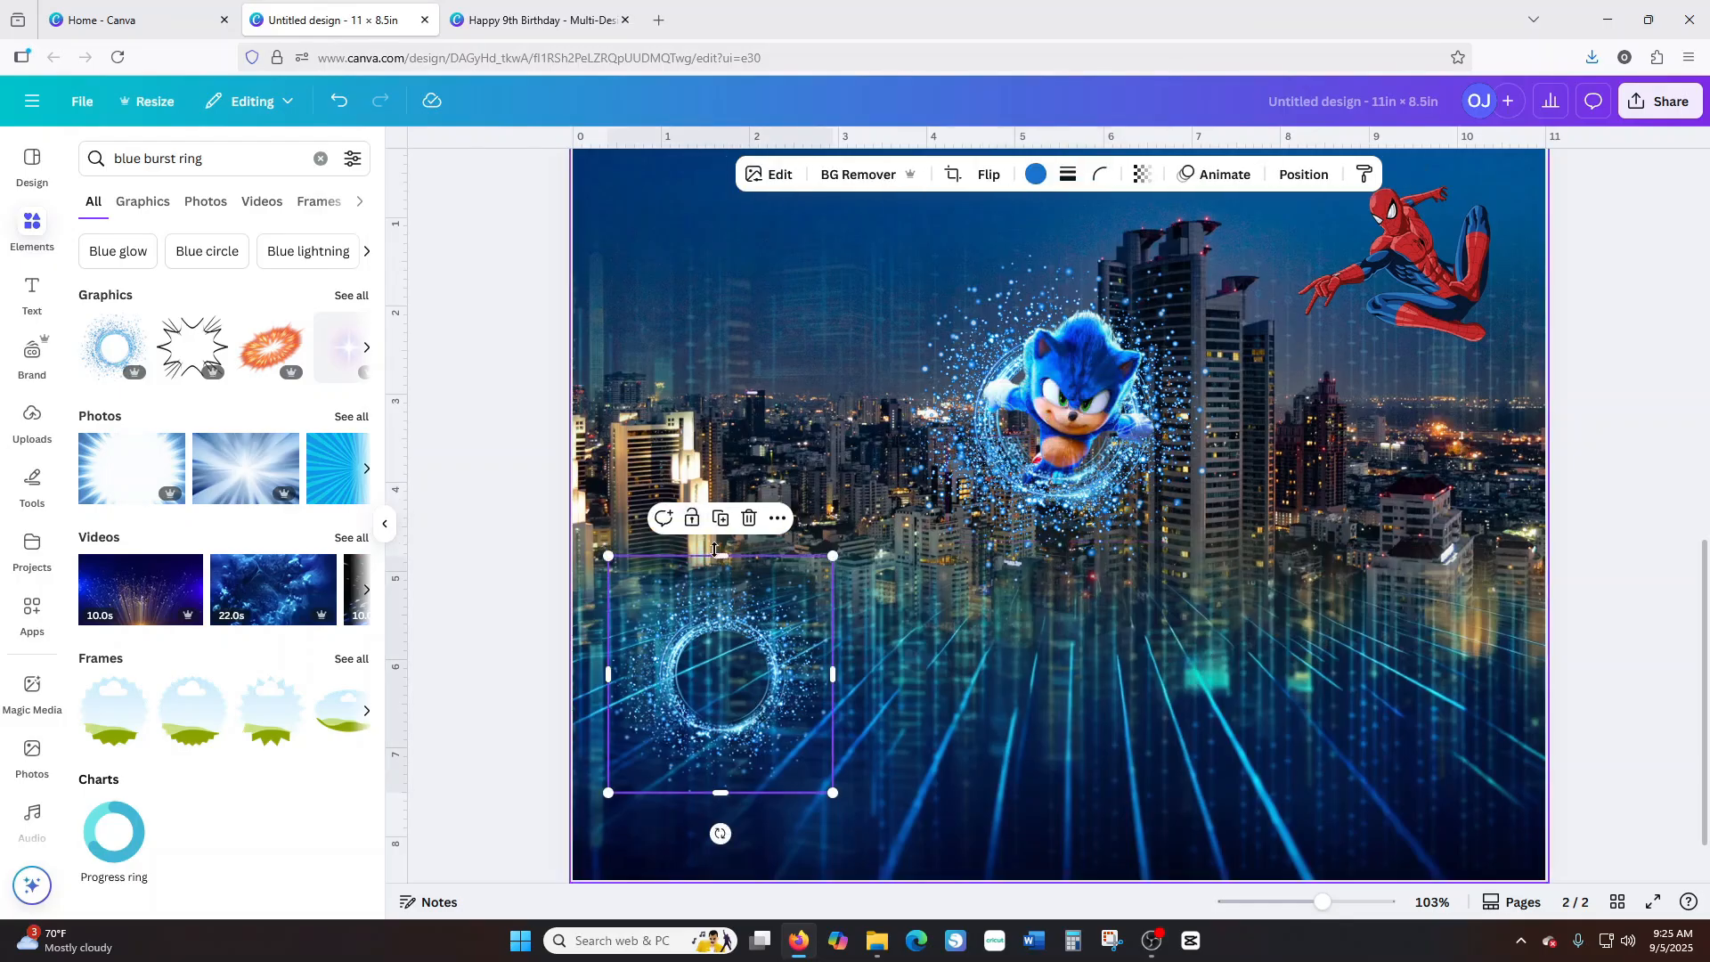
left_click_drag(714, 550, 722, 680)
left_click_drag(727, 741, 1045, 492)
left_click_drag(1041, 586, 1004, 579)
left_click_drag(1038, 512, 1027, 496)
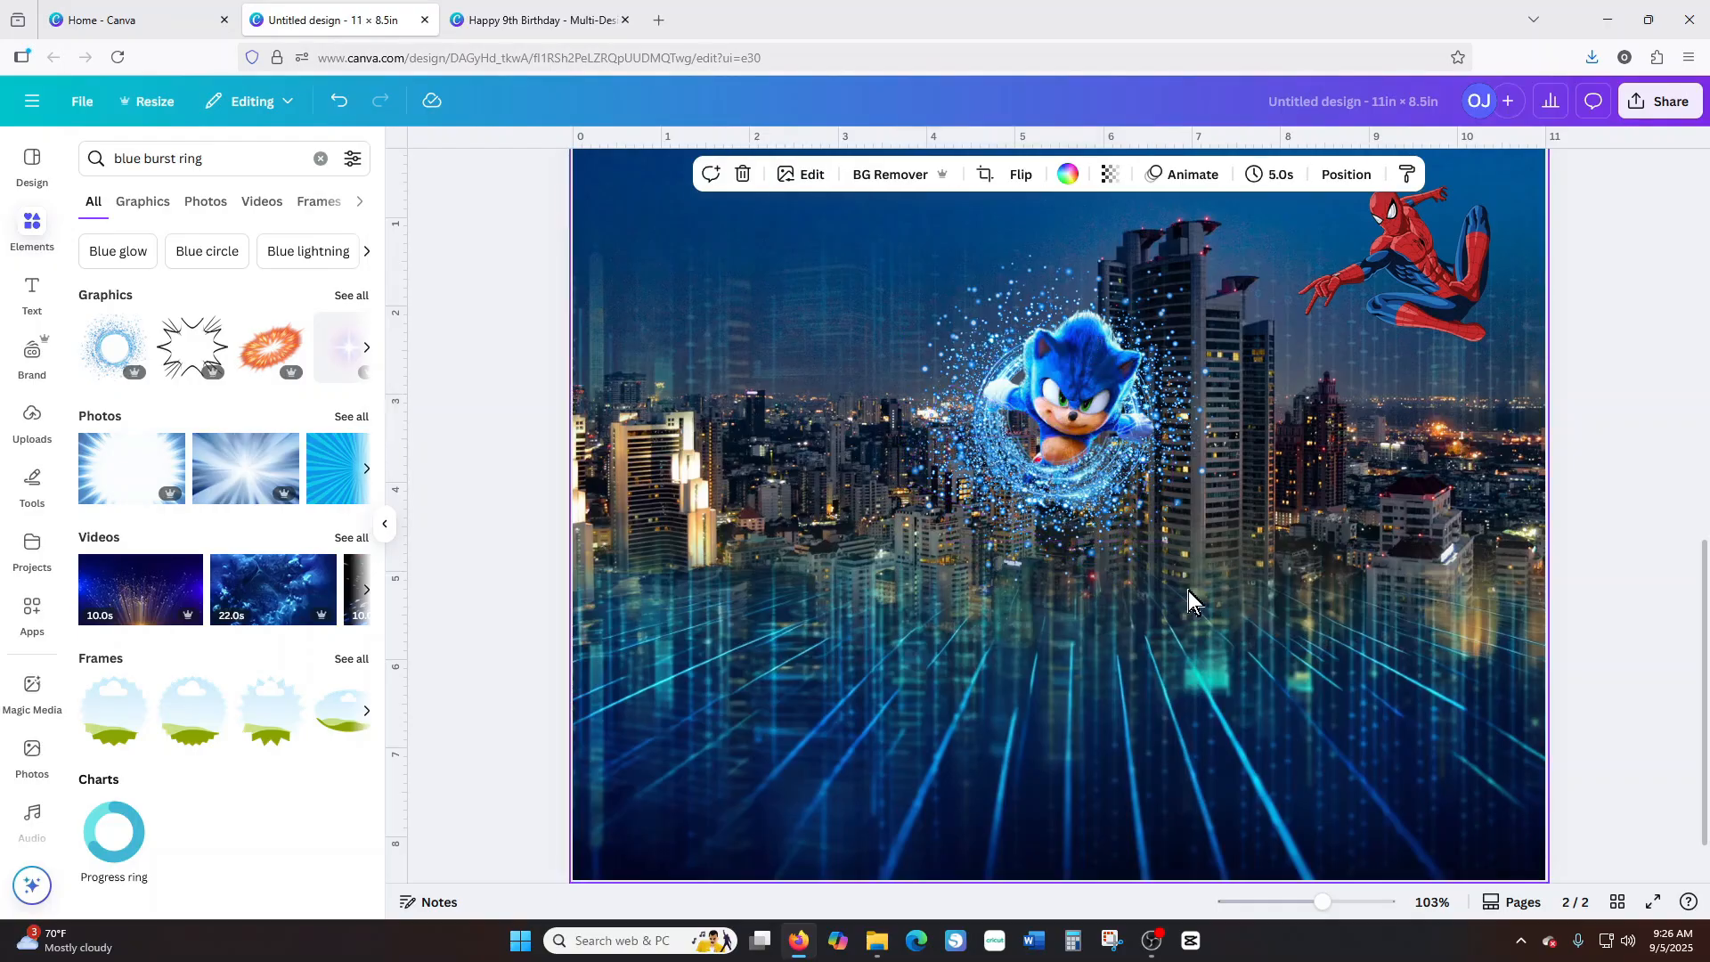
Lower the opacity of the cropped burst arc covering Sonic's legs.
left_click(1030, 488)
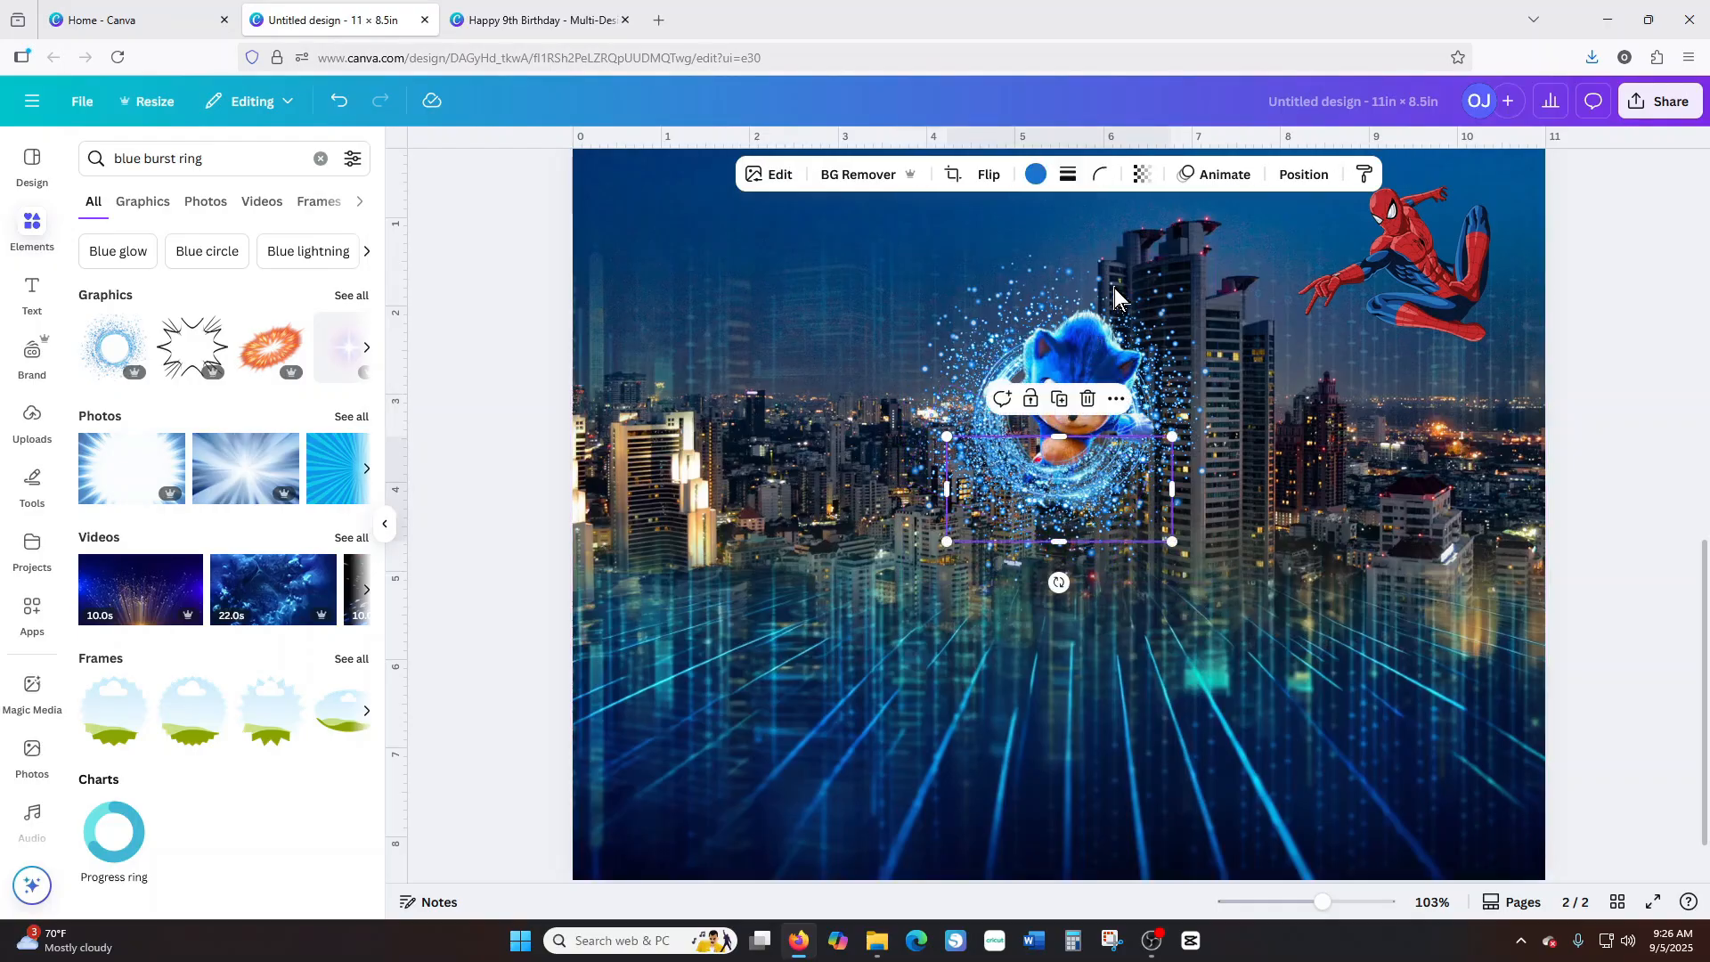
left_click(1142, 174)
left_click_drag(1182, 259, 1080, 254)
left_click(1197, 549)
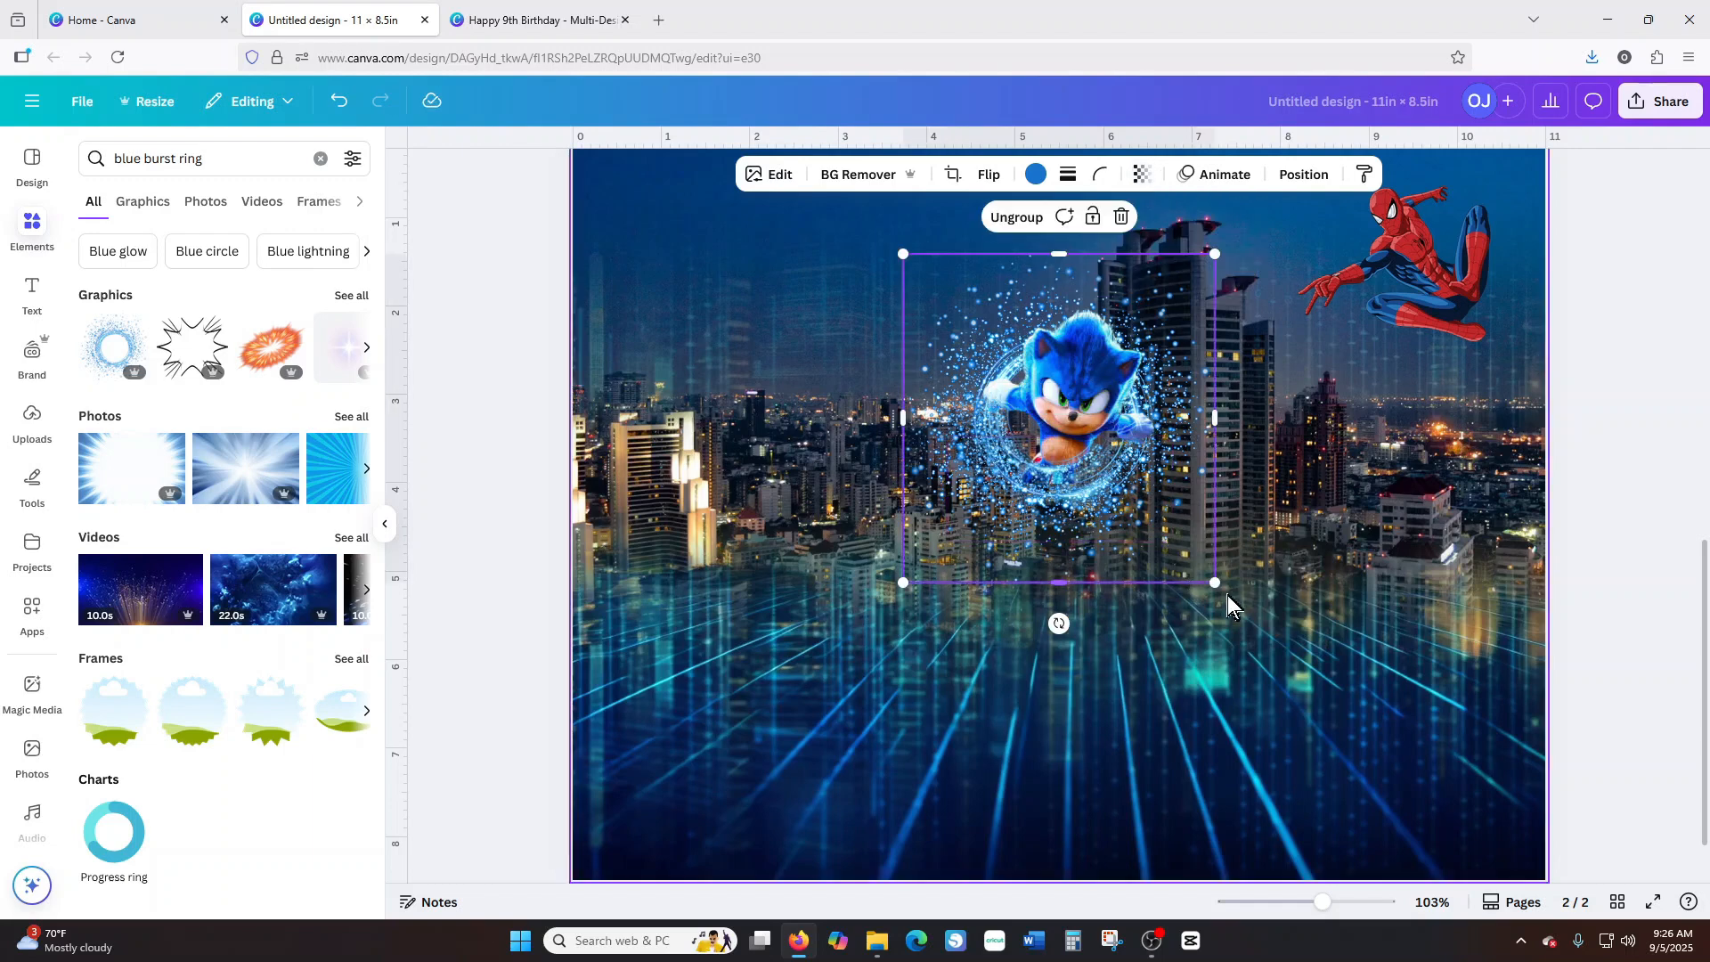
Select Sonic with all the burst rings and cropped arcs and group them.
left_click(1309, 596)
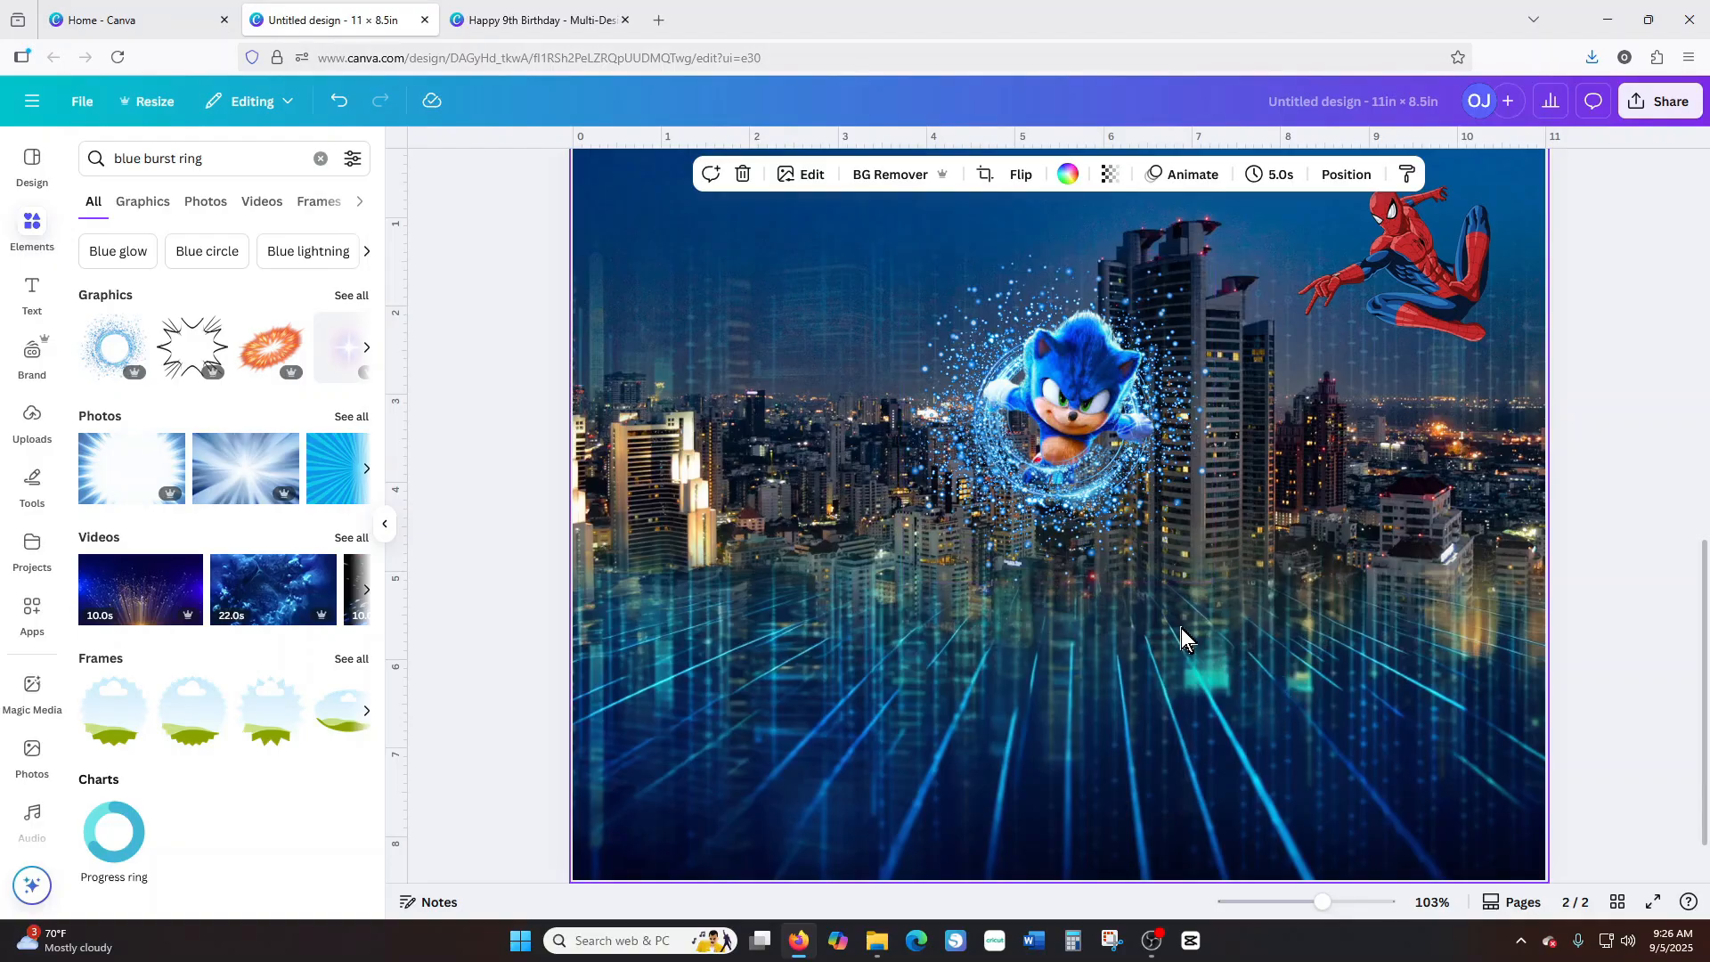
key("Escape")
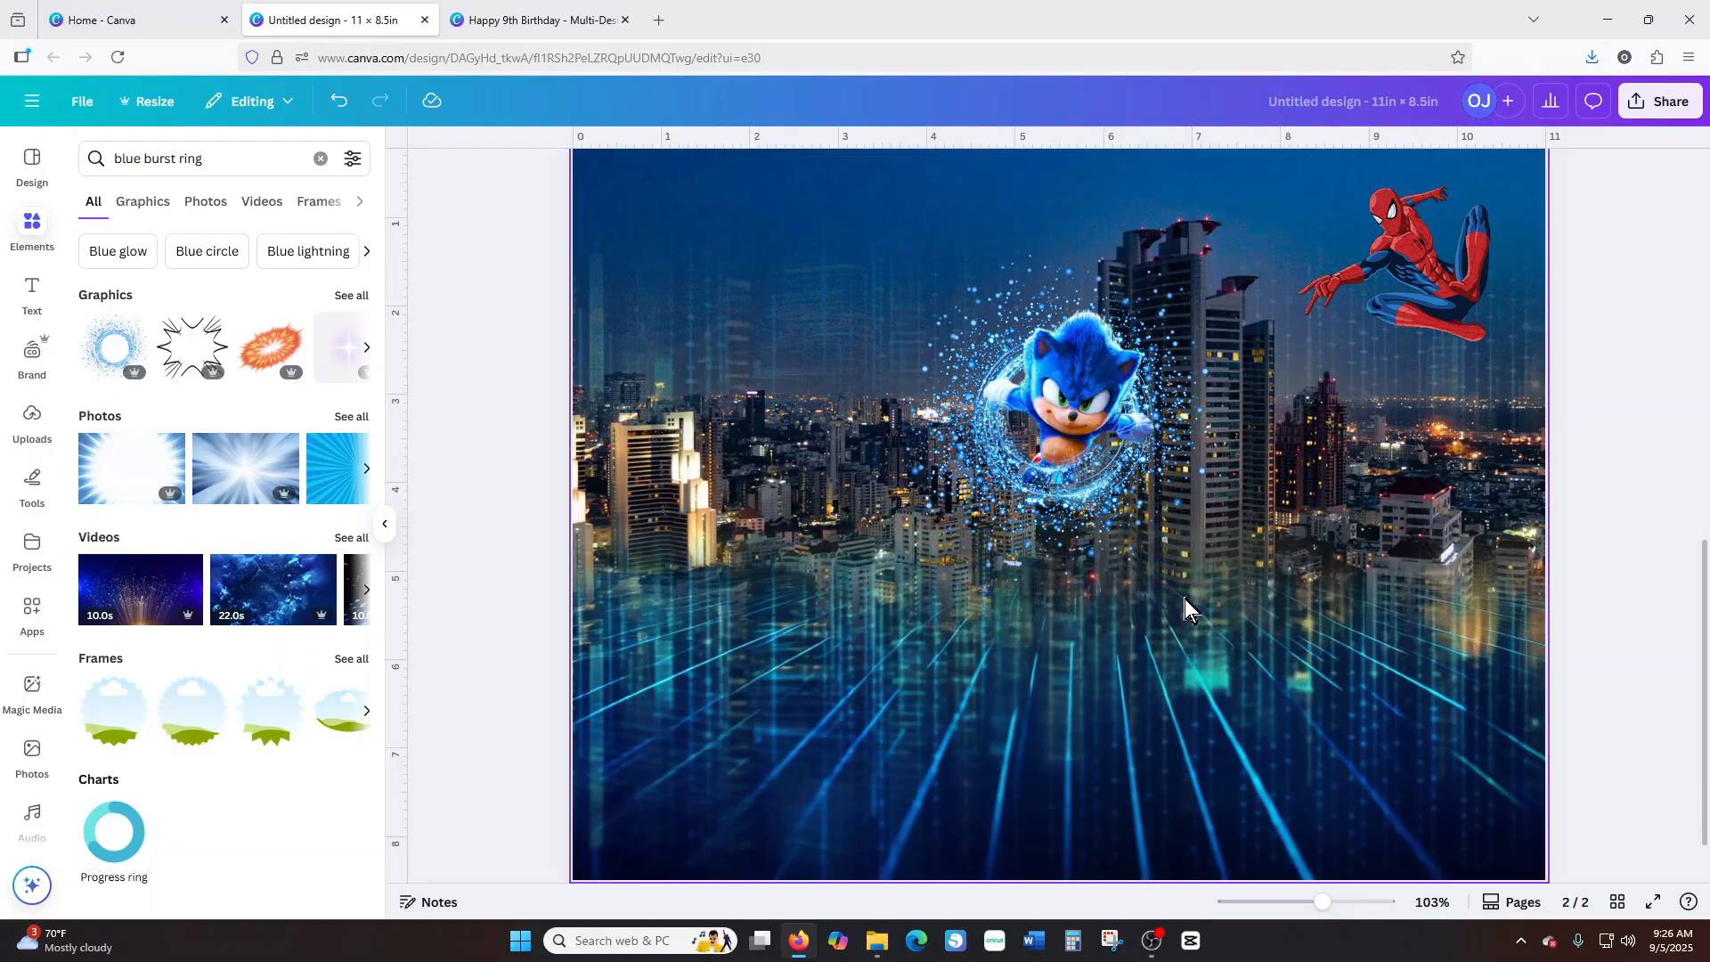
left_click_drag(1189, 610, 870, 317)
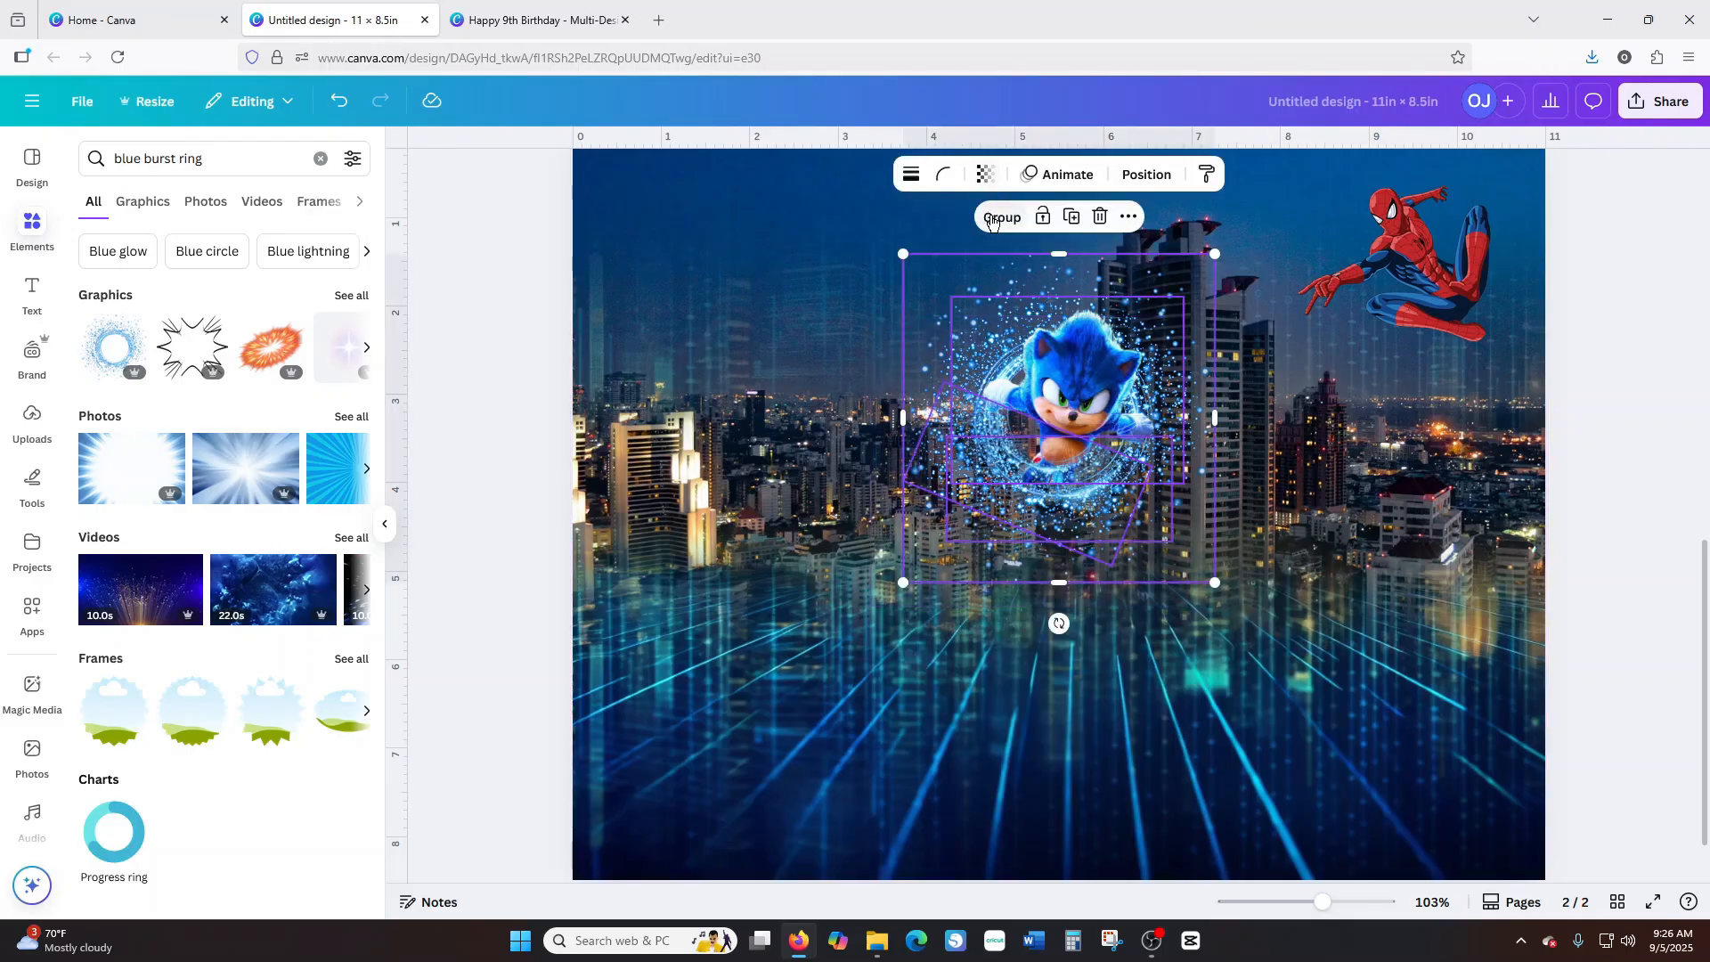
left_click(1367, 509)
Move the Sonic burst group down to the middle of the page and centre it horizontally.
left_click_drag(1128, 465, 1140, 585)
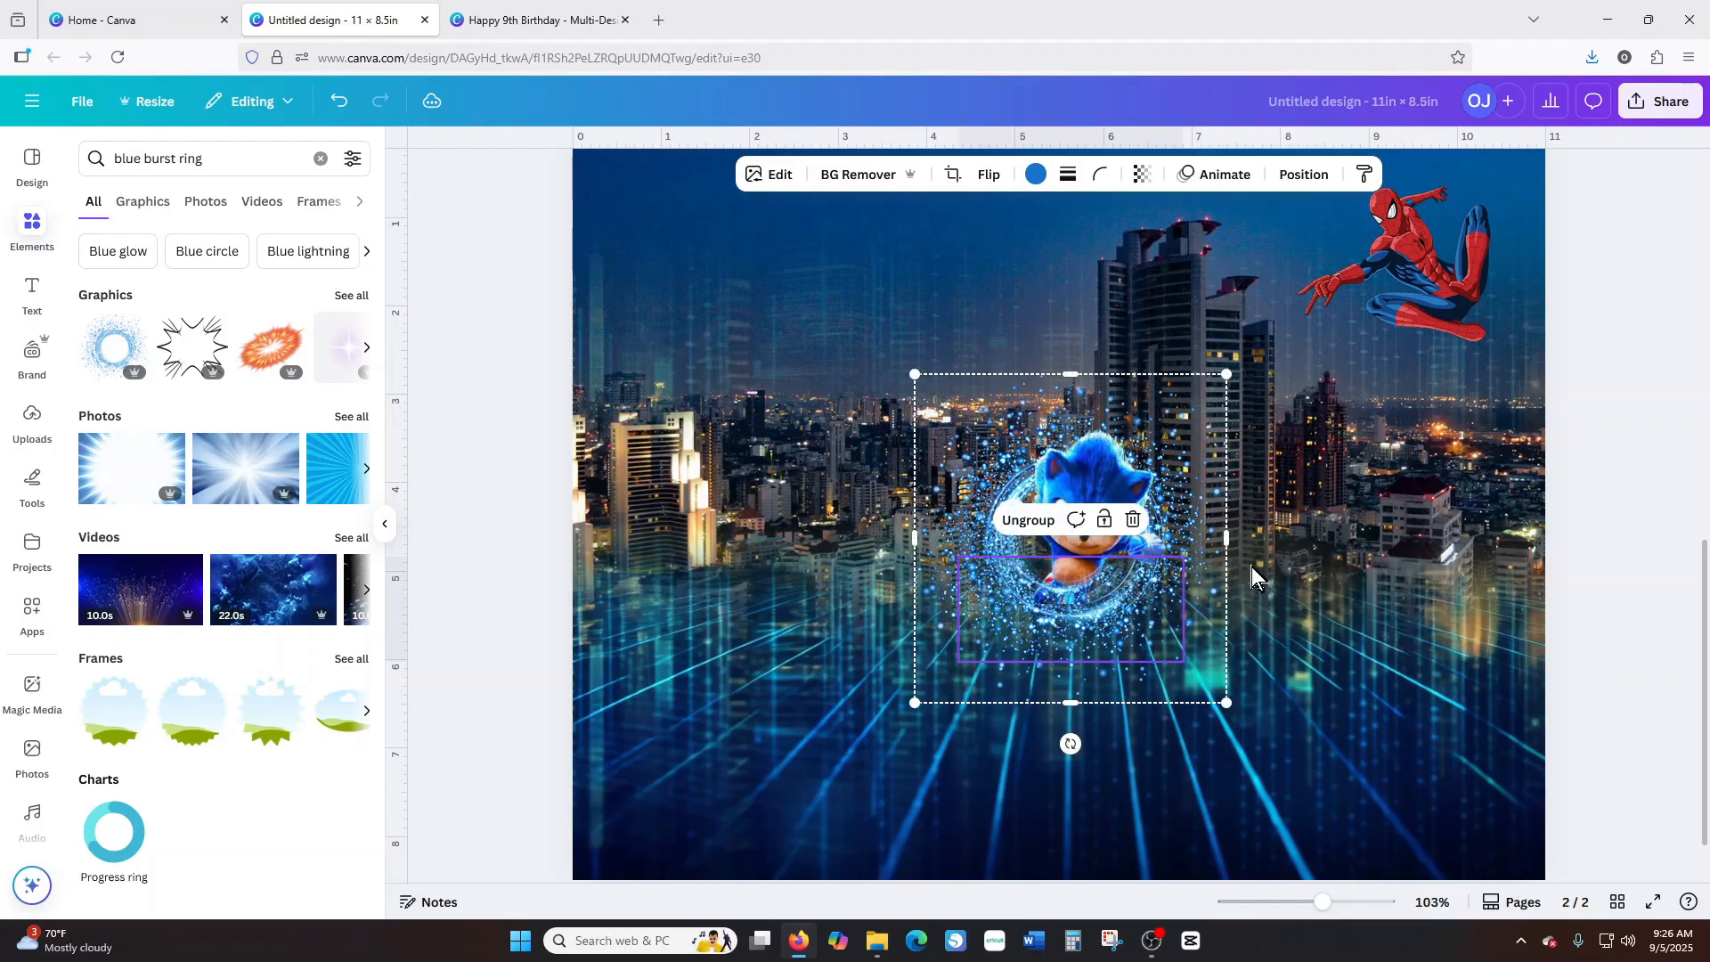
left_click(1369, 550)
left_click_drag(1158, 550, 1143, 549)
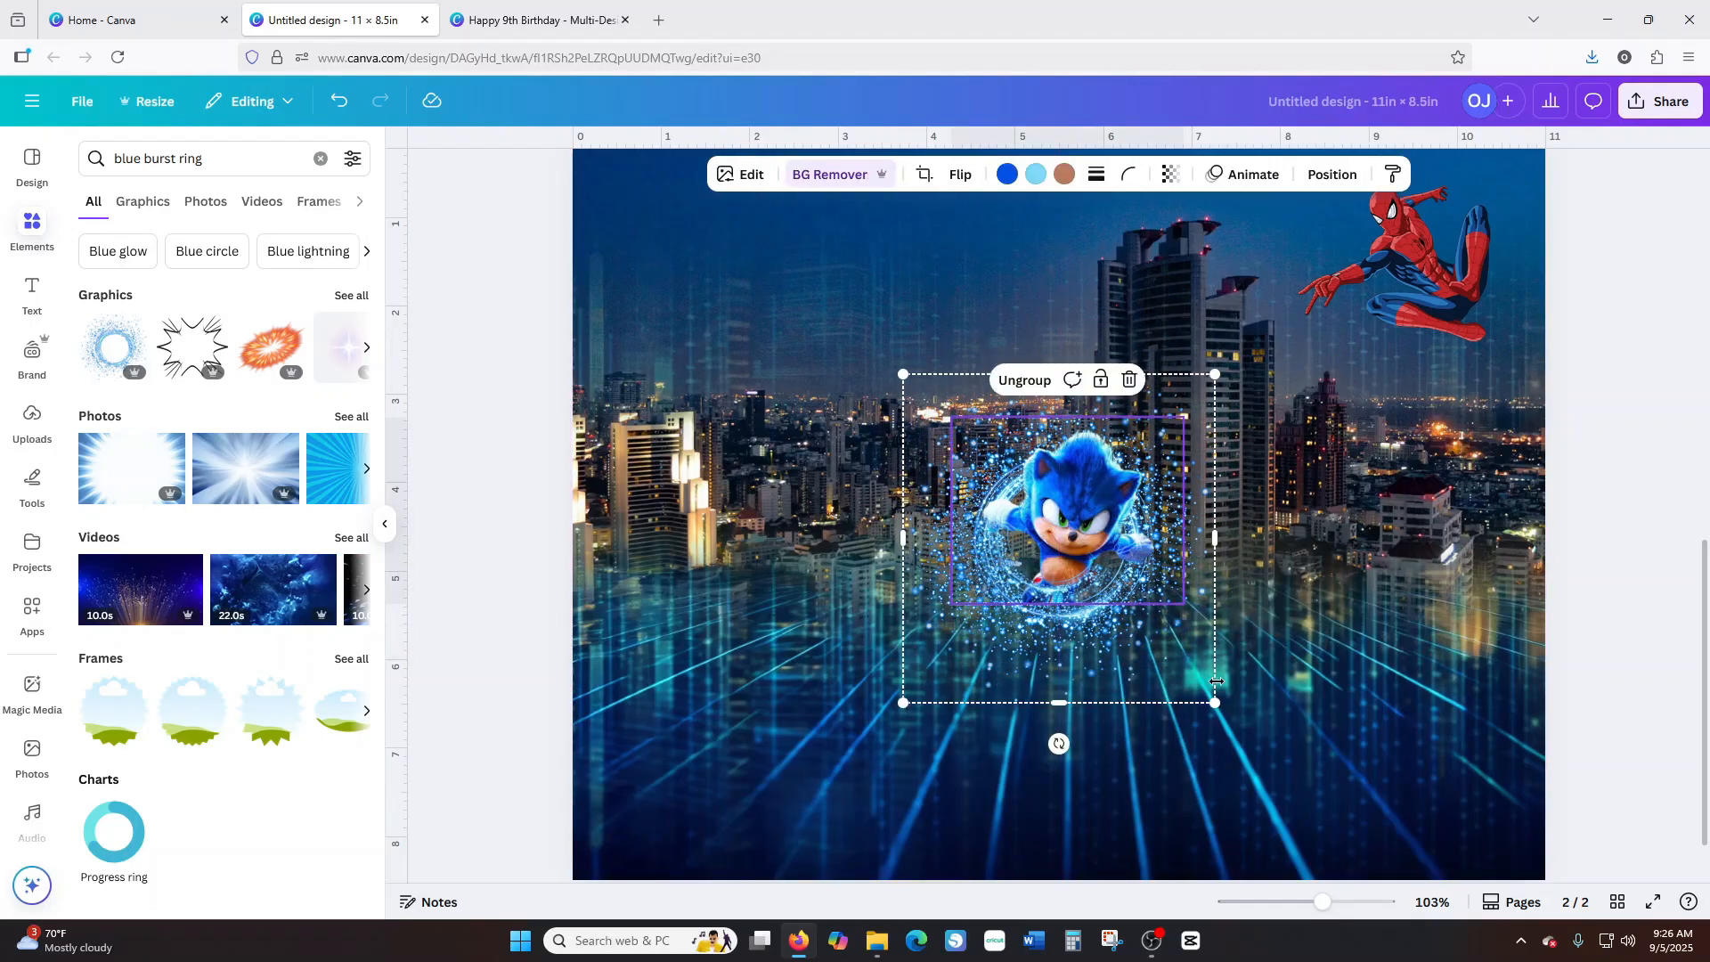
left_click(826, 551)
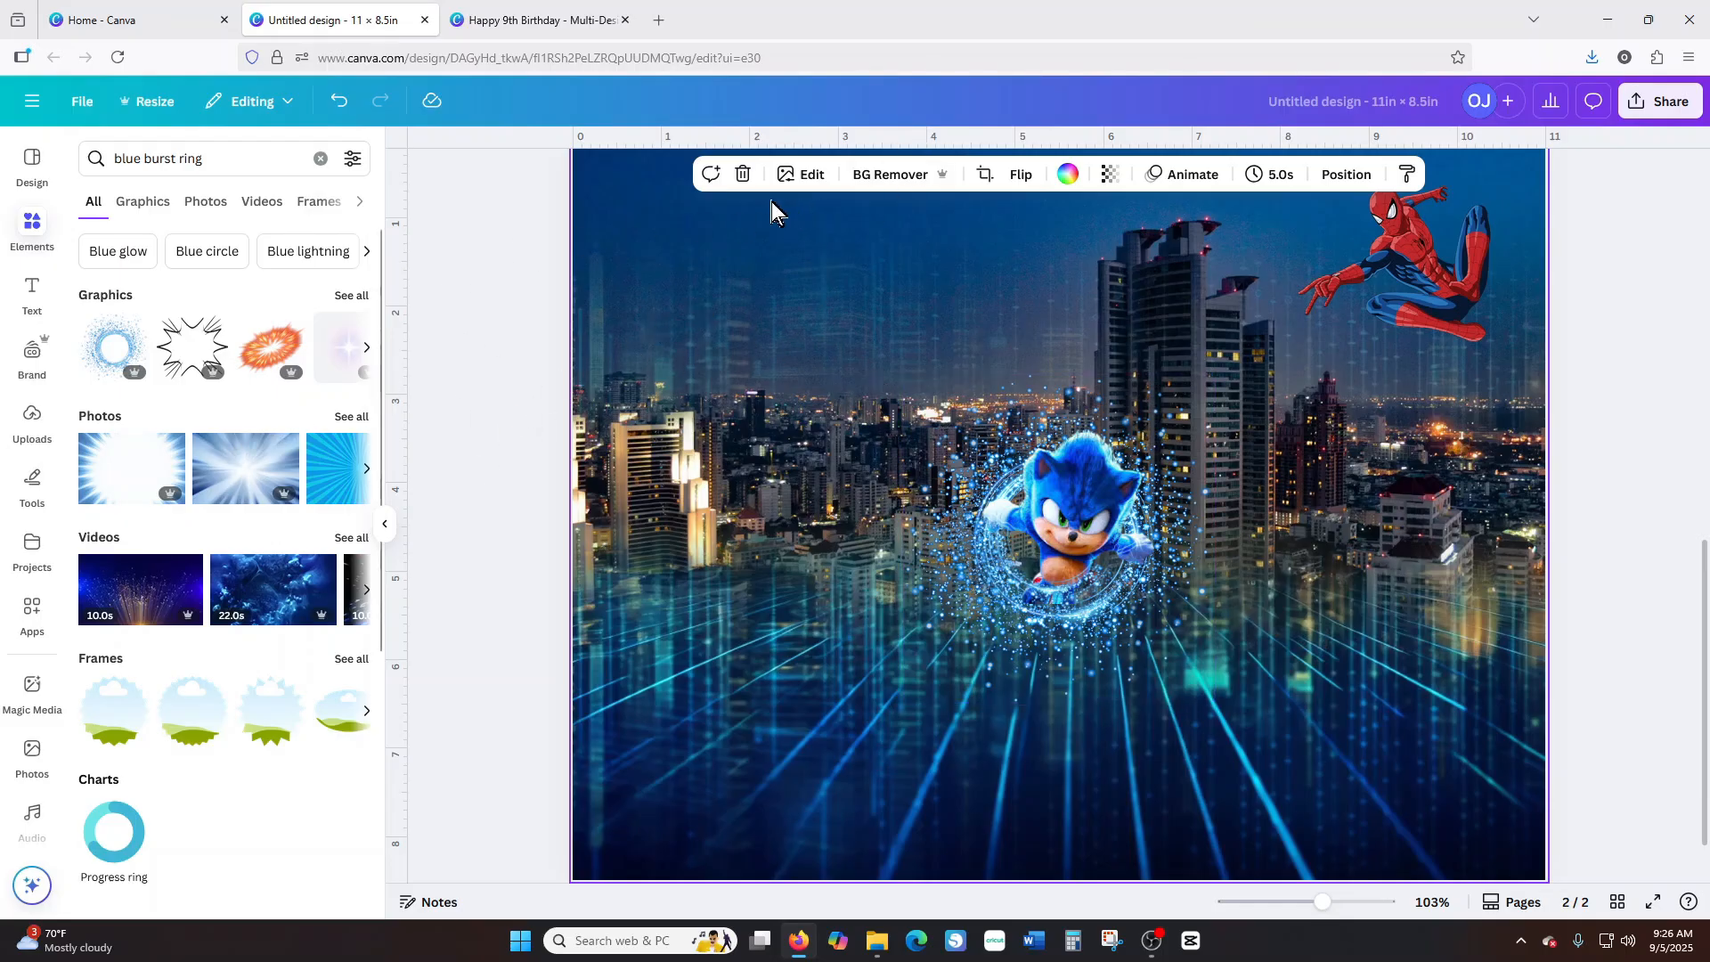
Add a text box reading "Happy Birthday" and place it above Sonic.
left_click(32, 290)
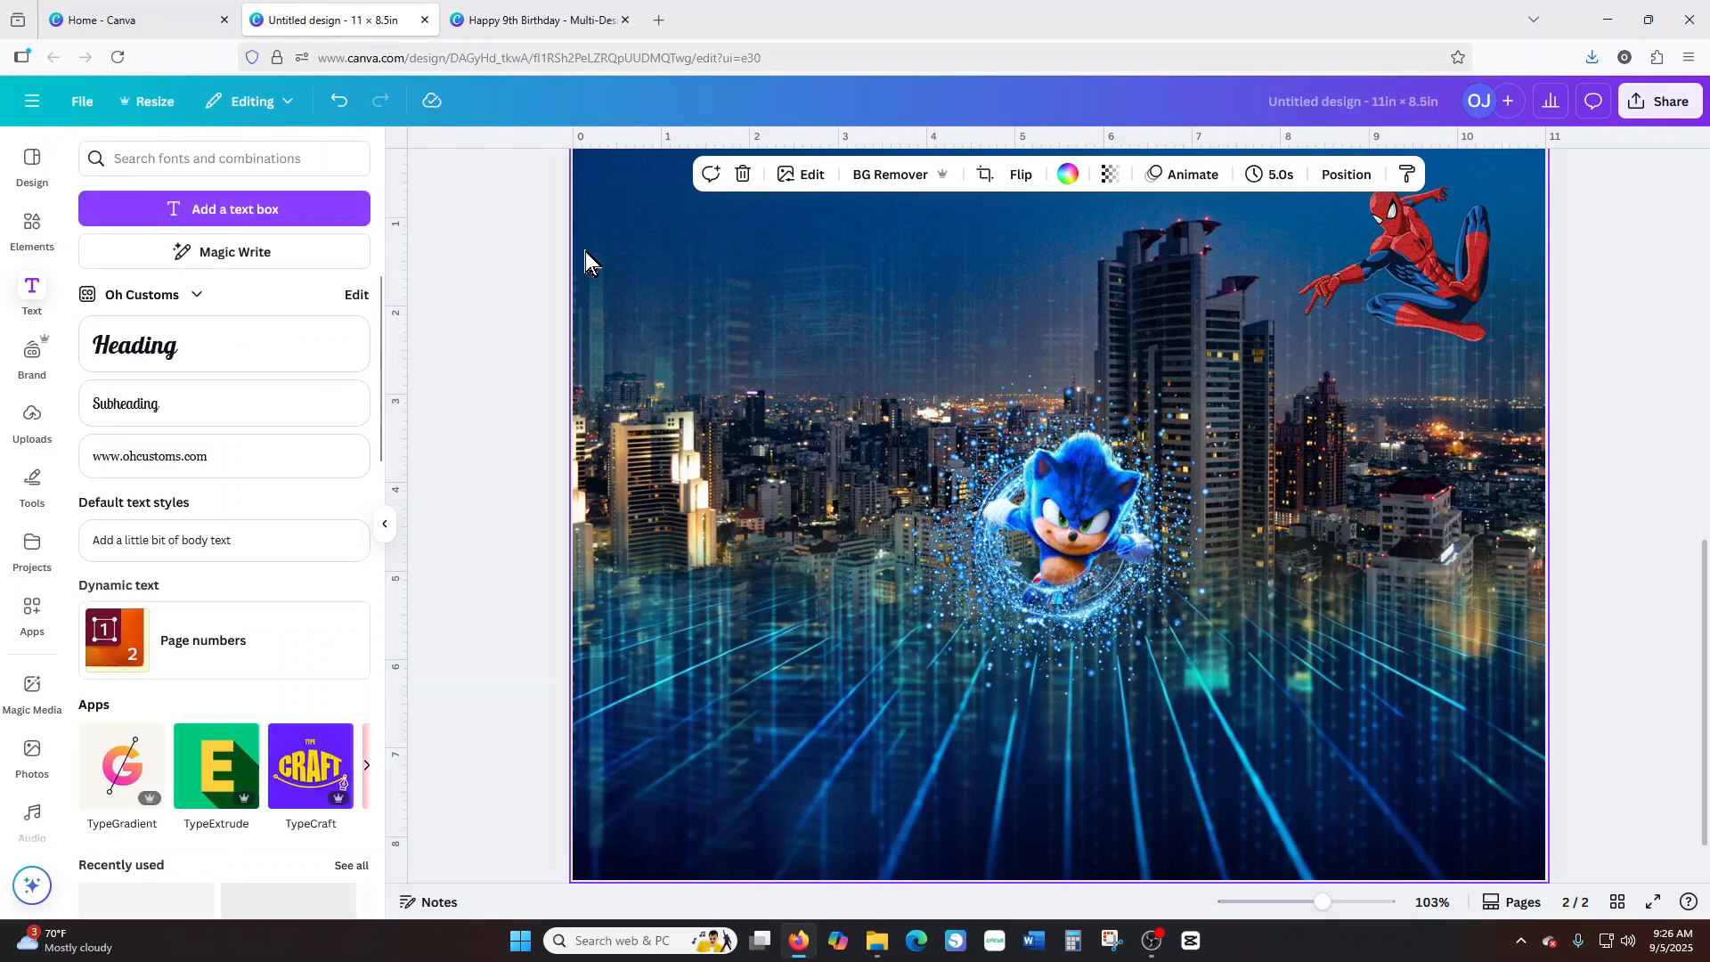
left_click(208, 210)
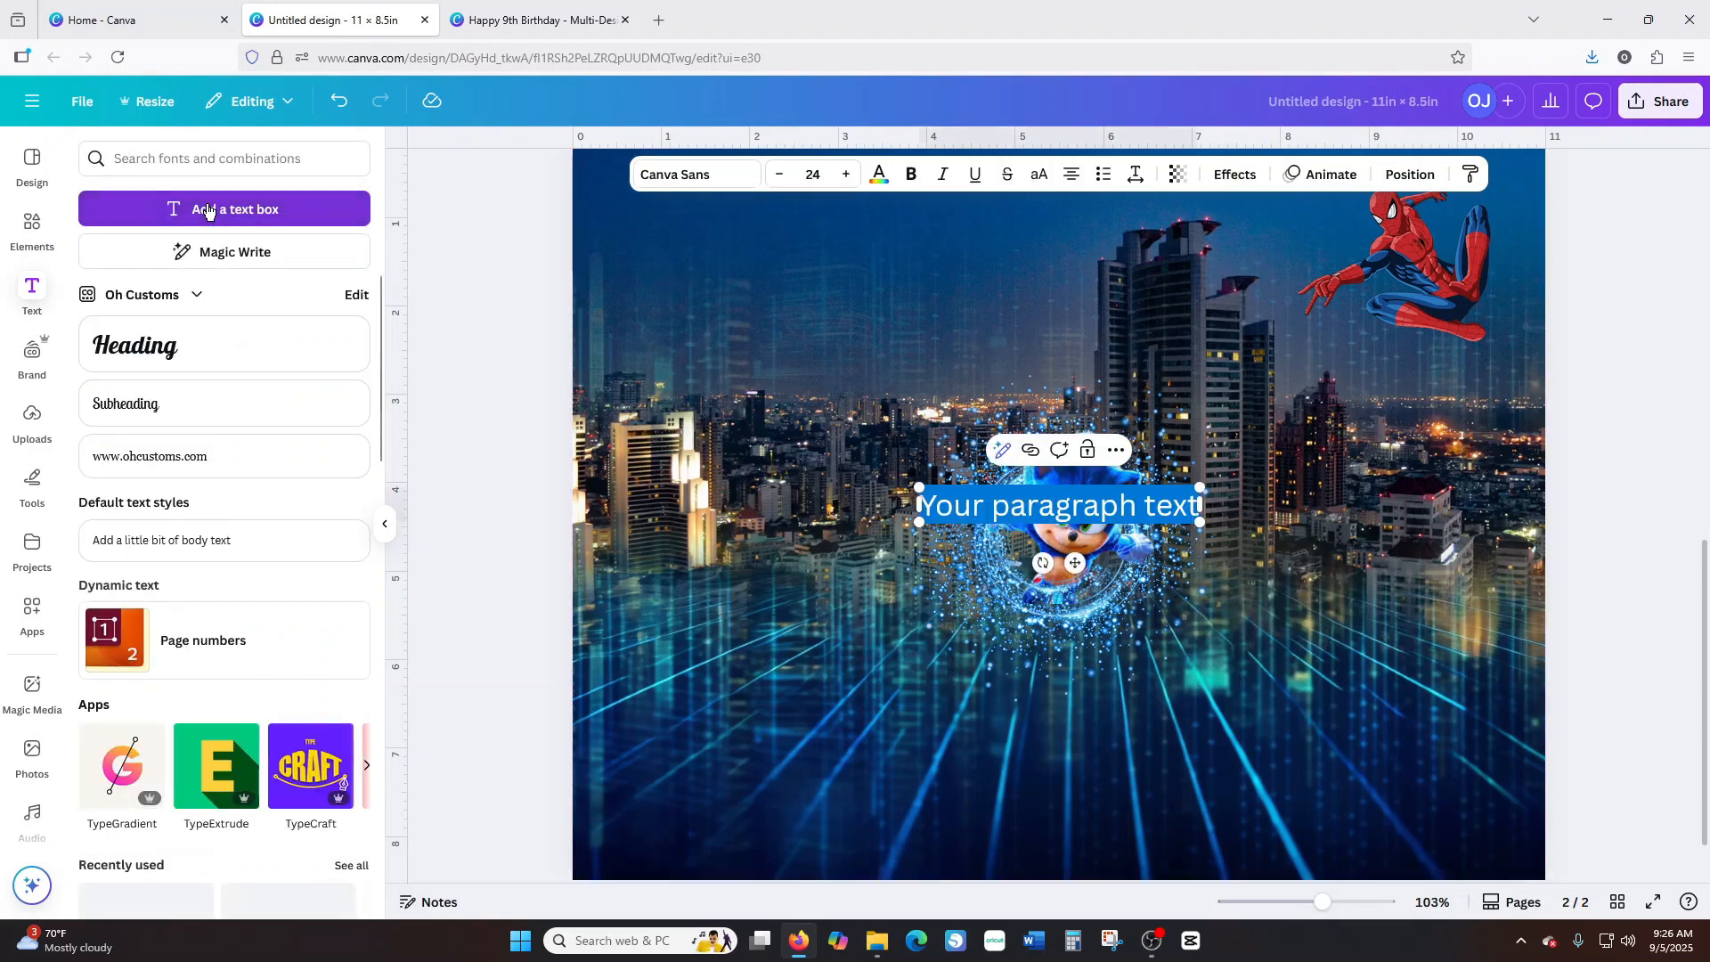
type("Happy B")
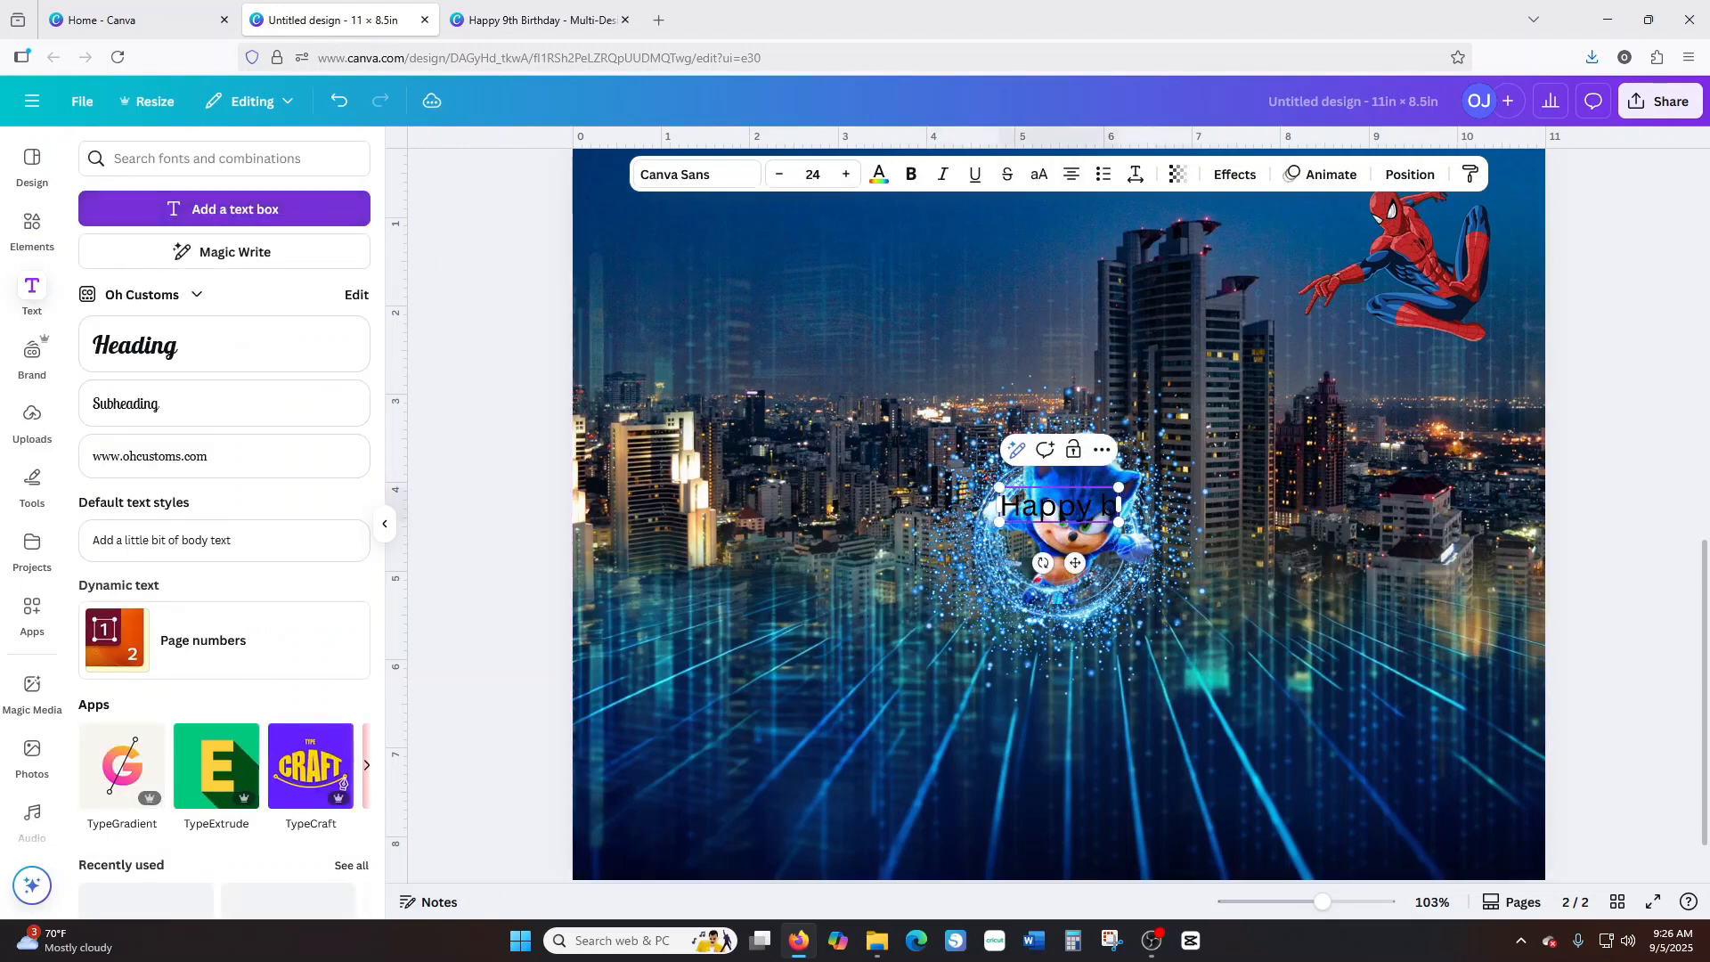
type("irth")
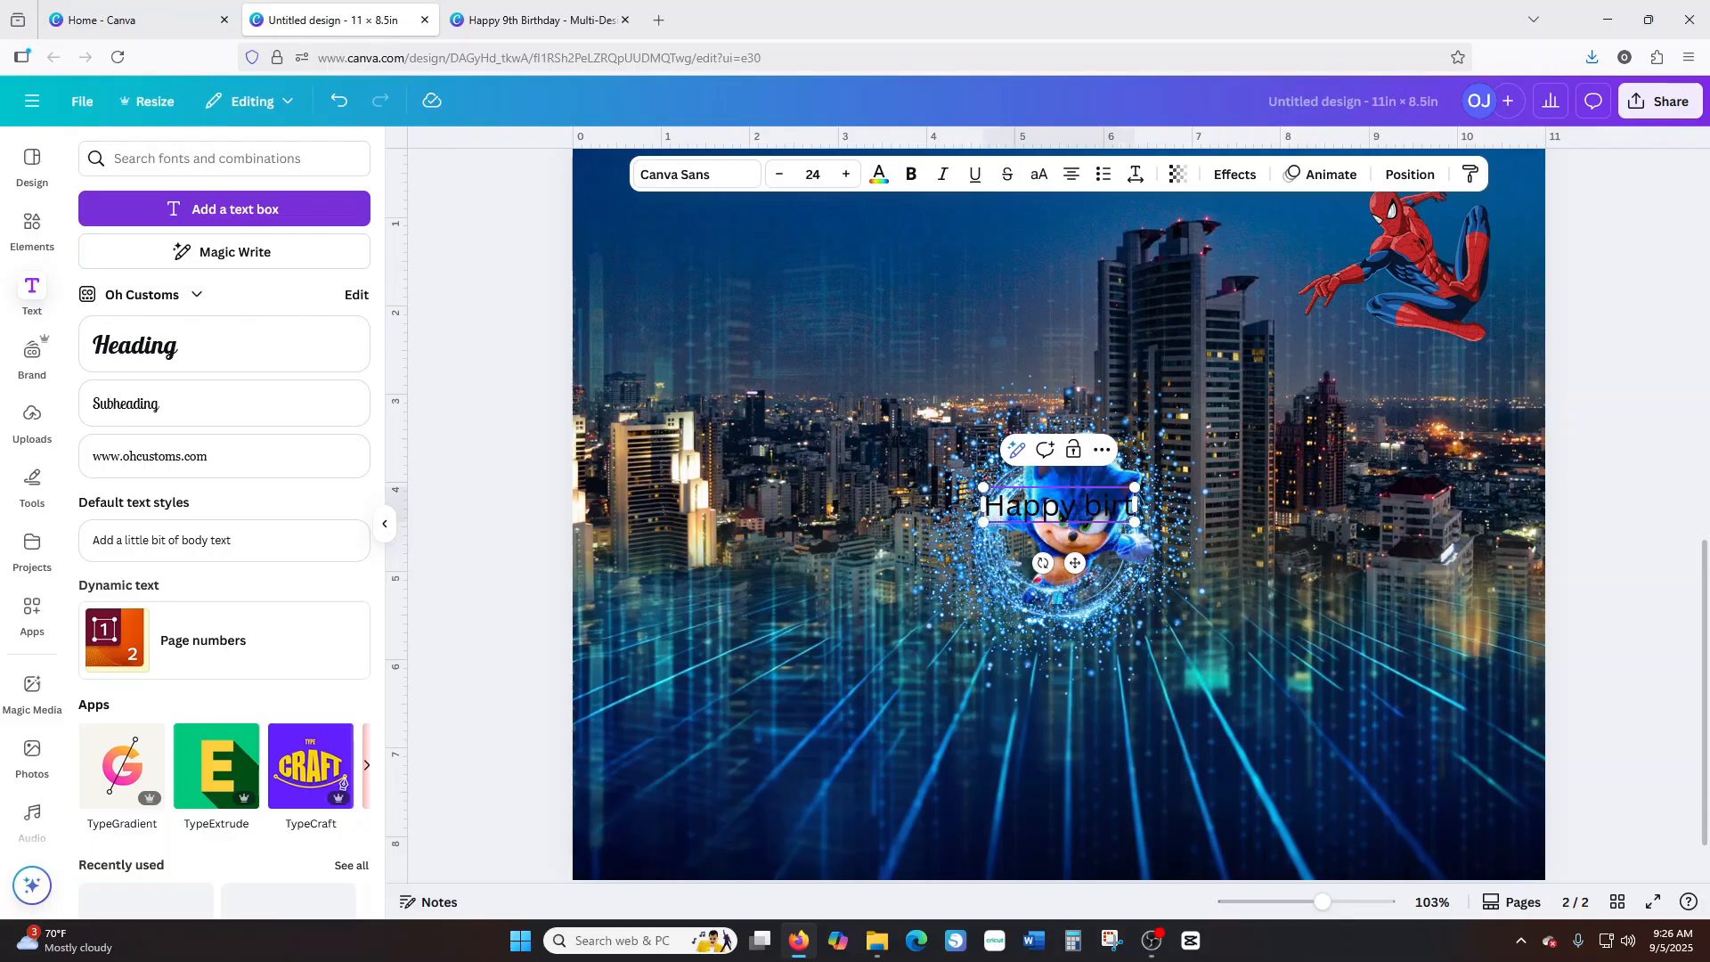
key("BackSpace")
key("BackSpace")
key("BackSpace")
key("BackSpace")
key("BackSpace")
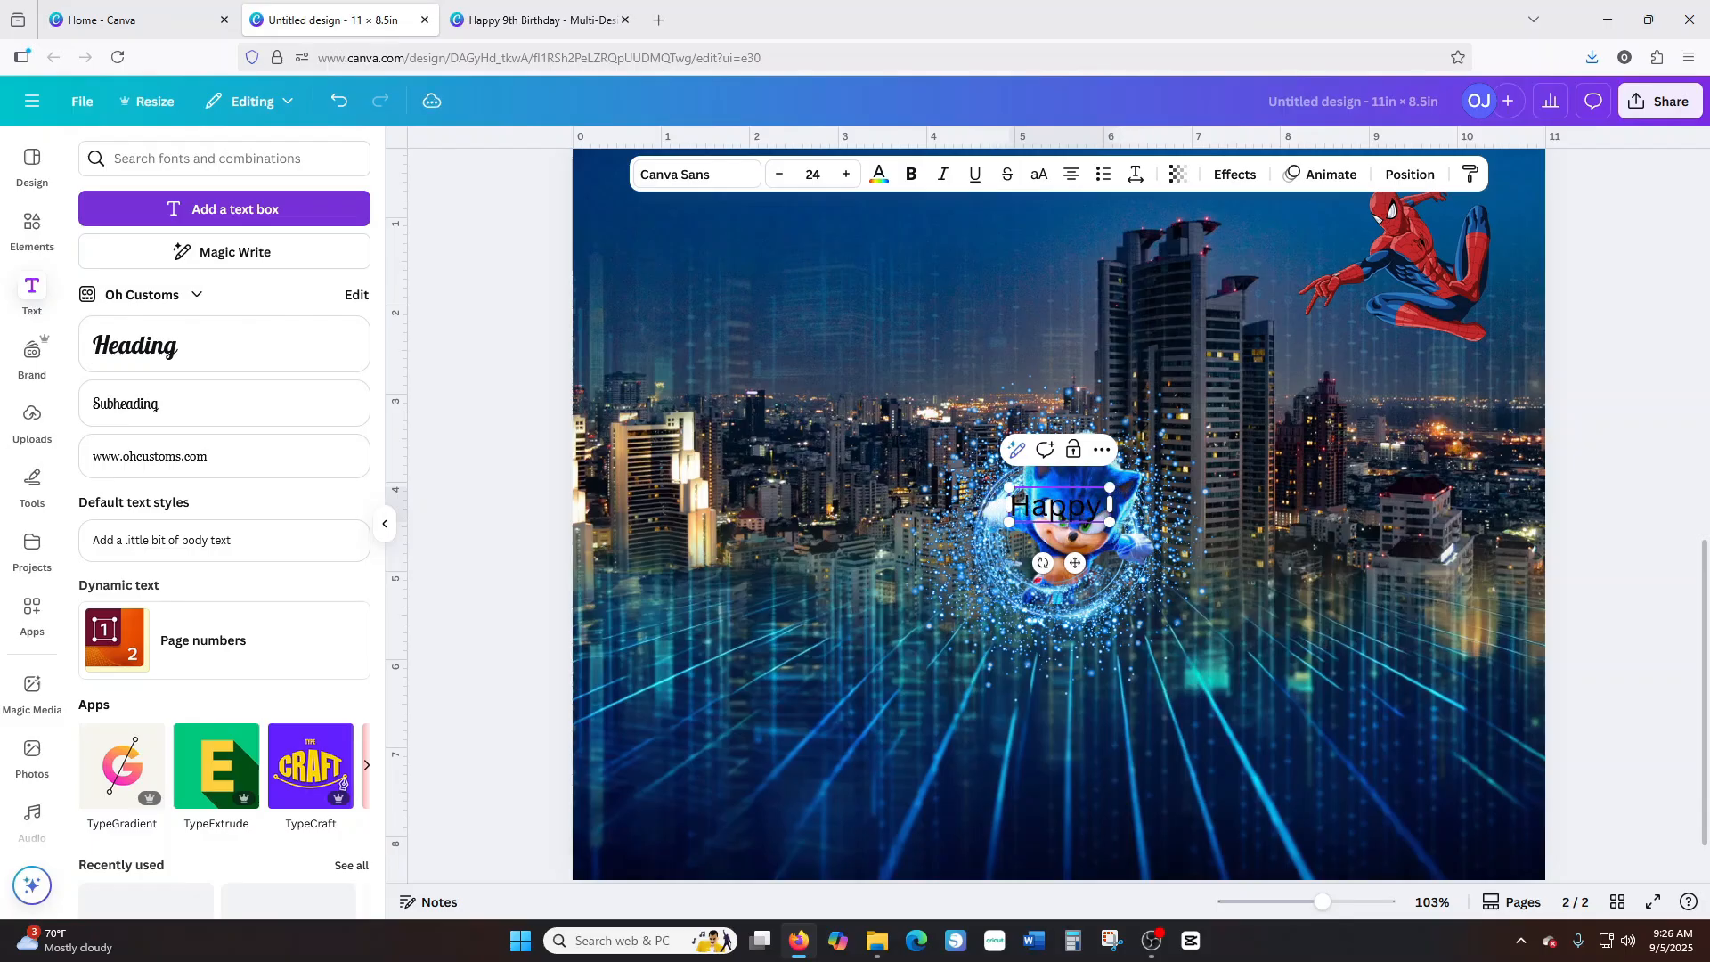
type("Birthday")
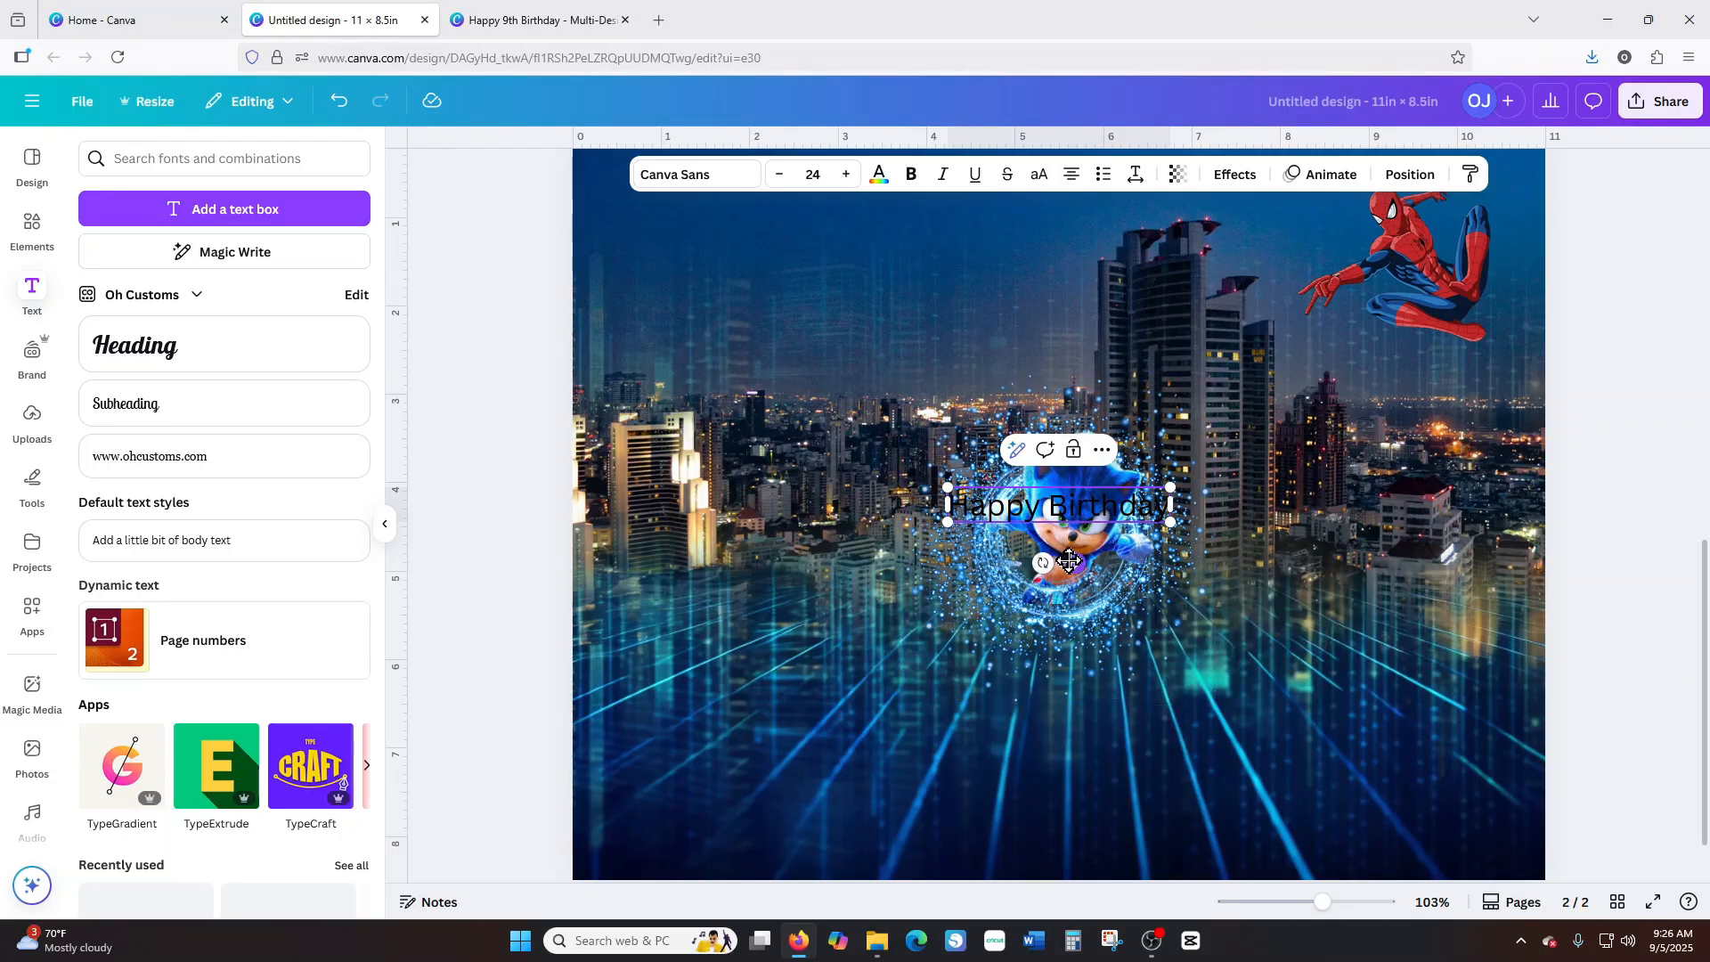
left_click_drag(1076, 563, 1033, 406)
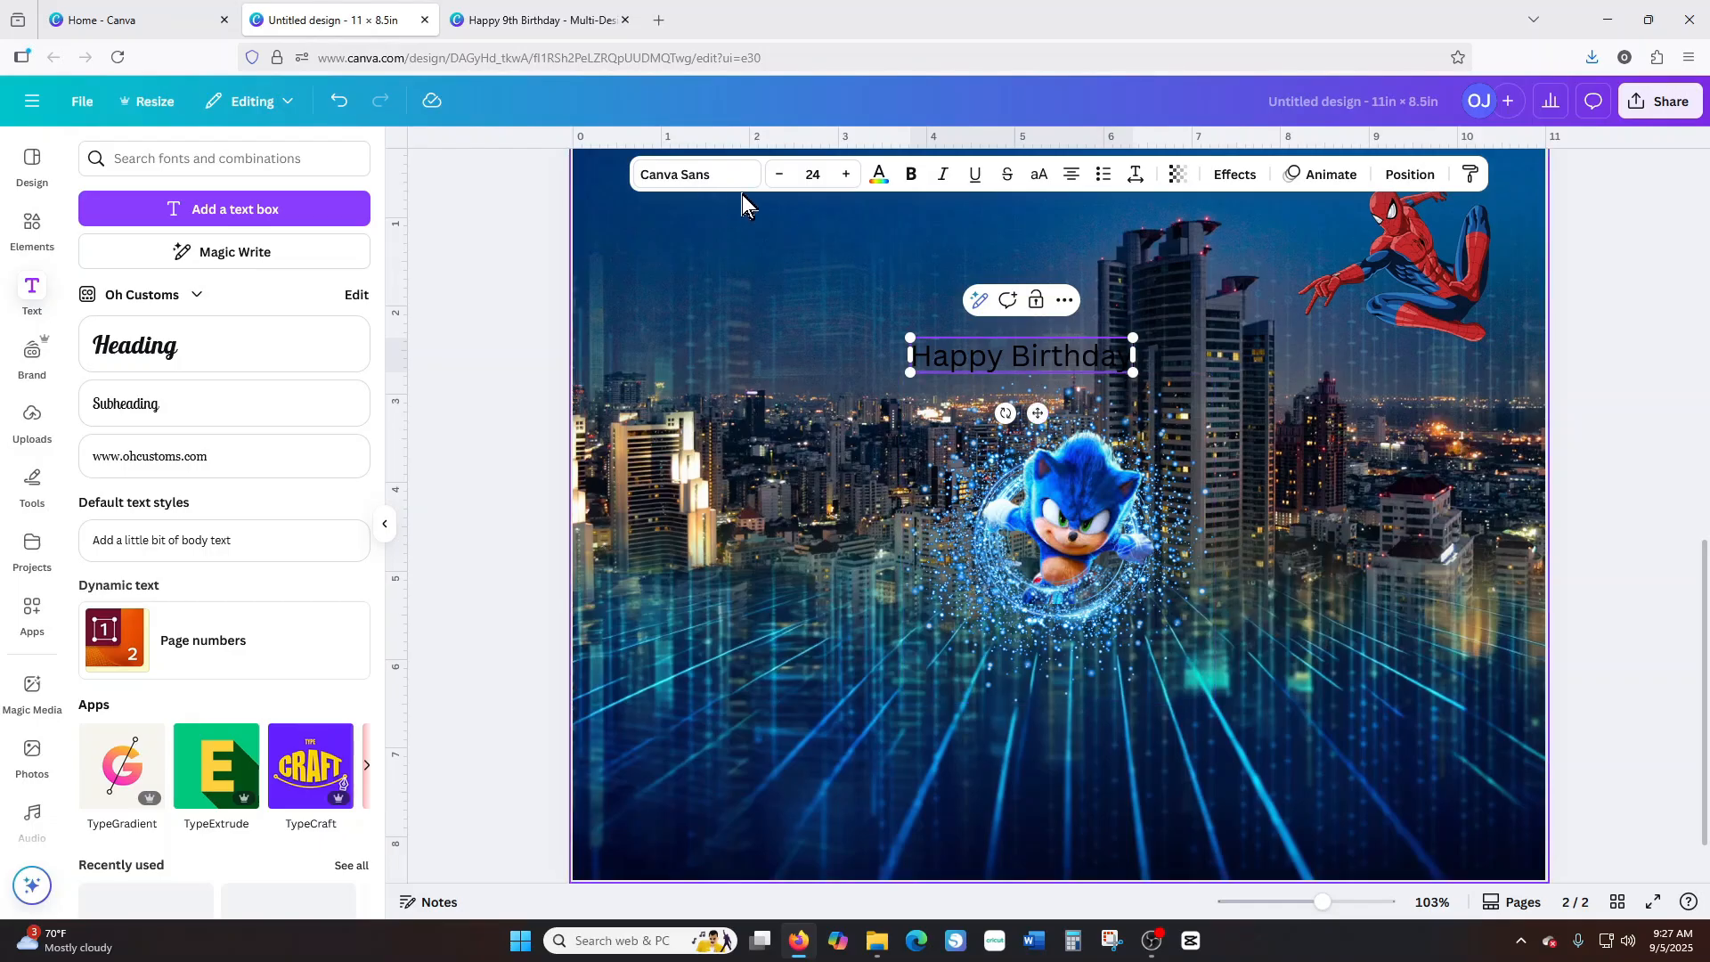
Try to recolour the "Happy Birthday" text light blue from the burst ring's photo colours and move the text further up and left.
left_click(879, 177)
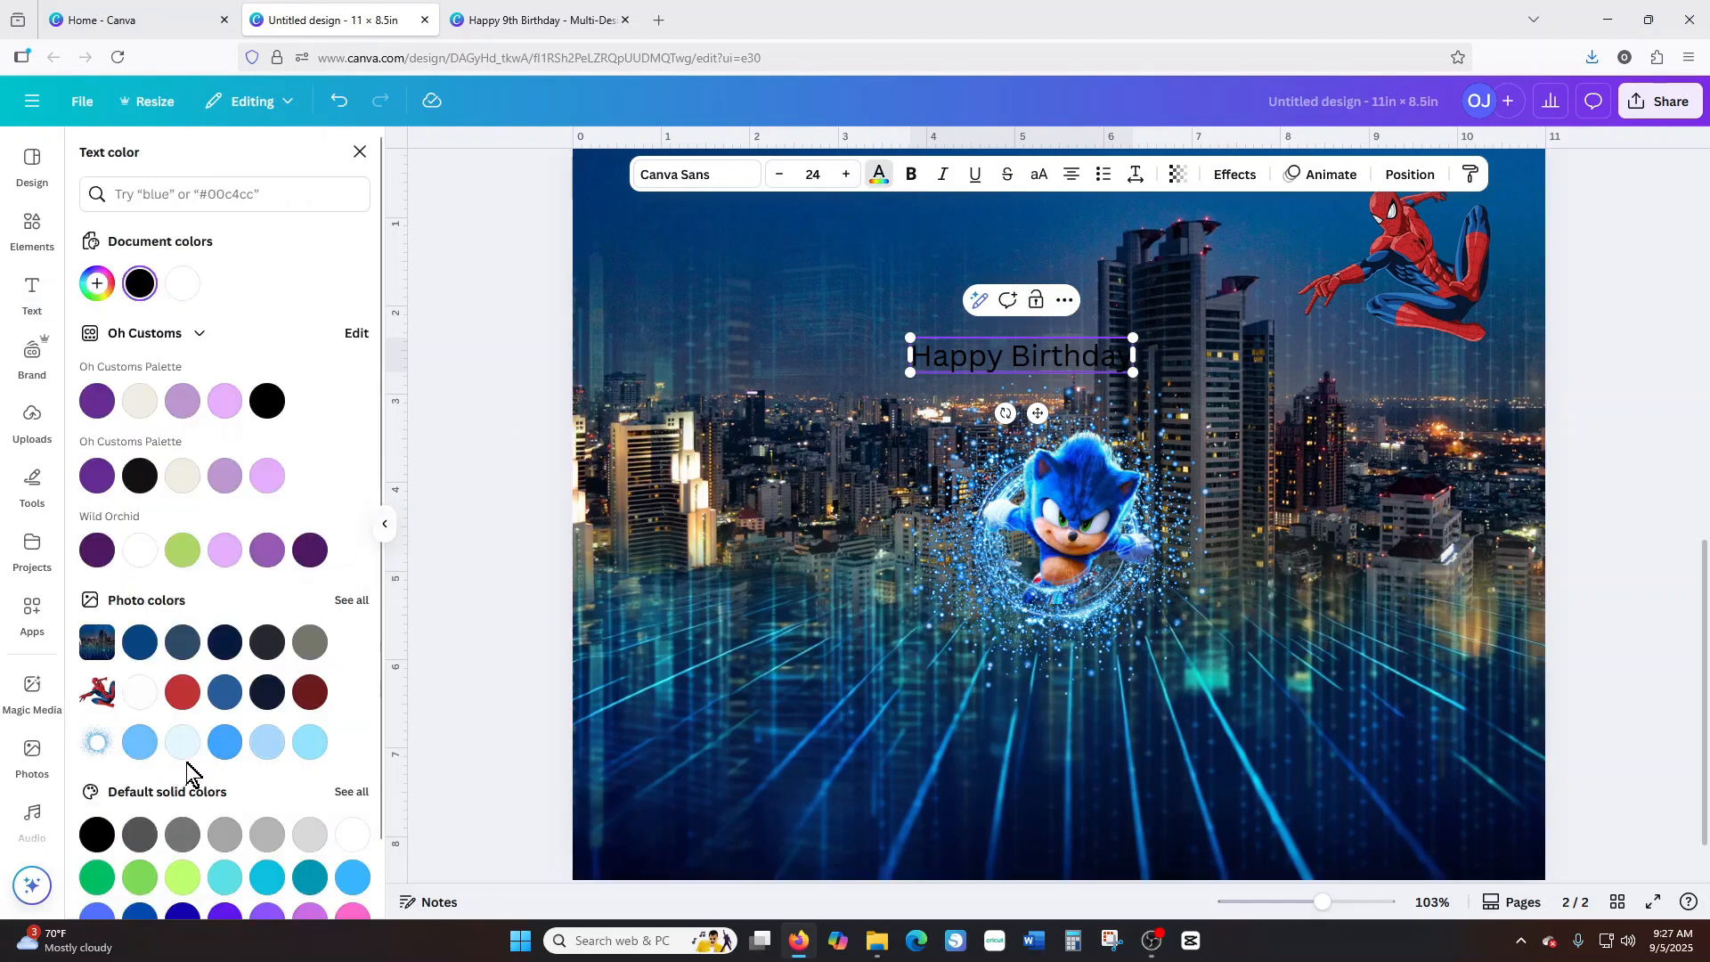
left_click(140, 745)
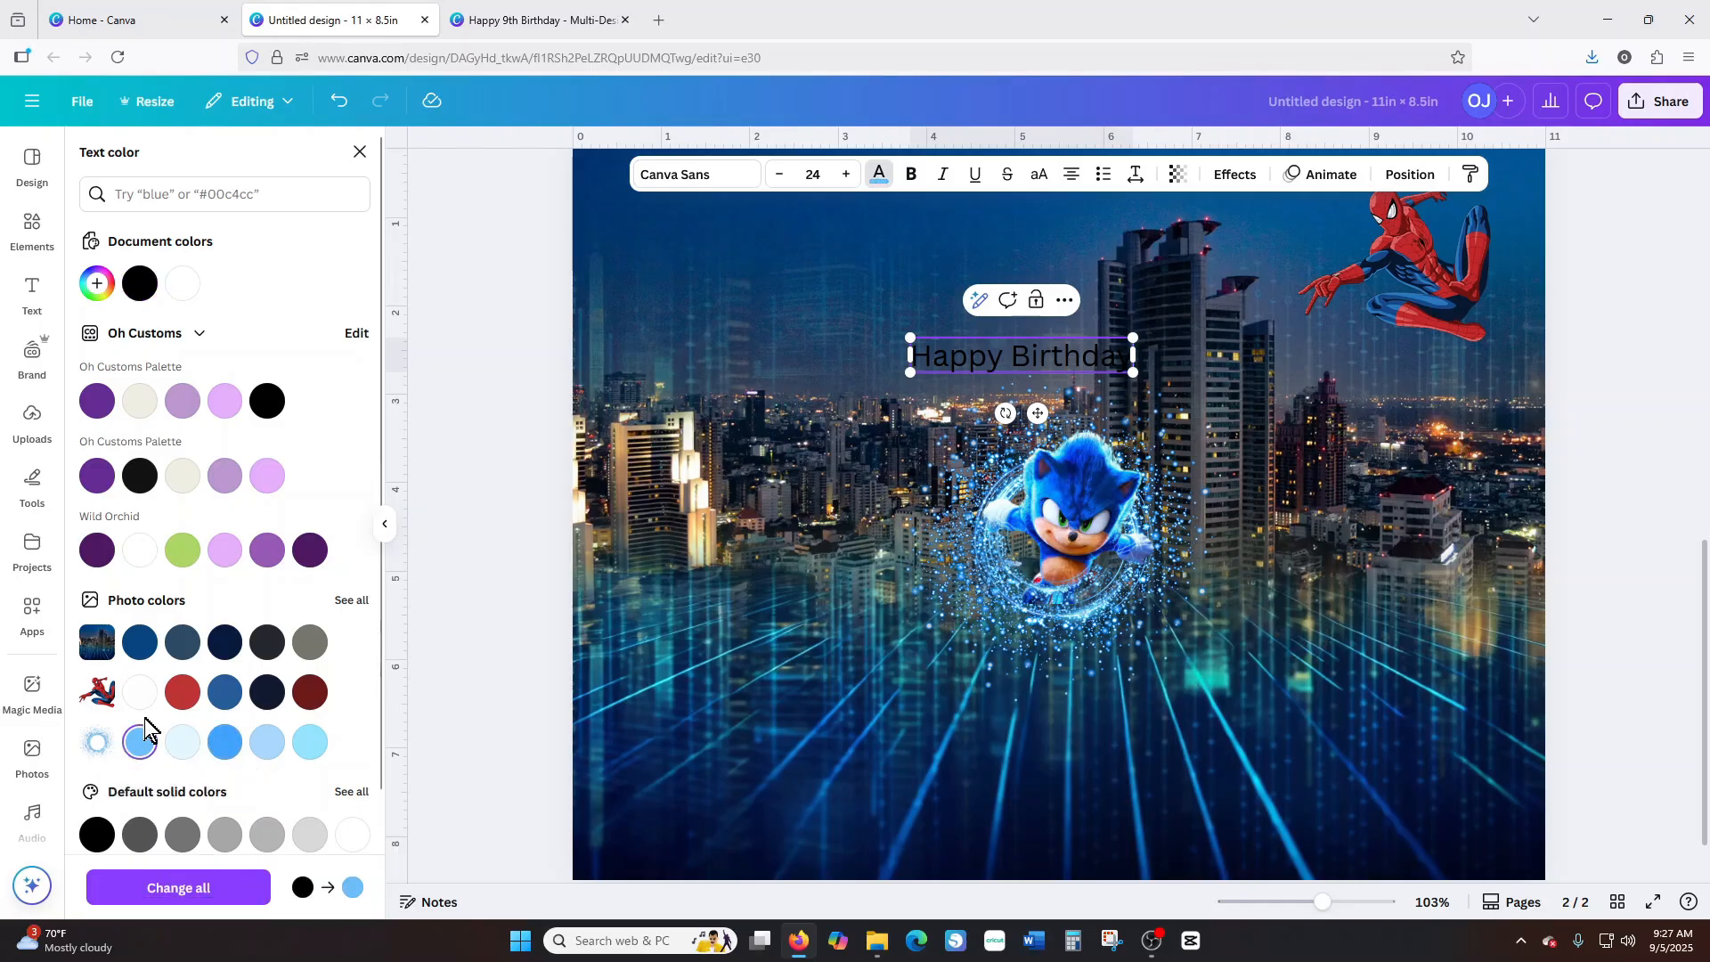
left_click(1188, 387)
left_click(1018, 349)
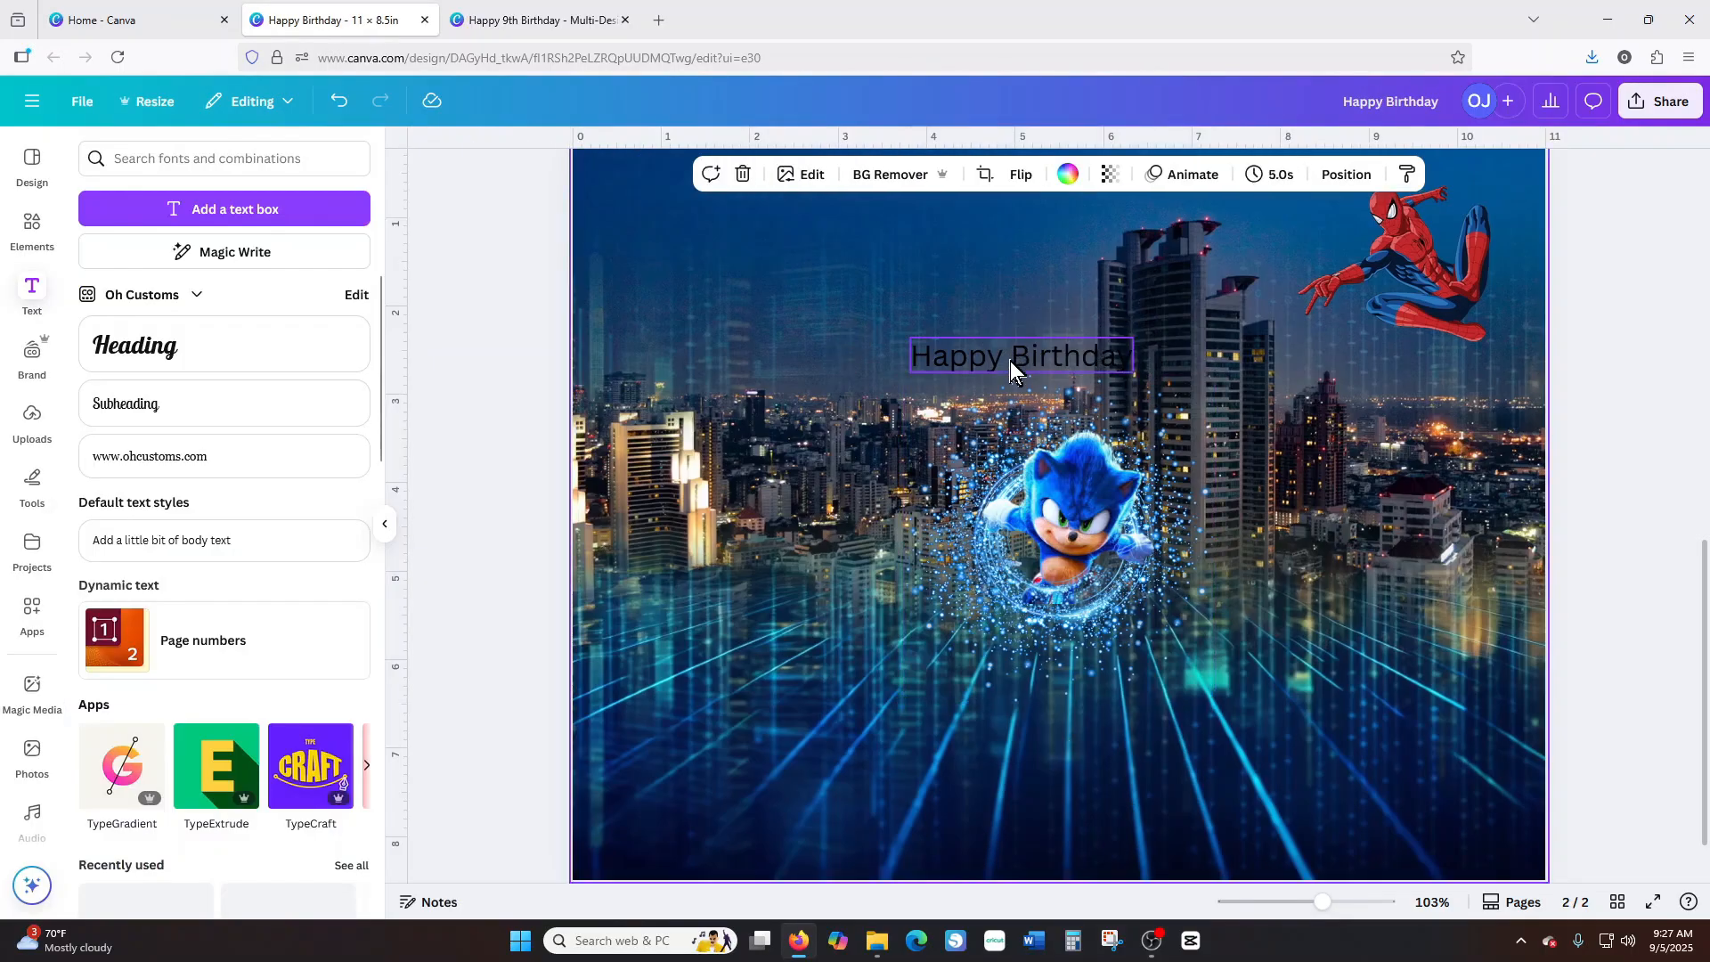
left_click_drag(1010, 361, 901, 294)
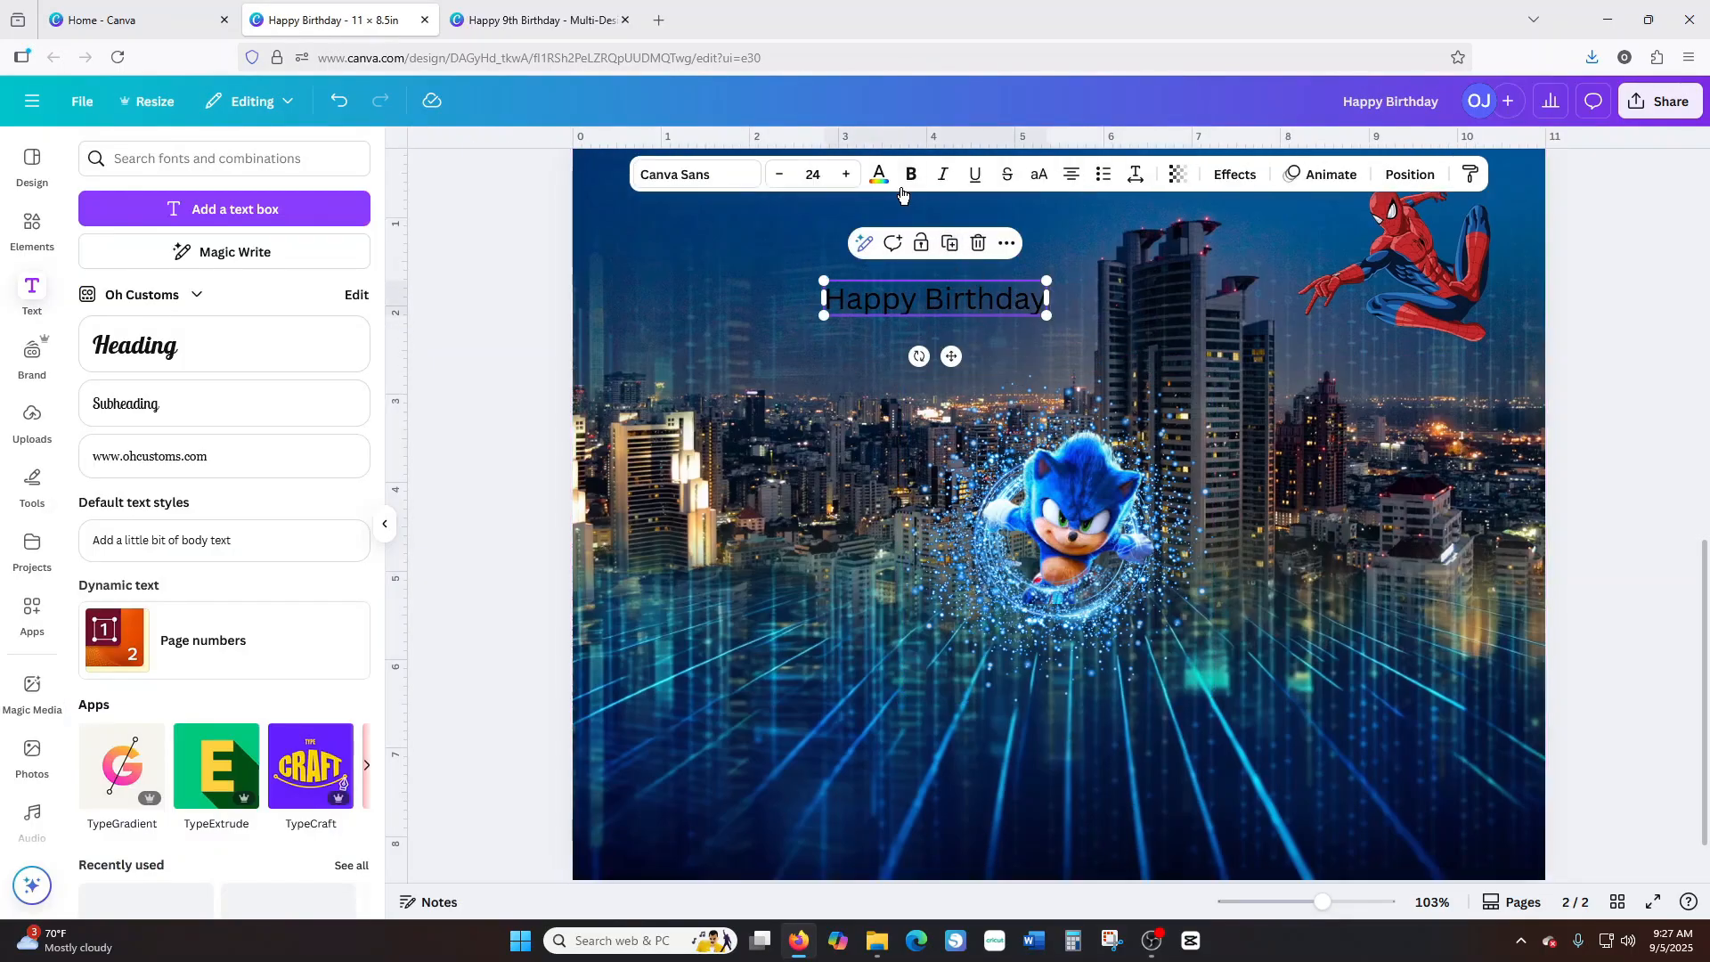
Recolour the "Happy Birthday" text light blue using the burst ring's photo colours and set its font to Gagalin.
left_click(880, 179)
left_click(139, 742)
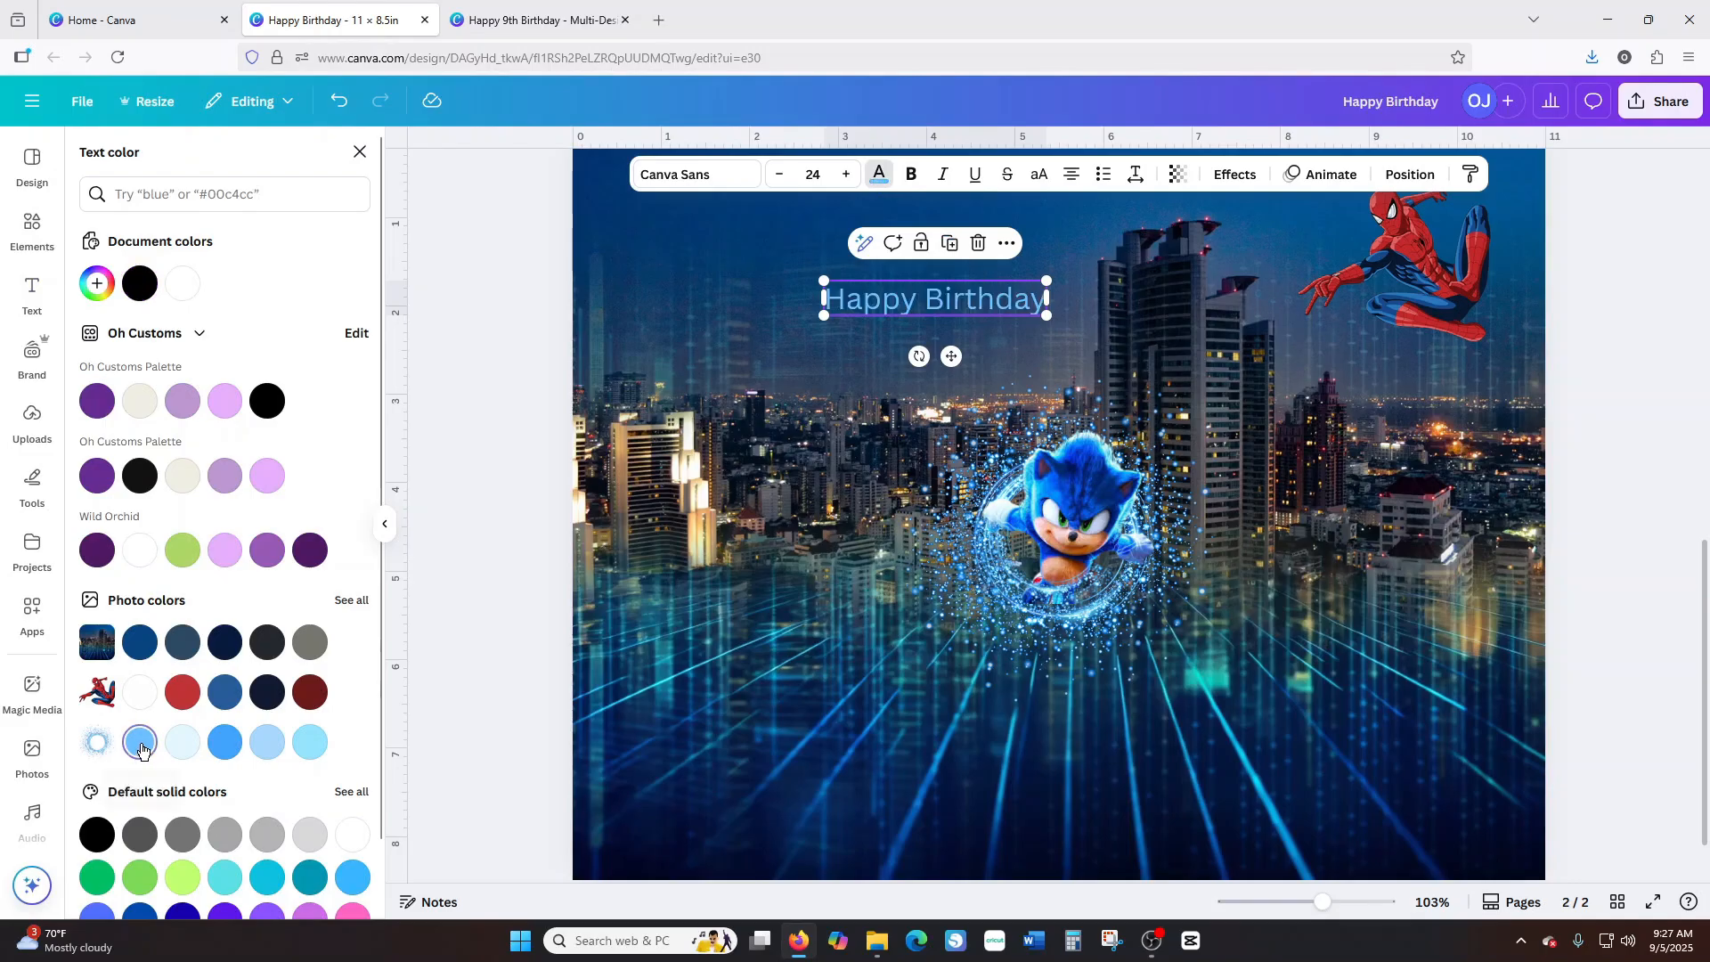
left_click(738, 185)
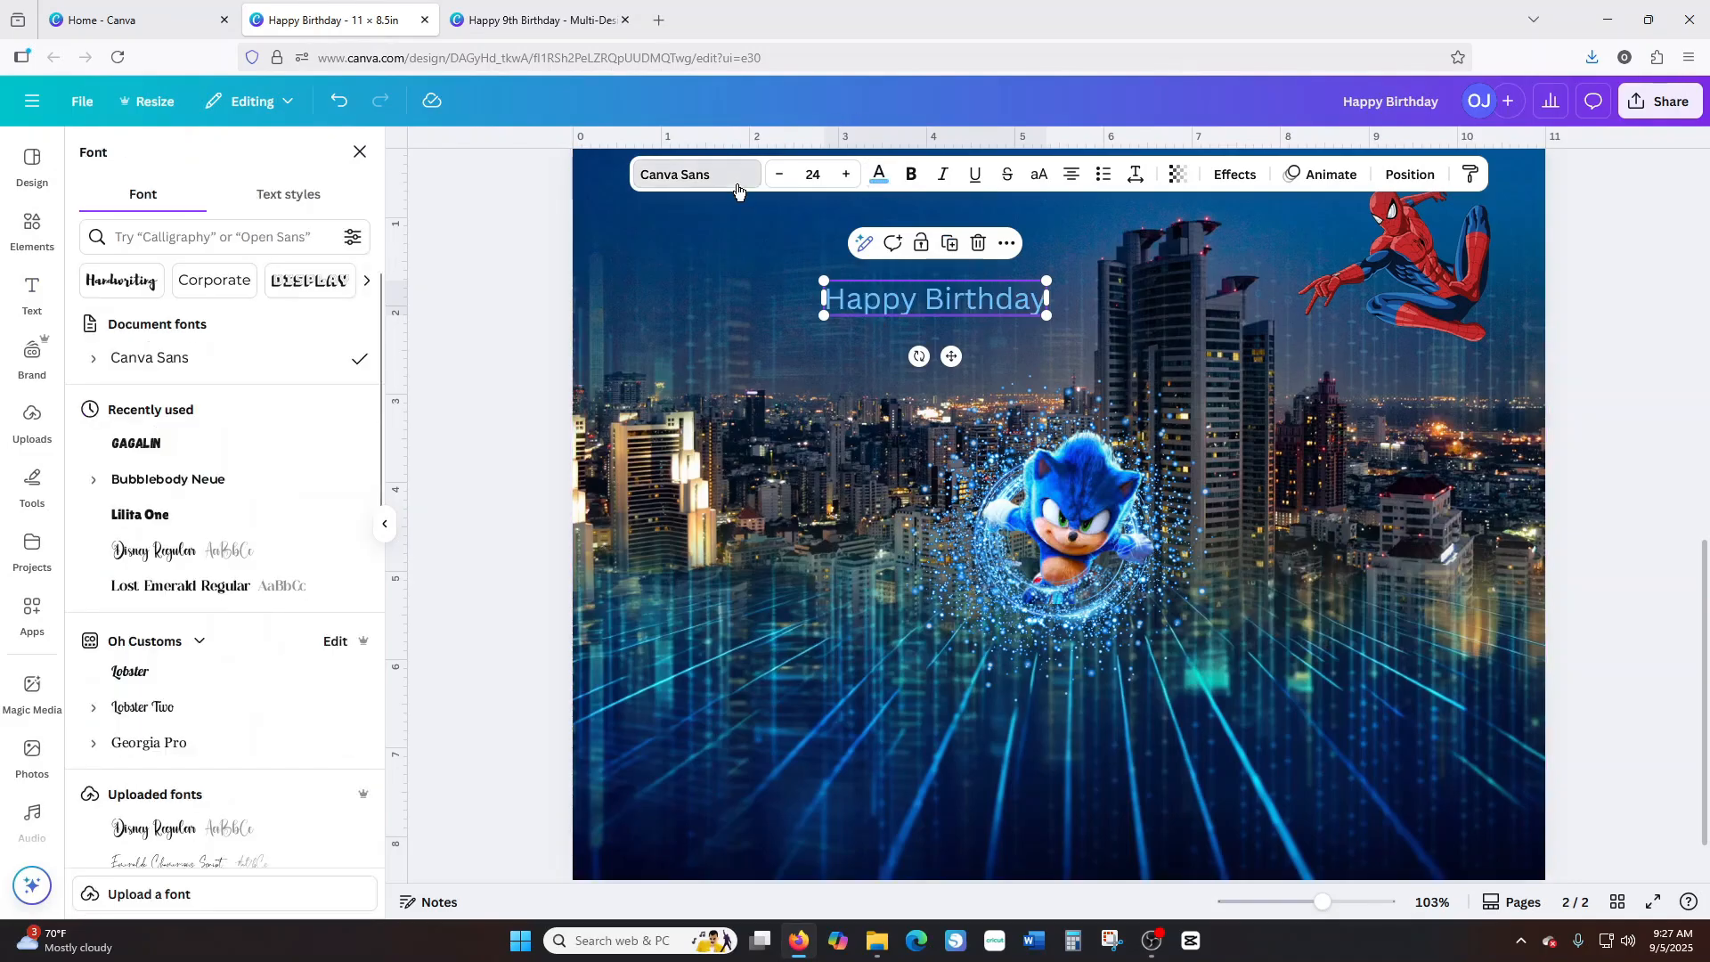
left_click(145, 444)
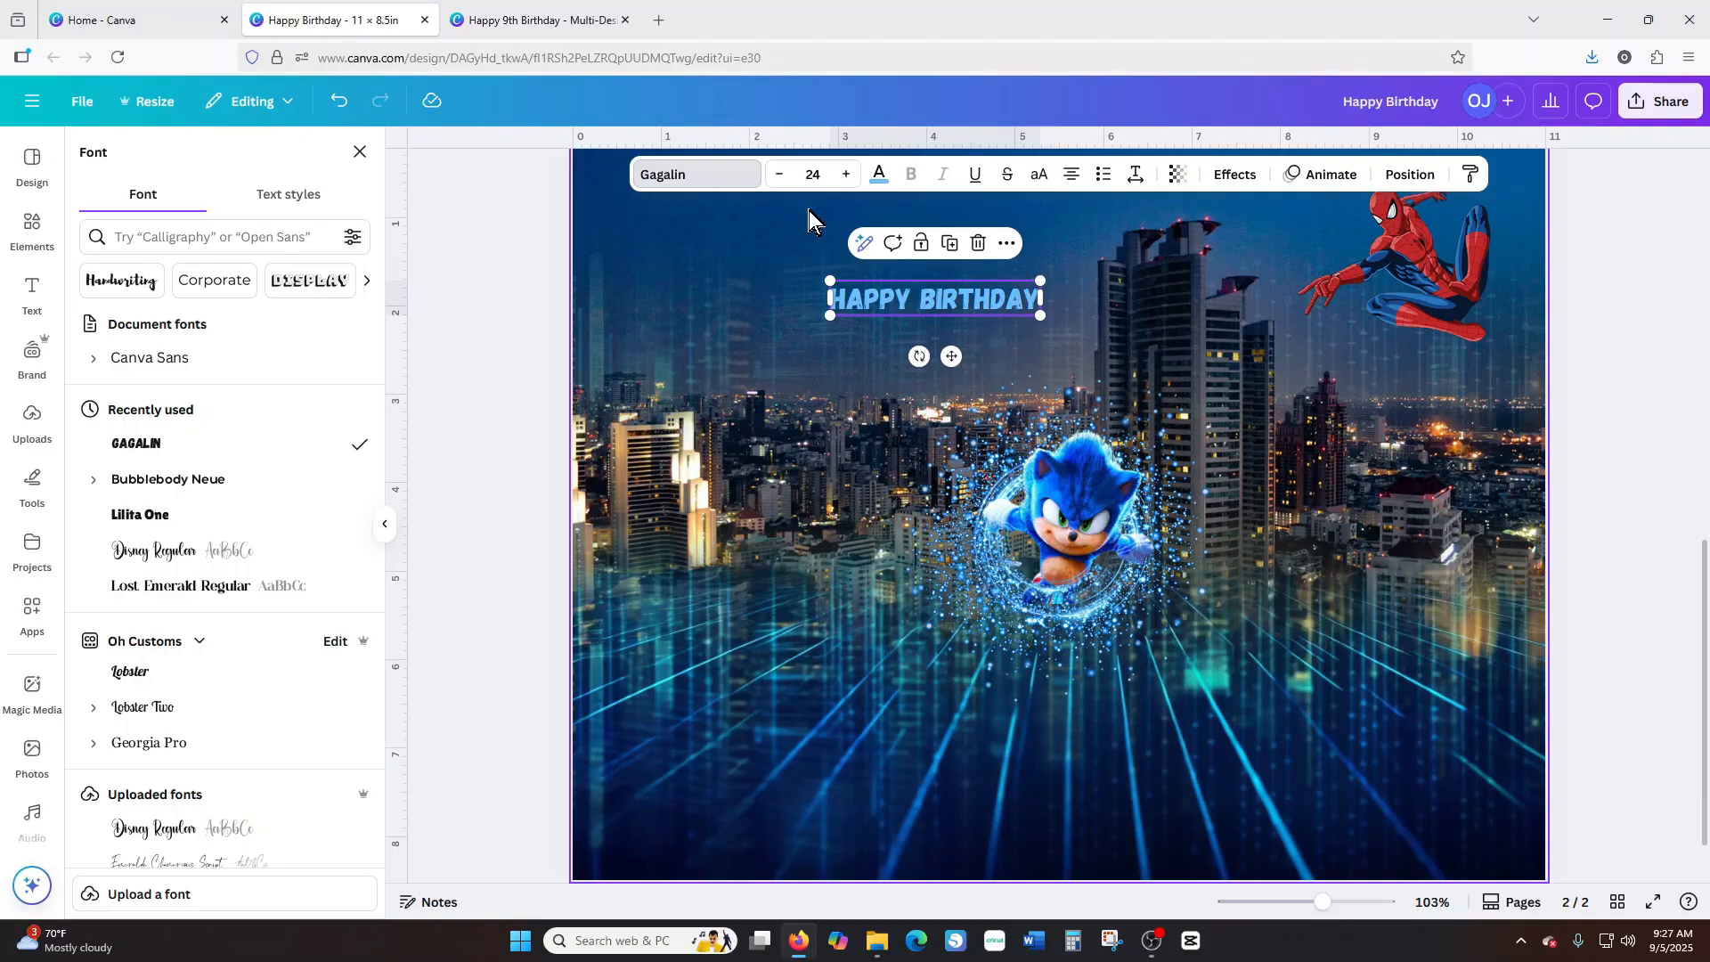
Insert "9TH" between the two words so the text reads "Happy 9th Birthday".
left_click(921, 301)
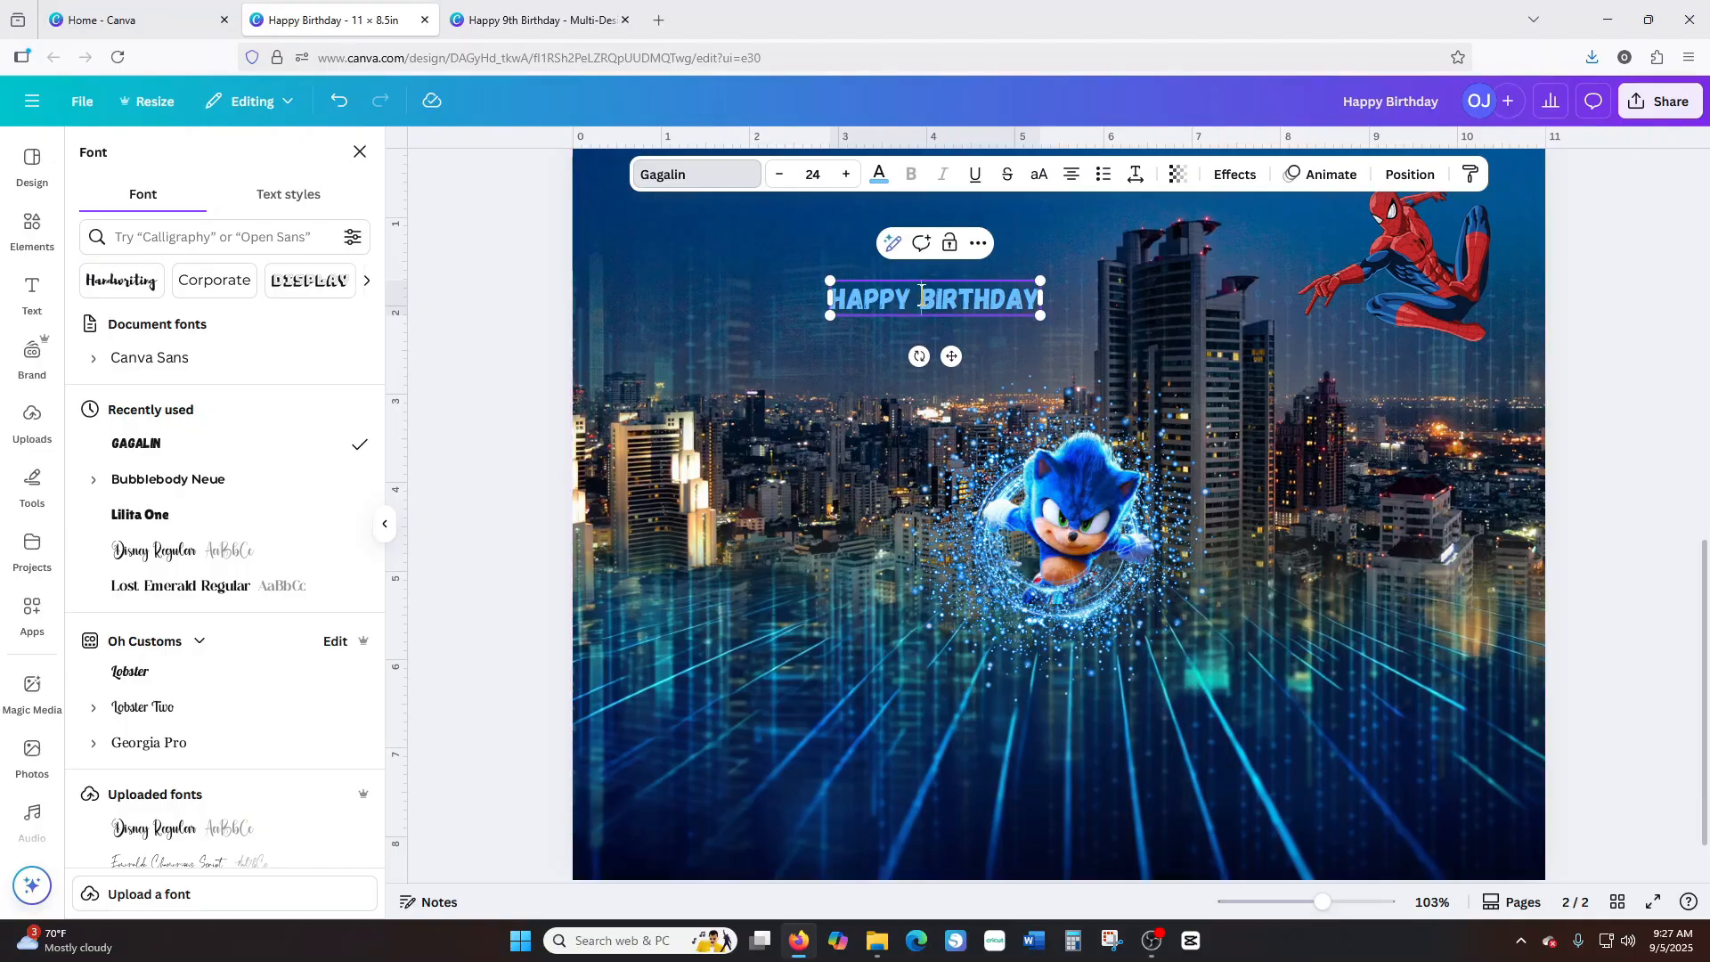
type("9")
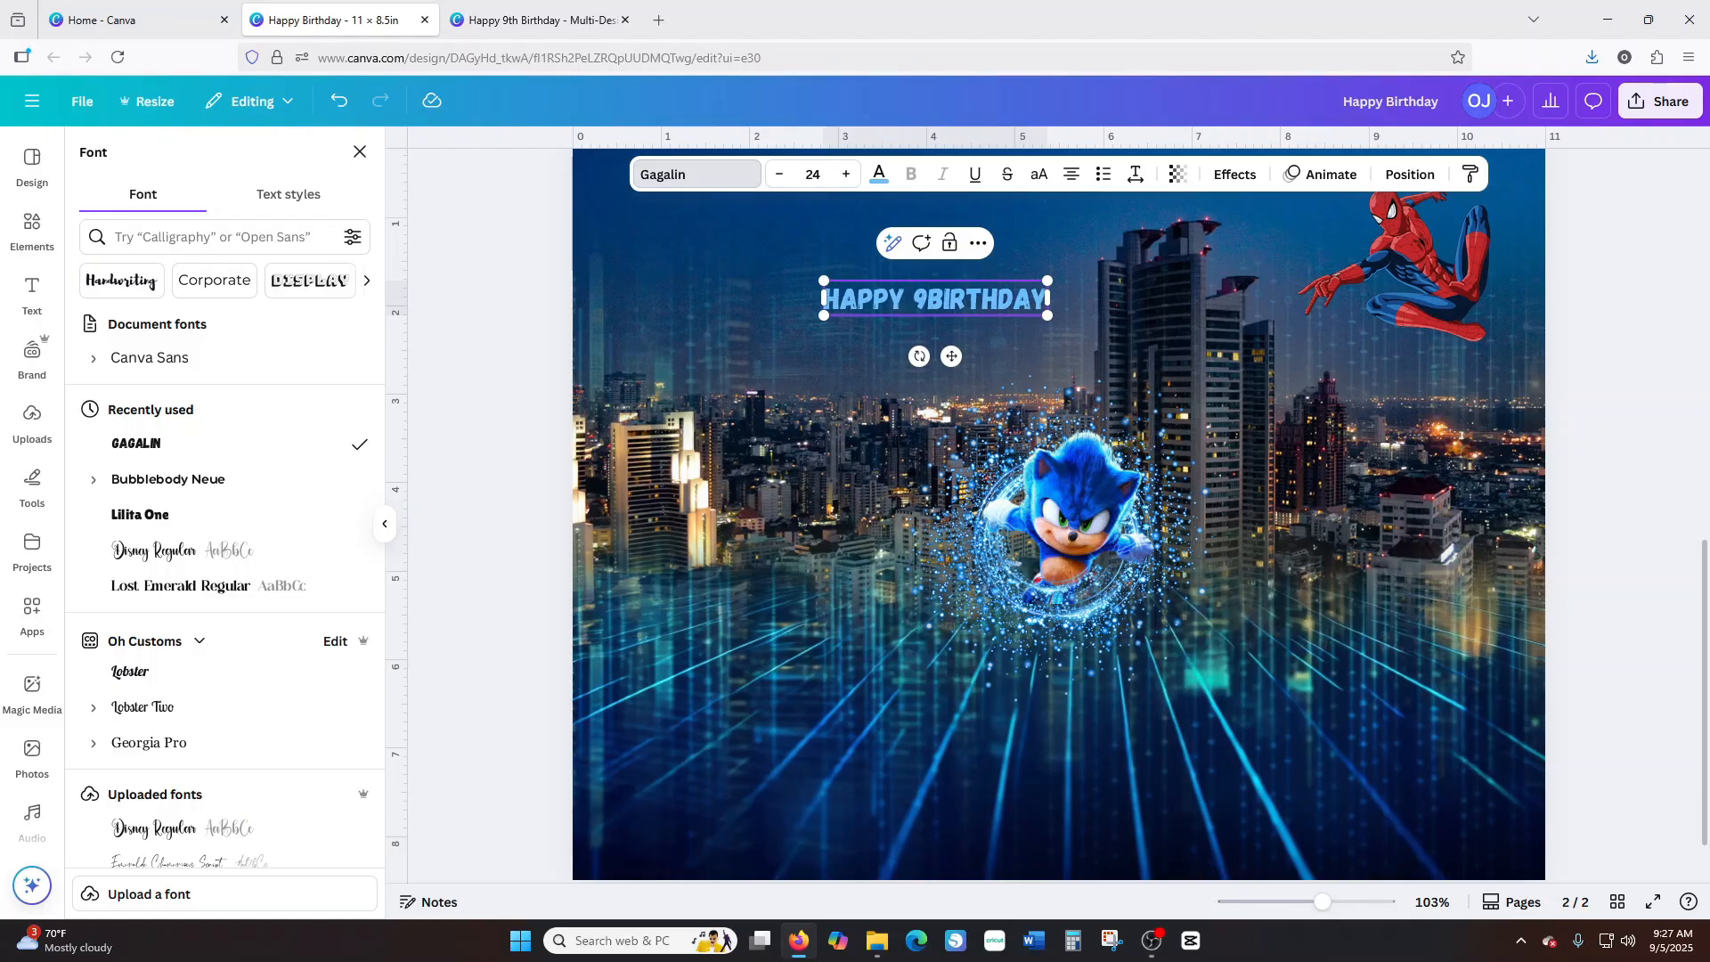
type("TH")
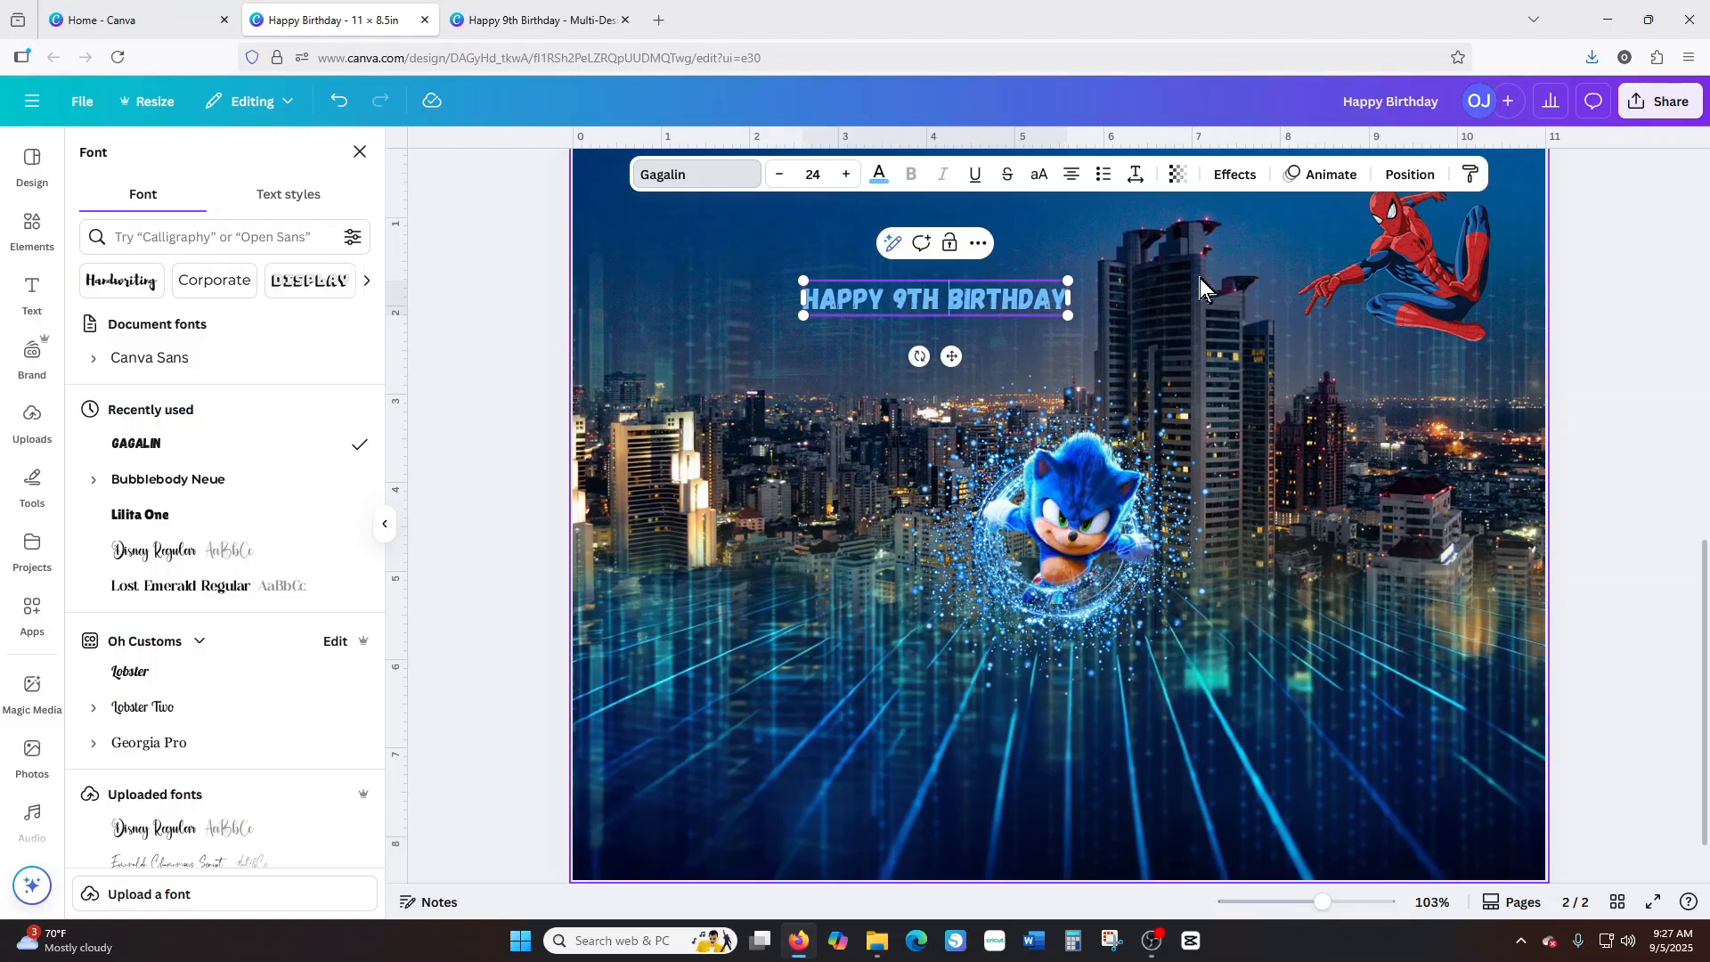
key("Escape")
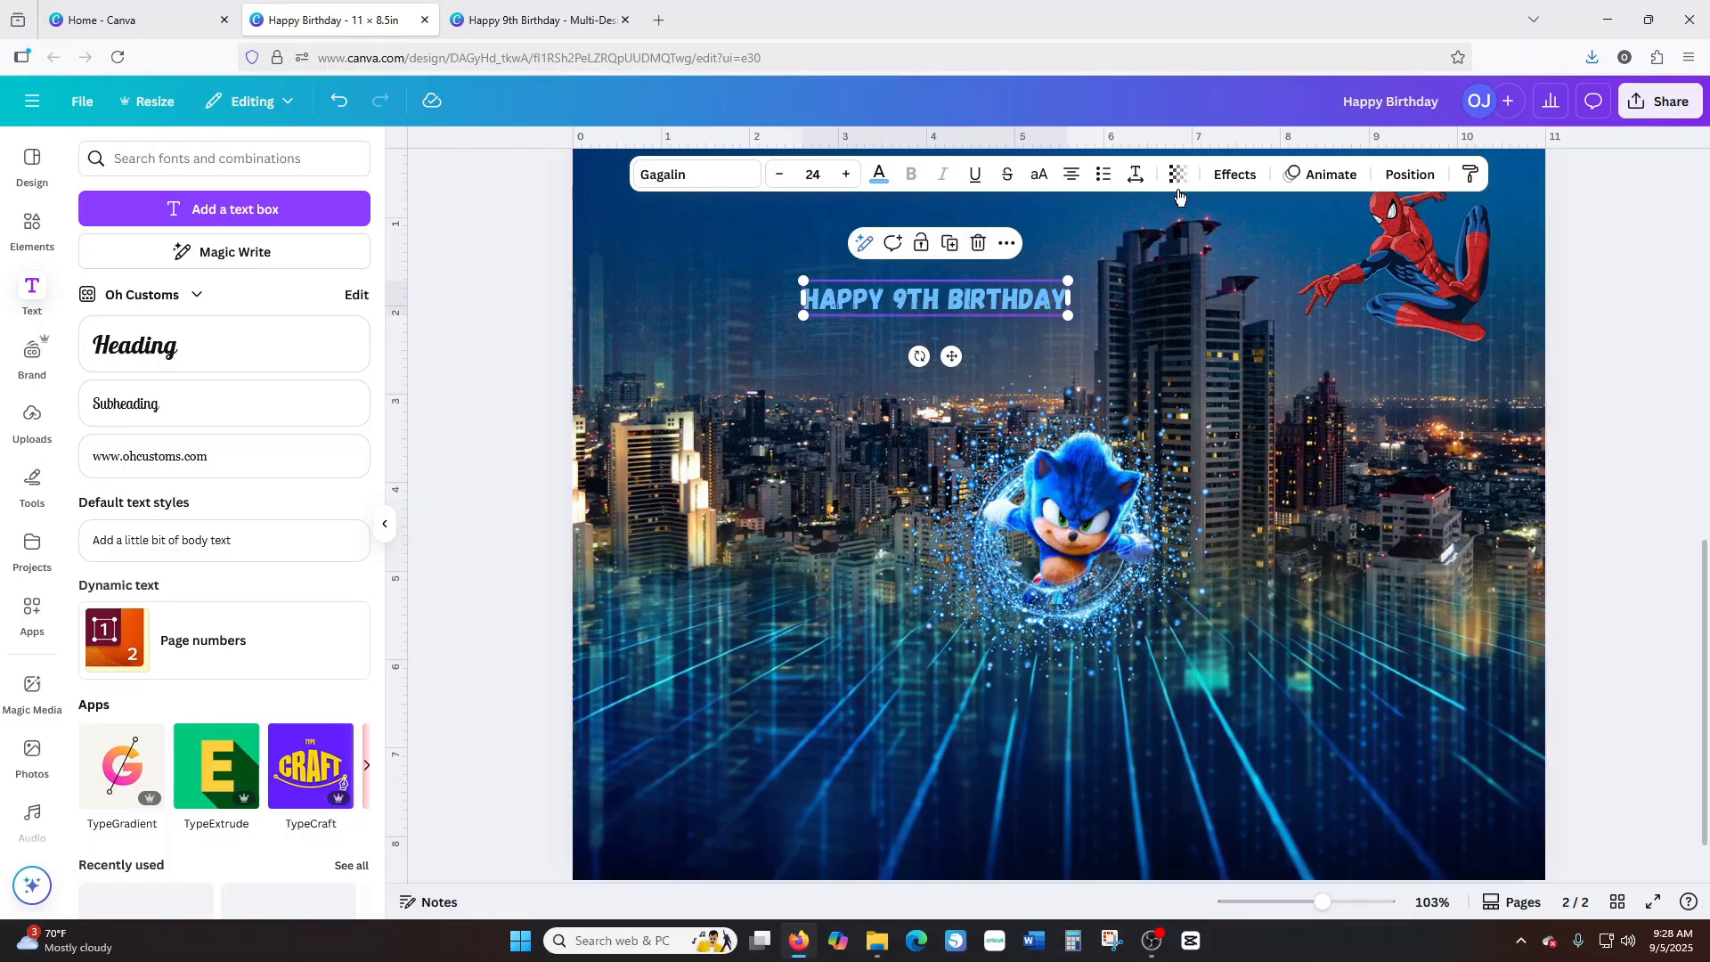
Apply an Outline effect in the default solid red to the "Happy 9th Birthday" text.
left_click(1234, 174)
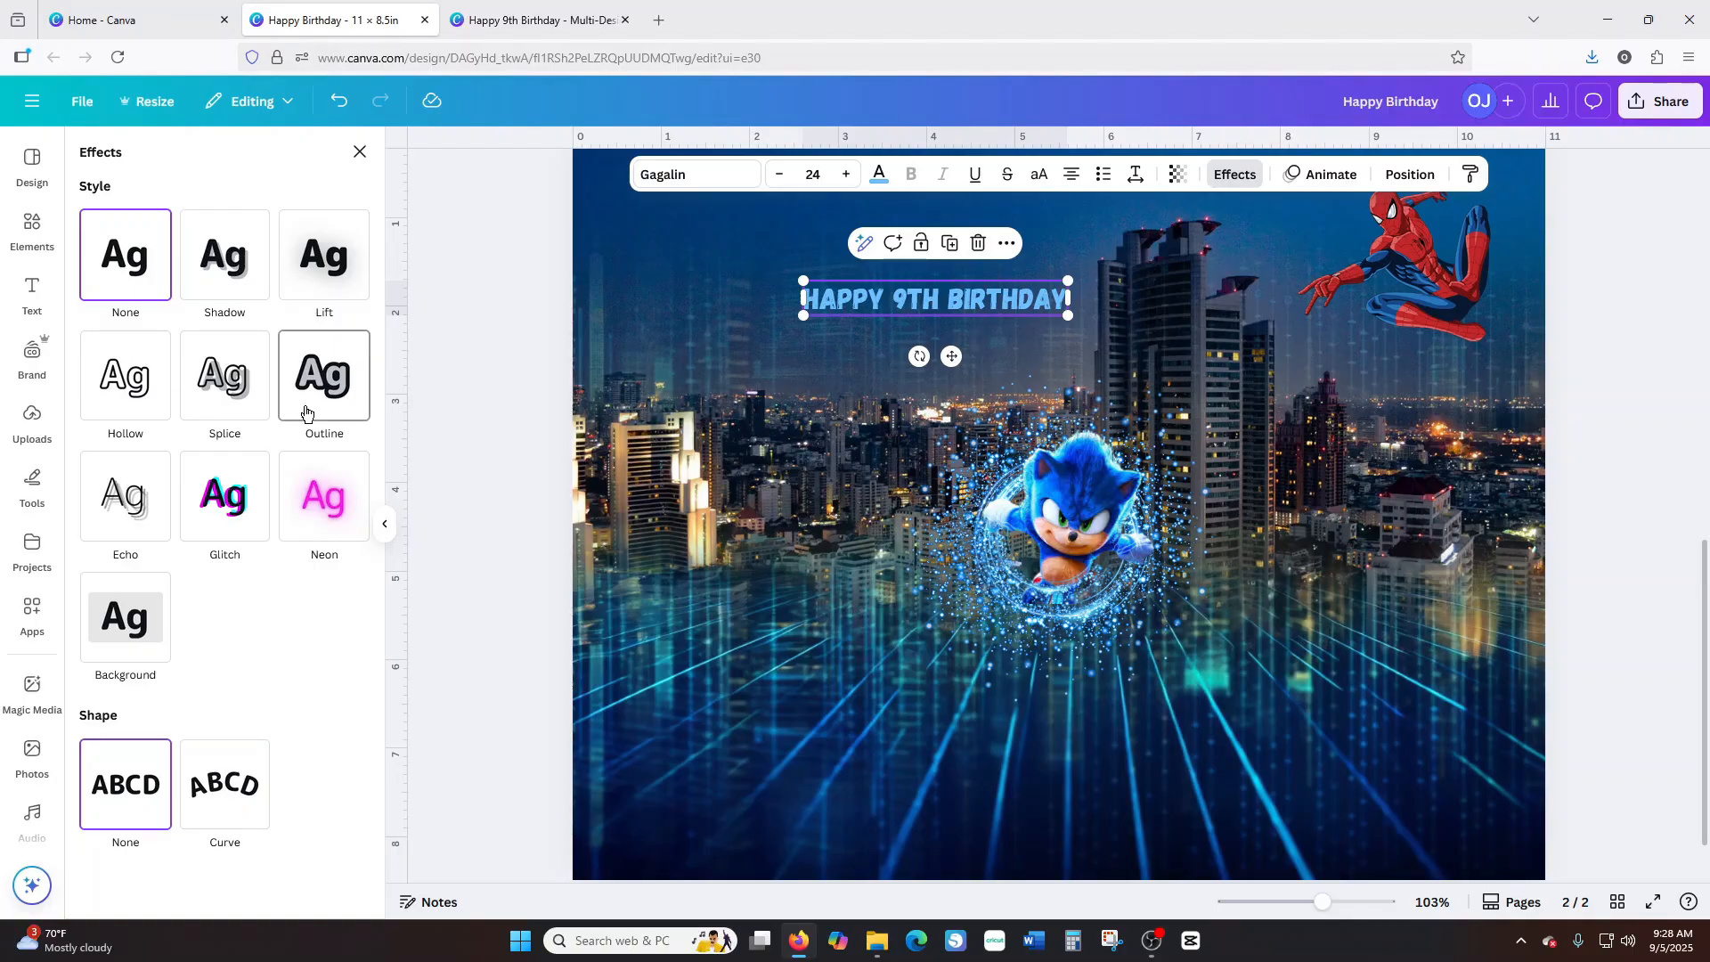
left_click(319, 377)
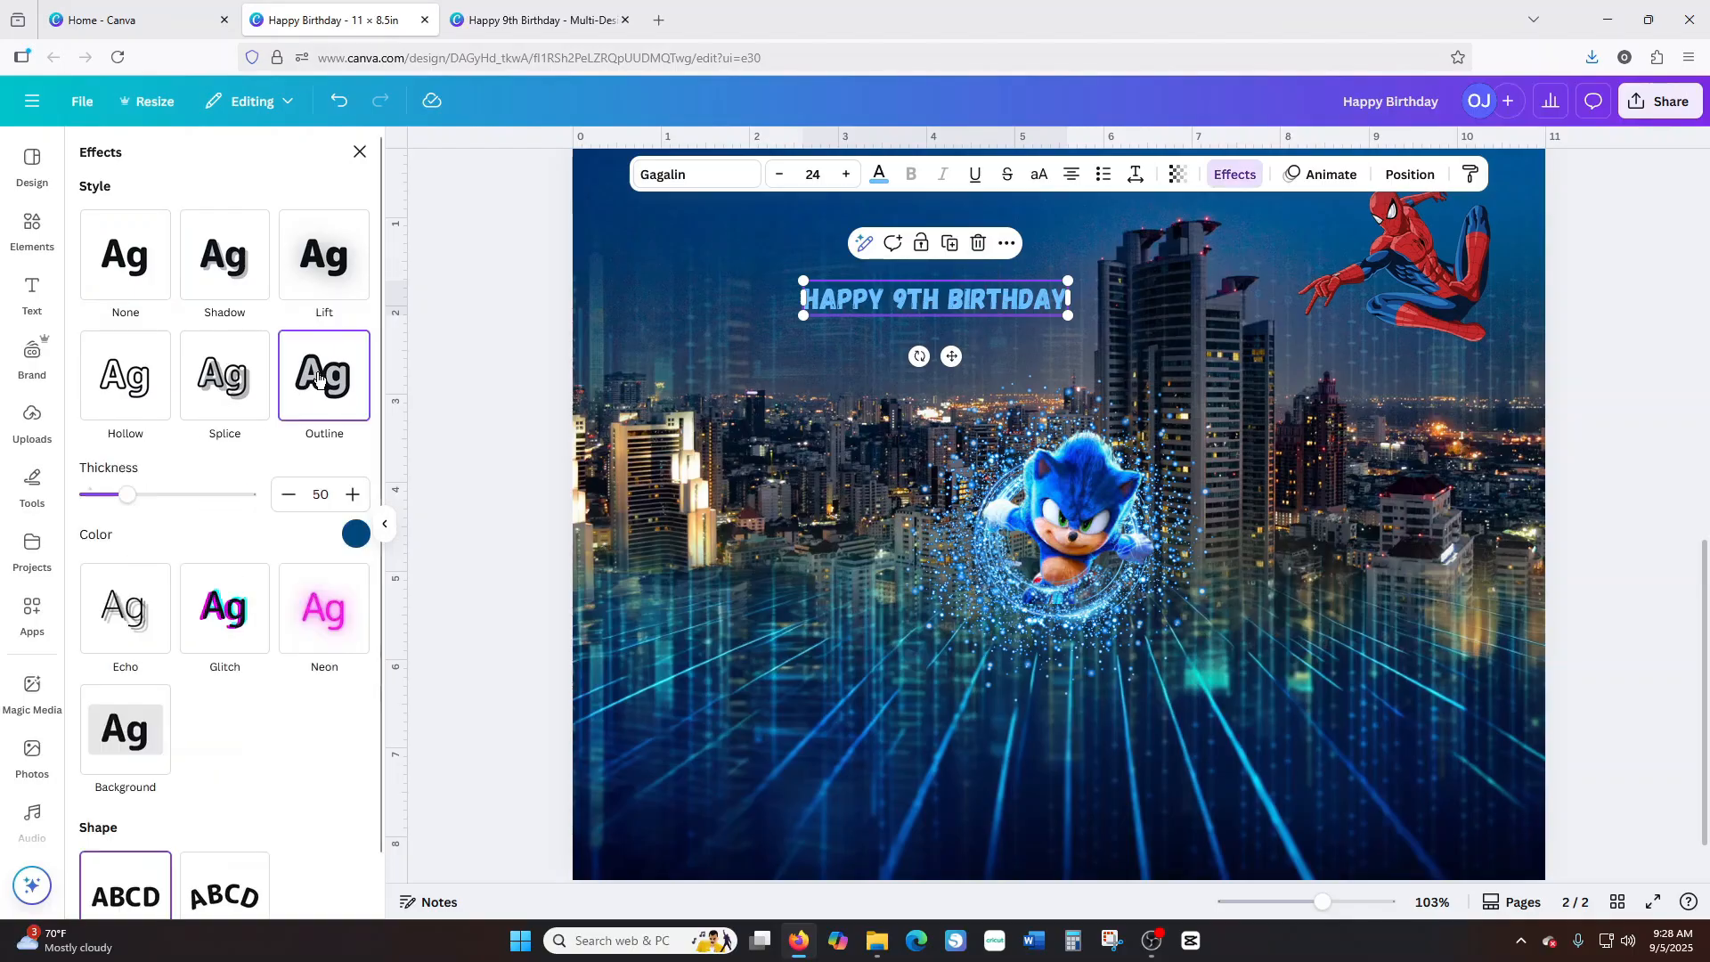
left_click(356, 535)
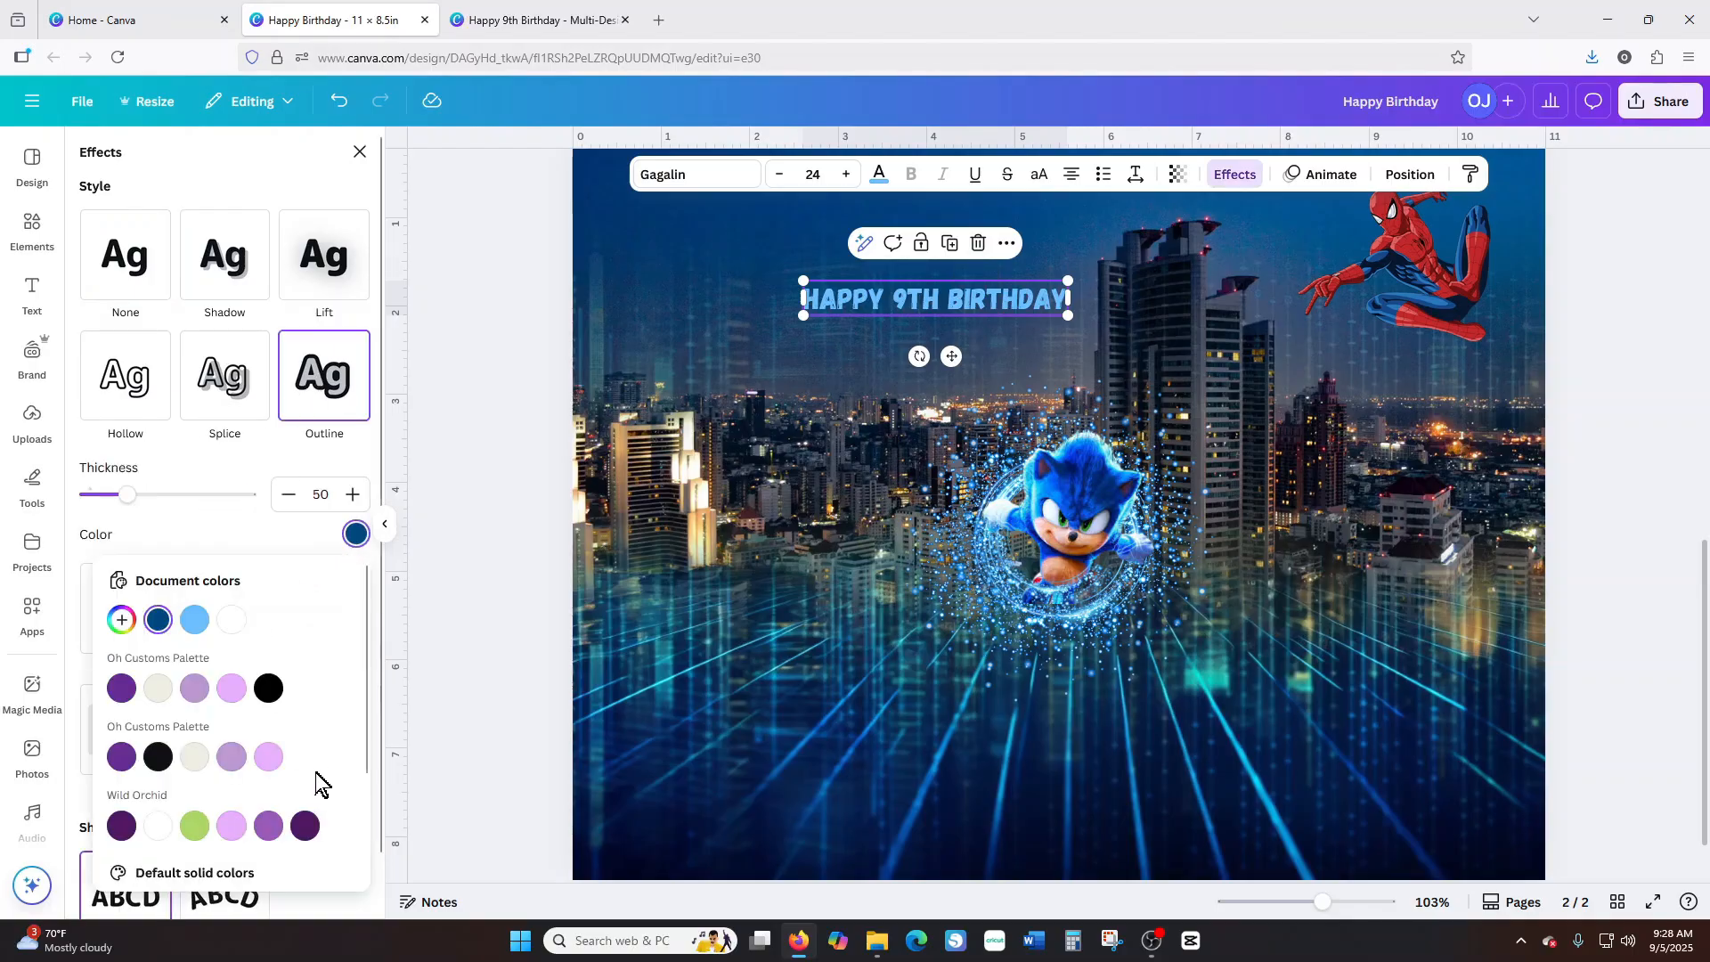
scroll(312, 775, "down", 2)
left_click(159, 864)
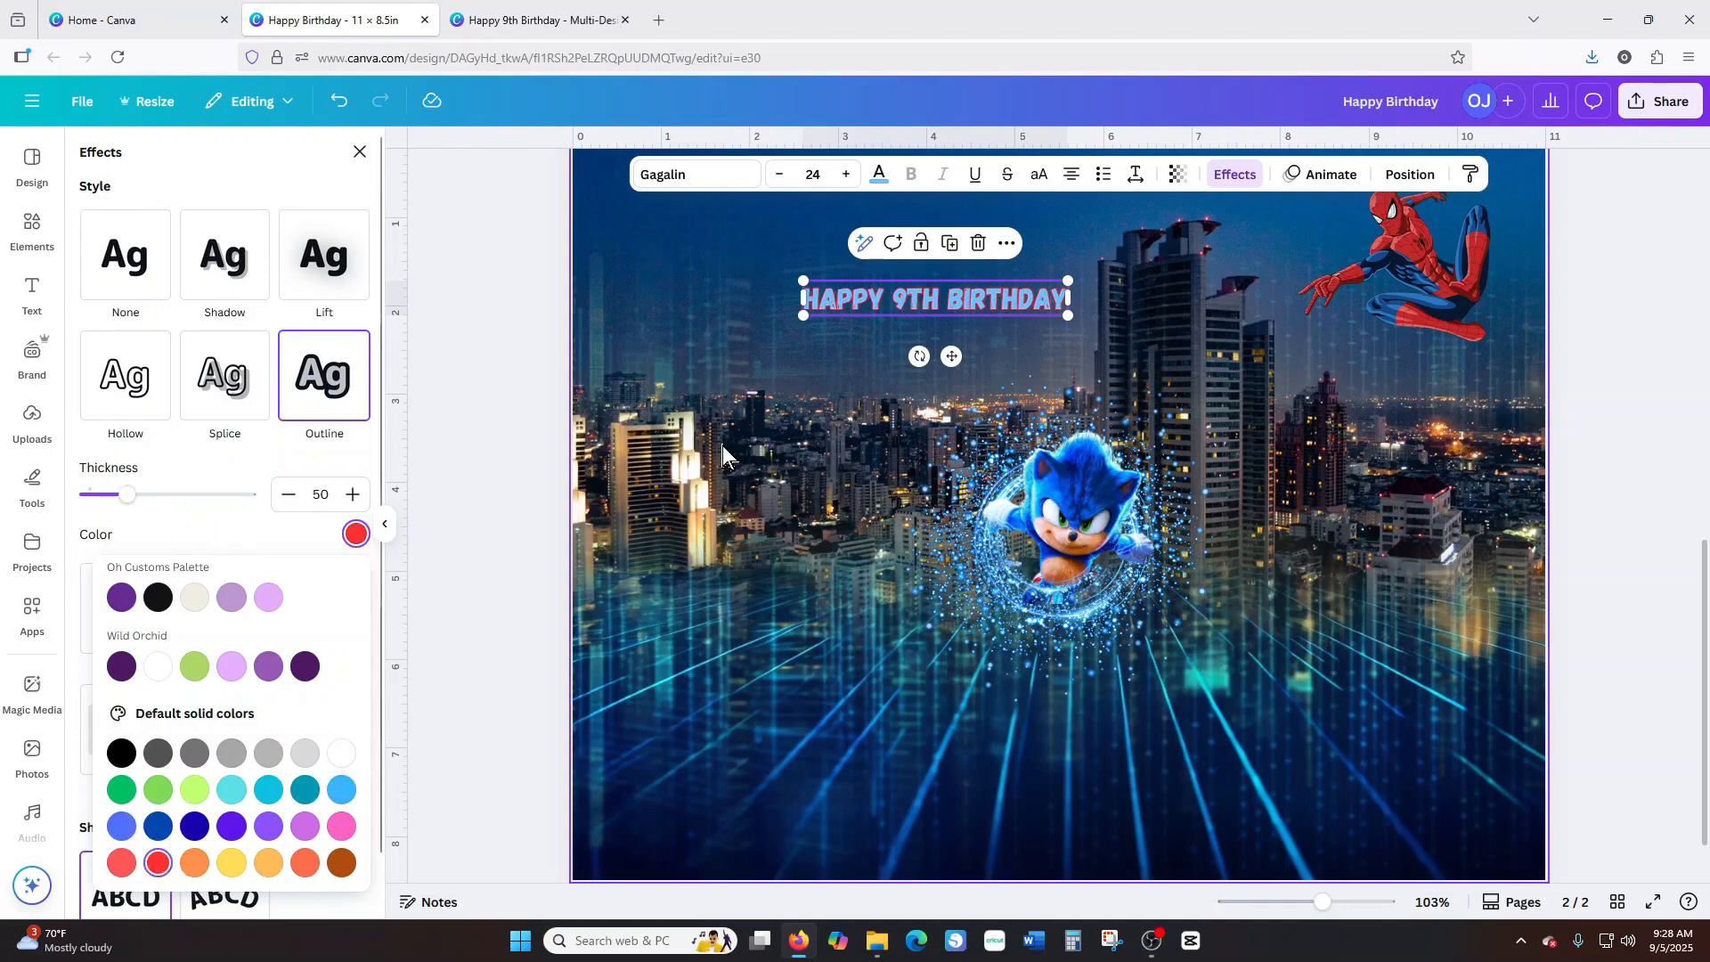
left_click(724, 418)
left_click(936, 300)
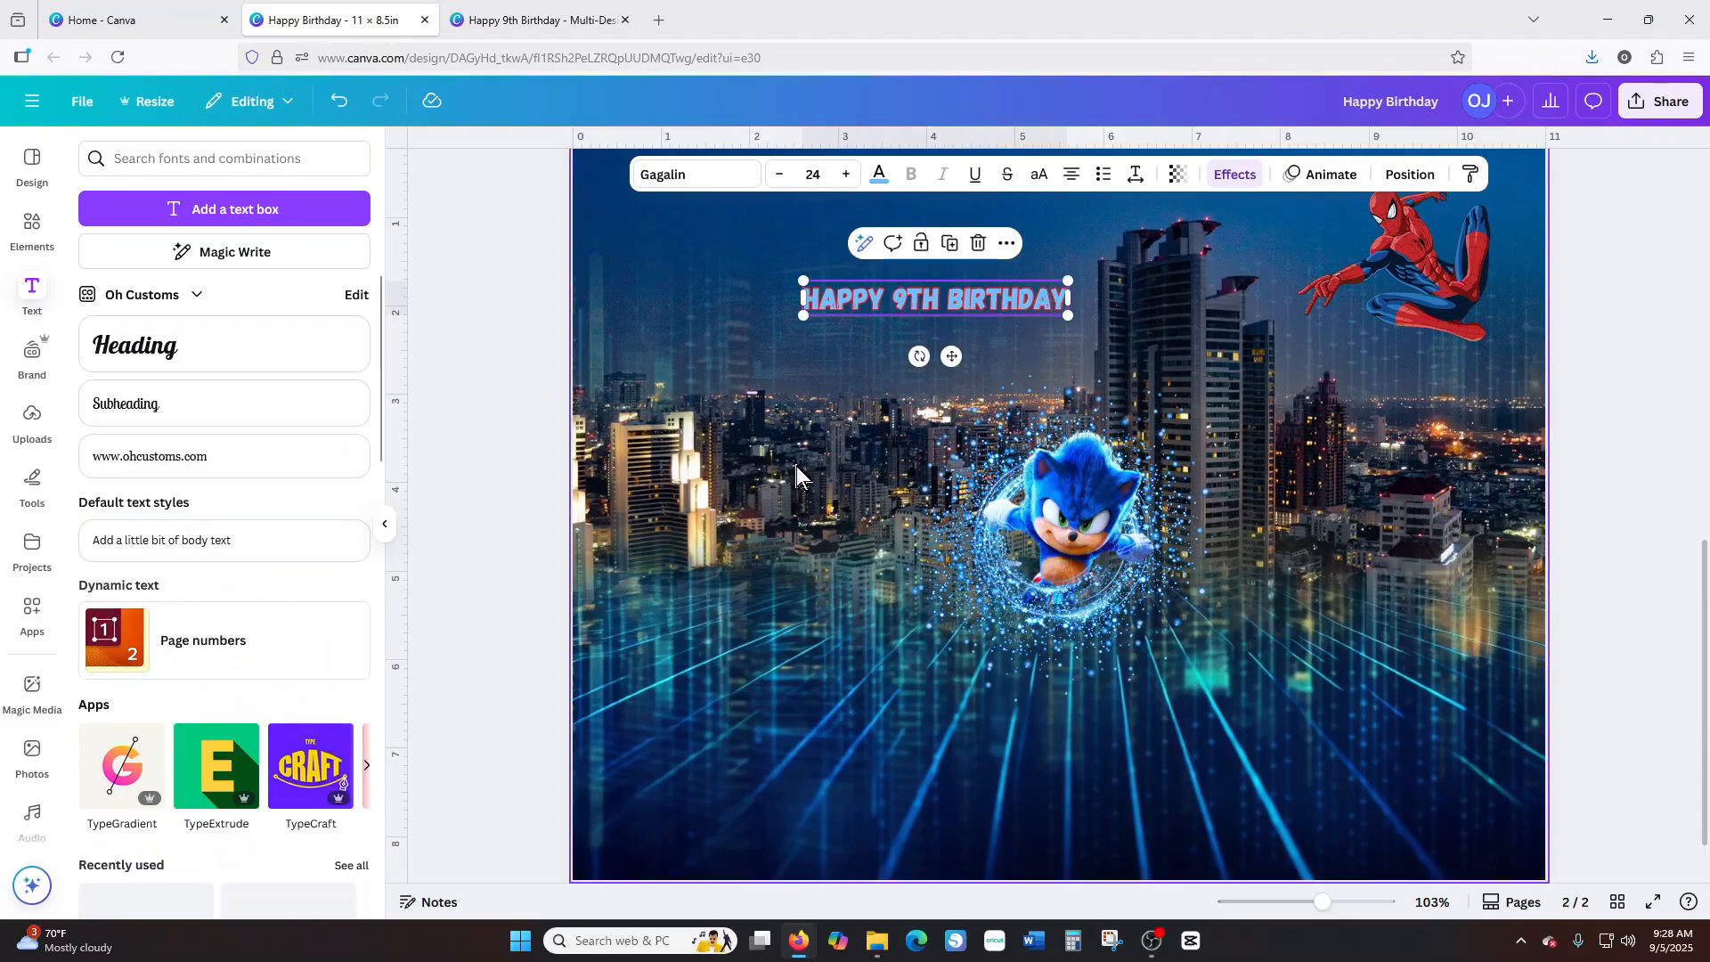
Curve the "Happy 9th Birthday" text, enlarge it to font size 41.4, and arch it over Sonic's head.
left_click(1233, 174)
scroll(232, 713, "down", 1)
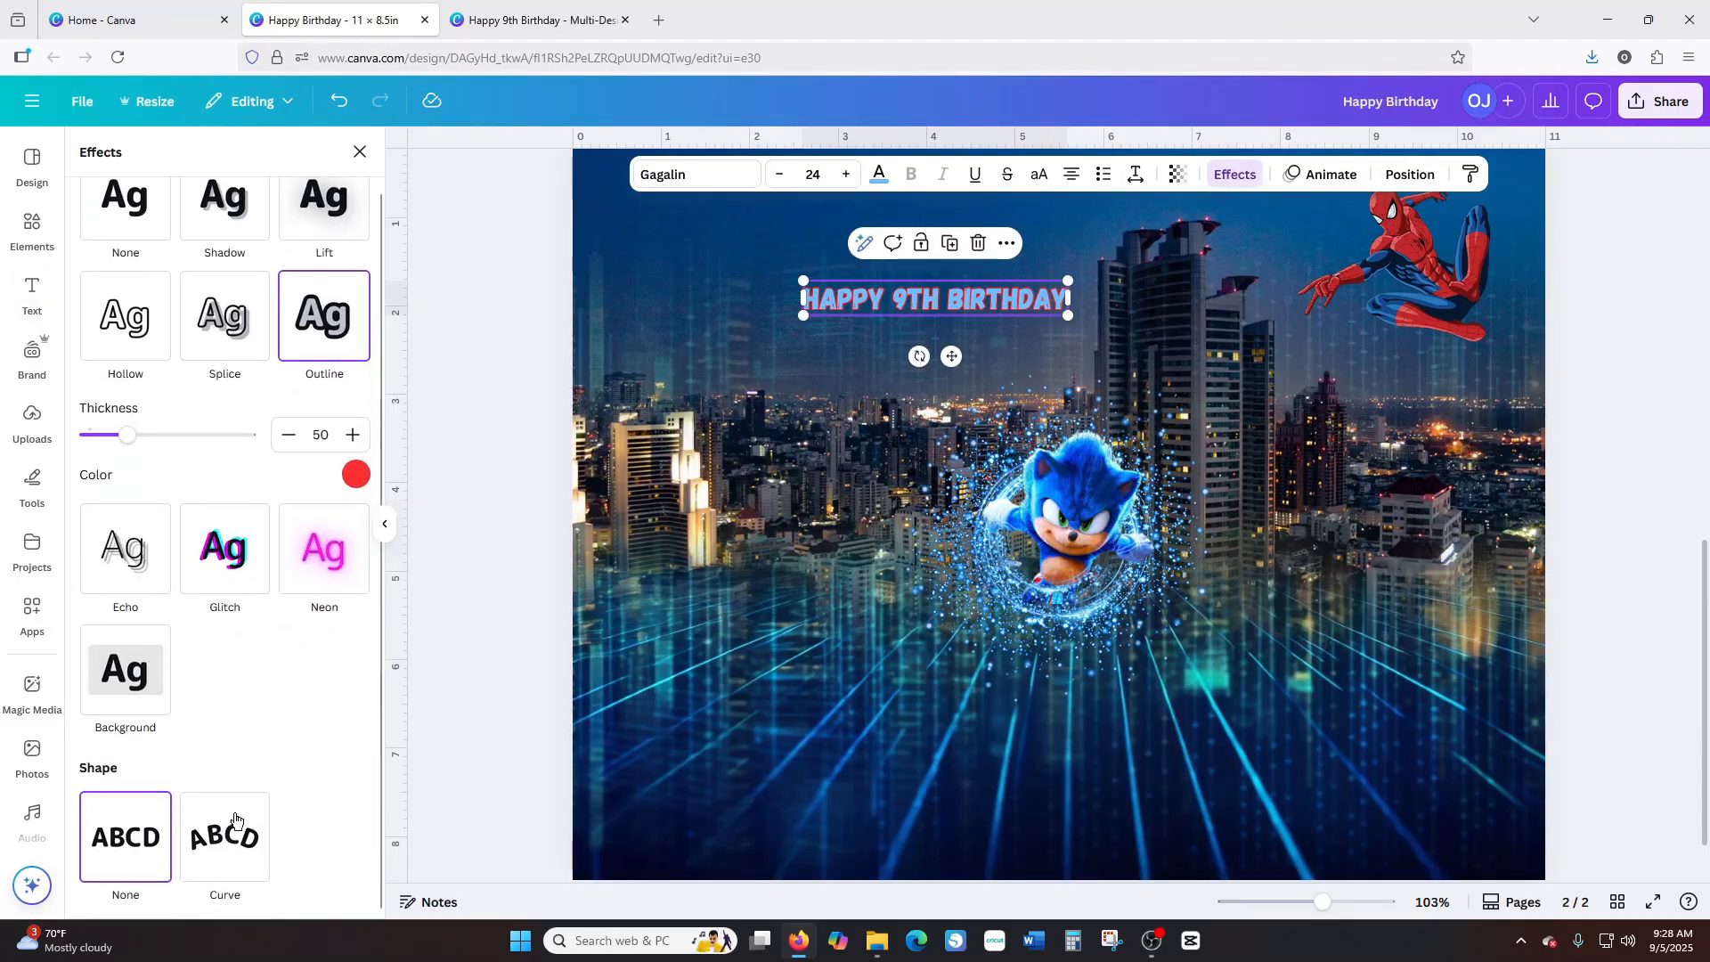
left_click(234, 854)
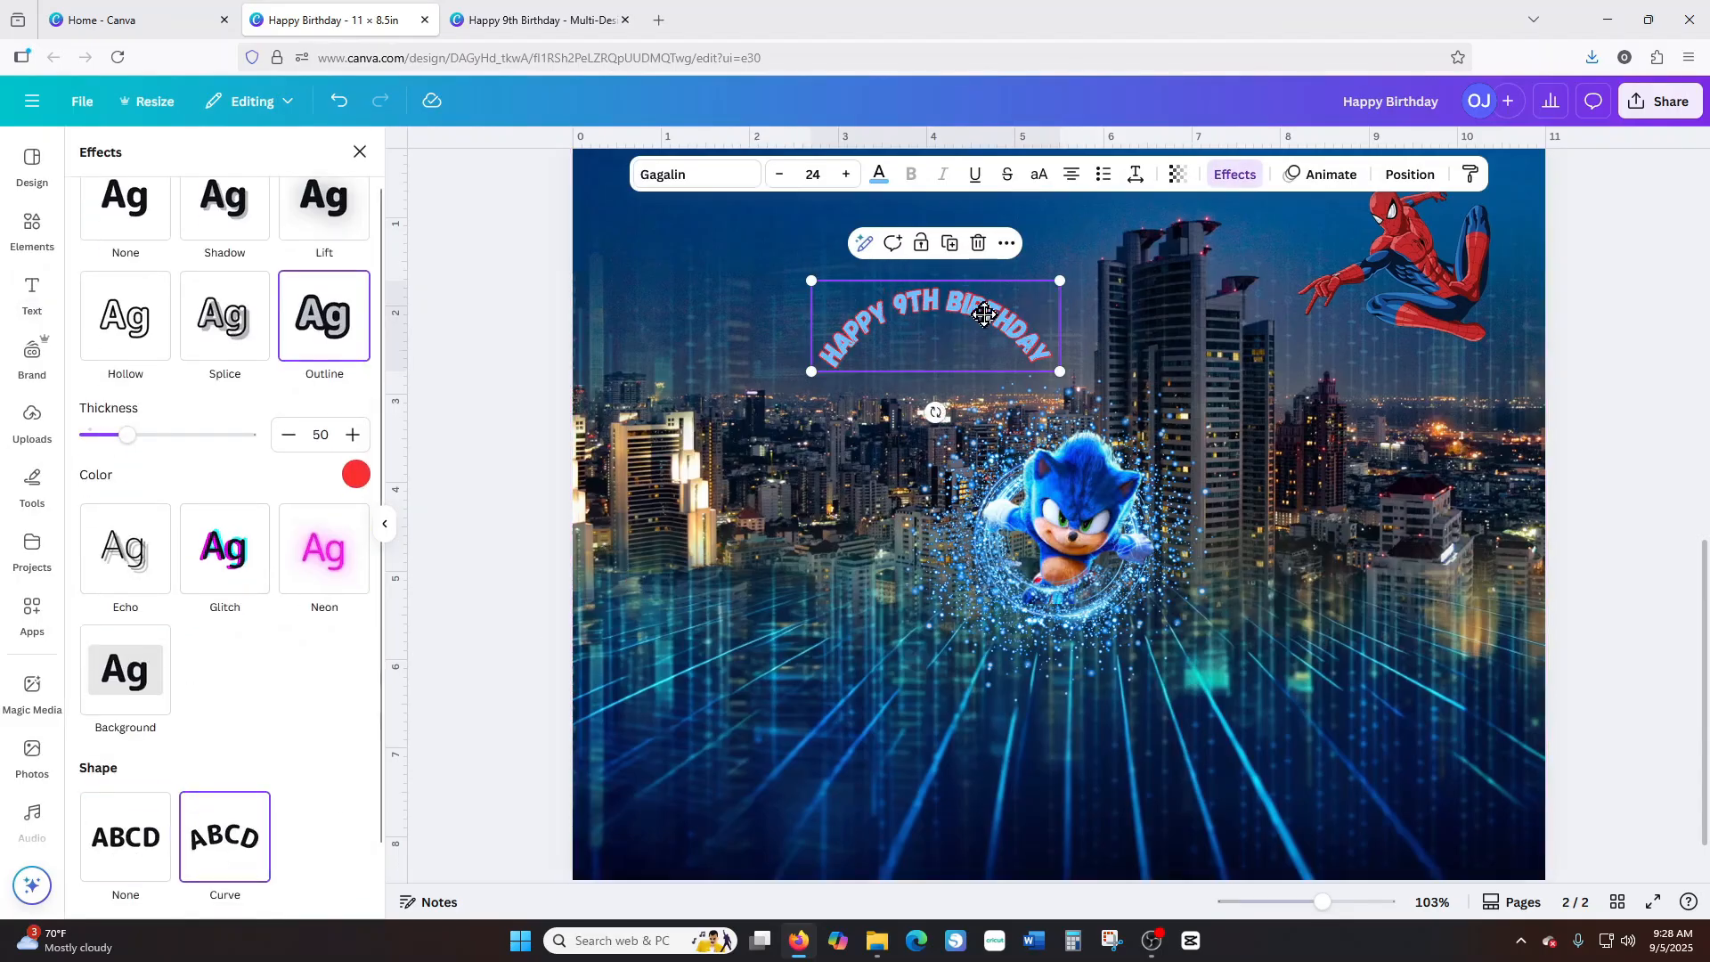
left_click_drag(953, 317, 1090, 400)
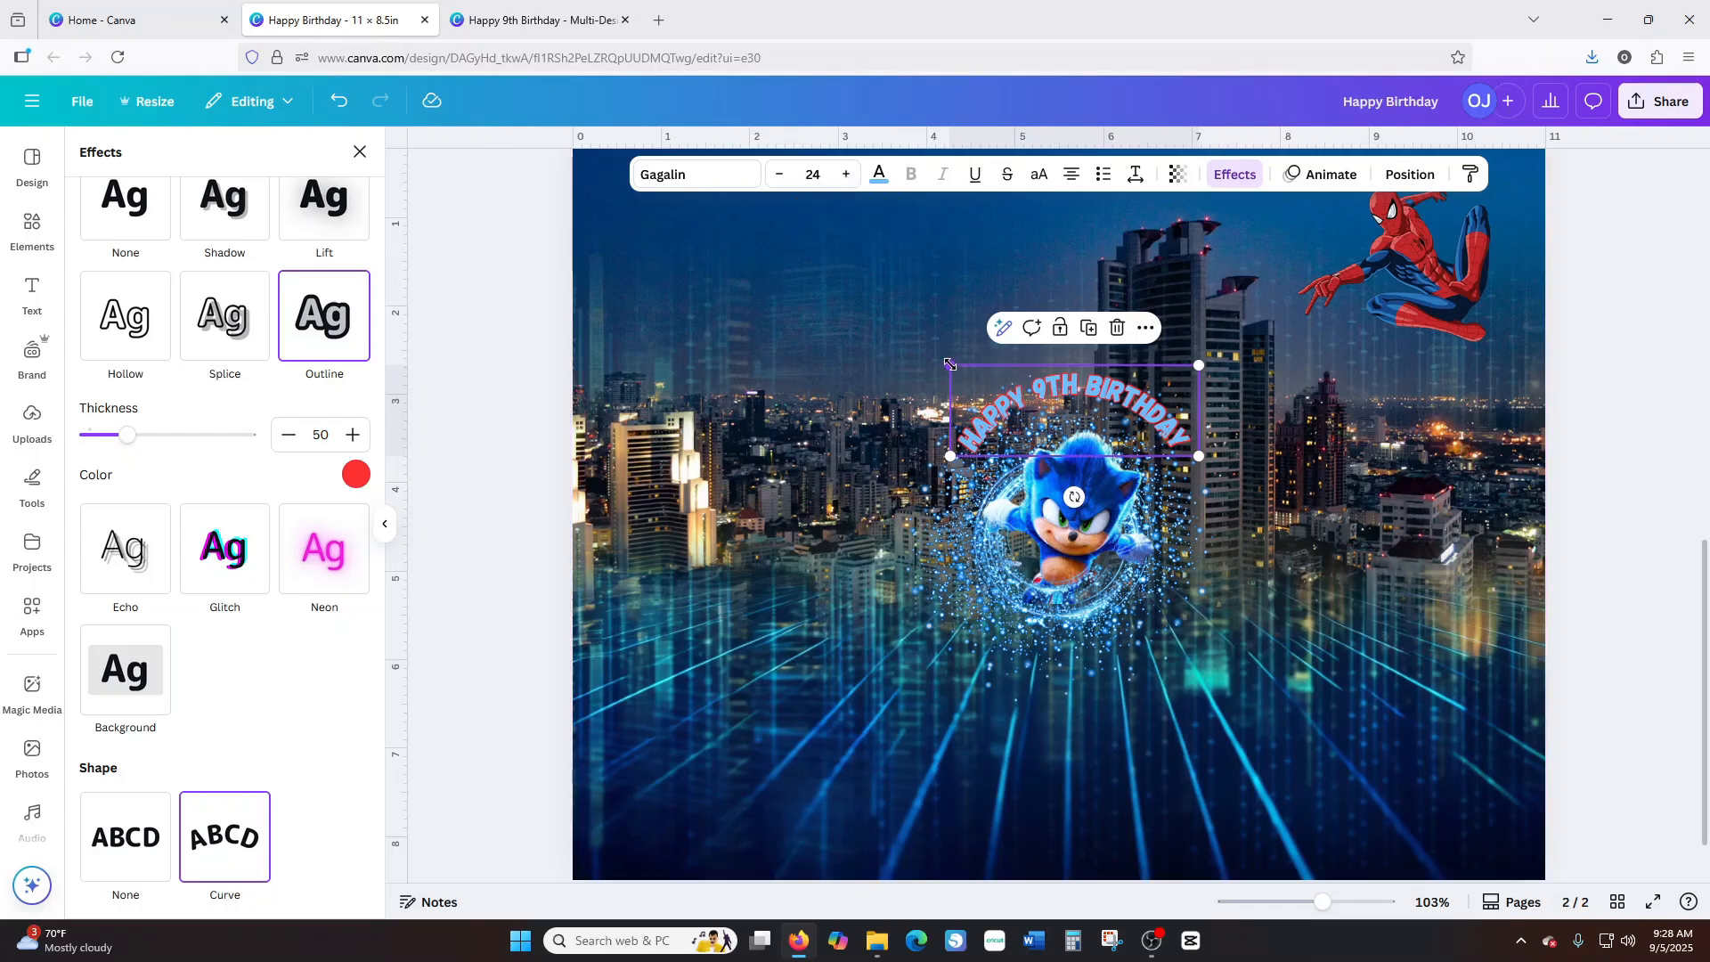
left_click_drag(951, 364, 772, 319)
left_click_drag(1031, 352, 1124, 379)
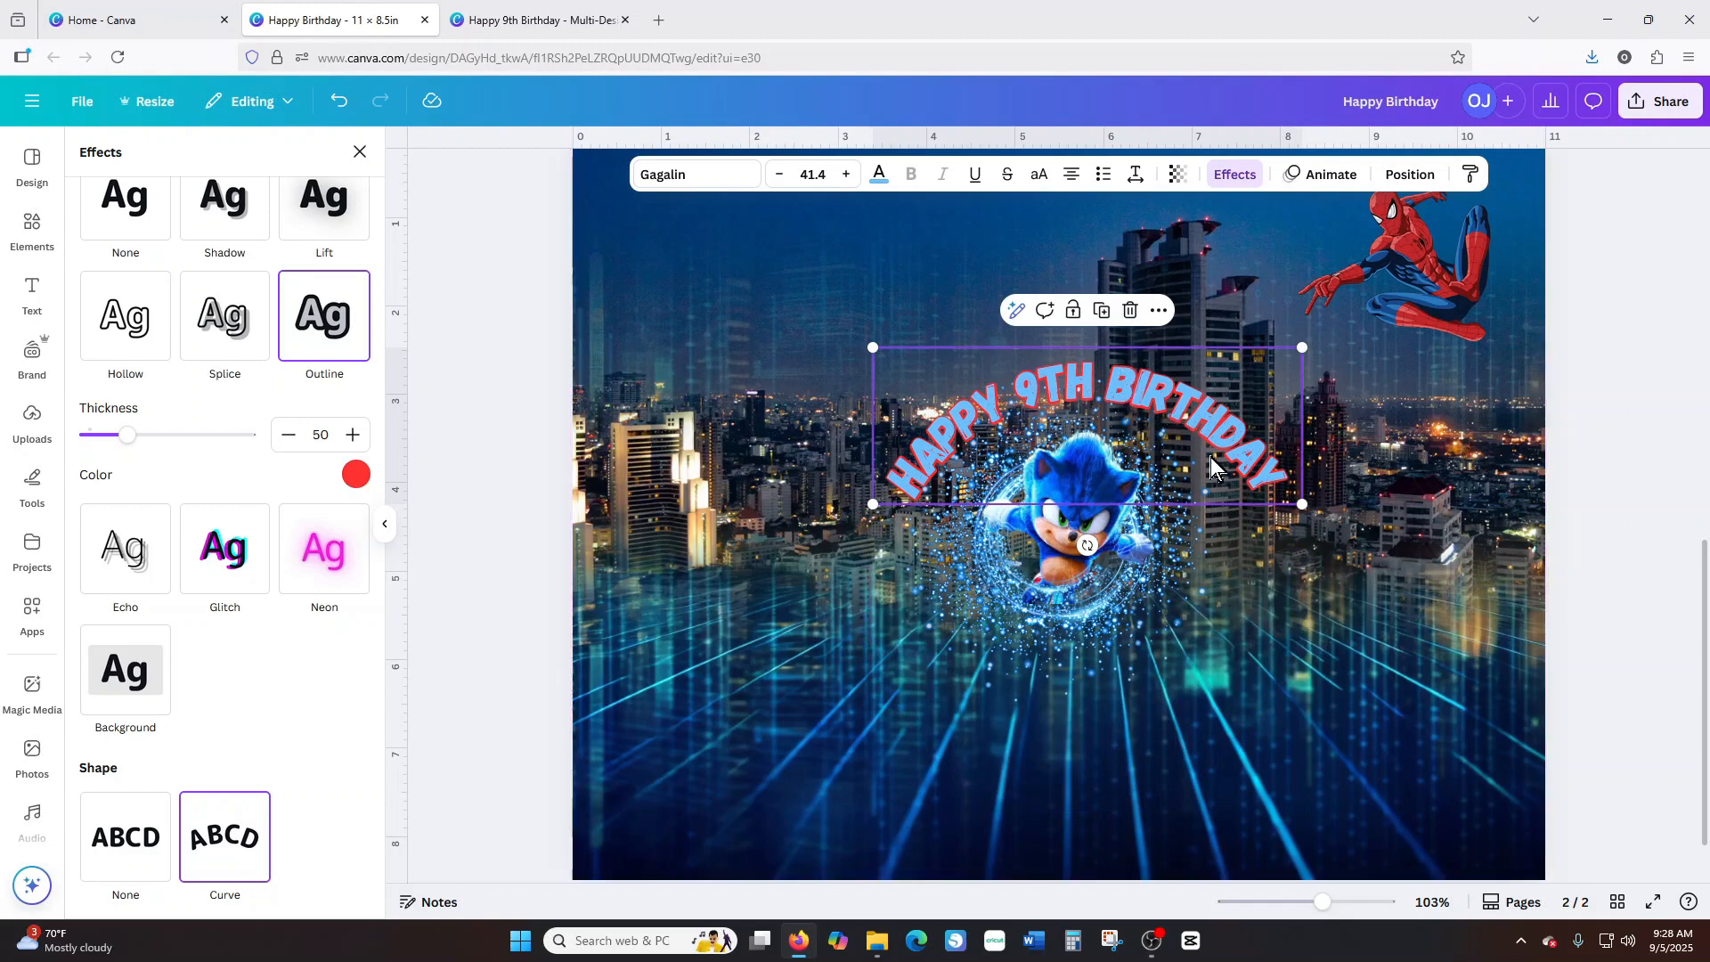
left_click_drag(1283, 462, 1265, 489)
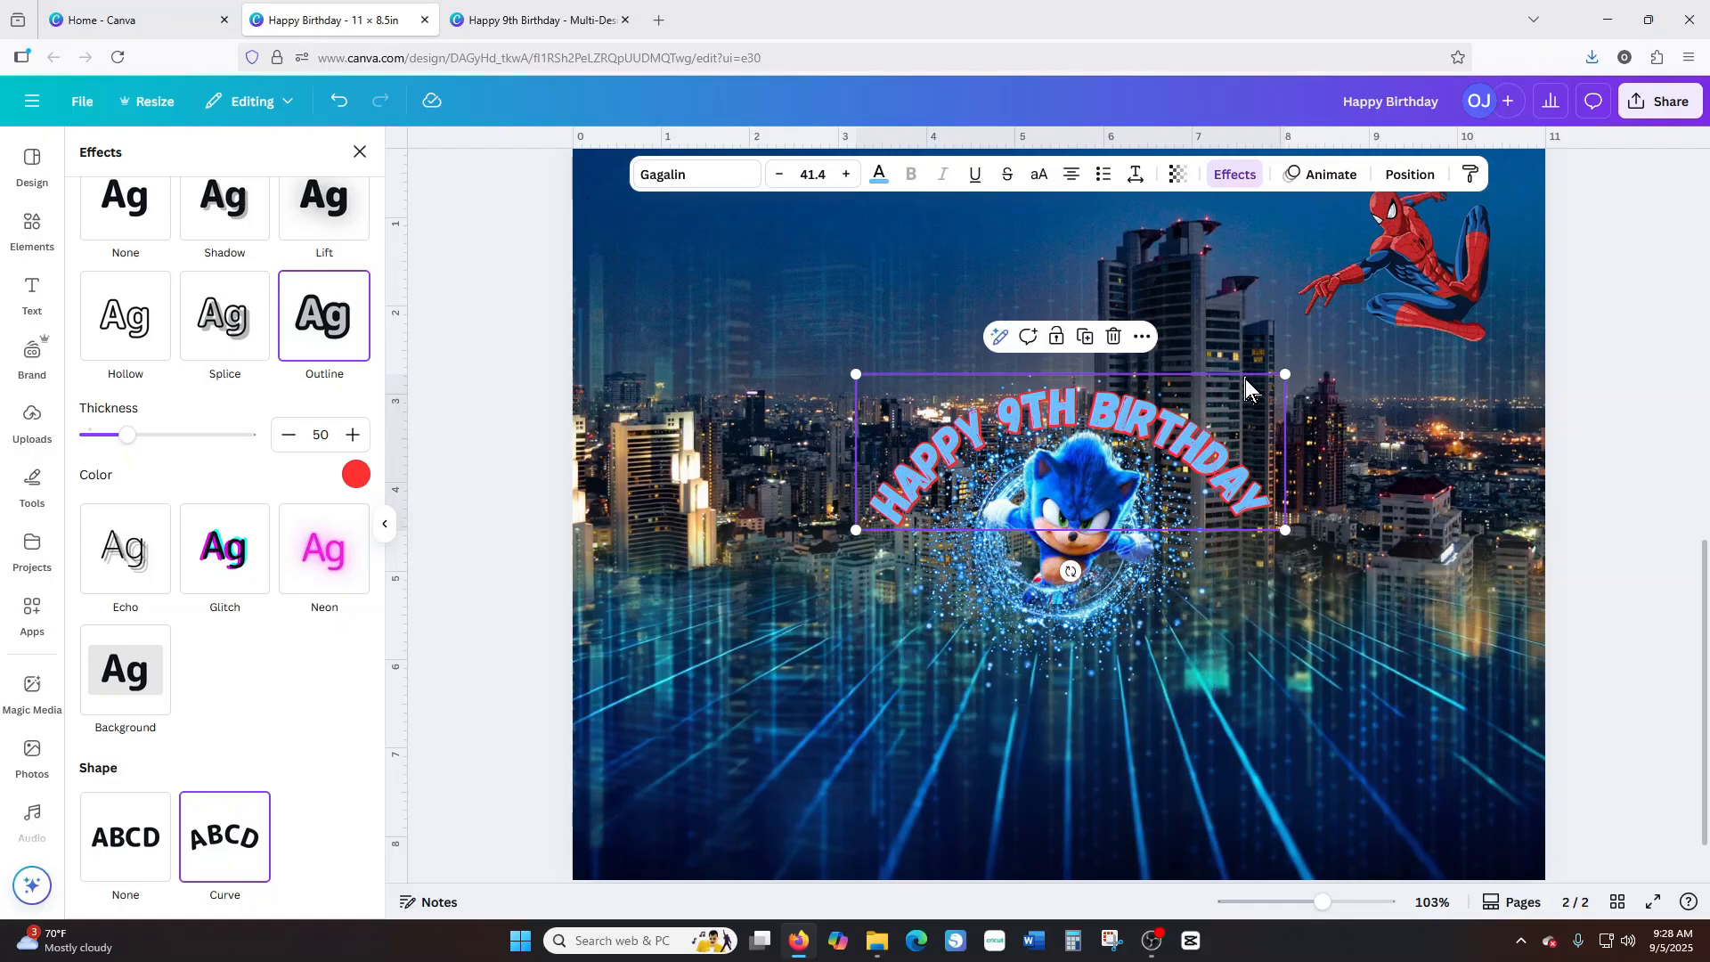
Tilt the curved birthday text slightly clockwise above Sonic.
left_click_drag(1071, 571, 1054, 570)
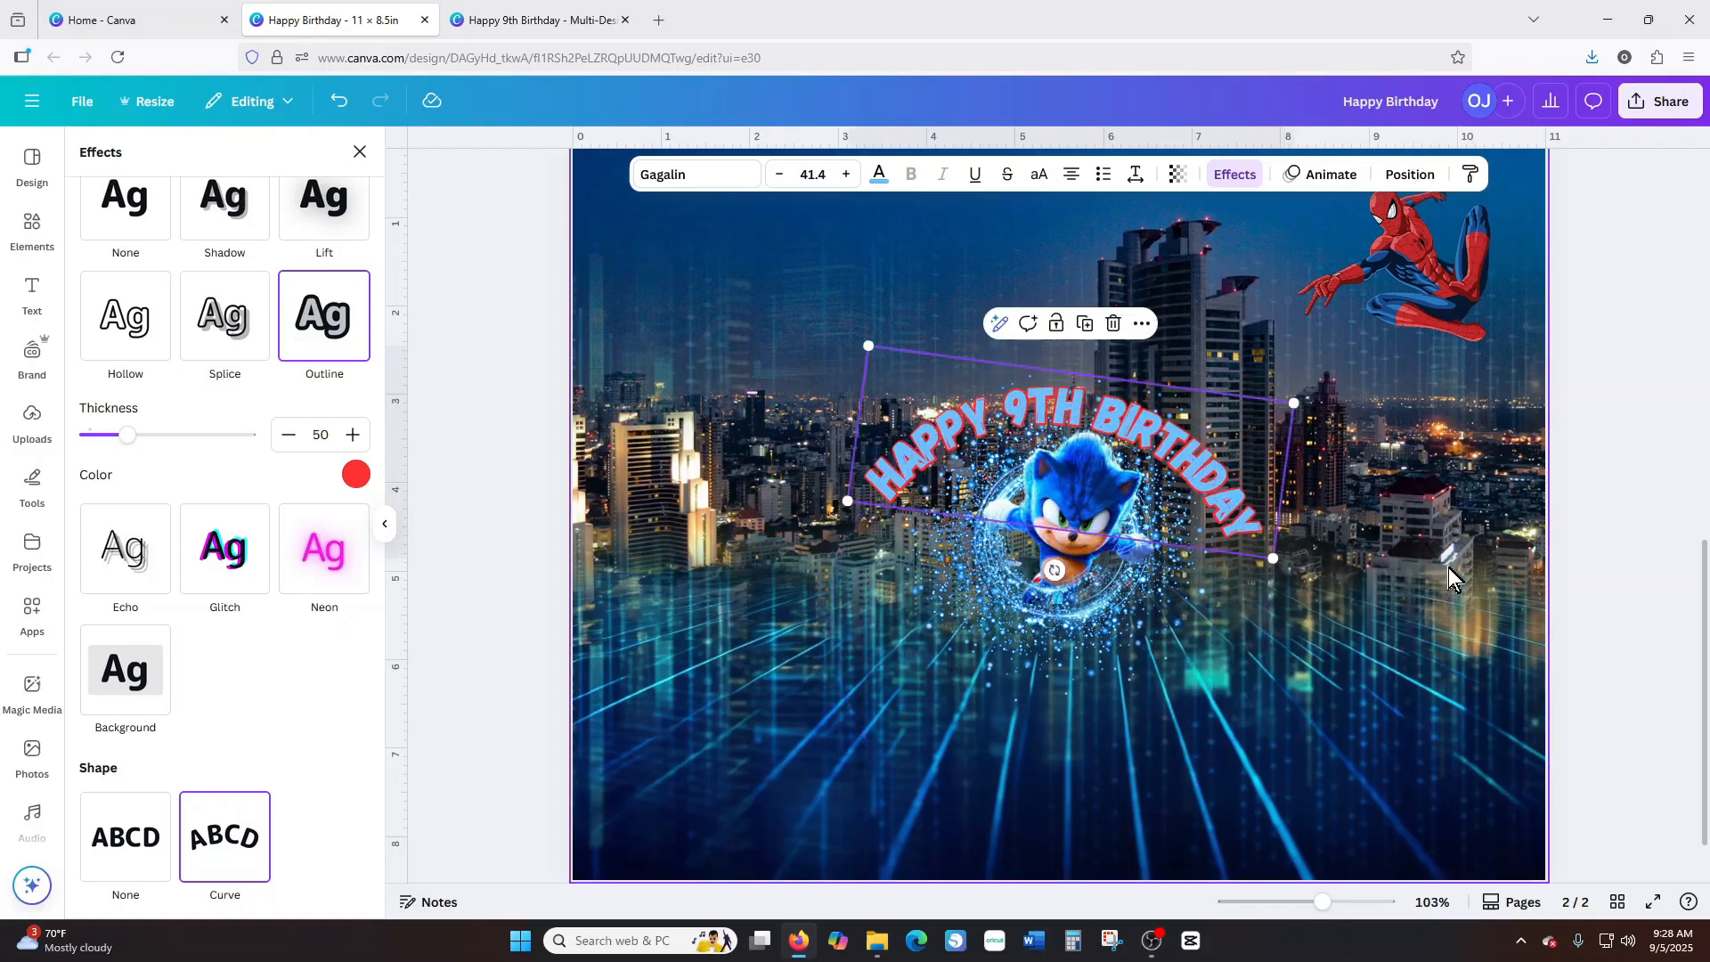
left_click(1402, 558)
left_click(1219, 477)
Move the birthday text aside to enlarge and recentre the Sonic burst group slightly, and place the text back above Sonic.
left_click_drag(1219, 481, 875, 281)
left_click(1100, 481)
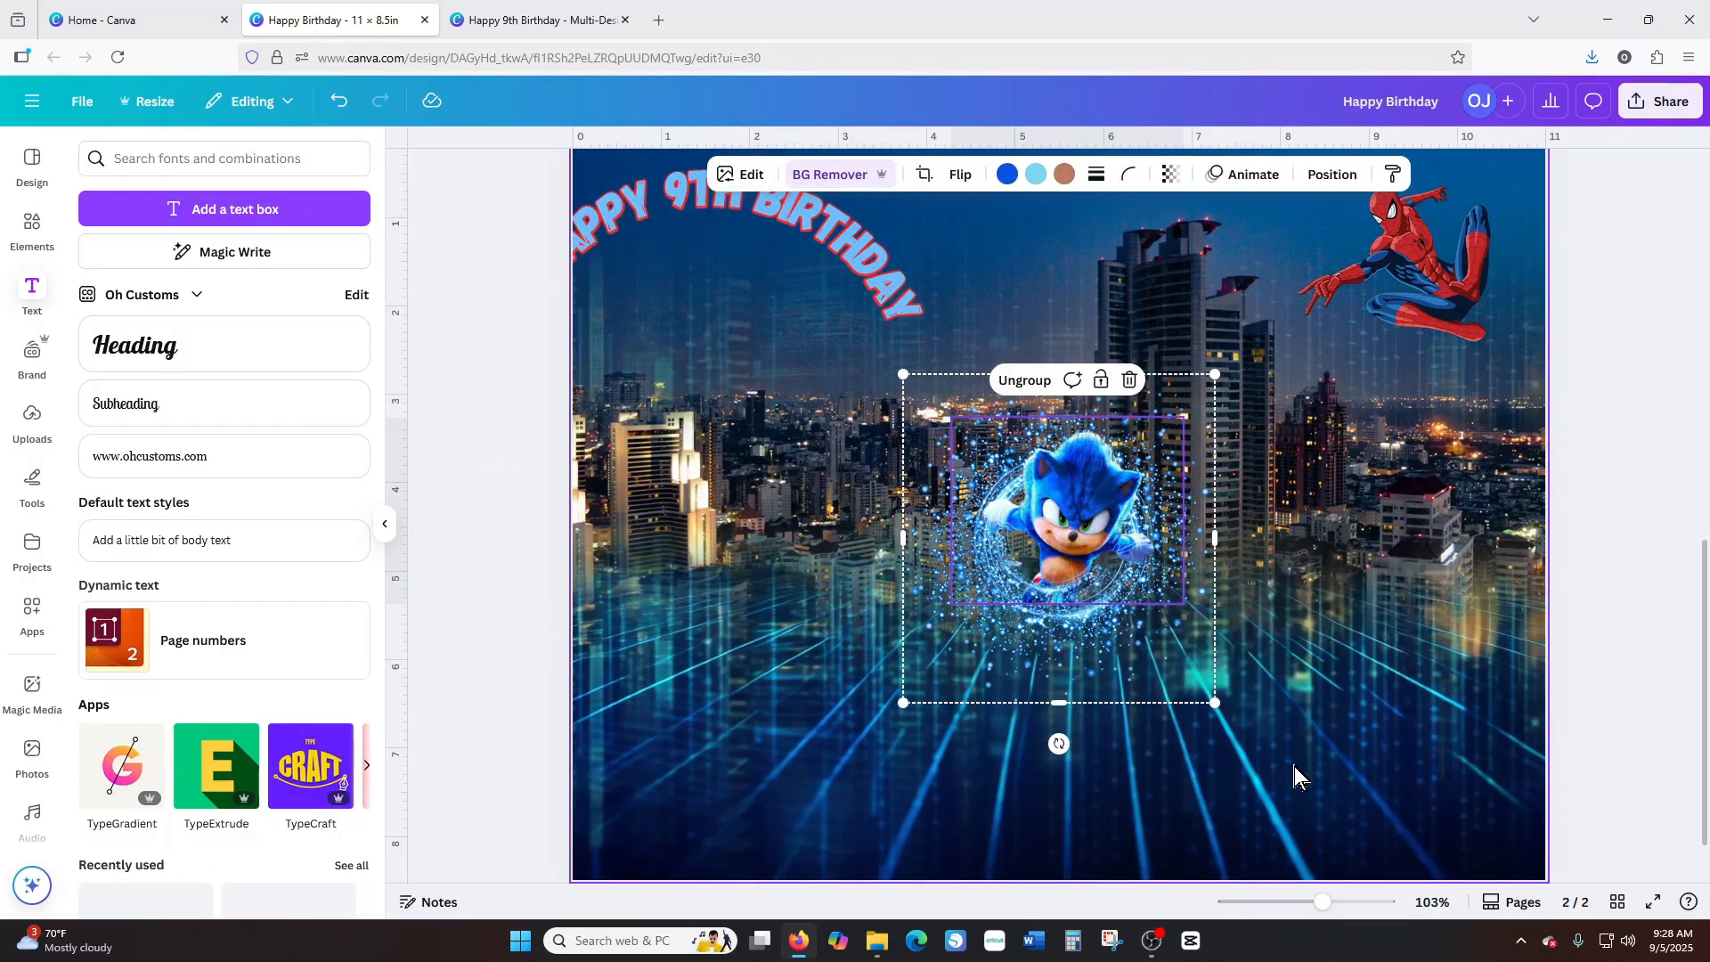
left_click_drag(1215, 704, 1237, 730)
left_click_drag(1114, 586, 1102, 568)
left_click_drag(757, 203, 1101, 350)
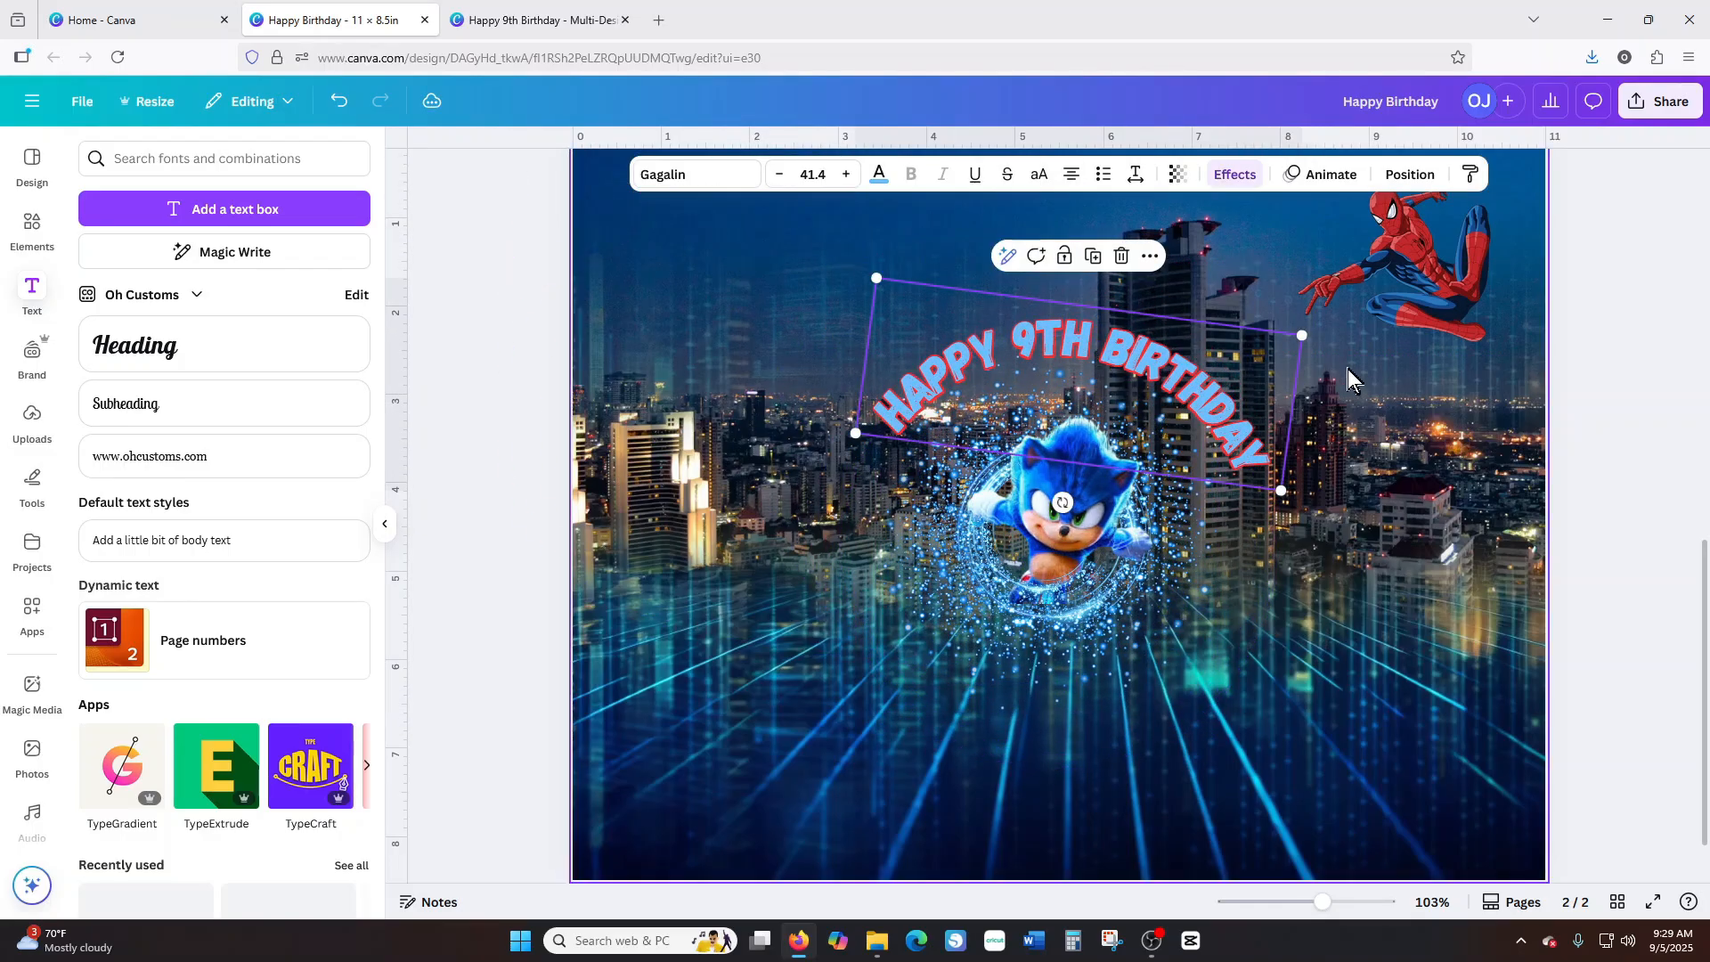
left_click(1317, 370)
Duplicate the curved birthday text and place the copy below Sonic.
left_click(1094, 344)
left_click(1085, 261)
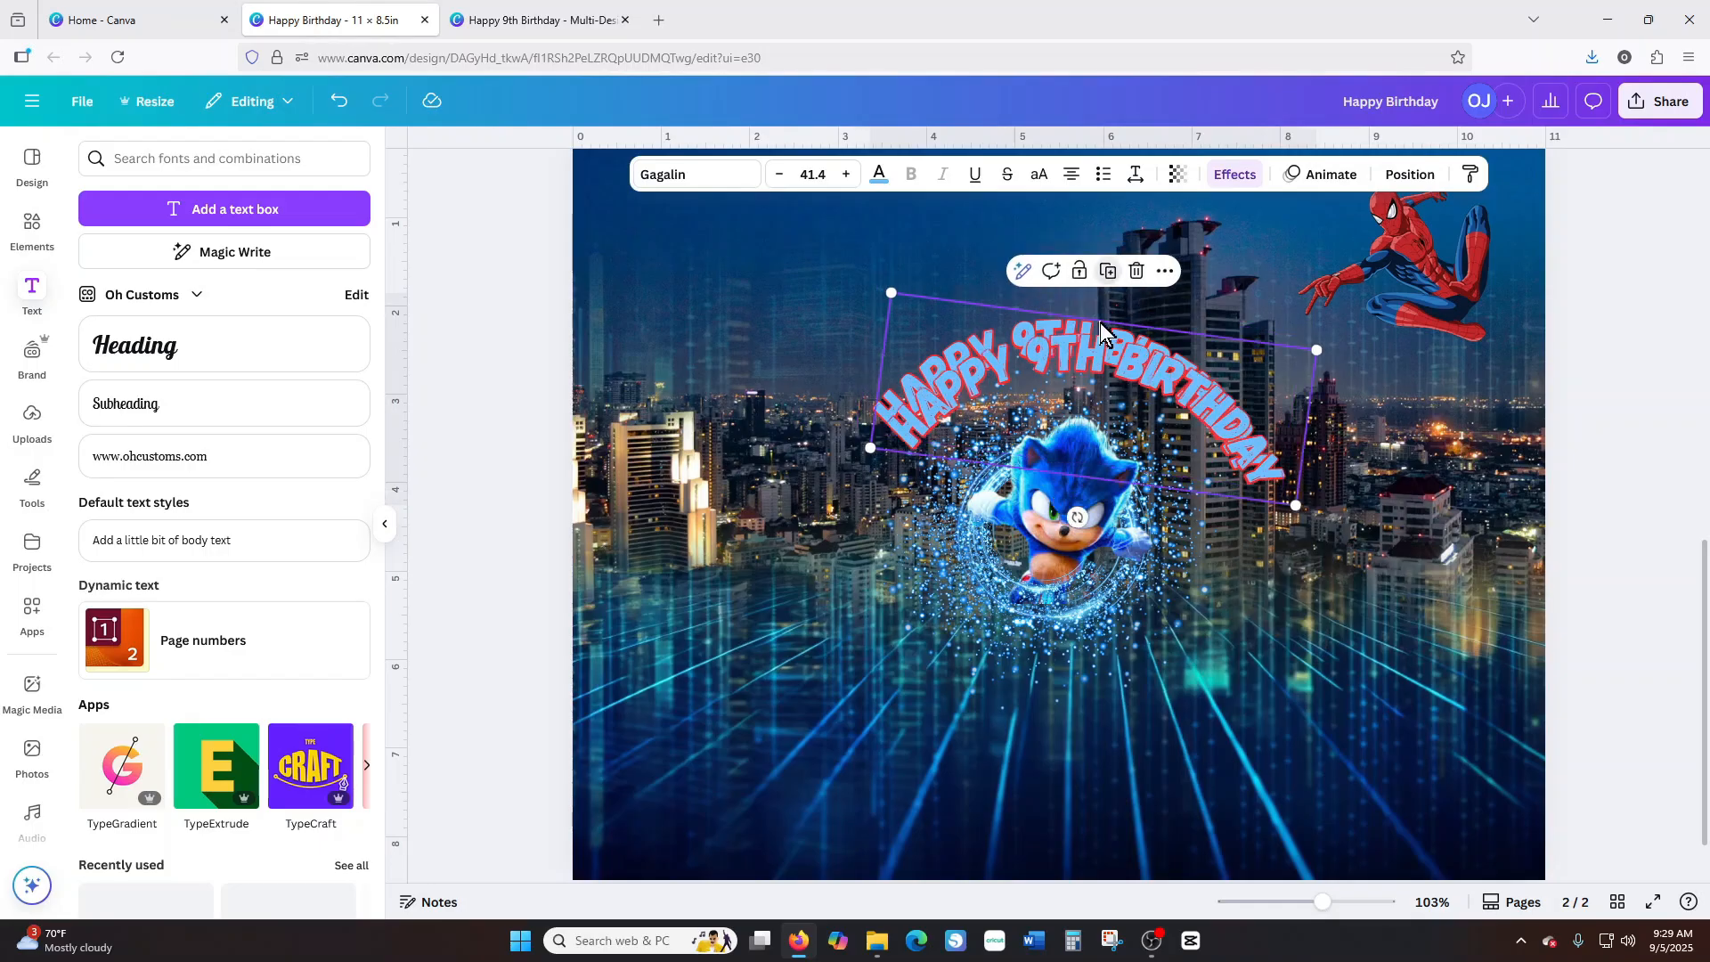
left_click_drag(1099, 322, 1127, 747)
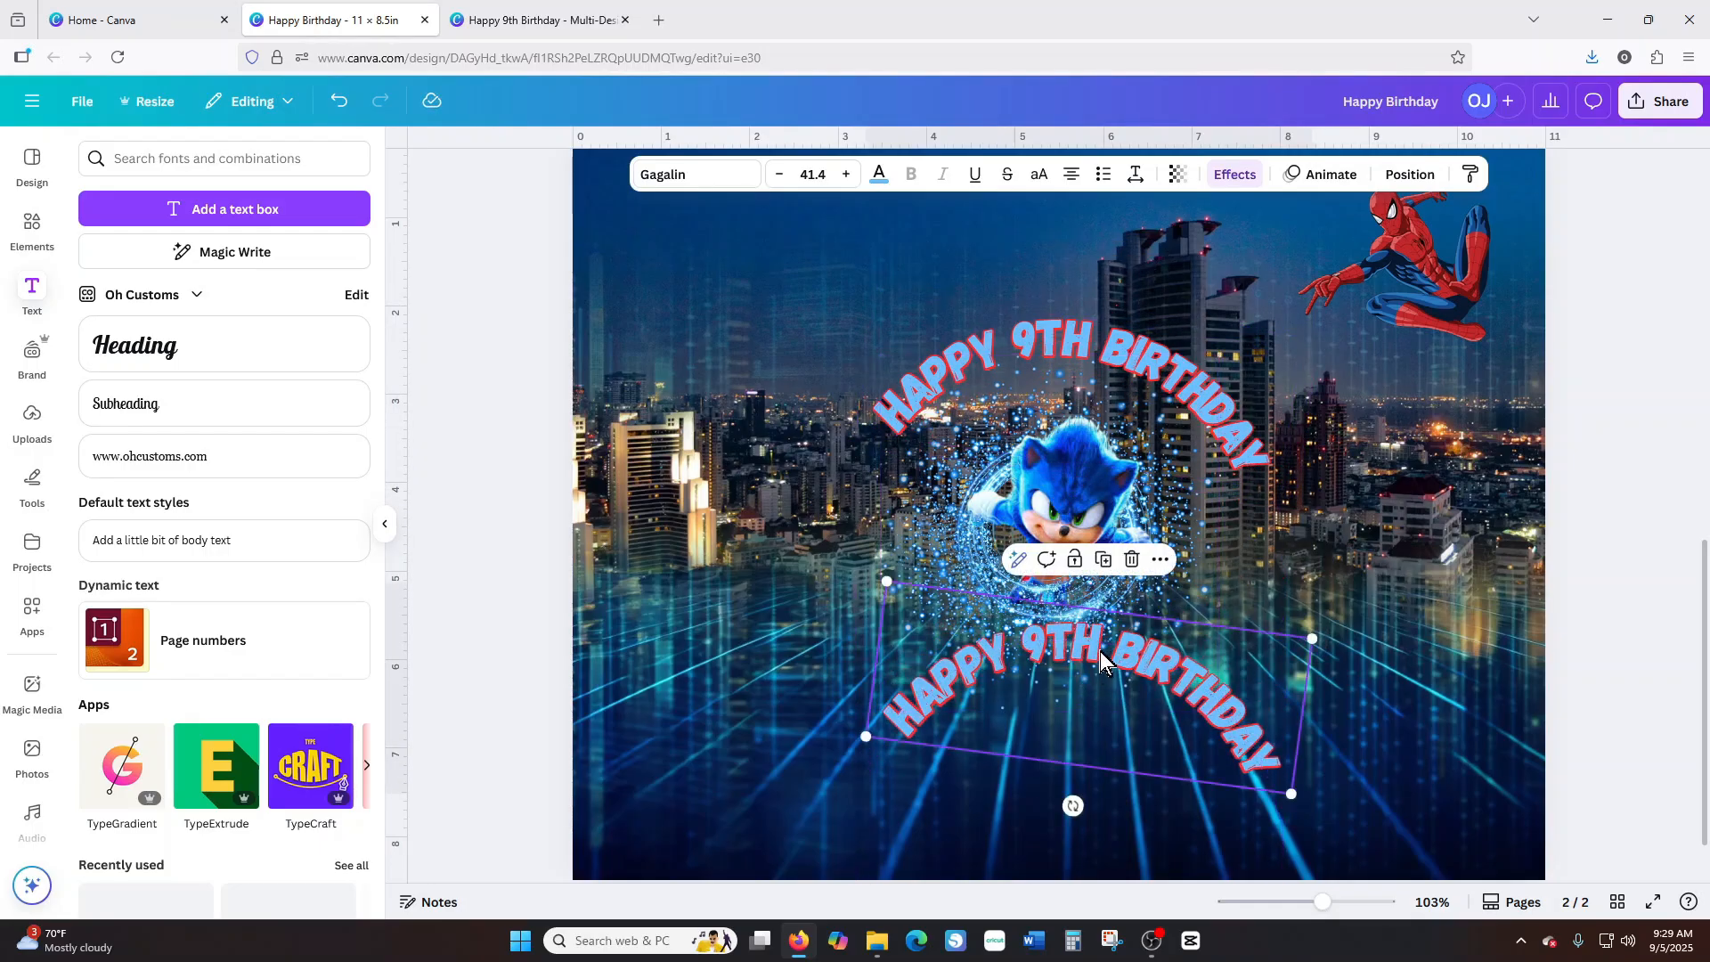
Replace the wording of the lower text copy with the birthday child's first name in capitals.
double_click(1098, 647)
left_click_drag(955, 621, 1233, 724)
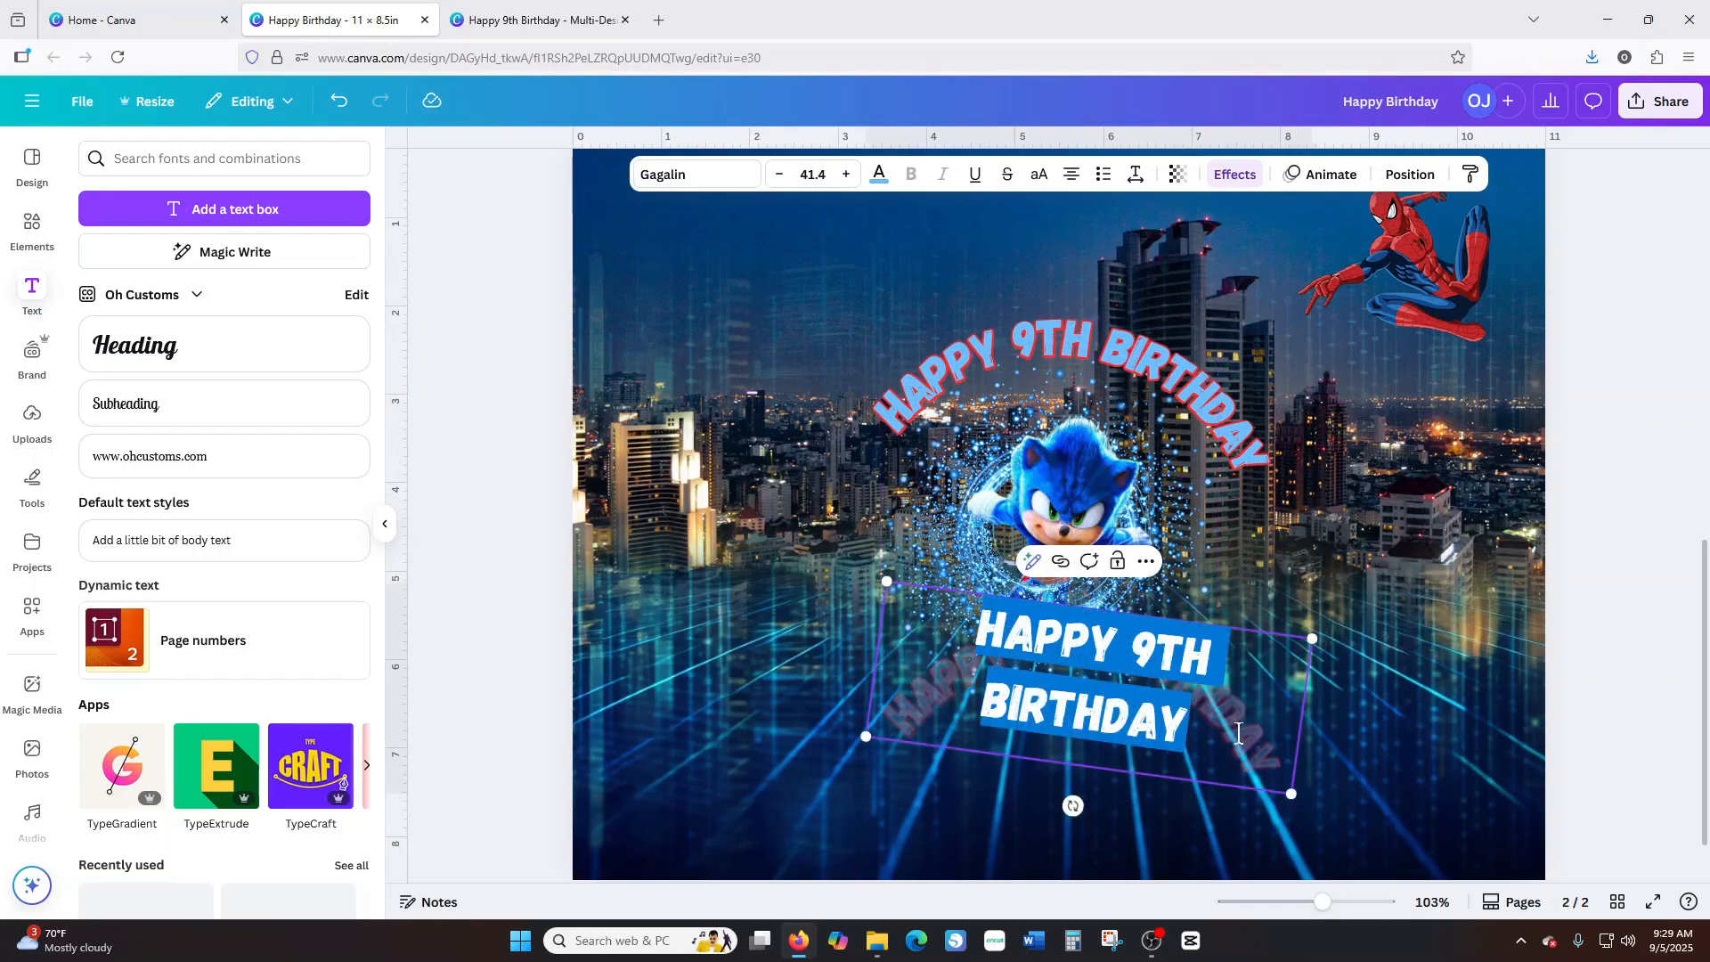
type("JOEL")
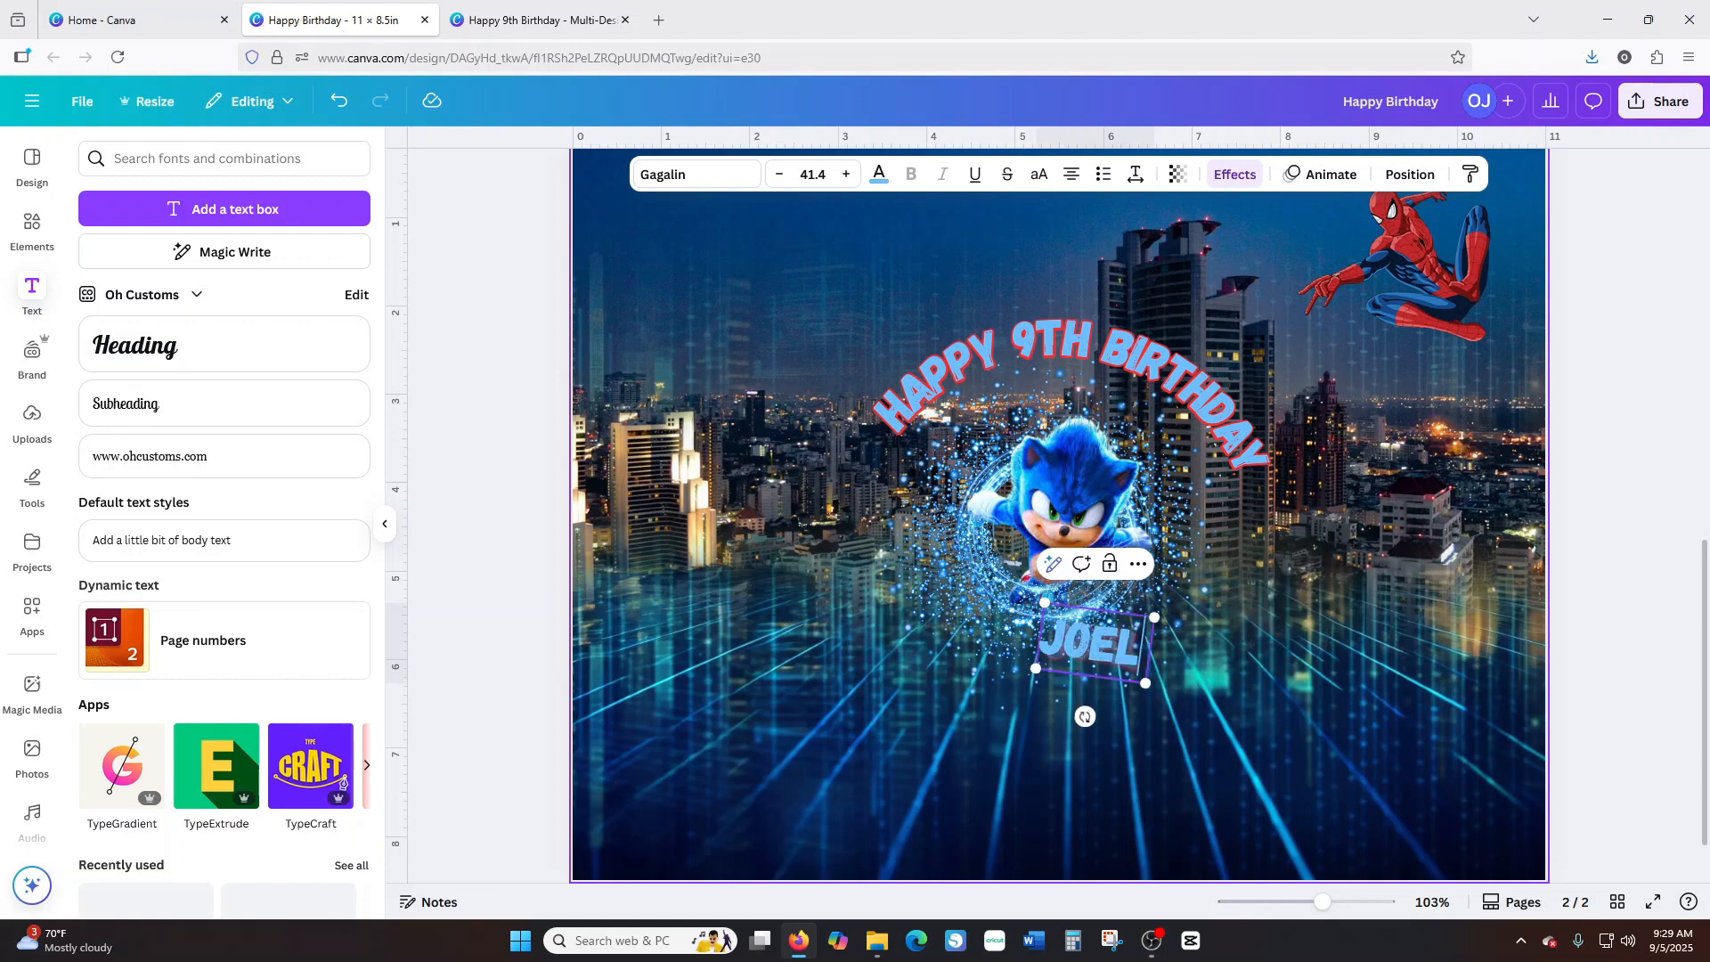
left_click(1227, 677)
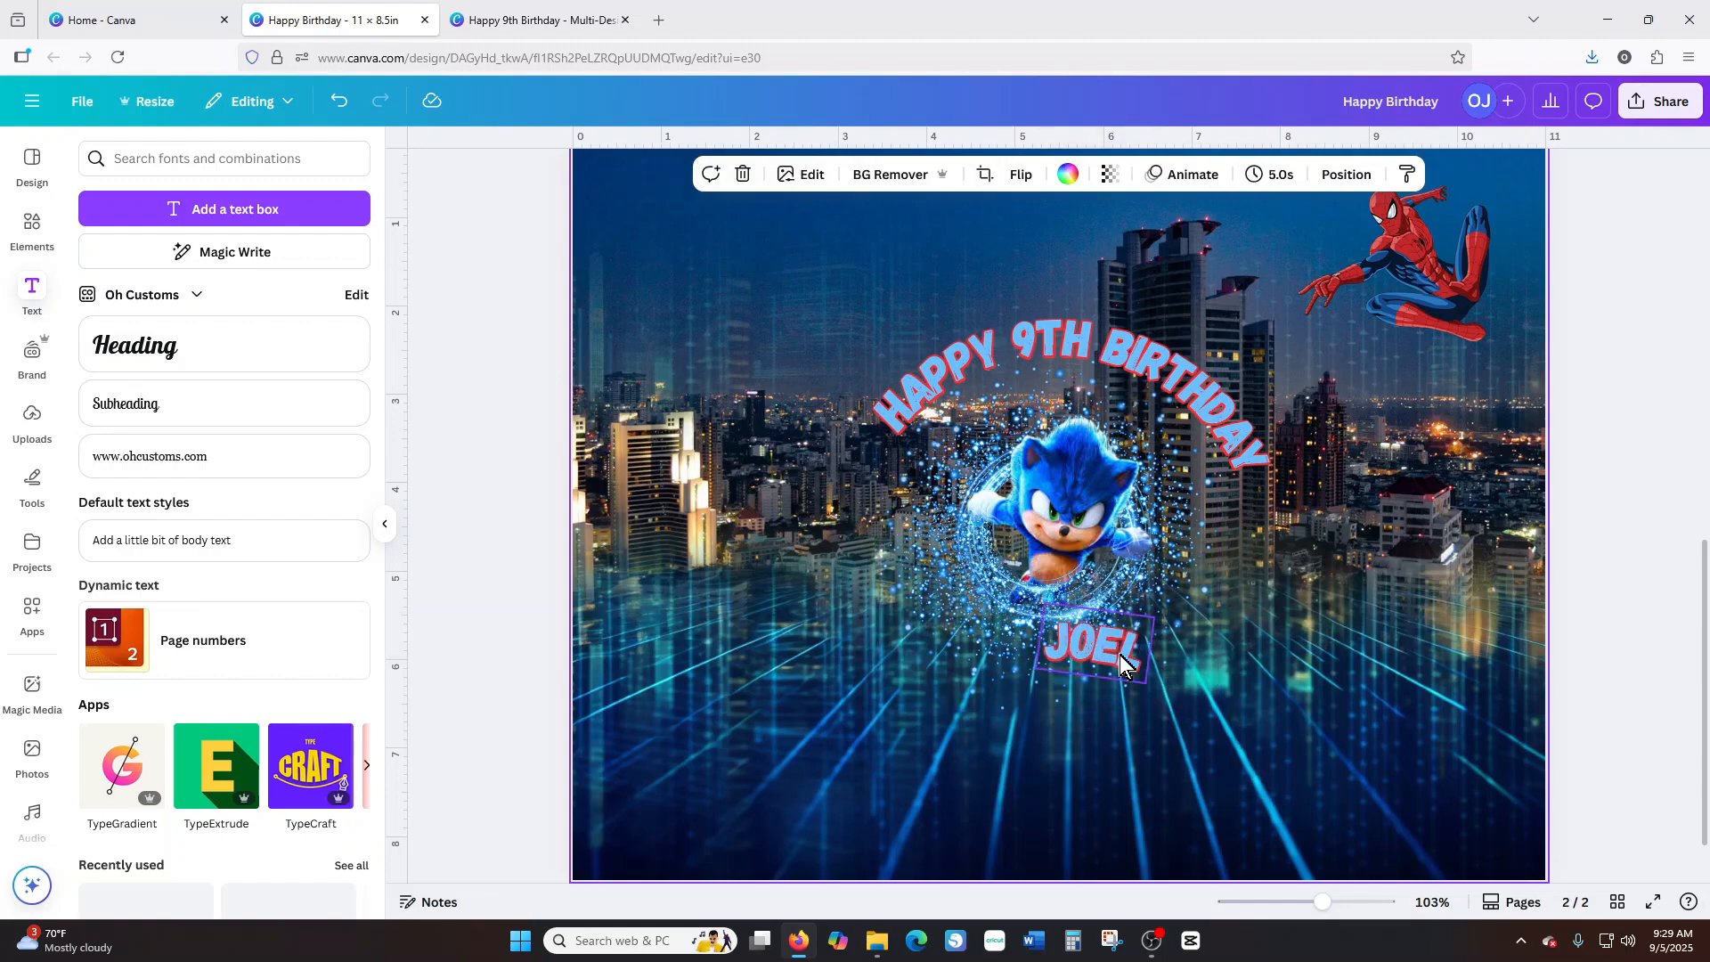
Enlarge the name text below Sonic to font size 76.6 and straighten it to 0°.
left_click(1127, 663)
left_click_drag(1145, 683, 1055, 676)
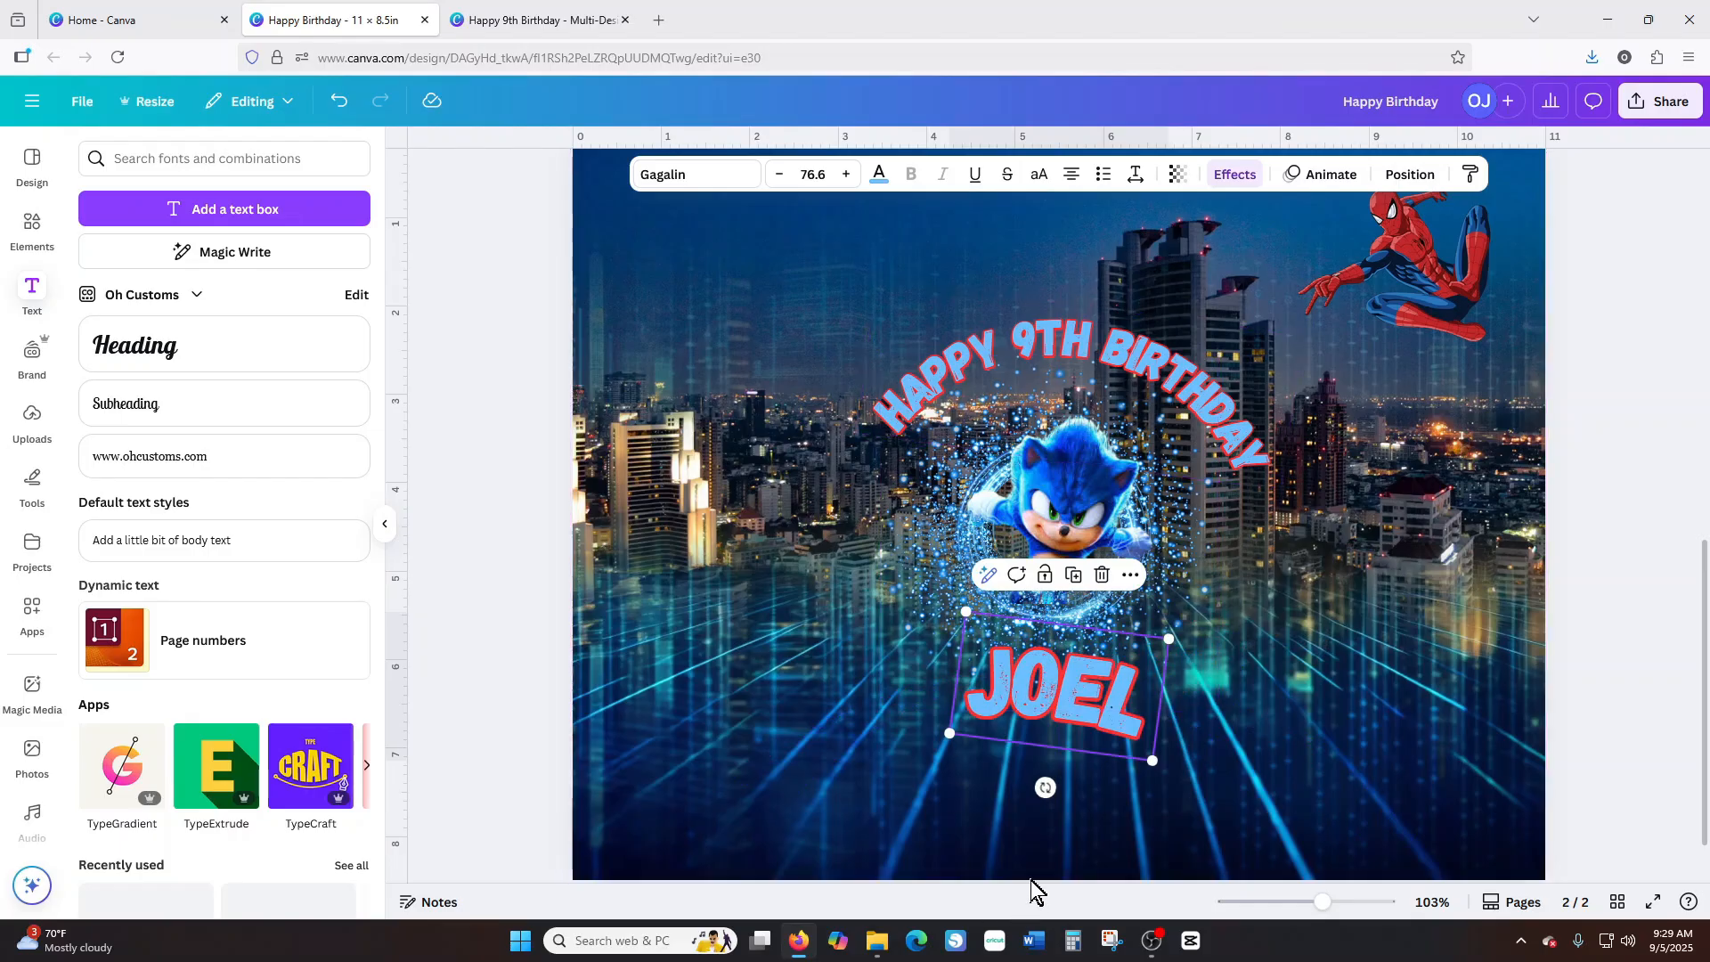
left_click_drag(1045, 788, 1055, 789)
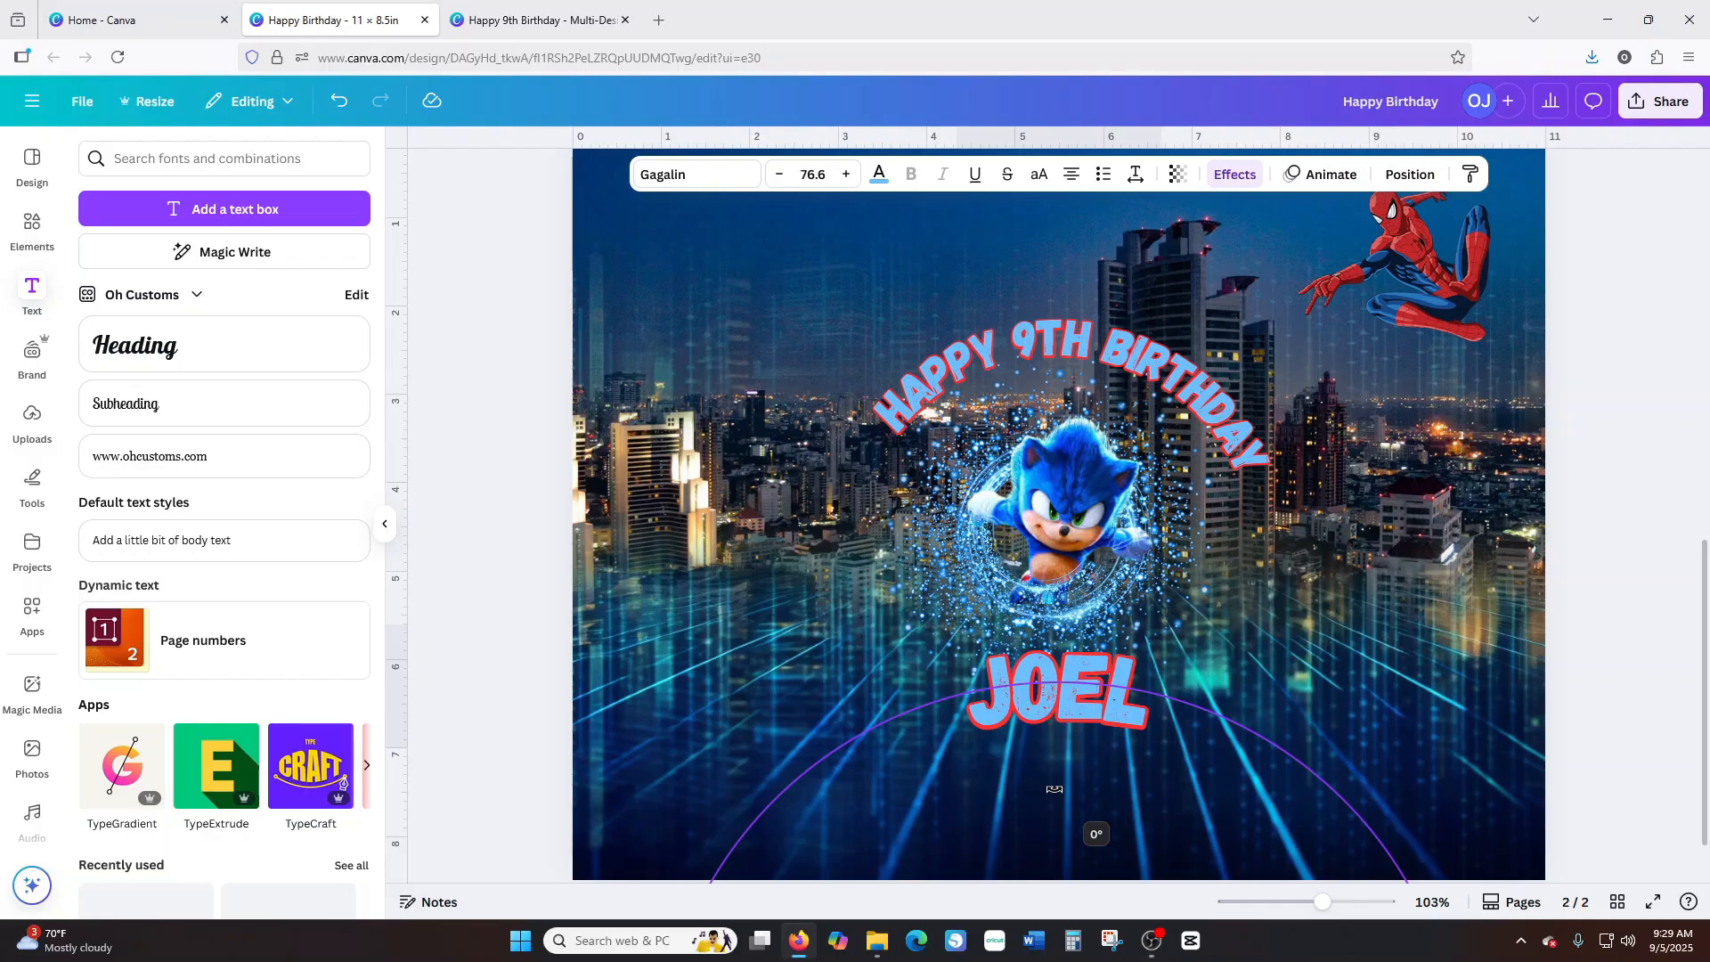
left_click_drag(1054, 789, 1058, 787)
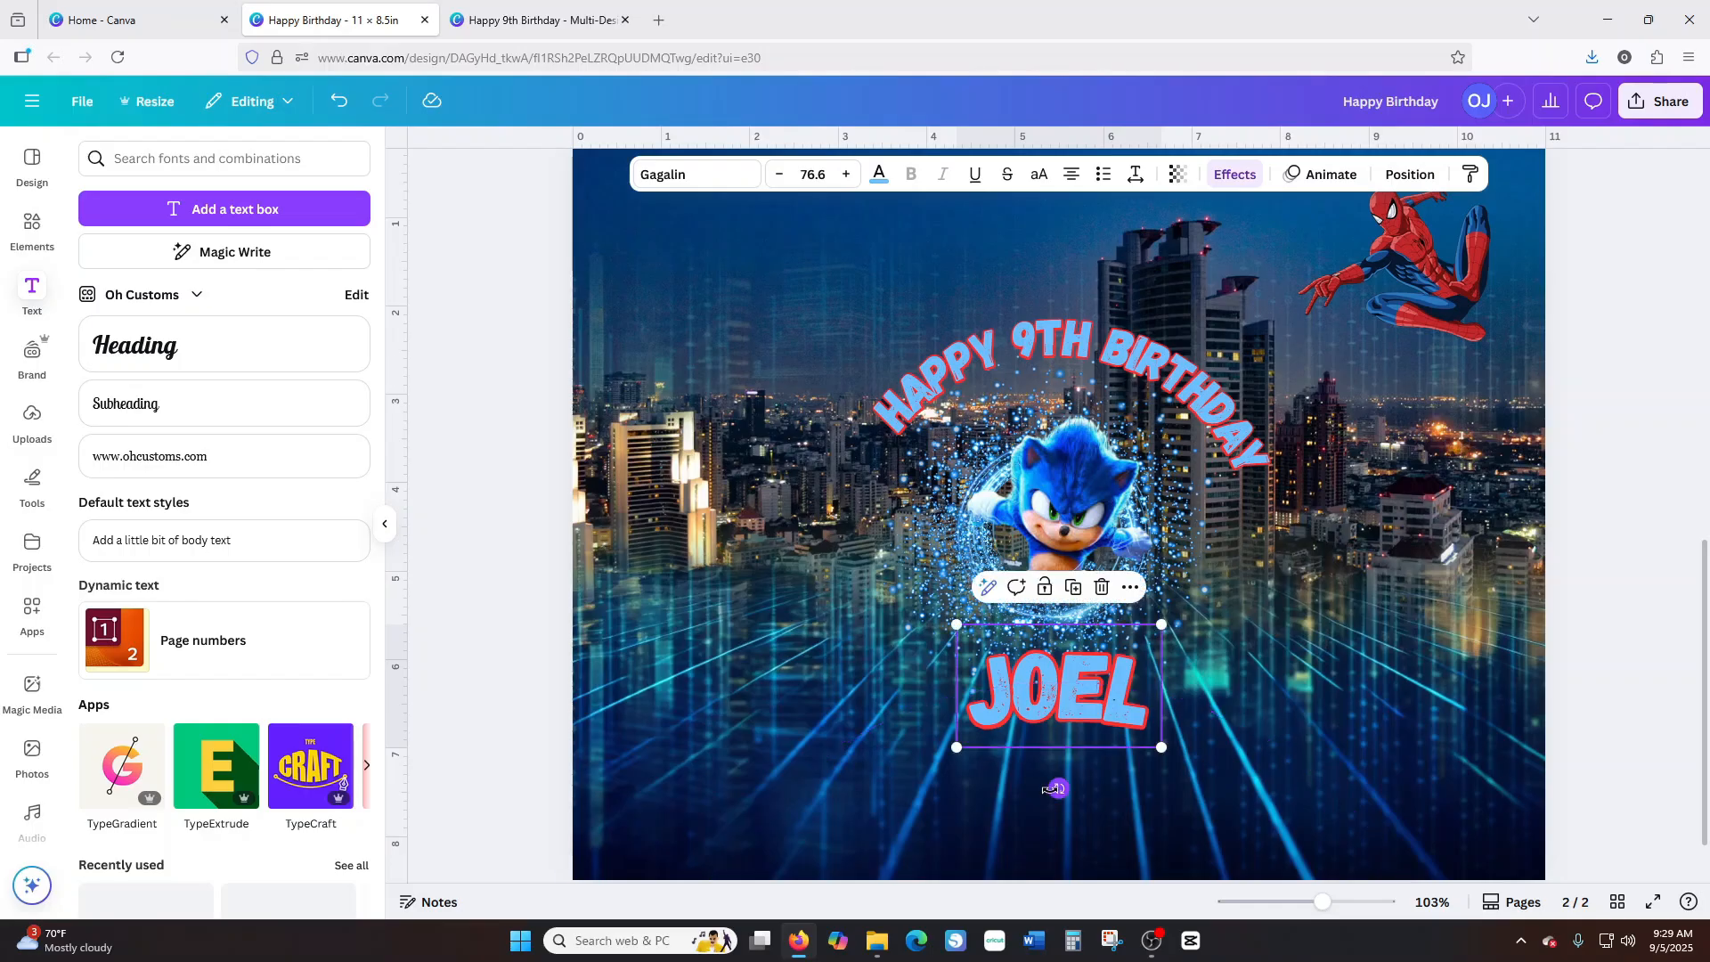
Remove the curve from the name text, enlarge it to font size 95.4, and shift it back beneath Sonic.
left_click(1235, 175)
scroll(178, 806, "down", 2)
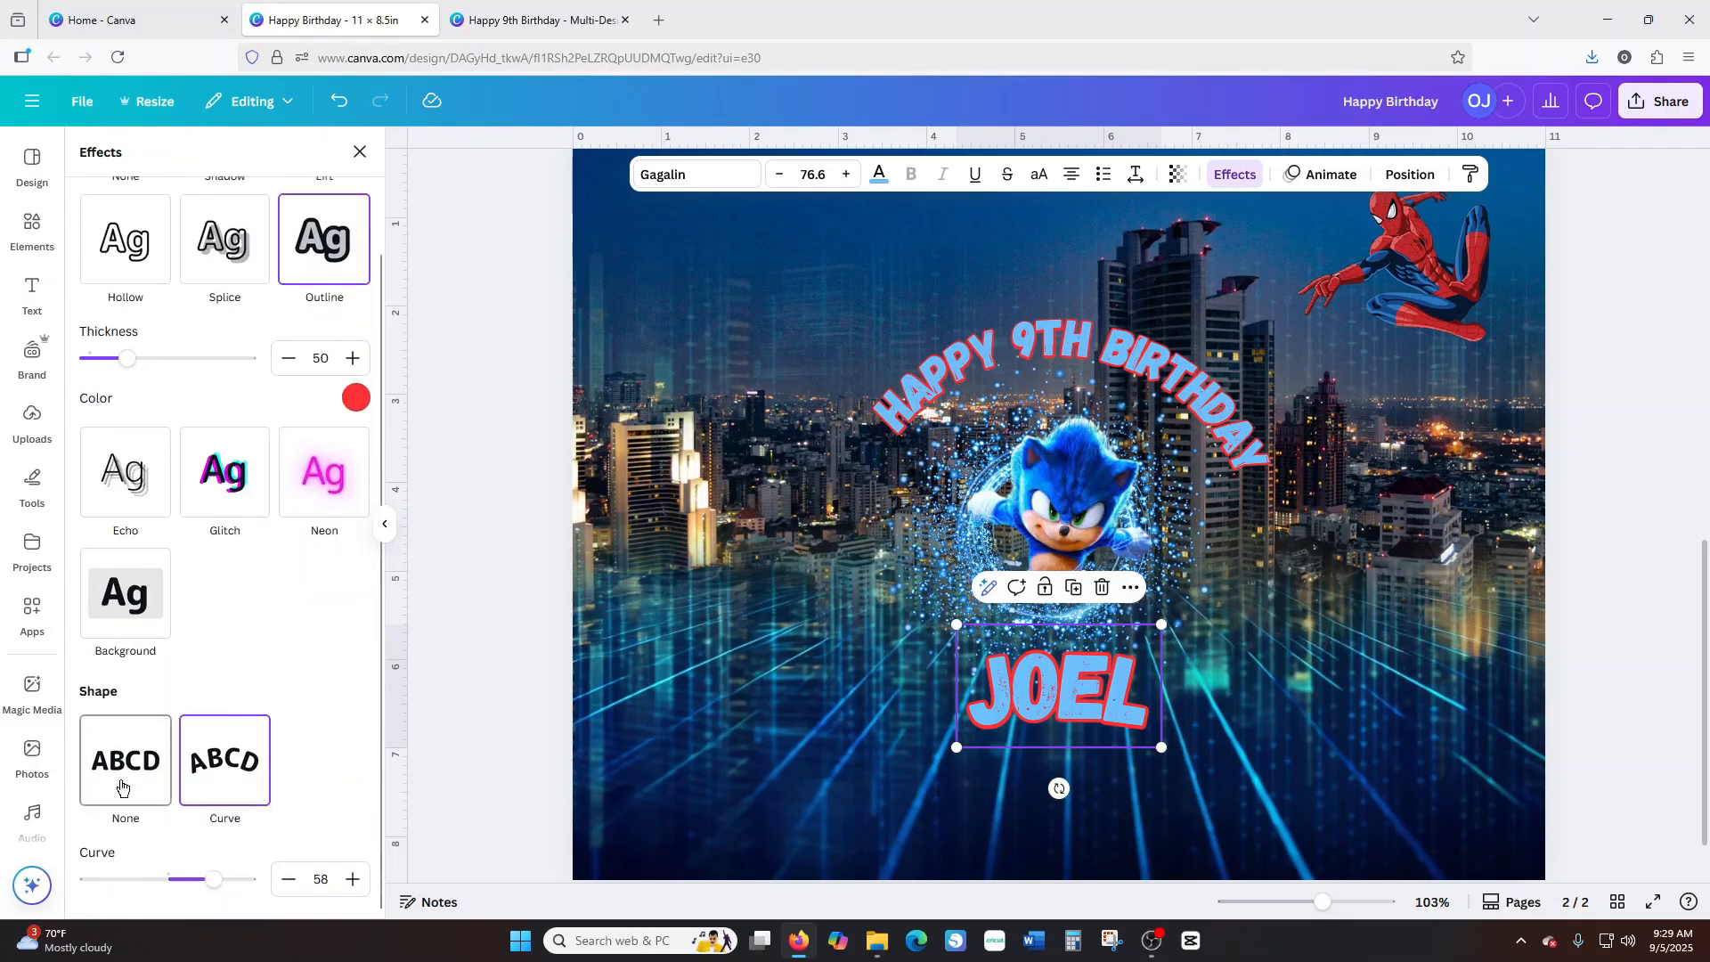
left_click(145, 779)
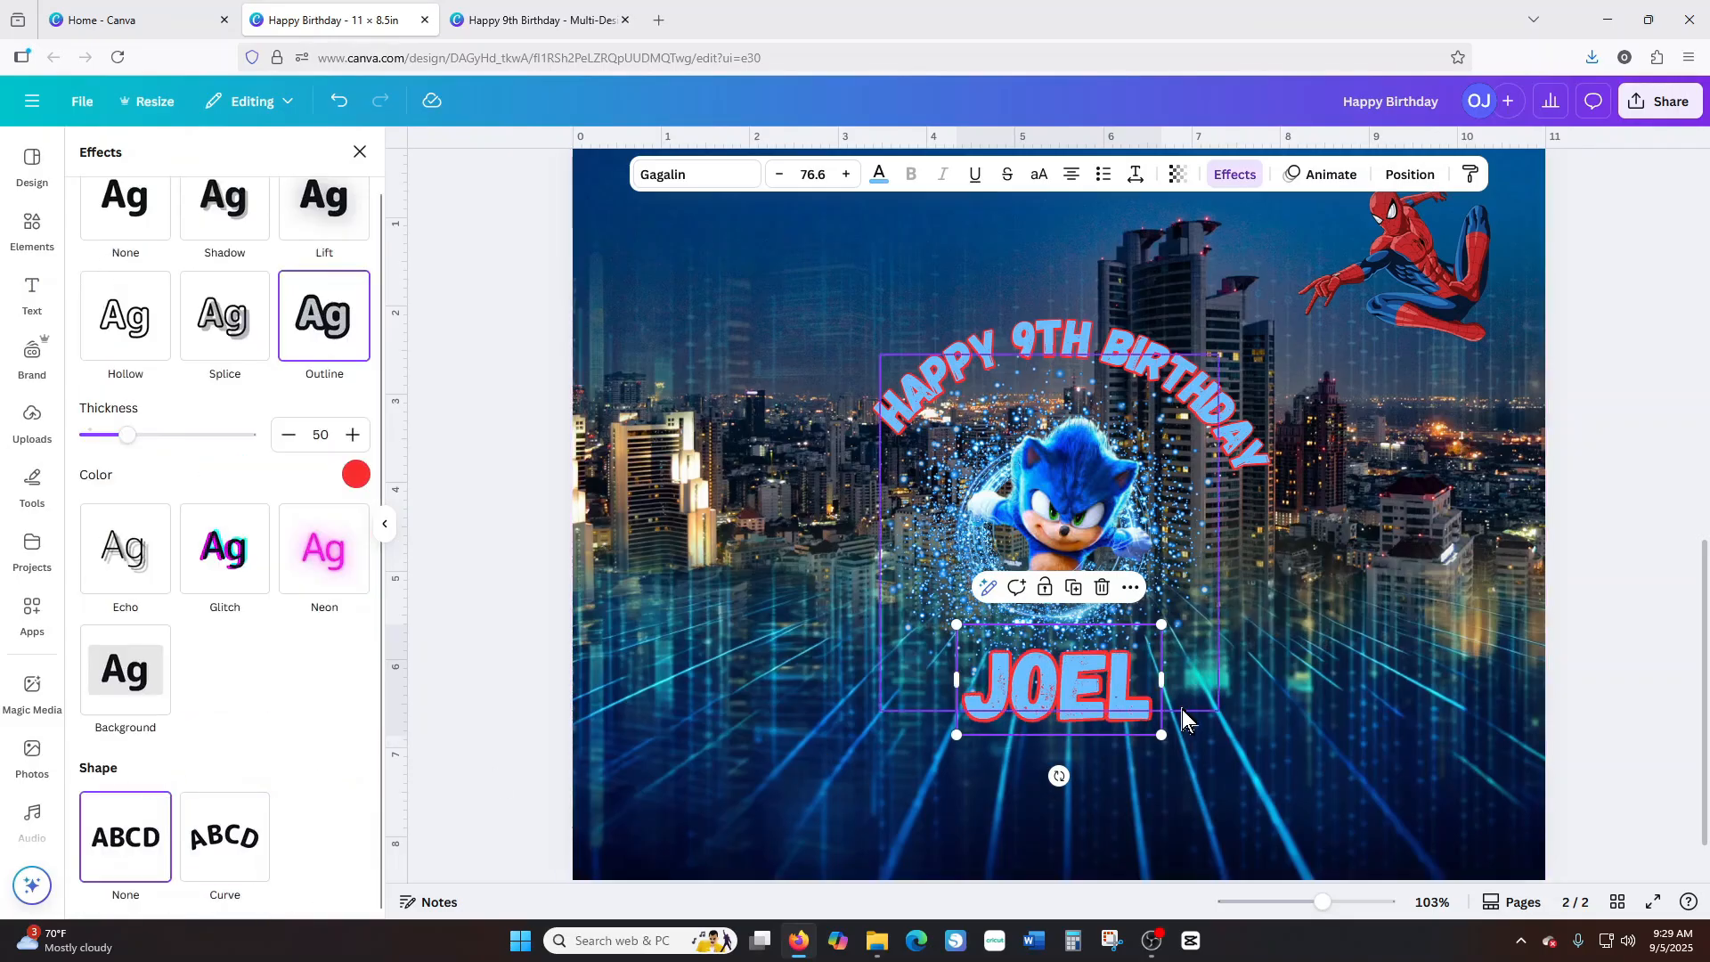
mouse_move(1162, 735)
left_mouse_down()
mouse_move(1235, 774)
mouse_move(1145, 736)
mouse_move(1164, 735)
left_mouse_up()
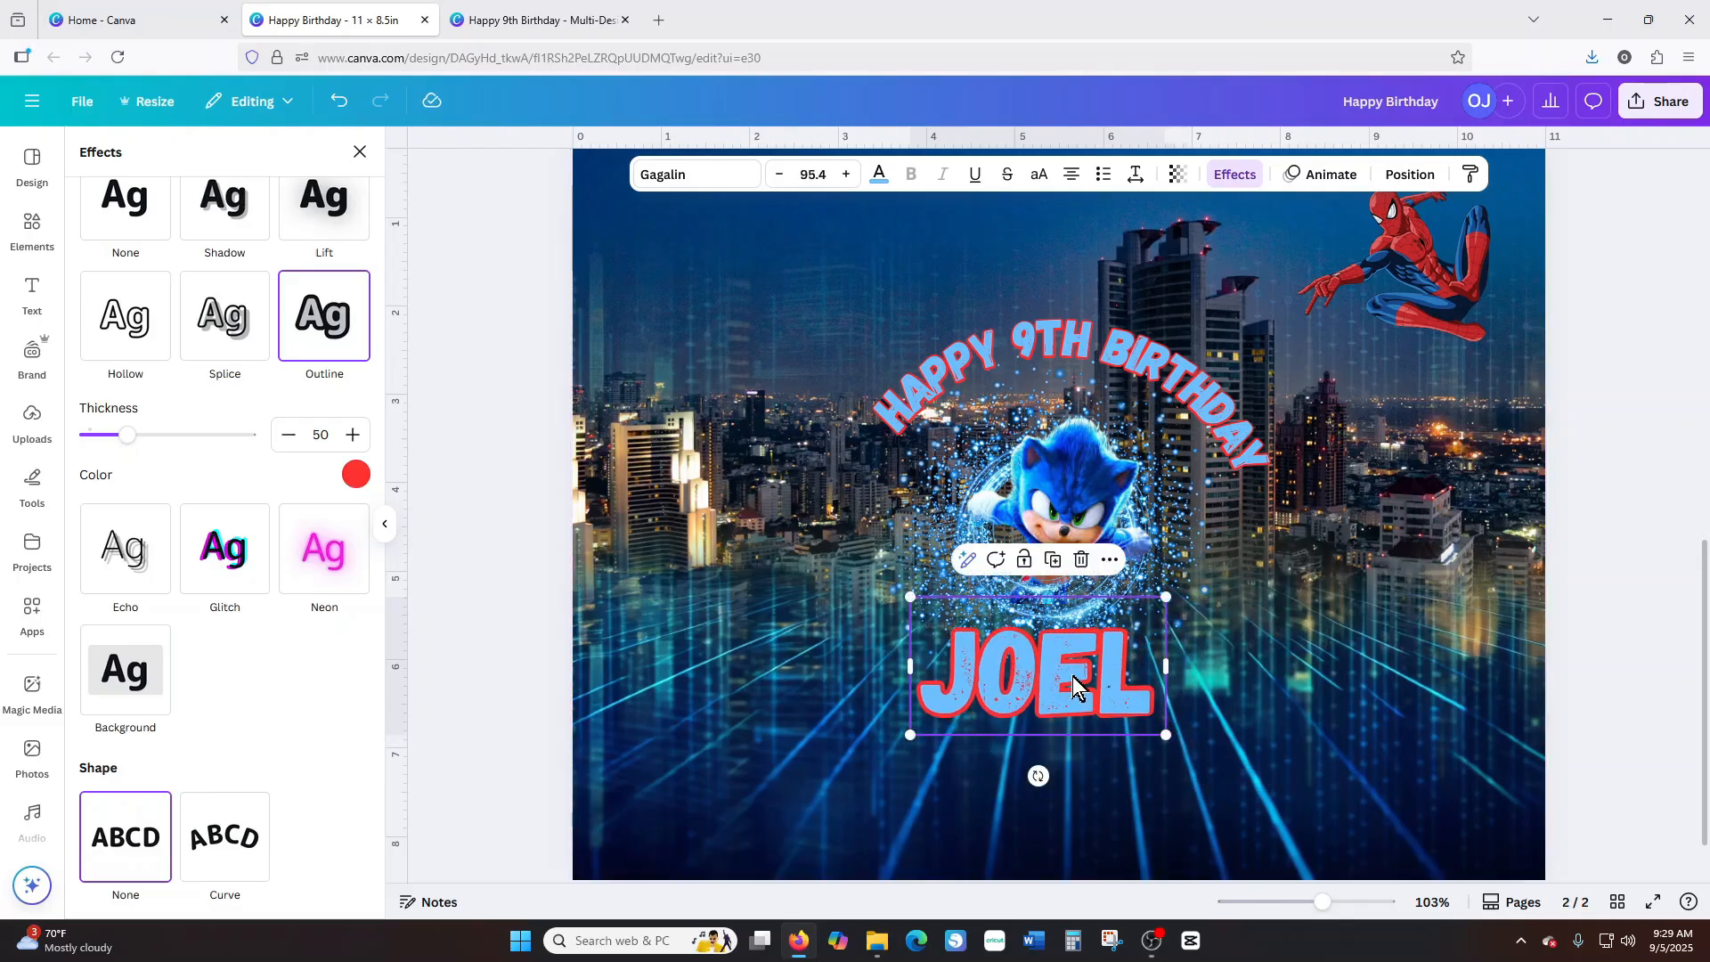
left_click_drag(1073, 676, 1081, 677)
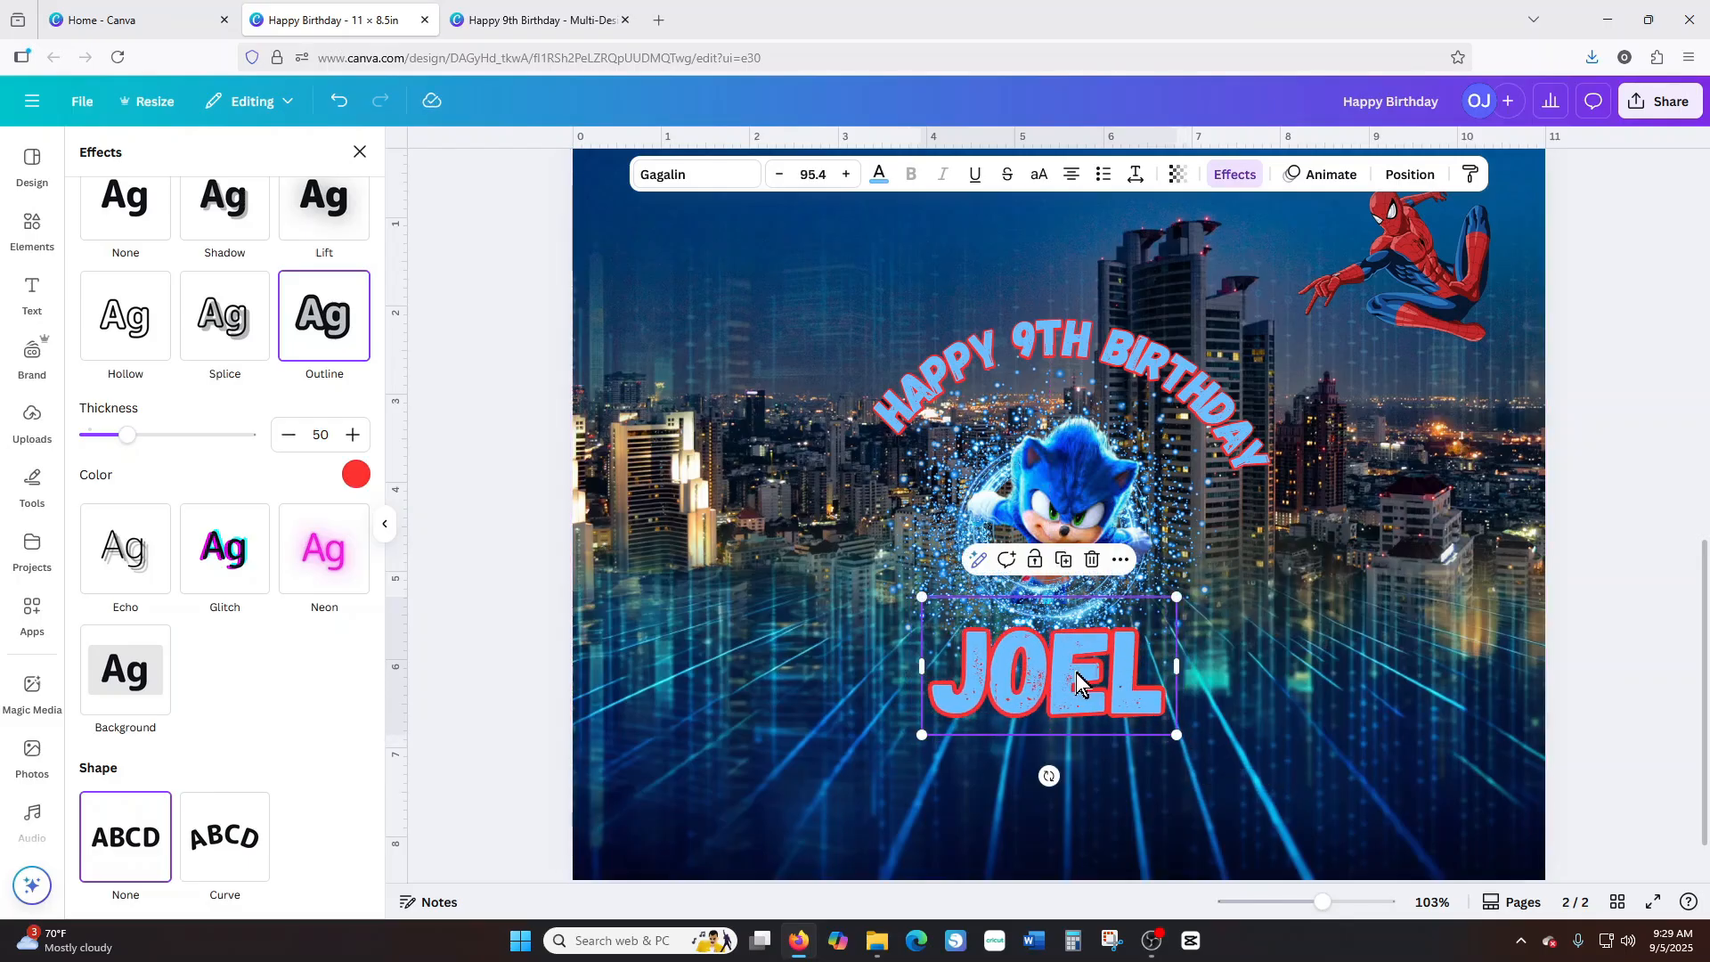
Straighten the curved "Happy 9th Birthday" text, enlarge it to font size 45.1, and centre it over Sonic.
left_click(1122, 365)
mouse_move(1230, 357)
left_mouse_down()
mouse_move(1169, 355)
mouse_move(1204, 372)
left_mouse_up()
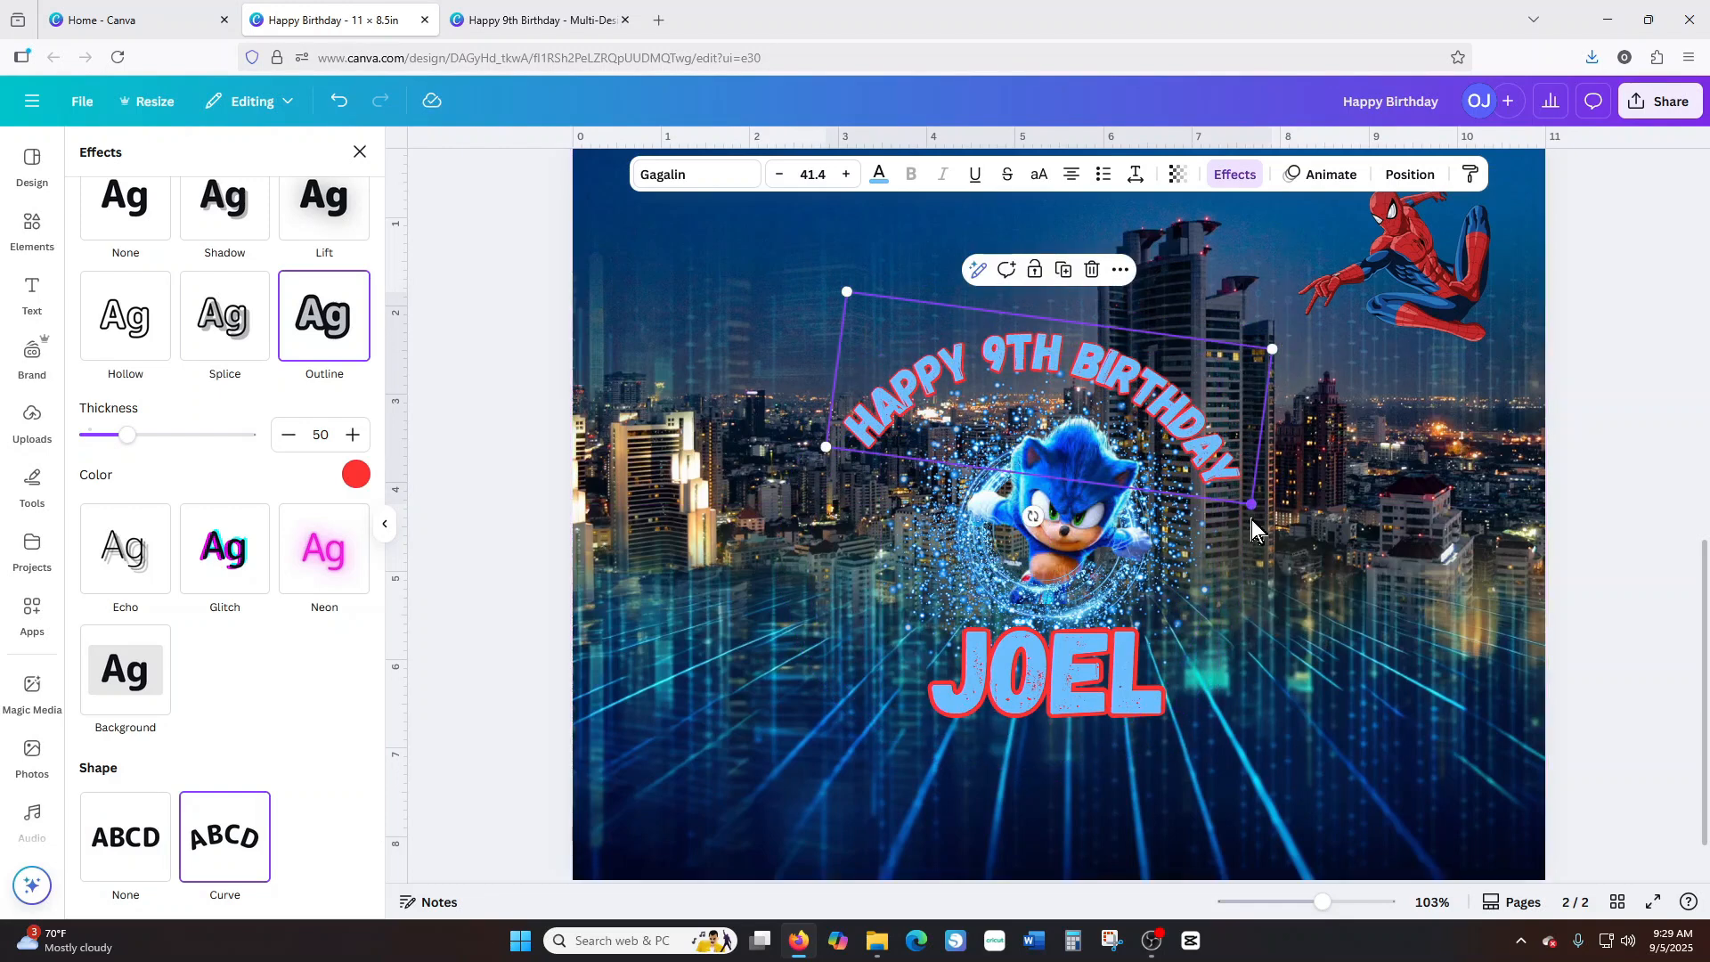
left_click_drag(1033, 517, 1038, 515)
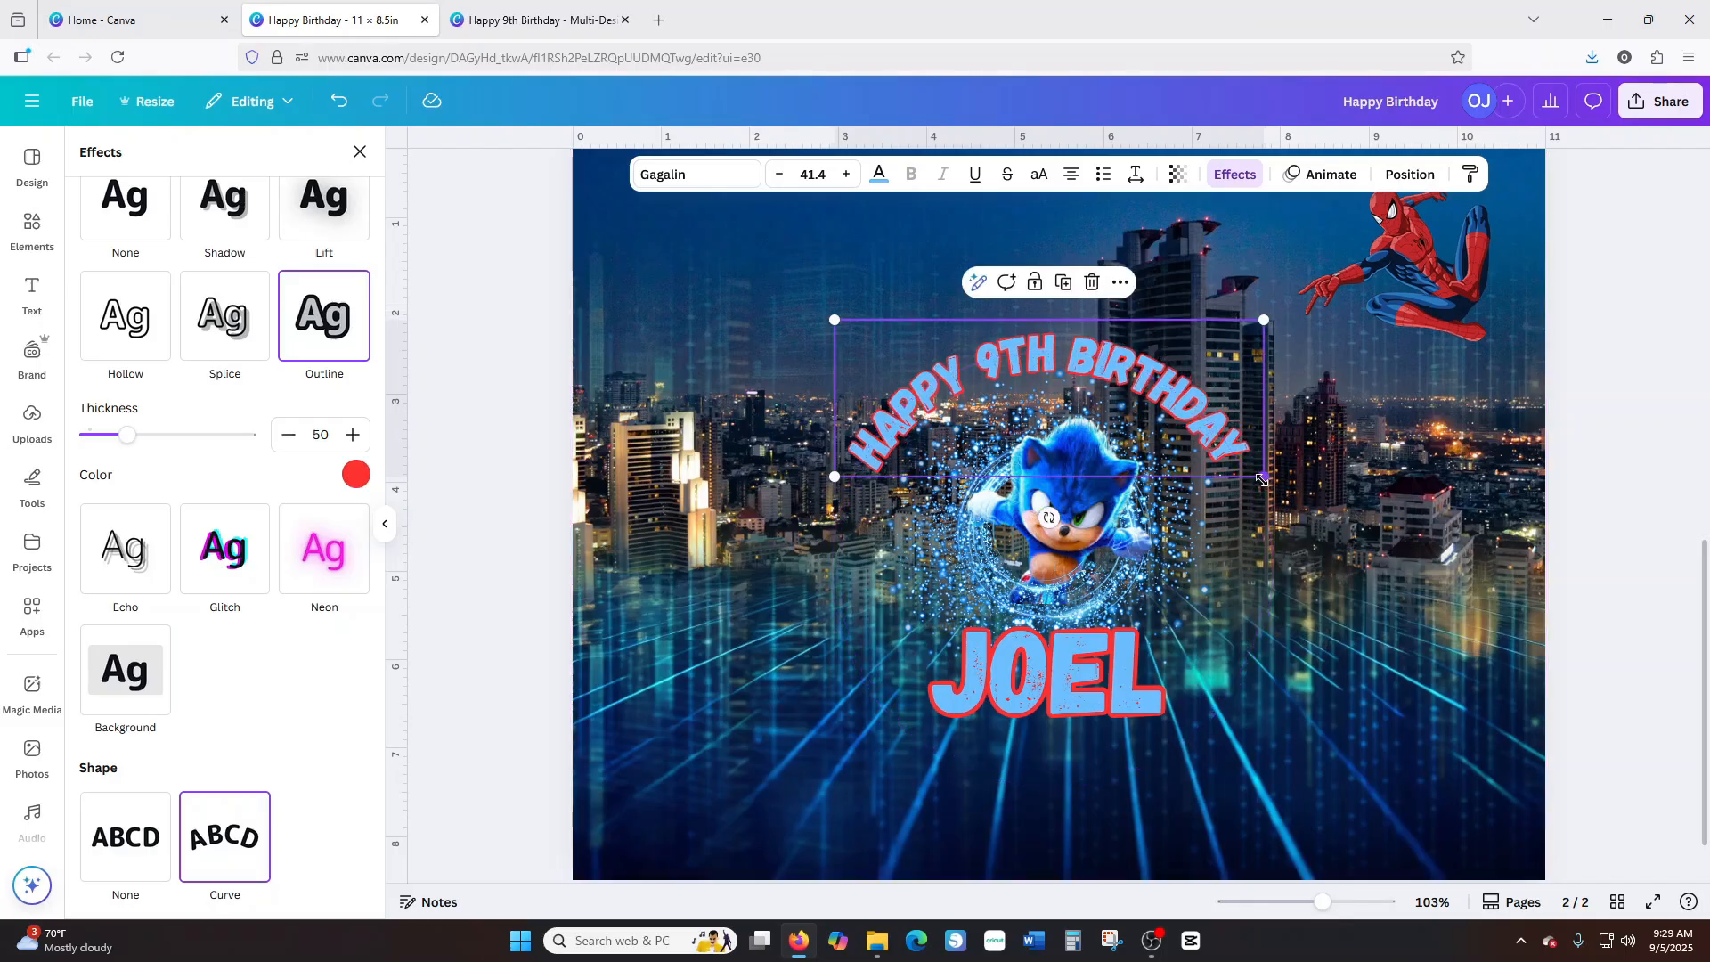
left_click_drag(1266, 479, 1293, 499)
left_click_drag(1260, 425, 1250, 421)
left_click(1220, 174)
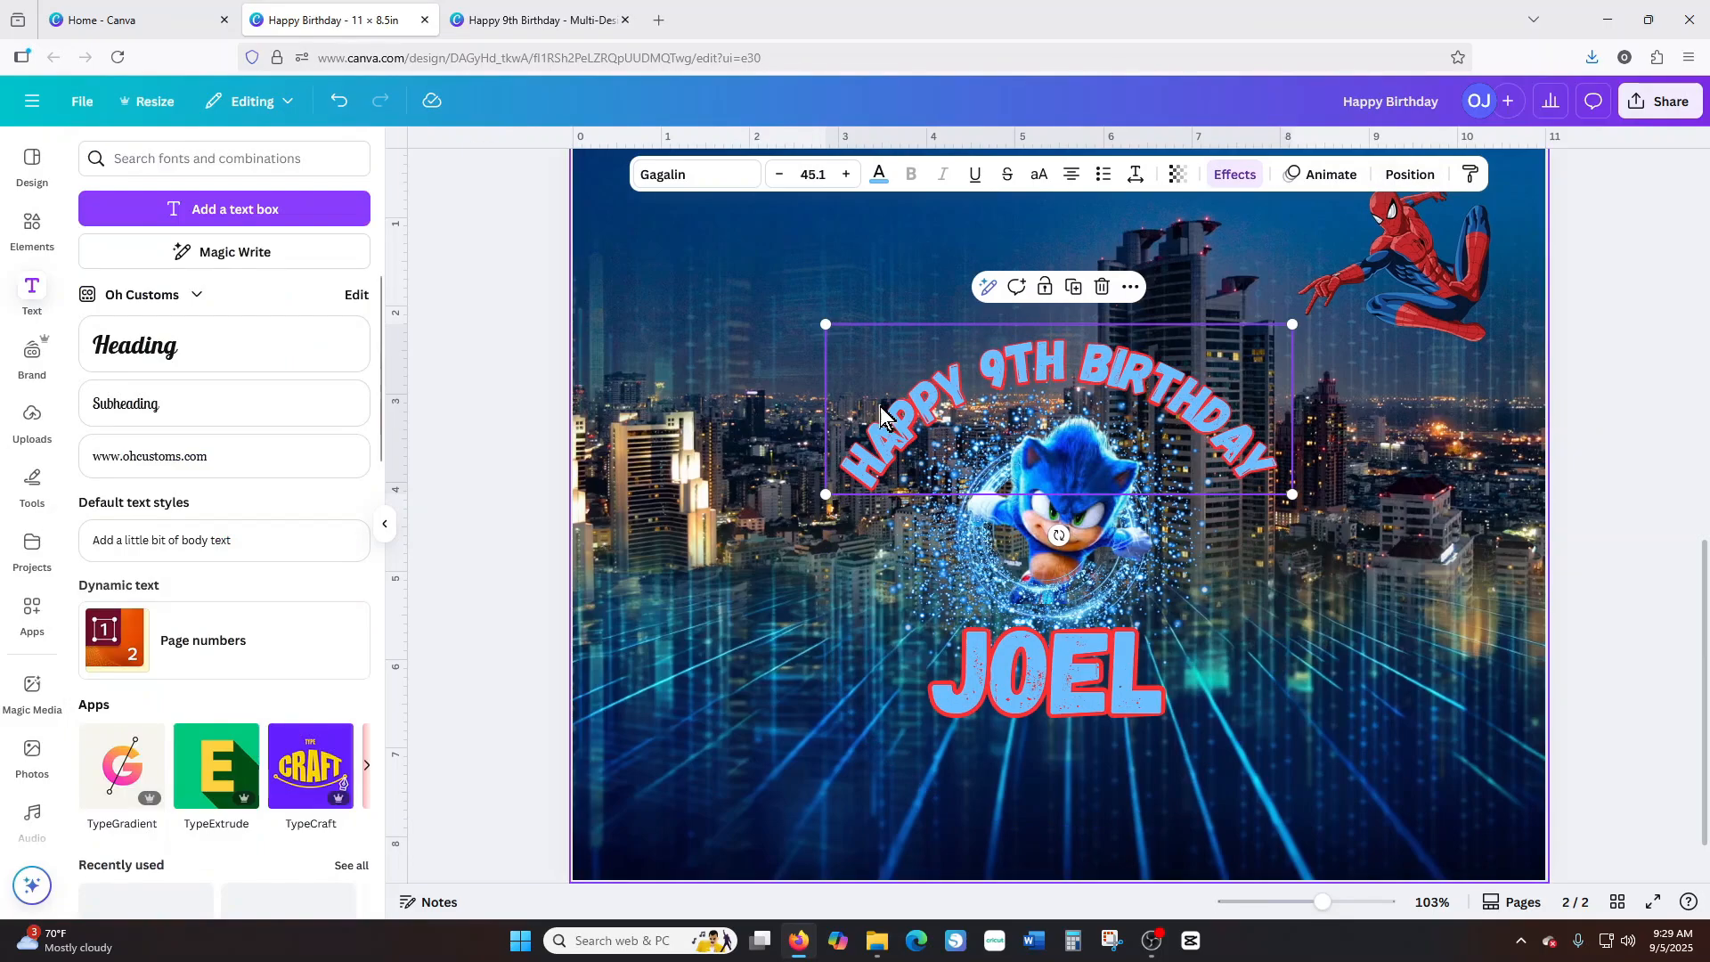
Try line spacing 1.46 and letter spacing 178 on the curved "Happy 9th Birthday" text, and undo the spacing changes.
left_click(1223, 182)
scroll(253, 755, "down", 2)
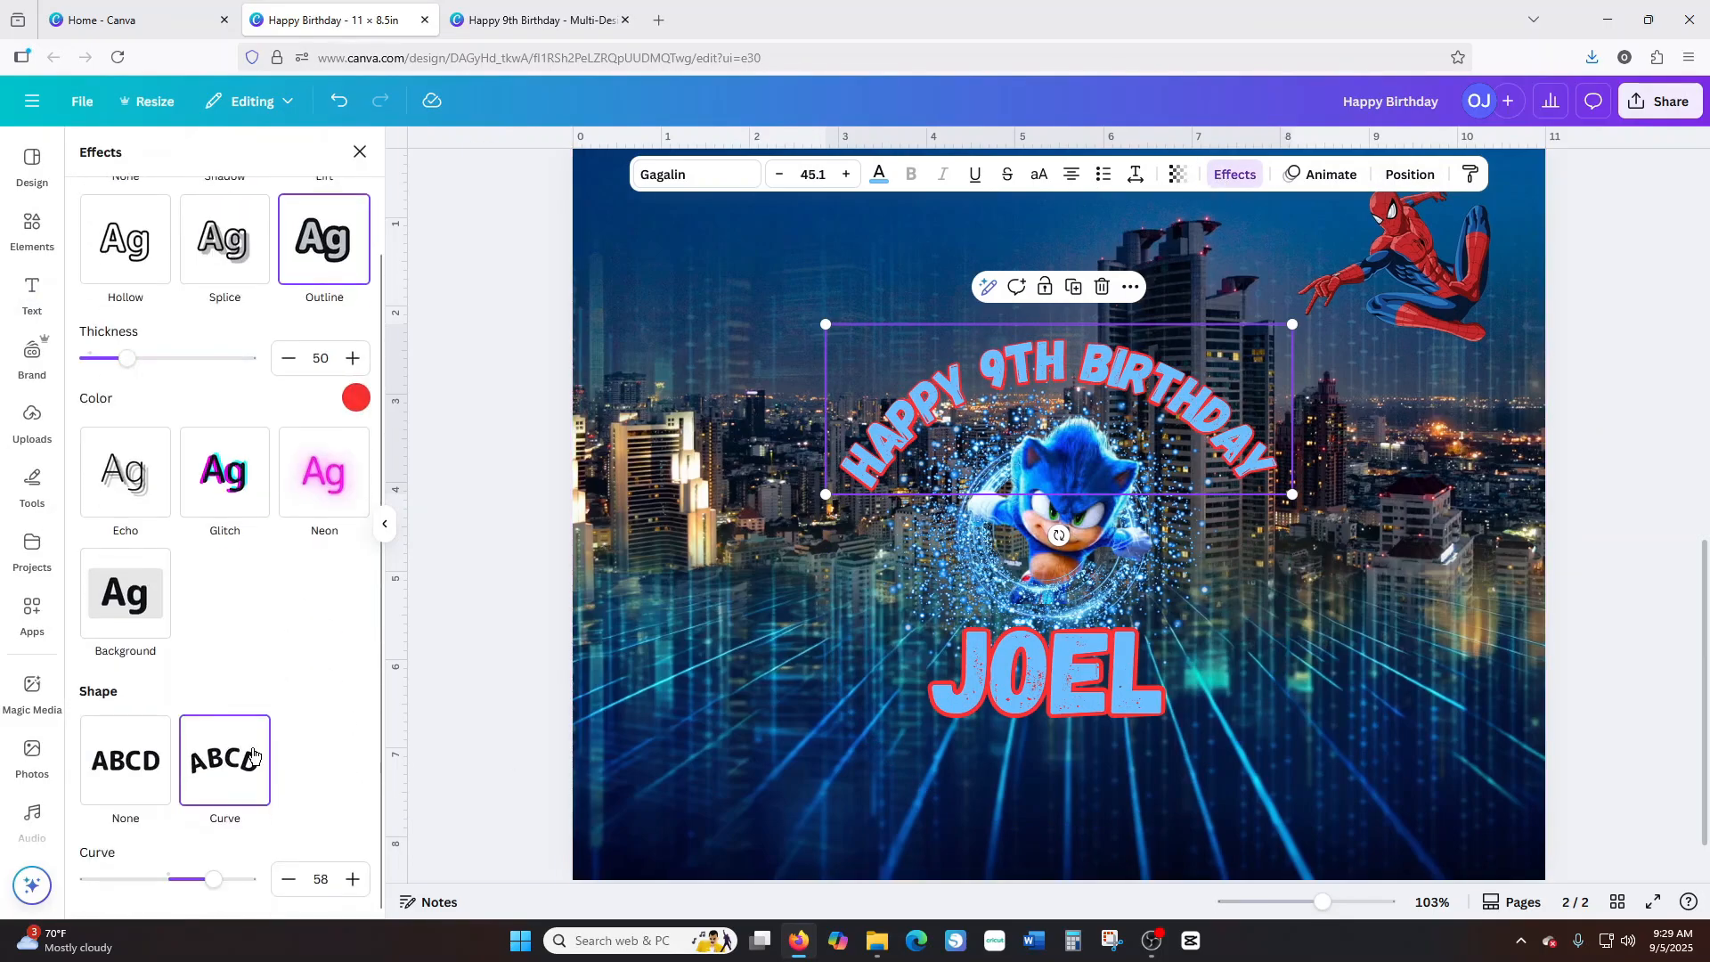
mouse_move(219, 880)
left_mouse_down()
mouse_move(231, 884)
mouse_move(55, 858)
mouse_move(214, 881)
left_mouse_up()
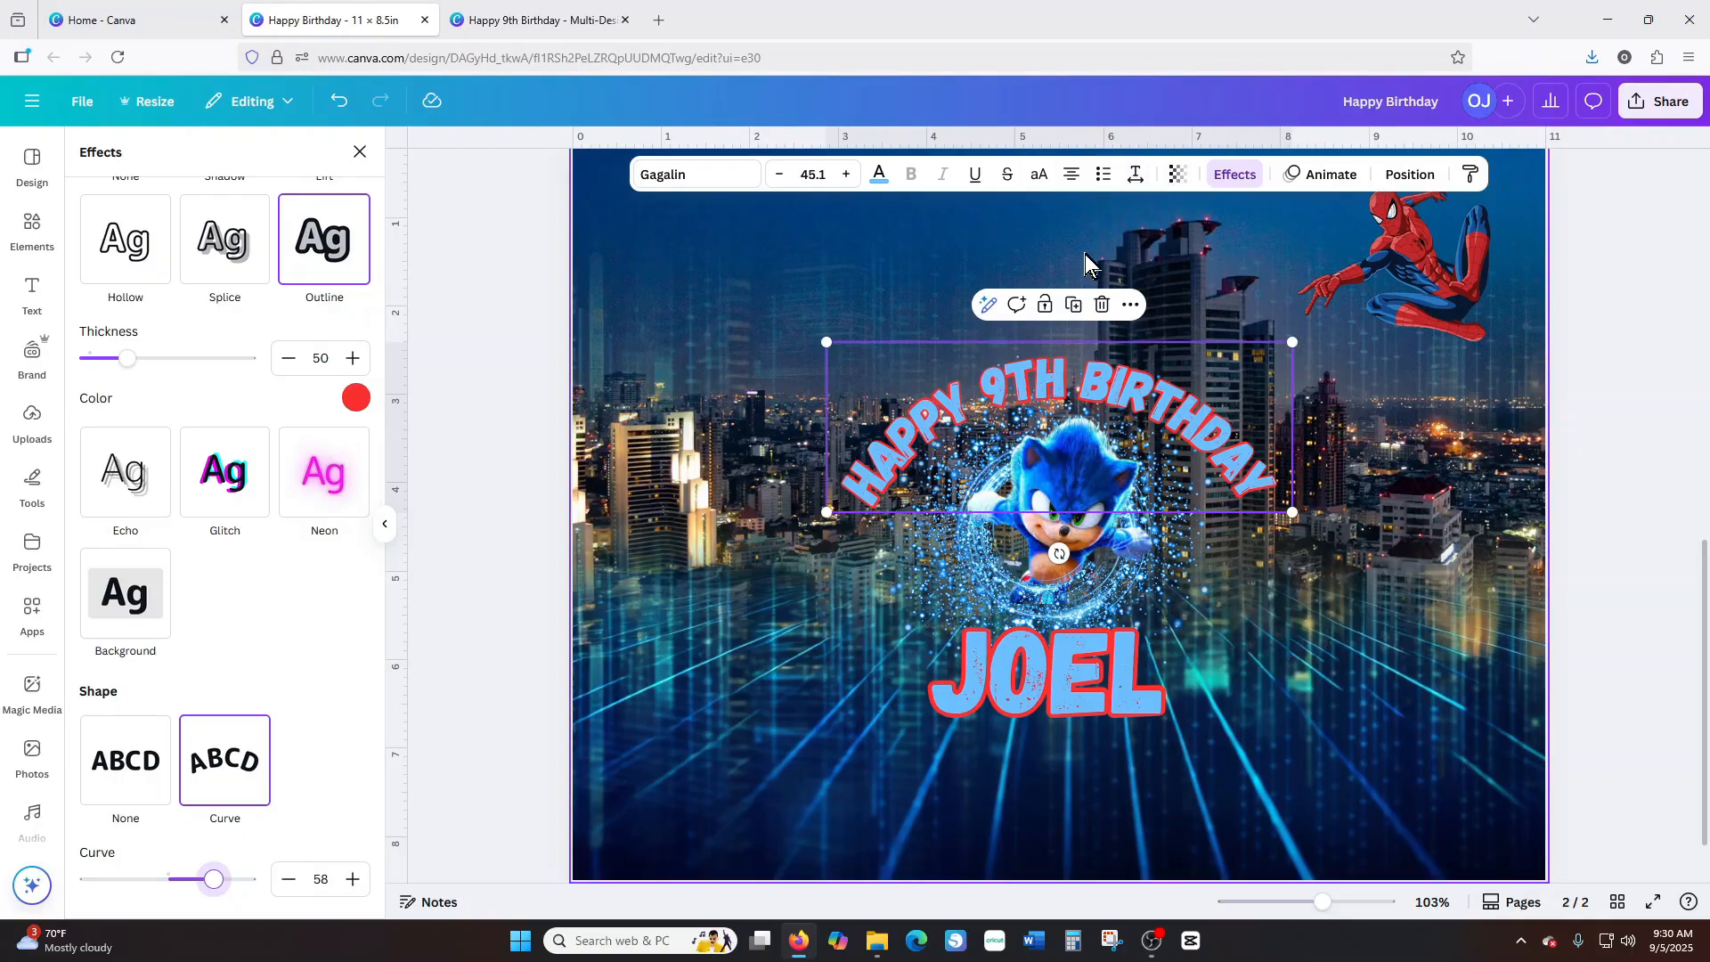
left_click(1145, 175)
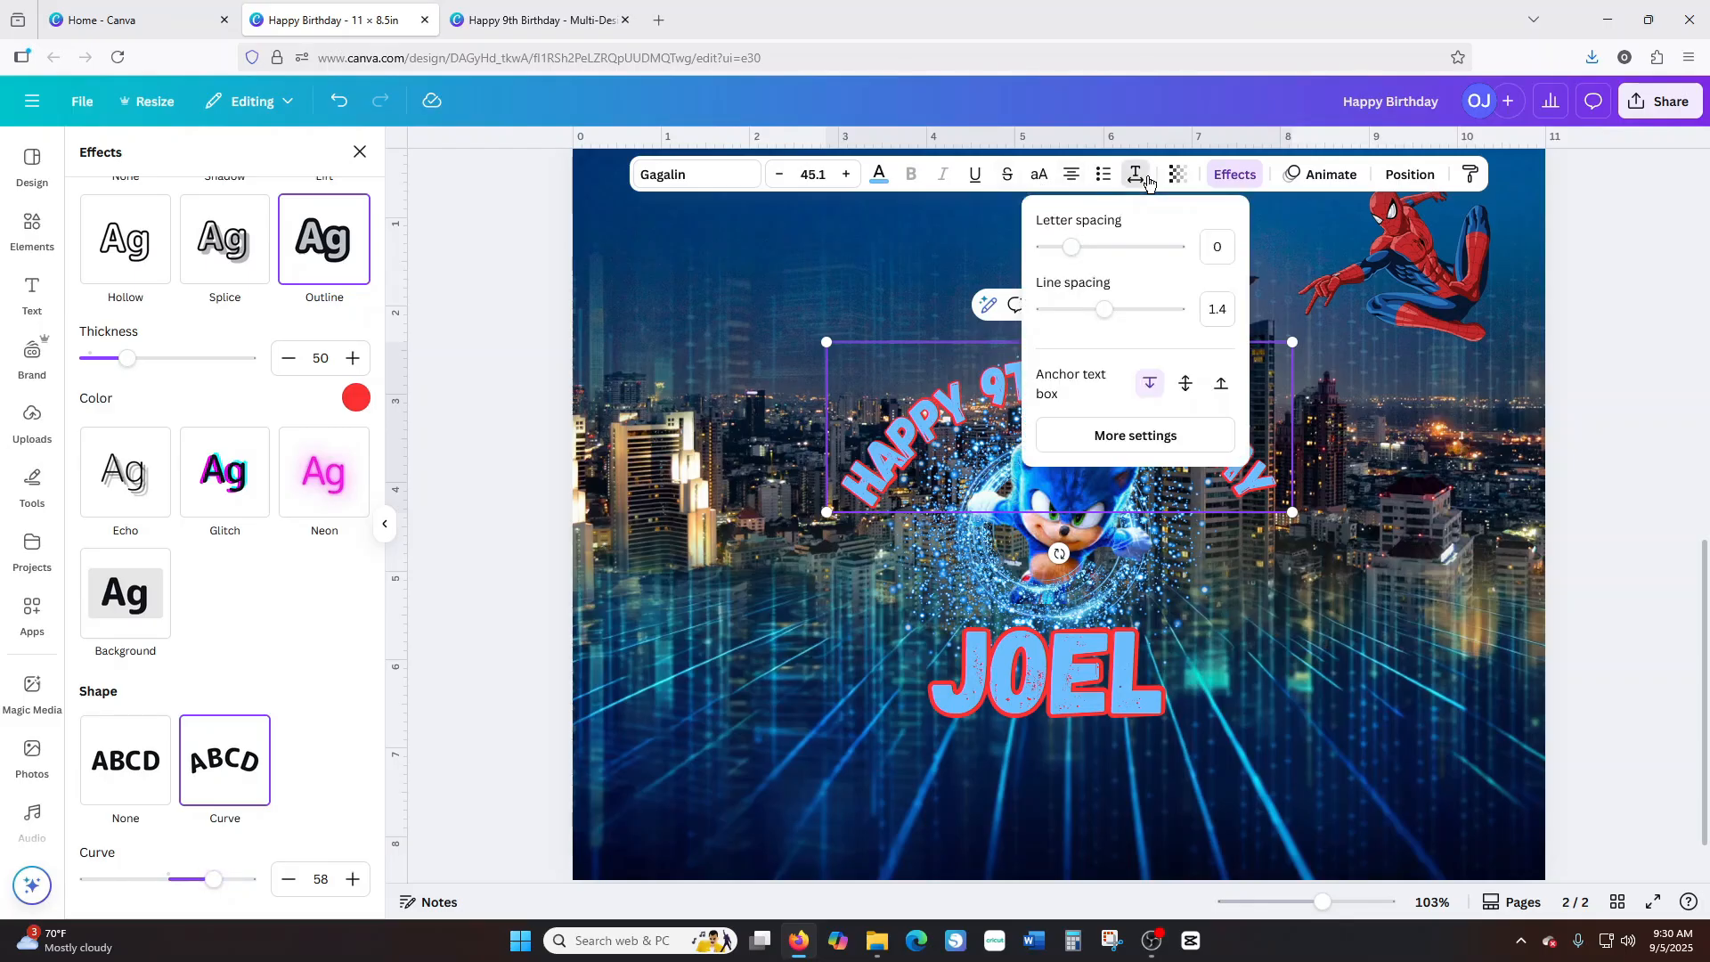
left_click_drag(1115, 311, 1140, 316)
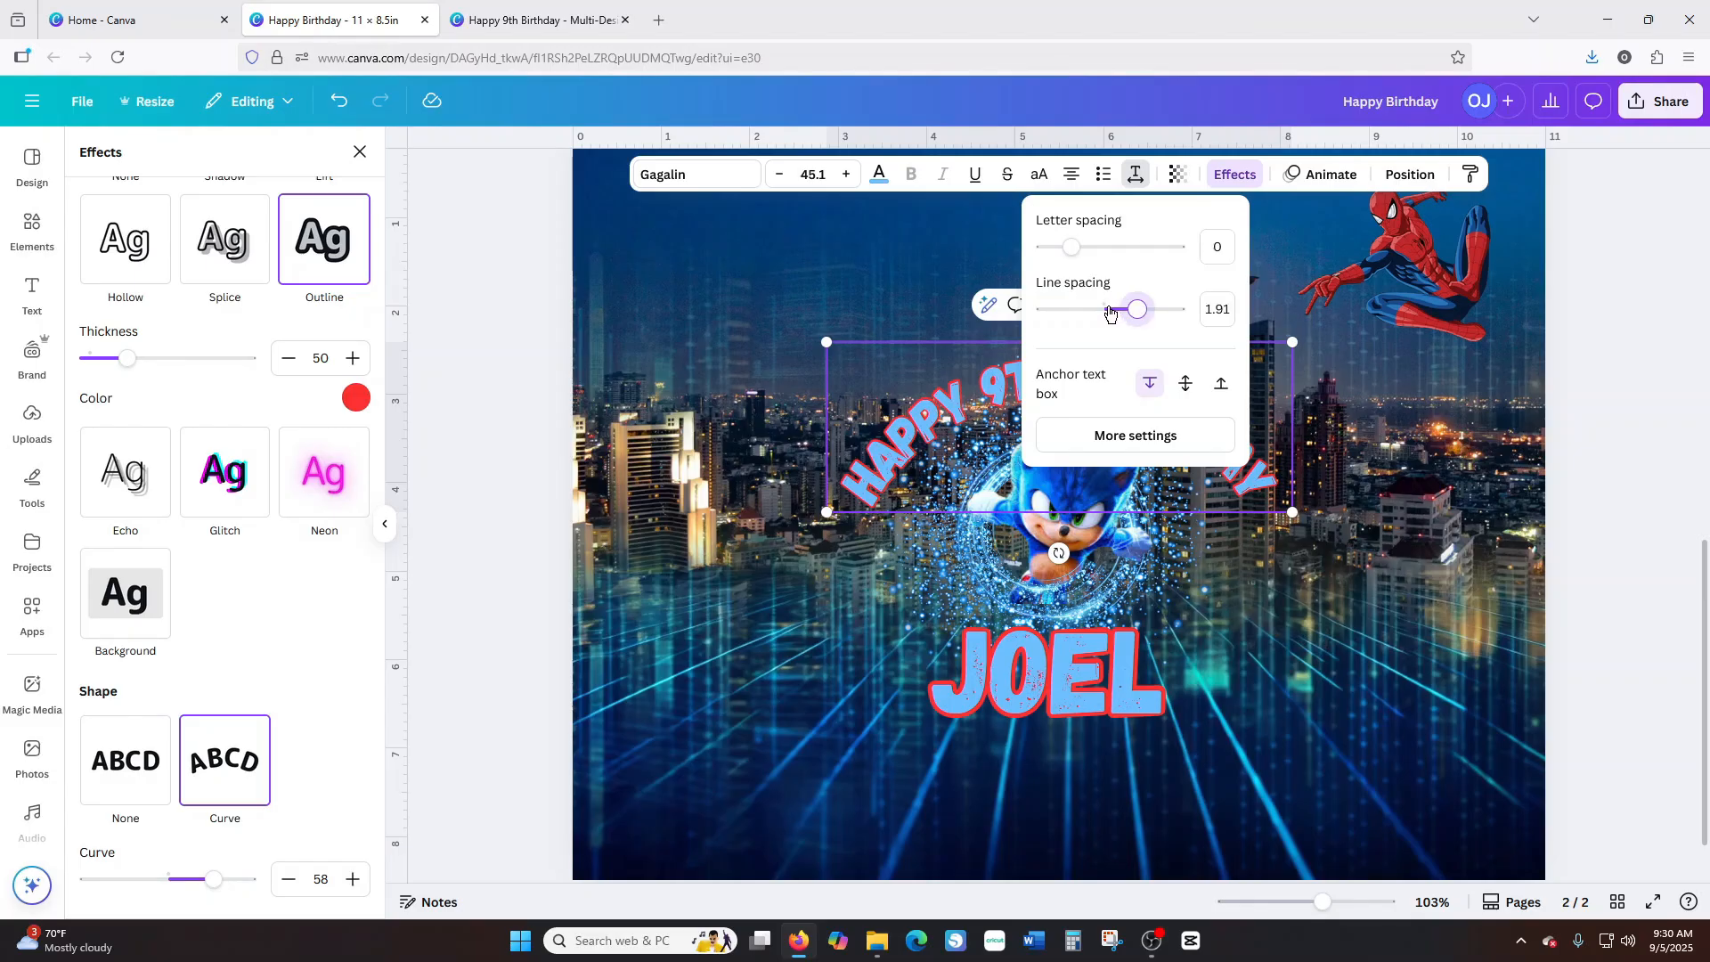
left_click(1109, 311)
left_click_drag(1078, 257, 1096, 253)
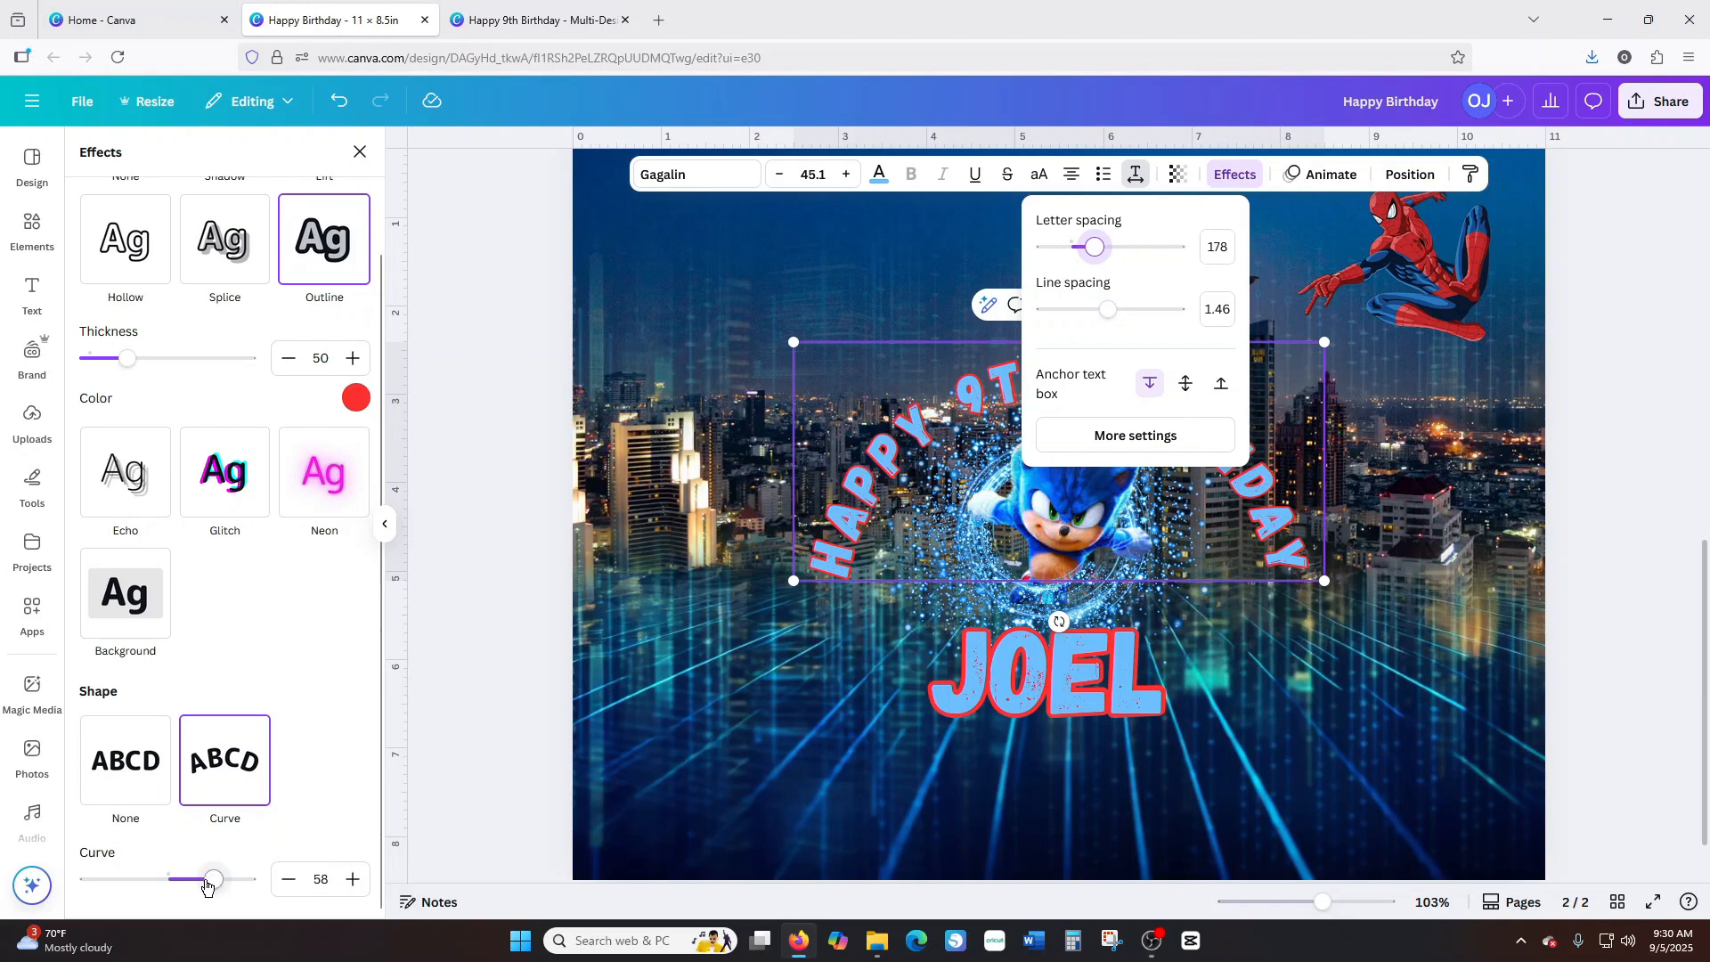
left_click(336, 105)
left_click(337, 105)
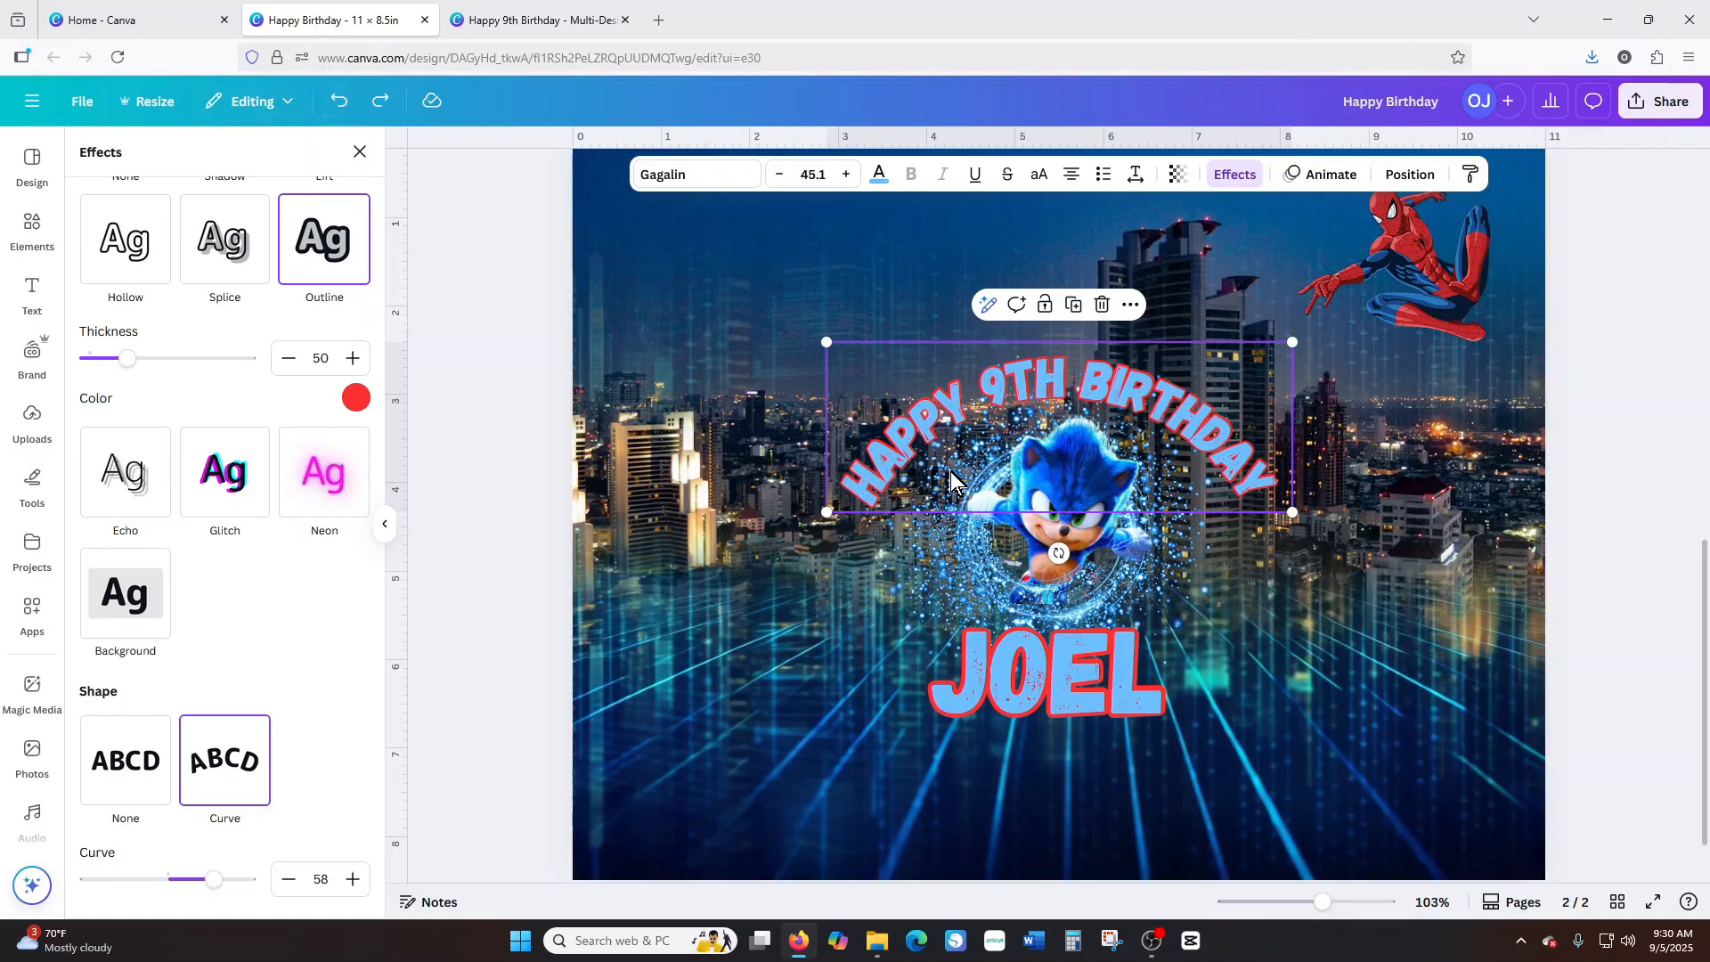
Widen the letter spacing of the curved "Happy 9th Birthday" text to 151.
left_click(1134, 172)
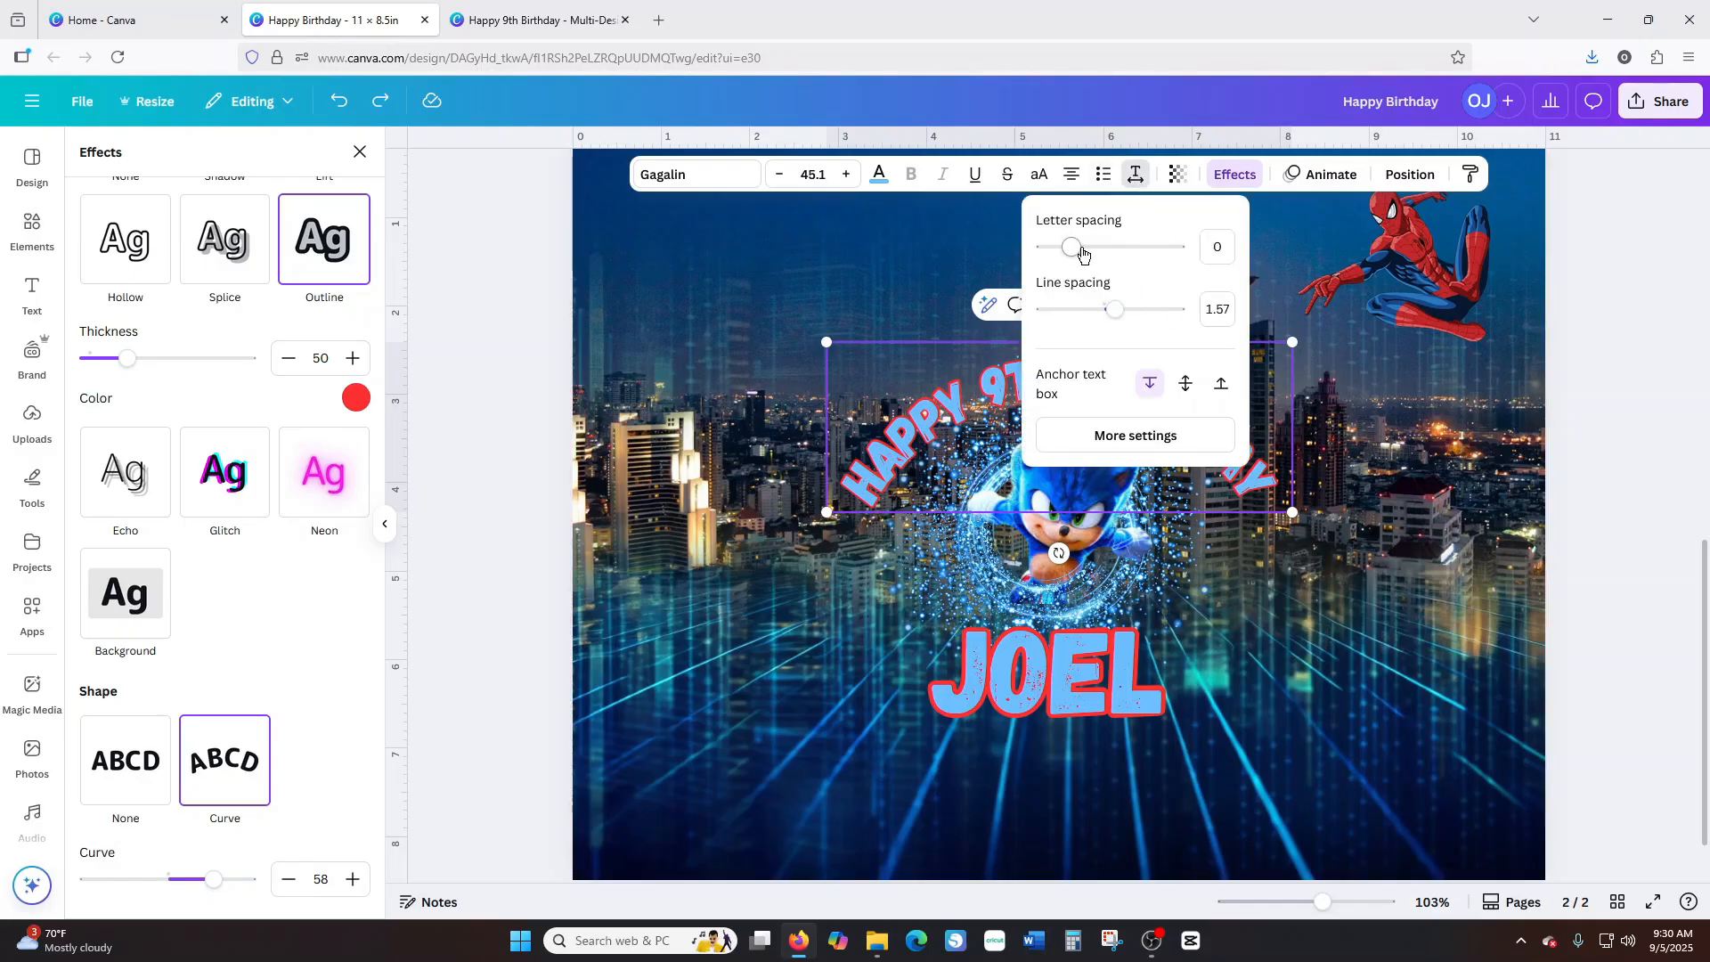
left_click_drag(1078, 250, 1093, 250)
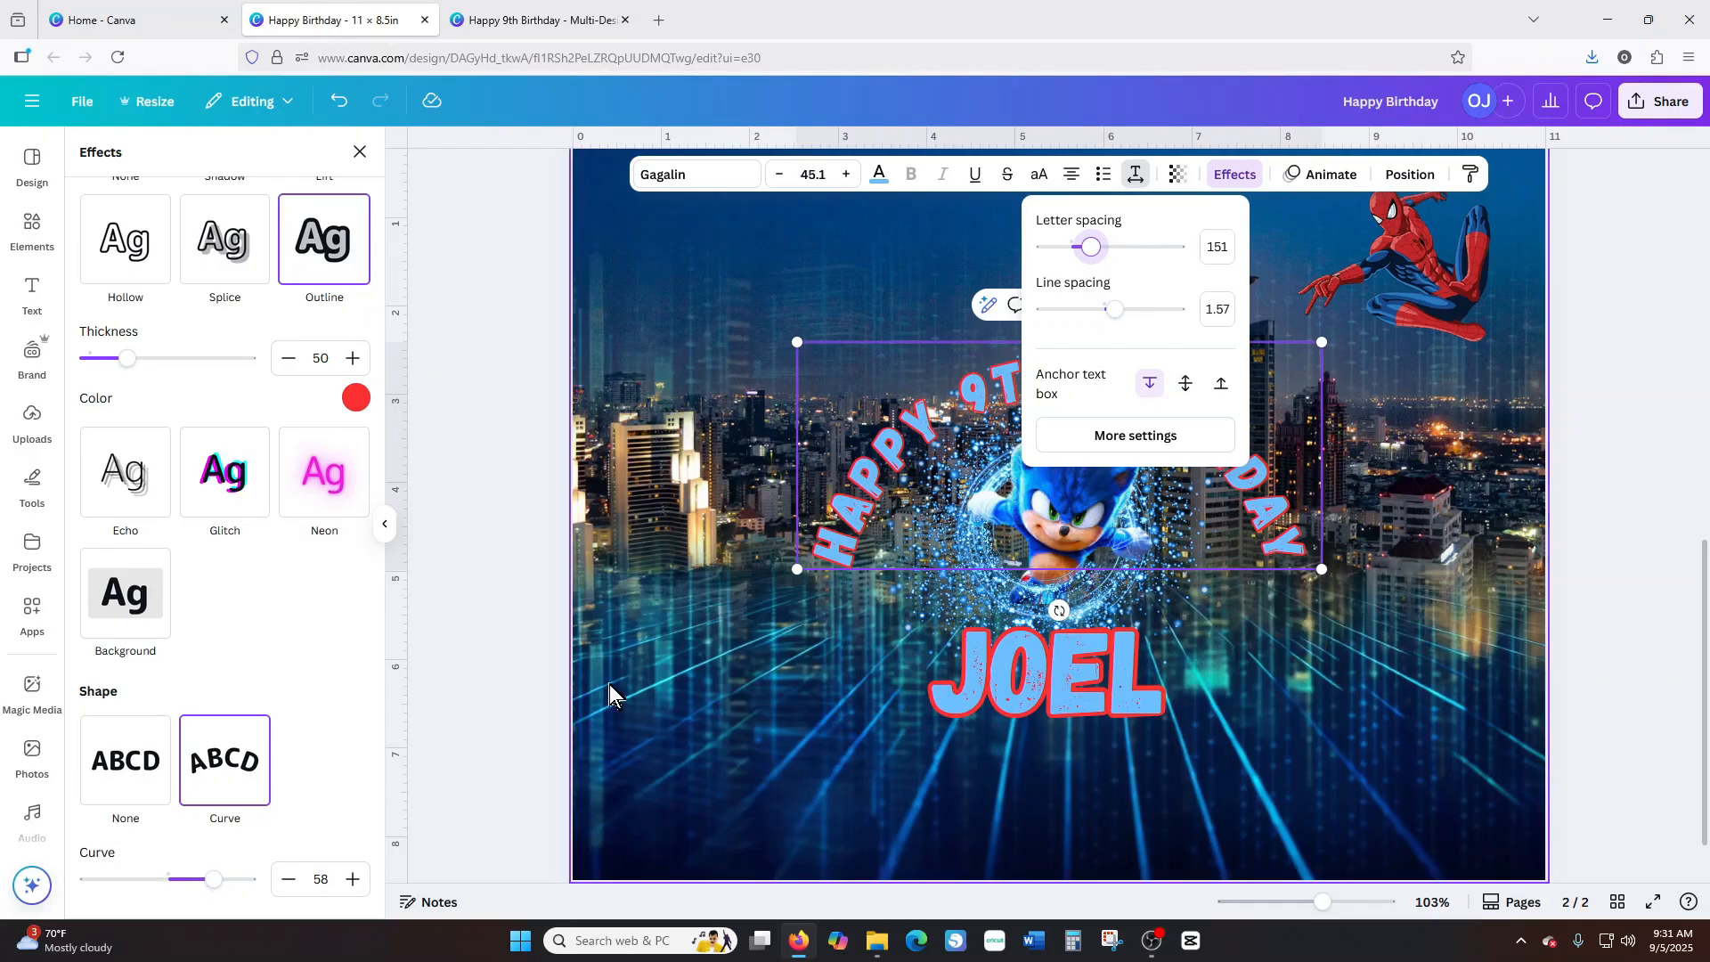
left_click(732, 666)
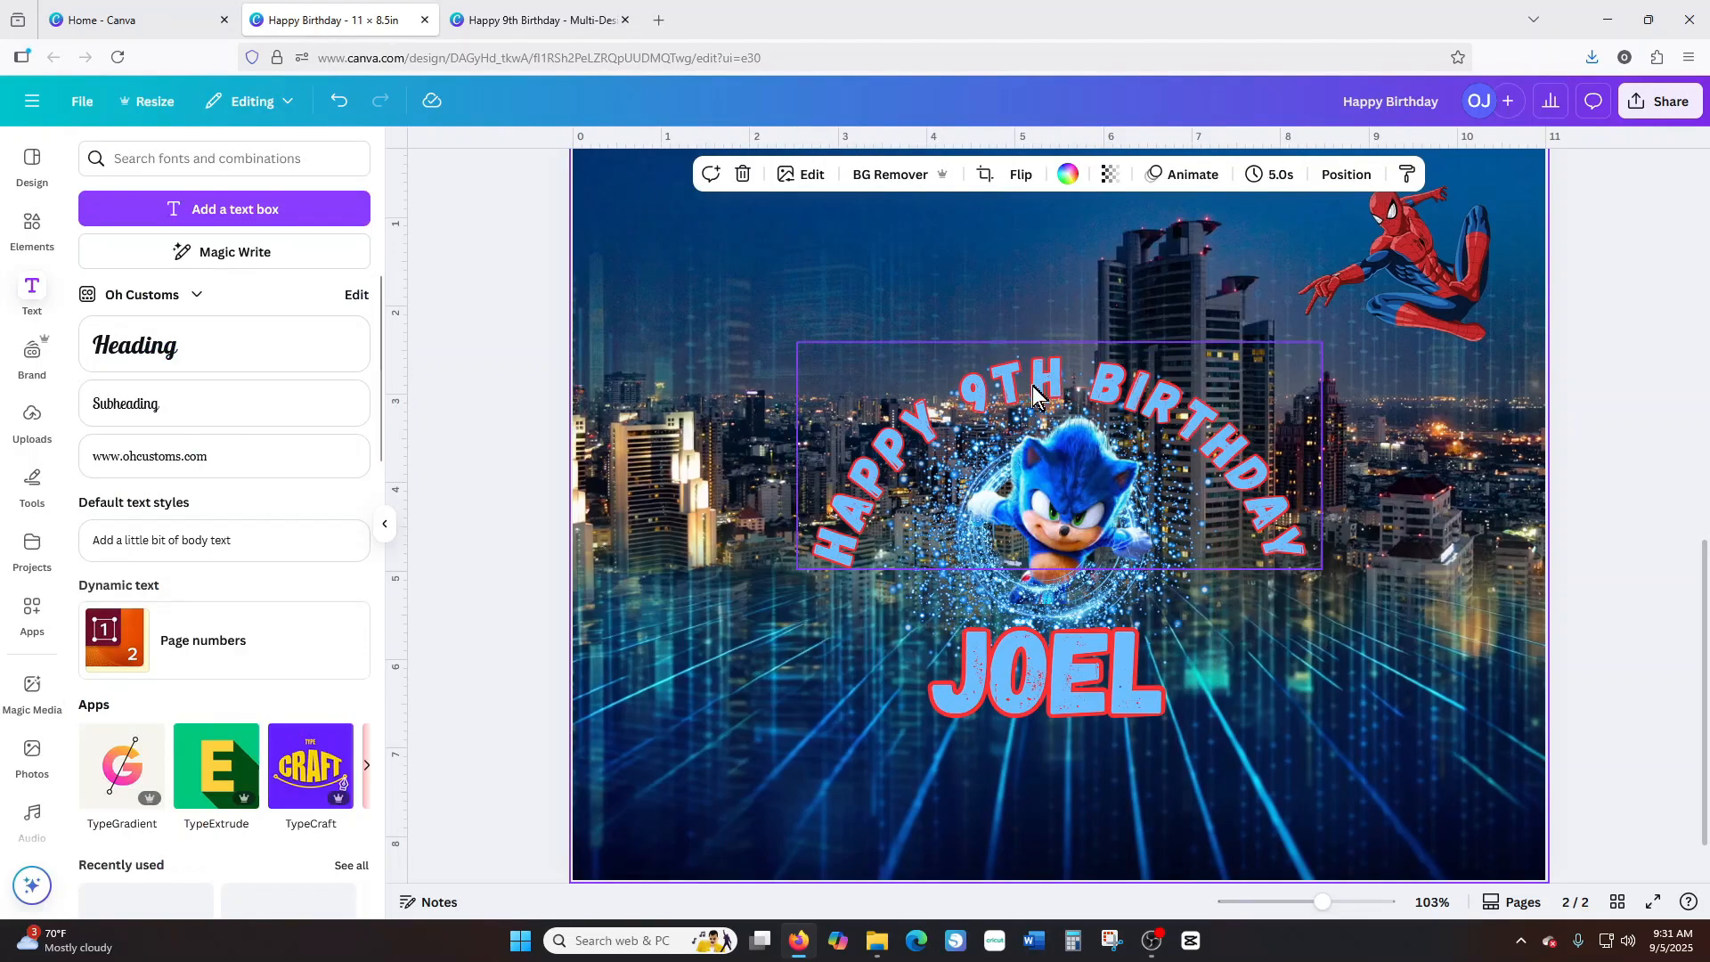
Set the curve of the "Happy 9th Birthday" text to 62 and nudge the text slightly down over Sonic.
left_click(1250, 463)
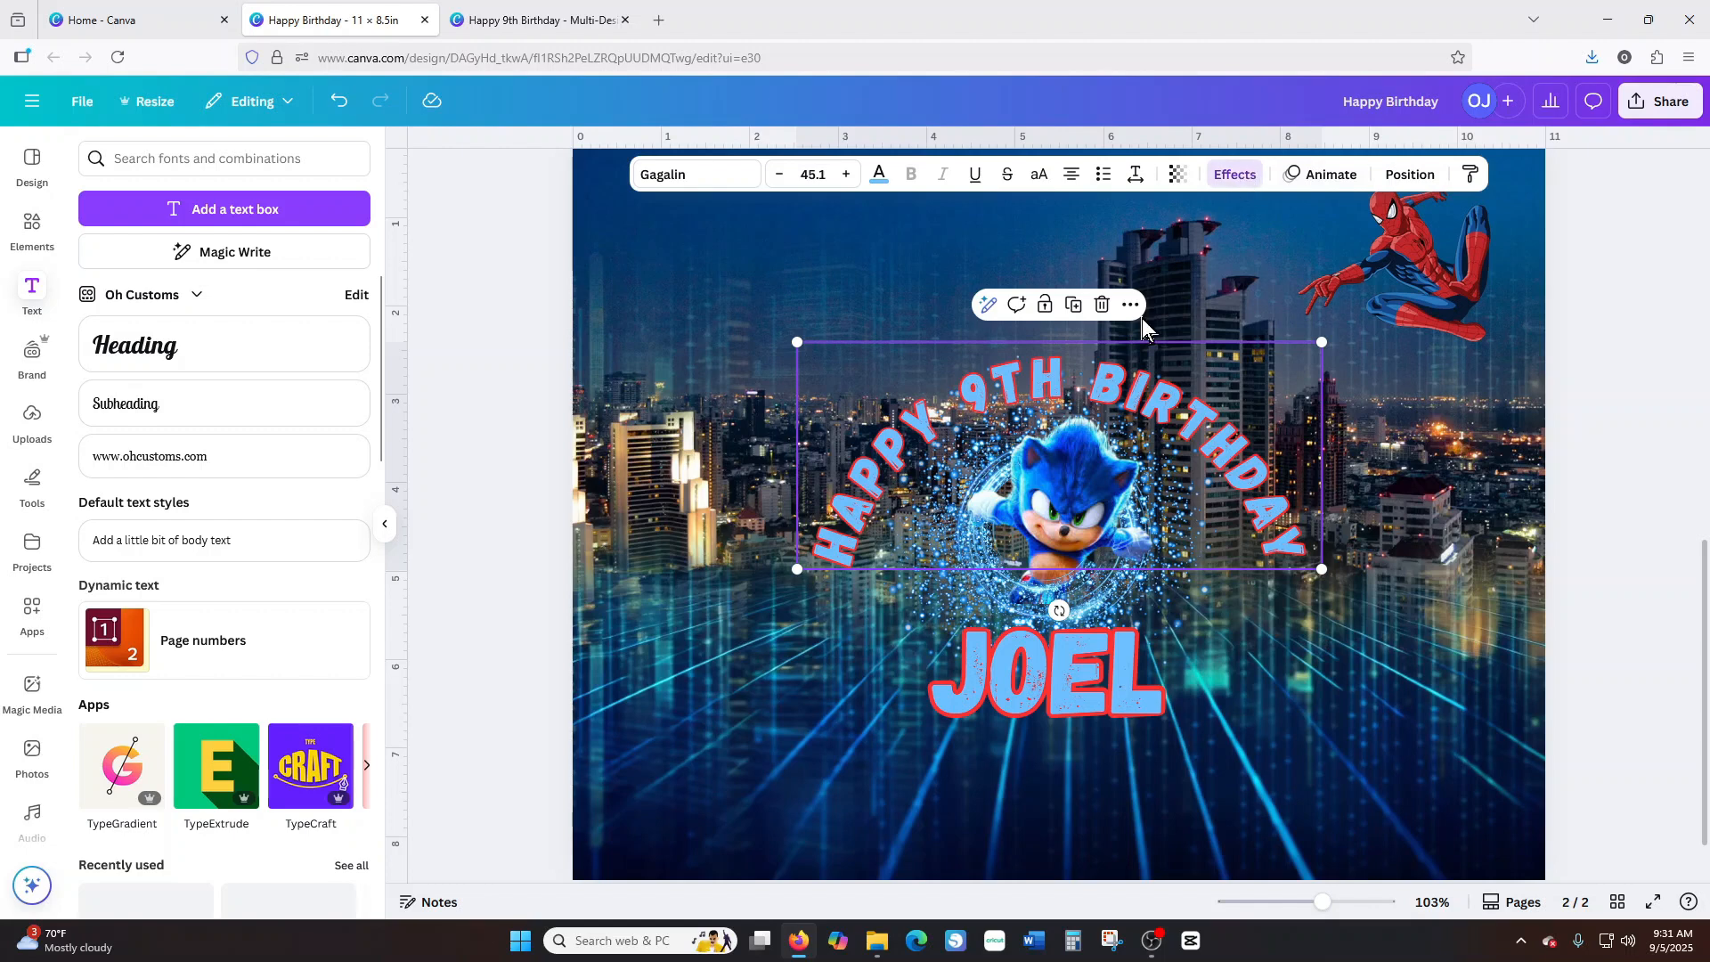
scroll(169, 828, "down", 2)
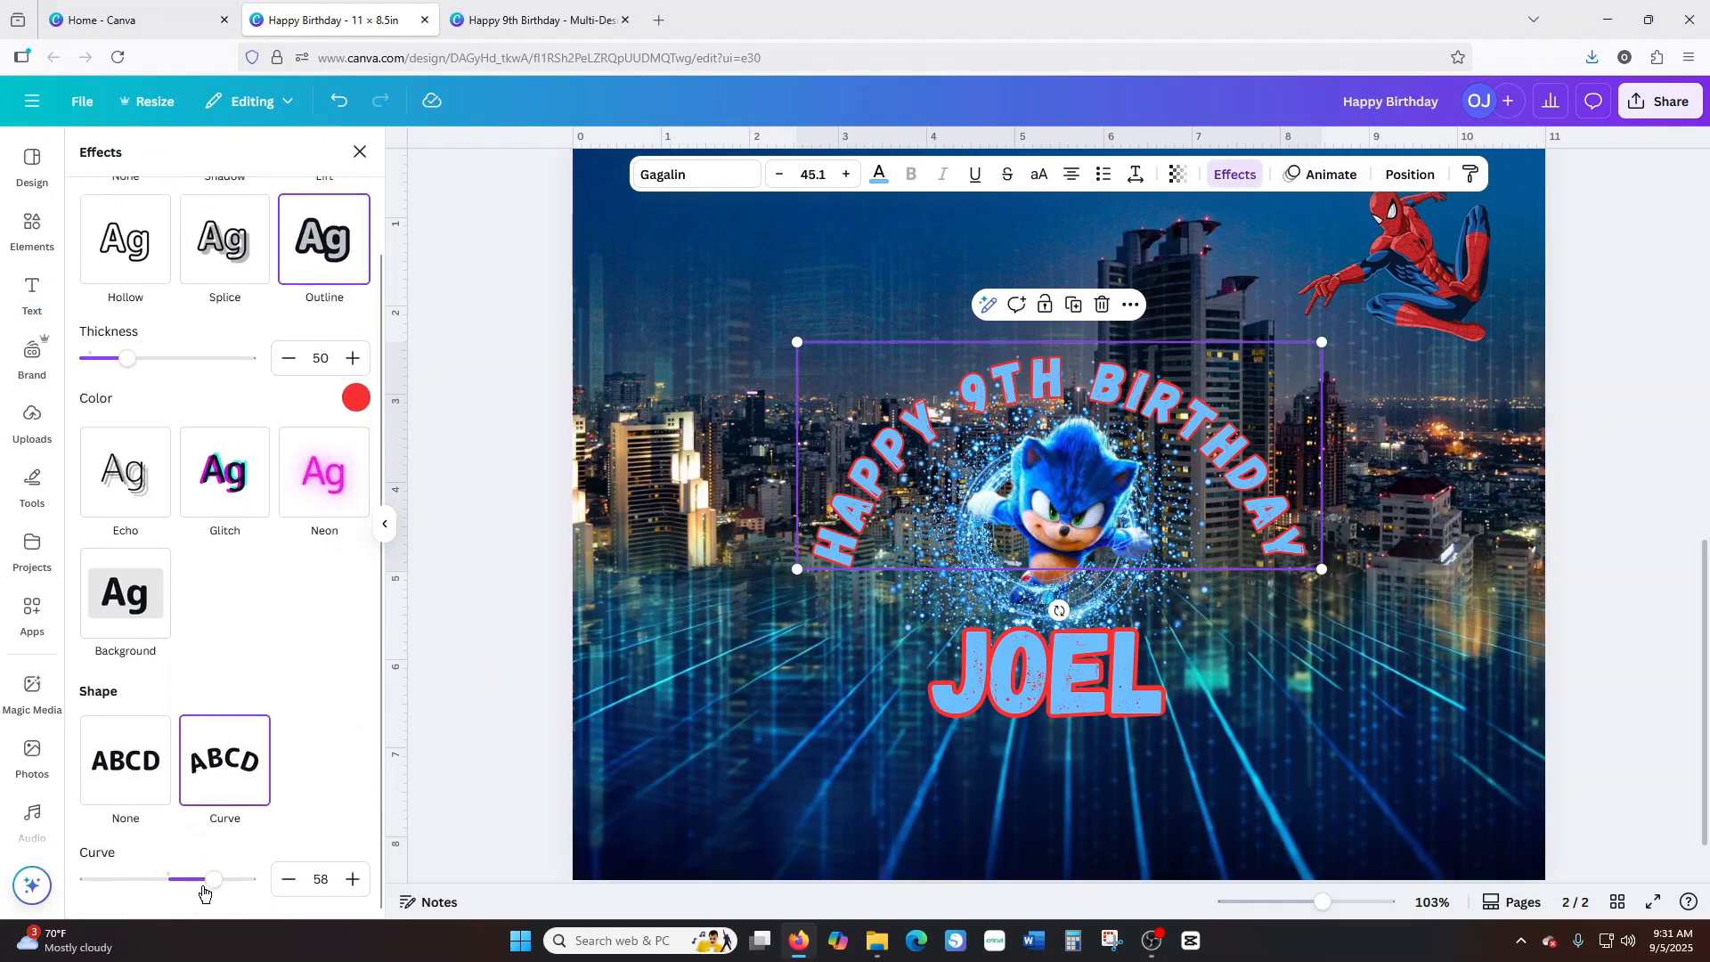
left_click_drag(214, 884, 218, 883)
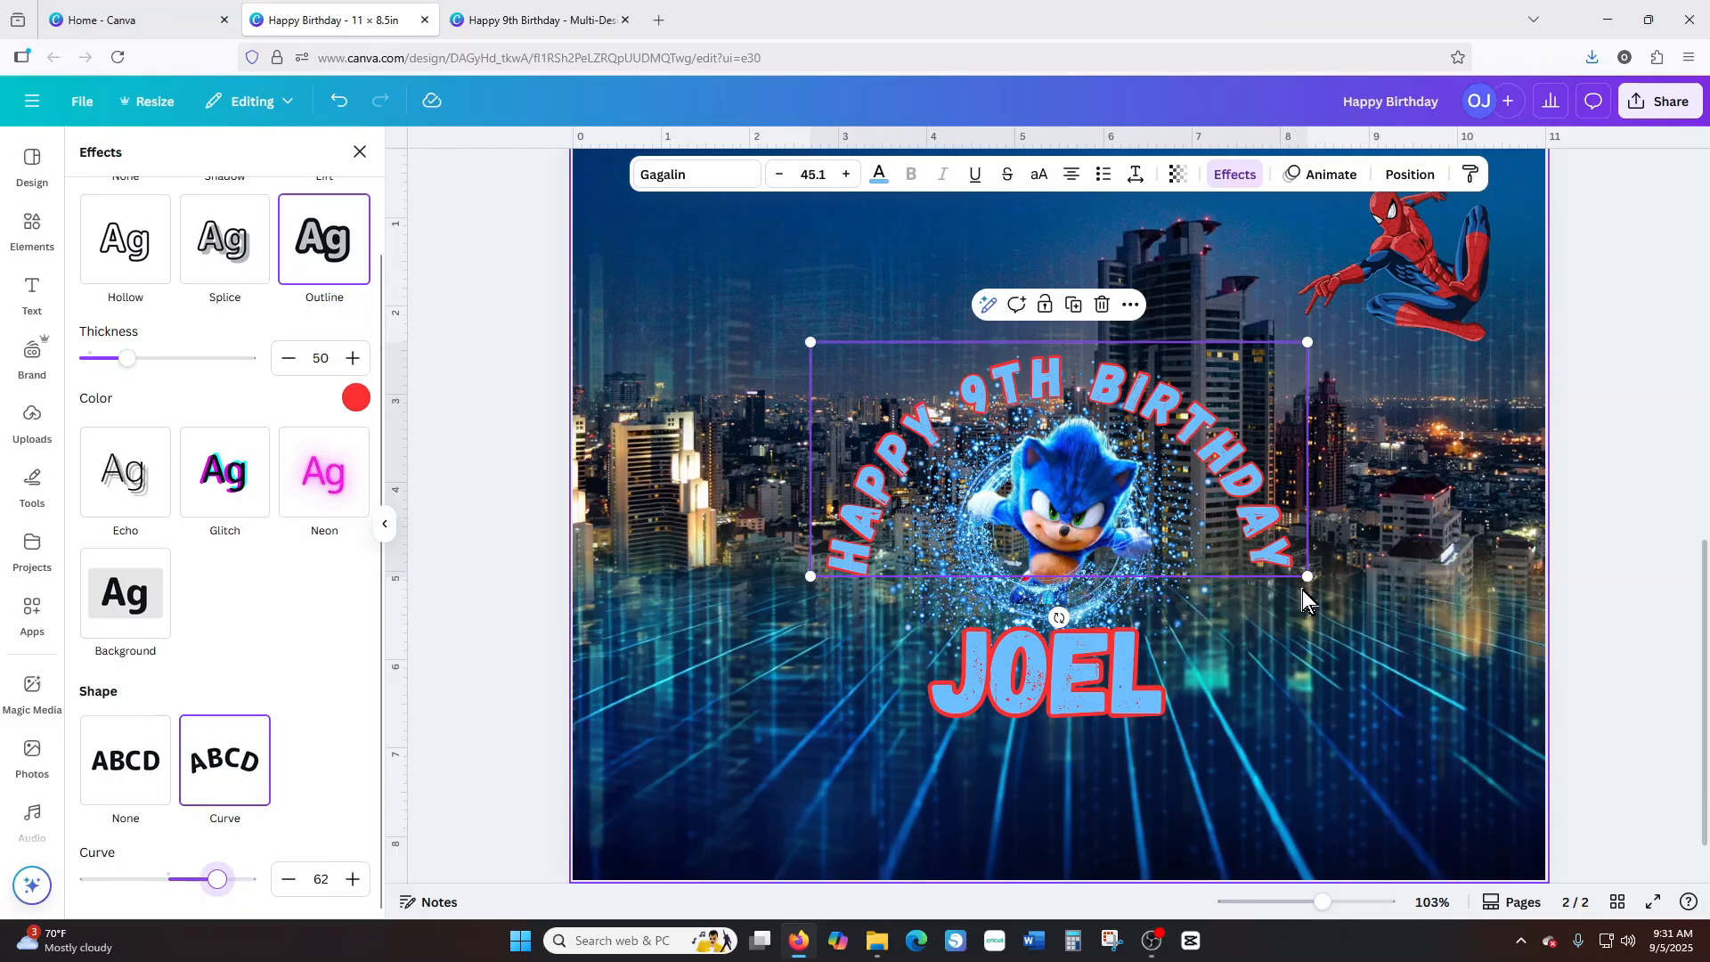
left_click_drag(1253, 488, 1252, 495)
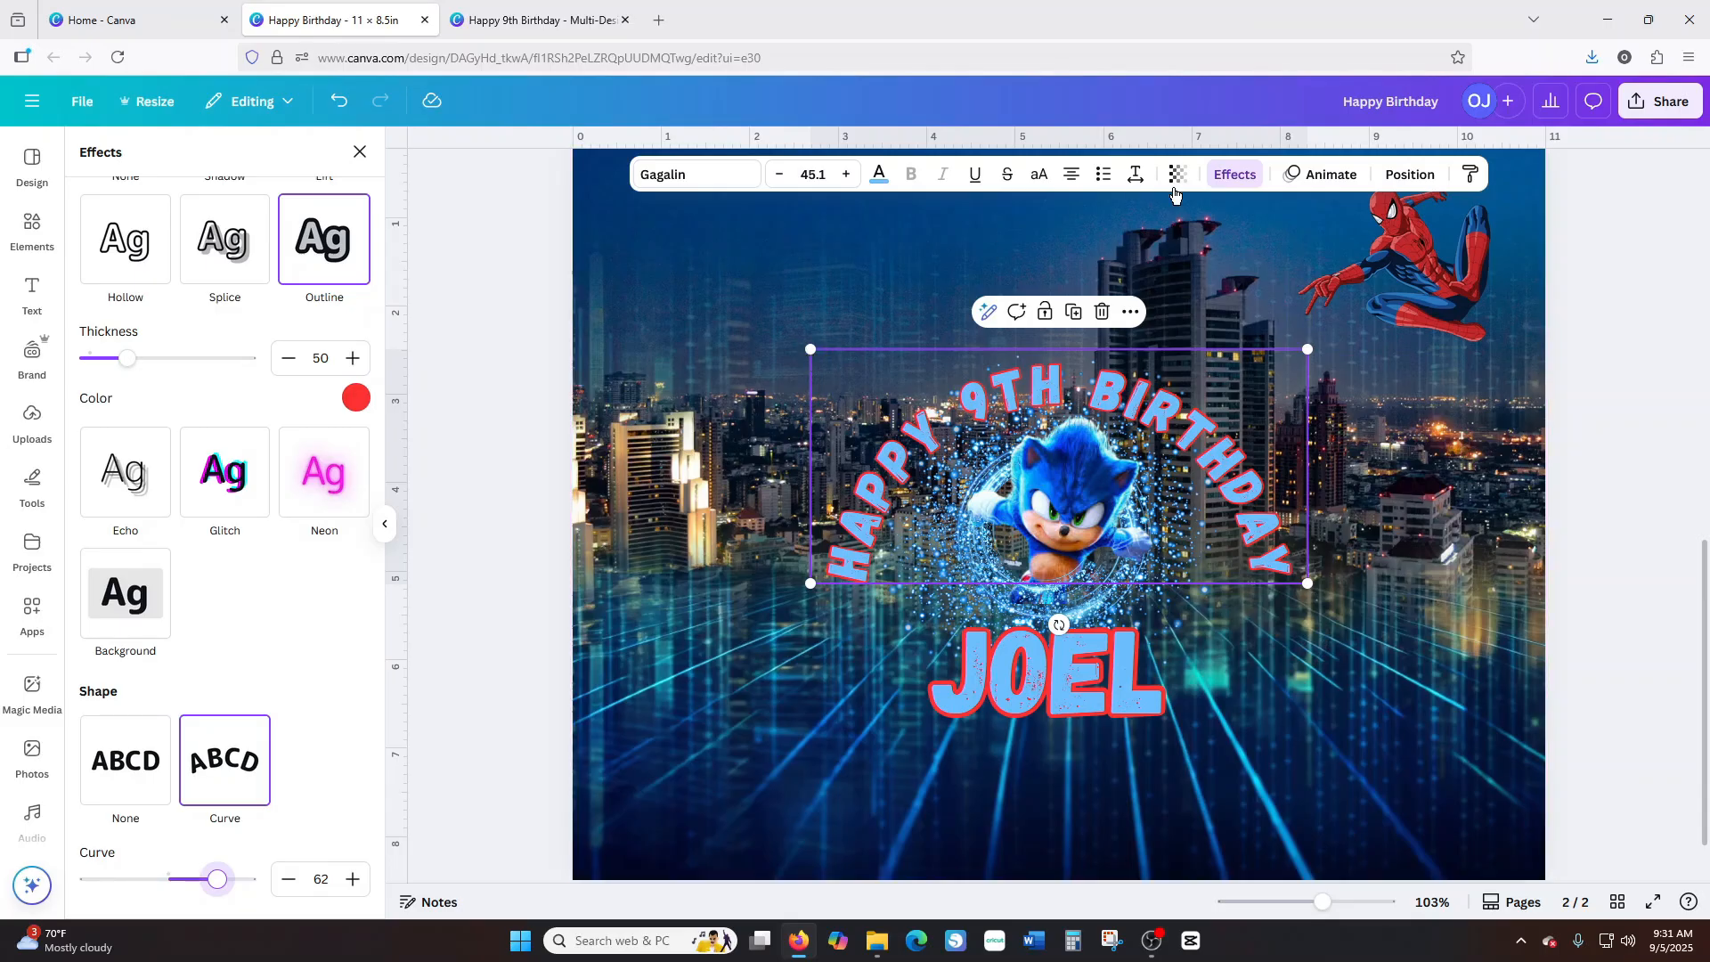
Increase the arched birthday text's letter spacing to 172 and its curve to 70.
left_click(1141, 183)
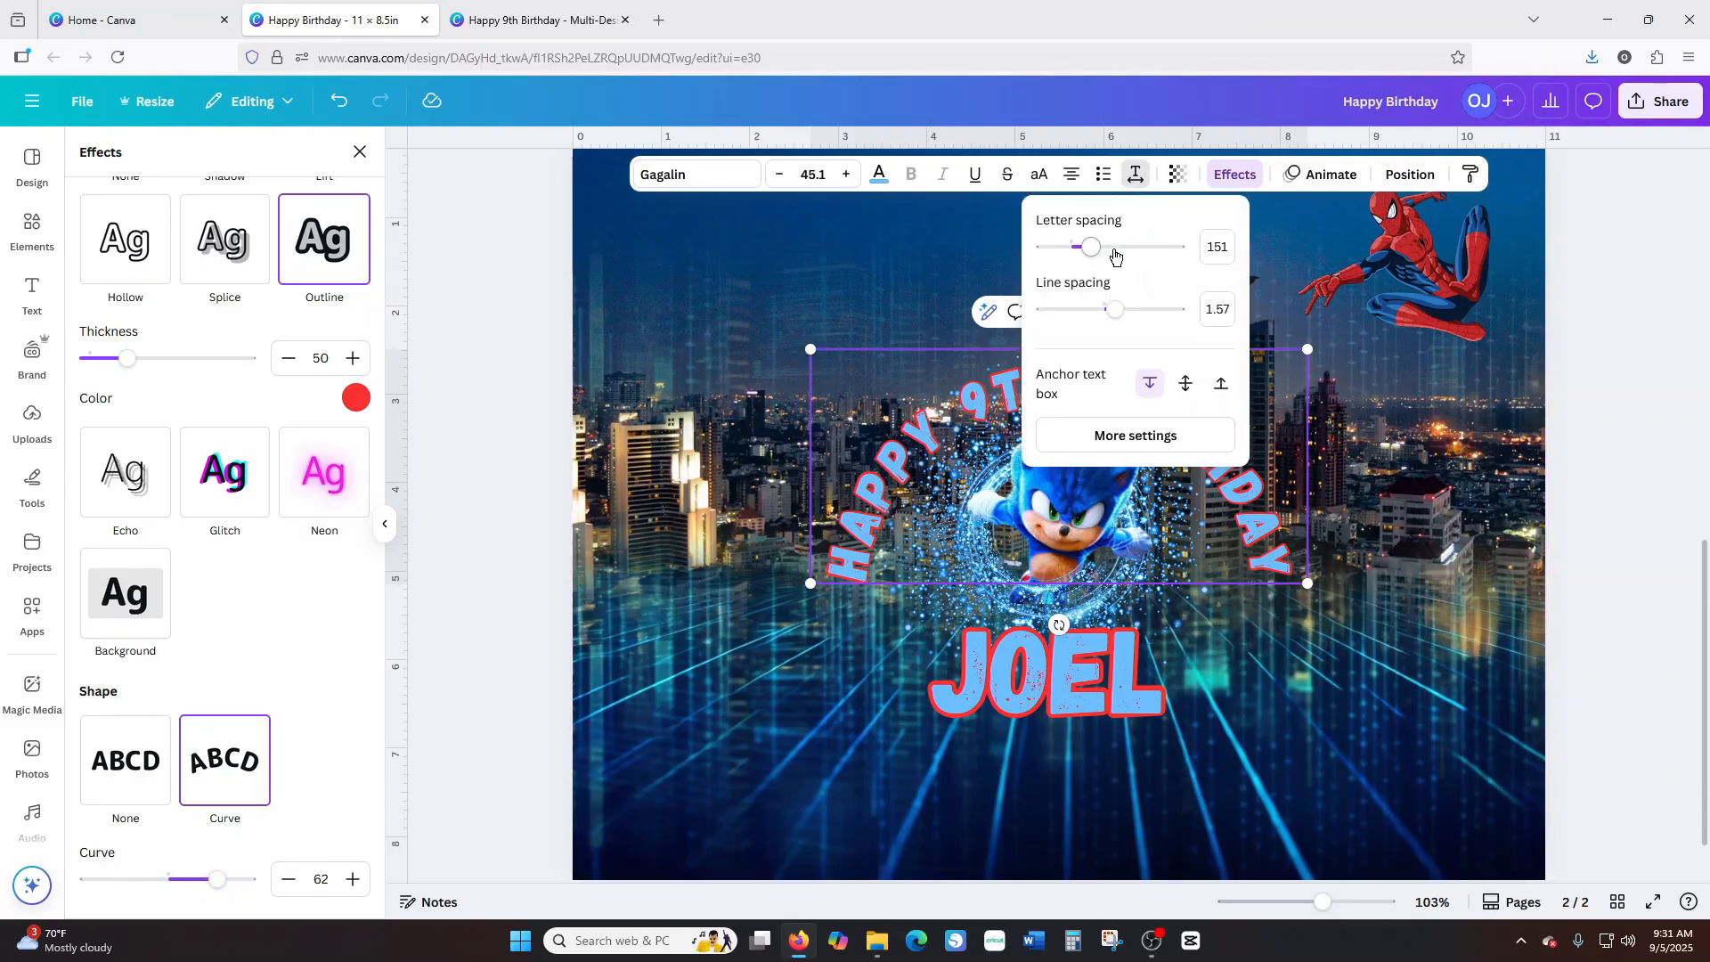
left_click_drag(1115, 251, 1096, 251)
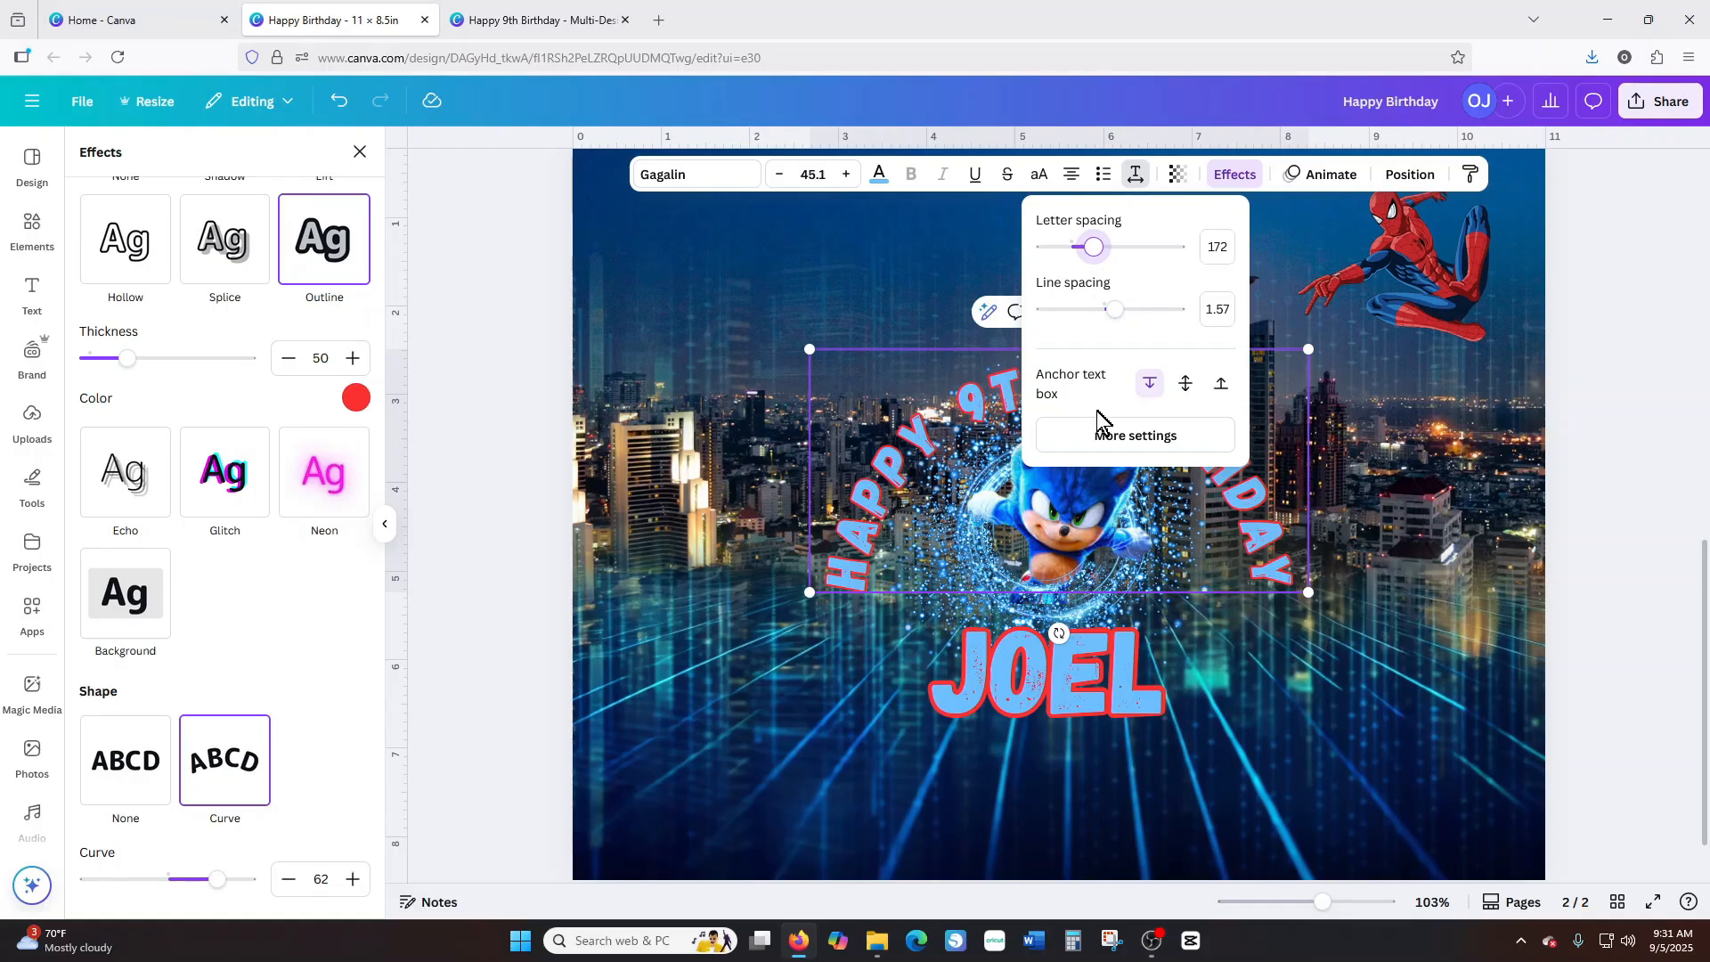
left_click_drag(217, 879, 225, 883)
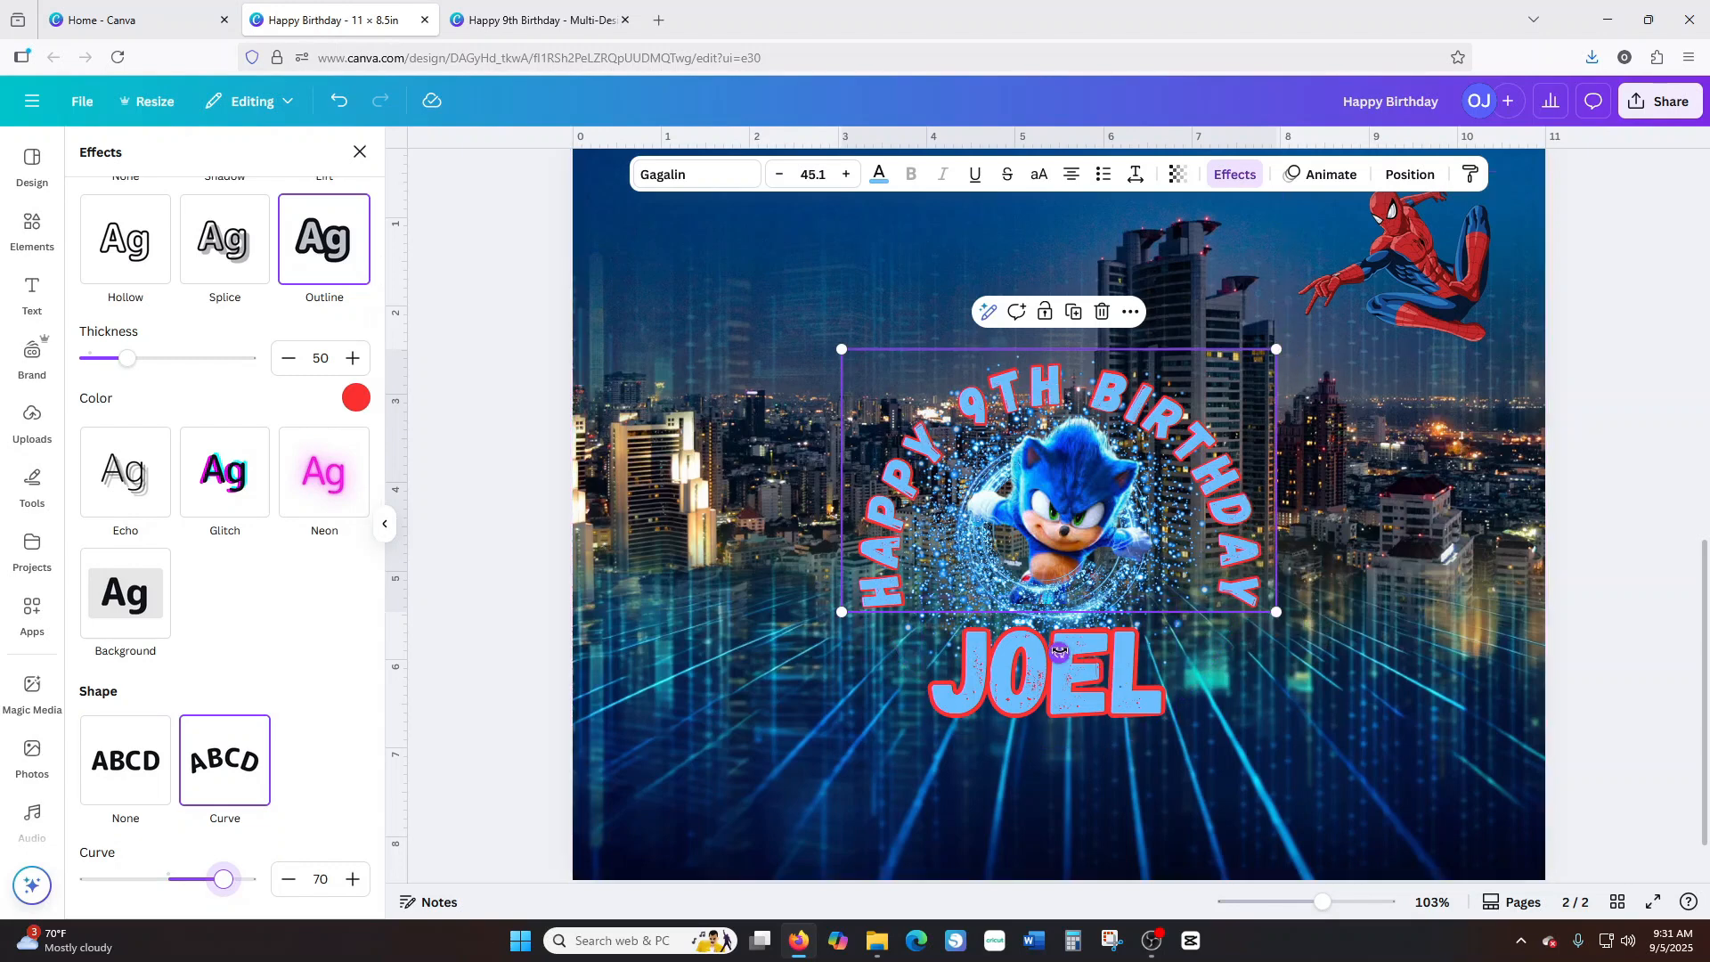
Tilt the arched "Happy 9th Birthday" text slightly clockwise around Sonic.
left_click_drag(1056, 651, 1050, 651)
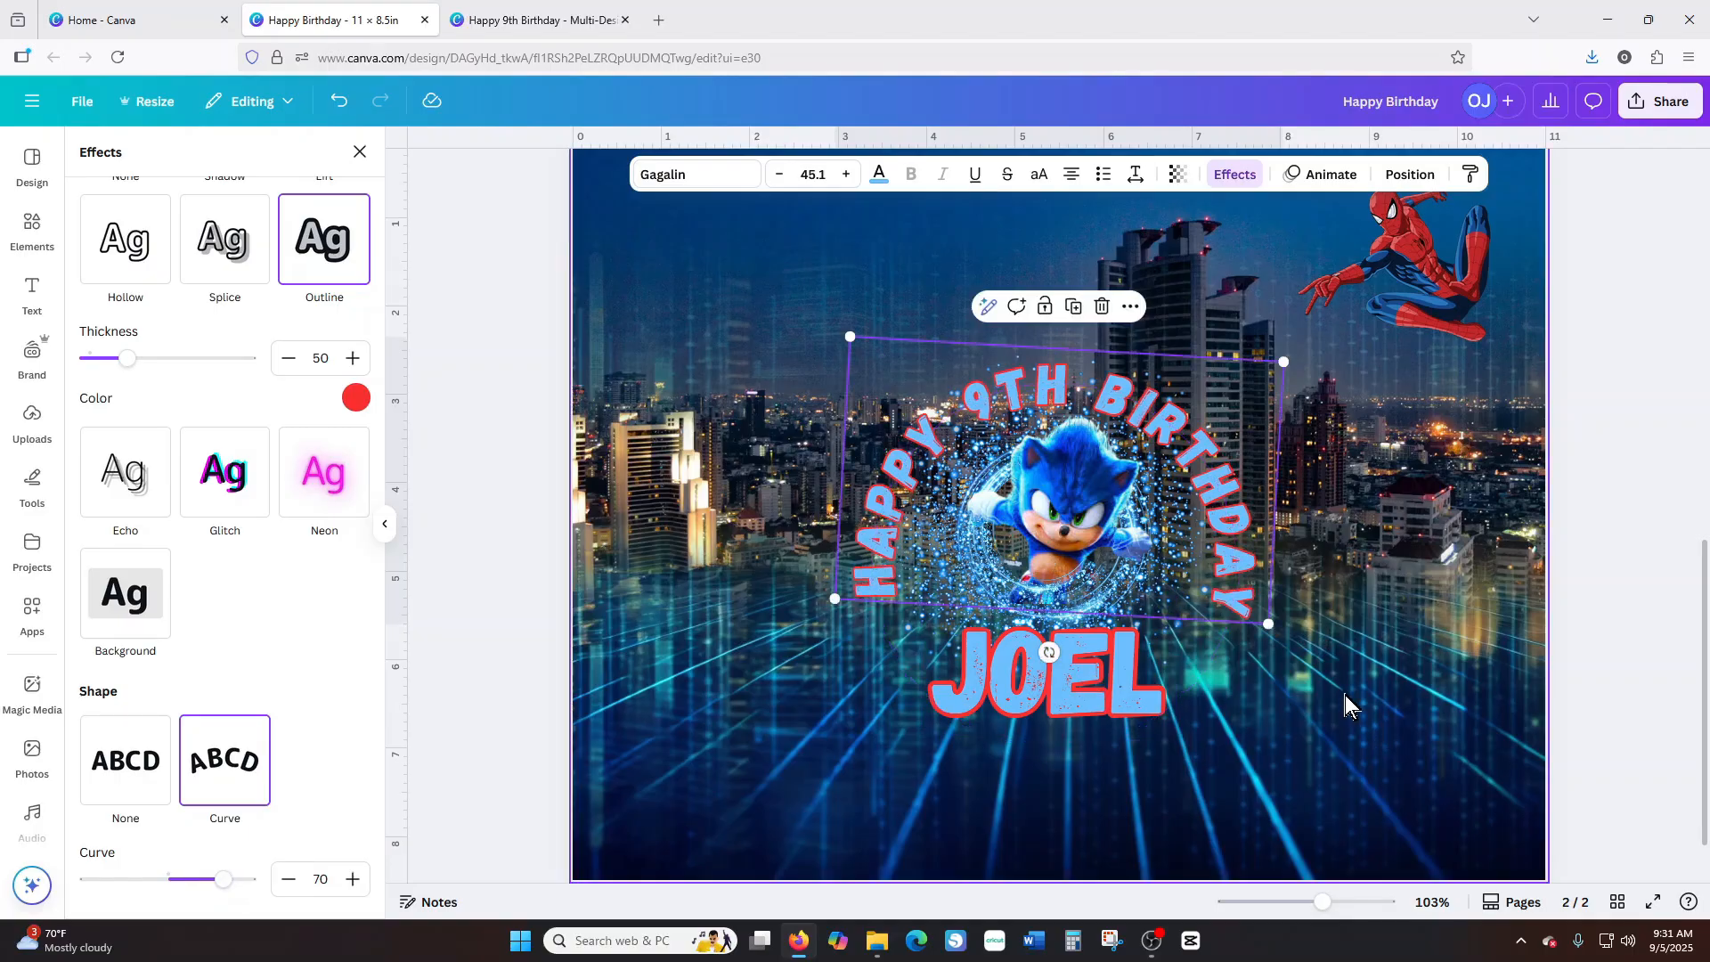
left_click(1346, 696)
left_click(1200, 613)
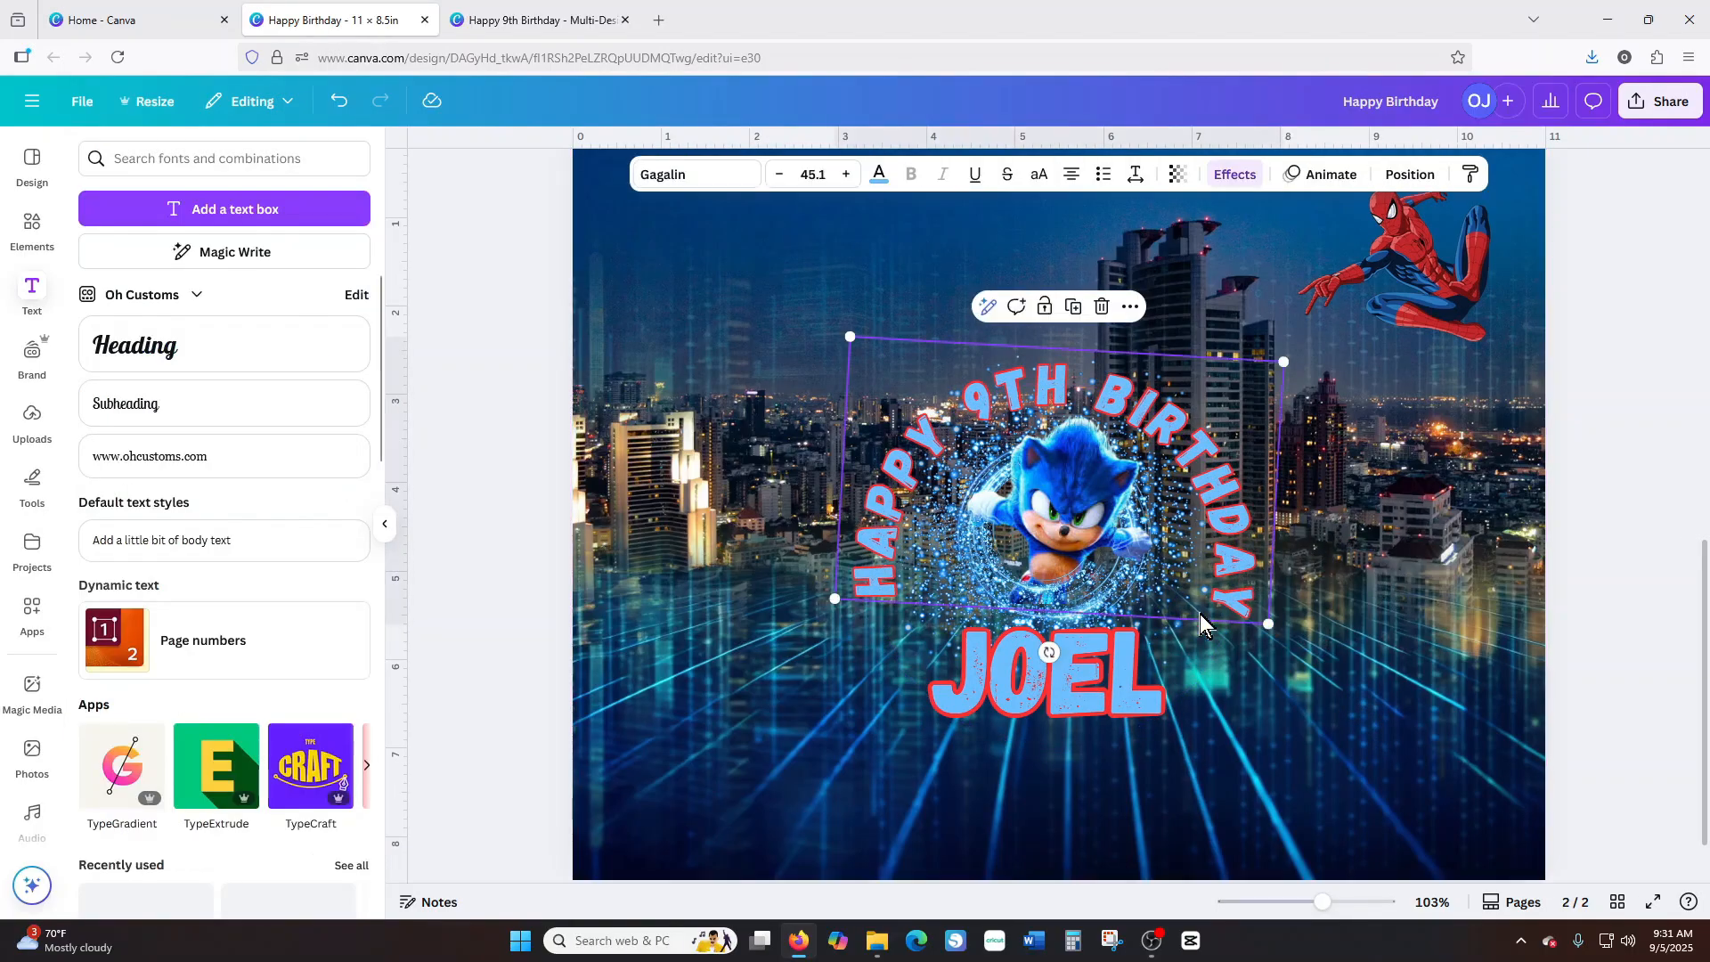
left_click_drag(1051, 652, 1060, 651)
left_click(1194, 691)
Try rotating the name text beneath Sonic by a small amount.
left_click(1142, 698)
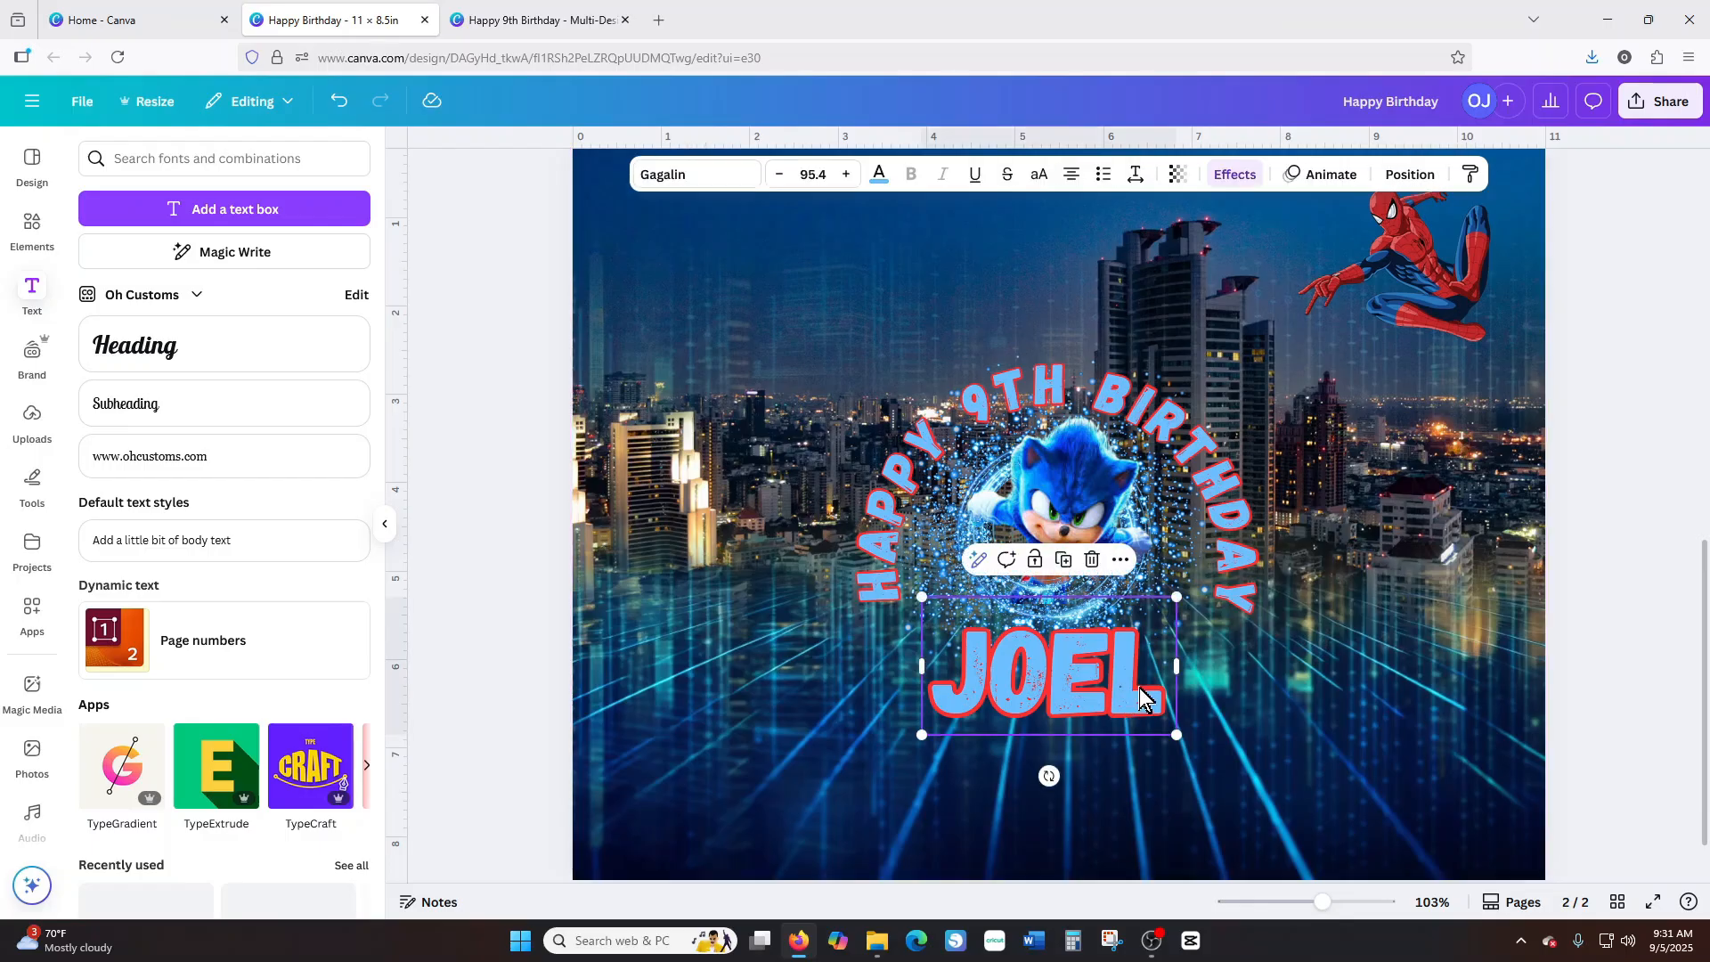
left_click(1073, 752)
left_click(1131, 723)
left_click_drag(1051, 775, 1055, 770)
Enlarge the arched "Happy 9th Birthday" text to font size 48.3 and recentre it around Sonic.
left_click_drag(1323, 903, 1302, 902)
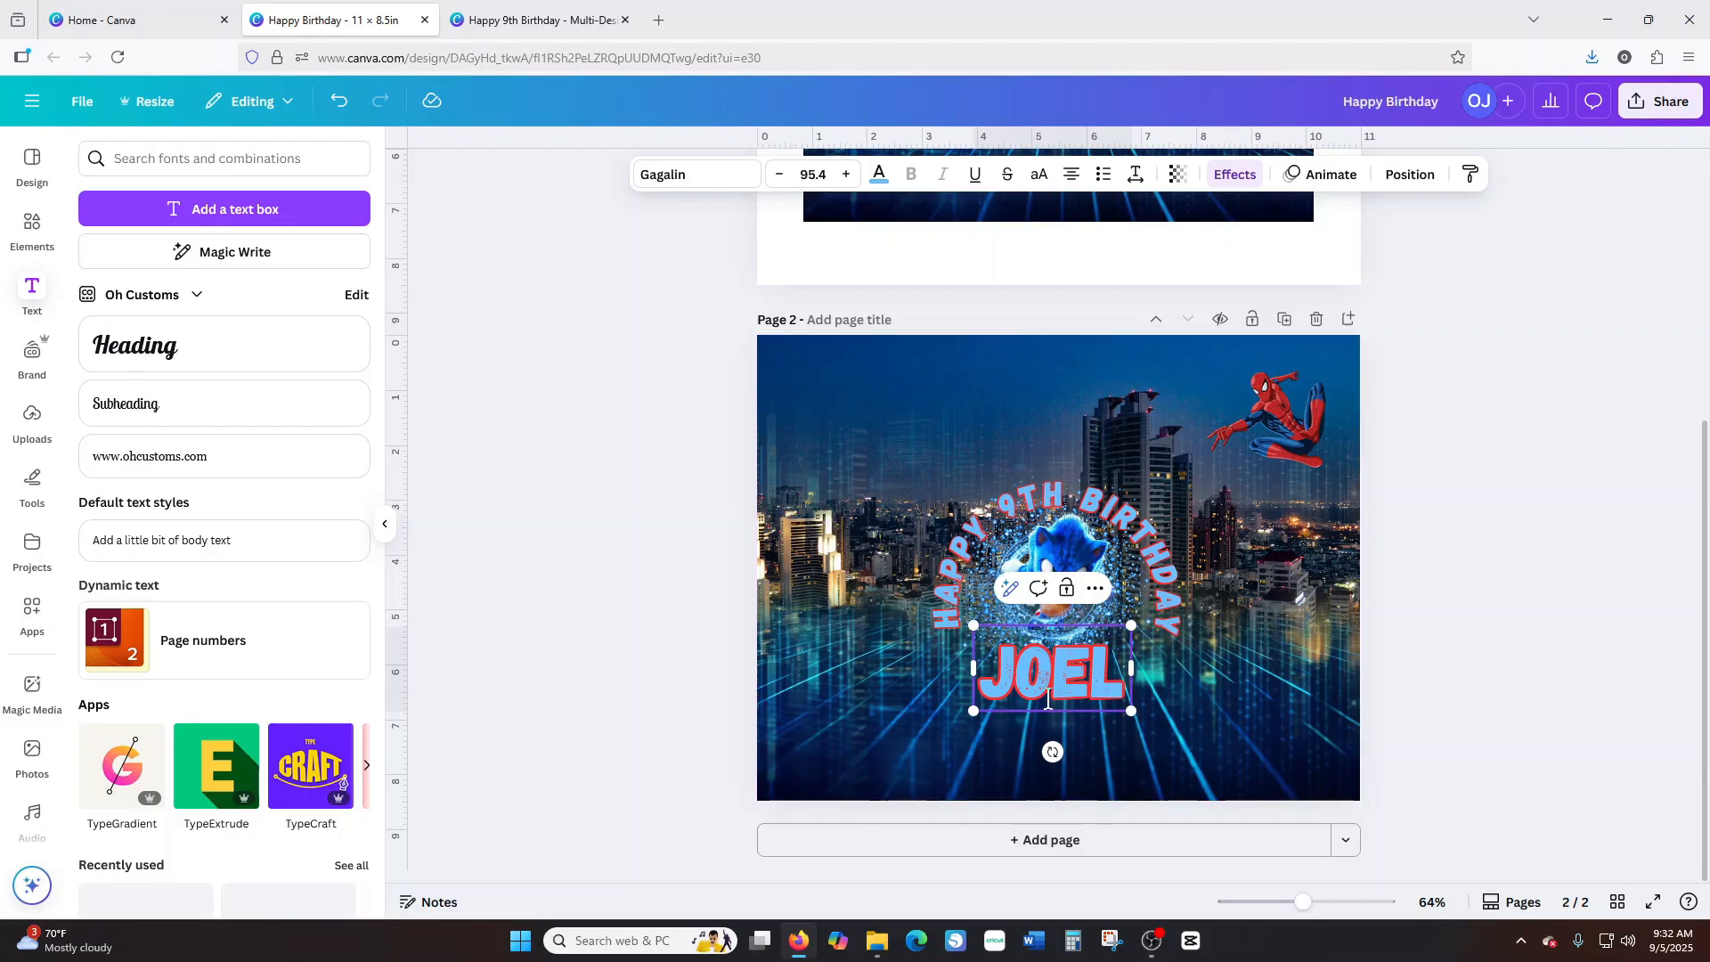
left_click(1169, 621)
left_click_drag(1200, 649, 1234, 673)
left_click_drag(1197, 614, 1178, 610)
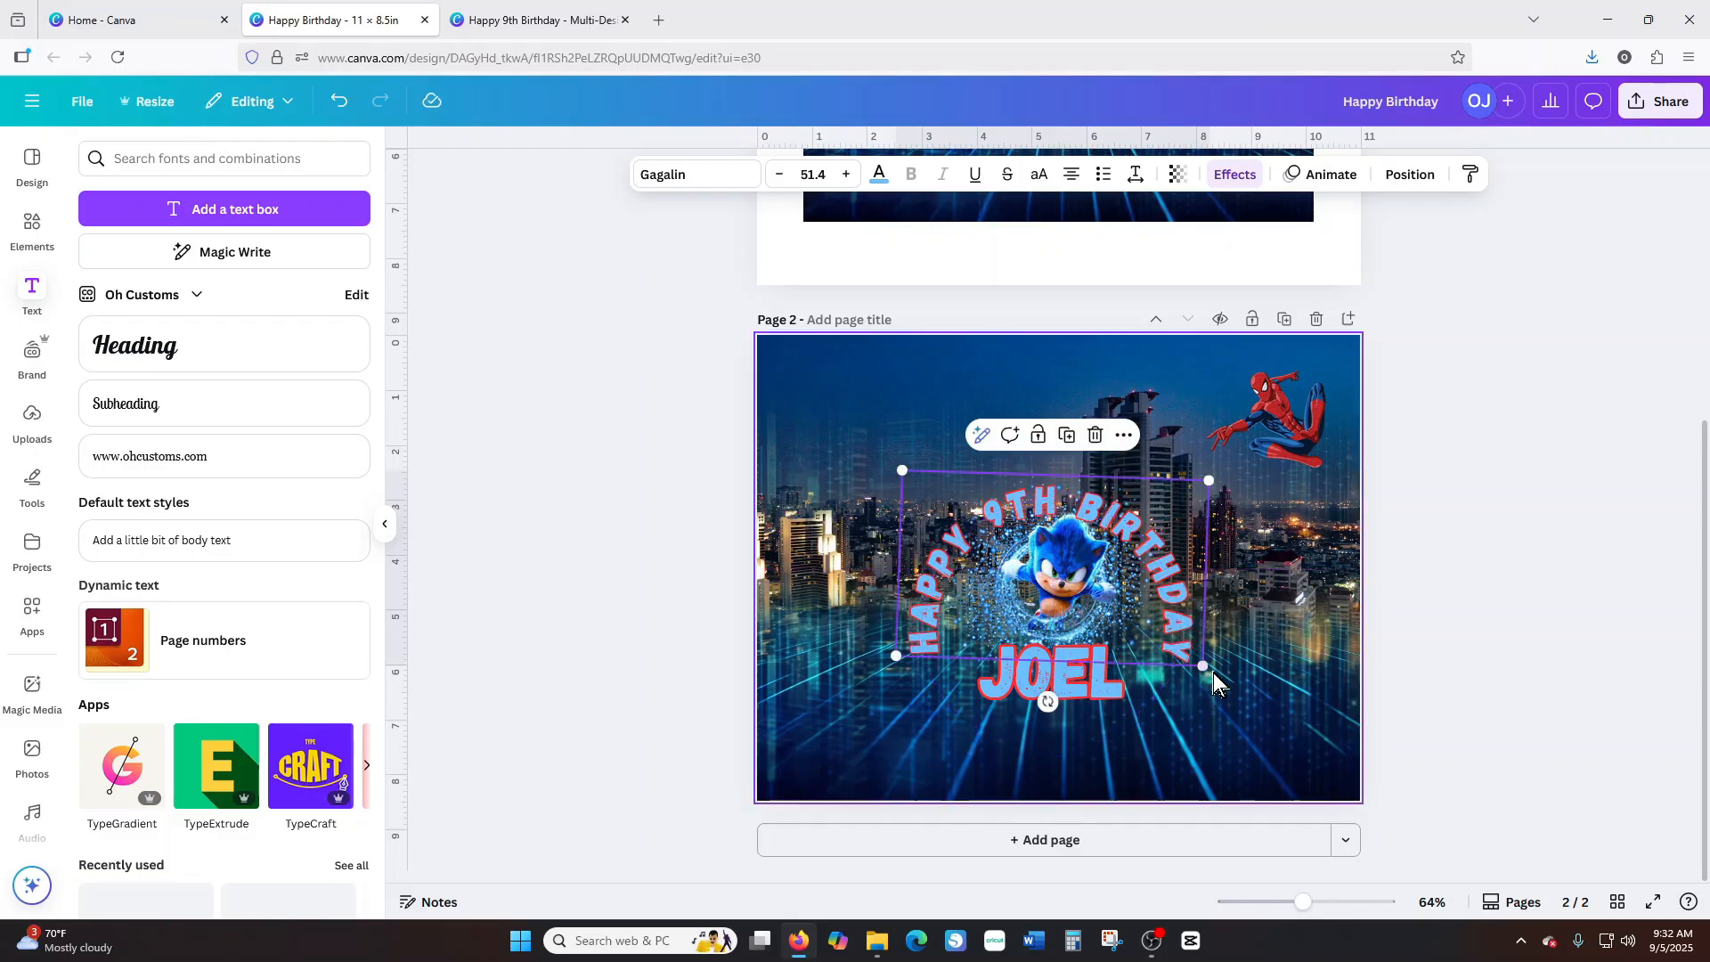
left_click_drag(1202, 665, 1185, 654)
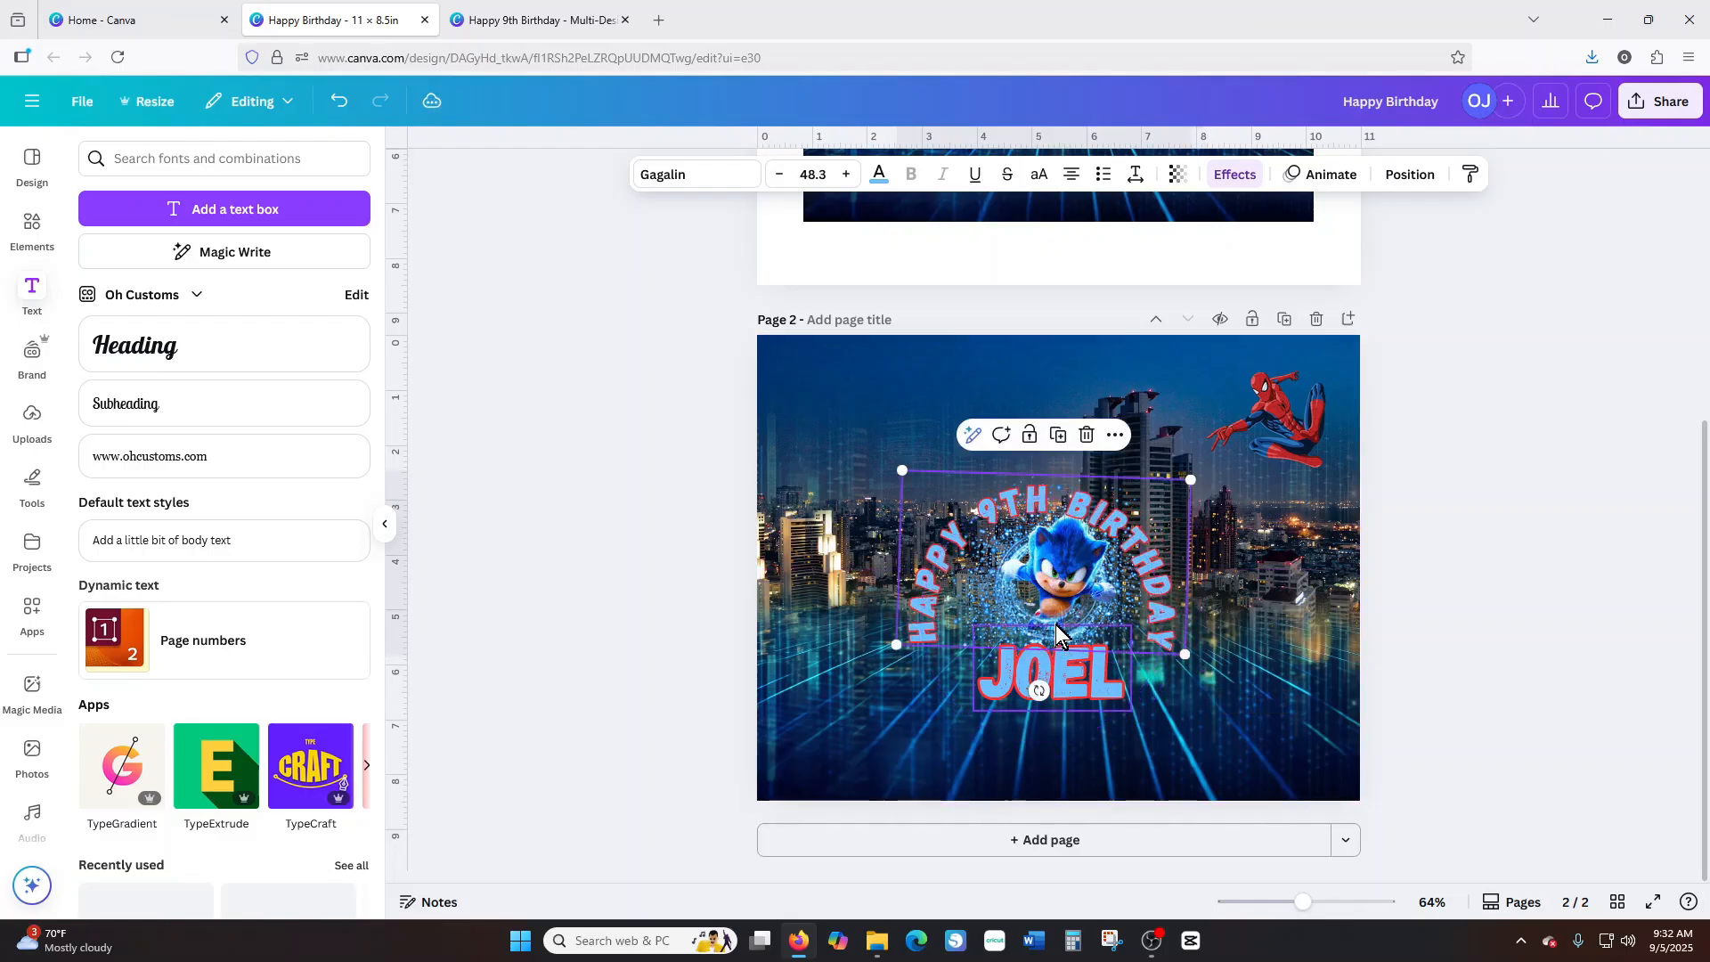
left_click_drag(1006, 593, 1006, 579)
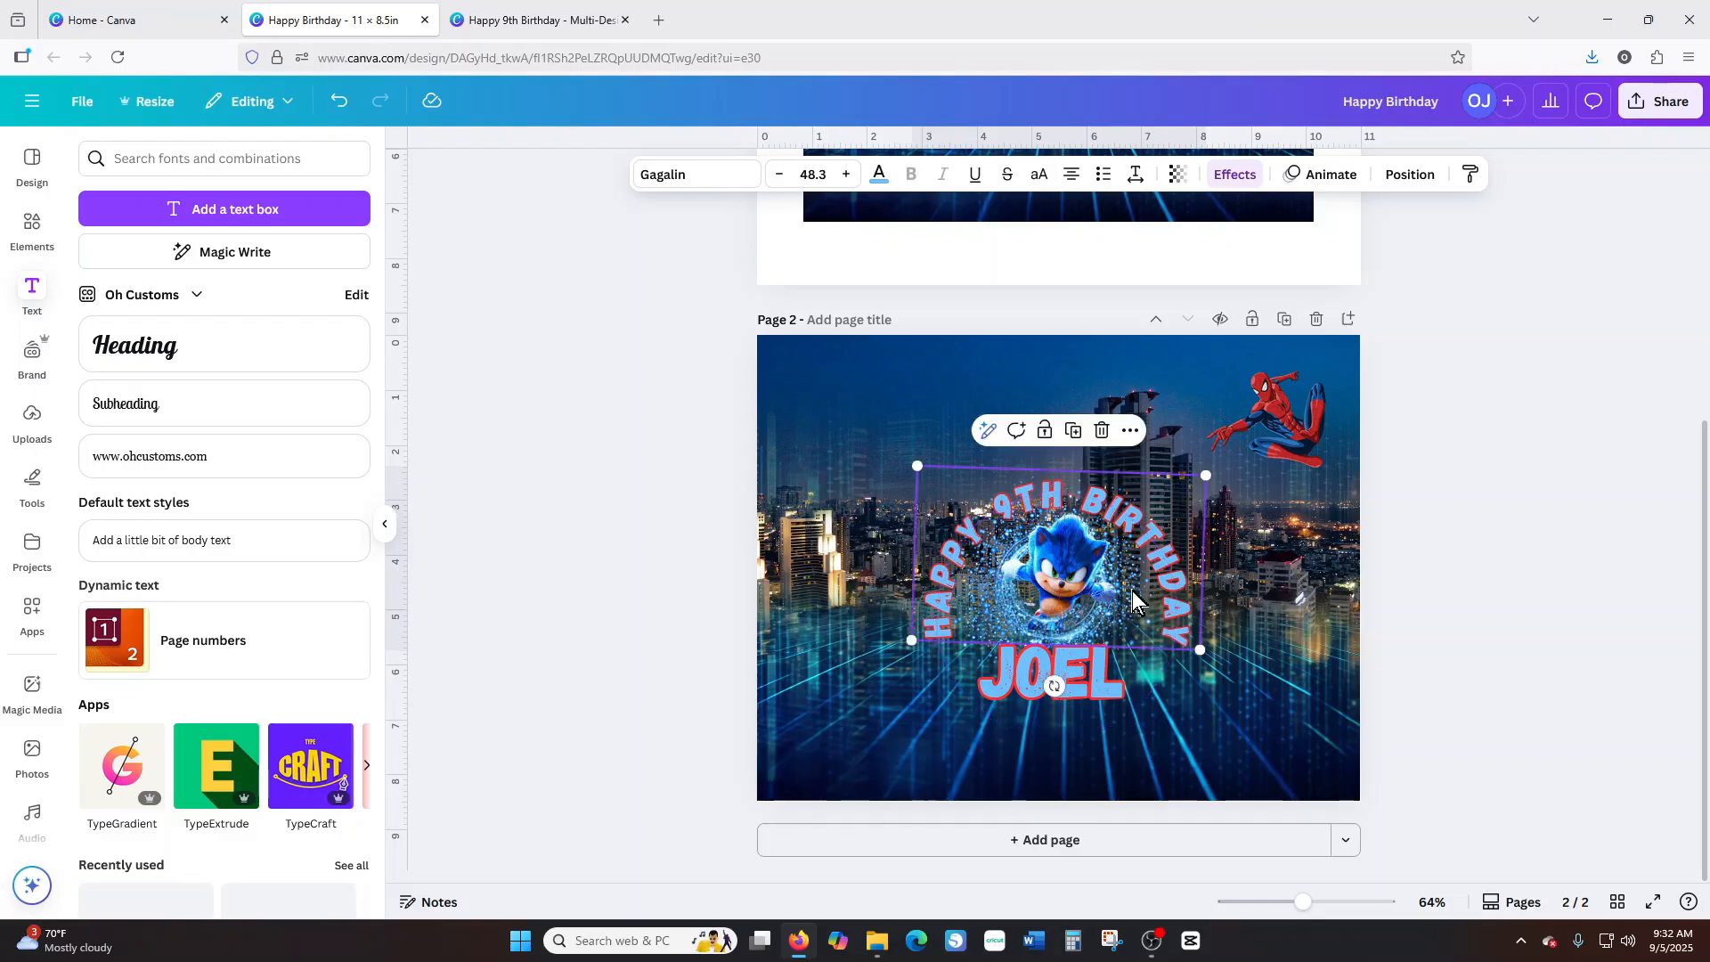
Try to select the Sonic image beneath the arched birthday text.
left_click(1347, 592)
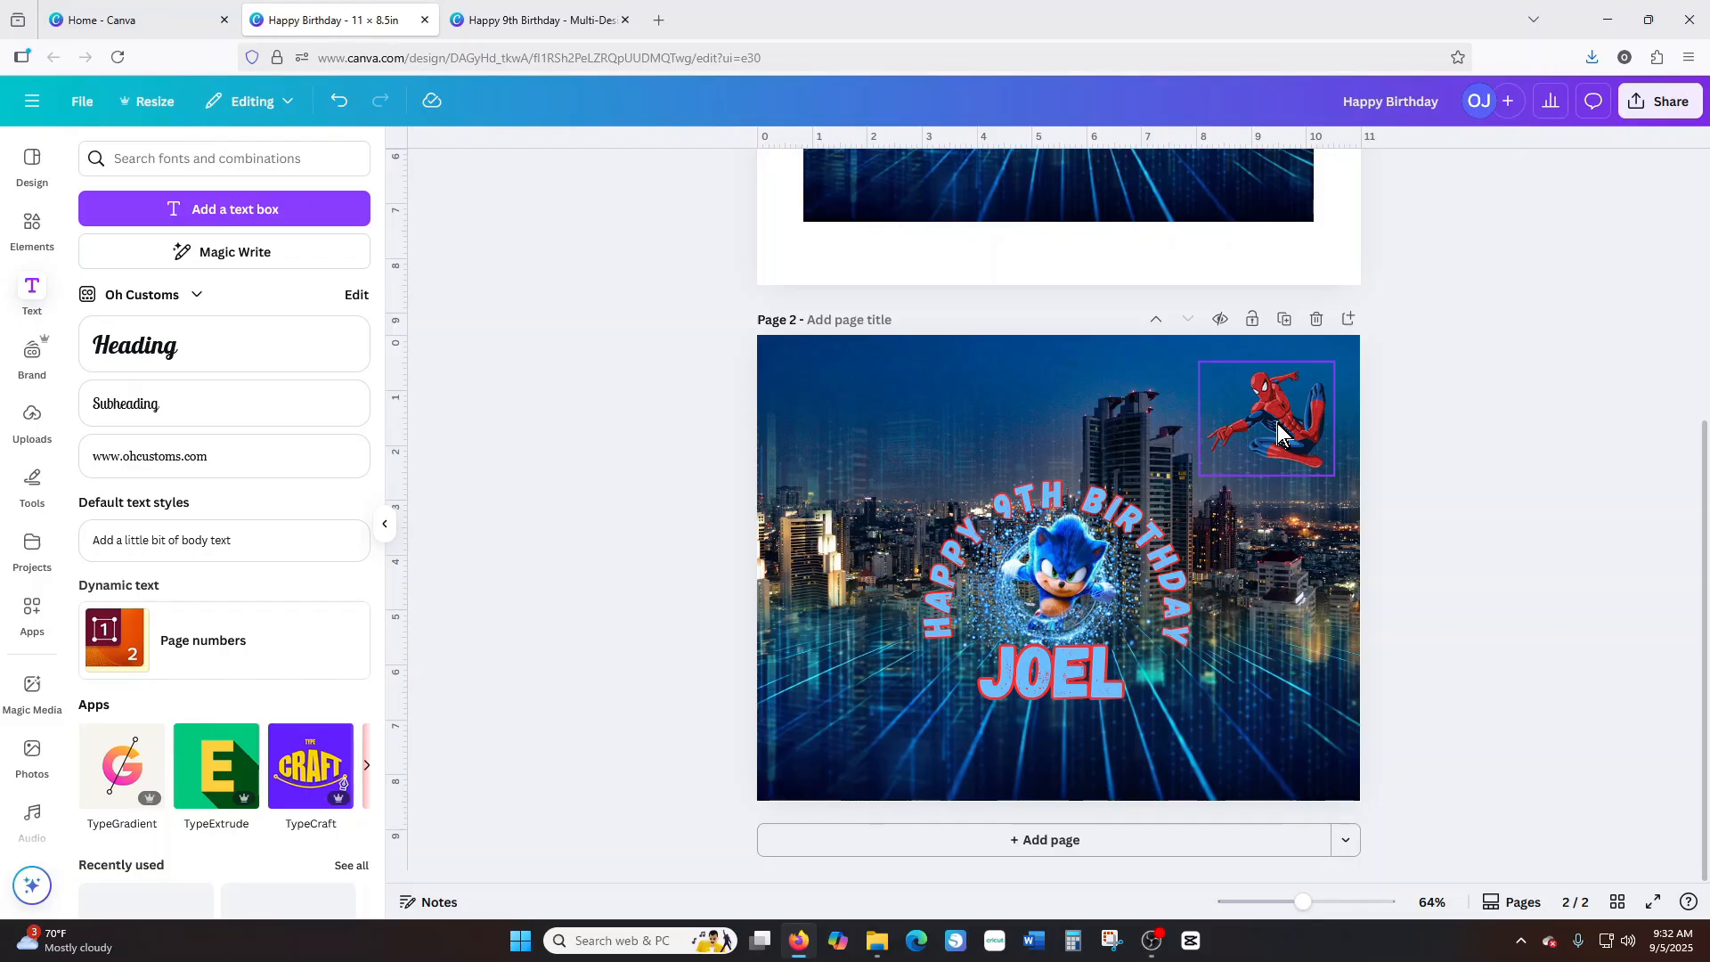
left_click(1184, 622)
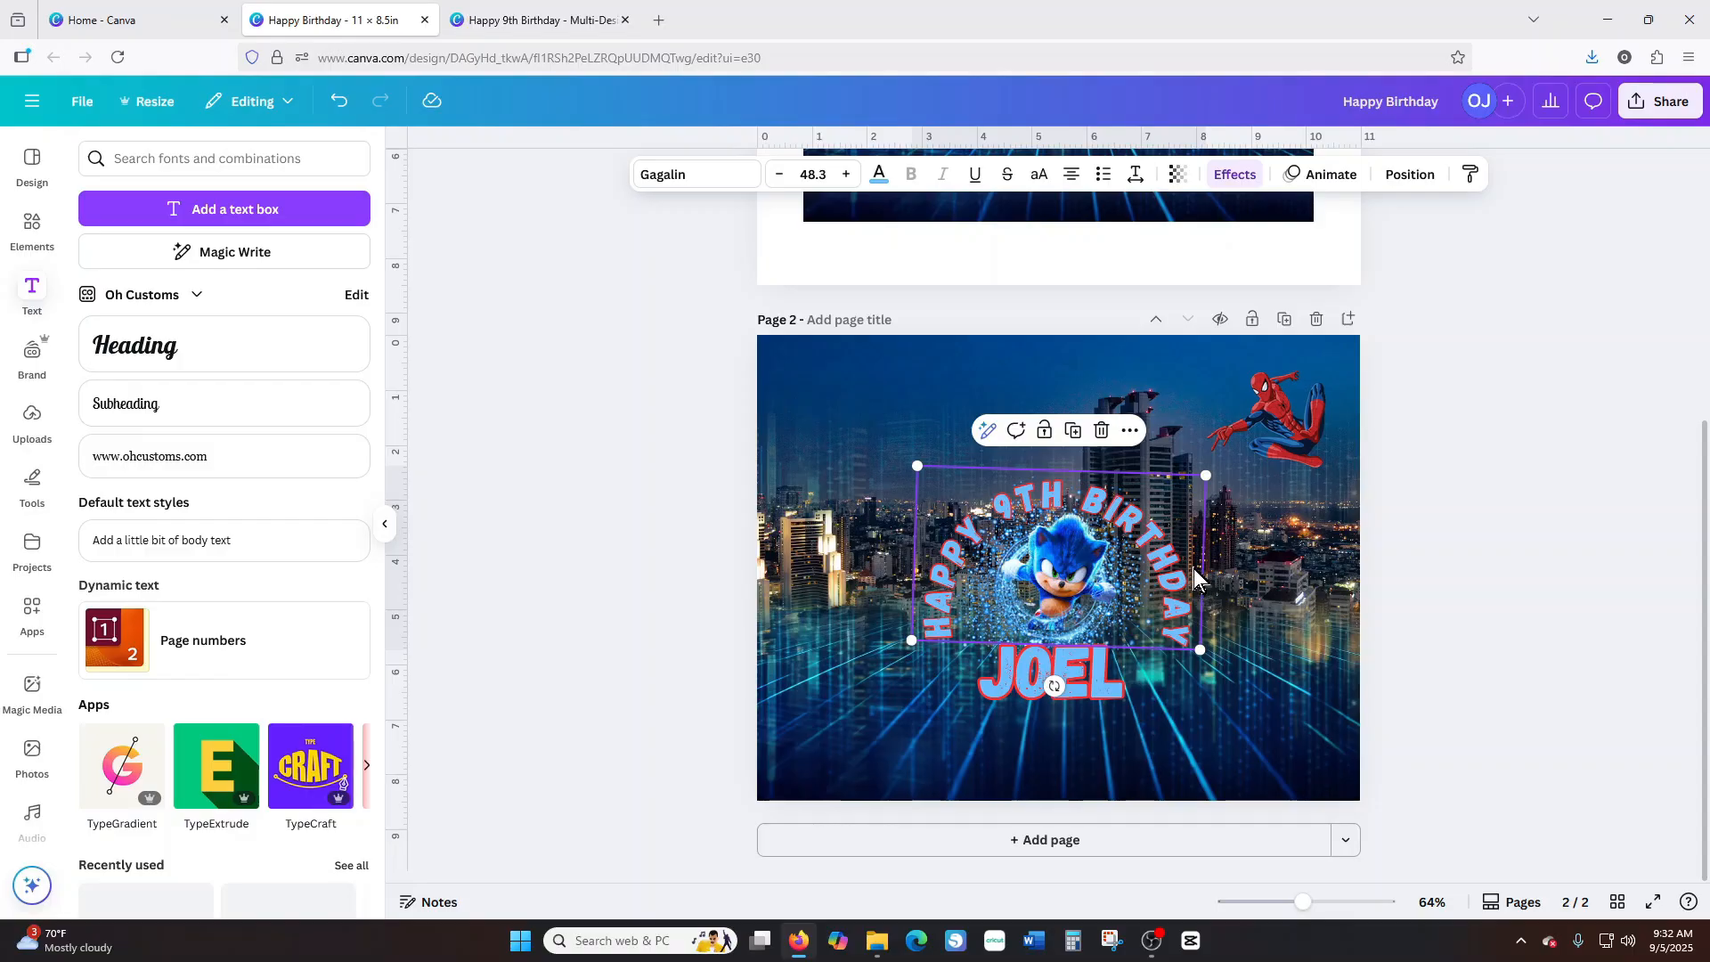
left_click(1069, 601)
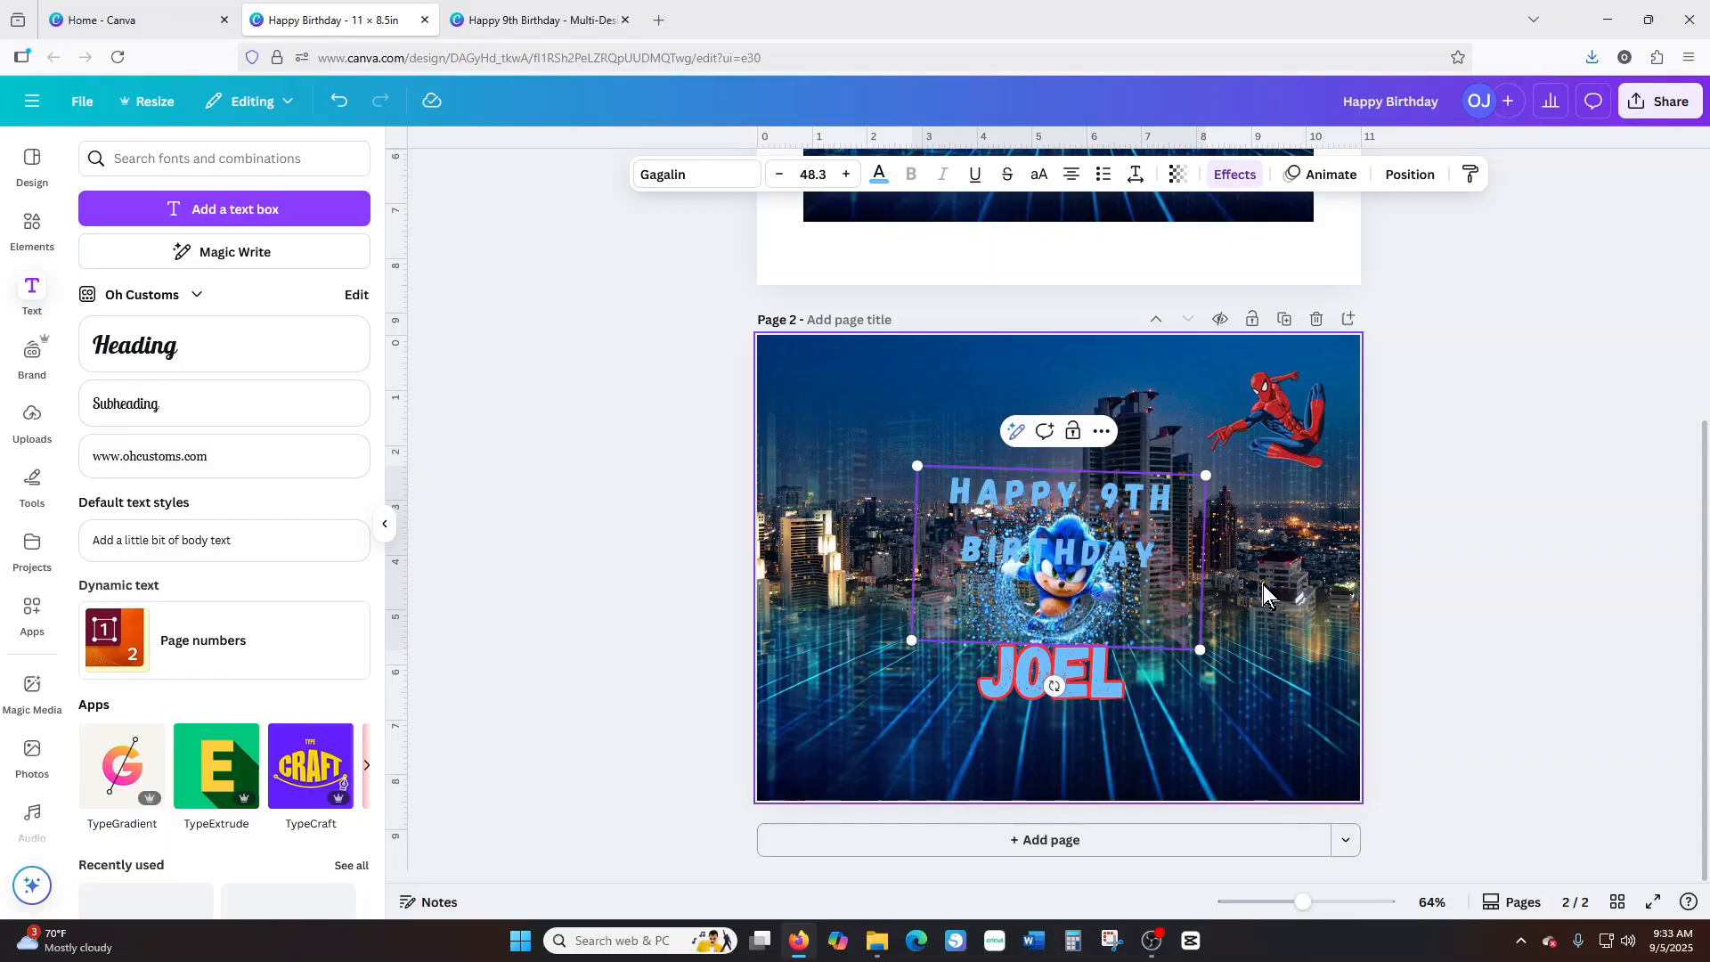
left_click(1263, 584)
left_click(1188, 612)
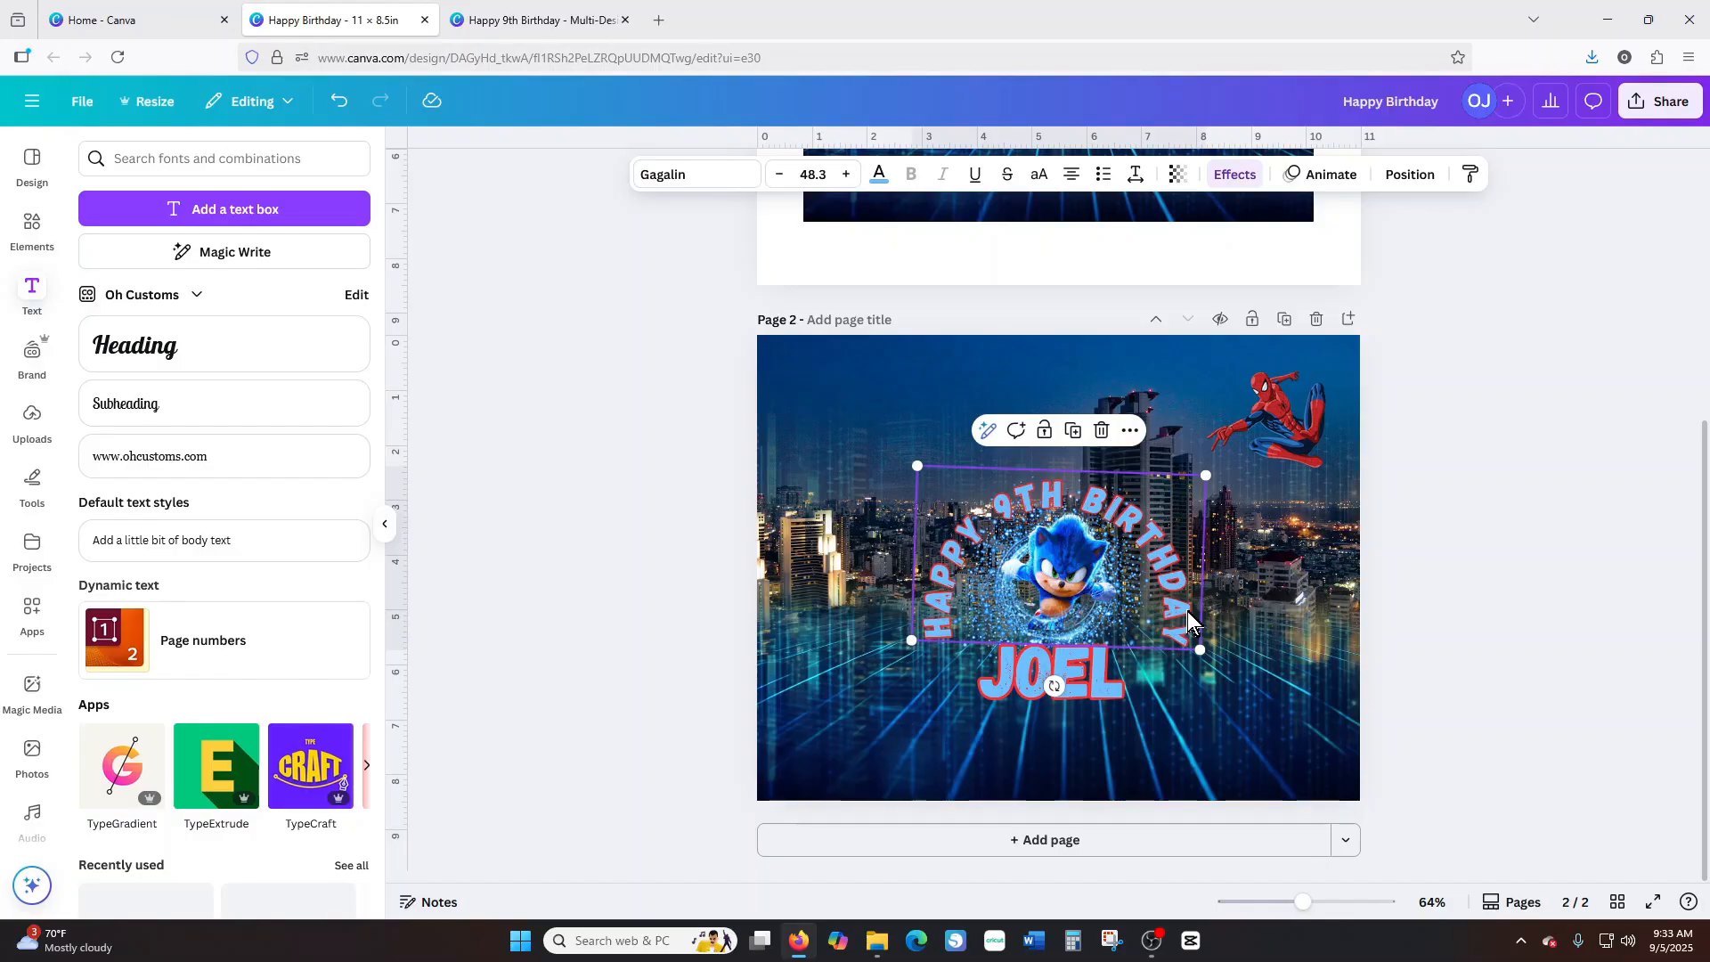
left_click(1076, 599)
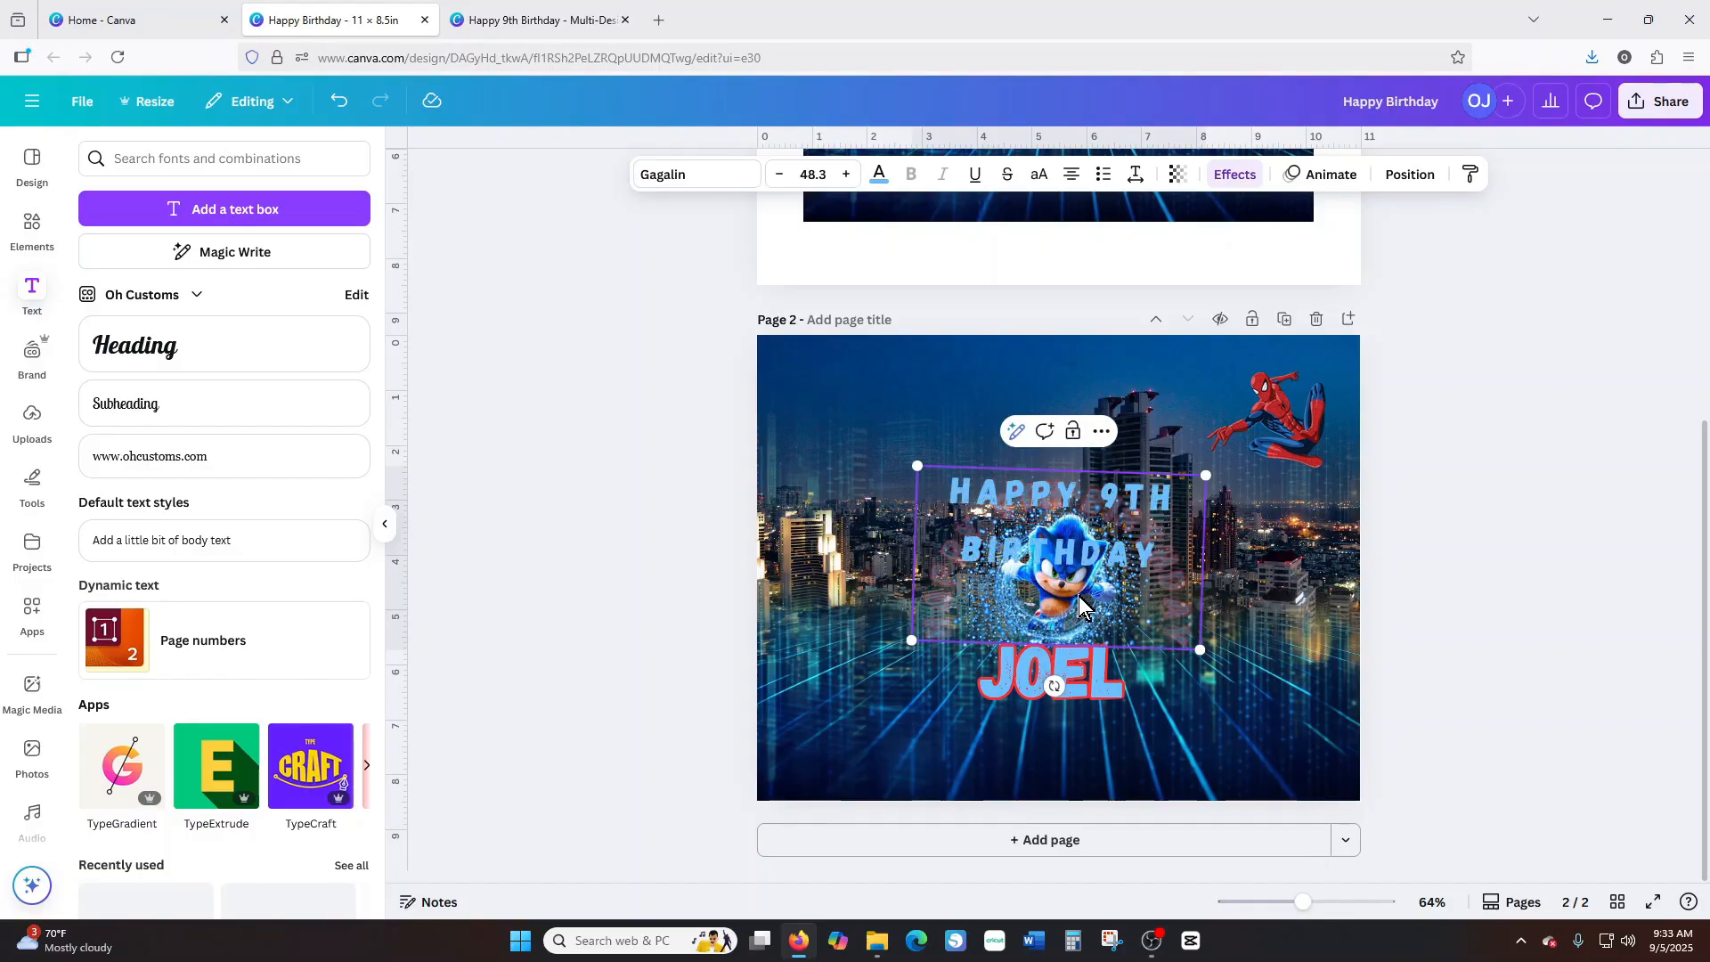
left_click(1297, 560)
Move the Sonic image out from under the arched text to the page's lower-right corner and recentre the text.
left_click_drag(1105, 510, 894, 336)
left_click_drag(1094, 574, 1348, 741)
left_click_drag(941, 392, 1151, 560)
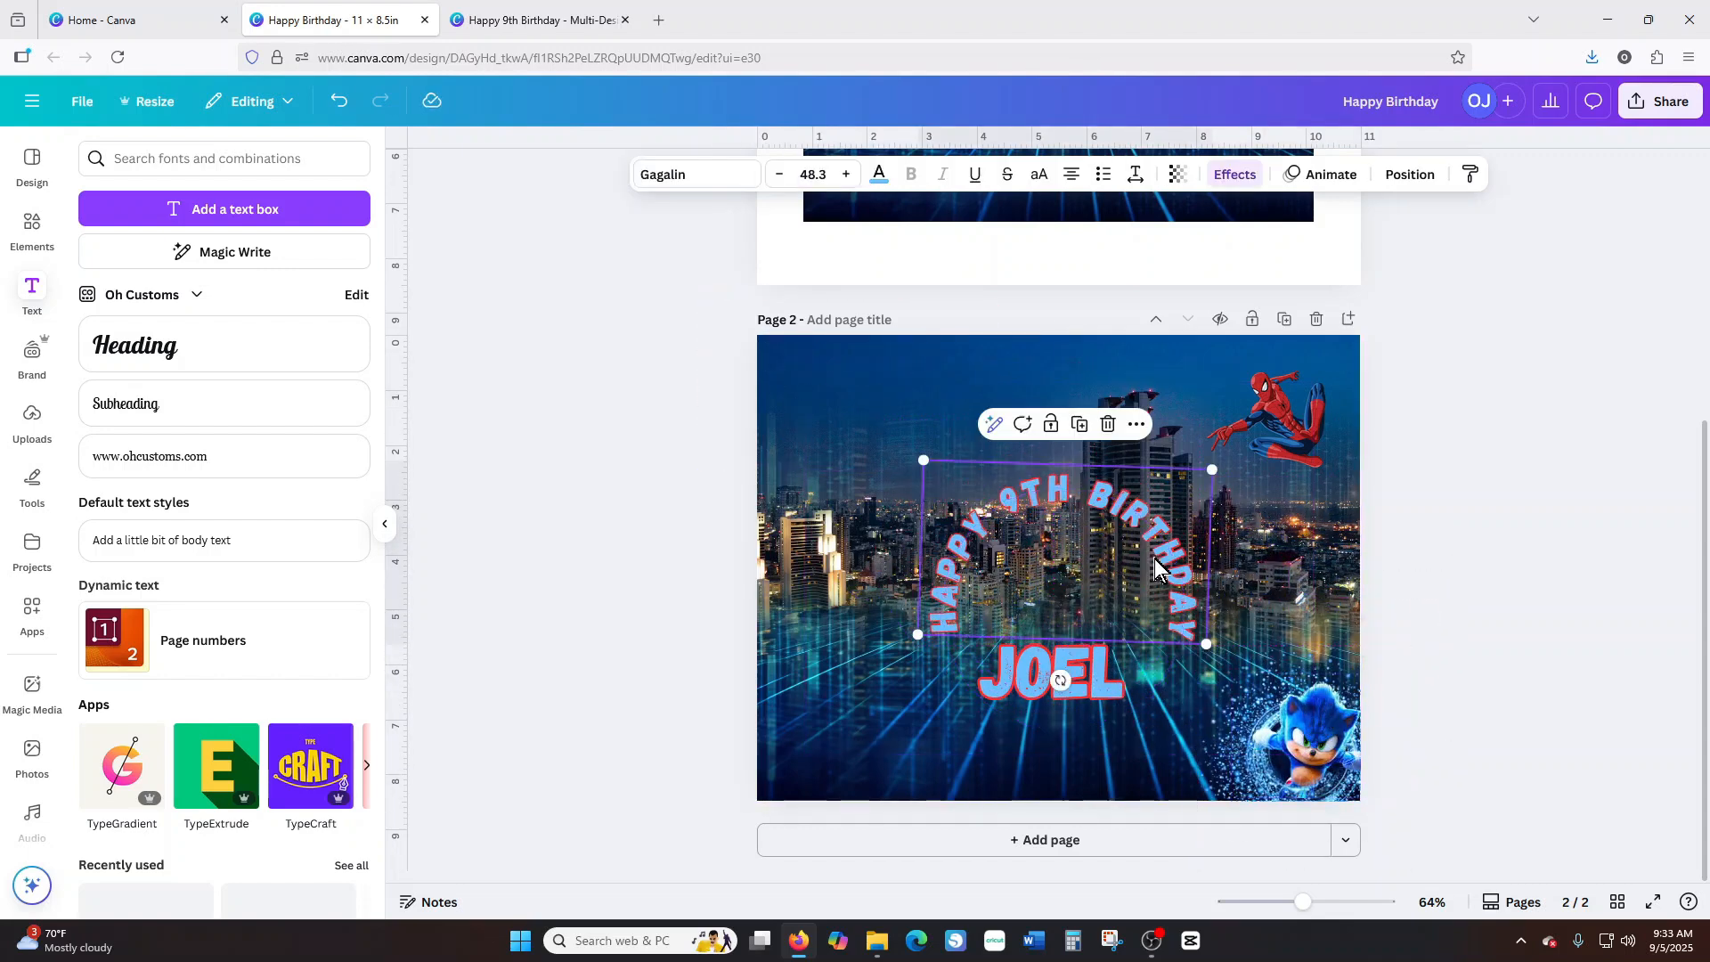
left_click(1259, 541)
left_click(1196, 612)
left_click_drag(1196, 613, 1196, 611)
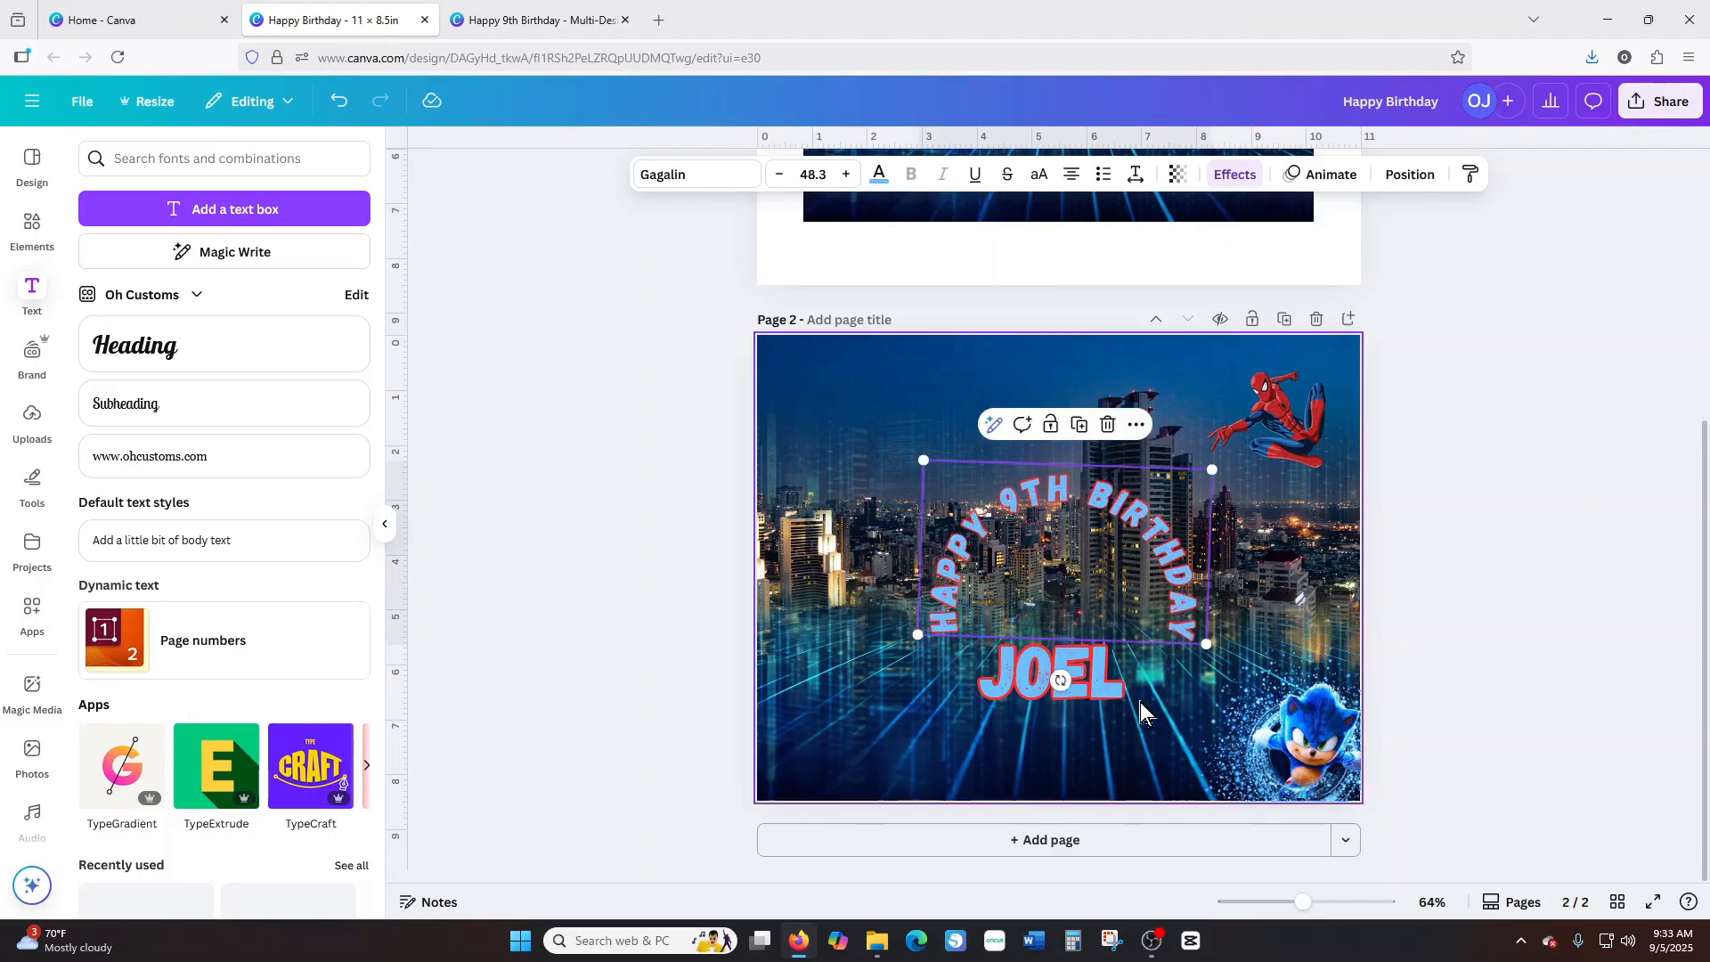
Shift the name text slightly down, and place Sonic with his burst, enlarged, back inside the birthday arch.
left_click_drag(1096, 680, 1101, 689)
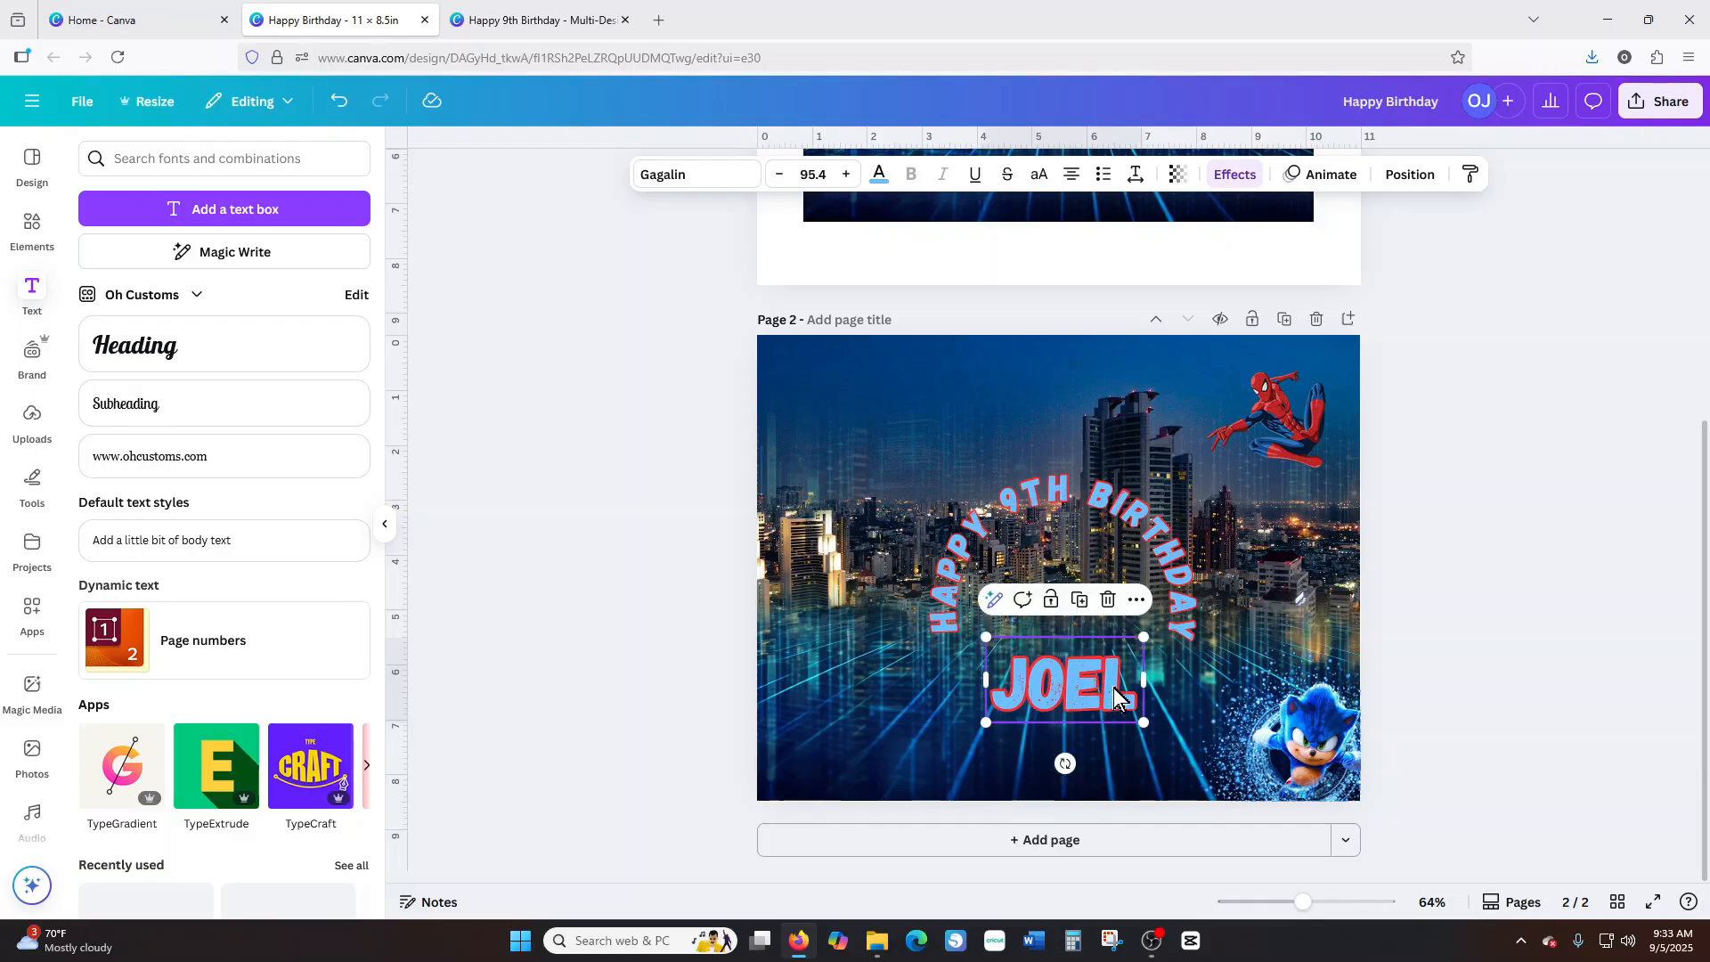
left_click_drag(1288, 764, 1044, 601)
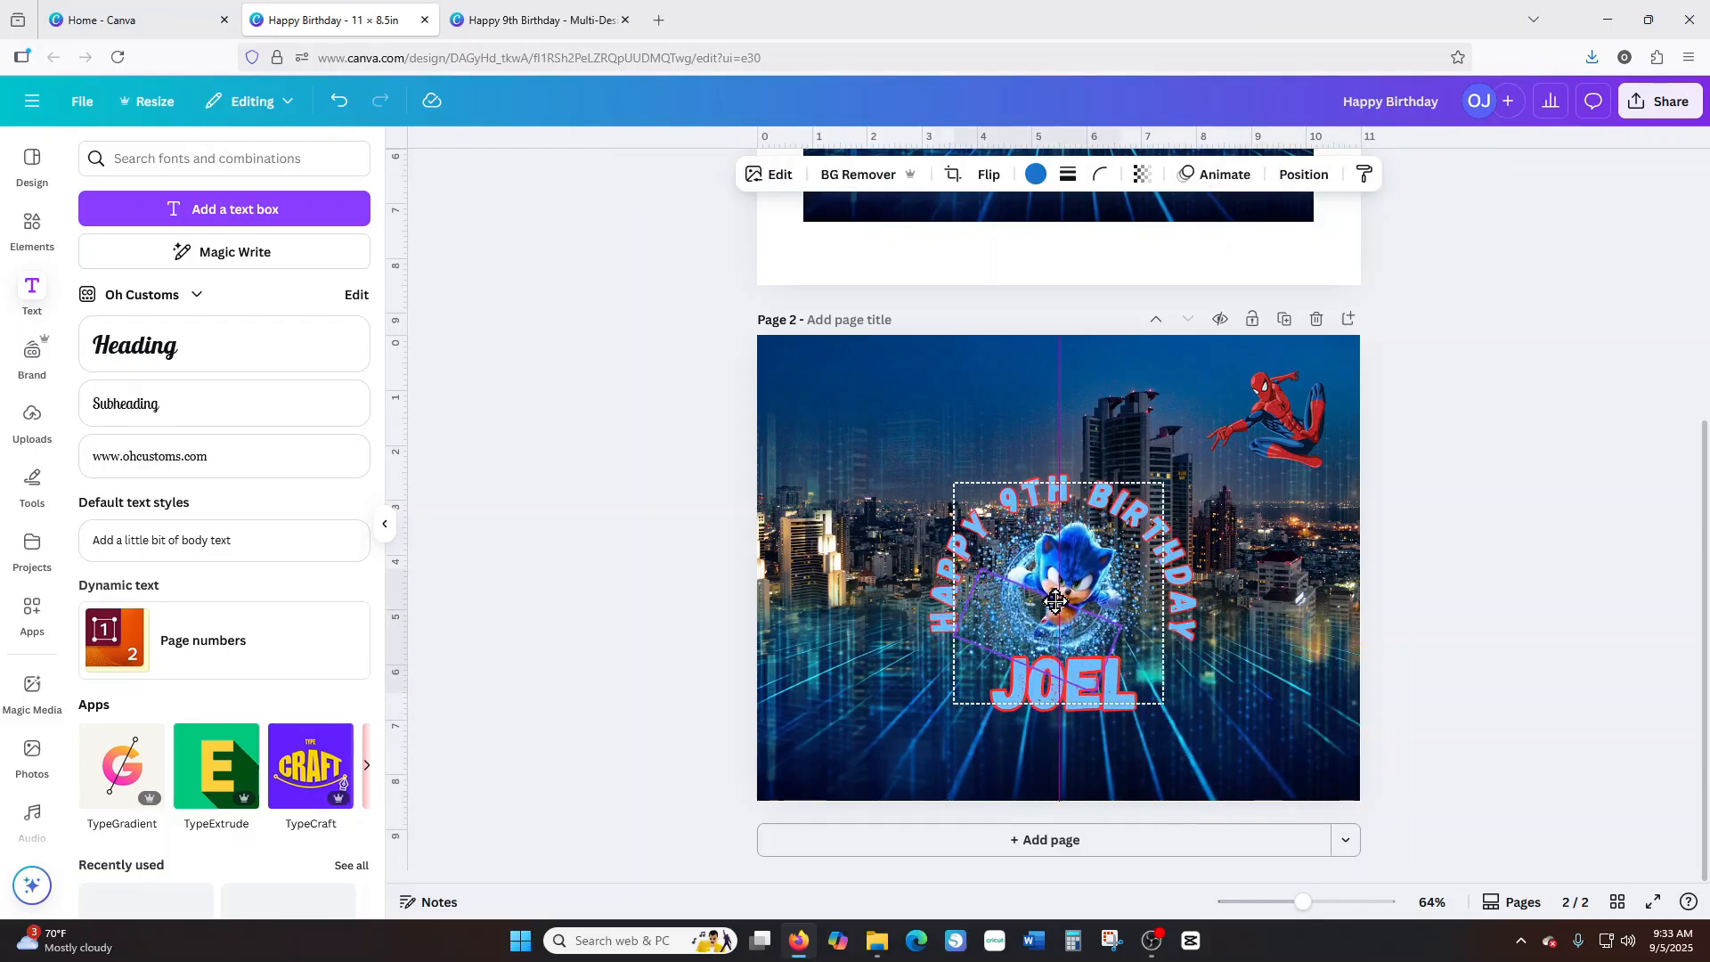
left_click_drag(1156, 703, 1194, 733)
left_click_drag(1109, 601, 1101, 591)
Select Sonic with his burst, the arched birthday text and the name text together, and enlarge them as one.
left_click(1115, 635)
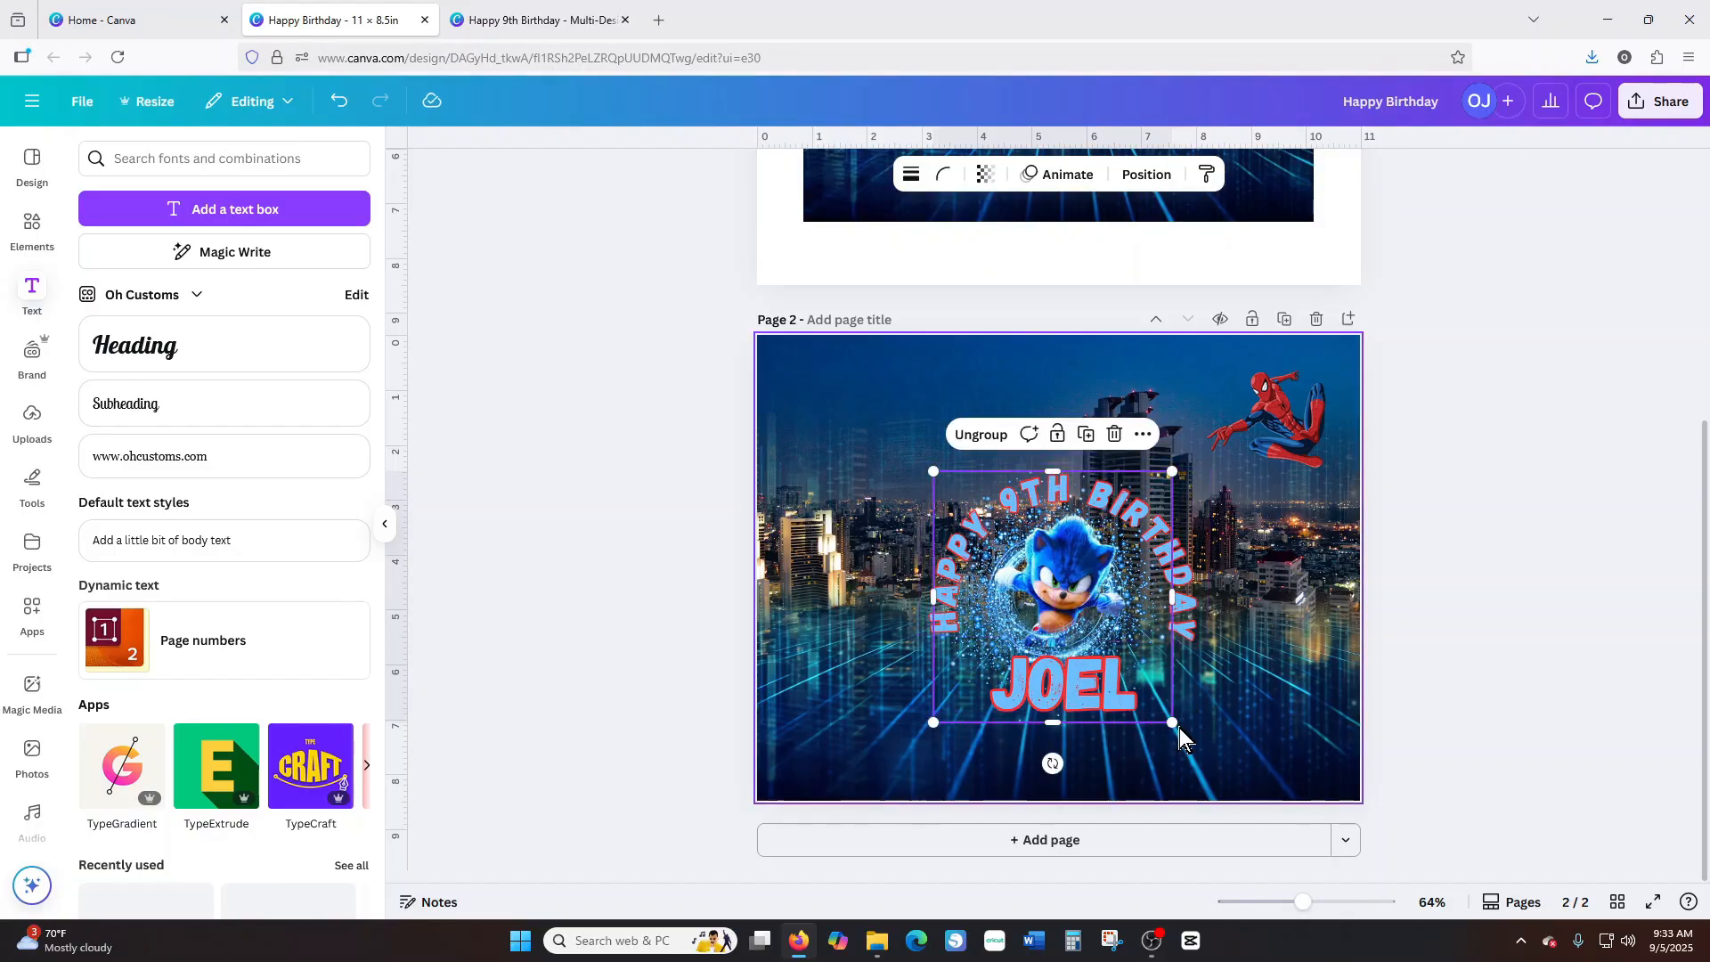
left_click(1274, 686)
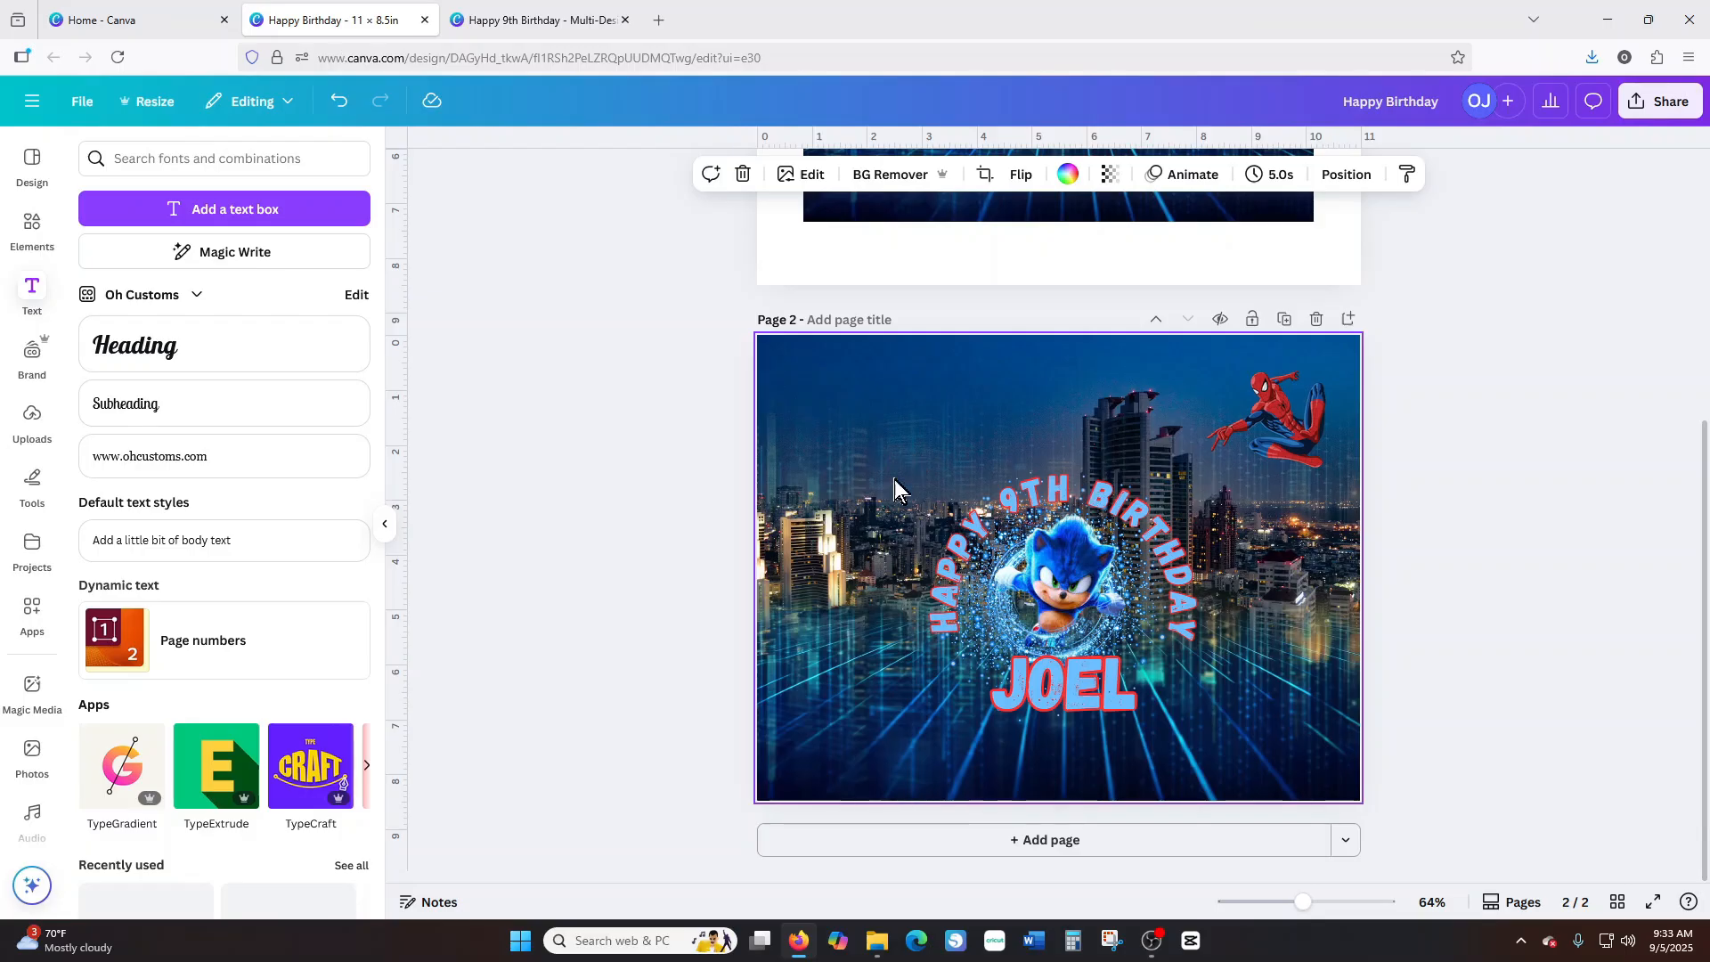
left_click(1181, 708)
left_click_drag(1158, 685, 1229, 718)
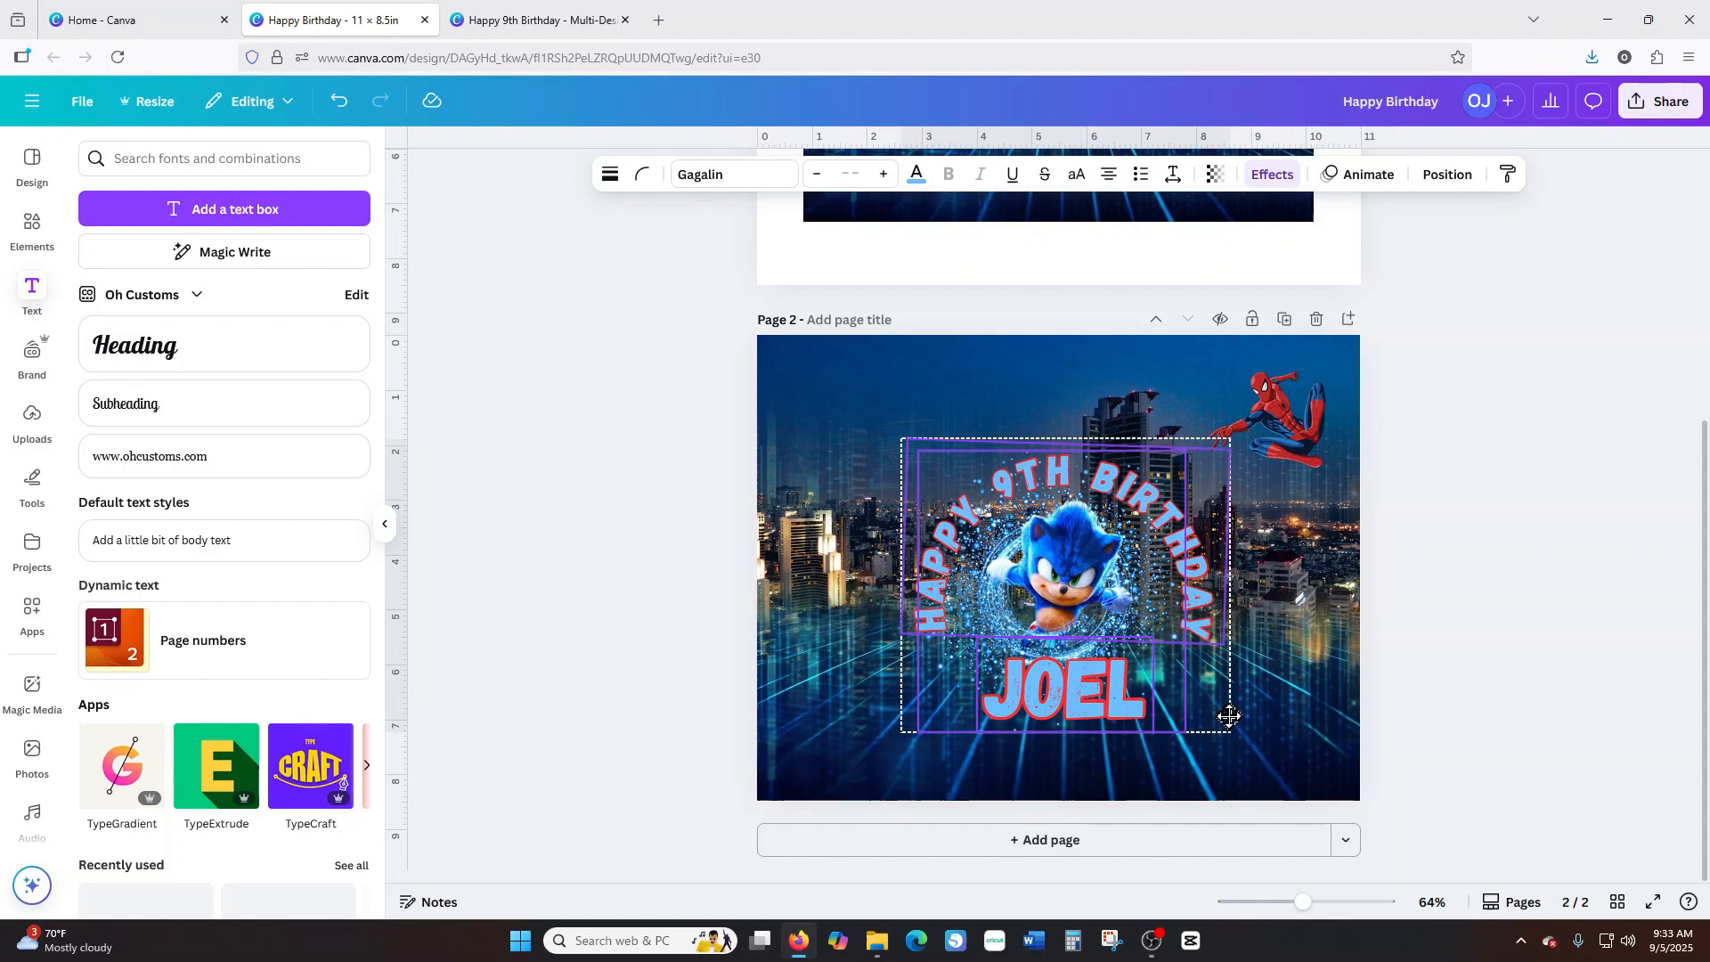
Enlarge the Spider-Man image, move it above the arched birthday text near the page's top, and rotate it slightly counter-clockwise.
left_click(1313, 693)
left_click(1294, 441)
left_click_drag(1200, 475, 1175, 490)
left_click_drag(1287, 418, 1223, 436)
left_click(1329, 458)
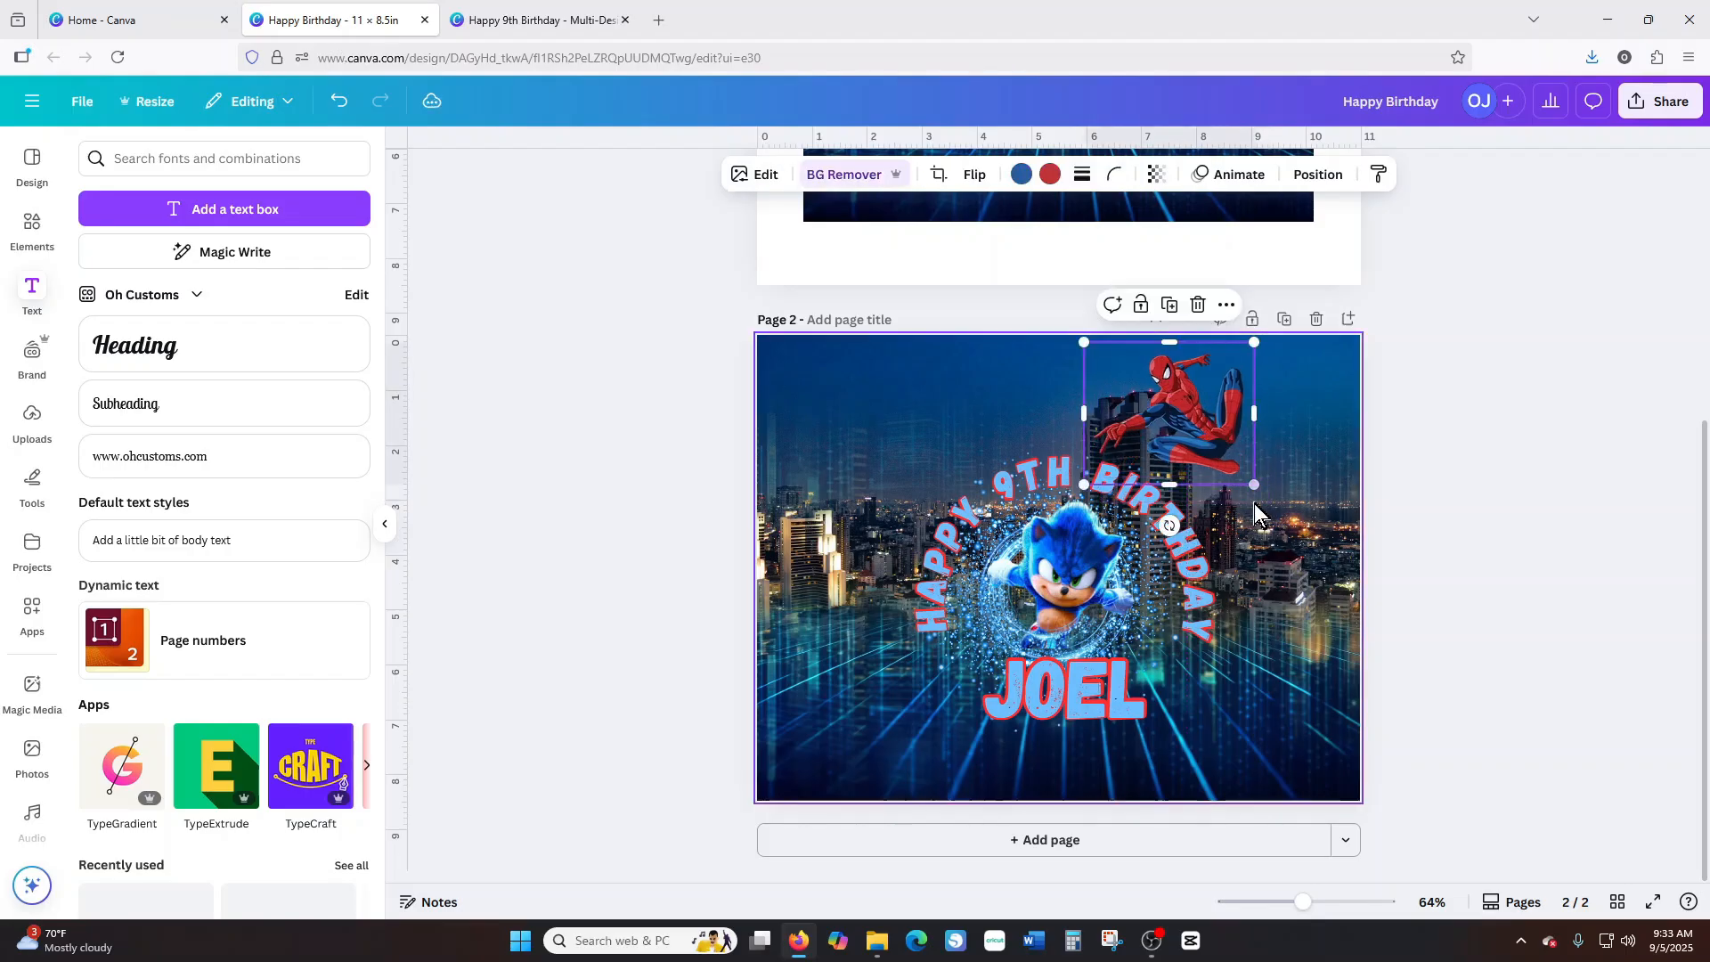
left_click_drag(1169, 525, 1192, 523)
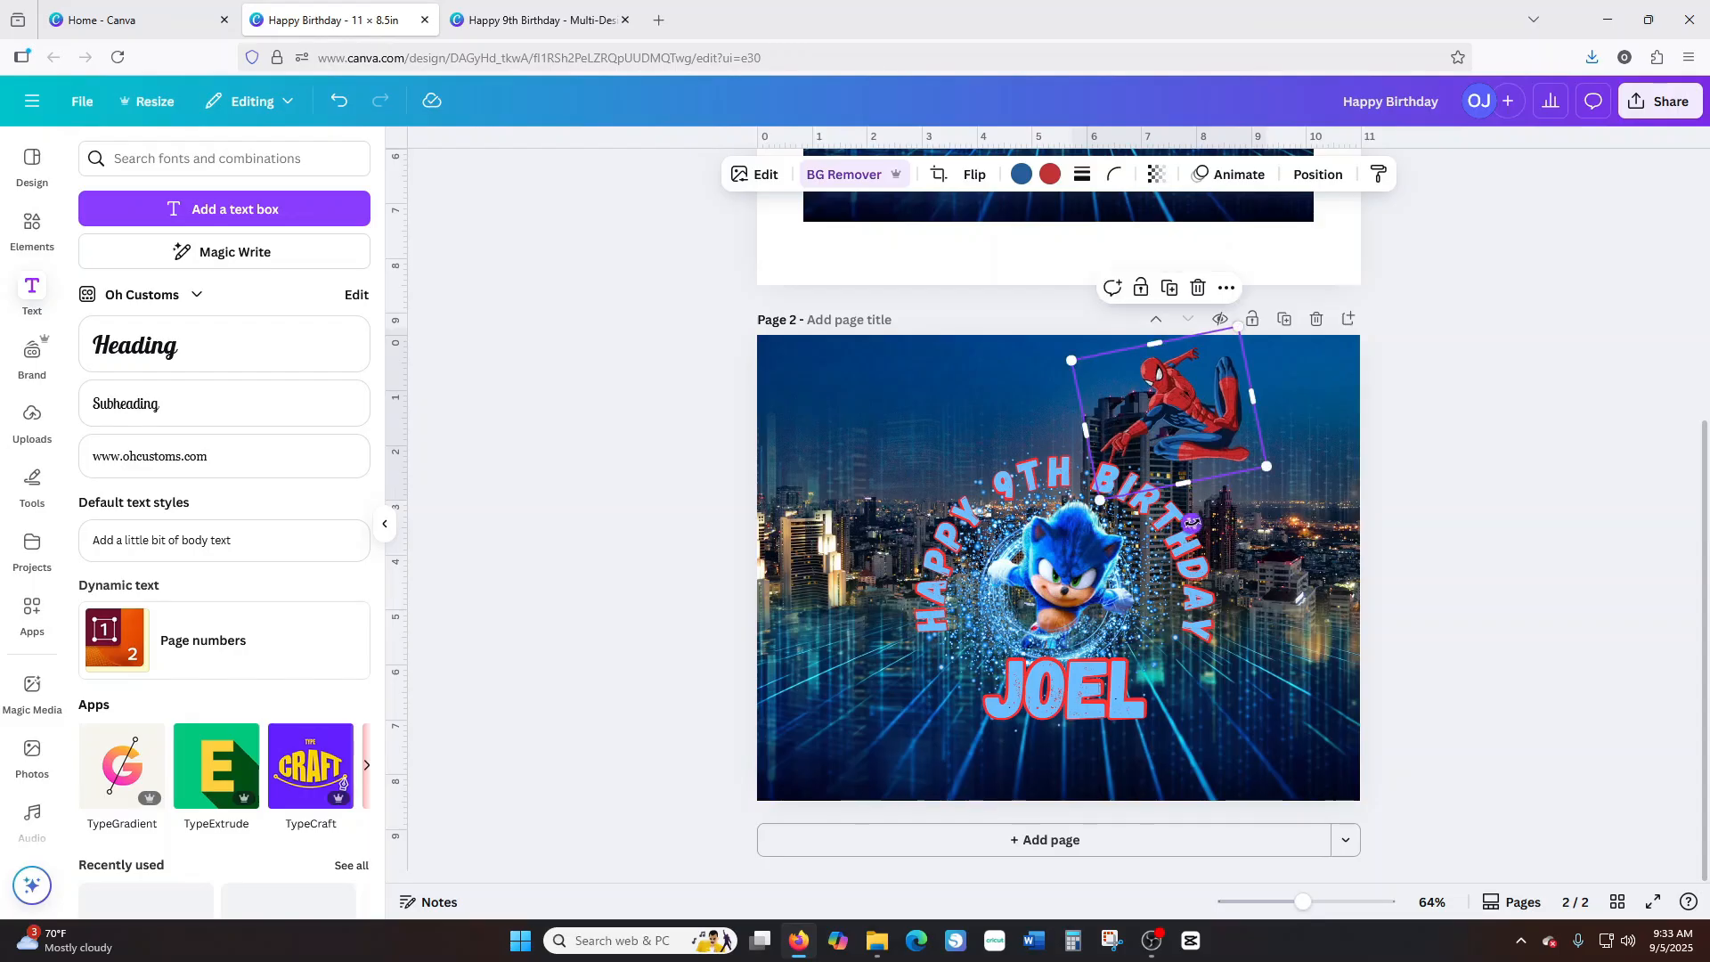
left_click(1307, 504)
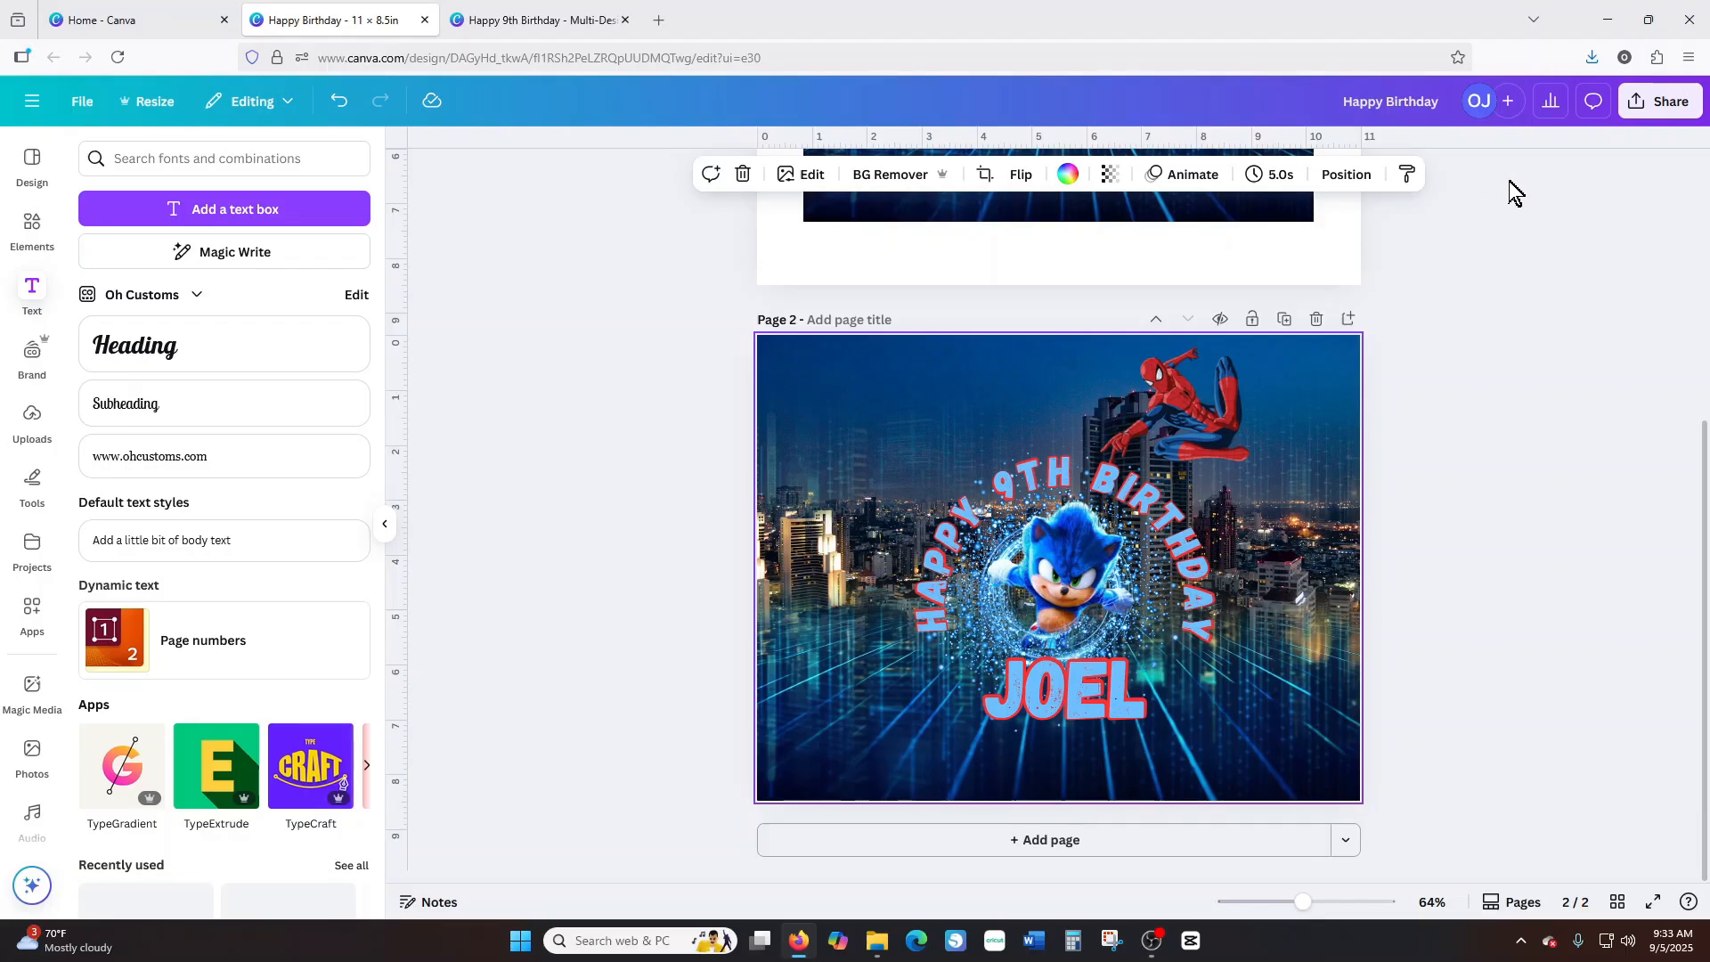
Download only the current page (Page 2) as a PNG.
left_click(1668, 107)
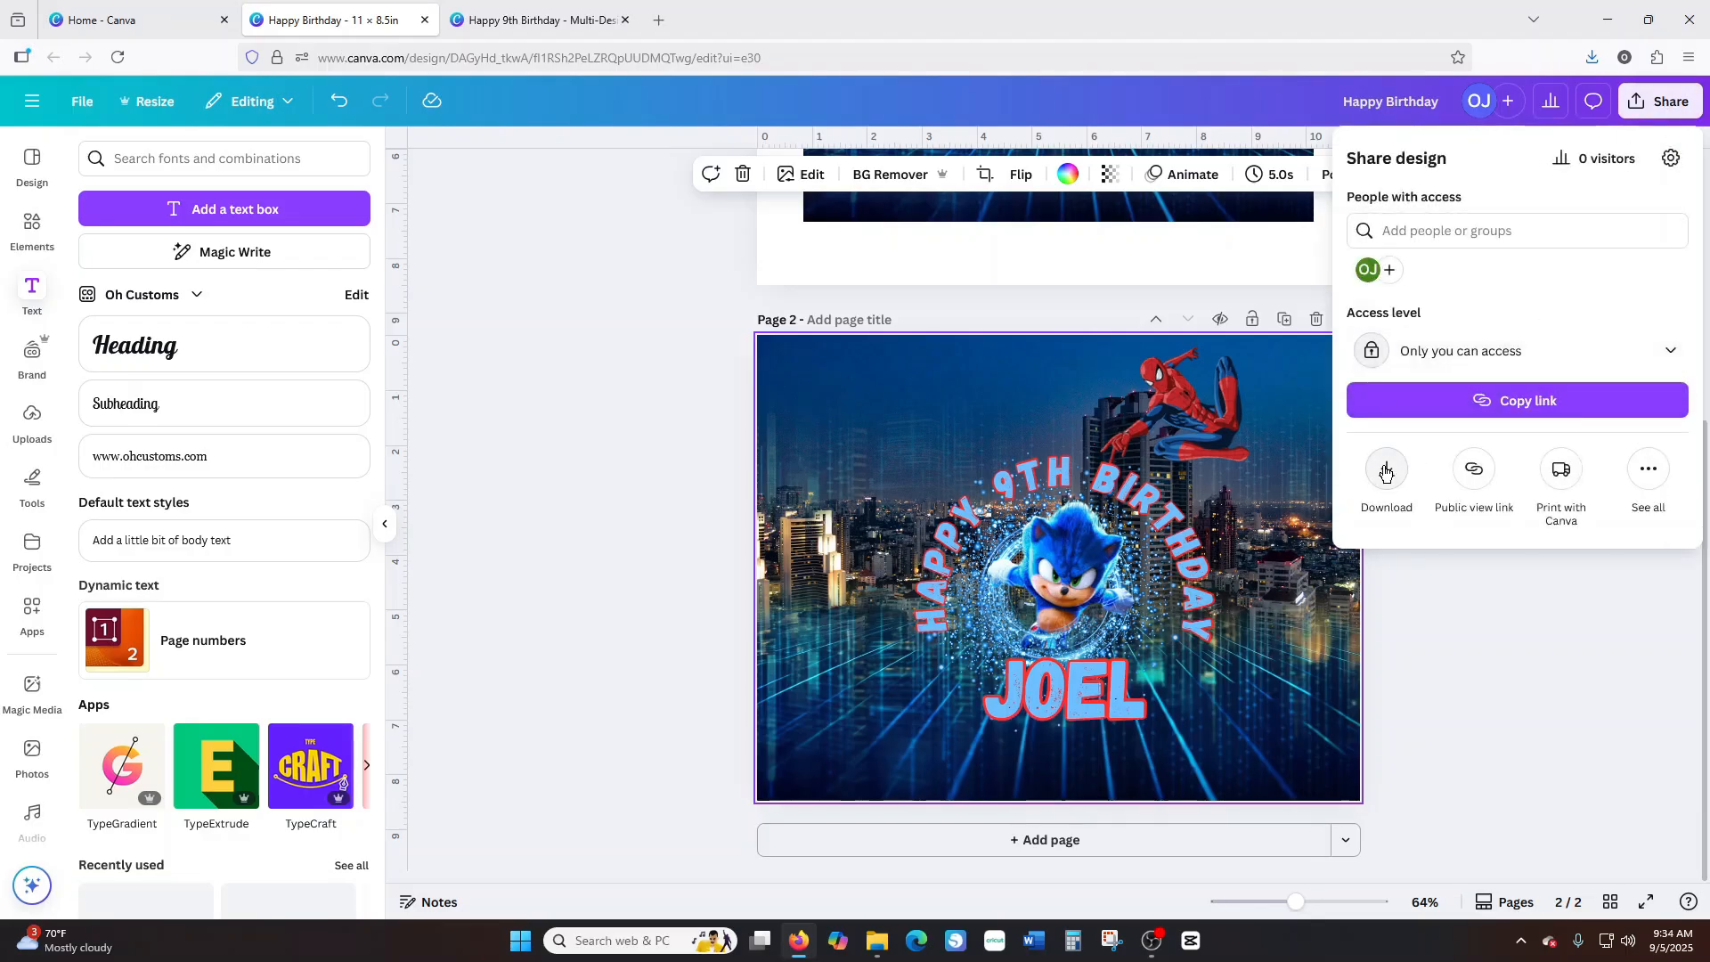
left_click(1385, 472)
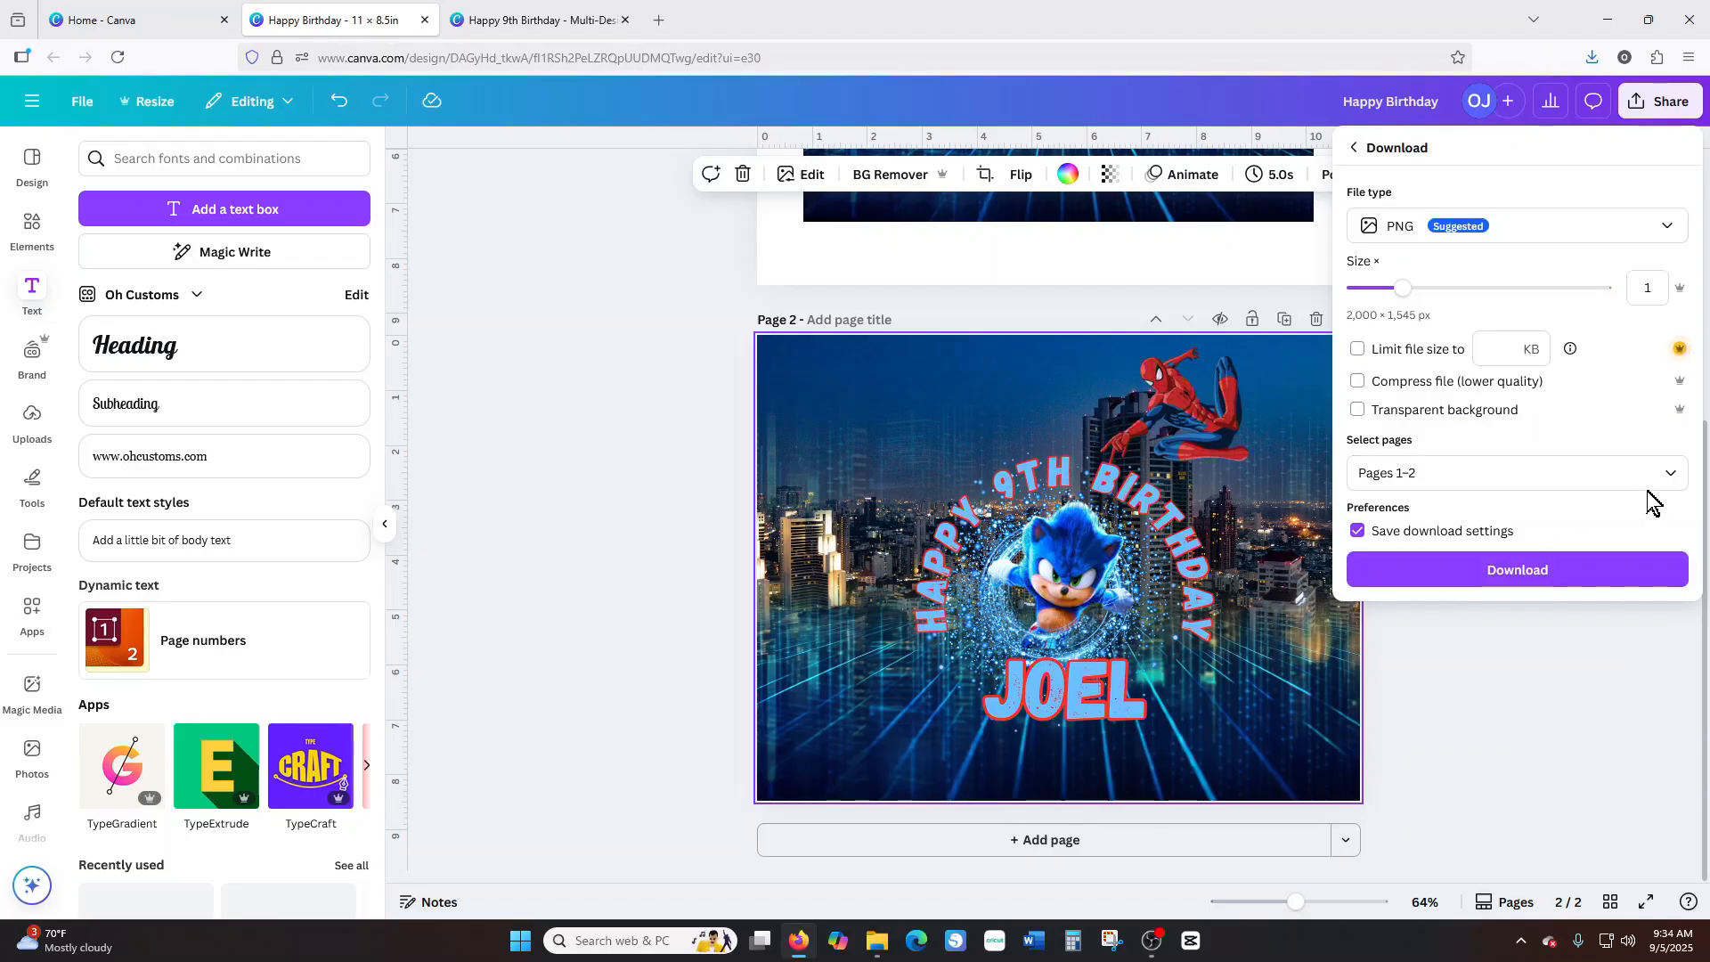
left_click(1673, 482)
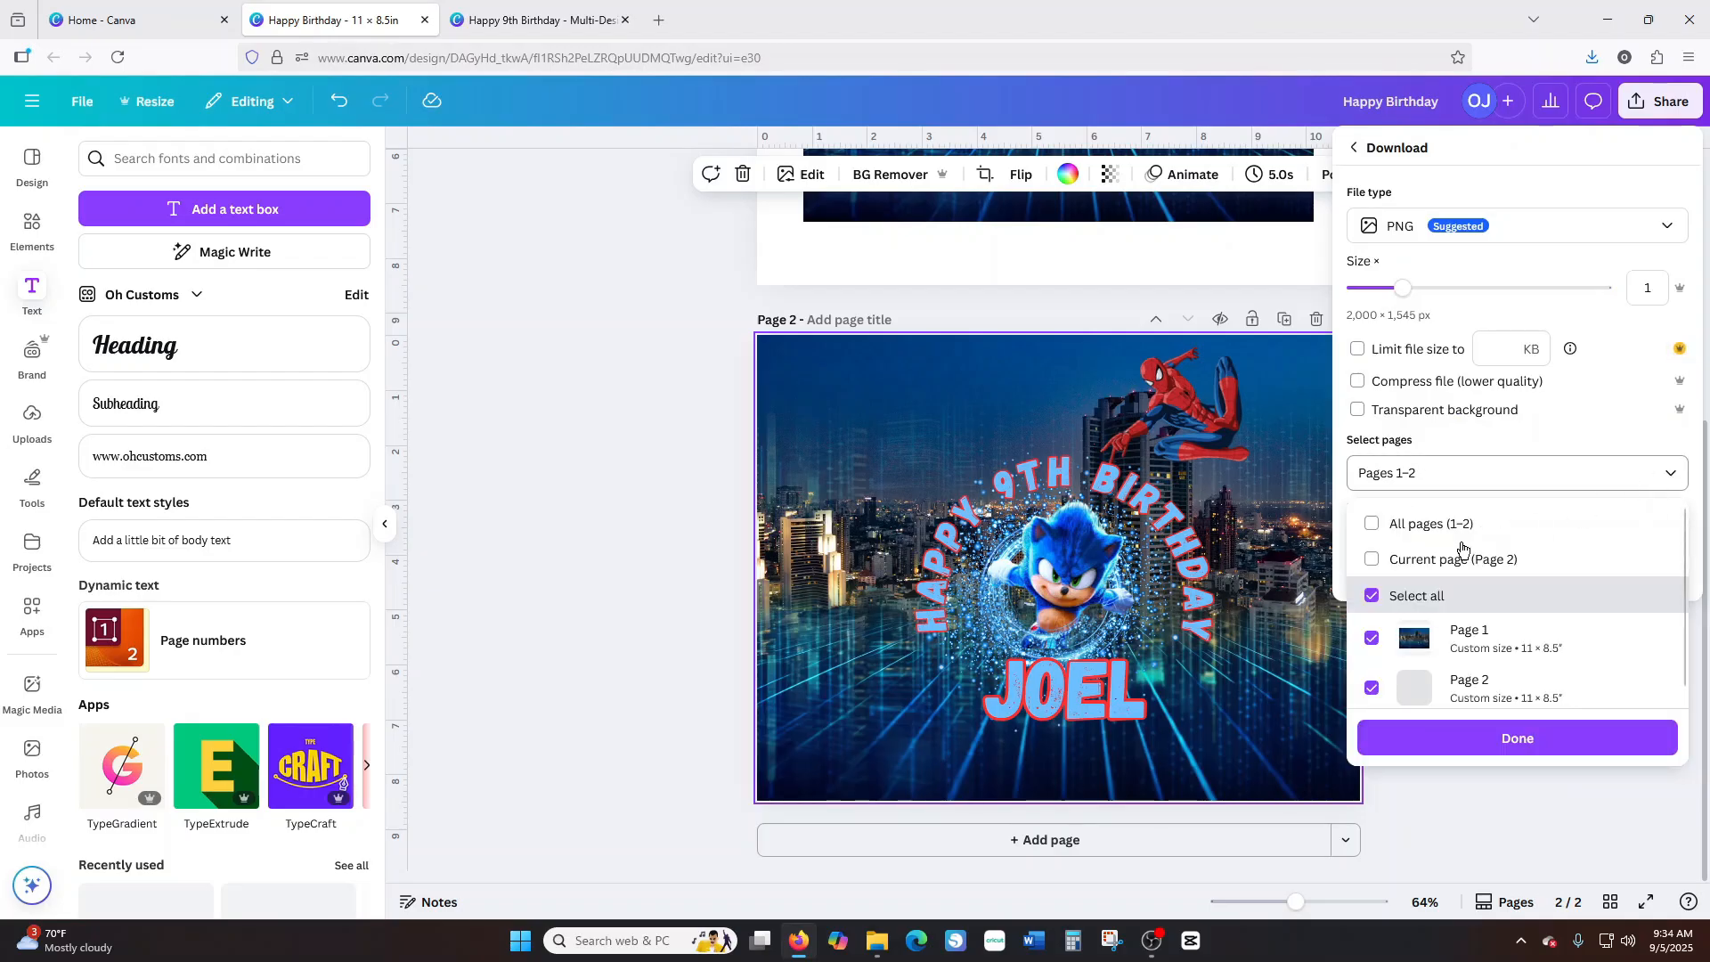
left_click(1373, 561)
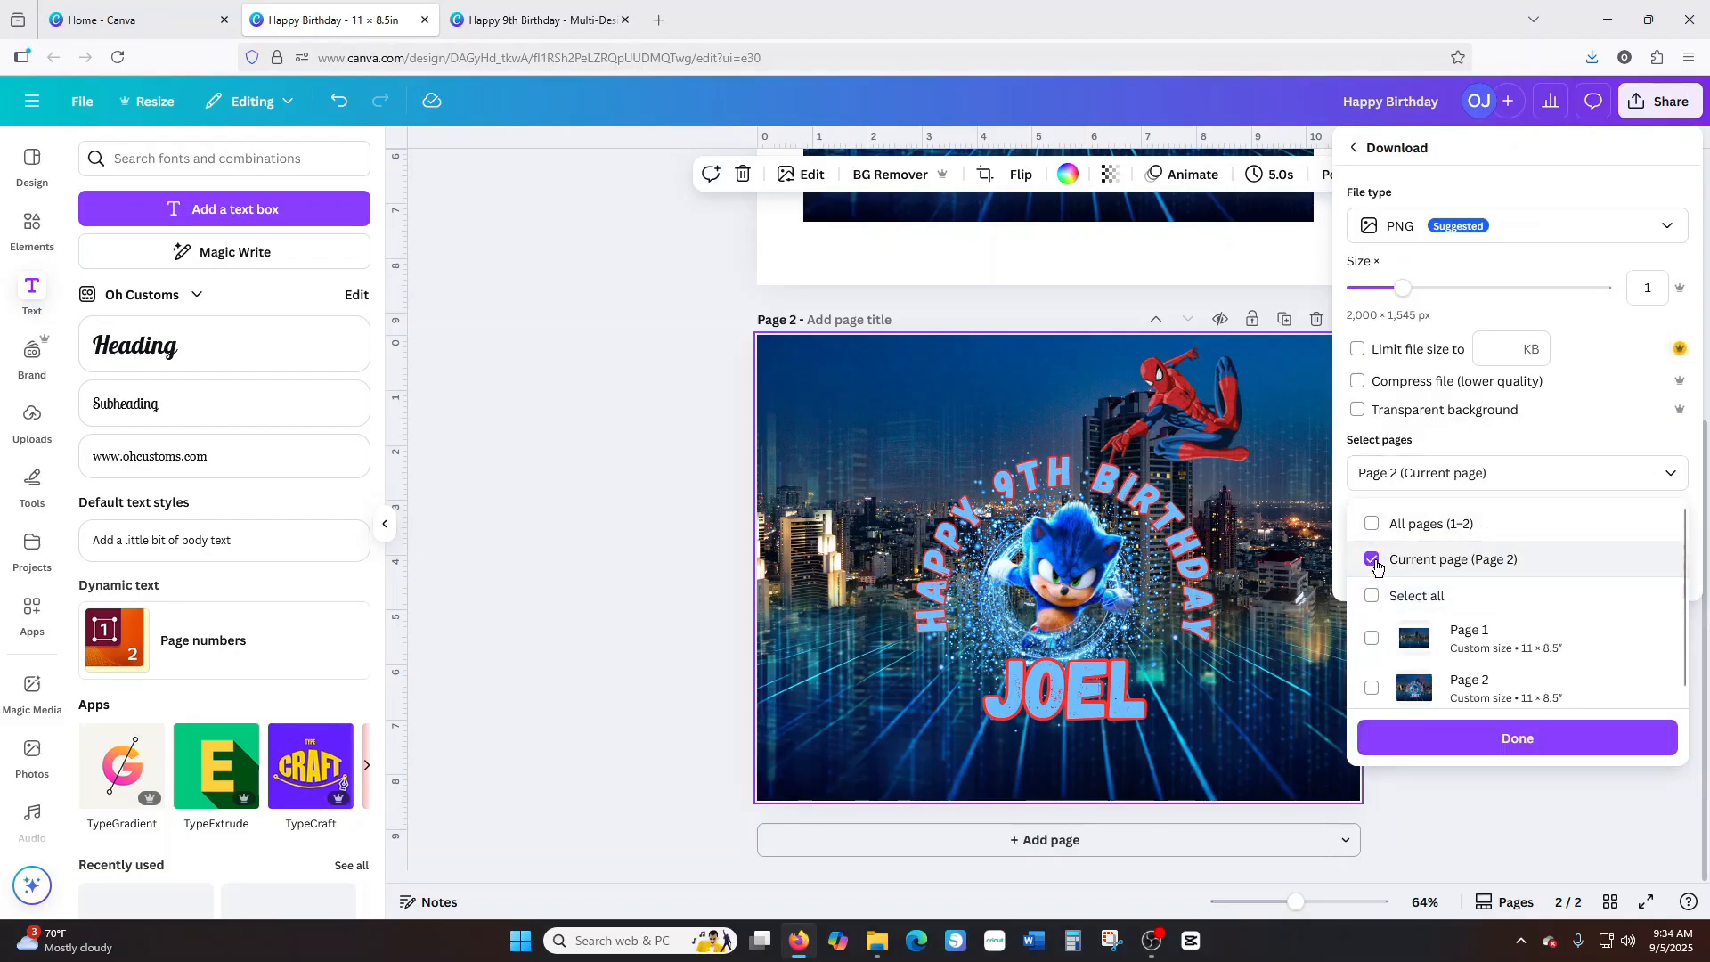
left_click(1538, 749)
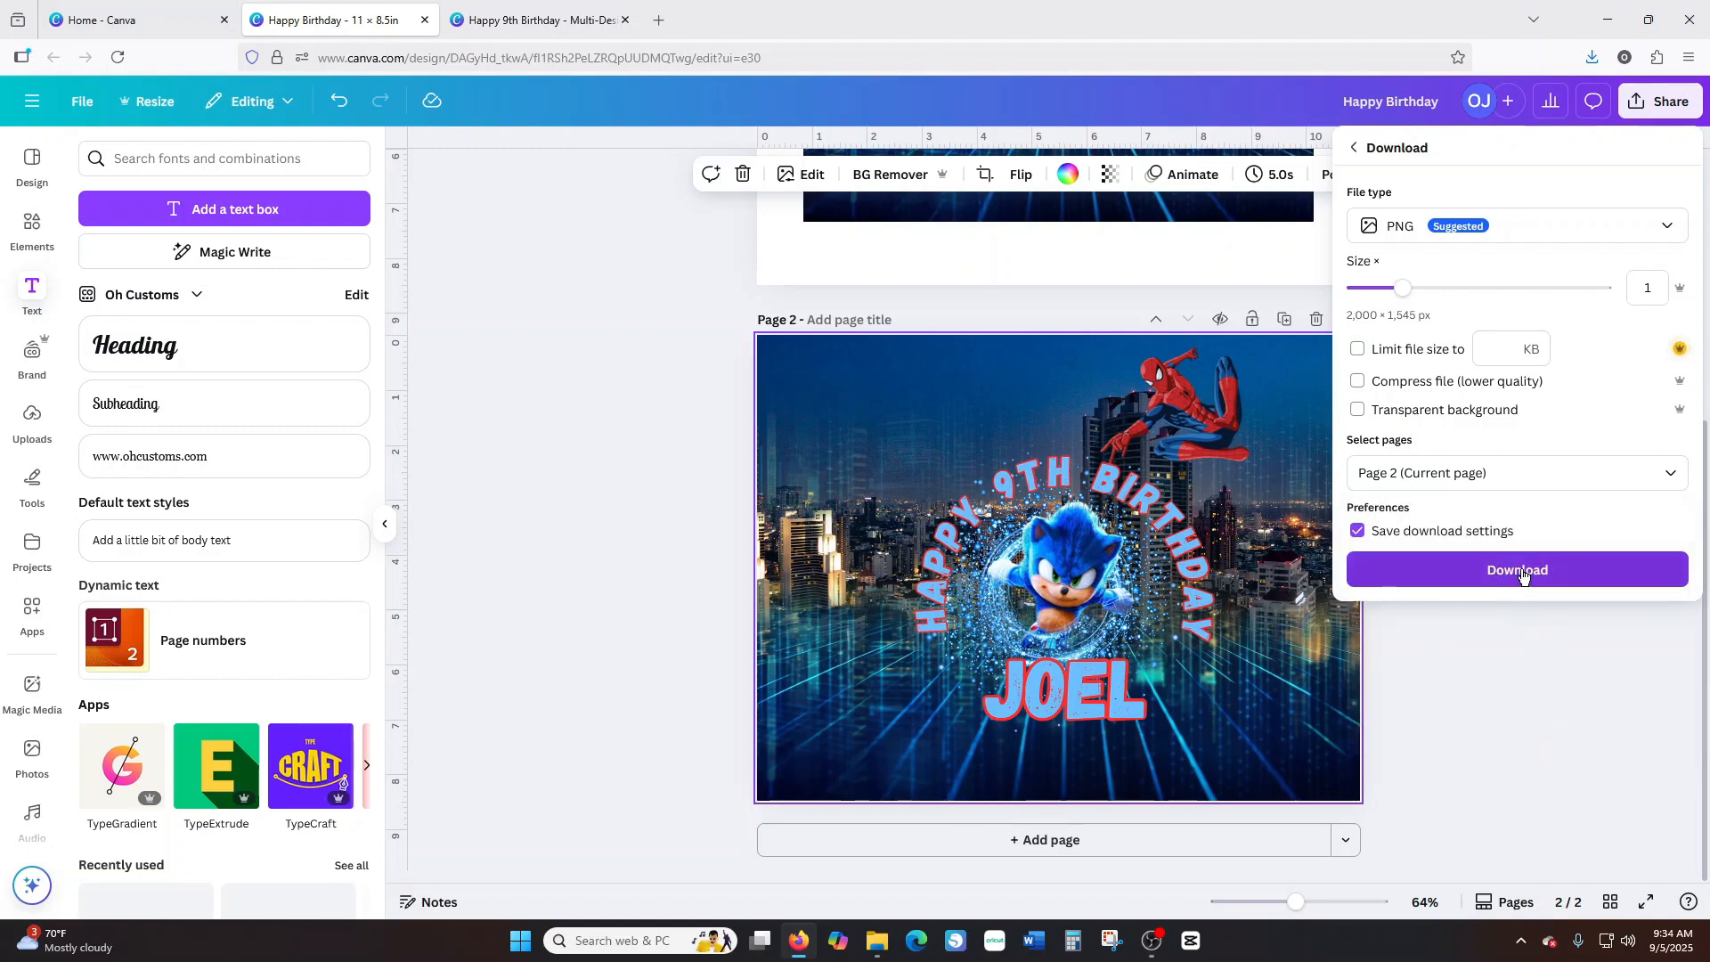
left_click(1522, 572)
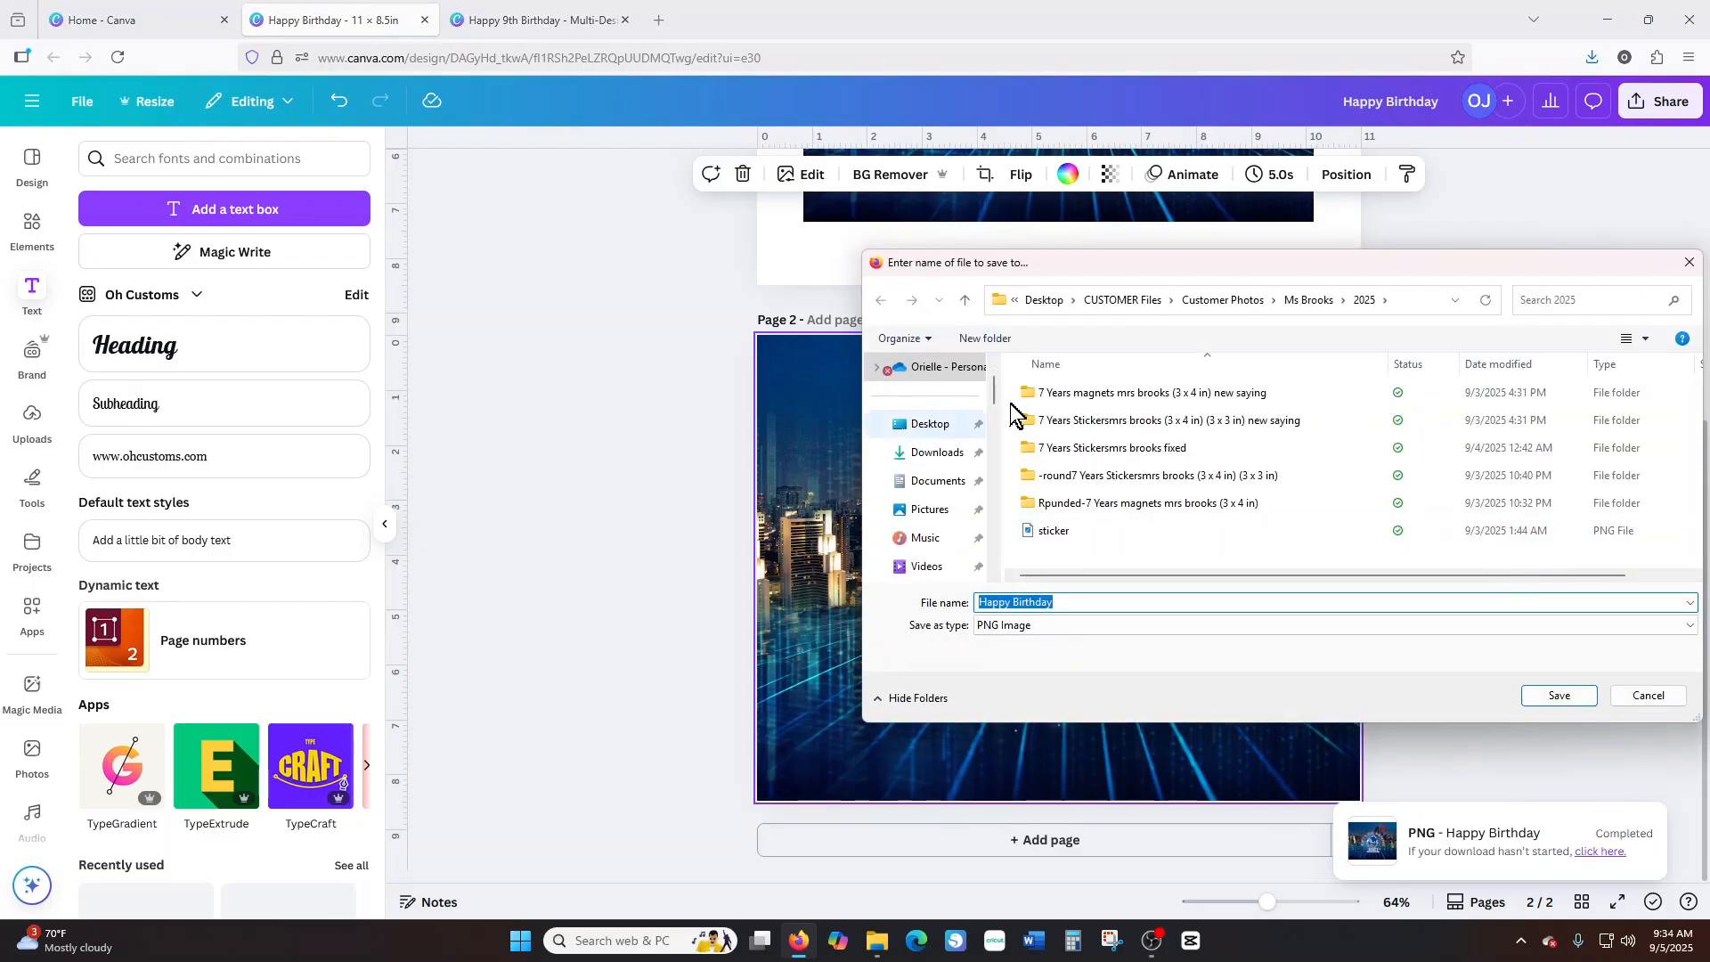
Save the PNG in the Desktop folder as Happy Birthday followed by the child's name.
scroll(936, 482, "up", 2)
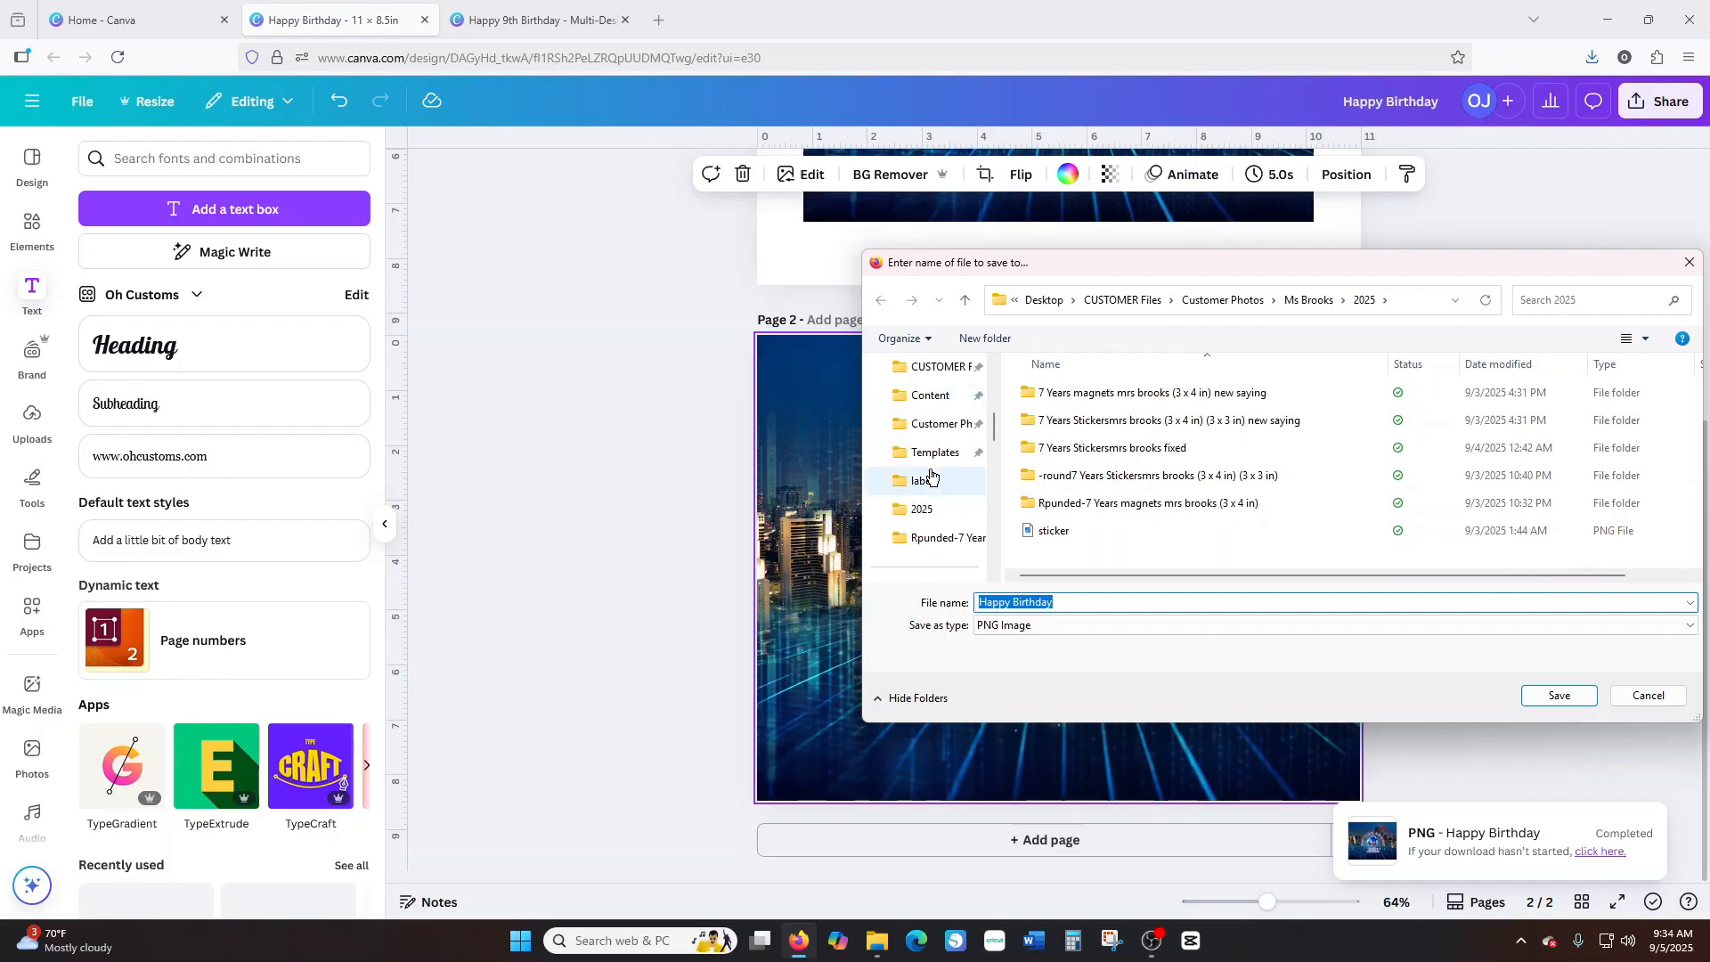
left_click(924, 487)
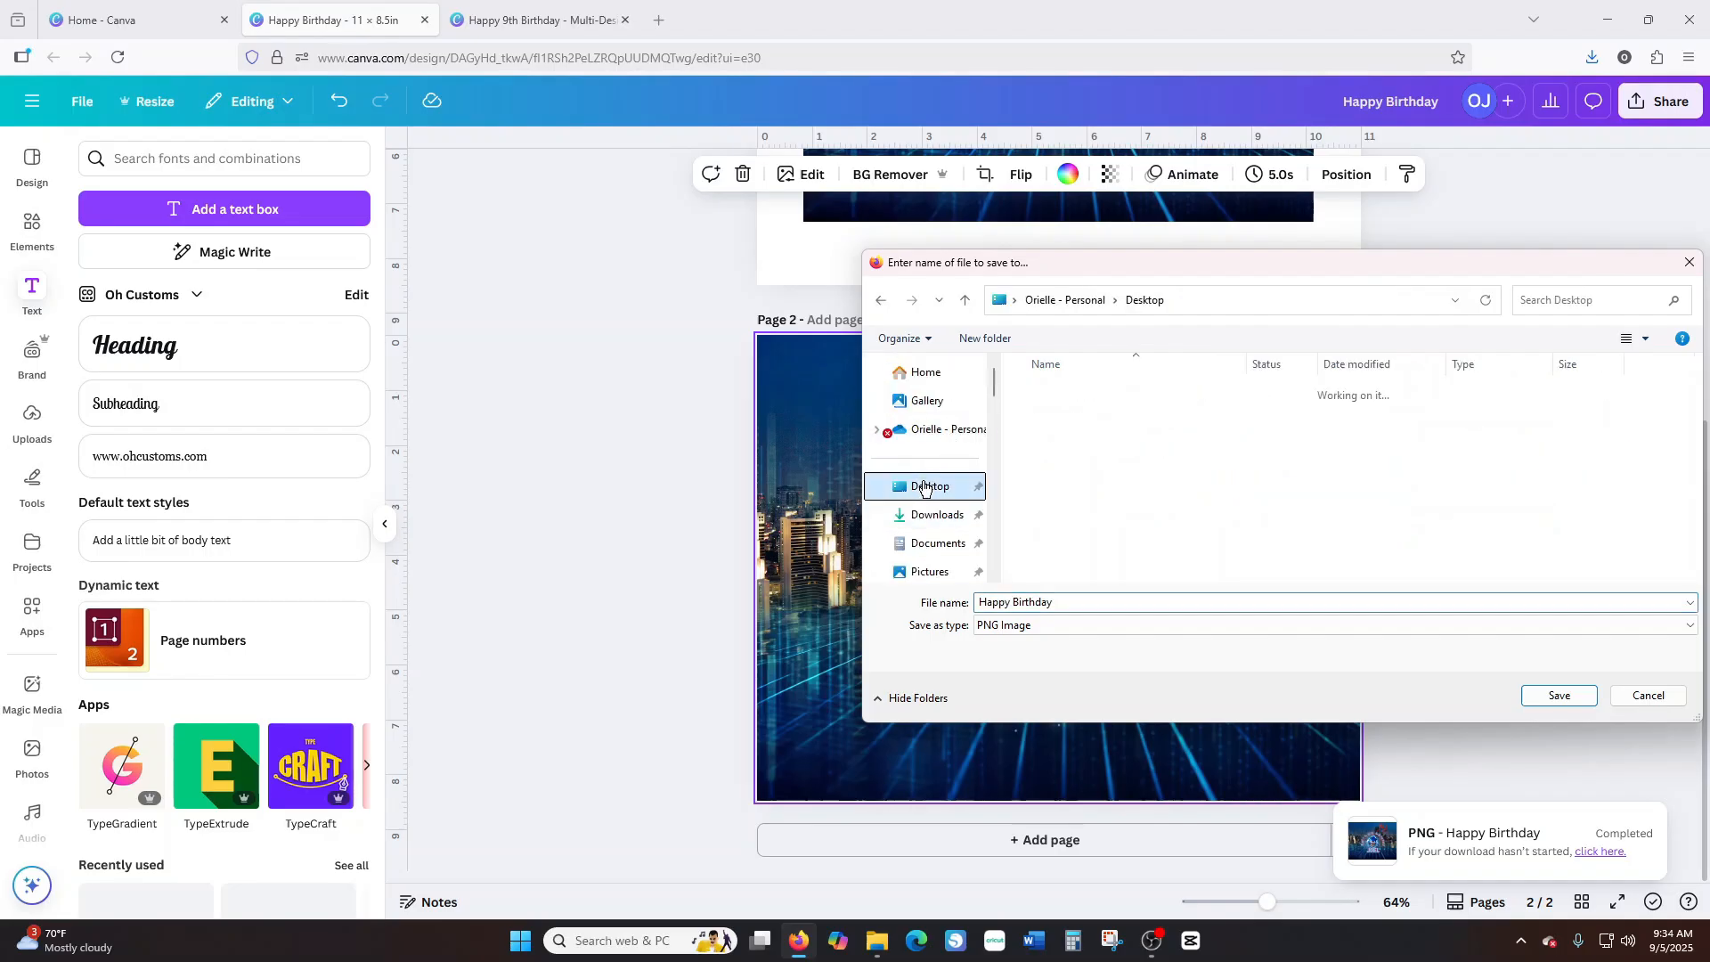
left_click(1138, 602)
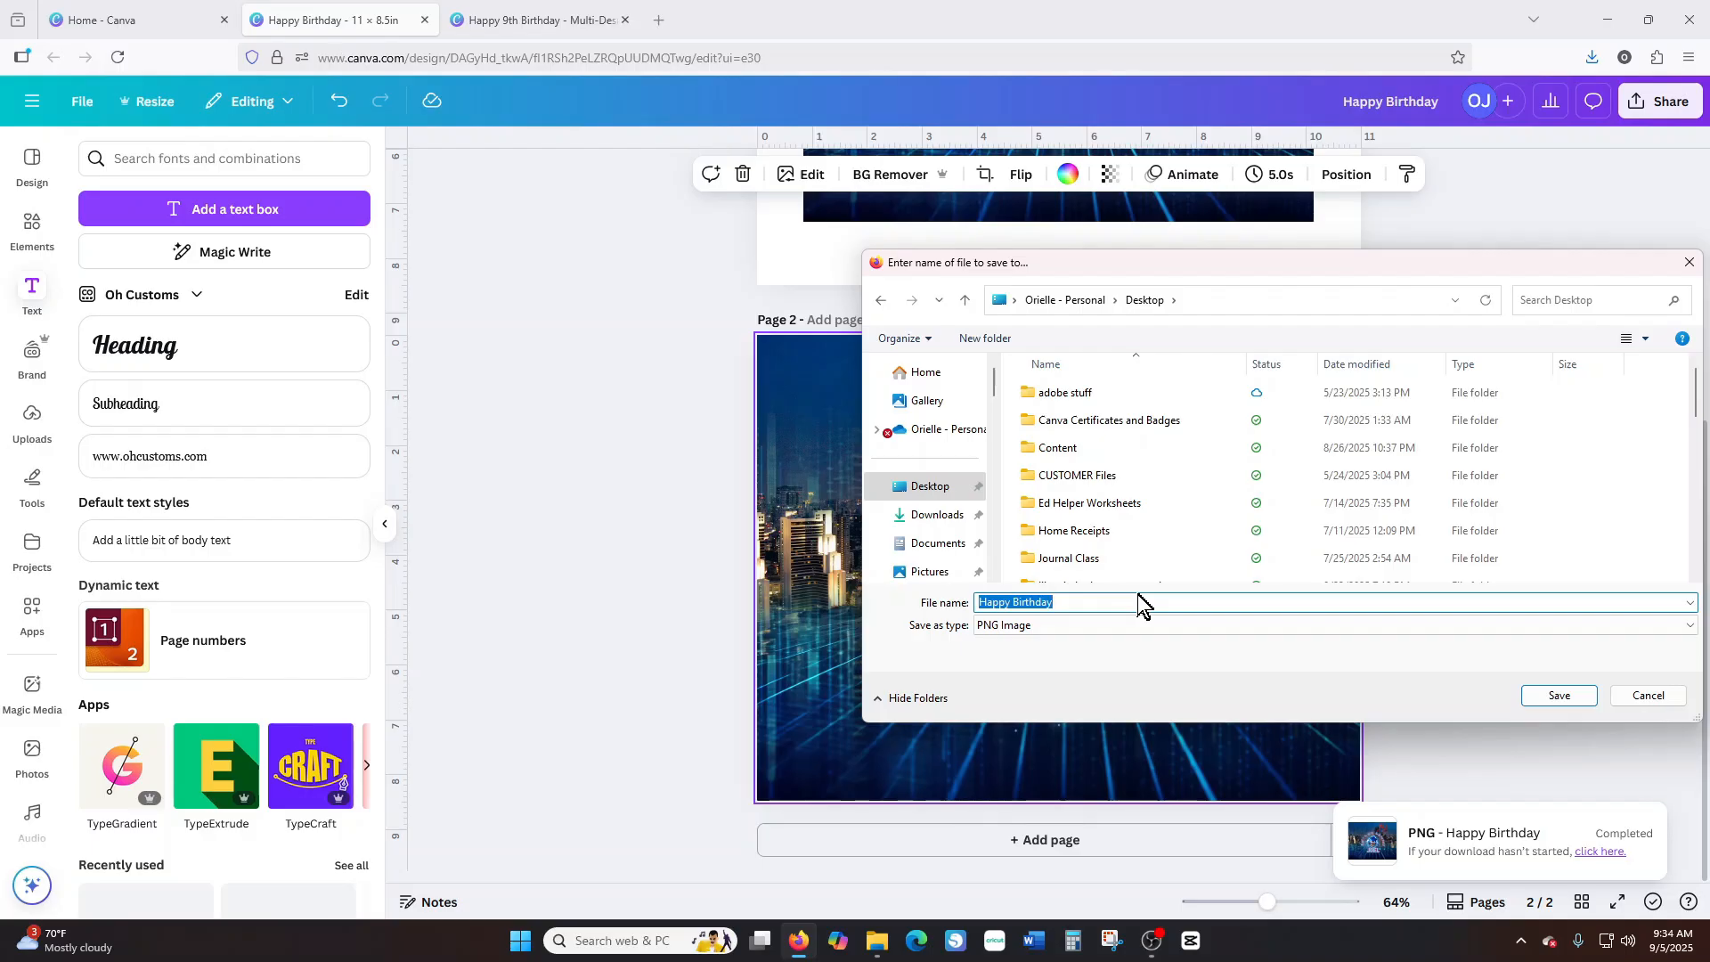
left_click(1133, 603)
left_click(1558, 696)
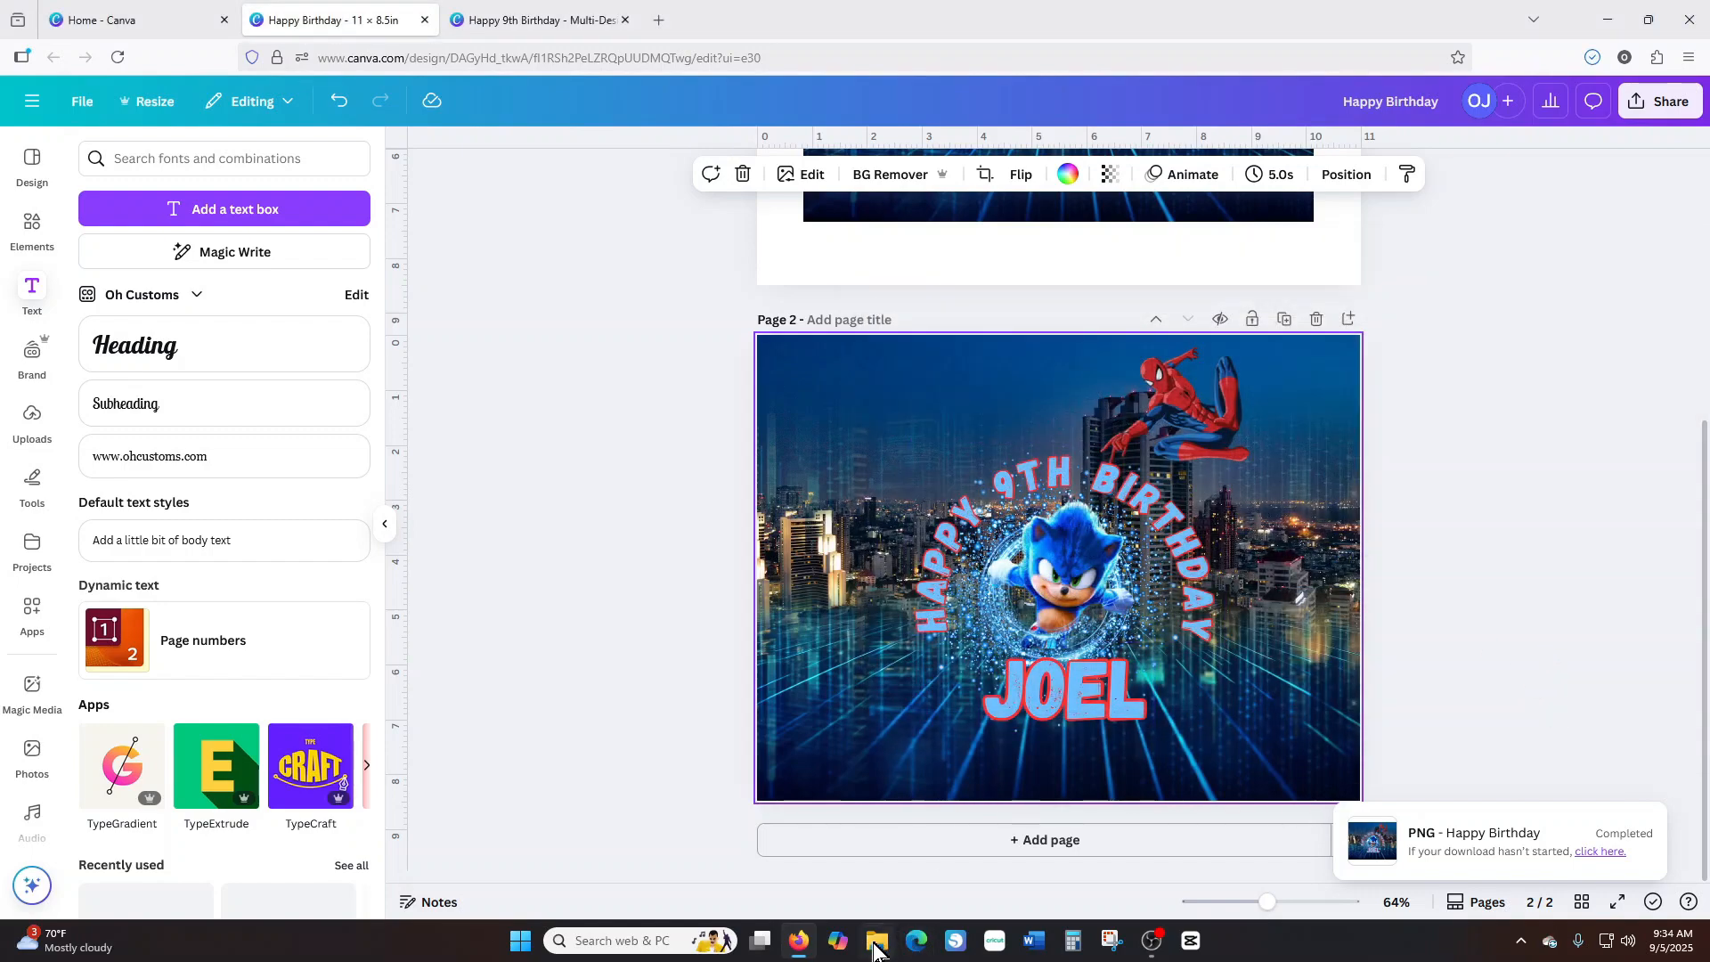
Upload the saved Happy Birthday PNG from the Desktop folder in File Explorer to the design's image uploads.
mouse_move(878, 953)
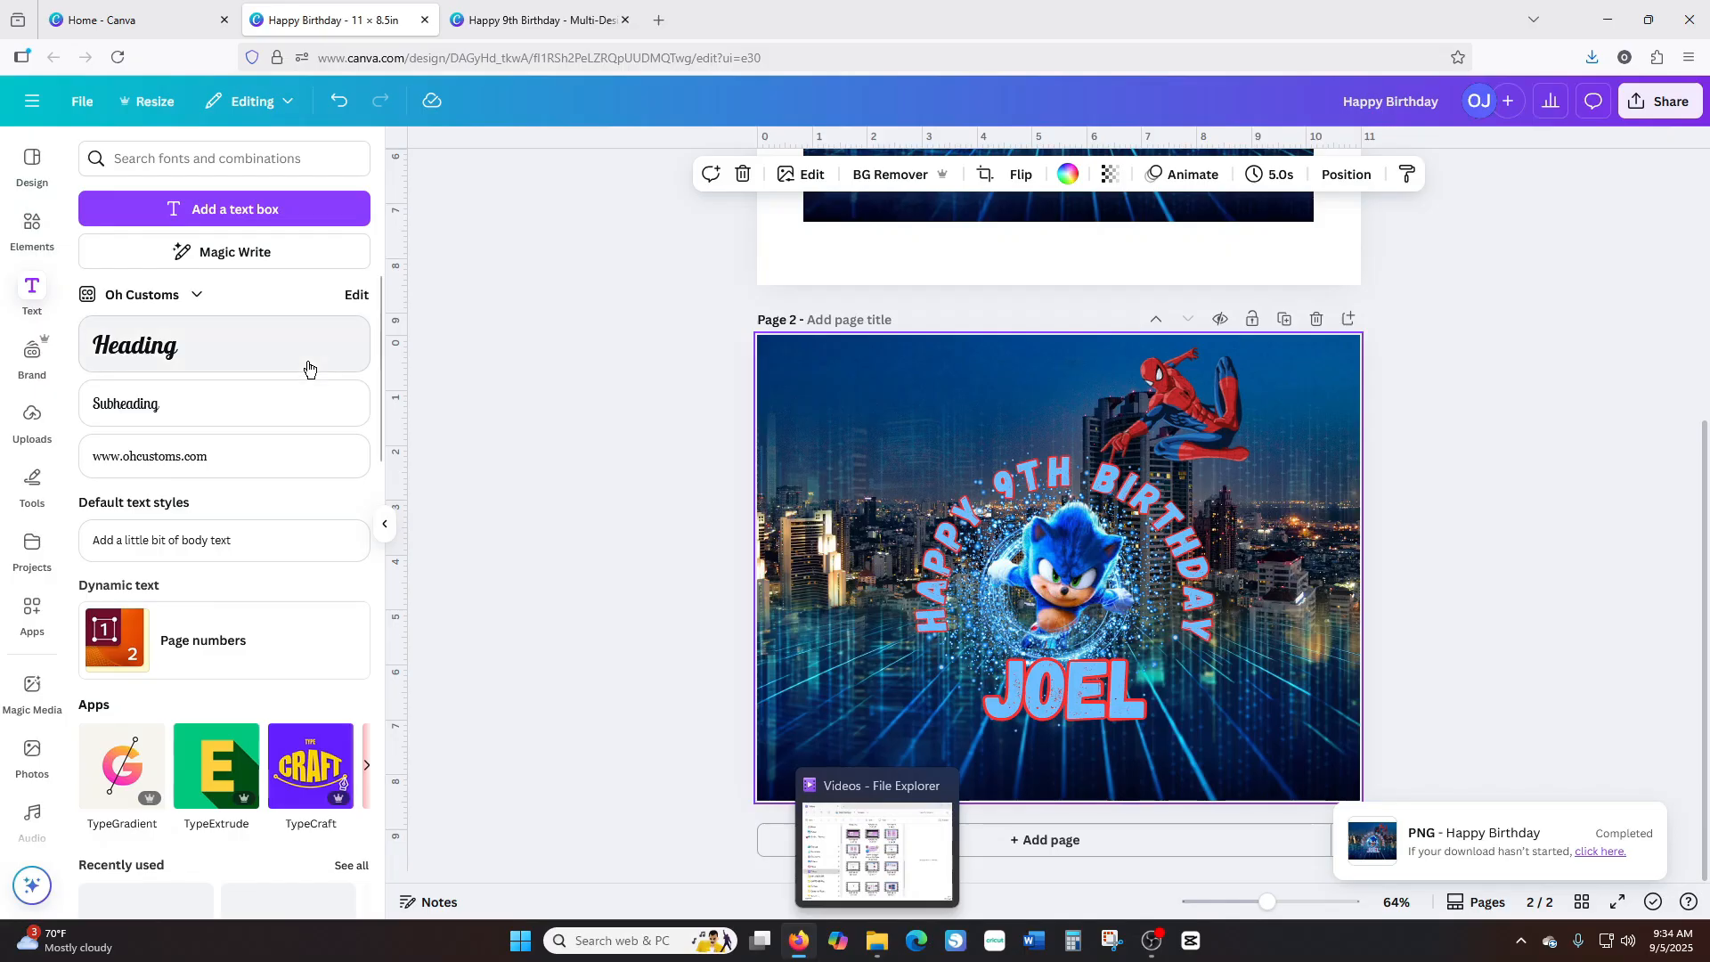
left_click(1456, 456)
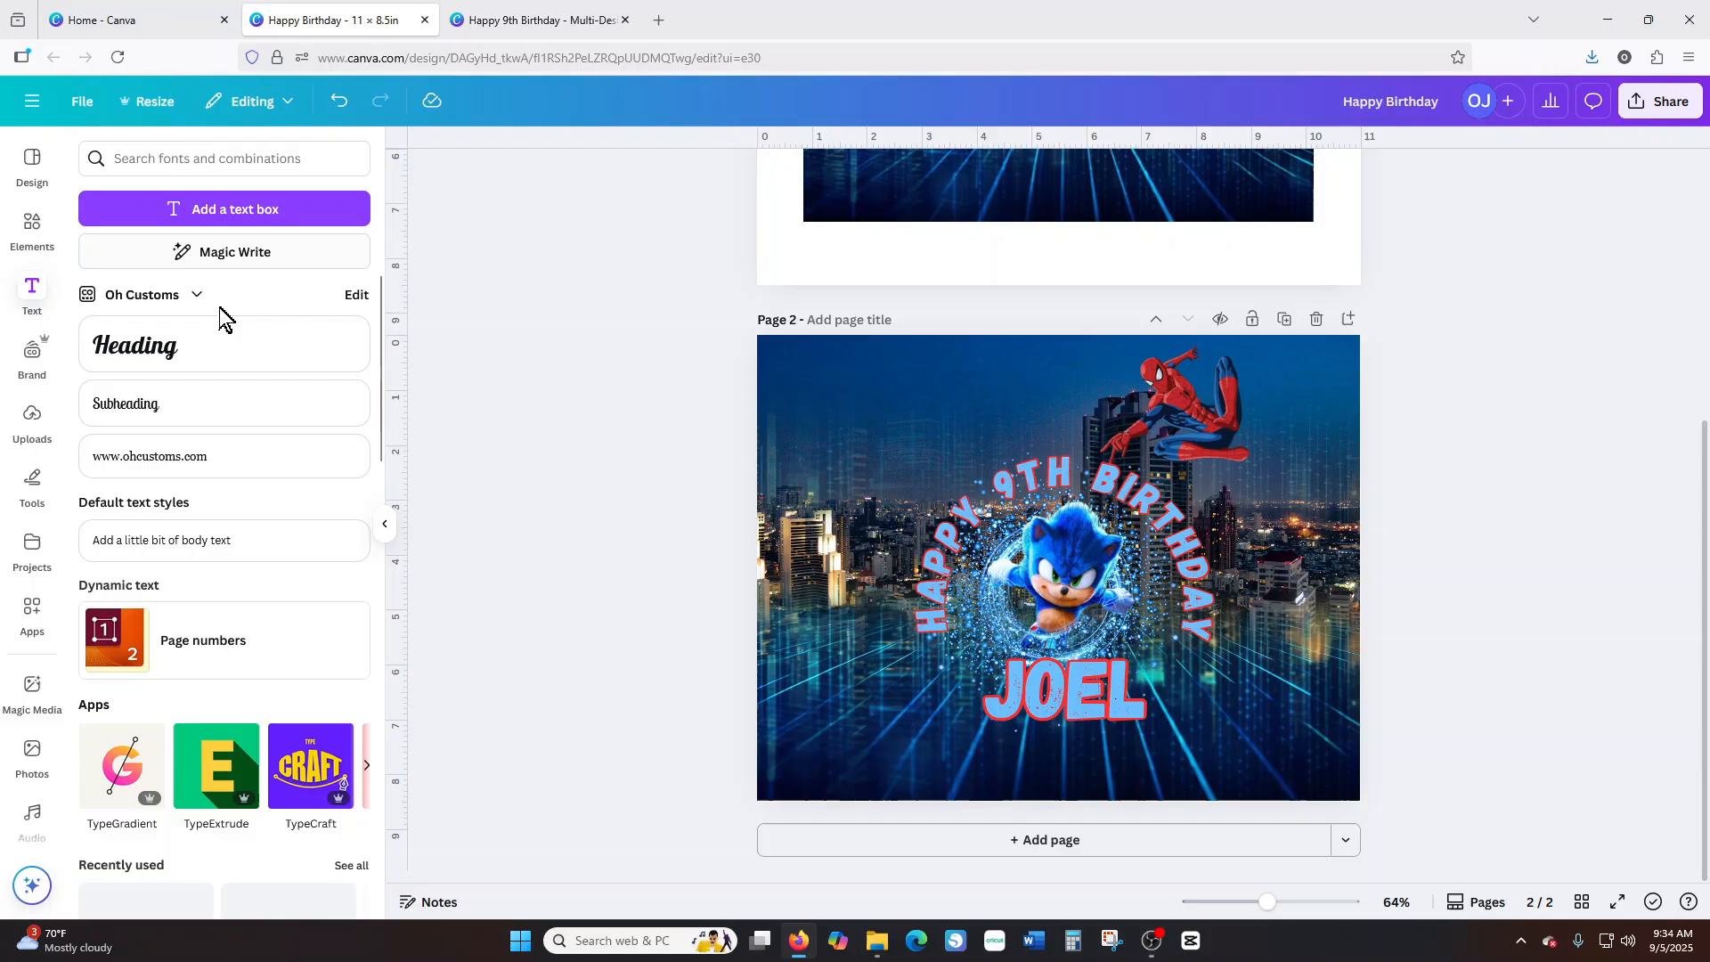
left_click(32, 420)
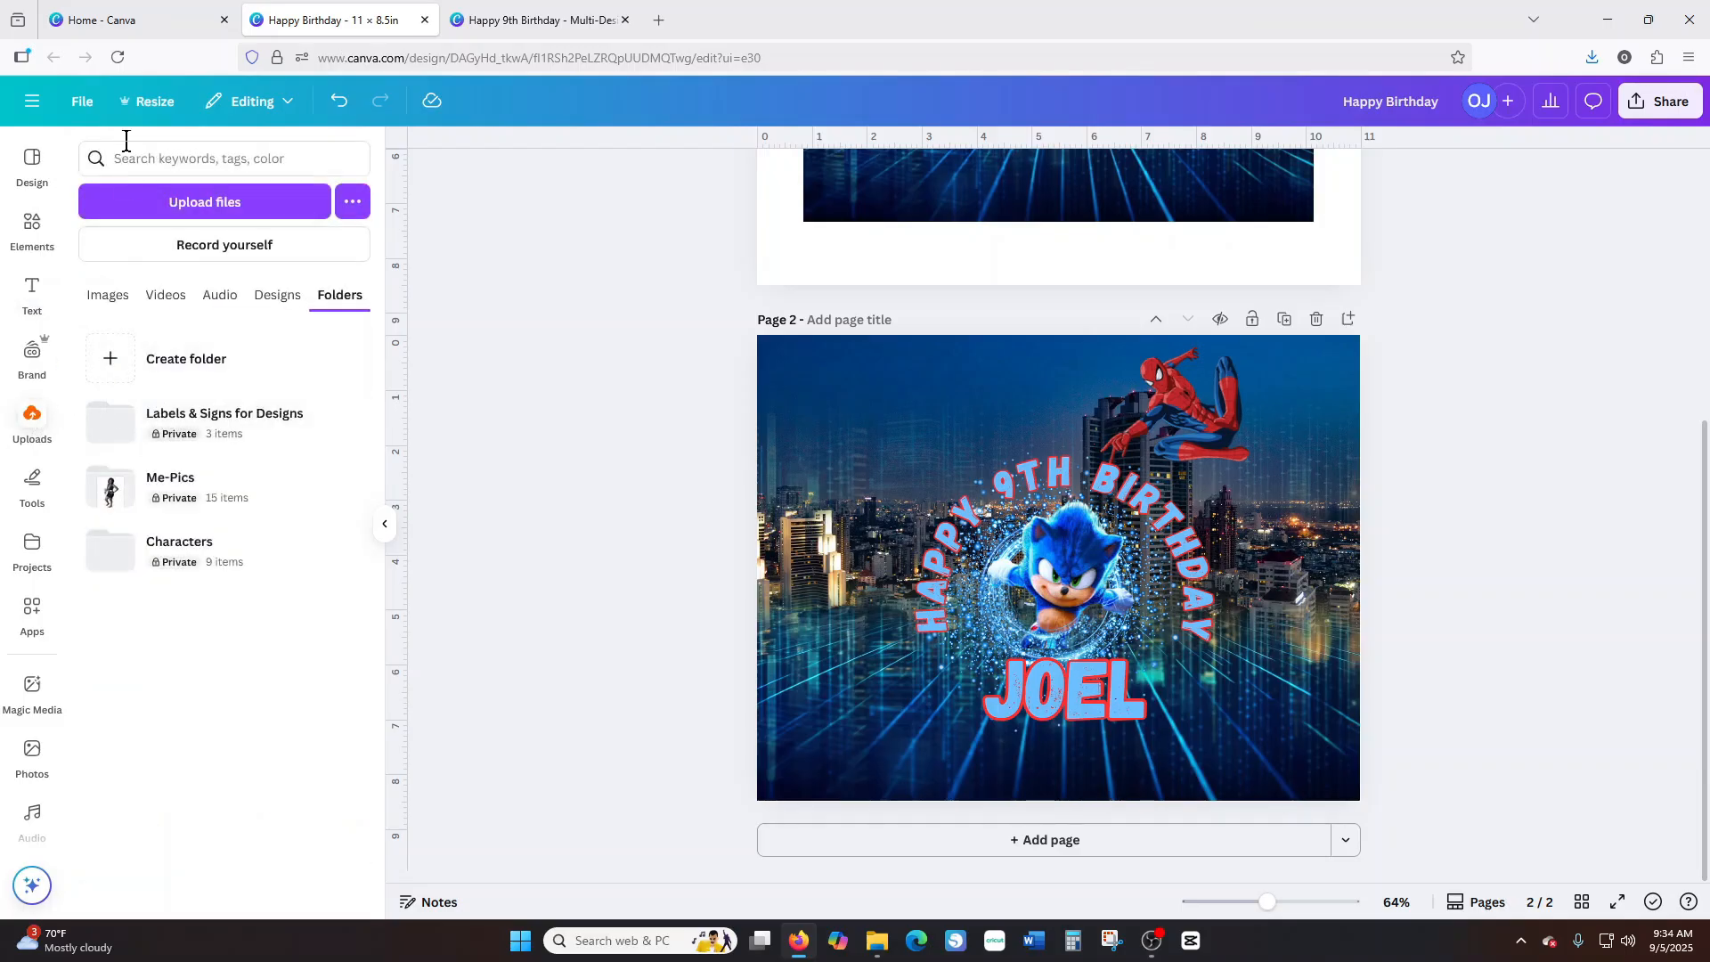
left_click(107, 296)
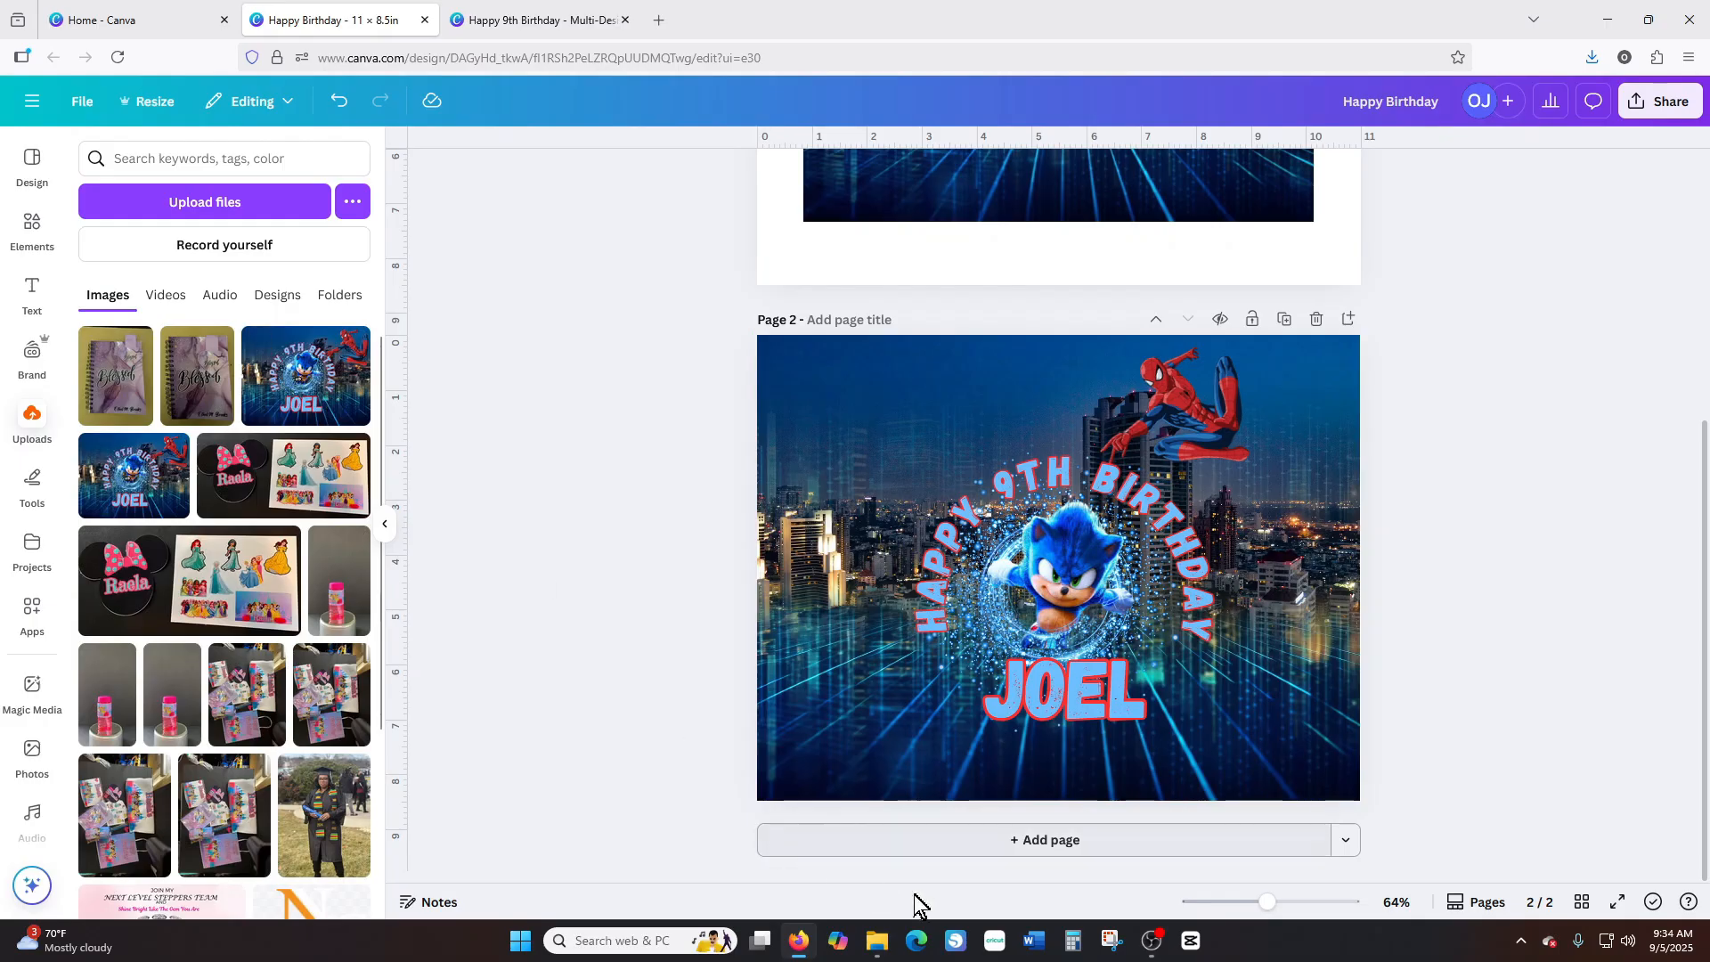
left_click(879, 948)
left_click(904, 349)
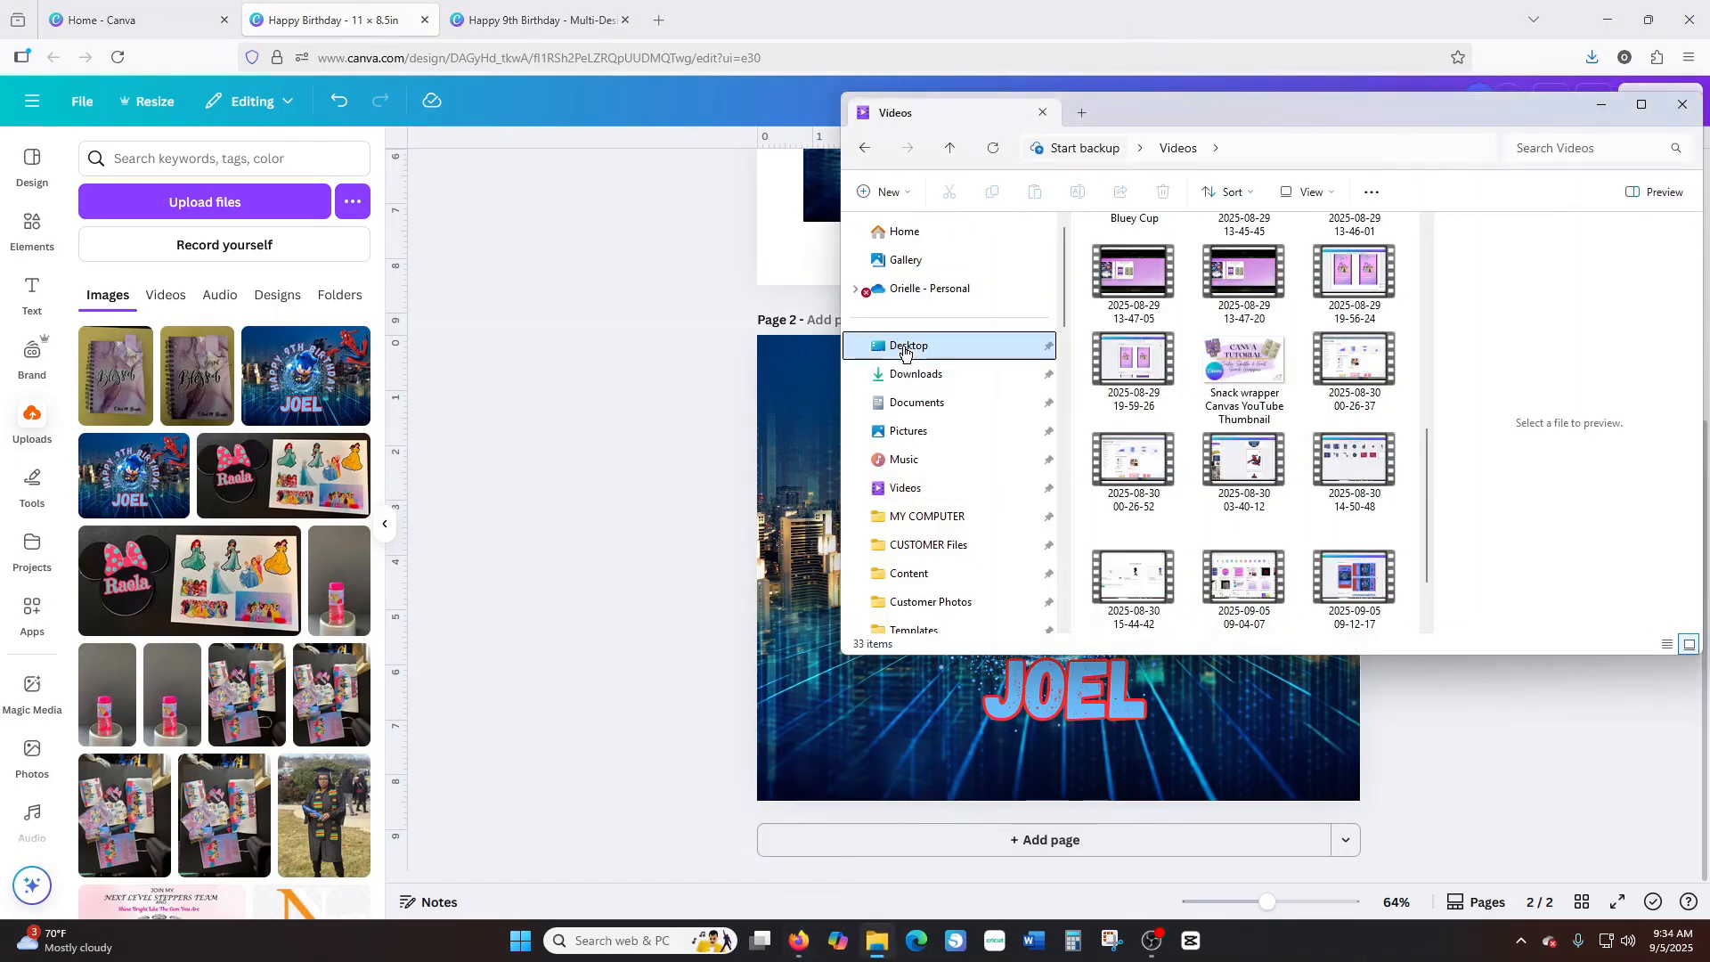
scroll(1247, 374, "down", 6)
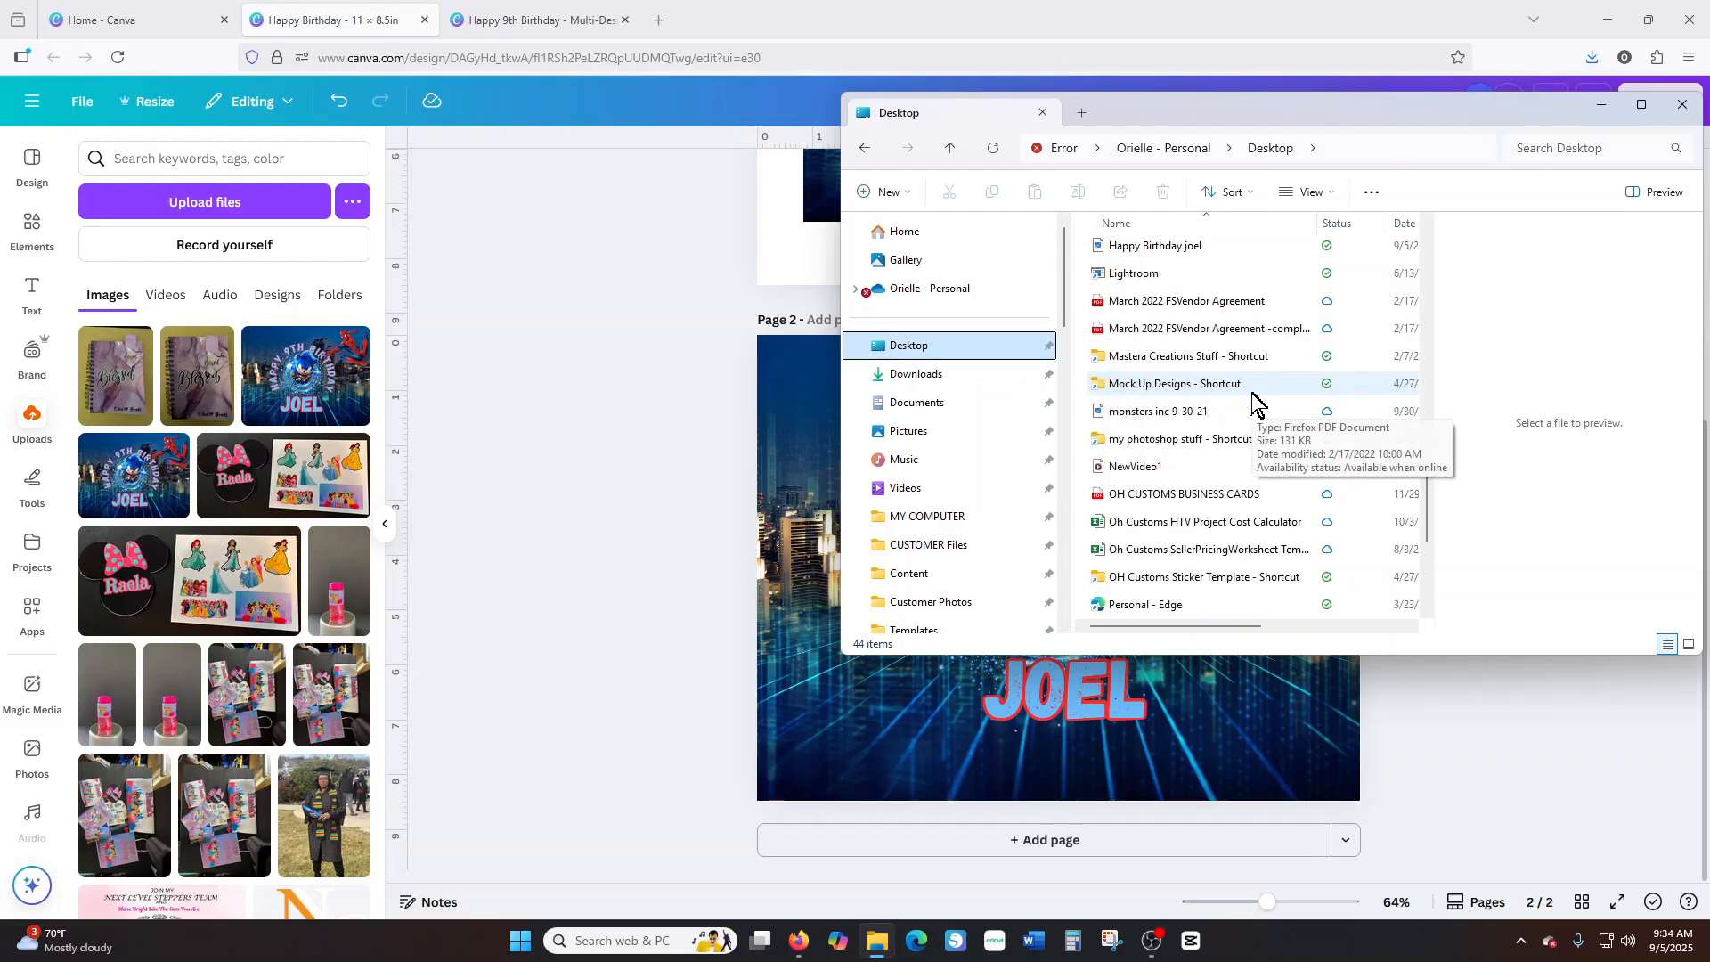
left_click(1156, 252)
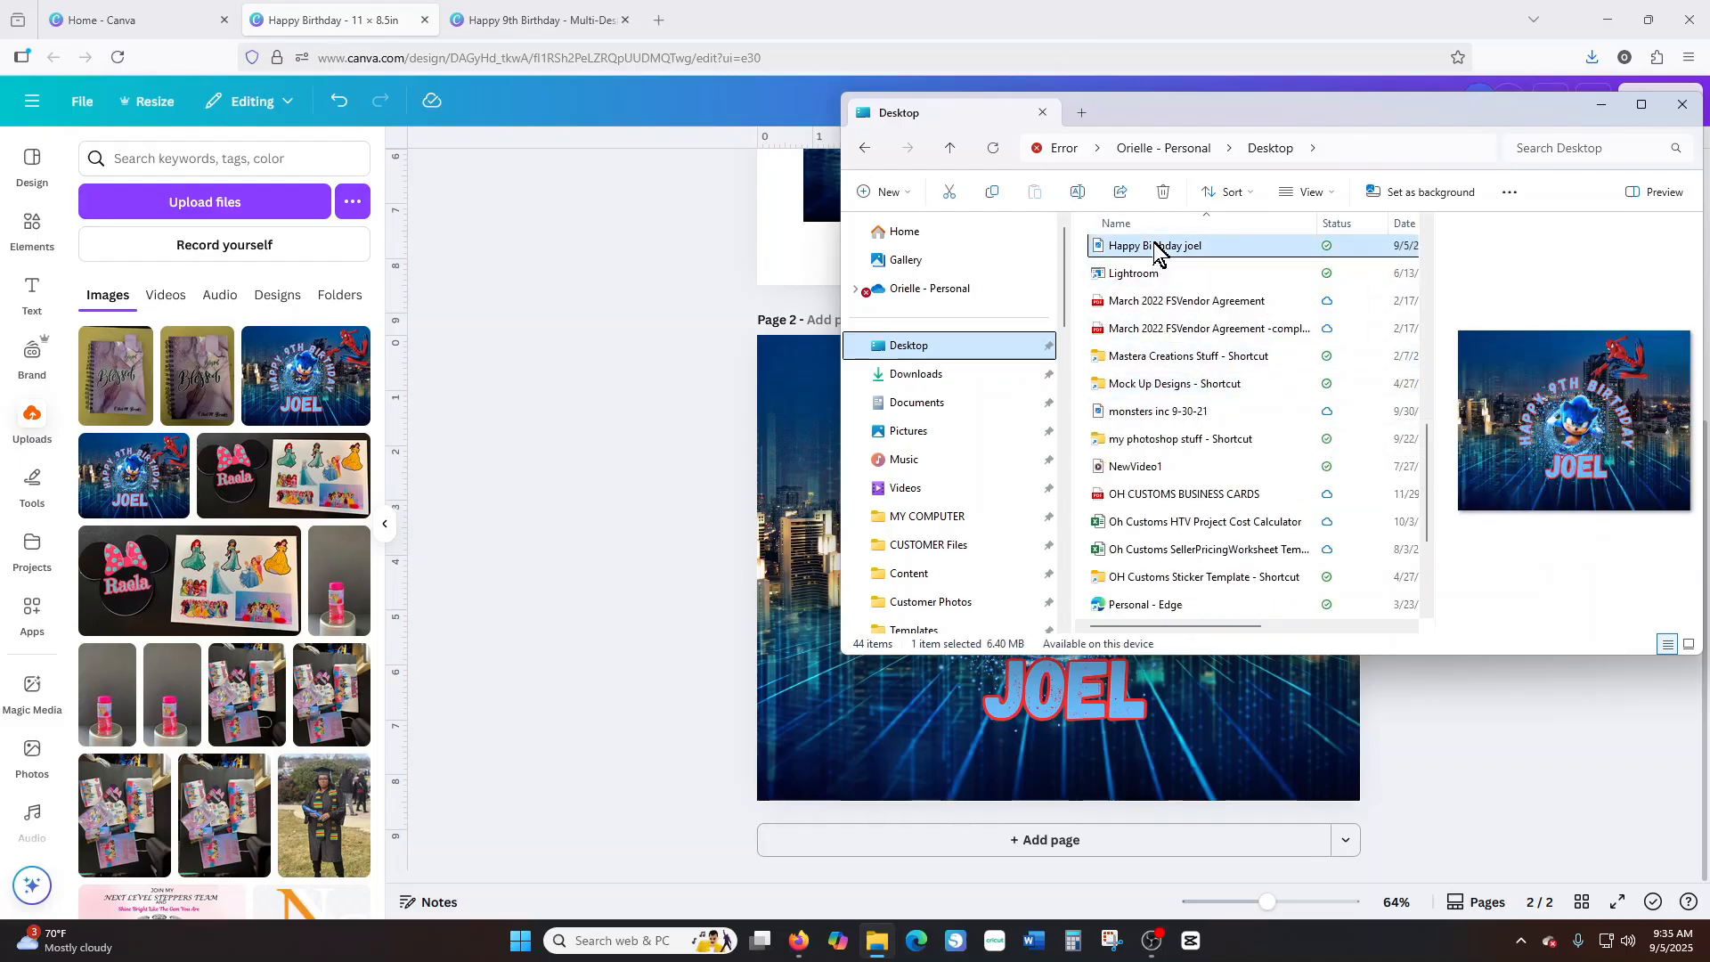
left_click_drag(1156, 252, 177, 384)
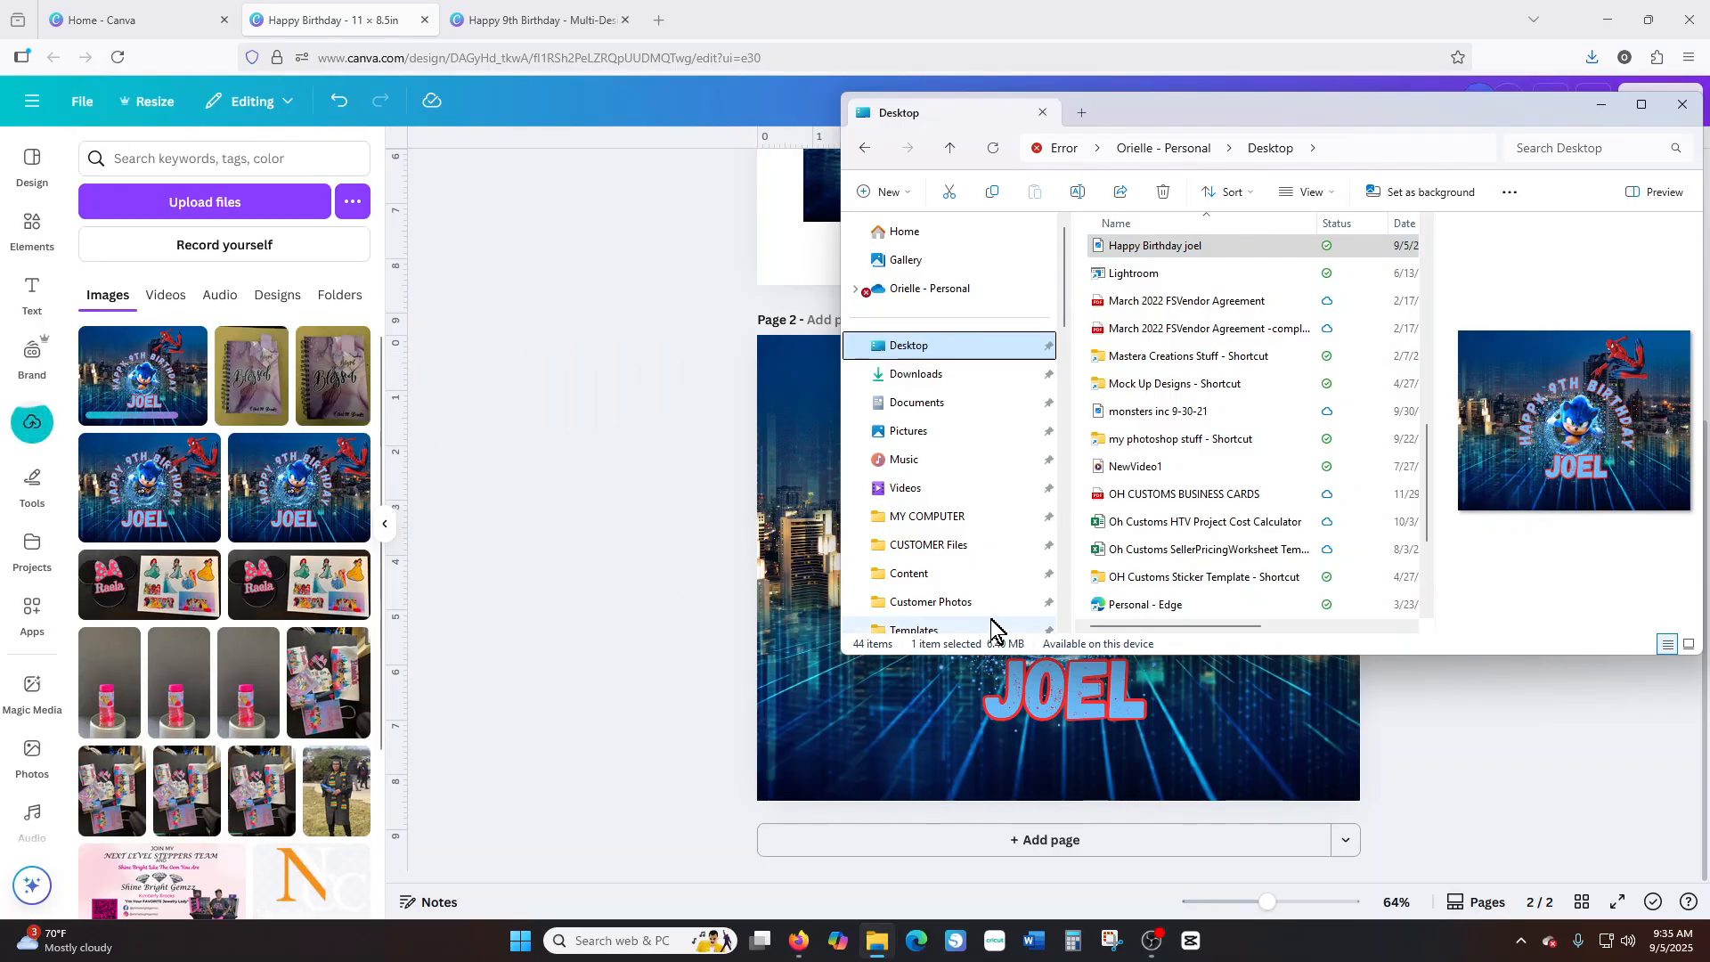
left_click(1421, 764)
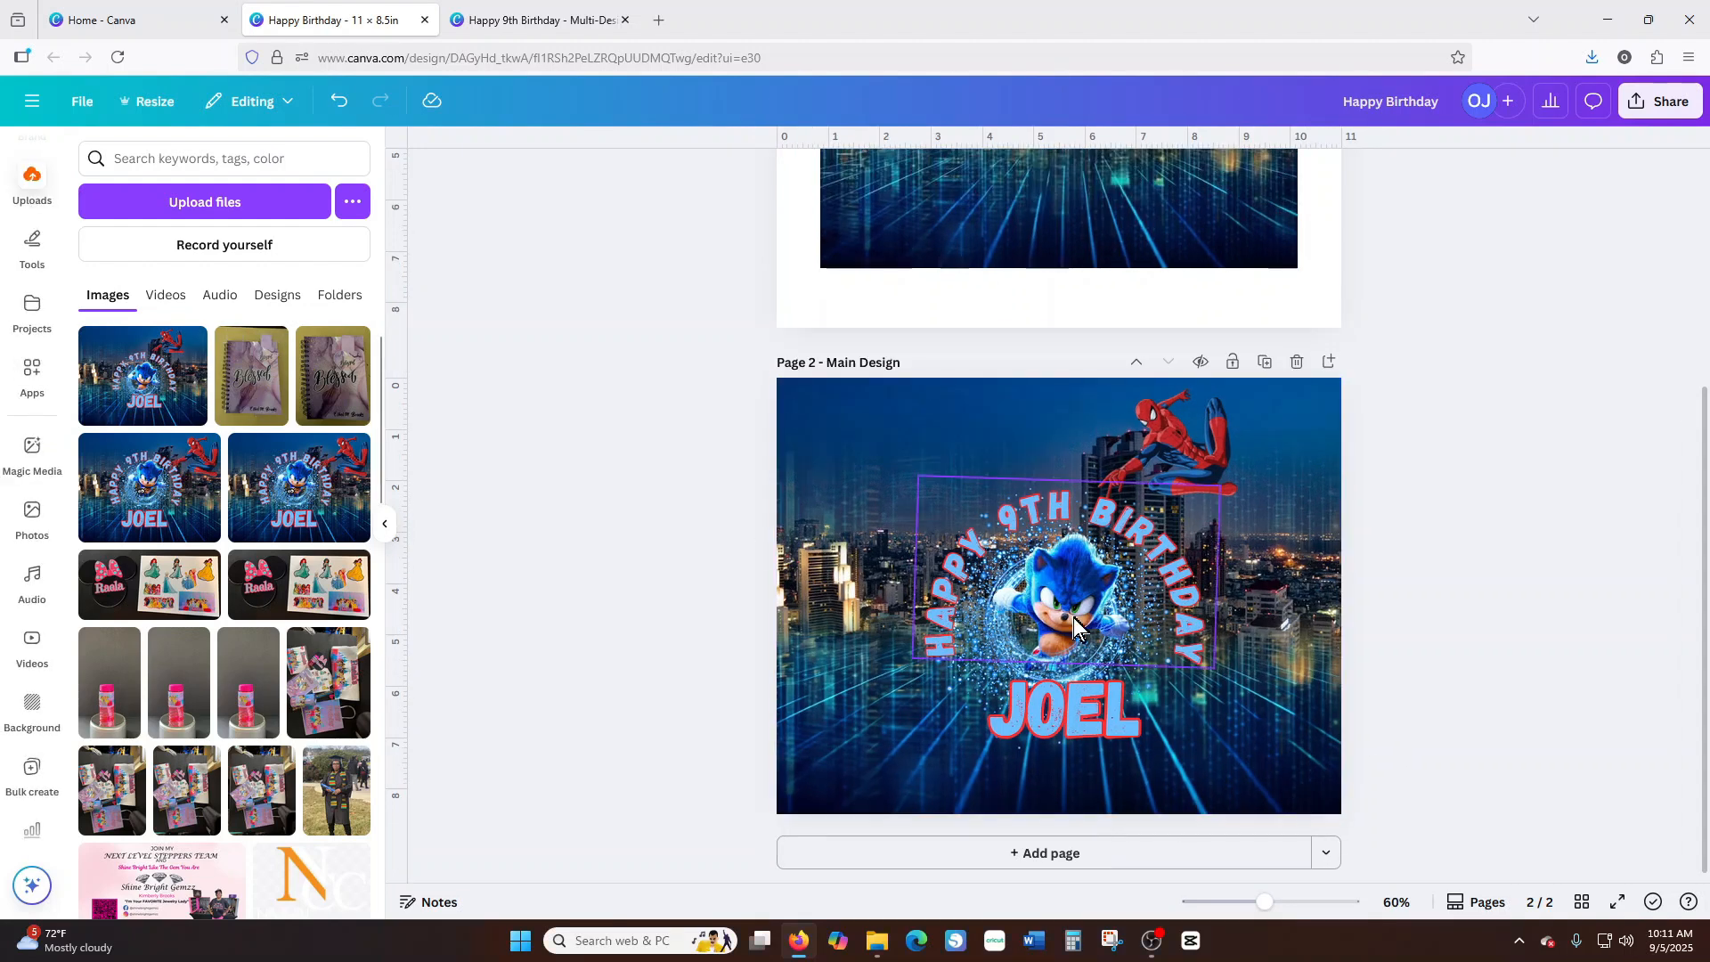
Add a blank page 3 and open the Food folder inside the uploaded Labels & Signs for Designs folder.
left_click(1058, 856)
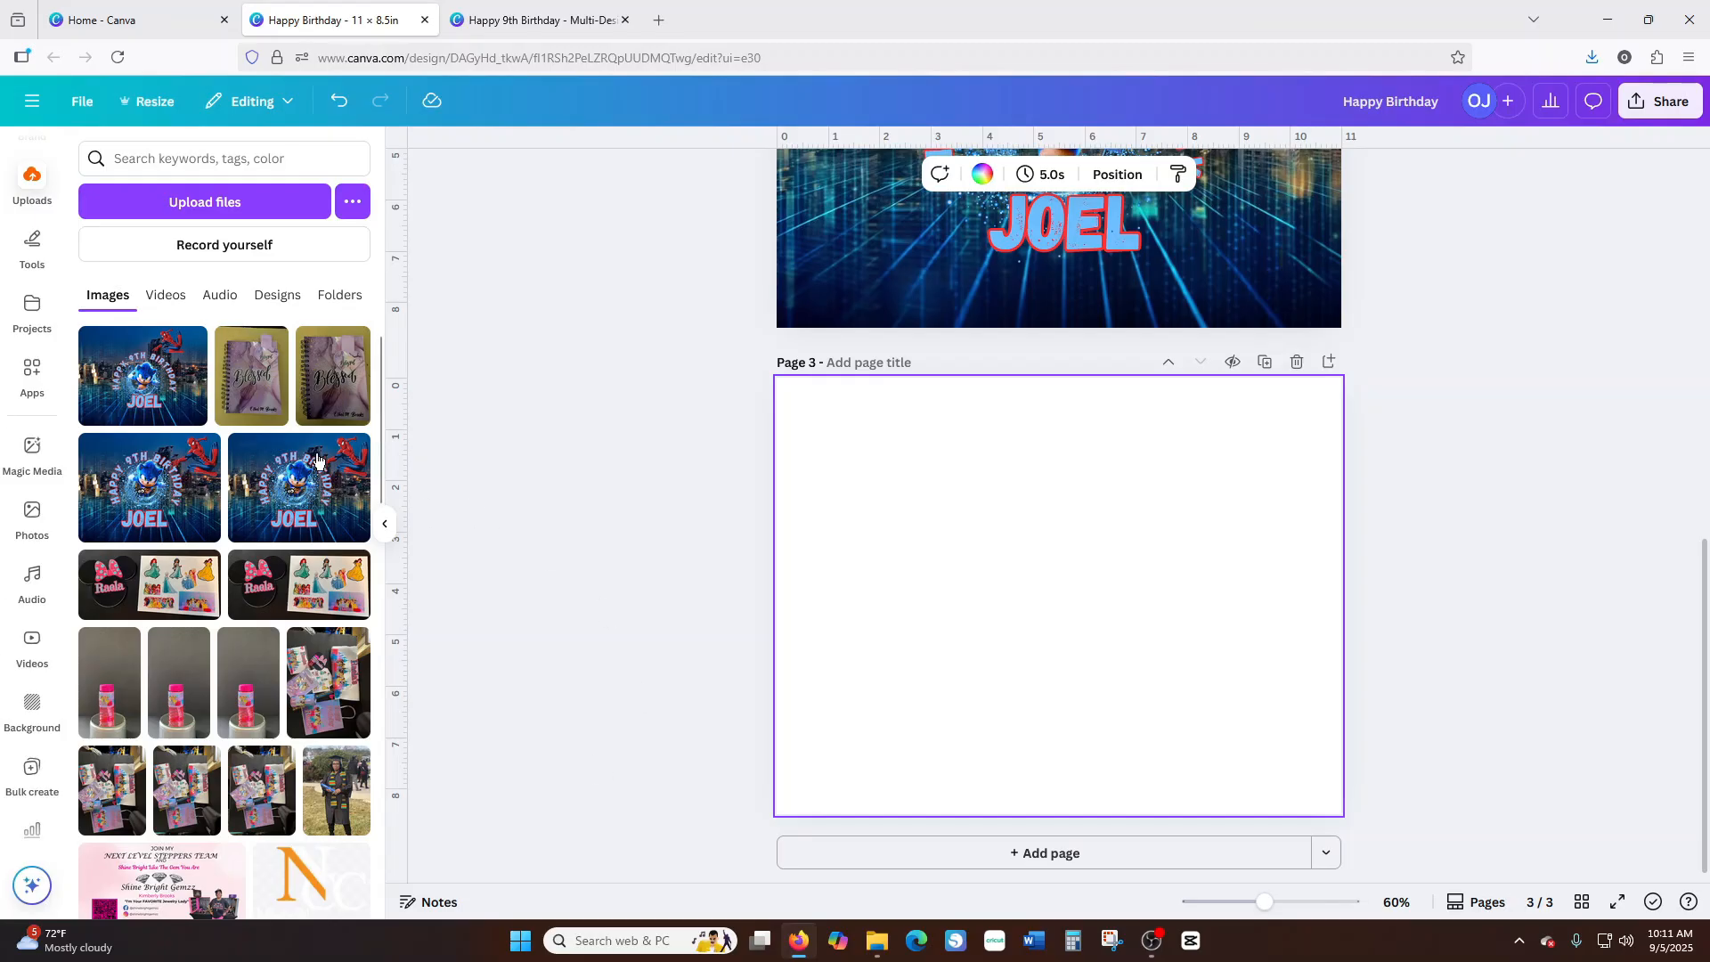
scroll(258, 686, "down", 5)
scroll(257, 685, "up", 5)
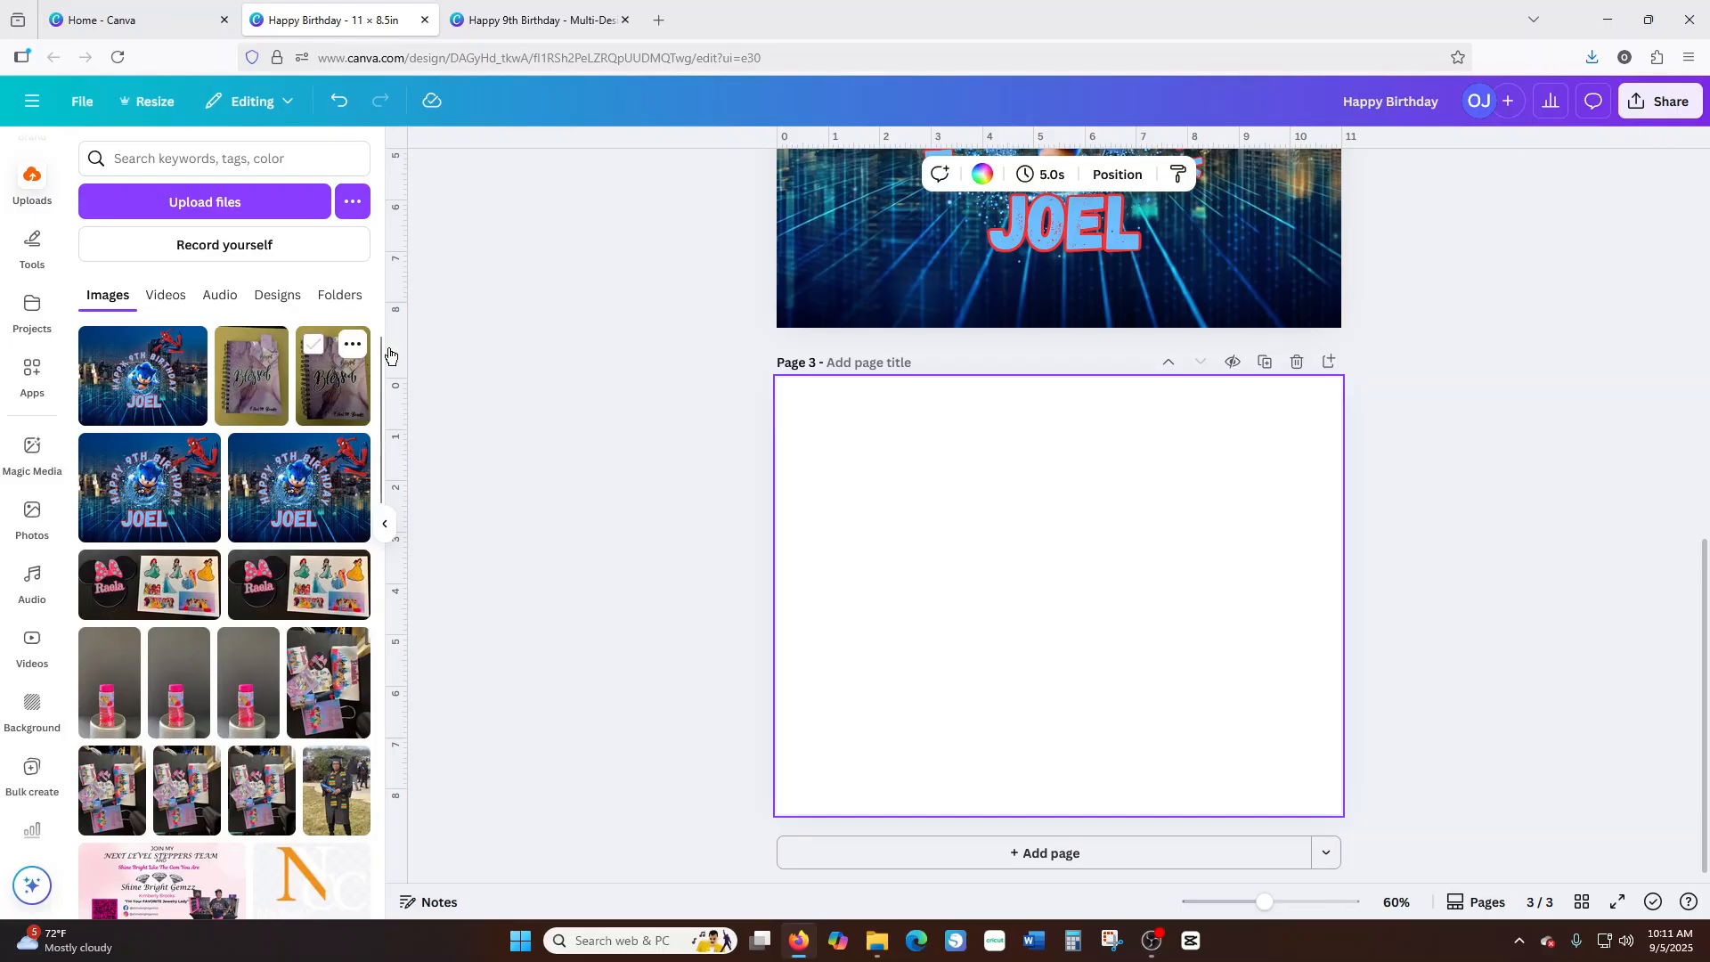
left_click(339, 295)
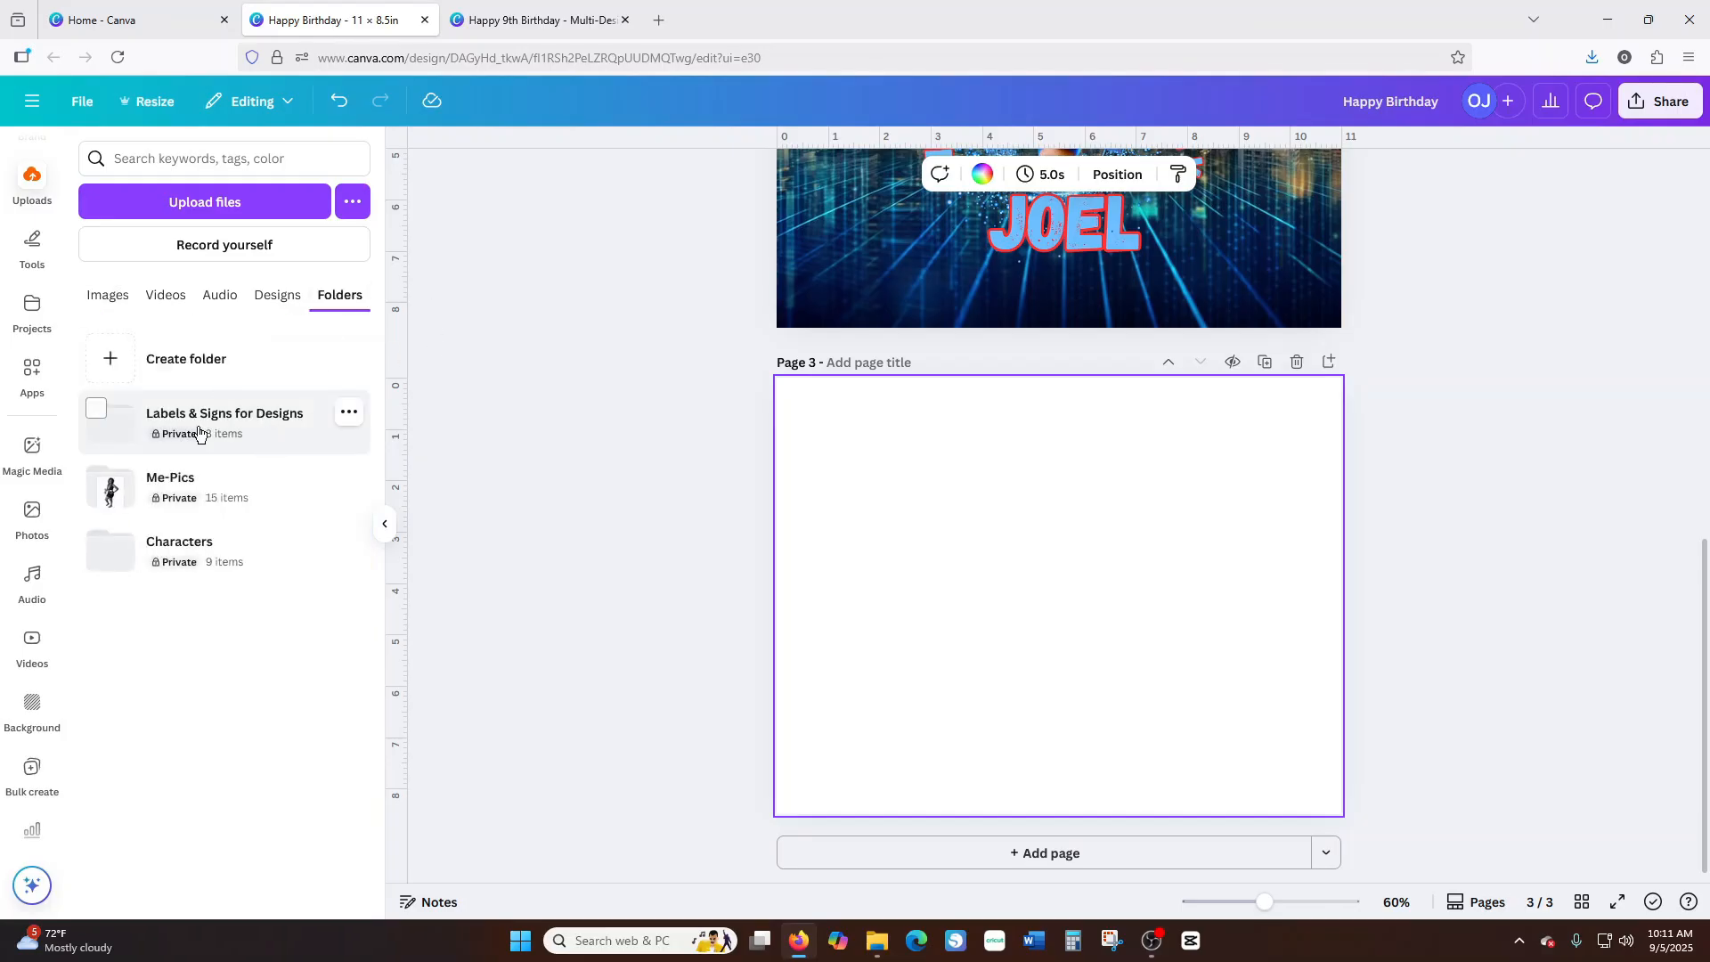
left_click(246, 426)
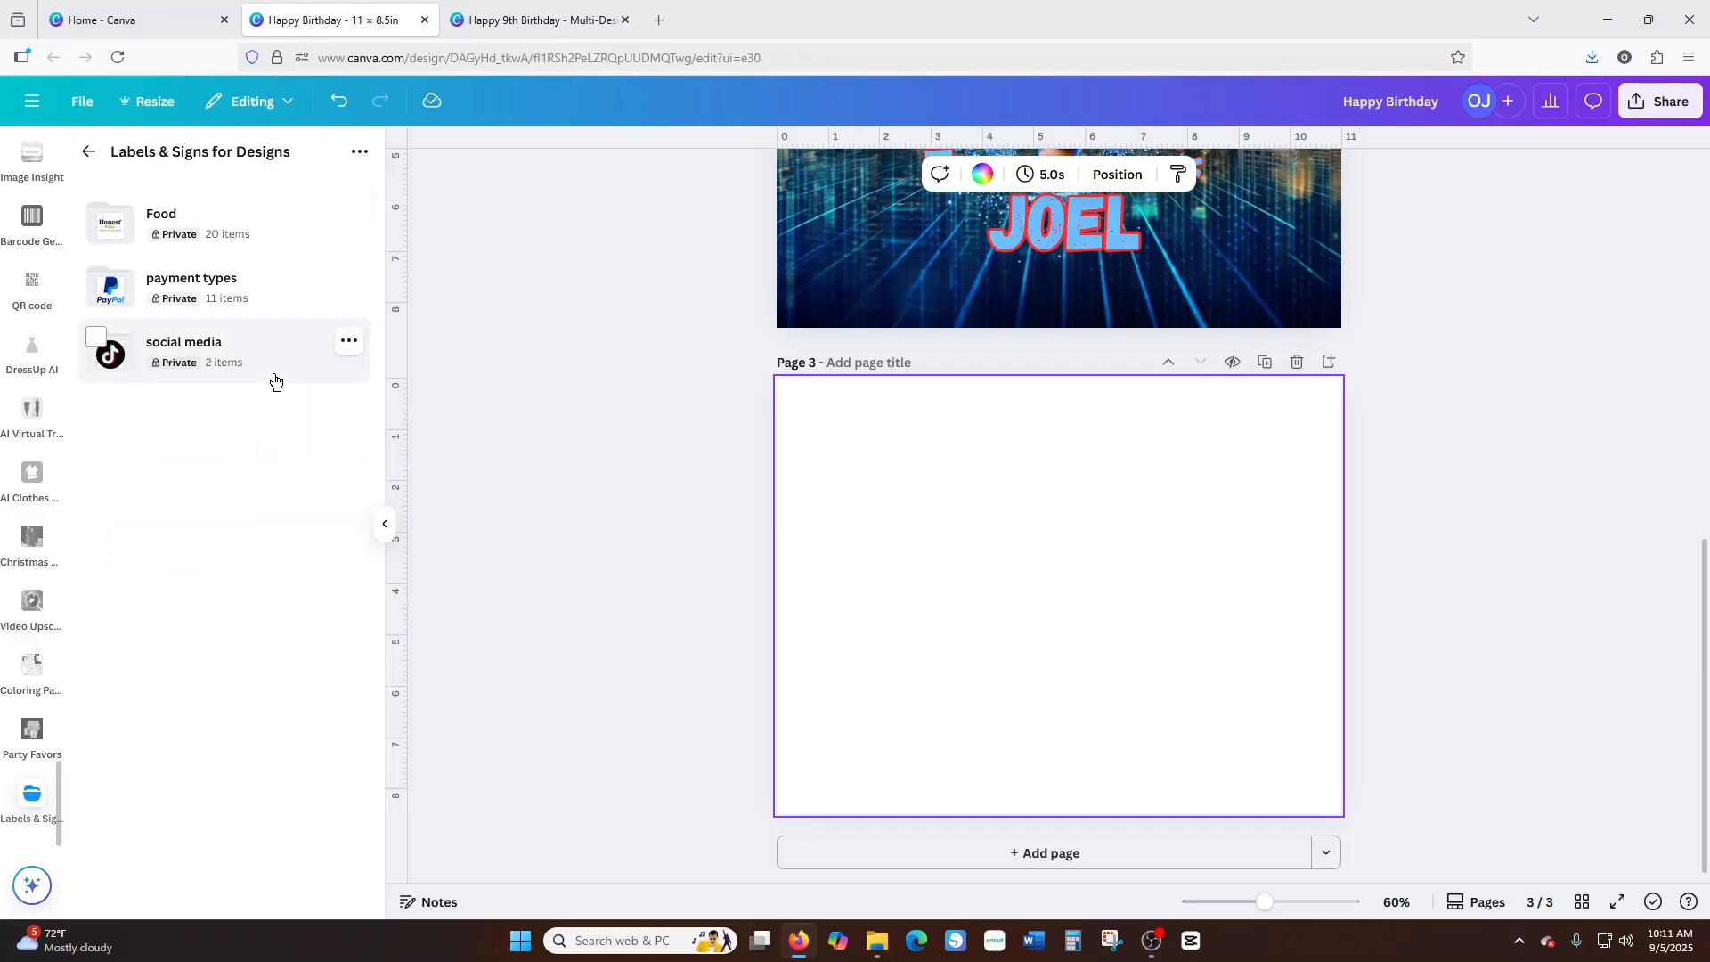
left_click(221, 230)
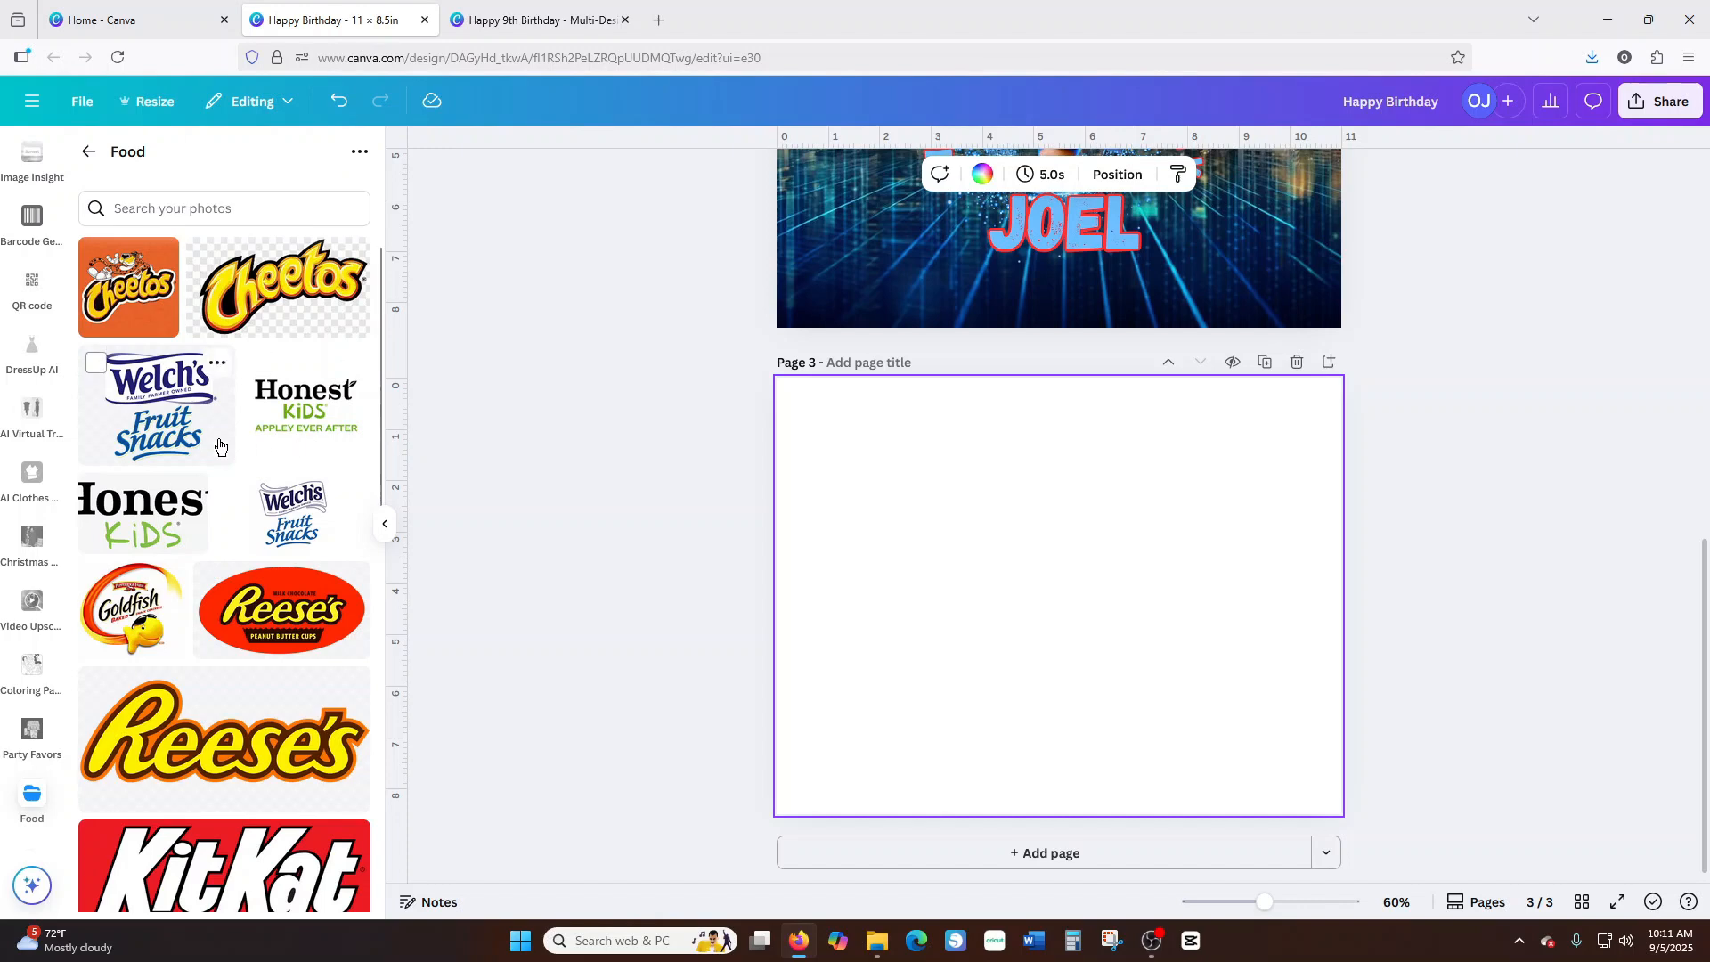
Add the Welch's Fruit Snacks, Skittles, Capri Sun All Natural and Doritos logos from the Food folder to page 3.
left_click(151, 419)
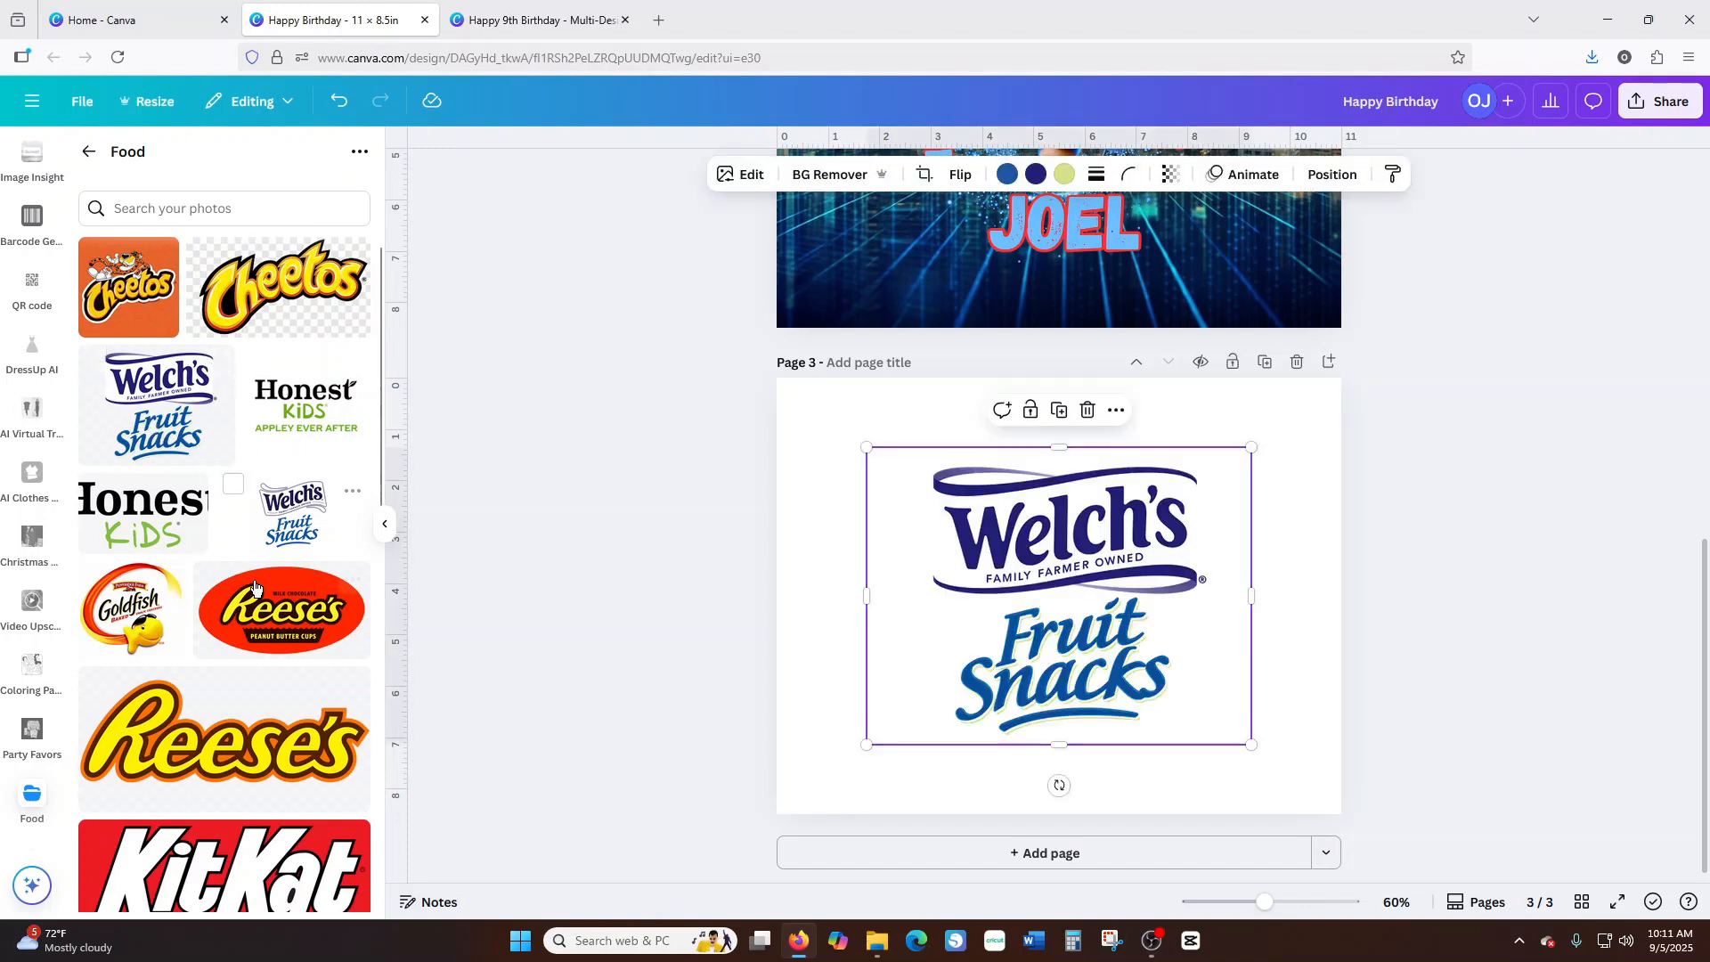
scroll(268, 579, "down", 10)
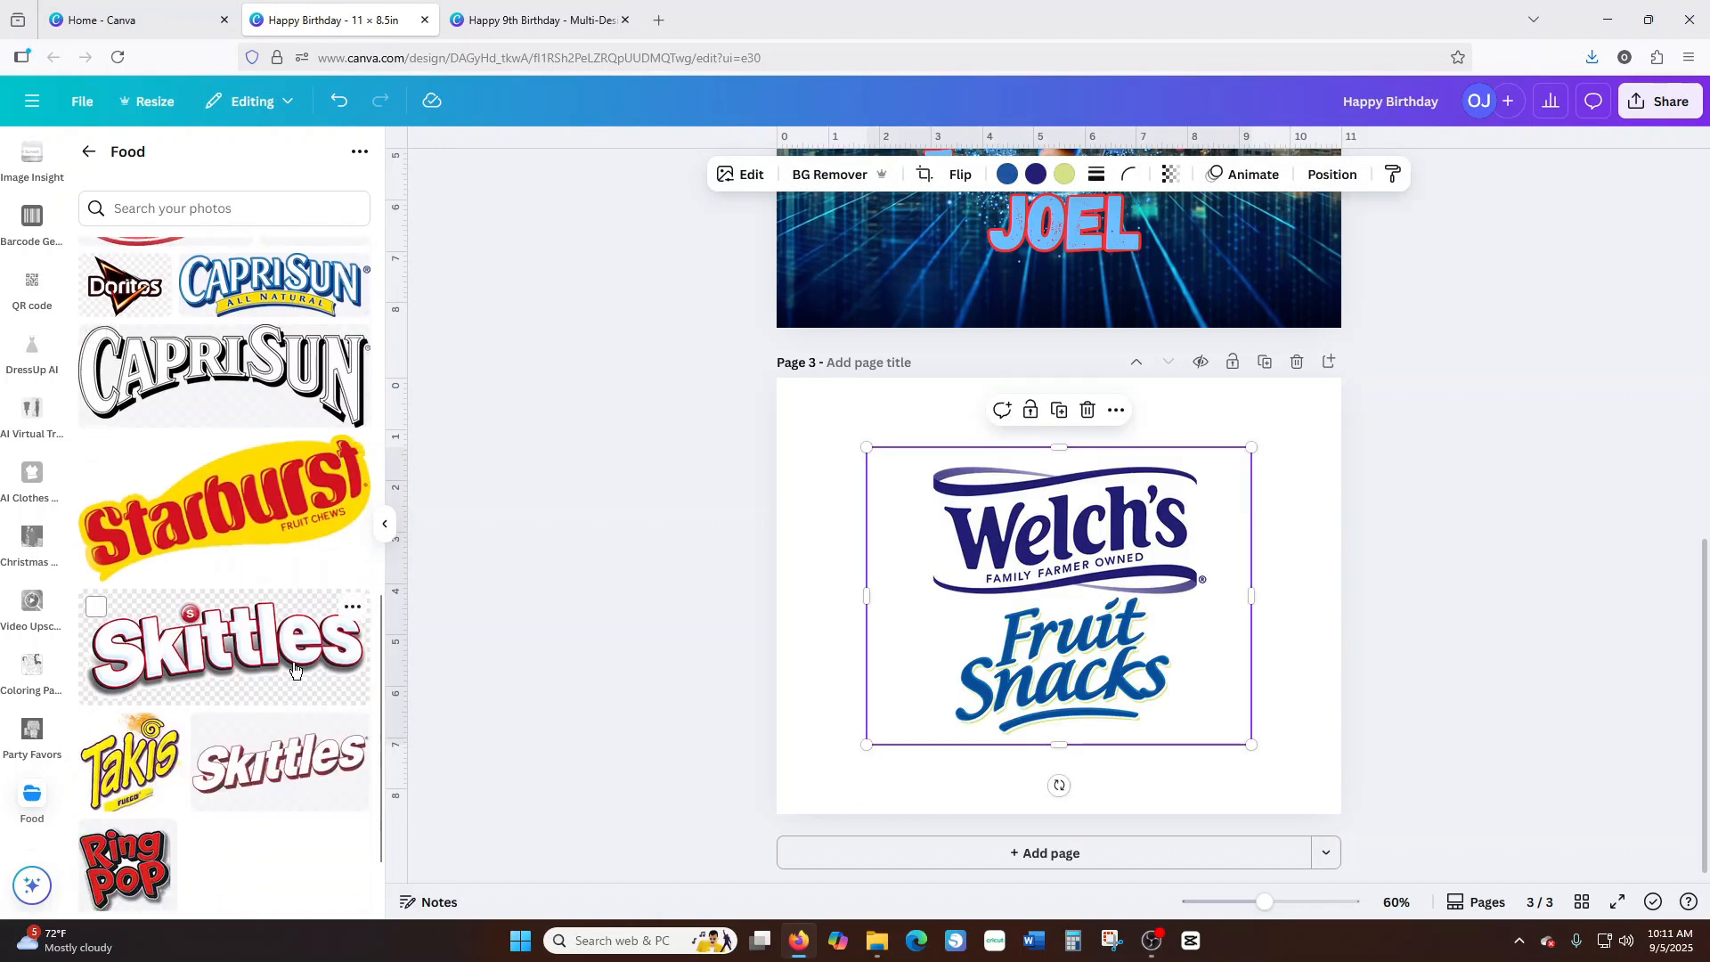
left_click(295, 662)
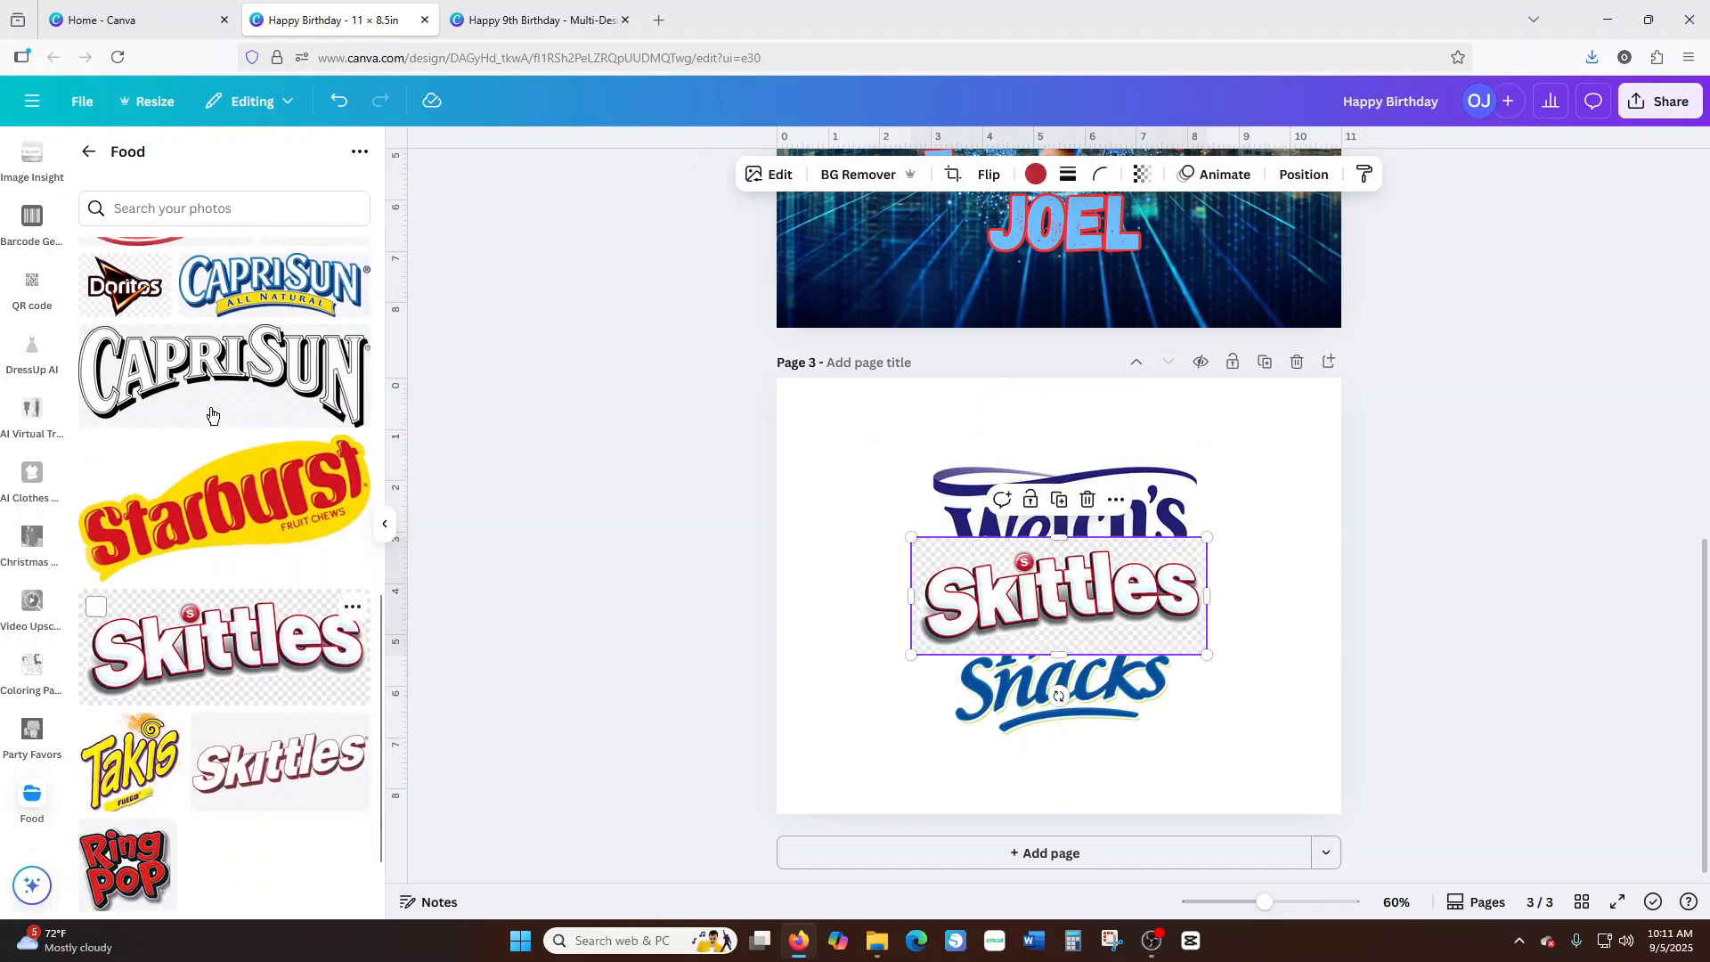
left_click(275, 283)
left_click(125, 285)
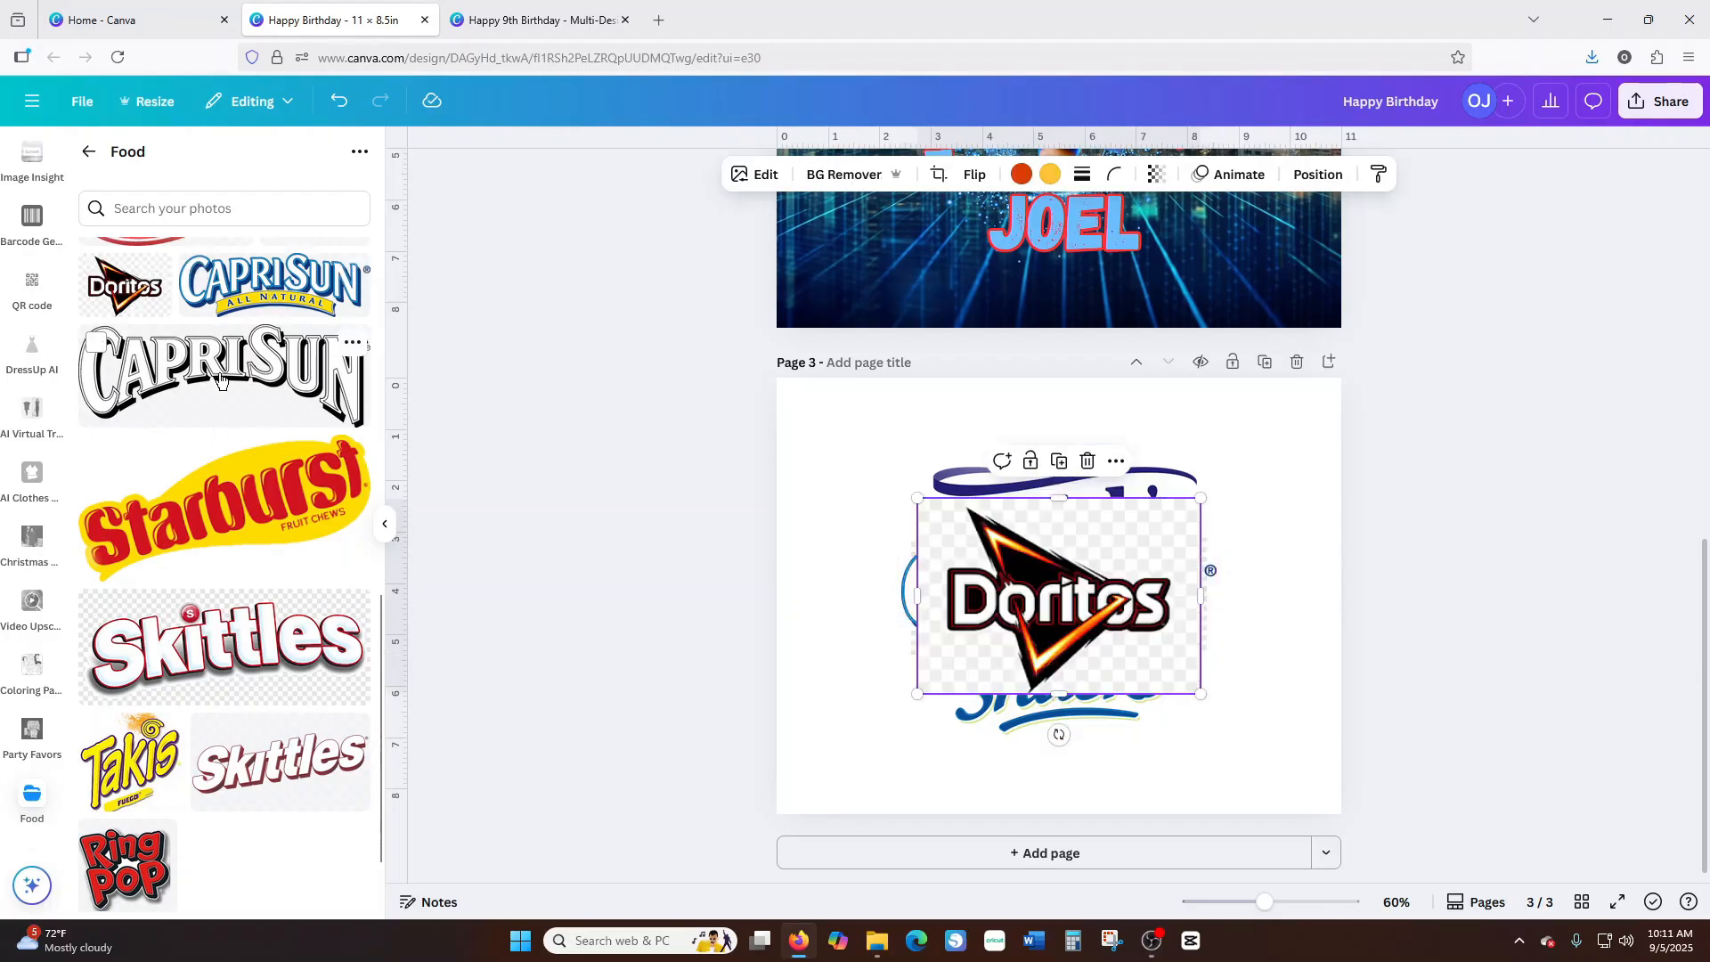
scroll(221, 378, "up", 10)
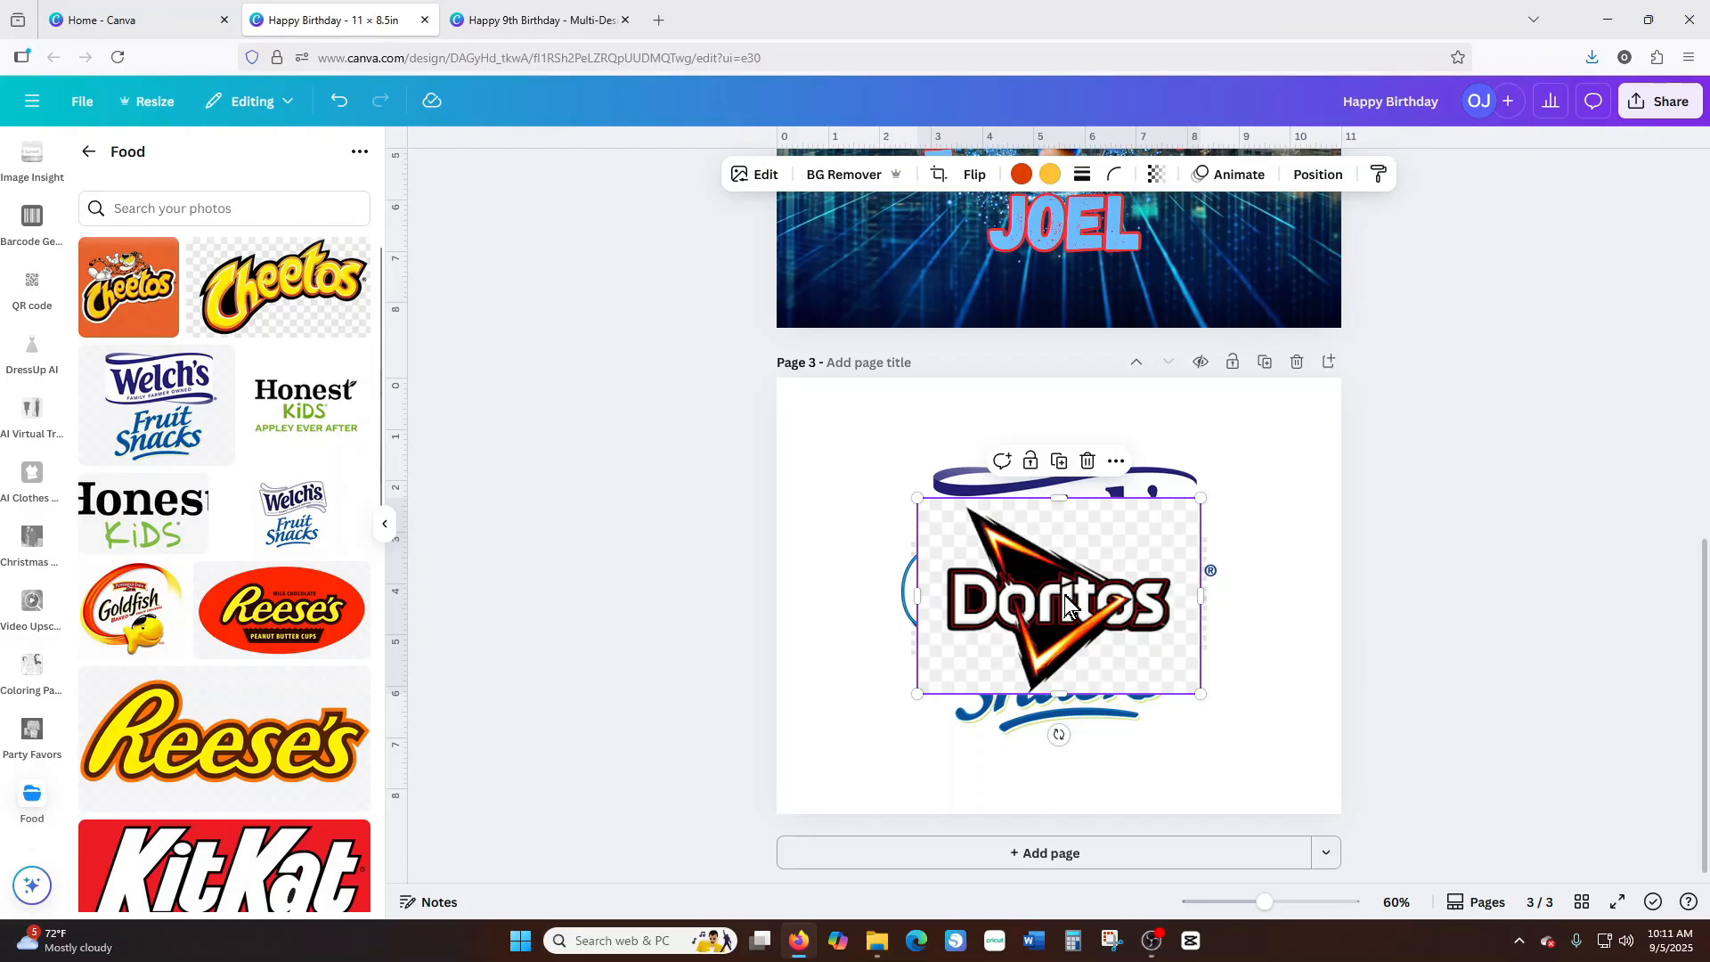
Spread the stacked logos across page 3: Welch's upper left, Skittles upper right, Capri Sun lower left and Doritos lower right.
left_click_drag(1065, 595, 1235, 715)
left_click_drag(1012, 611, 914, 711)
left_click_drag(1101, 578, 1254, 452)
left_click_drag(1009, 519, 906, 438)
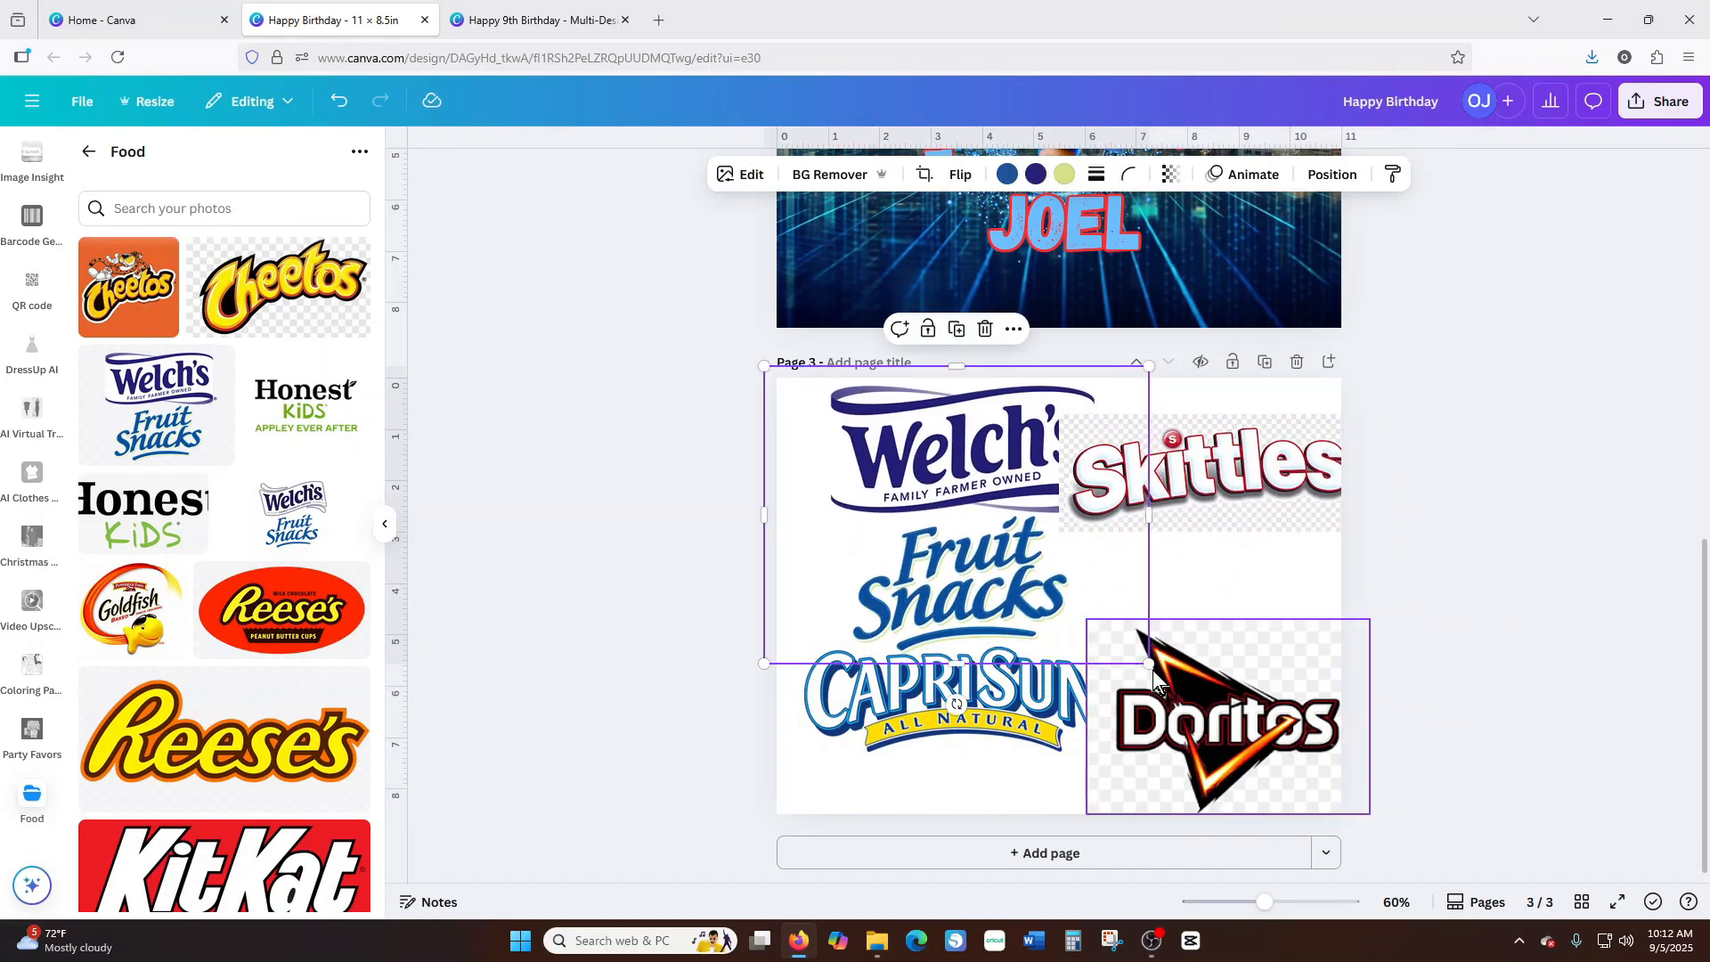
Shrink the Welch's, Doritos and Skittles logos on page 3, keeping Doritos beside the Capri Sun logo.
left_click_drag(1151, 666, 981, 535)
left_click_drag(1354, 807, 1210, 657)
left_click_drag(1123, 595, 1219, 673)
left_click(1193, 481)
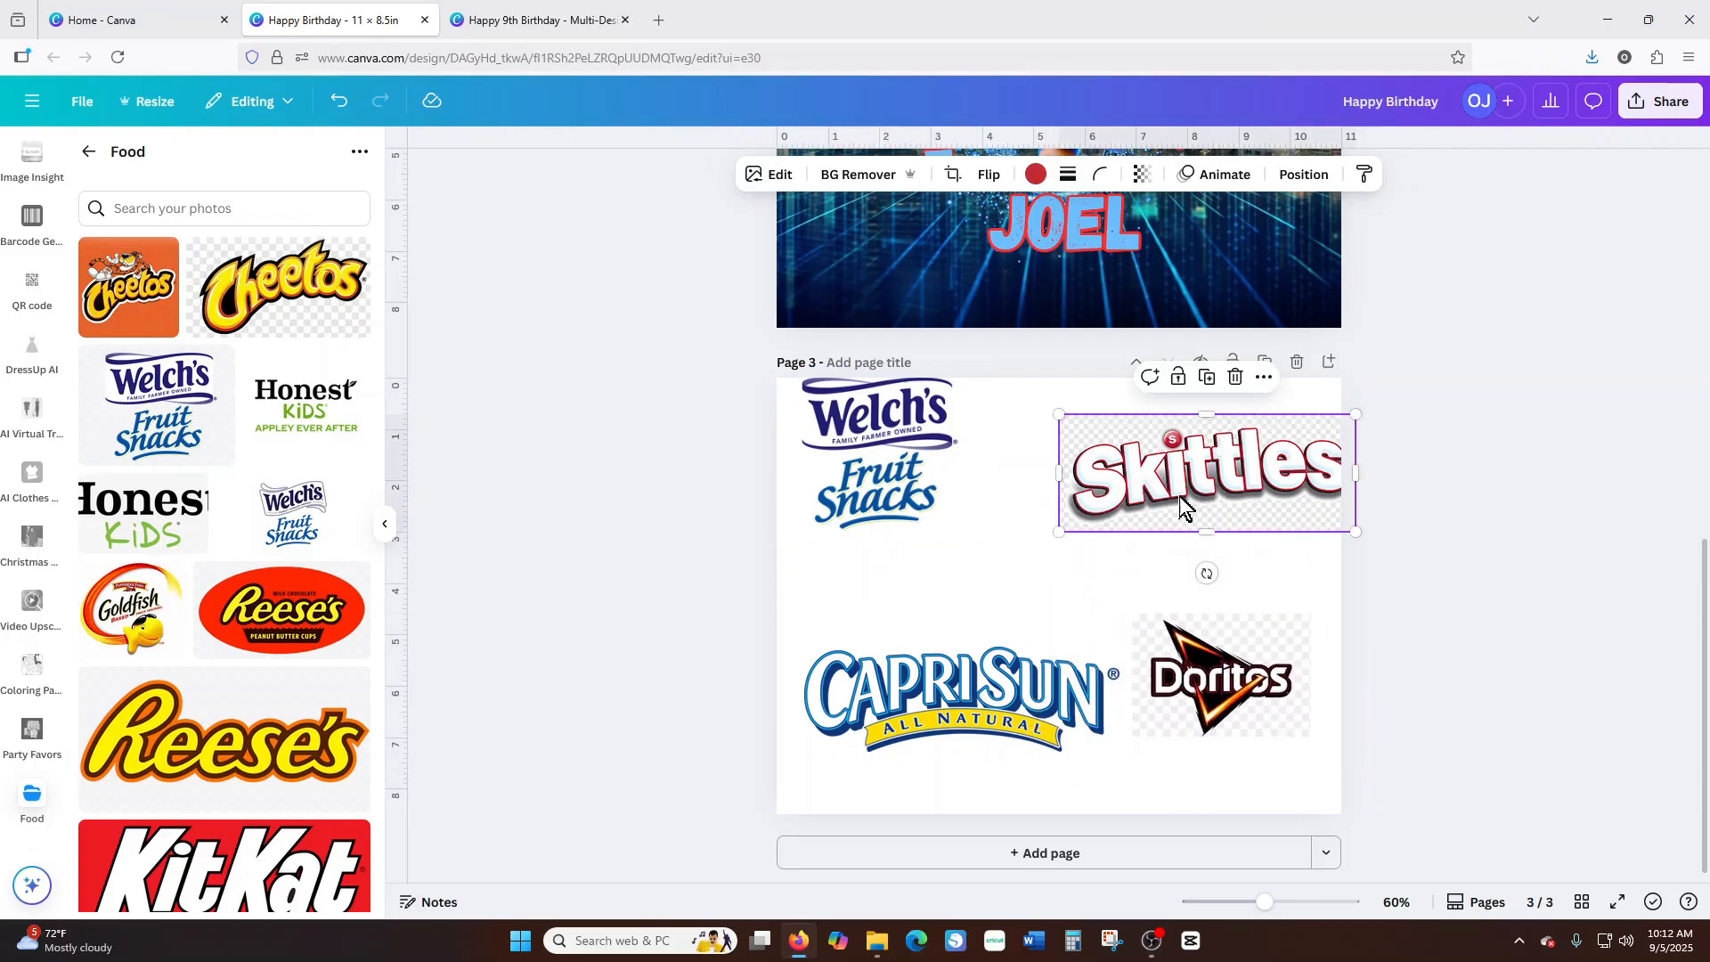
left_click_drag(1057, 533, 1151, 491)
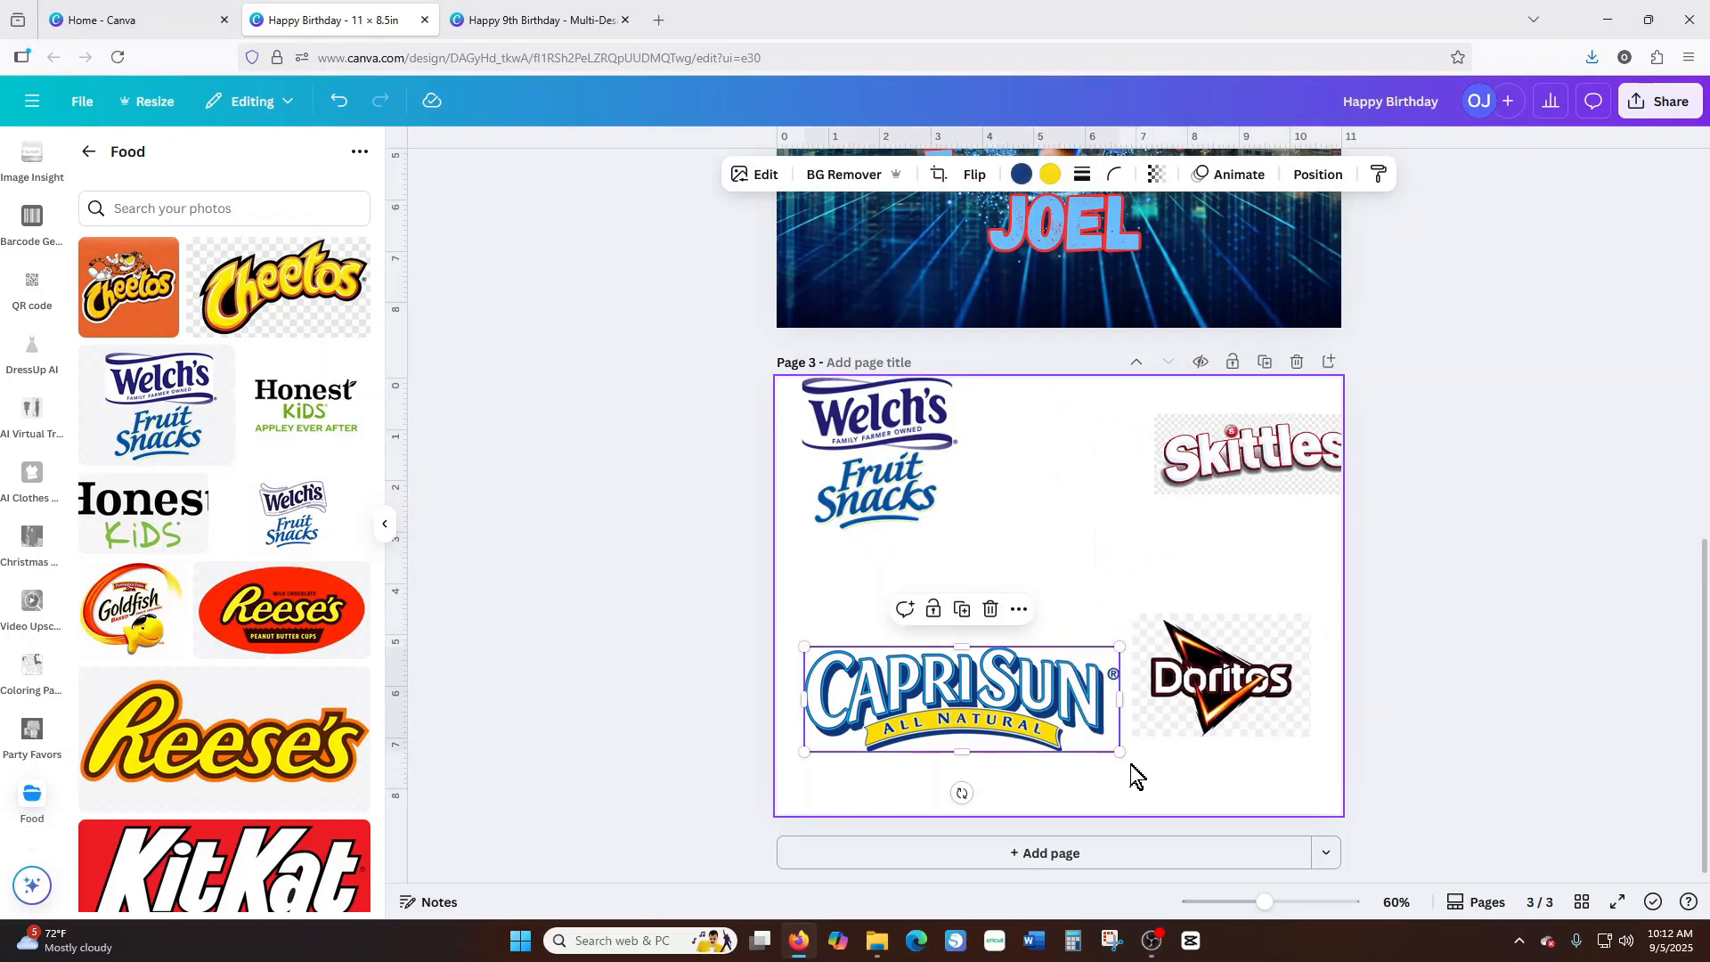
Shrink the Capri Sun logo beneath Welch's, and add both Cheetos logos from the Food folder at reduced size low on page 3.
left_click_drag(1119, 753, 887, 592)
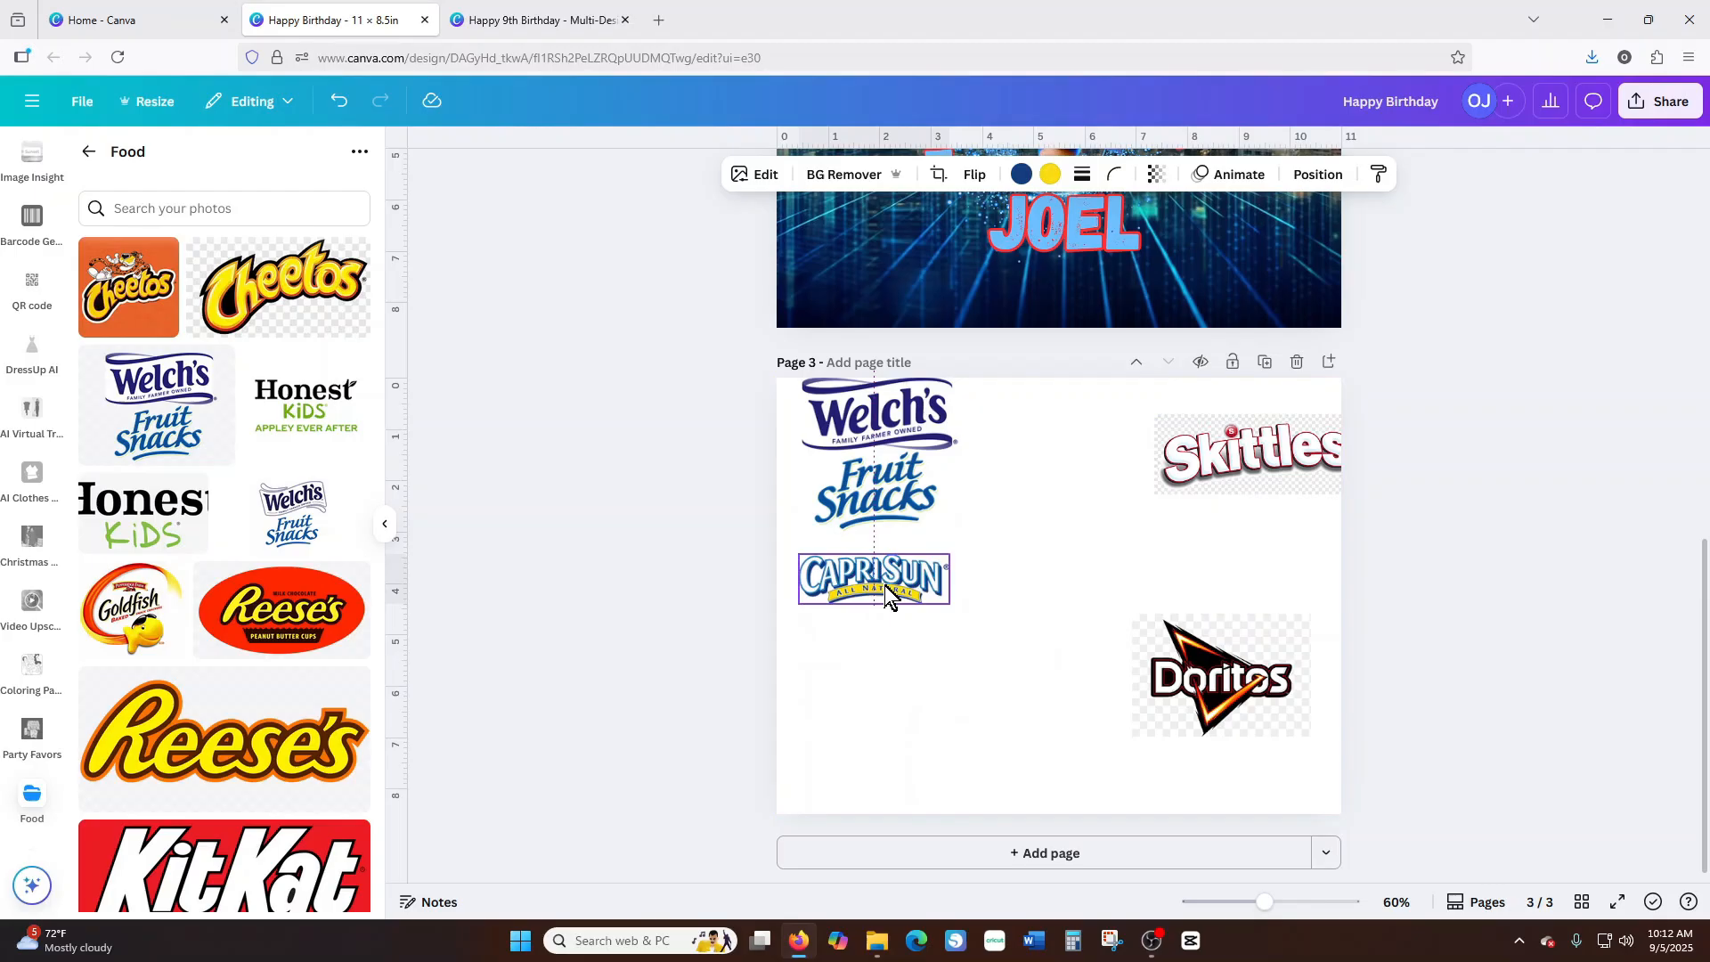
left_click(120, 294)
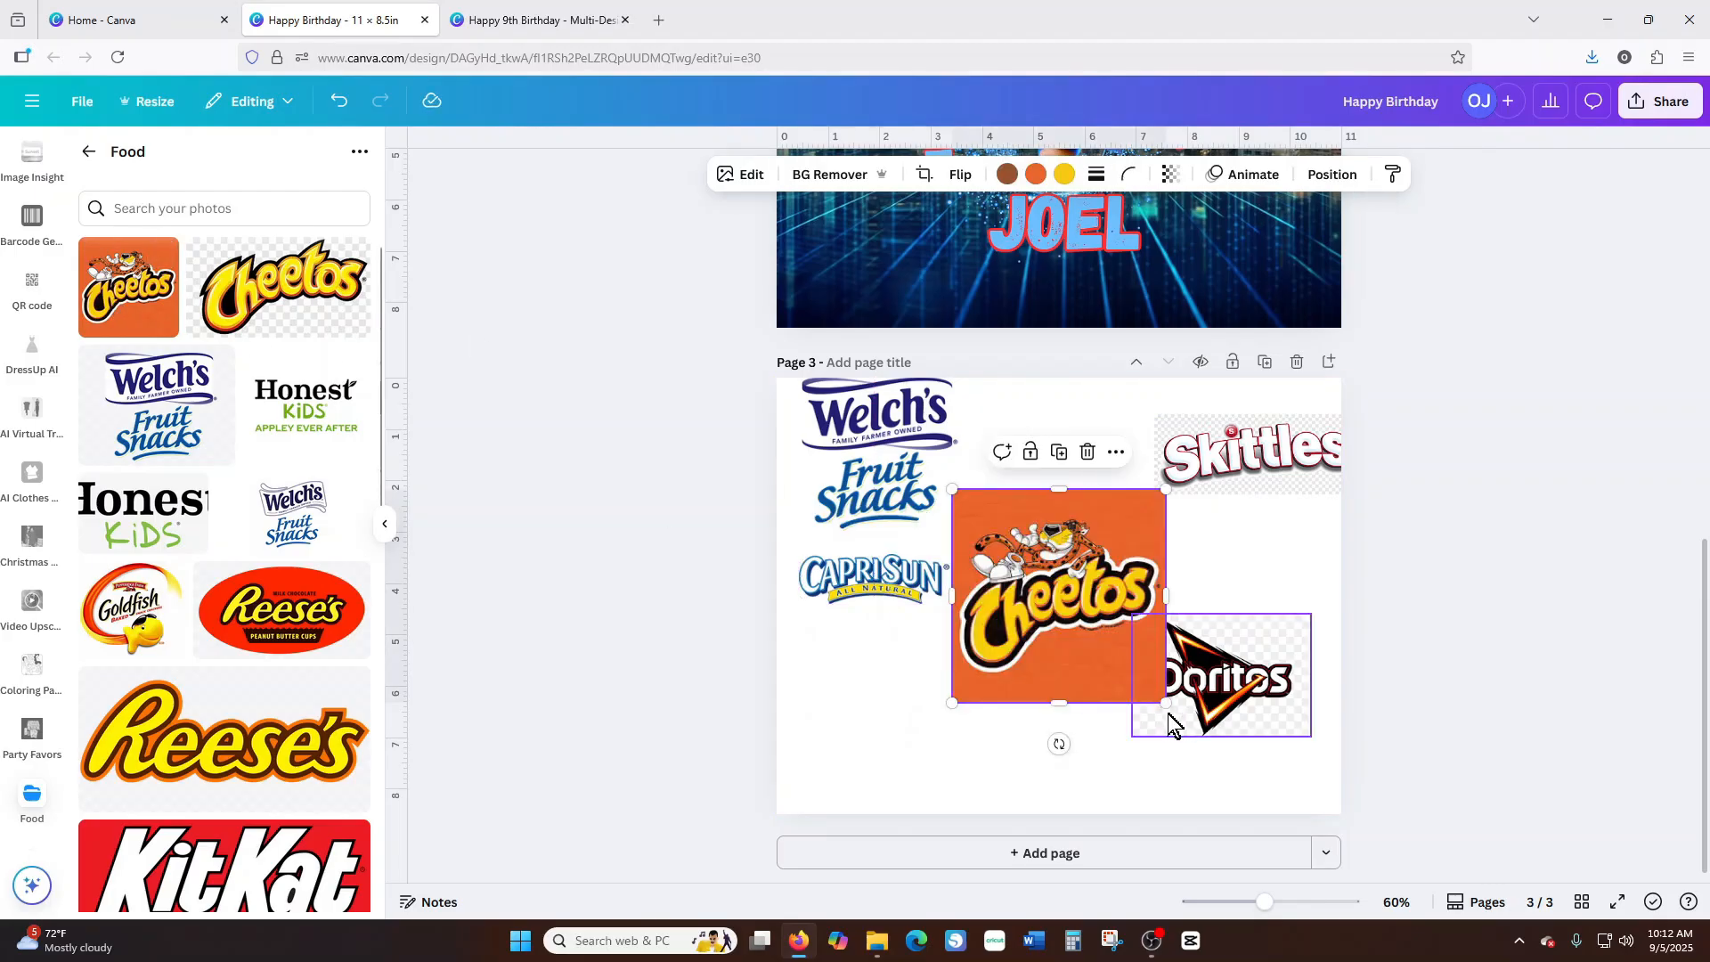
left_click_drag(1166, 702, 906, 762)
left_click(294, 285)
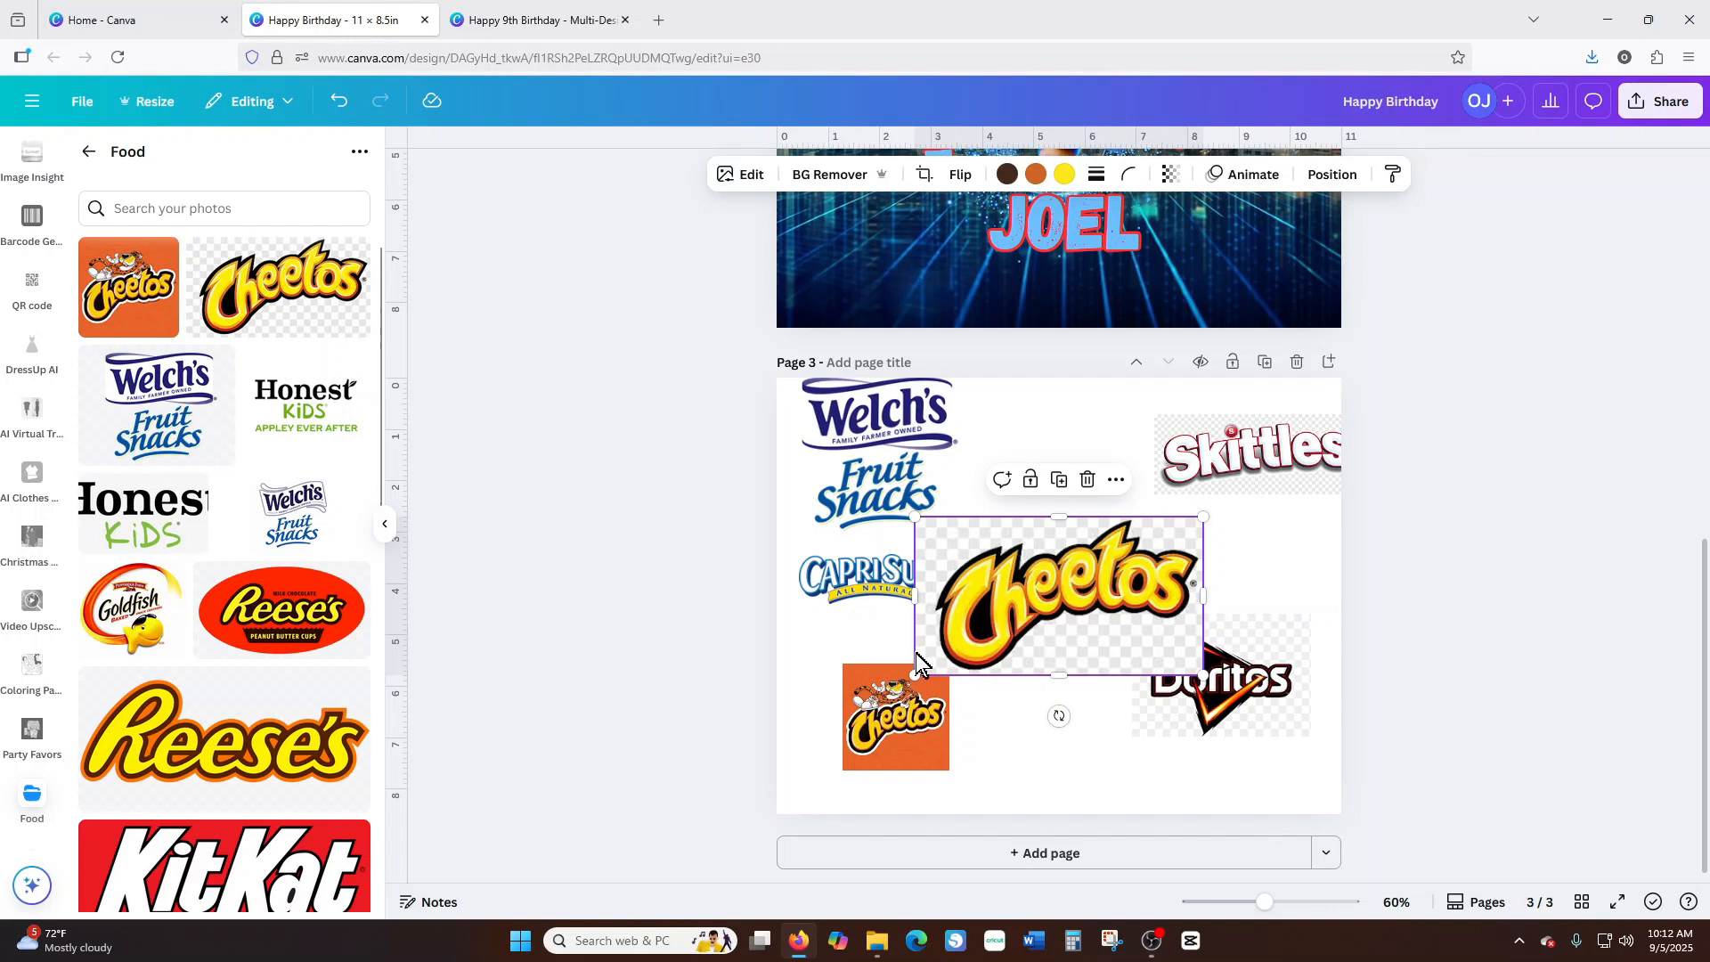
left_click_drag(913, 674, 1006, 766)
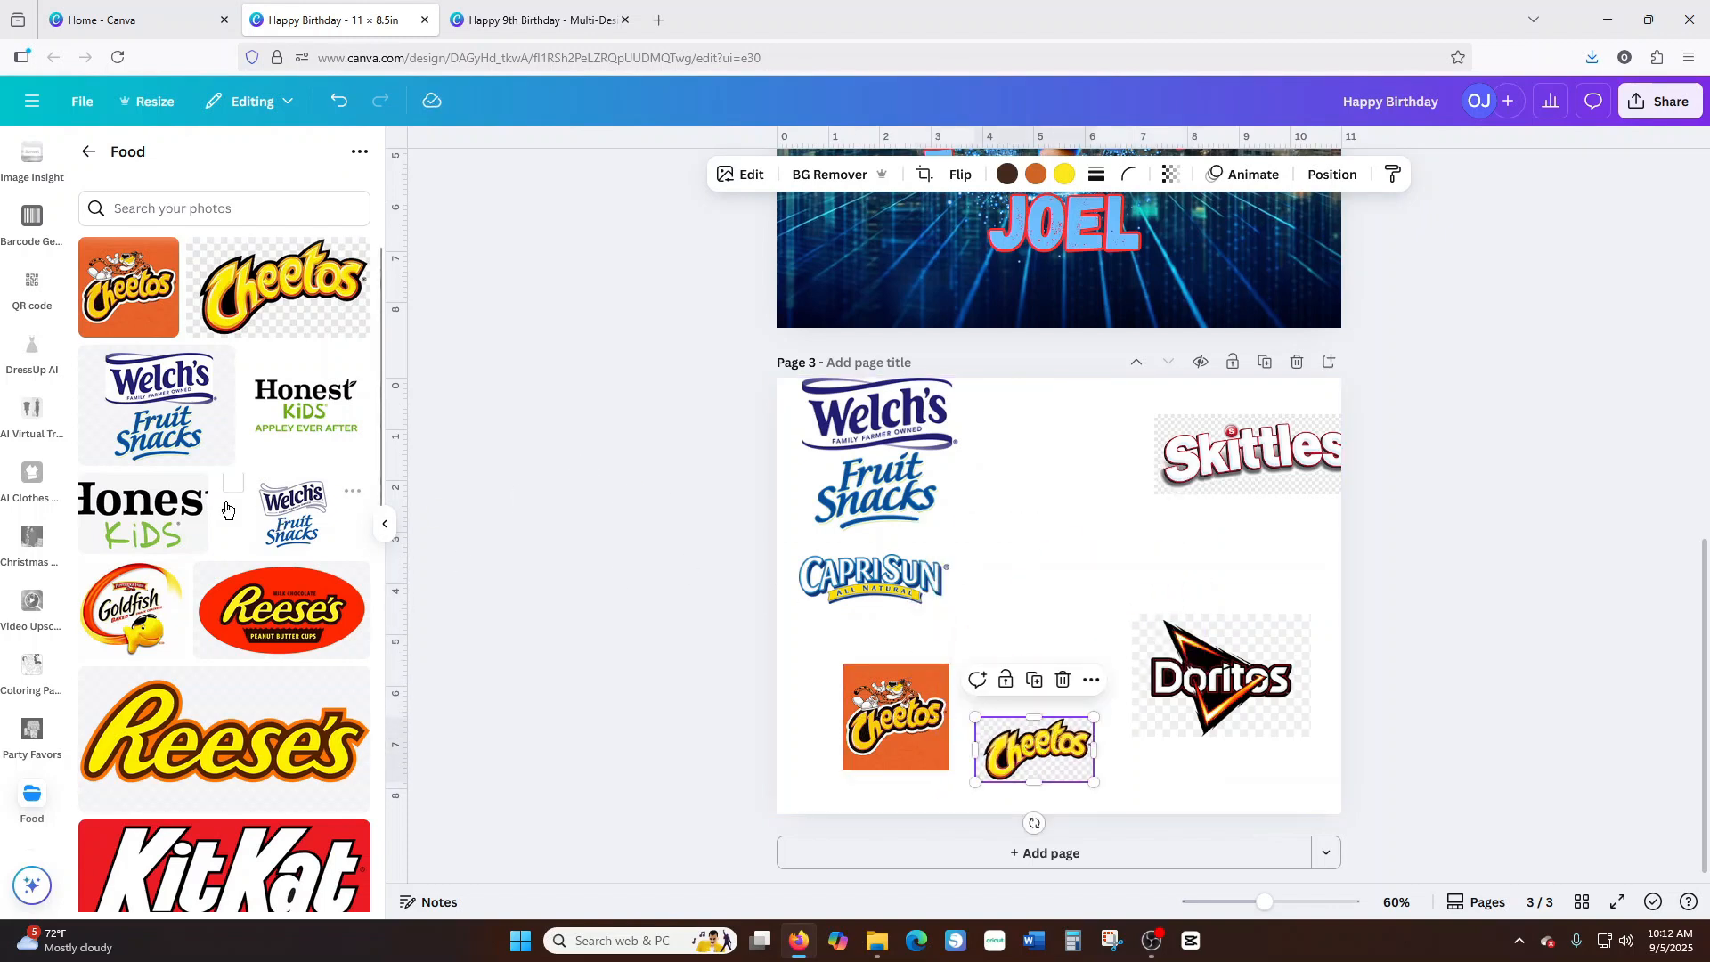
Stack the Cheetos logos beside Welch's, raise Doritos beneath Skittles, and shift Skittles fully onto page 3.
left_click_drag(908, 740, 1028, 464)
left_click_drag(1025, 748, 1026, 513)
left_click_drag(1194, 686, 1208, 567)
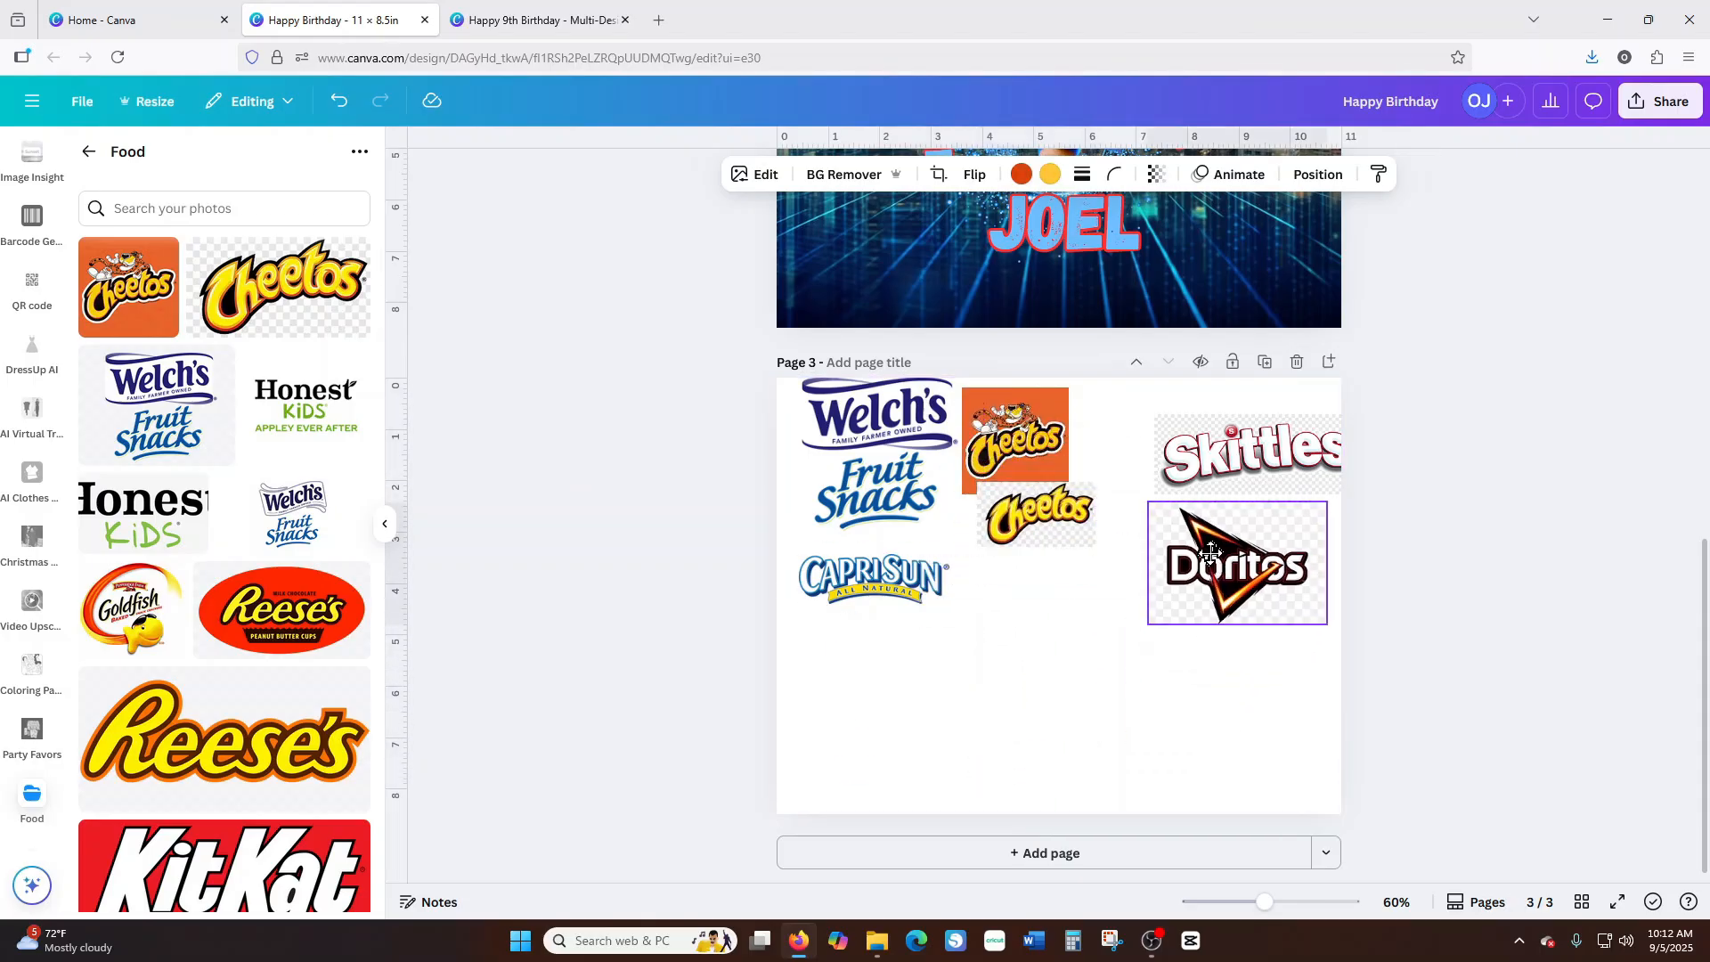
left_click(1269, 441)
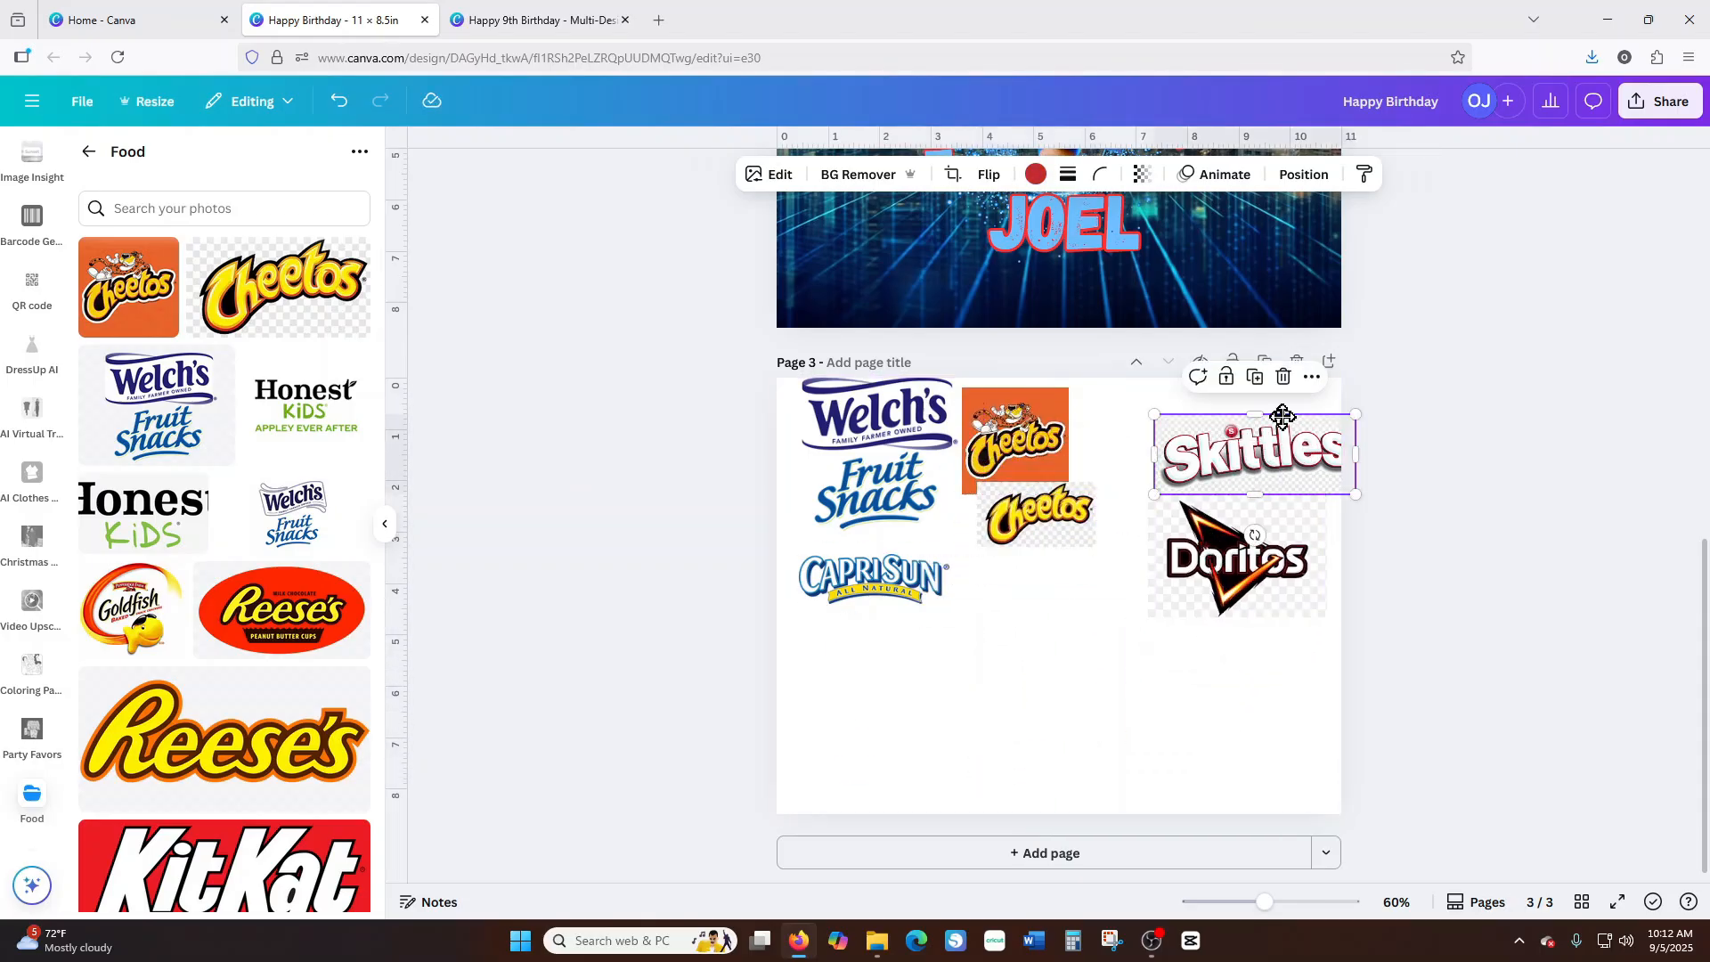
left_click_drag(1283, 416, 1230, 388)
Space out the Cheetos, Welch's and Capri Sun logos on the upper half of page 3, and shrink Doritos beneath Skittles.
left_click_drag(1015, 450, 1036, 450)
left_click_drag(1015, 511, 881, 472)
left_click(896, 502)
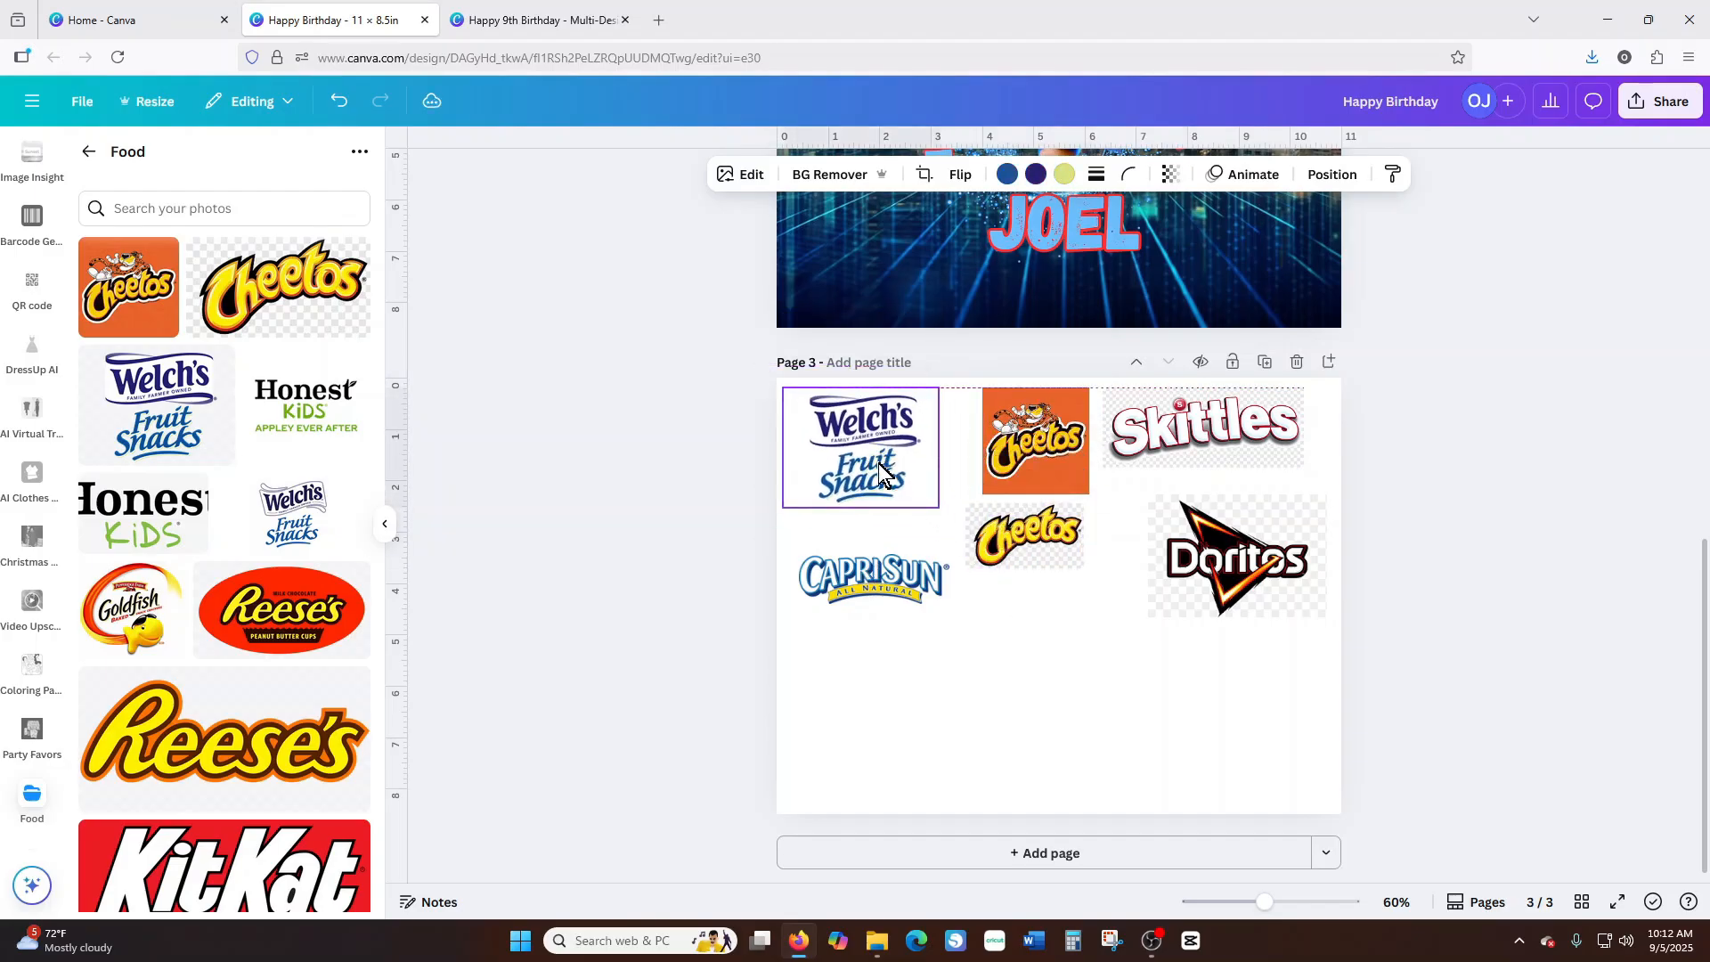
left_click_drag(878, 581, 868, 545)
left_click(1230, 566)
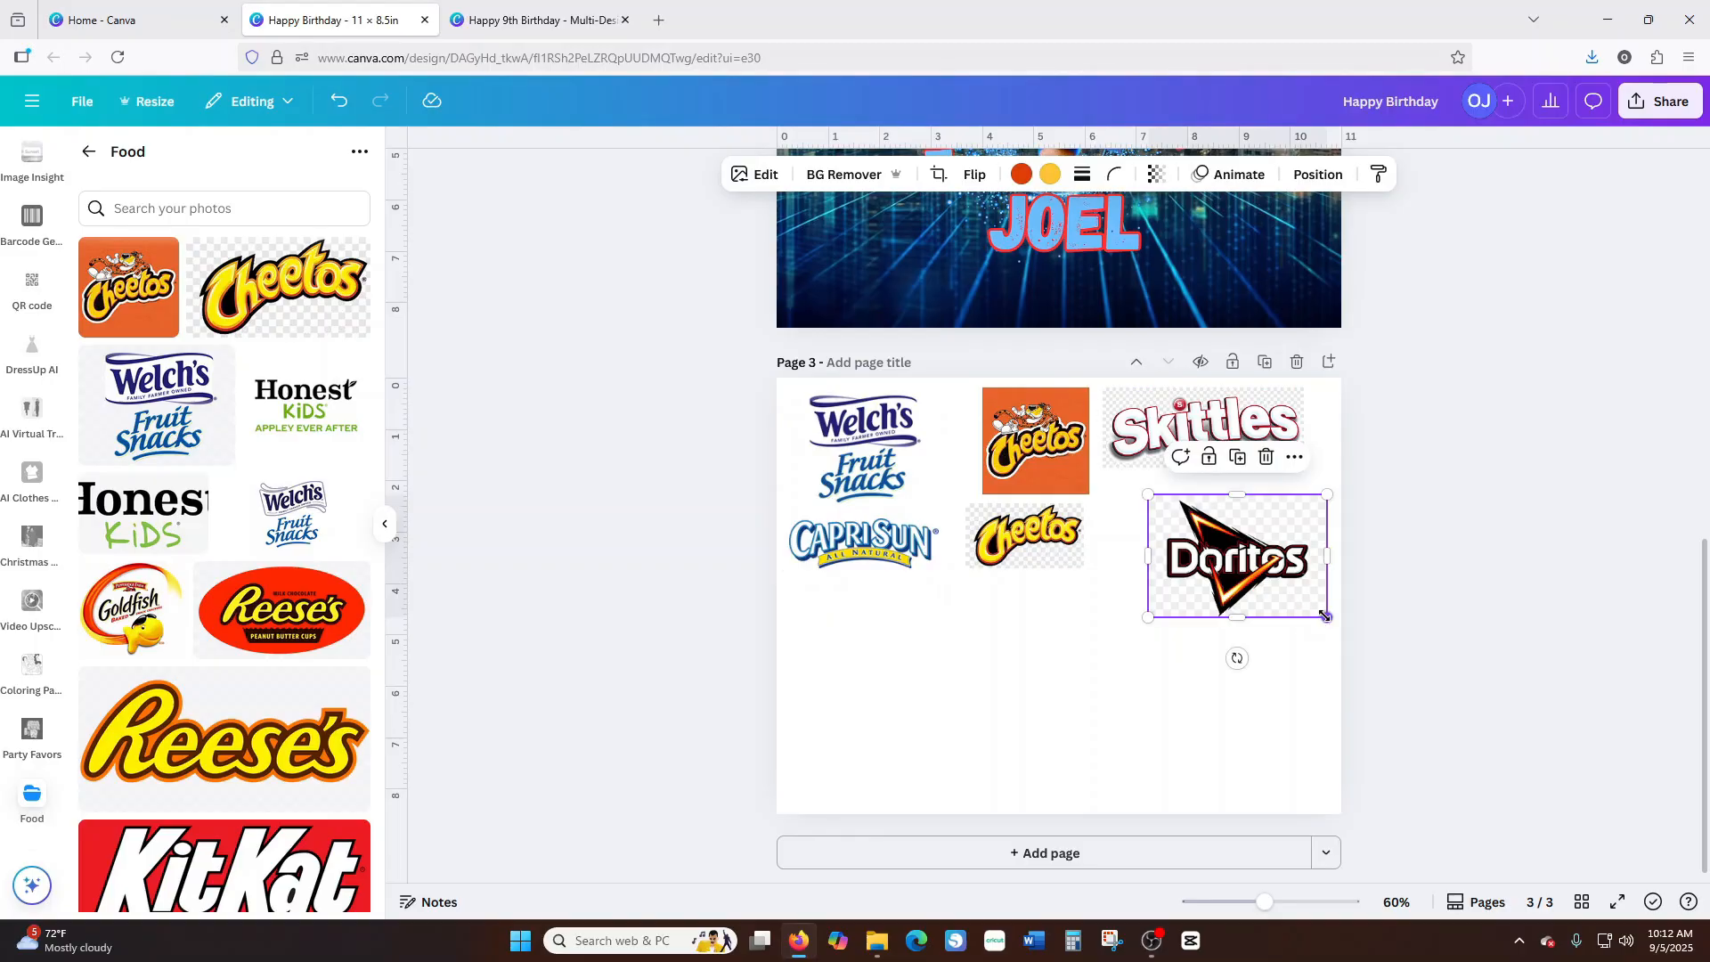
left_click_drag(1325, 617, 1175, 499)
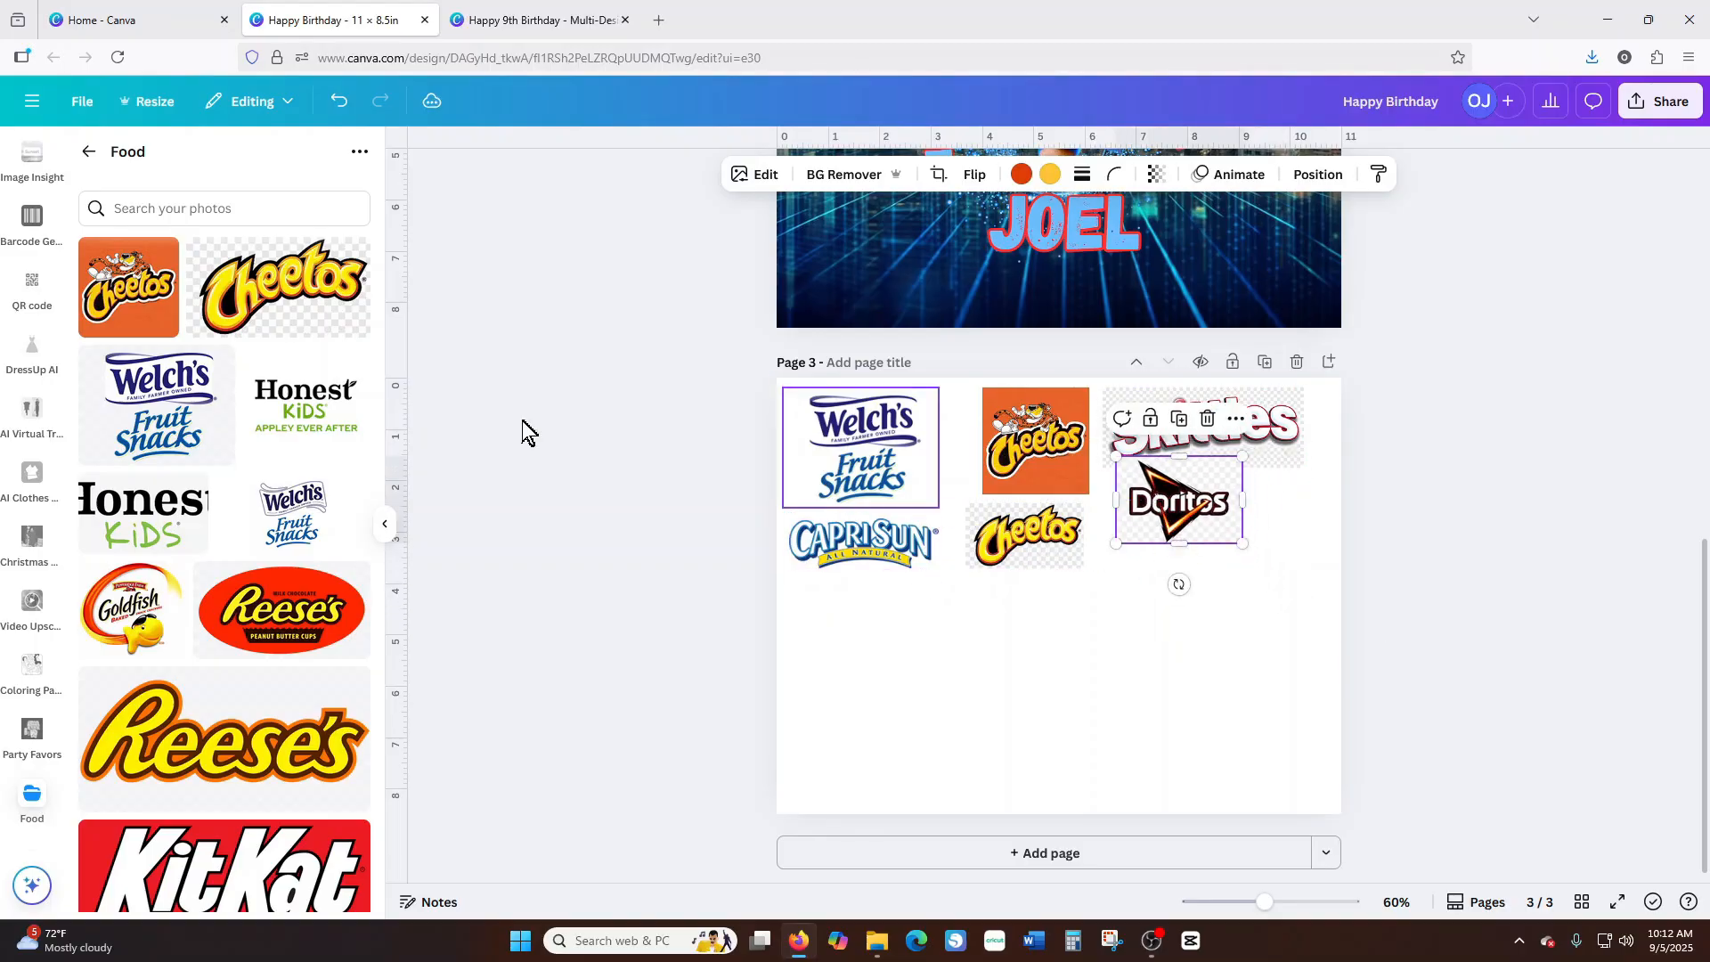
Add the crouching, standing, black-background and mask images from the Spider man folder inside Characters to page 3.
left_click(87, 152)
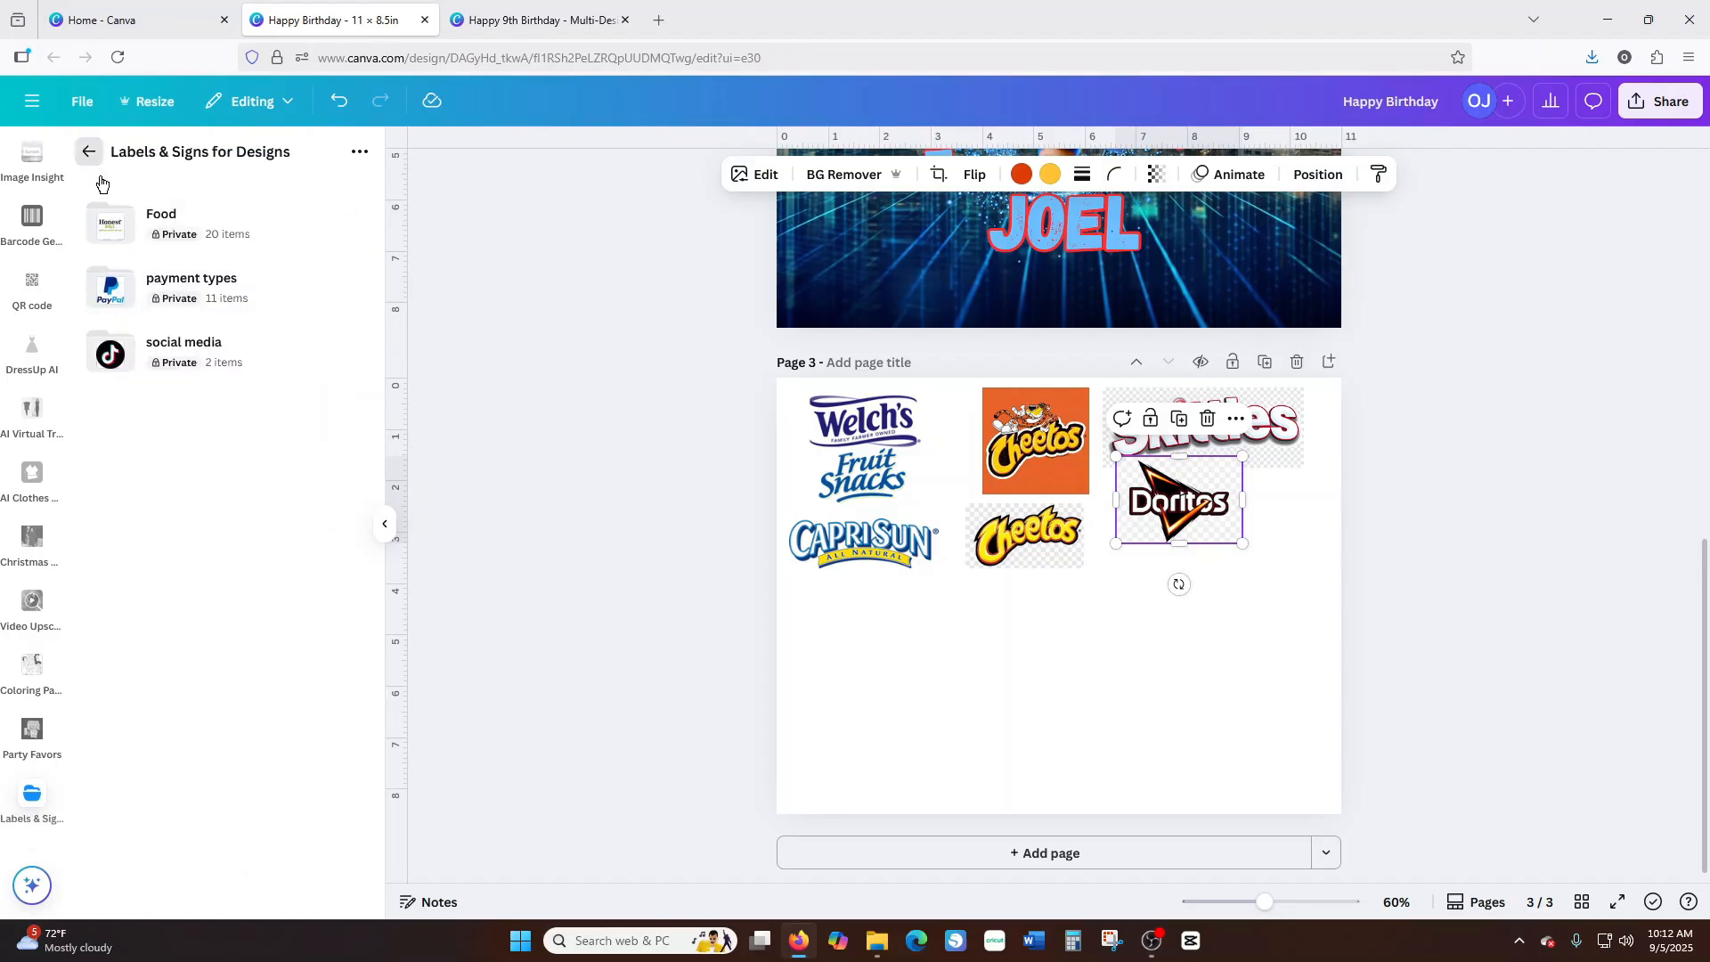
left_click(88, 152)
left_click(202, 567)
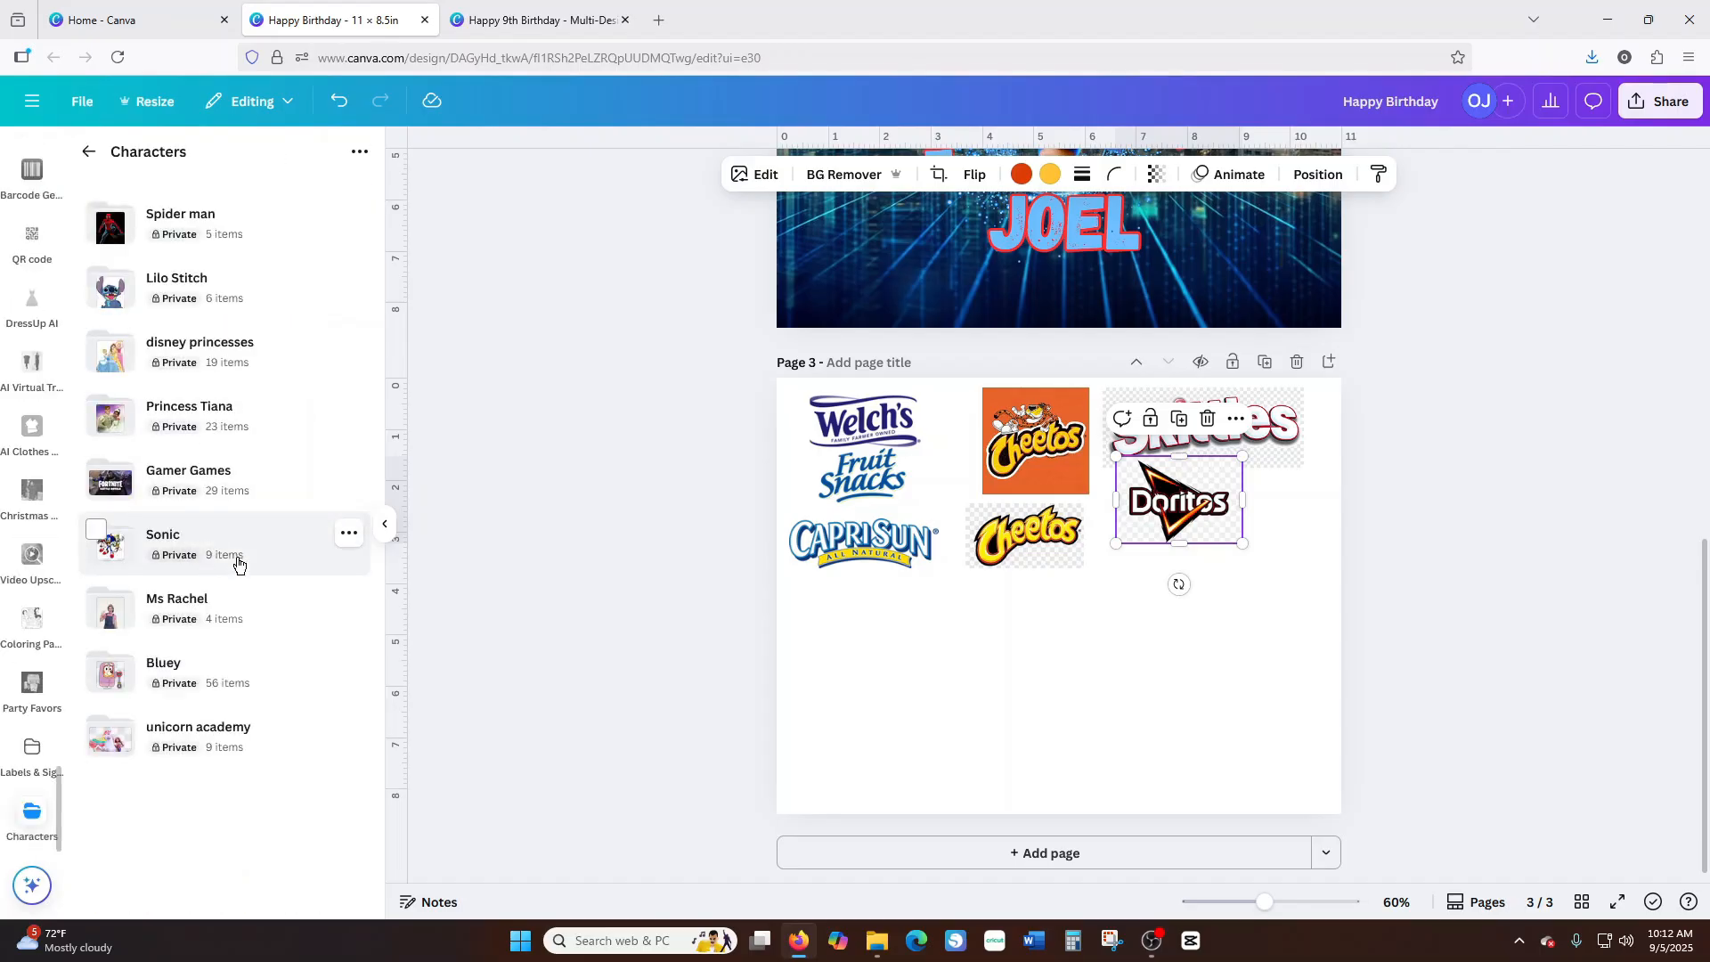
left_click(204, 242)
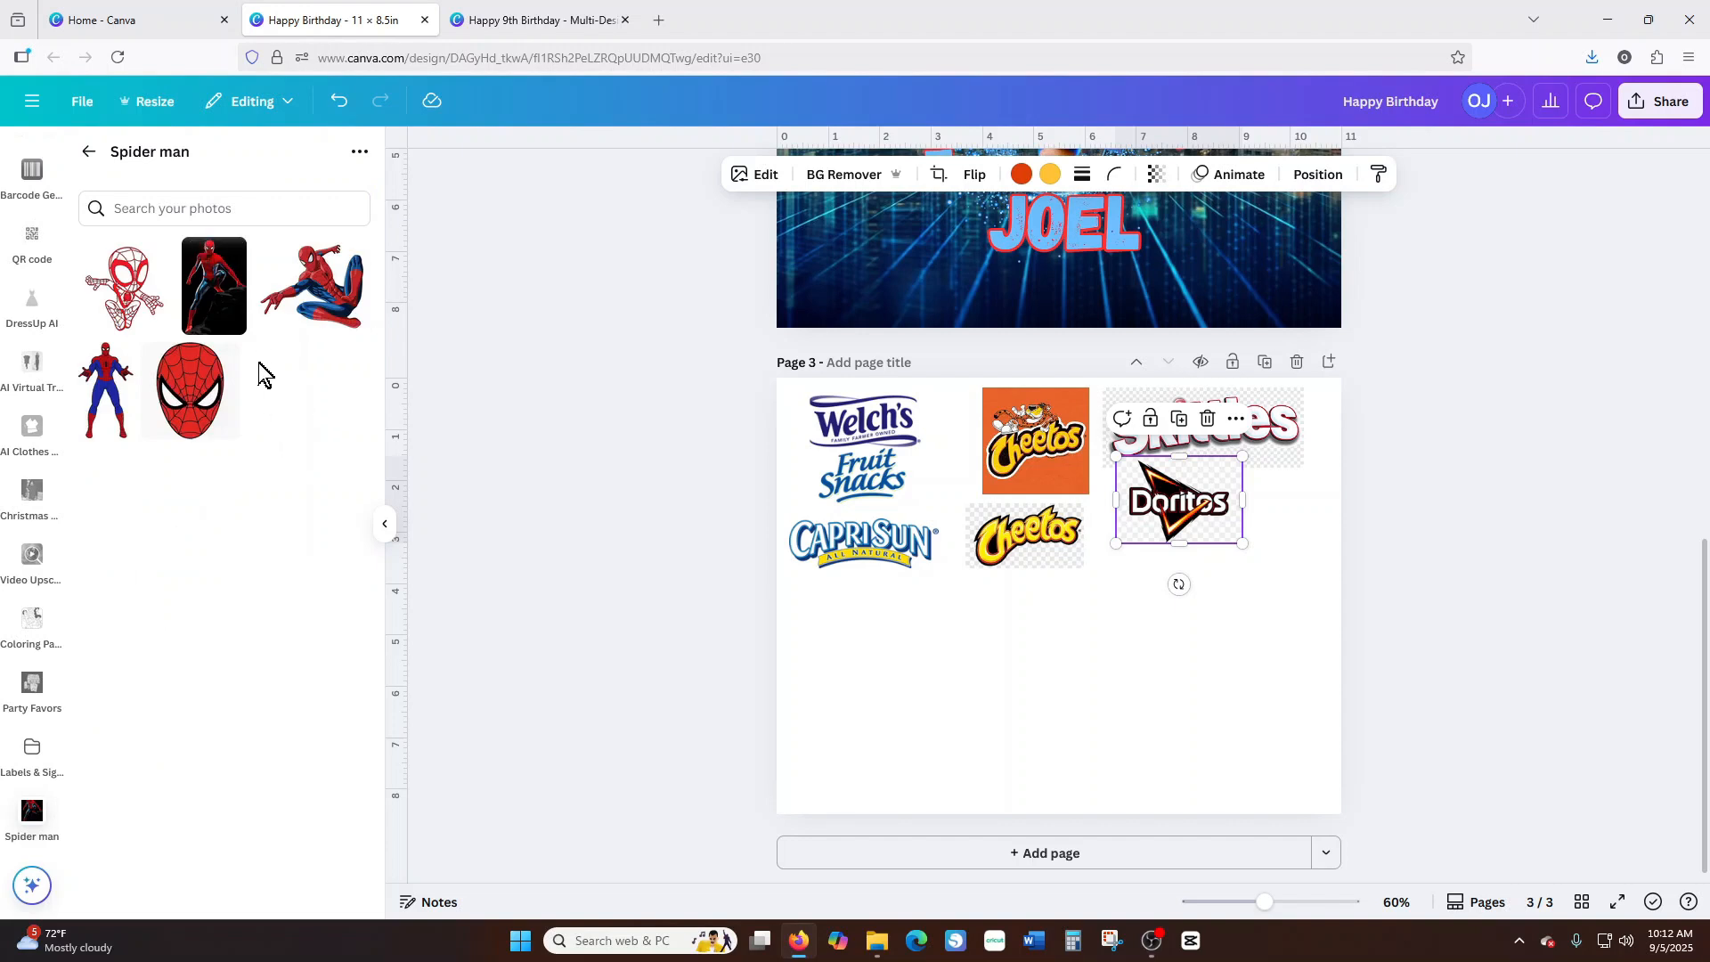
left_click(325, 313)
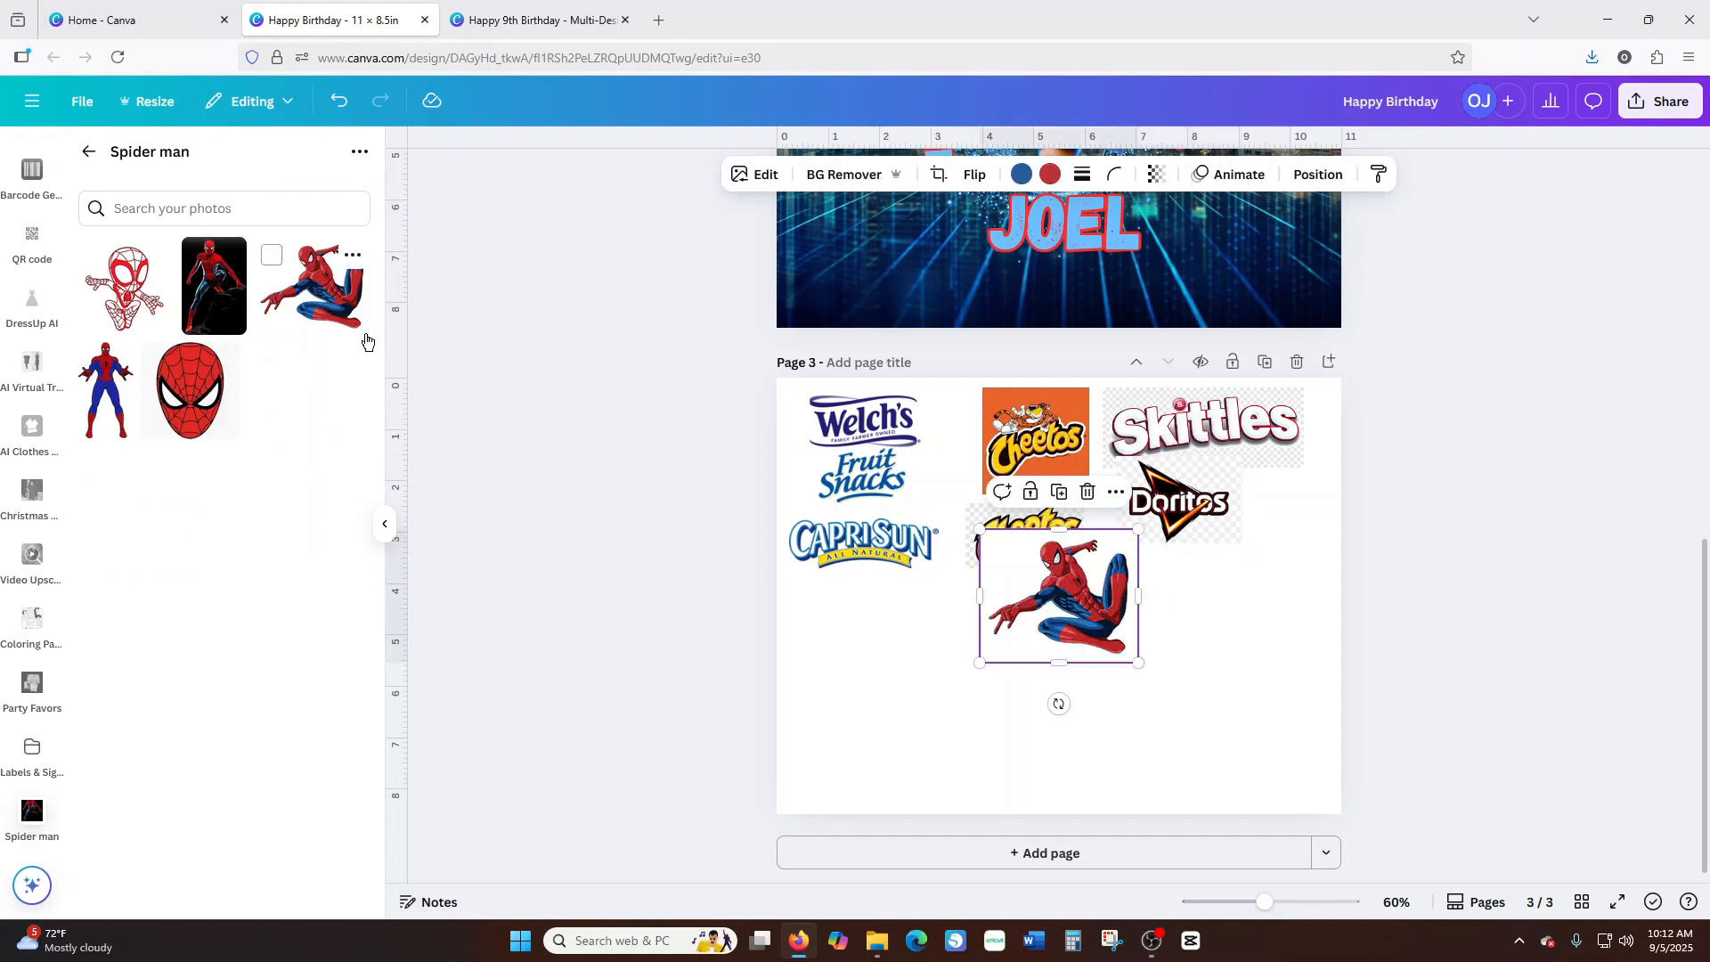
left_click(110, 389)
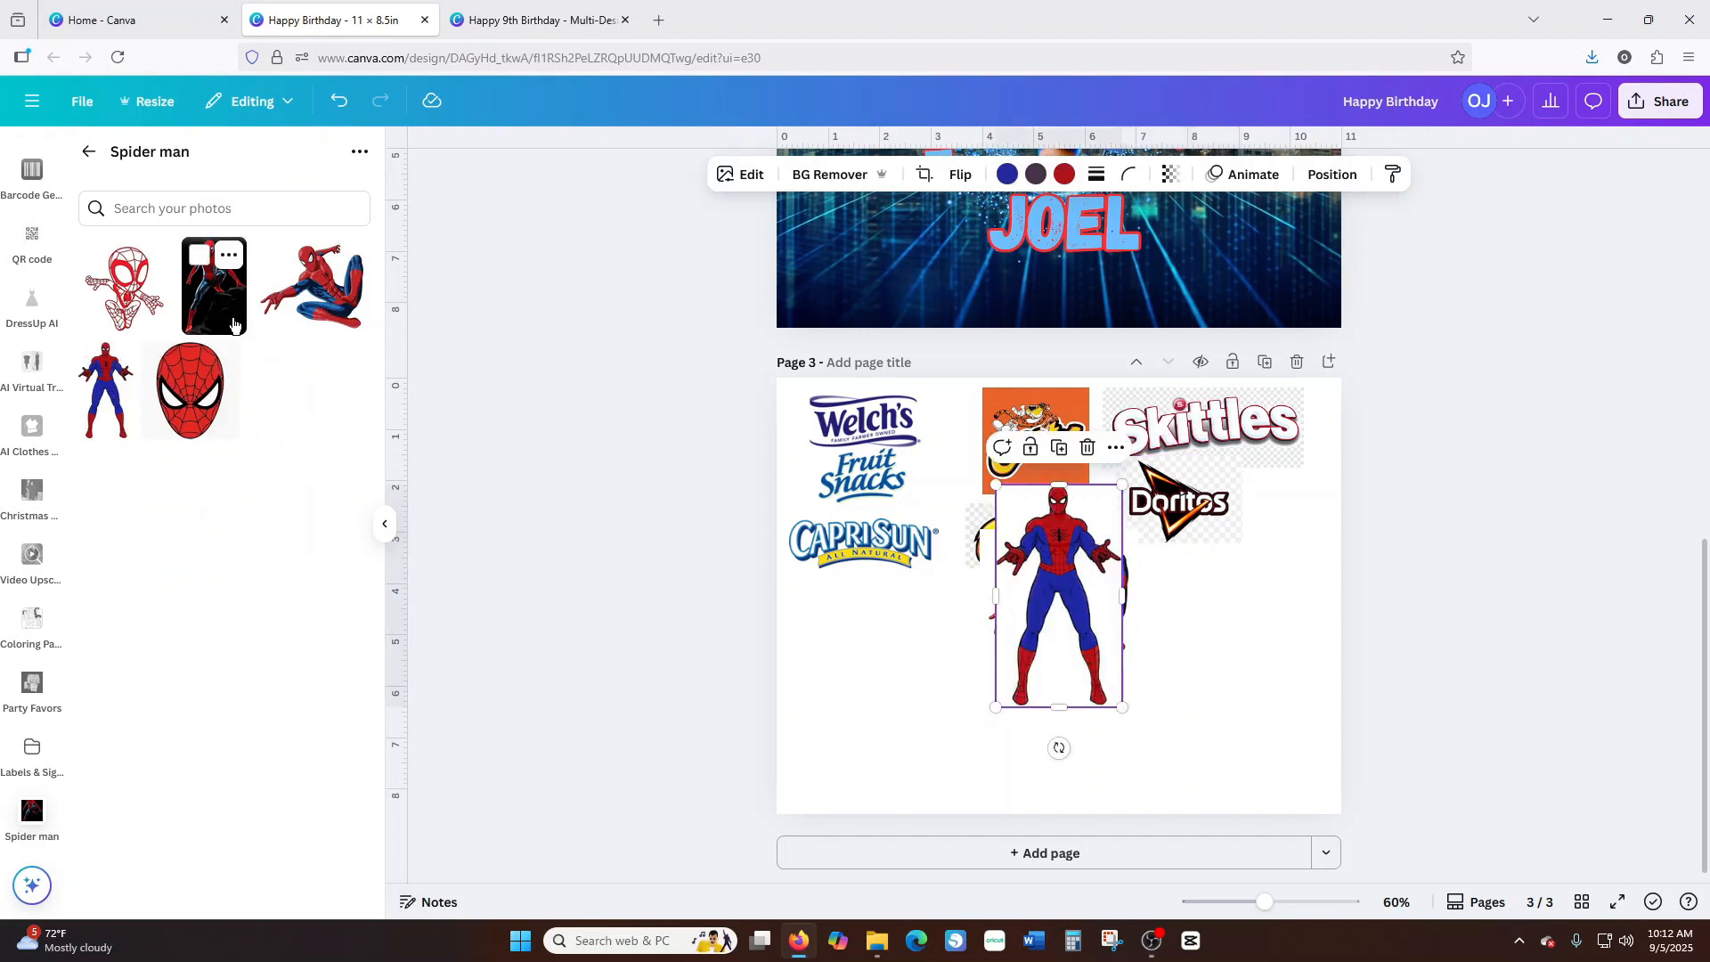
left_click(214, 283)
left_click(198, 418)
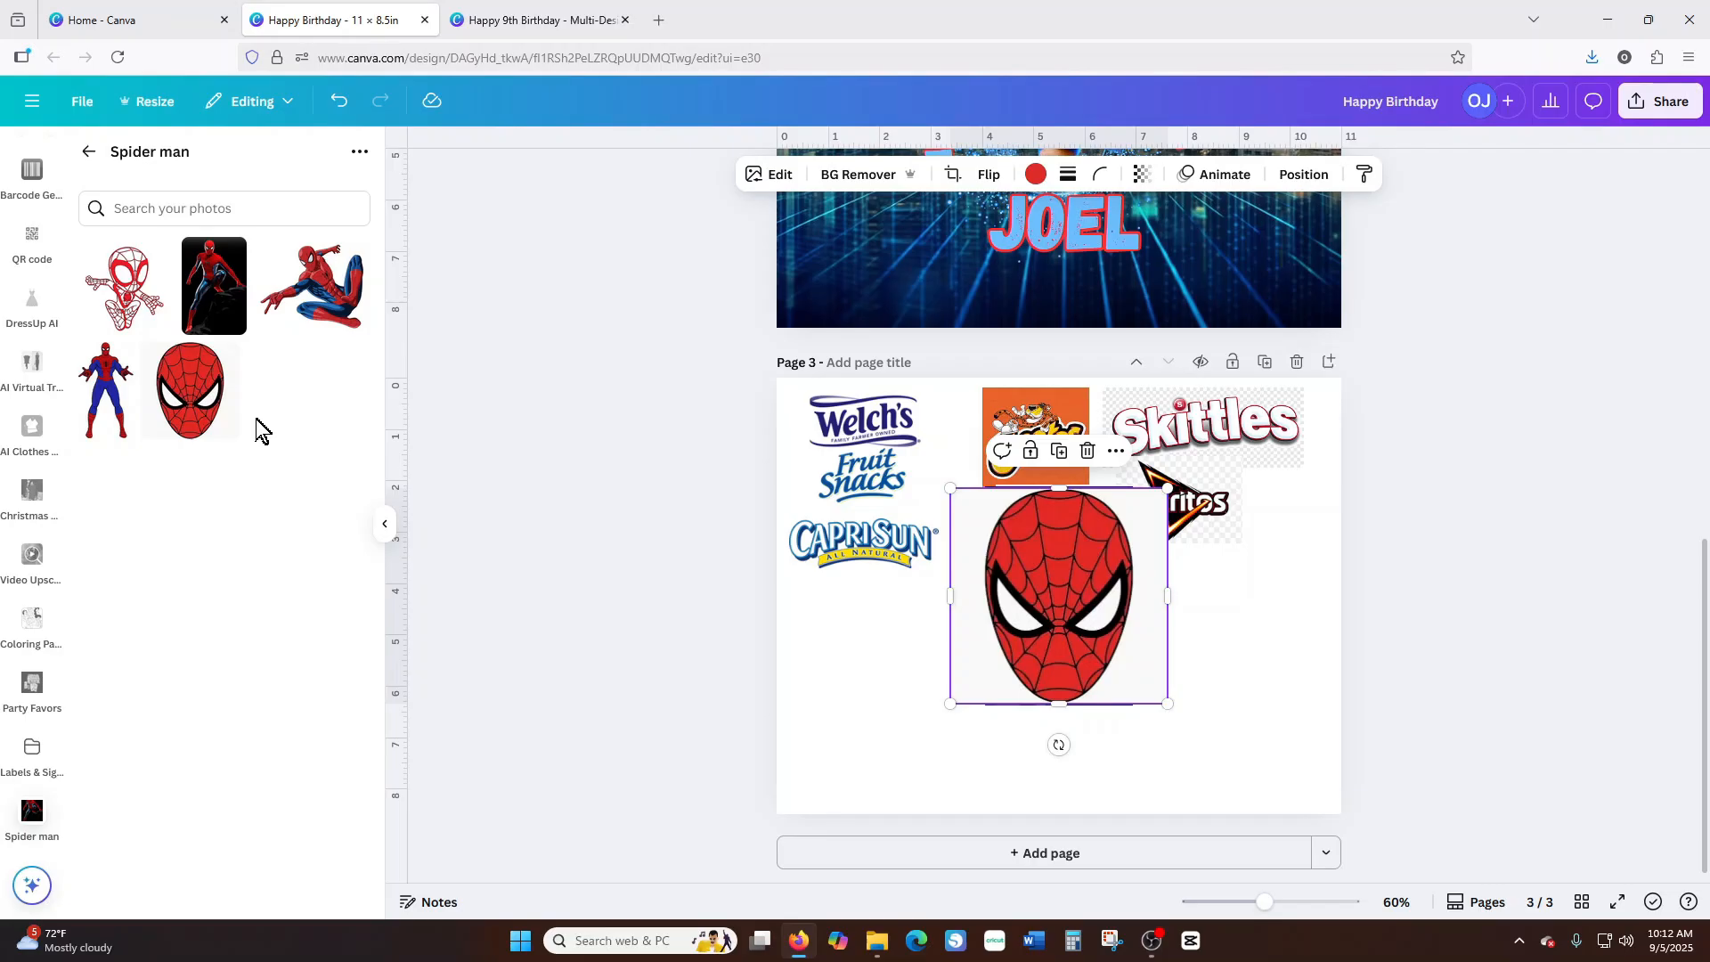
Add the blue-burst, character trio, kicking and dark blue portrait images from the Sonic folder inside Characters to page 3.
left_click(88, 152)
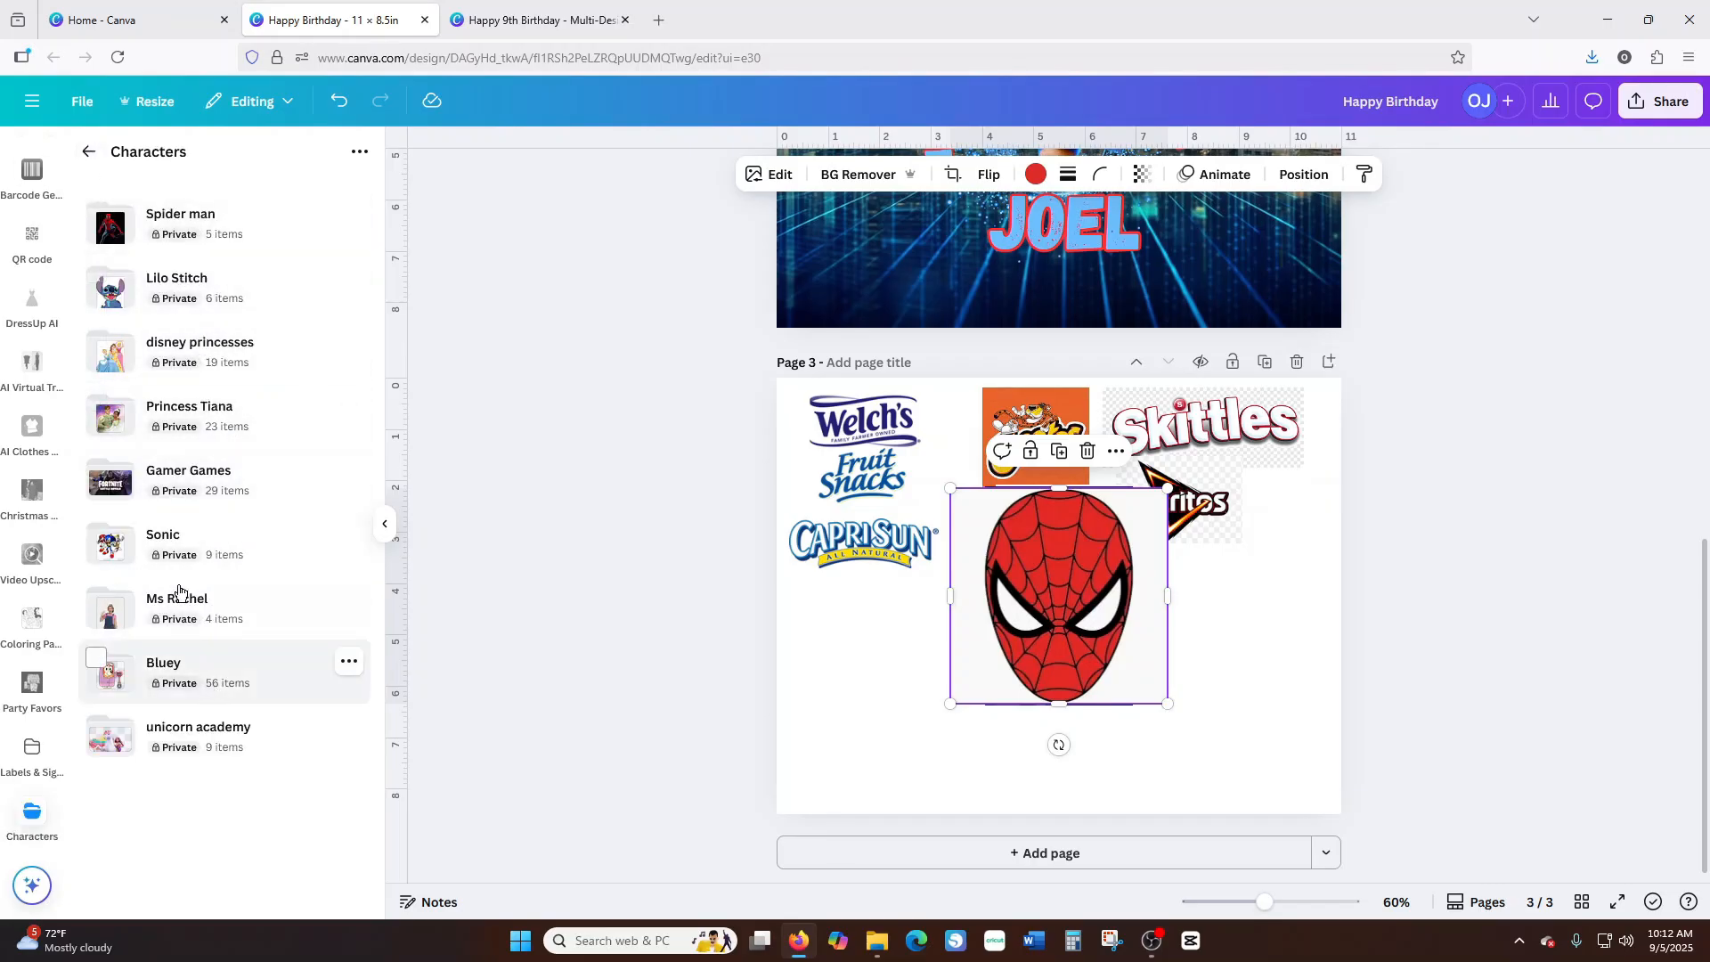
left_click(183, 283)
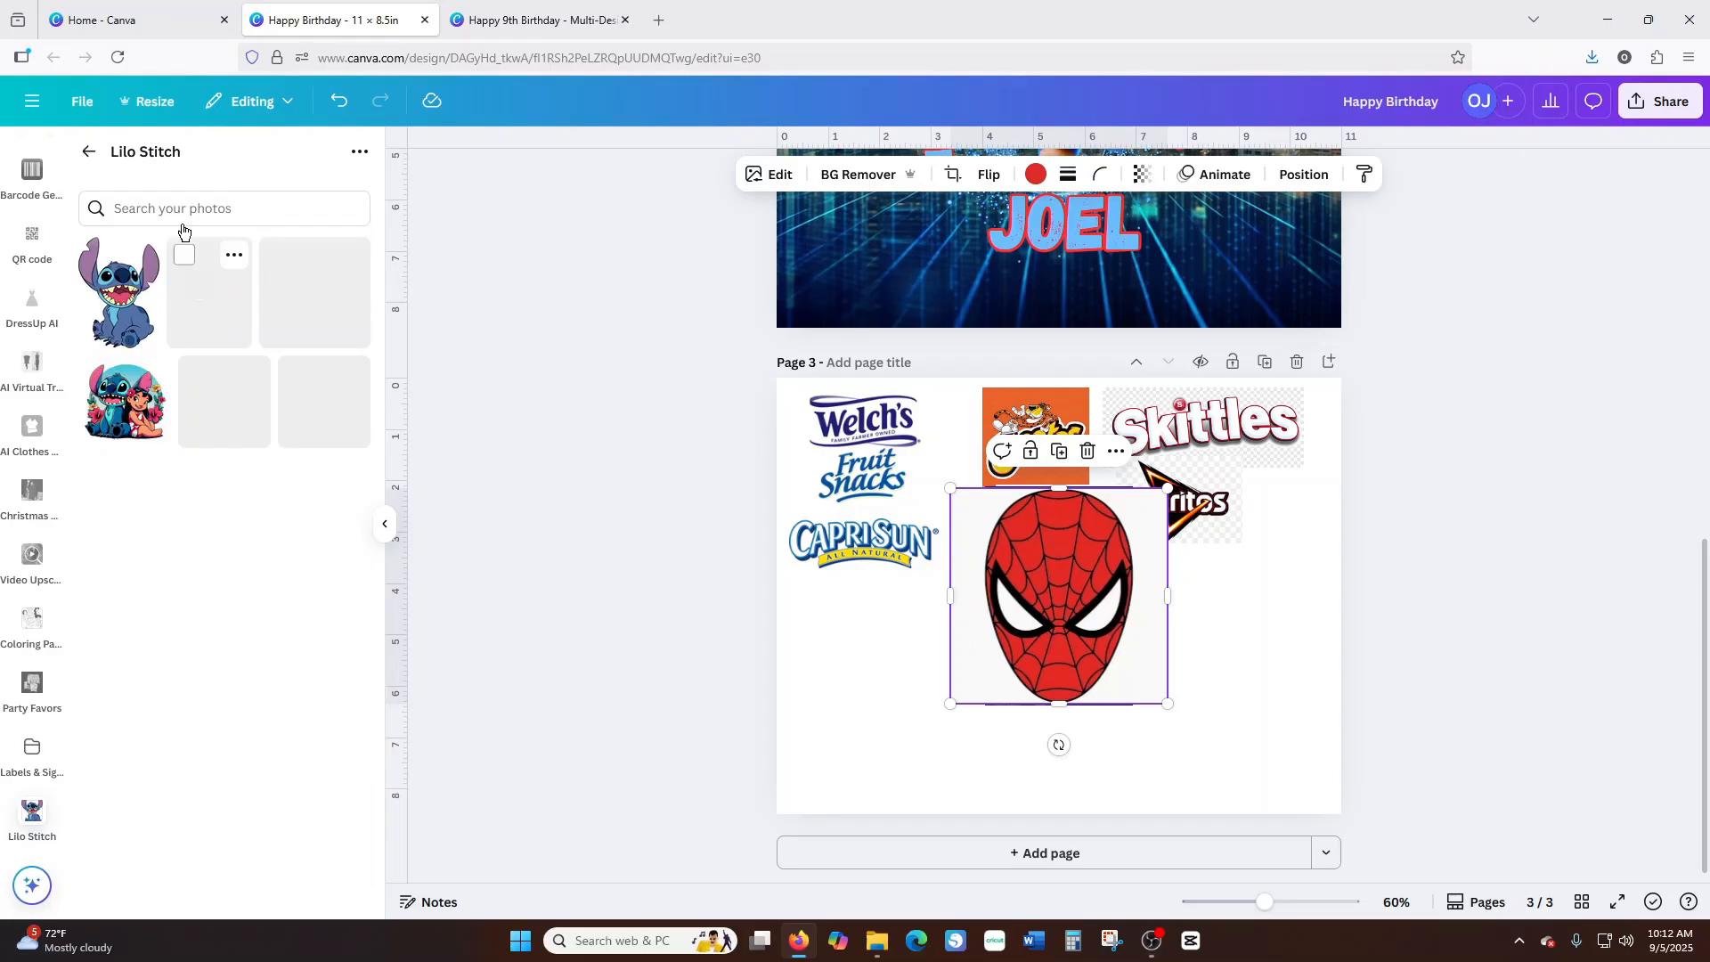
left_click(88, 151)
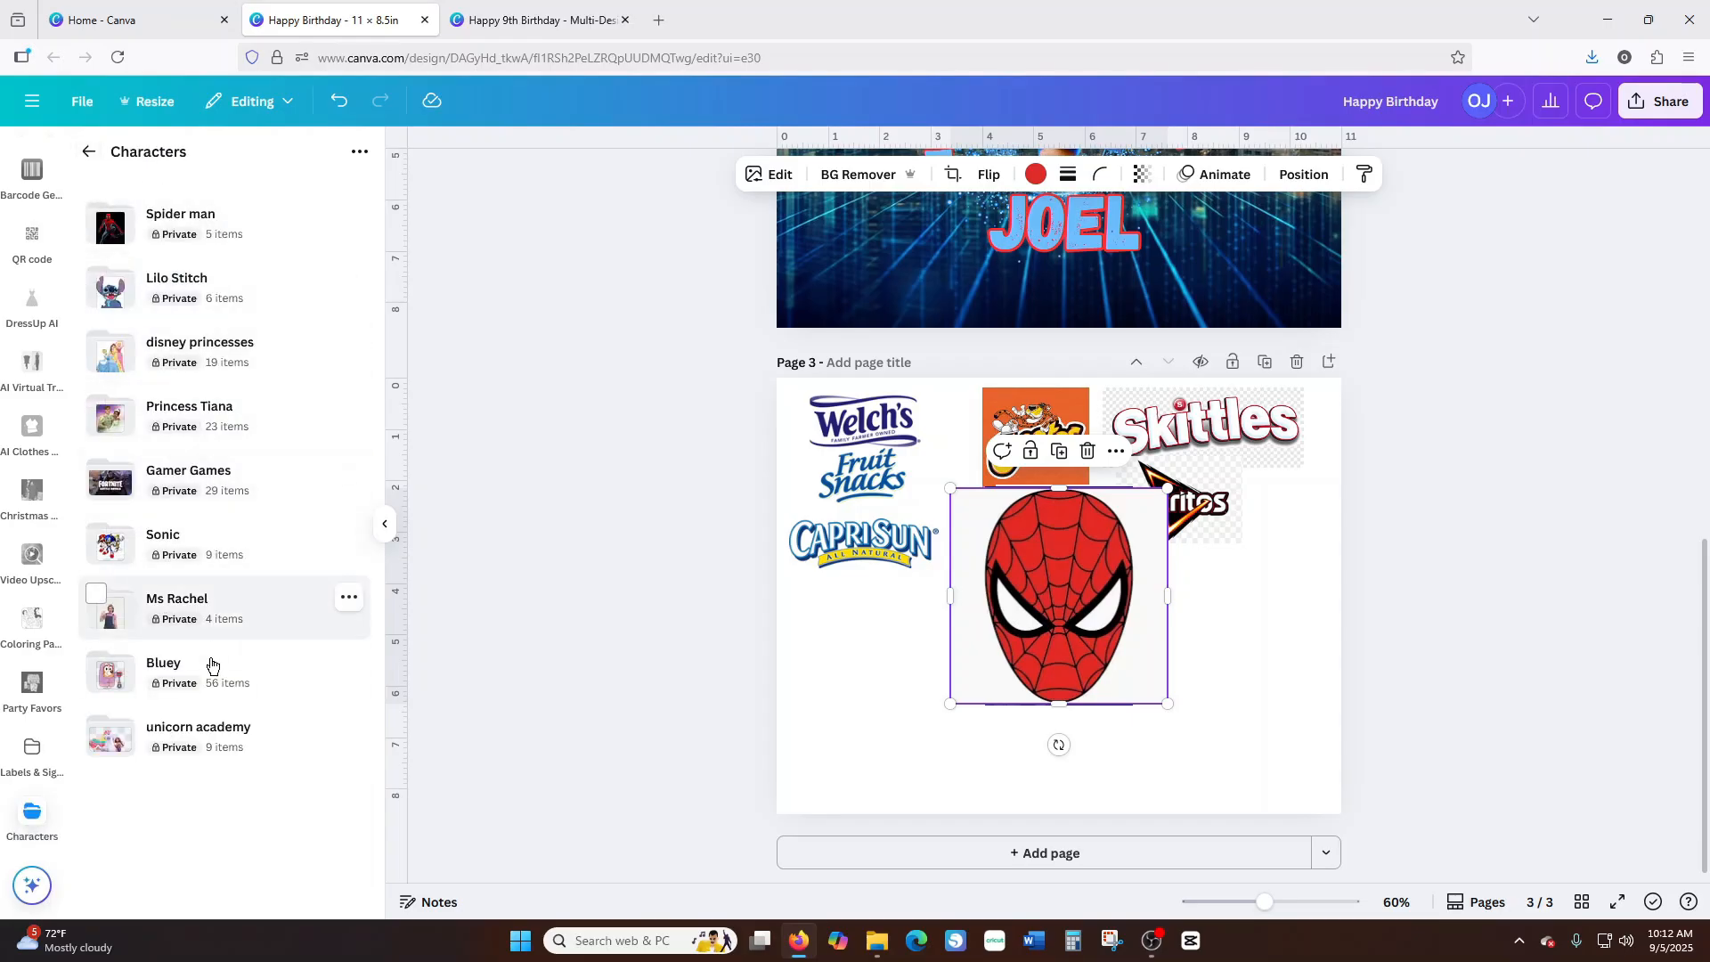
left_click(207, 563)
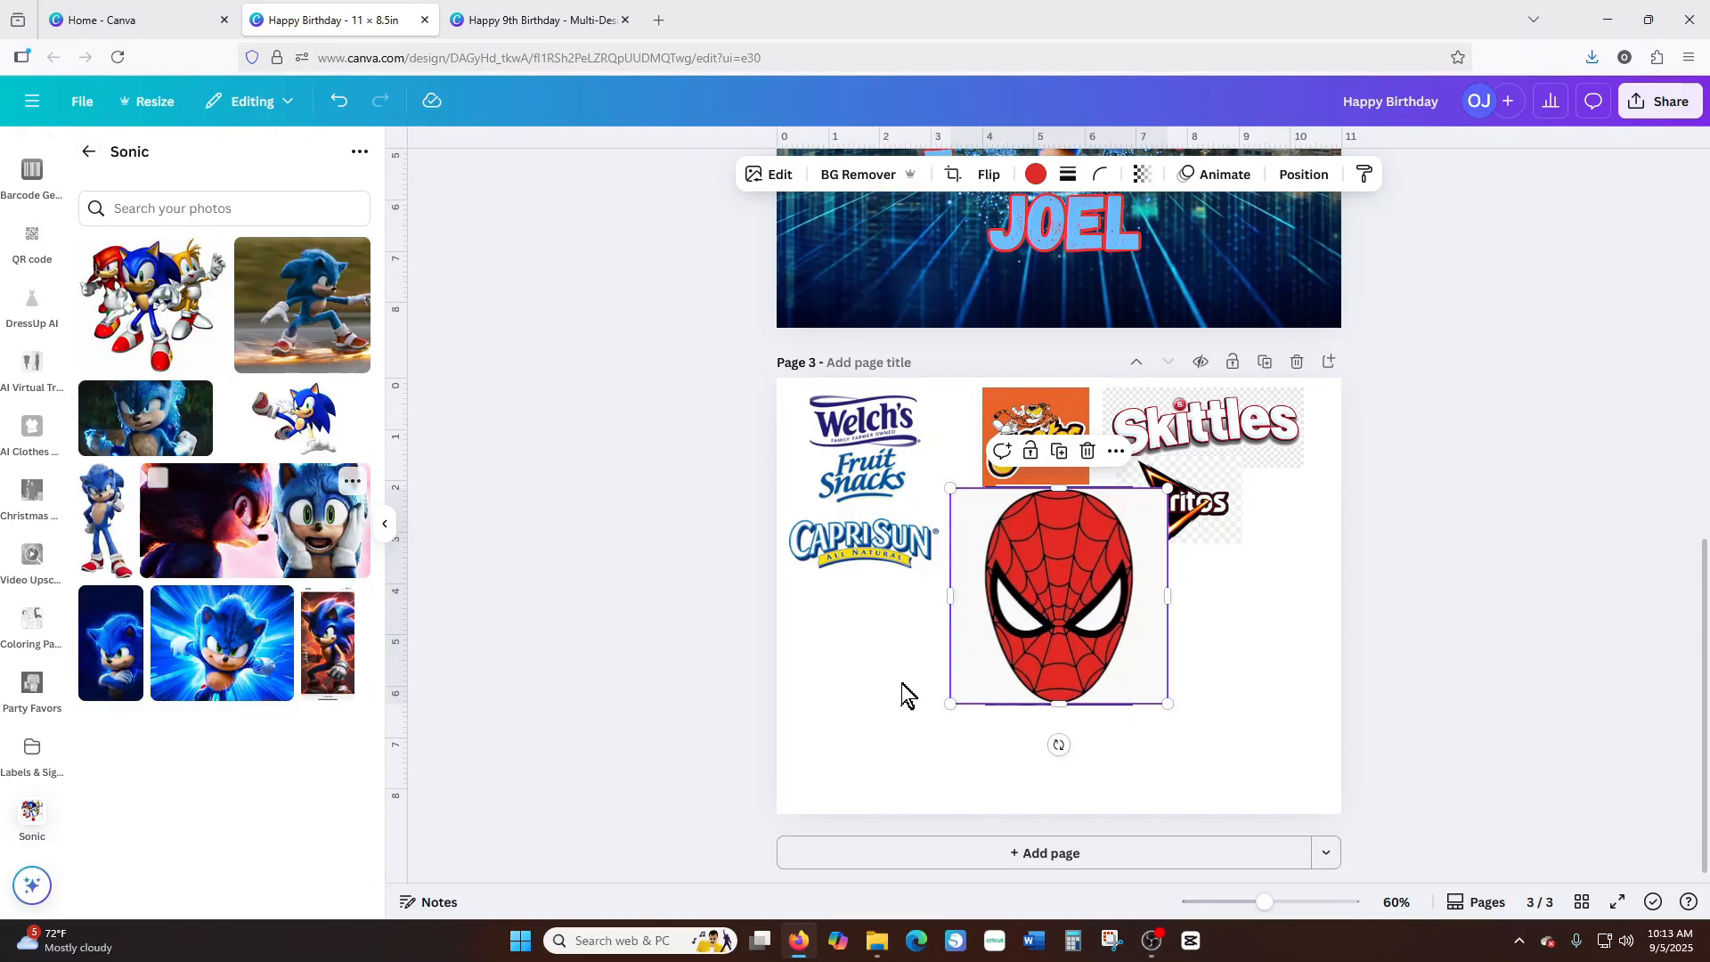
left_click(222, 675)
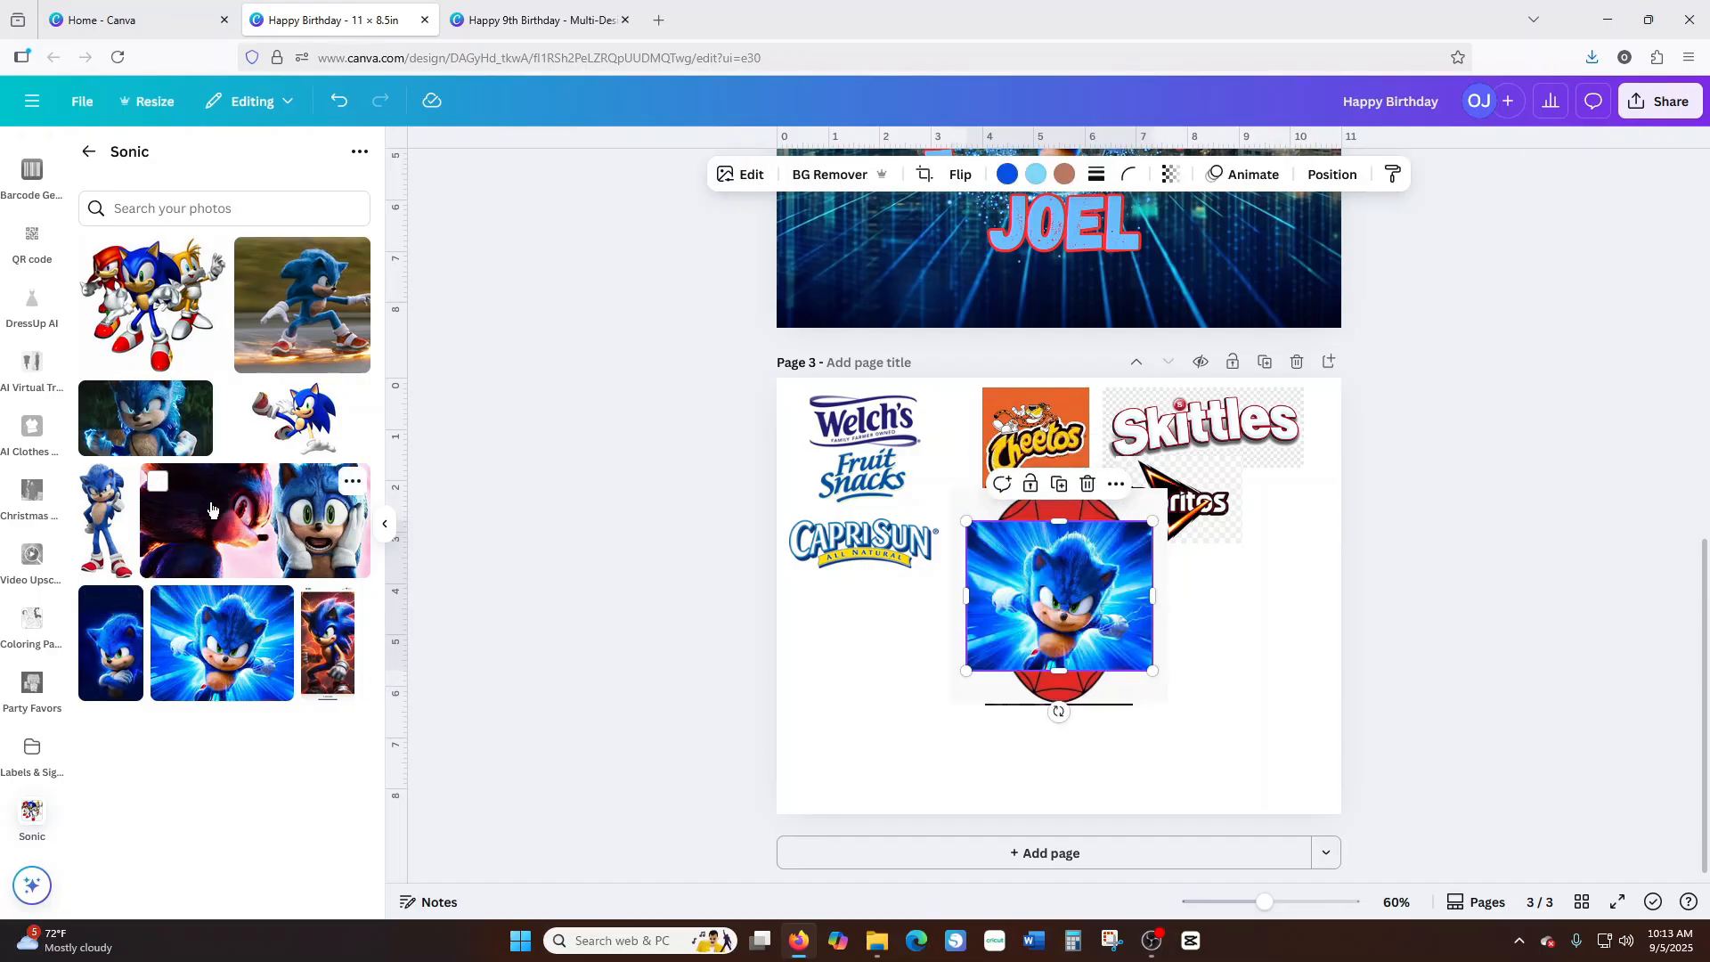
left_click(151, 303)
left_click(294, 419)
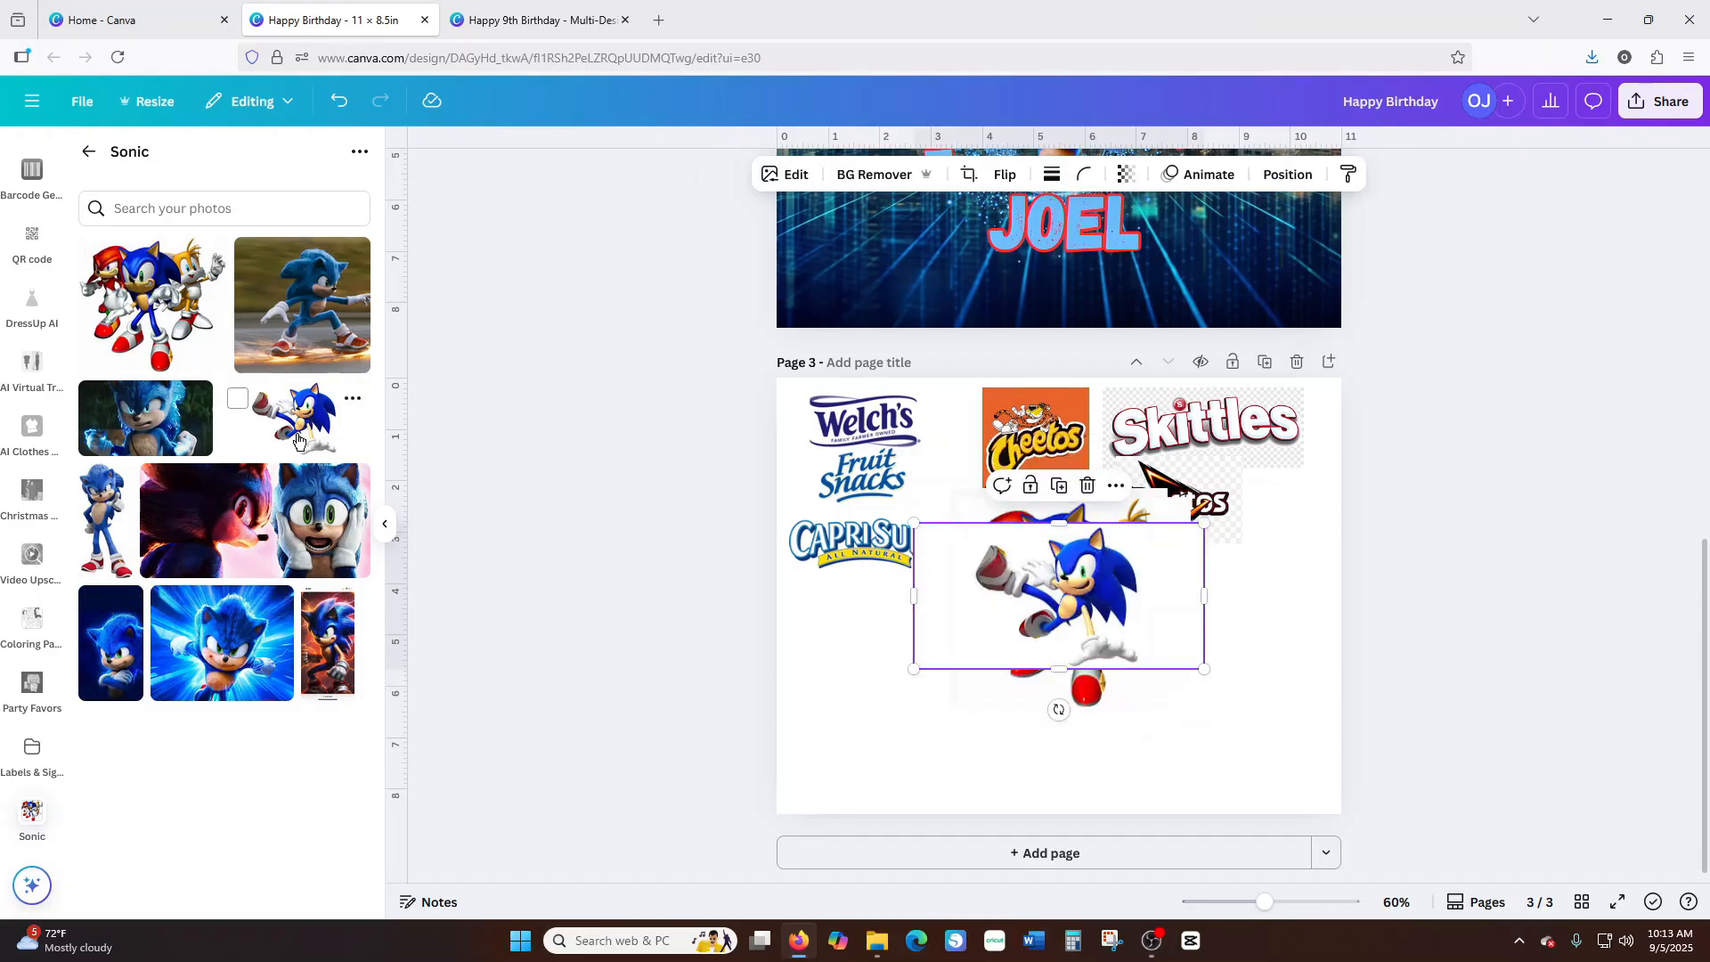
left_click(101, 674)
Place the dark blue Sonic portrait at page 3's right edge and shrink the kicking Sonic in the lower left.
left_click_drag(1141, 699, 1301, 726)
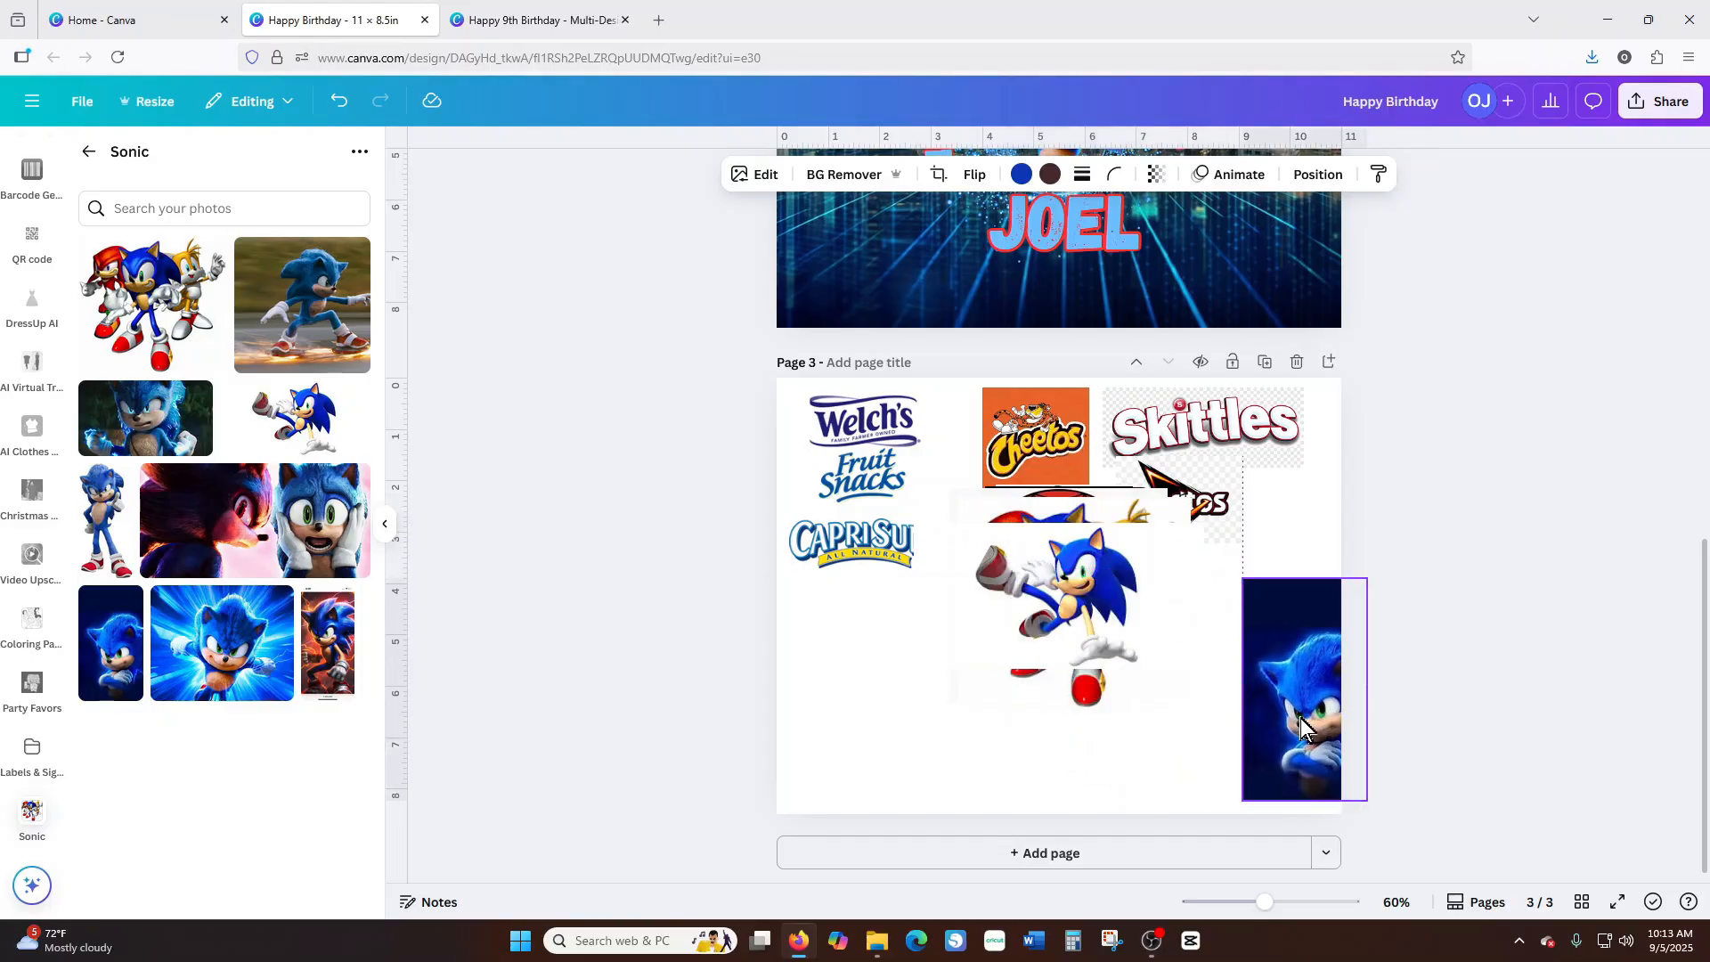
left_click_drag(1105, 629, 958, 777)
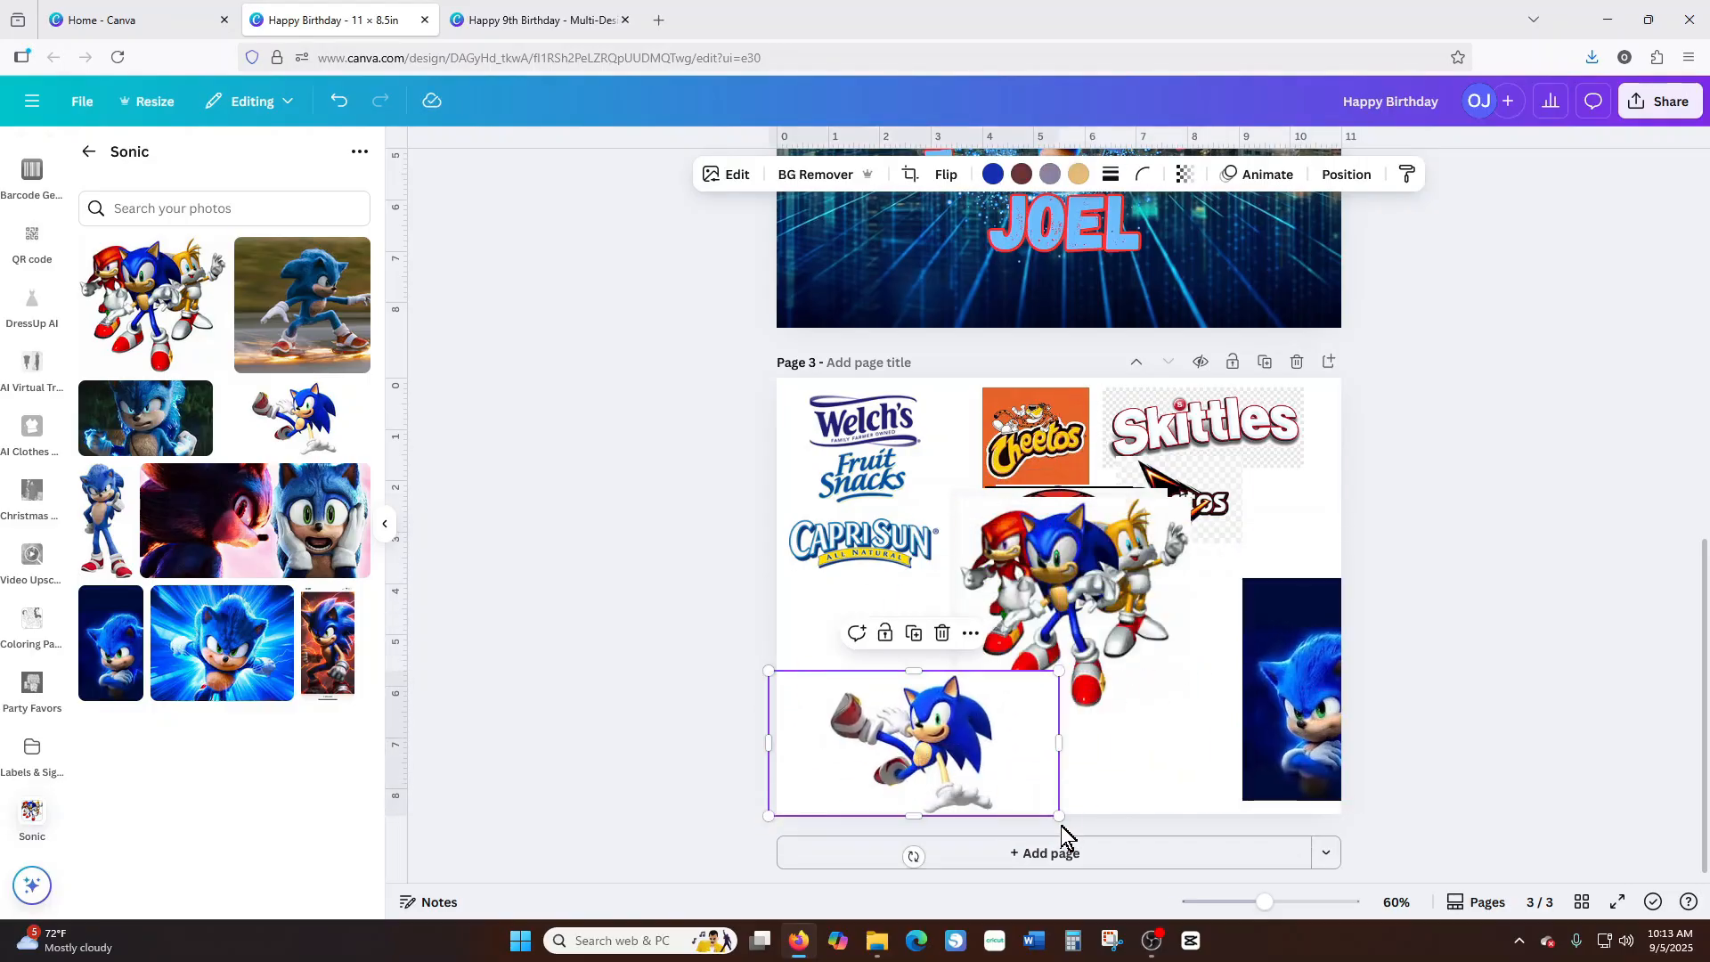
left_click_drag(1060, 816, 955, 763)
Shrink the Sonic trio and the blue-burst Sonic image, placing them side by side along page 3's lower edge.
left_click_drag(1081, 599, 1069, 721)
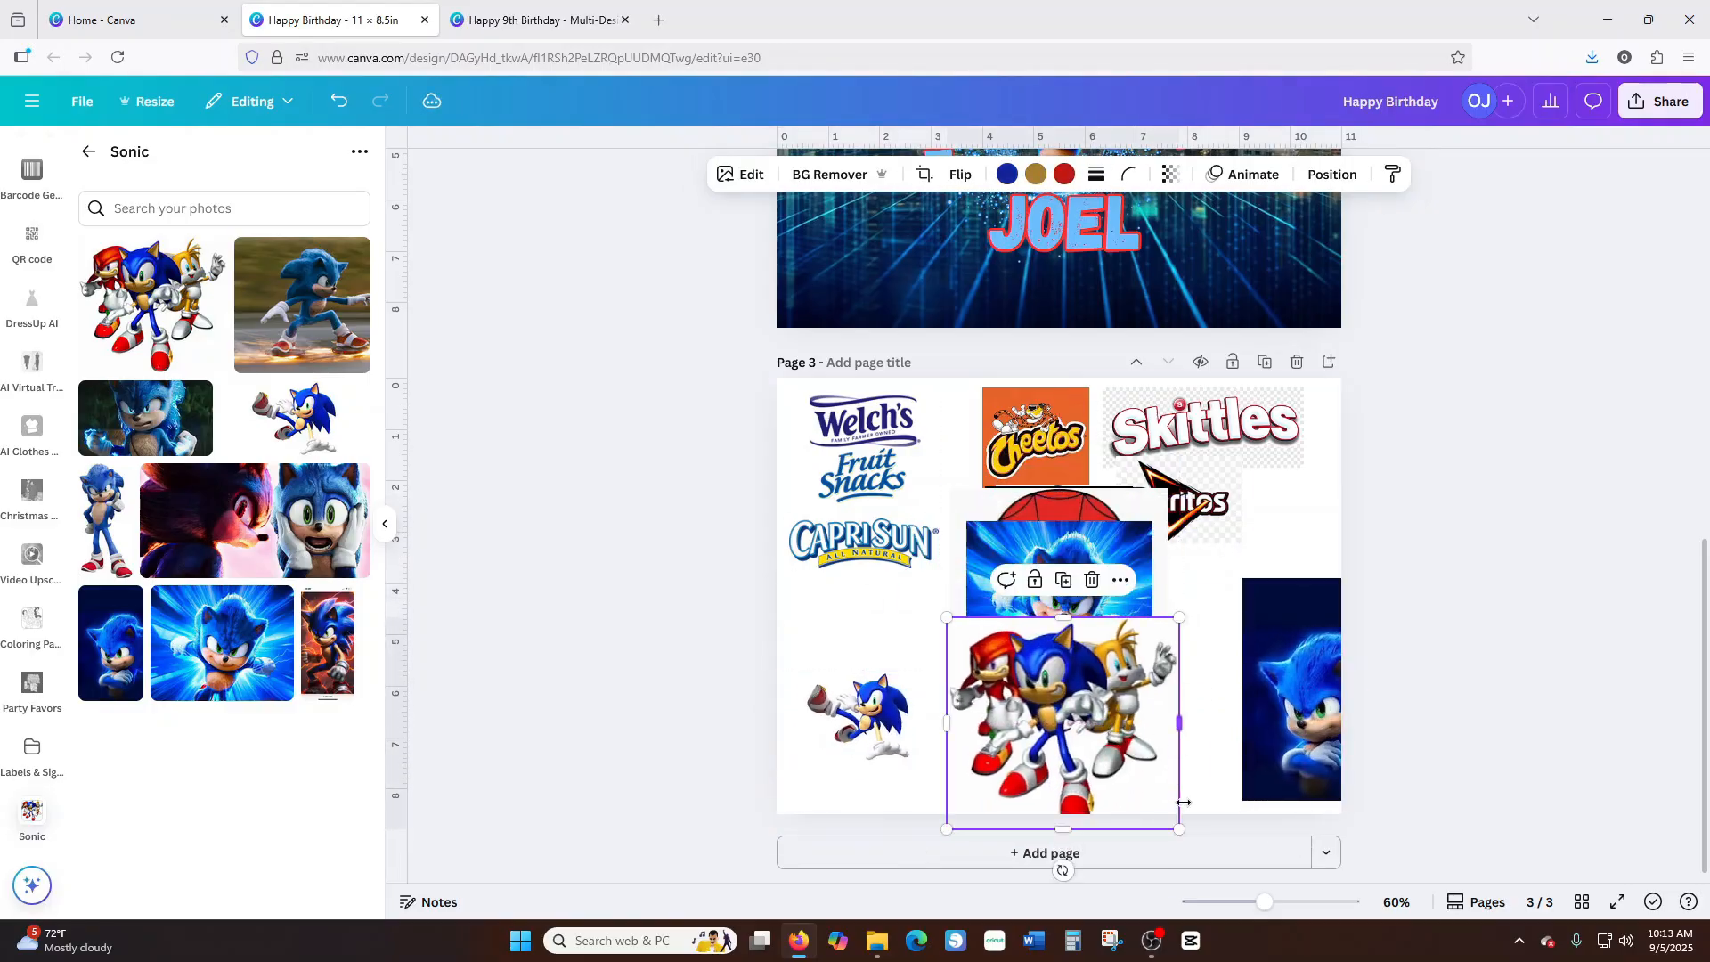
left_click_drag(1176, 825, 1061, 725)
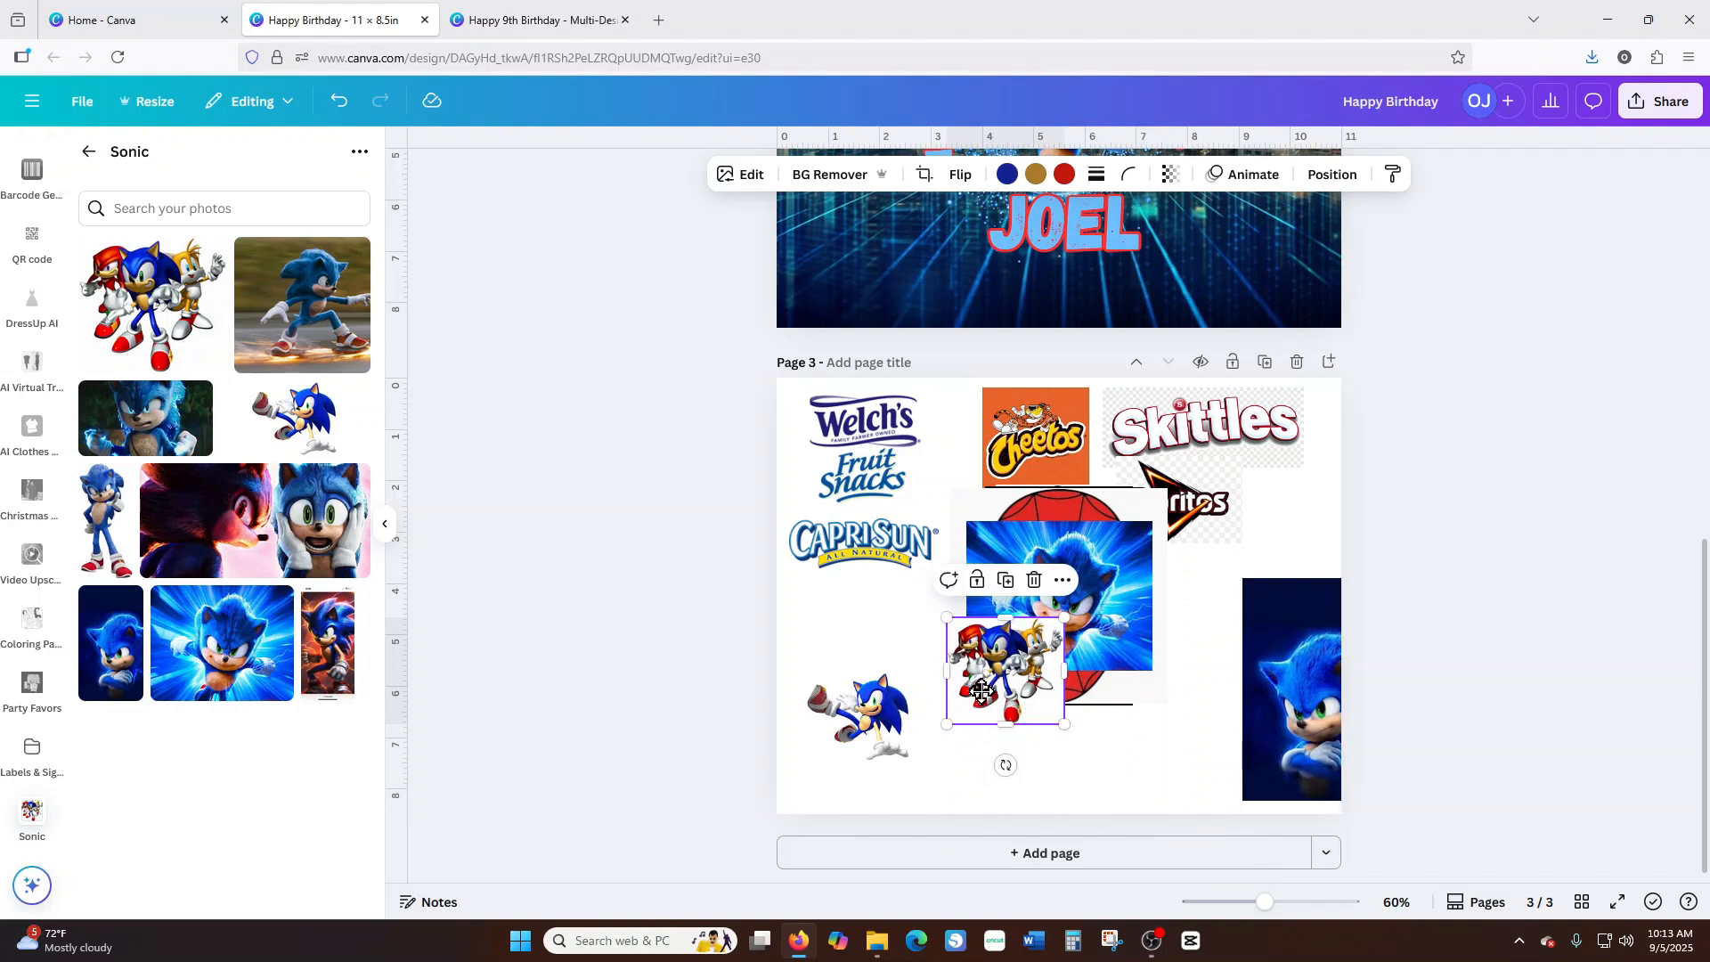
left_click_drag(1007, 668, 1006, 757)
left_click(1119, 601)
left_click_drag(1119, 601, 1189, 743)
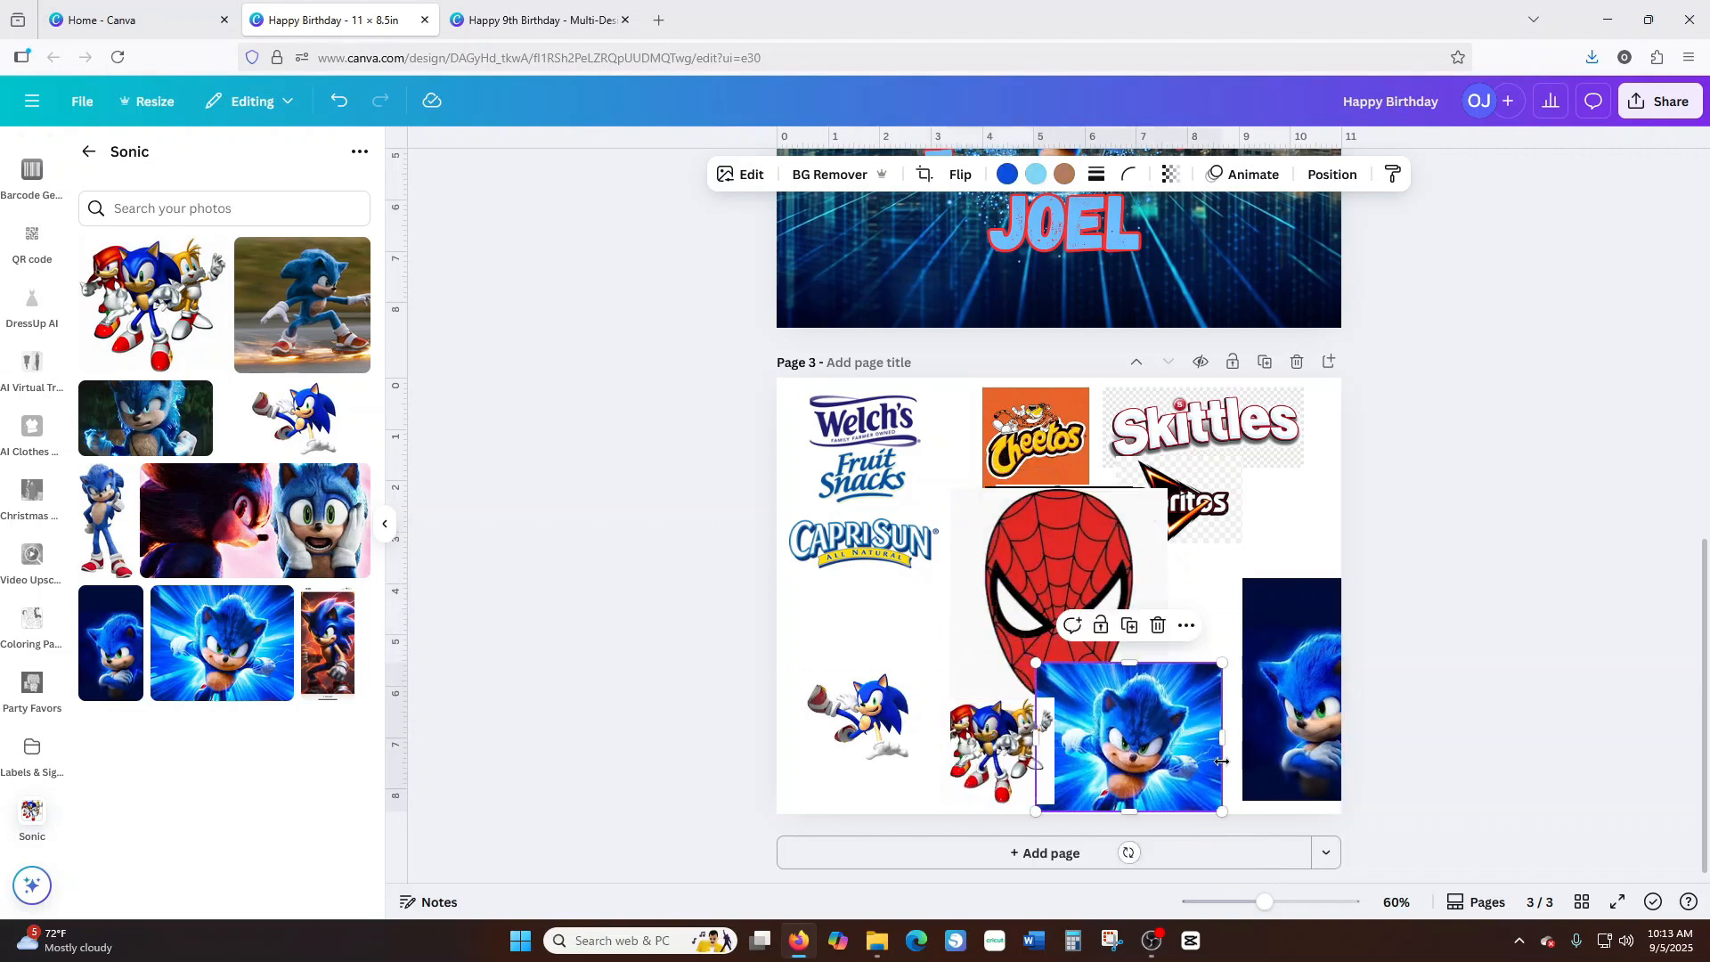
mouse_move(1223, 812)
left_mouse_down()
mouse_move(1155, 755)
mouse_move(1211, 791)
left_mouse_up()
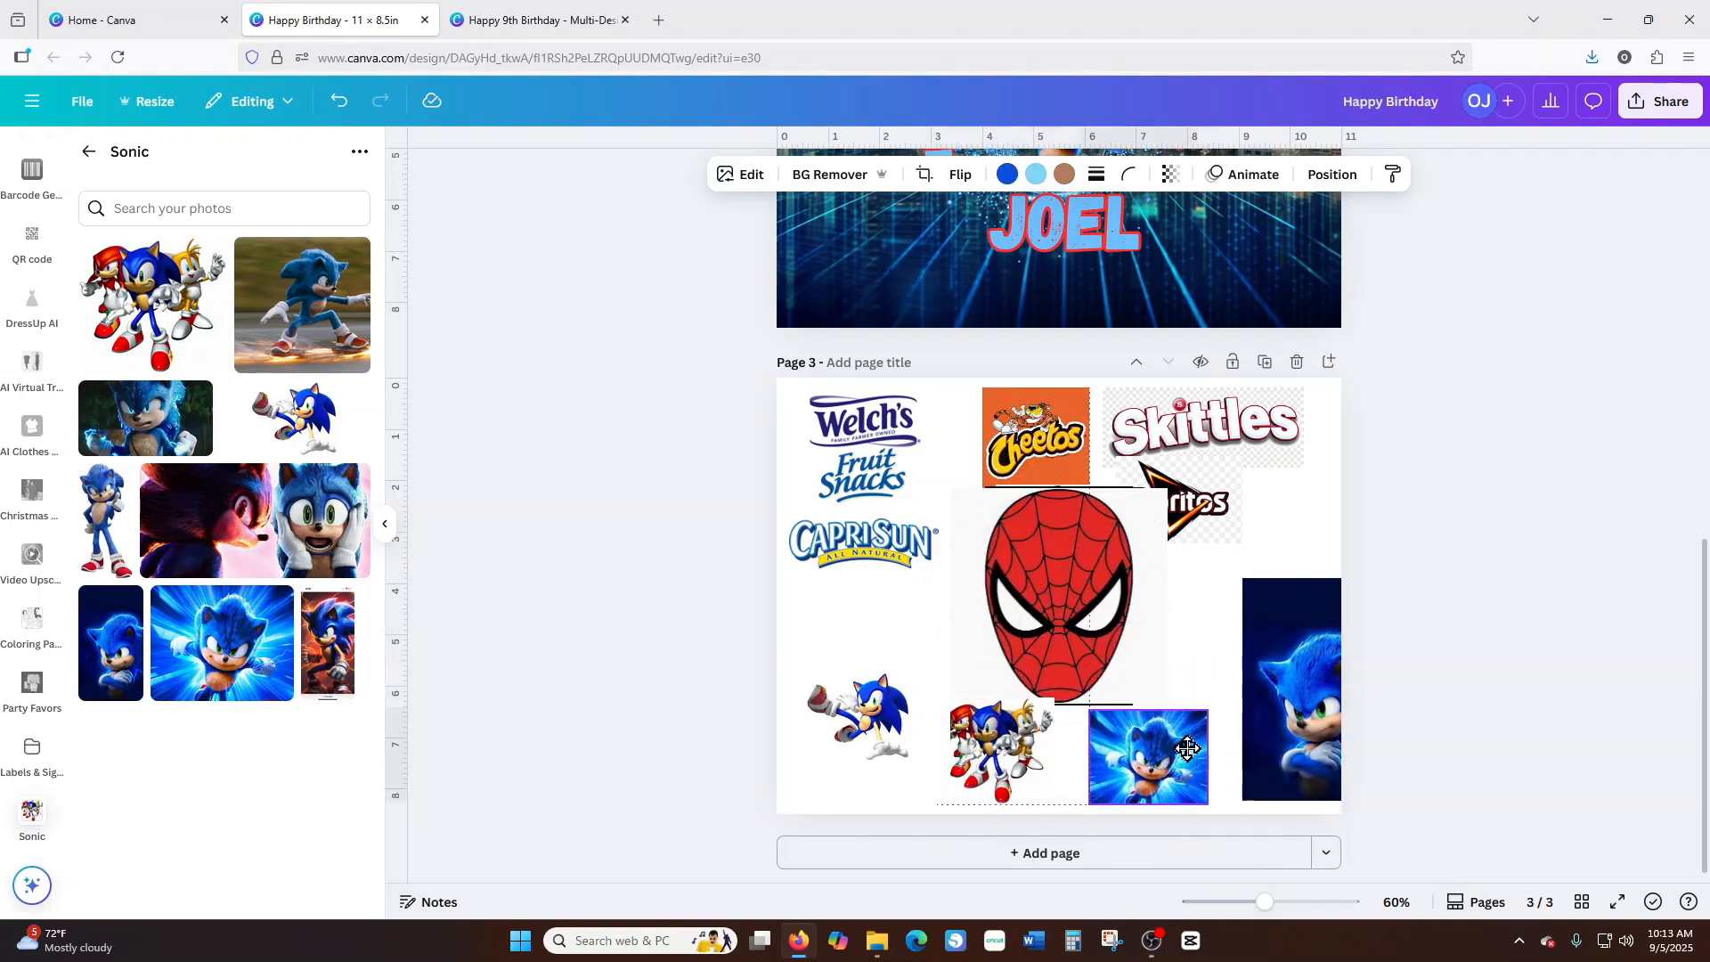
Shrink the Spider-Man mask, black-background and standing images, and spread the Spider-Man images in a row above the Sonic ones.
left_click(1157, 663)
left_click_drag(1167, 703, 913, 639)
left_click(1060, 659)
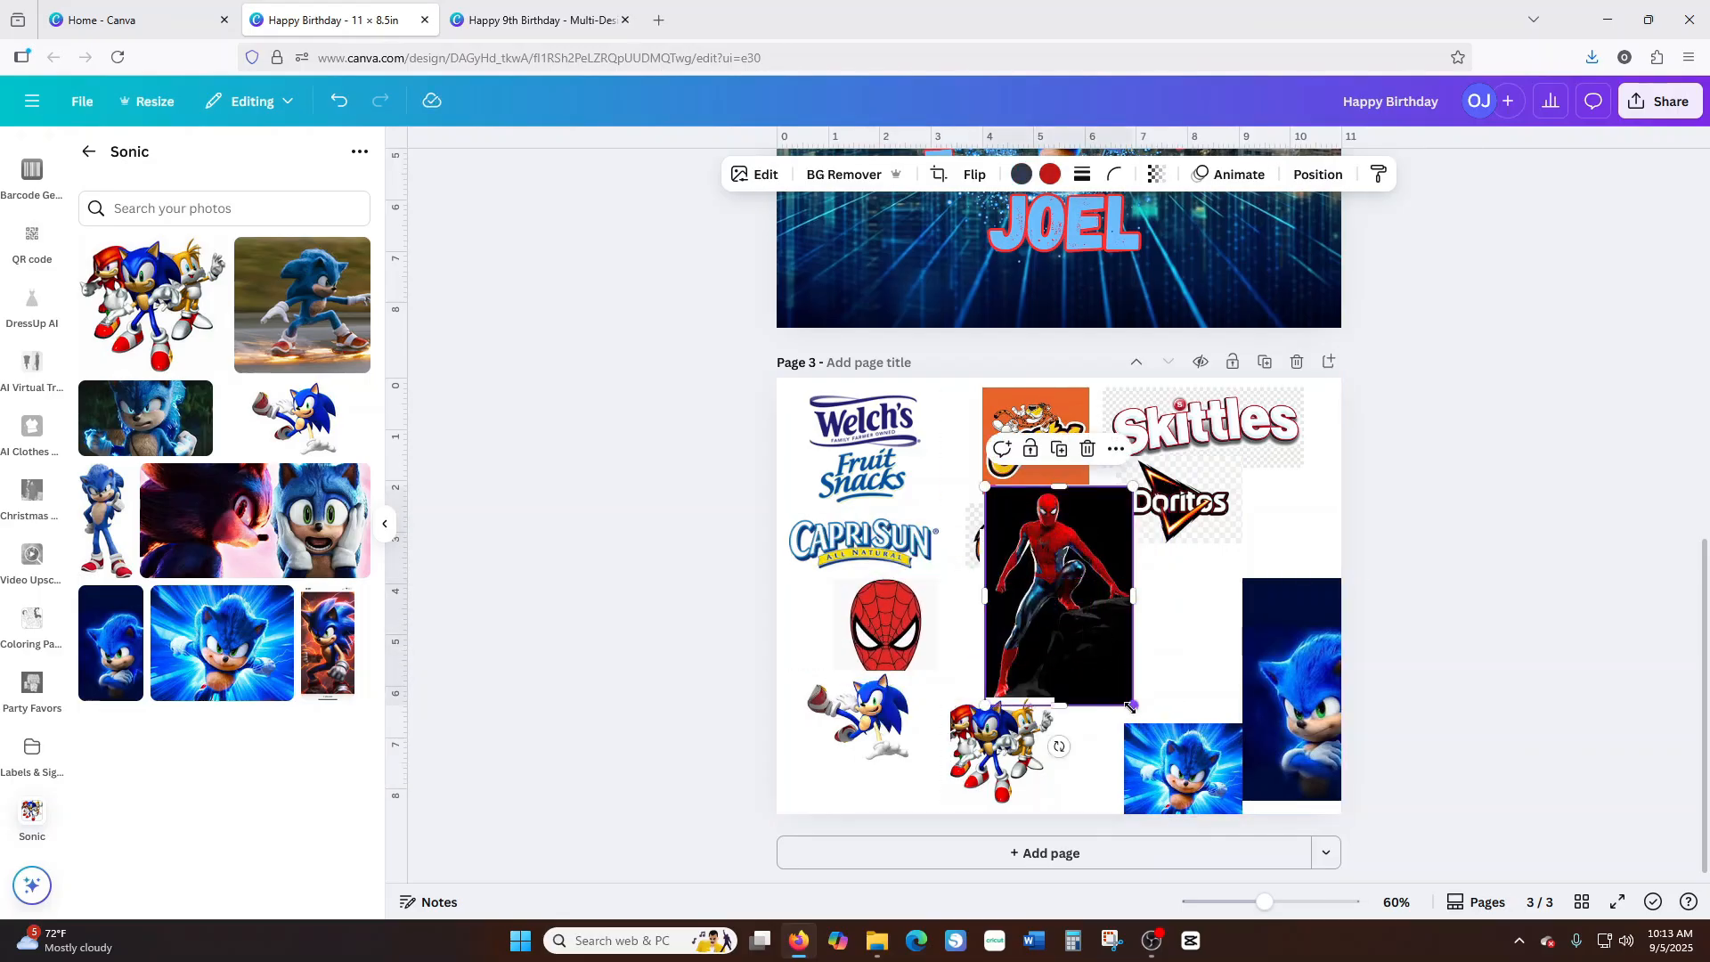
left_click_drag(1133, 706, 1199, 642)
left_click(1077, 623)
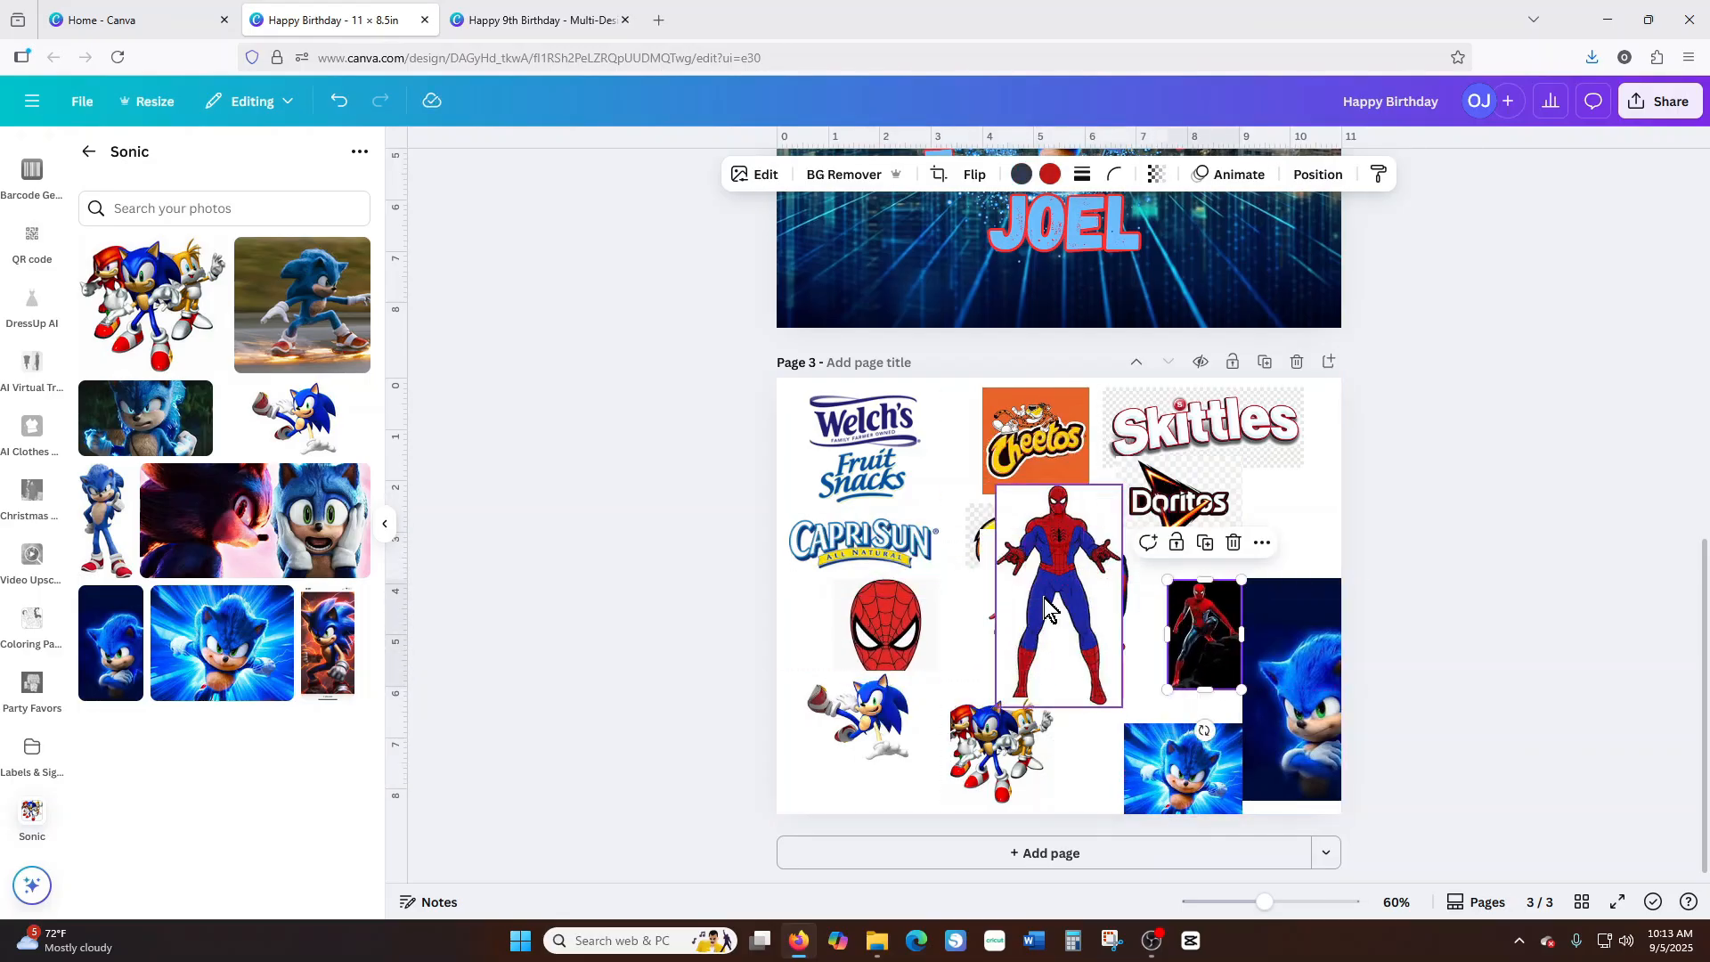
left_click_drag(1124, 708, 1131, 640)
left_click(1023, 648)
Shift the black-background Spider-Man, the dark blue Sonic portrait and the blue-burst Sonic left so they fit within page 3.
left_click(1157, 644)
left_click_drag(1247, 659, 1218, 656)
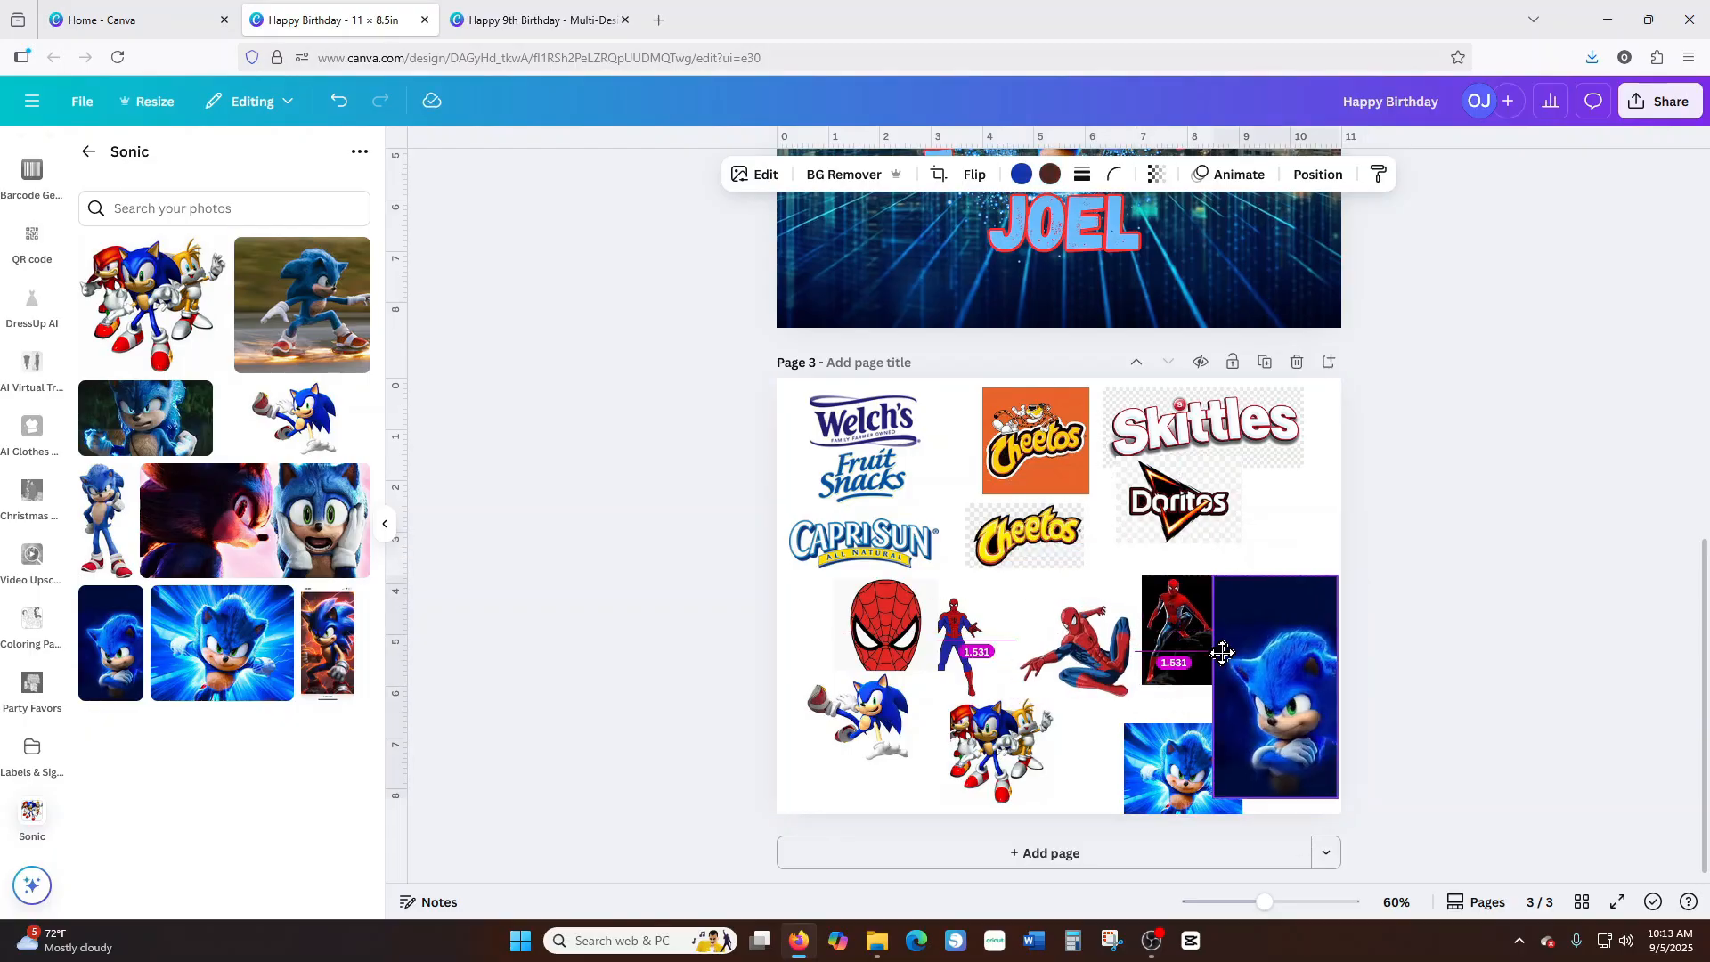
left_click_drag(1172, 779, 1136, 768)
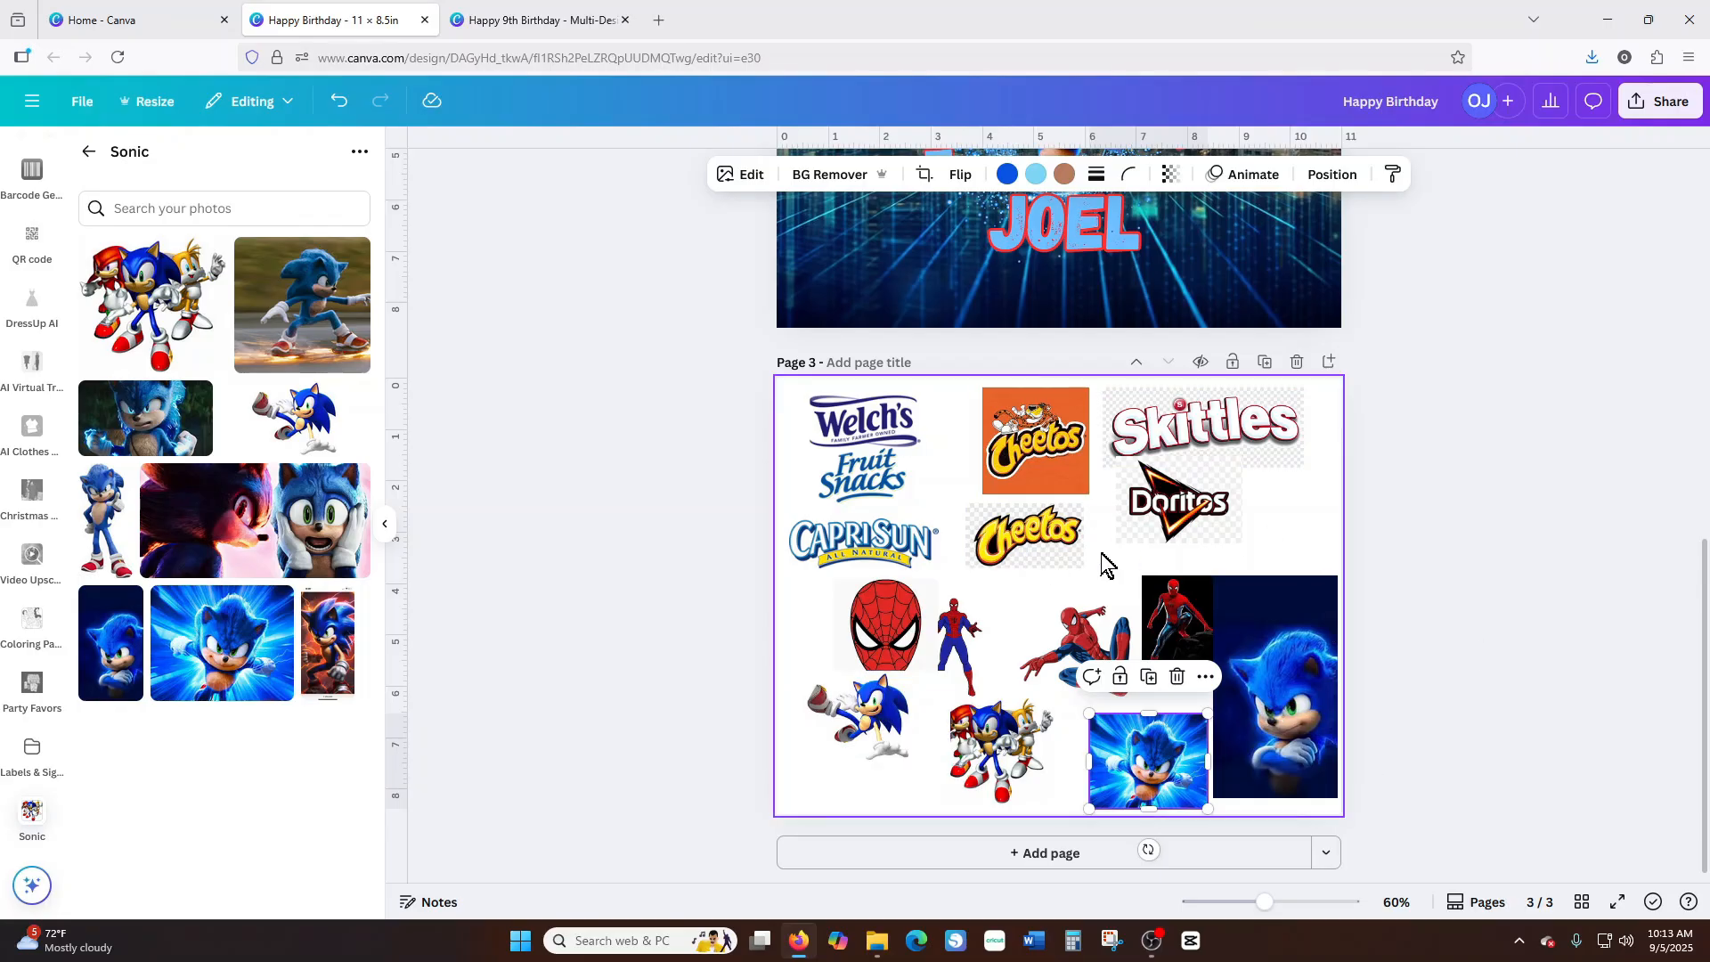
Return from the Sonic folder to the list of uploaded images.
left_click(88, 153)
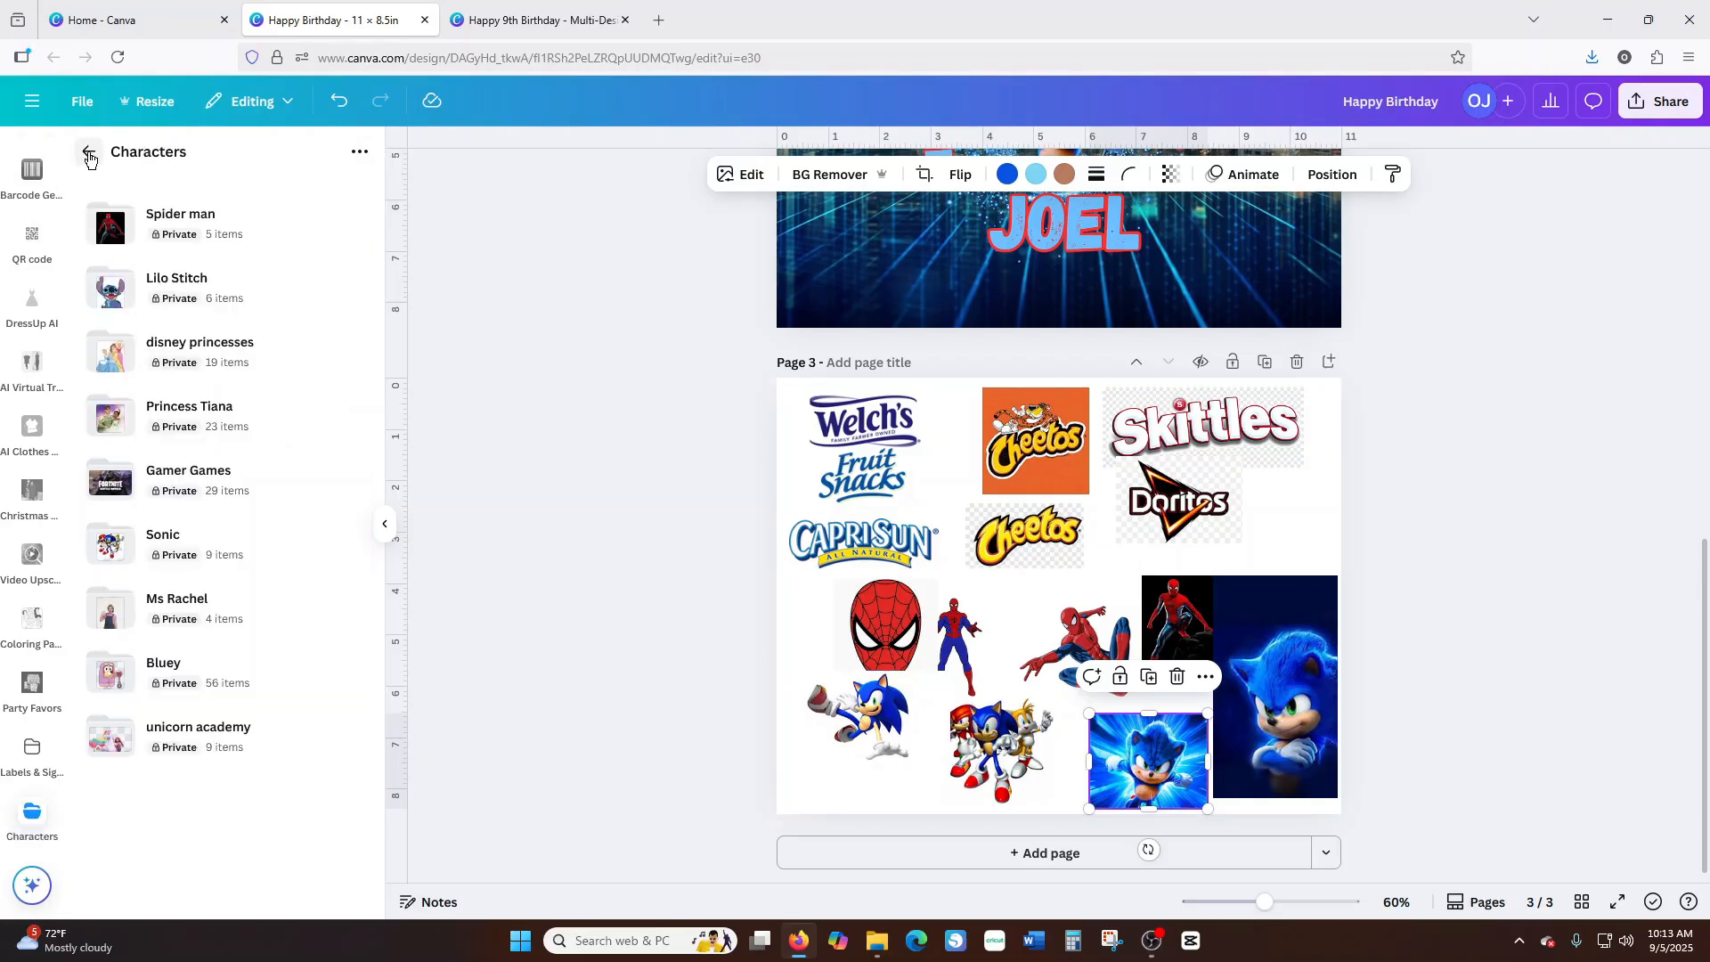
left_click(89, 155)
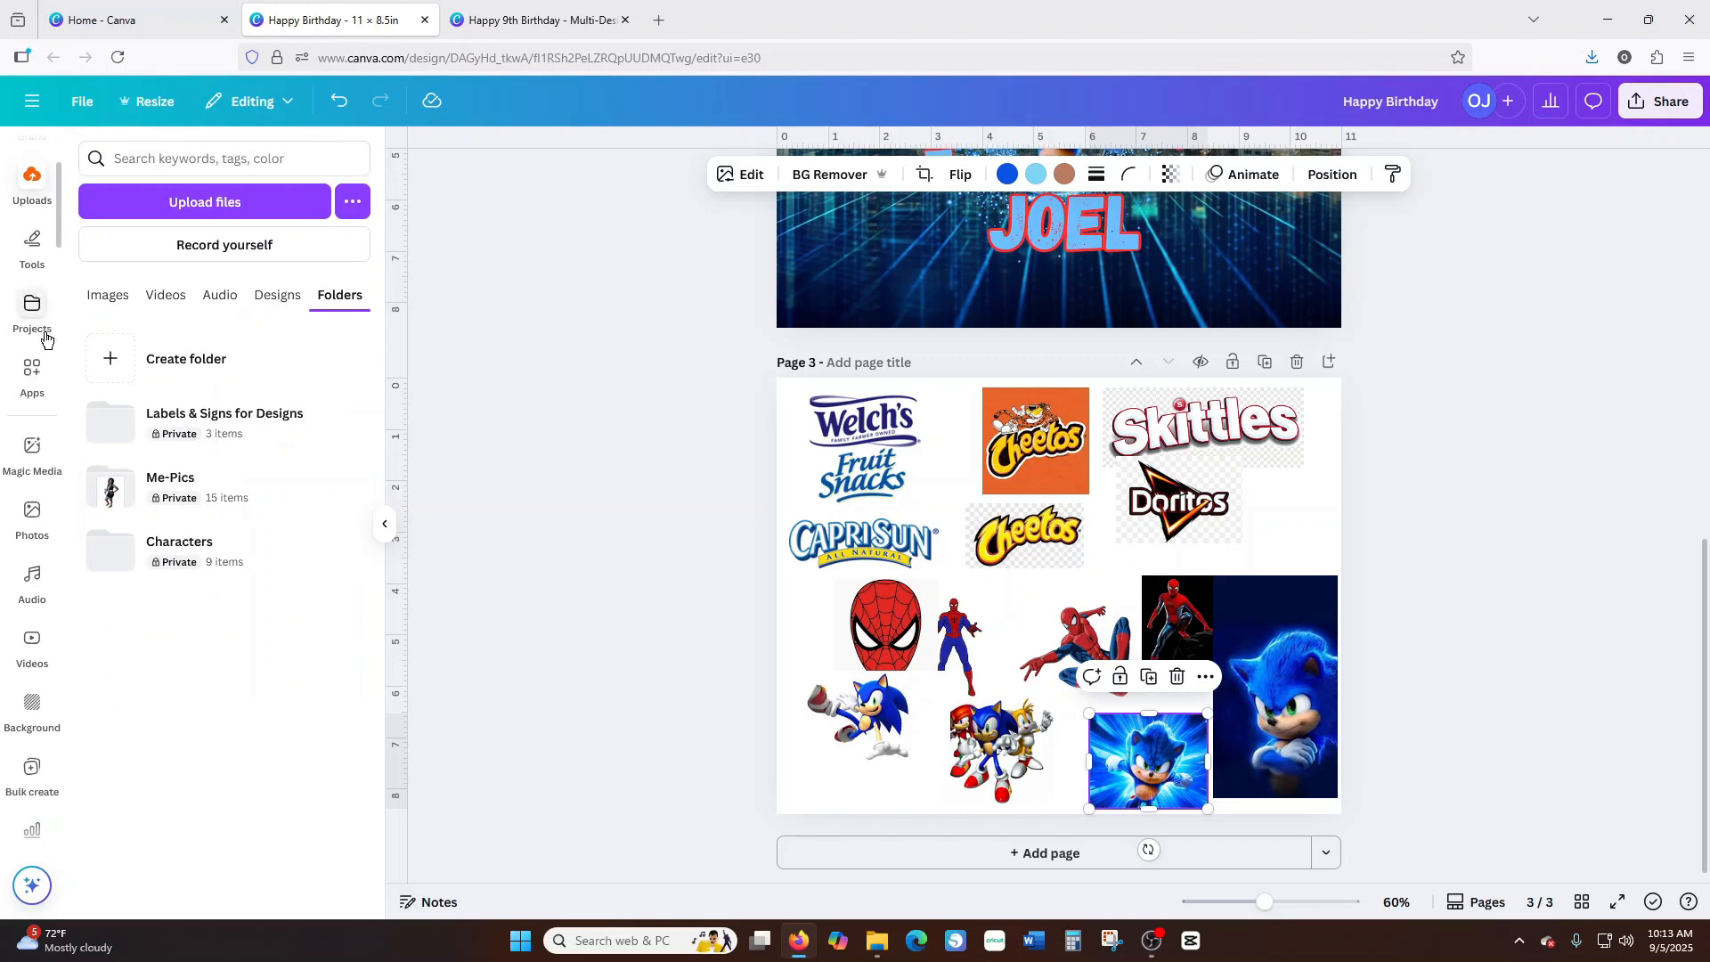
left_click(105, 295)
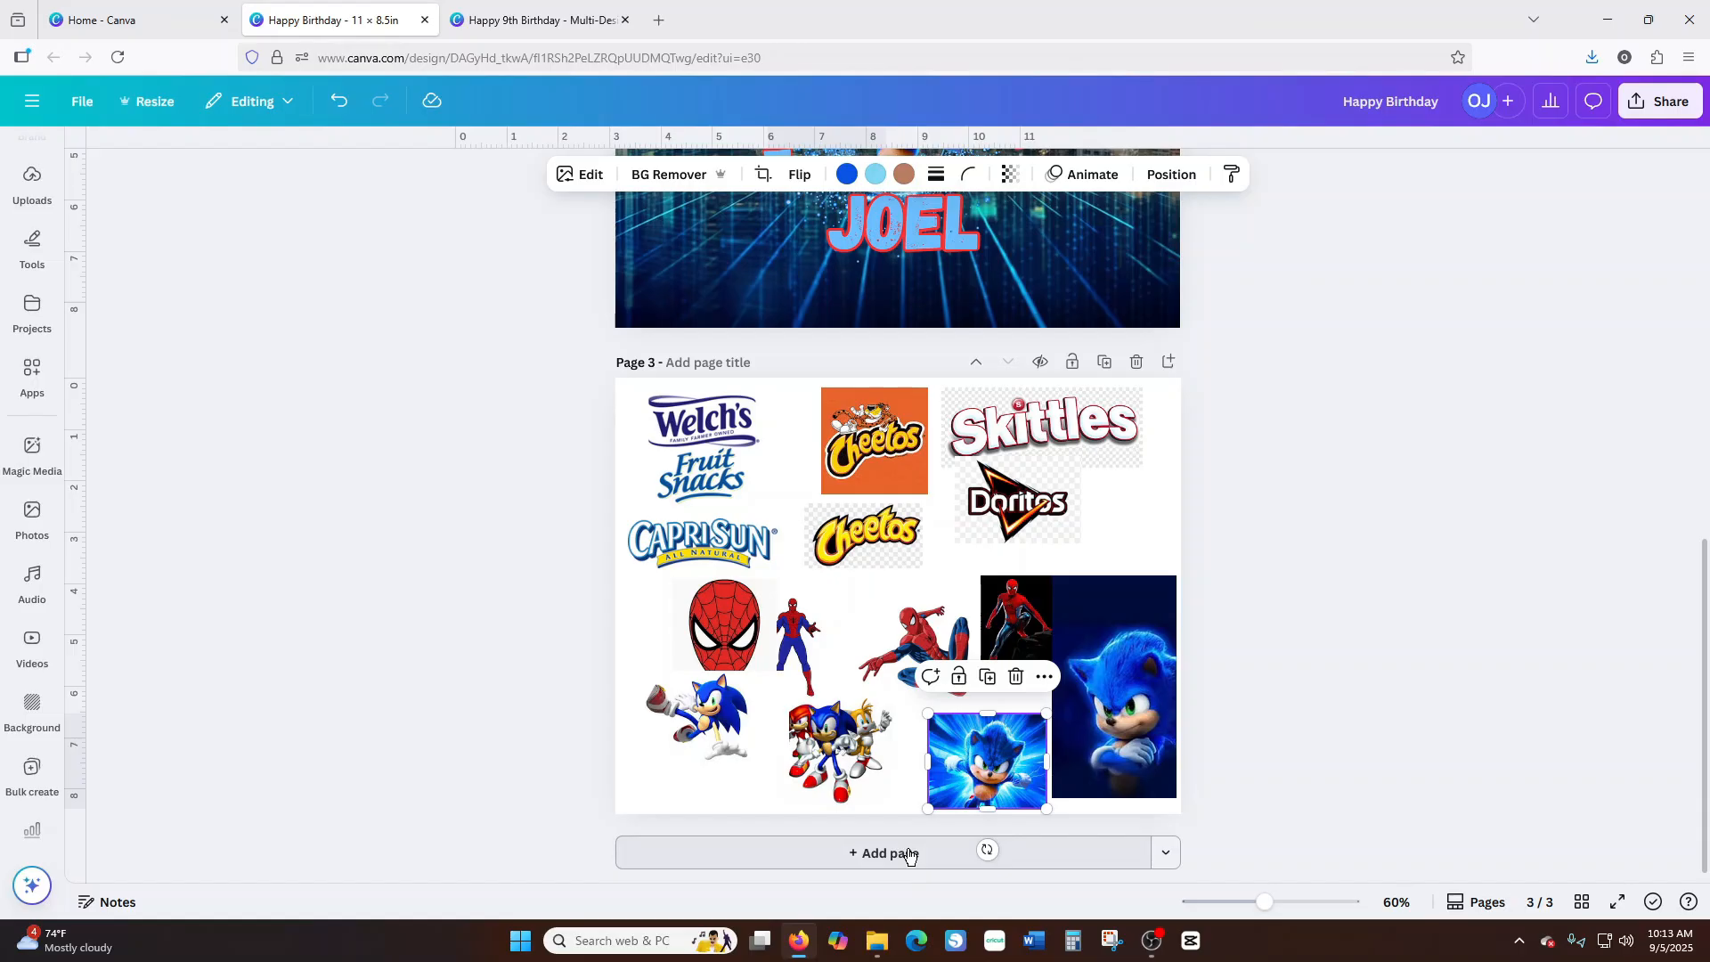
Move the kicking Sonic slightly down on page 3 and adjust the Sonic trio beside it.
left_click(700, 723)
left_click_drag(699, 723, 704, 756)
left_click(841, 758)
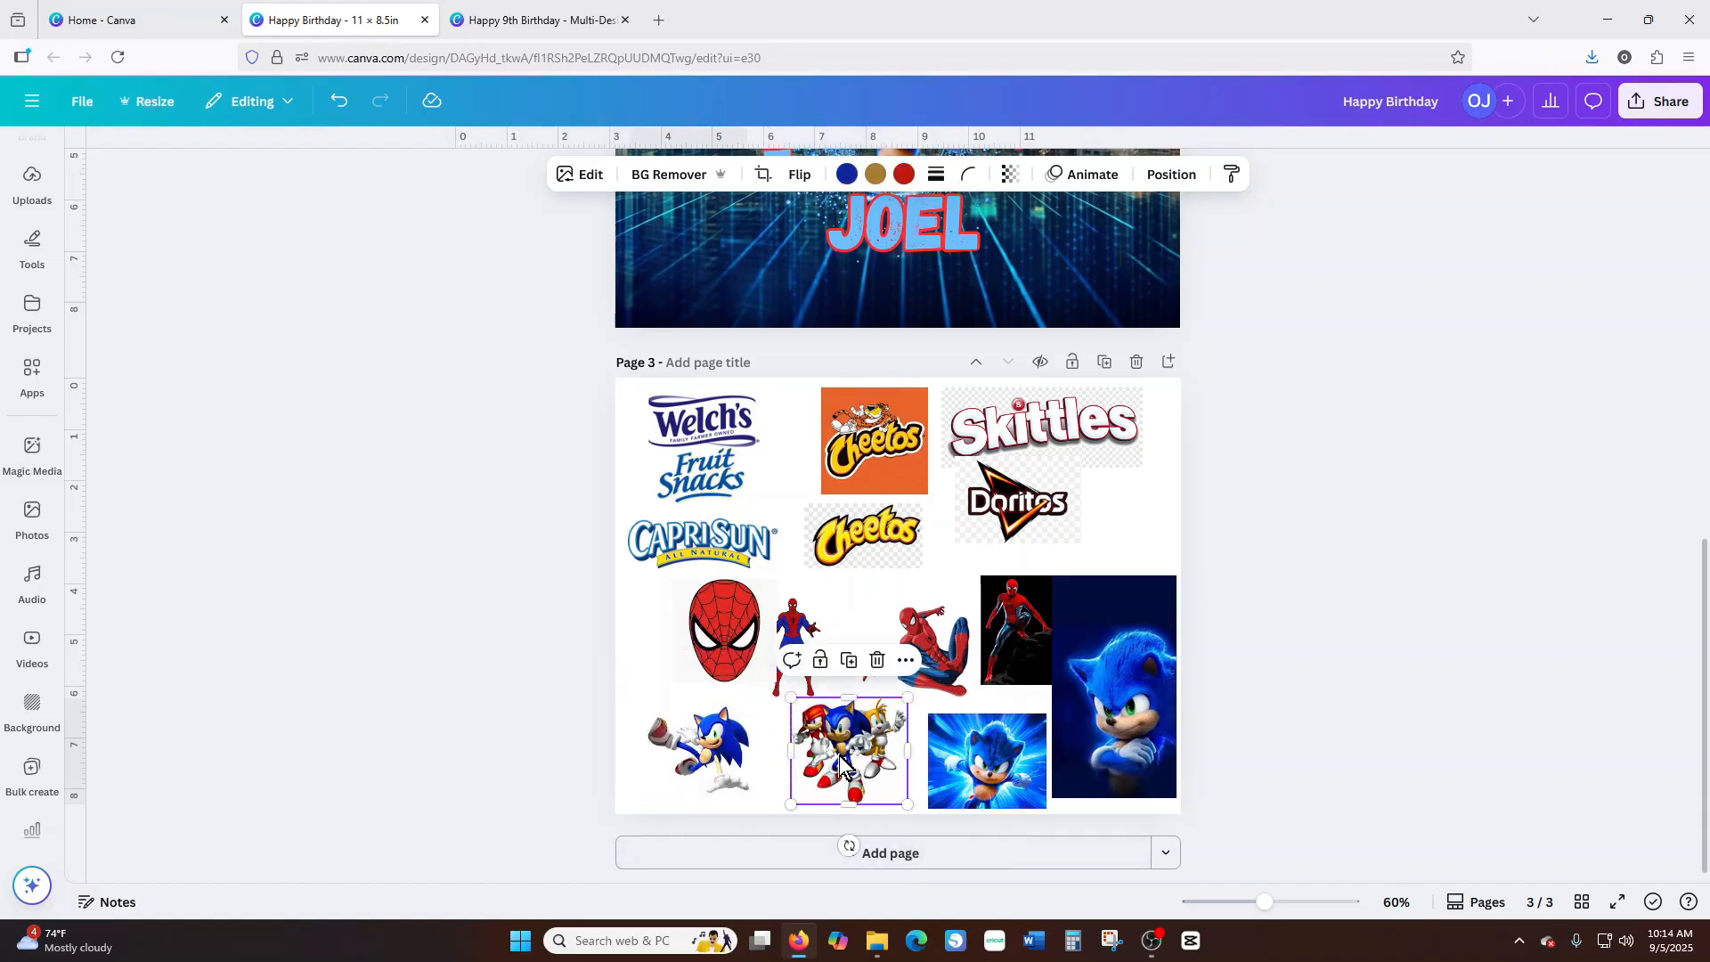
Add a blank page 4 after the image page and search your projects for "skitttles".
left_click(917, 857)
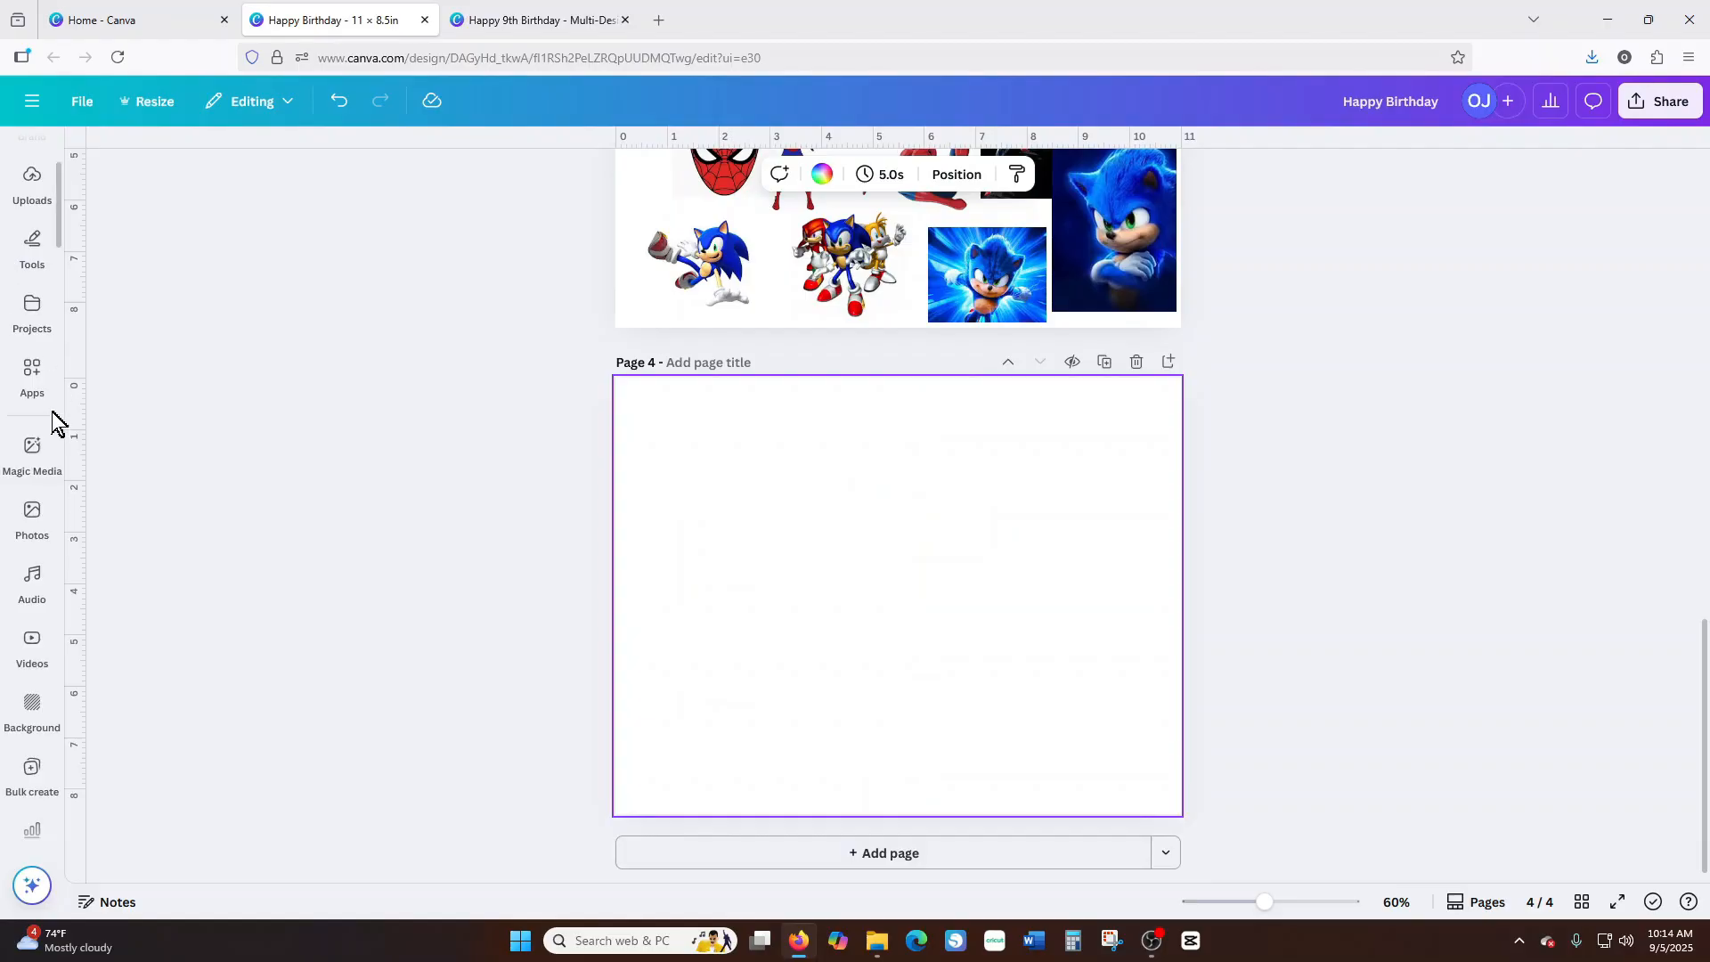
scroll(32, 290, "up", 3)
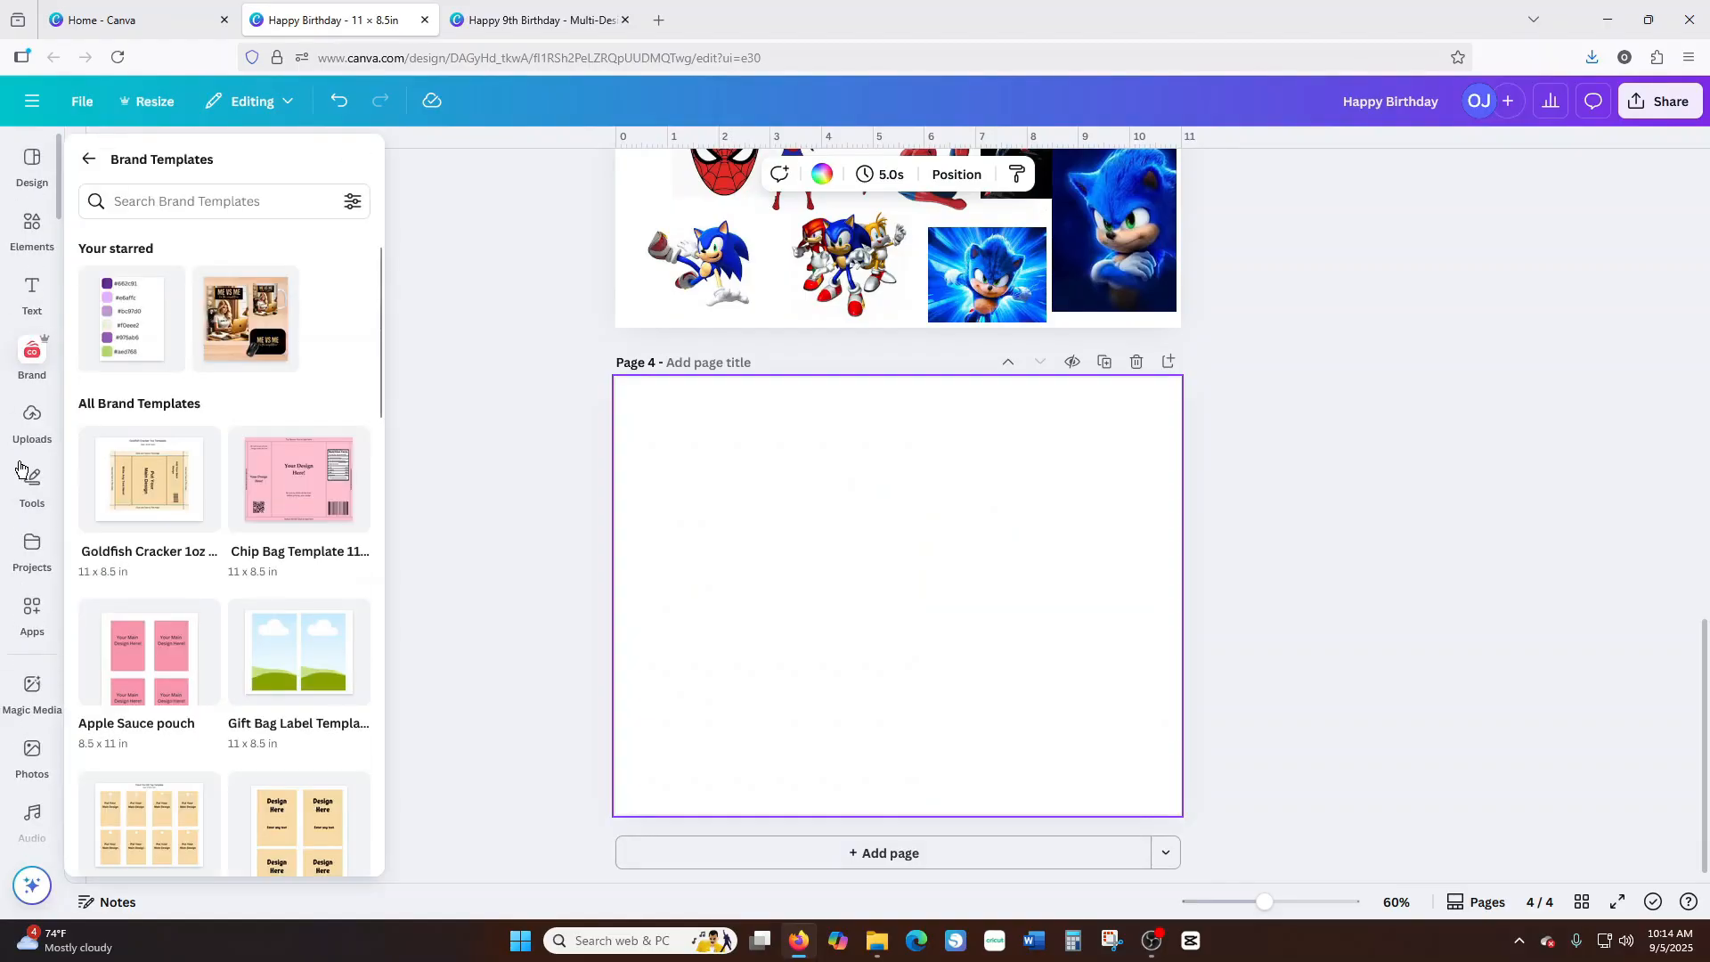
left_click(32, 547)
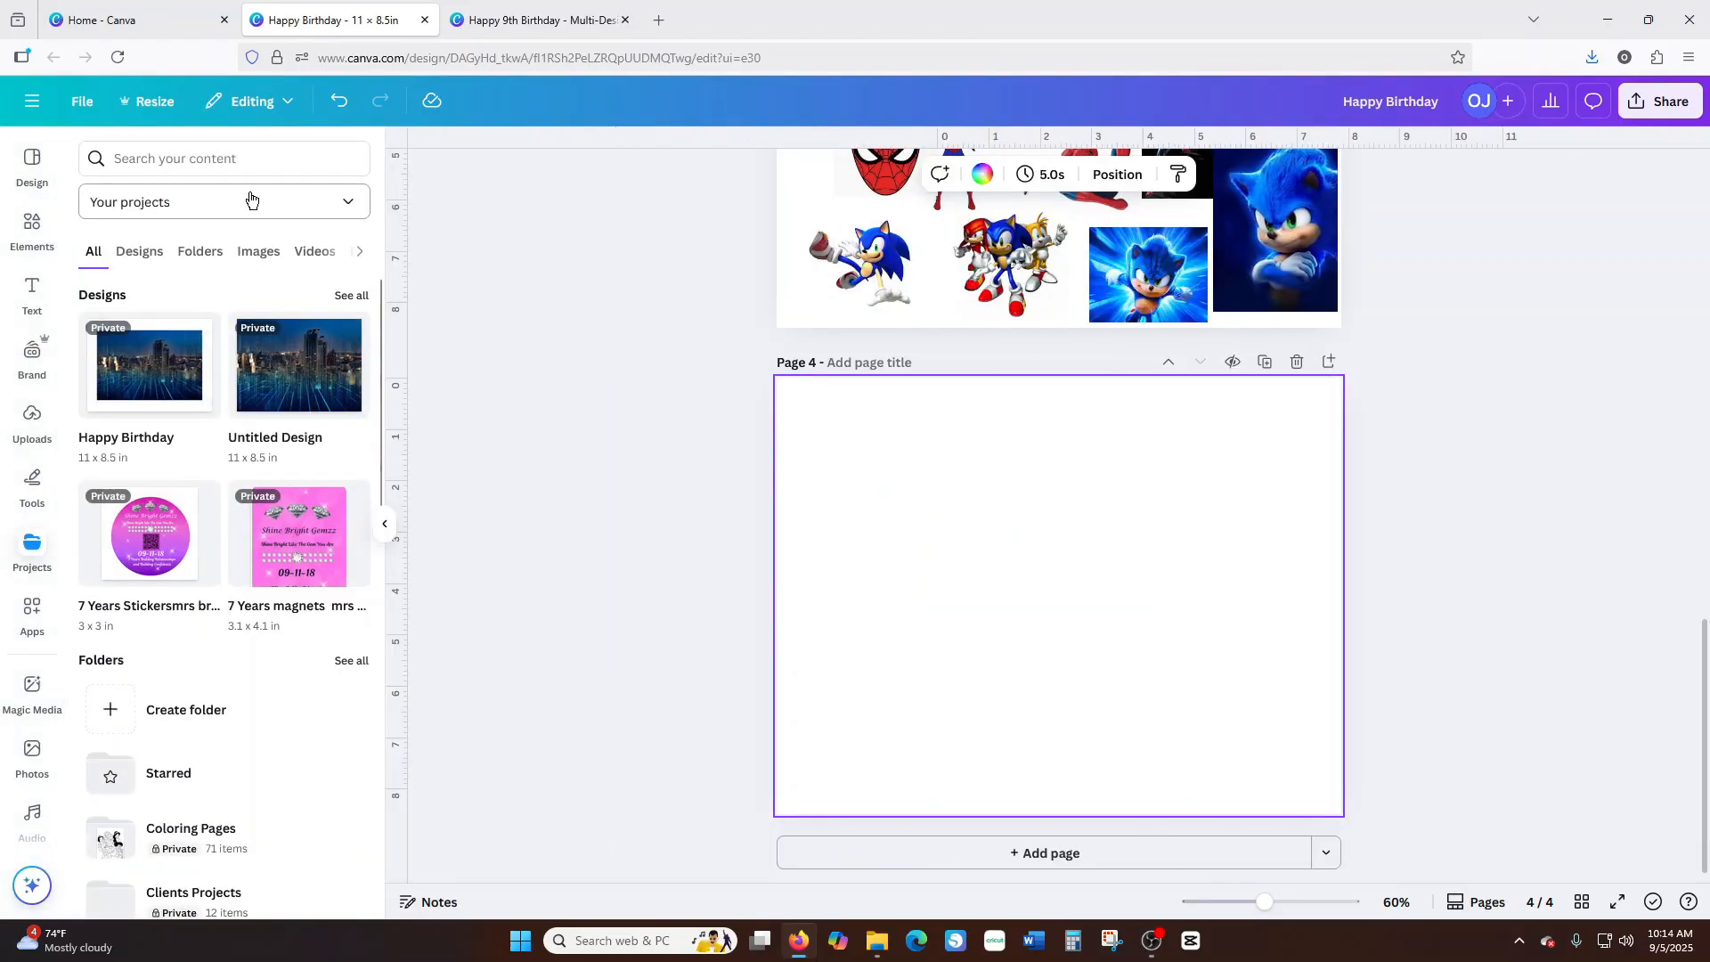
left_click(243, 158)
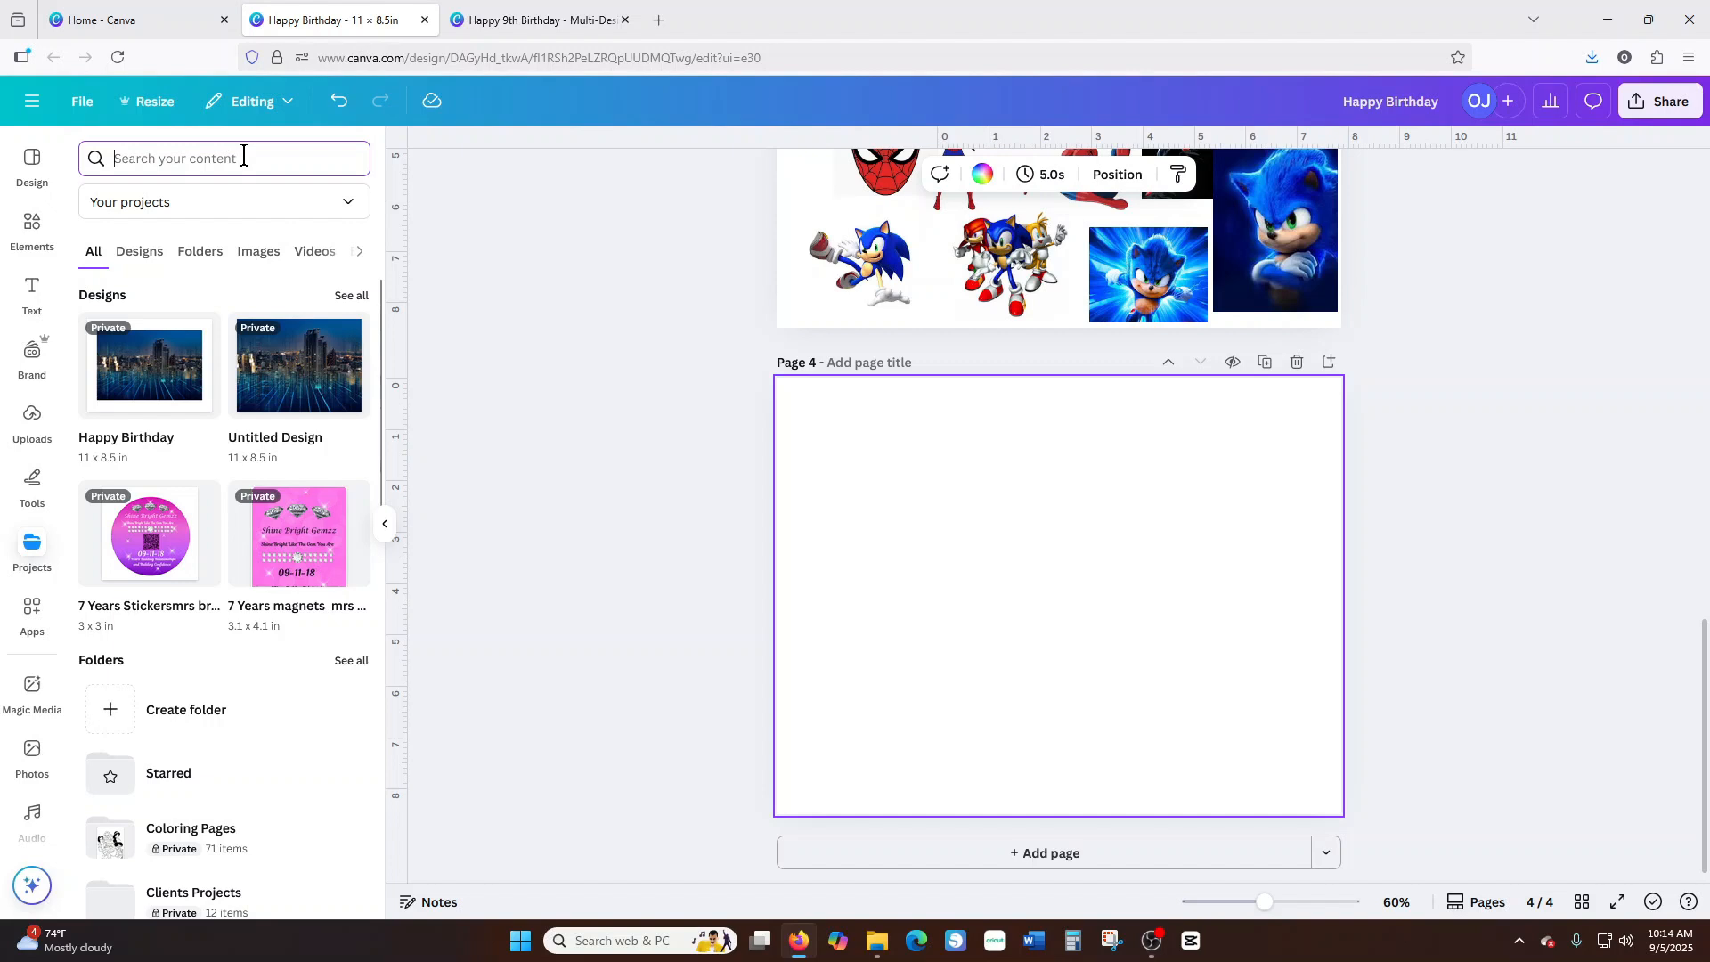
type("skitttle")
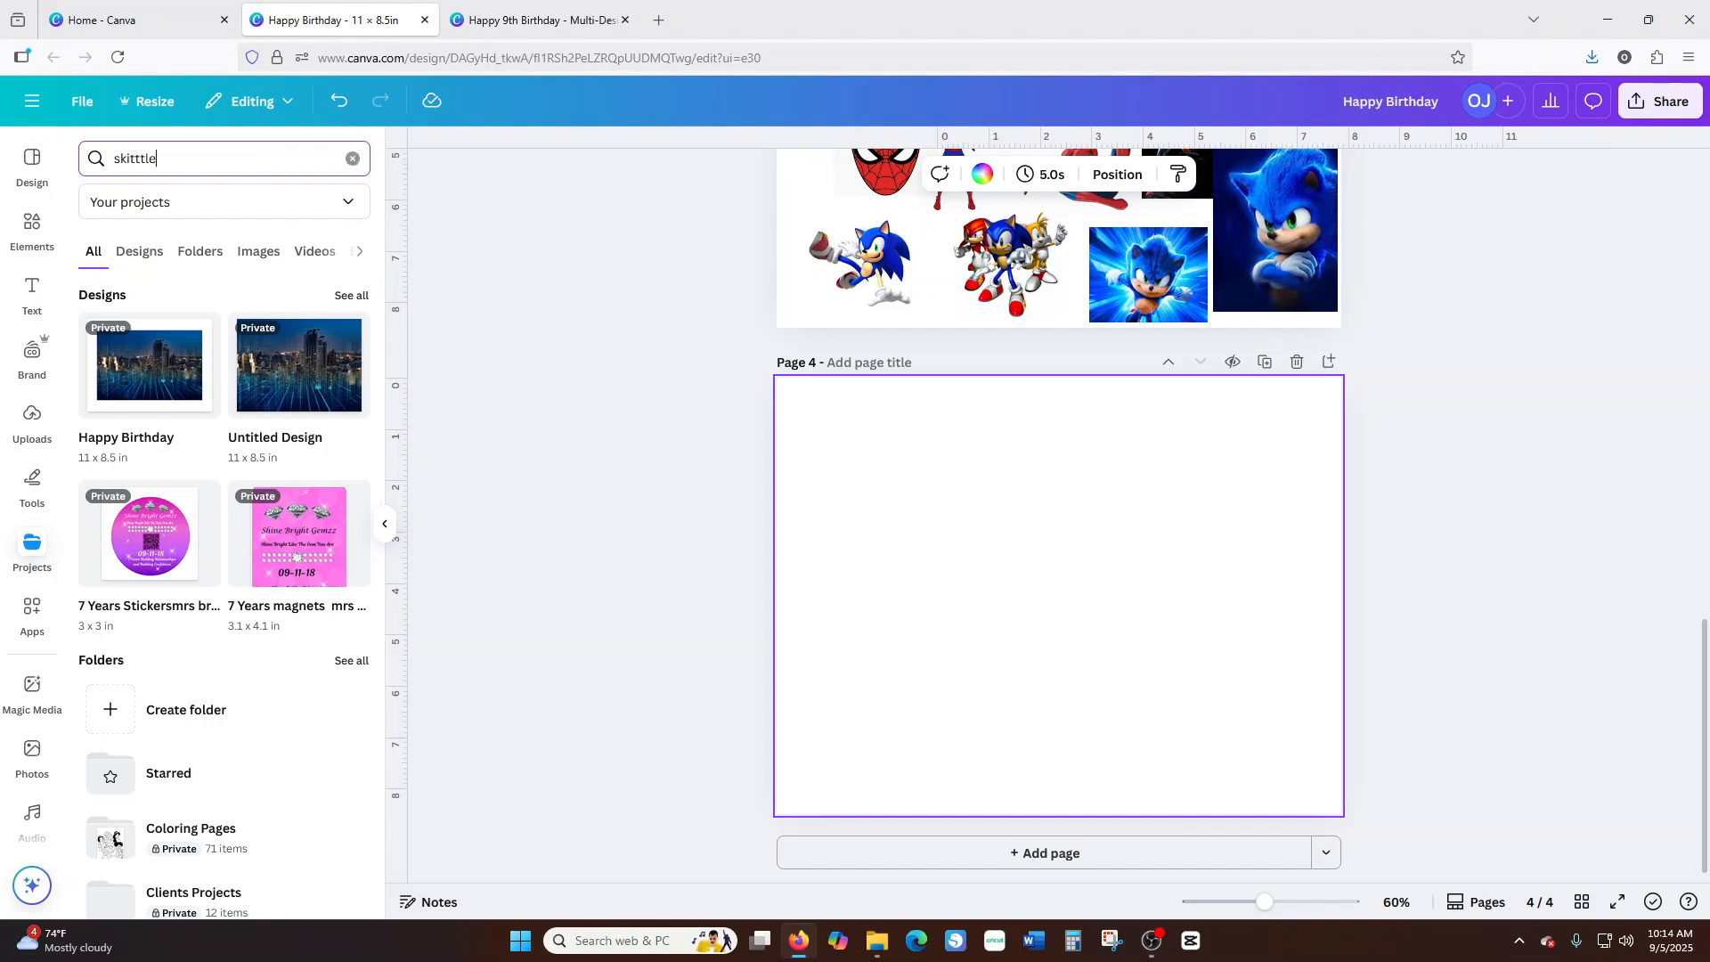
type("s")
key("Return")
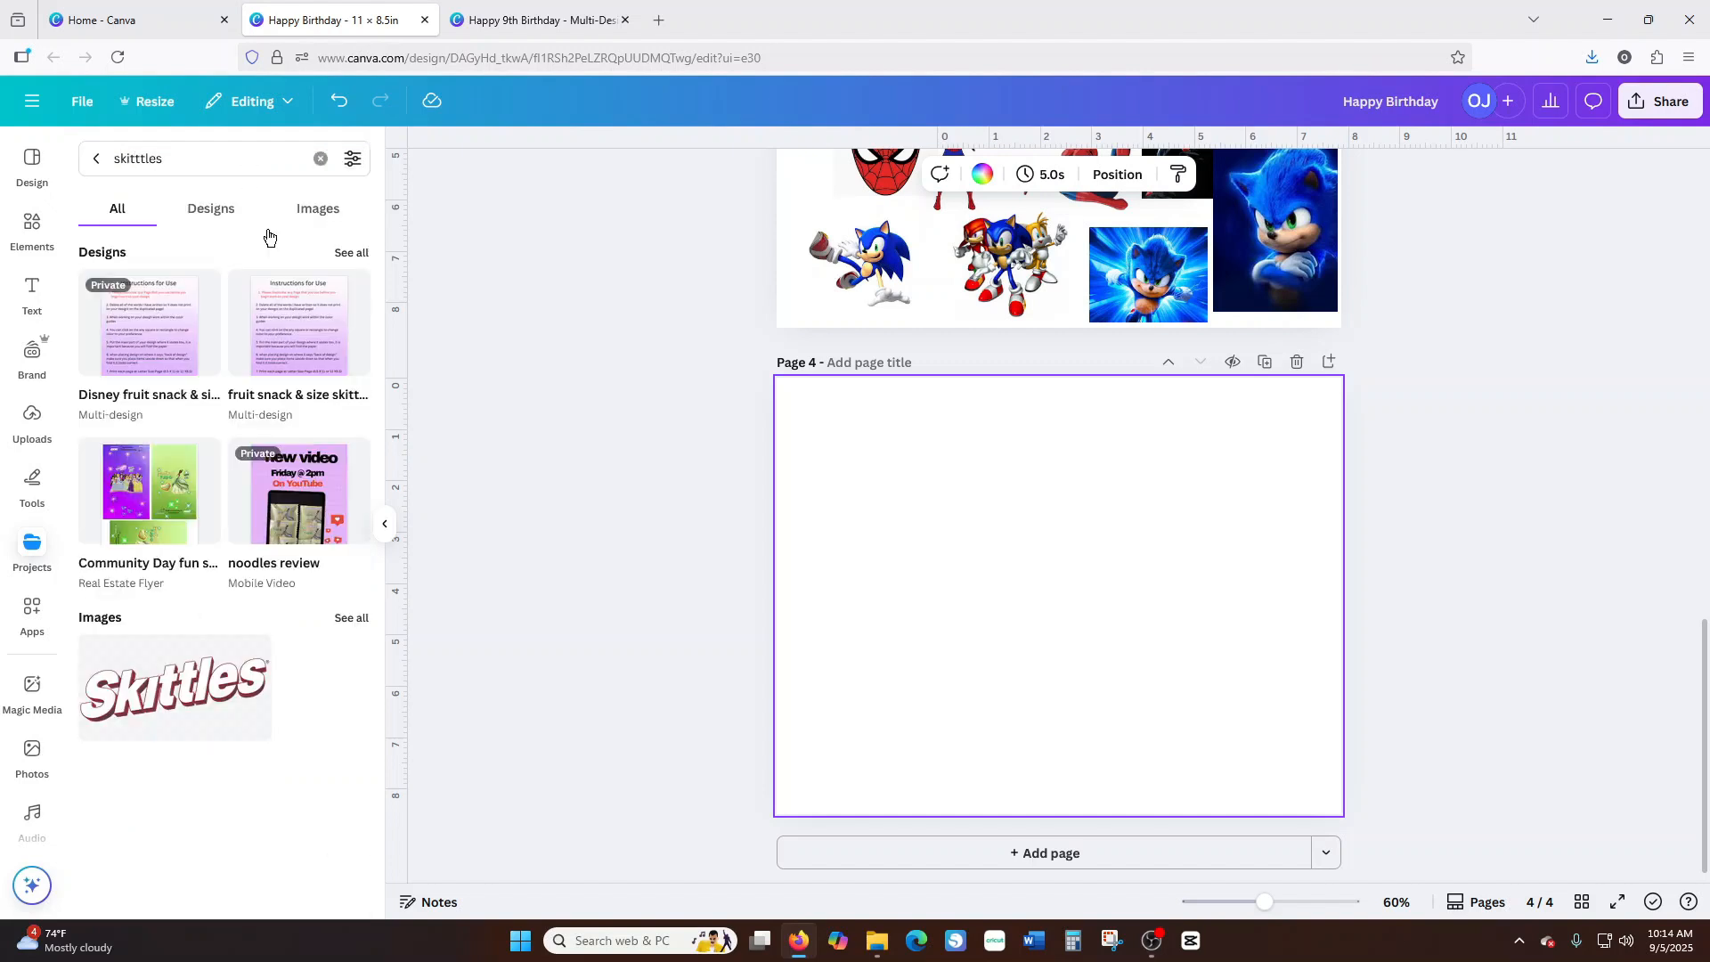
Apply the two-wrapper template page from the "fruit snack & size skittles wrapper" design to page 4, and return to the projects list.
left_click(296, 321)
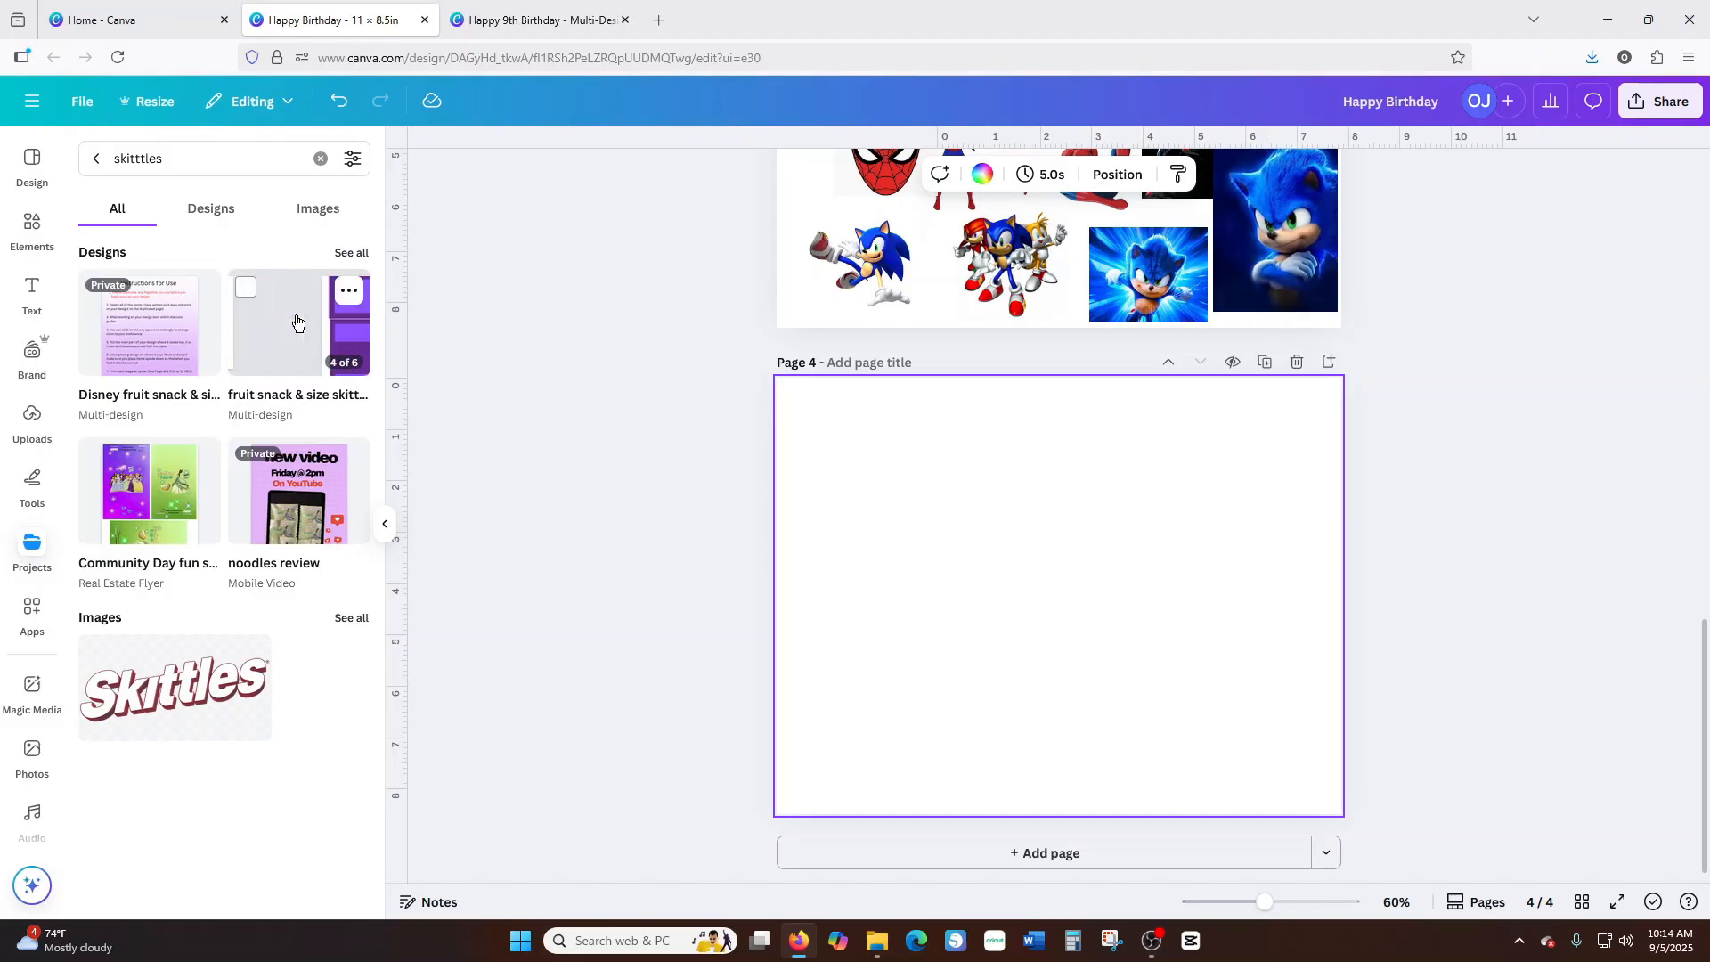
left_click(301, 328)
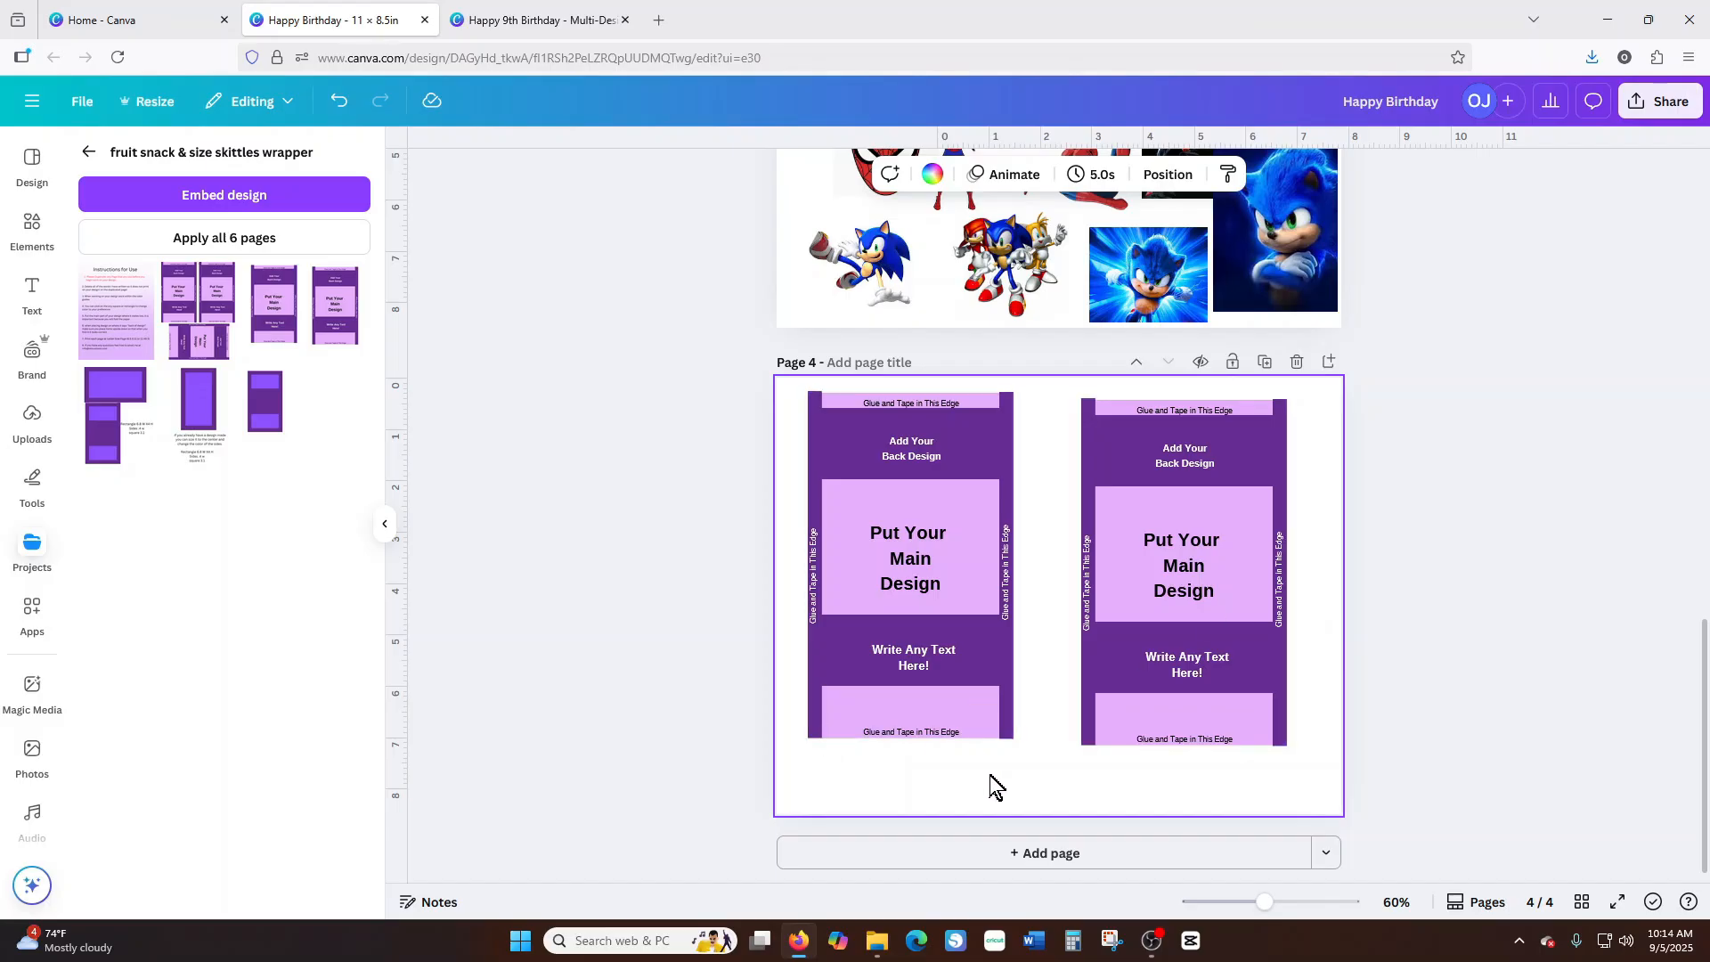
left_click(93, 152)
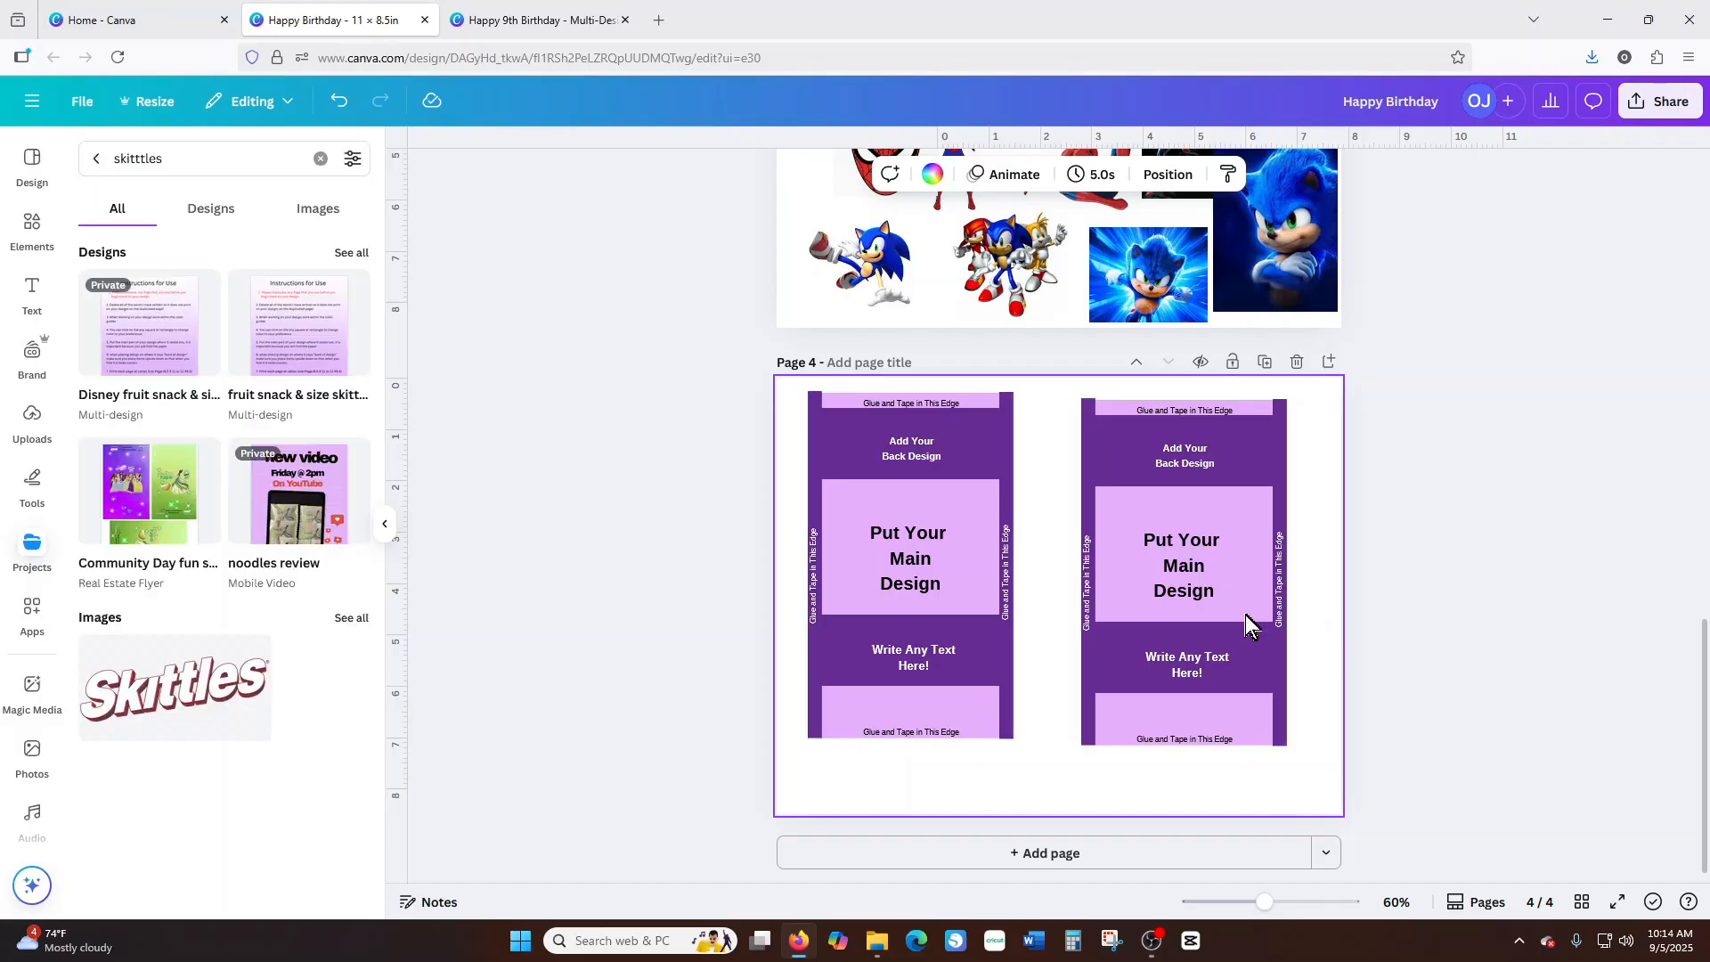
left_click(95, 157)
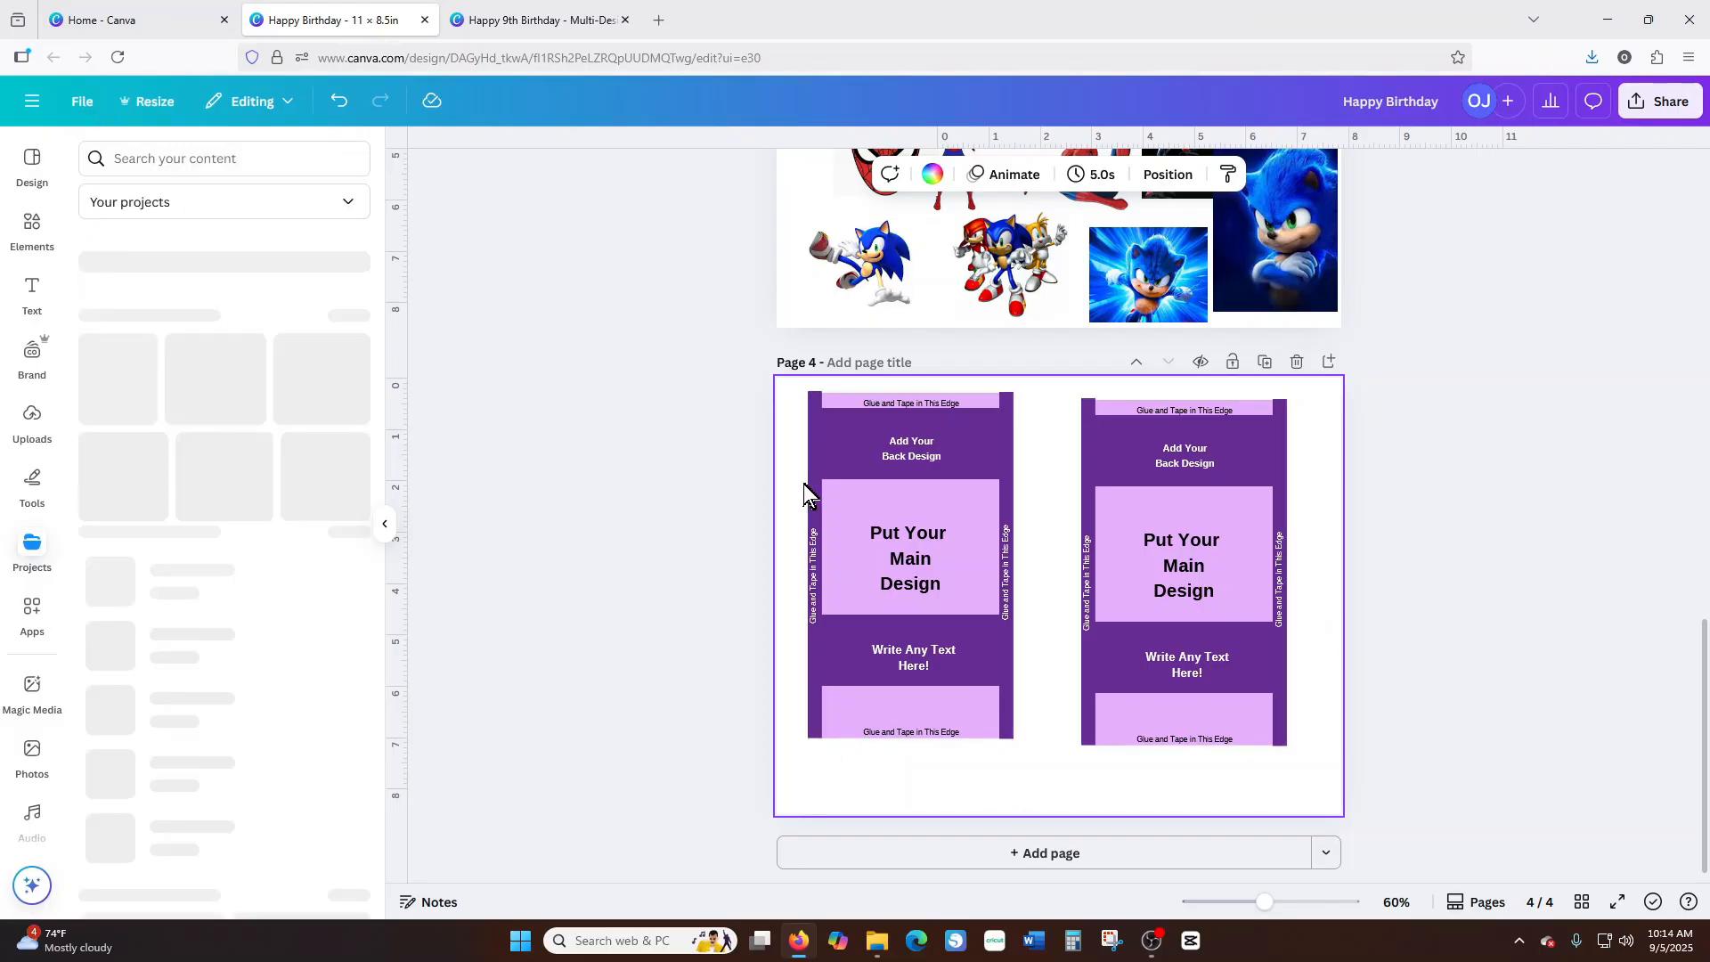
Duplicate page 4 and delete the second template copy from the original page, leaving only one template there.
left_click(1264, 361)
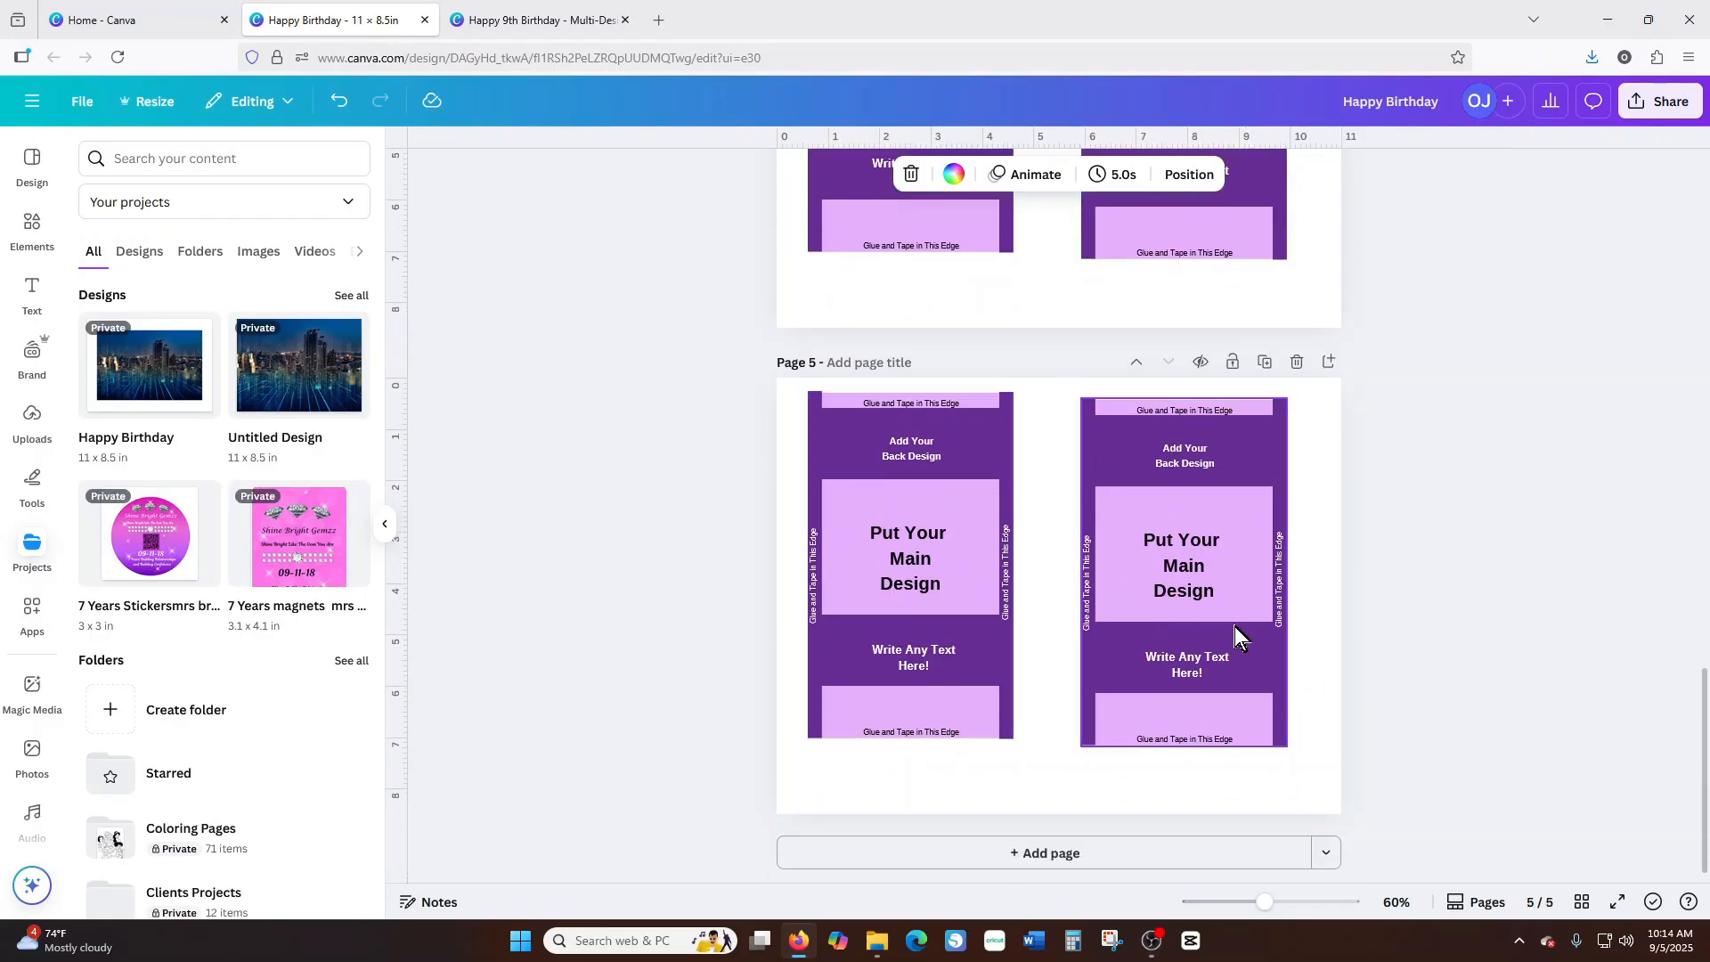
scroll(1211, 672, "up", 5)
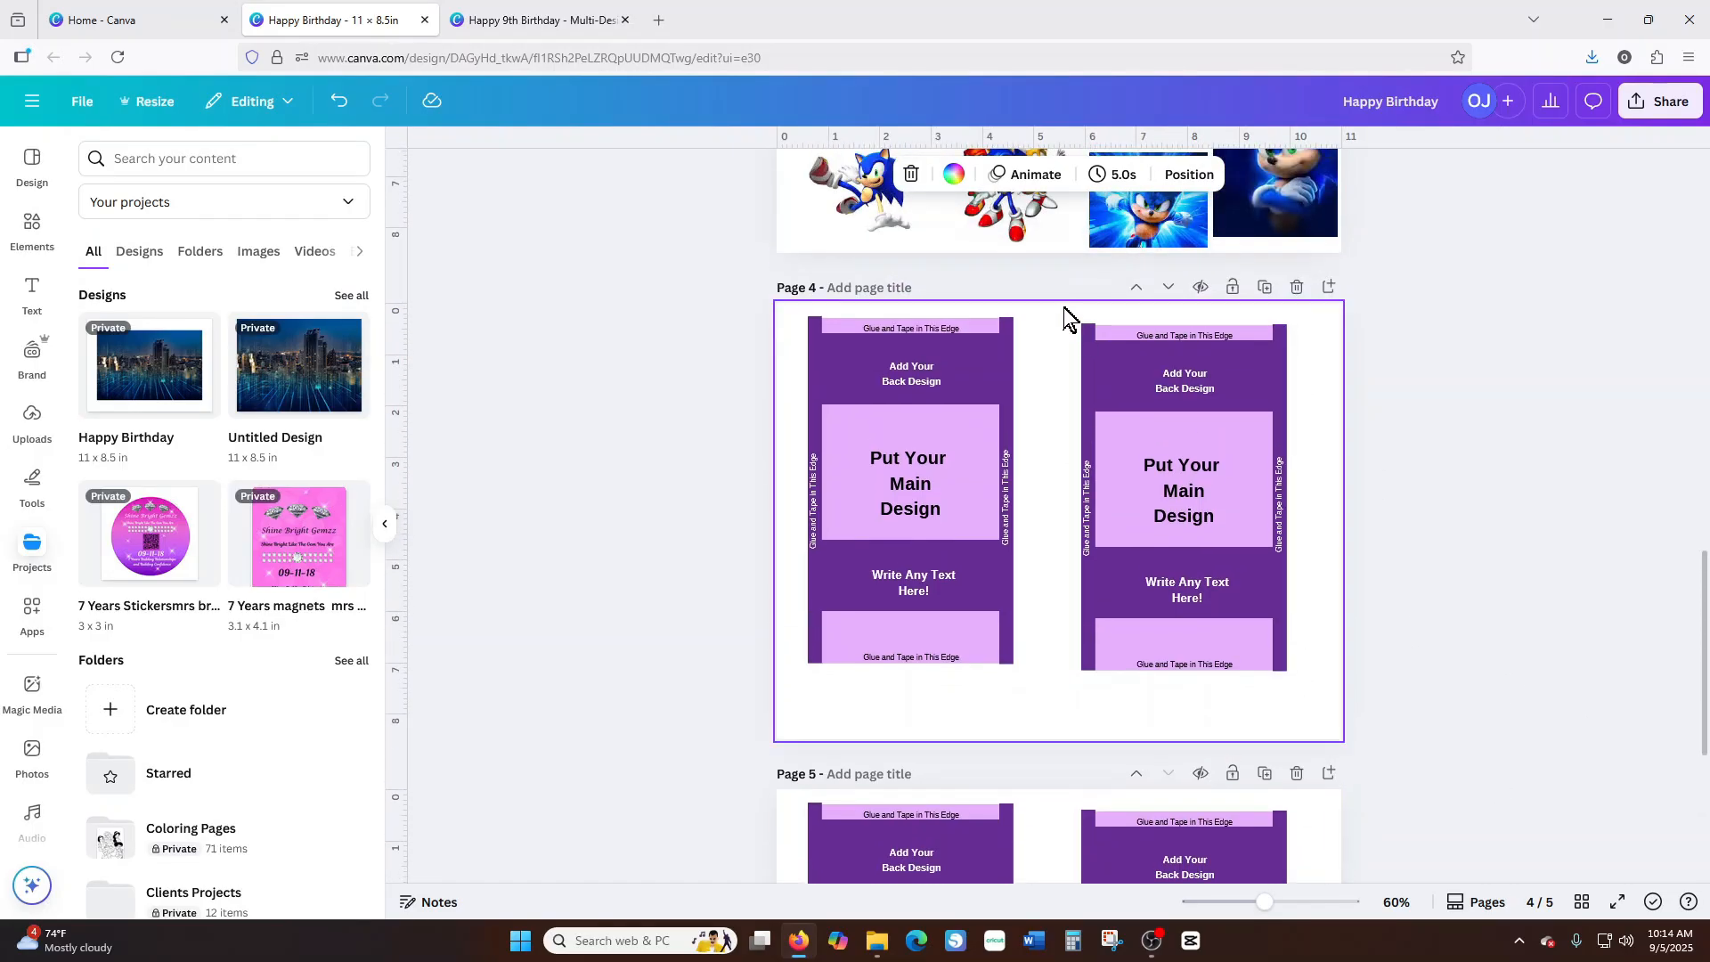
left_click_drag(1298, 680, 1051, 264)
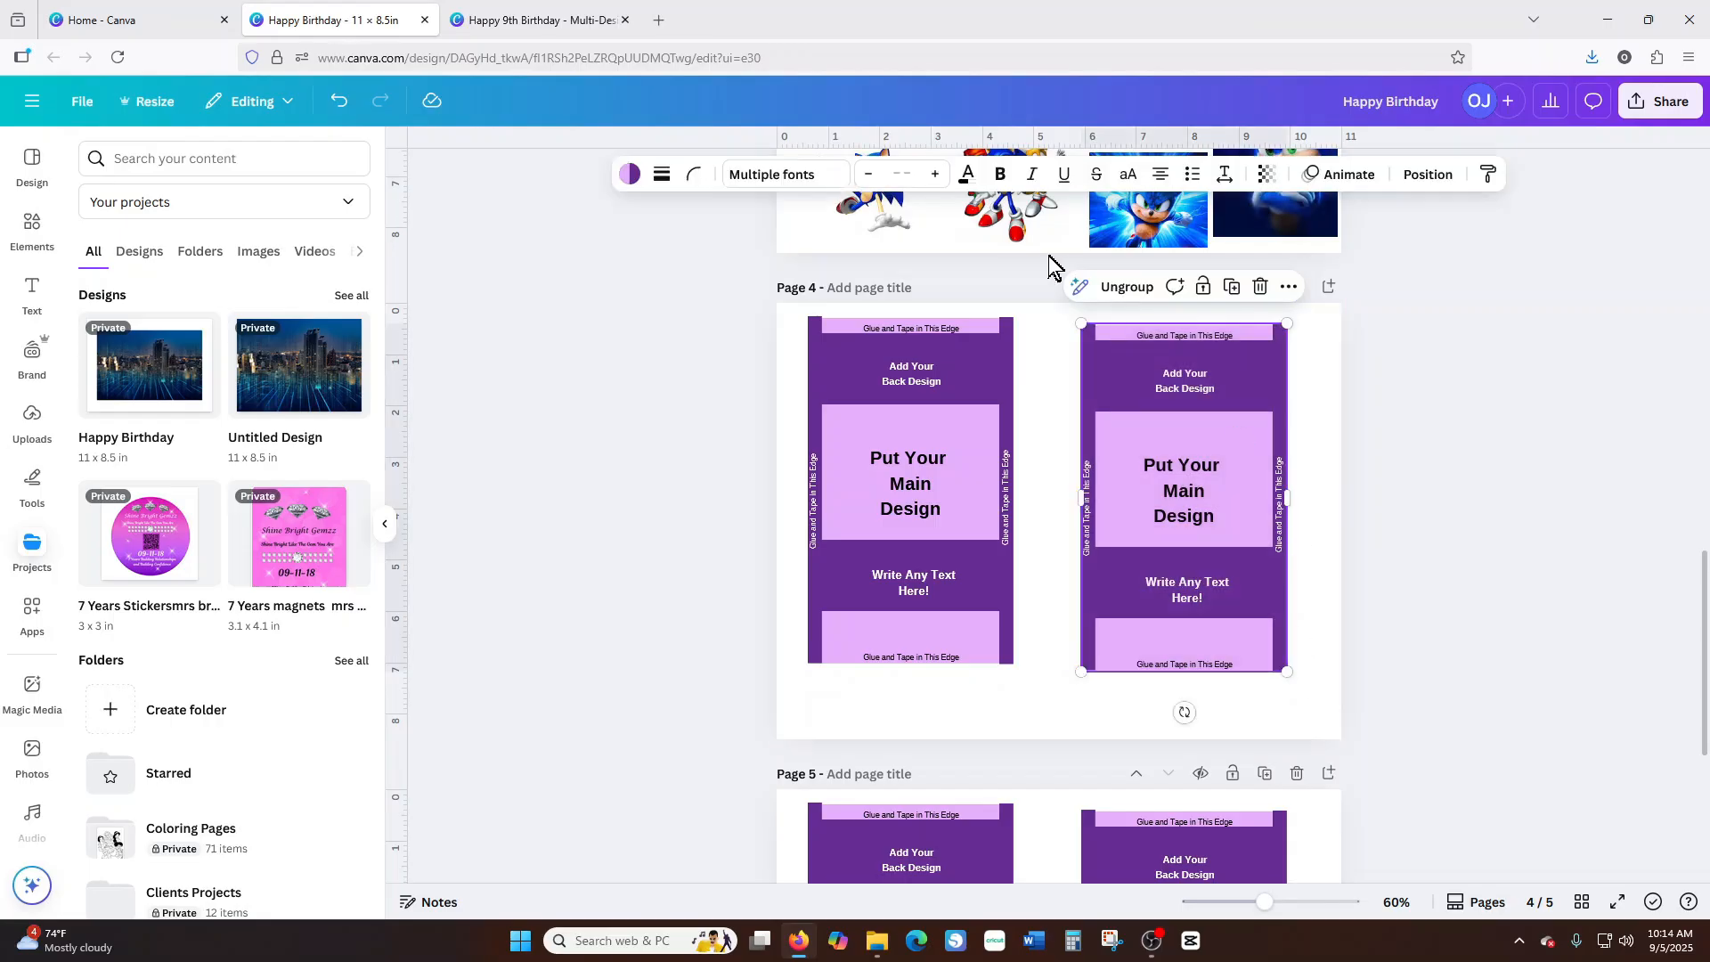
left_click(386, 525)
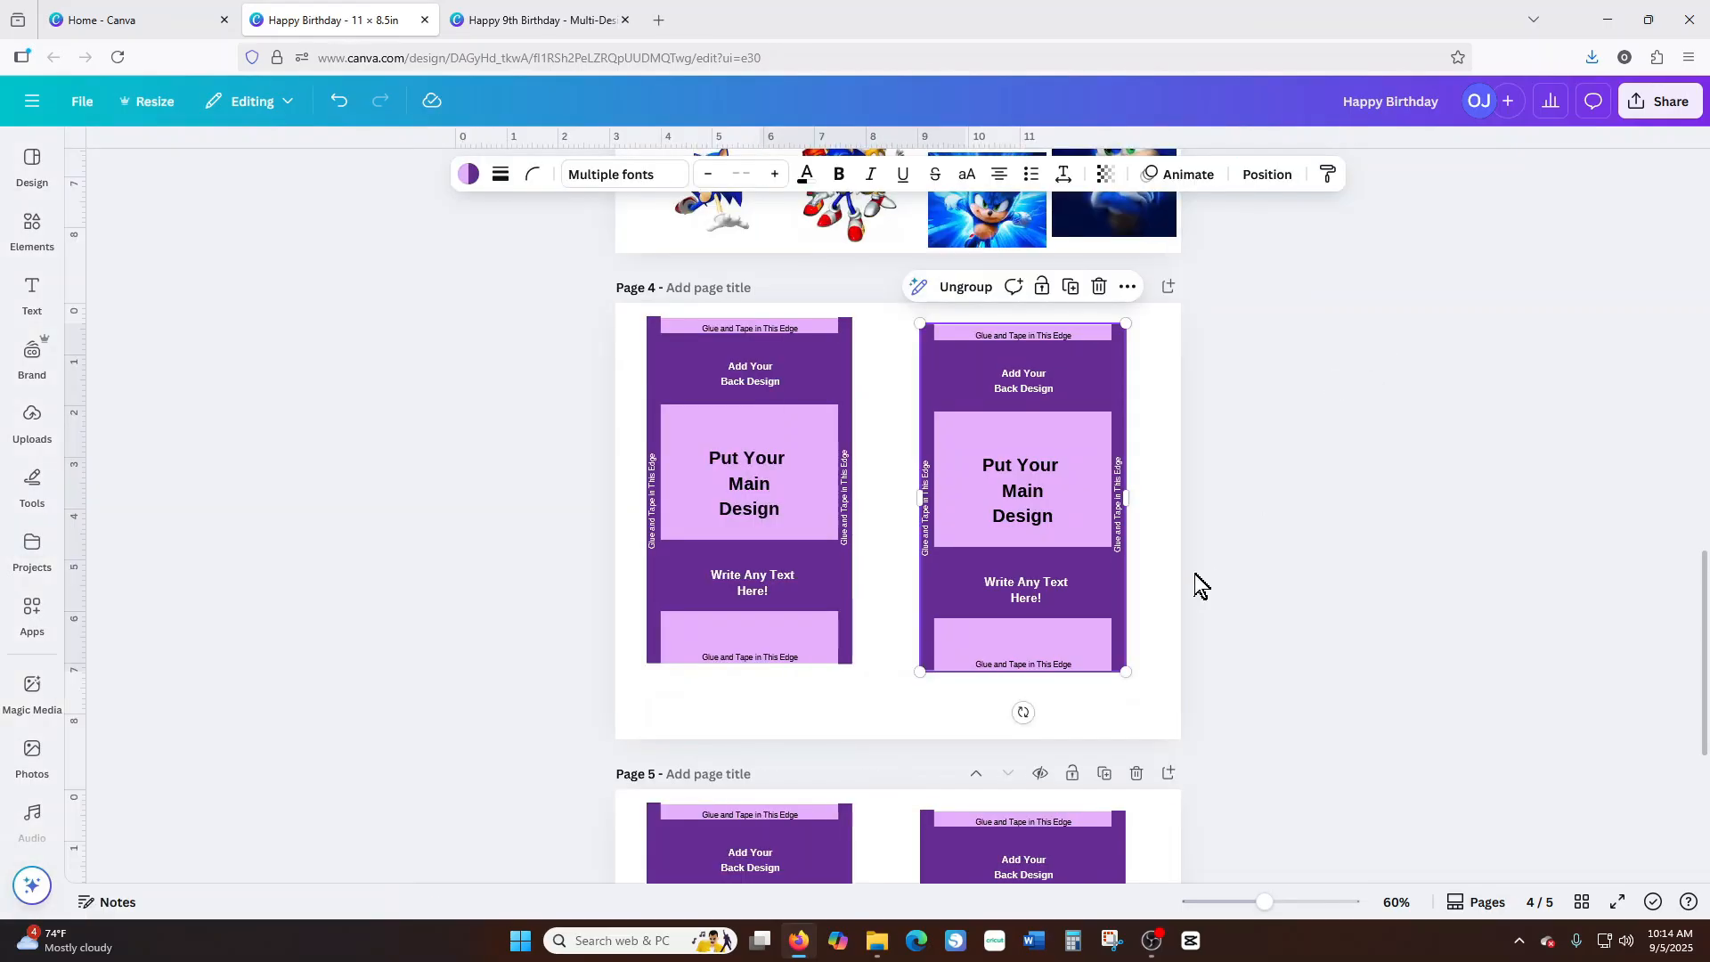
left_click_drag(1265, 905, 1276, 903)
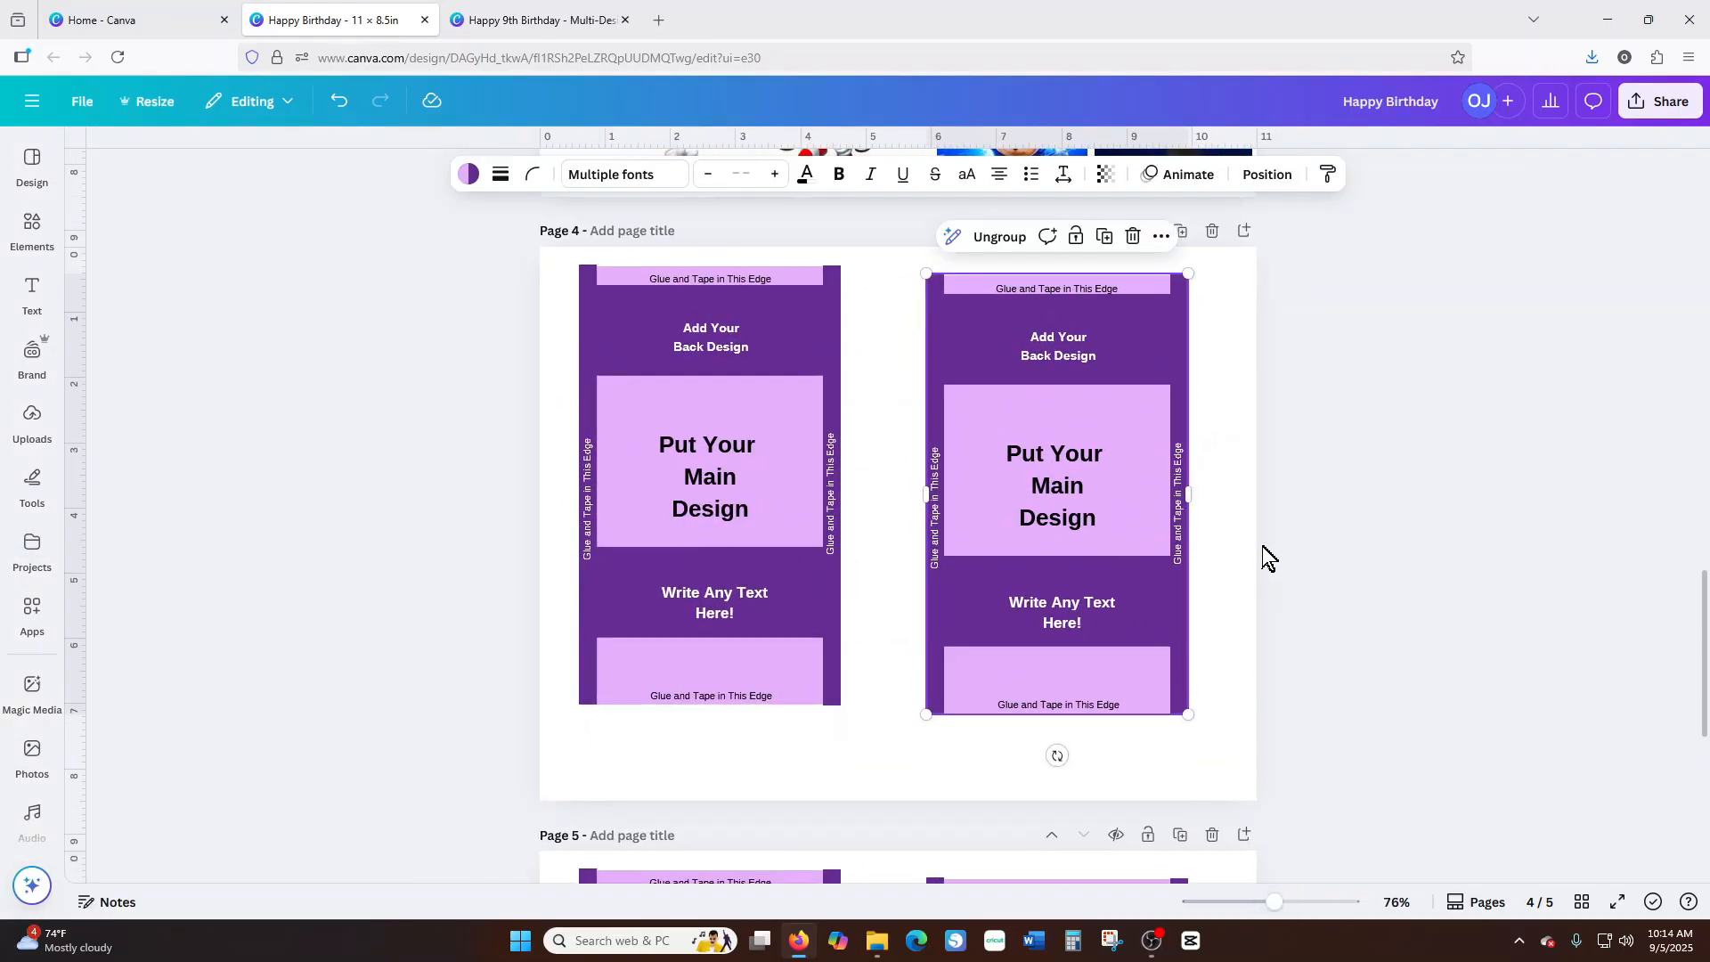
scroll(1238, 624, "up", 2)
scroll(1207, 493, "down", 2)
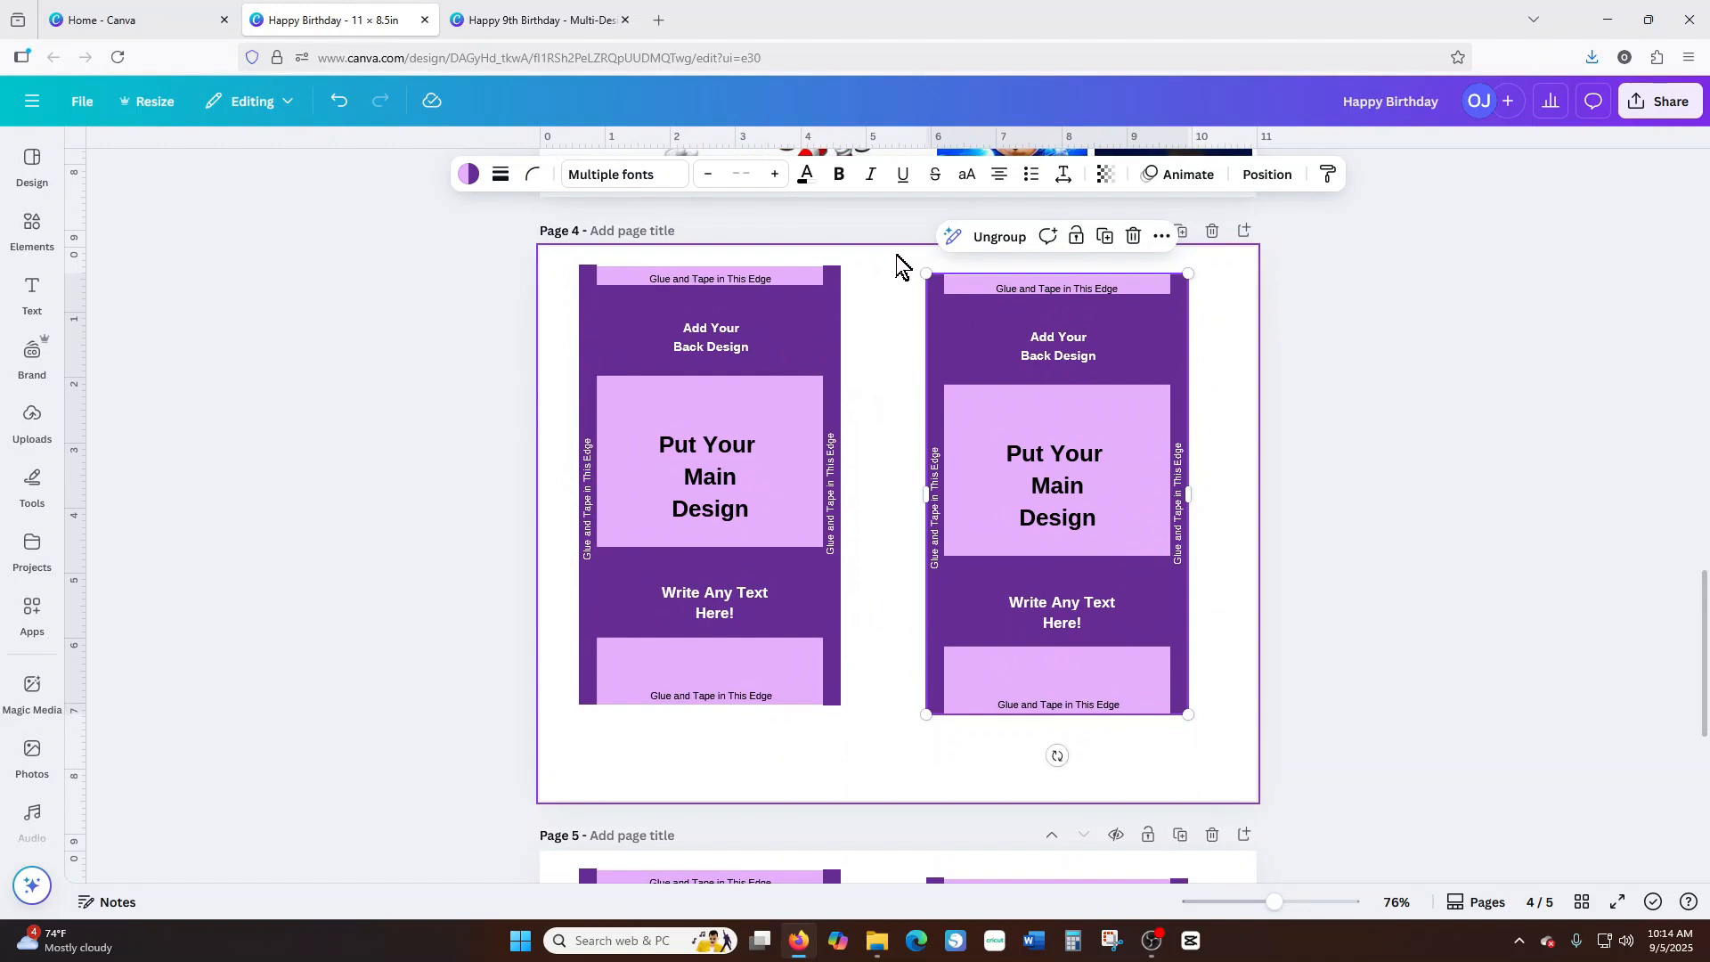
left_click(896, 264)
left_click_drag(934, 296, 1218, 752)
left_click(1135, 237)
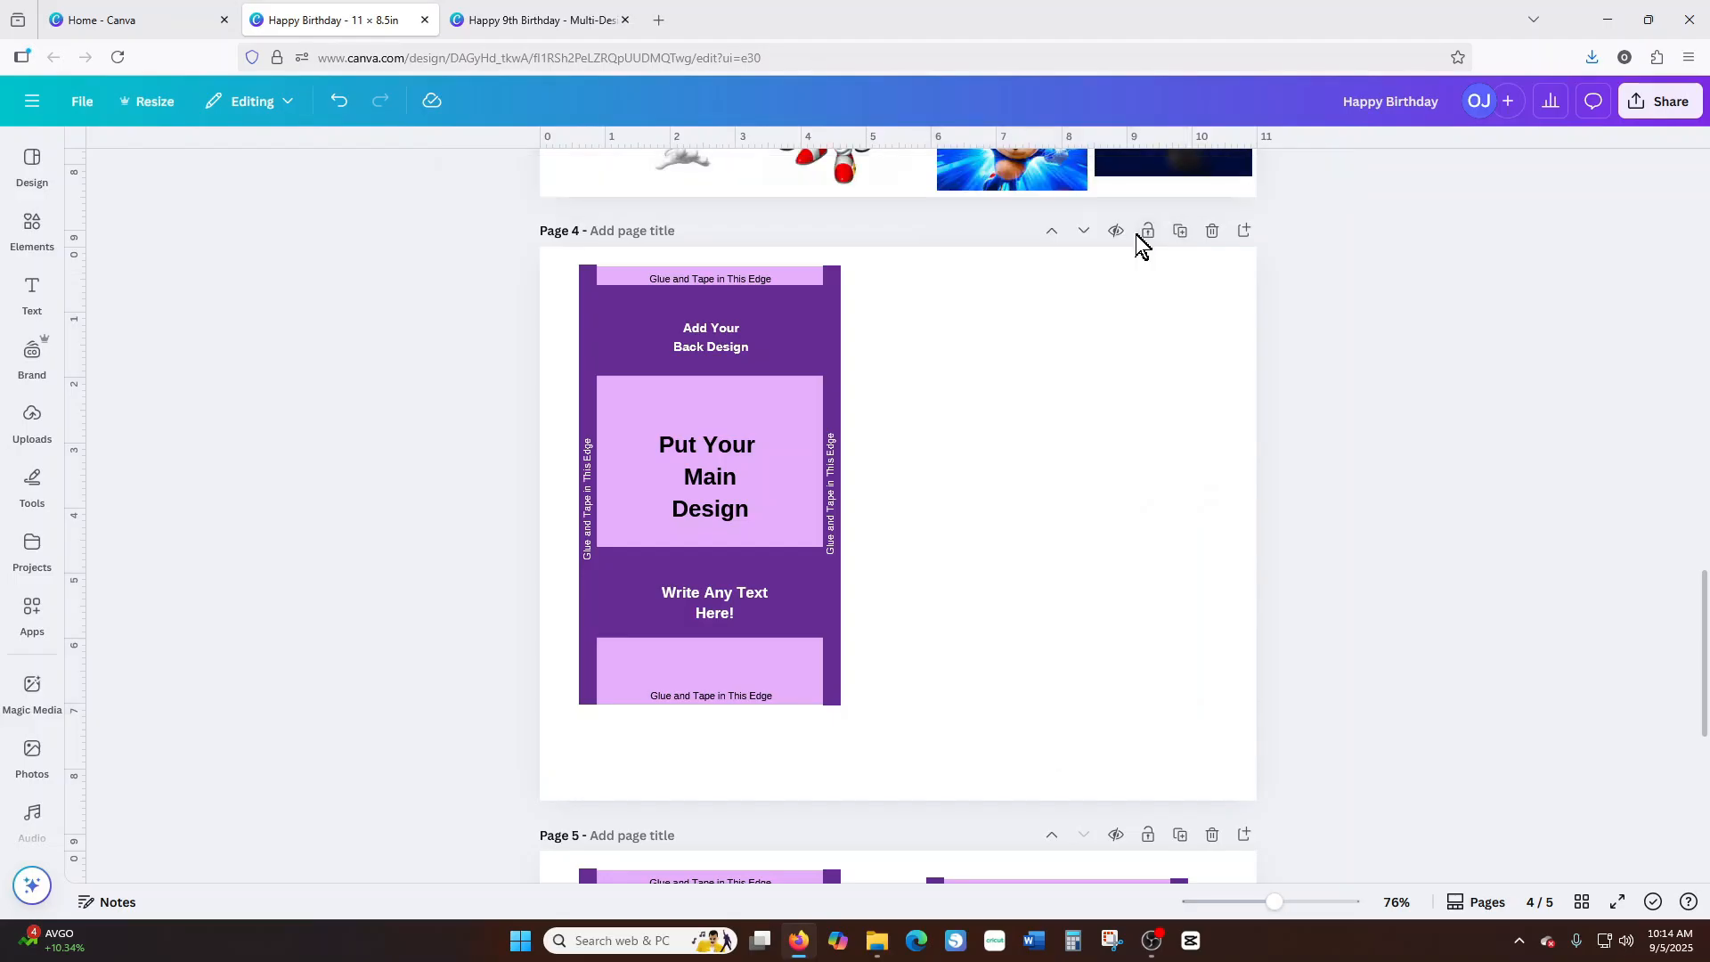
Examine the logo and character images on page 3 and the birthday artwork on the page before it.
left_click(917, 564)
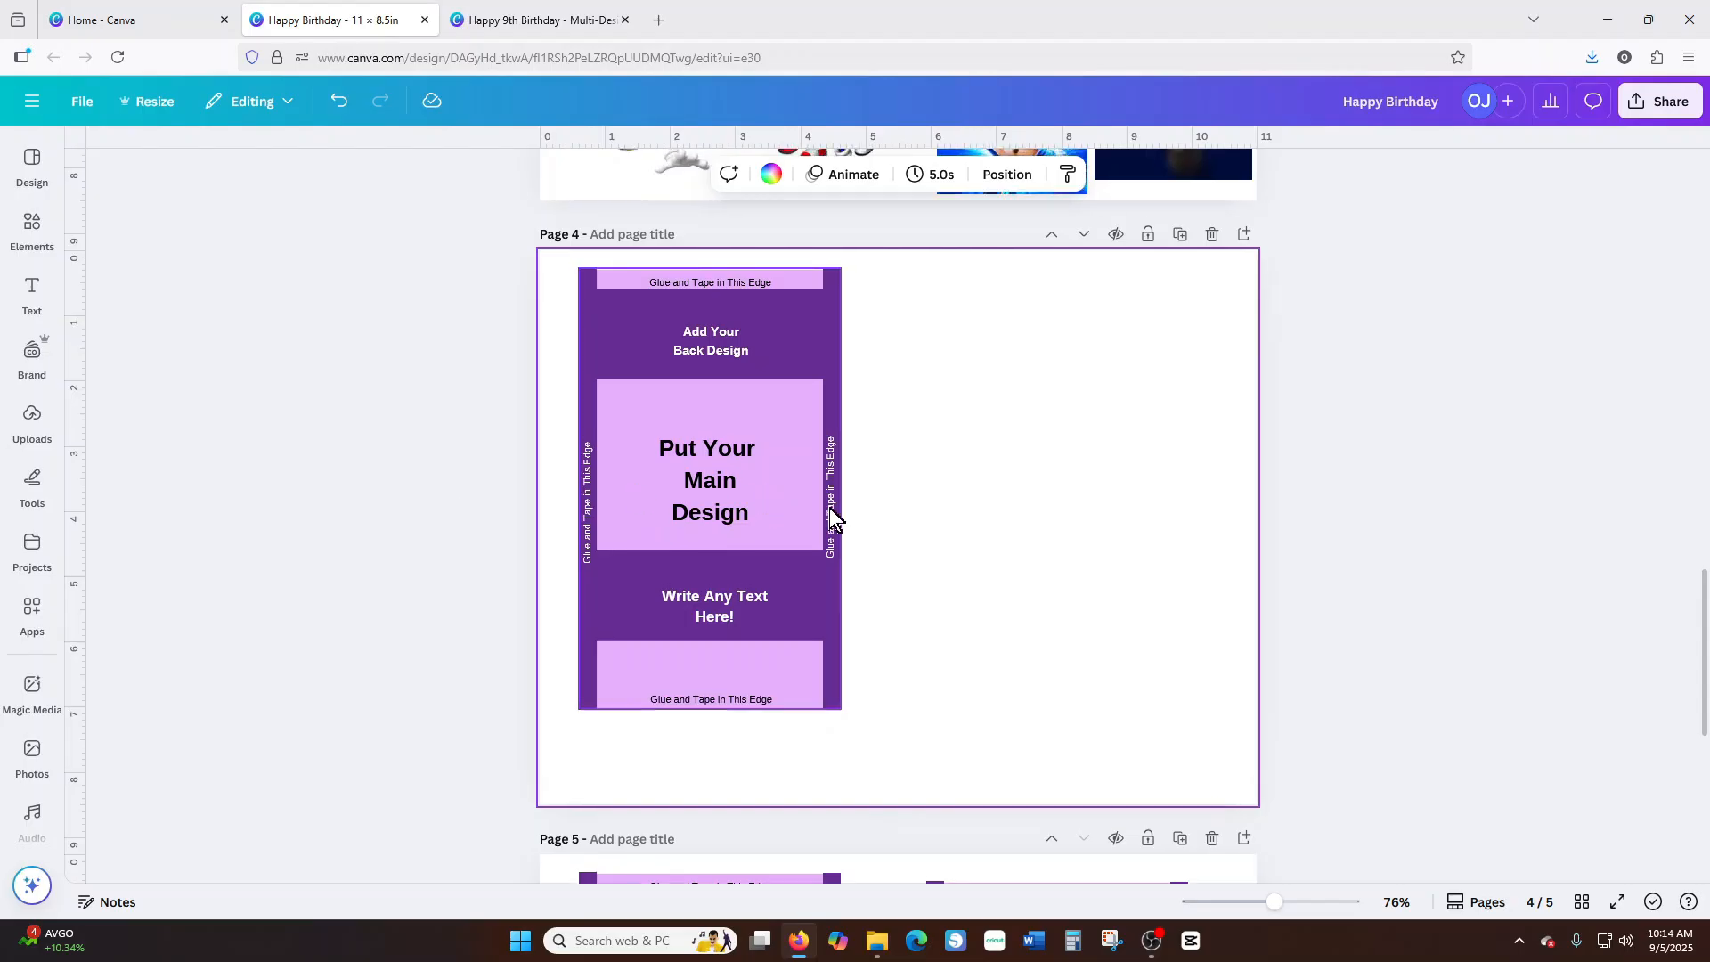
scroll(806, 481, "up", 2)
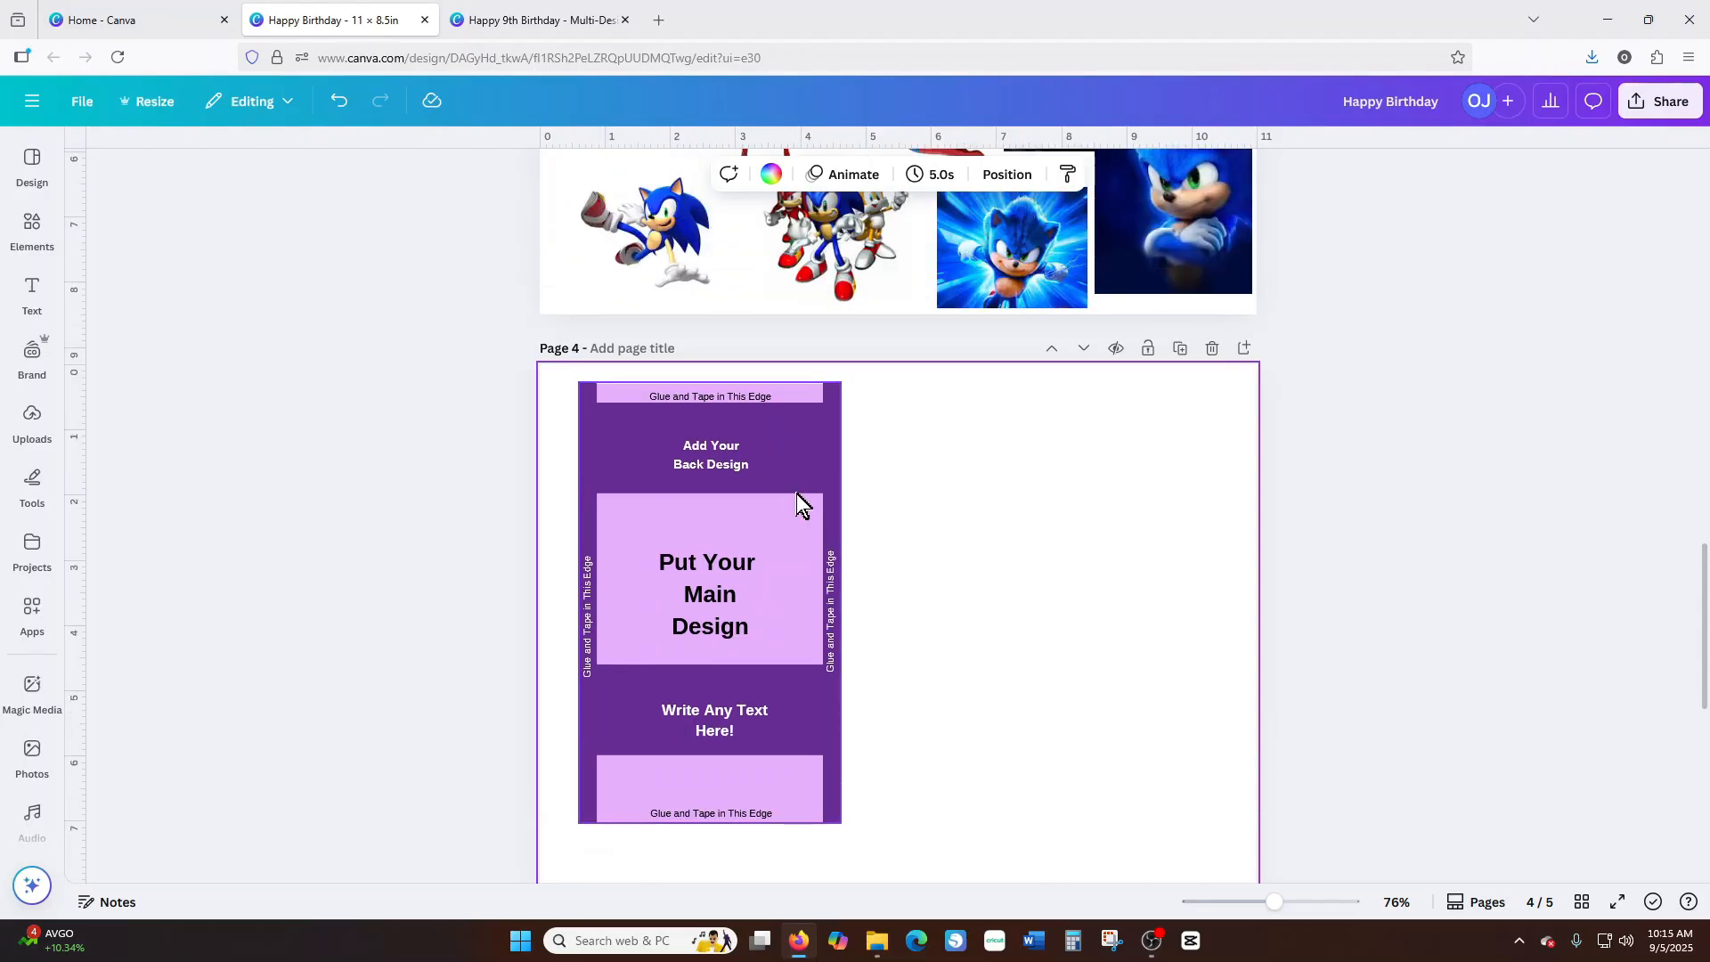
scroll(791, 495, "up", 6)
scroll(882, 504, "down", 5)
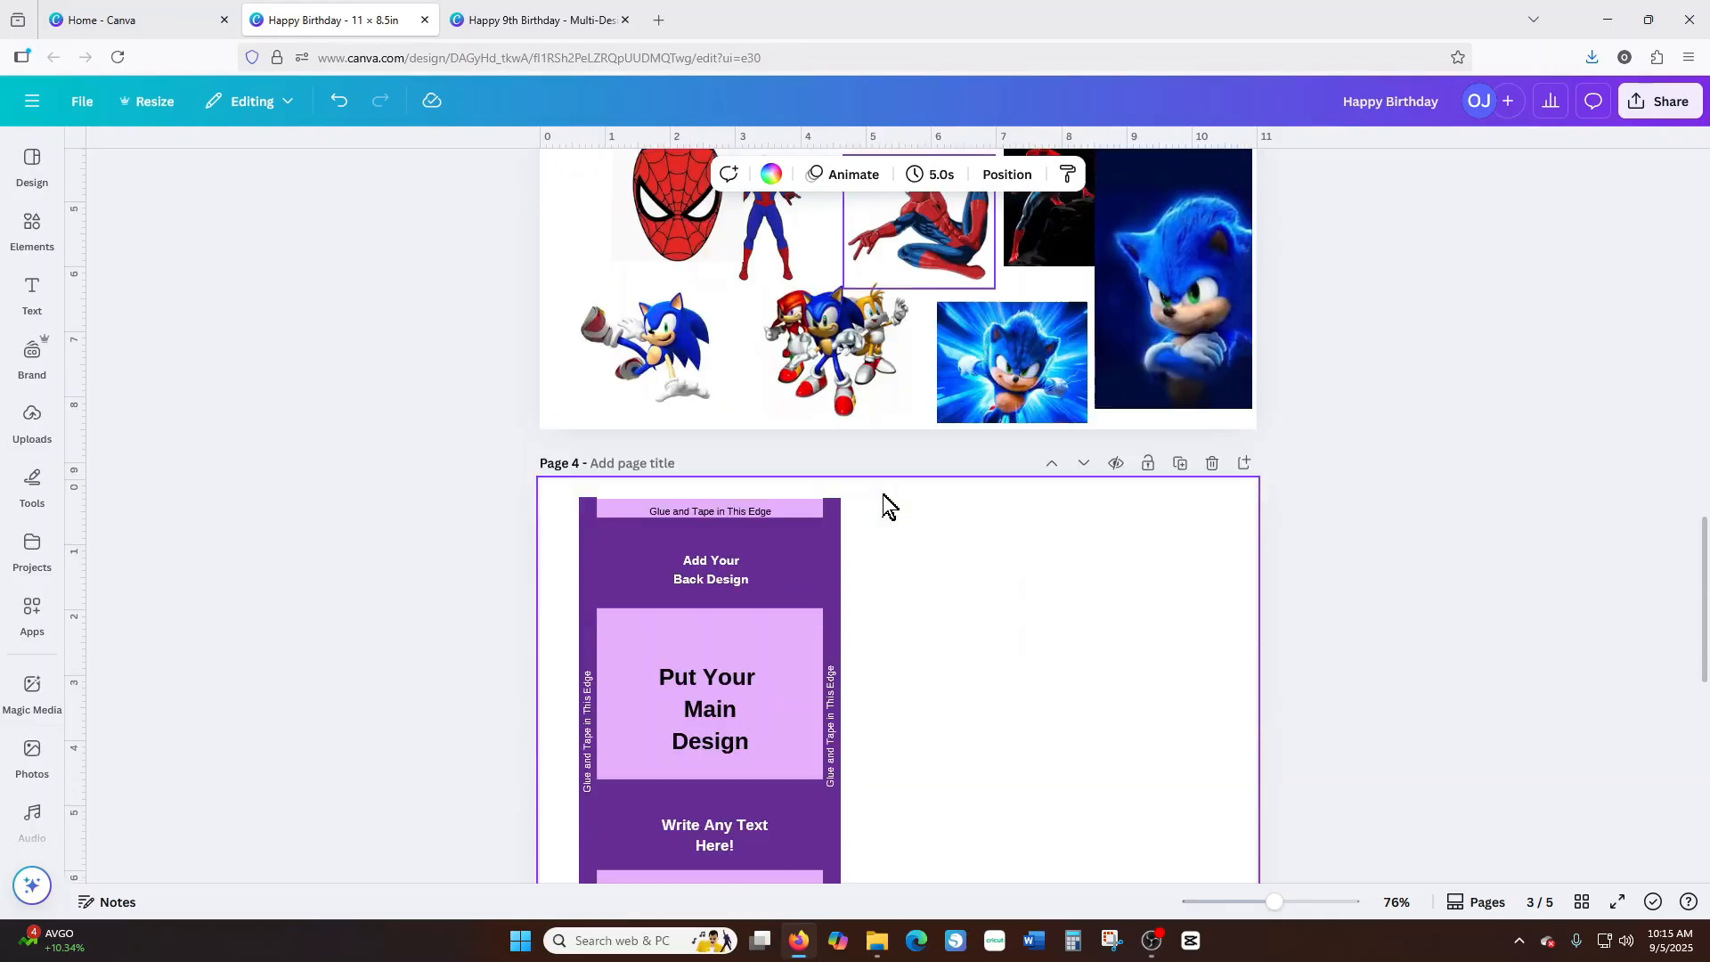
left_click_drag(1274, 902, 1264, 903)
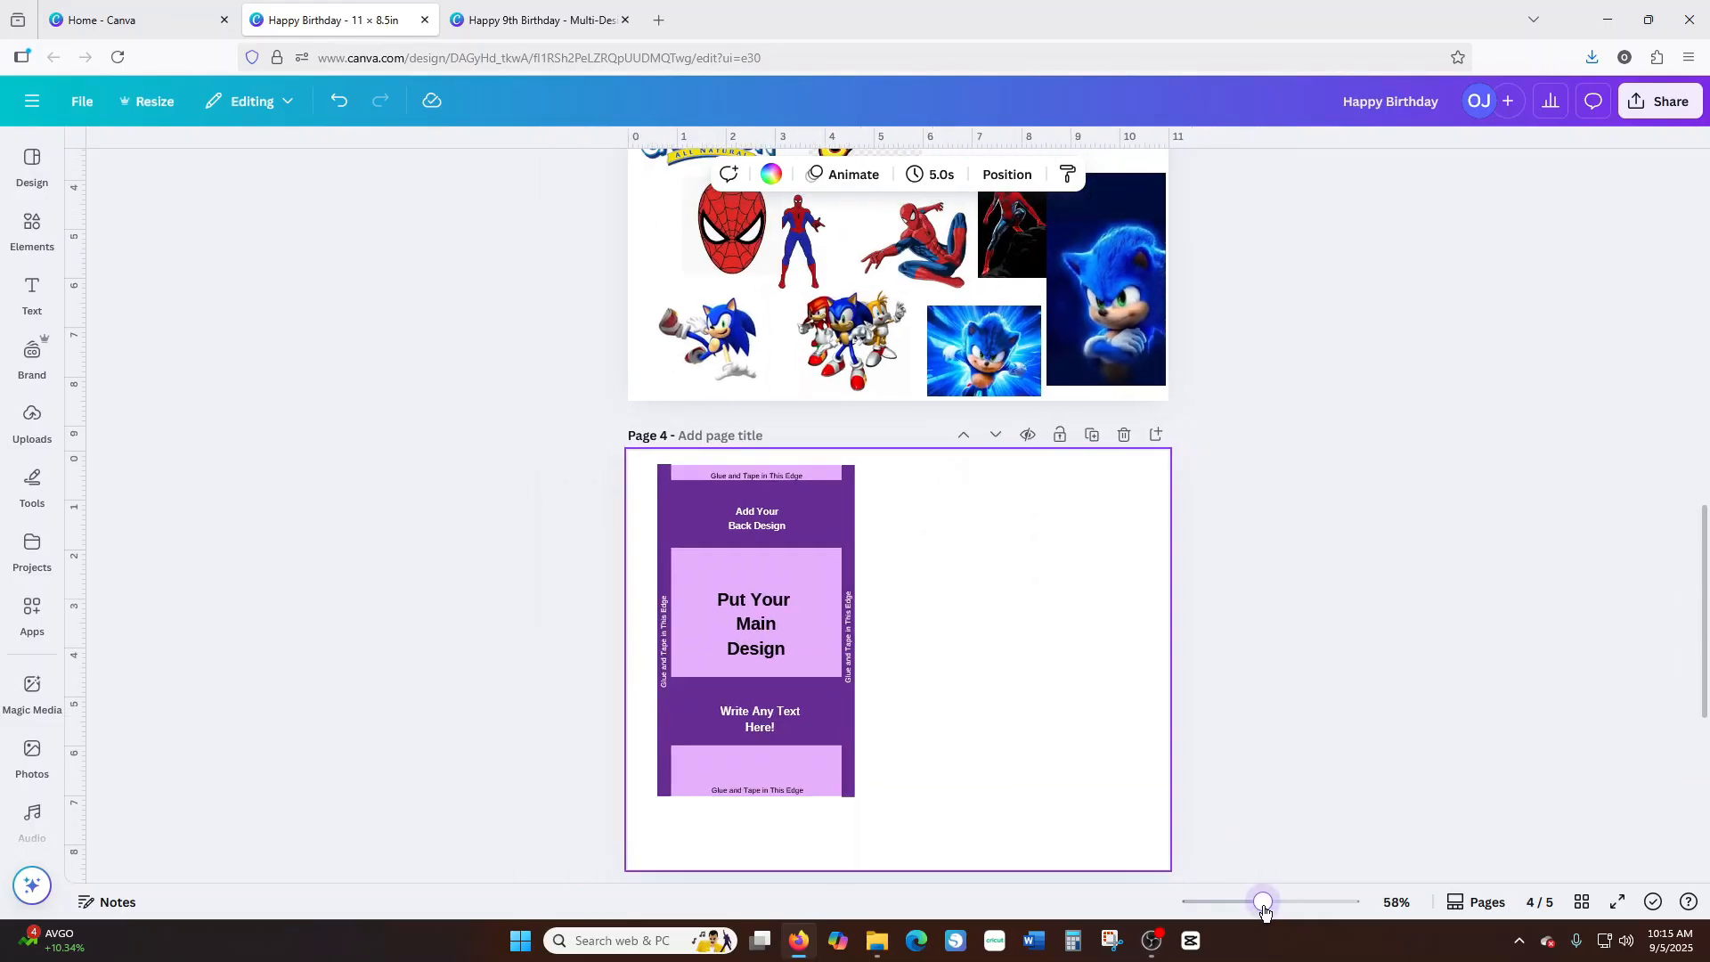
scroll(944, 564, "up", 7)
scroll(943, 564, "up", 3)
scroll(998, 522, "down", 6)
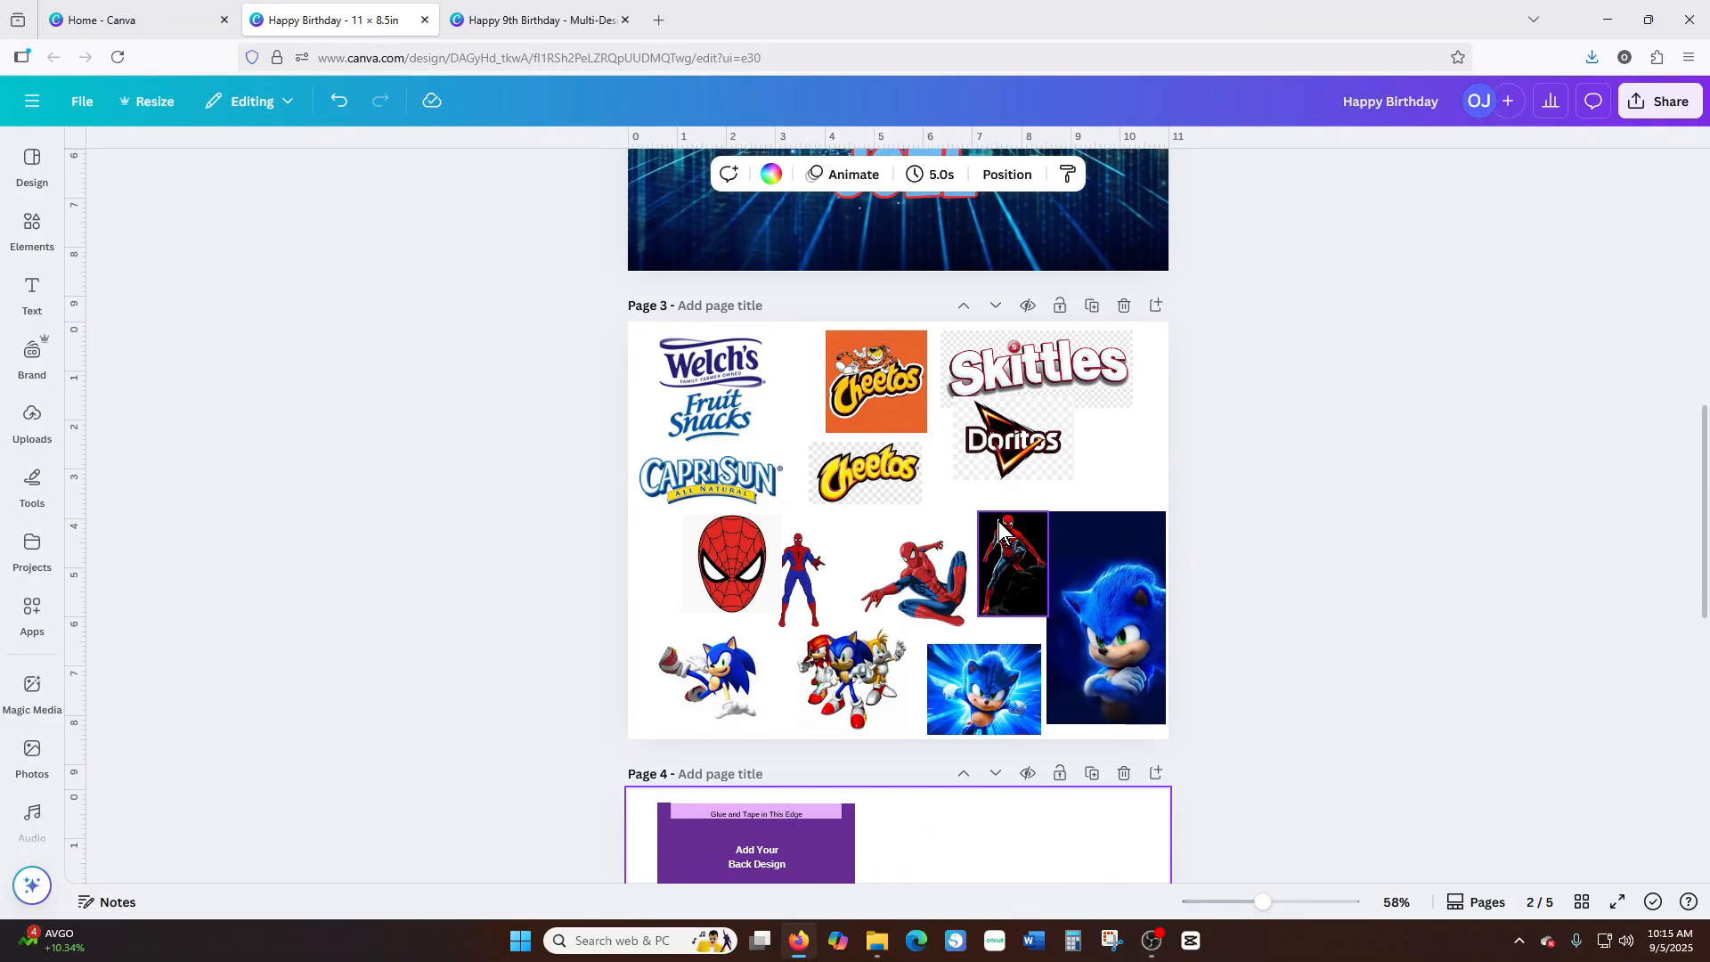
scroll(1099, 526, "up", 6)
scroll(1024, 622, "down", 9)
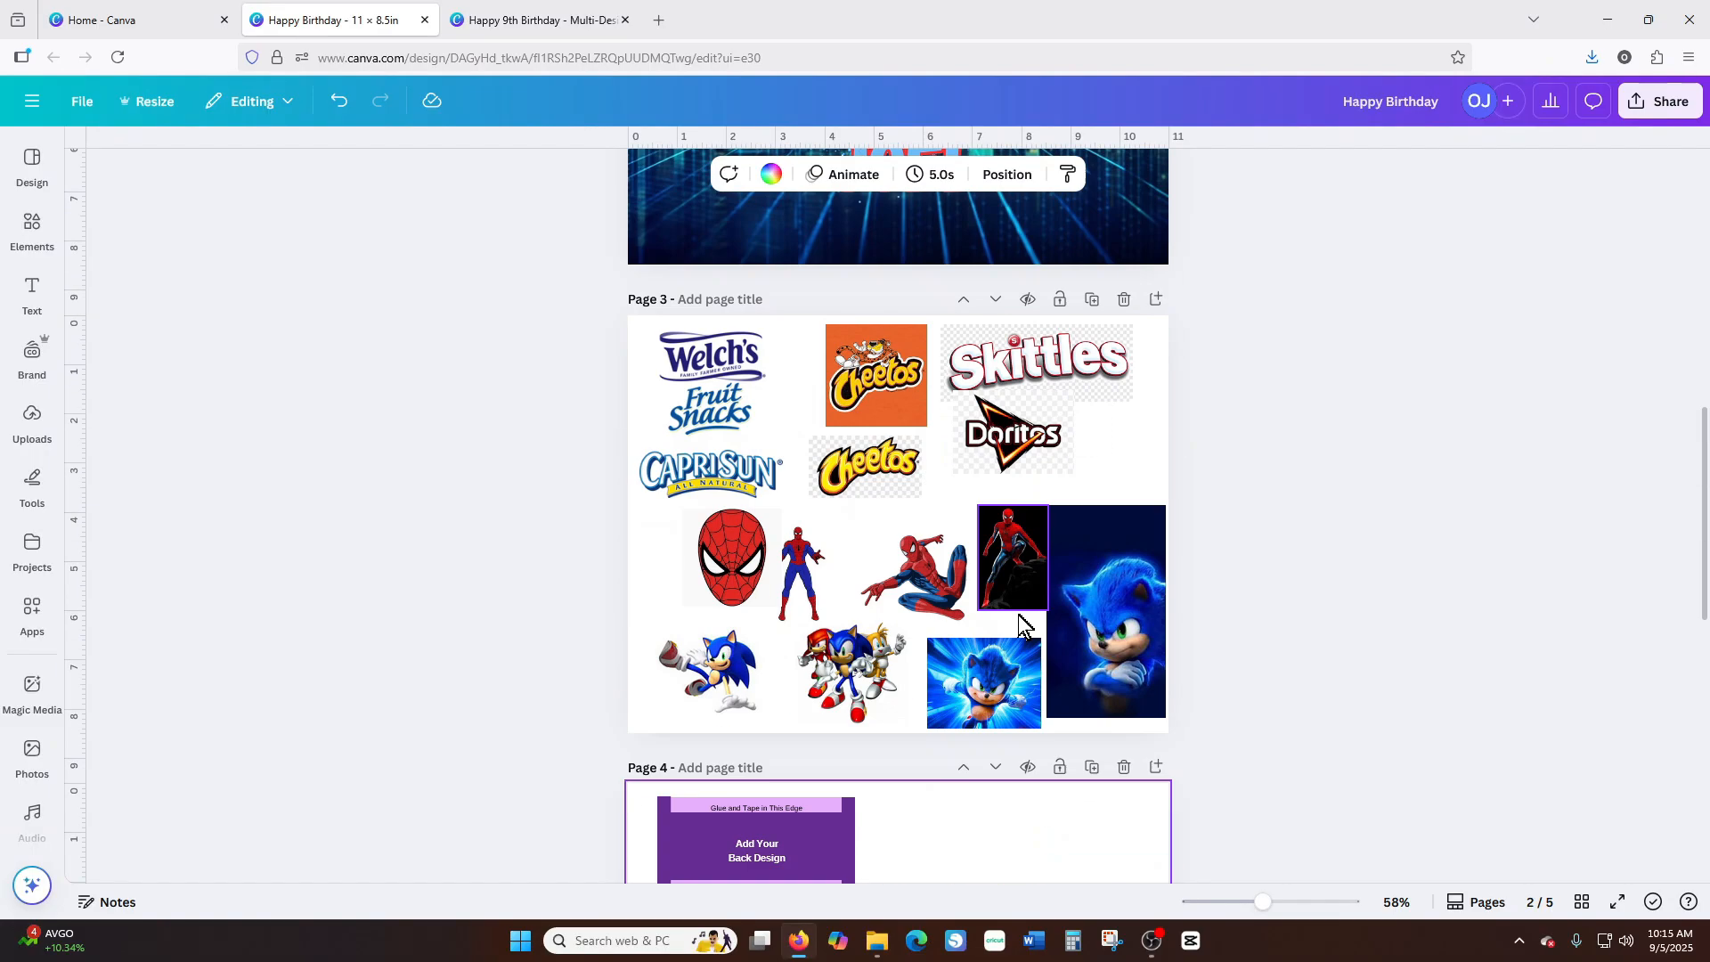
Add the uploaded Happy 9th Birthday image to page 4 and scale it to about the width of the template's main design panel.
left_click(32, 357)
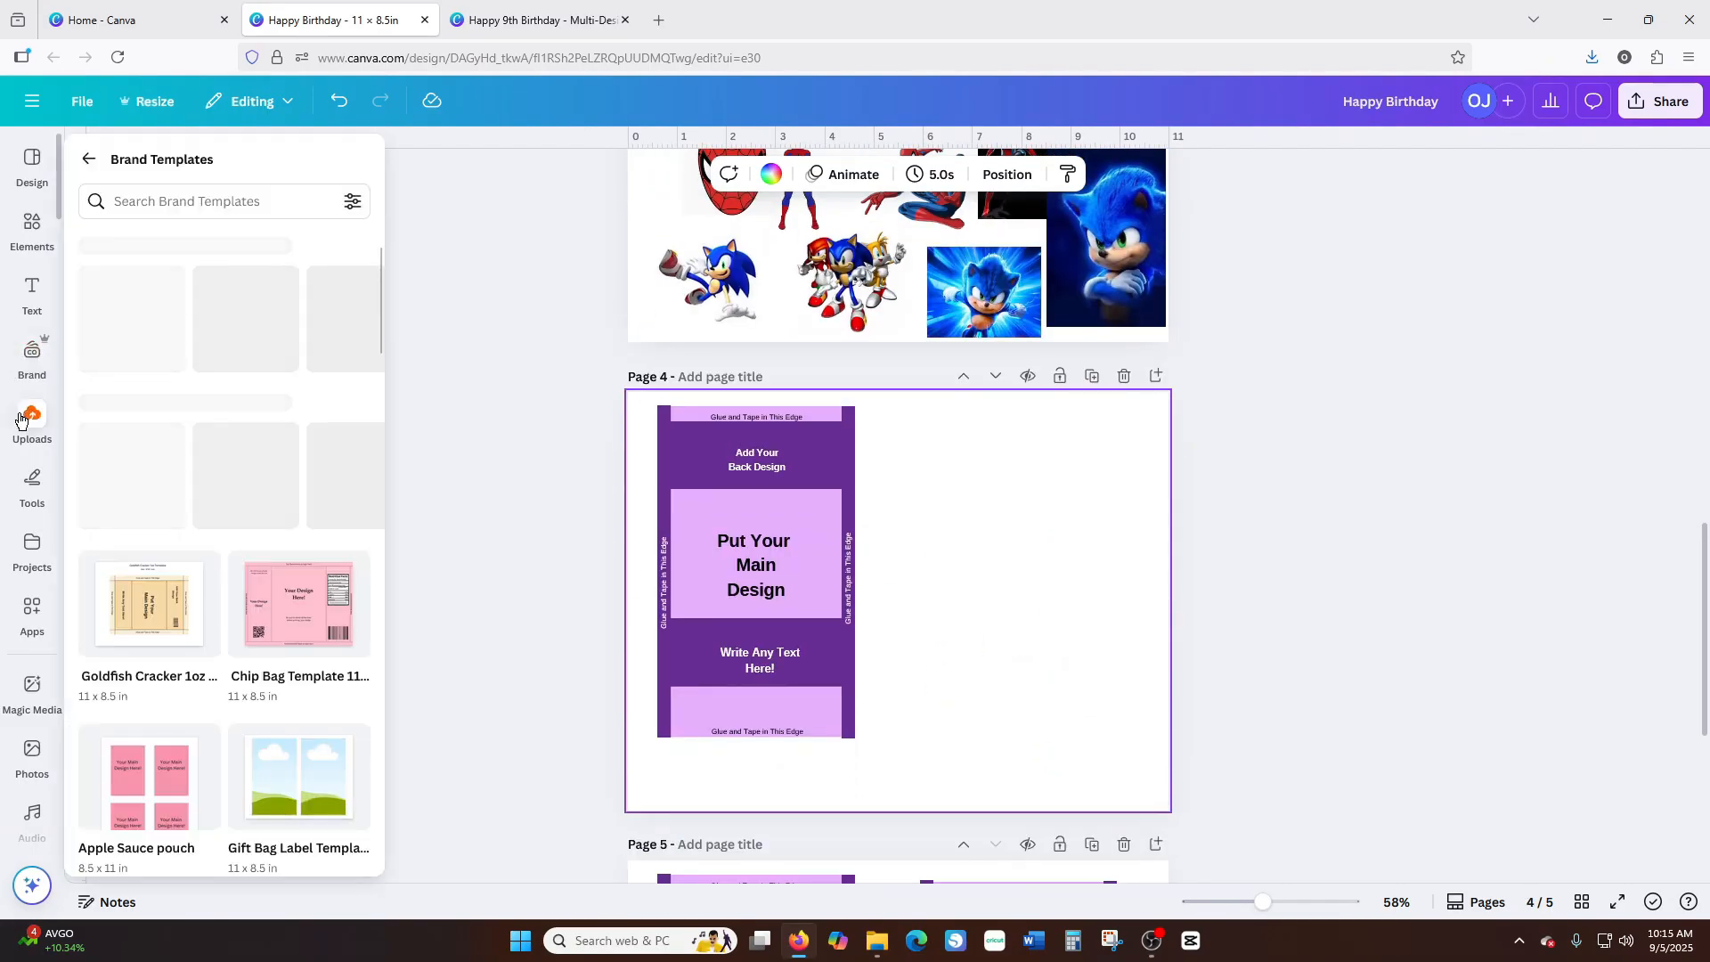
left_click(33, 419)
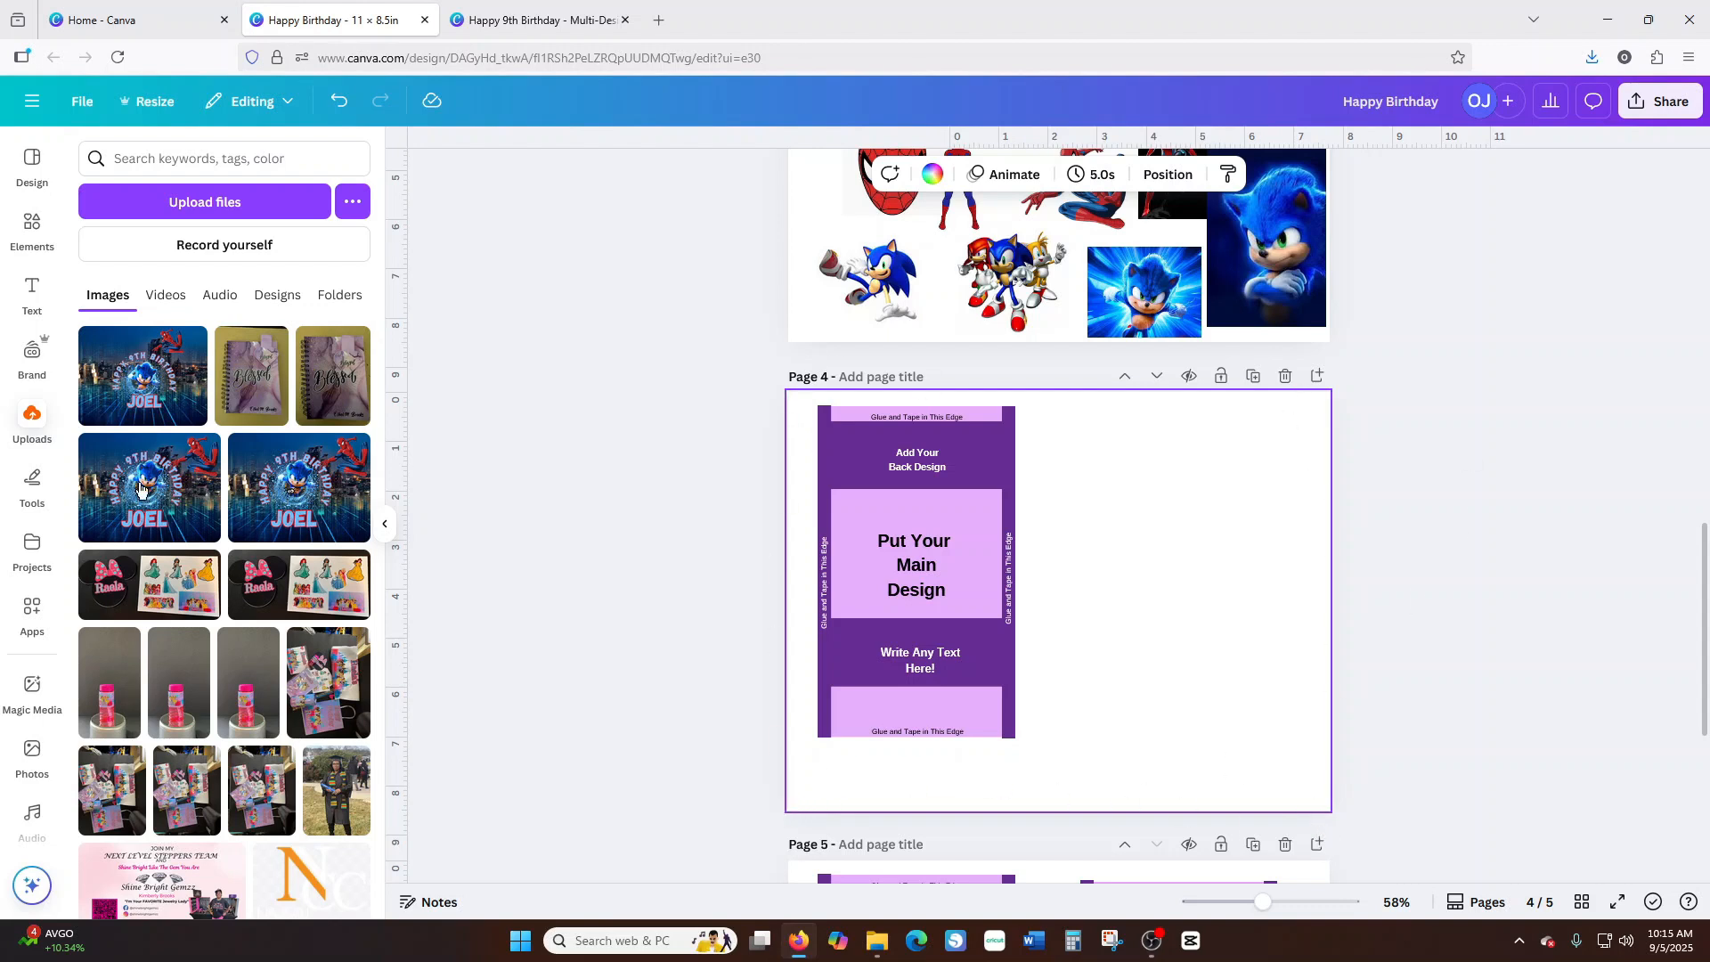
left_click(165, 384)
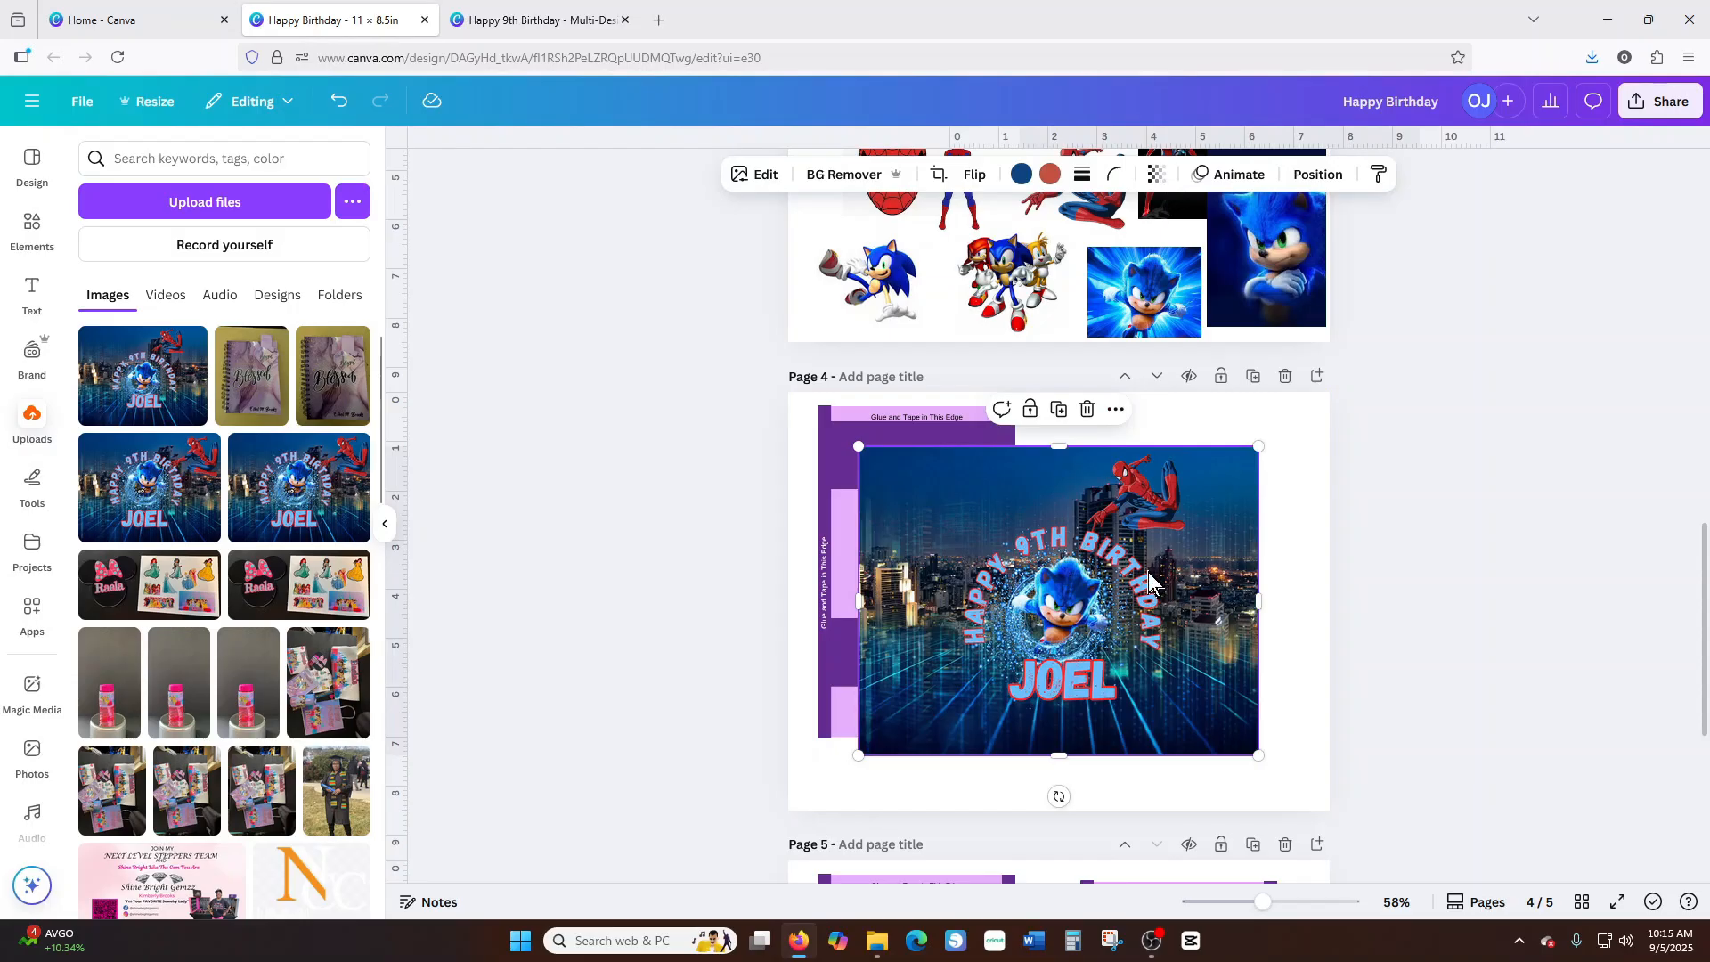
left_click(1086, 410)
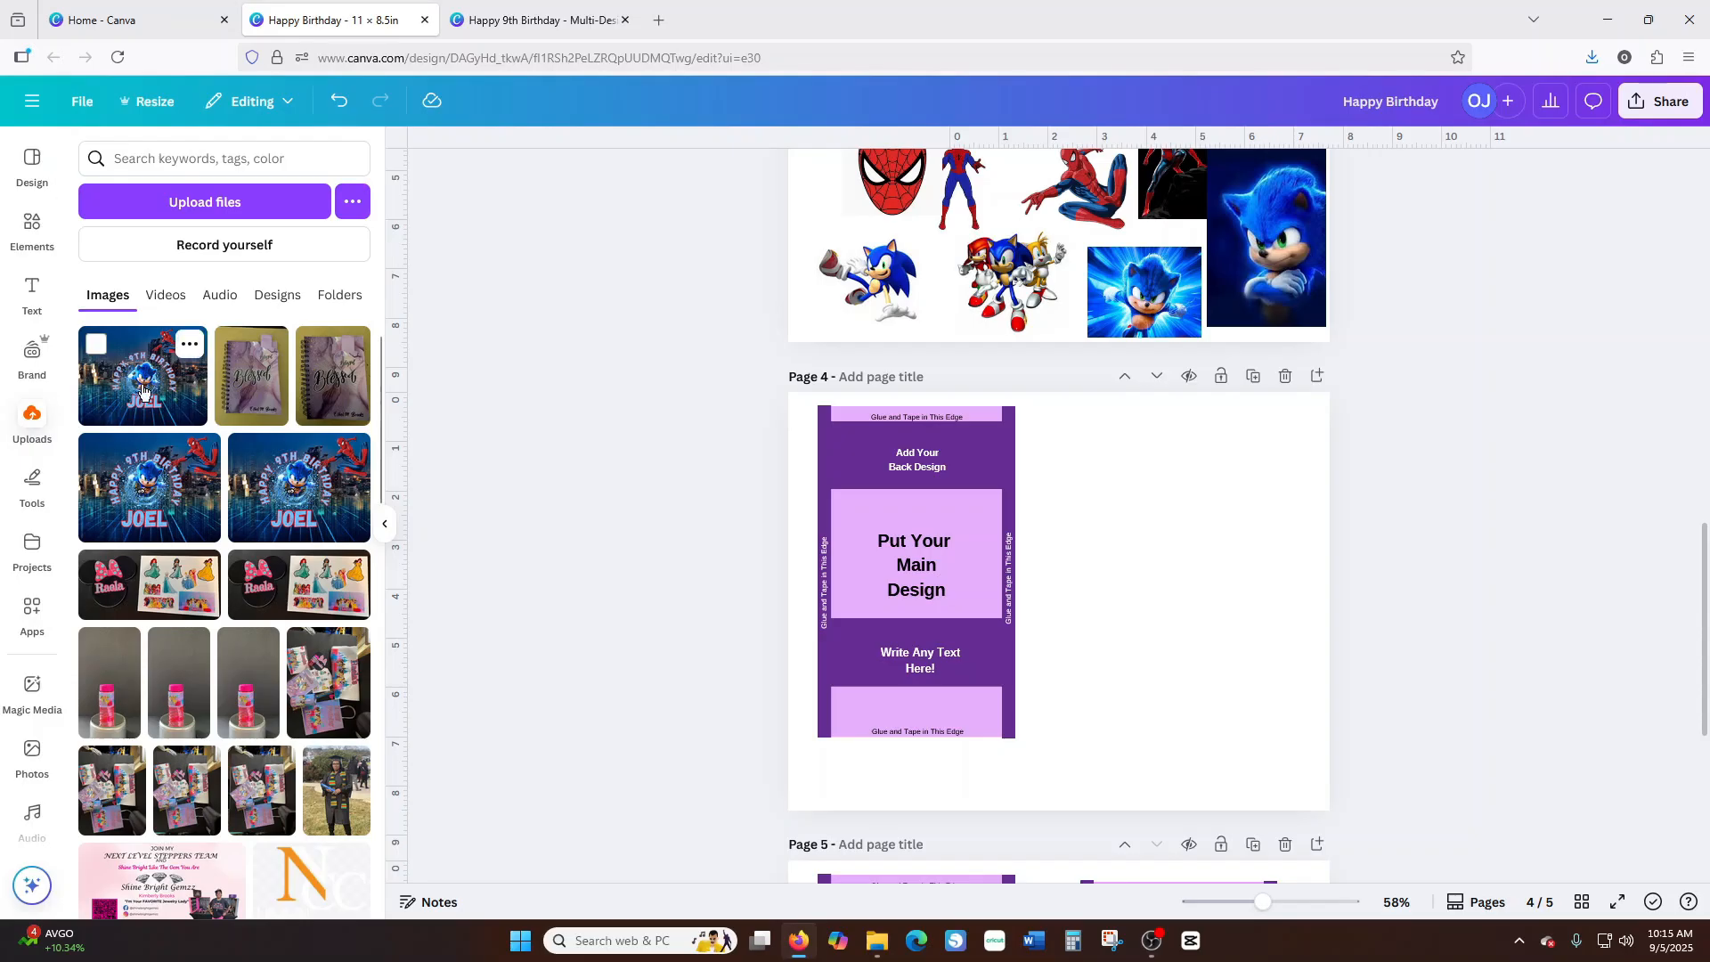
left_click_drag(134, 378, 894, 547)
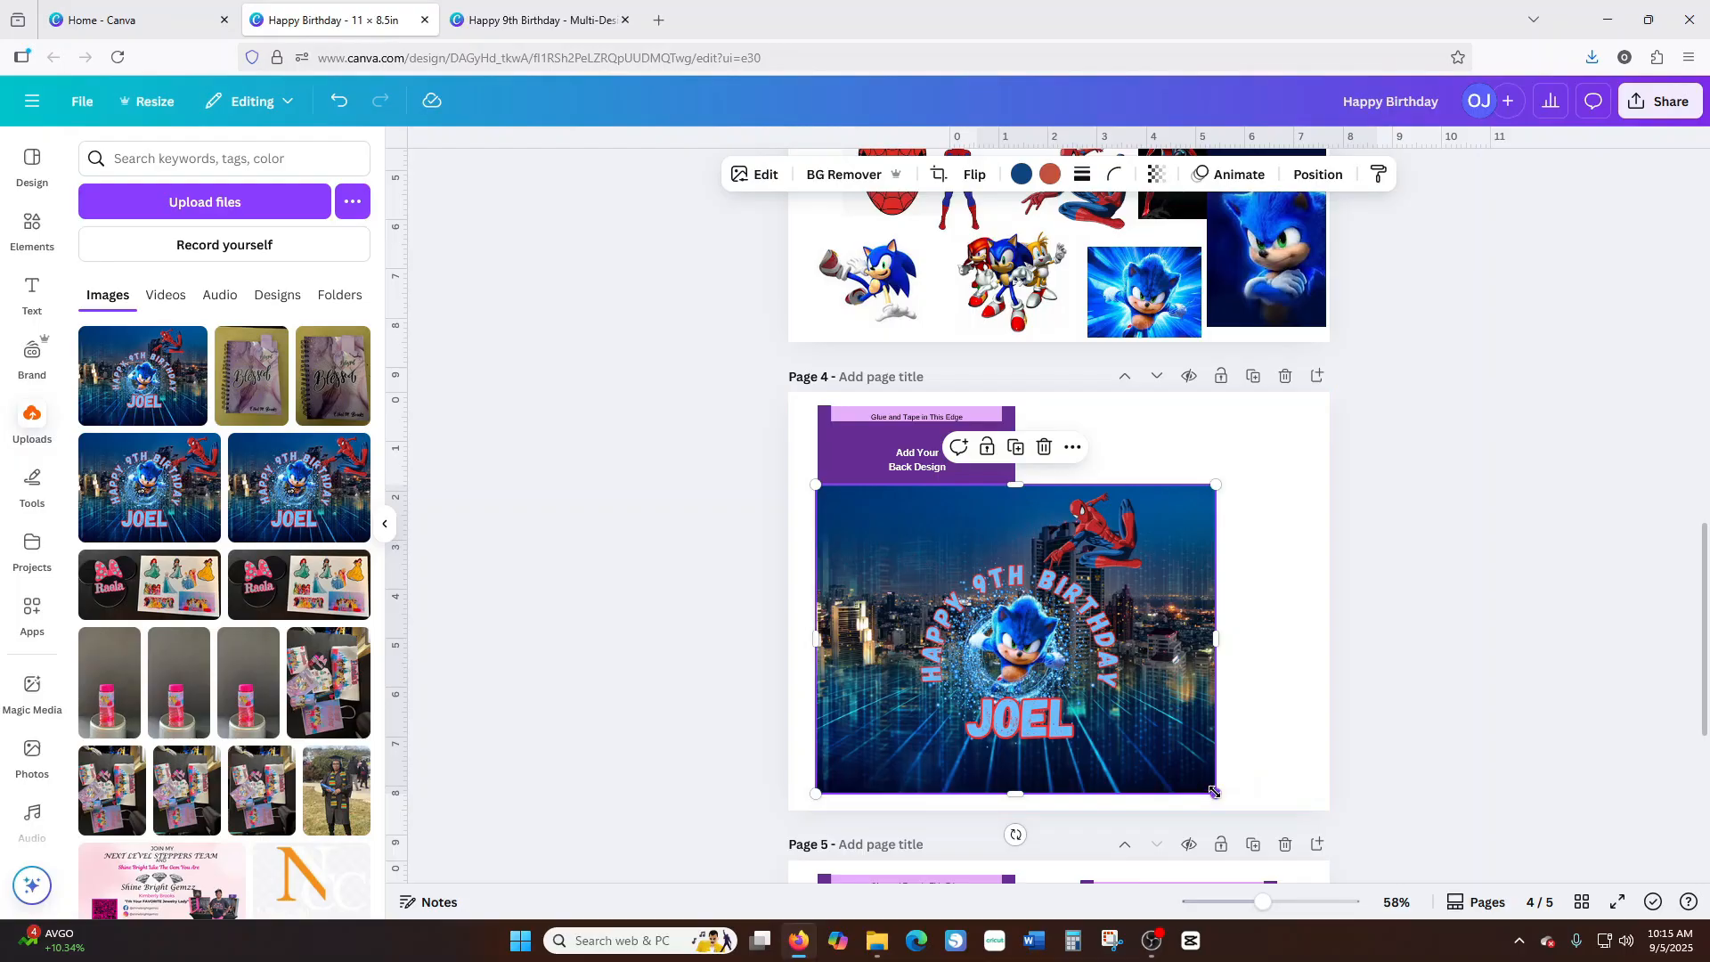
left_click_drag(1215, 792, 998, 625)
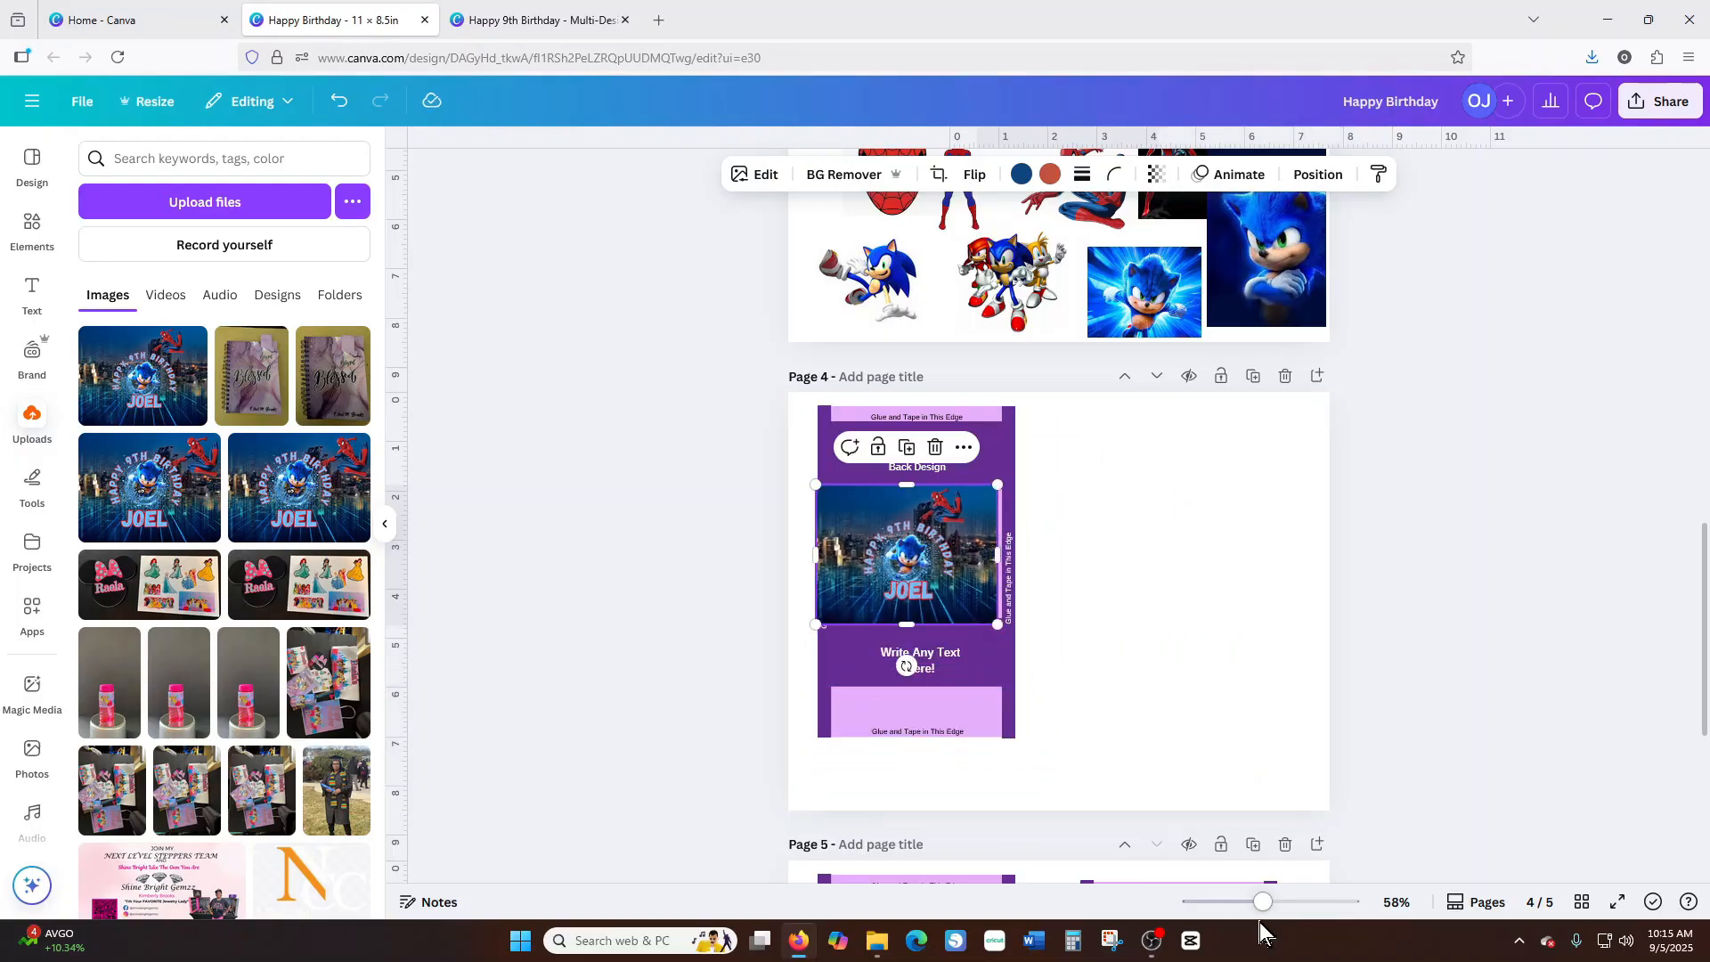
scroll(905, 668, "up", 5, "ctrl")
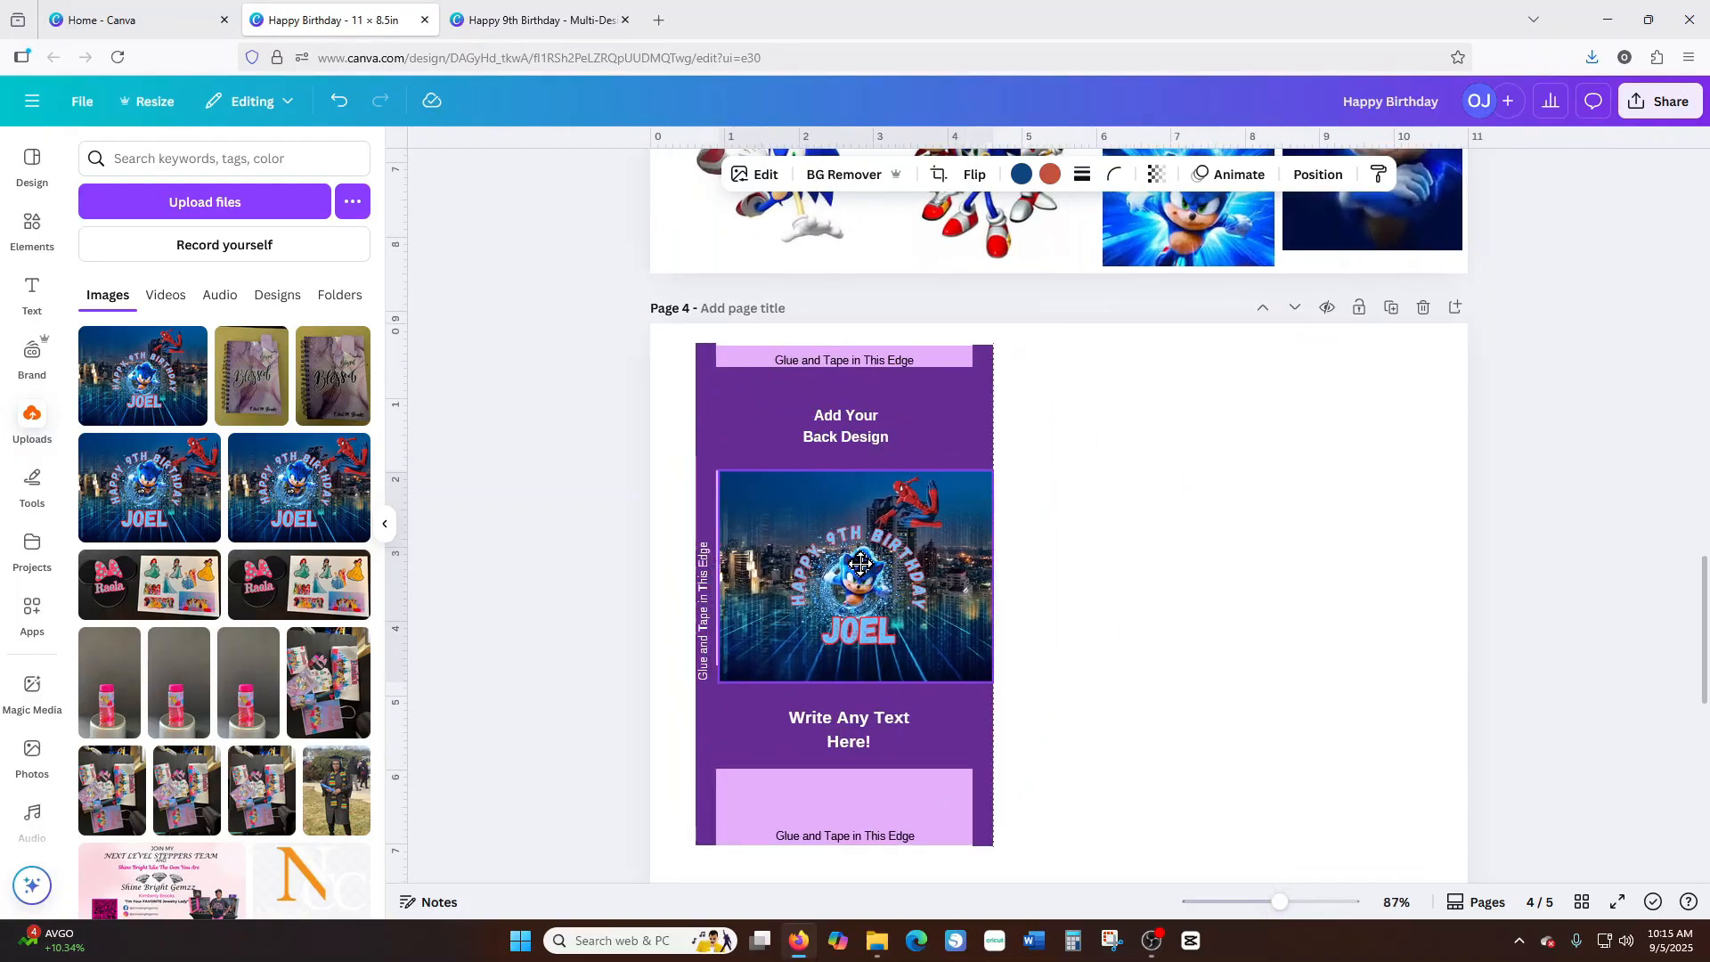
left_click_drag(861, 563, 855, 563)
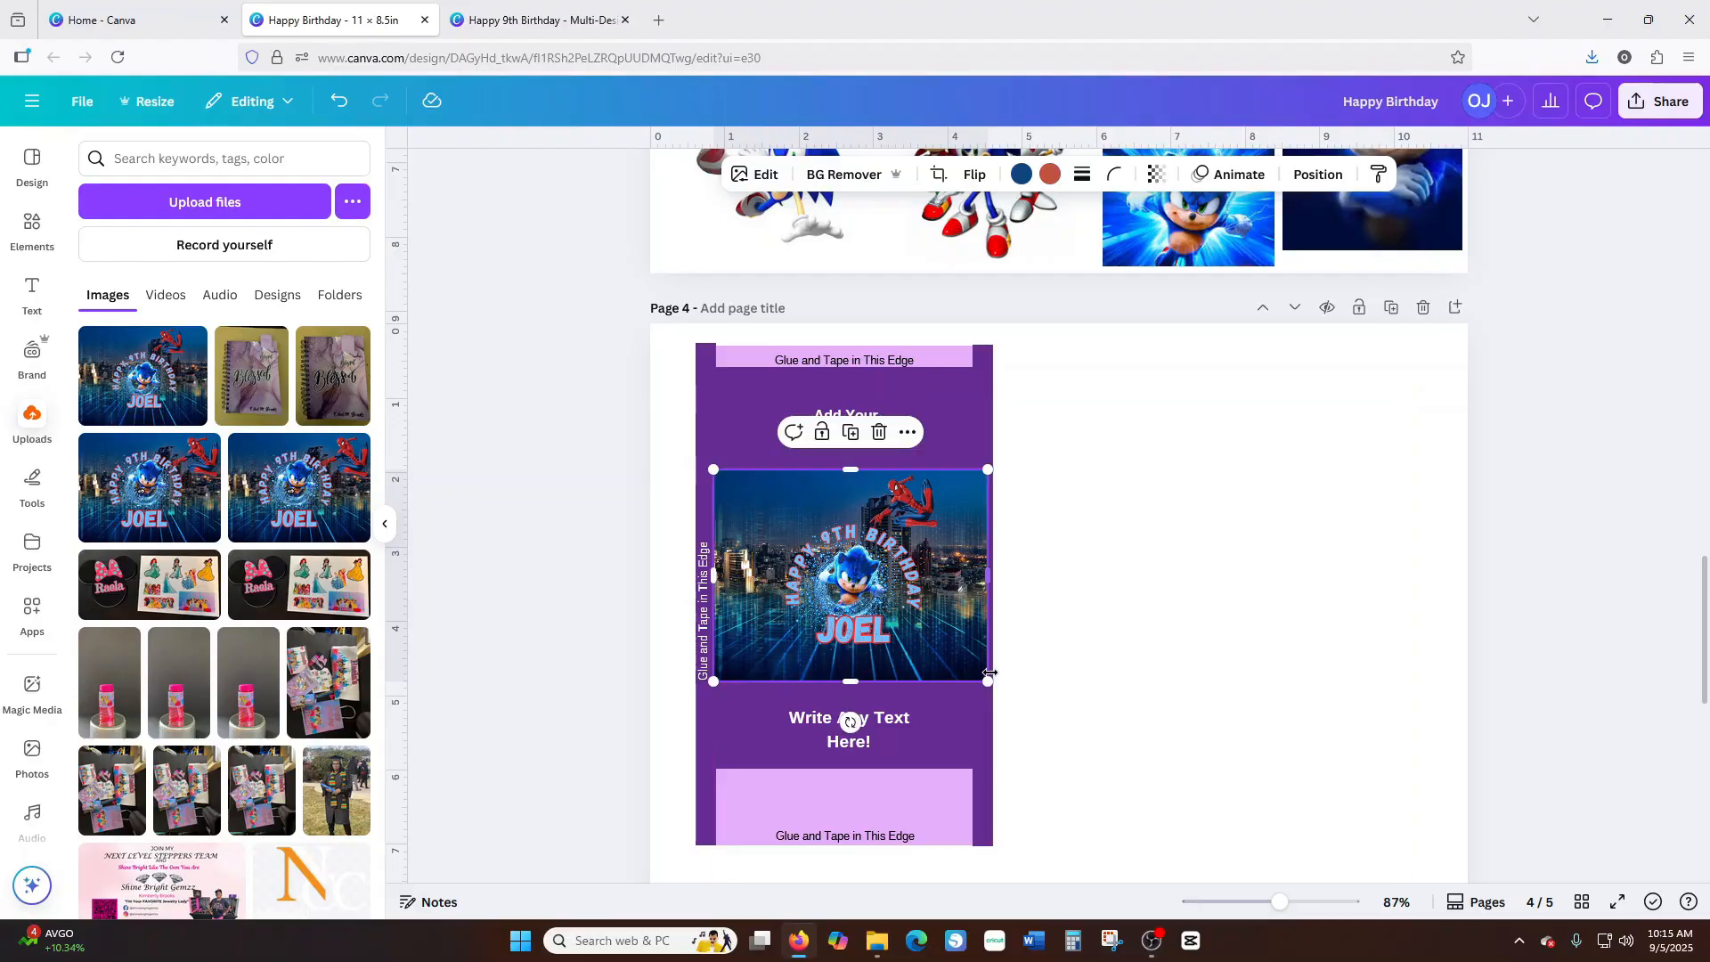
left_click_drag(990, 674, 977, 666)
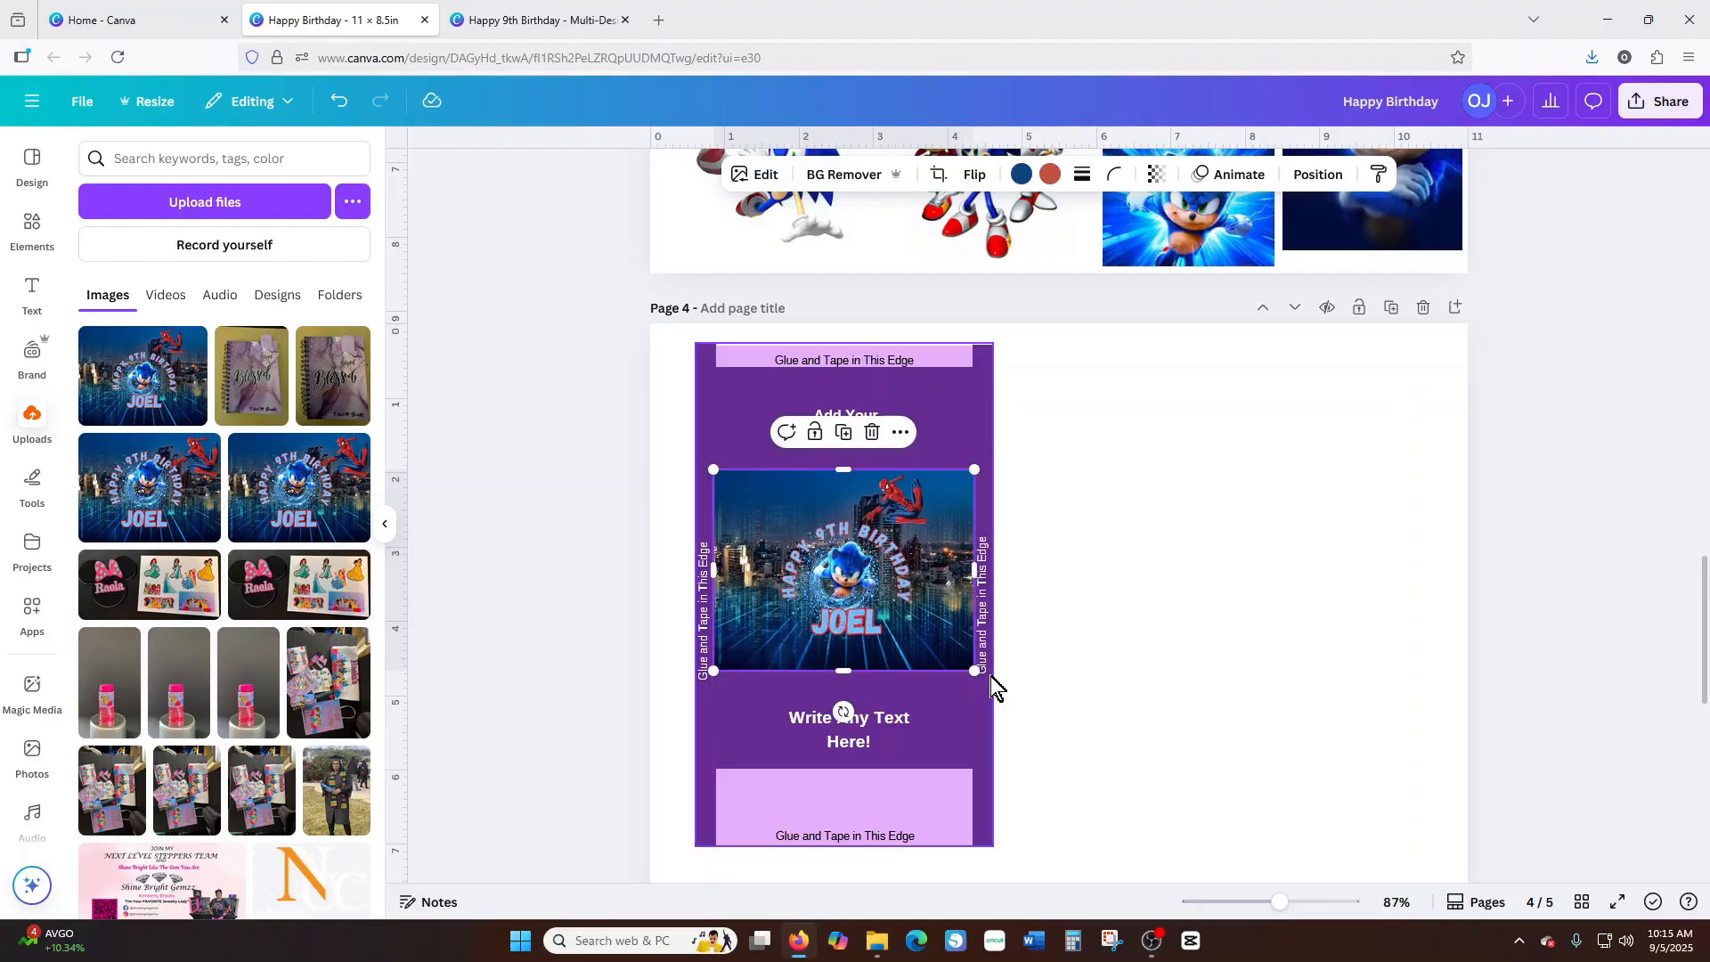
Move the birthday image off the template into the blank area of page 4 and ungroup the template.
left_click(1244, 607)
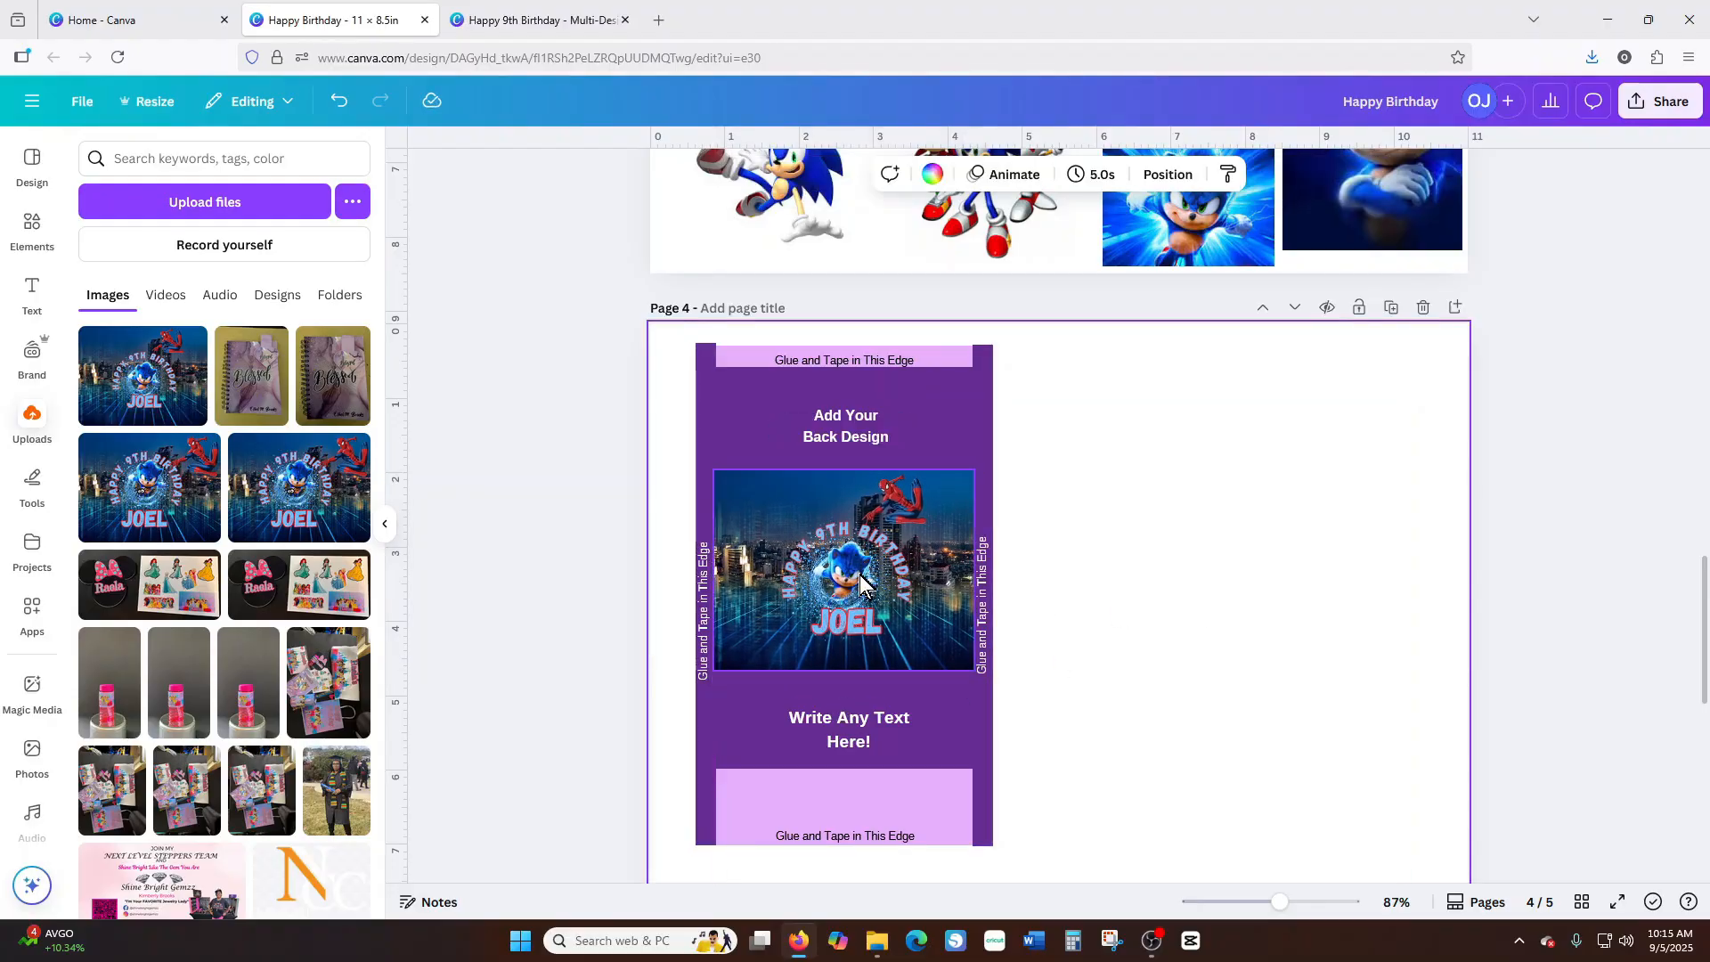
left_click_drag(833, 612, 1160, 618)
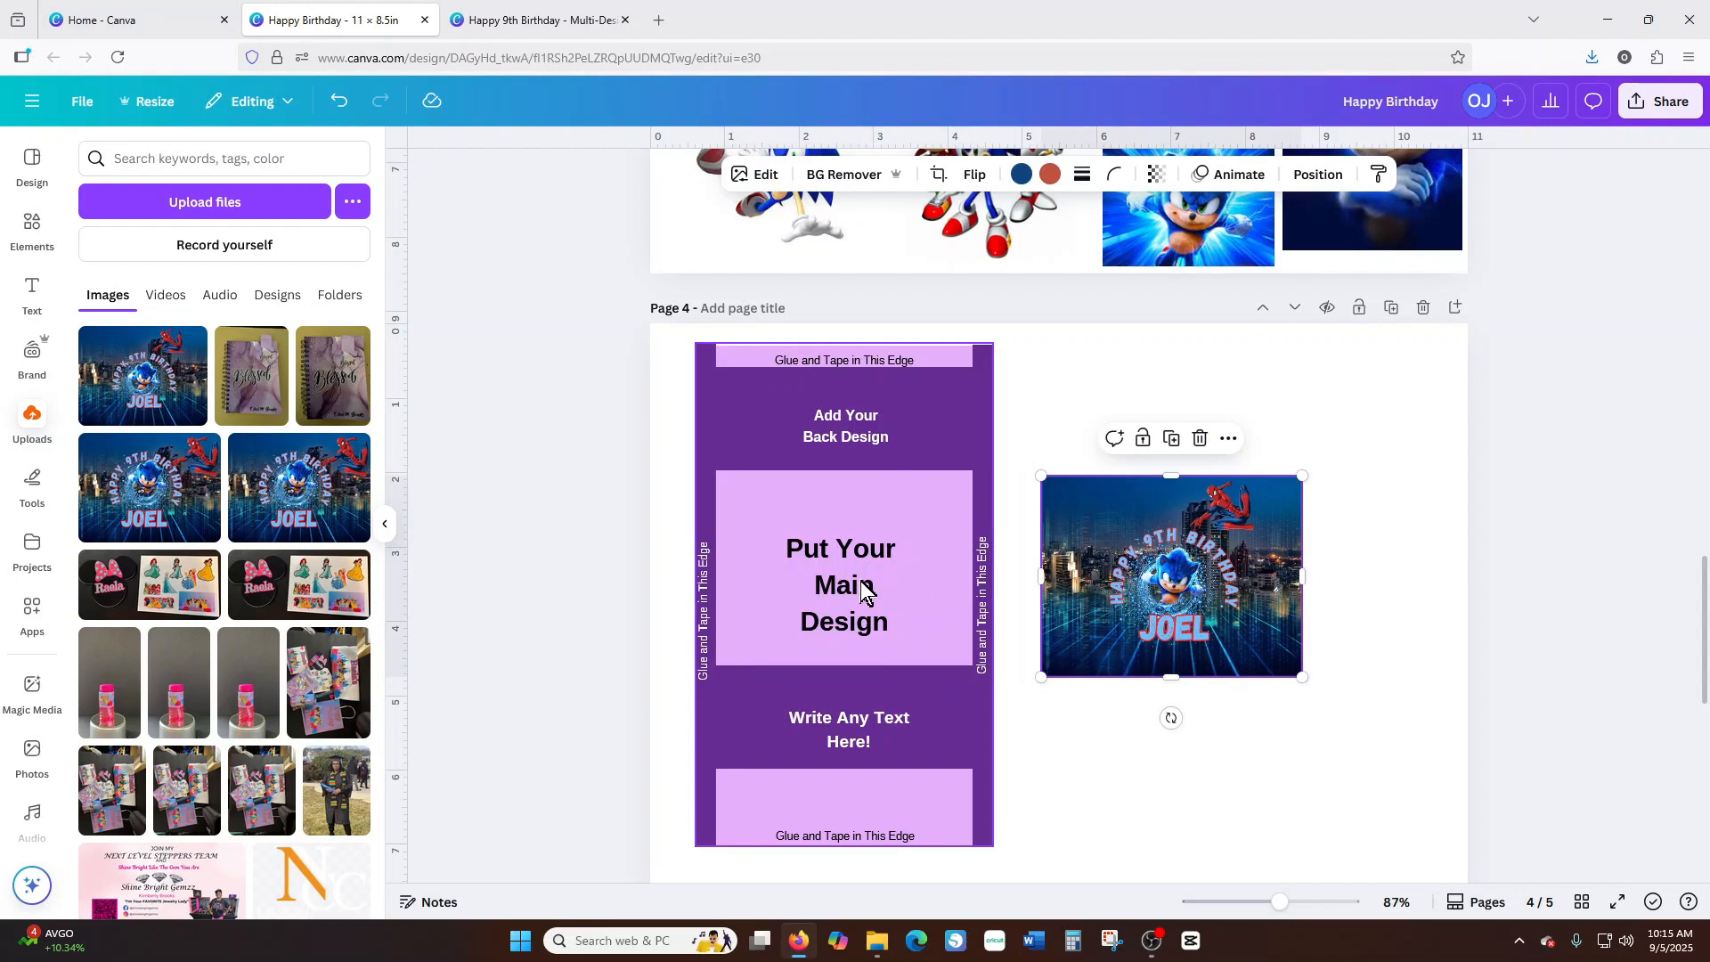
left_click(862, 590)
left_click_drag(863, 591, 877, 601)
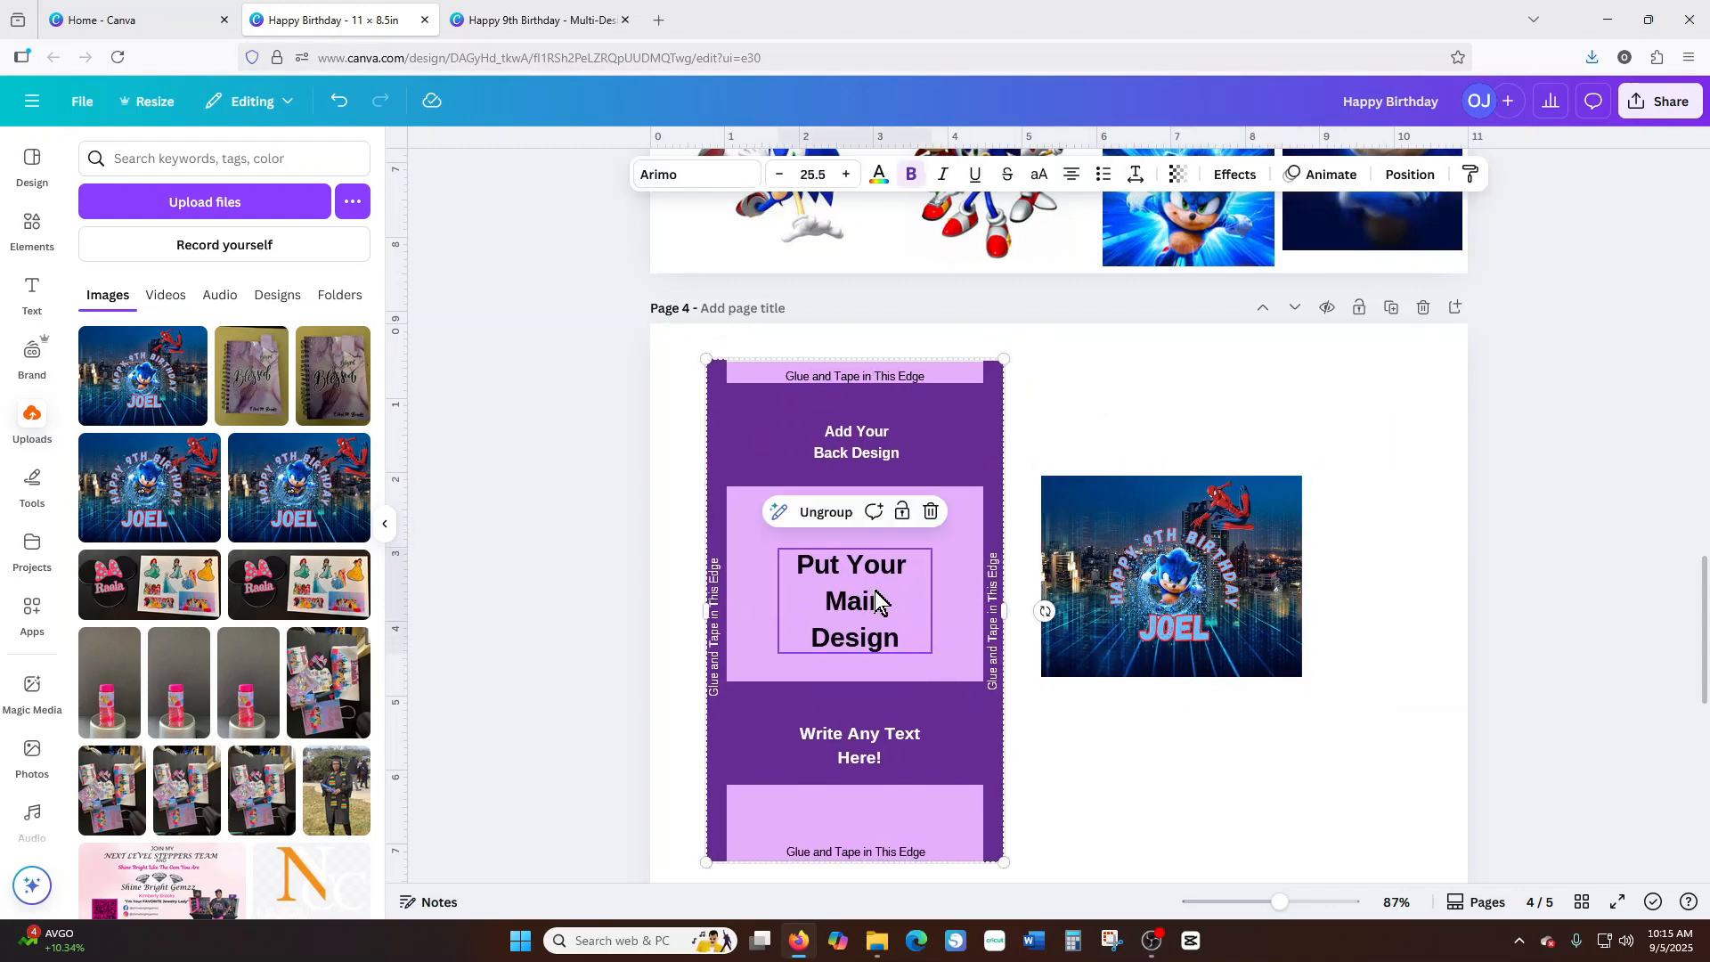
left_click(826, 512)
left_click(1103, 714)
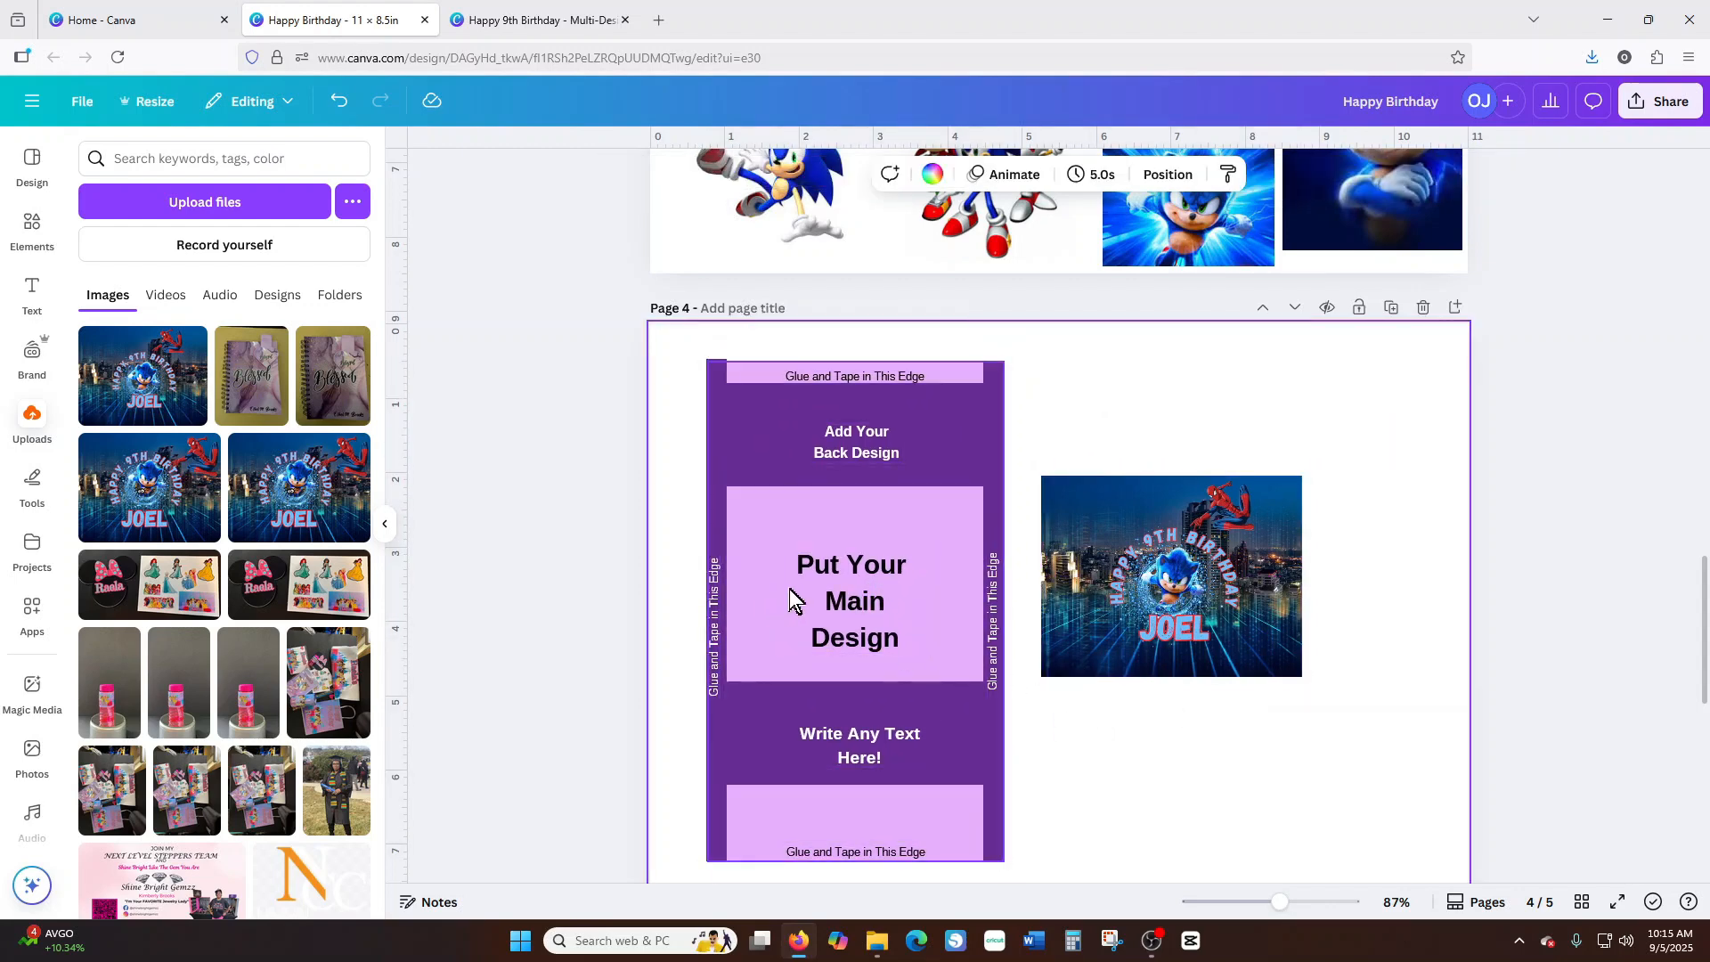
Replace the "Put Your Main Design" placeholder text with the birthday image in the main panel and delete the text.
left_click(836, 594)
left_click_drag(858, 584, 1262, 709)
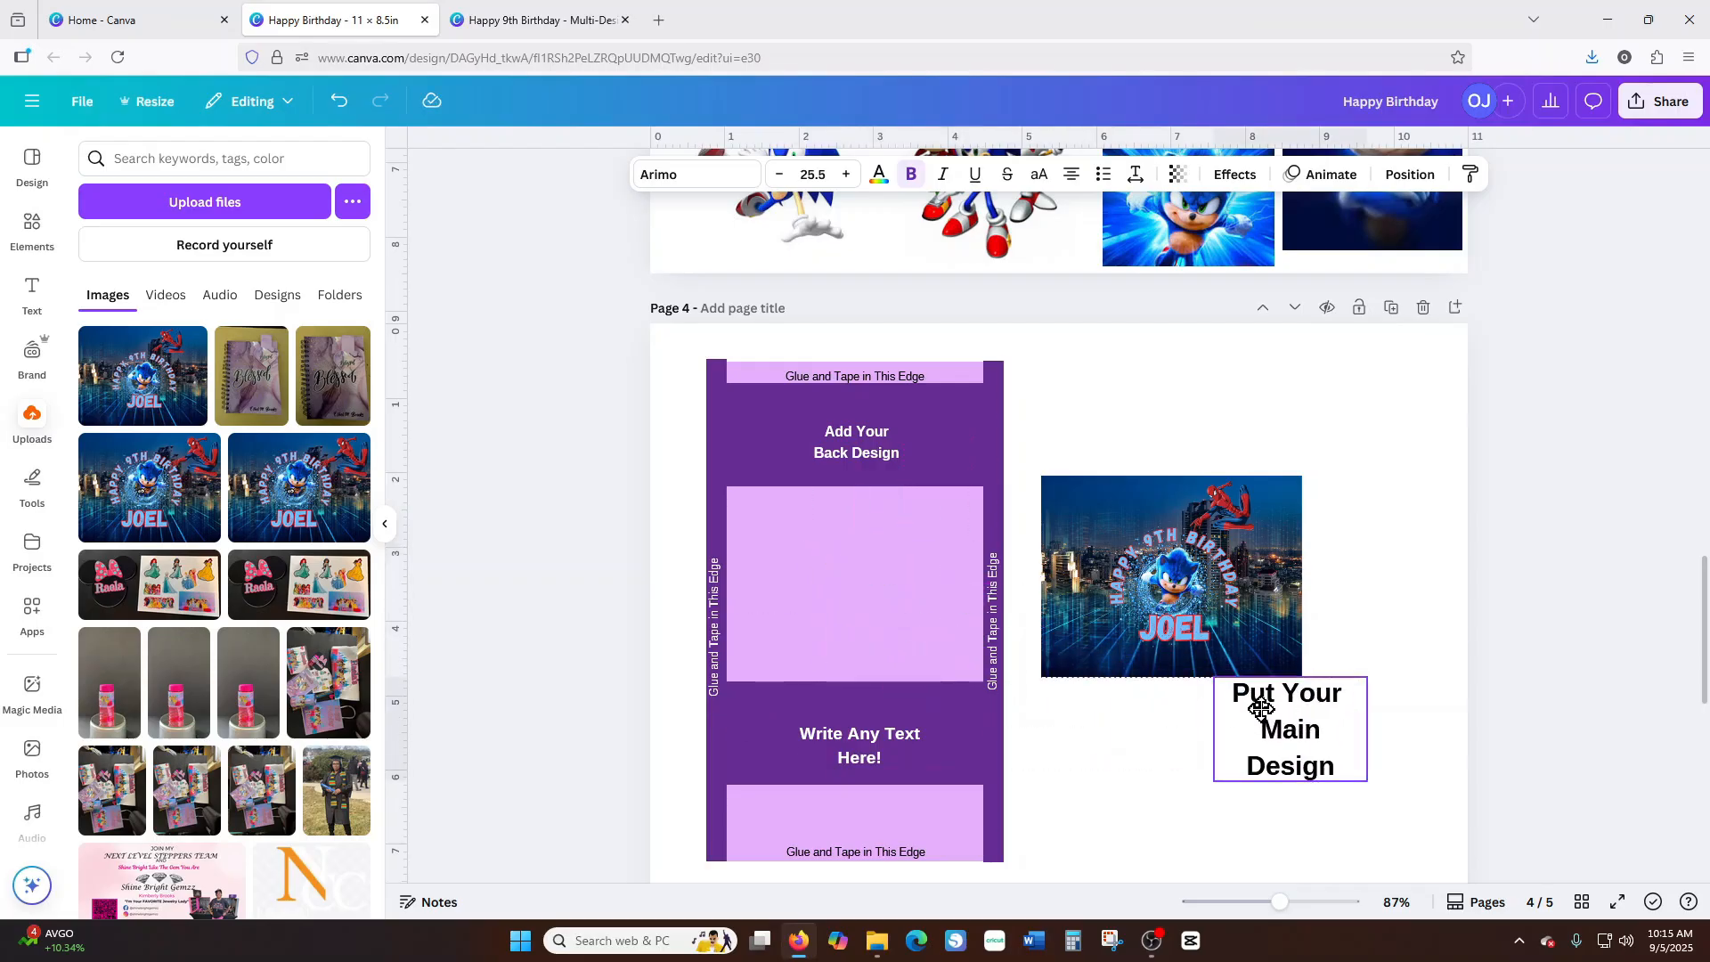
left_click(1242, 585)
left_click_drag(1242, 585, 922, 584)
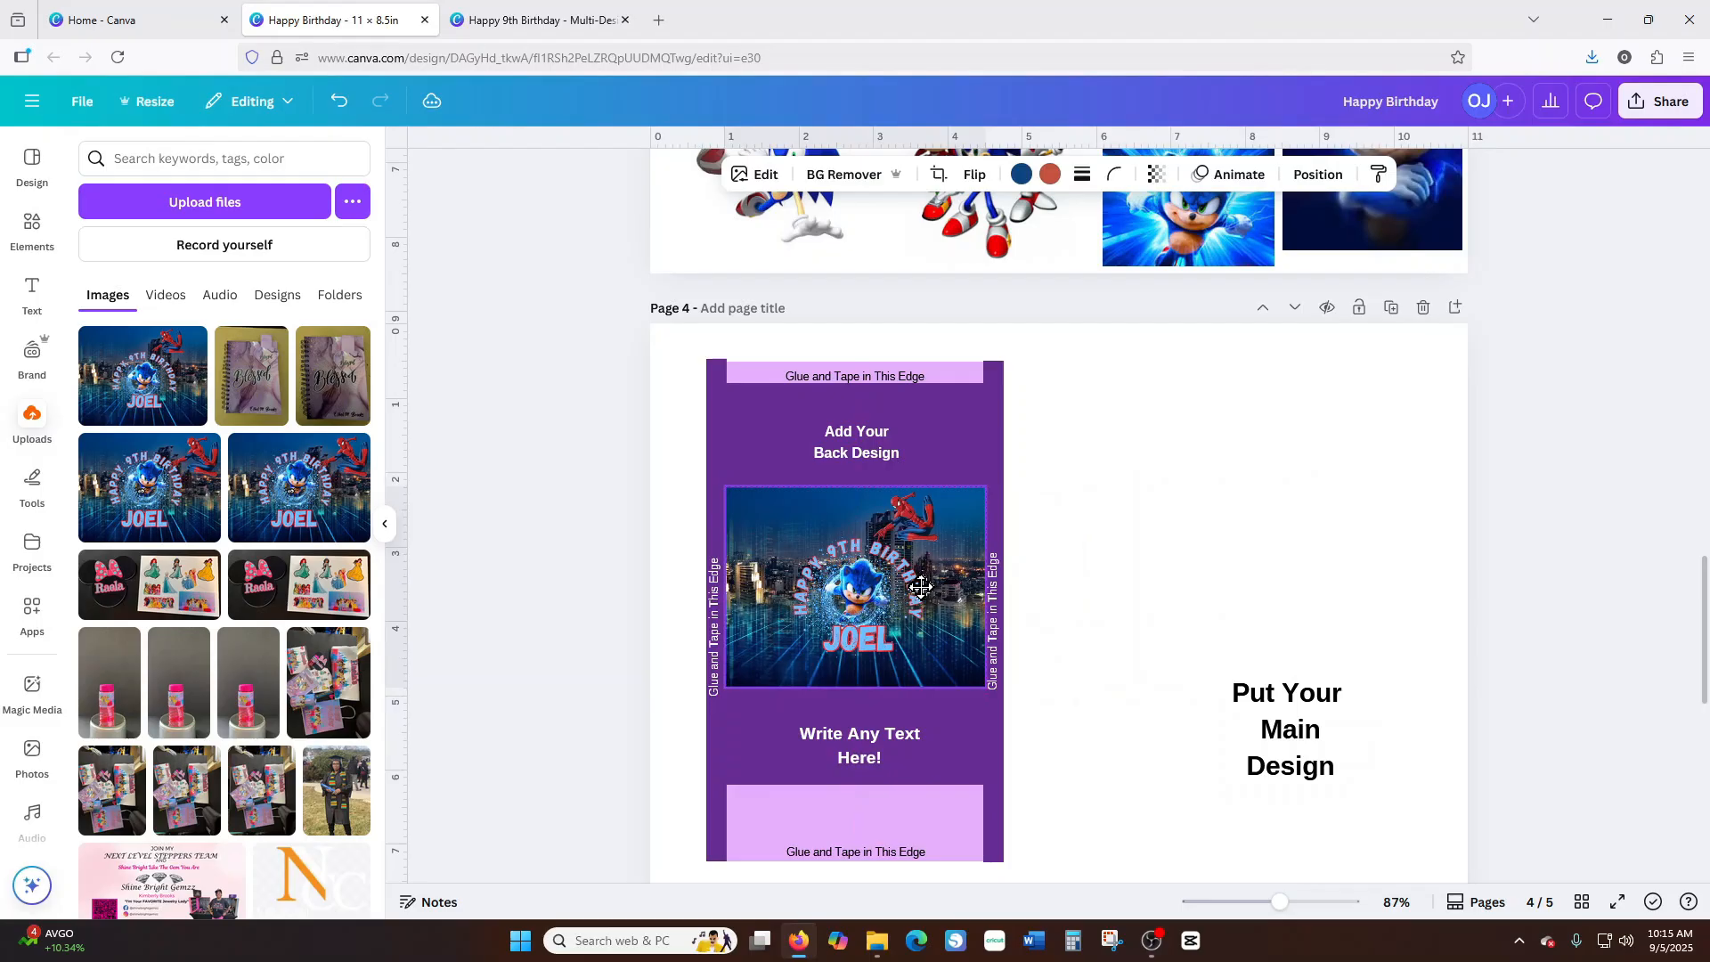
left_click(1203, 543)
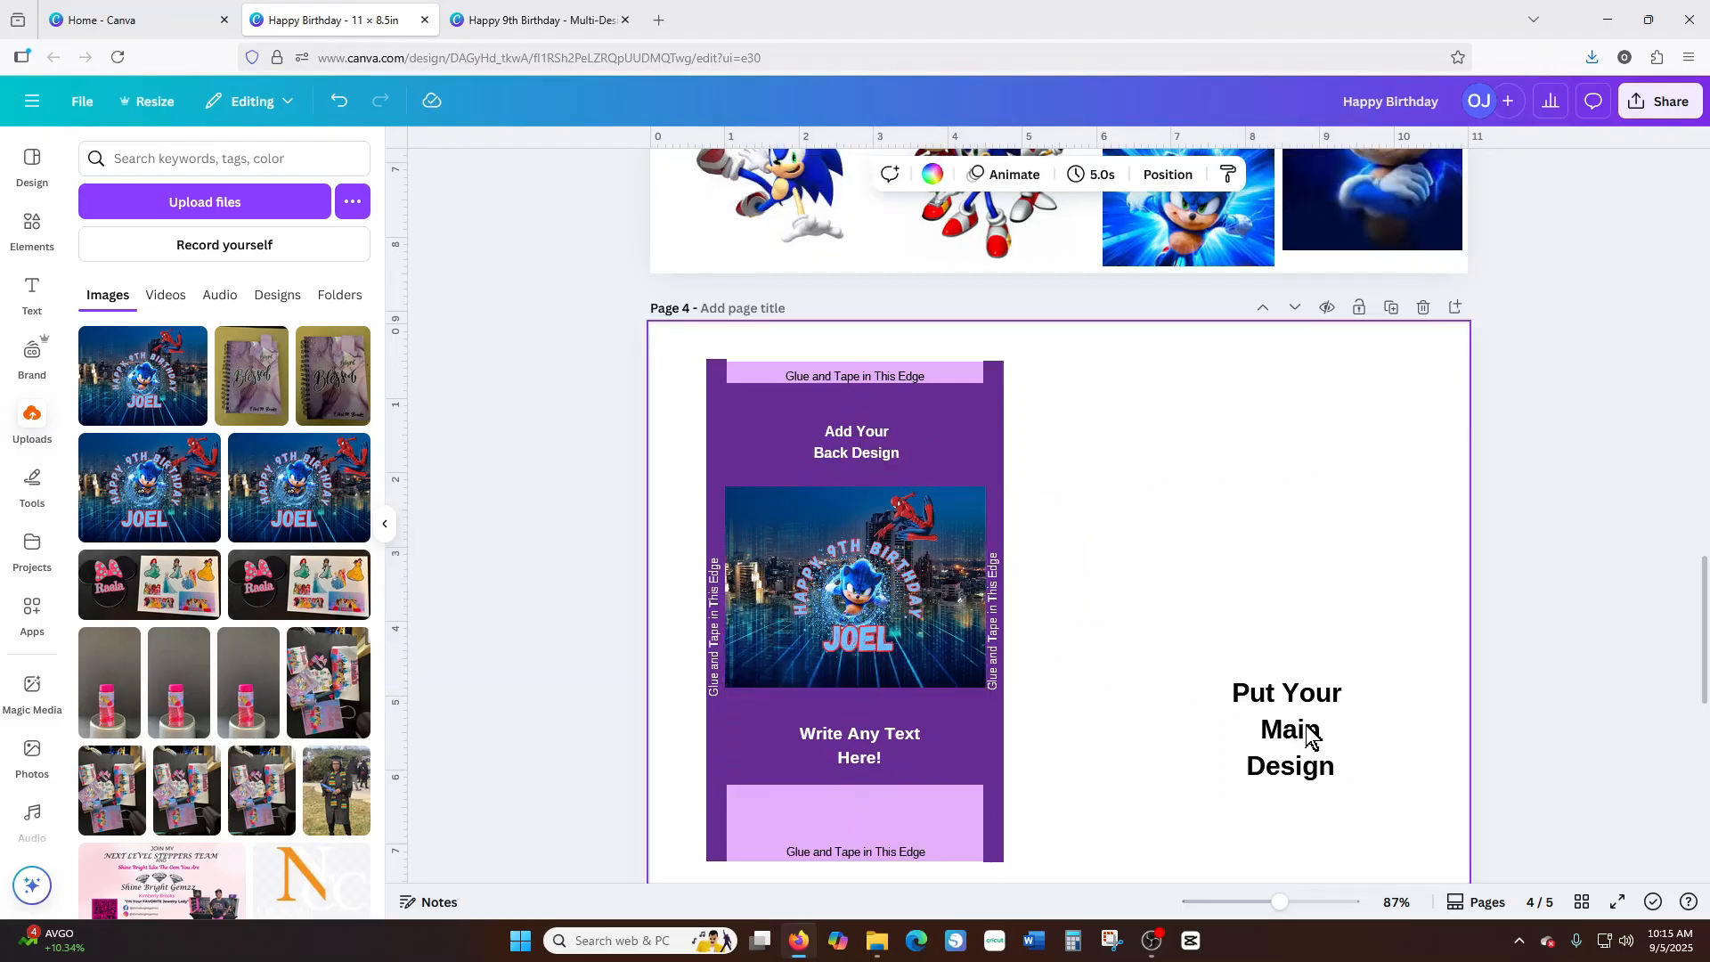
left_click(1306, 728)
left_click(1333, 640)
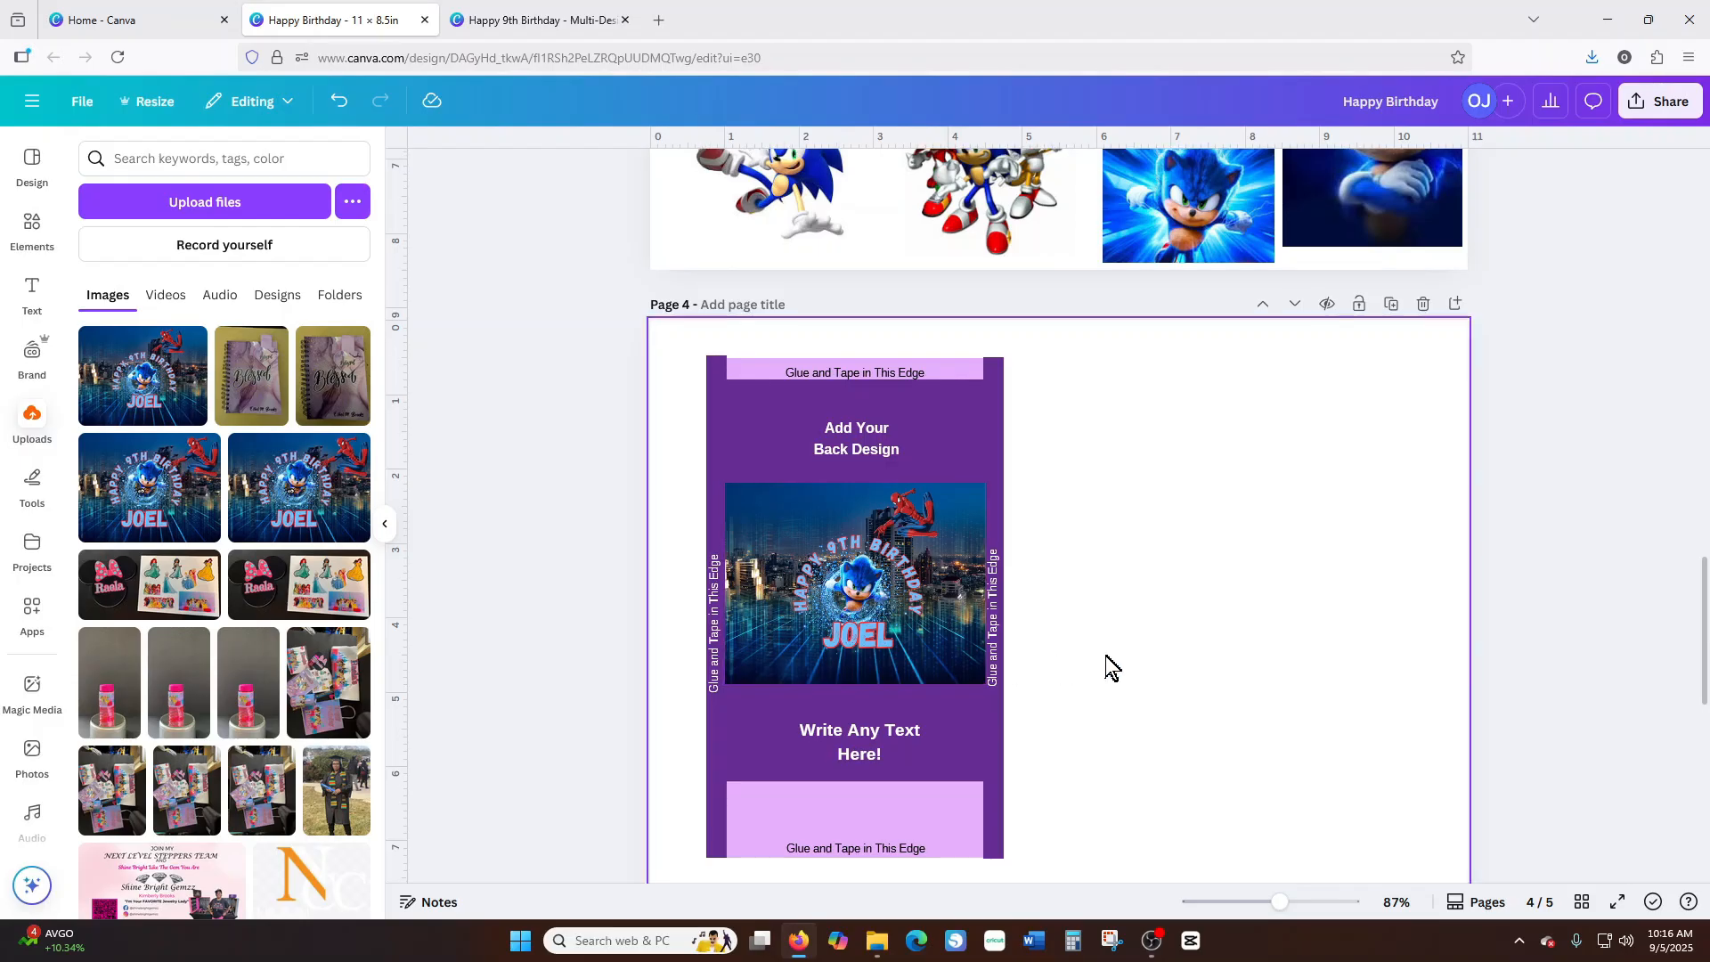
Open the fill color options for the template's light purple background shape.
scroll(1107, 665, "down", 1)
left_click(920, 764)
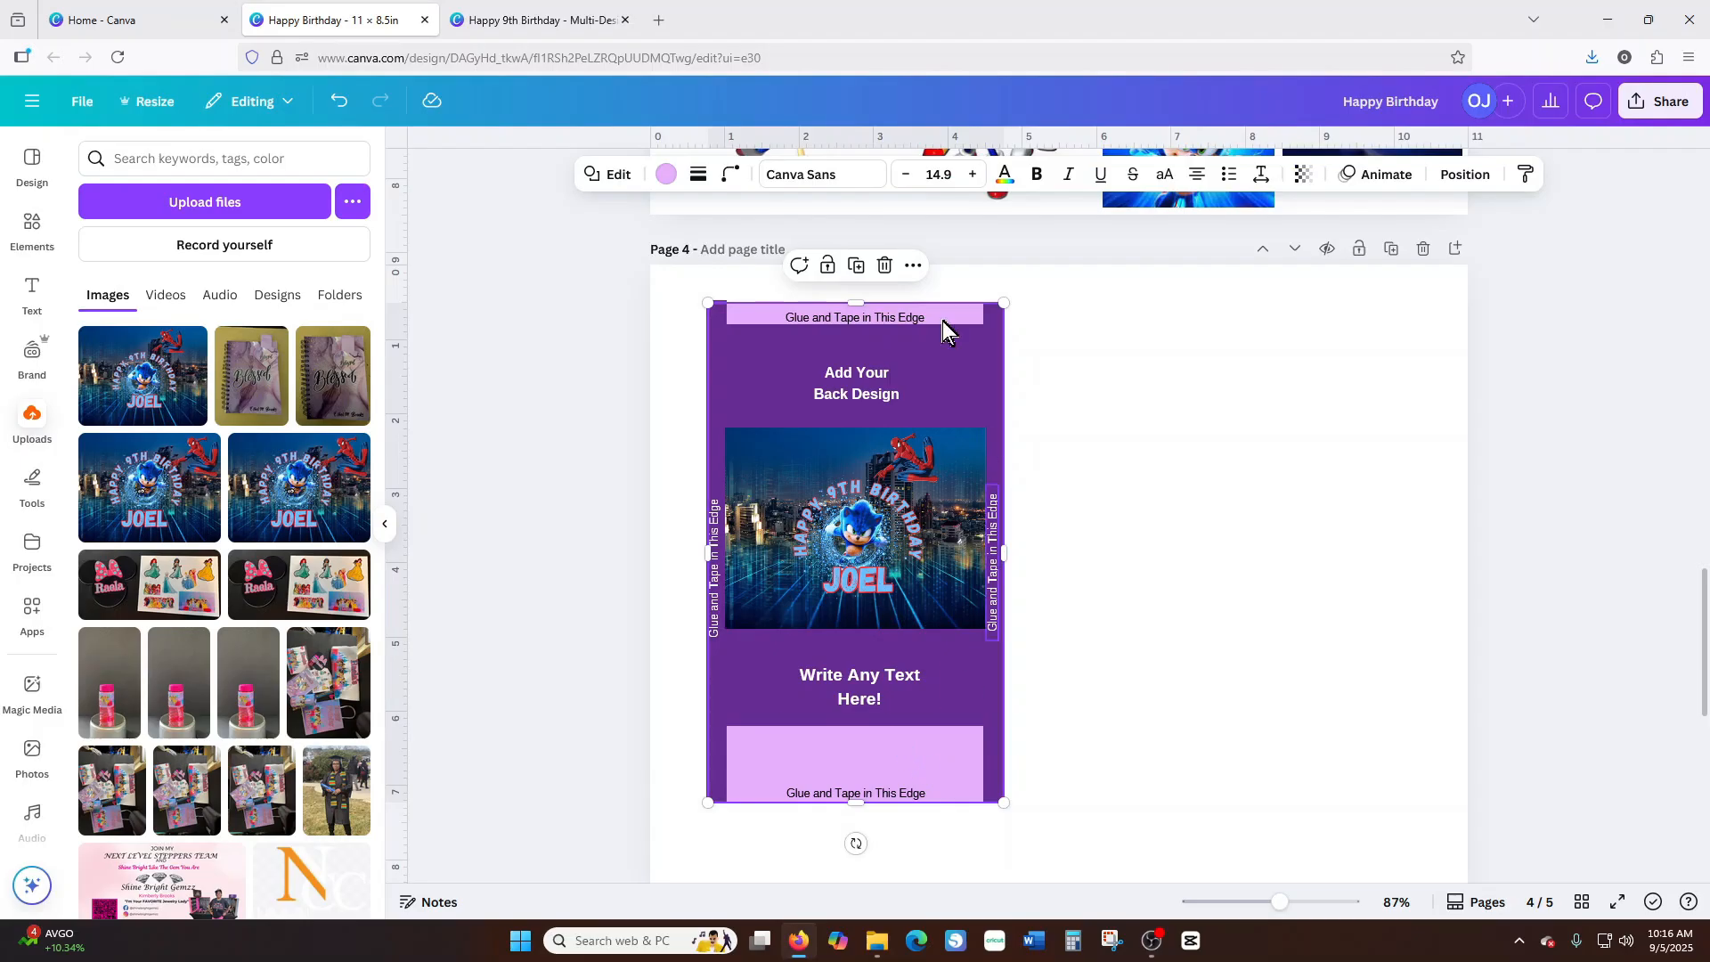
left_click(666, 174)
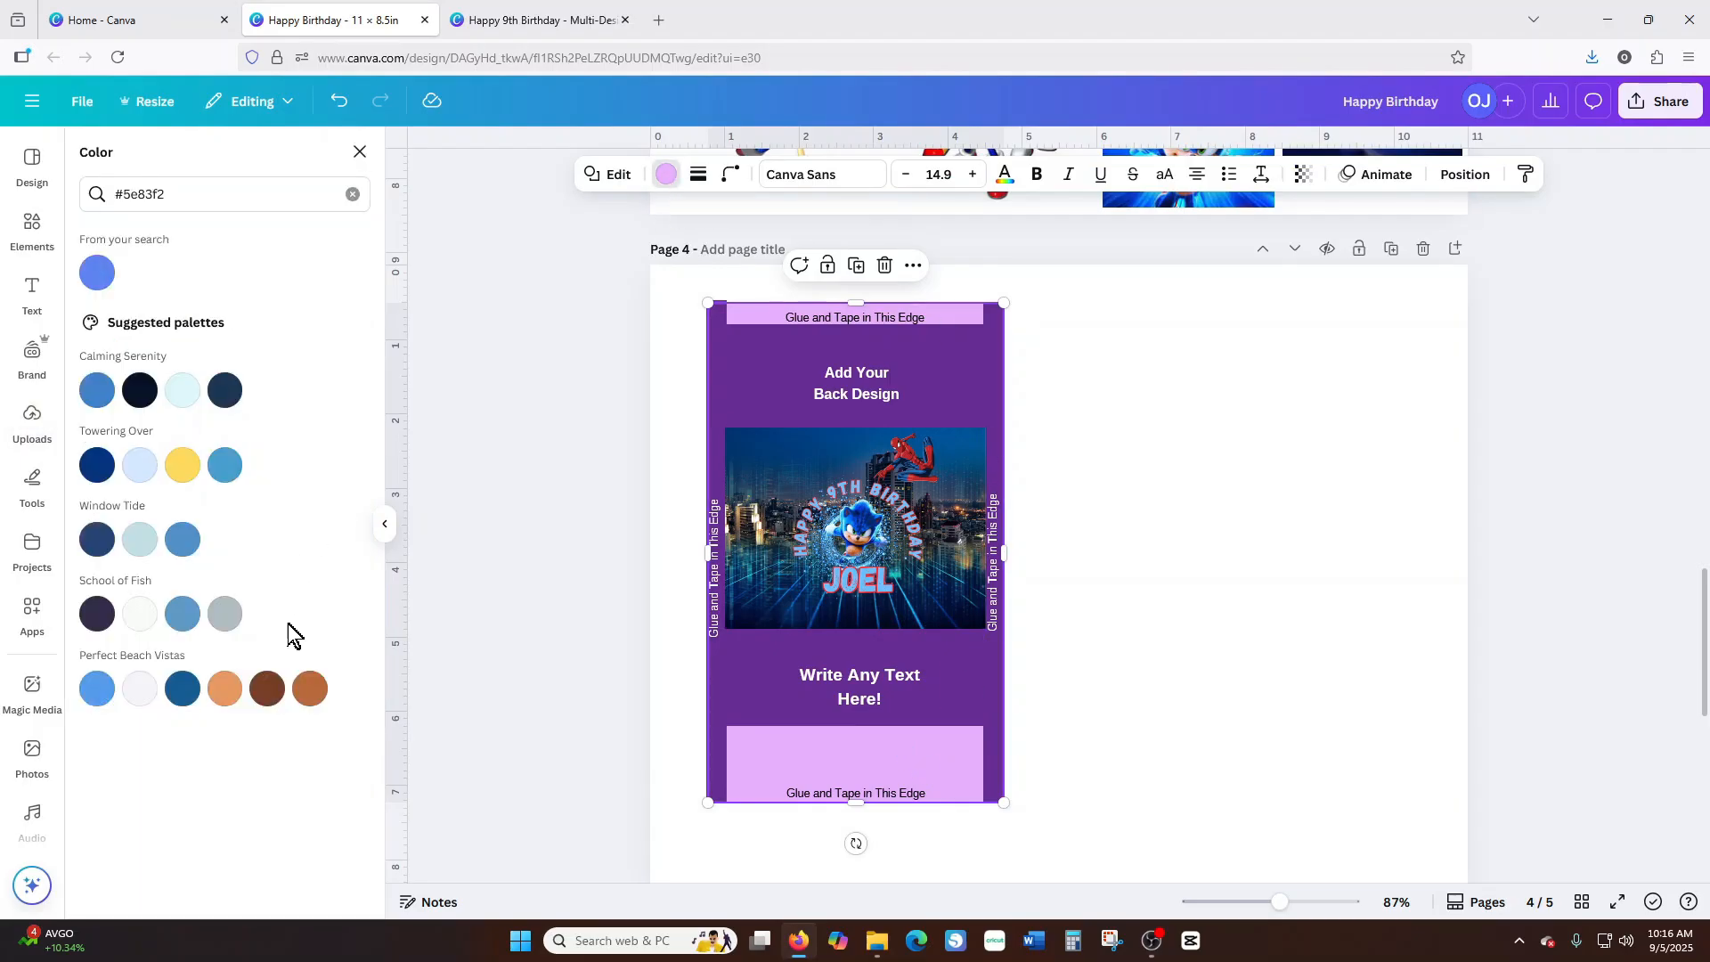
Move the crouching Spider-Man image from page 3 to the blank area beside the template on page 4.
scroll(1158, 522, "up", 6)
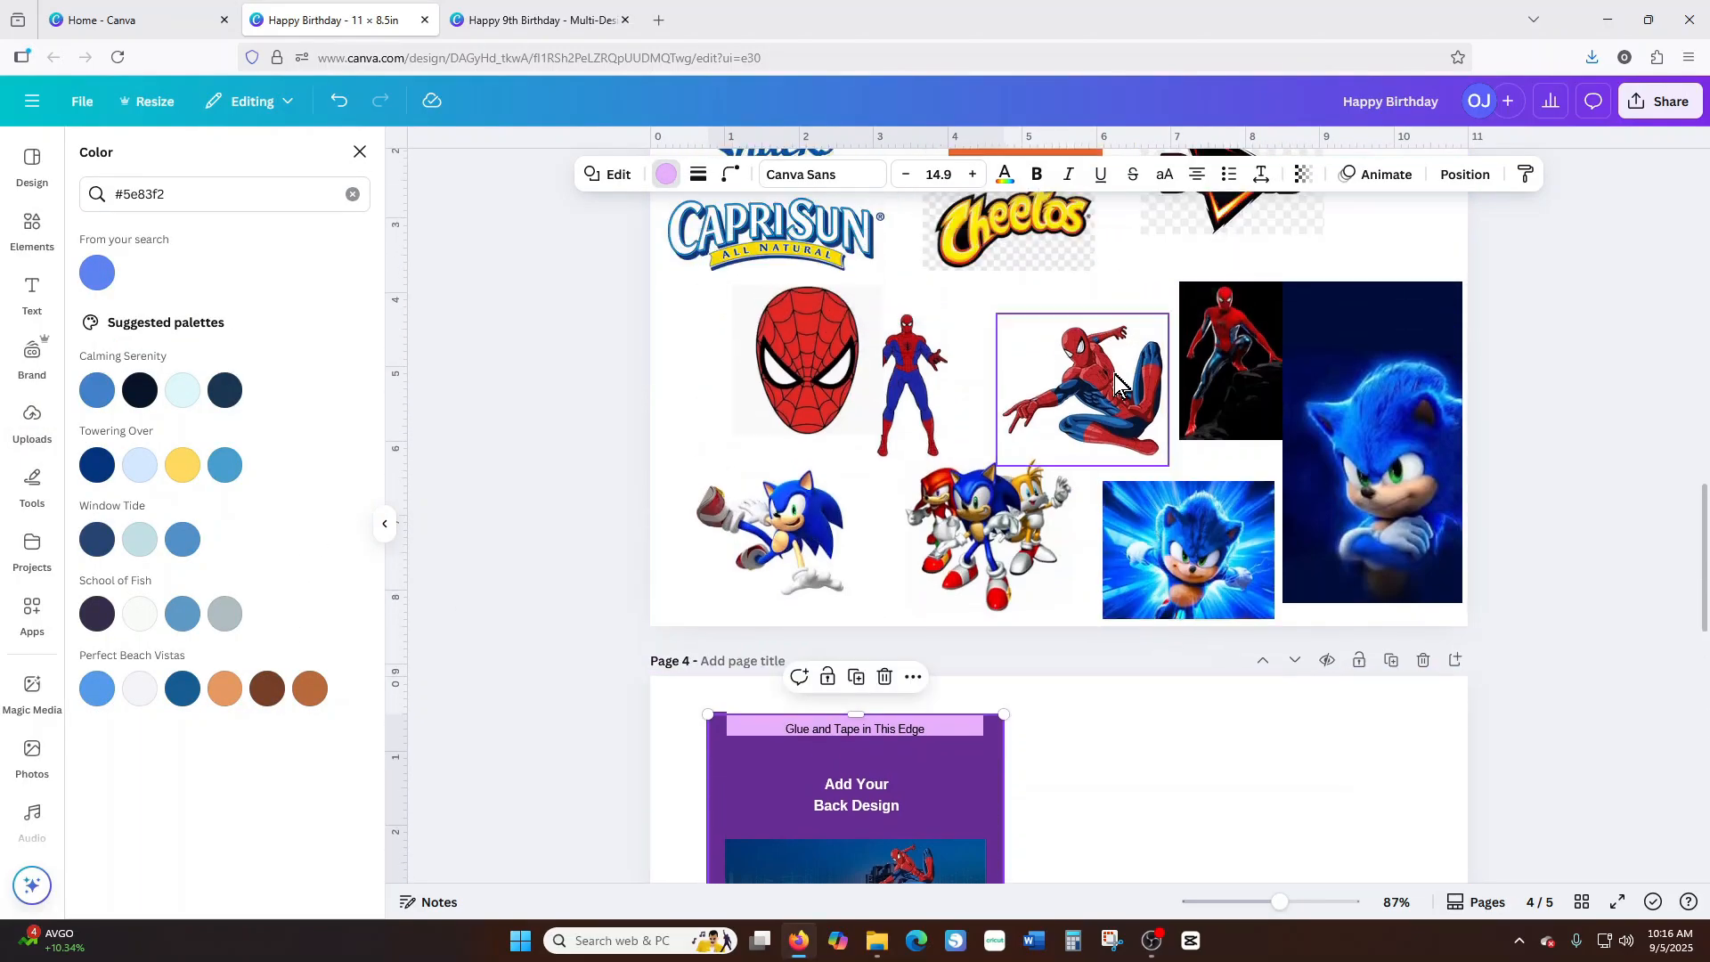
left_click(1140, 708)
scroll(1140, 708, "down", 3)
left_click_drag(1140, 709, 1189, 628)
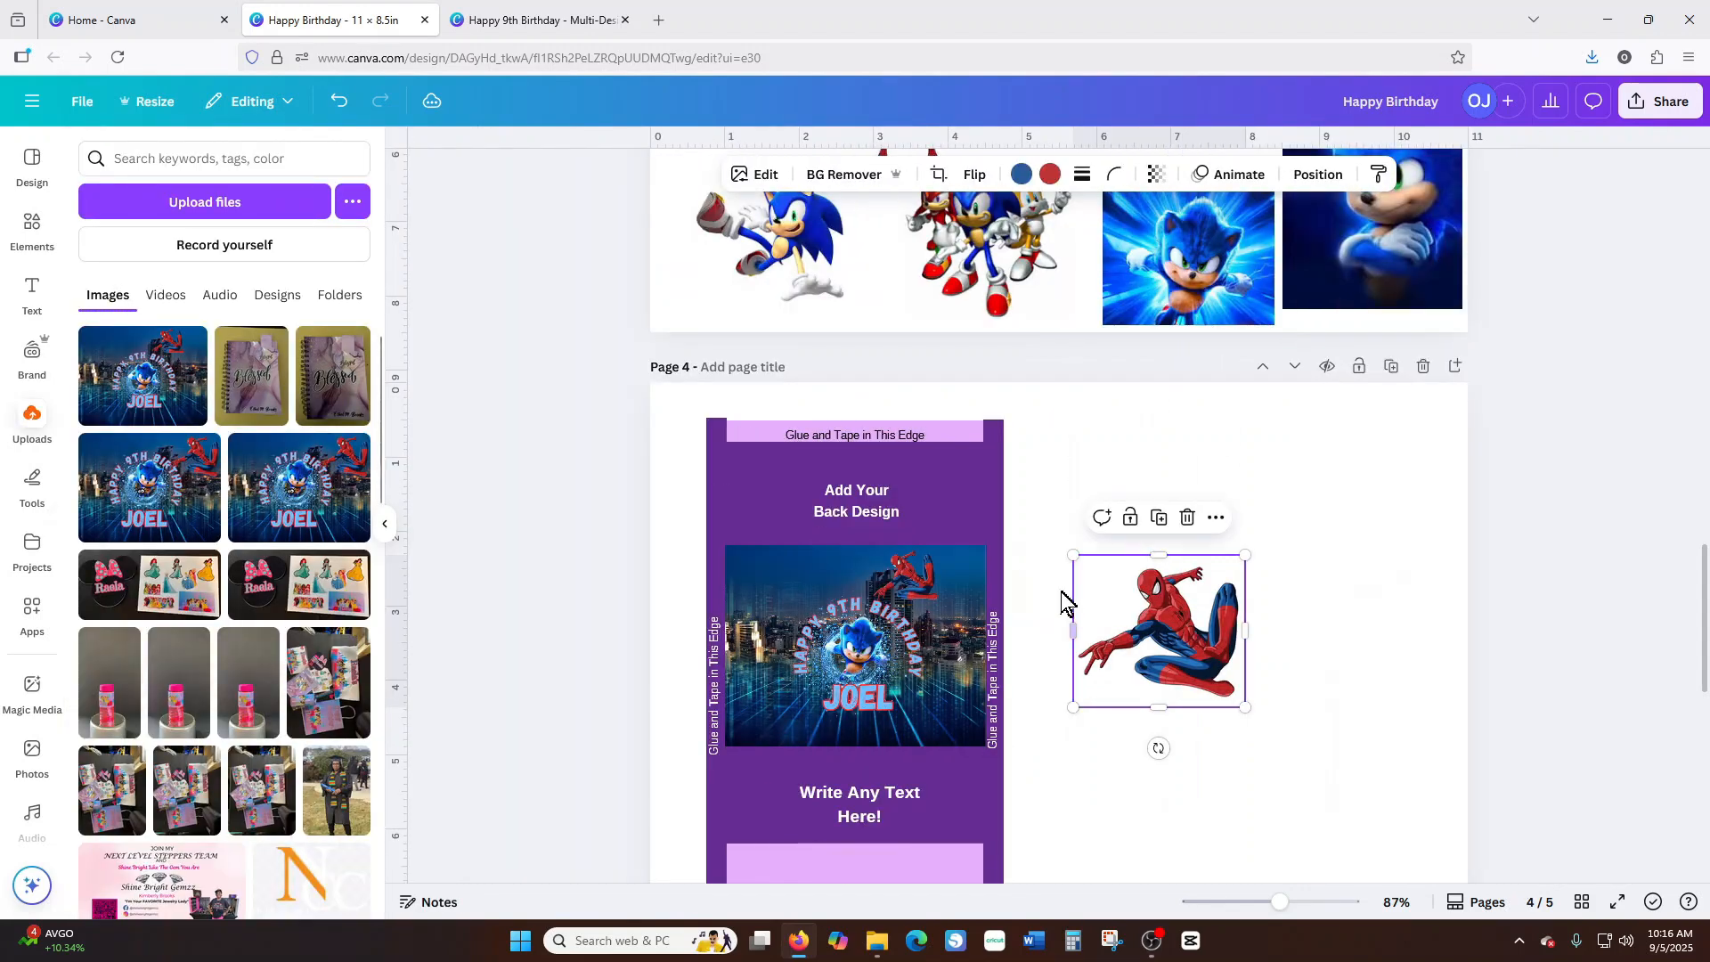
left_click(1126, 779)
scroll(1030, 748, "down", 2)
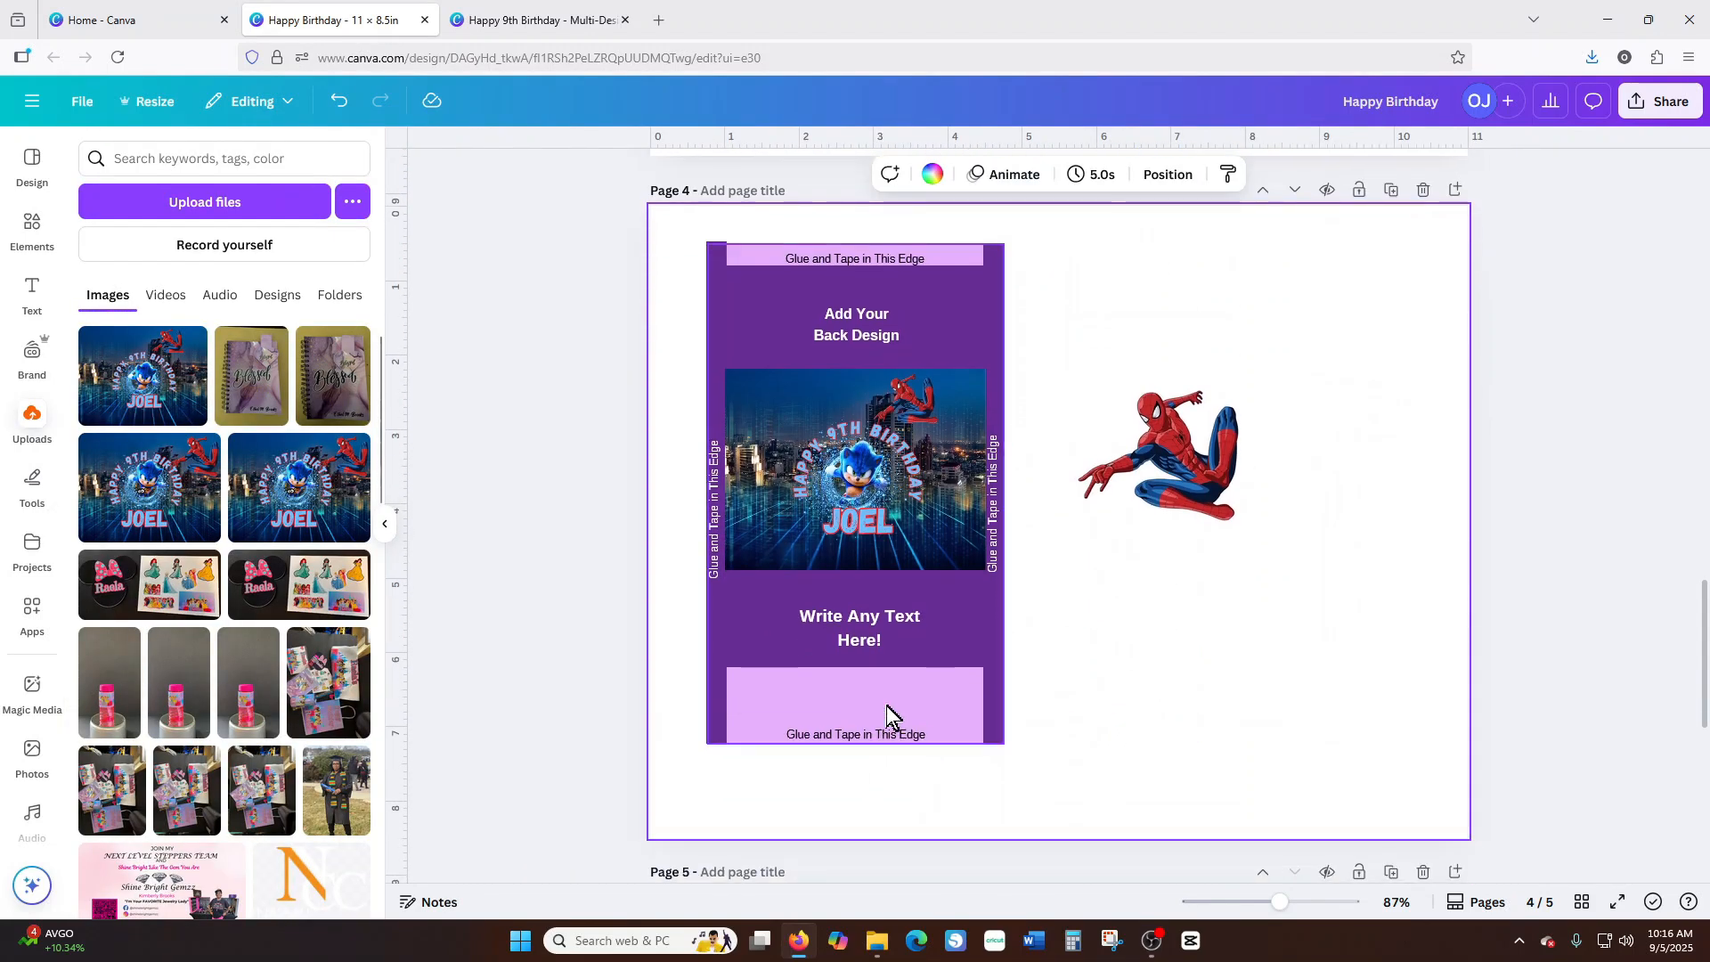
Recolor the template's light purple background shape with the Spider-Man photo's red #bf3433 and shift the Spider-Man image lower beside the template.
left_click(851, 656)
left_click(666, 174)
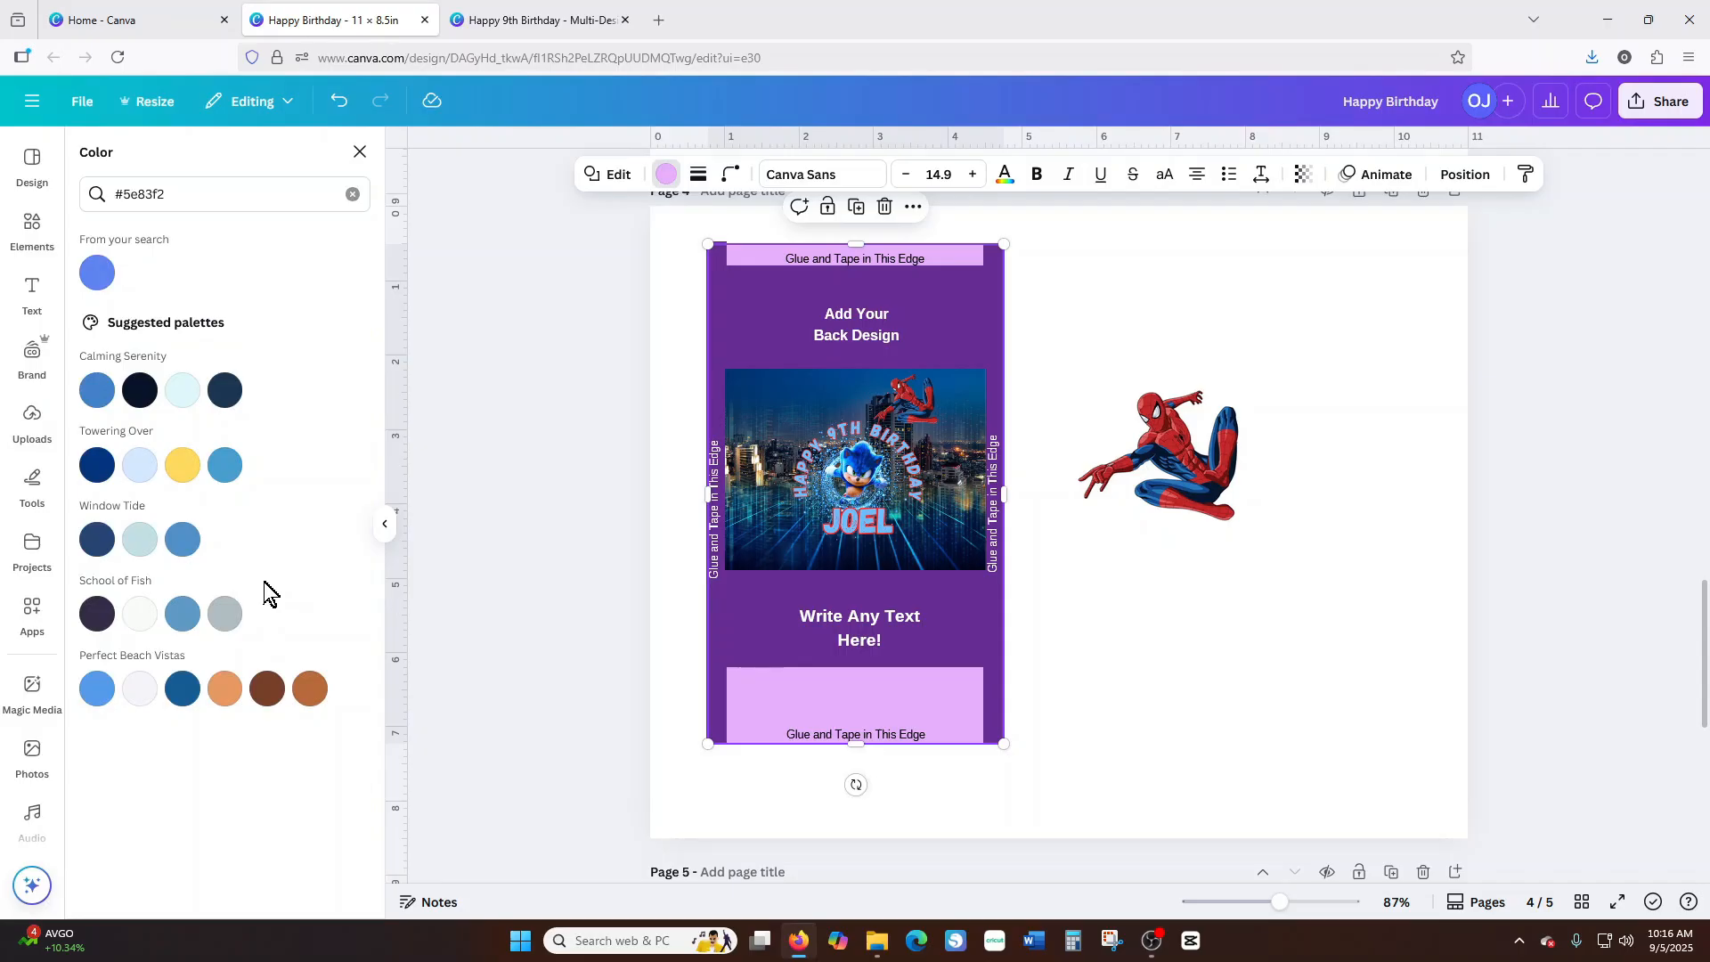
left_click(357, 150)
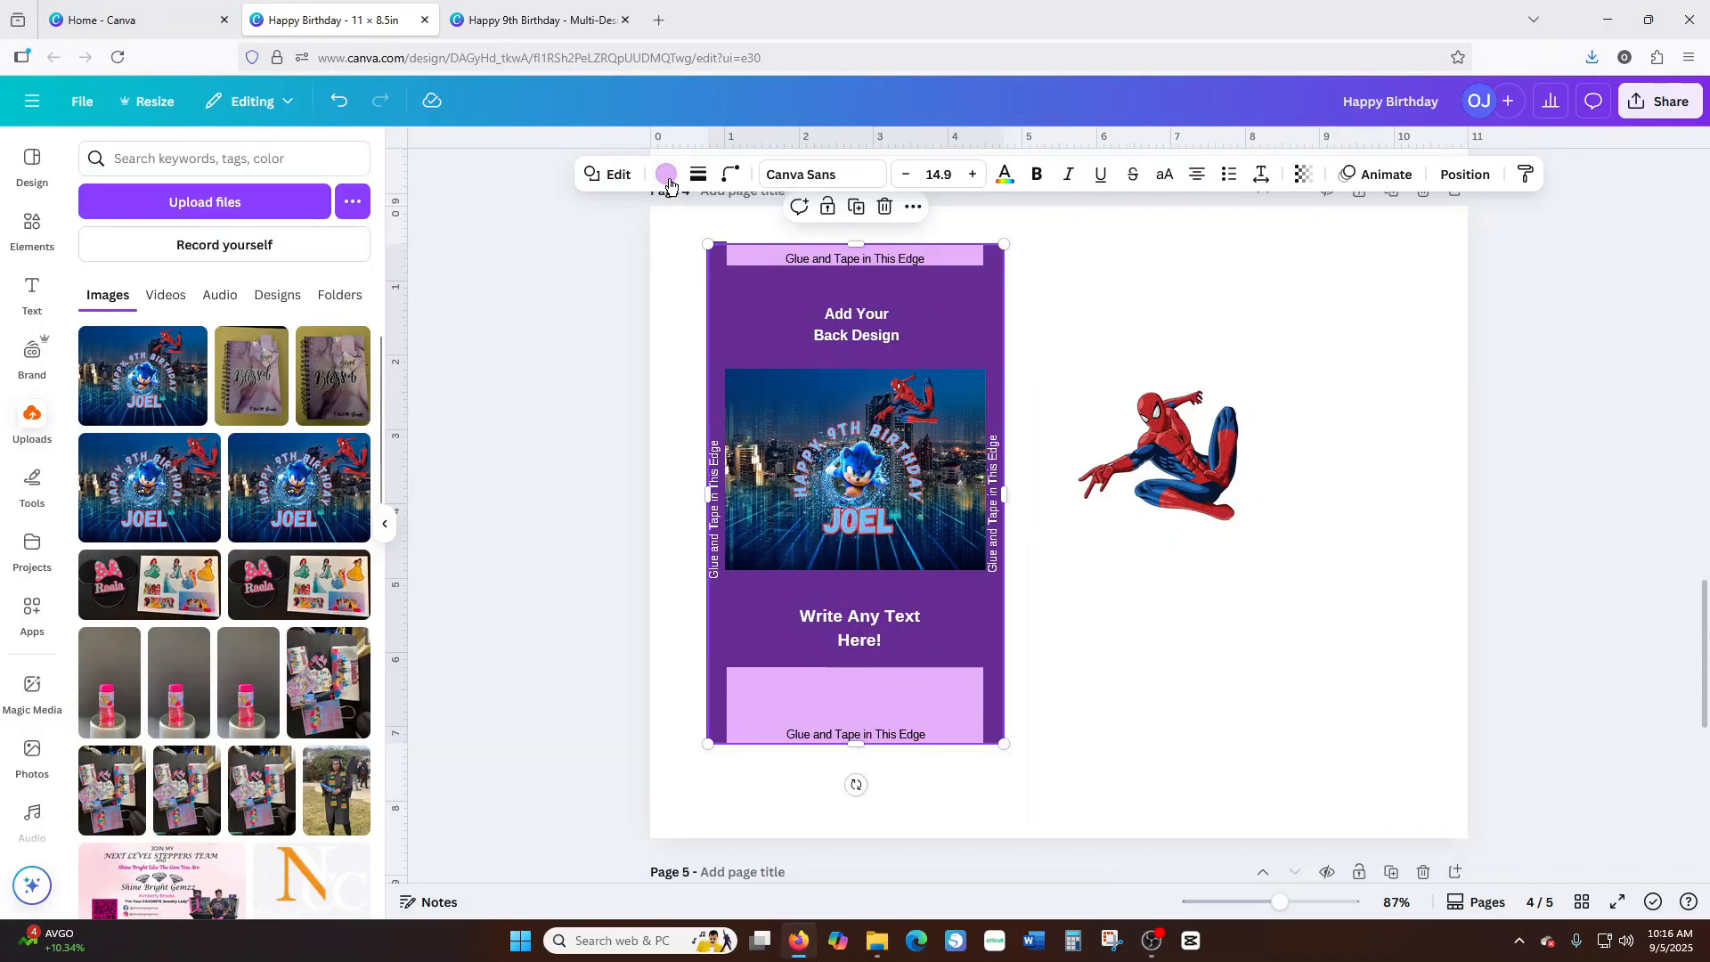
left_click(355, 194)
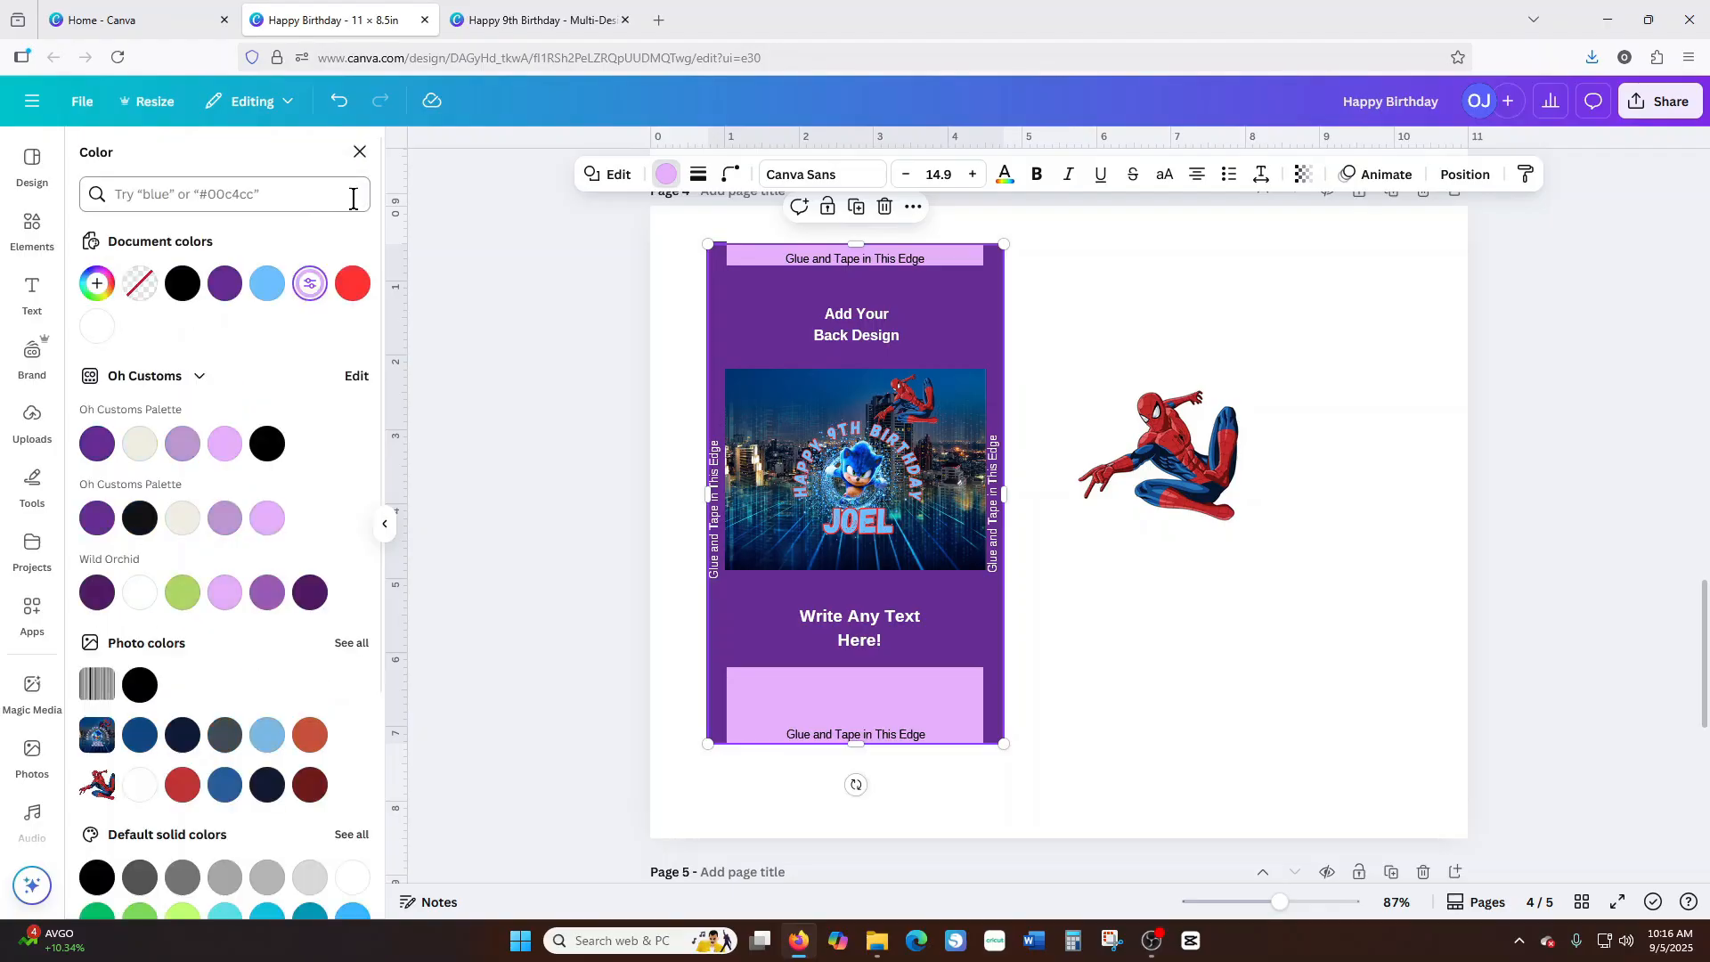
scroll(259, 432, "down", 3)
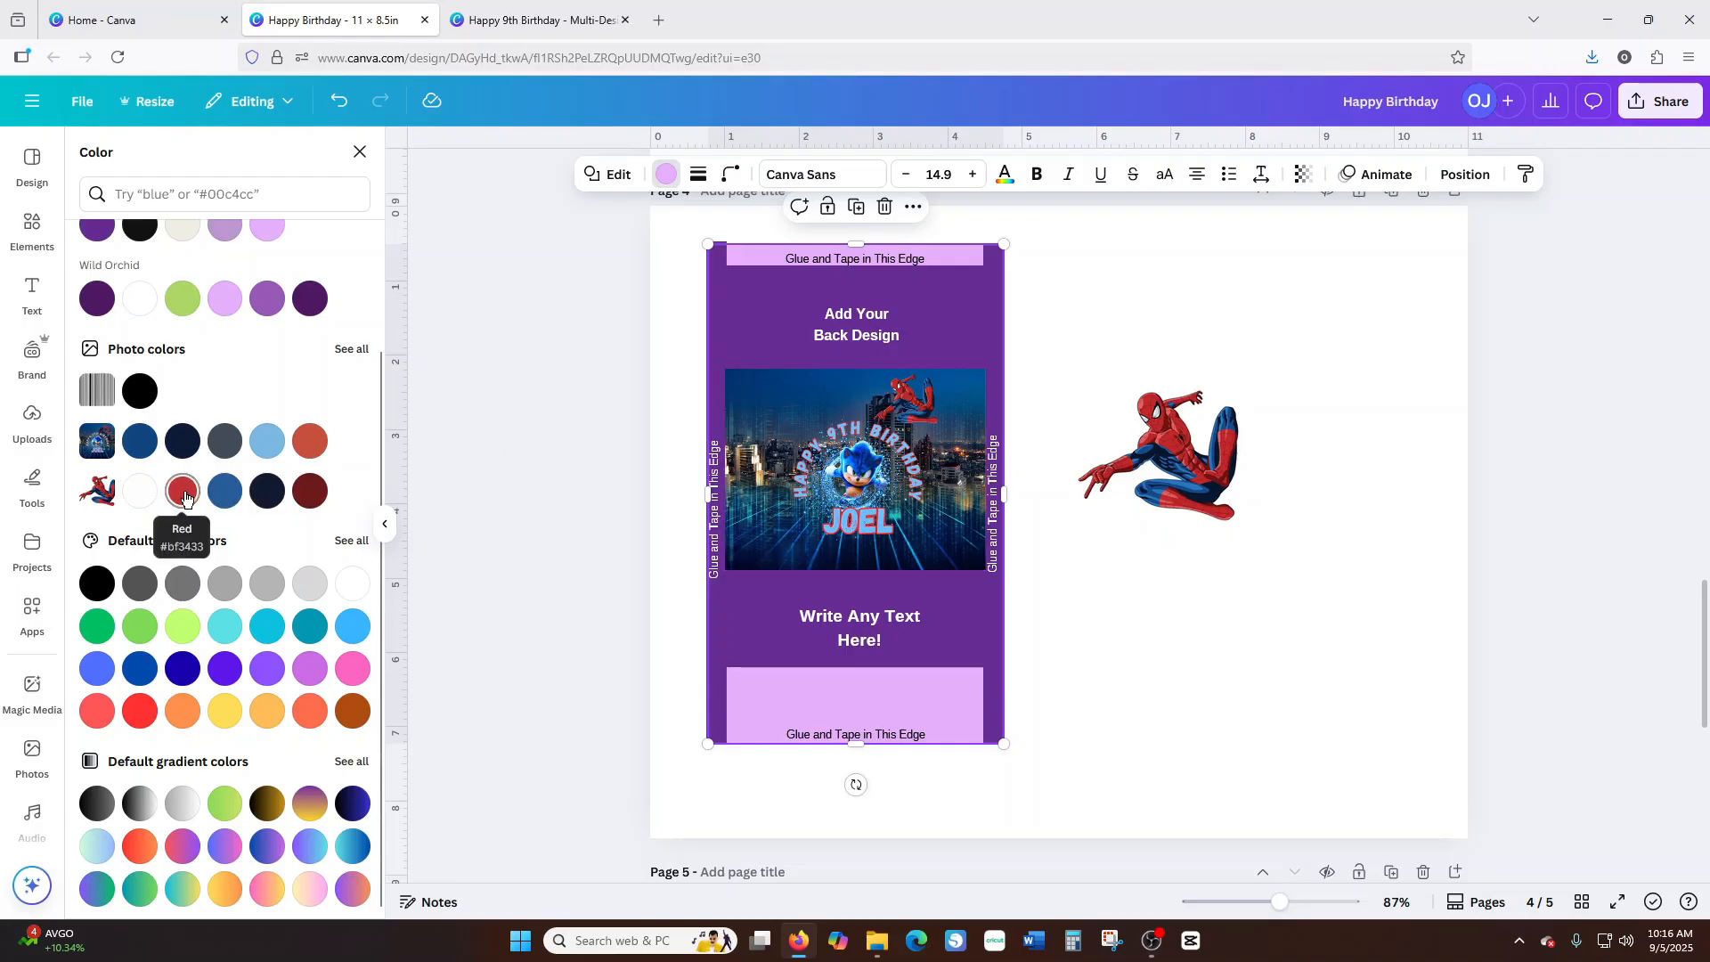
left_click(183, 493)
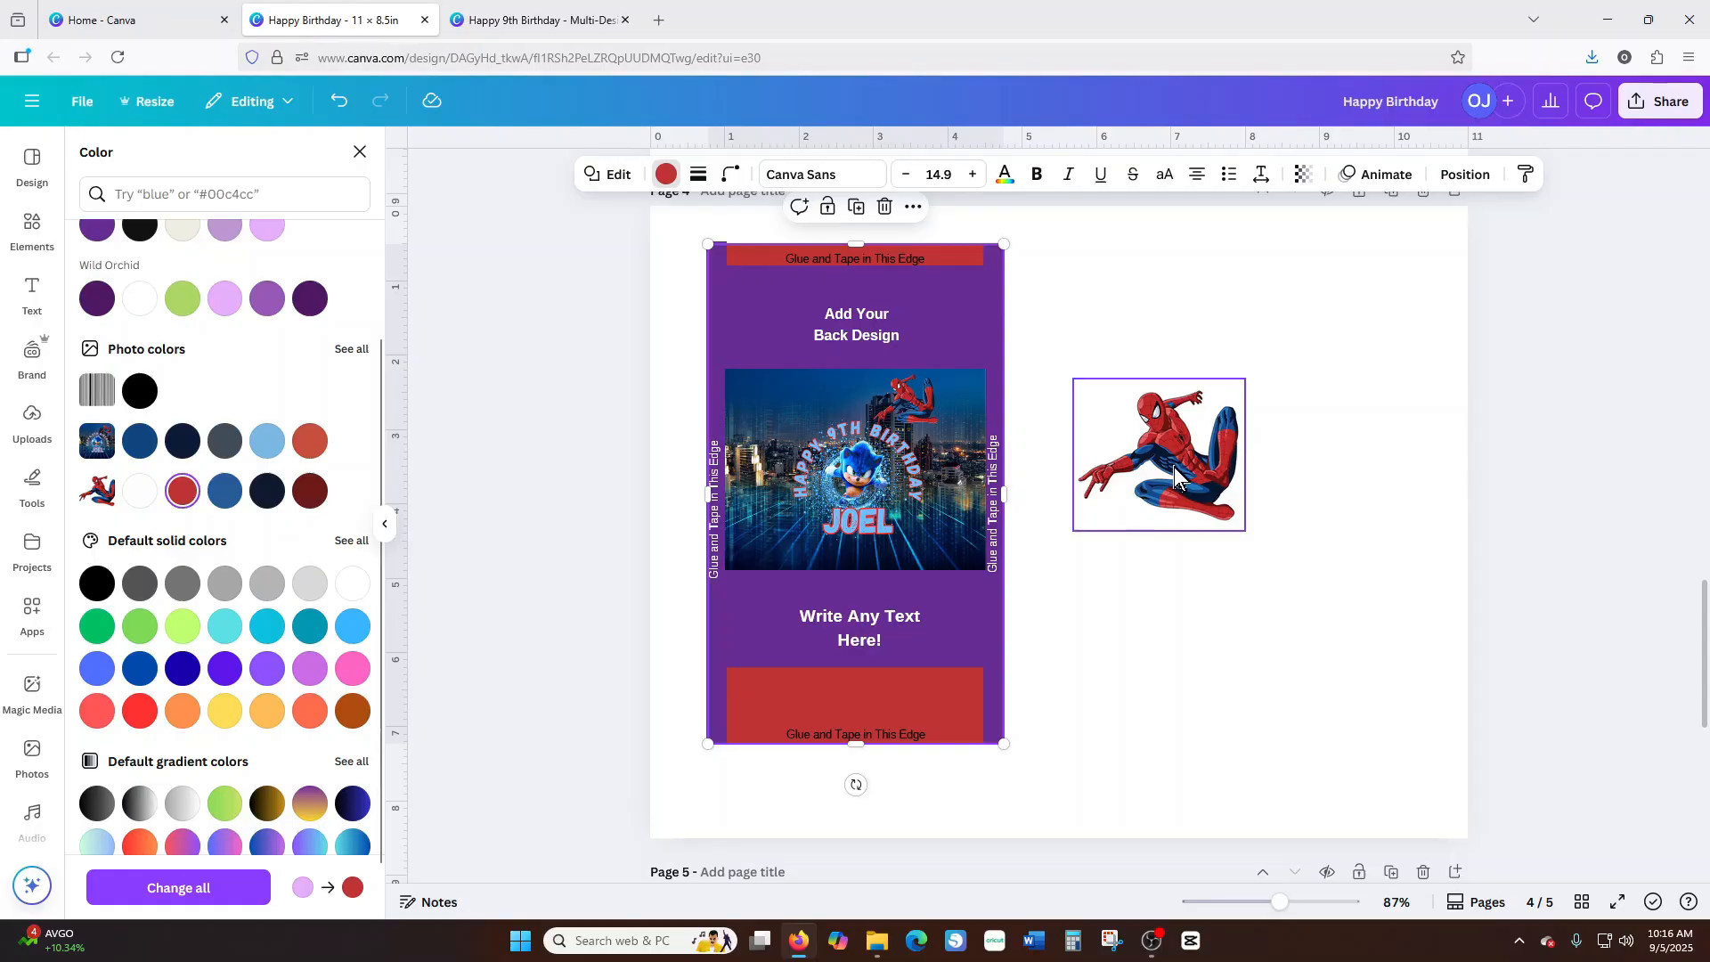
left_click_drag(1174, 478, 1262, 541)
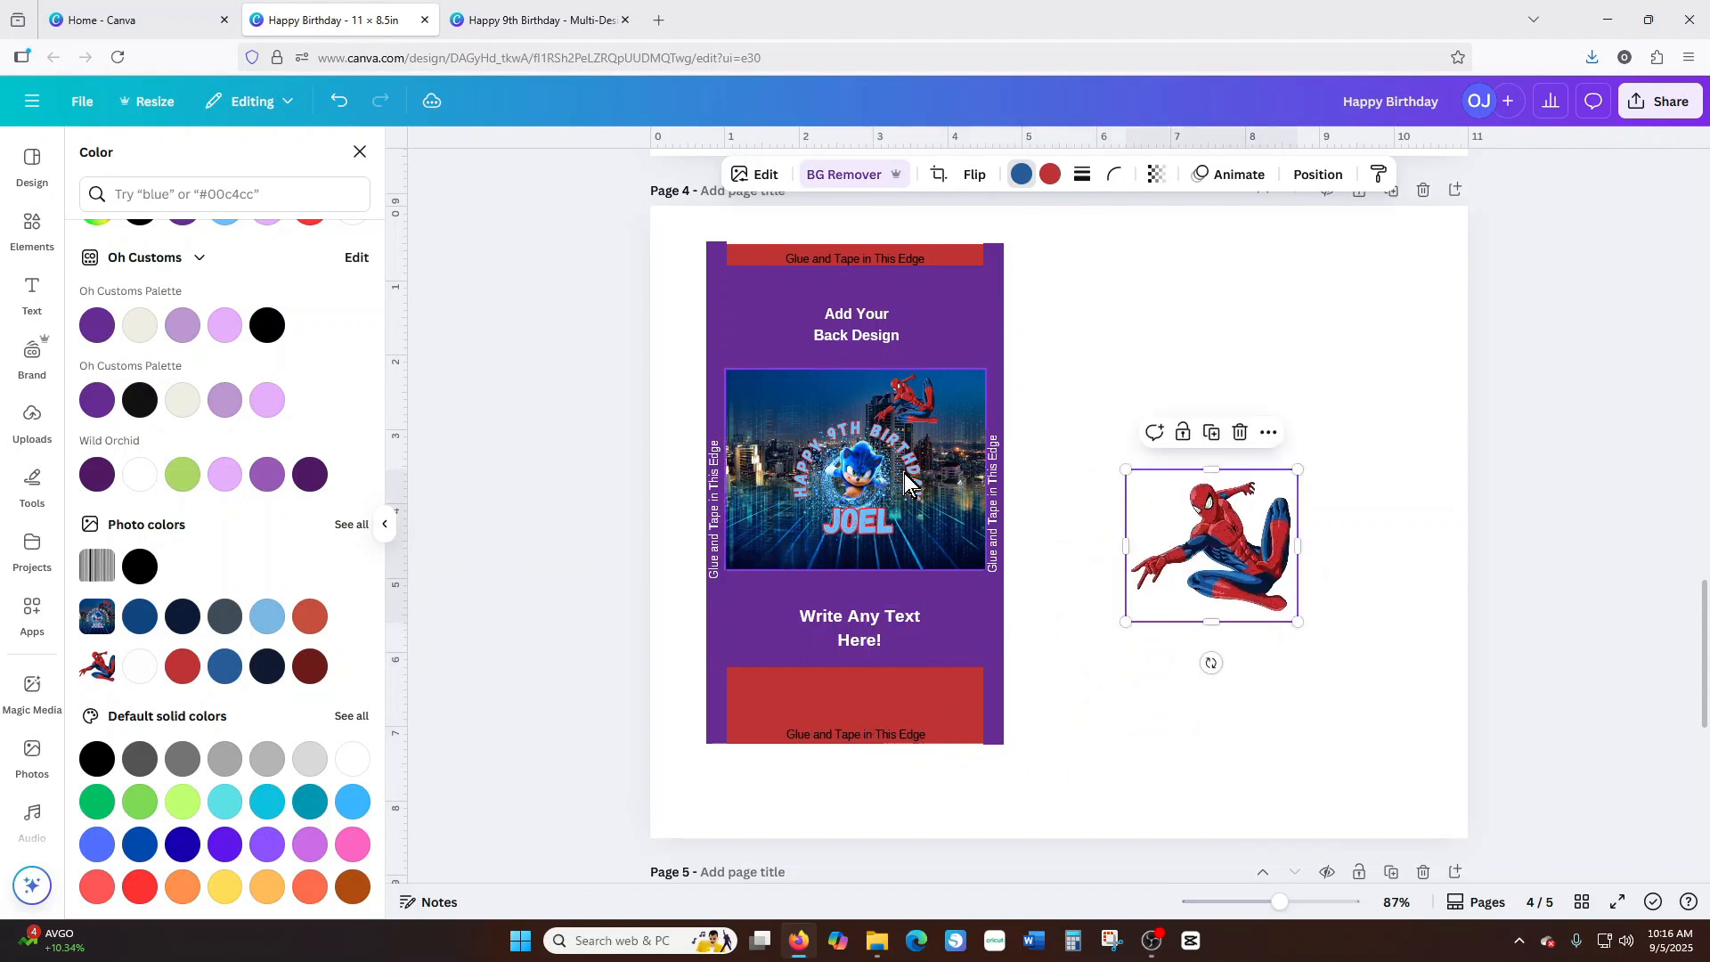
Try the Spider-Man photo's blue and the birthday image's light blue as fill for the "Write Any Text Here!" panel.
left_click(761, 314)
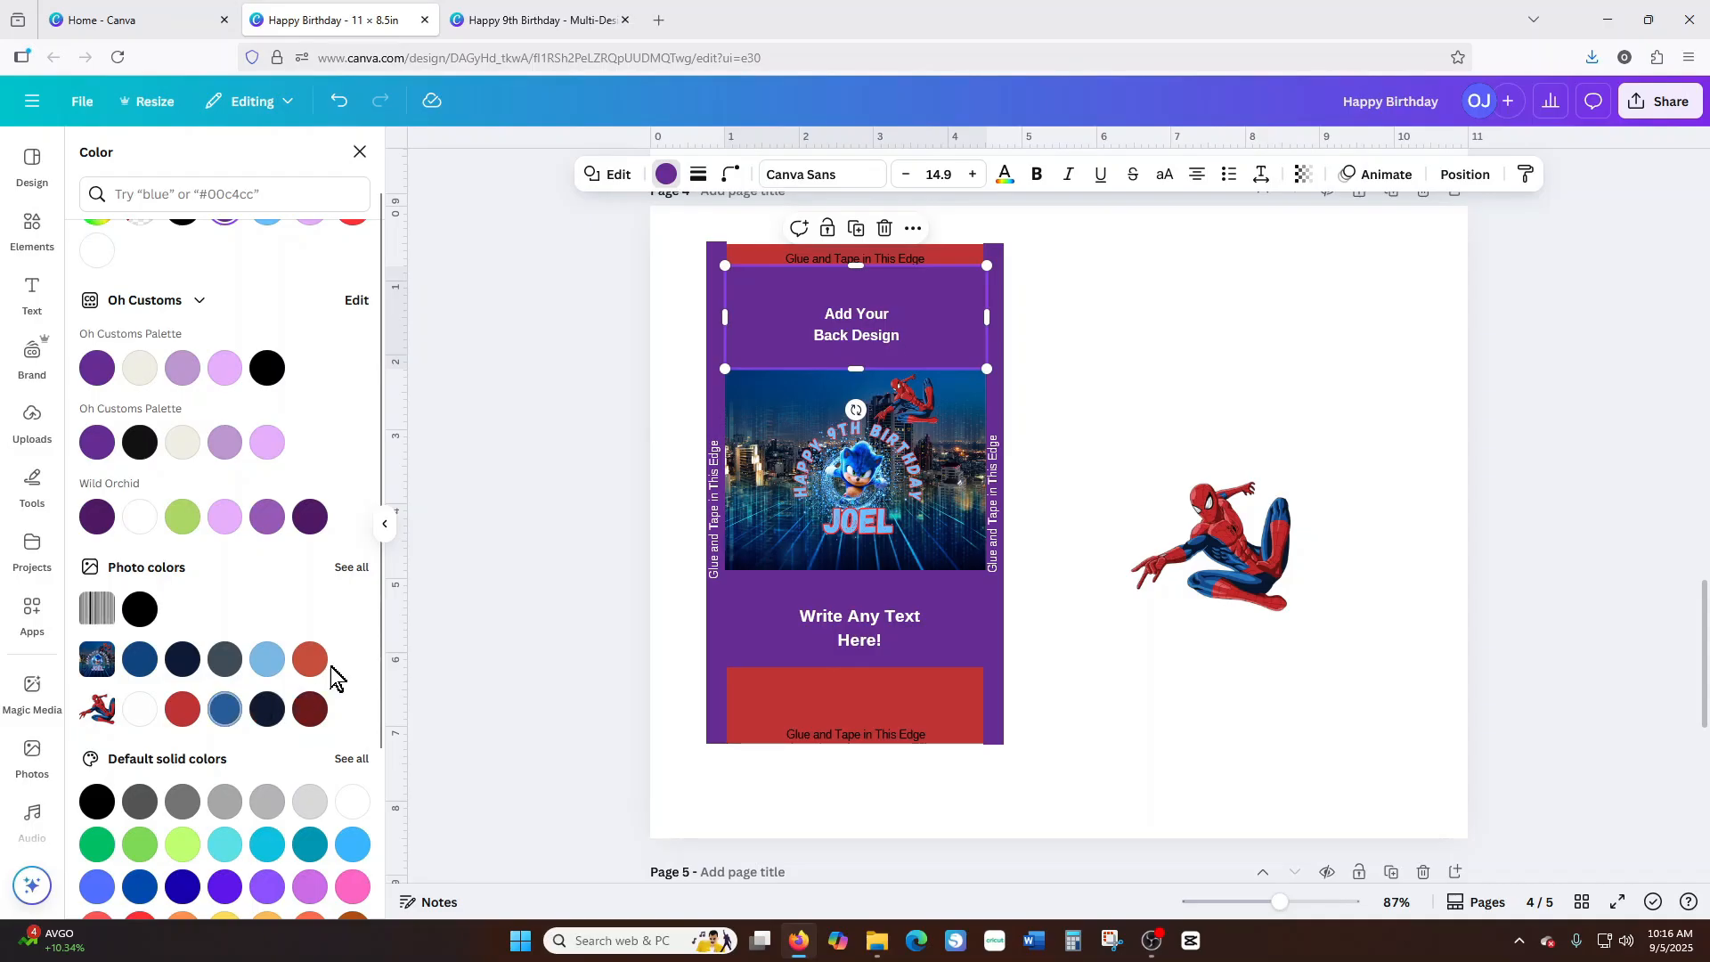
left_click(963, 632)
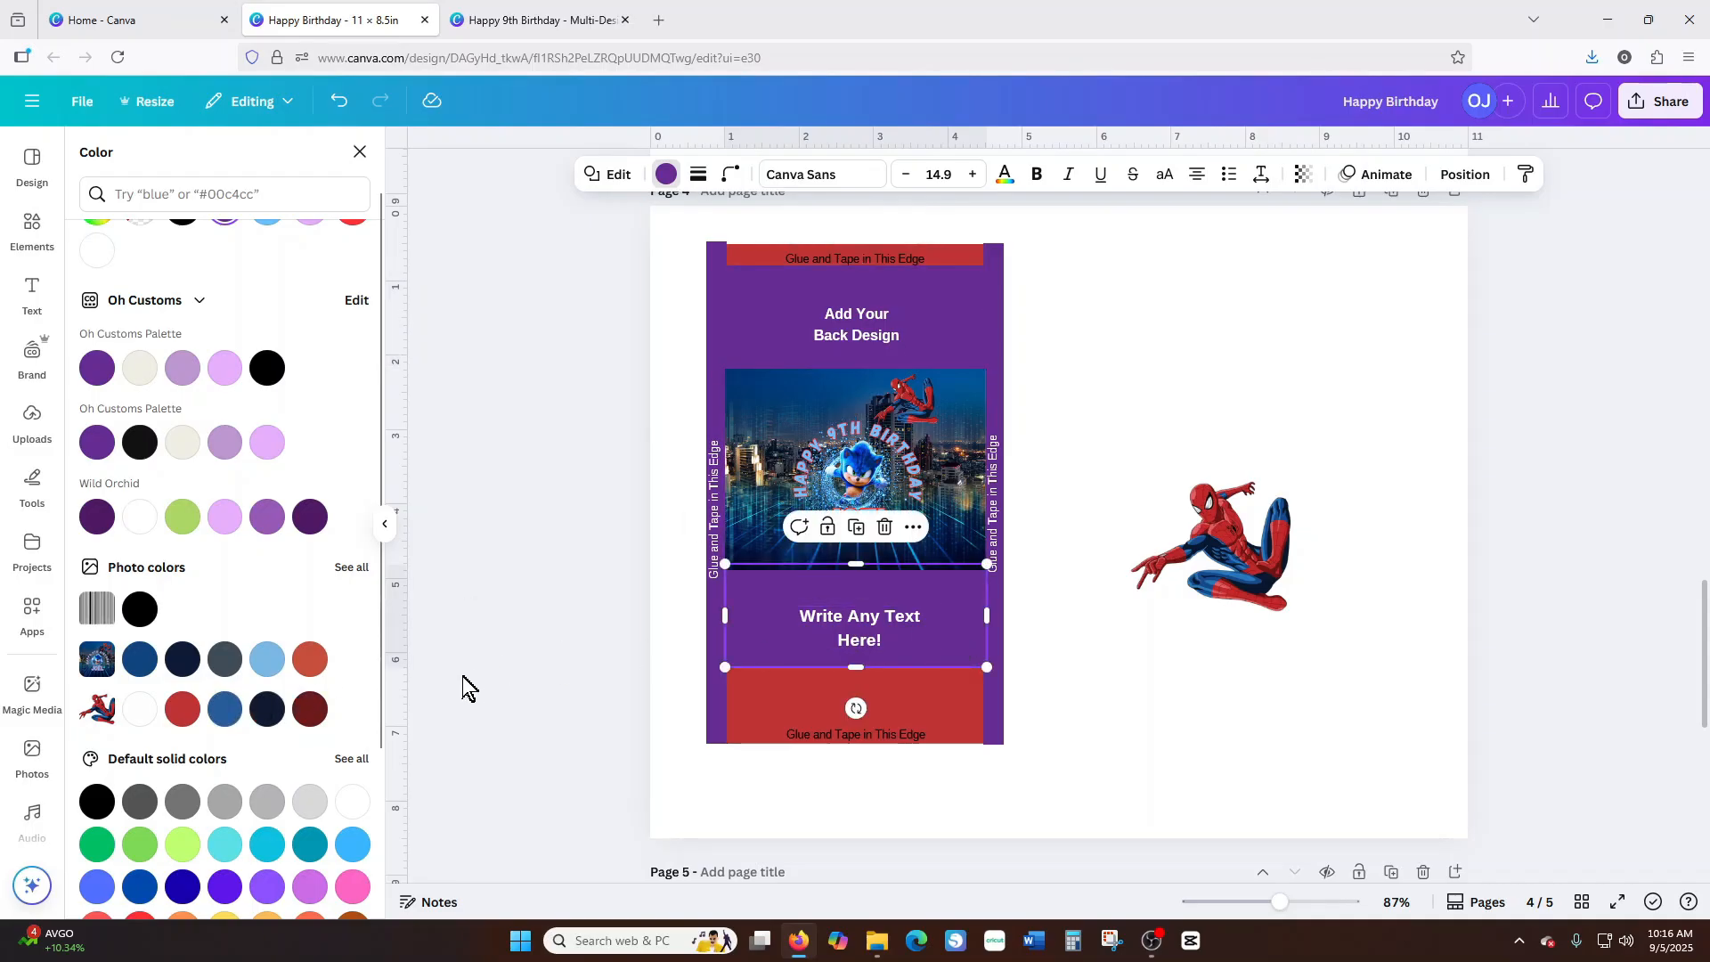
left_click(230, 716)
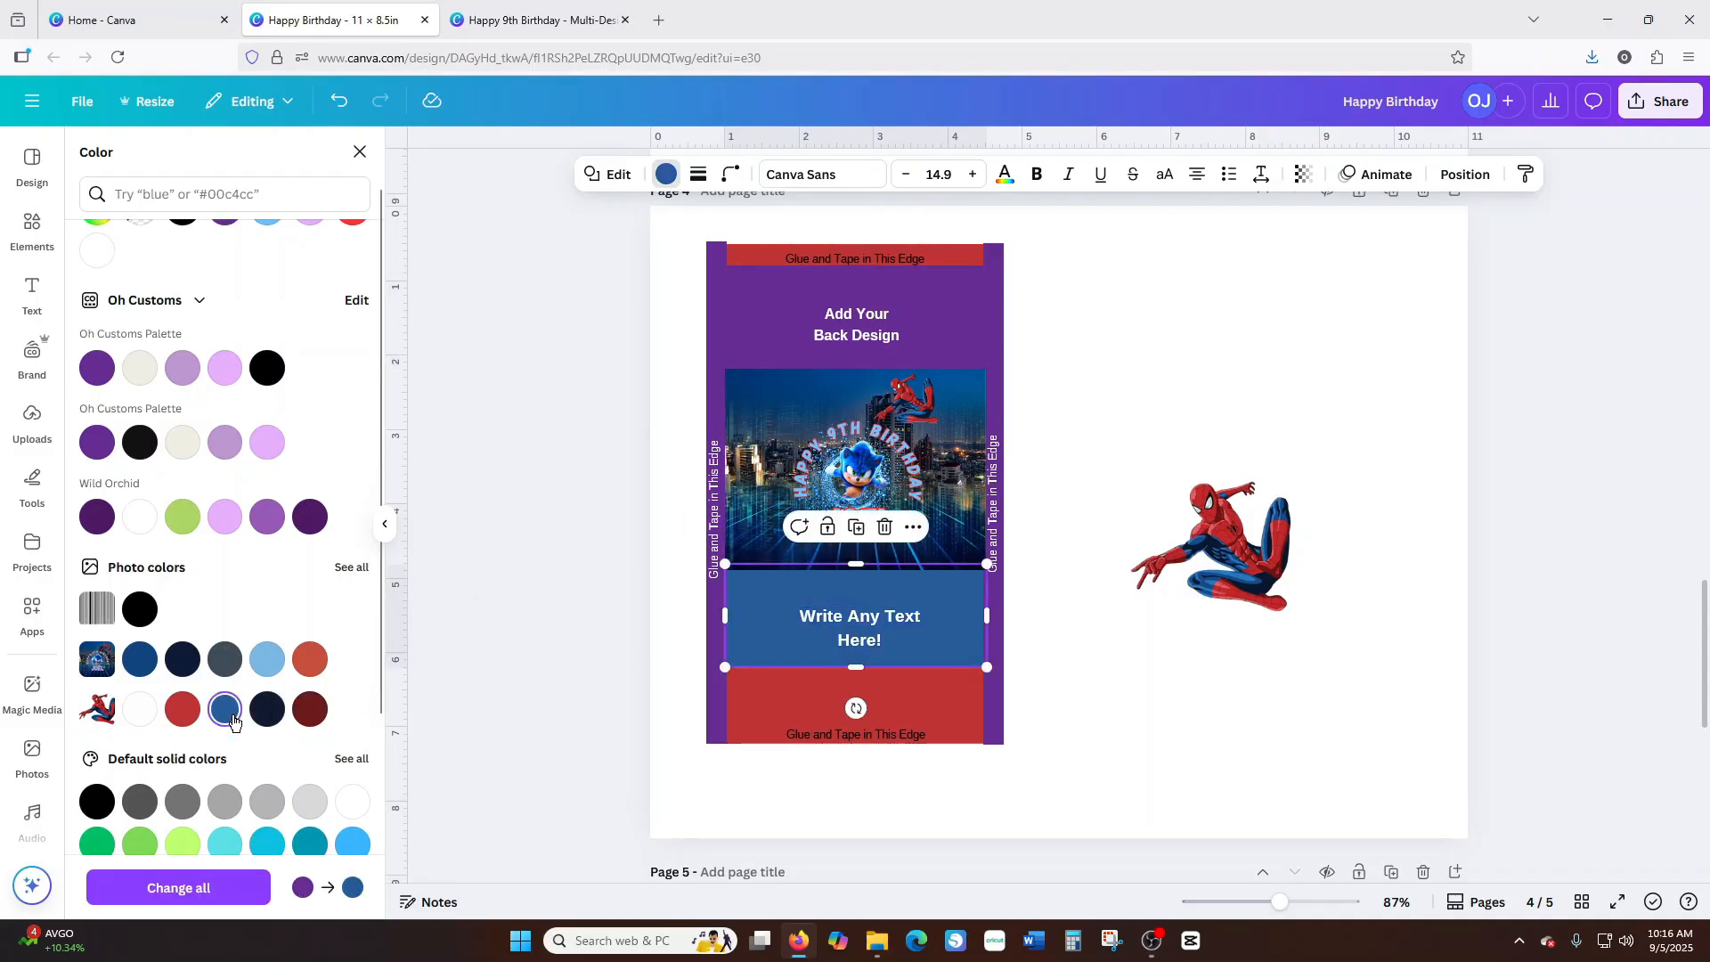
left_click(263, 661)
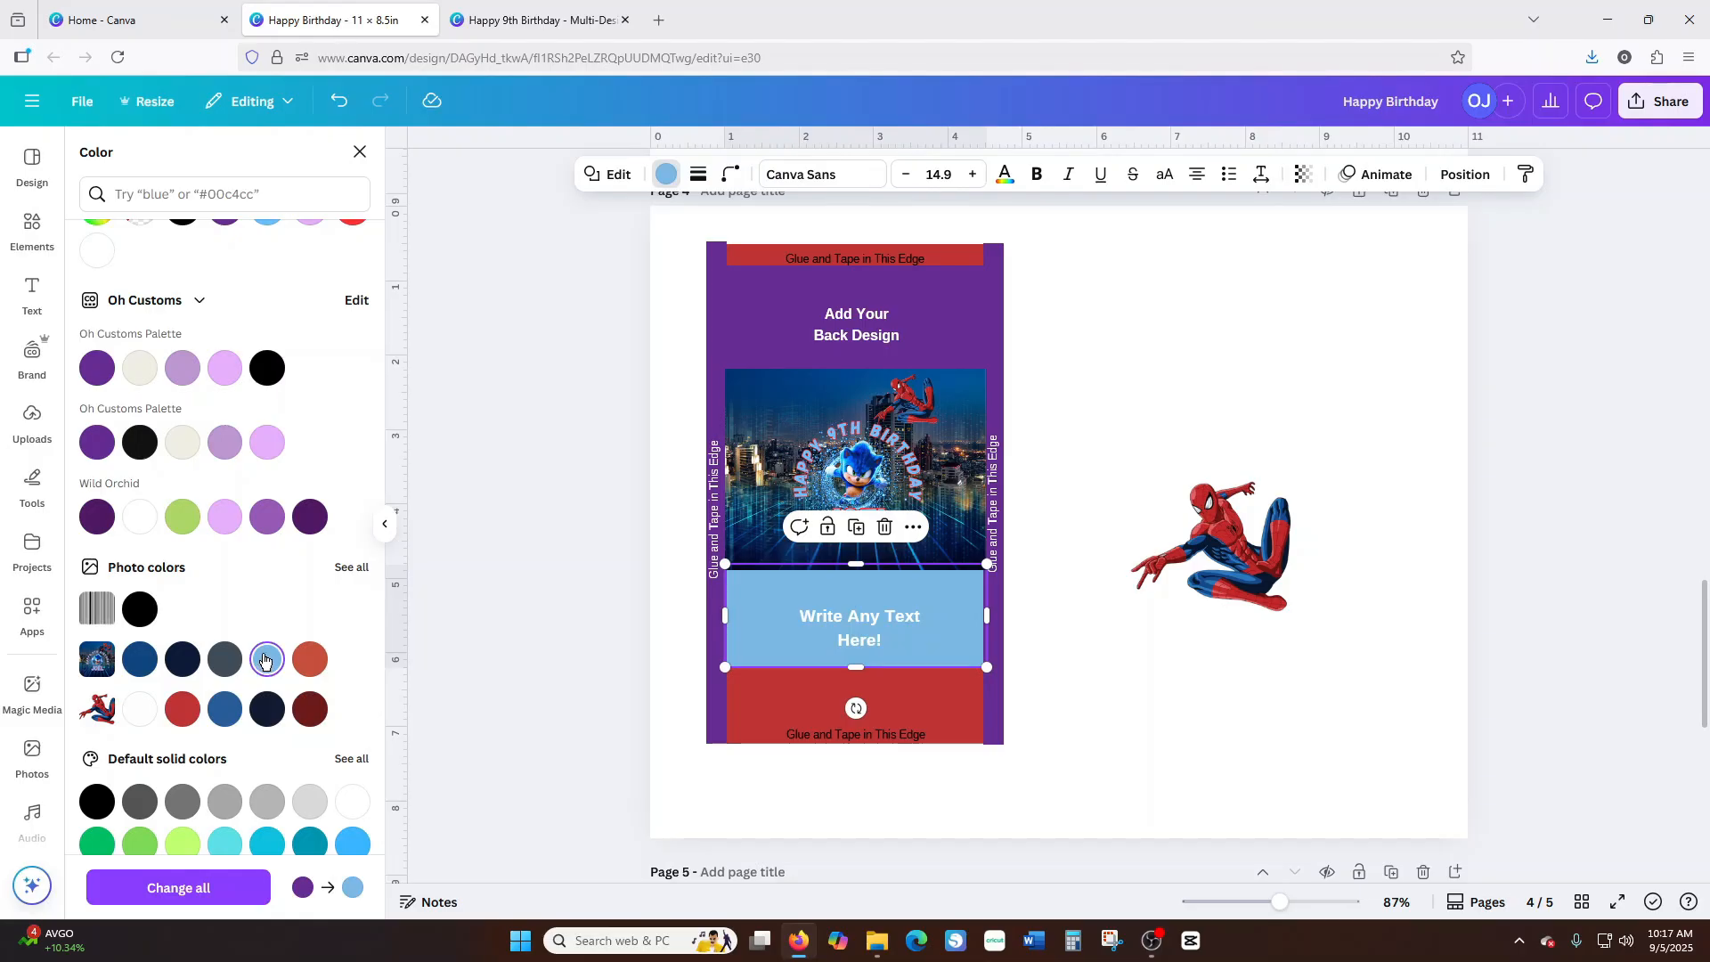
Move the Sonic image with the blue burst background to the blank area above Spider-Man on page 4.
scroll(255, 600, "up", 1)
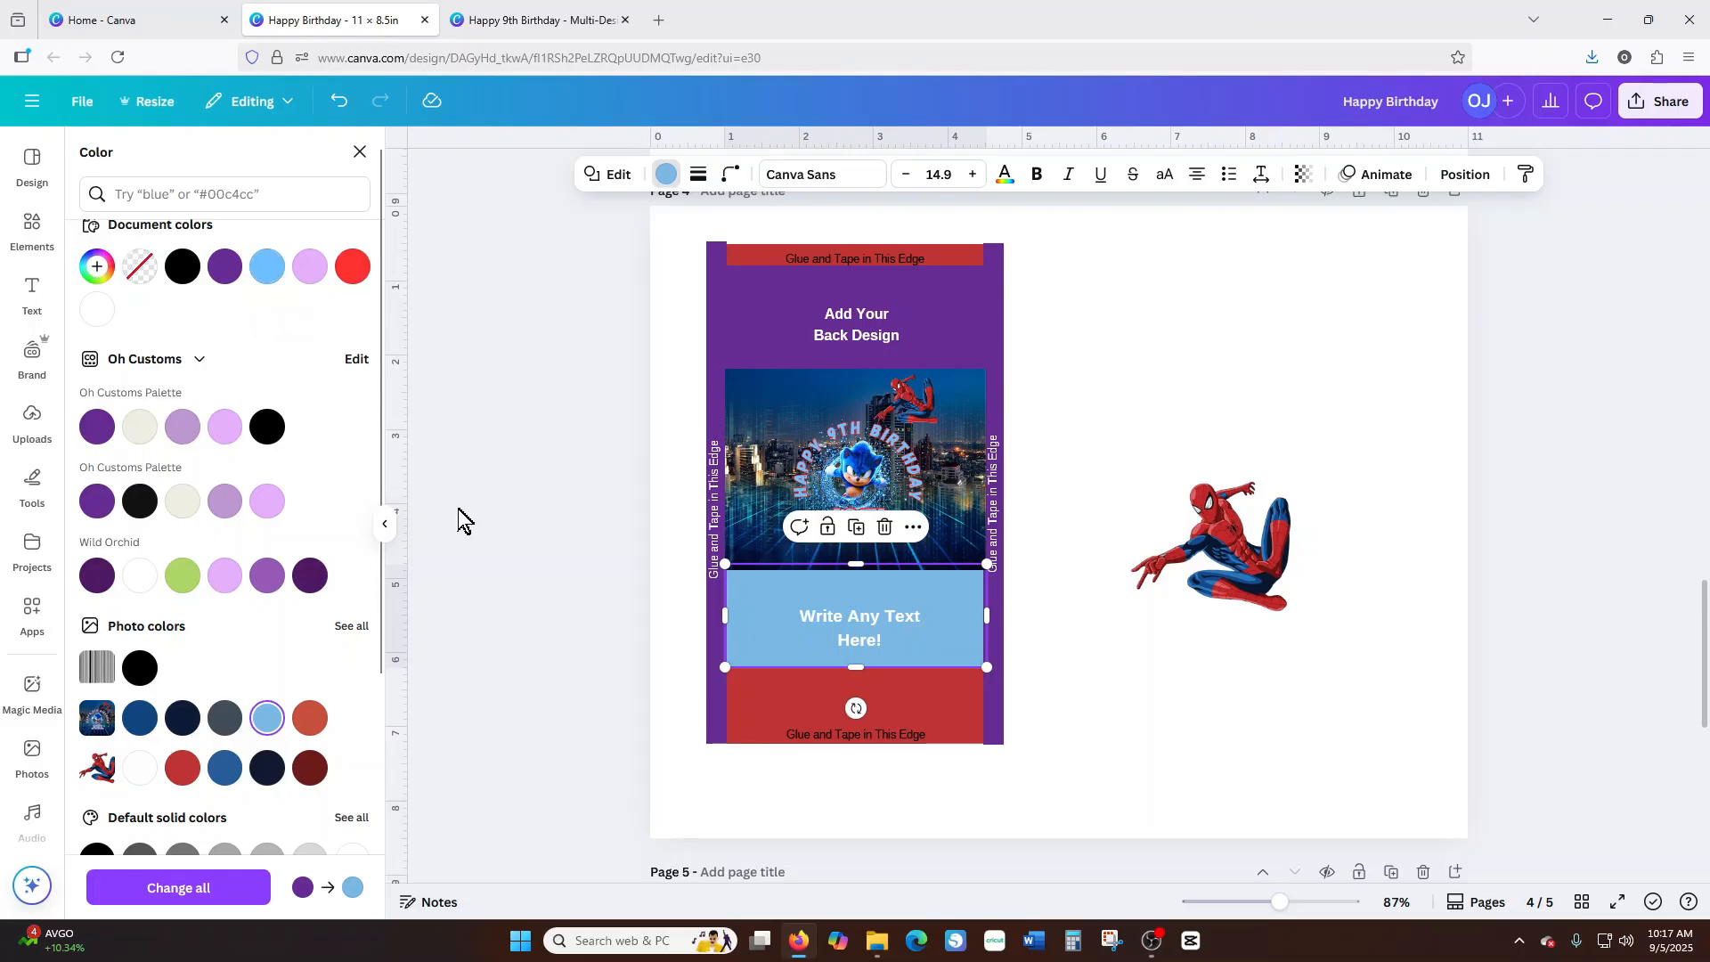
scroll(1202, 386, "up", 4)
left_click_drag(1203, 385, 1151, 404)
scroll(1175, 377, "up", 4)
scroll(1147, 378, "down", 5)
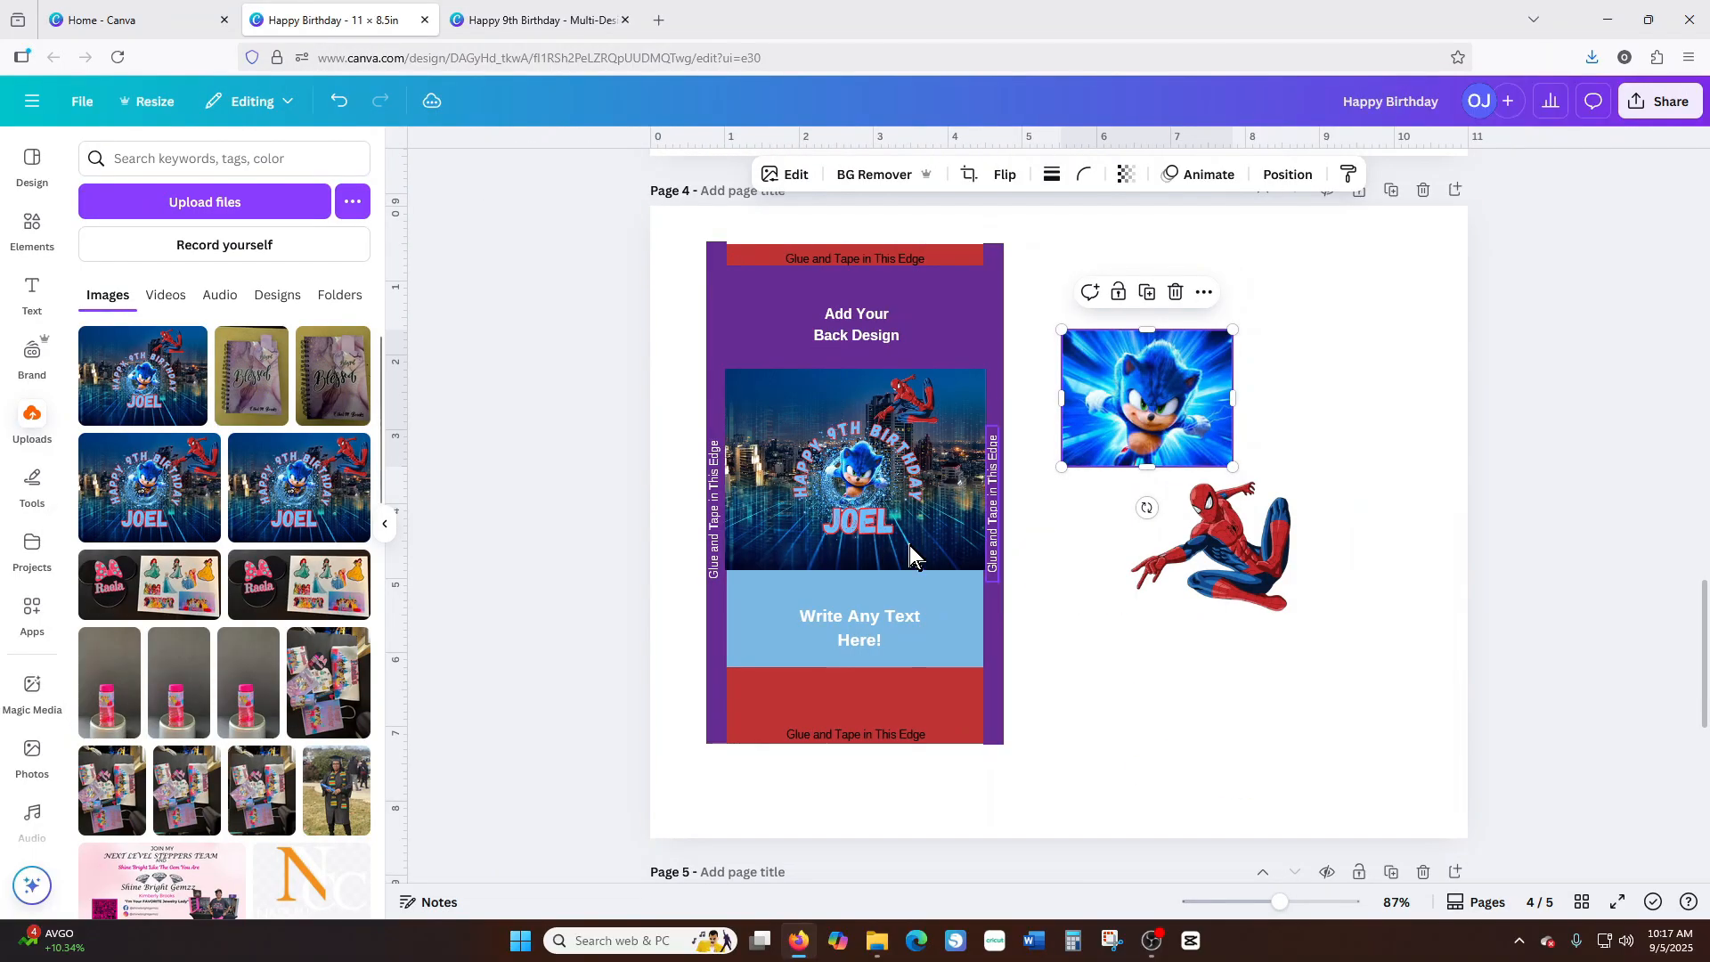
Fill the "Write Any Text Here!" panel with vivid azure #41a3fb from the full set of photo colors.
left_click(911, 628)
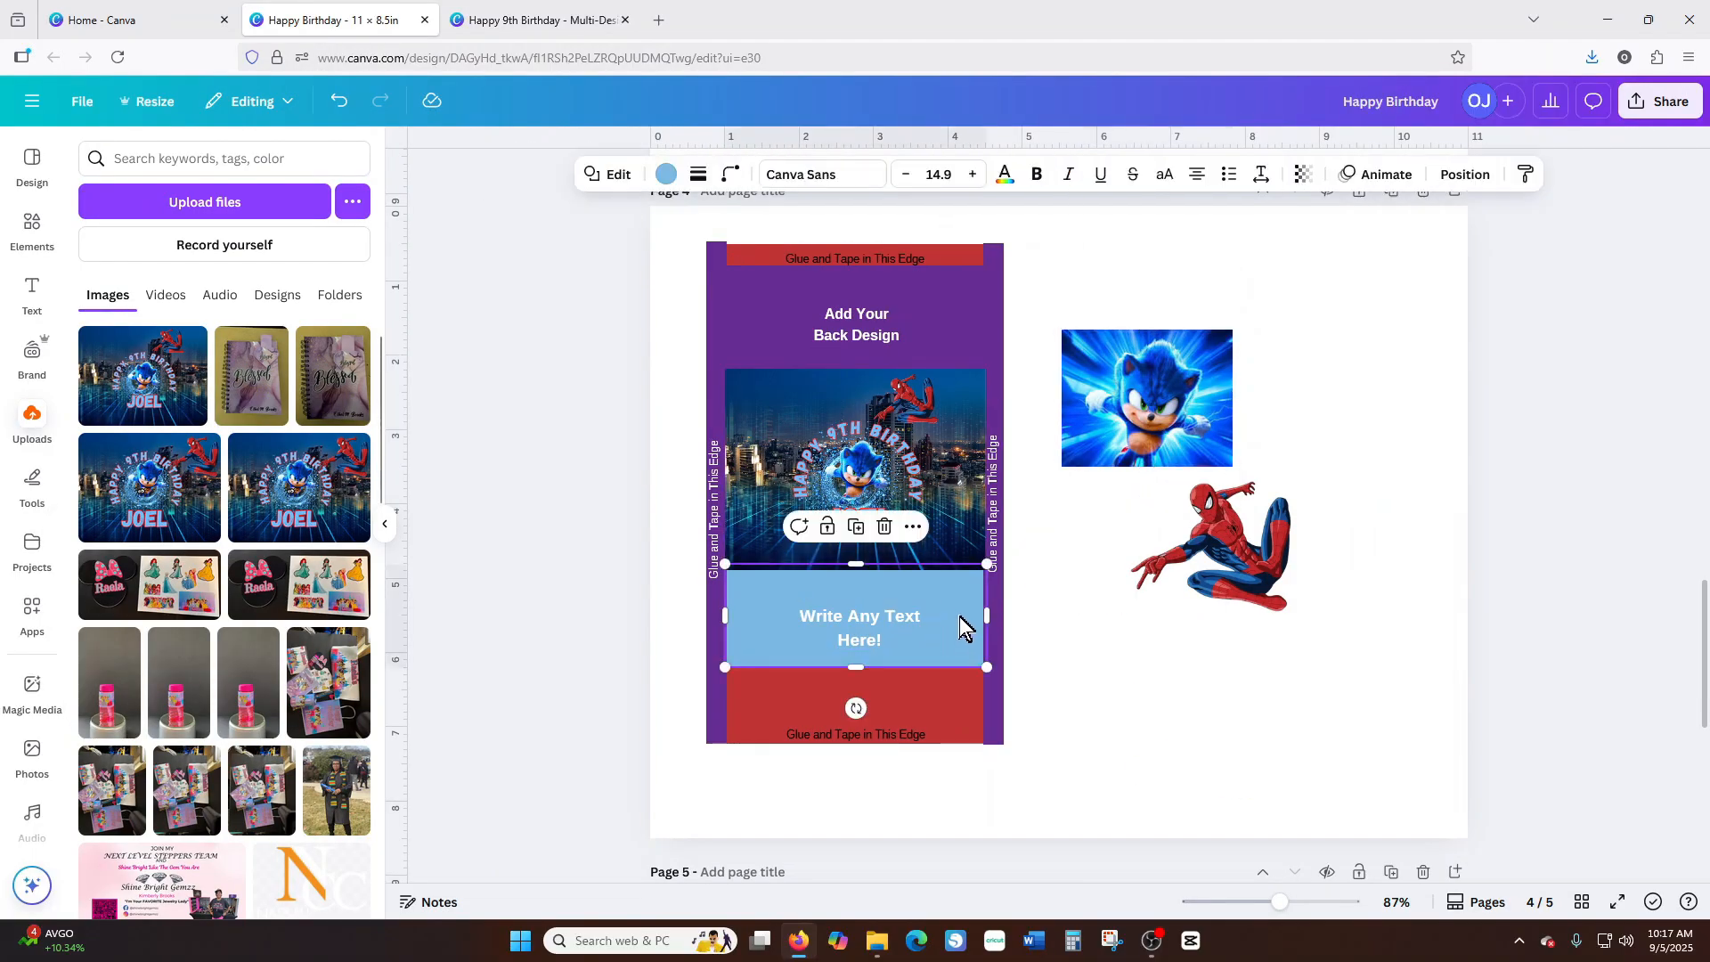
left_click(667, 175)
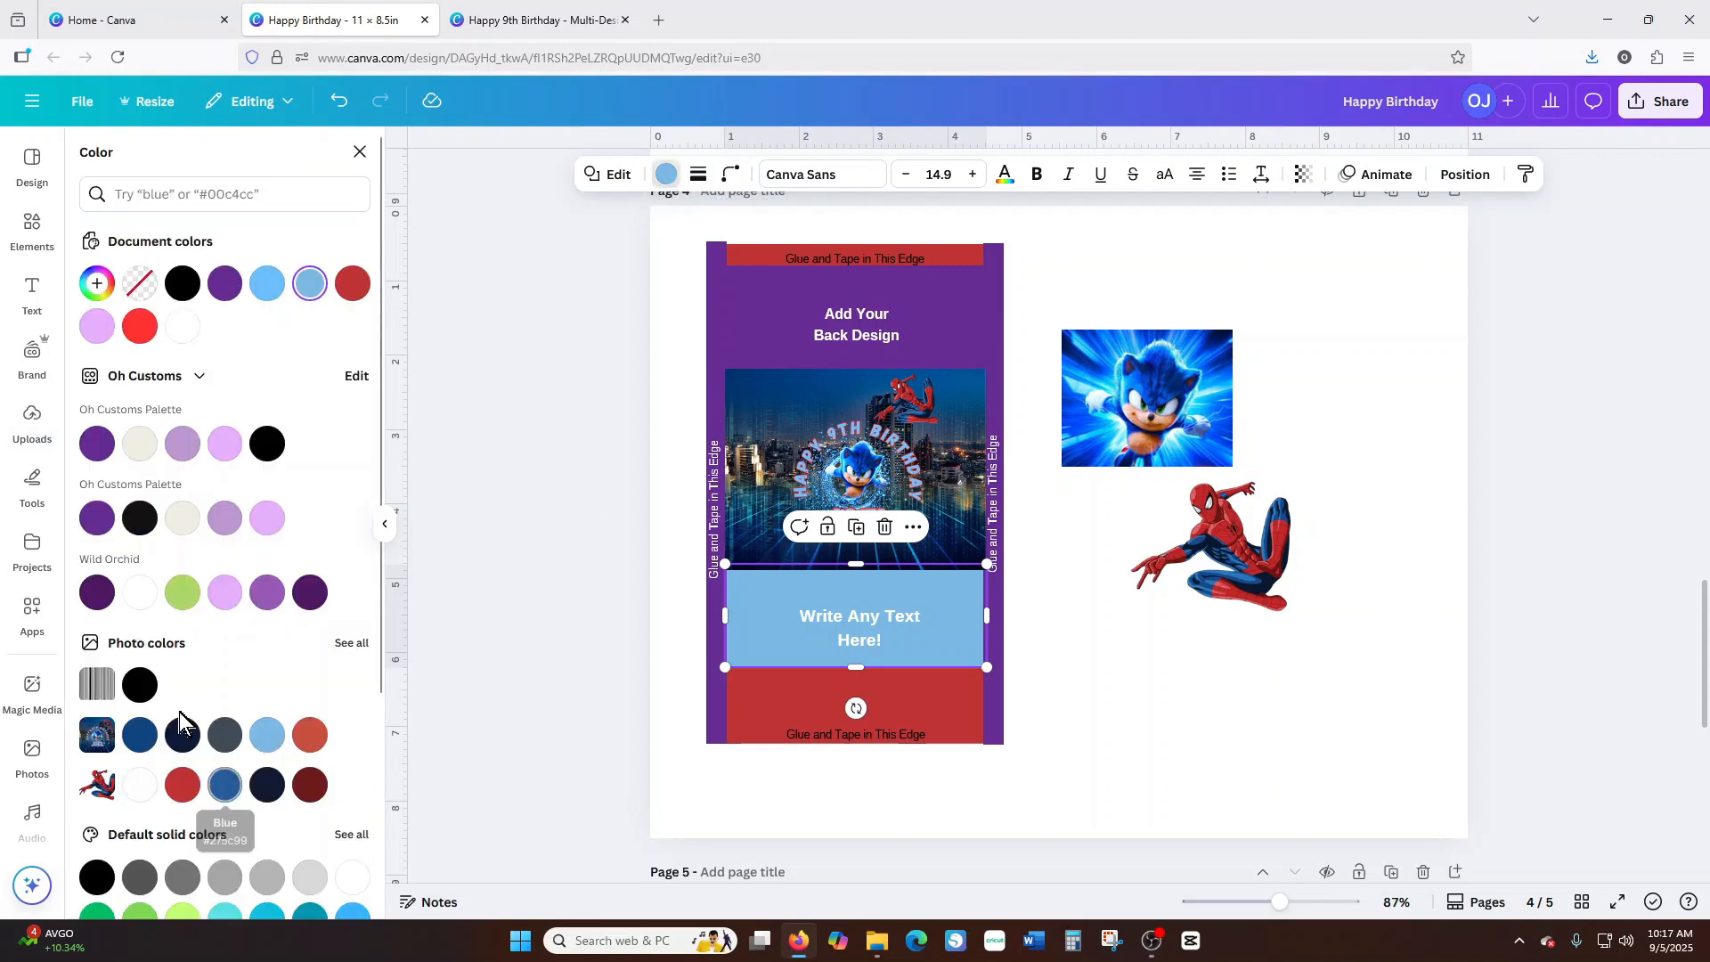
left_click(353, 643)
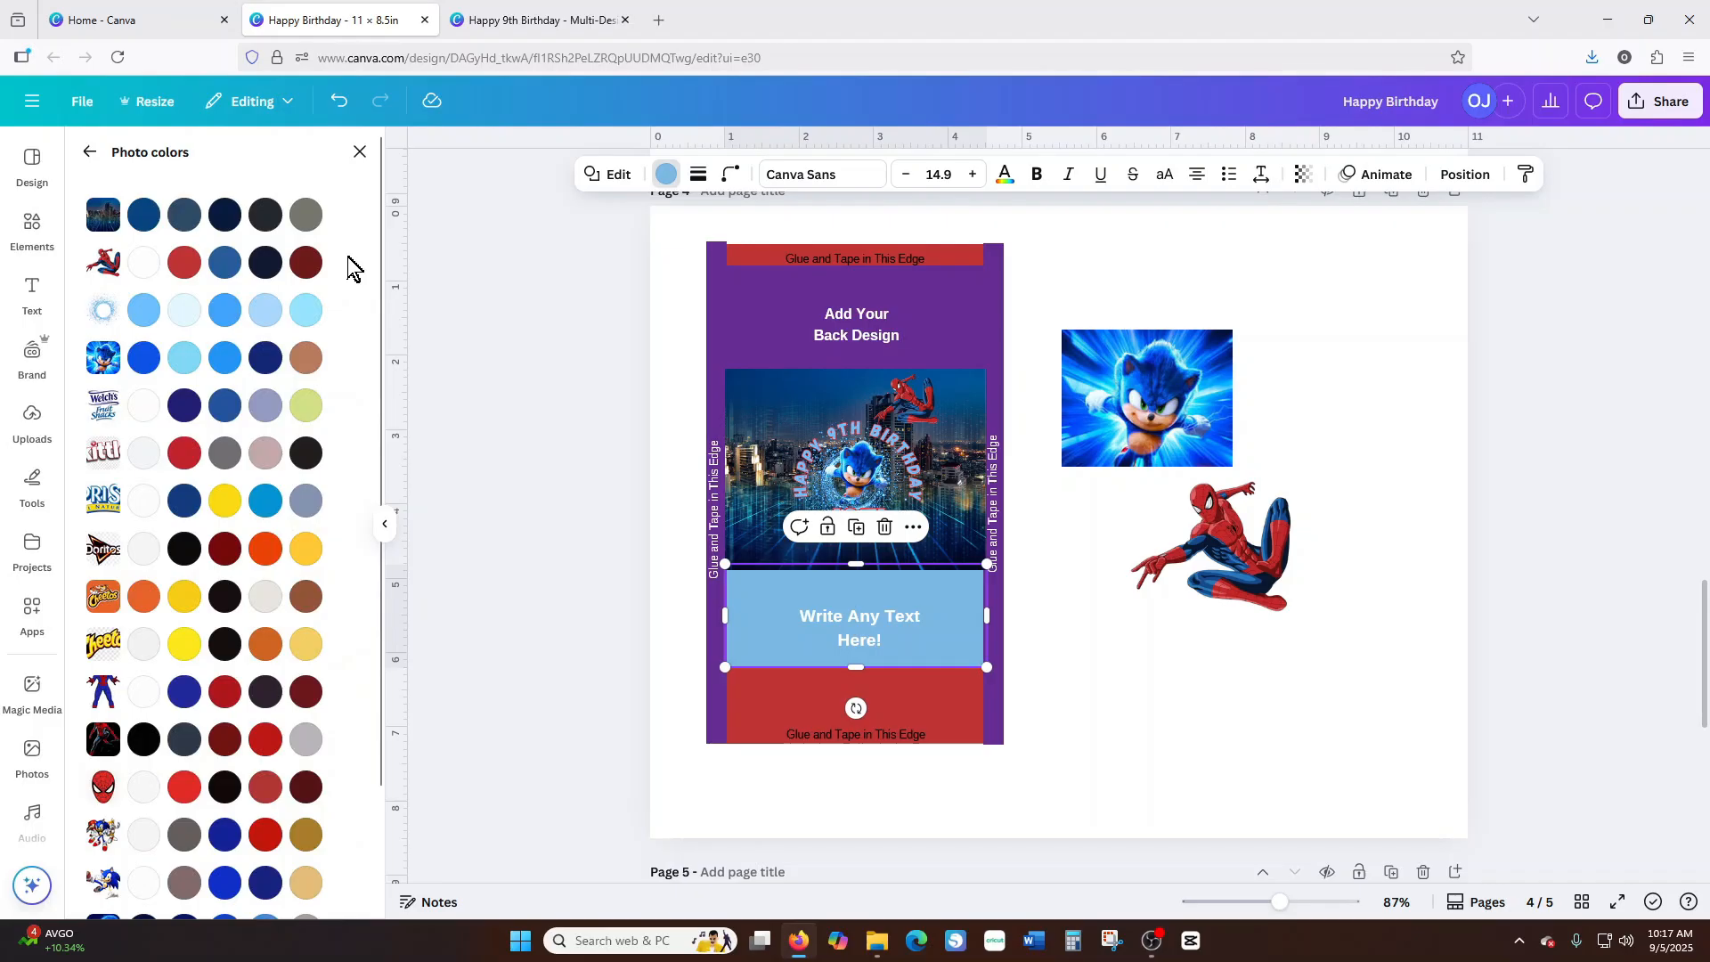
left_click(225, 313)
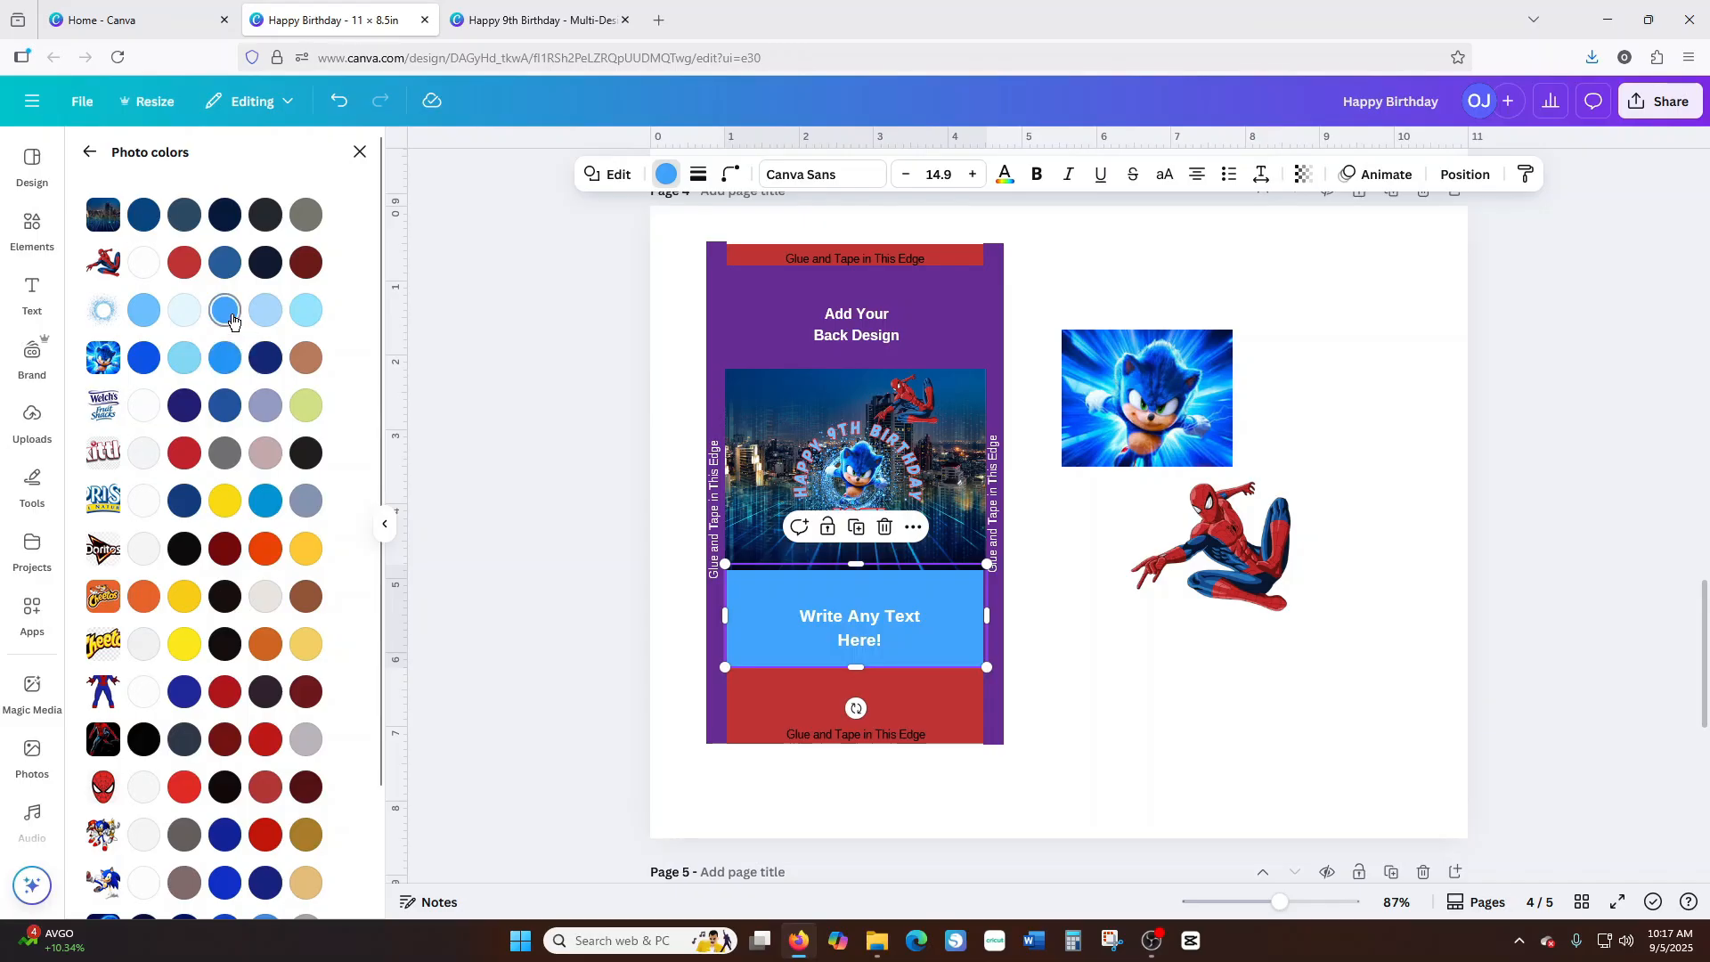
Try recoloring the Sonic image's blue with a brighter blue and pastel azure, and undo both changes.
left_click(1190, 372)
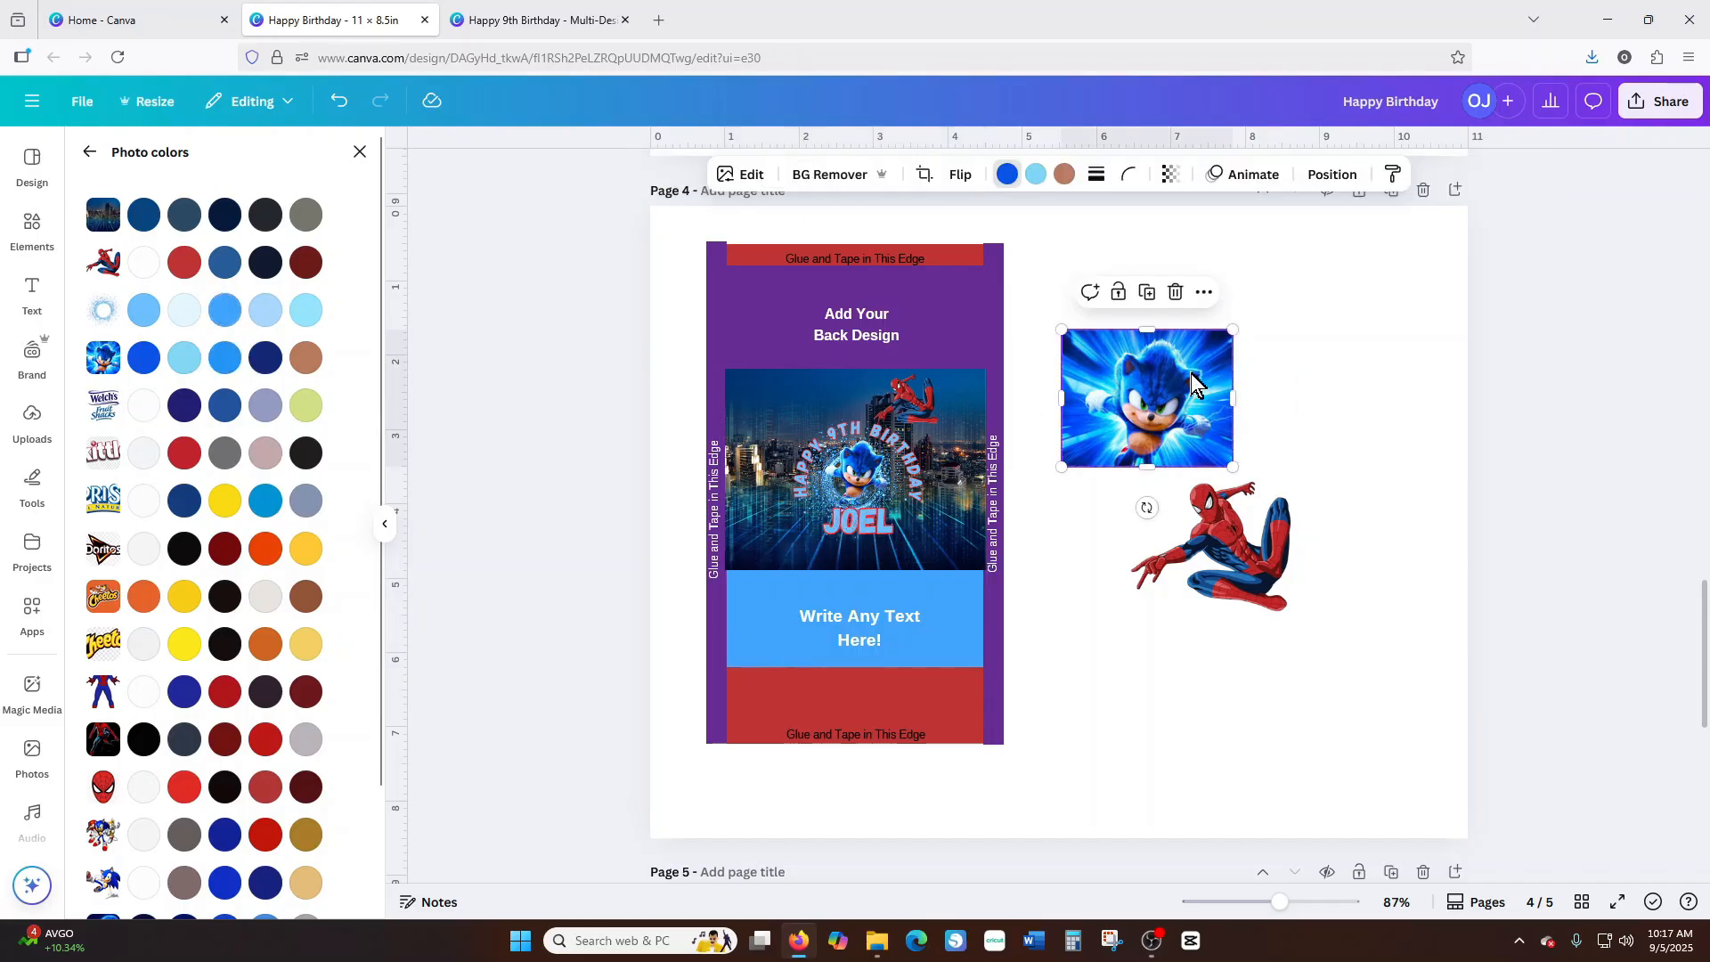
left_click(89, 152)
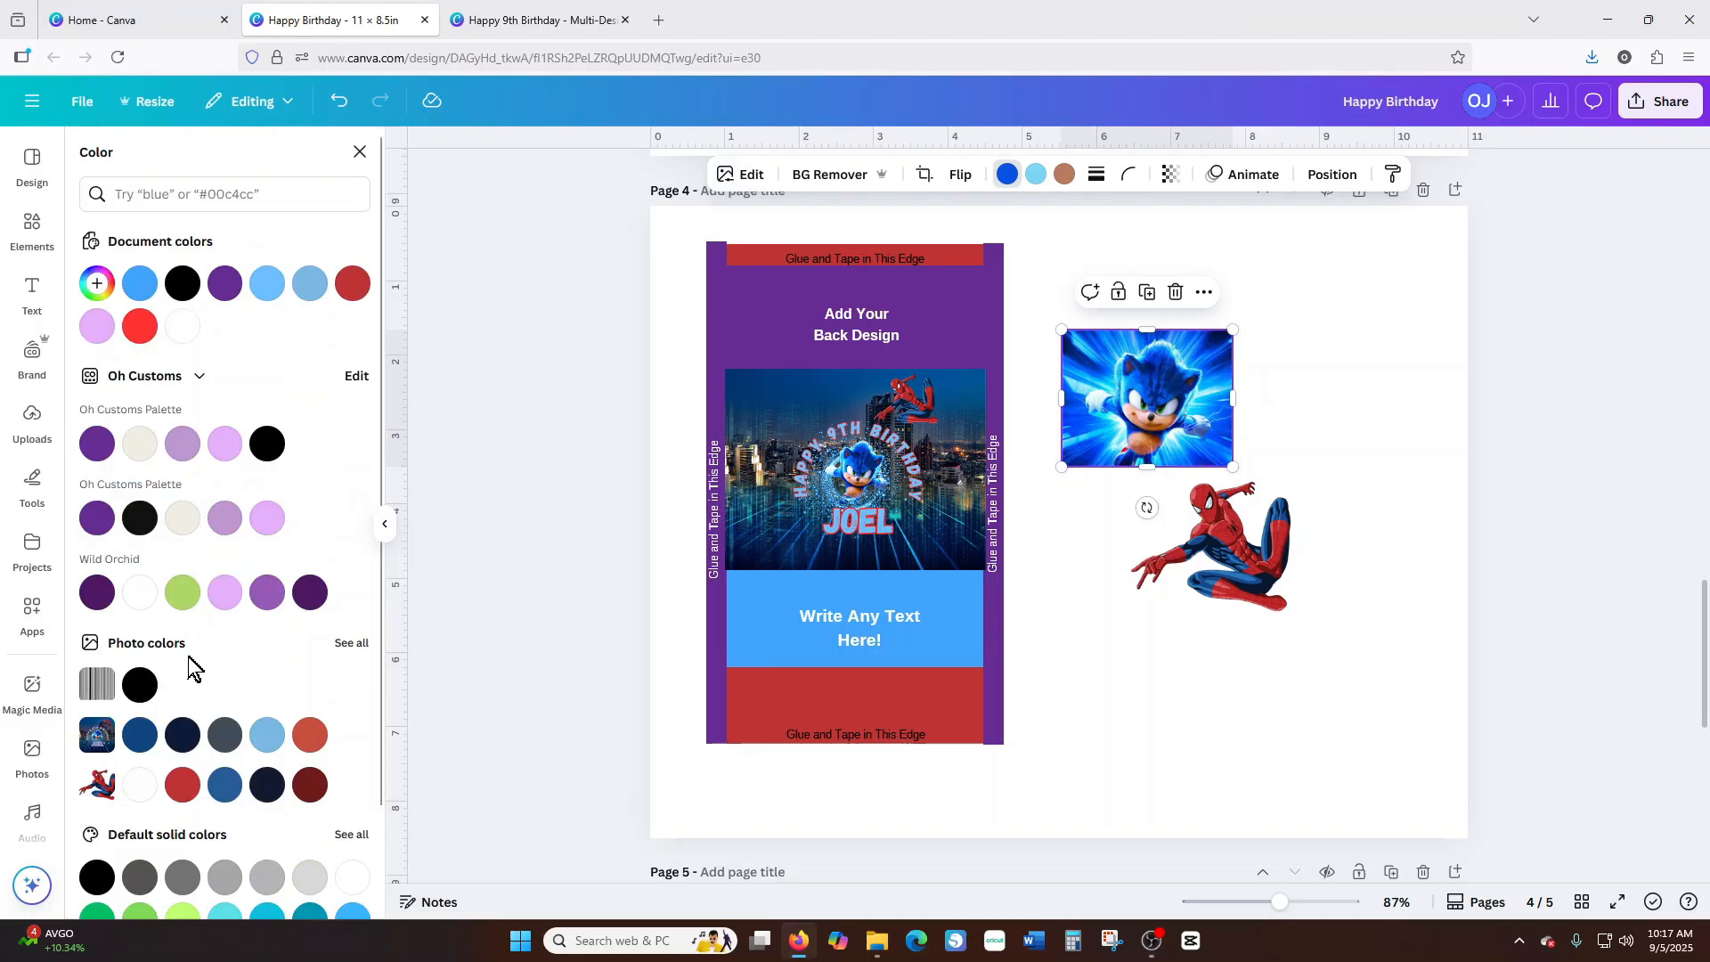
left_click(351, 643)
scroll(213, 641, "down", 5)
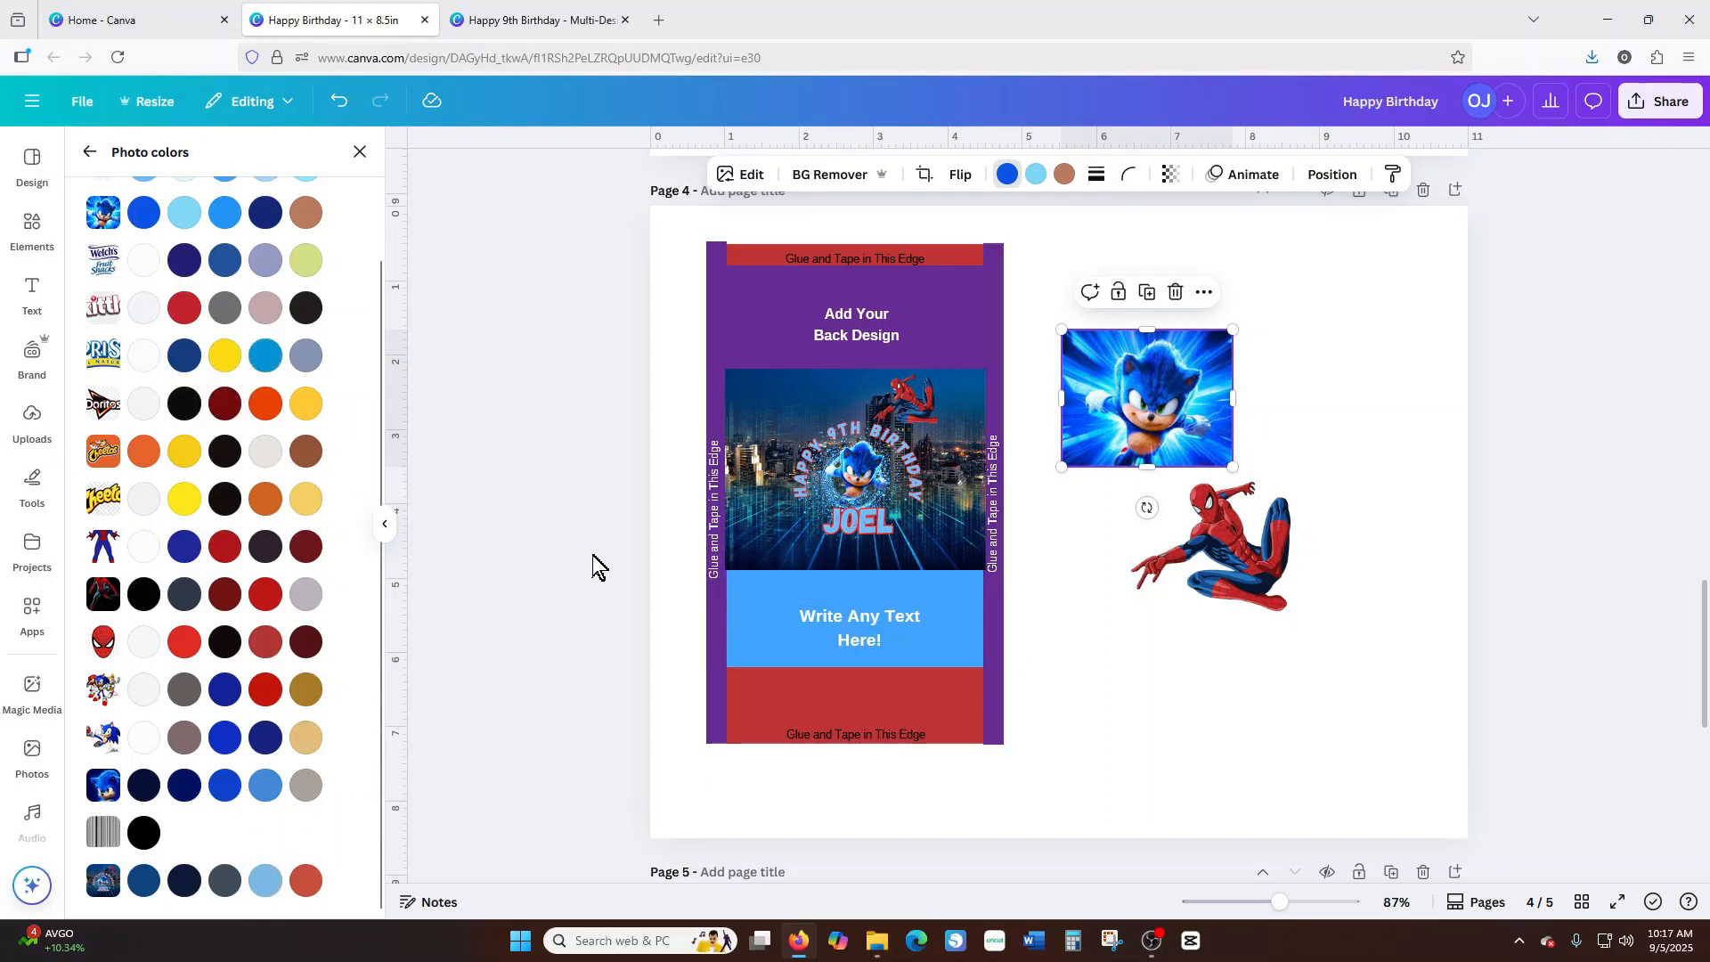
scroll(213, 506, "up", 2)
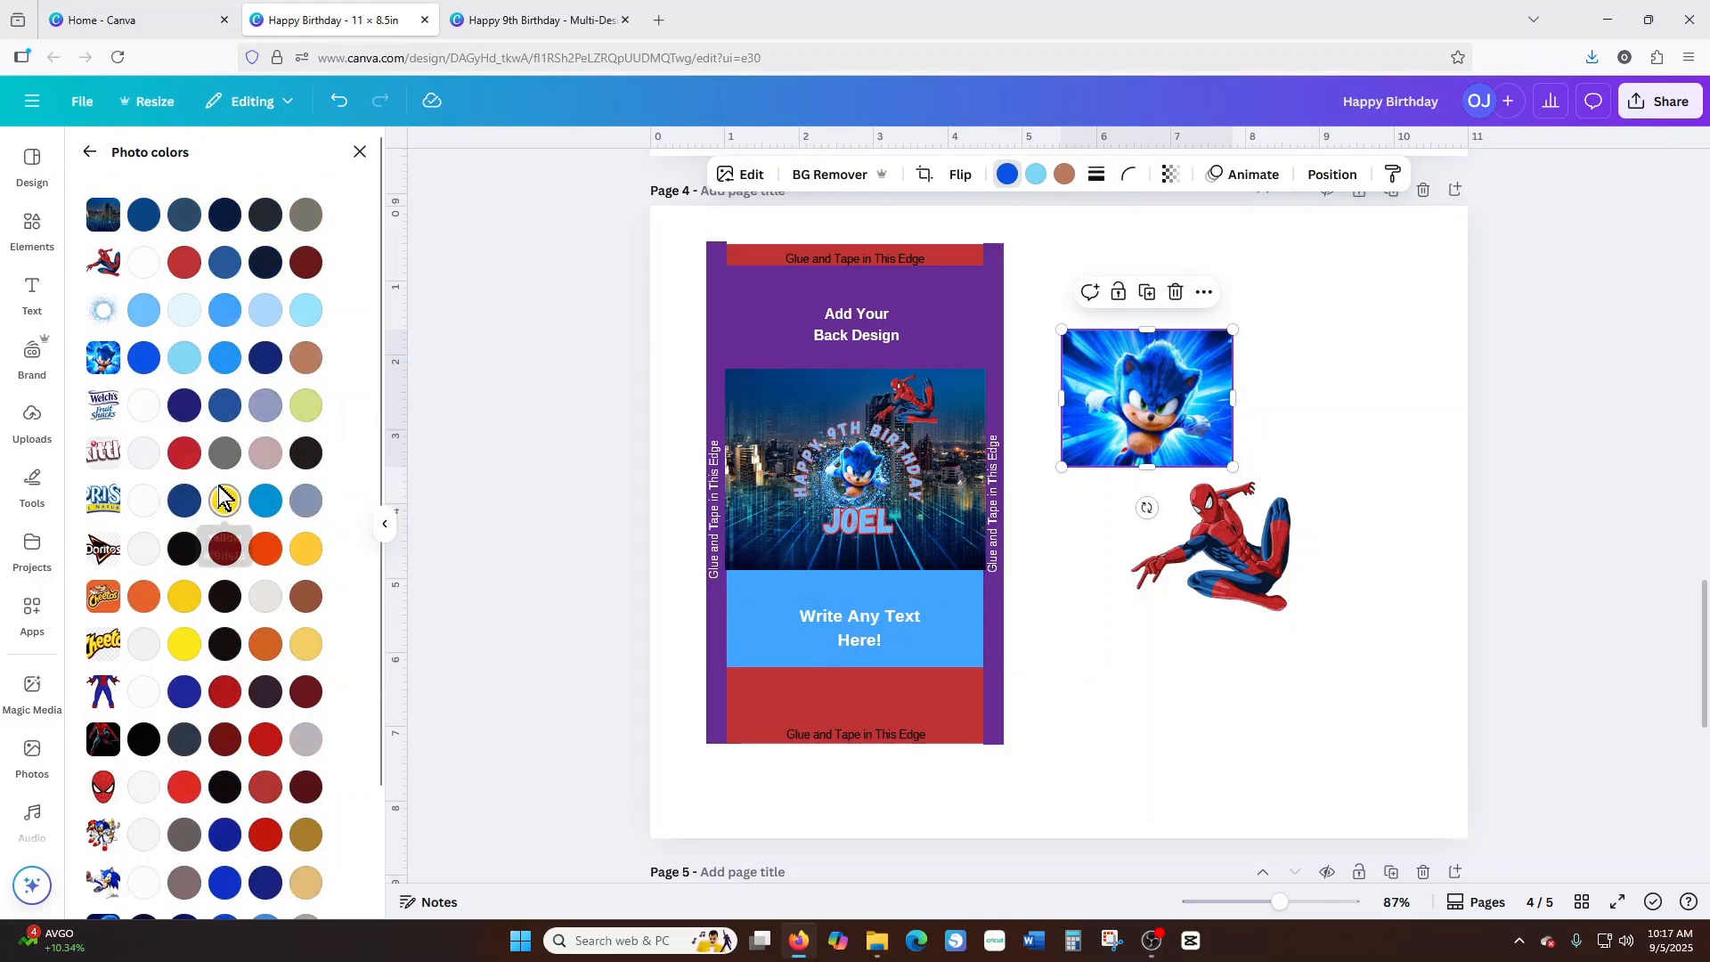
left_click(228, 359)
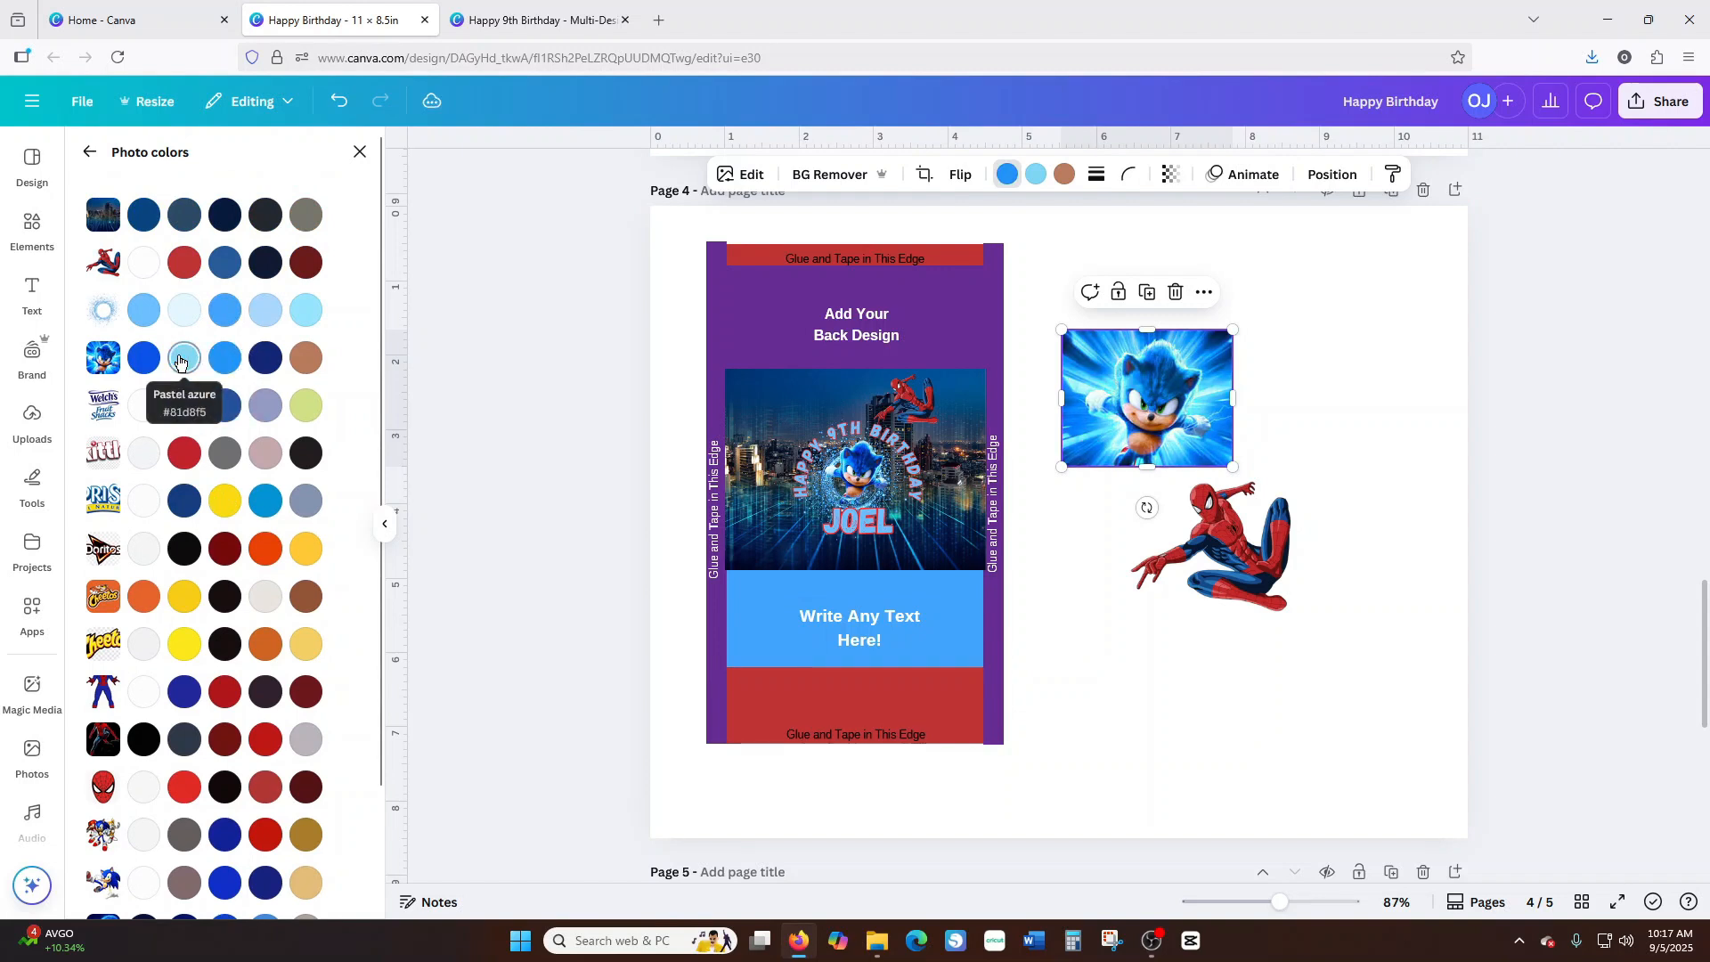
left_click(179, 361)
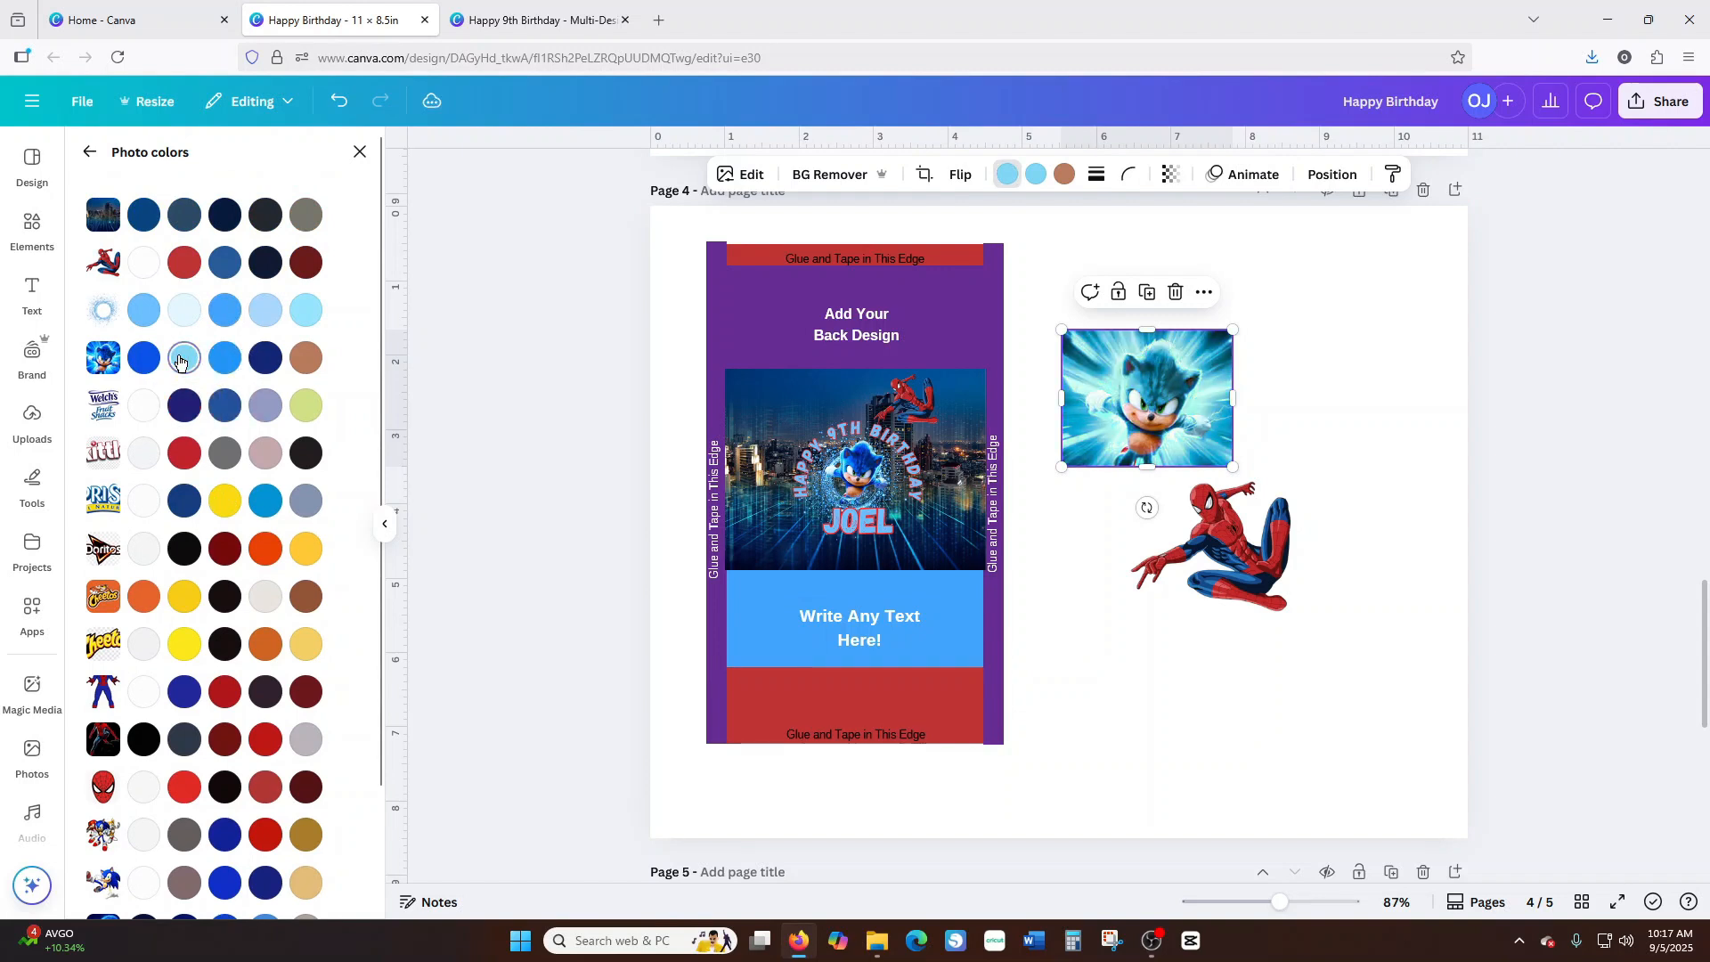
left_click(339, 100)
left_click(340, 101)
Compare other photo-color blues on the "Write Any Text Here!" panel and return it to vivid azure #41a3fb.
left_click(777, 621)
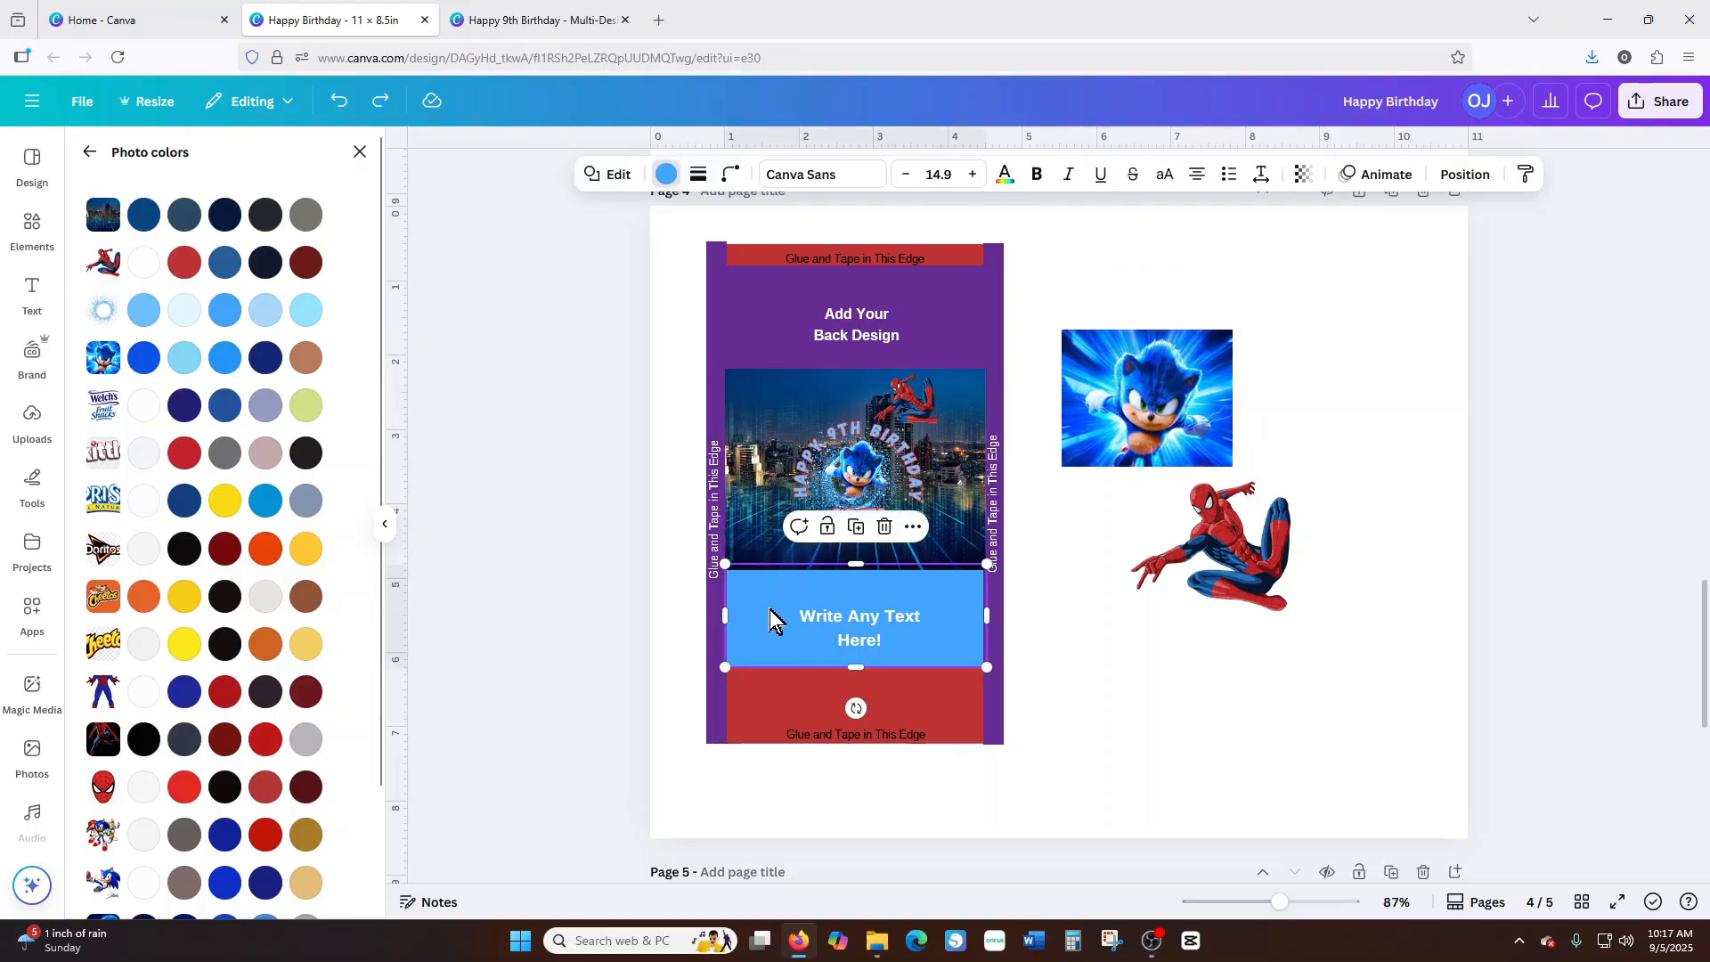
left_click(225, 359)
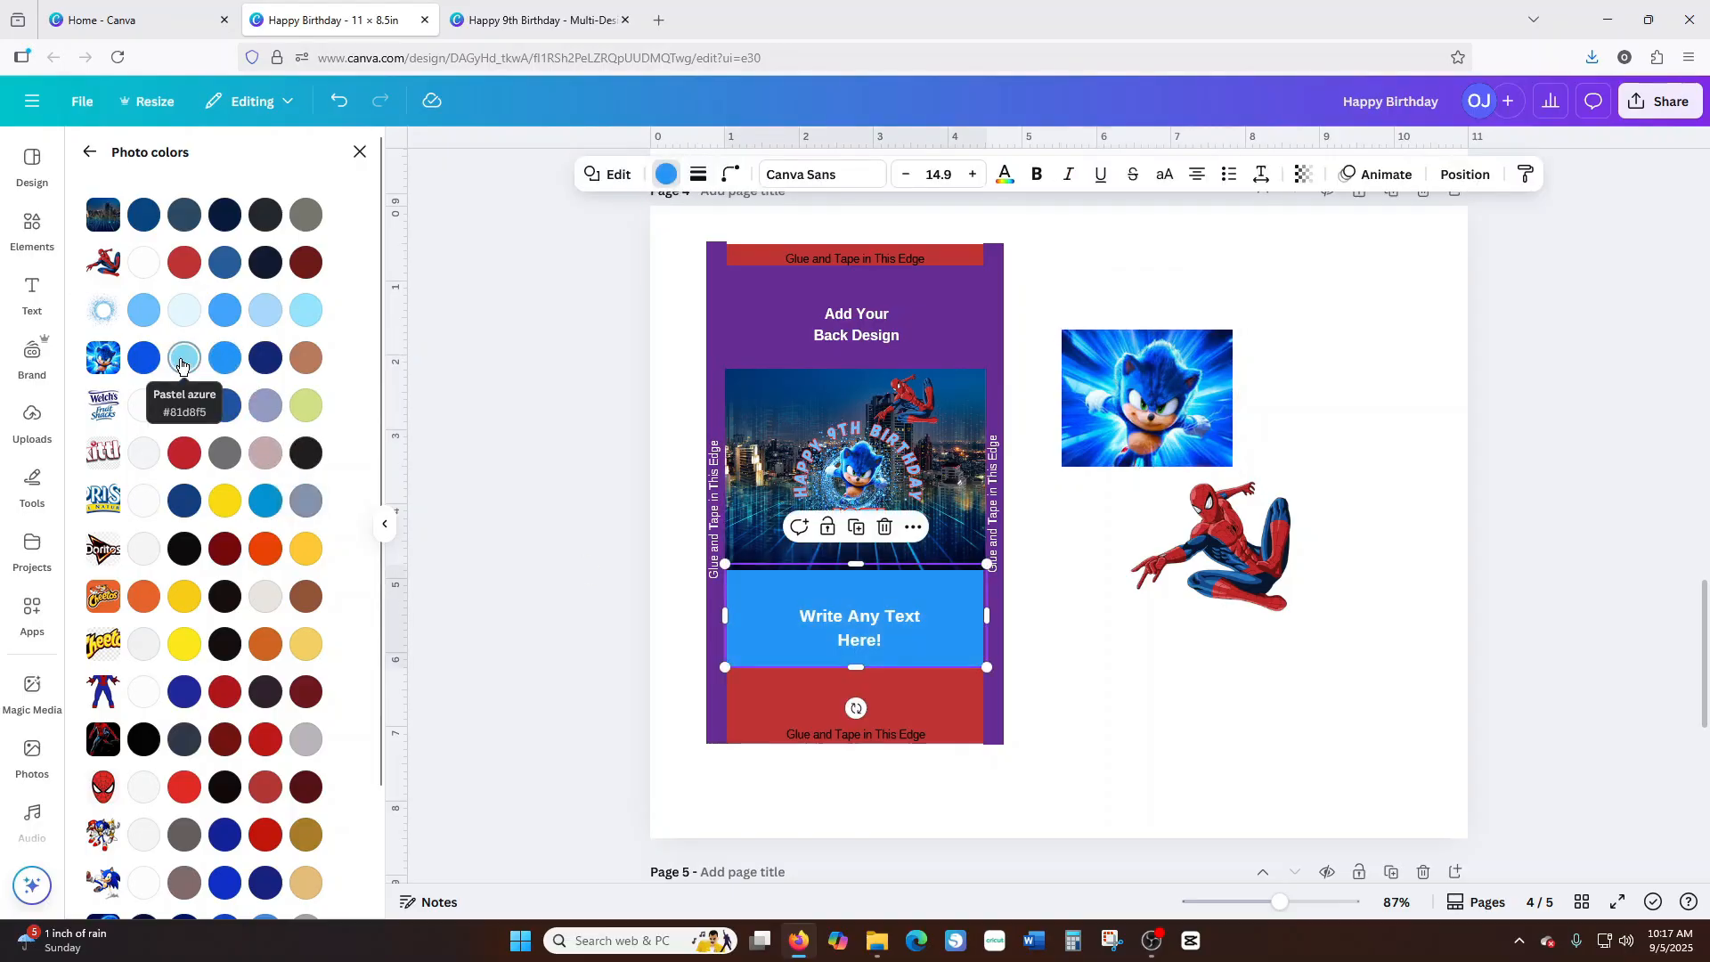
left_click(264, 503)
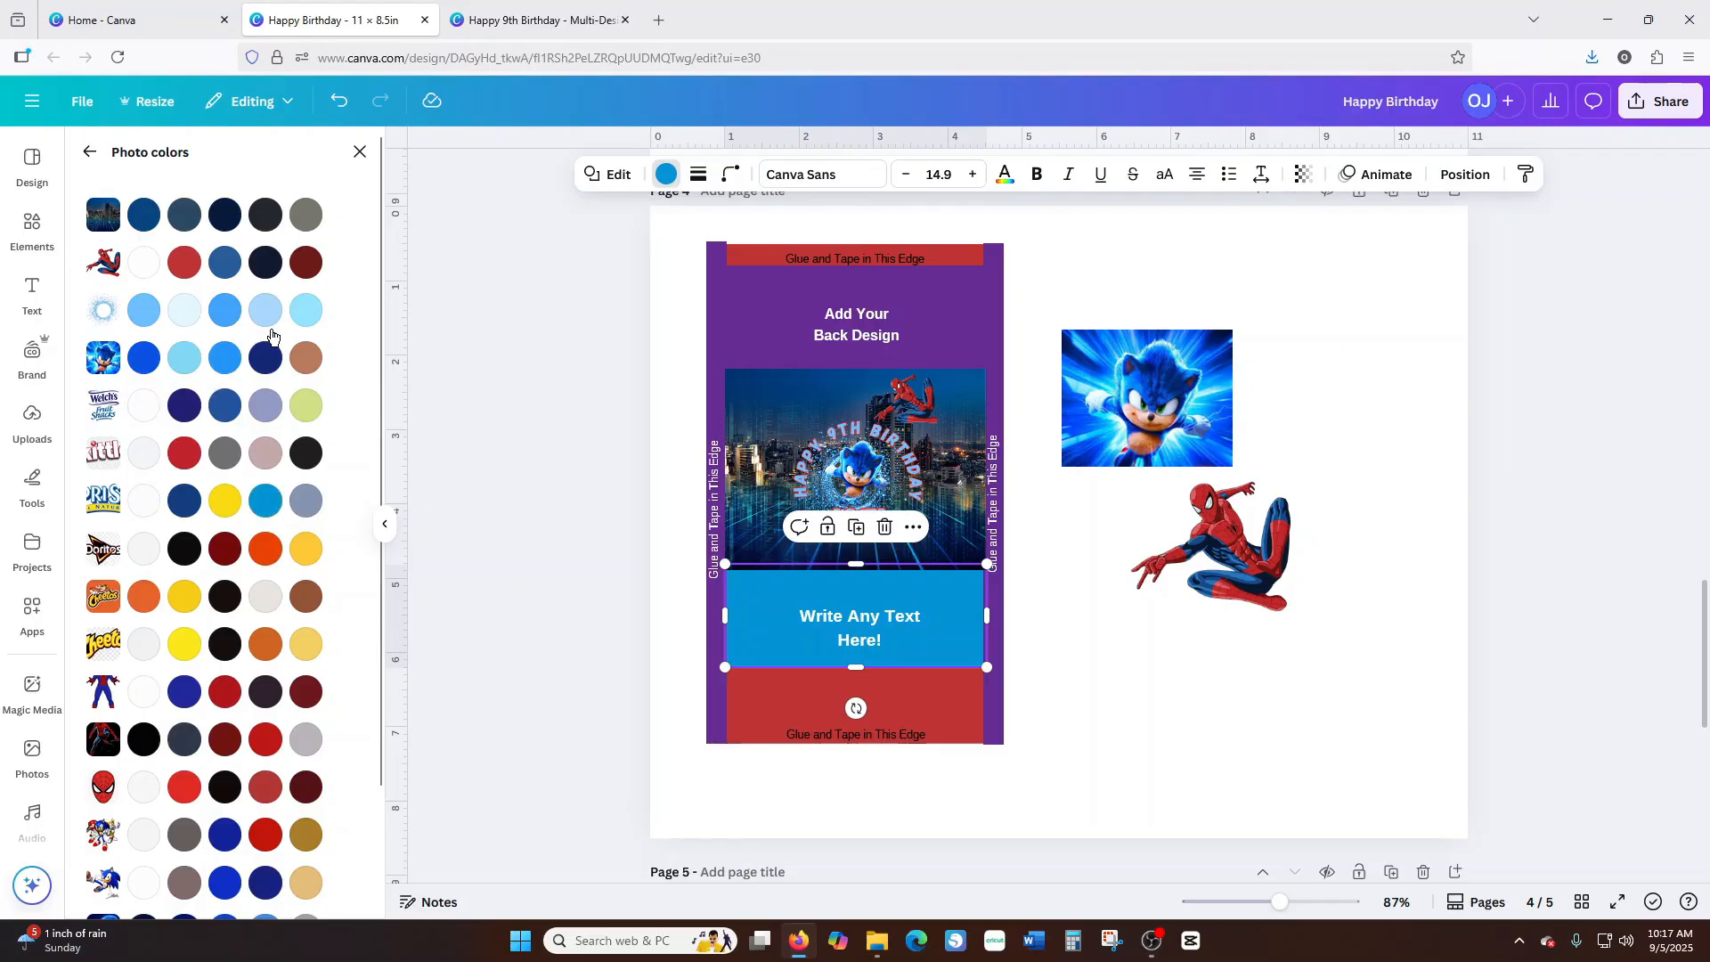
left_click(302, 361)
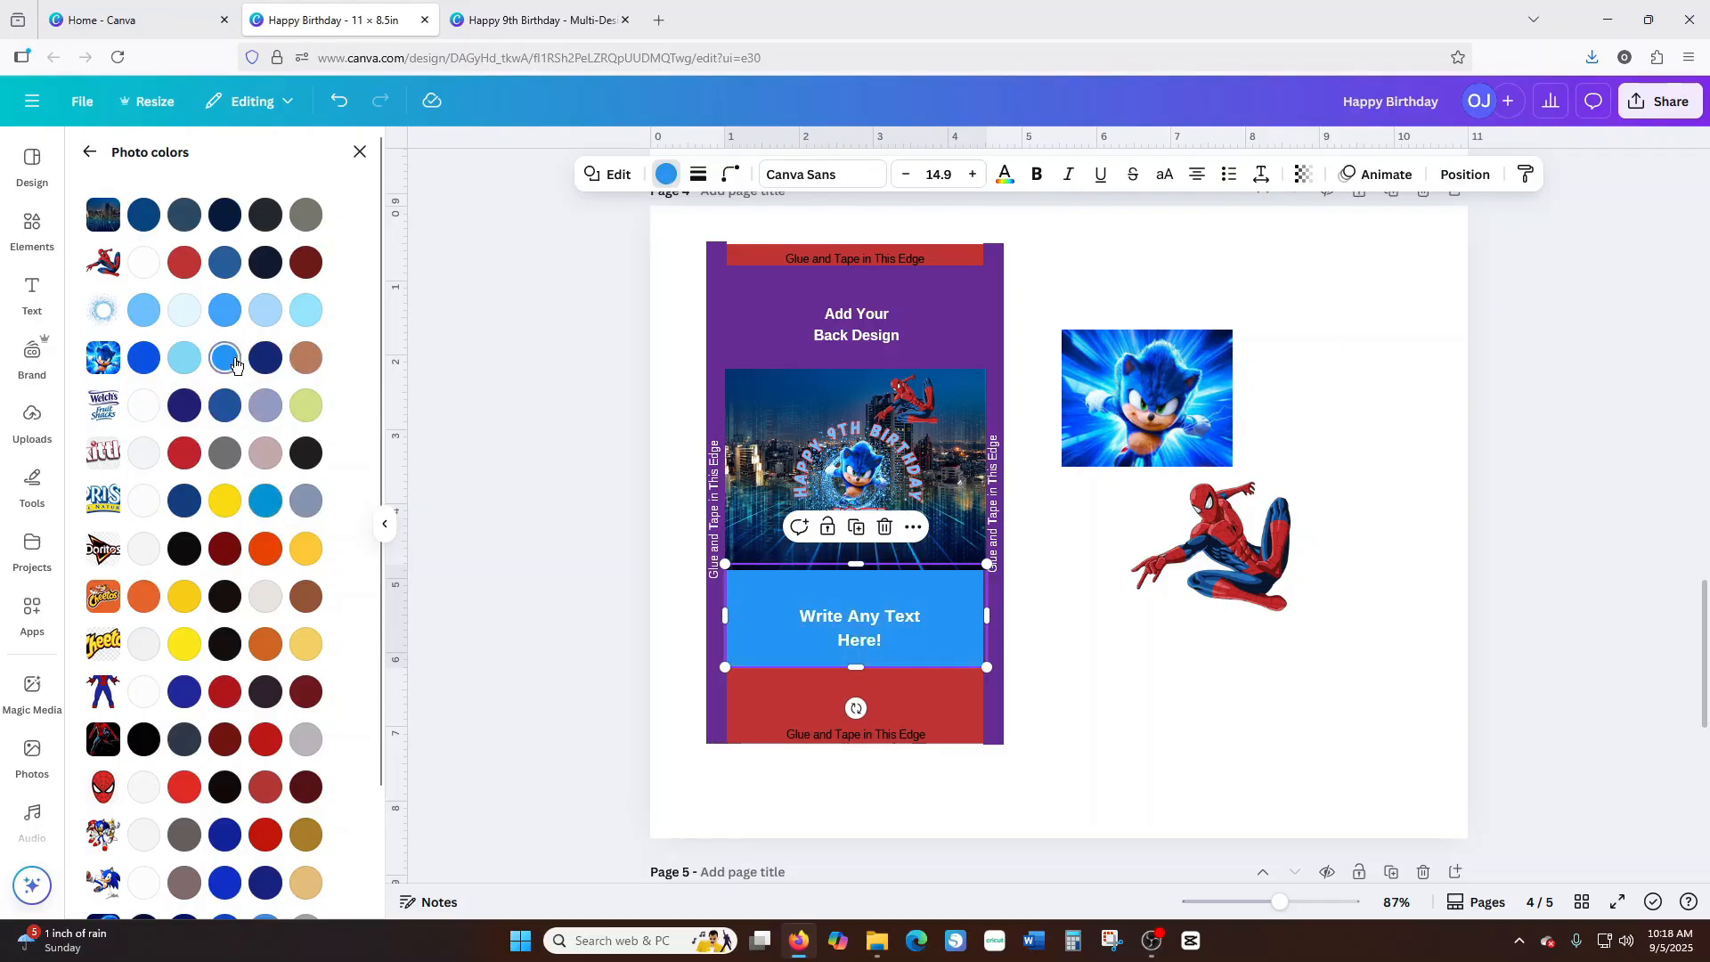
left_click(224, 314)
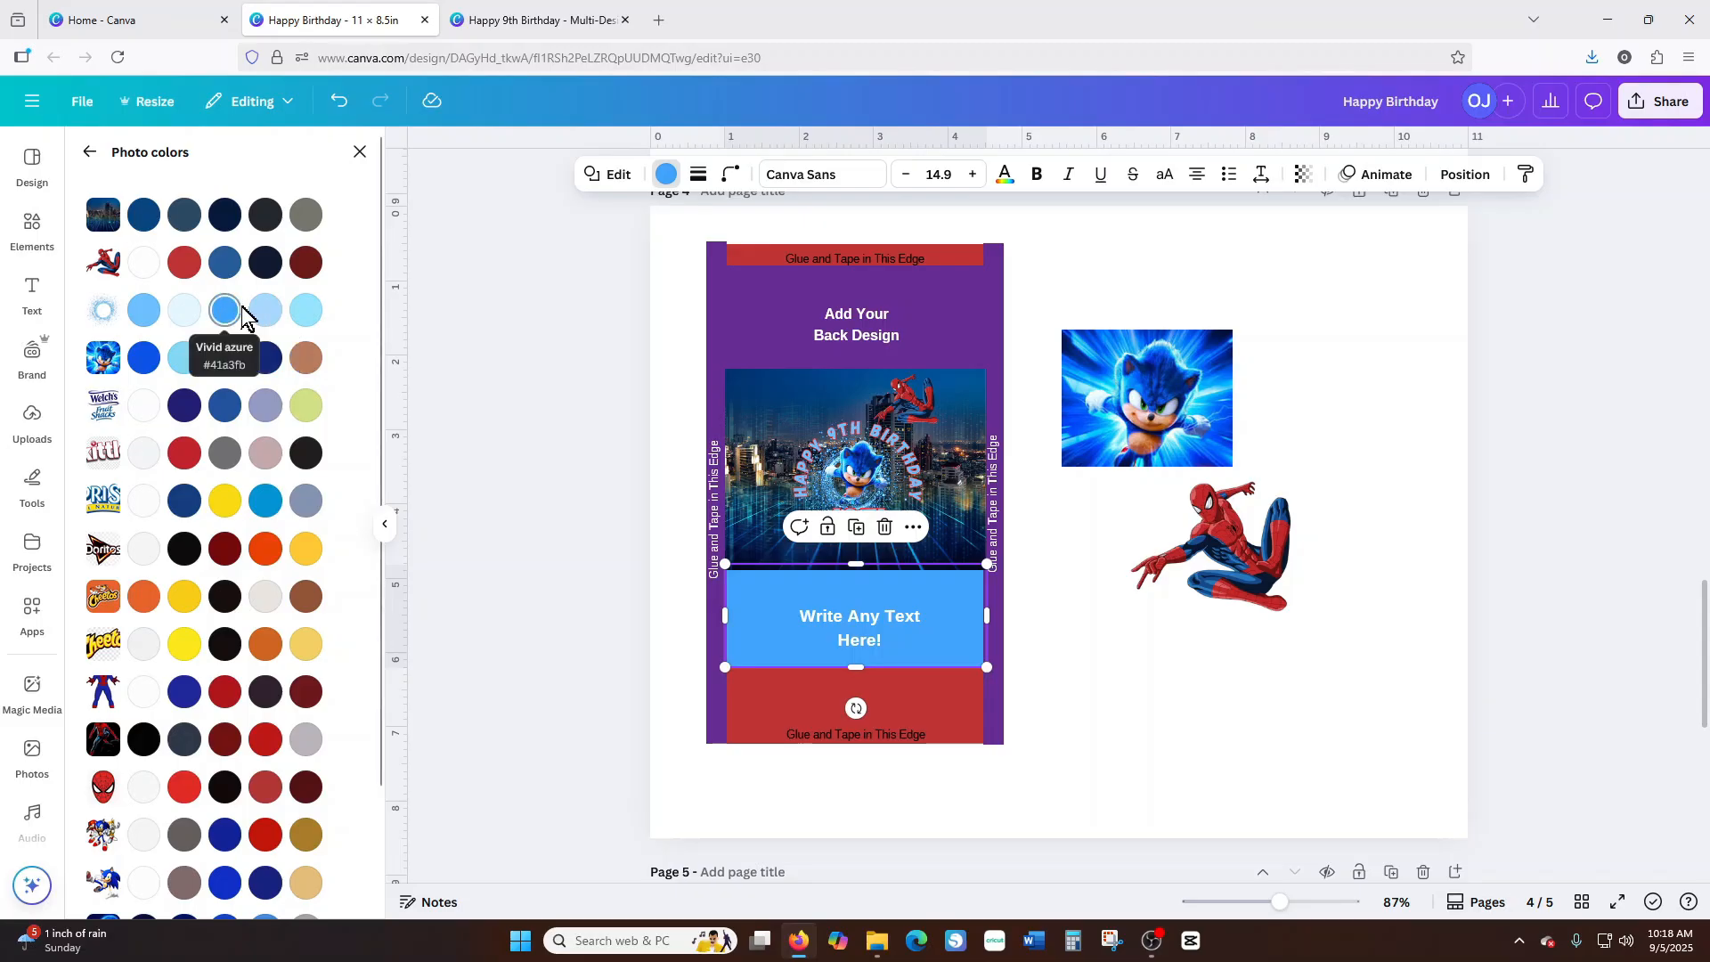
Copy the vivid blue background's hex code #5E83F2 from the Happy 9th Birthday design and return to the wrapper design.
left_click(558, 22)
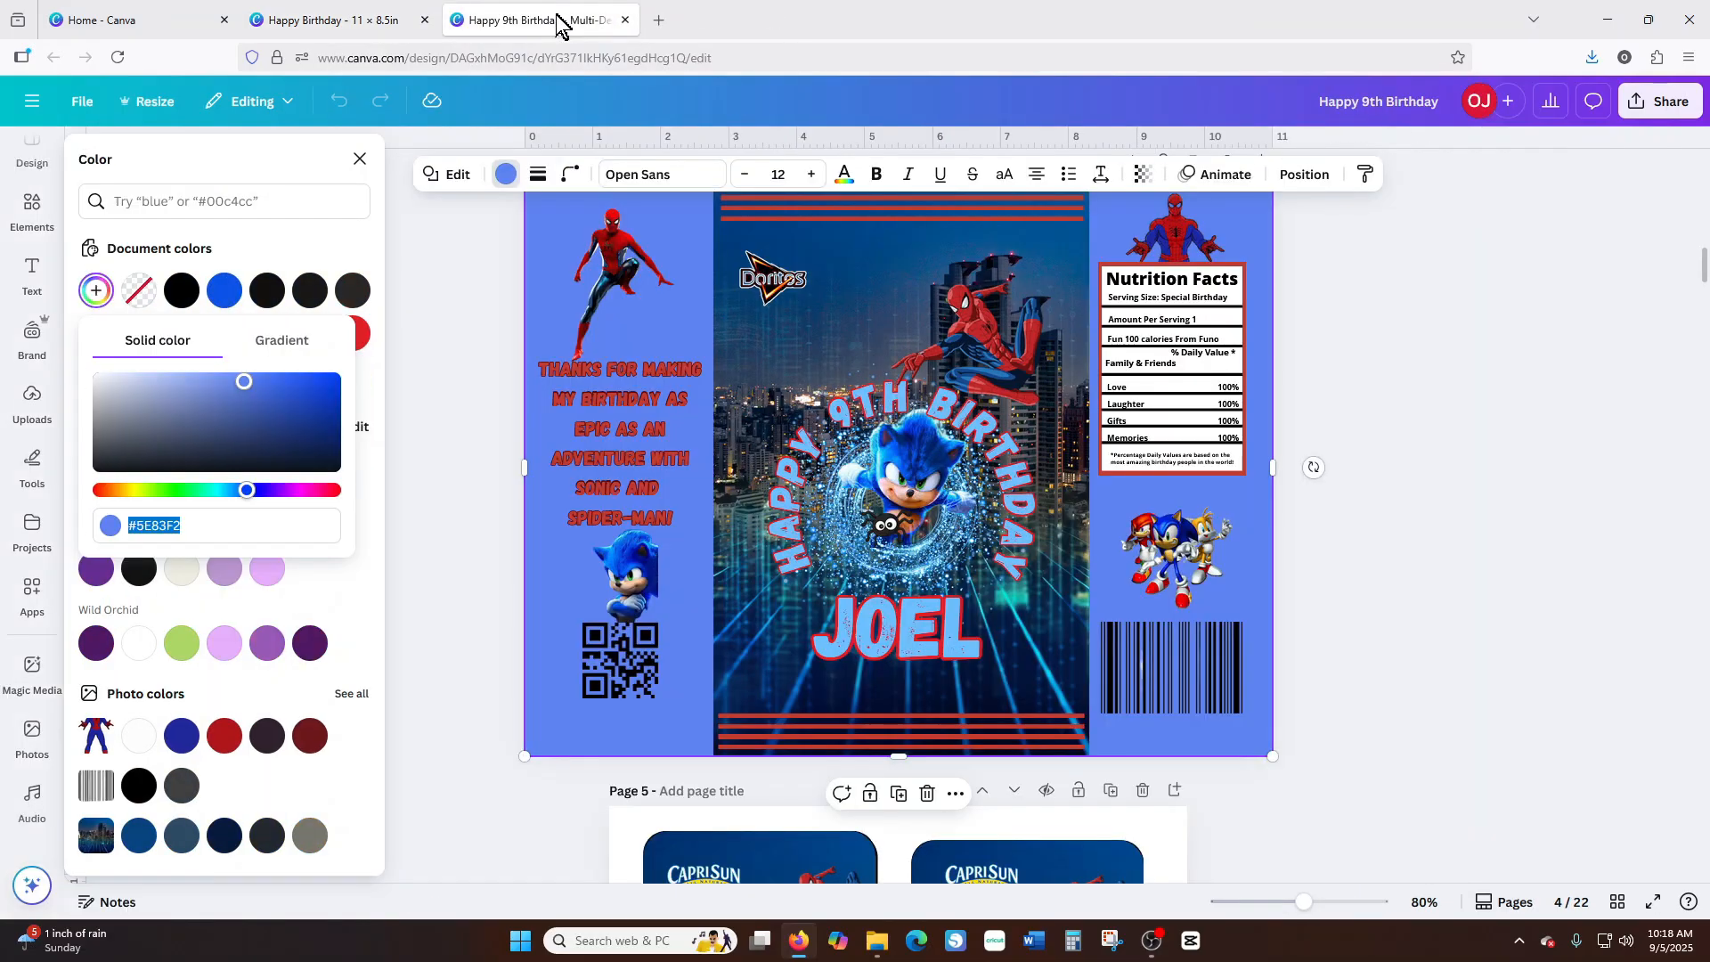
left_click(505, 178)
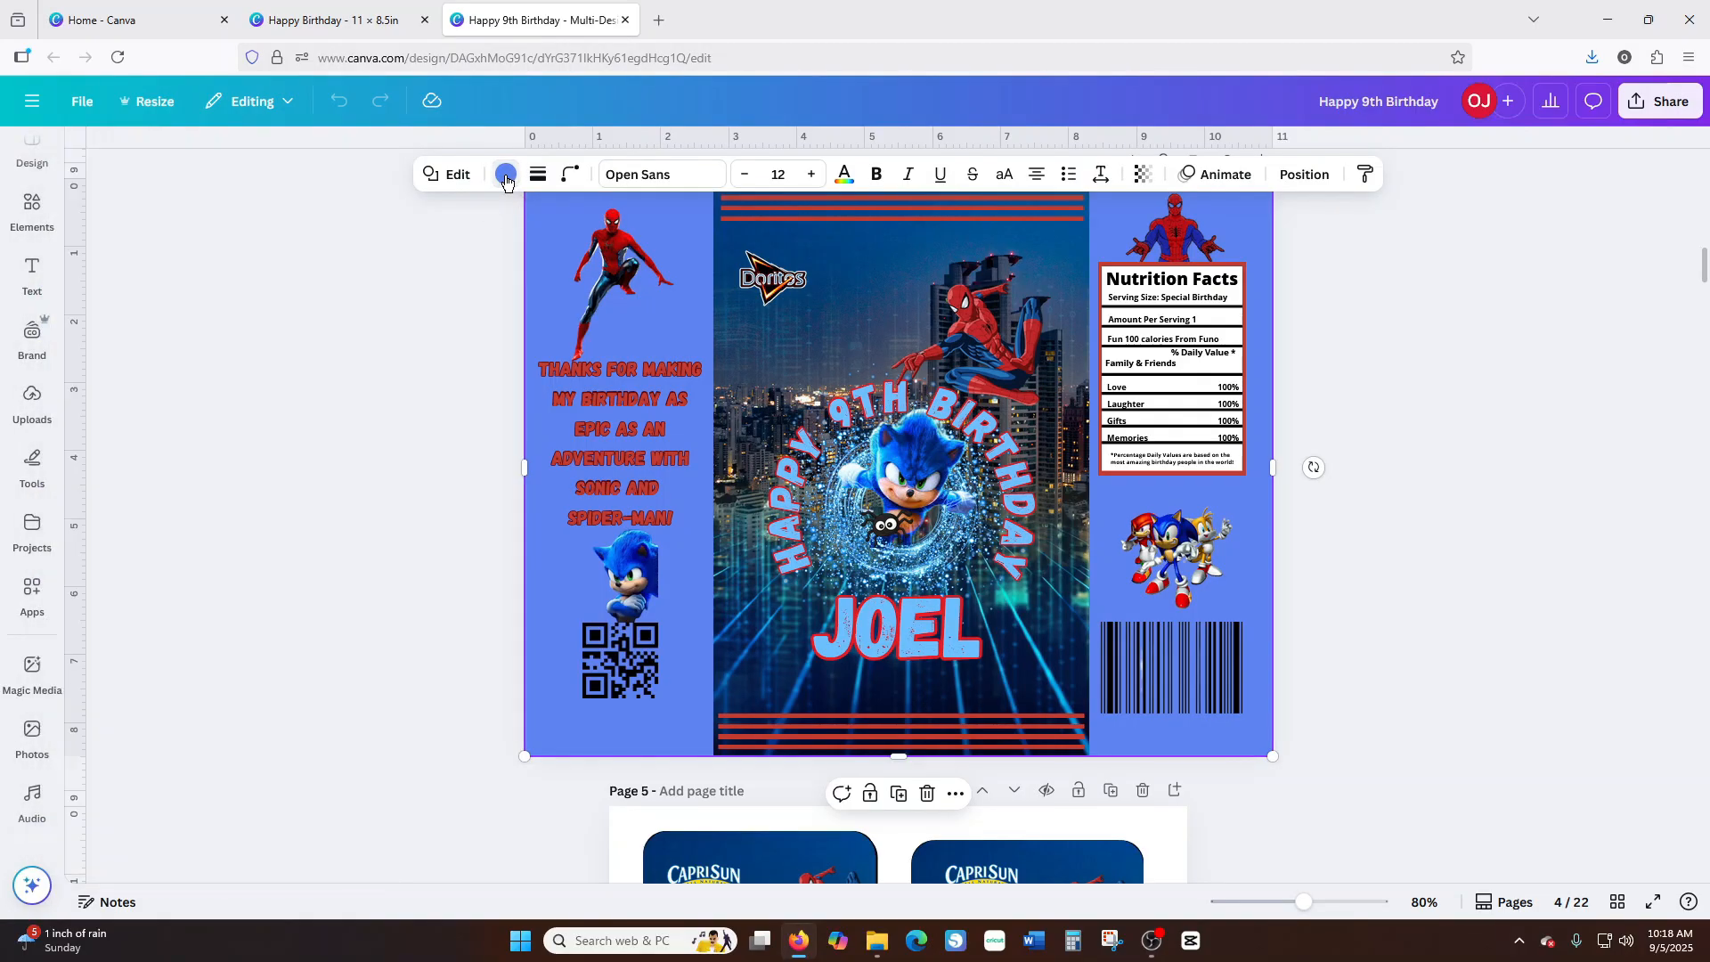
left_click(506, 178)
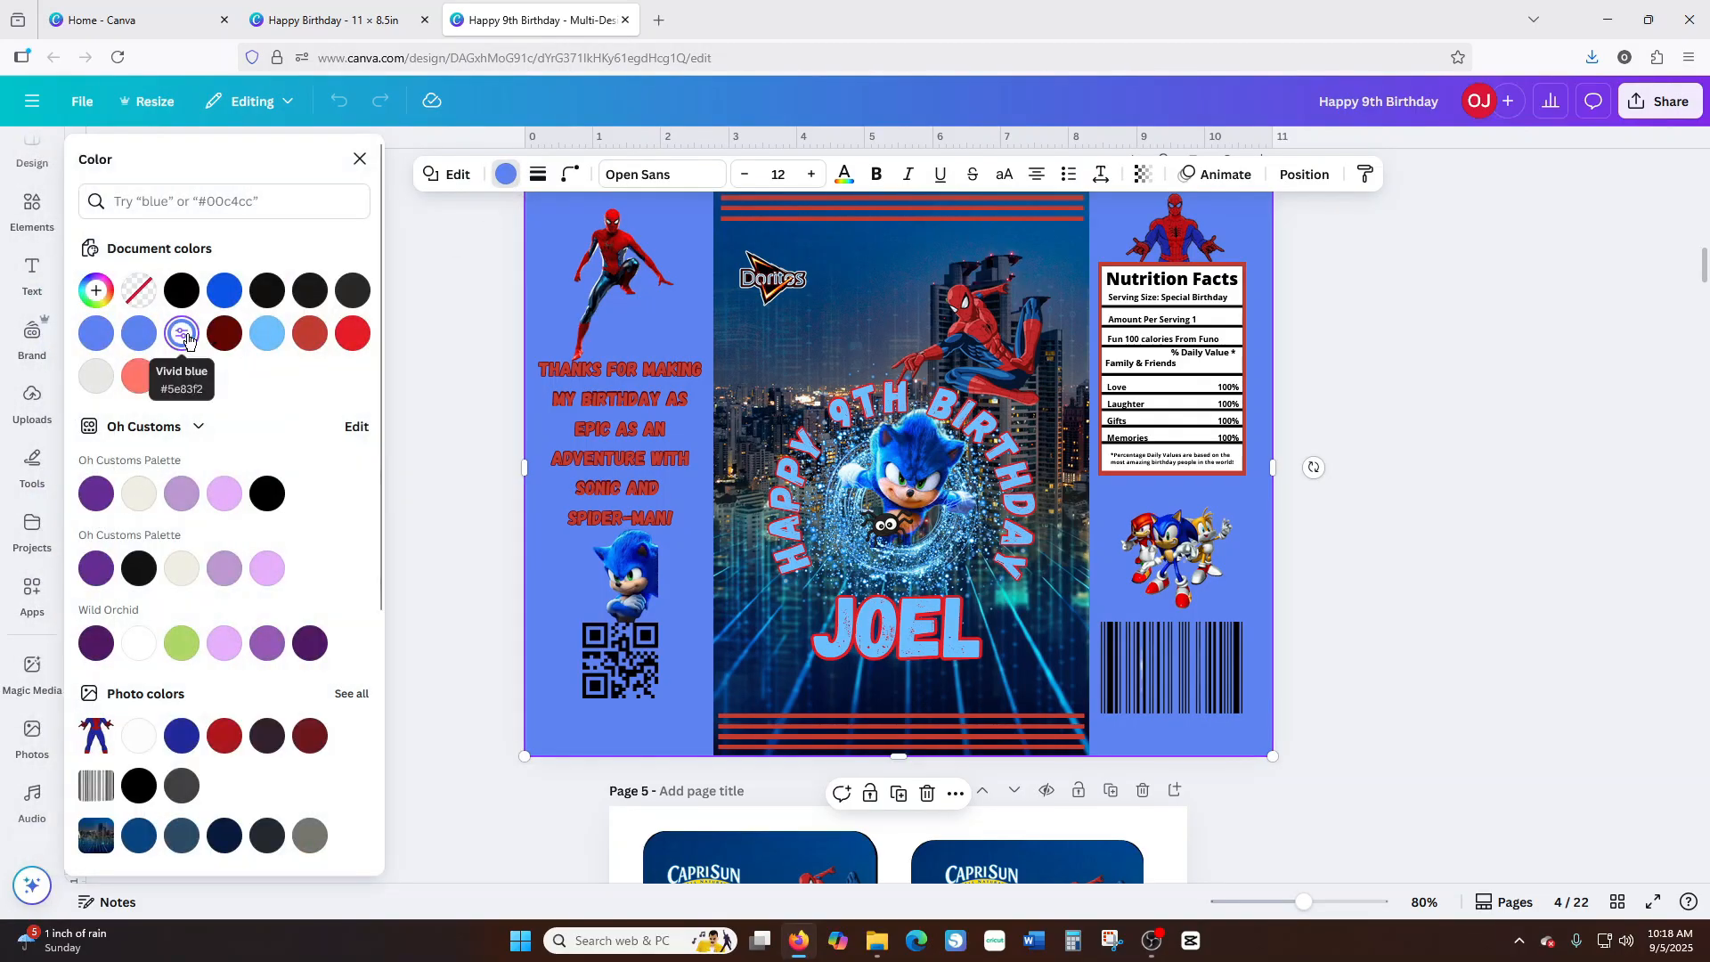
left_click(182, 335)
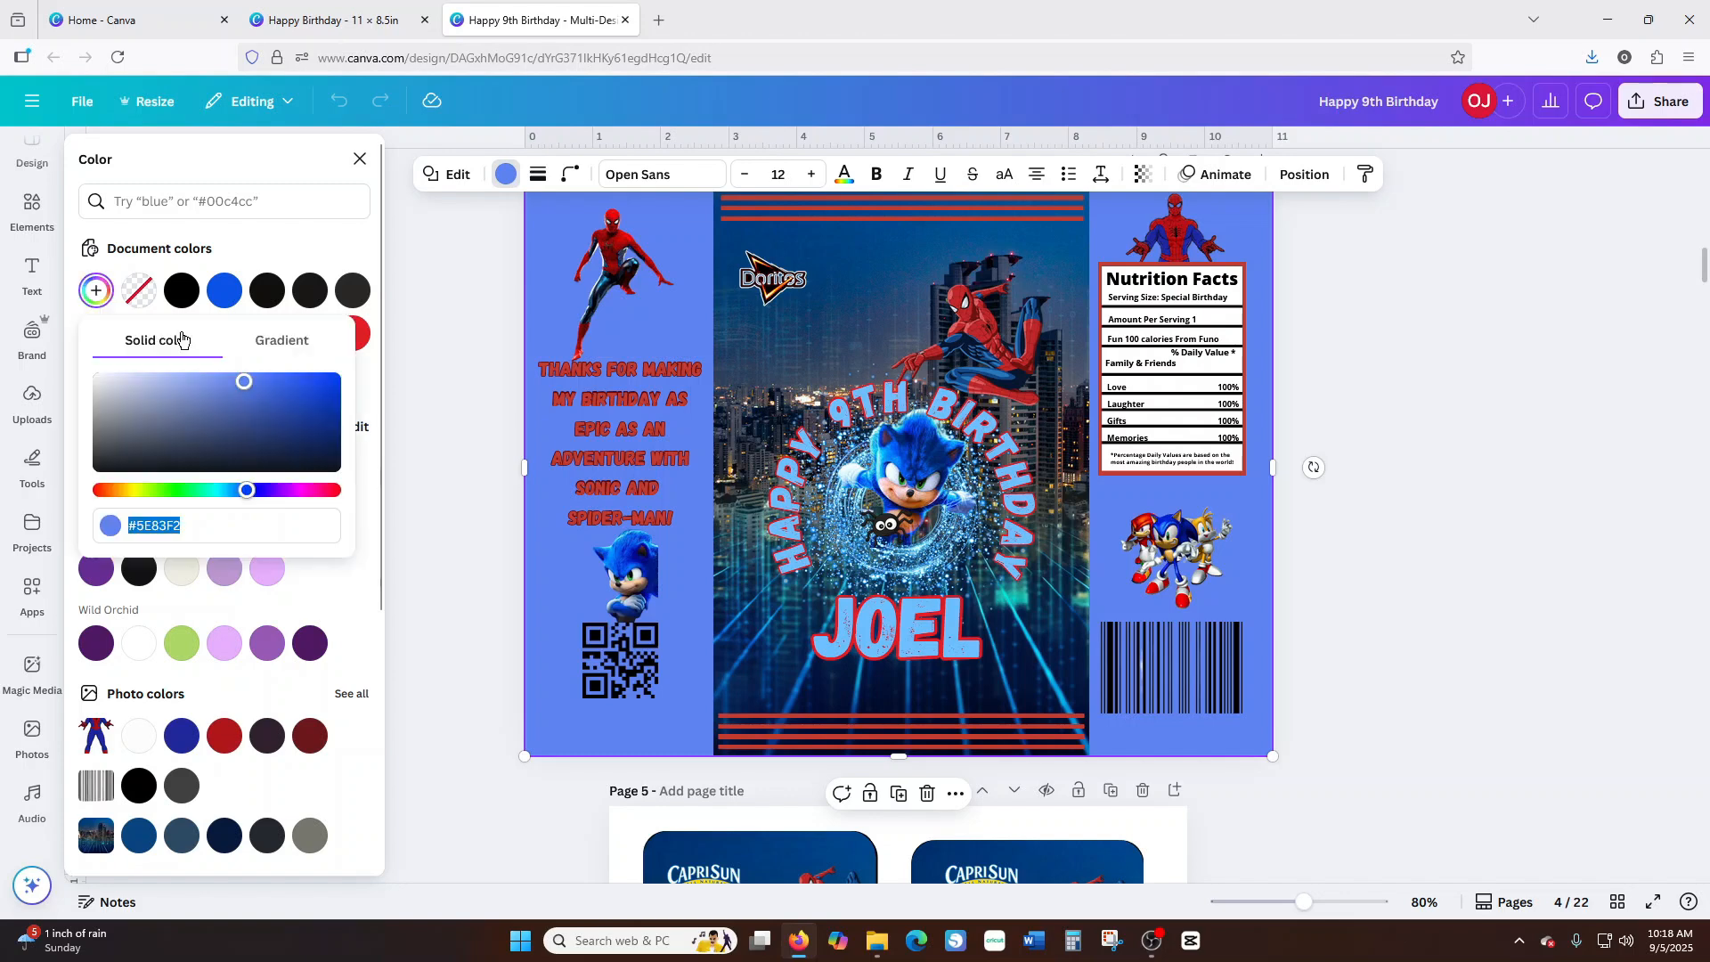
right_click(168, 535)
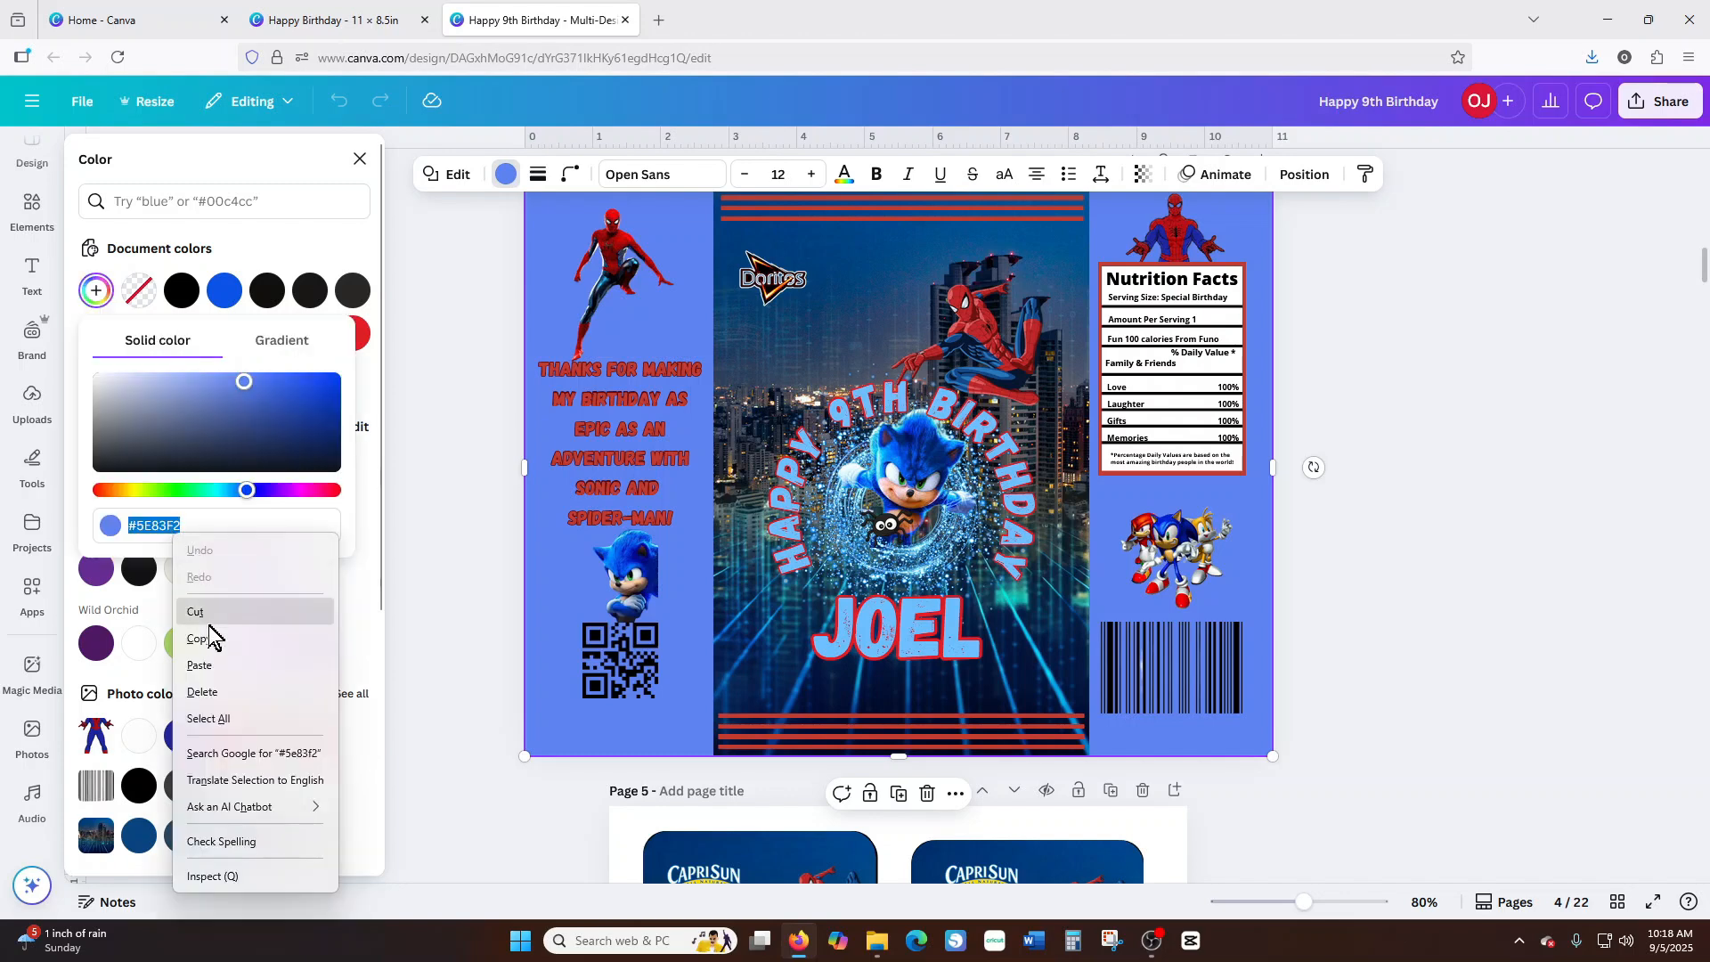
left_click(214, 640)
left_click(374, 20)
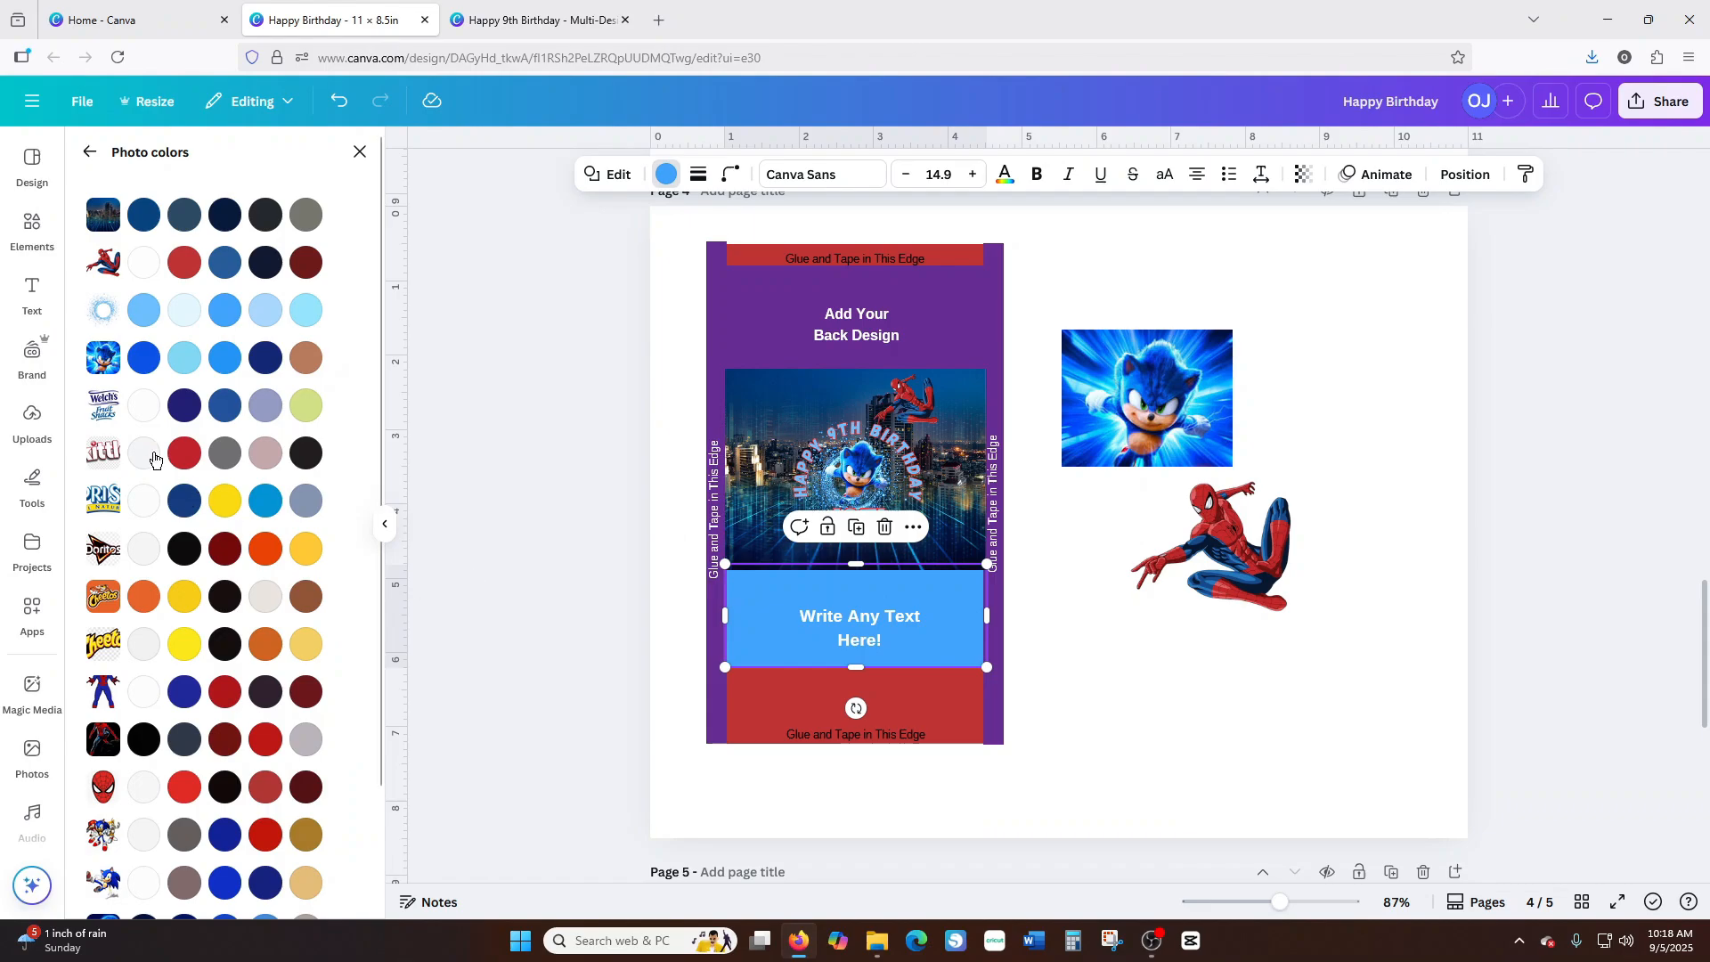
Test the Sonic photo's brighter blue on the "Write Any Text Here!" panel once more and reapply vivid azure #41a3fb.
left_click(227, 359)
left_click(224, 318)
Recolor the purple glue strip along the wrapper's right edge on page 4 with the copied blue #5e83f2.
left_click(996, 682)
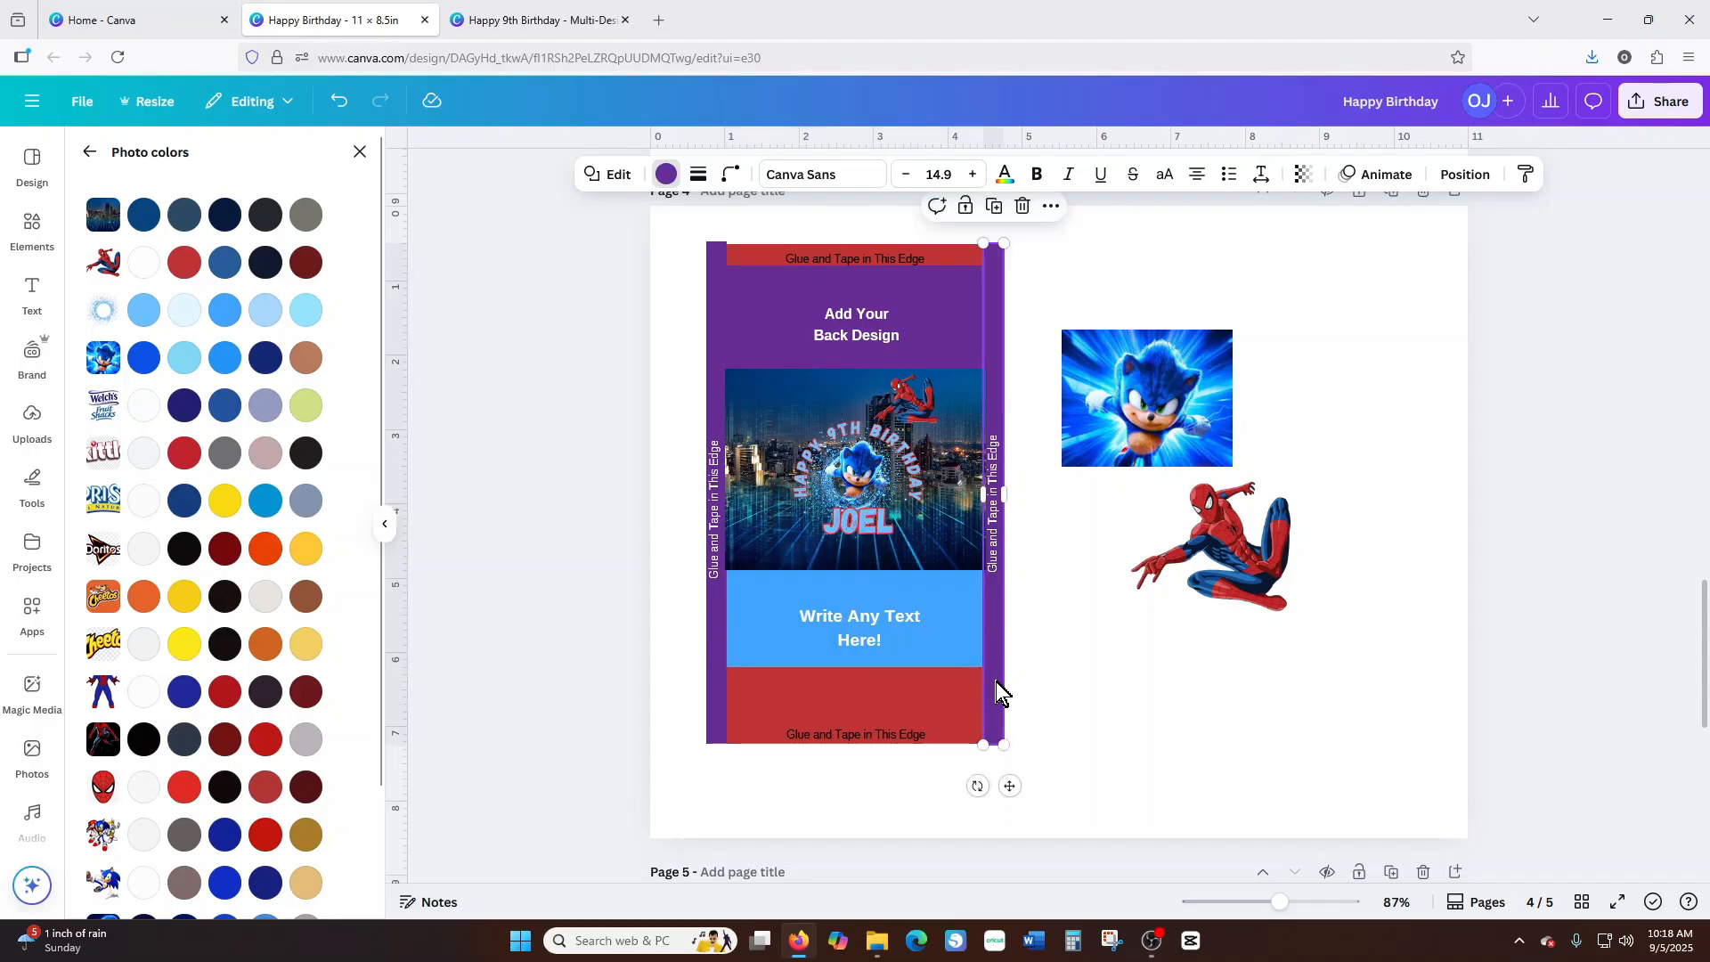
left_click(666, 176)
left_click(666, 175)
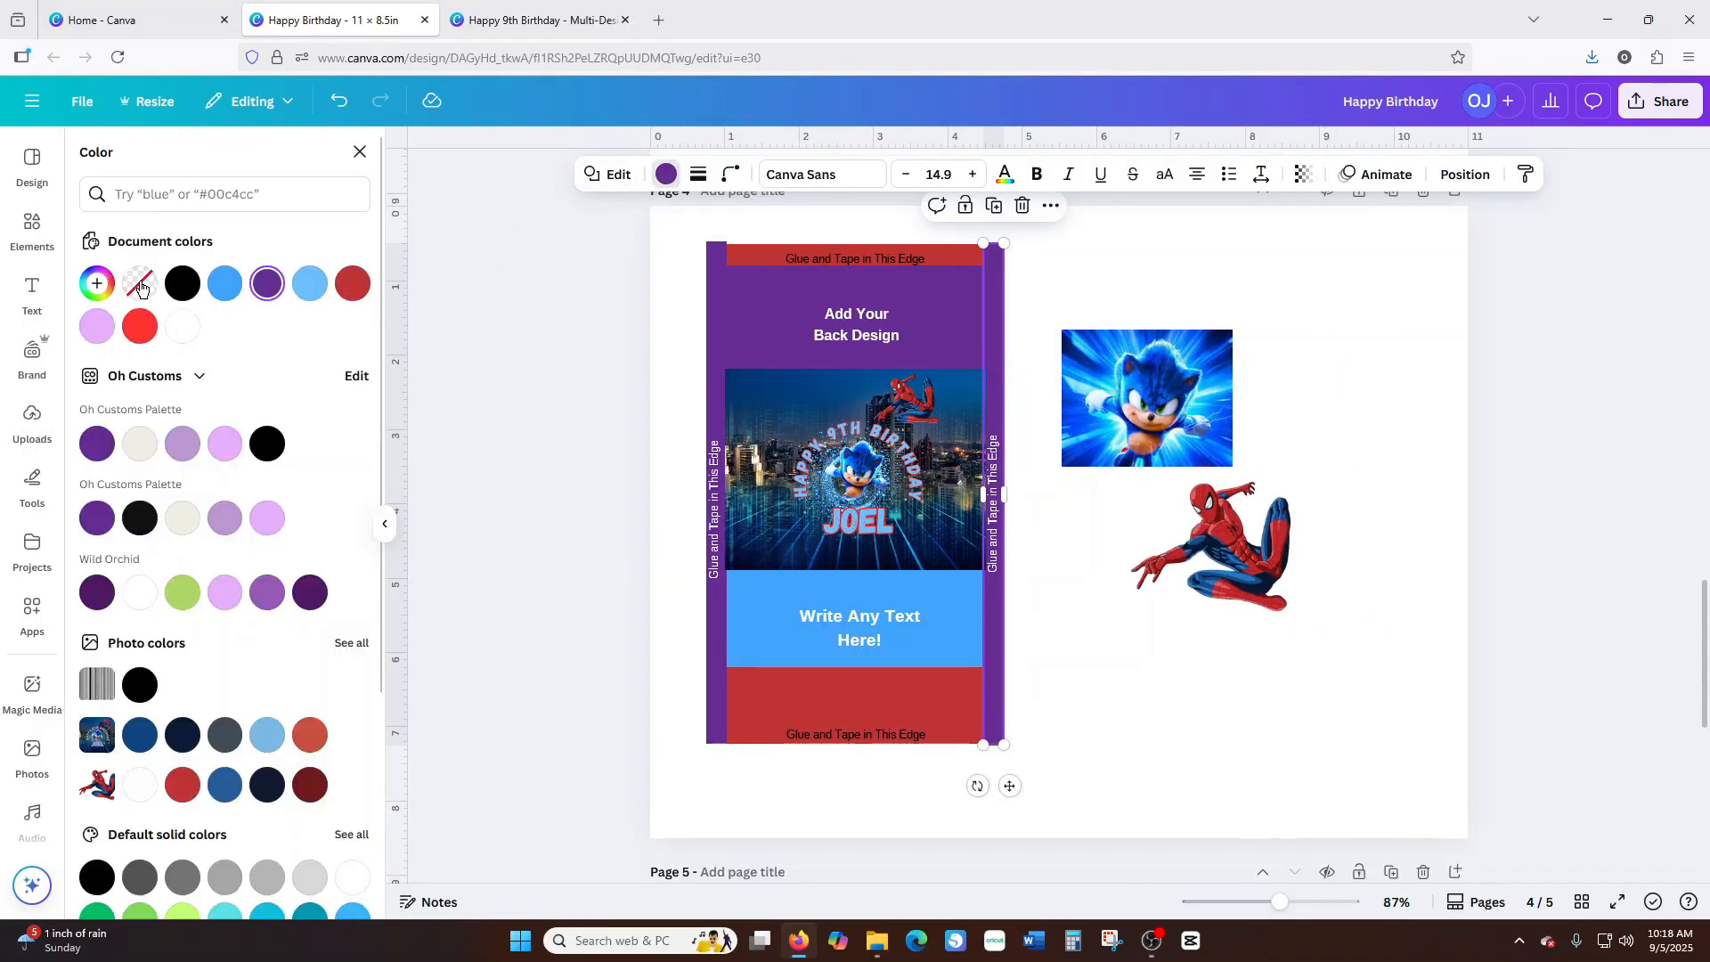
left_click(191, 193)
right_click(198, 193)
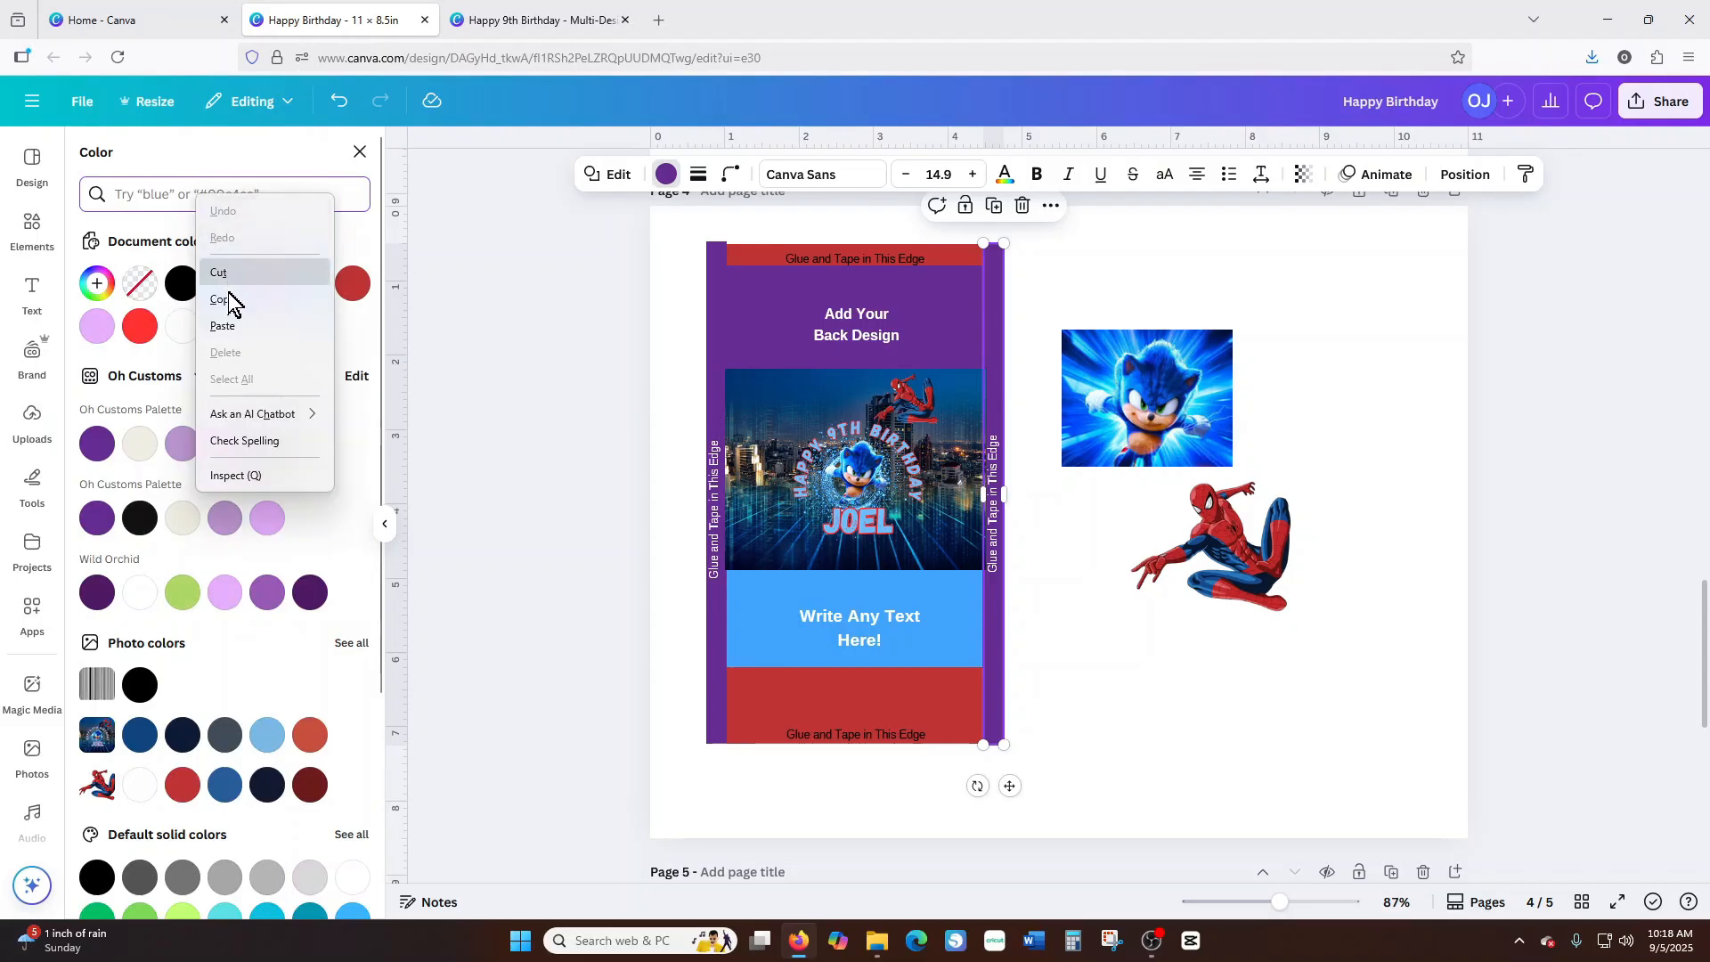
left_click(228, 325)
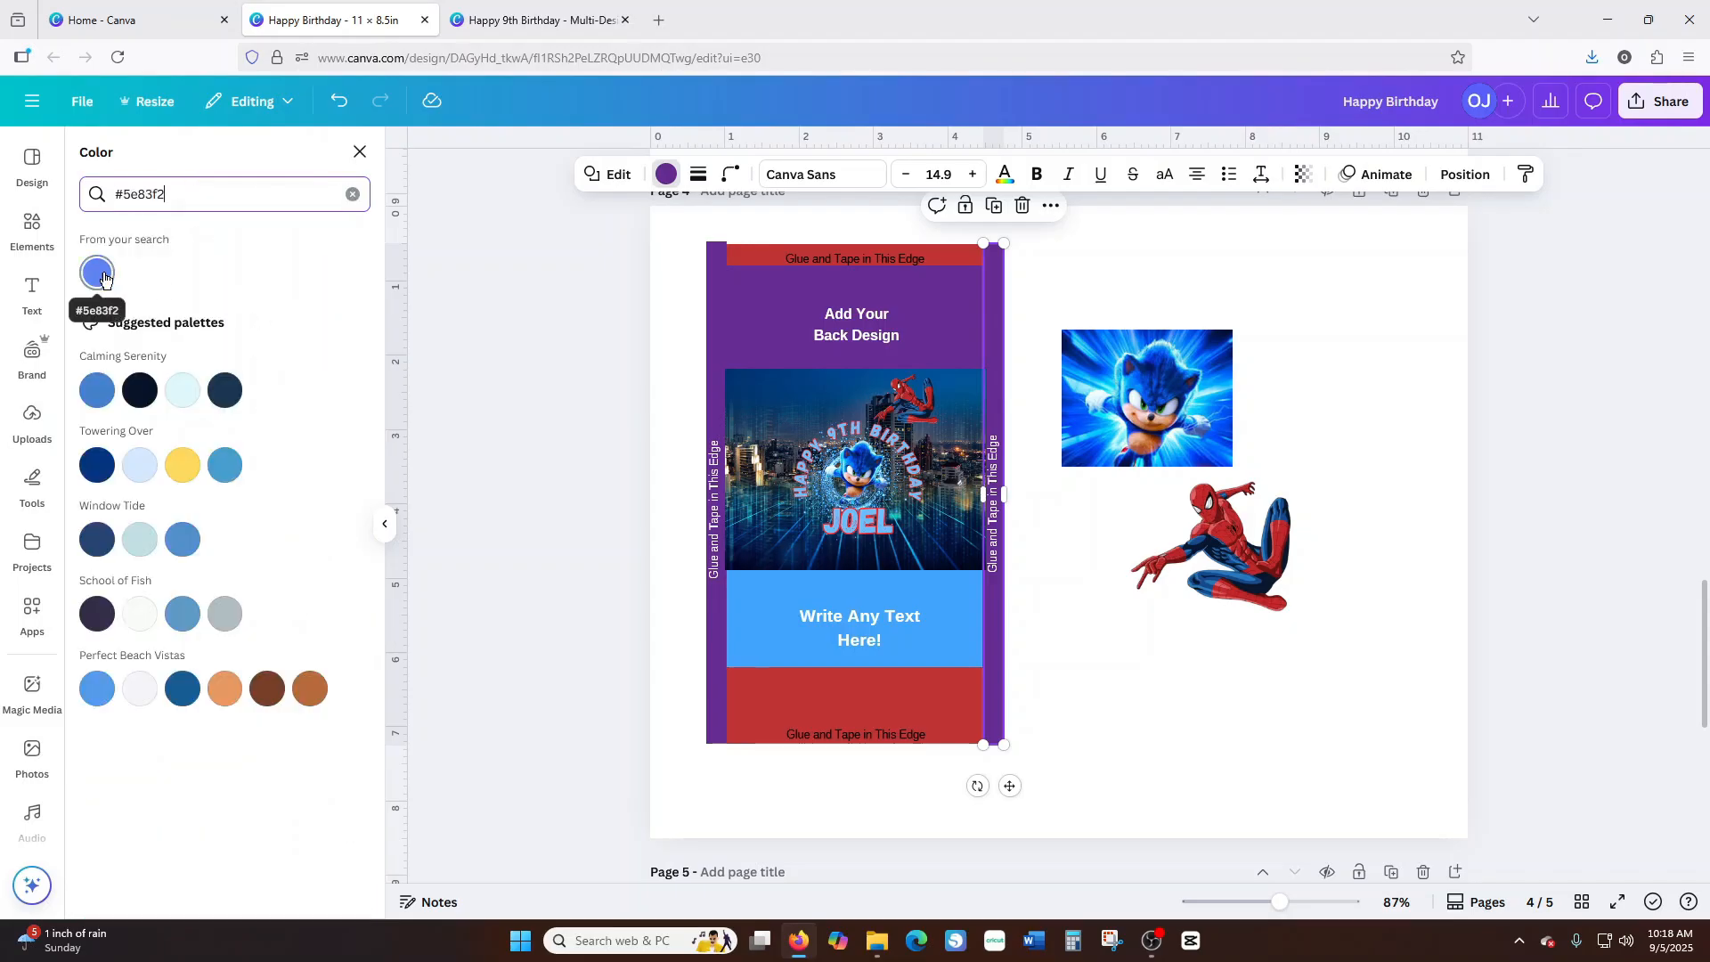
left_click(98, 277)
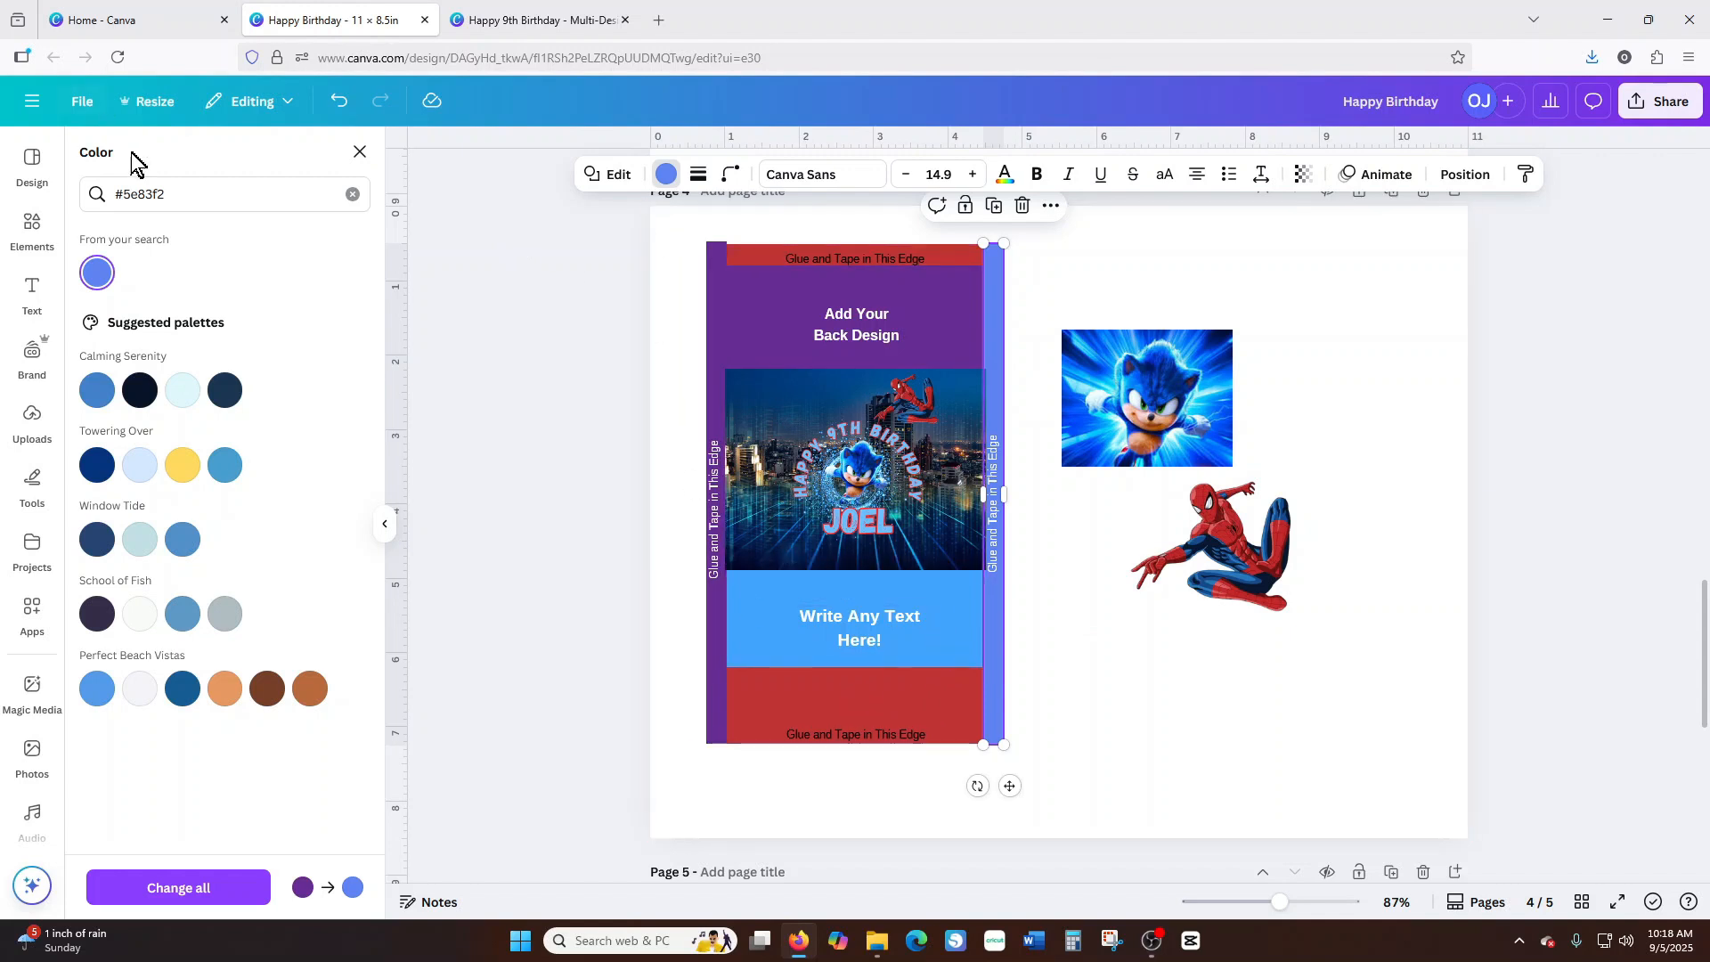
Apply #5e83f2 to the "Write Any Text Here!" panel, the left glue strip and the "Add Your Back Design" panel.
left_click(957, 647)
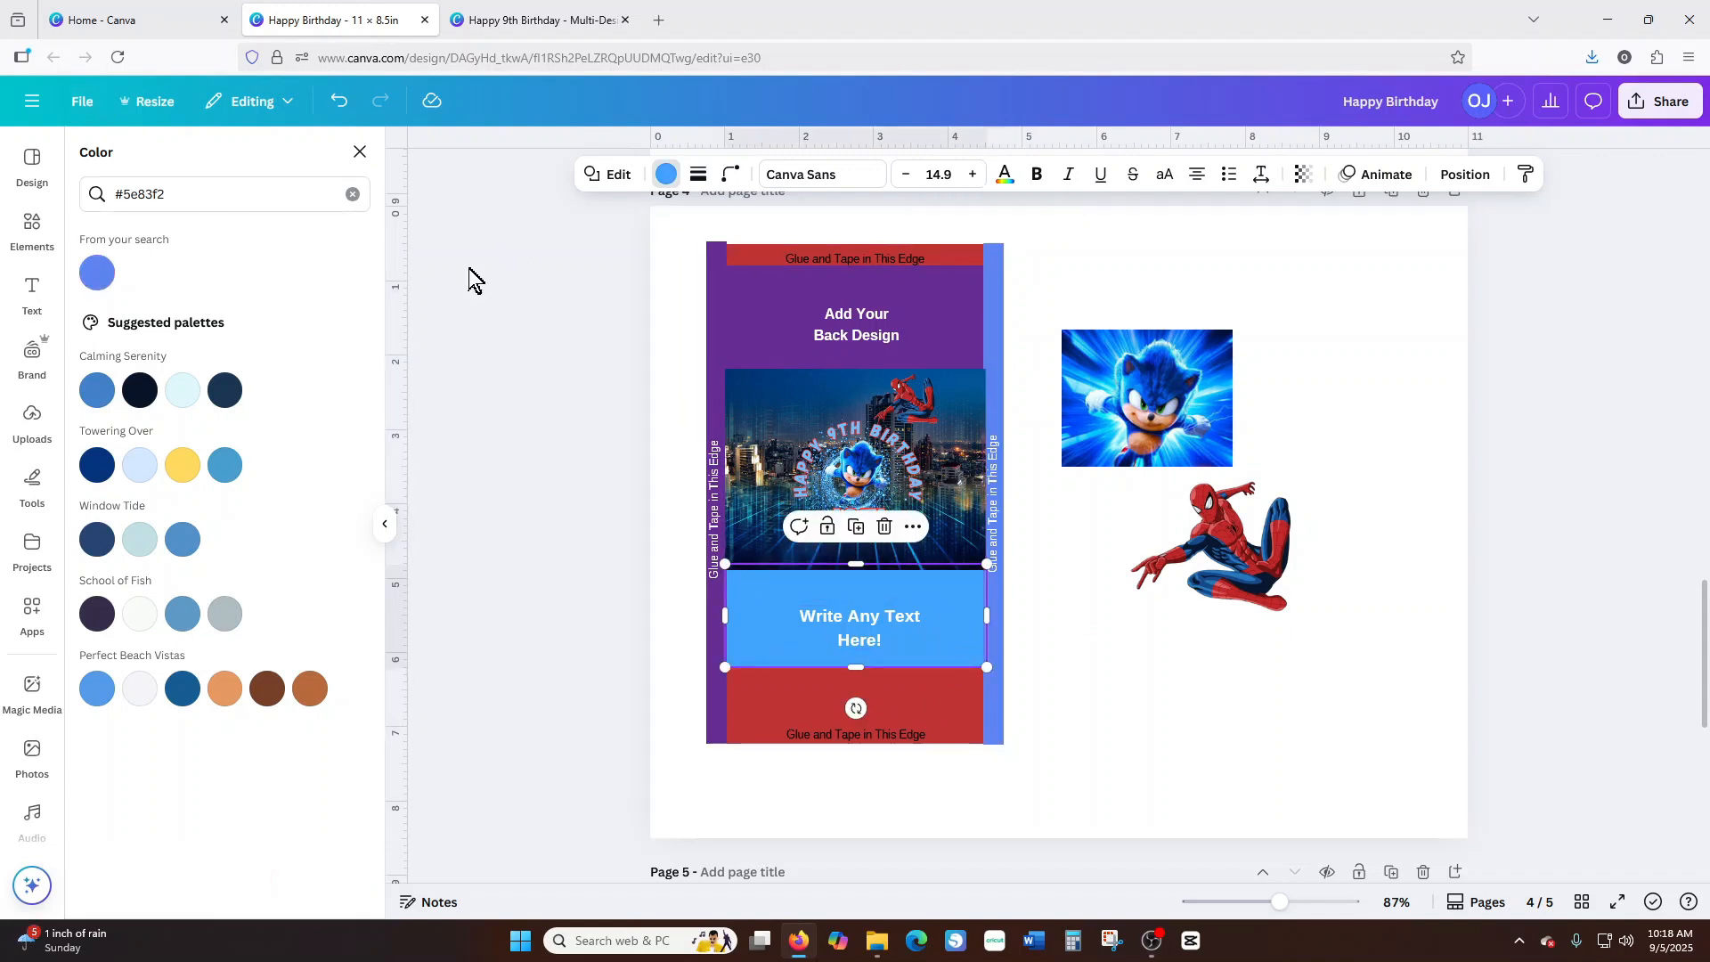
left_click(98, 276)
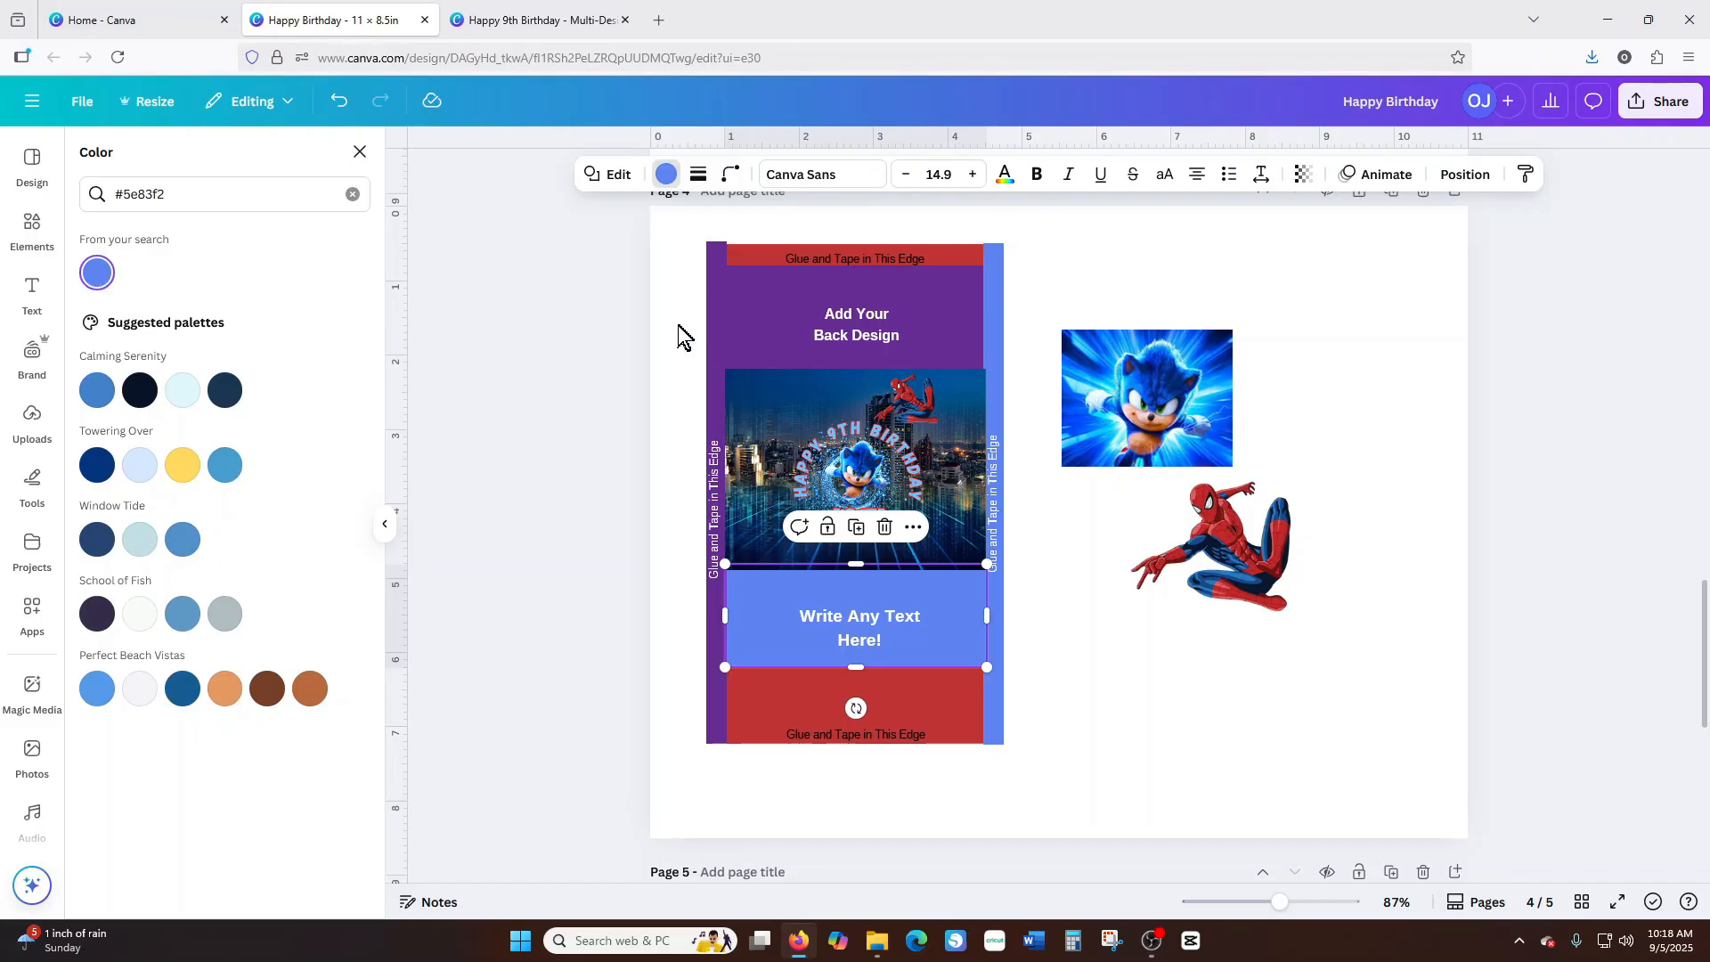
left_click(717, 325)
left_click(98, 273)
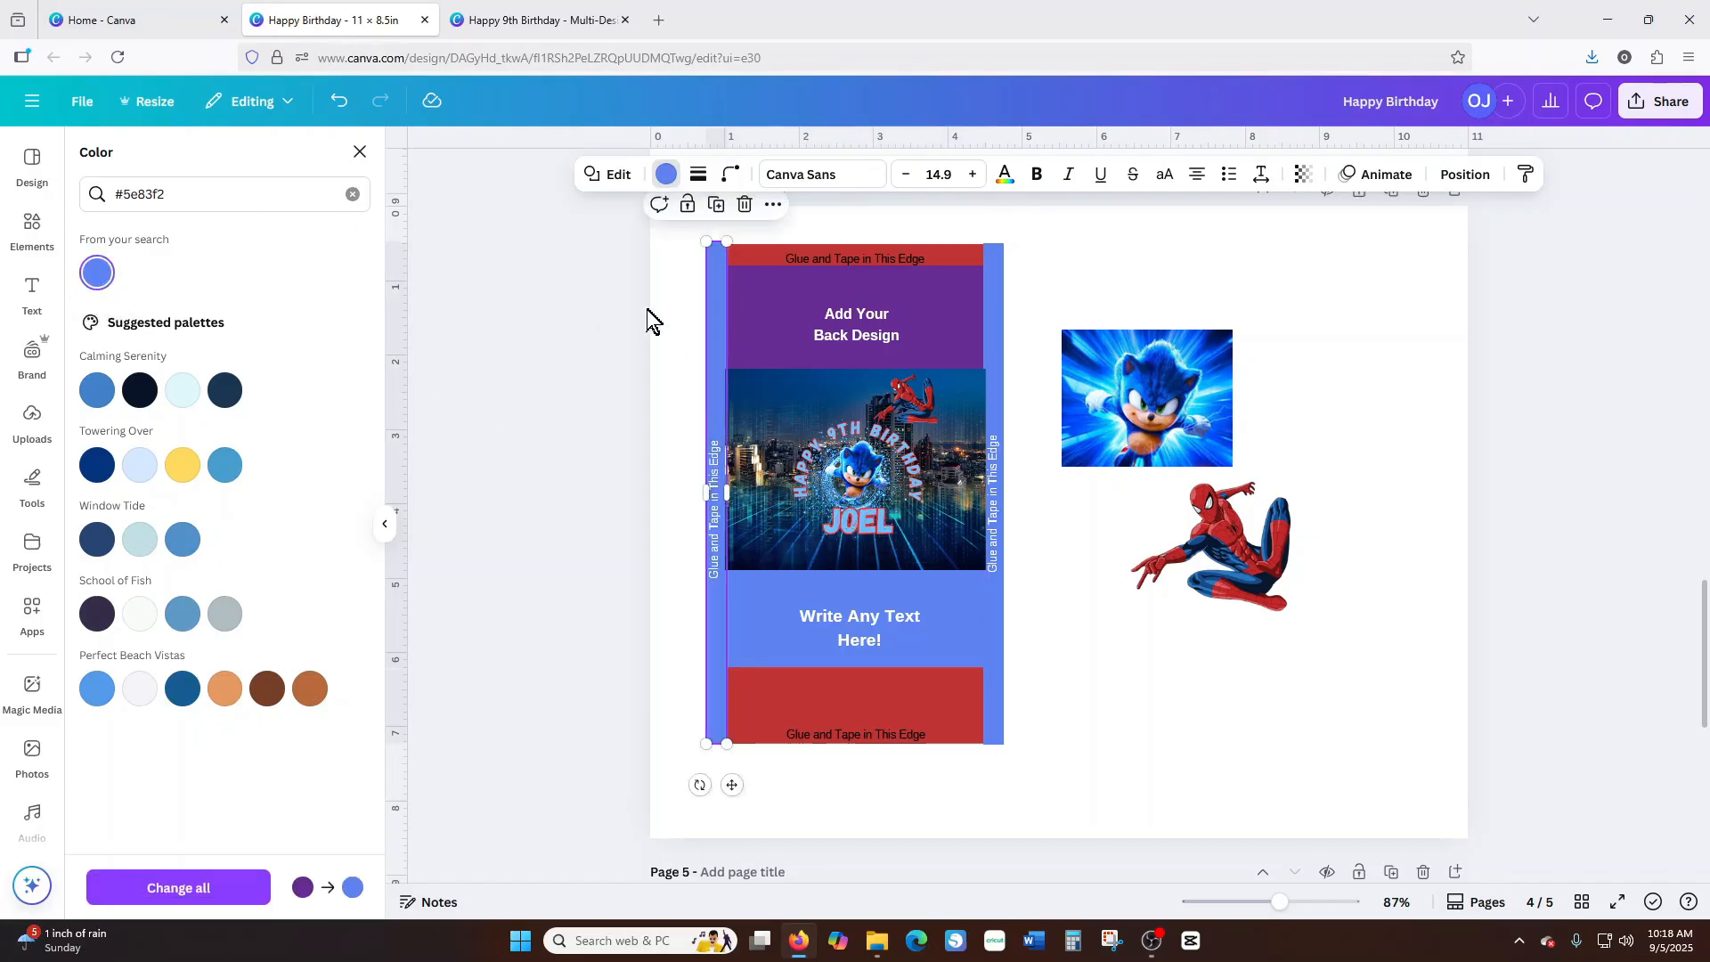
left_click(732, 335)
left_click(98, 273)
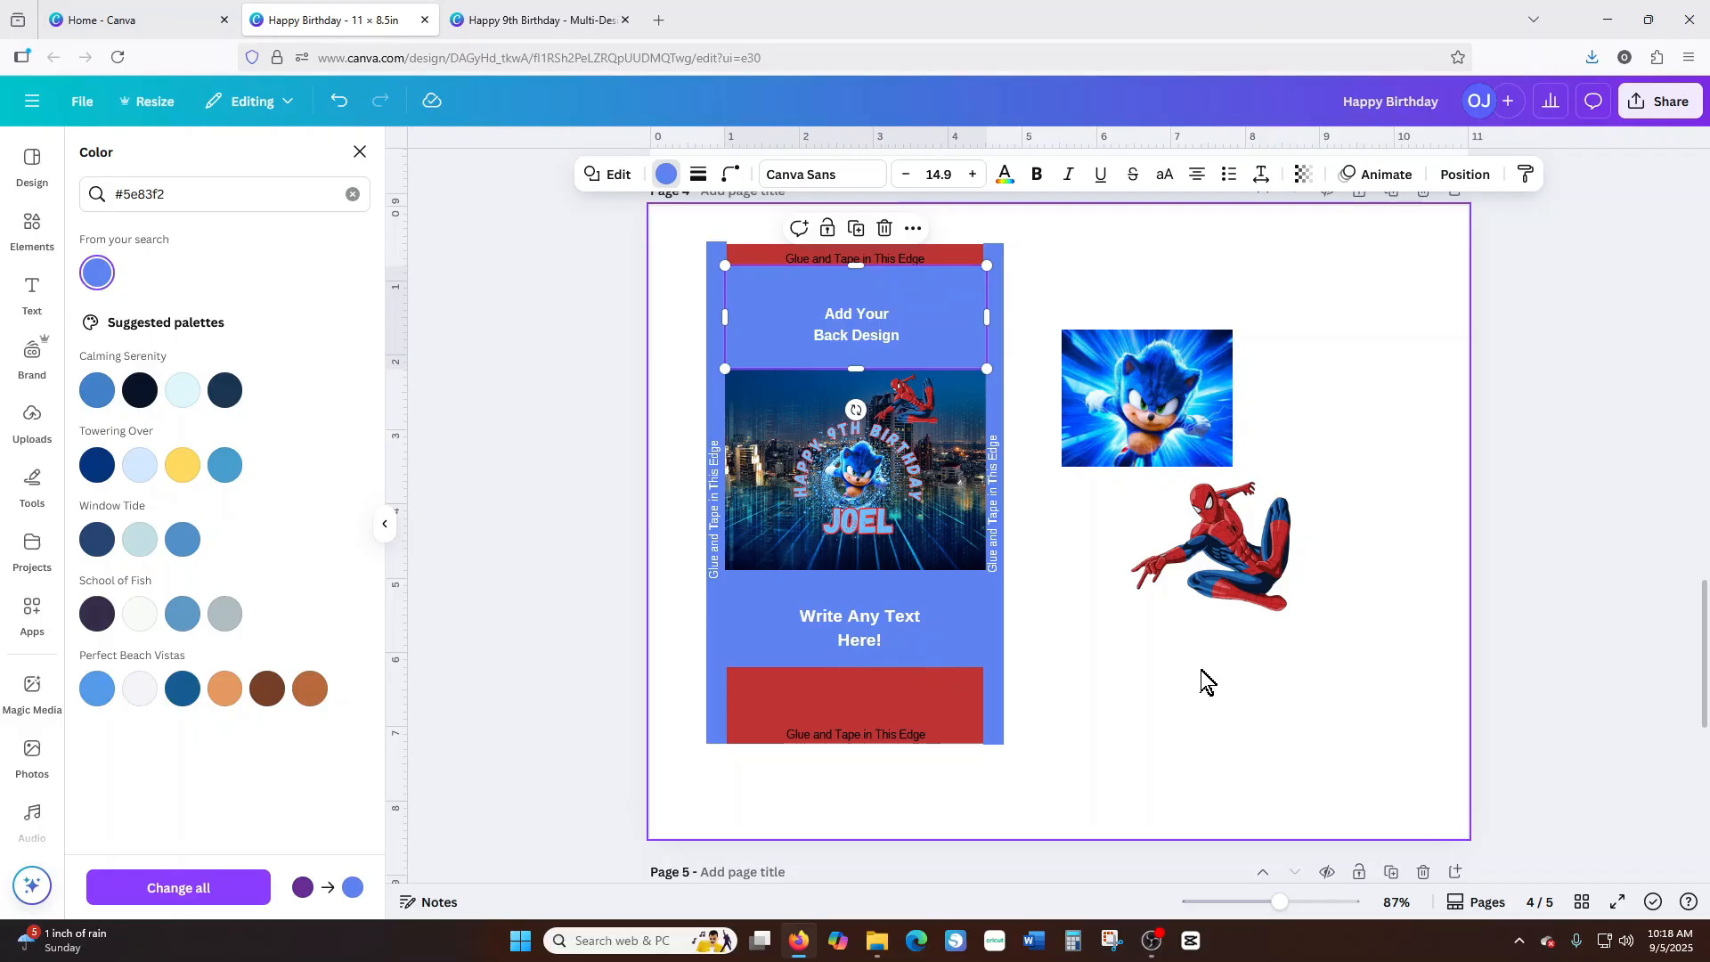
left_click(1233, 713)
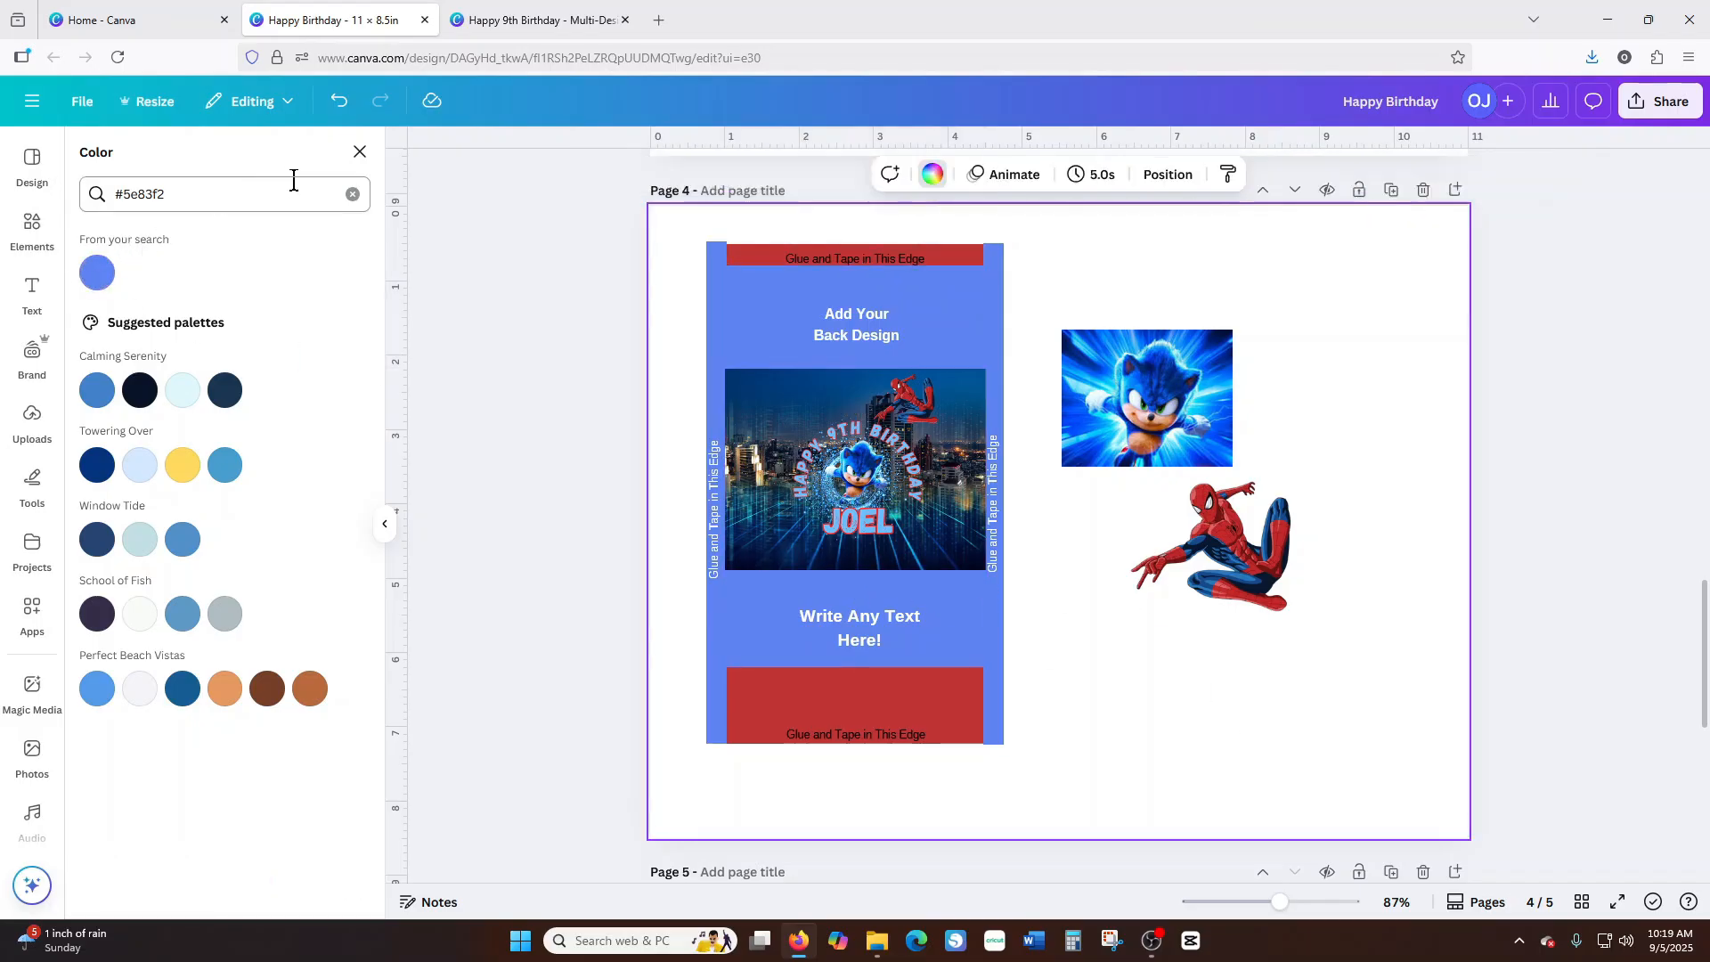
left_click(353, 195)
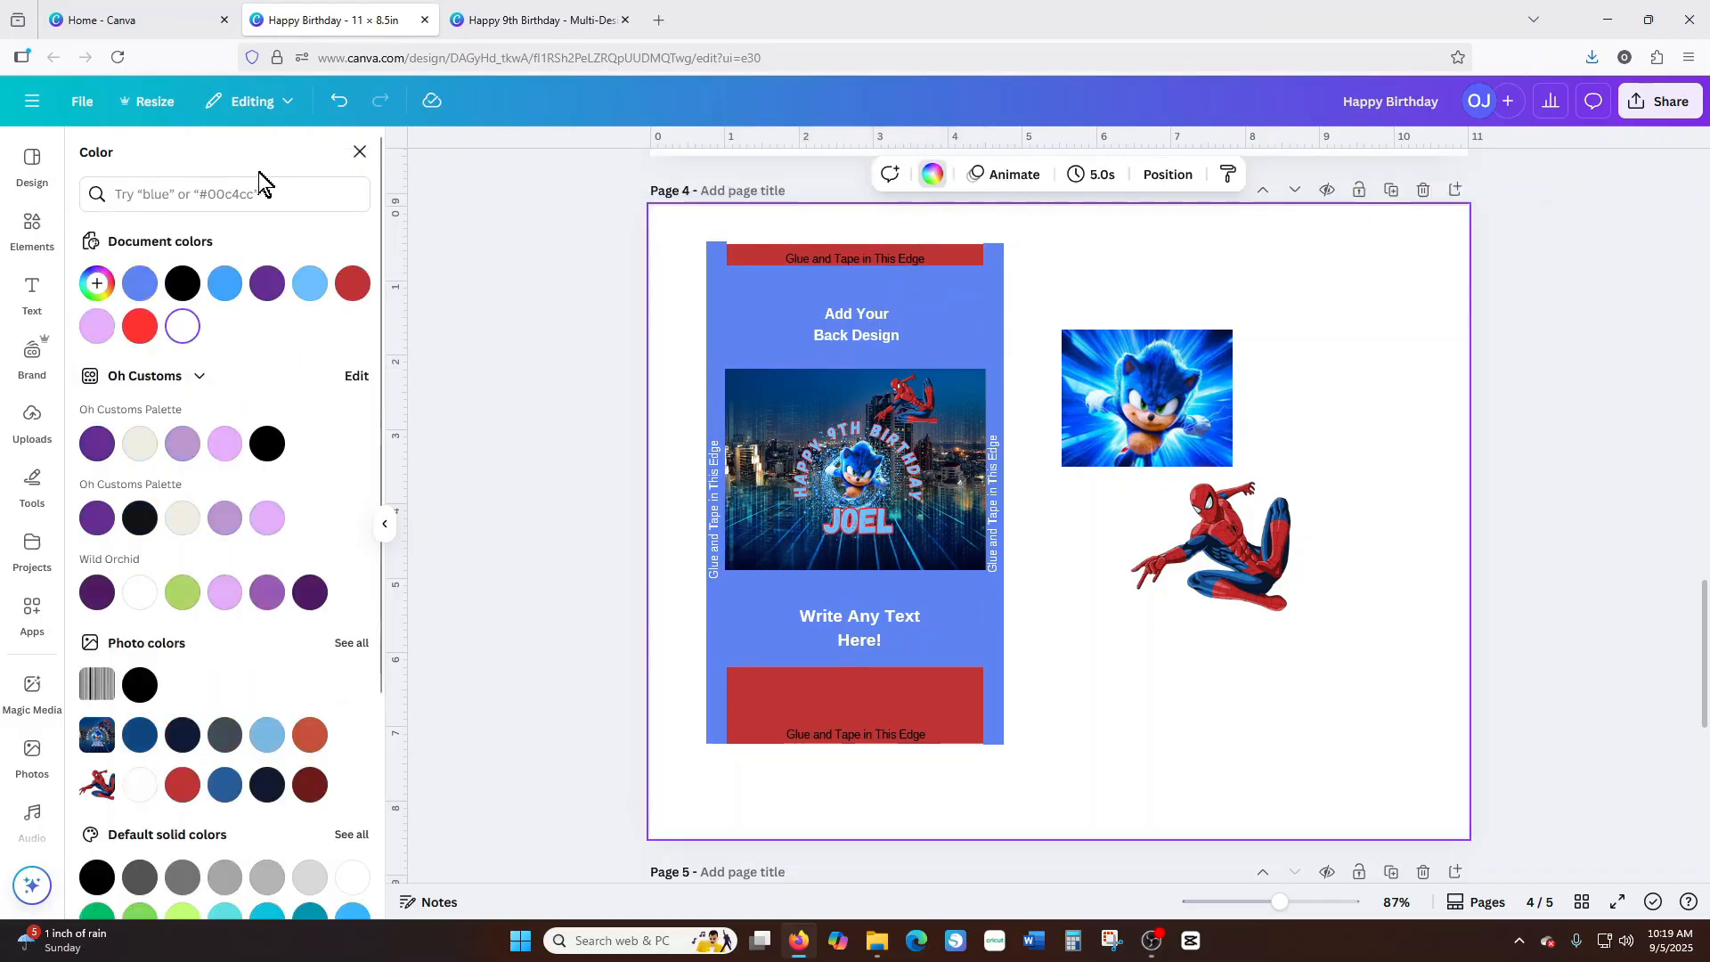
left_click(352, 644)
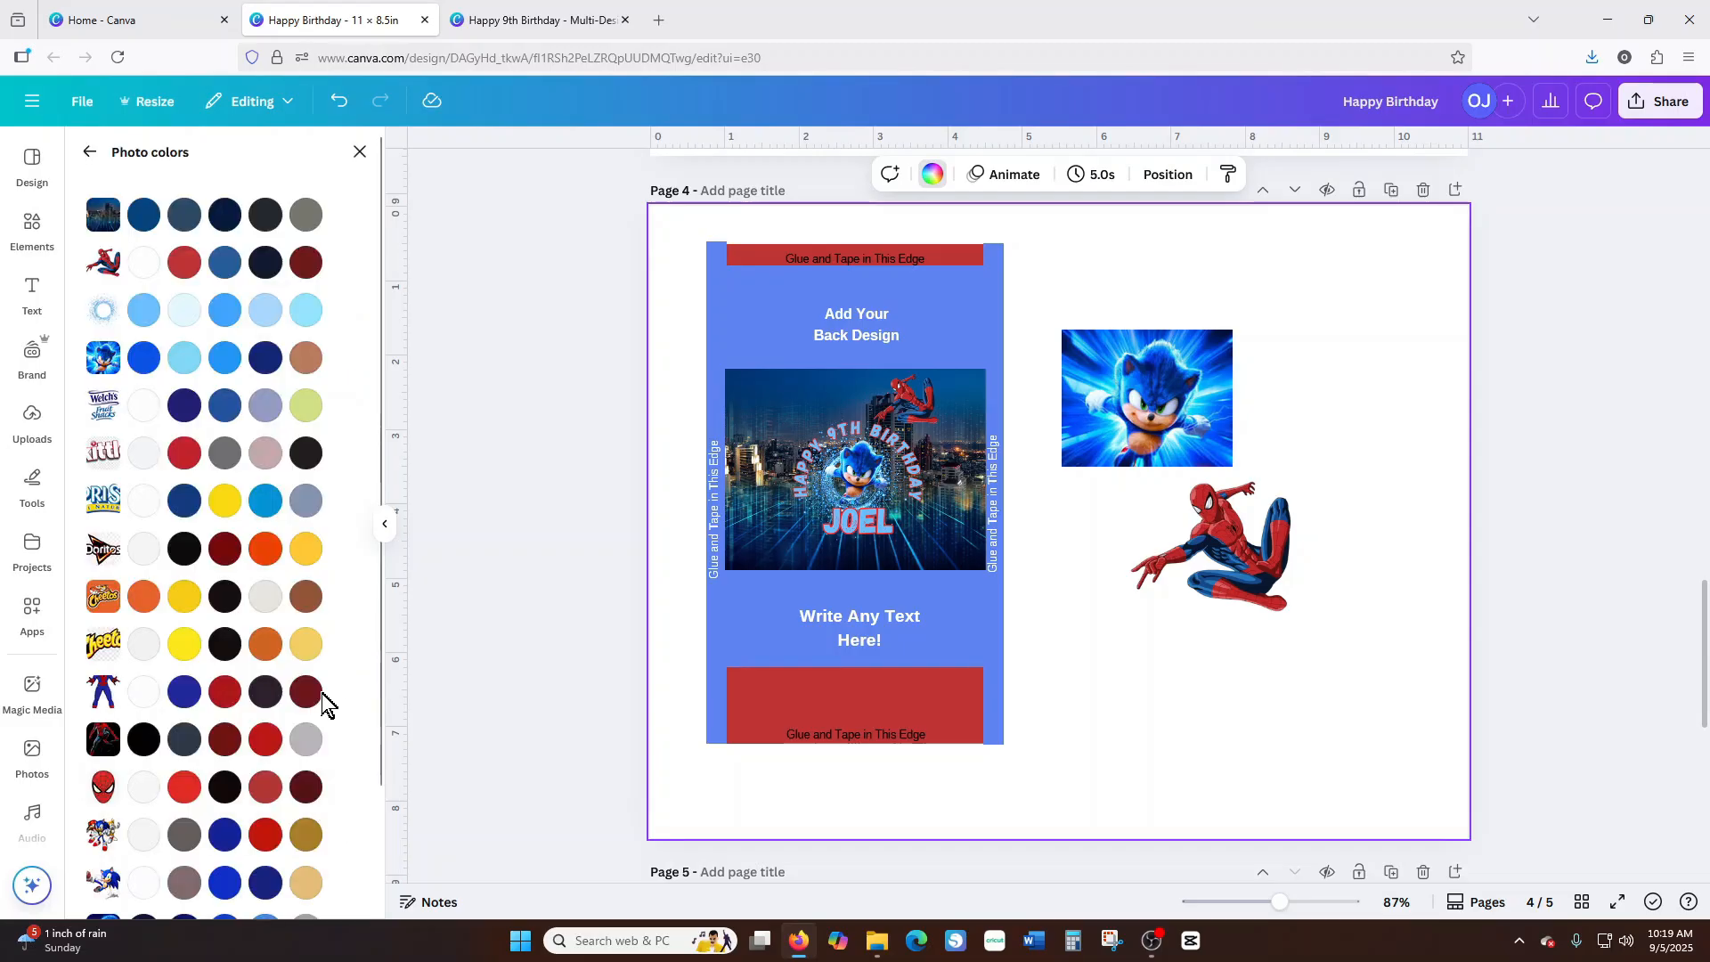
scroll(267, 570, "down", 3)
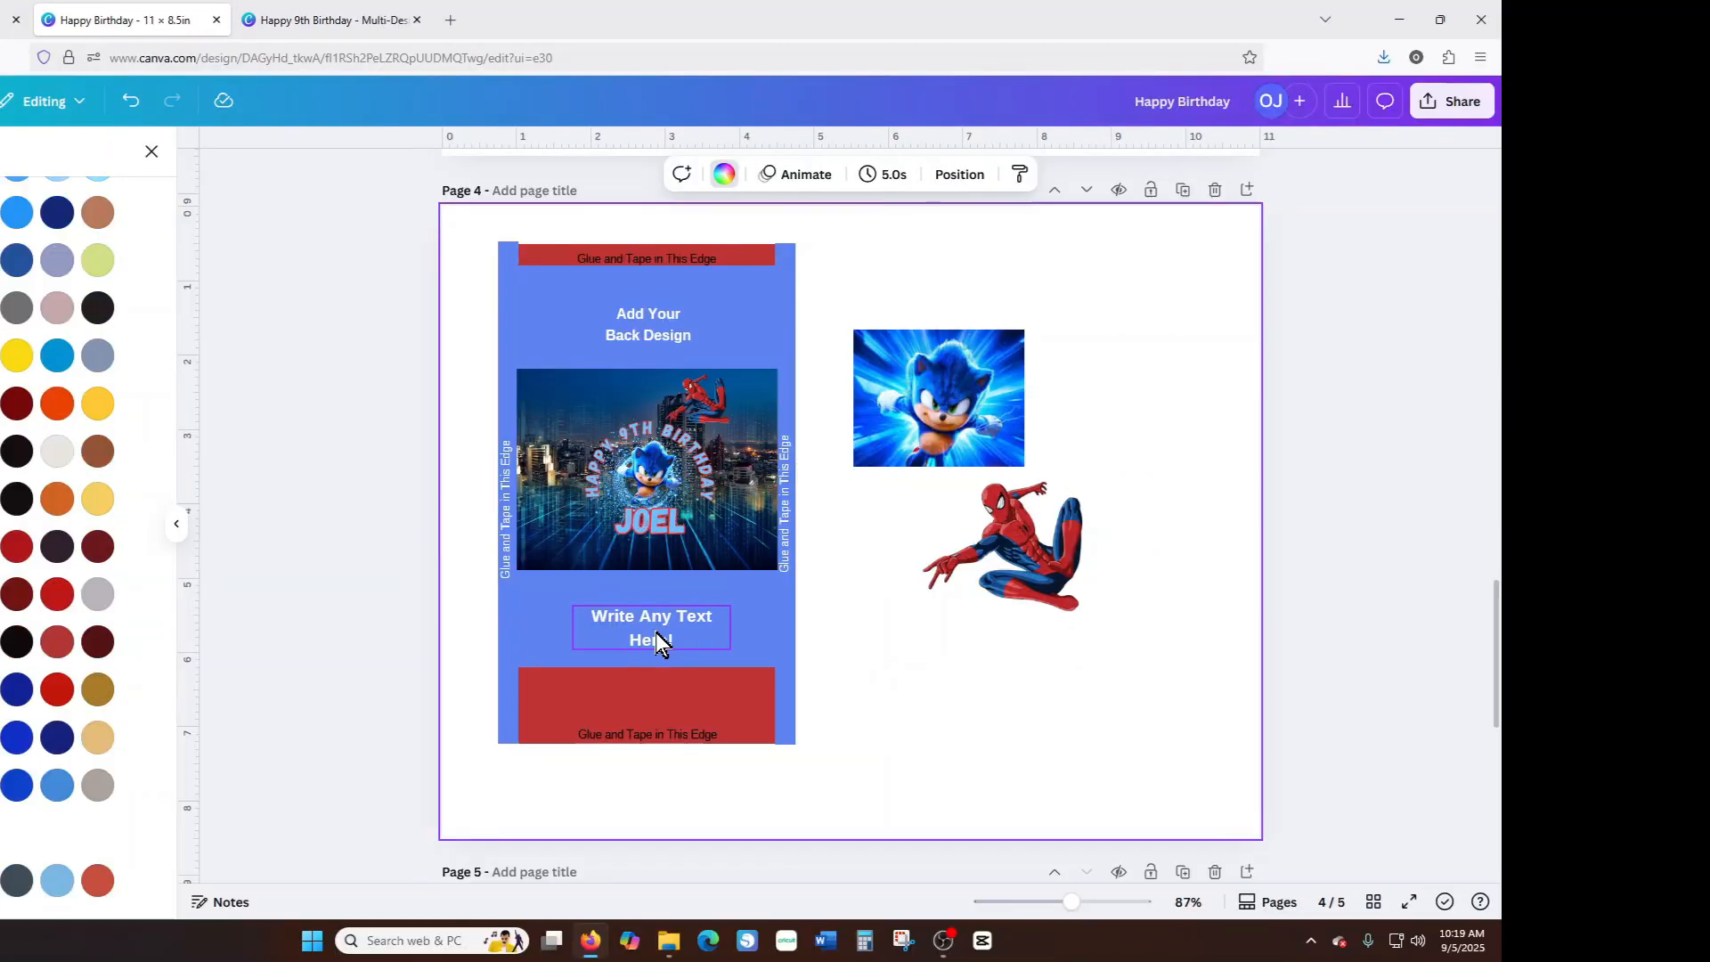
Replace the "Write Any Text Here!" text with "Thanks for making my brithday as epic as an adventure with Sonic and Spider-Man".
left_click(655, 639)
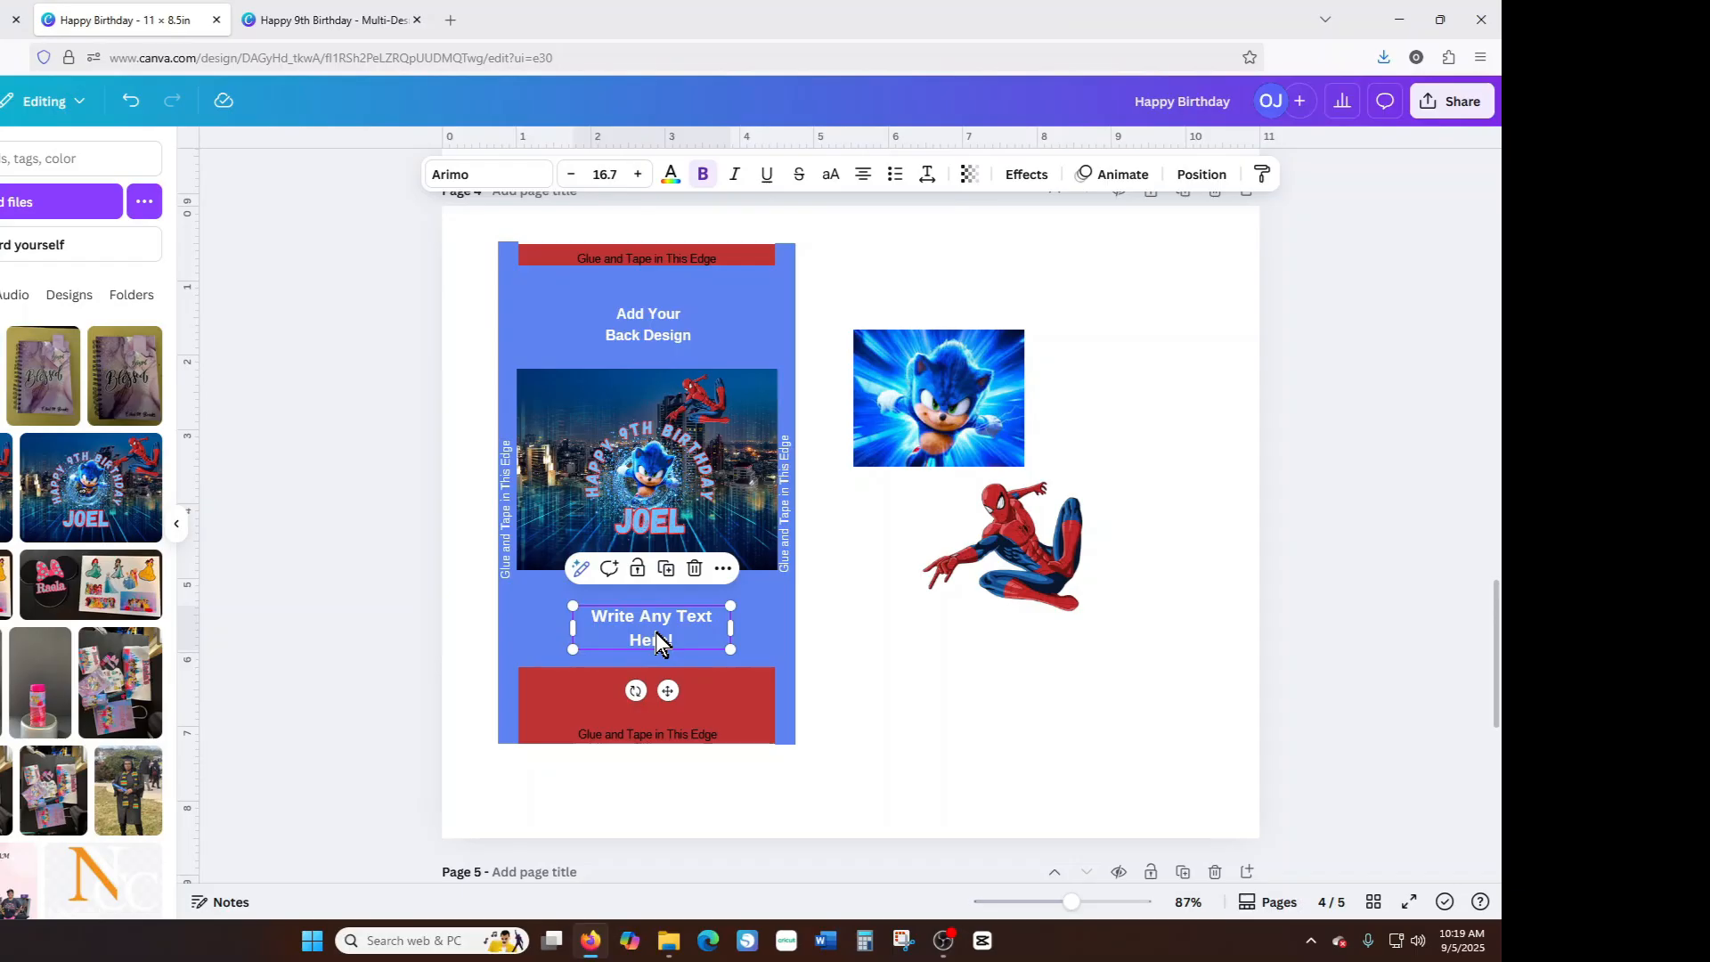
double_click(656, 632)
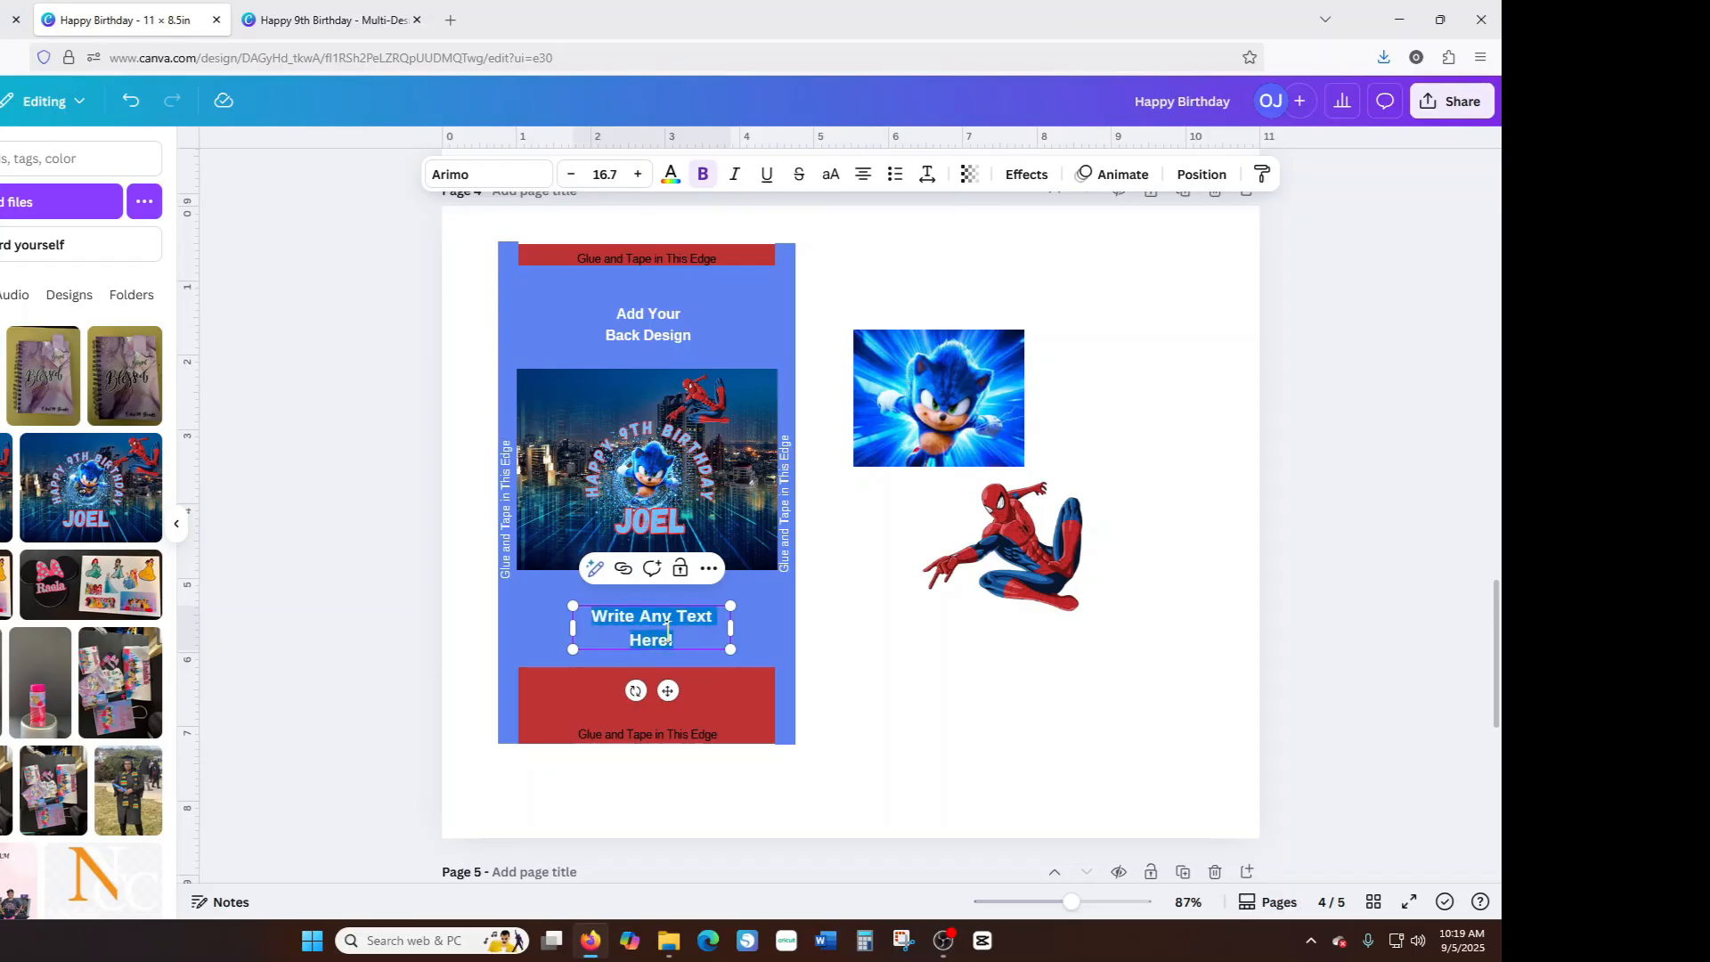
type("Thank")
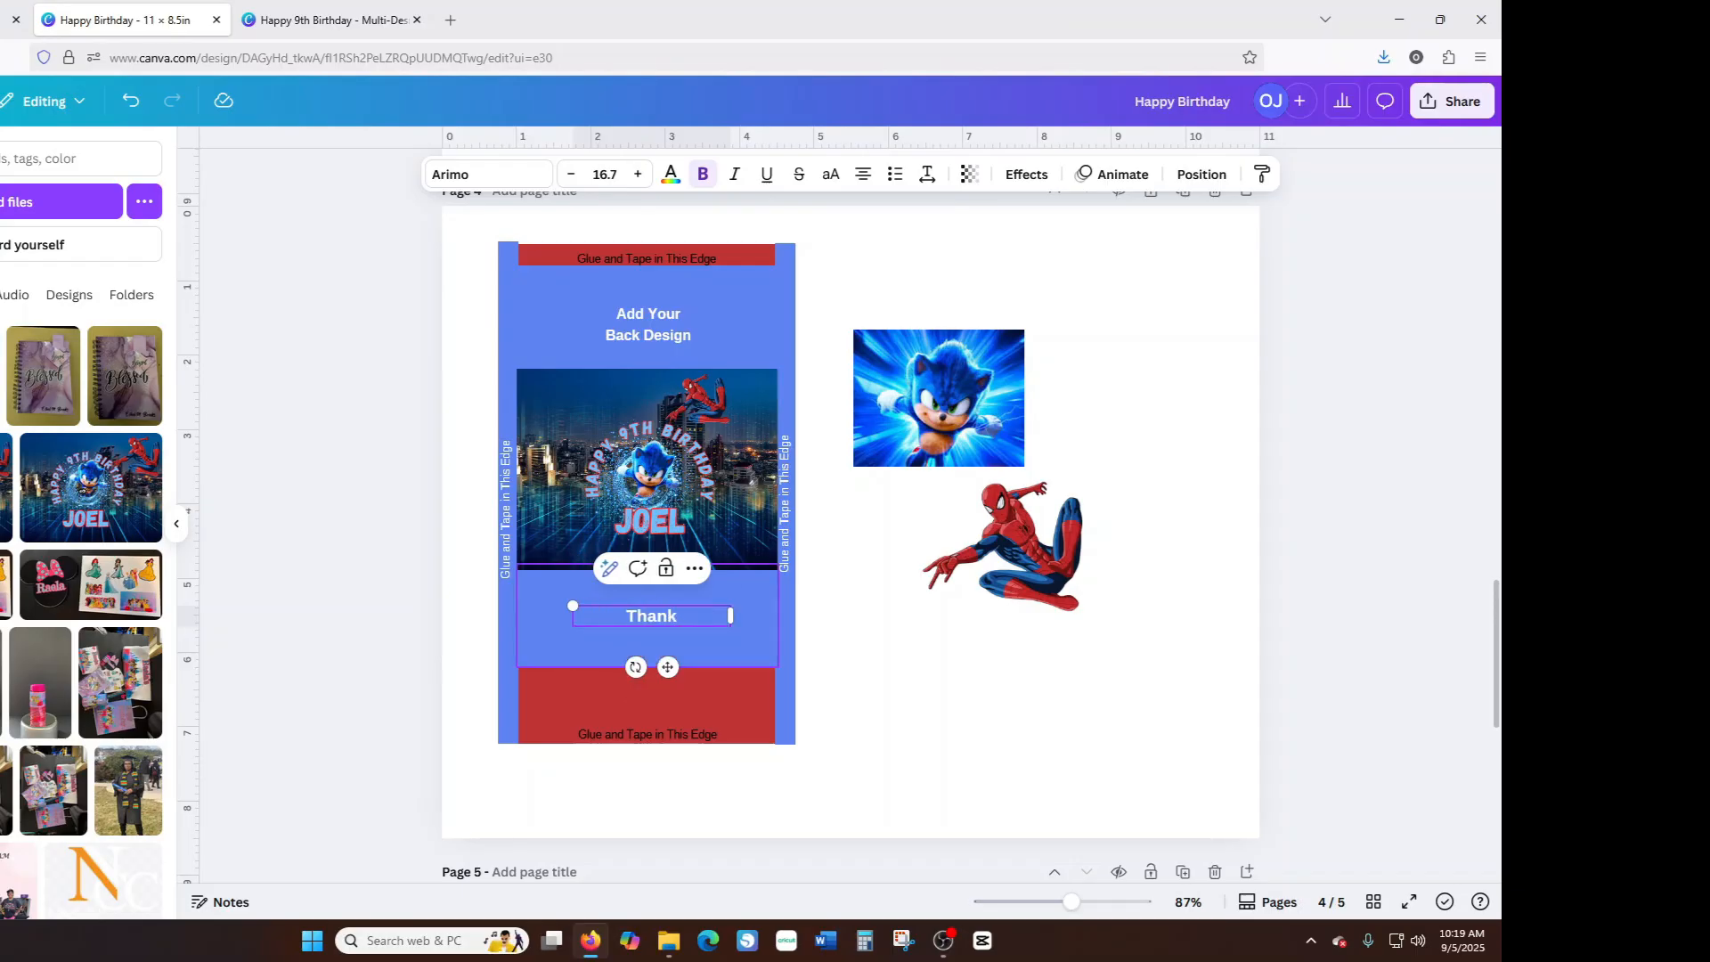
type("s for m")
type("r making my brith")
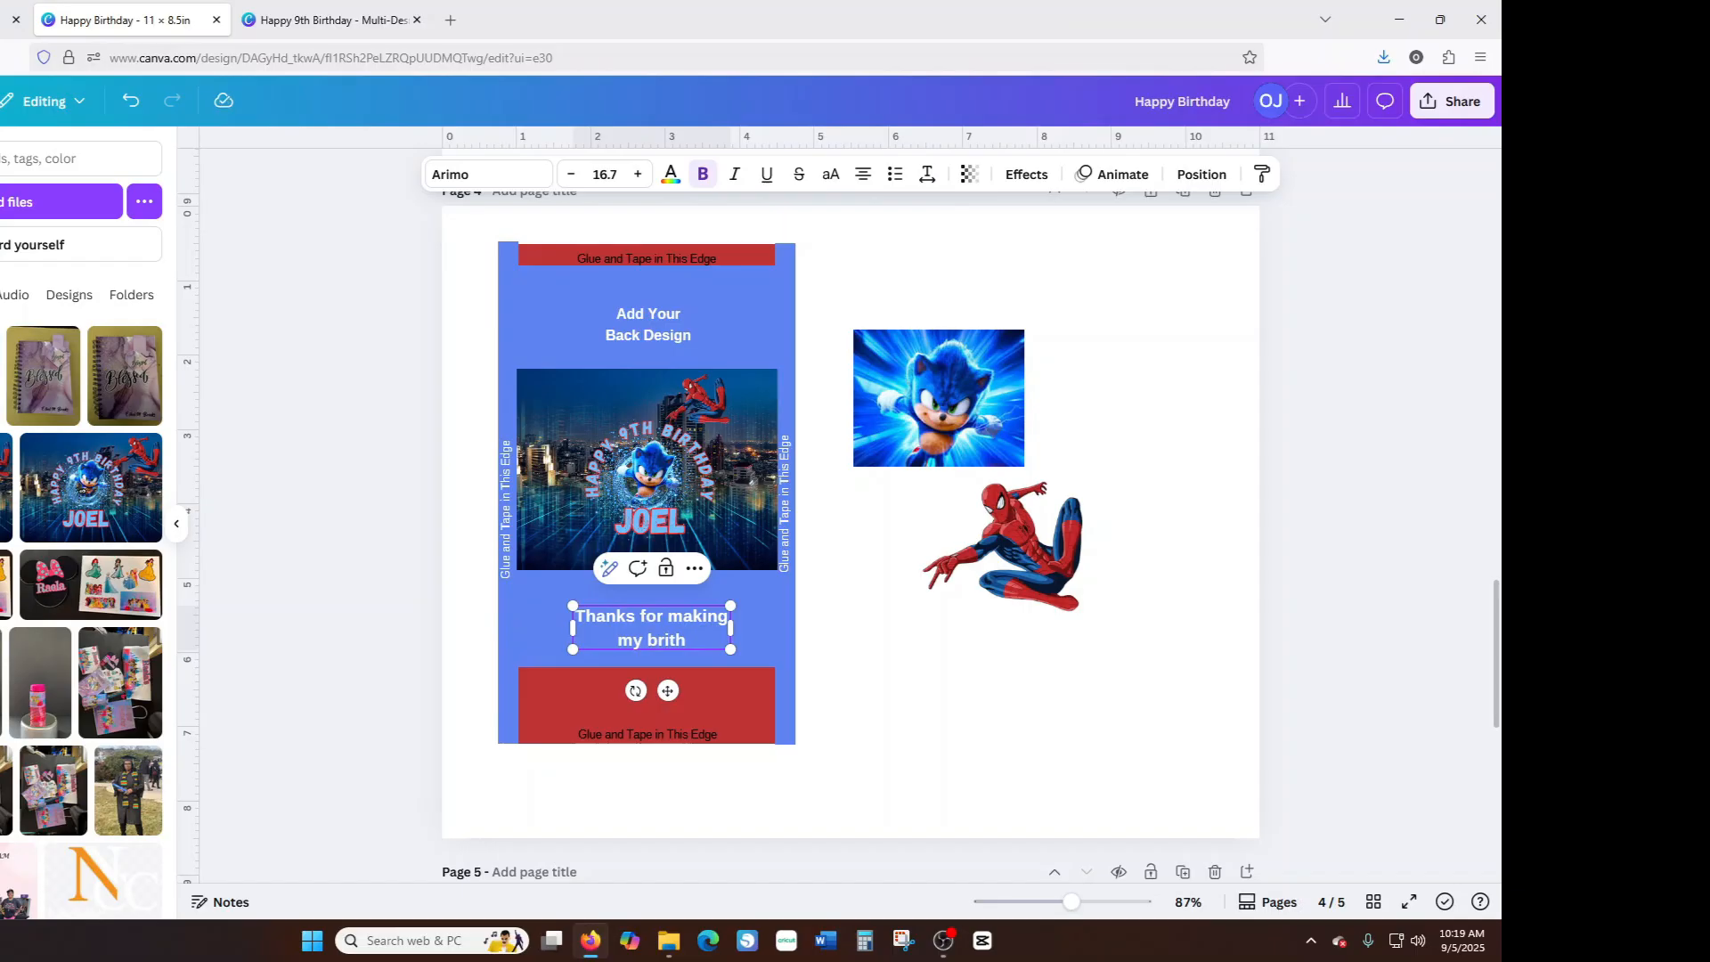
type("day as epic a")
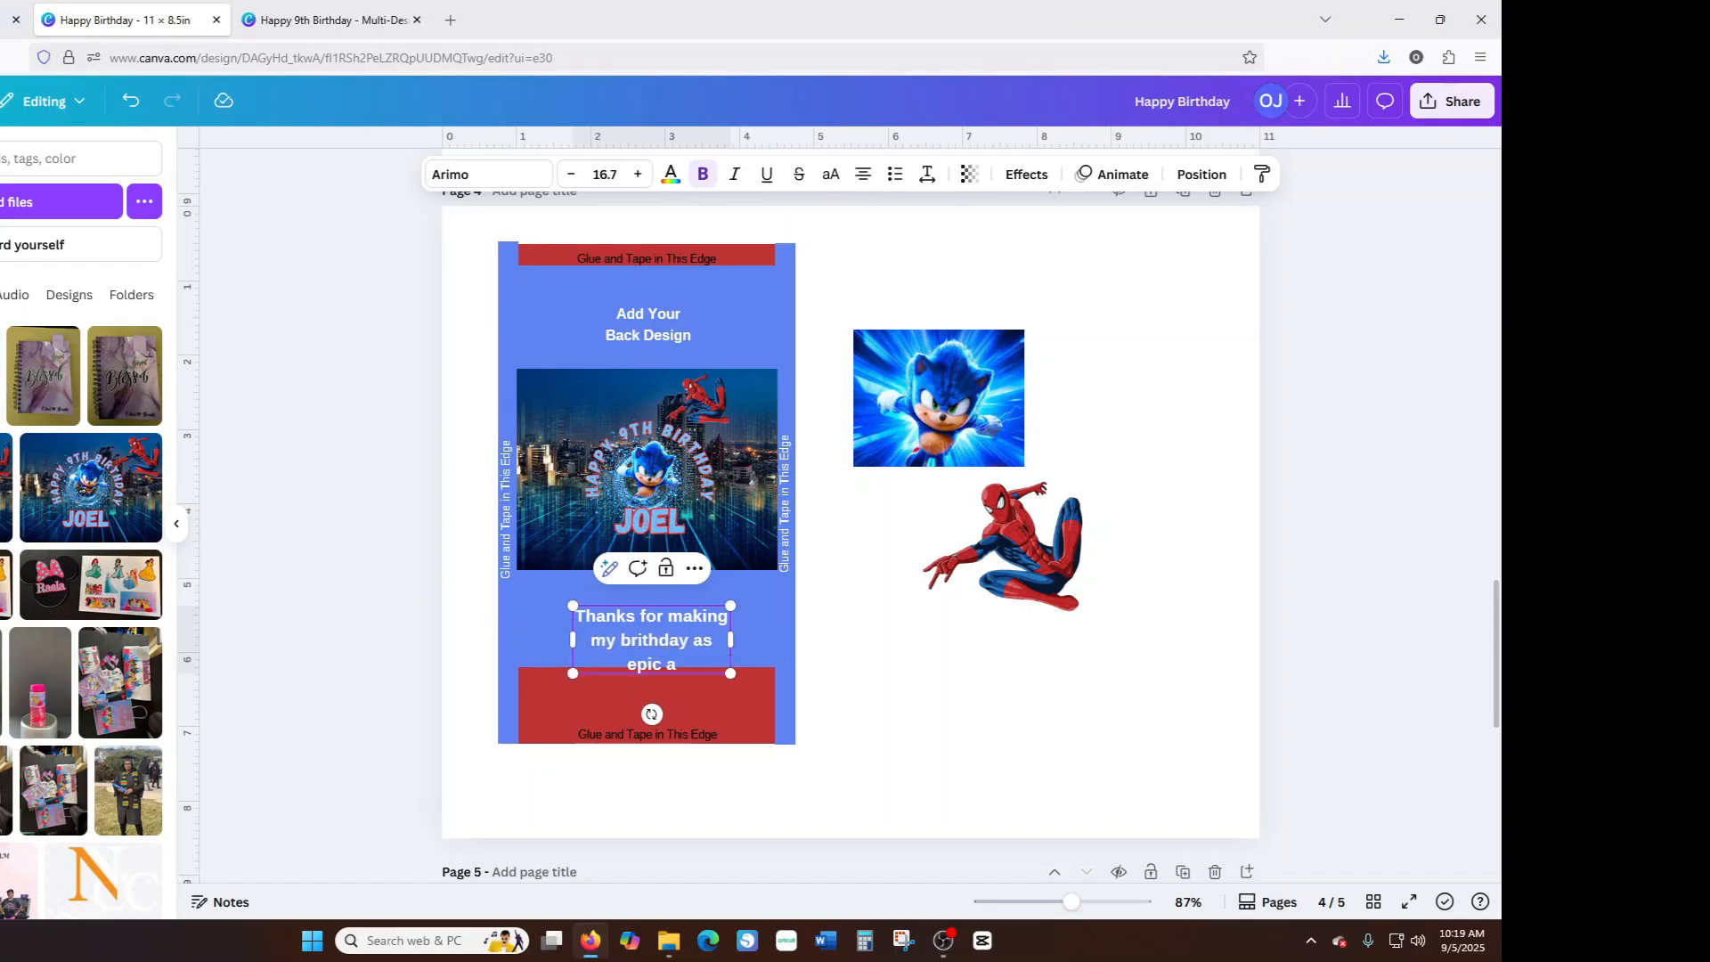
type("s an adventure with")
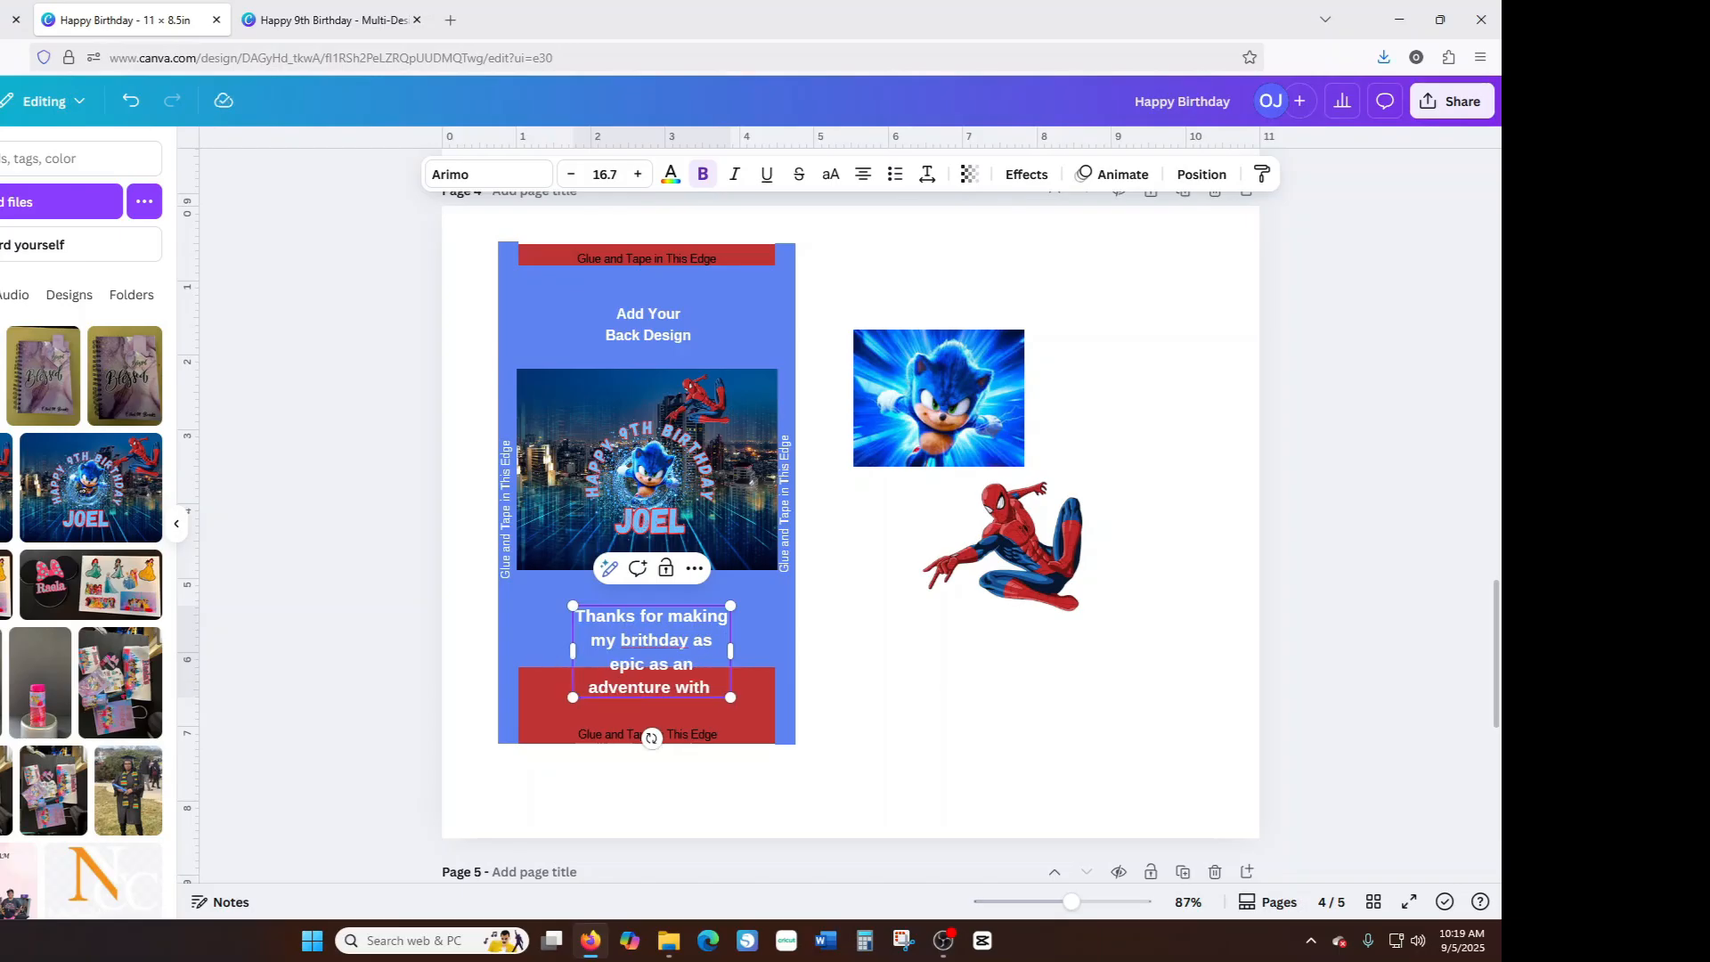
type(" Sonc")
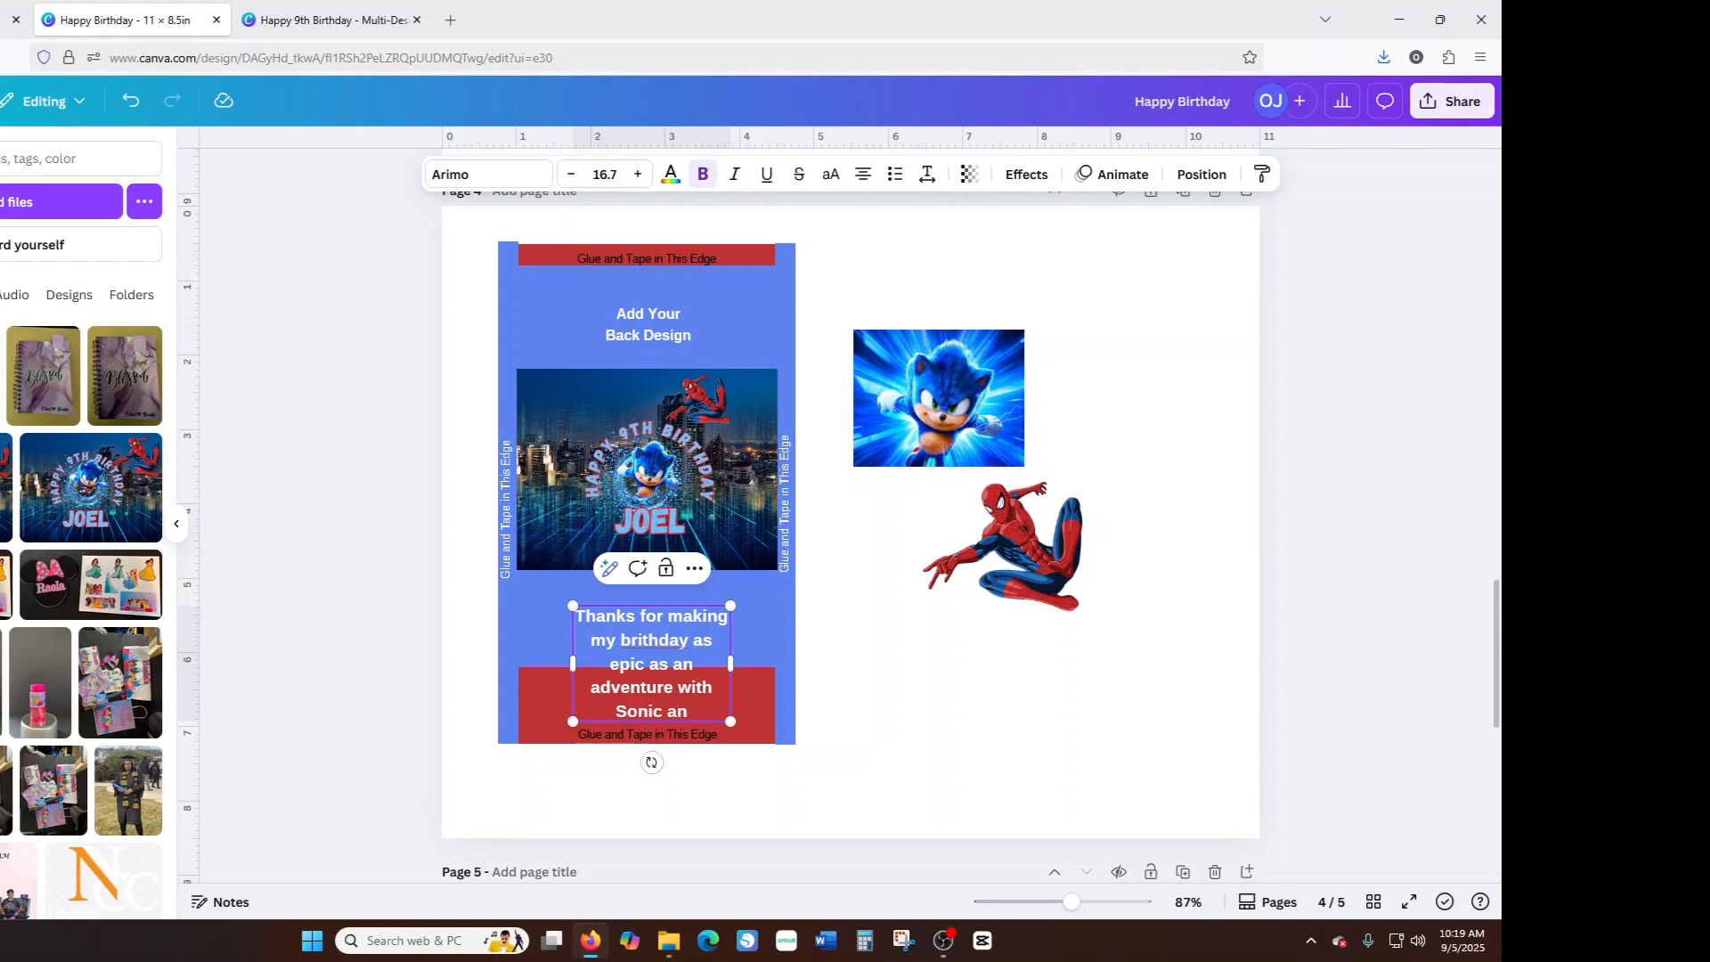
type(" and Spider-Man")
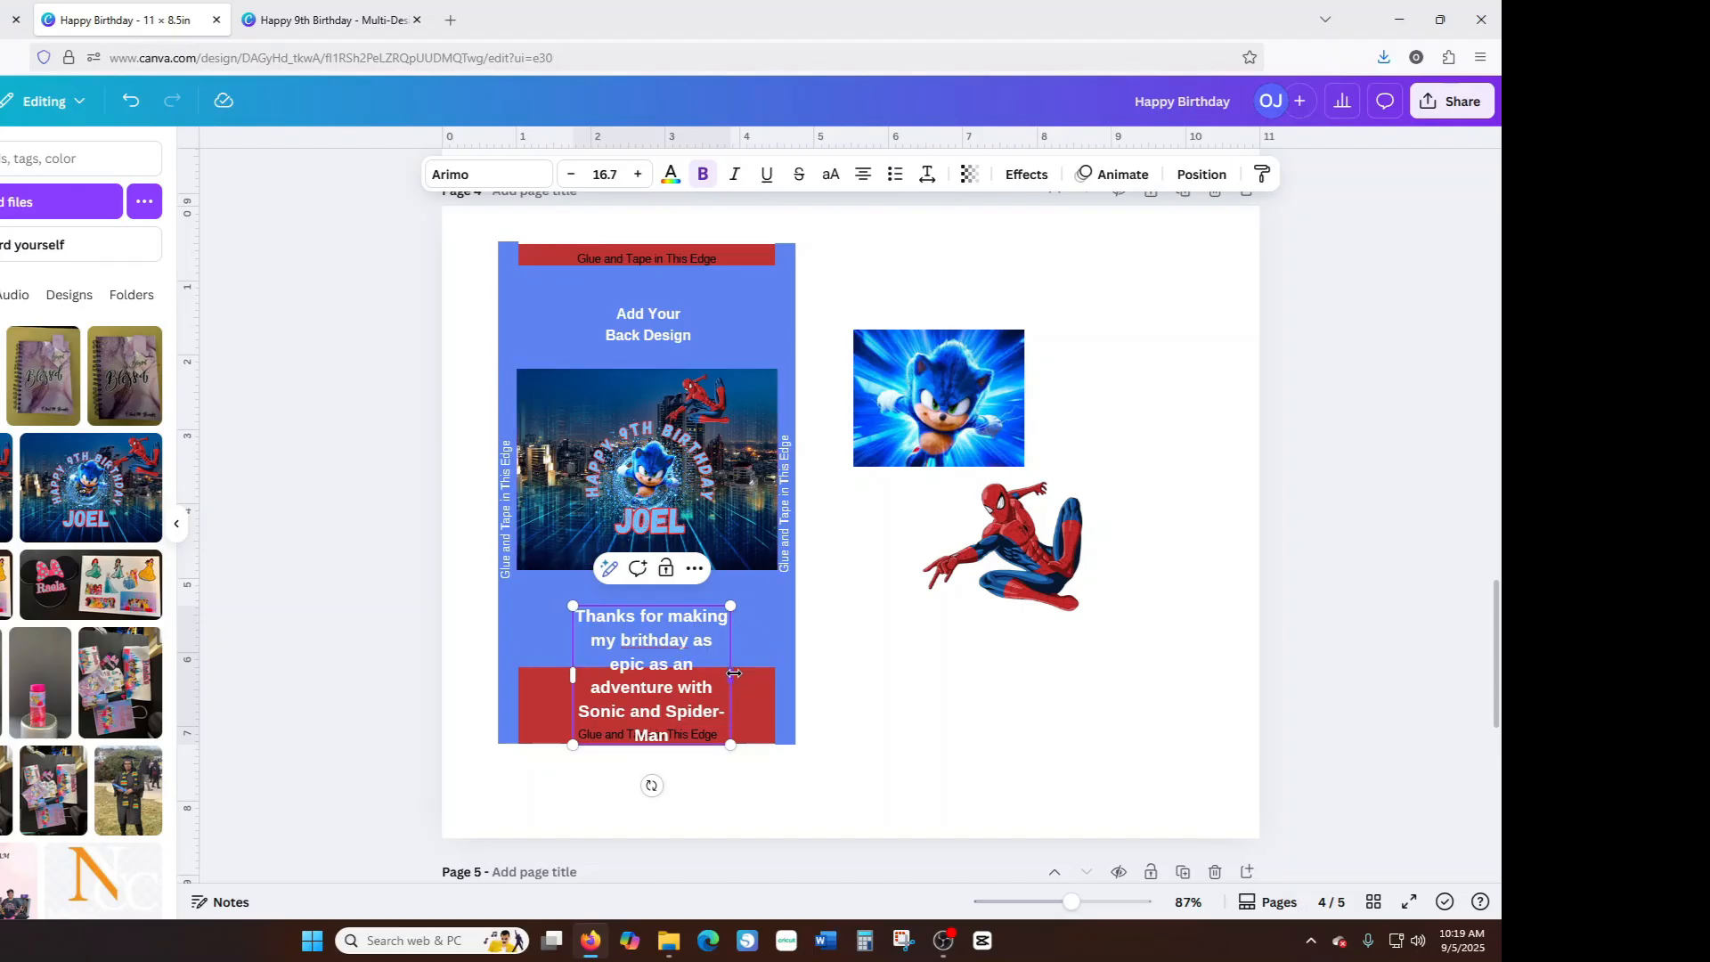
Widen the thank-you text box so the message wraps onto three lines and move it into the lower blue panel.
left_click_drag(732, 673, 847, 666)
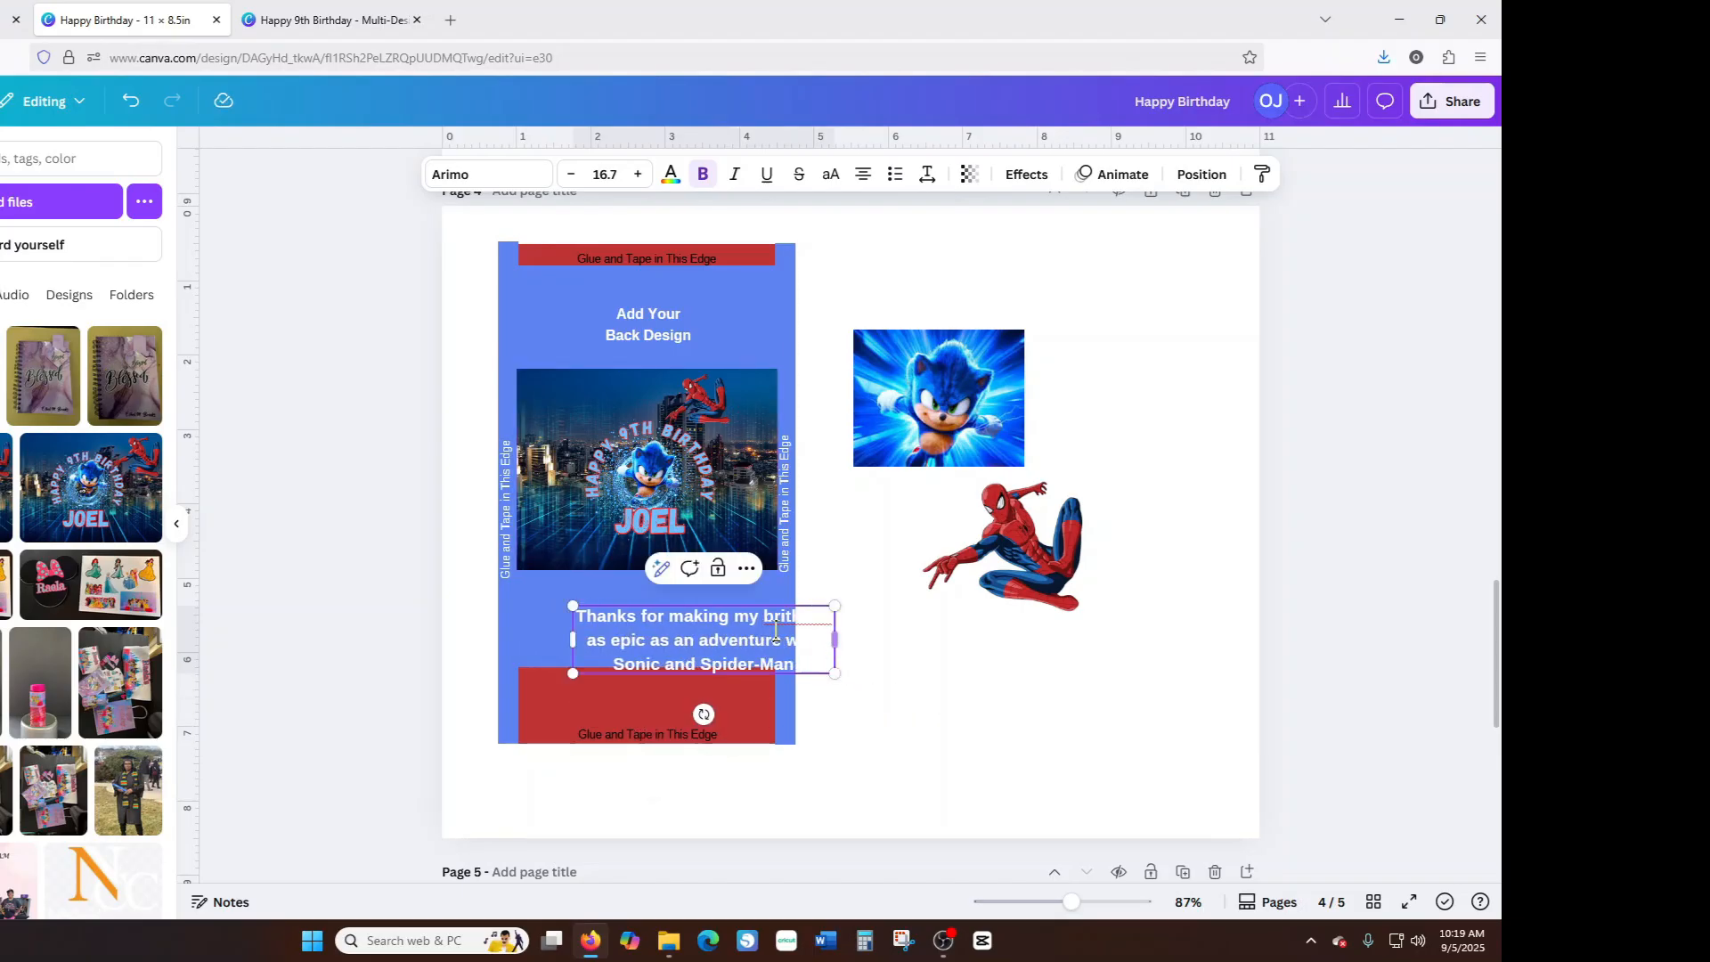
left_click(905, 714)
left_click_drag(746, 642, 698, 624)
Correct "brithday" to "birthday" in the thank-you message, shrink it to font size 11.5 and center it in the lower blue panel.
right_click(756, 603)
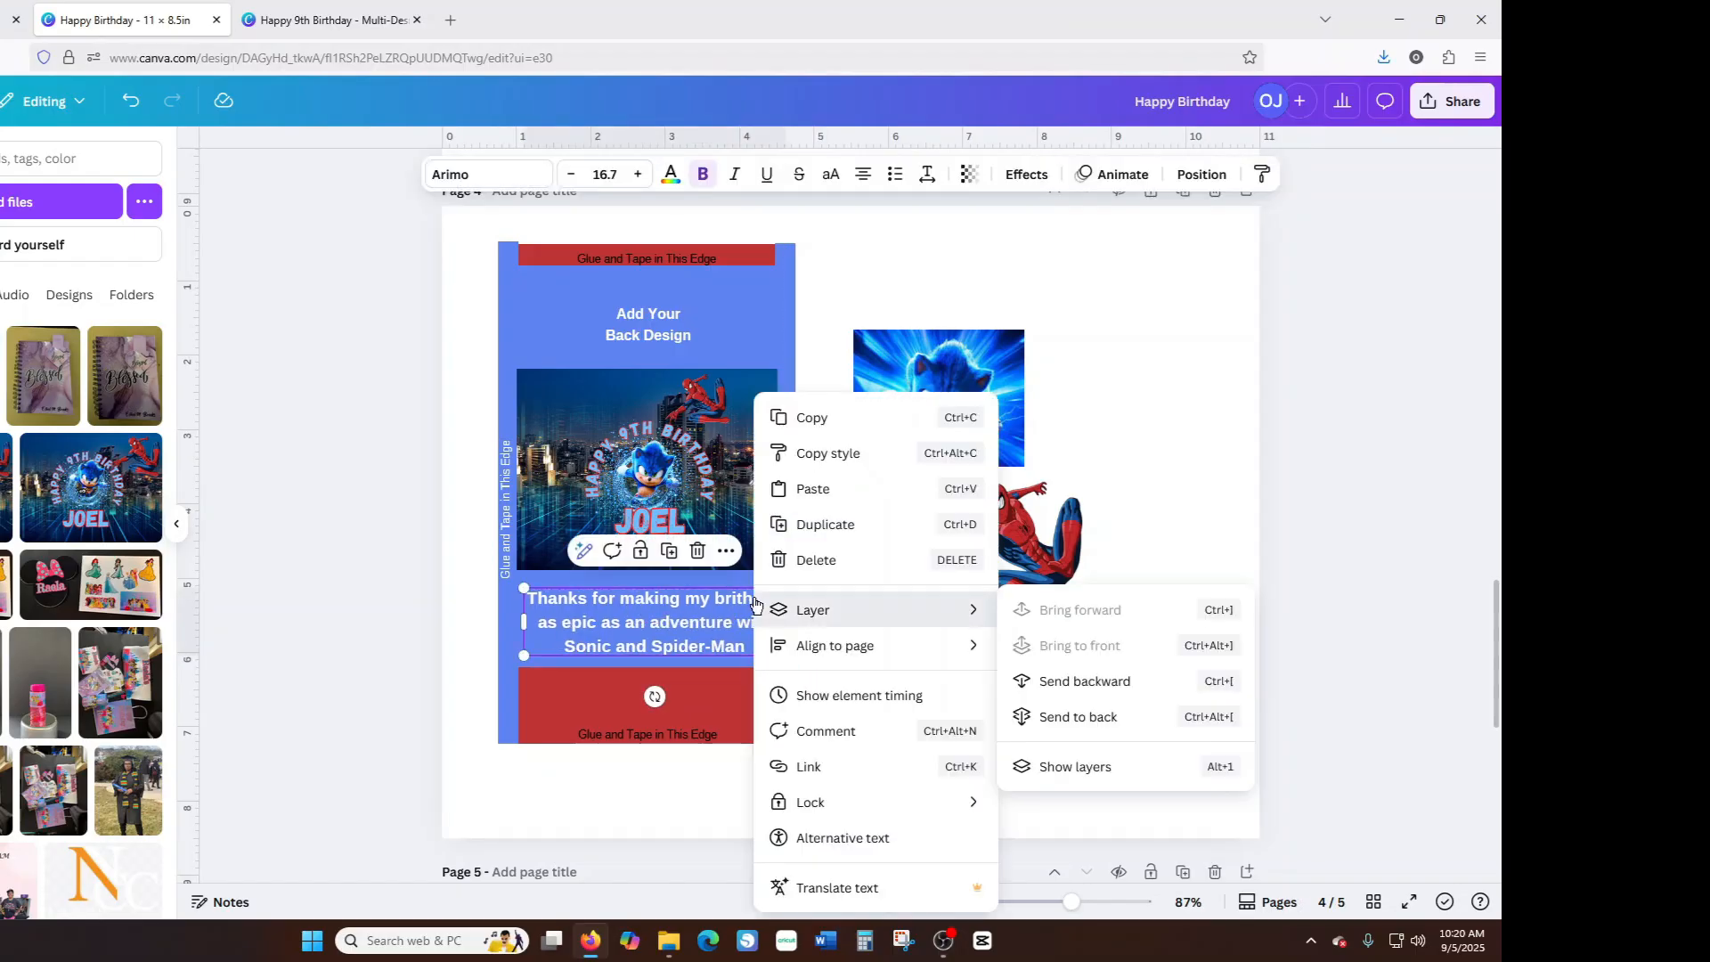
key("Escape")
double_click(739, 599)
right_click(732, 602)
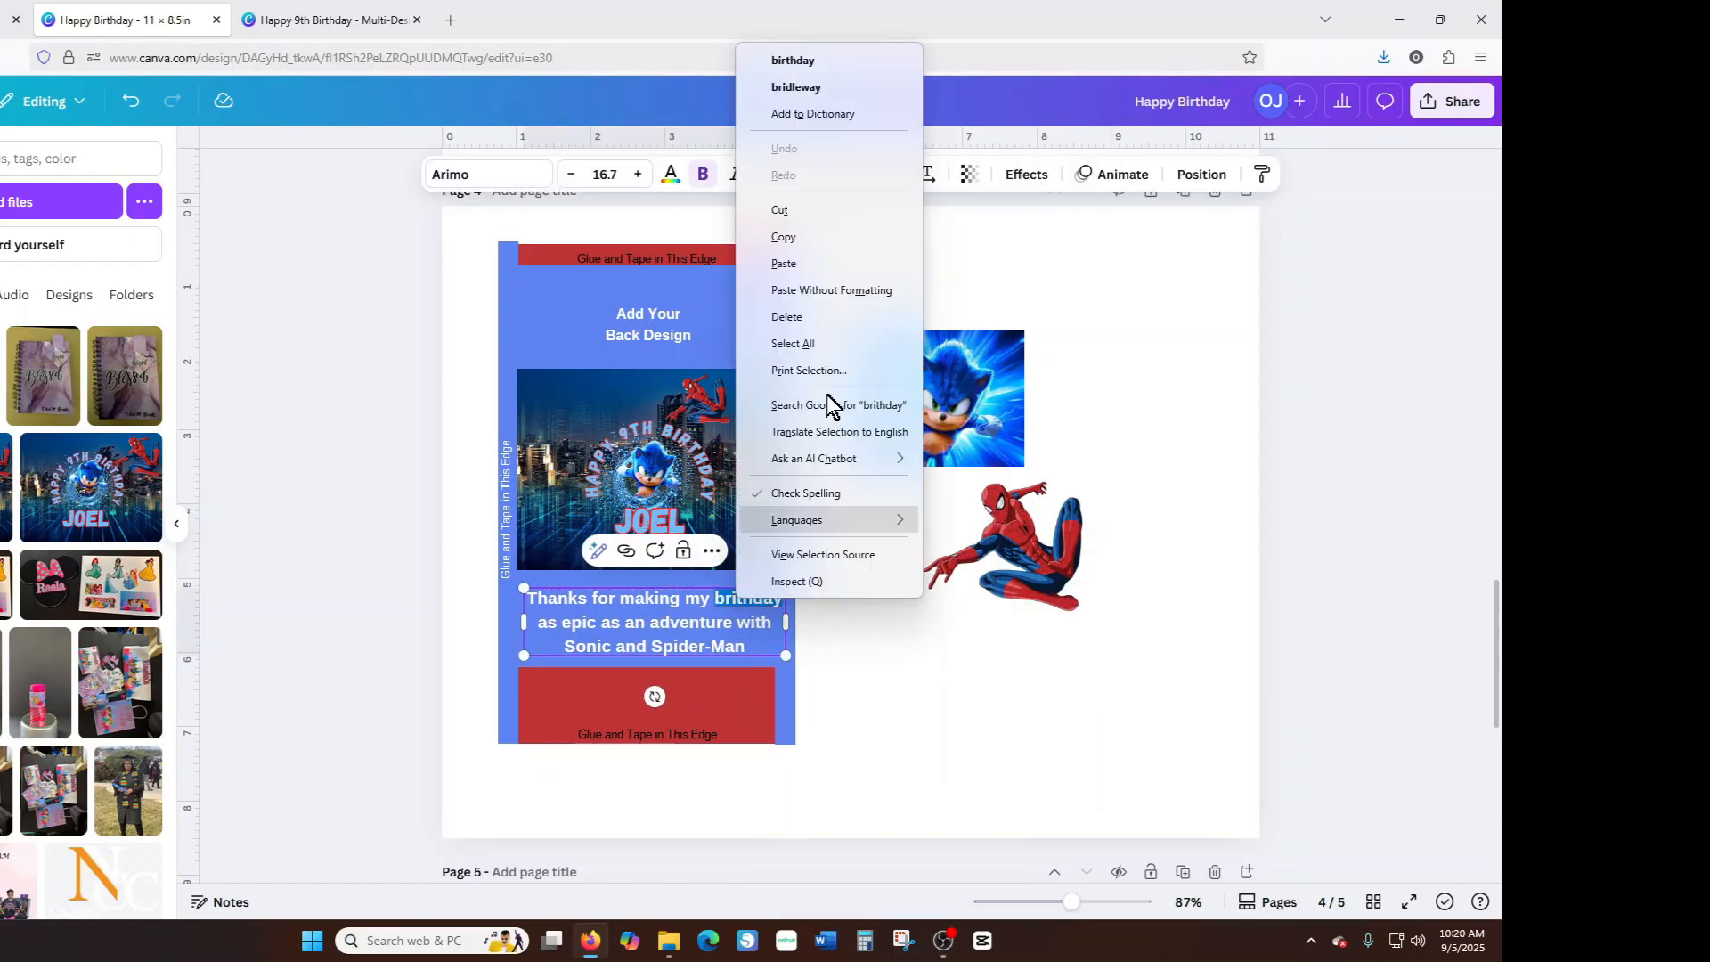
left_click(799, 60)
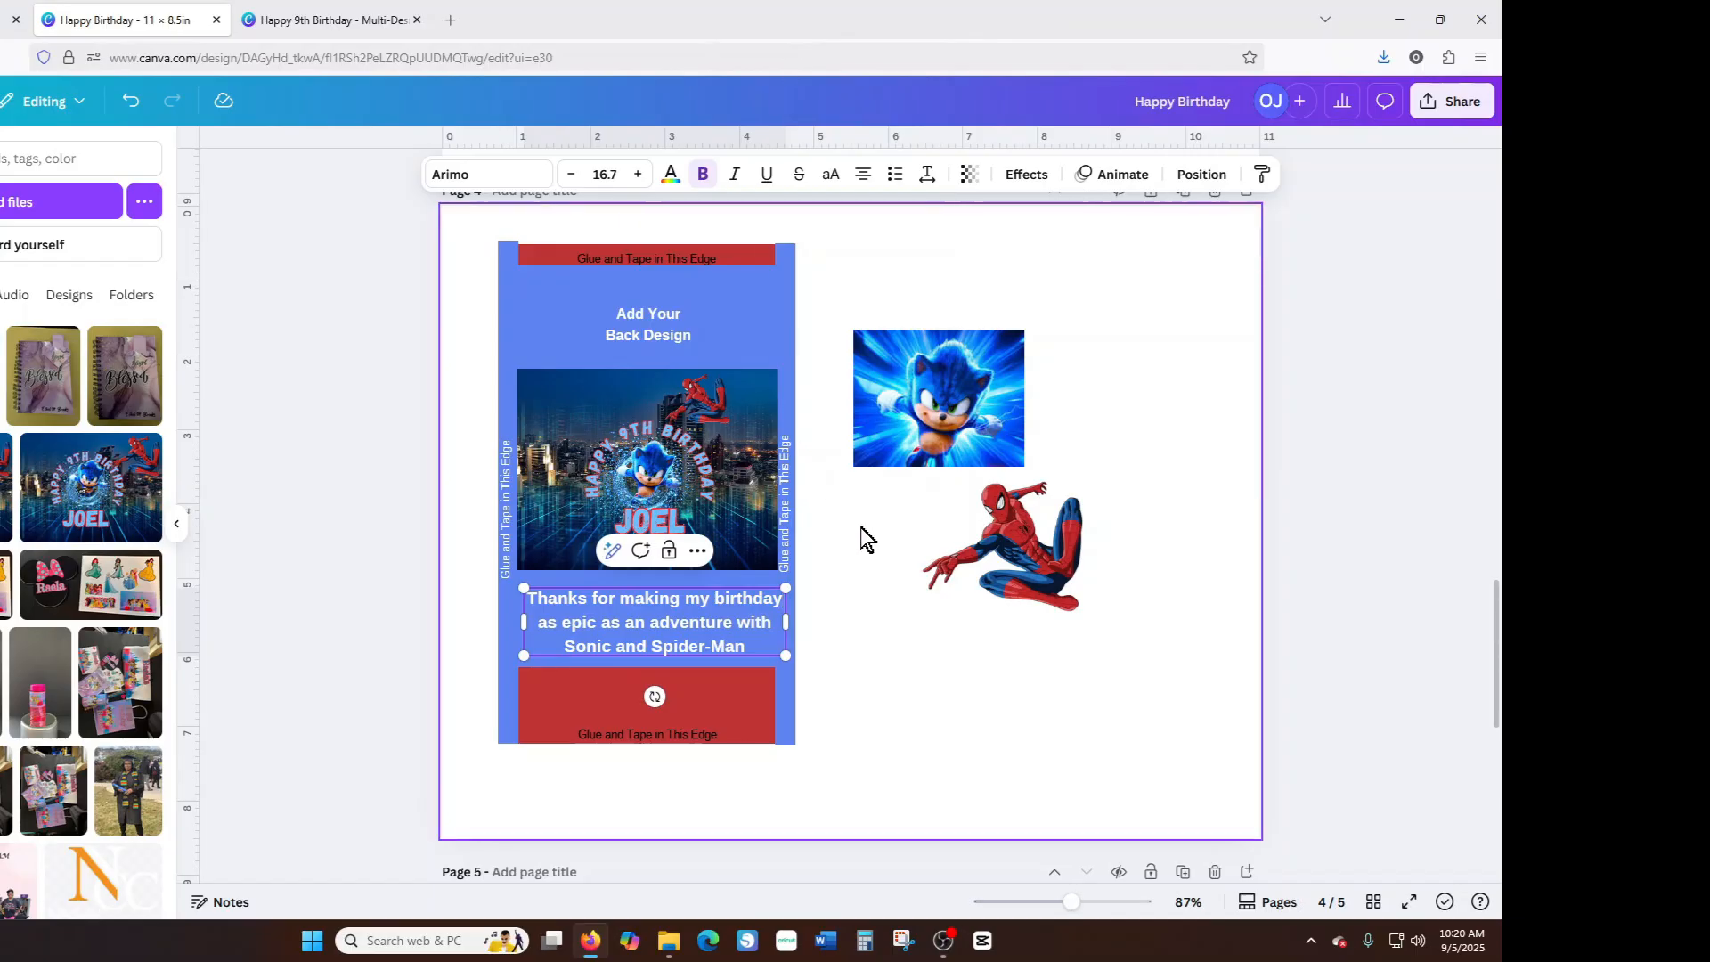
left_click_drag(780, 650, 667, 627)
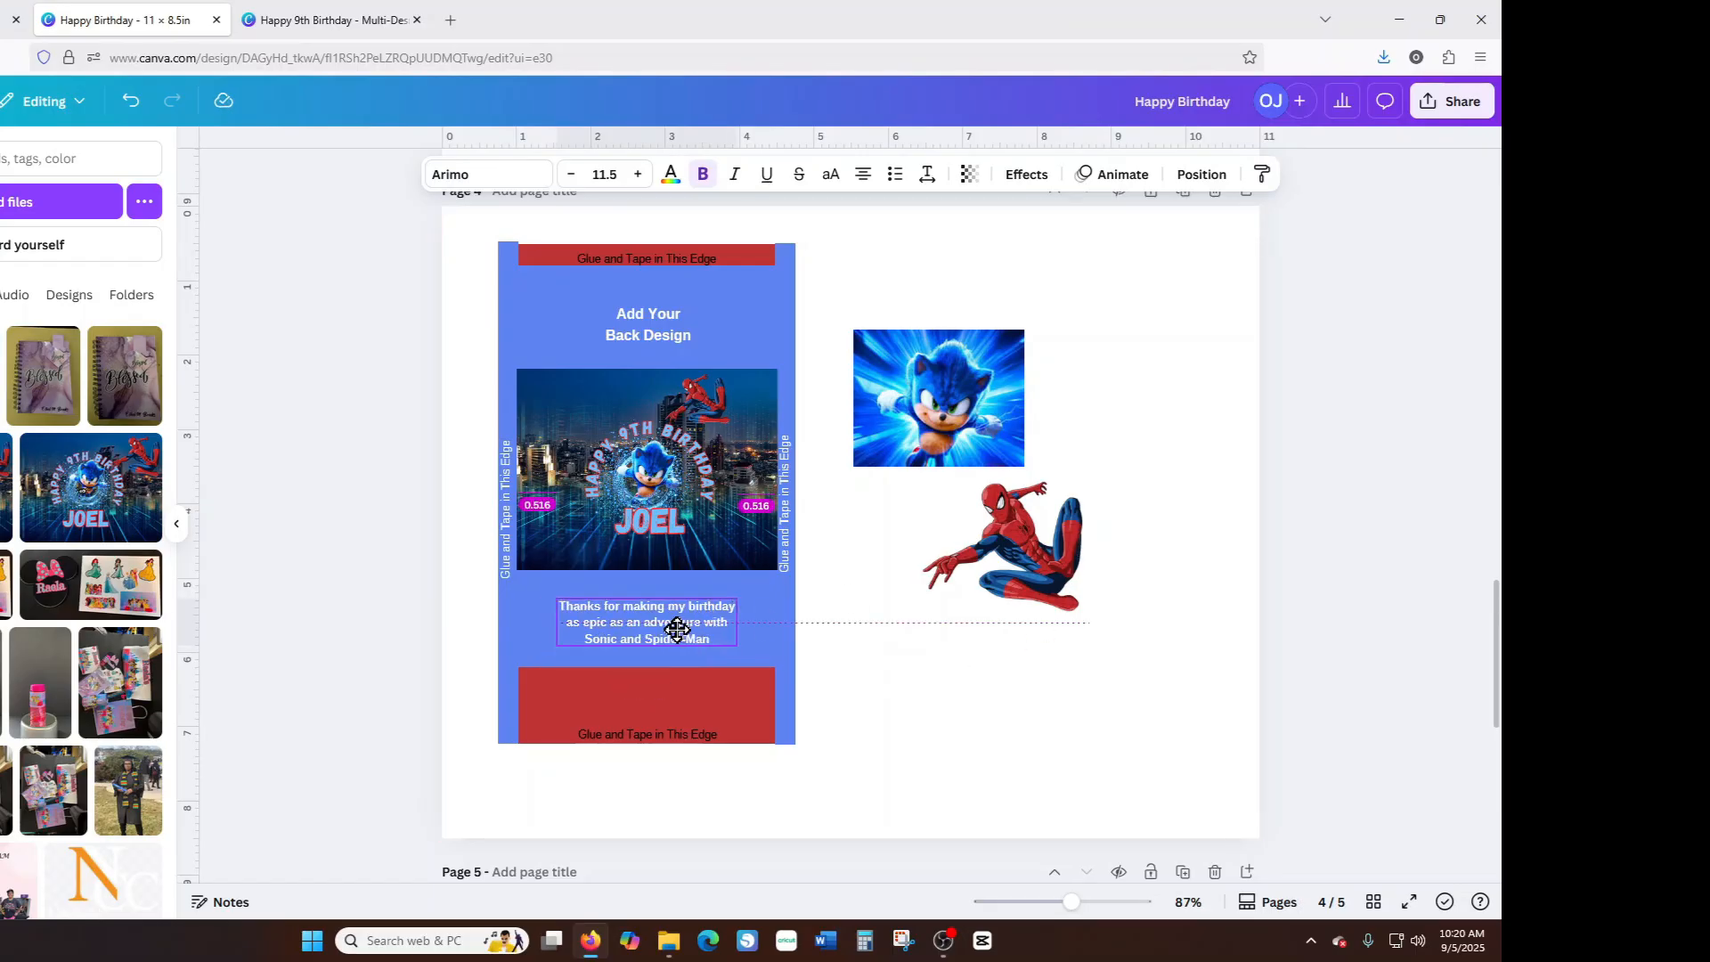
Shift the standing Spider-Man on page 3 and move the Sonic burst image and crouching Spider-Man there from page 4.
scroll(768, 563, "up", 6)
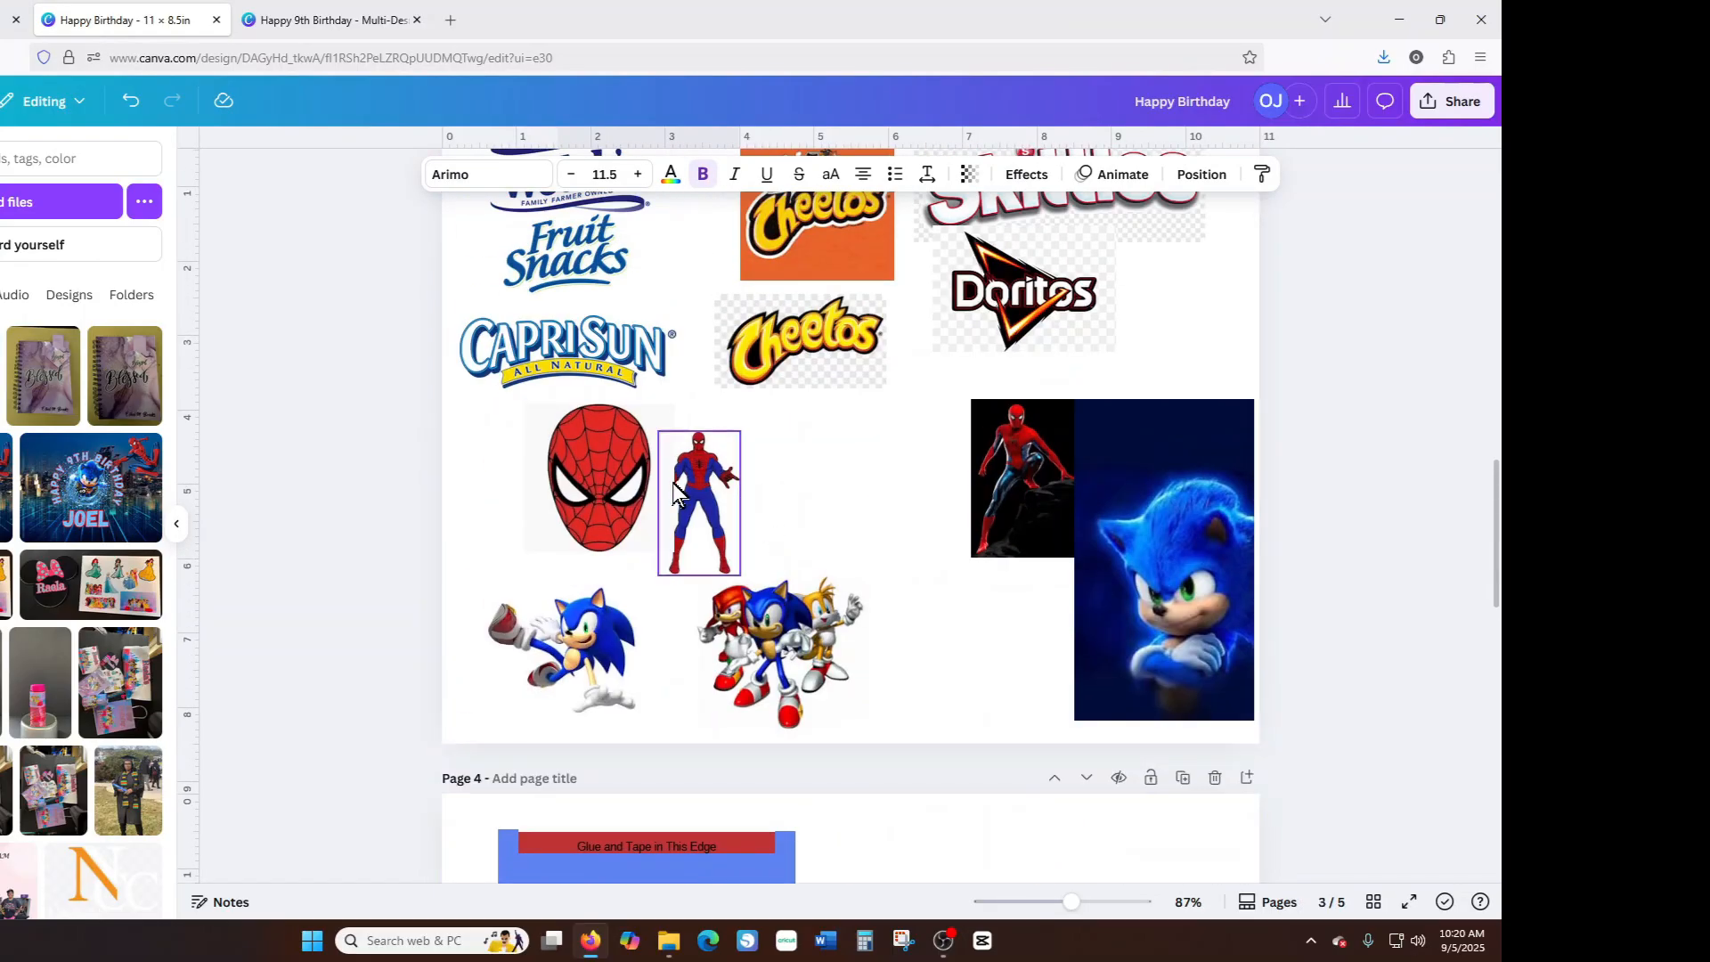
left_click(713, 494)
scroll(885, 748, "down", 4)
left_click_drag(935, 628, 936, 250)
left_click(982, 768)
left_click_drag(983, 768, 971, 333)
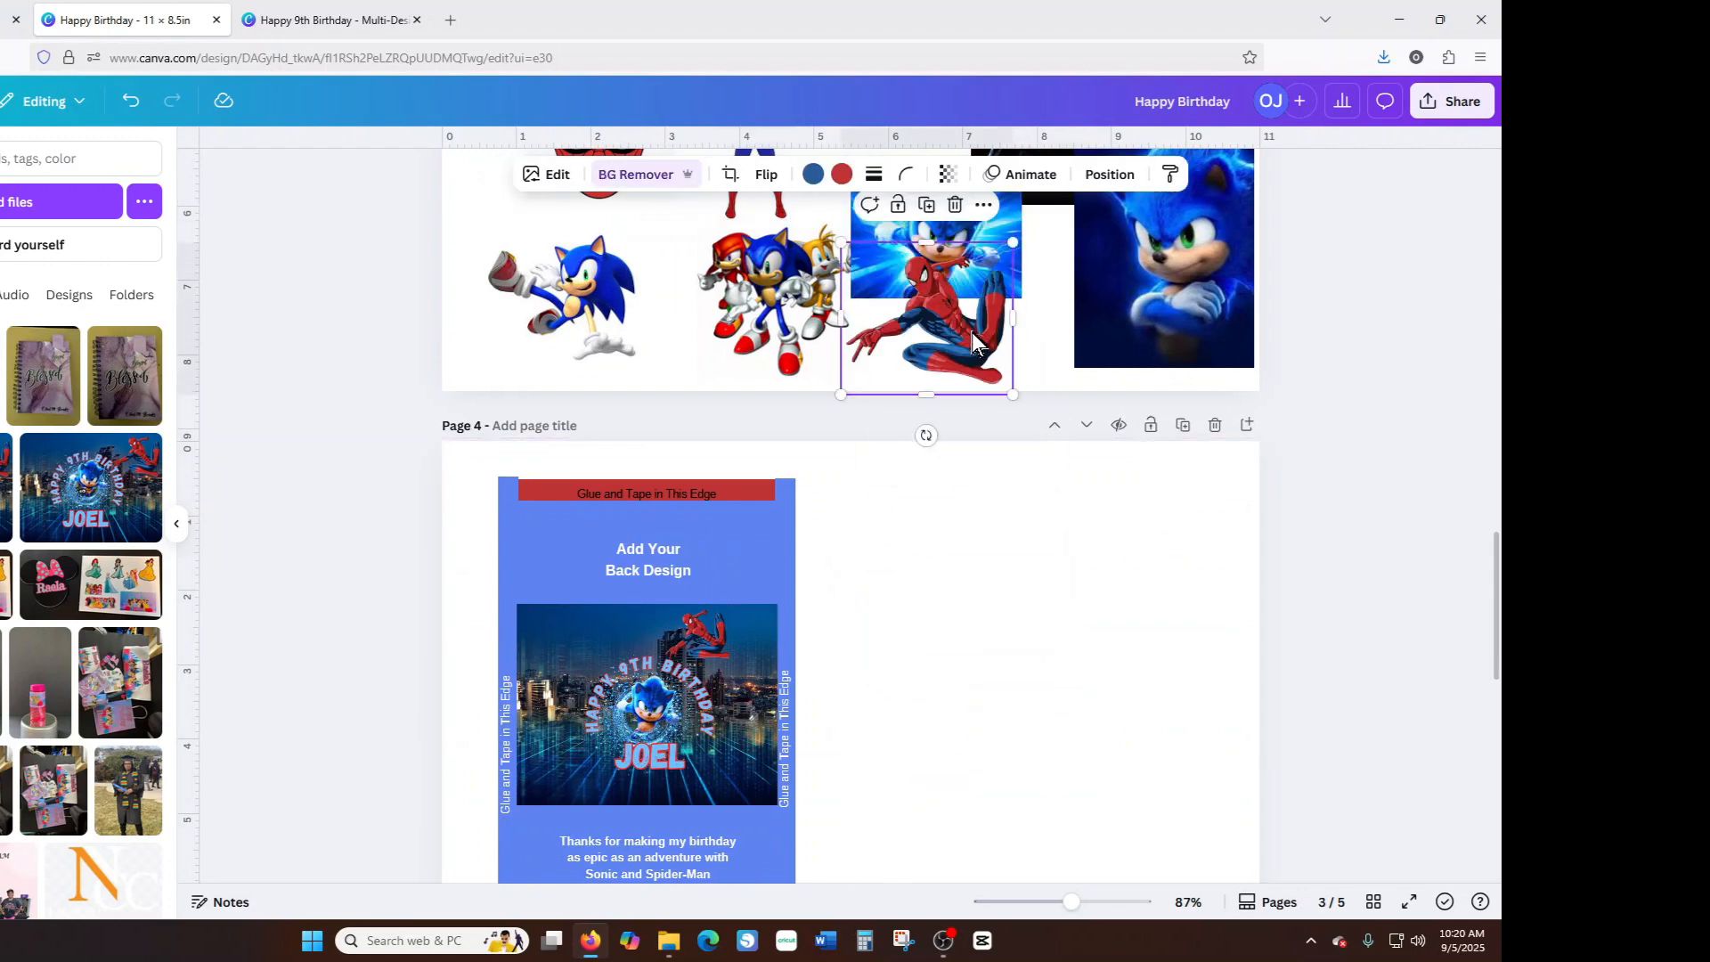
Arrange the Sonic burst image beside the standing Spider-Man on page 3, with the crouching Spider-Man next to the Sonic group below.
scroll(978, 365, "up", 3)
left_click(960, 412)
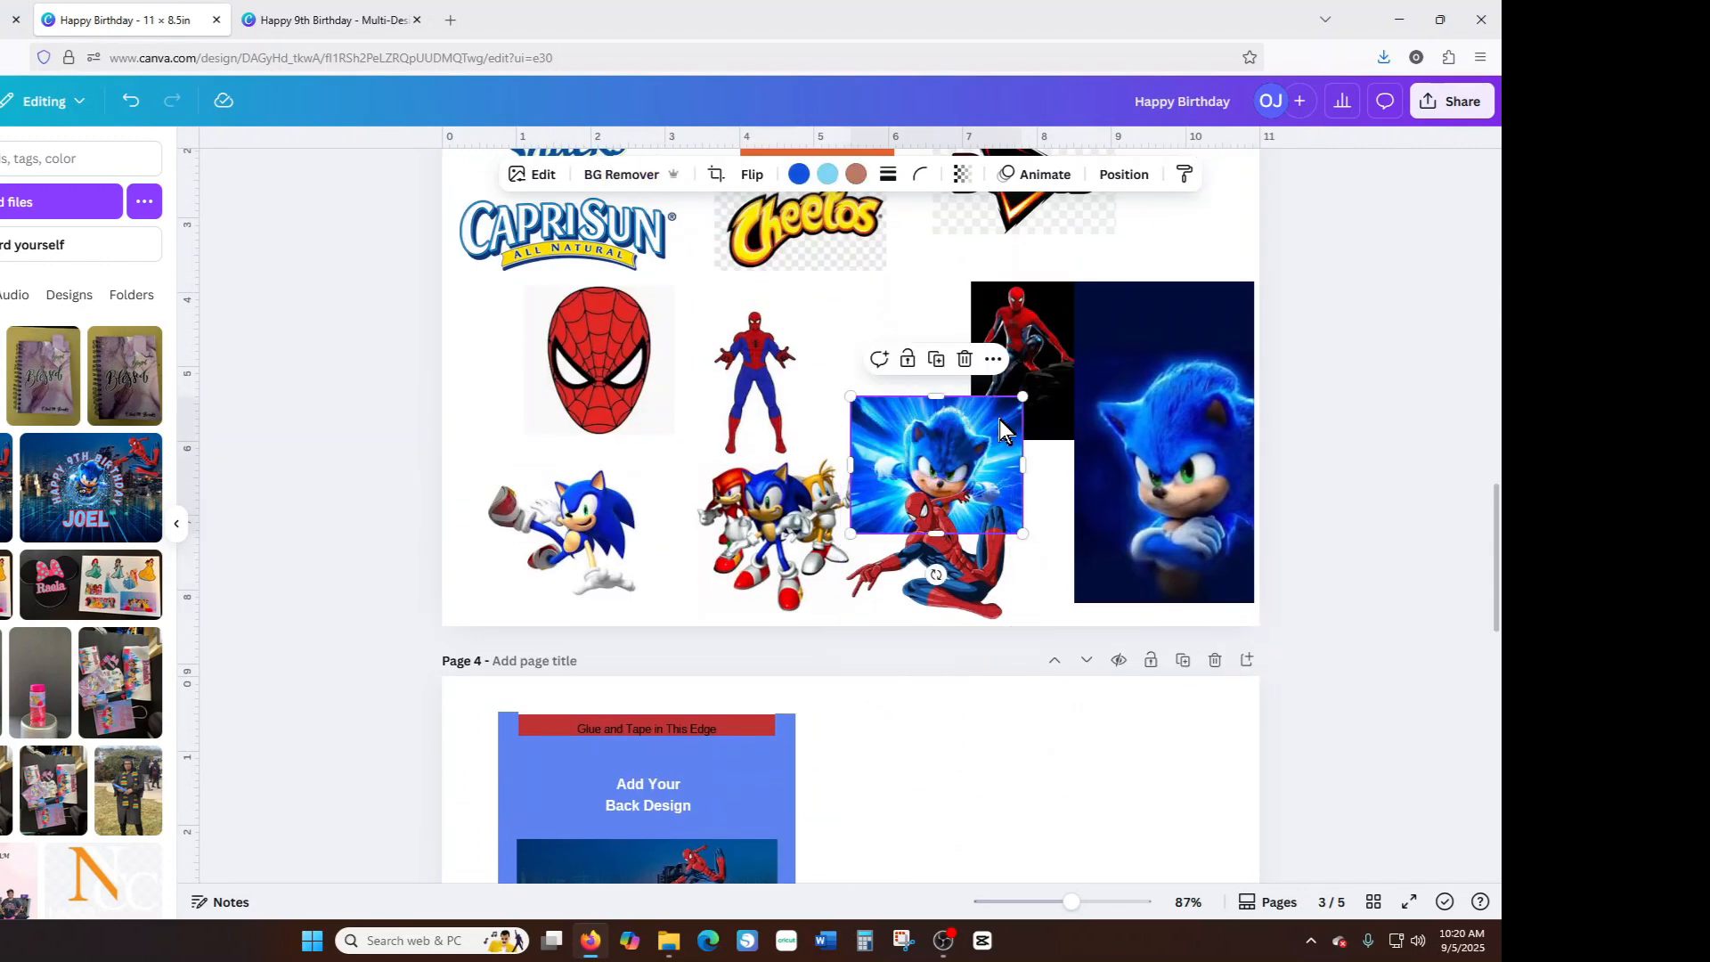
left_click_drag(959, 413, 889, 325)
left_click(891, 535)
left_click_drag(891, 535, 915, 507)
left_click_drag(895, 441, 923, 428)
Duplicate the black-background Spider-Man image on page 3 and place the copy beside the wrapper on page 4.
left_click(1025, 359)
right_click(1030, 355)
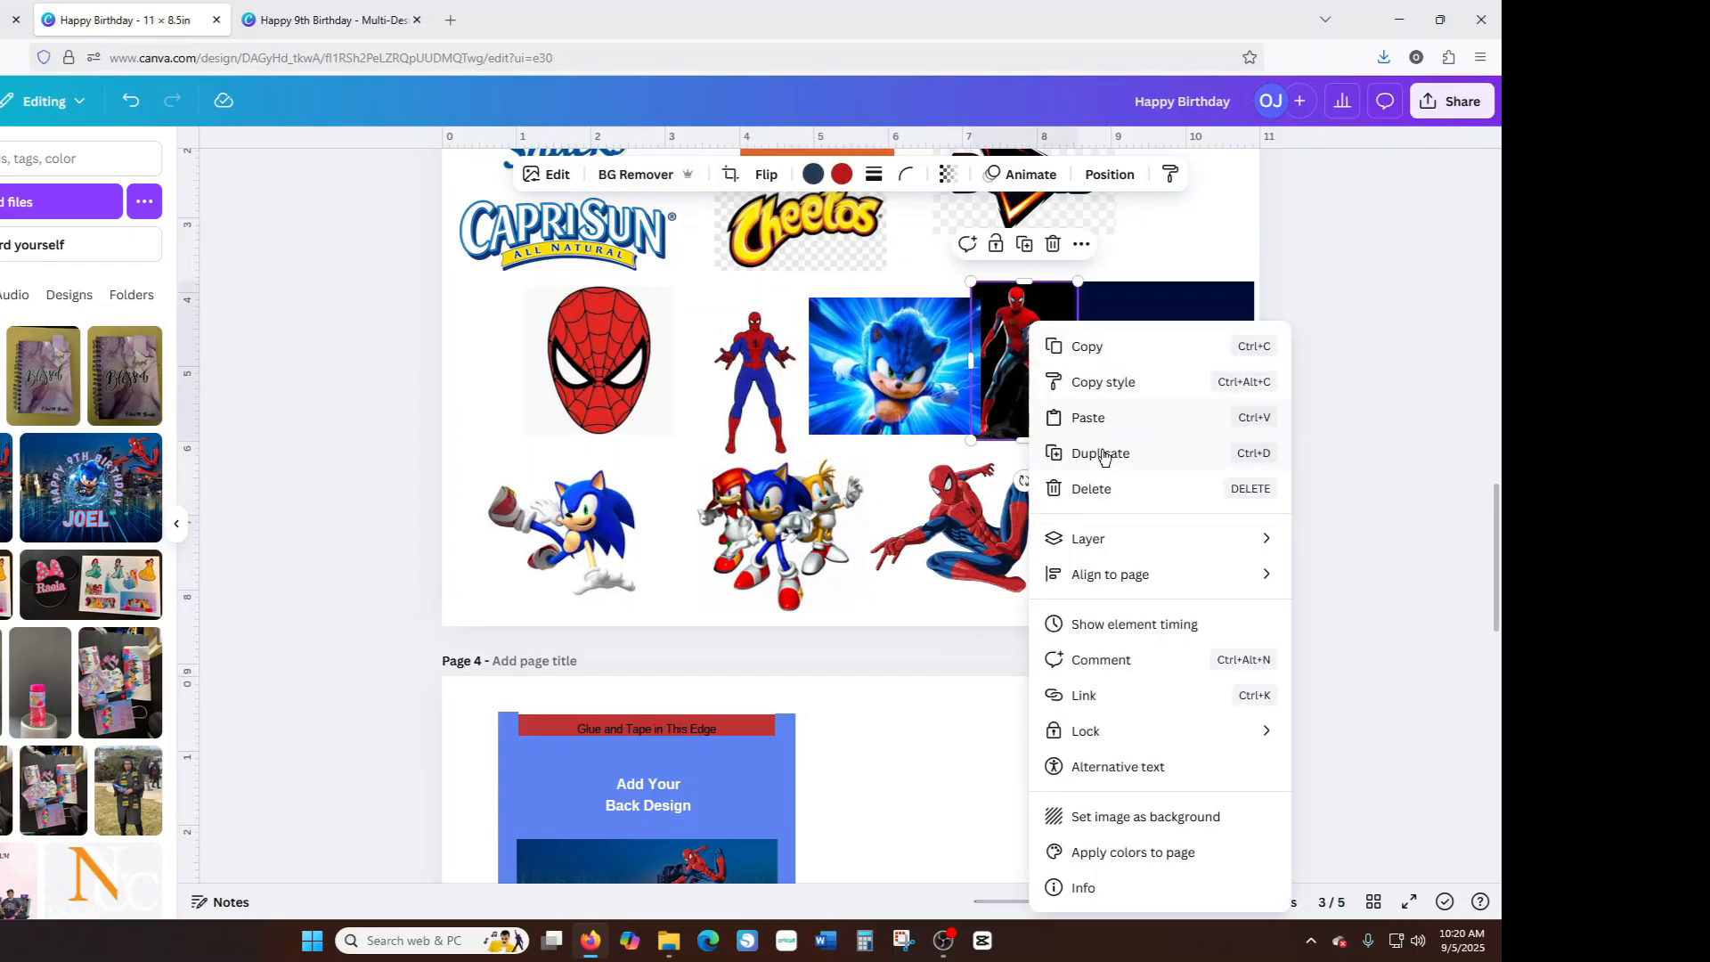
left_click(1101, 454)
left_click_drag(1040, 324, 995, 819)
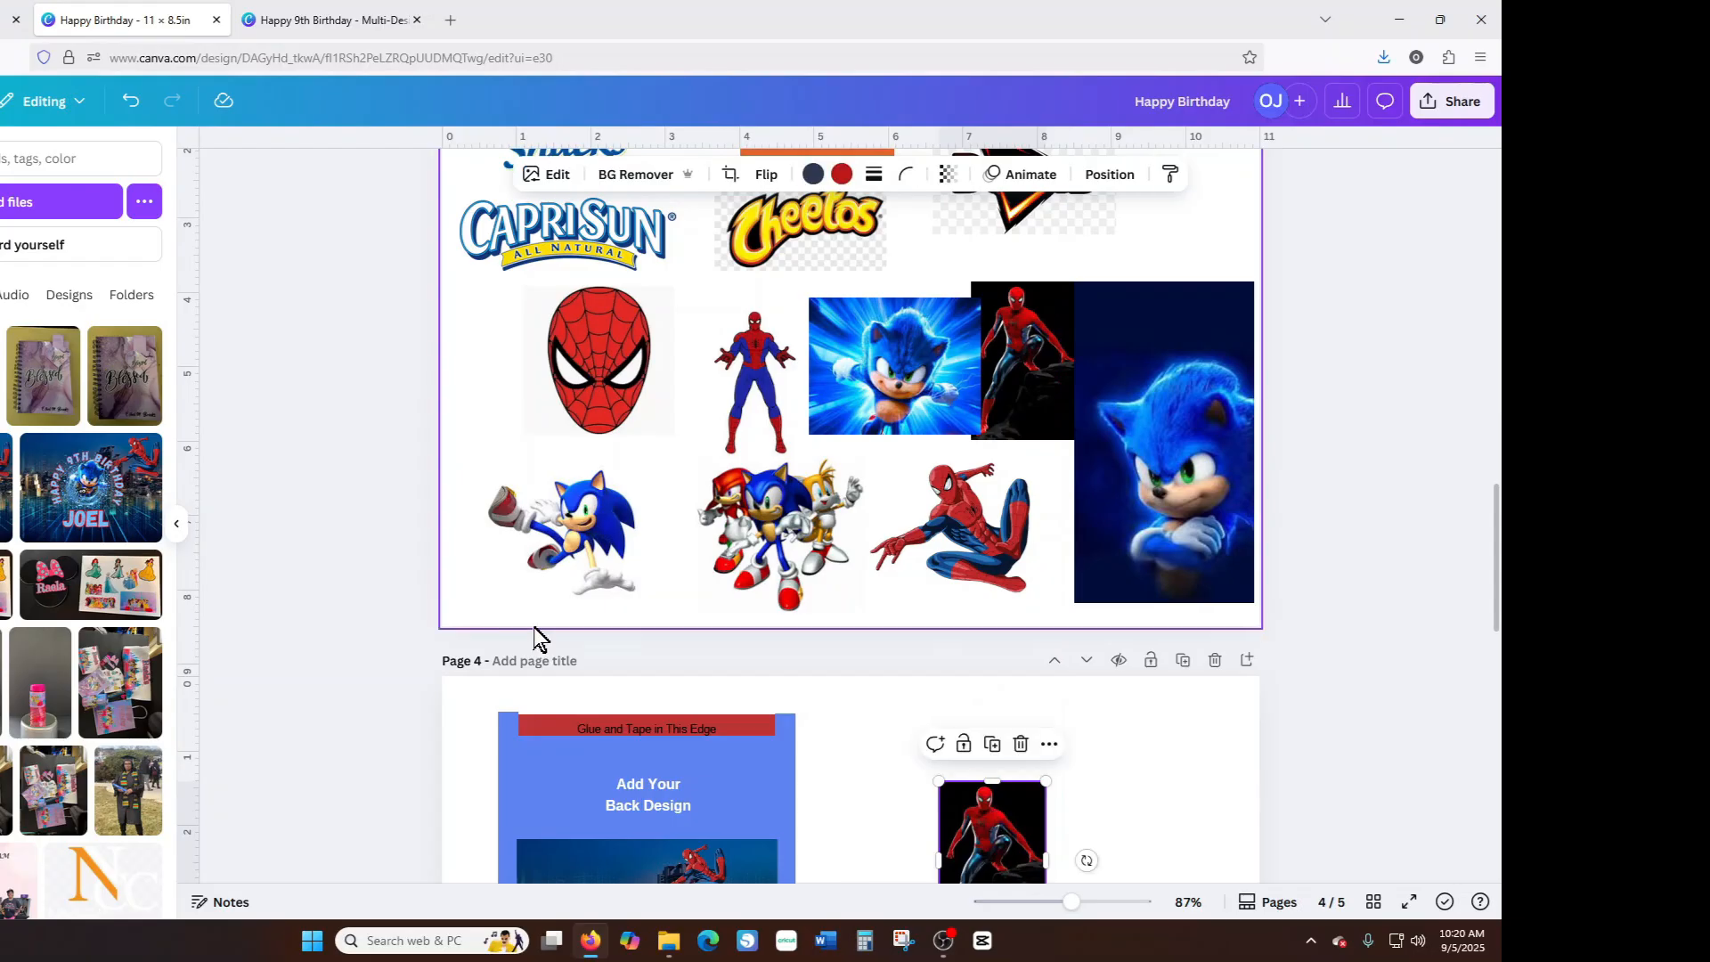
Duplicate the standing Spider-Man and the Sonic group image from page 3 and place the copies beside the wrapper on page 4.
left_click(753, 358)
left_click(757, 275)
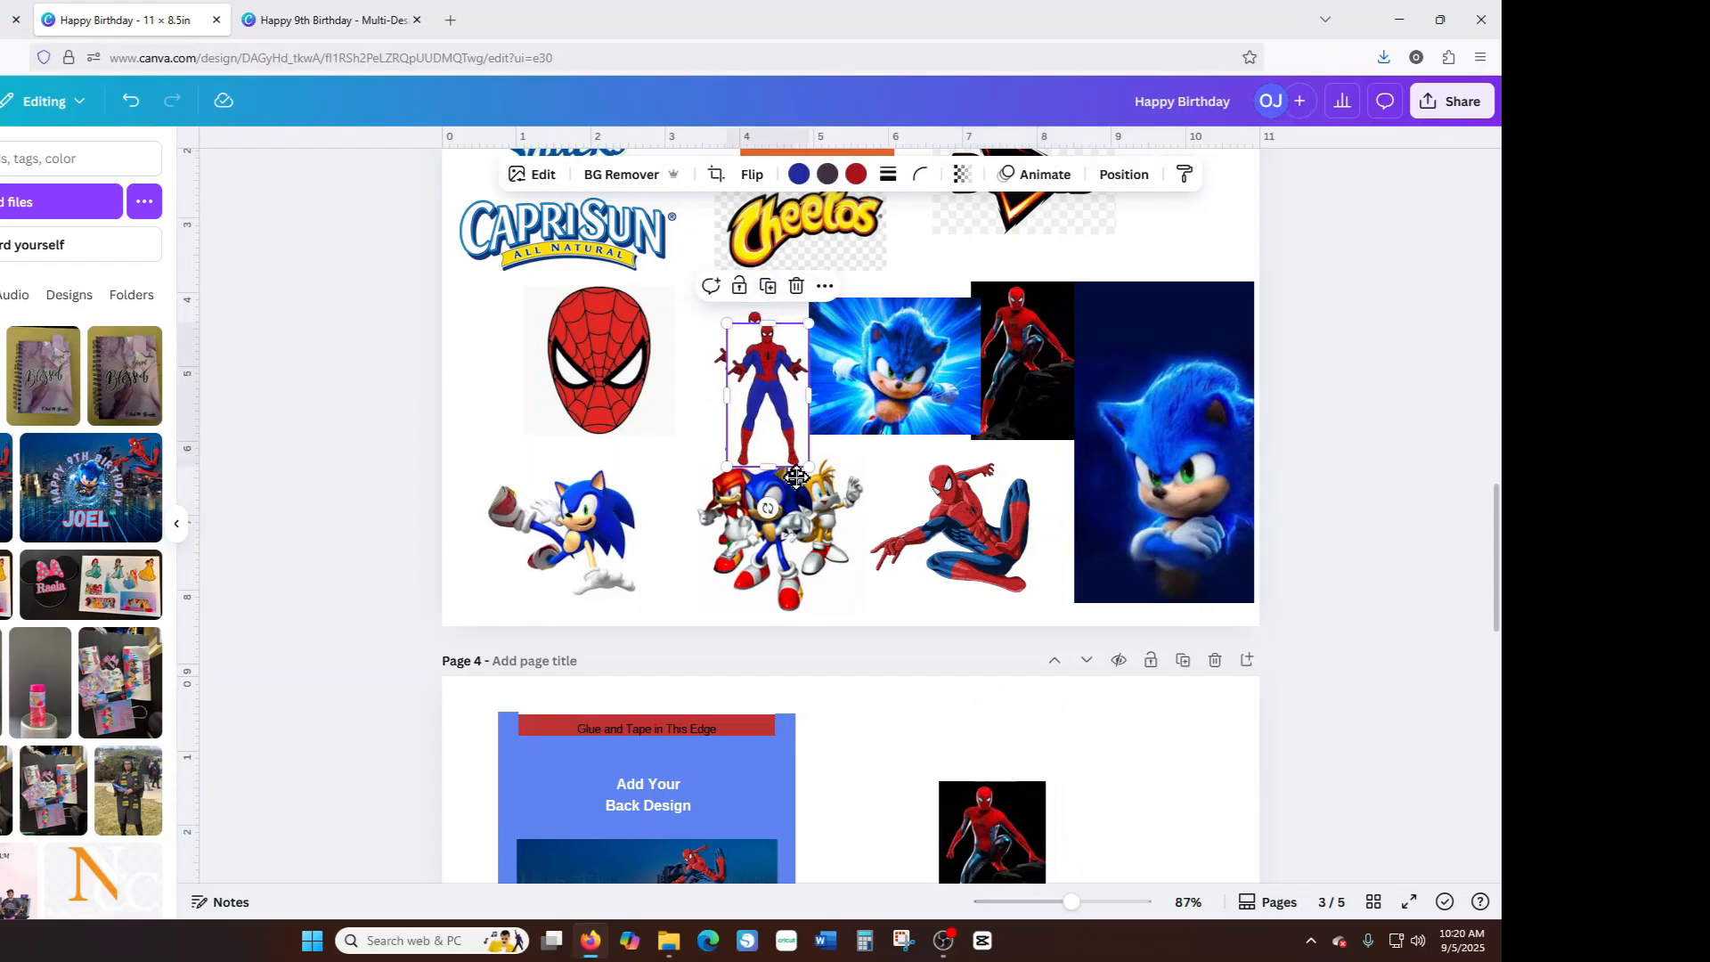
left_click(780, 545)
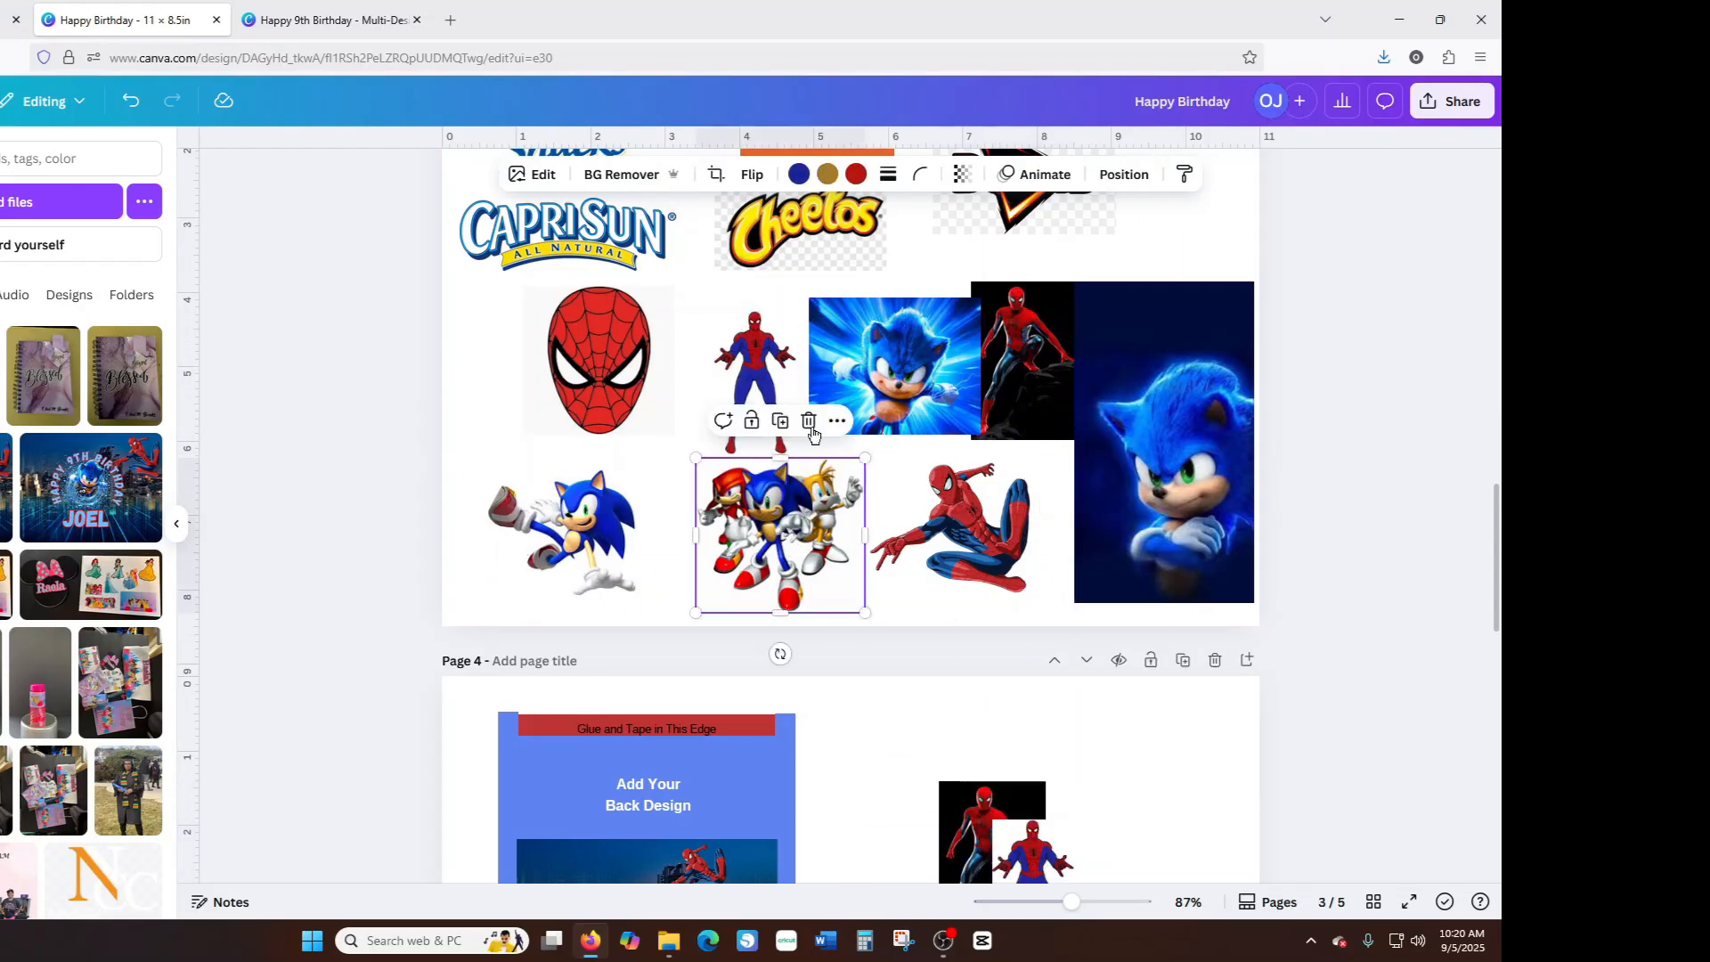
left_click(779, 423)
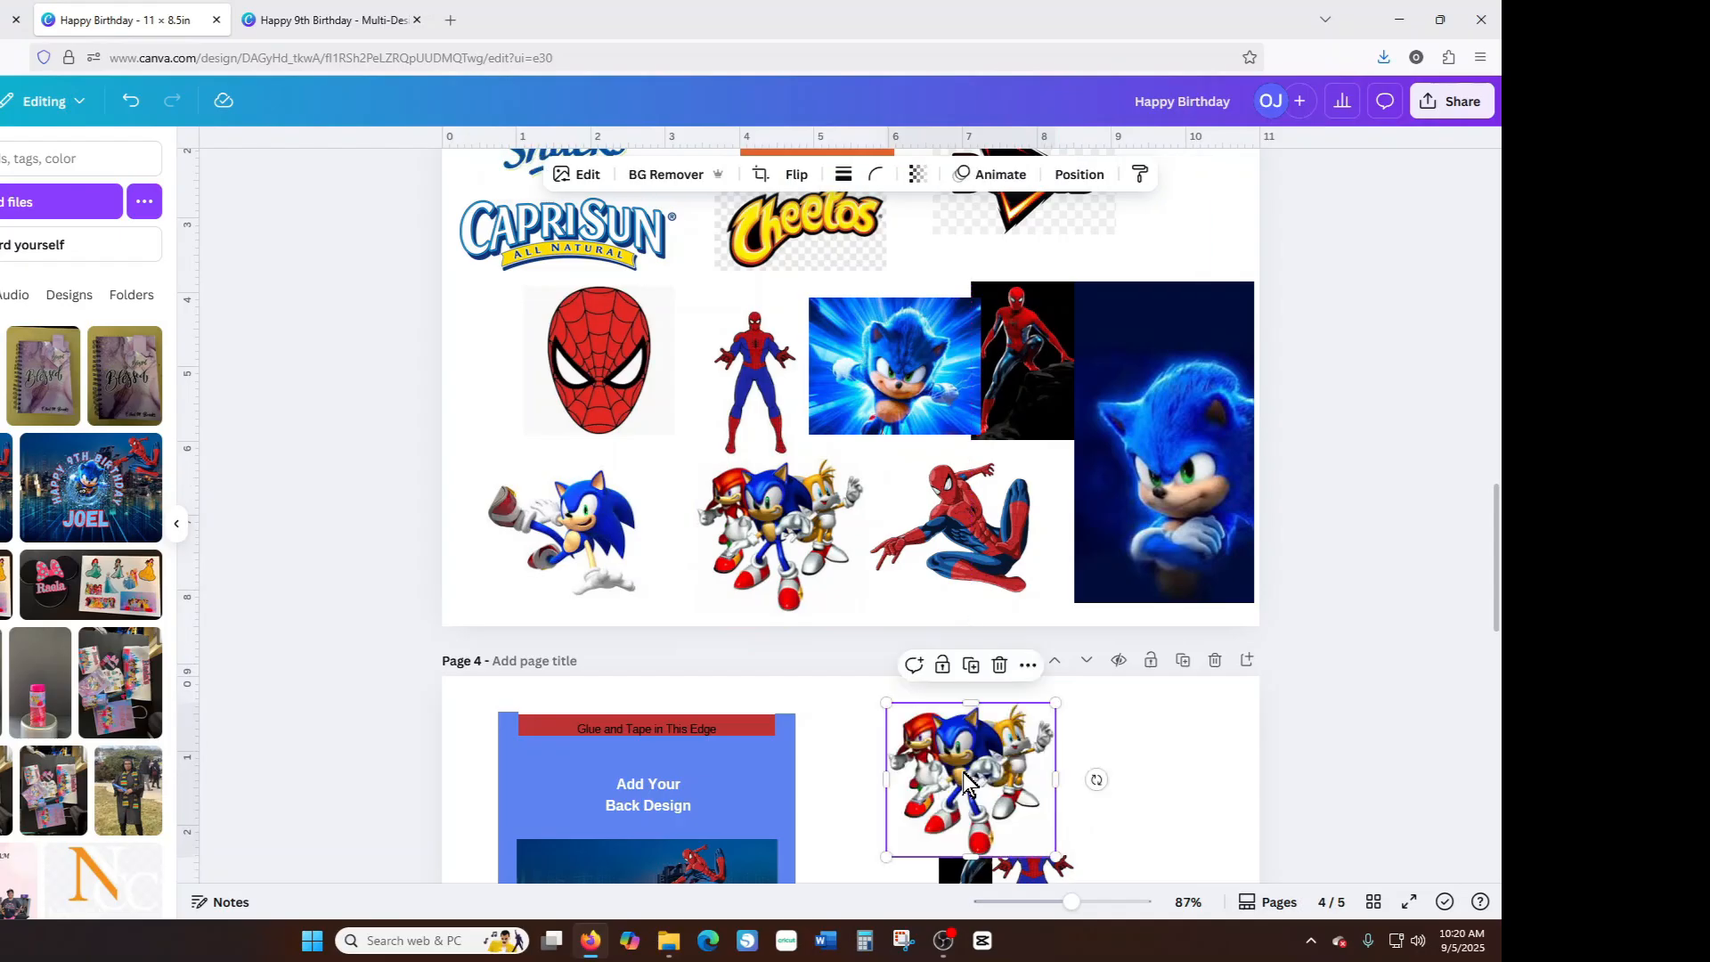
scroll(857, 442, "up", 3)
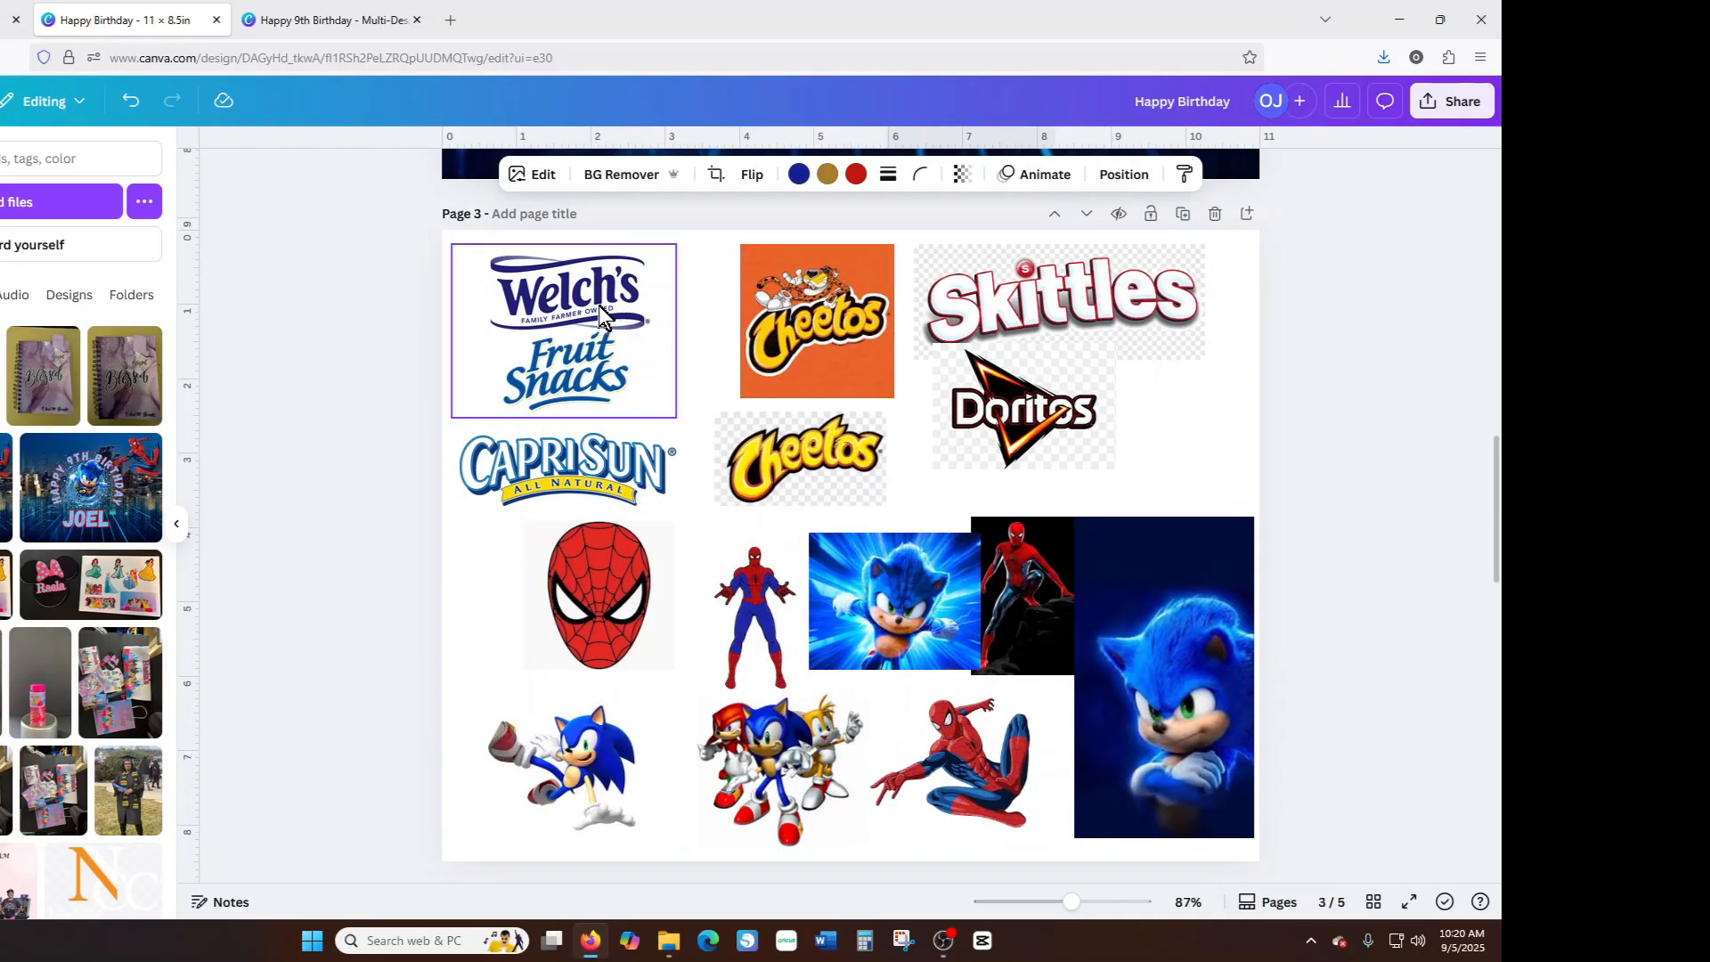
Duplicate the Skittles logo on page 3 and place the copy beside the wrapper on page 4.
left_click(1080, 289)
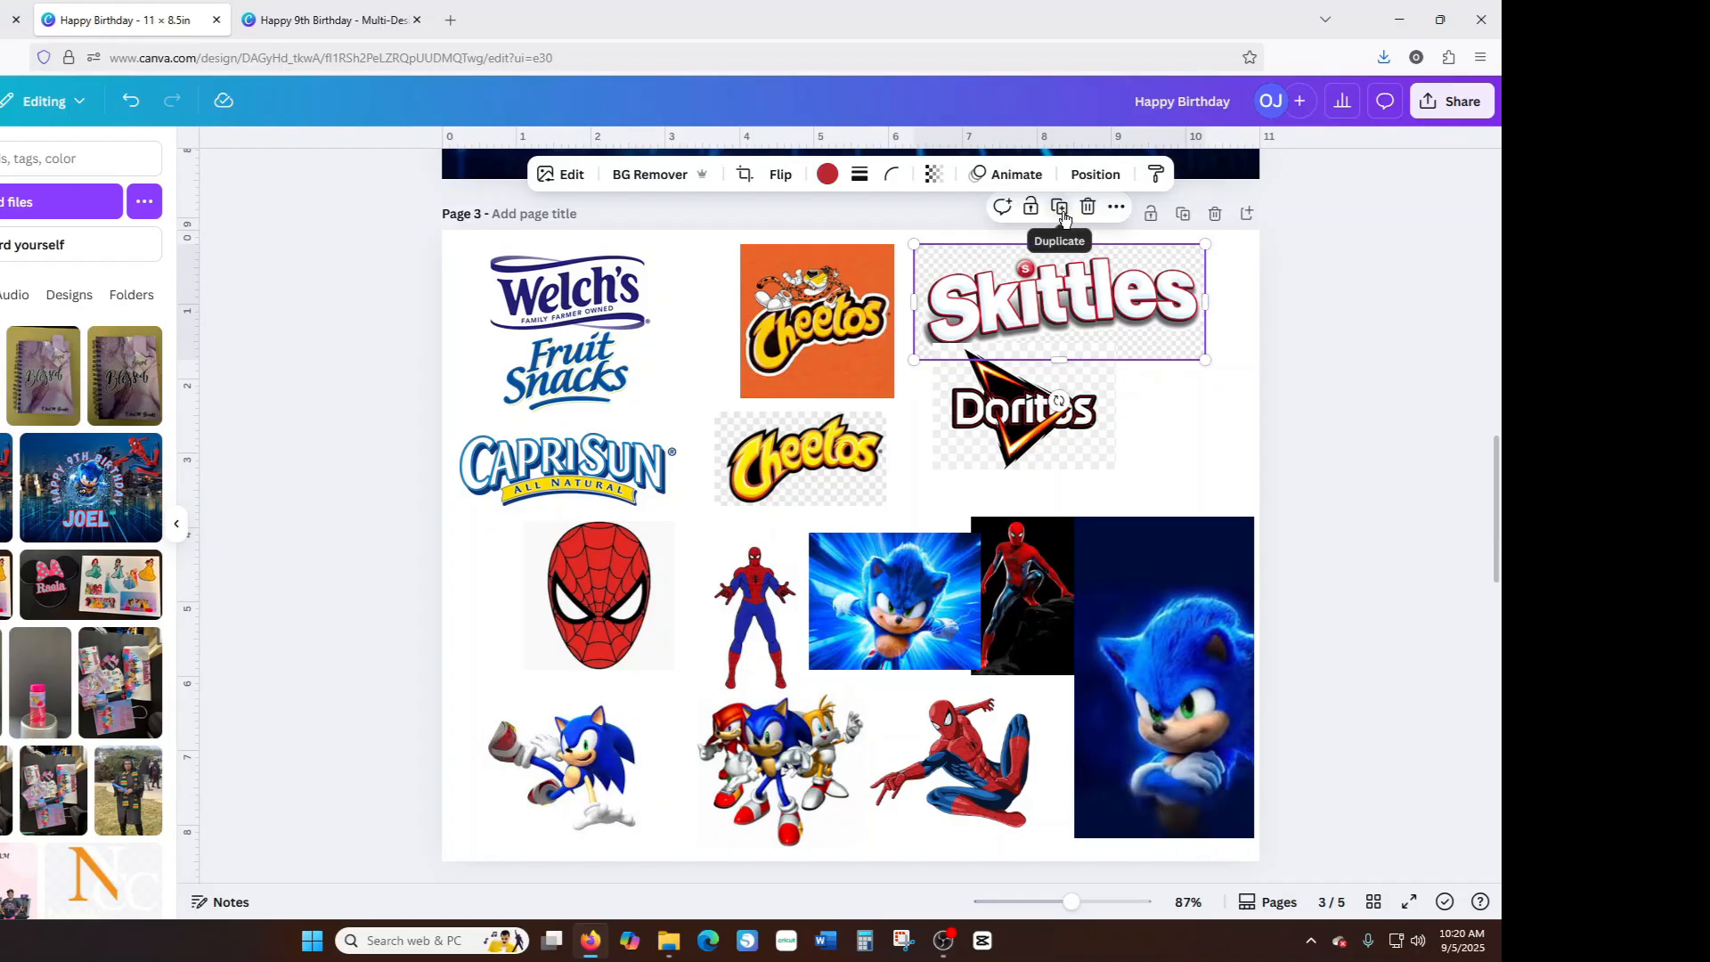
left_click_drag(1078, 282, 1072, 466)
scroll(1115, 490, "up", 4)
Copy the tall Sonic portrait from page 3 to page 4 and move the Skittles logo clear below it.
left_click(1153, 307)
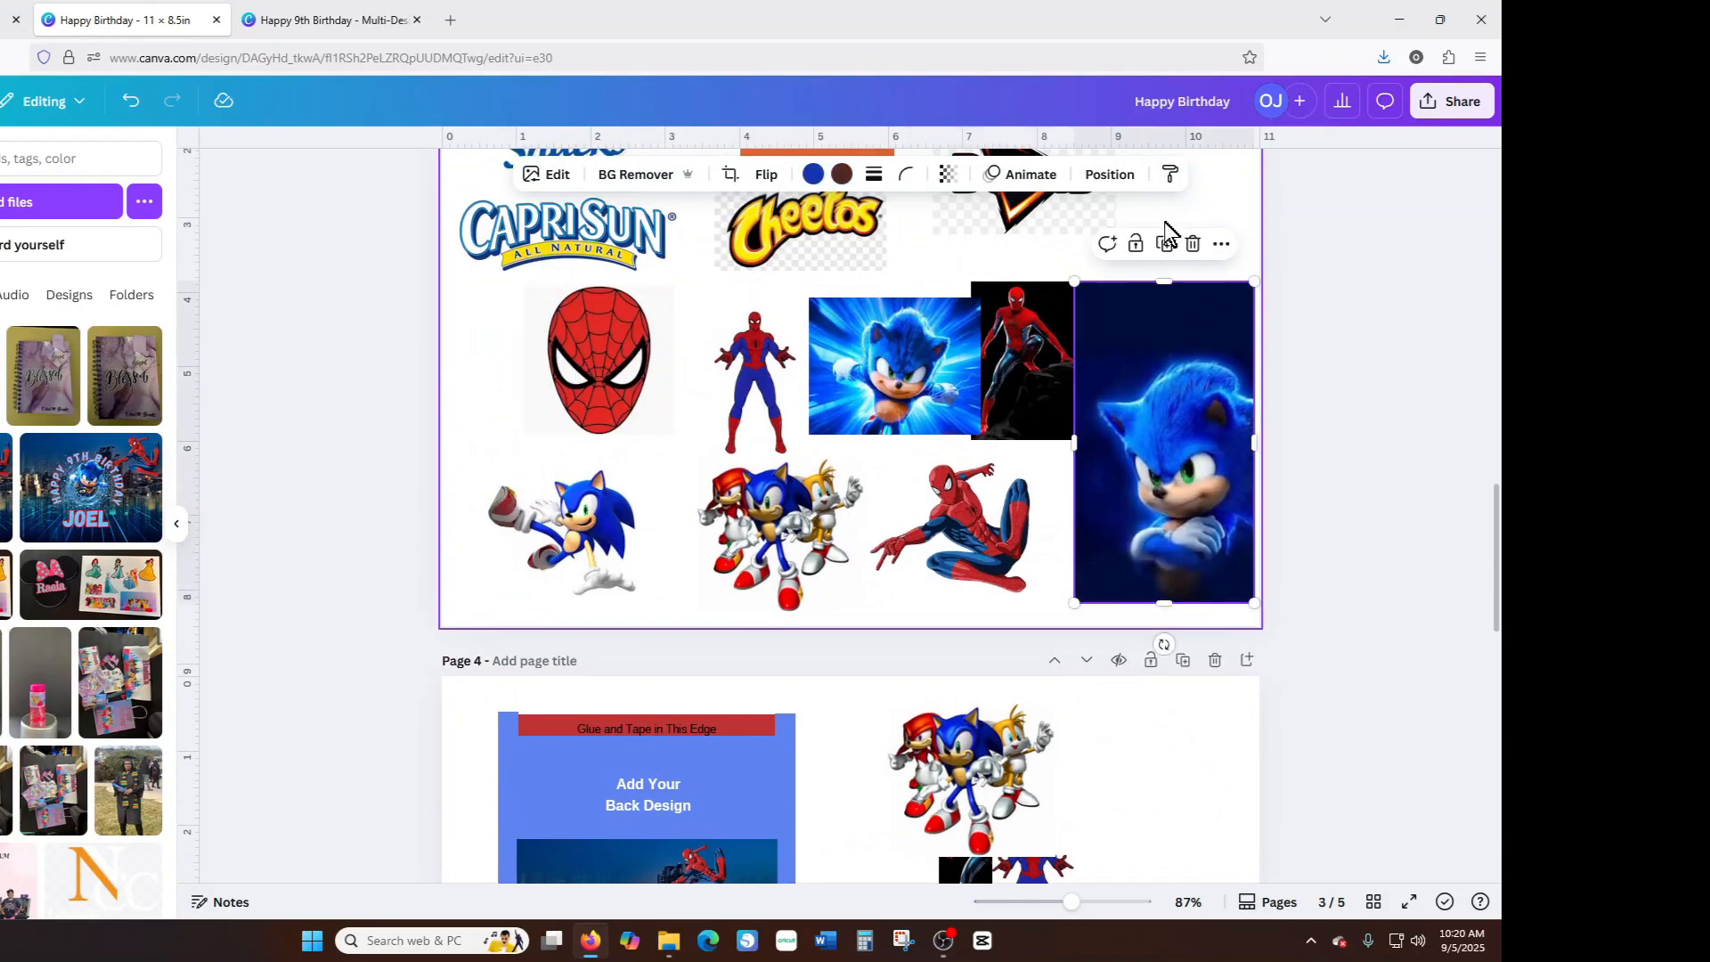
key("ctrl+v")
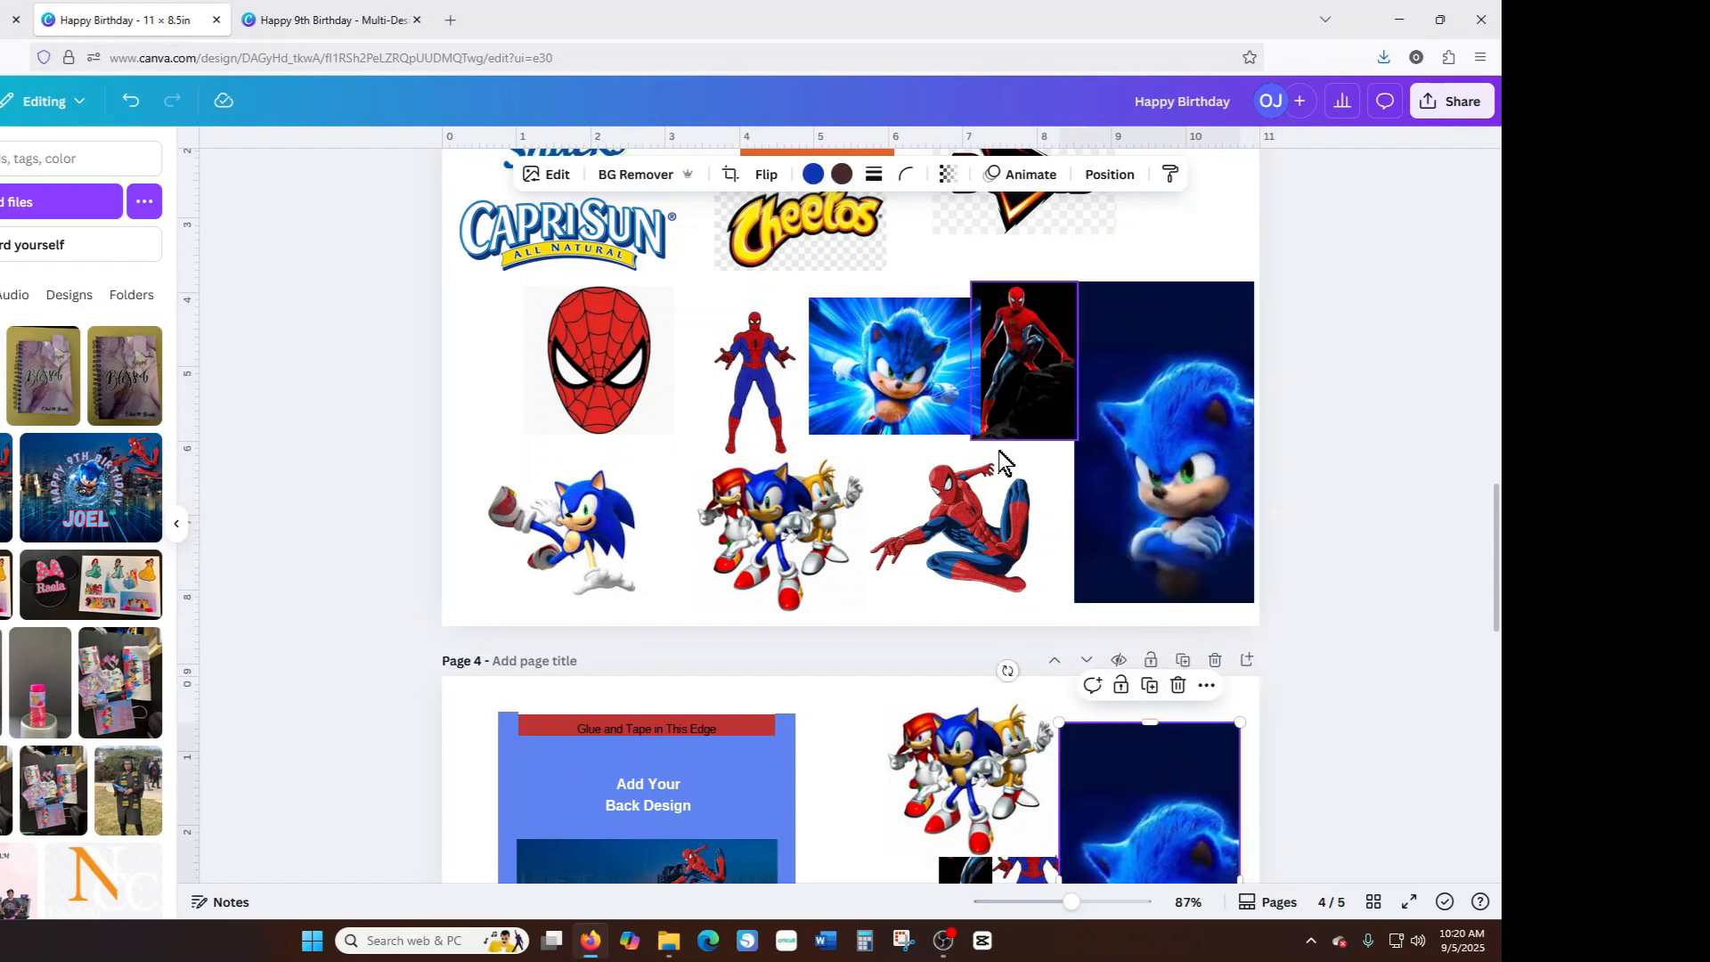
scroll(1071, 587, "down", 2)
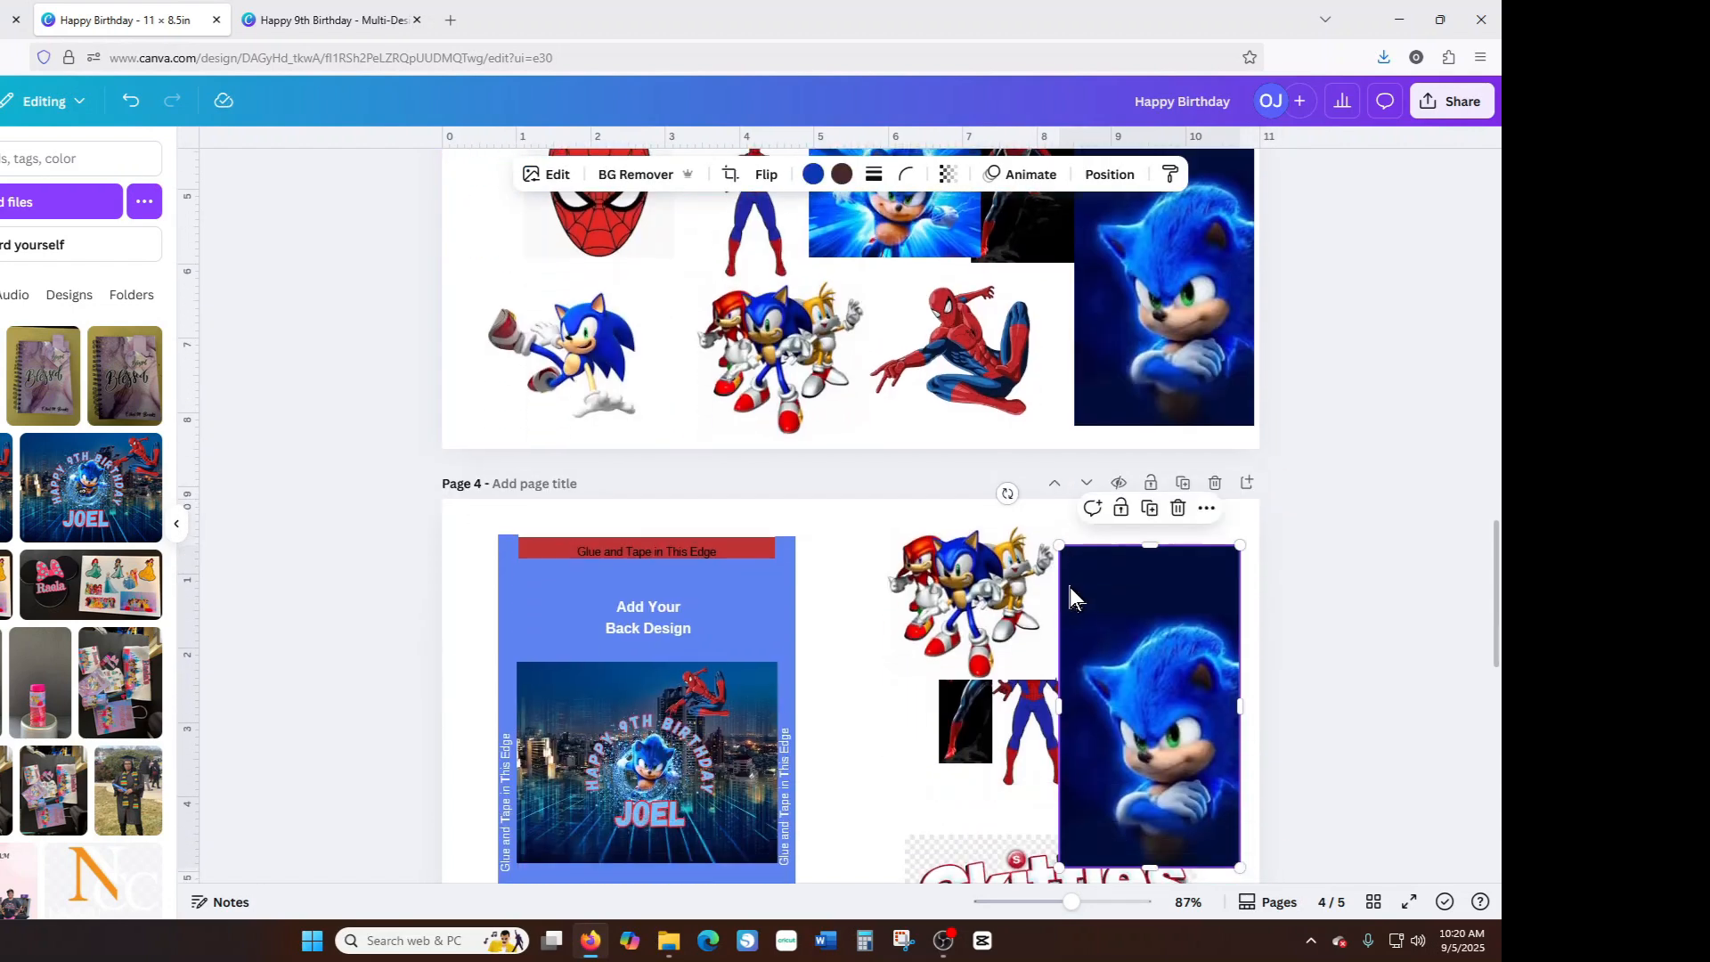
scroll(1070, 586, "down", 3)
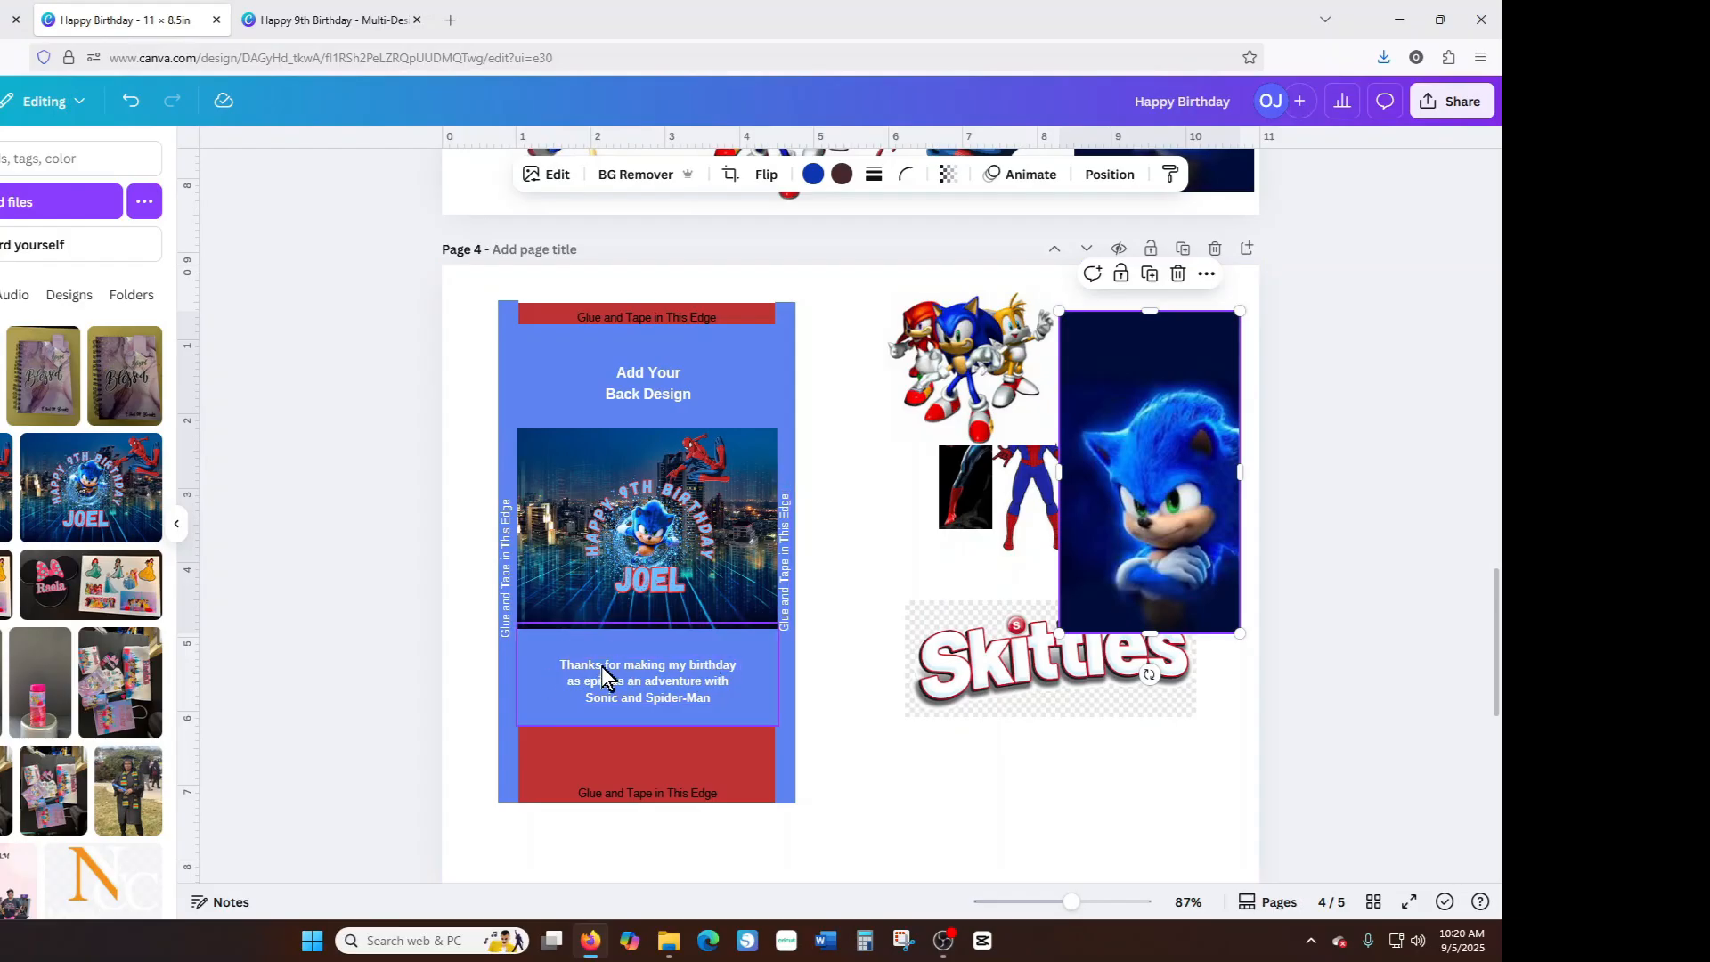
left_click_drag(1096, 698, 1104, 802)
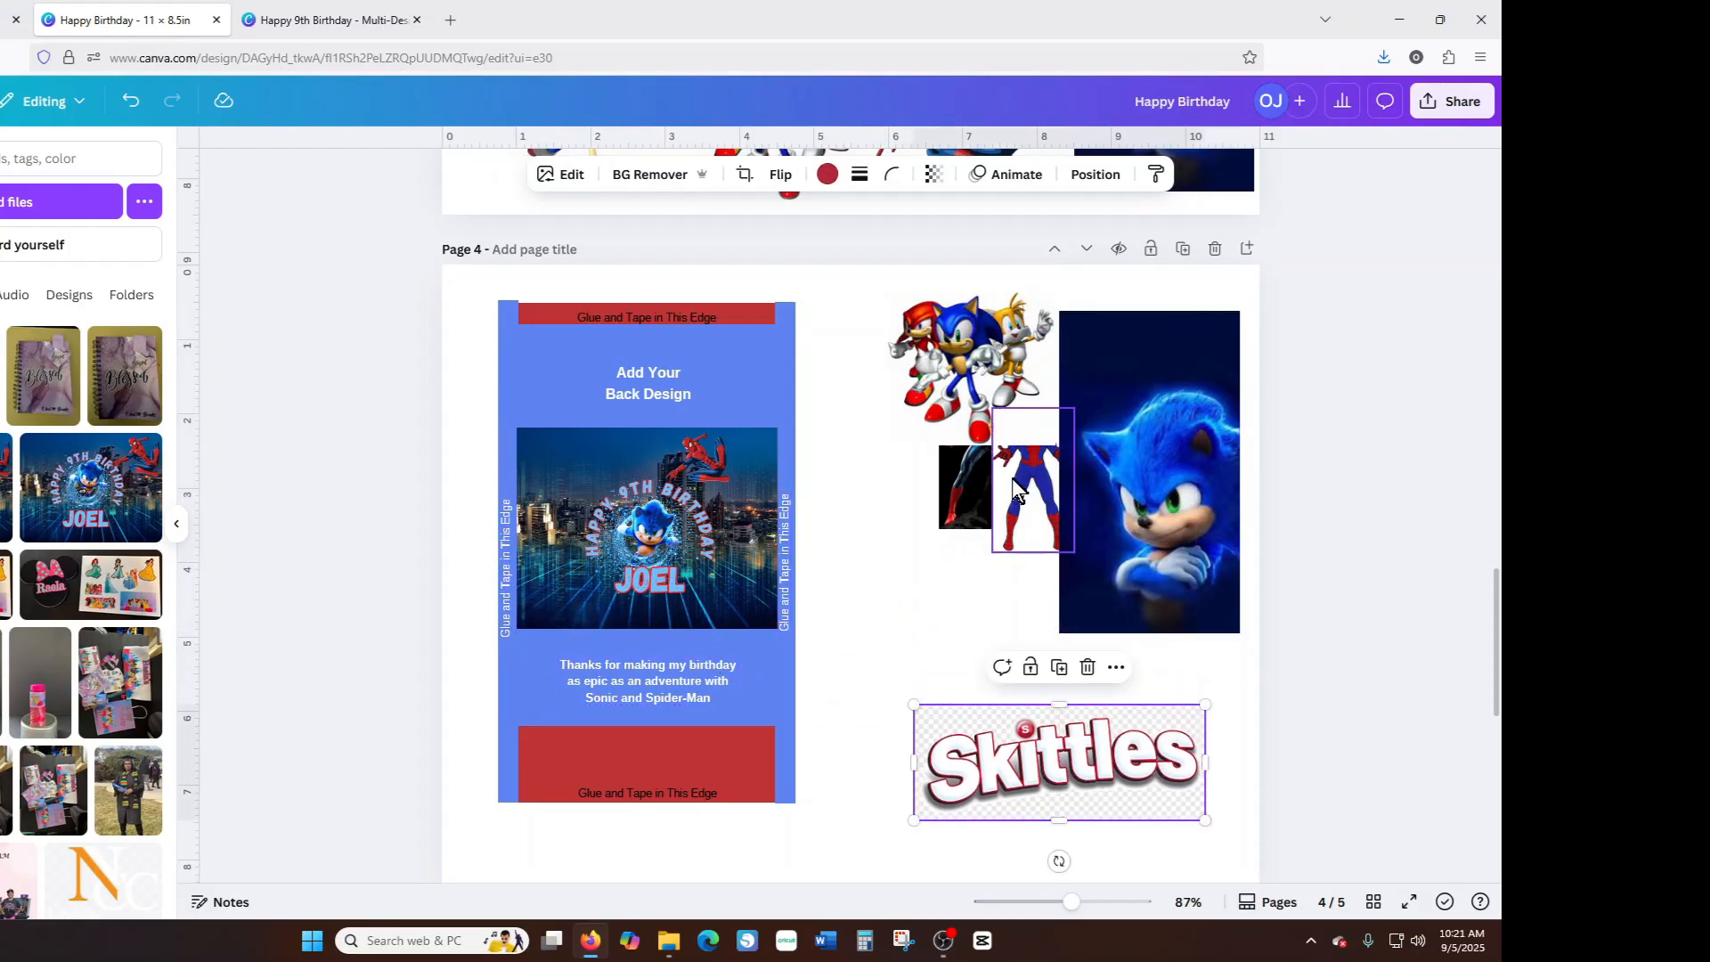
Move the standing Spider-Man aside, then shrink the black-background Spider-Man, remove its background and place it left of the thank-you message.
left_click_drag(1013, 481, 704, 588)
left_click_drag(610, 677, 553, 703)
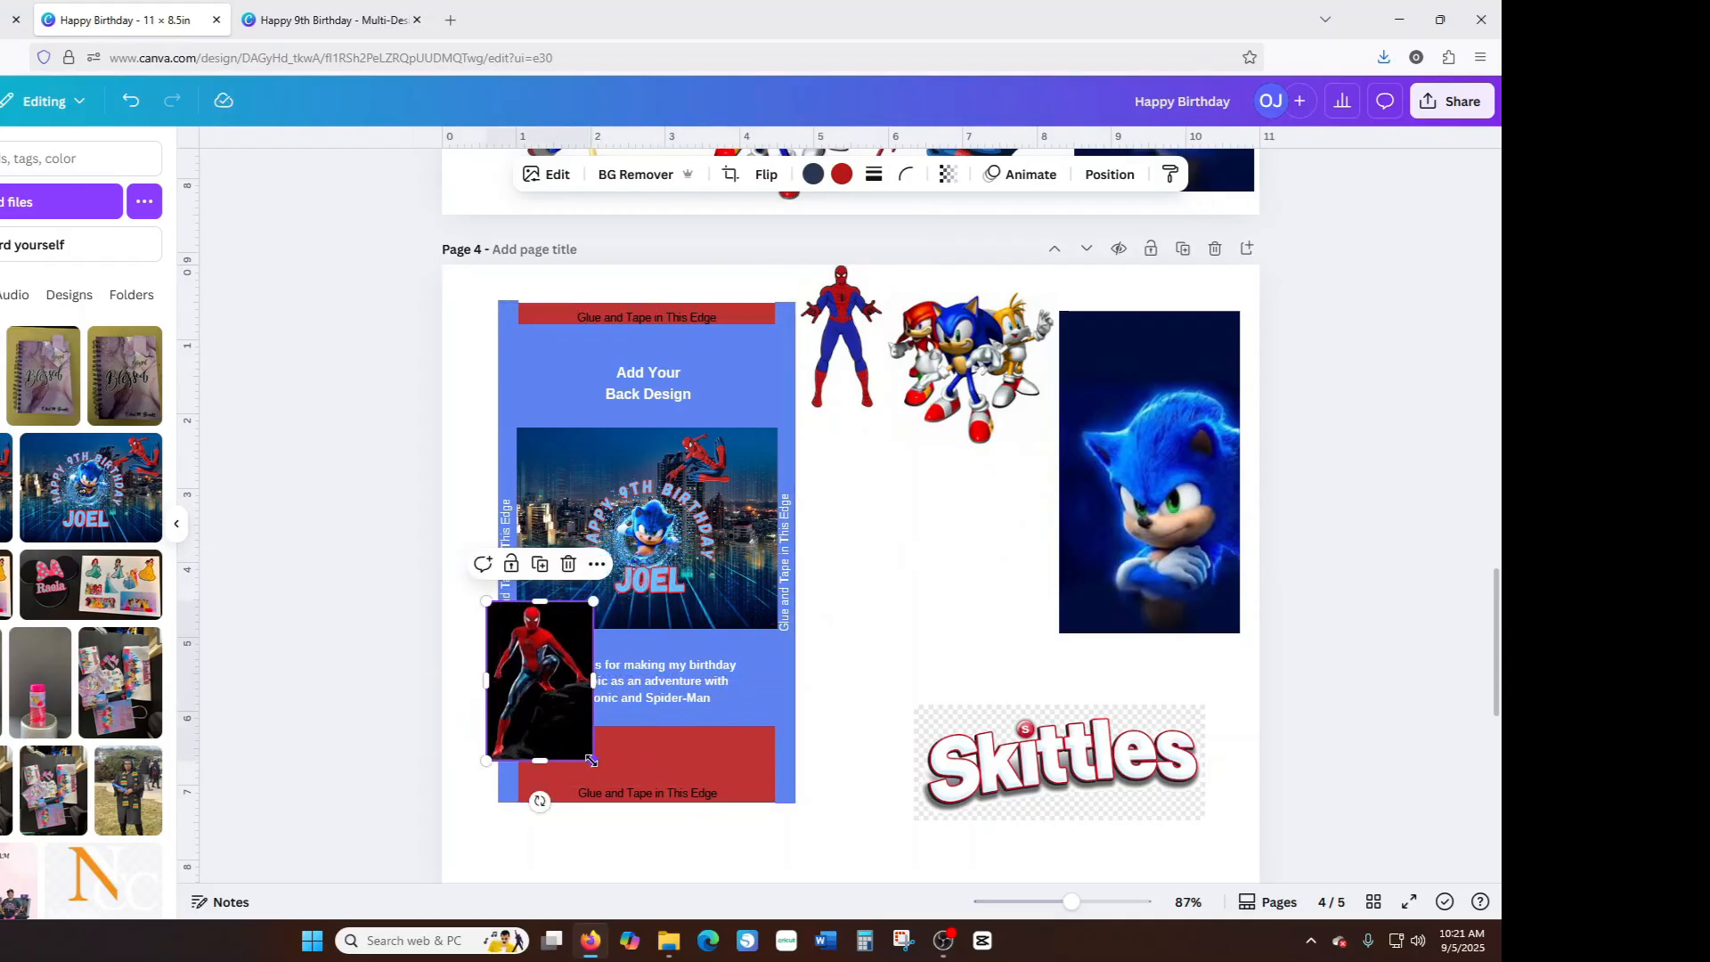
left_click_drag(593, 761, 539, 691)
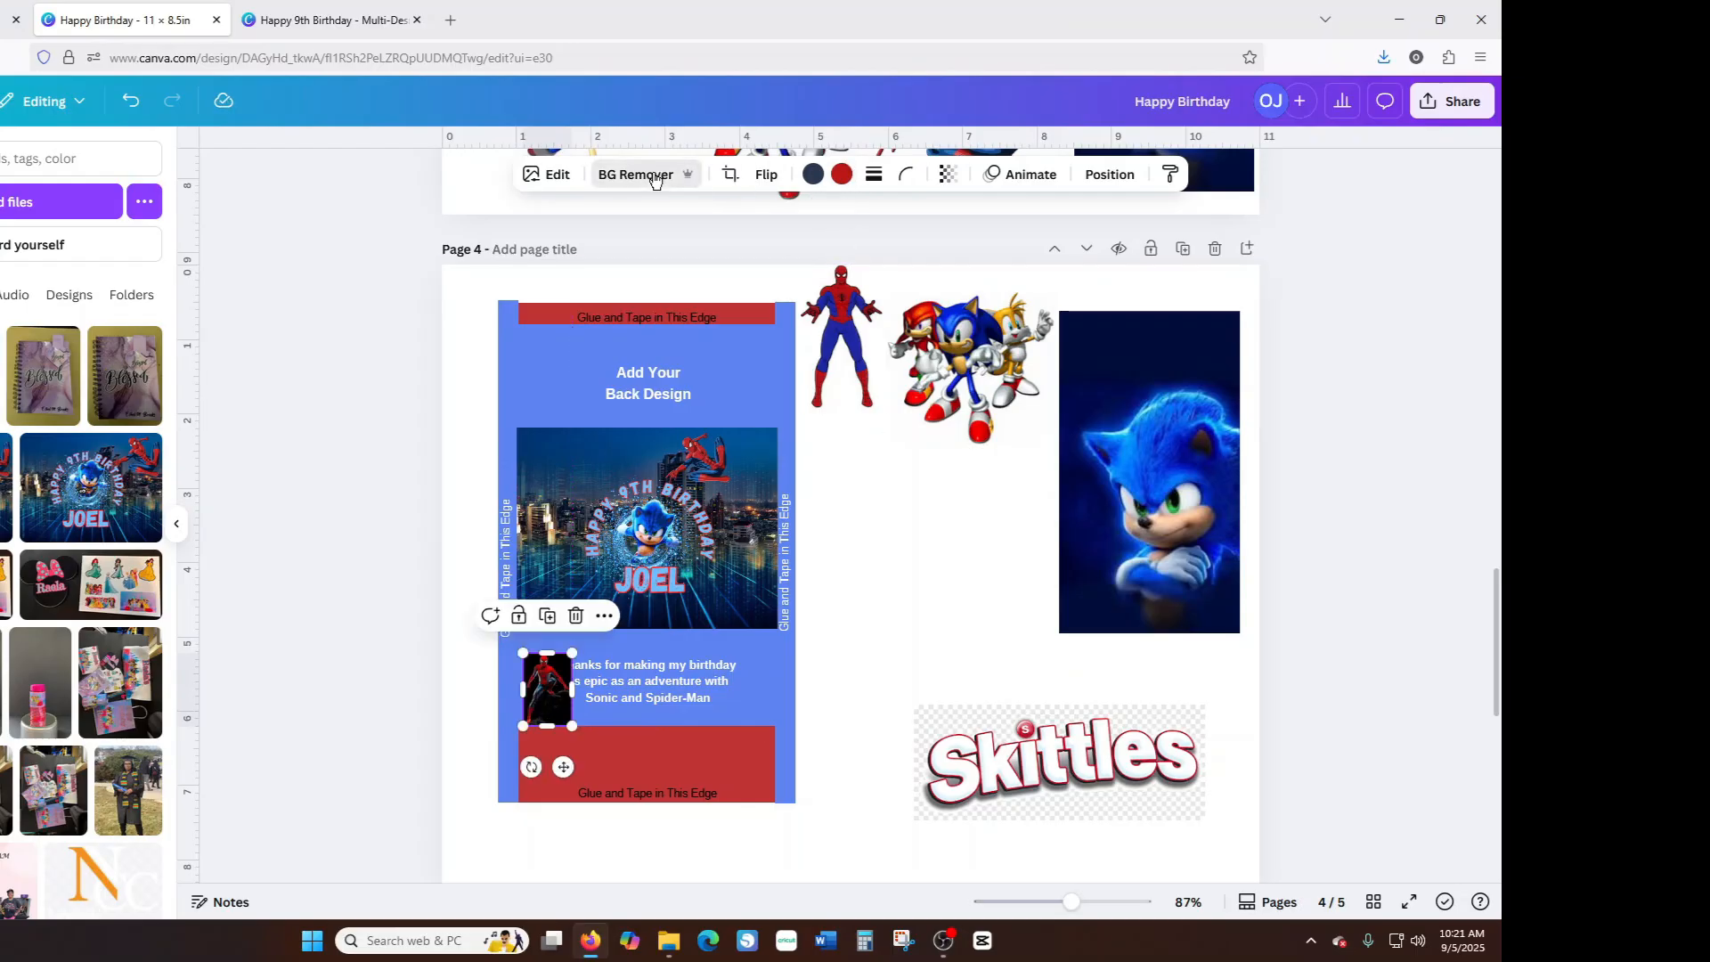
left_click(882, 686)
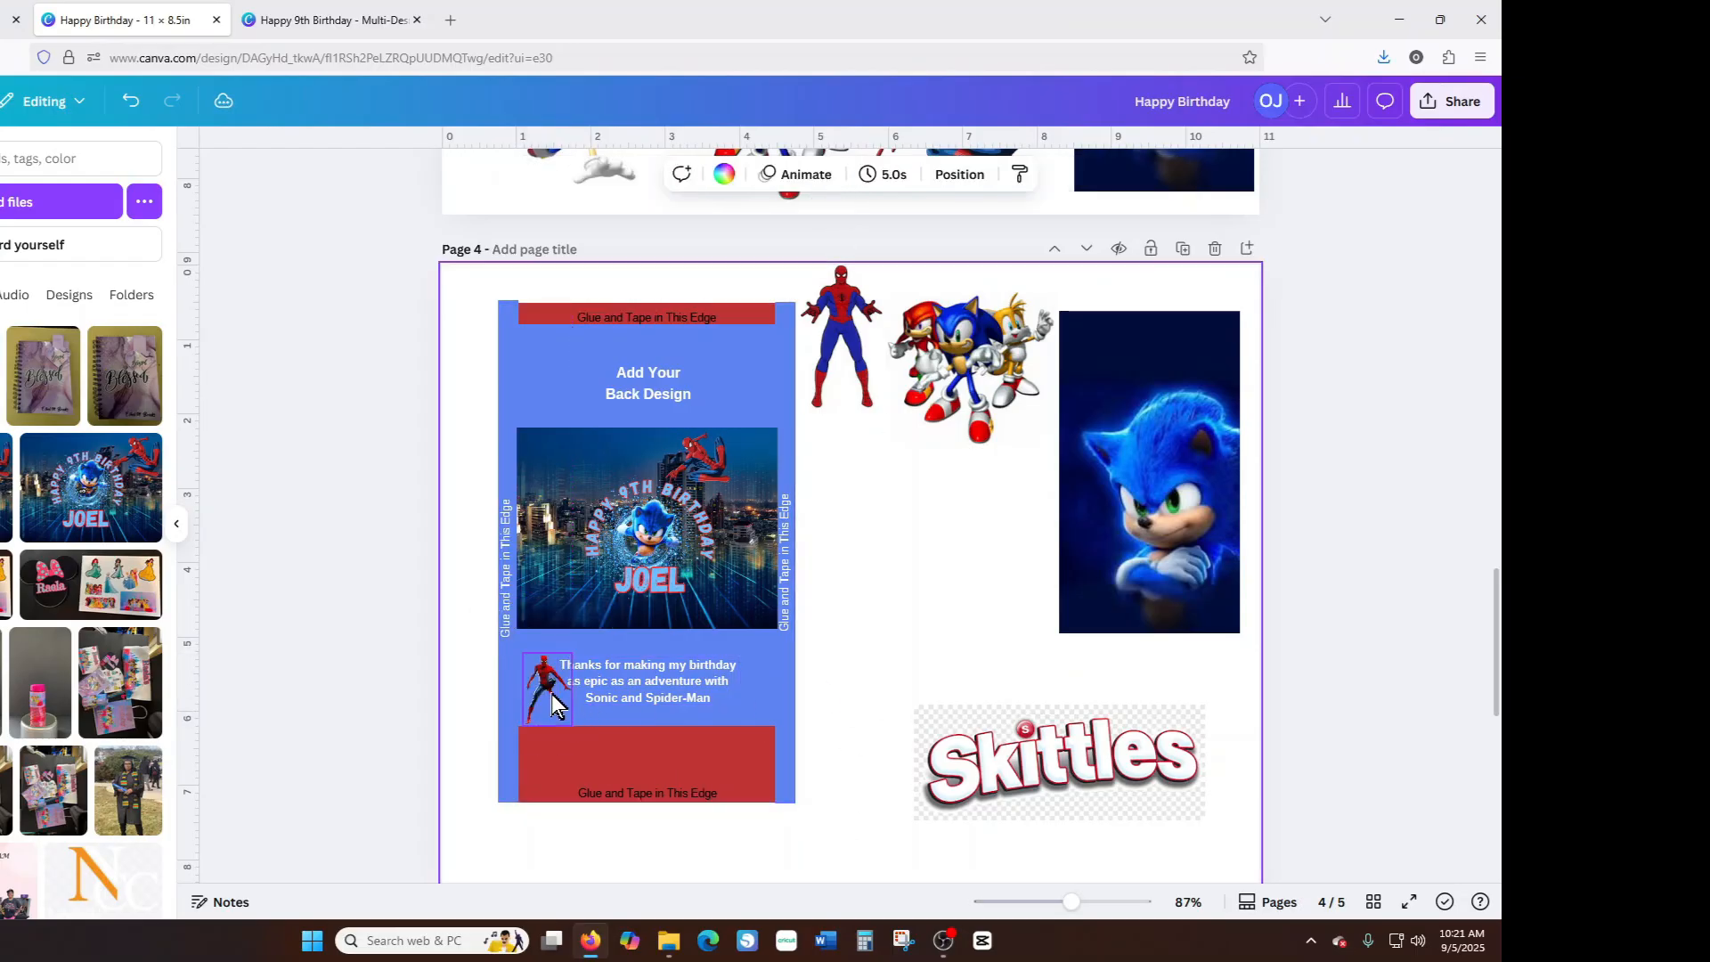
left_click(543, 688)
left_click_drag(543, 684, 543, 679)
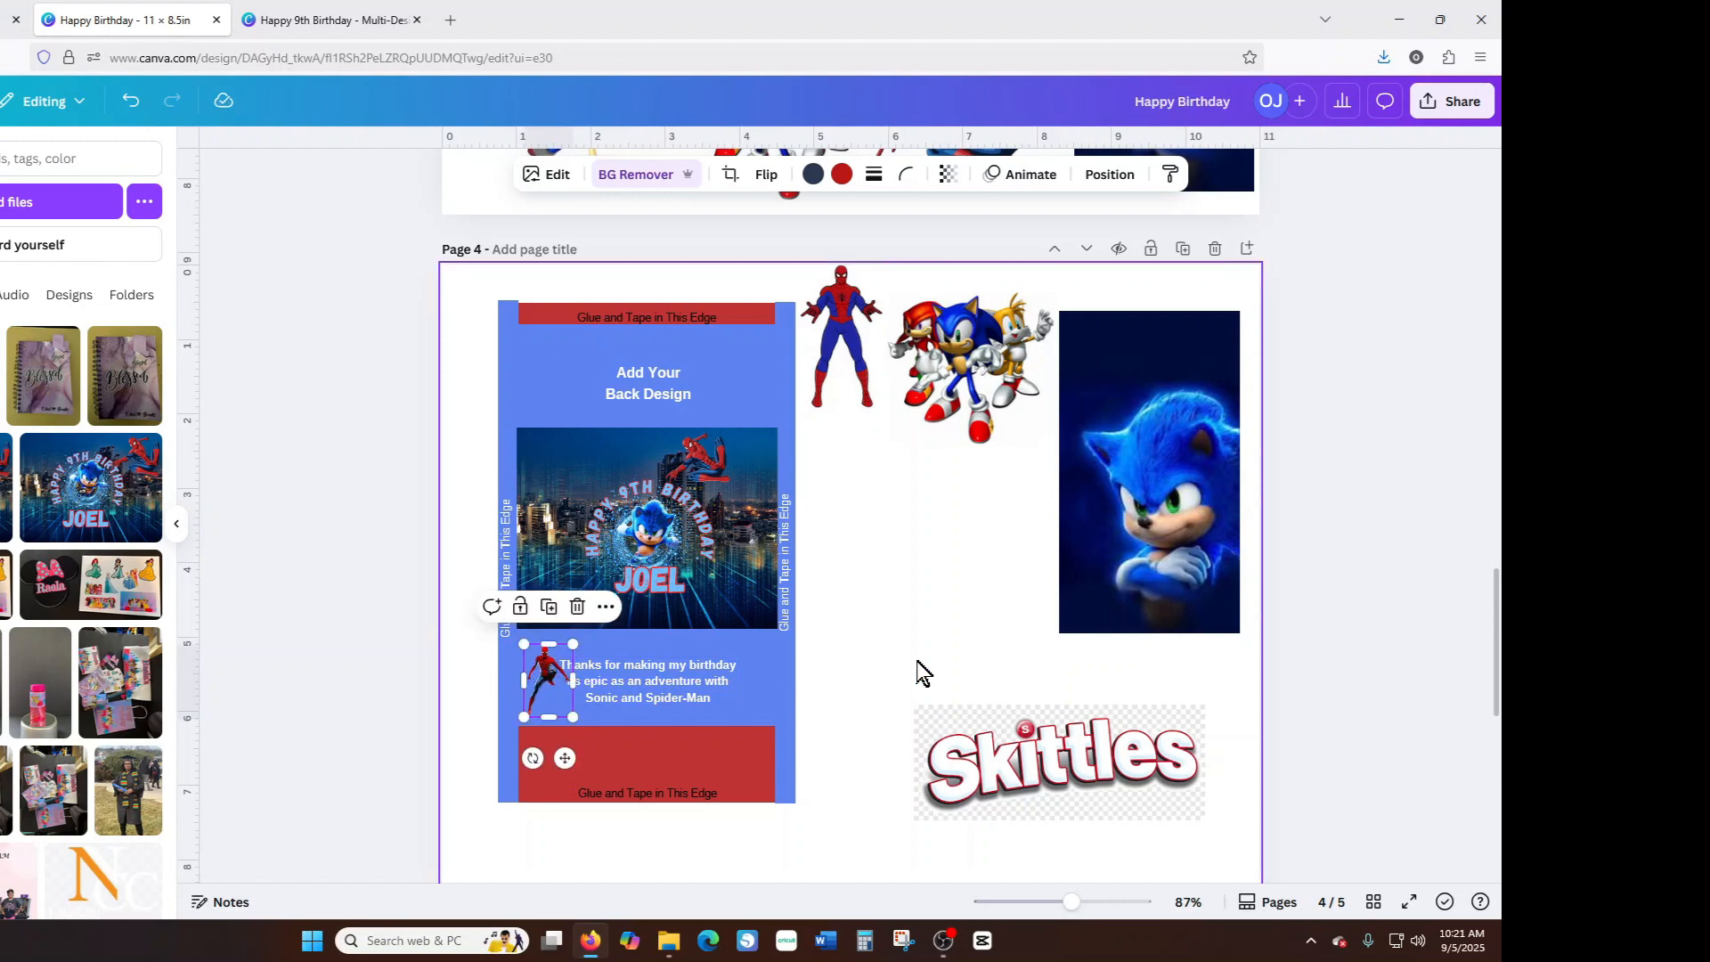
Enlarge the thank-you message to font size 13.9 and center it vertically in its blue panel.
left_click(673, 684)
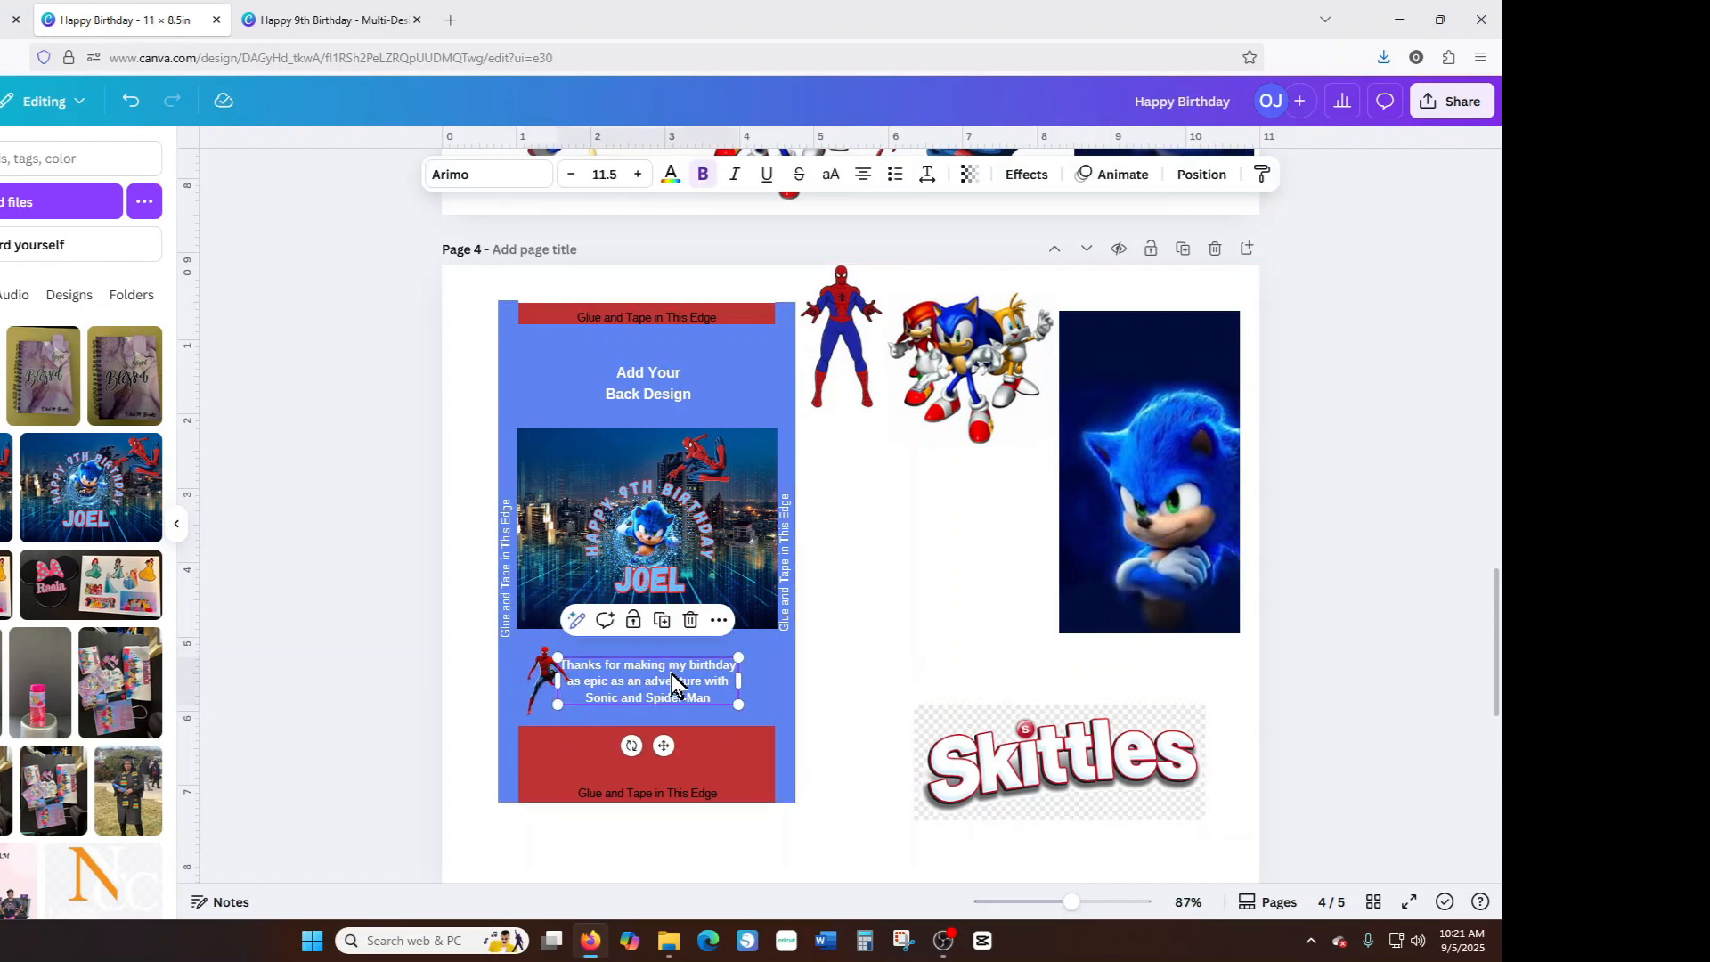
left_click_drag(672, 684, 766, 731)
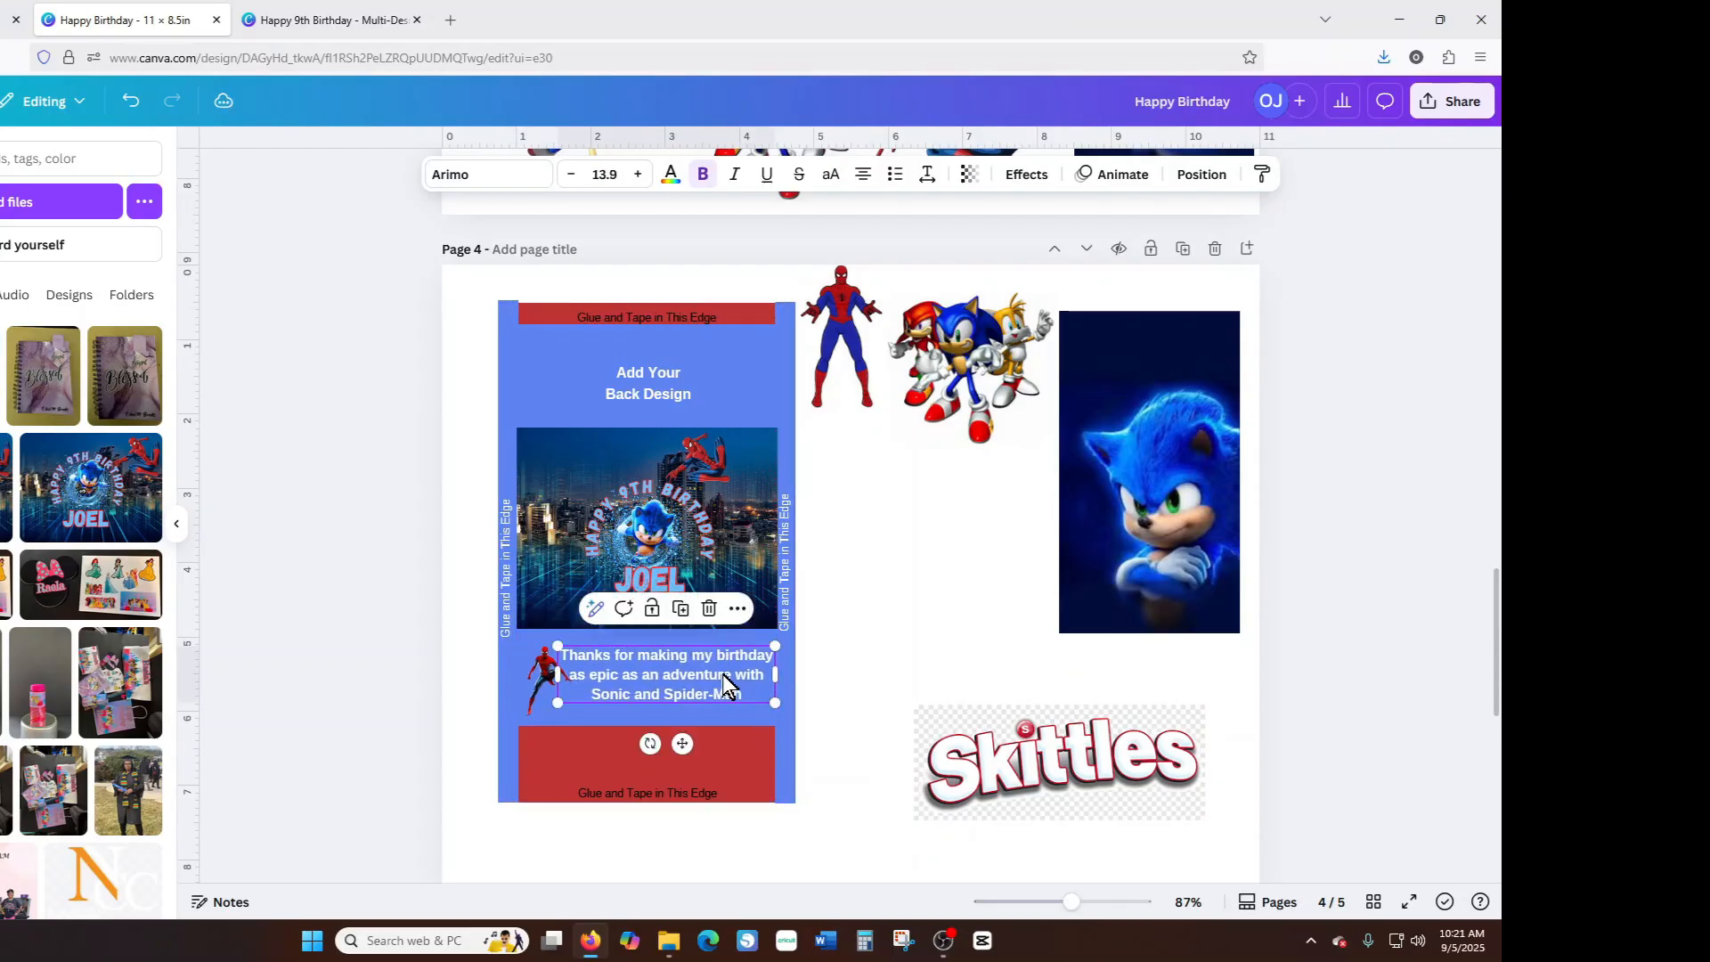
left_click_drag(724, 675, 705, 680)
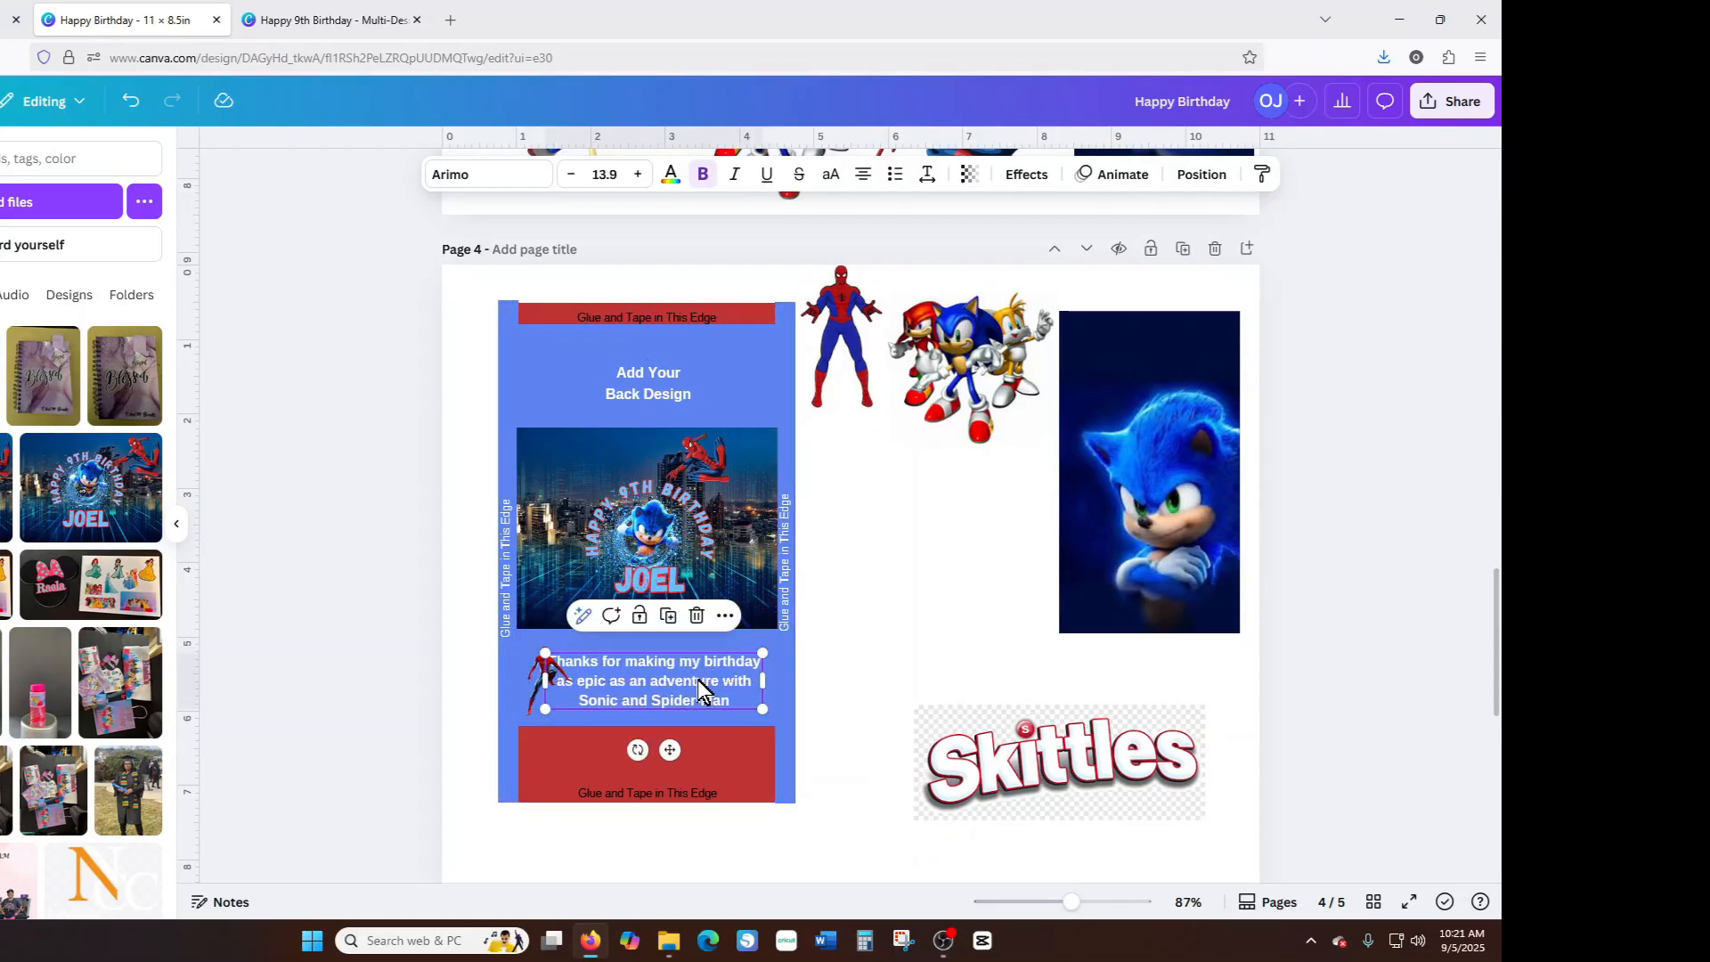
Recolor both vertical glue flaps of the page 4 wrapper black (#000000).
left_click(500, 655)
left_click(458, 175)
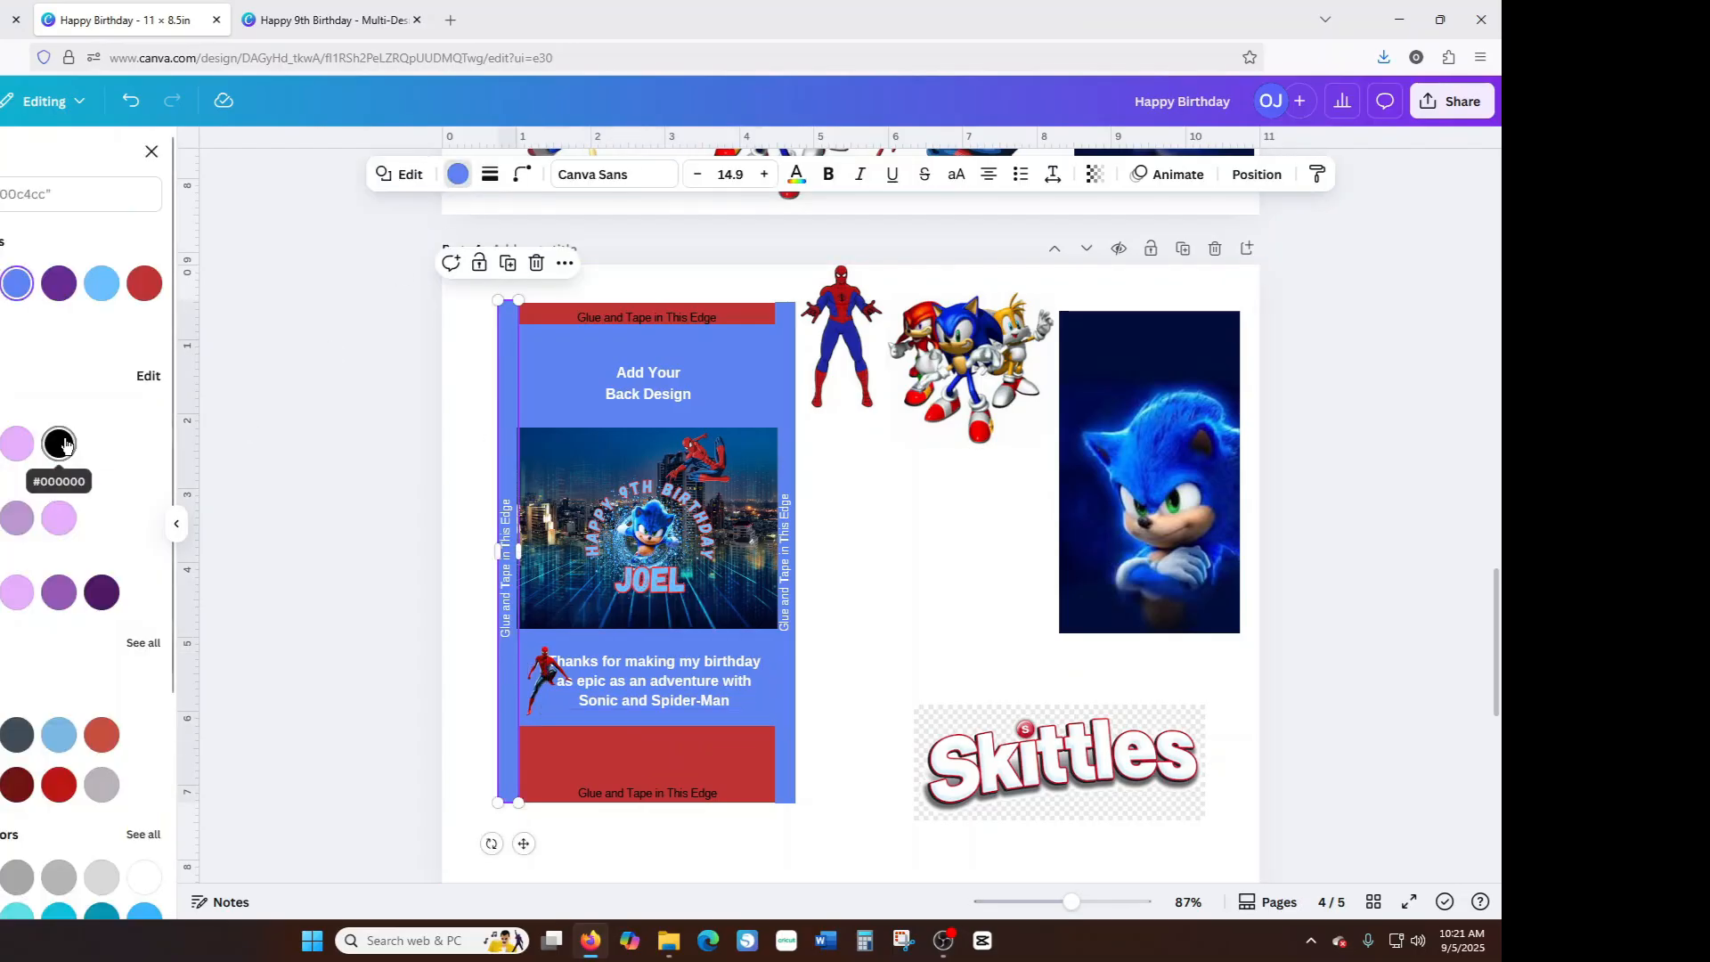
left_click(64, 444)
left_click(788, 712)
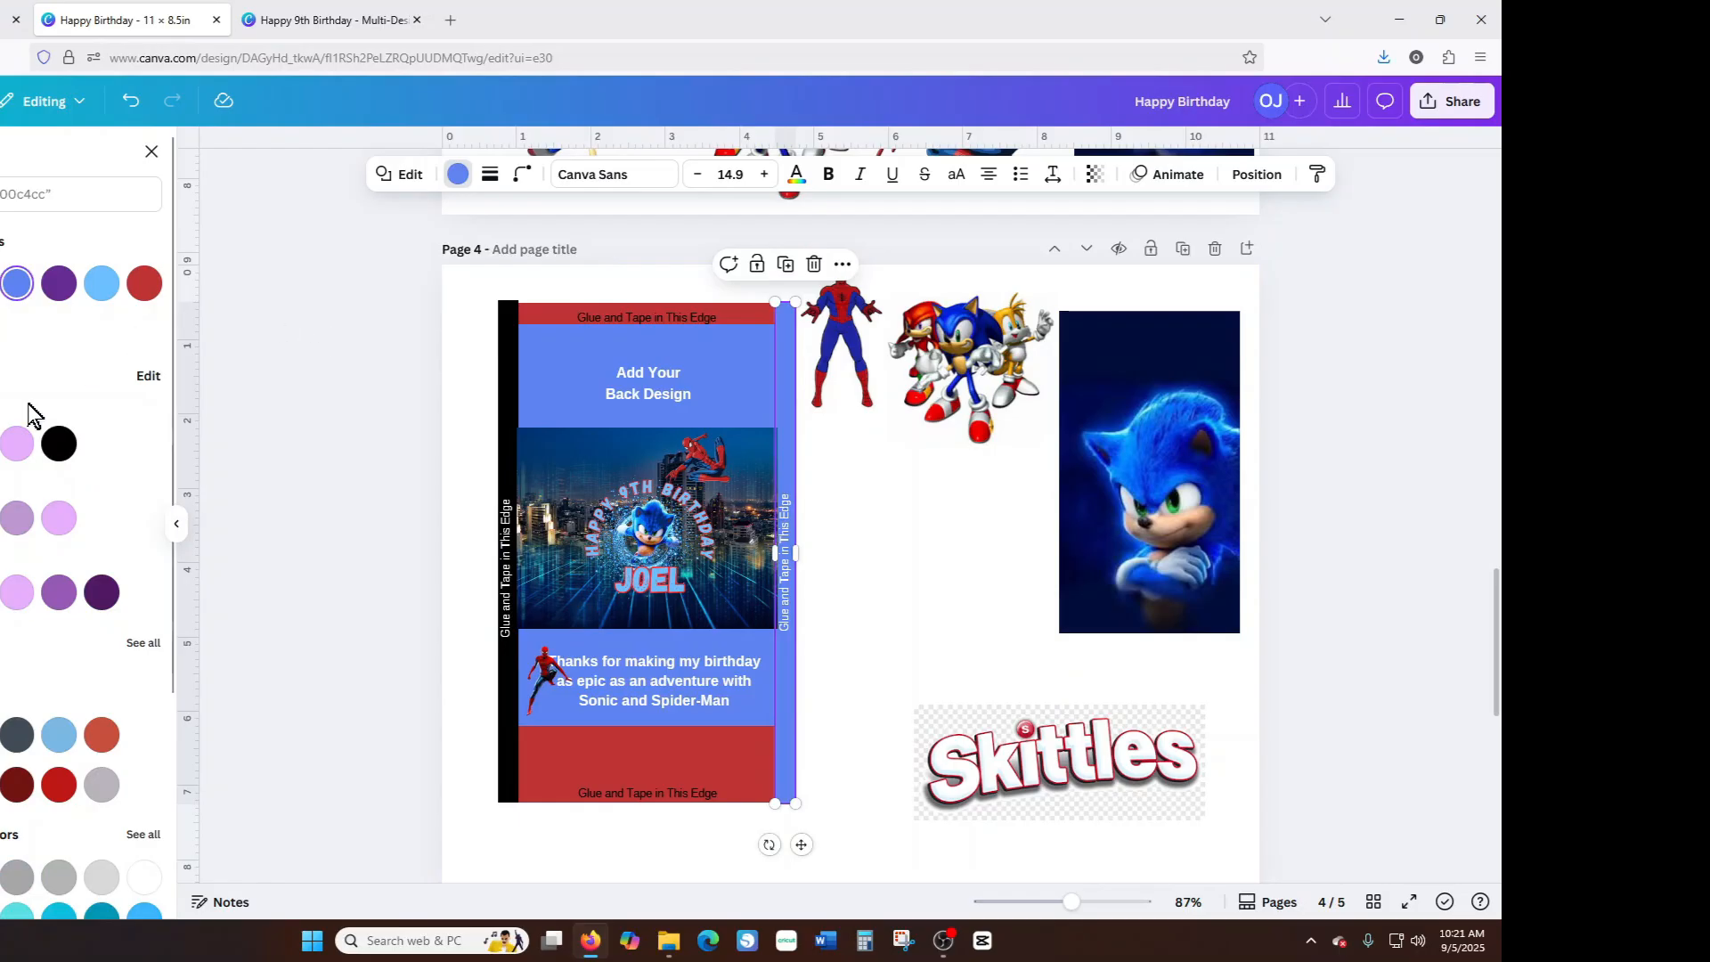
left_click(60, 445)
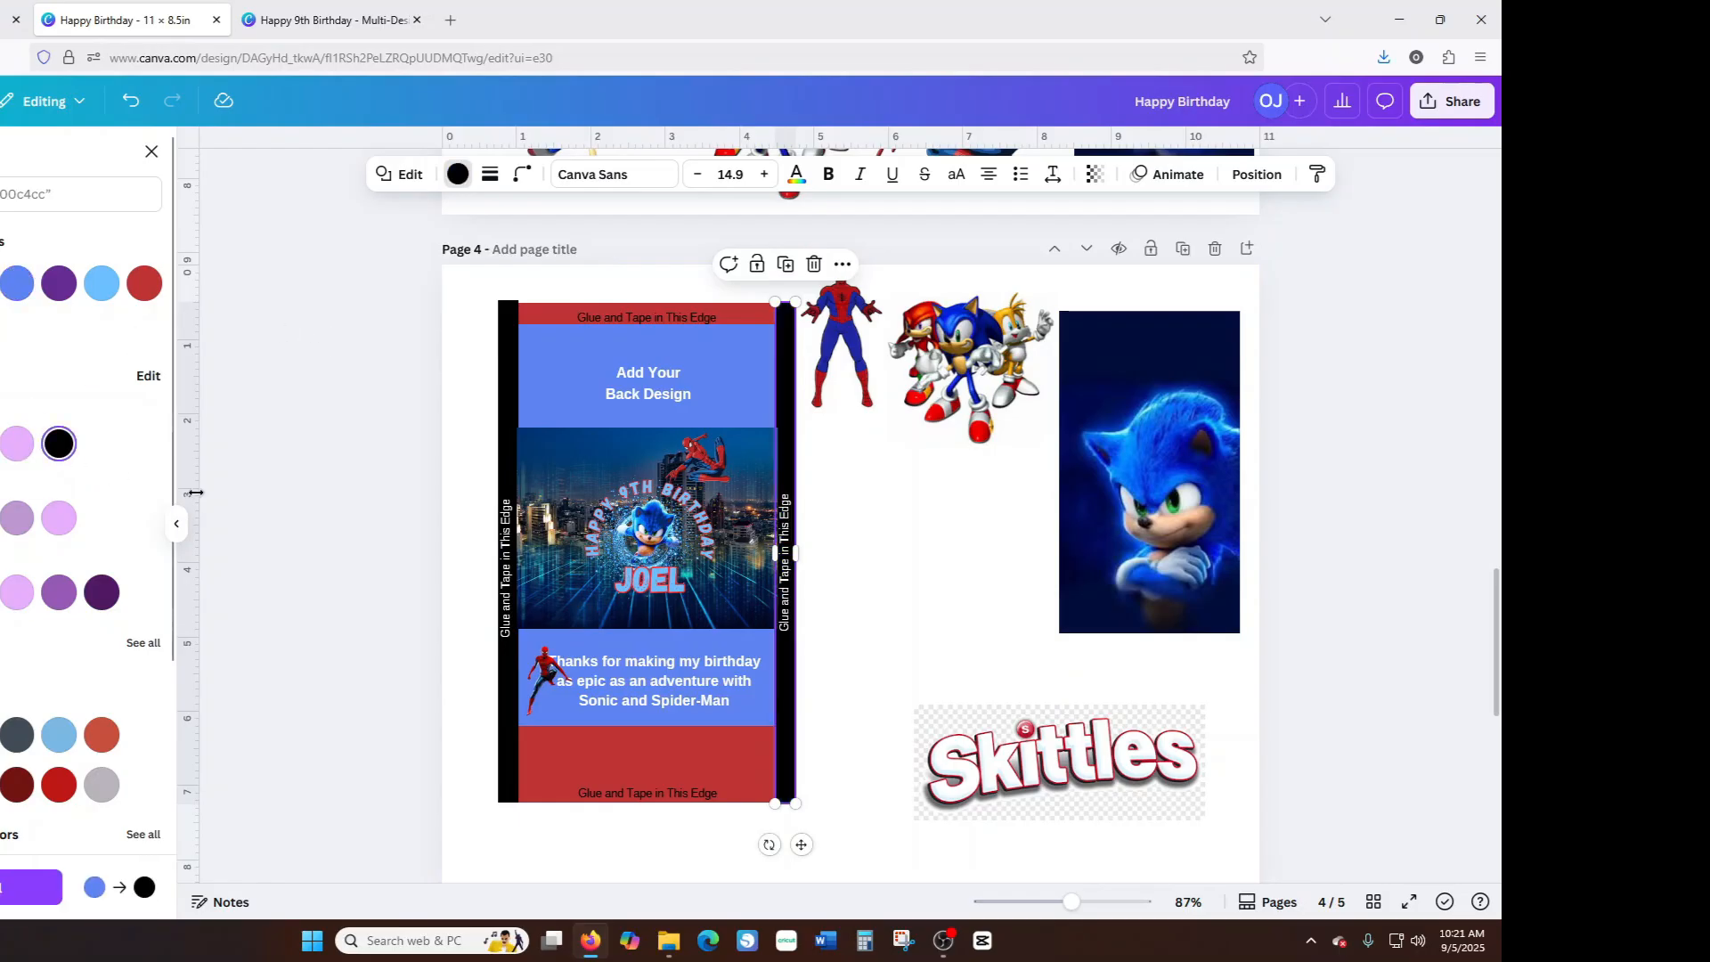
left_click(876, 641)
Shrink the Spider-Man beside the thank-you message slightly and reposition it at the panel's left edge.
left_click(551, 691)
left_click_drag(574, 719, 563, 708)
left_click(681, 660)
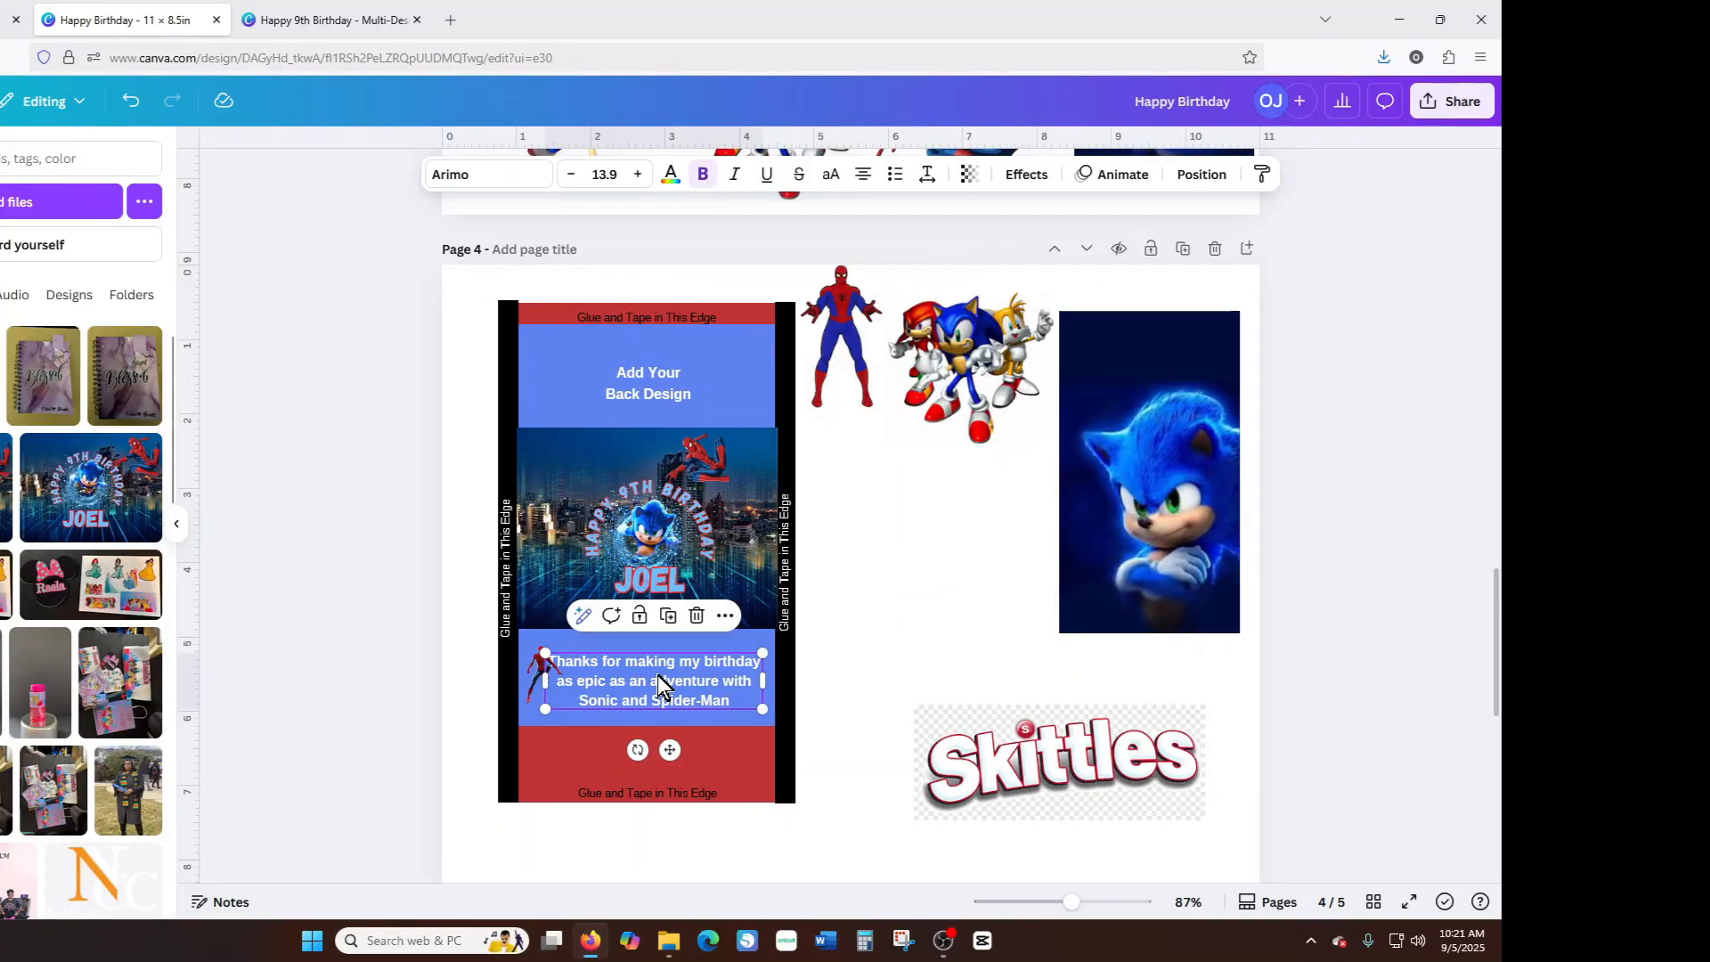
left_click(540, 686)
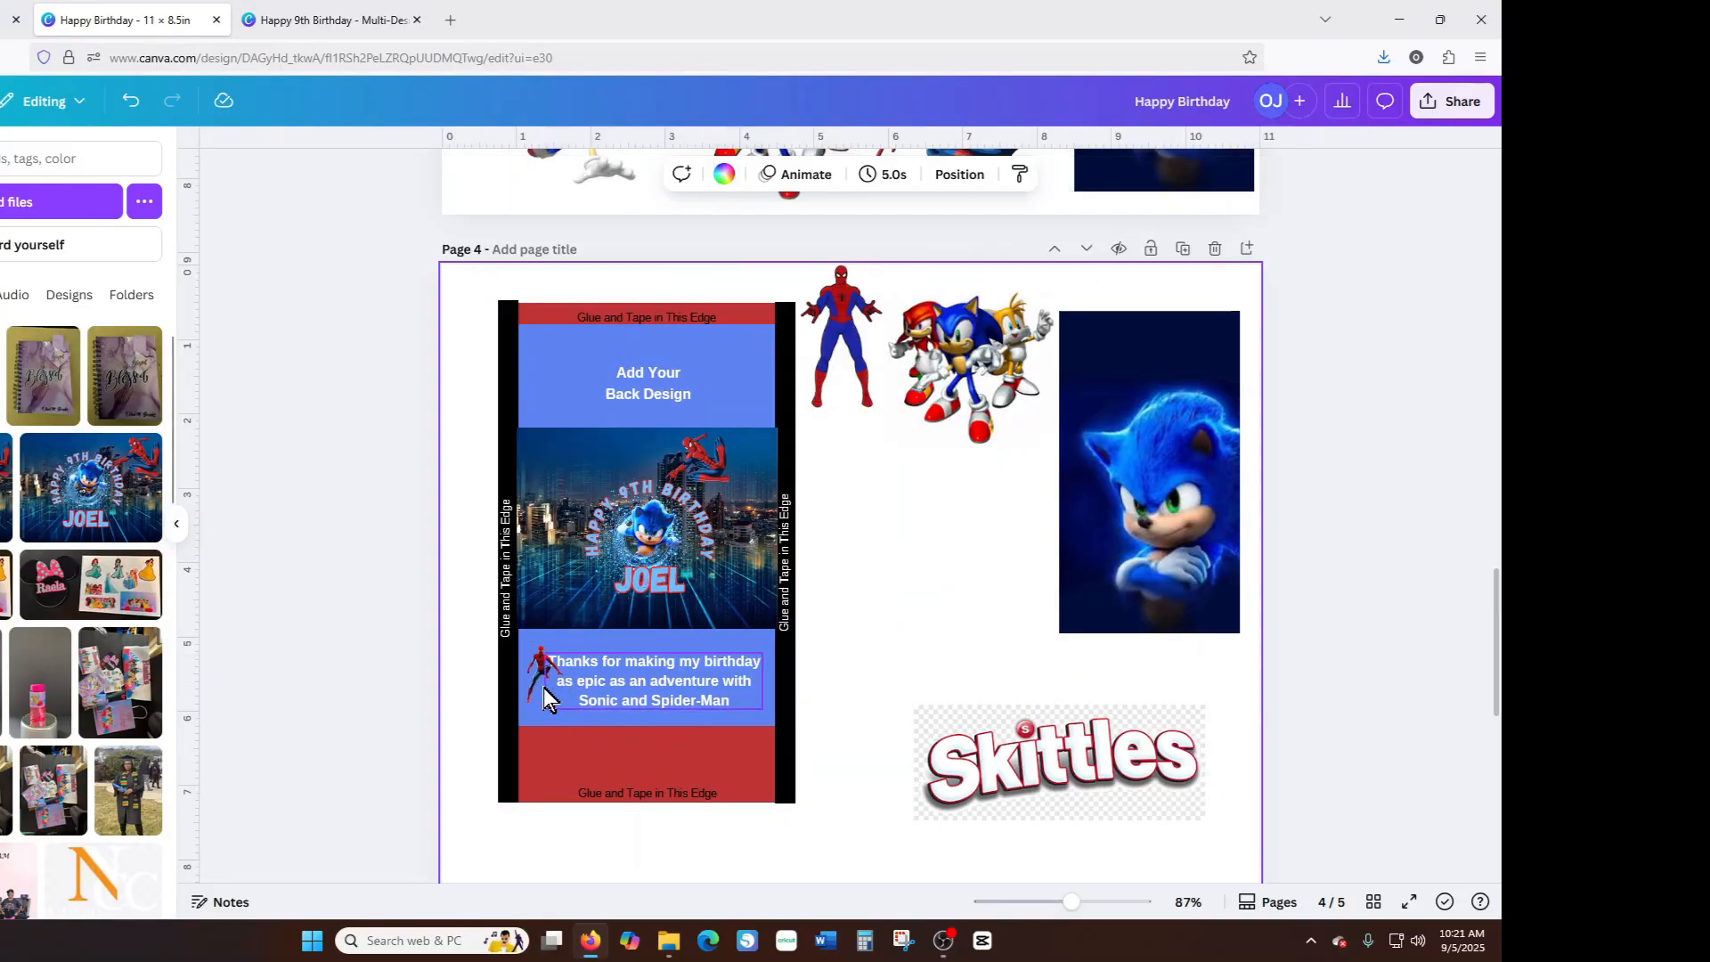
left_click_drag(532, 684, 558, 699)
Reduce the thank-you message to font size 12.7 and adjust its position between the panel's edges.
left_click(634, 689)
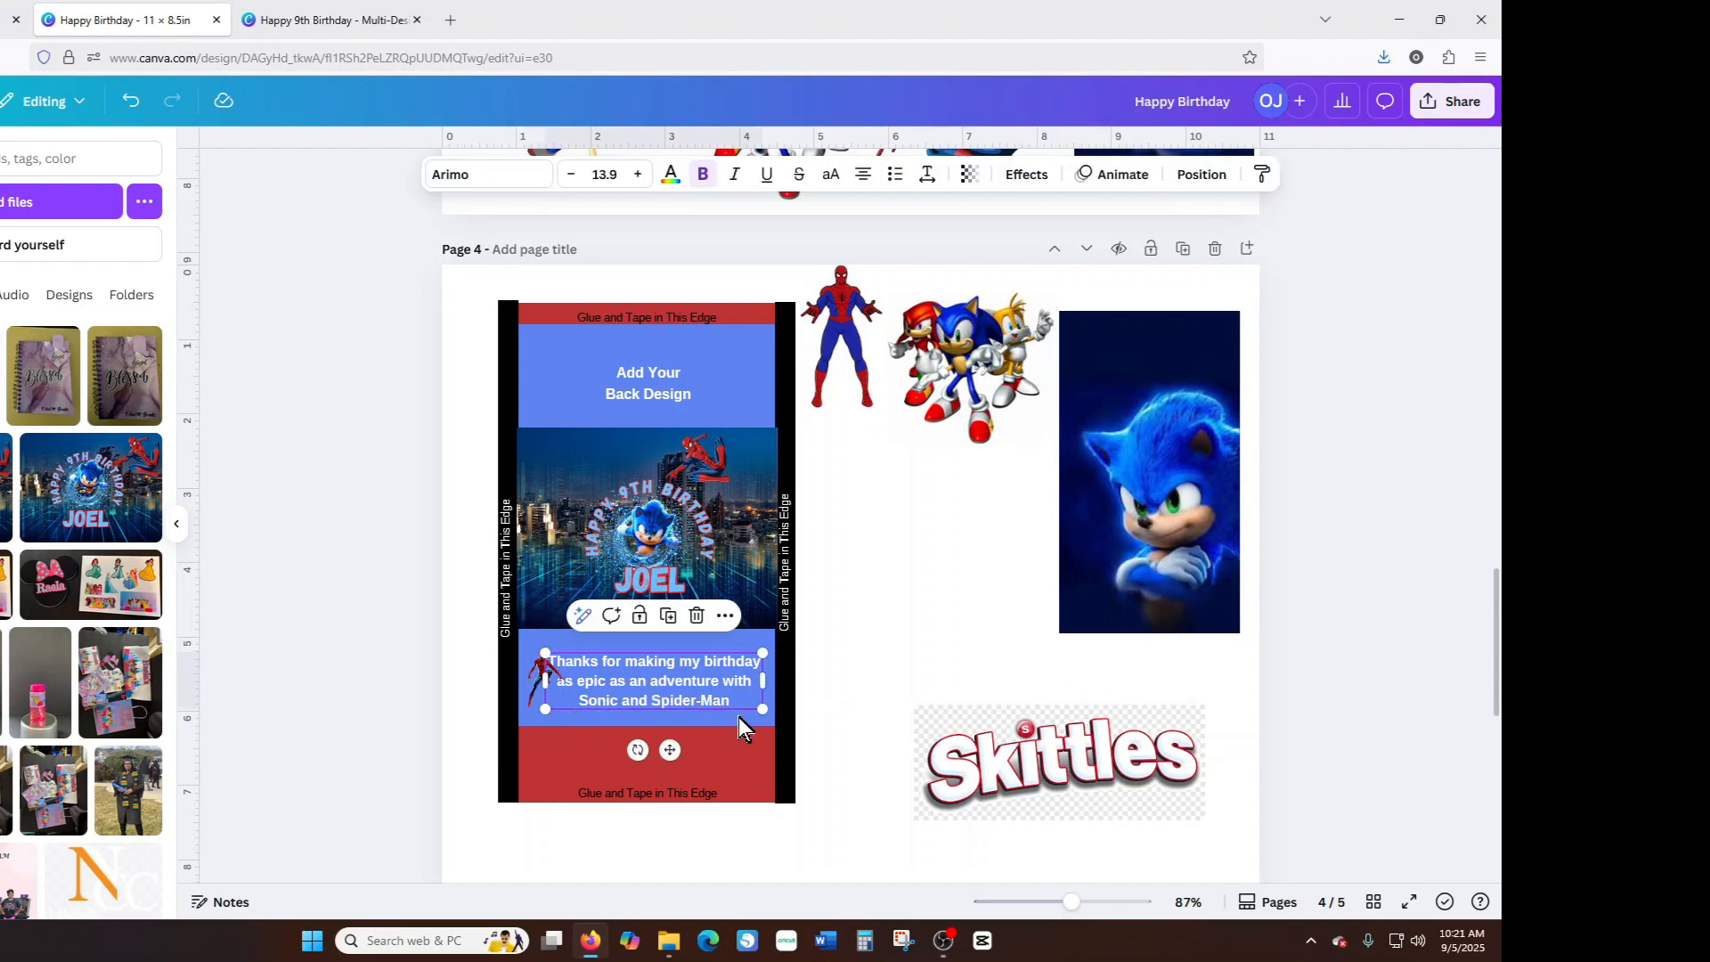
left_click_drag(763, 710, 746, 704)
left_click_drag(664, 669, 665, 671)
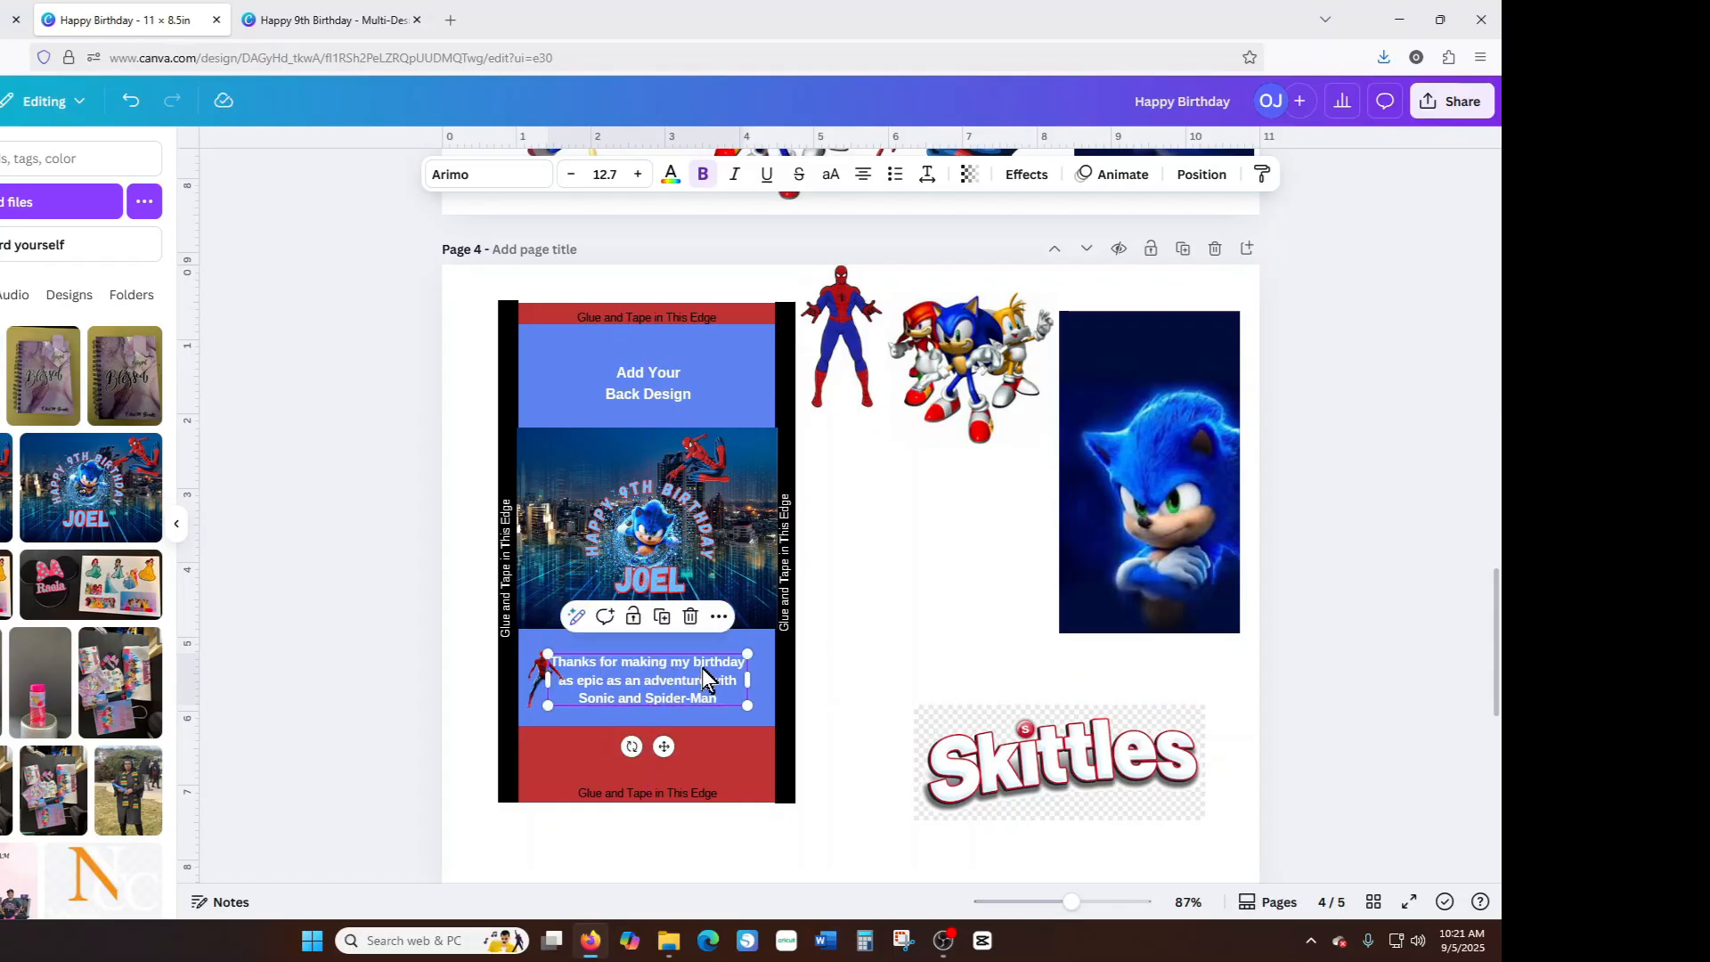
left_click(878, 655)
Shrink the Sonic portrait, remove its background and place it in the lower-right corner of the thank-you panel.
left_click(1151, 509)
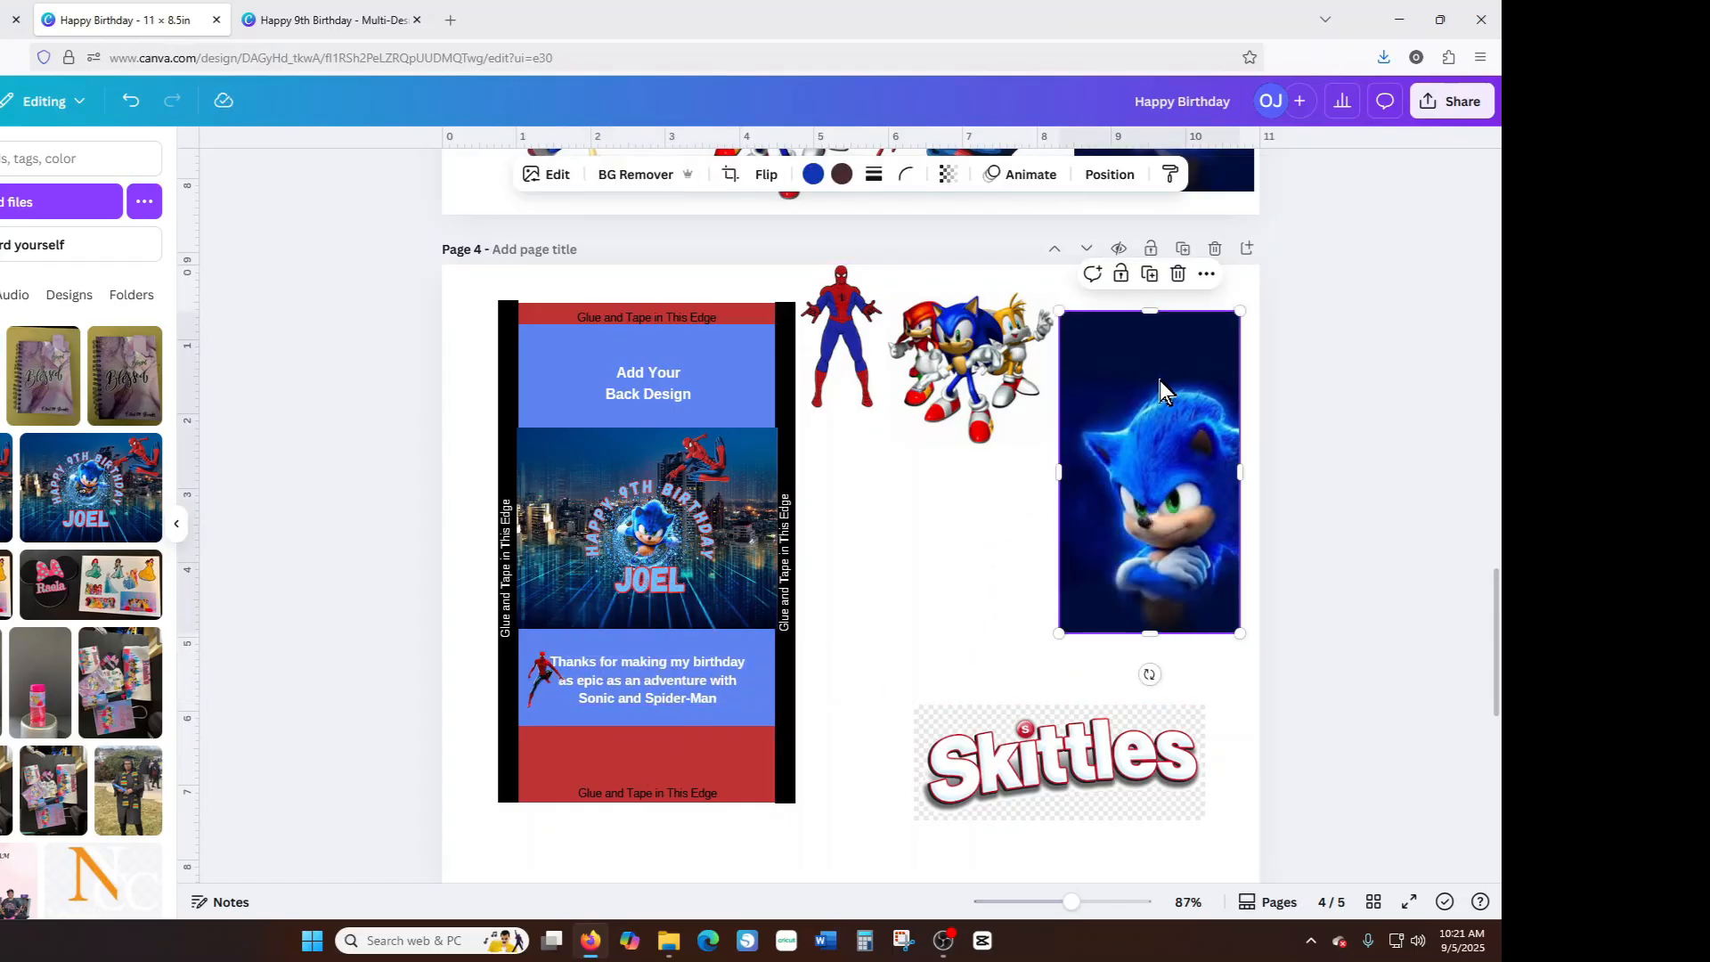
left_click_drag(1236, 310, 1119, 528)
left_click_drag(1101, 609, 765, 709)
left_click_drag(779, 629, 750, 704)
left_click(932, 482)
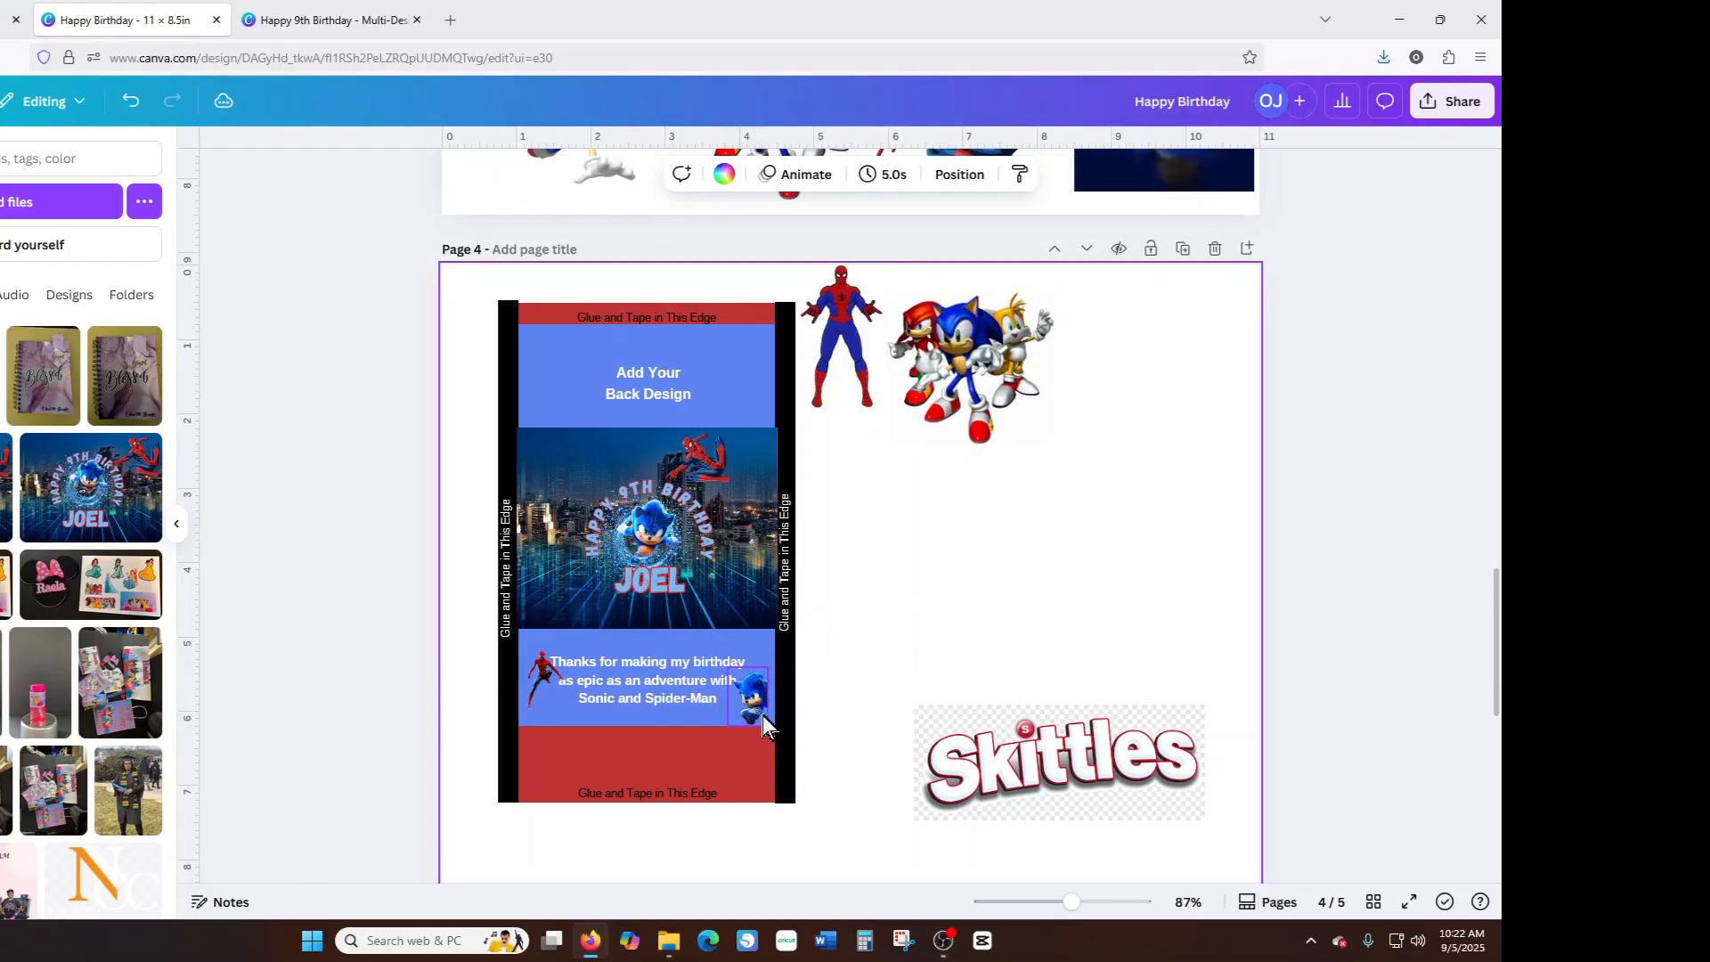
left_click_drag(768, 726, 739, 700)
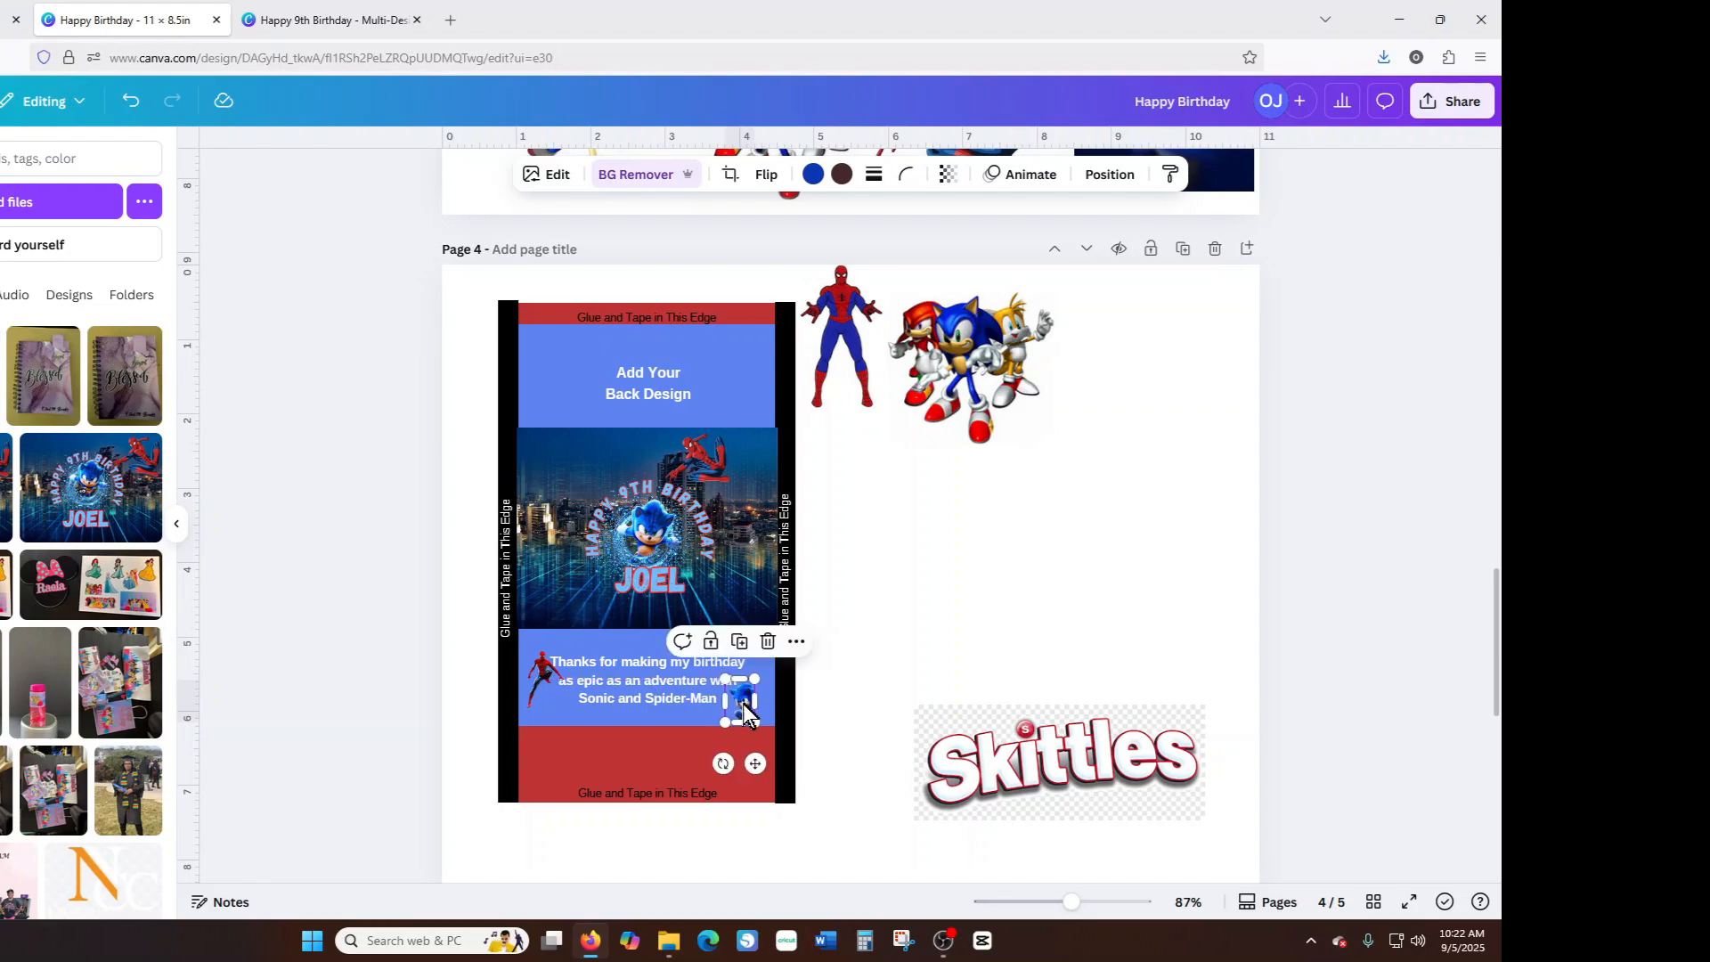
left_click(921, 653)
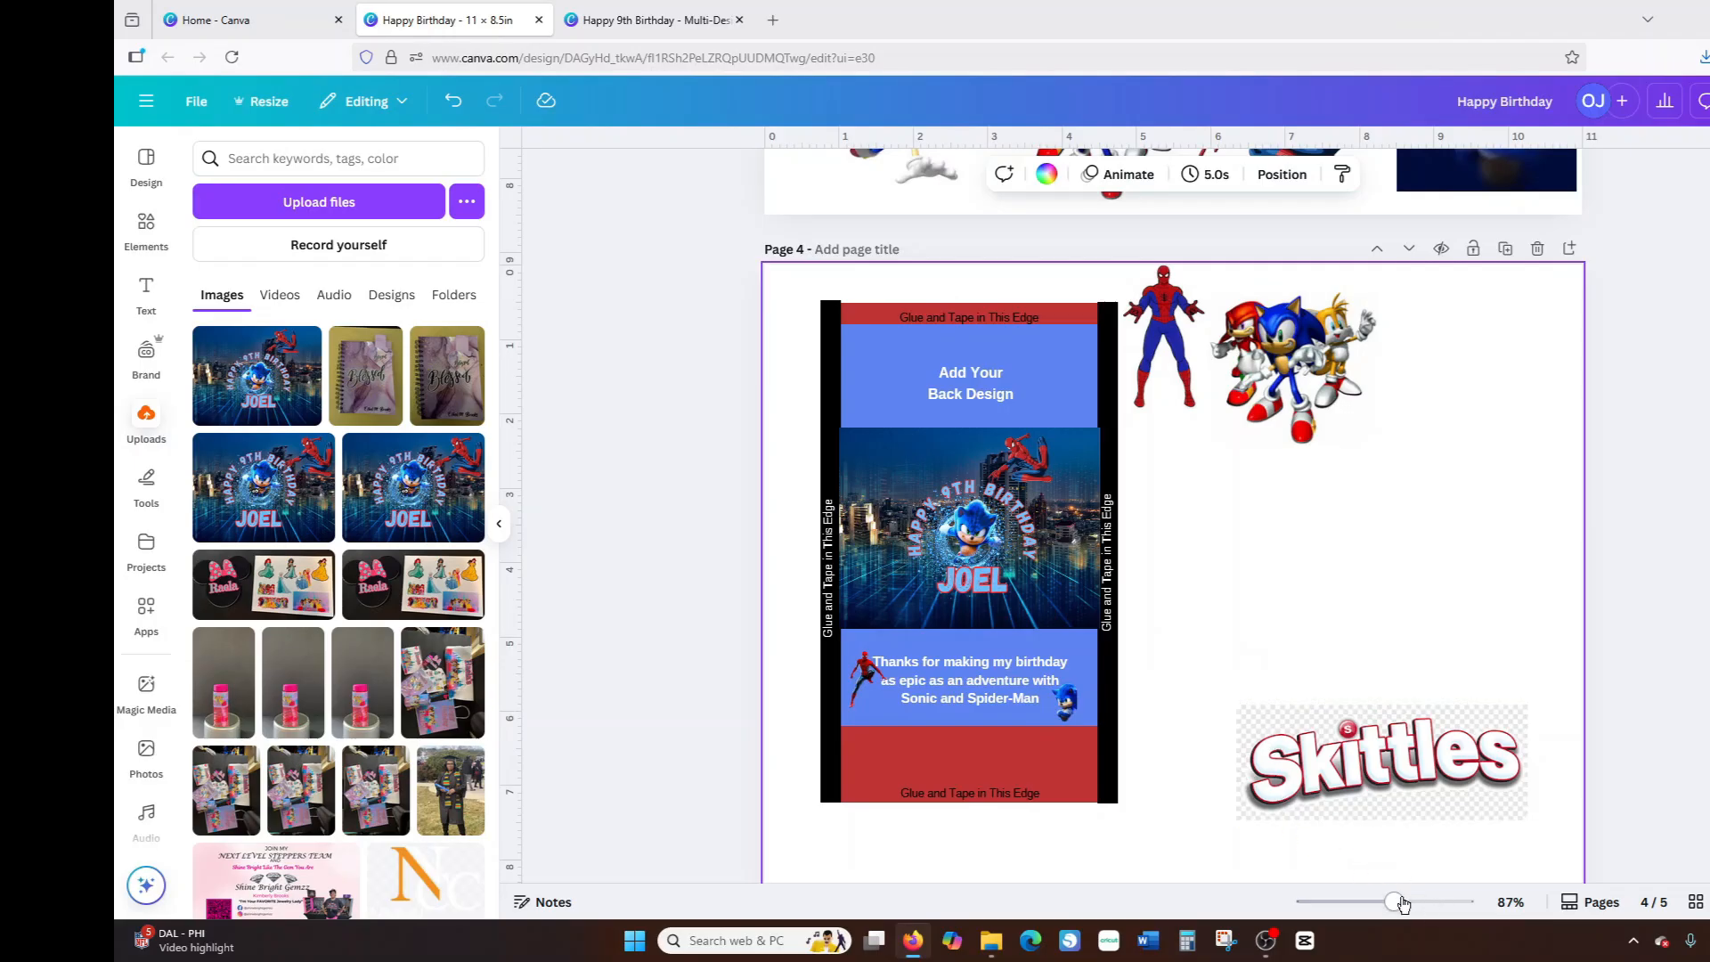
Rotate the "Add Your Back Design" text upside down on the upper blue panel.
mouse_move(1394, 906)
left_mouse_down()
mouse_move(1419, 905)
mouse_move(1352, 902)
mouse_move(1401, 903)
left_mouse_up()
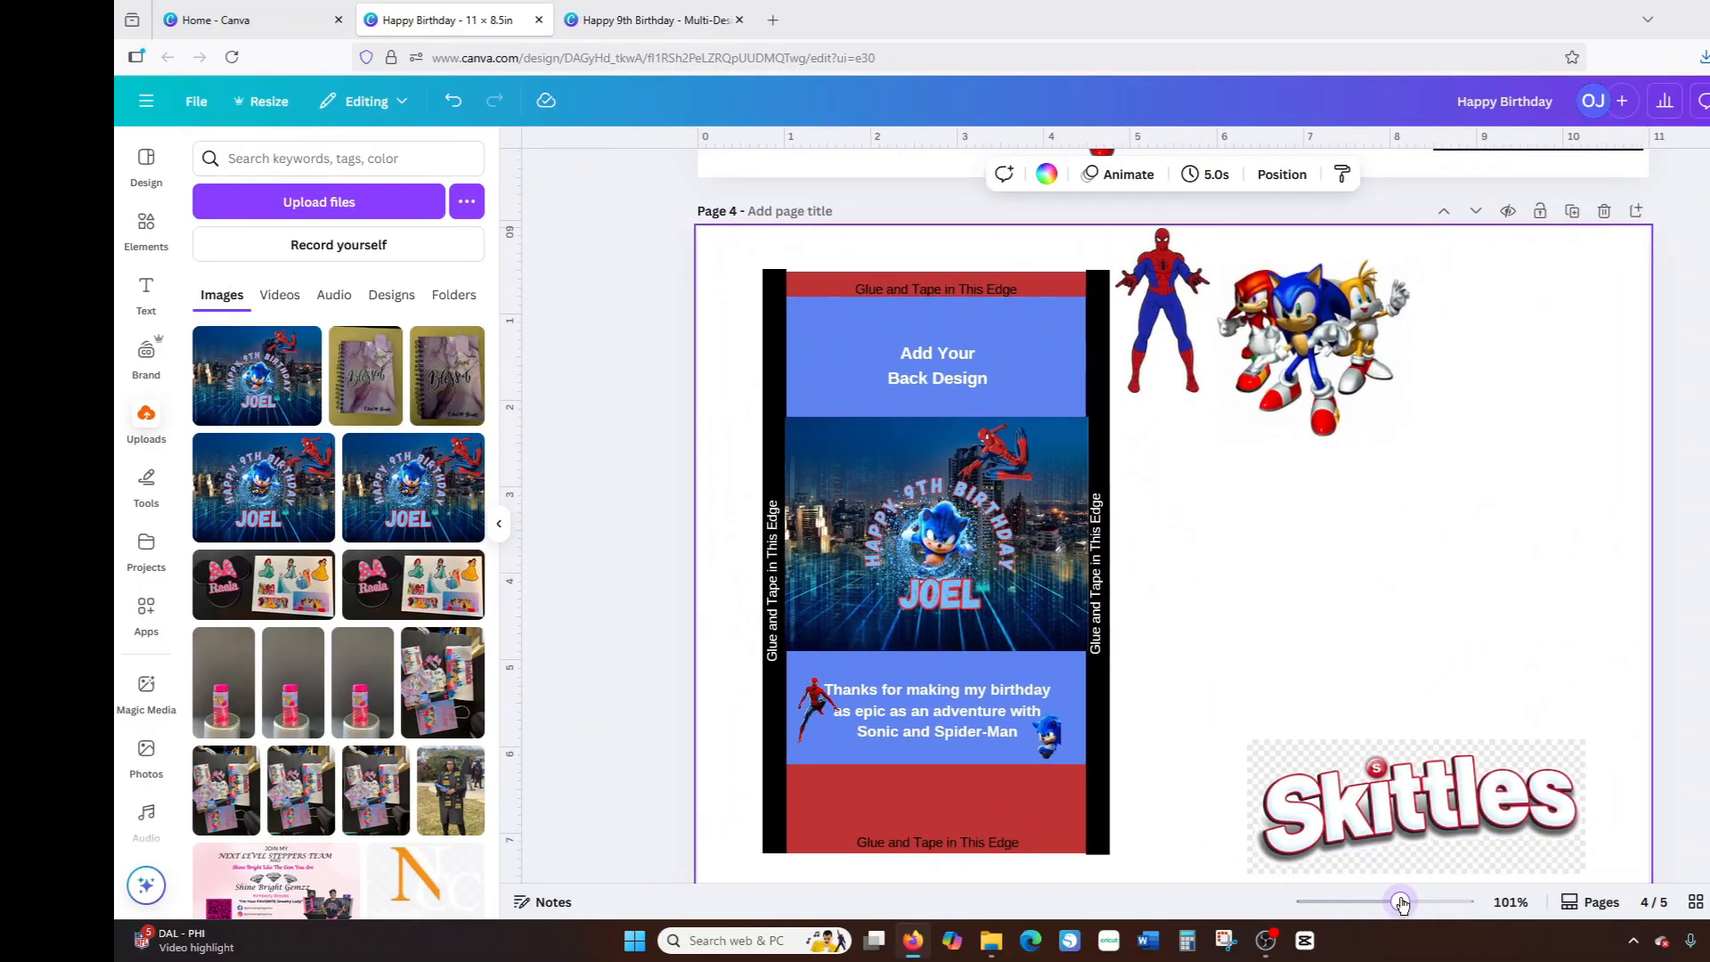
left_click(926, 361)
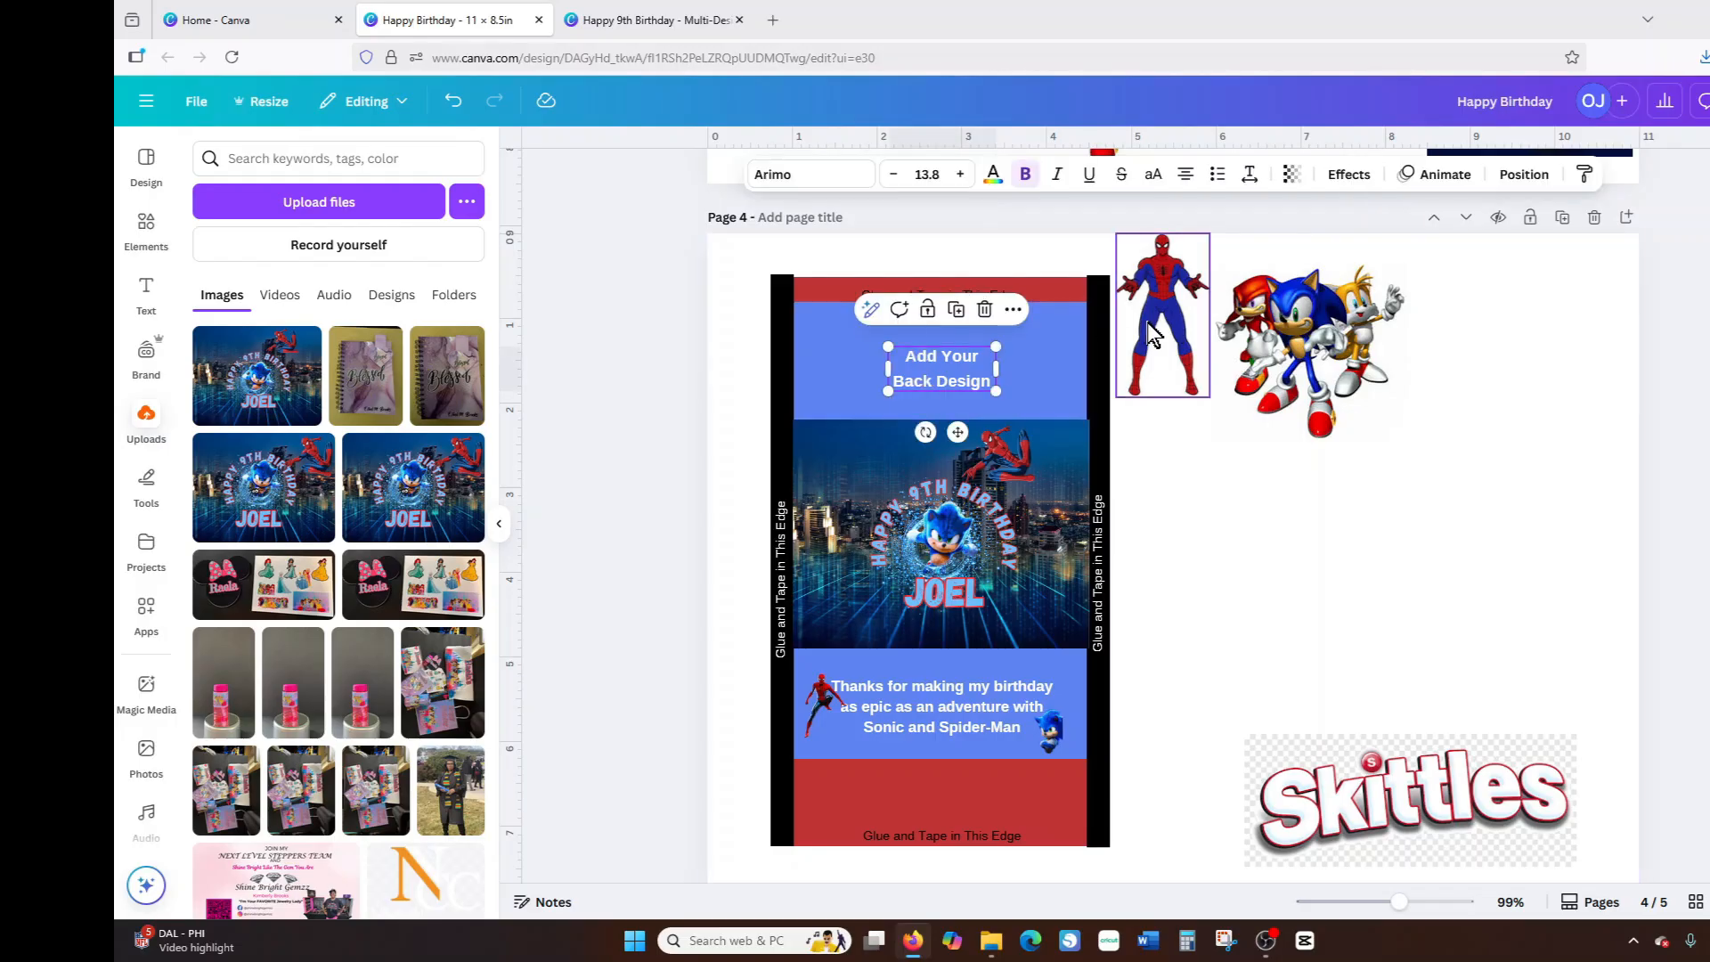
left_click_drag(925, 432, 954, 301)
Turn the standing Spider-Man upside down, shrink it and place it at the right end of the upper blue panel.
left_click(1183, 320)
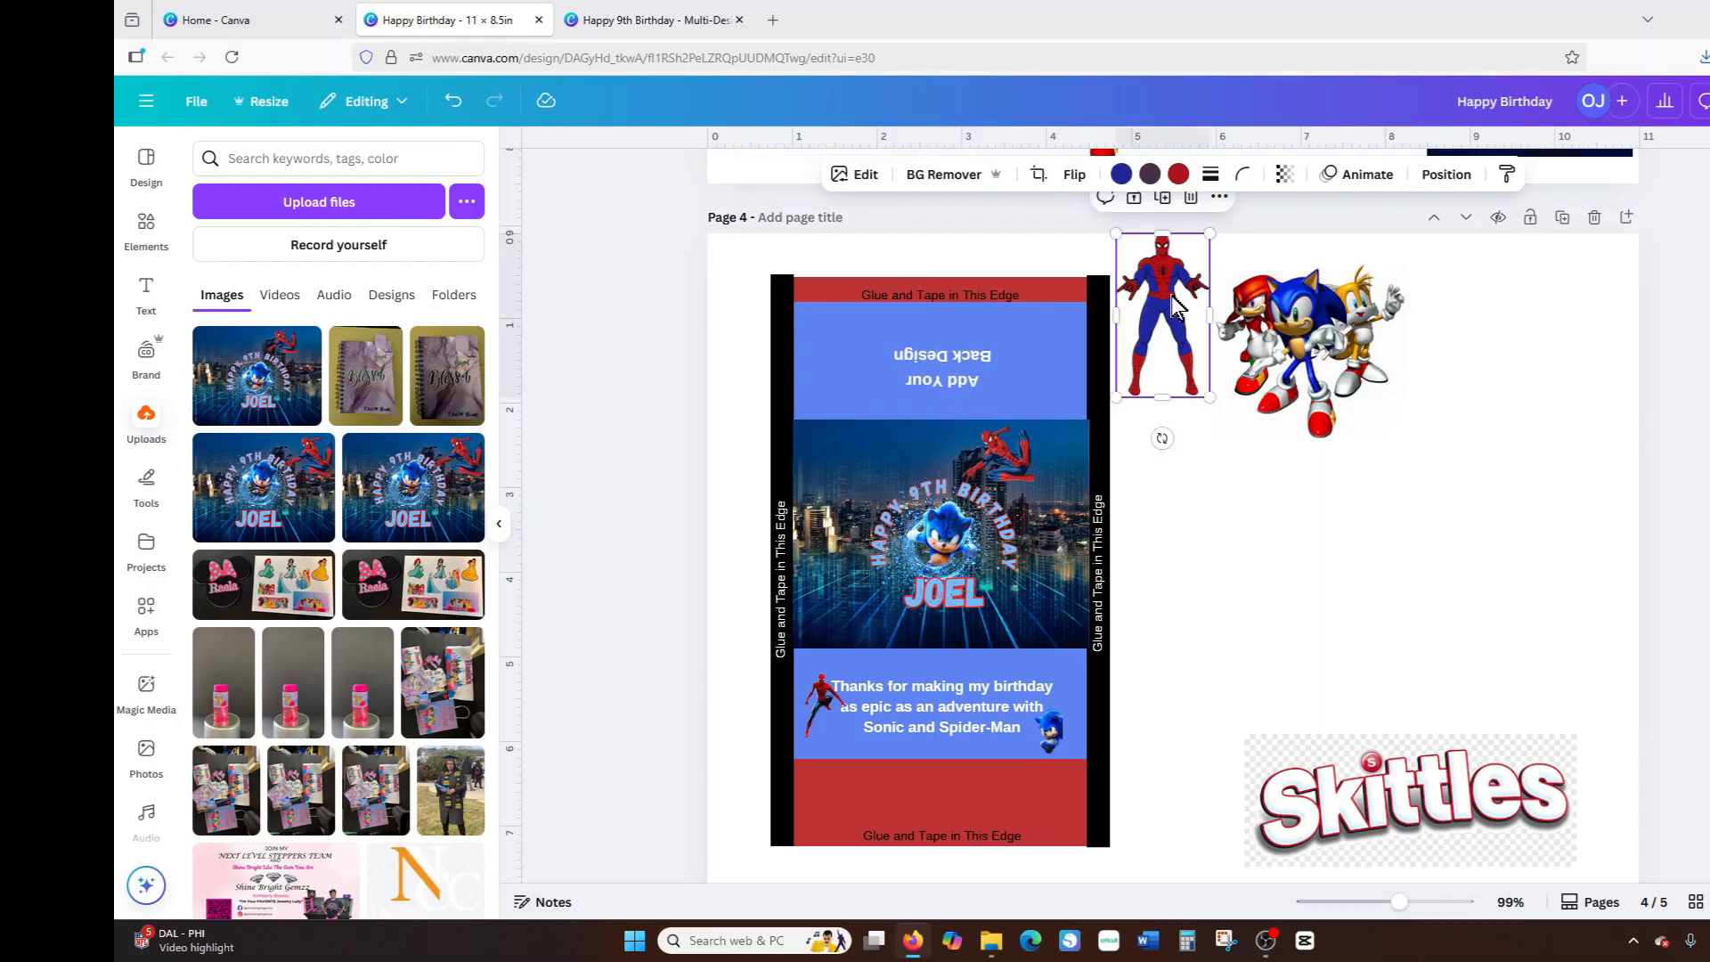
left_click_drag(1163, 438, 1029, 335)
left_click_drag(1076, 440, 1045, 382)
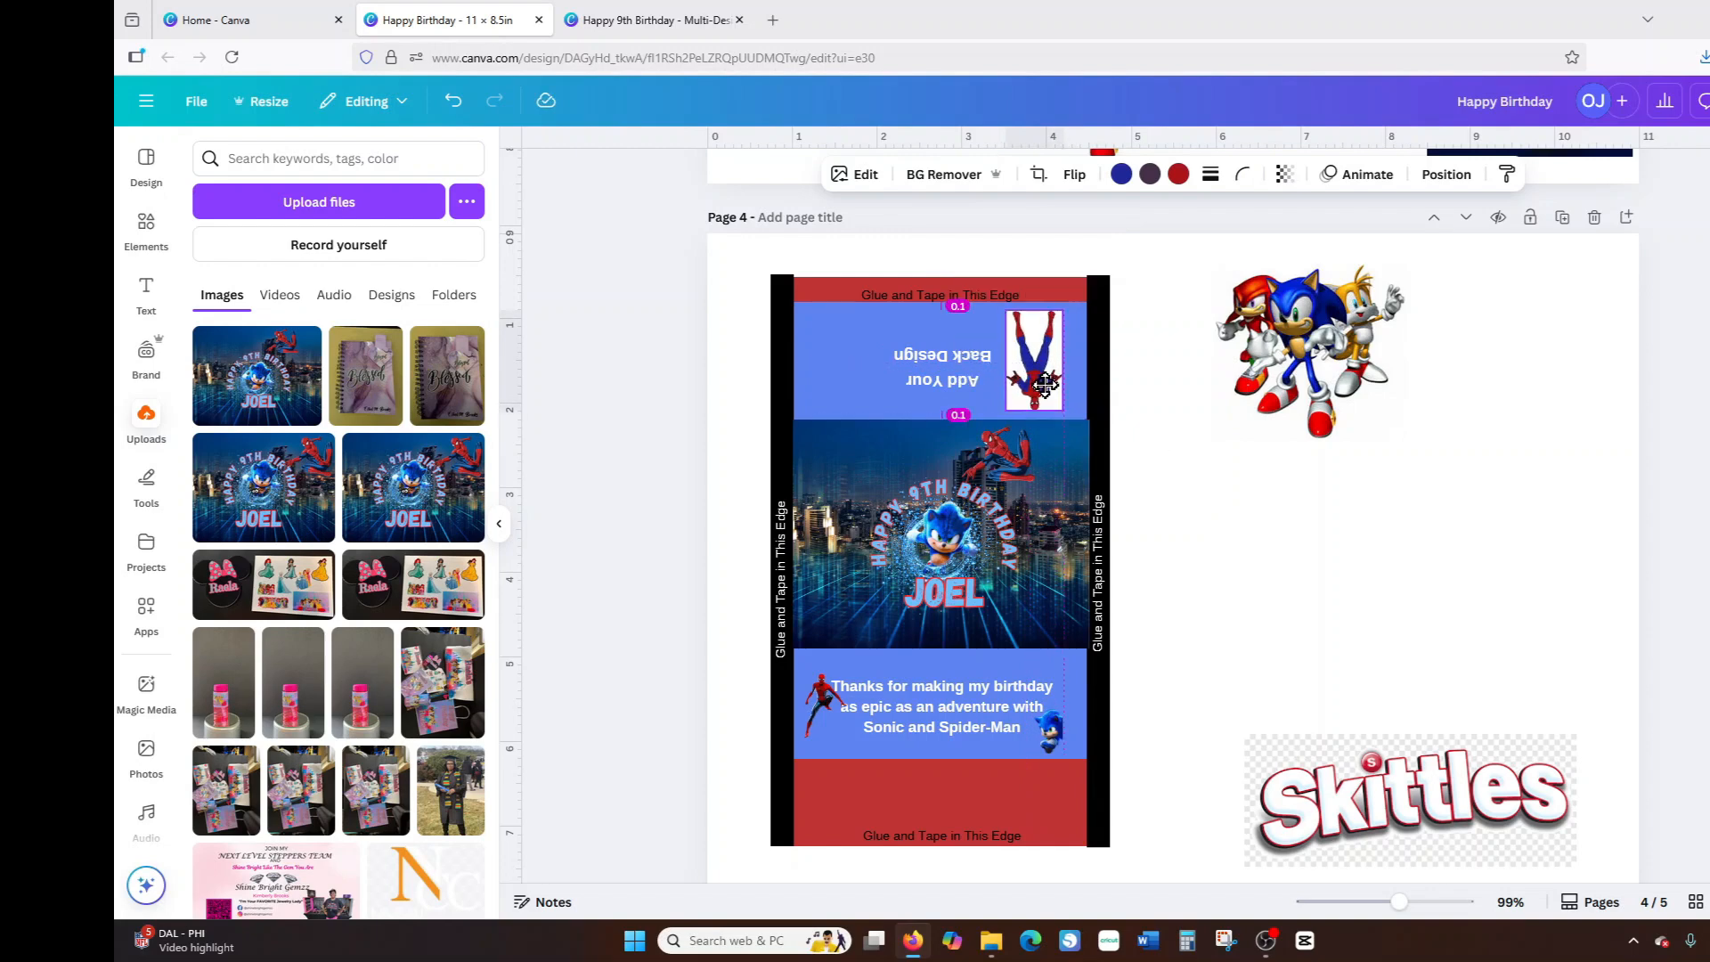
left_click(1134, 385)
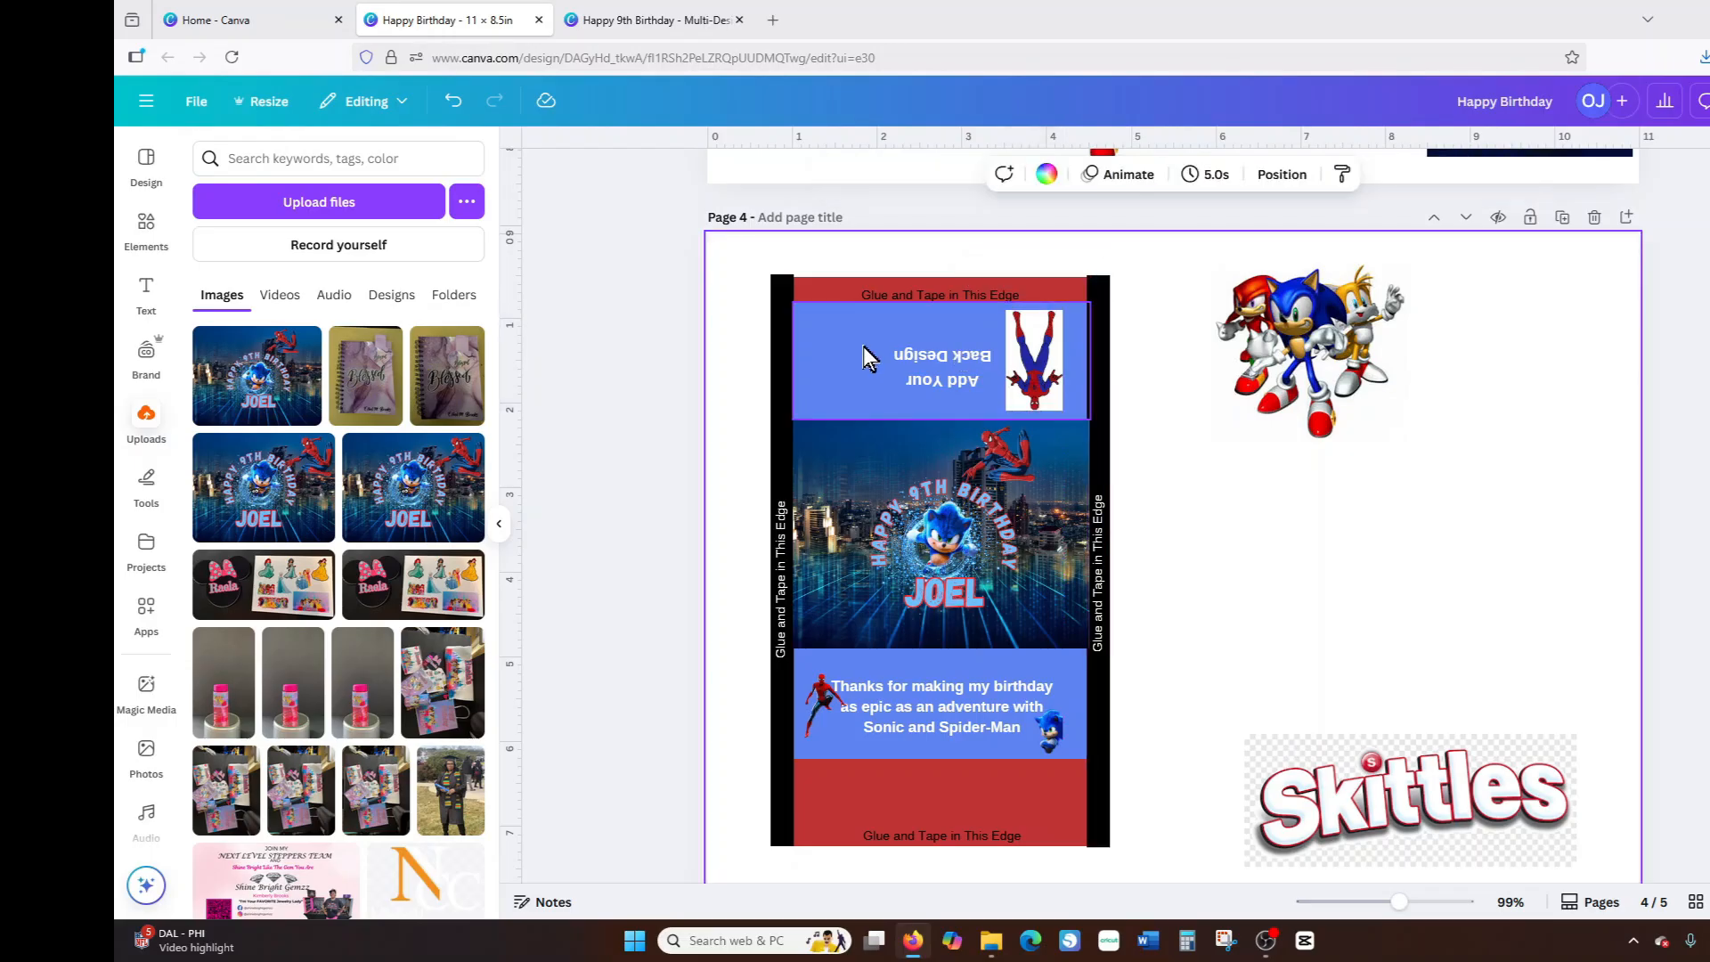
Delete the "Add Your Back Design" placeholder text from the upper blue panel.
left_click(851, 364)
left_click(924, 377)
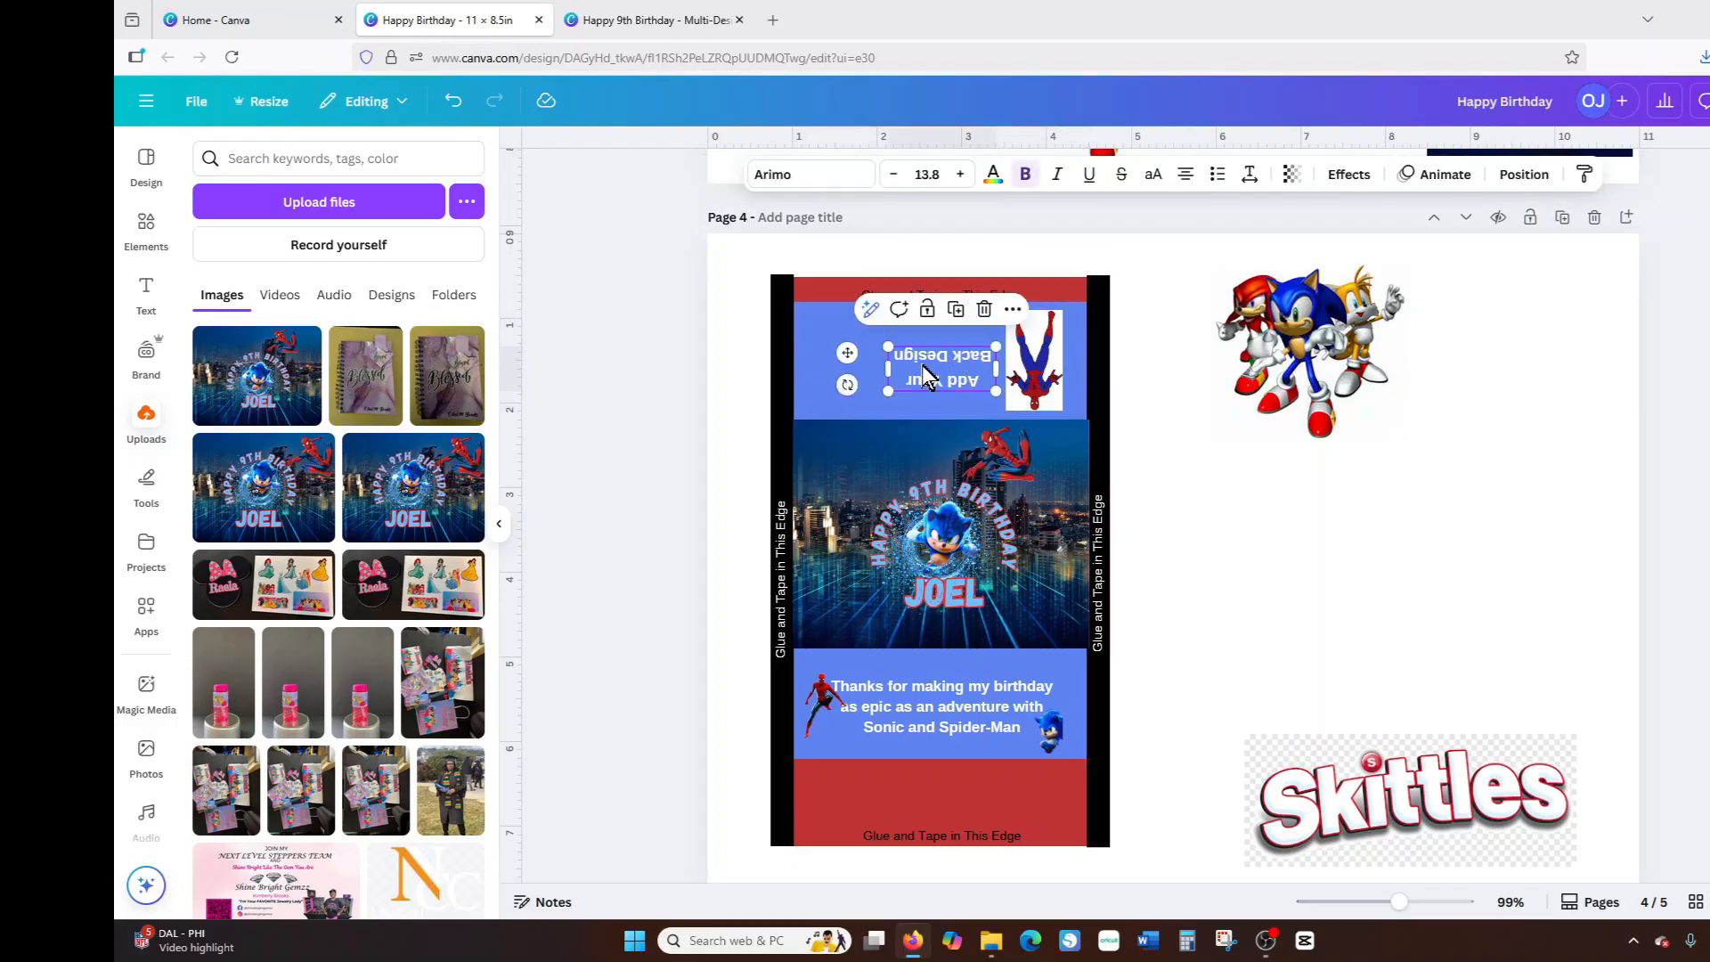
left_click(983, 312)
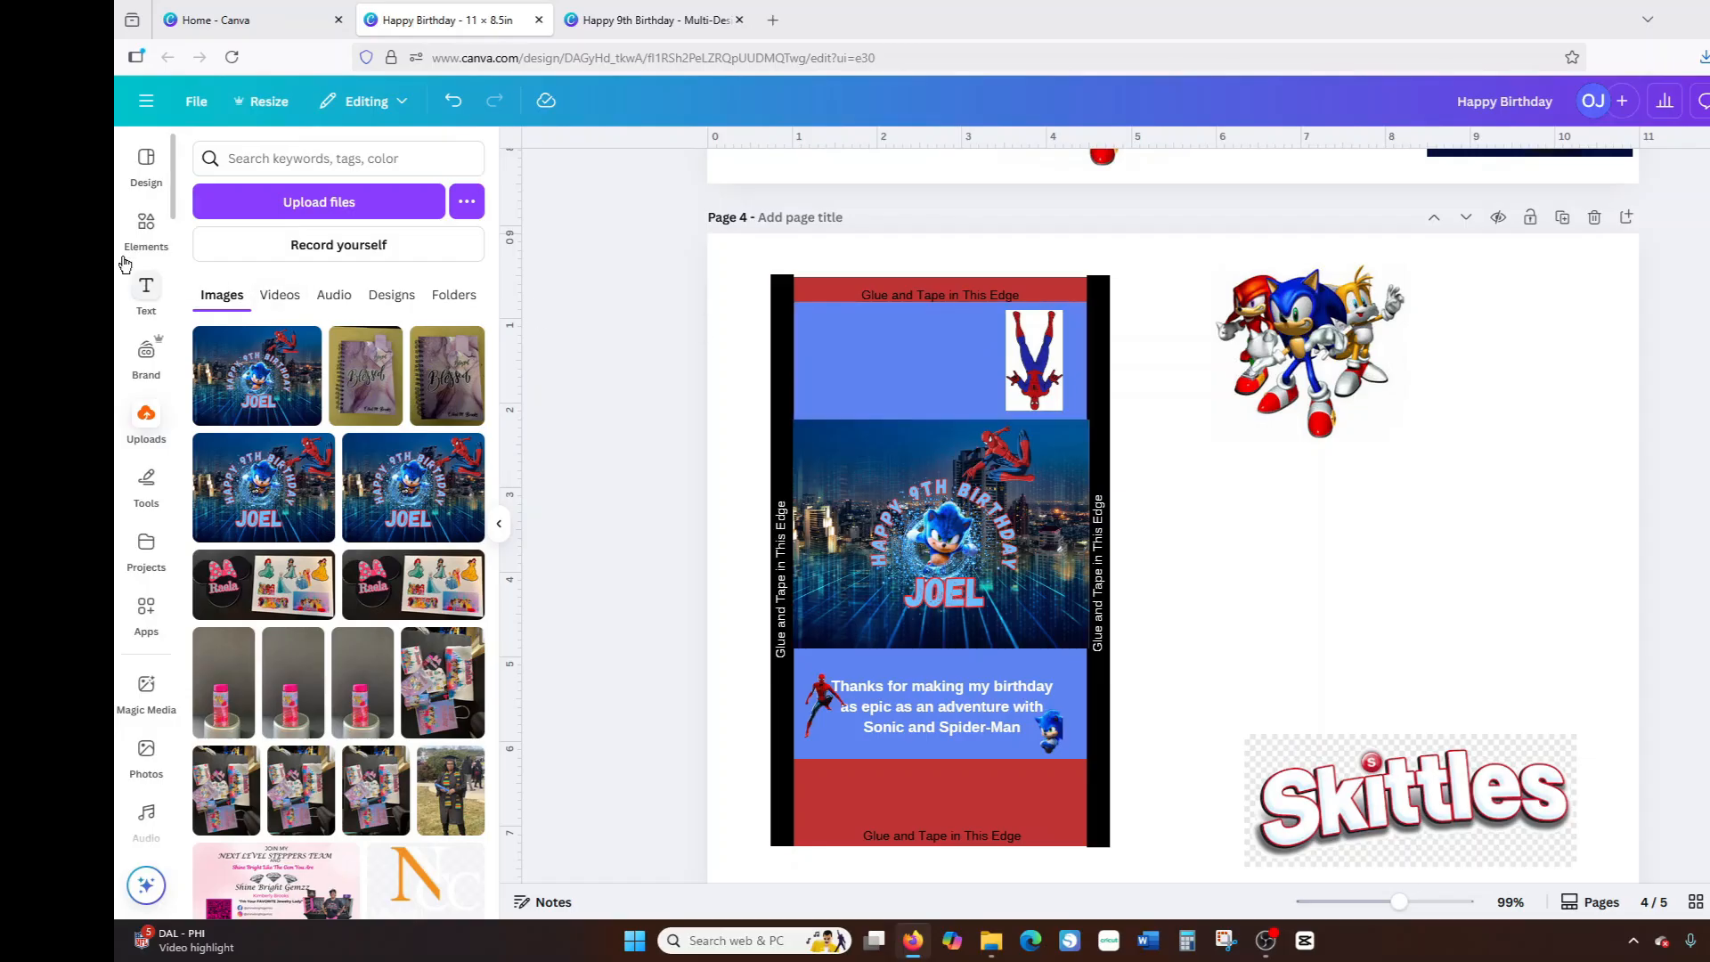
Search the graphics for "barcode", add the barcode numbered 0123 4567 to page 4 and browse further barcode designs.
left_click(150, 230)
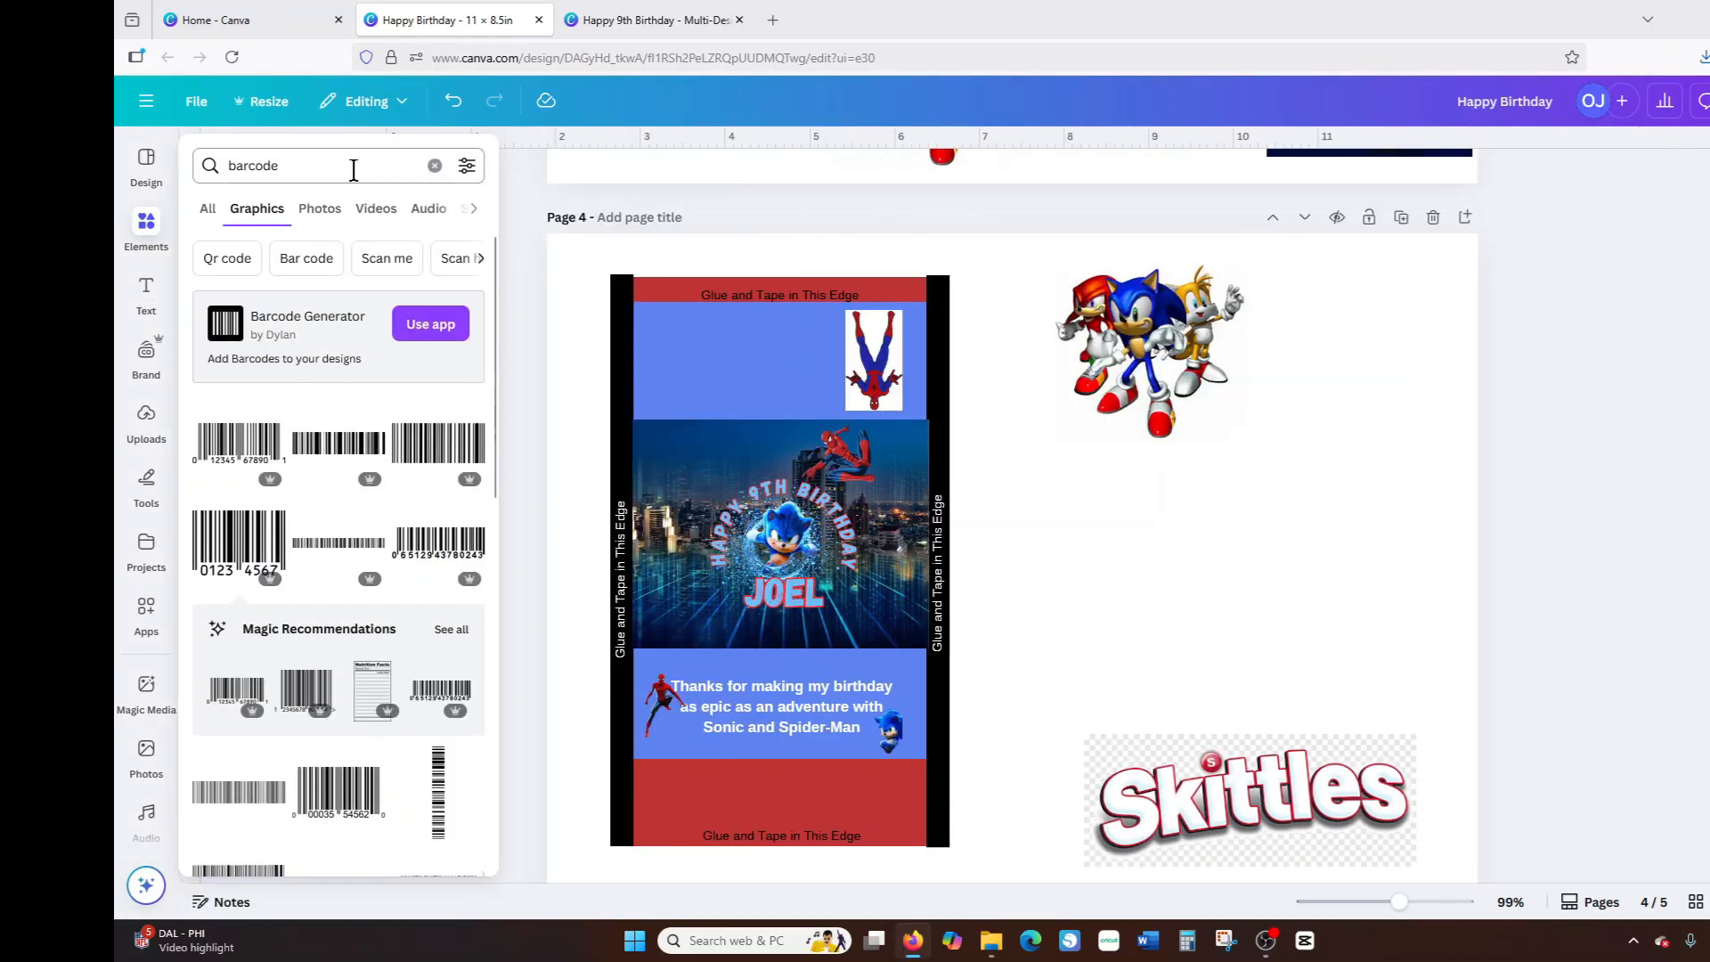
left_click(354, 169)
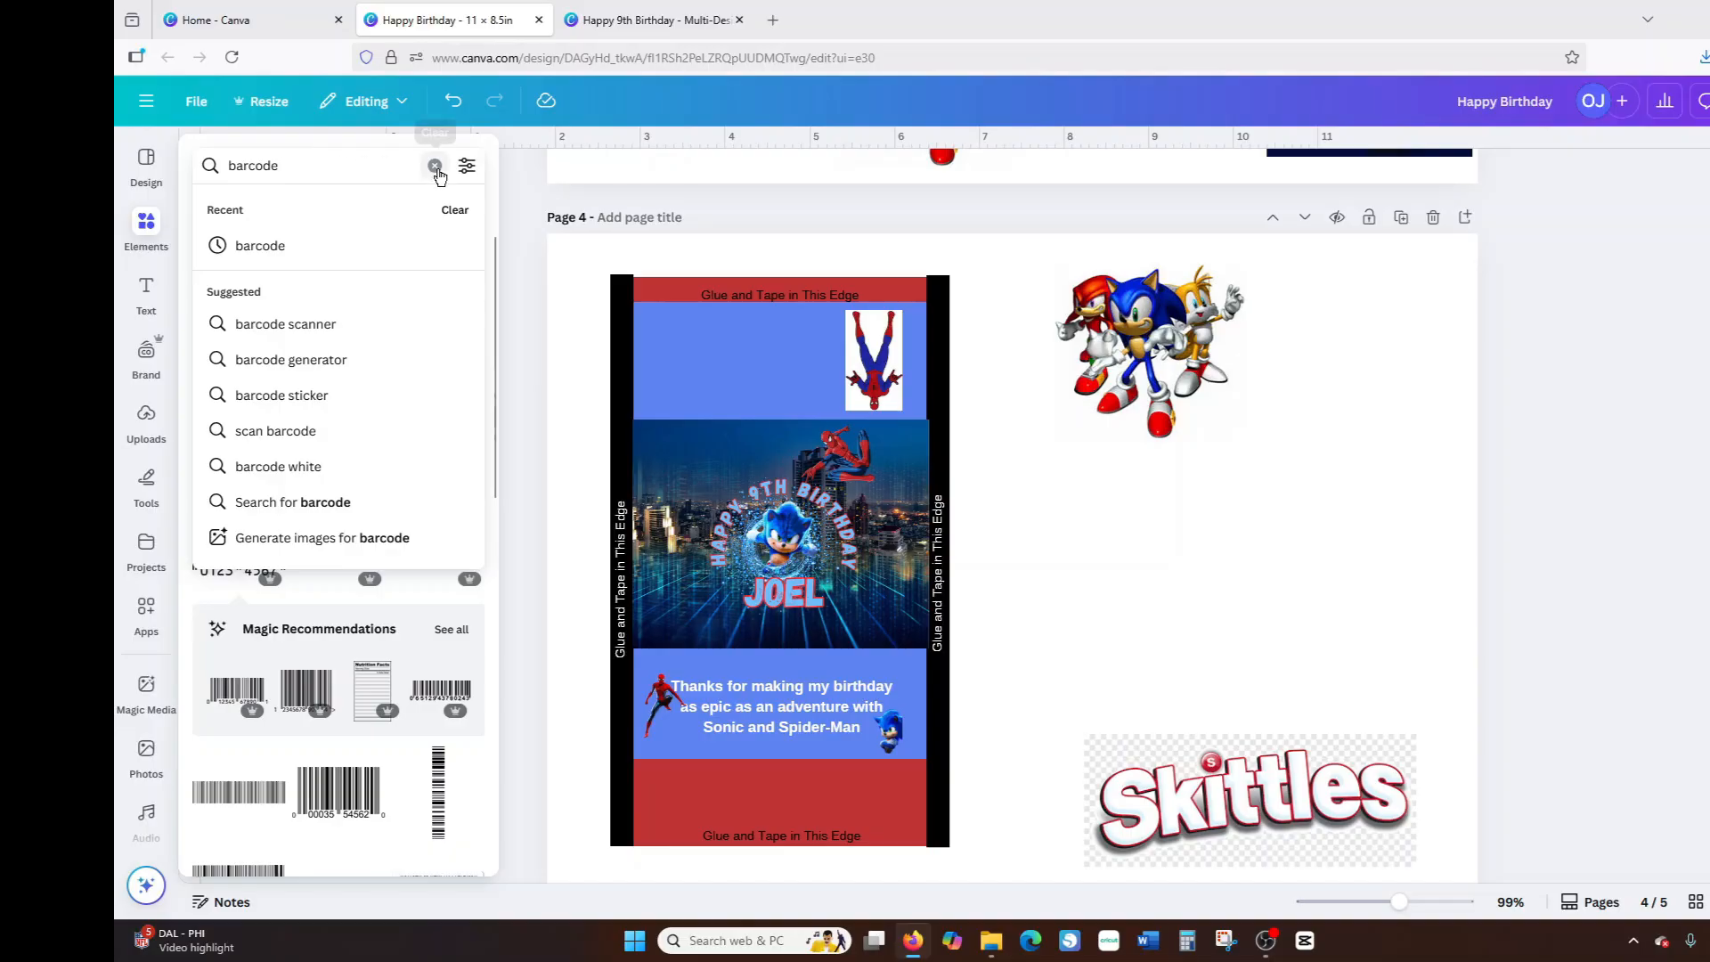
left_click(267, 249)
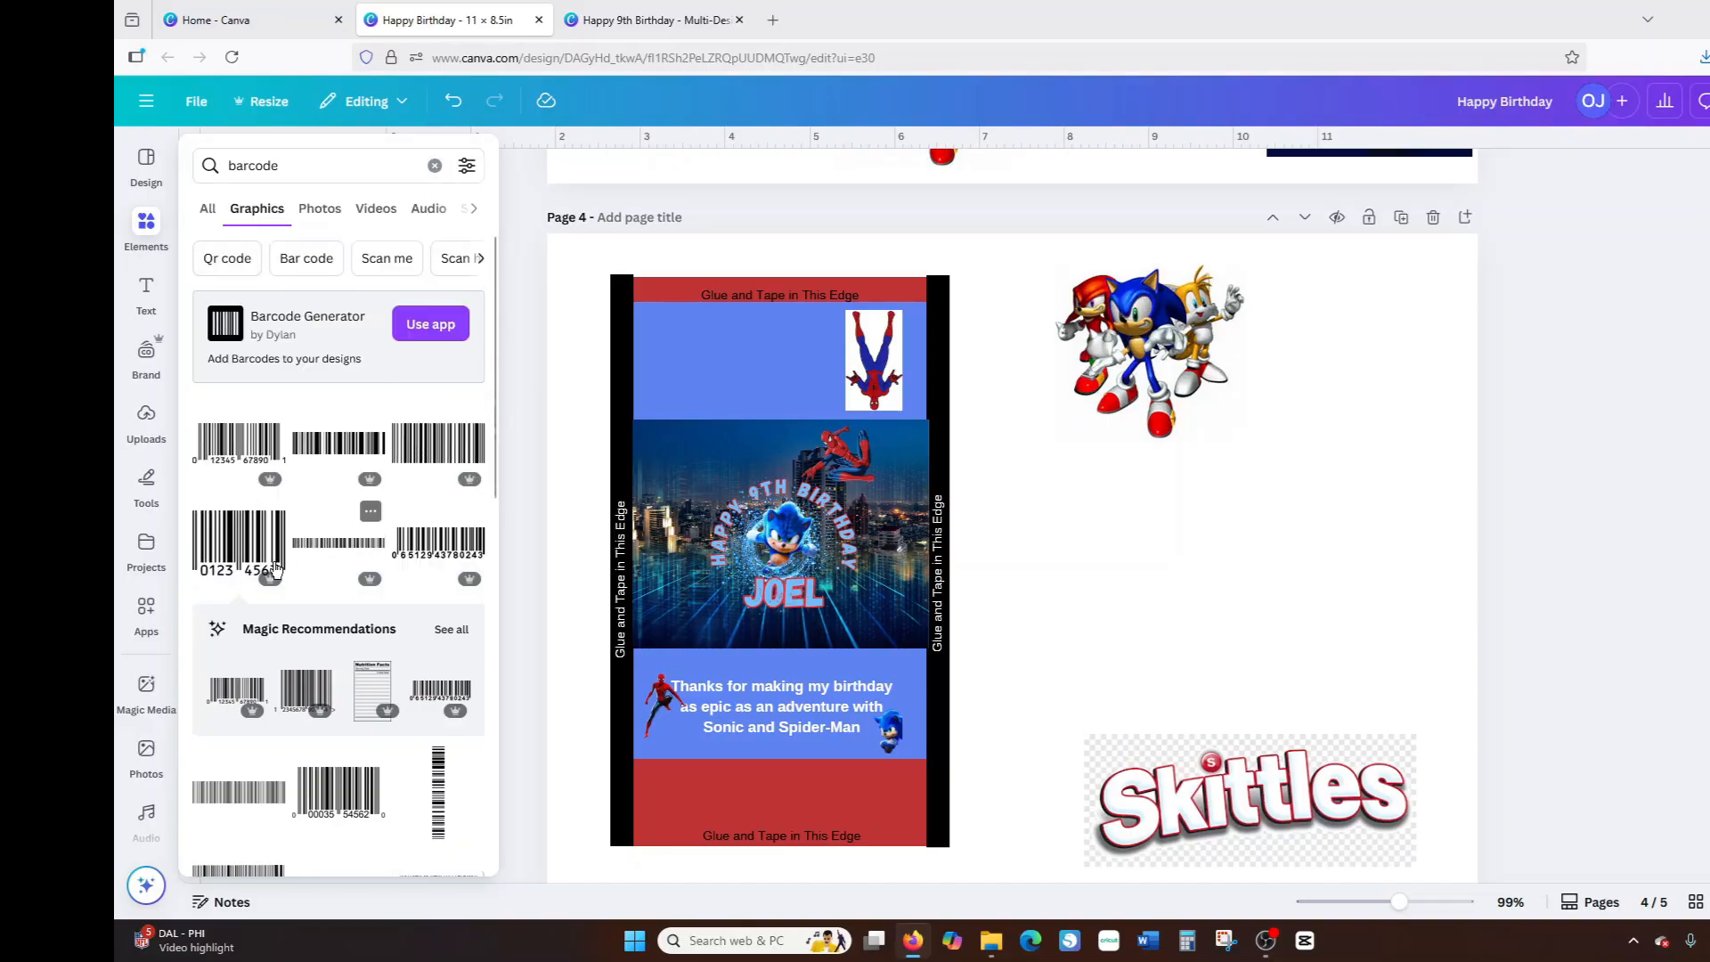
left_click(250, 550)
scroll(374, 499, "down", 7)
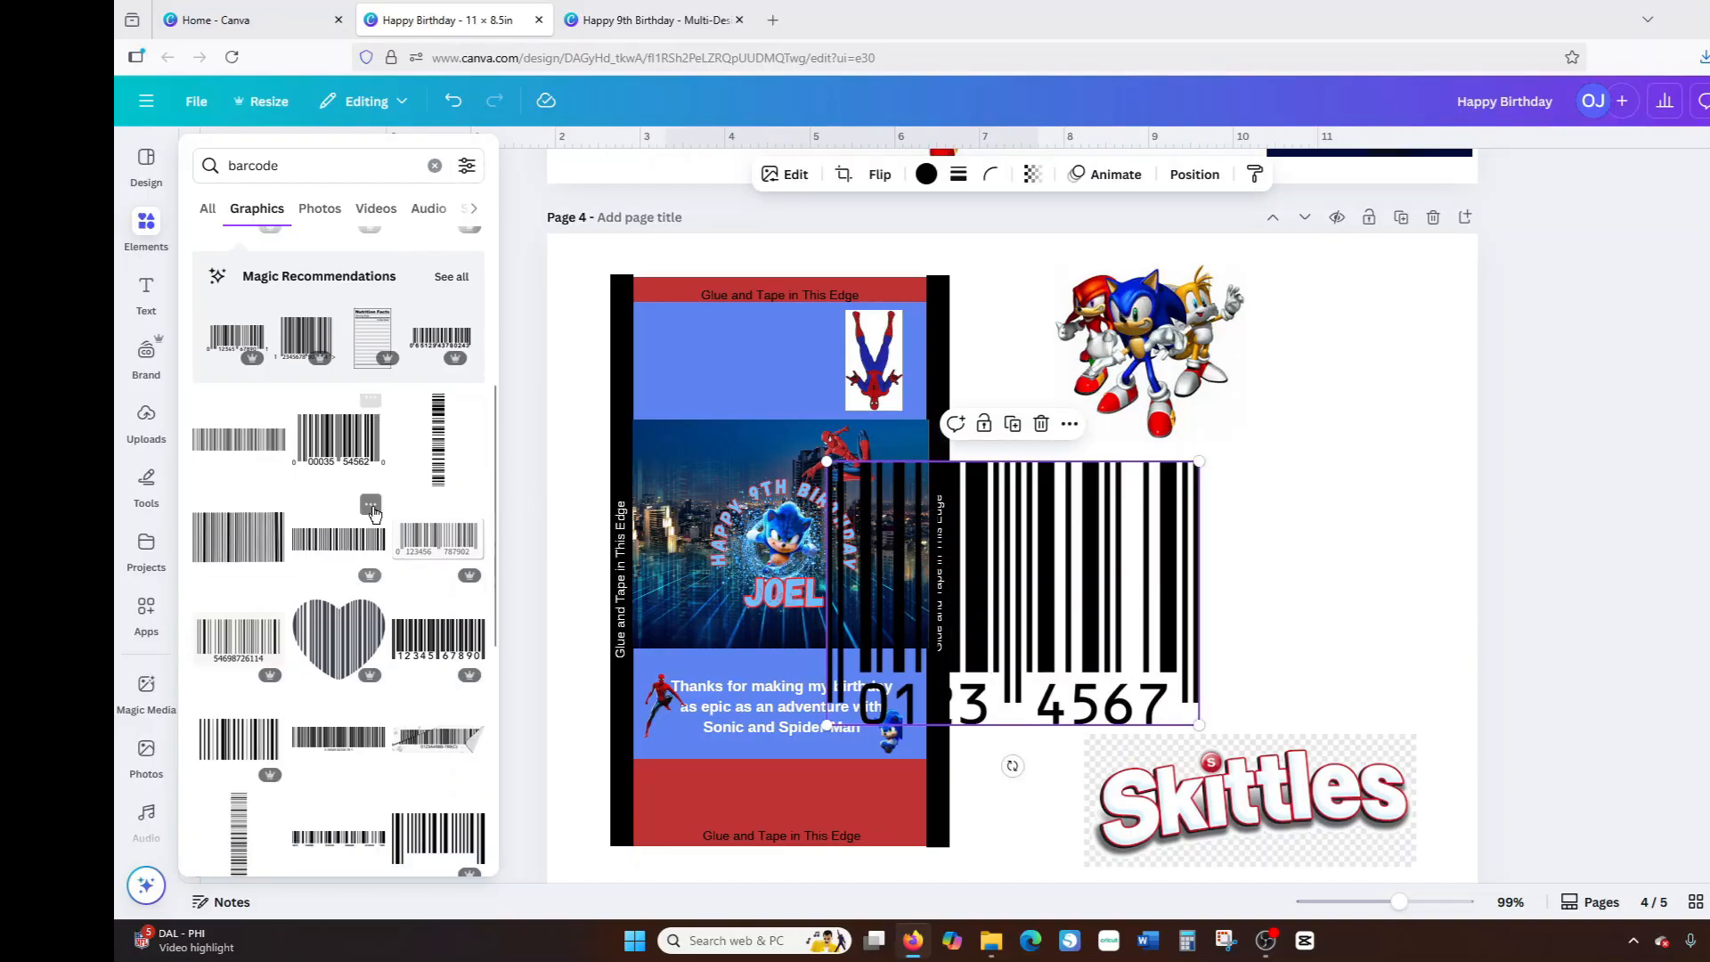
Shrink the barcode, turn it upside down and place it in the middle of the upper blue panel beside Spider-Man.
left_click(504, 515)
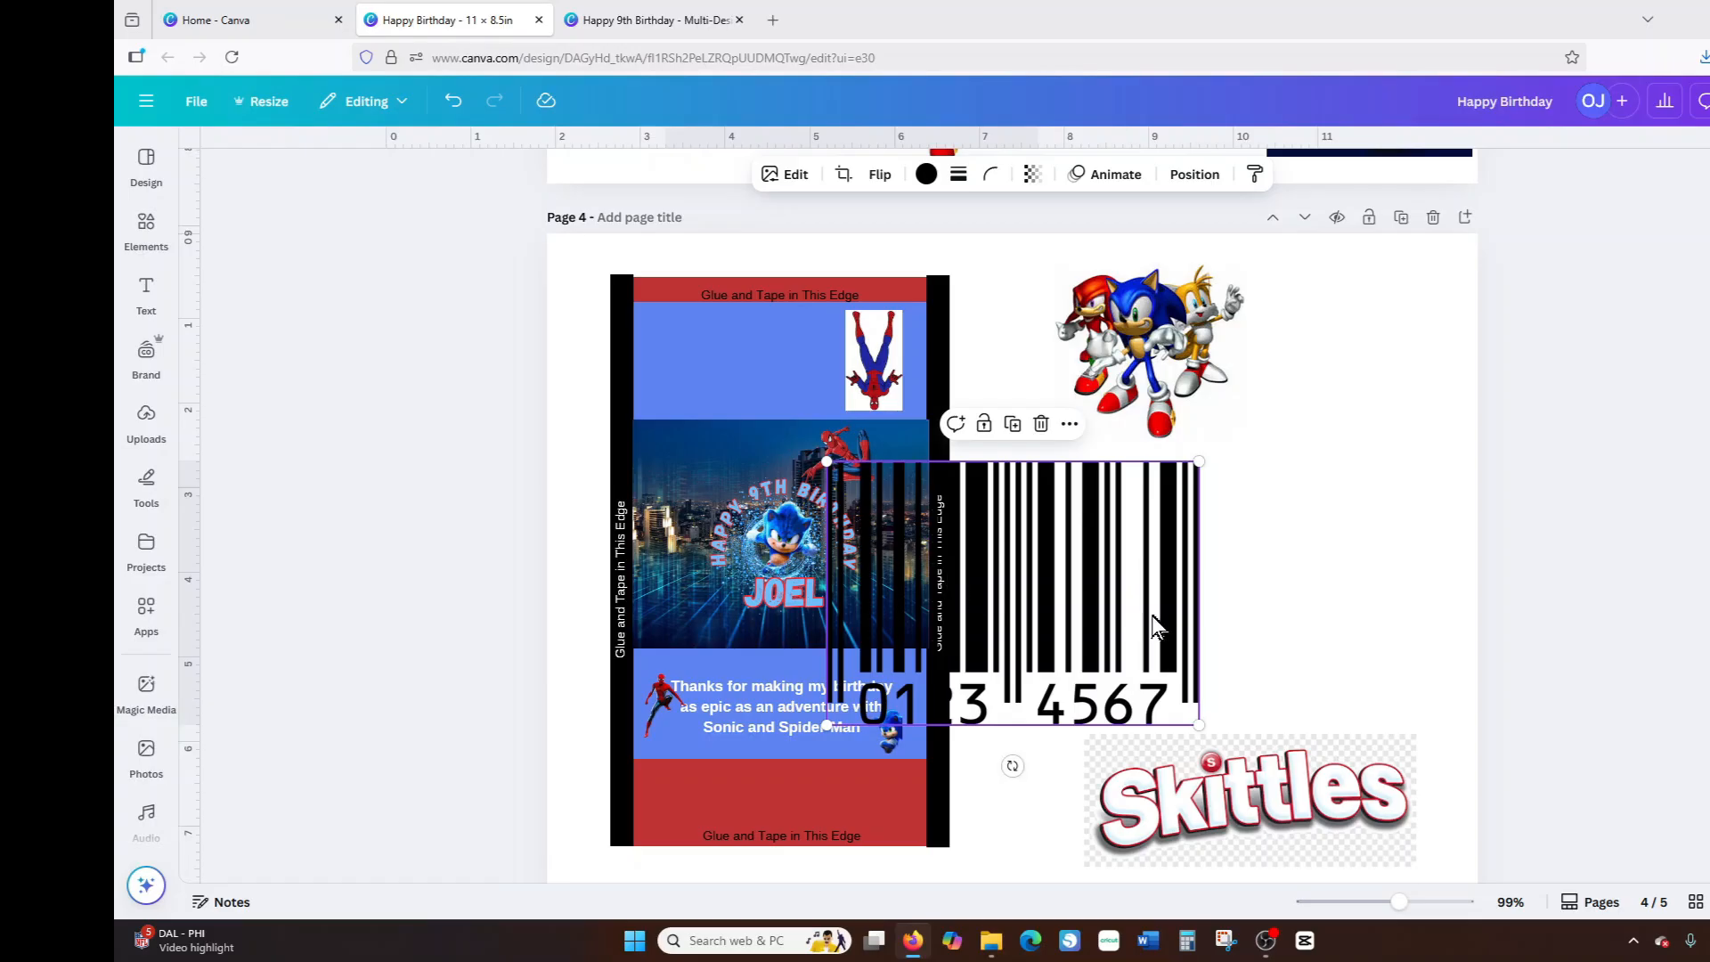
left_click_drag(1199, 725, 765, 314)
left_click_drag(710, 398, 709, 383)
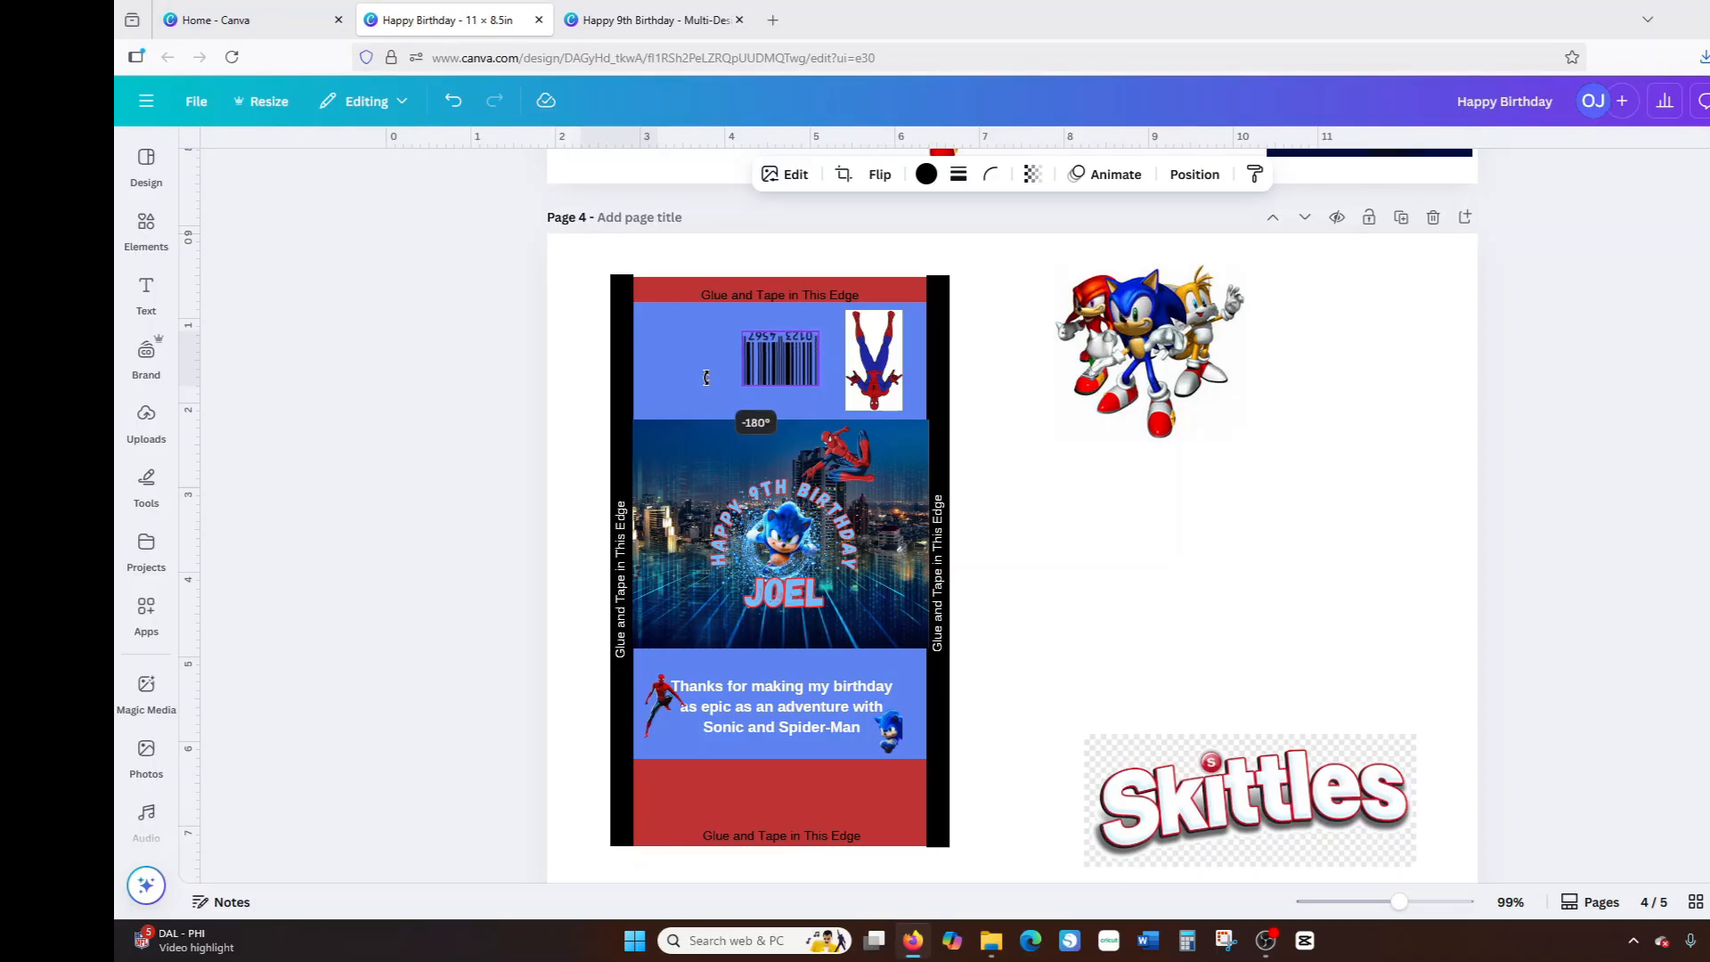
left_click_drag(706, 378, 800, 388)
left_click(1121, 464)
Turn the Sonic group image upside down, shrink it and place it at the left end of the upper blue panel.
left_click(1133, 374)
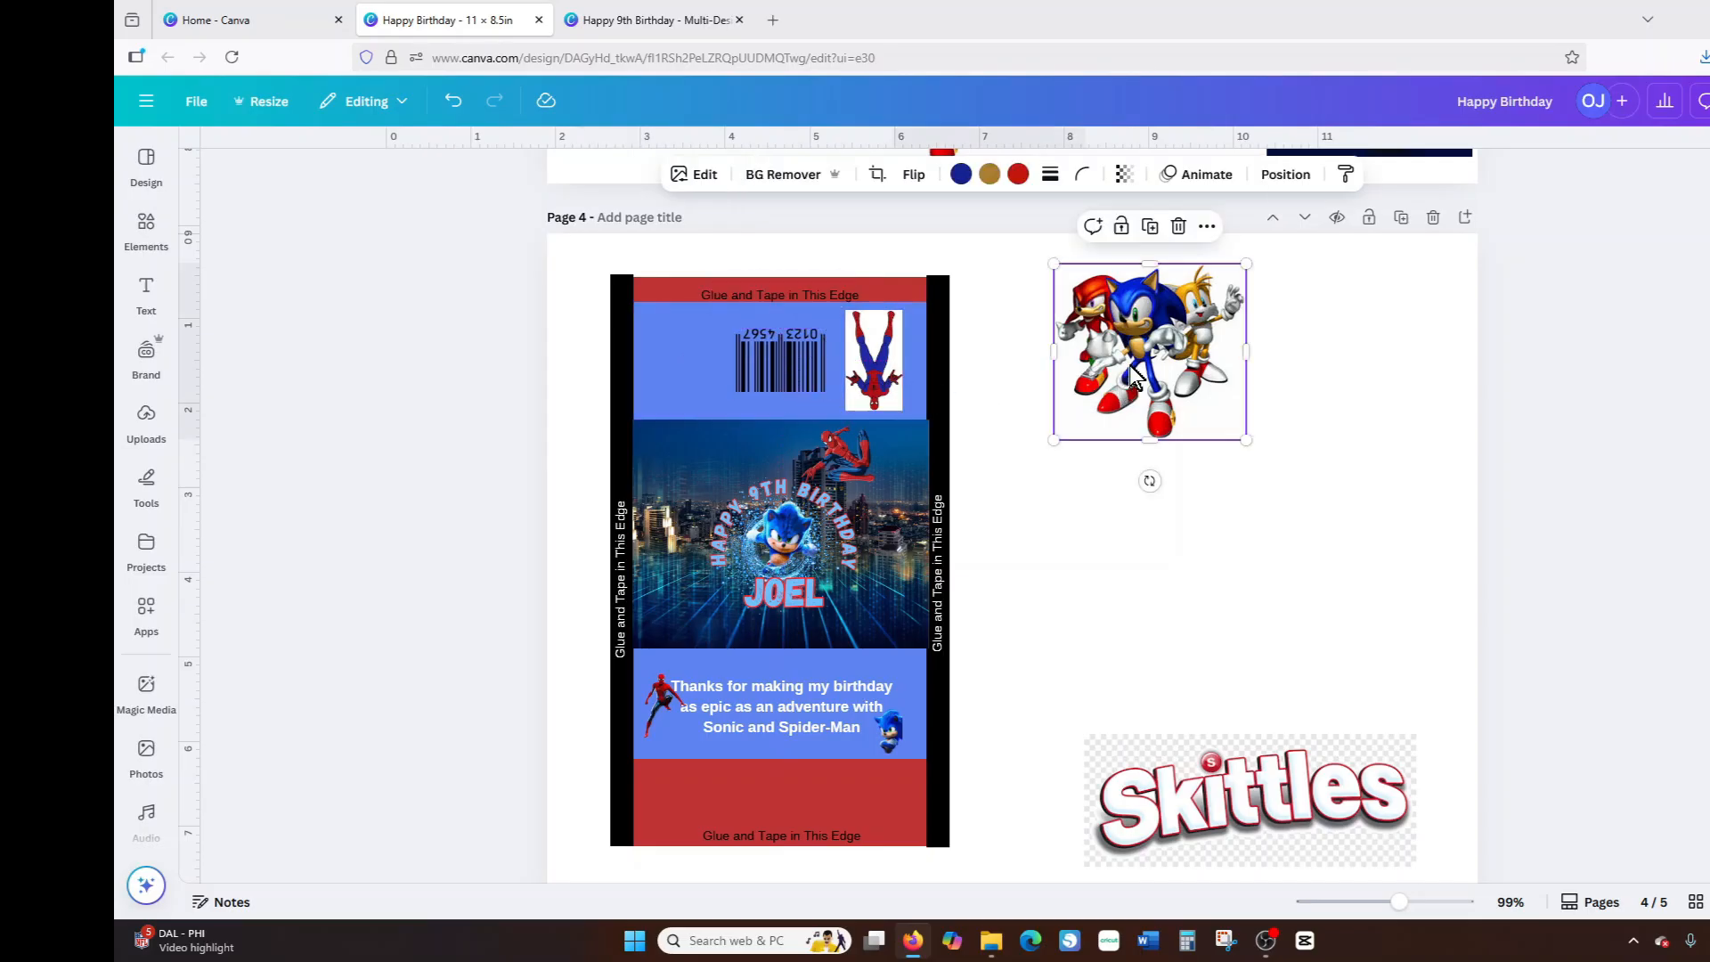
left_click_drag(1150, 482, 1149, 315)
left_click_drag(1246, 440, 706, 366)
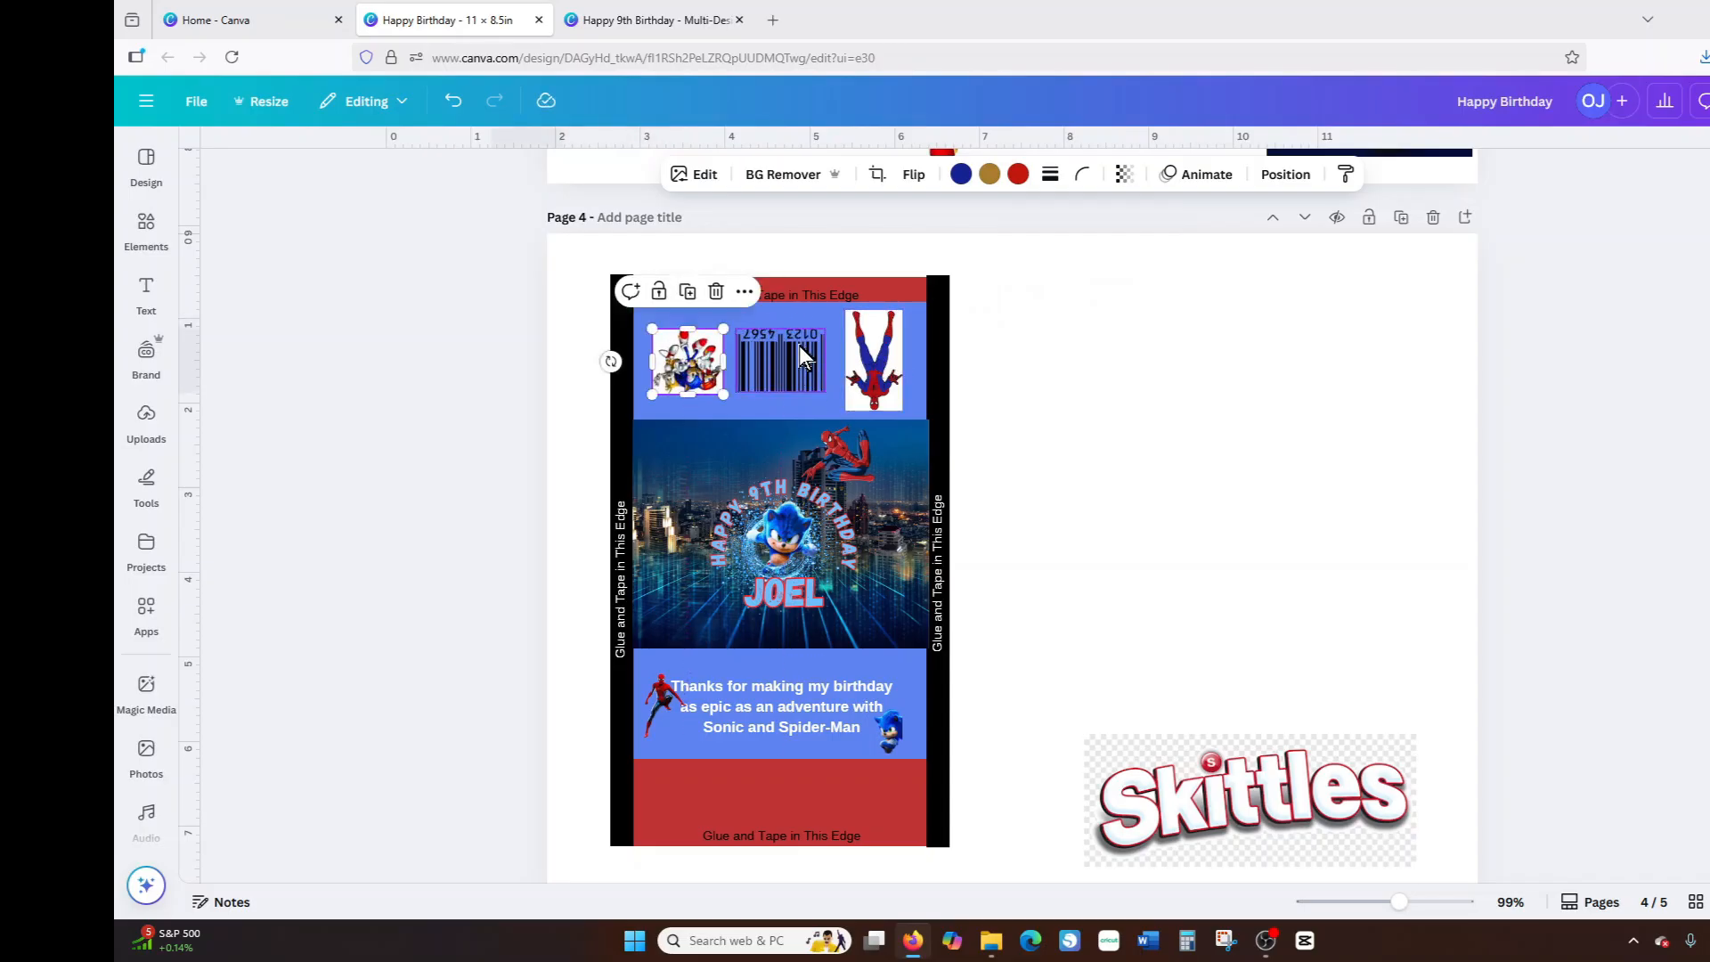
Remove the white backgrounds from the upside-down Spider-Man and the Sonic group on the upper blue panel.
left_click(868, 361)
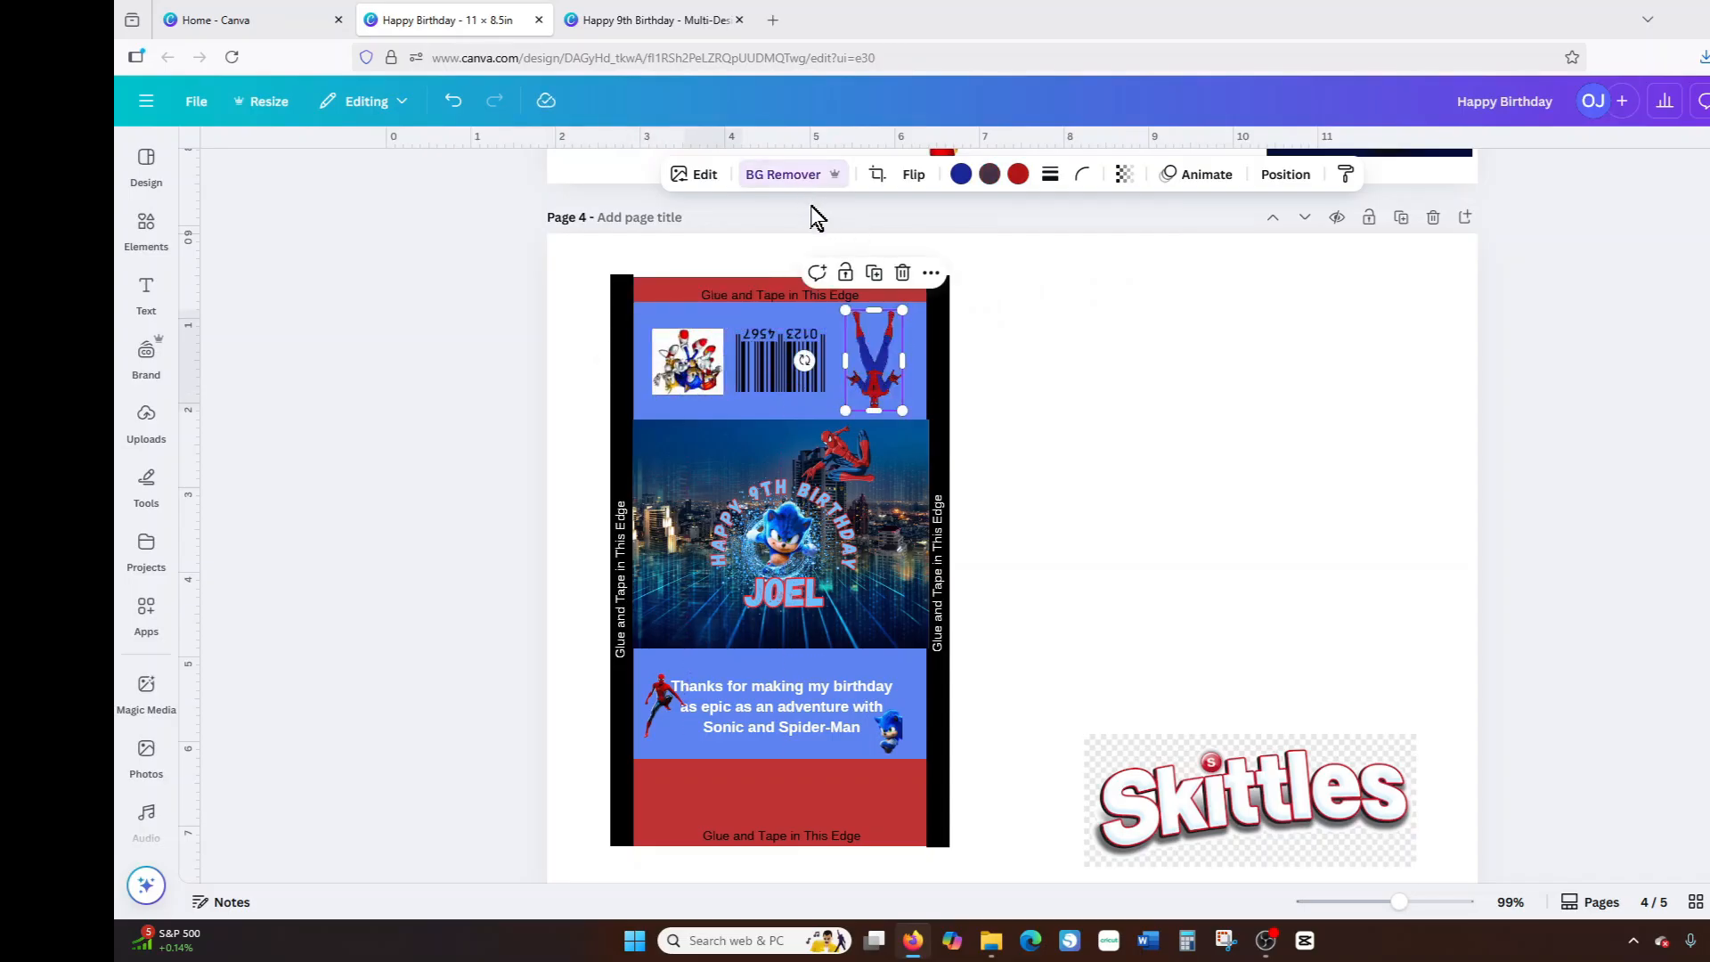
left_click(686, 366)
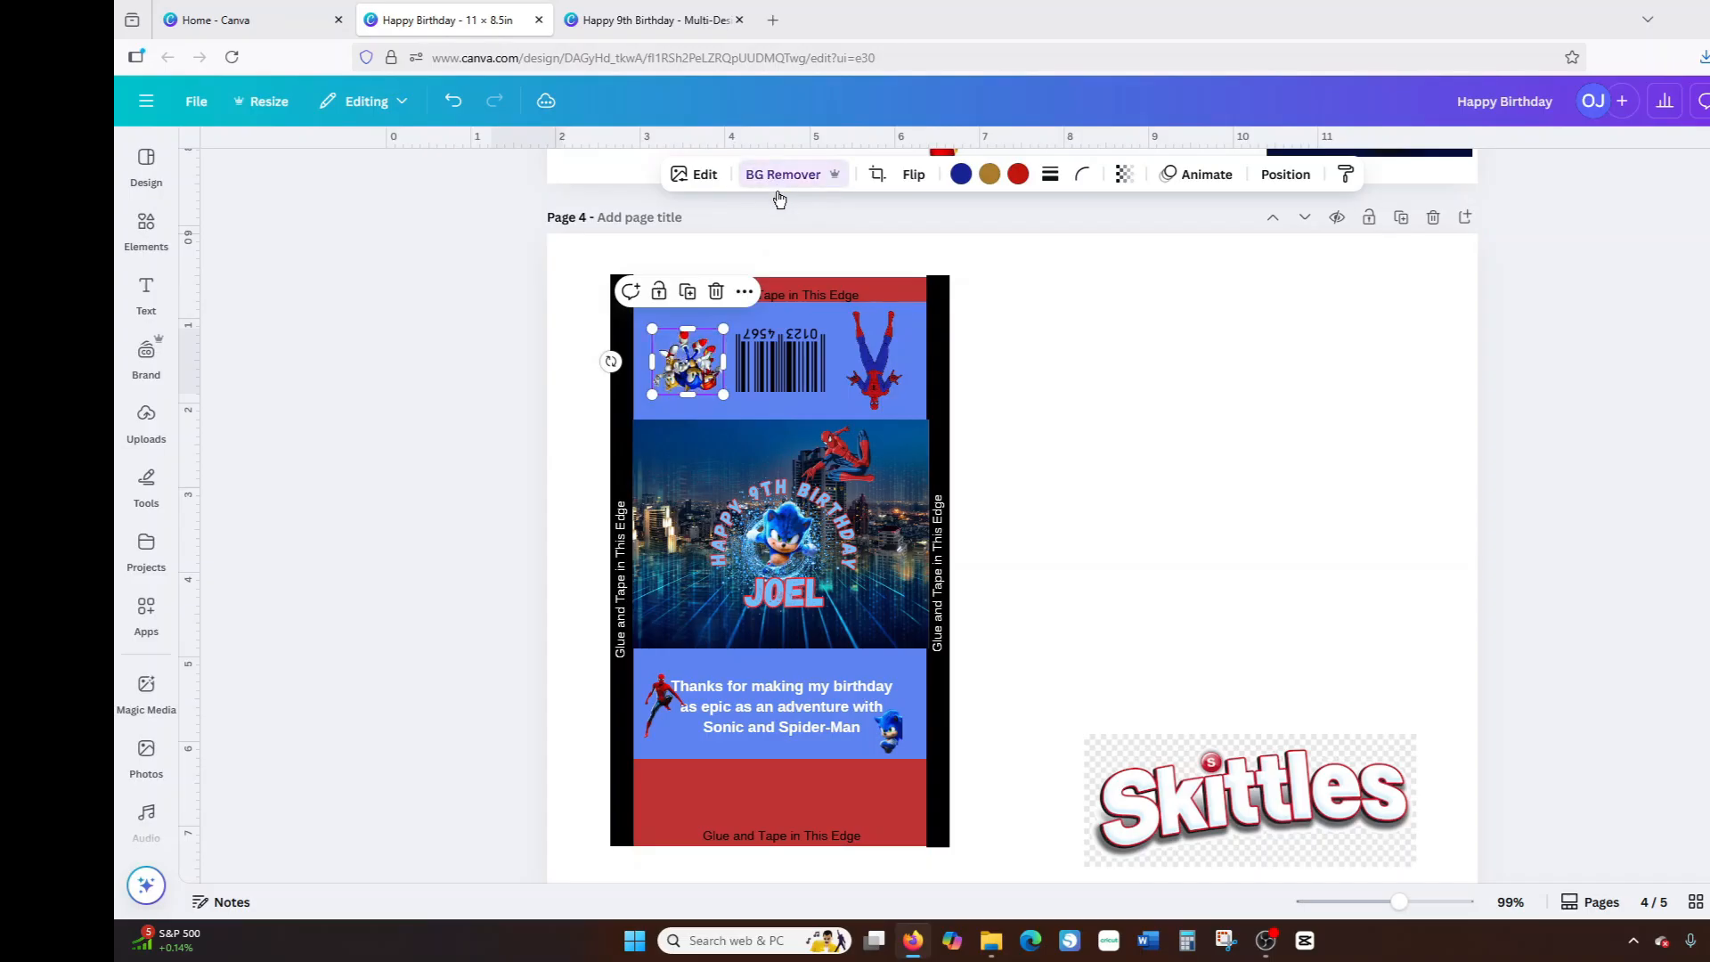
left_click(1041, 417)
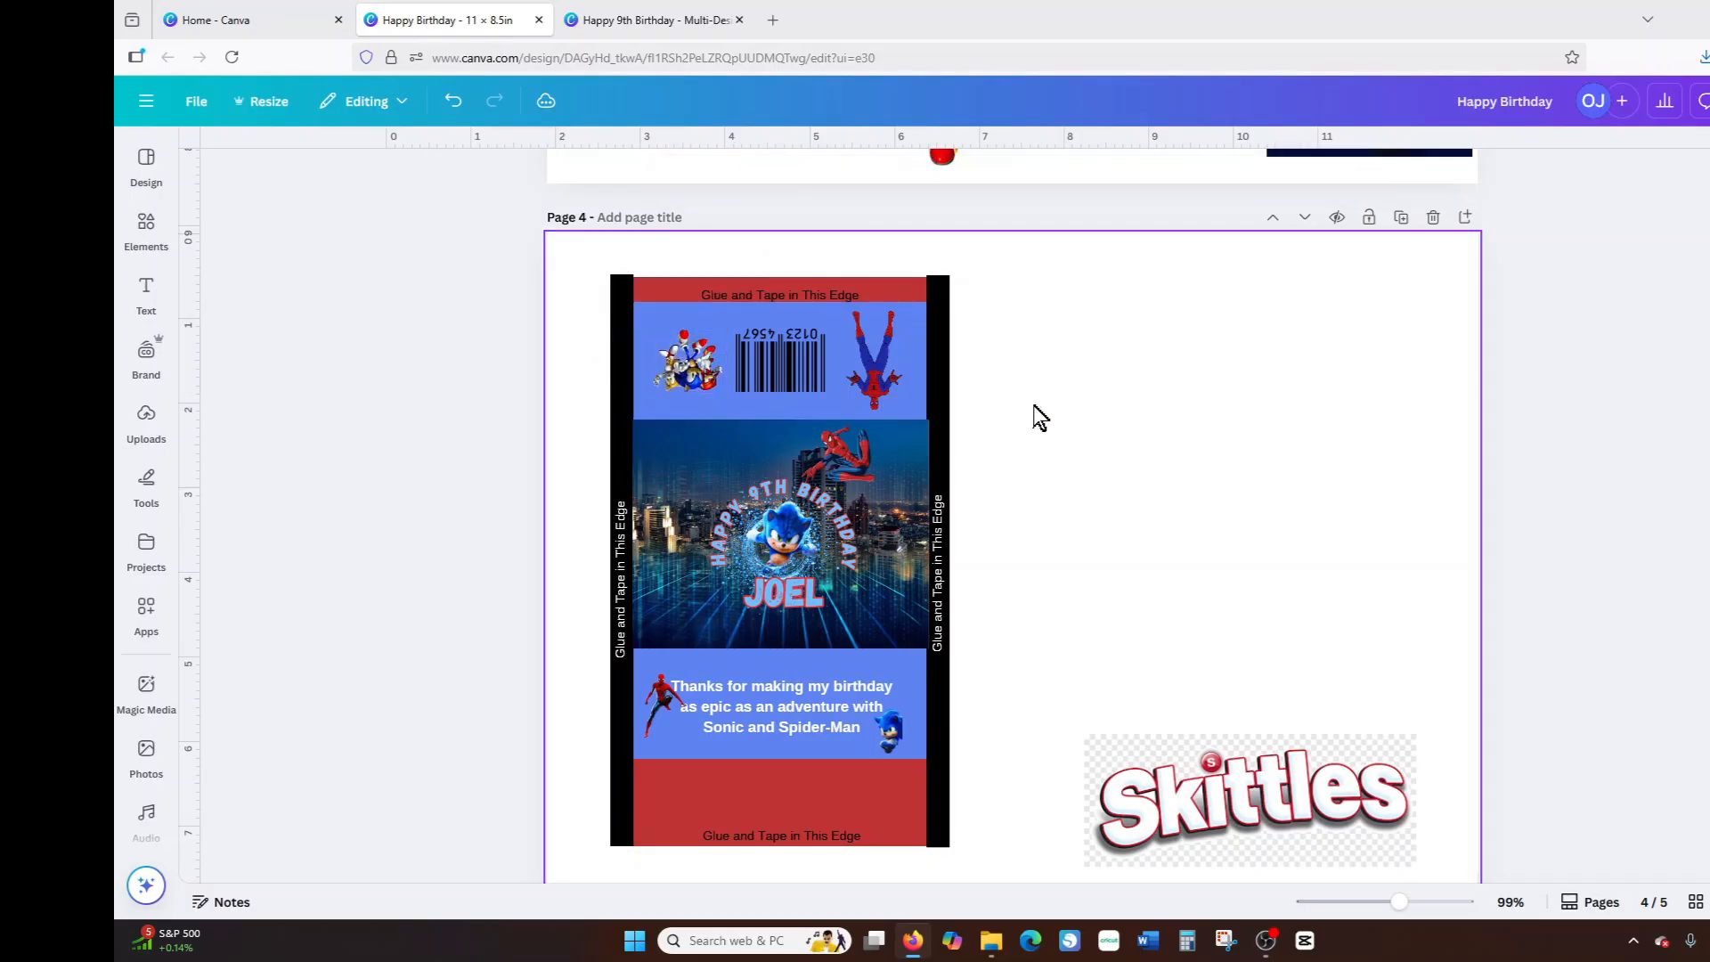
Shift the small Spider-Man beside the thank-you message slightly down and to the right.
left_click(1337, 824)
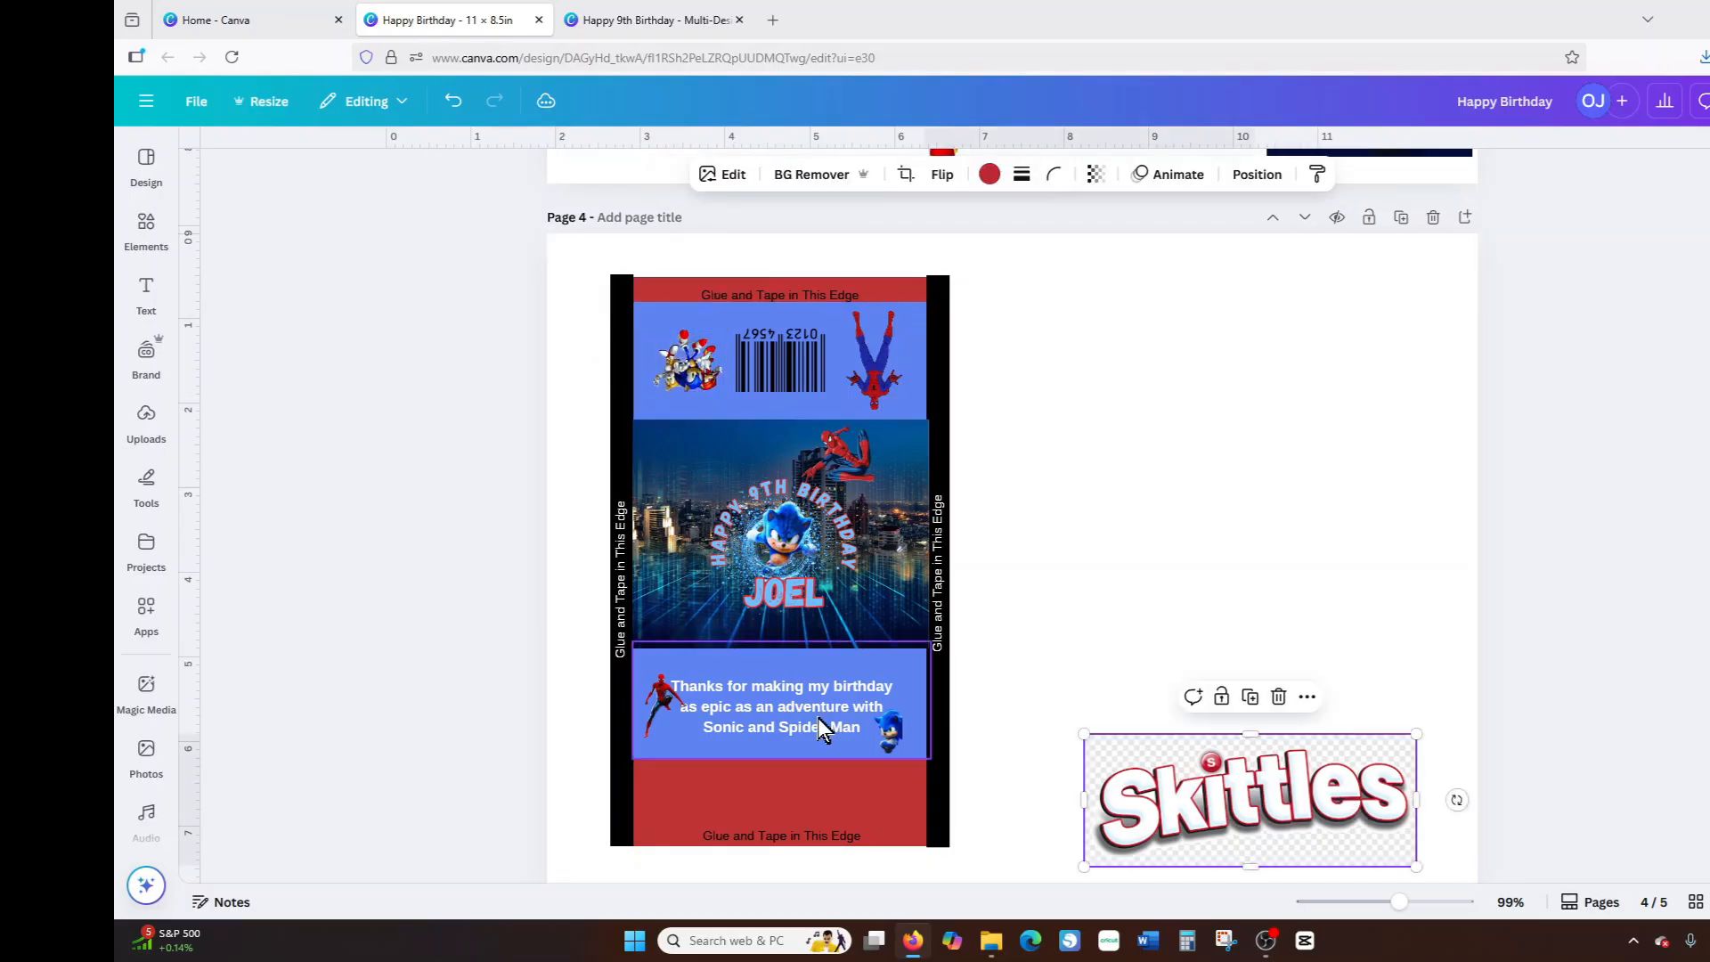
left_click(654, 704)
left_click_drag(653, 704, 661, 717)
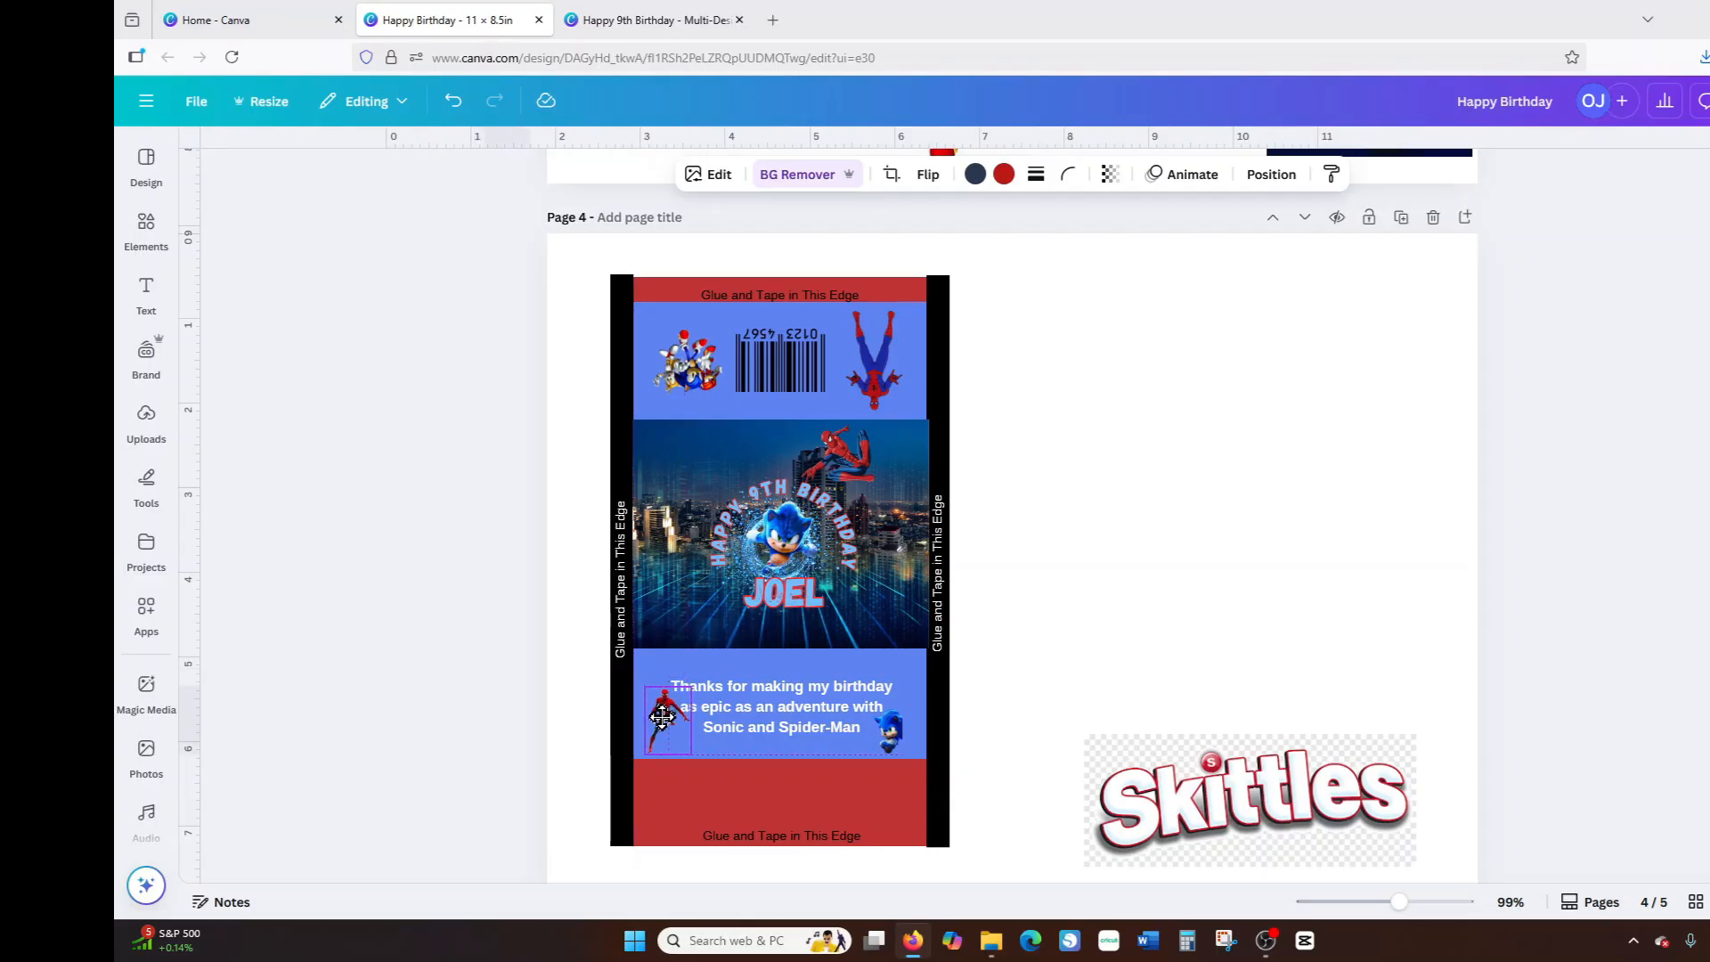
Shrink the Skittles logo, tilt it upward and place it in the upper left corner of the main birthday design.
left_click(1282, 775)
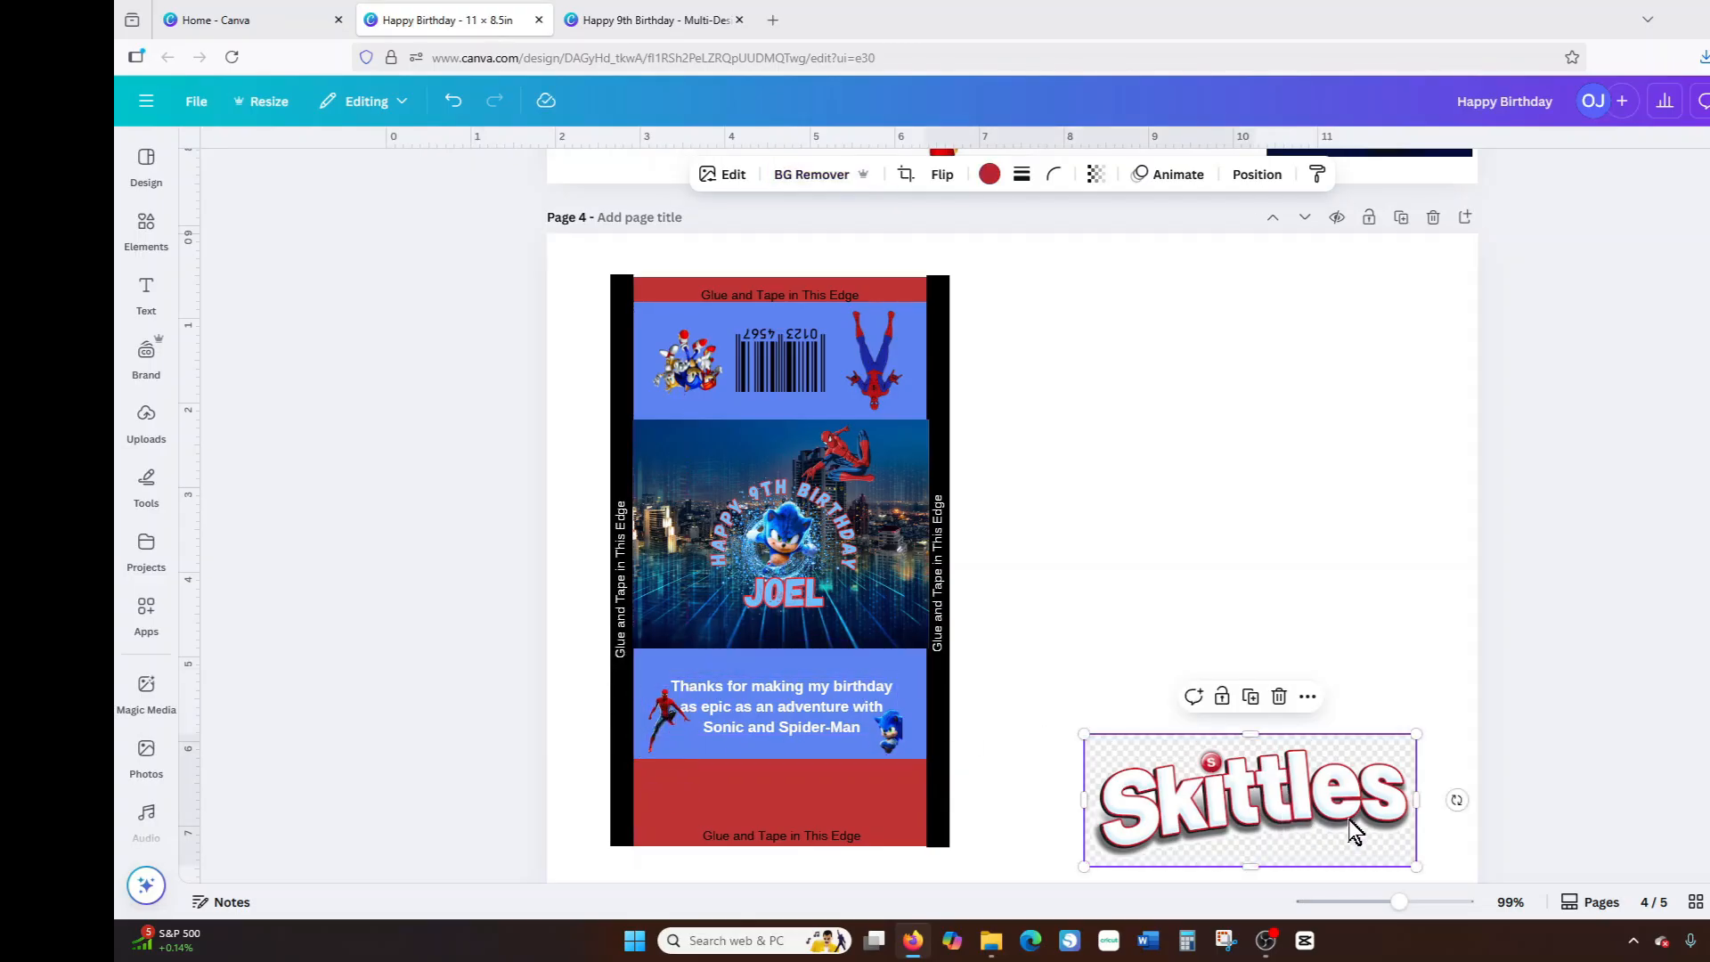
left_click_drag(1354, 830, 708, 457)
left_click_drag(710, 515, 726, 532)
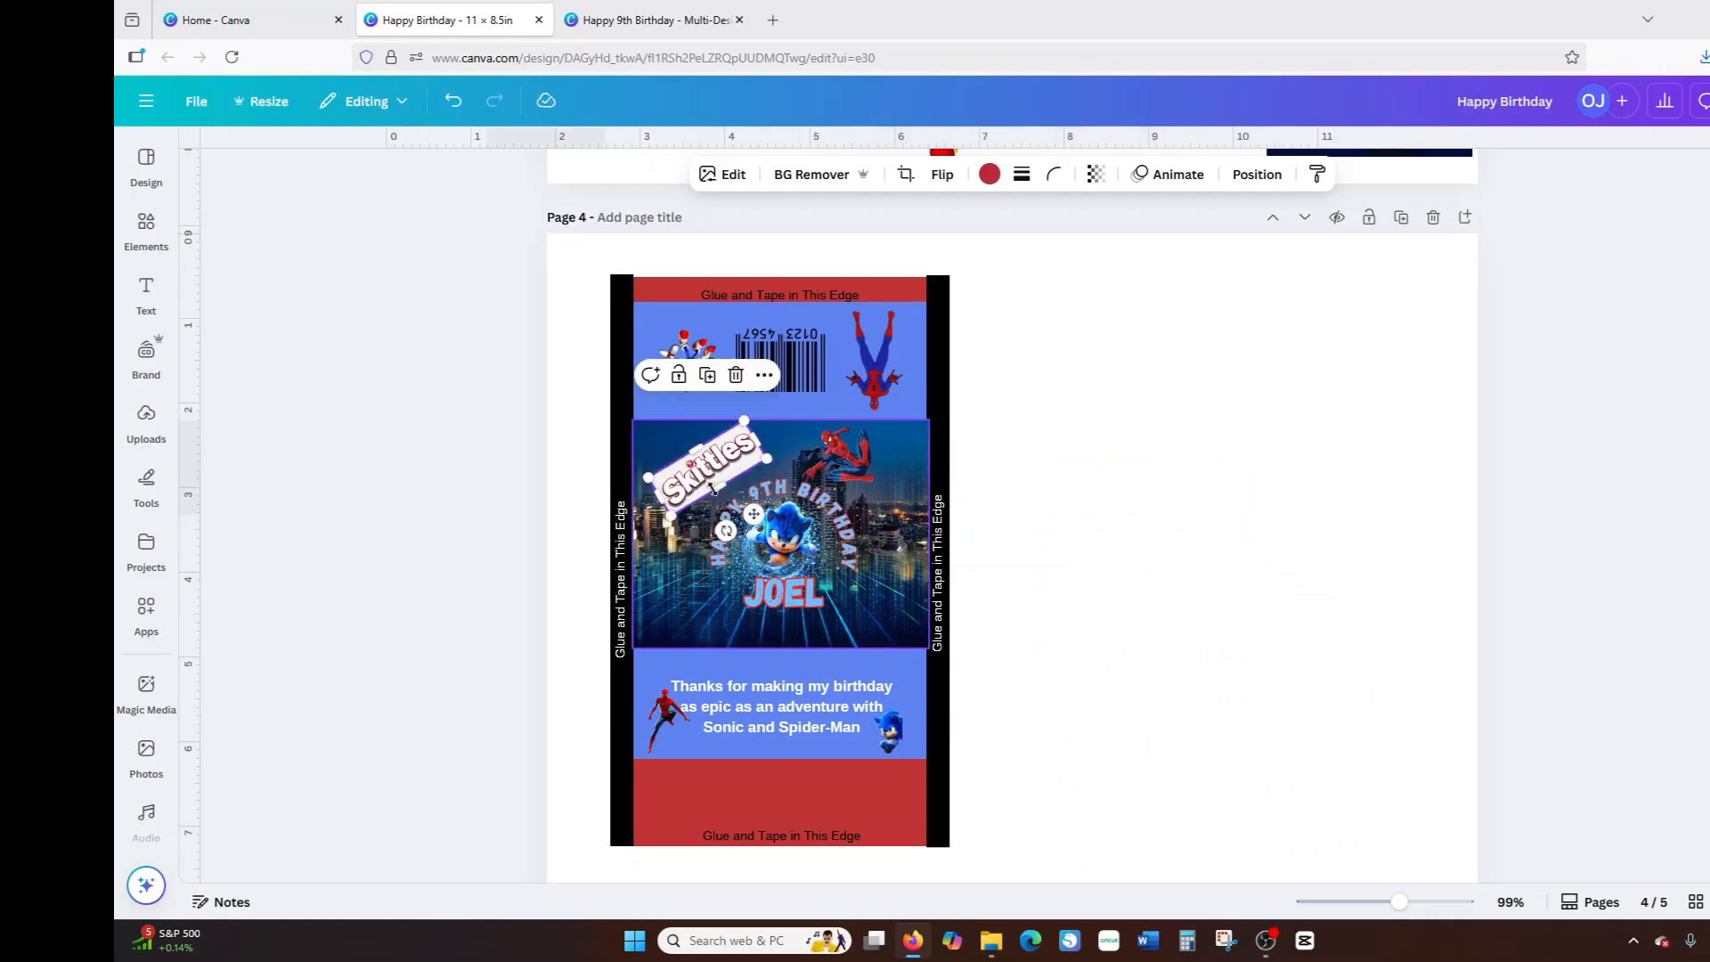
left_click_drag(766, 459, 732, 465)
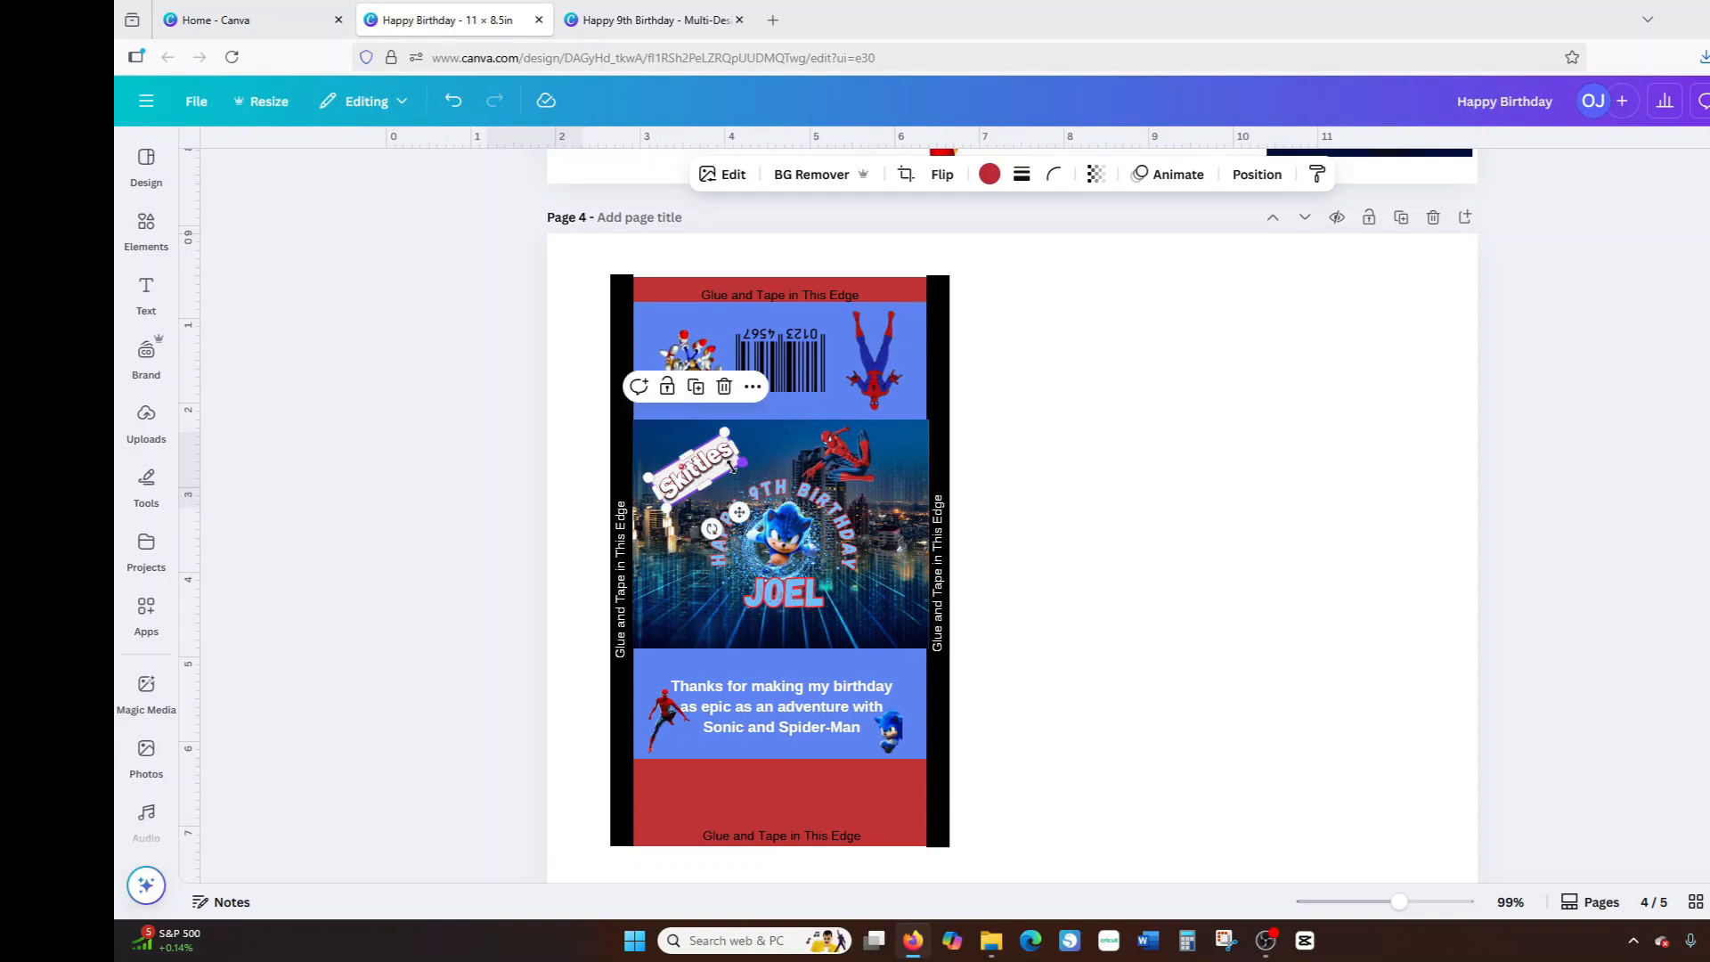
Remove the checkered background from the Skittles logo and make the logo slightly smaller.
left_click(817, 177)
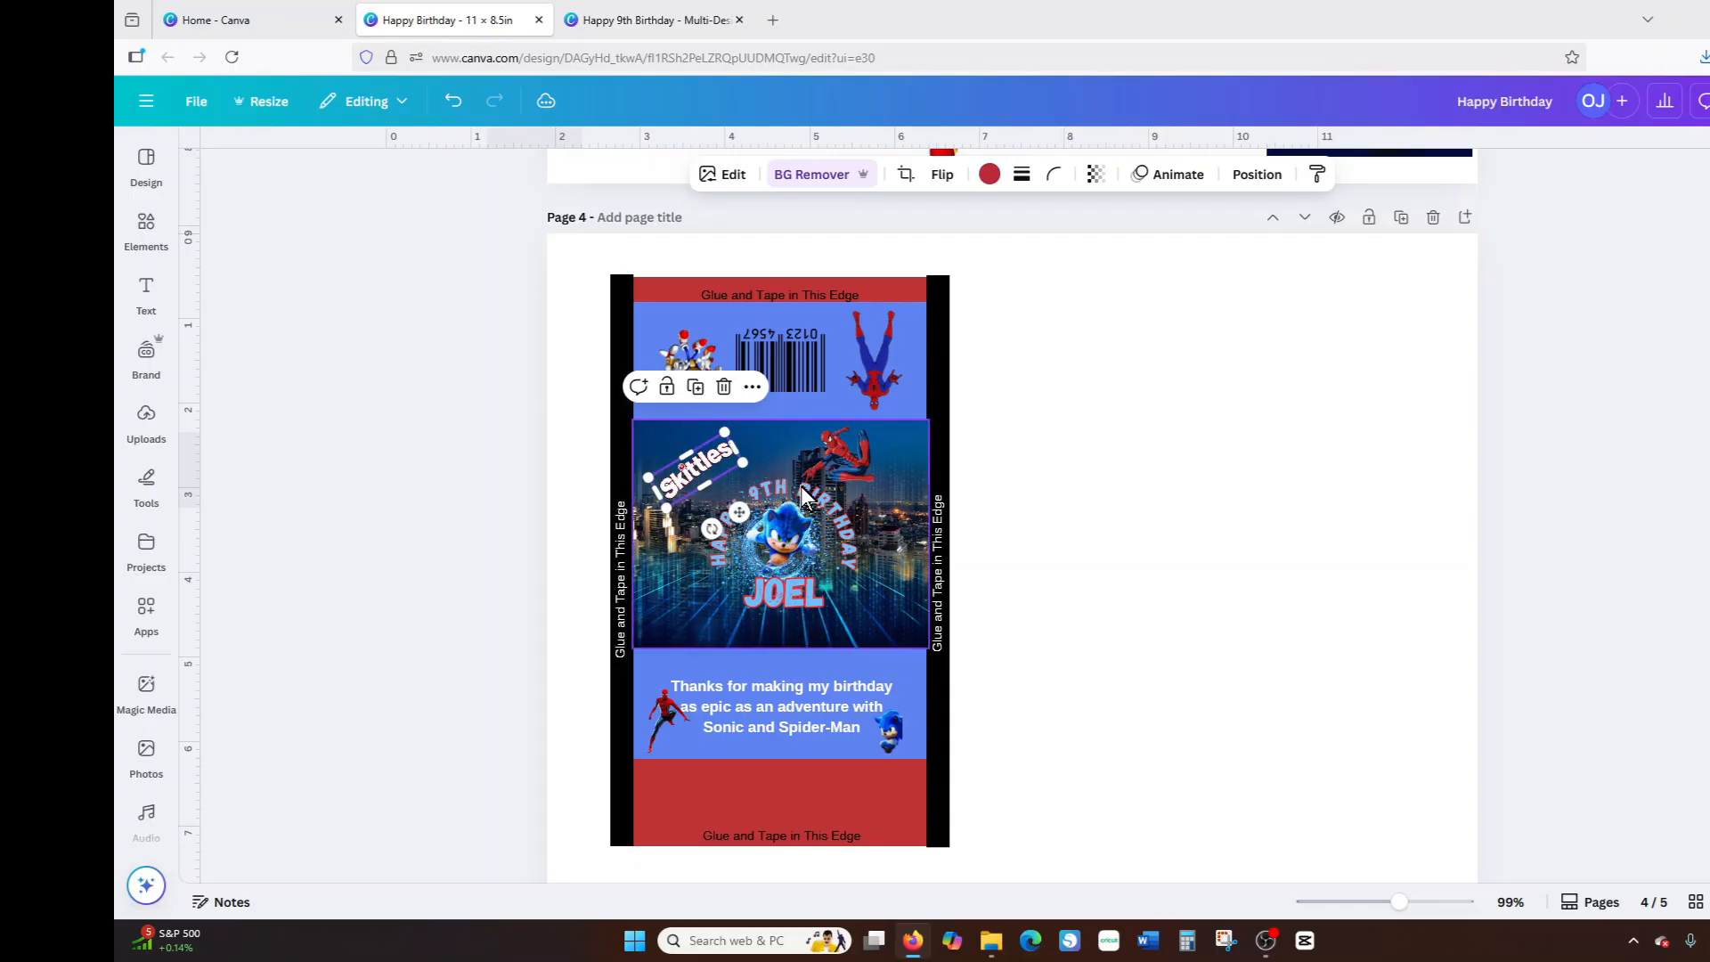
left_click_drag(666, 508, 709, 472)
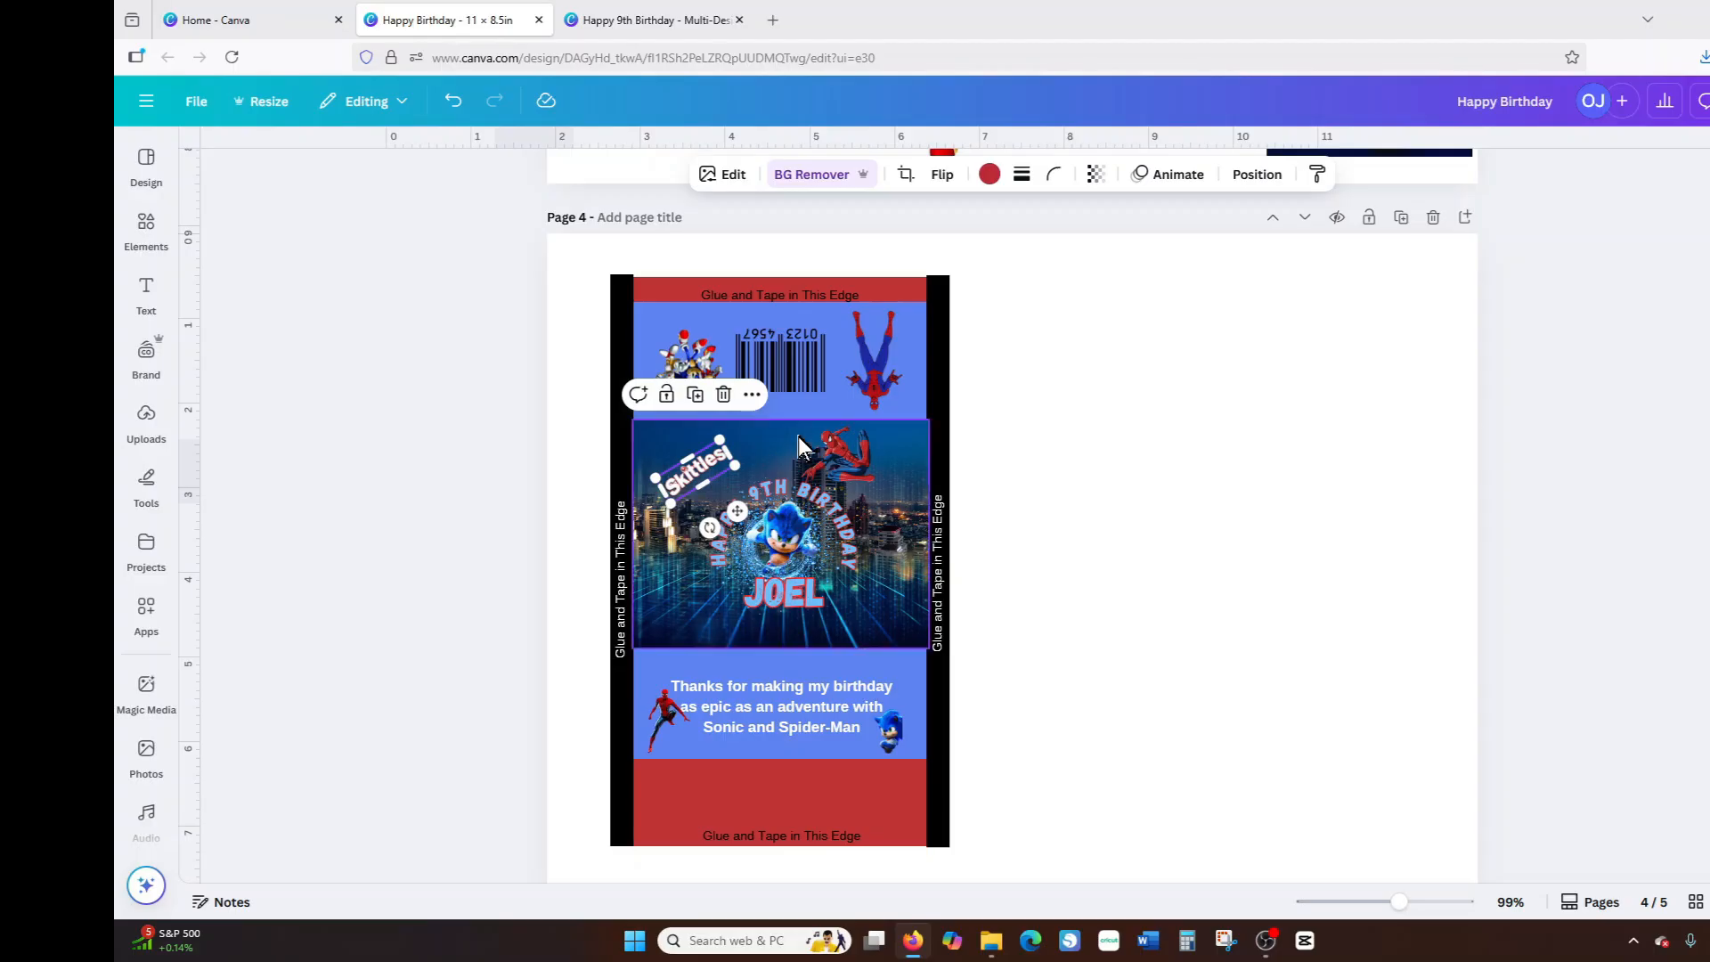
left_click(1095, 479)
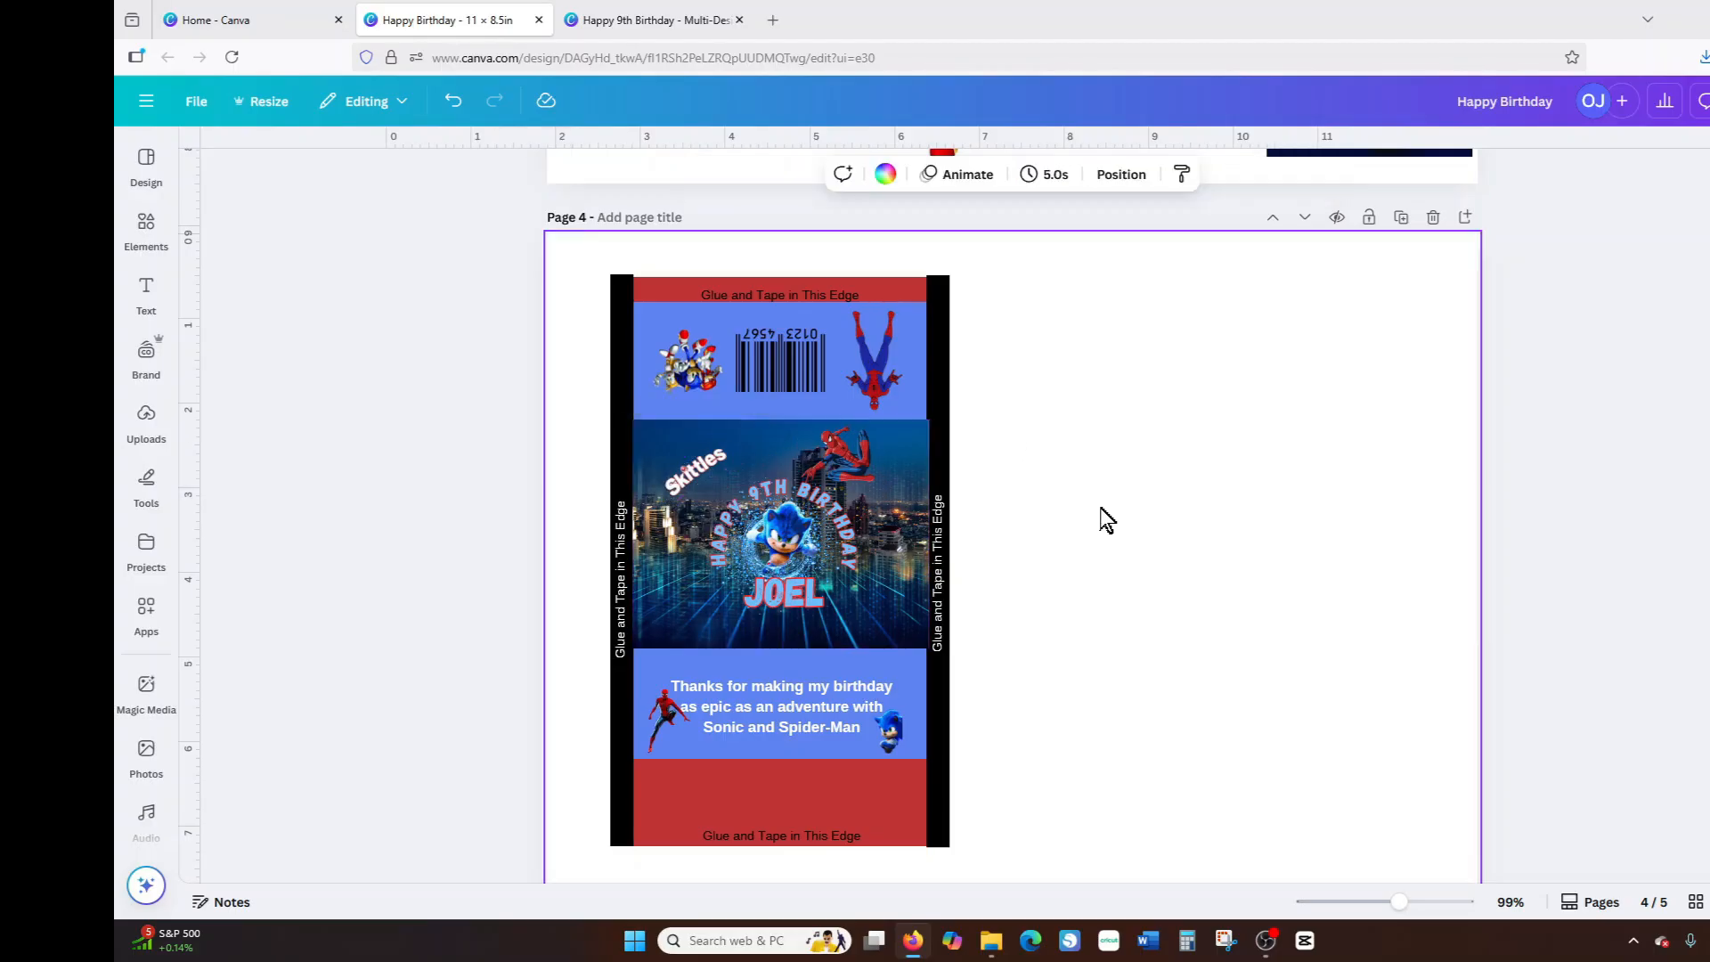
Duplicate page 4 with the finished wrapper and title the copy "Skittles".
scroll(1172, 437, "down", 3)
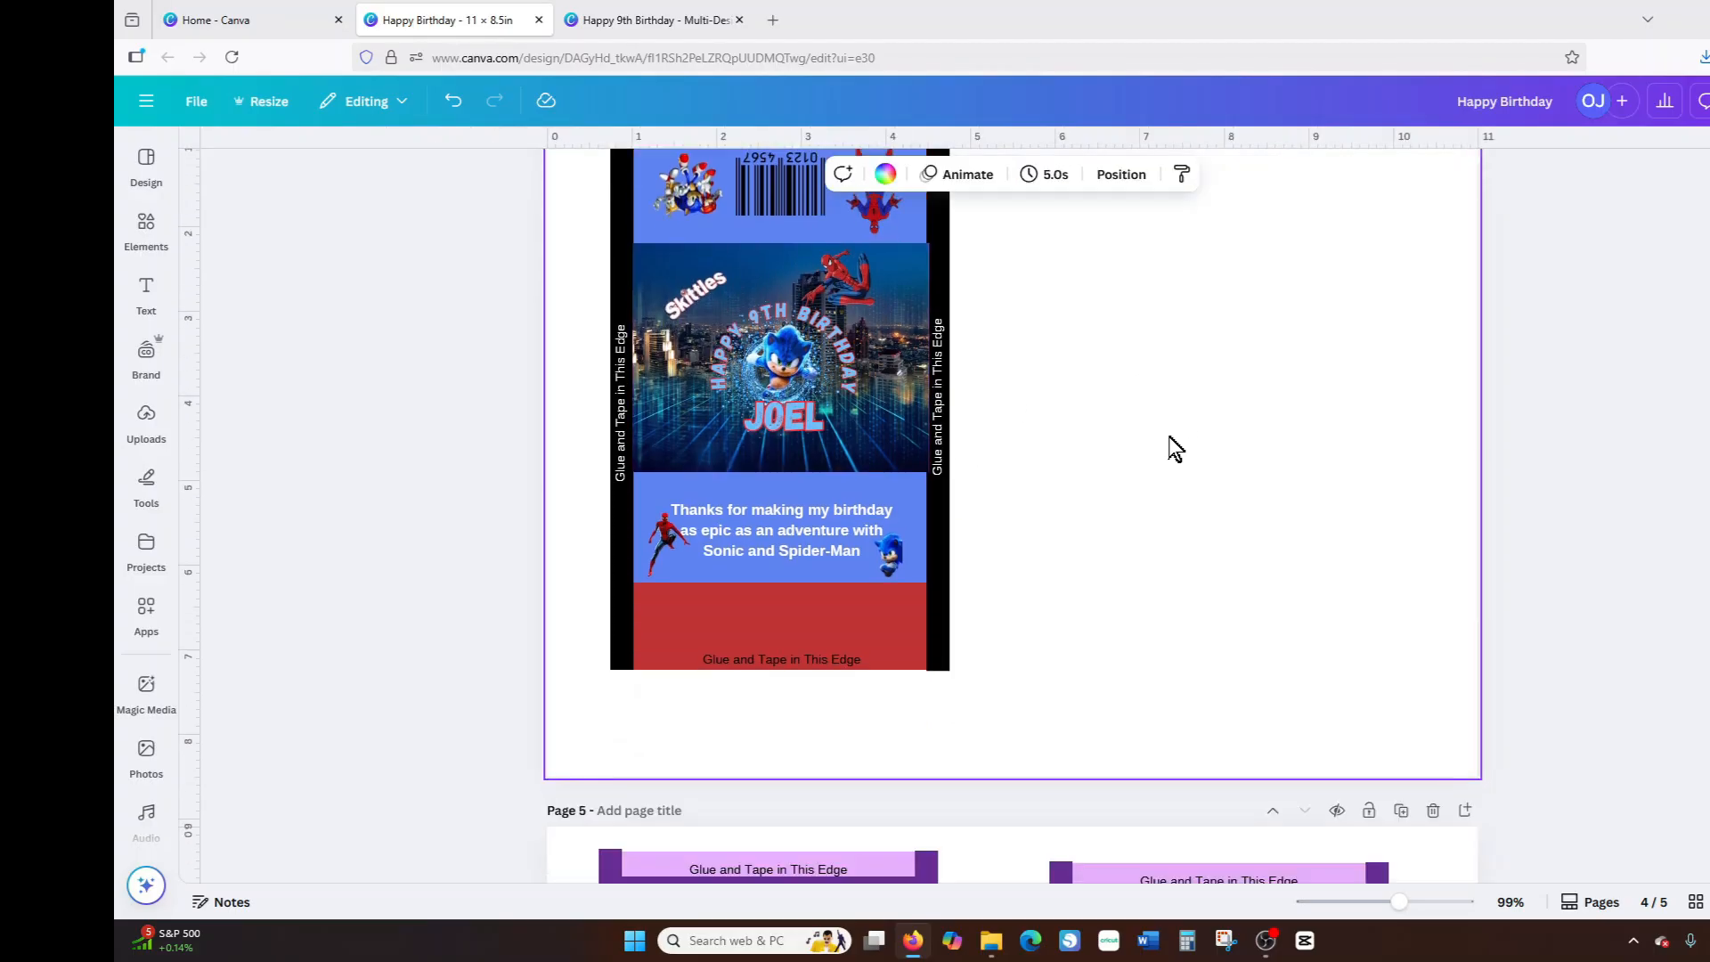
scroll(1110, 472, "up", 2)
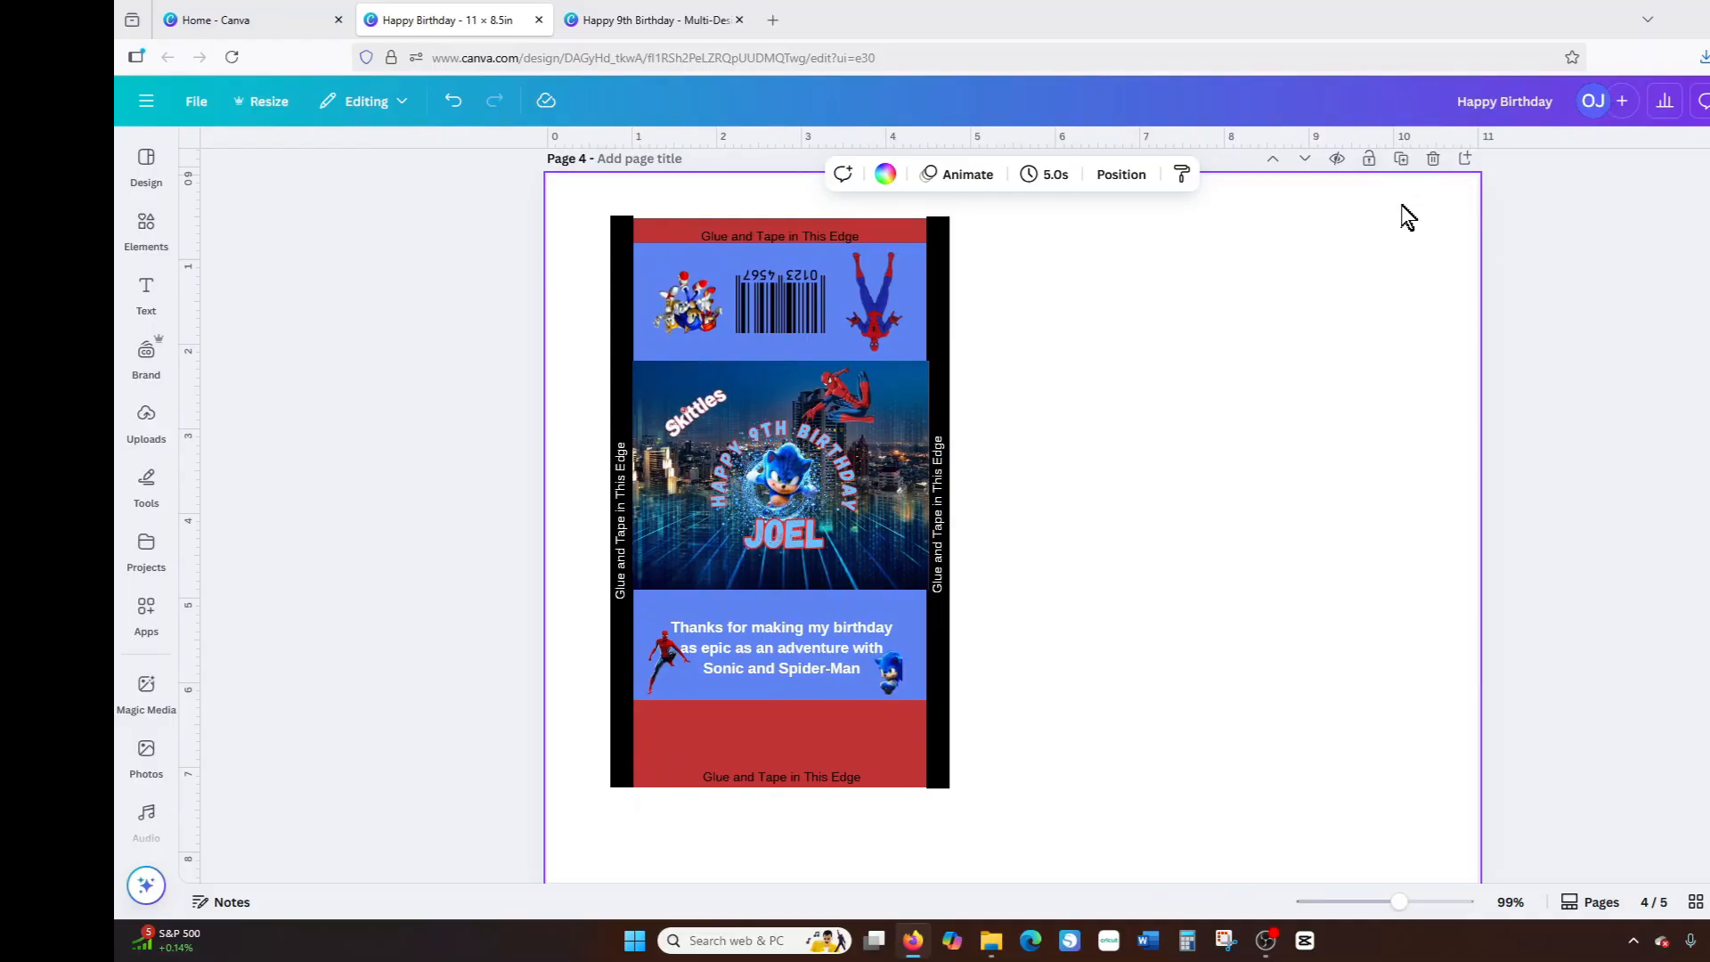
left_click_drag(1406, 910, 1378, 903)
scroll(1149, 802, "down", 3)
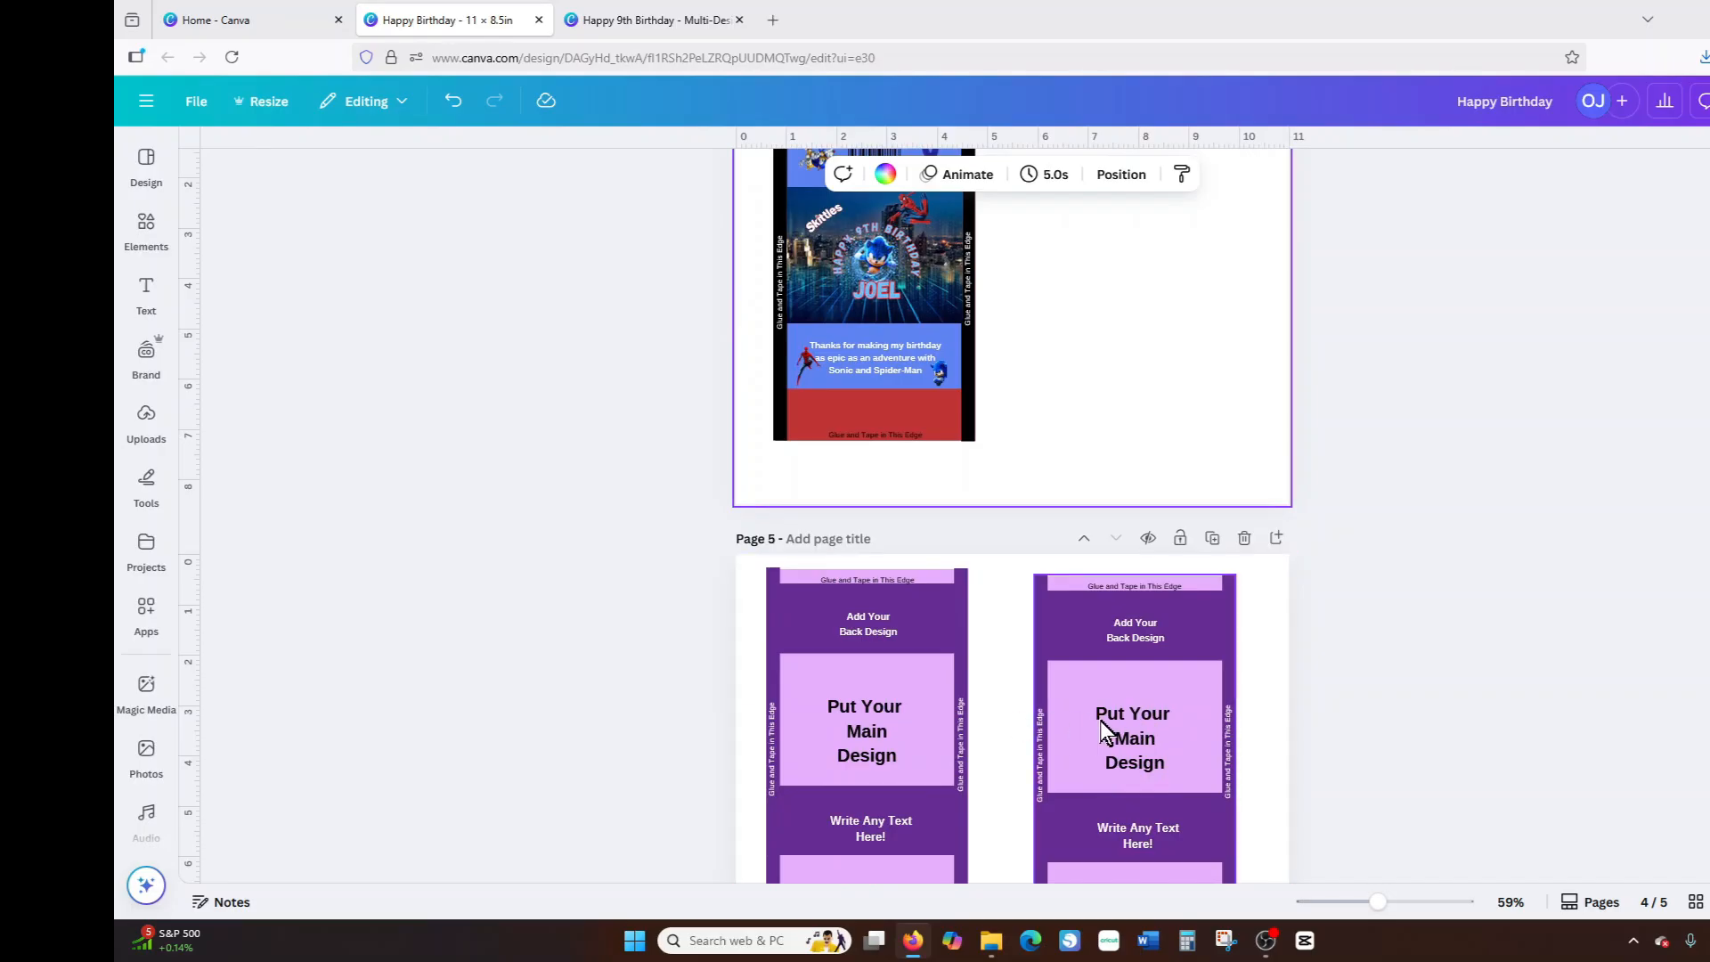
scroll(1114, 713, "up", 3)
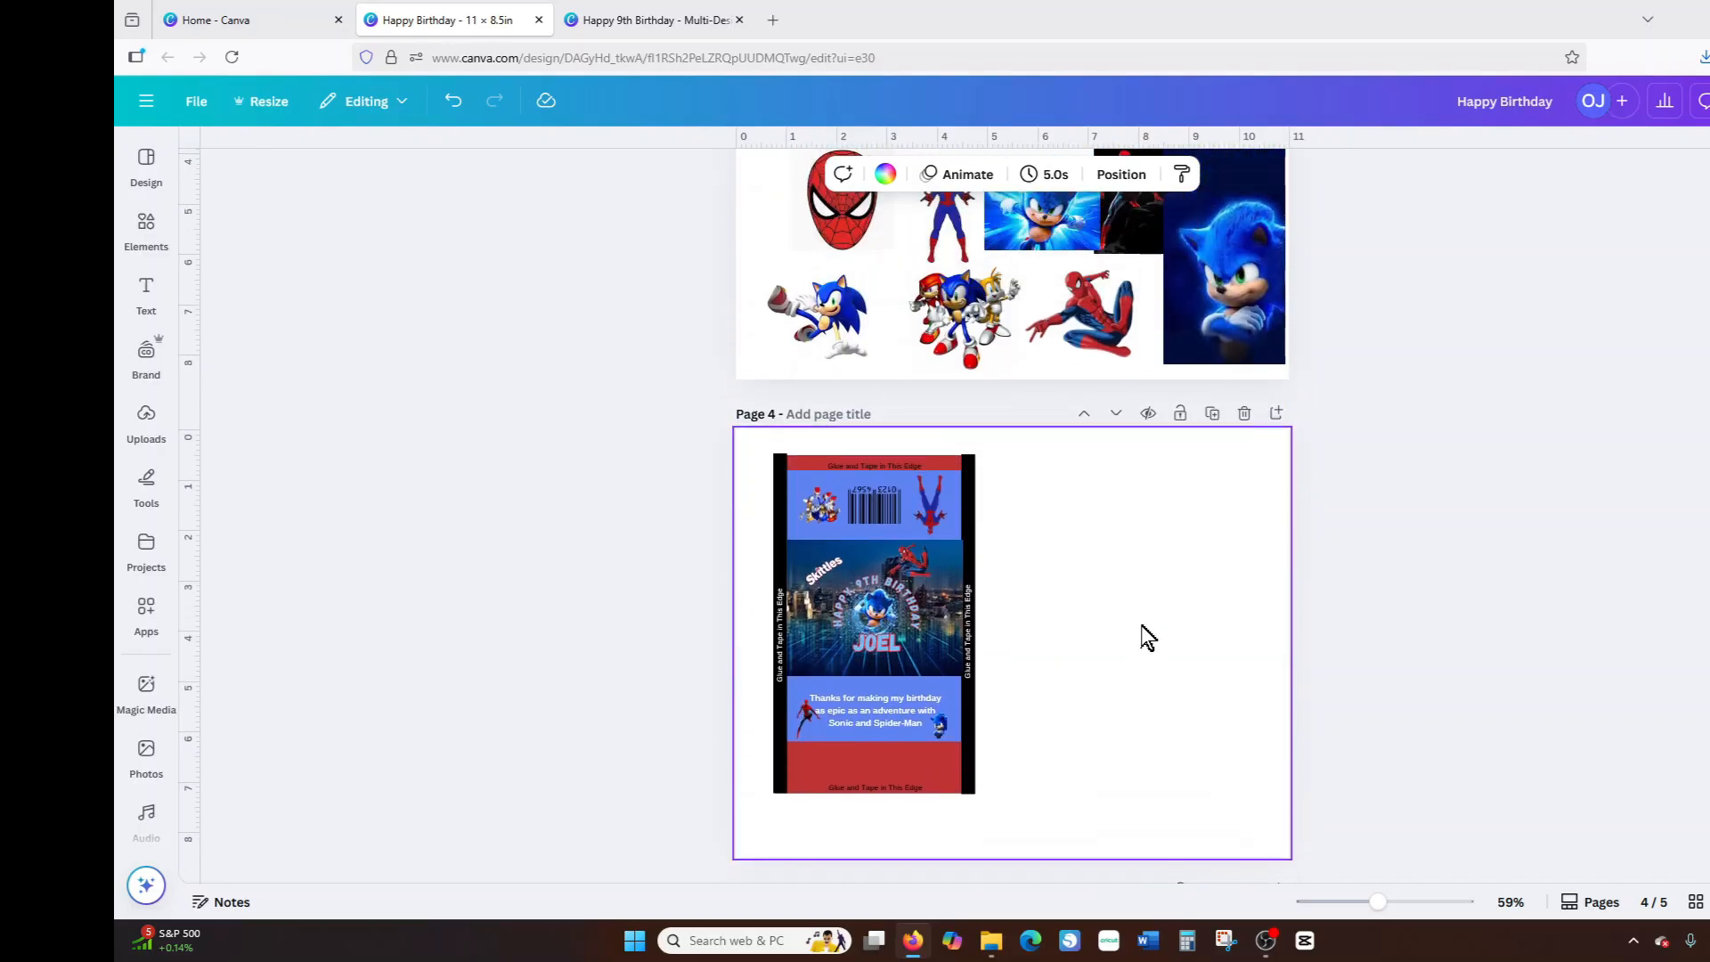
left_click(1214, 414)
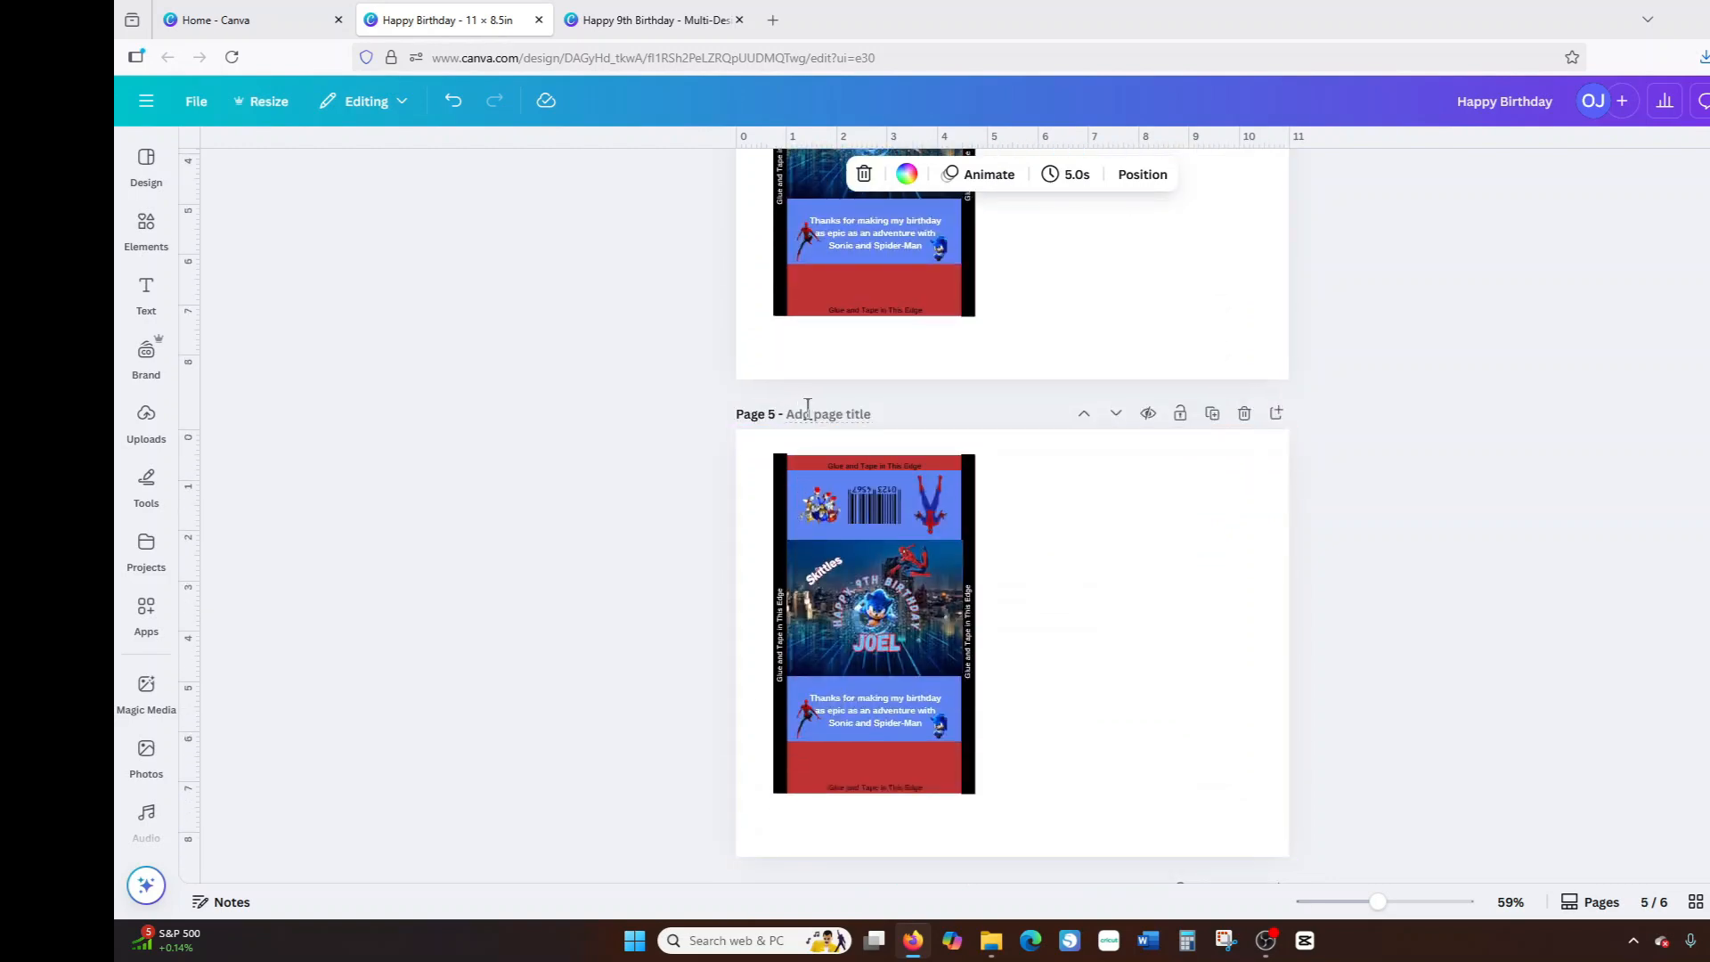
type("Skittles")
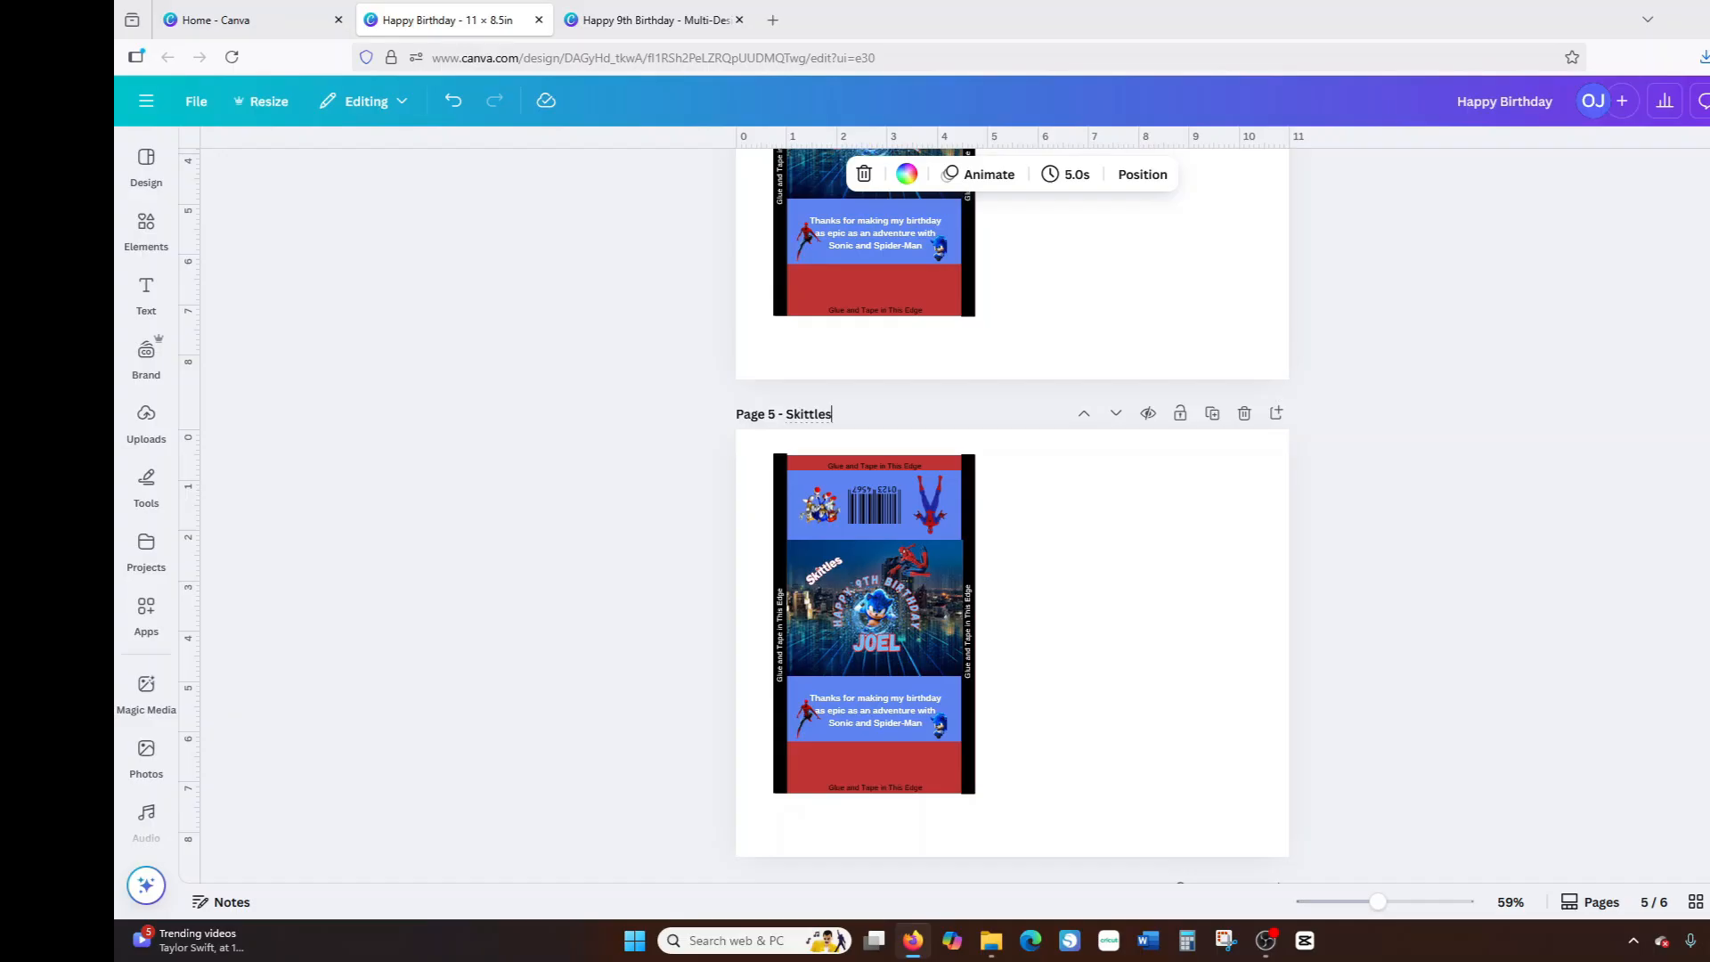
Copy the Welch's Fruit Snacks logo from page 3 and paste it onto the wrapper on page 4.
scroll(1055, 563, "up", 6)
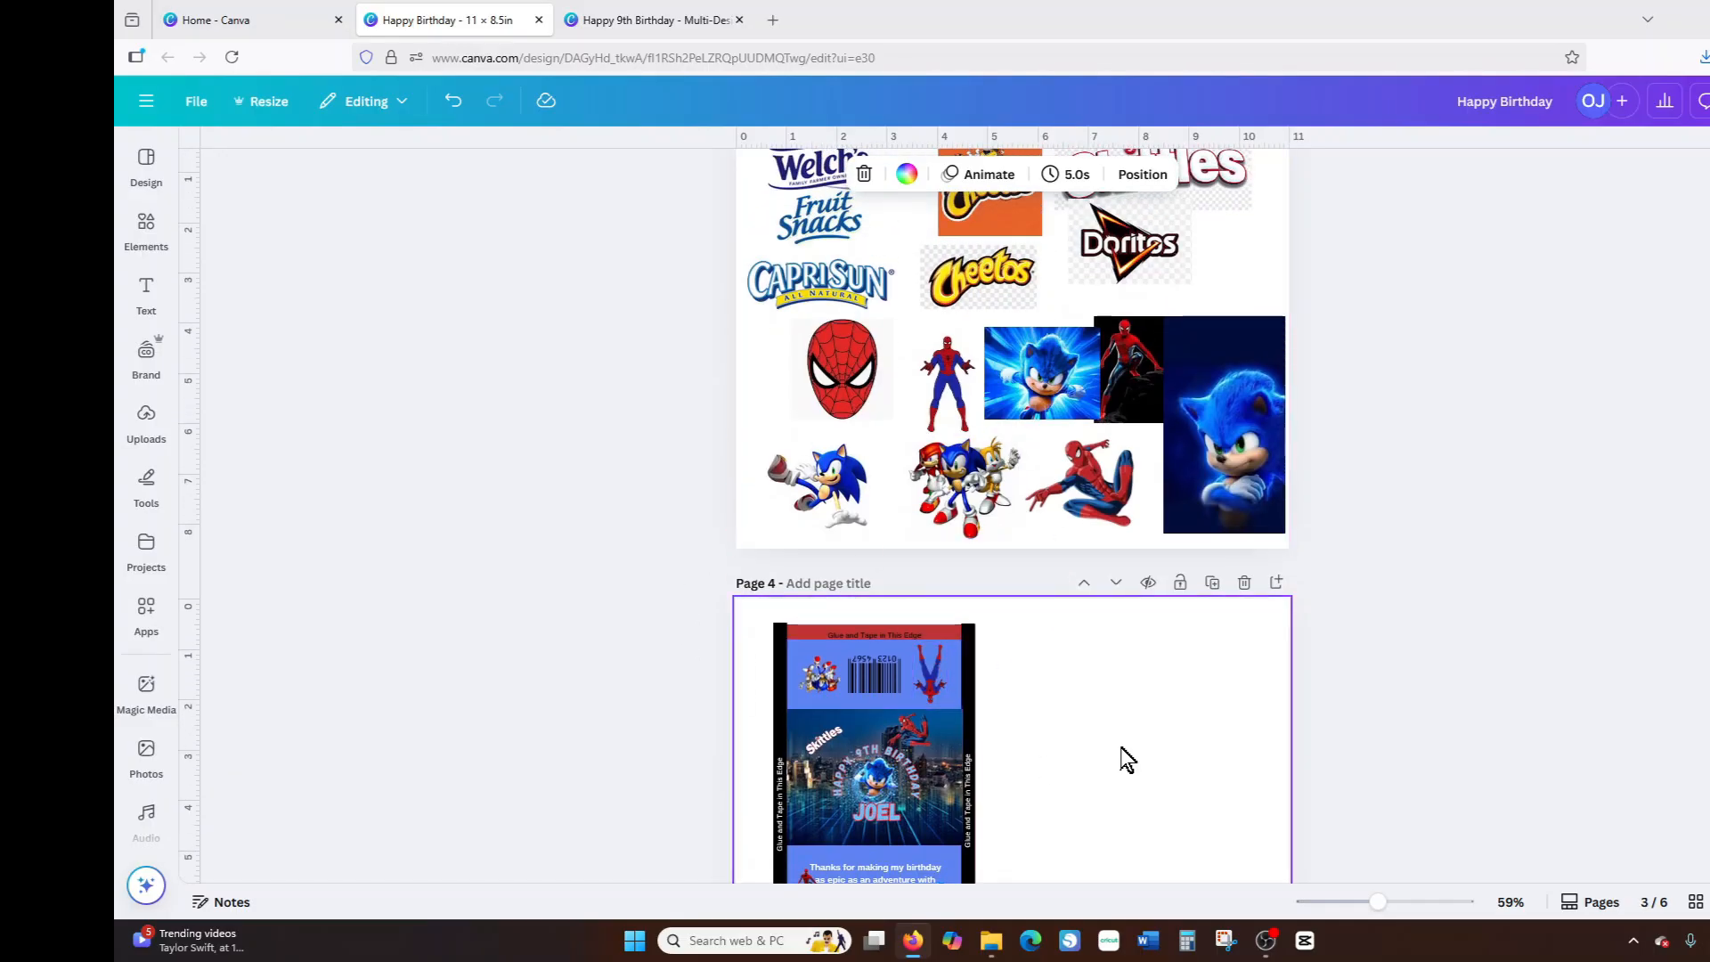
left_click(1115, 740)
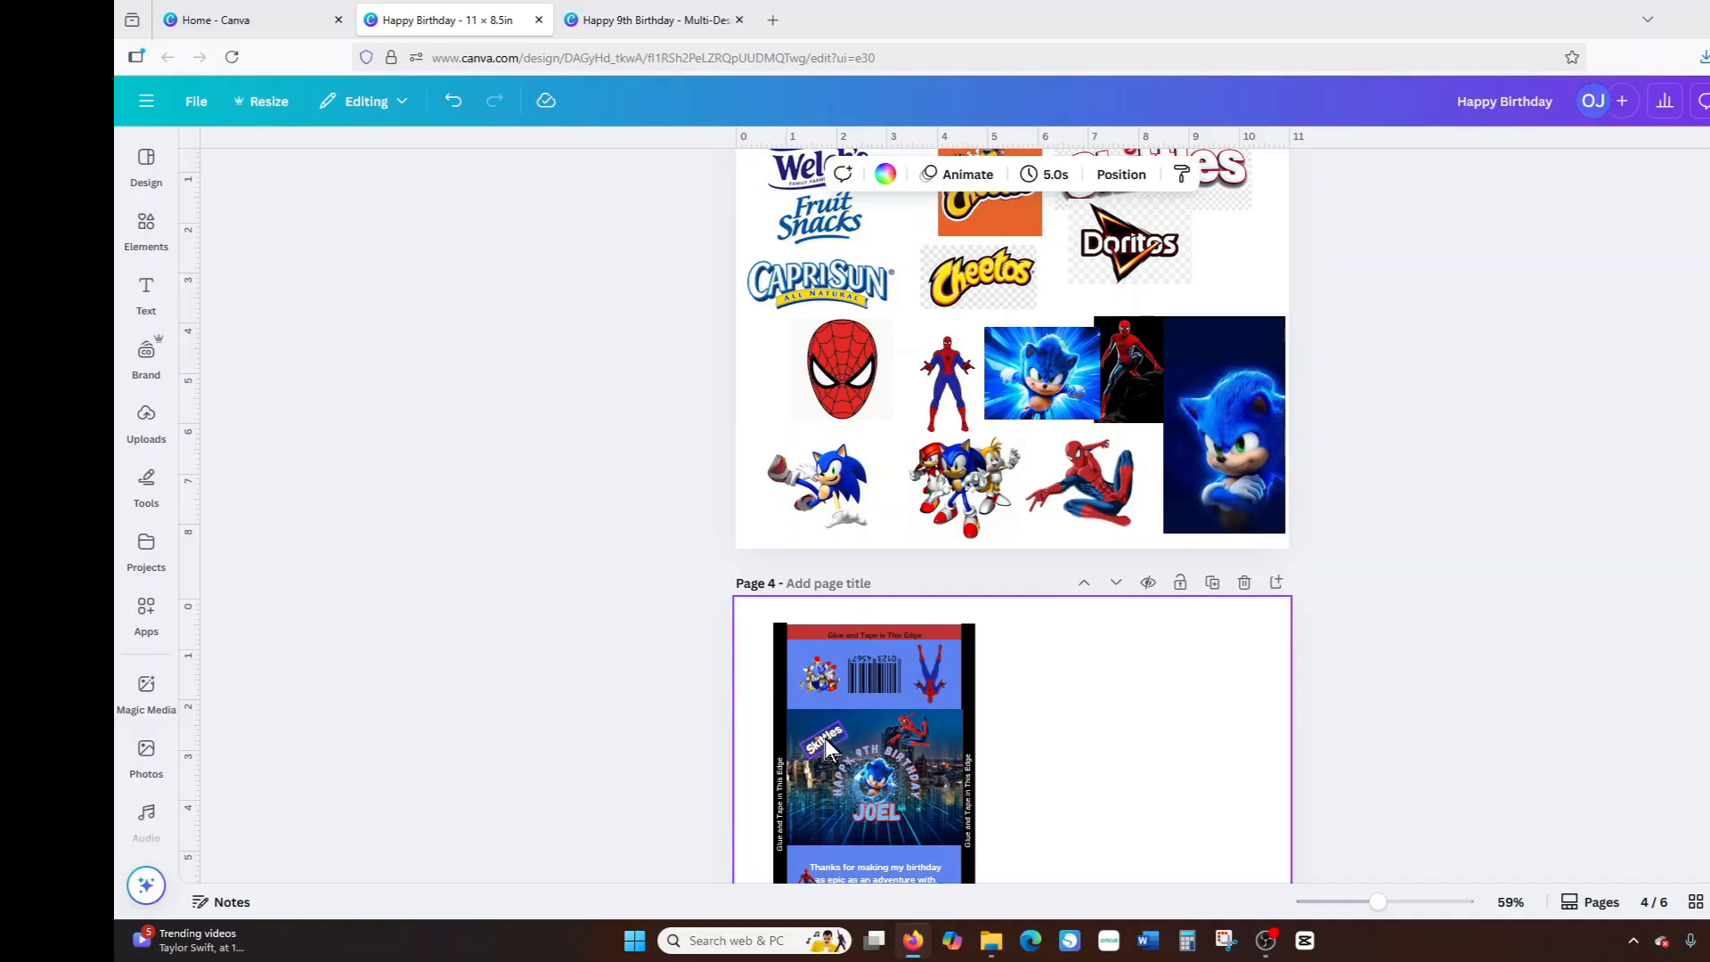
left_click(808, 214)
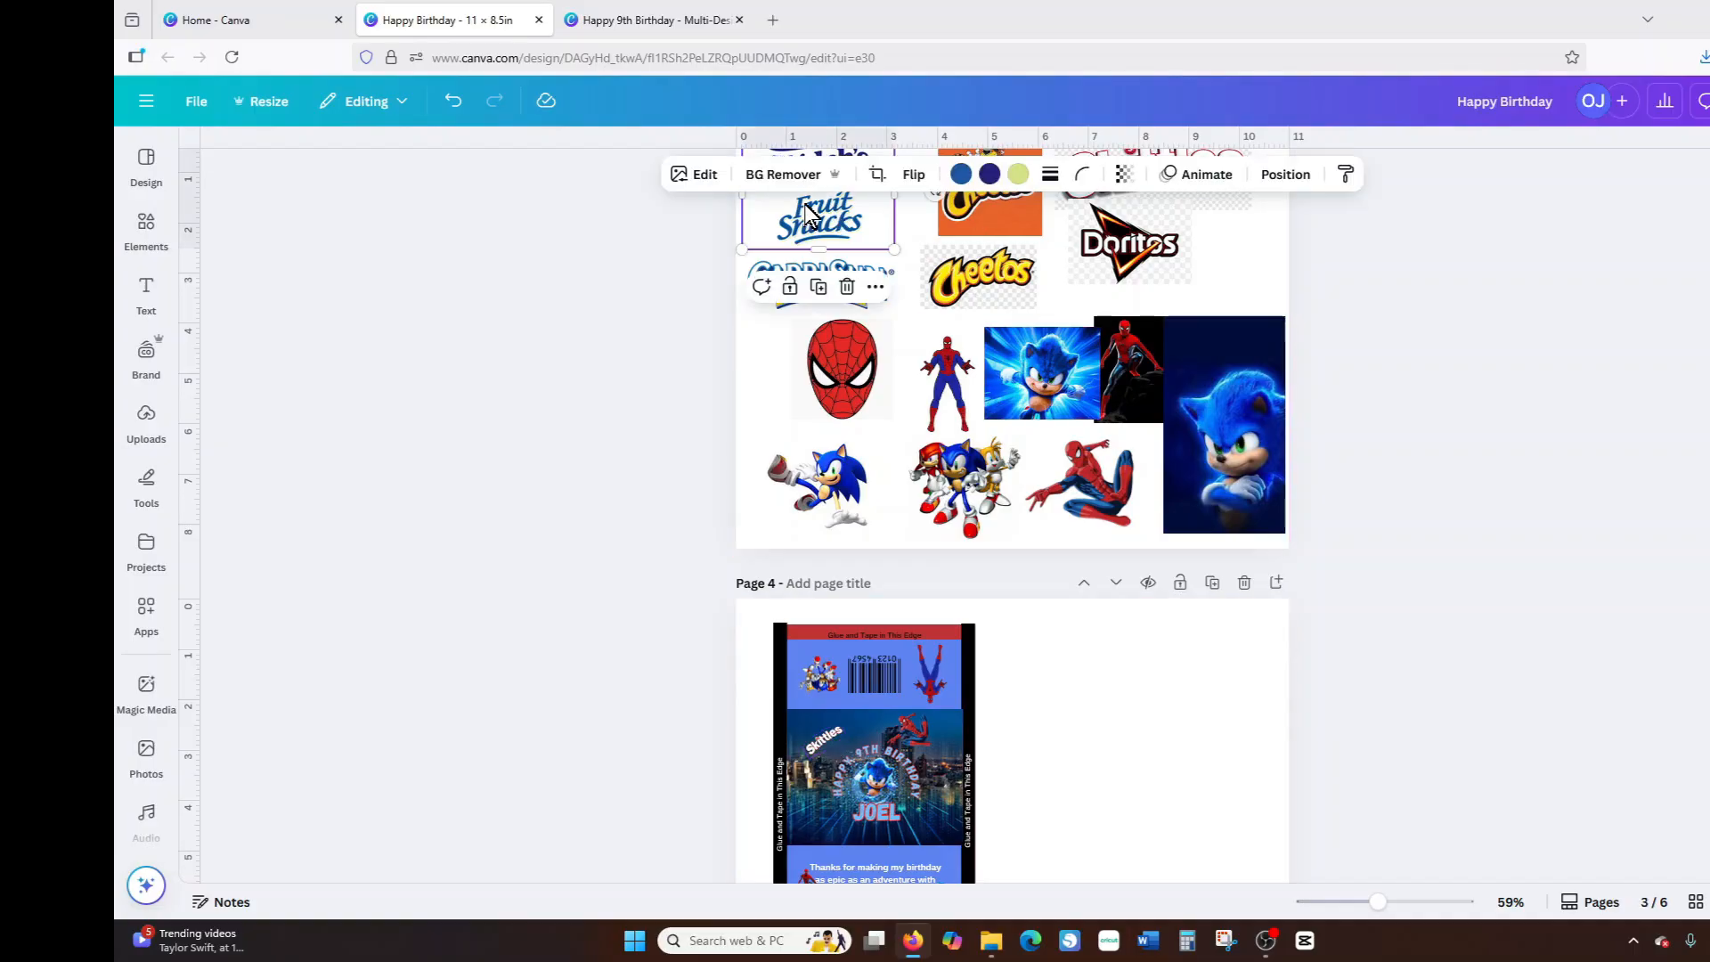
scroll(808, 214, "up", 3)
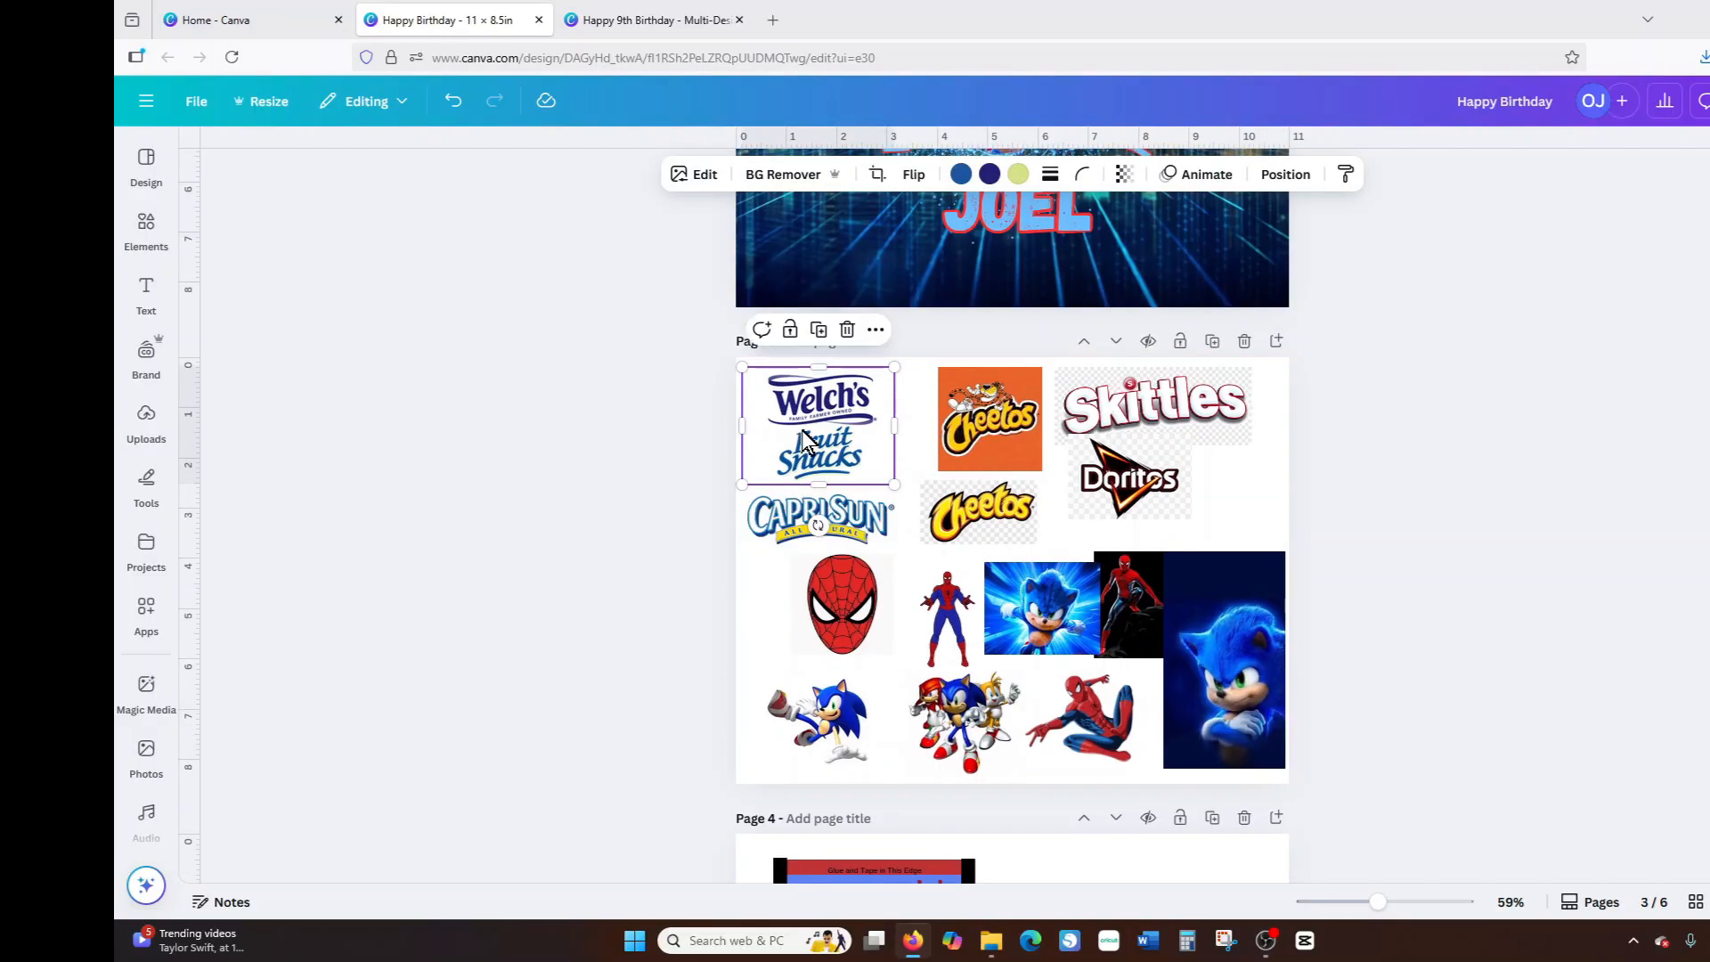
right_click(804, 439)
left_click(846, 383)
scroll(1115, 534, "down", 1)
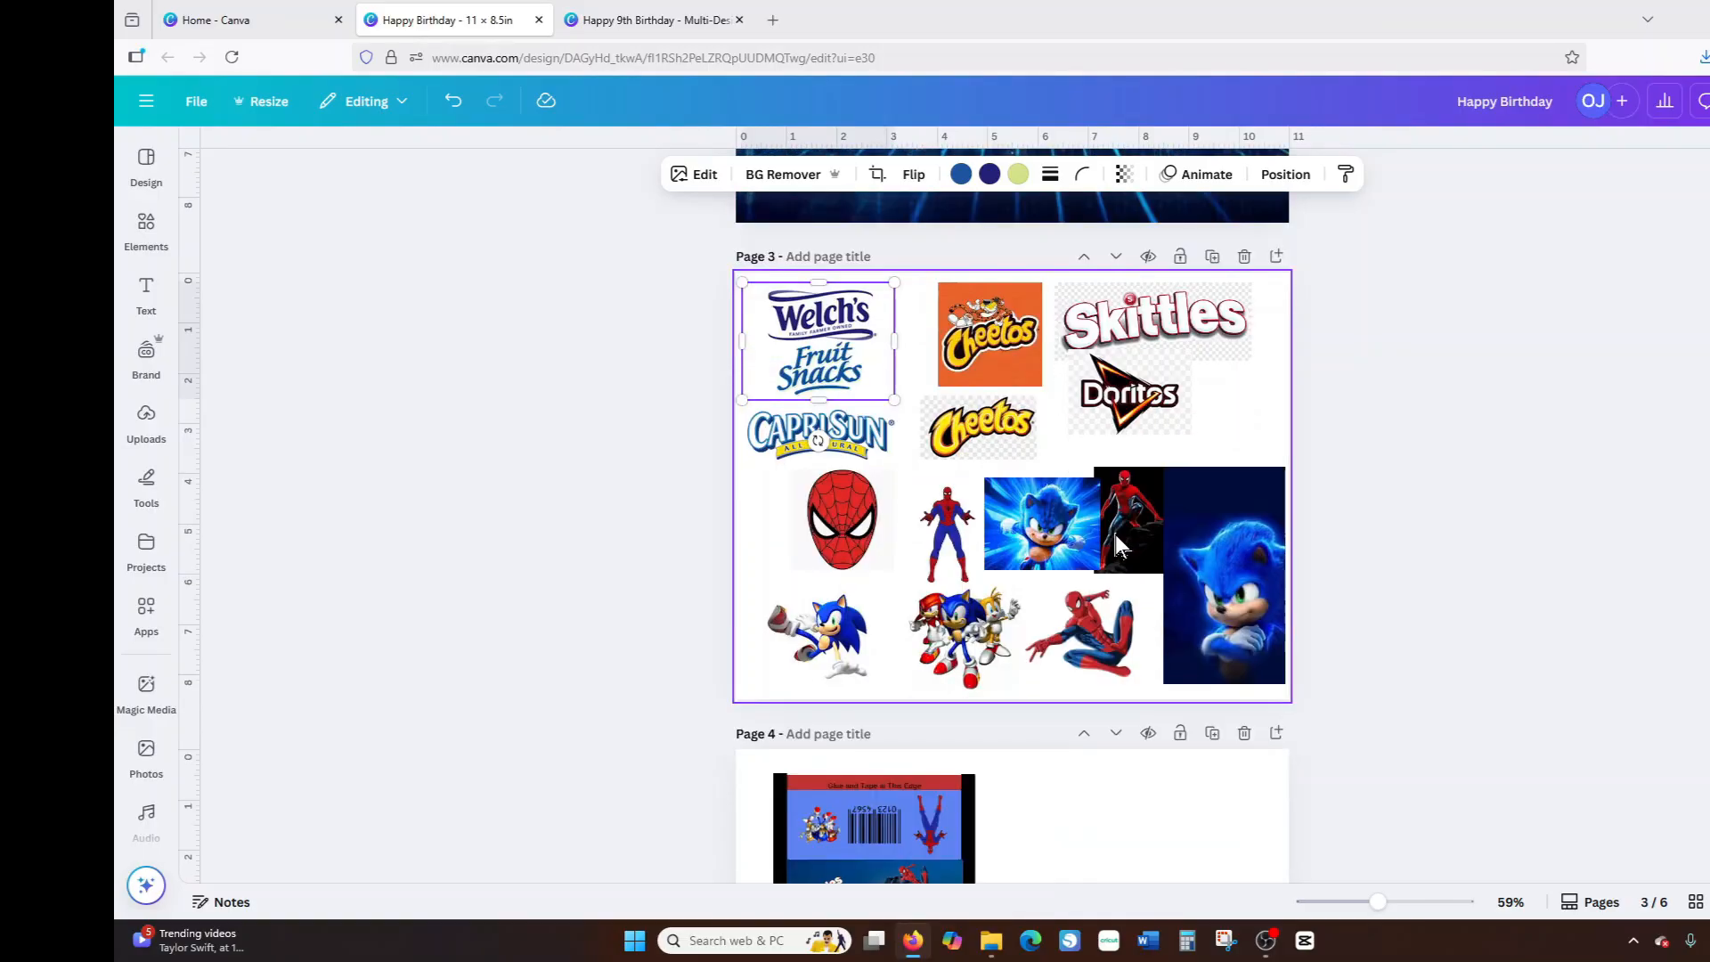
scroll(1115, 535, "down", 5)
right_click(829, 512)
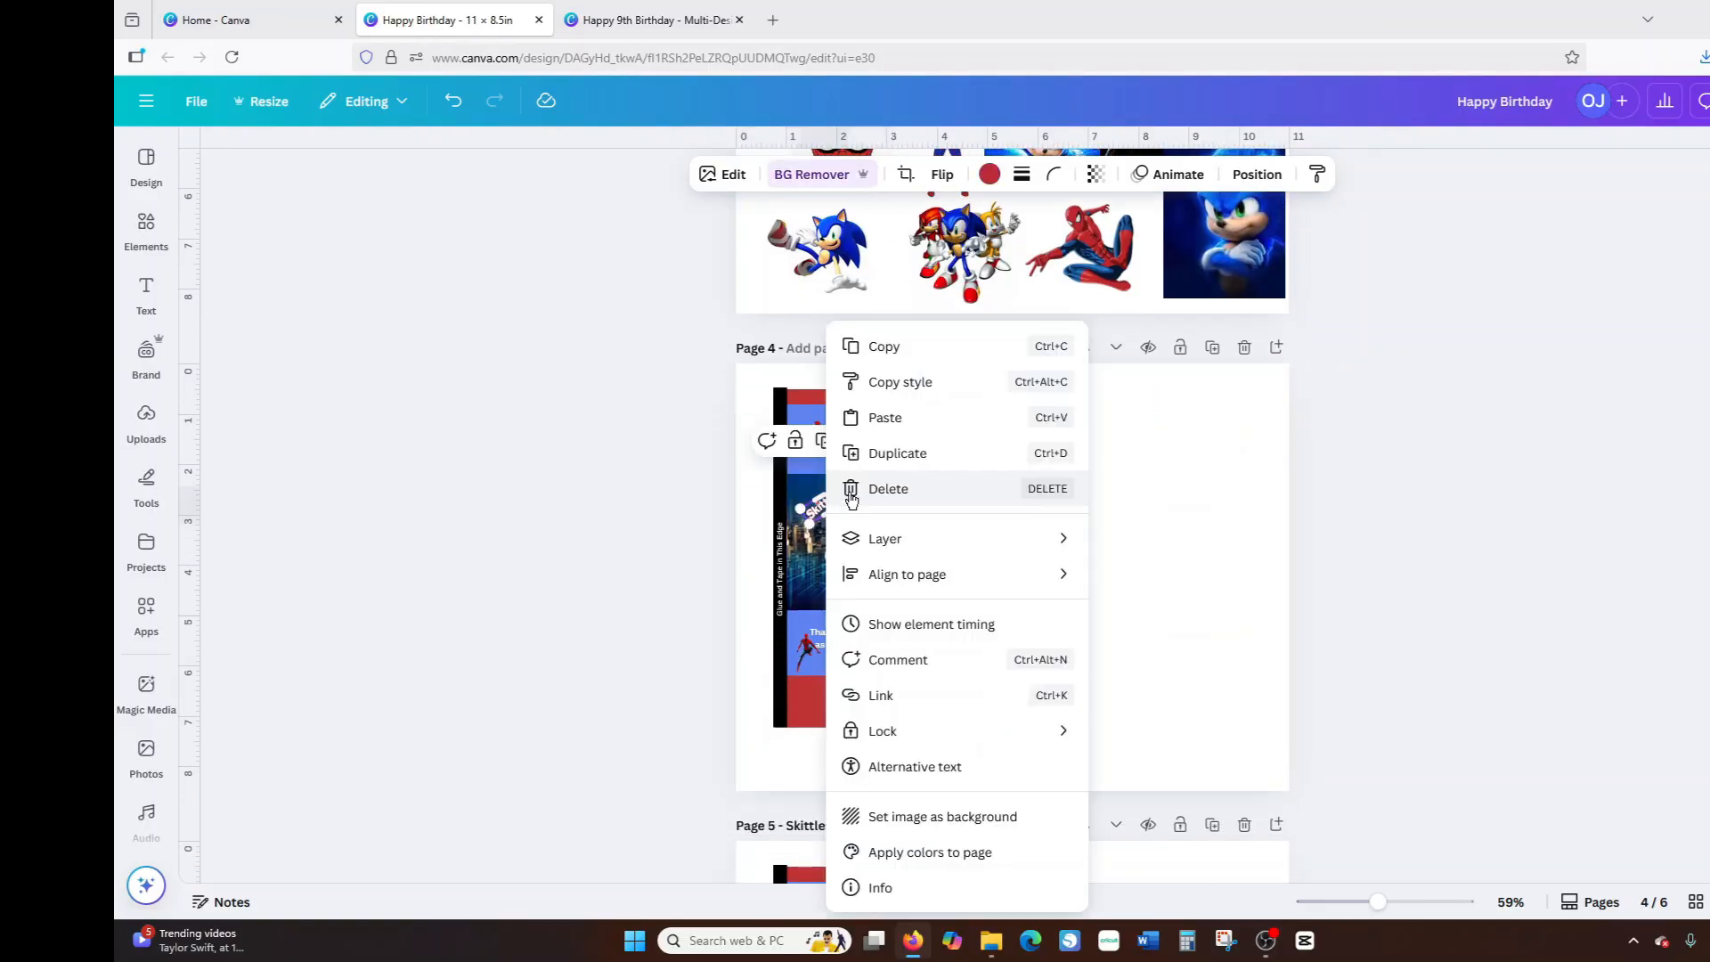
left_click(887, 419)
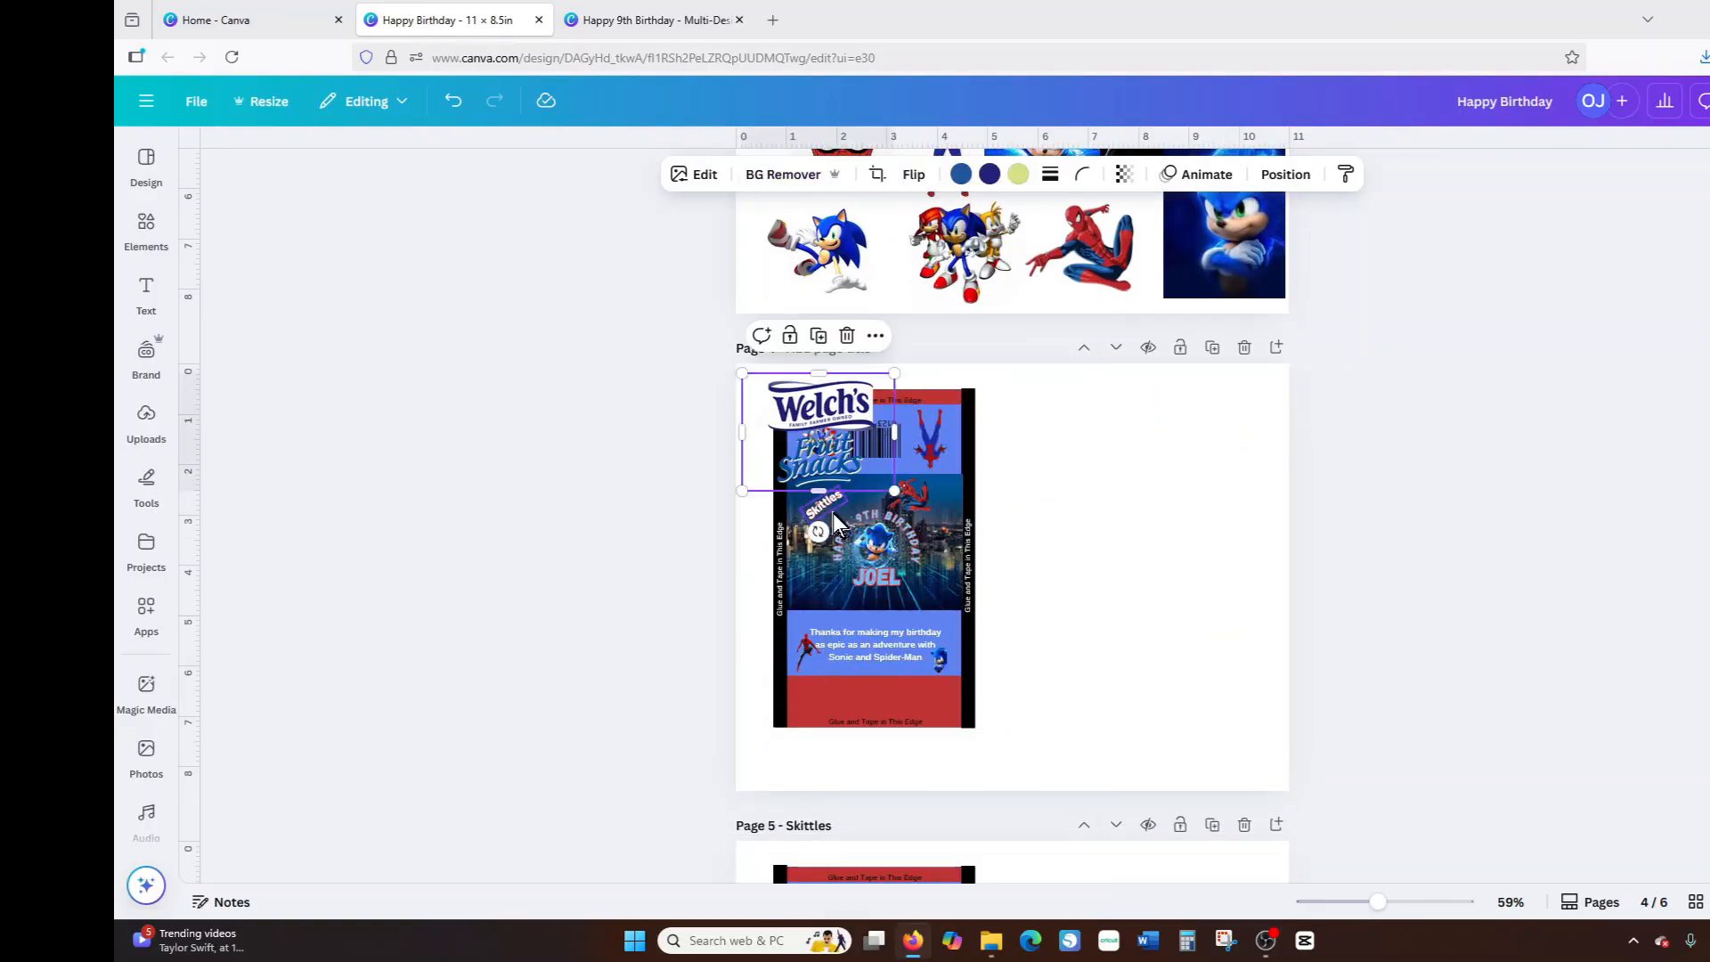
Replace the Skittles logo on page 4's main design with the Welch's logo, shrunk and tilted upward in the same corner.
left_click_drag(833, 416, 843, 488)
left_click_drag(903, 563, 848, 520)
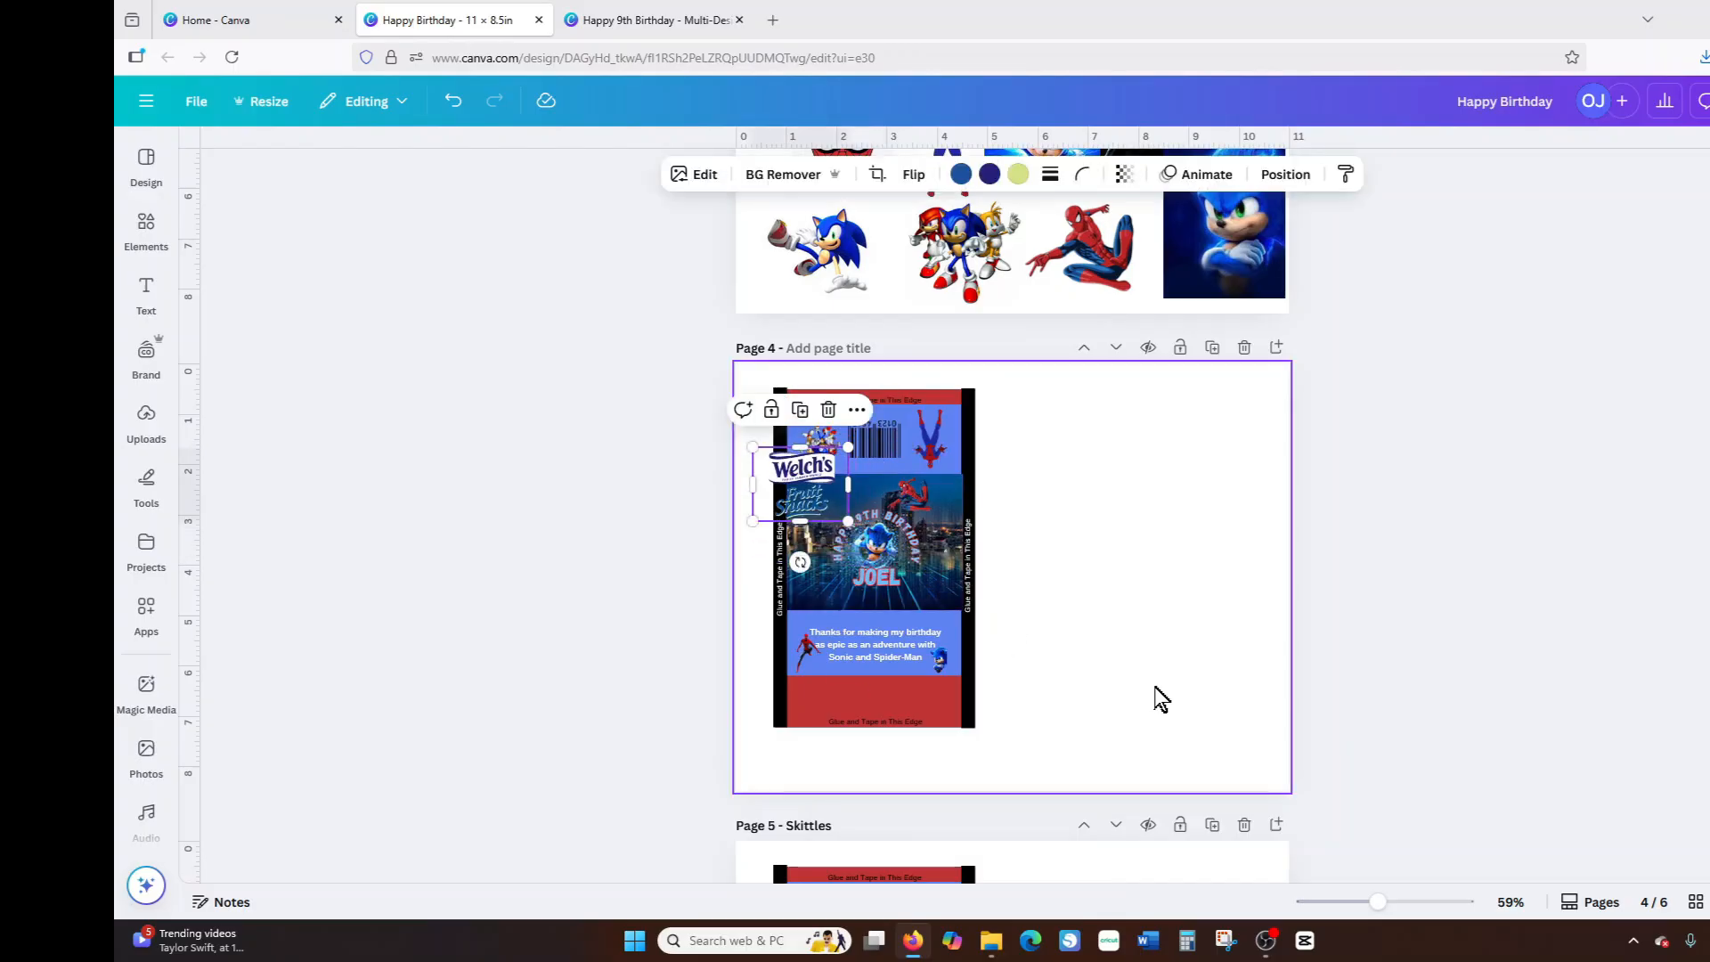
left_click_drag(1378, 901, 1413, 904)
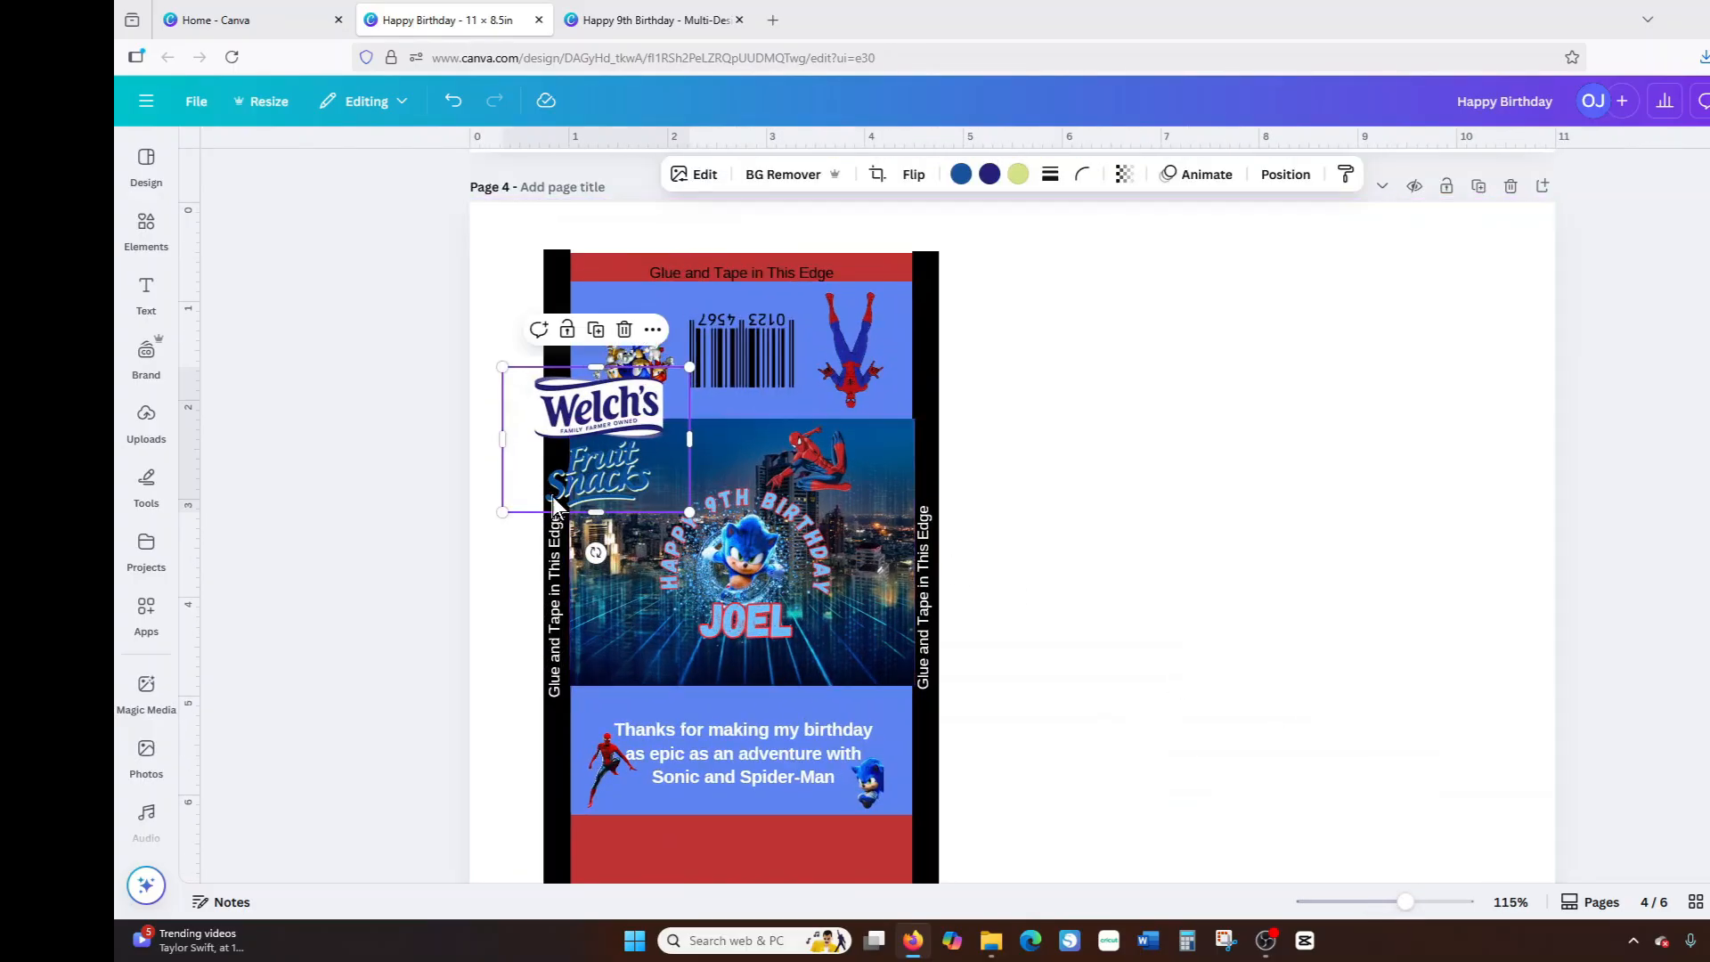
left_click_drag(595, 553, 641, 471)
left_click(1027, 611)
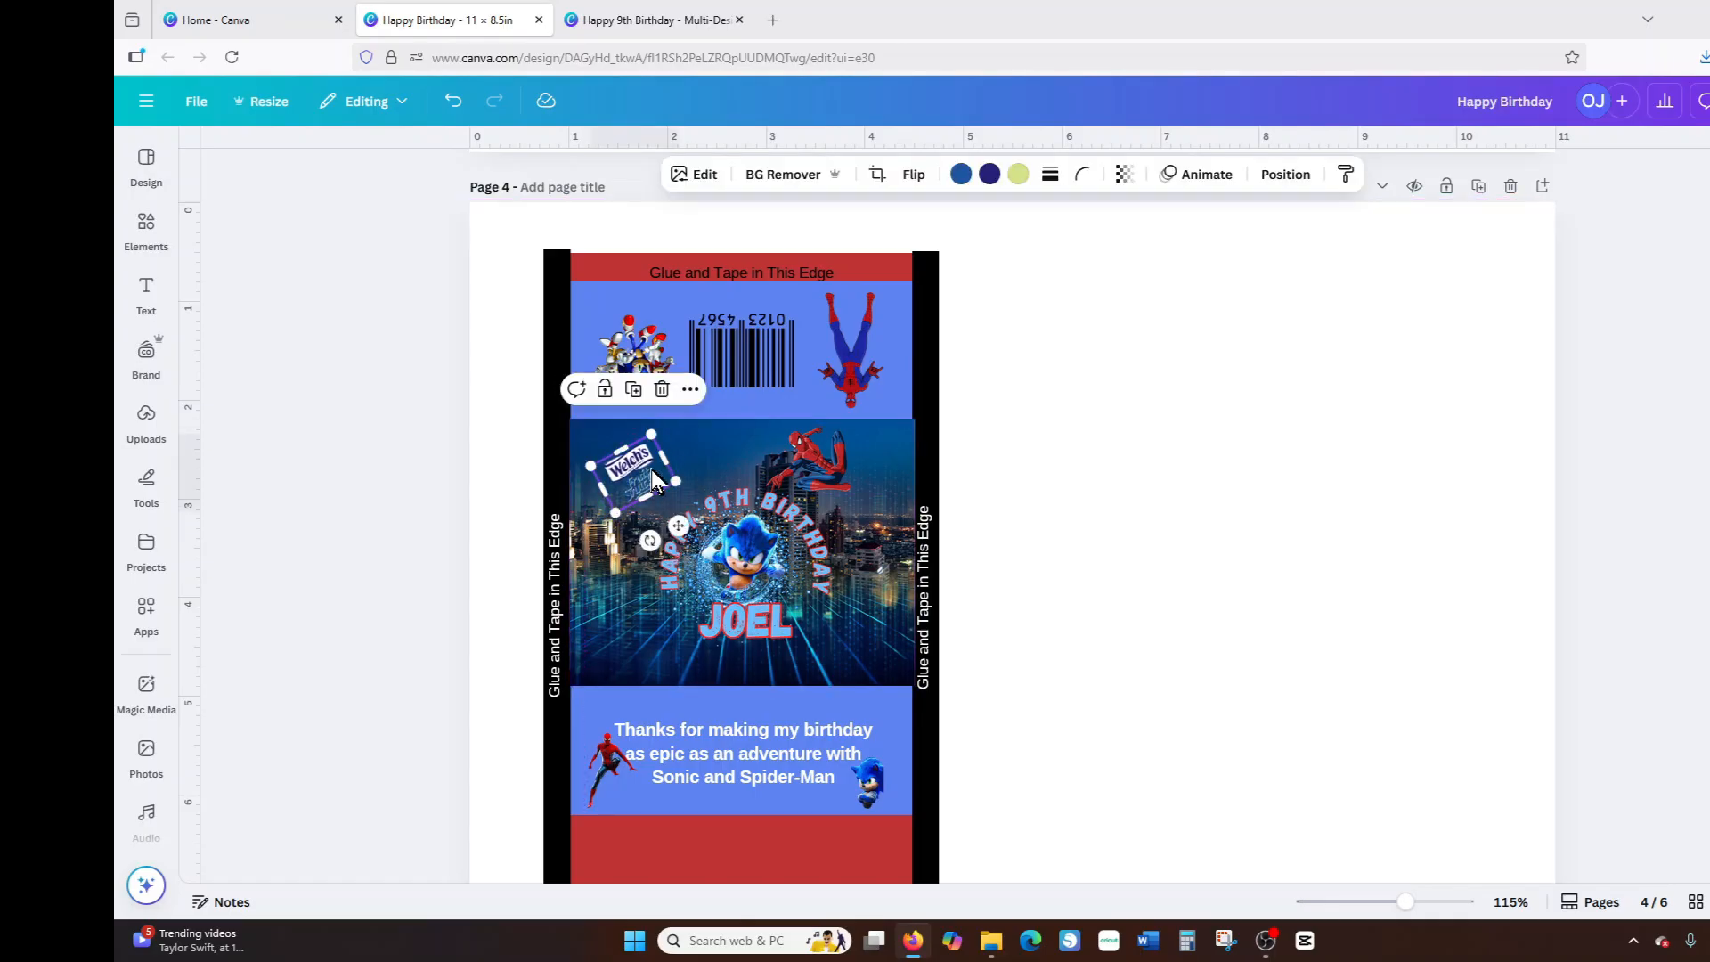
Give the Welch's logo an Outline shadow with size 15 and white color #FFFFFF.
left_click(704, 177)
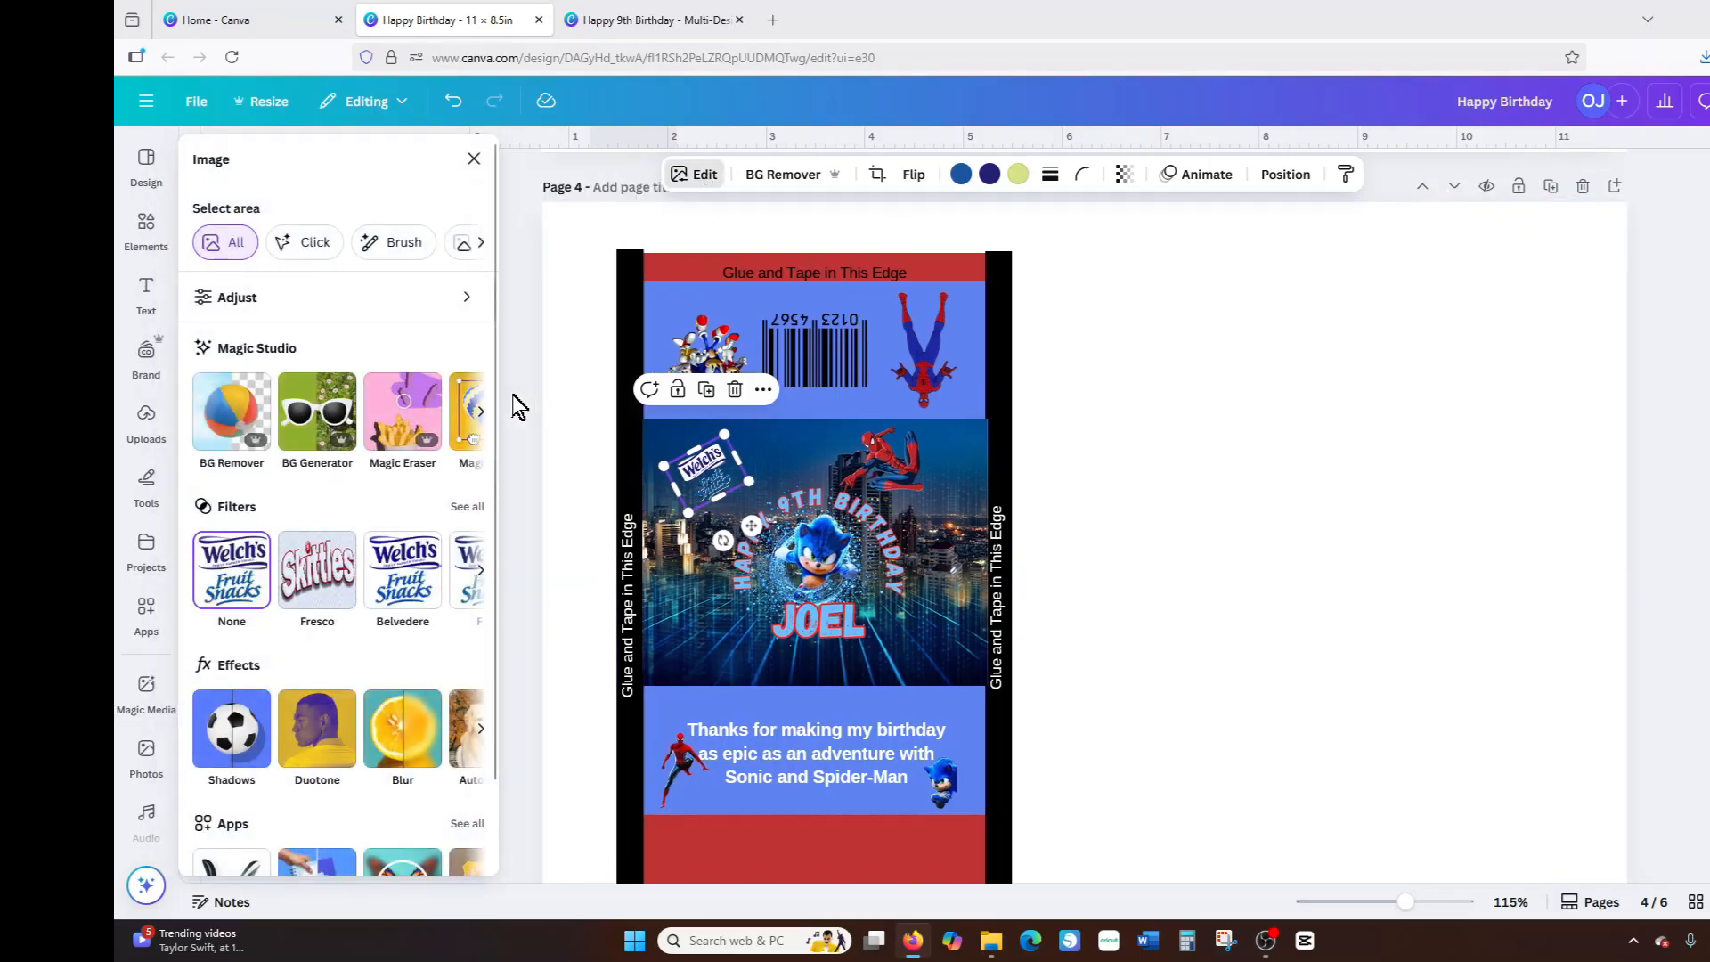
left_click(236, 727)
left_click(438, 364)
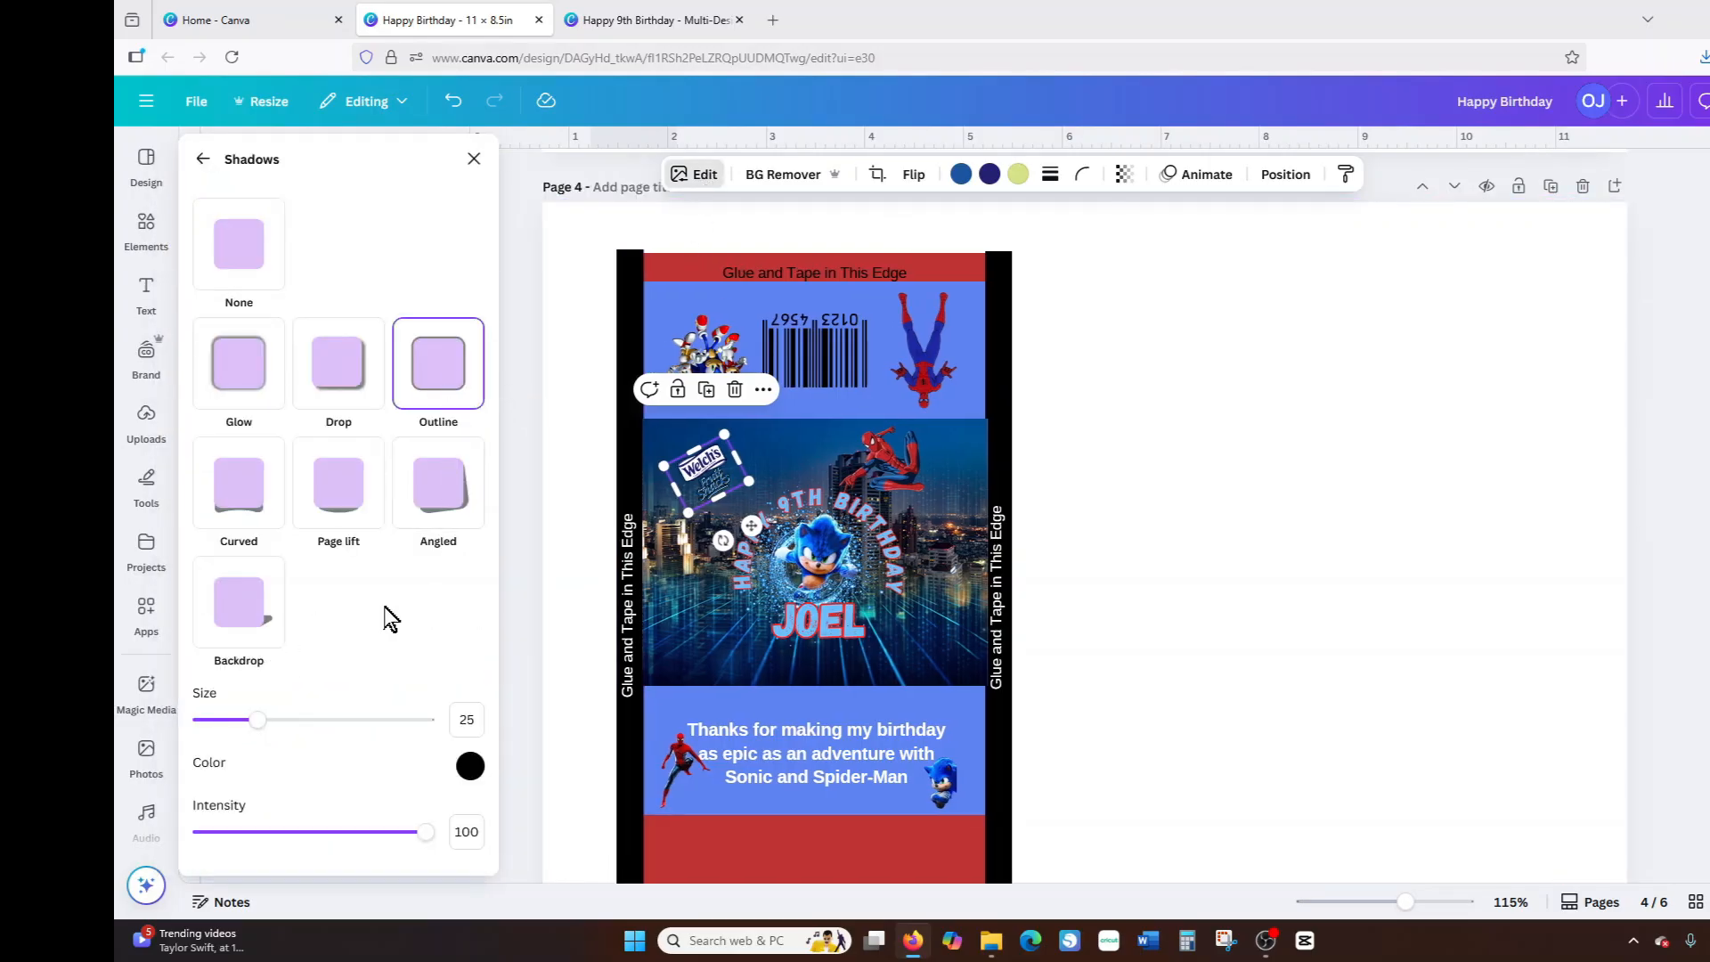
left_click_drag(257, 719, 235, 719)
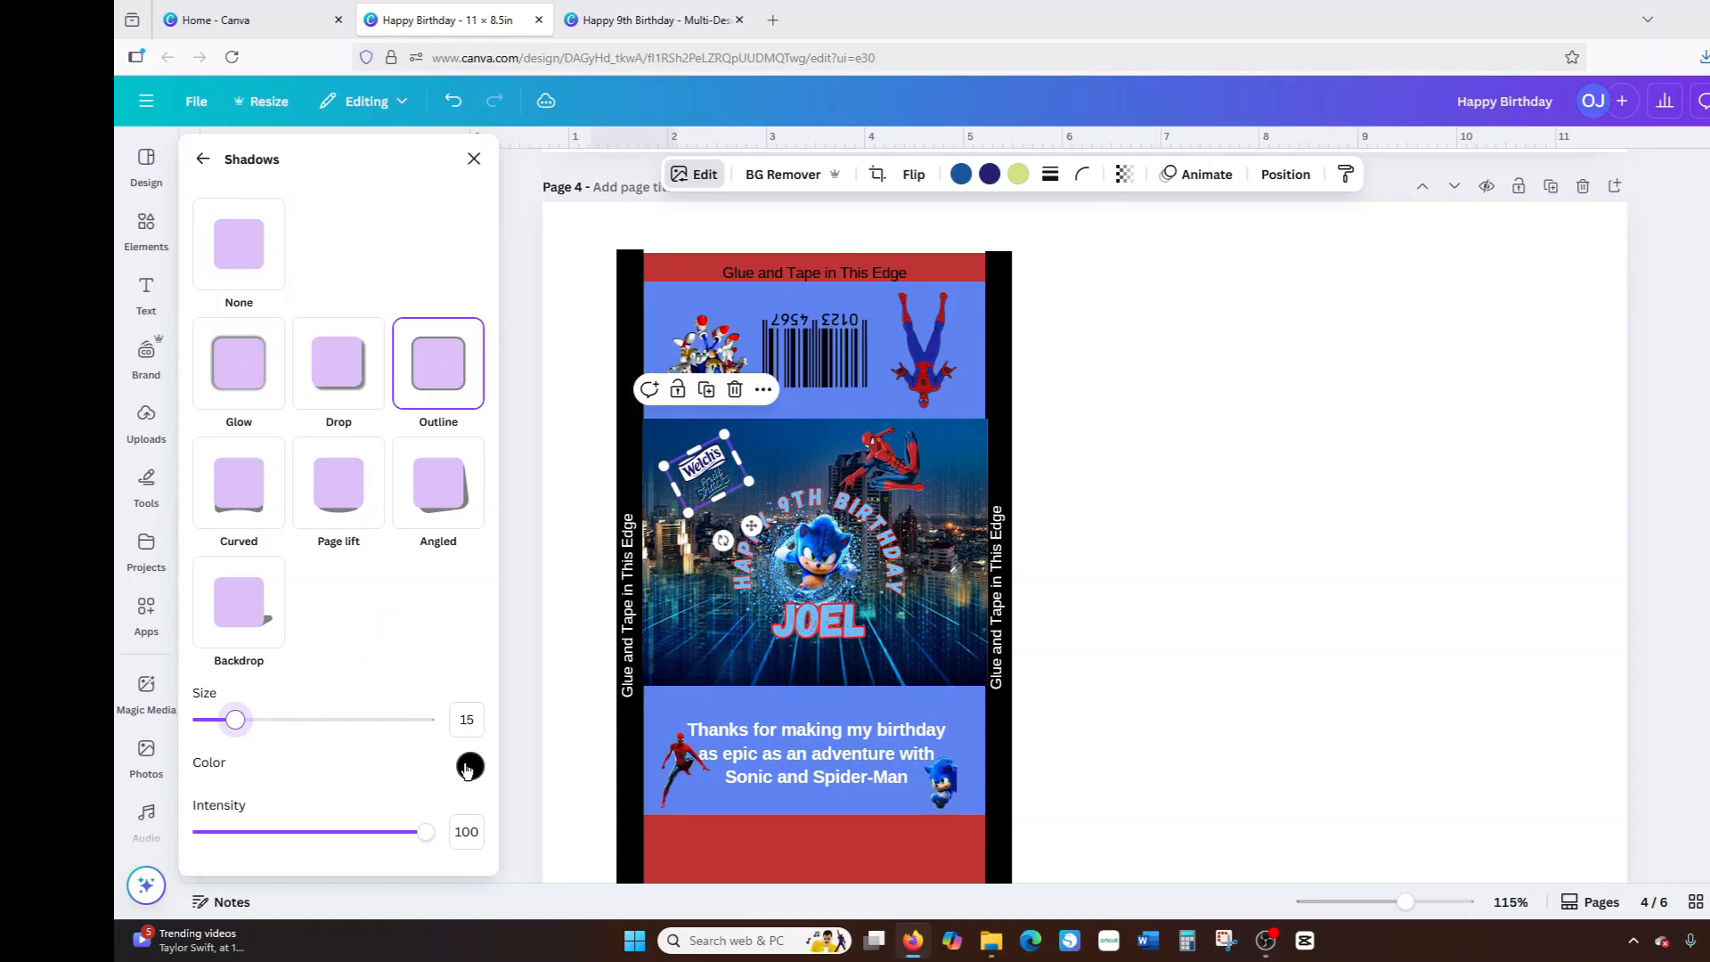
left_click(470, 766)
left_click_drag(489, 577, 471, 555)
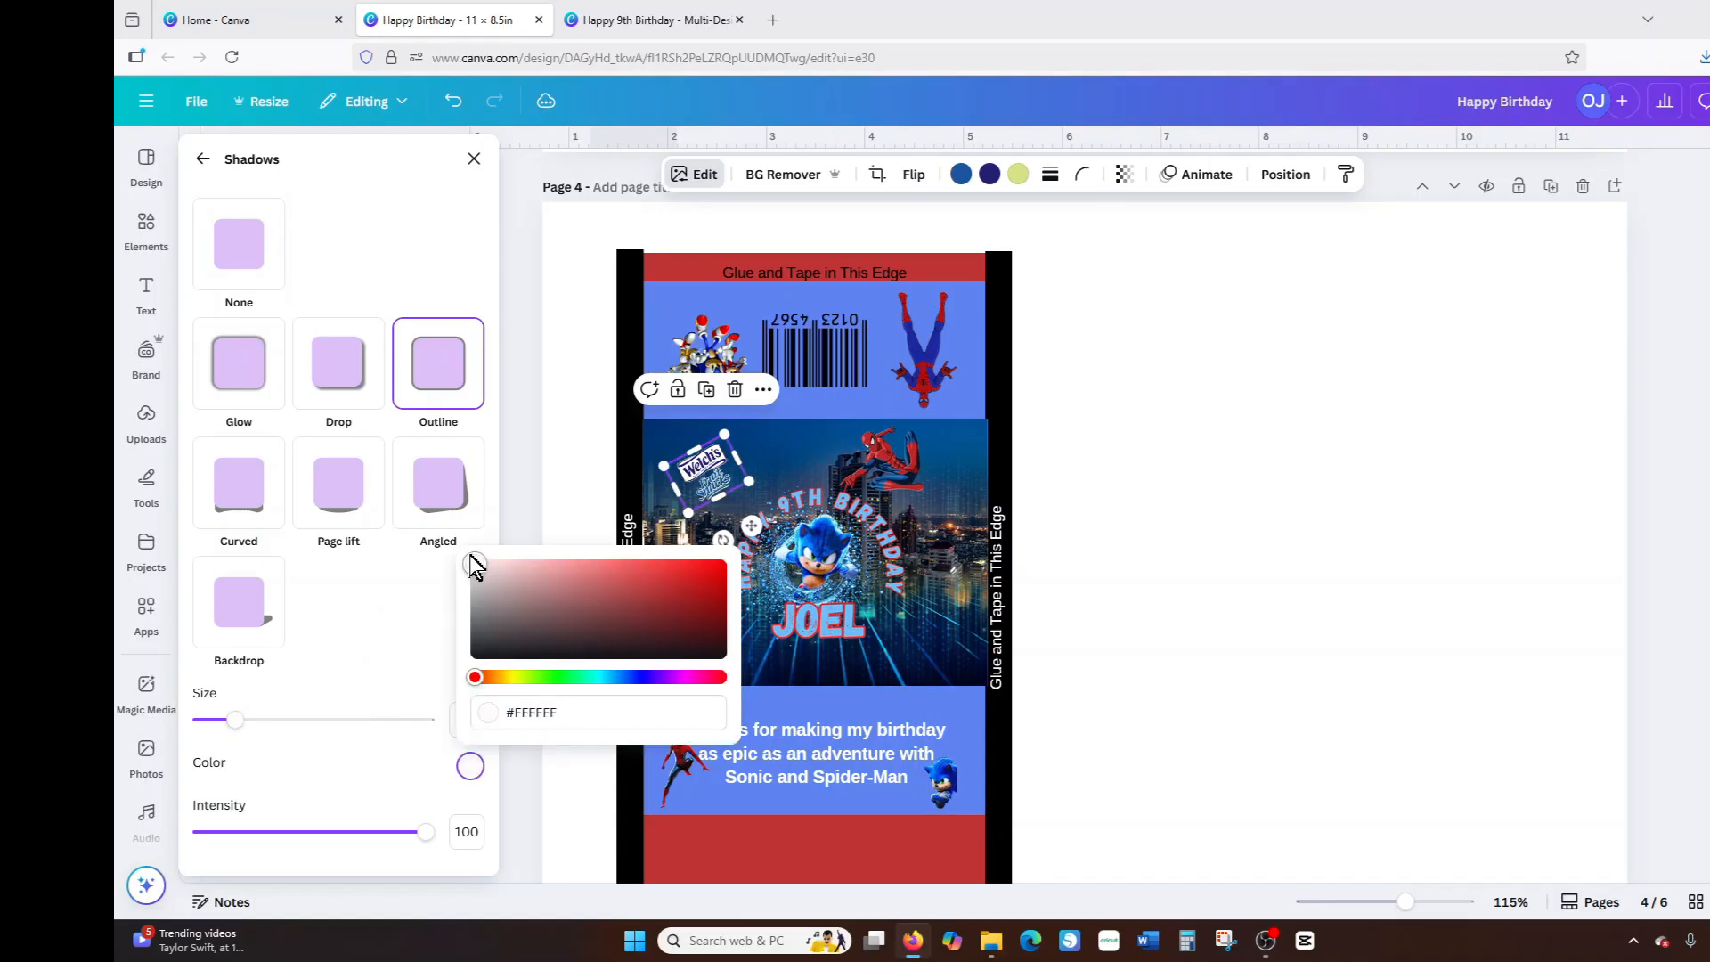
Try bright red shades for the Welch's logo's outline shadow on page 4.
left_click(717, 564)
left_click(565, 710)
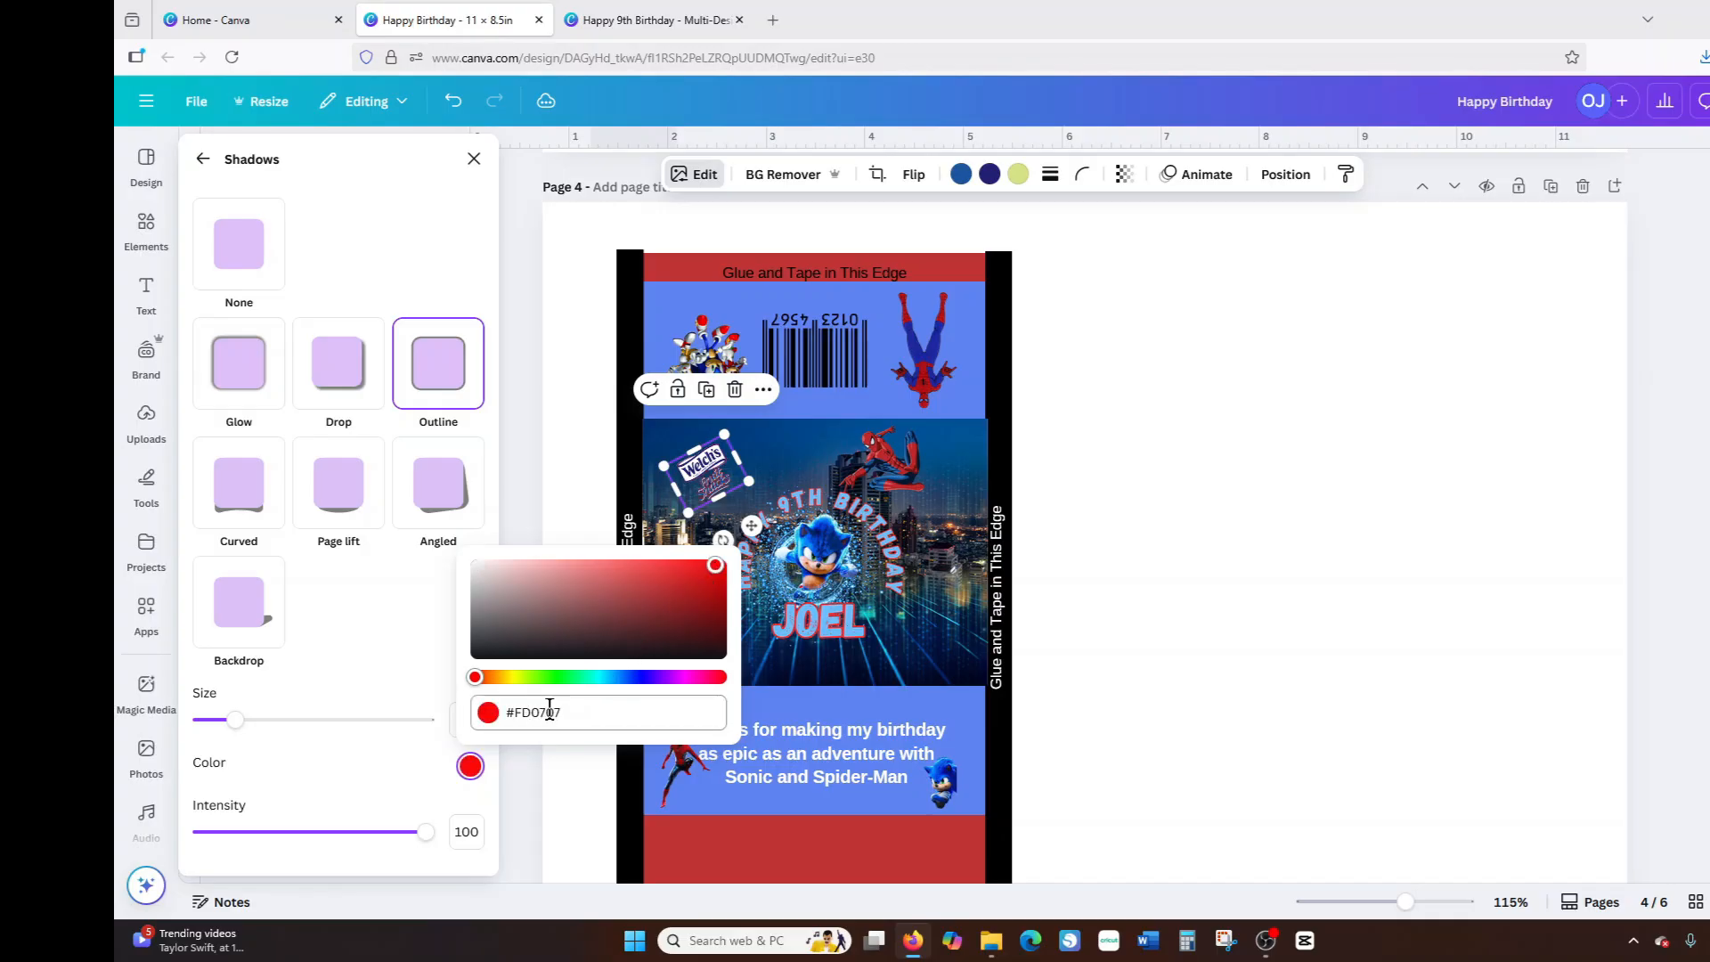
left_click_drag(707, 581, 729, 564)
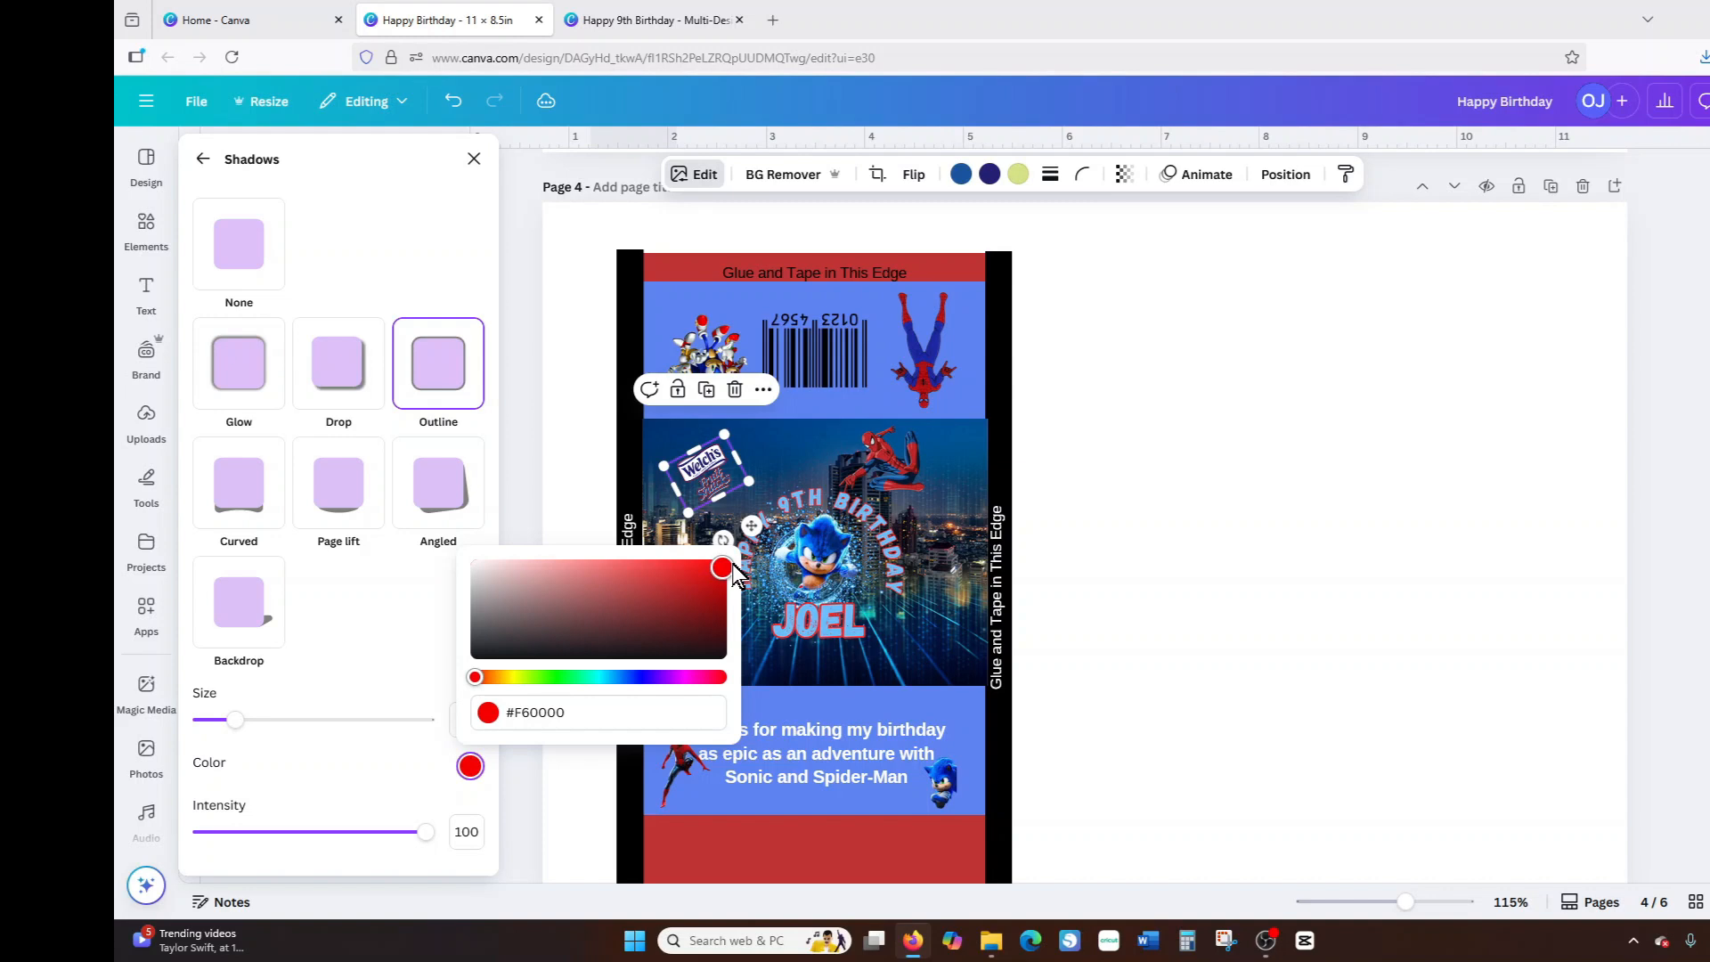
mouse_move(722, 572)
left_mouse_down()
mouse_move(666, 567)
mouse_move(710, 565)
left_mouse_up()
Set the Welch's logo's outline shadow color to off-white #F8F3F3 and deselect the logo.
left_click(479, 567)
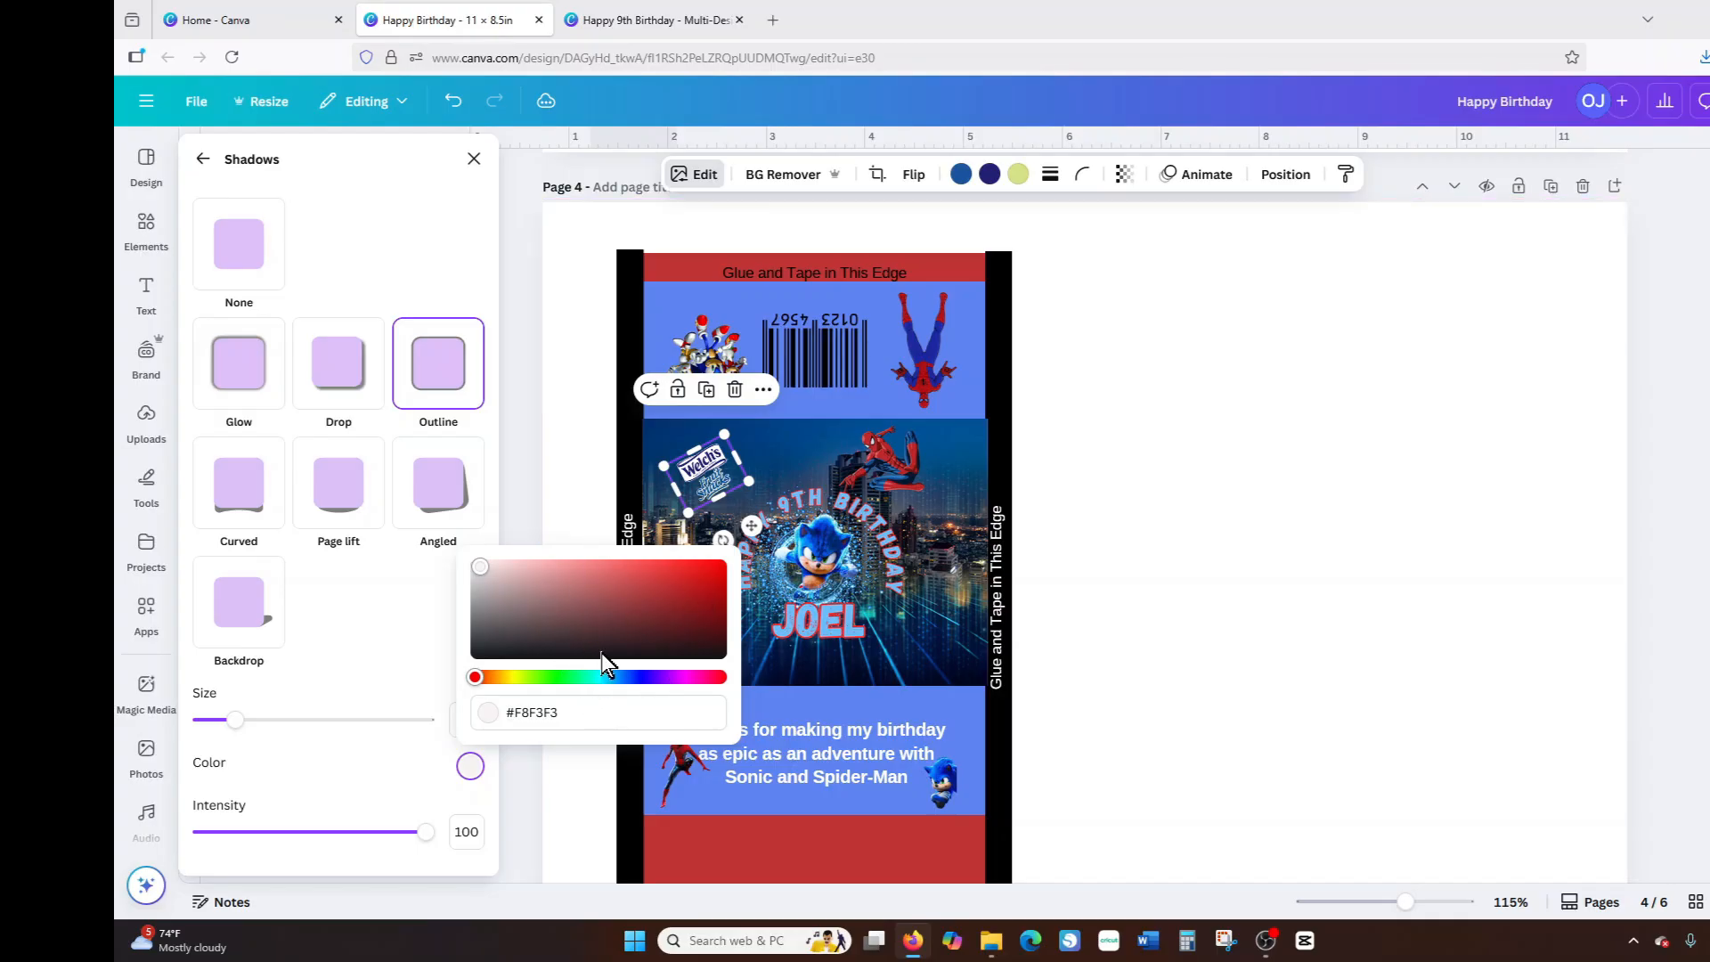
left_click(1175, 584)
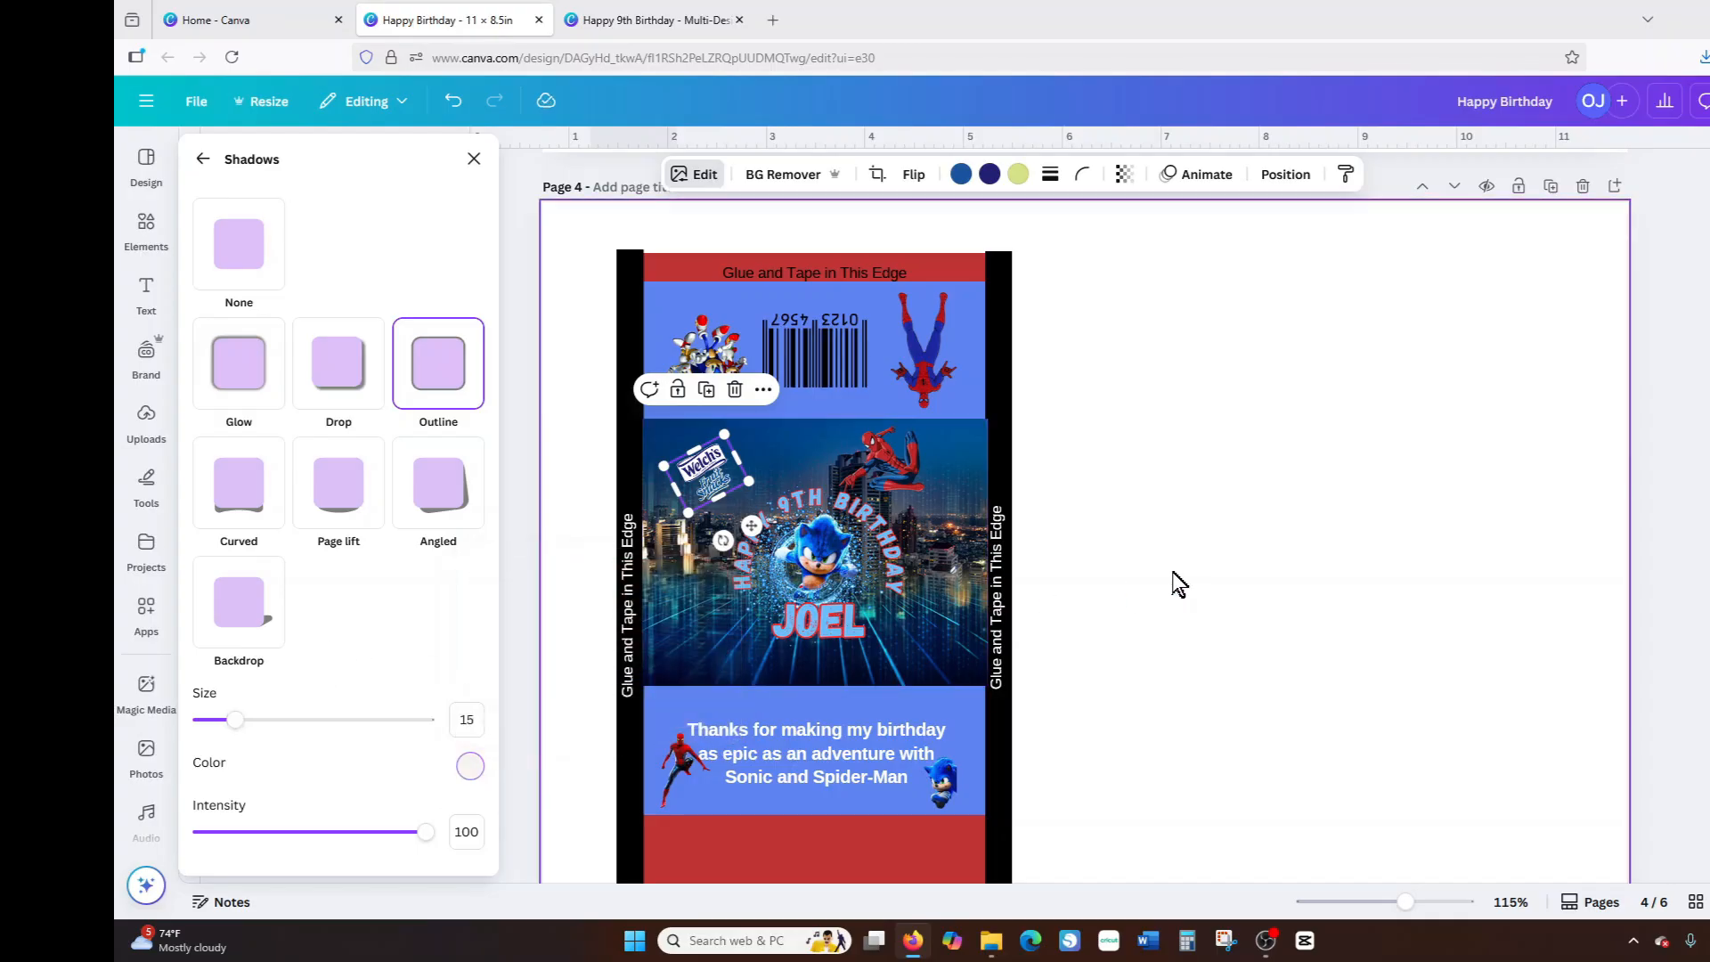
left_click(1188, 453)
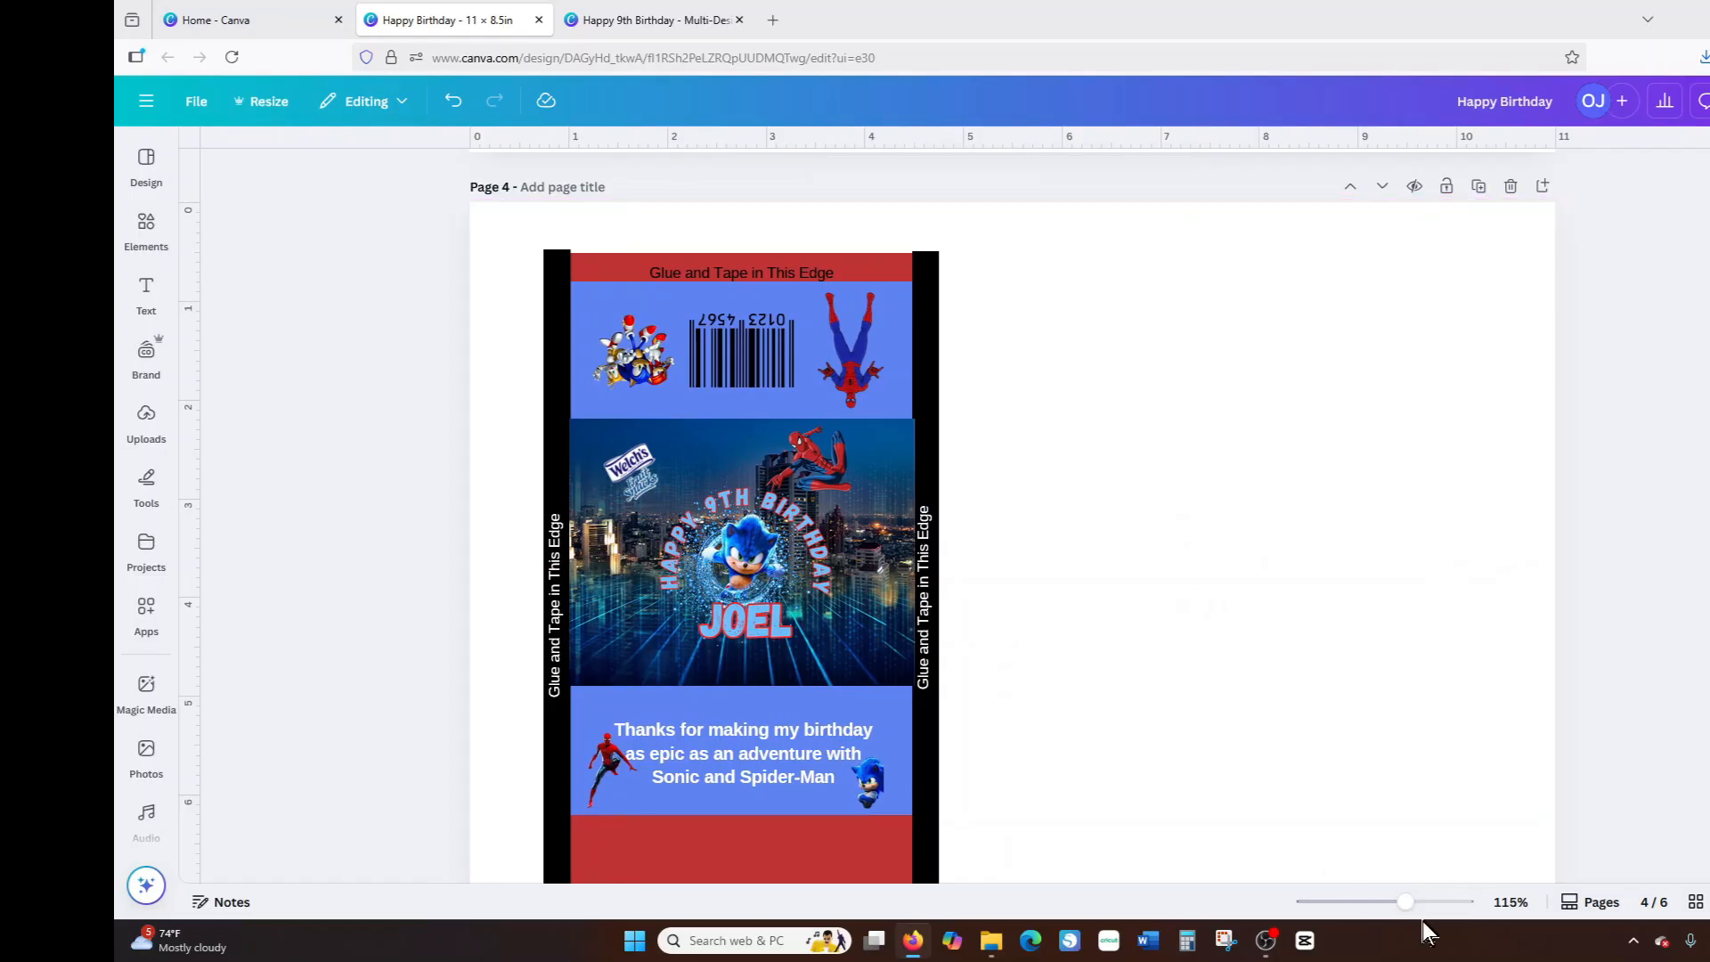
Recolor both black side strips of the page 4 wrapper with the blue document color used on its panels.
left_click(932, 289)
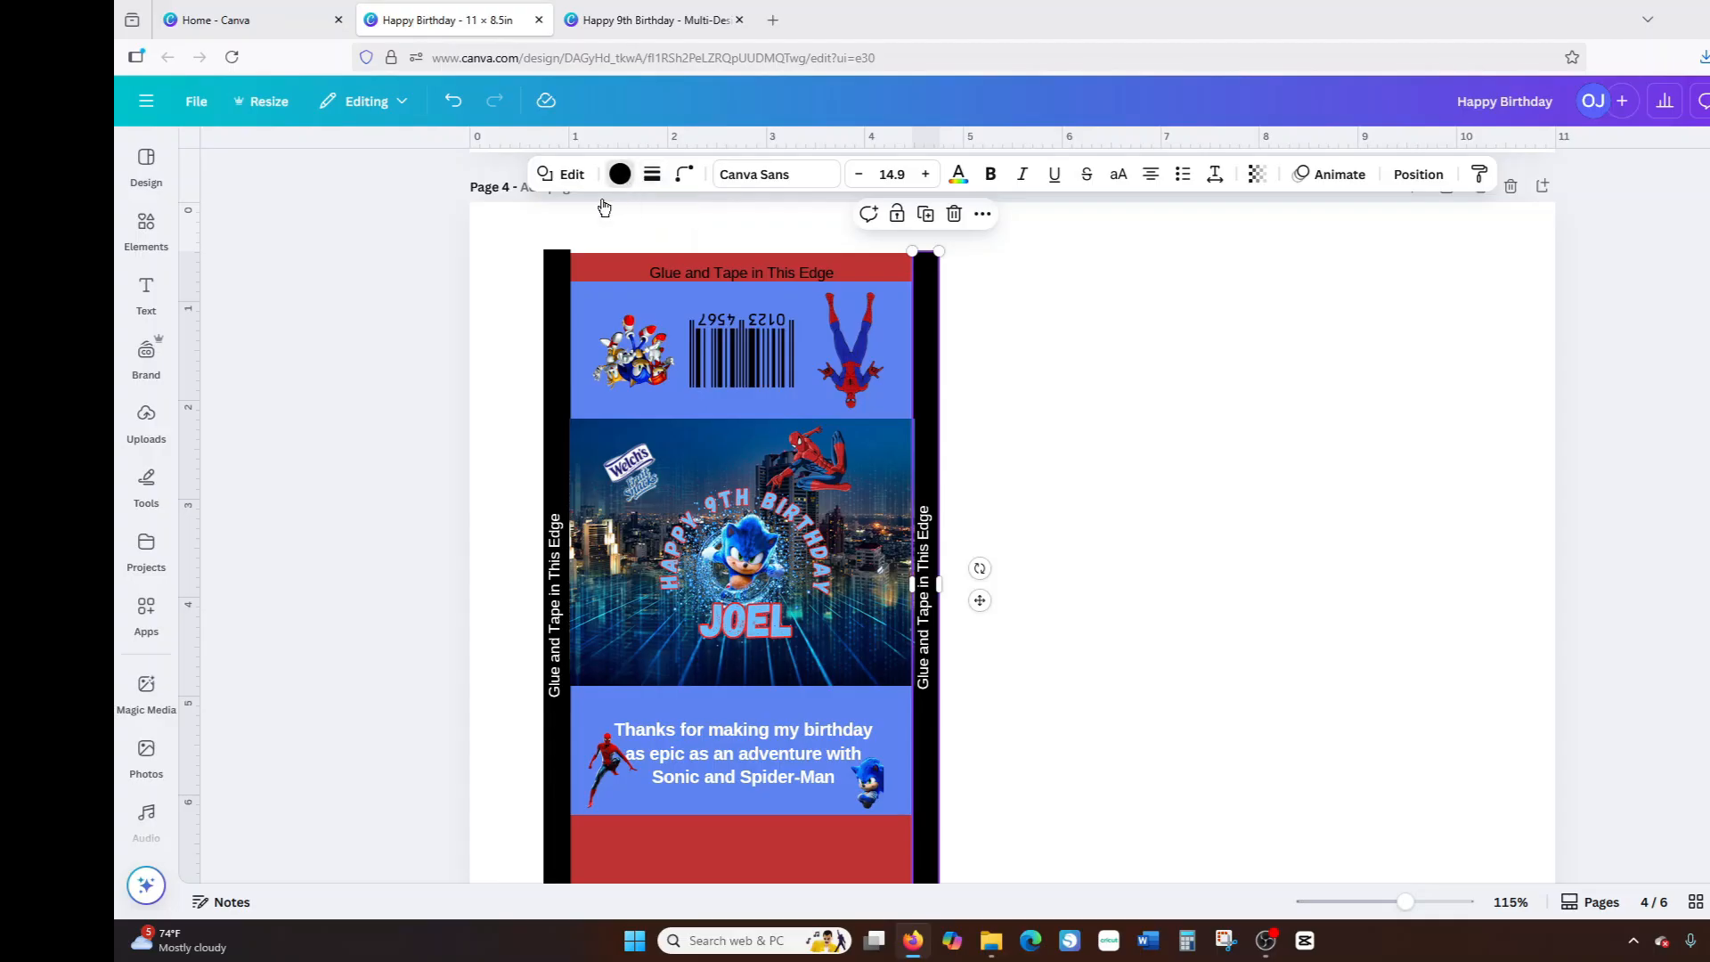
left_click(621, 174)
left_click(340, 292)
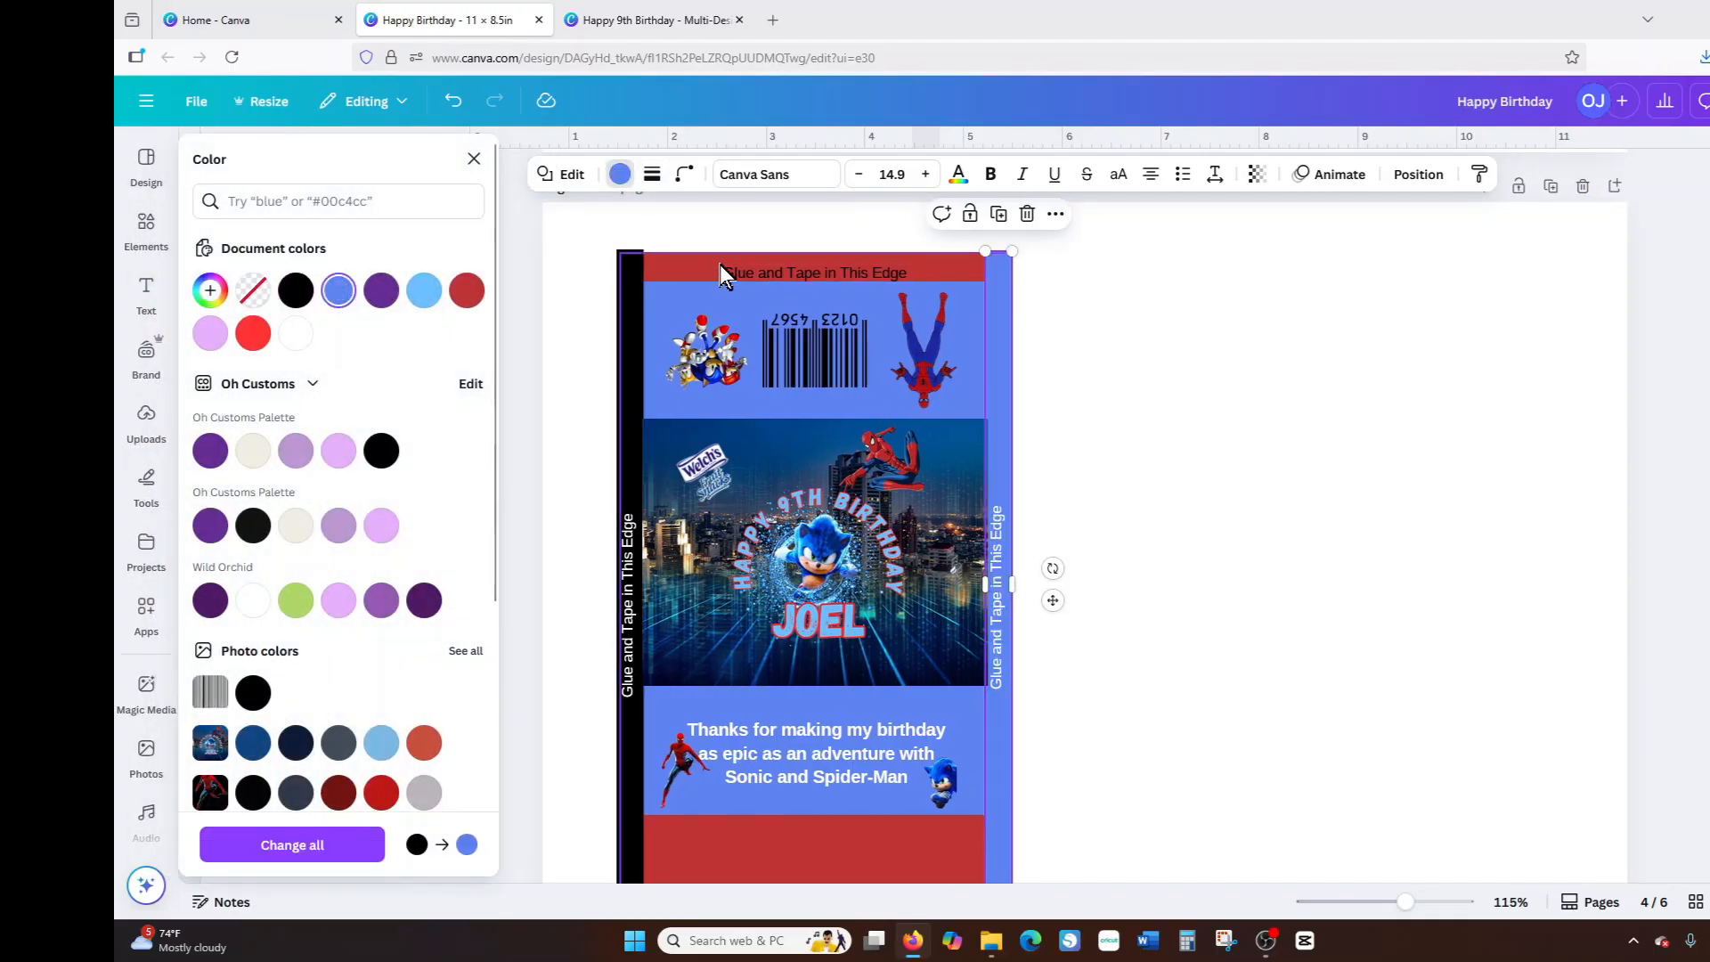
left_click(629, 274)
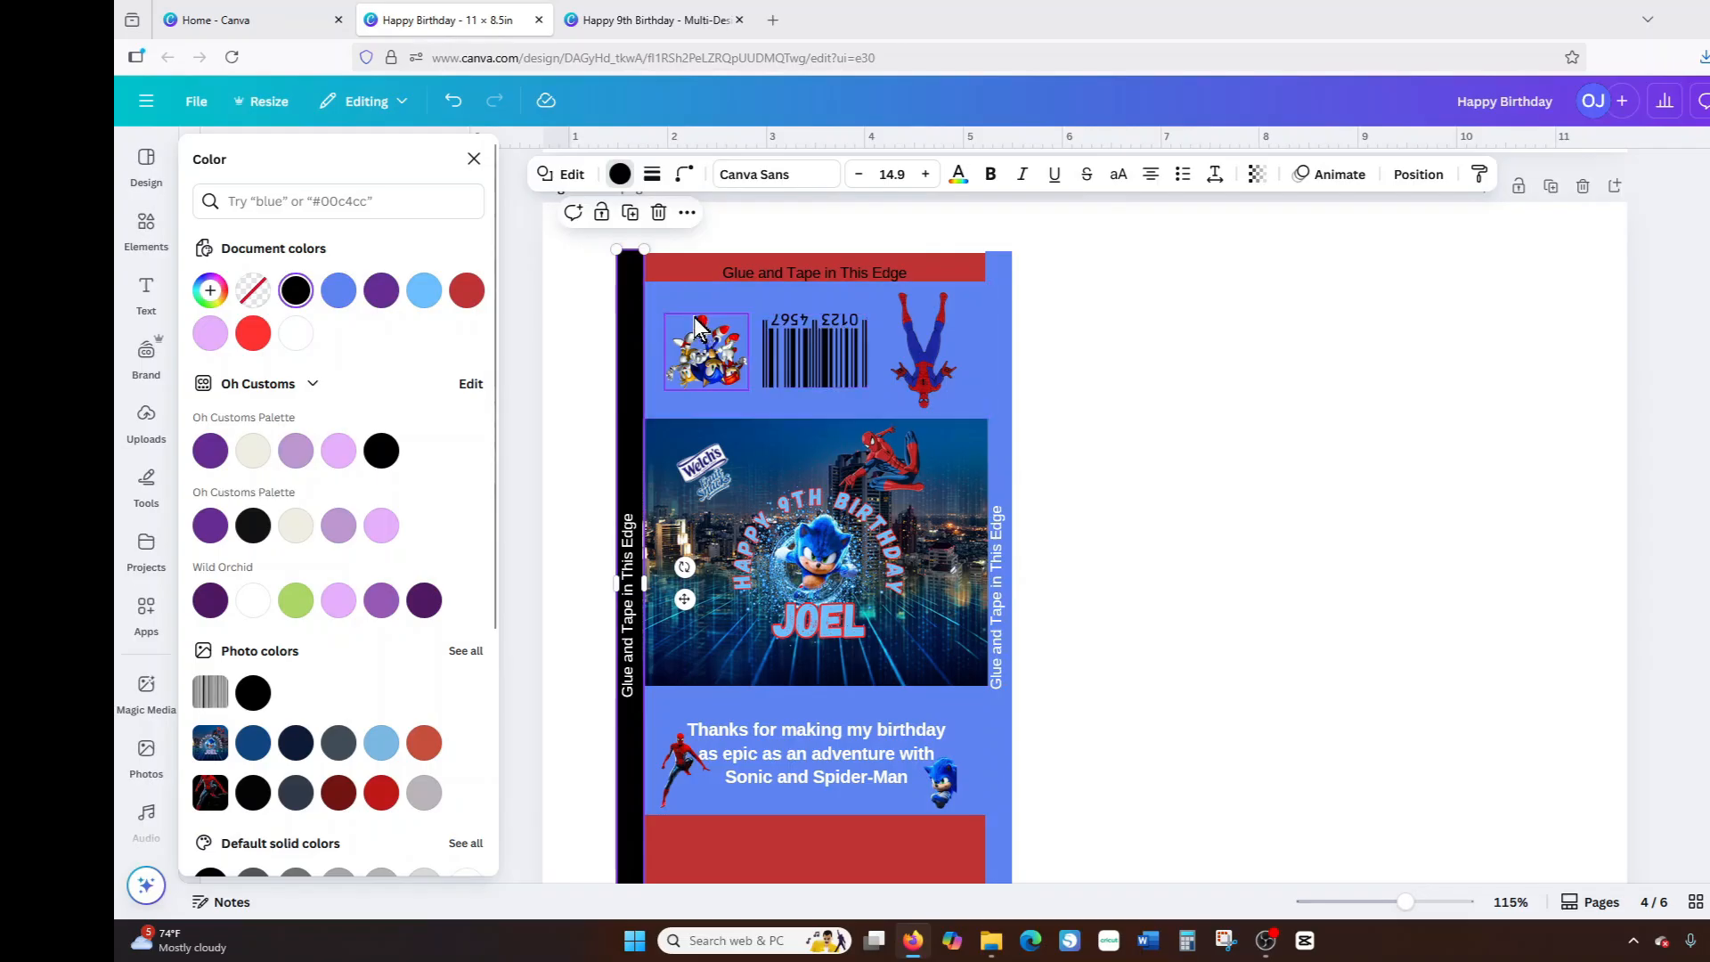
left_click(339, 291)
scroll(1287, 438, "down", 3)
left_click(1221, 527)
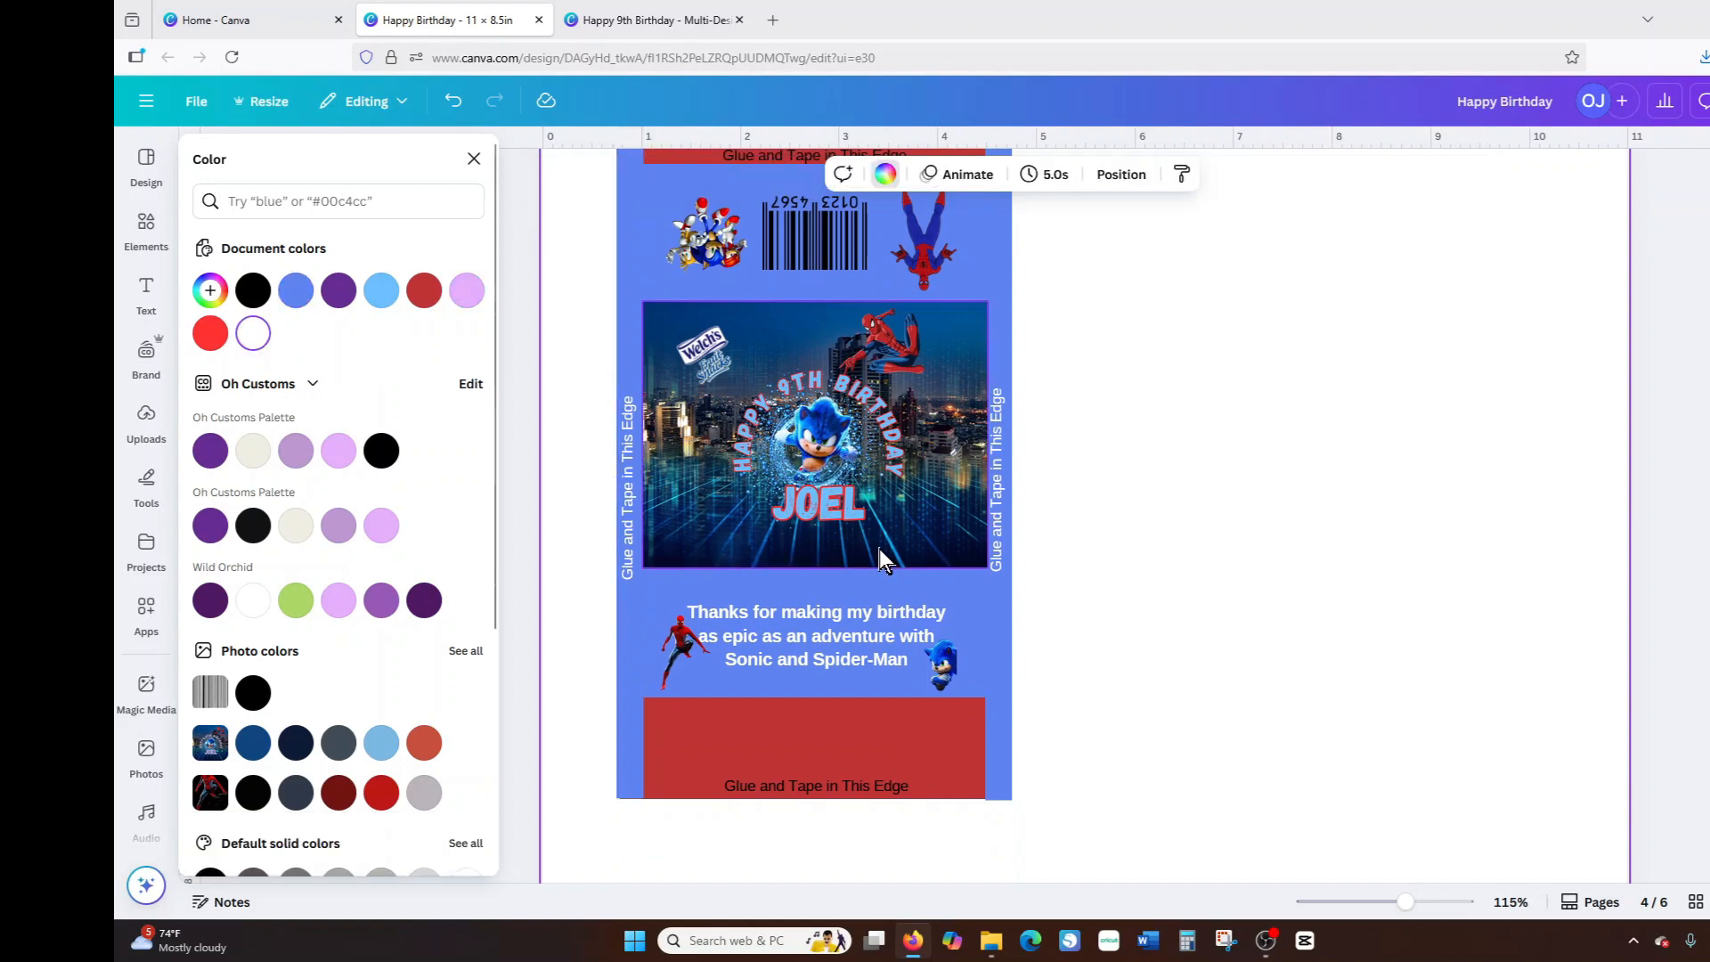
left_click(618, 673)
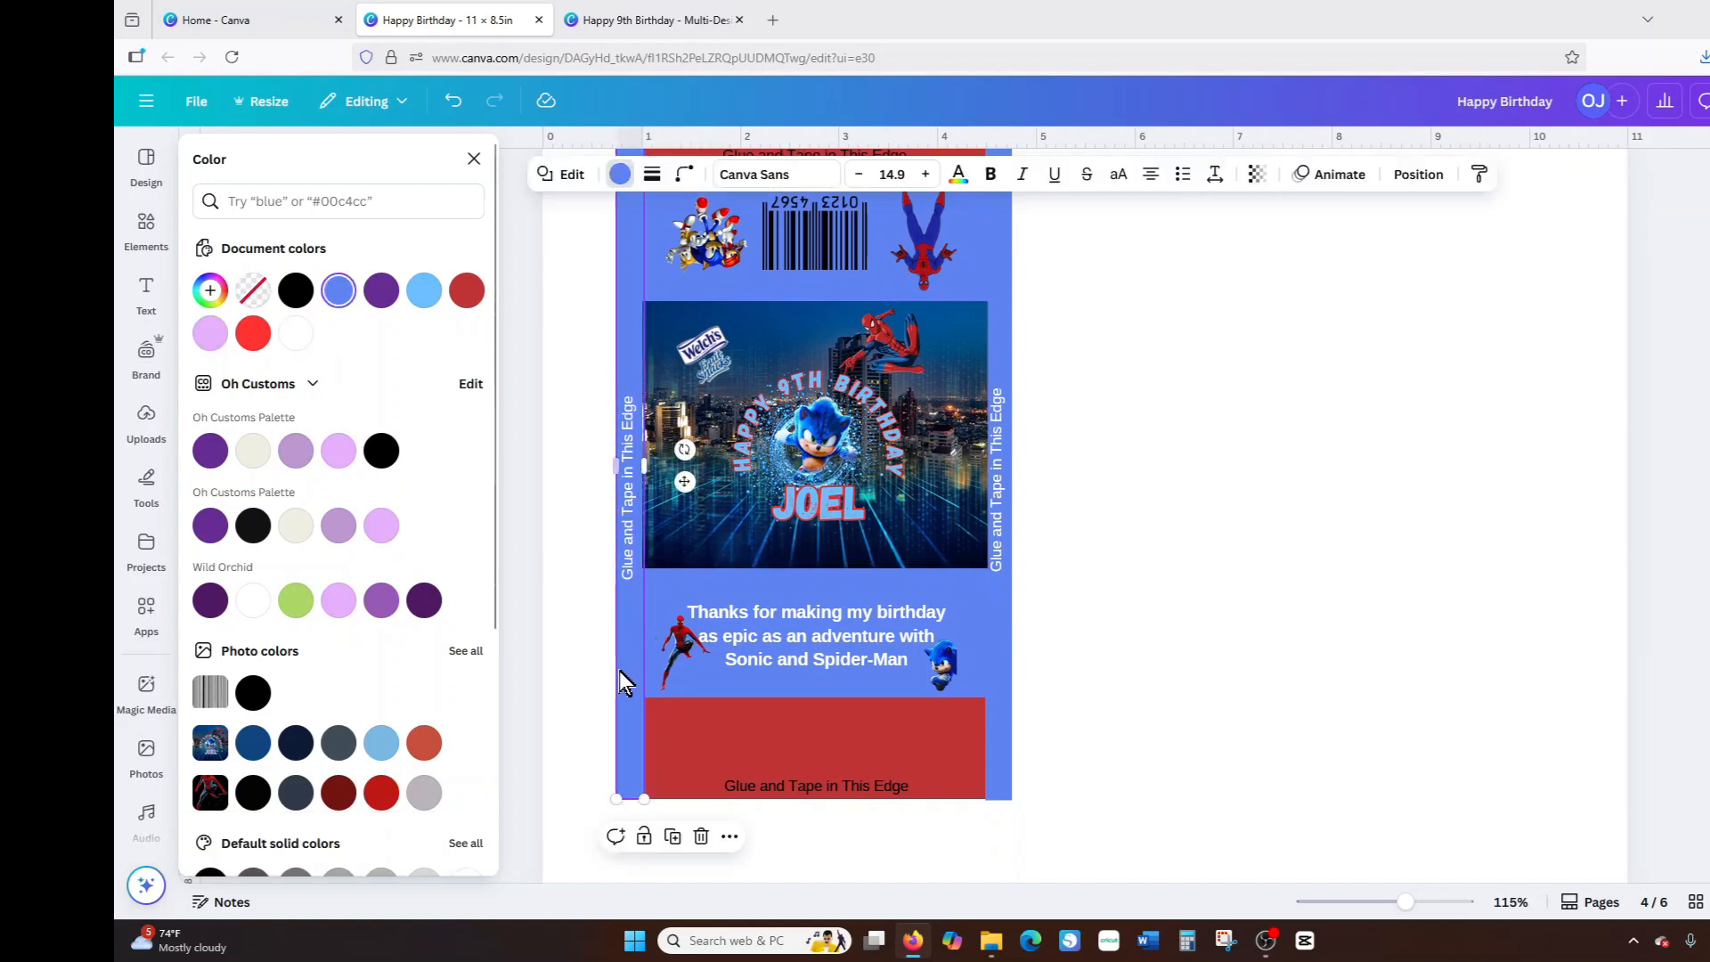
Select every element of the page 4 wrapper and group them.
scroll(1153, 673, "up", 2)
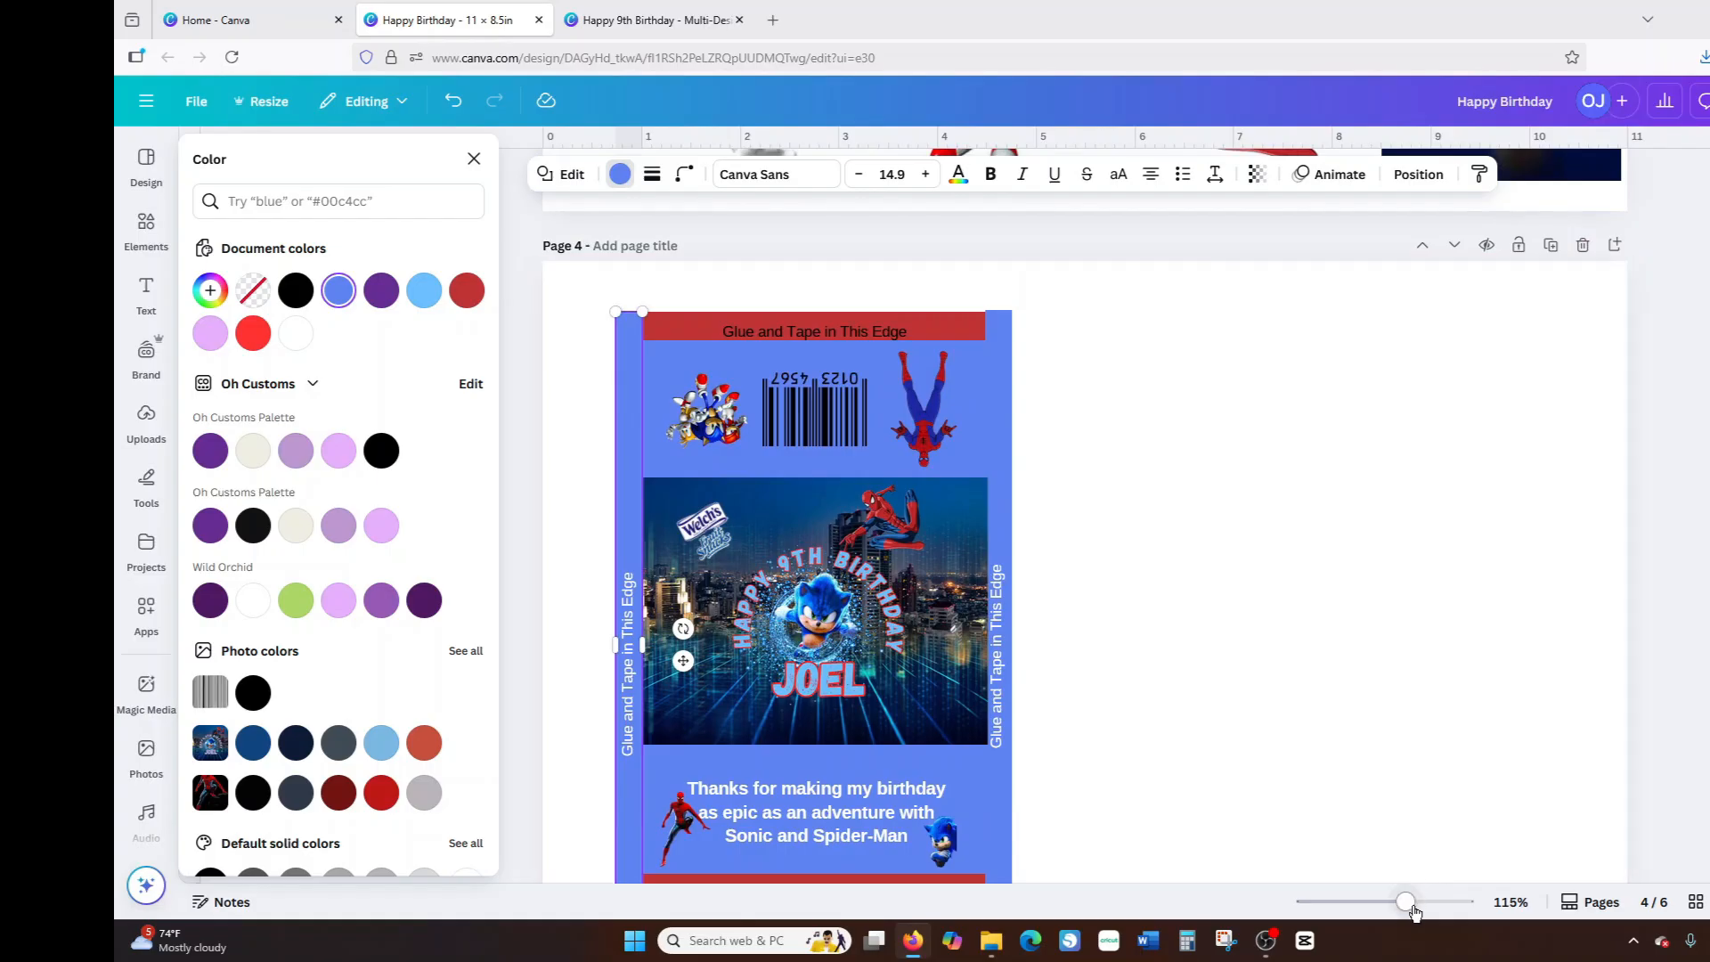
left_click_drag(1405, 901, 1387, 902)
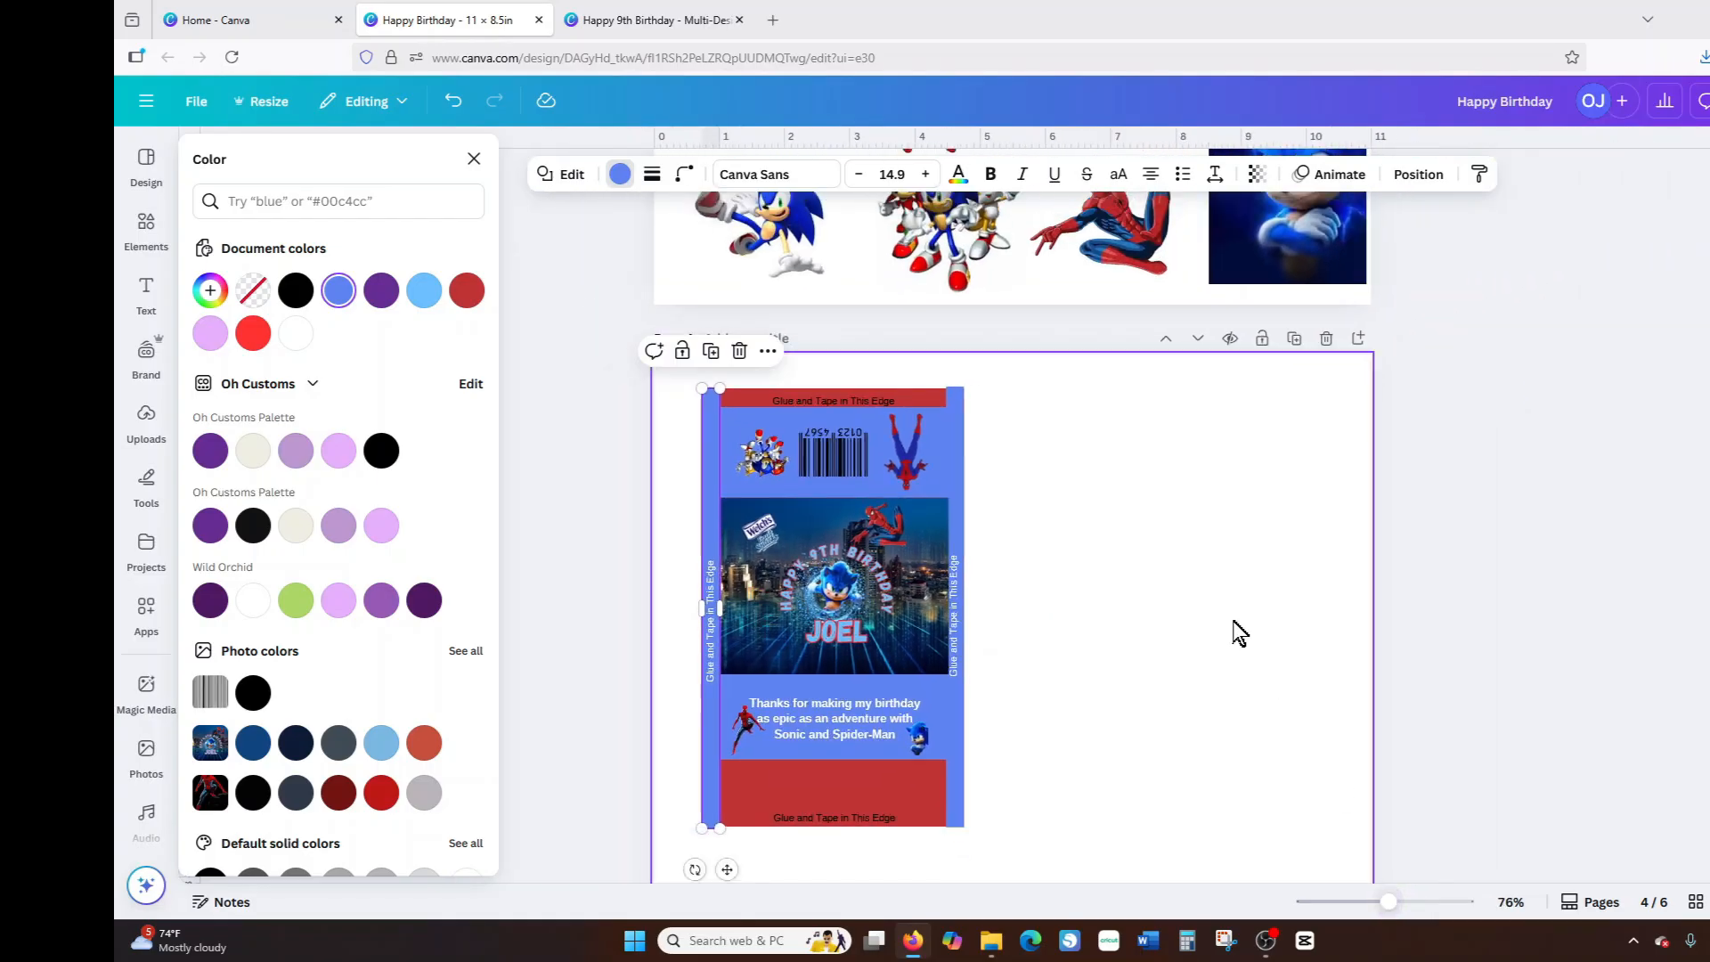
scroll(1203, 597, "down", 1)
left_click(1121, 784)
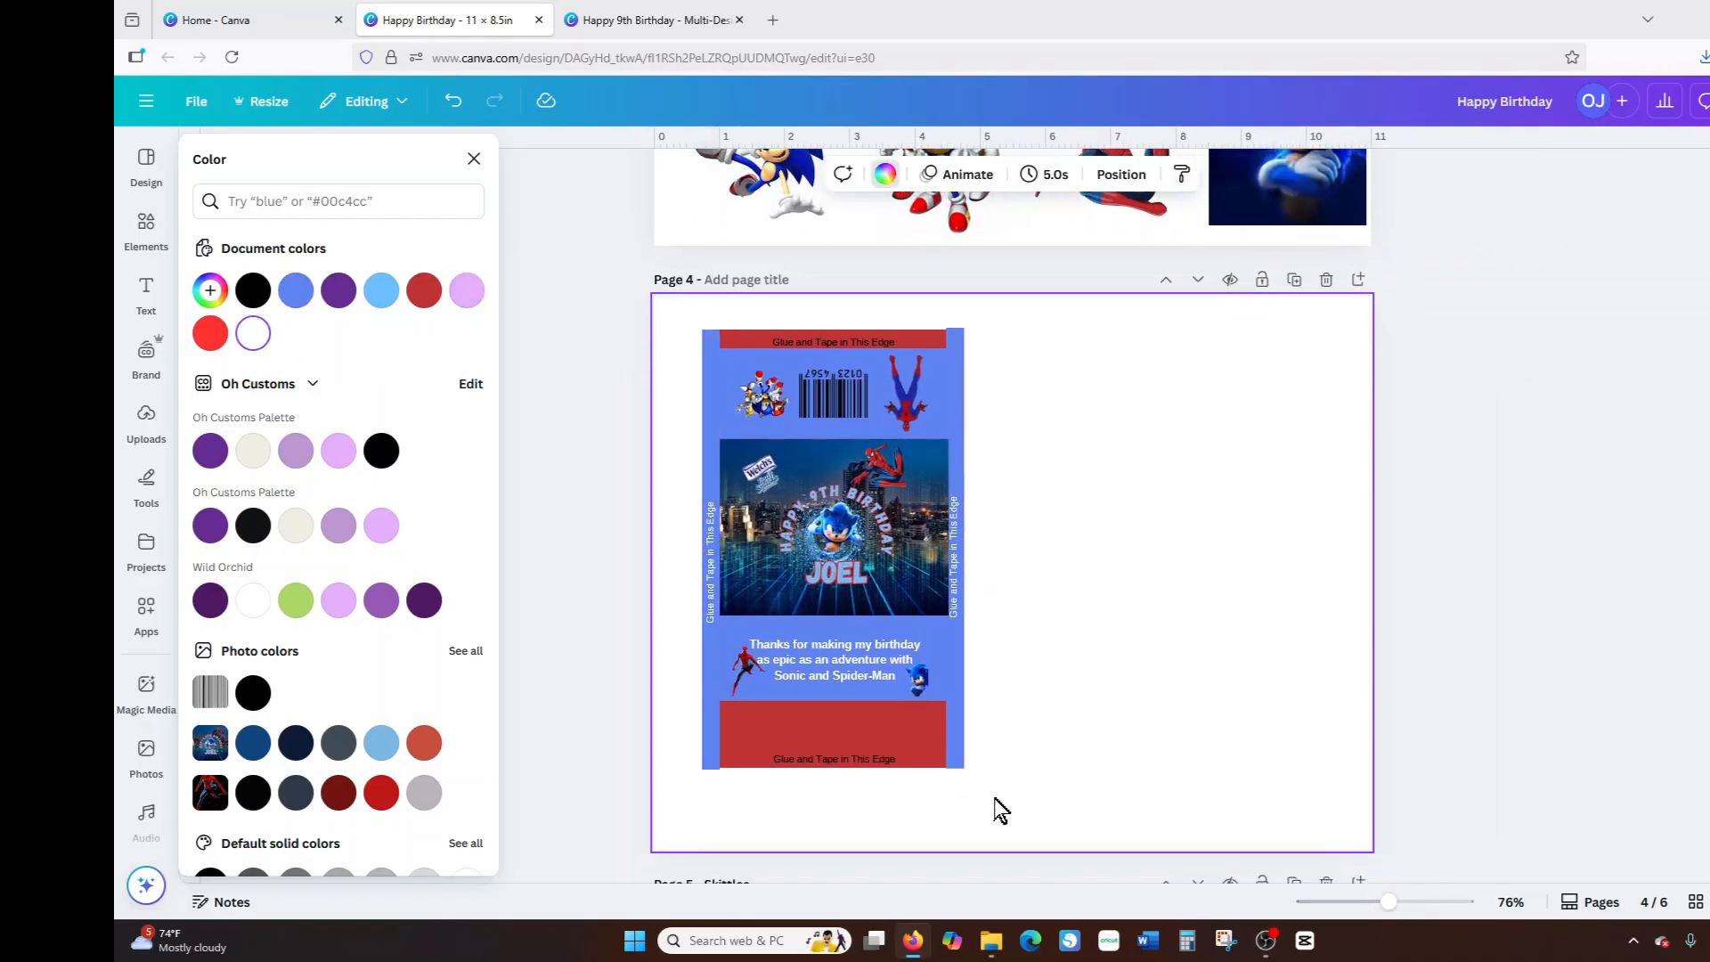
left_click_drag(1090, 808, 680, 329)
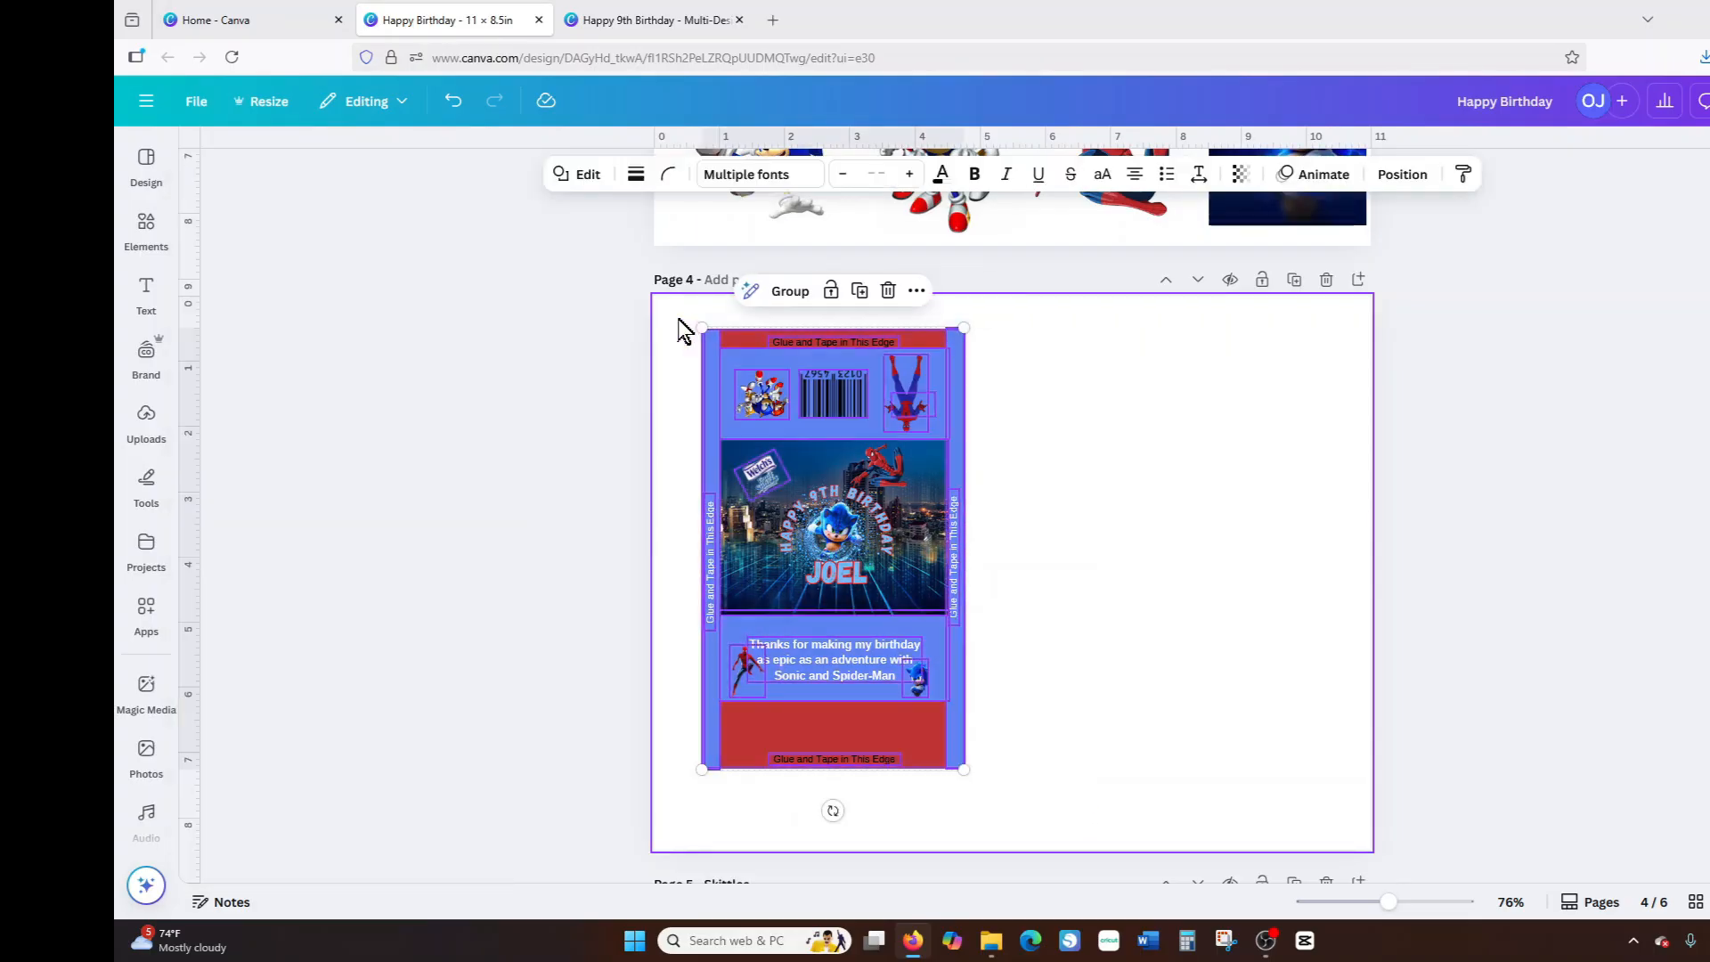
left_click(780, 291)
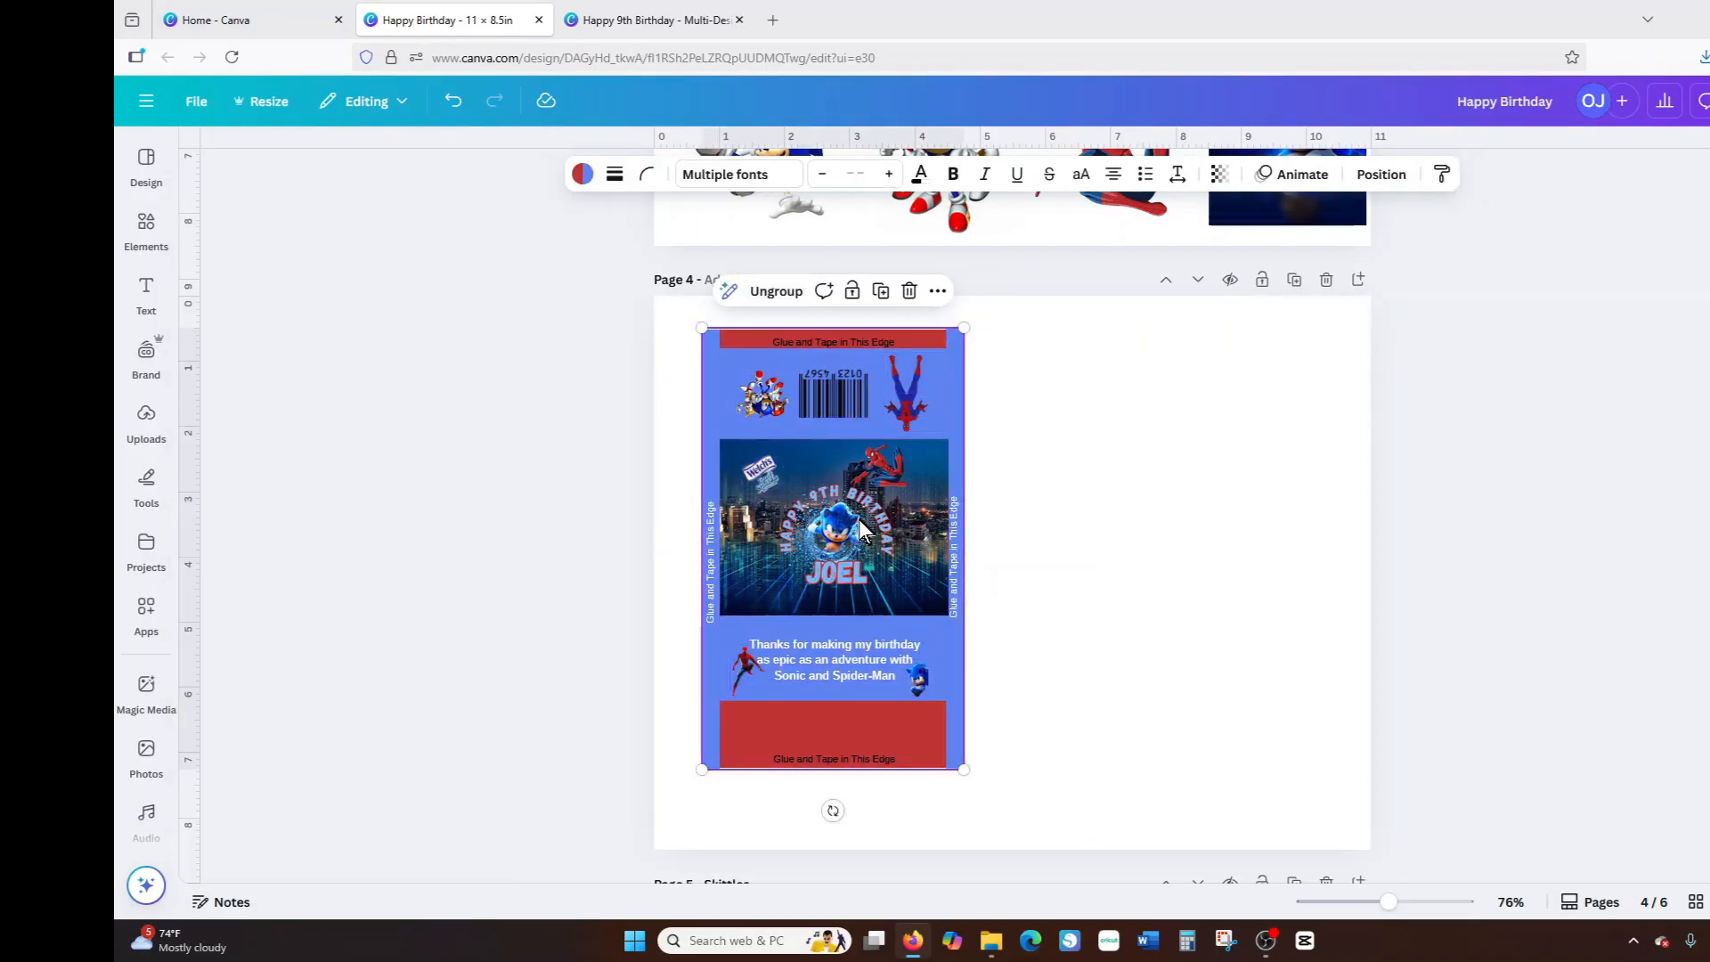
Duplicate the grouped Welch's wrapper and arrange the two copies side by side on page 4.
left_click_drag(801, 374, 776, 374)
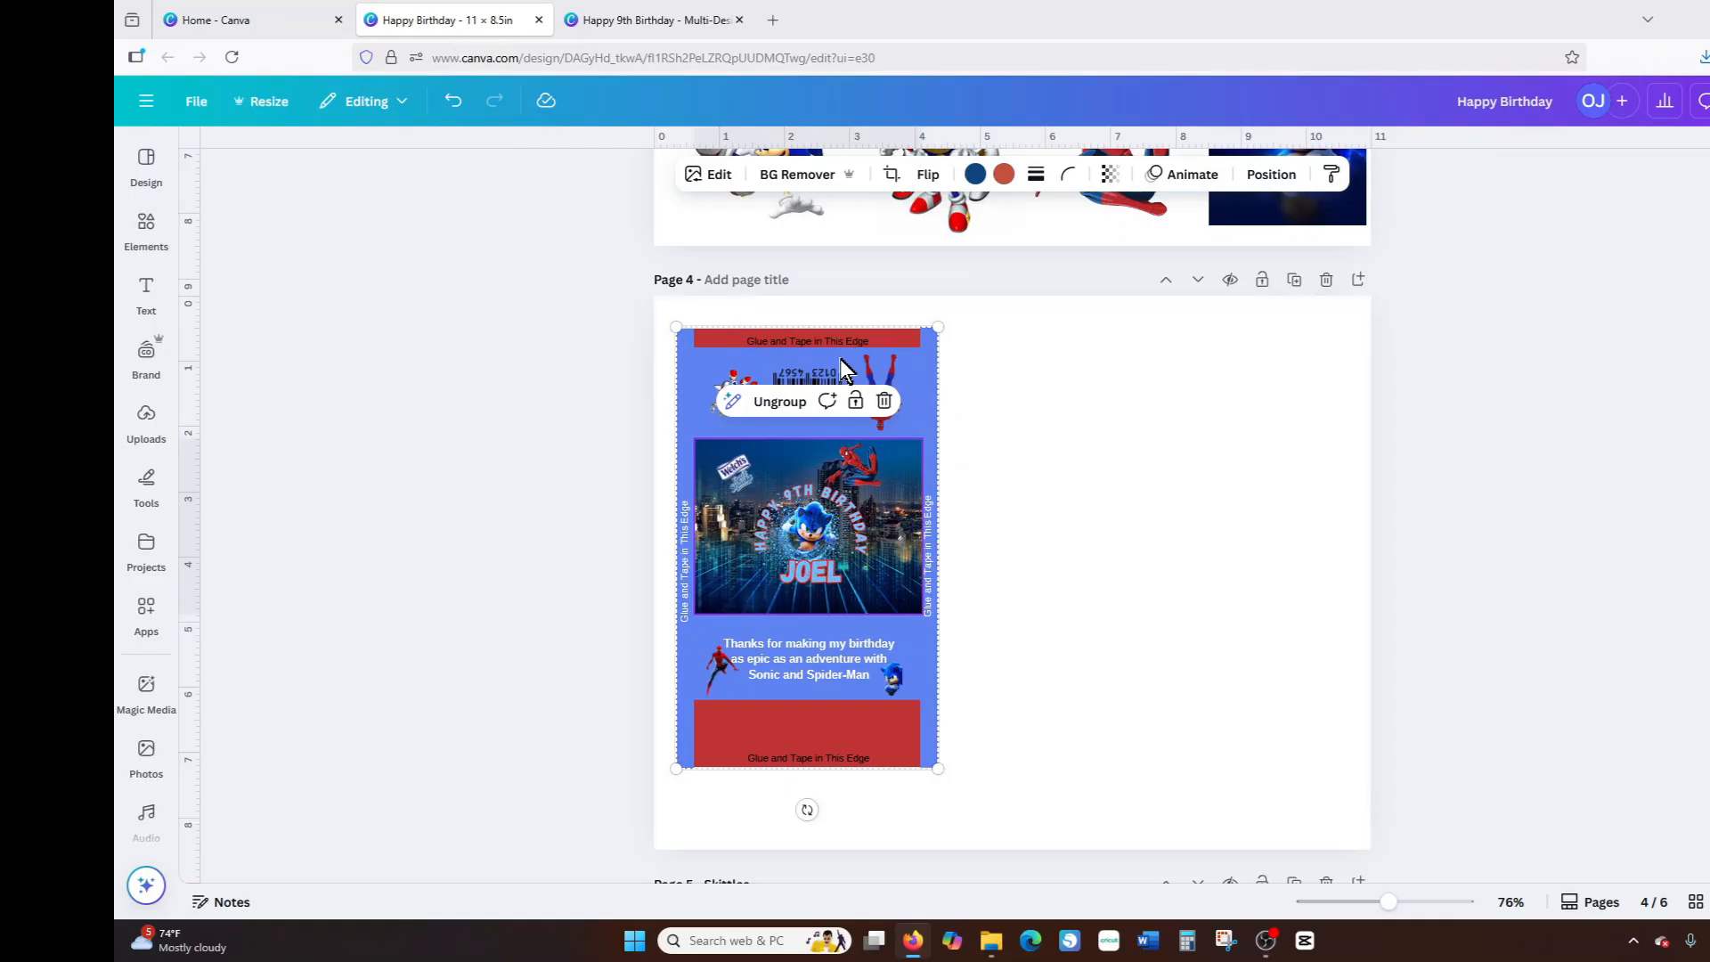
right_click(830, 510)
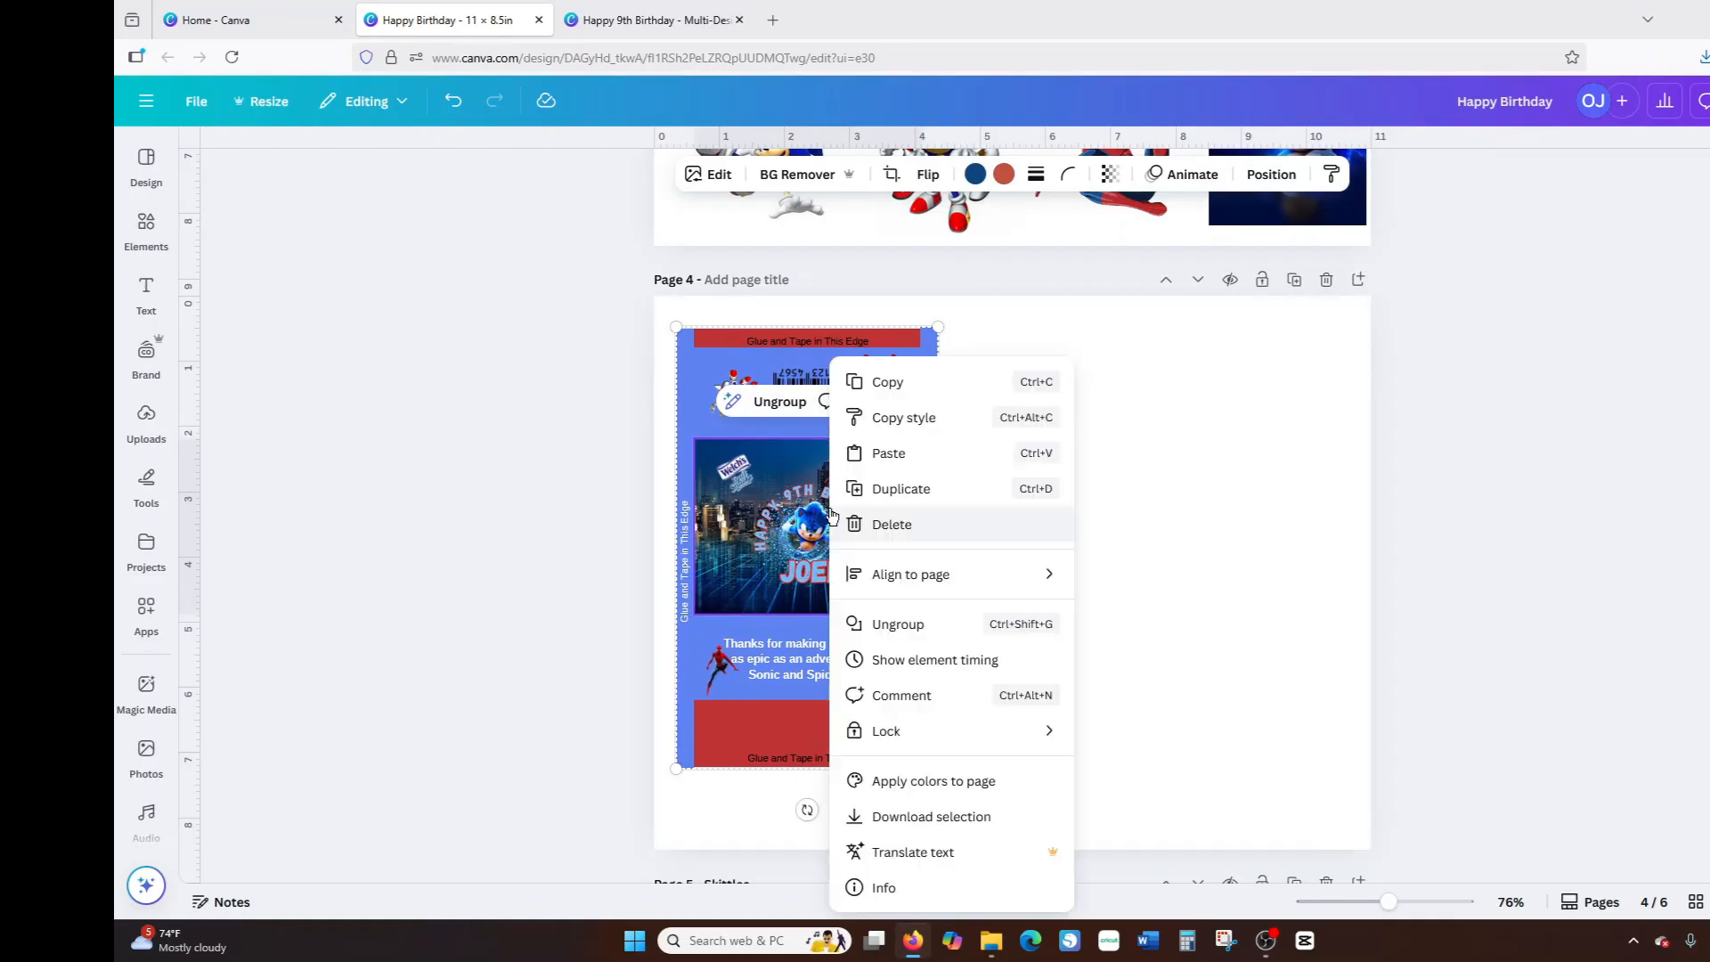
left_click(876, 492)
left_click_drag(878, 498, 1148, 514)
left_click_drag(862, 532, 888, 532)
left_click(1366, 637)
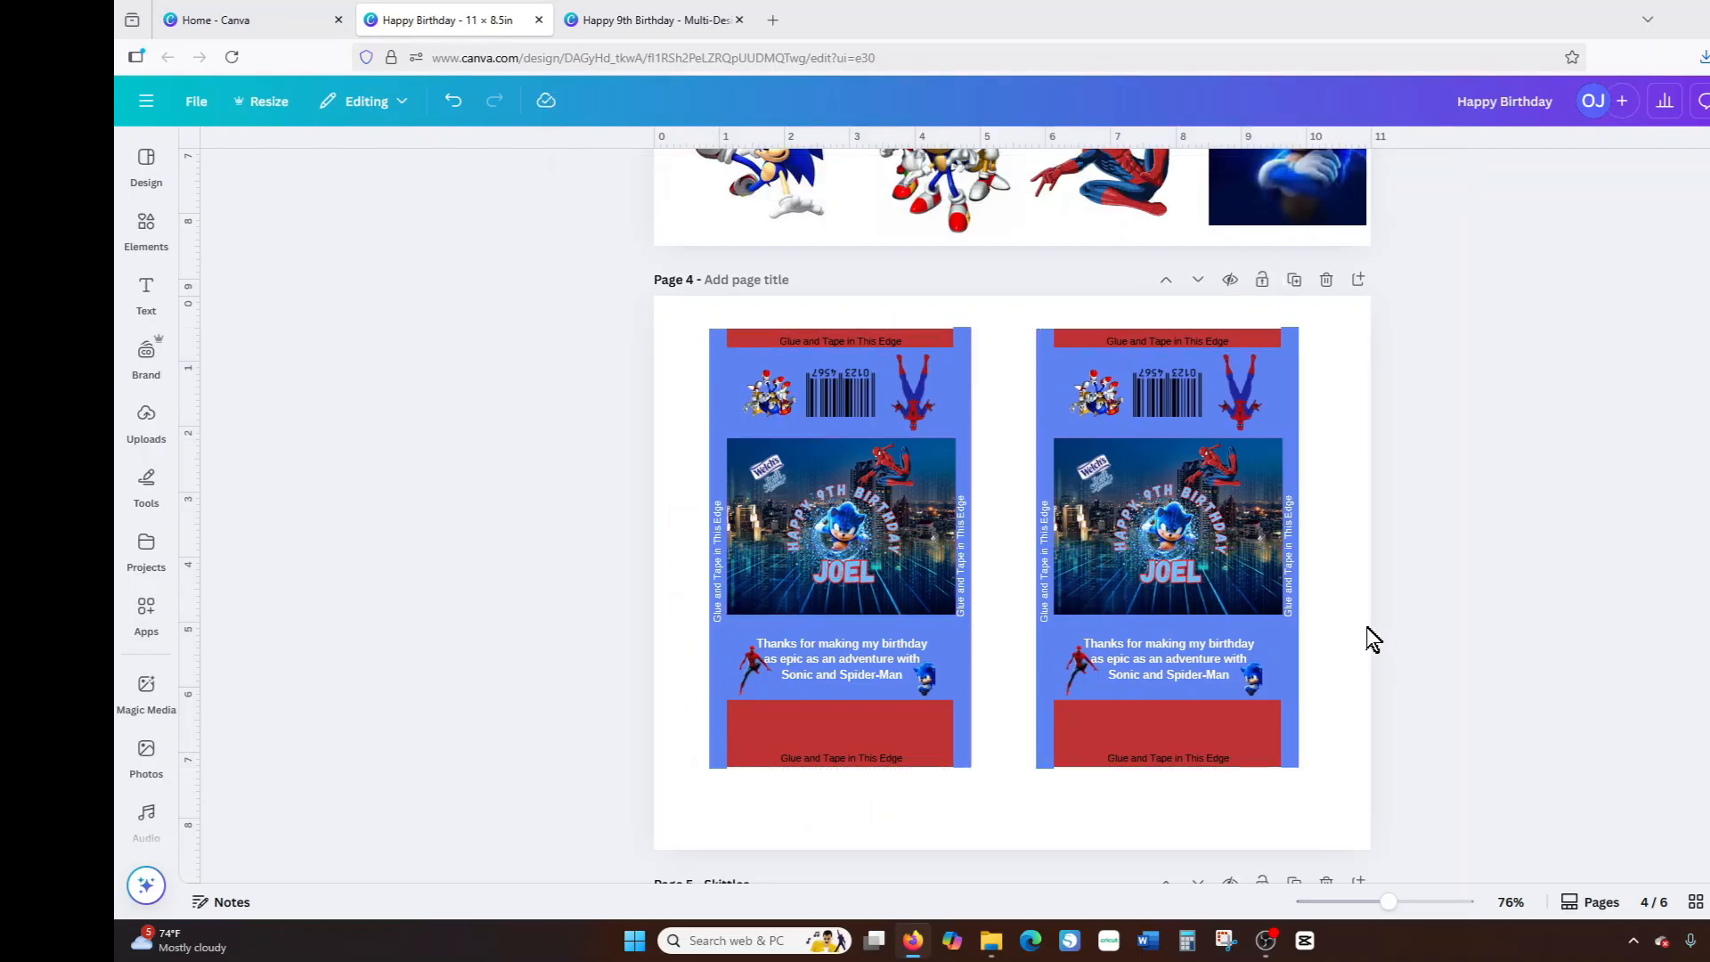
Title page 4 "fruit snack".
scroll(1366, 634, "down", 3)
scroll(1364, 627, "down", 4)
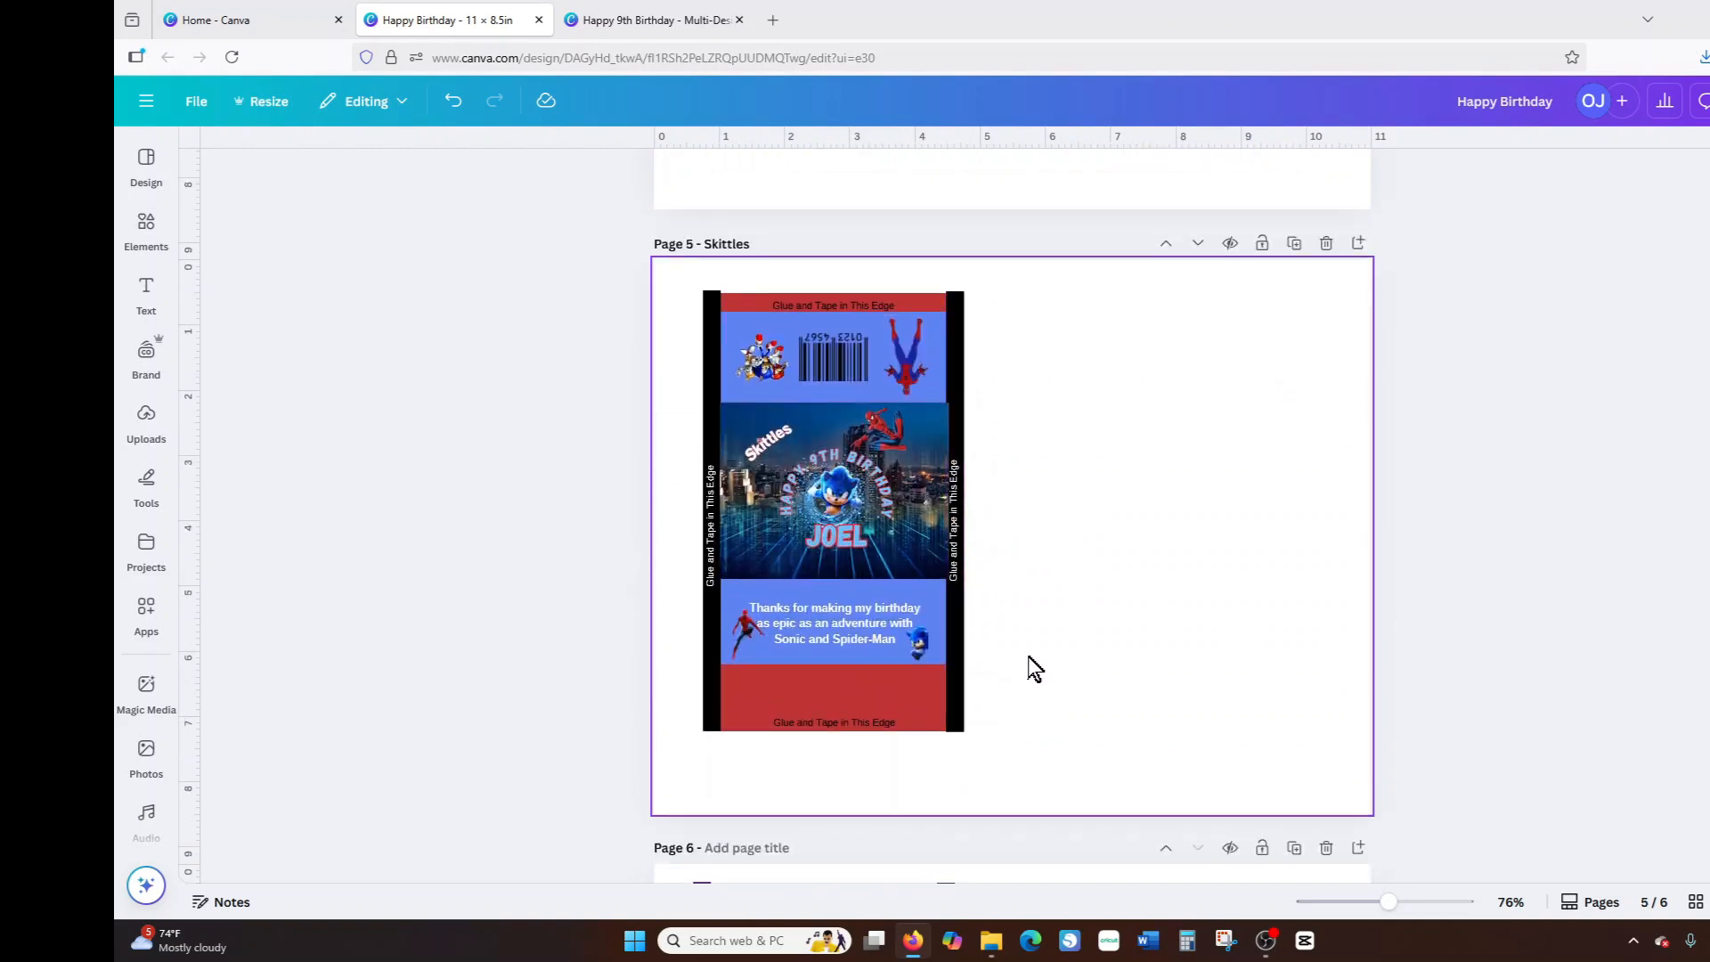
scroll(1025, 668, "up", 10)
left_click(763, 517)
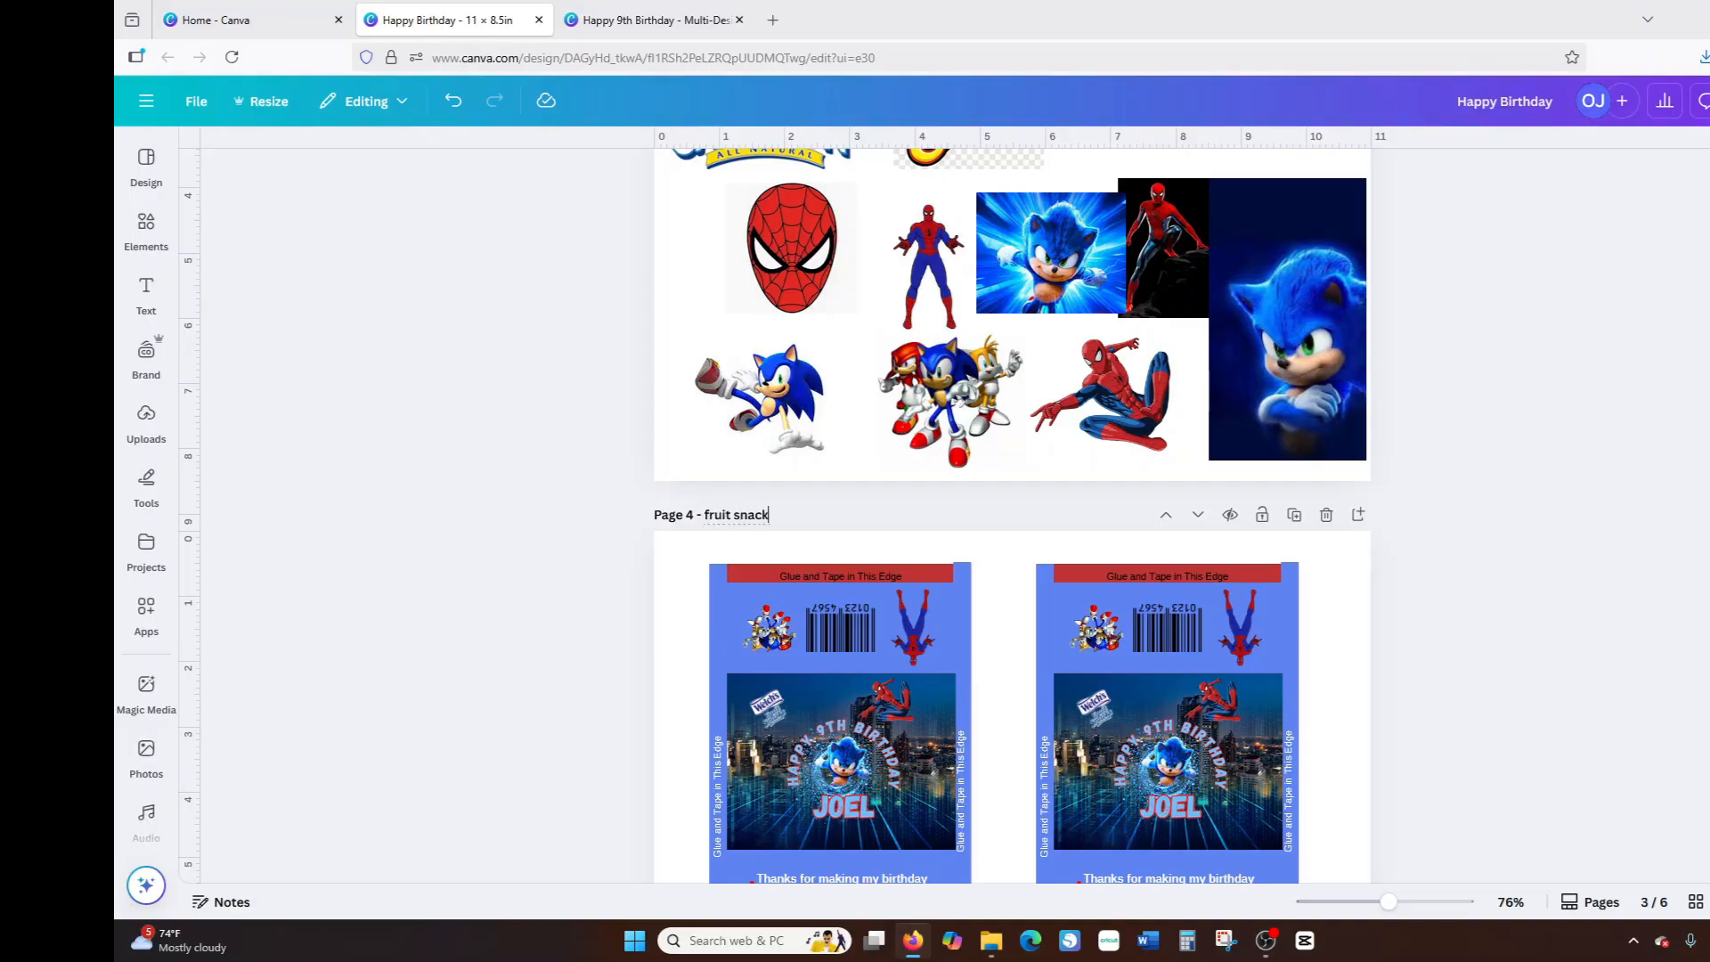
Recolor both black side strips of the Skittles wrapper on page 5 with the same blue as its panels.
scroll(1084, 488, "down", 11)
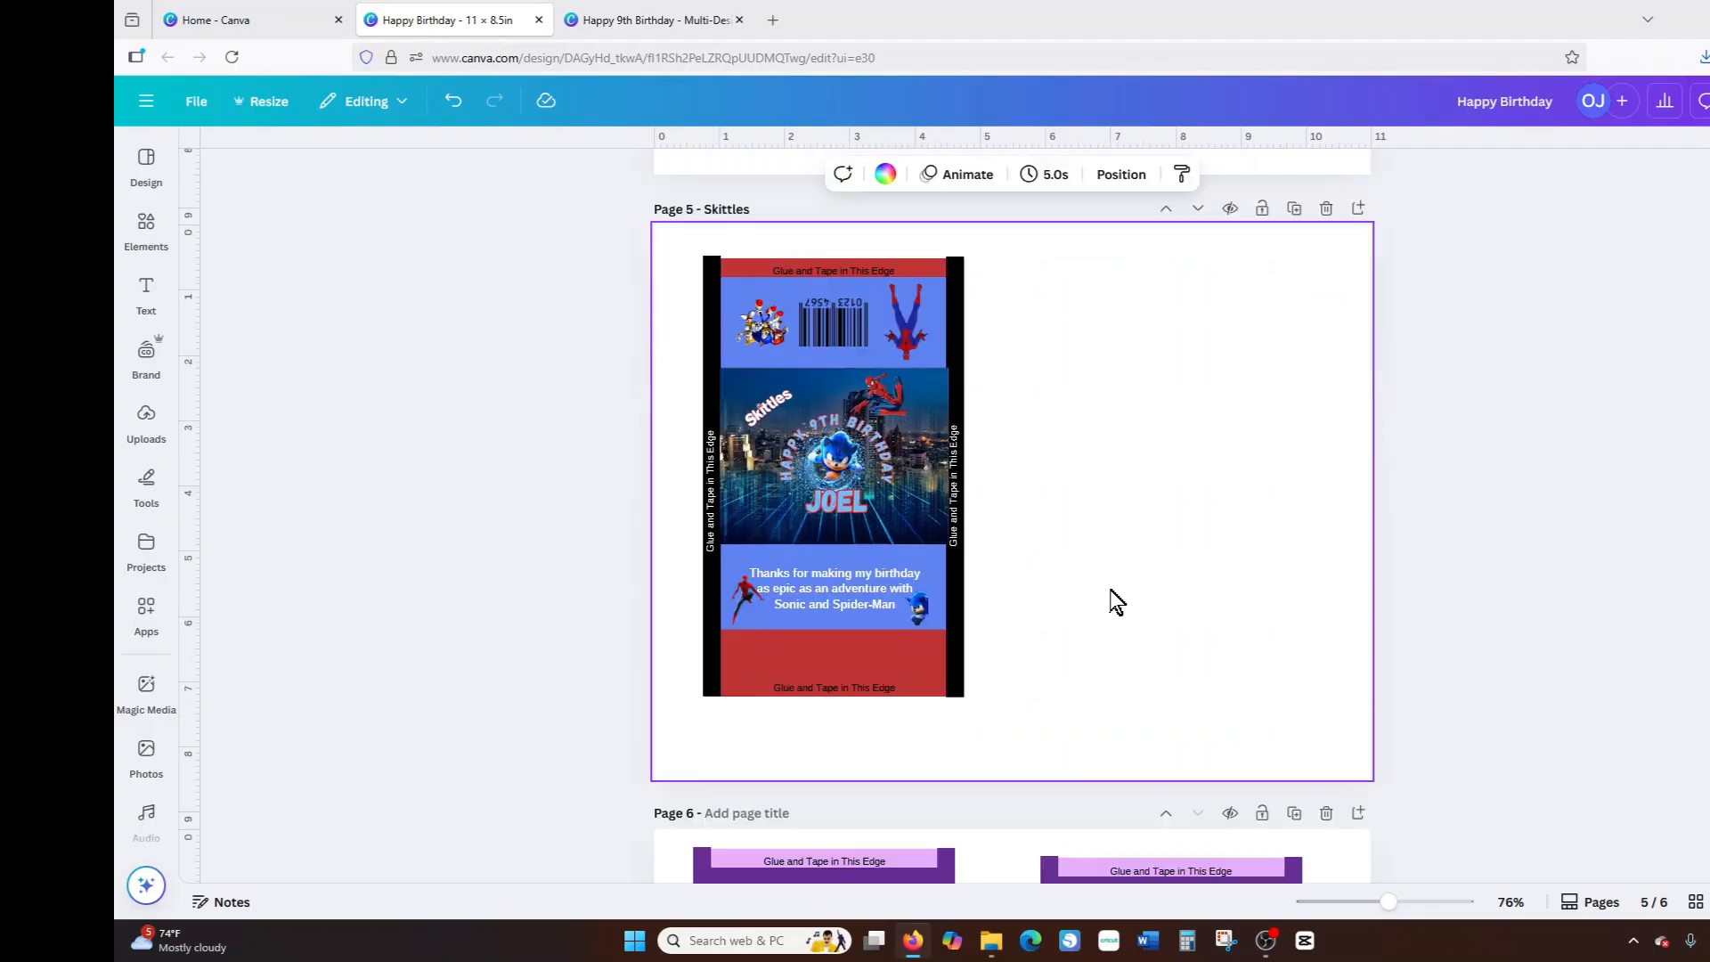
left_click(957, 572)
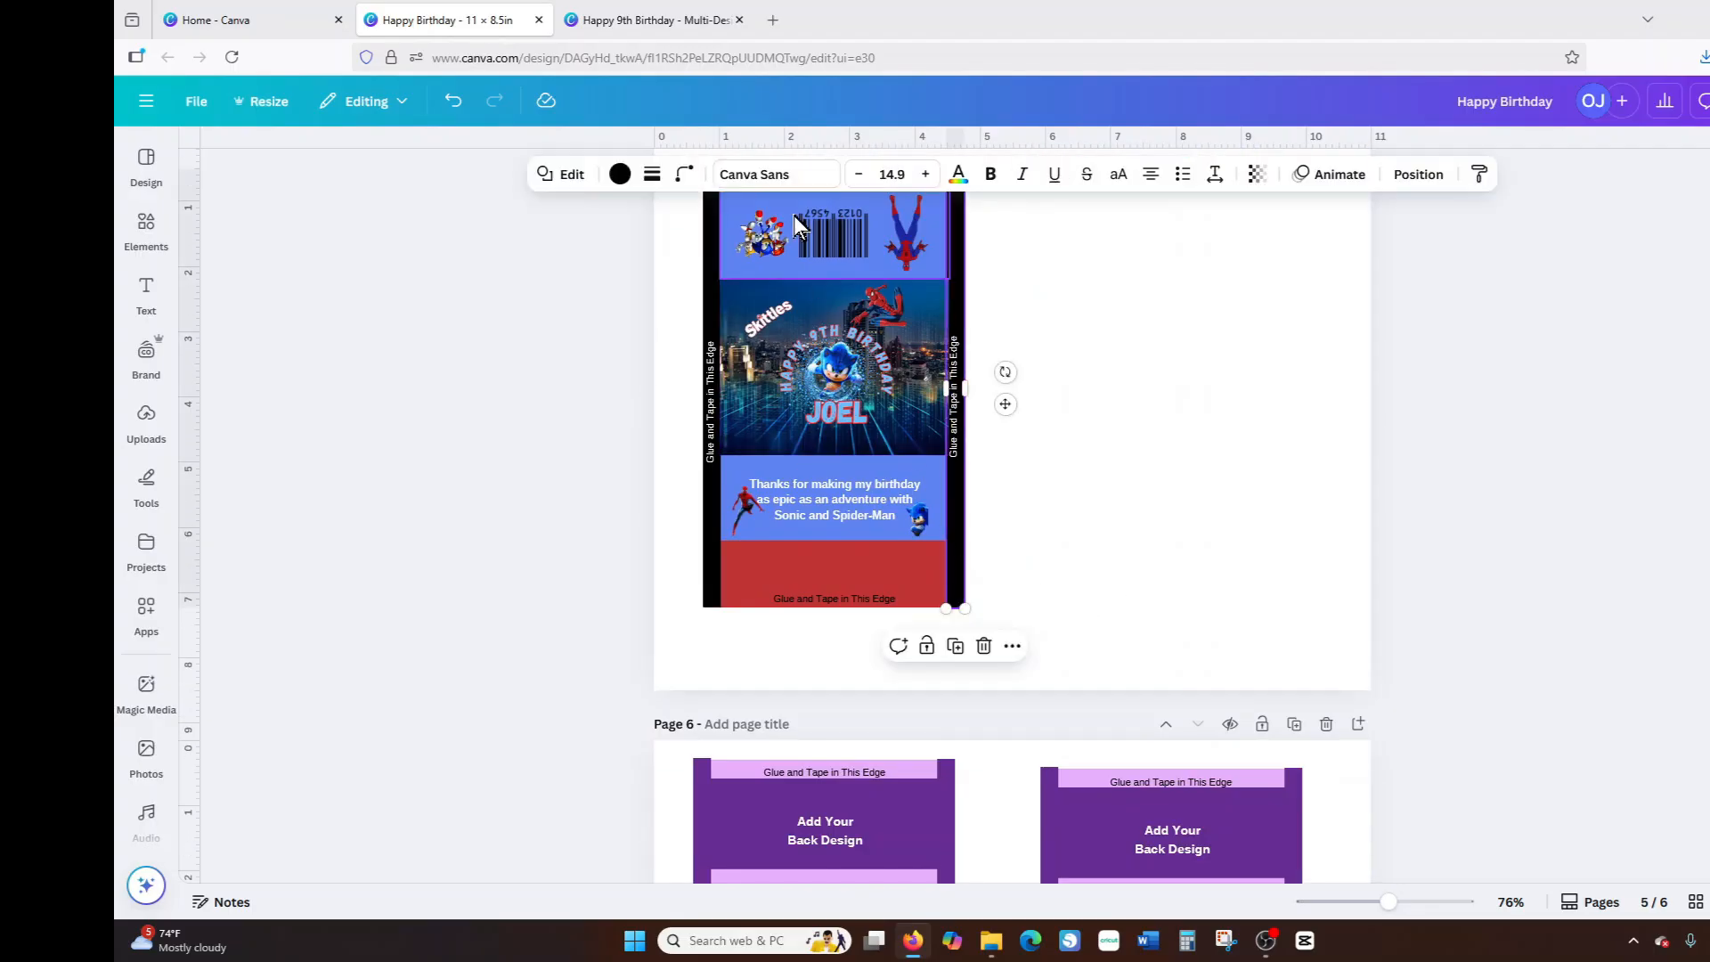
left_click(619, 173)
left_click(339, 290)
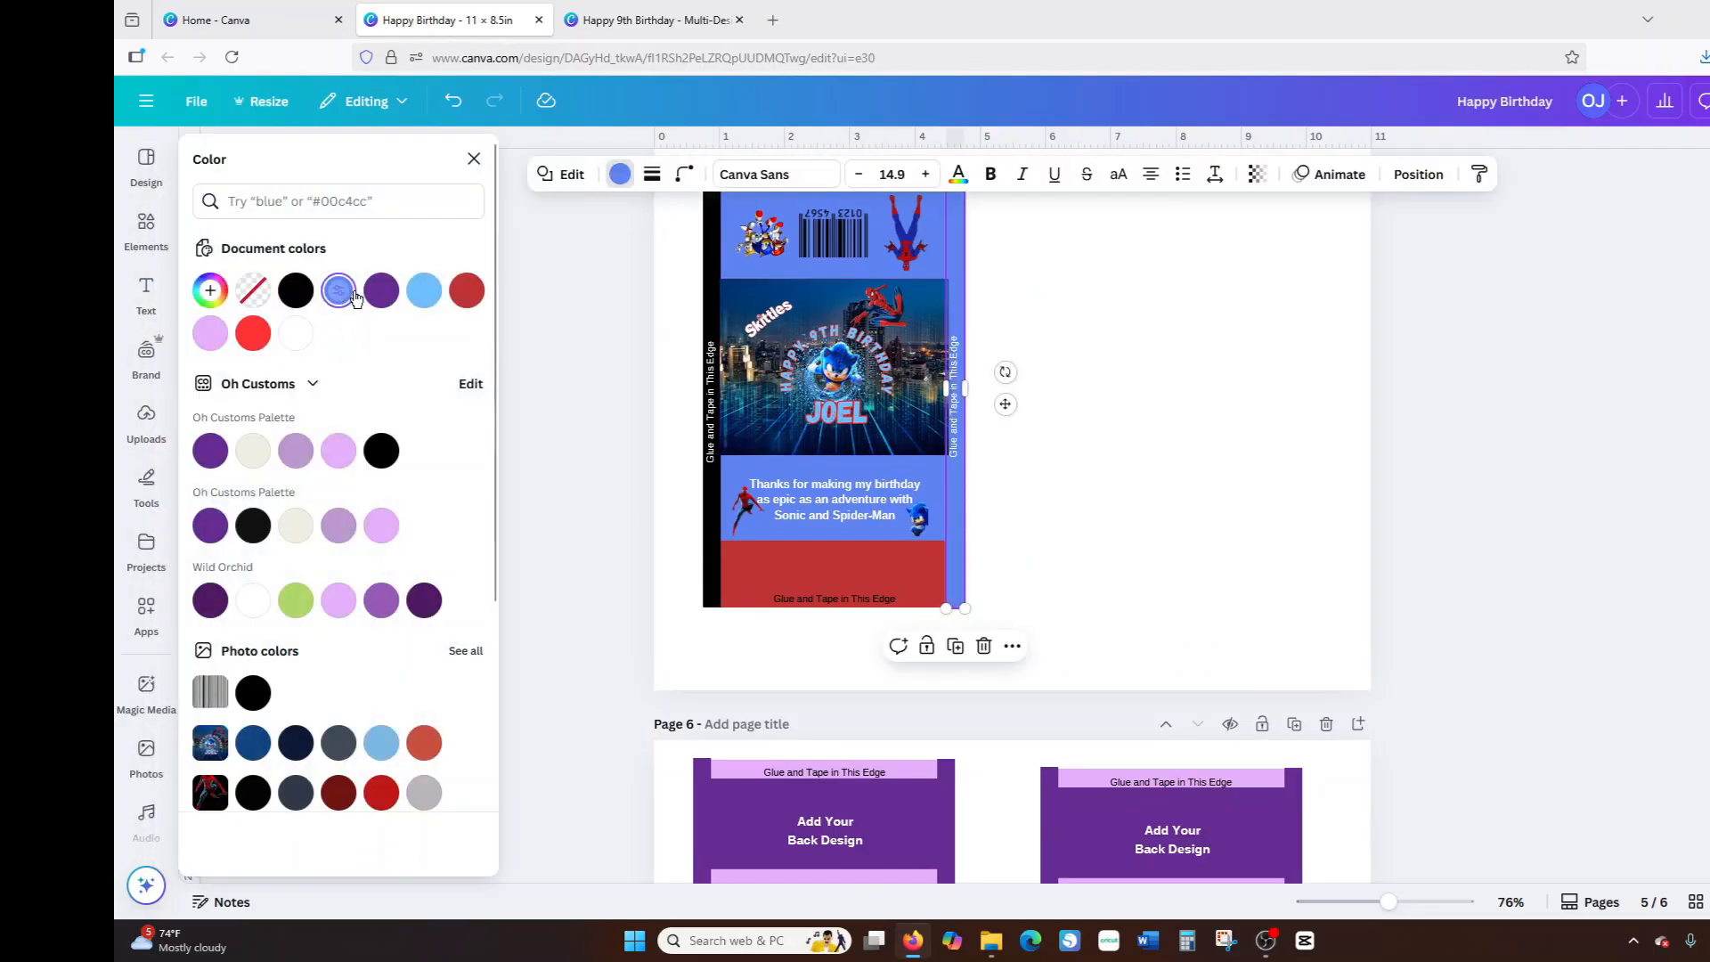
left_click(714, 379)
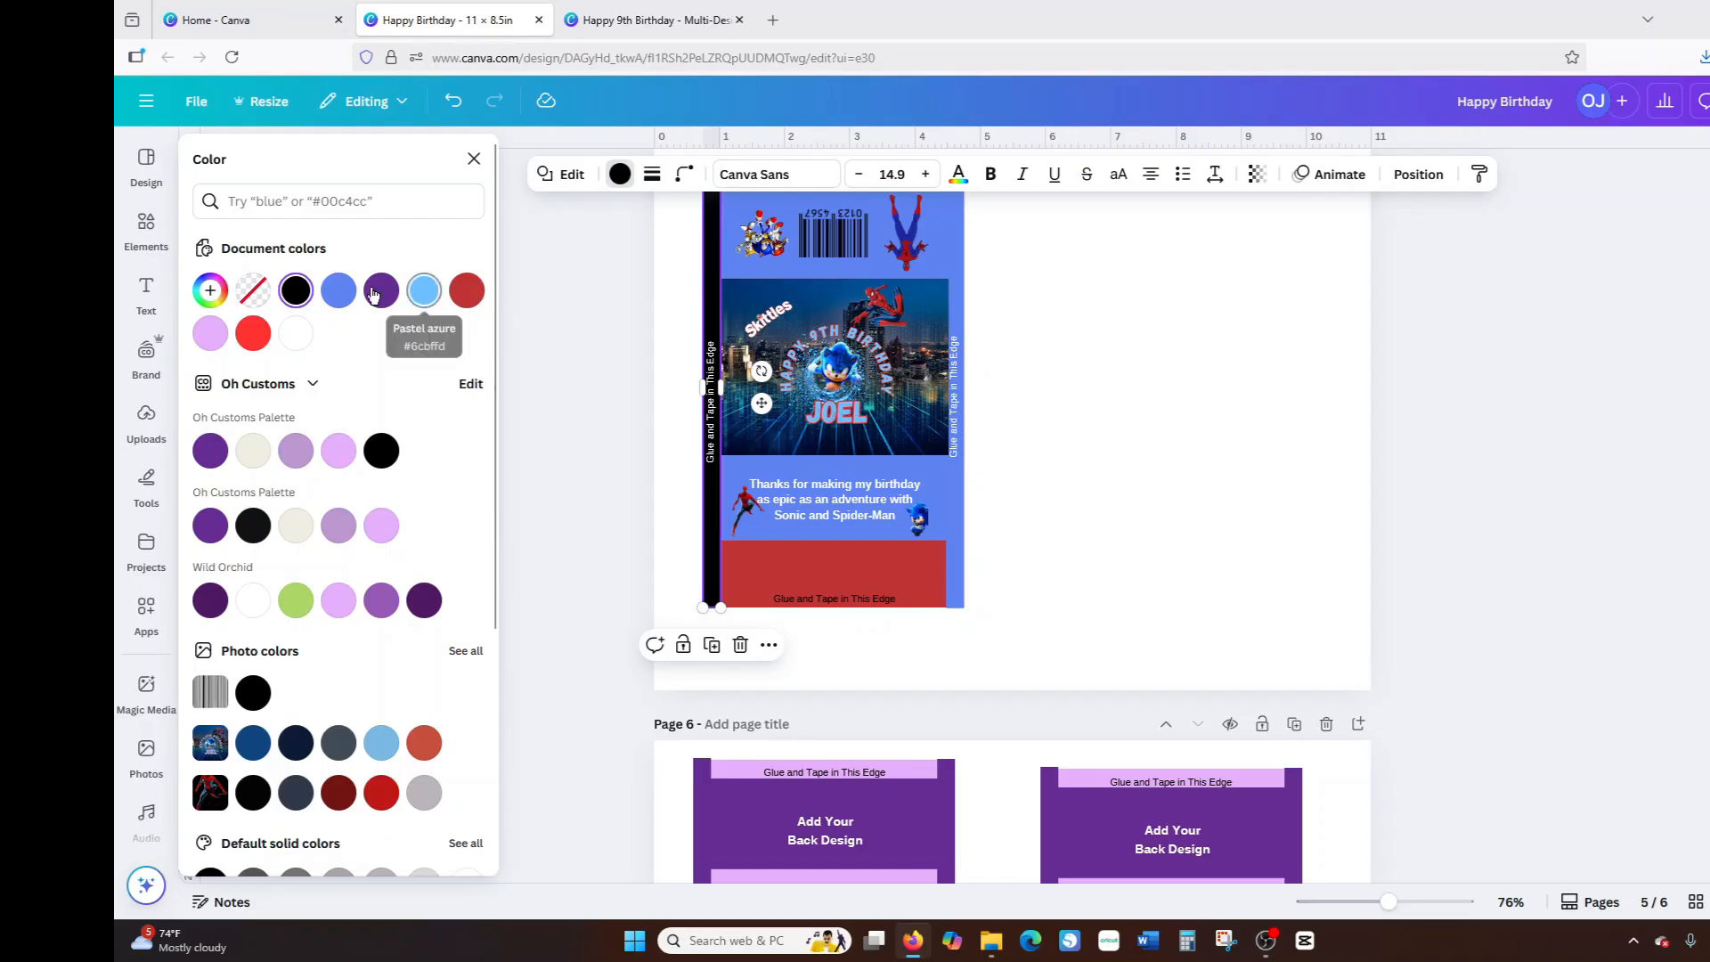
left_click(339, 294)
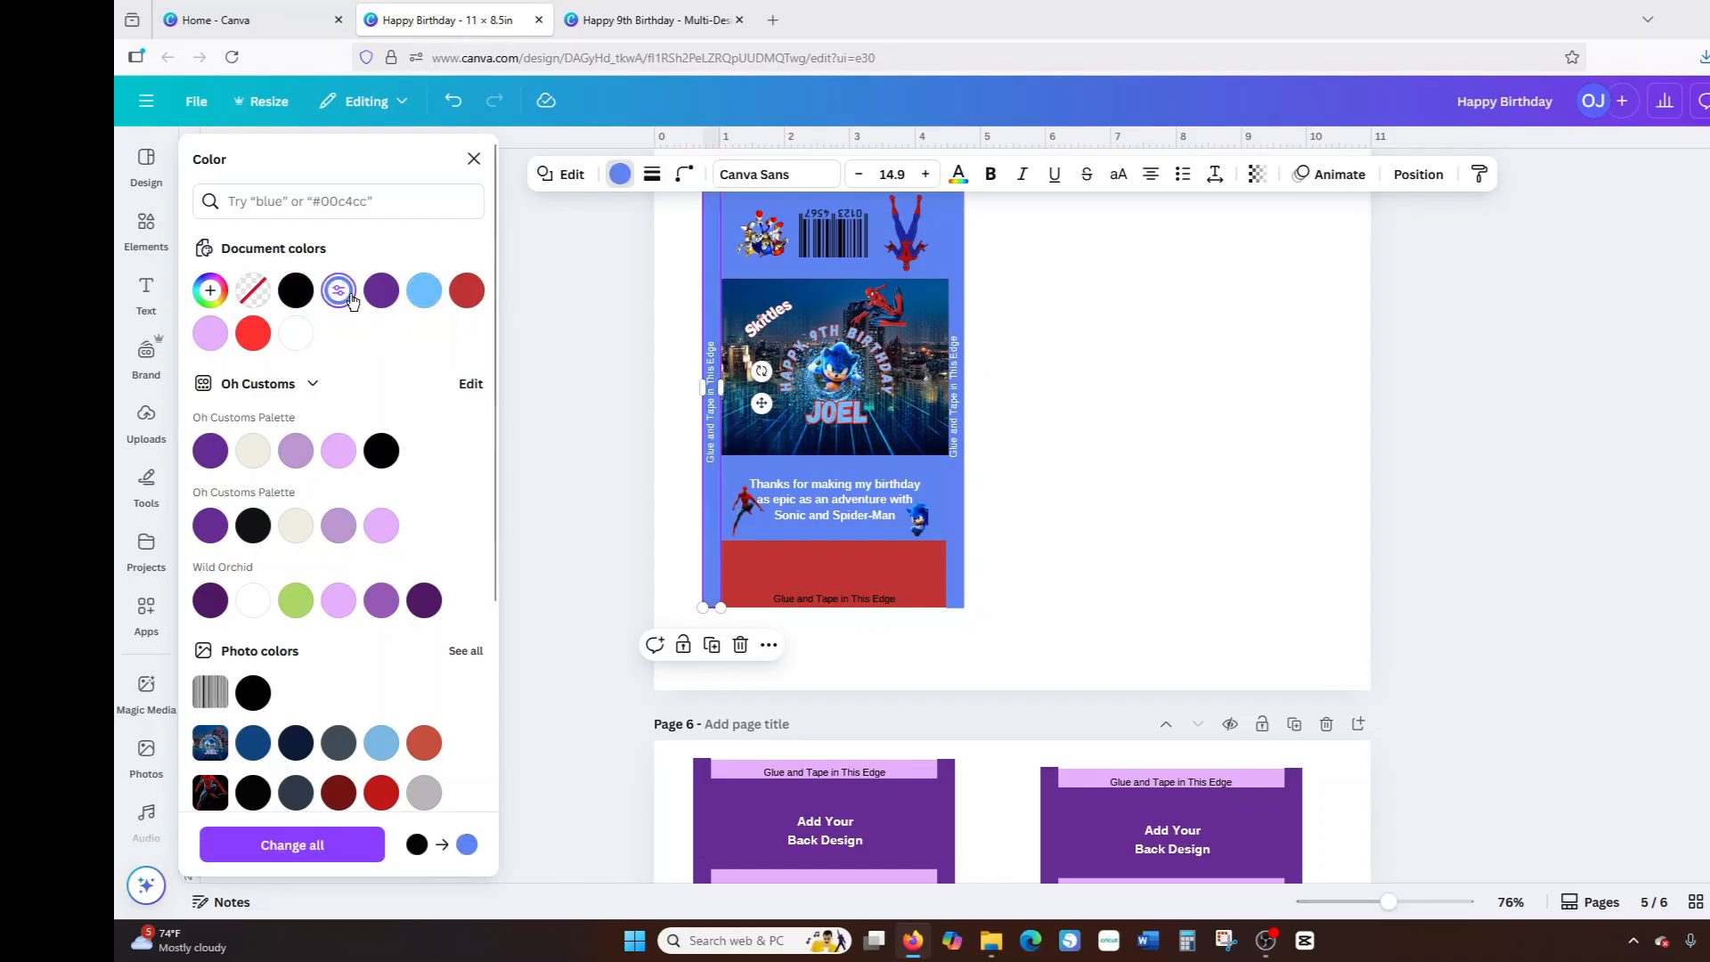
Delete all four "Glue and Tape in This Edge" labels from the edges of the Skittles wrapper.
left_click(956, 410)
left_click_drag(952, 403, 955, 400)
left_click(998, 294)
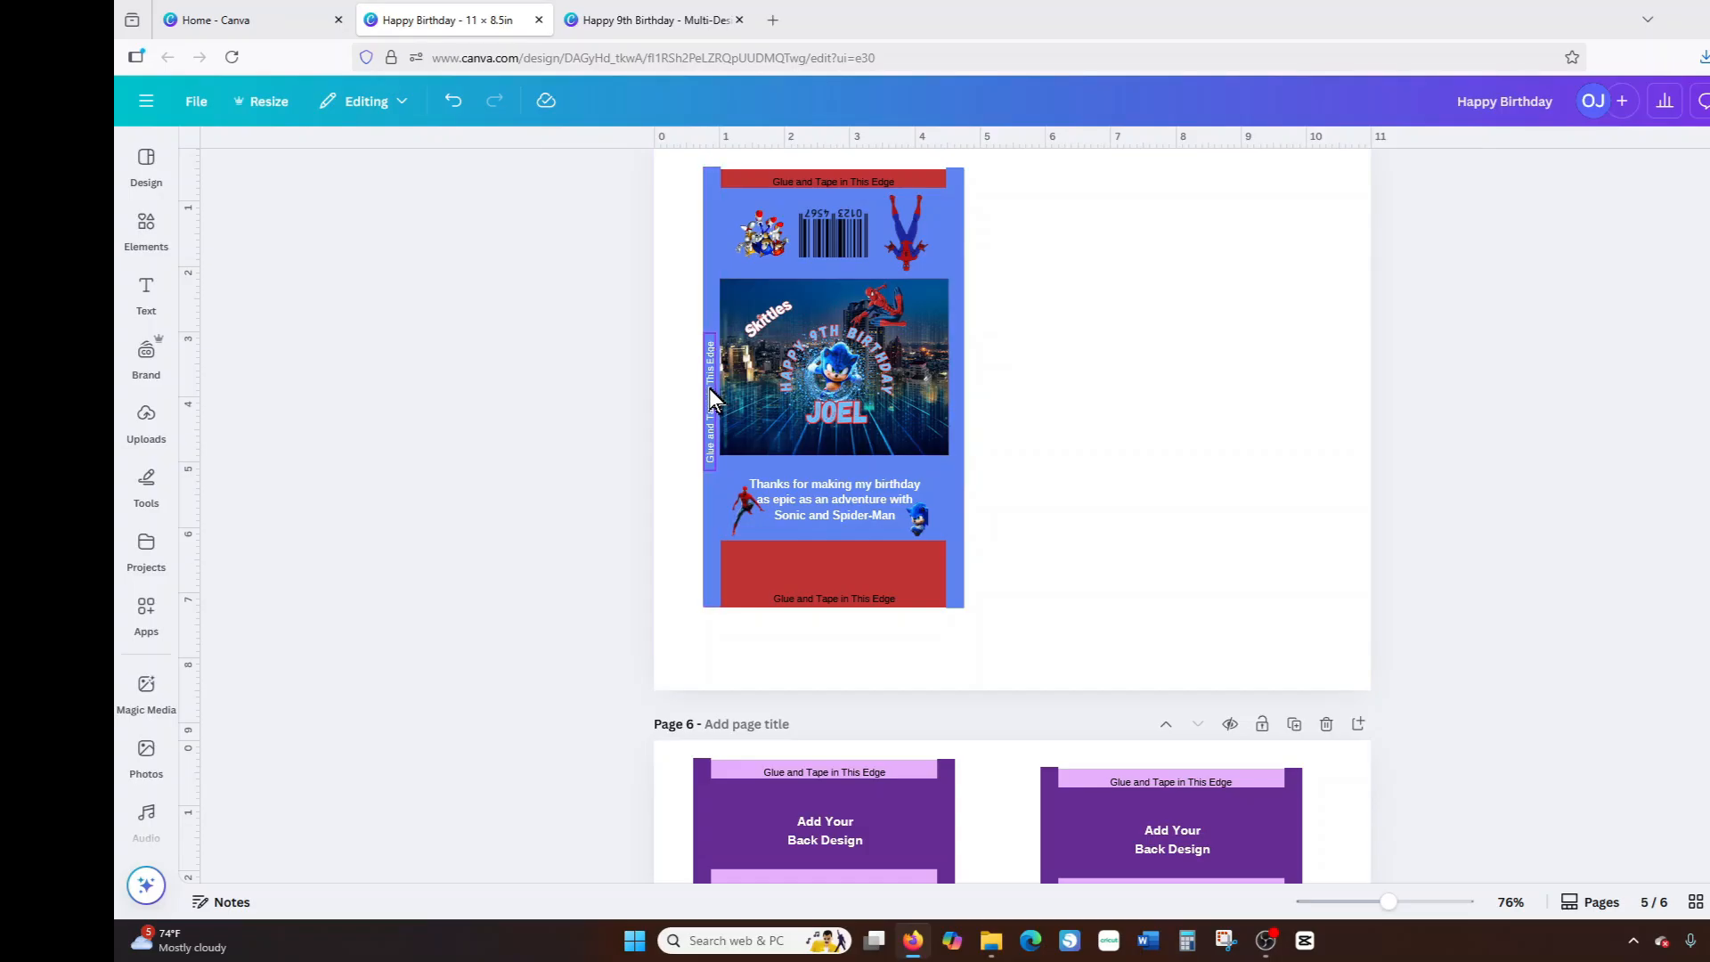
left_click(711, 396)
key("Delete")
scroll(1058, 496, "up", 2)
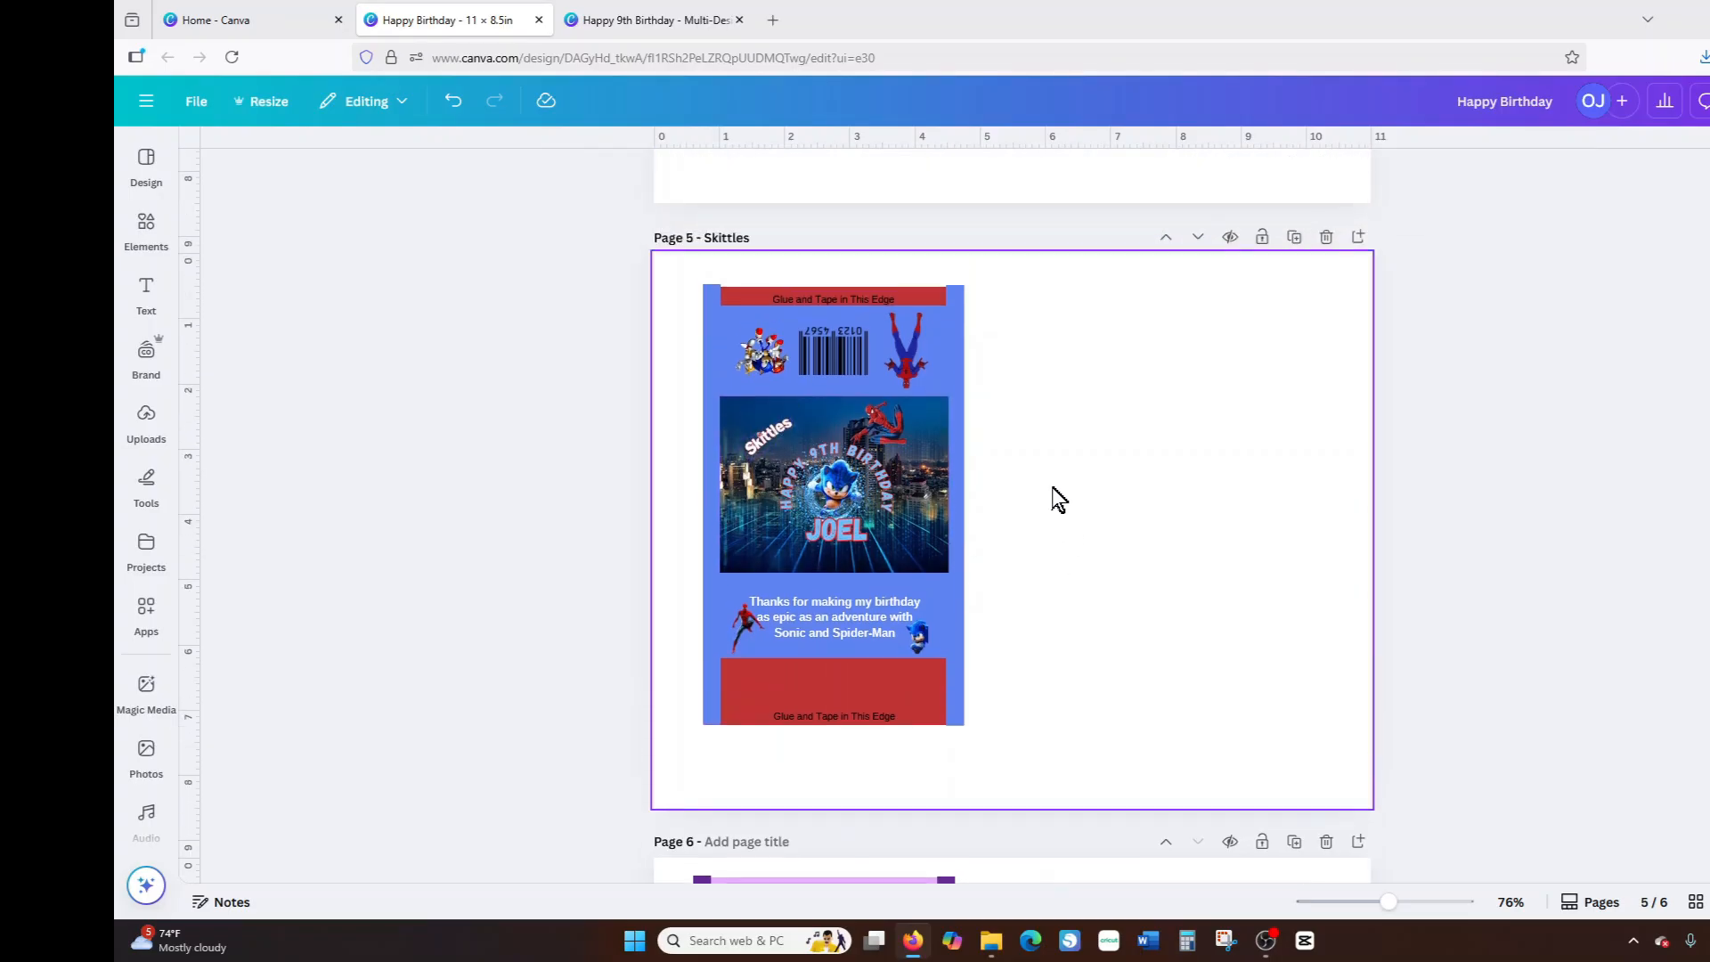
left_click(859, 299)
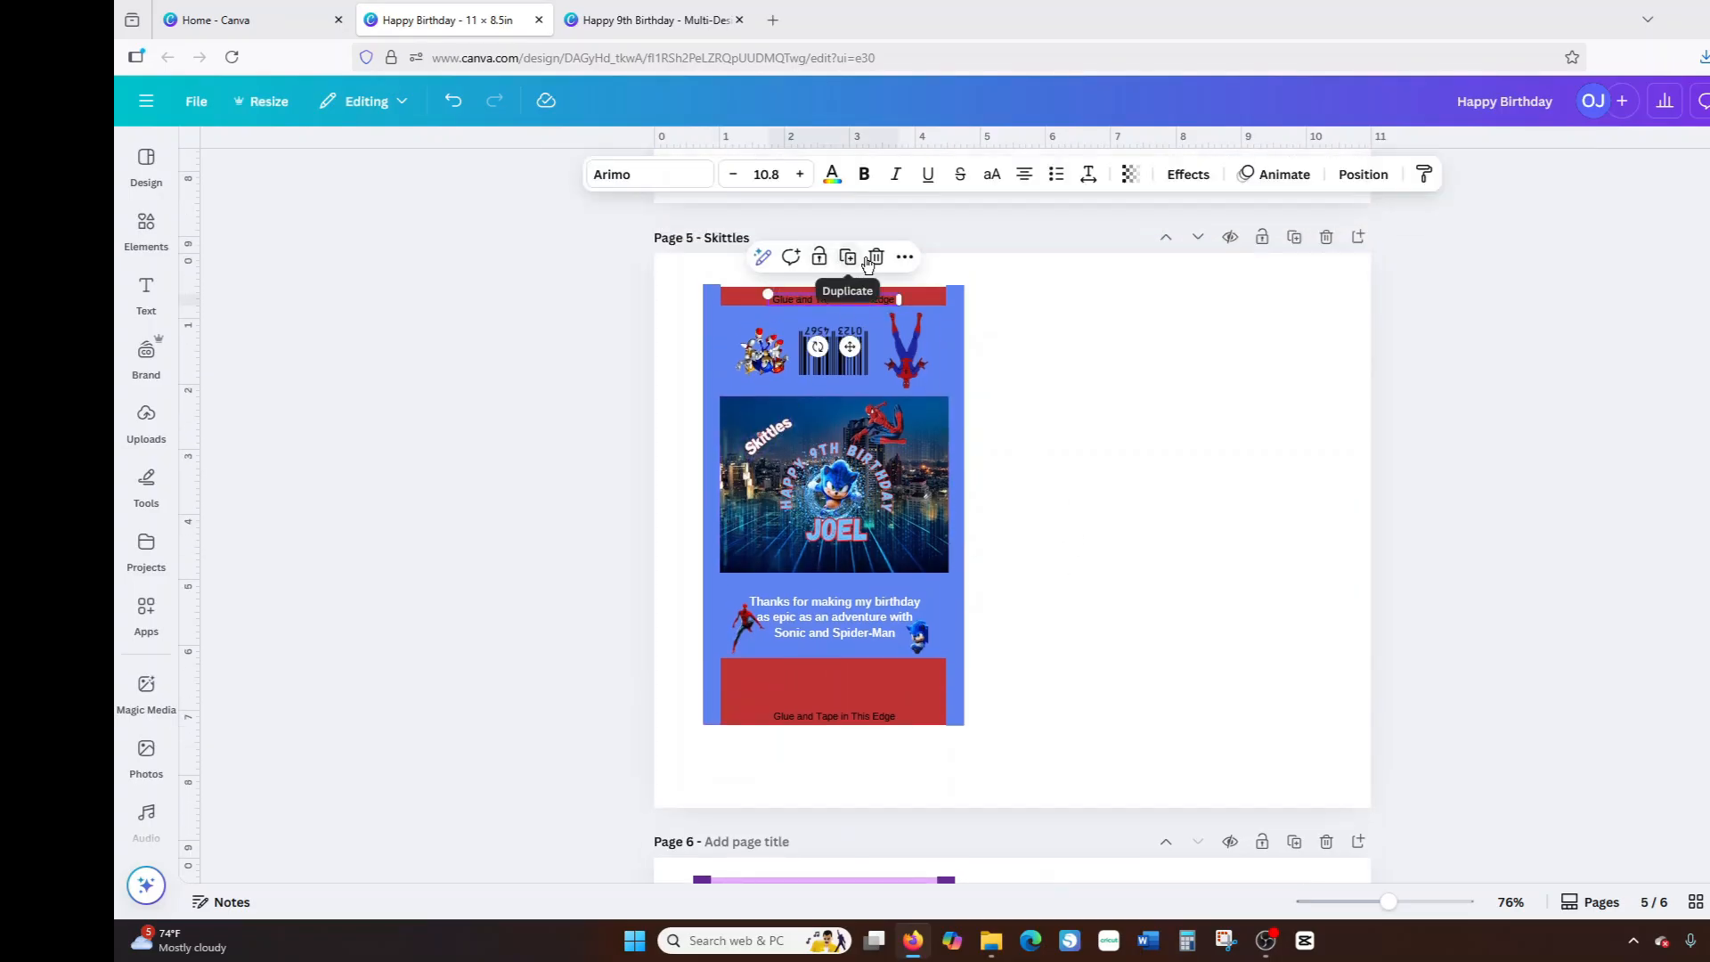
left_click(877, 258)
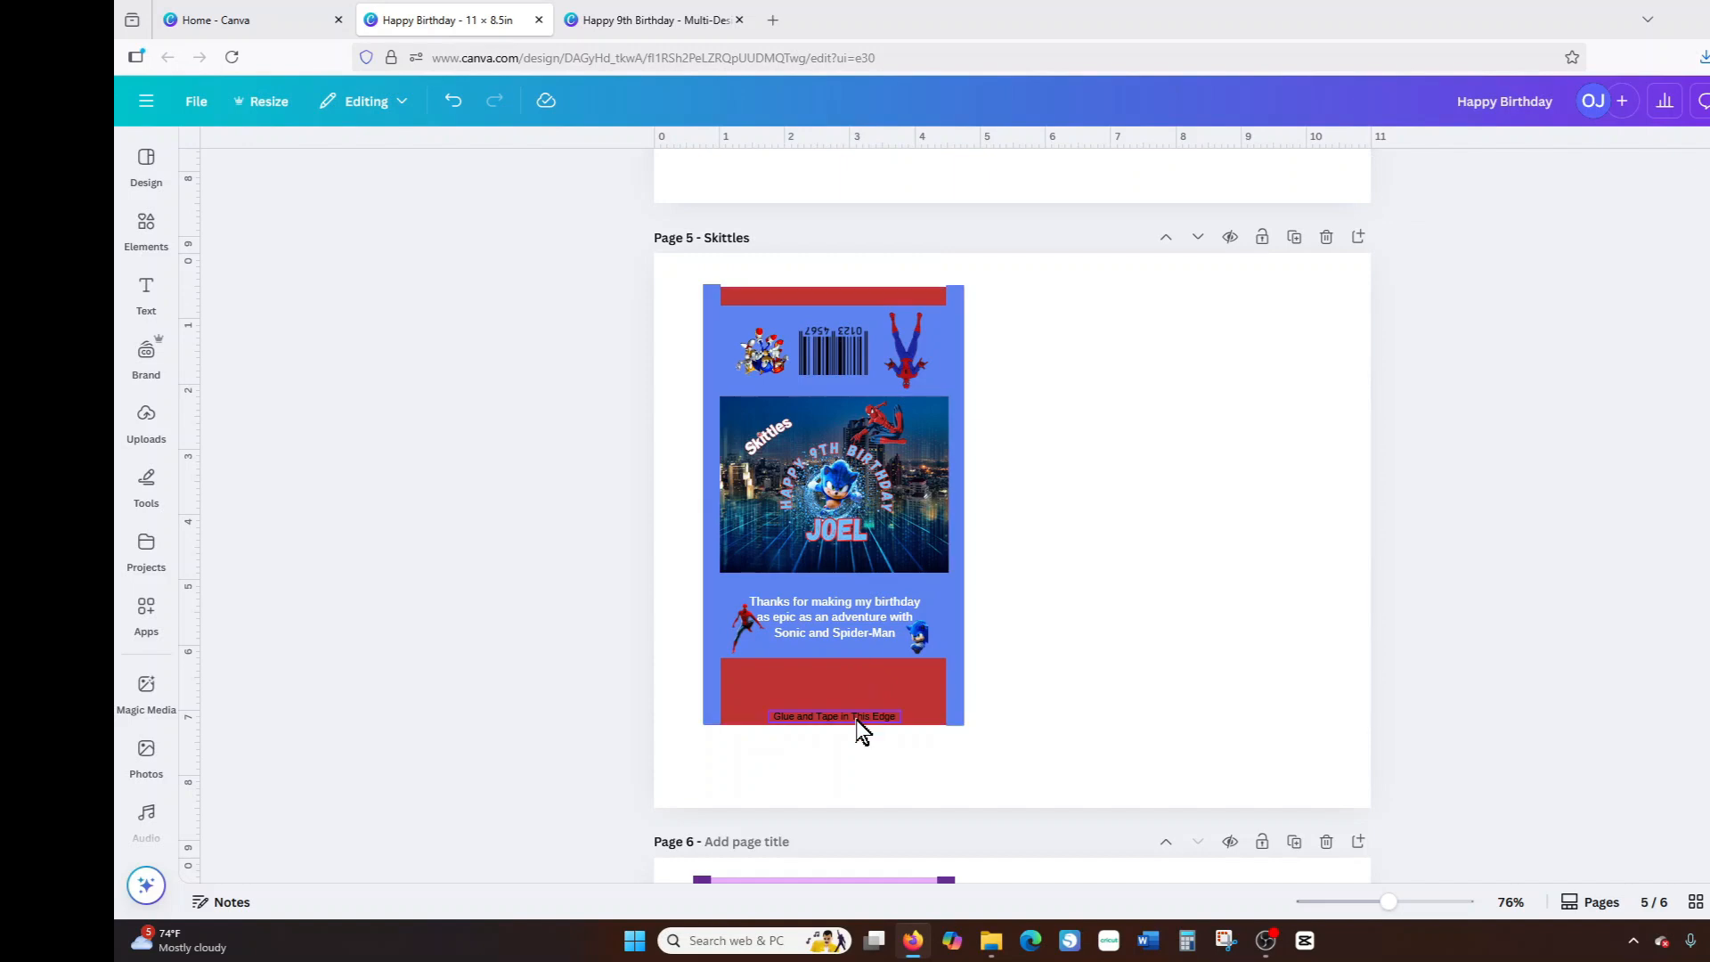
left_click(857, 718)
left_click(879, 674)
Group the whole Skittles wrapper, duplicate it and place the copy beside the original on page 5.
left_click_drag(1025, 739, 701, 283)
left_click(791, 247)
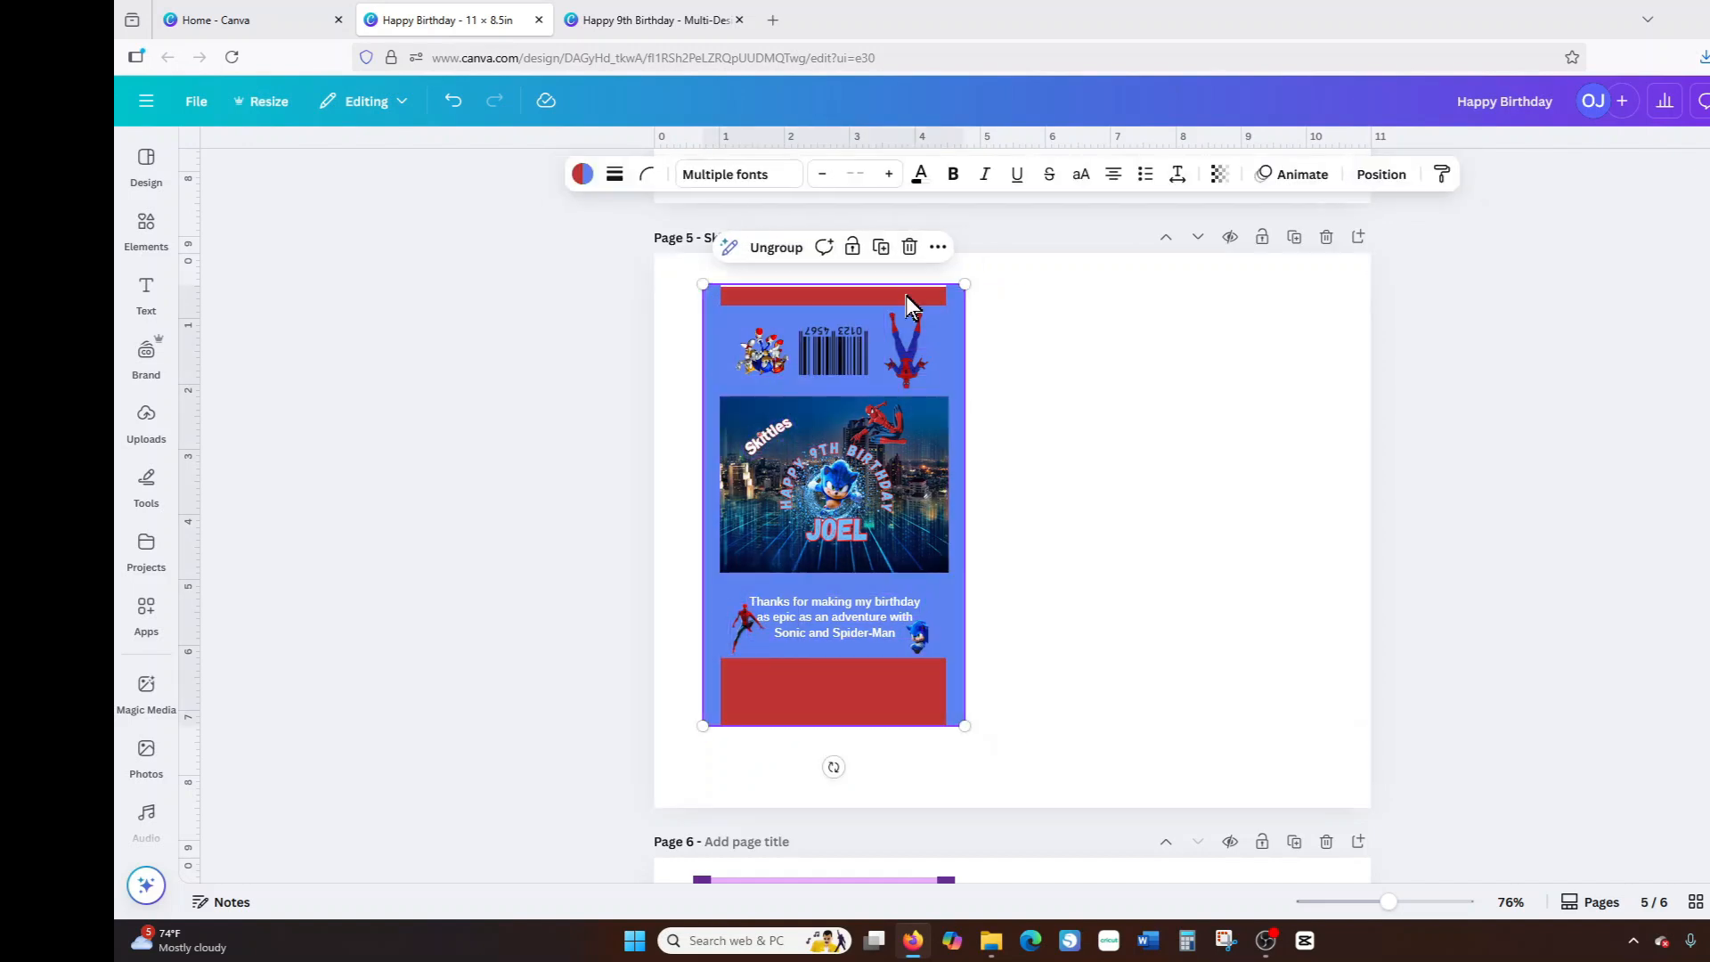
left_click(881, 248)
left_click_drag(833, 448, 1170, 430)
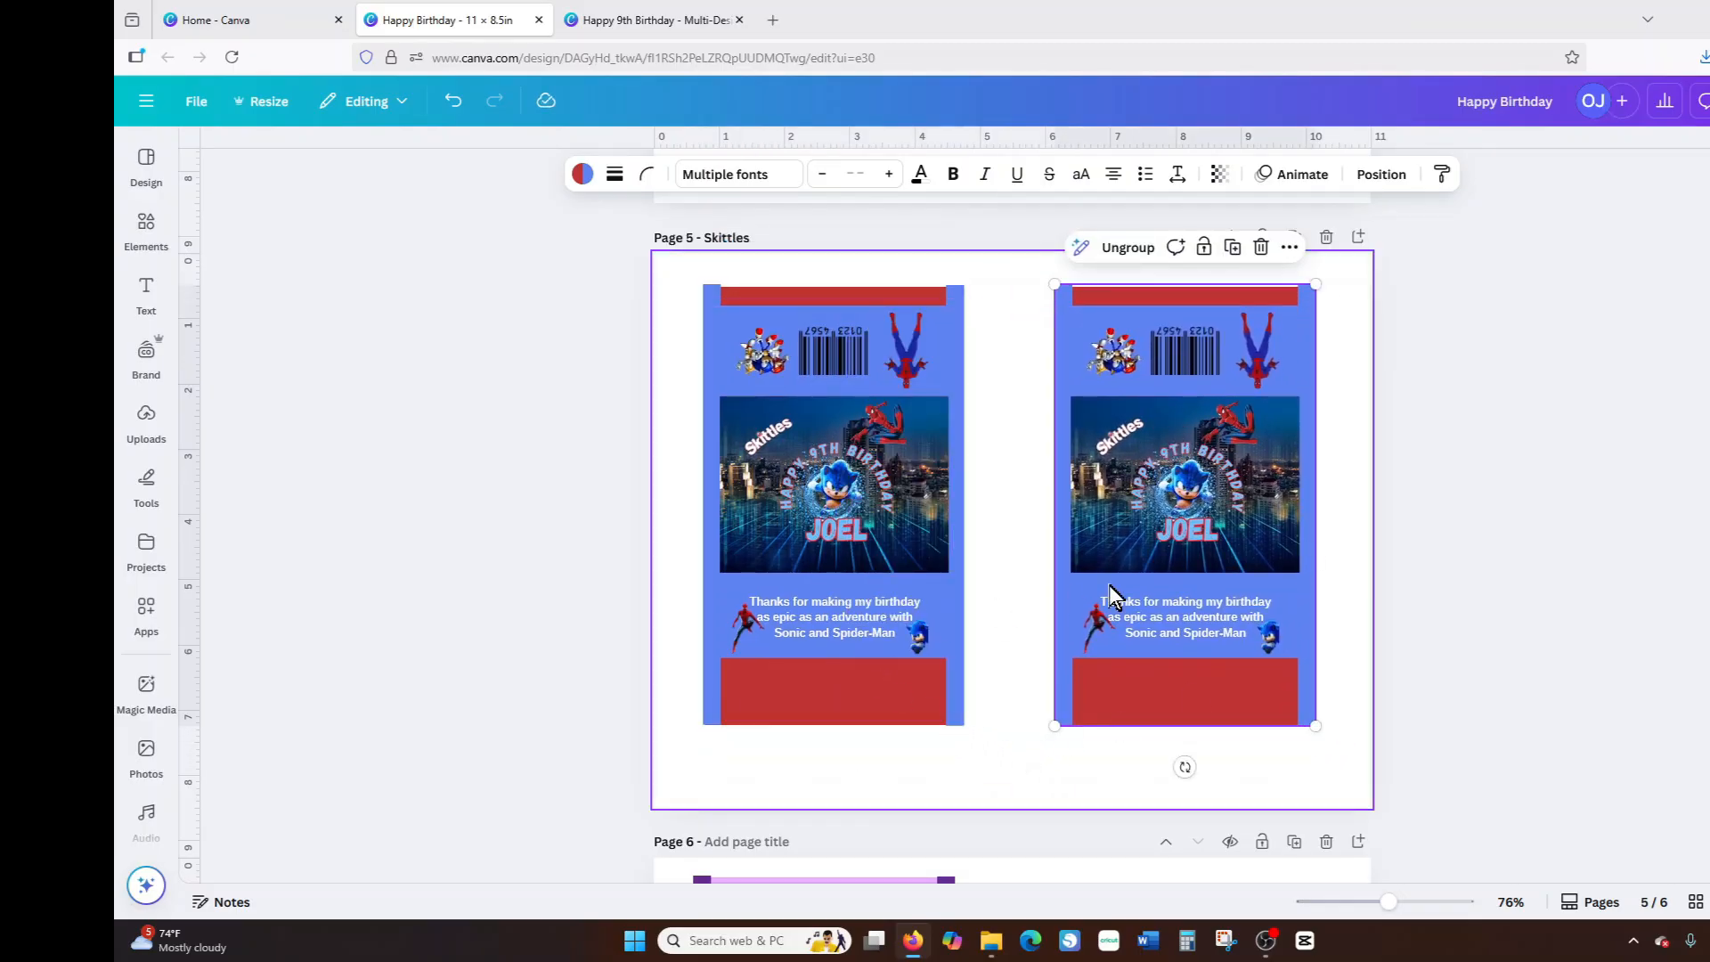
Show all pages as a grid and move the fruit snack and Skittles pages together to the front of the design.
scroll(1174, 581, "up", 5)
scroll(1174, 581, "up", 5)
scroll(1430, 732, "up", 2)
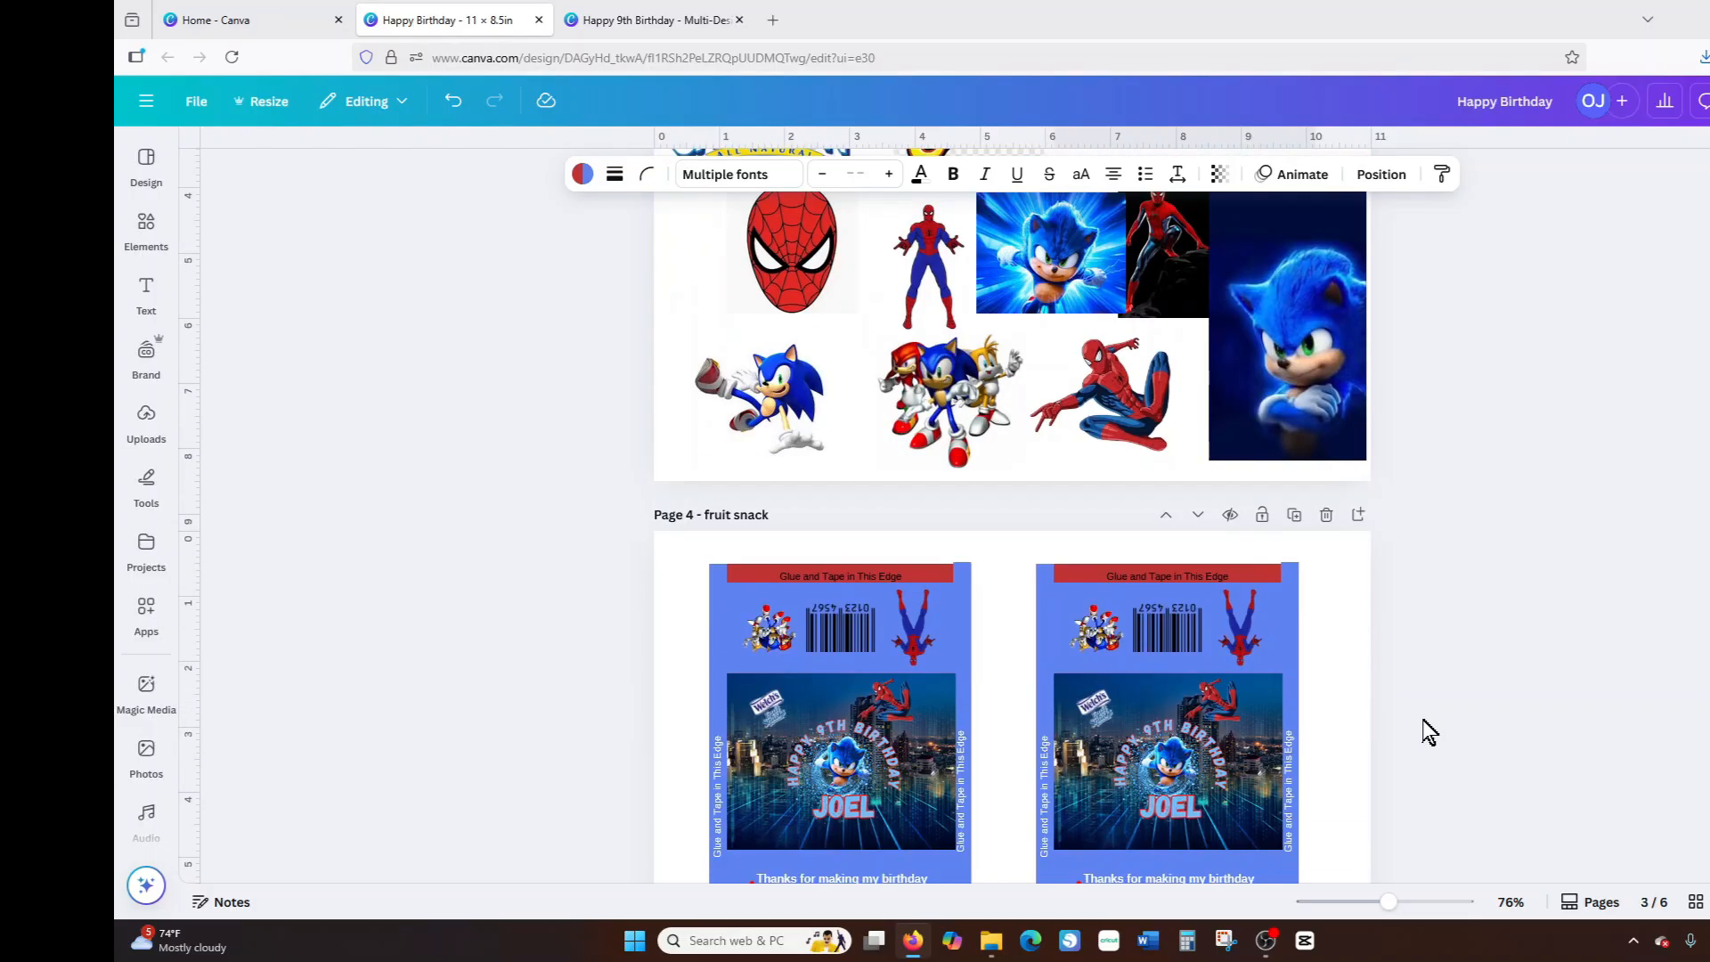
left_click(1695, 905)
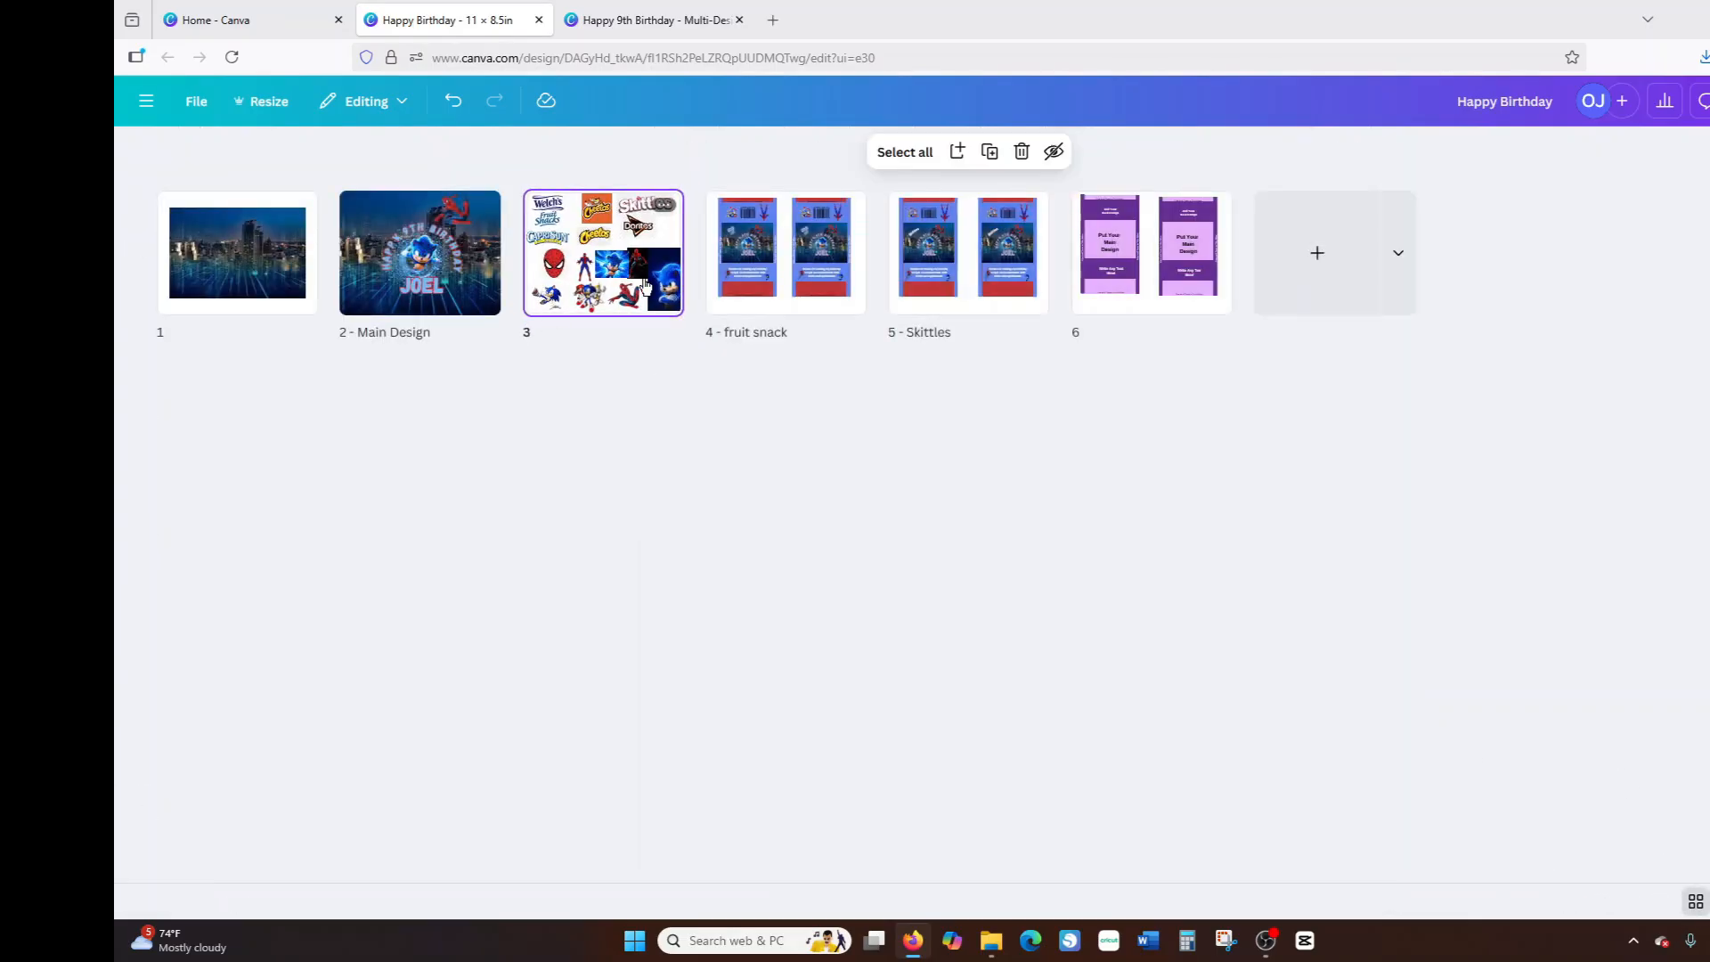
left_click(754, 285)
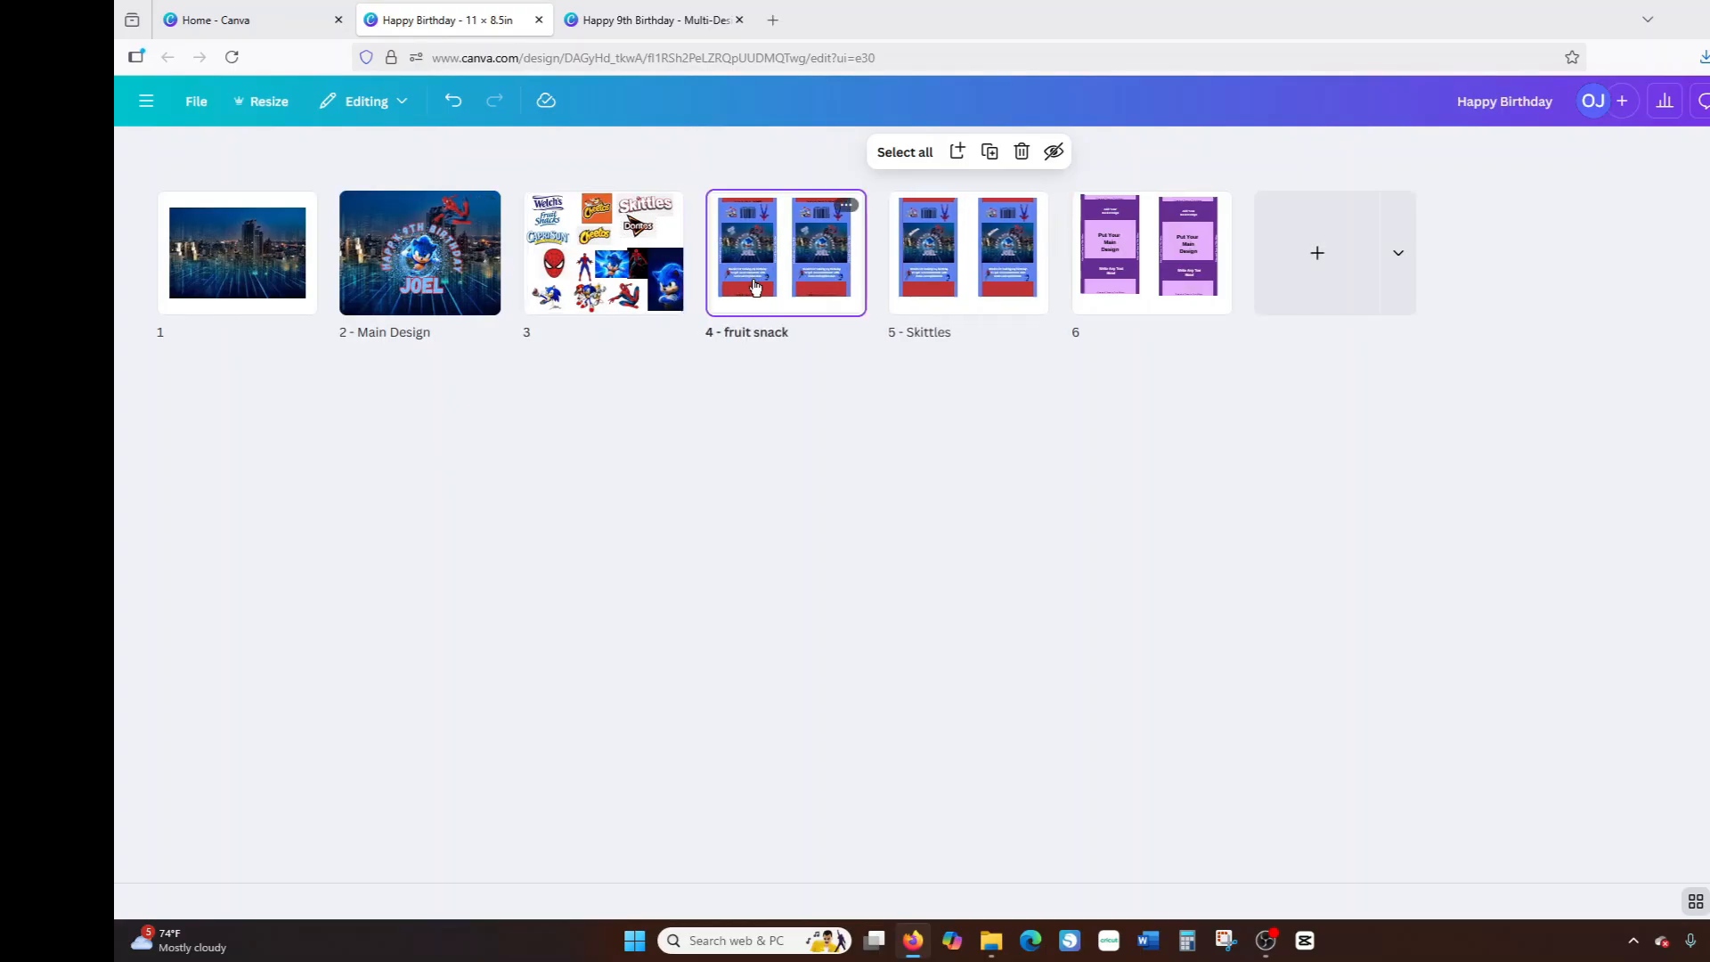
left_click(981, 284, "shift")
left_click_drag(983, 285, 181, 309)
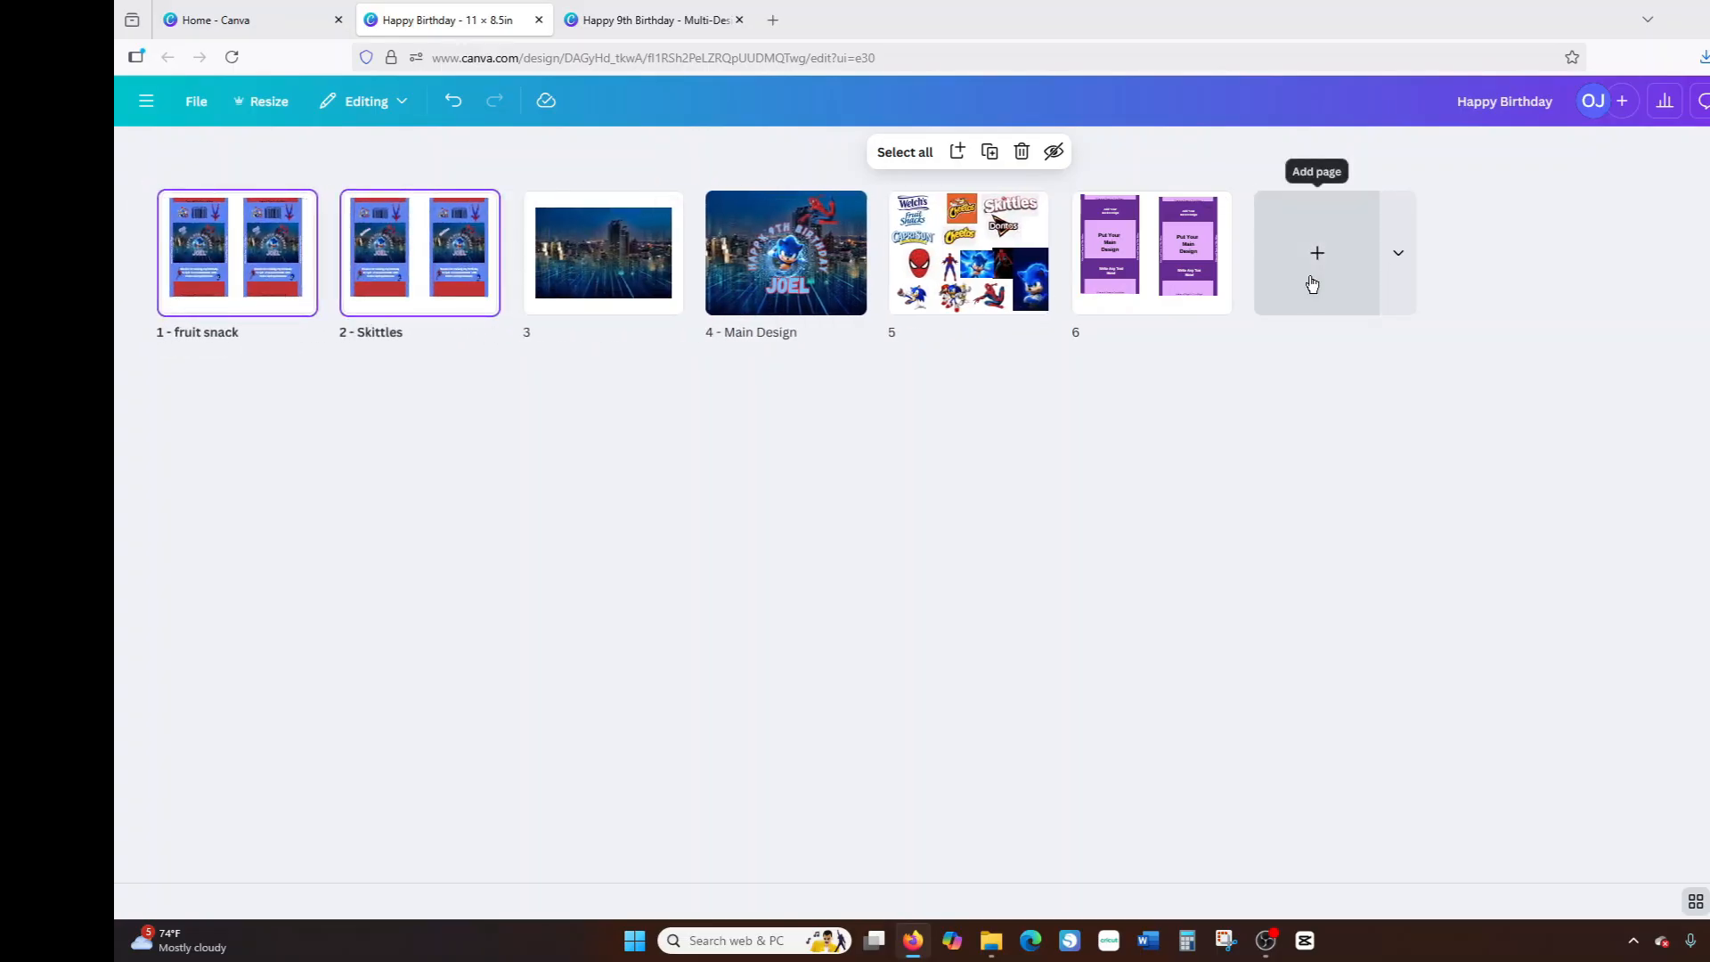
Move the purple wrapper template page directly after the Skittles page, then leave the page grid.
left_click_drag(1180, 298, 531, 297)
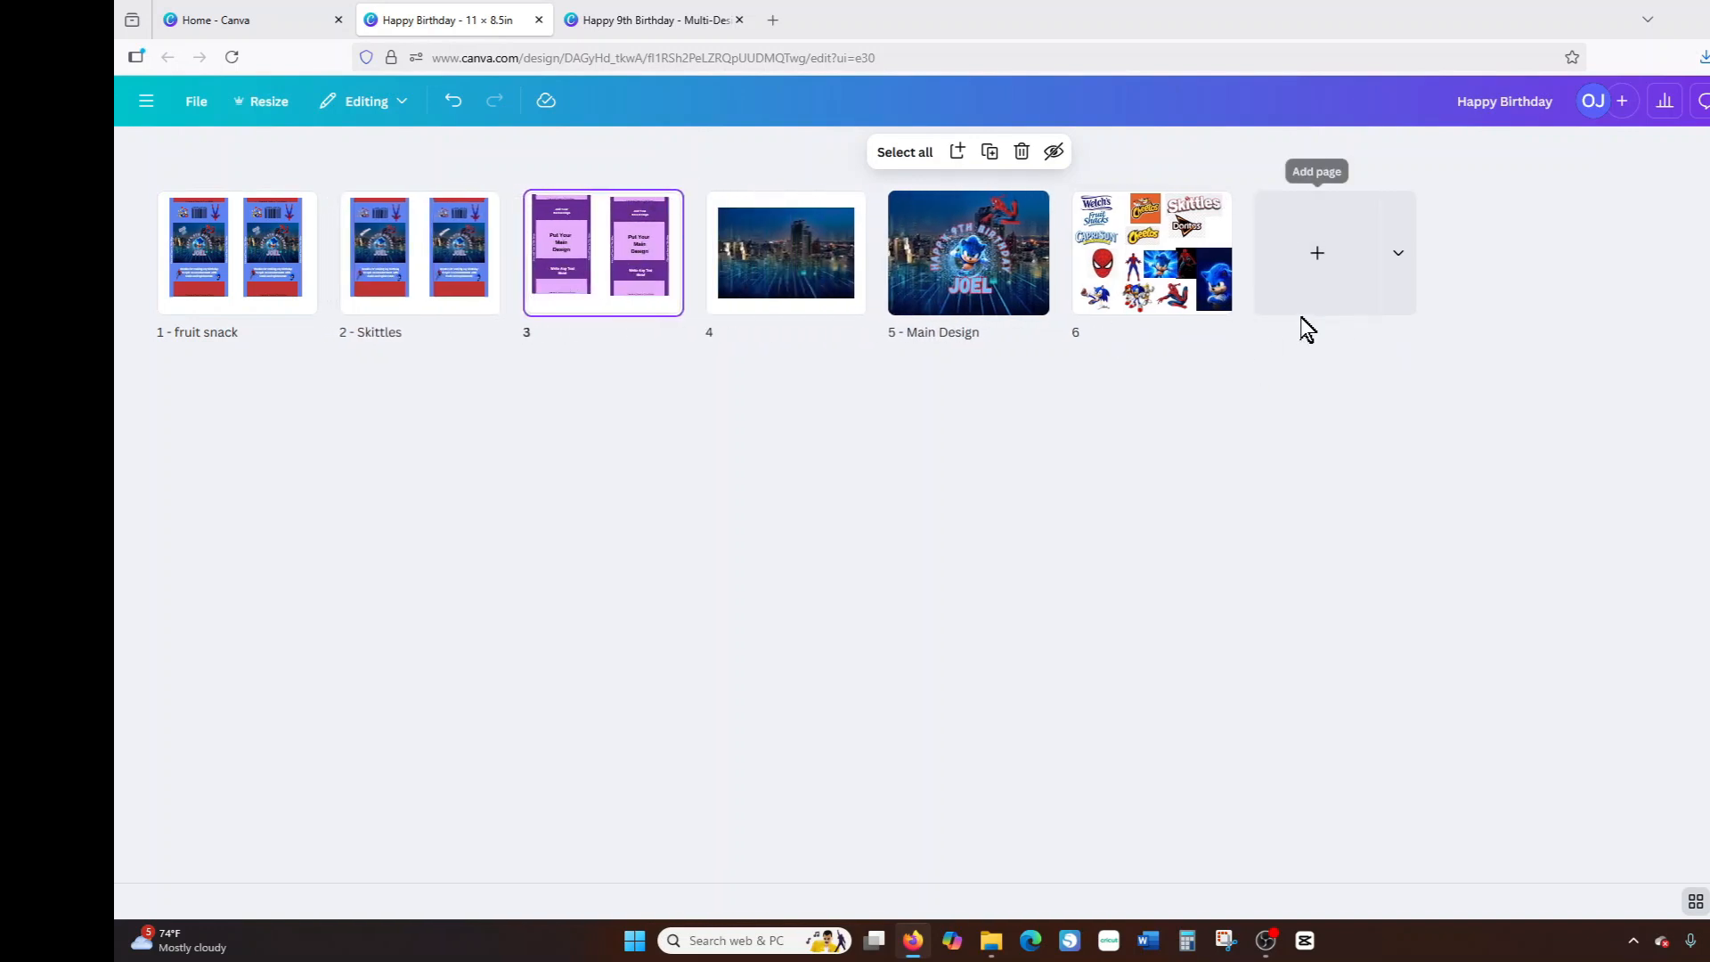
left_click(1185, 276)
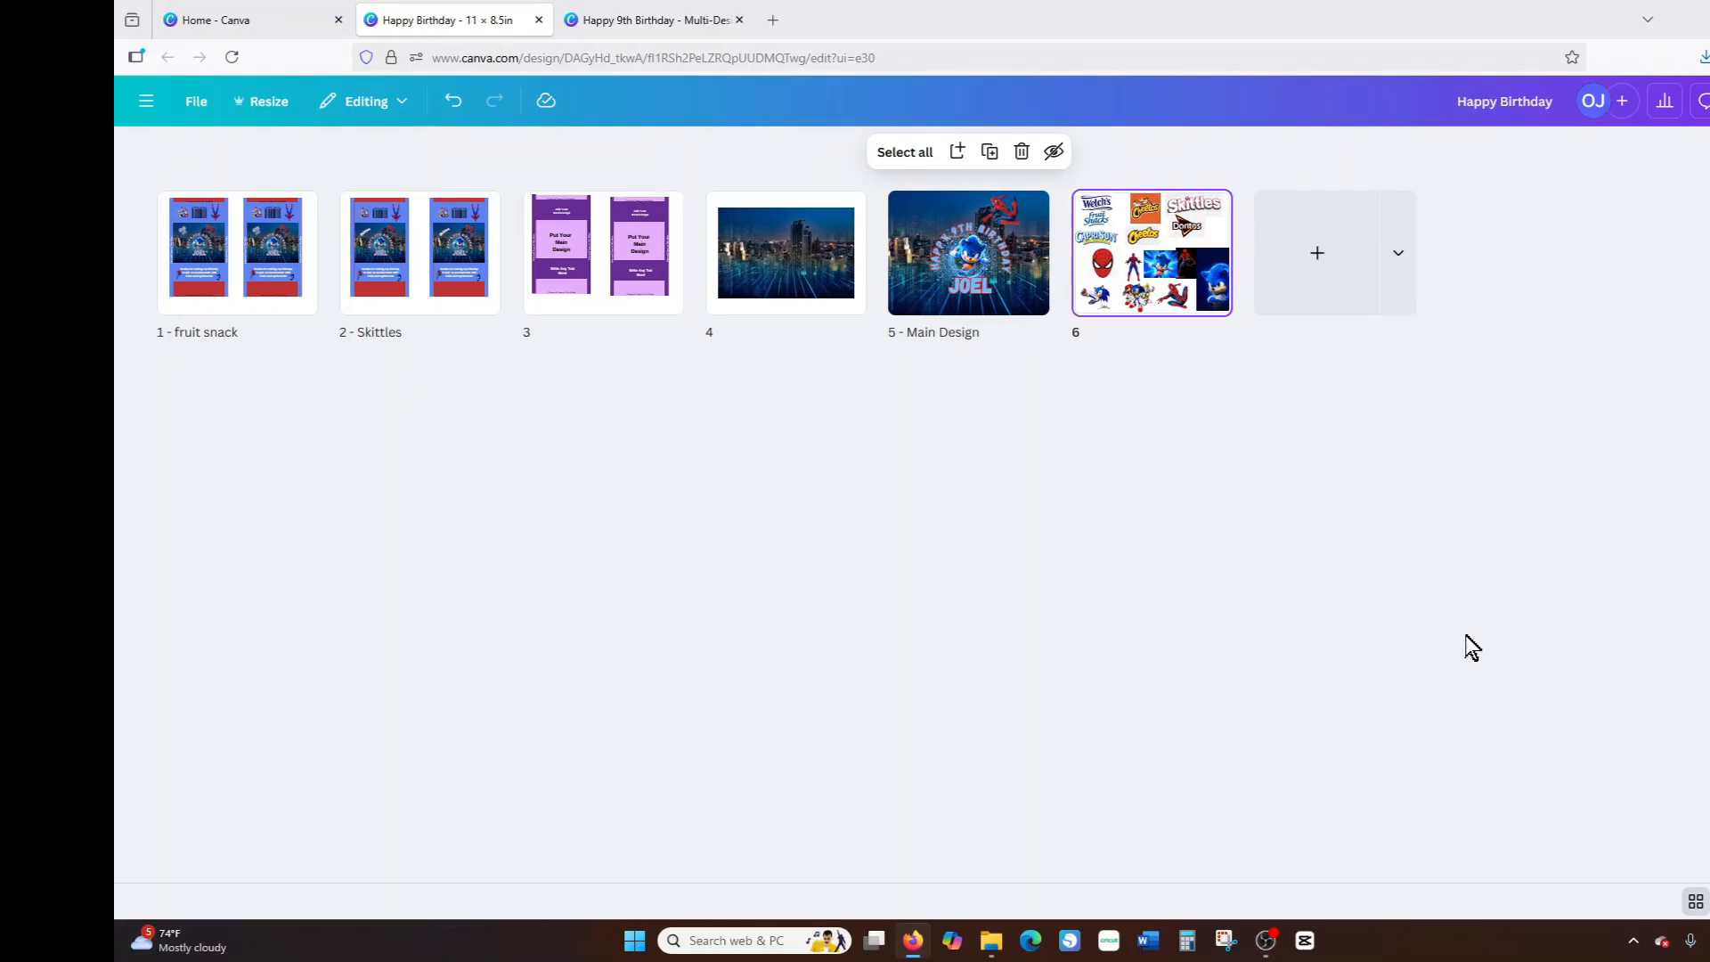
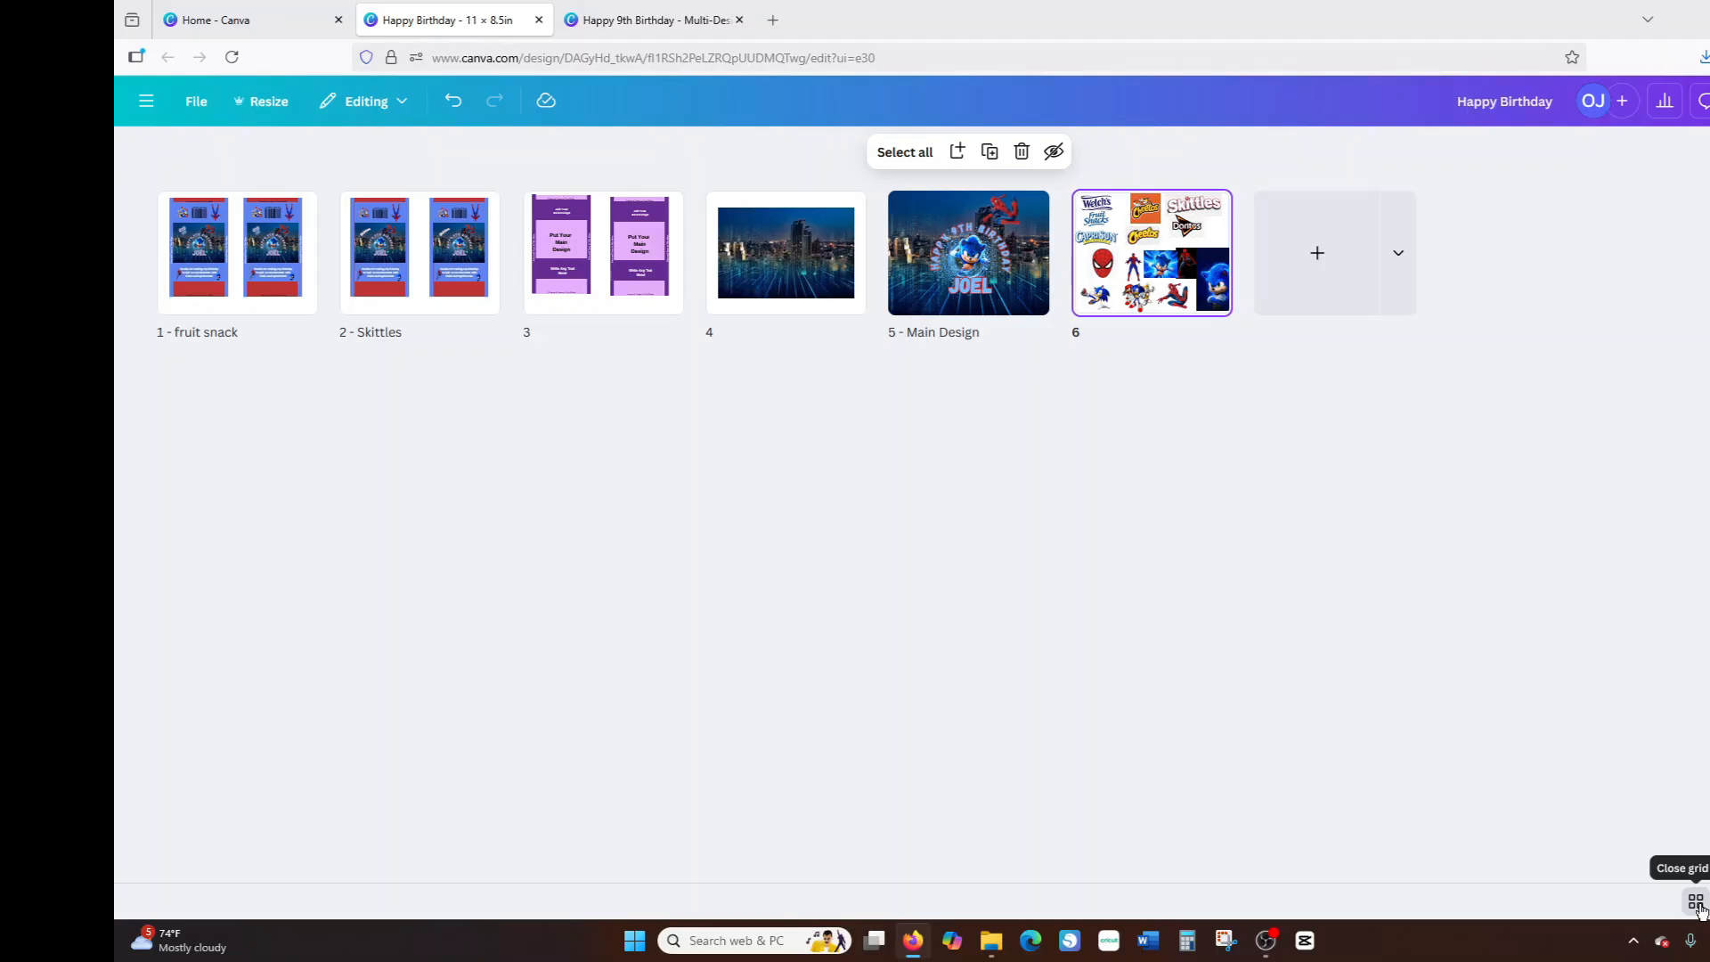
left_click(1698, 903)
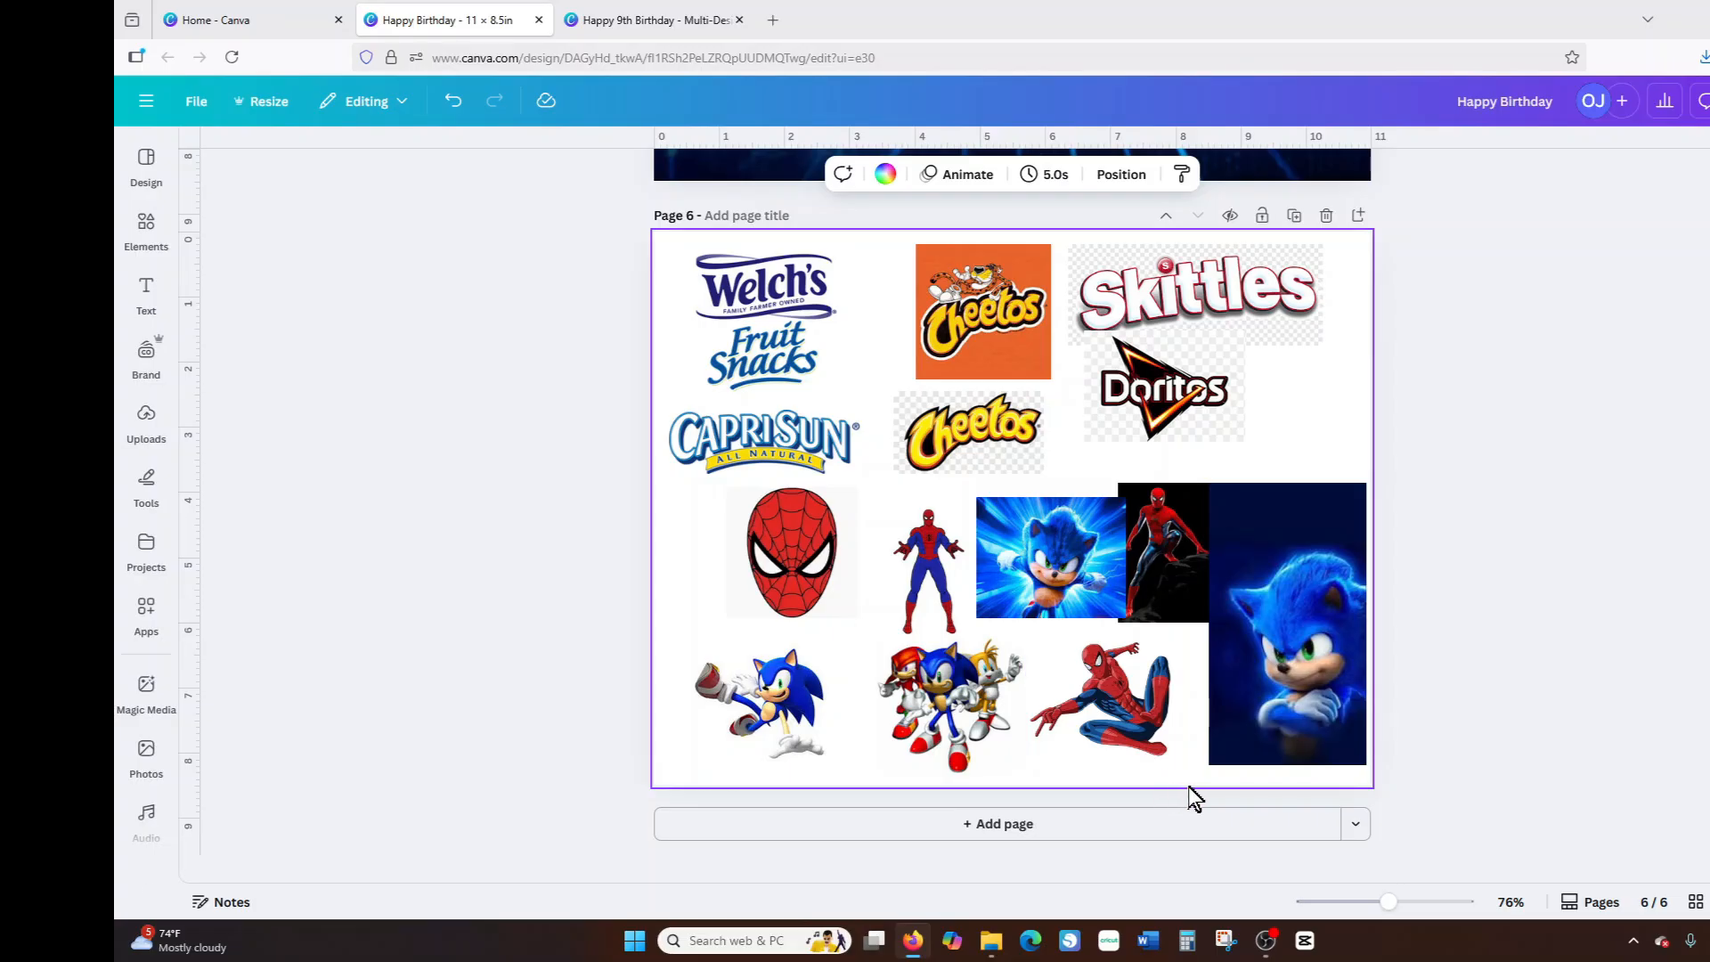
Add a blank page at the end of the design, after the page of logos and characters.
left_click(1215, 824)
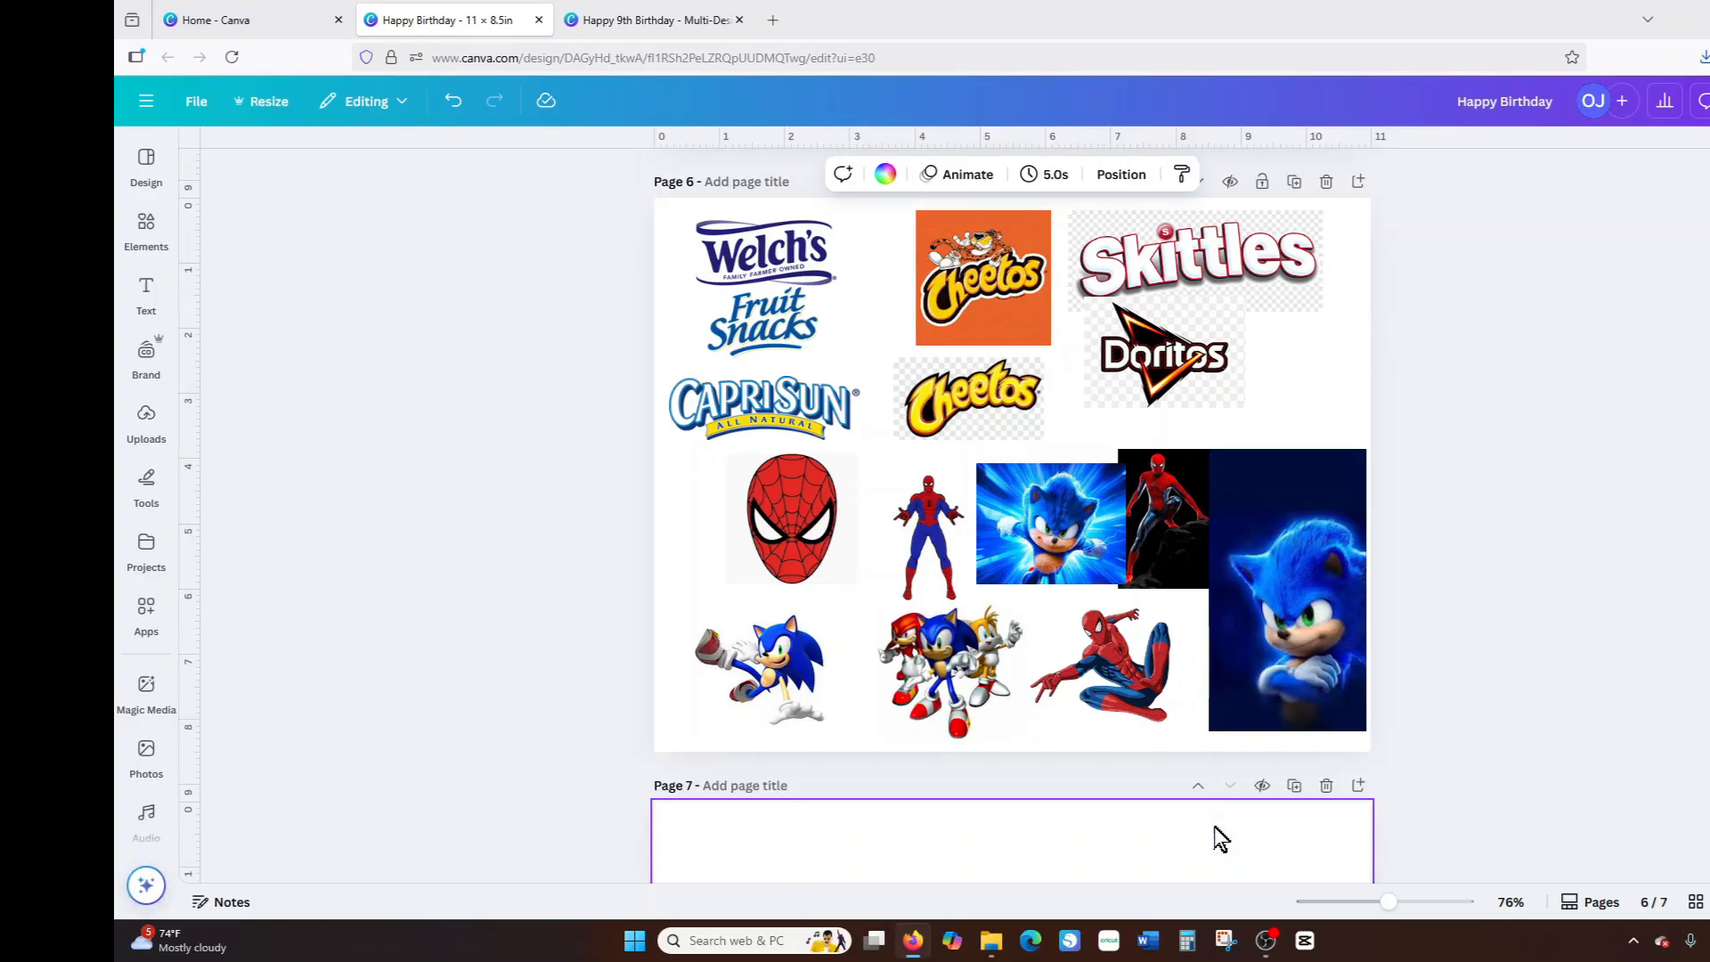
scroll(1024, 686, "up", 5)
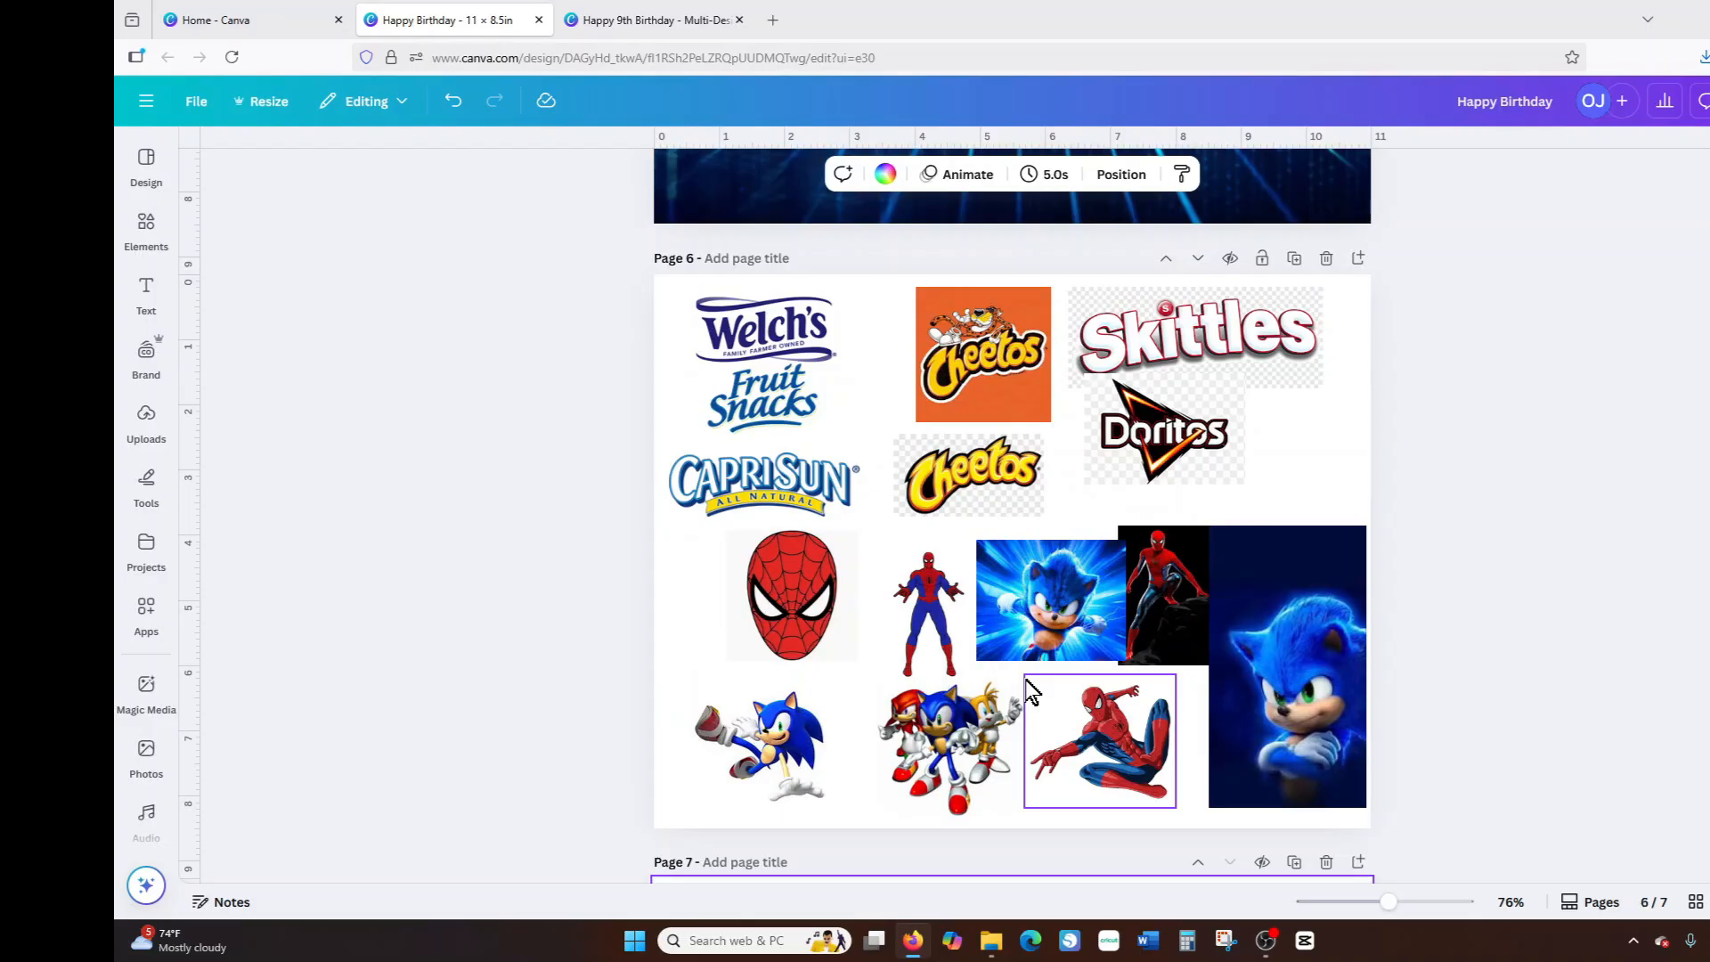
scroll(1047, 677, "down", 5)
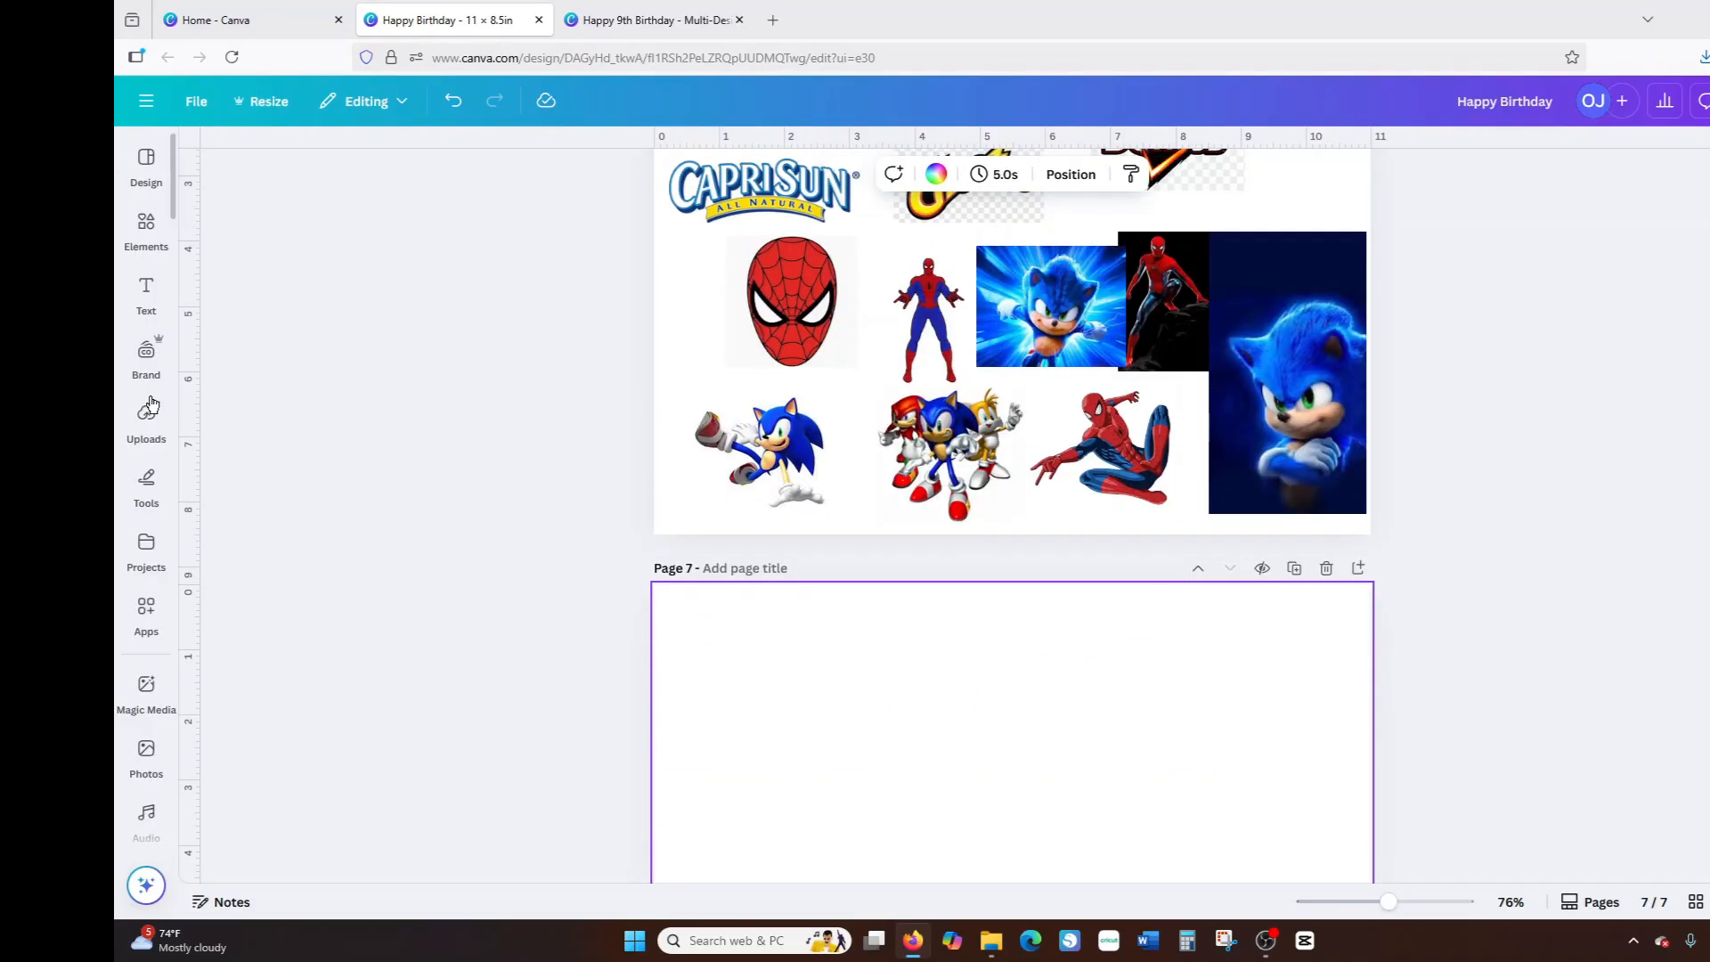
left_click(146, 417)
left_click(142, 233)
left_click(146, 355)
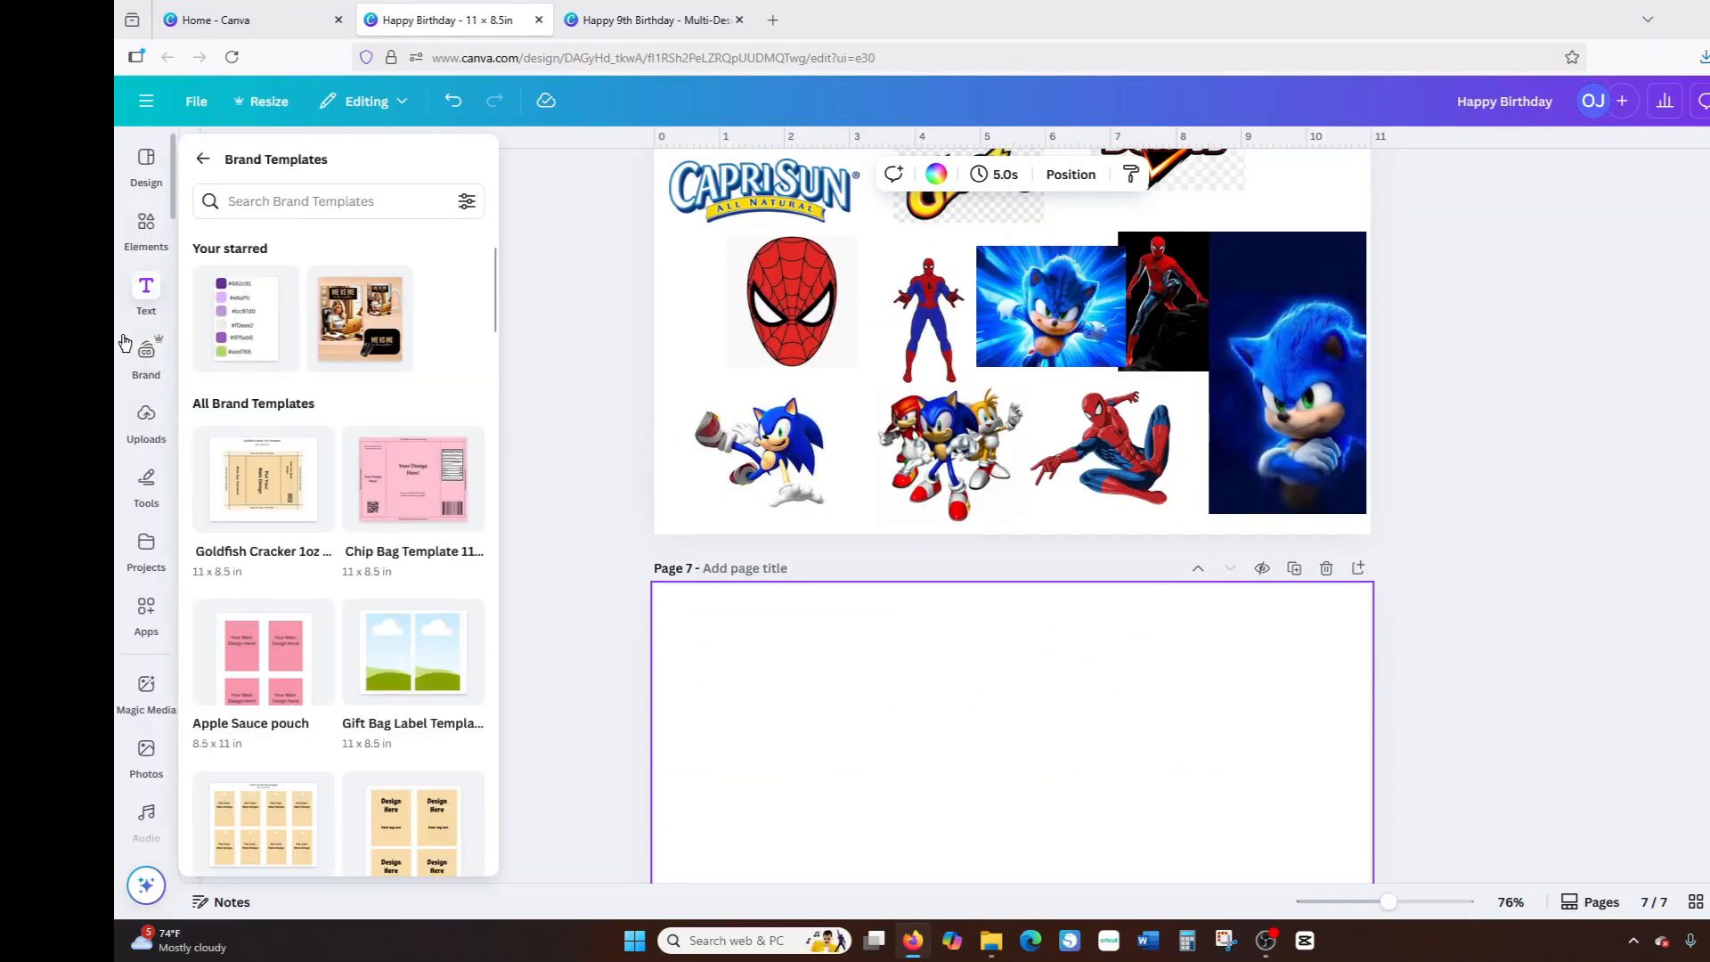
left_click(146, 294)
left_click(146, 356)
left_click(146, 419)
left_click(146, 168)
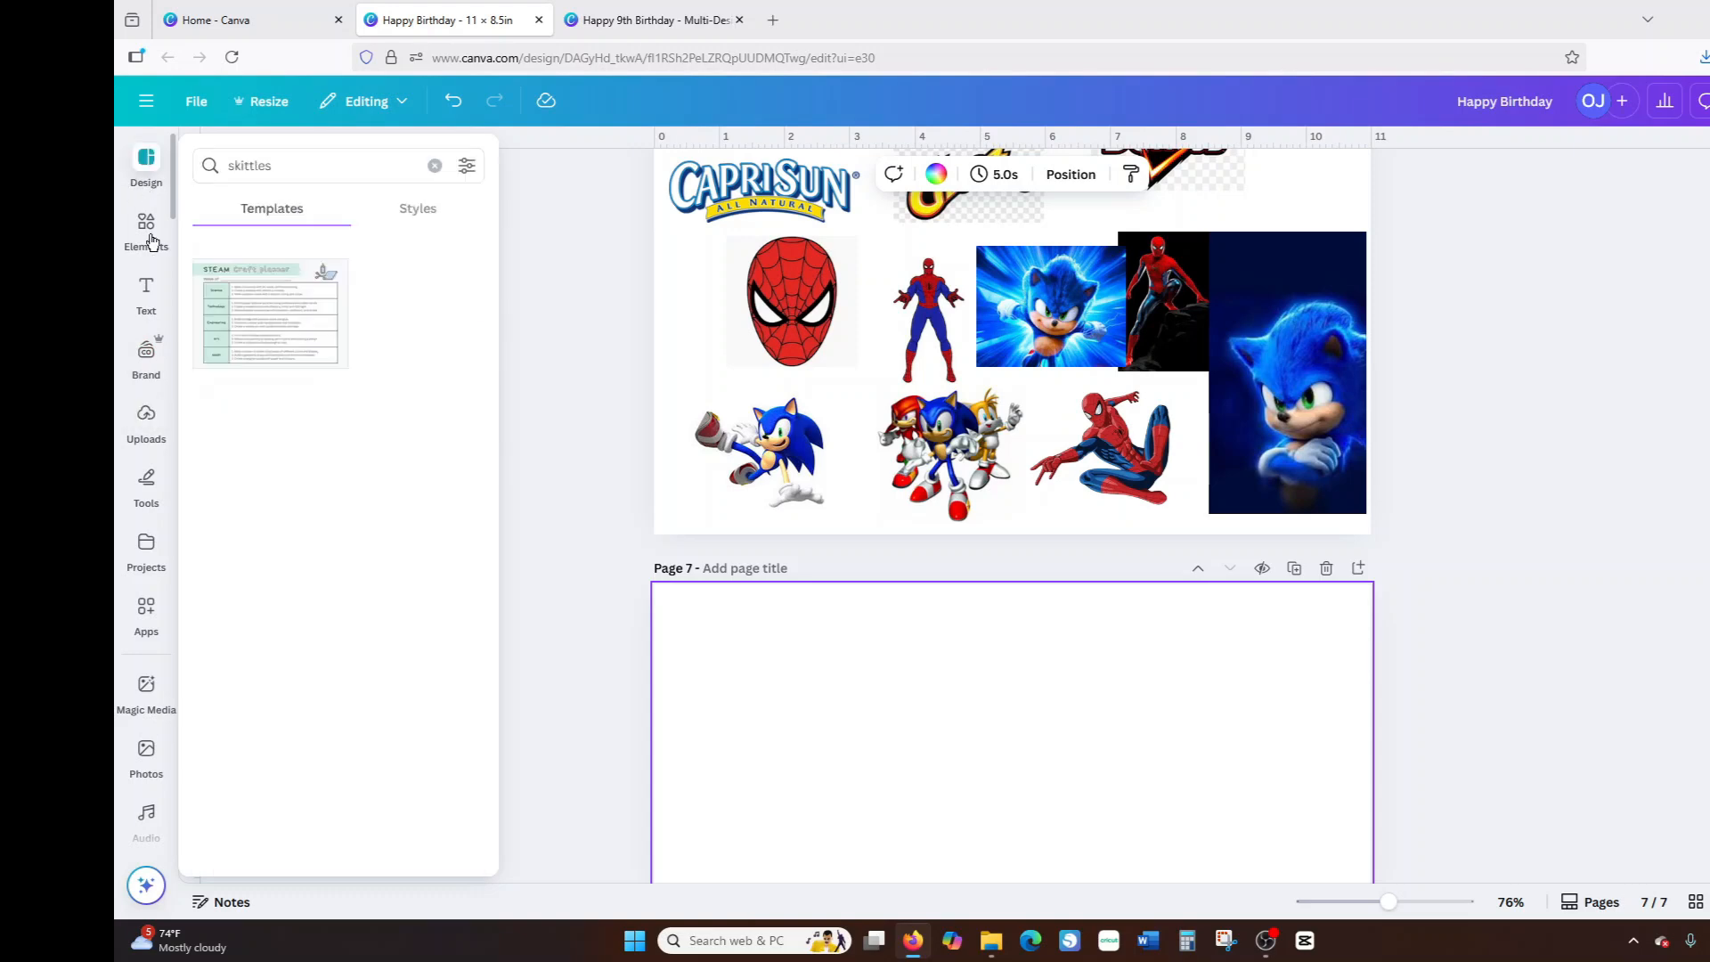
left_click(153, 234)
left_click(435, 166)
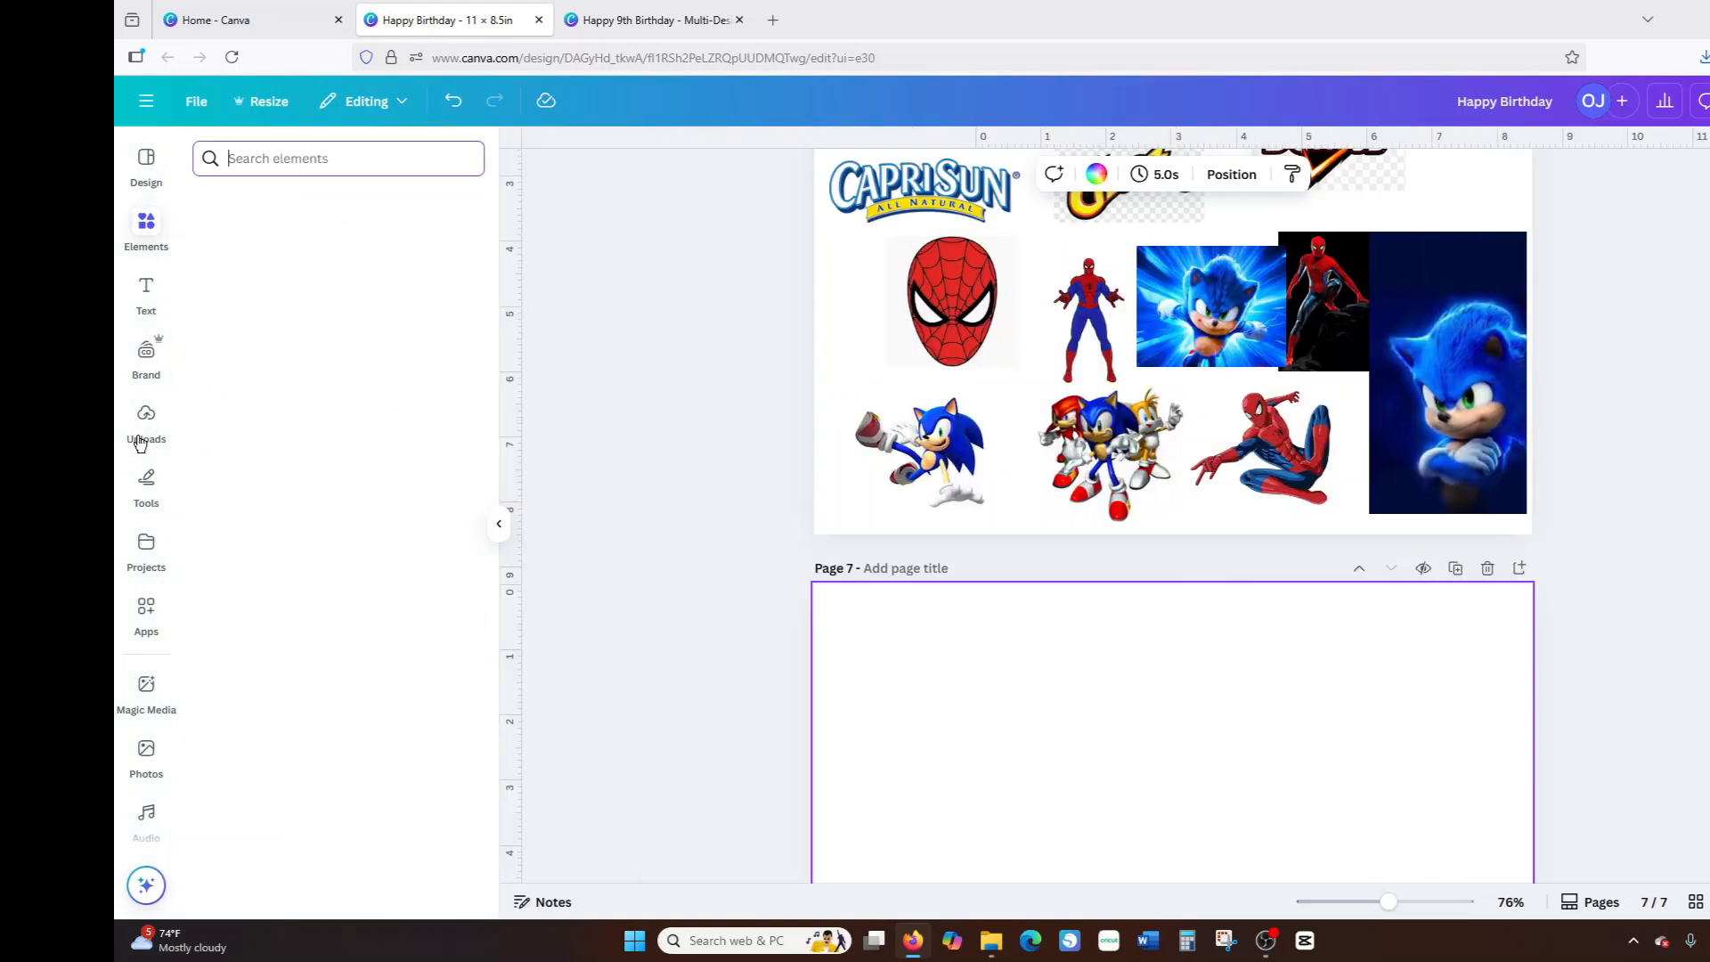
Search your projects for "chip" and apply the "Copy of Chip Bag Template 11x8.5 IN" page to blank page 7.
left_click(146, 537)
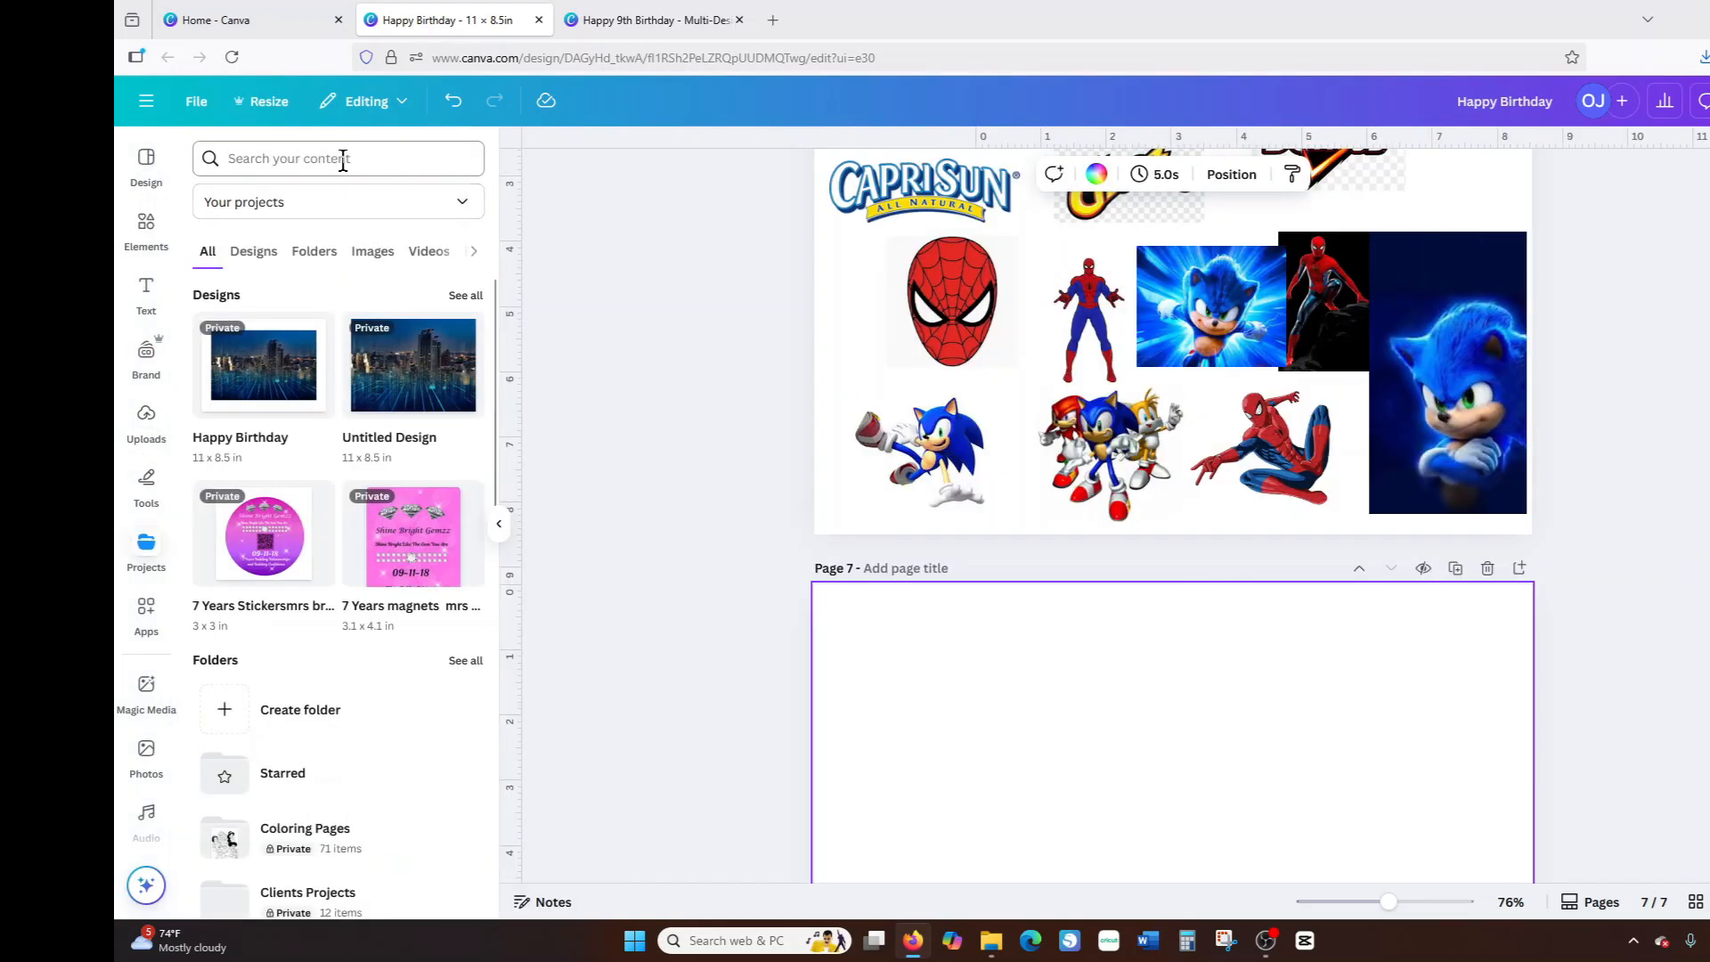
left_click(343, 158)
type("chip")
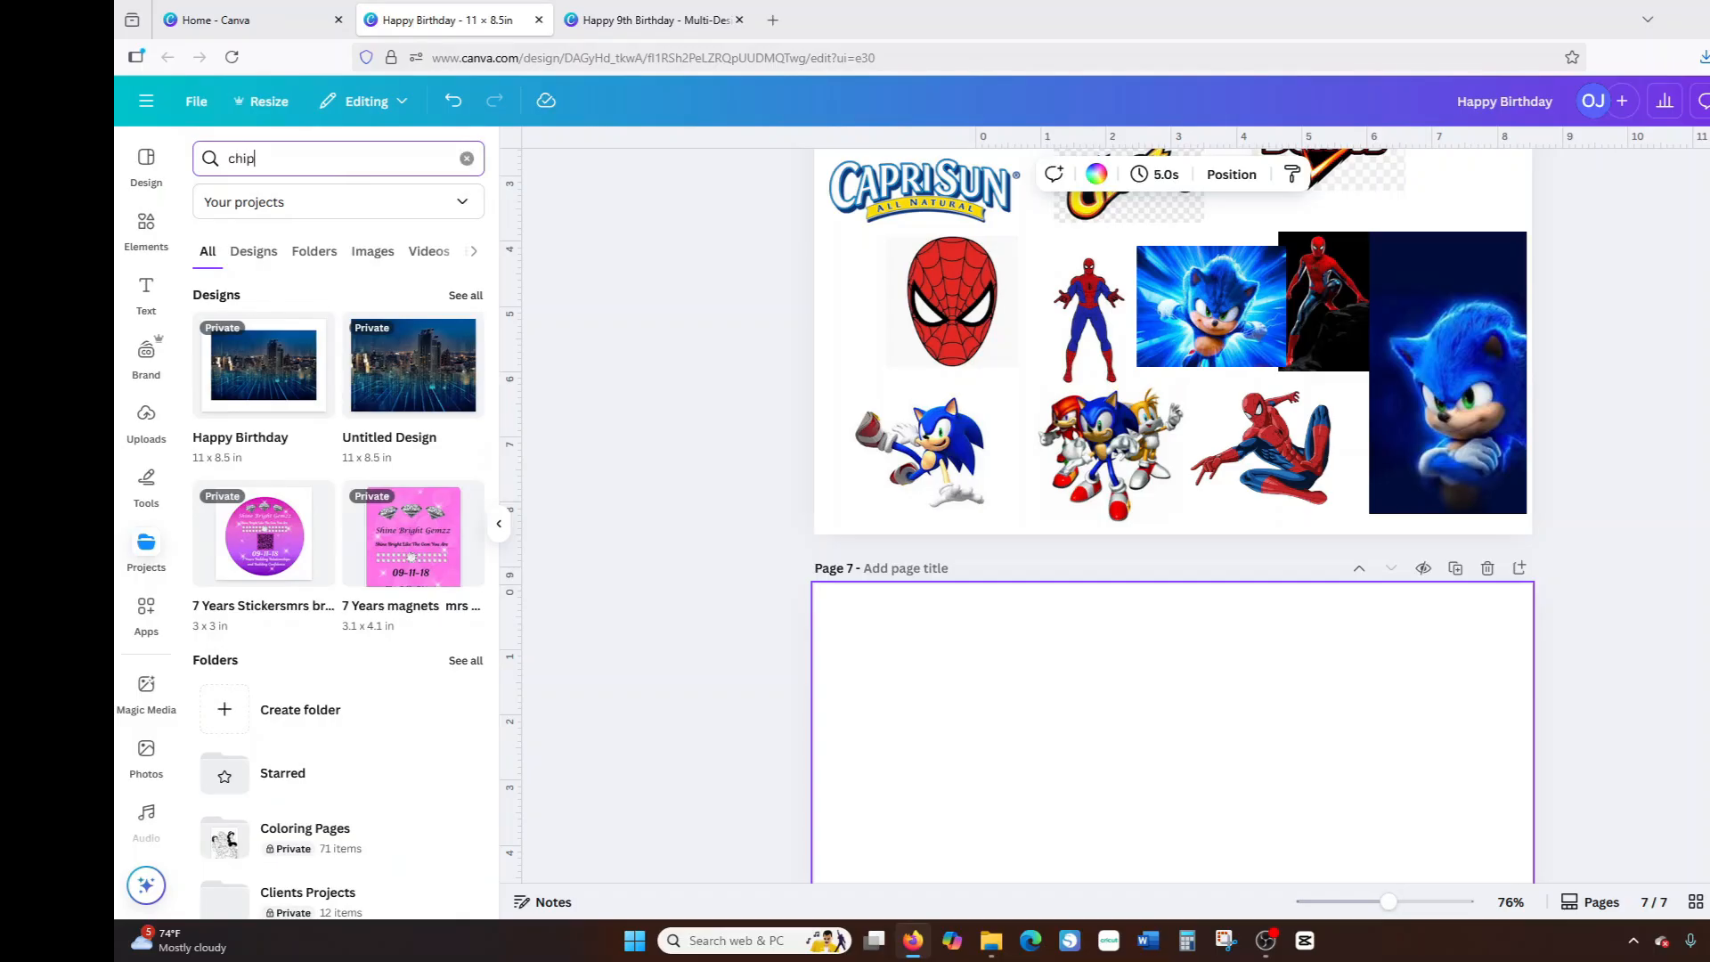
key("Return")
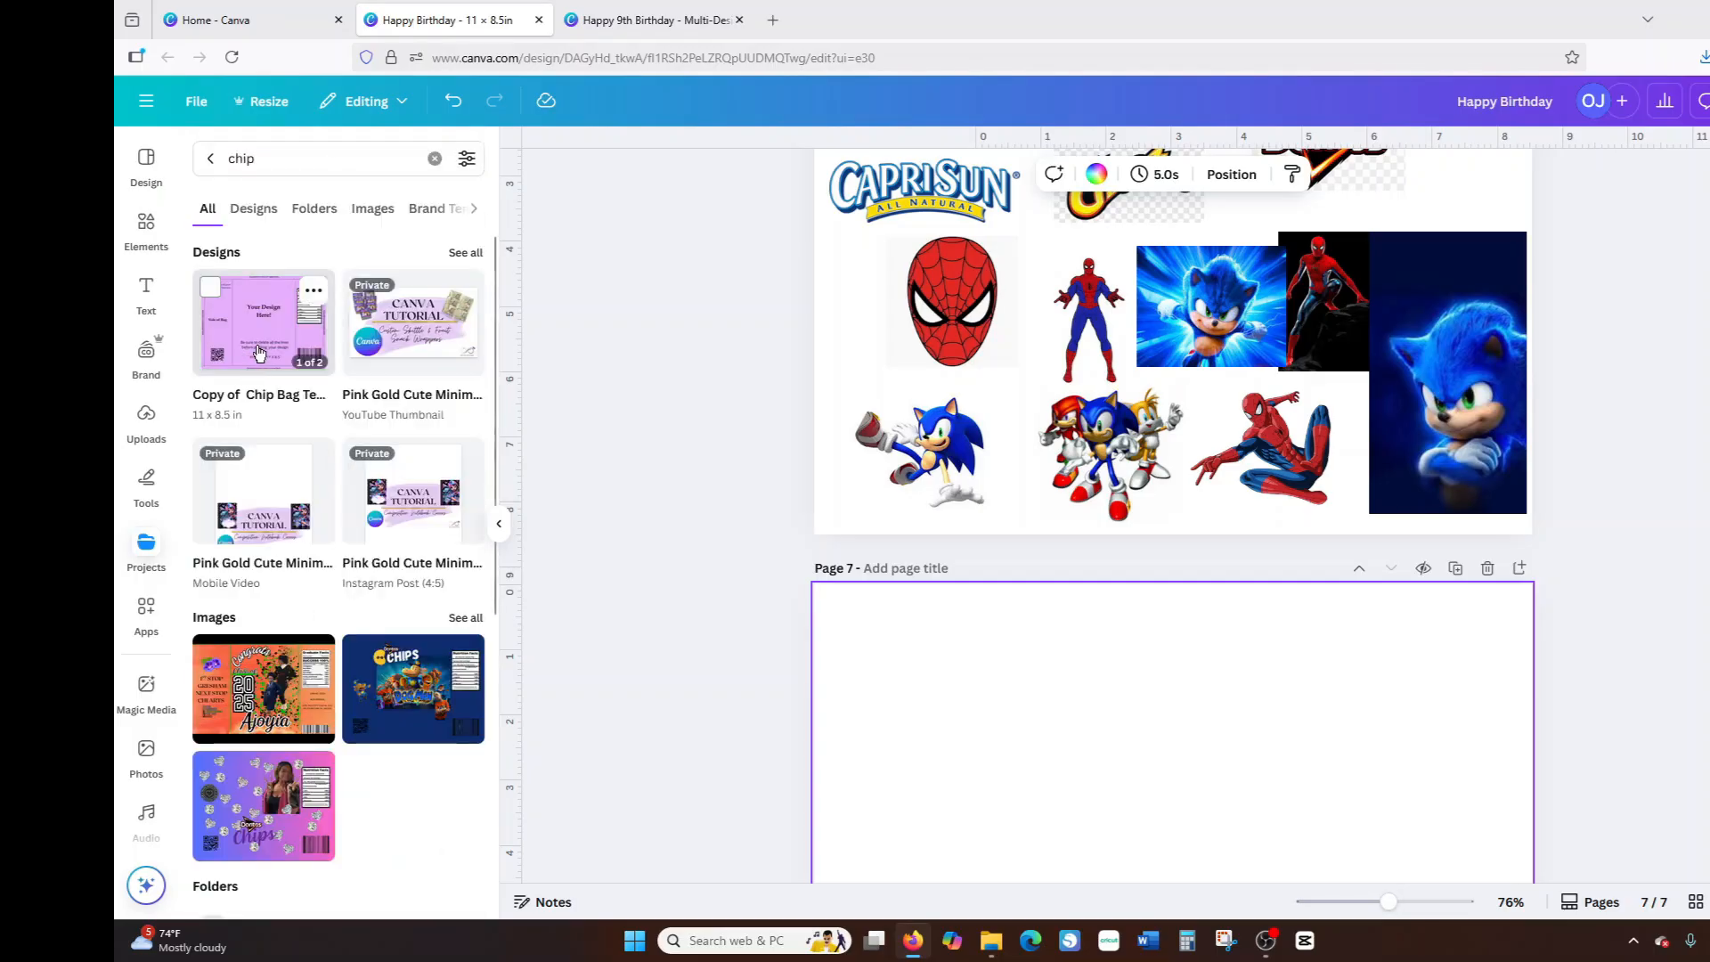
left_click(259, 352)
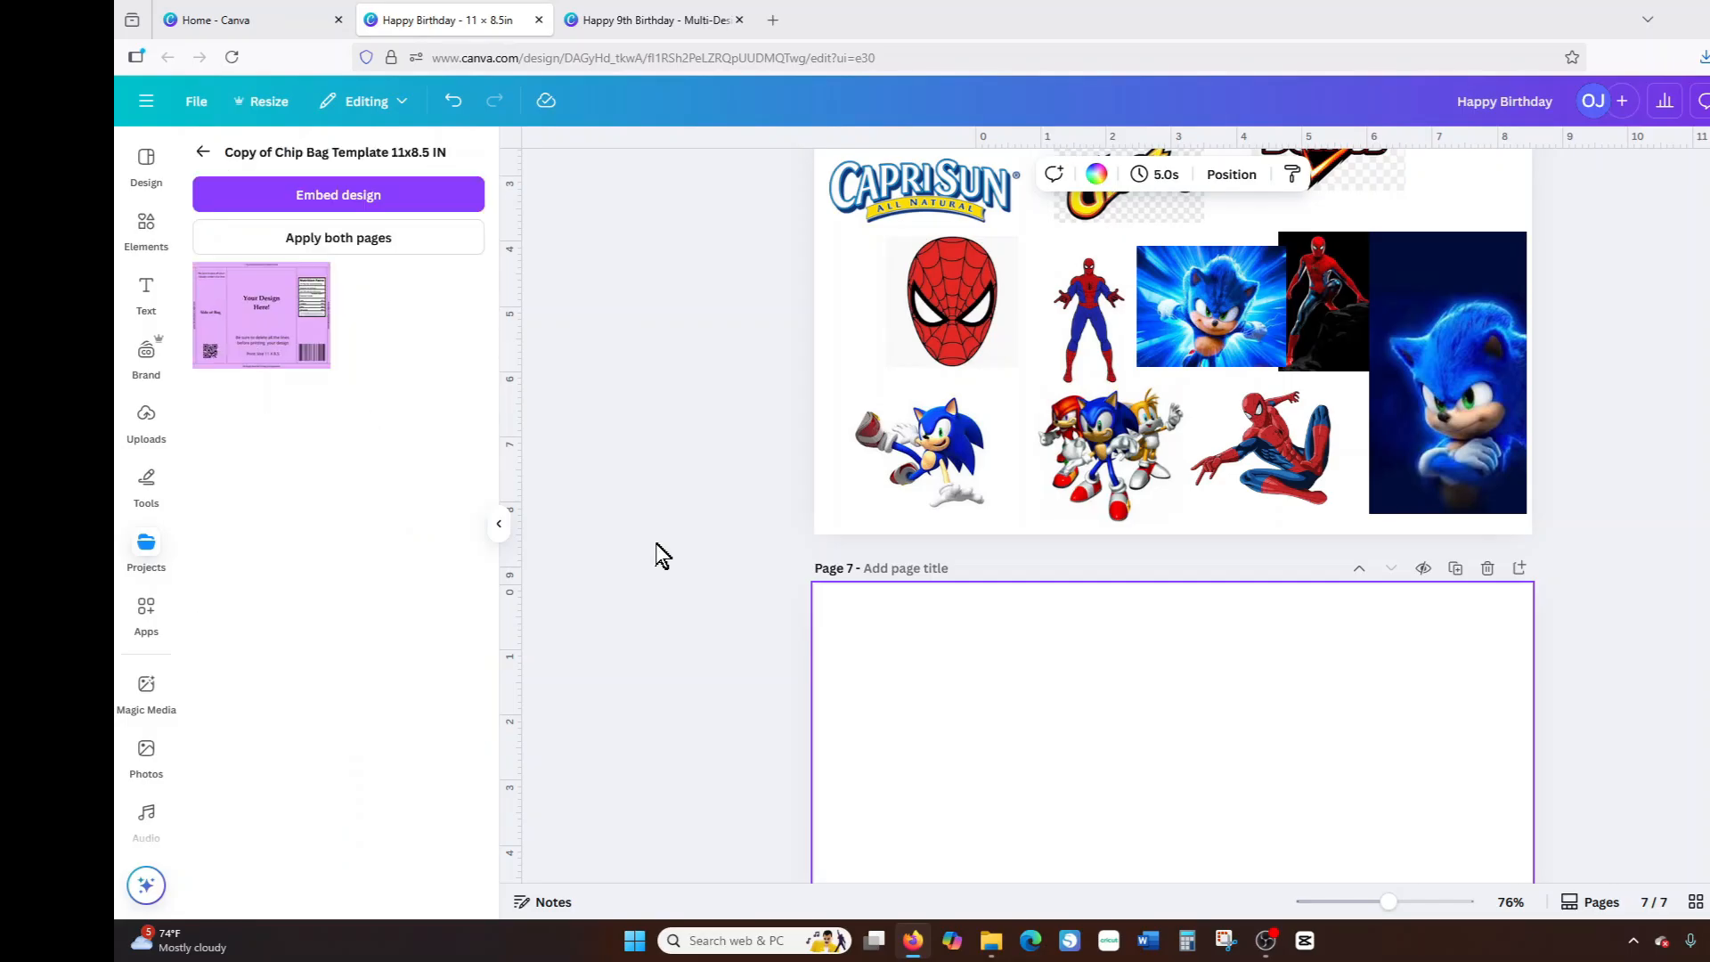
left_click(263, 321)
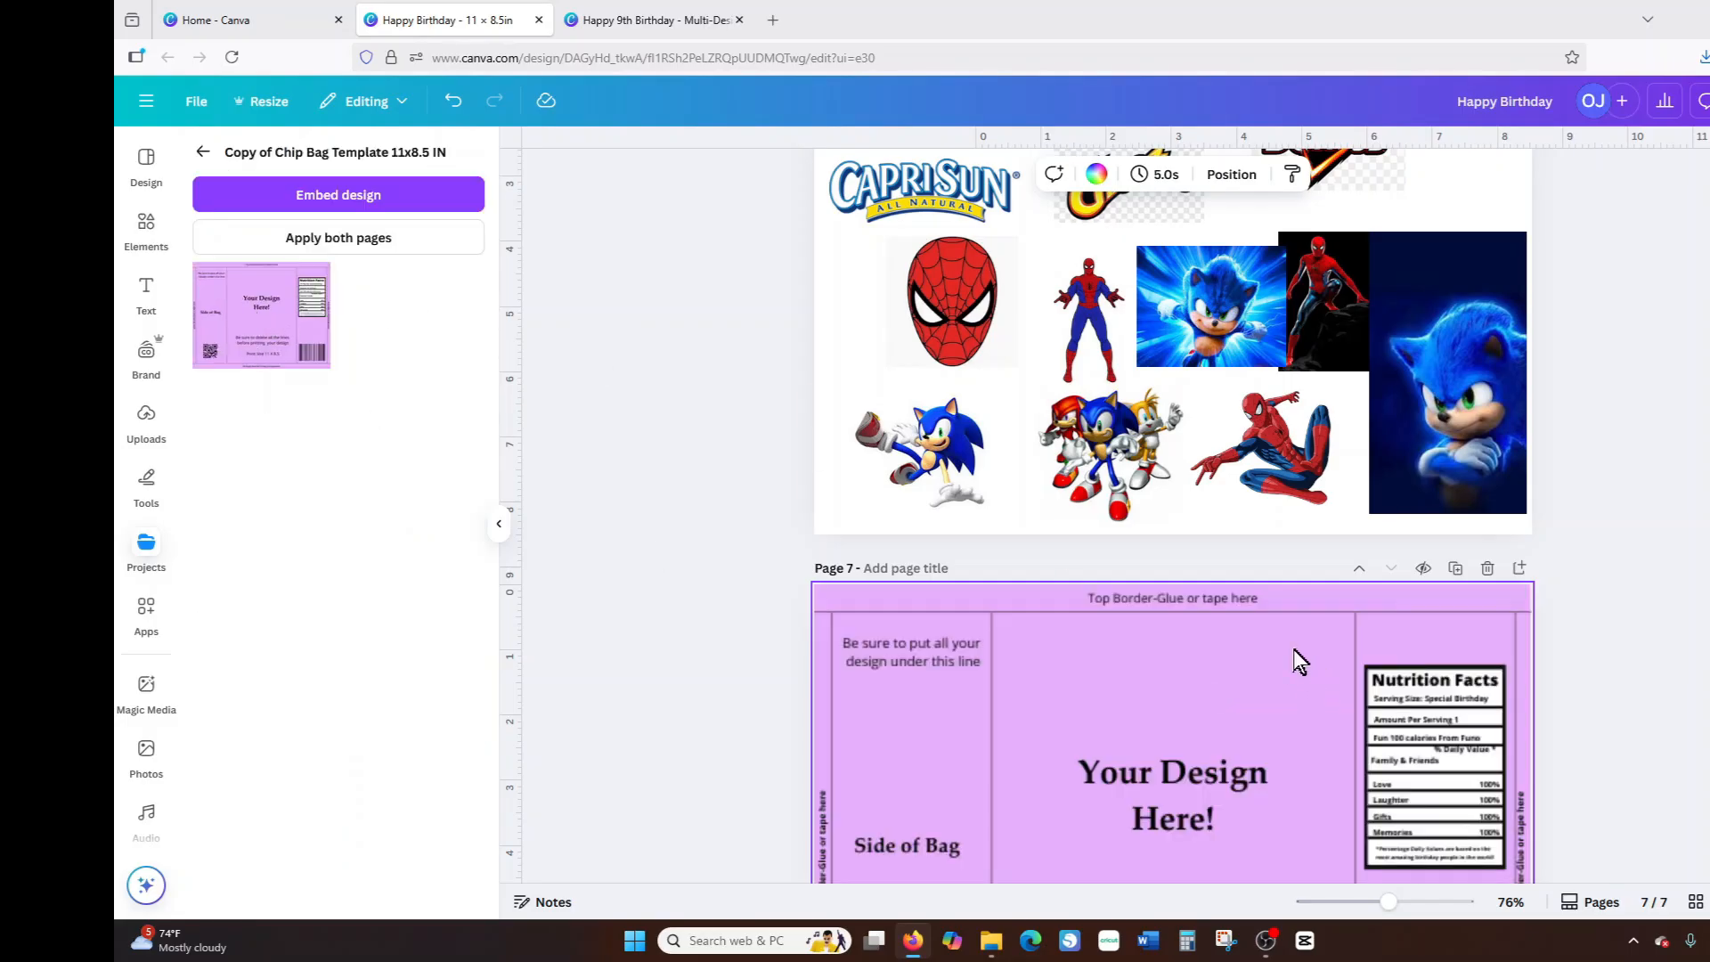
scroll(1318, 640, "down", 4)
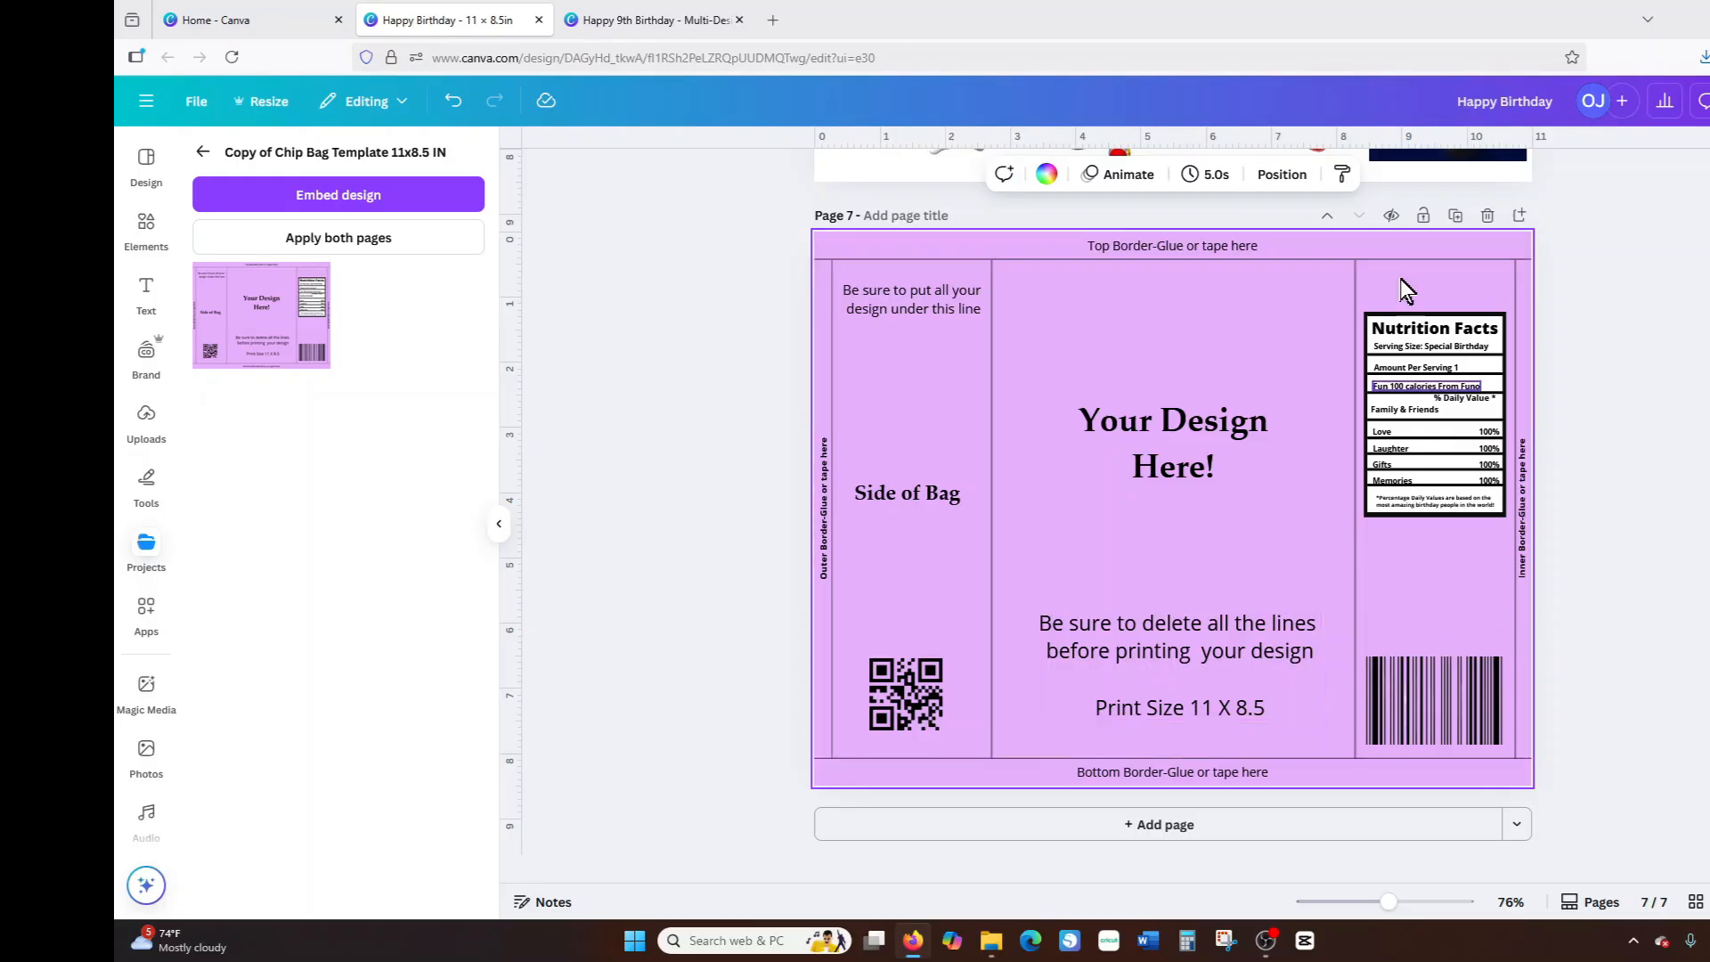
Duplicate the chip bag template page.
left_click(1456, 216)
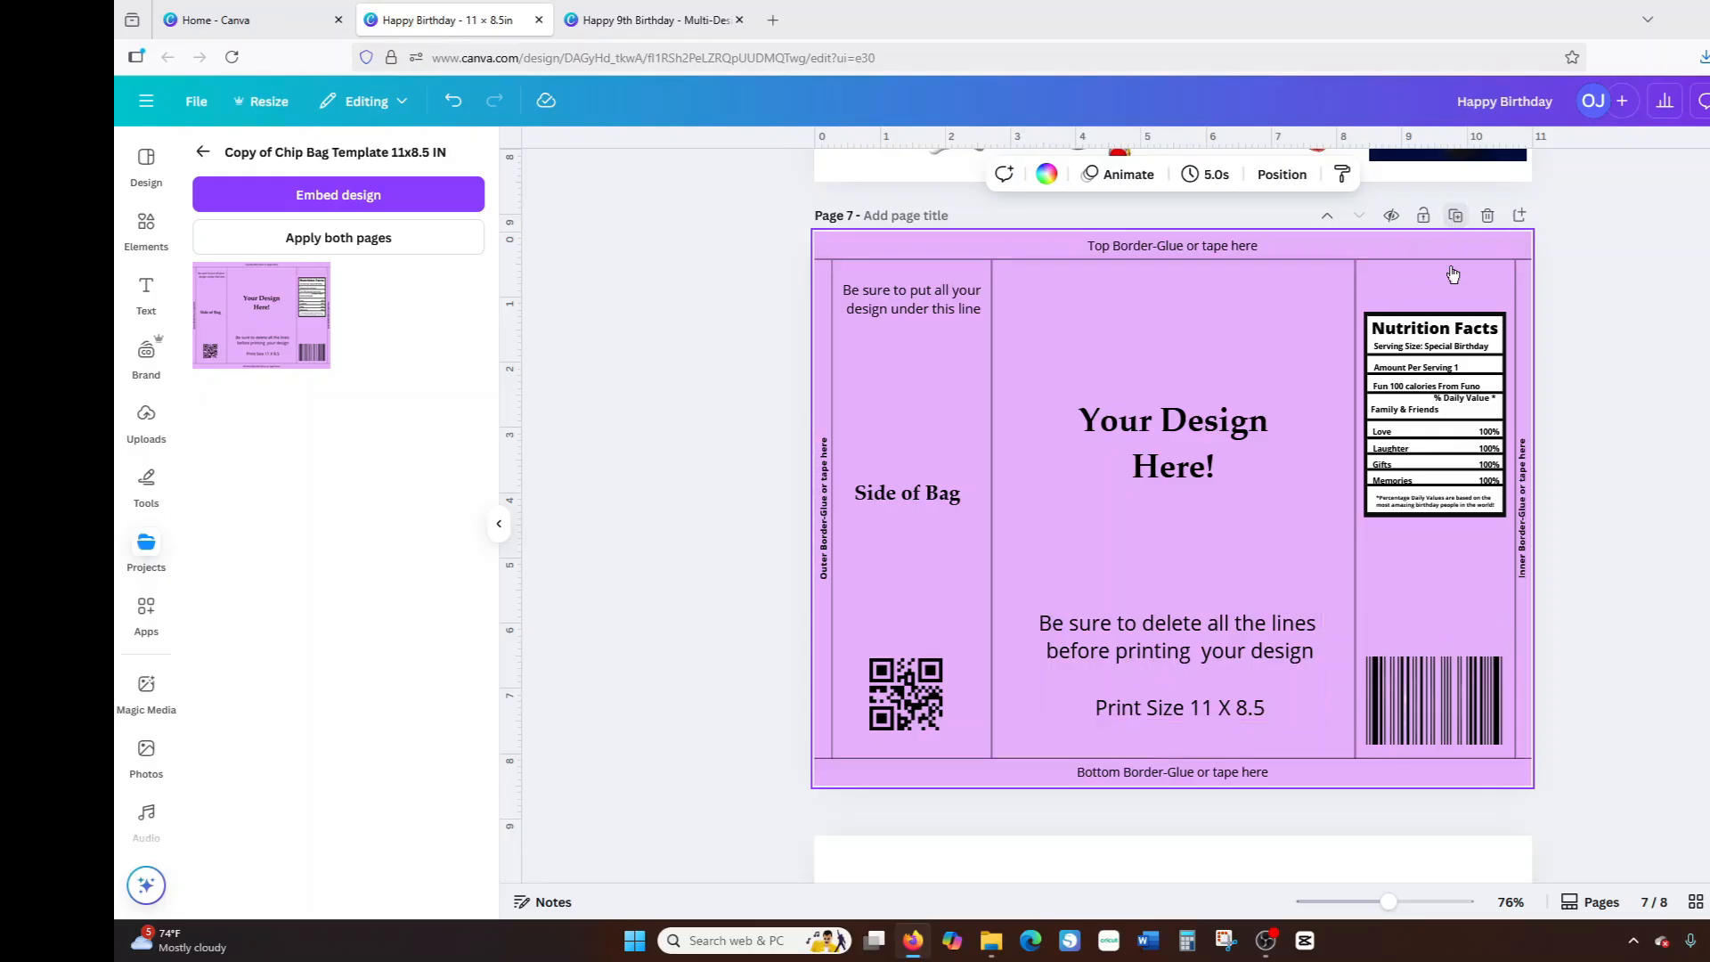
scroll(1449, 446, "up", 3)
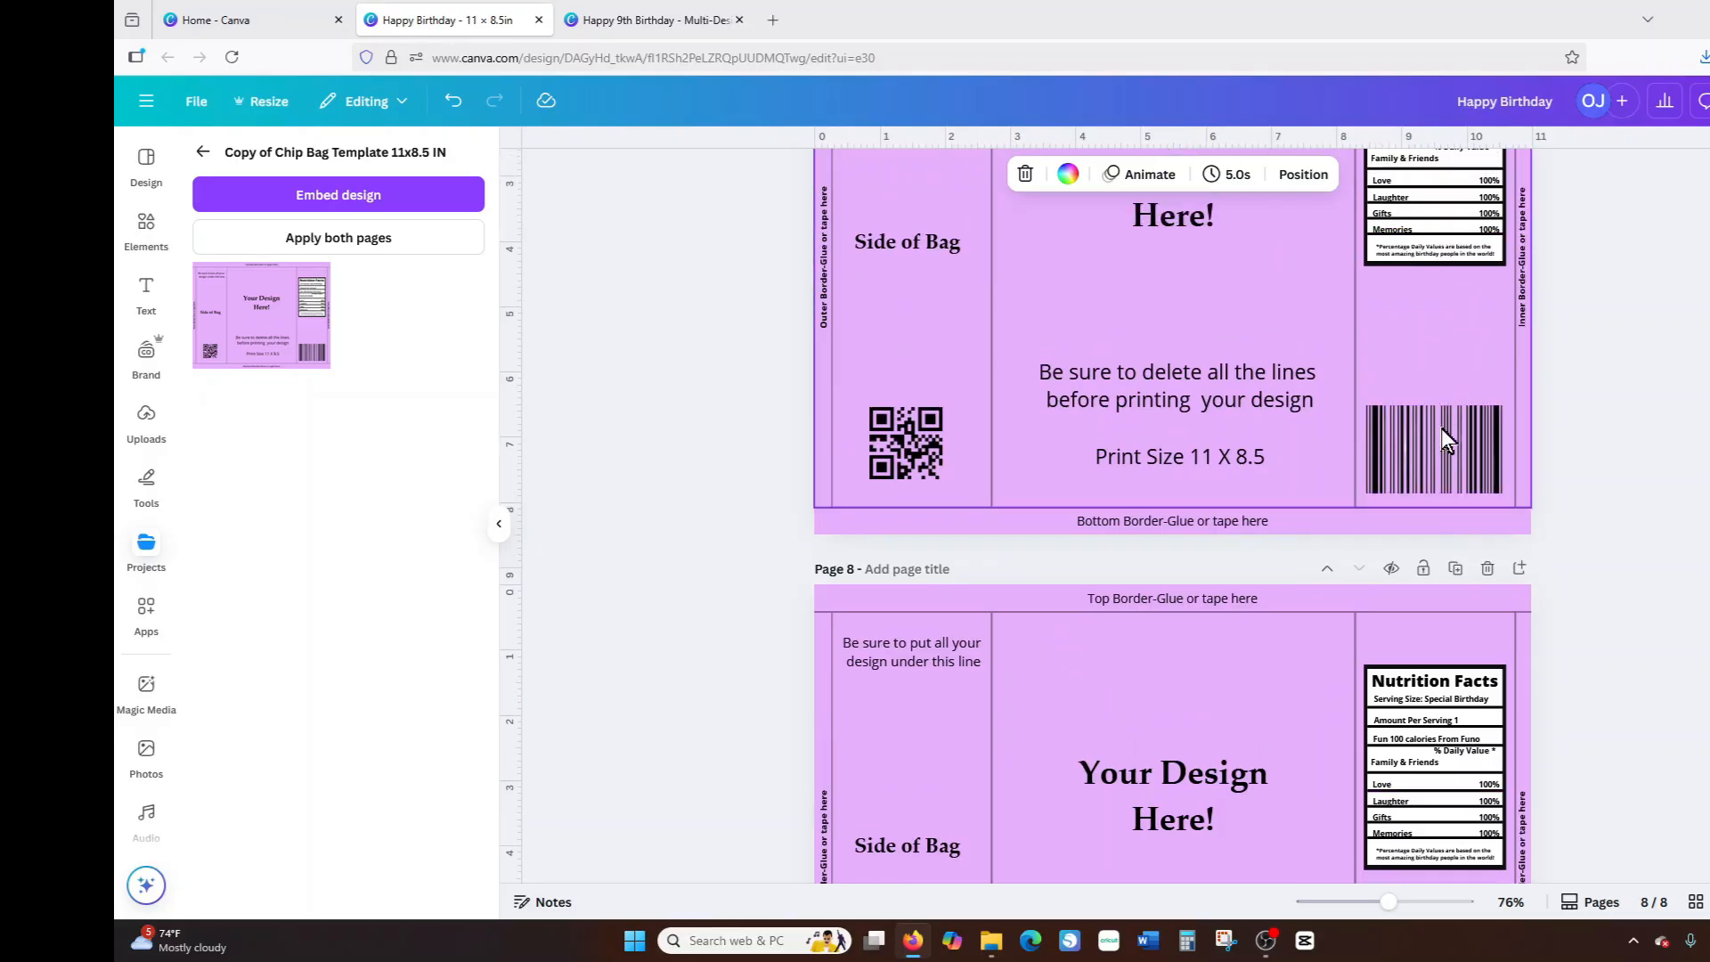
scroll(1441, 429, "up", 4)
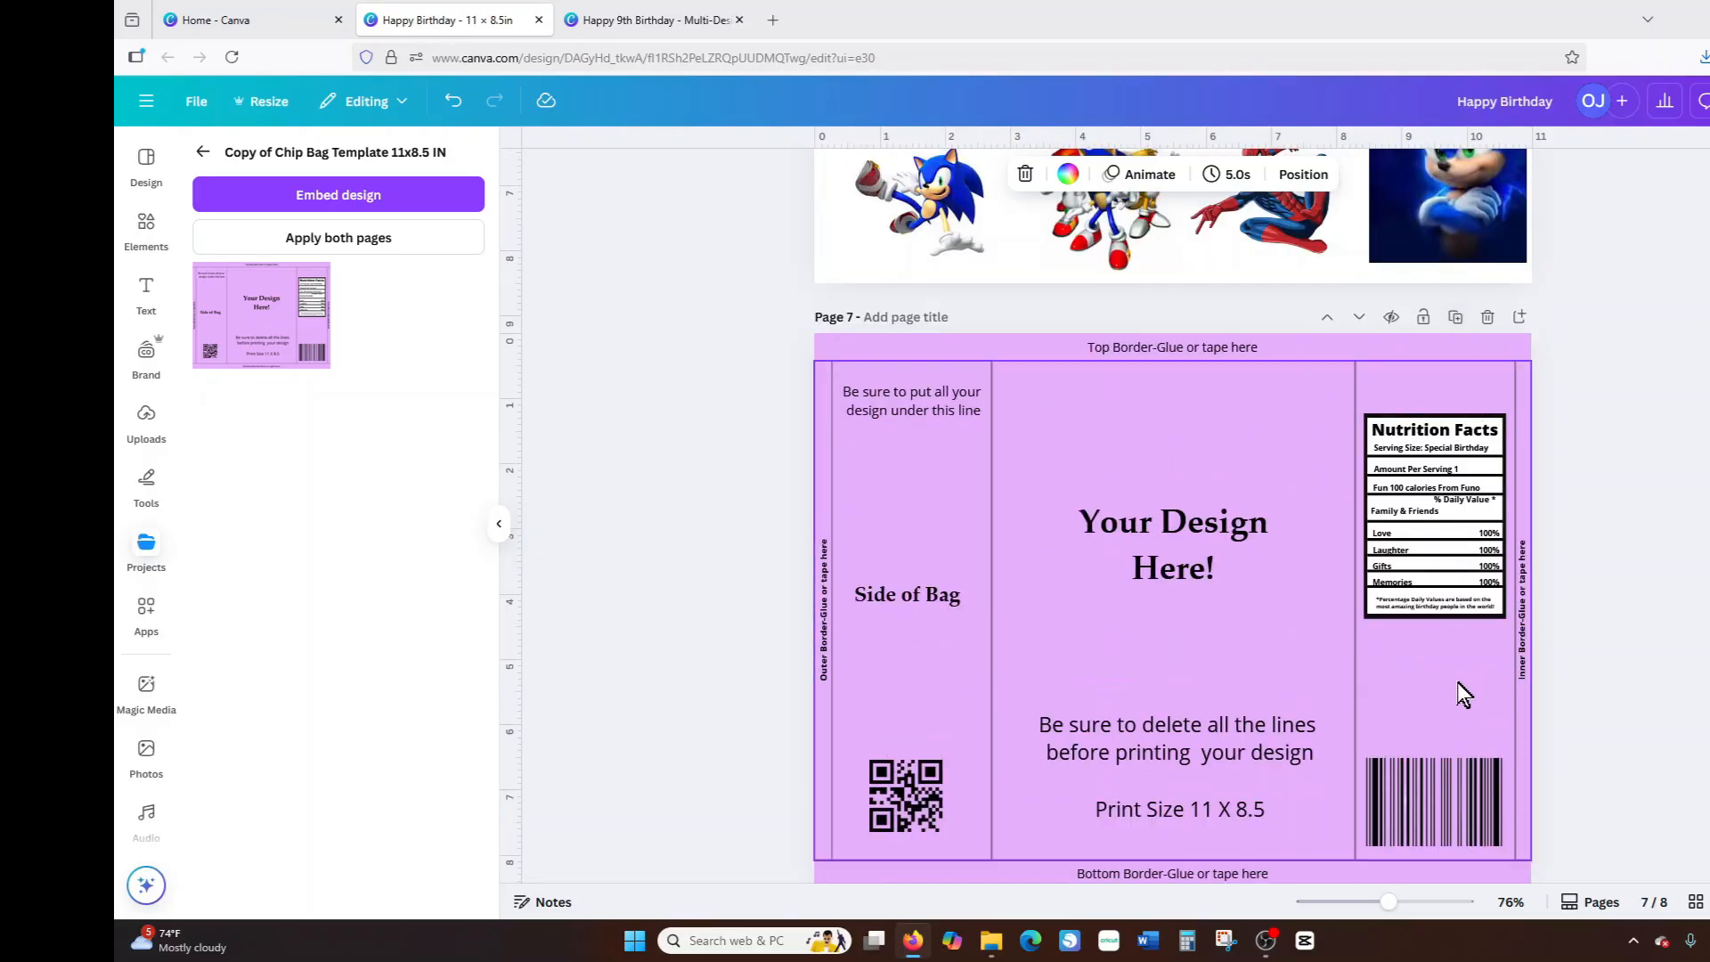
scroll(1458, 687, "up", 2)
scroll(1458, 683, "up", 2)
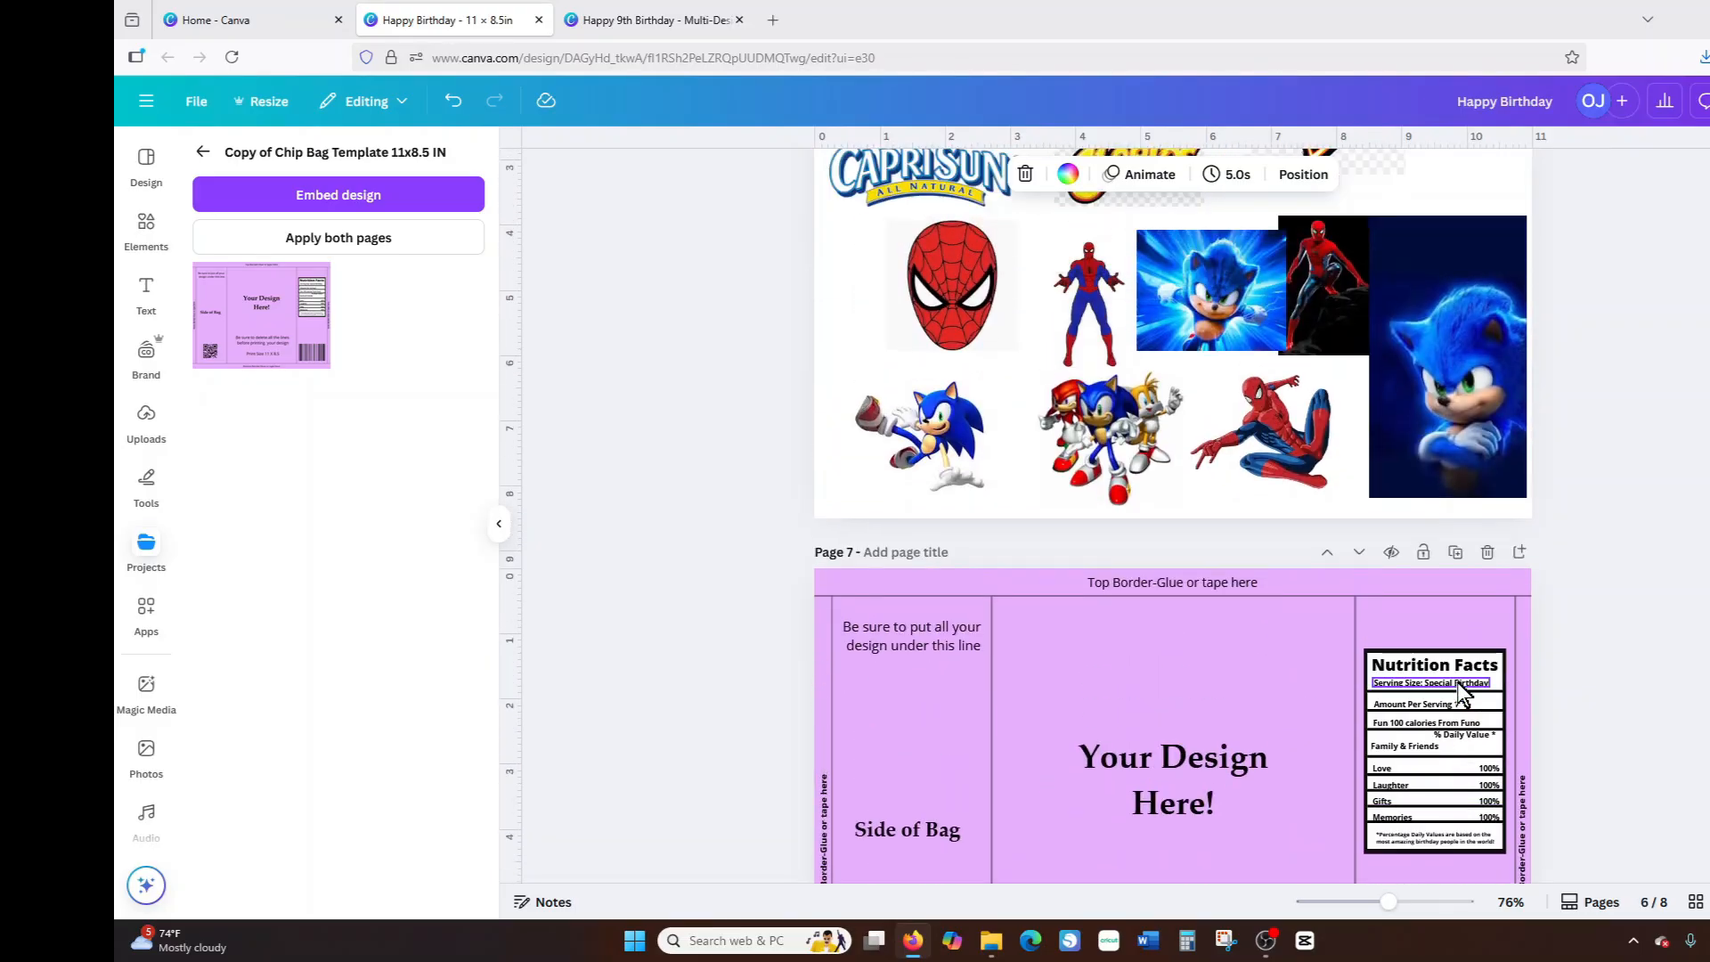
Duplicate the Main Design page.
left_click_drag(1386, 902, 1363, 903)
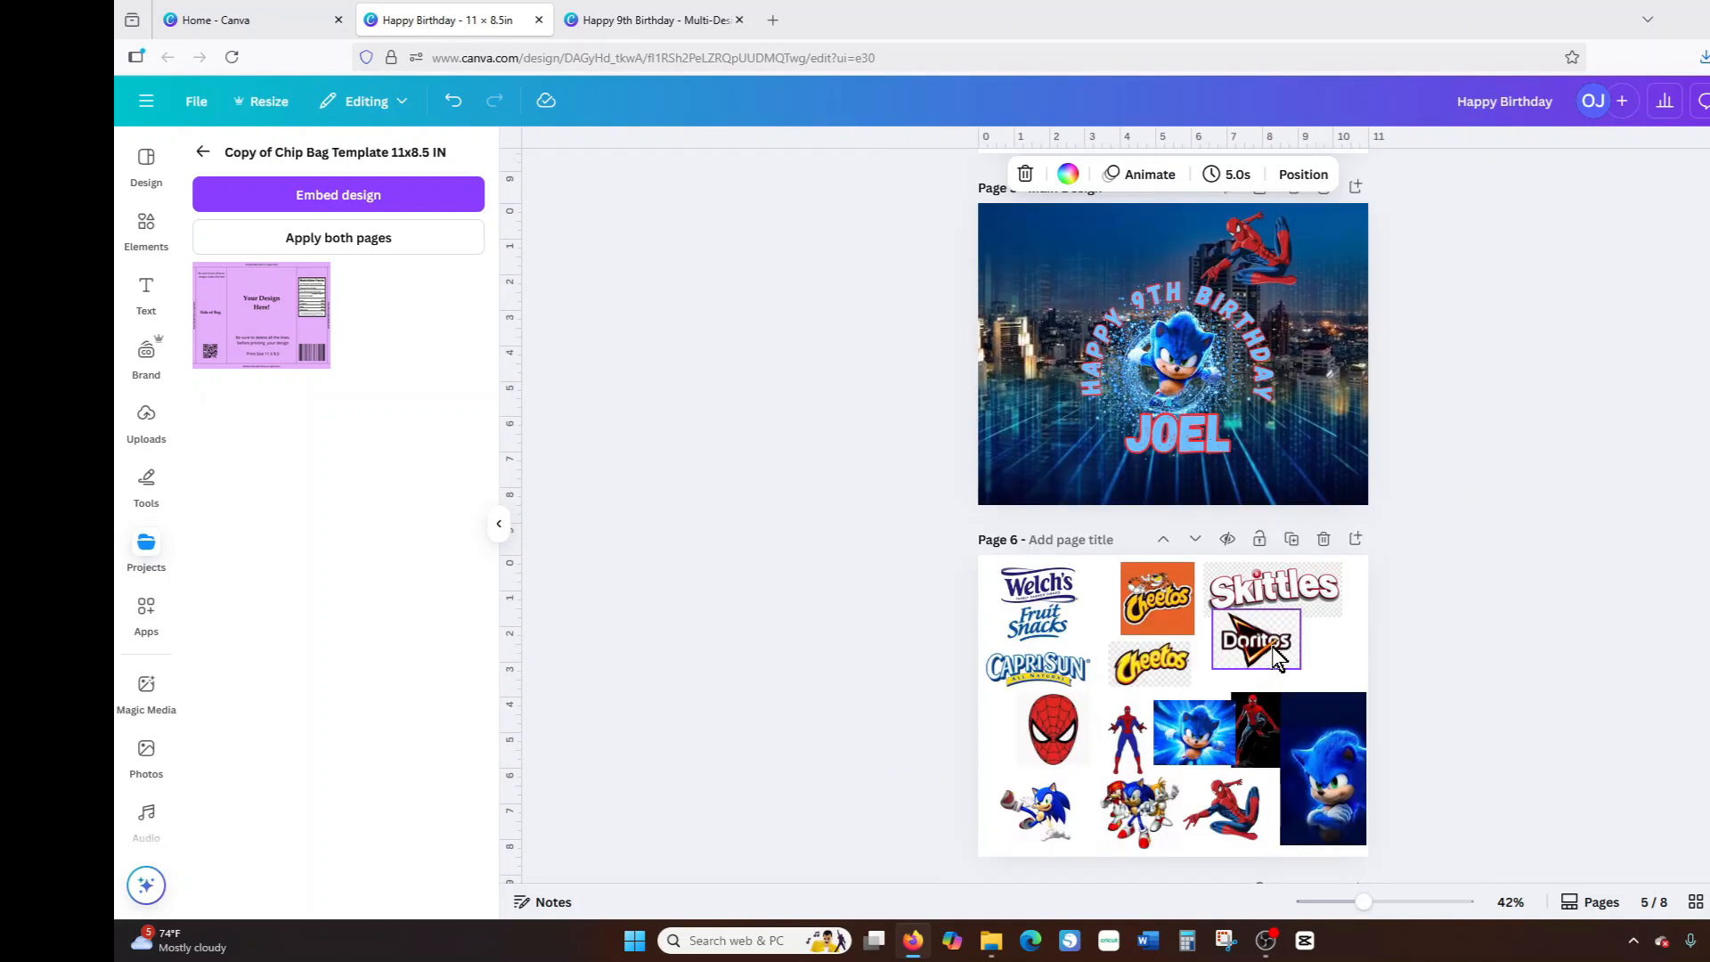
scroll(1277, 657, "down", 3)
left_click(1226, 646)
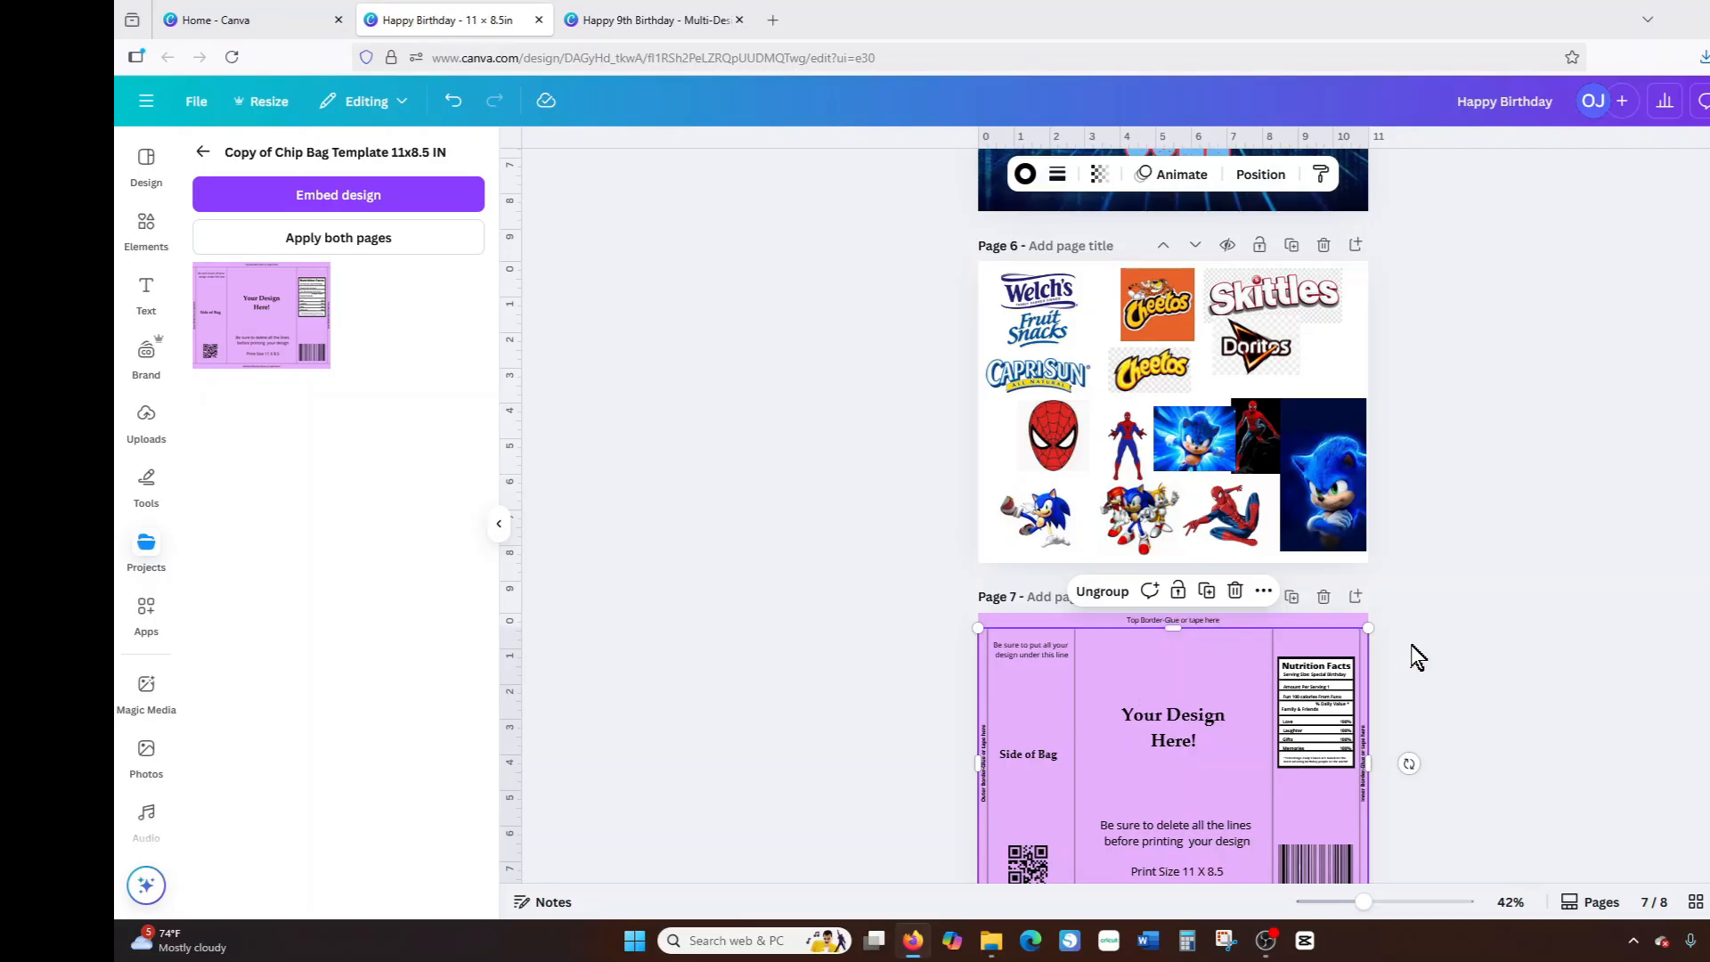
scroll(1411, 645, "down", 1)
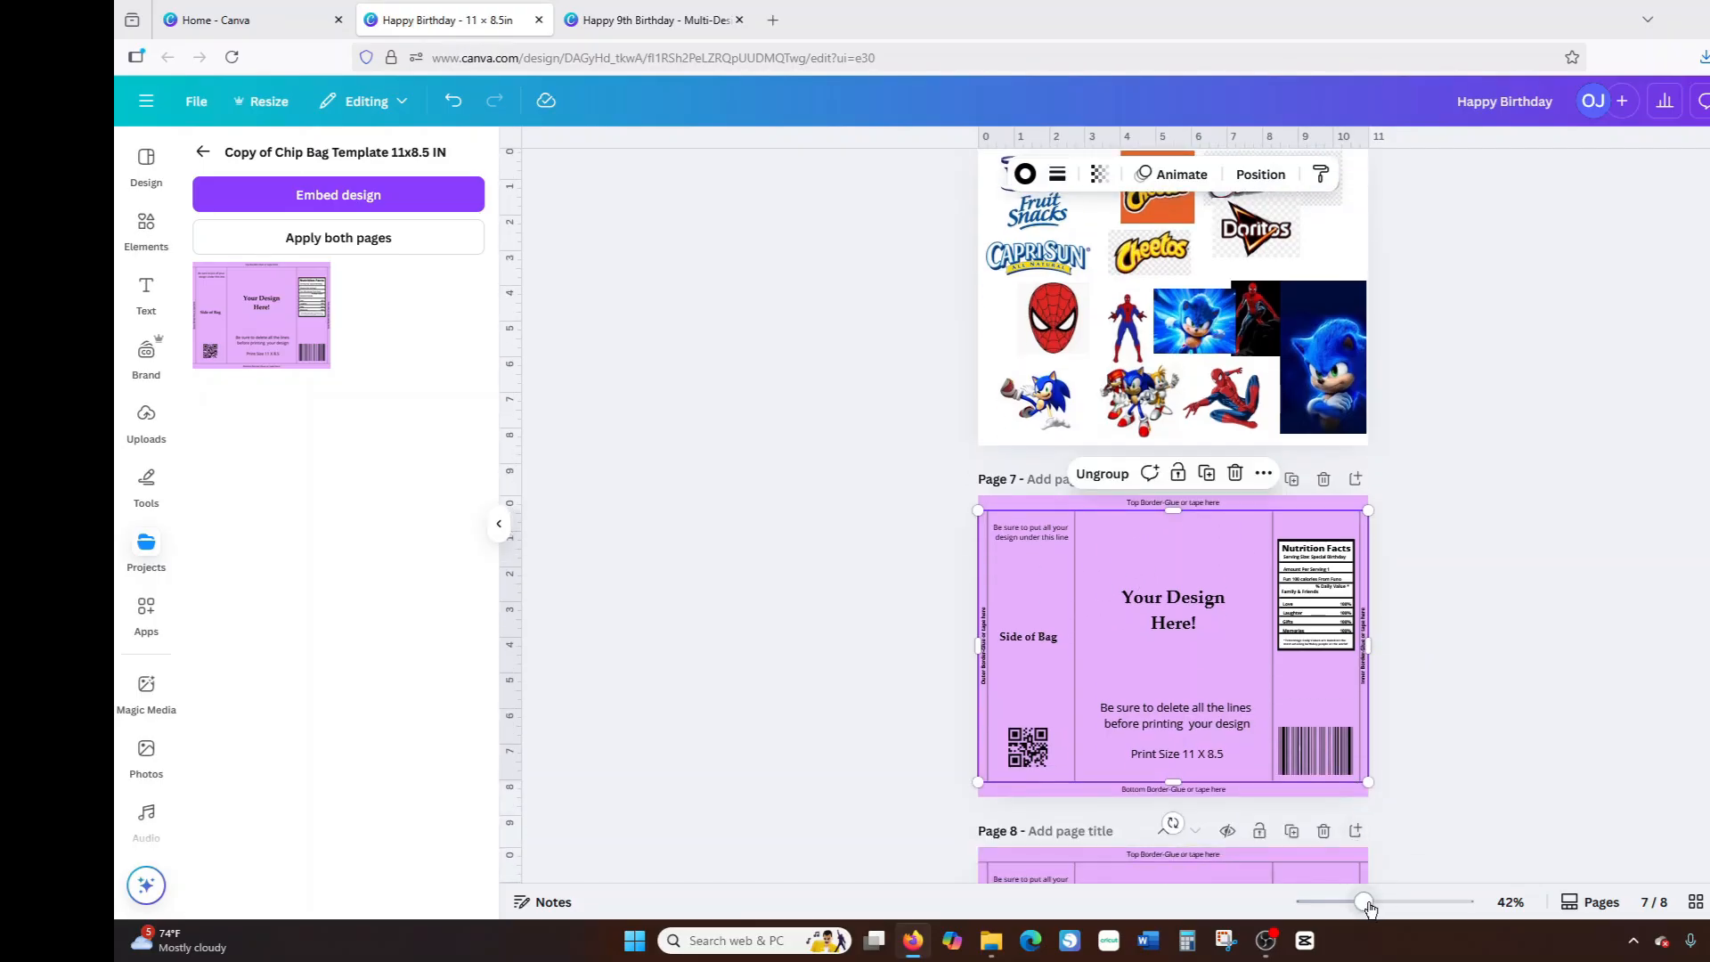
left_click_drag(1369, 907, 1386, 905)
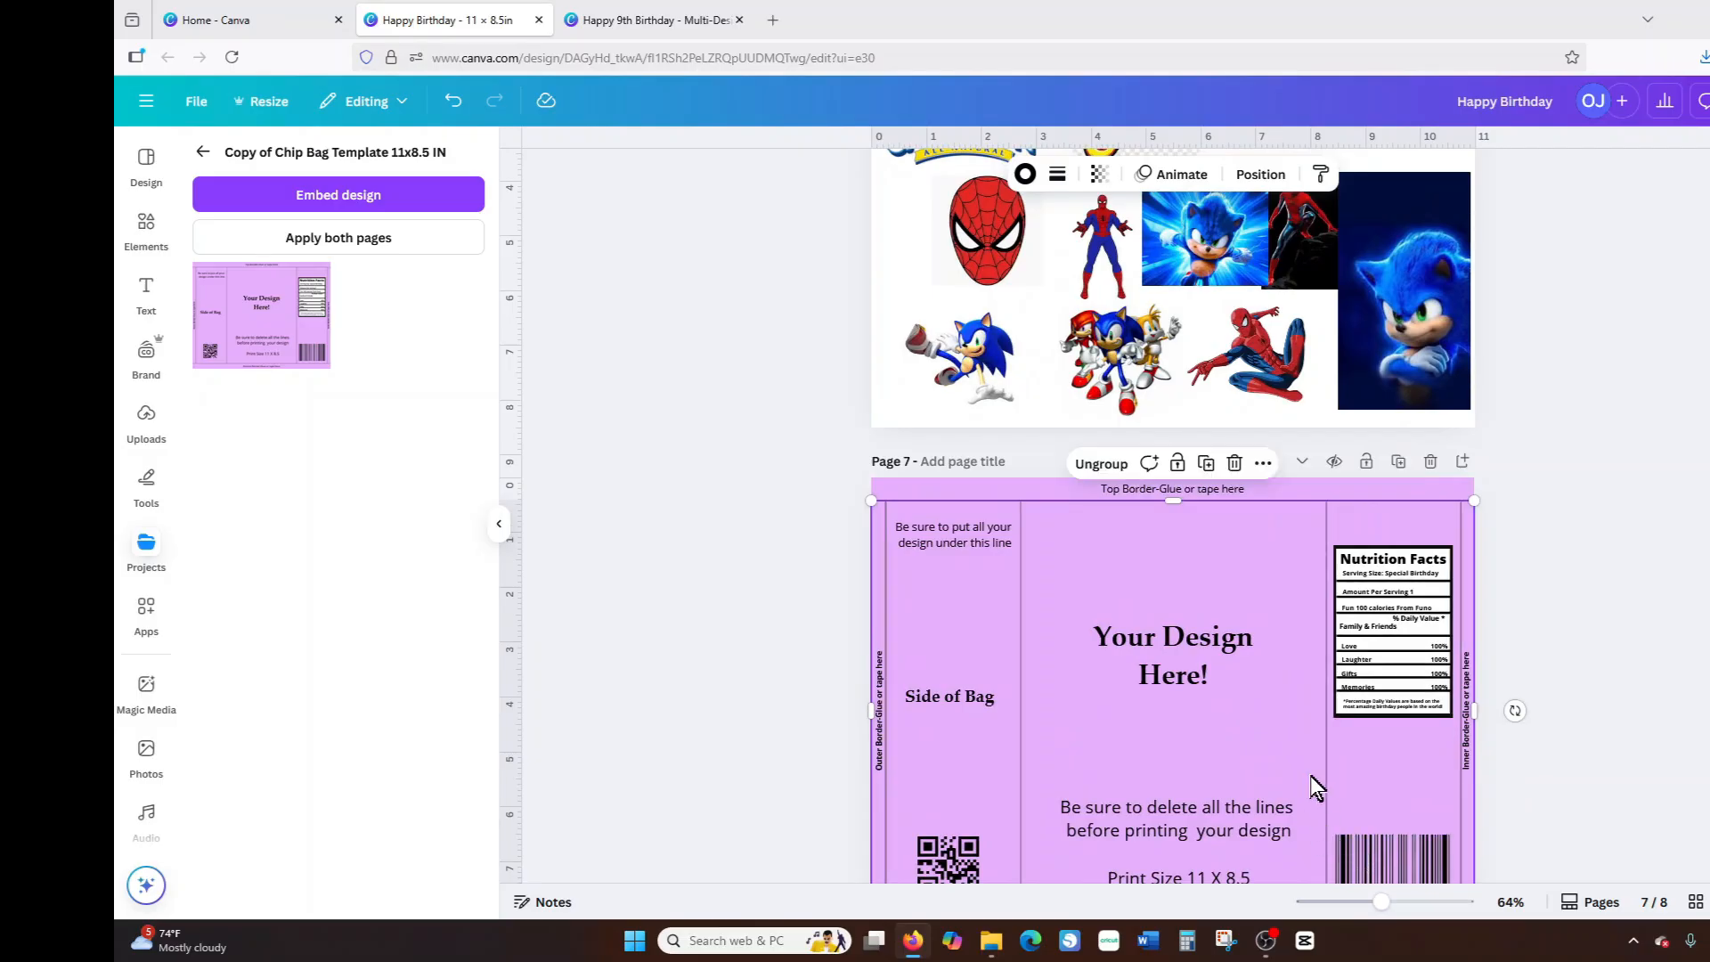
scroll(1274, 739, "up", 8)
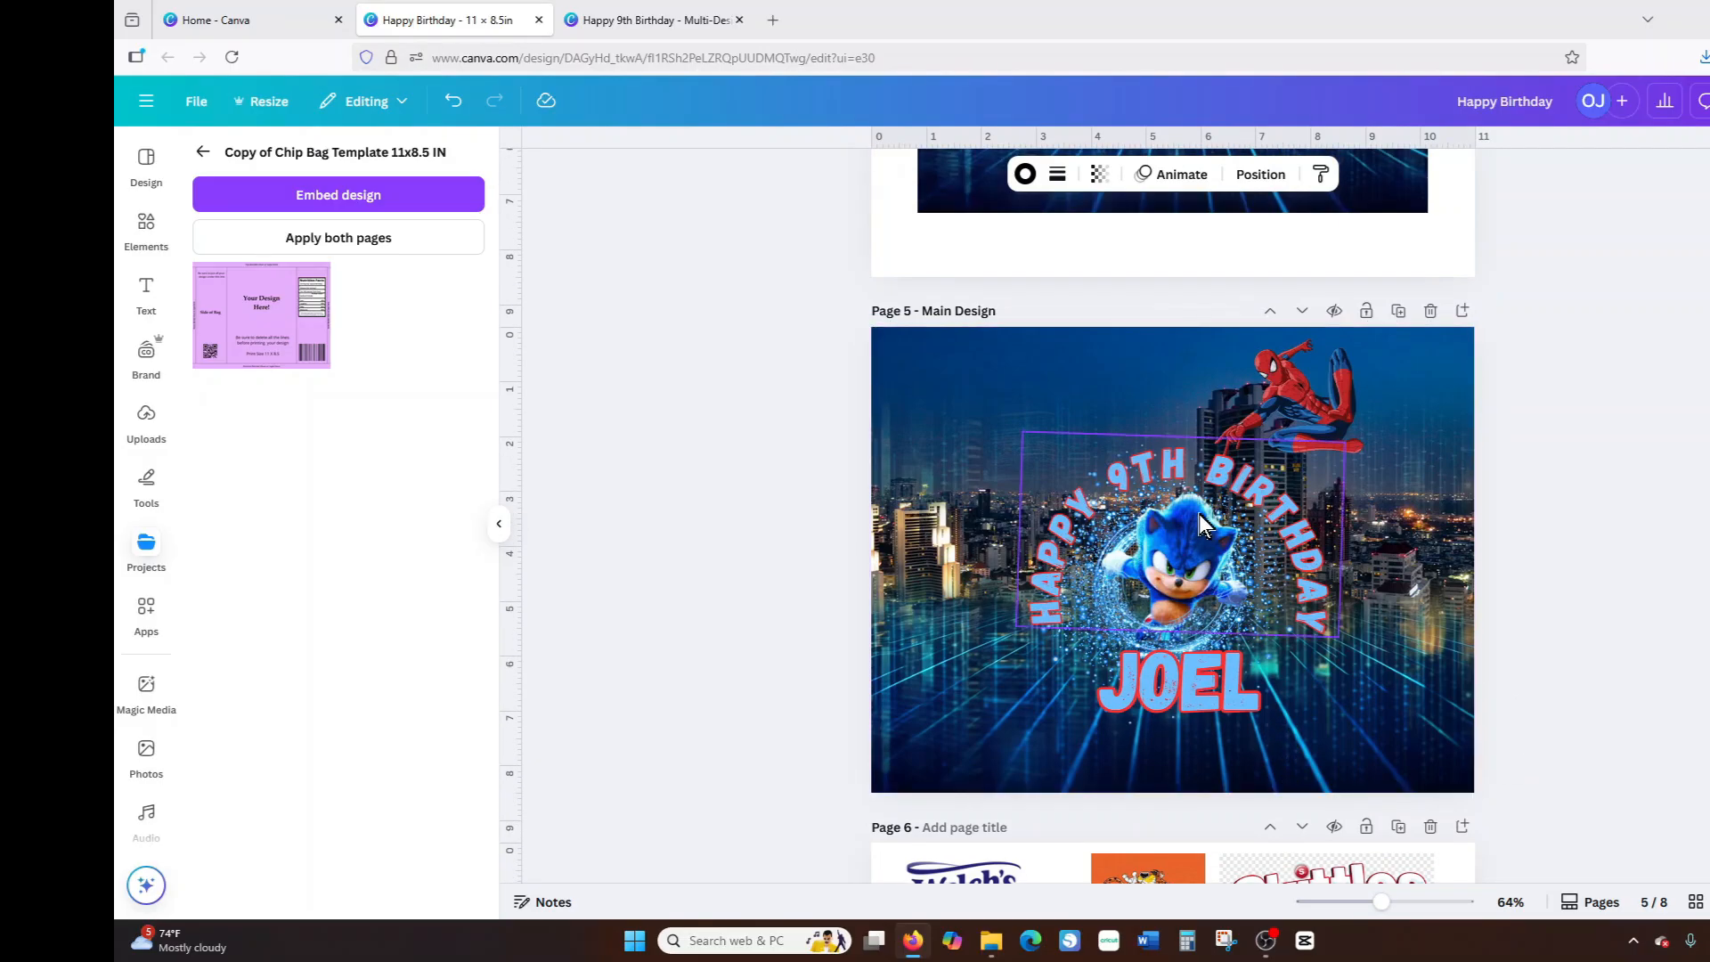
left_click(1199, 521)
left_click(1387, 574)
left_click(1092, 317)
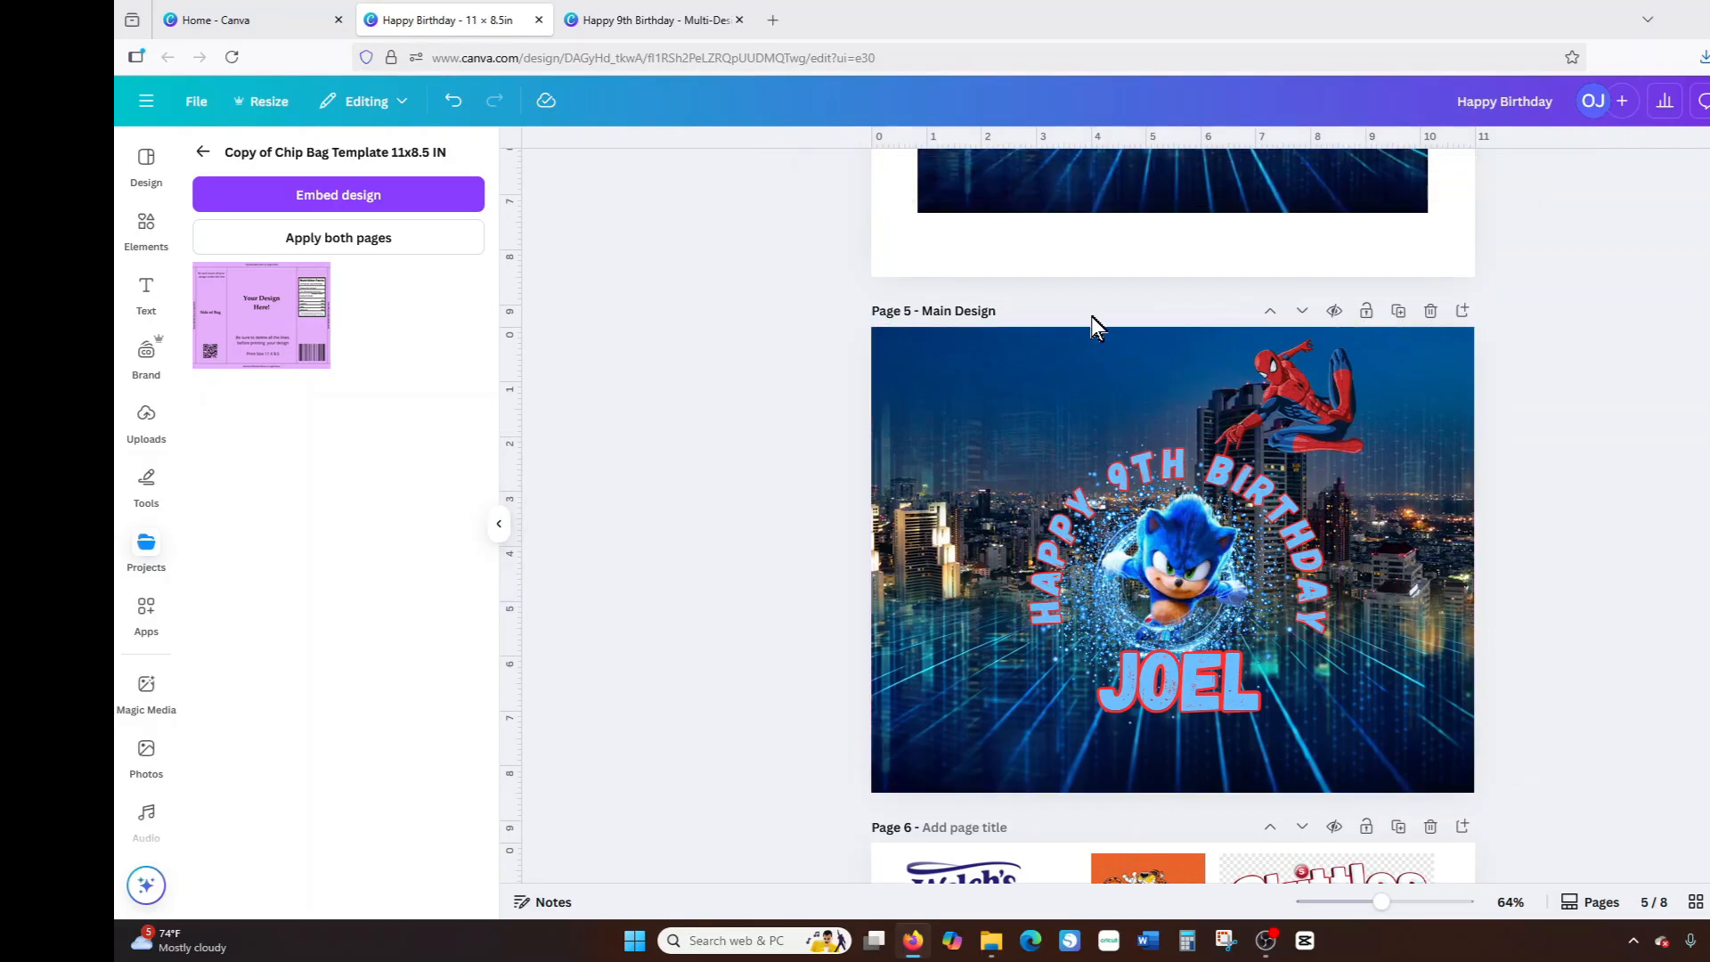
left_click(1398, 310)
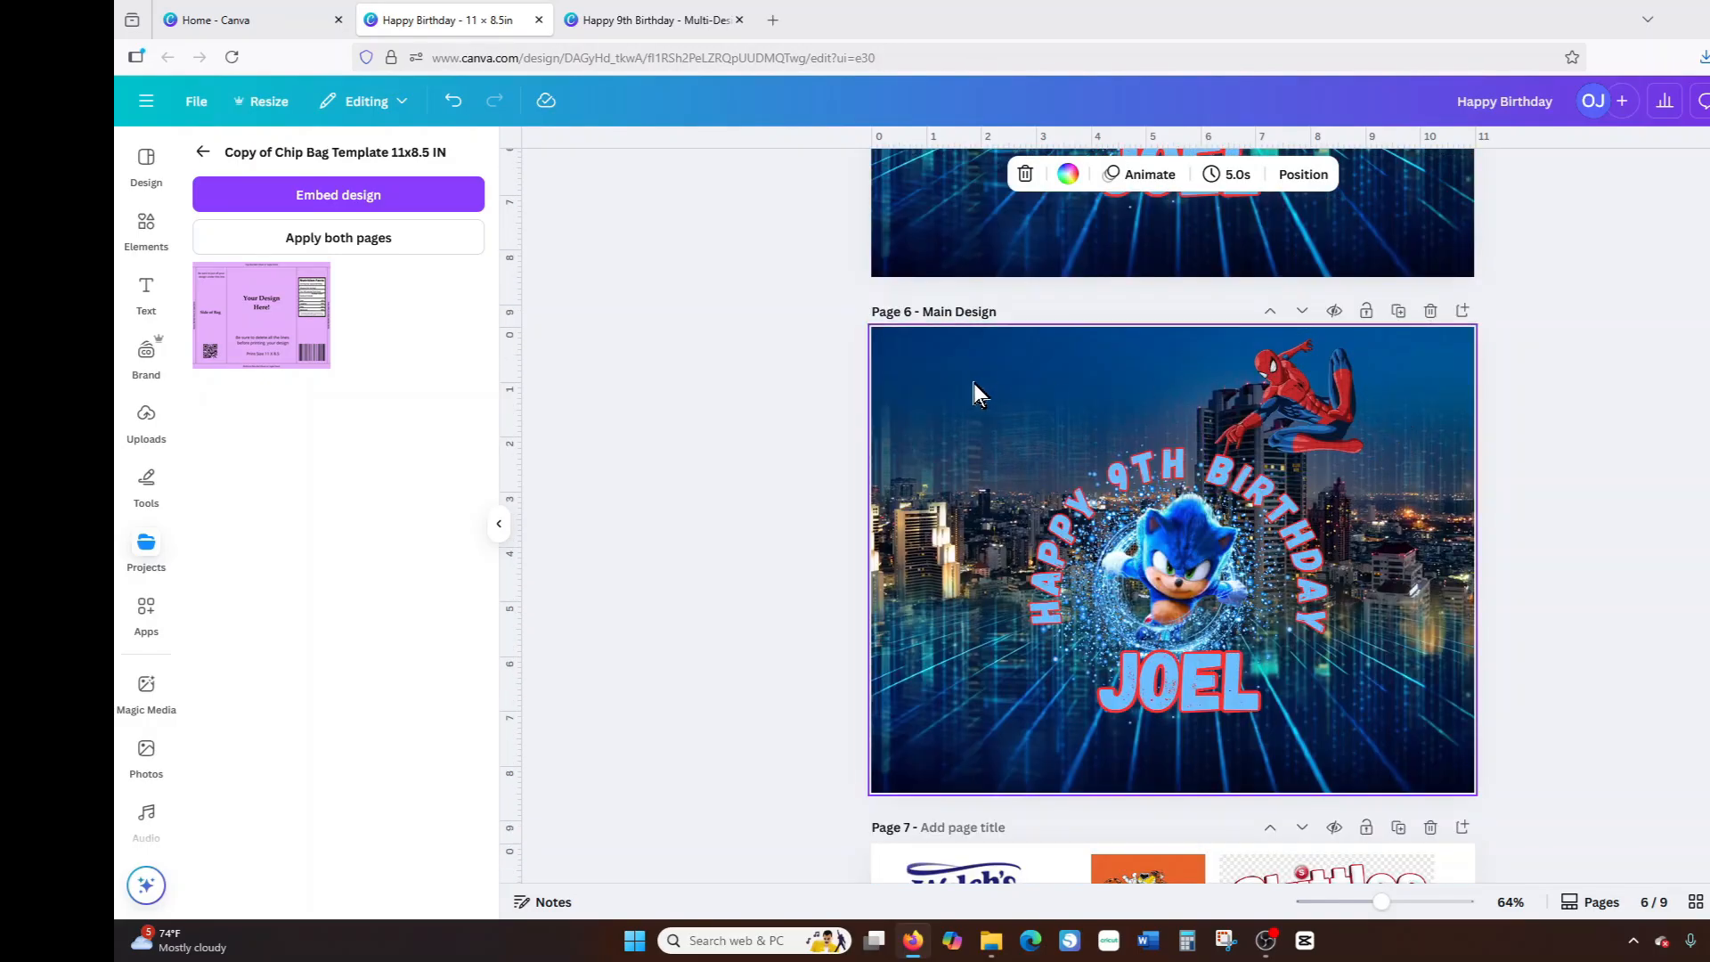
Group the birthday title, Sonic, Spider-Man and the name on the Main Design copy and shift the group slightly downward.
left_click_drag(934, 327, 1349, 681)
left_click(1158, 281)
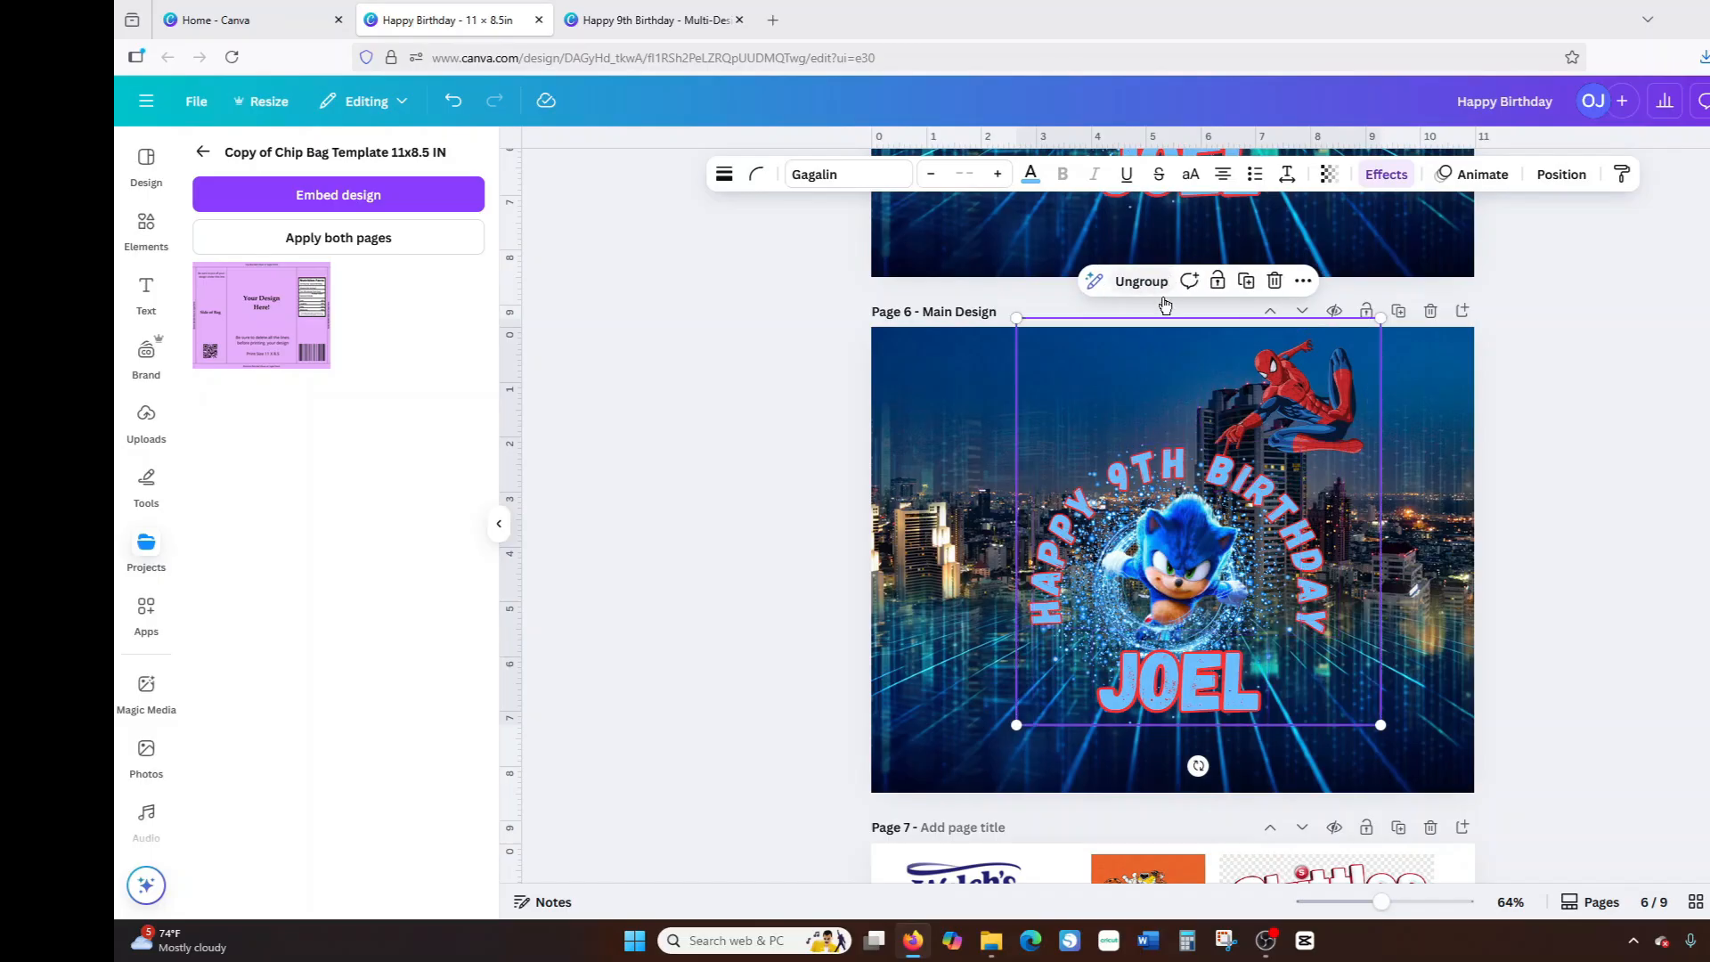
left_click_drag(1243, 512, 1238, 558)
Detach the city skyline image from the background of the Main Design copy on page 6.
left_click(1446, 681)
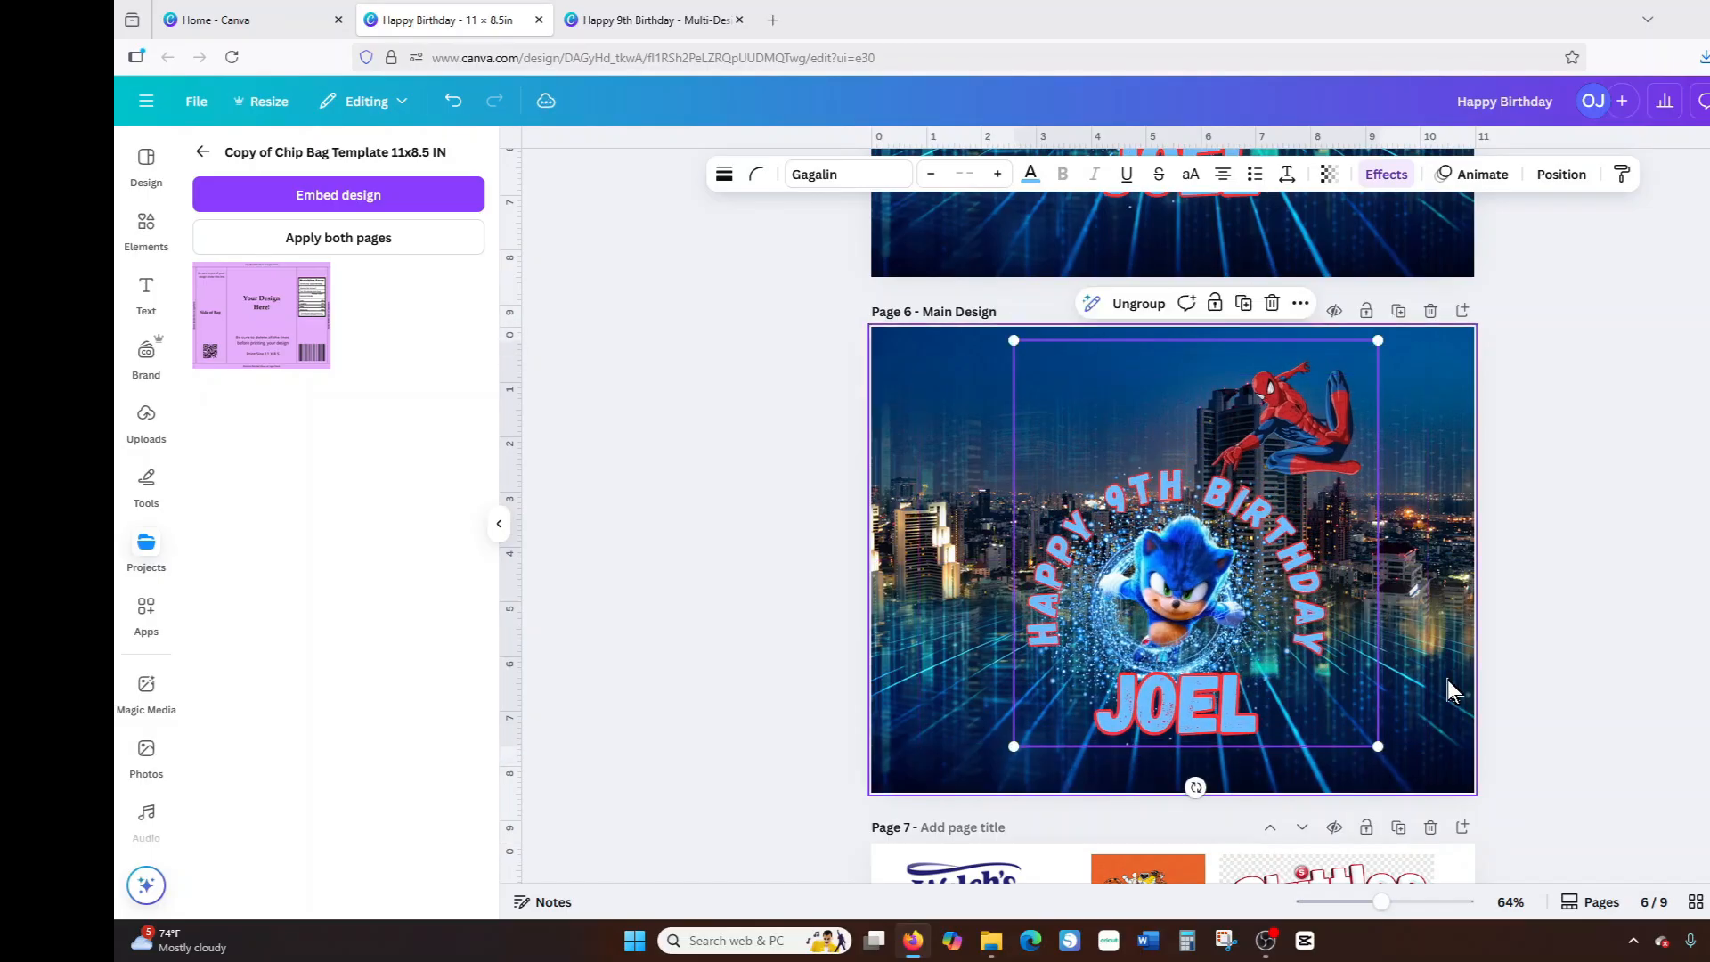
right_click(1410, 663)
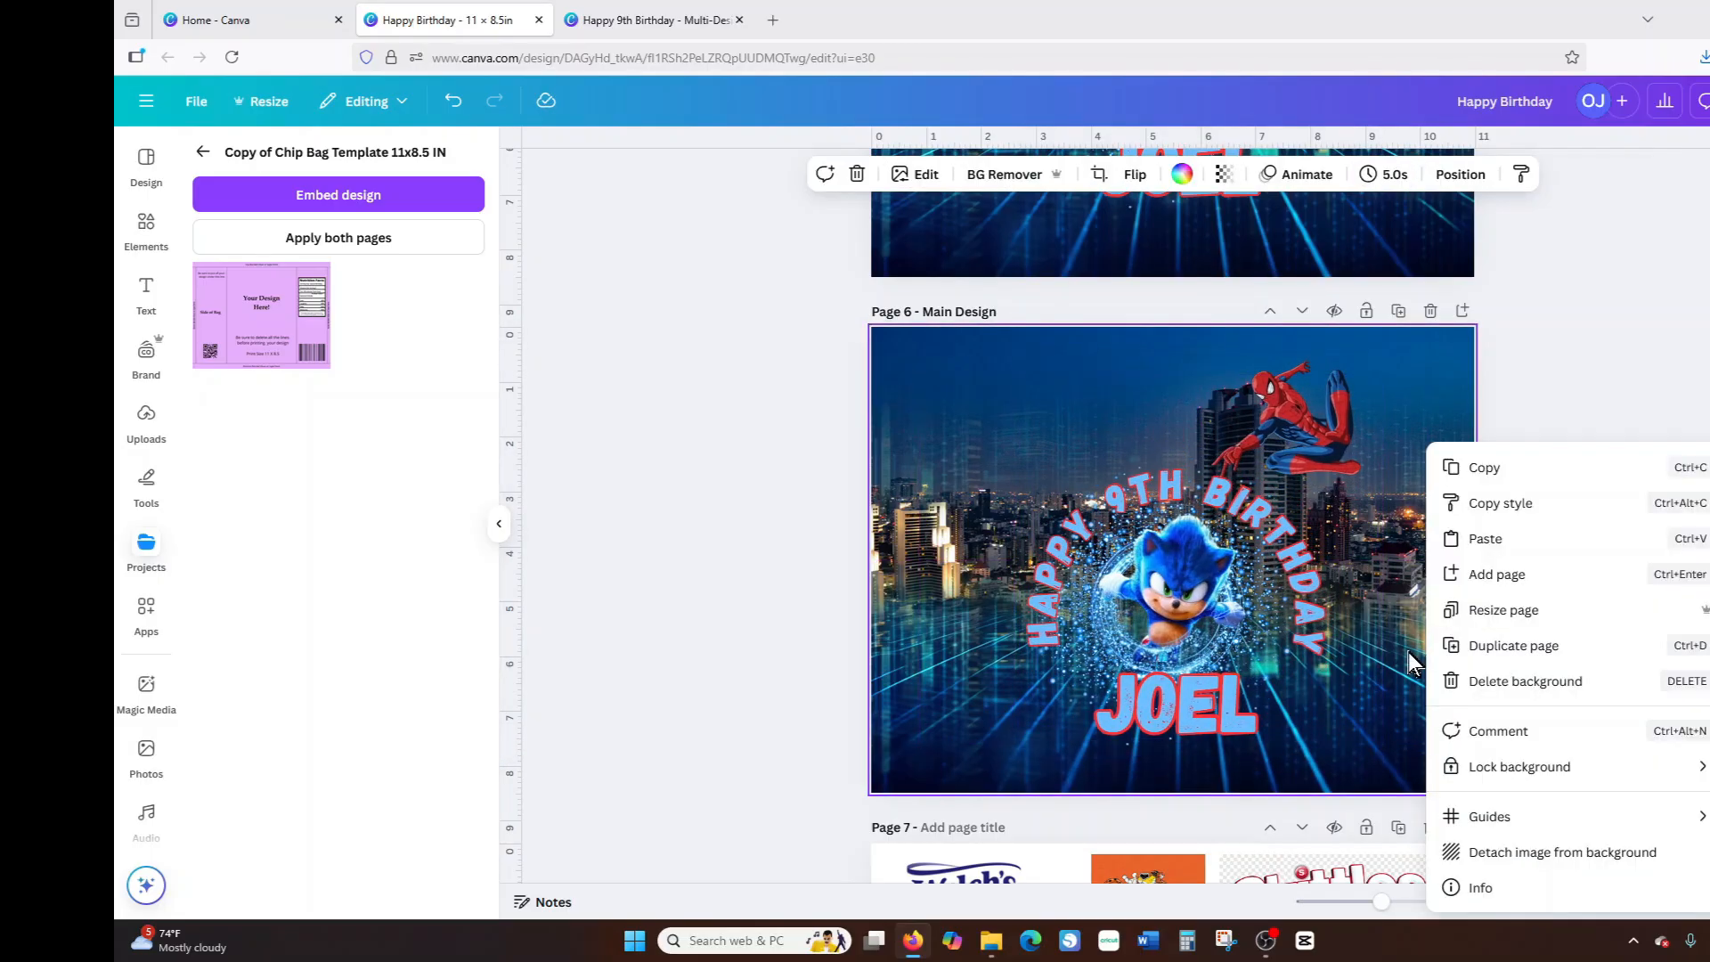
left_click(1534, 855)
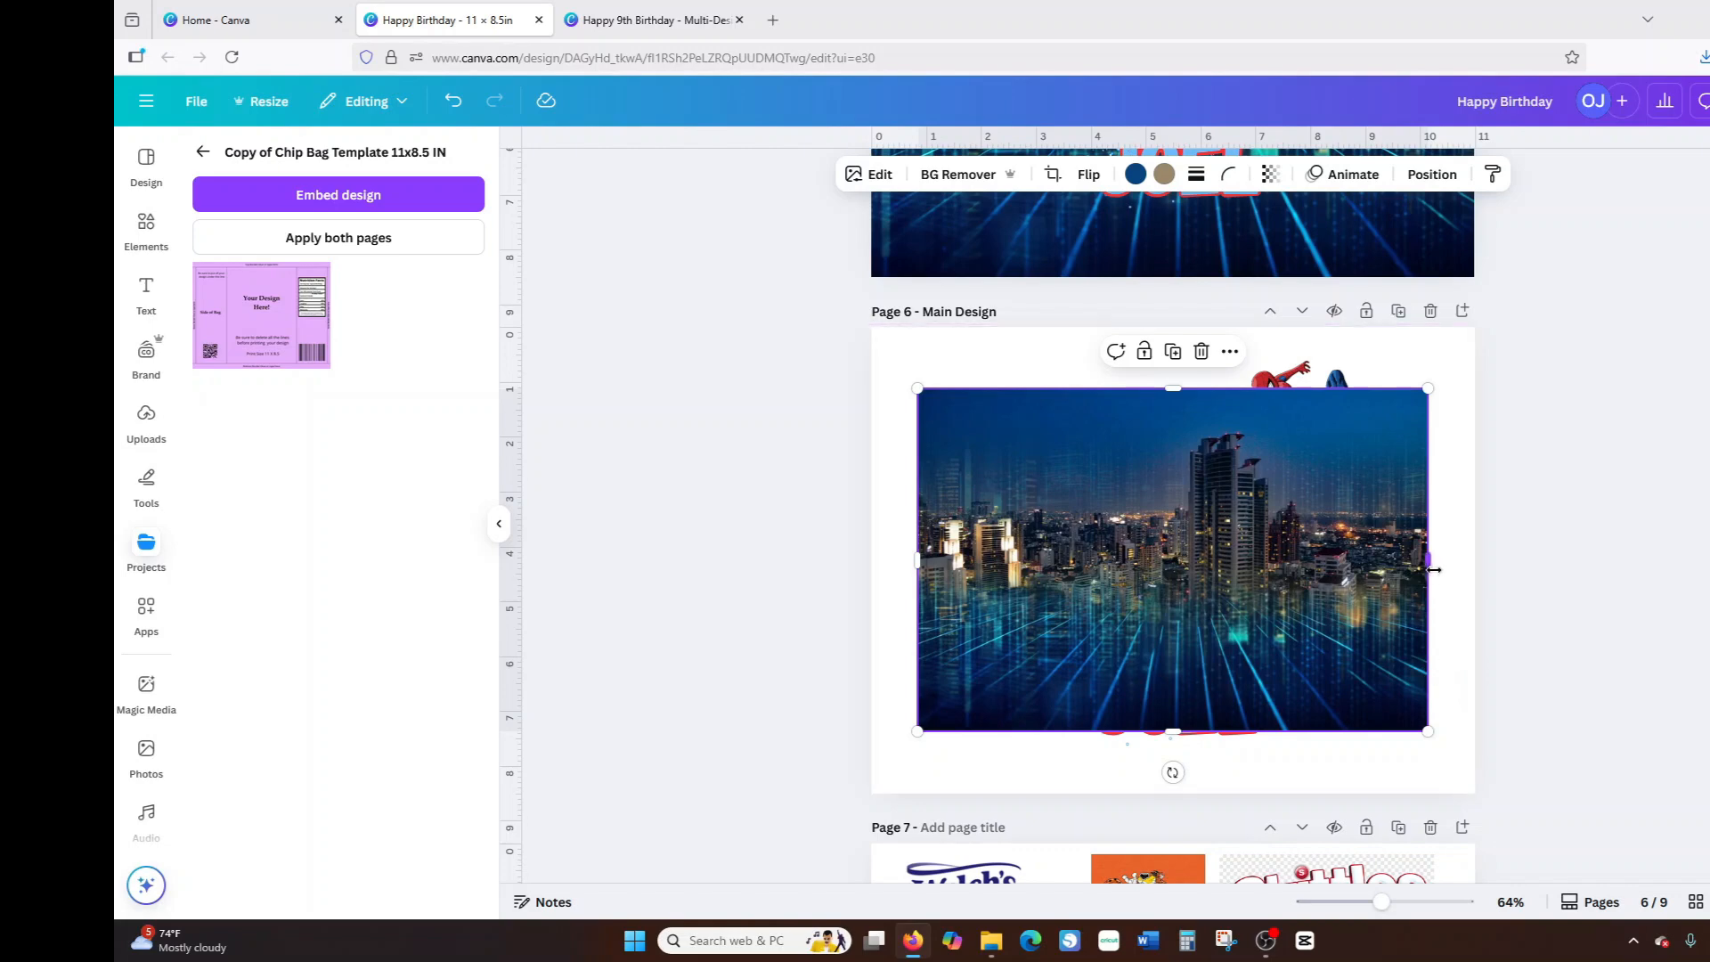
Shrink the city skyline image and the birthday group on page 6 and place them side by side on the page.
mouse_move(1418, 567)
left_mouse_down()
mouse_move(1323, 568)
mouse_move(1402, 574)
left_mouse_up()
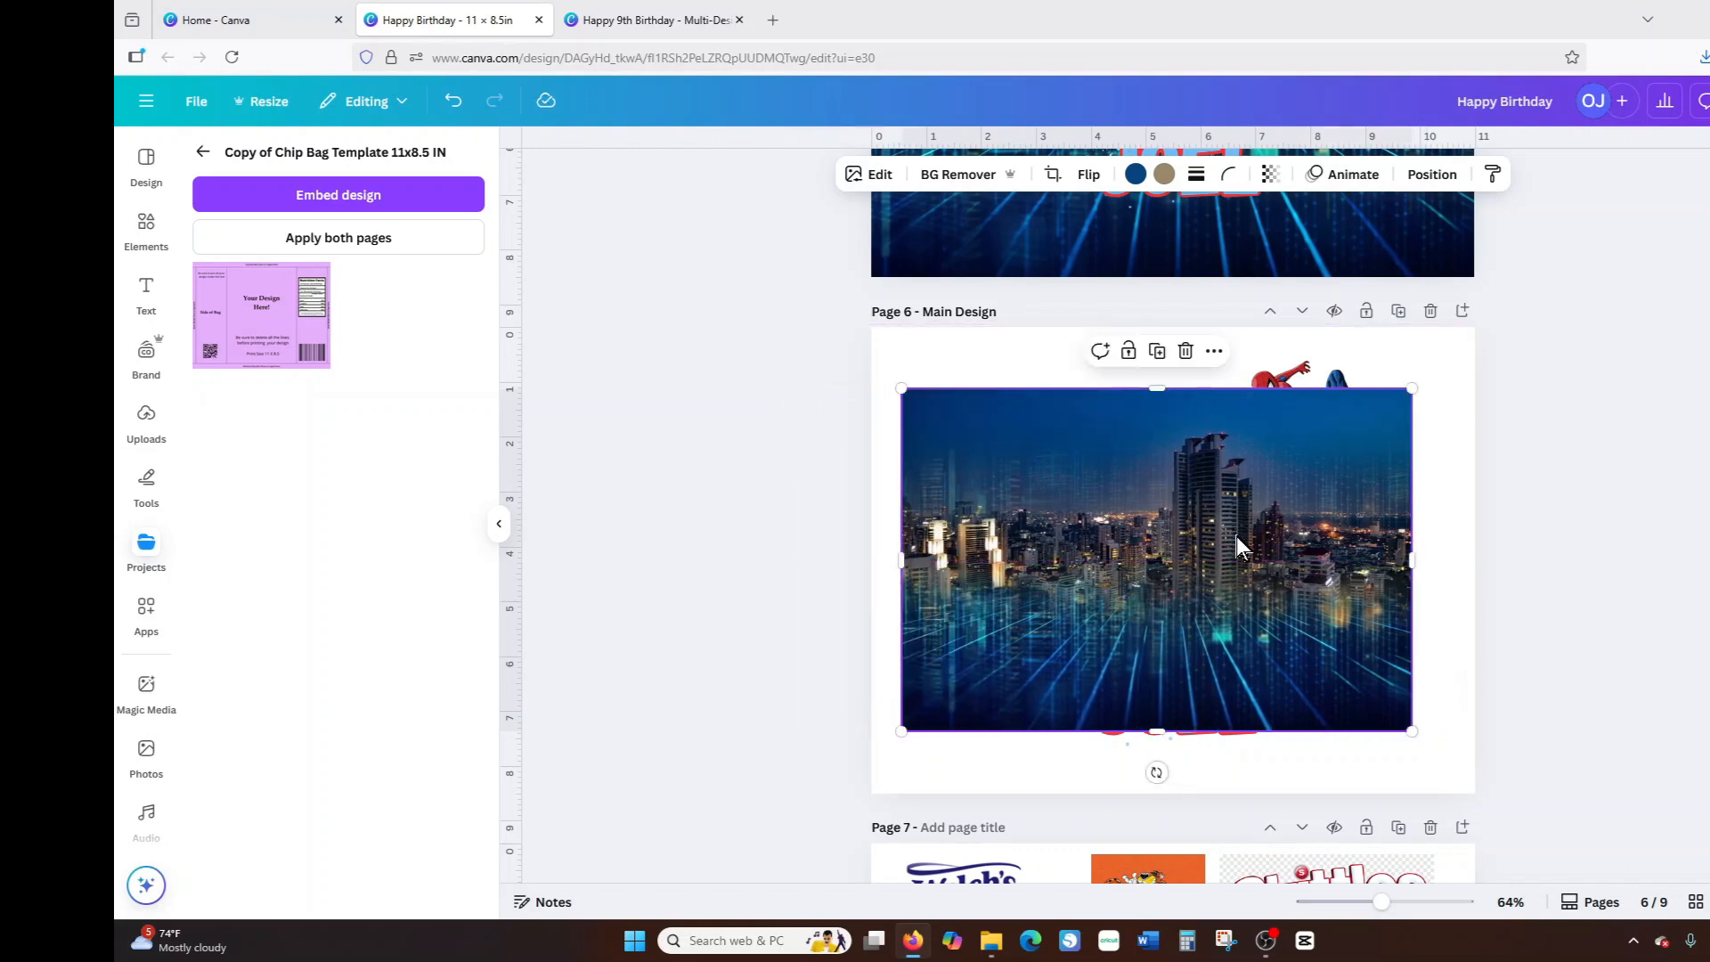
mouse_move(1148, 732)
left_mouse_down()
mouse_move(1152, 781)
mouse_move(1154, 747)
left_mouse_up()
scroll(1329, 617, "down", 2)
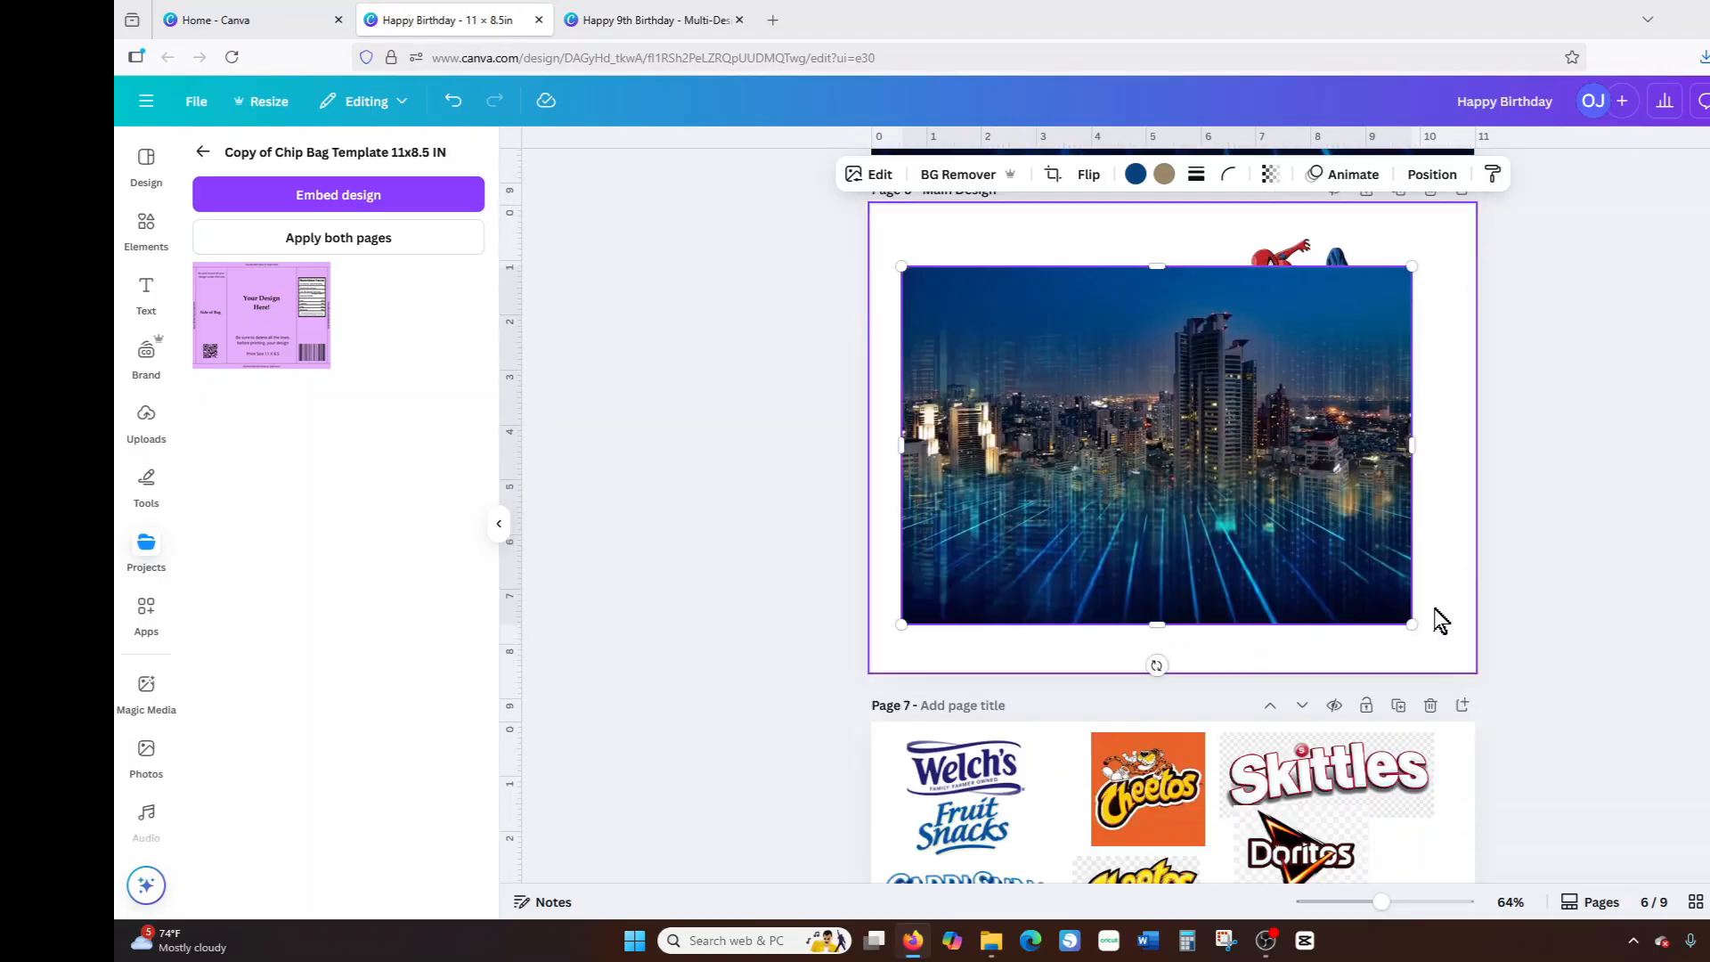
left_click_drag(1243, 398, 1213, 391)
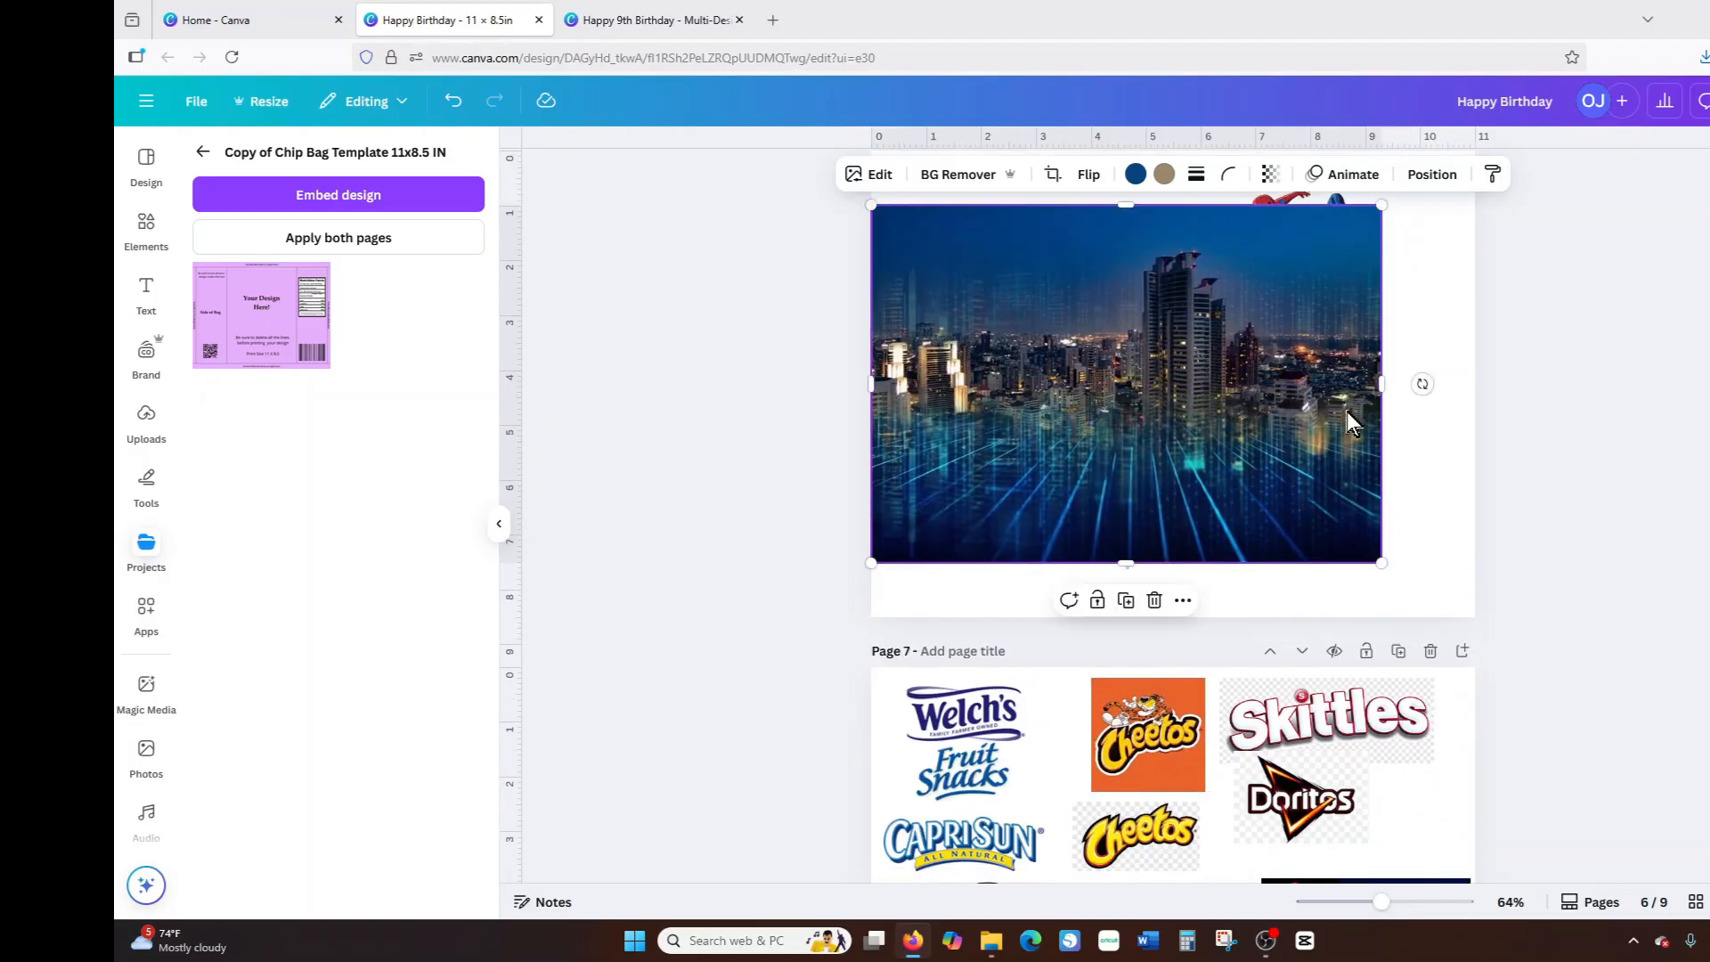
left_click_drag(1347, 411, 1273, 381)
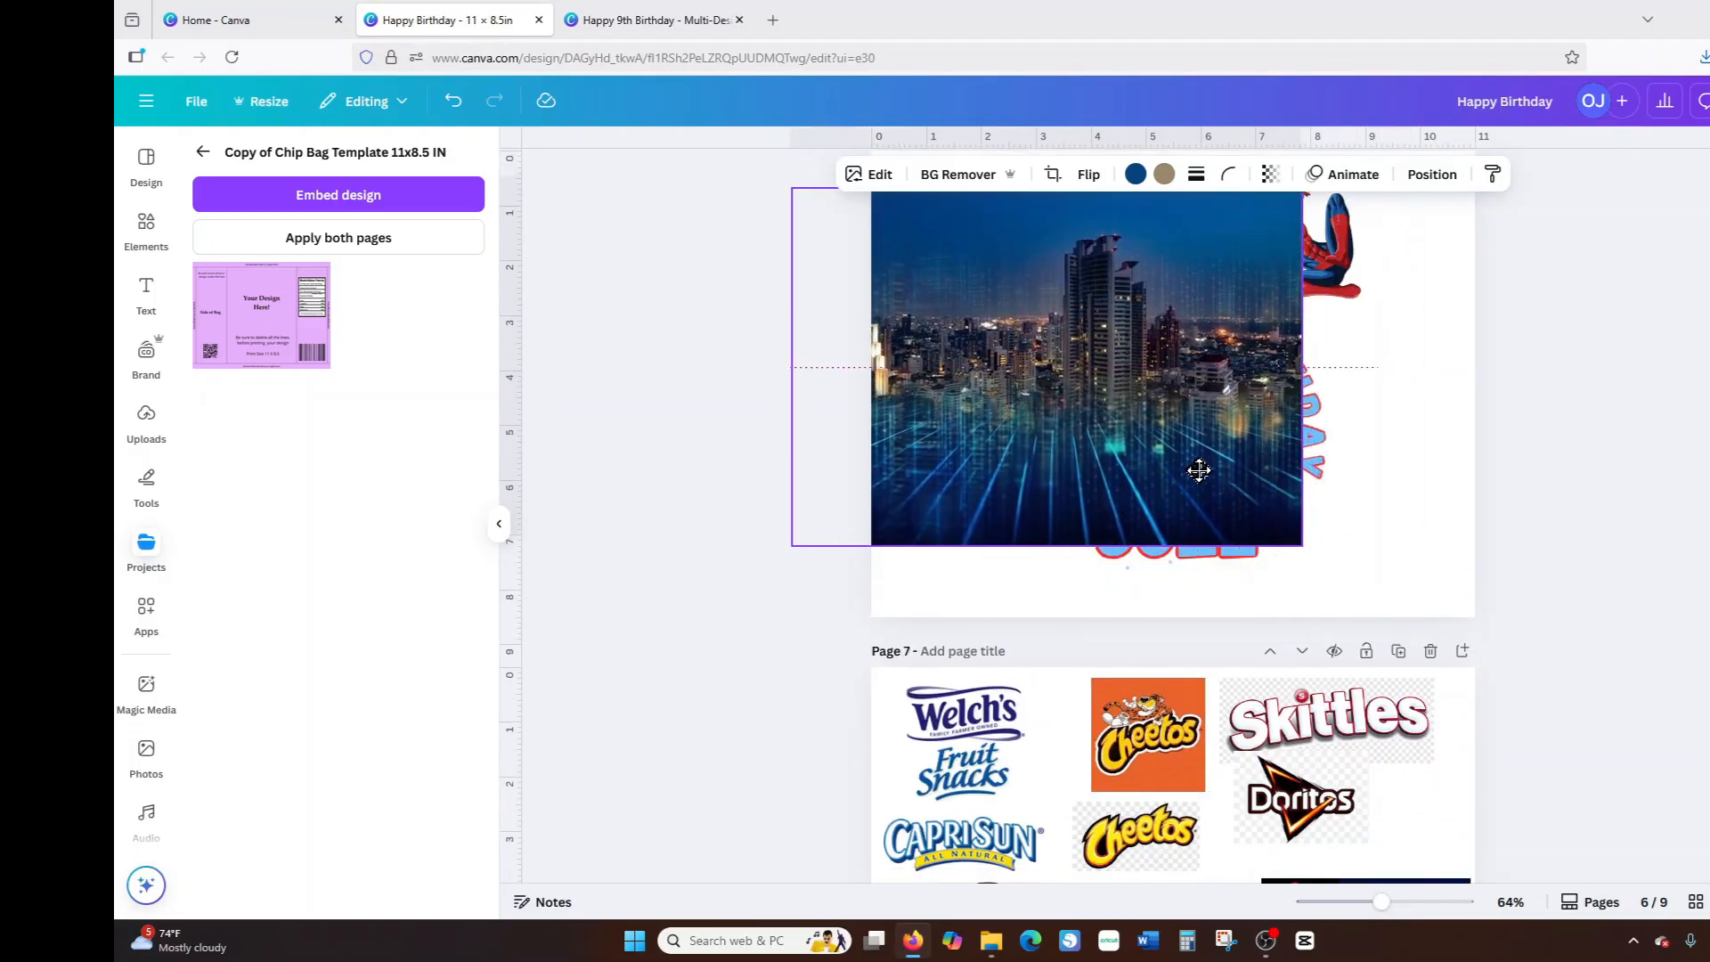
left_click_drag(1199, 466, 1271, 528)
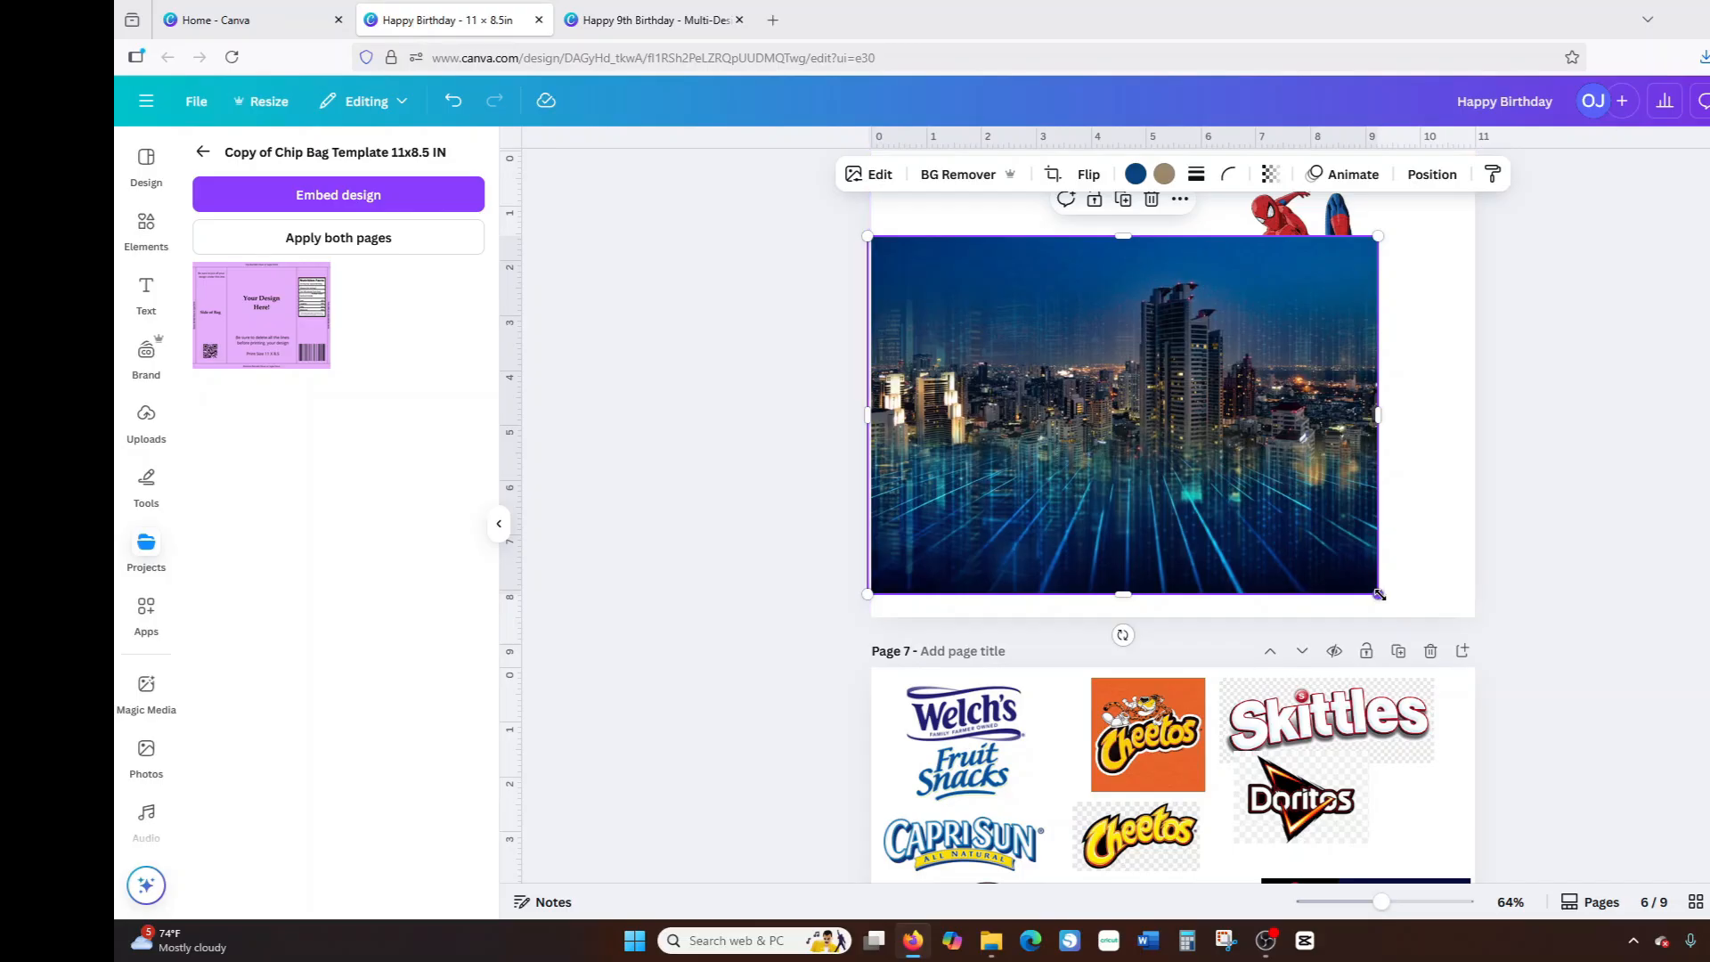
left_click_drag(1378, 593, 1109, 416)
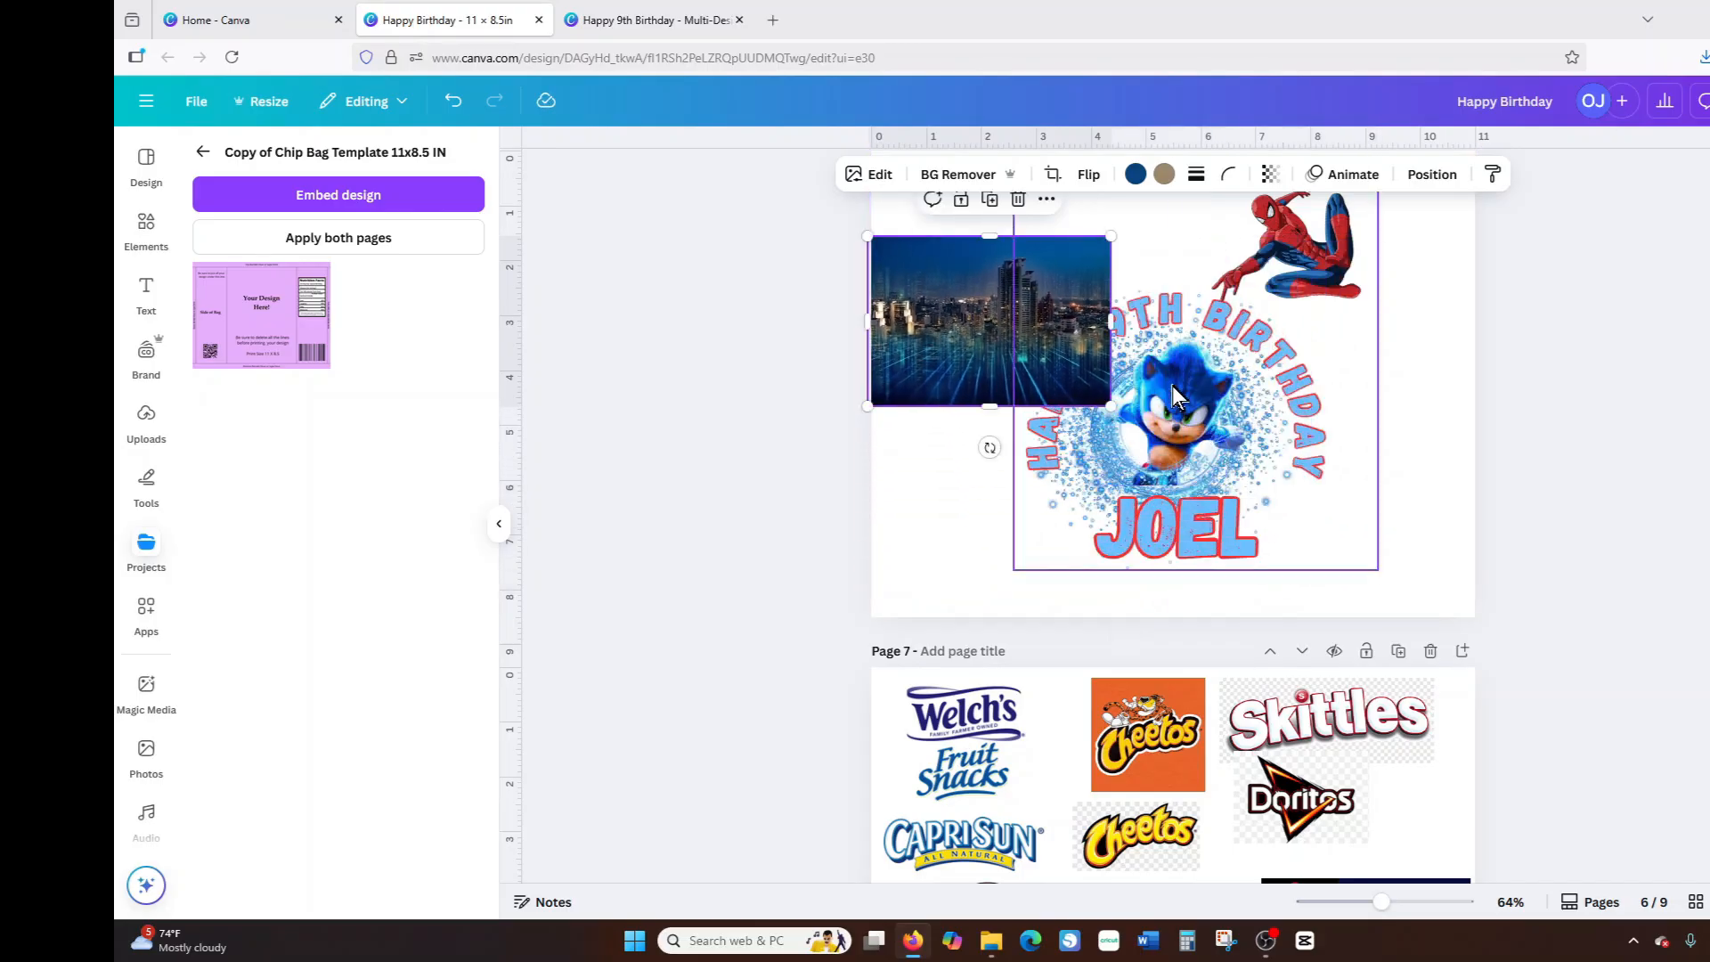
left_click(1100, 565)
left_click_drag(1015, 570, 1247, 450)
Duplicate the skyline image and the birthday group on page 6, placing the group's copy below the original.
left_click(1018, 329)
right_click(1018, 319)
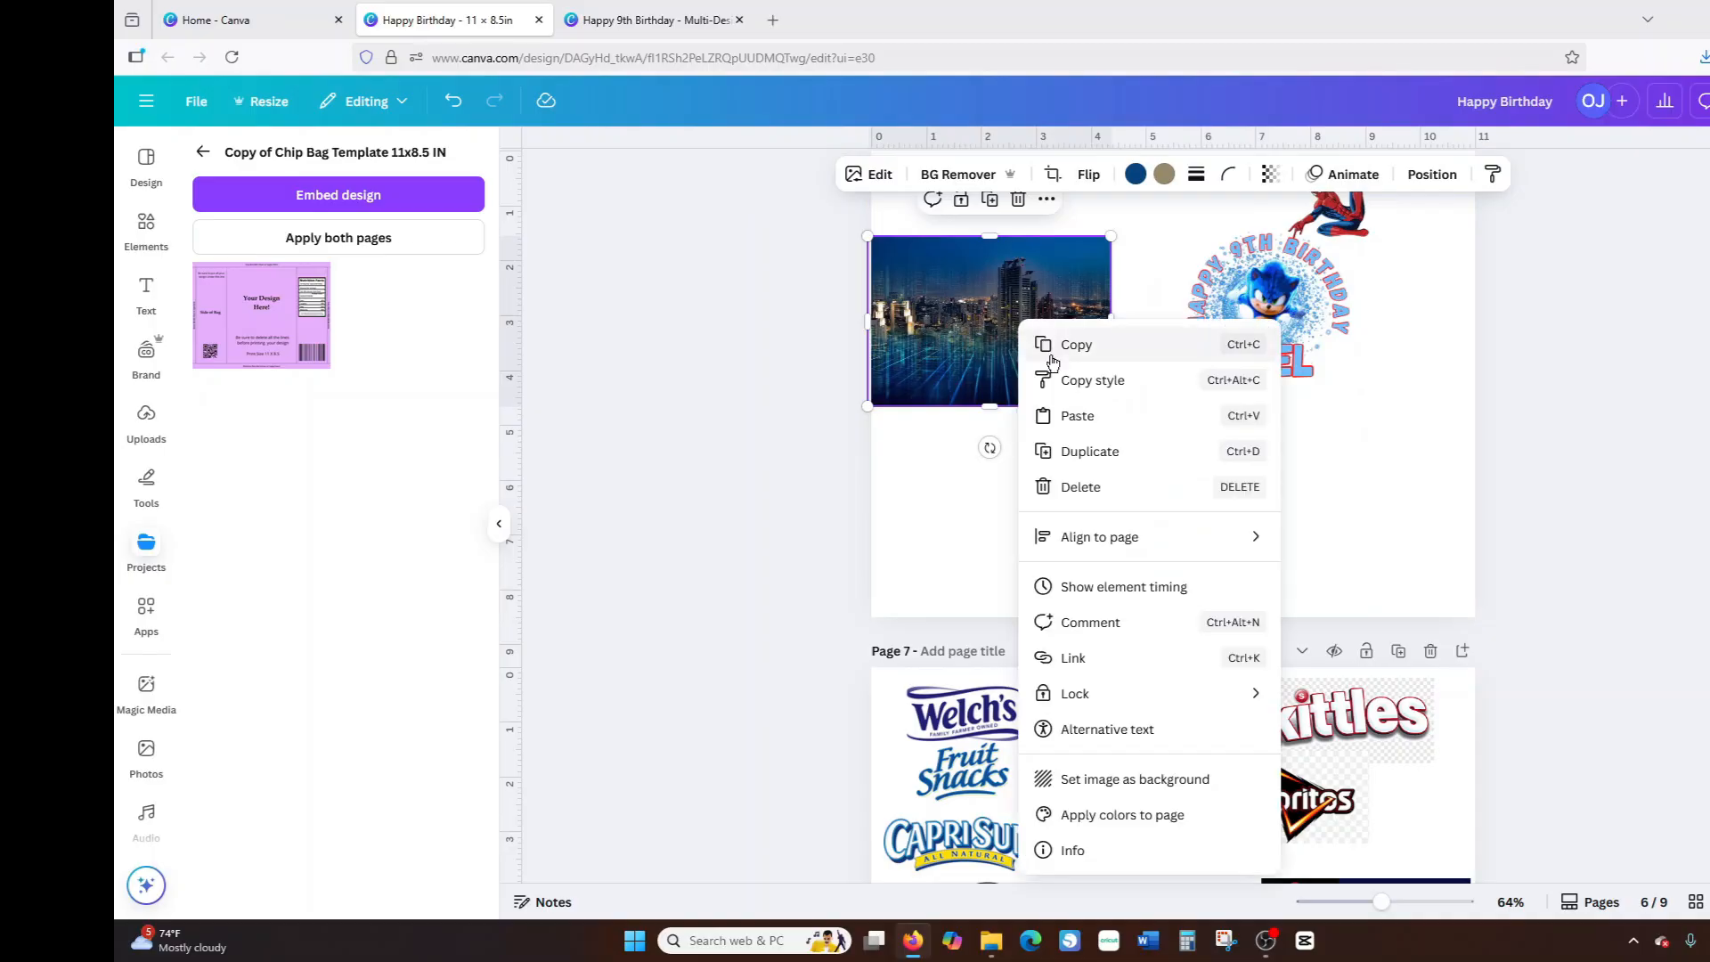
left_click(1082, 454)
left_click(1286, 314)
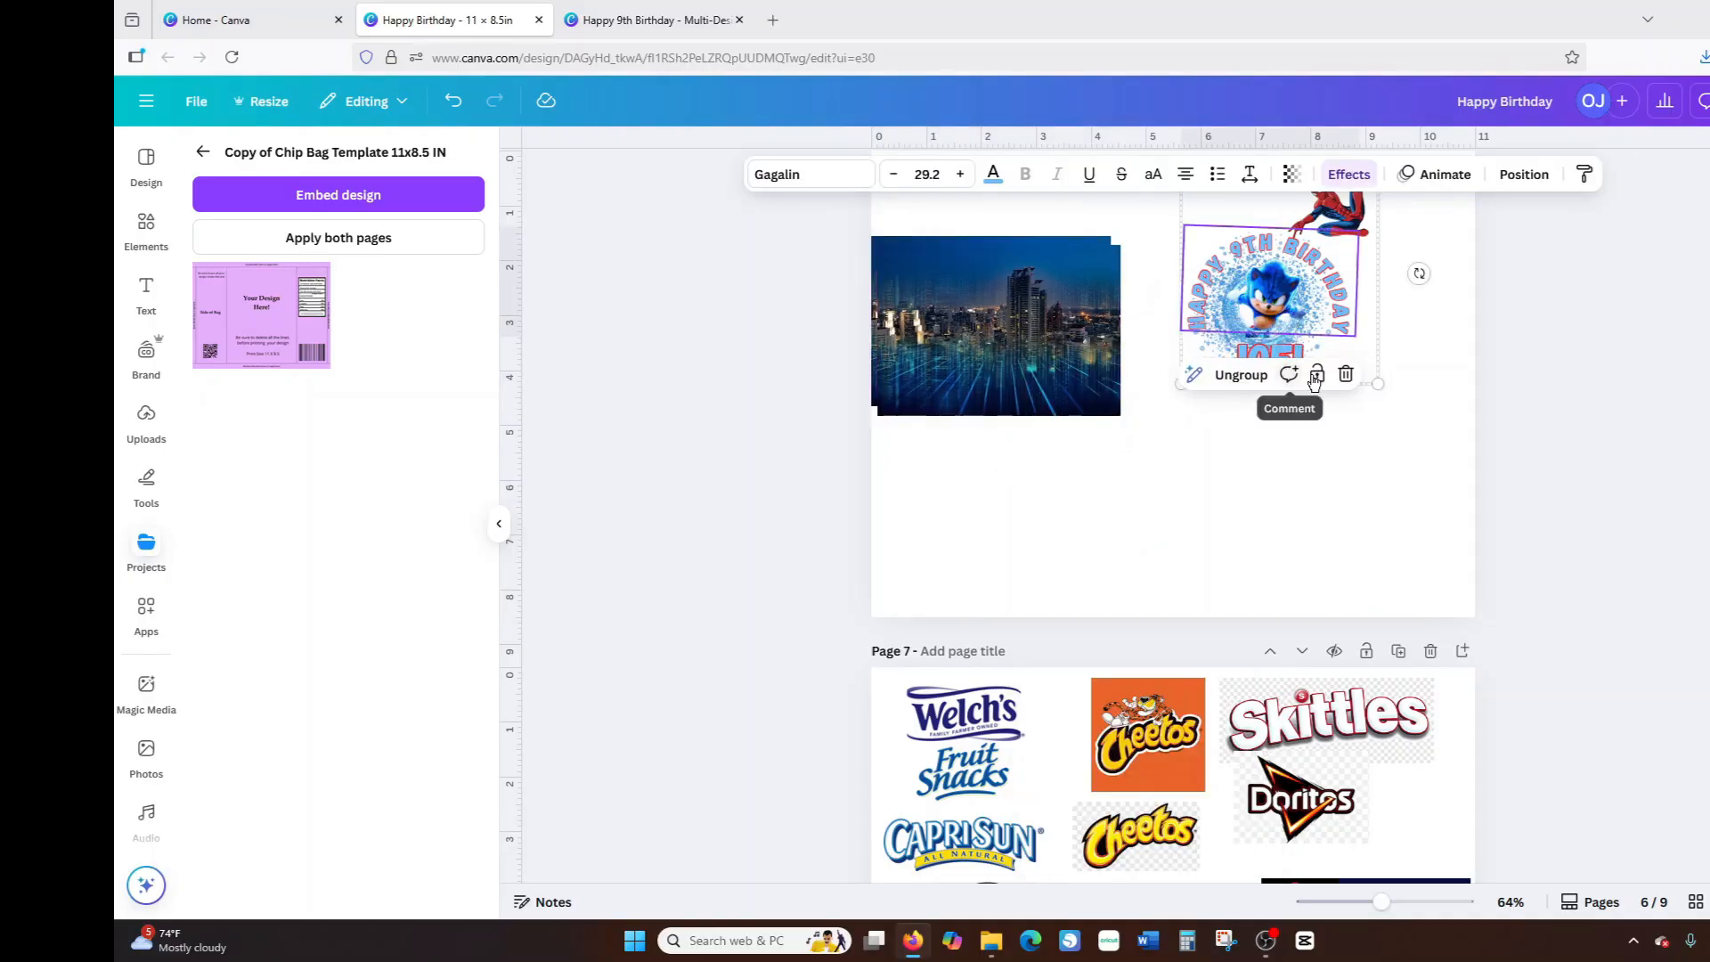
right_click(1251, 294)
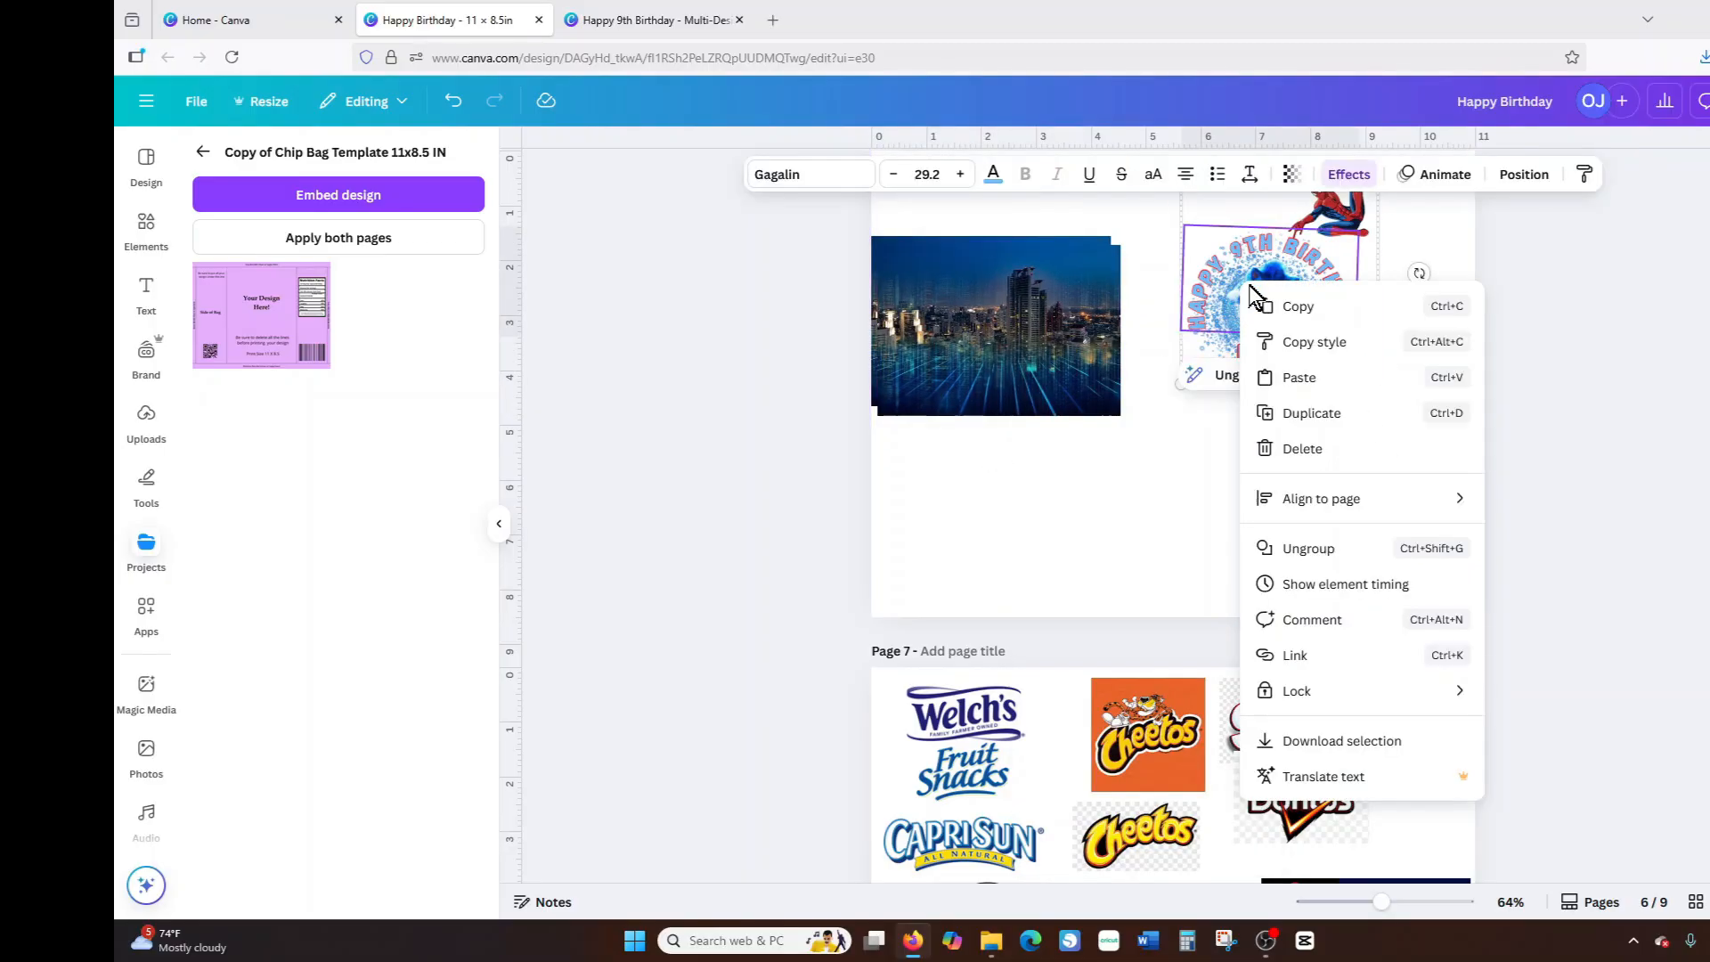
left_click(1287, 414)
left_click_drag(1272, 321, 1187, 484)
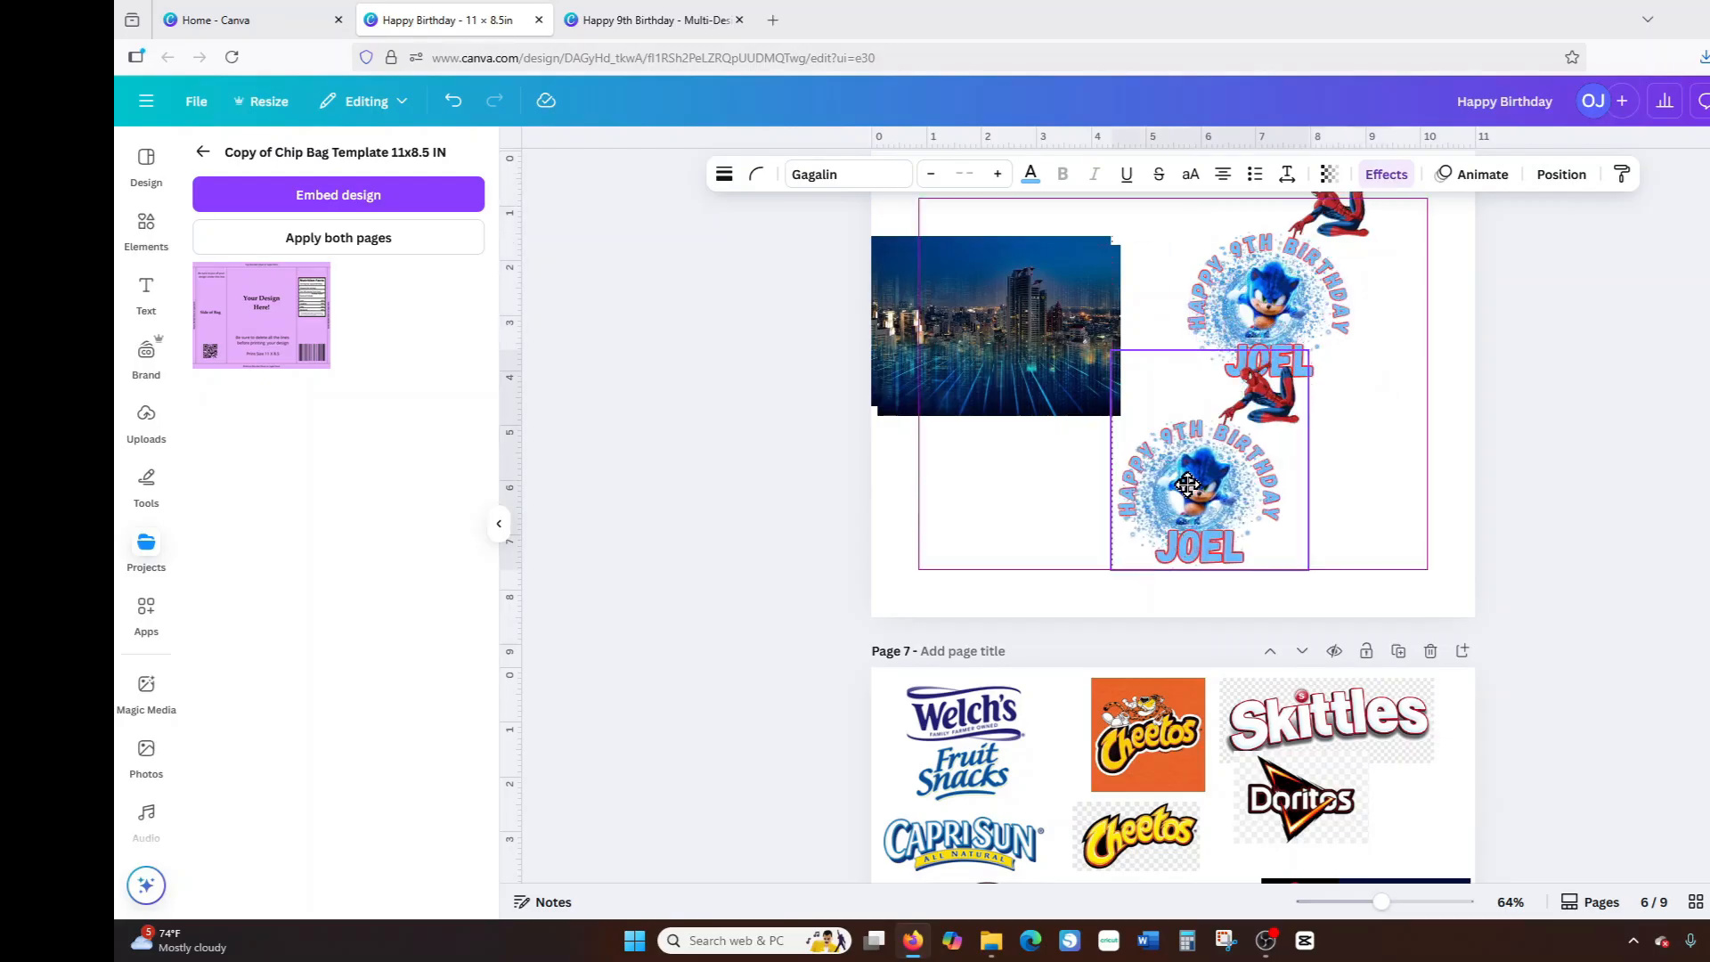
Place the duplicated birthday group over the duplicated skyline image and move both onto the chip bag template on page 8.
left_click_drag(1058, 392, 1078, 522)
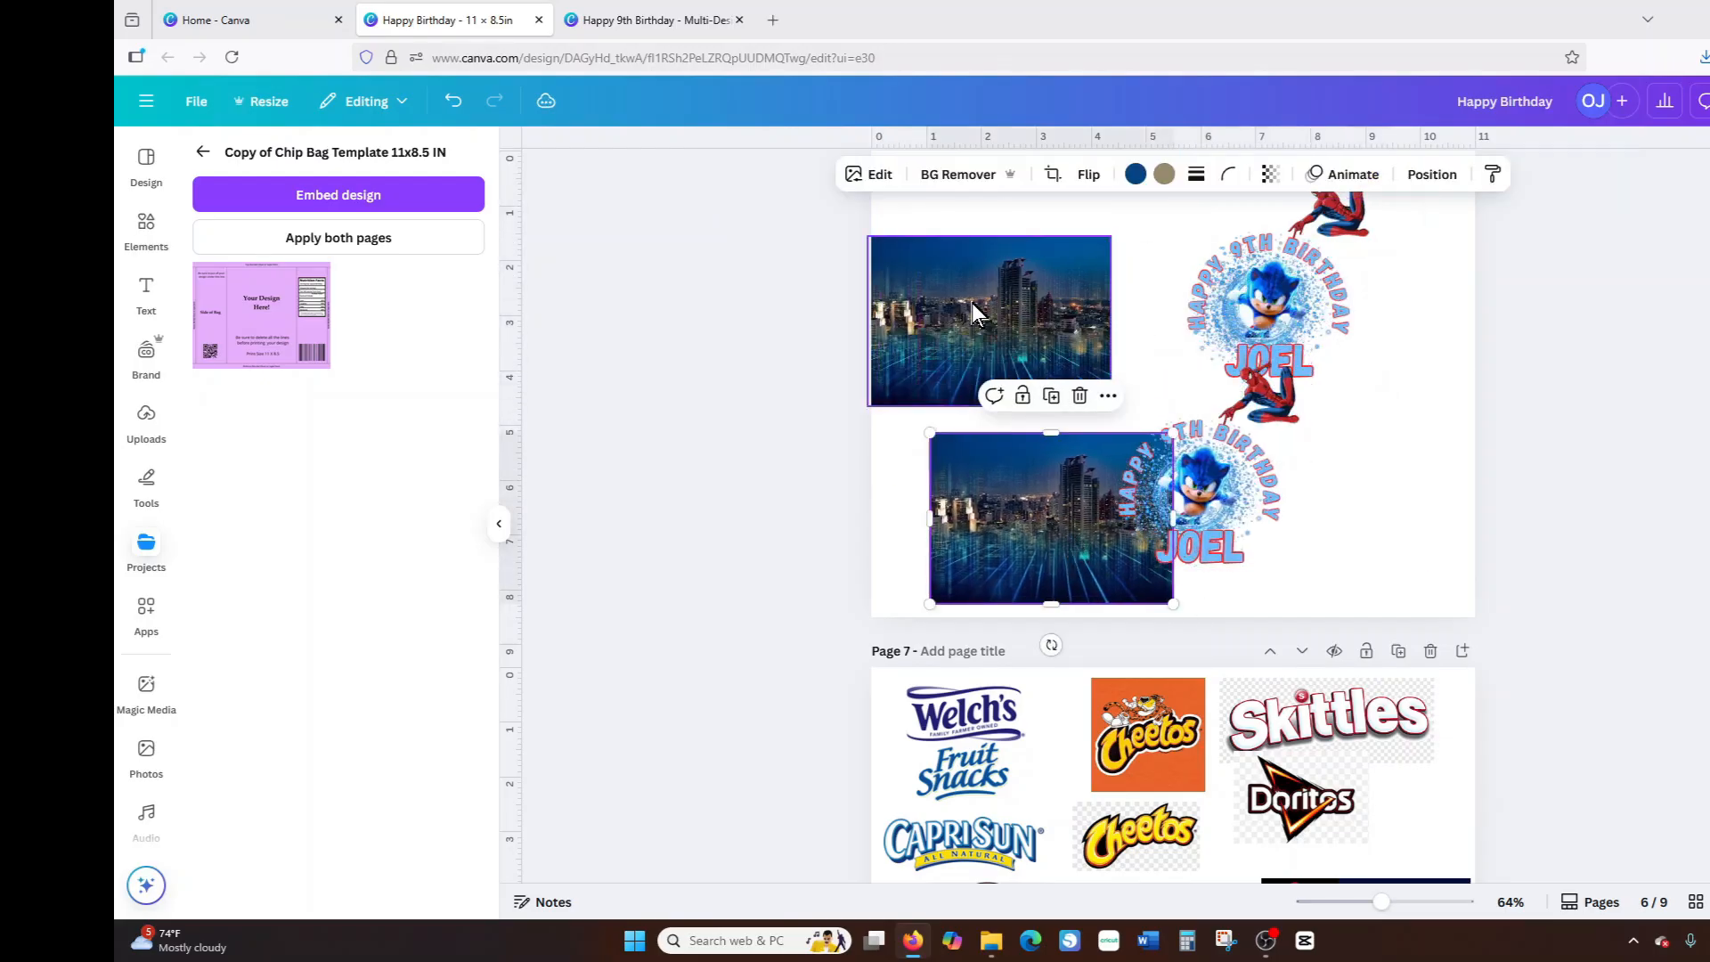
left_click_drag(975, 312, 1317, 228)
left_click_drag(1267, 518, 1094, 533)
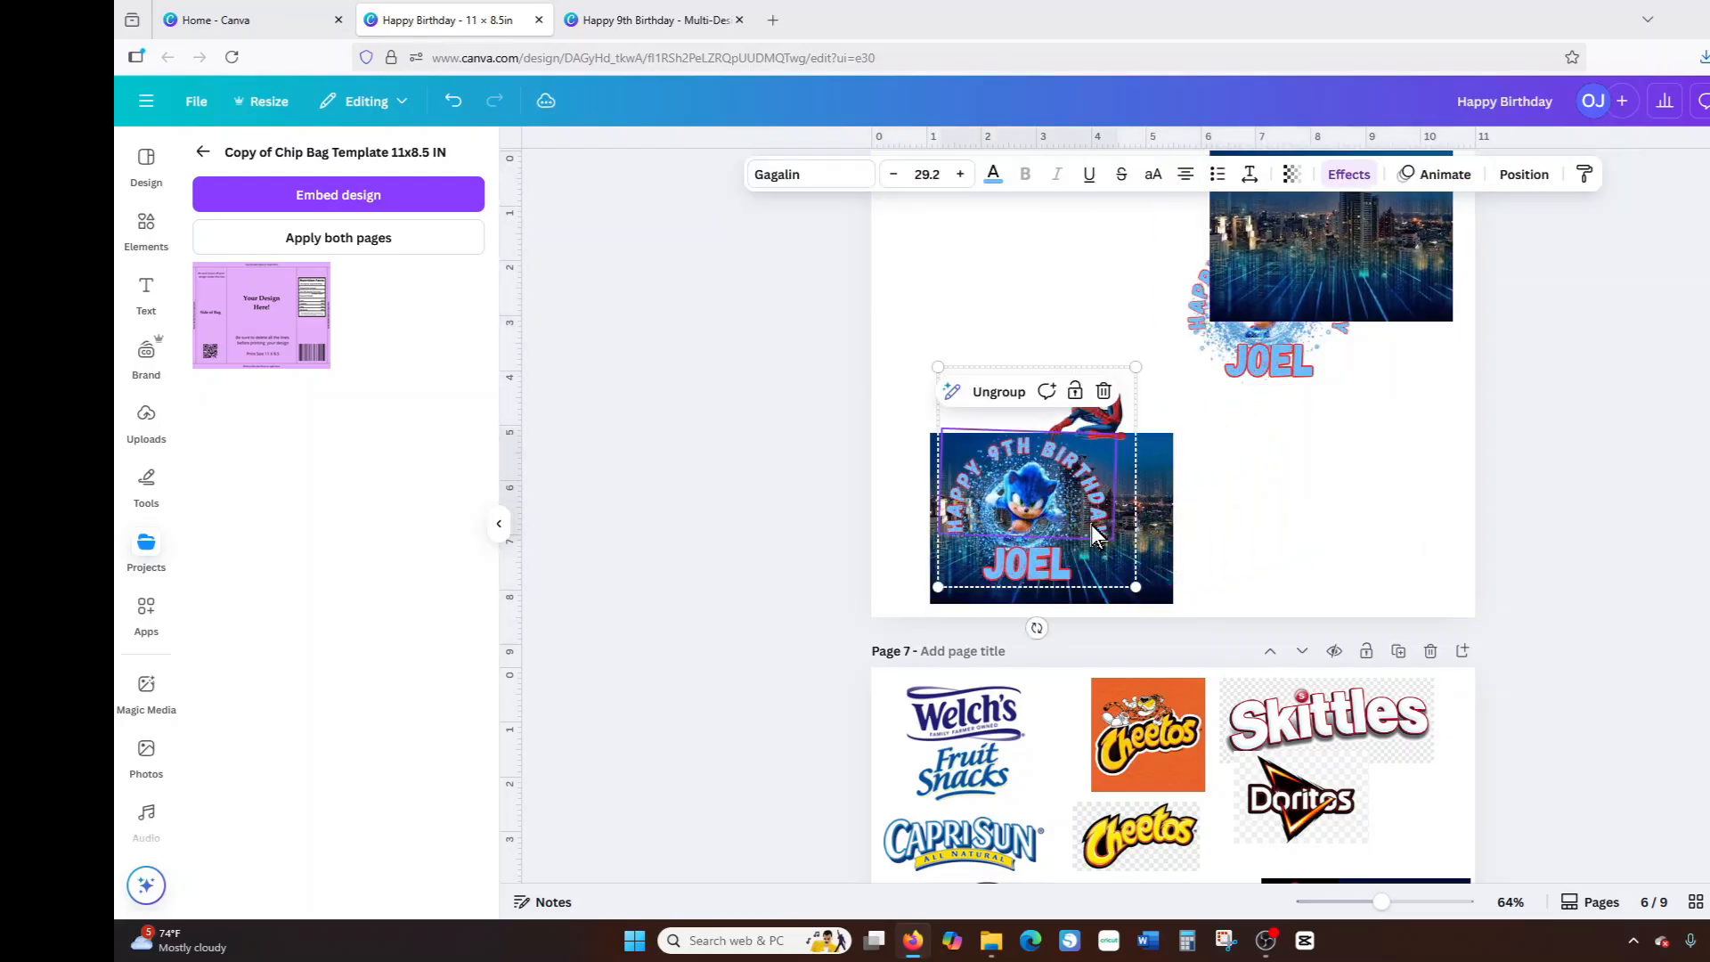
left_click_drag(1217, 612, 904, 334)
left_click(874, 341)
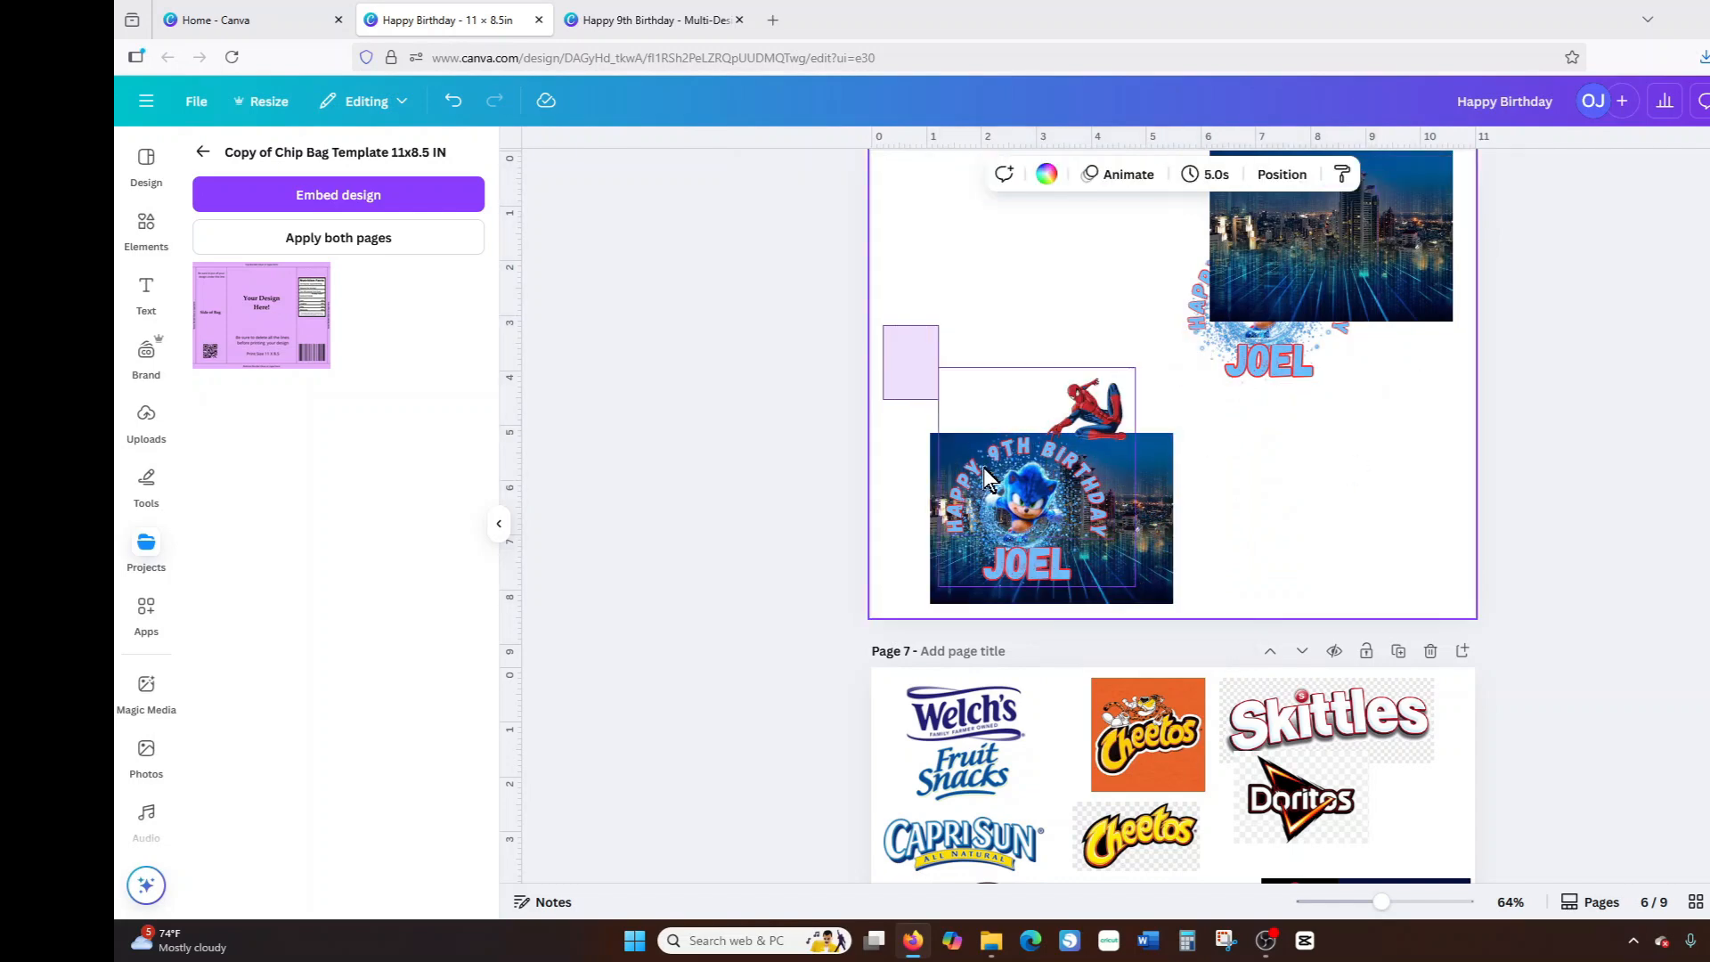
left_click_drag(983, 467, 1106, 599)
left_click_drag(1049, 520, 1170, 321)
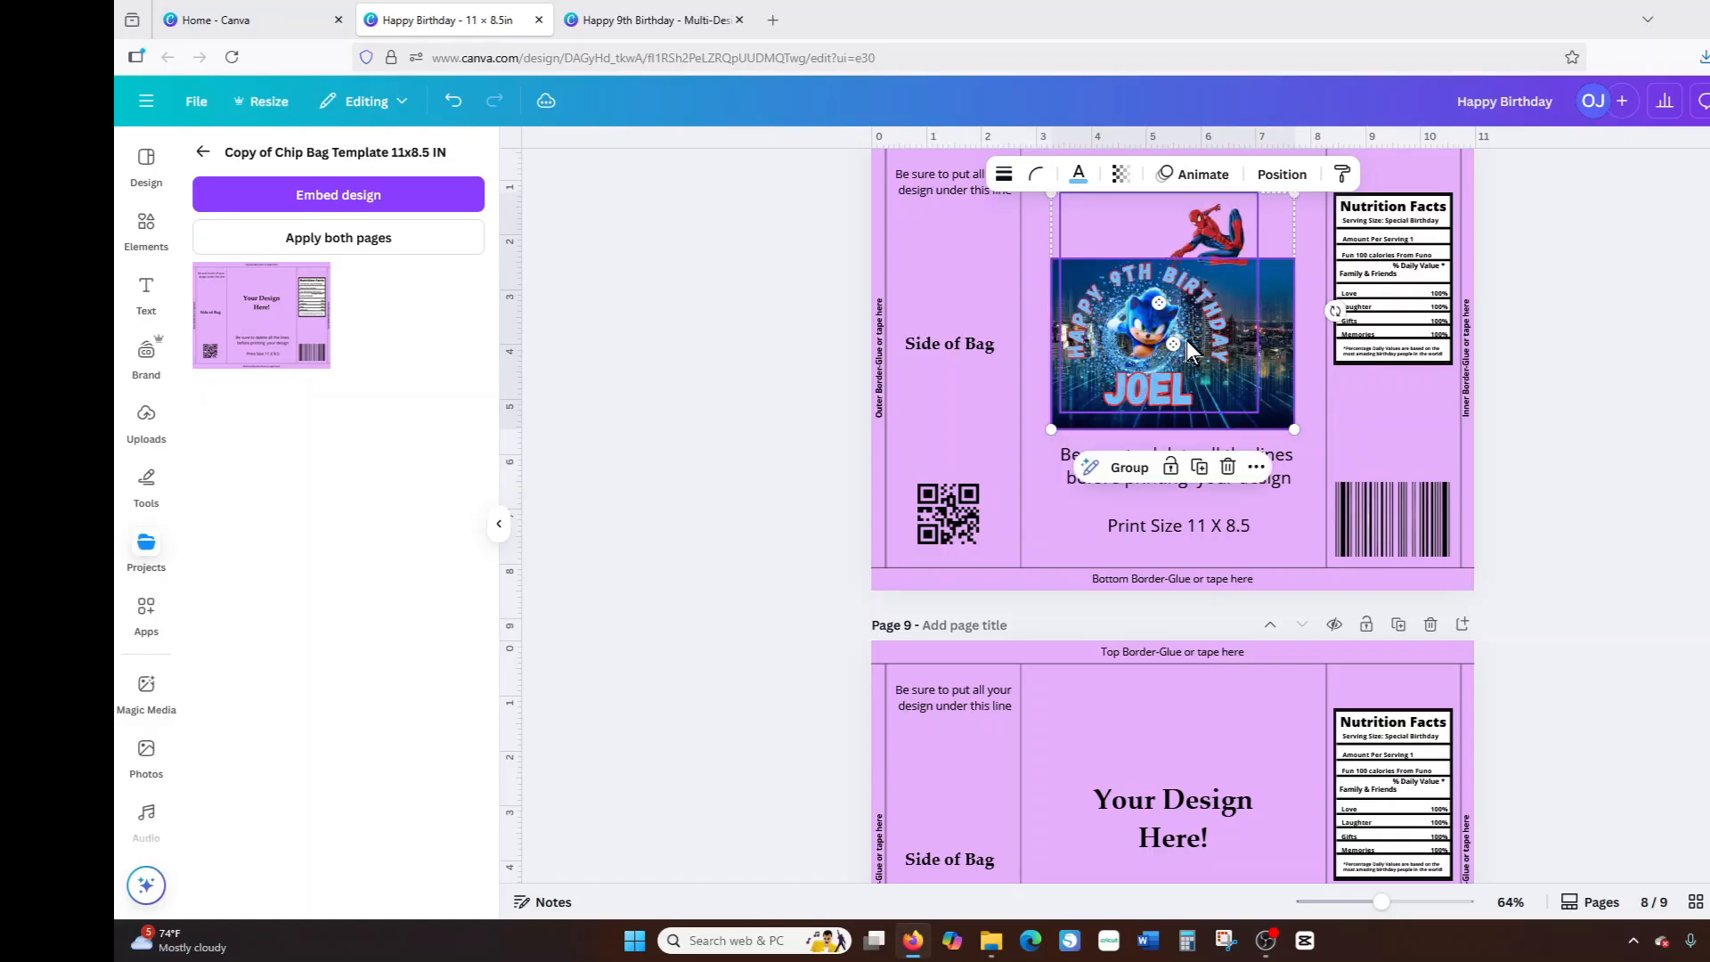
Move the birthday group aside on page 8 and enlarge the skyline image to fill the front panel between the guide lines.
scroll(1274, 531, "up", 4)
scroll(1372, 509, "down", 3)
scroll(1336, 695, "up", 3)
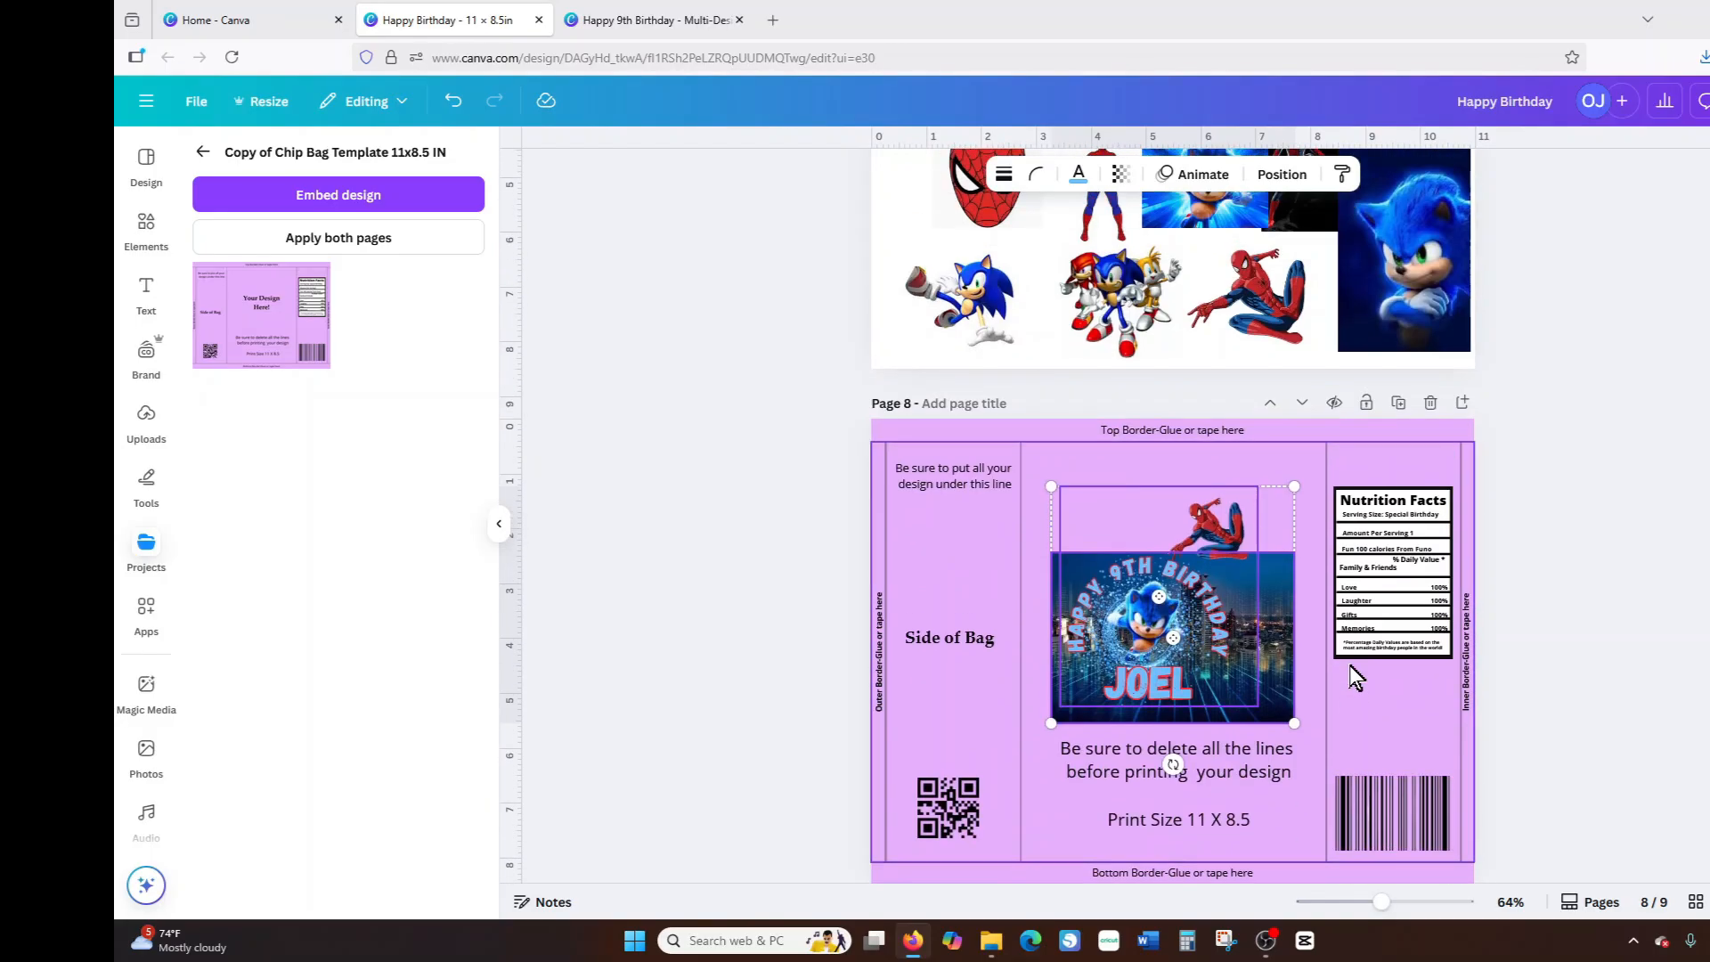
scroll(1389, 672, "up", 2)
scroll(1427, 676, "down", 1)
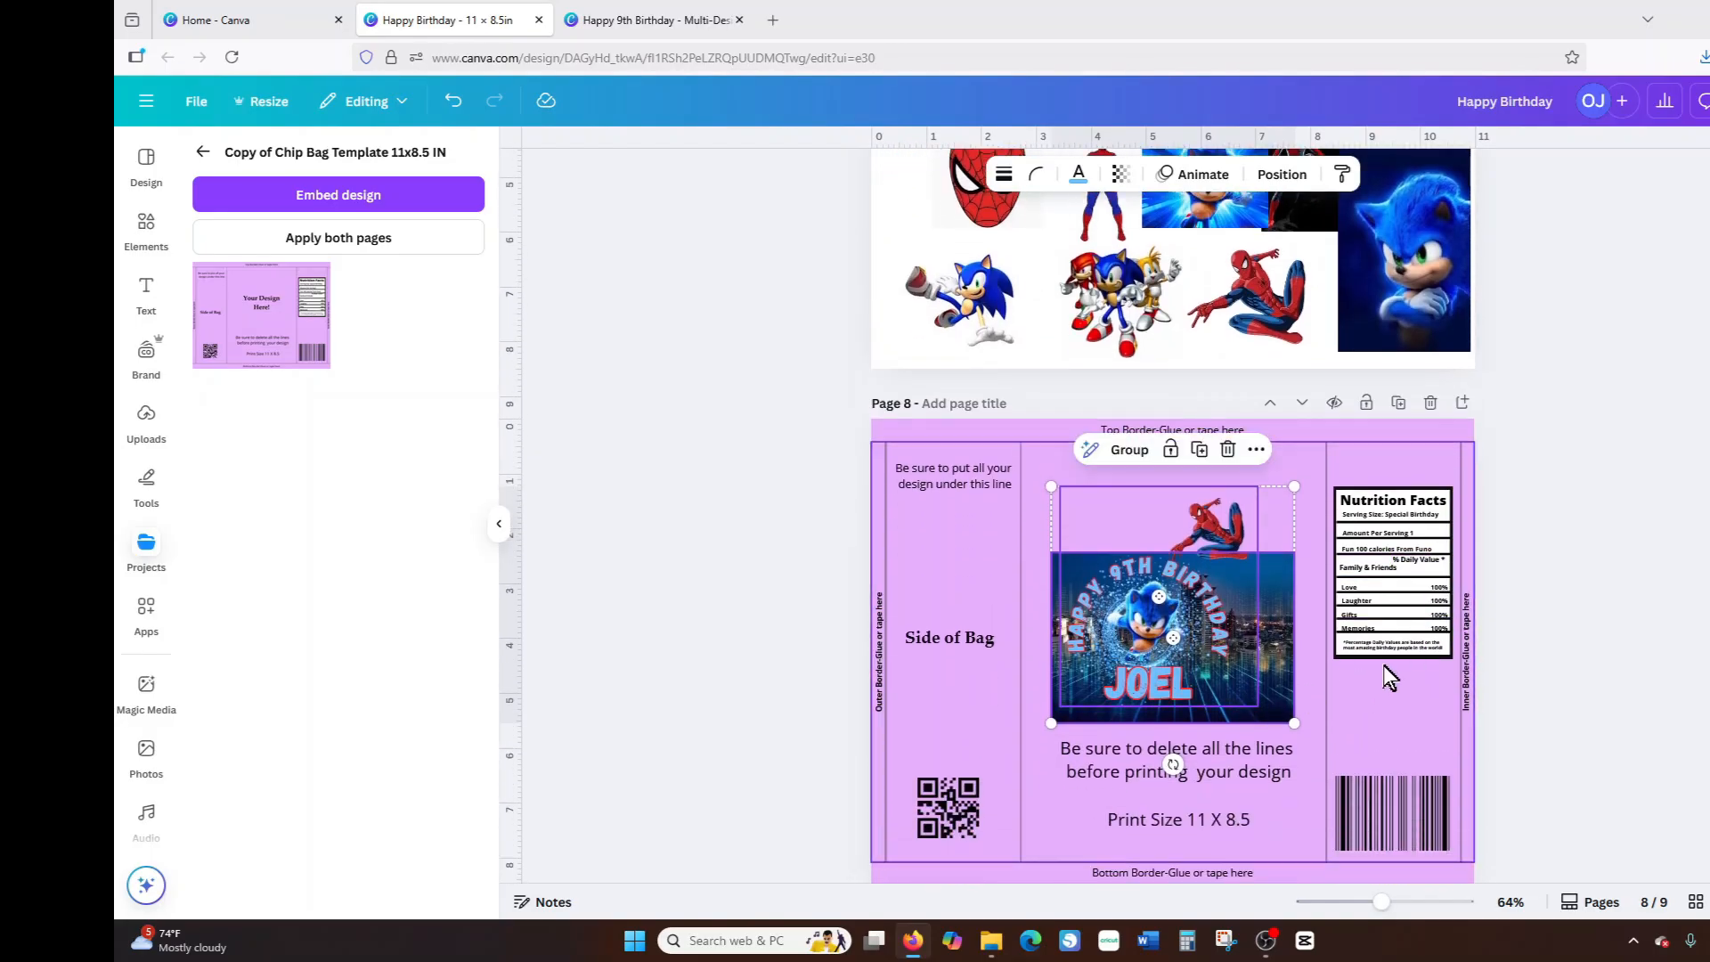
left_click(1398, 691)
left_click_drag(1190, 626, 1493, 776)
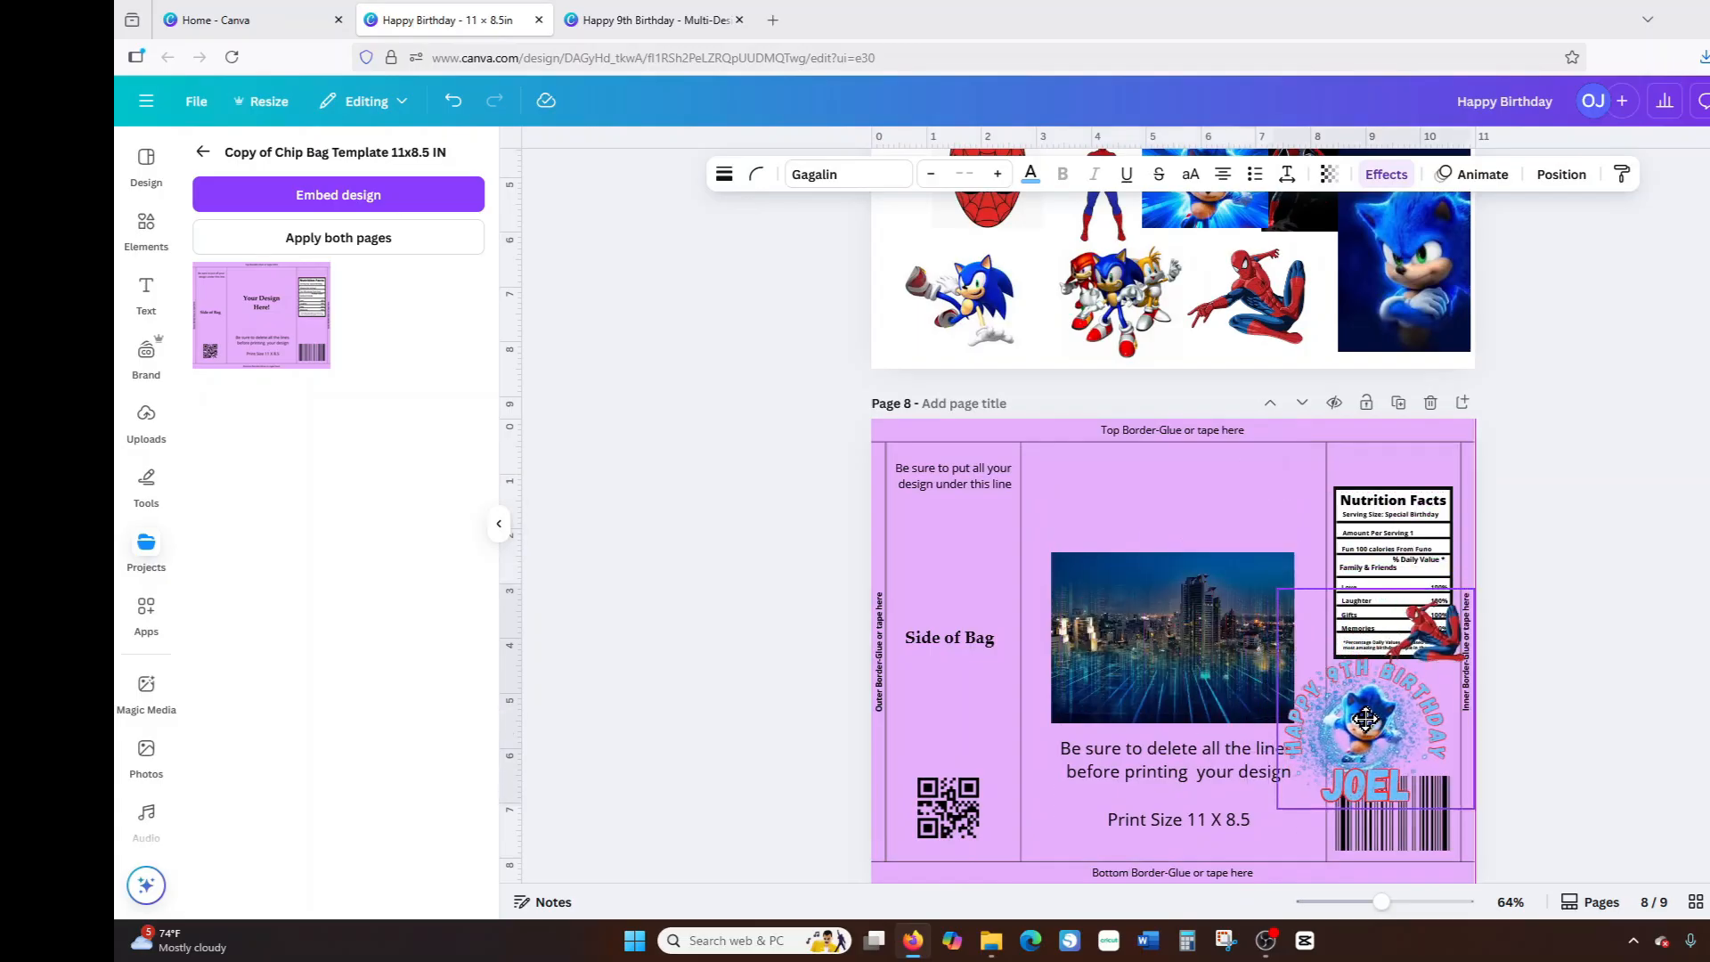
left_click_drag(1107, 587, 1080, 475)
left_click_drag(1189, 545, 1122, 516)
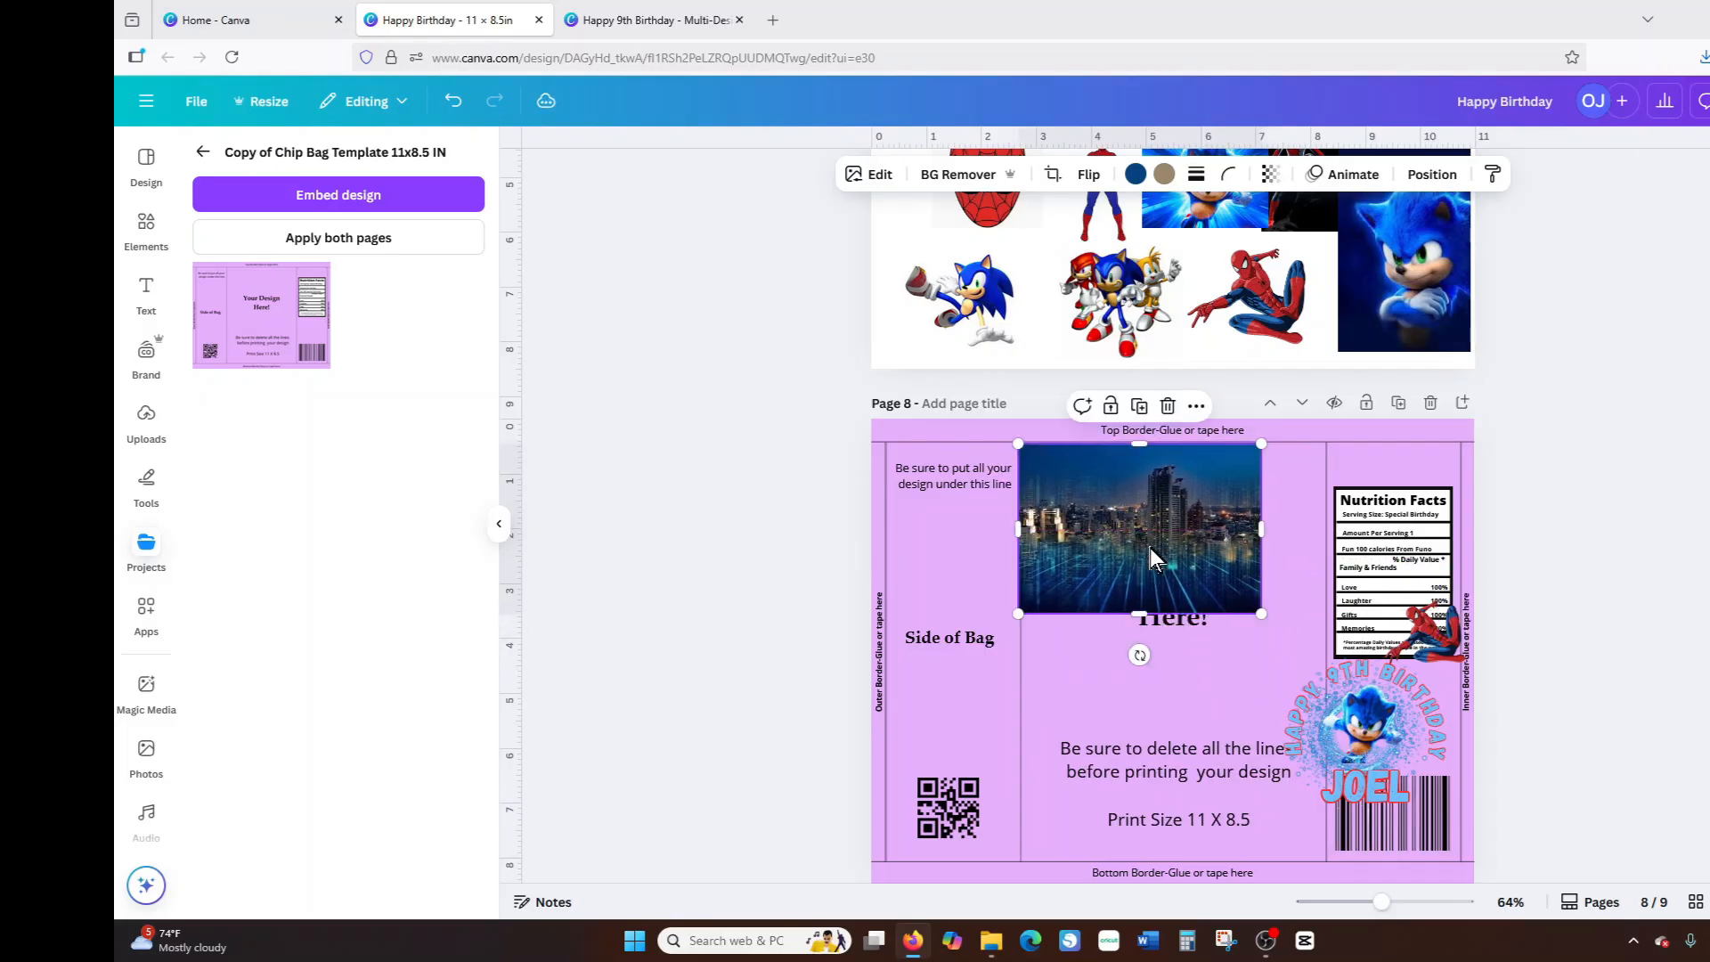
left_click_drag(1268, 612, 1315, 677)
left_click_drag(1172, 659, 1169, 862)
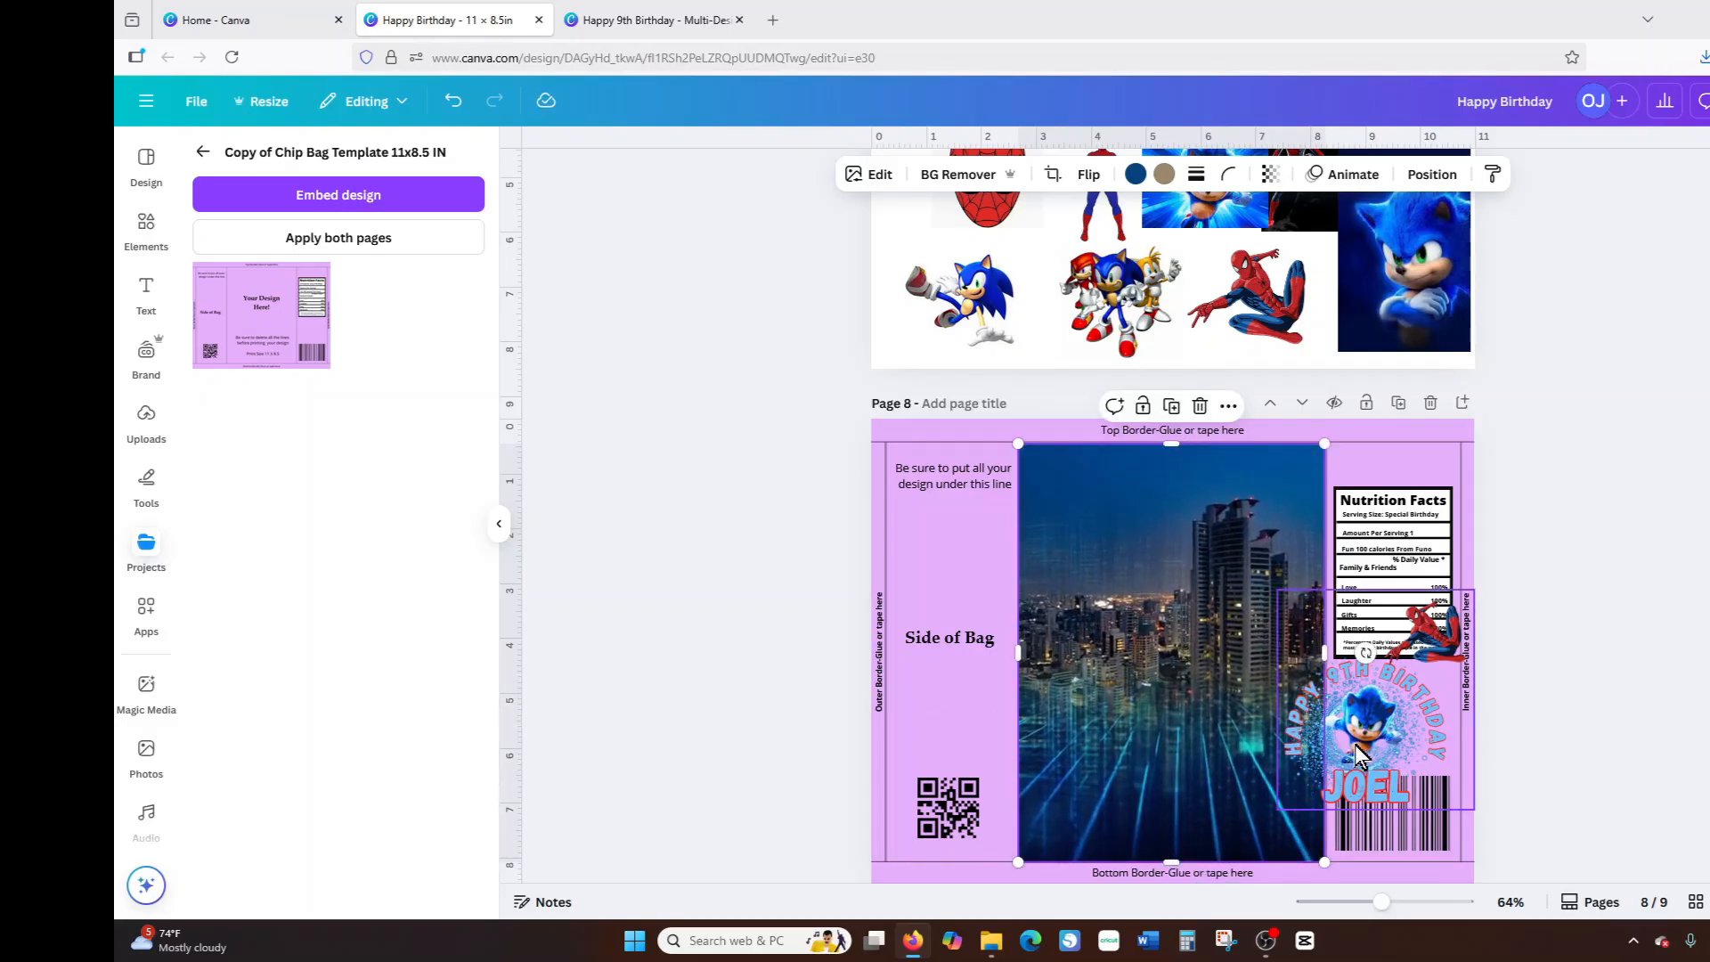
Center the birthday group on the chip bag's front panel and scale it to about 4.6 by 5.2 inches.
left_click_drag(1349, 745, 1213, 632)
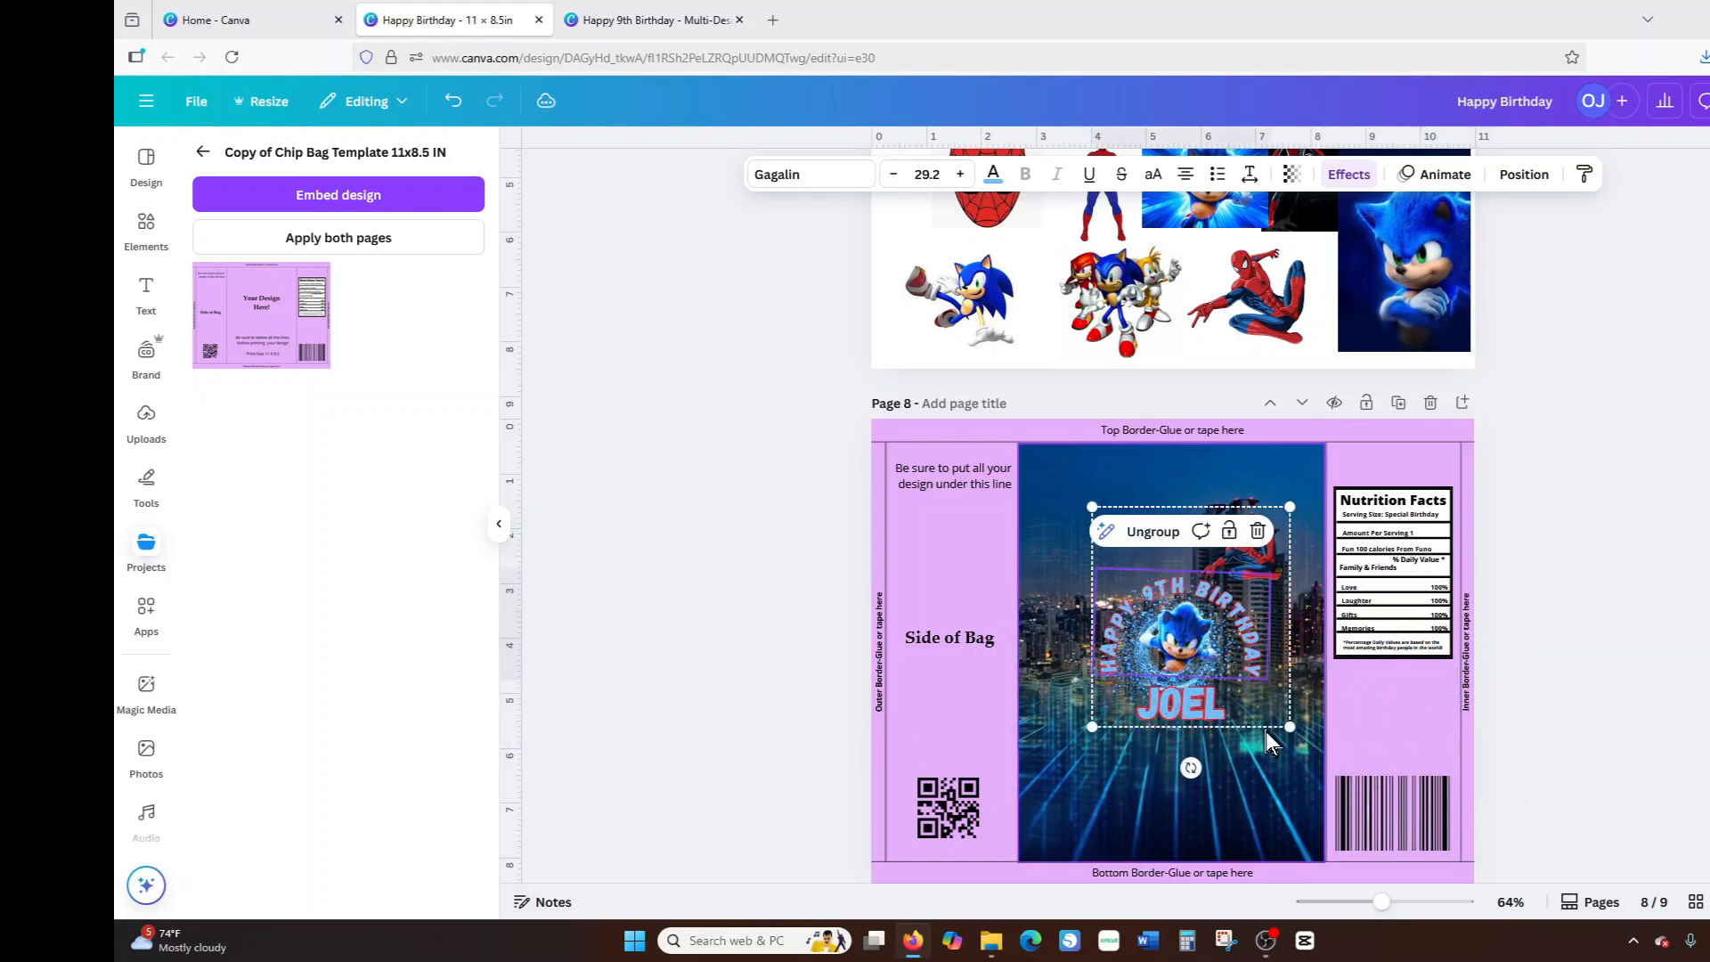
left_click_drag(1141, 700, 1125, 710)
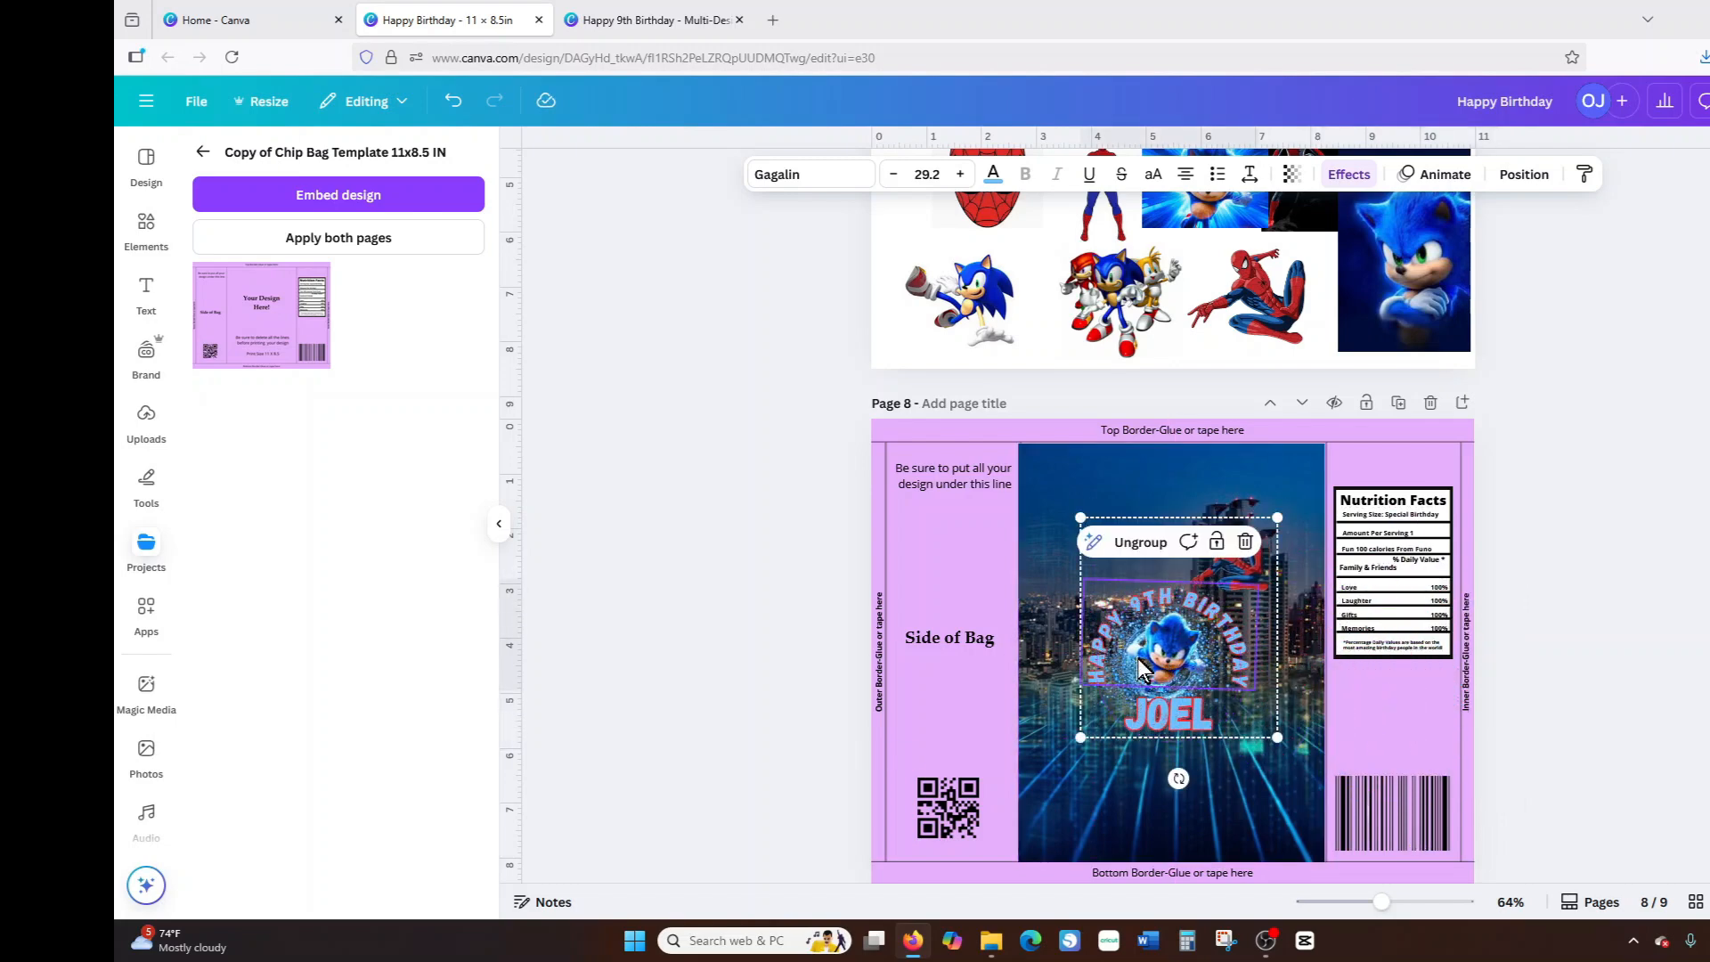
mouse_move(1075, 486)
left_mouse_down()
mouse_move(1099, 489)
mouse_move(1071, 489)
left_mouse_up()
left_click(1104, 537)
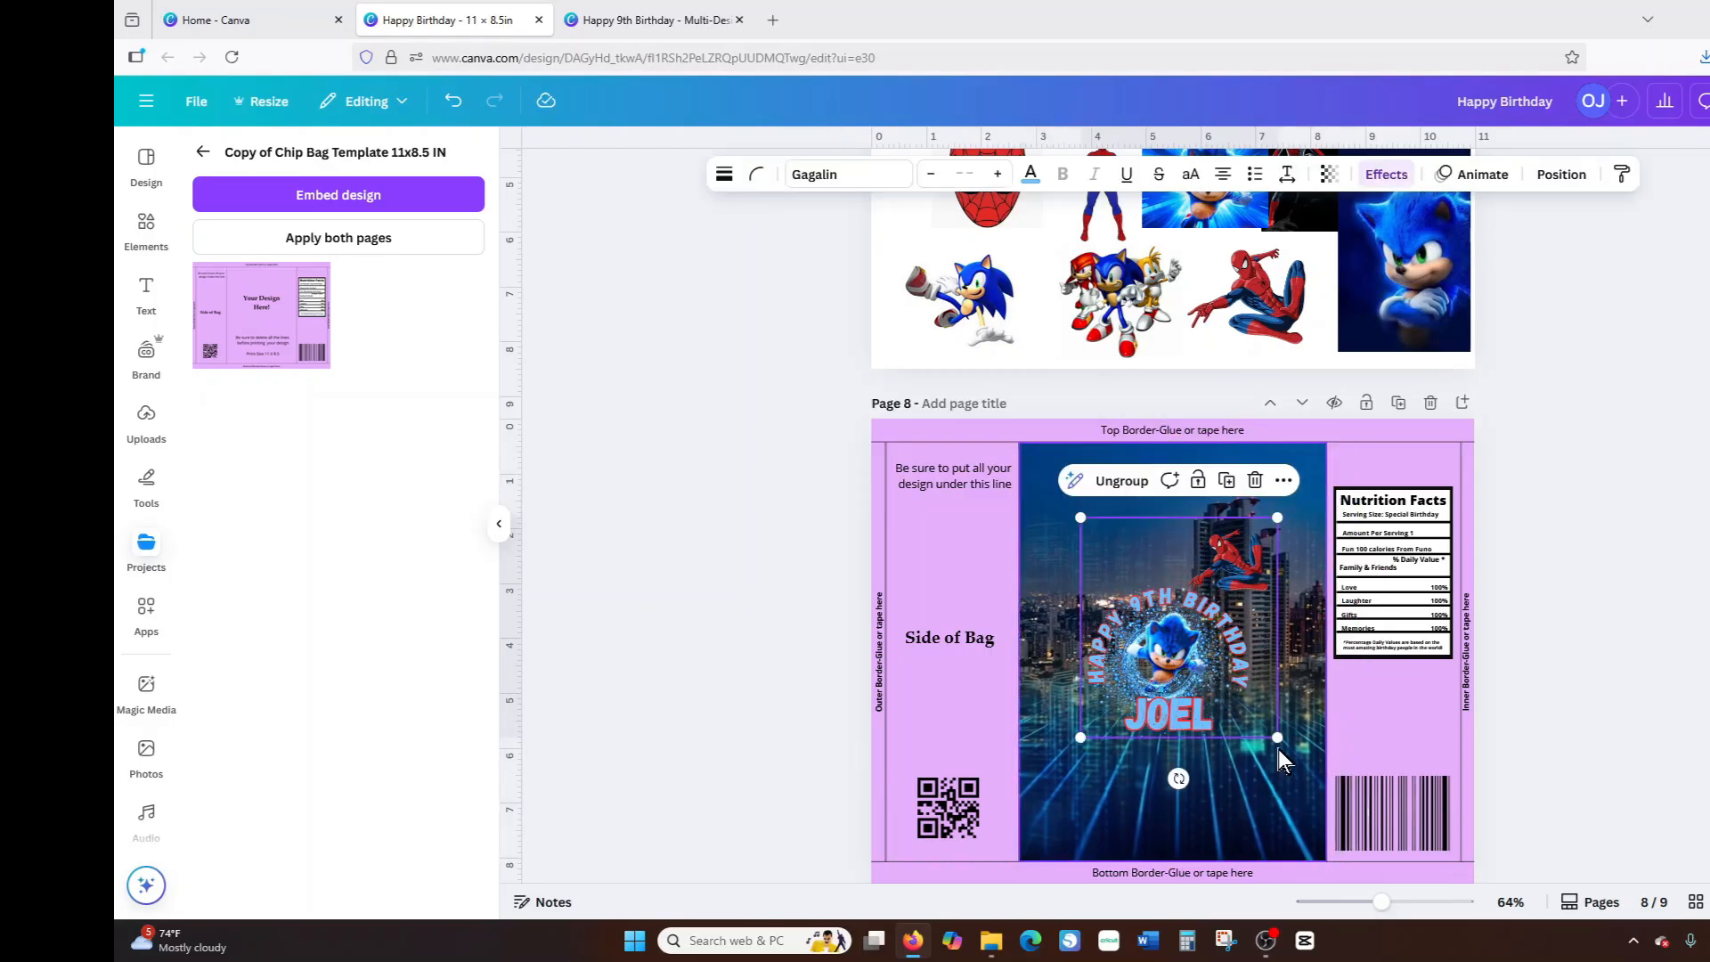
left_click_drag(1280, 743, 1344, 811)
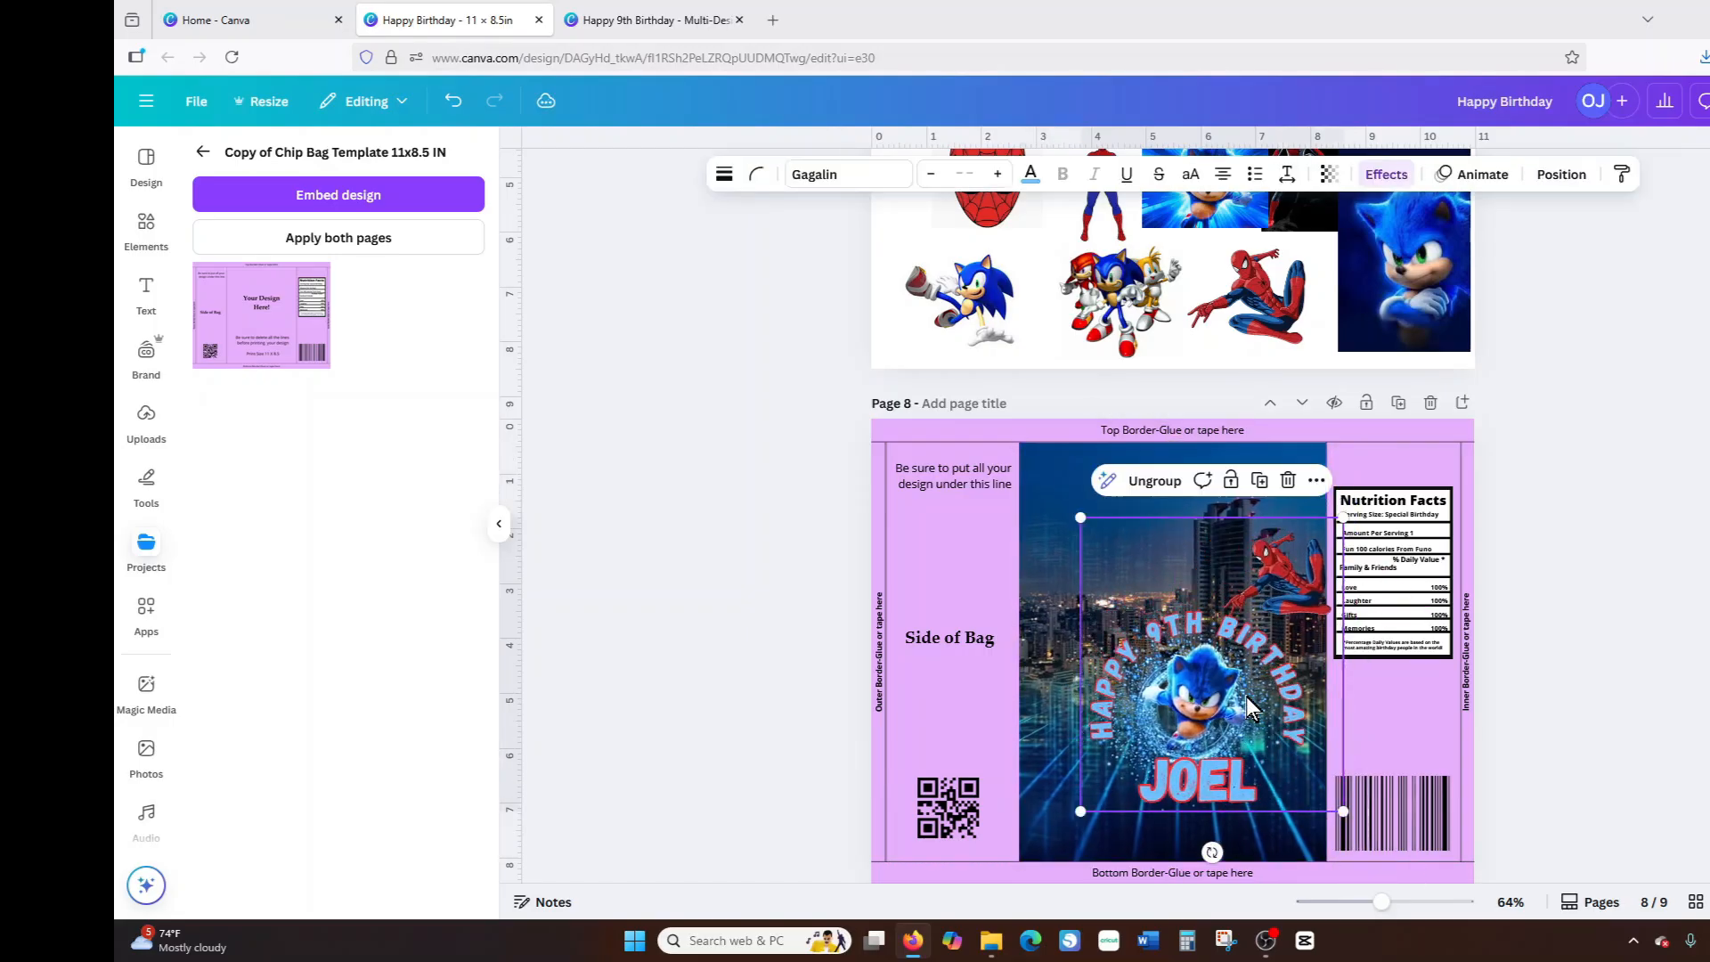
left_click_drag(1246, 695, 1208, 641)
left_click_drag(1306, 757, 1336, 787)
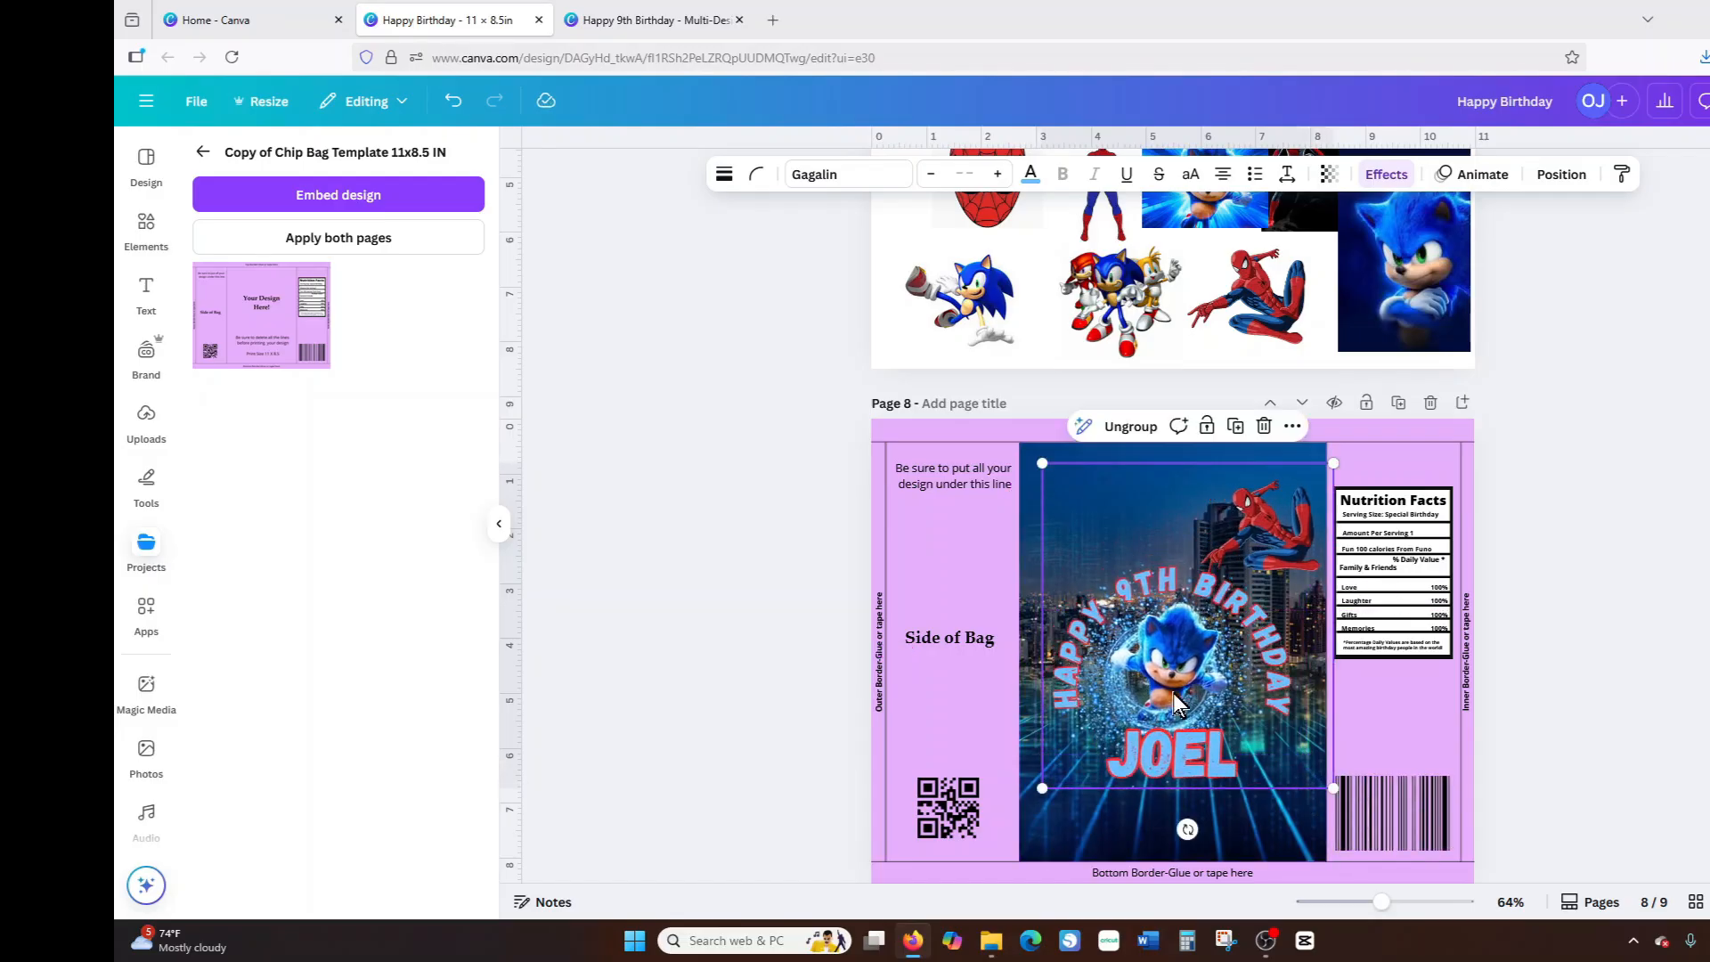
left_click_drag(1183, 686, 1189, 688)
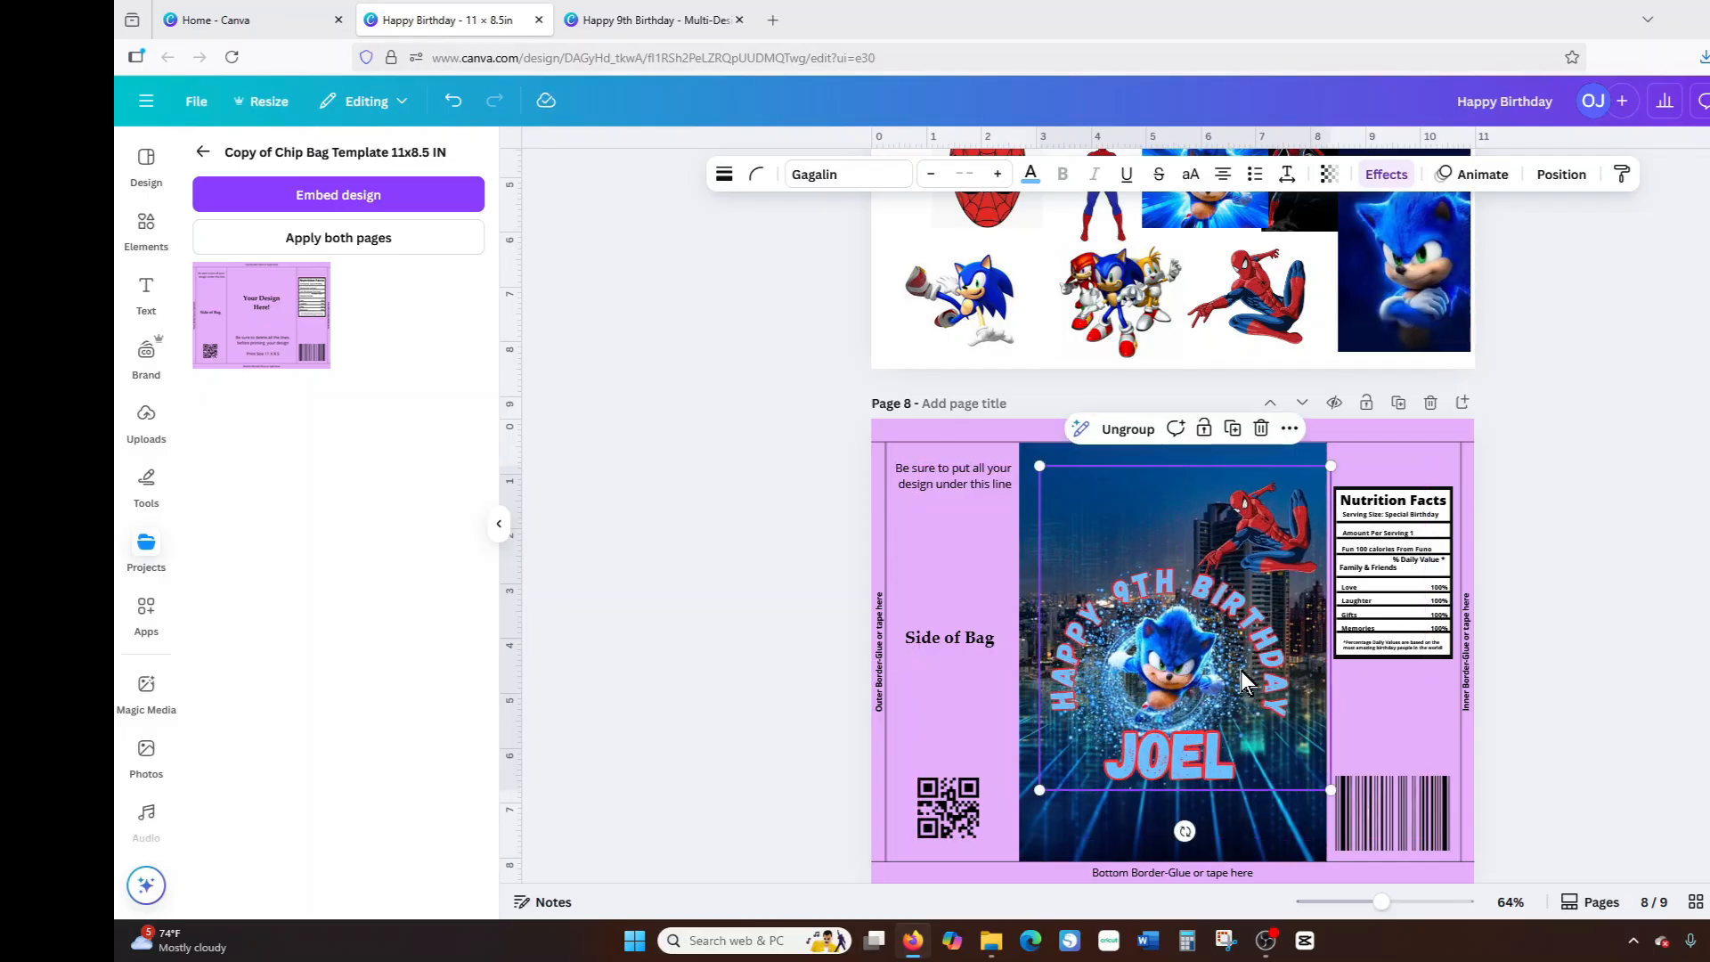
left_click_drag(1189, 681, 1184, 701)
left_click_drag(1325, 812, 1289, 771)
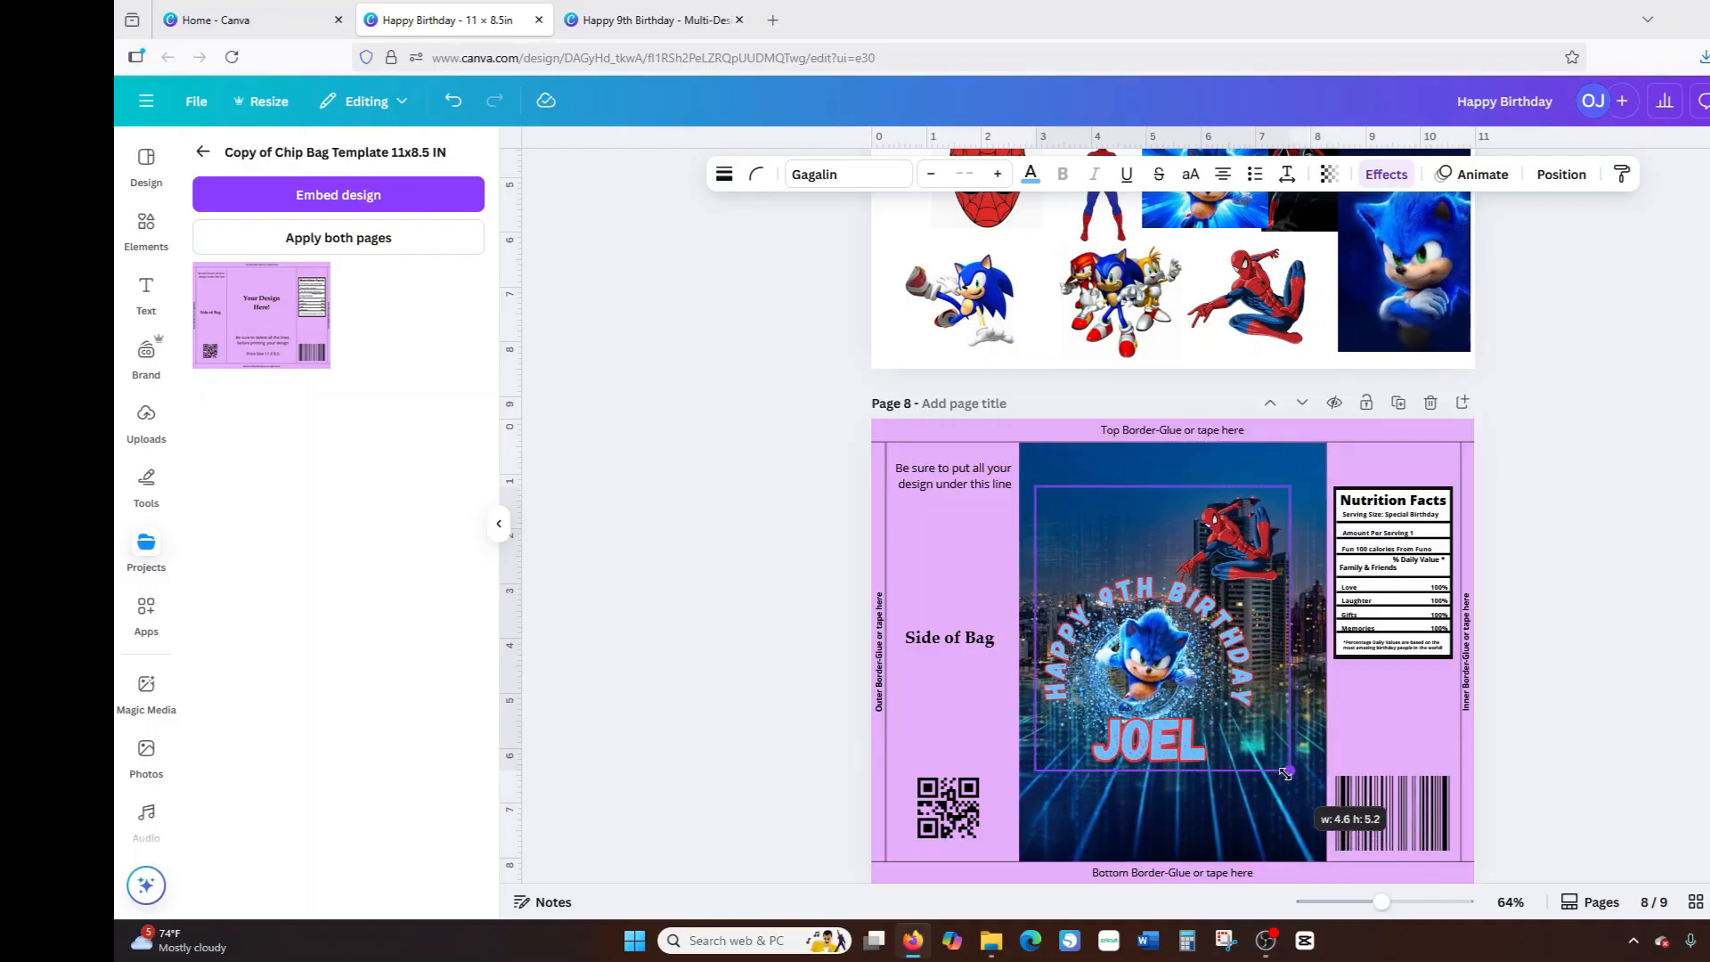
left_click_drag(1199, 724, 1217, 740)
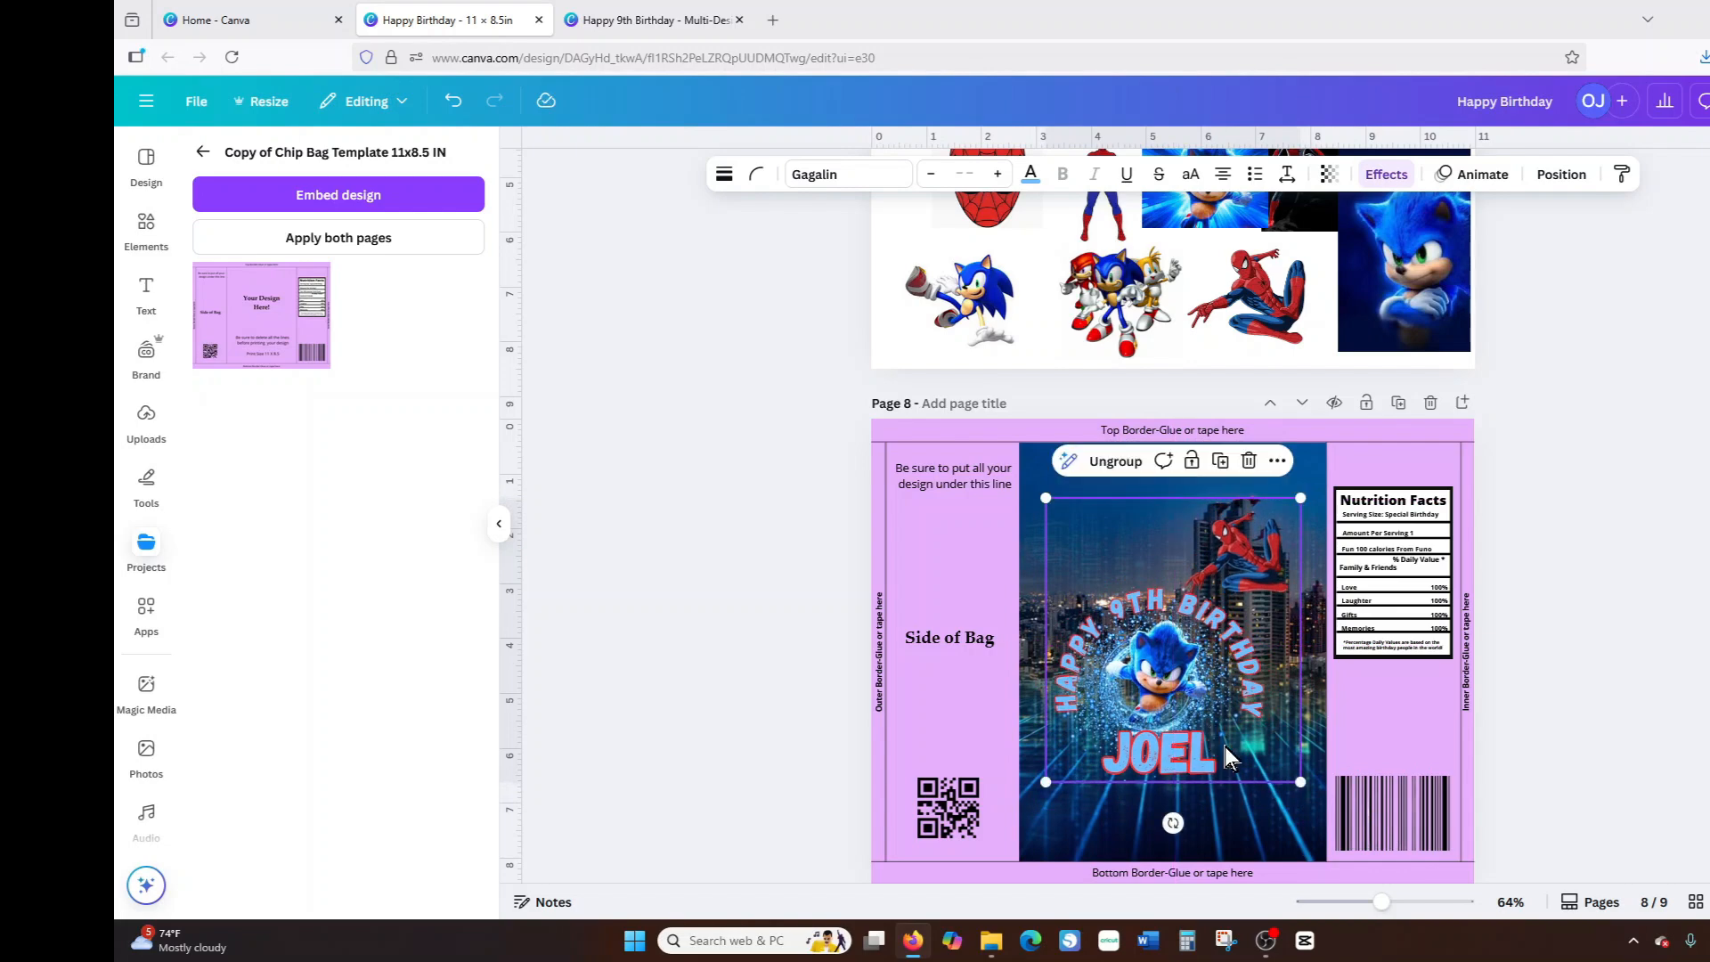
Delete the grouped guide lines from the chip bag template on page 8.
left_click(970, 558)
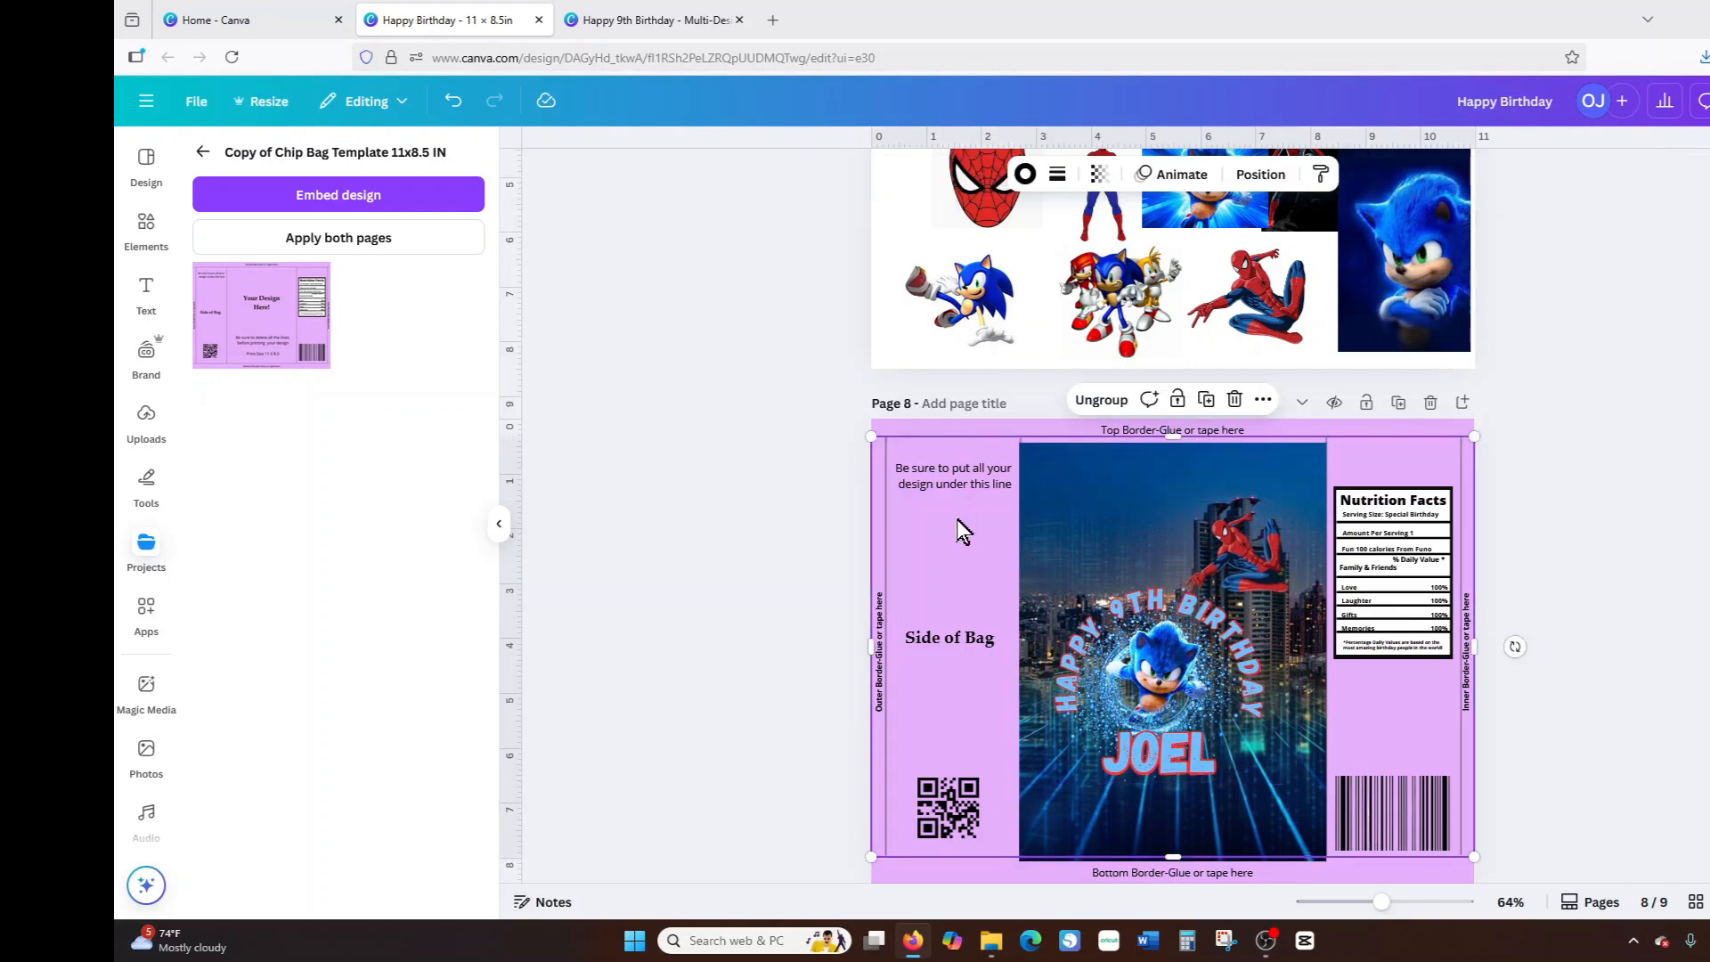
left_click_drag(955, 519, 954, 498)
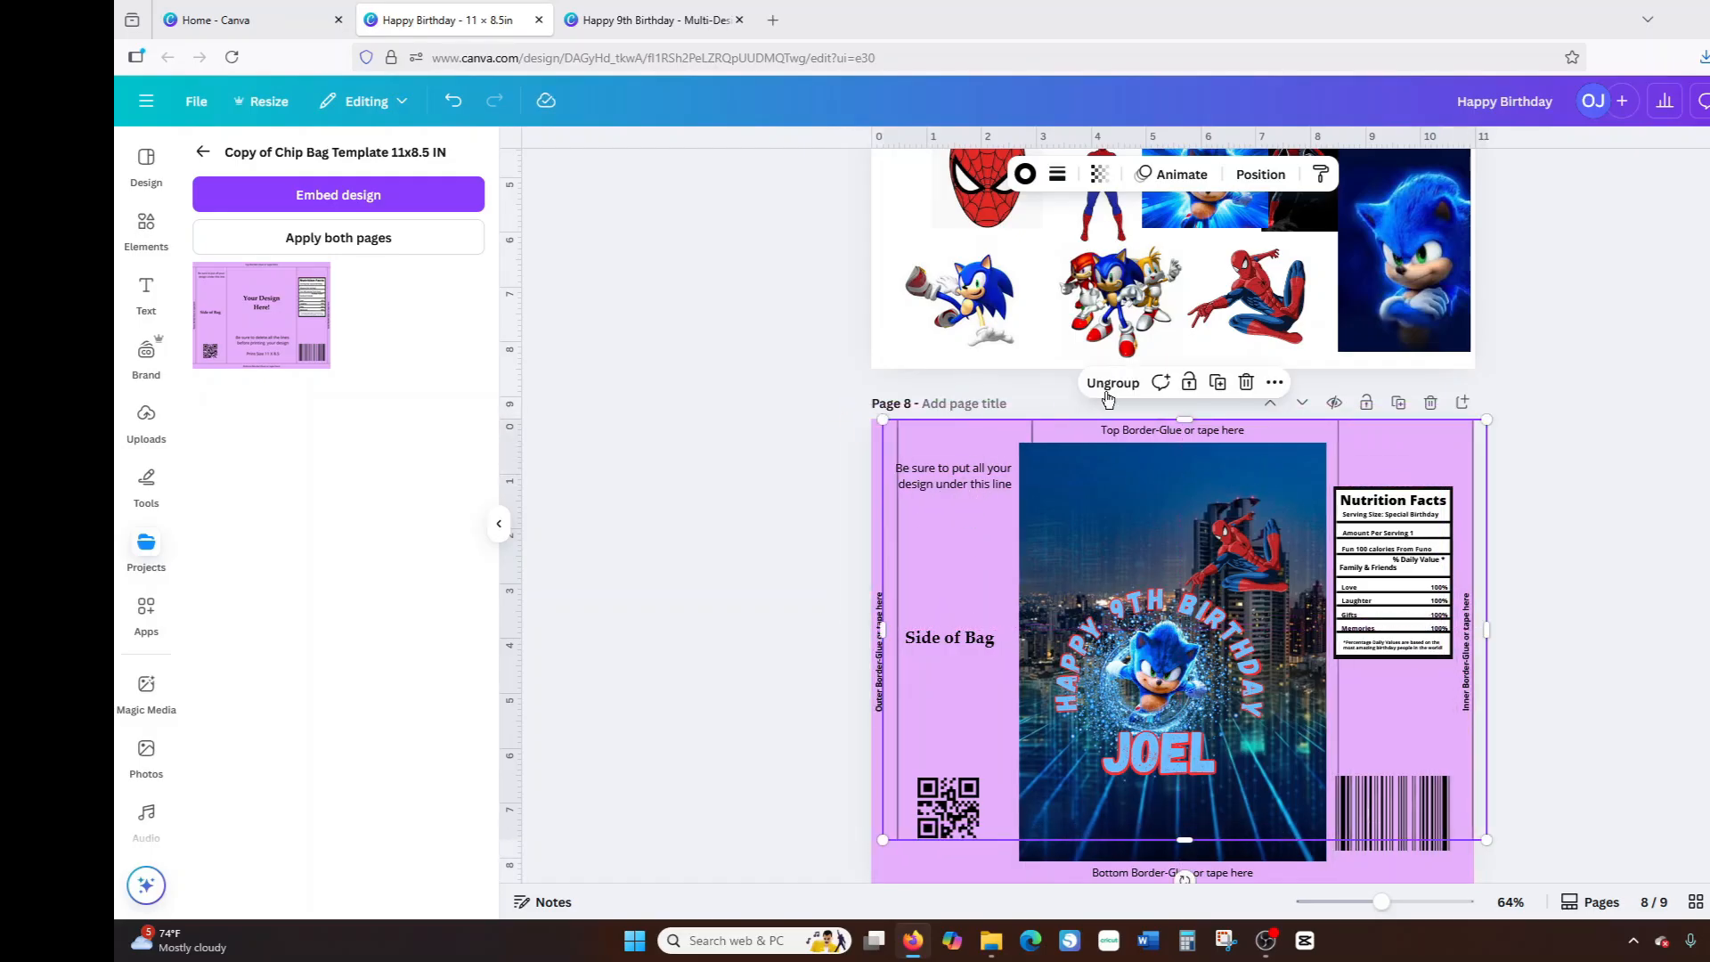
left_click(1248, 383)
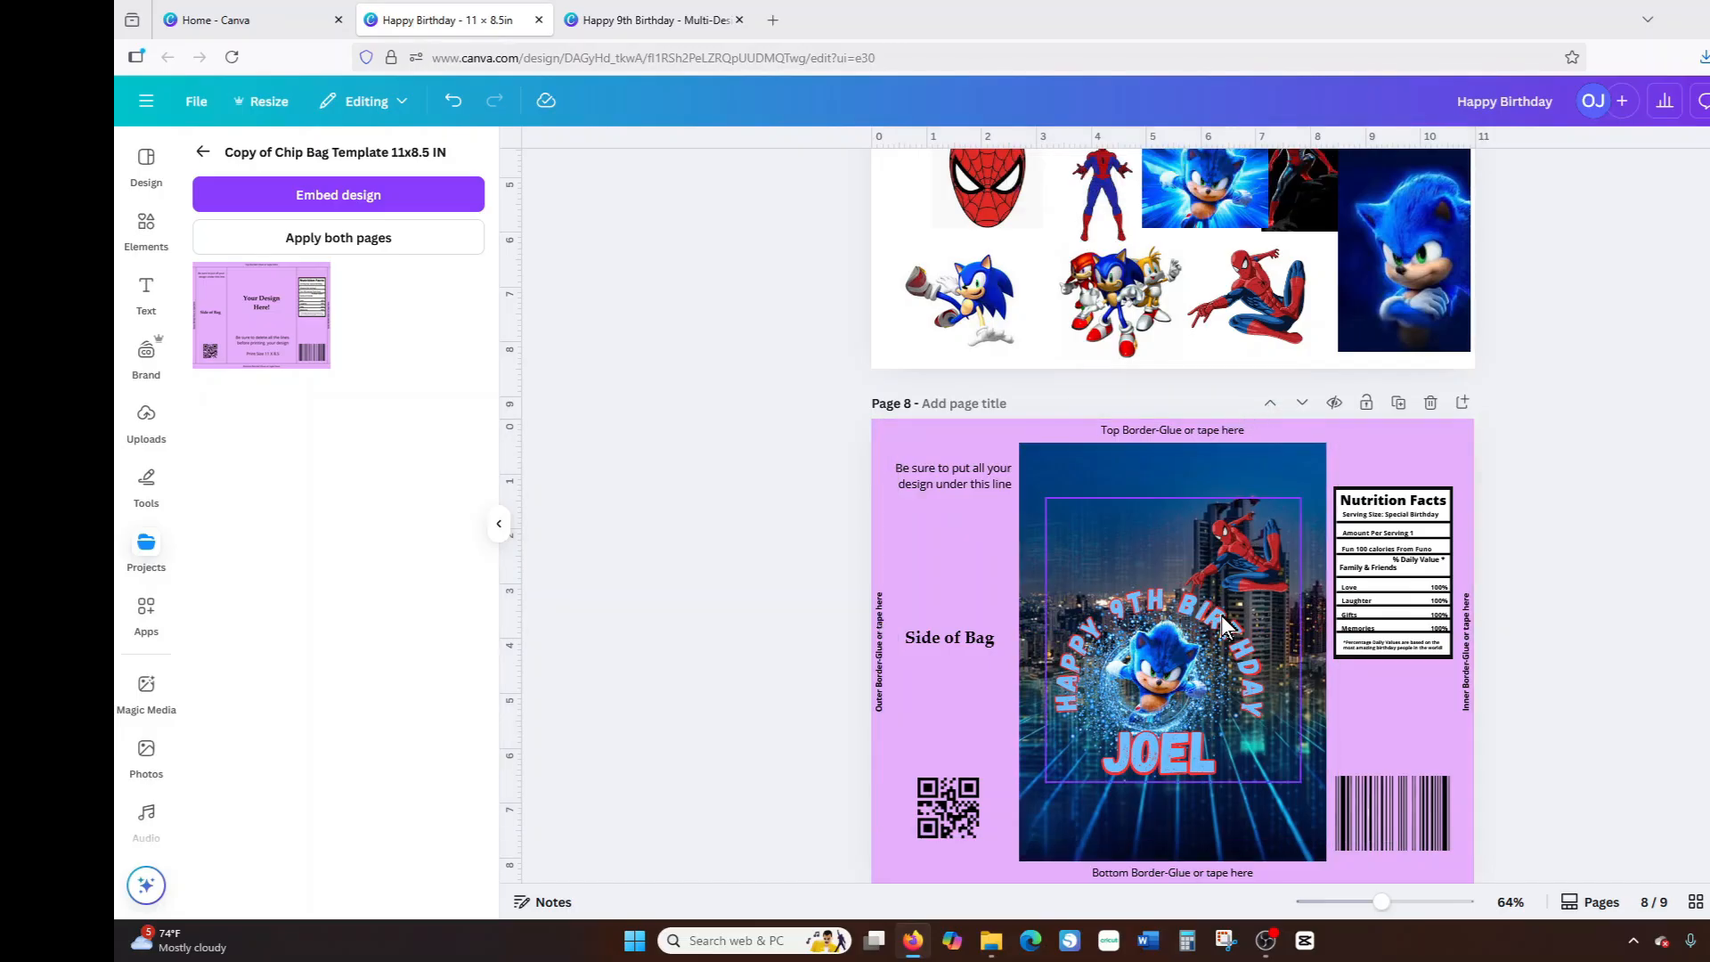
Change the chip bag's pink background on page 8 to the medium blue document color.
left_click(926, 424)
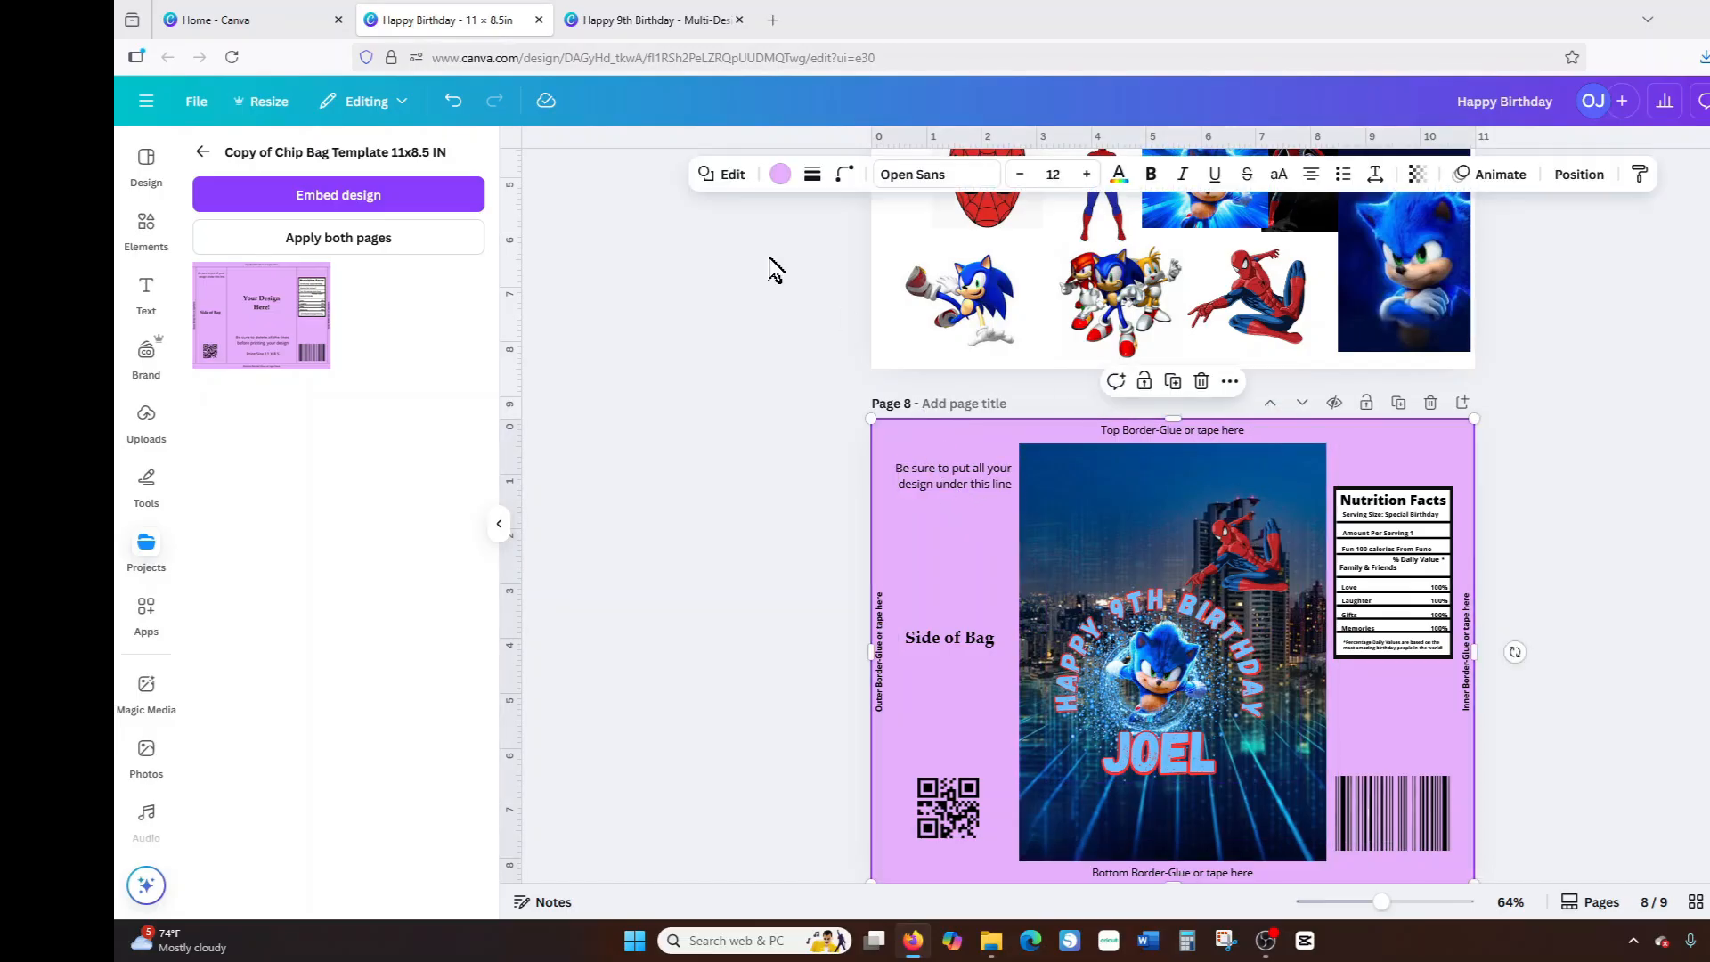
left_click(781, 175)
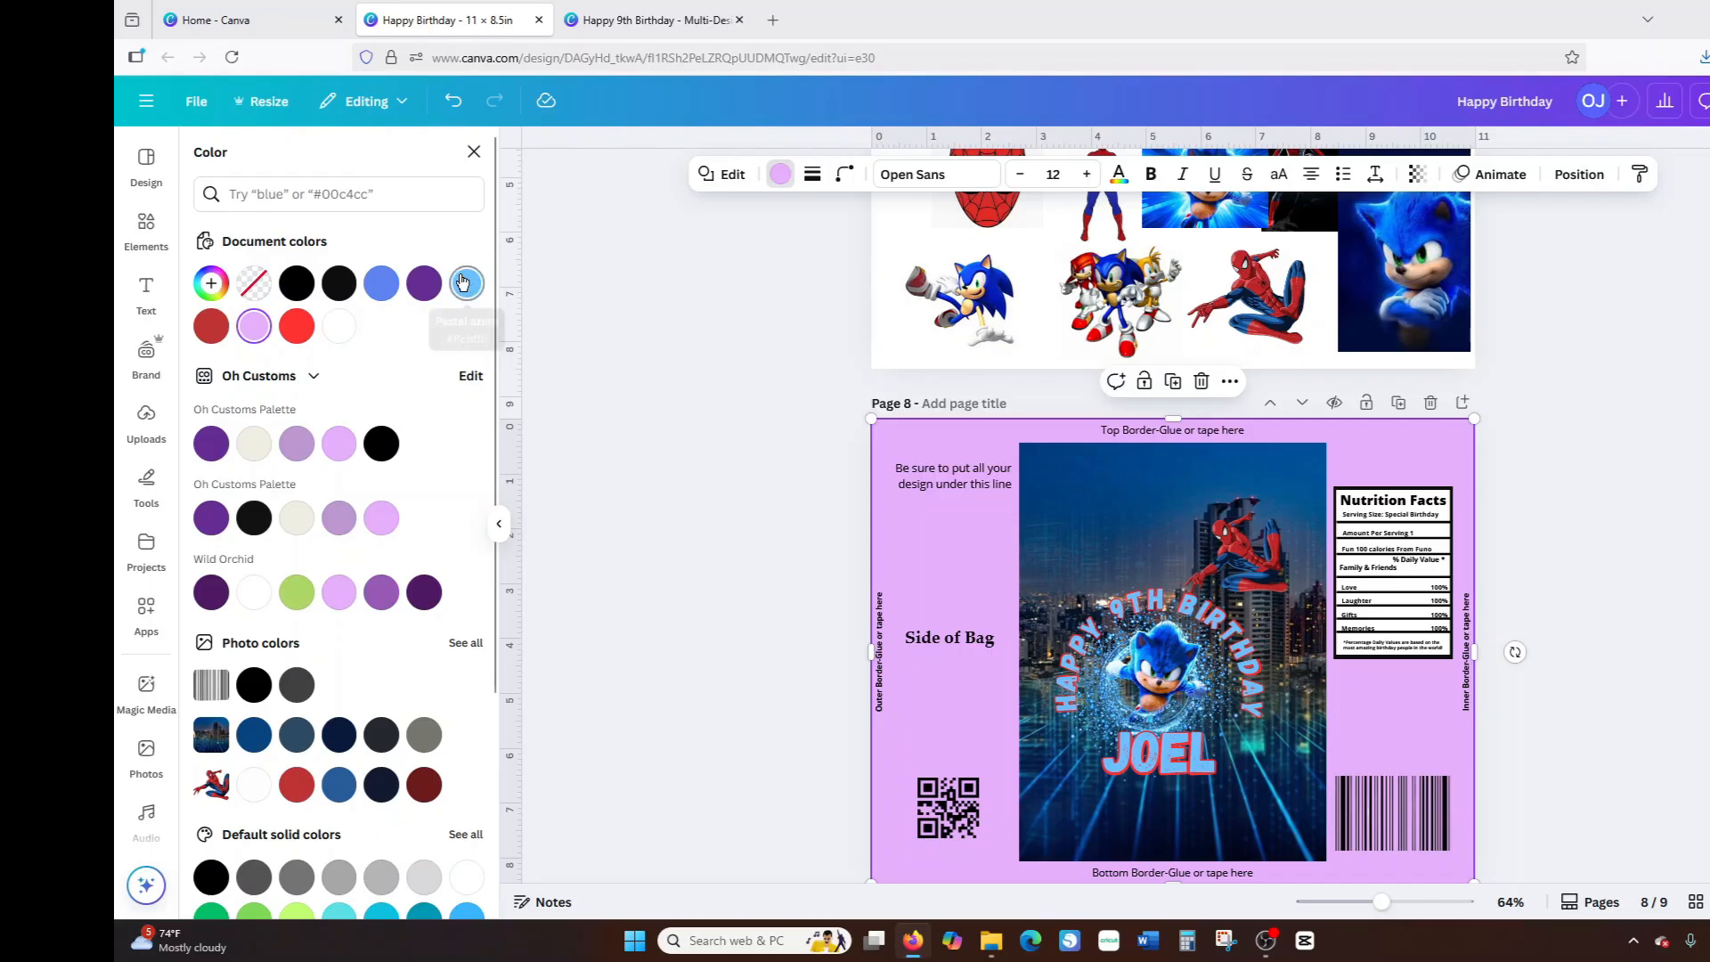
left_click(383, 285)
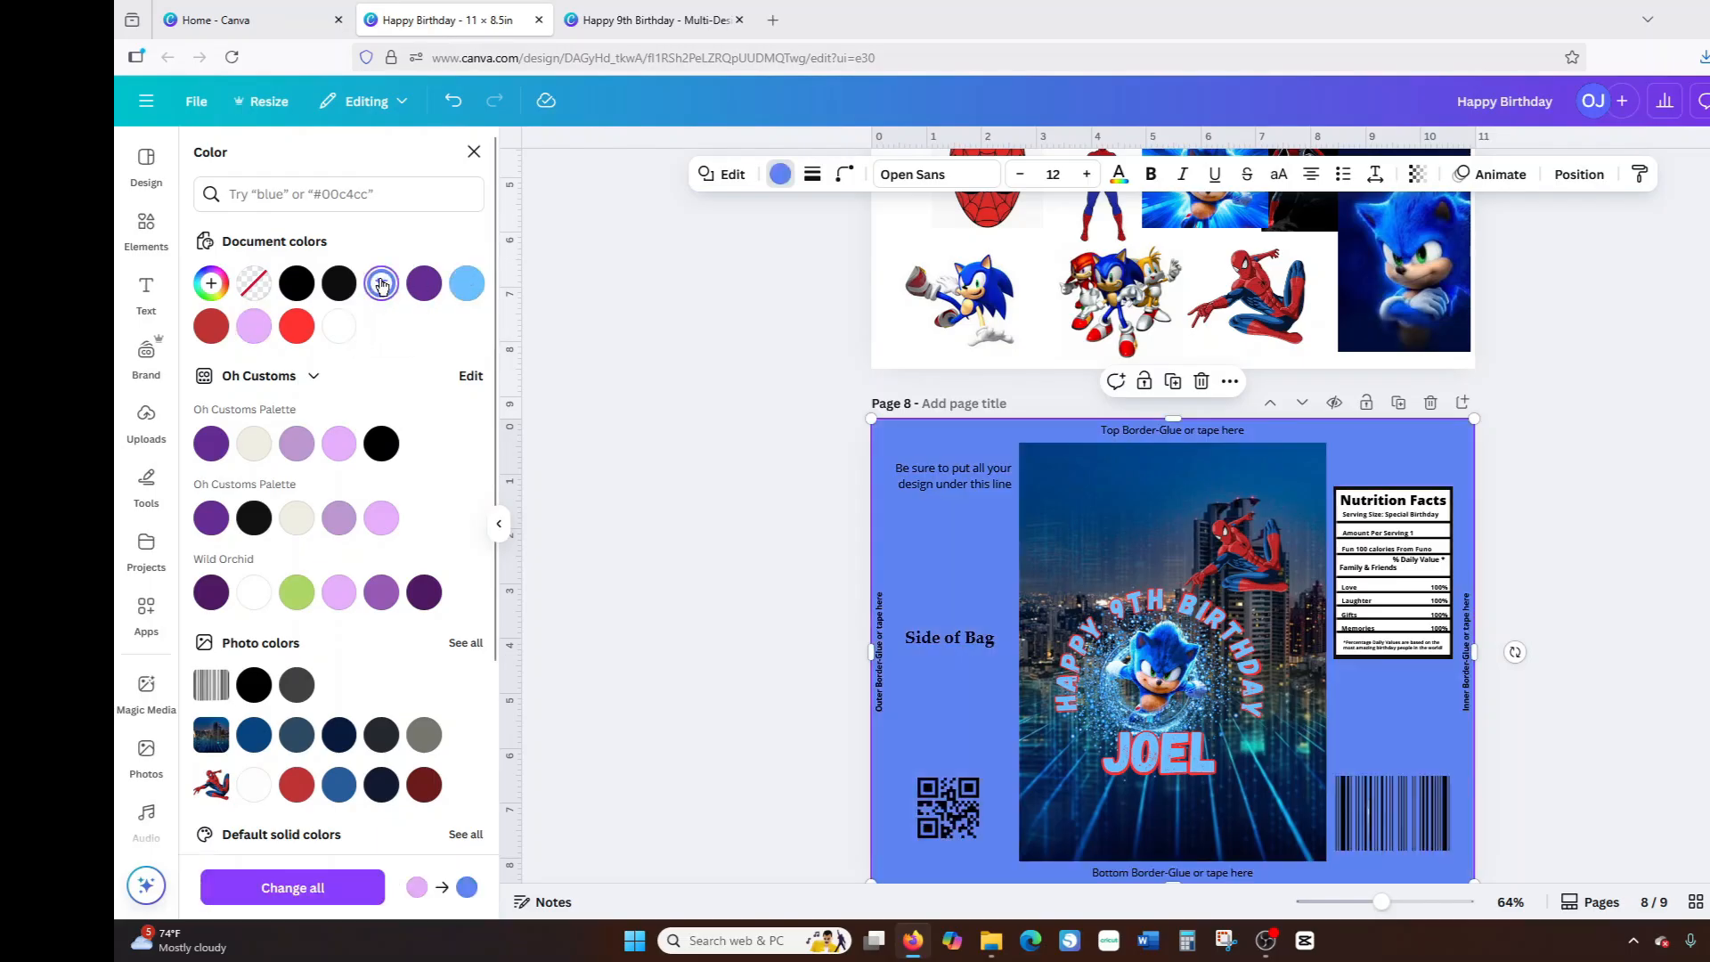
Extend the skyline image on the front panel to the top and bottom edges of the chip bag.
left_click(1198, 472)
left_click_drag(1173, 445, 1173, 419)
left_click_drag(1174, 861, 1178, 873)
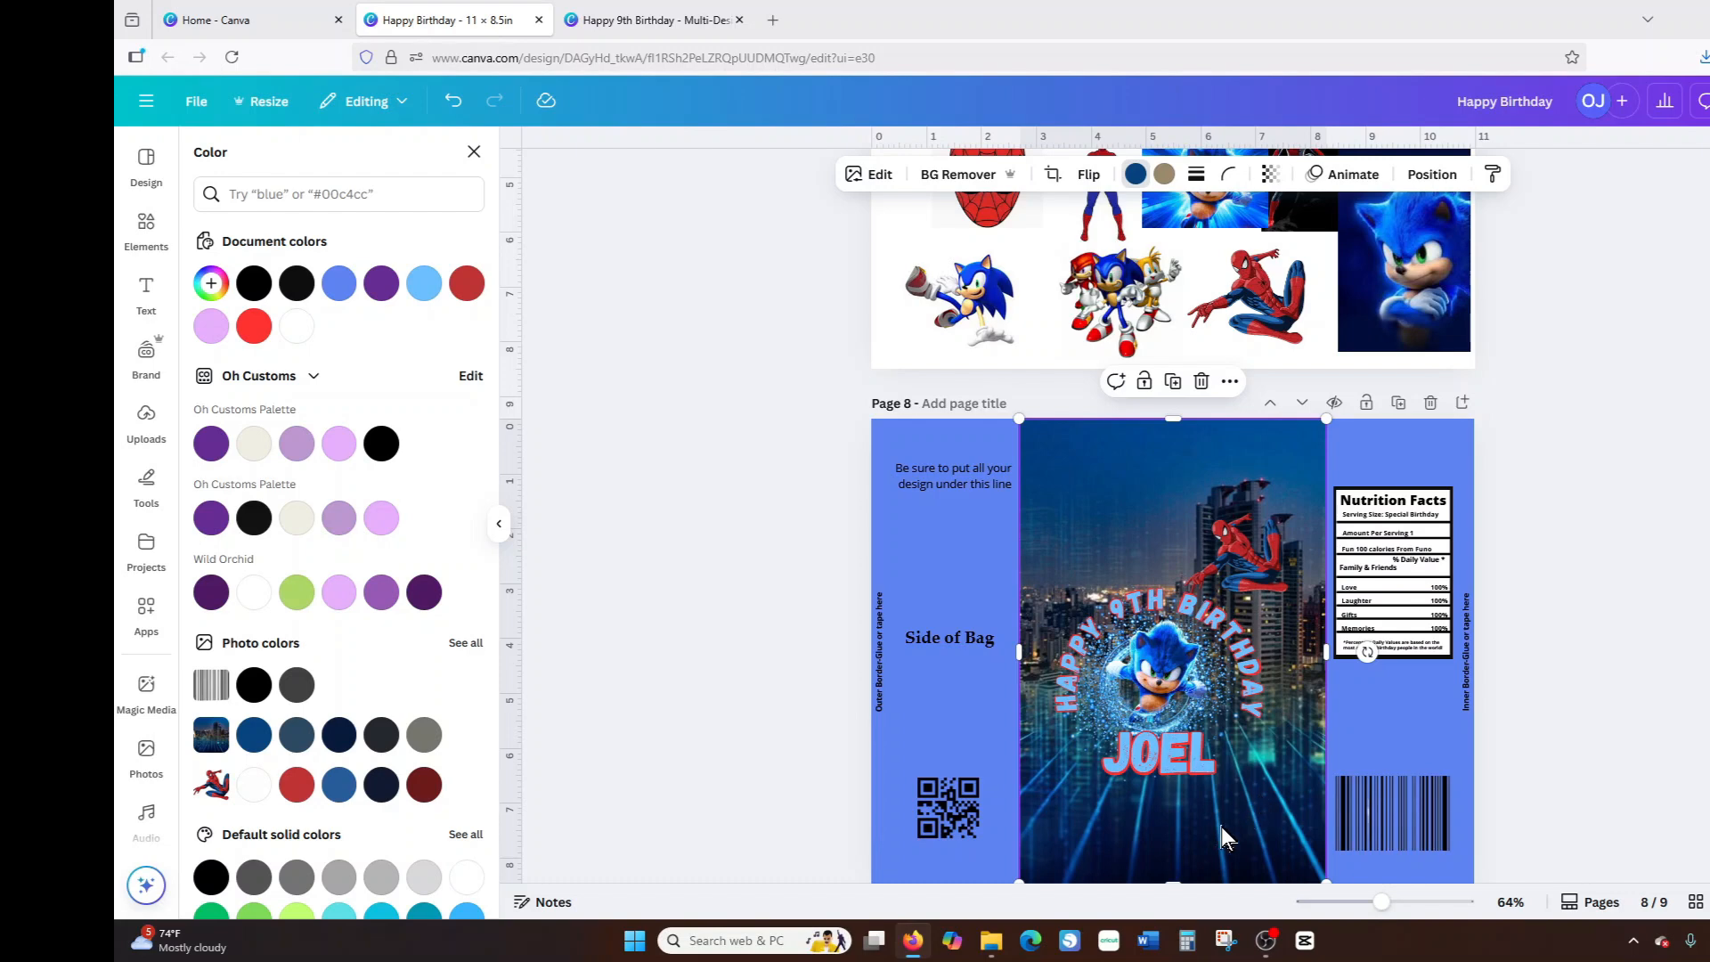
Enlarge the birthday group slightly and reposition it on the chip bag's front panel.
left_click(1180, 663)
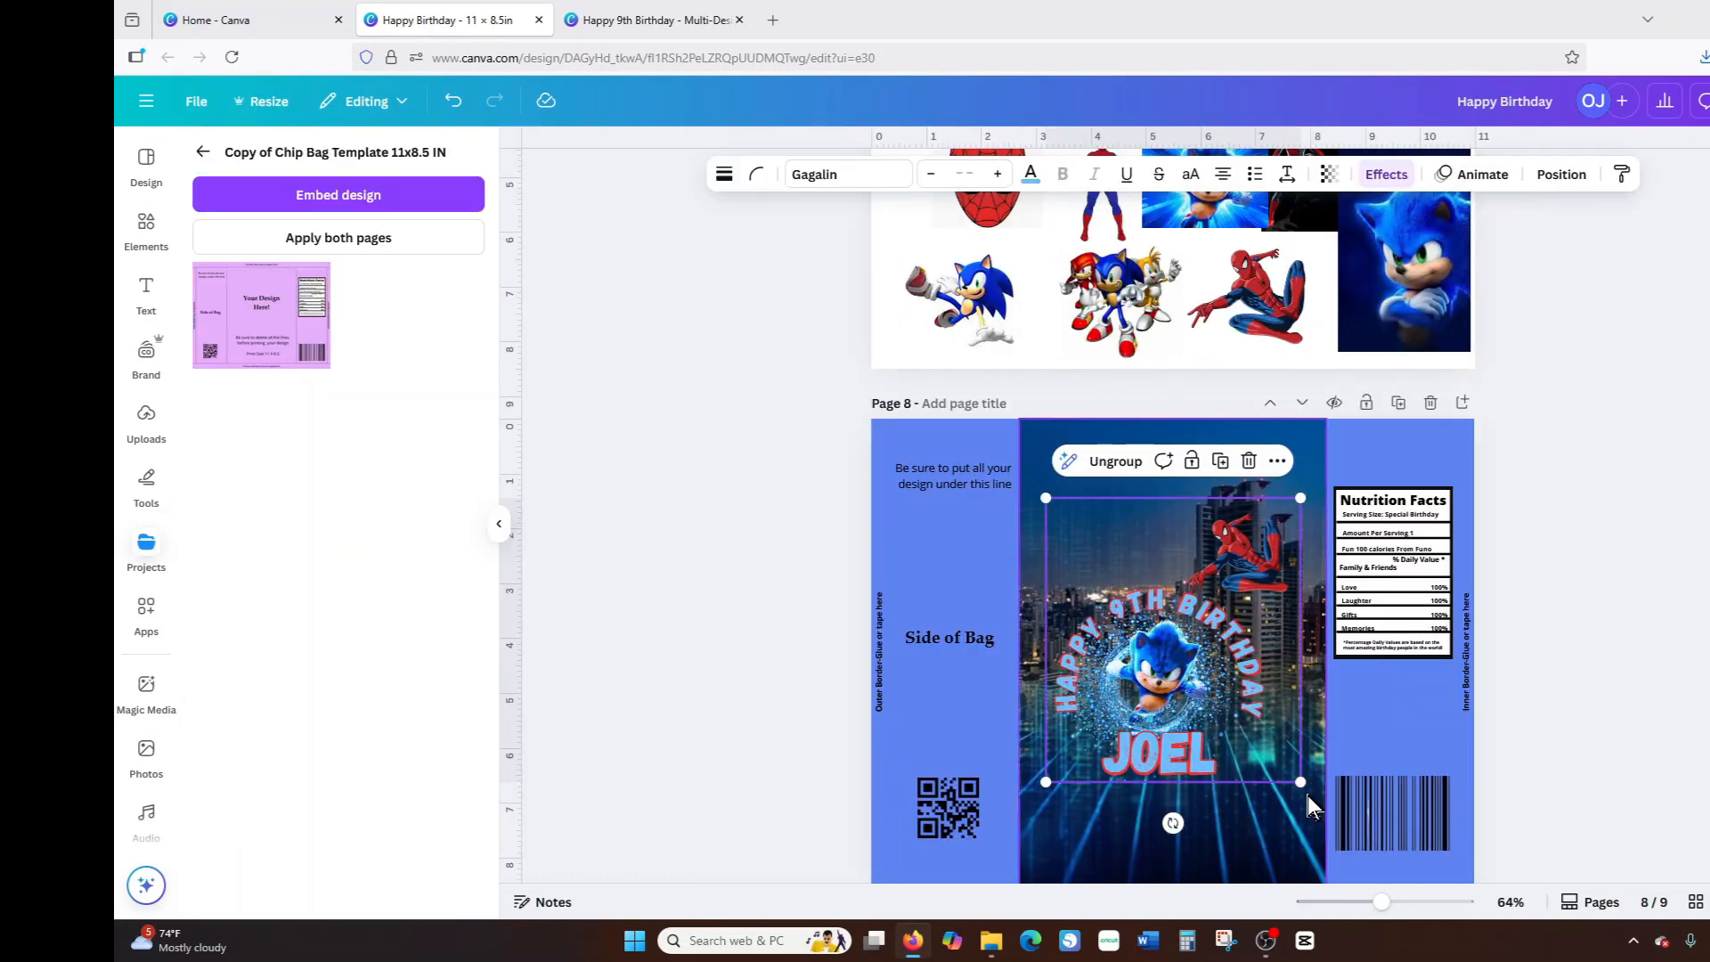
left_click_drag(1302, 783, 1318, 803)
left_click_drag(1243, 728, 1252, 723)
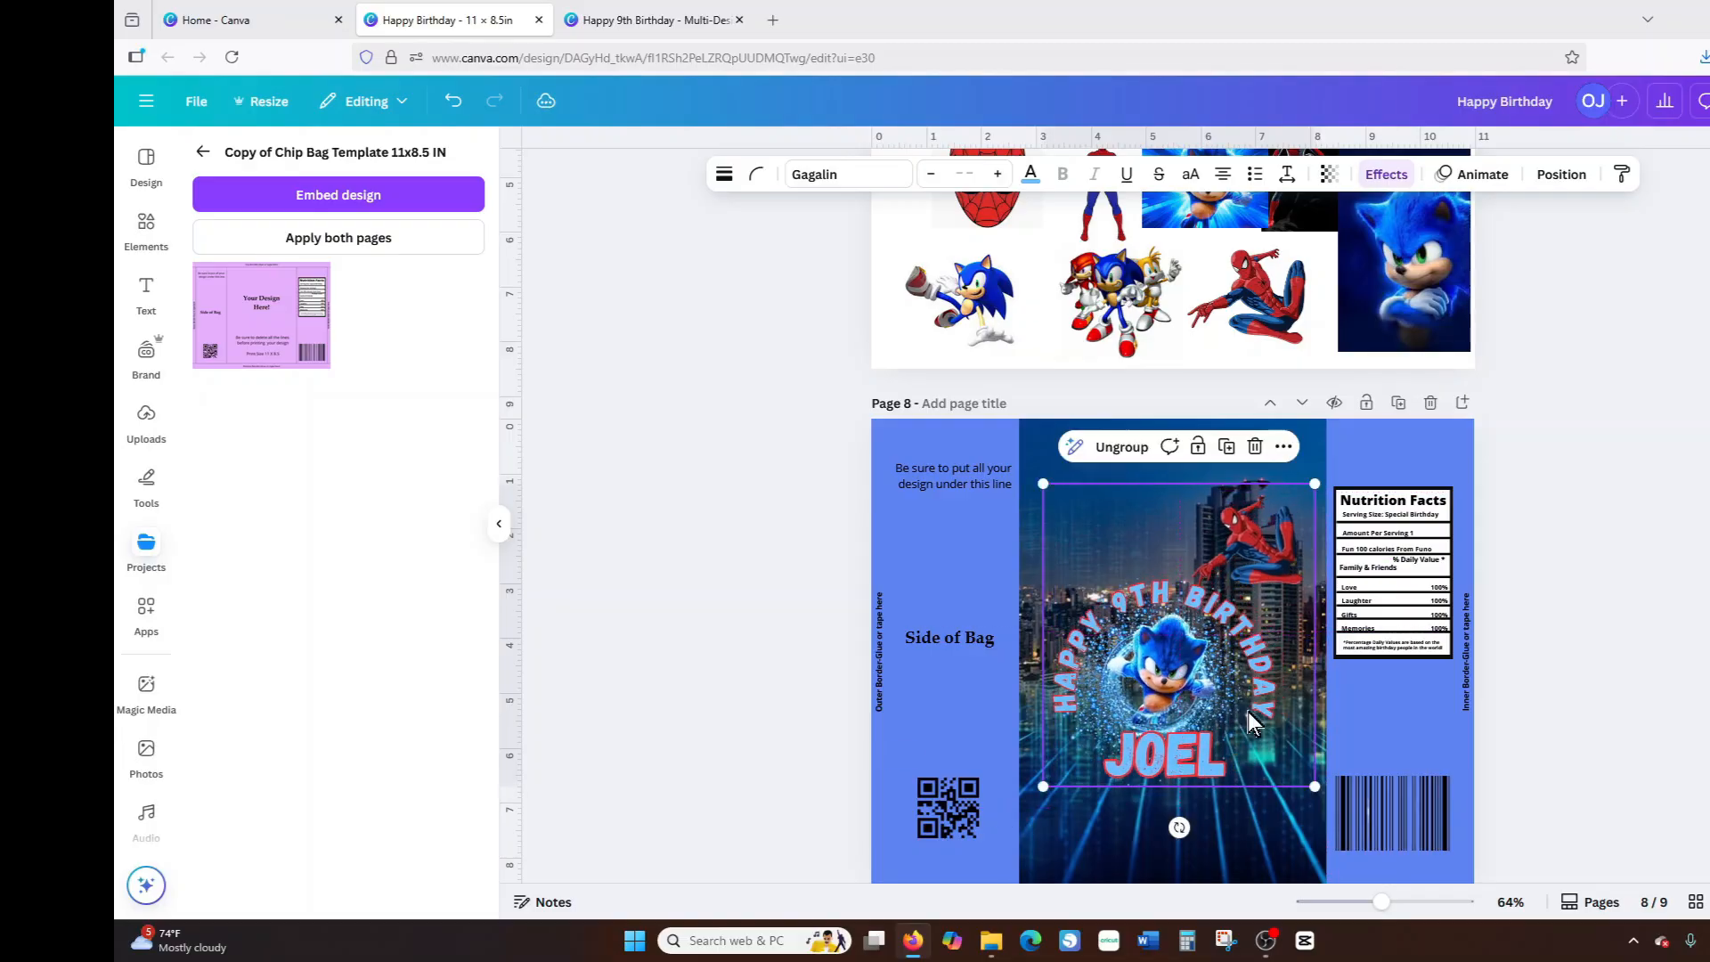
Ungroup the birthday artwork on the front panel and nudge the Spider-Man image slightly.
left_click(1122, 447)
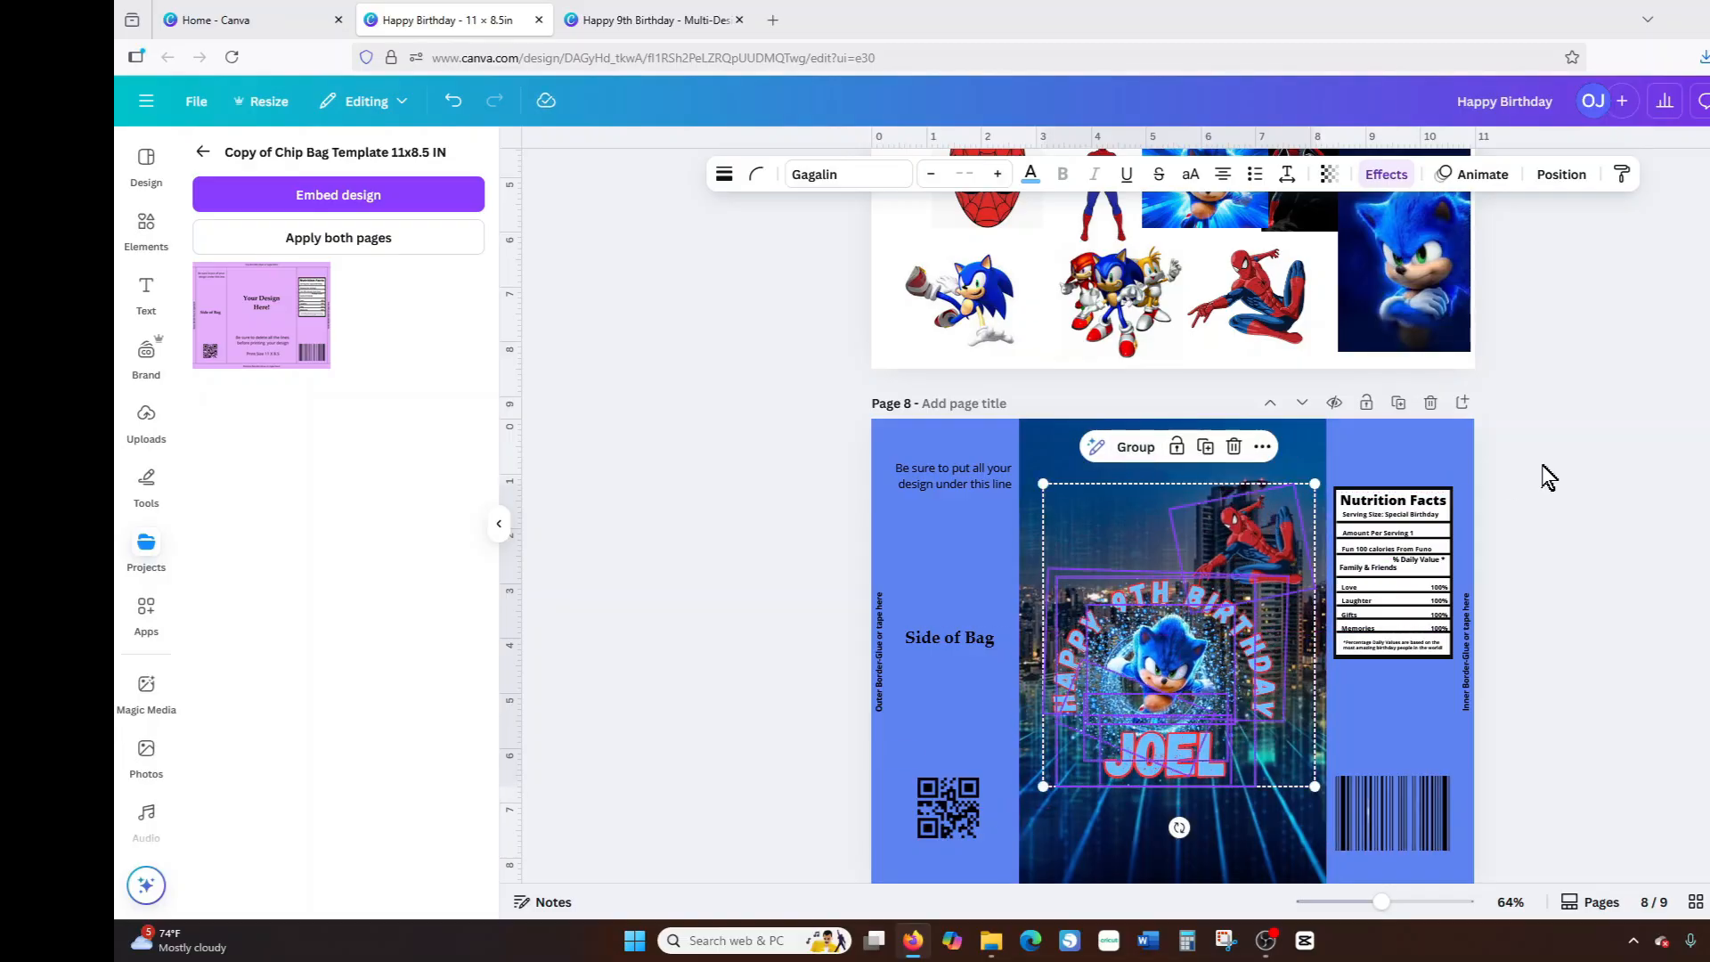
left_click(1548, 477)
left_click(1261, 535)
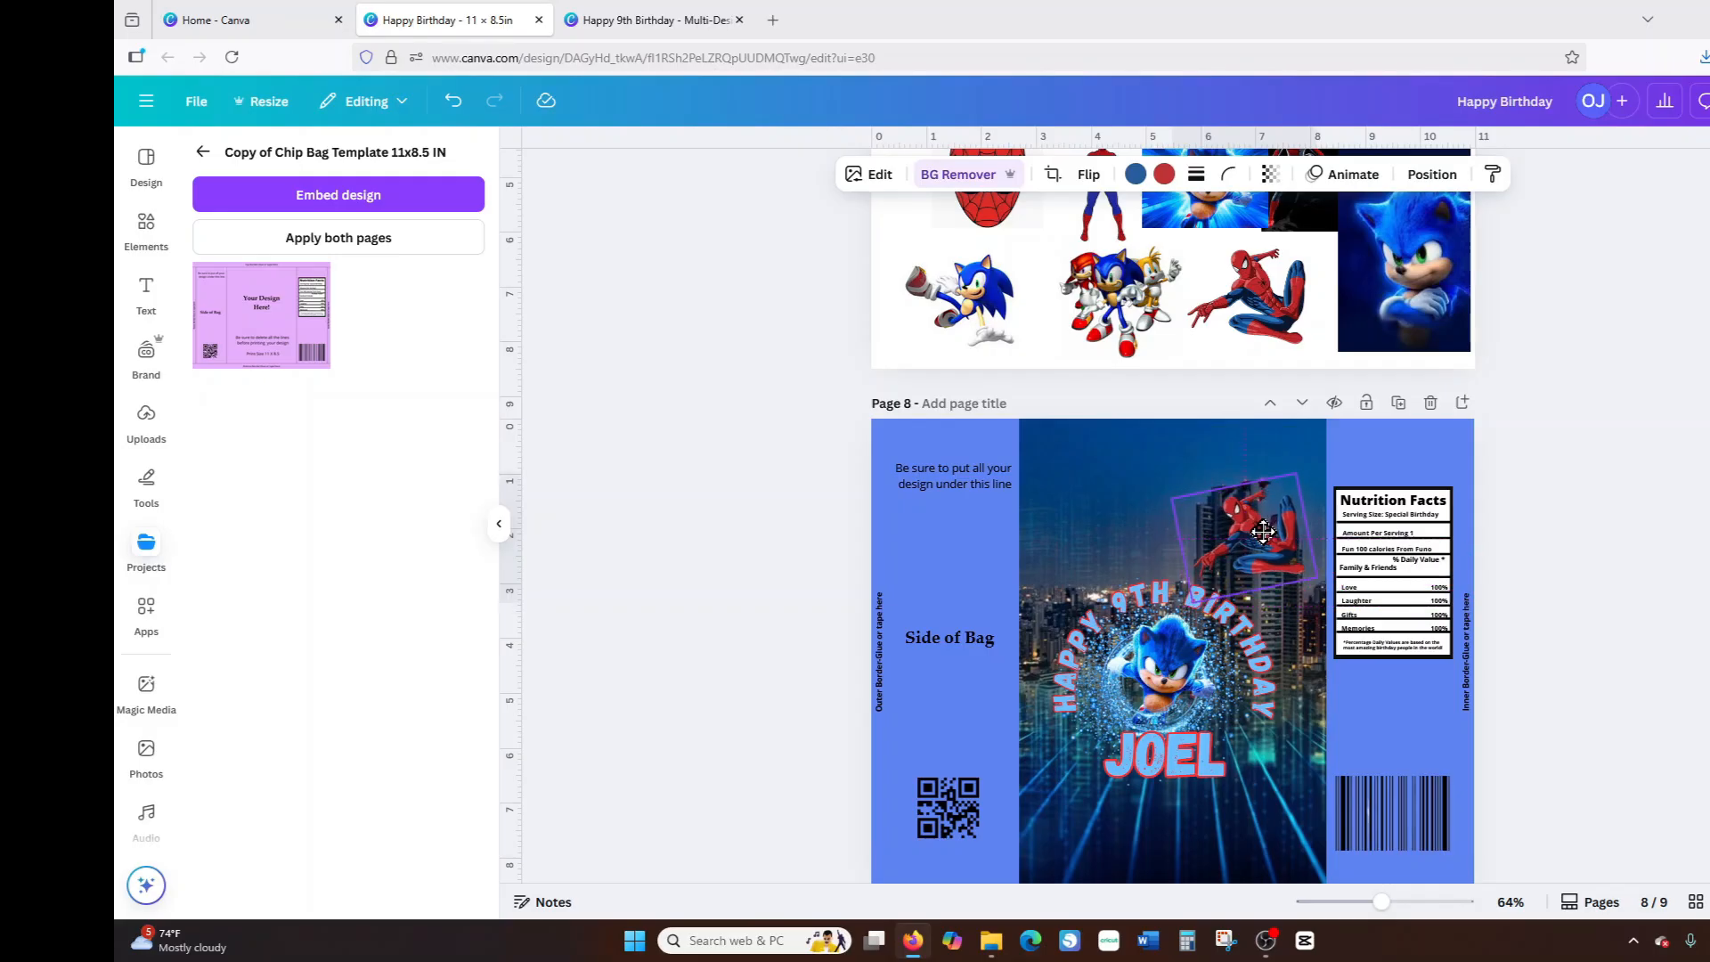
left_click_drag(1263, 532, 1259, 533)
left_click(1273, 688)
mouse_move(1258, 799)
left_mouse_down()
mouse_move(1178, 734)
mouse_move(1261, 796)
left_mouse_up()
left_click(452, 103)
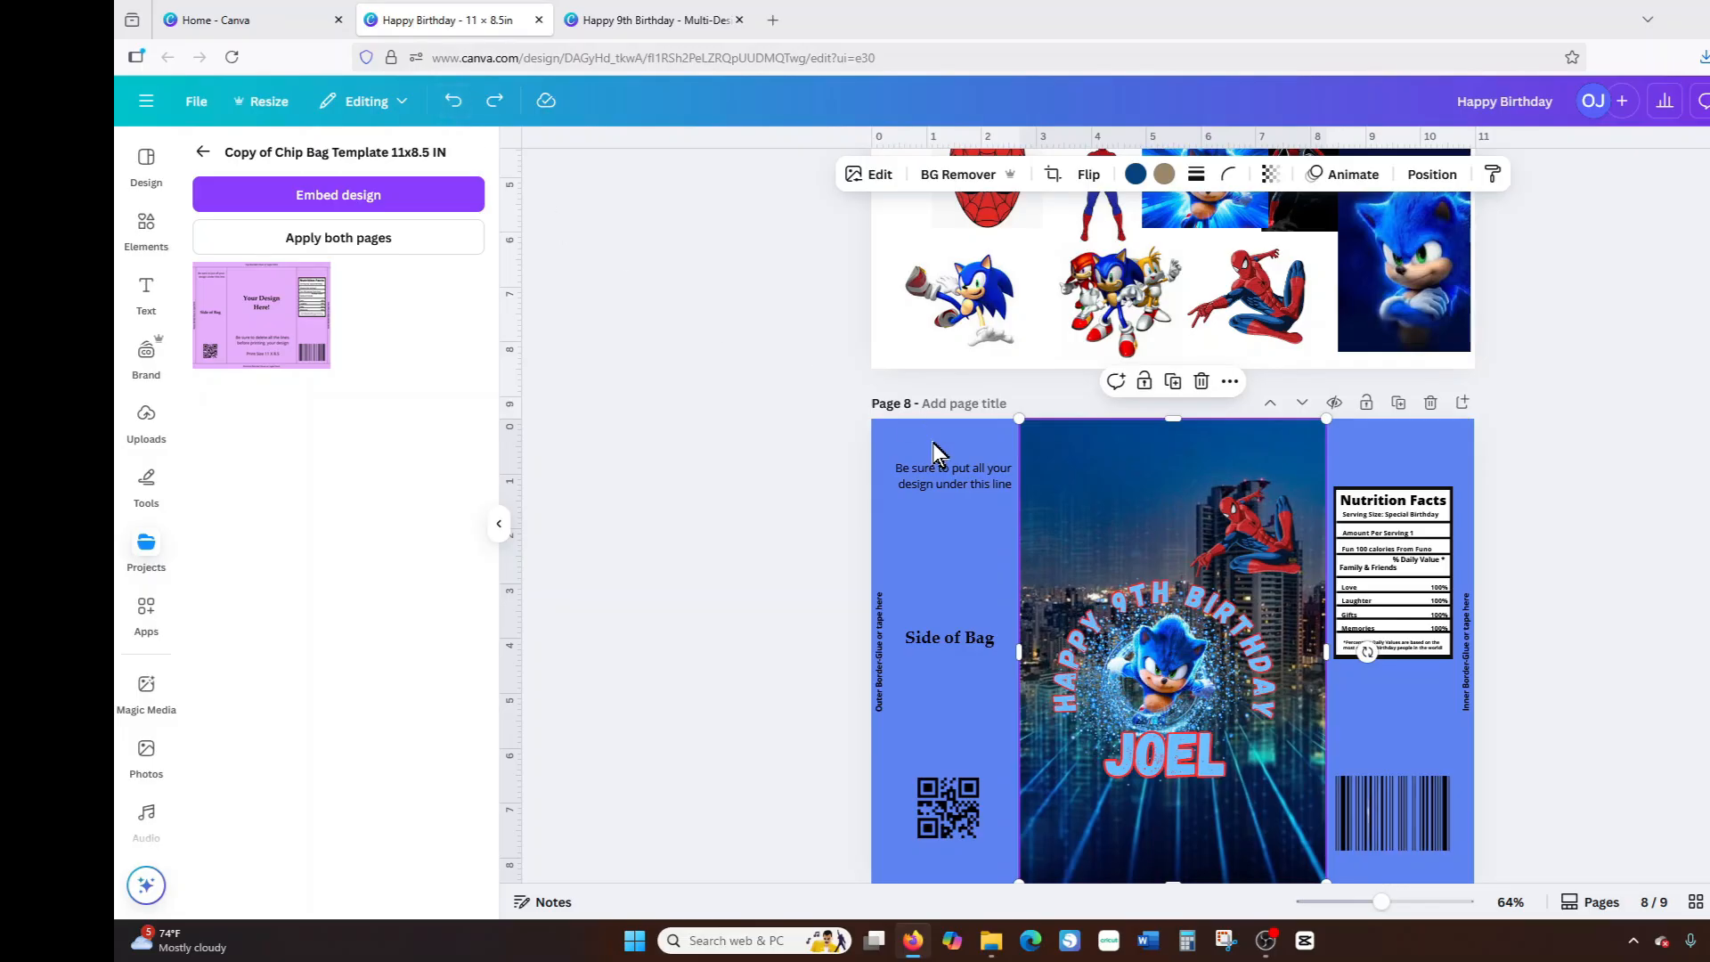
Show page 8's layers from the arched birthday text and select the faint sparkle layer directly beneath it.
left_click(1174, 621)
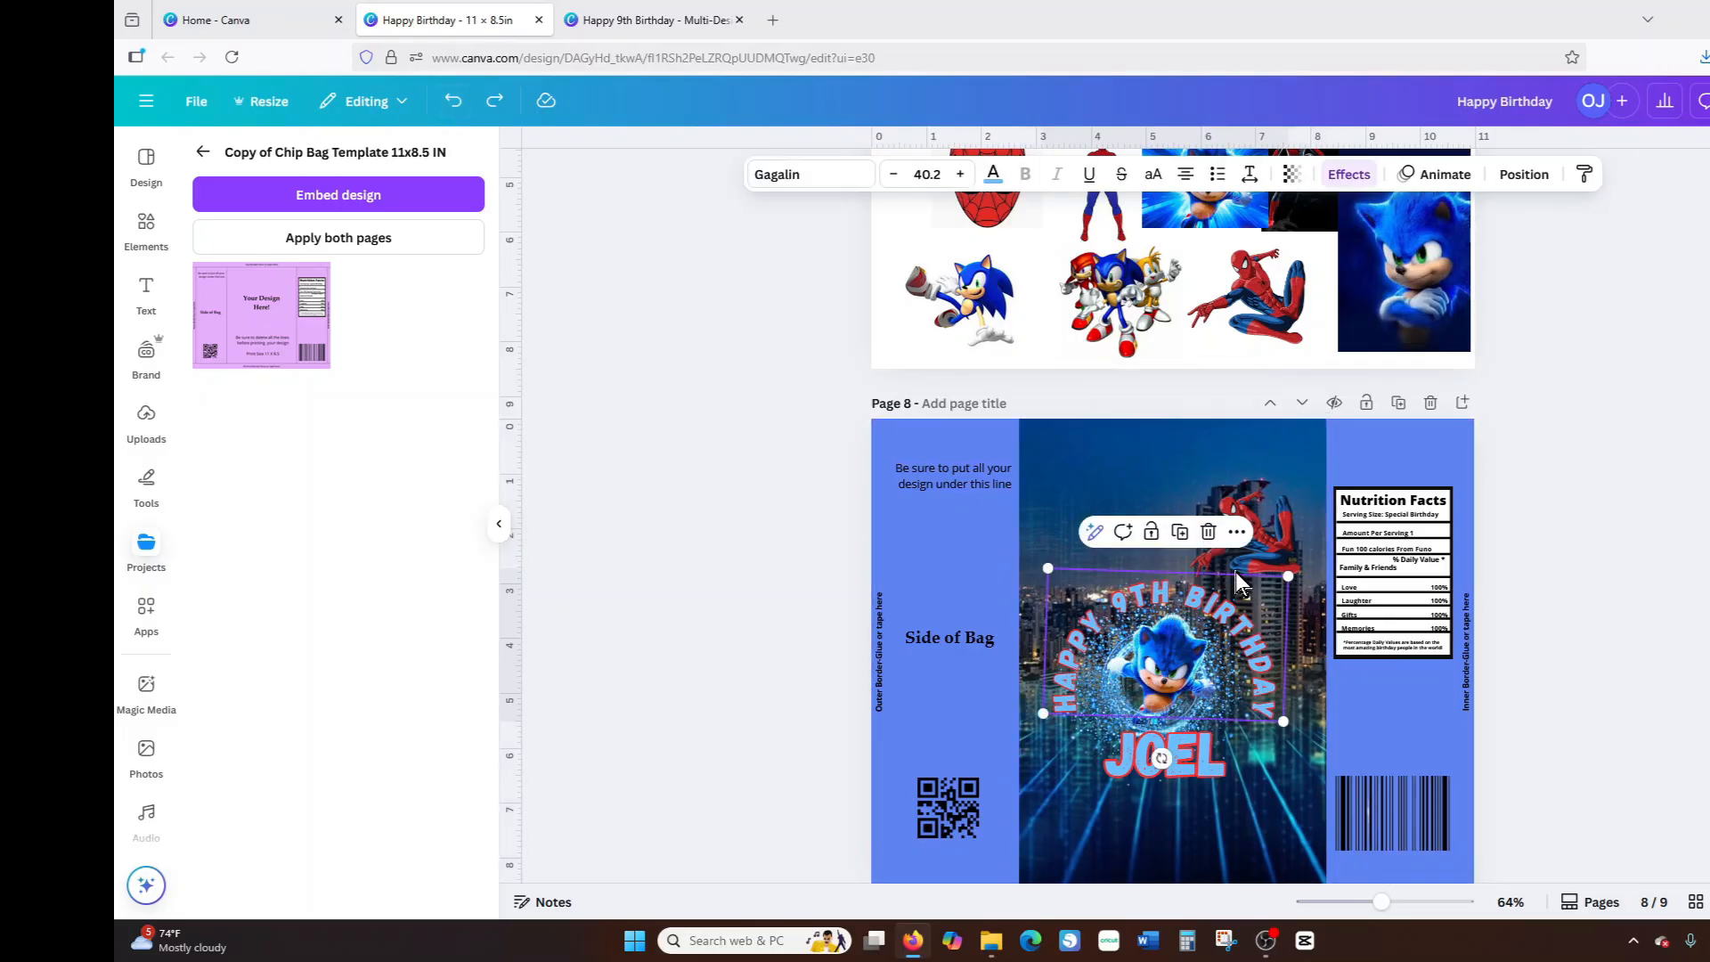
left_click(1237, 533)
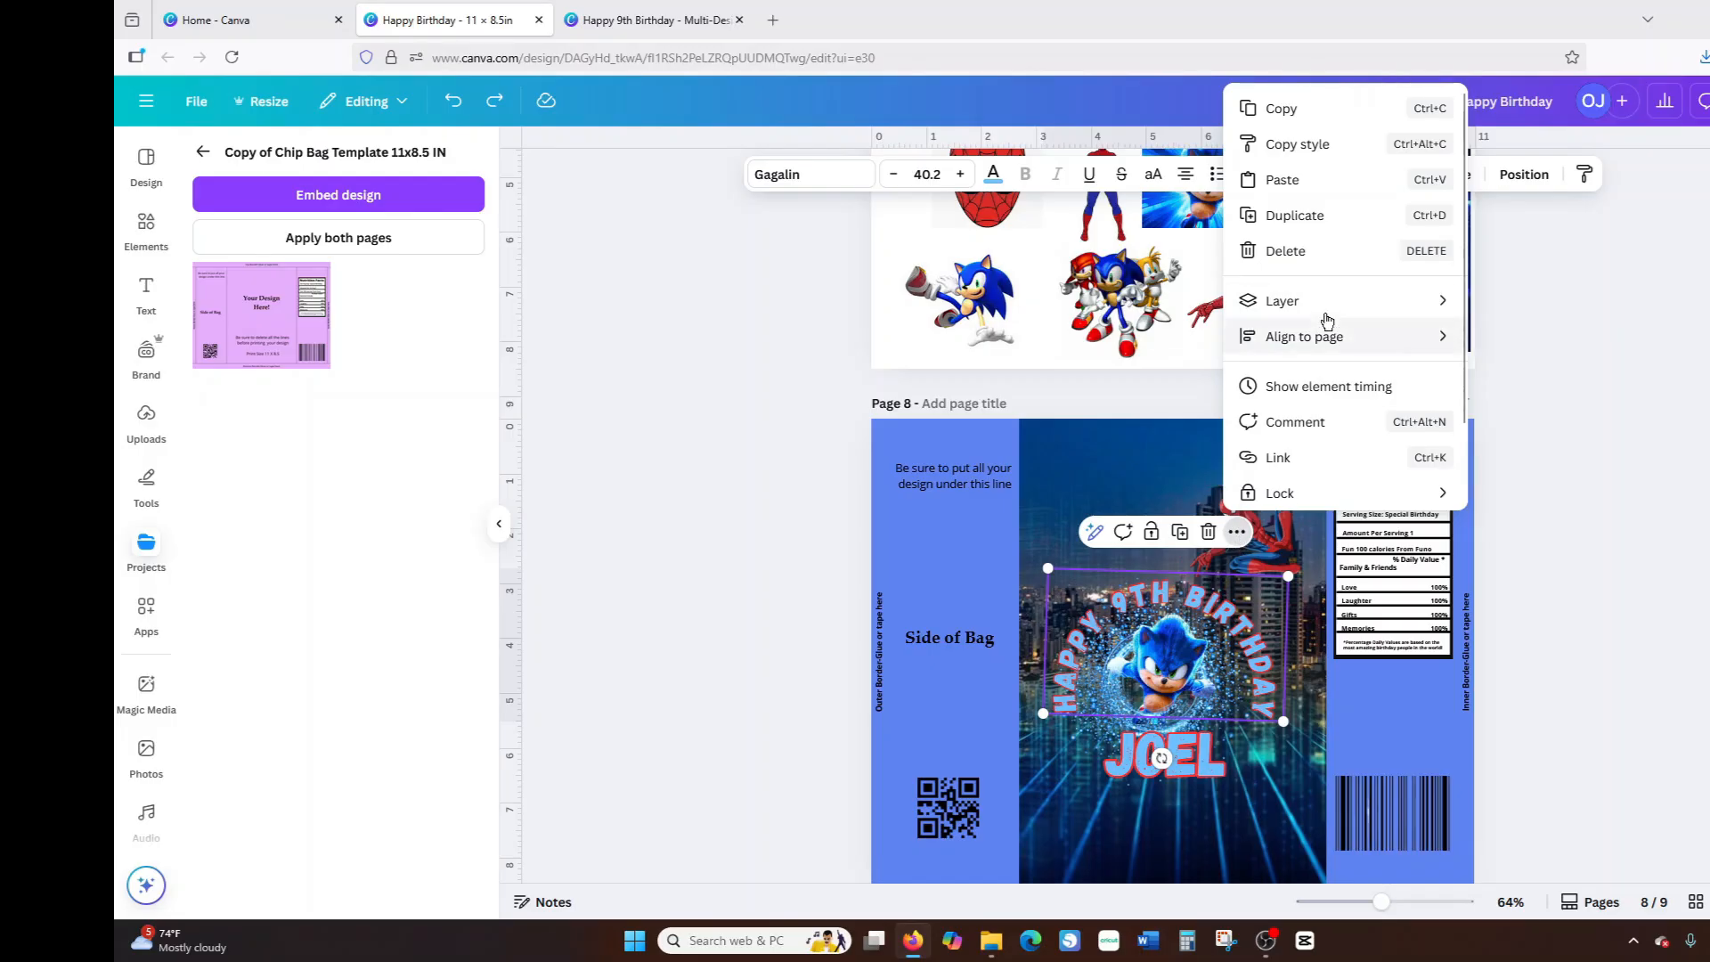
mouse_move(1336, 303)
left_click(1471, 460)
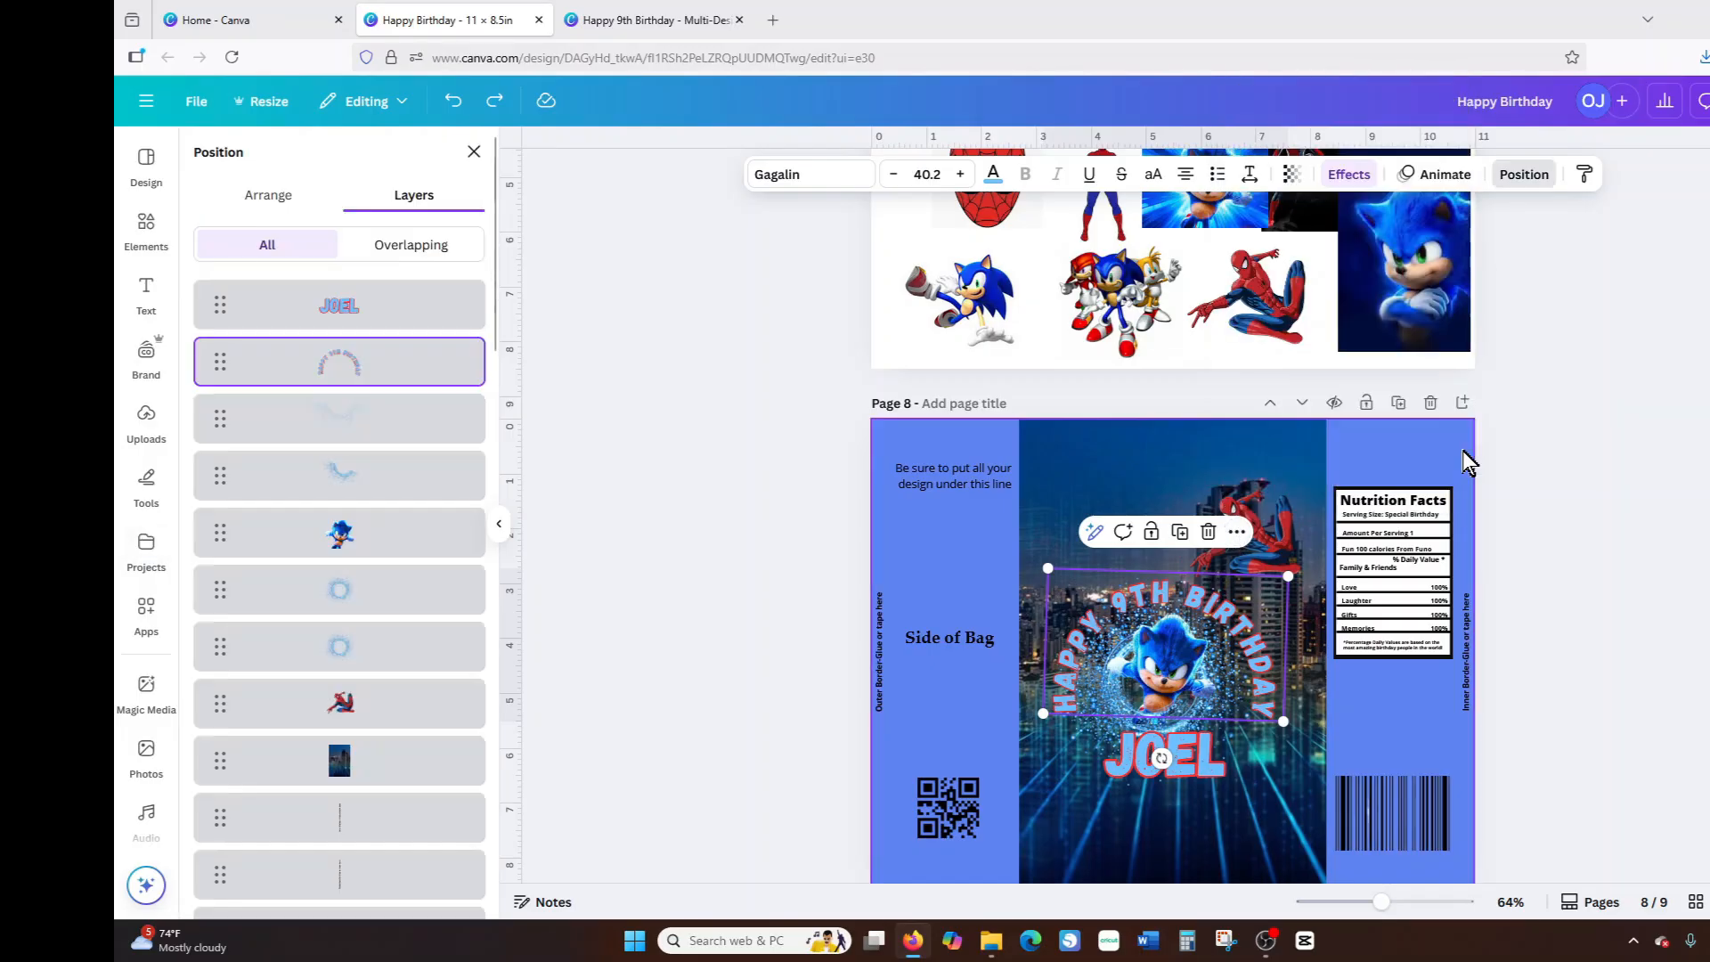
scroll(337, 464, "down", 2)
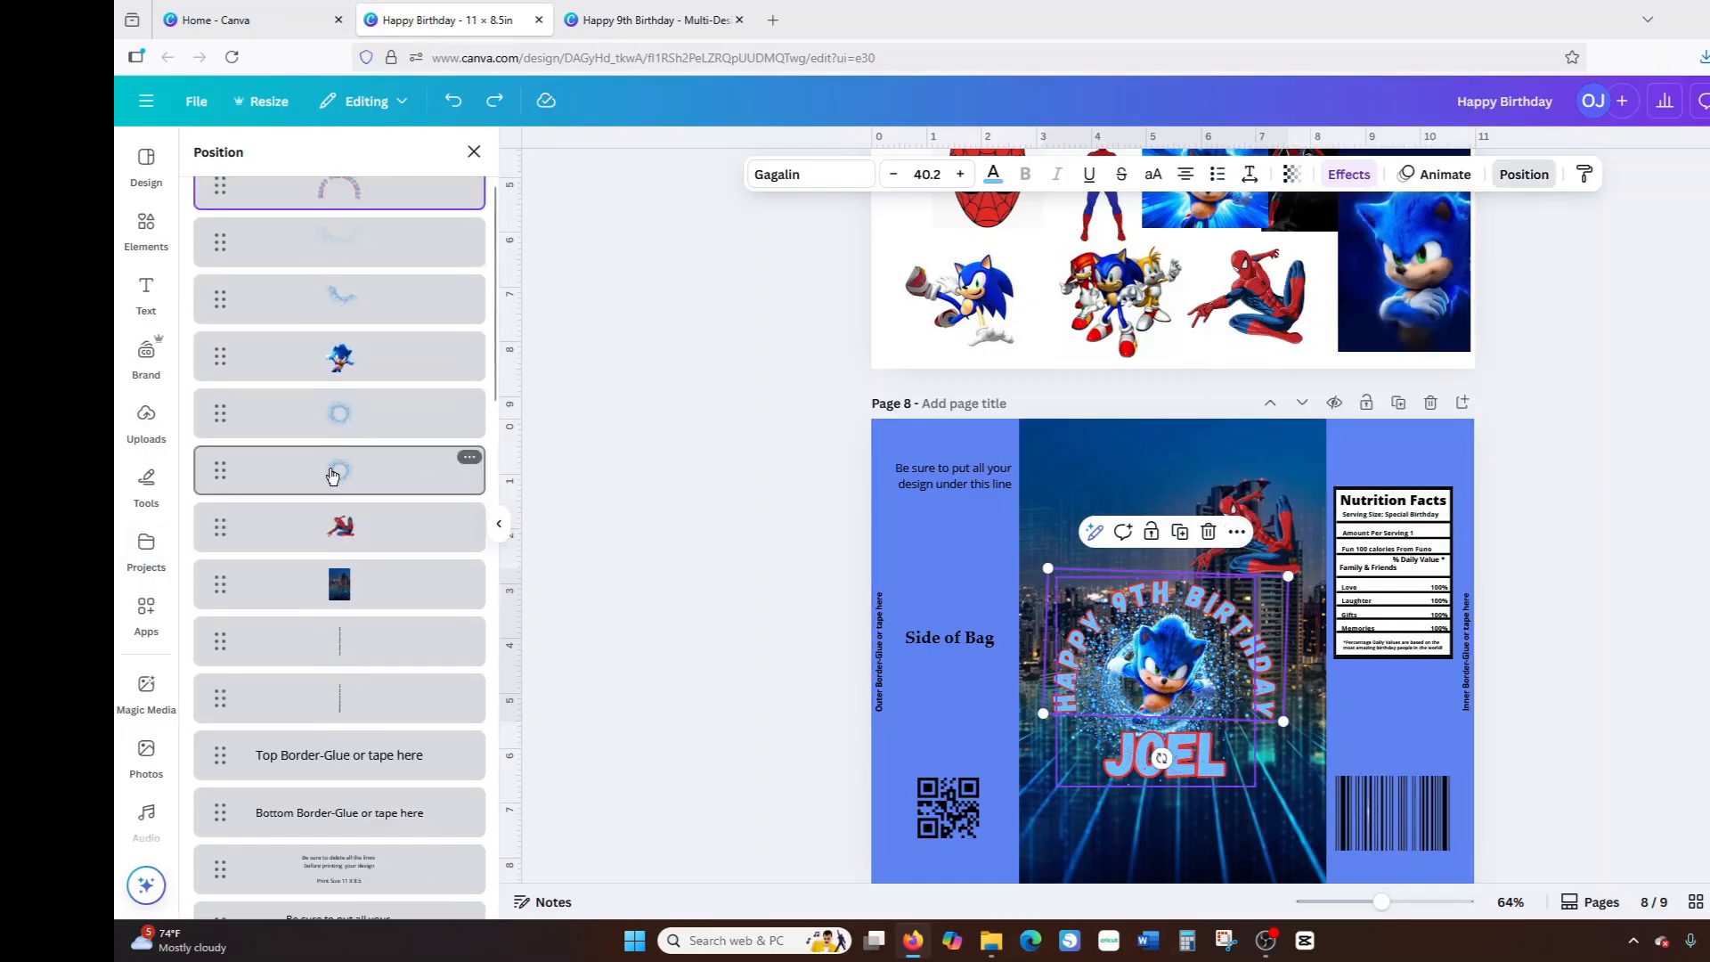
left_click(330, 246)
scroll(334, 285, "up", 2)
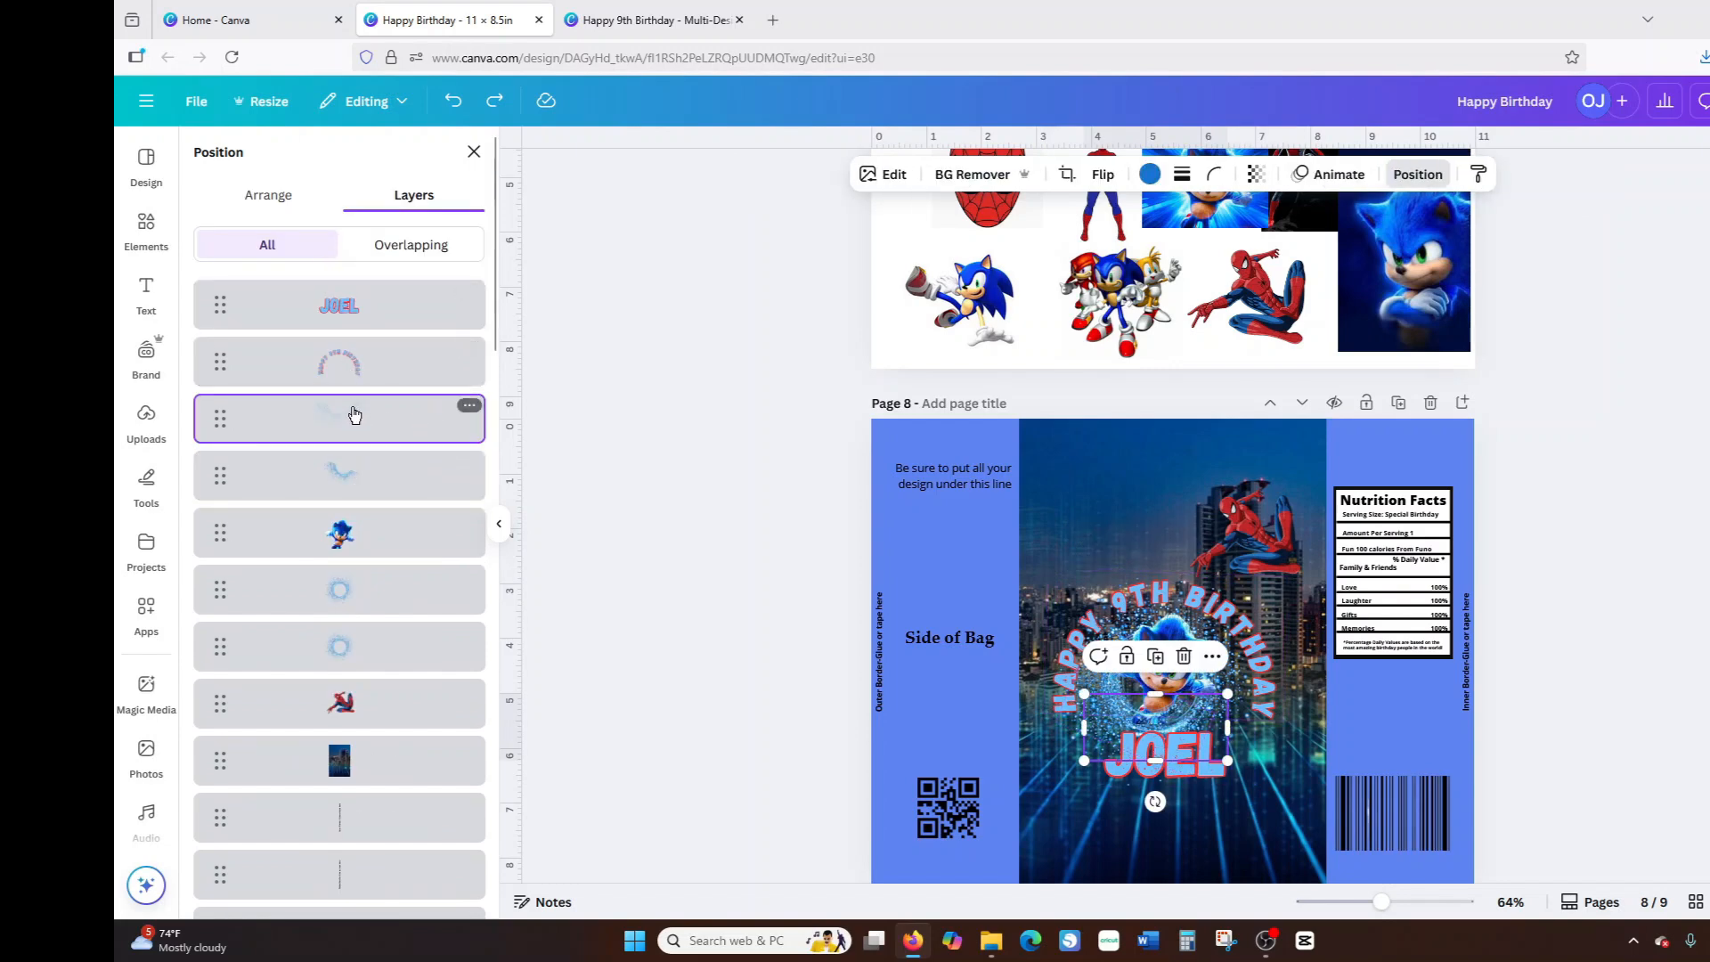
Group the name text, the arched "Happy 9th Birthday" text, Sonic and the surrounding blue burst graphics on page 8.
left_click(329, 306)
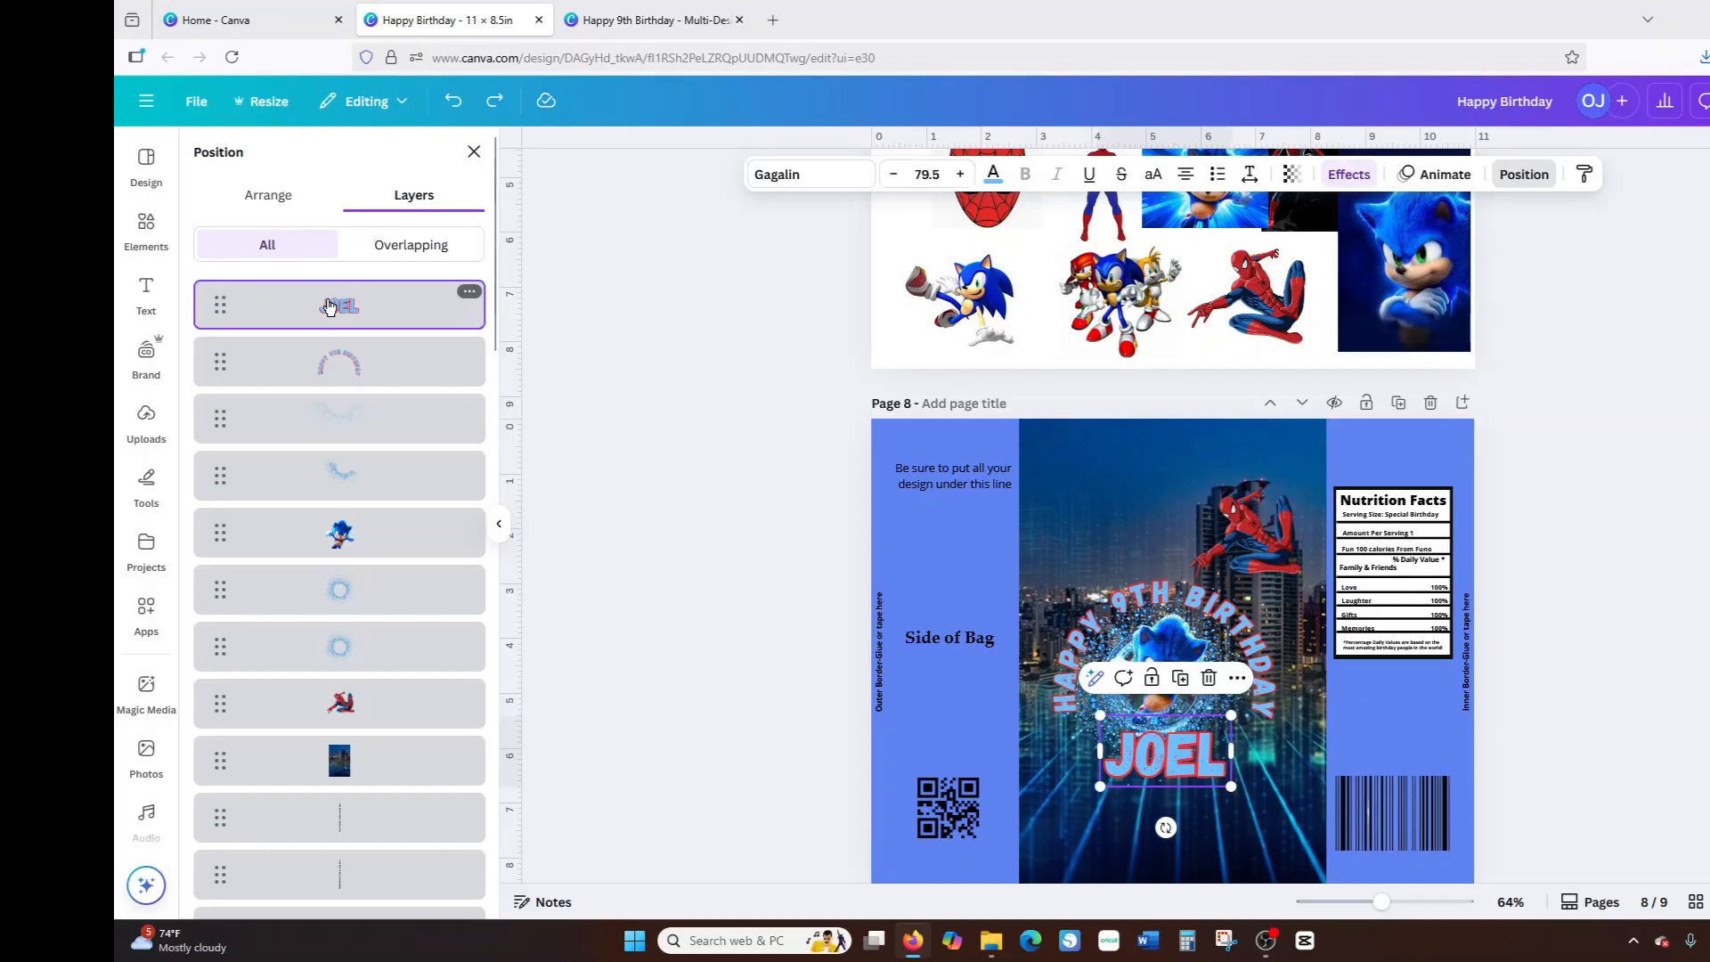
left_click(363, 662, "shift")
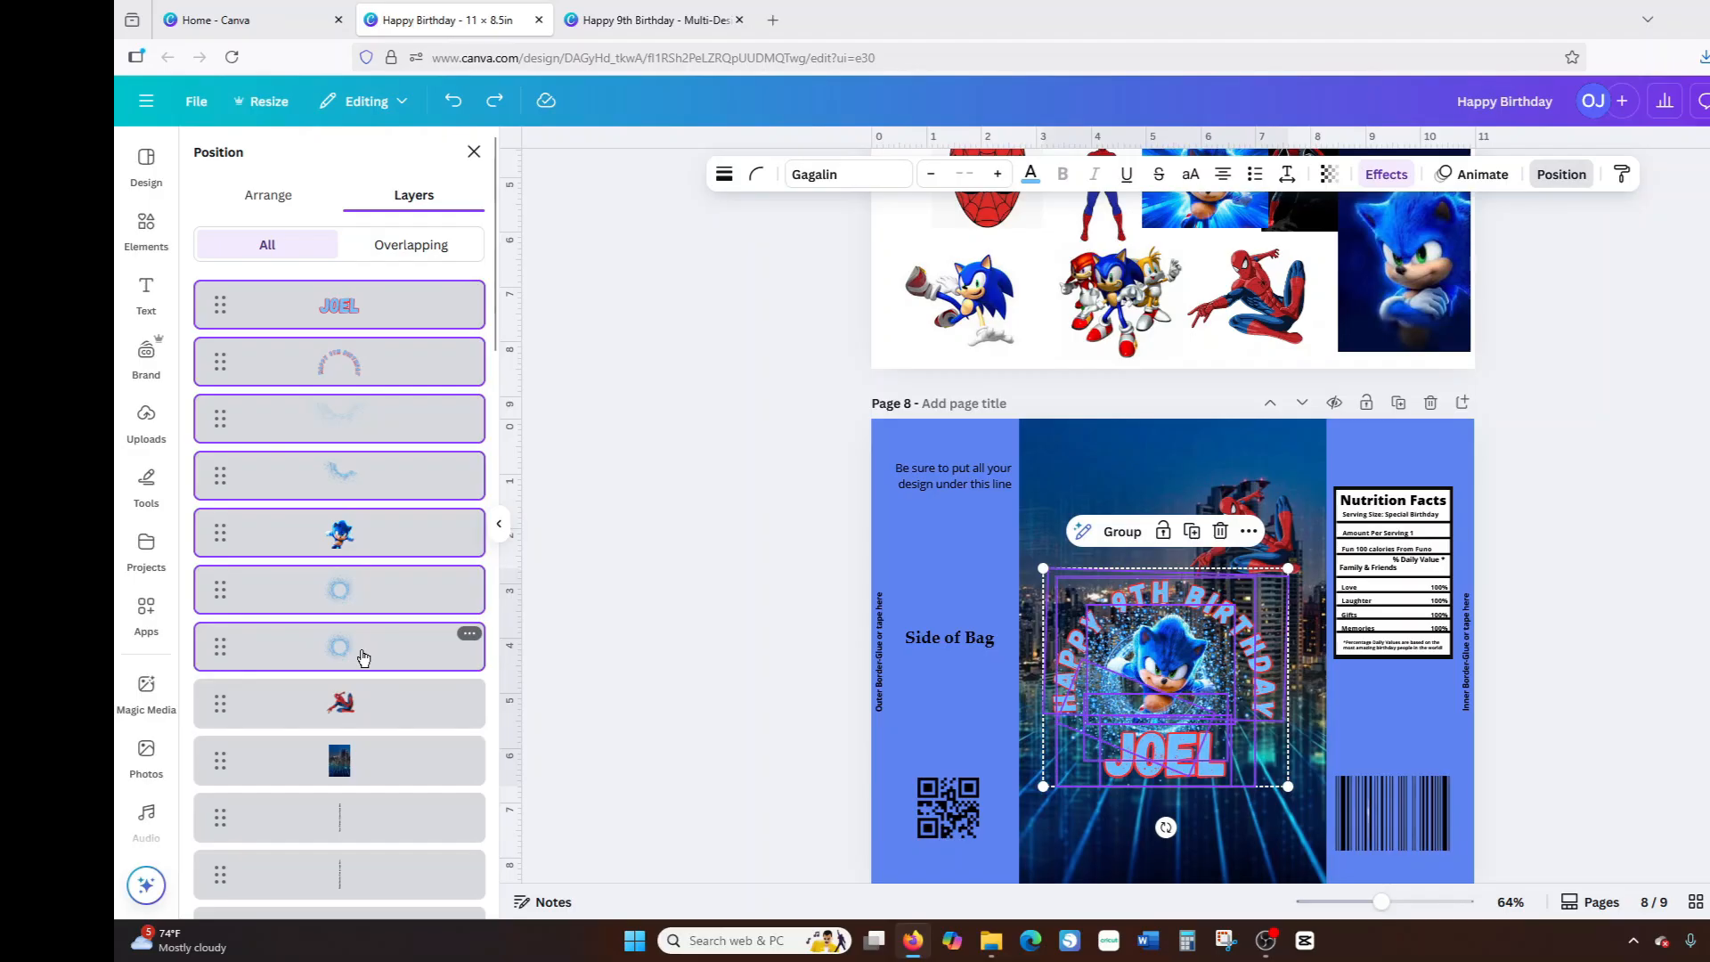
left_click(1121, 532)
Enlarge the birthday group slightly and position it on the bag's front panel just below Spider-Man.
left_click_drag(1194, 702, 1264, 738)
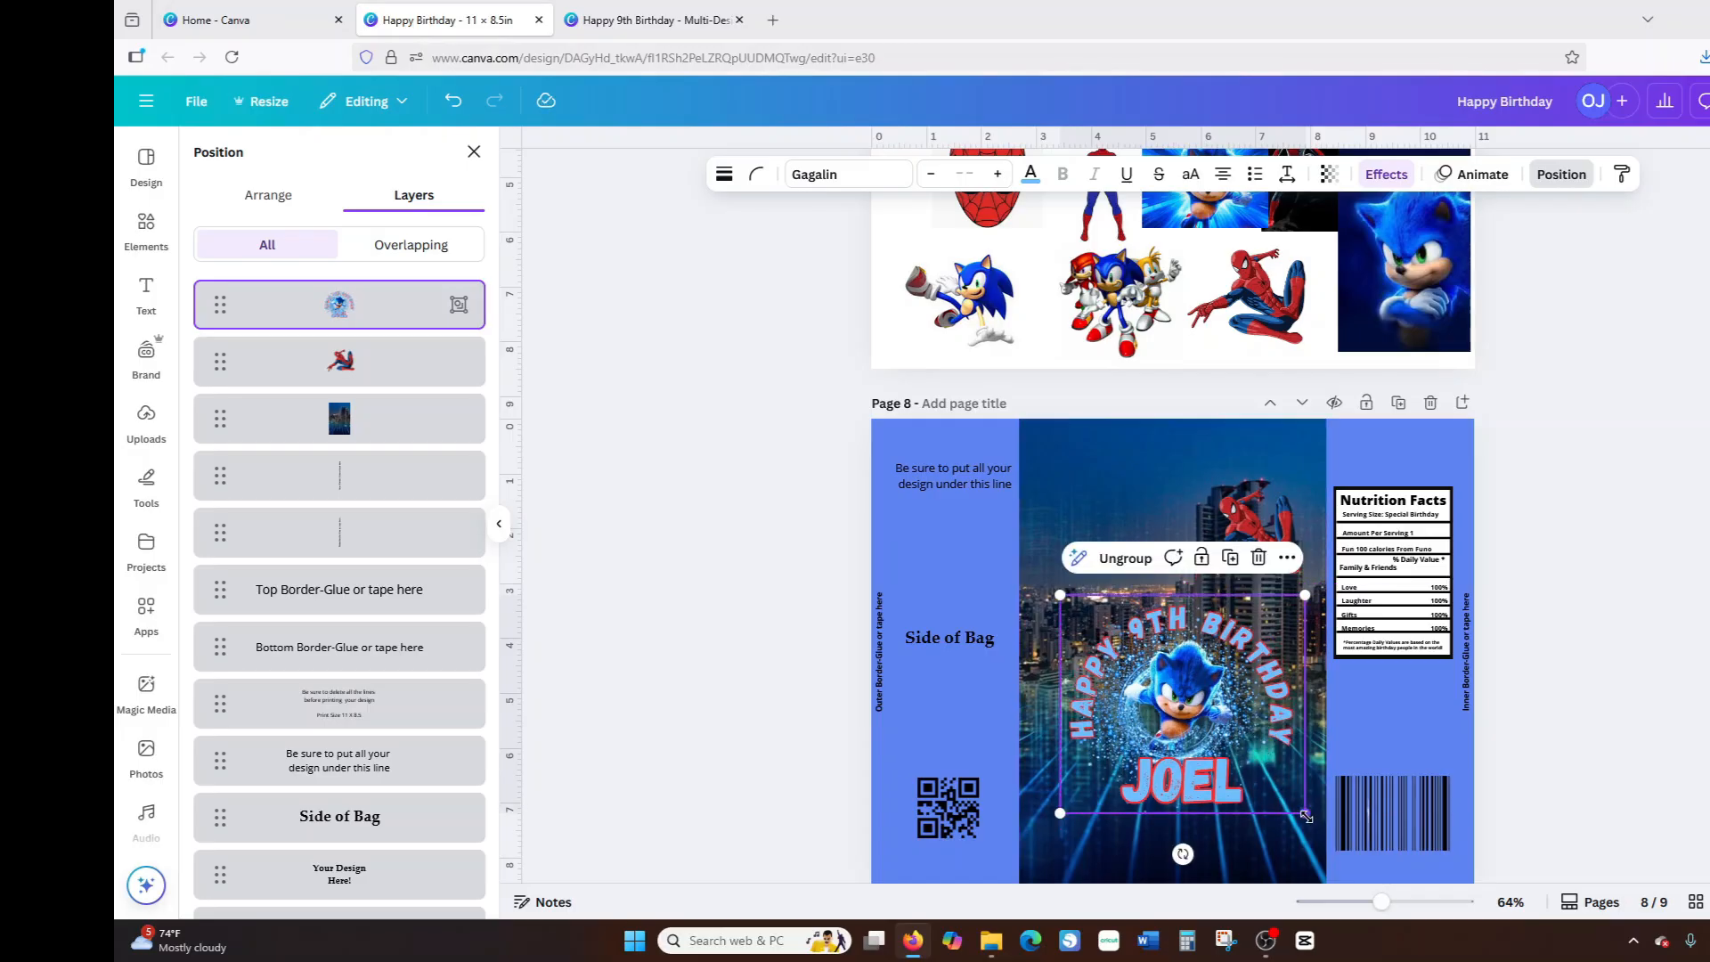
left_click_drag(1305, 815, 1321, 840)
left_click_drag(1322, 846, 1314, 821)
left_click_drag(1298, 817, 1290, 815)
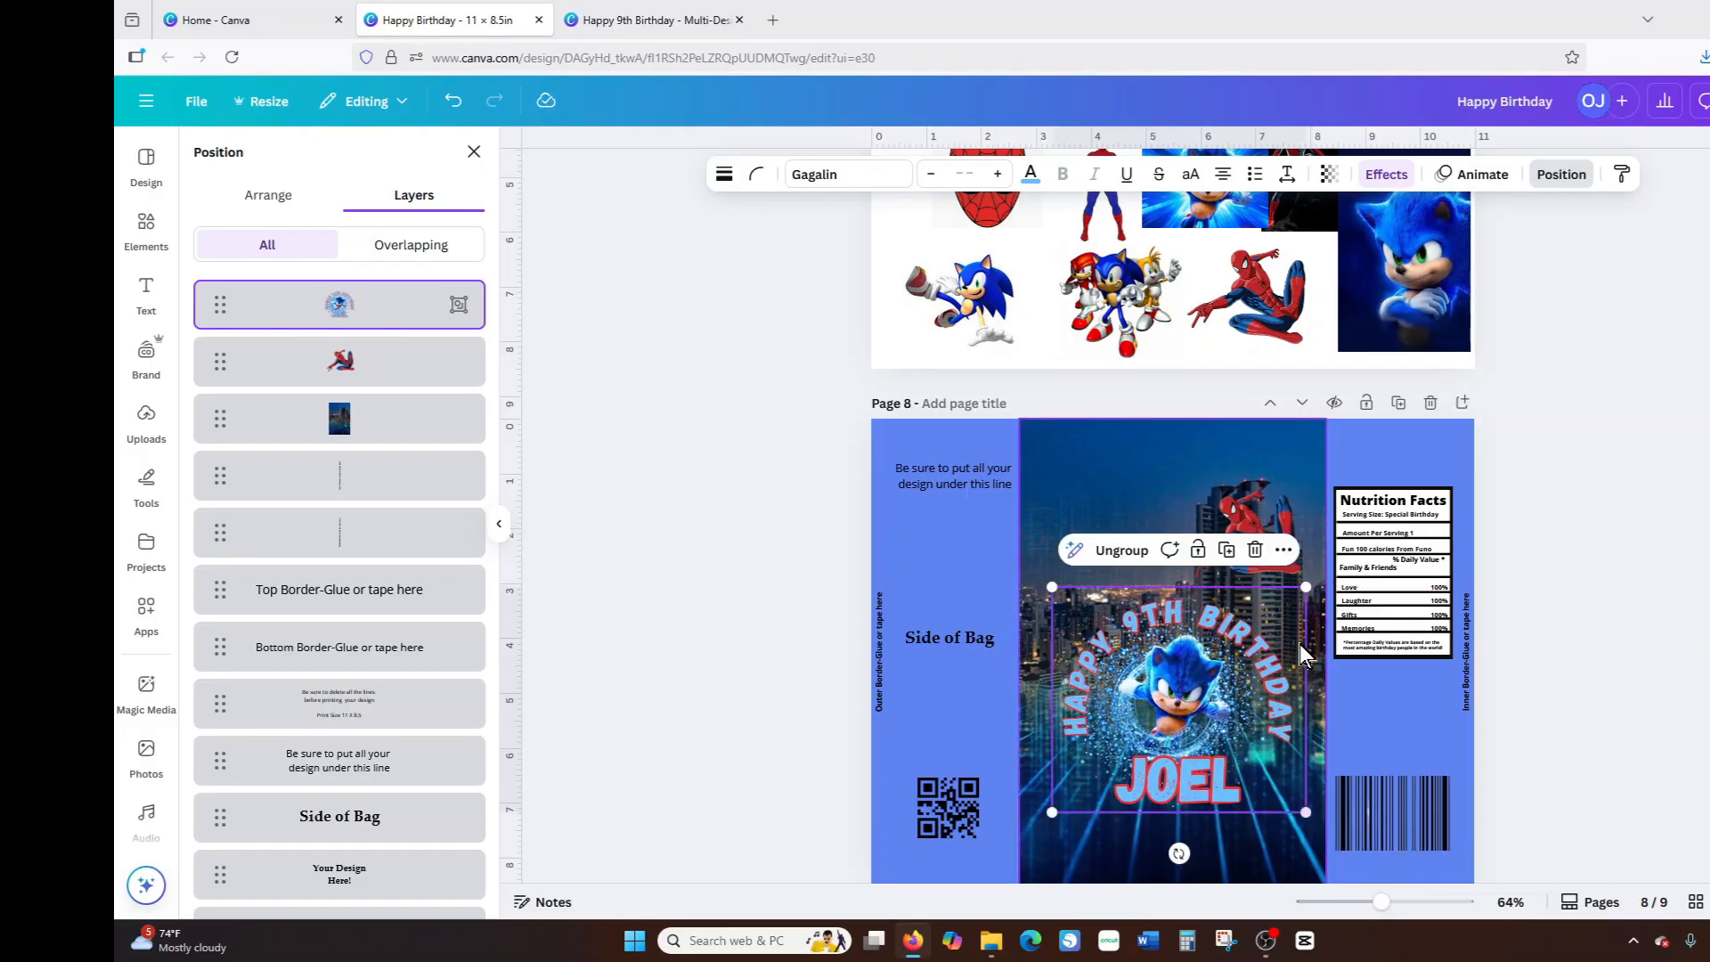
left_click_drag(1294, 504, 1258, 541)
left_click(1223, 668)
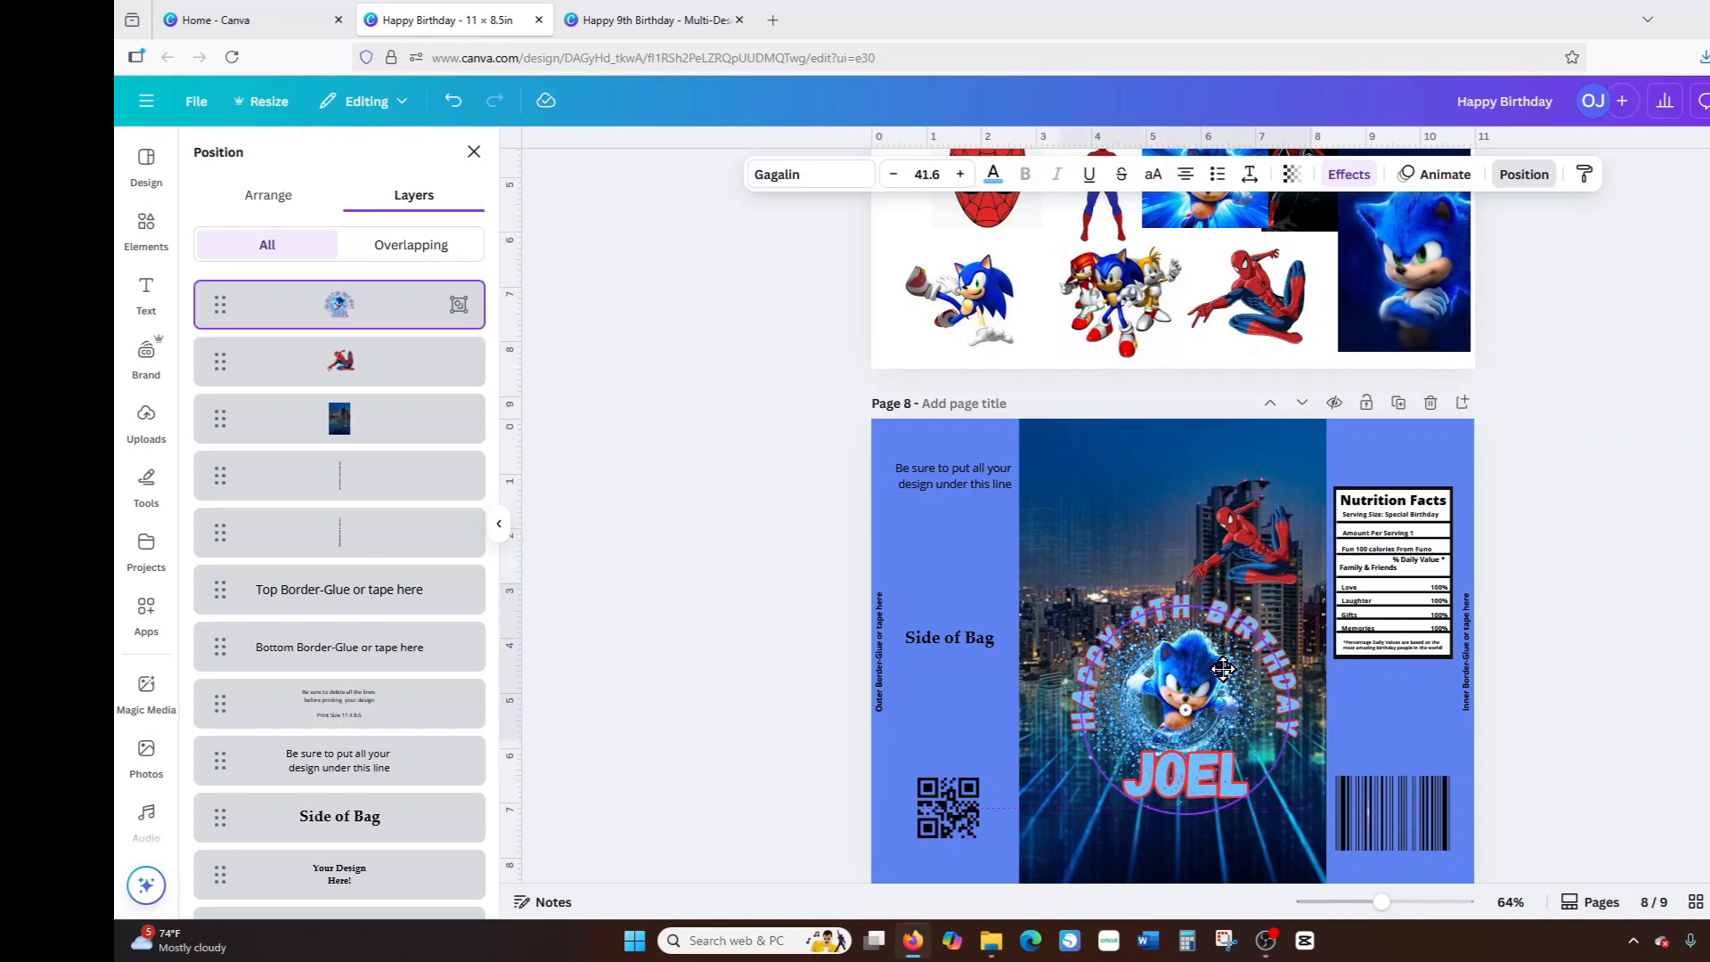
left_click_drag(1223, 668, 1223, 657)
scroll(1433, 536, "down", 3)
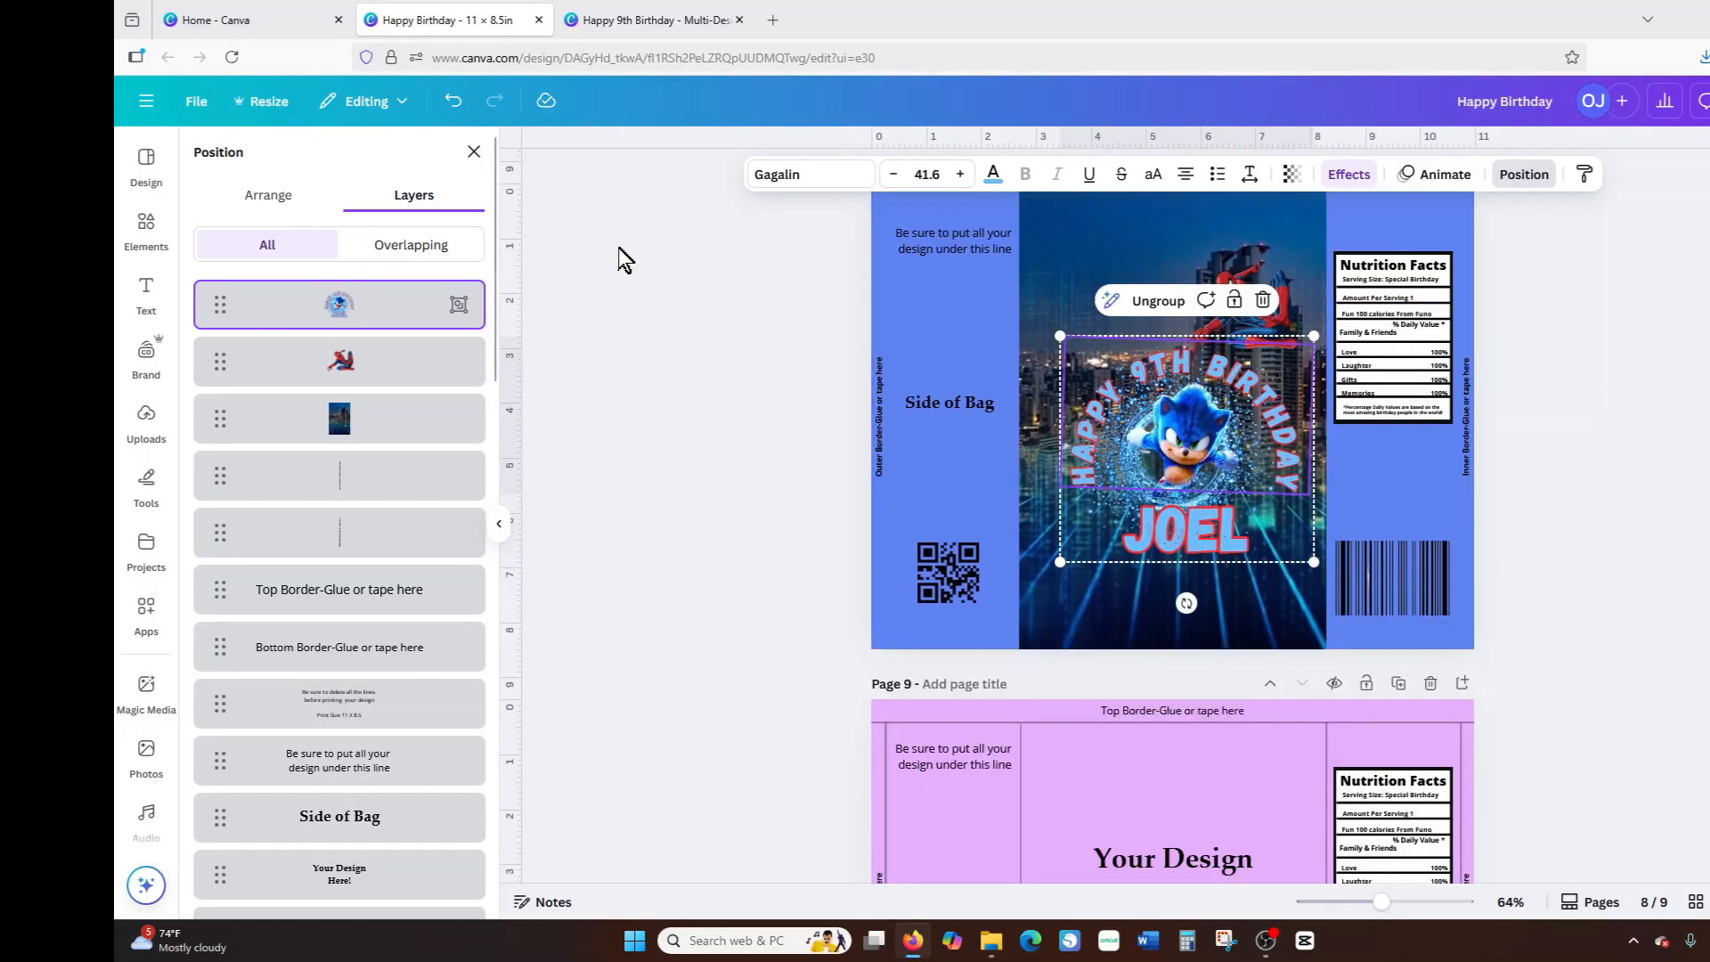
scroll(1060, 428, "up", 3)
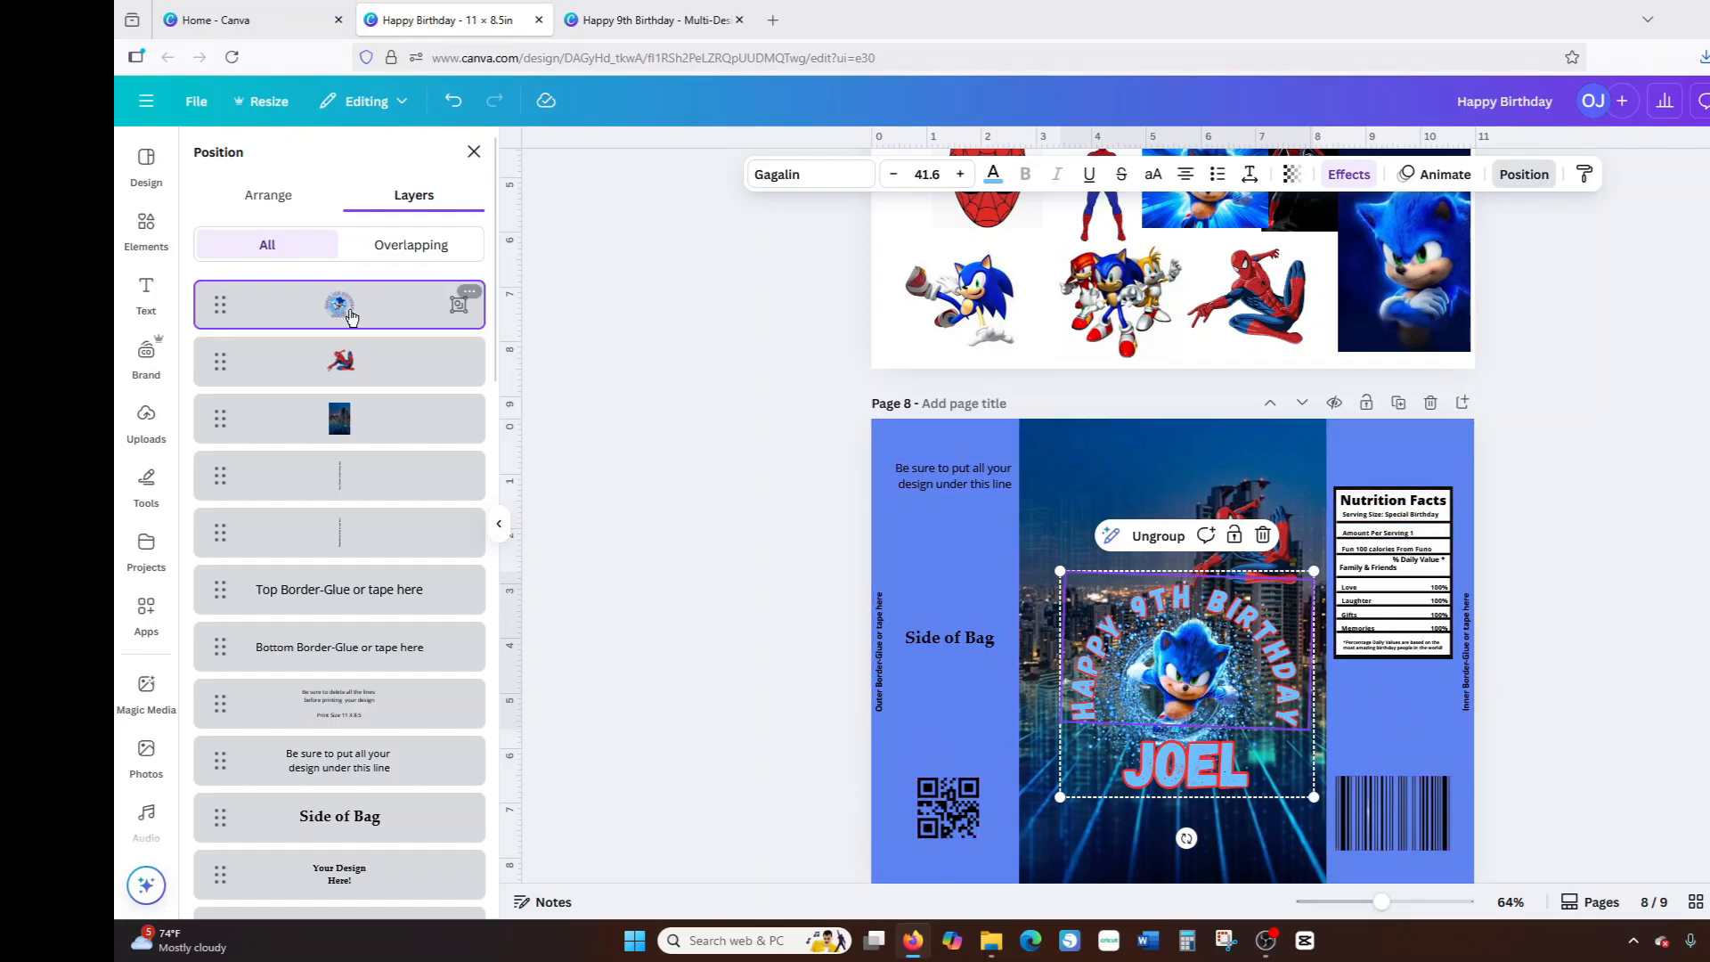
Search the elements for "line" and add the plain solid line from the line shapes to page 8.
left_click(474, 152)
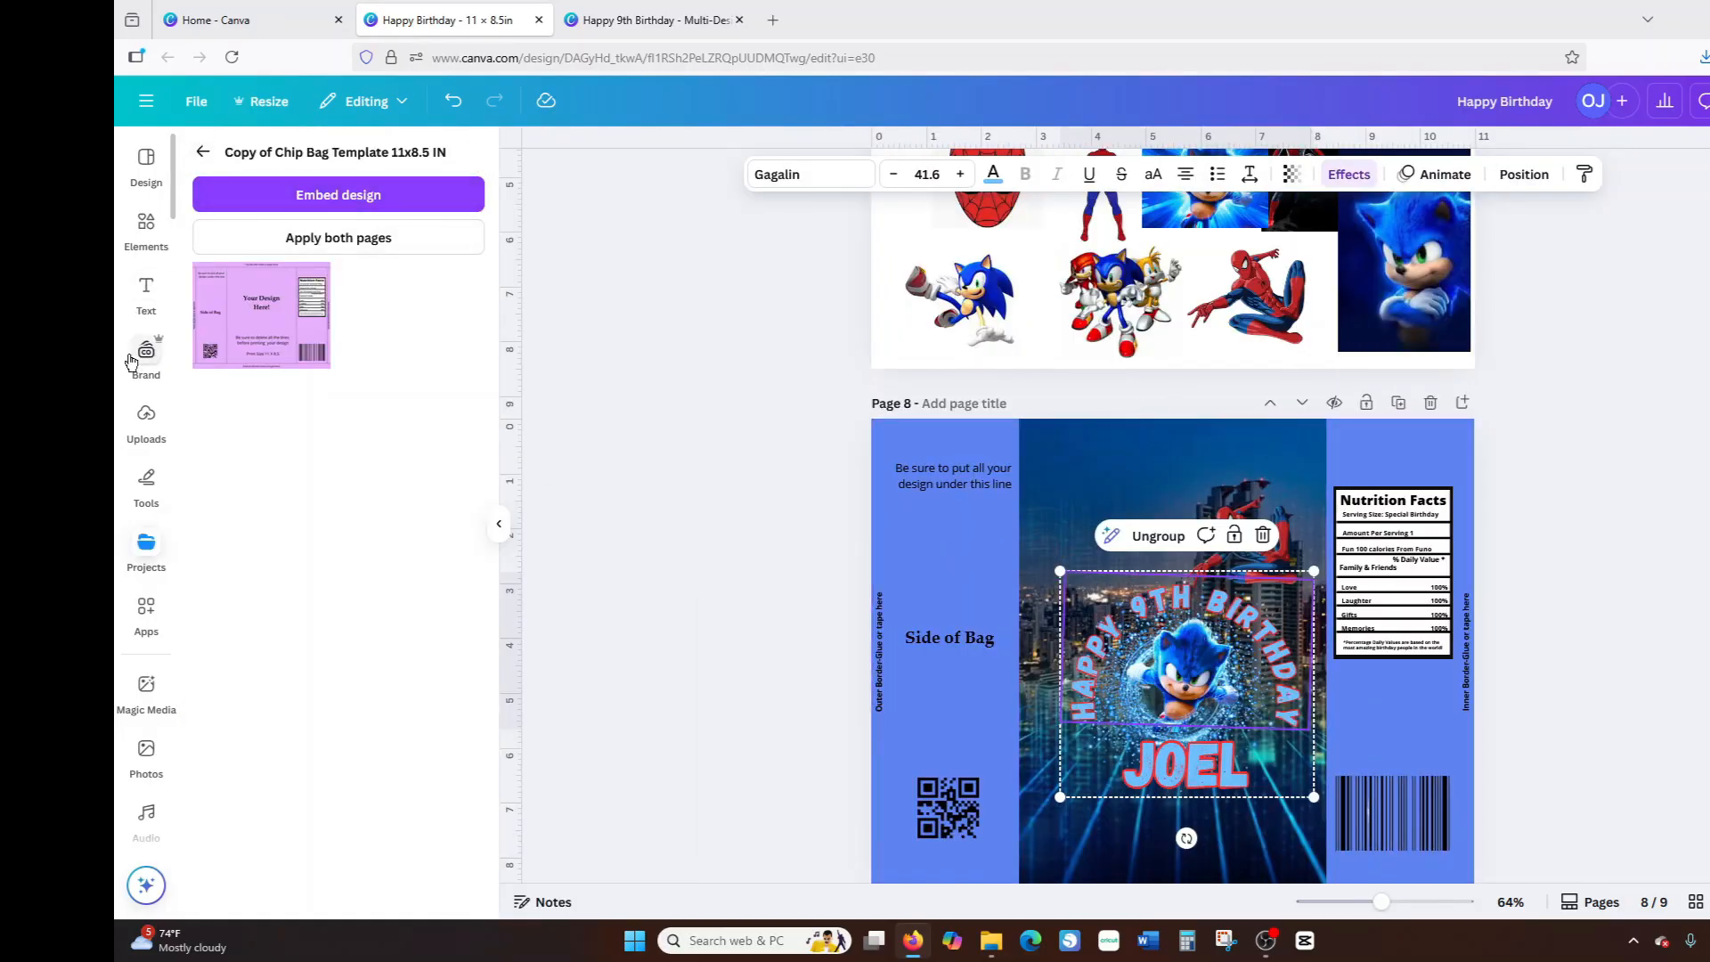
left_click(146, 224)
left_click(284, 161)
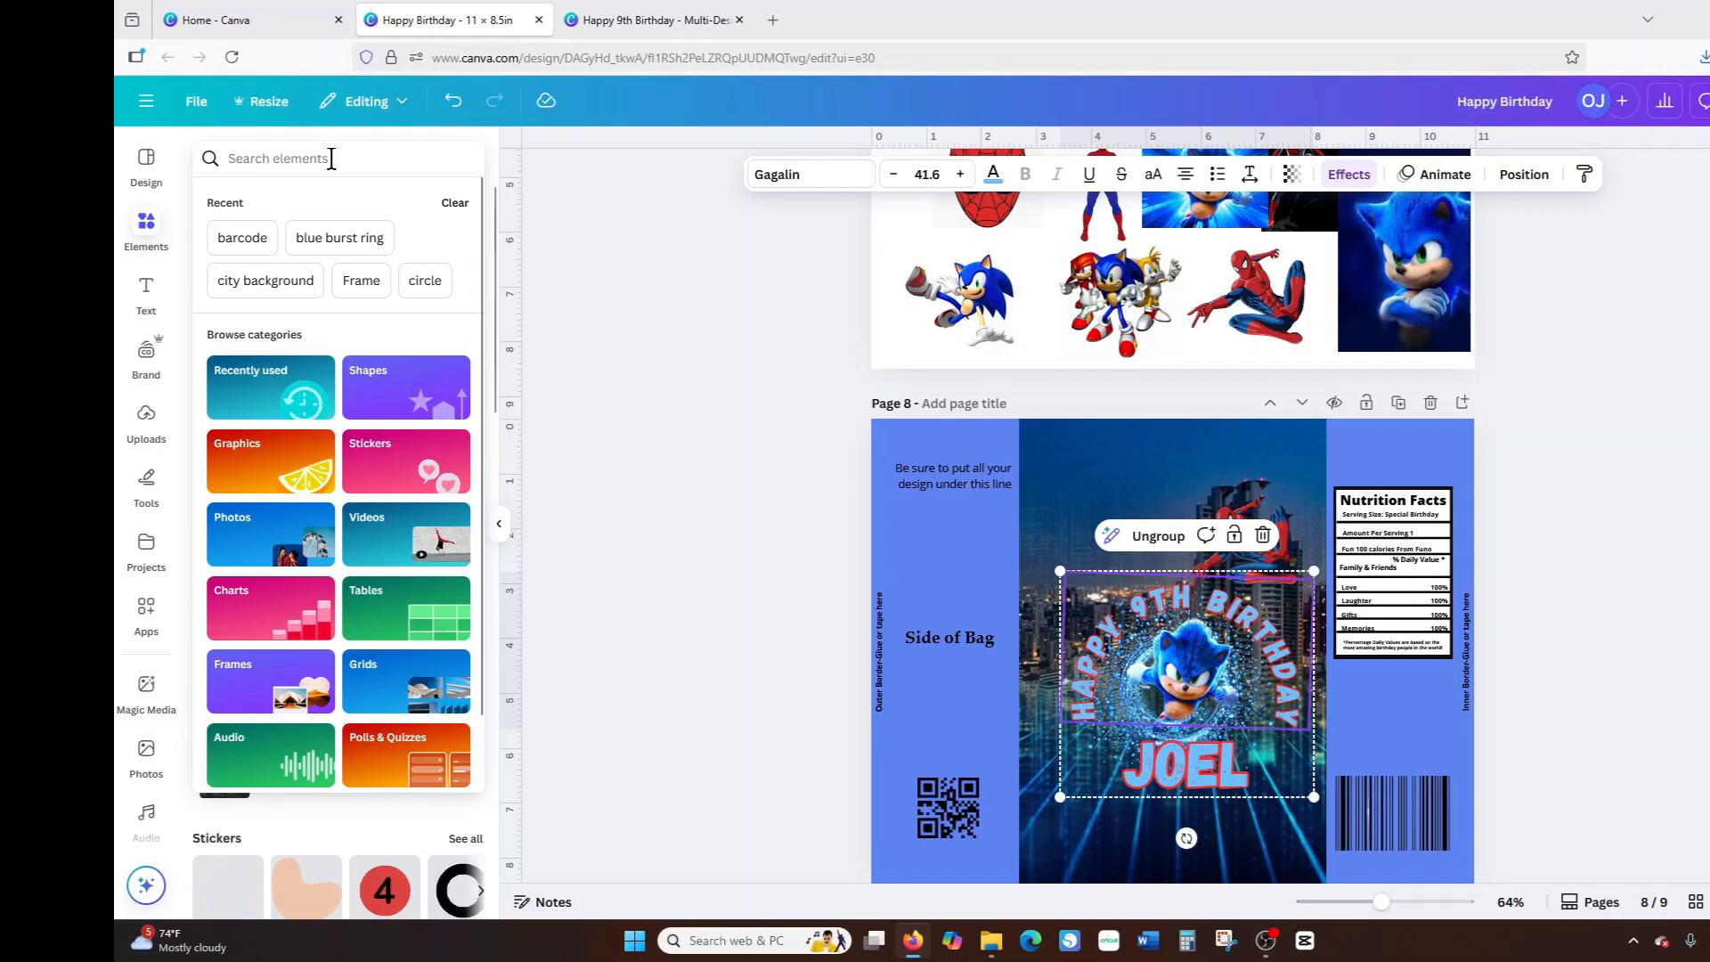
type("line")
key("Return")
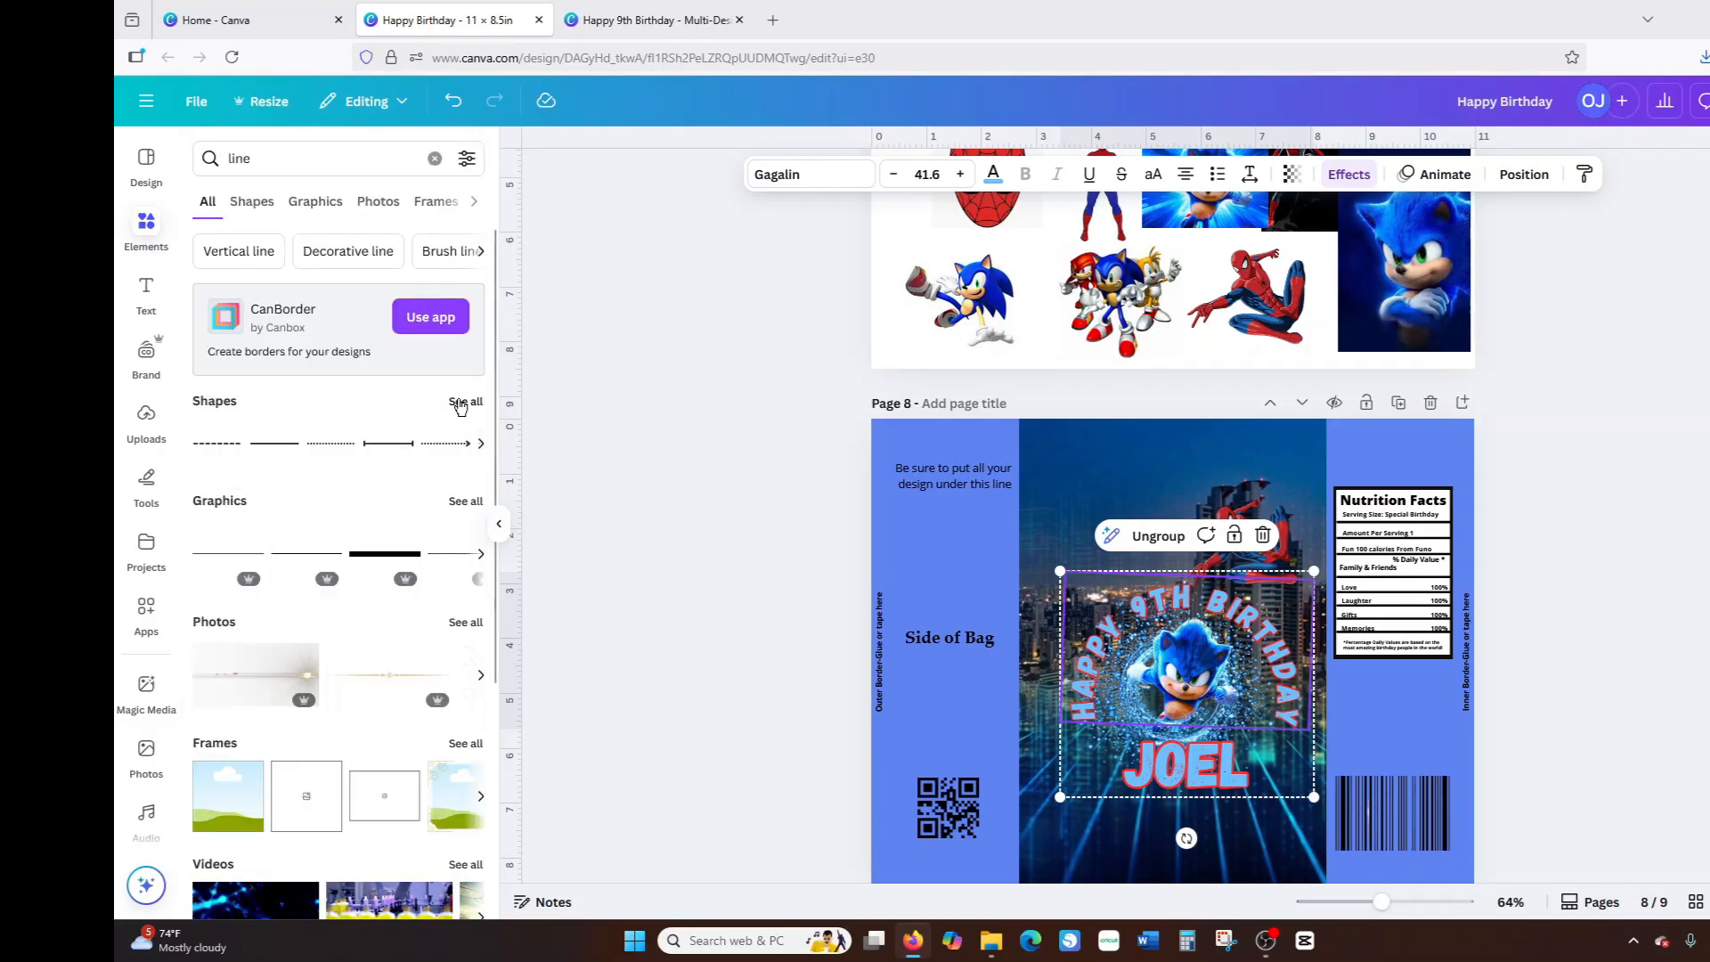
left_click(464, 401)
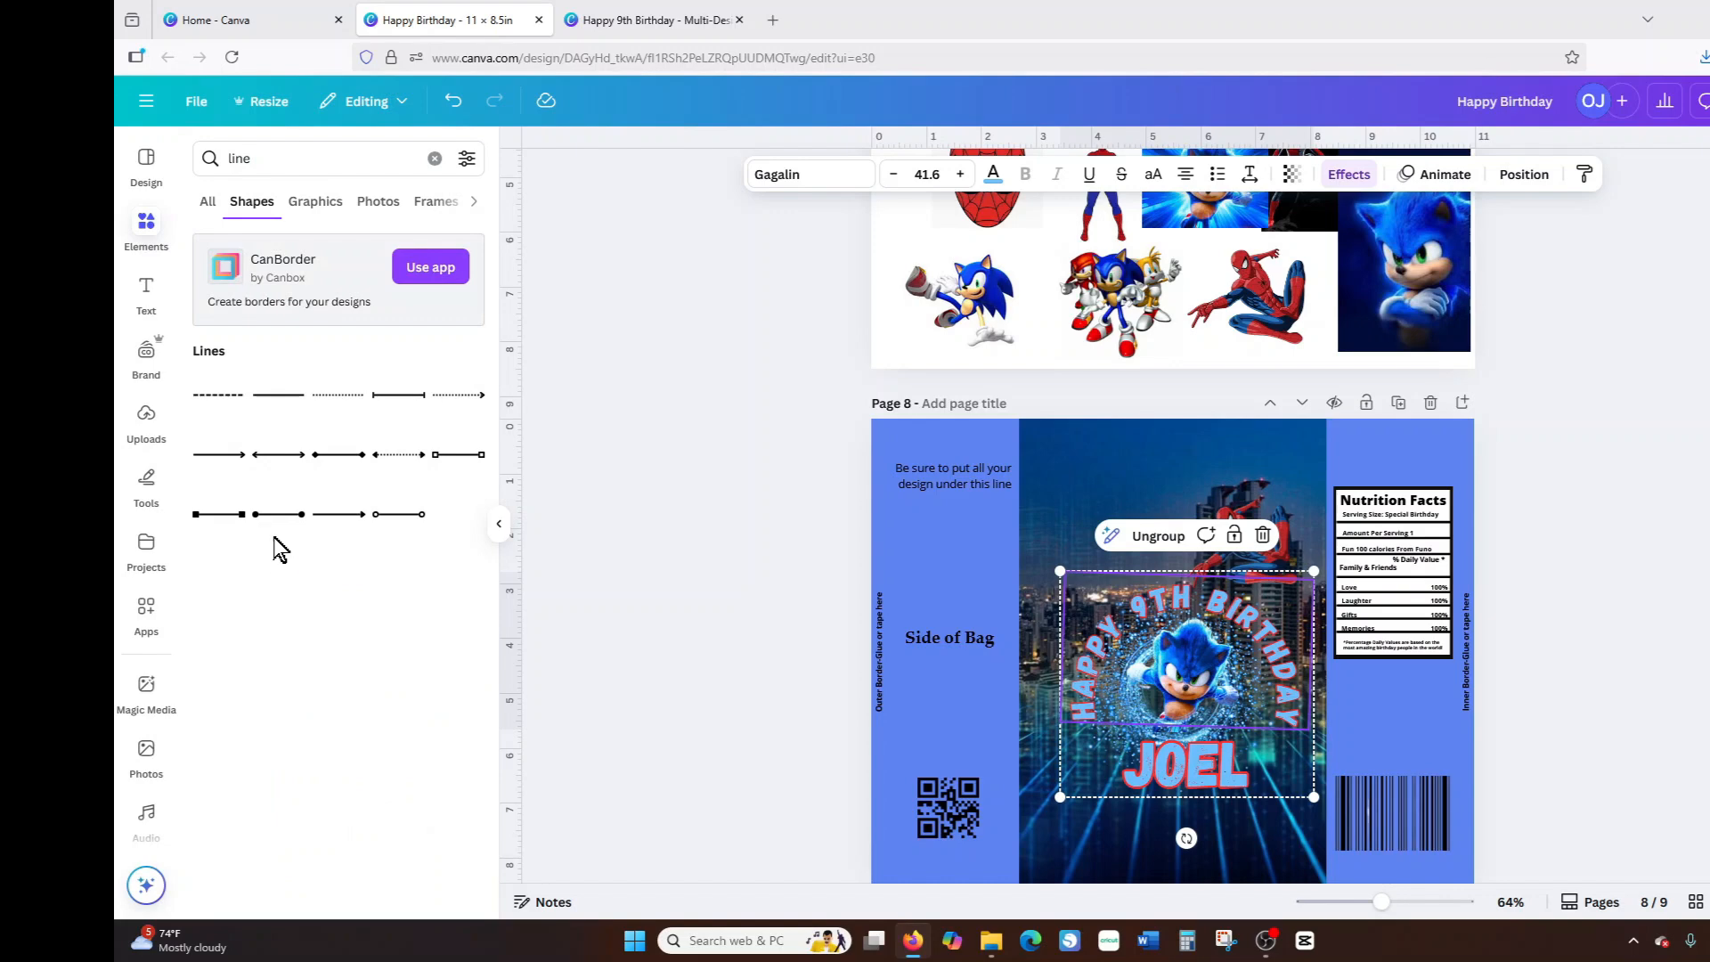
left_click(289, 404)
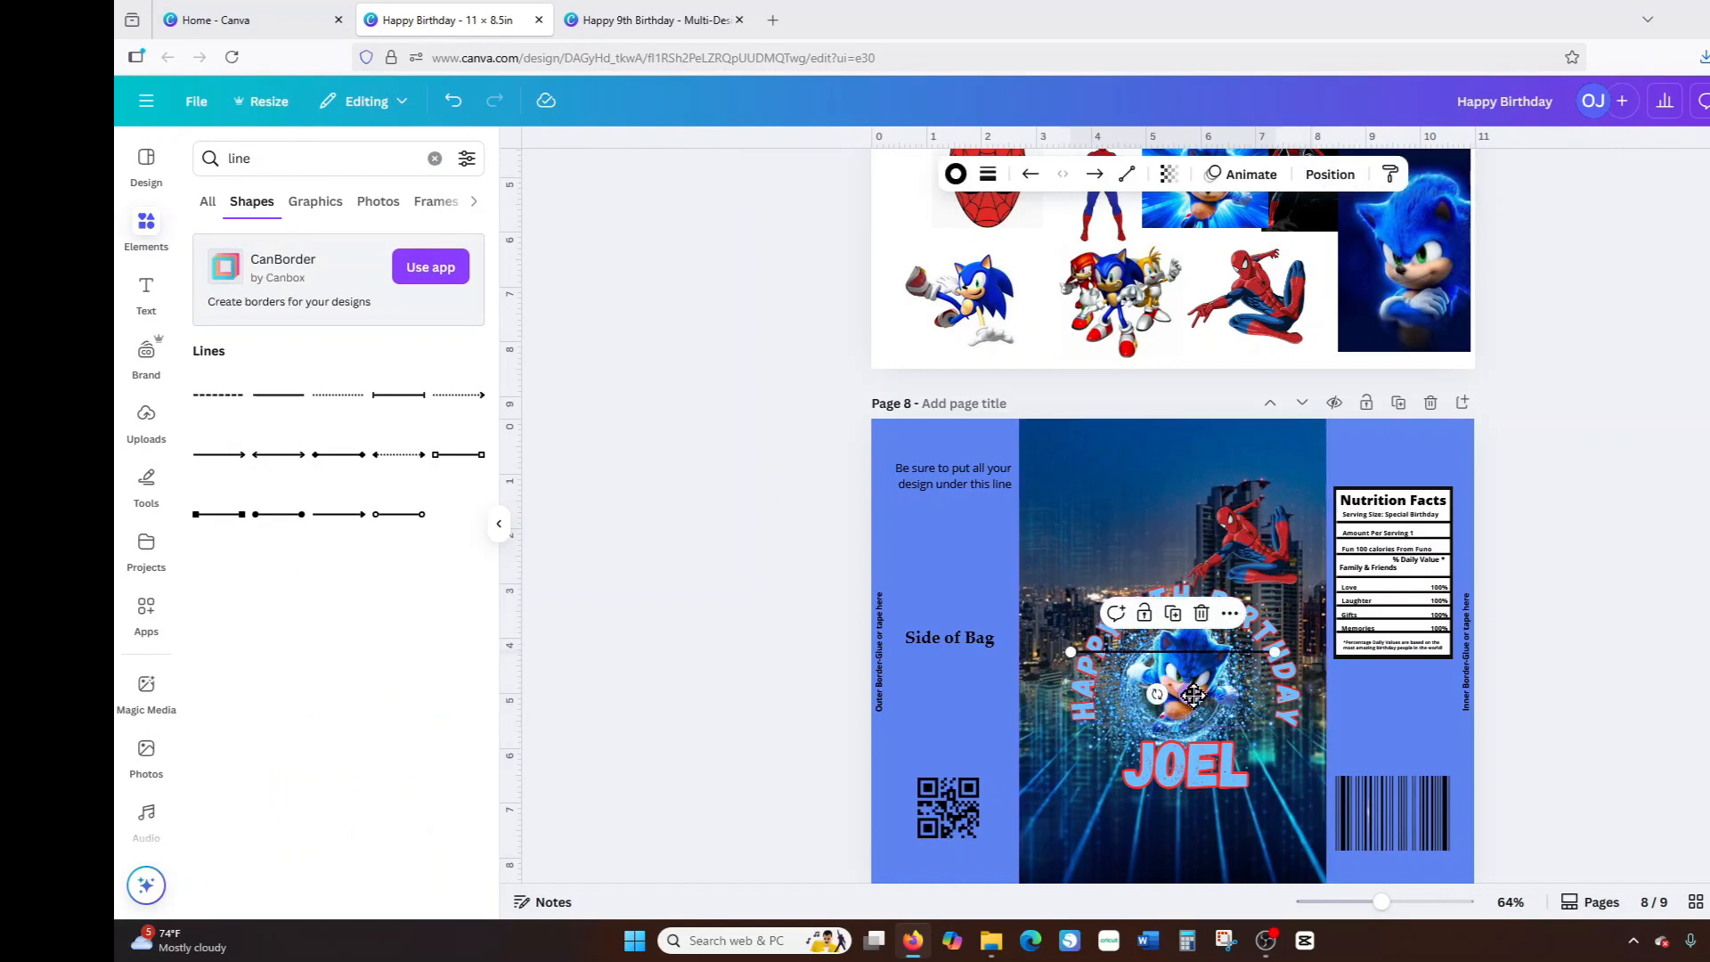
Move the line to the upper edge of the front panel and stretch it across the panel's full width.
left_click_drag(1175, 652, 1142, 467)
left_click_drag(1224, 432, 1327, 431)
left_click(1550, 426)
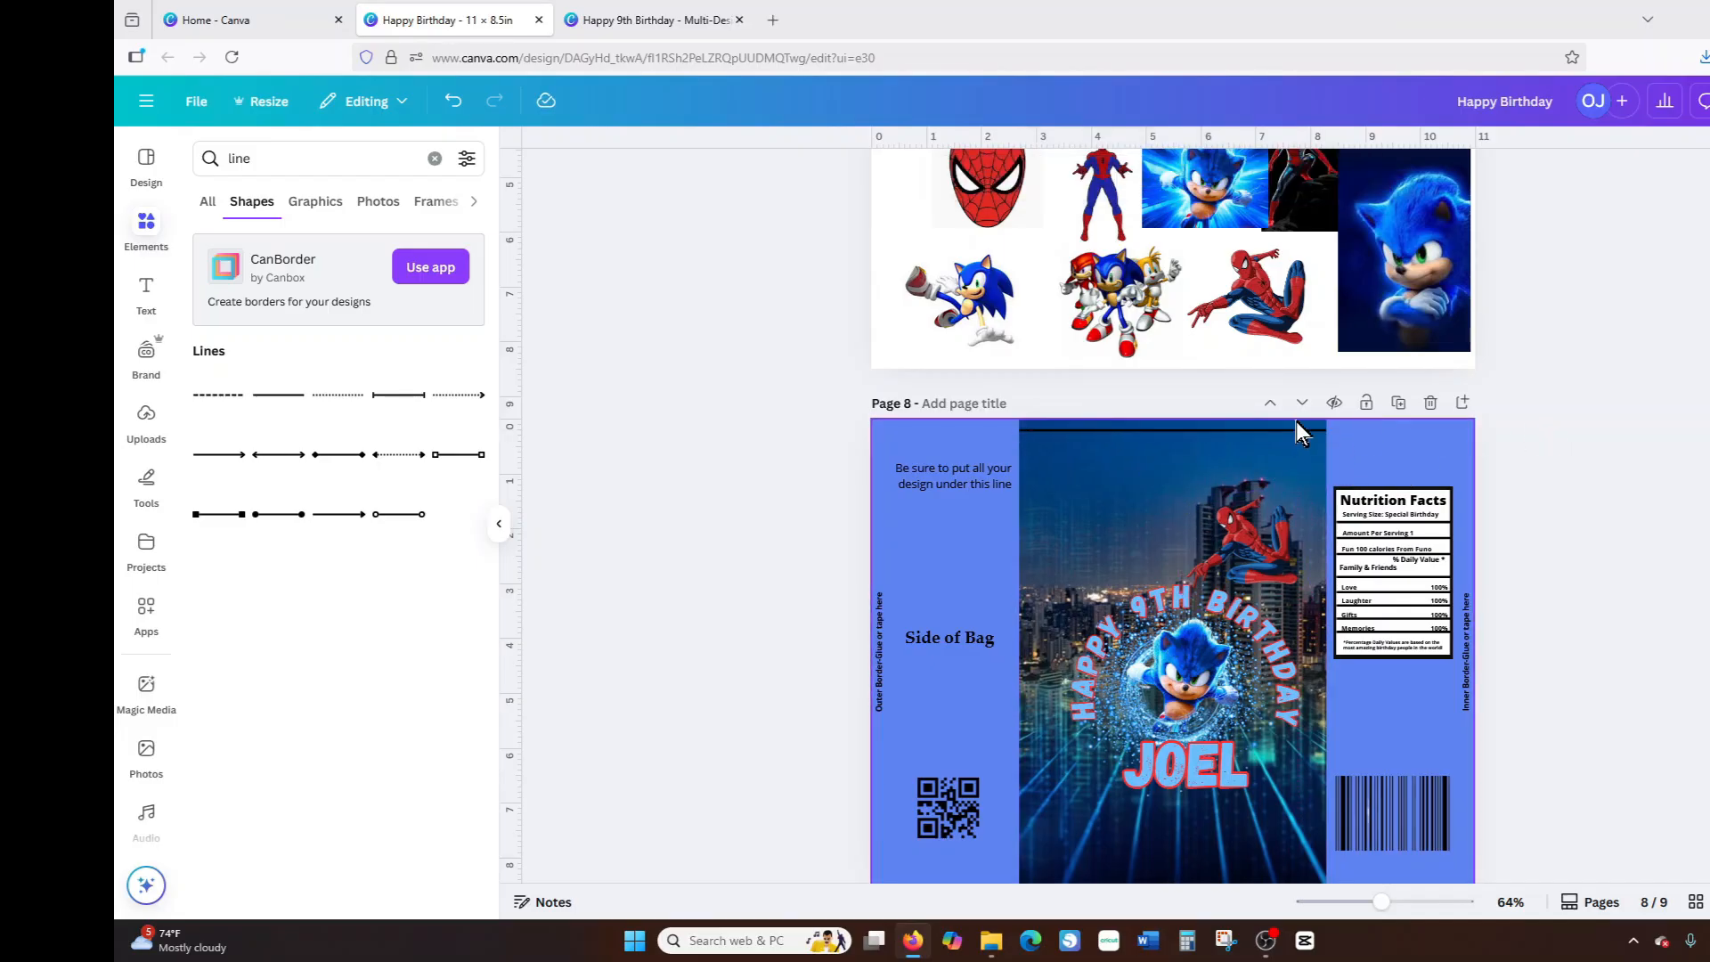
Change the line's stroke color to the bright red from the document colors.
left_click(1244, 430)
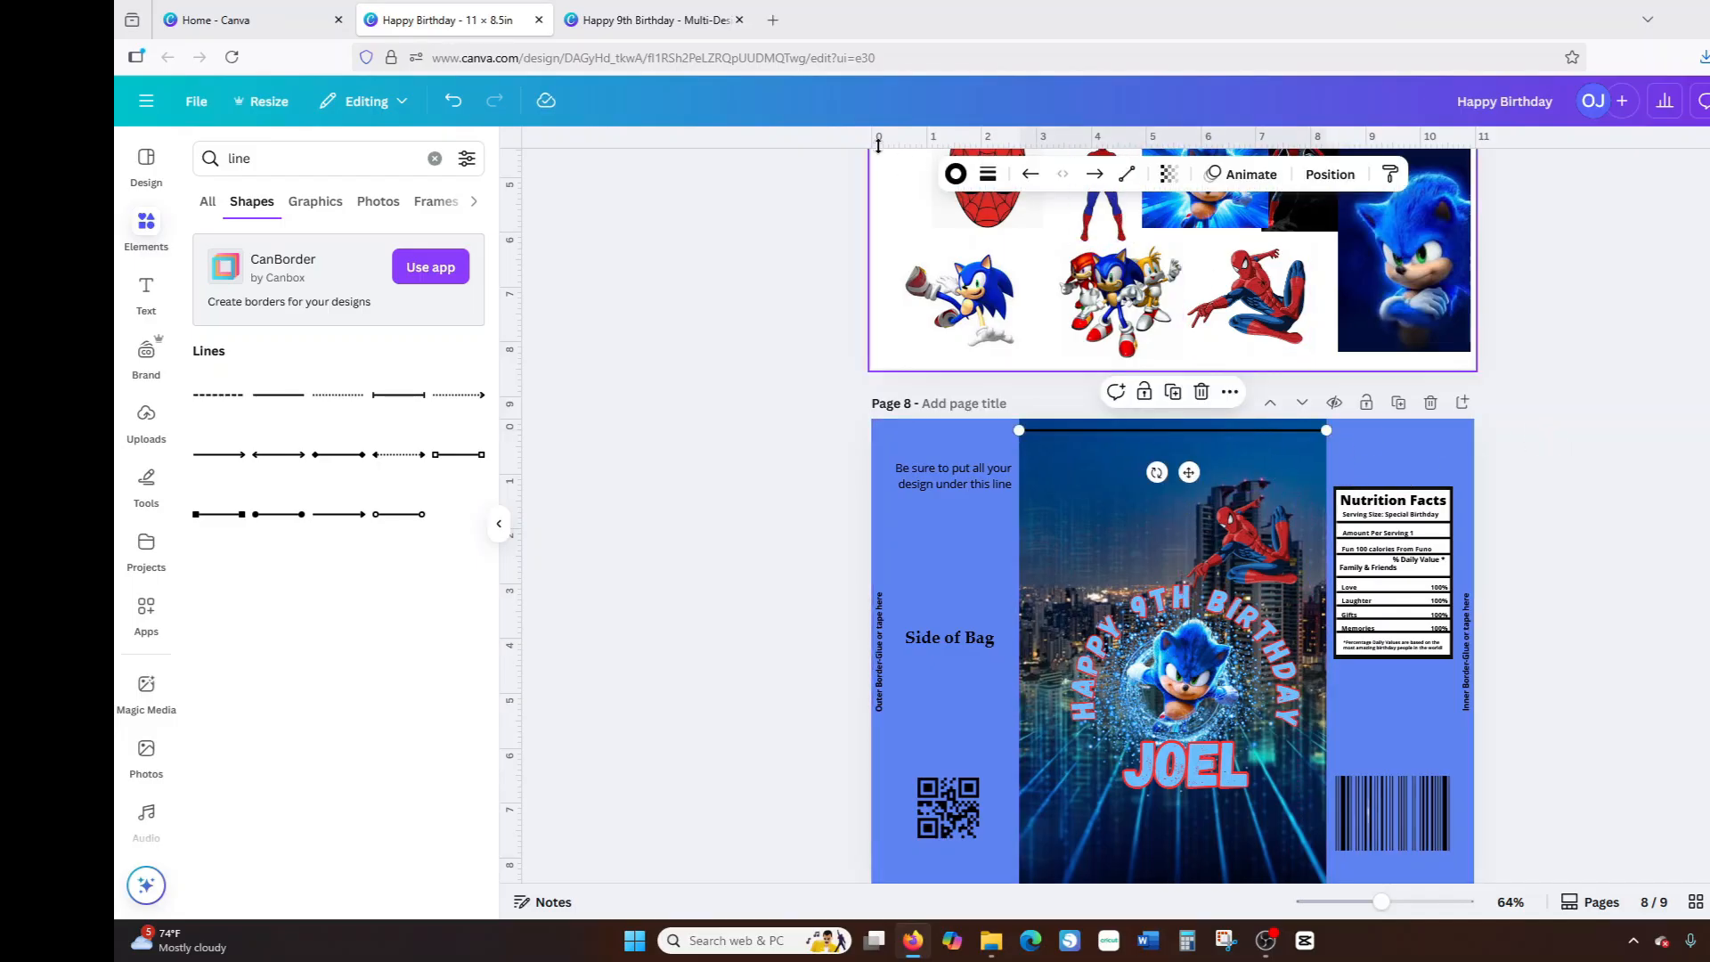
left_click(956, 173)
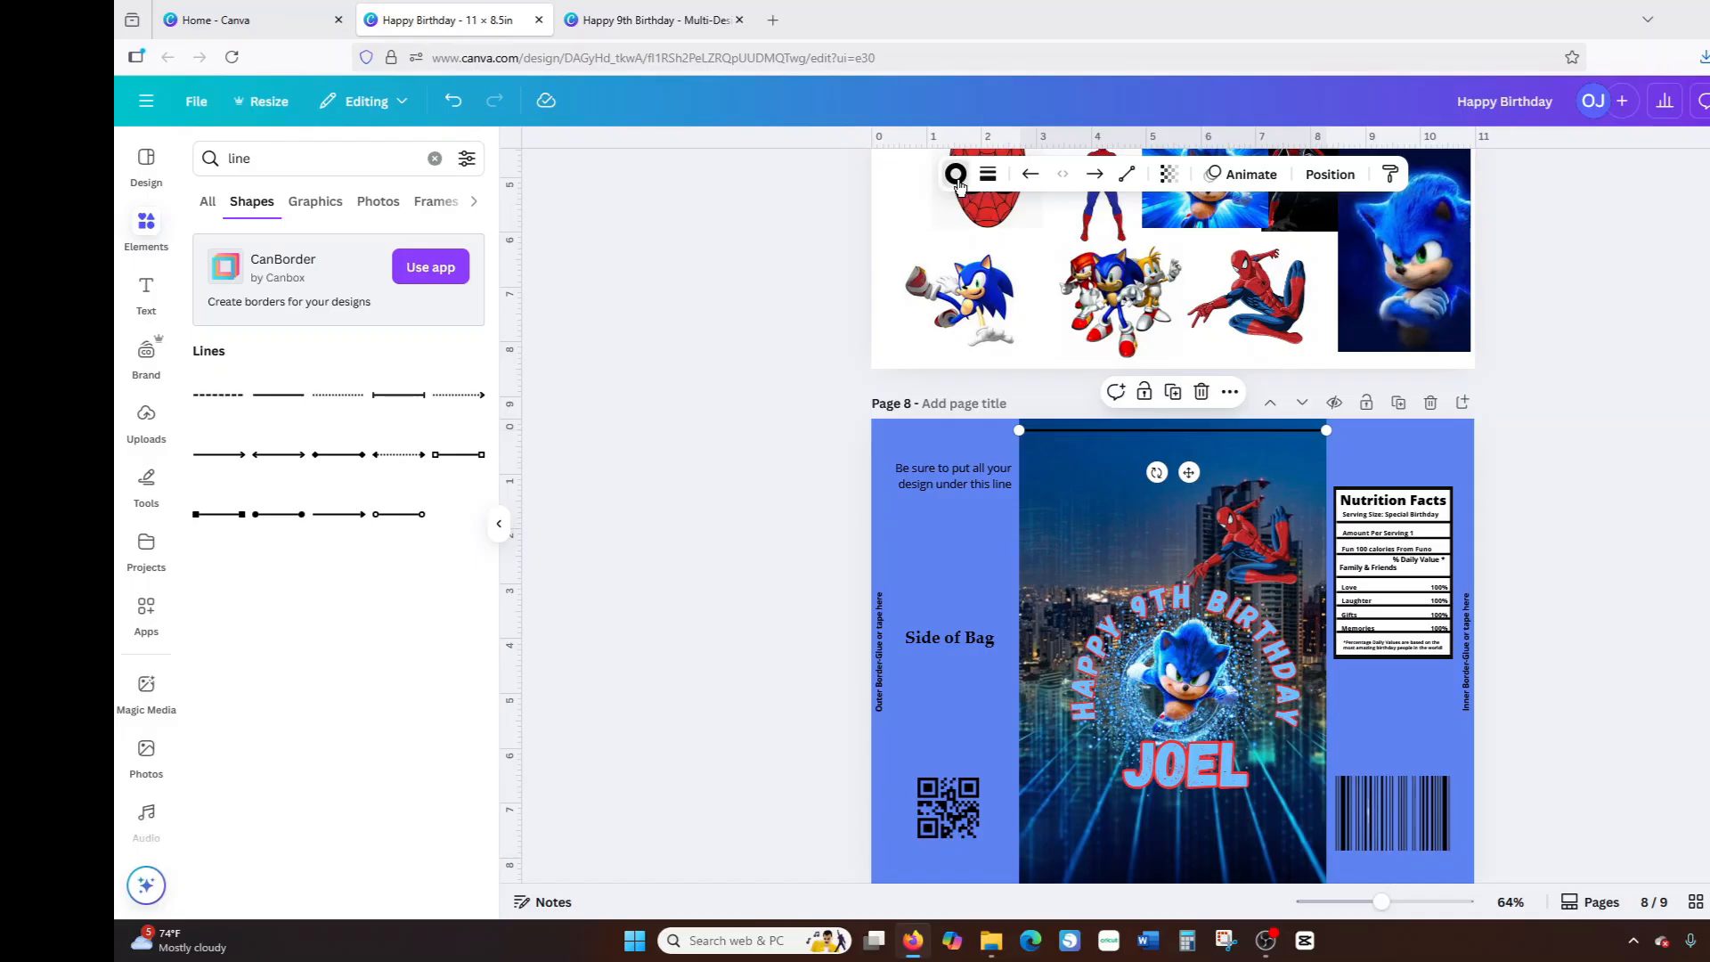
left_click(254, 327)
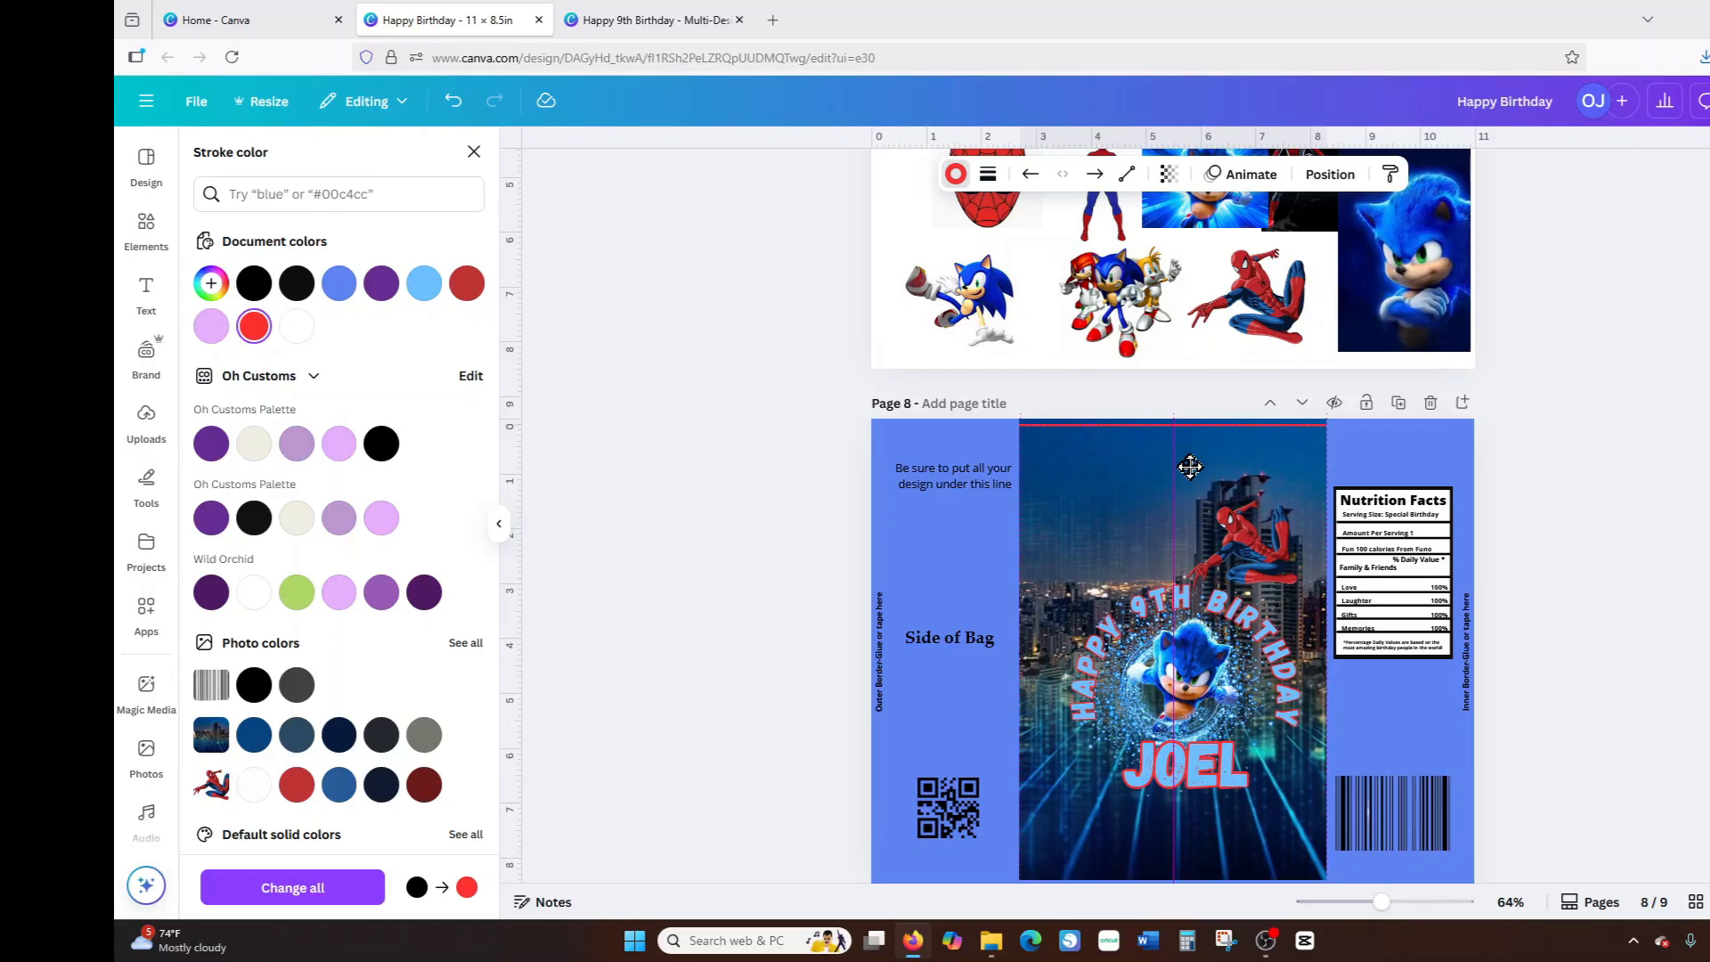
Place the red line near the front panel's upper edge and duplicate it into four closely stacked lines.
left_click_drag(1190, 469, 1189, 472)
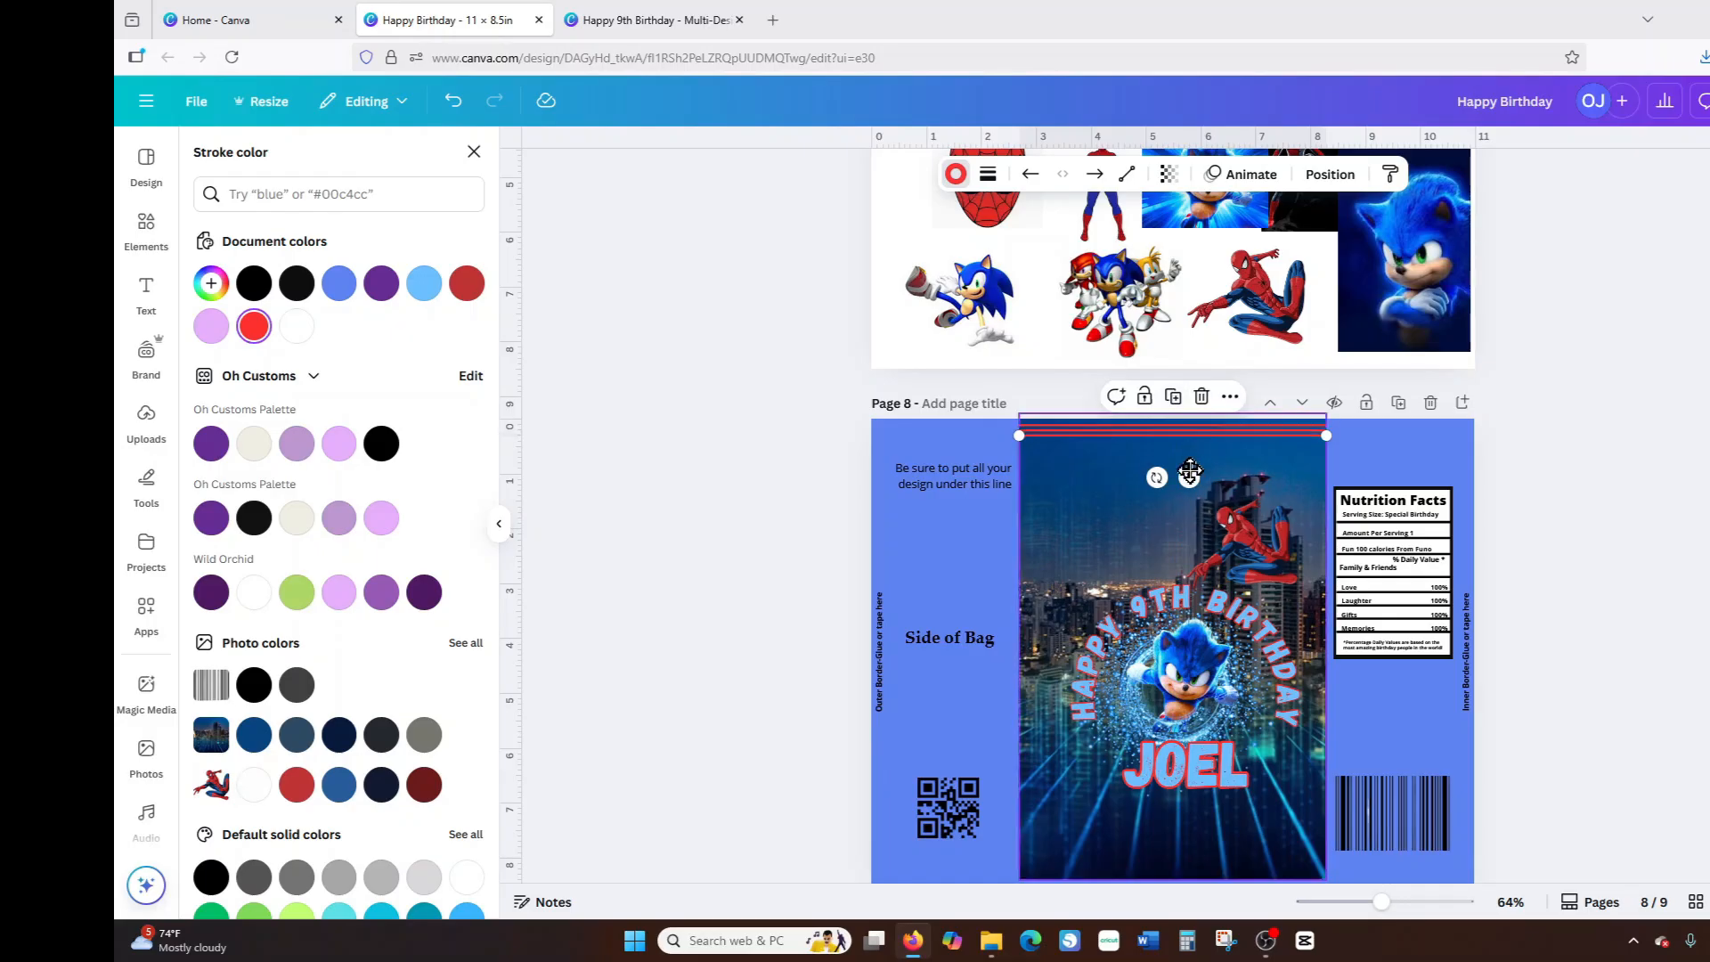
left_click(1173, 395)
left_click(1174, 398)
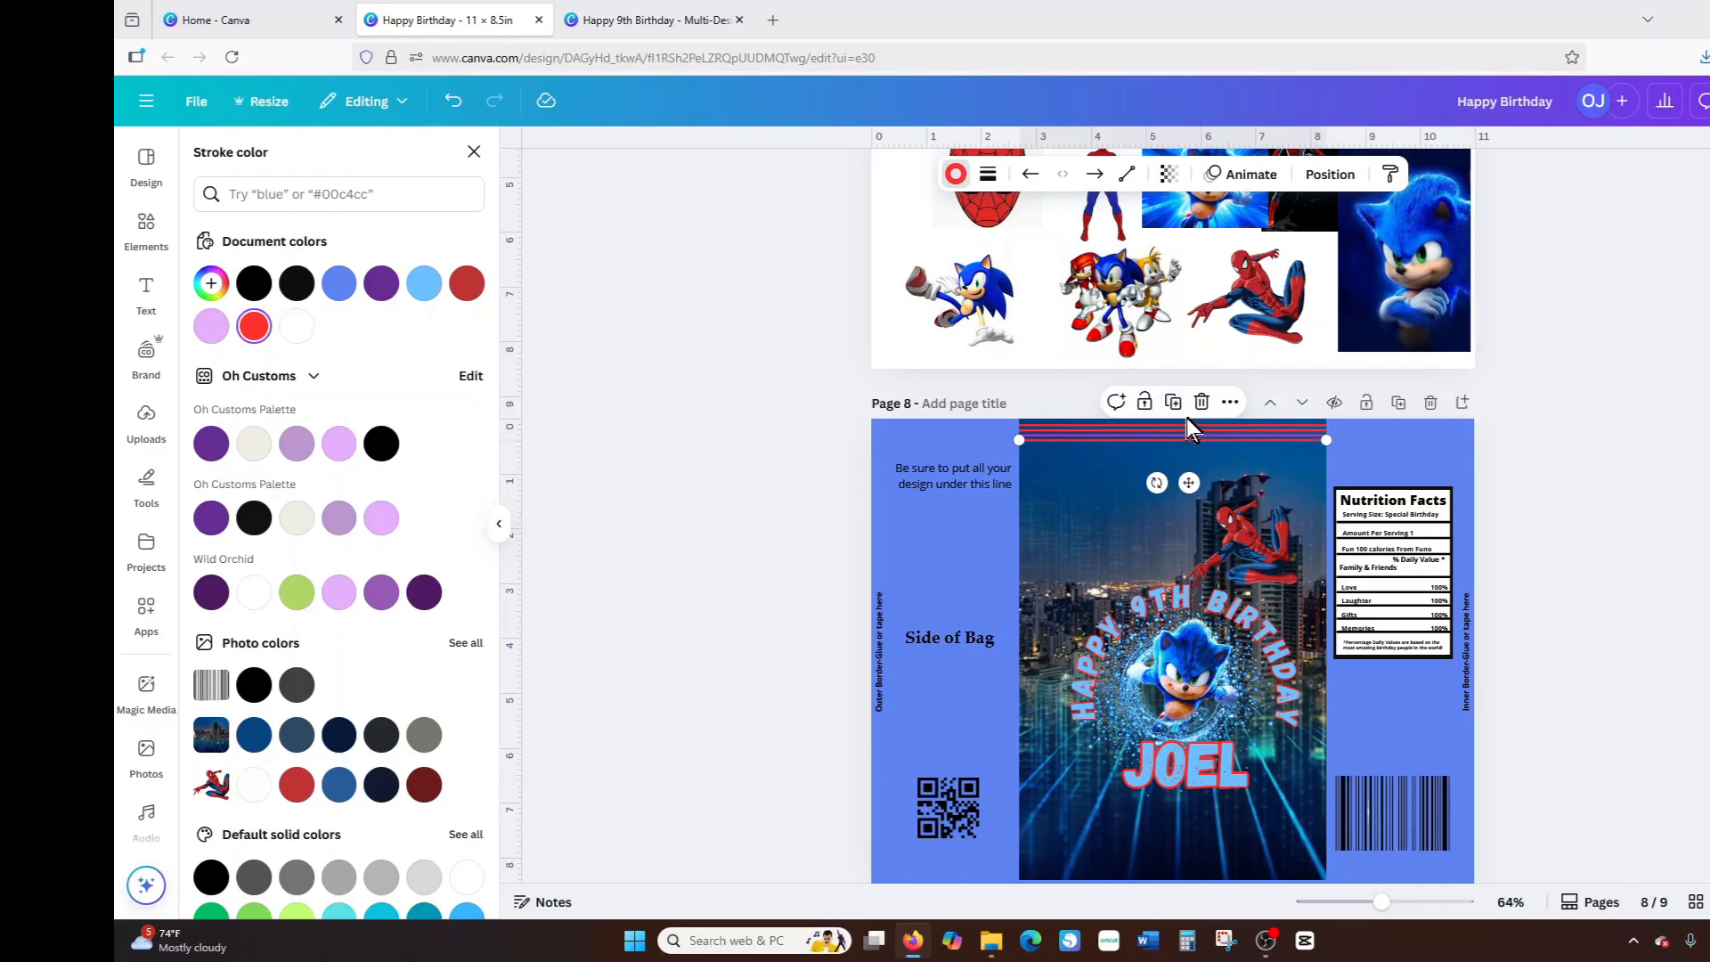
left_click(1504, 456)
left_click(1247, 461)
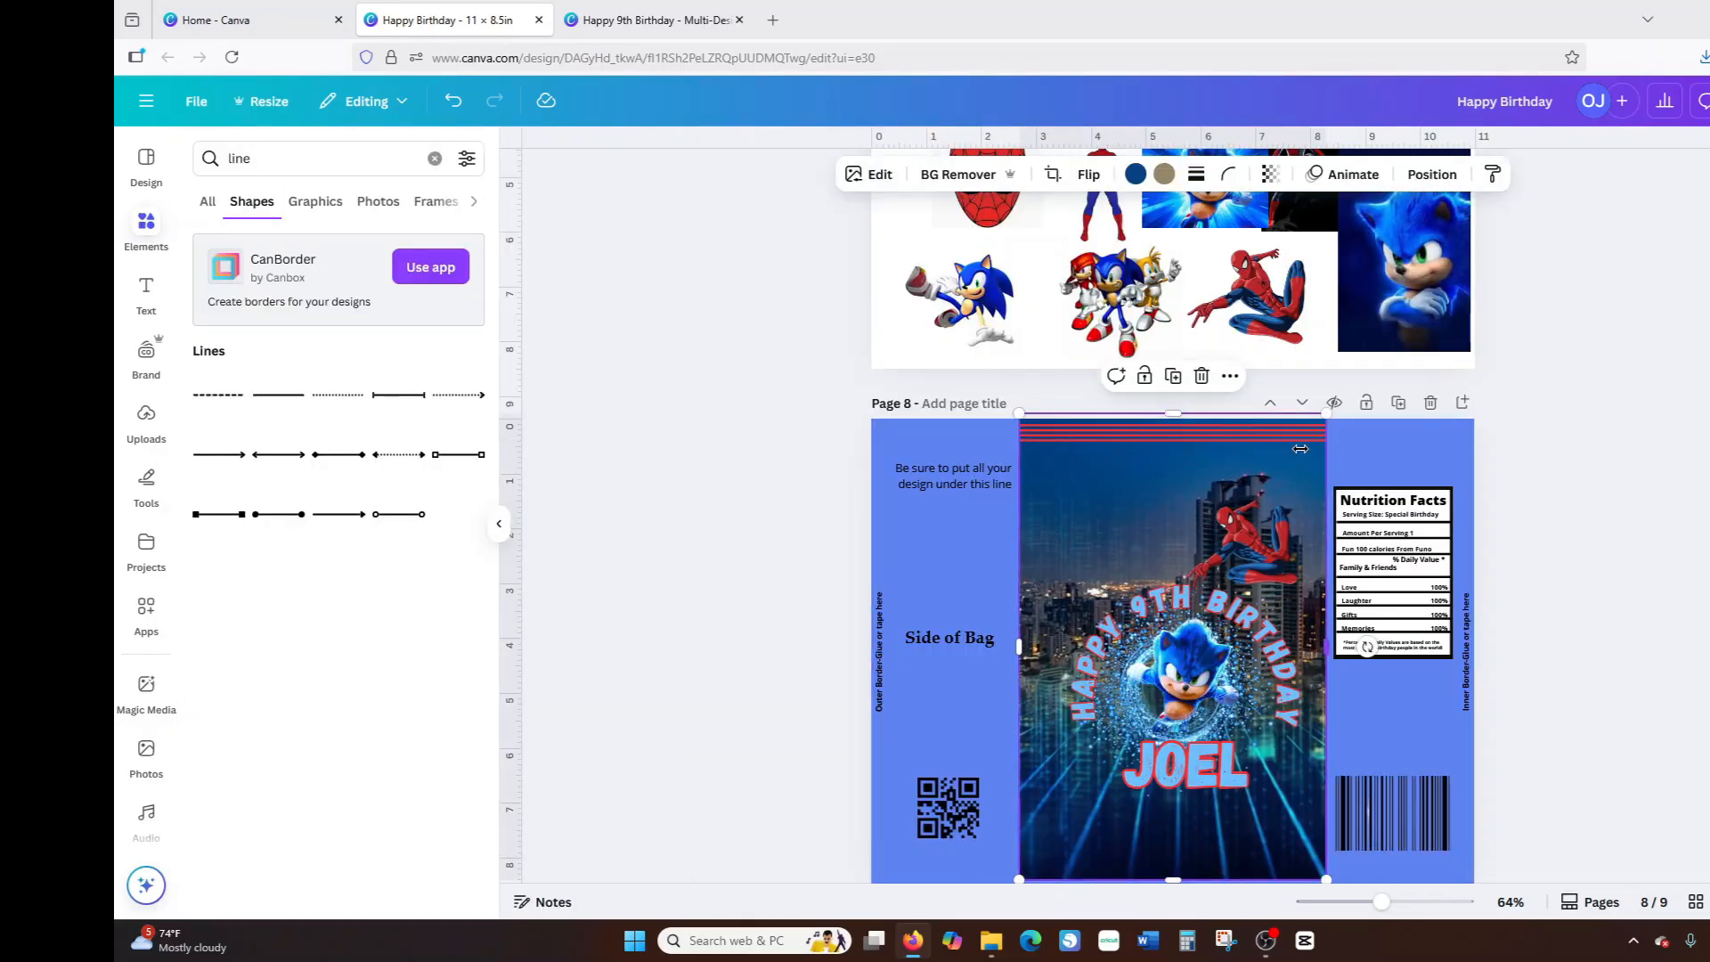
left_click(1230, 376)
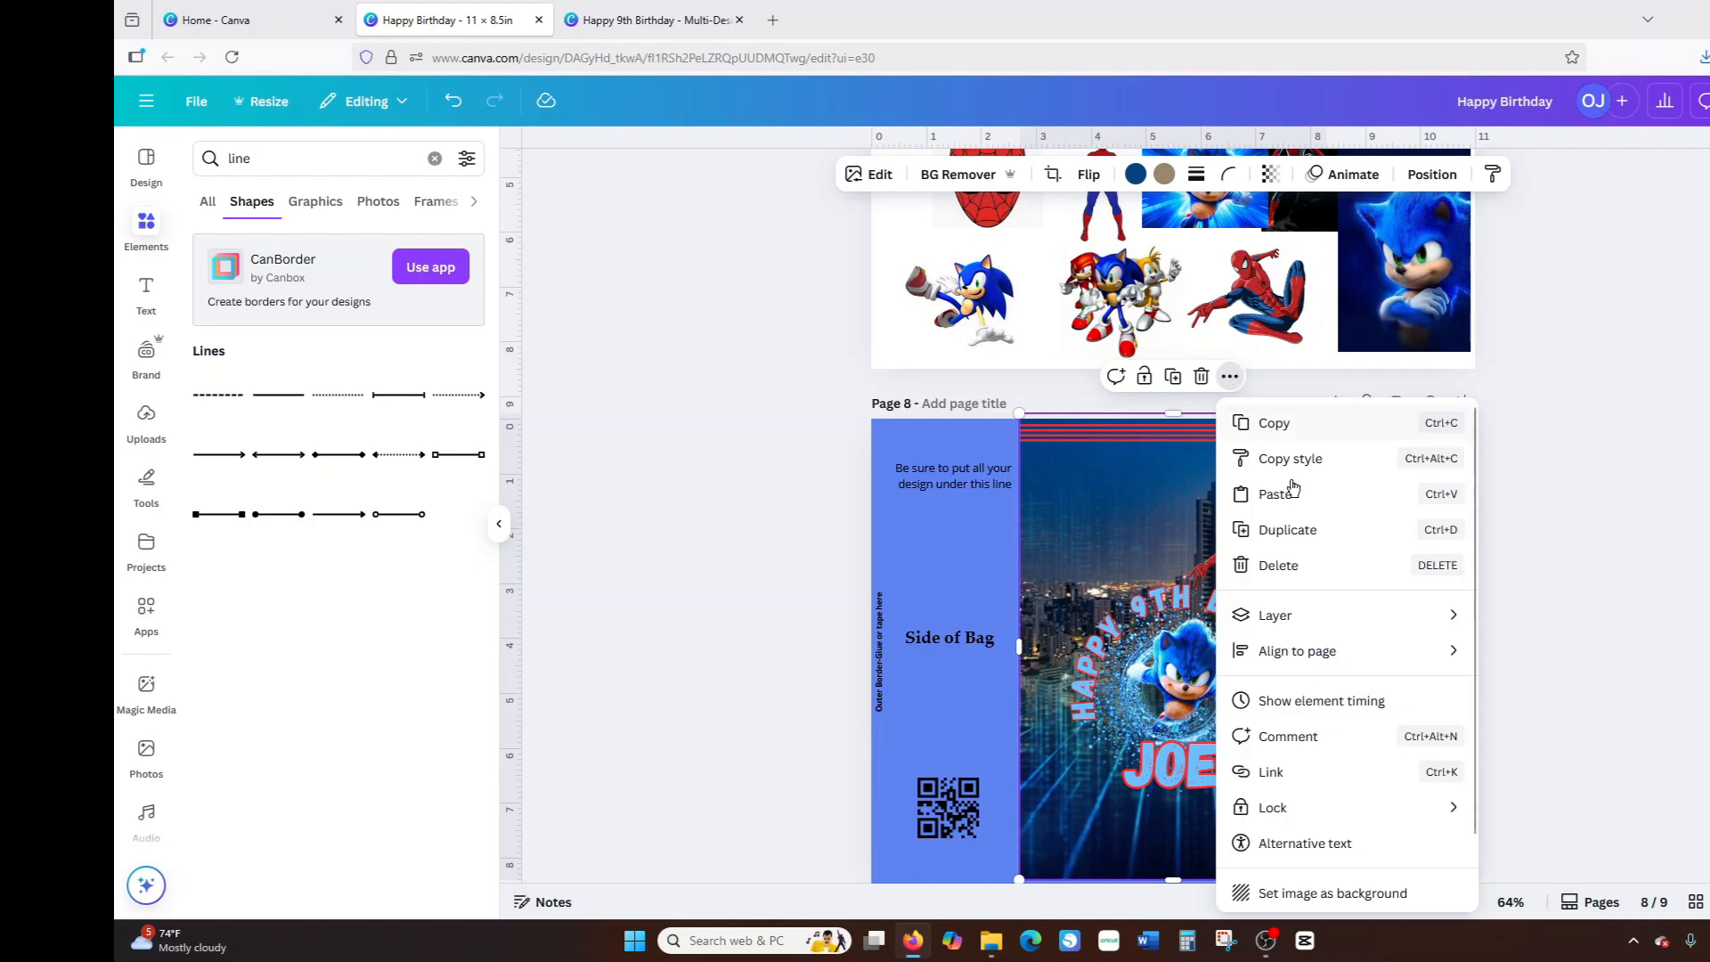
mouse_move(1302, 616)
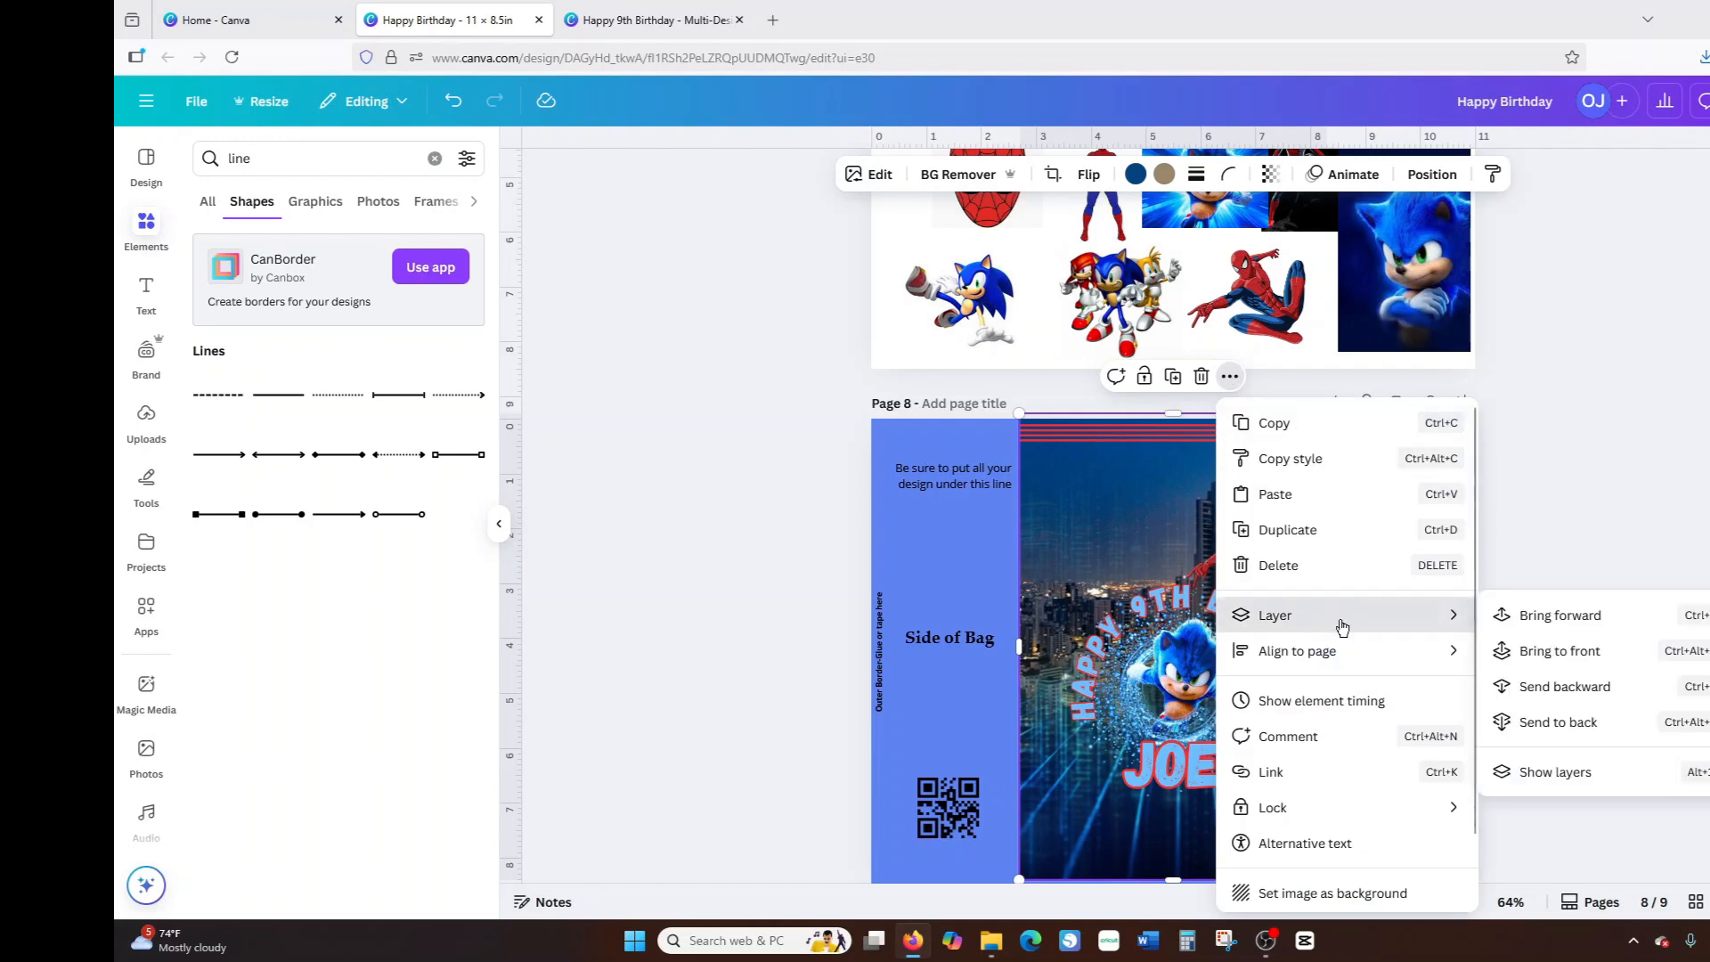
left_click(1560, 774)
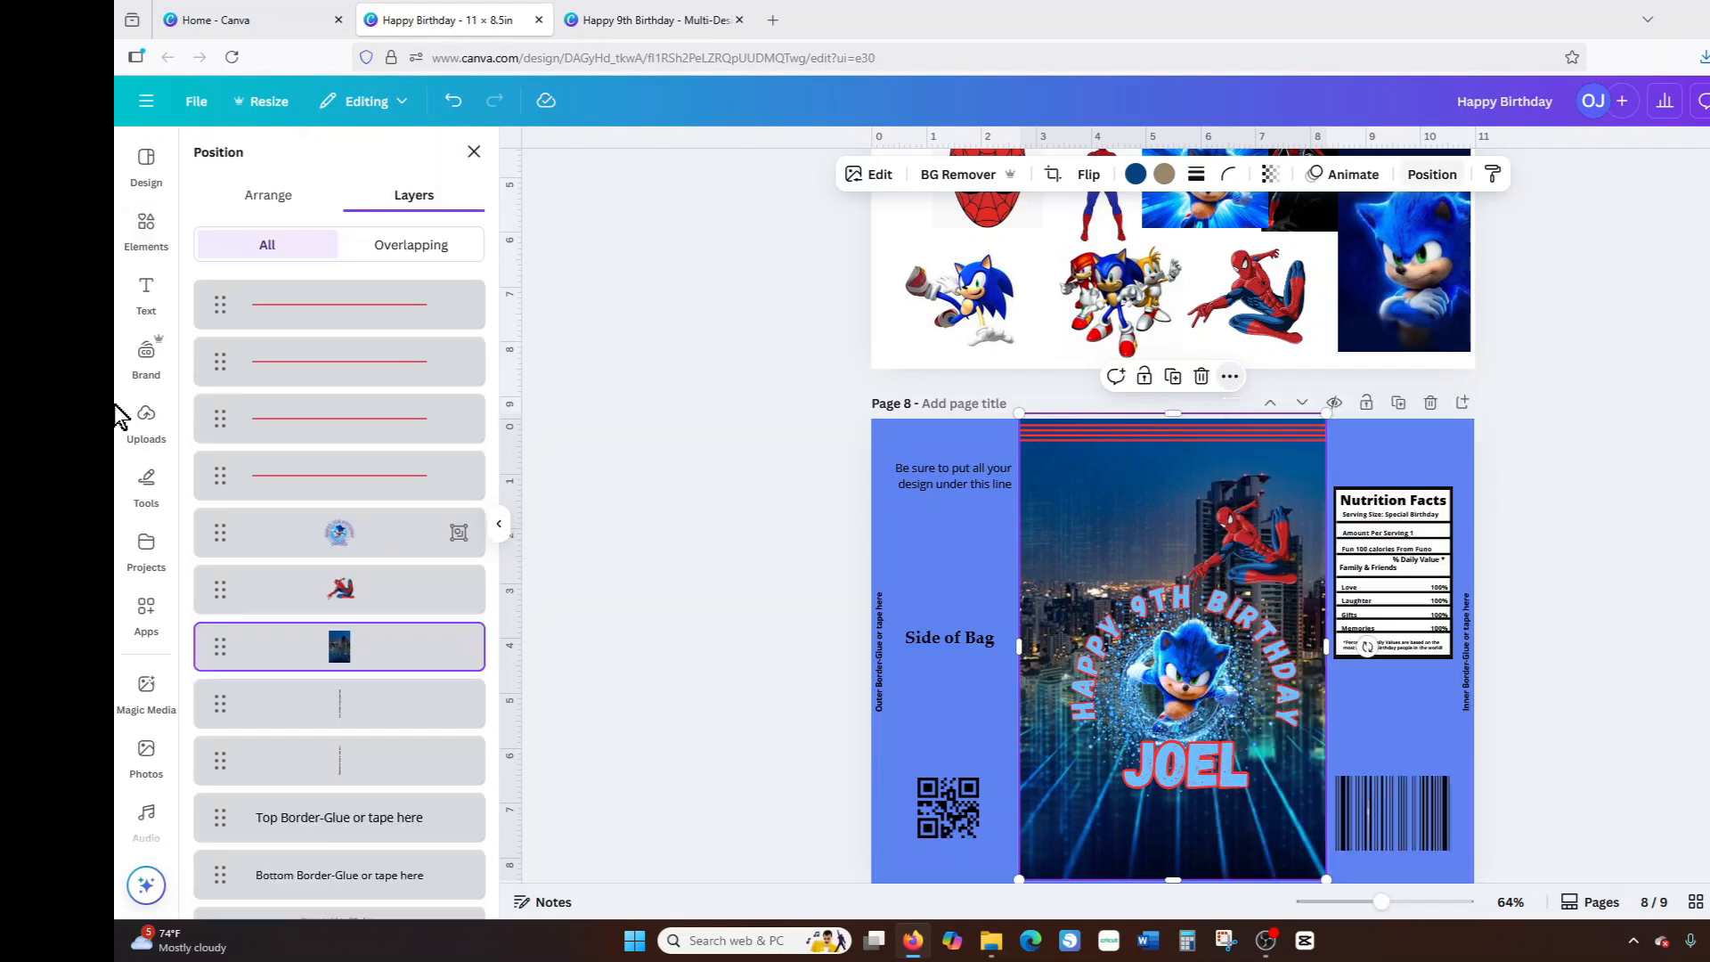
left_click(346, 305)
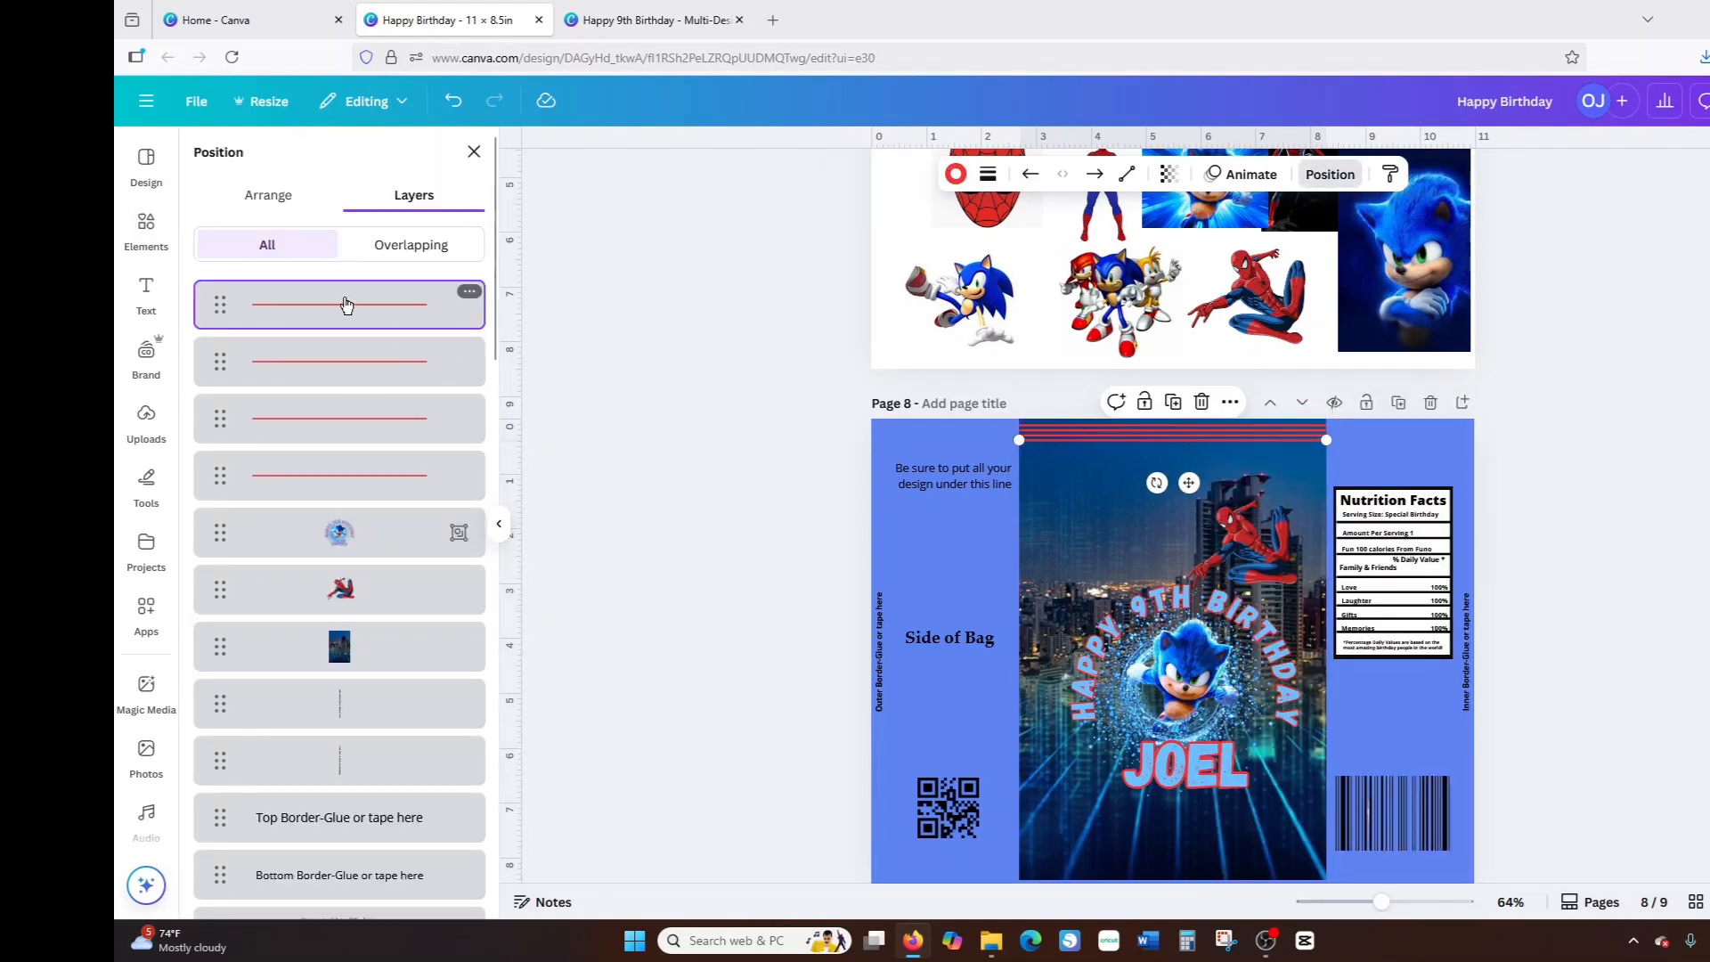
left_click(373, 481, "shift")
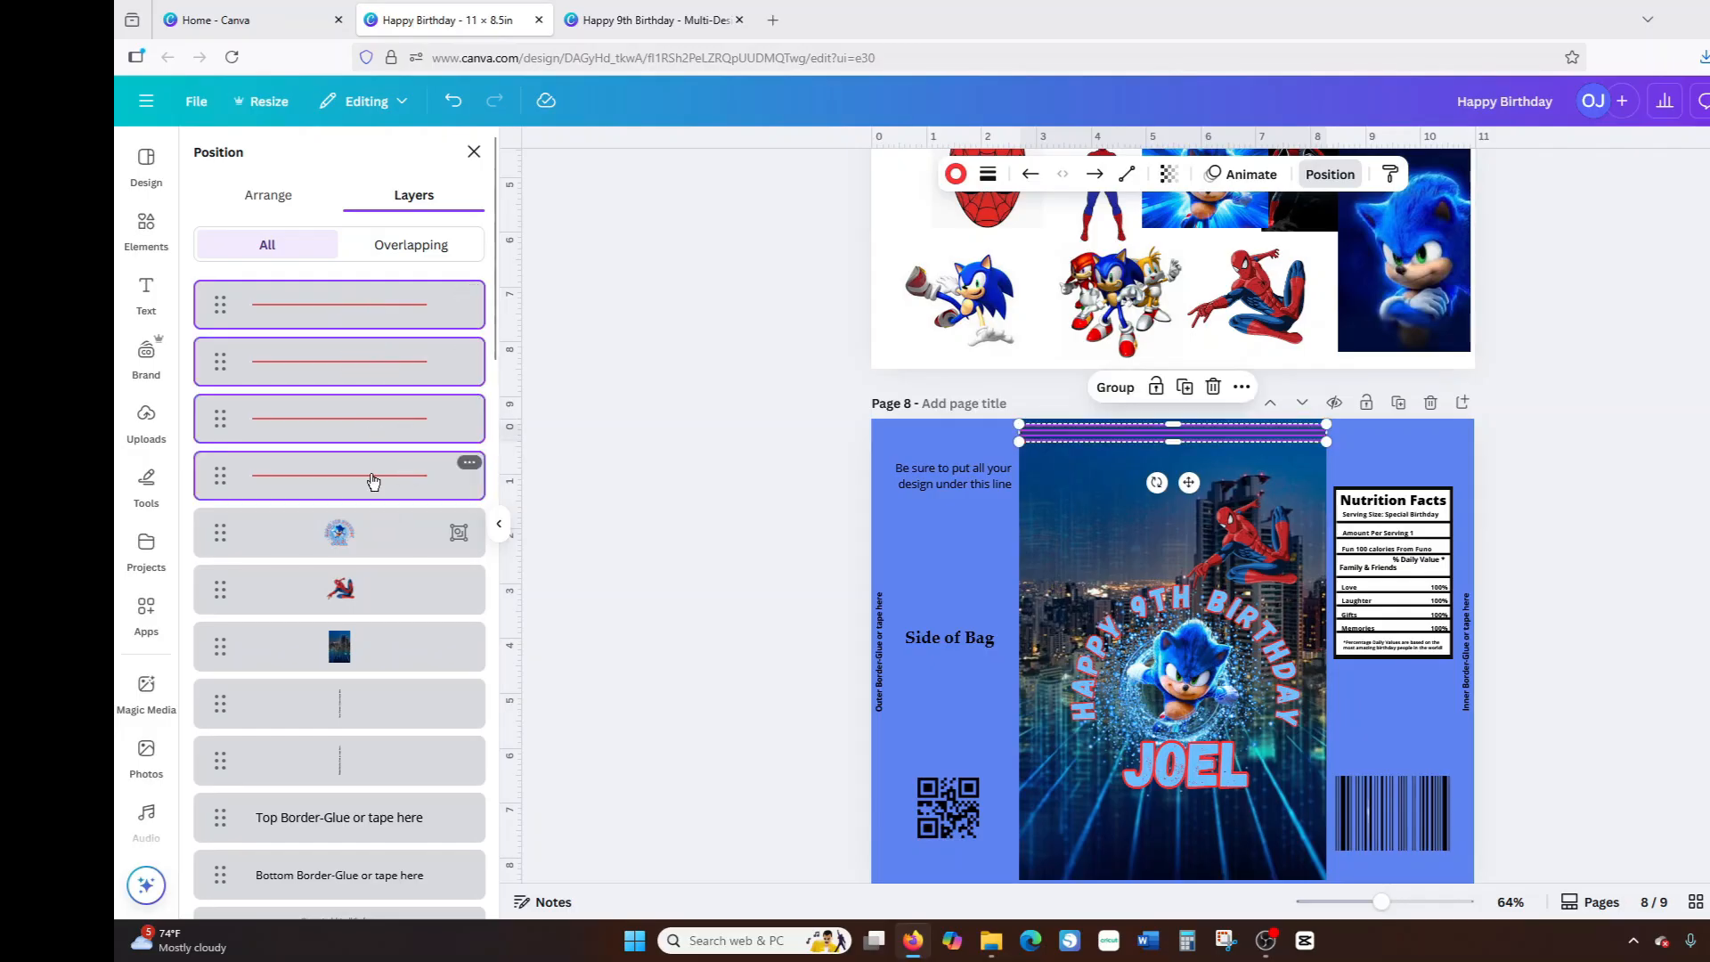
left_click(1243, 390)
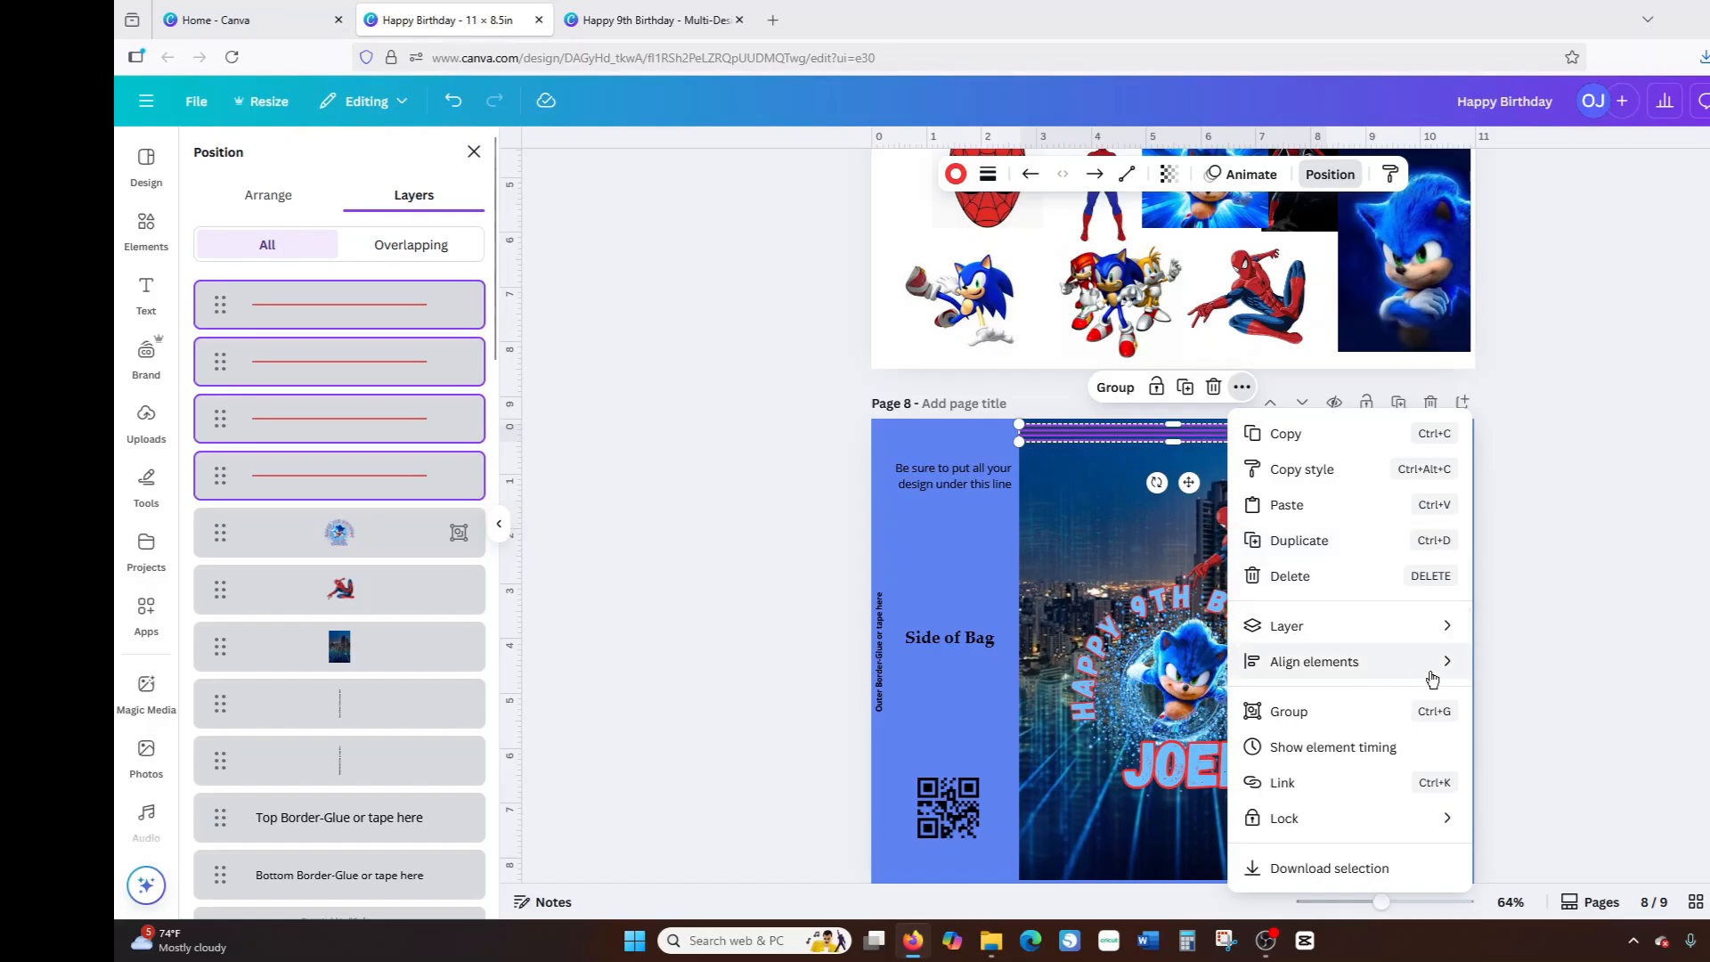
mouse_move(1440, 679)
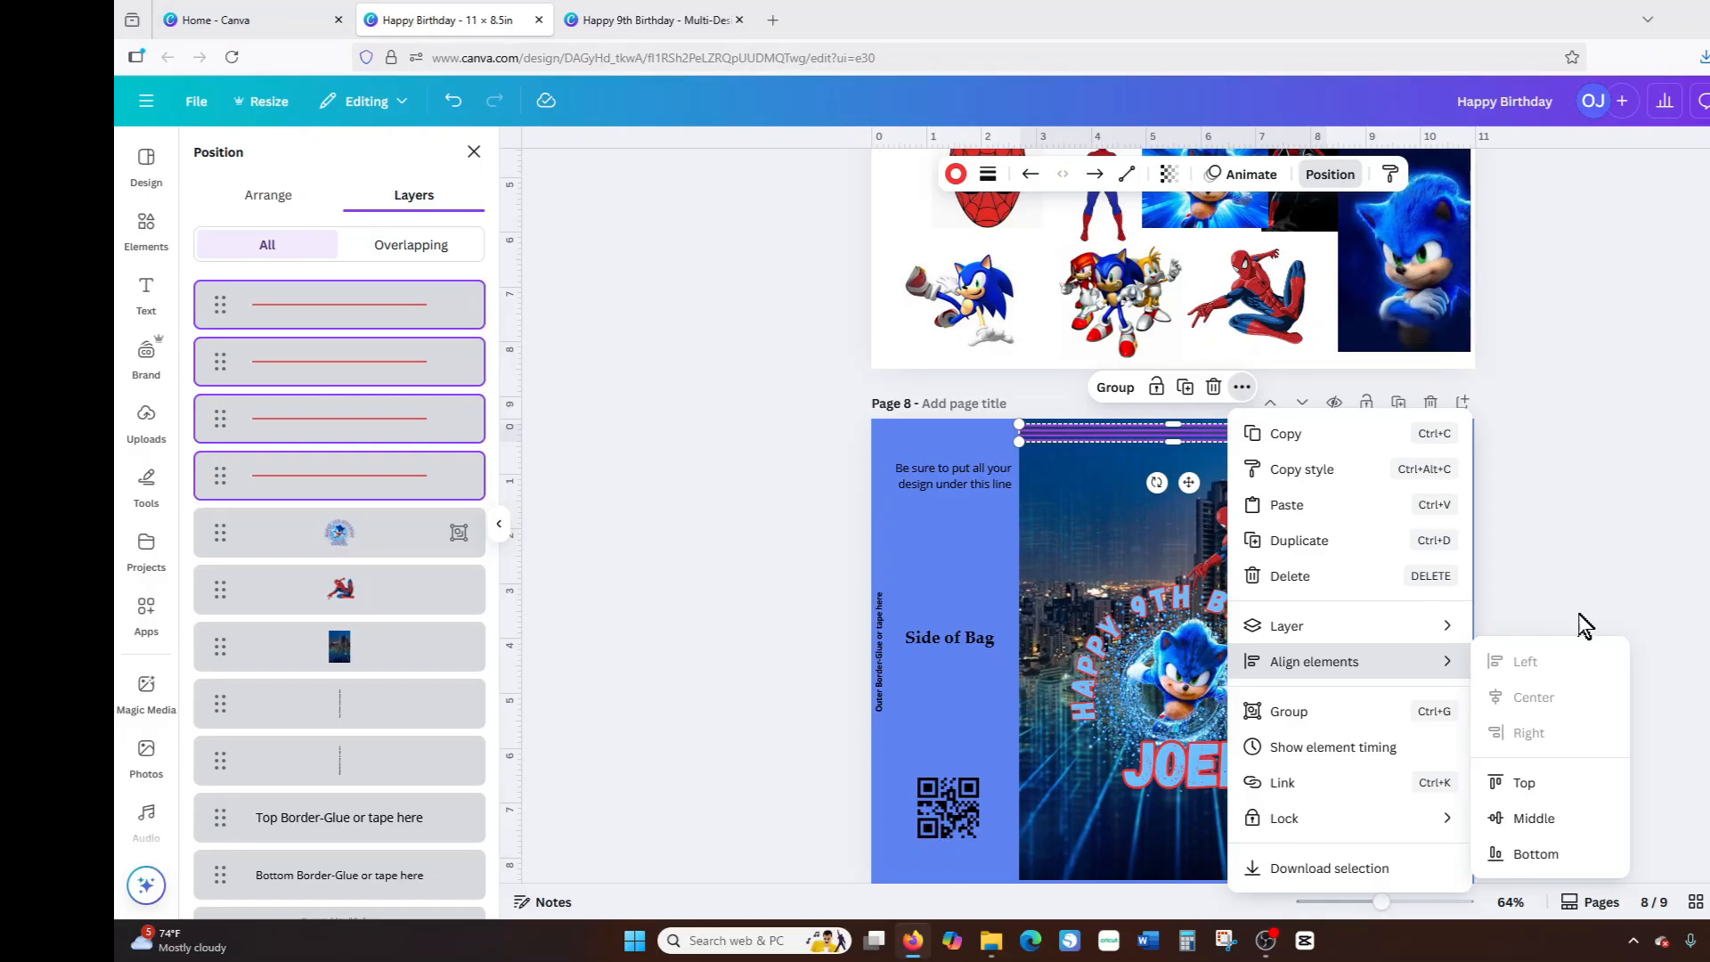
left_click(1682, 527)
left_click(1575, 488)
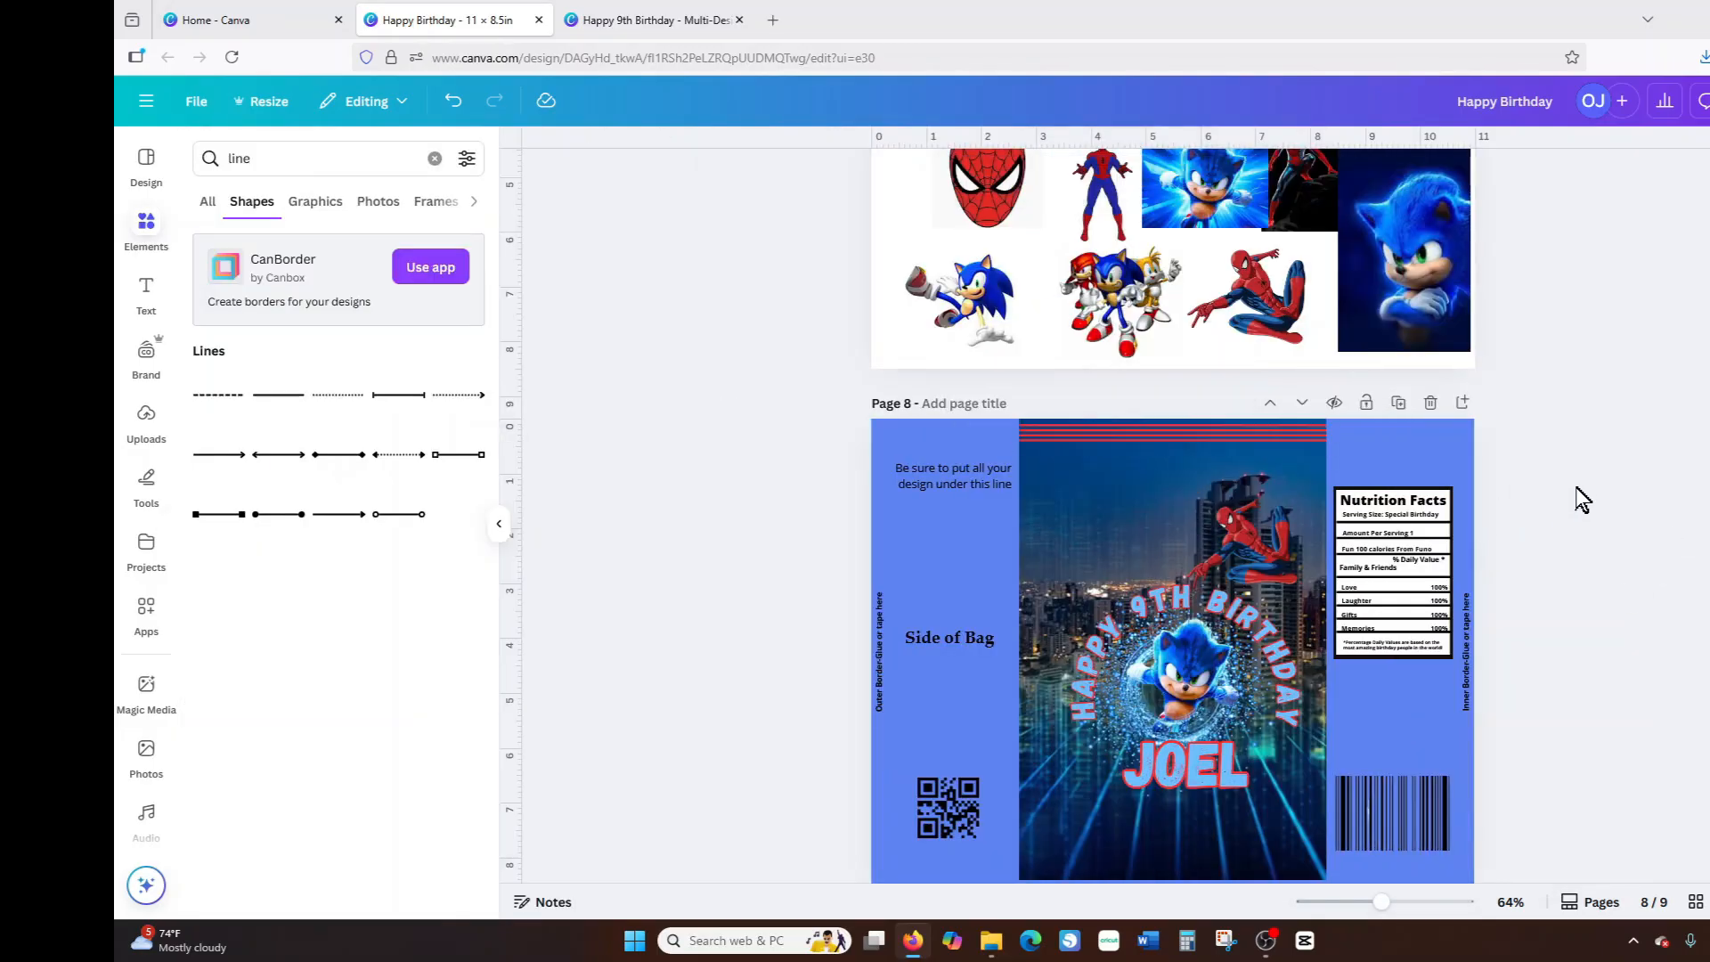
Undo the trial shift of the lowest red line and spread the four lines slightly farther apart at even spacing.
left_click(1236, 445)
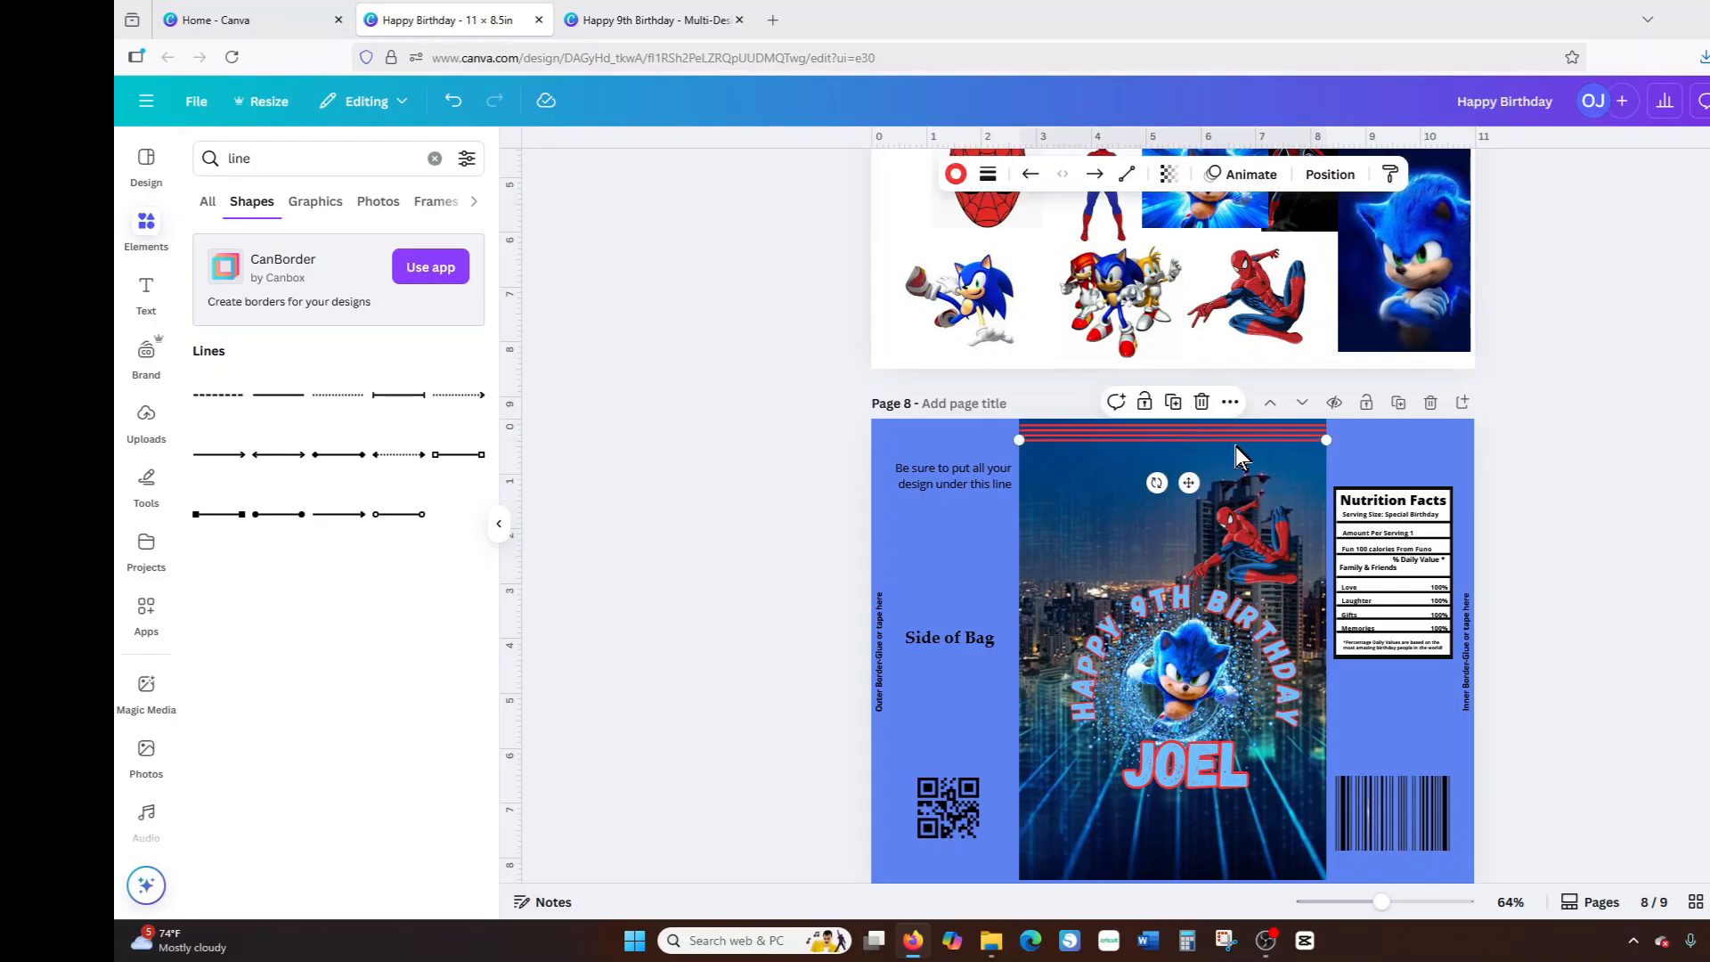
left_click_drag(1236, 447, 1189, 445)
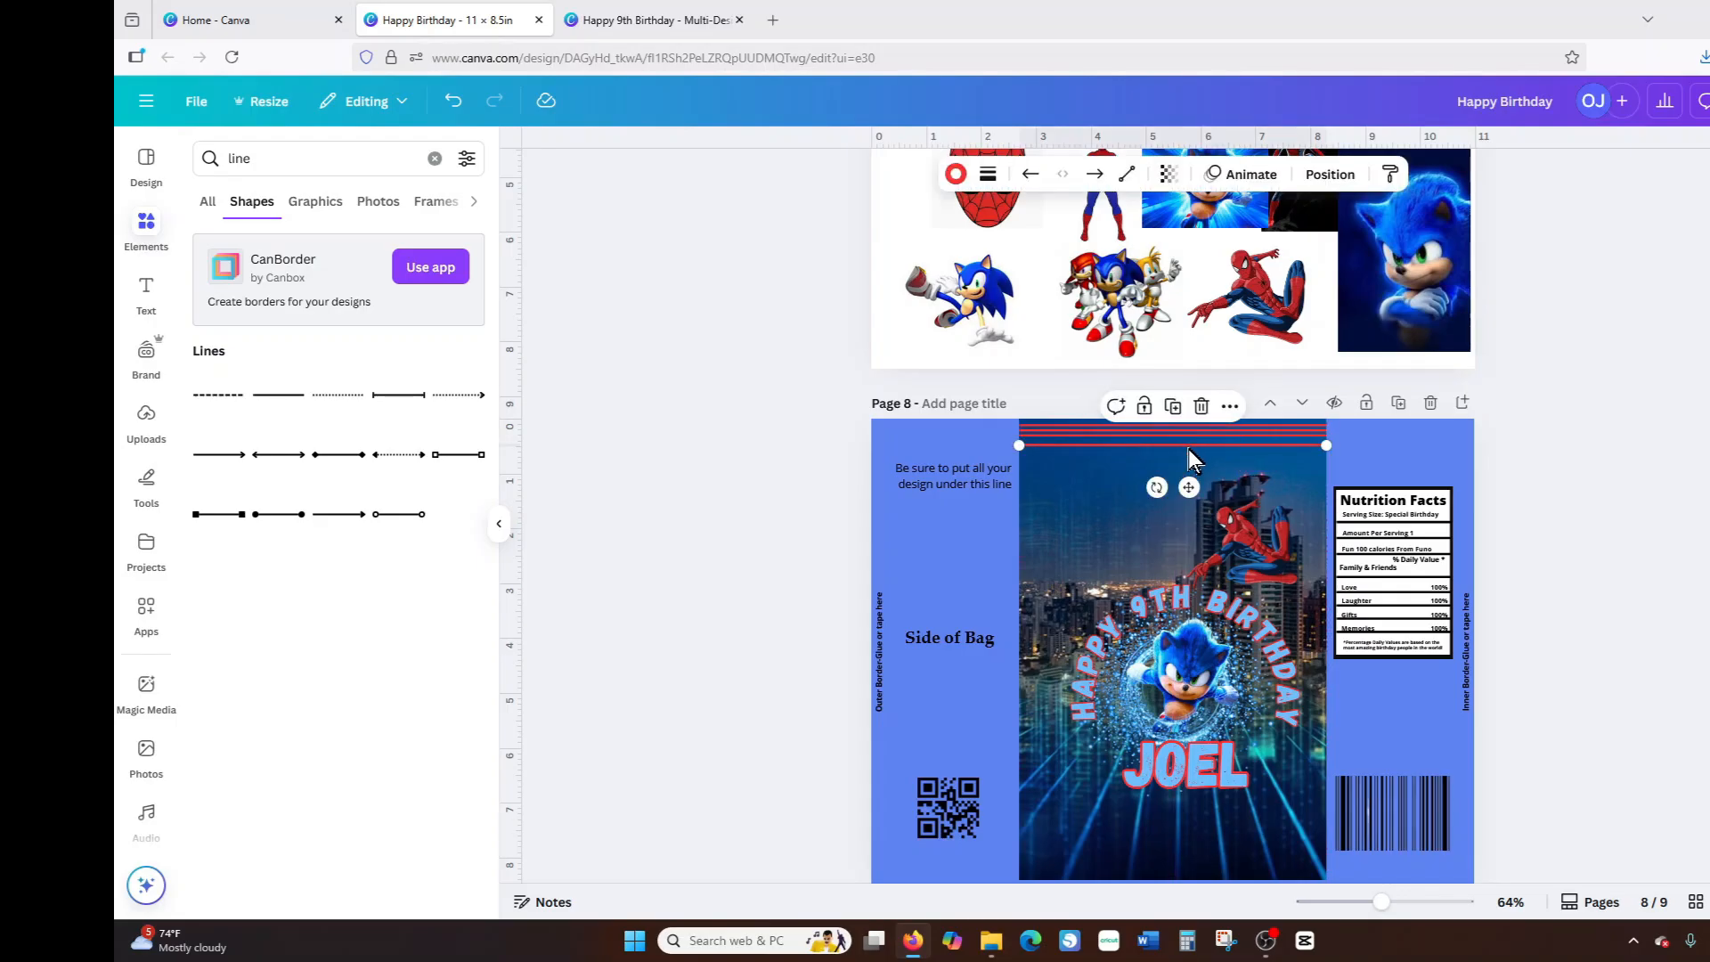
left_click_drag(1381, 902, 1413, 903)
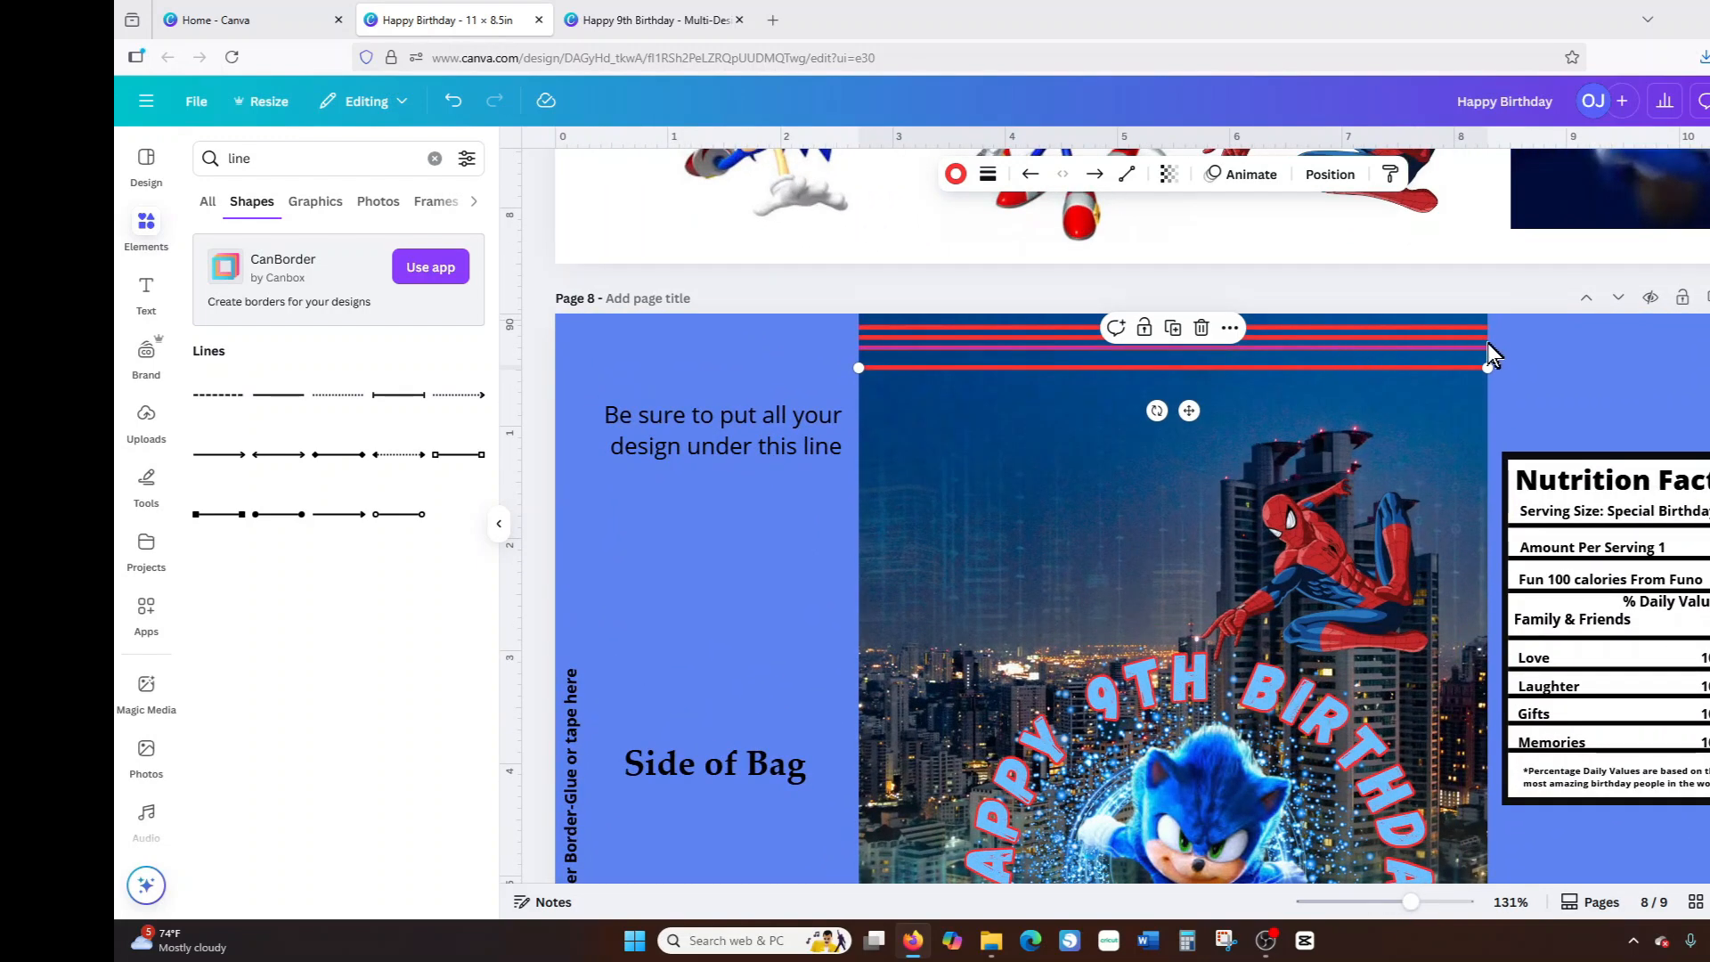
left_click(454, 101)
left_click(455, 101)
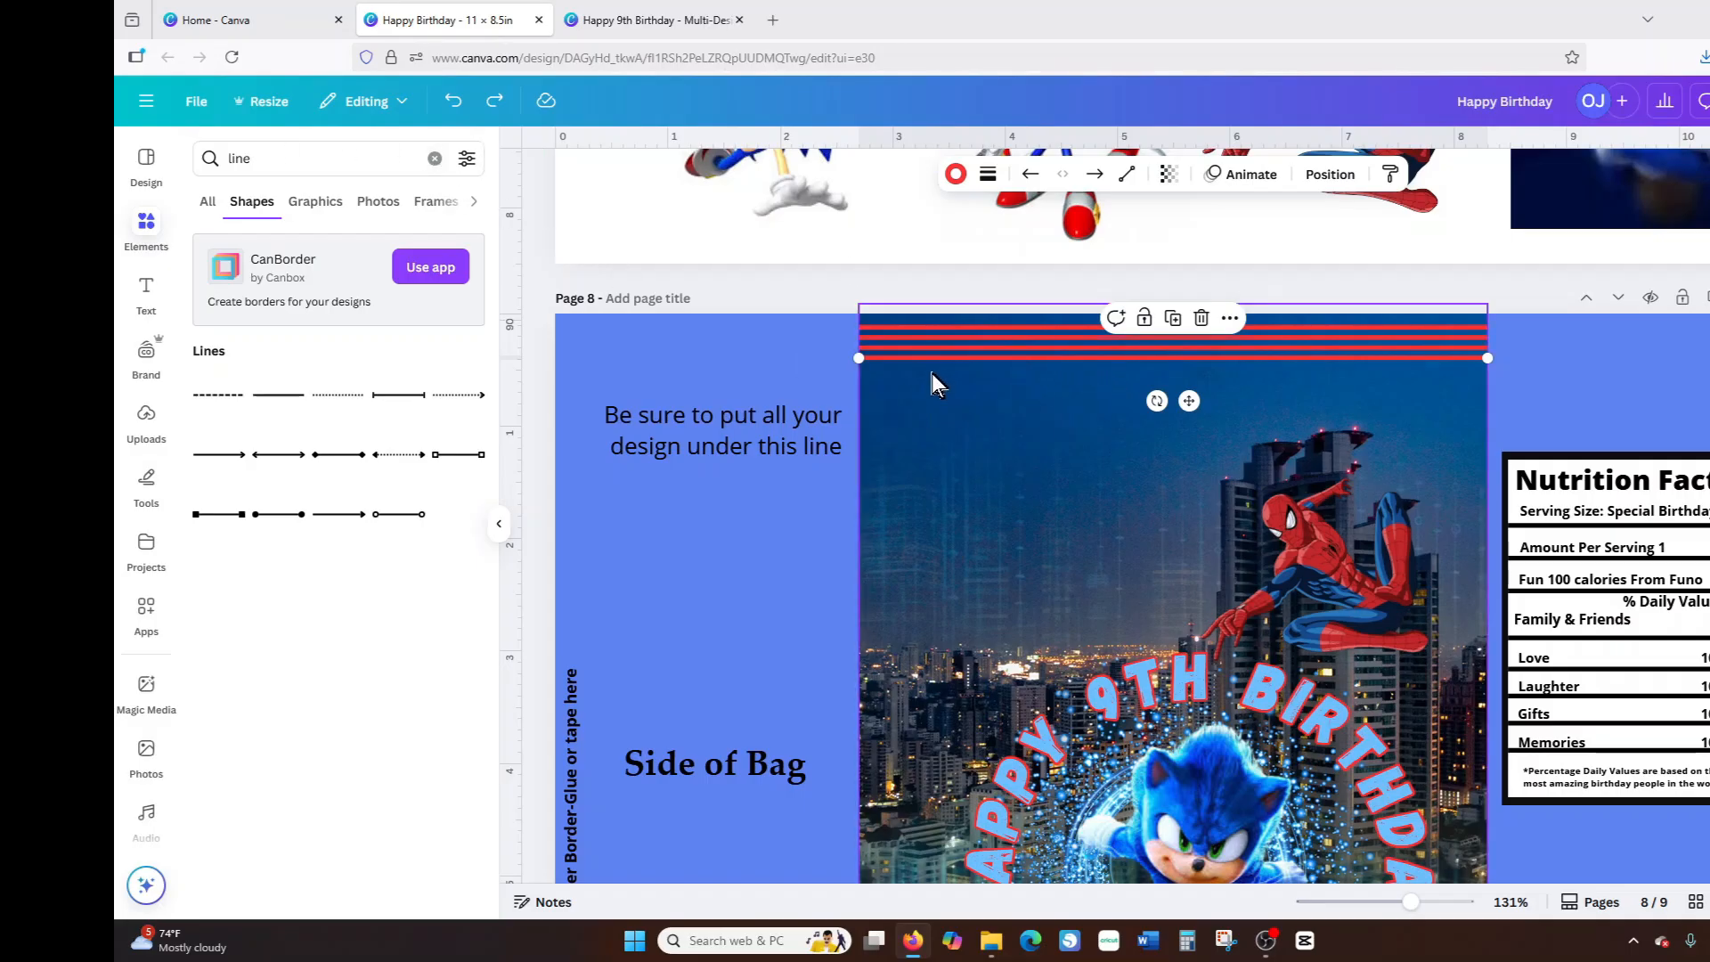
left_click_drag(998, 358, 1013, 340)
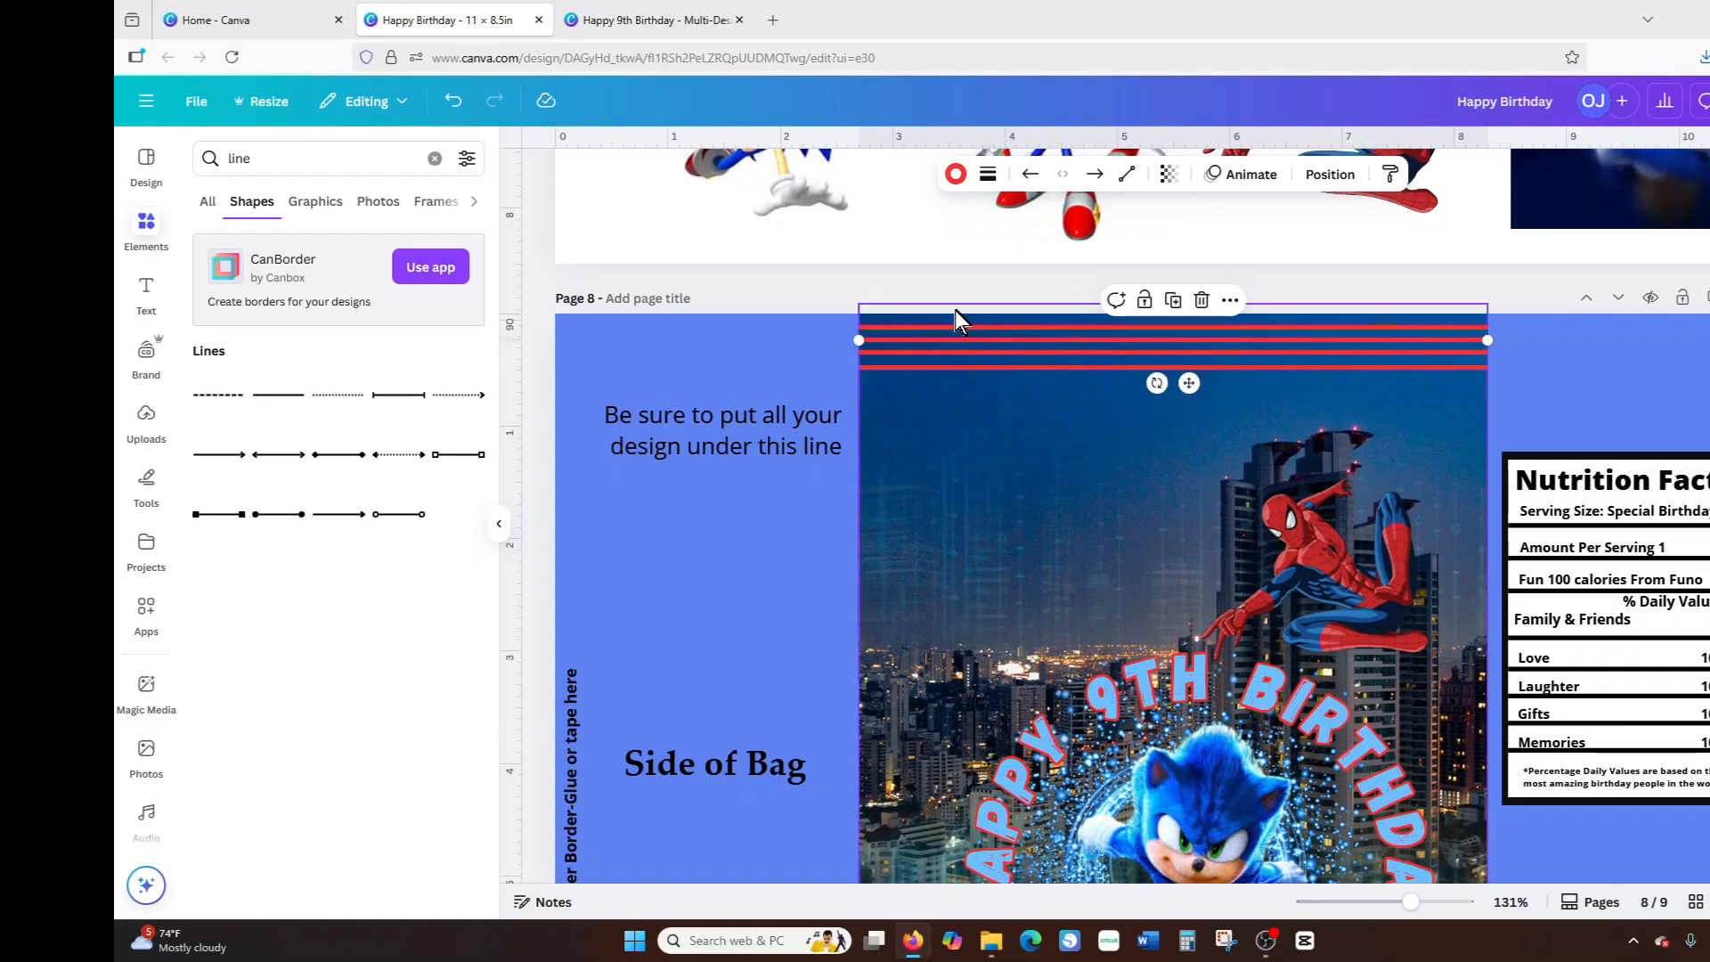
Select all four red lines from the layer list and group them.
left_click(1231, 300)
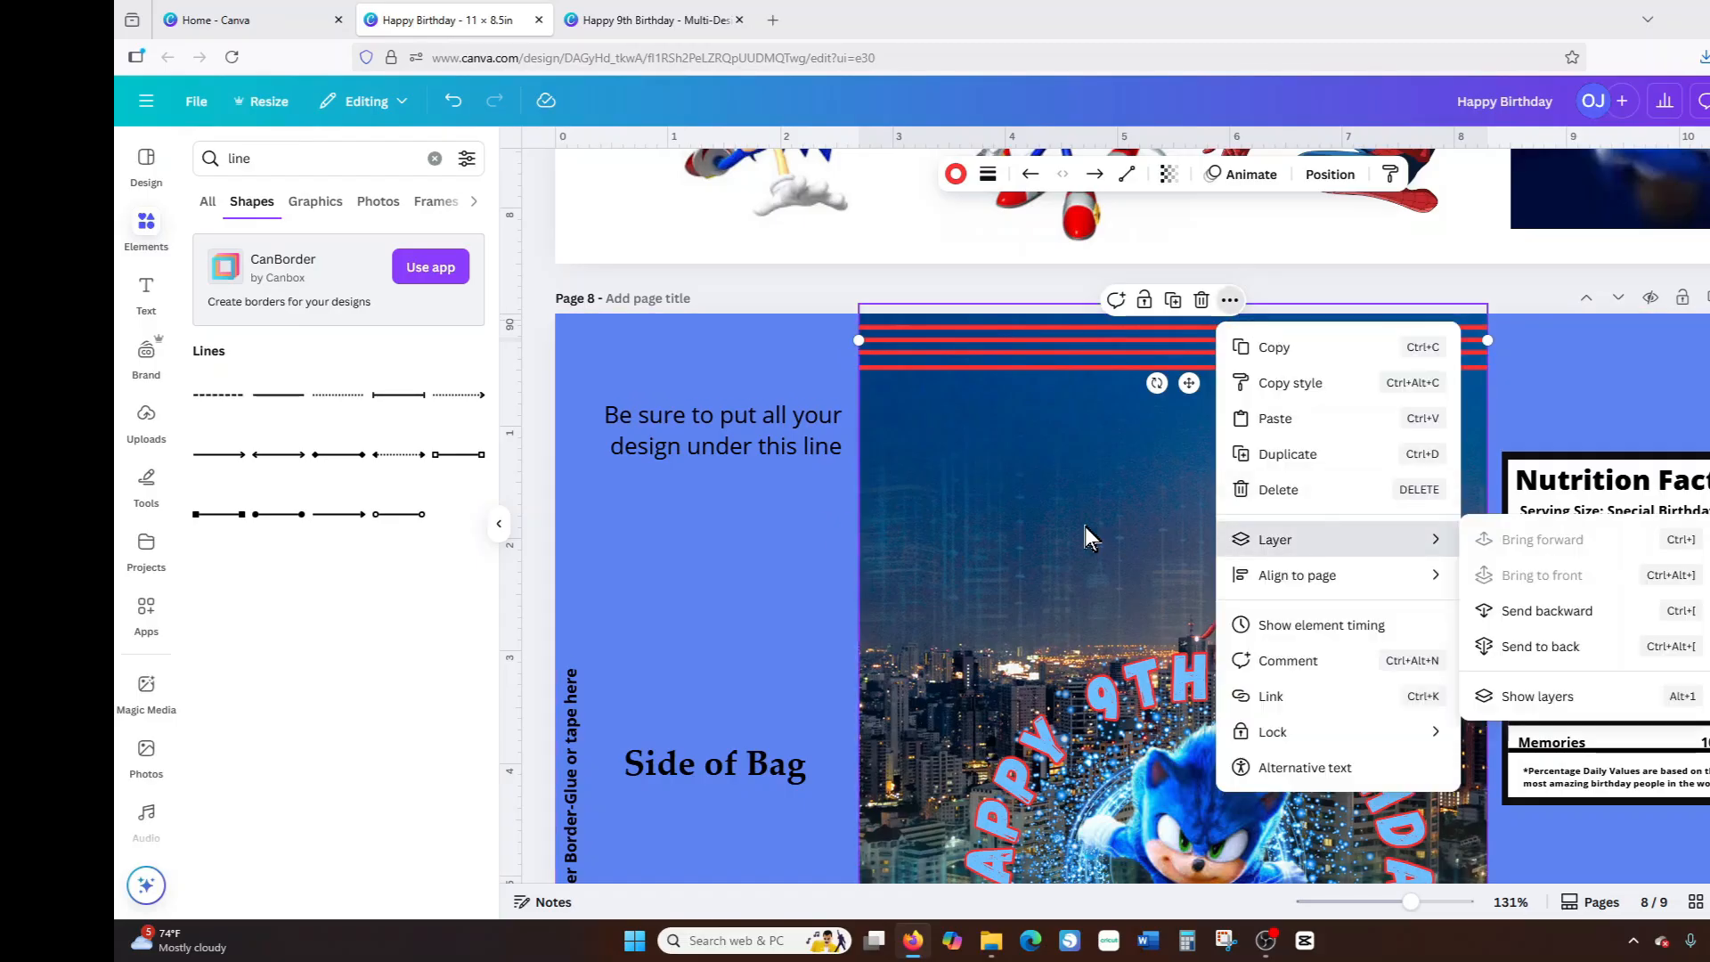
mouse_move(1433, 539)
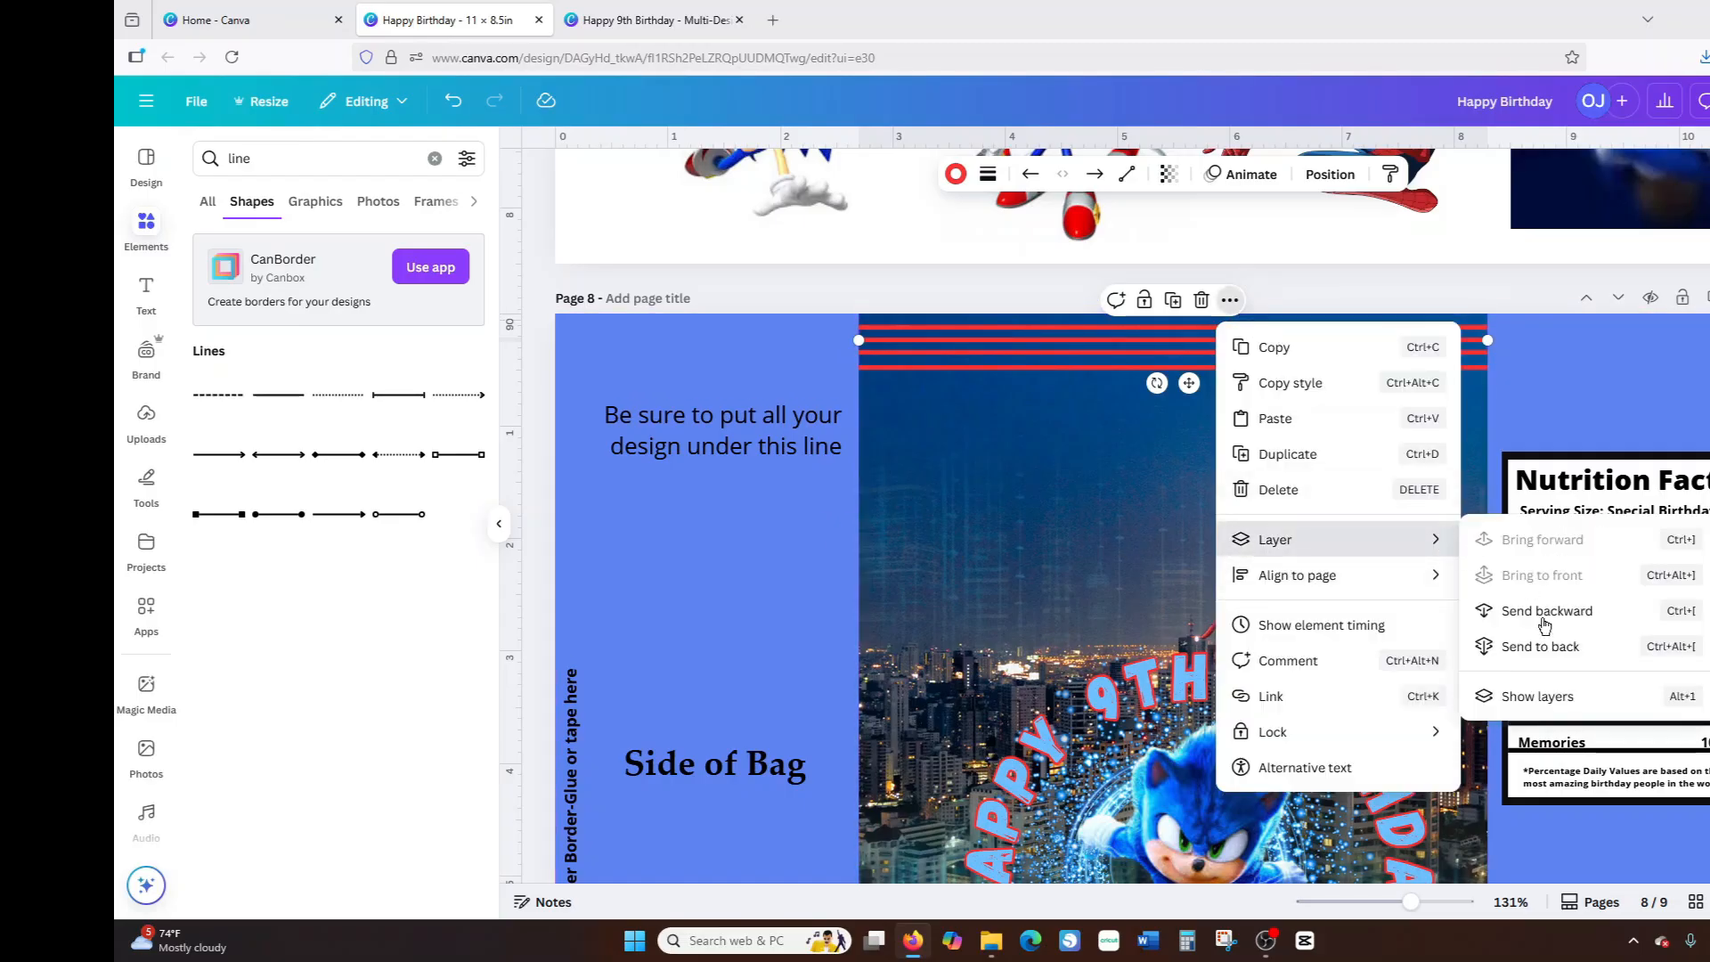
left_click(1529, 695)
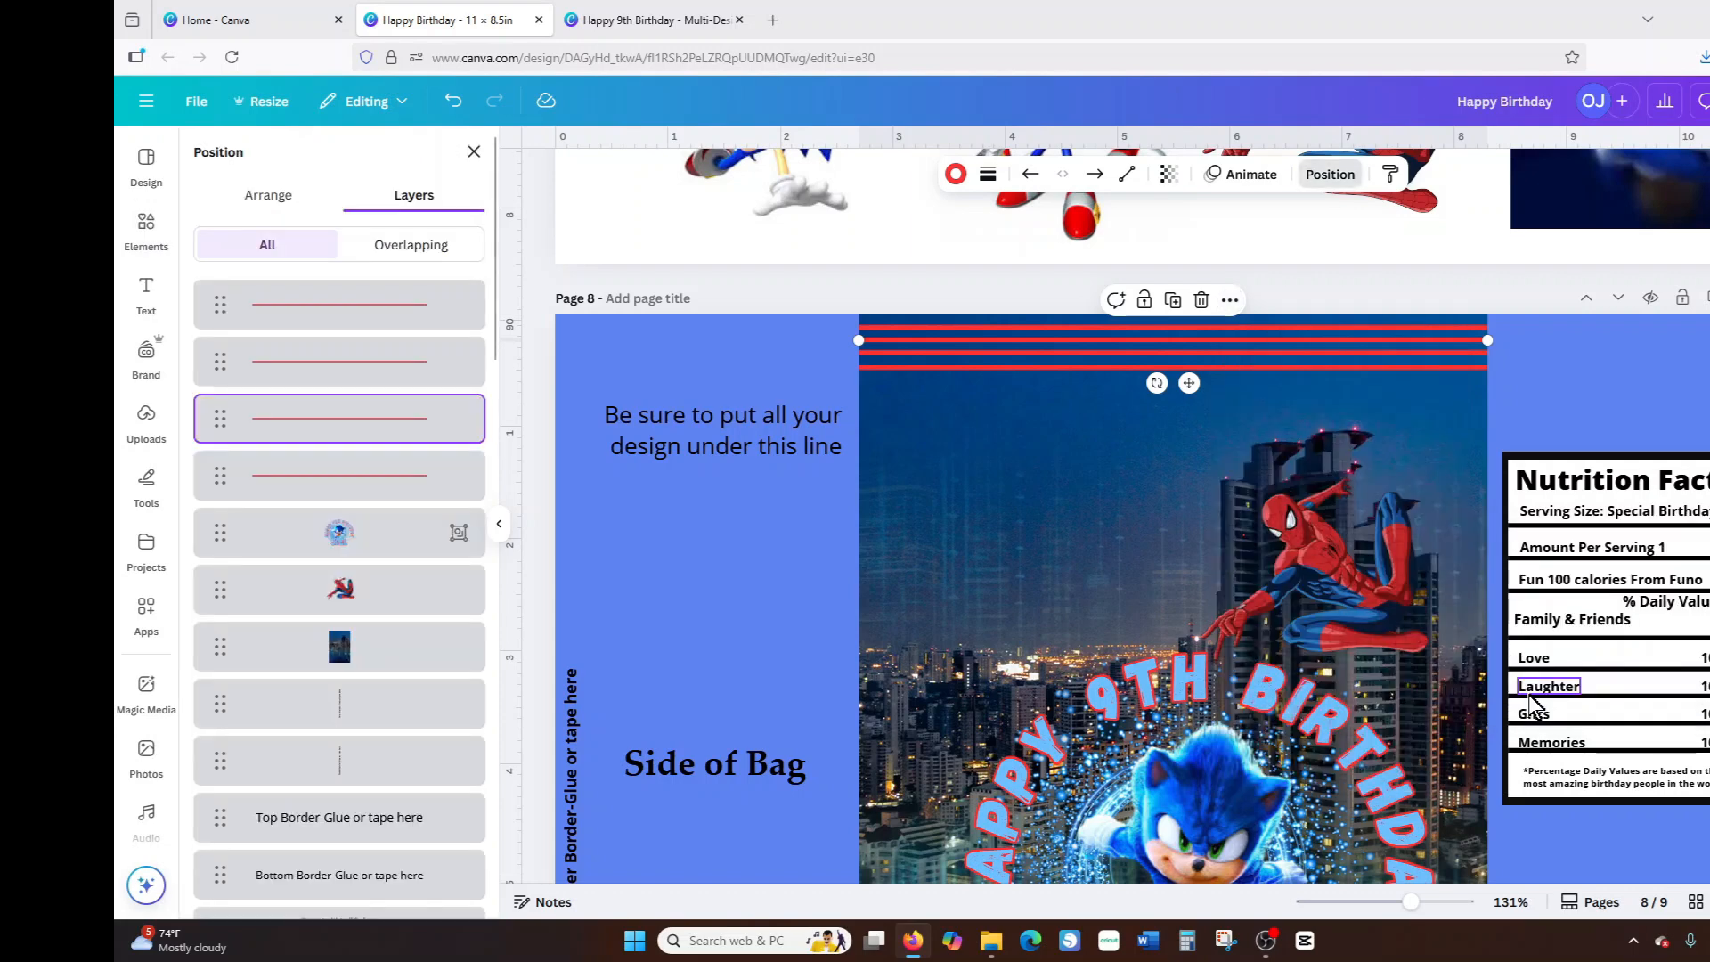
left_click(361, 305)
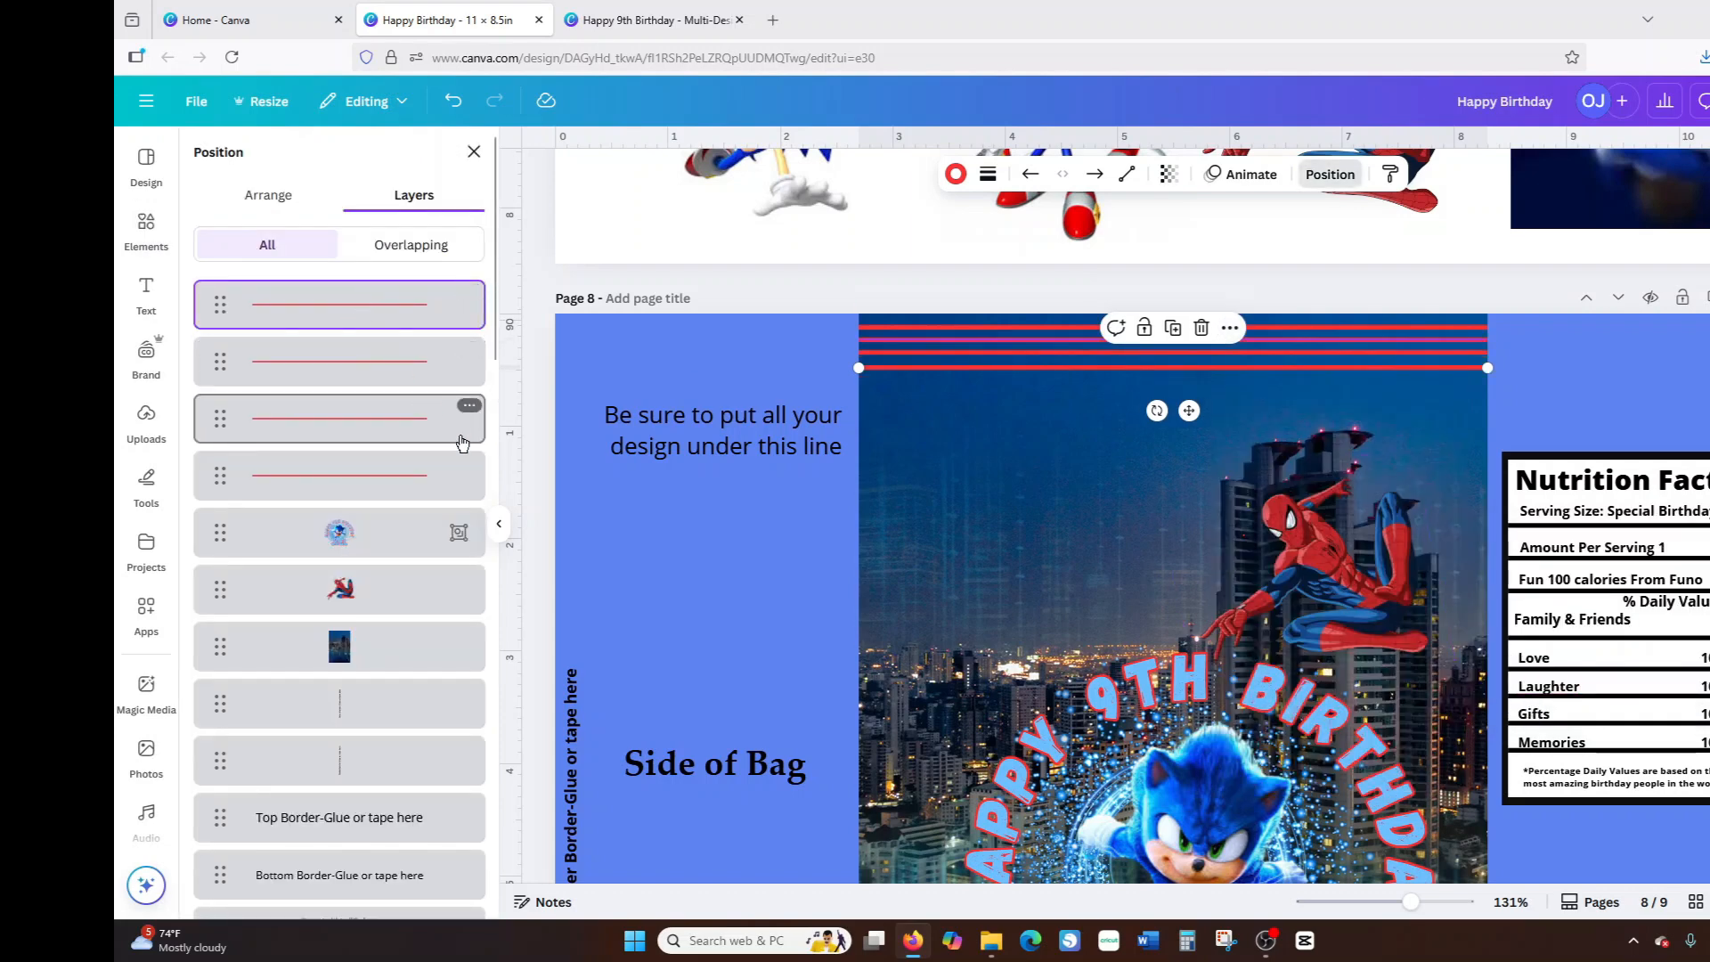
left_click(417, 478, "shift")
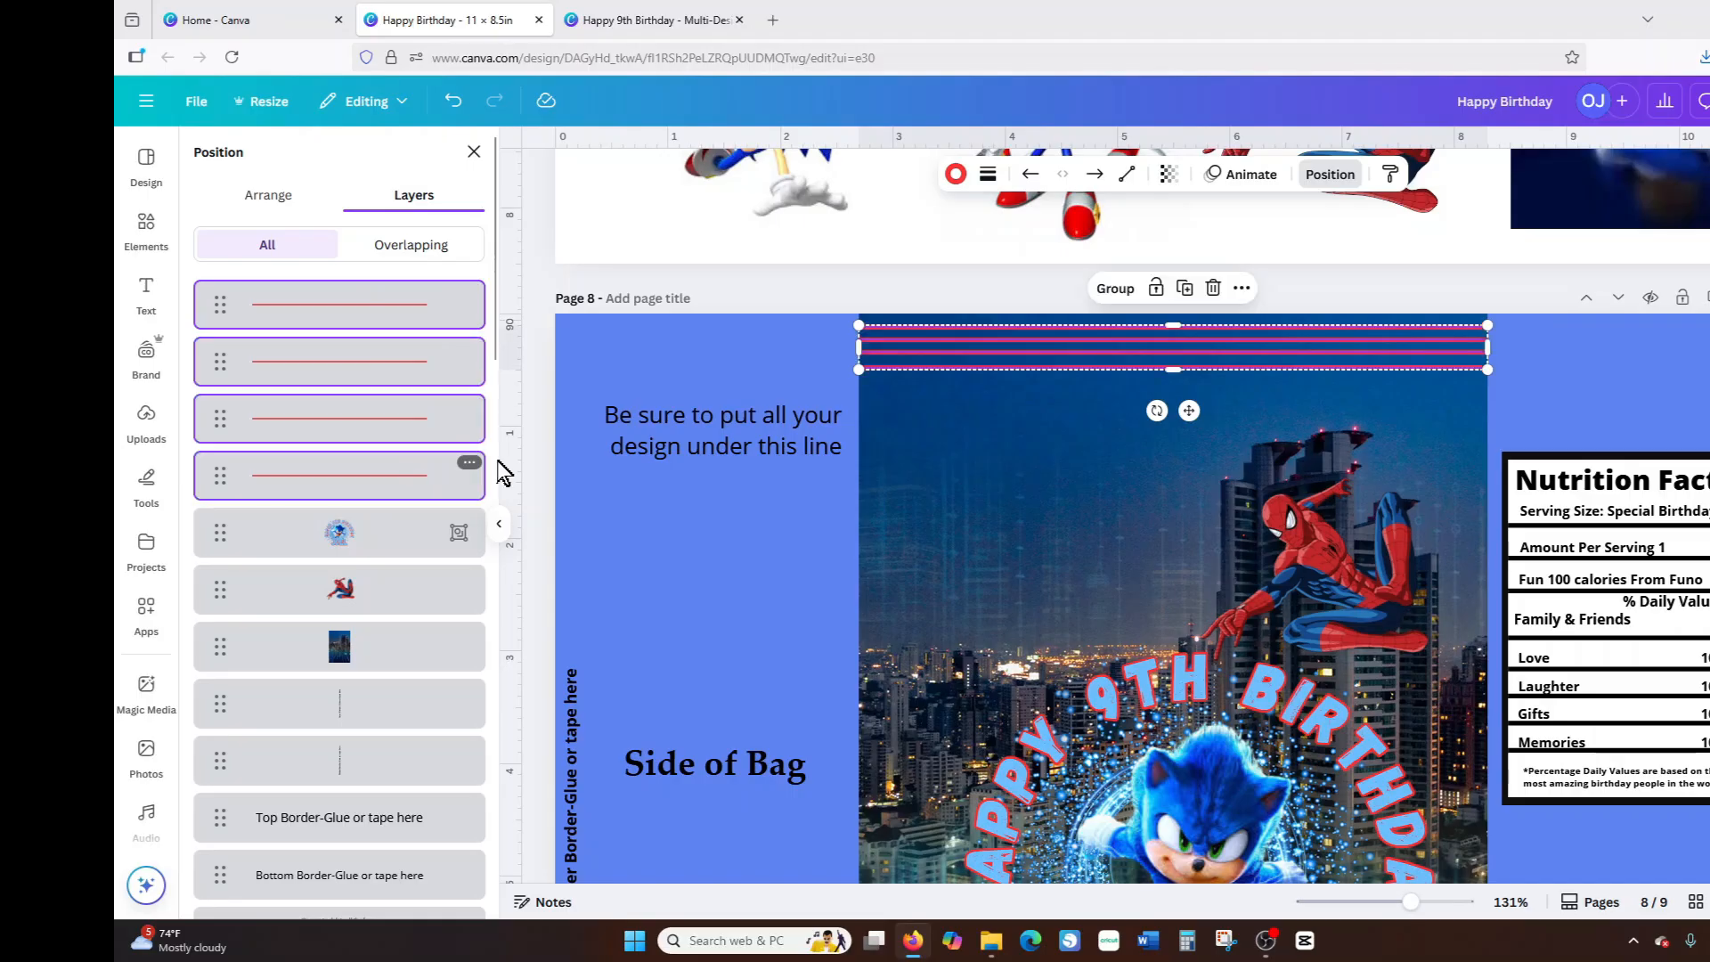
left_click(1115, 289)
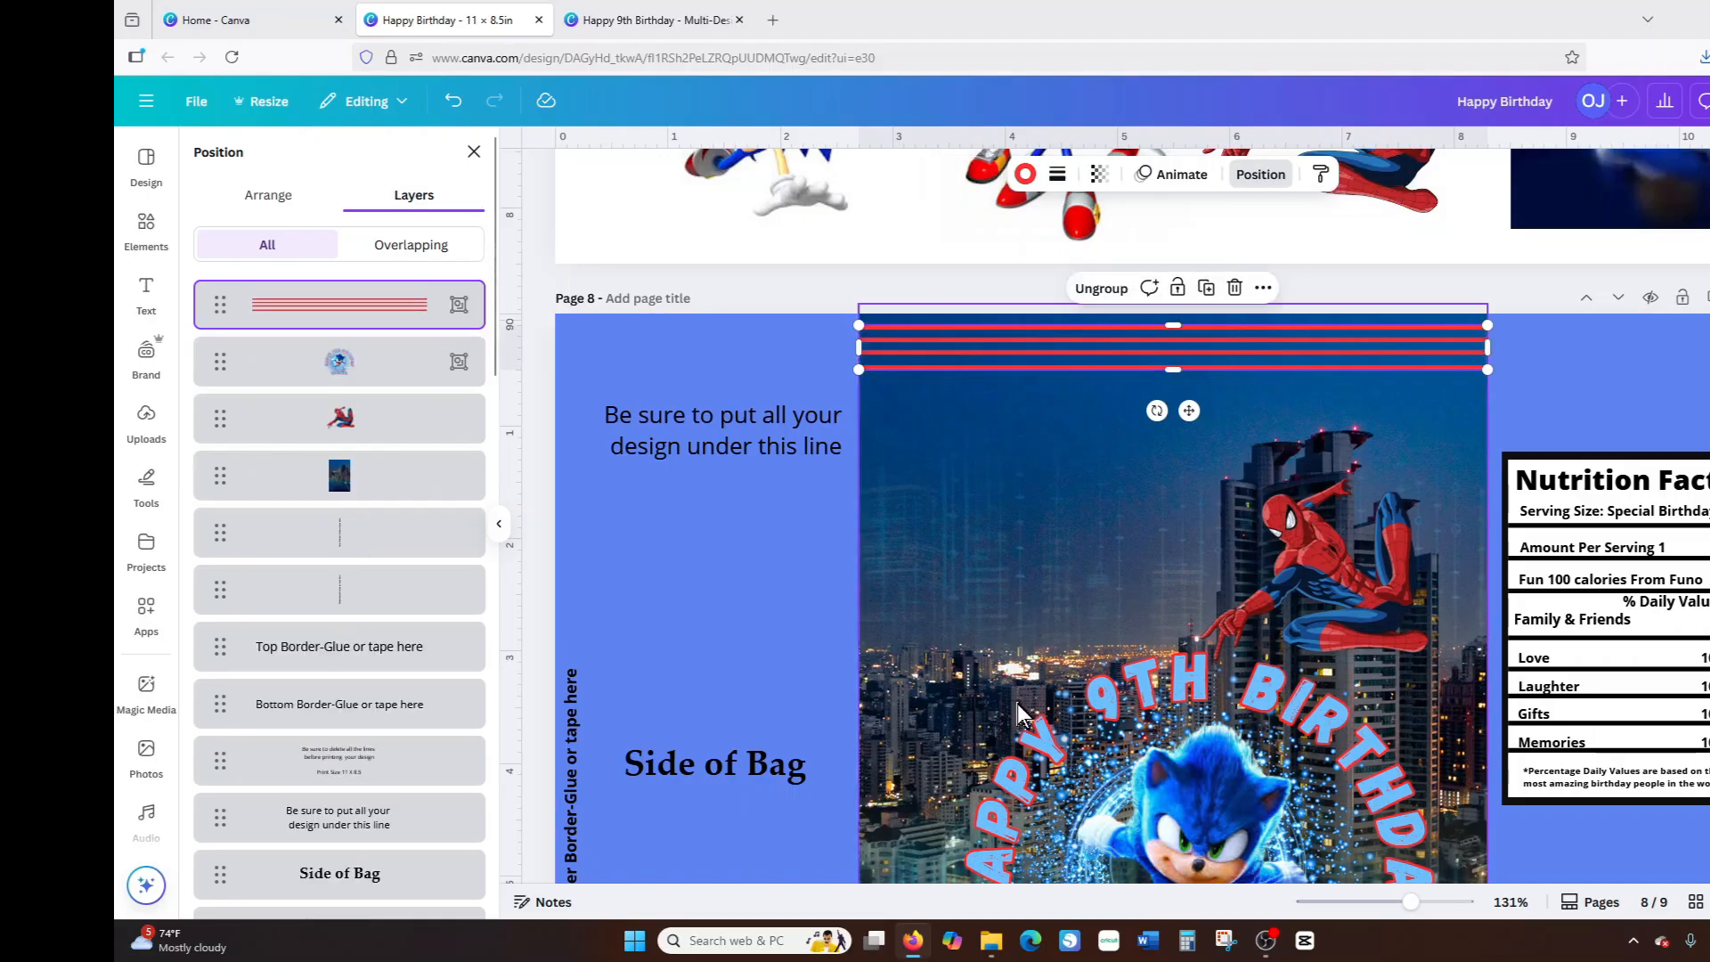
Duplicate the grouped red lines and place the copy near the front panel's lower edge.
left_click_drag(1410, 903, 1377, 905)
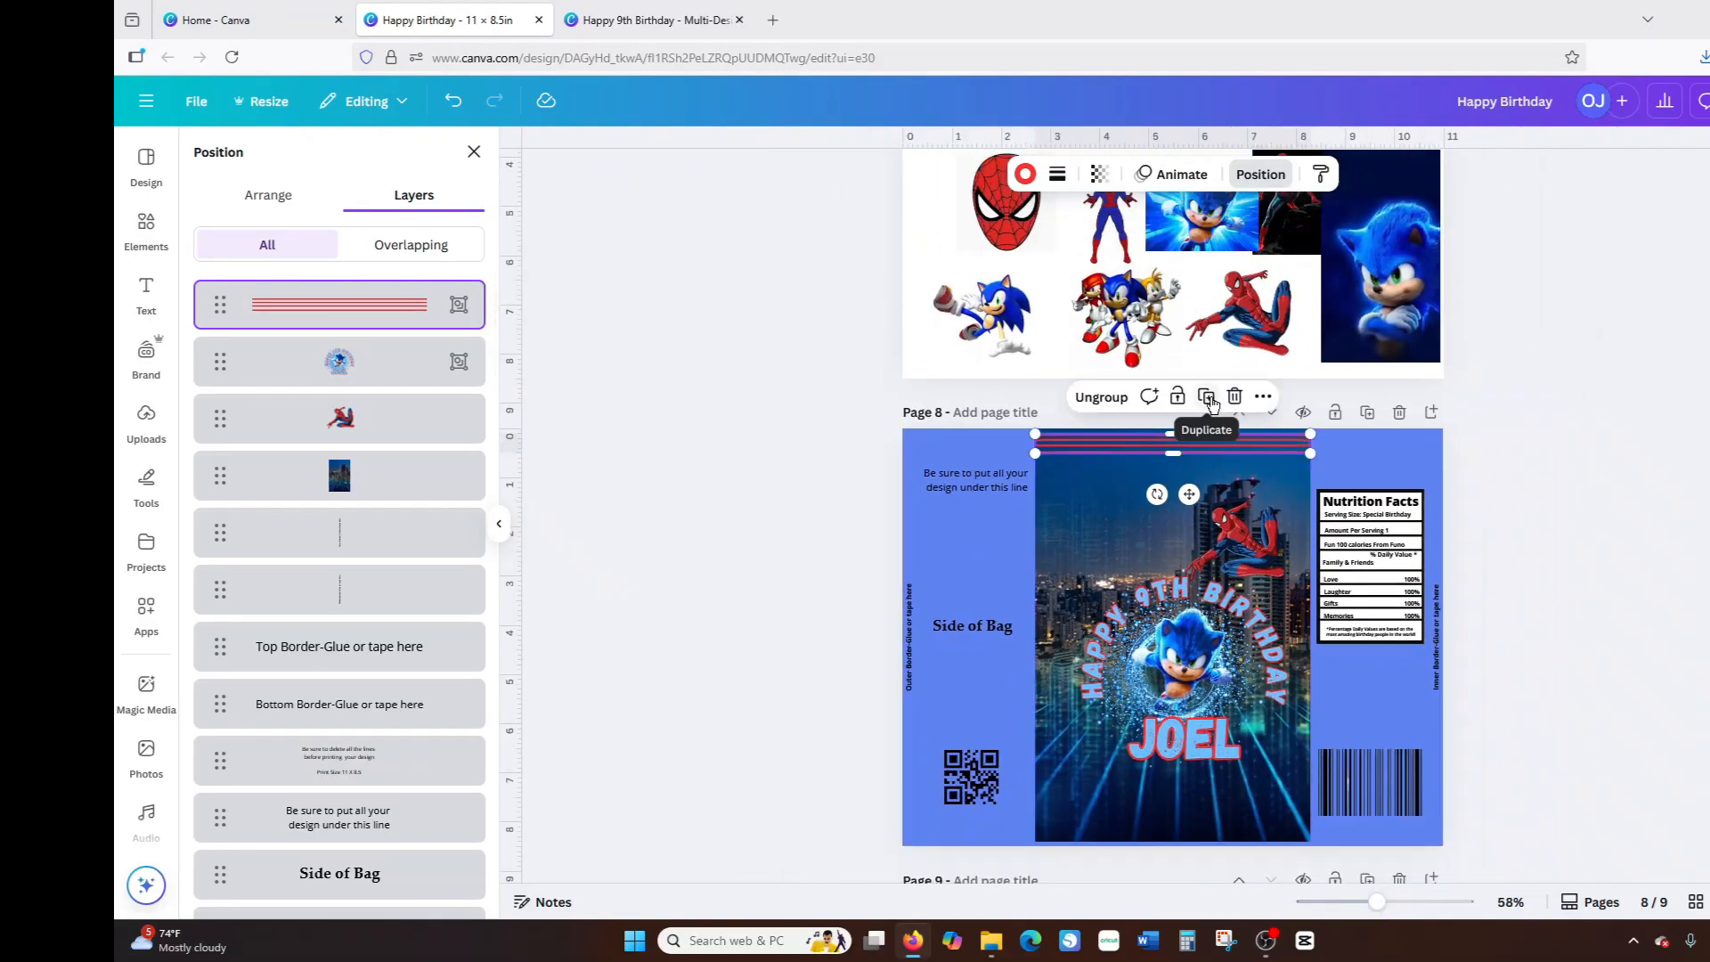
left_click(1207, 397)
left_click_drag(1190, 494, 1200, 875)
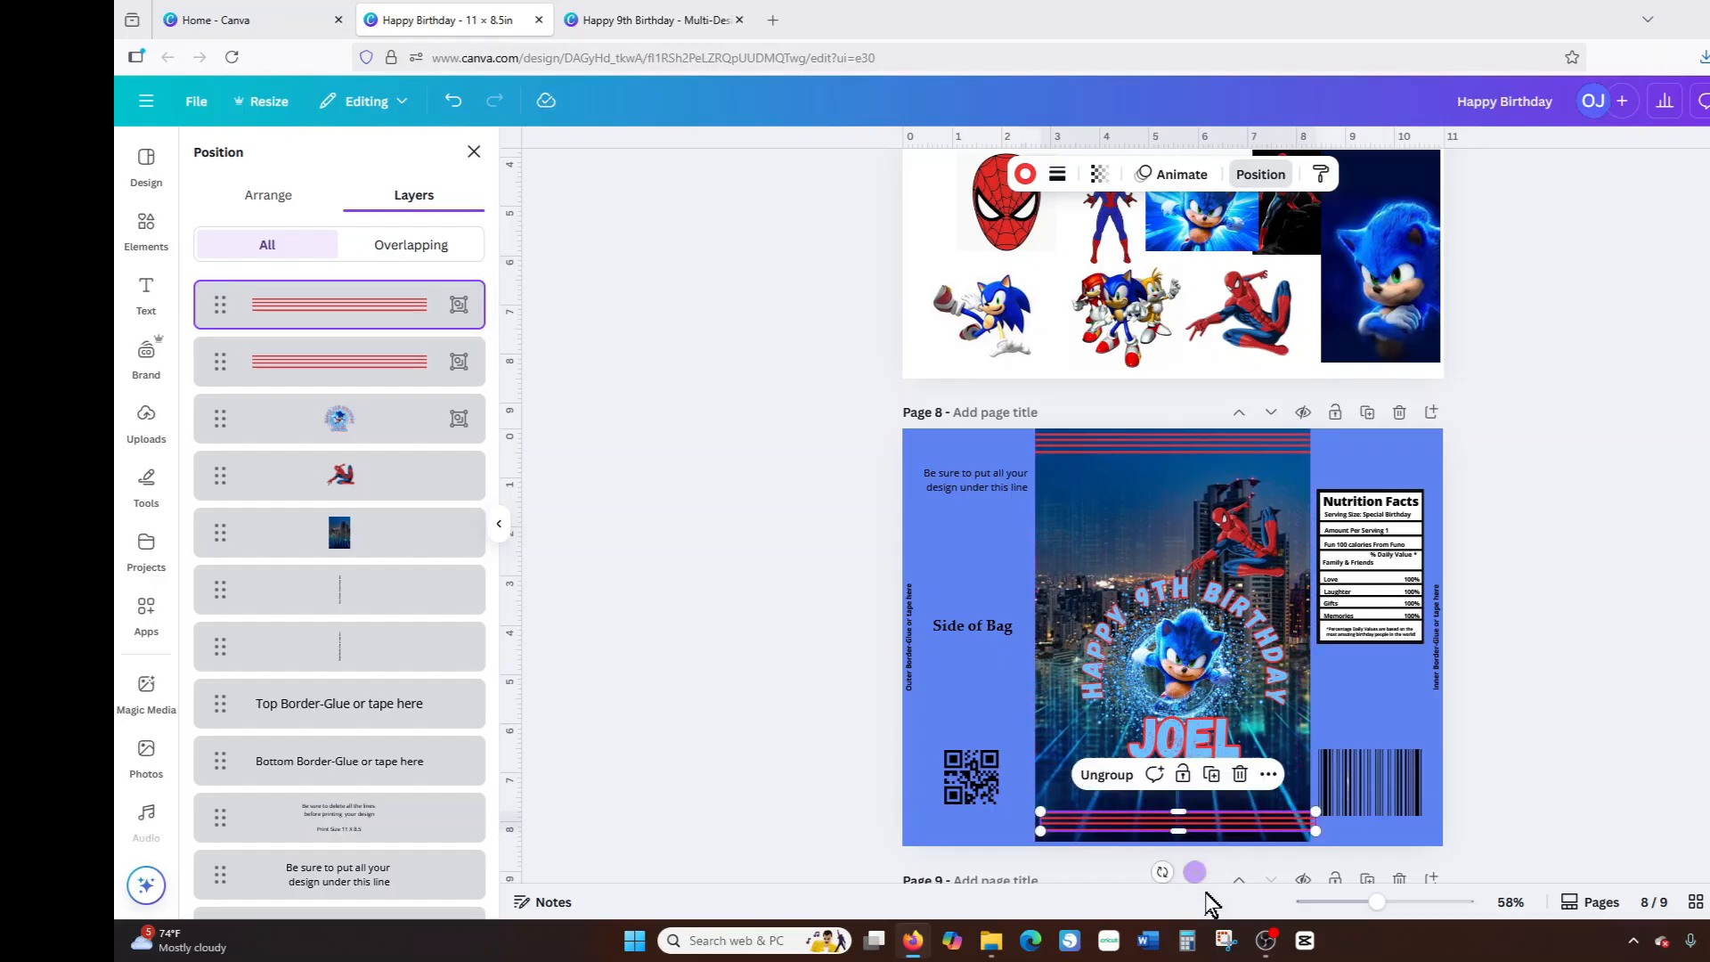
Undo the last change and lock only the position of the front panel's city background image.
left_click(1199, 828)
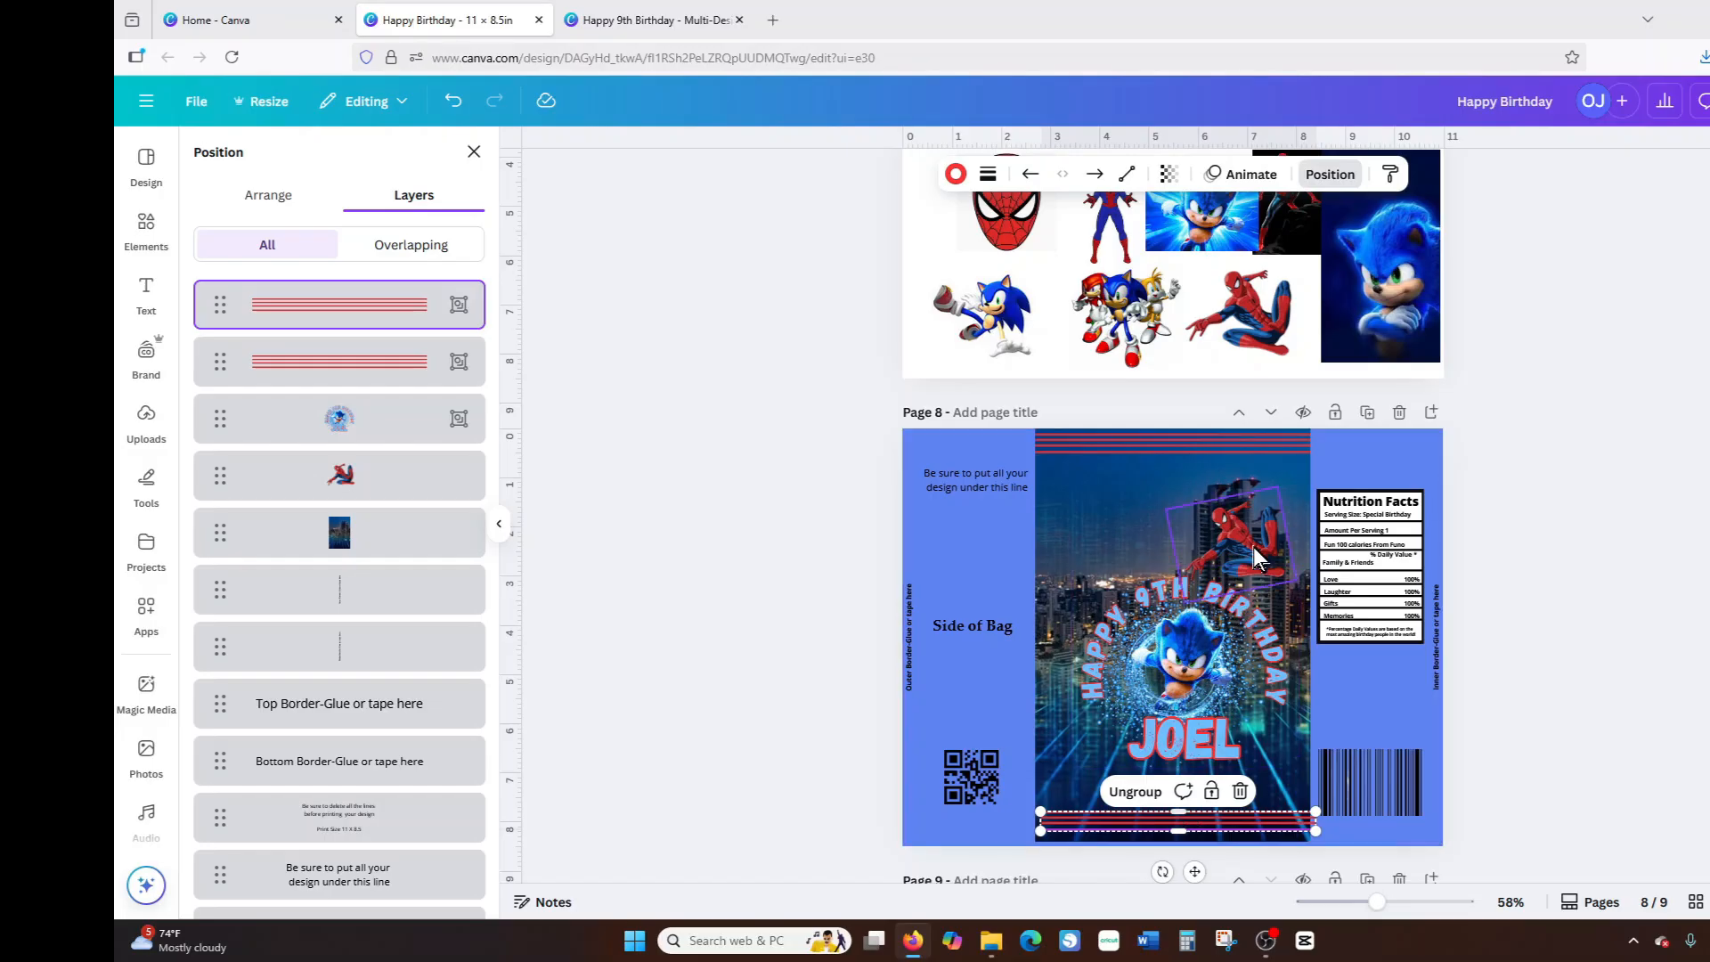
left_click(1299, 479)
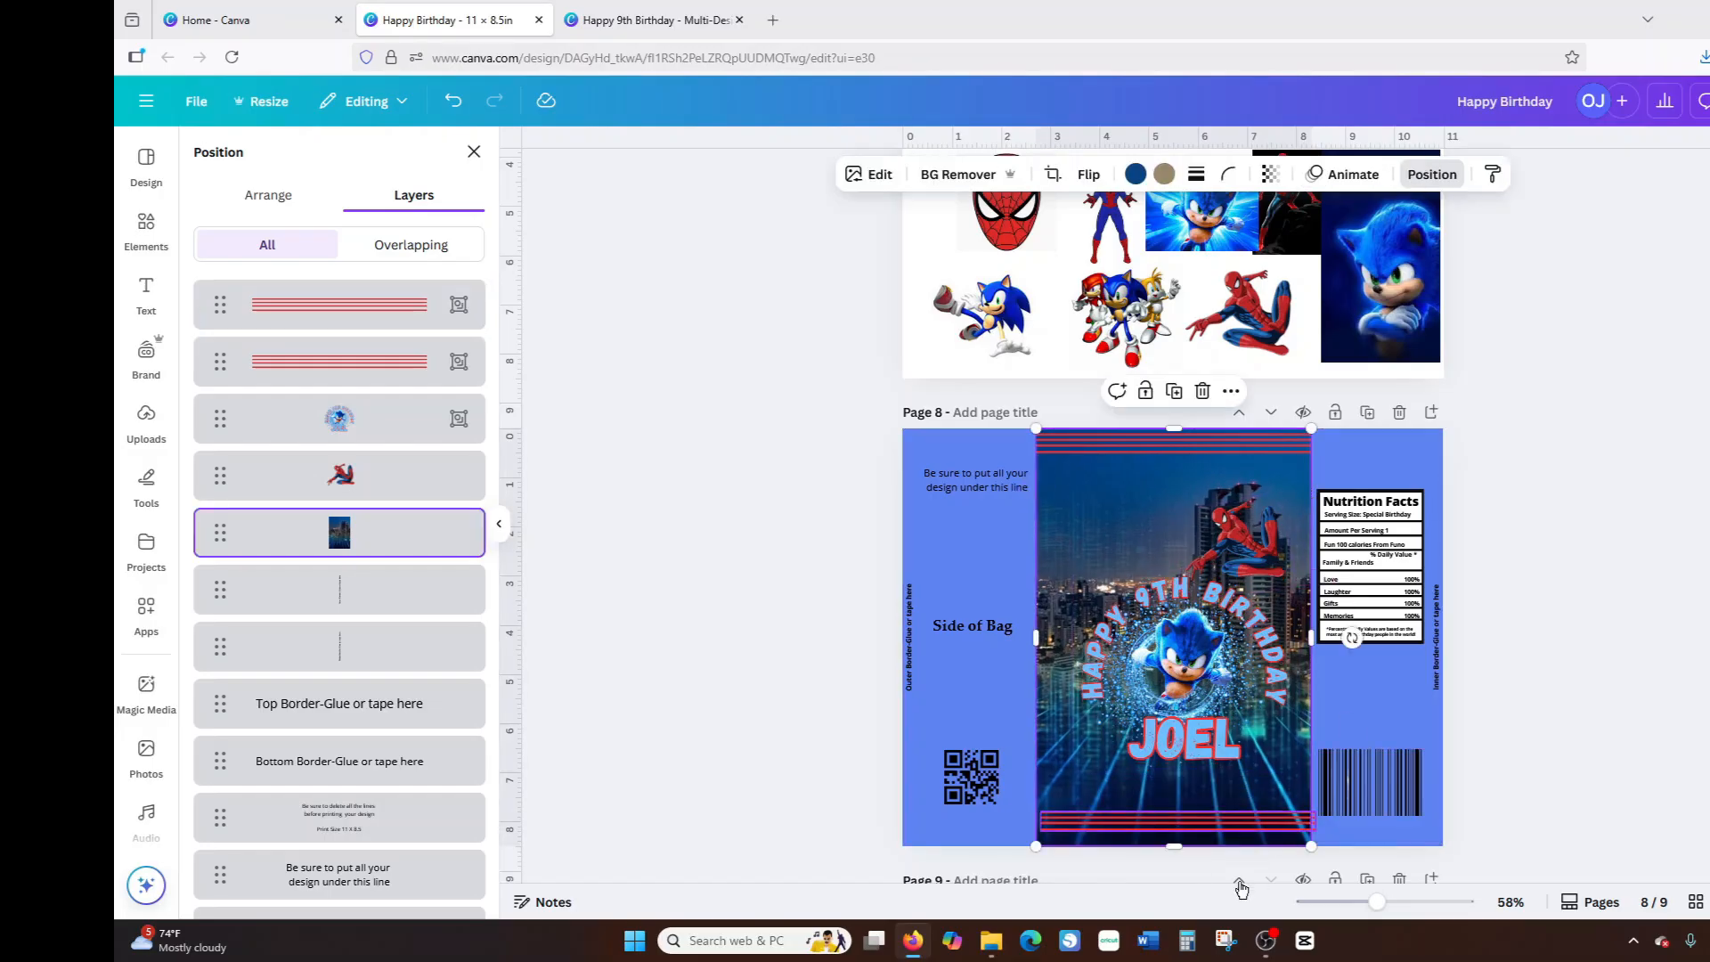
left_click_drag(1211, 825, 1211, 825)
left_click(1212, 825)
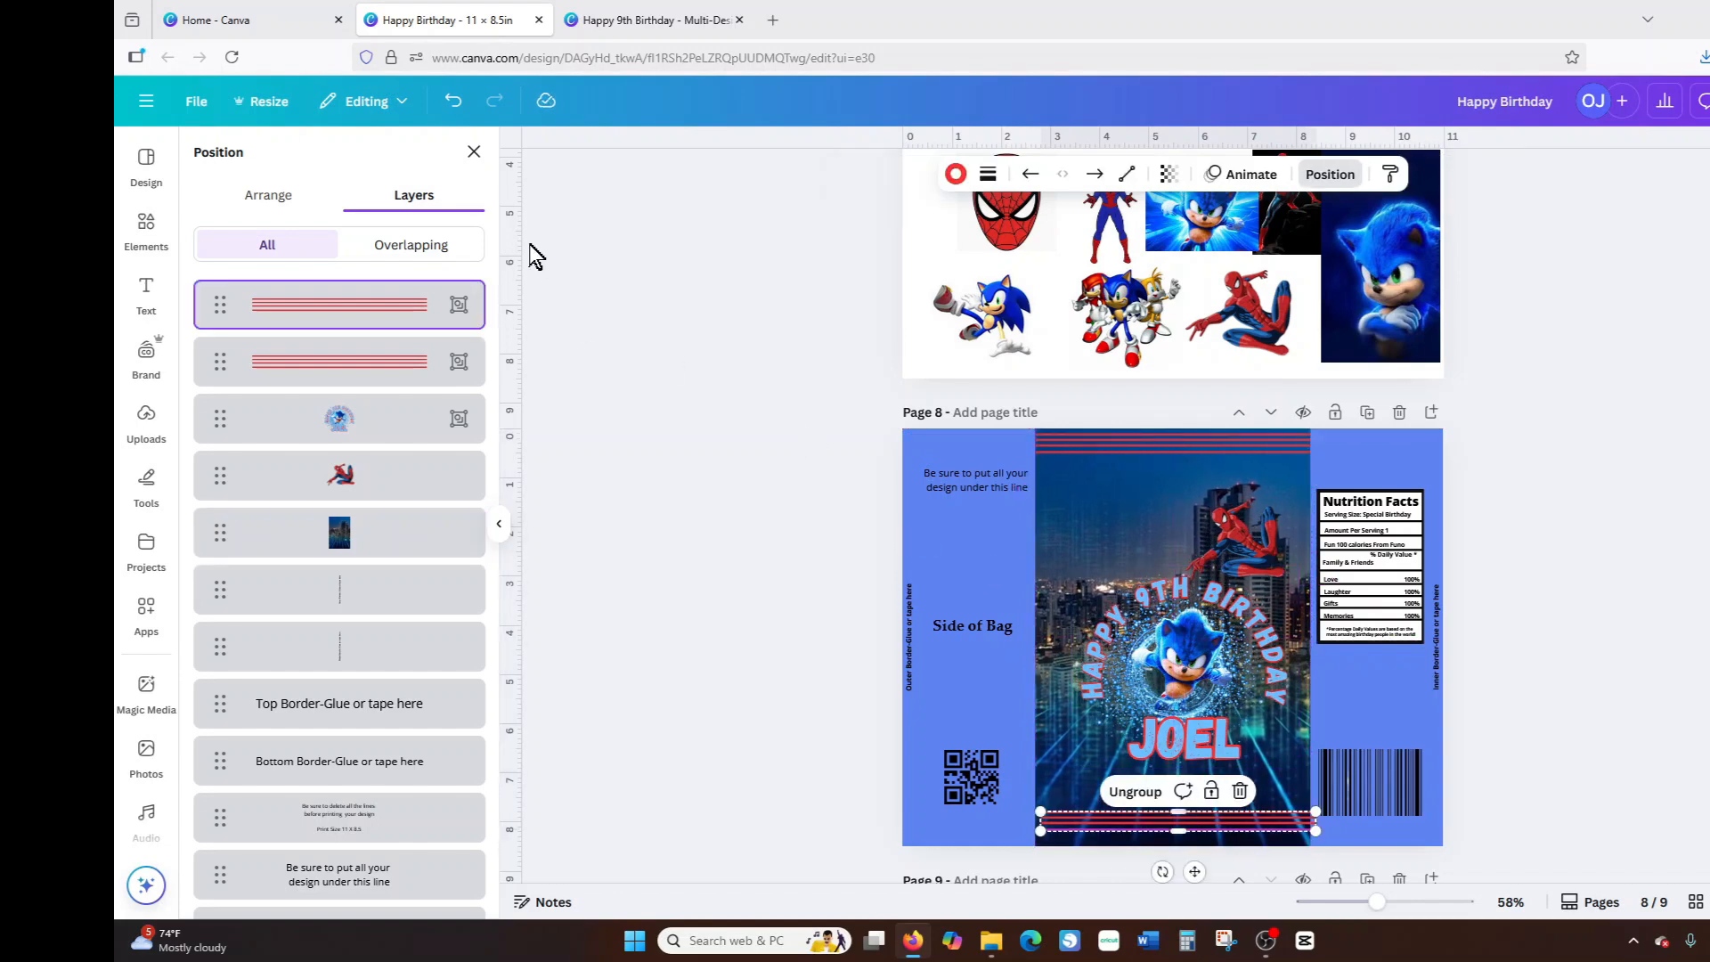
left_click(453, 100)
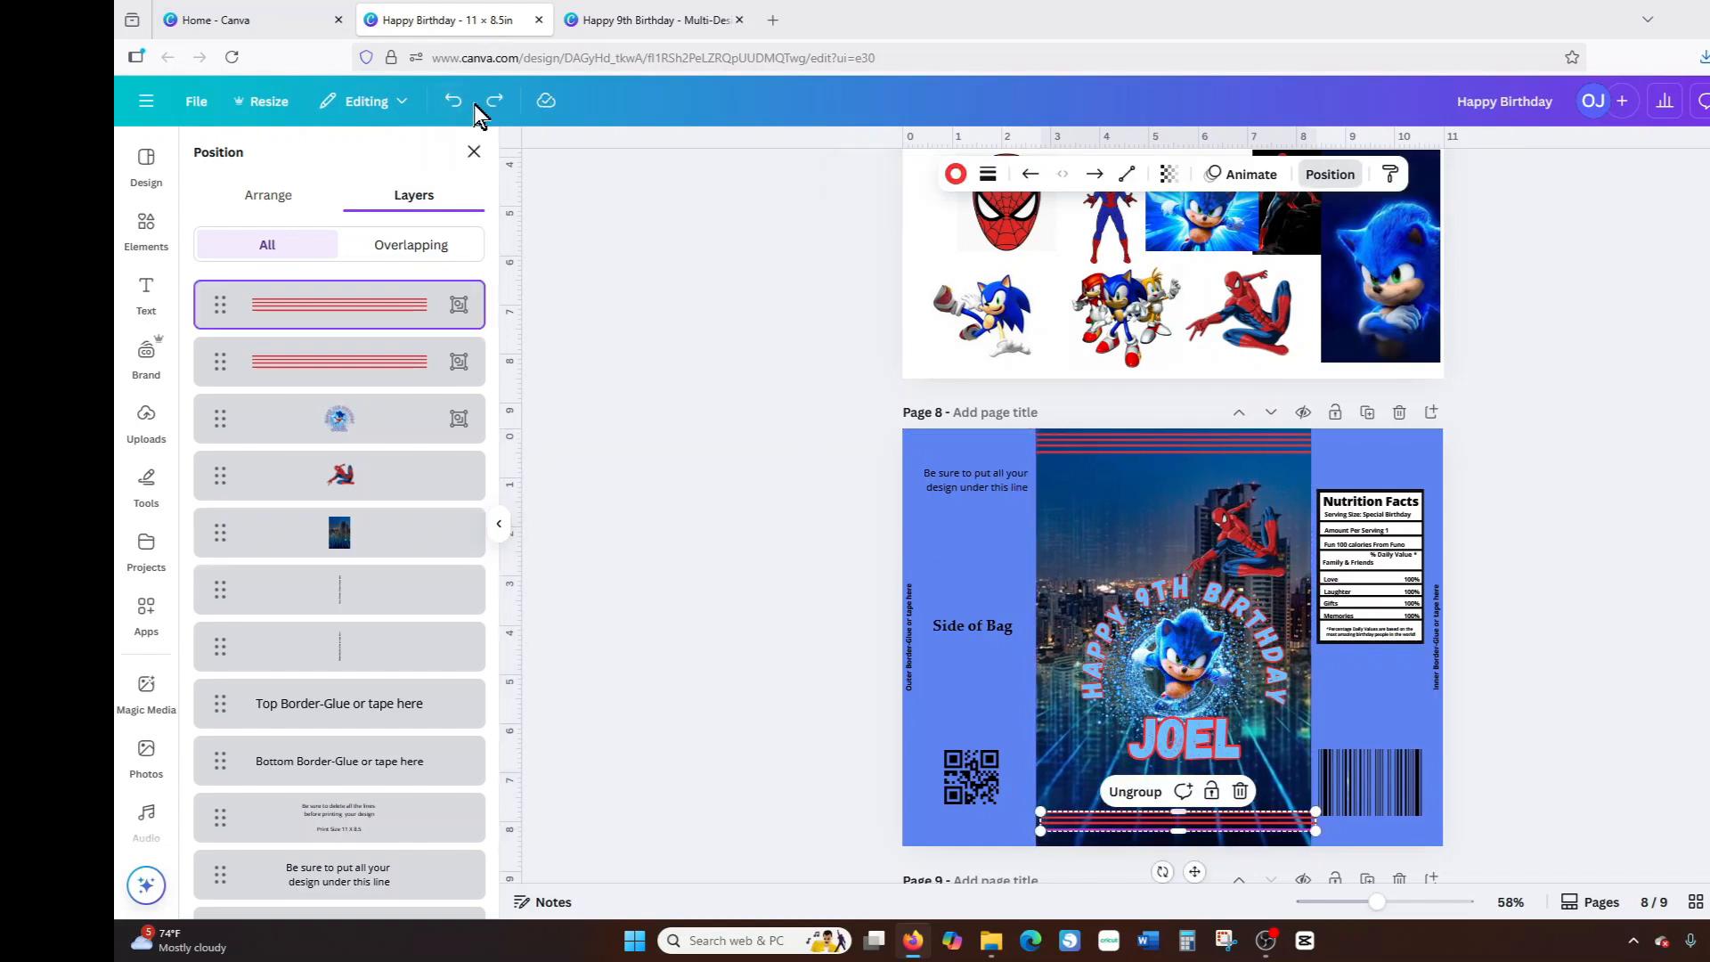
right_click(1082, 479)
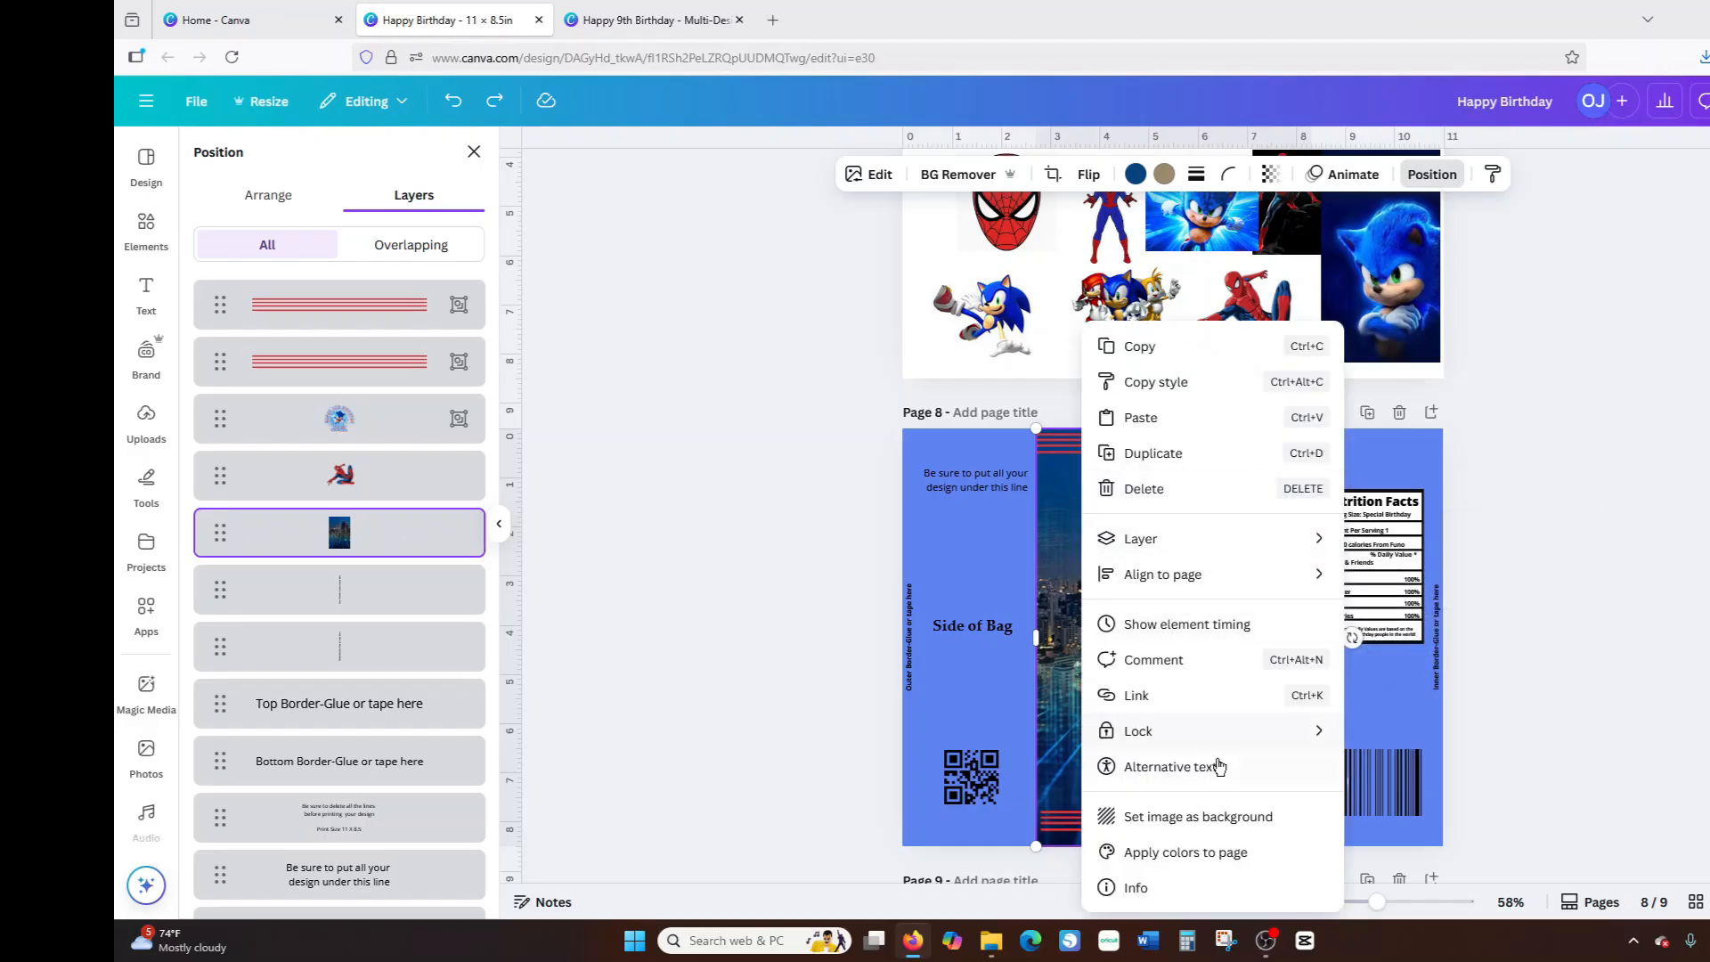
mouse_move(1314, 743)
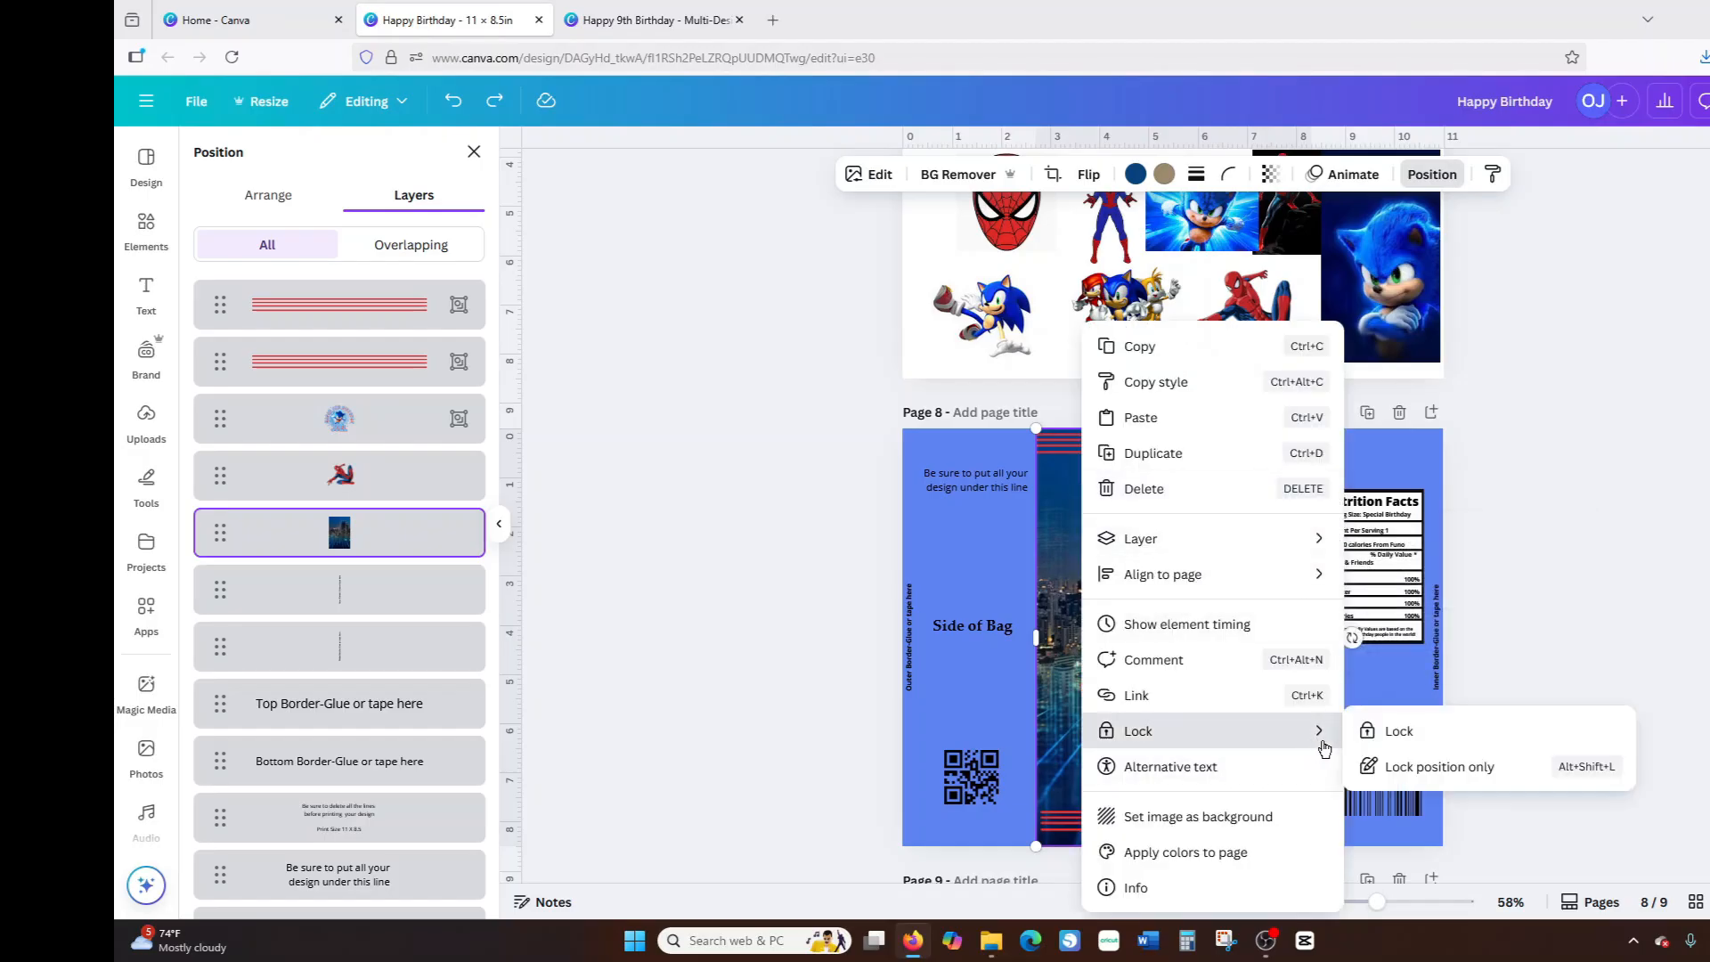
left_click(1405, 777)
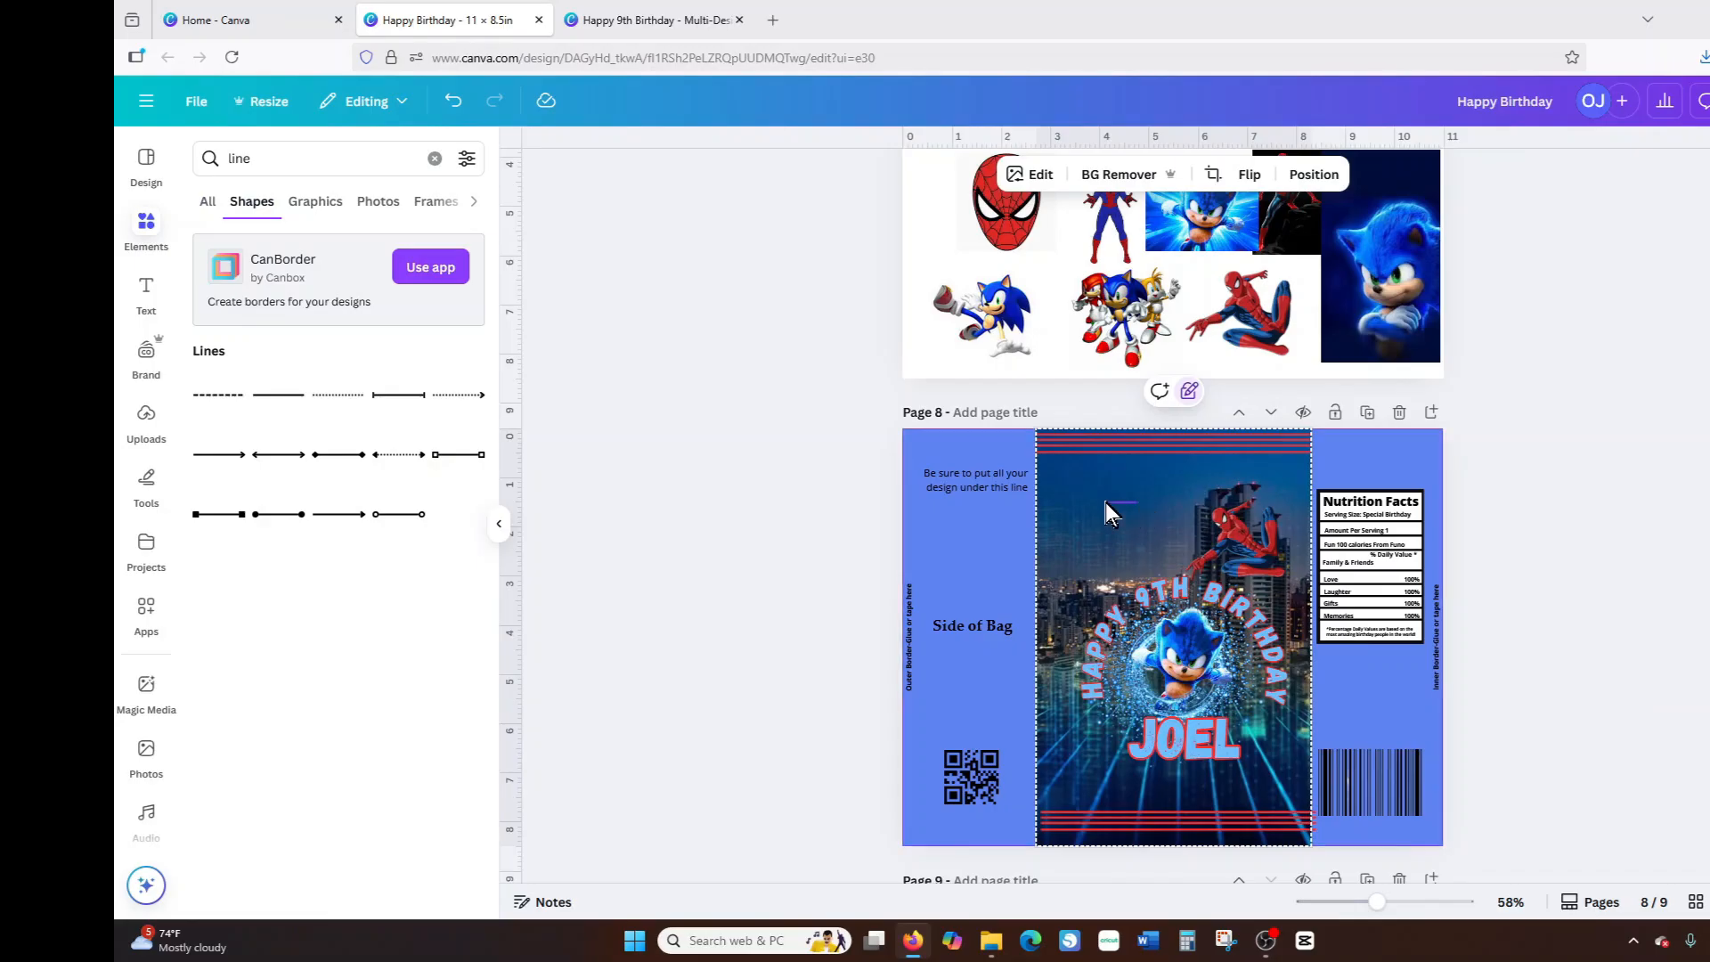
Shift the lower red line group slightly down and sideways so it aligns with the front panel's sides.
left_click(1105, 502)
left_click(1211, 816)
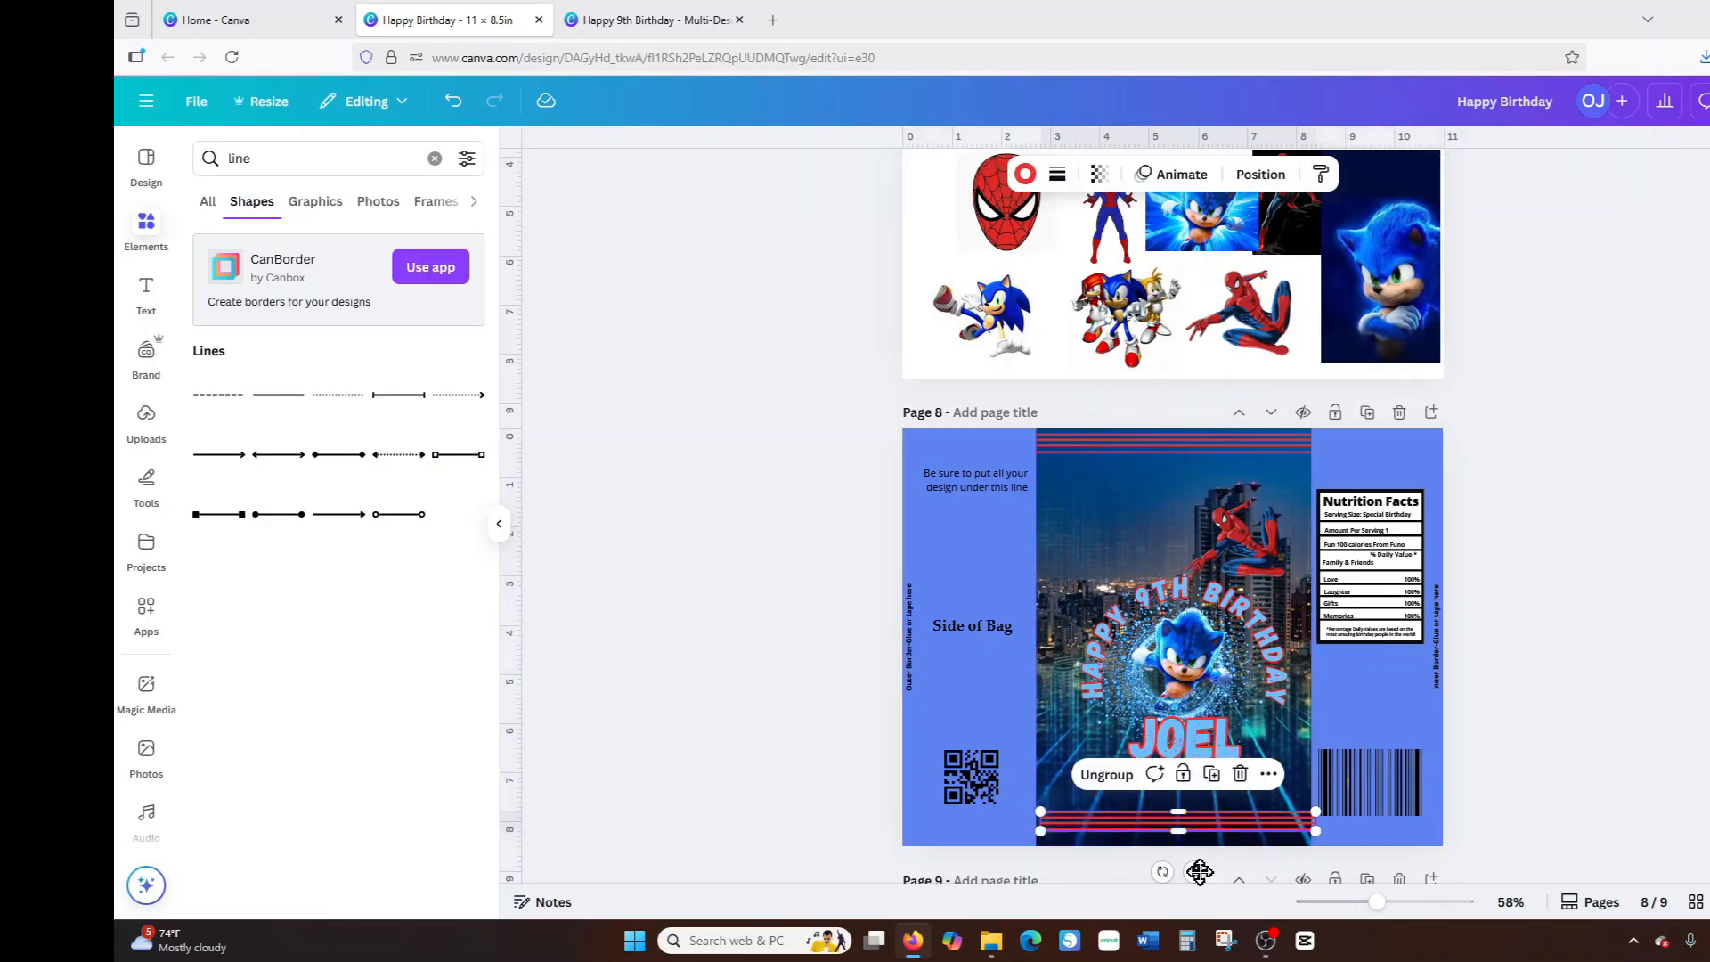
left_click_drag(1200, 872, 1194, 879)
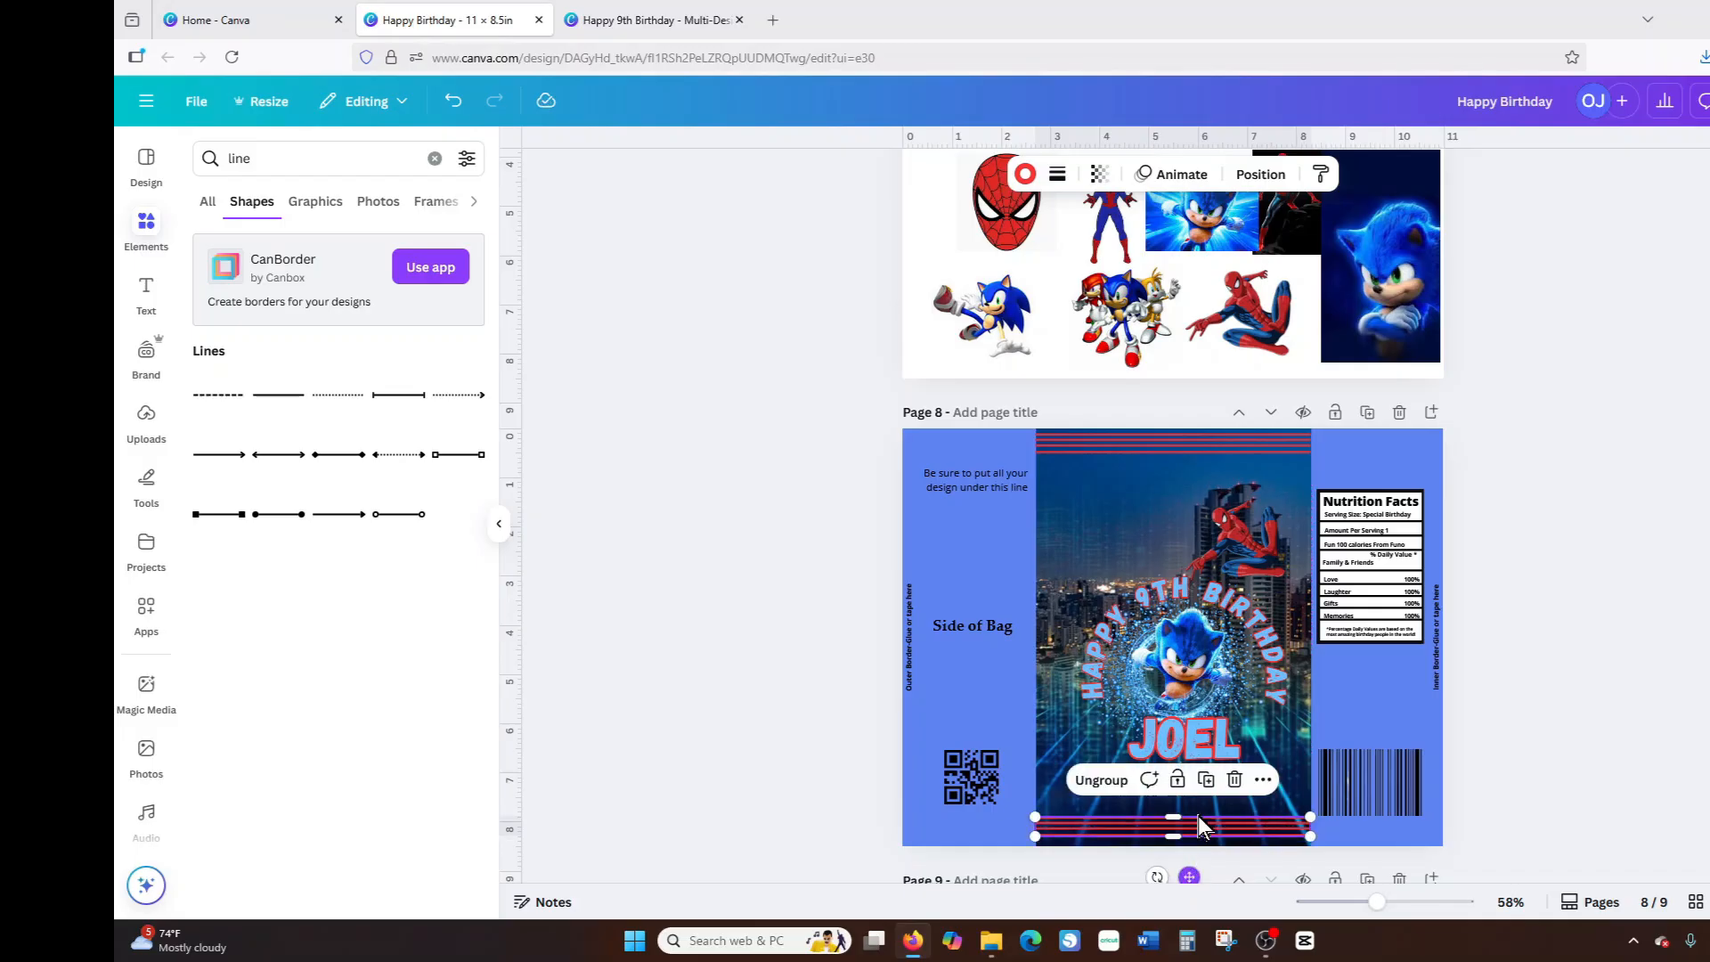
Adjust the upper red line group so it sits across the front panel's upper edge, and deselect everything.
left_click(1163, 447)
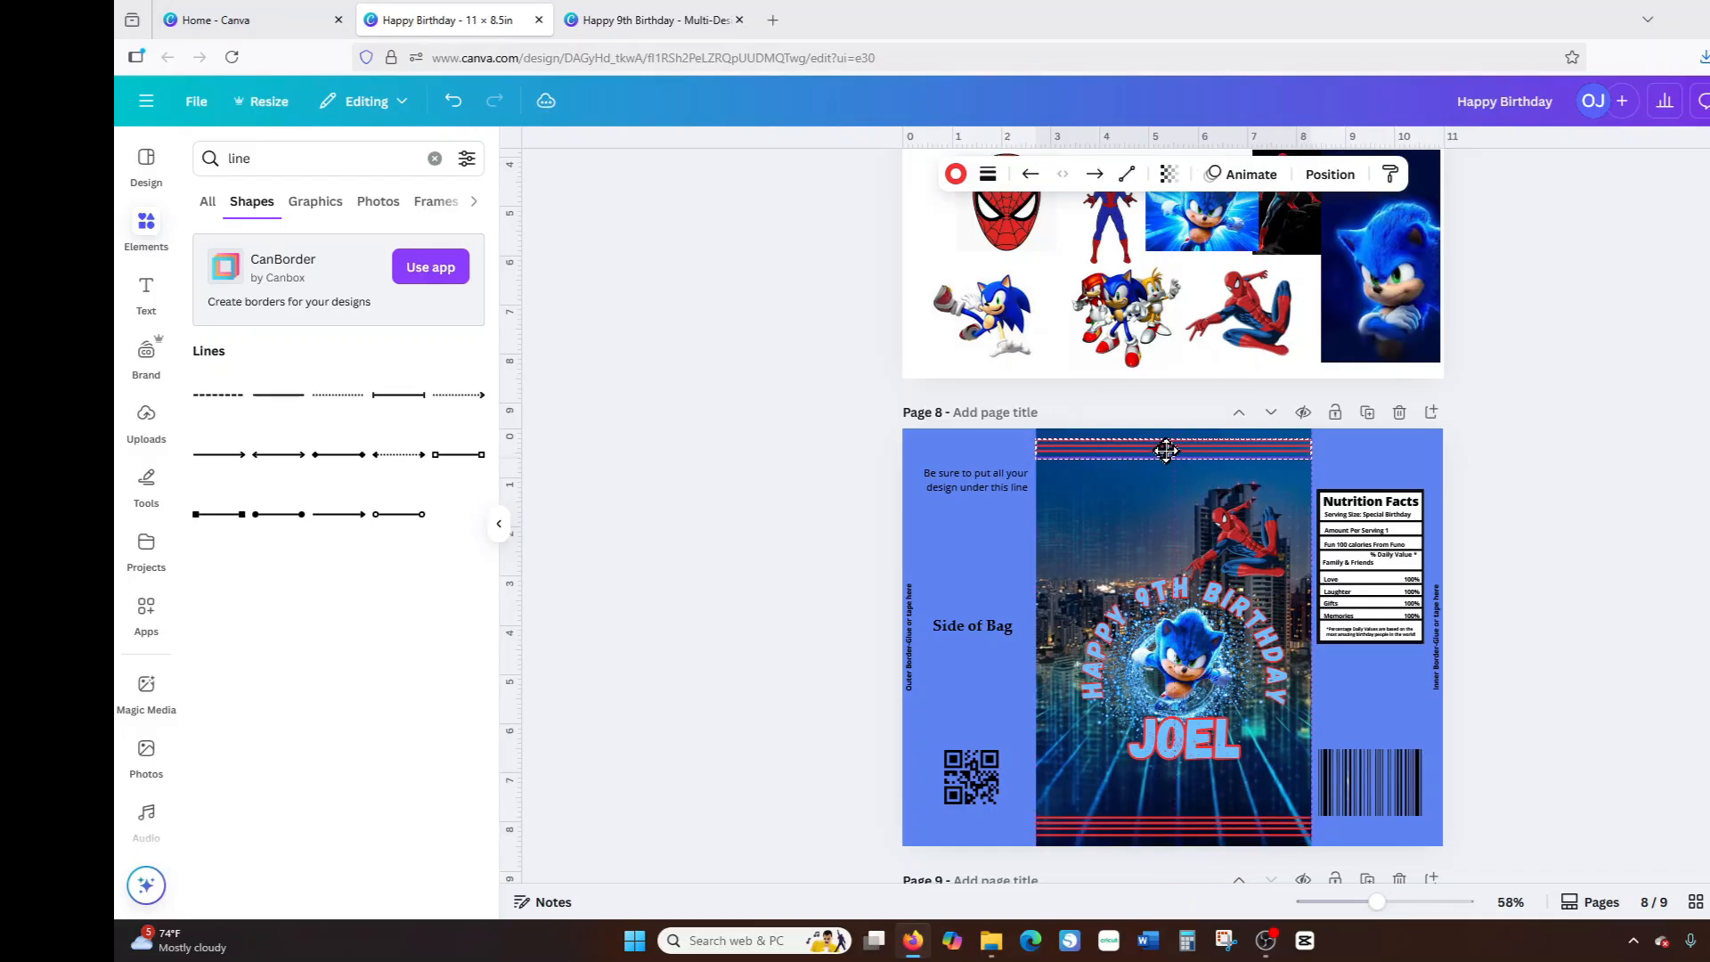
left_click(1165, 451)
left_click(1601, 435)
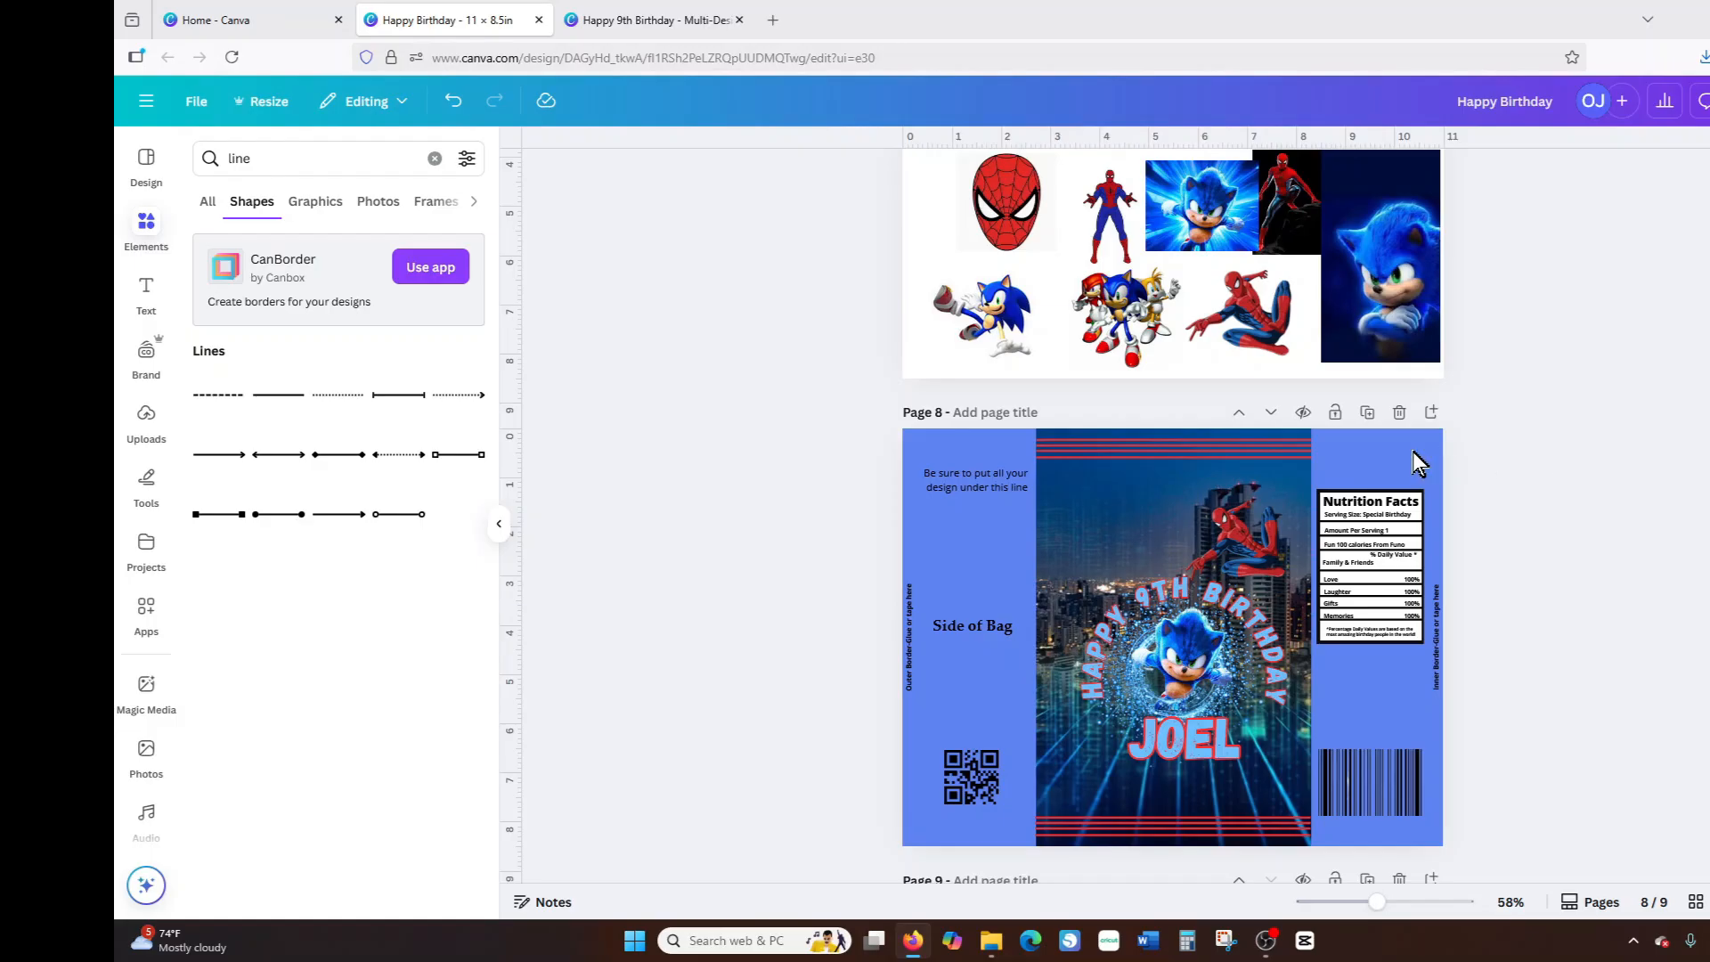
left_click(1213, 454)
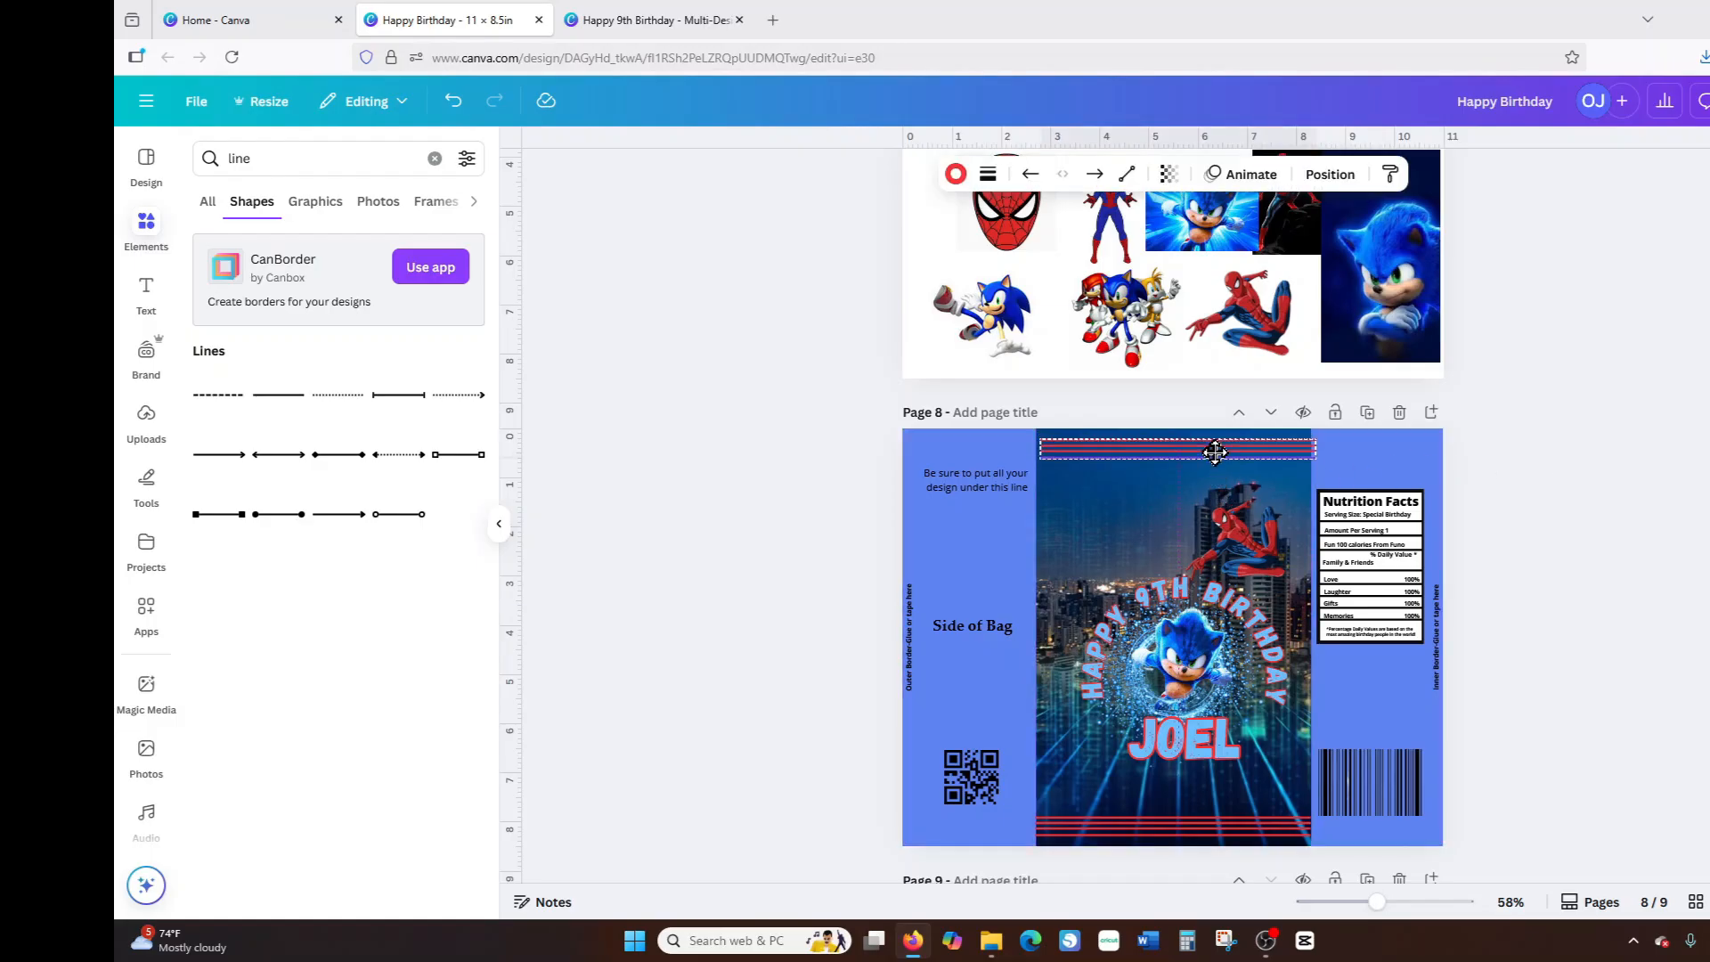
left_click_drag(1215, 452, 1215, 452)
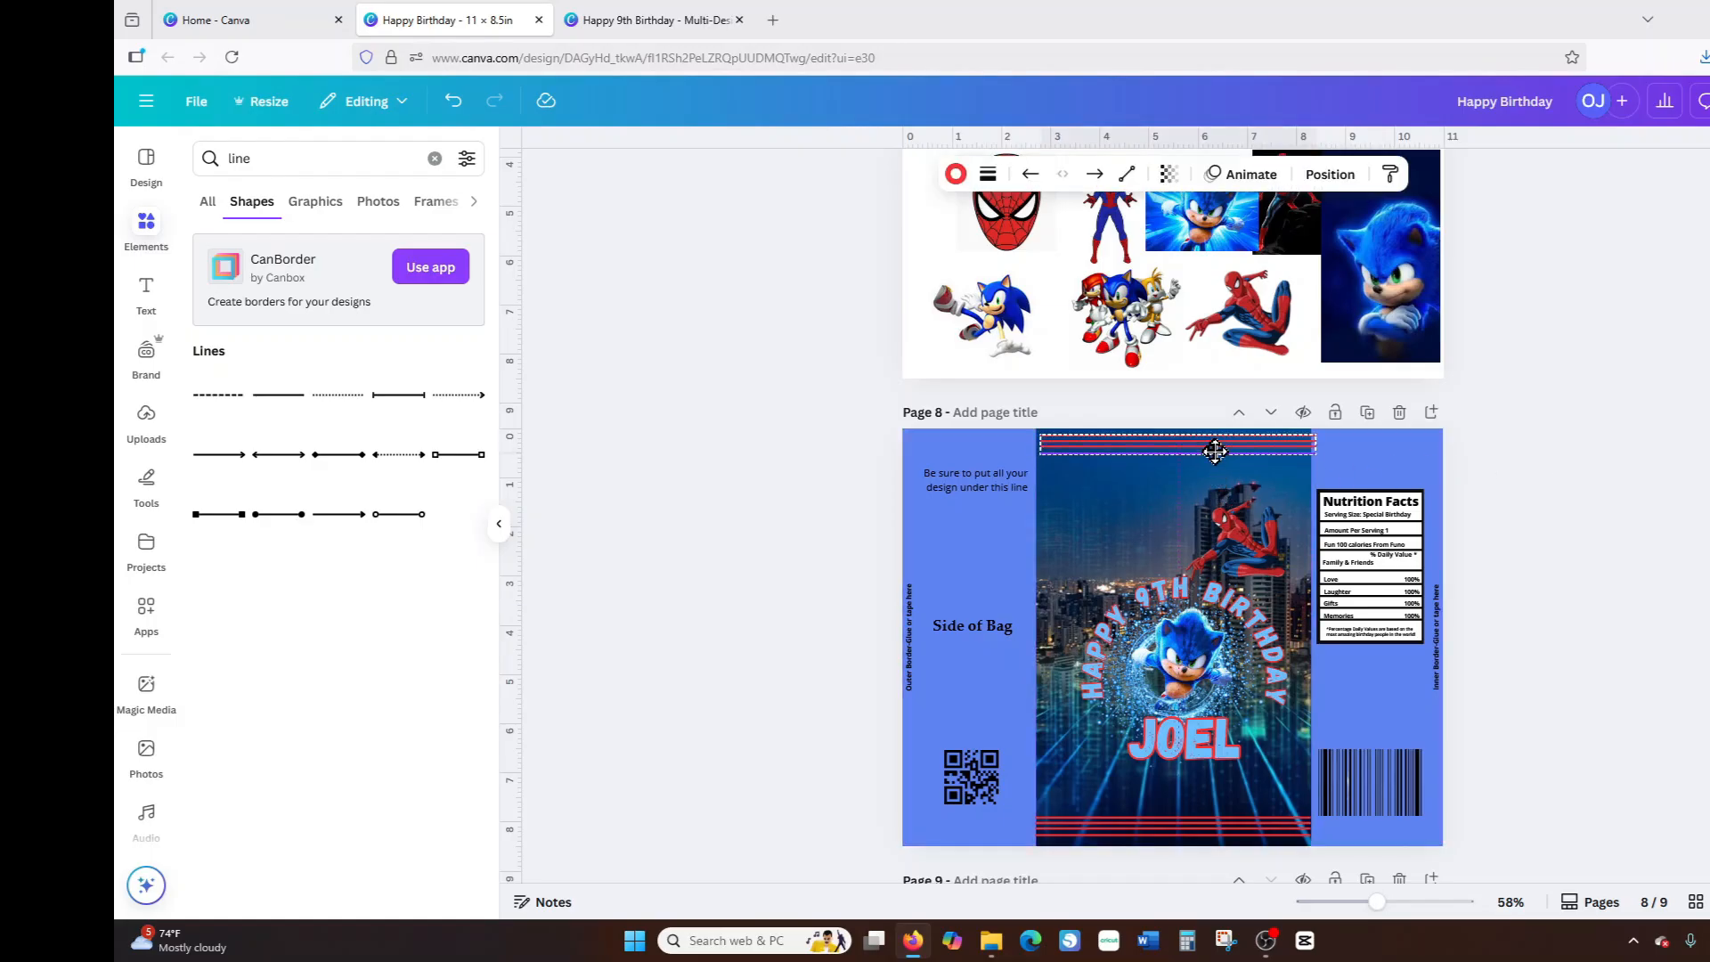
left_click(1249, 820)
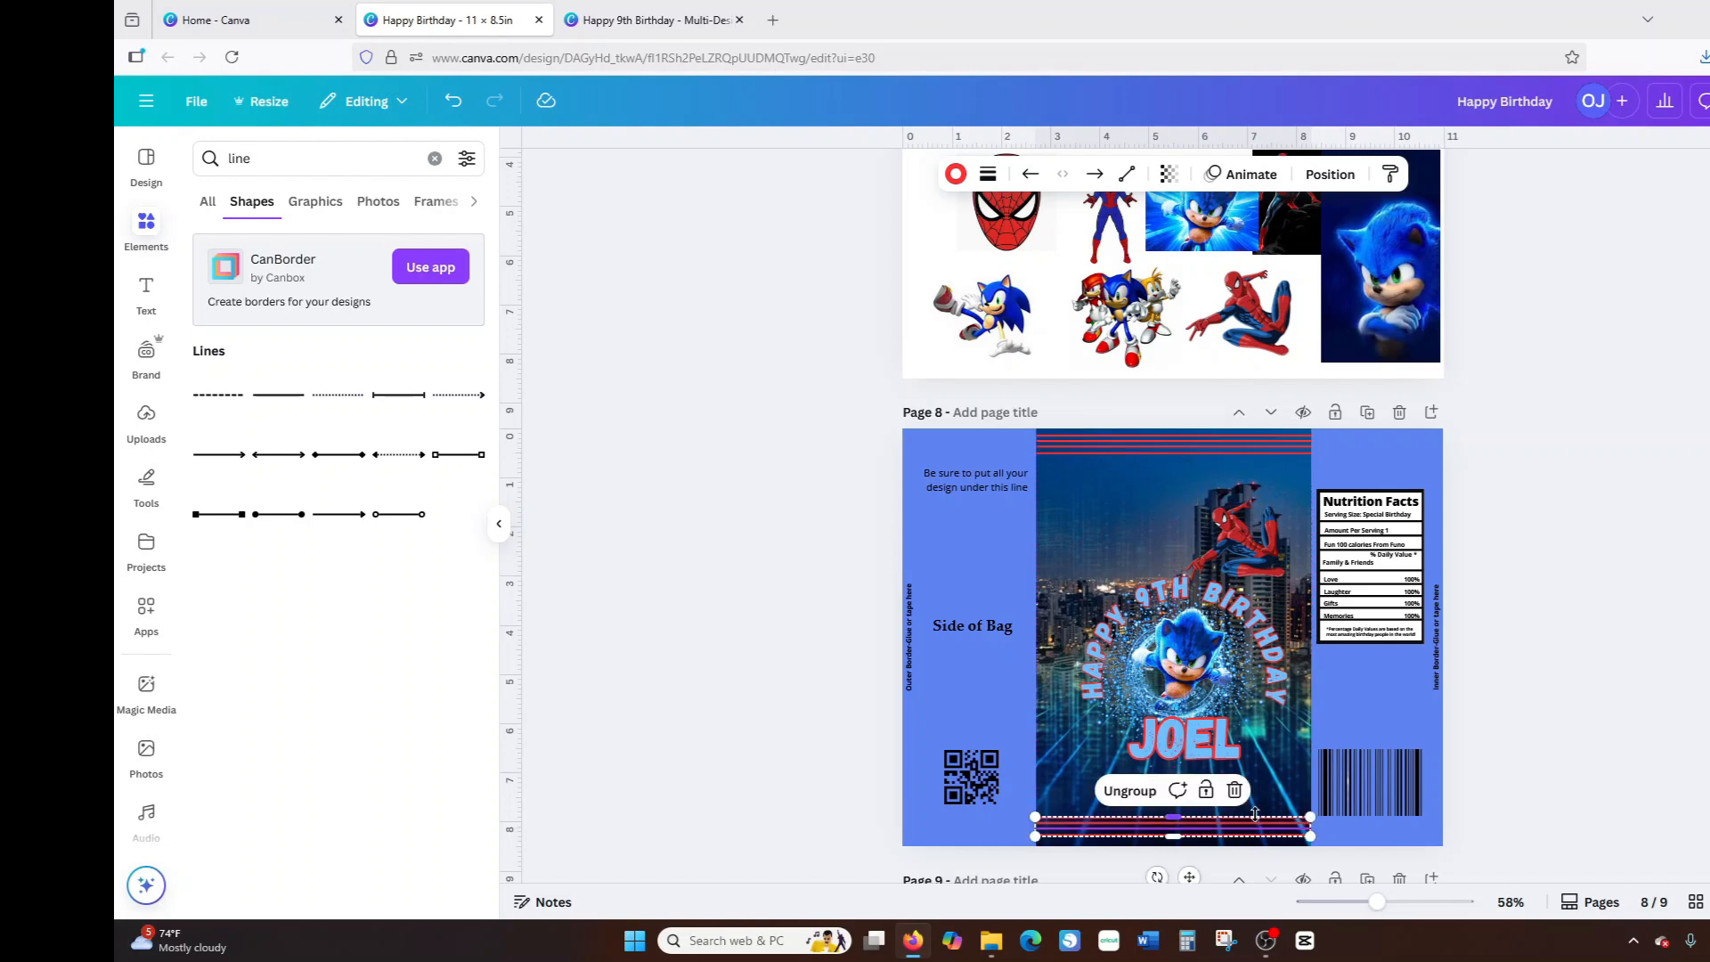
left_click(1655, 574)
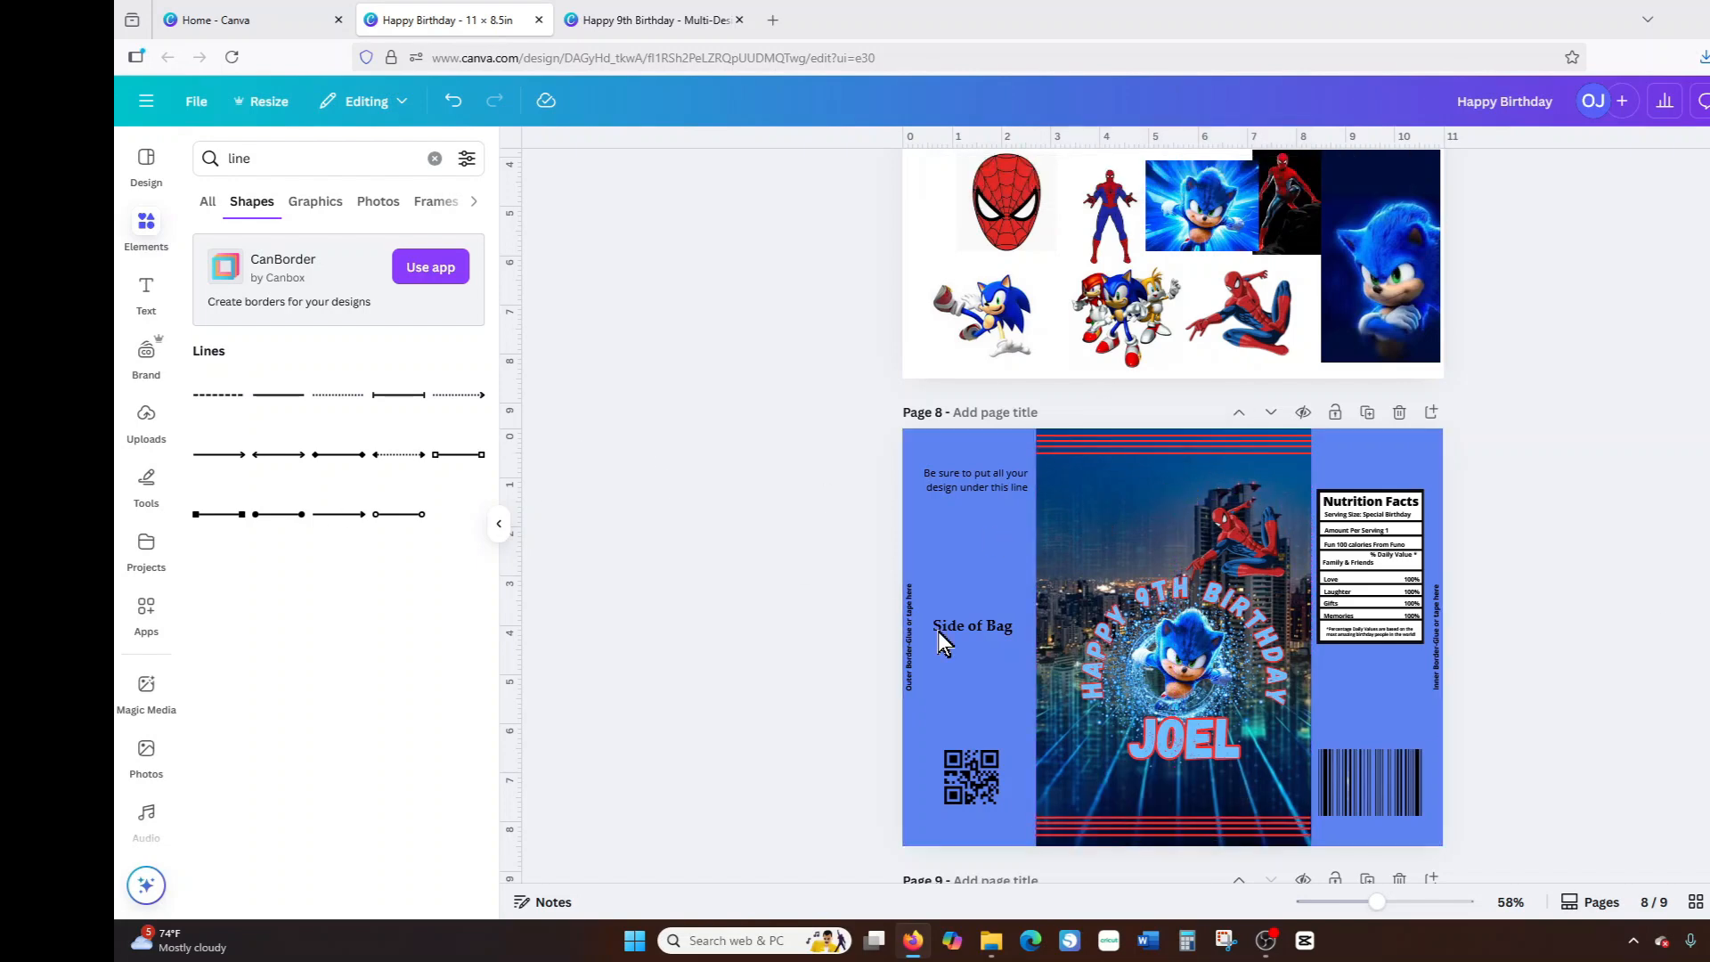
Try to reuse the fruit snack wrapper from page 1 by pasting a copy onto page 8, and delete the copy.
left_click(970, 629)
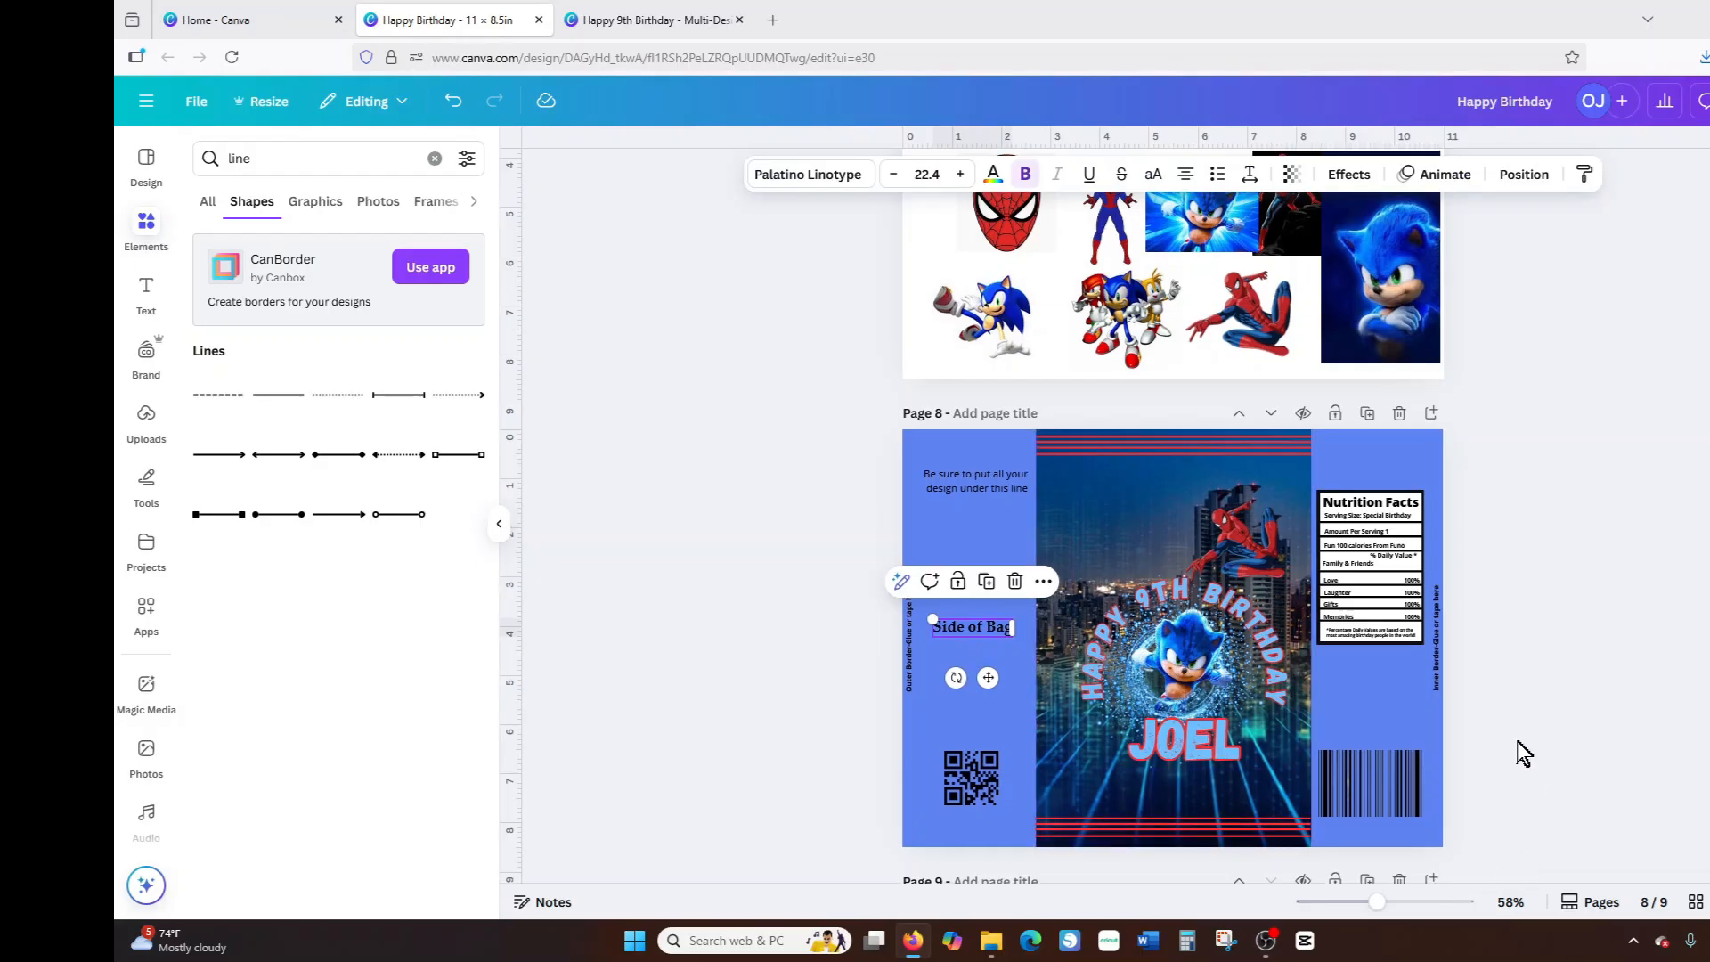
scroll(1499, 723, "up", 20)
scroll(1499, 720, "up", 5)
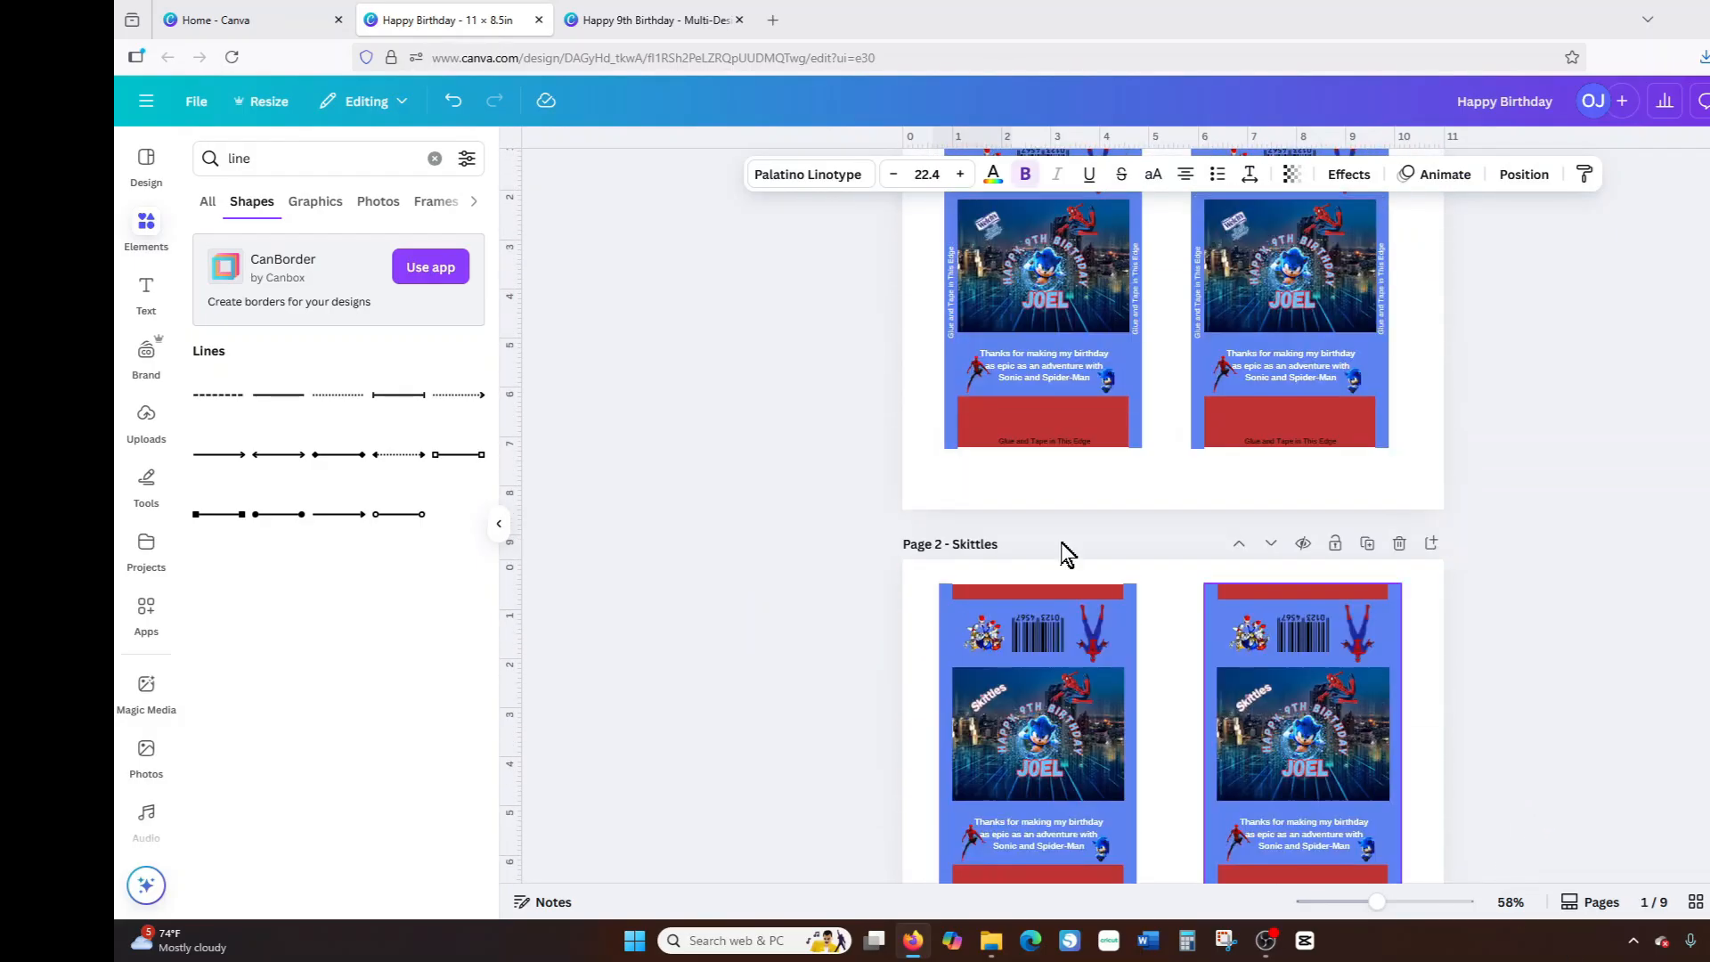
right_click(1052, 368)
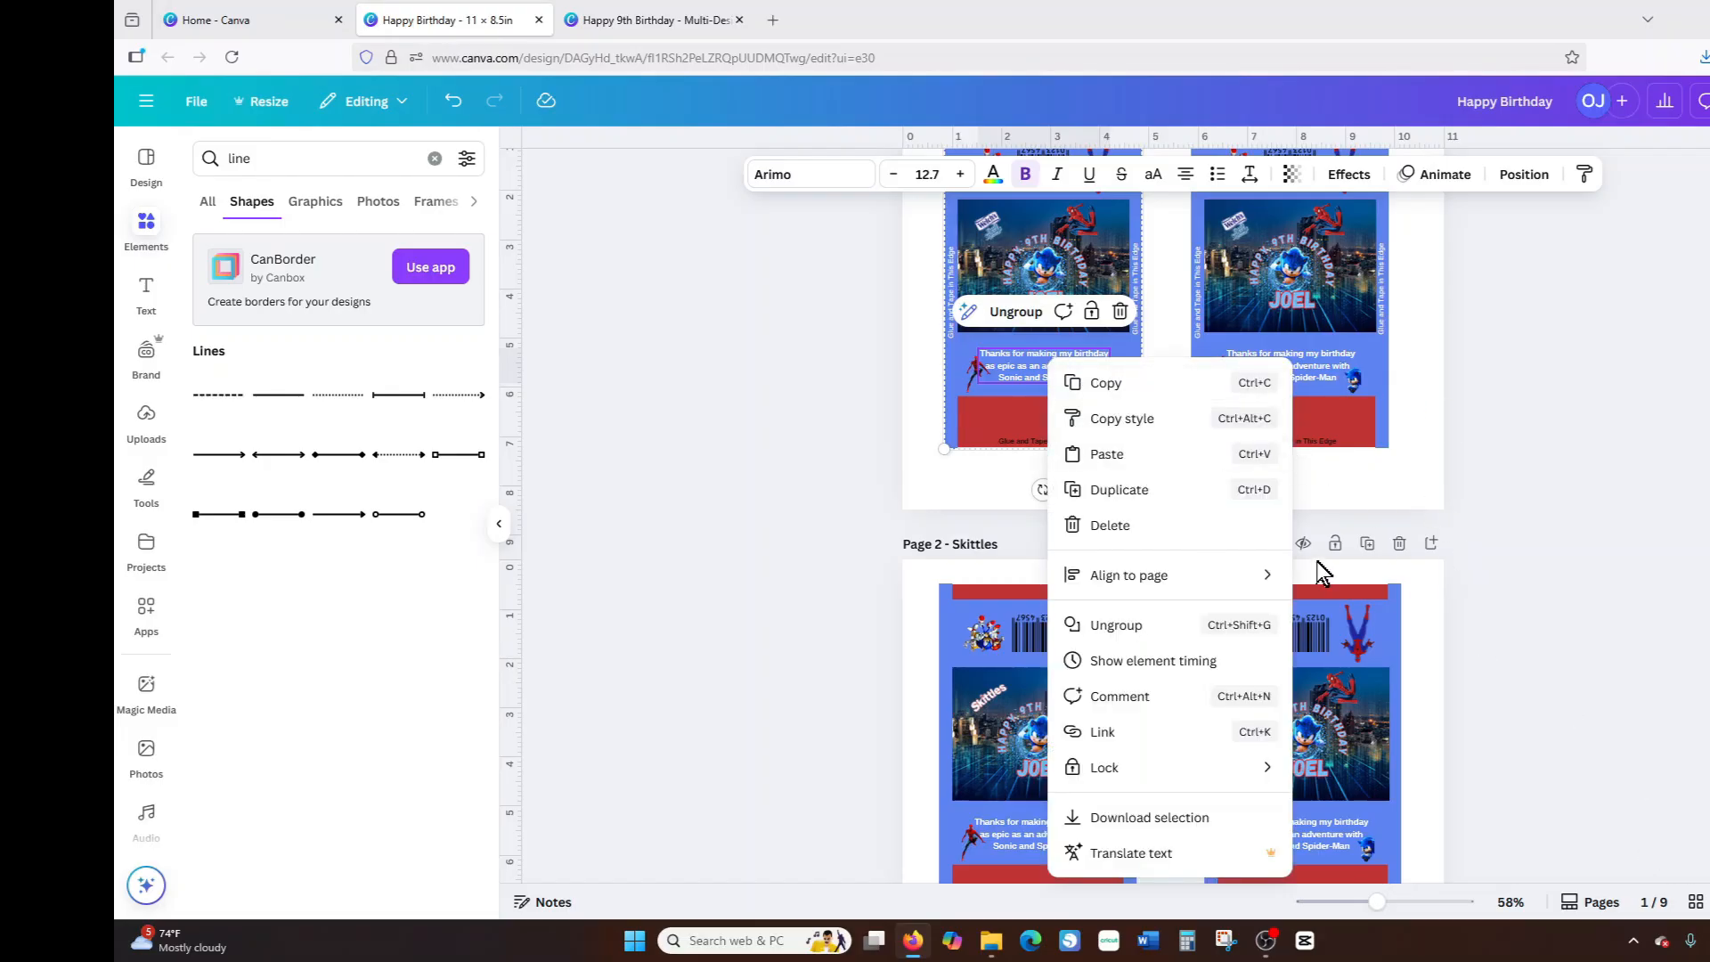
left_click(1106, 382)
scroll(1470, 731, "down", 20)
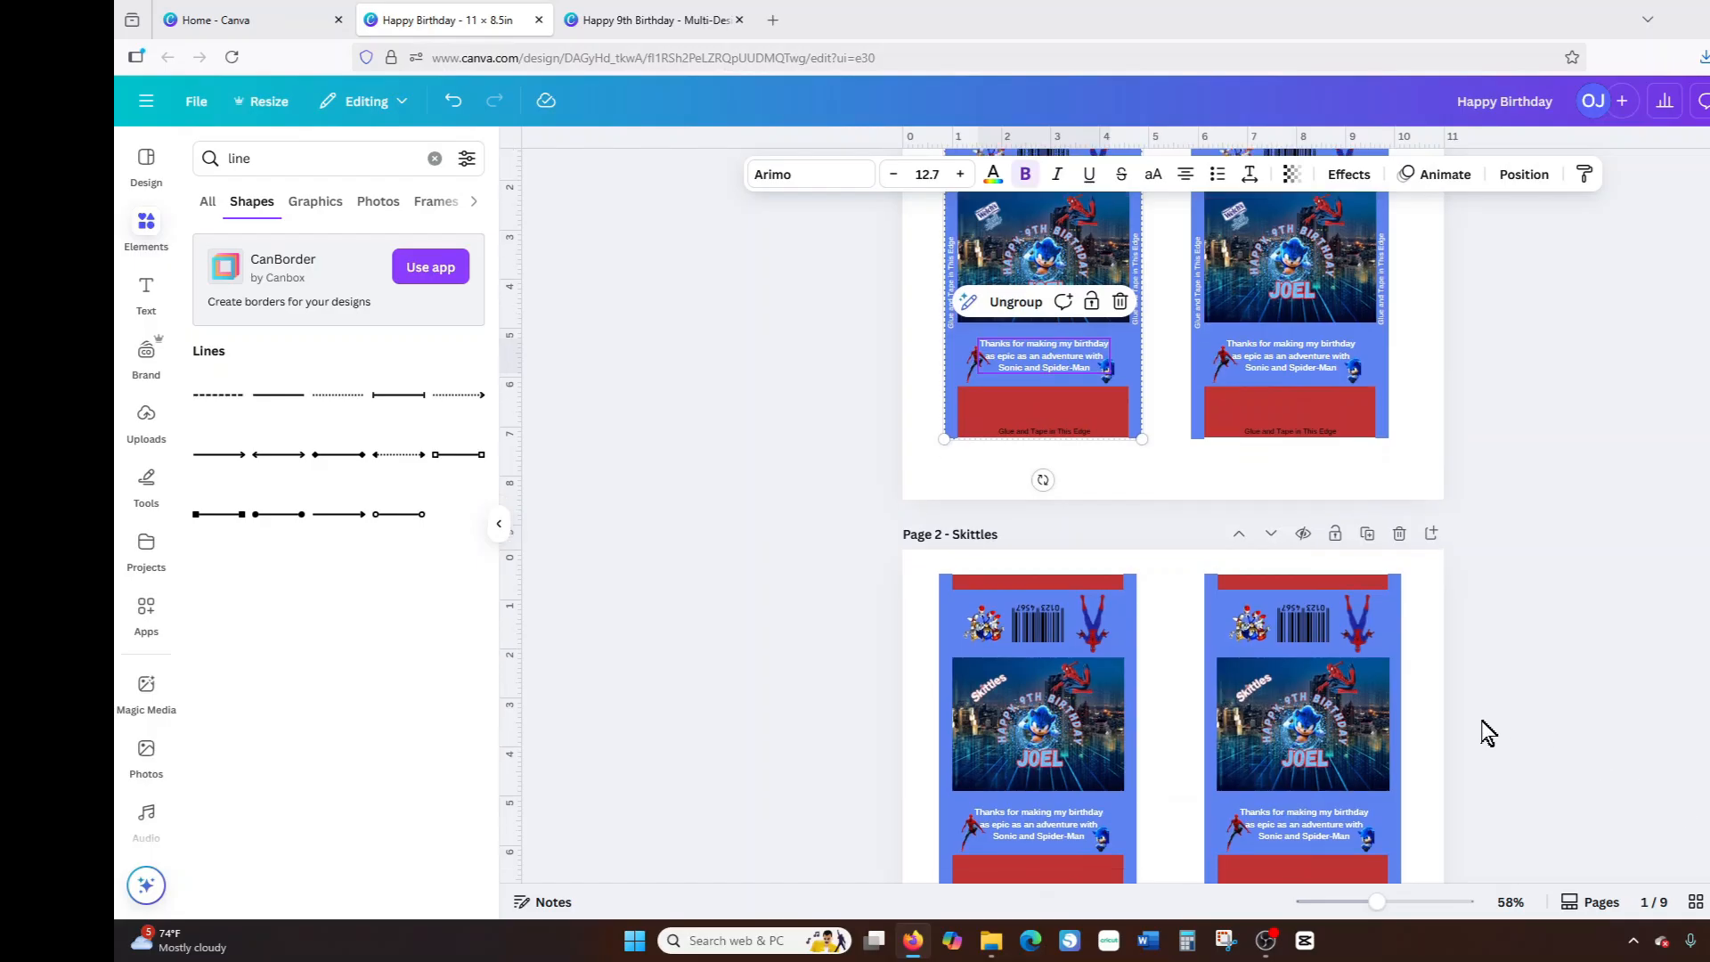
scroll(1345, 686, "down", 8)
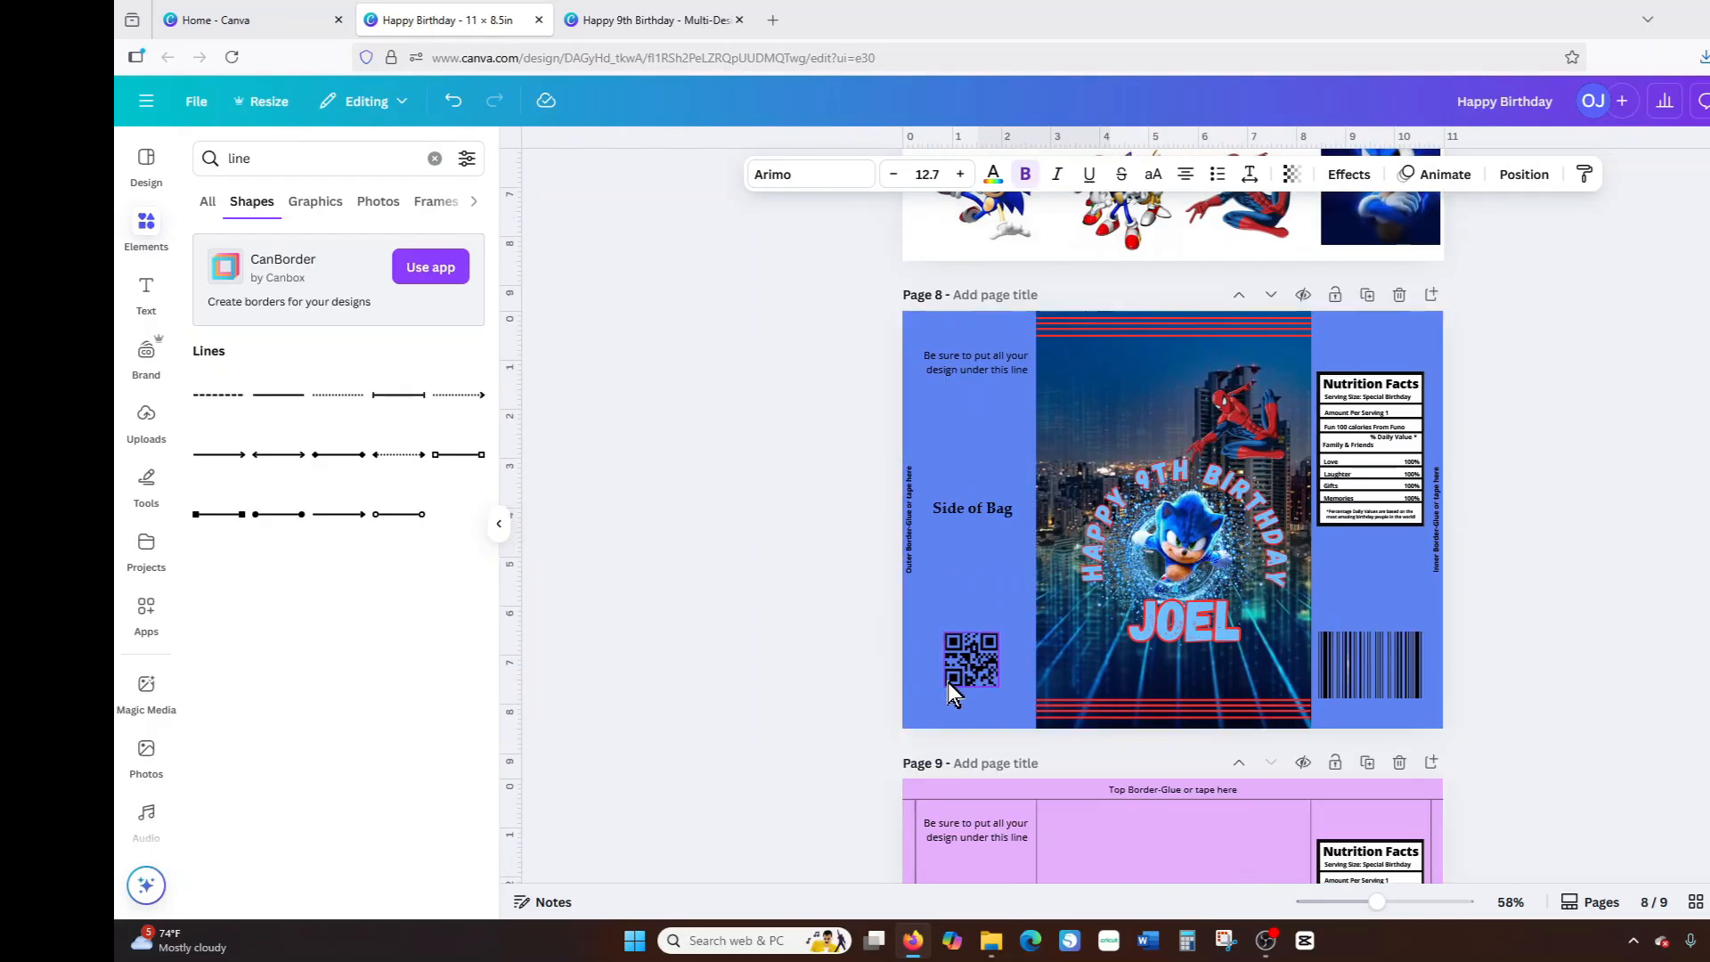
right_click(961, 510)
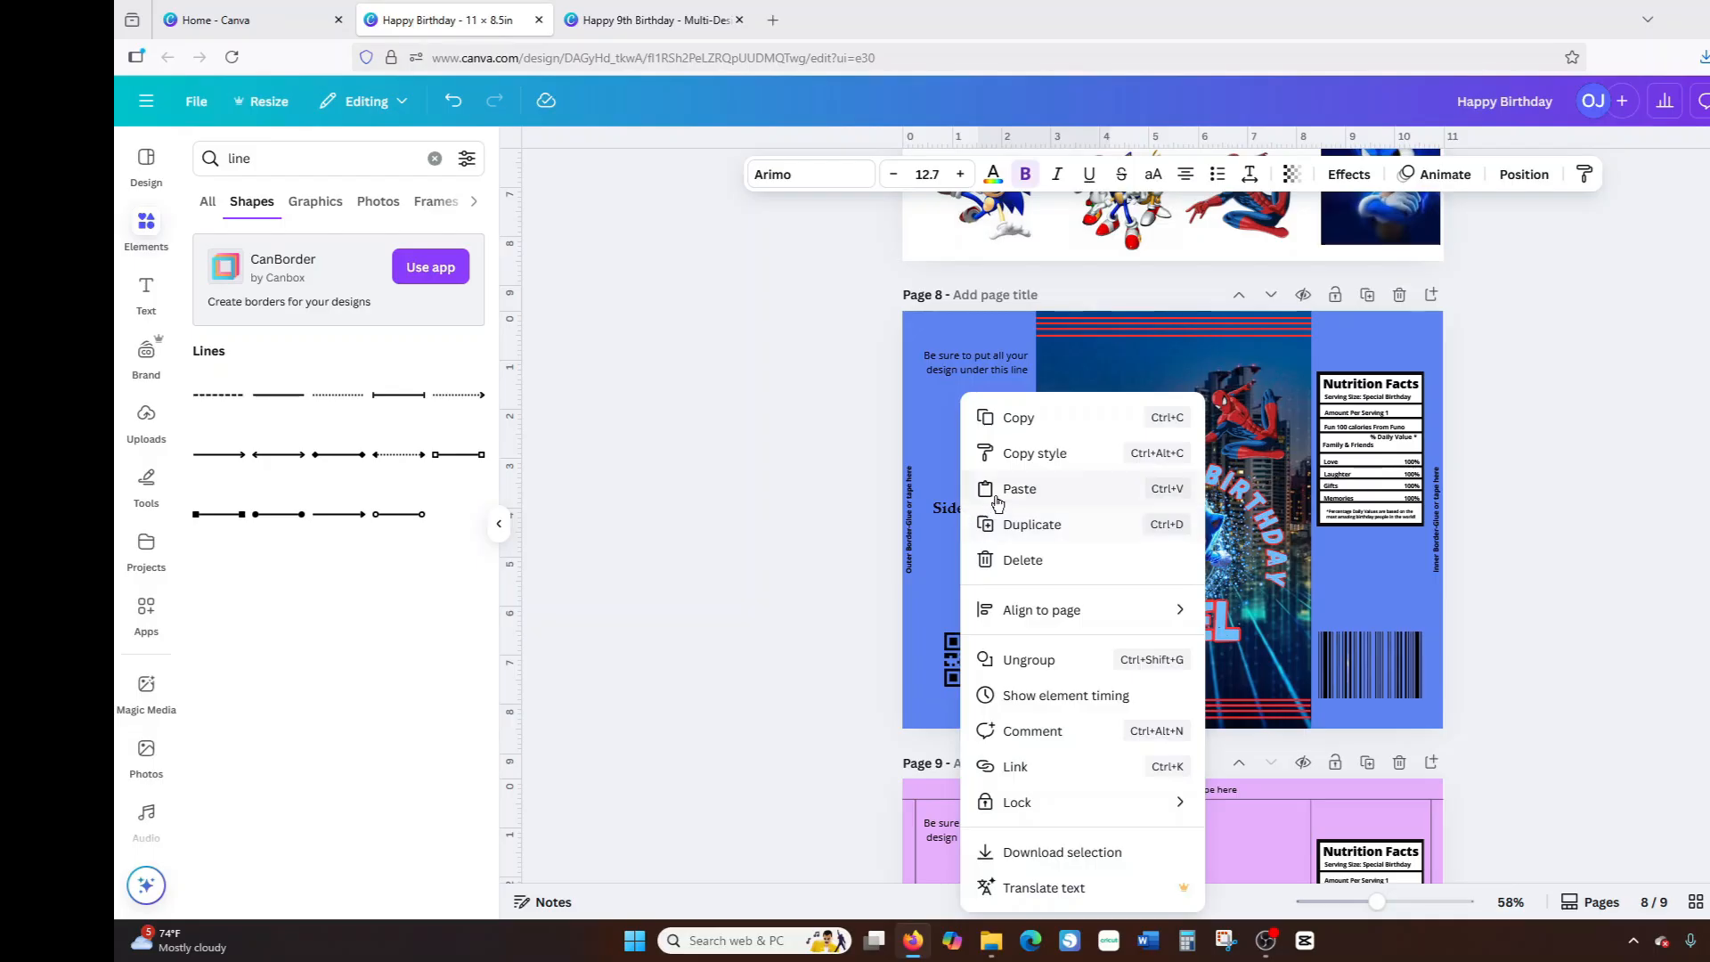
left_click(1002, 499)
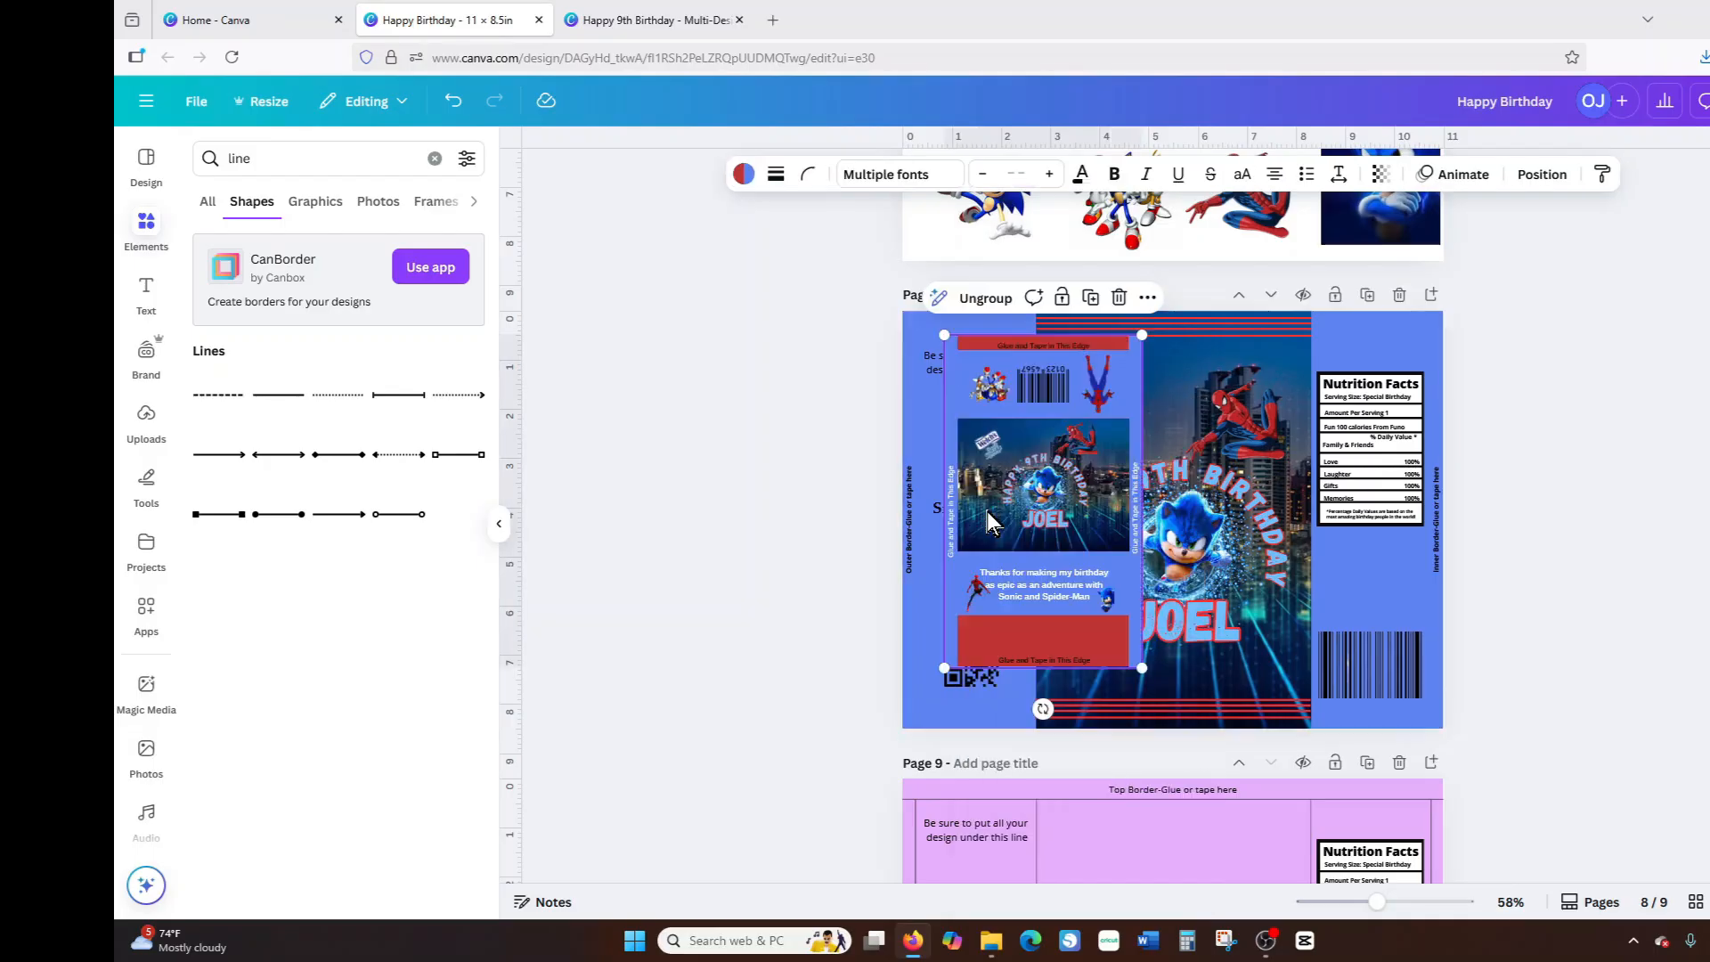
left_click(1119, 298)
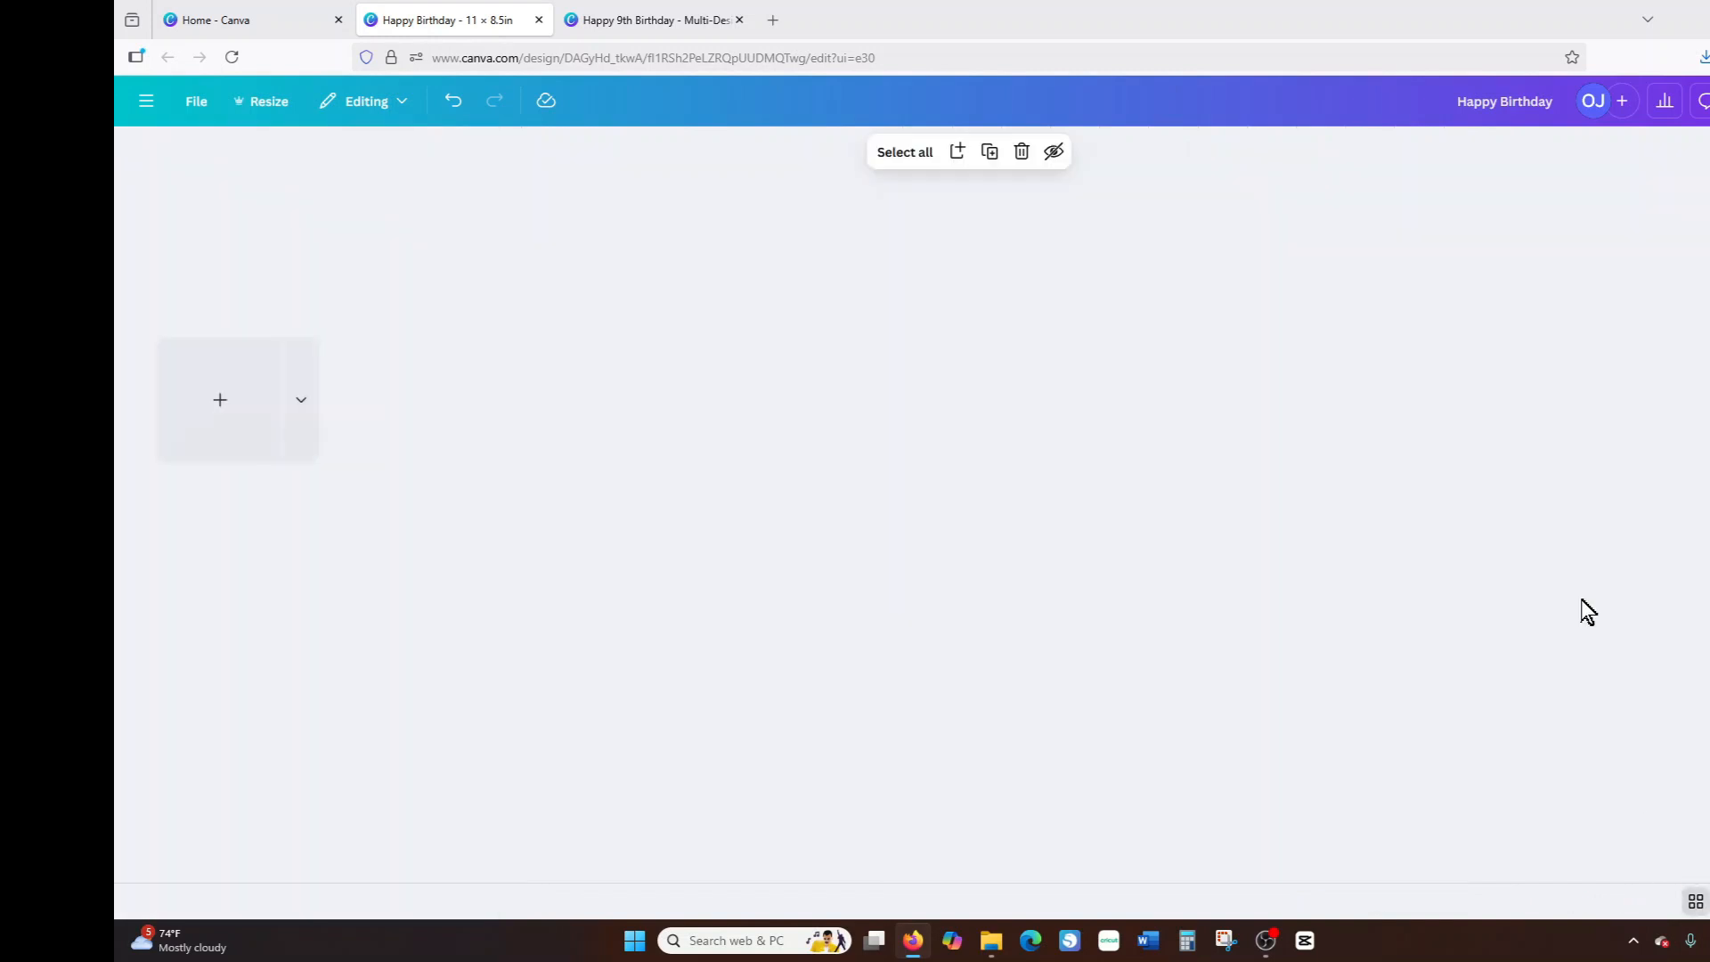
Show all pages as a grid and duplicate the Skittles page.
left_click(1696, 903)
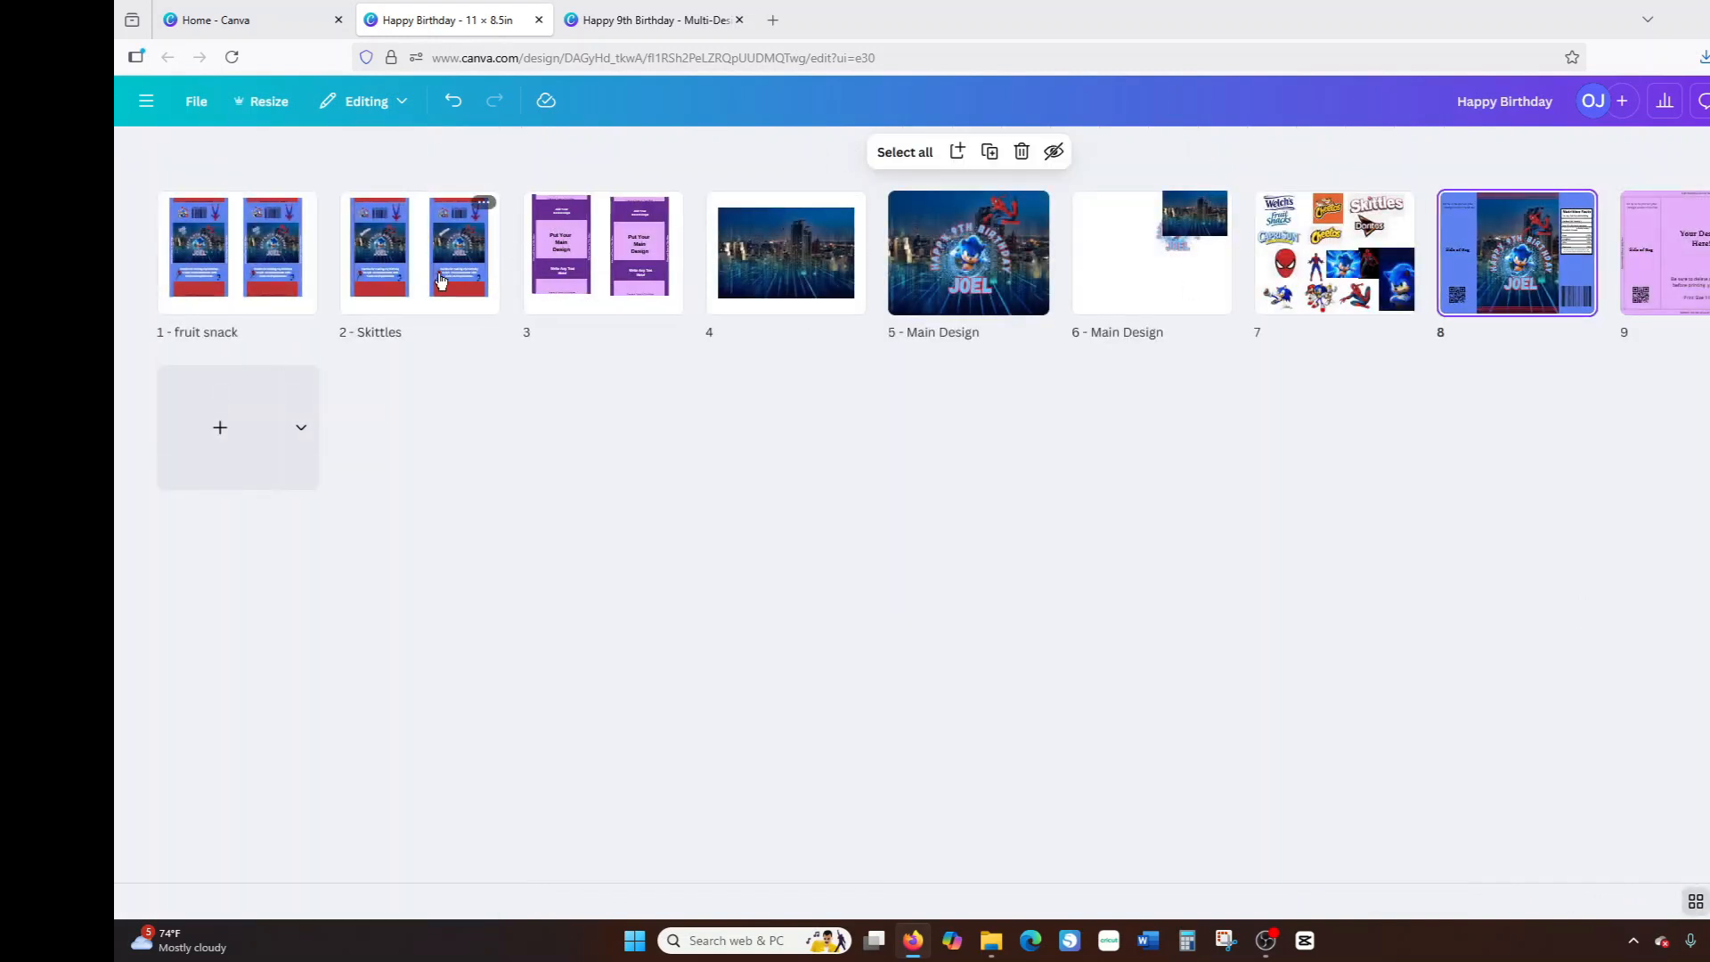
left_click(440, 280)
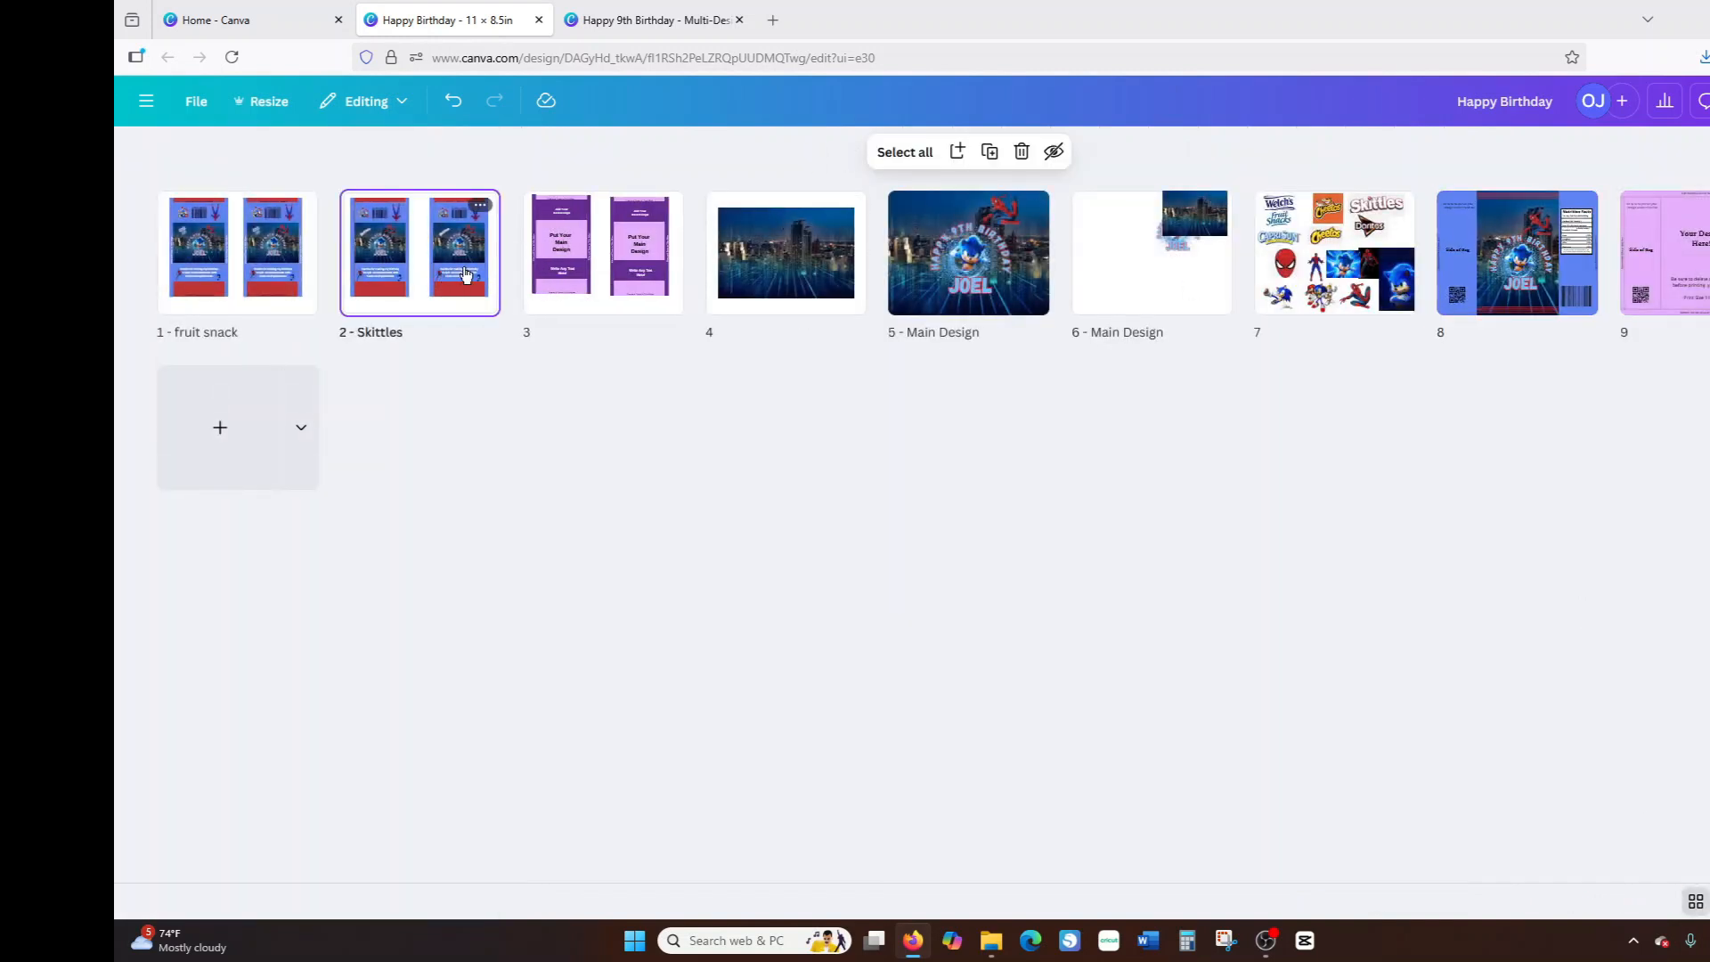
right_click(417, 253)
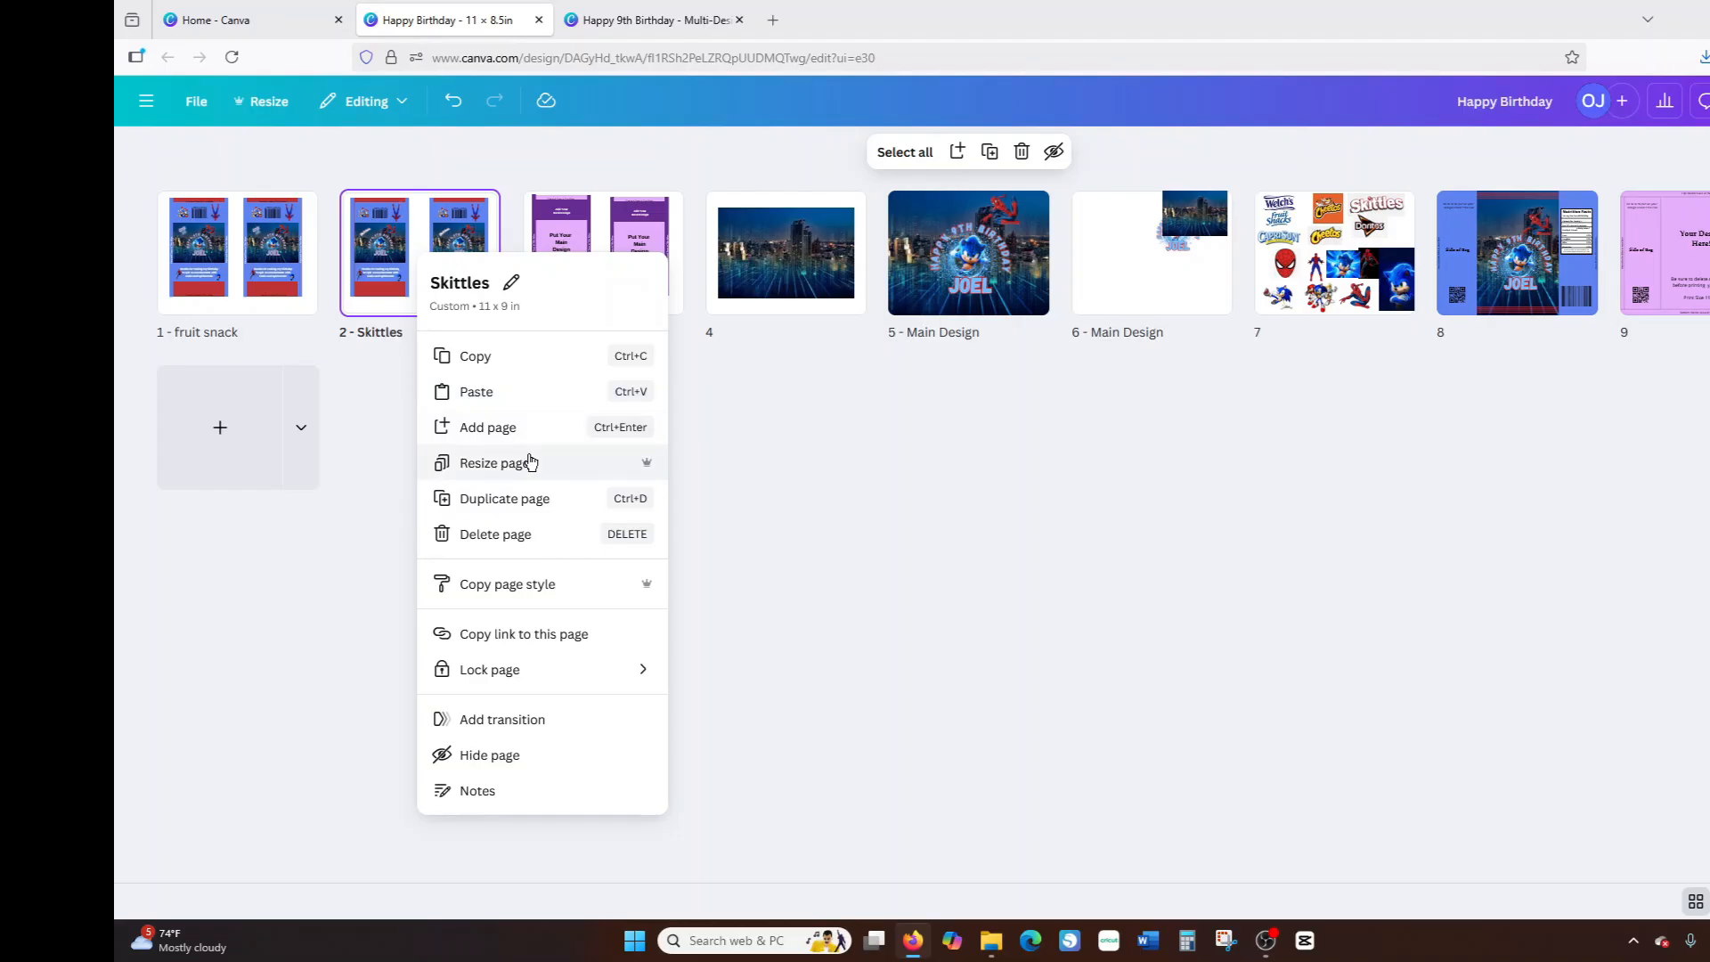
left_click(516, 501)
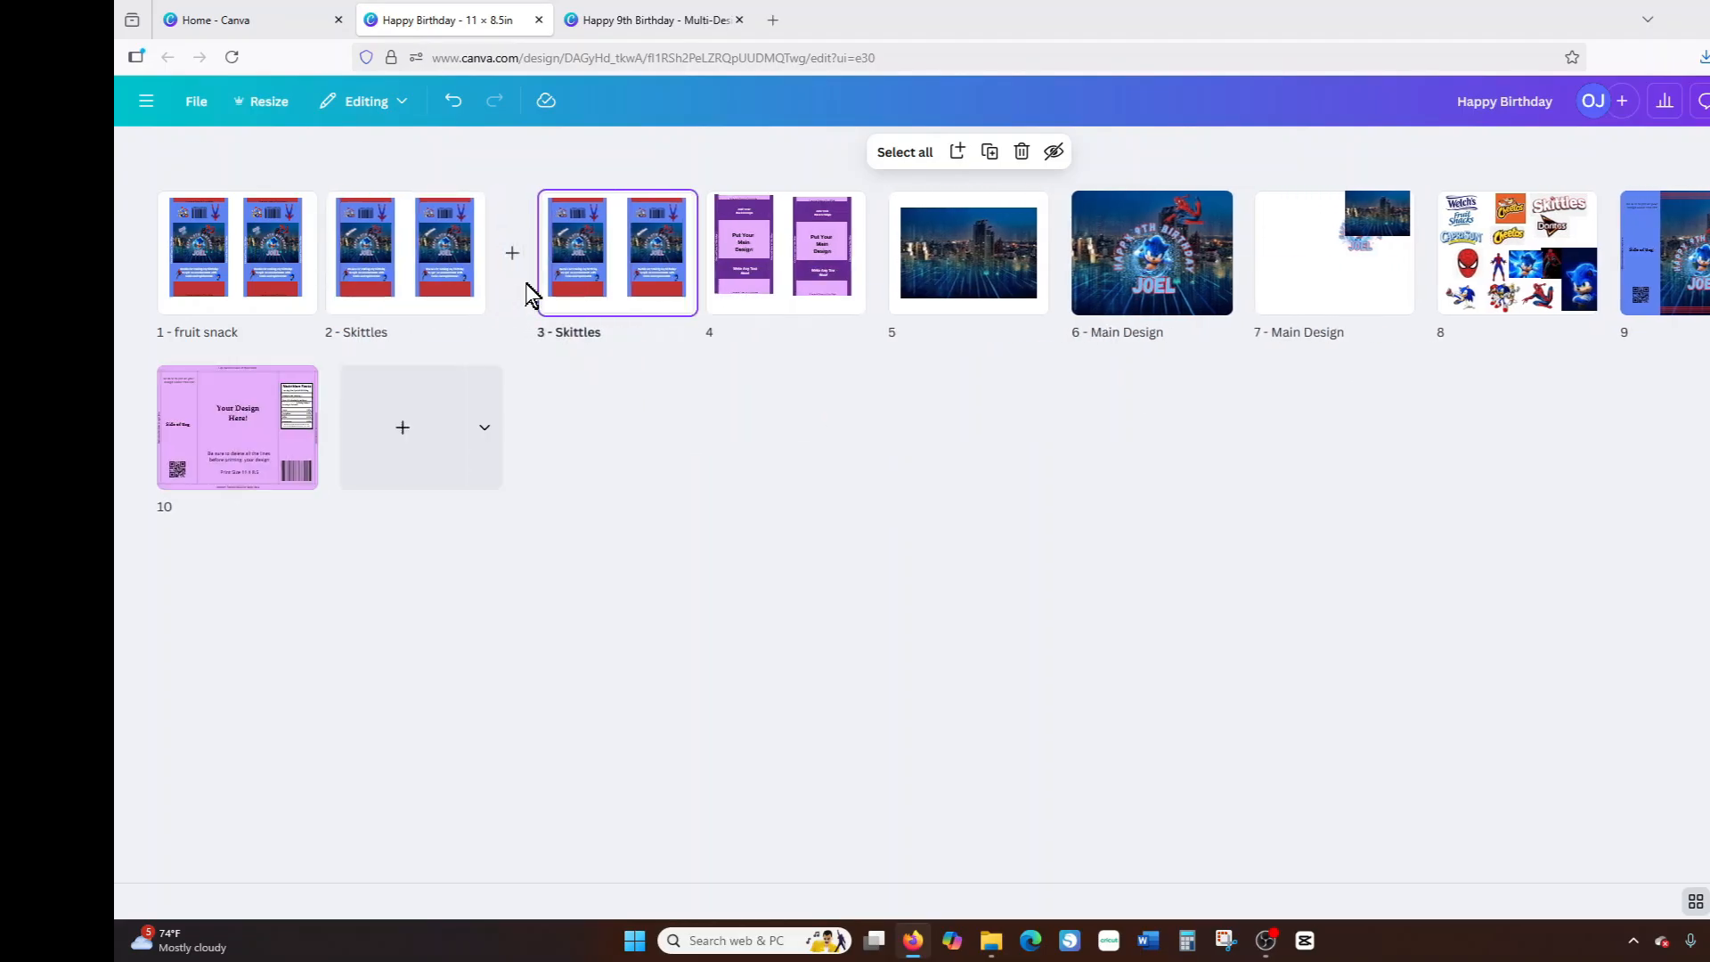
Move the duplicated Skittles page directly before the page 7 Main Design page and open it for editing.
mouse_move(659, 291)
left_mouse_down()
mouse_move(1274, 277)
mouse_move(1206, 277)
mouse_move(1222, 277)
left_mouse_up()
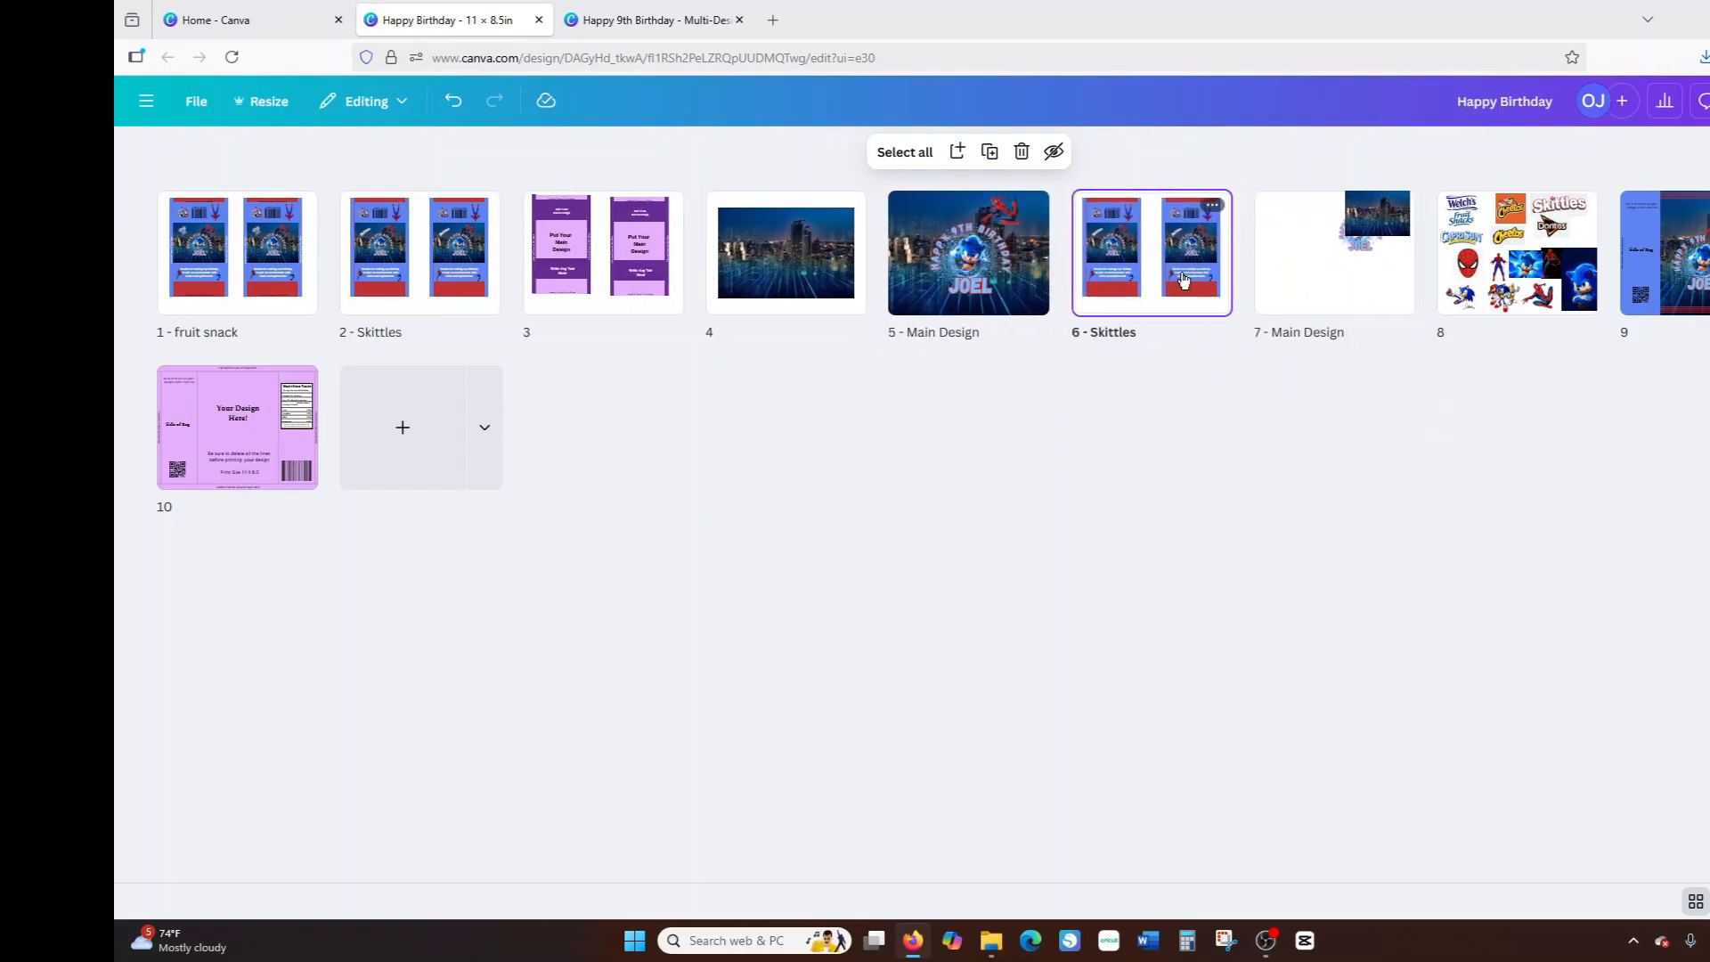
double_click(1228, 286)
scroll(1297, 339, "down", 3)
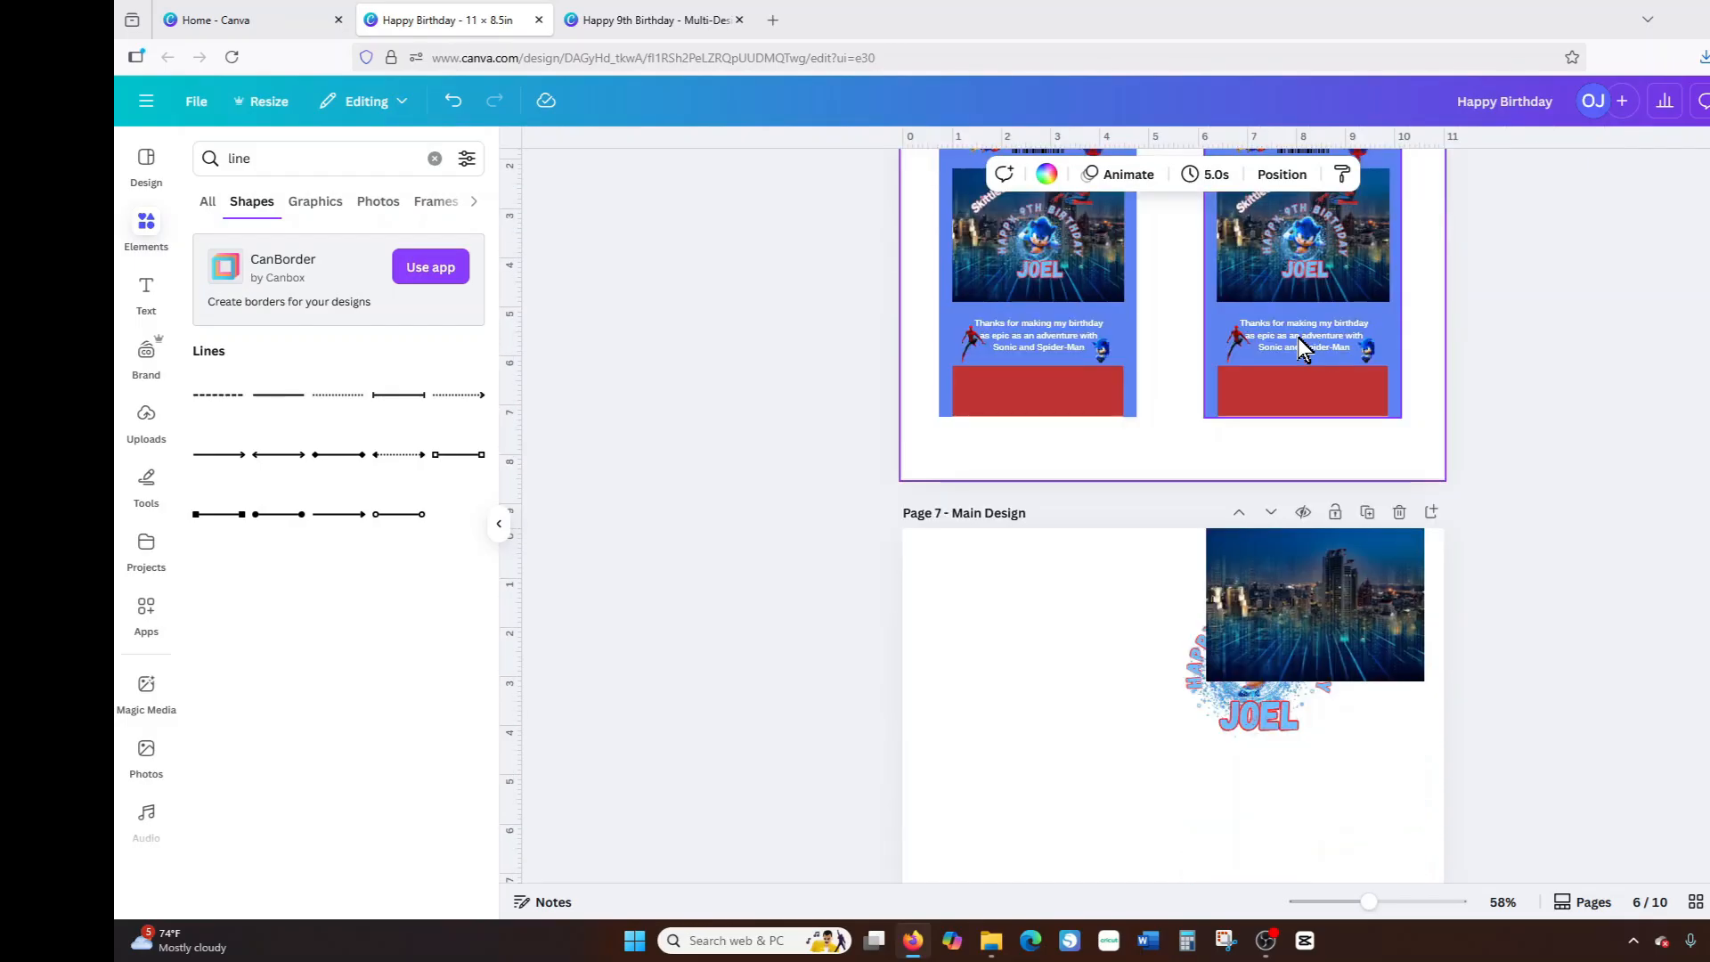
Set the page 7 background to black and move the birthday artwork group below the skyline picture near the page's right edge.
left_click(1297, 339)
left_click(987, 563)
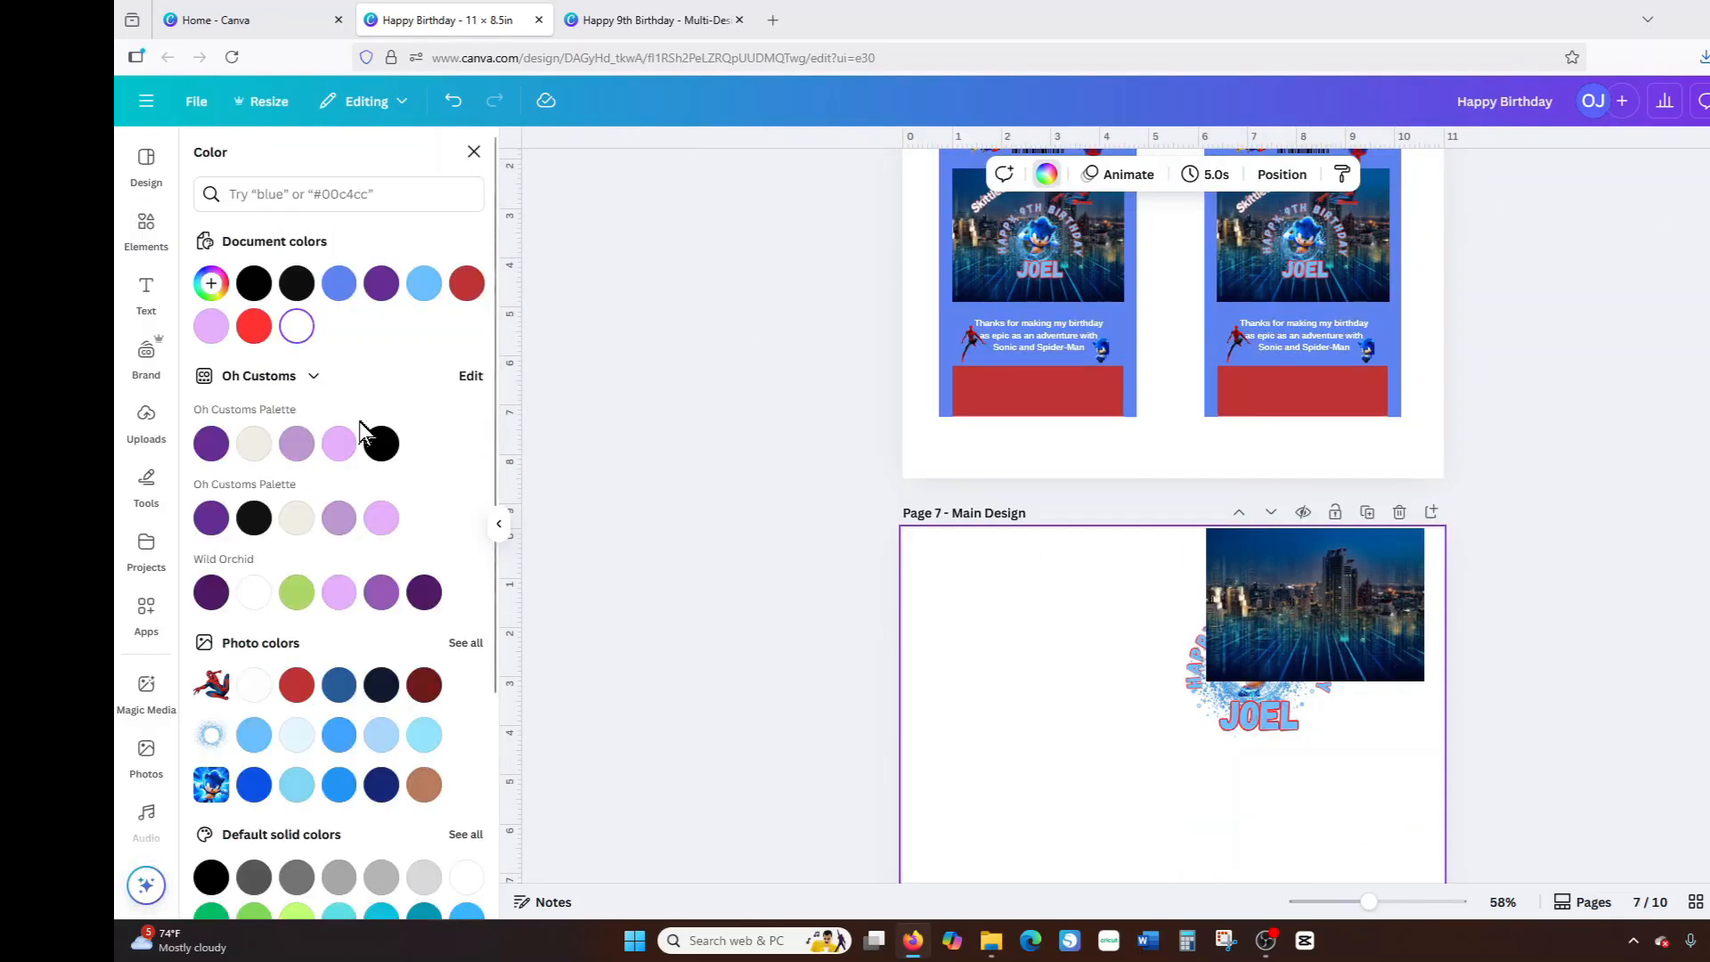
left_click(375, 443)
left_click(1269, 709)
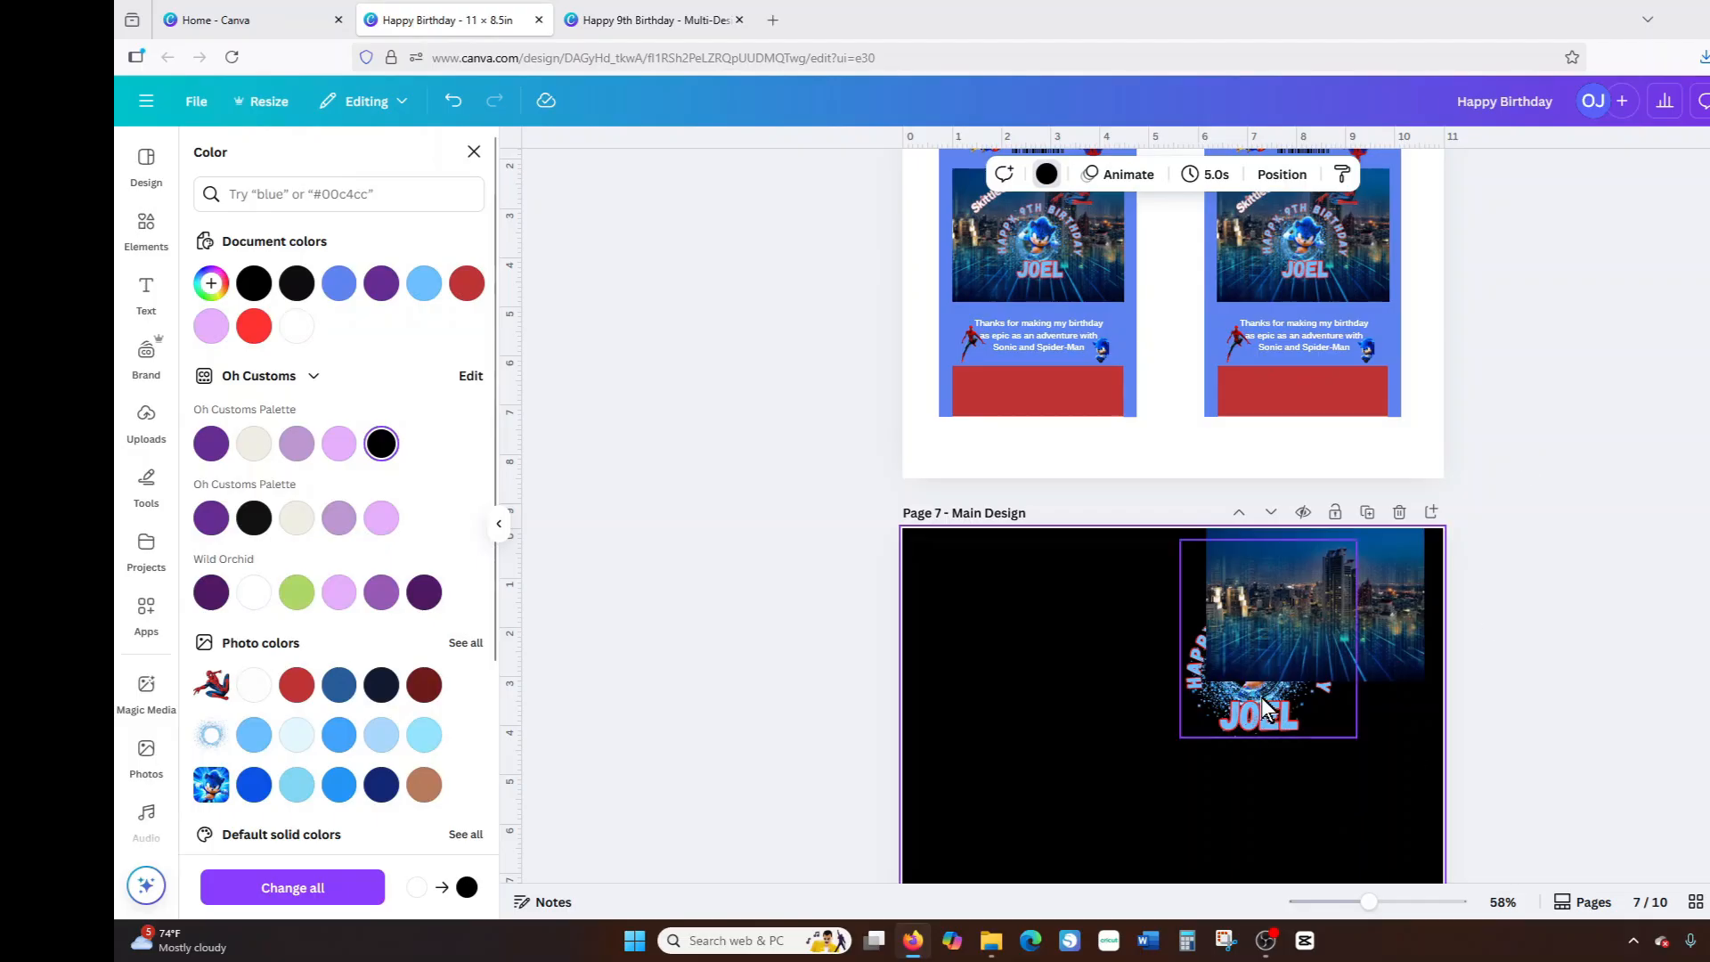
left_click_drag(1327, 744, 1413, 882)
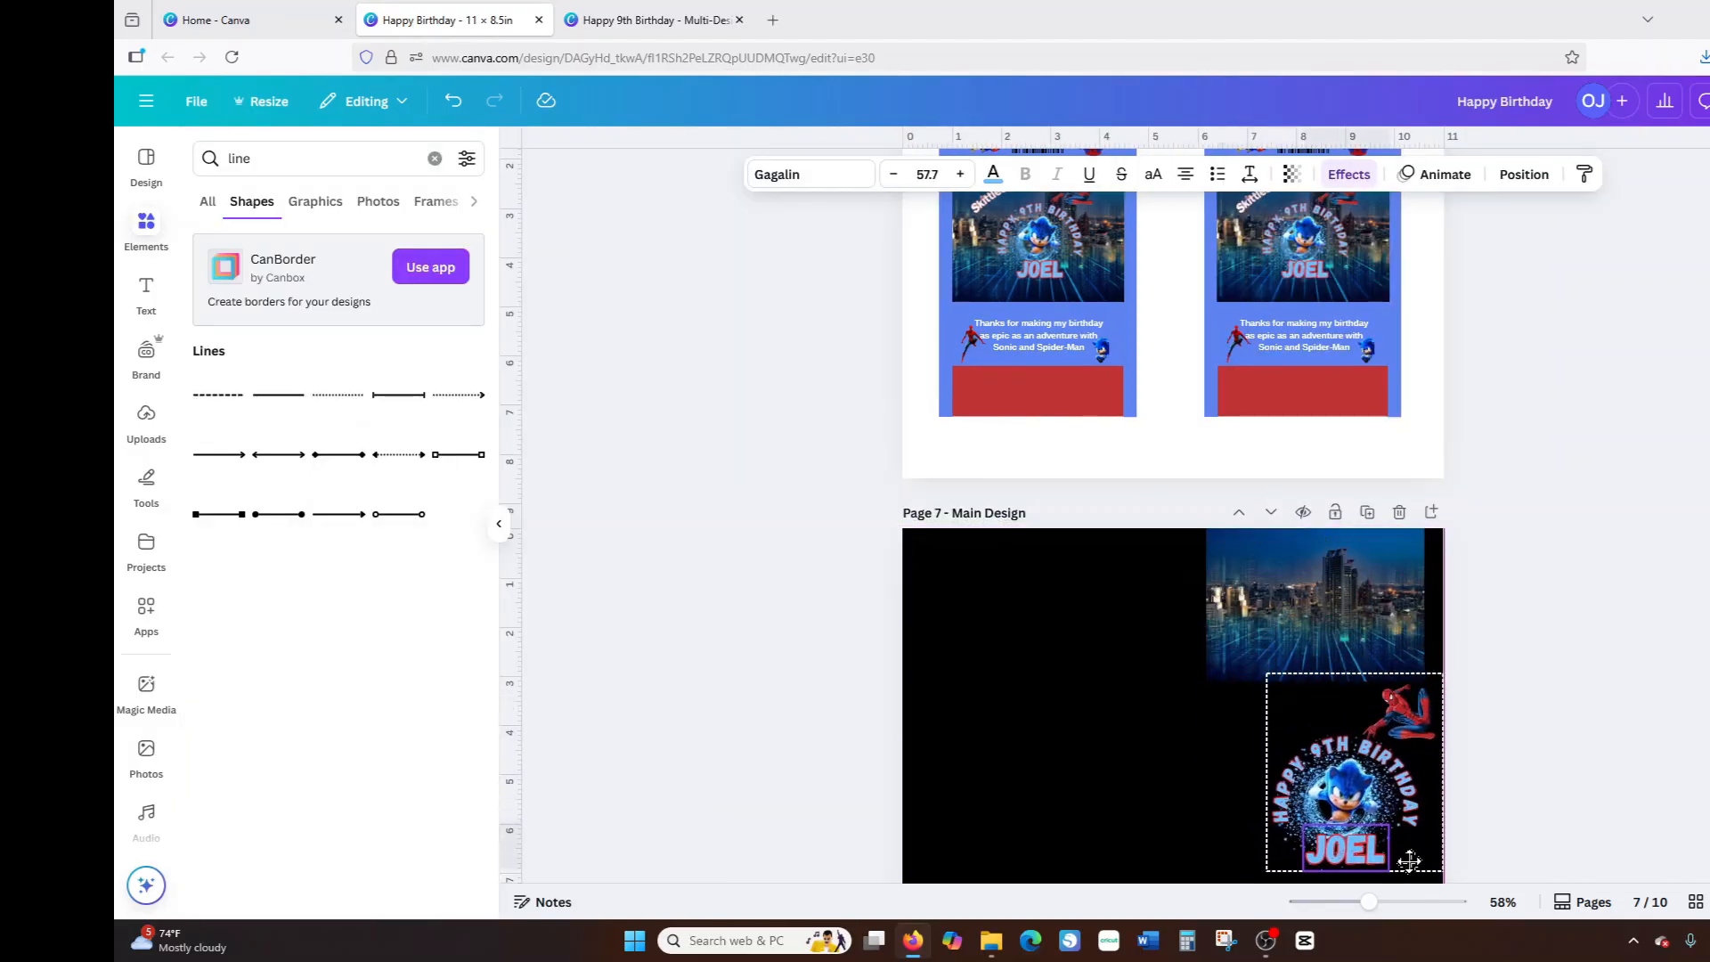
Ungroup the left wrapper on the duplicated Skittles page and move its thank-you text to the left side panel of page 9.
left_click(1042, 343)
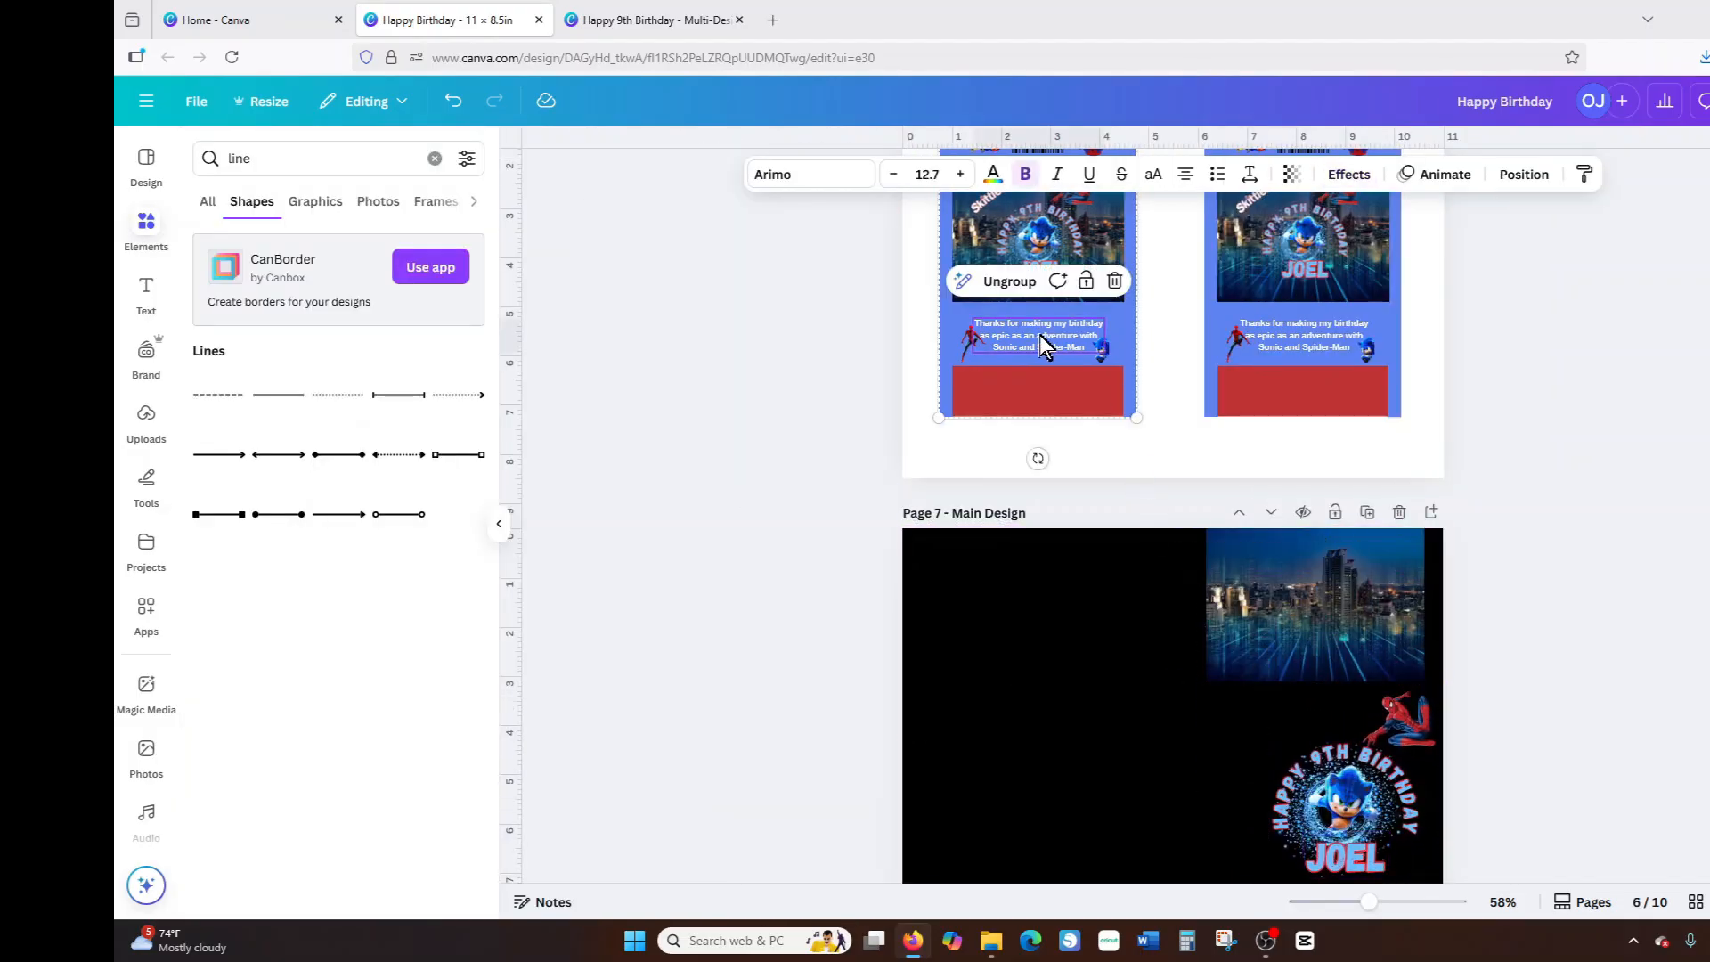
left_click(1011, 280)
left_click(1052, 344)
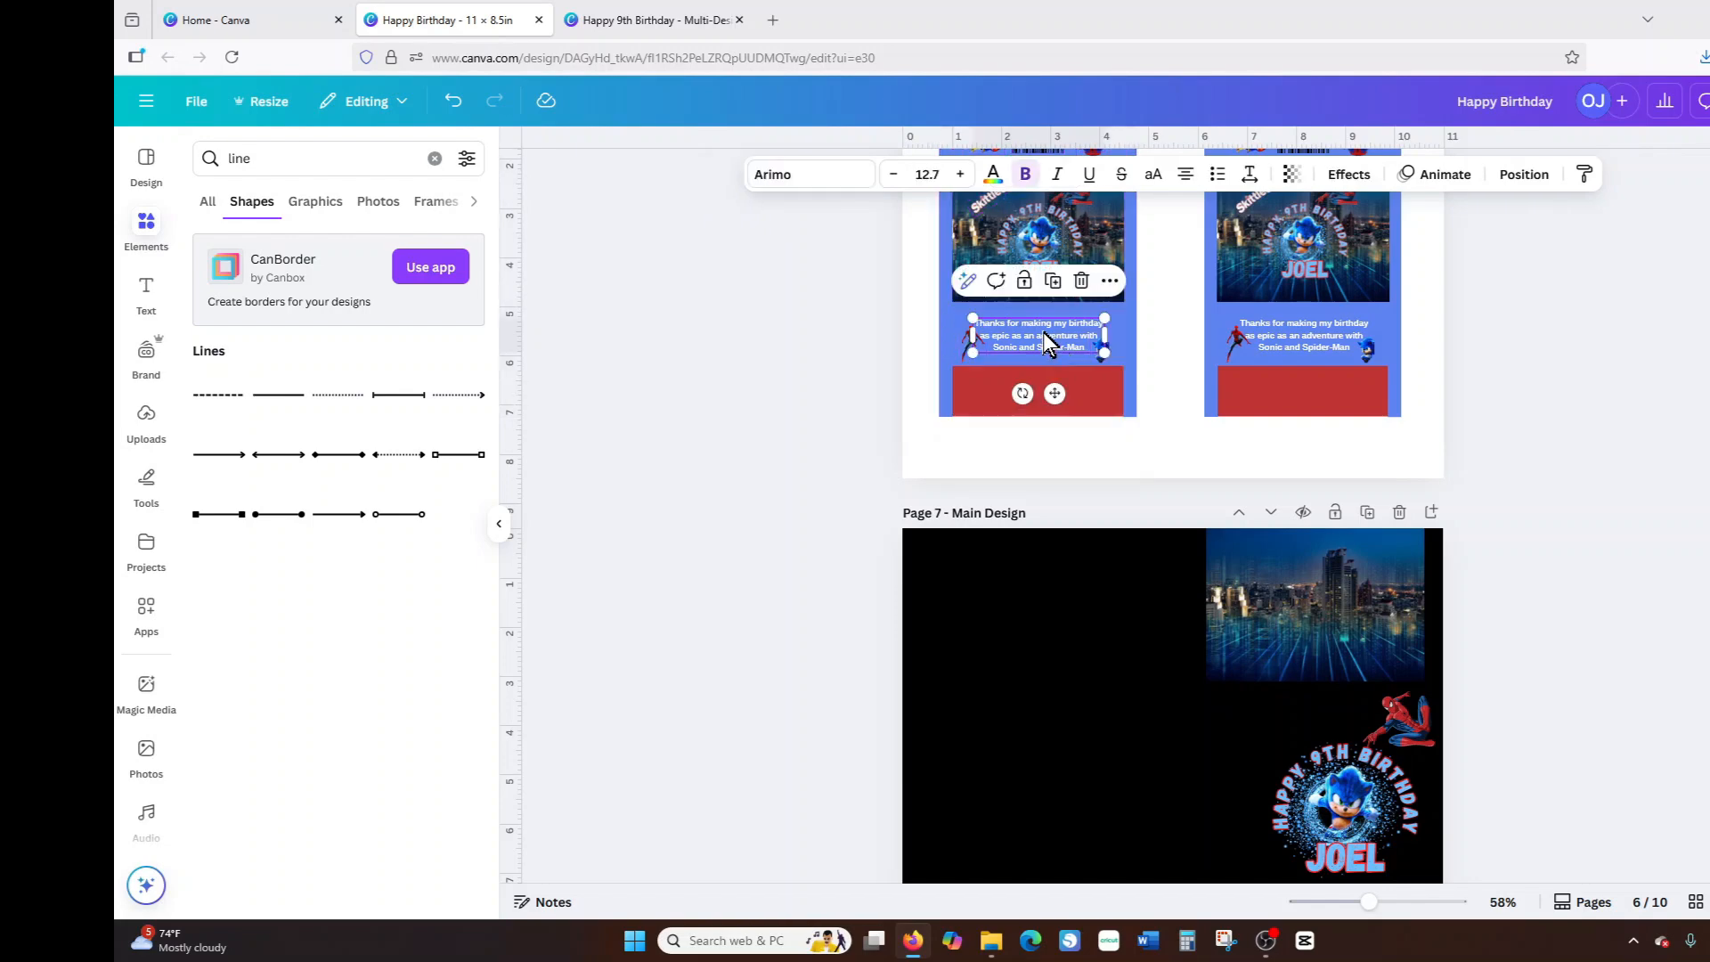
left_click_drag(1044, 334, 1111, 718)
scroll(1111, 718, "down", 2)
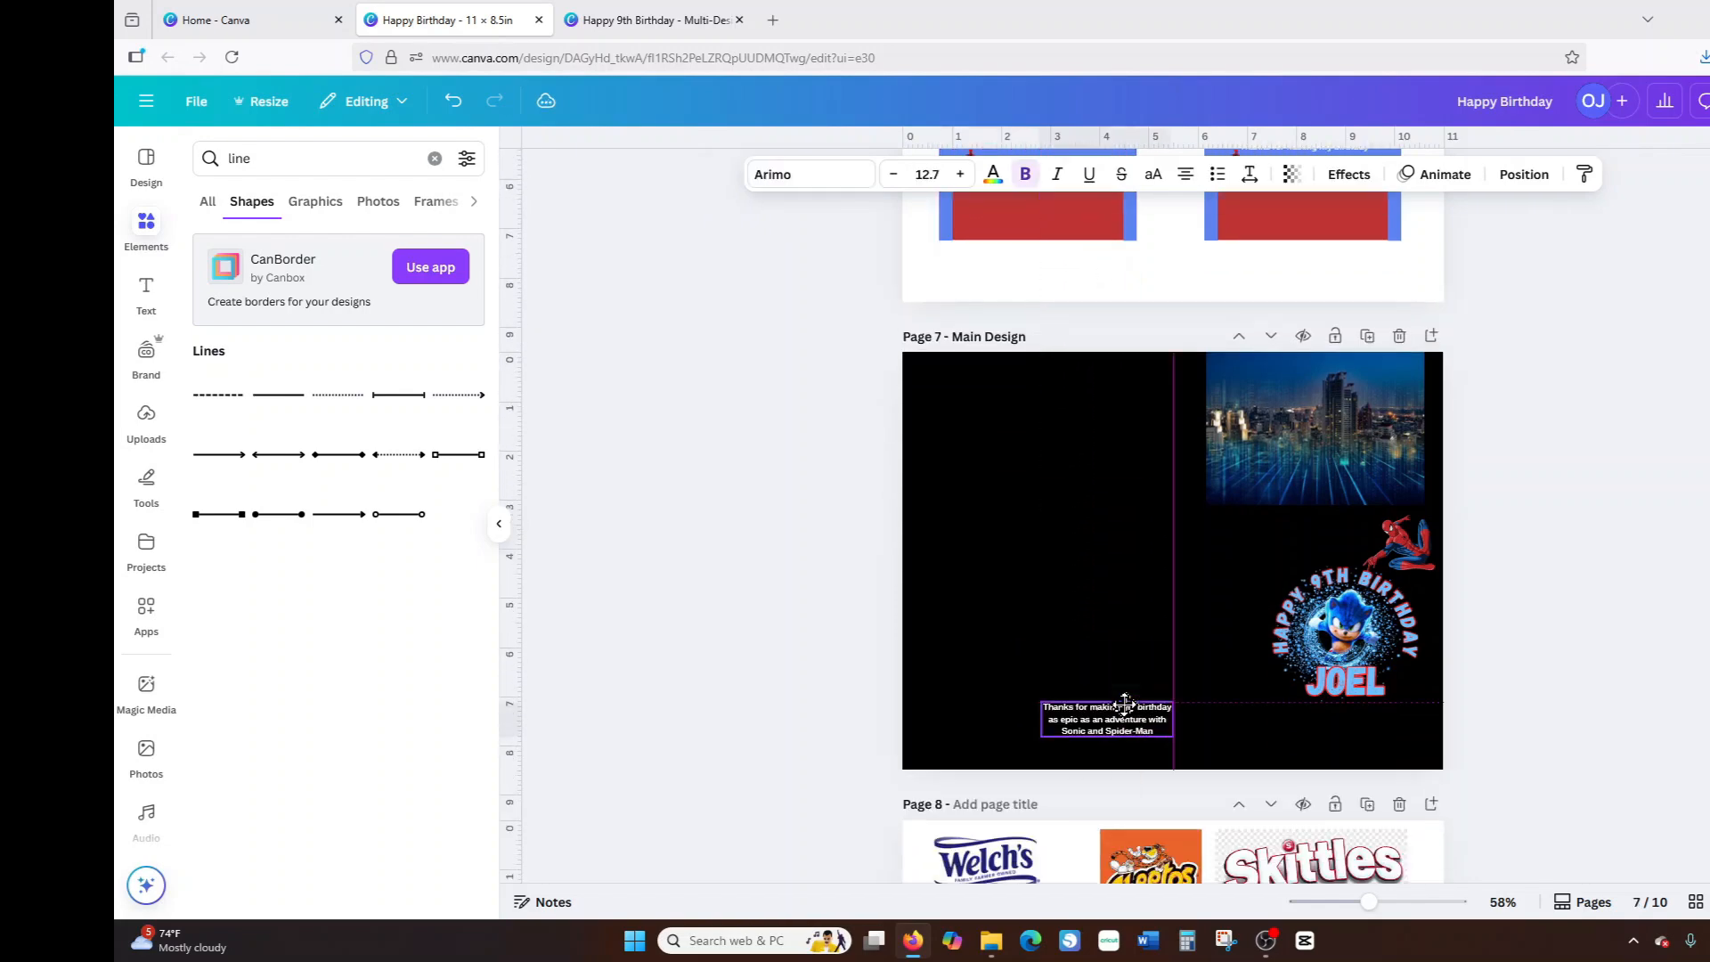
key("ctrl+z")
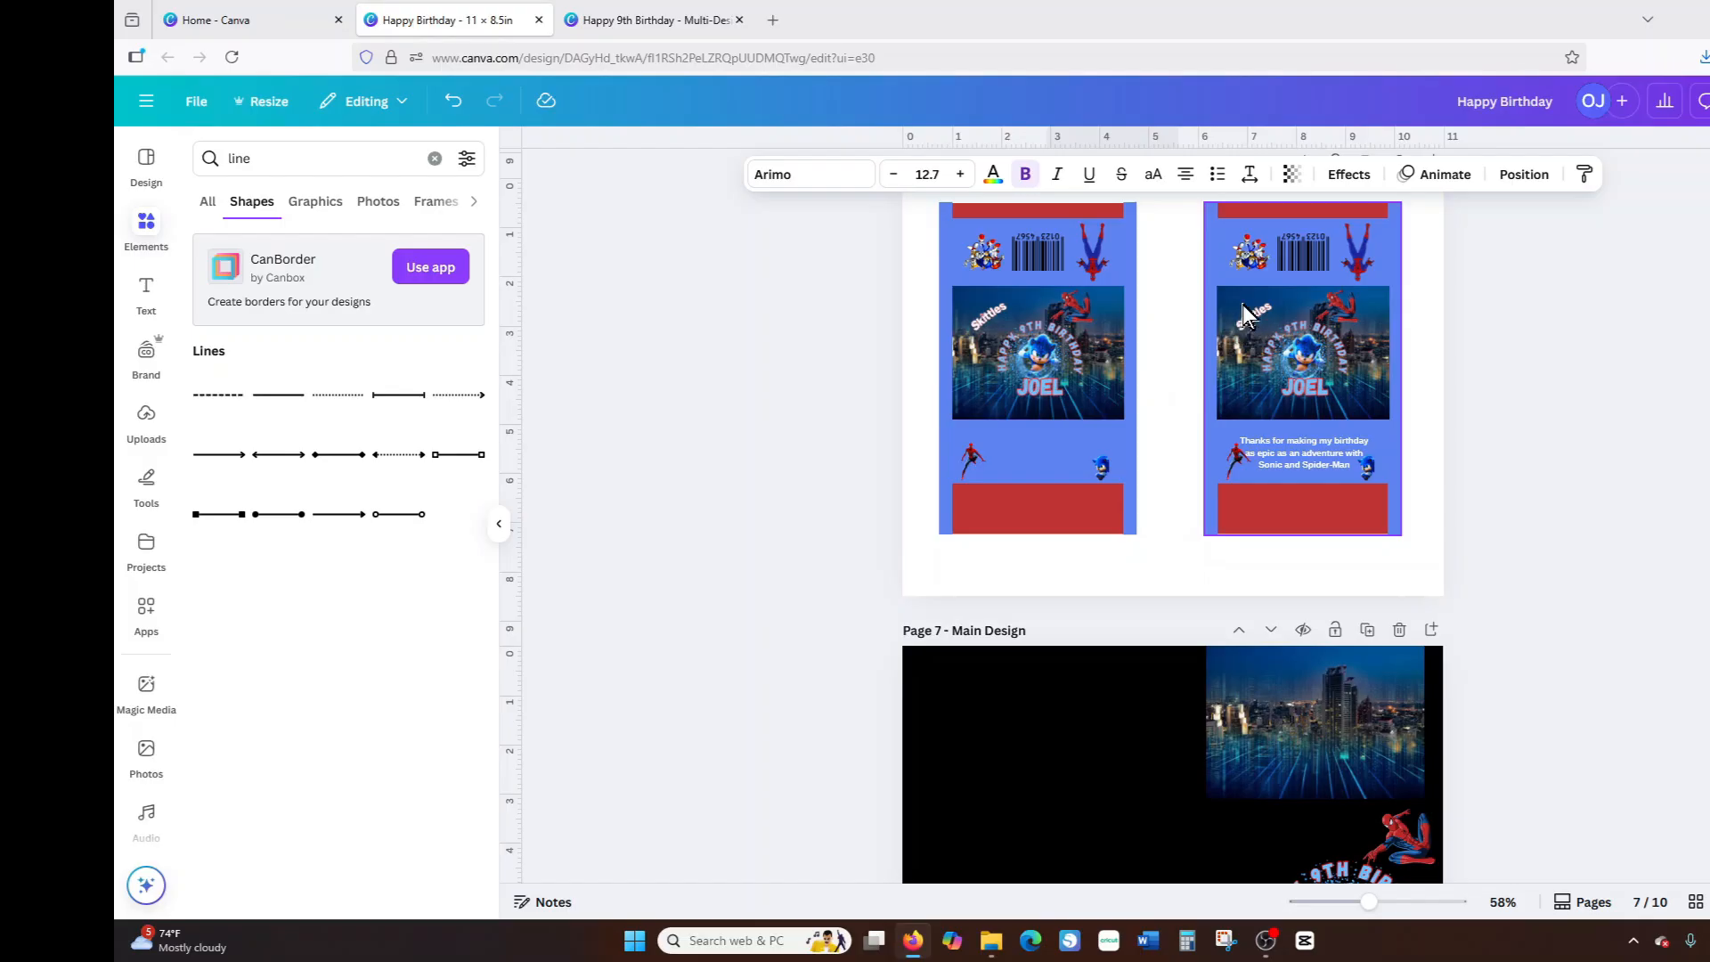
key("ctrl+y")
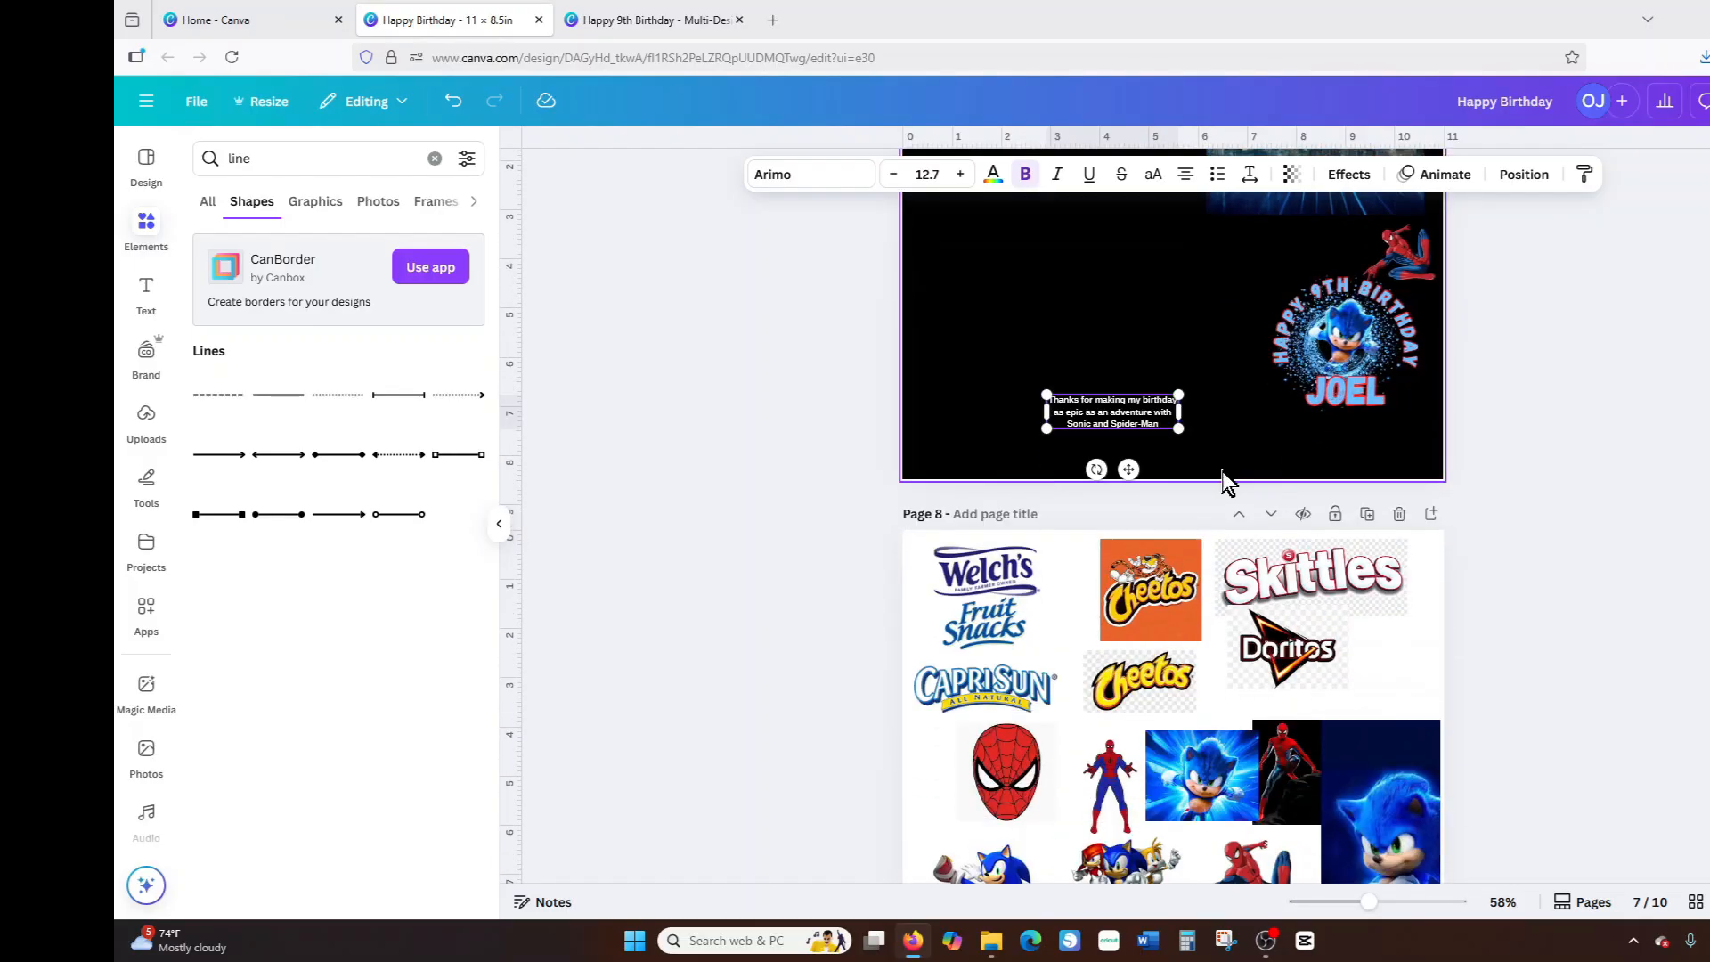
left_click_drag(1132, 414, 914, 704)
scroll(1354, 427, "down", 4)
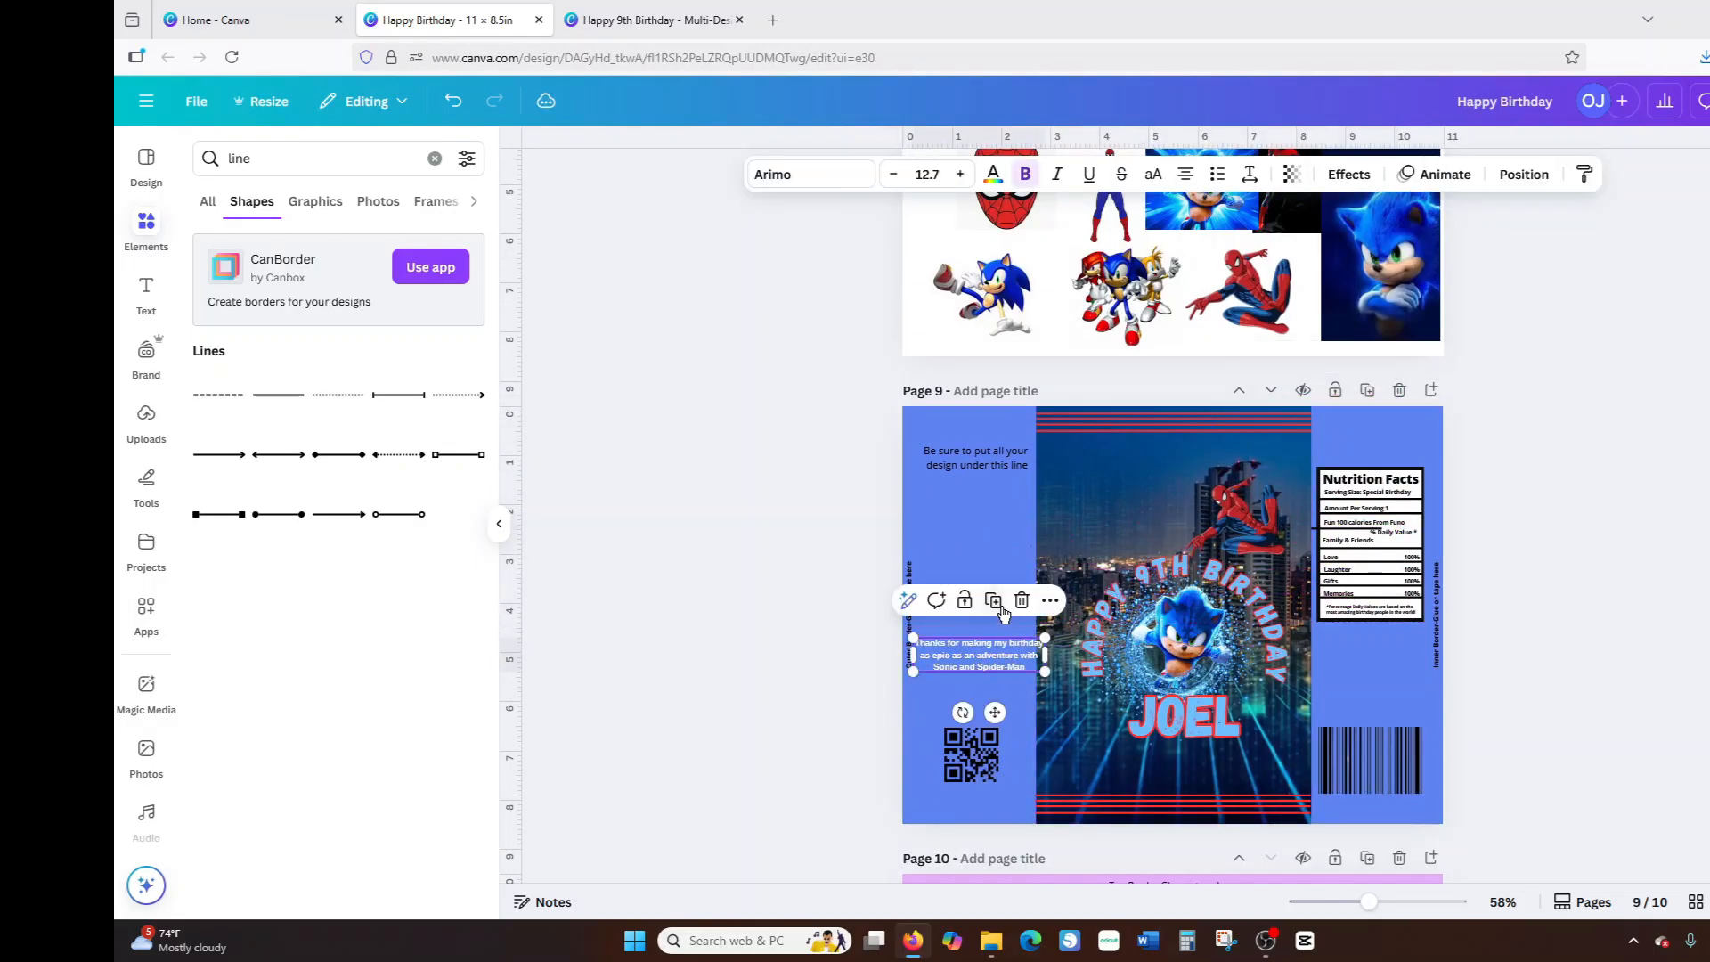
Delete the "Side of Bag" and "Be sure to put all your design under this line" placeholder texts from page 9.
left_click(964, 583)
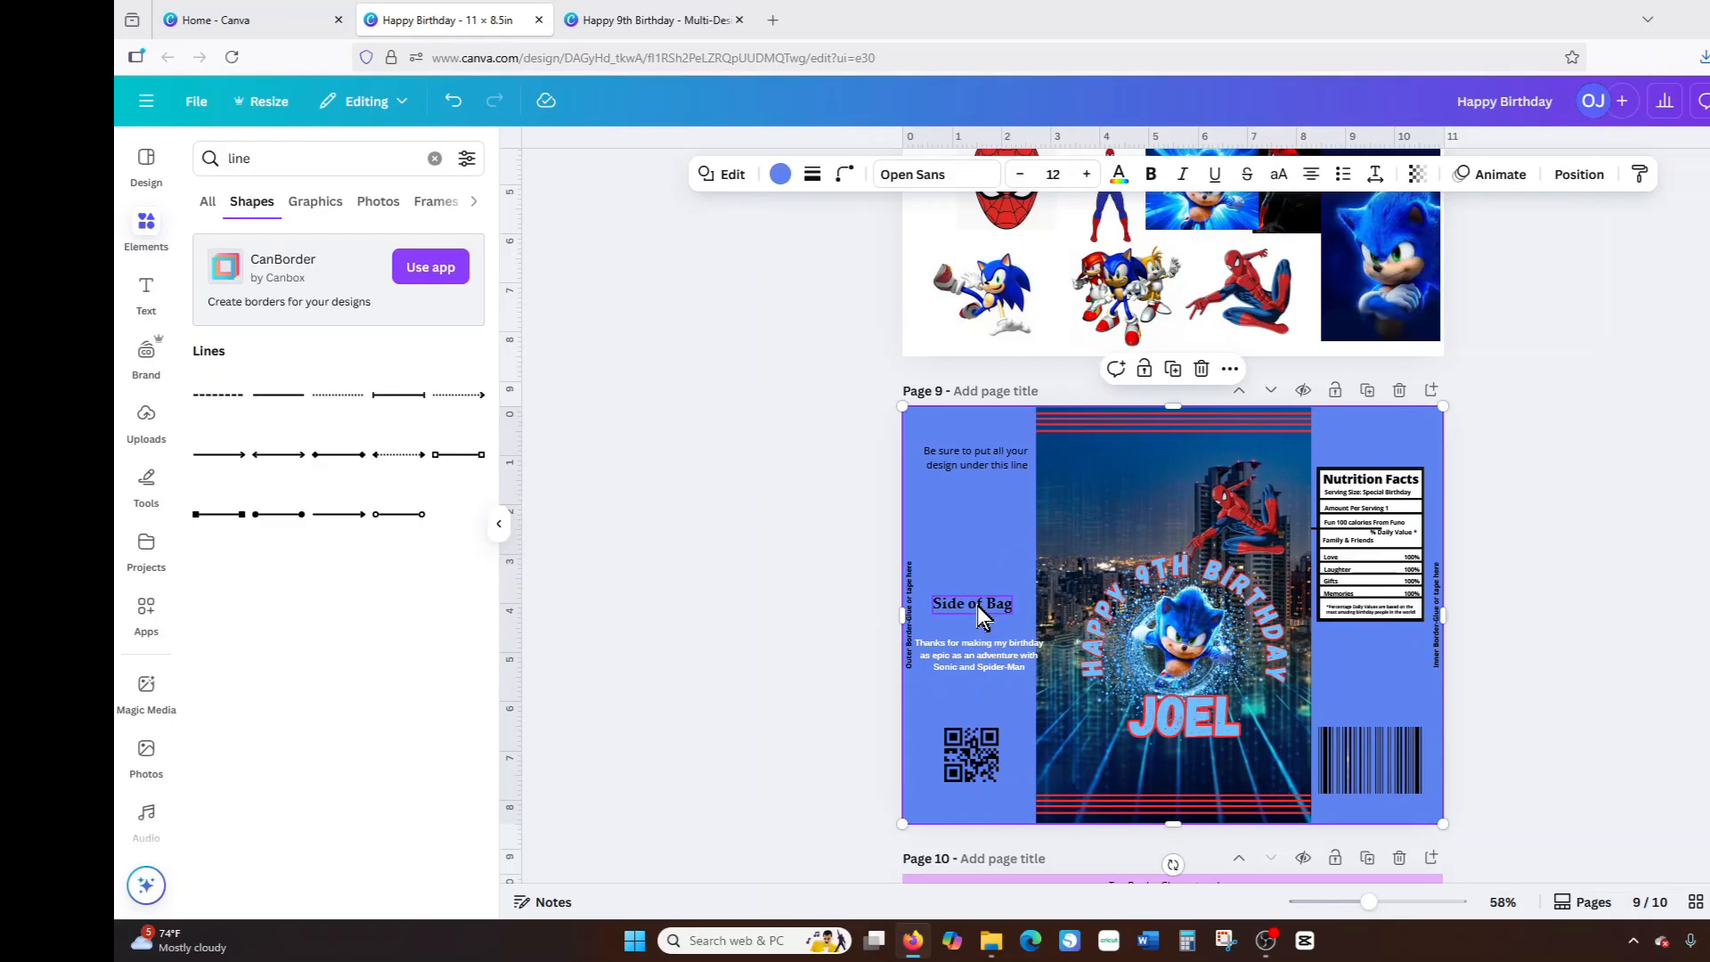
left_click(980, 607)
left_click(999, 460)
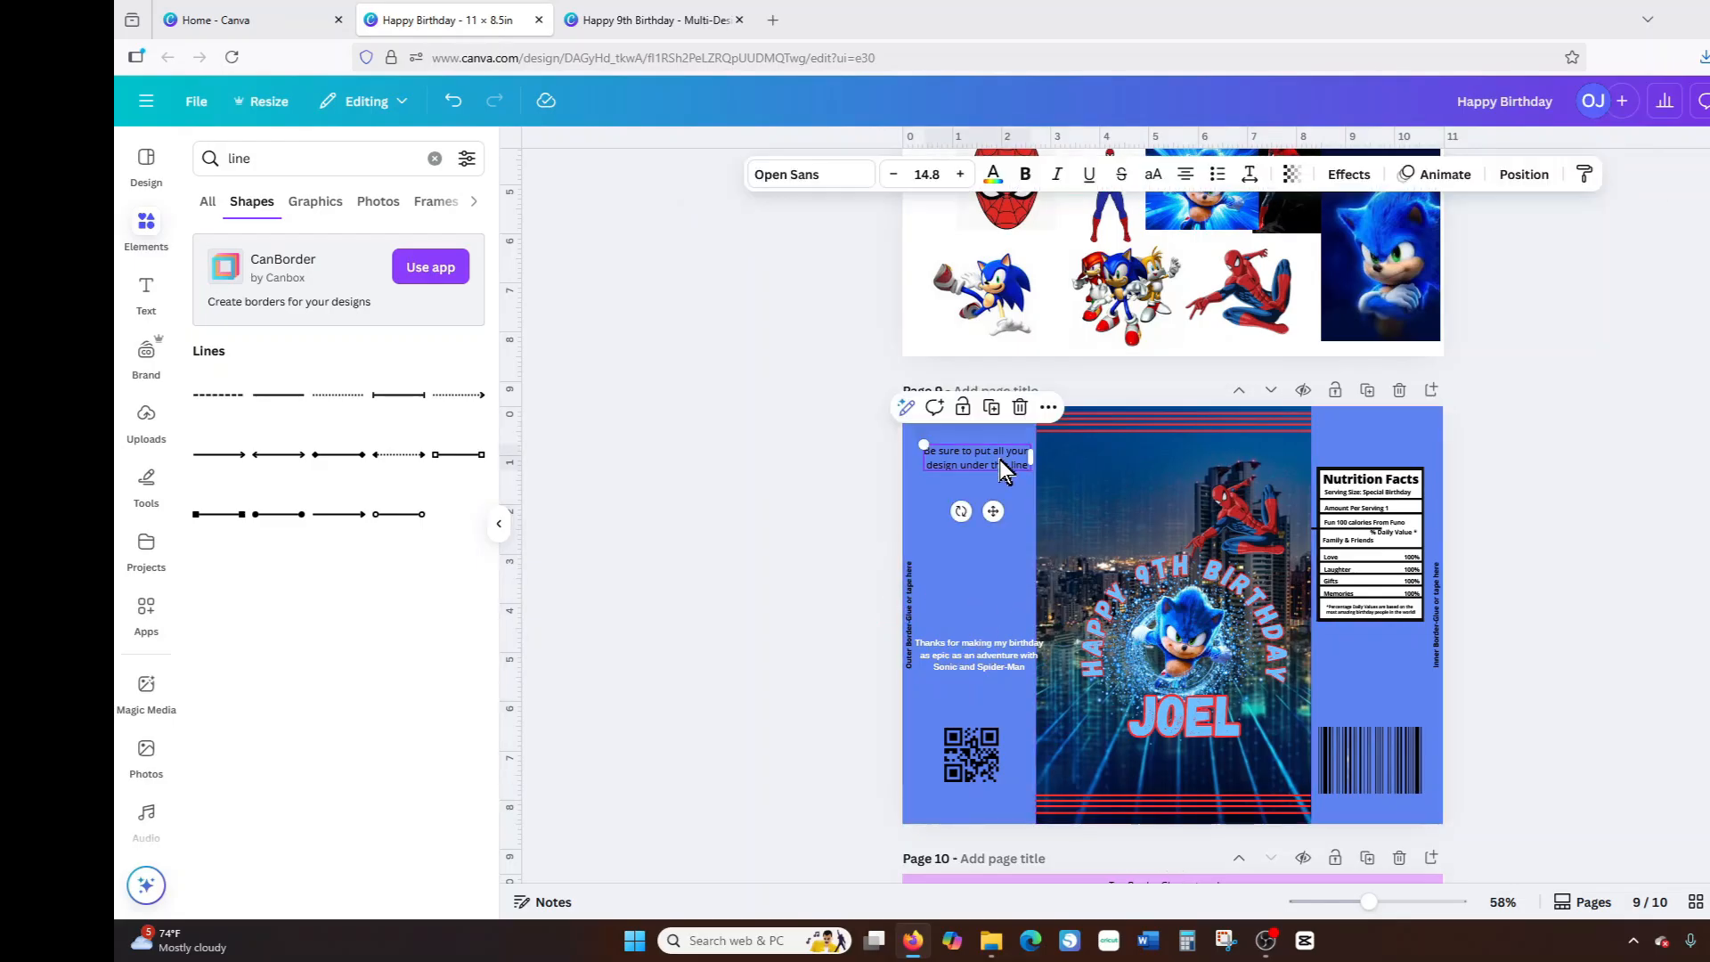
key("Delete")
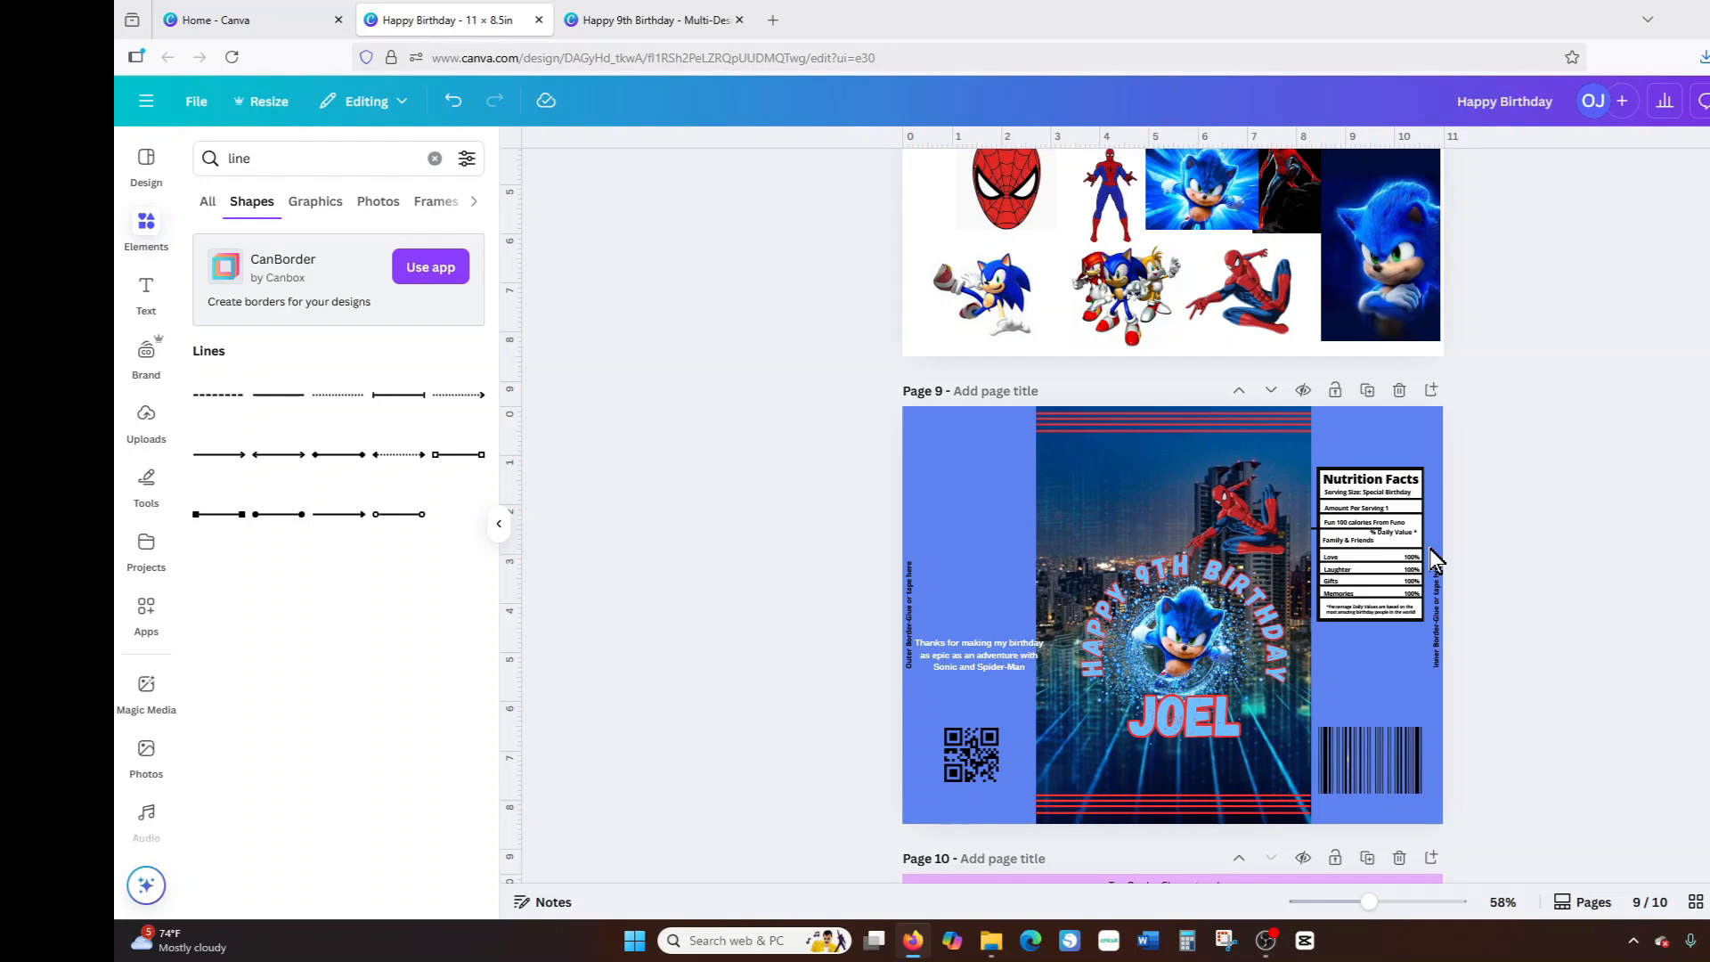
Narrow the thank-you text box, enlarge its text to size 22.7, and position it within page 9's left side panel above the QR code.
left_click(997, 659)
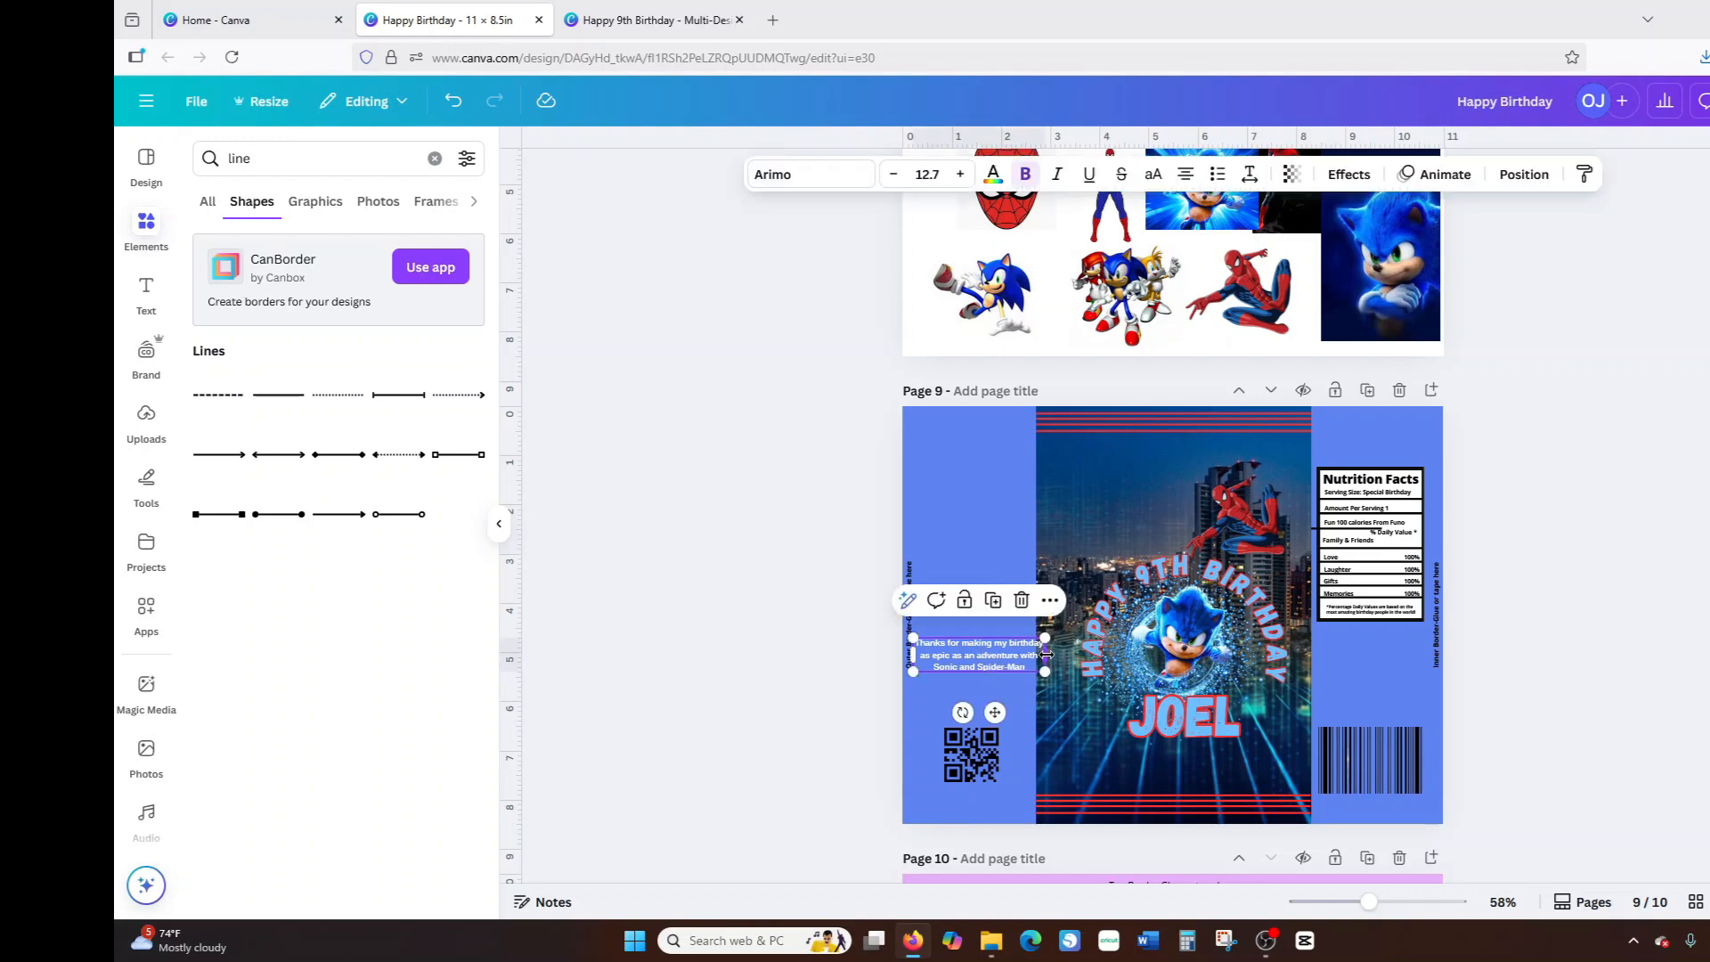
left_click_drag(1047, 655, 971, 560)
left_click_drag(991, 619, 1045, 683)
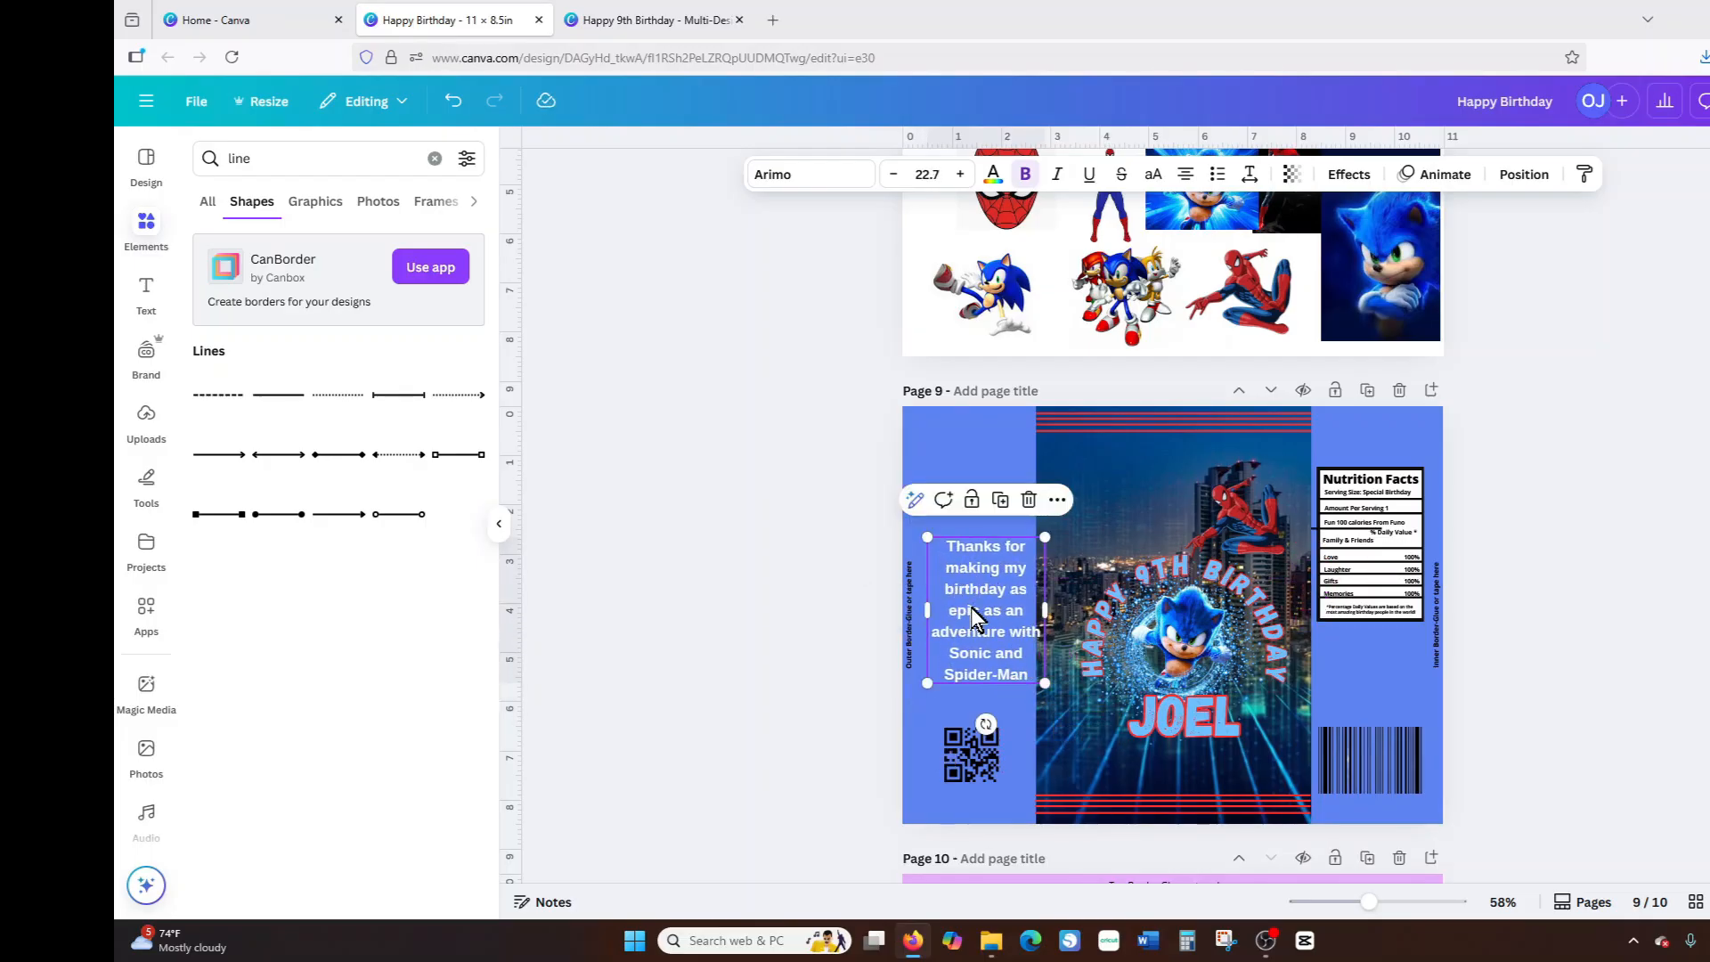
left_click_drag(974, 615, 957, 594)
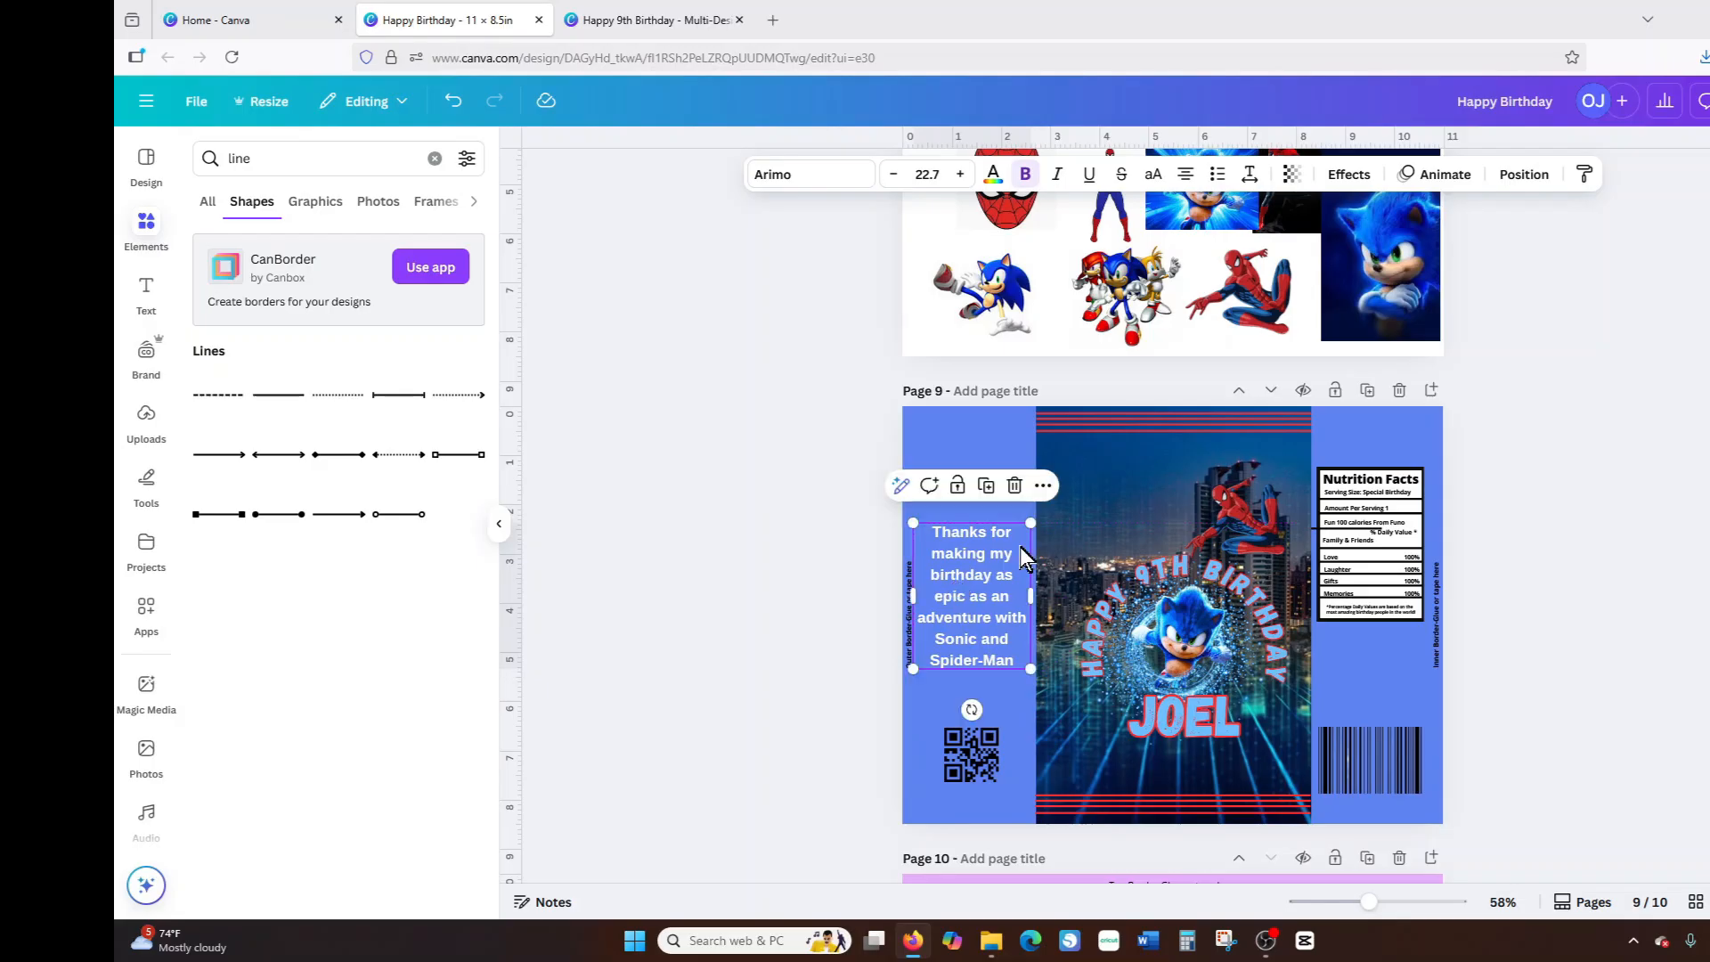
Format the thank-you text in the Gagalin font with a bright red color and an Outline effect, and deselect it.
left_click(792, 177)
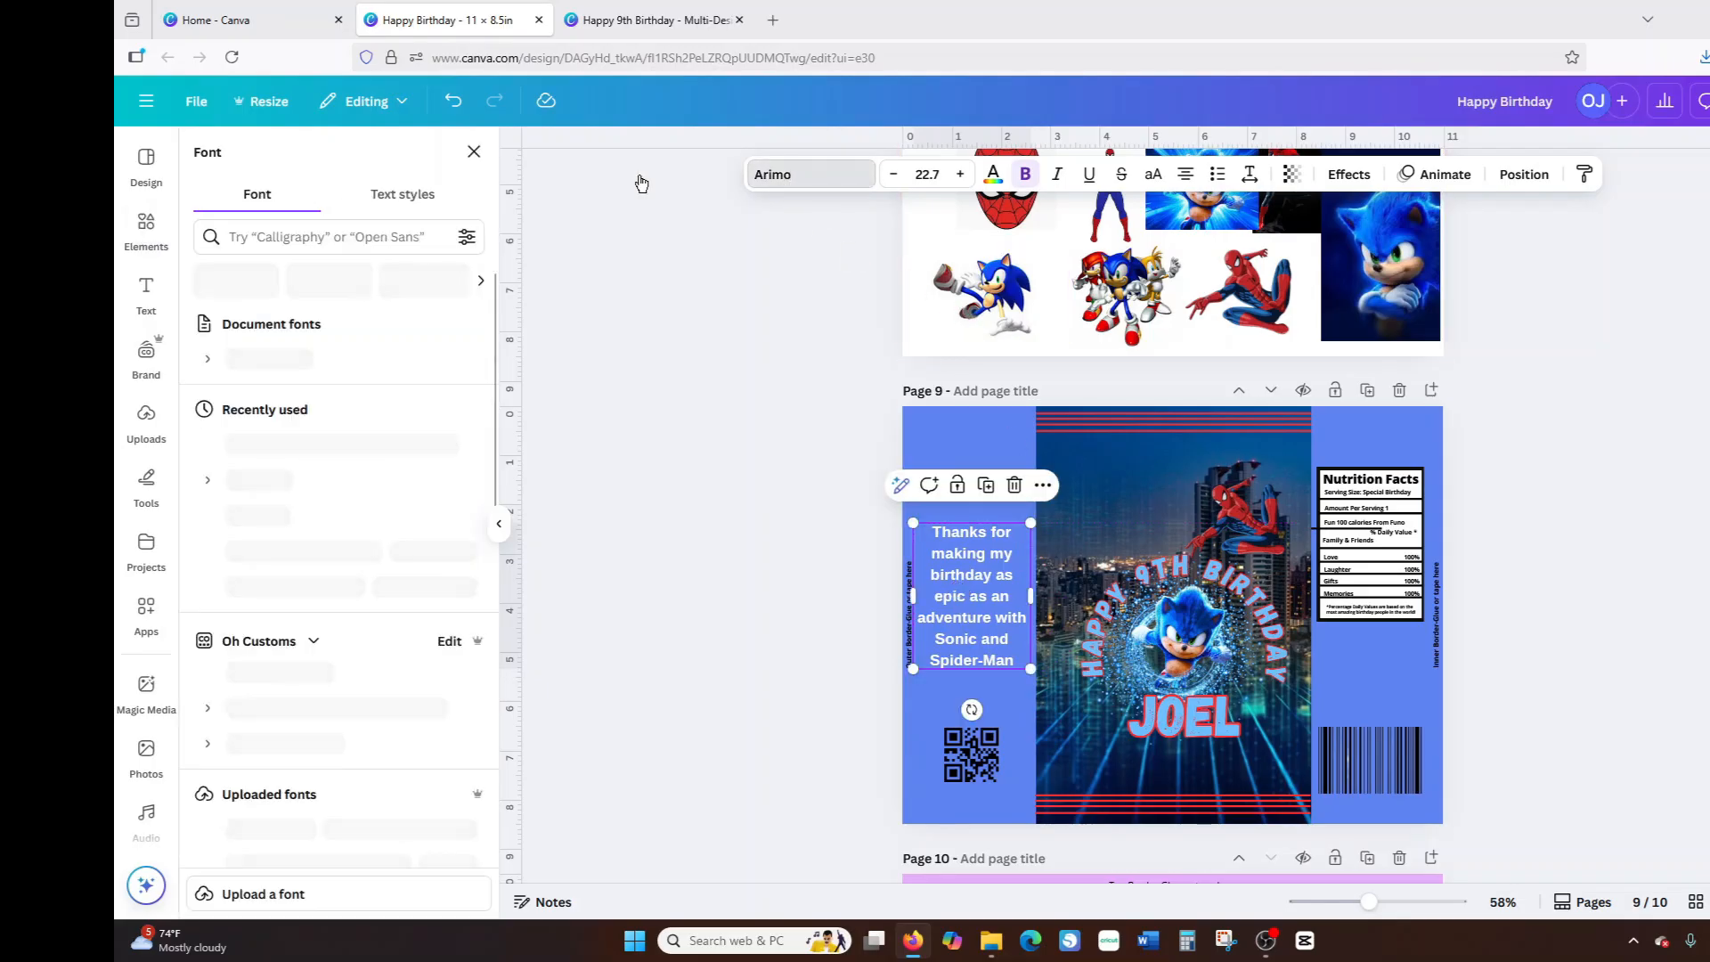
left_click(277, 431)
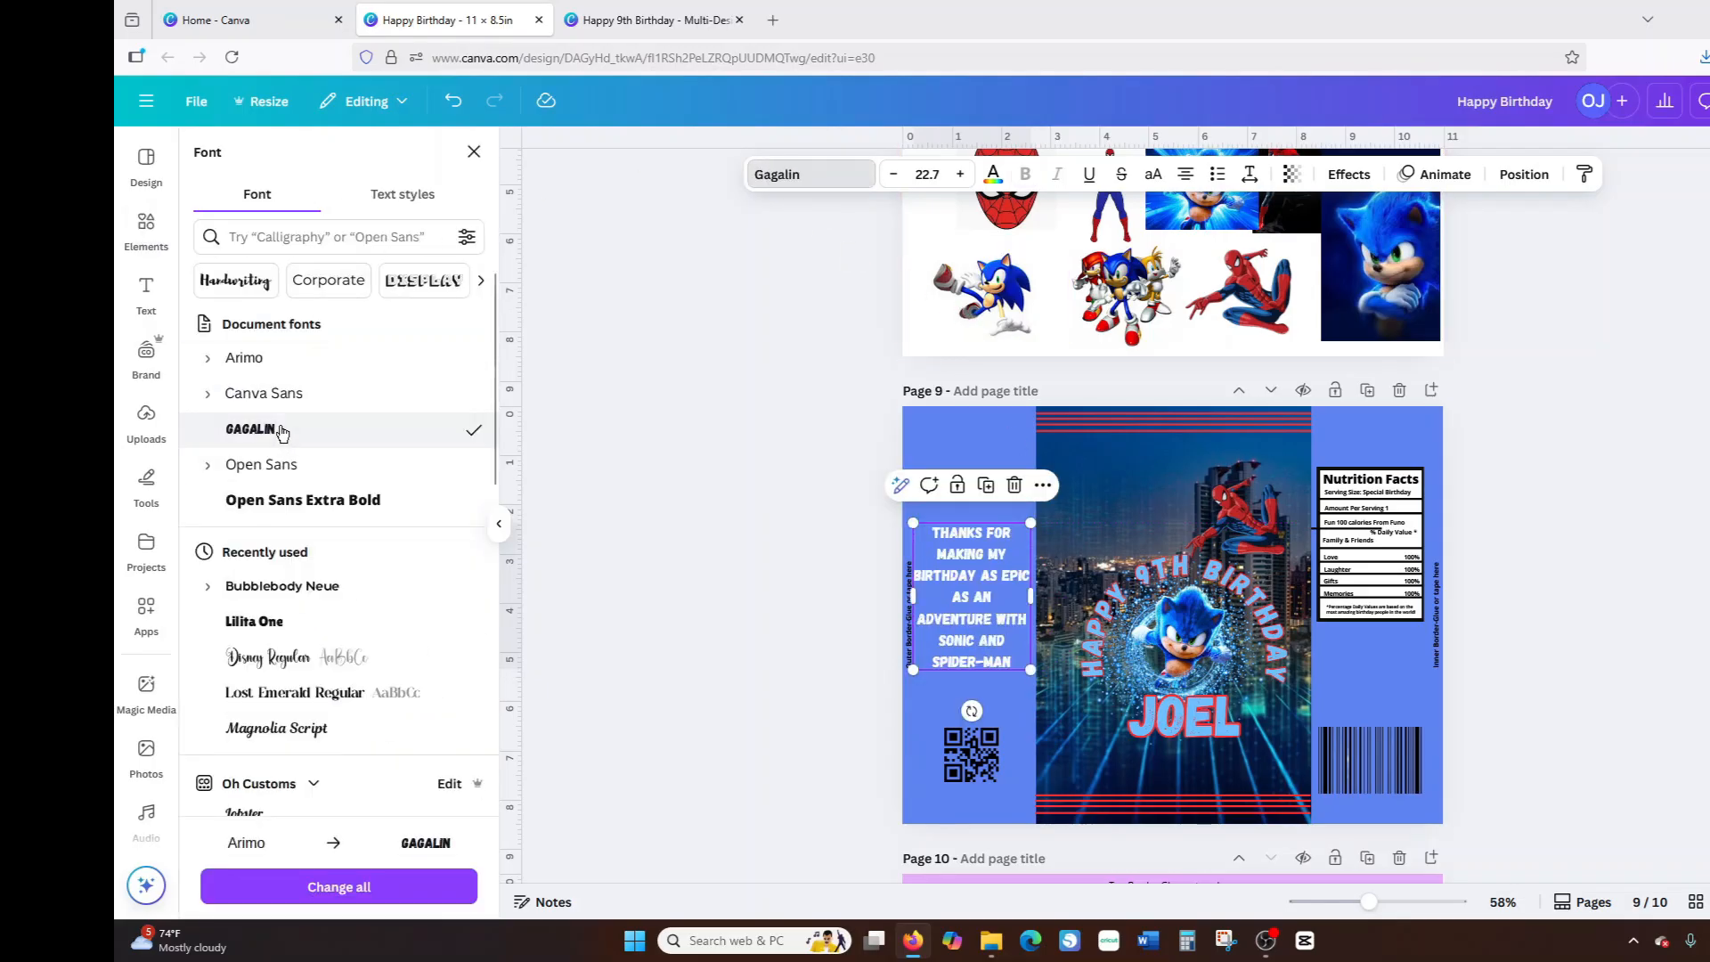
left_click(993, 174)
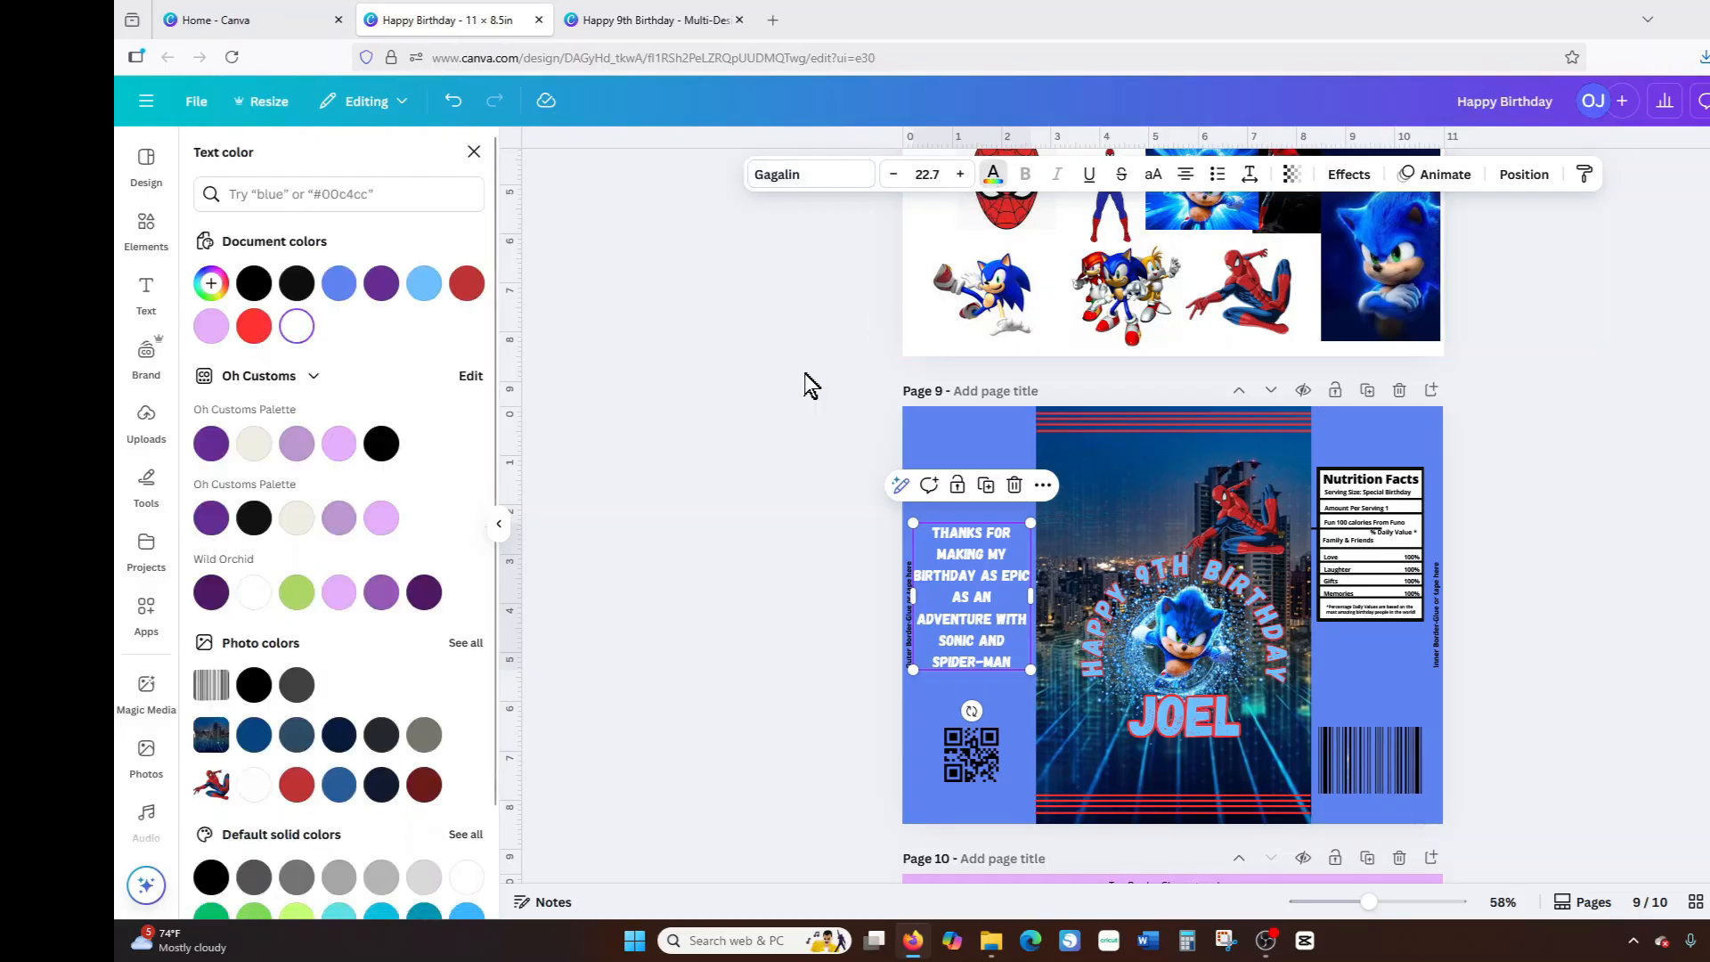
left_click(477, 283)
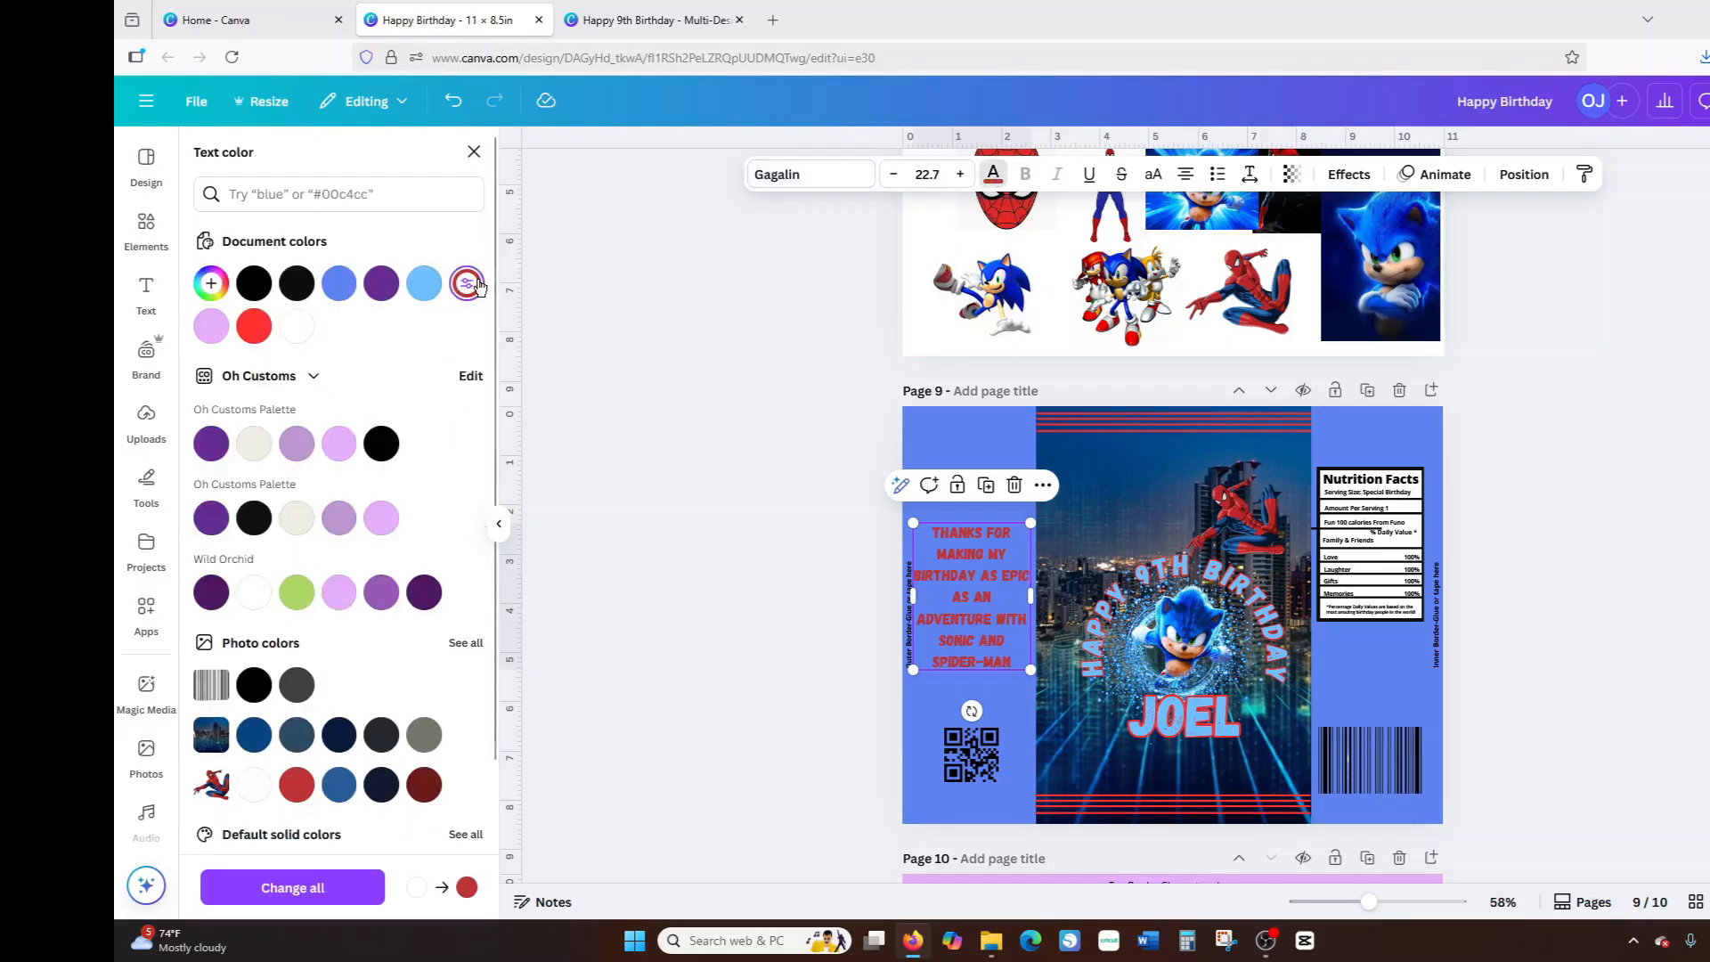
left_click(256, 335)
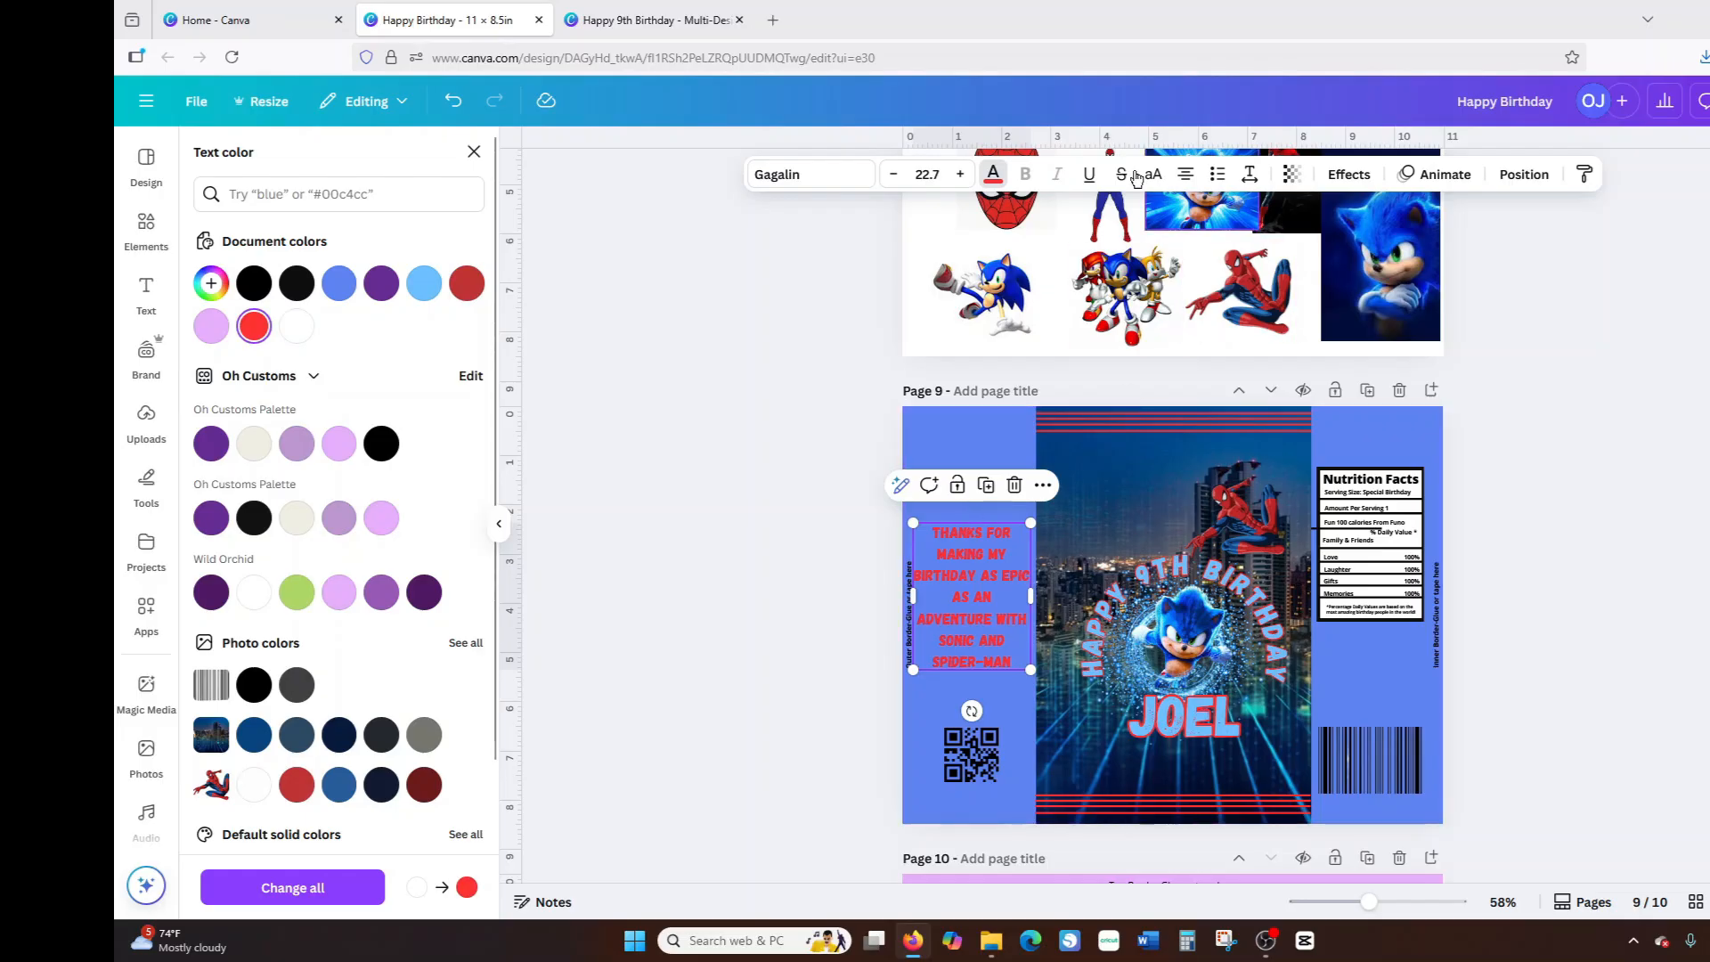
left_click(1324, 179)
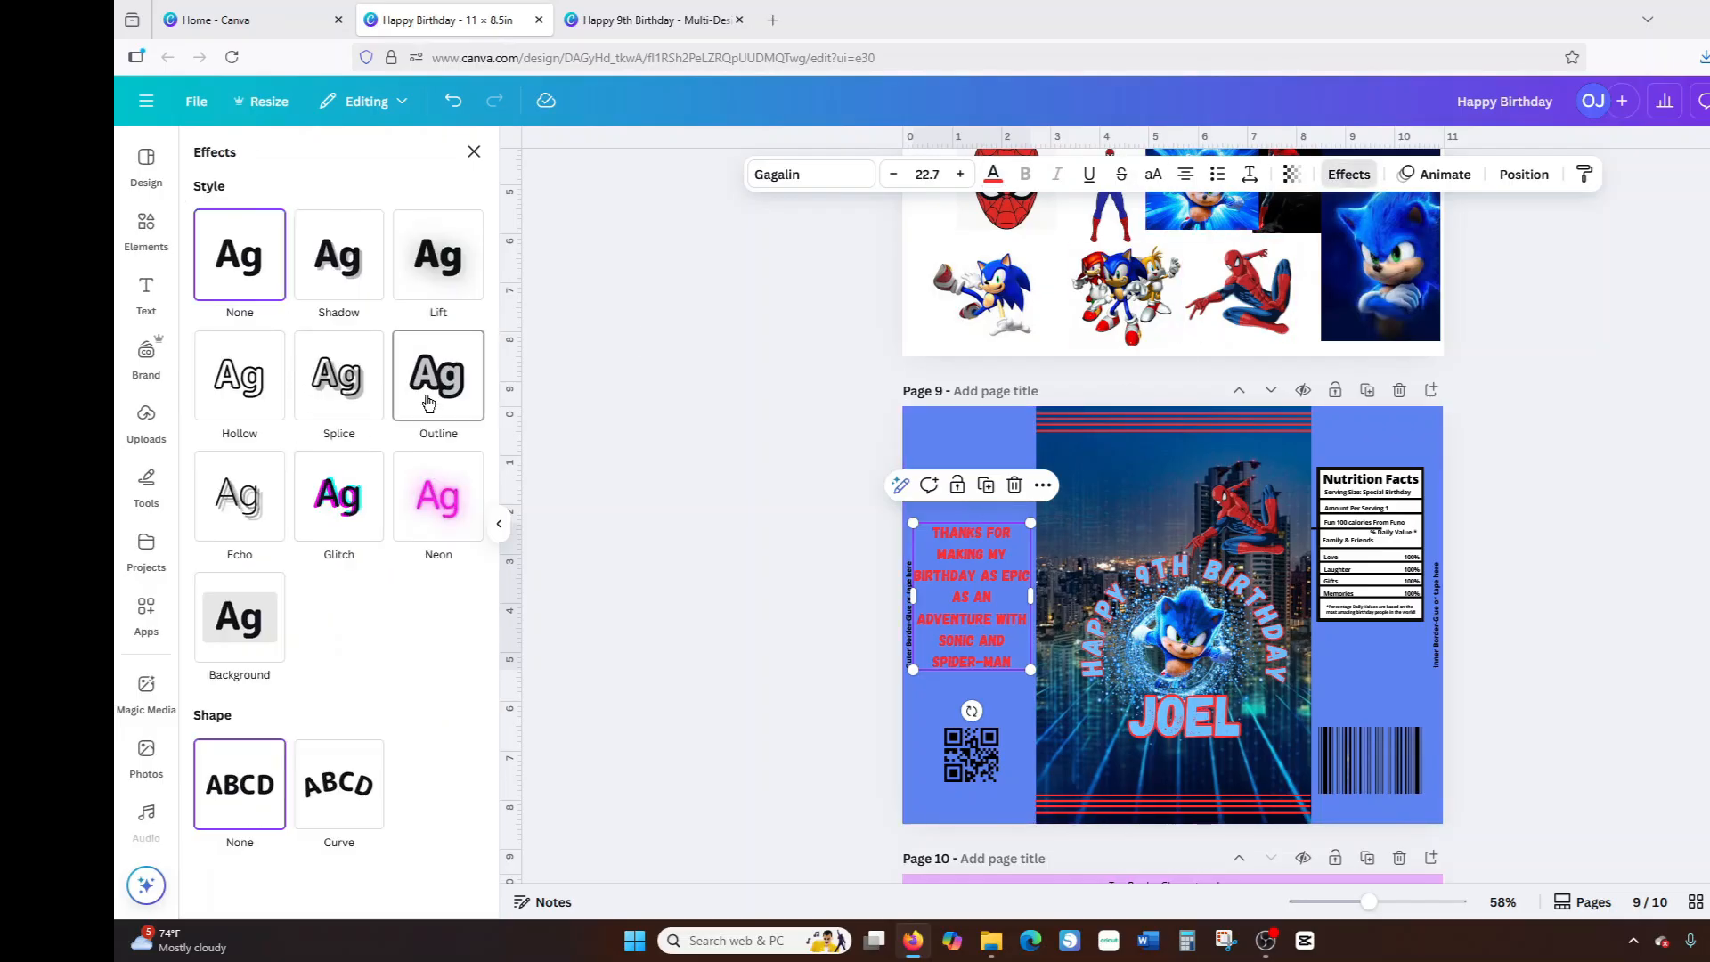
left_click(421, 360)
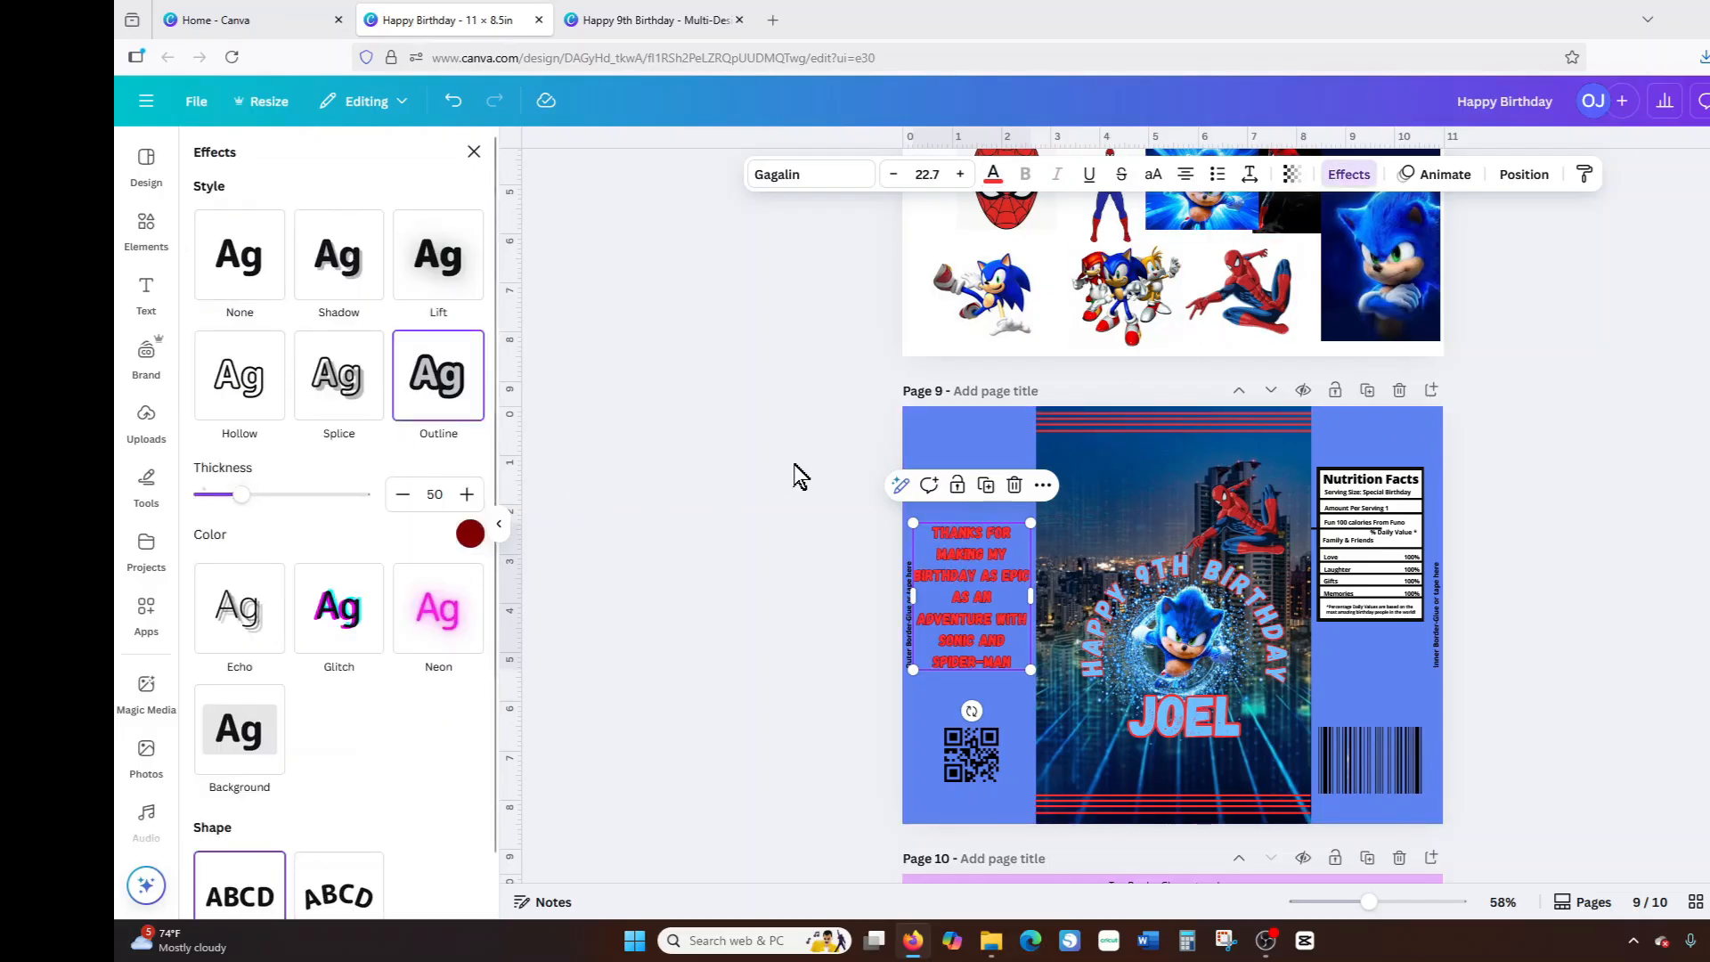
left_click(974, 451)
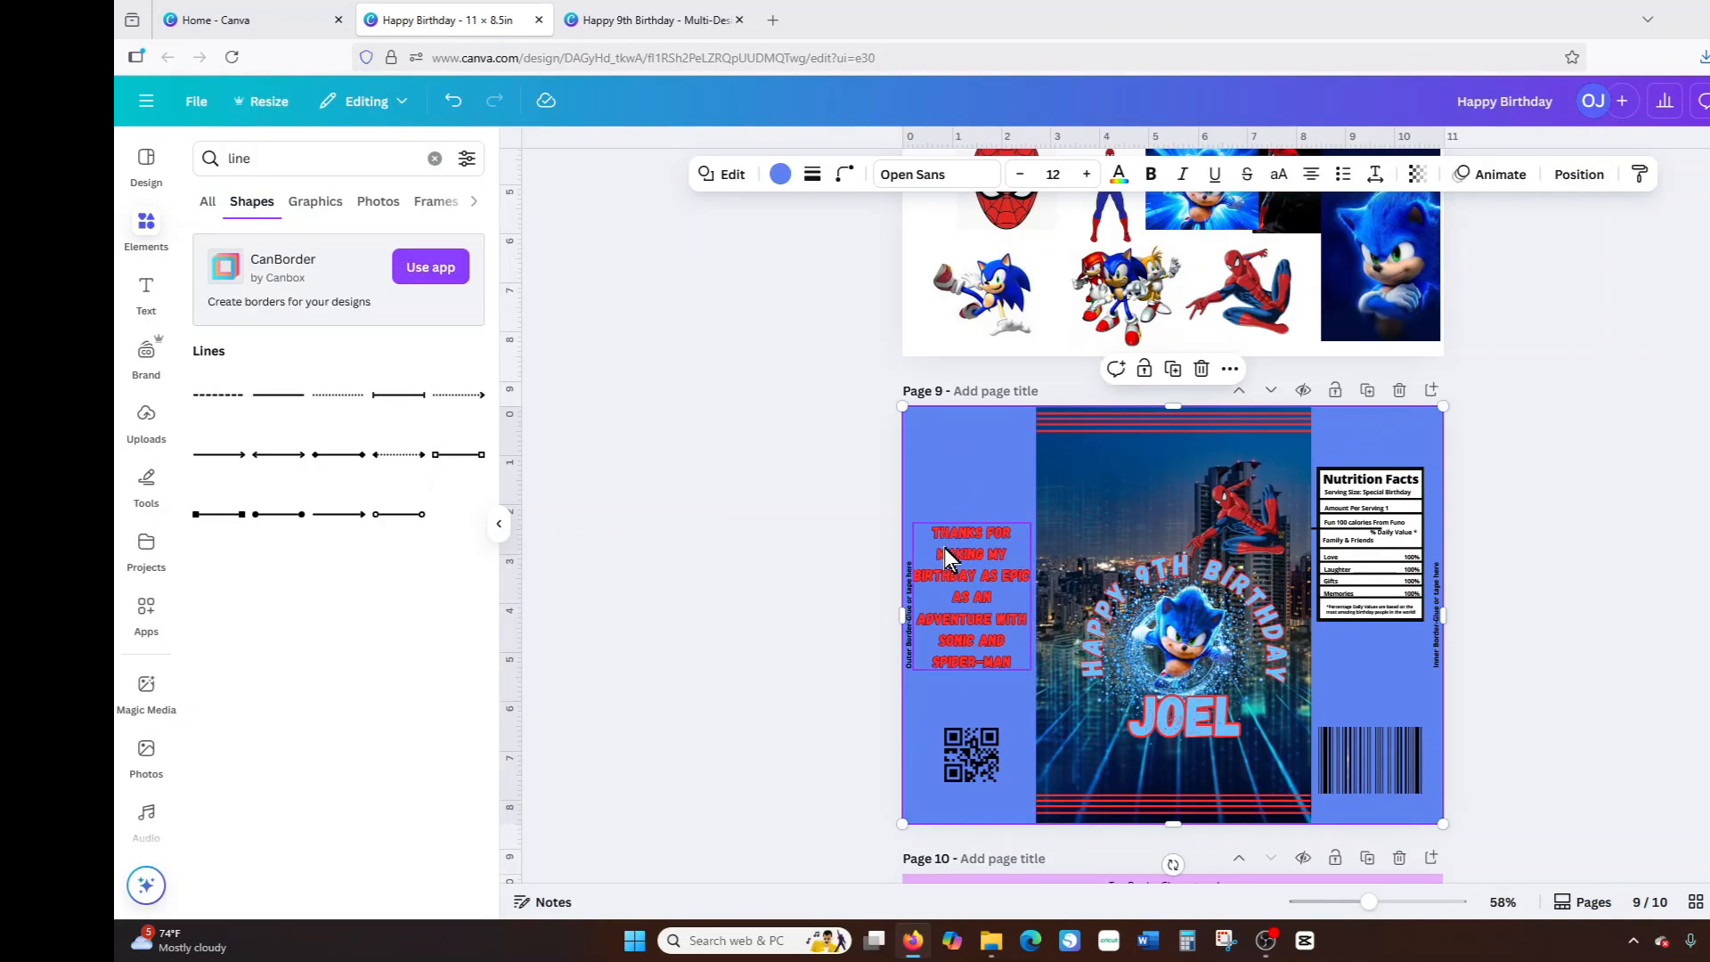
Nudge the thank-you text slightly up and sideways and recolor it with the muted red document color.
left_click(962, 581)
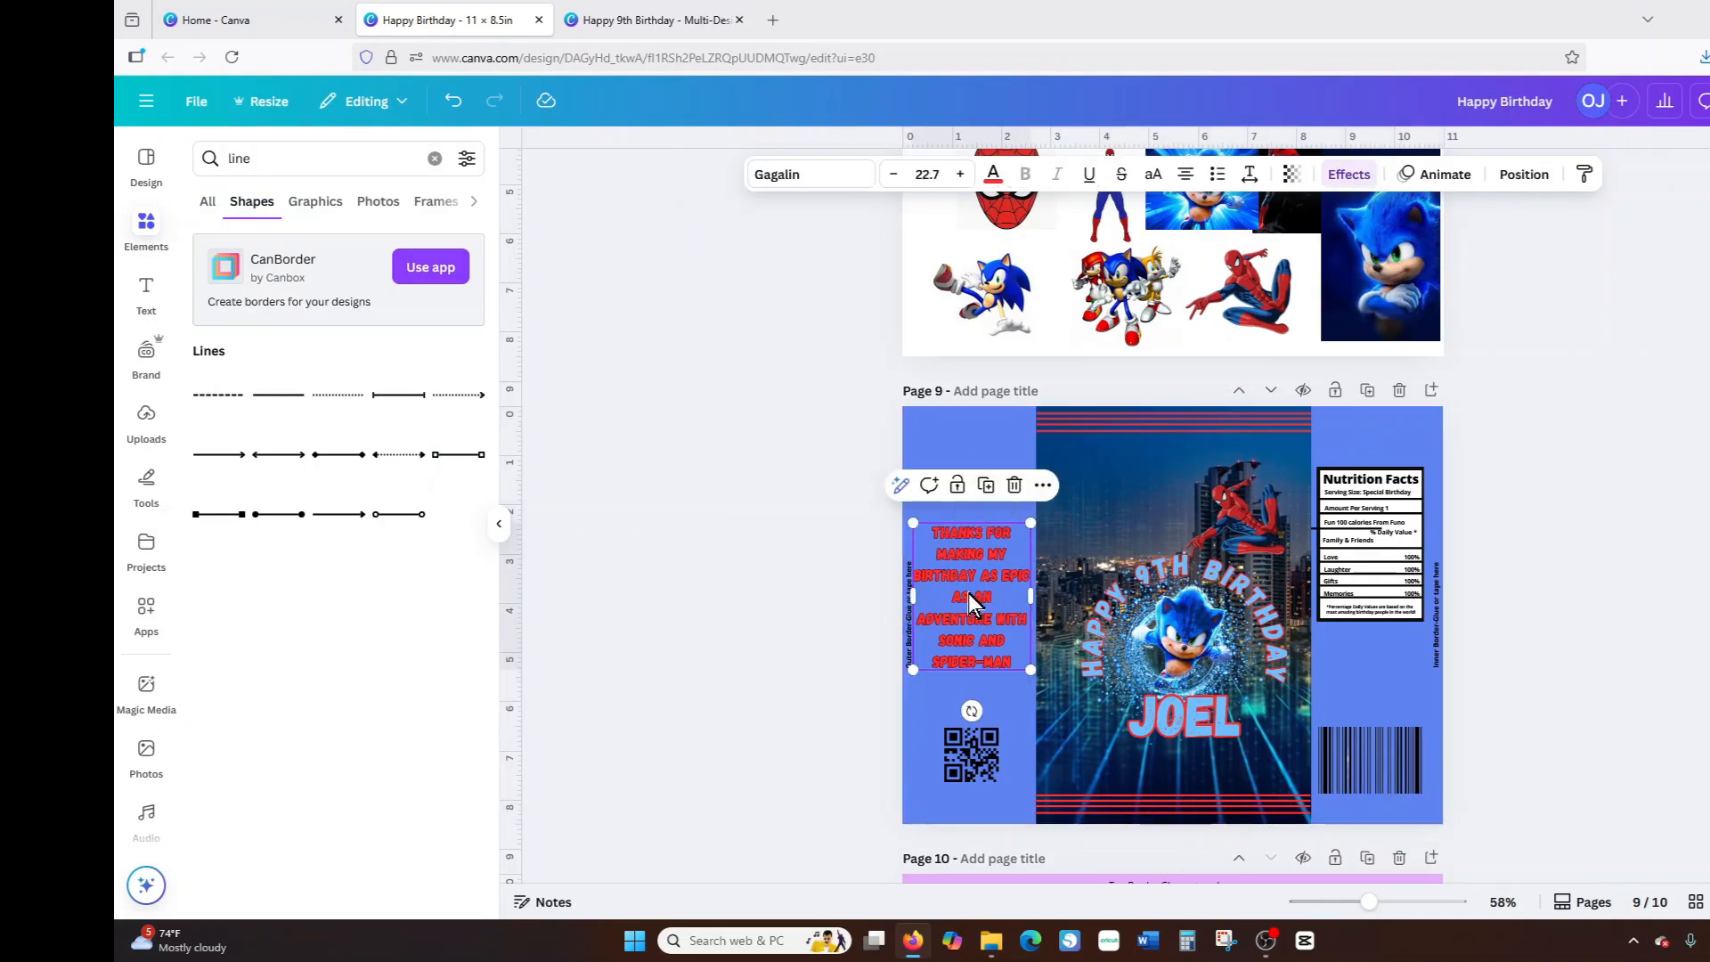
left_click_drag(973, 596, 974, 592)
left_click(993, 174)
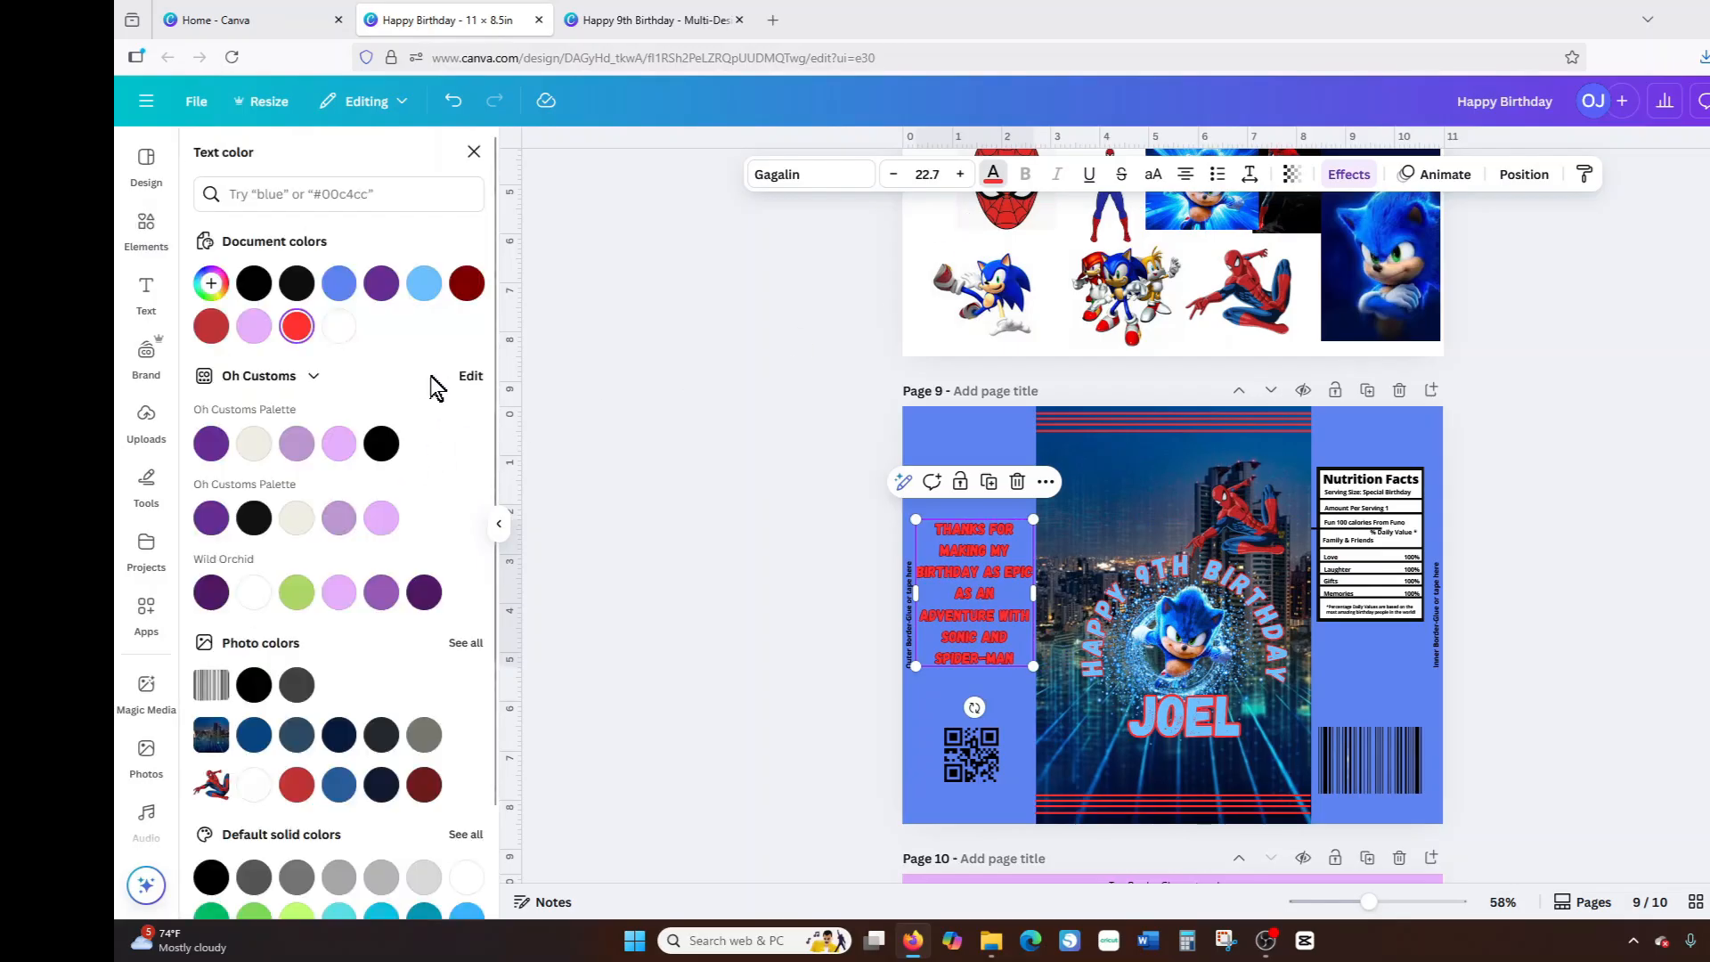
left_click(223, 335)
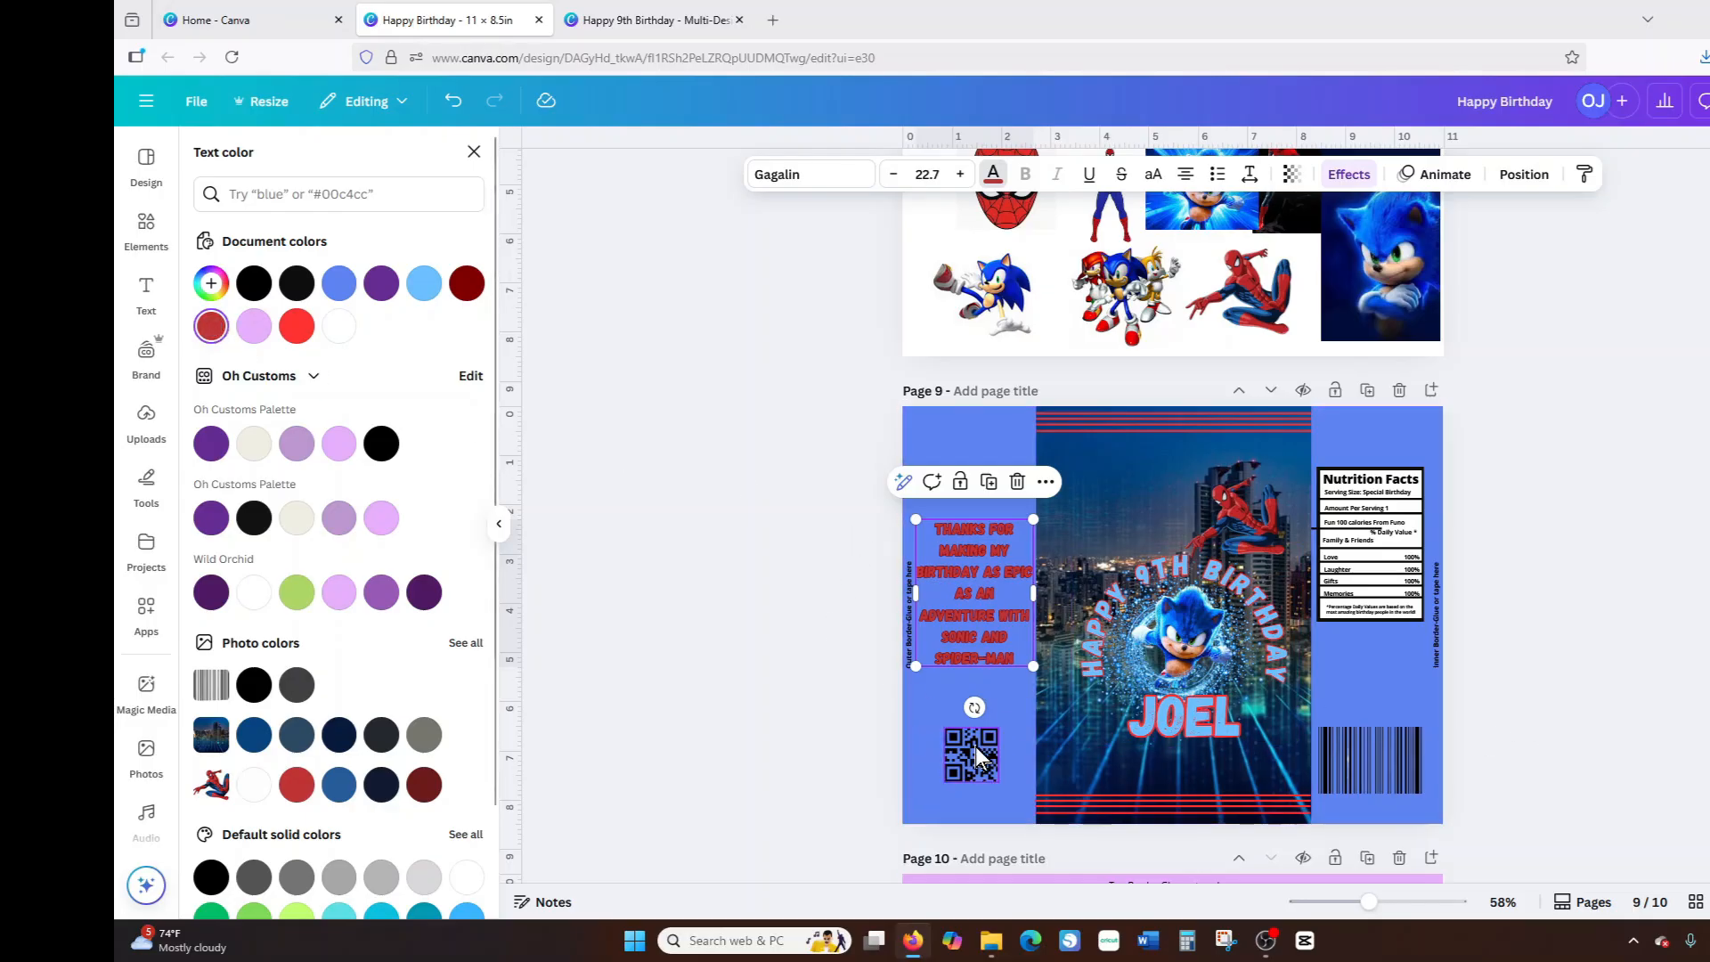
Bring the tall Sonic portrait from page 8 onto the left side panel of page 9.
scroll(1069, 264, "up", 2)
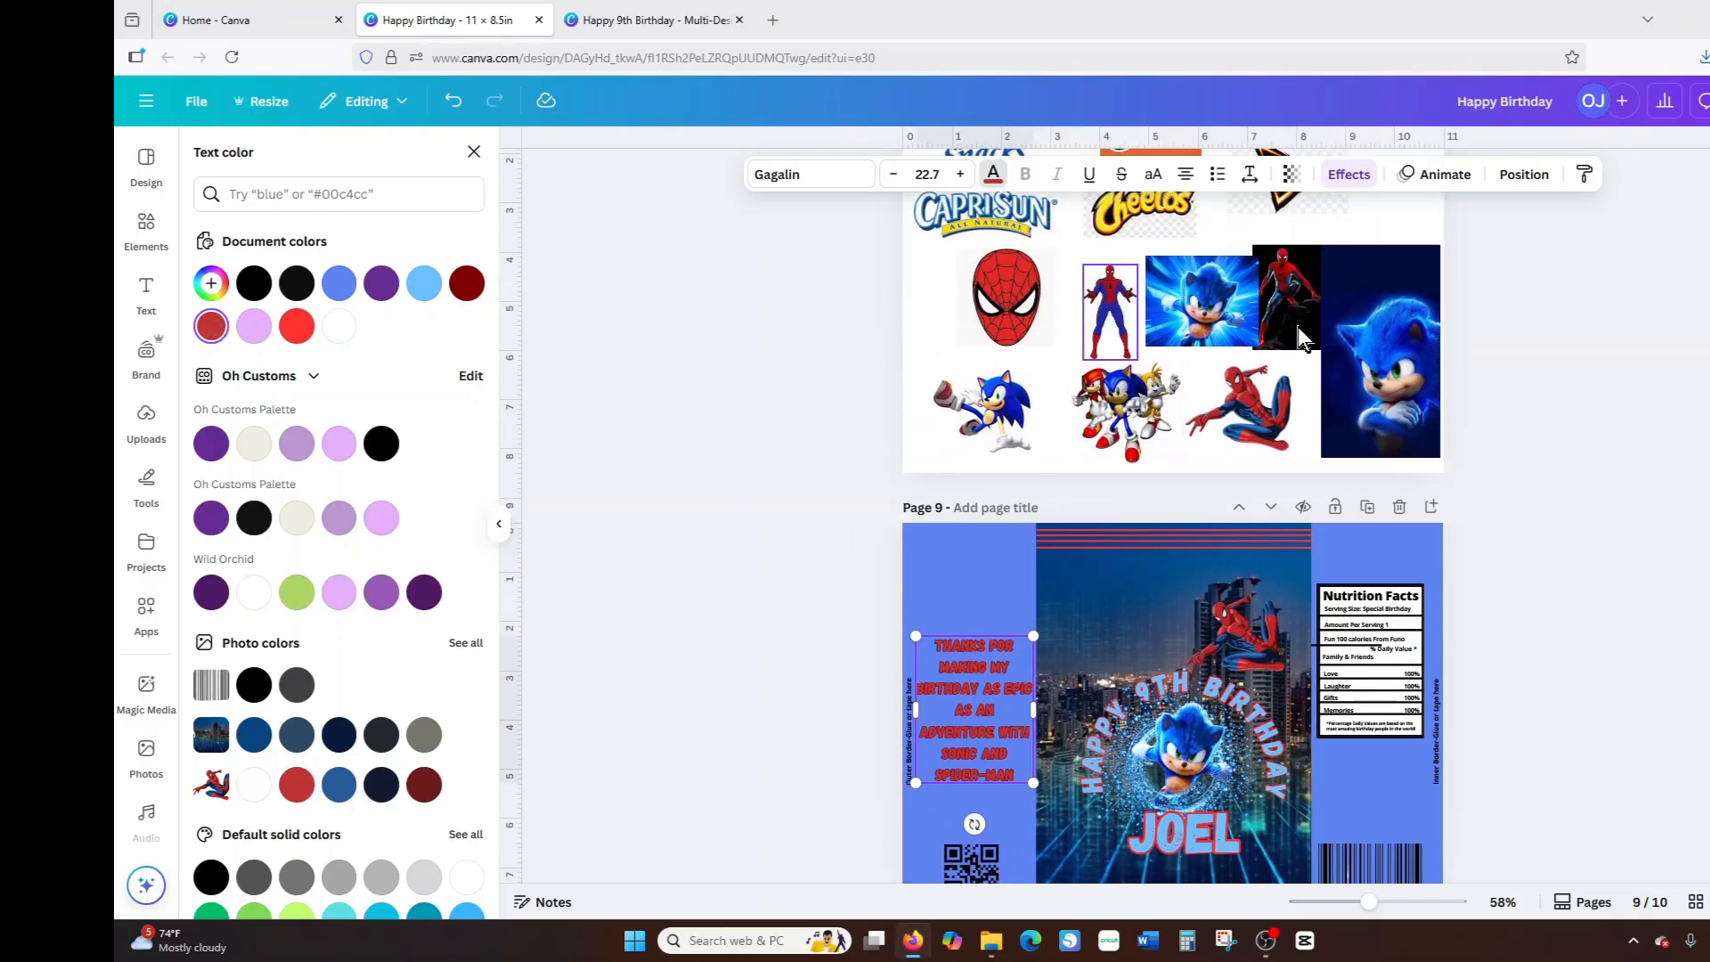
left_click(1372, 419)
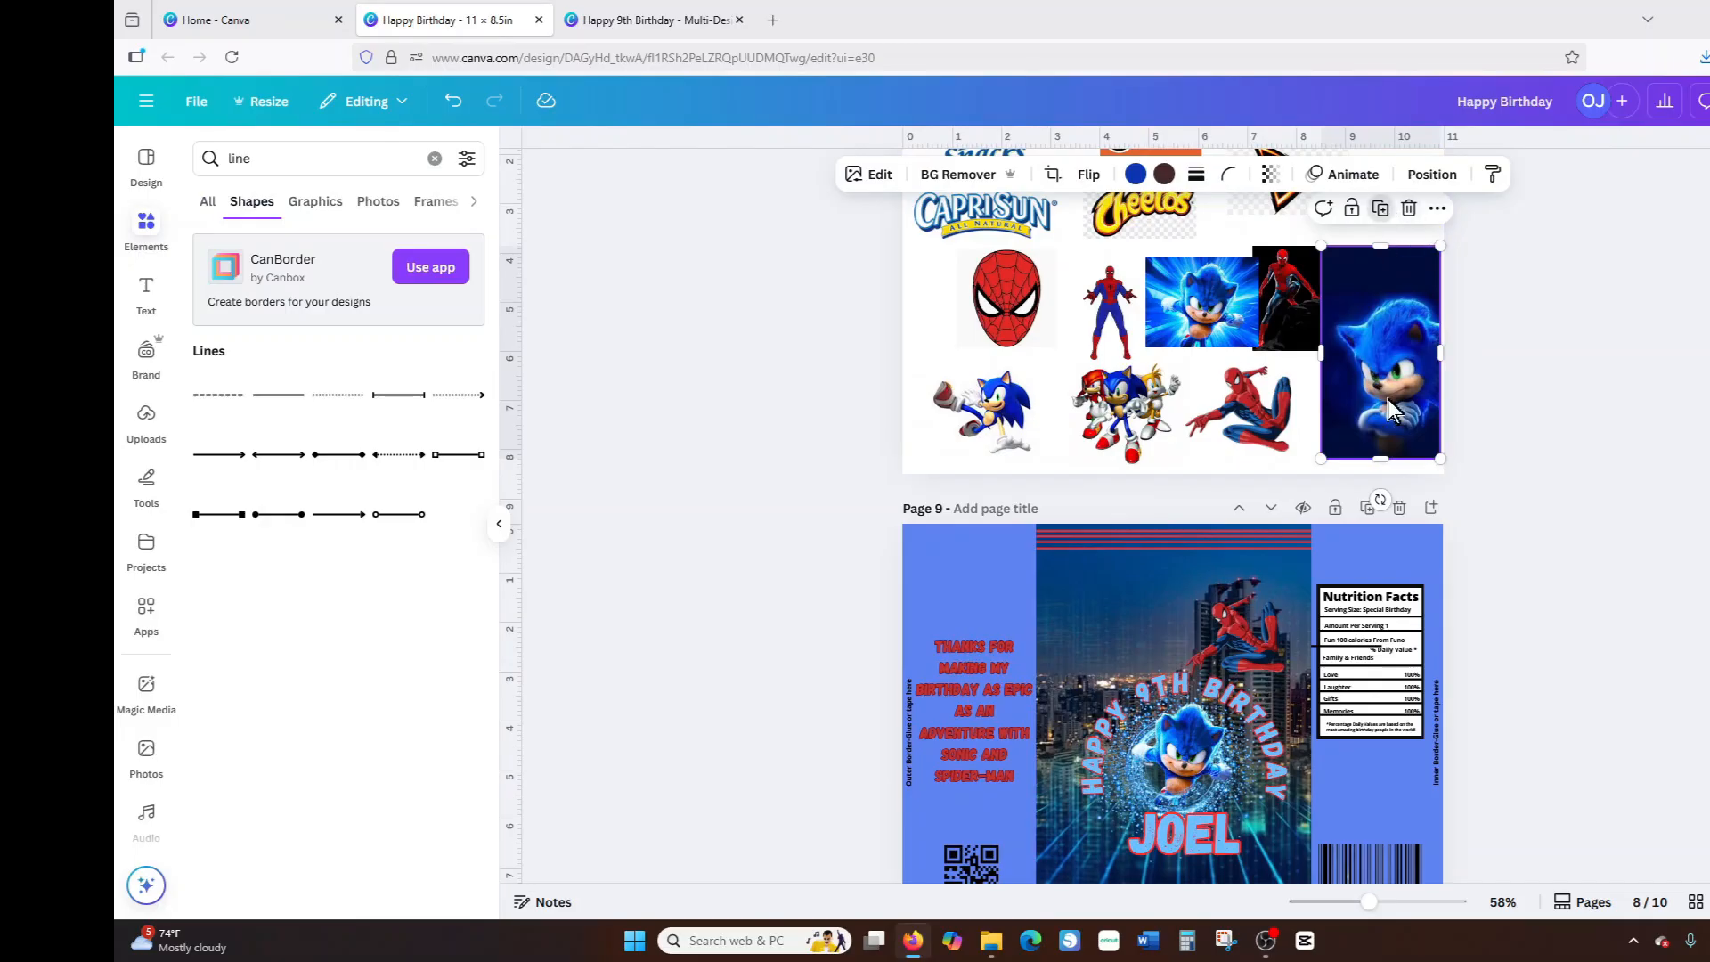
left_click_drag(1391, 422, 961, 395)
scroll(1296, 473, "down", 4)
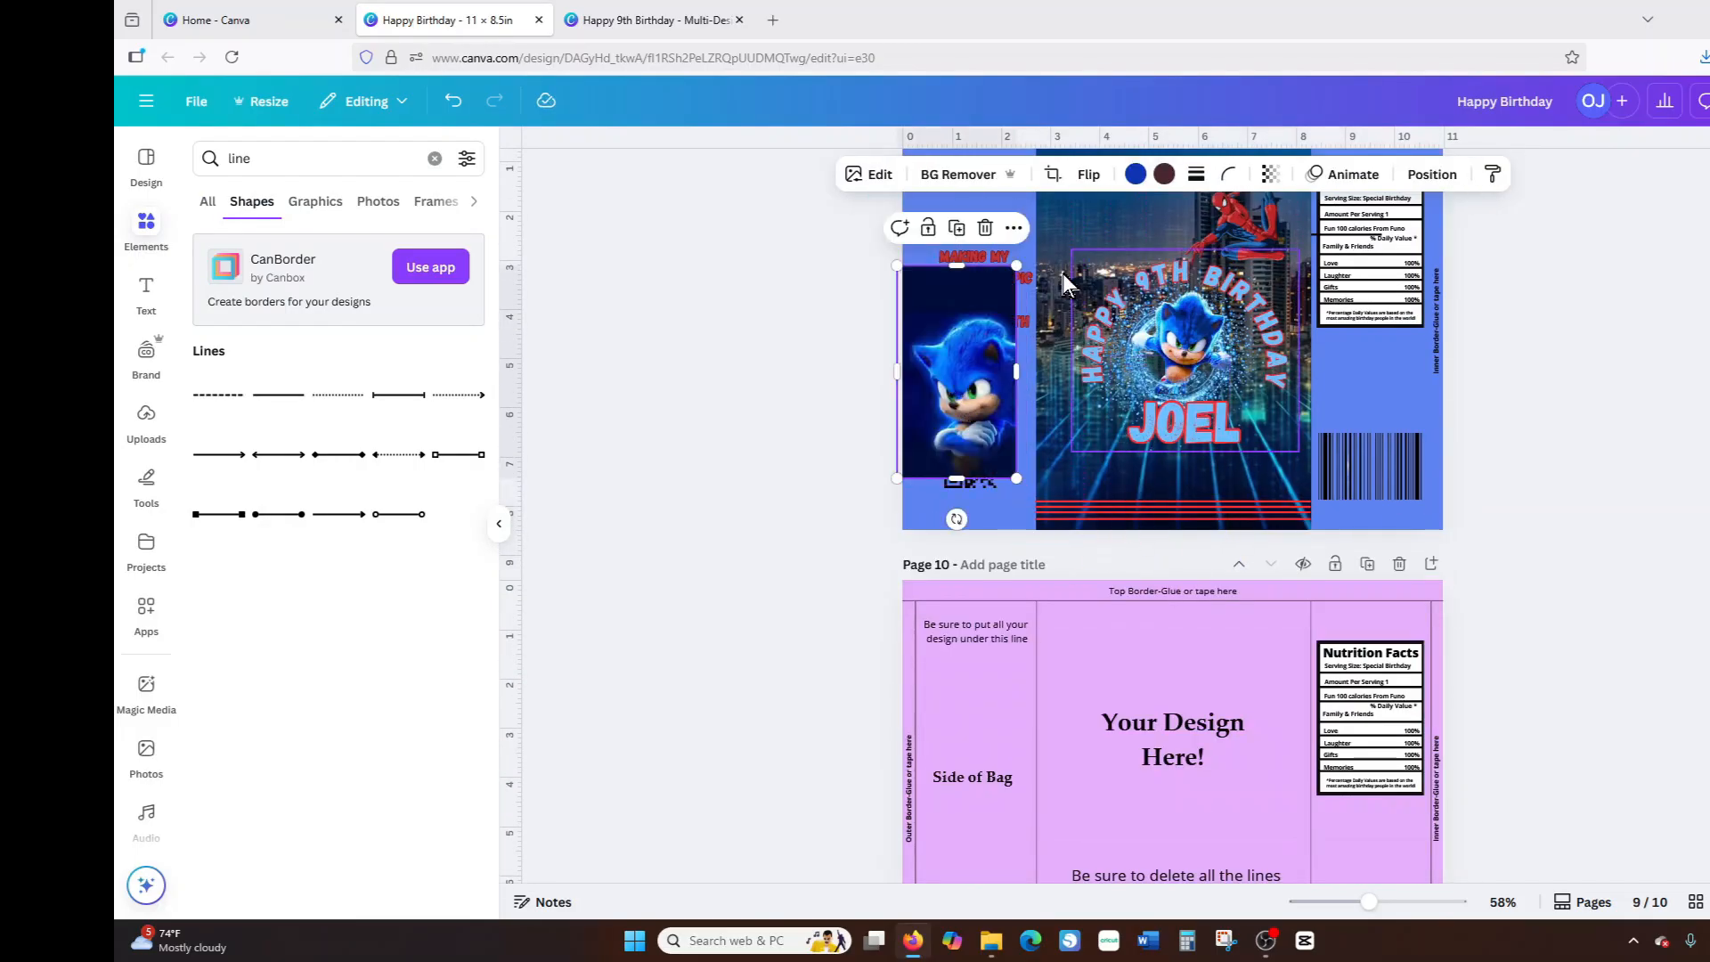
Crop and shrink the Sonic portrait to fit just above the QR code, and move the thank-you text up above it.
left_click_drag(960, 280, 960, 331)
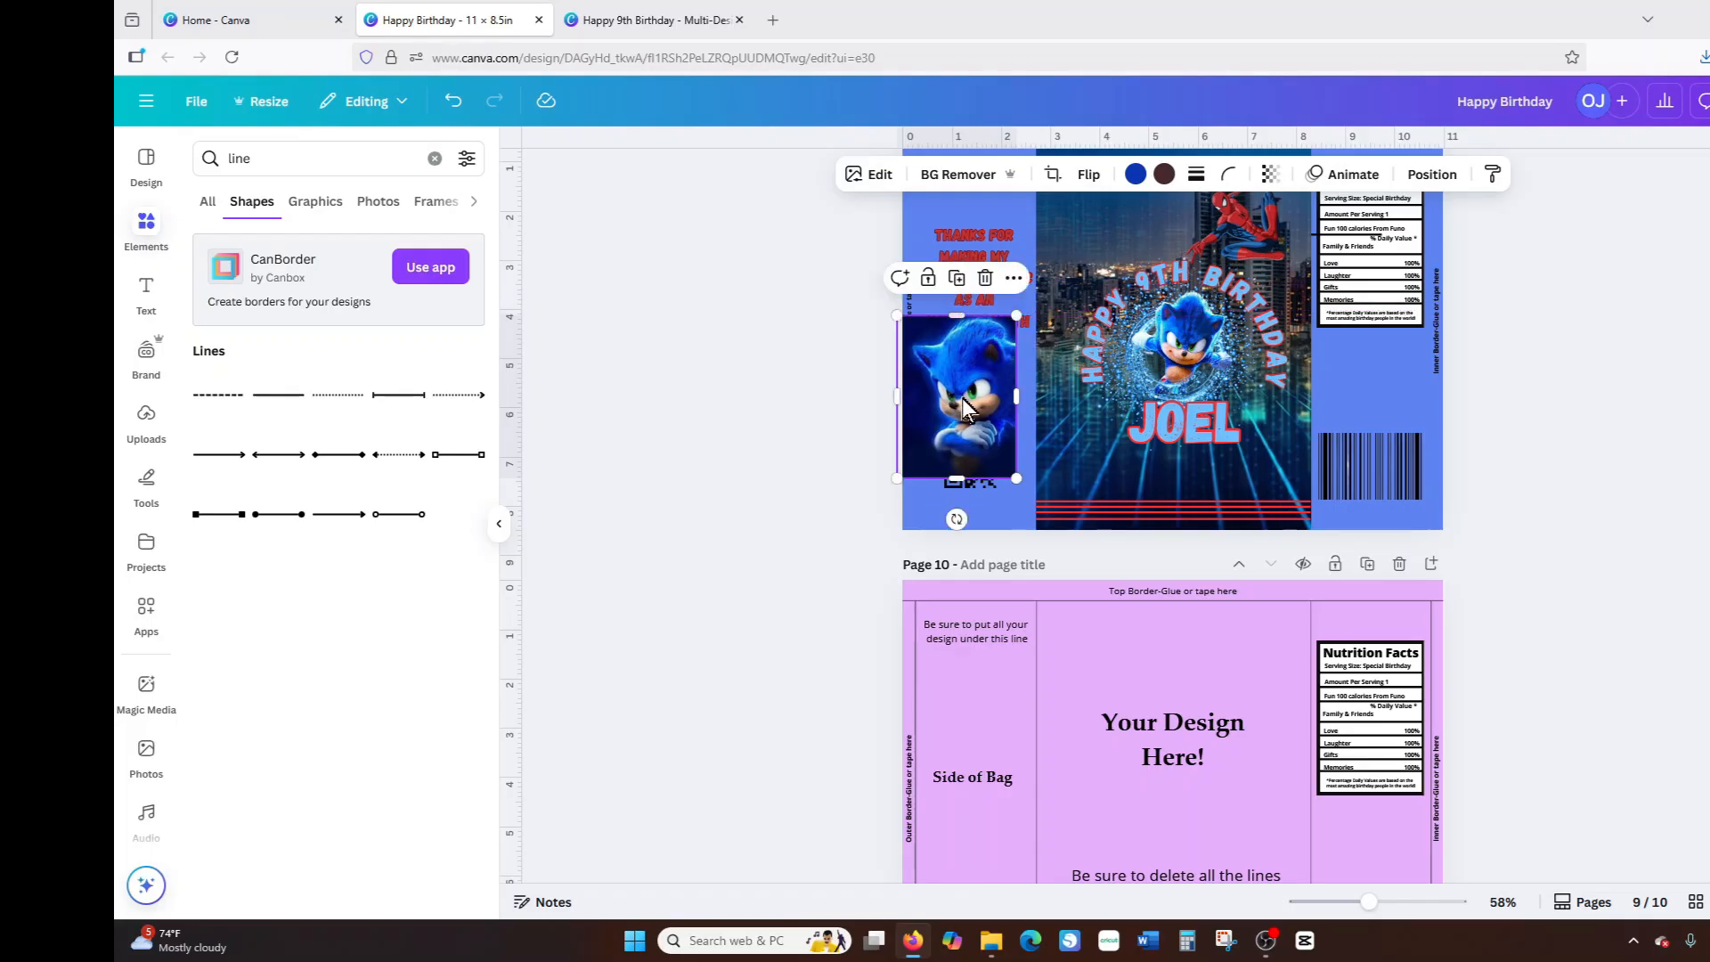
left_click_drag(963, 470, 931, 420)
scroll(1002, 376, "up", 1)
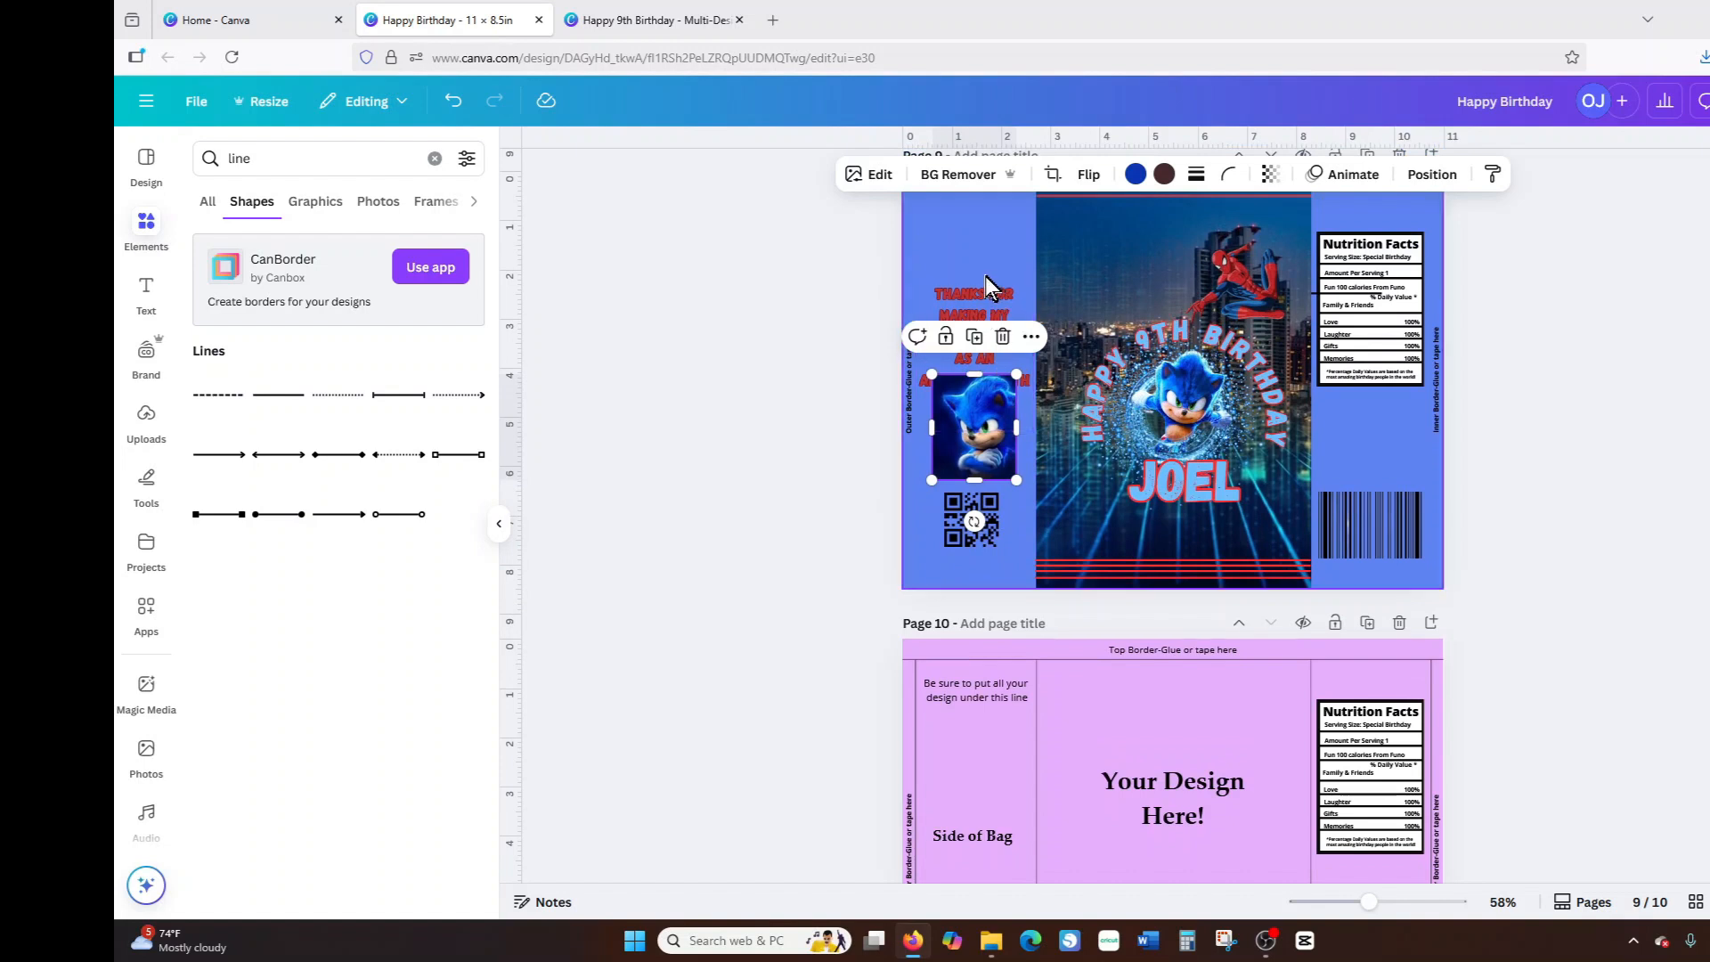
left_click_drag(989, 307, 990, 239)
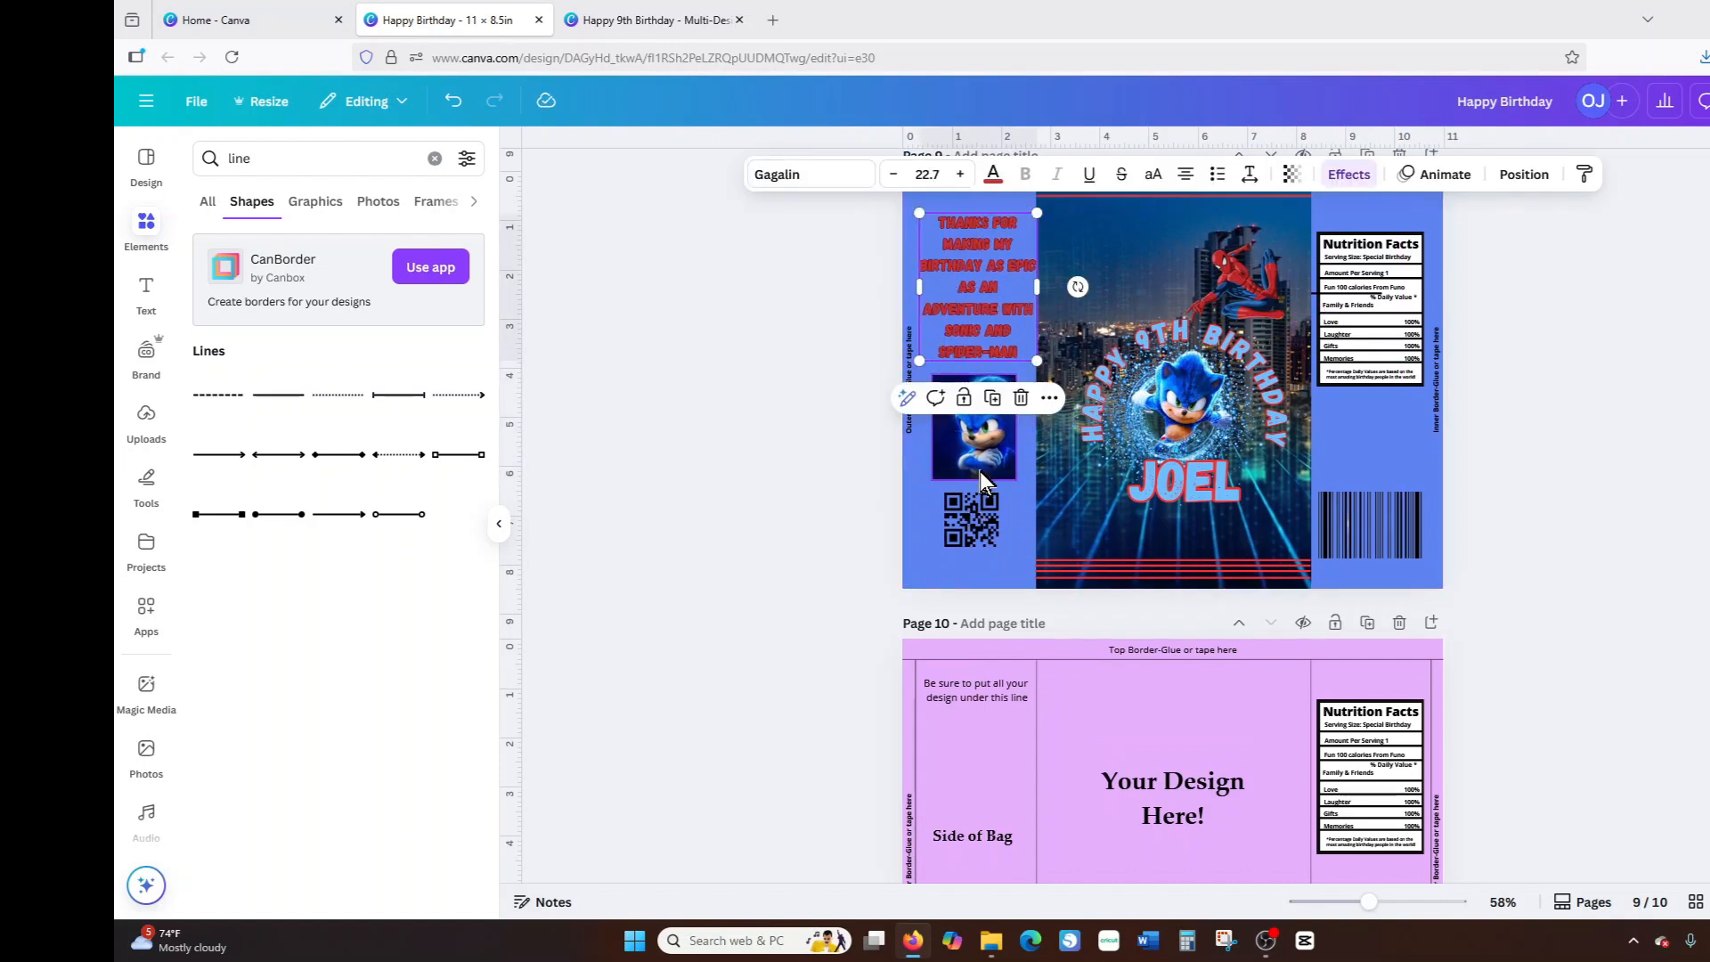
mouse_move(994, 452)
left_mouse_down()
mouse_move(981, 460)
mouse_move(991, 451)
left_mouse_up()
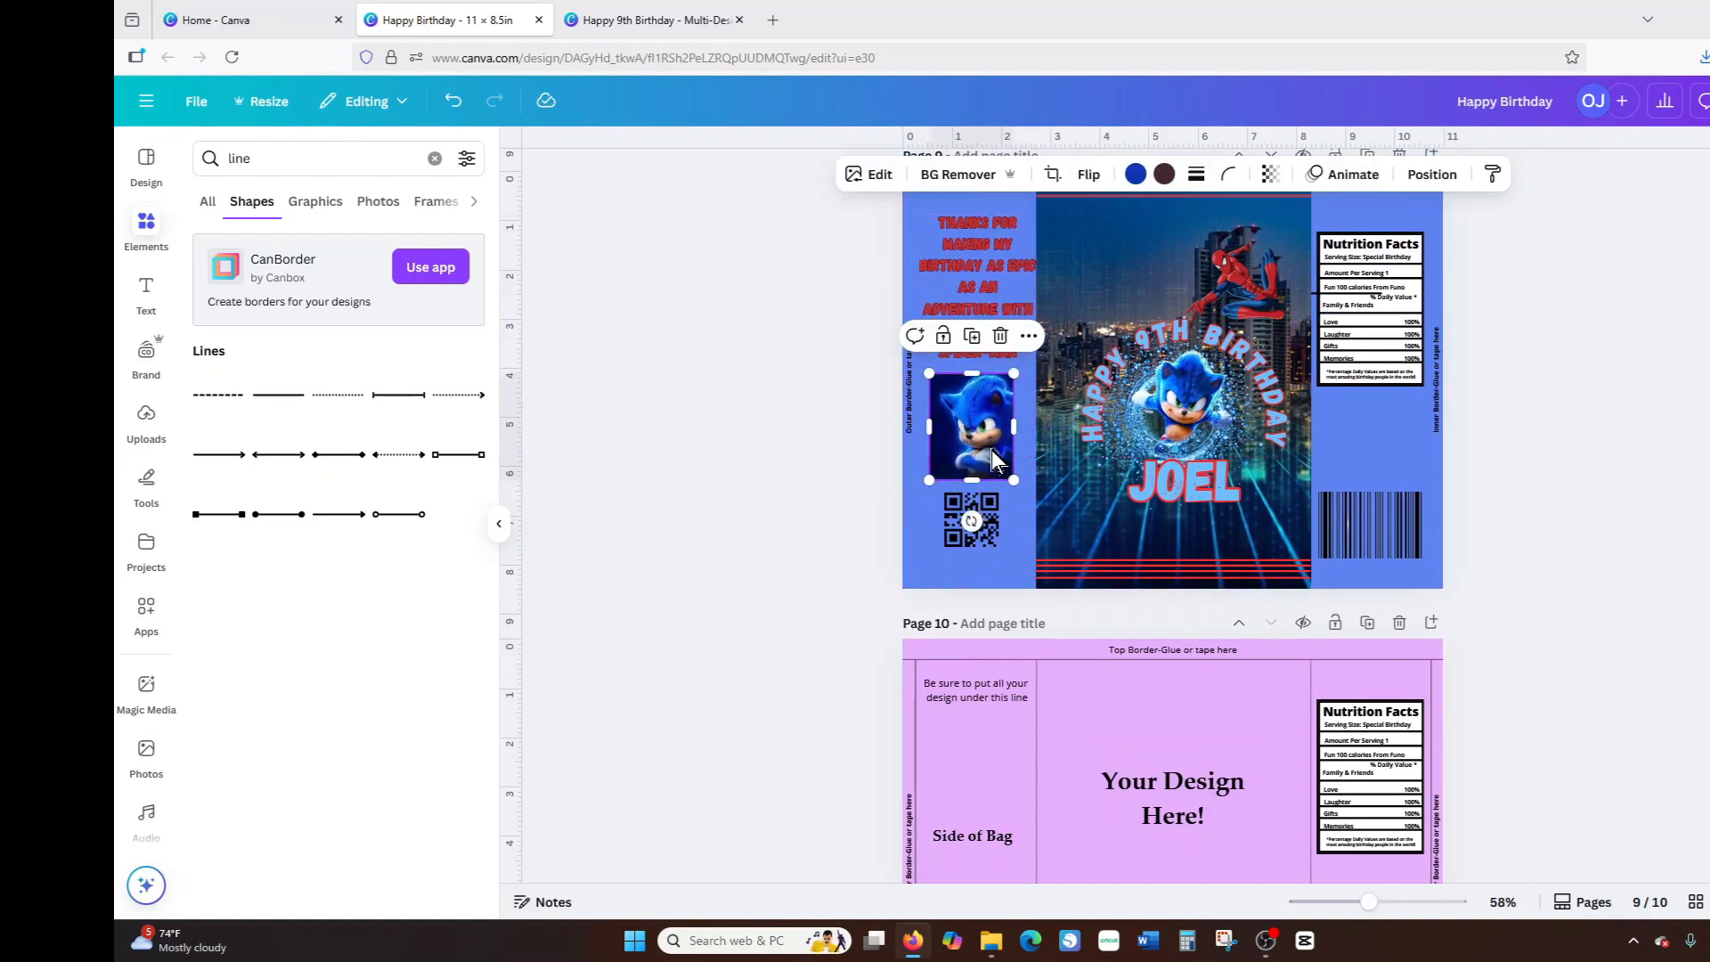
Remove the Sonic portrait's background and lower both the portrait and the thank-you text toward the QR code.
left_click(989, 176)
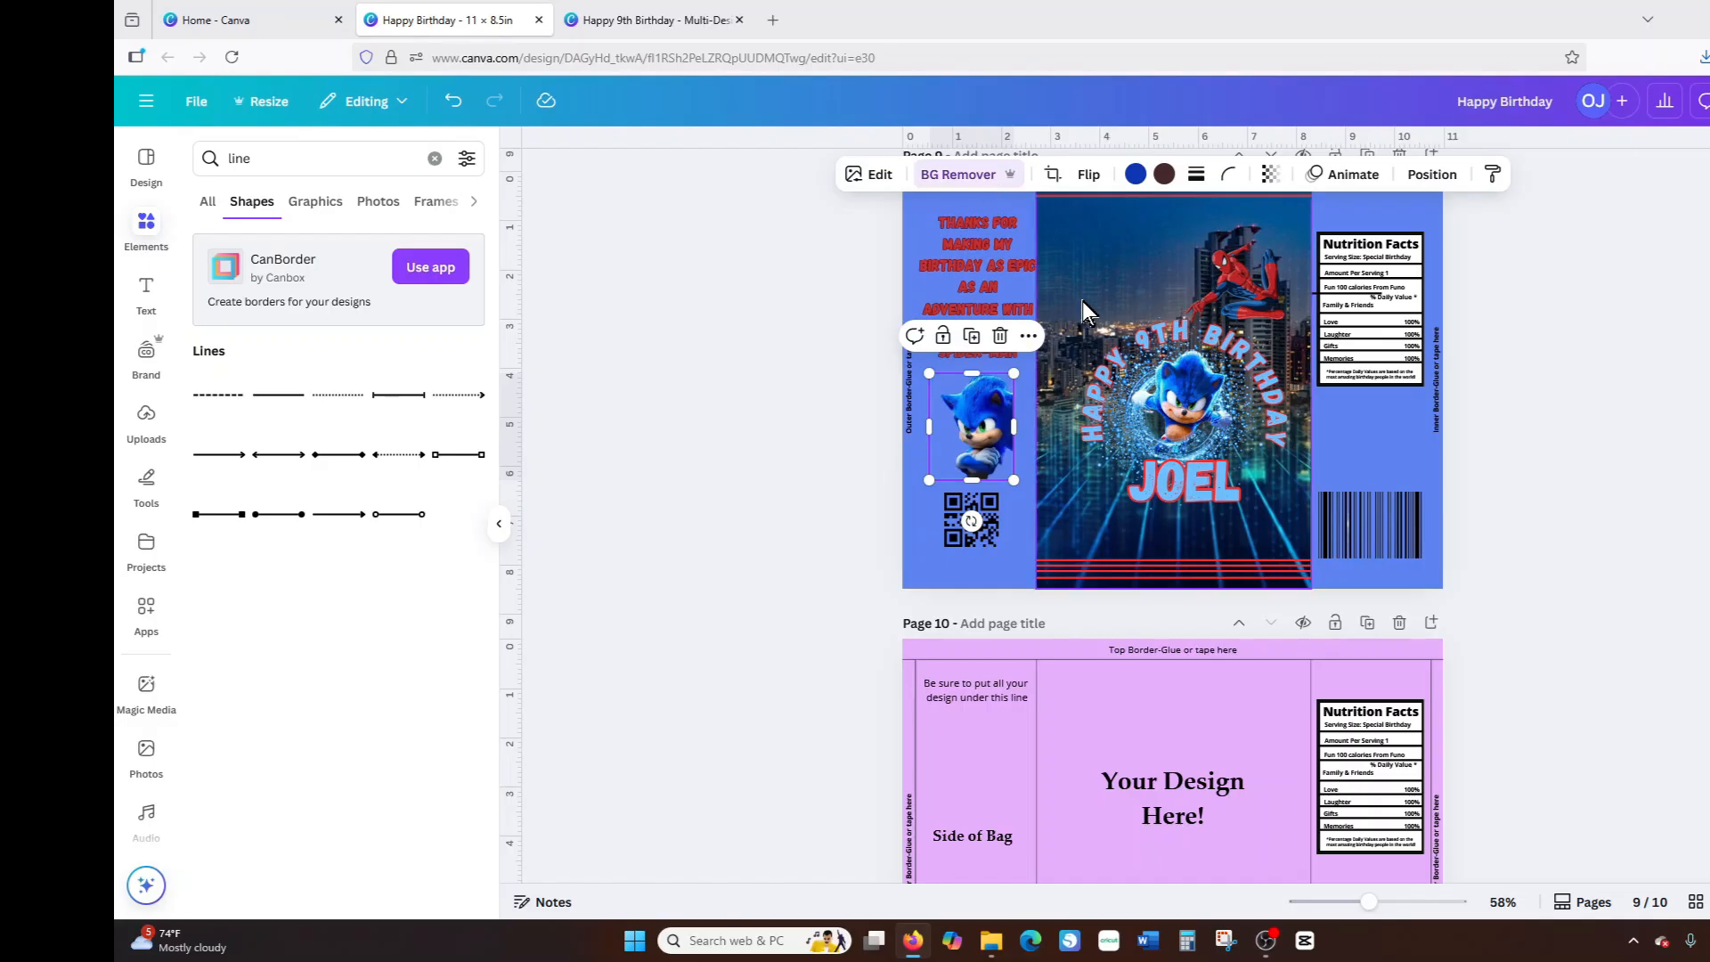
left_click_drag(992, 420, 1007, 431)
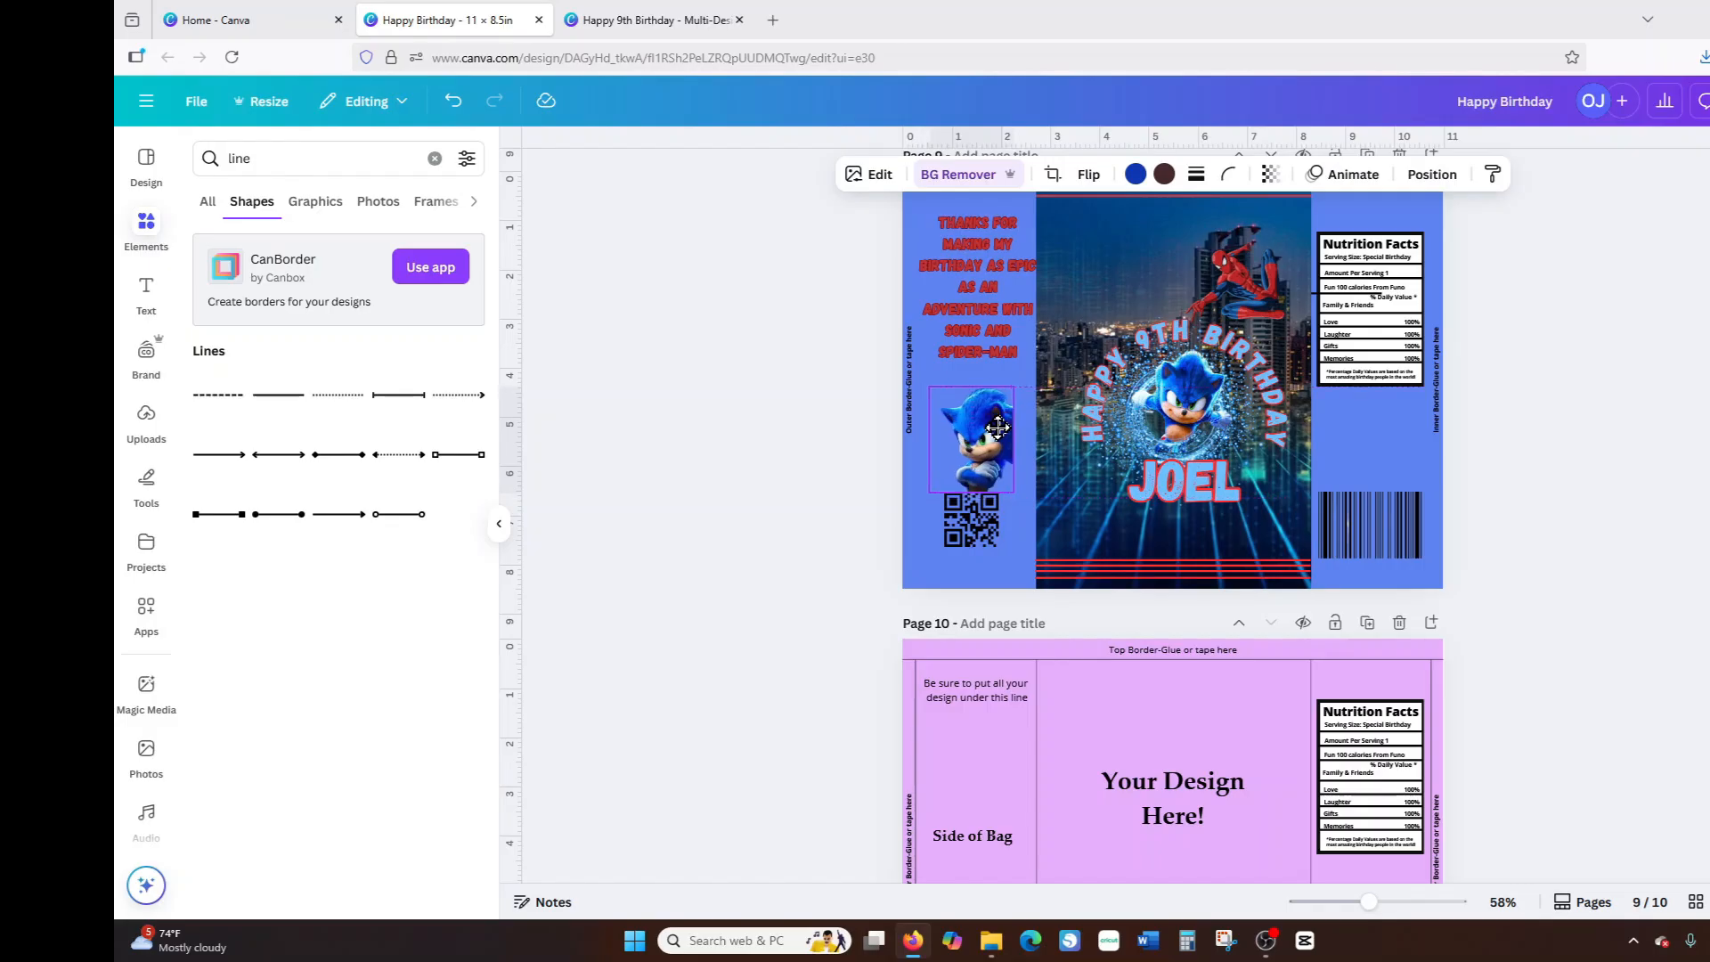
mouse_move(998, 276)
left_mouse_down()
mouse_move(995, 323)
mouse_move(1001, 307)
left_mouse_up()
Shrink the Sonic portrait slightly above the QR code and lower the thank-you text to sit just above his head.
left_click(994, 411)
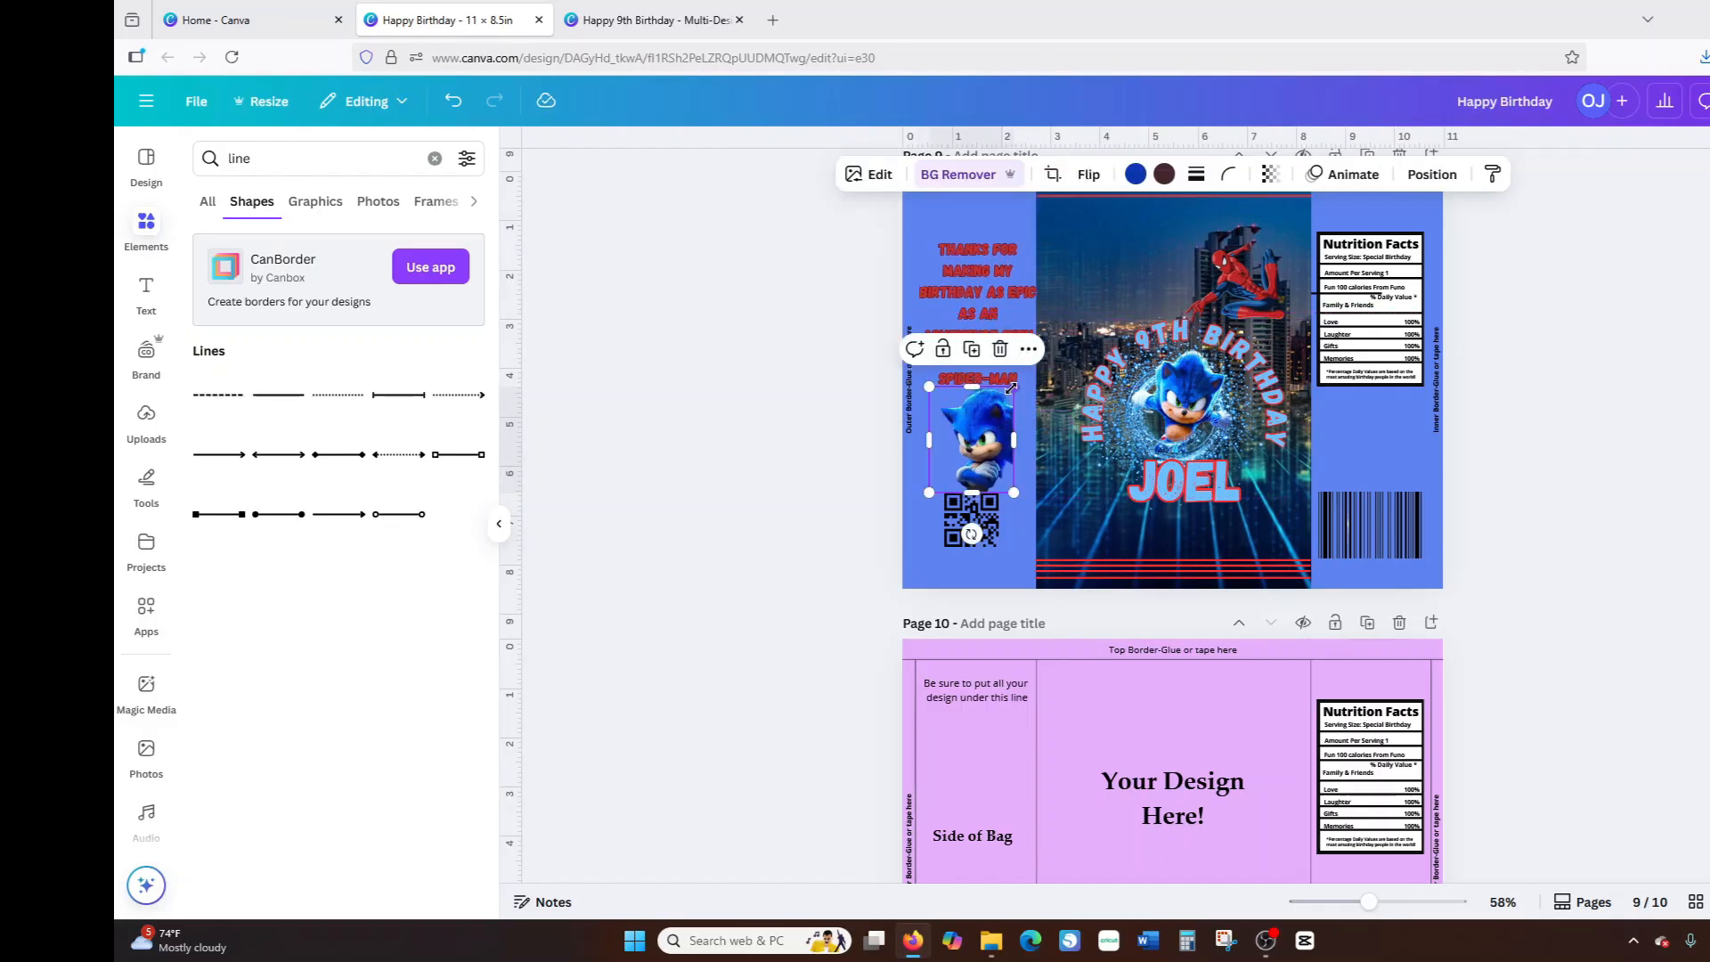
left_click_drag(1014, 388, 1004, 400)
left_click_drag(991, 301, 989, 313)
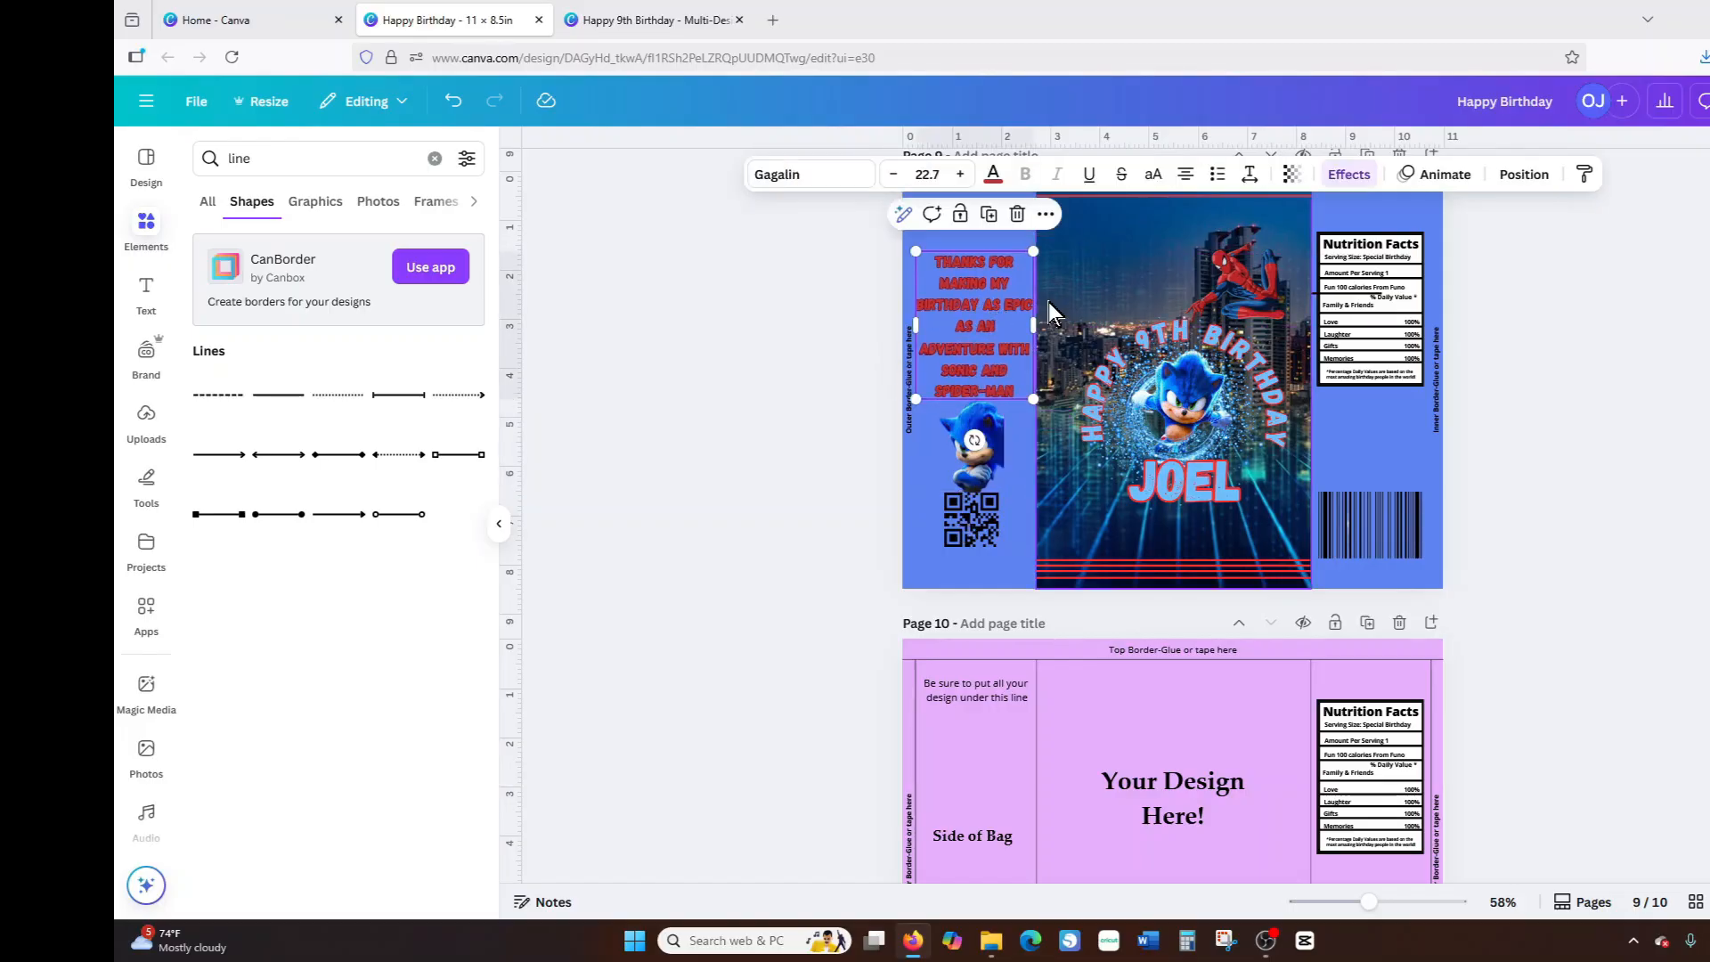
Bring the standing Spider-Man figure from page 8 onto page 9's side panel, over the Nutrition Facts label.
scroll(1408, 410, "up", 2)
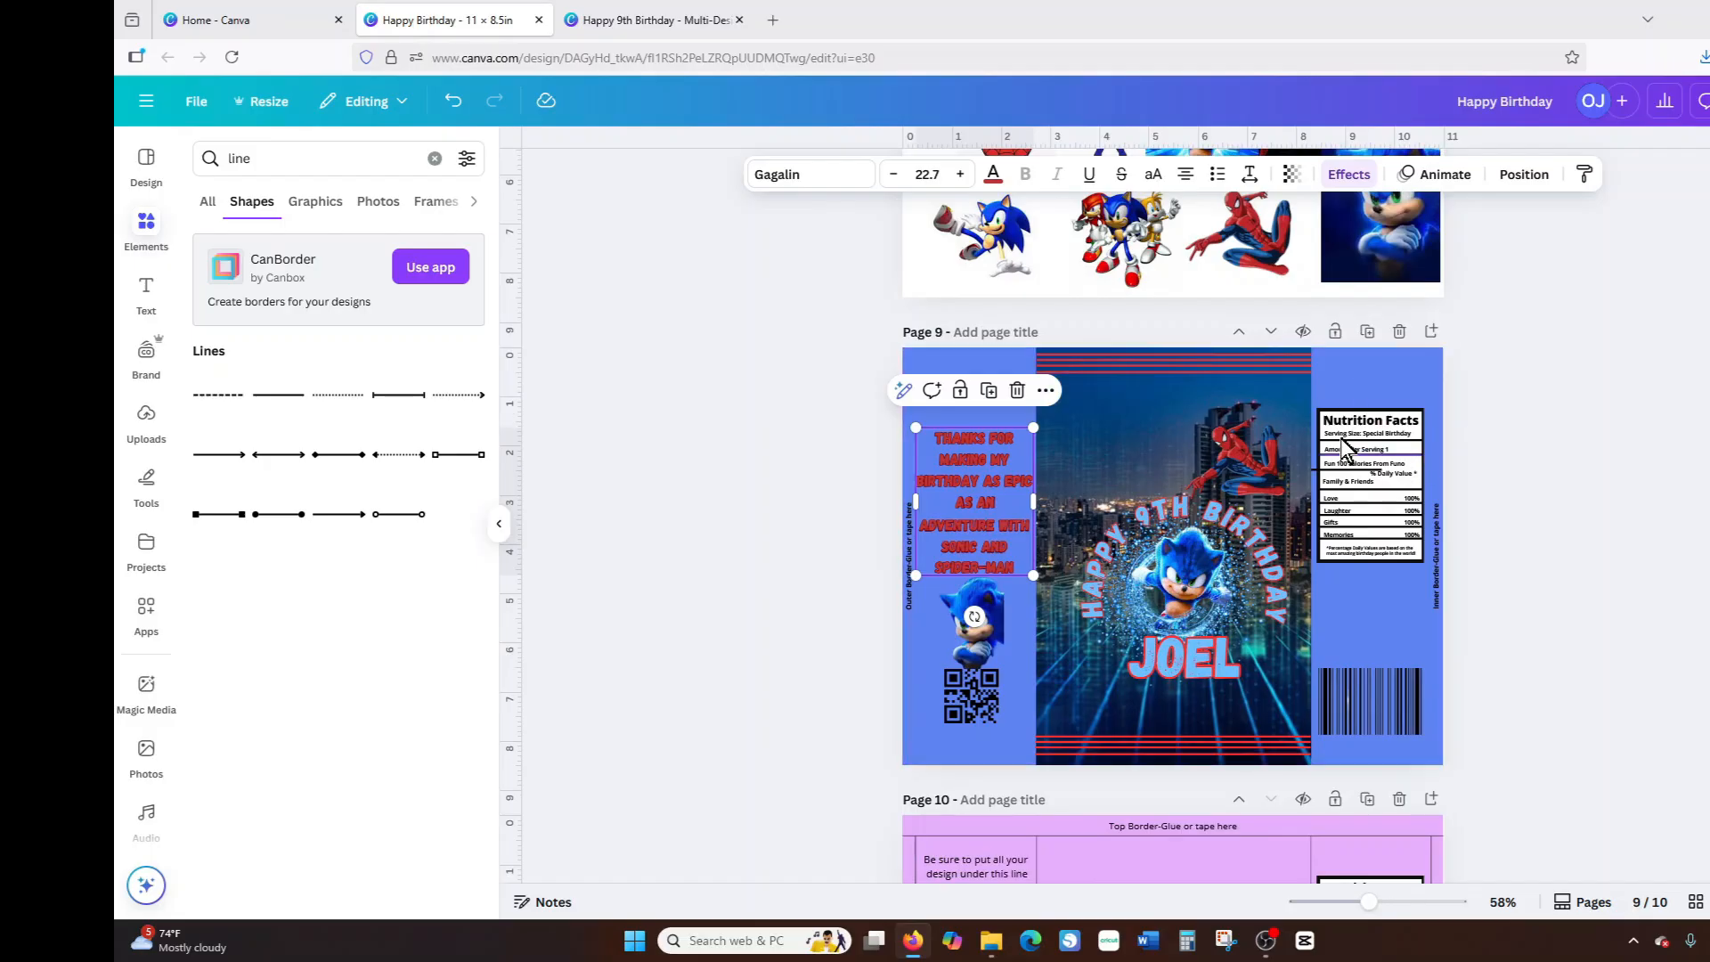
scroll(1247, 418, "up", 3)
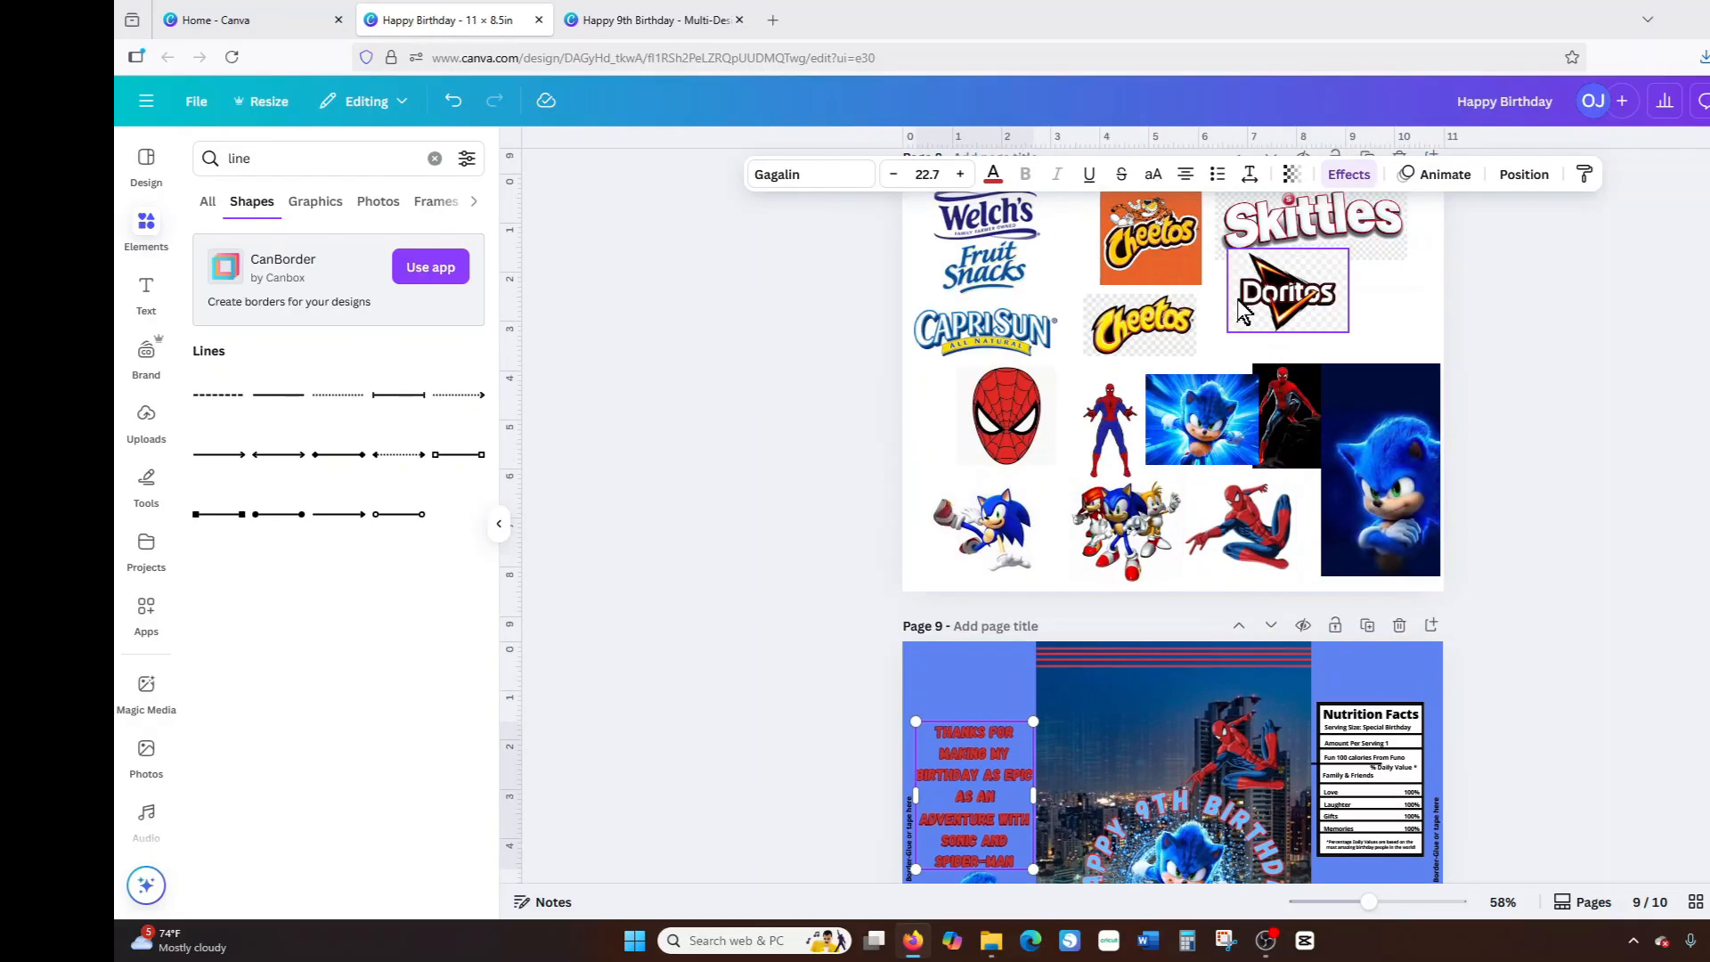
left_click(1109, 434)
left_click(1110, 349)
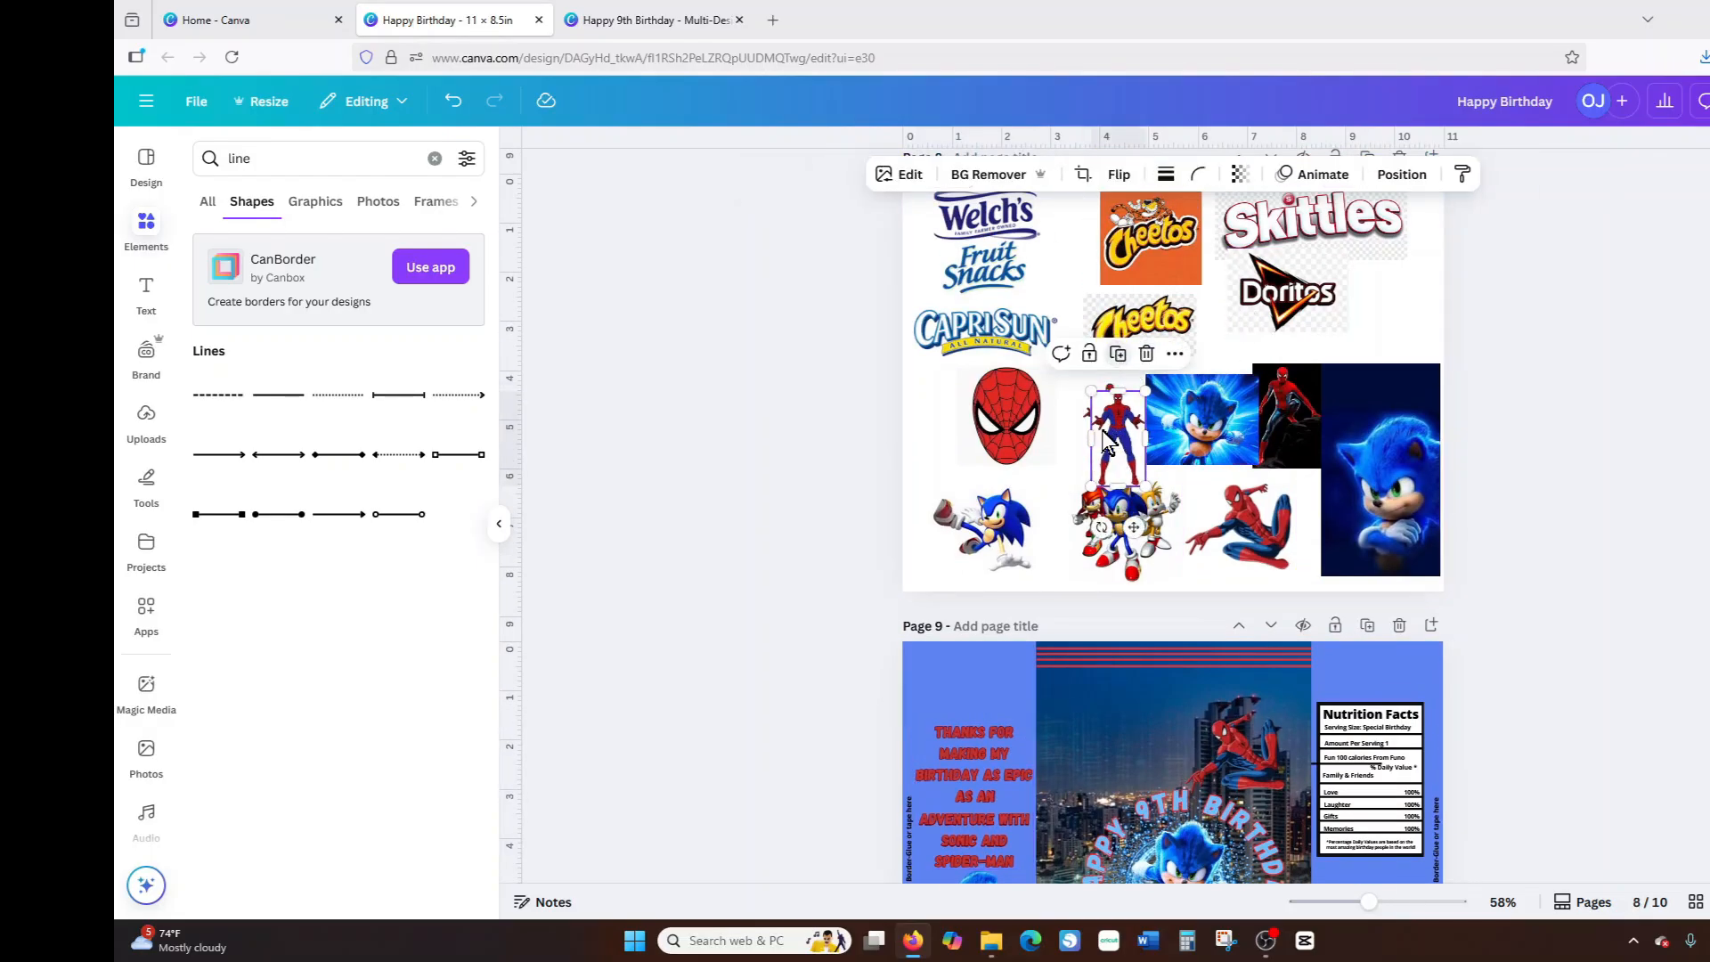
left_click_drag(1107, 434, 1367, 698)
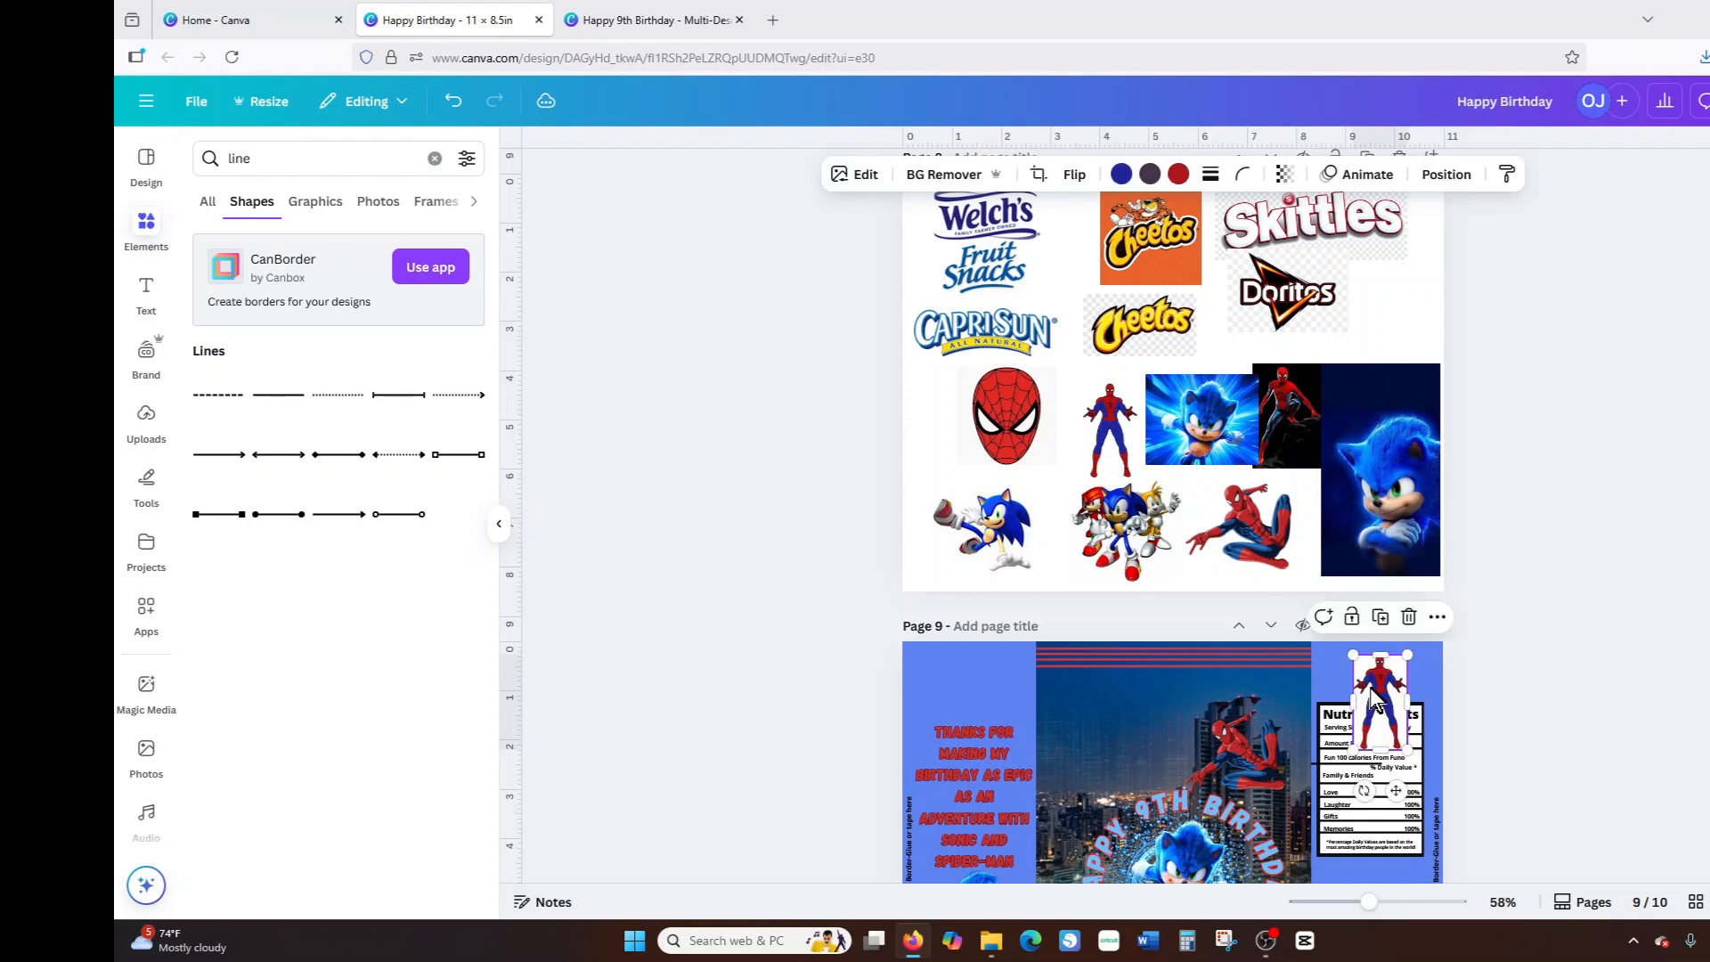
Enlarge the standing Spider-Man figure over the top of the Nutrition Facts label and remove its background.
scroll(1449, 613, "down", 2)
mouse_move(1373, 552)
left_mouse_down()
mouse_move(1419, 606)
mouse_move(1383, 579)
left_mouse_up()
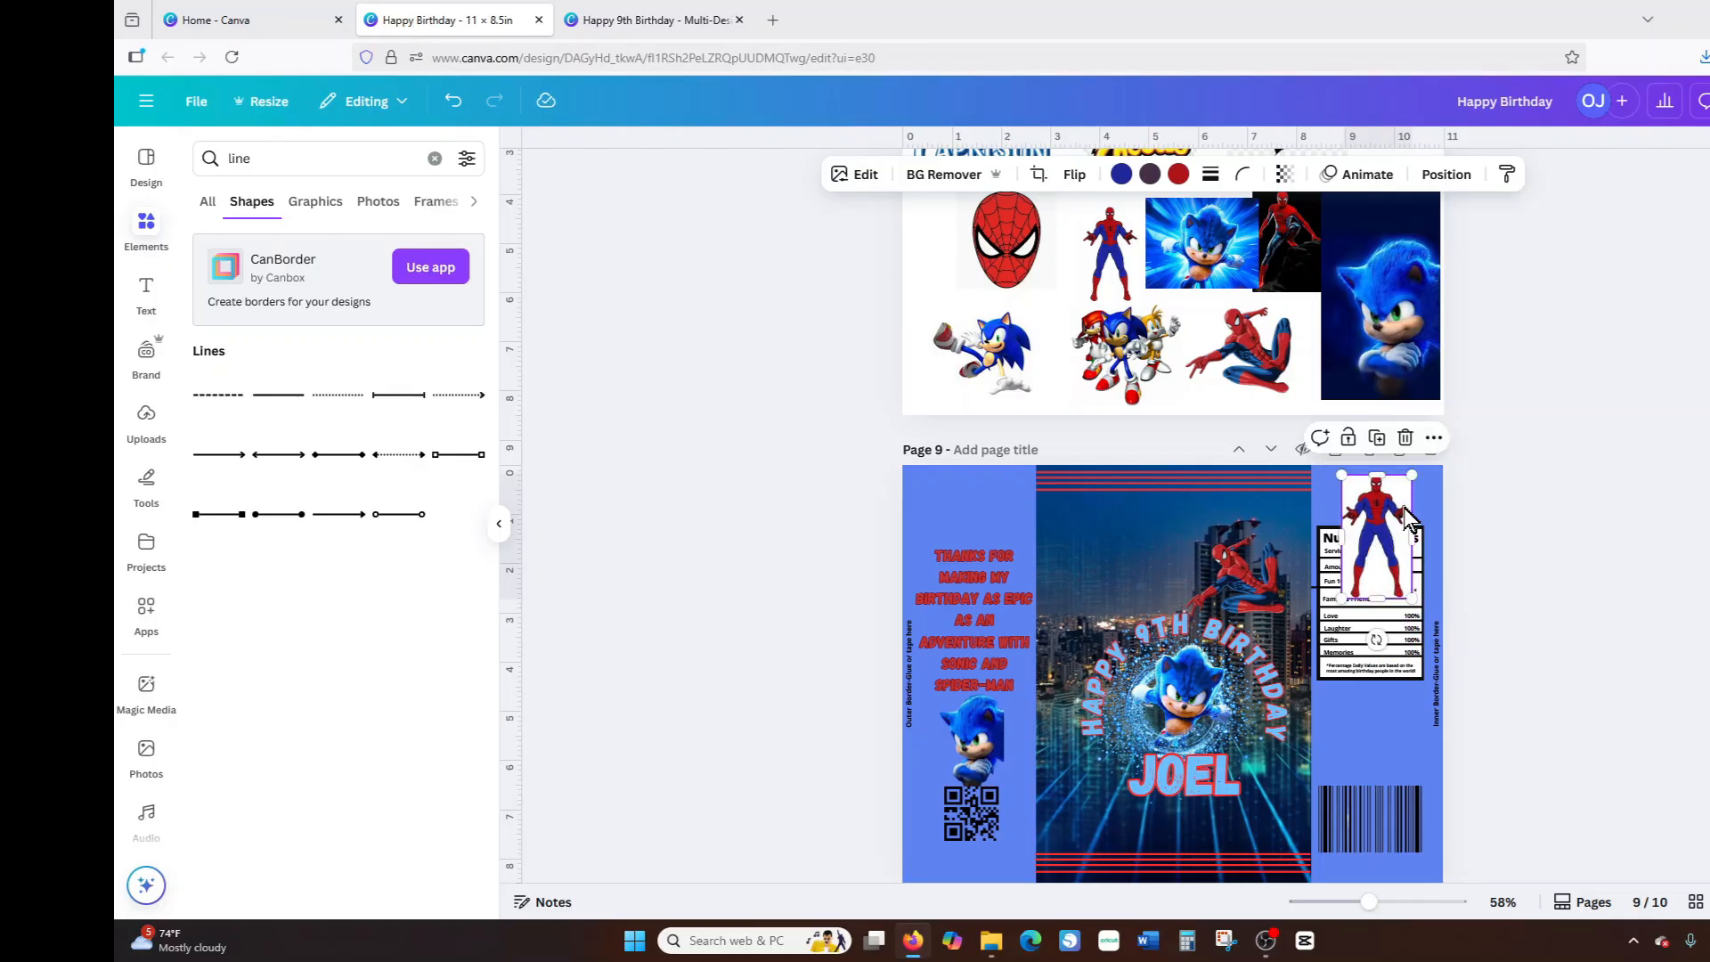
left_click(943, 176)
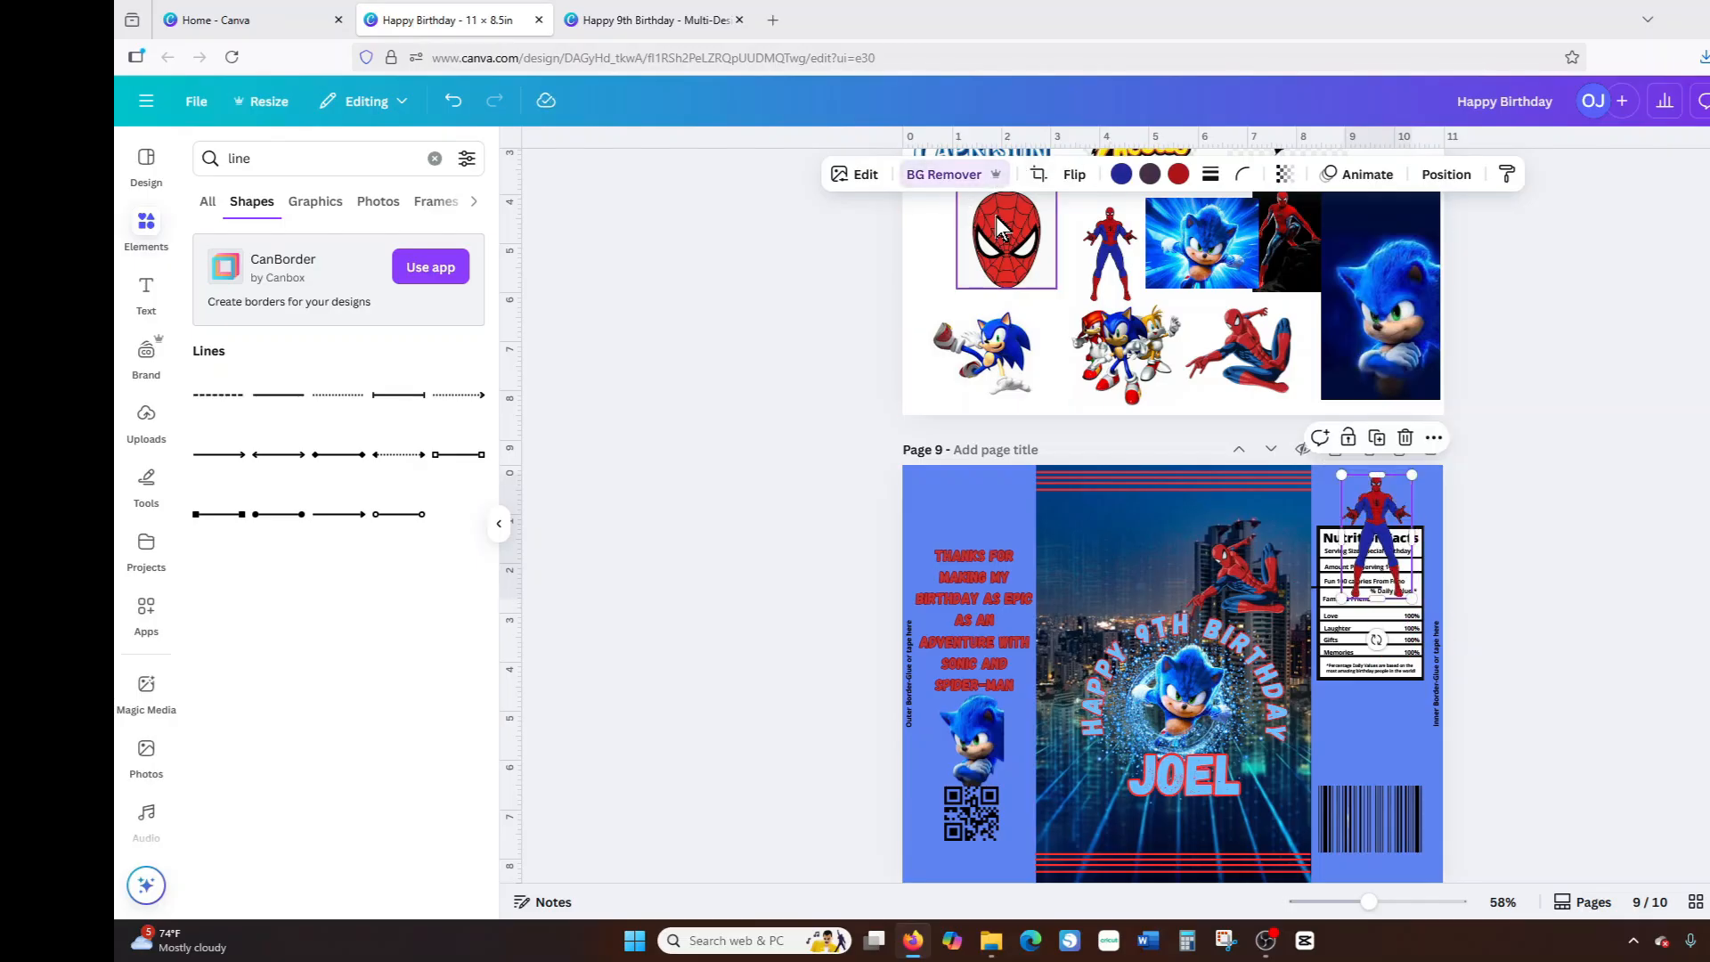
left_click(1433, 438)
mouse_move(1561, 677)
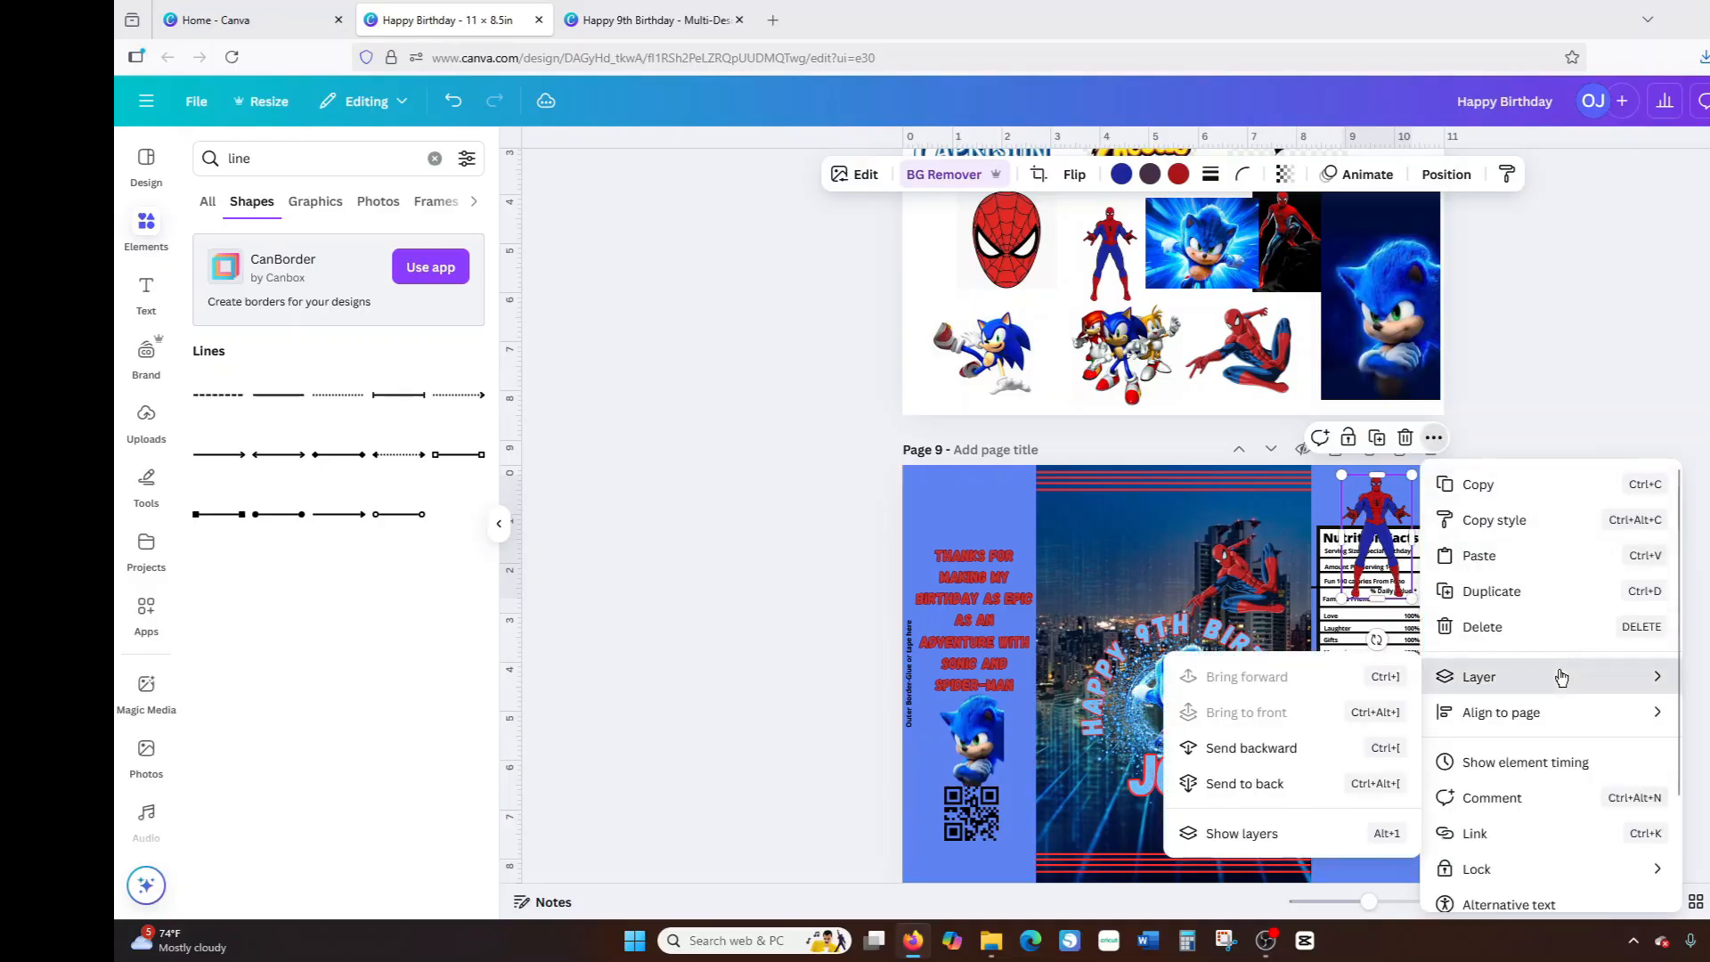
left_click(1269, 788)
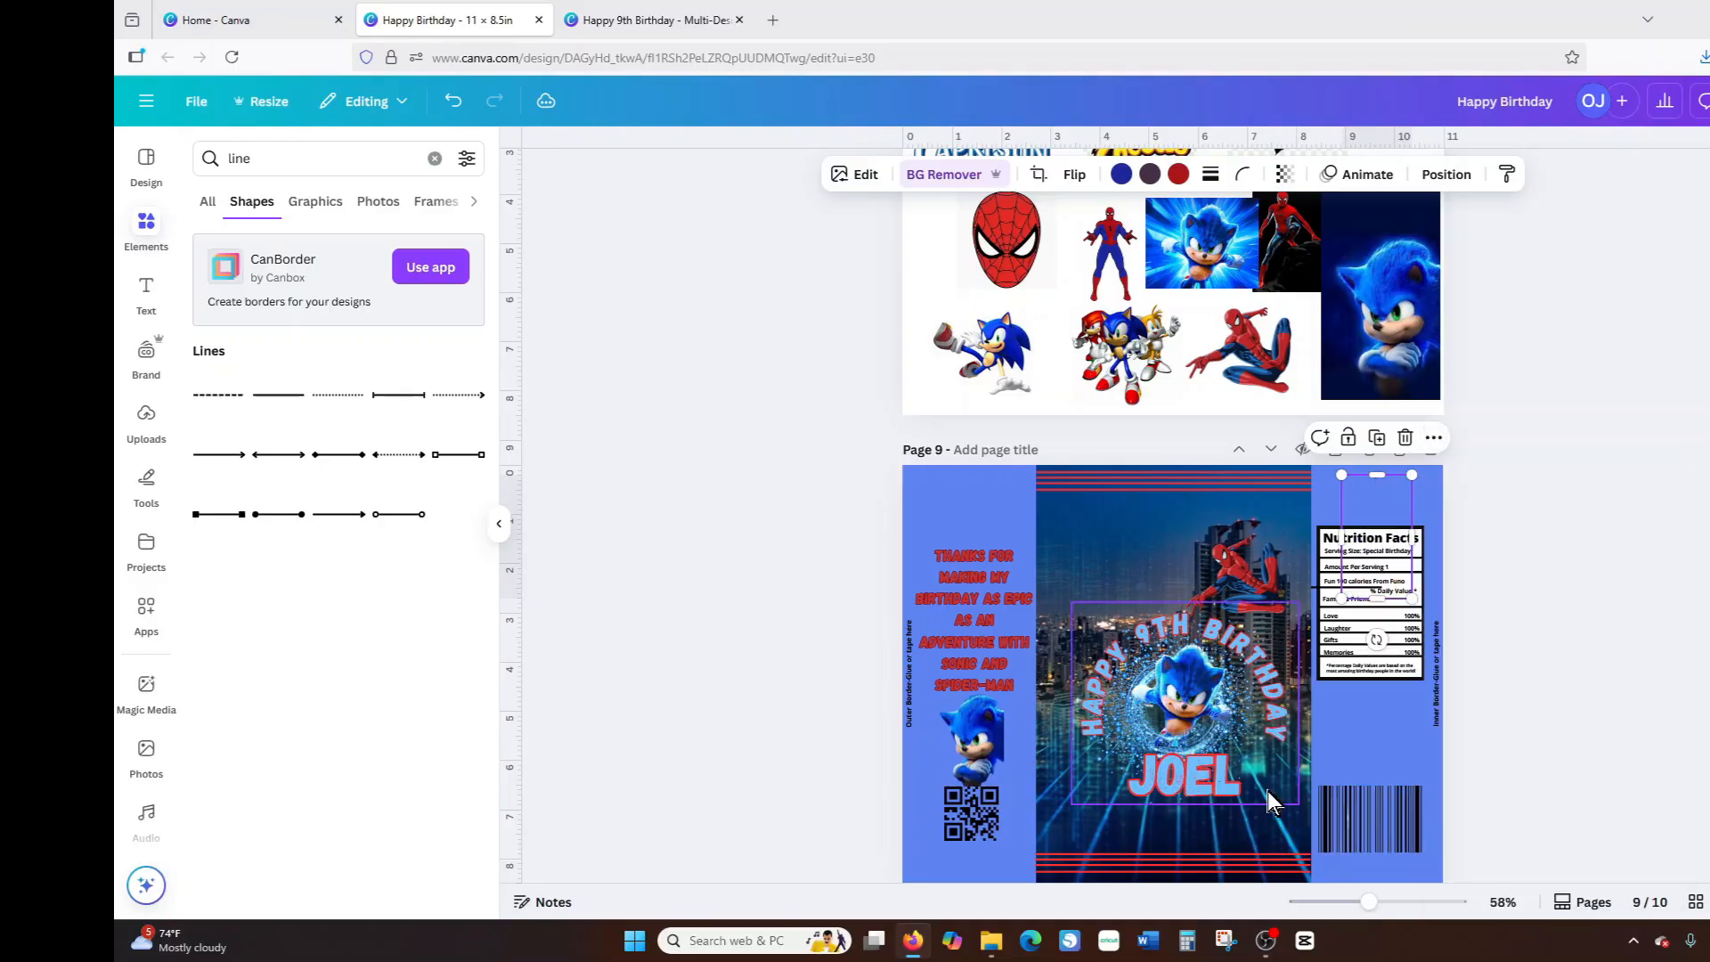
left_click(454, 101)
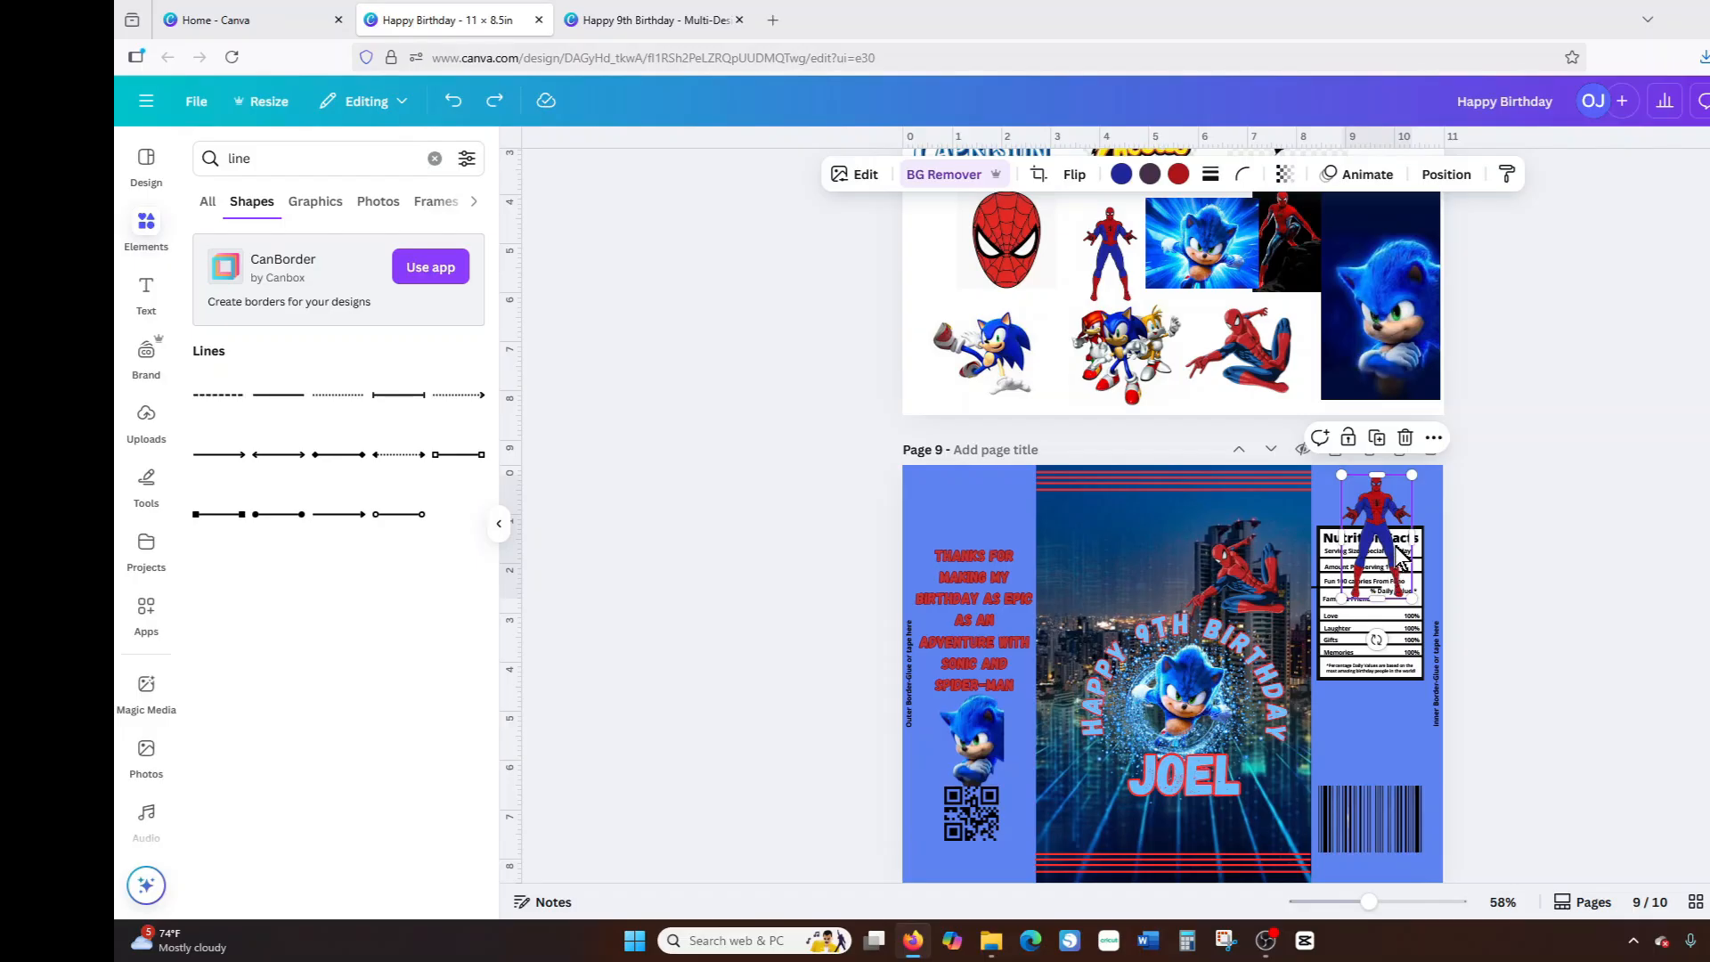
Try to put the standing Spider-Man behind the Nutrition Facts label by sending it backward one layer at a time.
right_click(1378, 521)
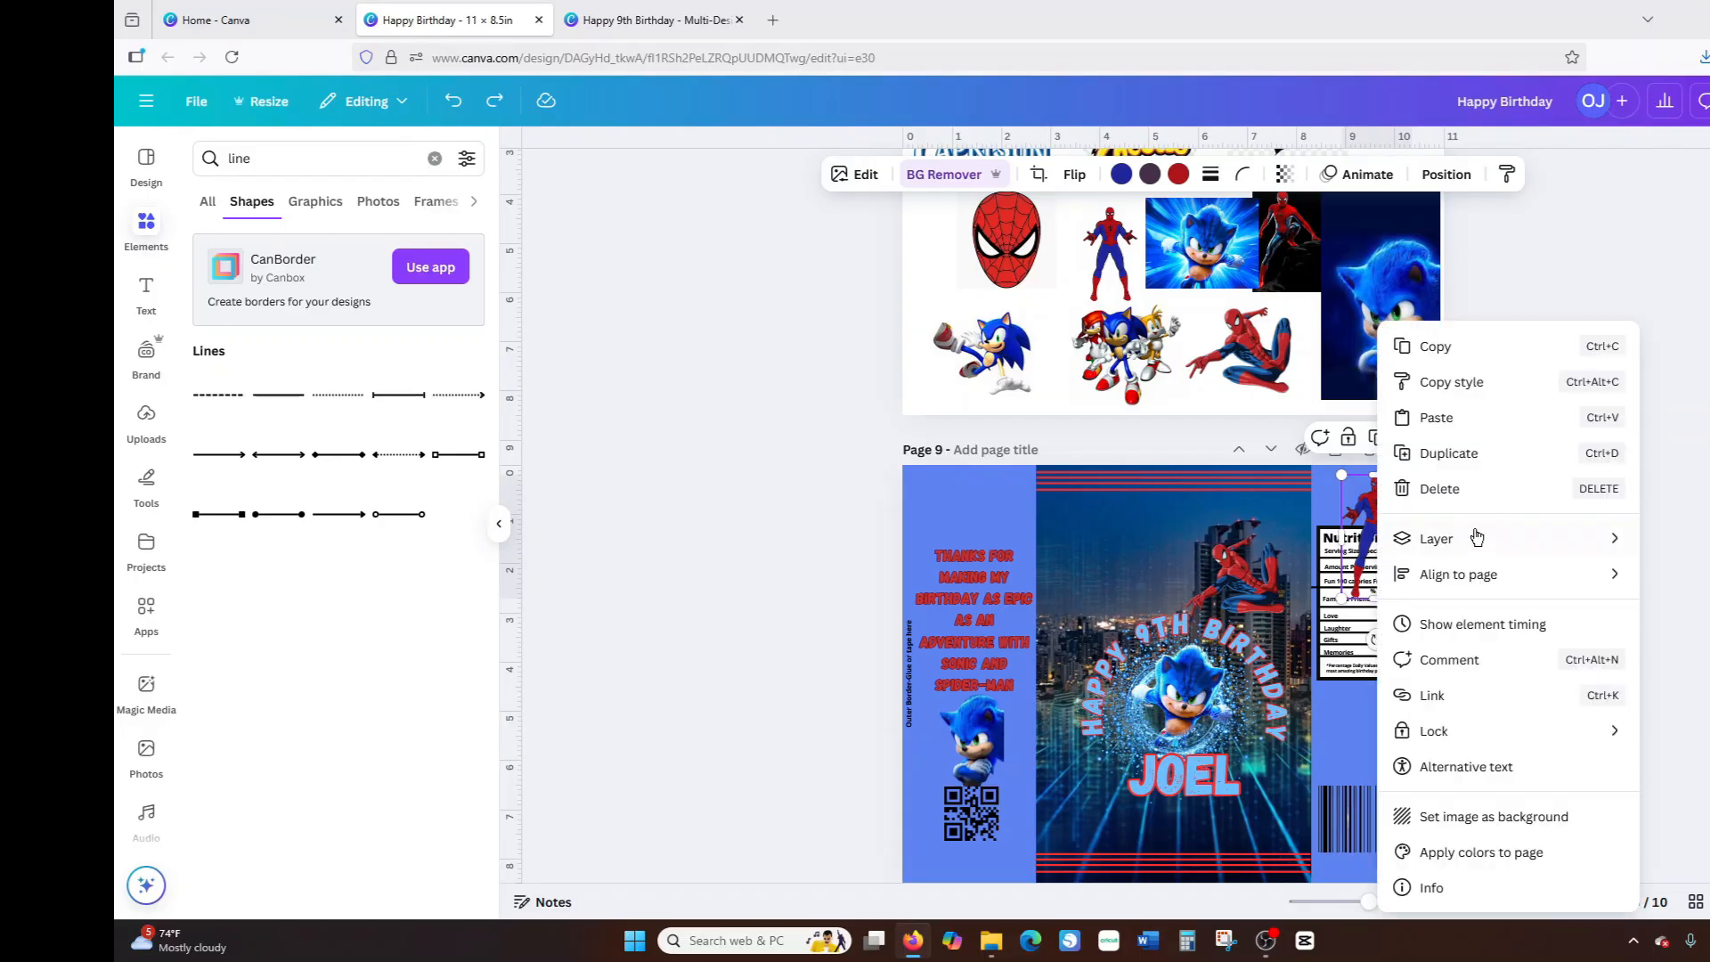
mouse_move(1483, 541)
left_click(1194, 611)
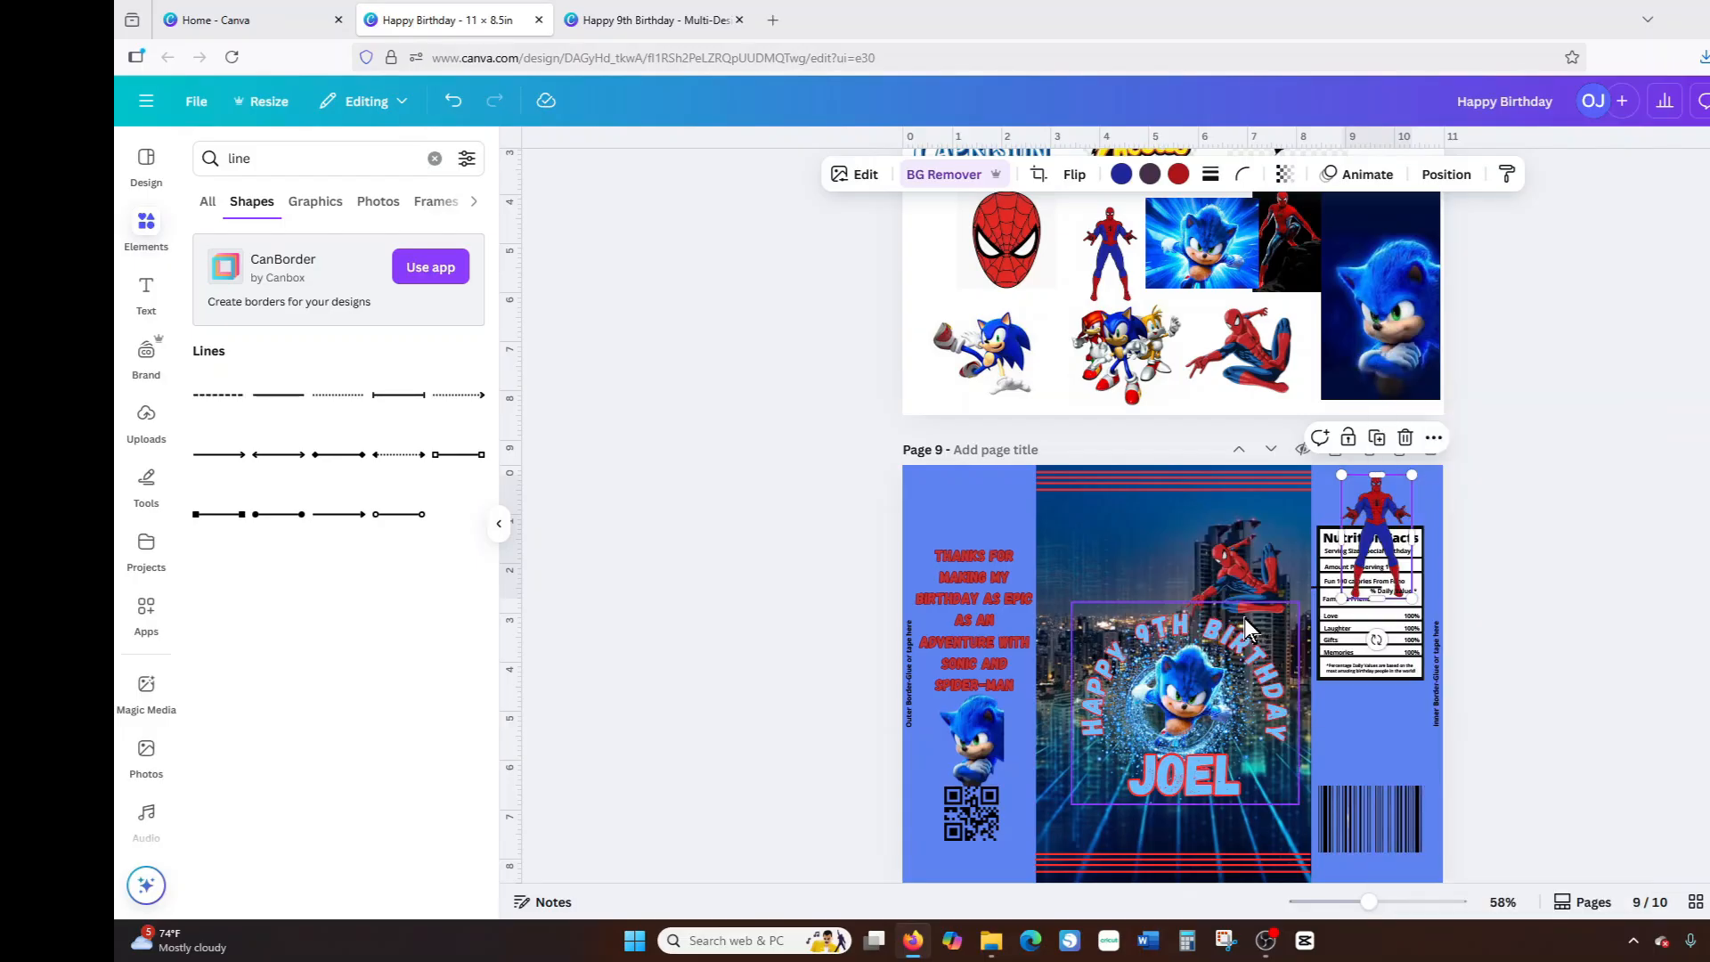
left_click(1434, 438)
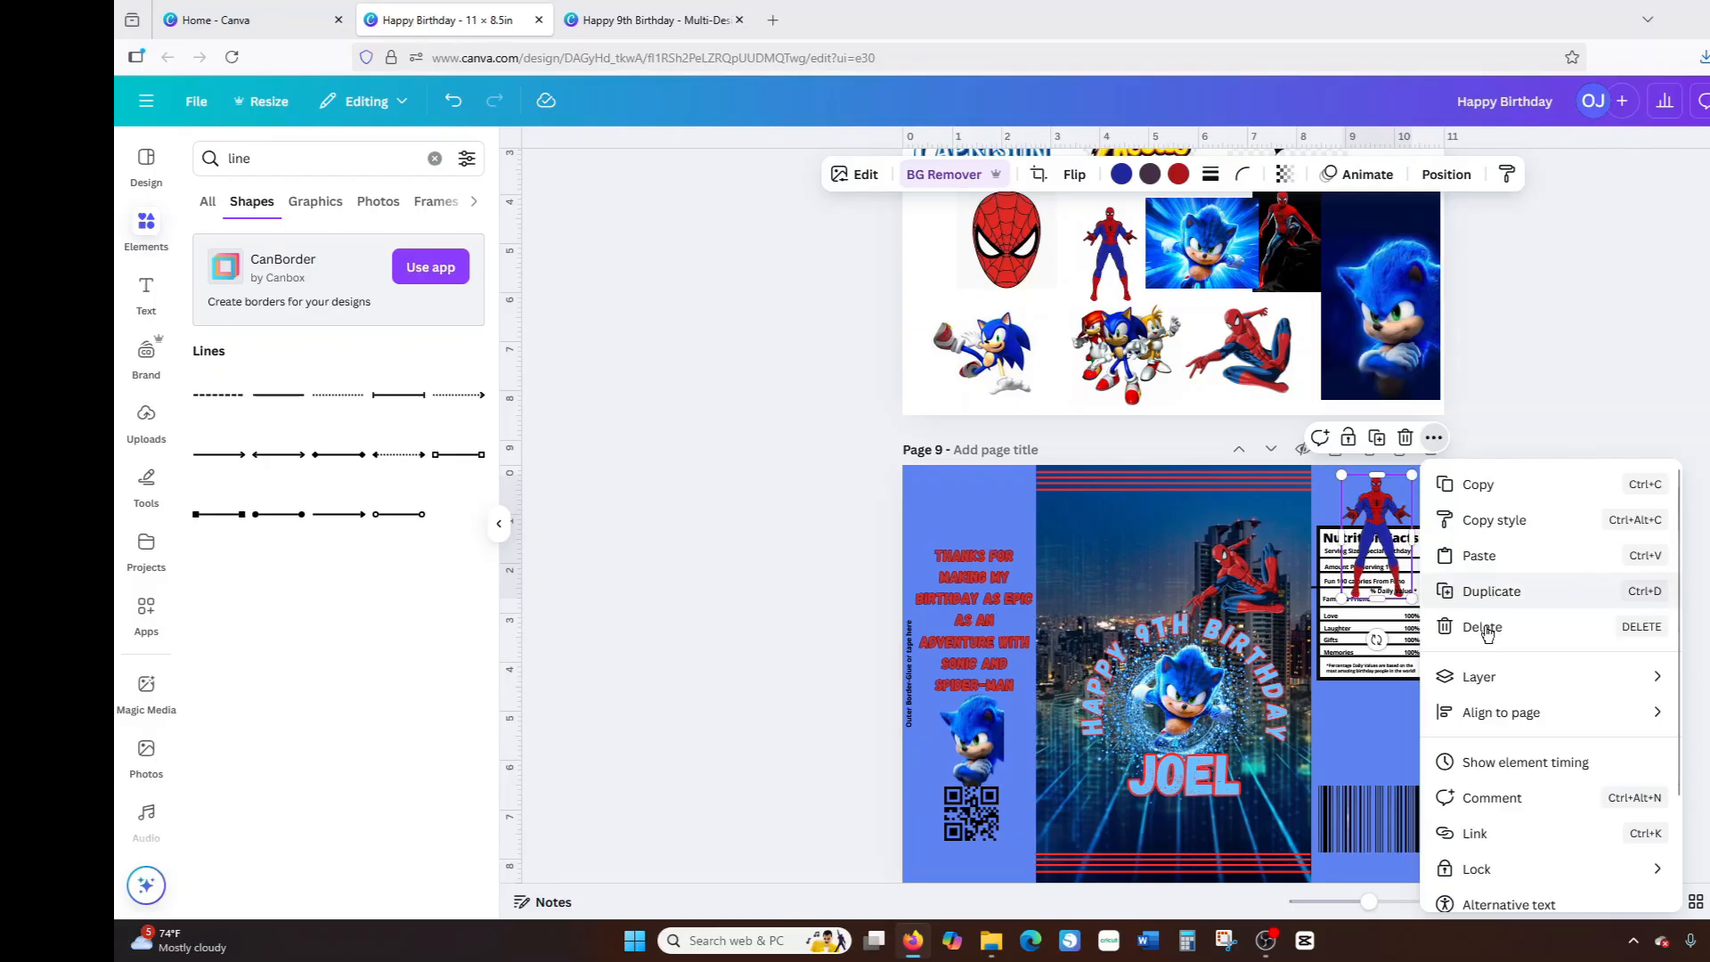
mouse_move(1474, 677)
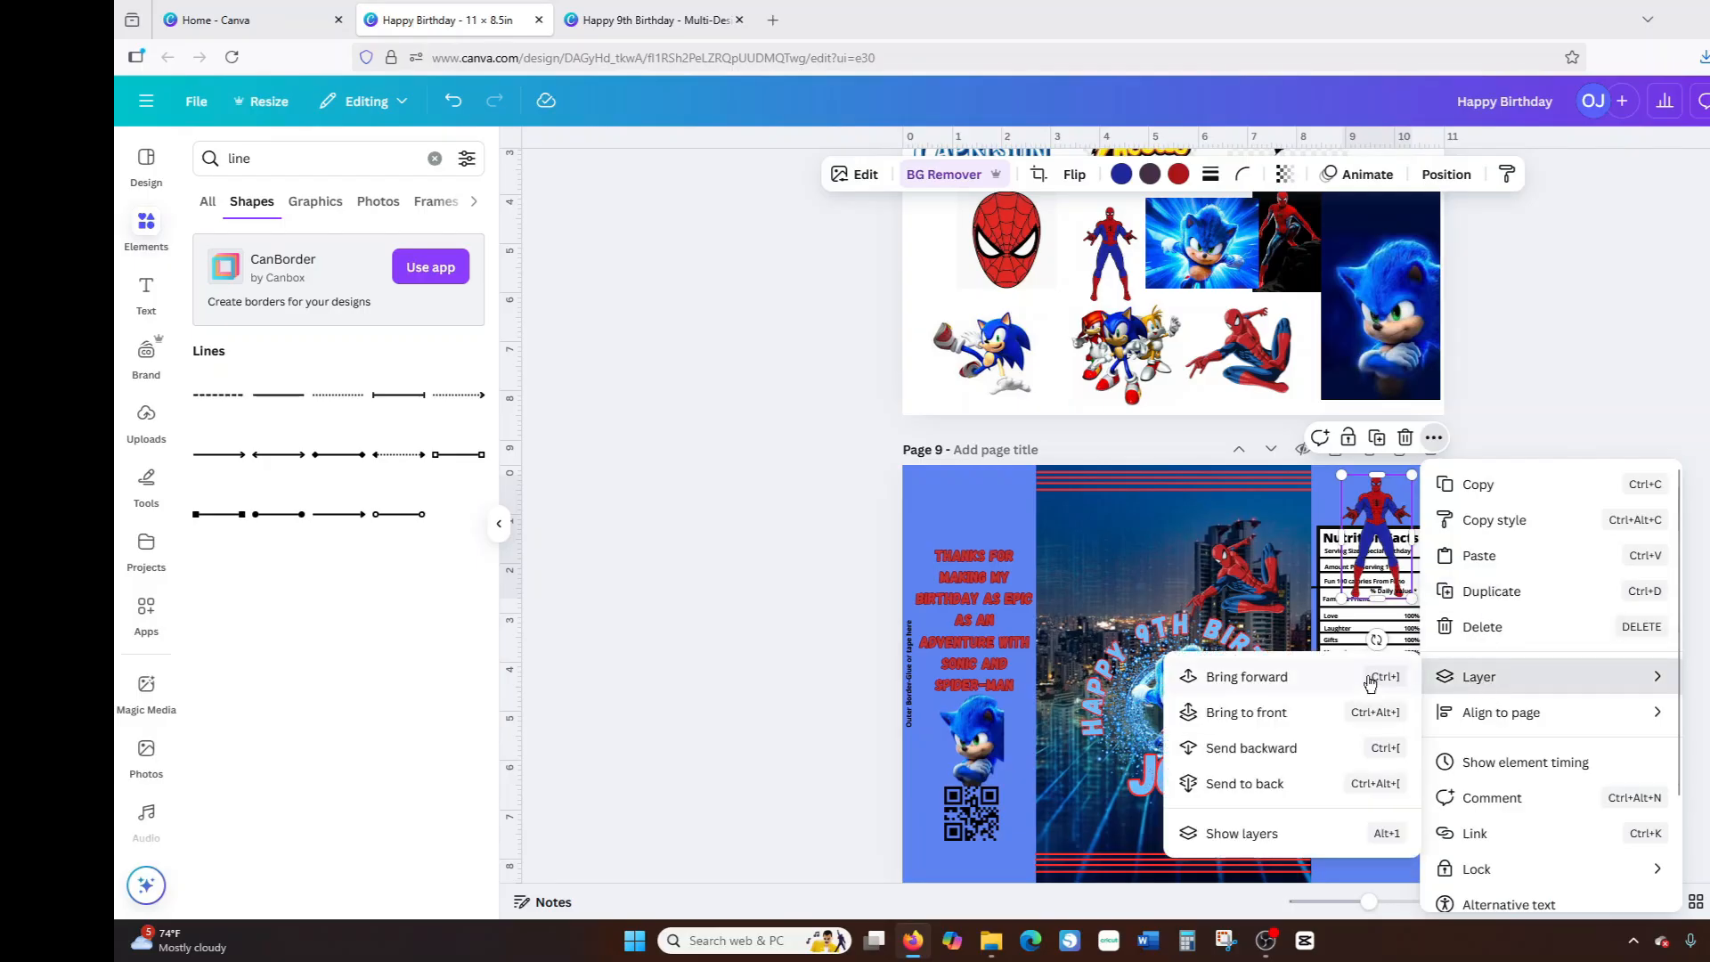
left_click(1271, 753)
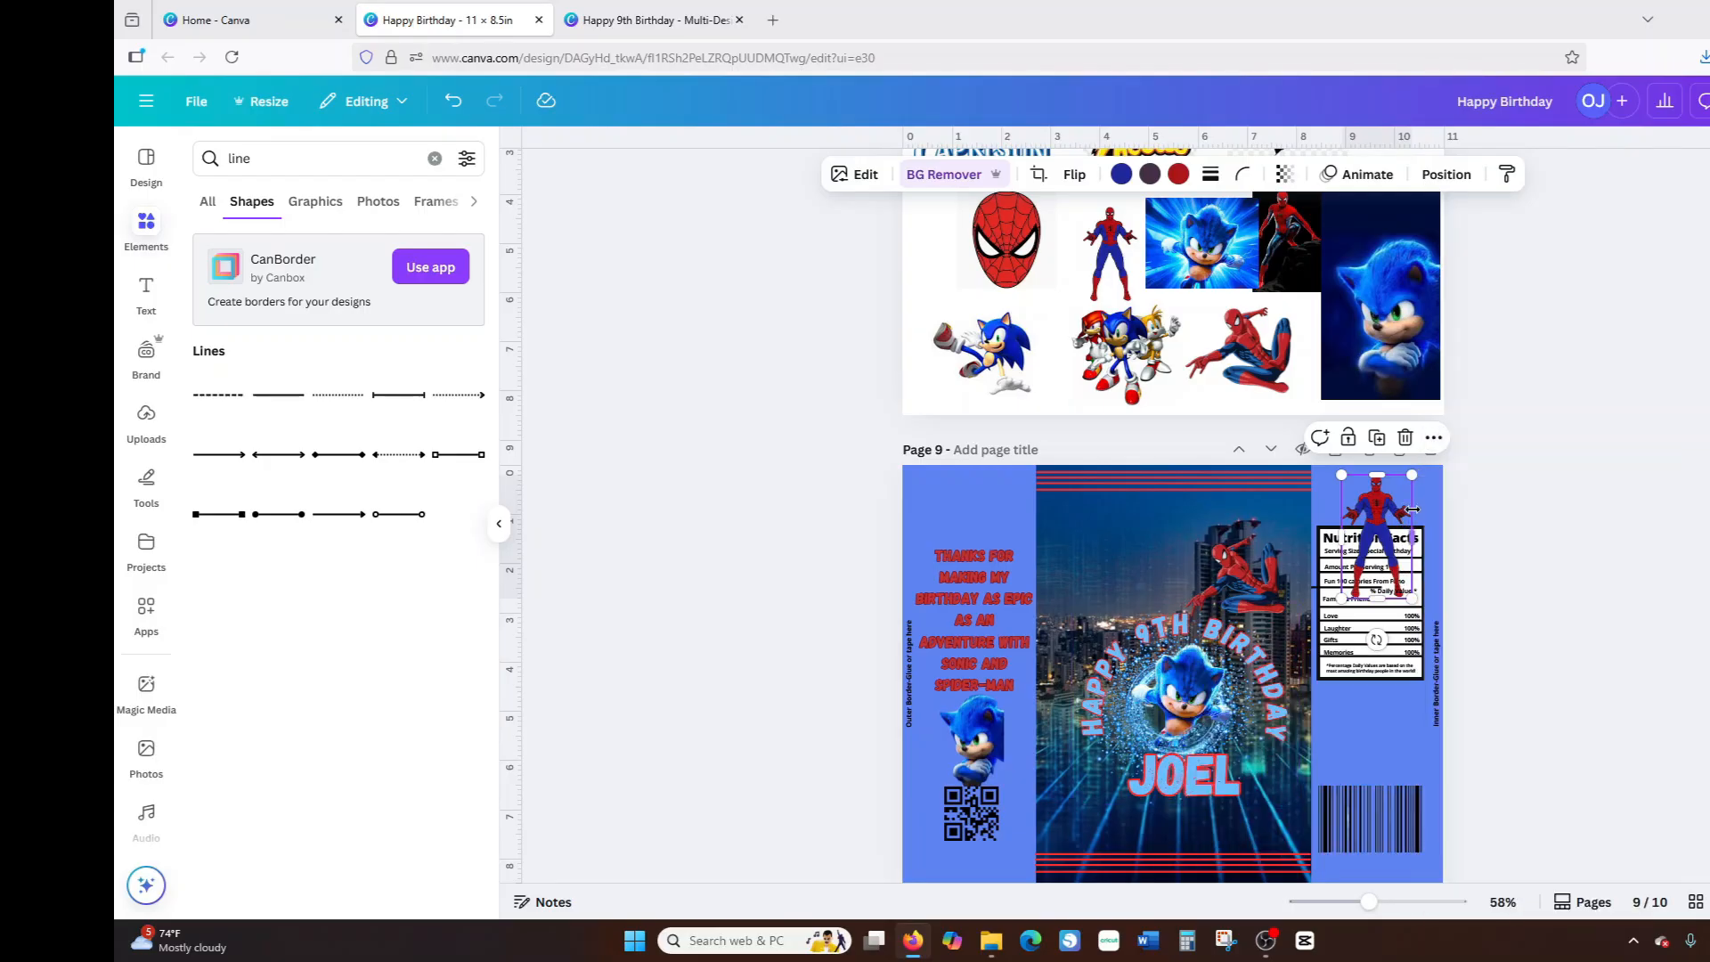
left_click(1434, 438)
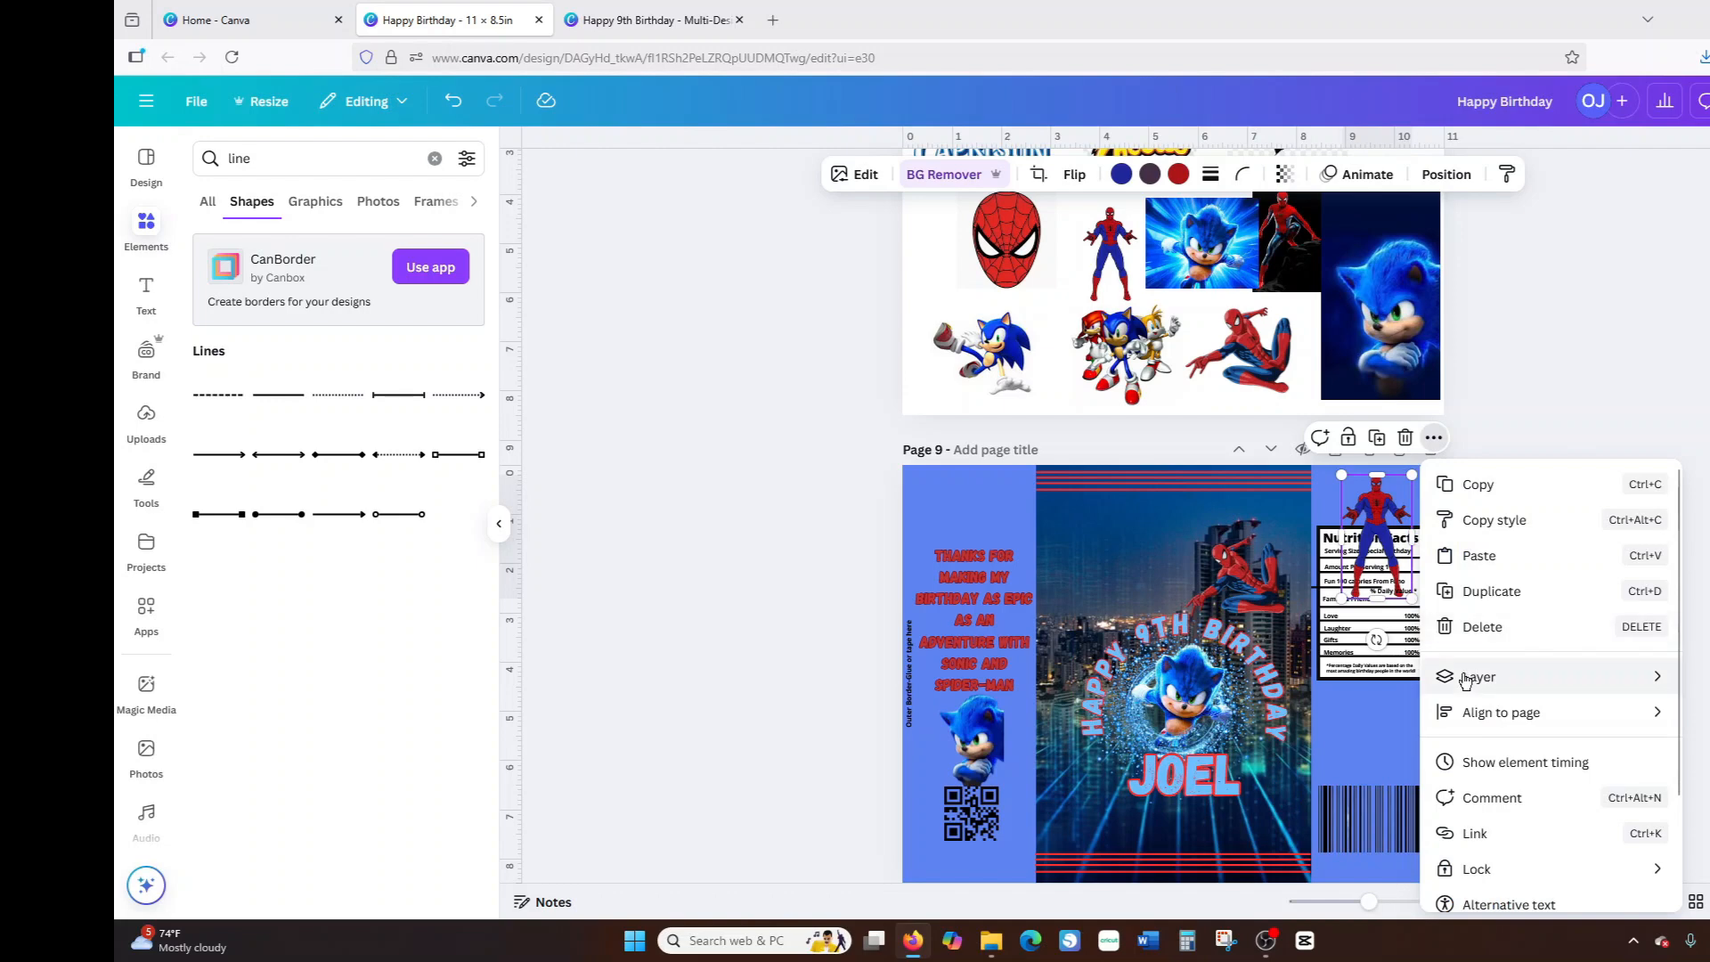
mouse_move(1465, 682)
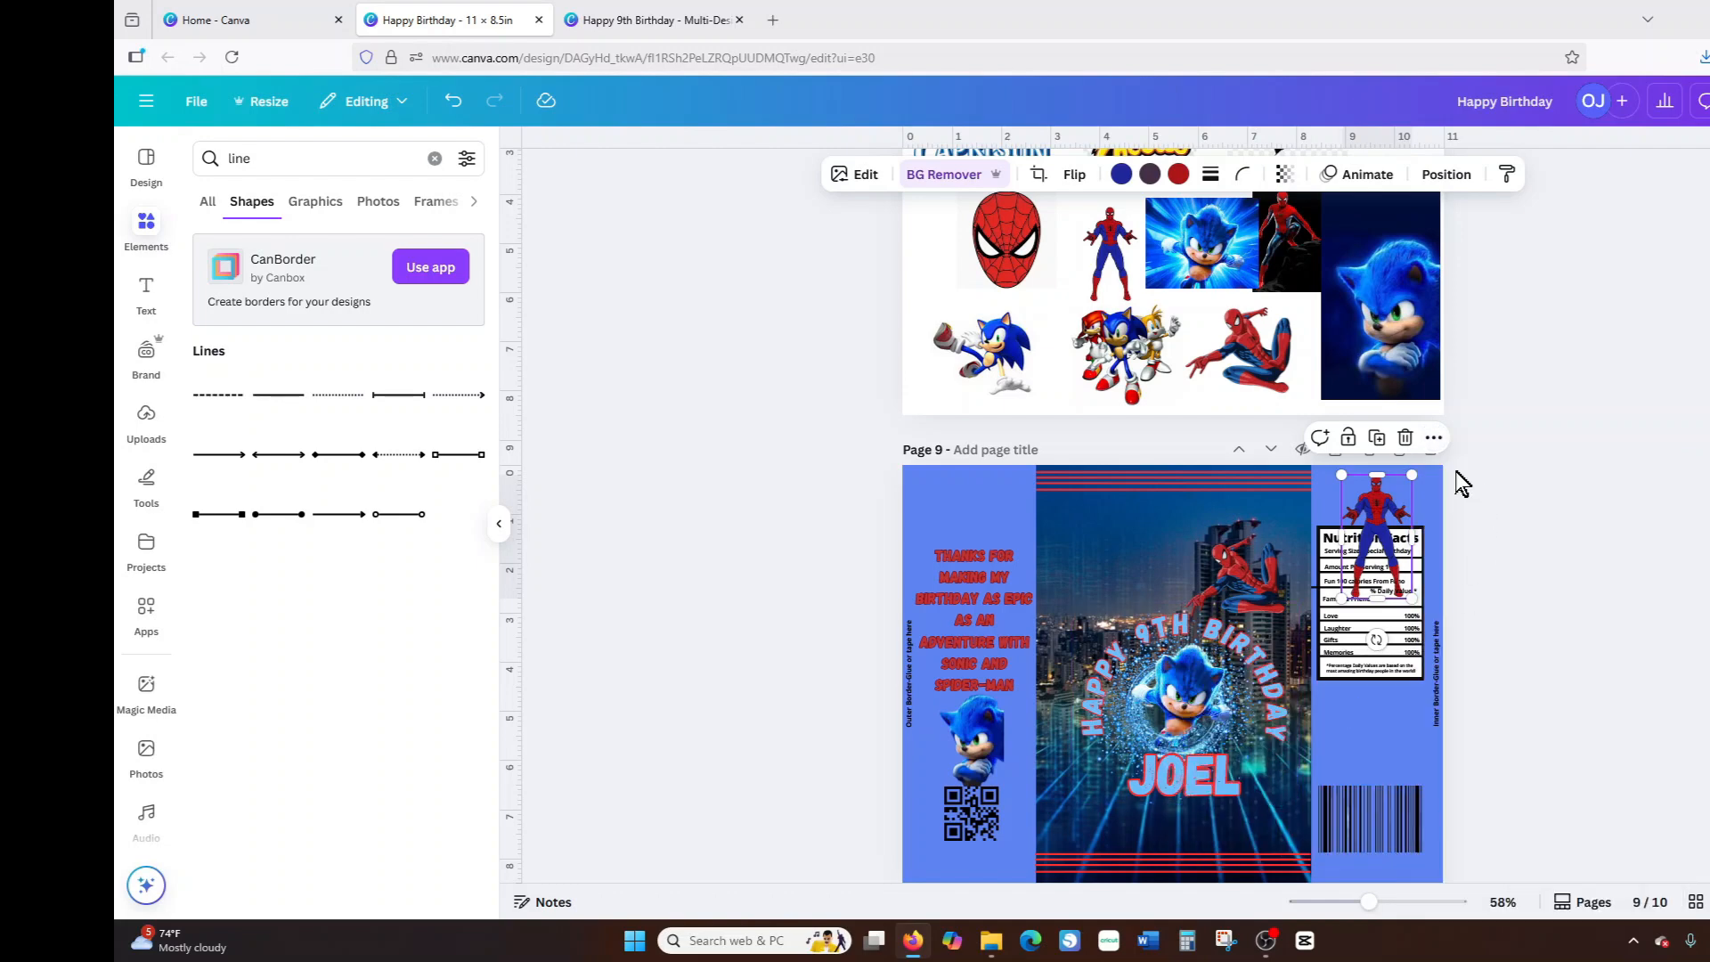
left_click(1434, 437)
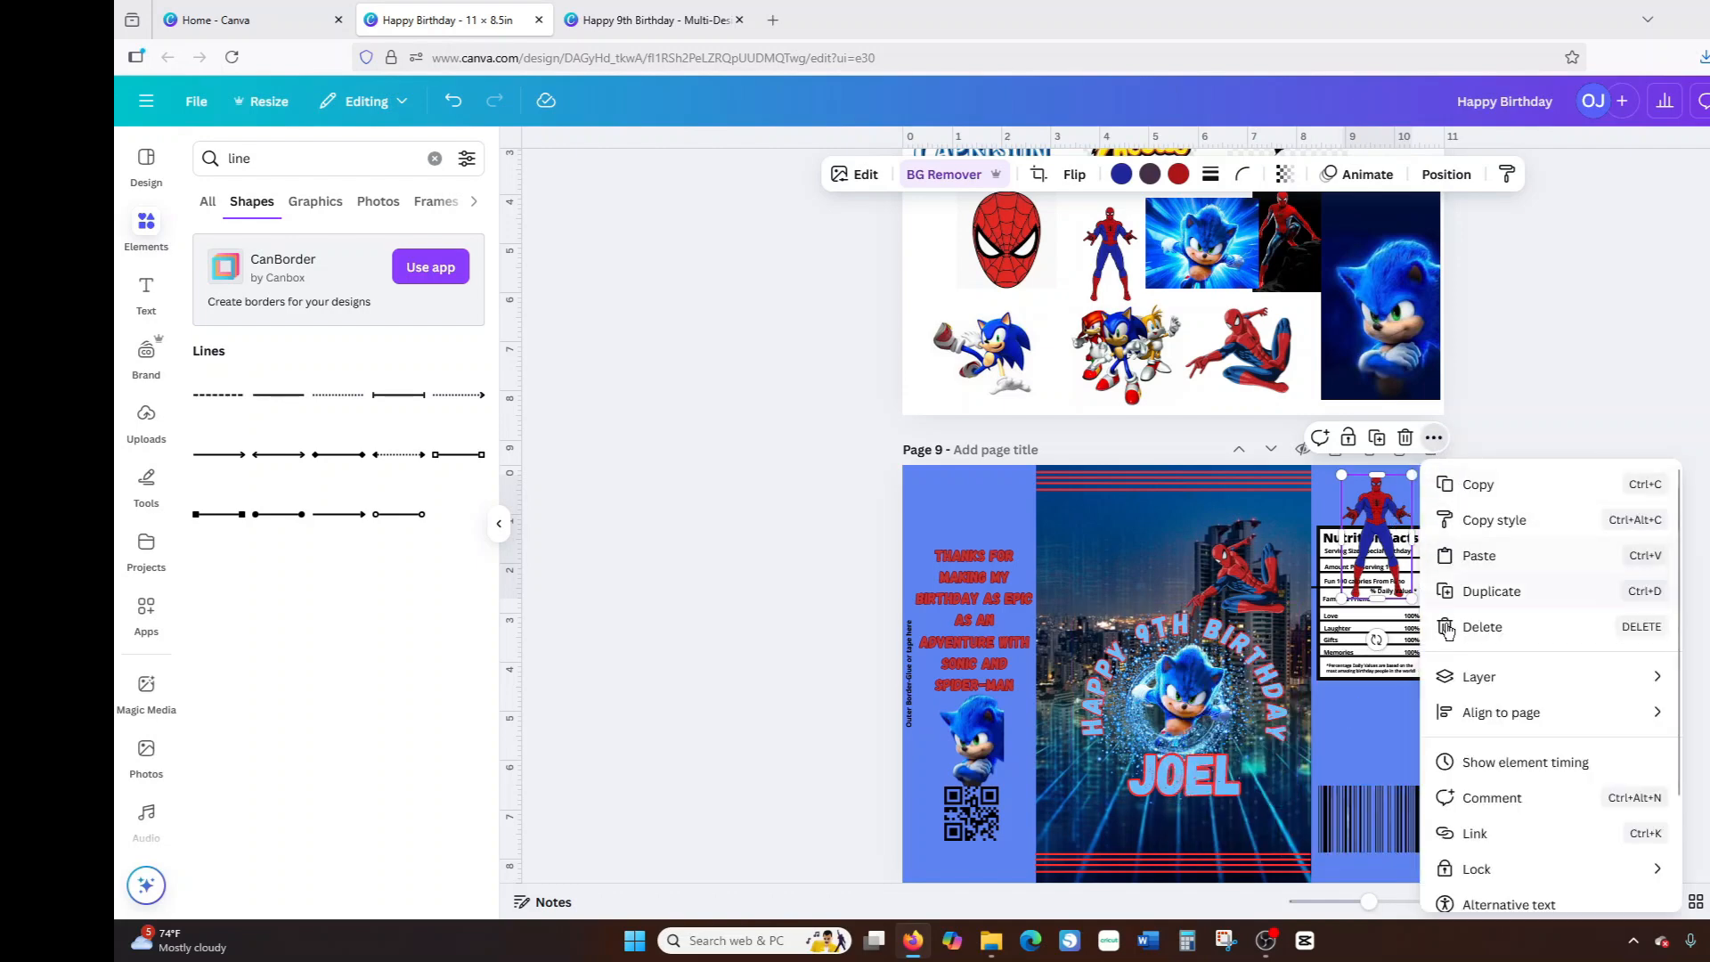
mouse_move(1468, 683)
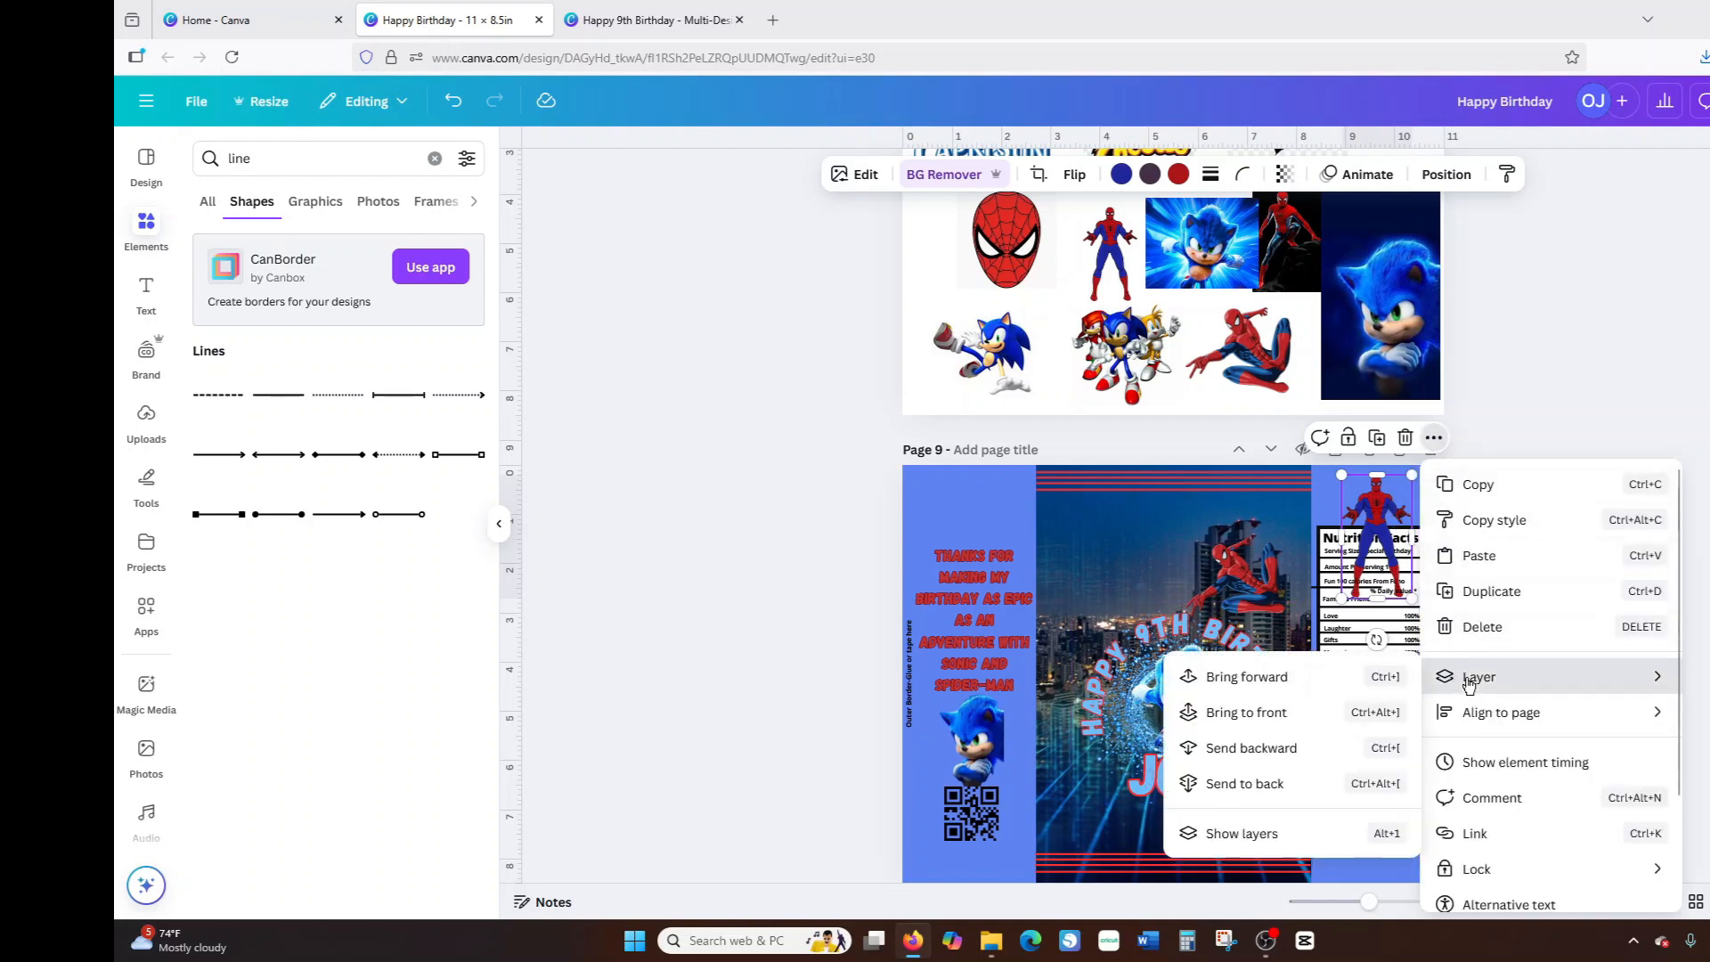
left_click(1283, 747)
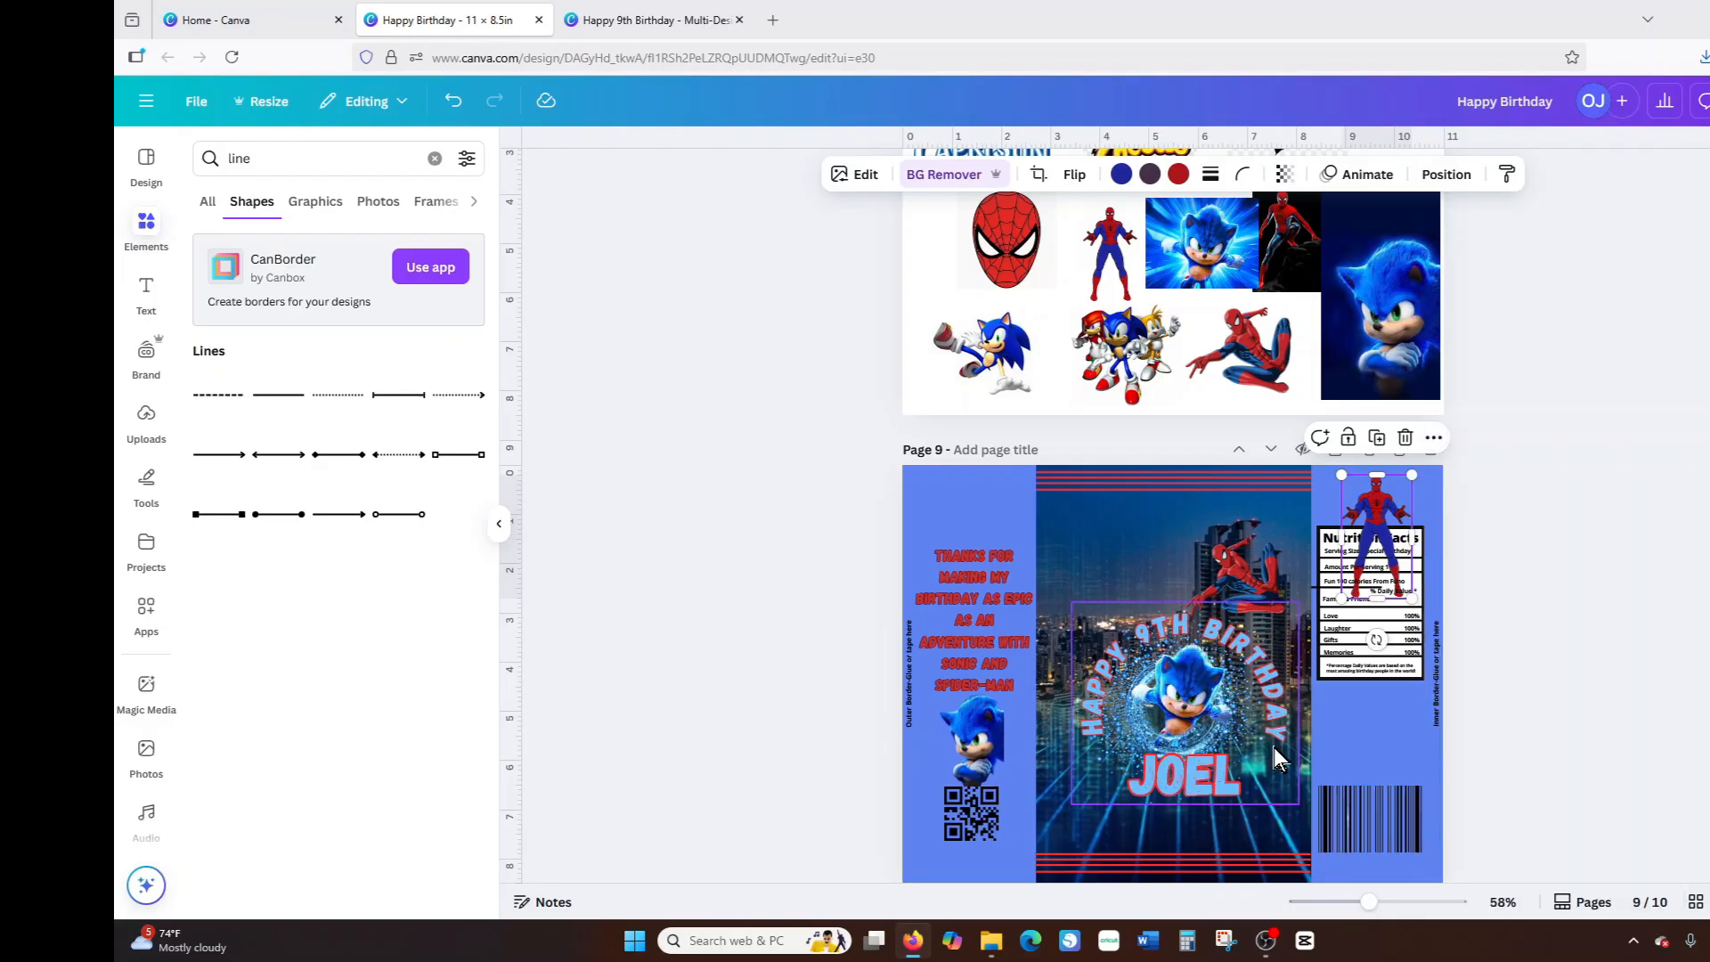
Reorder the standing Spider-Man layer to between the black label rectangle and the blue background, and nudge the figure slightly.
left_click(1433, 437)
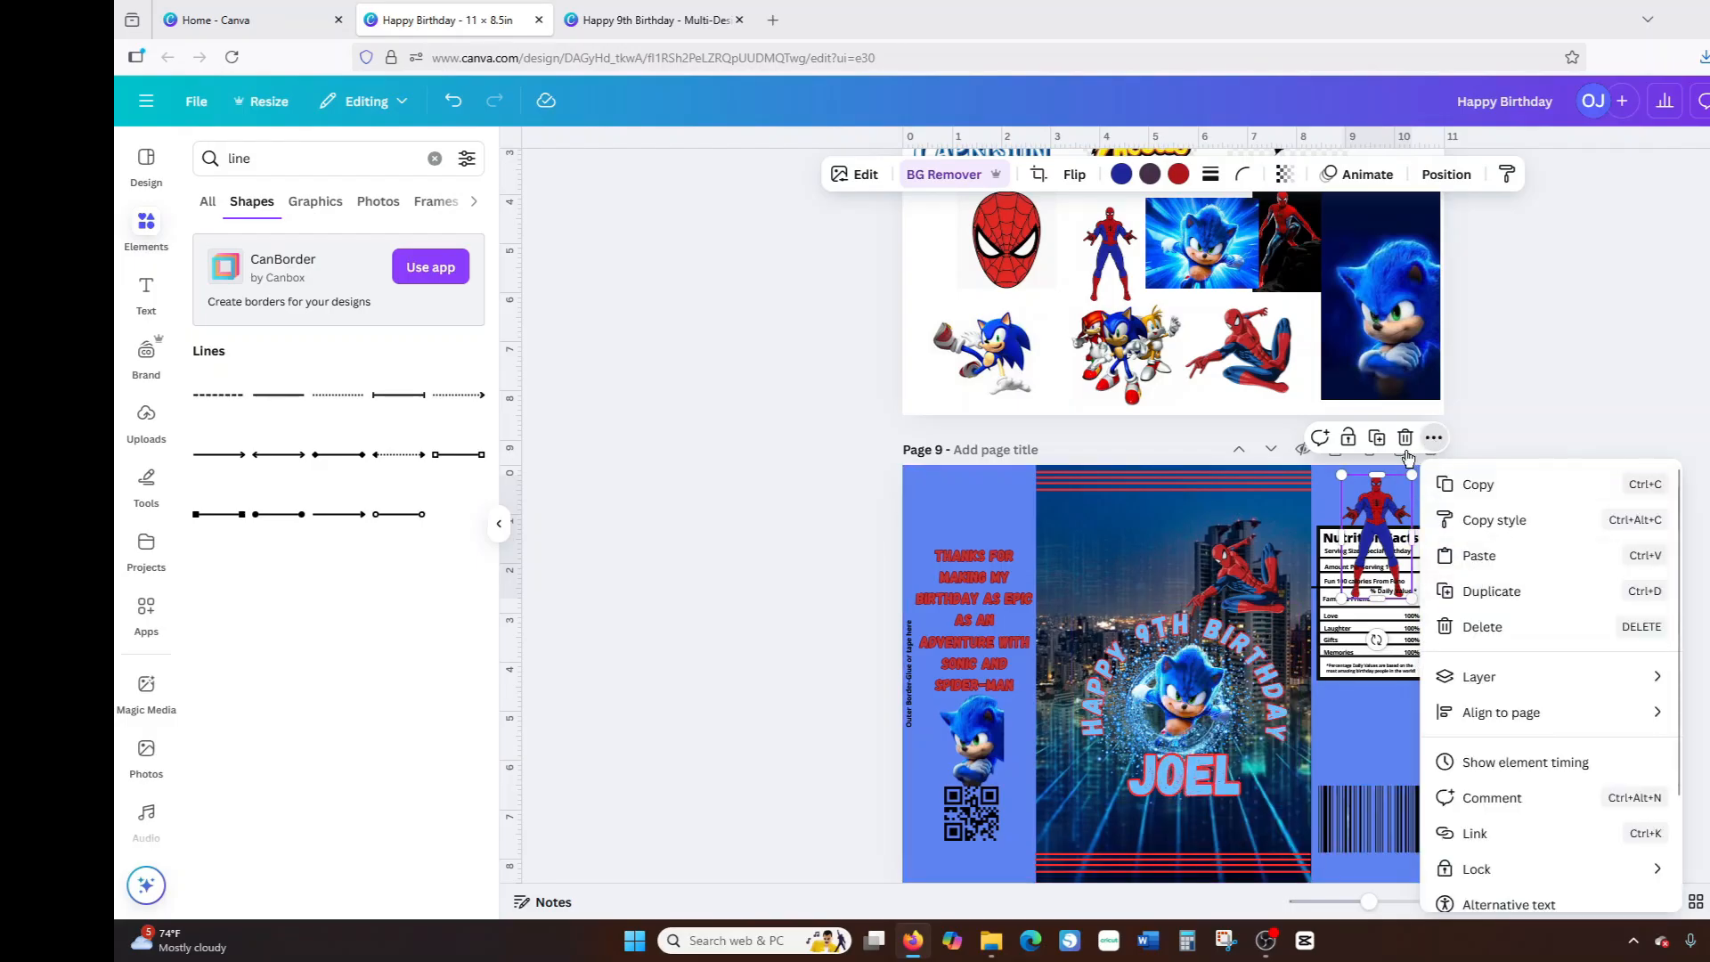
mouse_move(1486, 684)
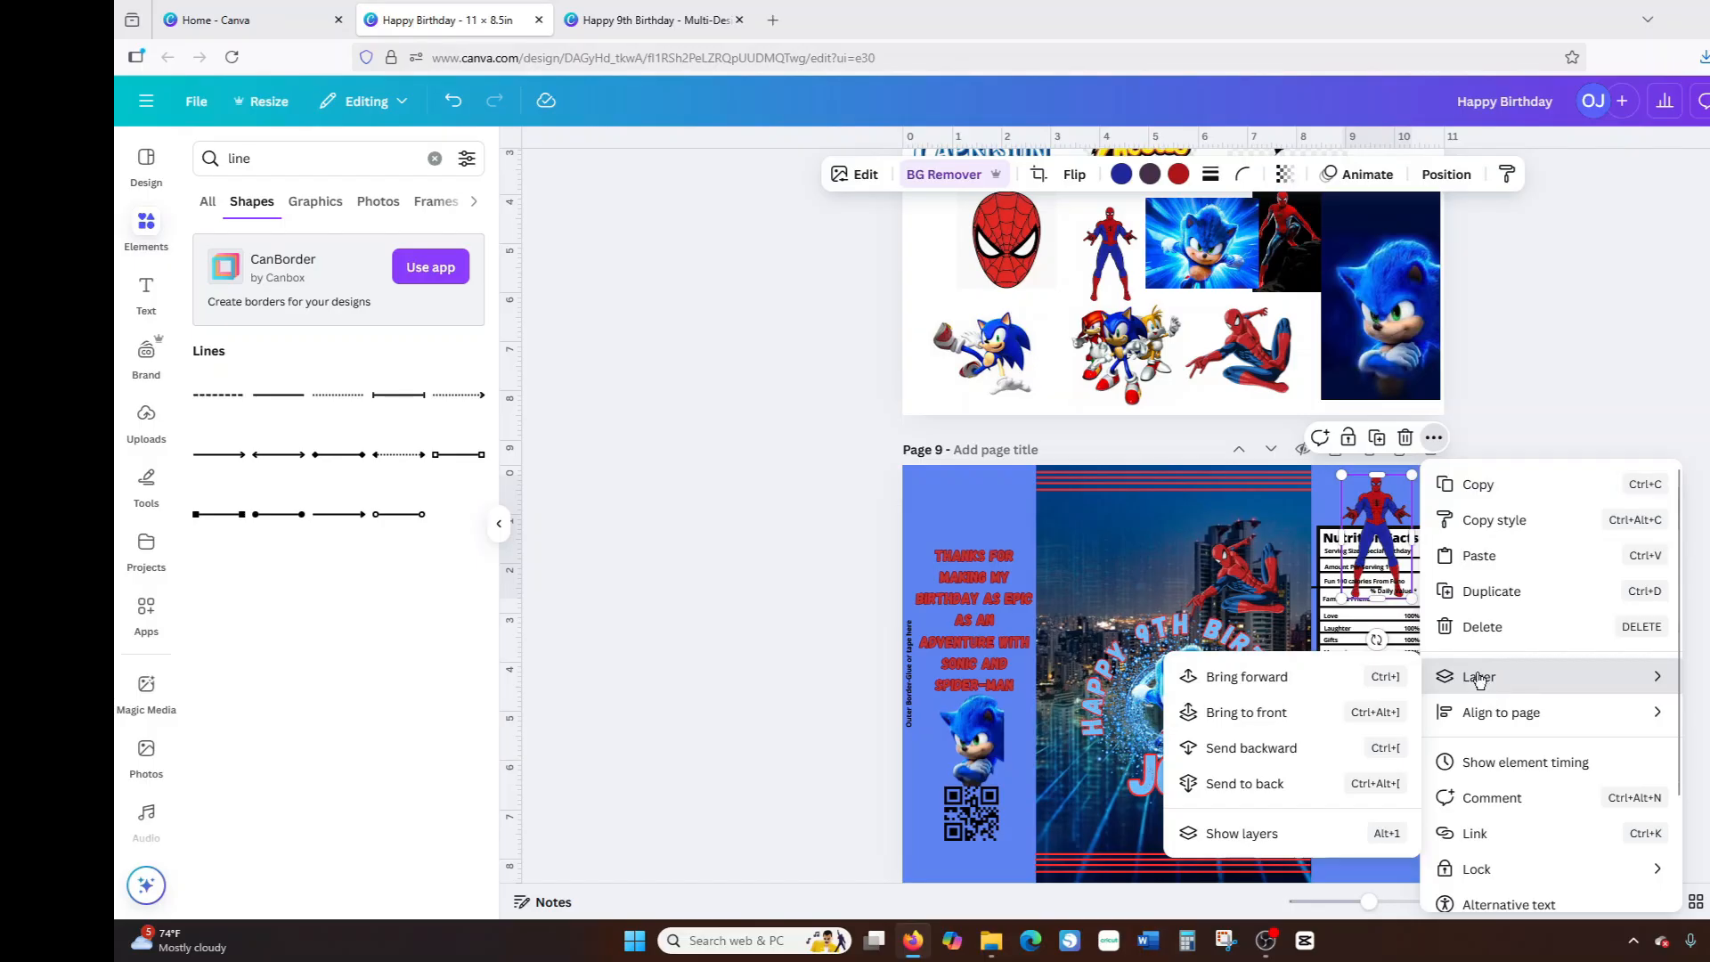
left_click(1229, 834)
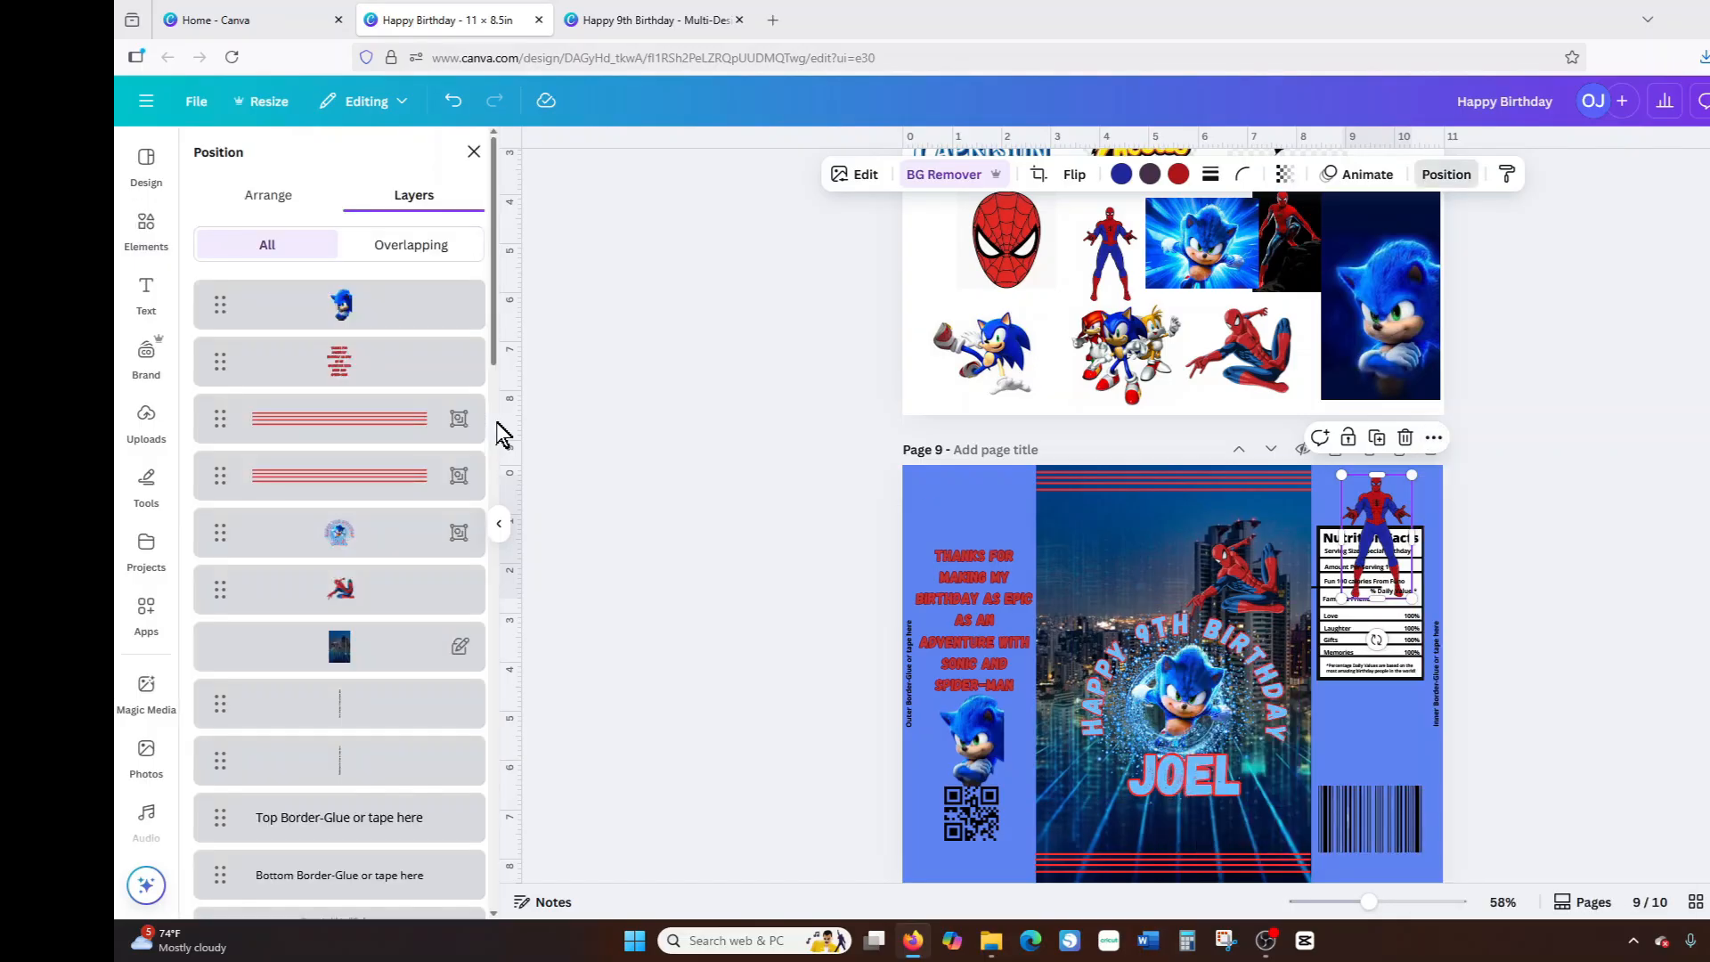
scroll(336, 590, "down", 4)
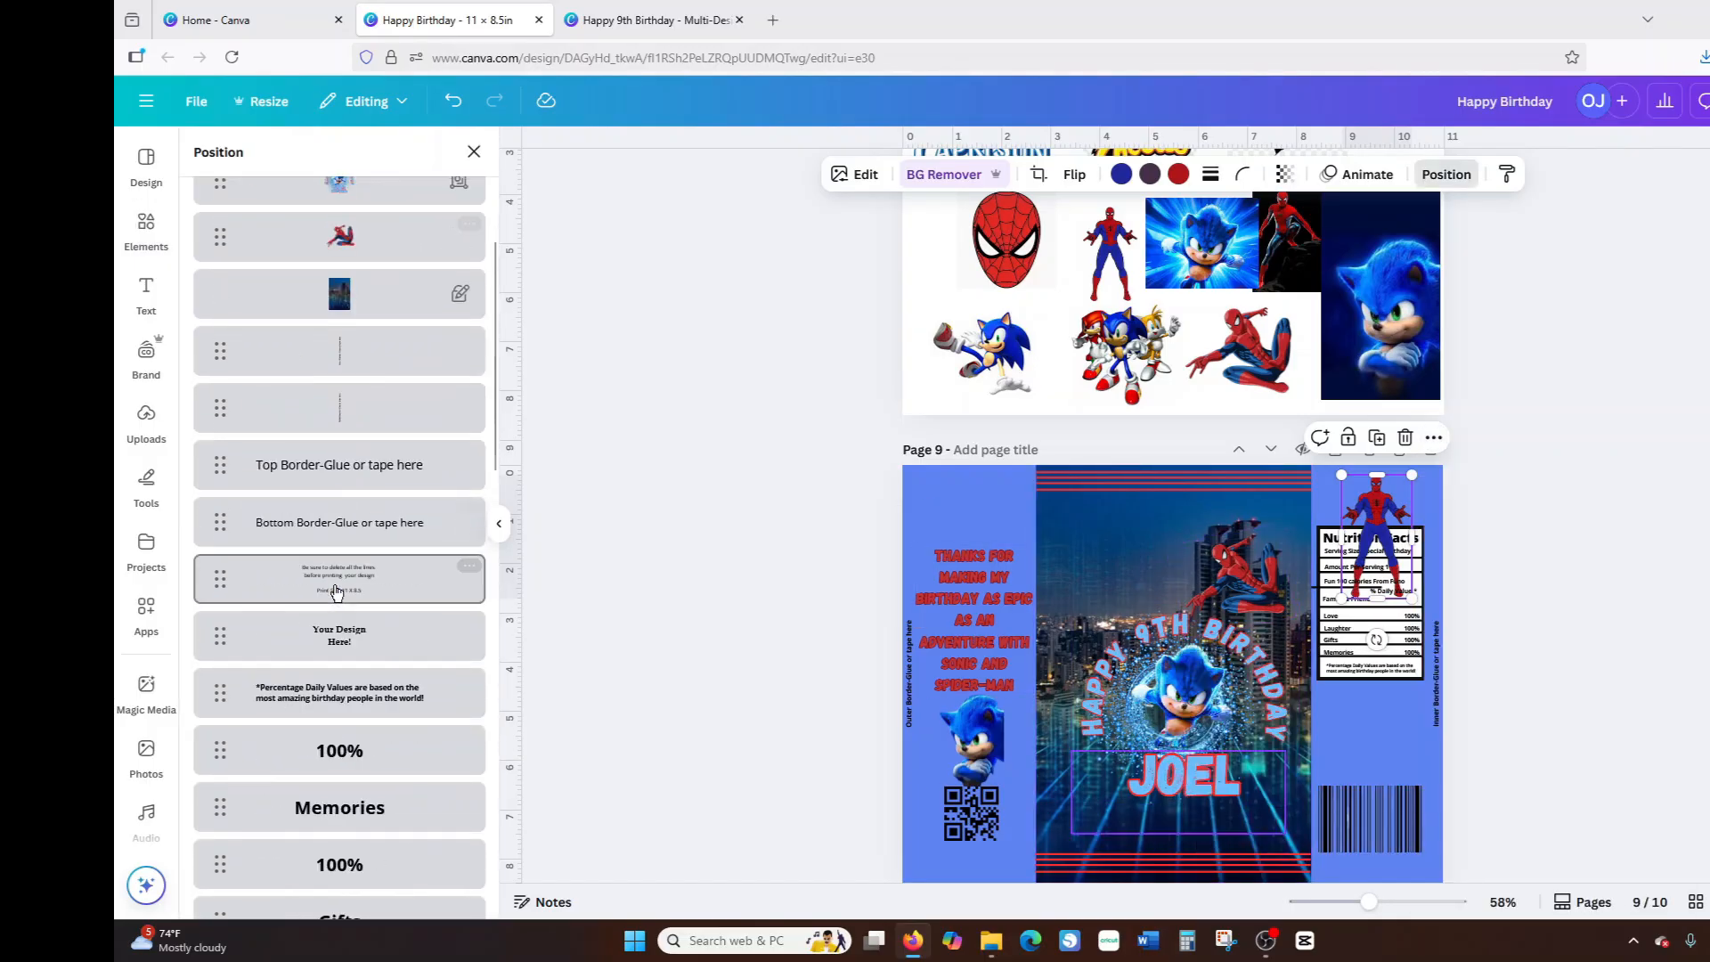
scroll(337, 591, "down", 10)
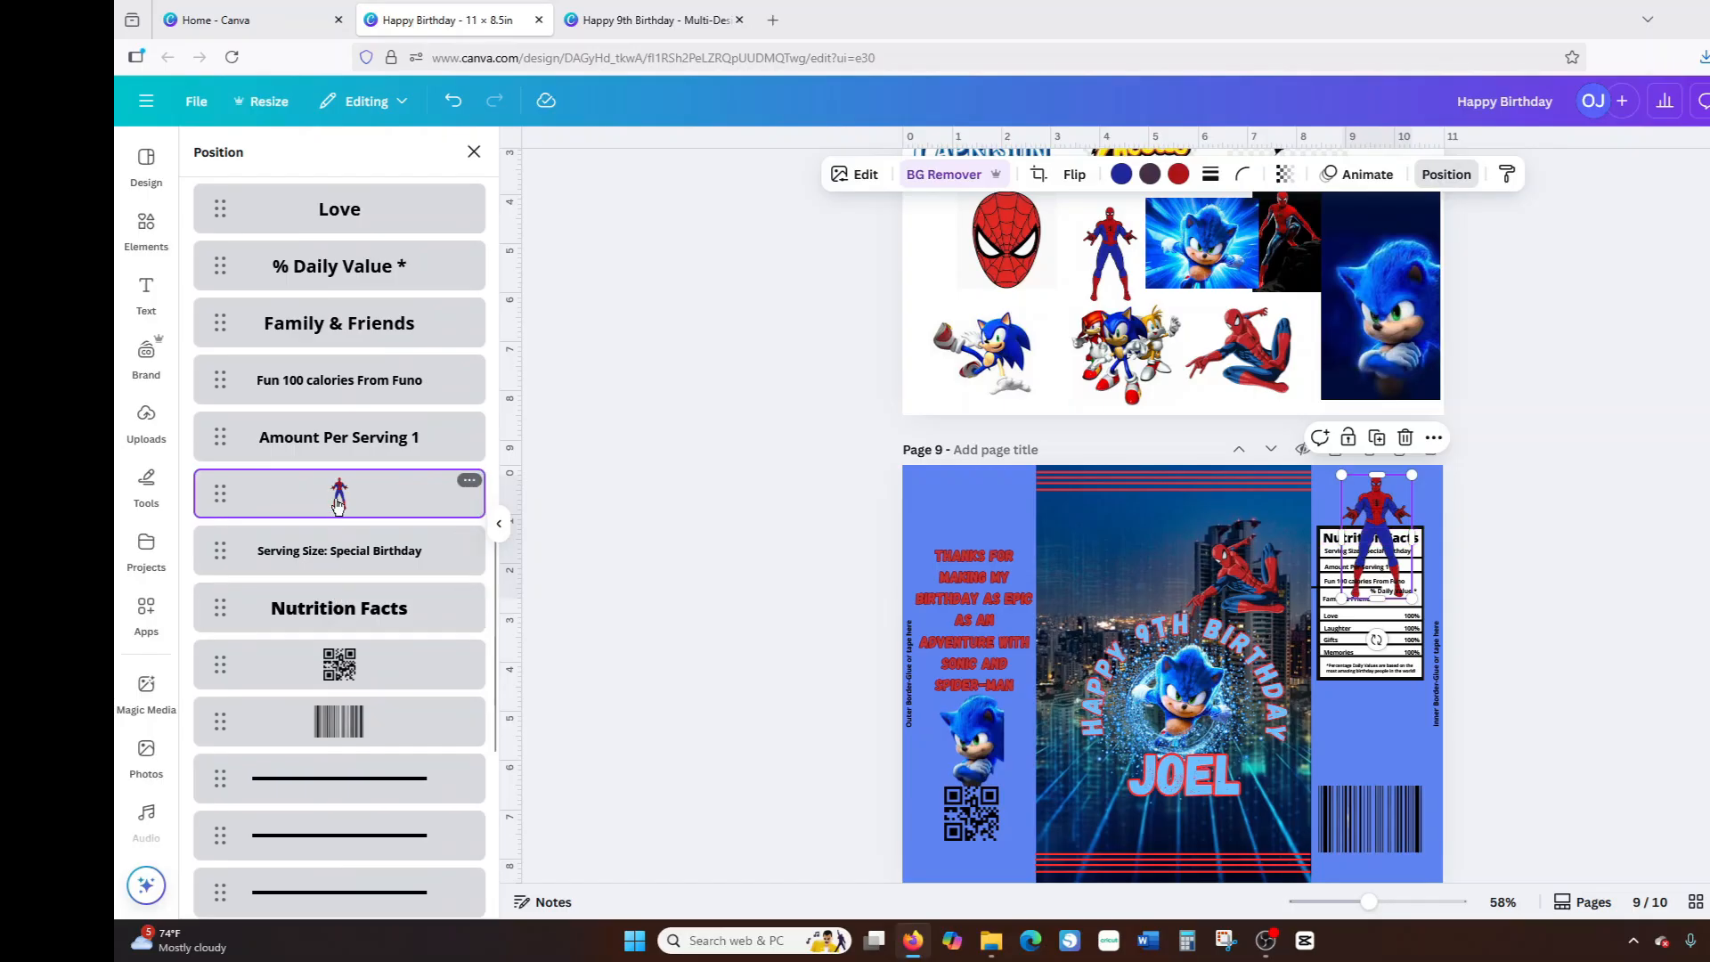
scroll(312, 624, "up", 3)
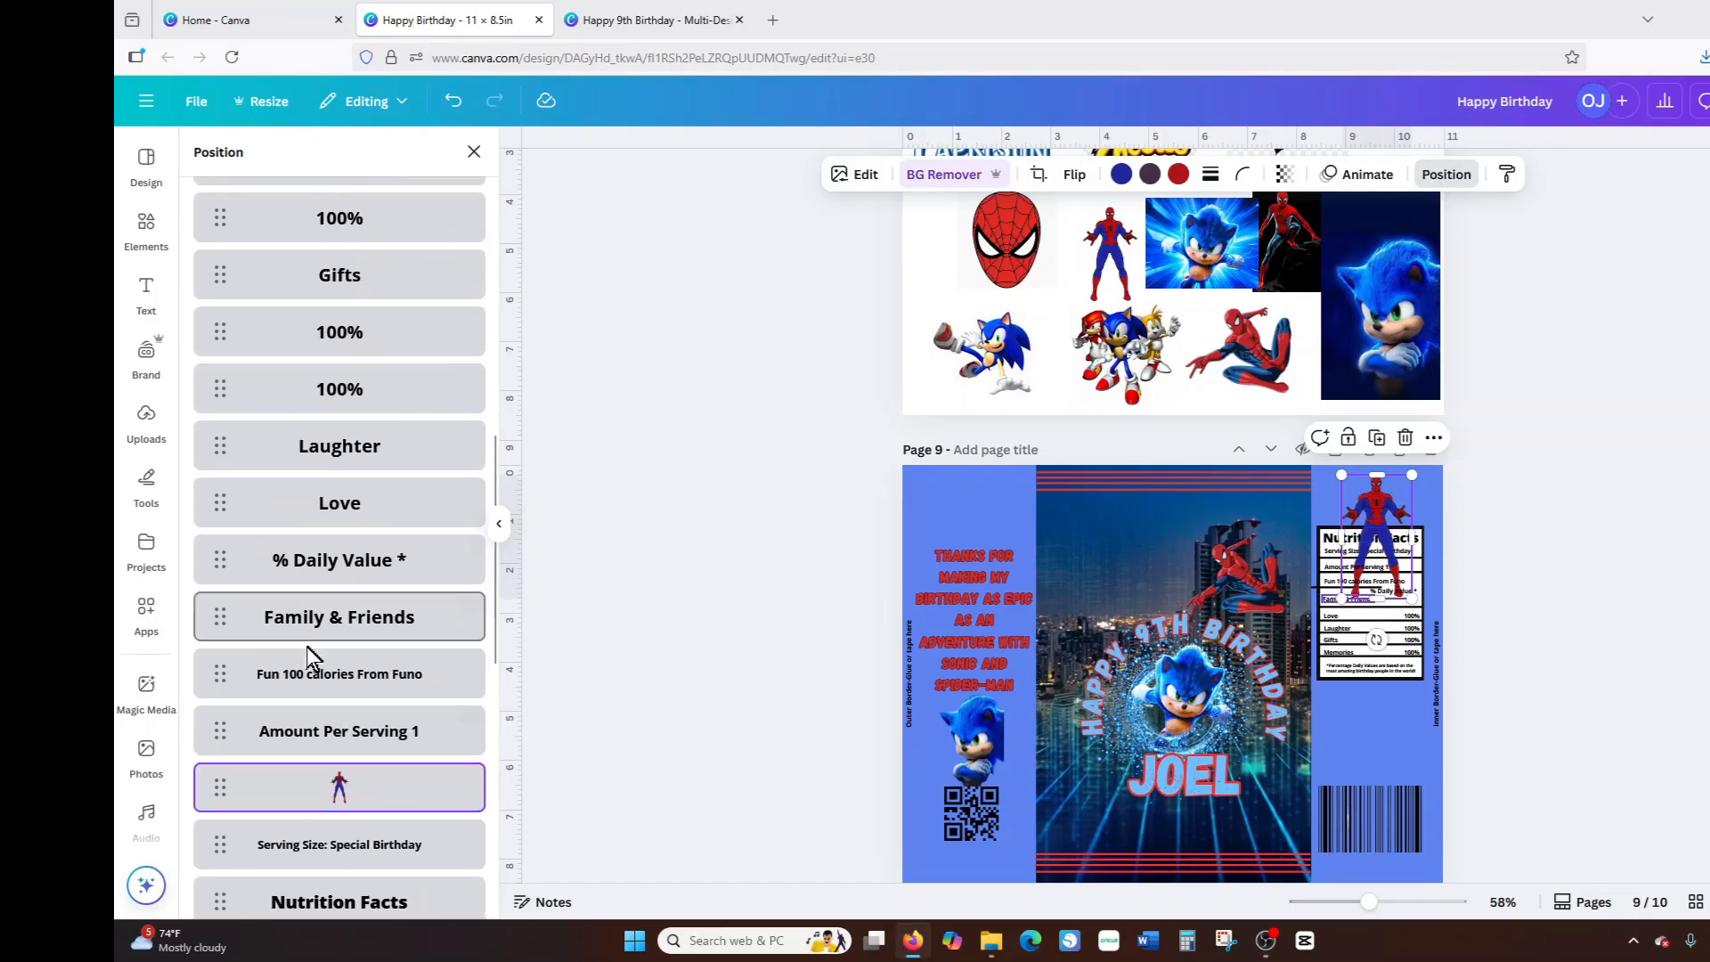
scroll(306, 655, "down", 3)
left_click_drag(223, 492, 214, 800)
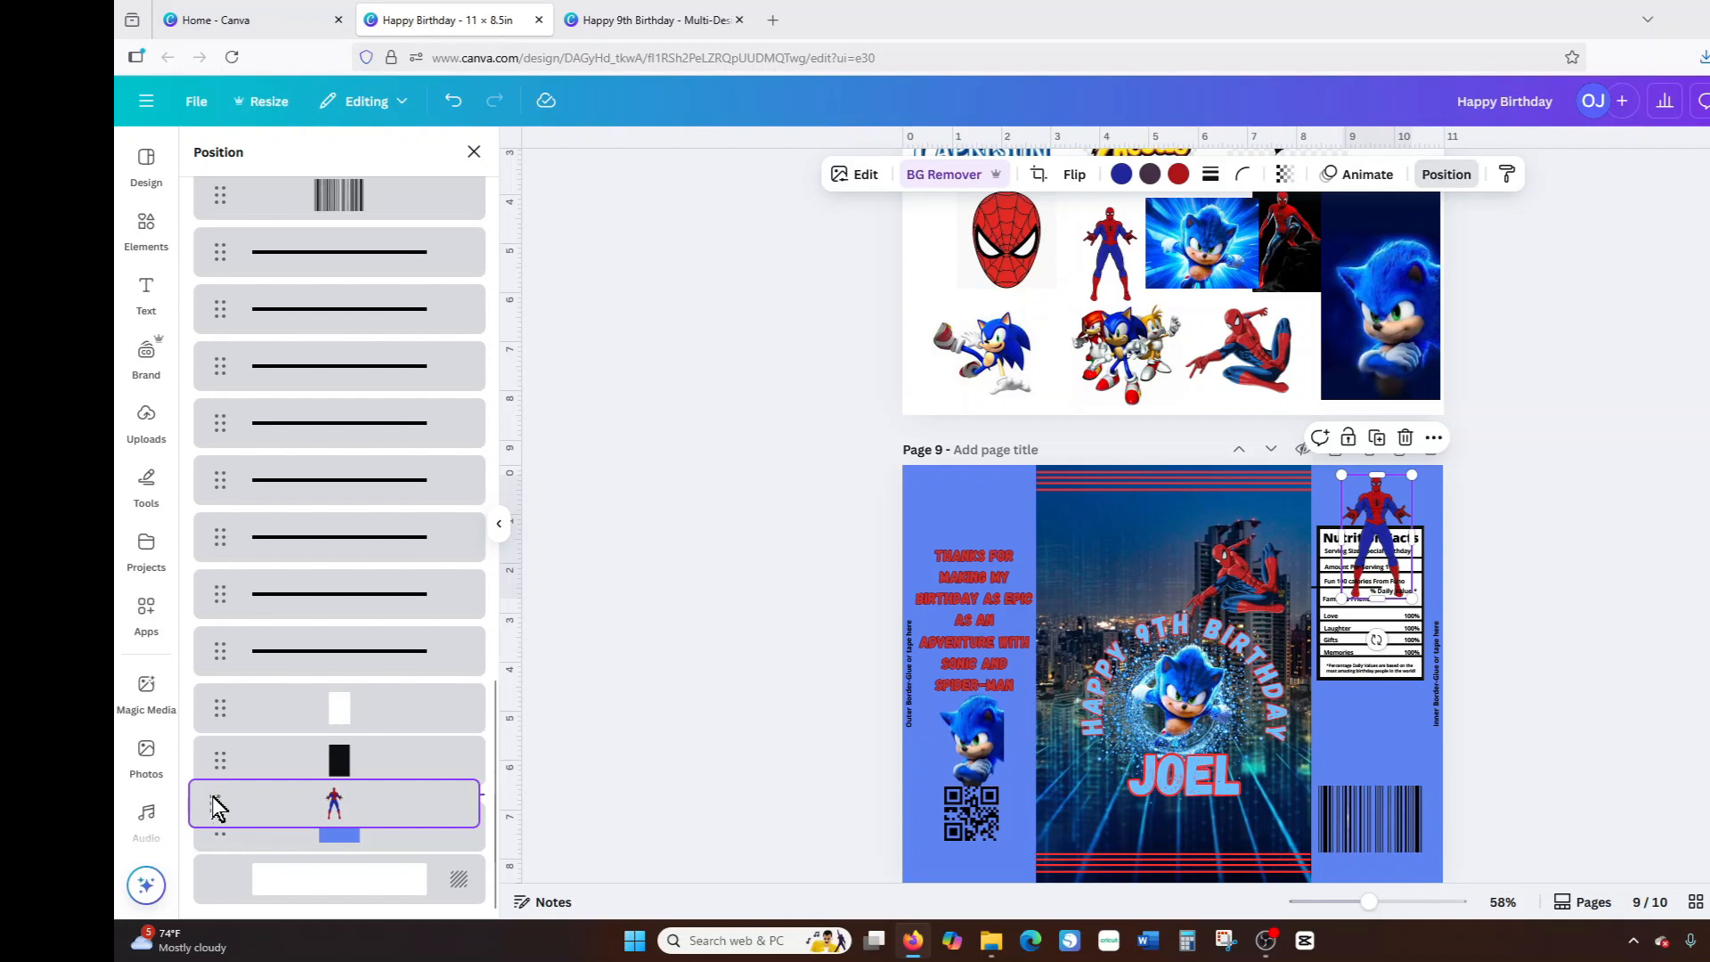
left_click_drag(212, 796, 212, 797)
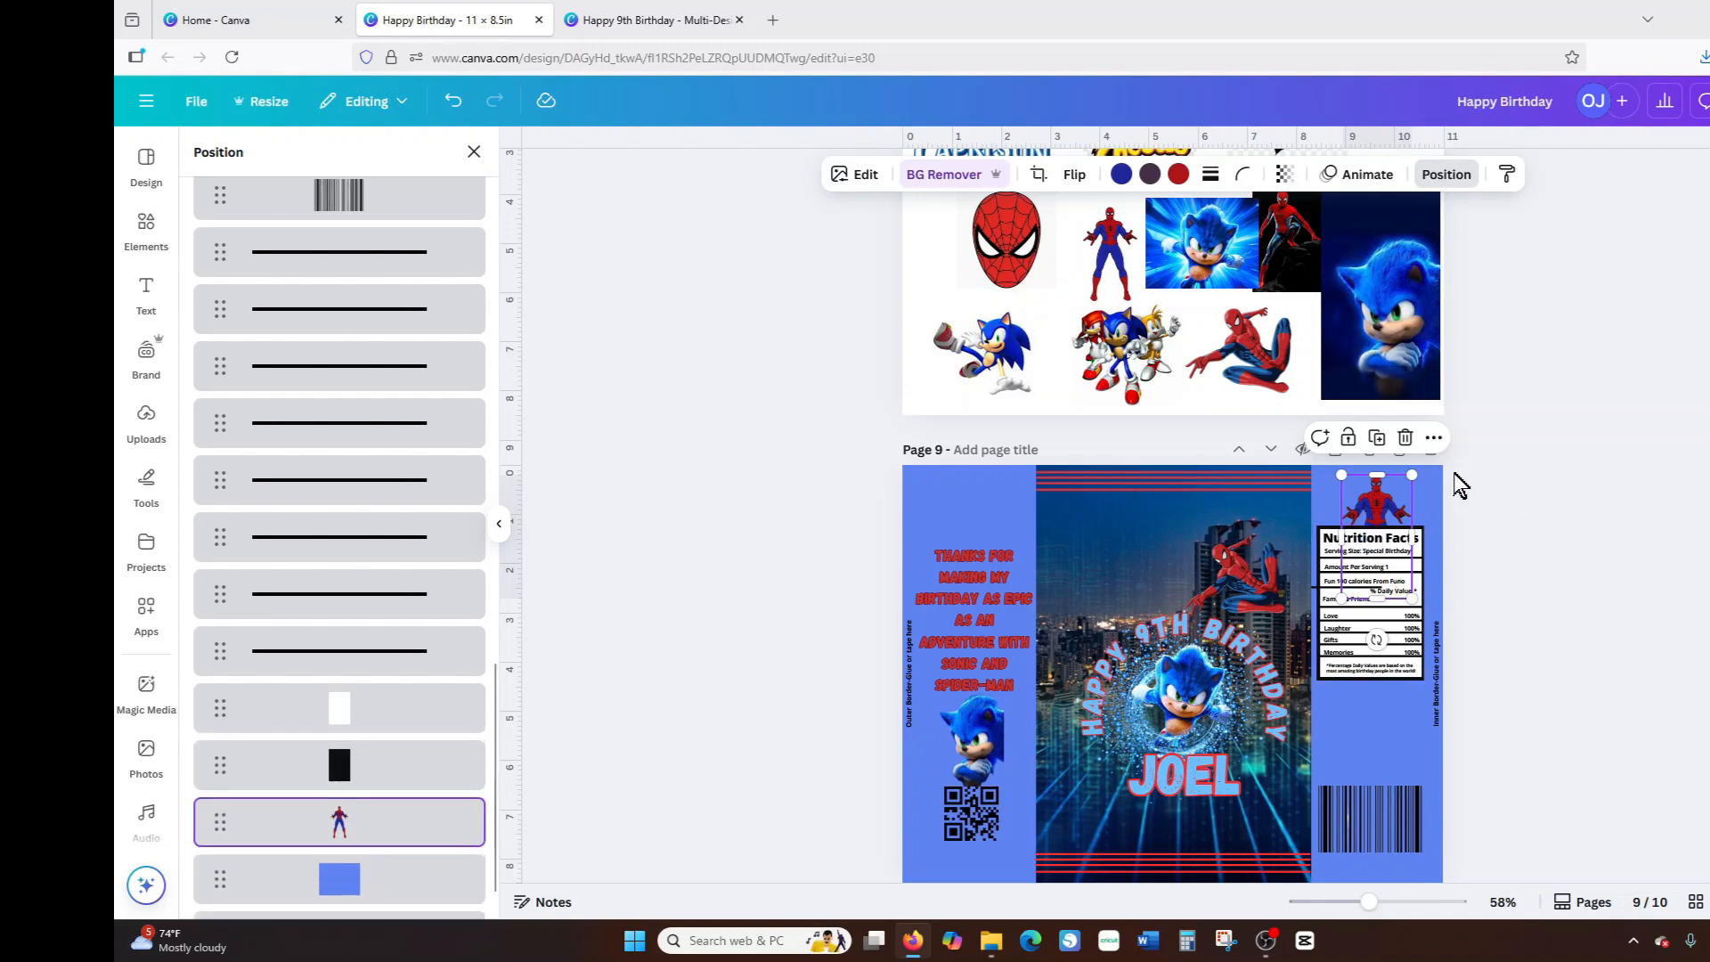
left_click(1386, 501)
left_click_drag(1386, 501, 1394, 512)
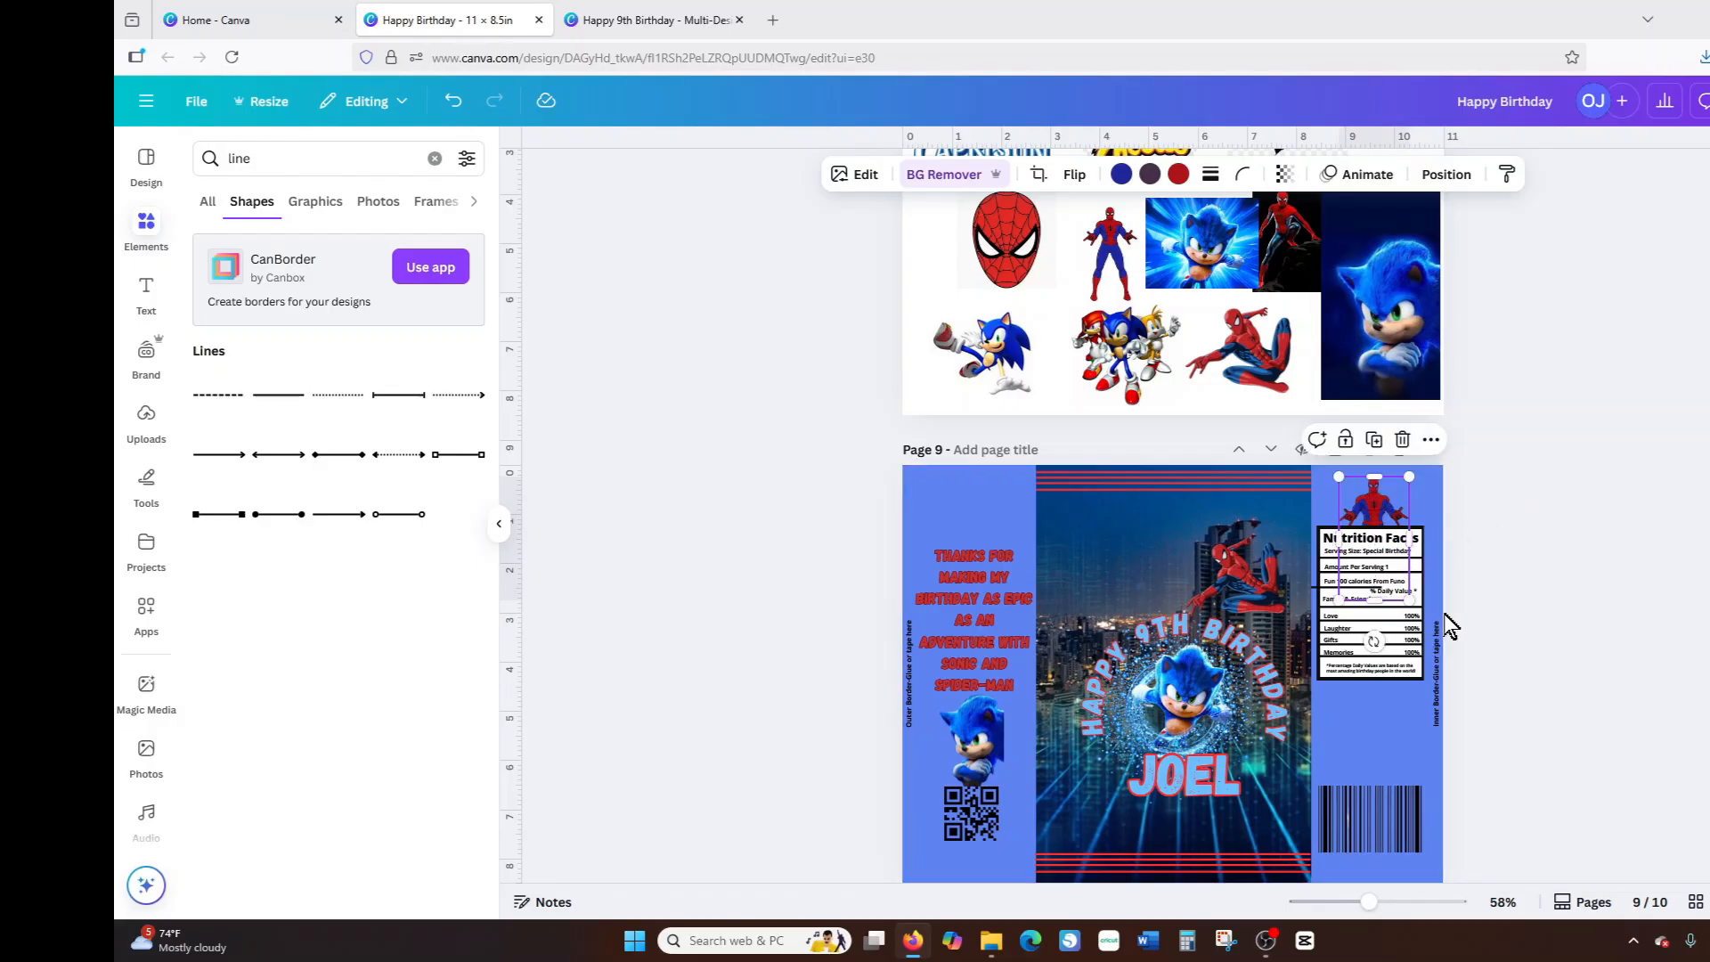
Recolor the black rectangle bordering page 9's Nutrition Facts label to the bright red from the document colors.
left_click(1423, 571)
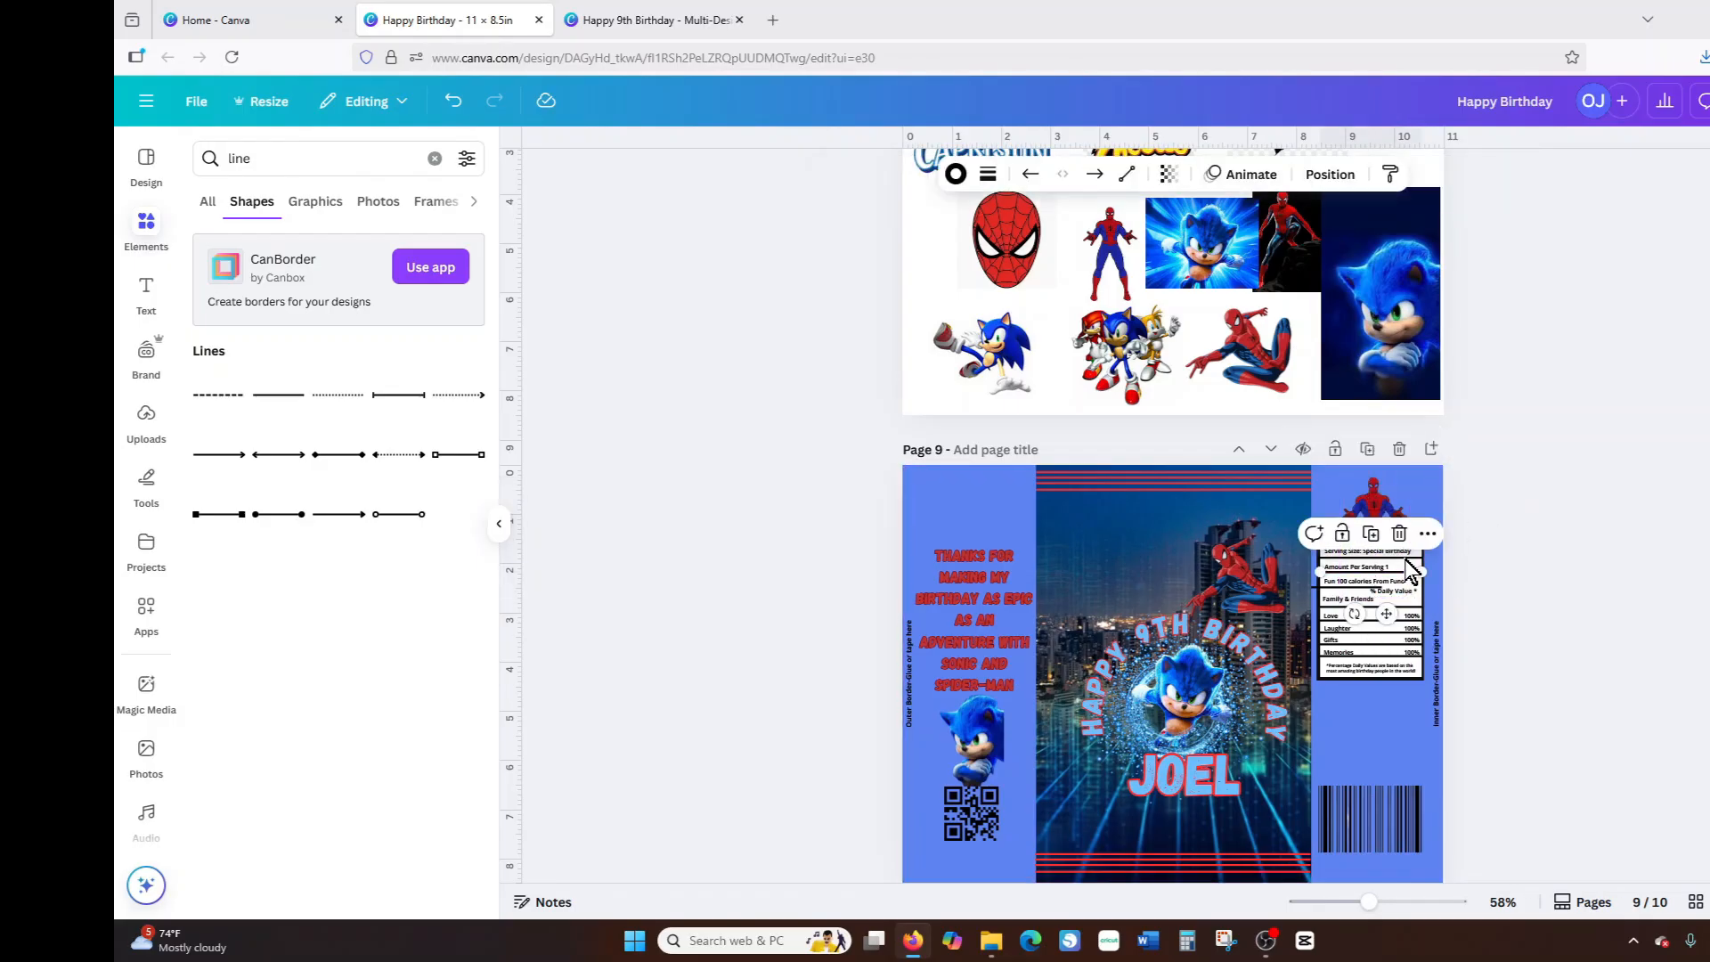
left_click(1428, 533)
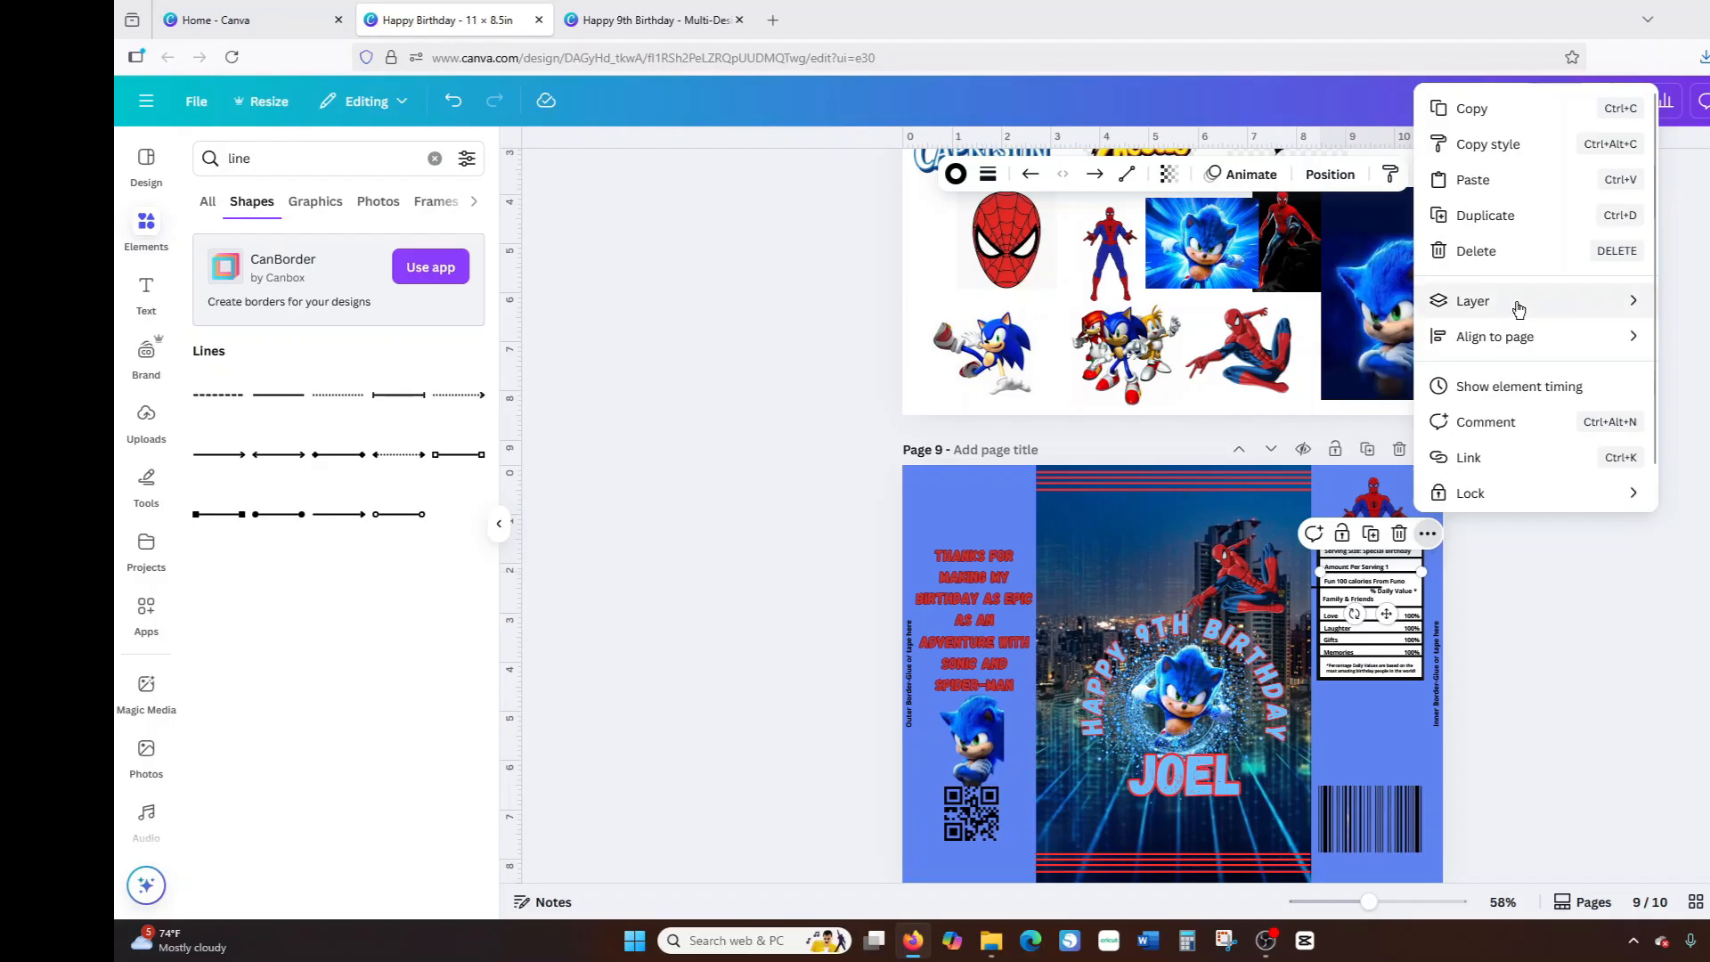
mouse_move(1539, 310)
left_click(1265, 460)
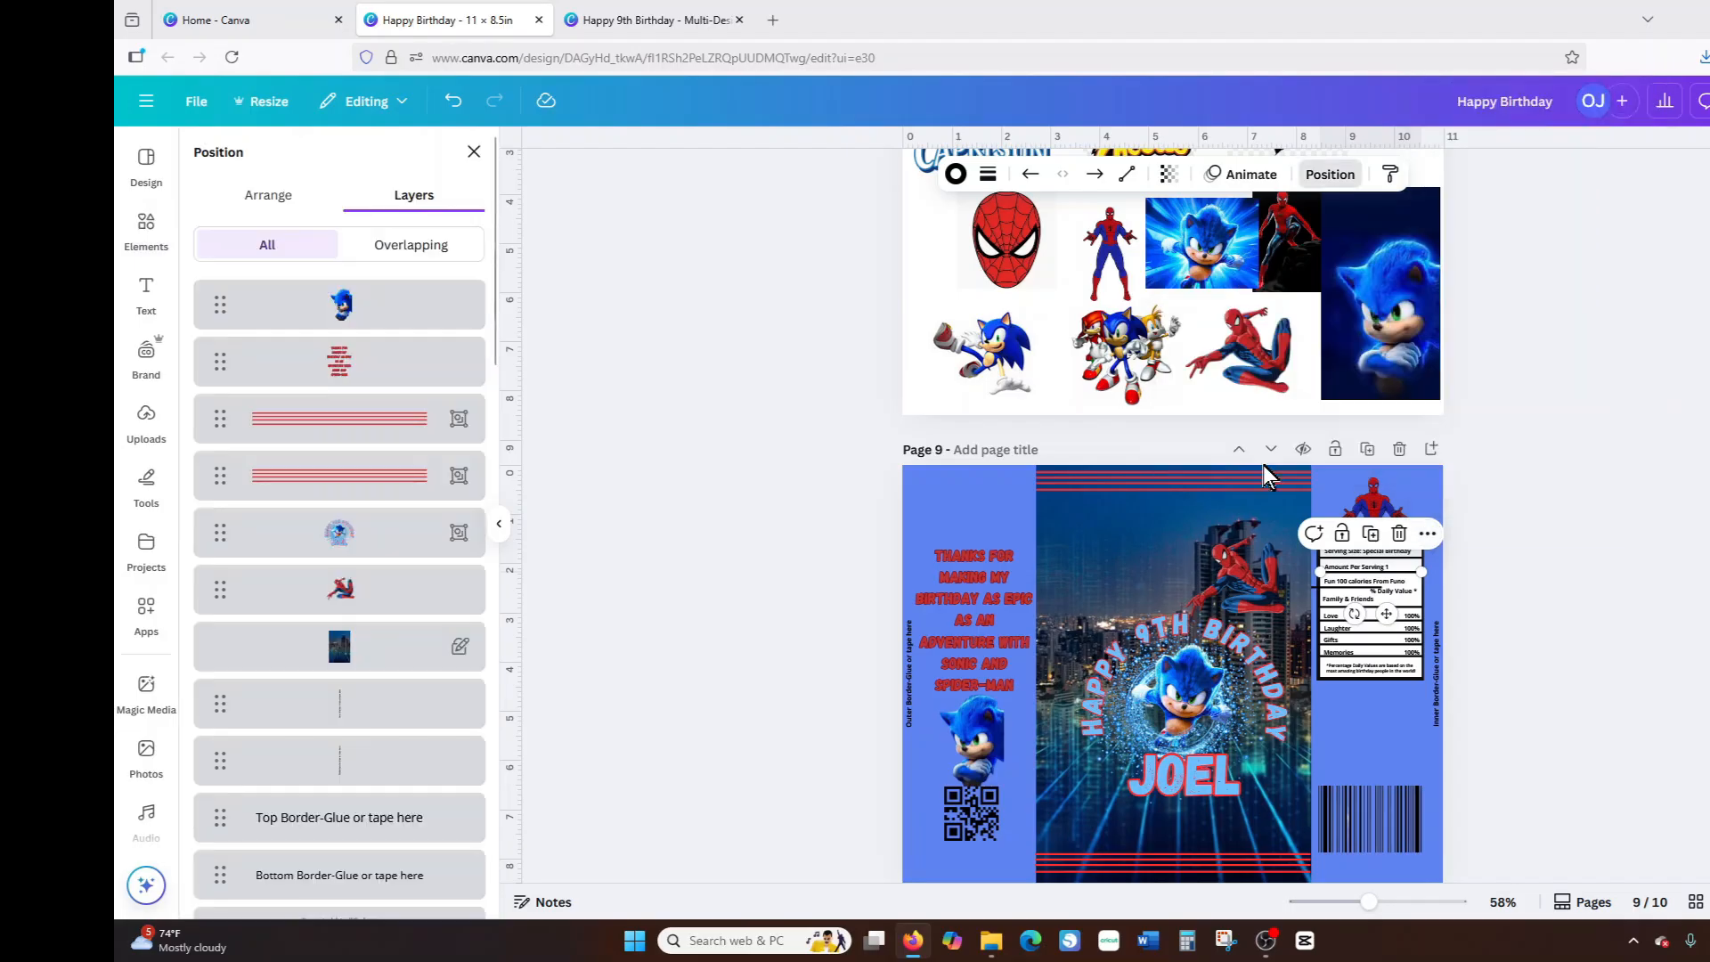
scroll(312, 624, "down", 15)
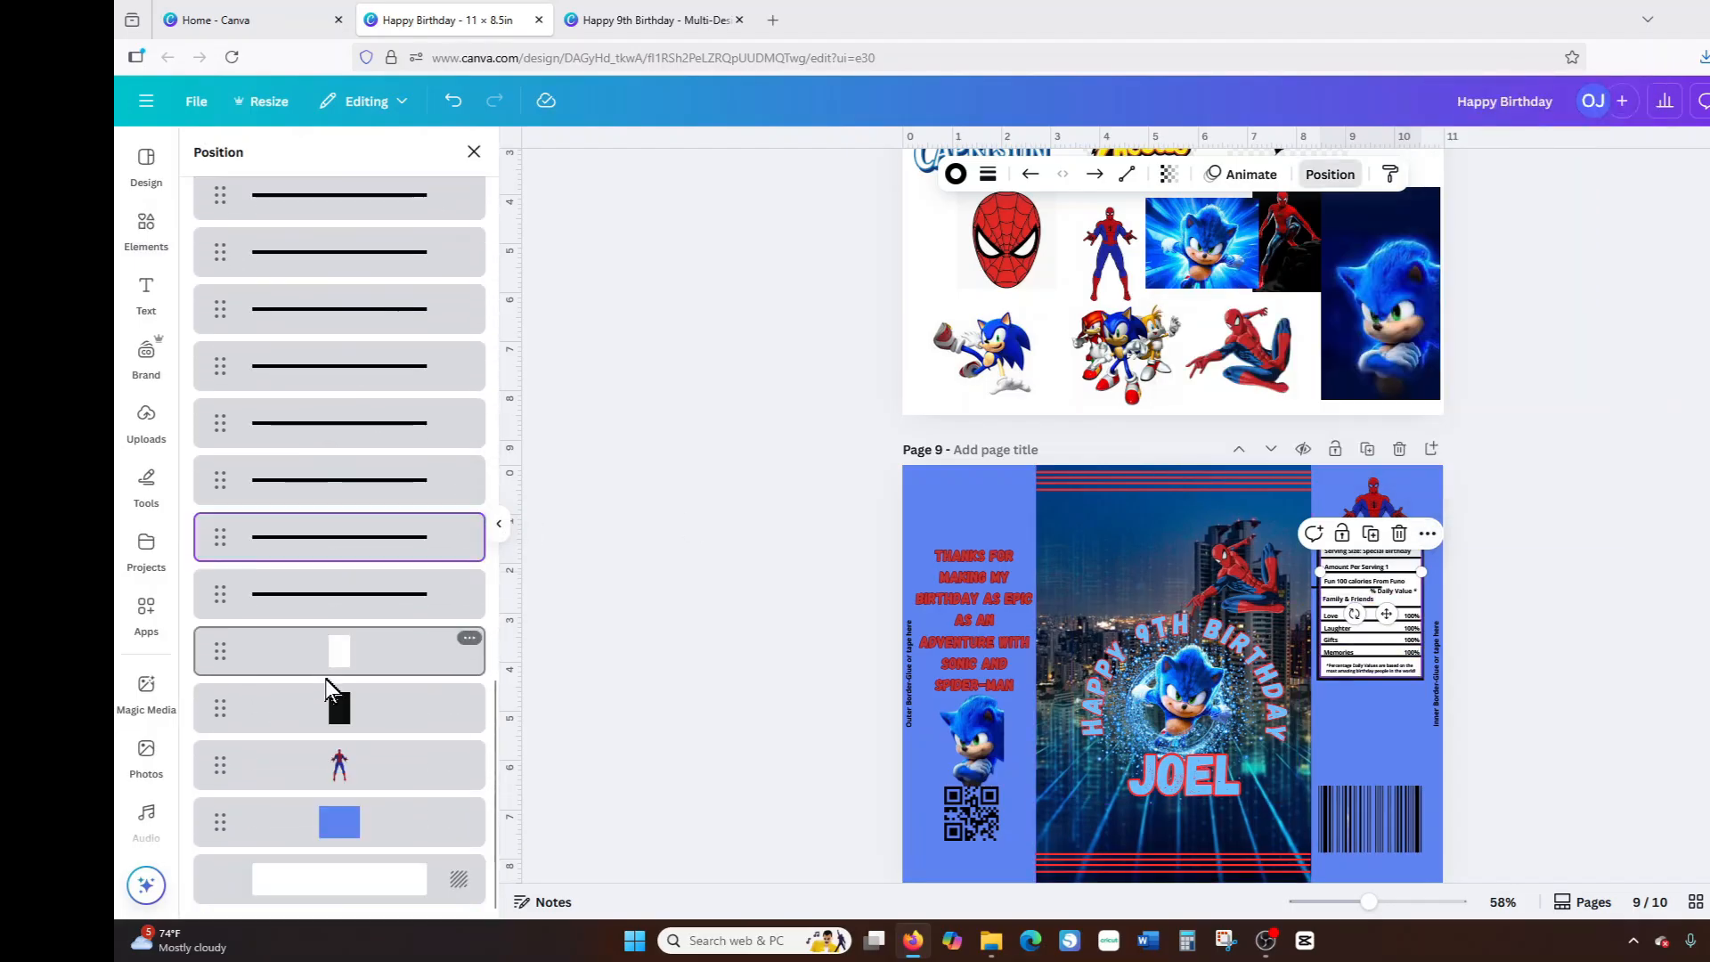
left_click(348, 711)
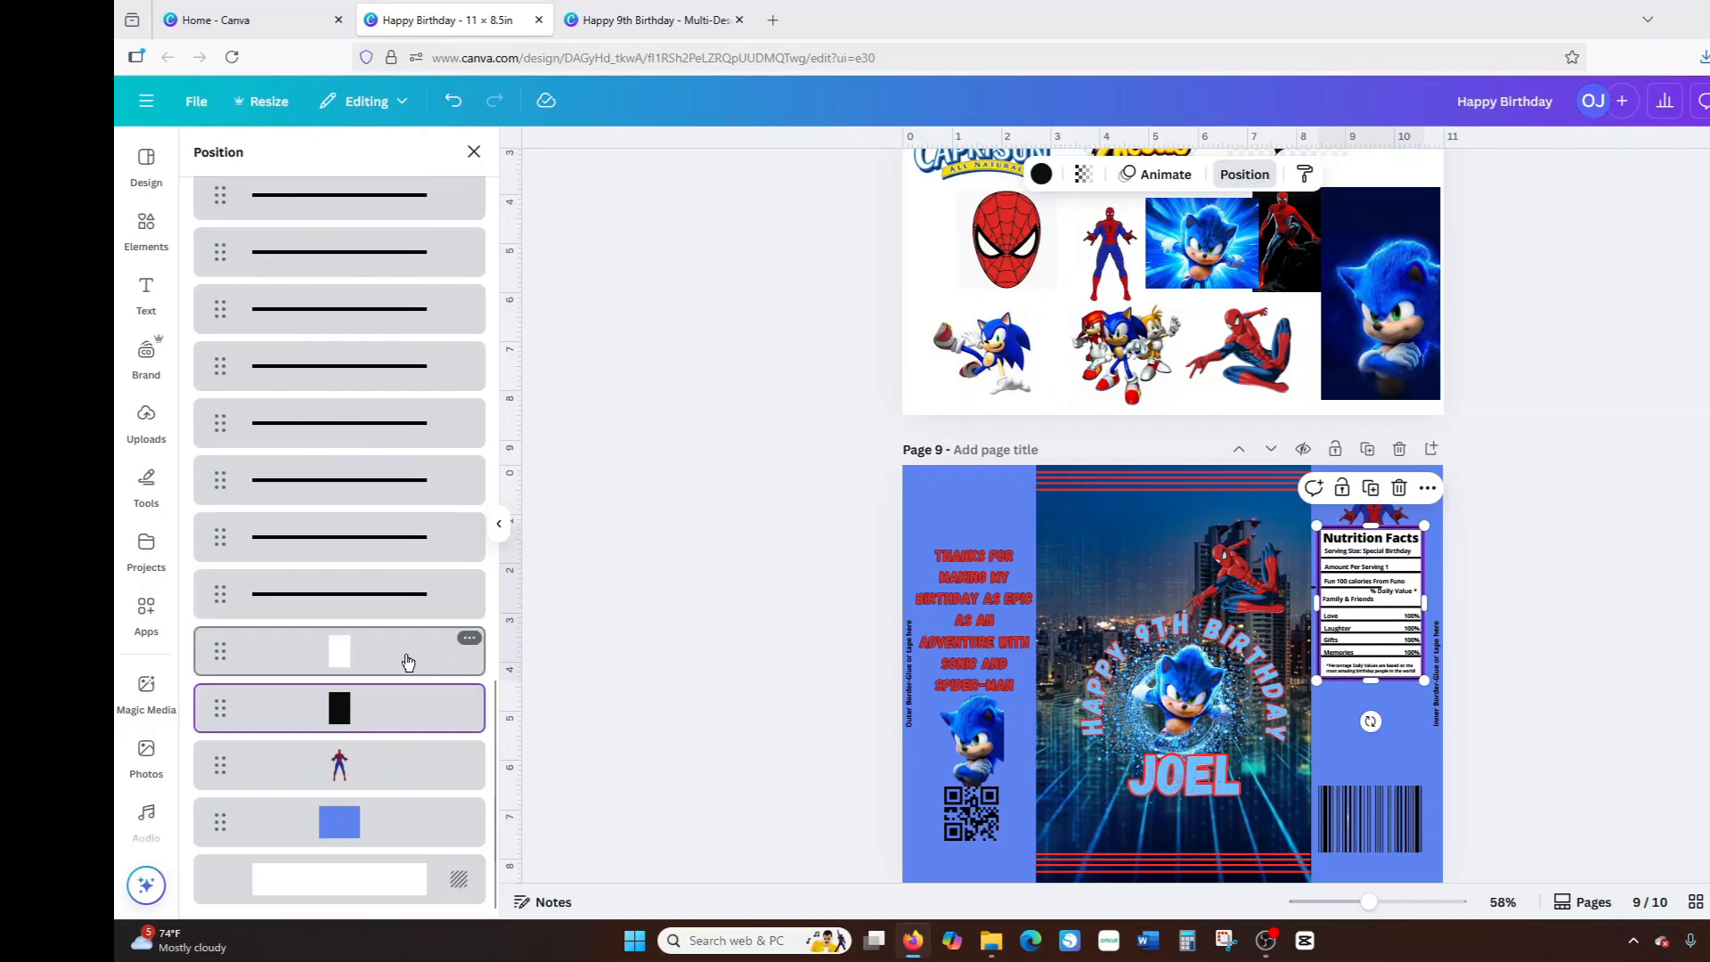
left_click(1042, 175)
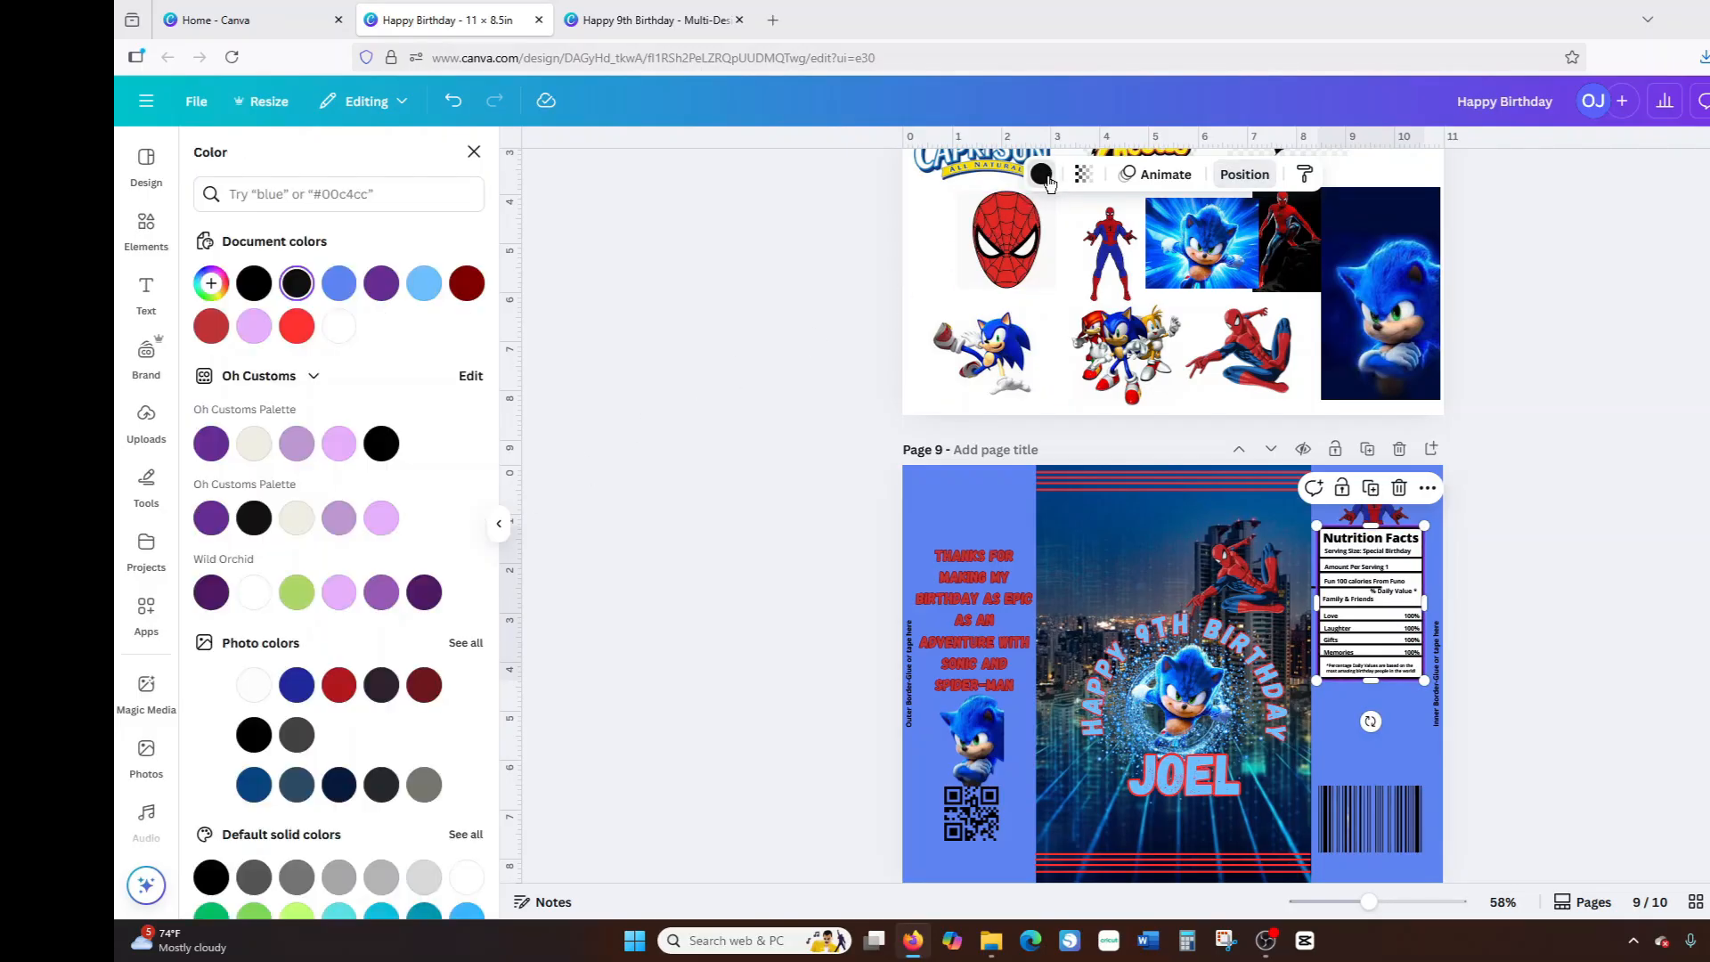
left_click(297, 326)
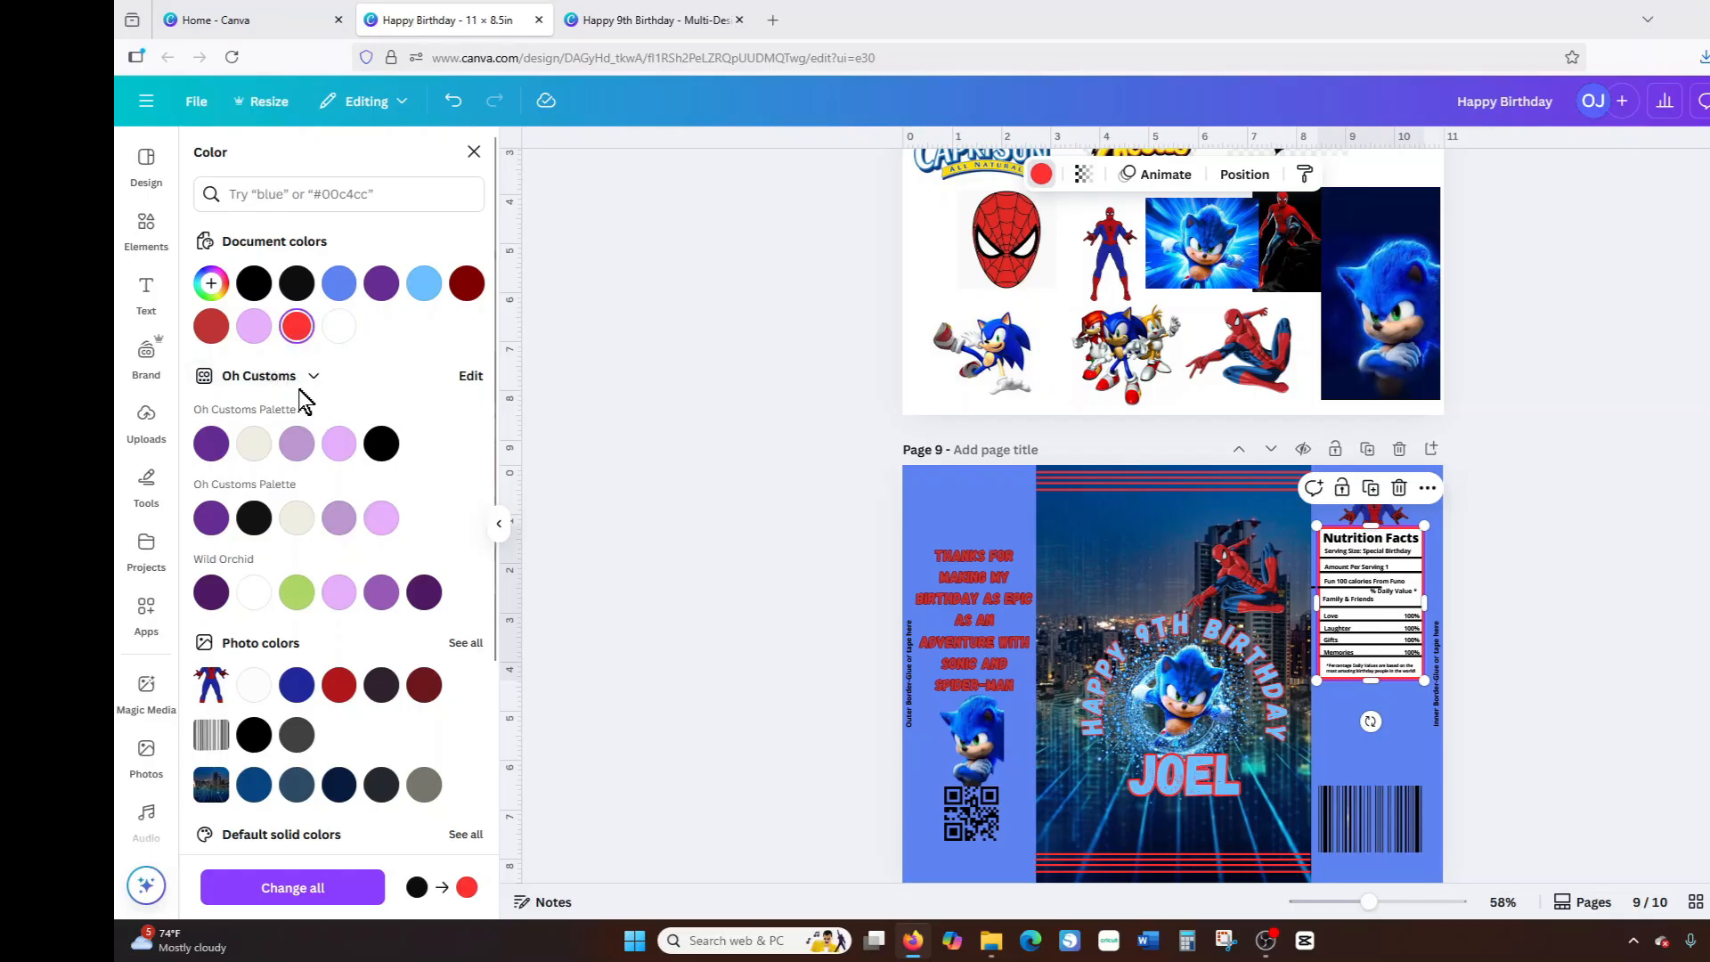
left_click(207, 335)
left_click(297, 326)
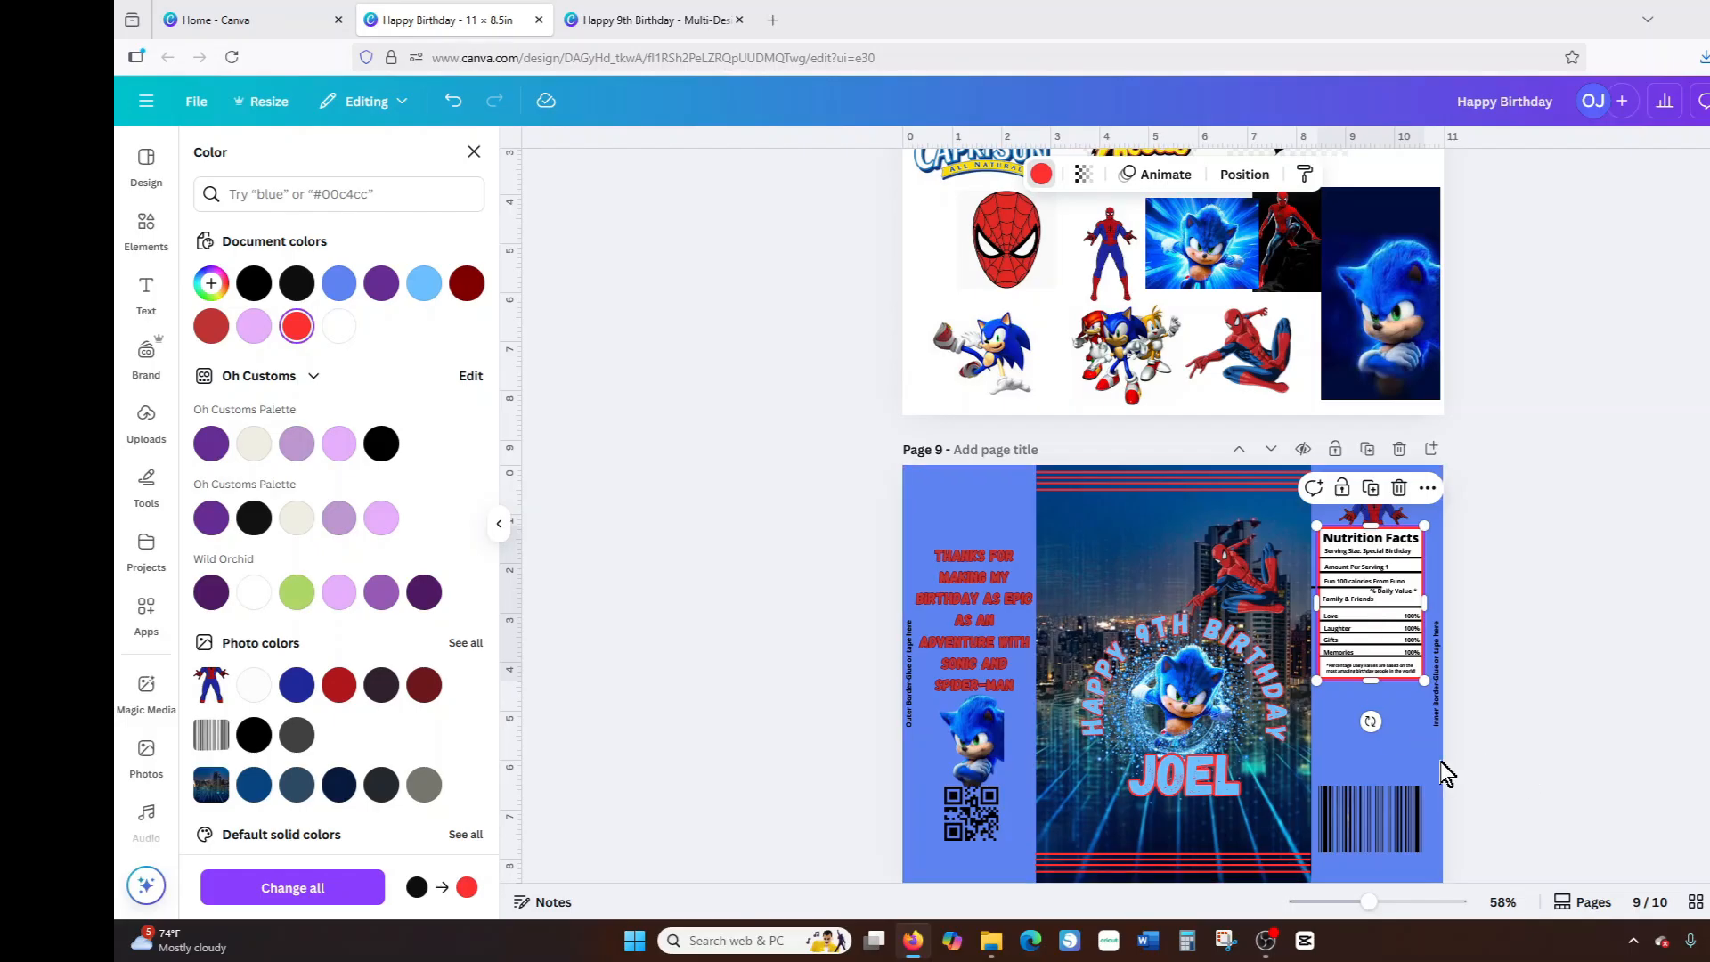
left_click(1395, 749)
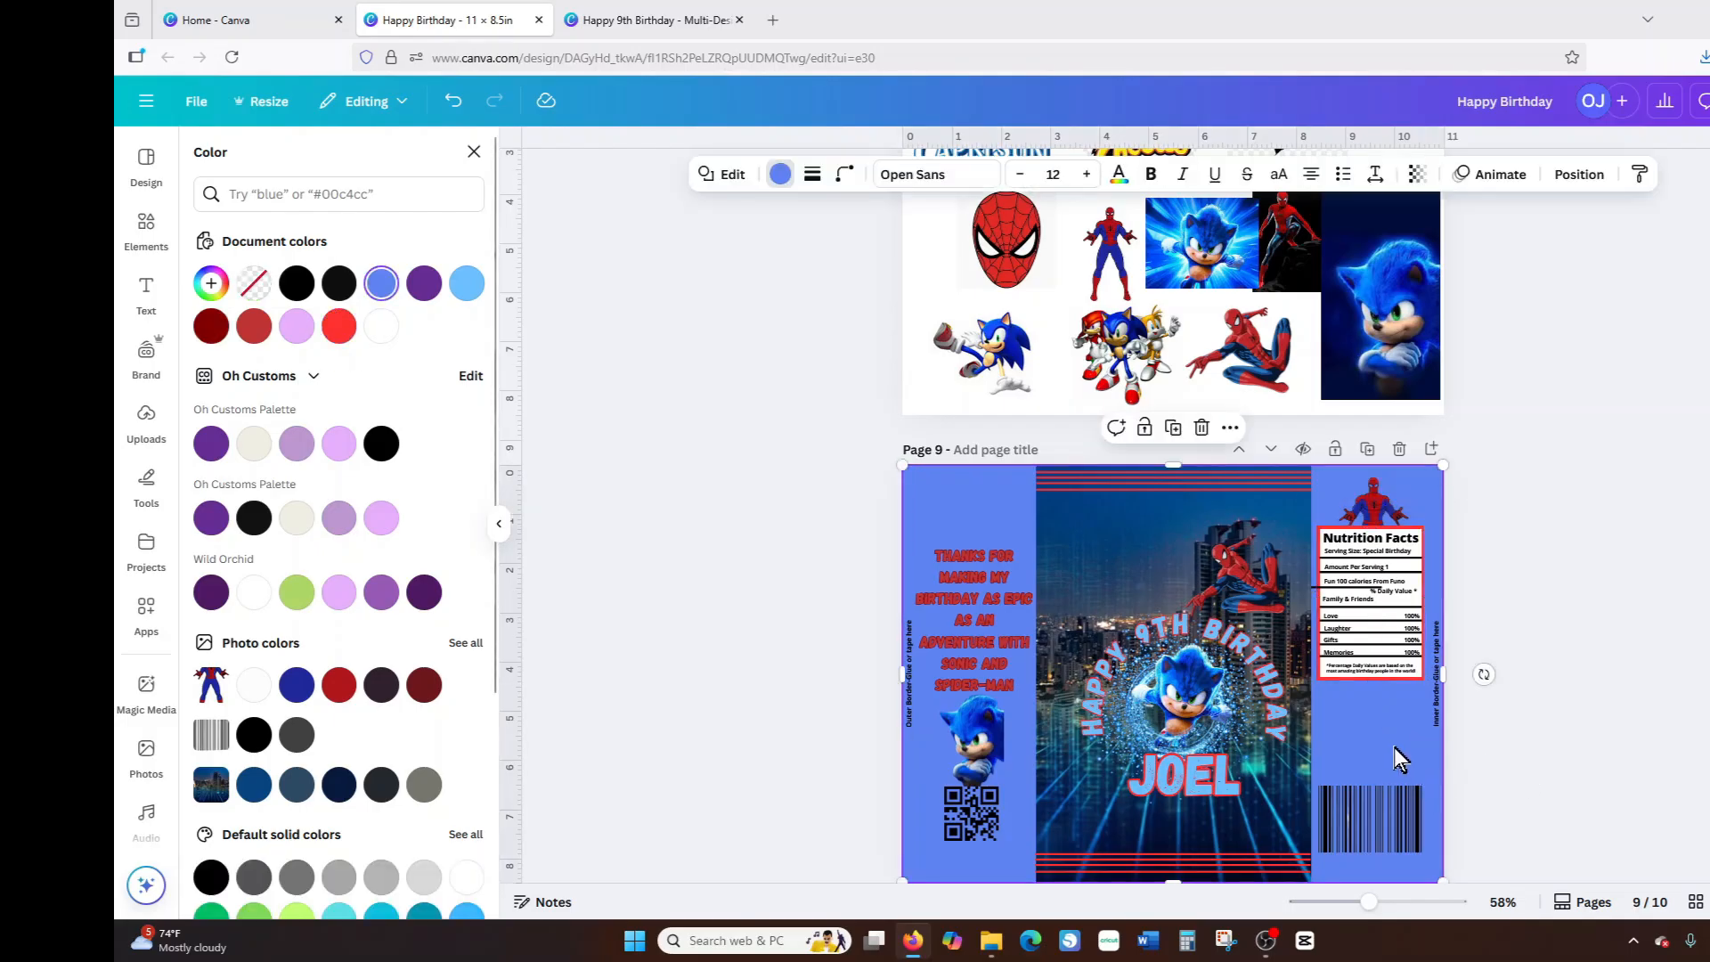
Place a reduced copy of page 8's Sonic, Knuckles and Tails group between page 9's Nutrition Facts label and barcode, and remove its background.
left_click(1131, 331)
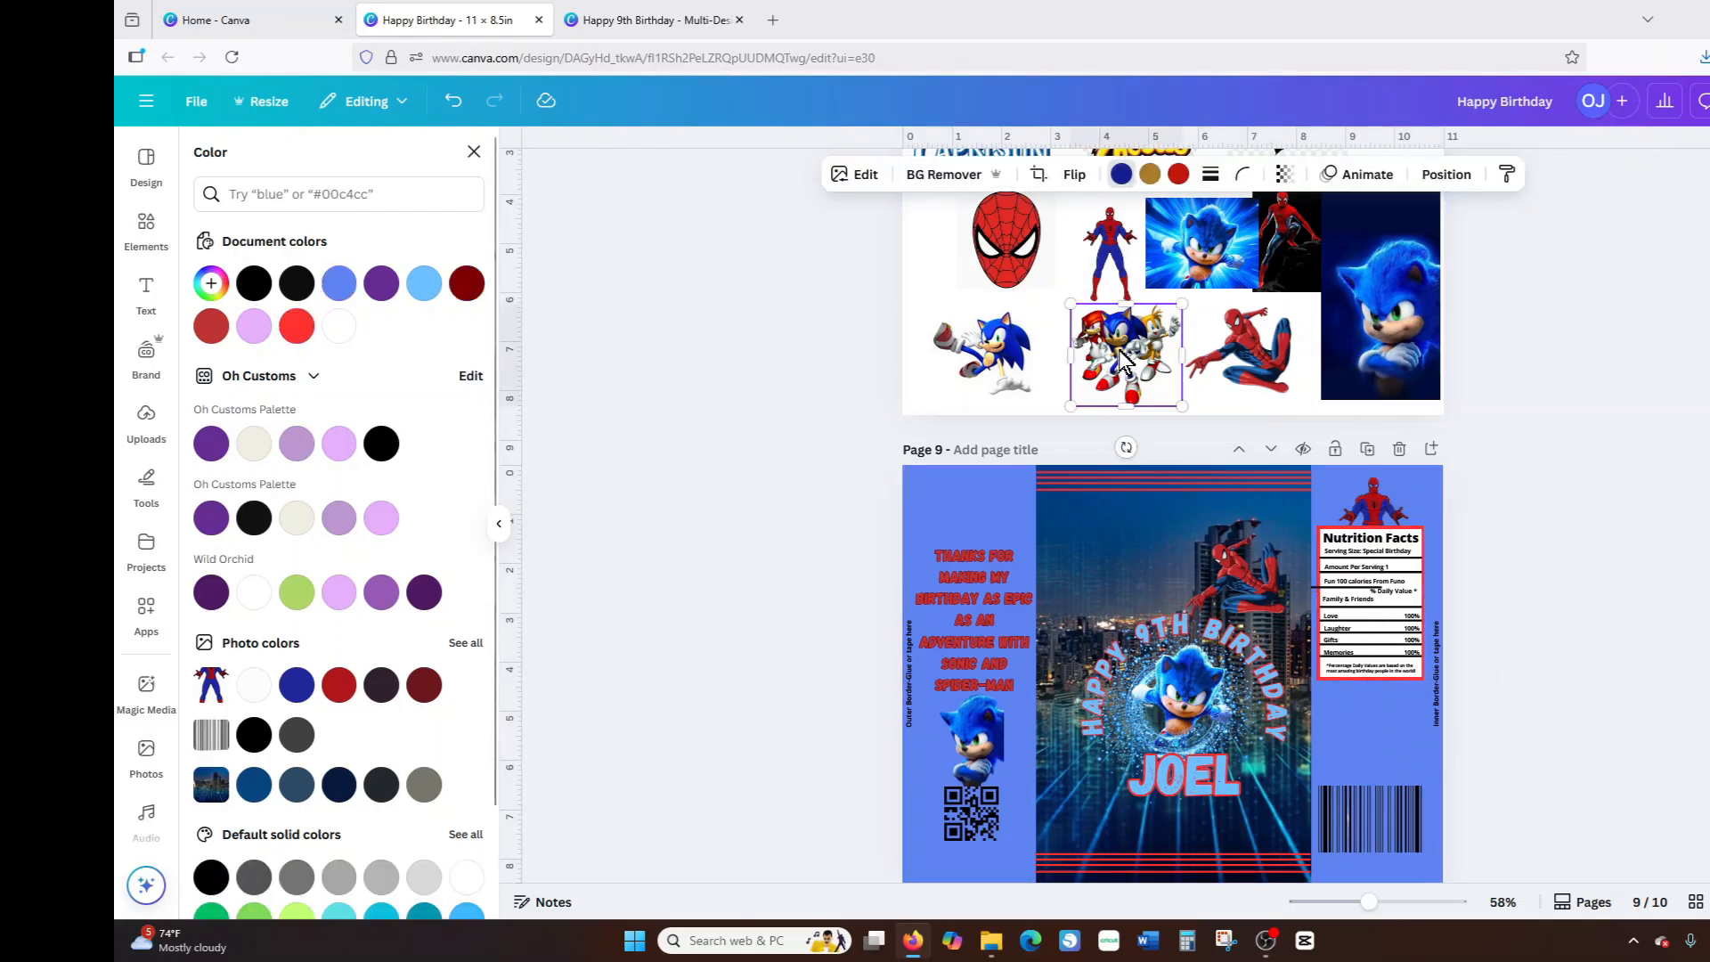
left_click(1129, 271)
left_click_drag(1149, 361, 1377, 717)
left_click_drag(1436, 776, 1378, 740)
left_click(955, 178)
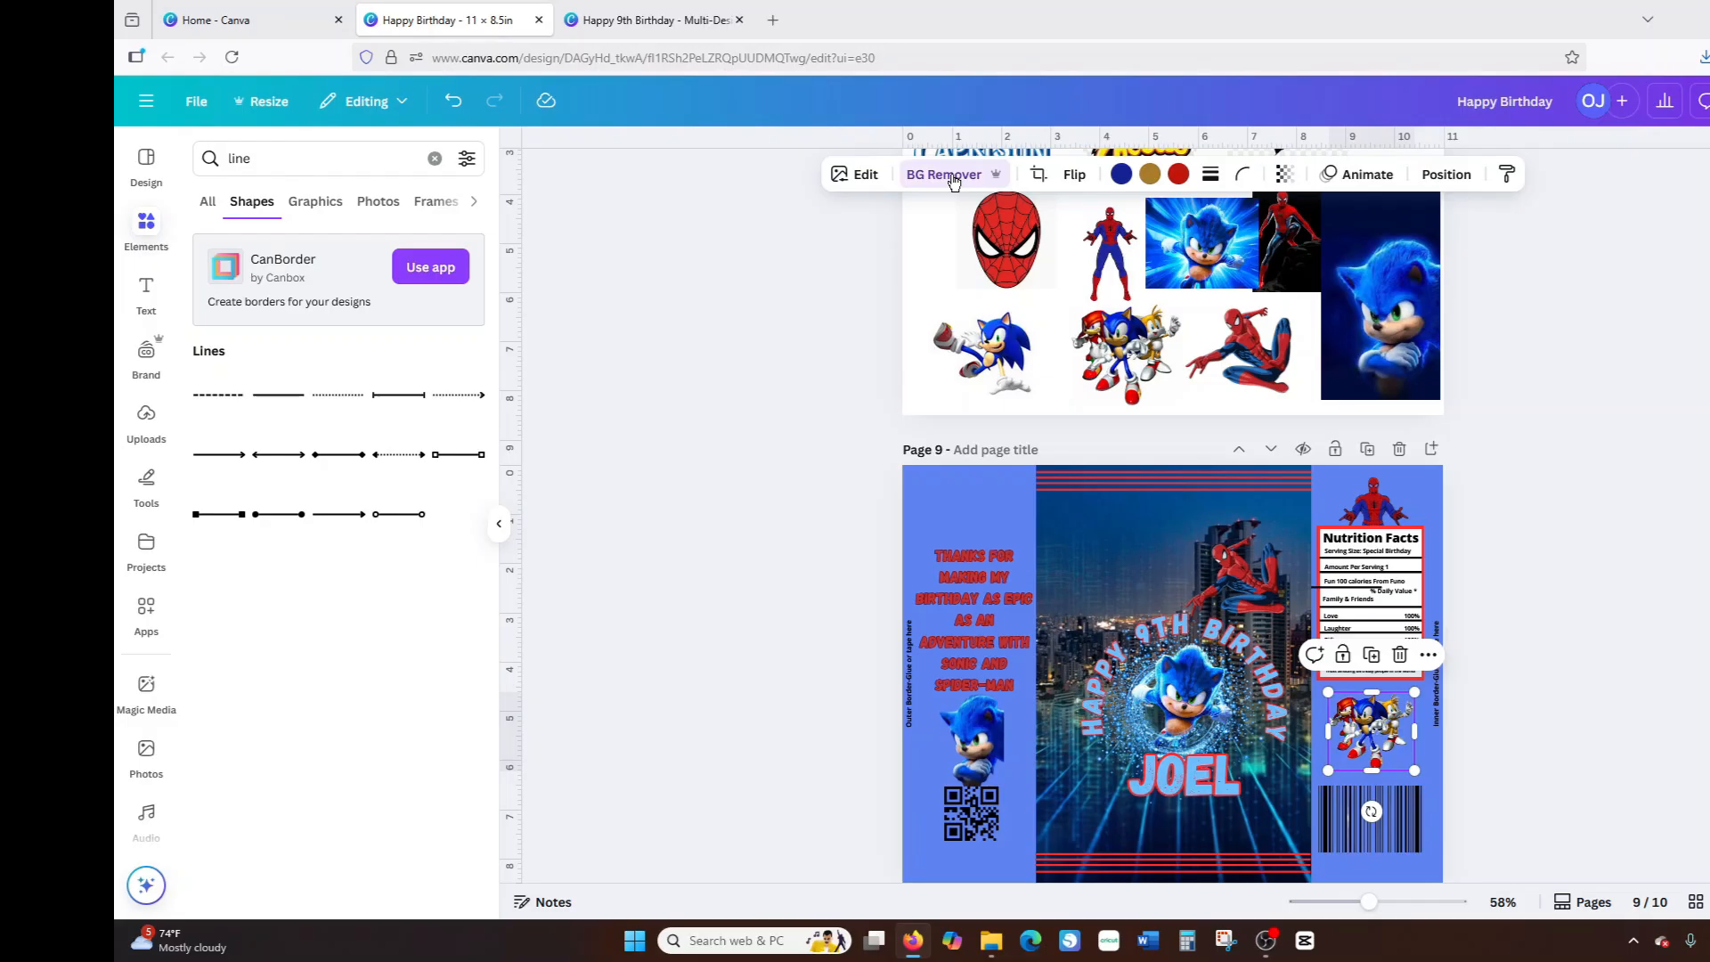
Bring a copy of page 8's black-background Spider-Man onto page 9's side panel, at the top of the thank-you message.
left_click(1300, 267)
left_click(1288, 329)
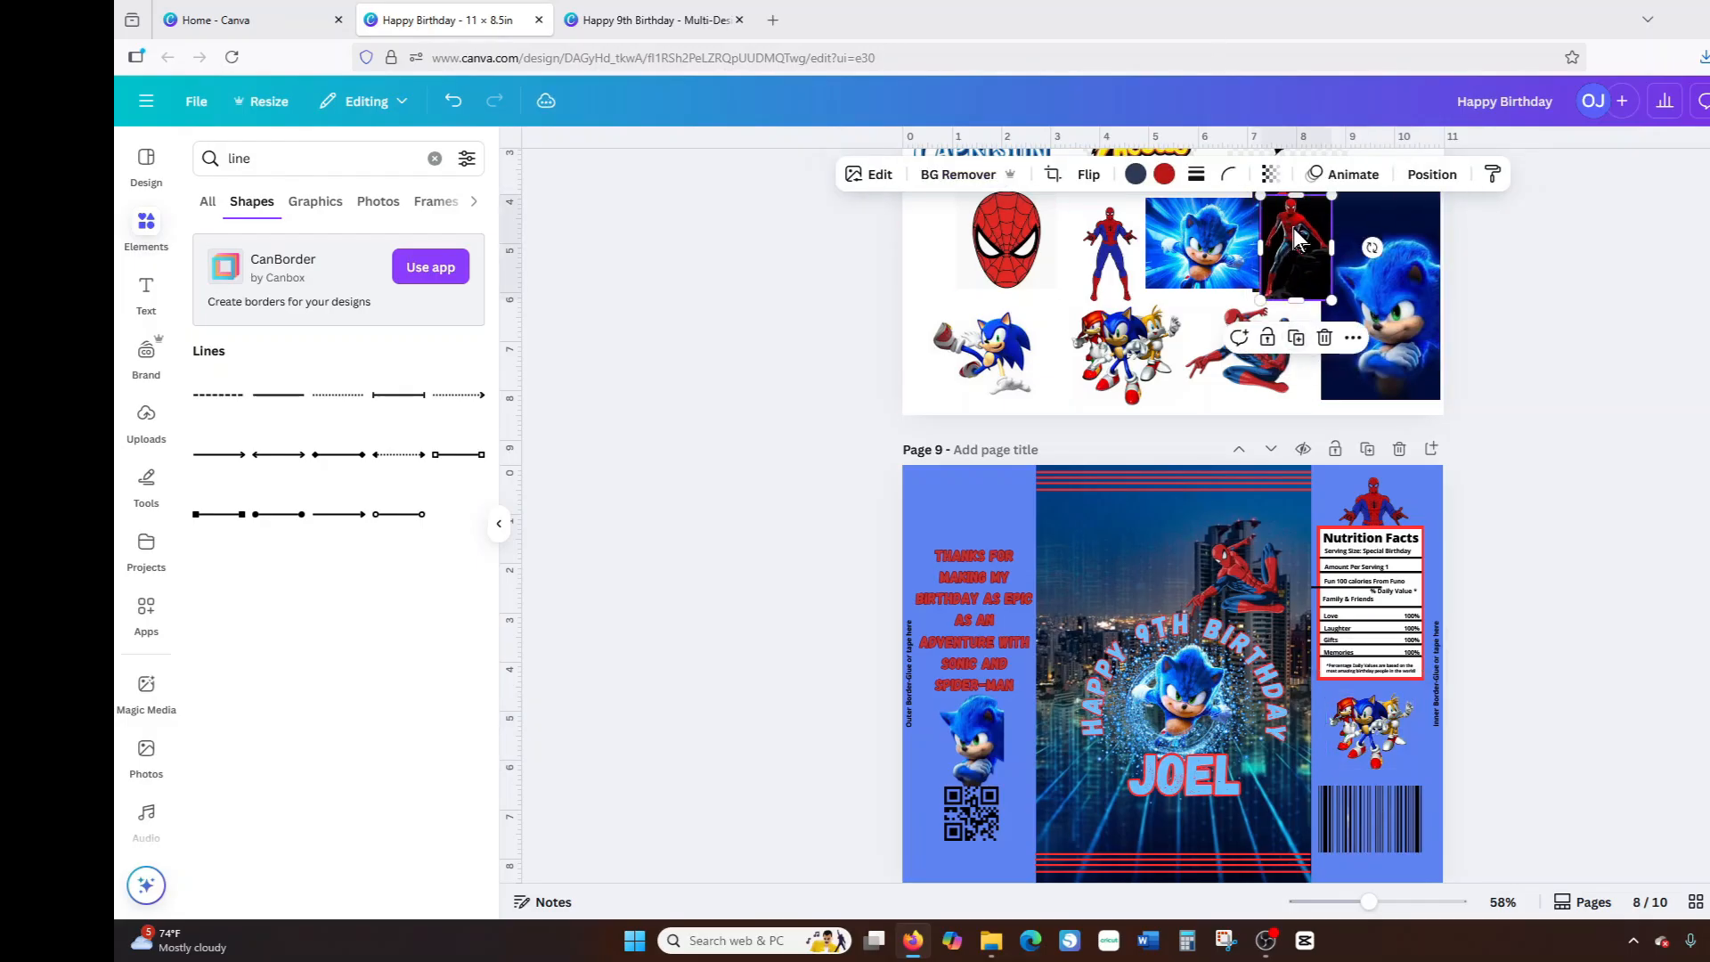
left_click_drag(1288, 250, 971, 490)
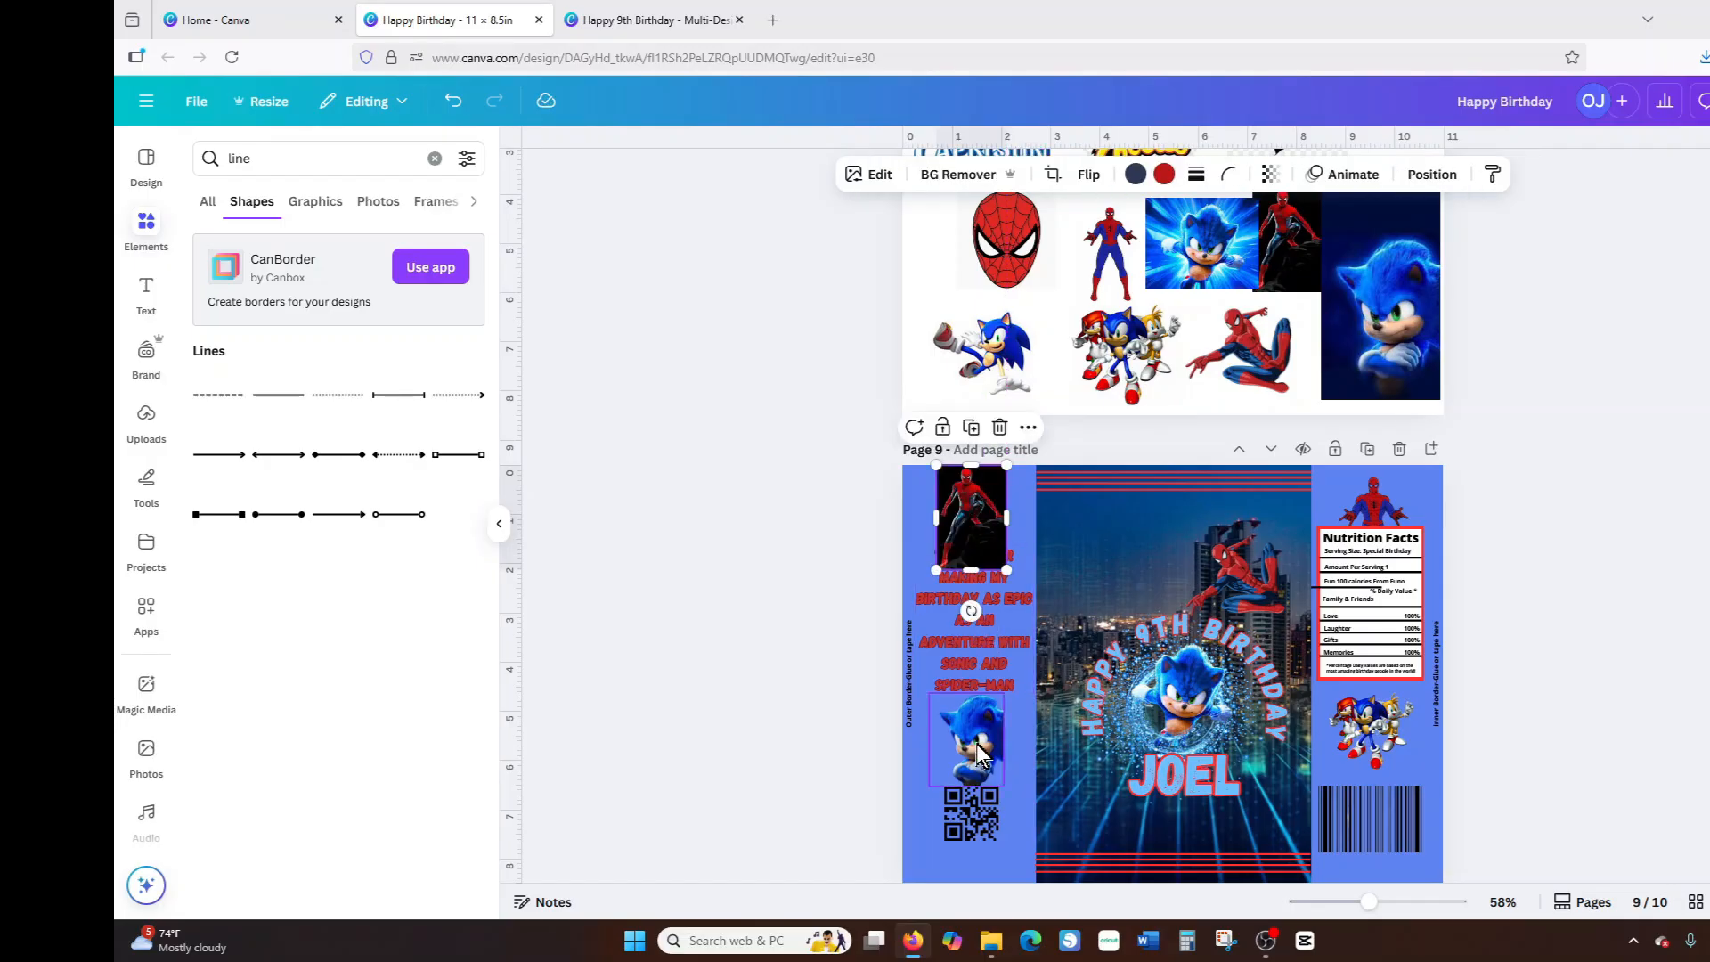
Shrink the Sonic figure and center it just above the QR code, and move the thank-you message down toward it.
left_click(978, 806)
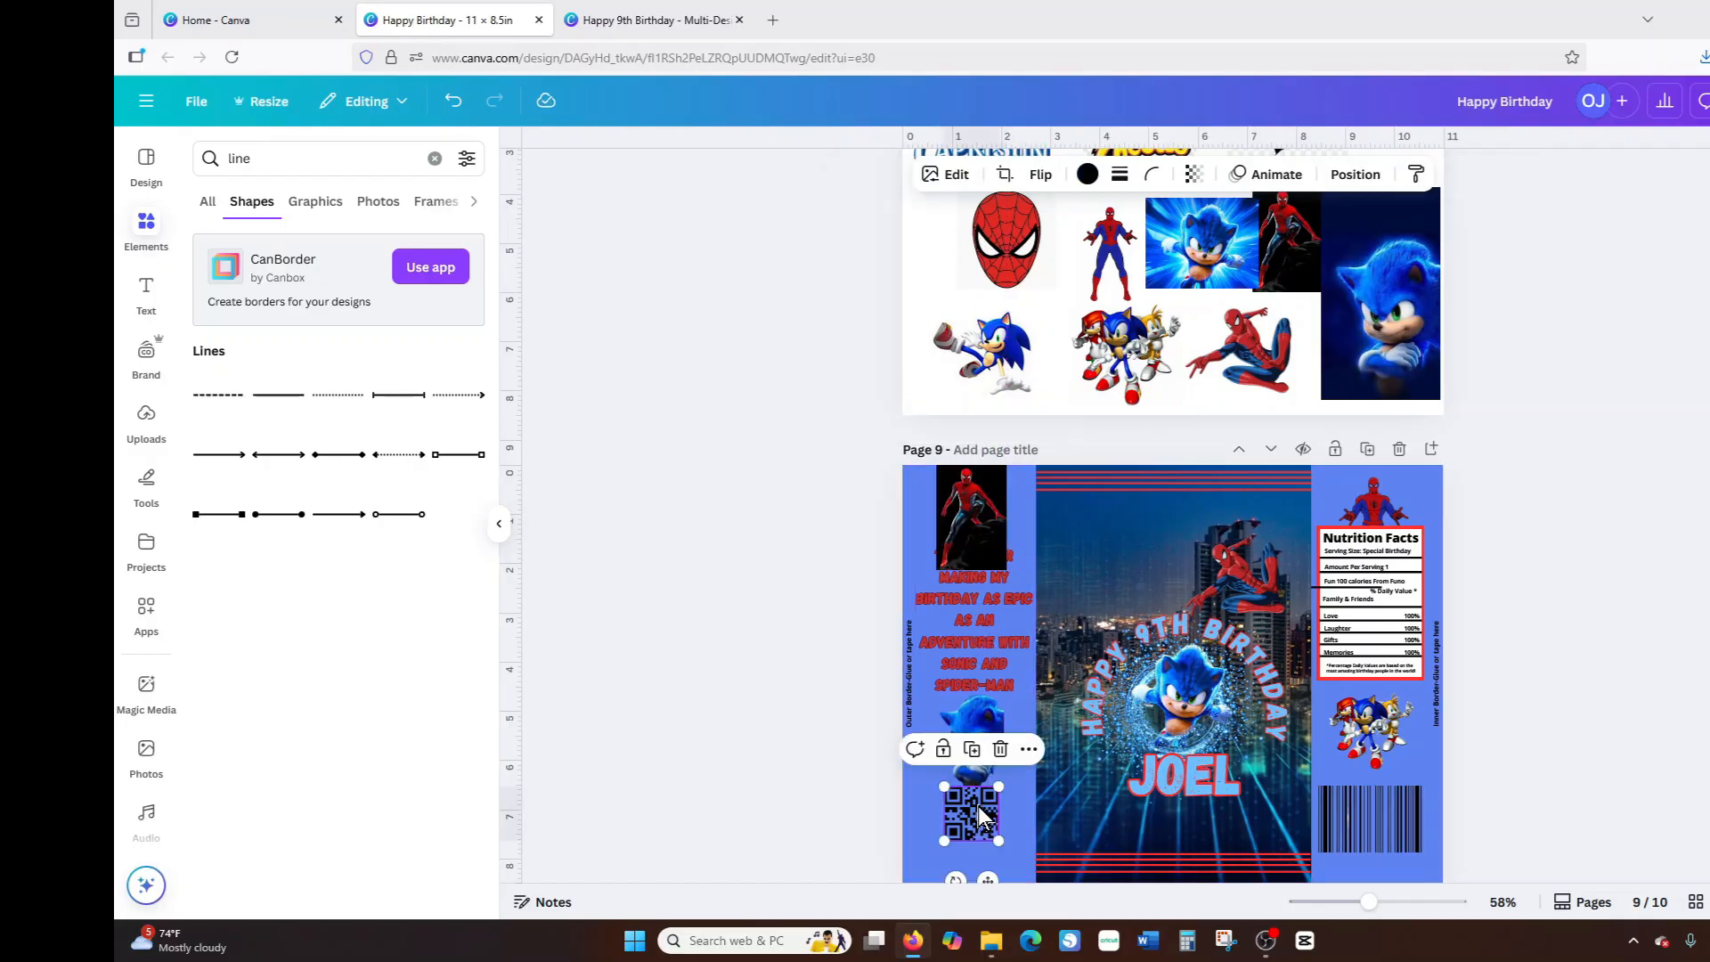
left_click(987, 720)
left_click_drag(1013, 687, 985, 717)
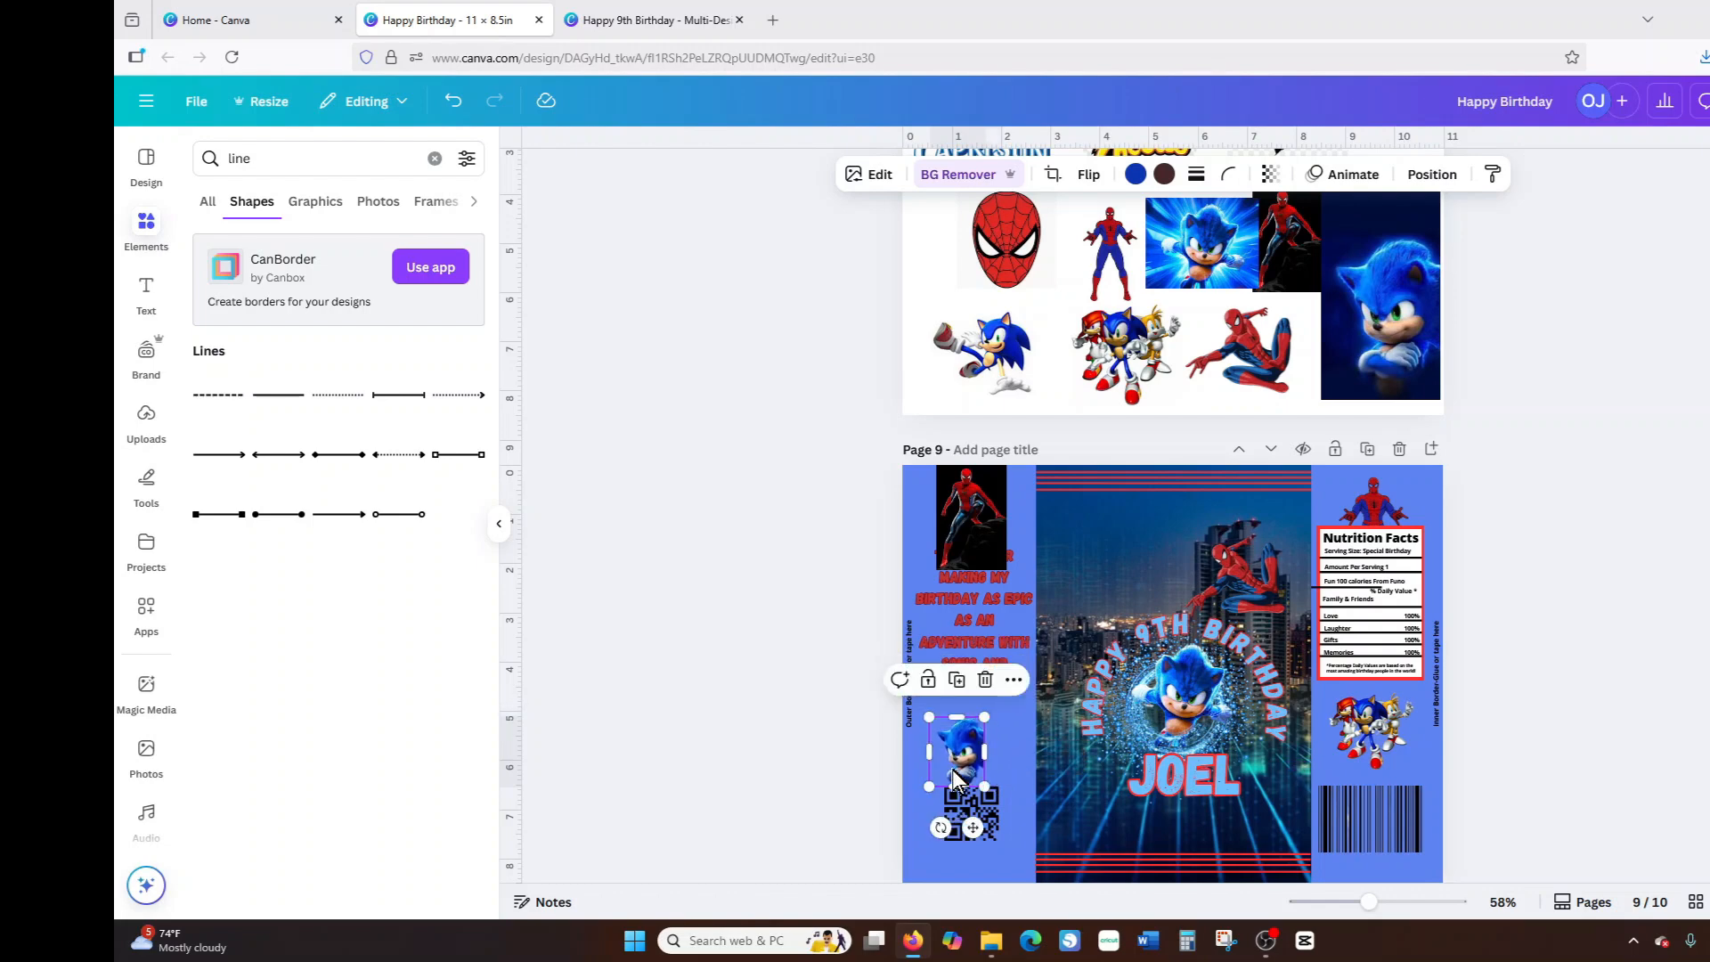
left_click_drag(955, 778, 973, 760)
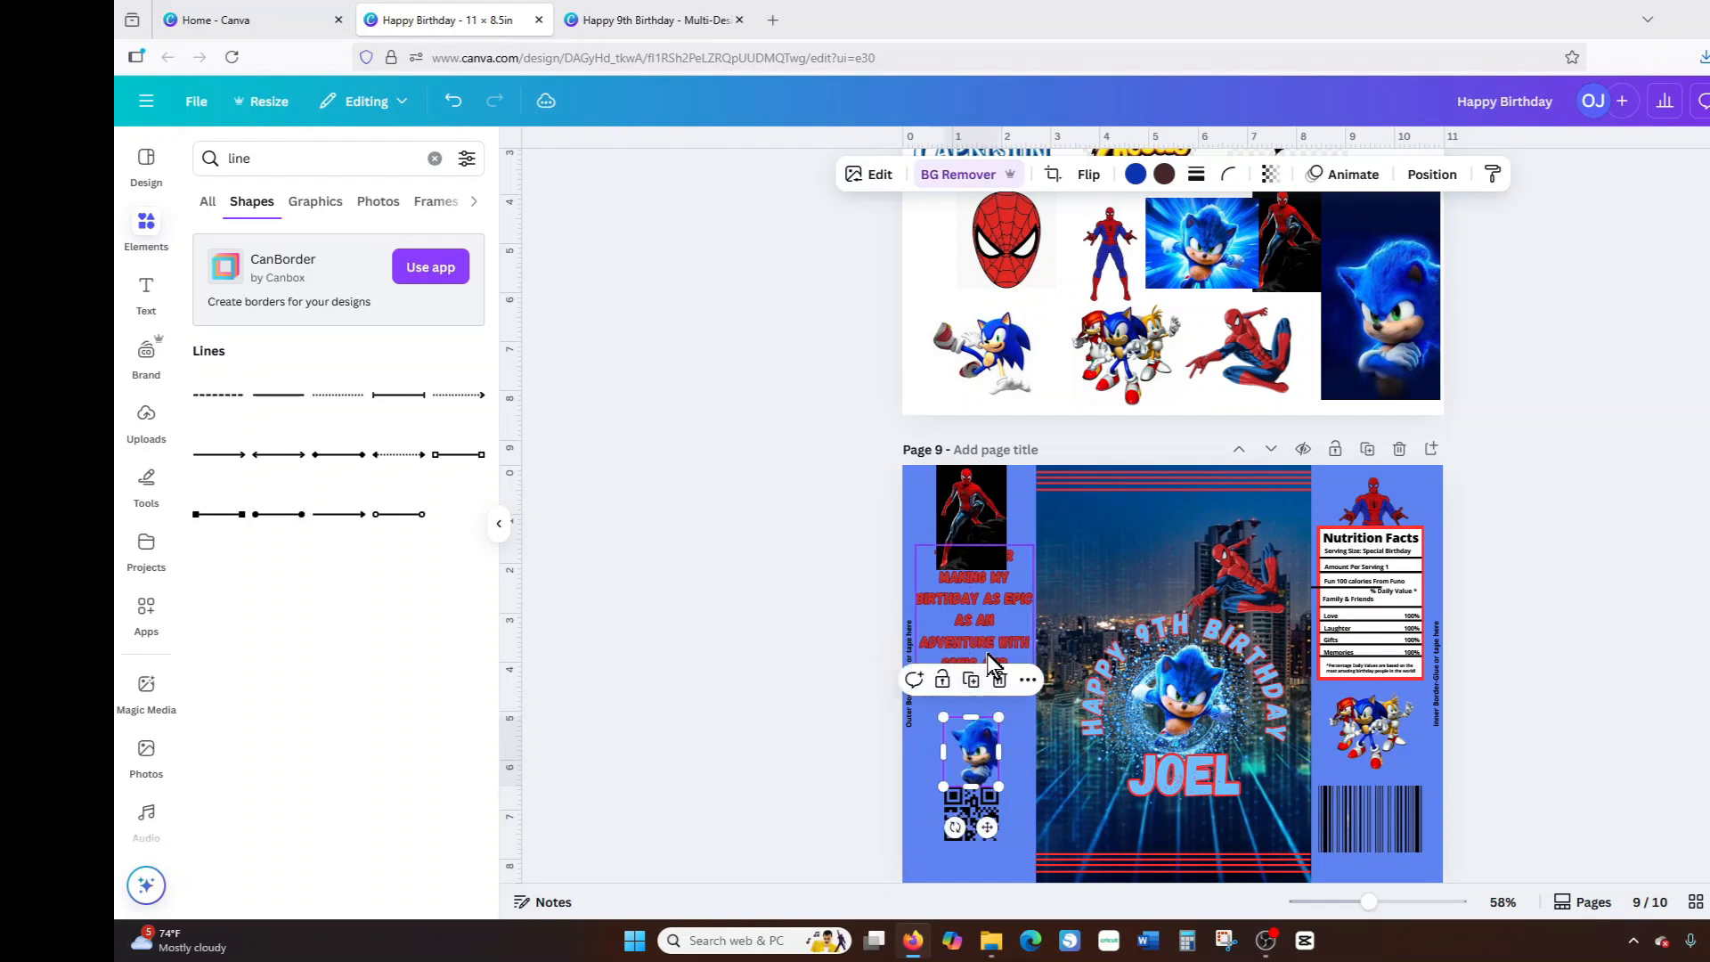
left_click_drag(987, 651, 987, 667)
Shrink the Spider-Man above the thank-you message, remove its black background, and position the figure over the text.
left_click(980, 493)
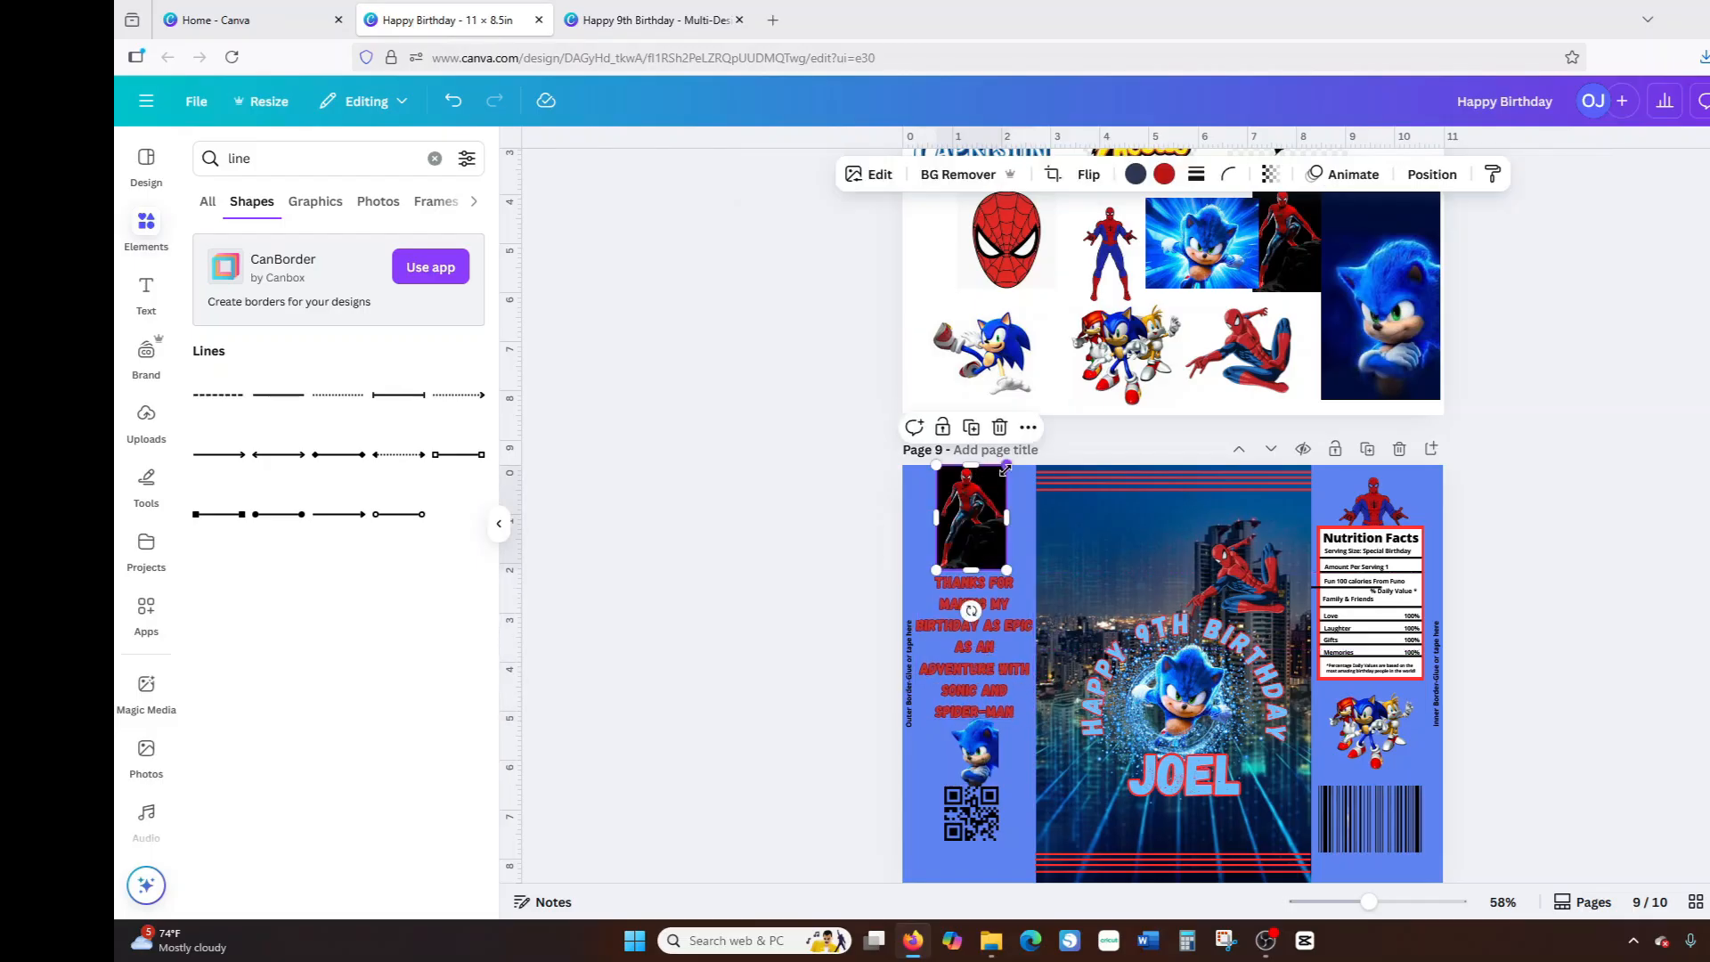
left_click_drag(1006, 468, 987, 532)
left_click(960, 174)
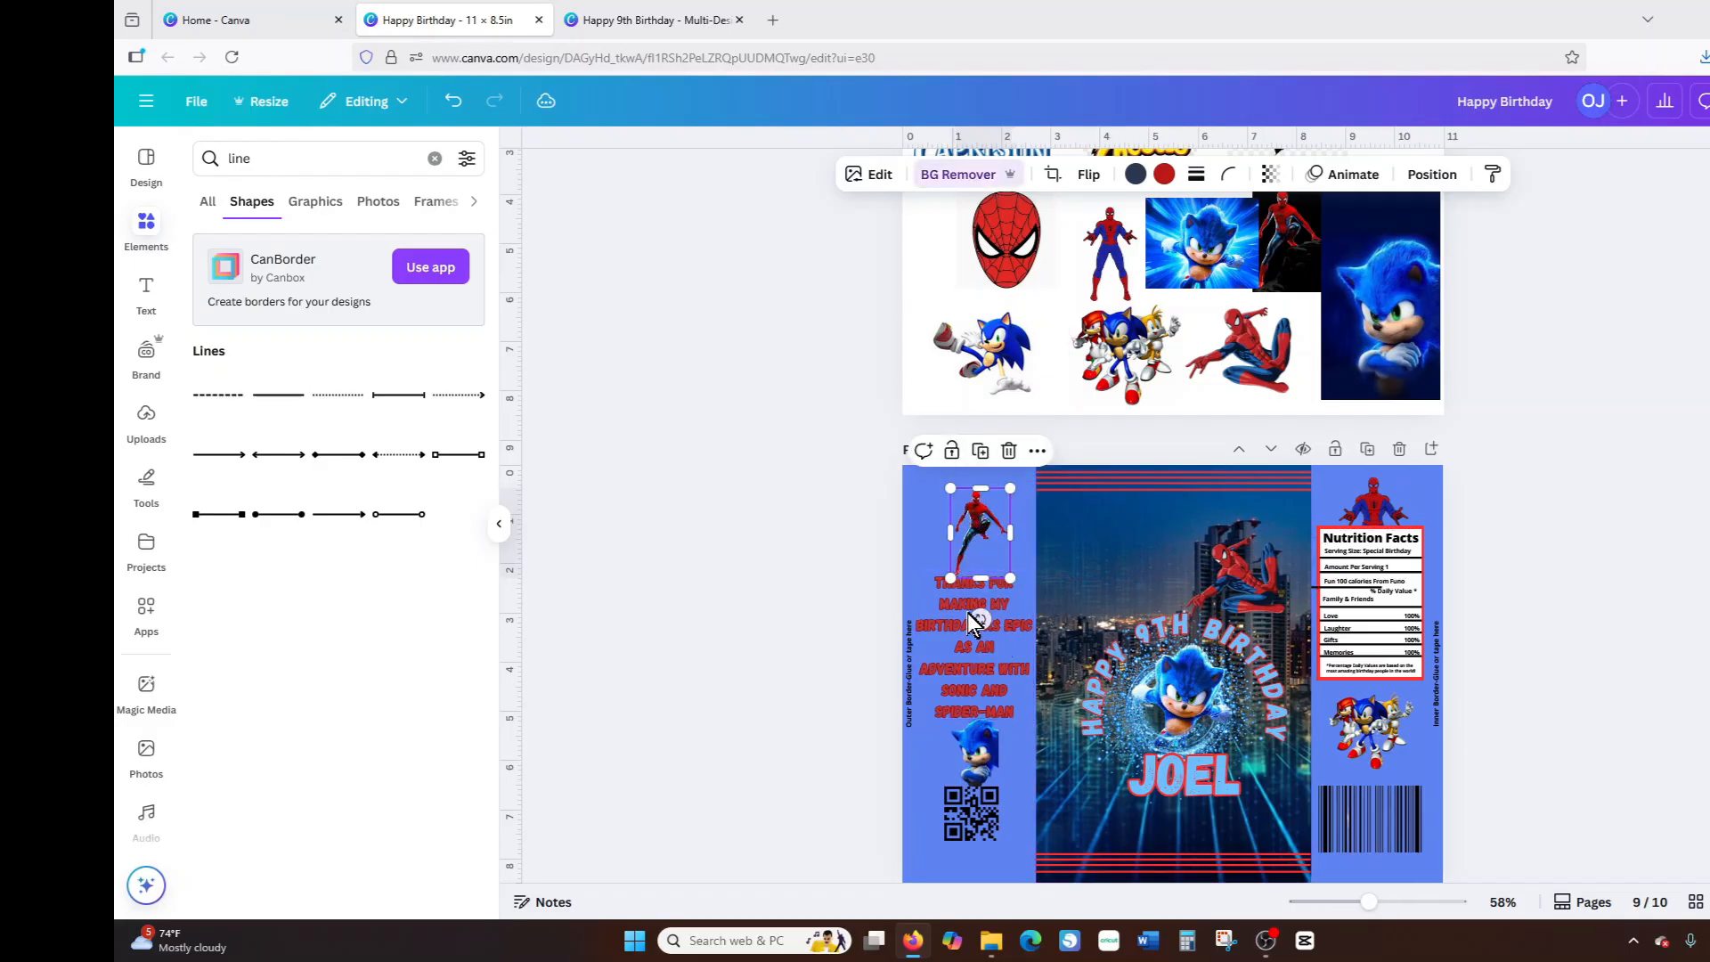
left_click_drag(990, 532, 996, 533)
left_click(1626, 517)
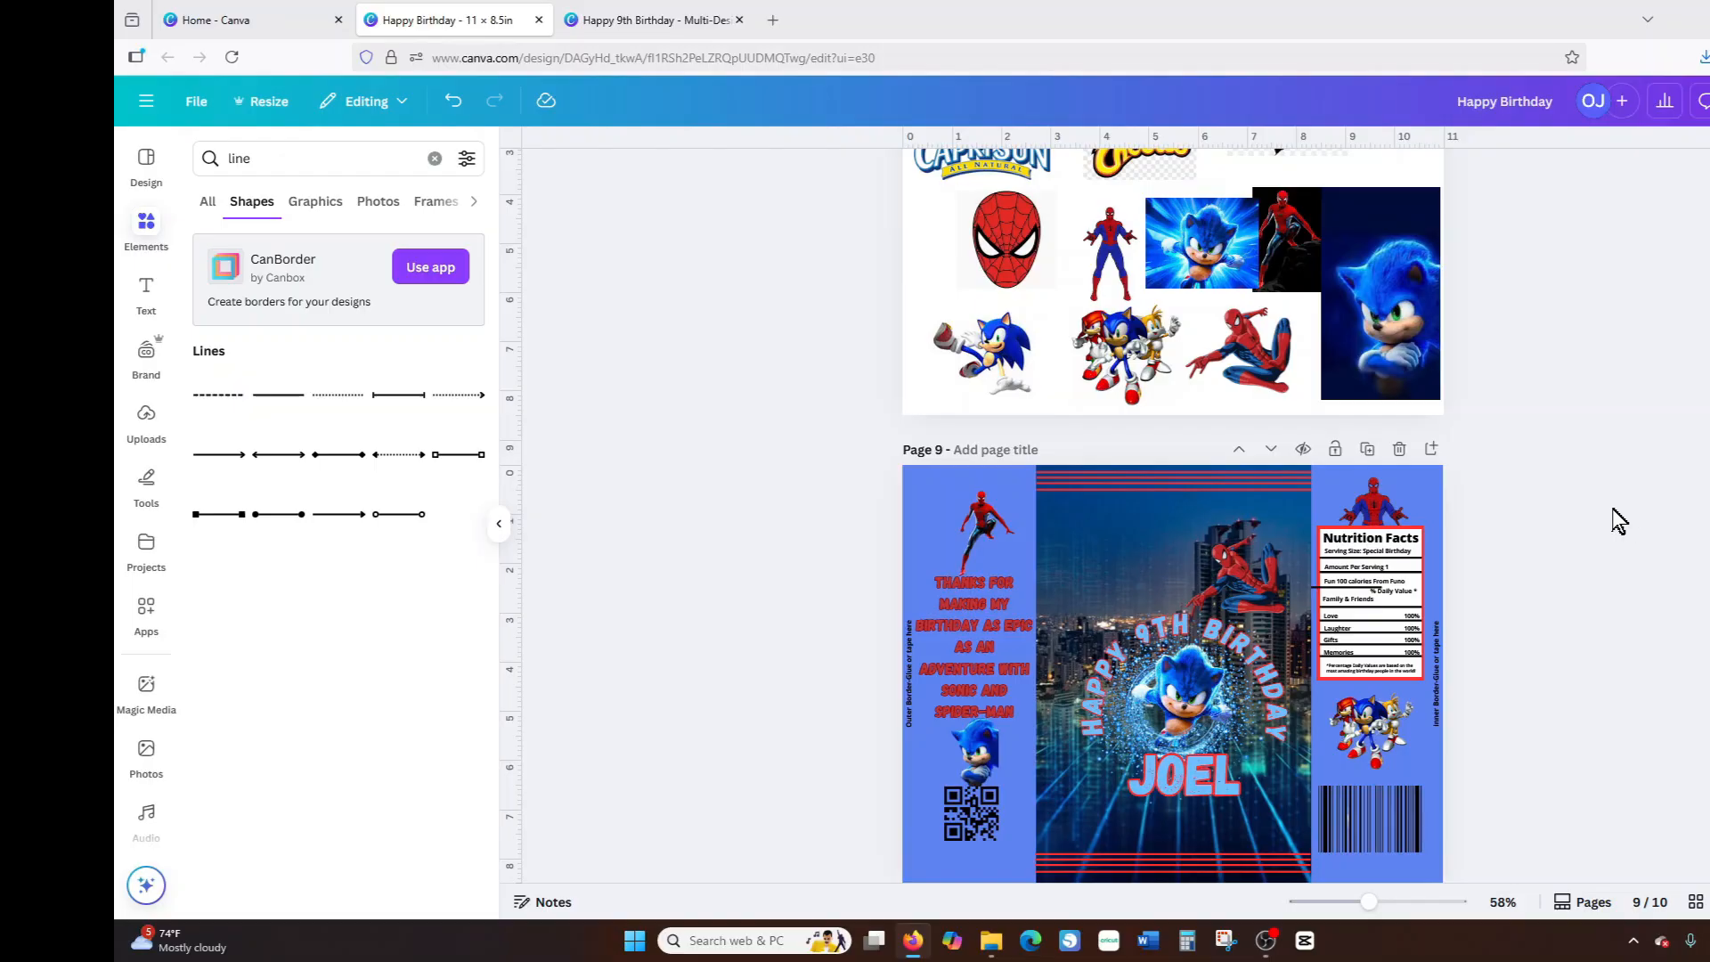
scroll(1459, 772, "down", 3)
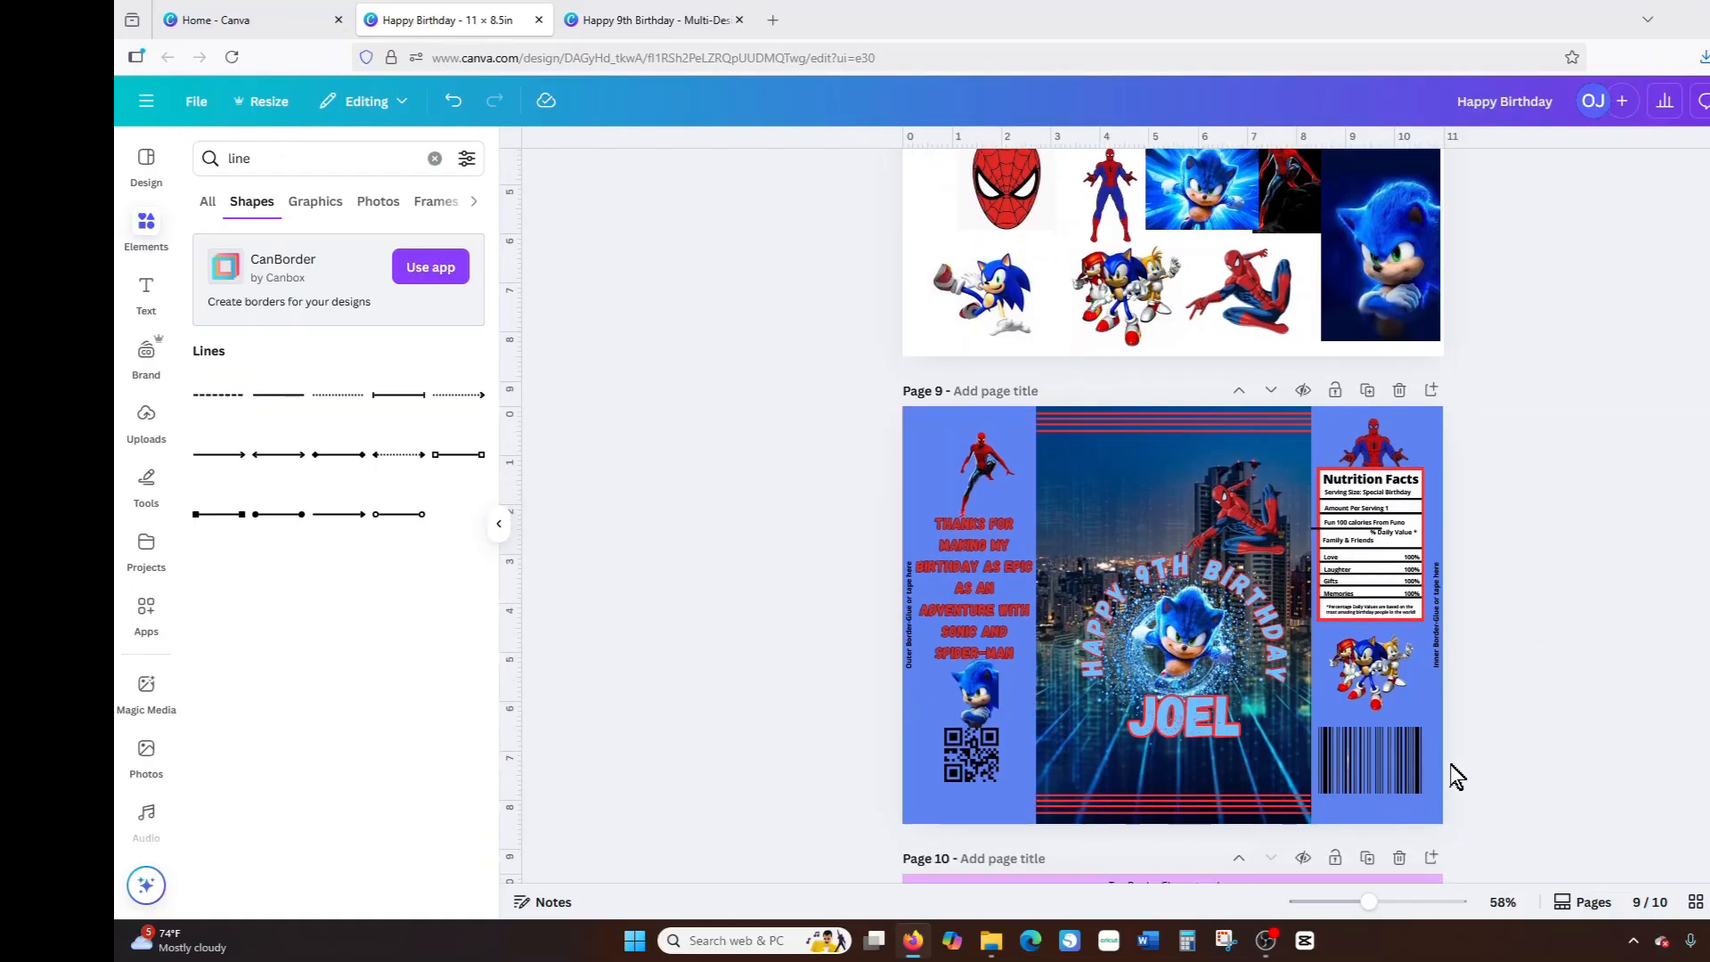
left_click(1356, 591)
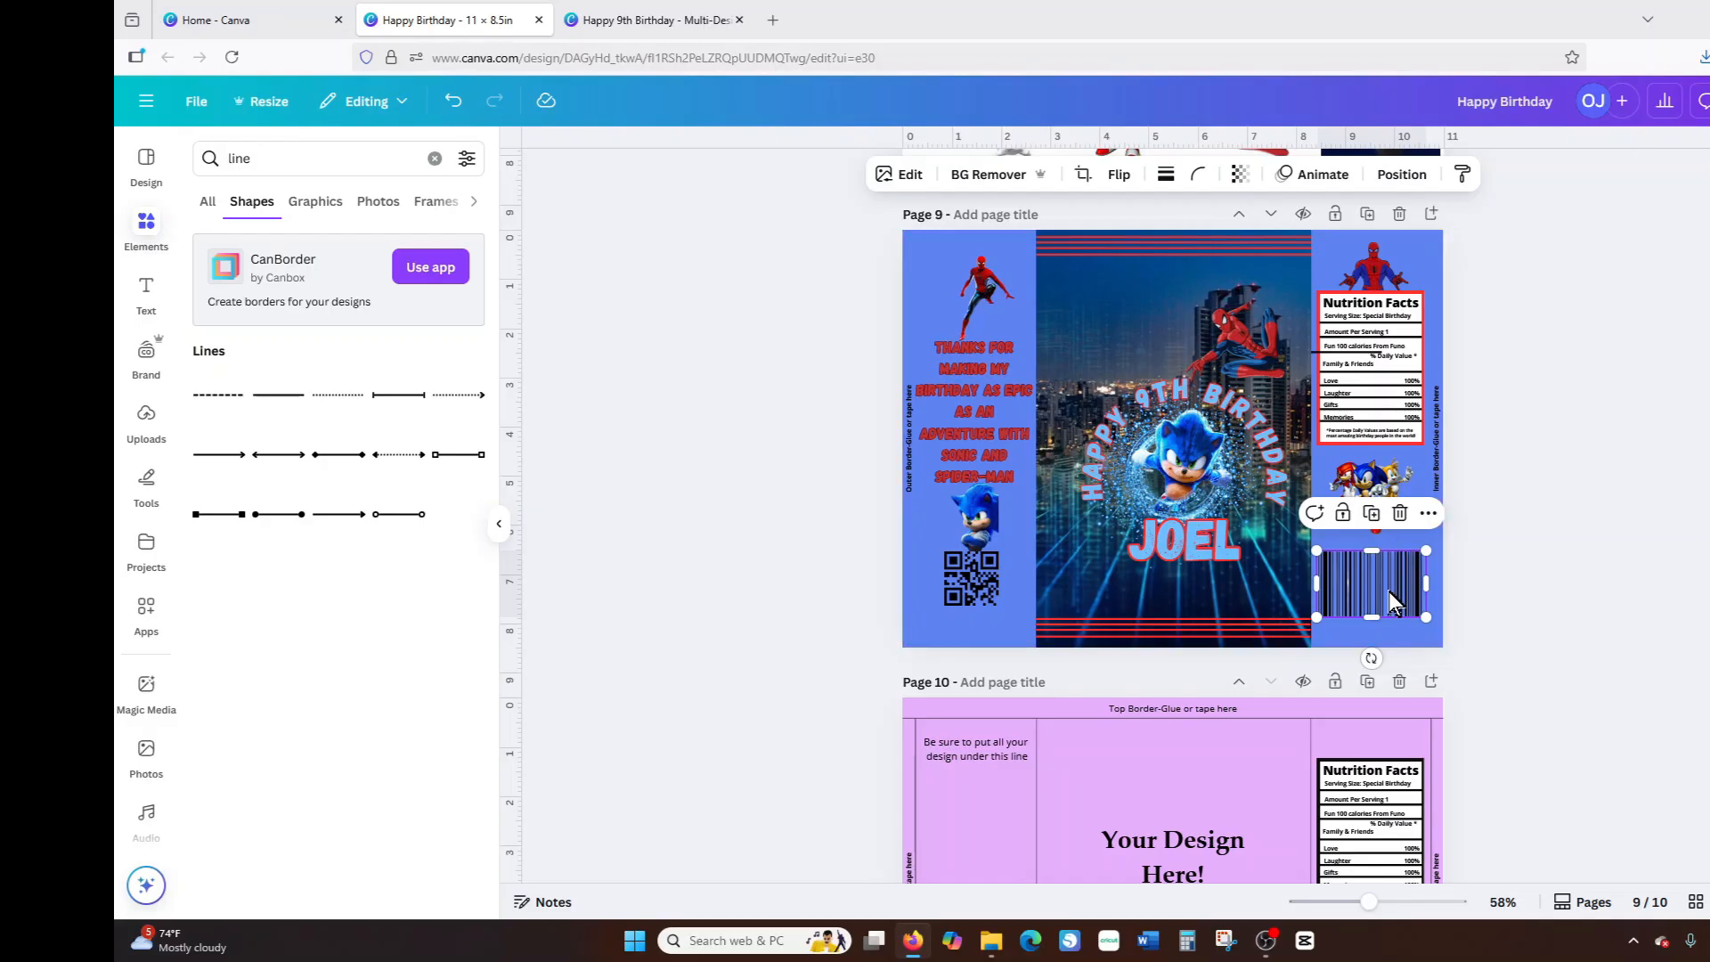
scroll(1394, 588, "down", 3)
scroll(1390, 602, "down", 1)
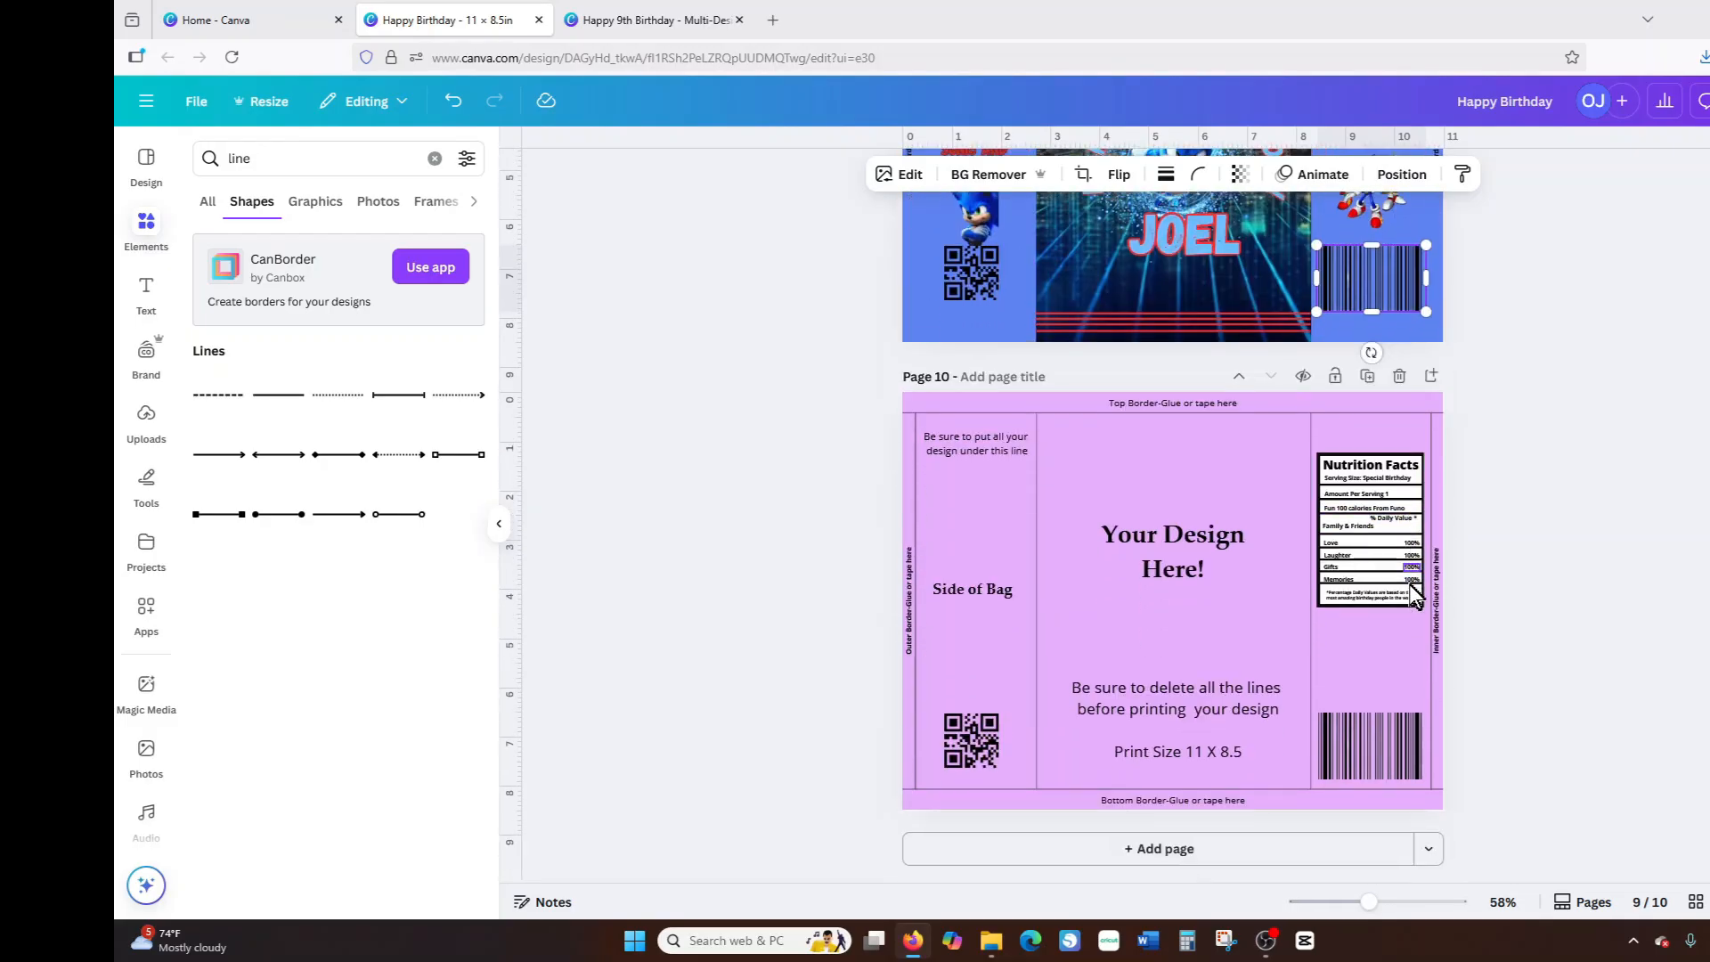
Place a copy of page 8's Doritos logo in the upper corner of page 9's front panel beside the crouching Spider-Man, and remove its background.
scroll(1362, 602, "up", 8)
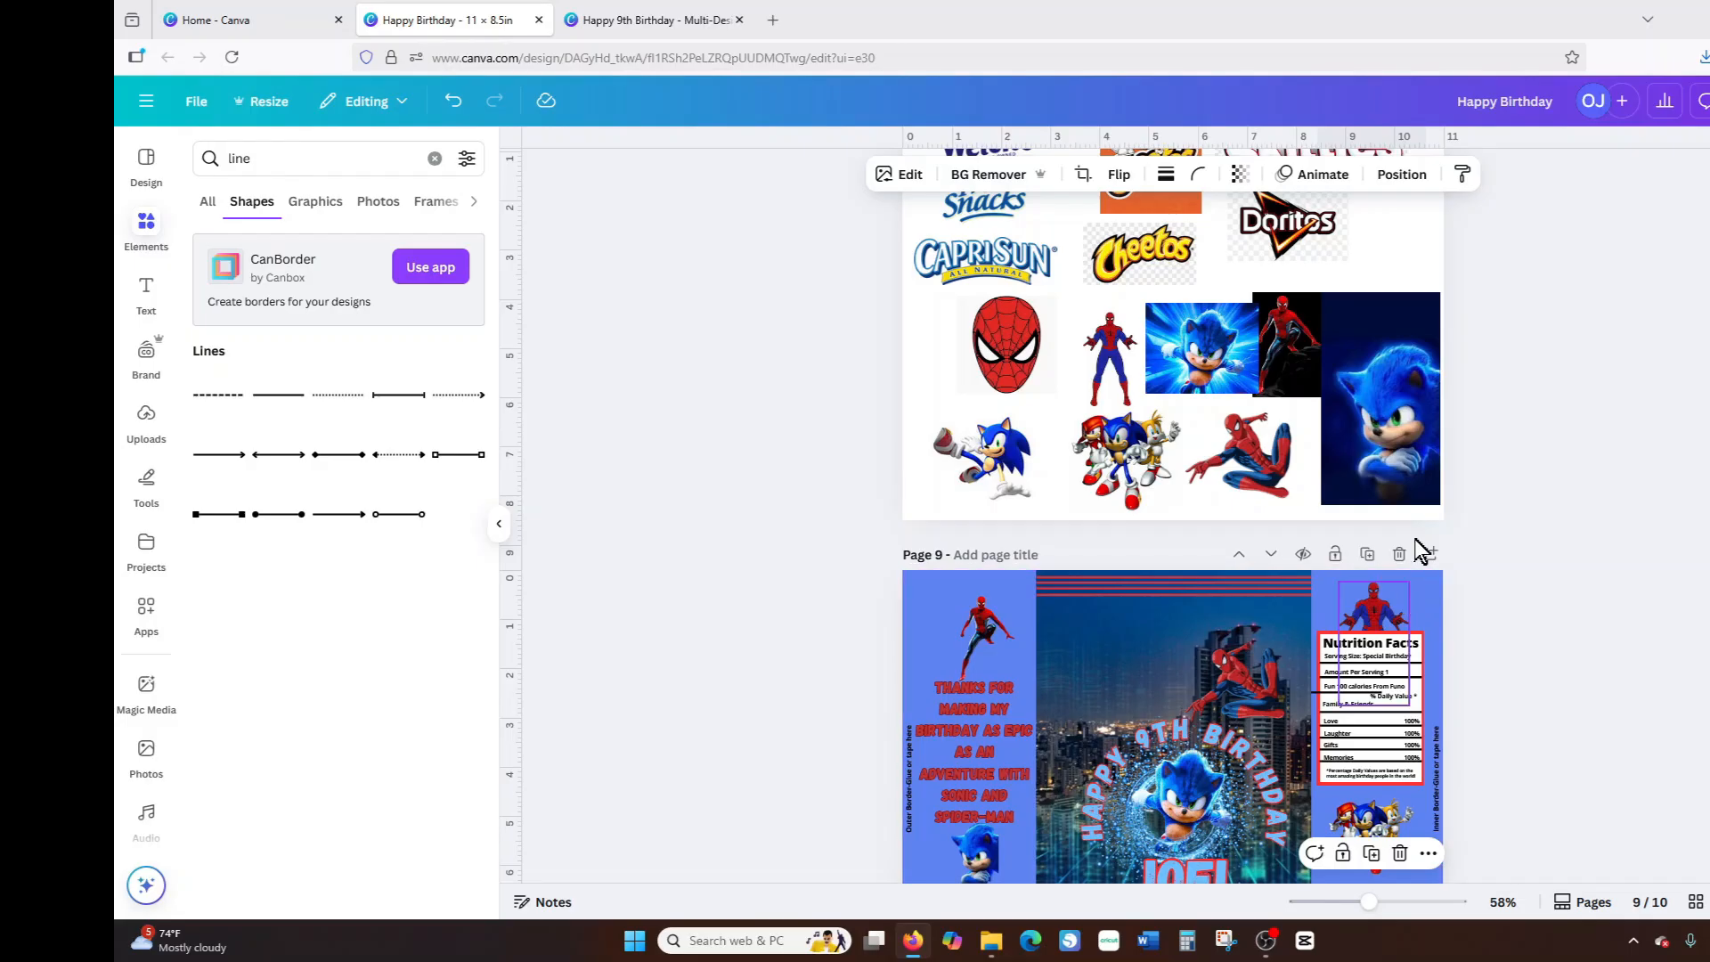
left_click(1292, 256)
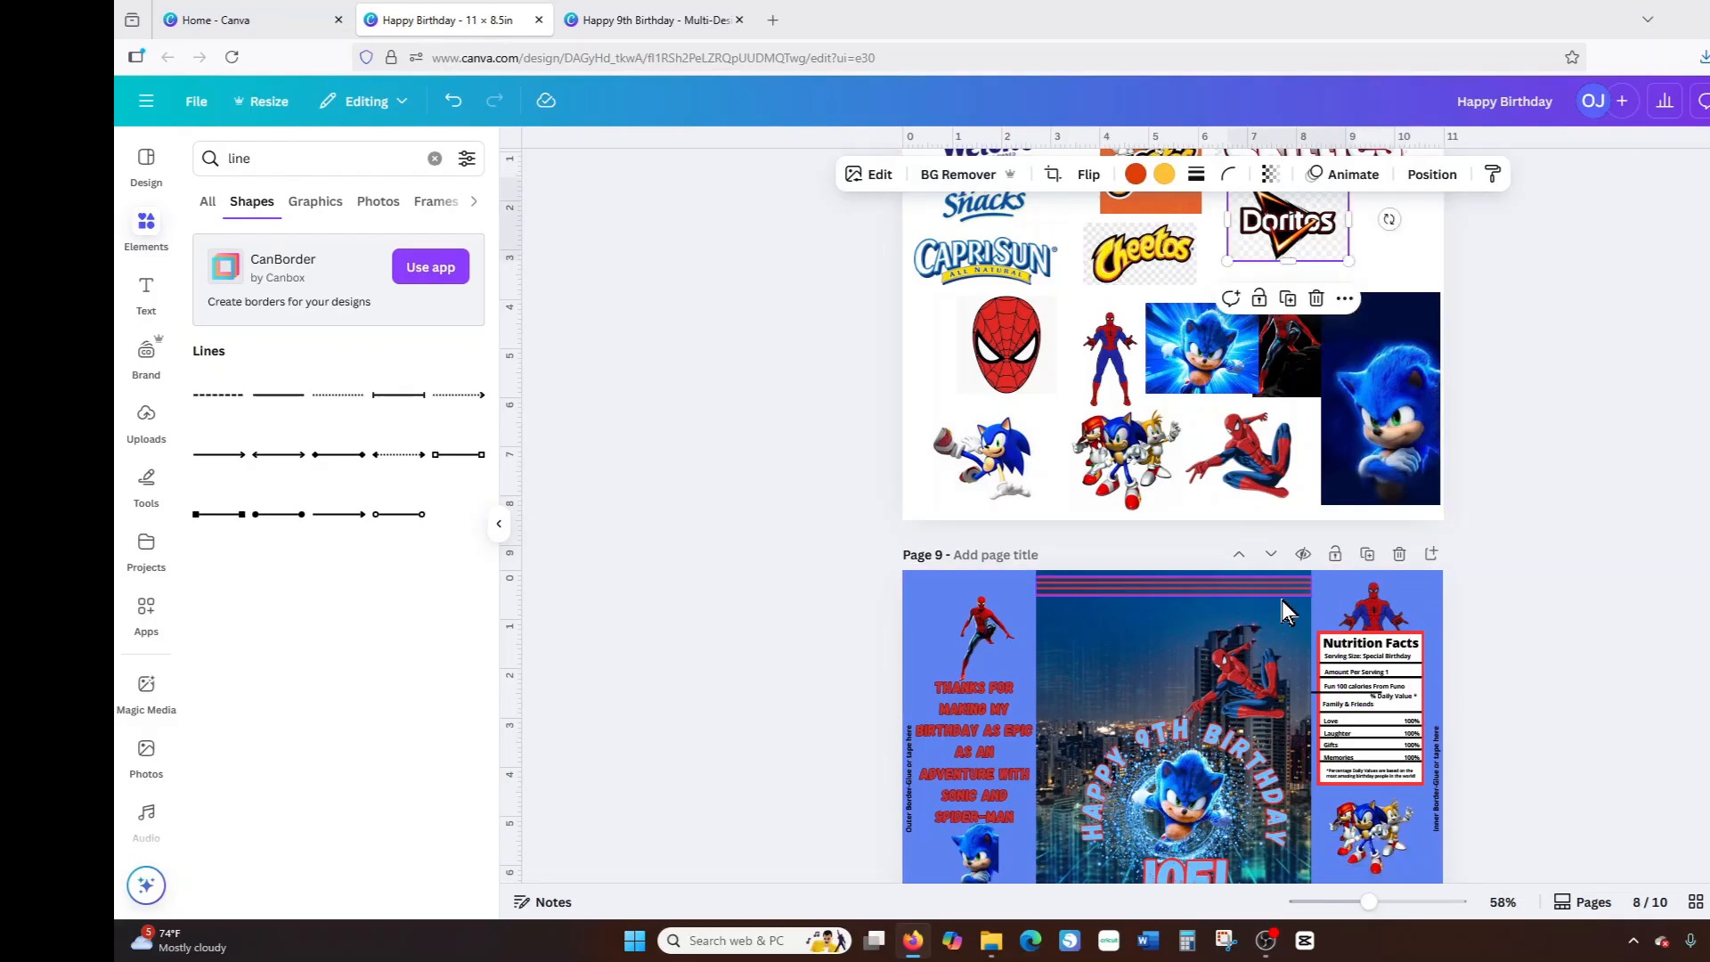
left_click(1288, 301)
left_click_drag(1278, 230, 1107, 649)
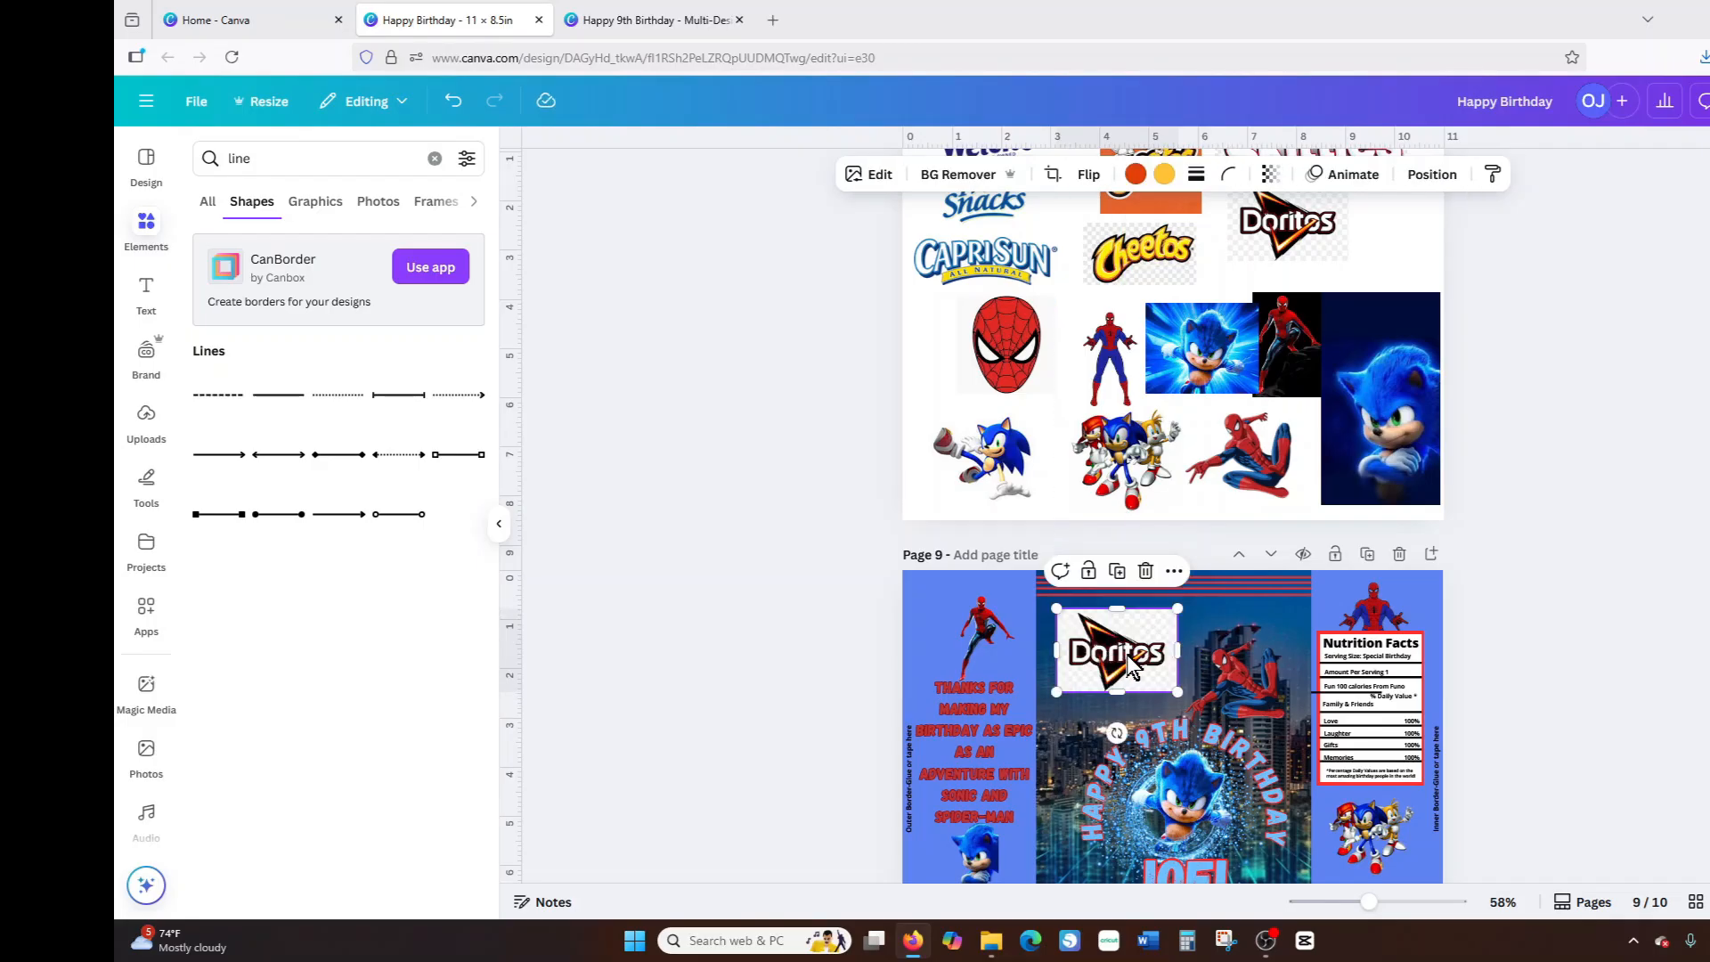
left_click(958, 175)
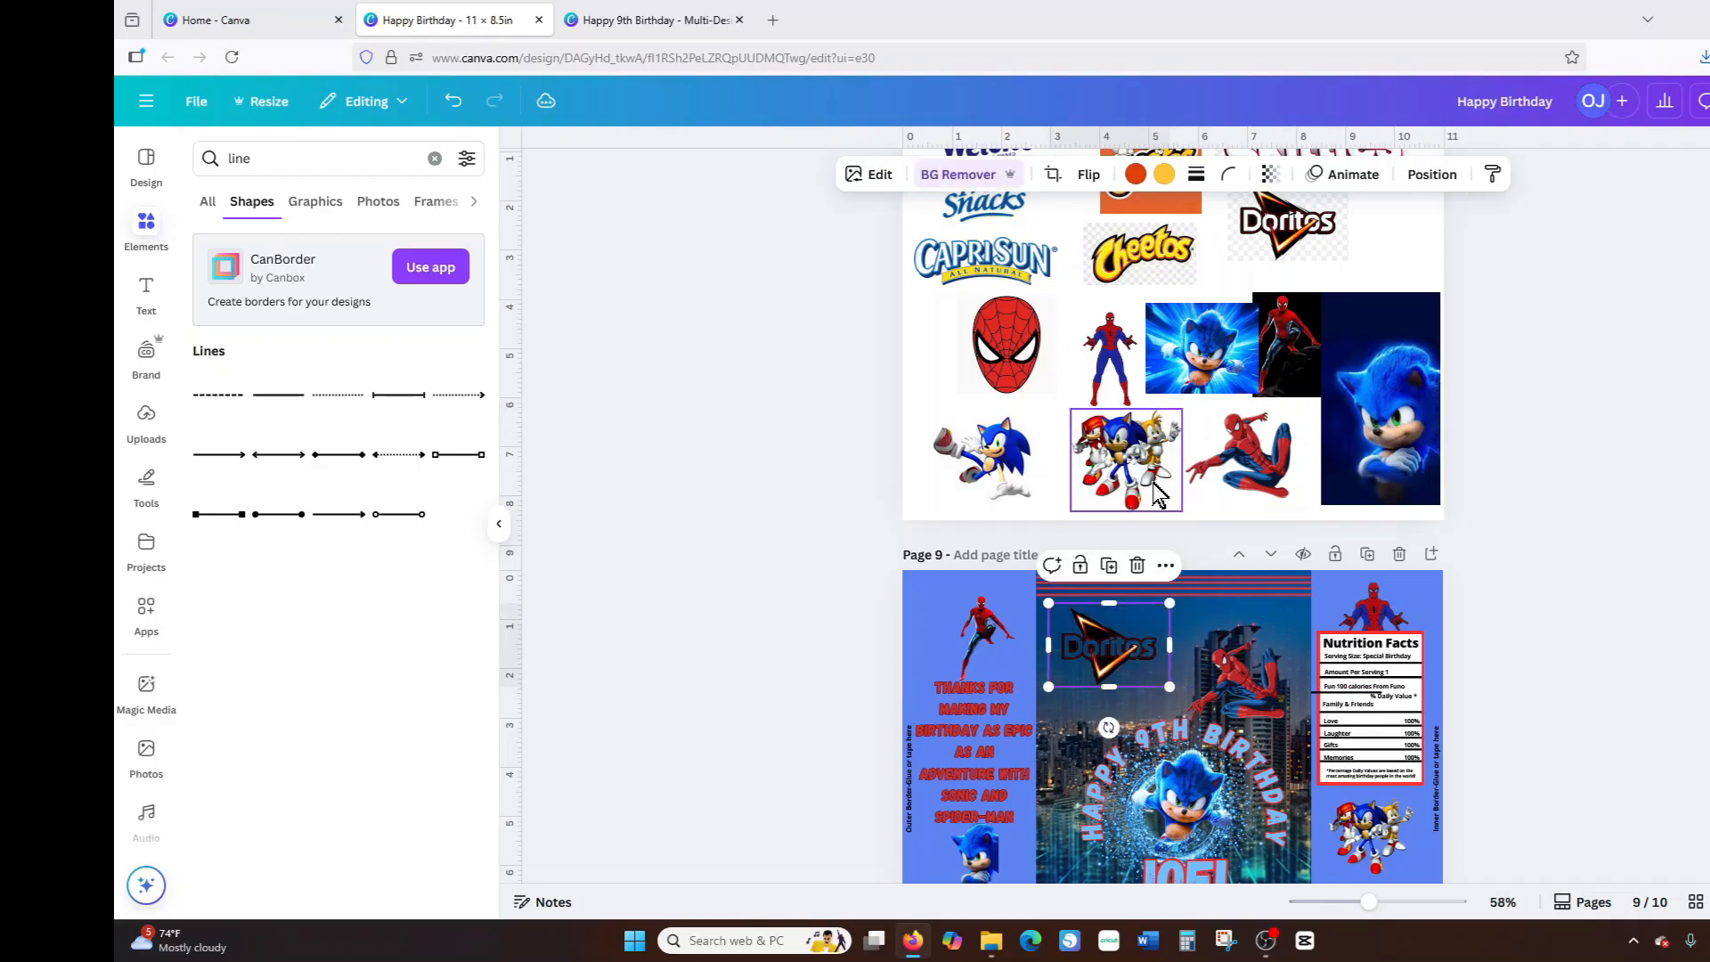
Give the Doritos logo an Outline shadow in red #F60707 and reduce the logo's size.
left_click(868, 175)
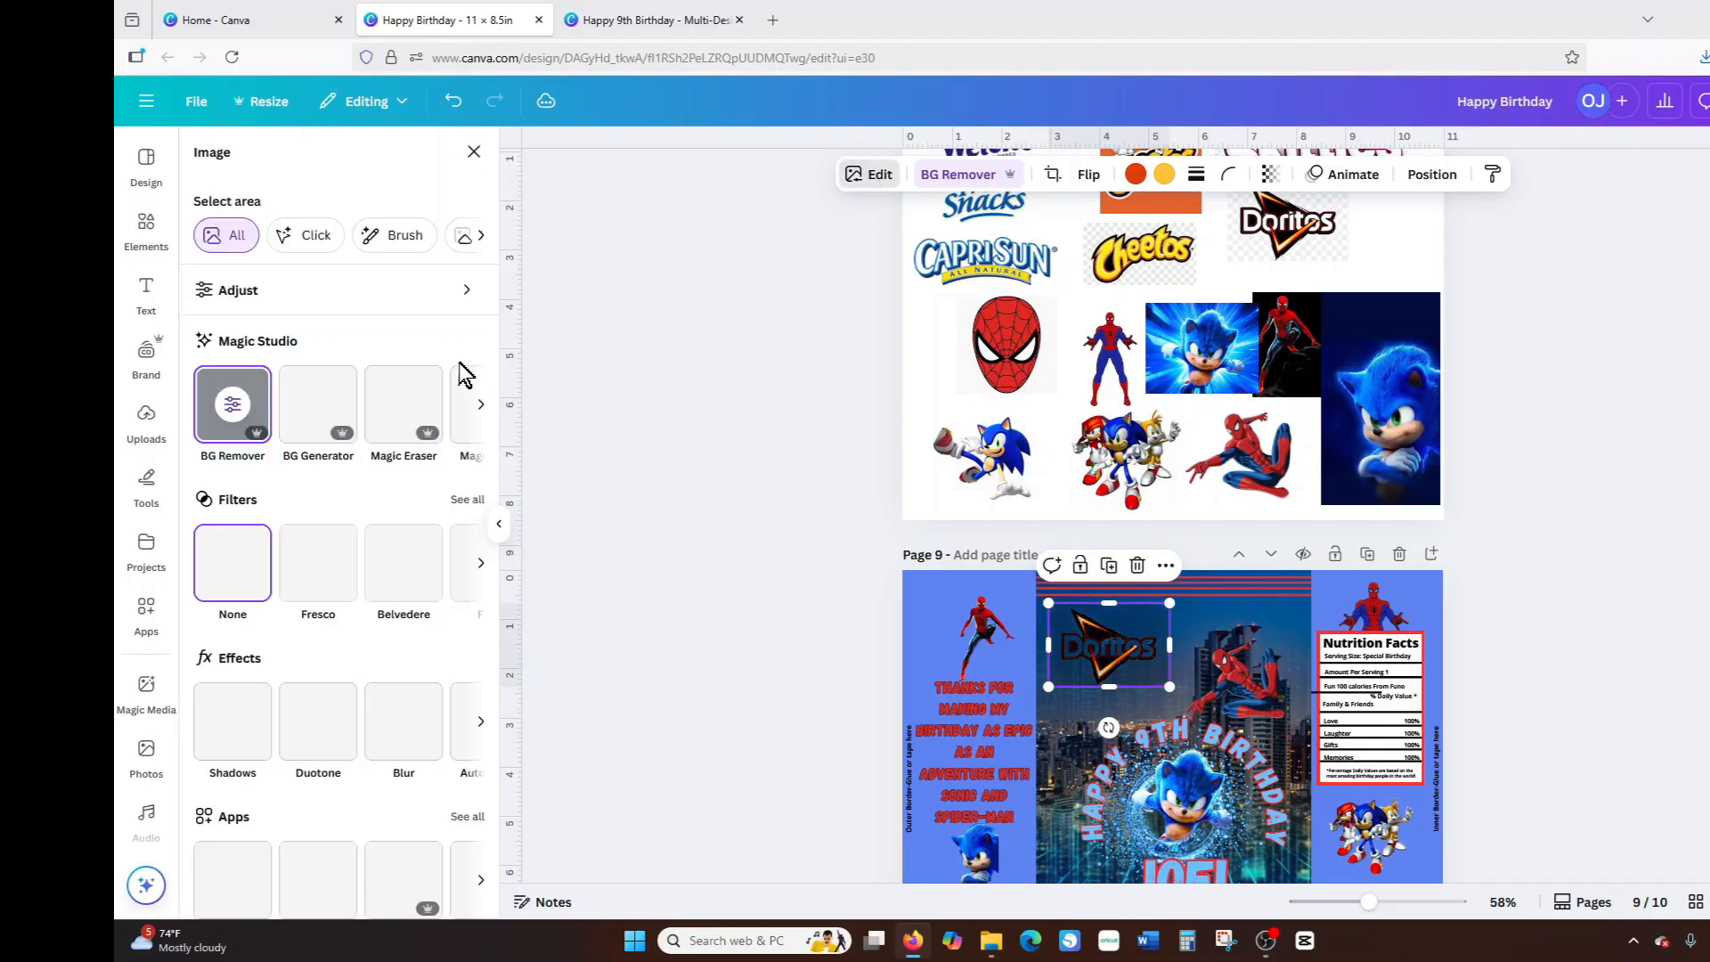
left_click(203, 726)
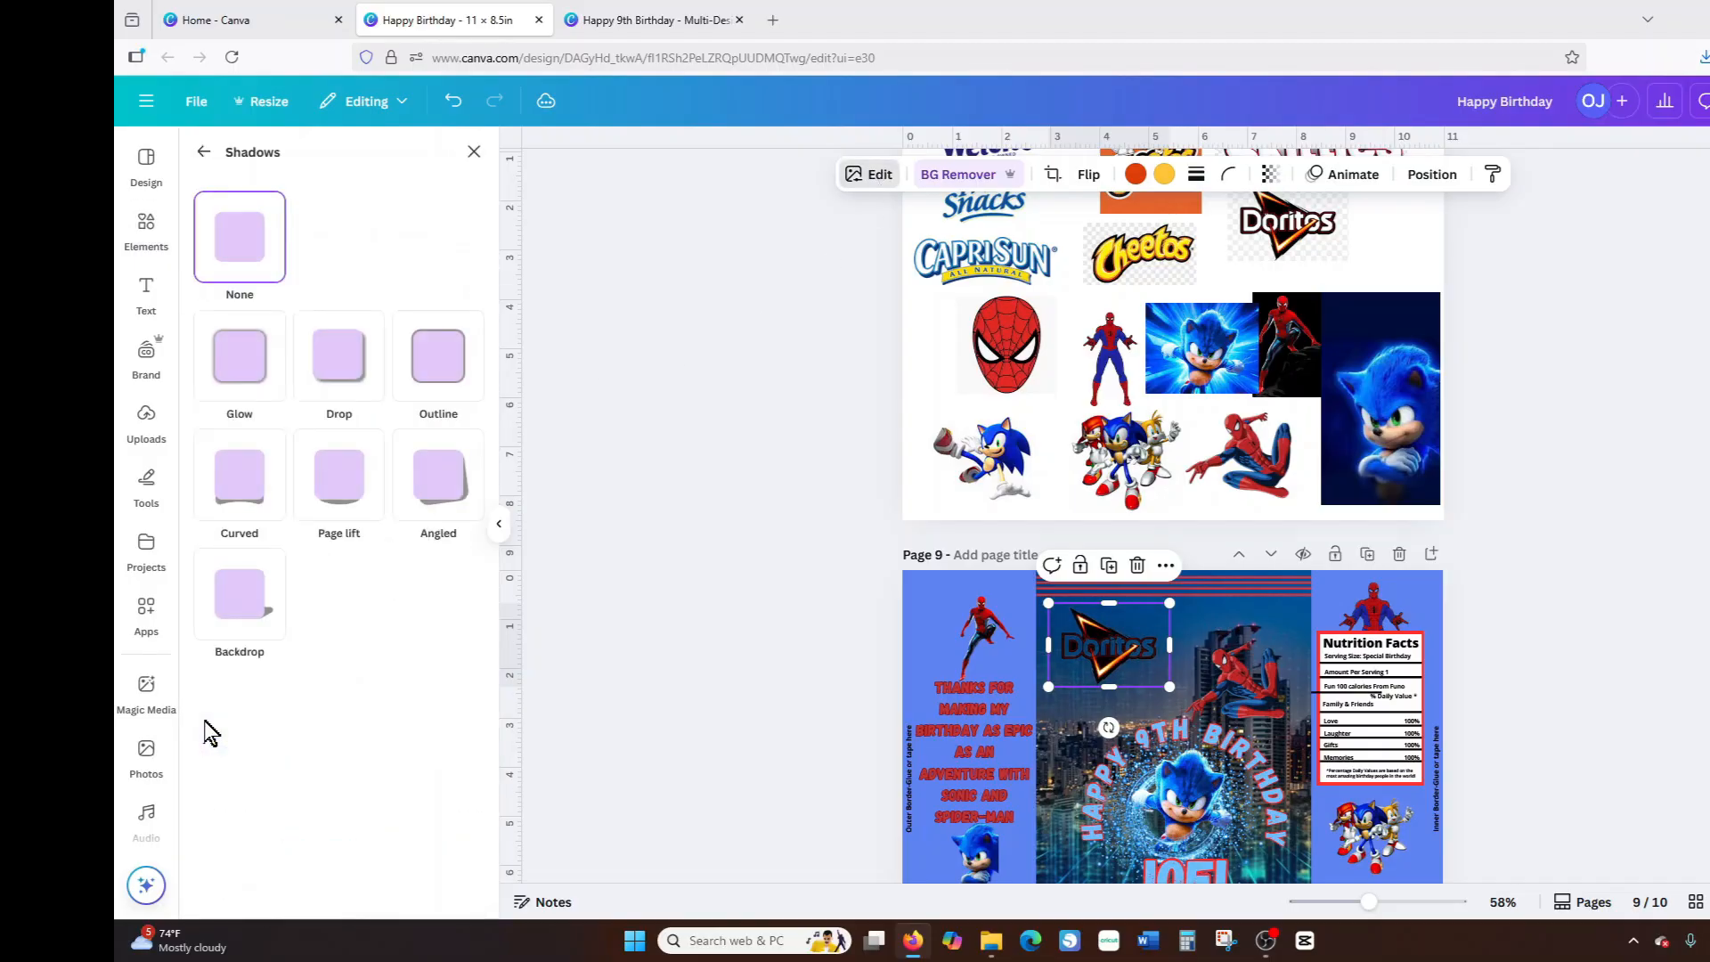
left_click(454, 373)
left_click(470, 762)
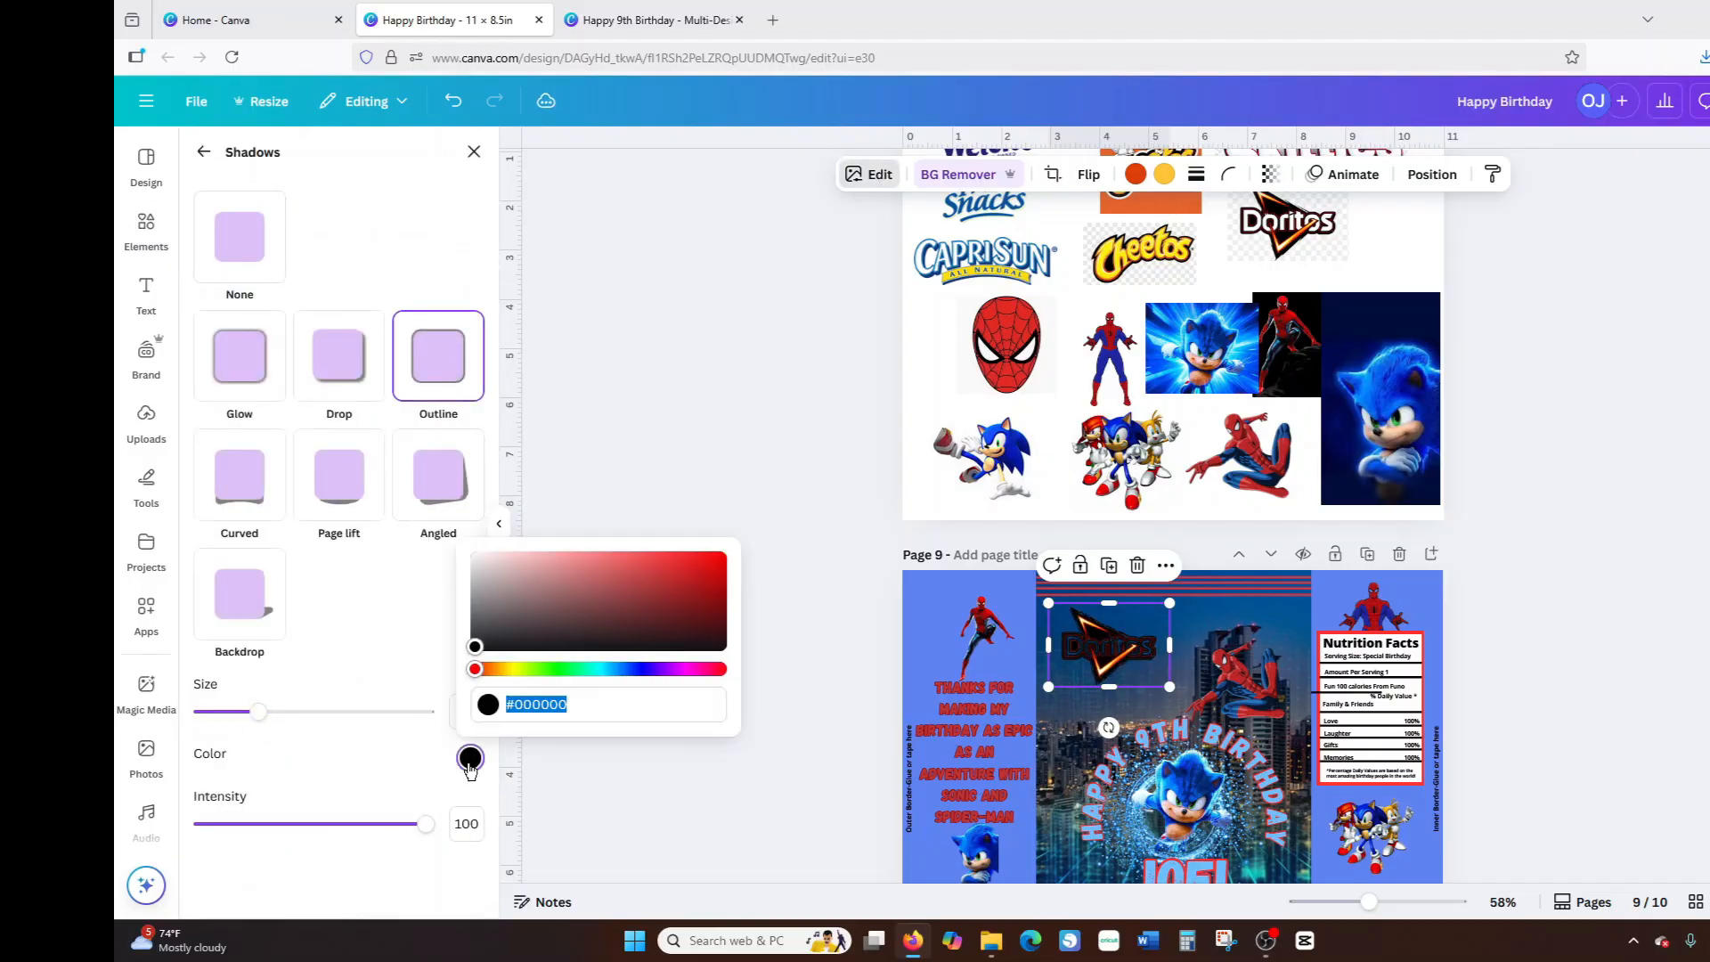
left_click(717, 559)
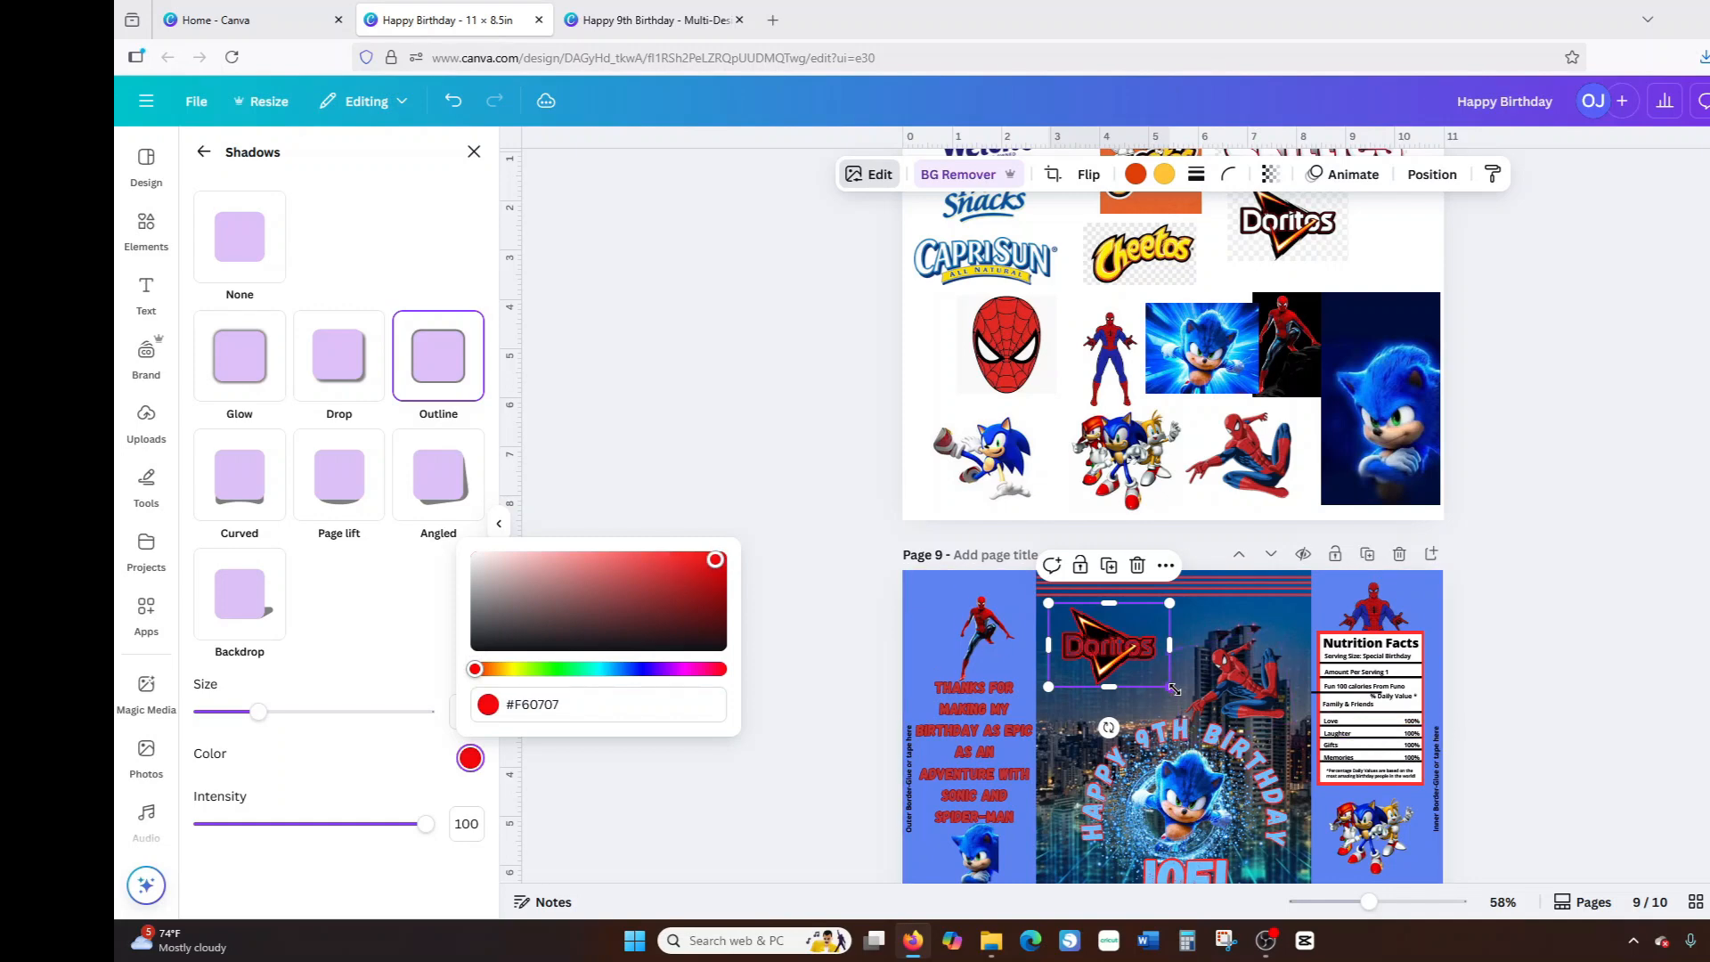
left_click_drag(1174, 690, 1133, 672)
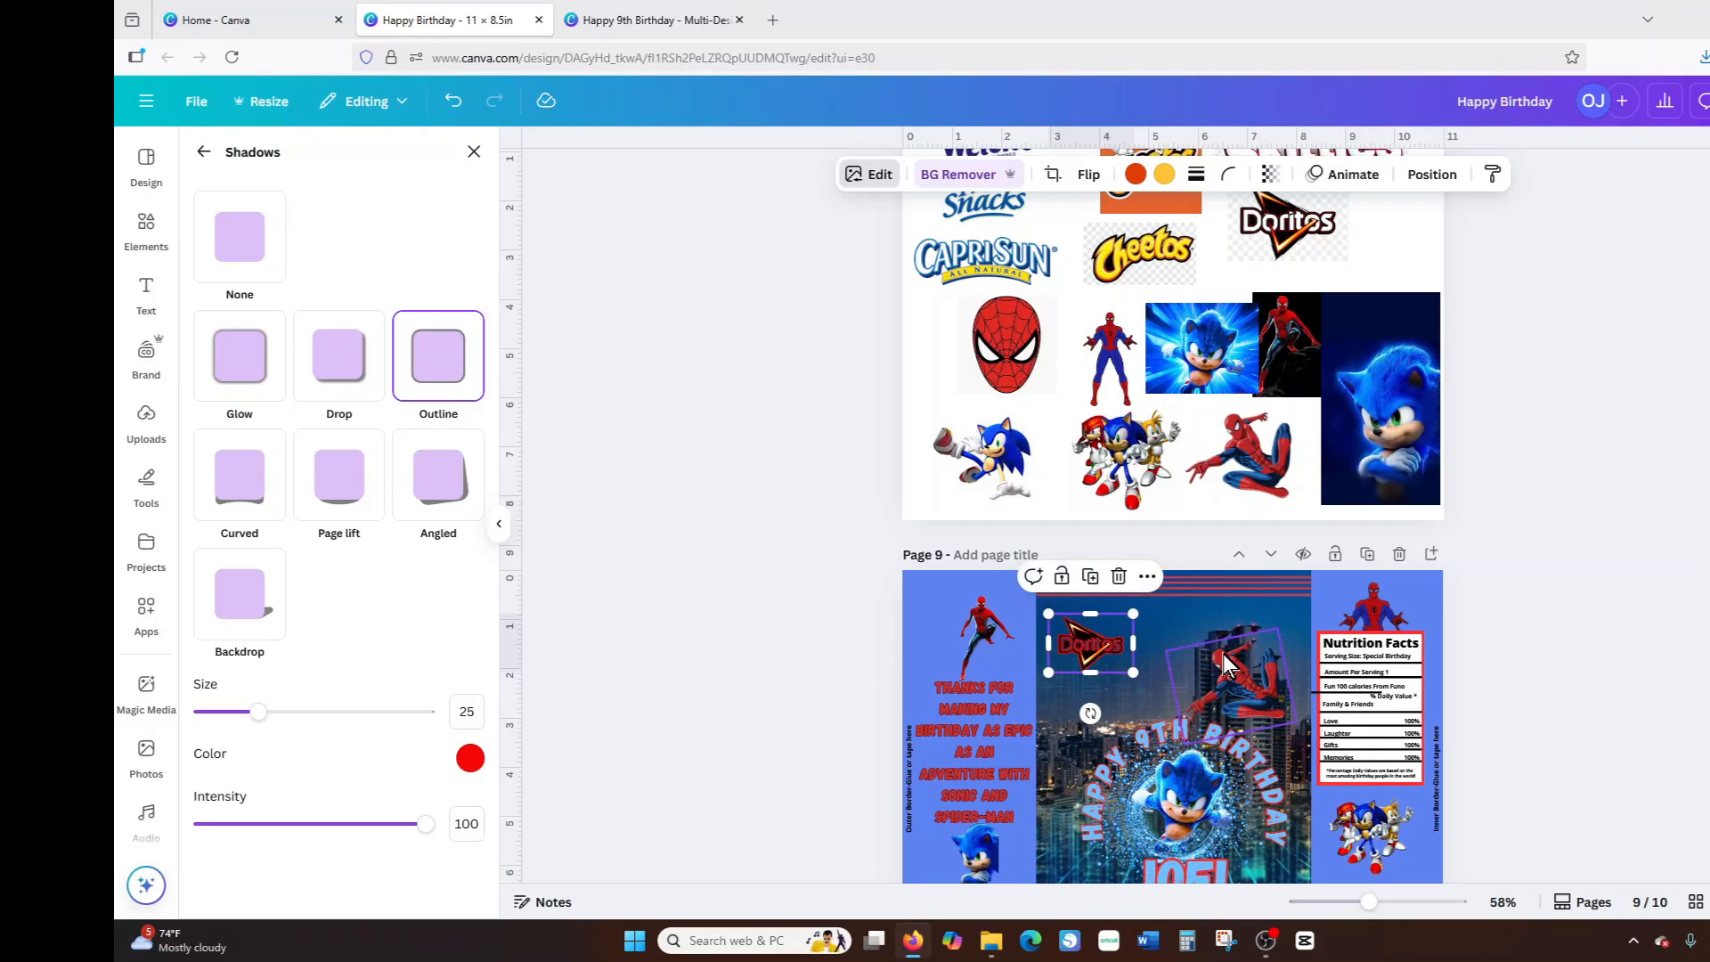
Duplicate page 9 to keep a Doritos version, and delete the Doritos logo from the original page 9.
left_click(1368, 559)
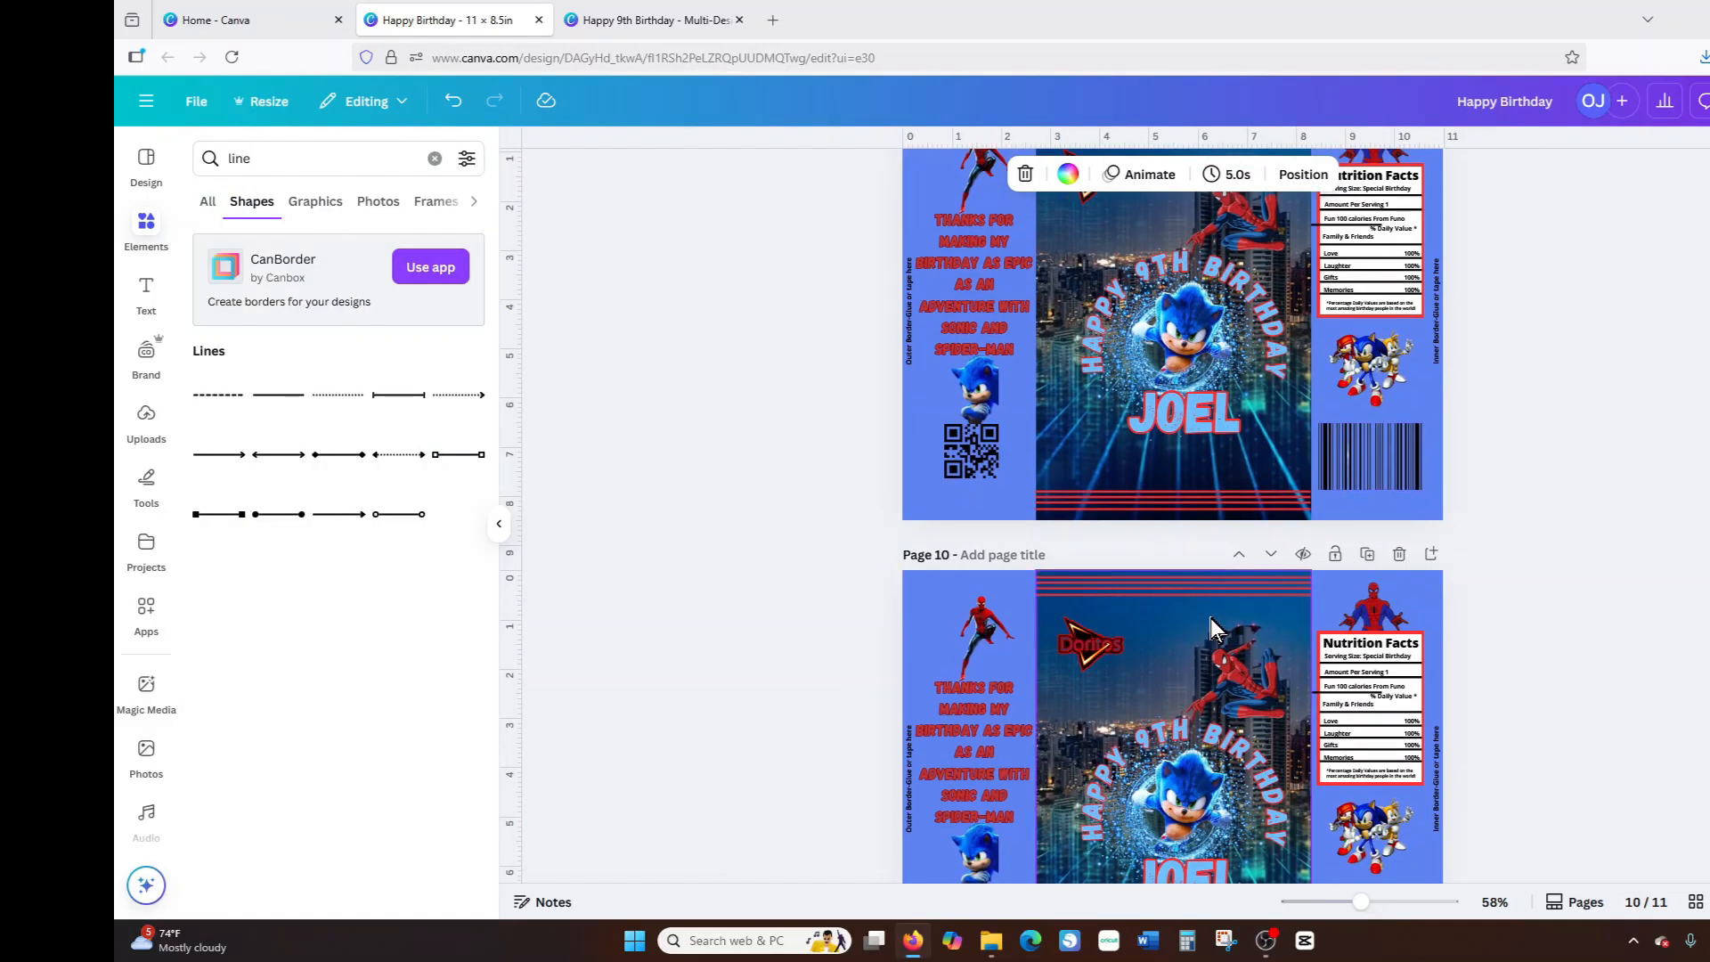
scroll(1205, 435, "up", 4)
left_click(1094, 581)
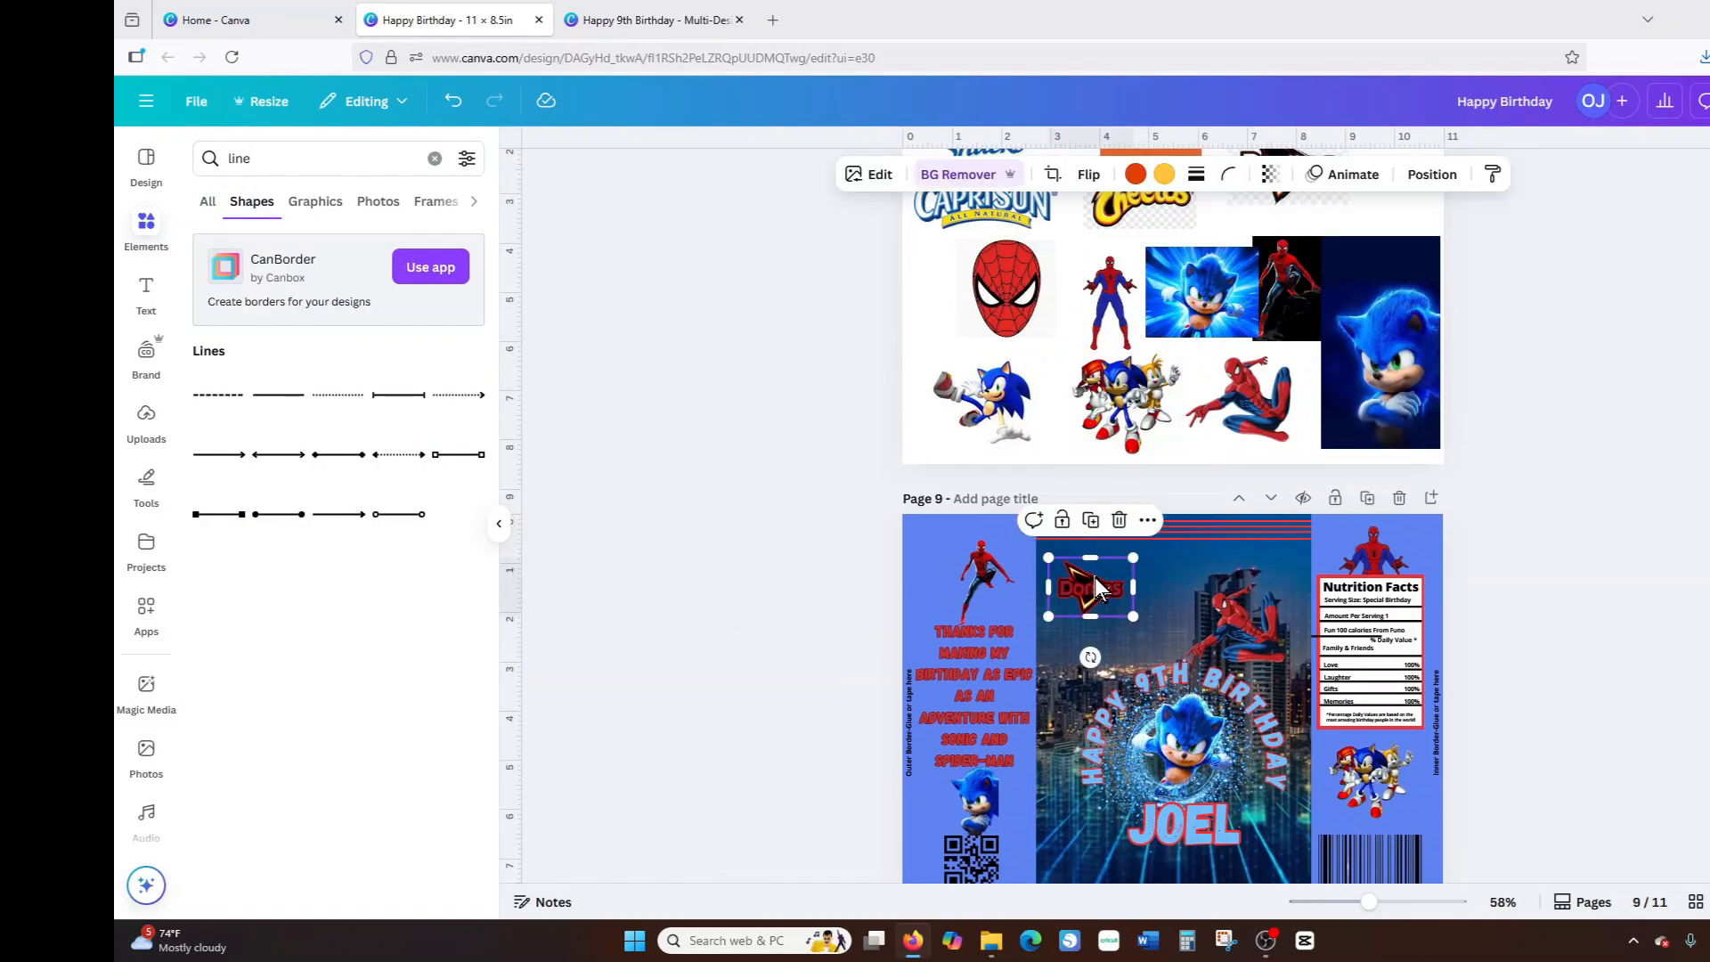
key("Delete")
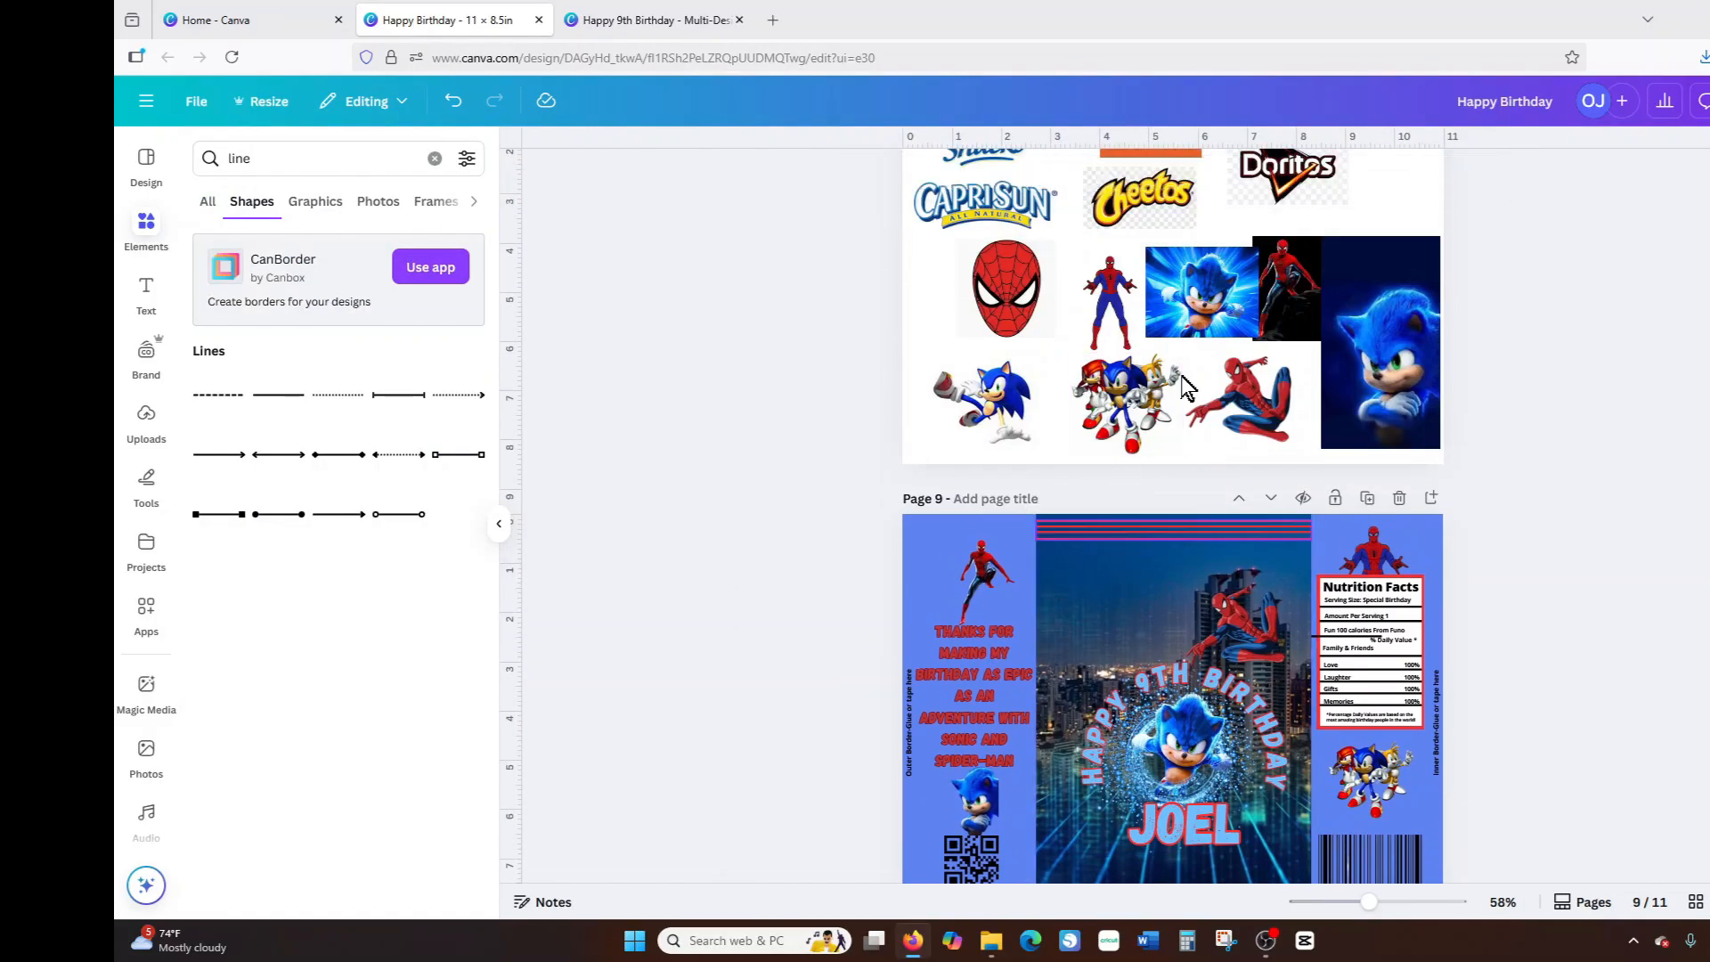
Place a copy of page 8's orange Cheetos logo in the upper corner of page 9's front panel and remove its background.
scroll(1153, 205, "up", 1)
left_click(1153, 201)
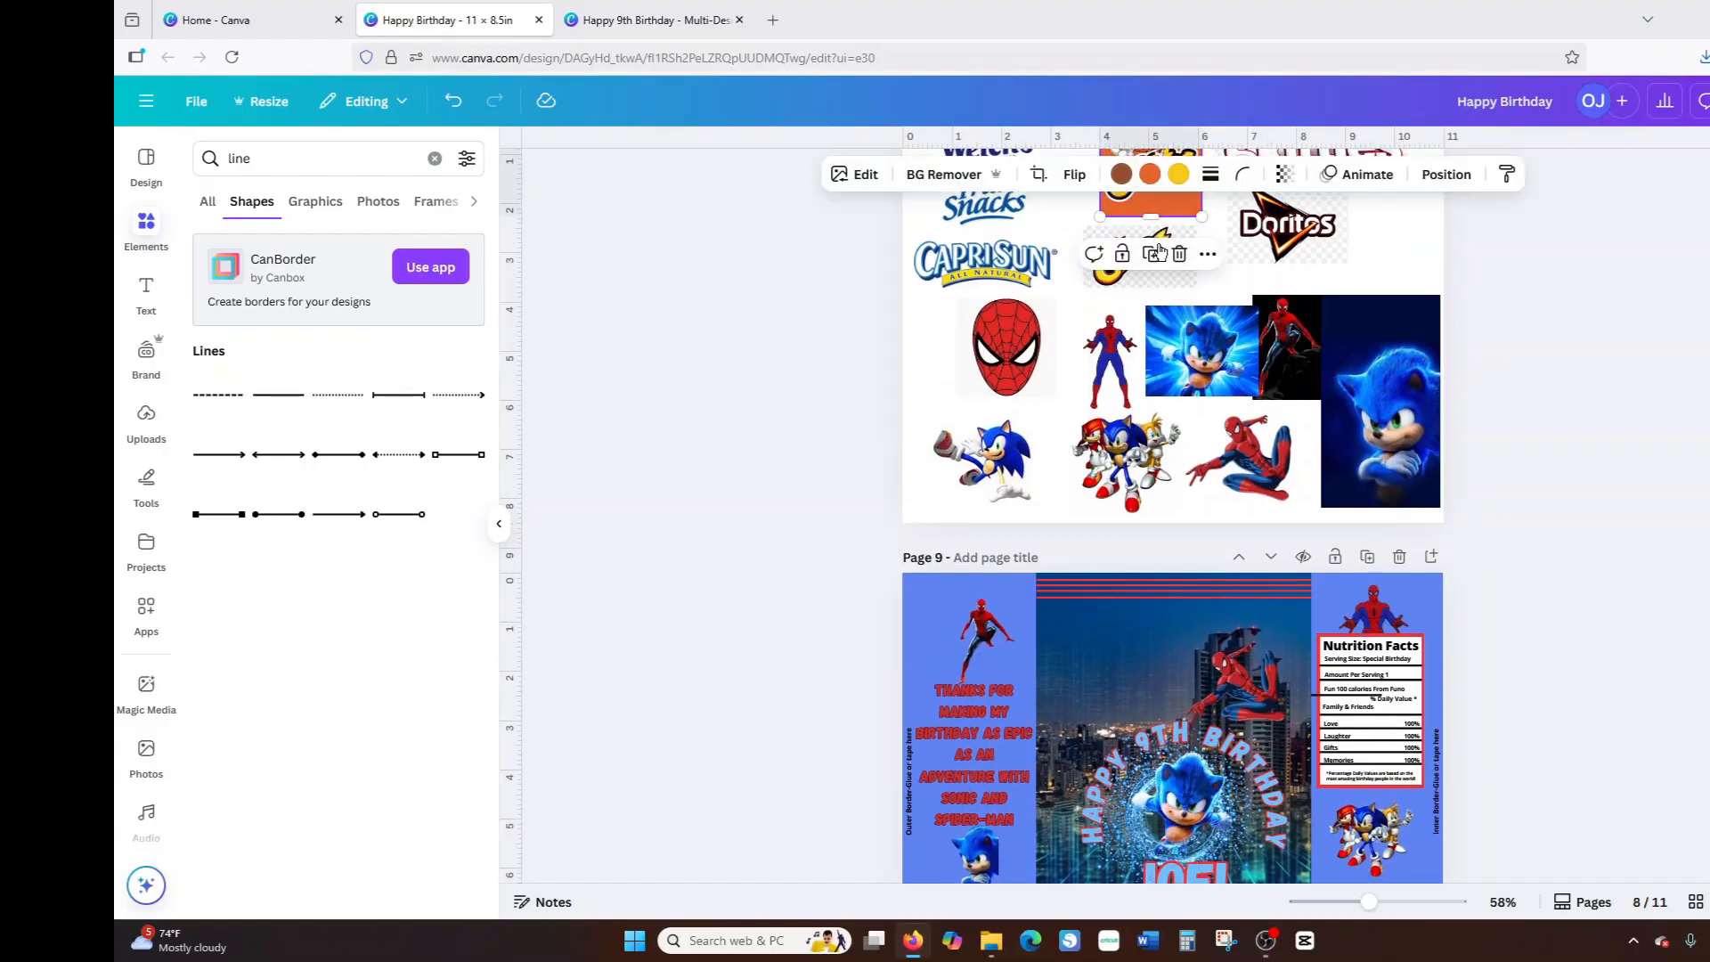
left_click_drag(1156, 205, 1087, 640)
left_click(940, 174)
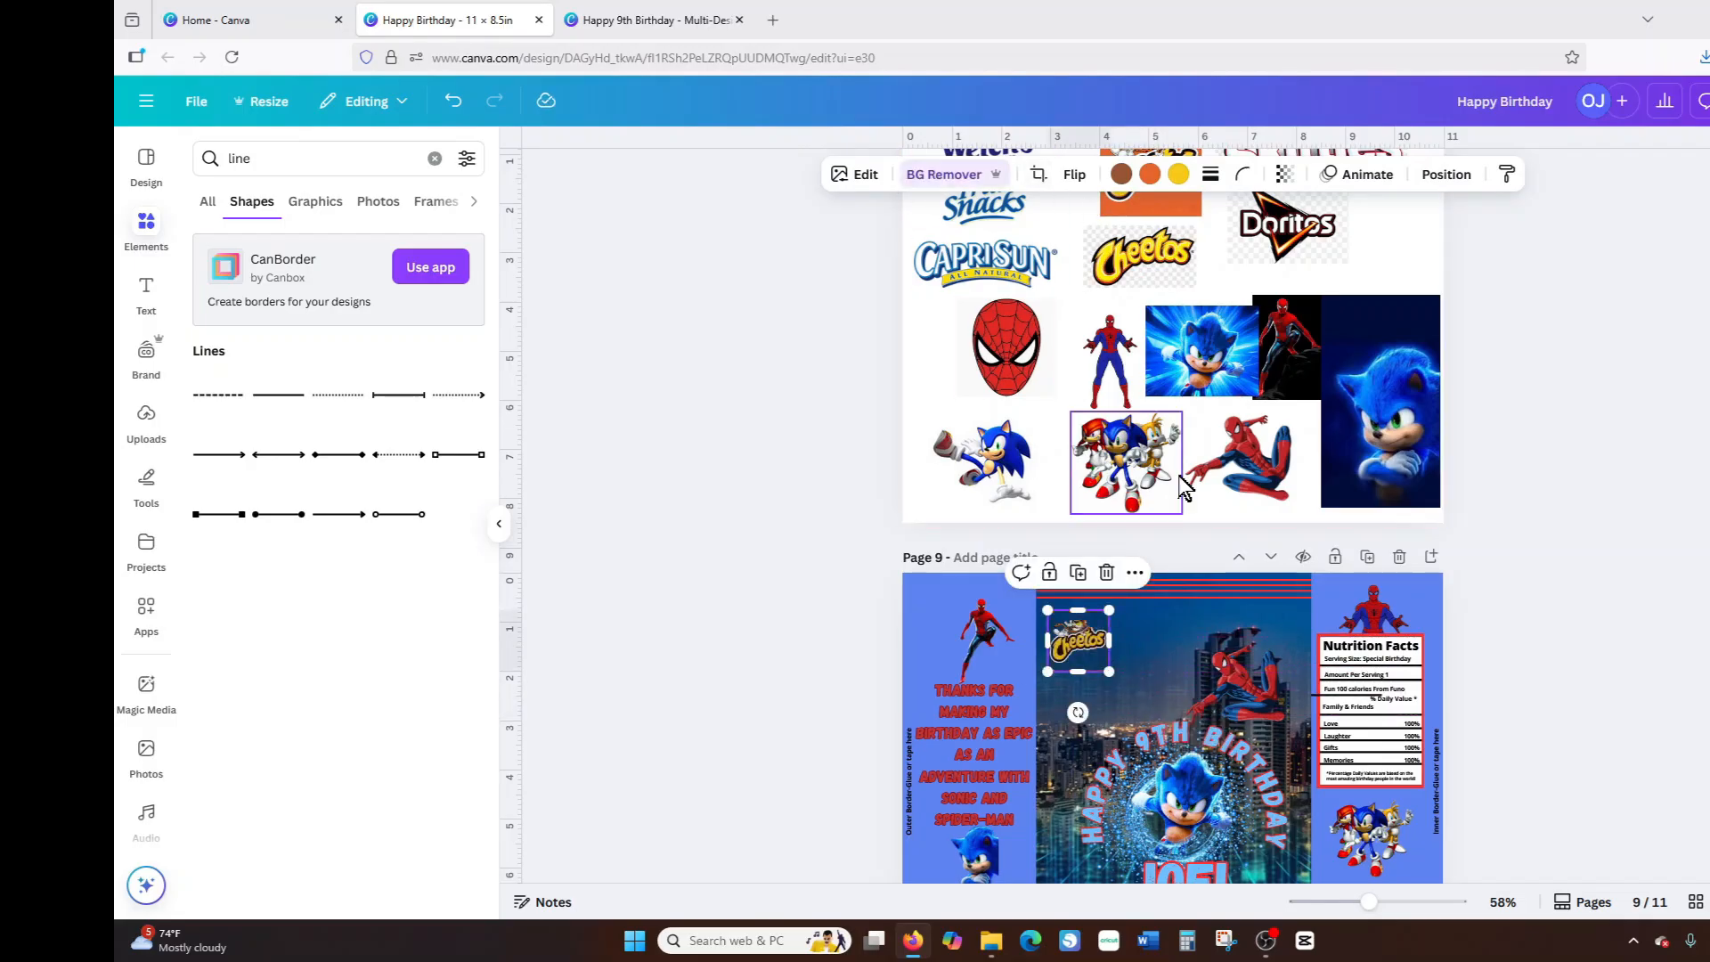
left_click(1133, 636)
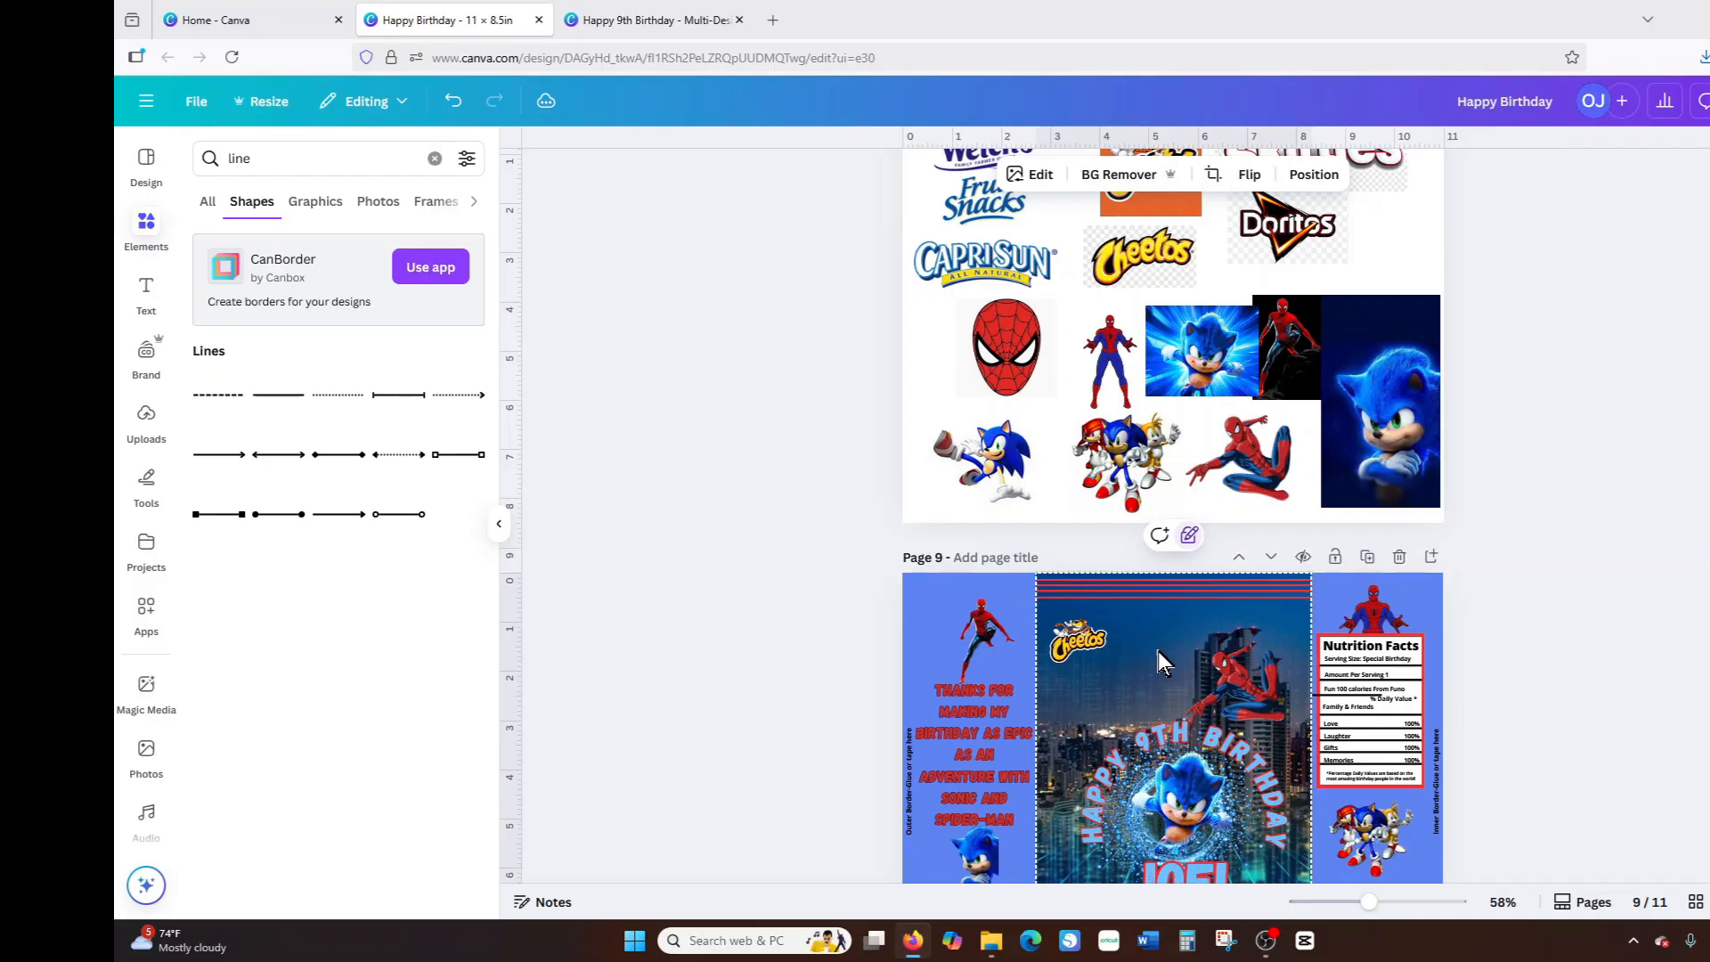
left_click(1105, 648)
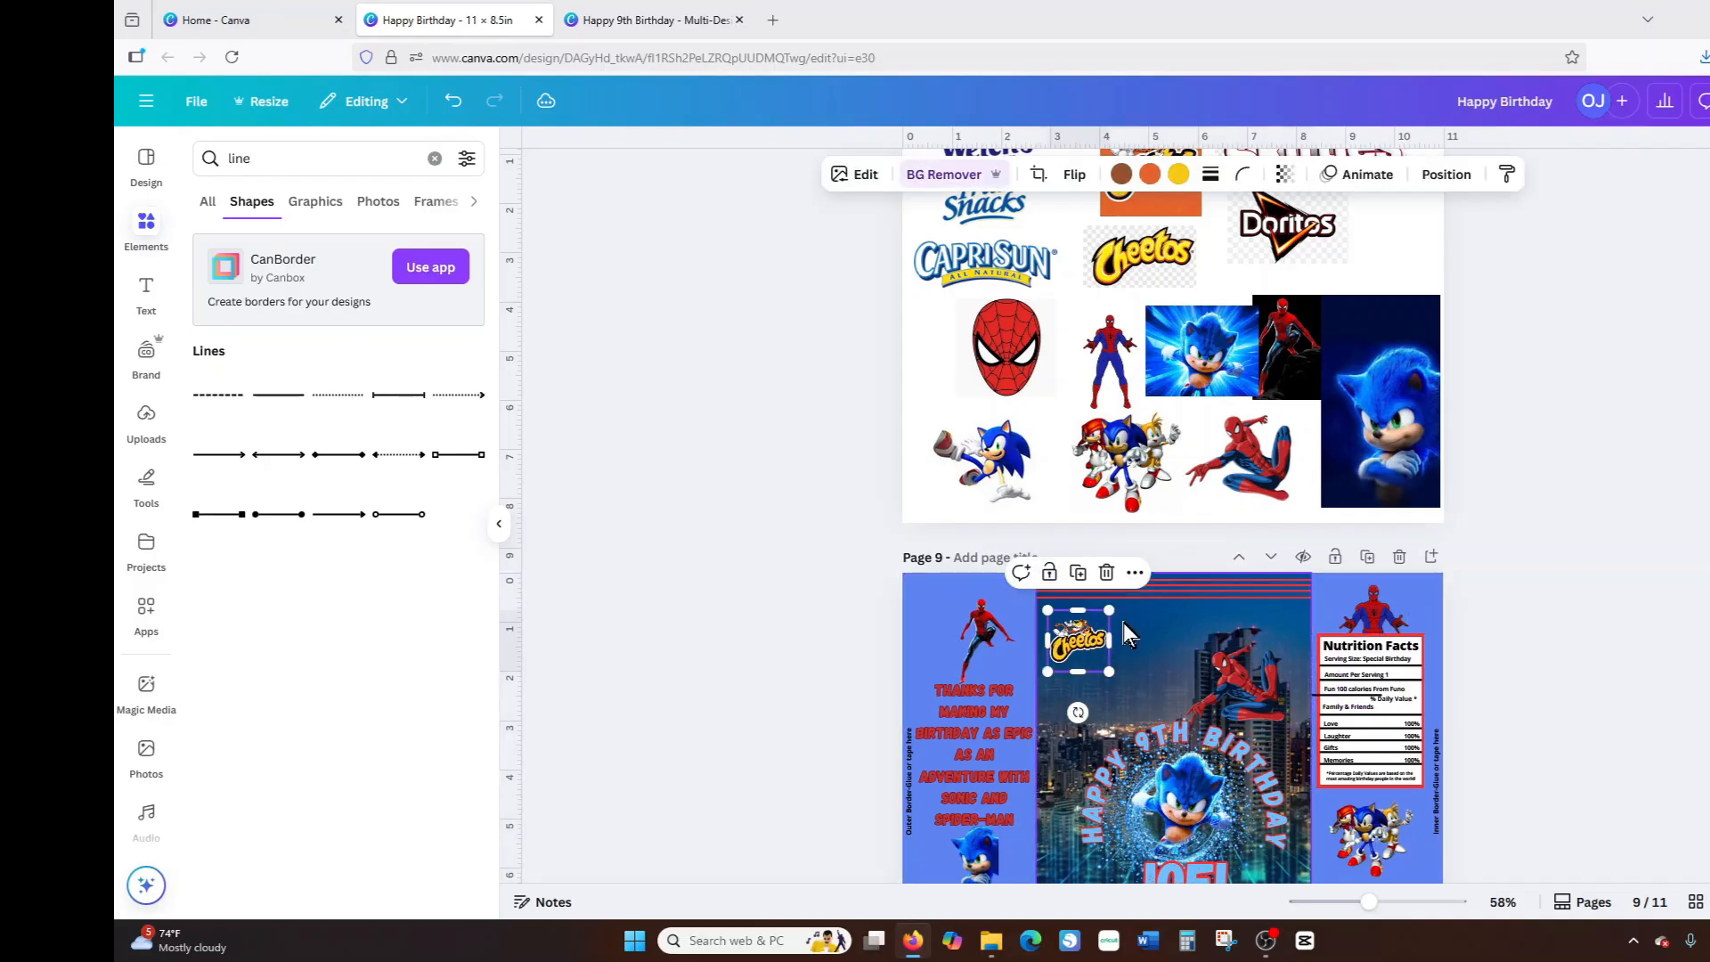
Tilt the Cheetos logo on page 9 and adjust its placement beside the crouching Spider-Man.
scroll(1124, 623, "down", 2)
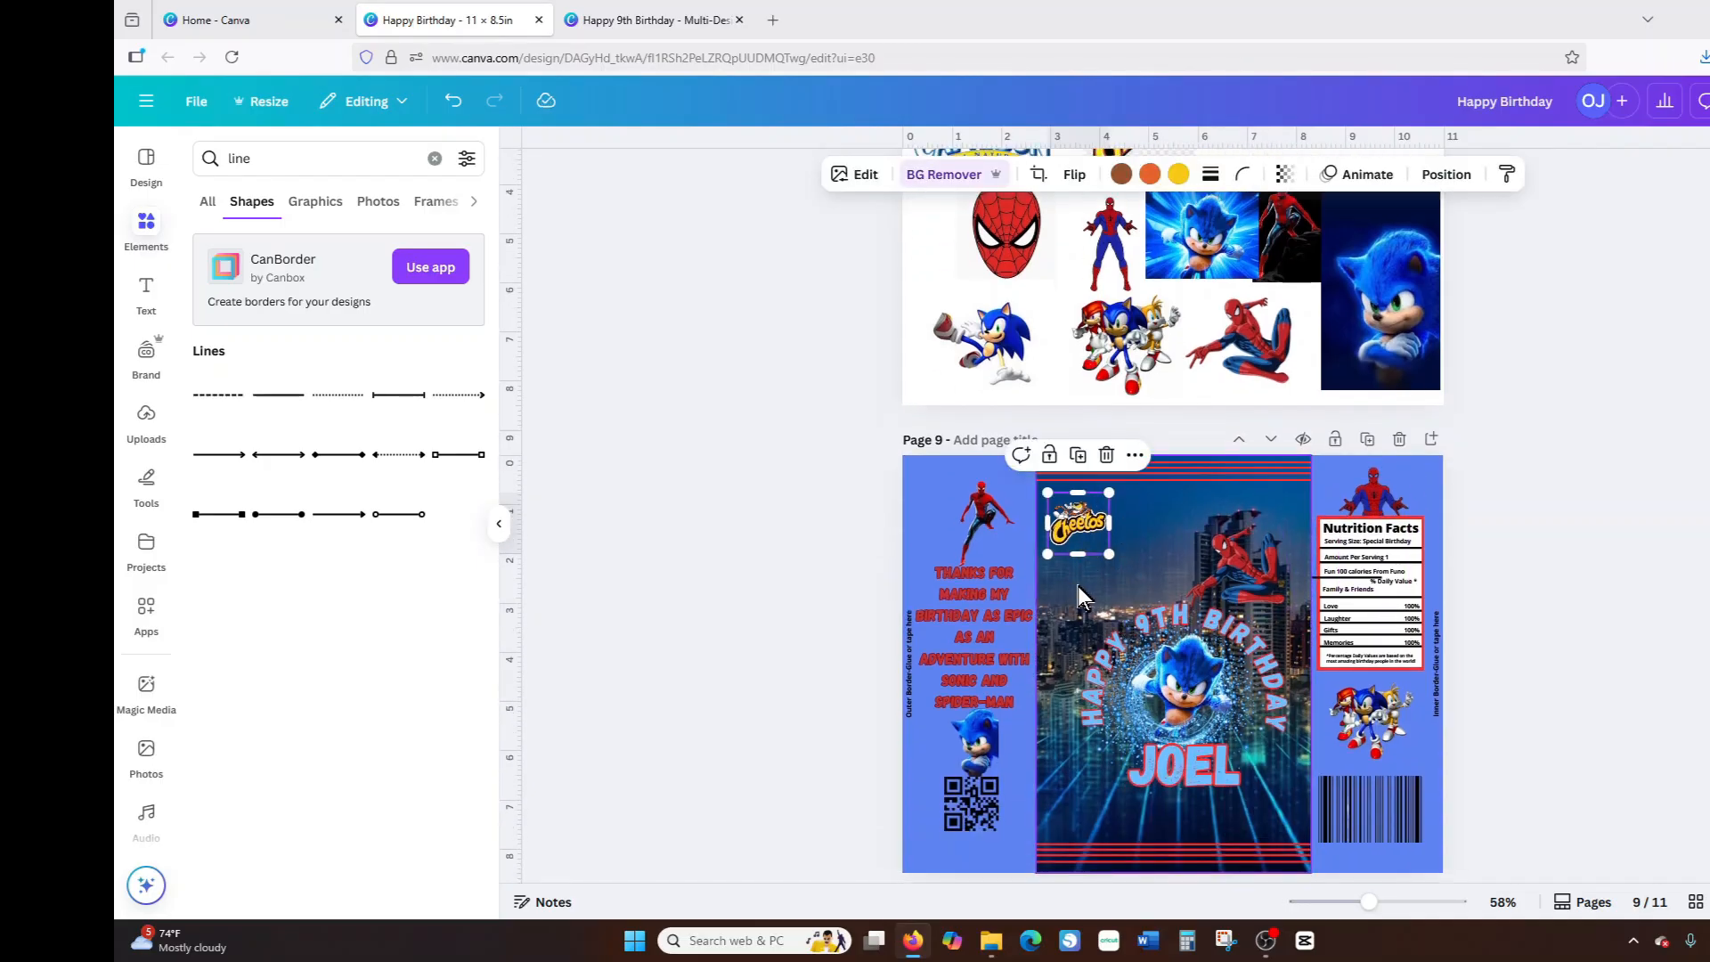
left_click_drag(1096, 540, 1104, 594)
left_click(1559, 525)
scroll(1568, 526, "down", 3)
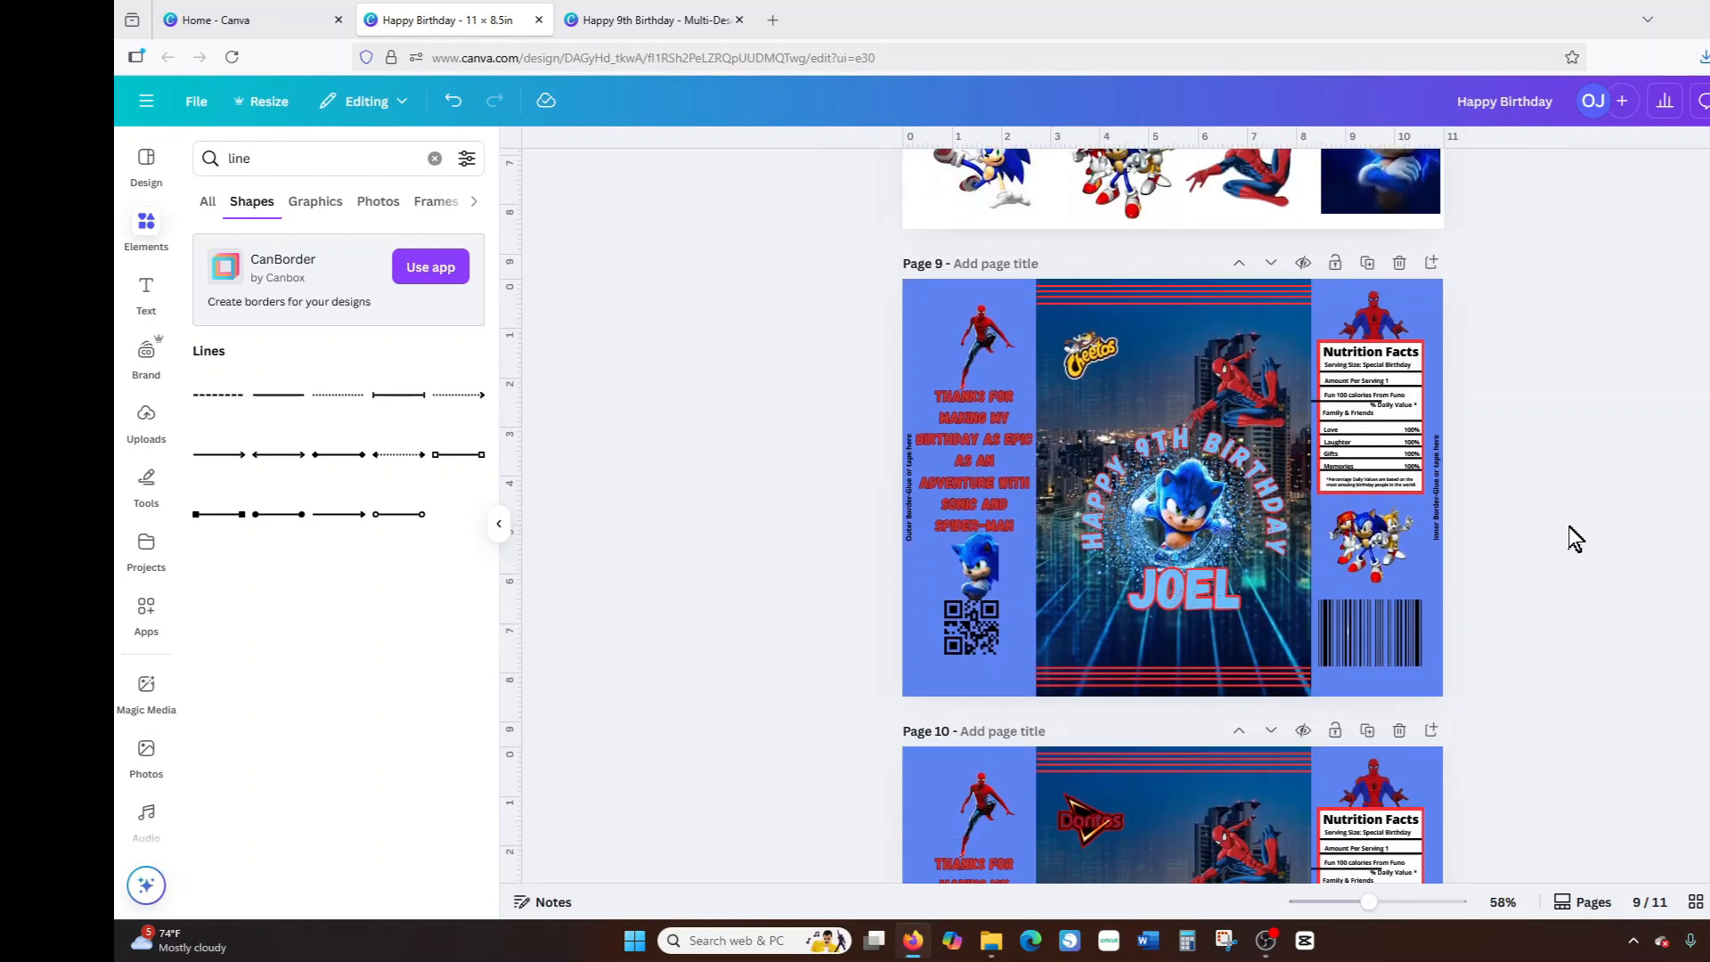
Tilt the Doritos logo on page 10's front panel slightly counterclockwise.
scroll(1569, 527, "down", 5)
left_click(1094, 531)
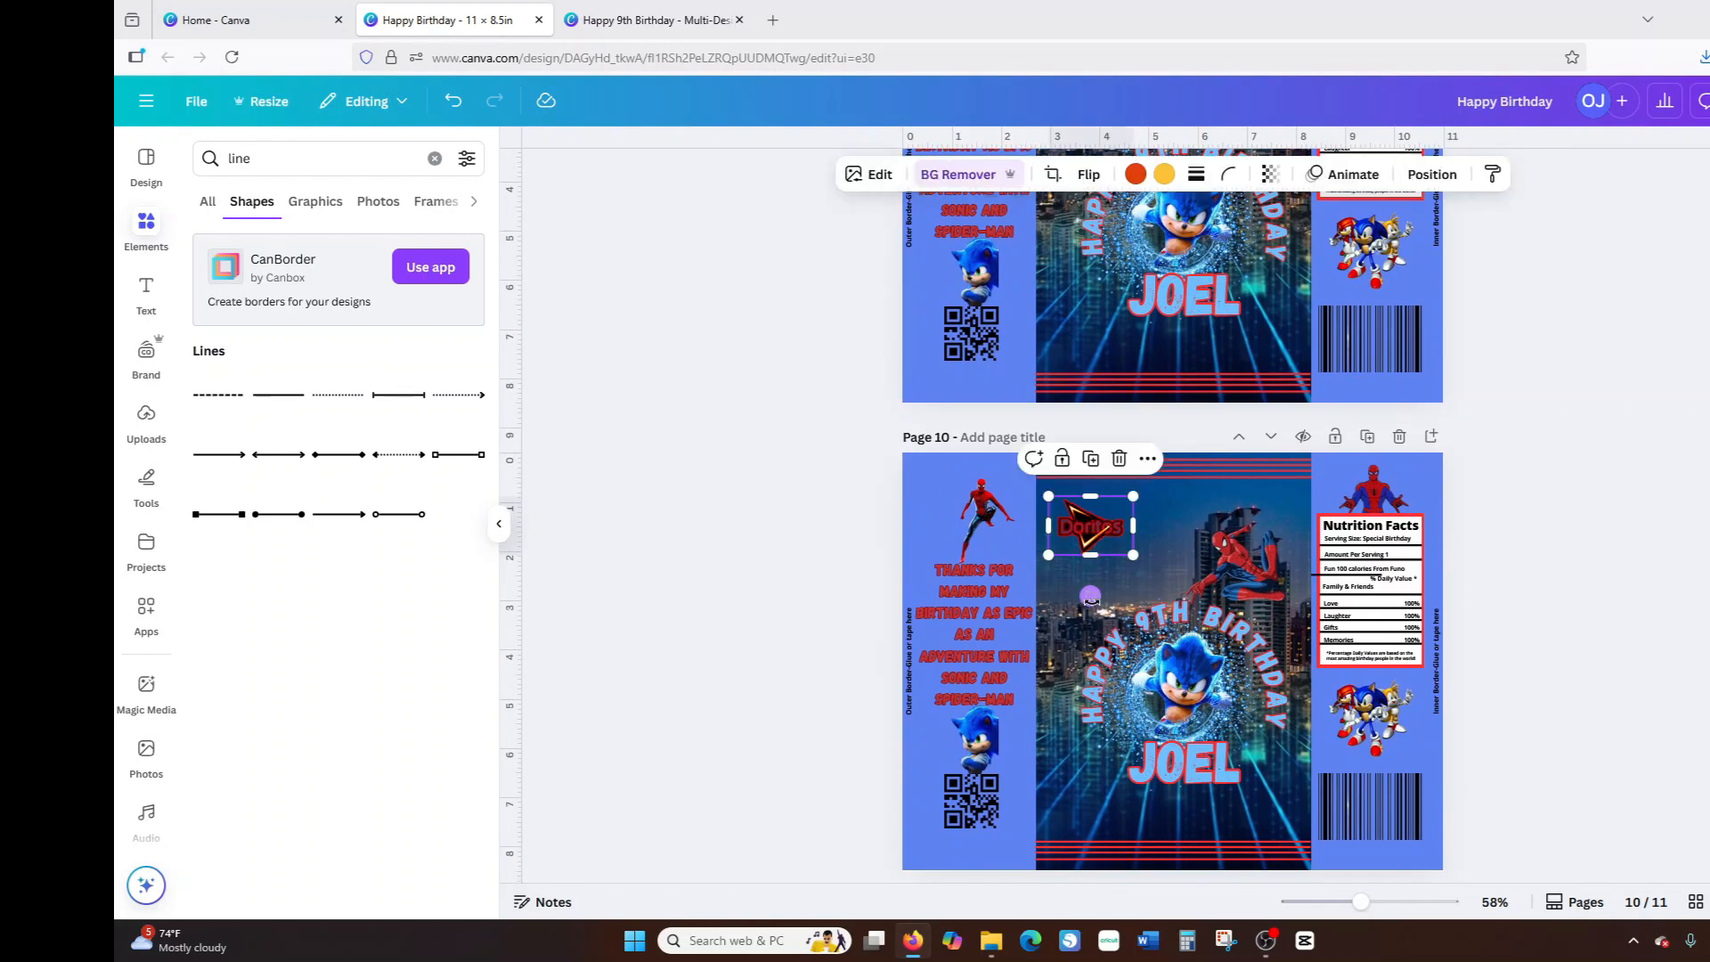
left_click_drag(1096, 595, 1123, 586)
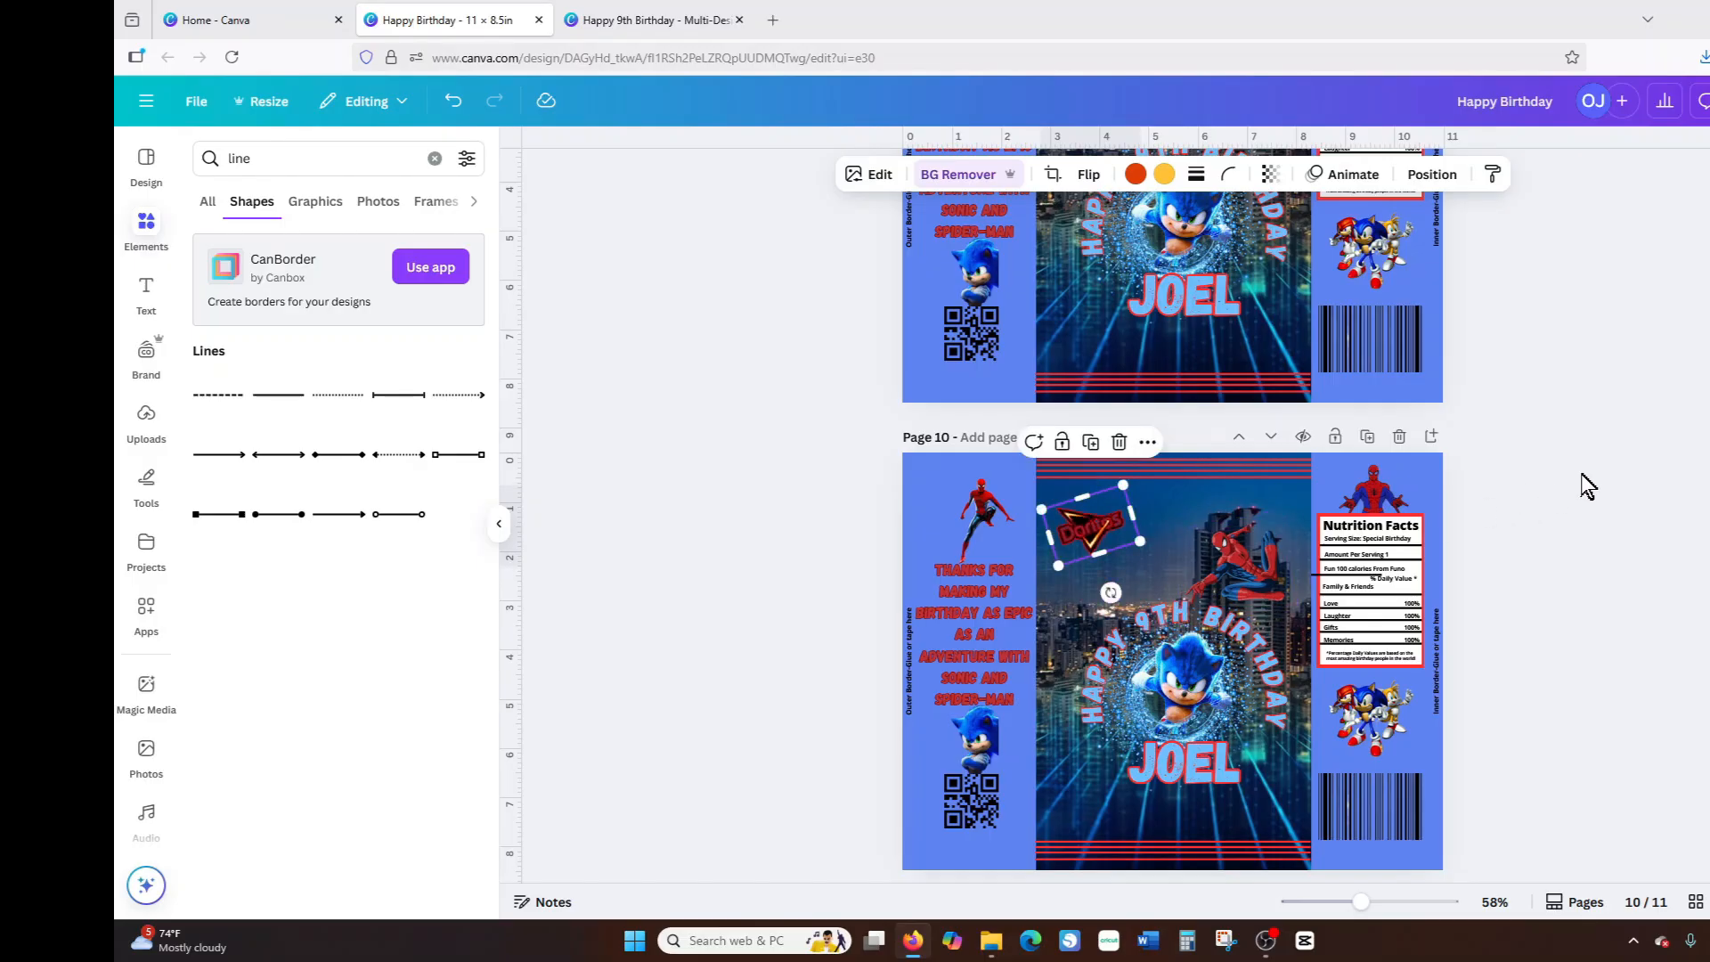
left_click(1564, 497)
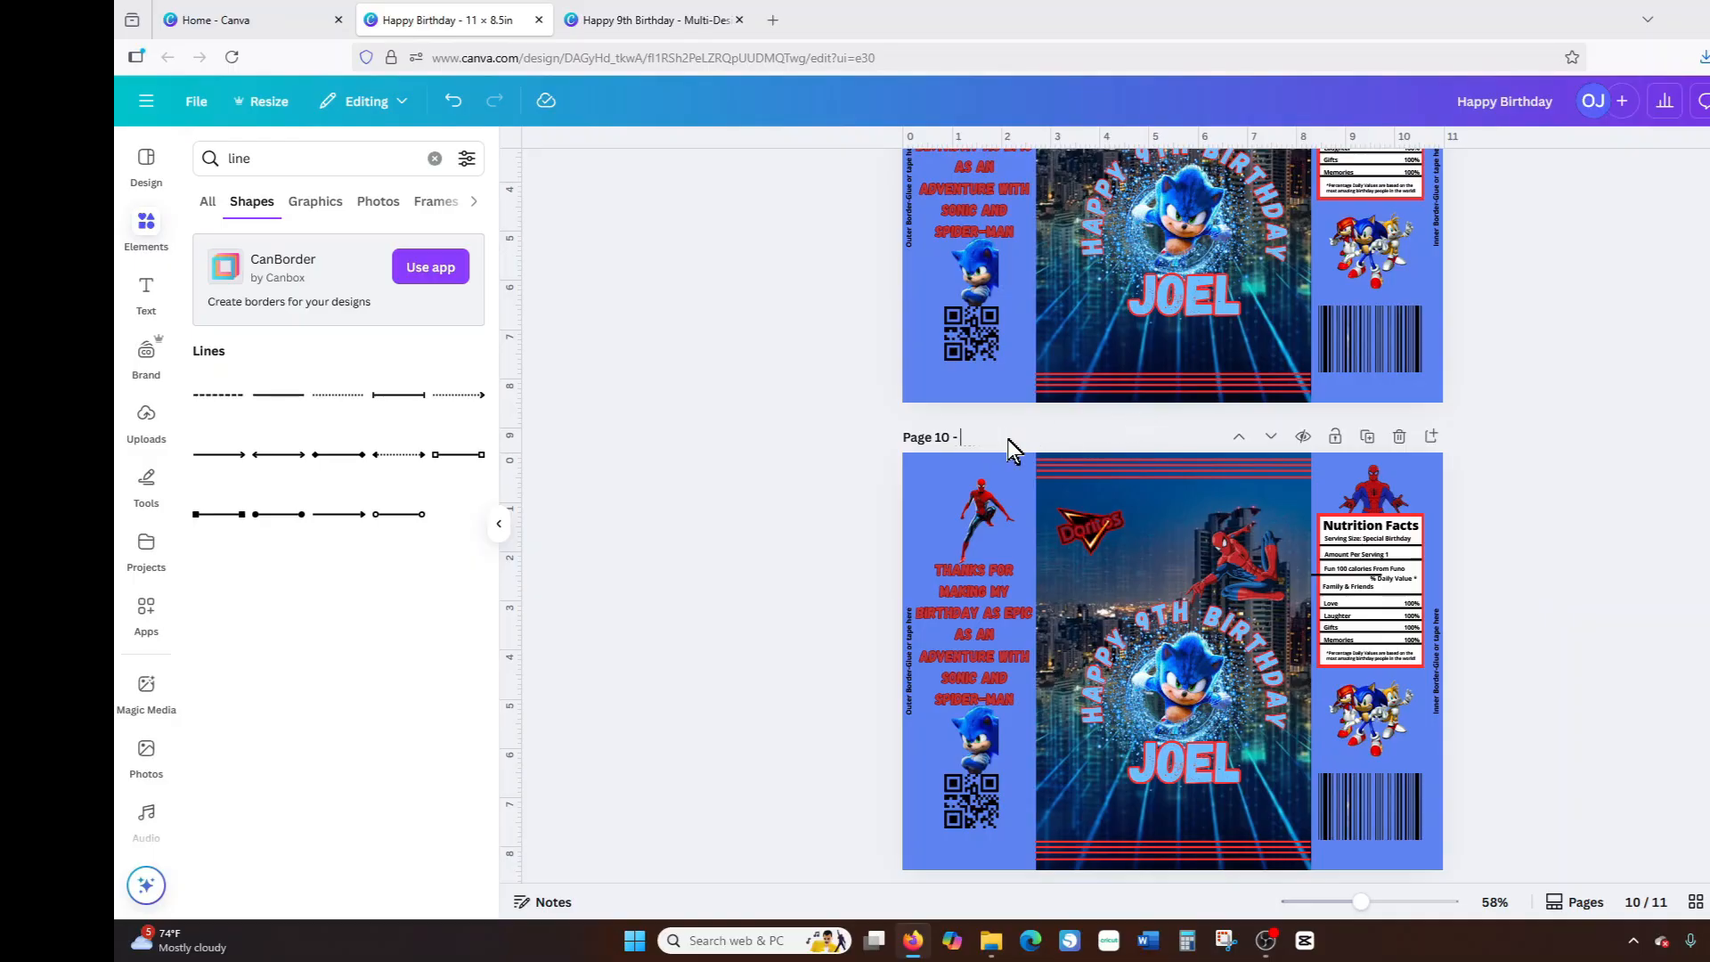
Move the Cheetos and Doritos chip bag pages together so they follow page 2 in the page order.
scroll(1516, 526, "up", 10)
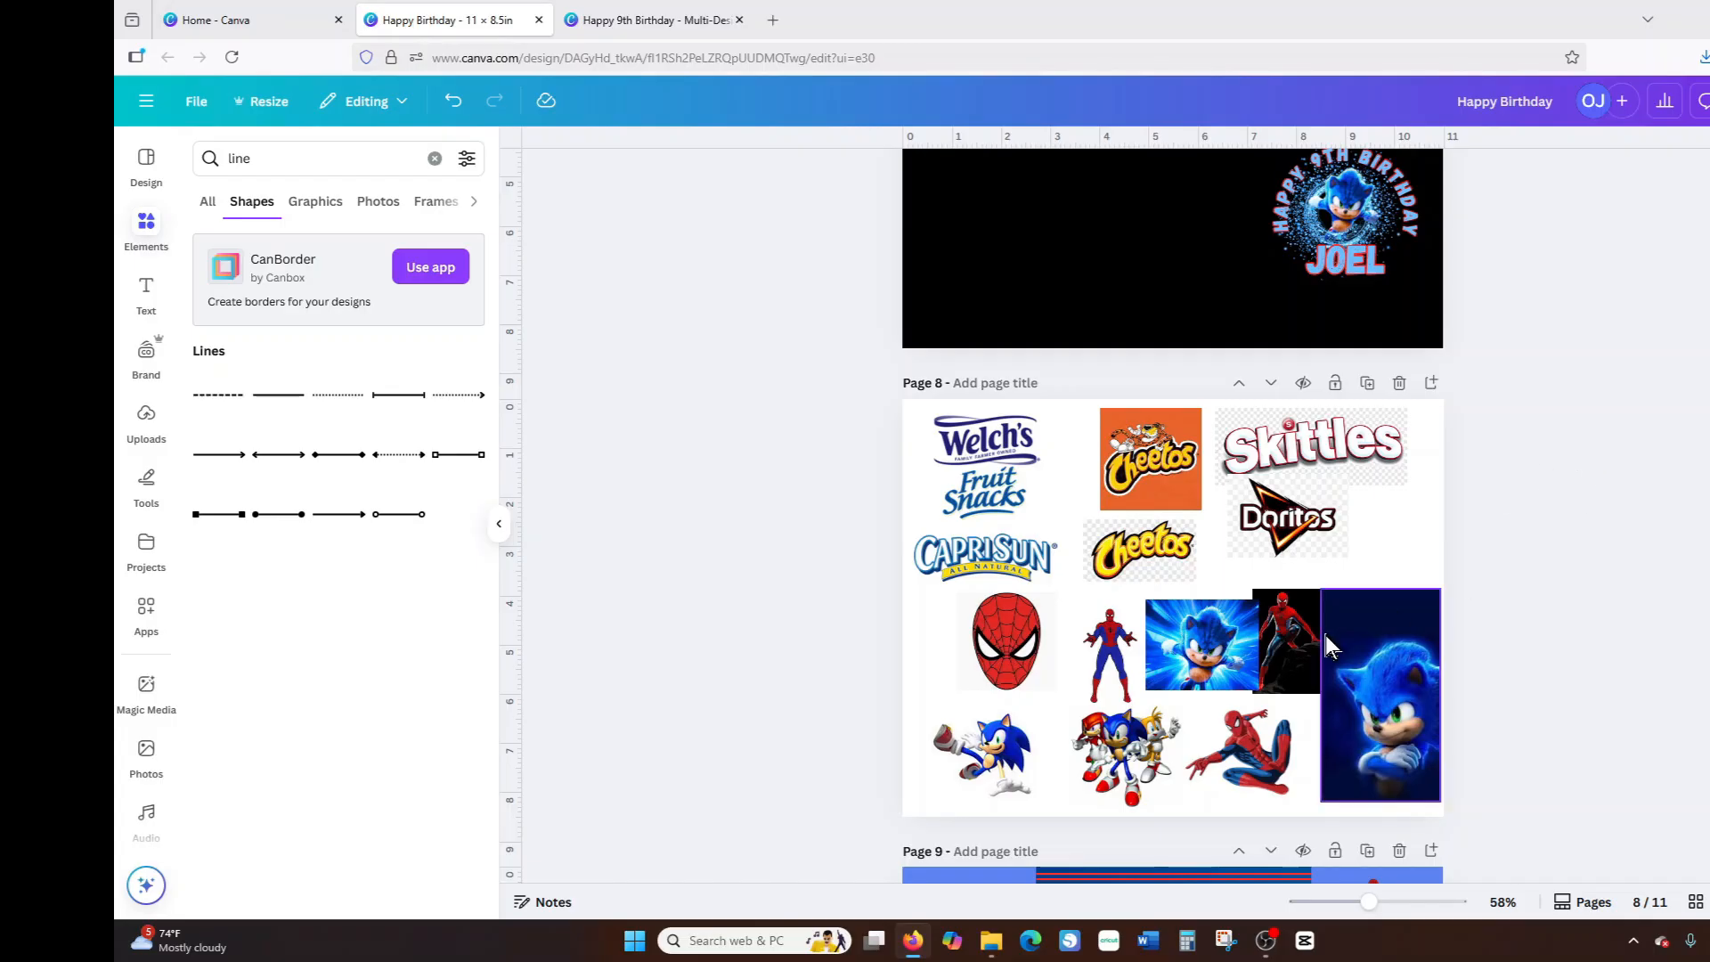
scroll(1326, 634, "down", 4)
scroll(1426, 605, "up", 5)
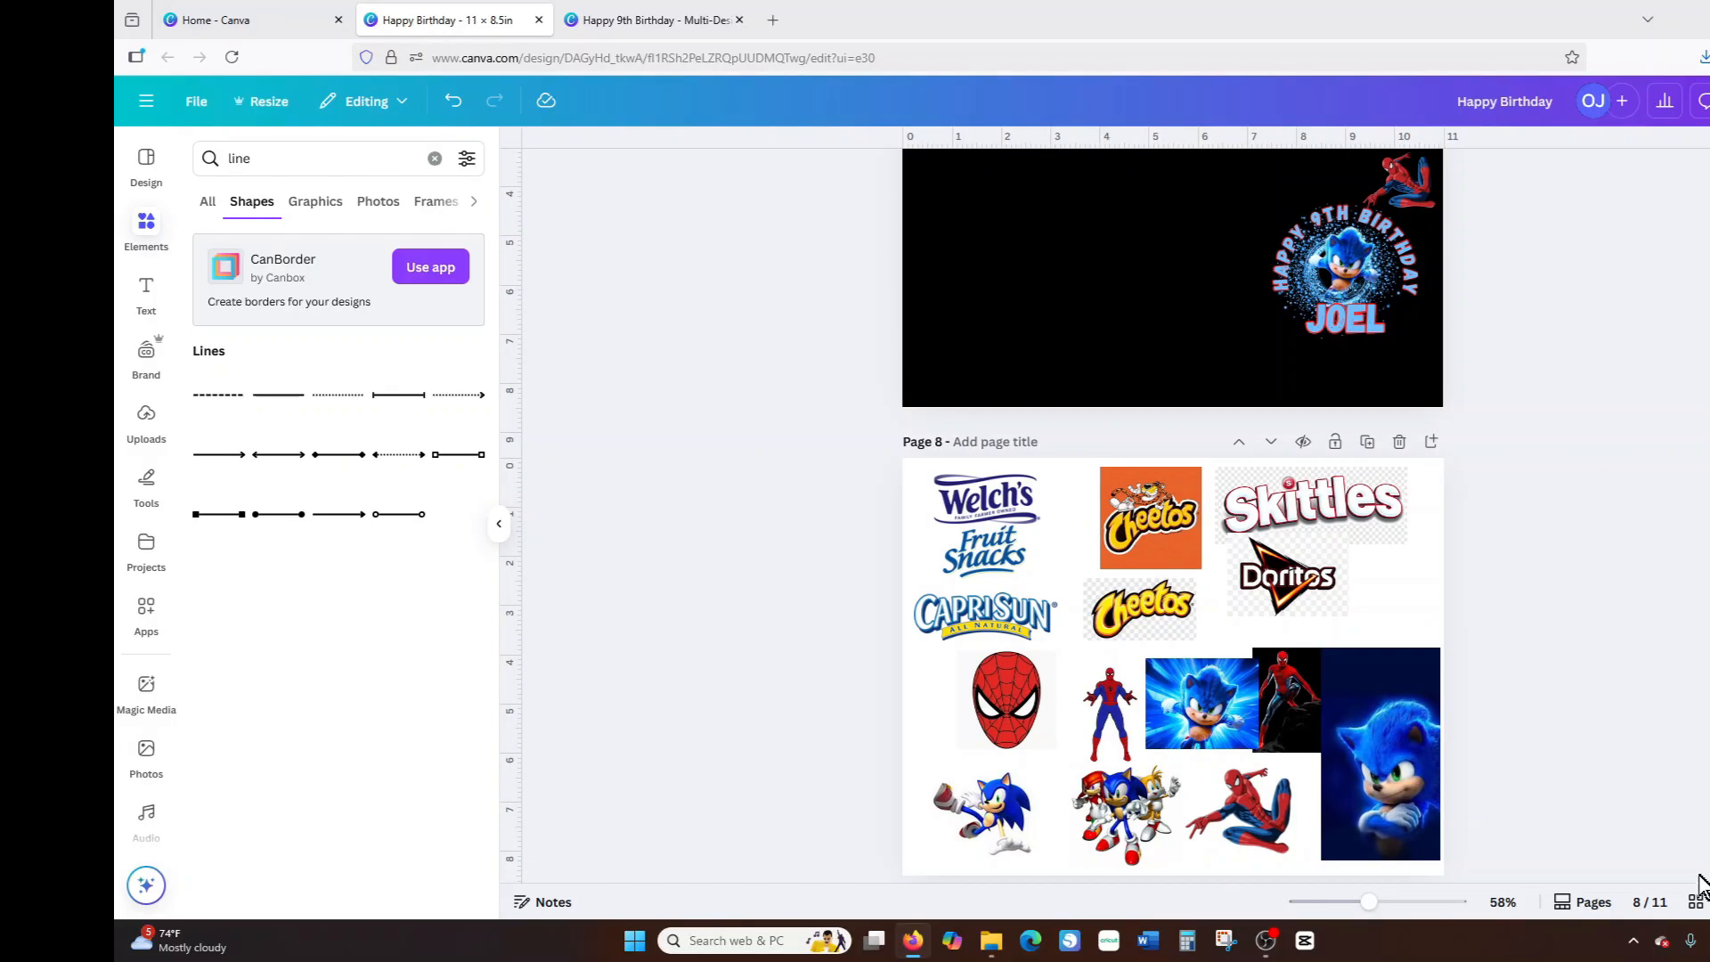
left_click(1695, 903)
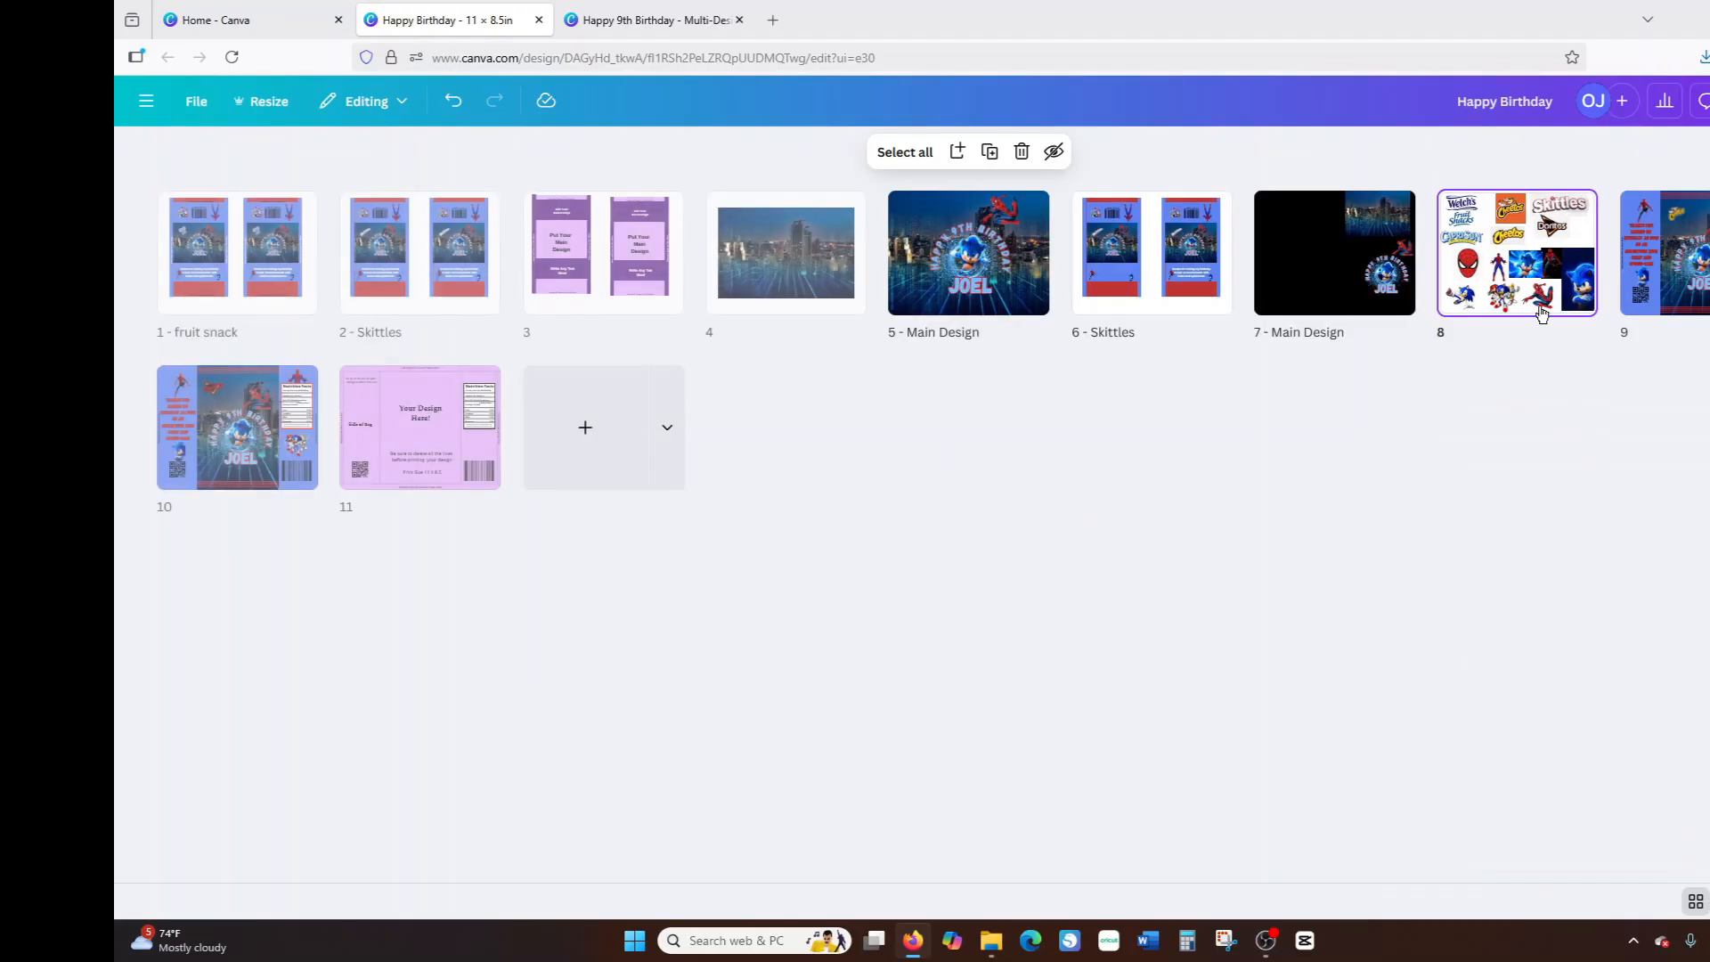
left_click(1696, 274)
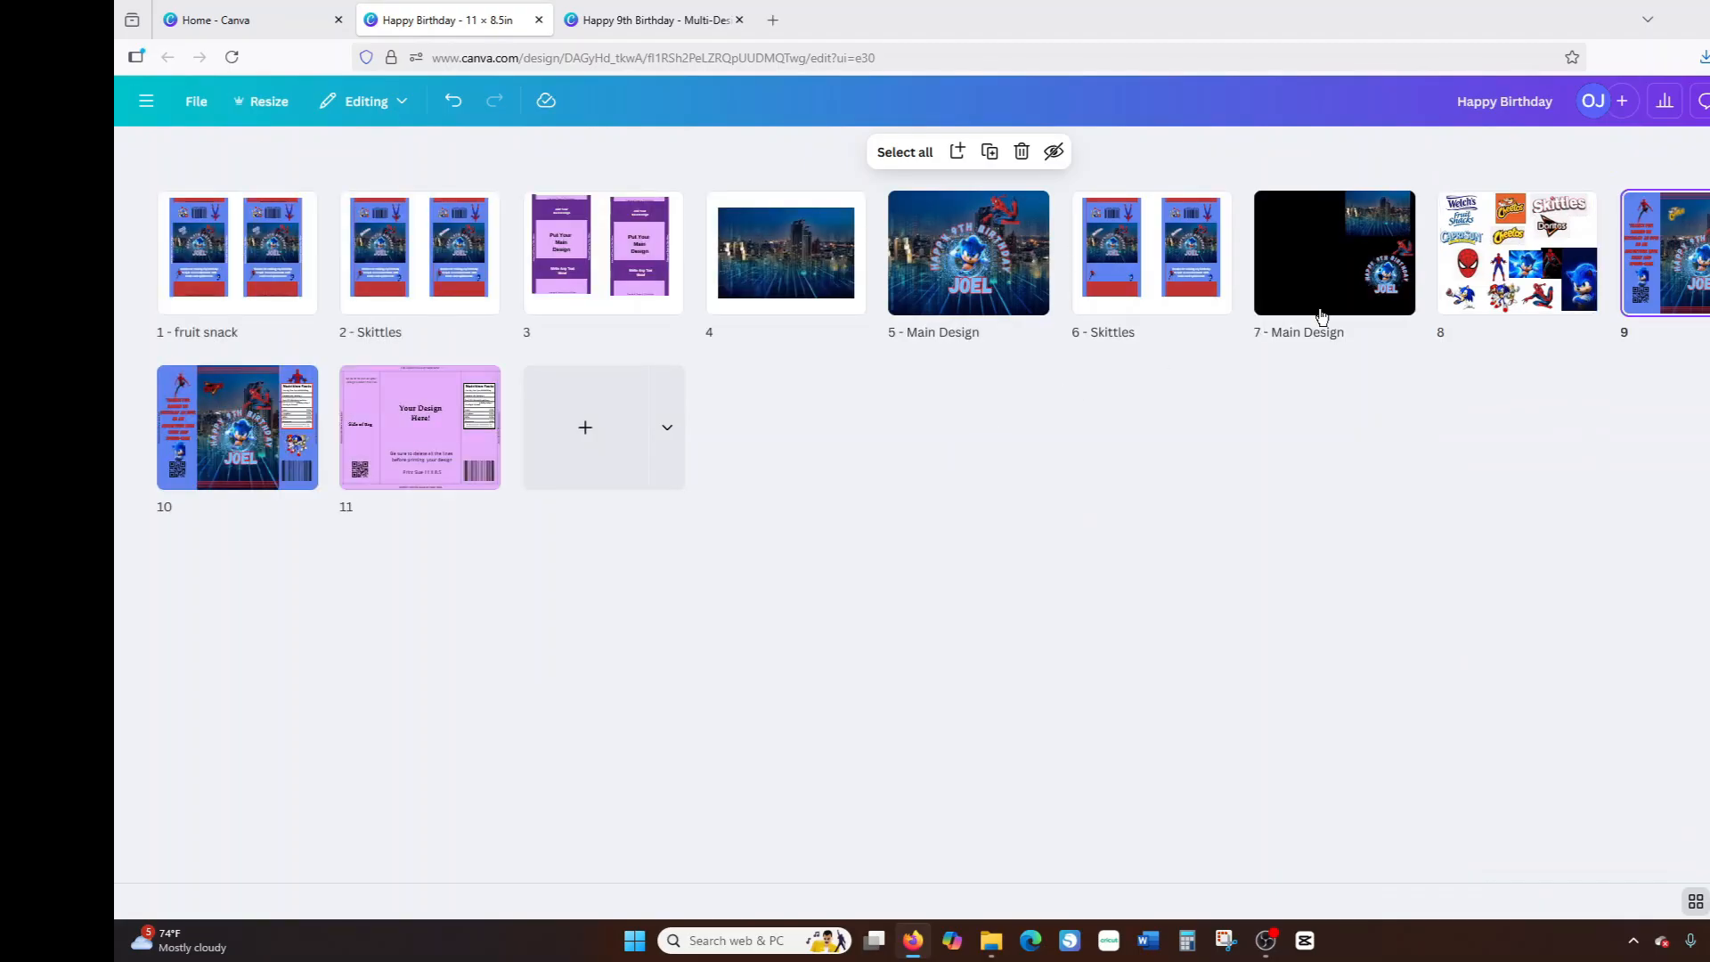
left_click(262, 446, "shift")
left_click_drag(262, 445, 500, 267)
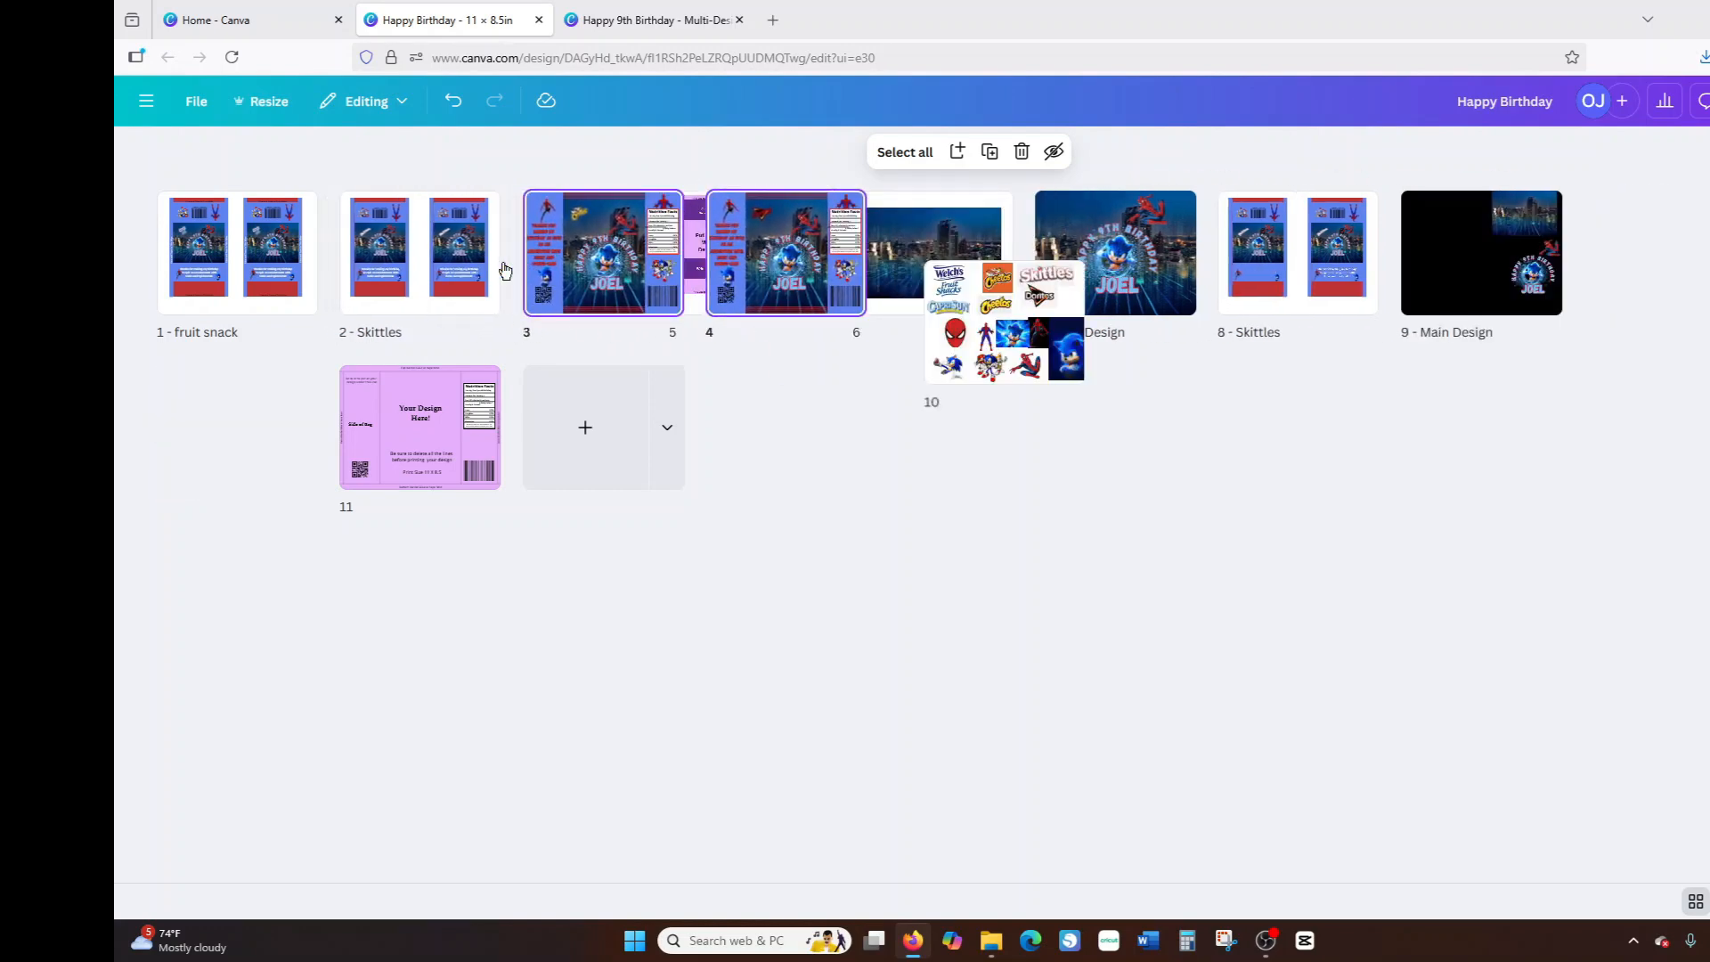
Delete the purple wrapper template page and the chip bag template page, and add a blank page at the end.
left_click(989, 264)
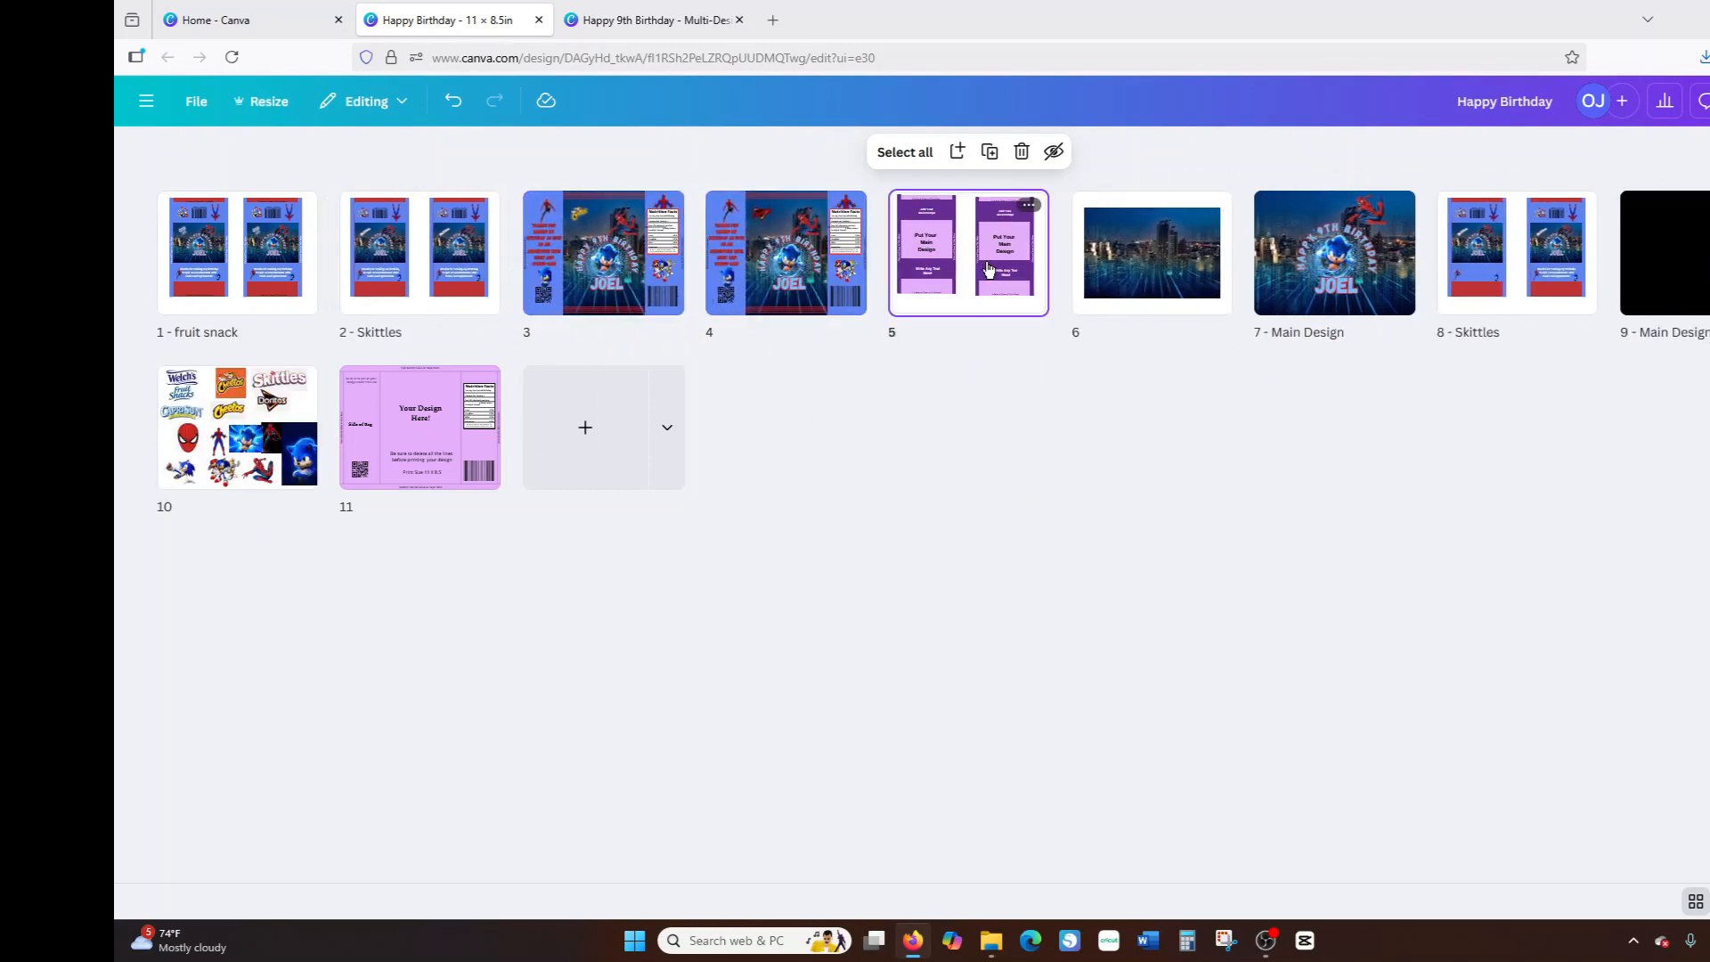
key("Delete")
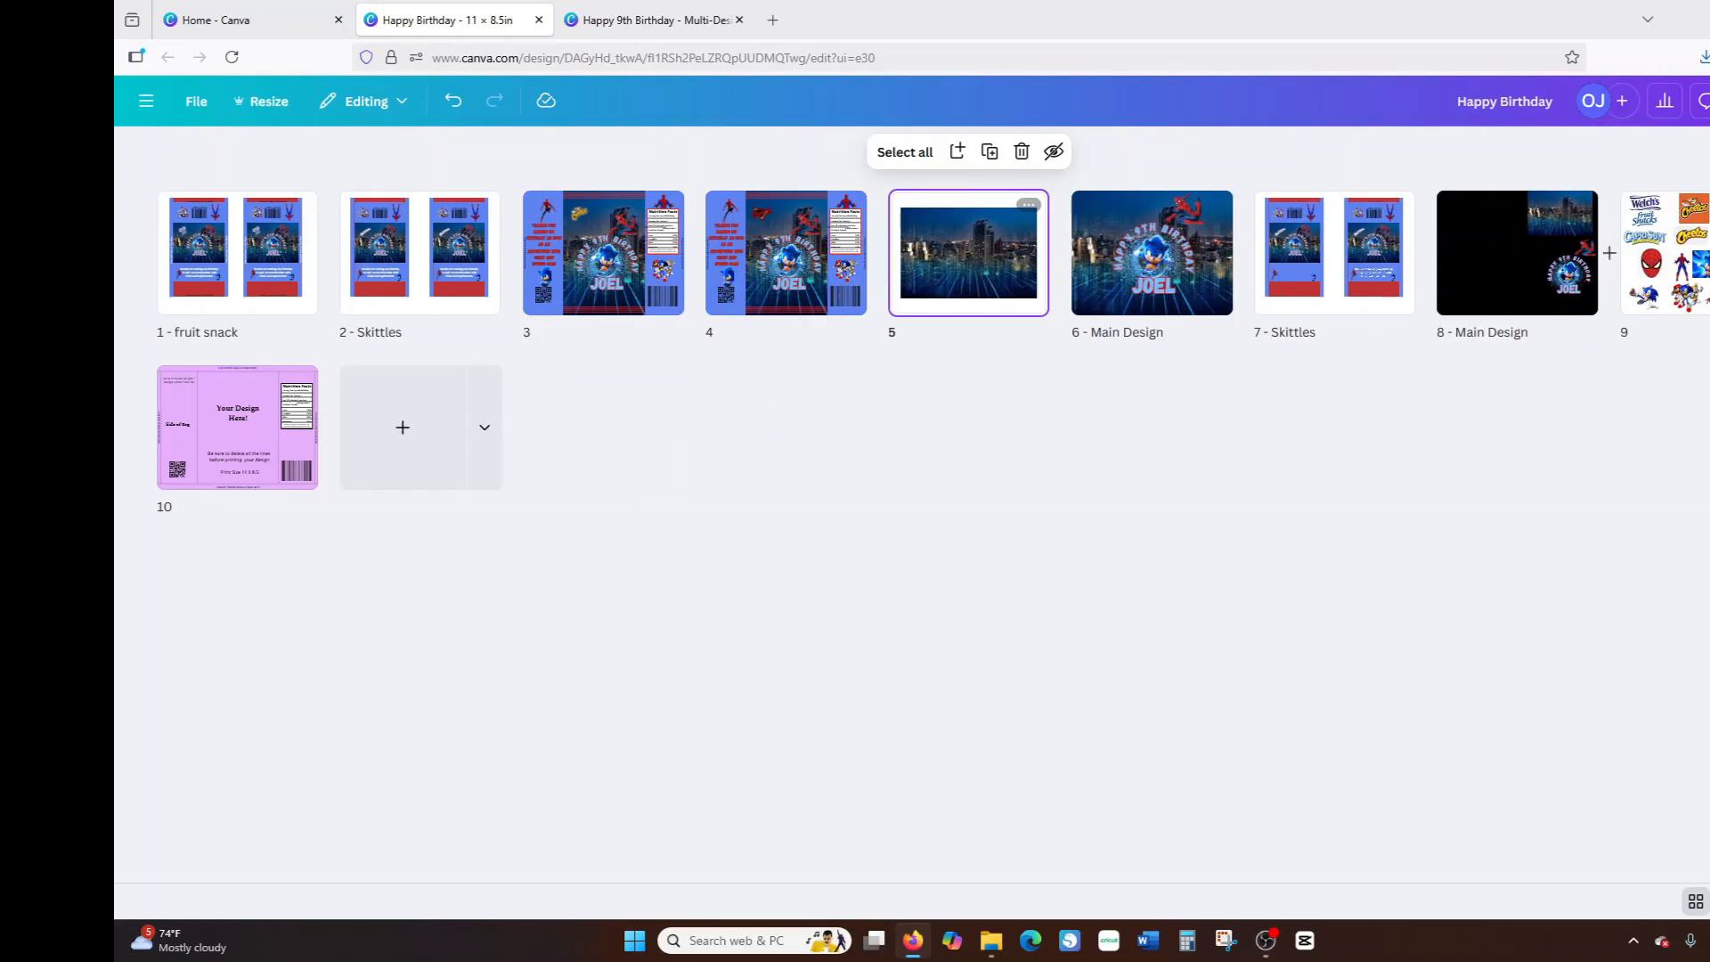
left_click(301, 454)
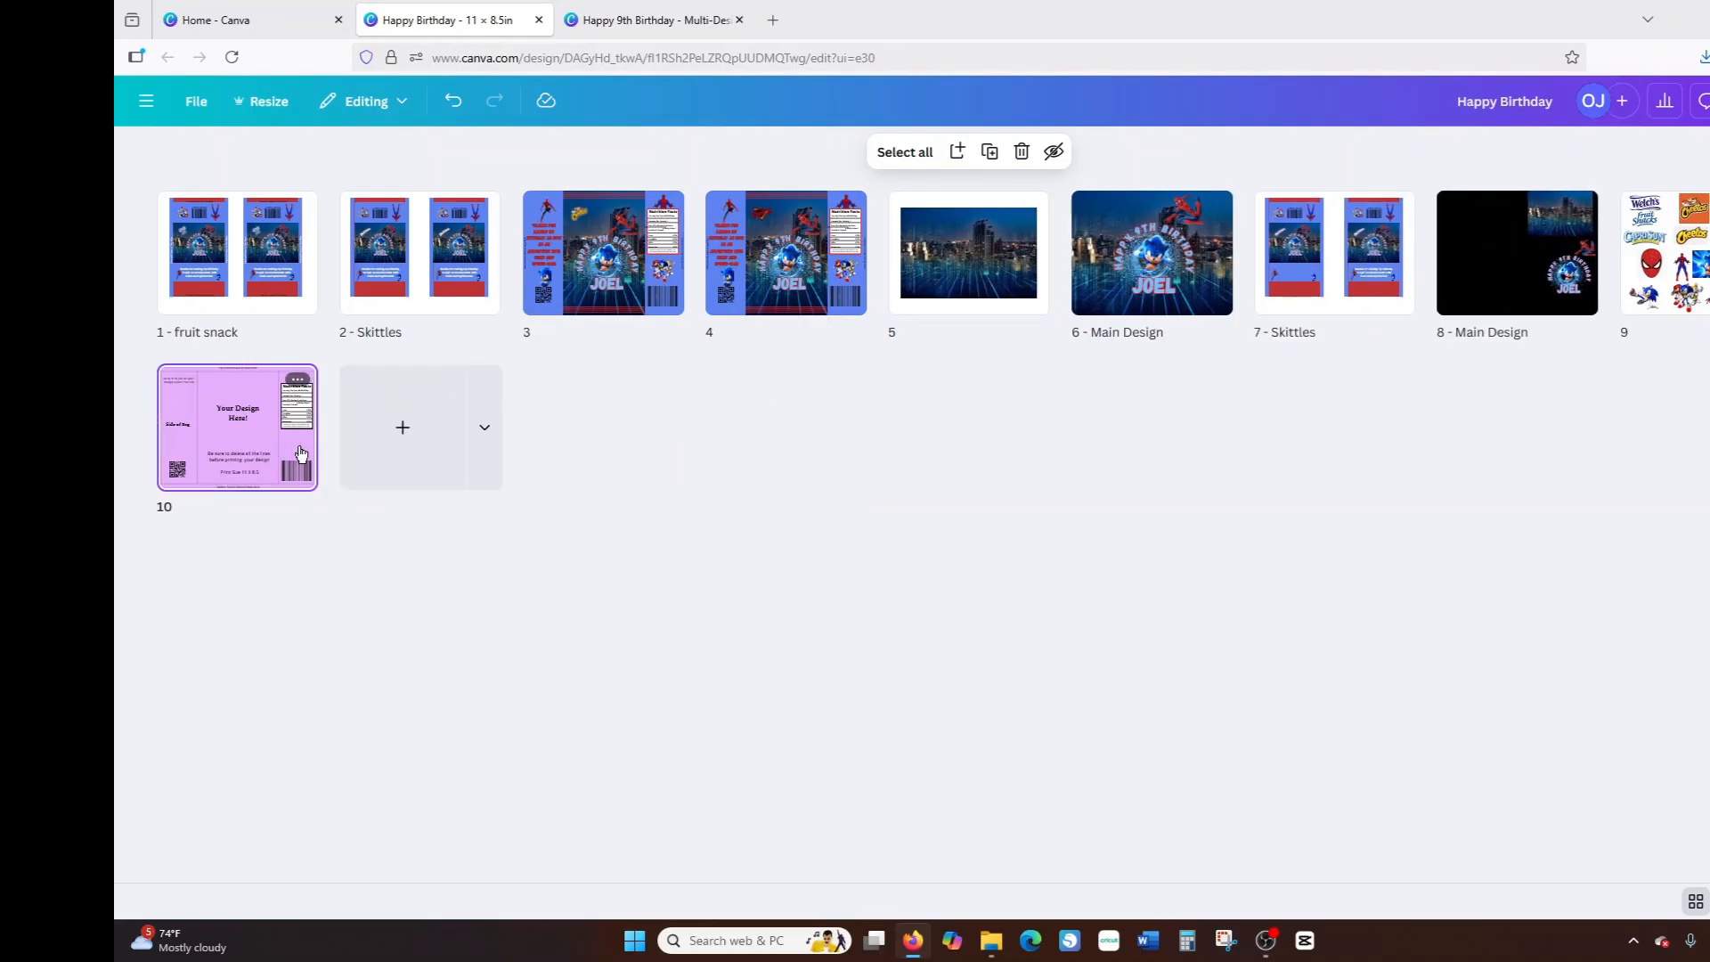
key("Delete")
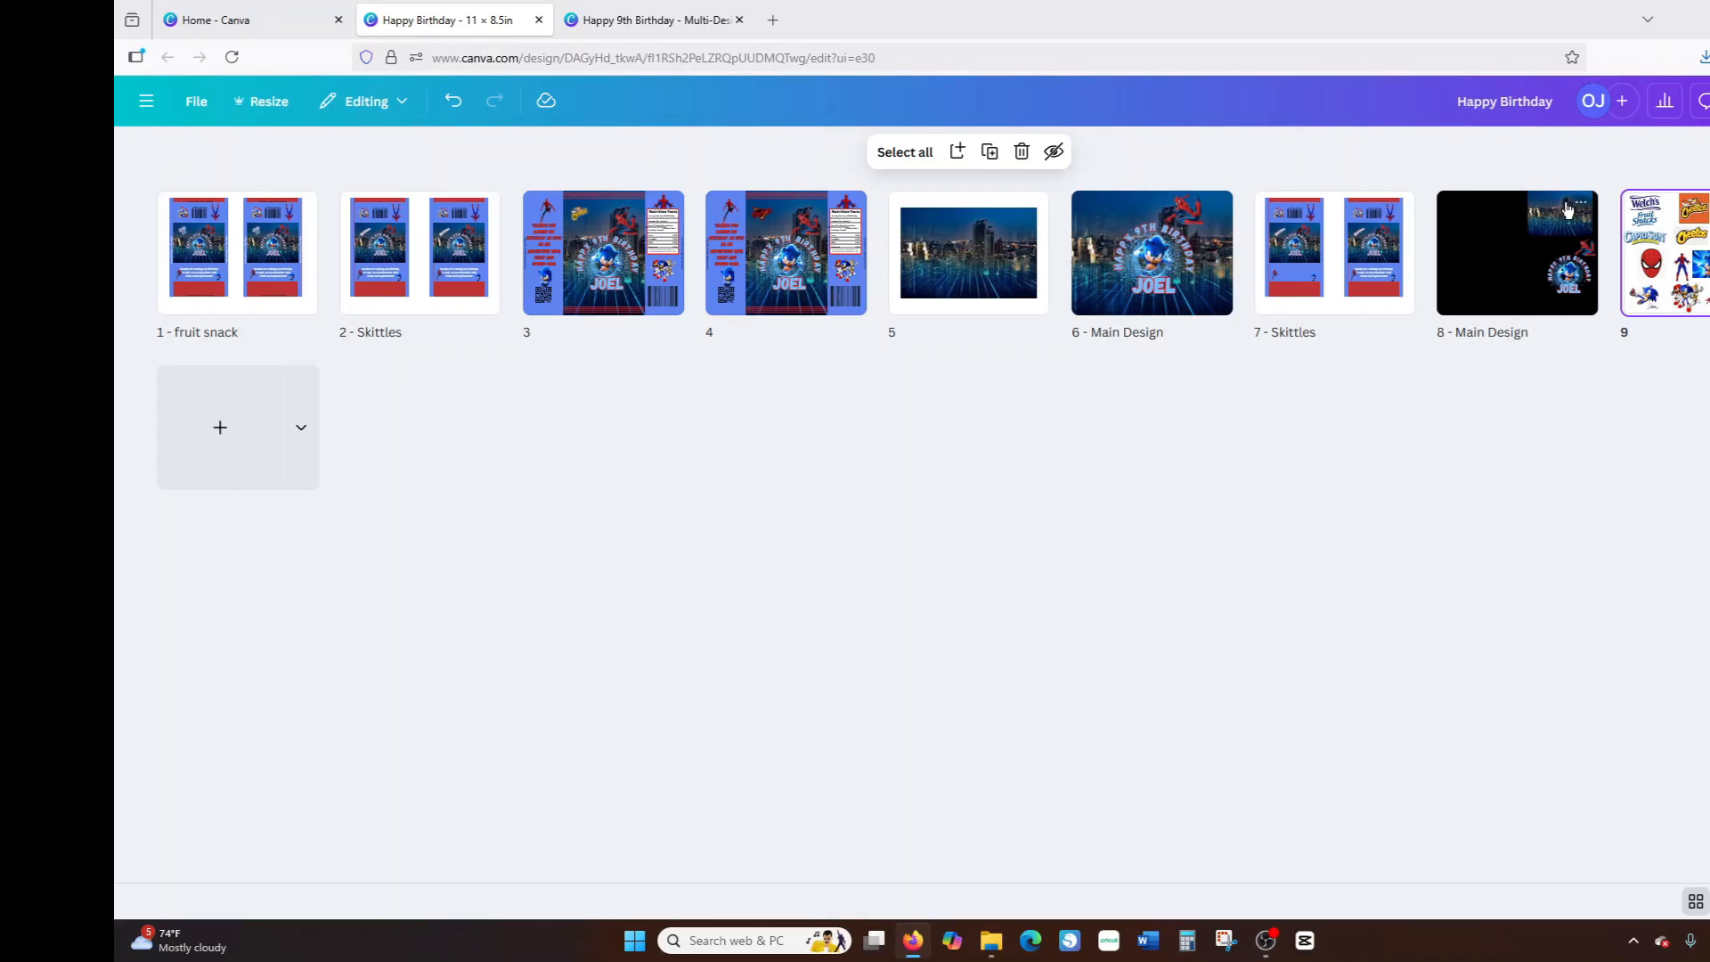
left_click(242, 463)
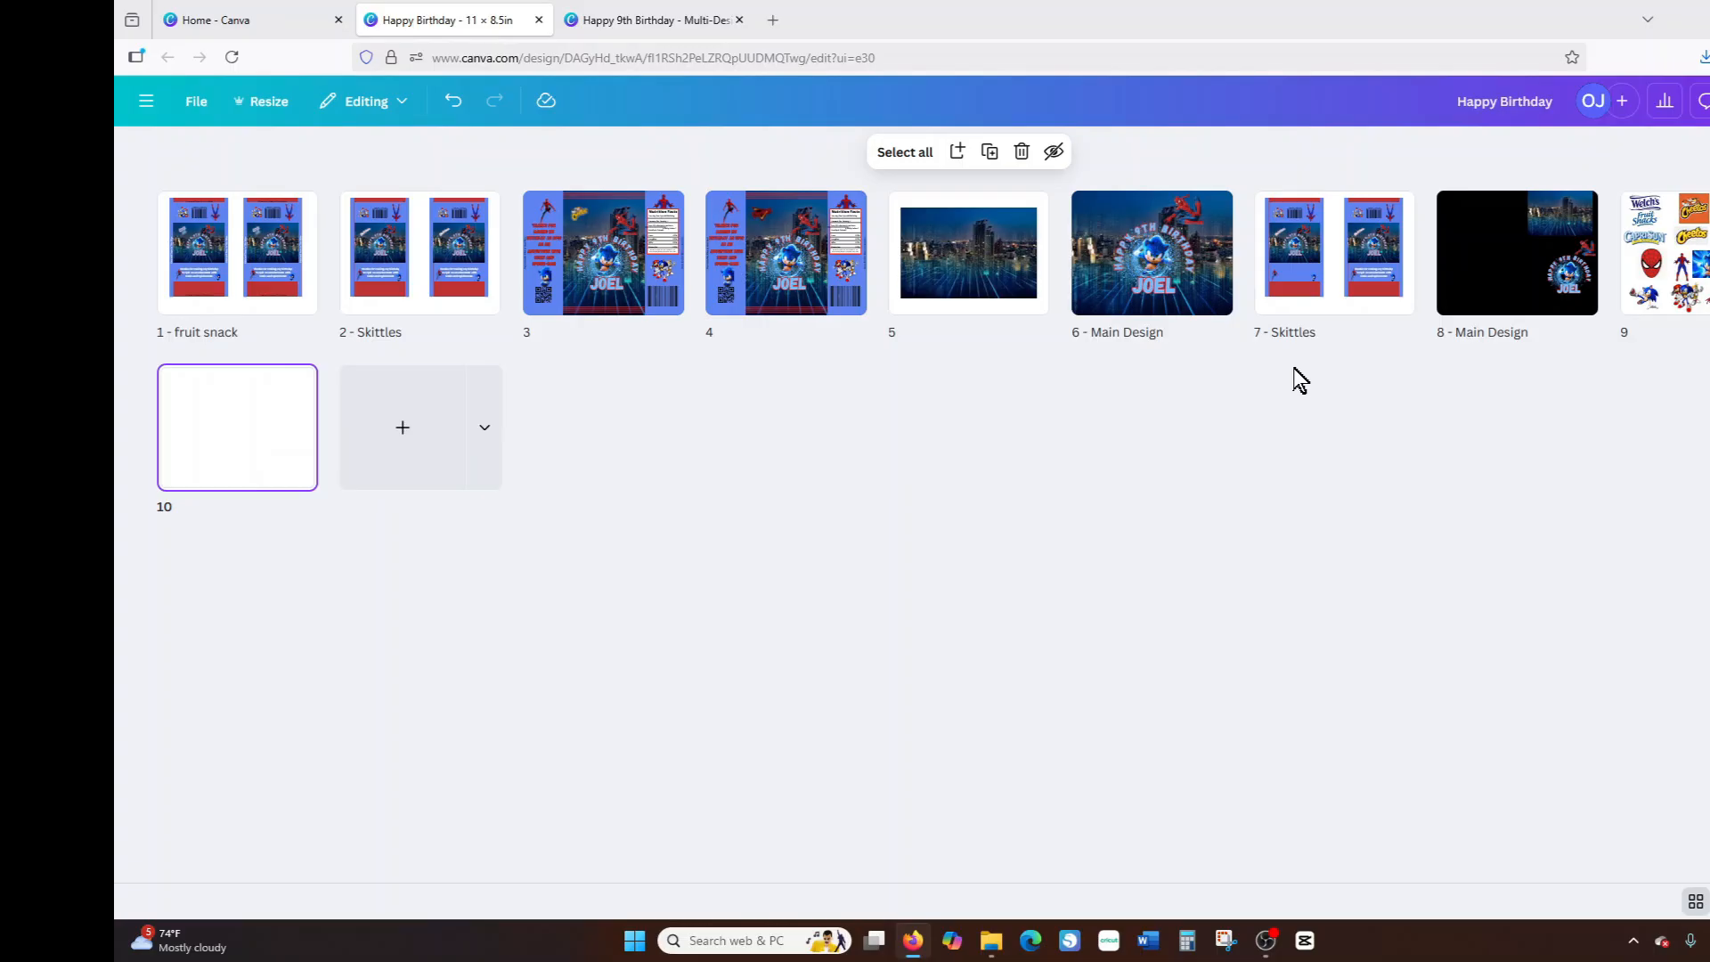
left_click(1695, 904)
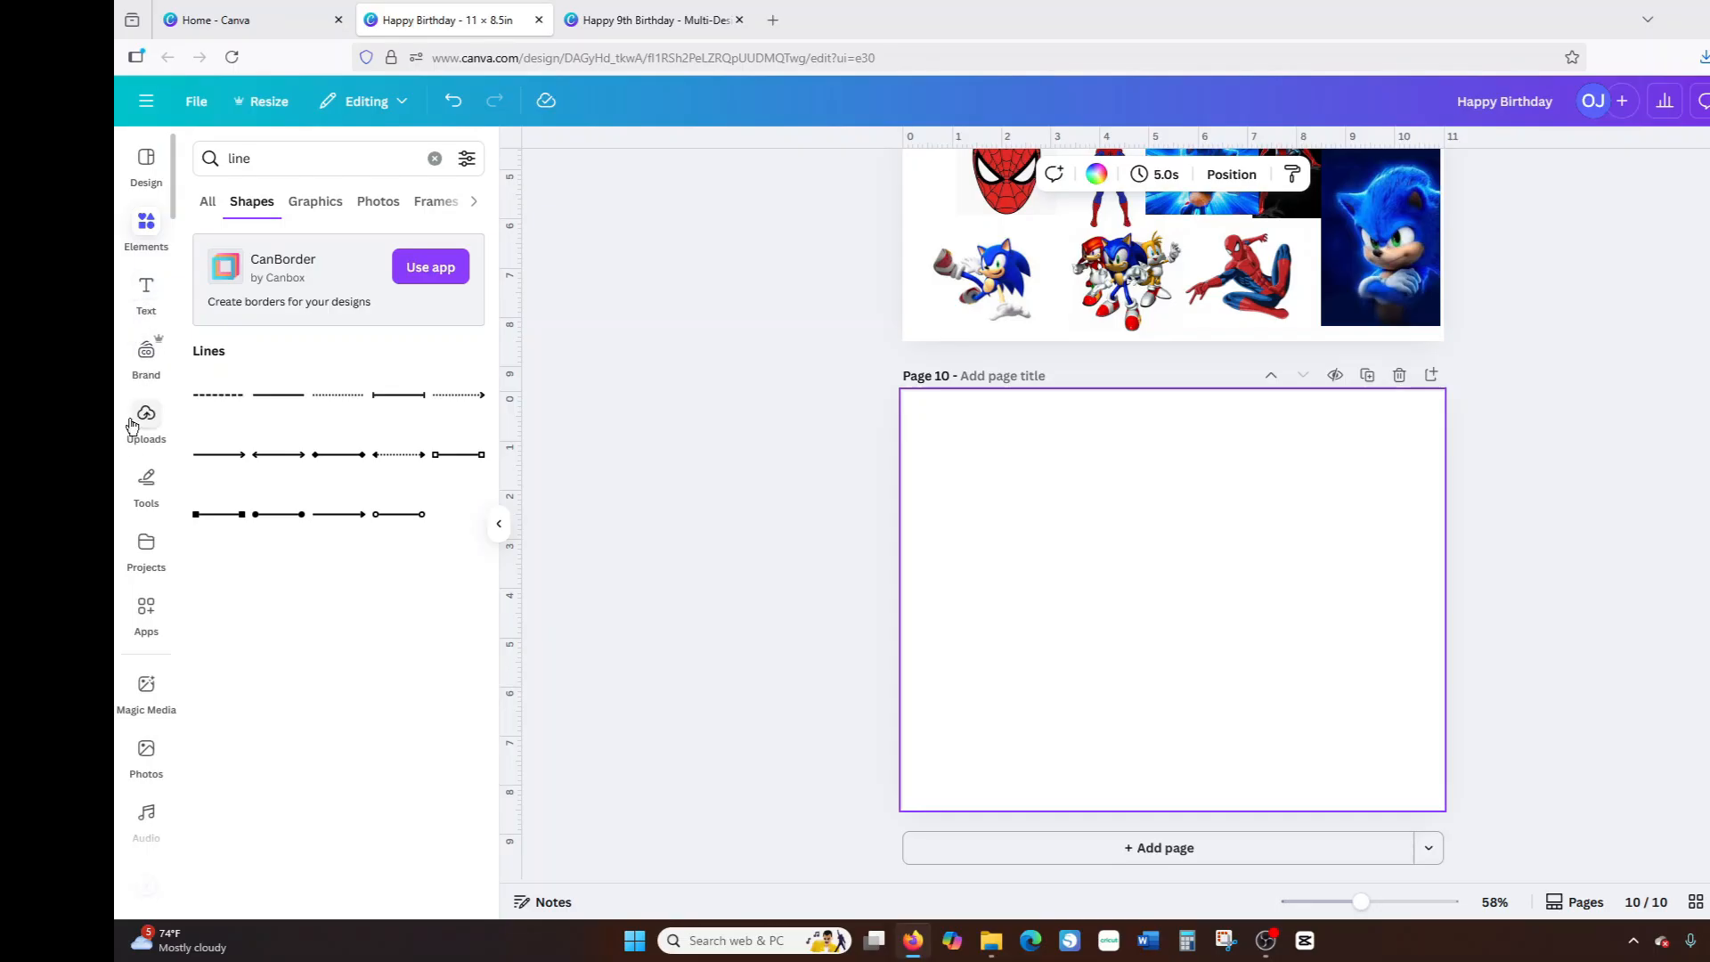
Search the saved projects for "capri".
left_click(138, 553)
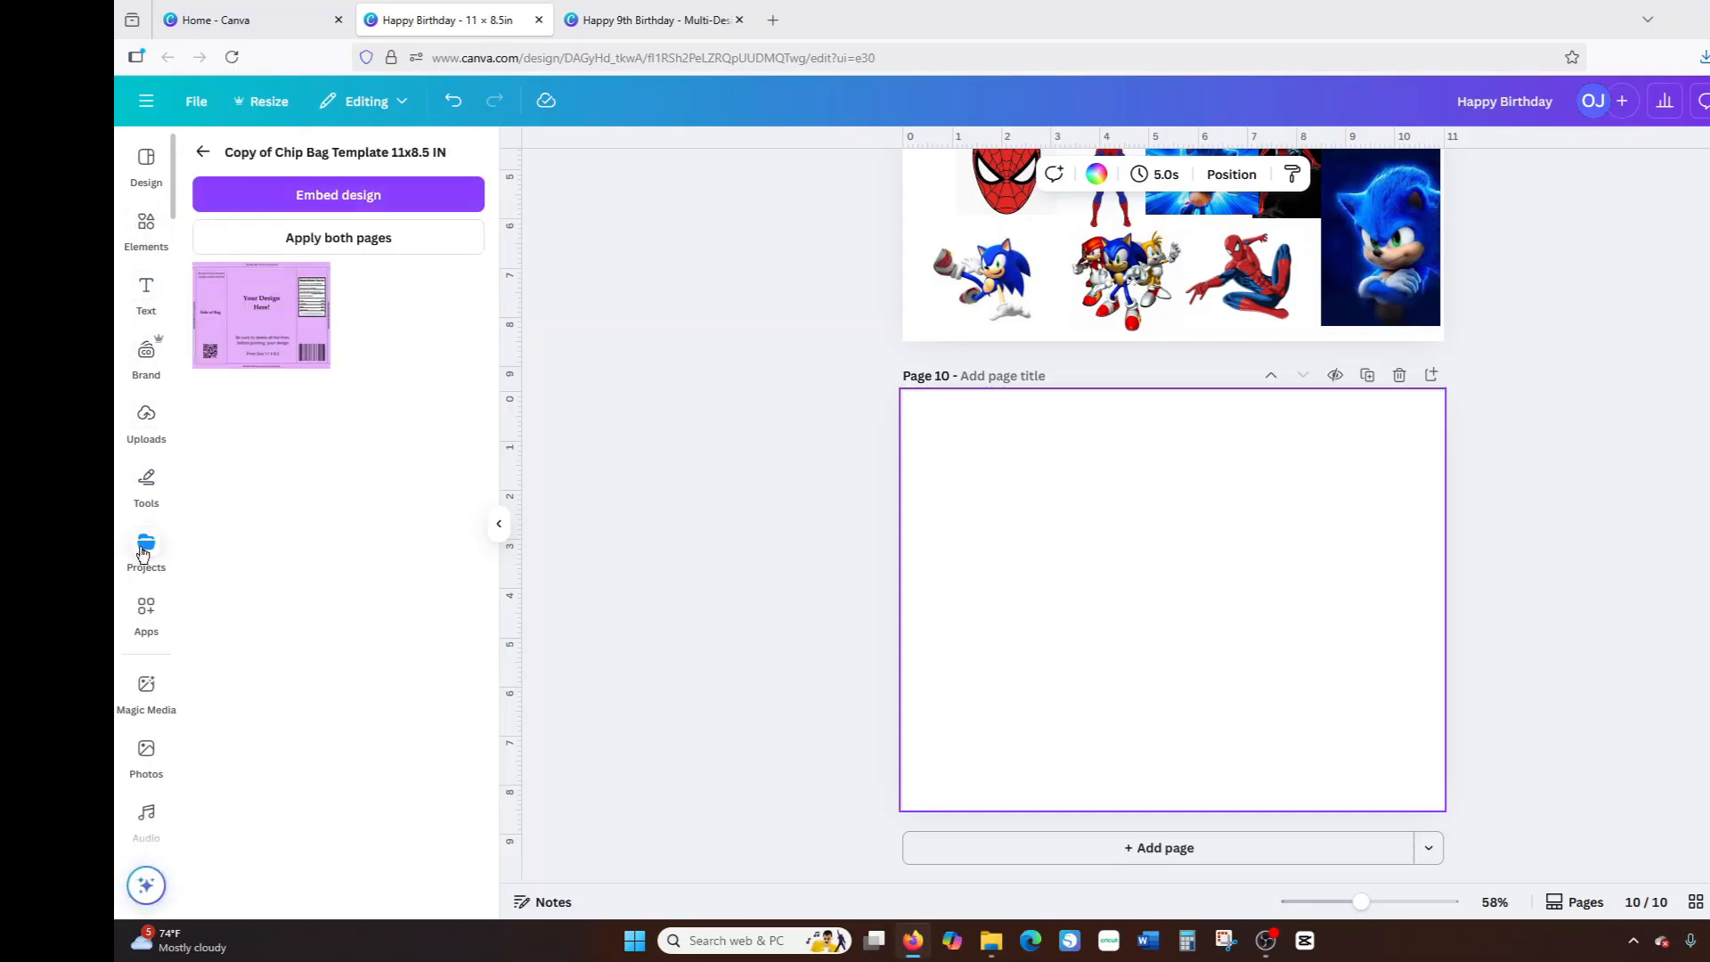
left_click(203, 157)
left_click(340, 158)
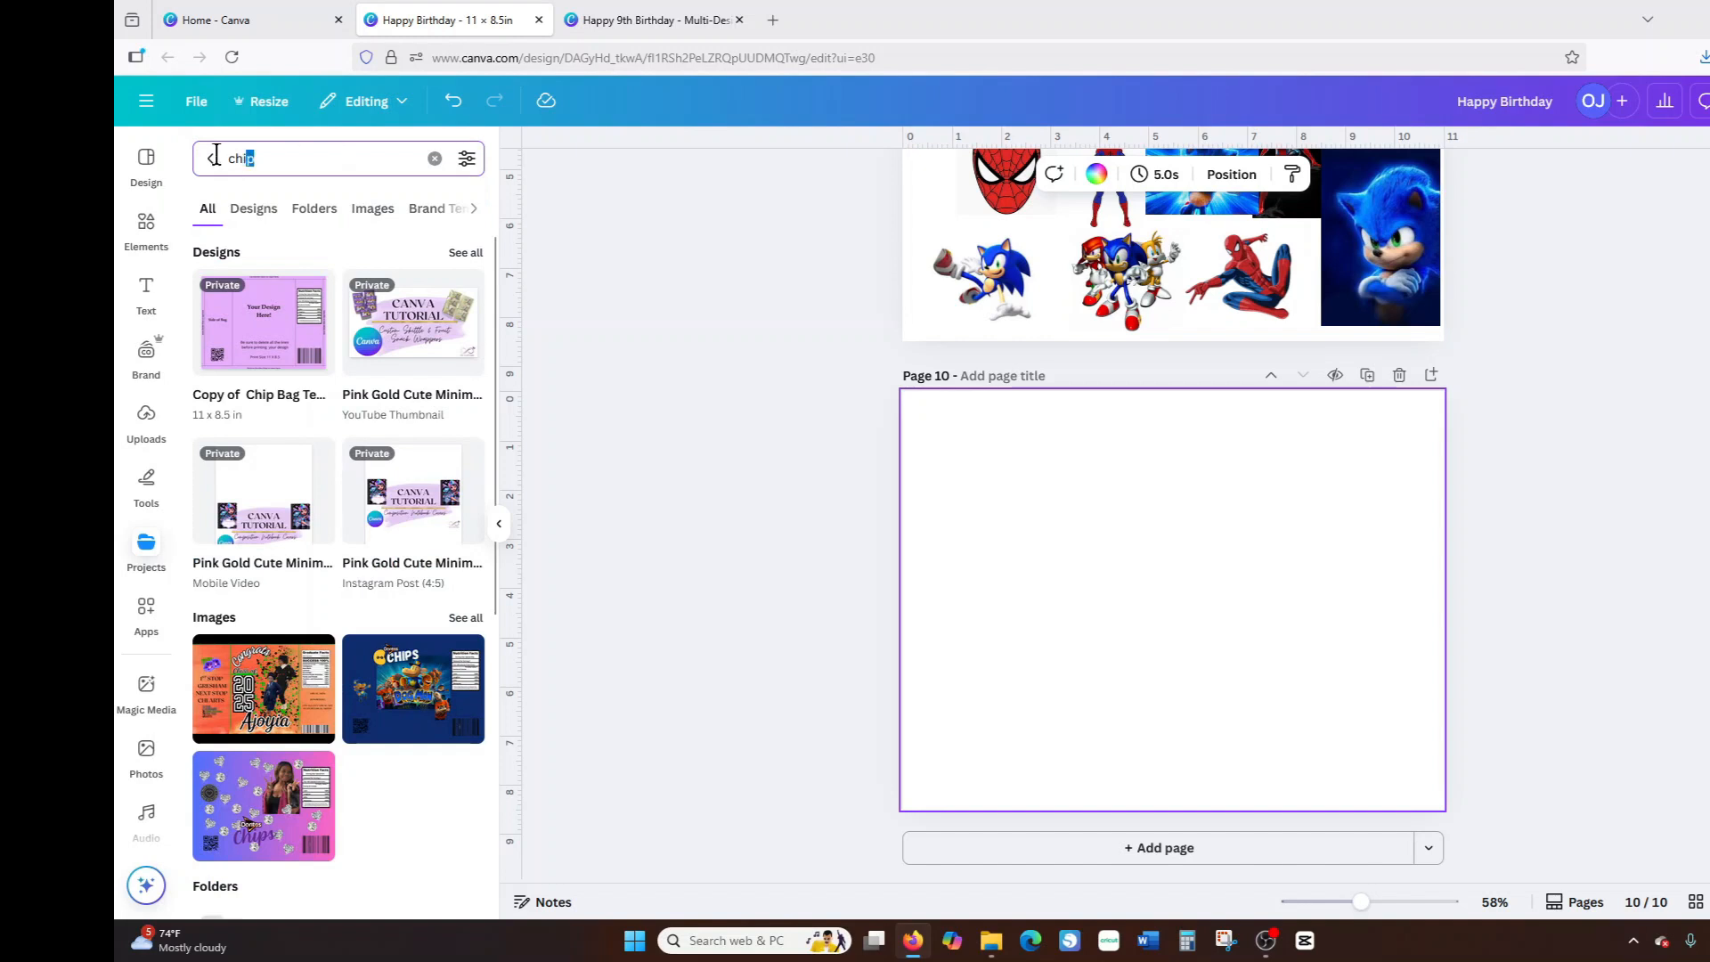
left_click_drag(215, 156, 212, 163)
type("vsp")
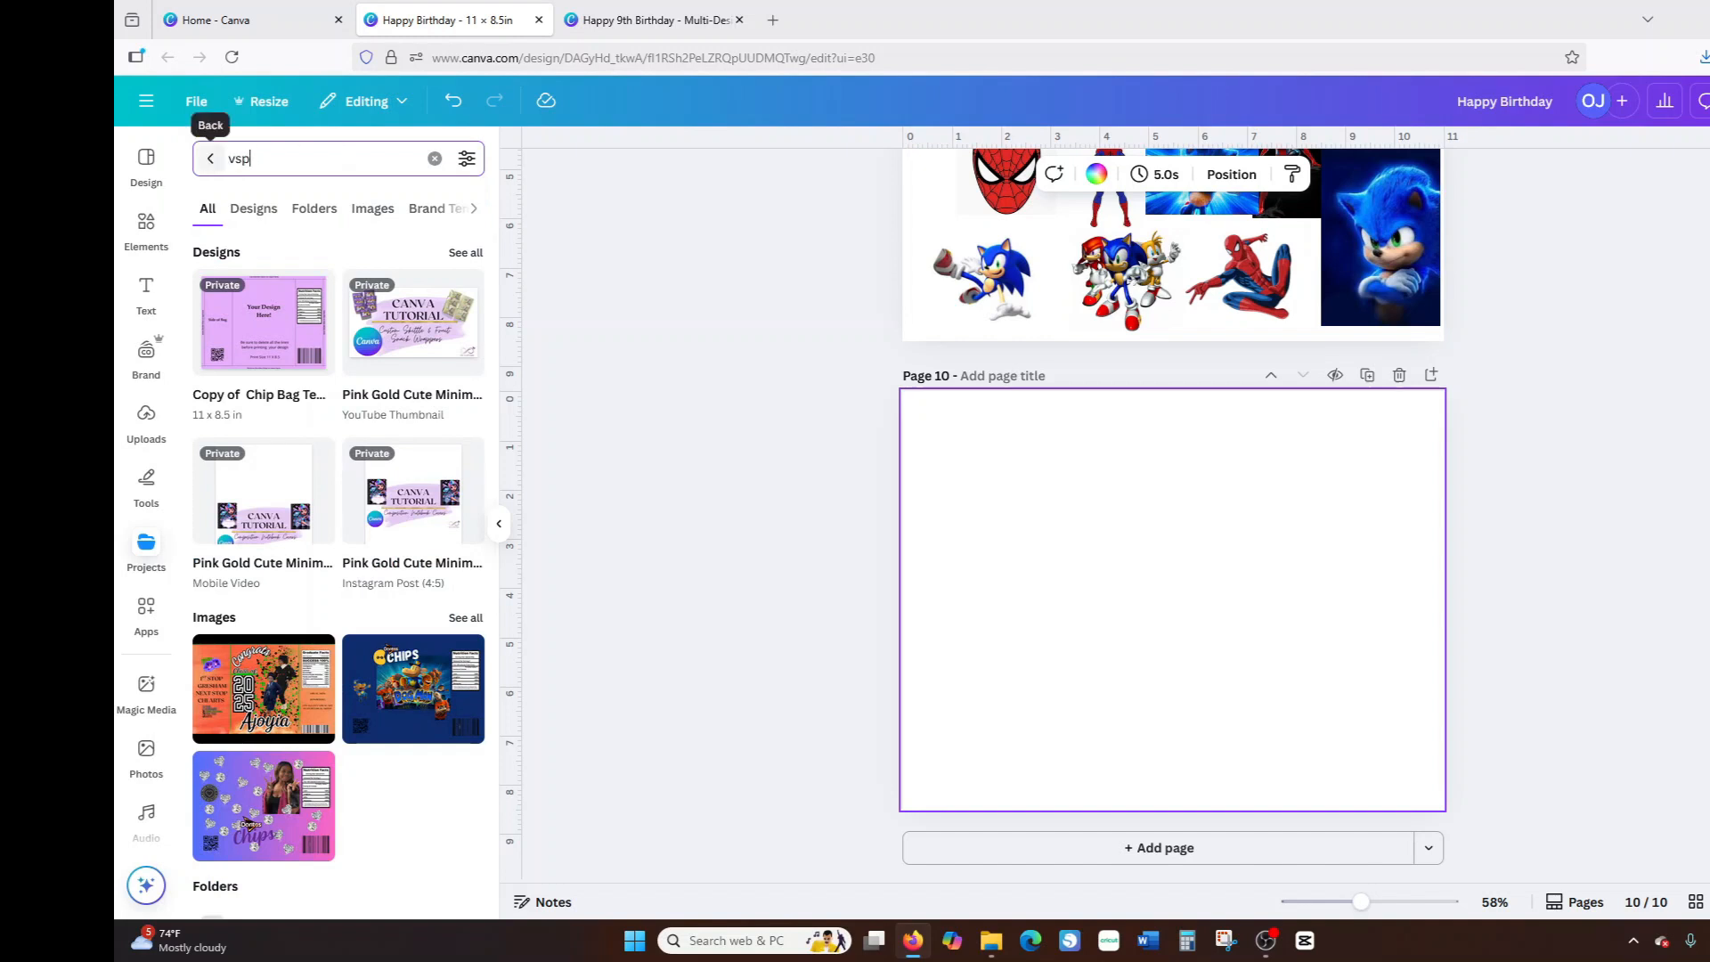
key("BackSpace")
key("BackSpace")
type("capri")
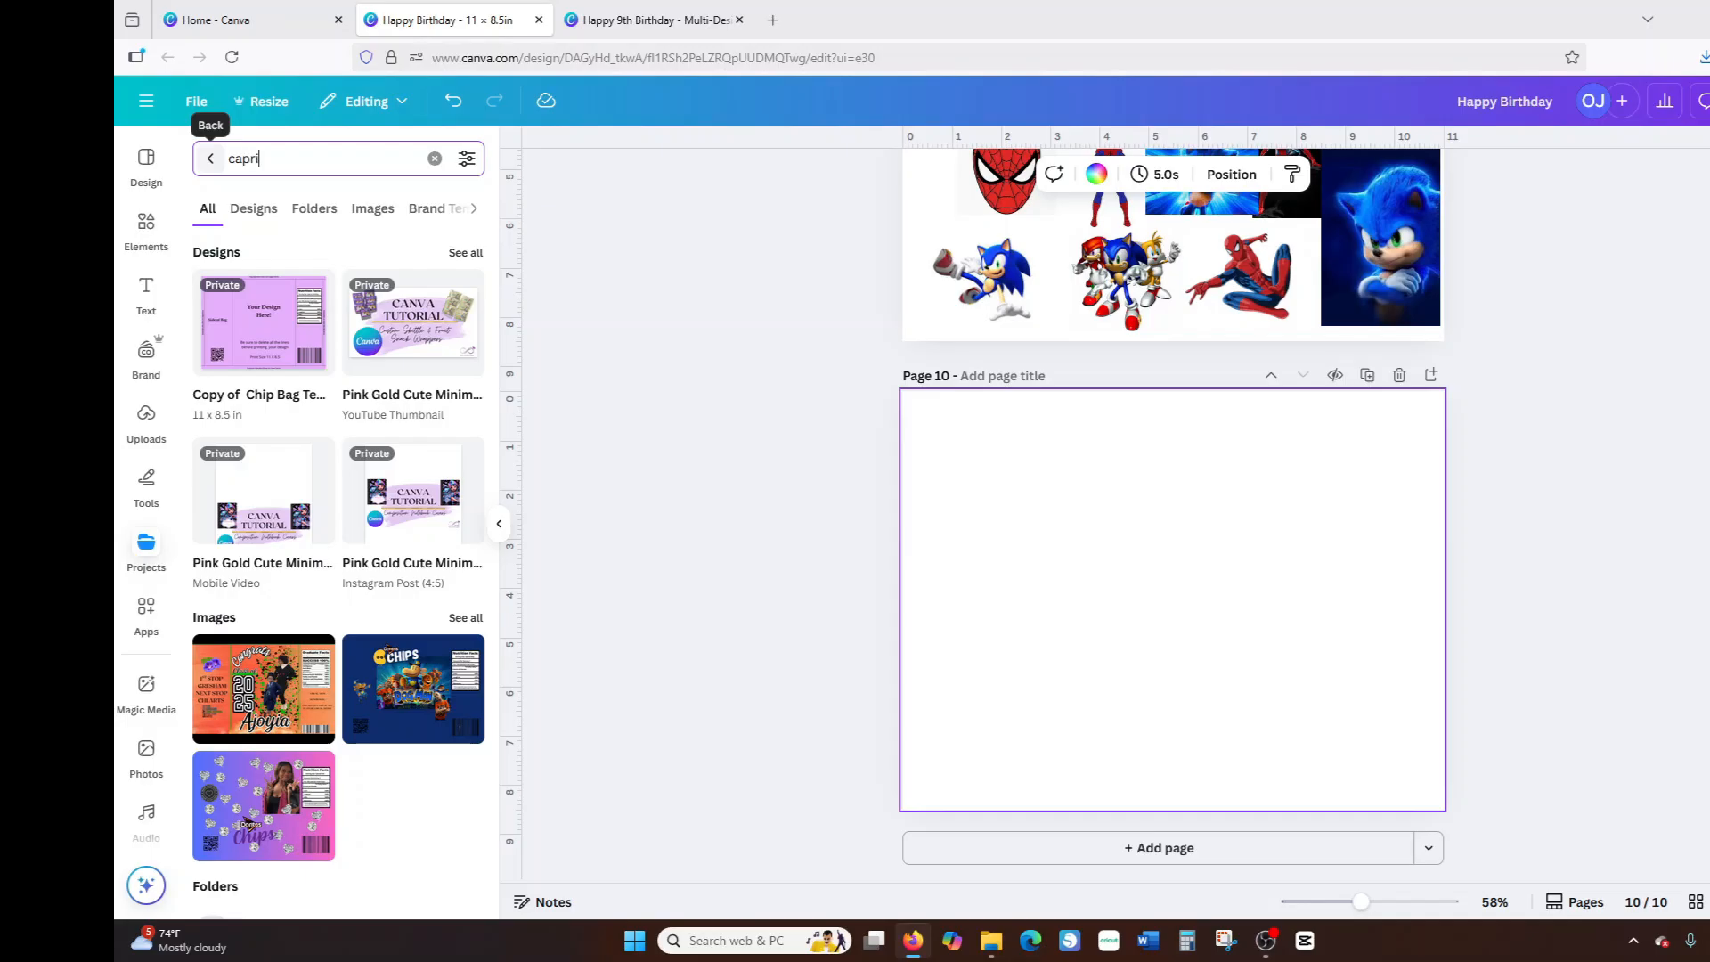
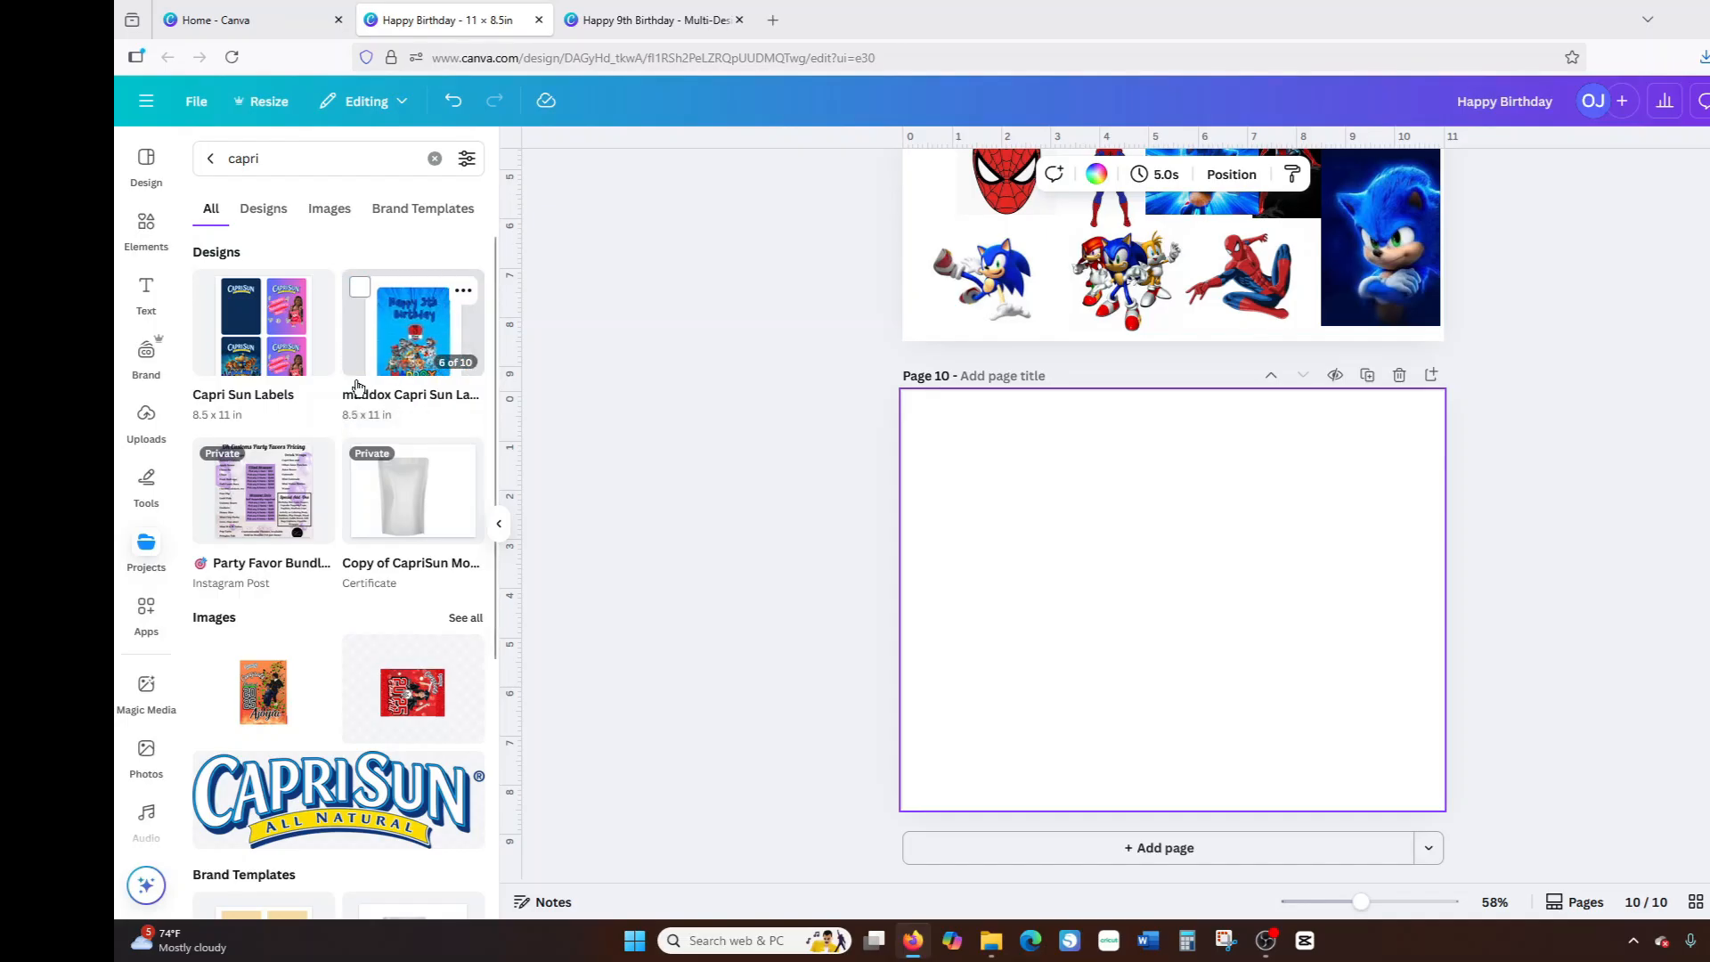
Open the Capri Sun Labels design and apply its single Dog Man label layout to the blank page 10.
mouse_move(283, 334)
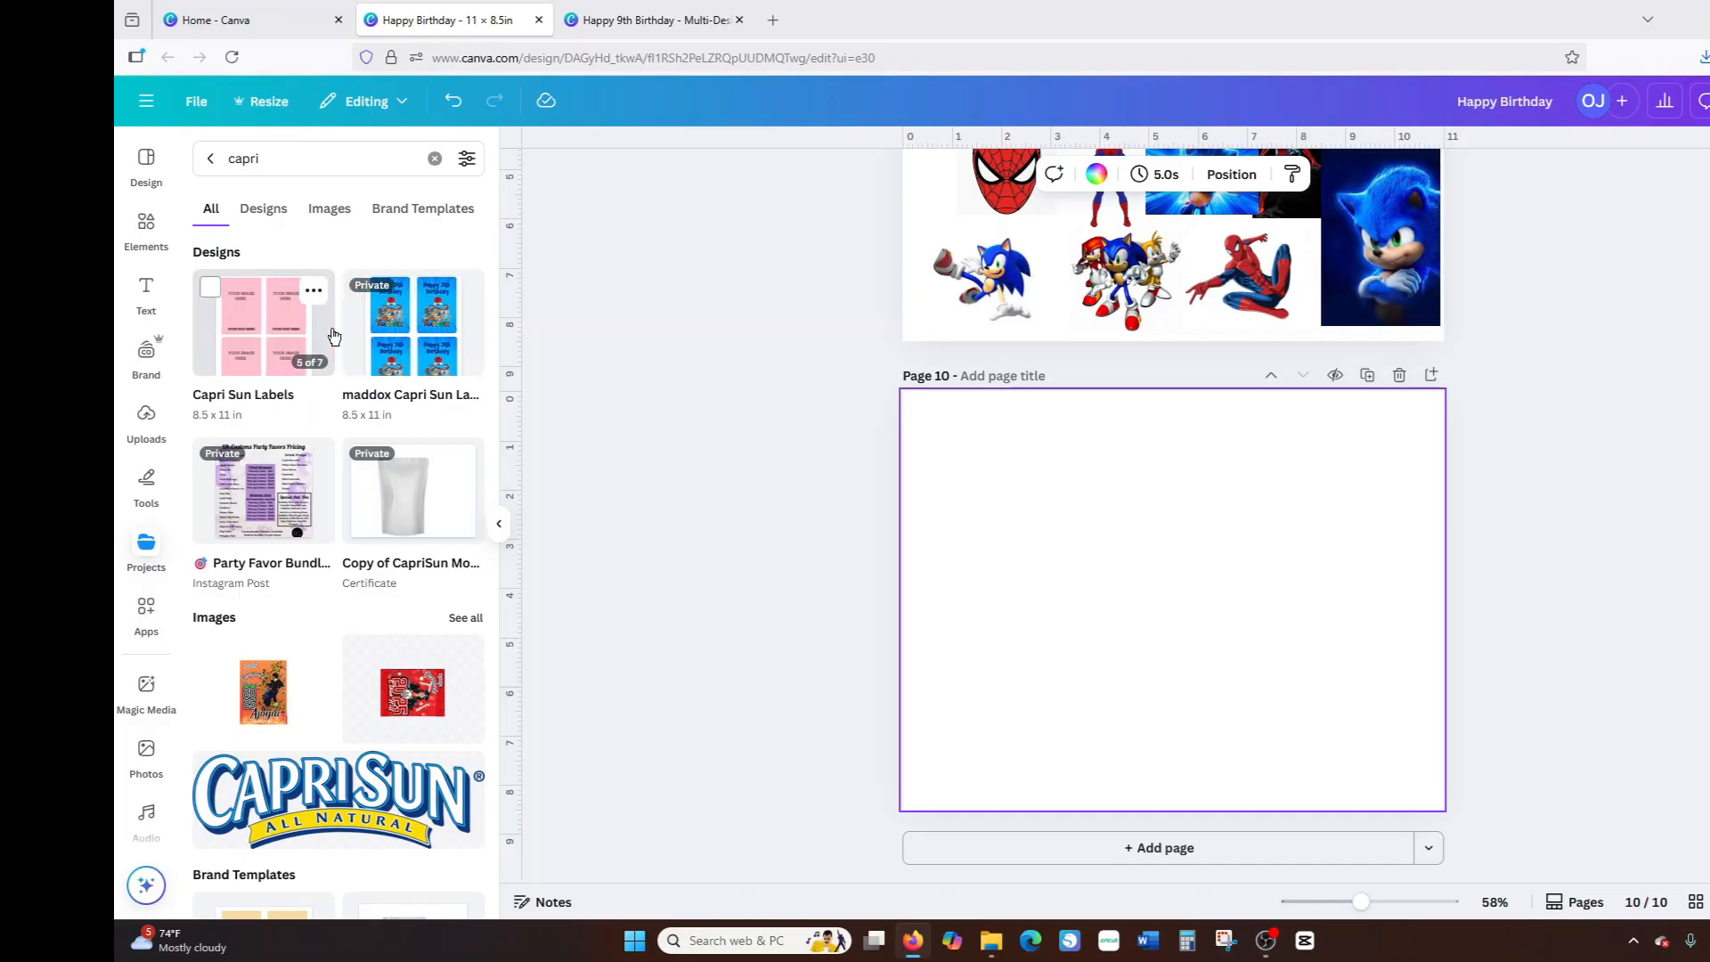
mouse_move(398, 343)
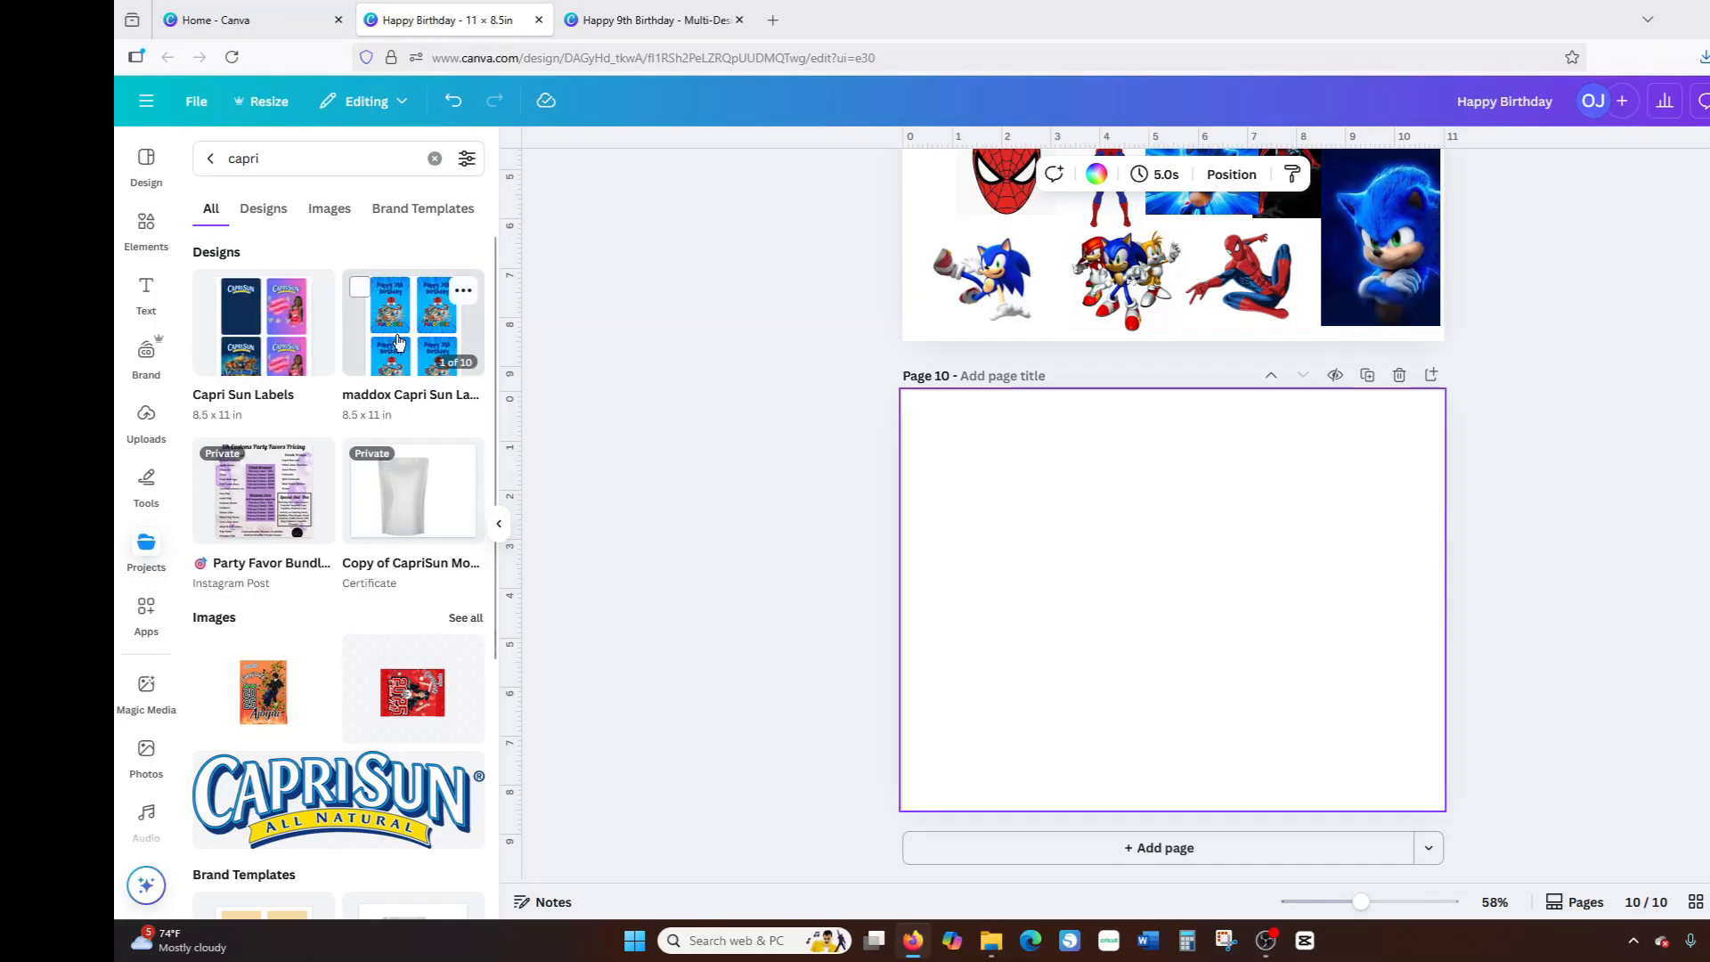
left_click(279, 341)
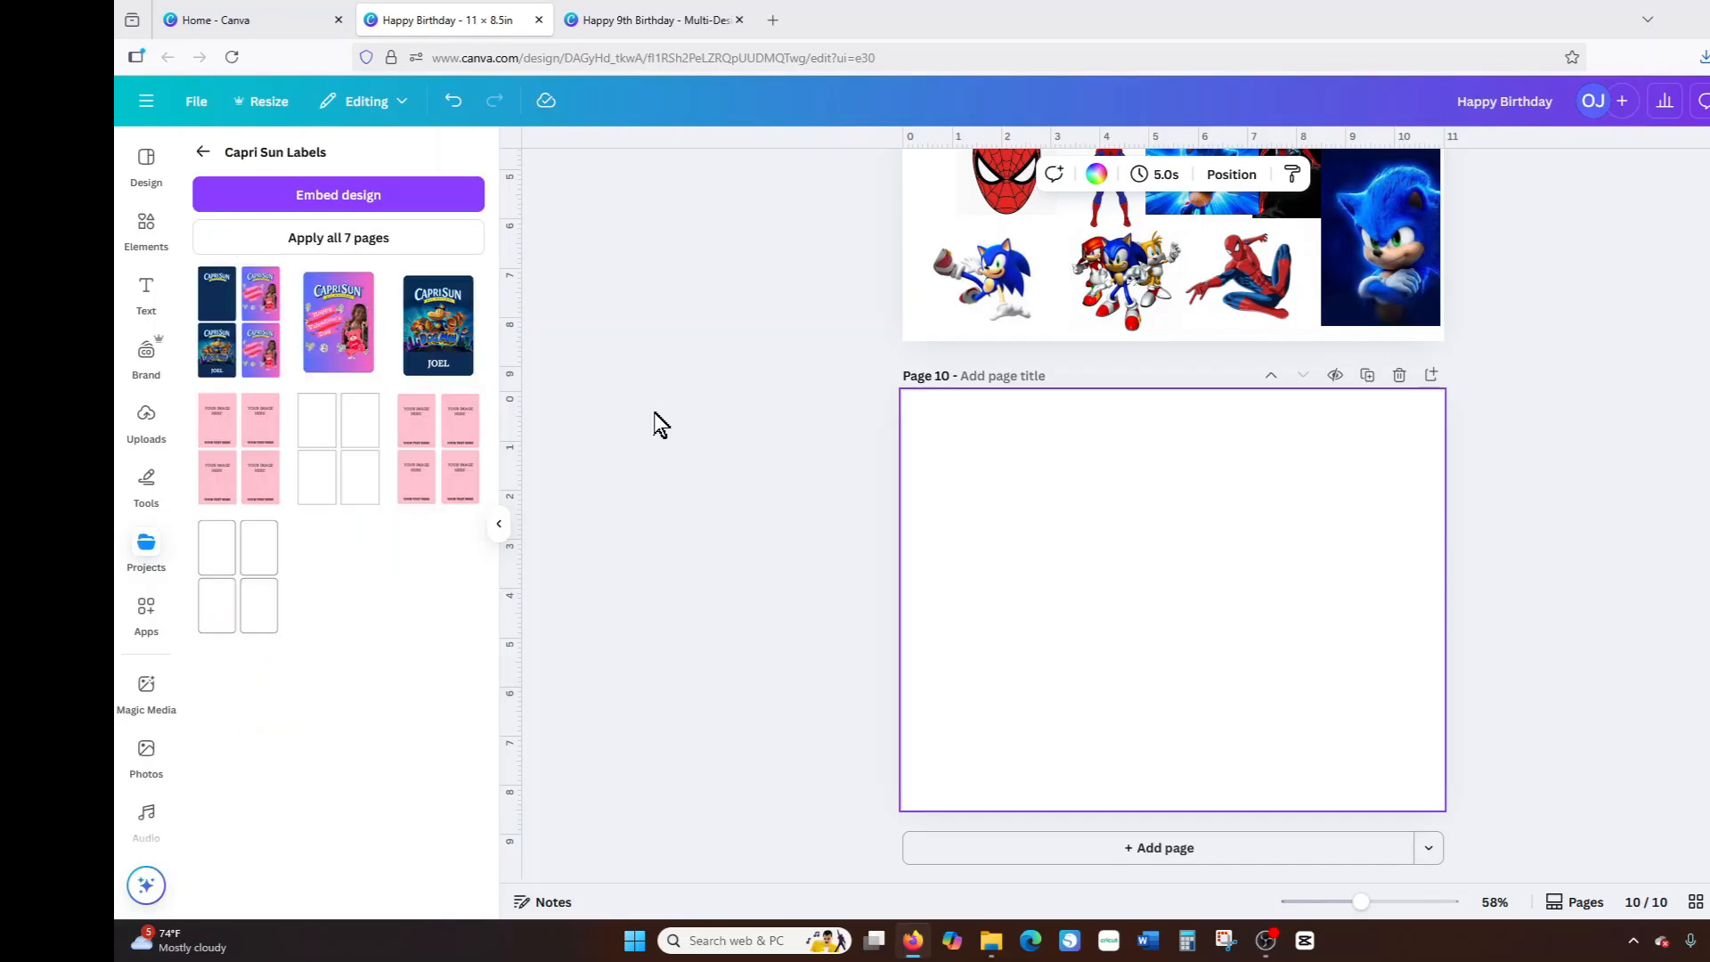
left_click(435, 356)
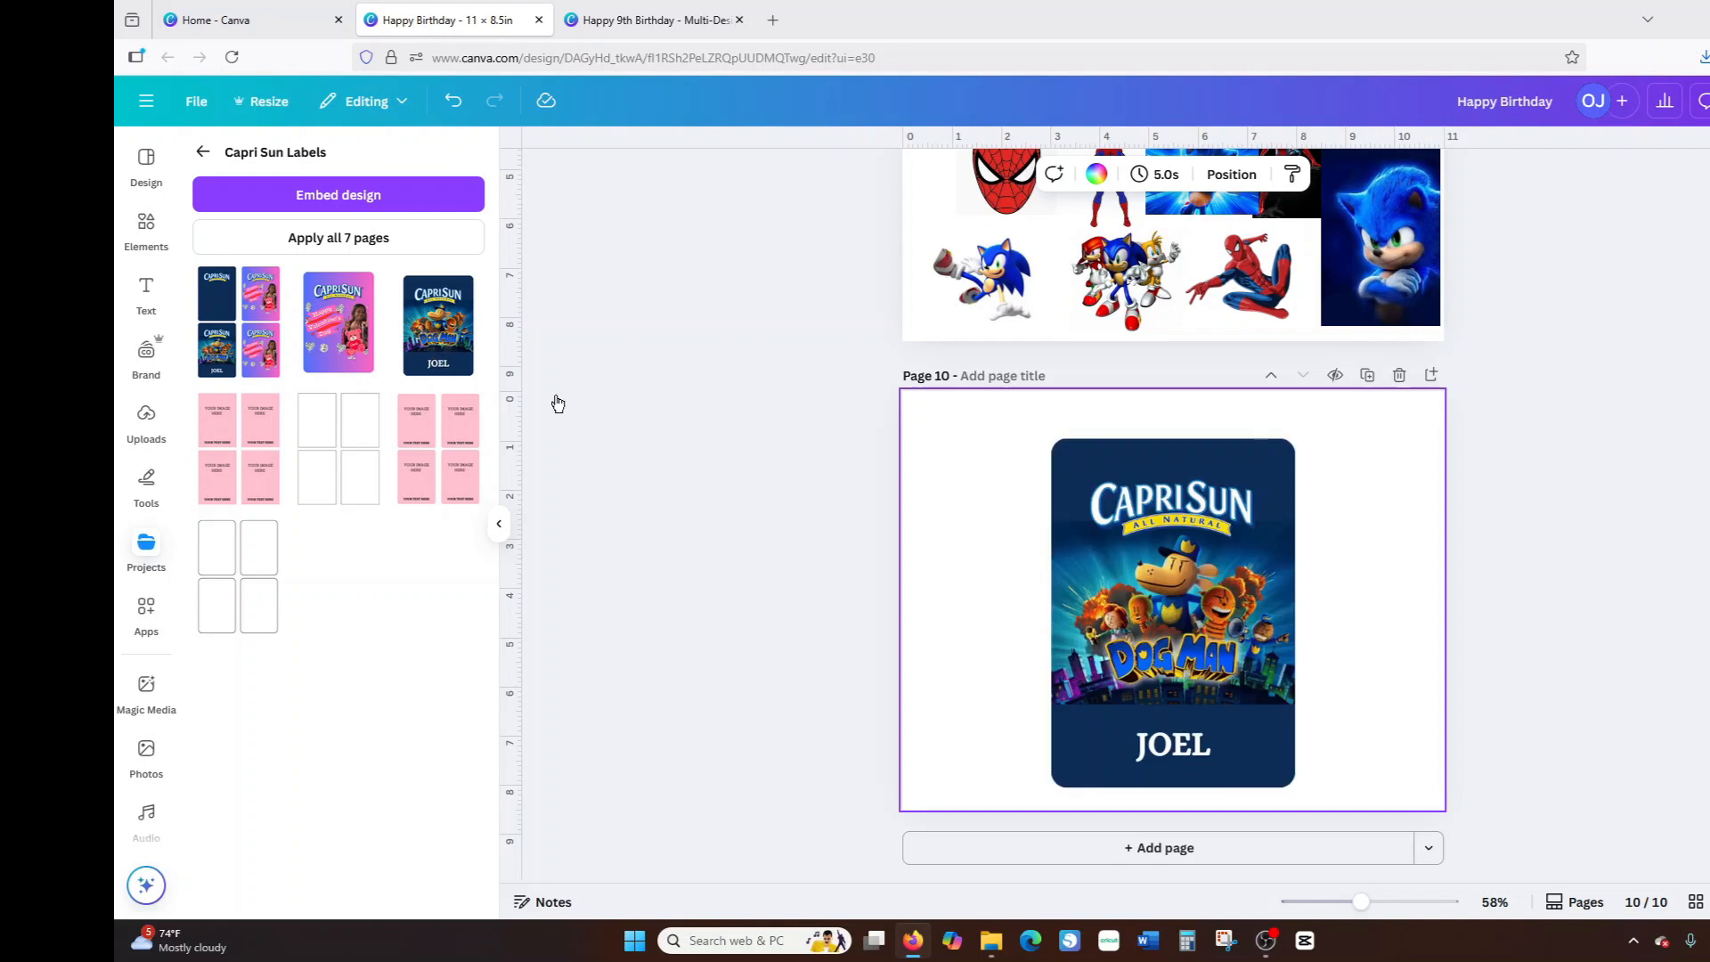
Move the Dog Man image slightly down on page 10's Capri Sun label, and open the uploaded images.
left_click(1189, 592)
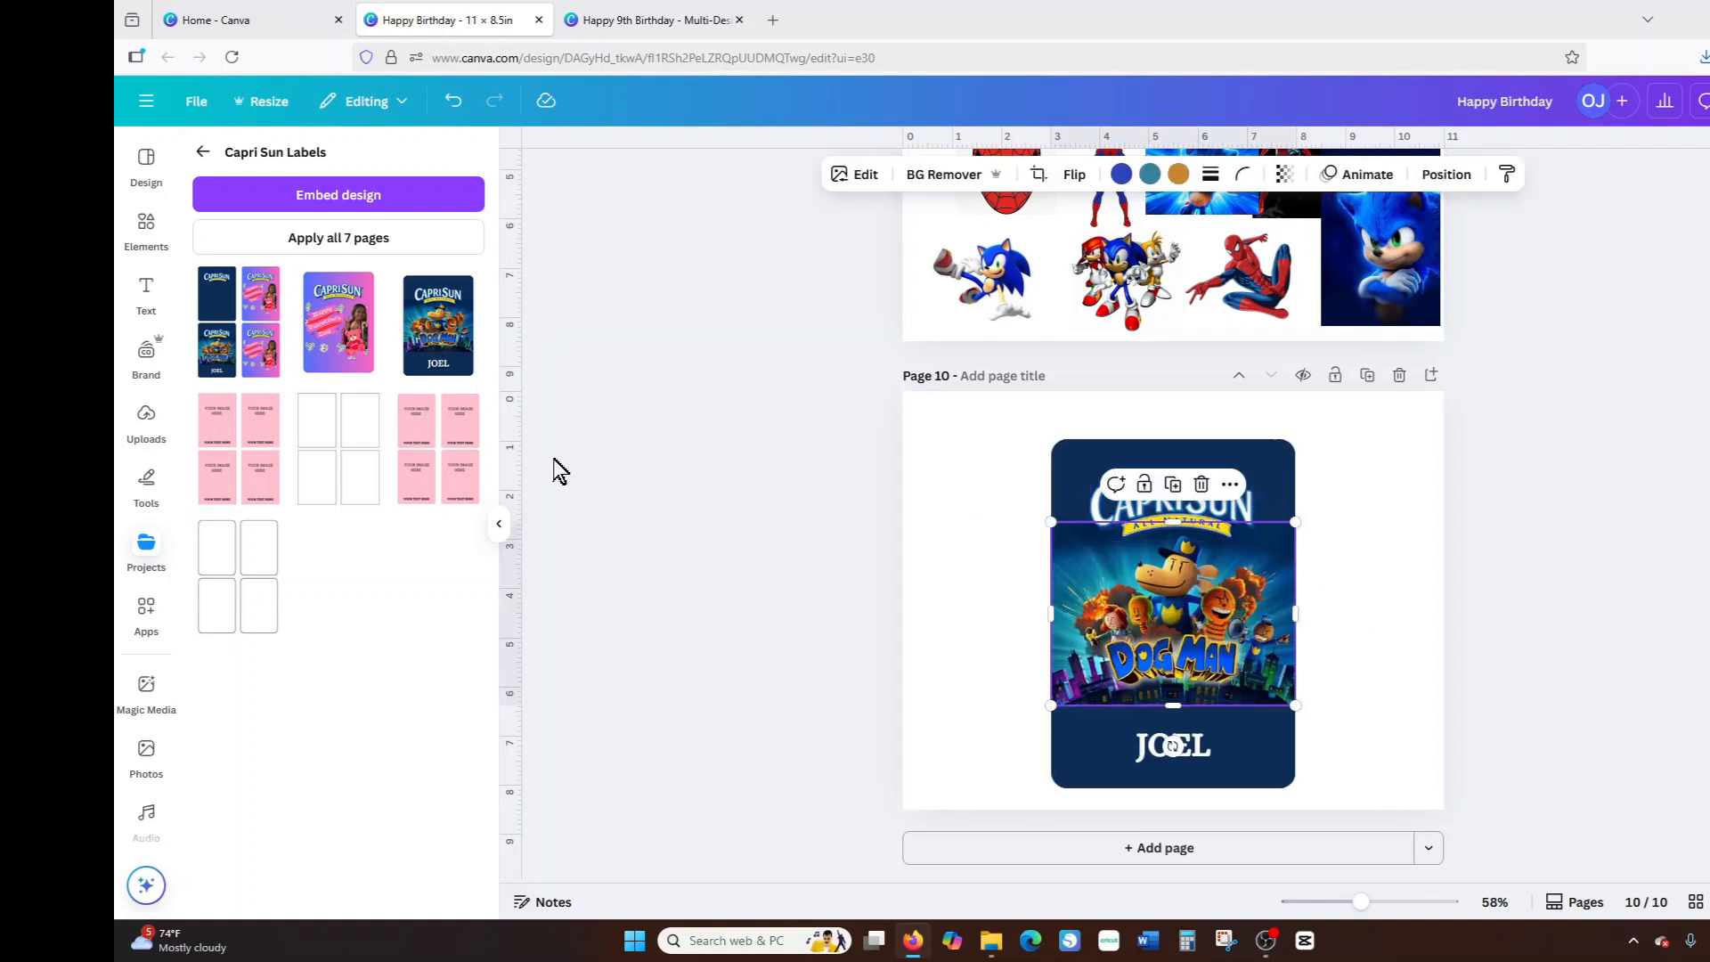
left_click(1305, 488)
left_click(1251, 605)
mouse_move(1251, 606)
left_mouse_down()
mouse_move(1414, 614)
mouse_move(1250, 628)
left_mouse_up()
scroll(1369, 624, "up", 10)
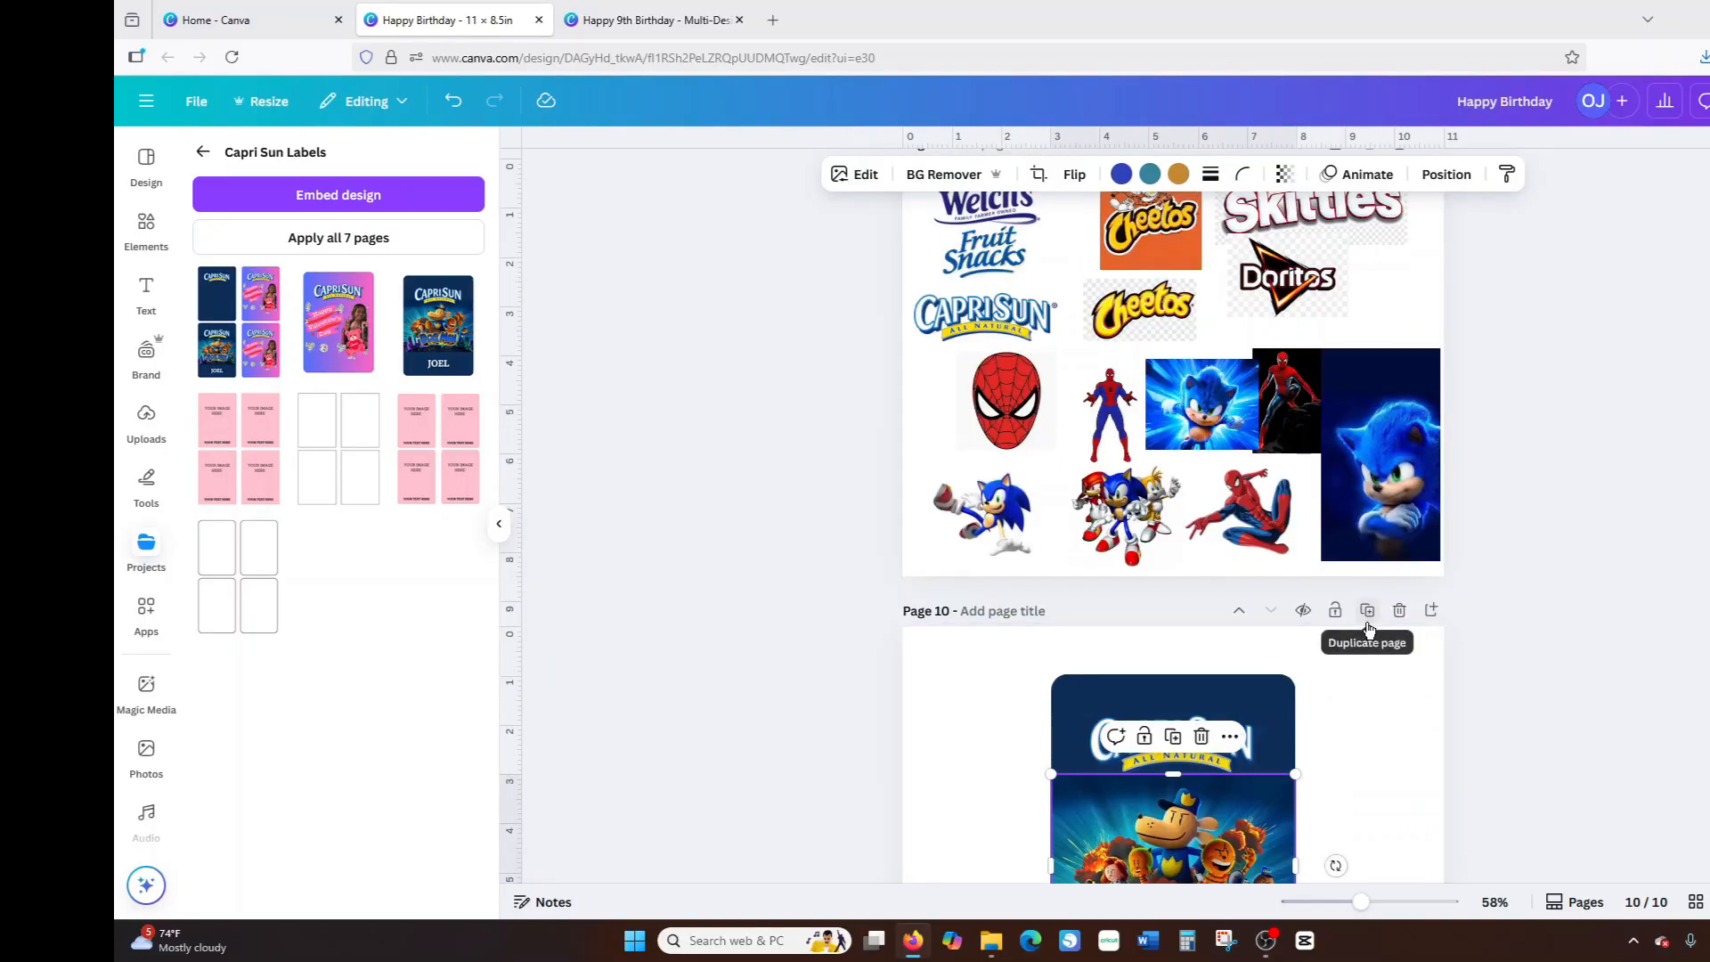
scroll(1371, 636, "down", 8)
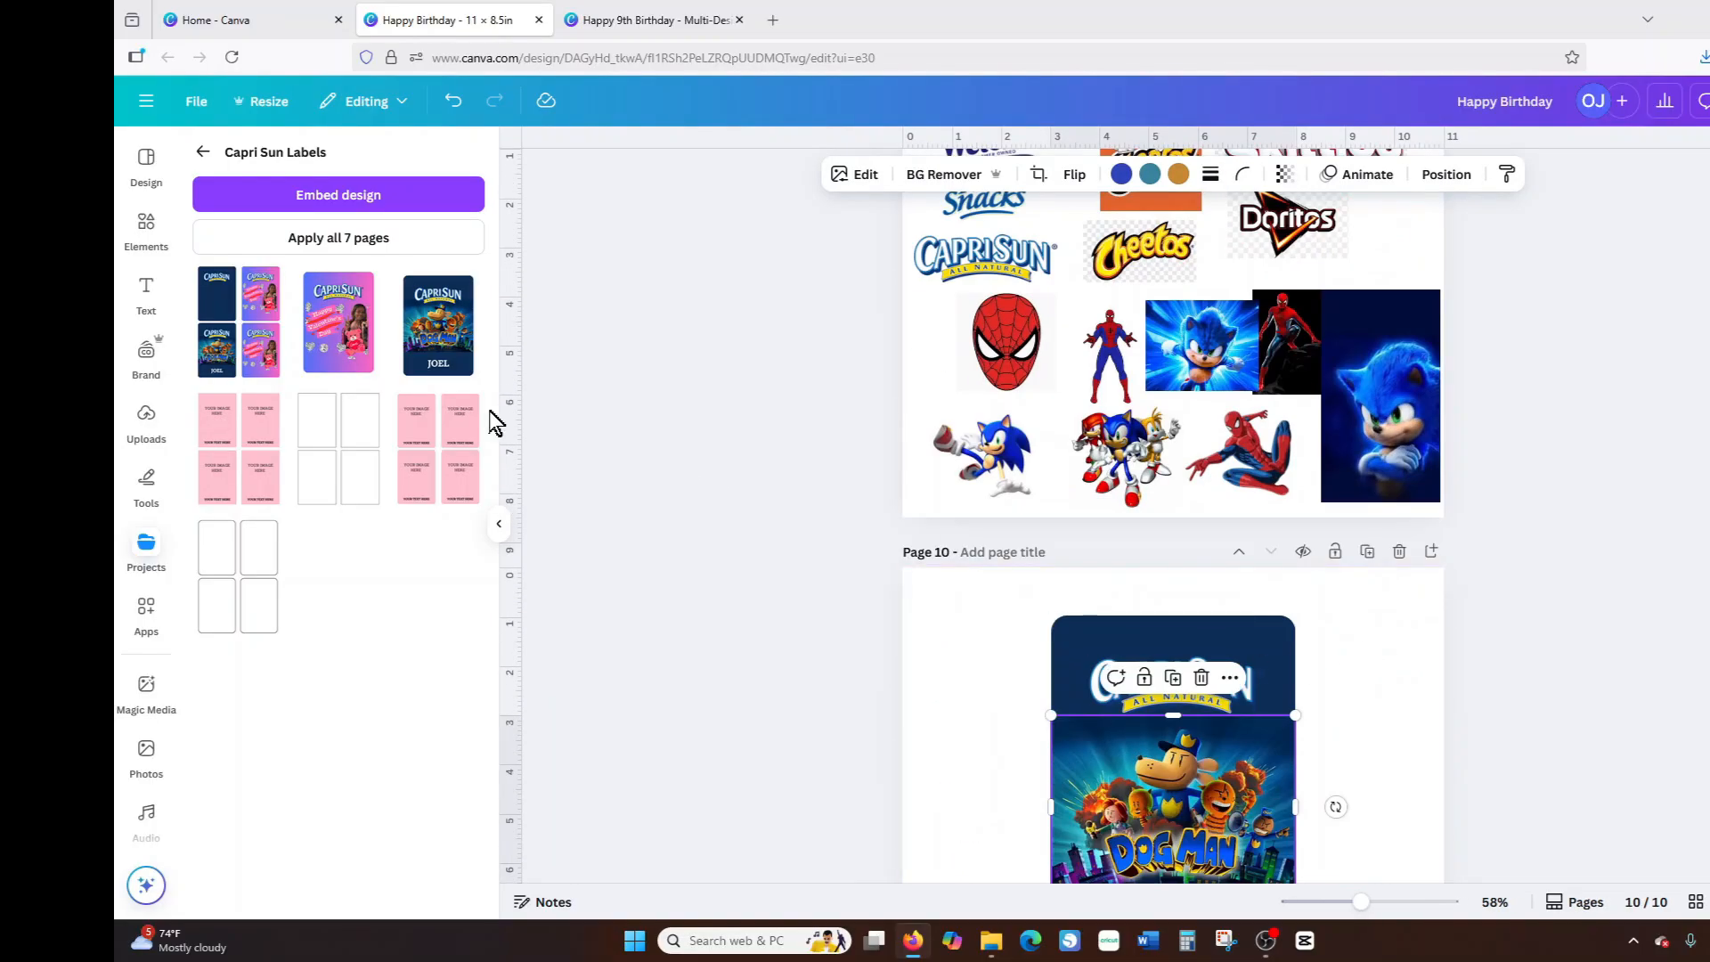
left_click(146, 420)
scroll(1185, 614, "down", 2)
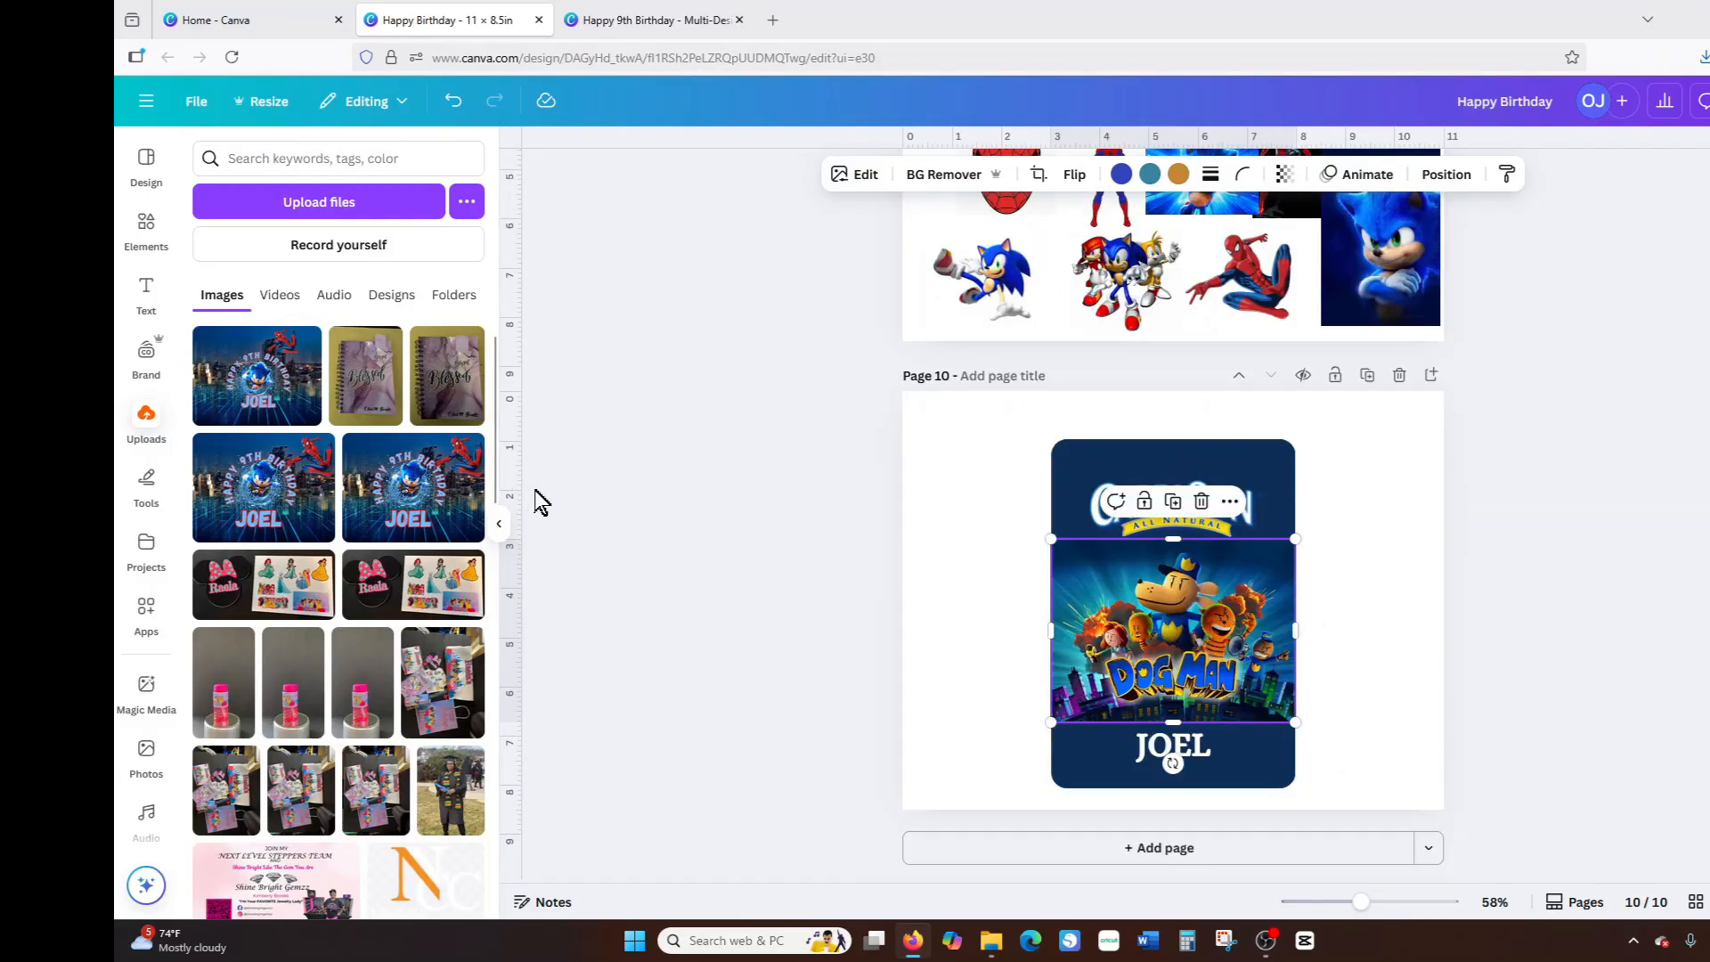
mouse_move(1158, 580)
left_mouse_down()
mouse_move(1378, 581)
mouse_move(1157, 581)
left_mouse_up()
Move the whole Capri Sun label to the left side of page 10 and place a duplicate beside it on the right.
left_click_drag(1006, 415, 1328, 800)
left_click_drag(1215, 689, 1081, 676)
left_click(1065, 390)
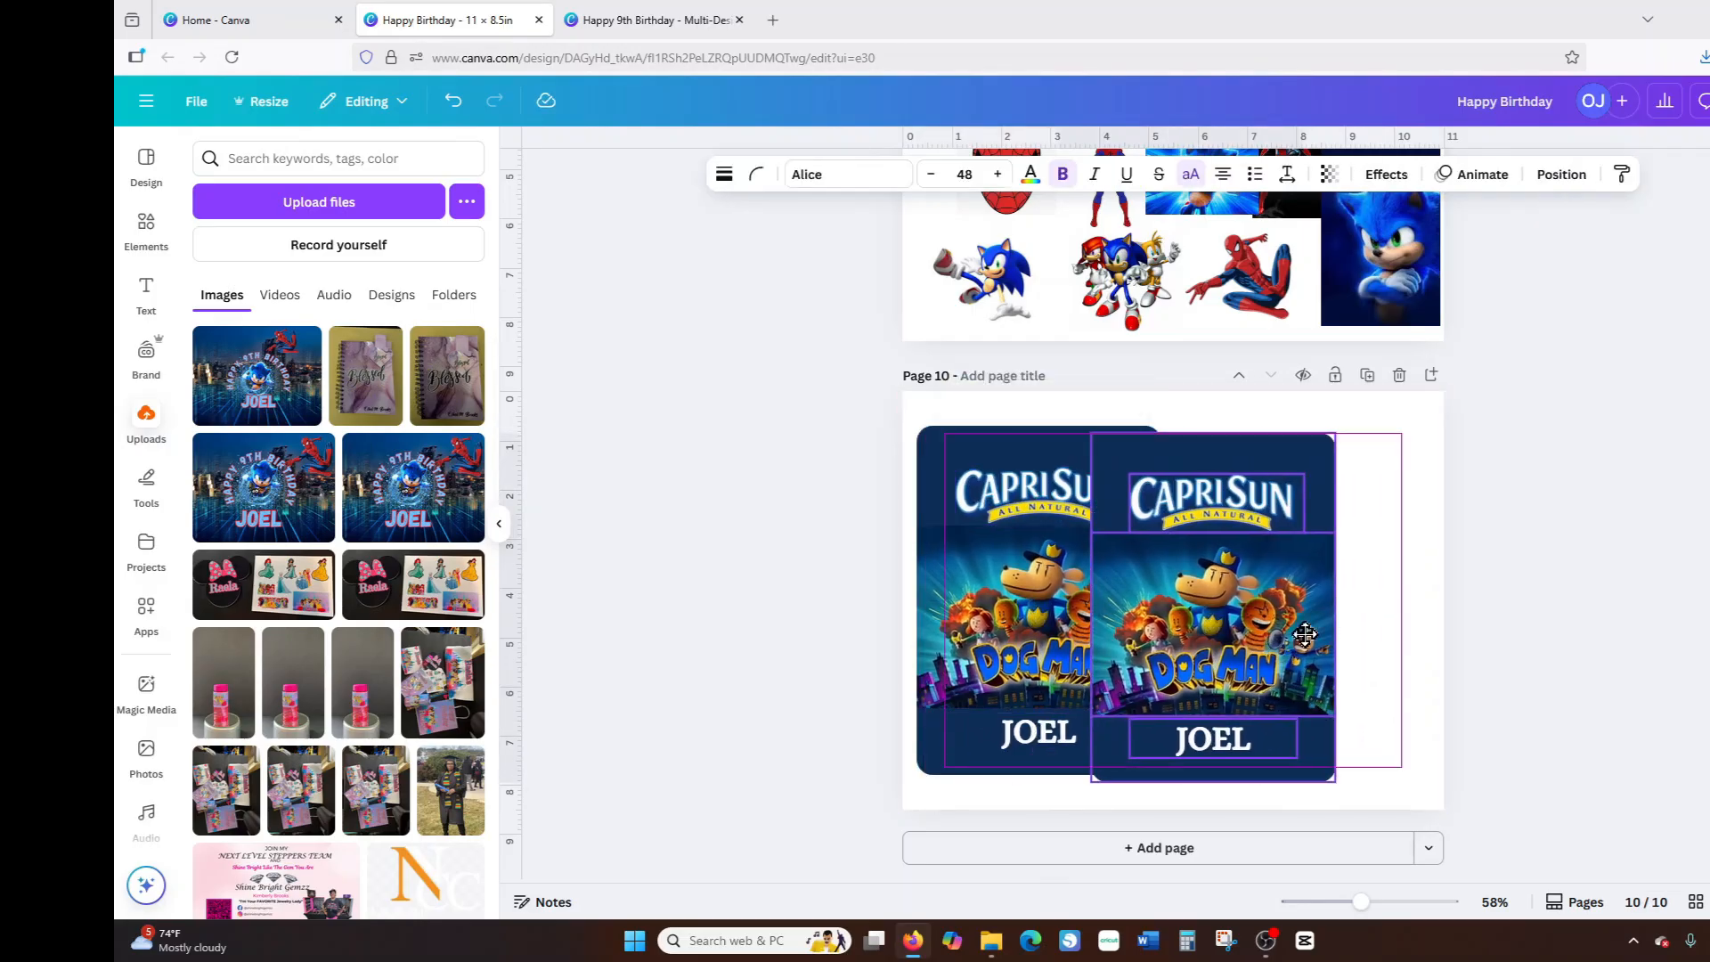
left_click_drag(1251, 619, 1351, 619)
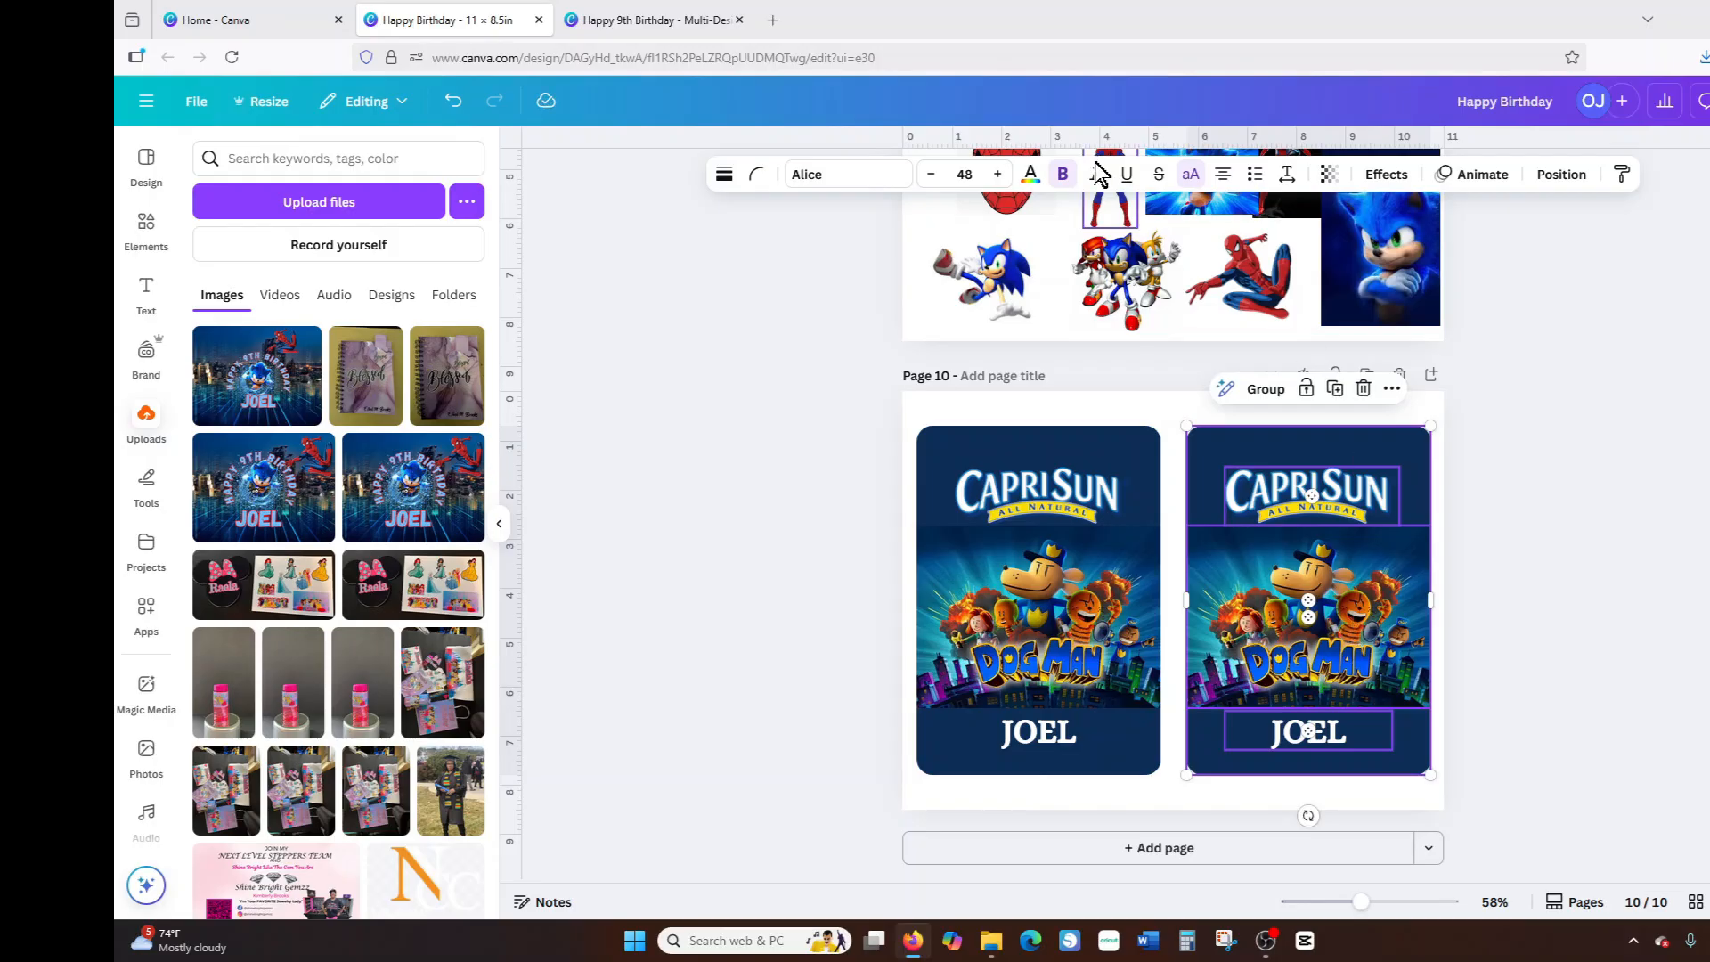
Replace the Dog Man image on page 10's right label with the uploaded Sonic and Spider-Man birthday image, fitted to the label's width.
left_click(1333, 624)
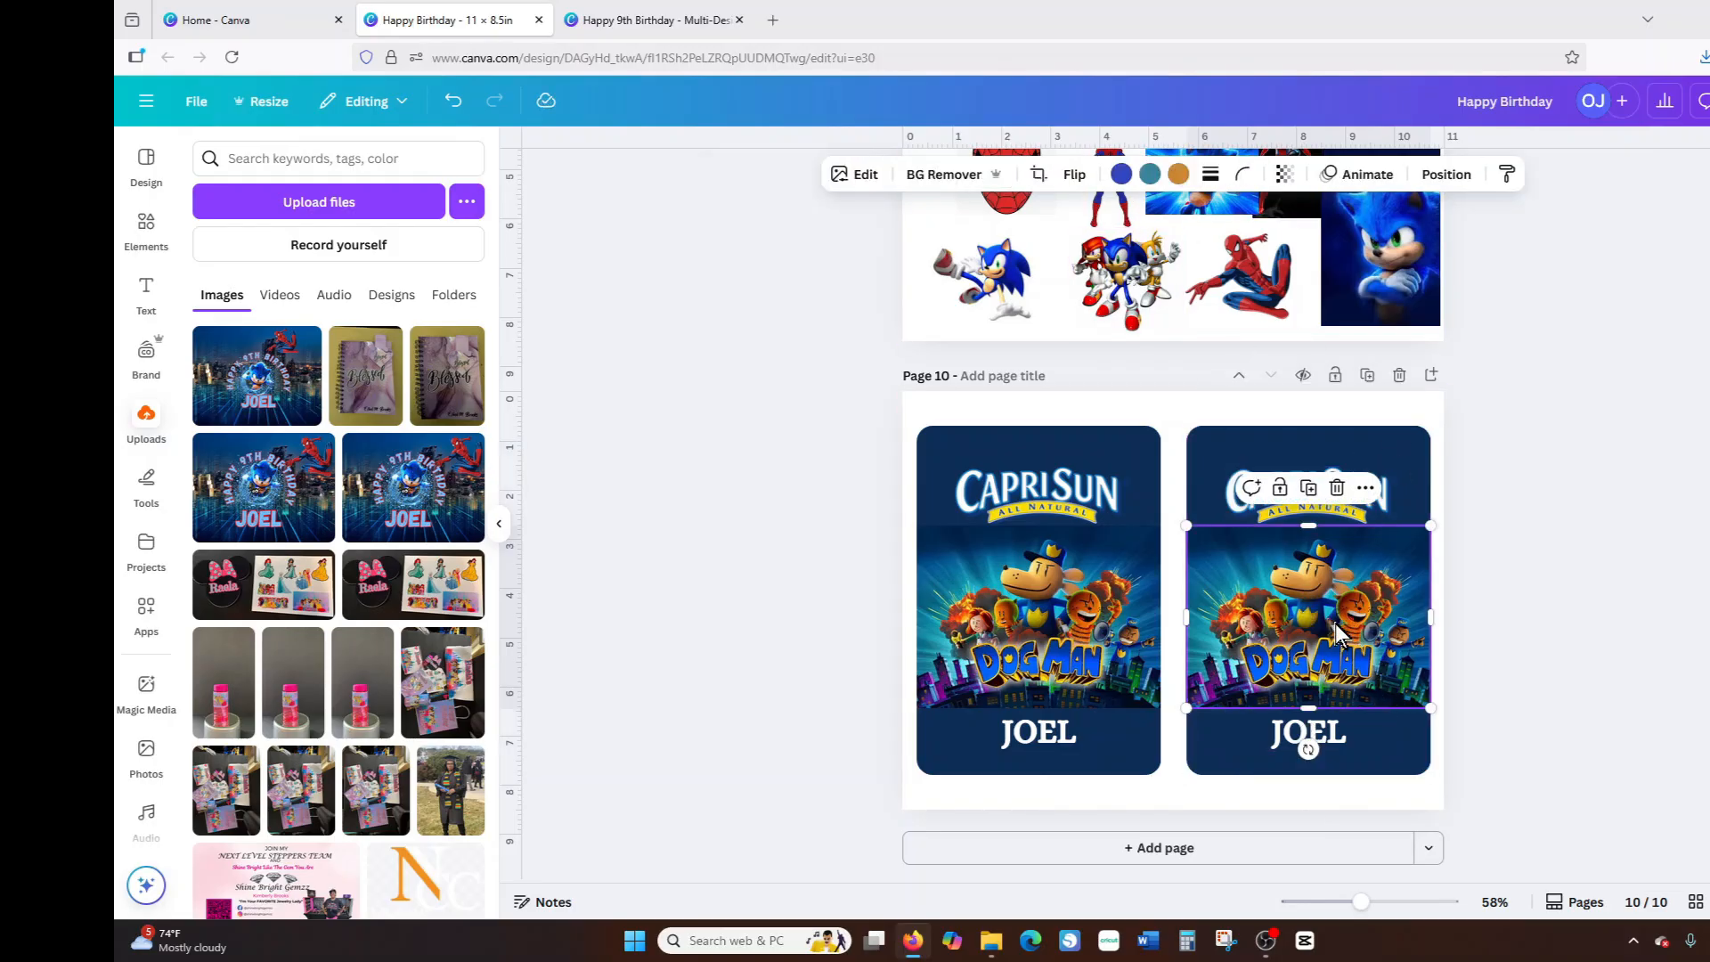
key("Delete")
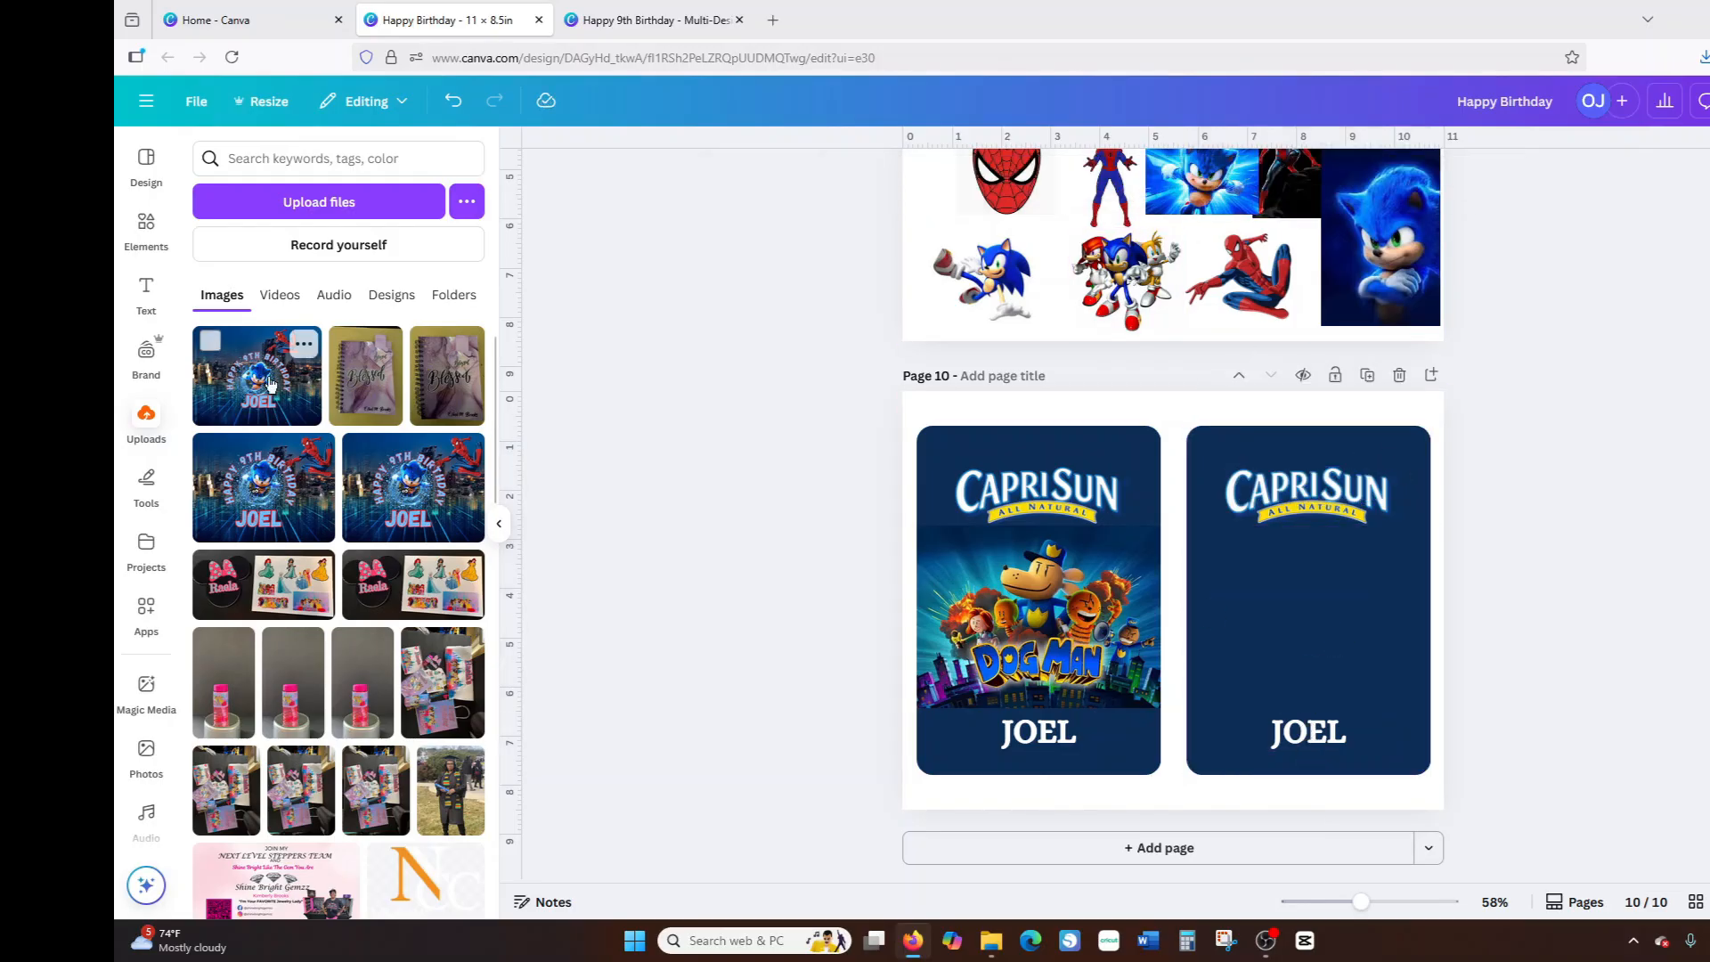
left_click(310, 419)
left_click_drag(1180, 637, 1425, 722)
left_click(1623, 595)
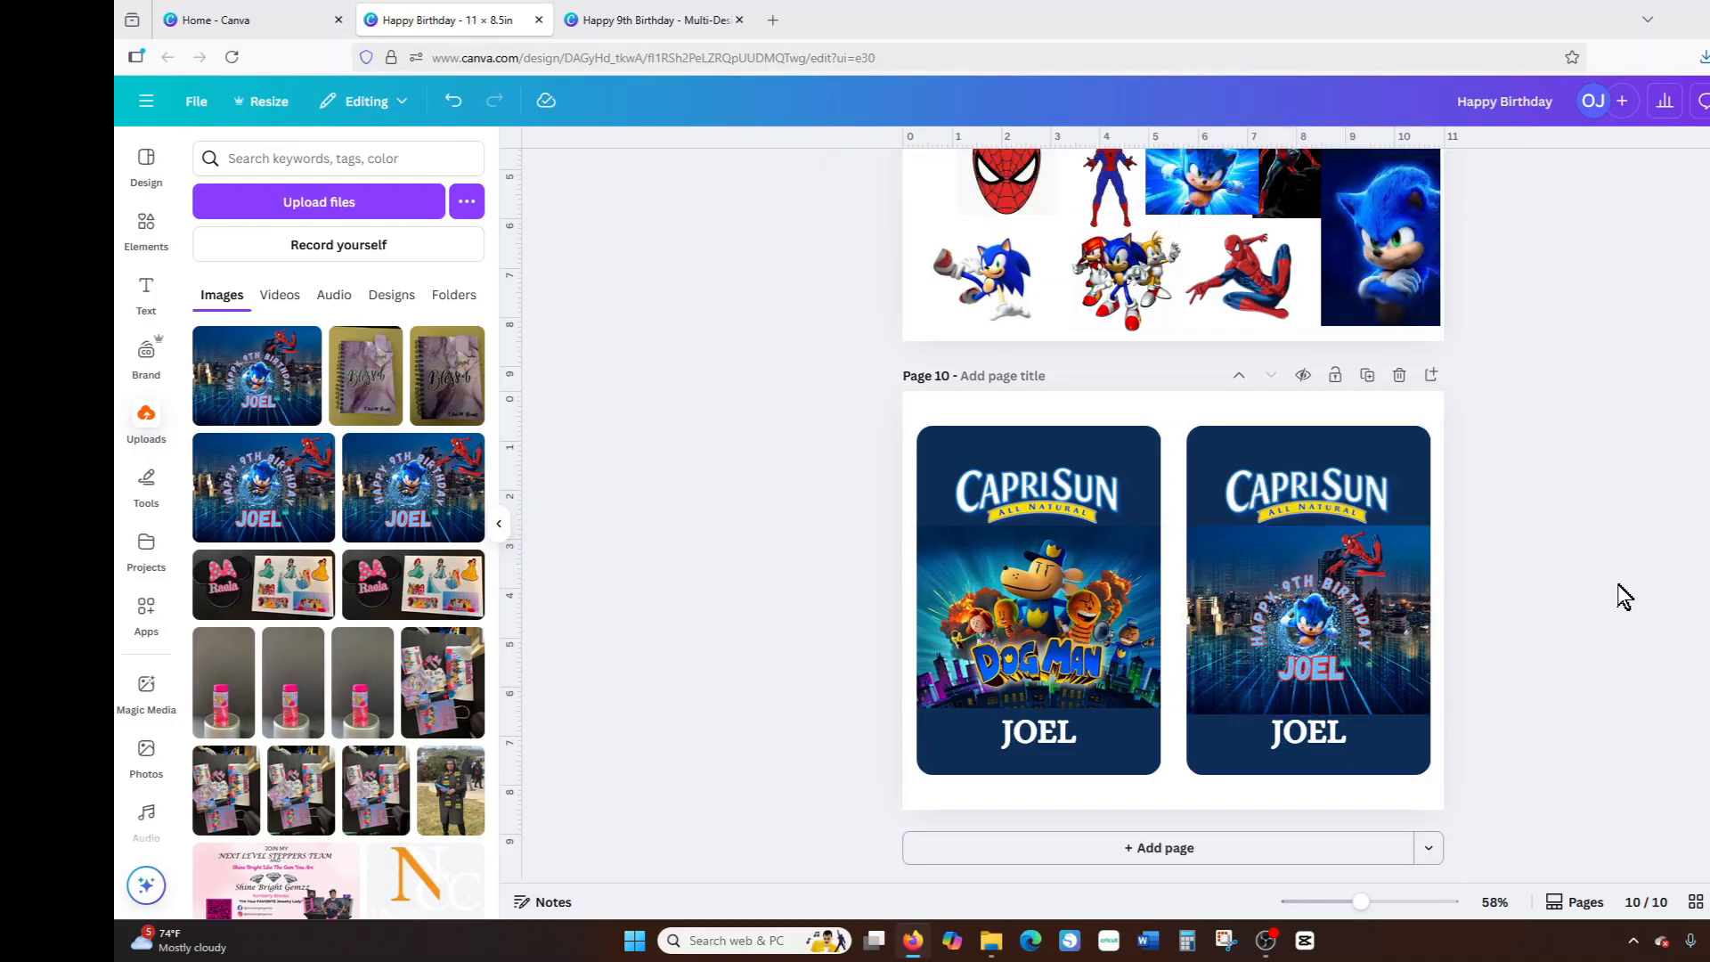
left_click(1355, 599)
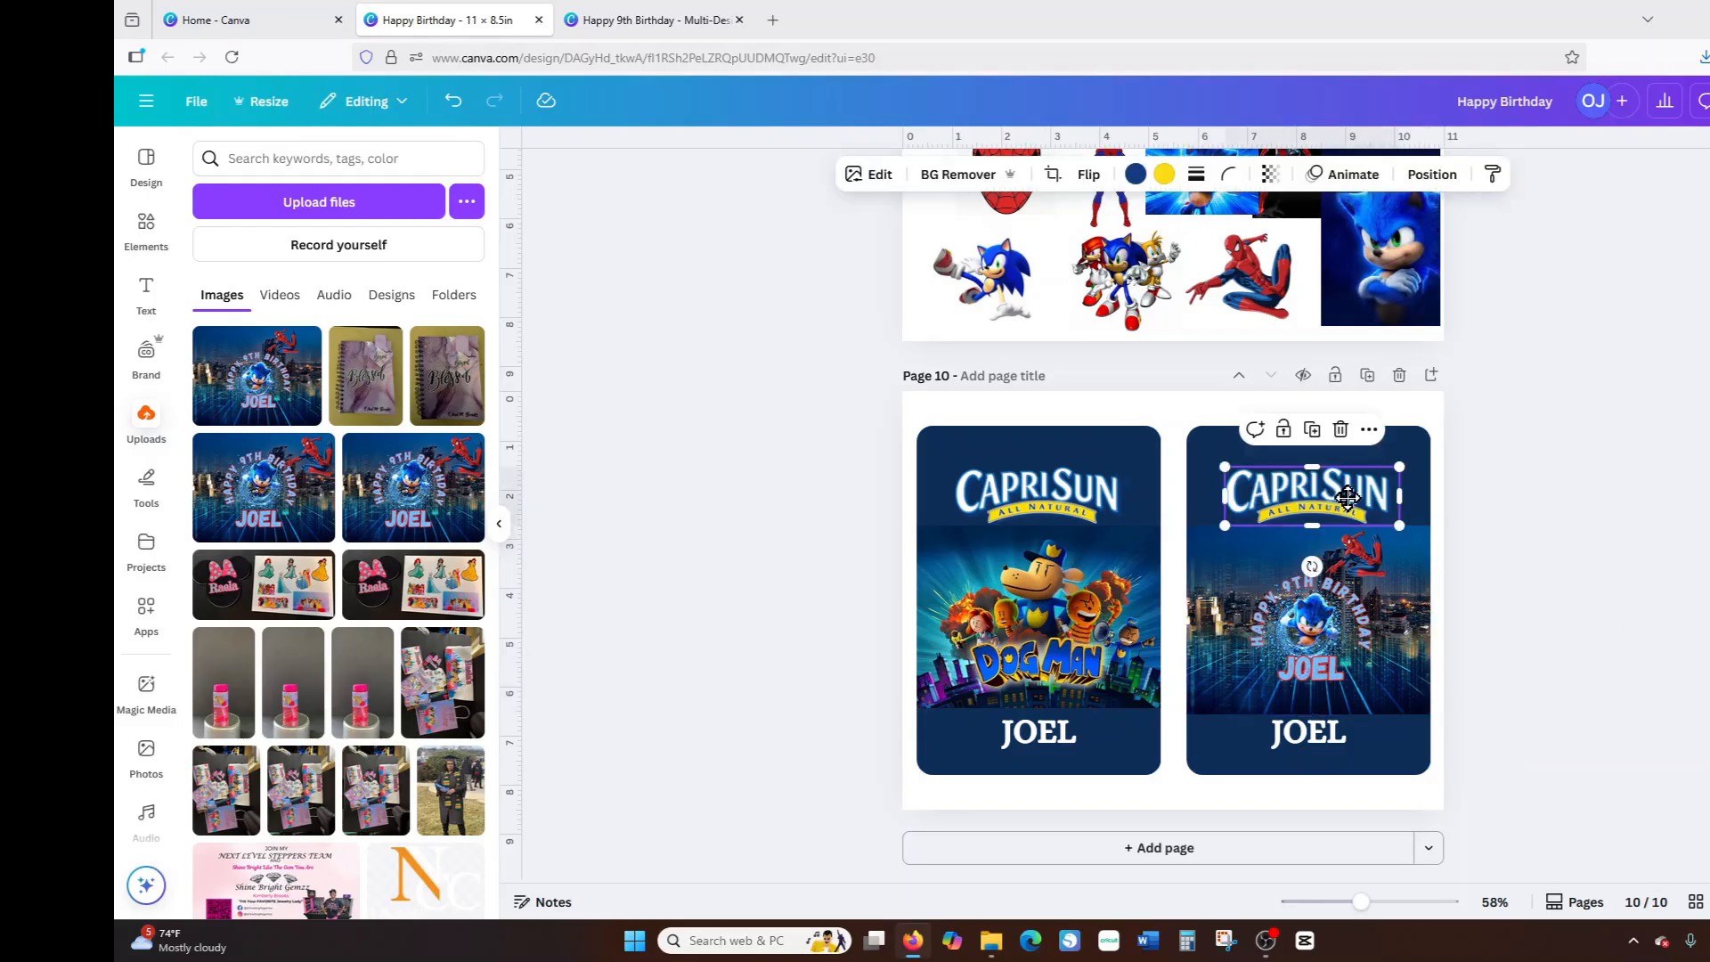
left_click_drag(1355, 599, 1355, 592)
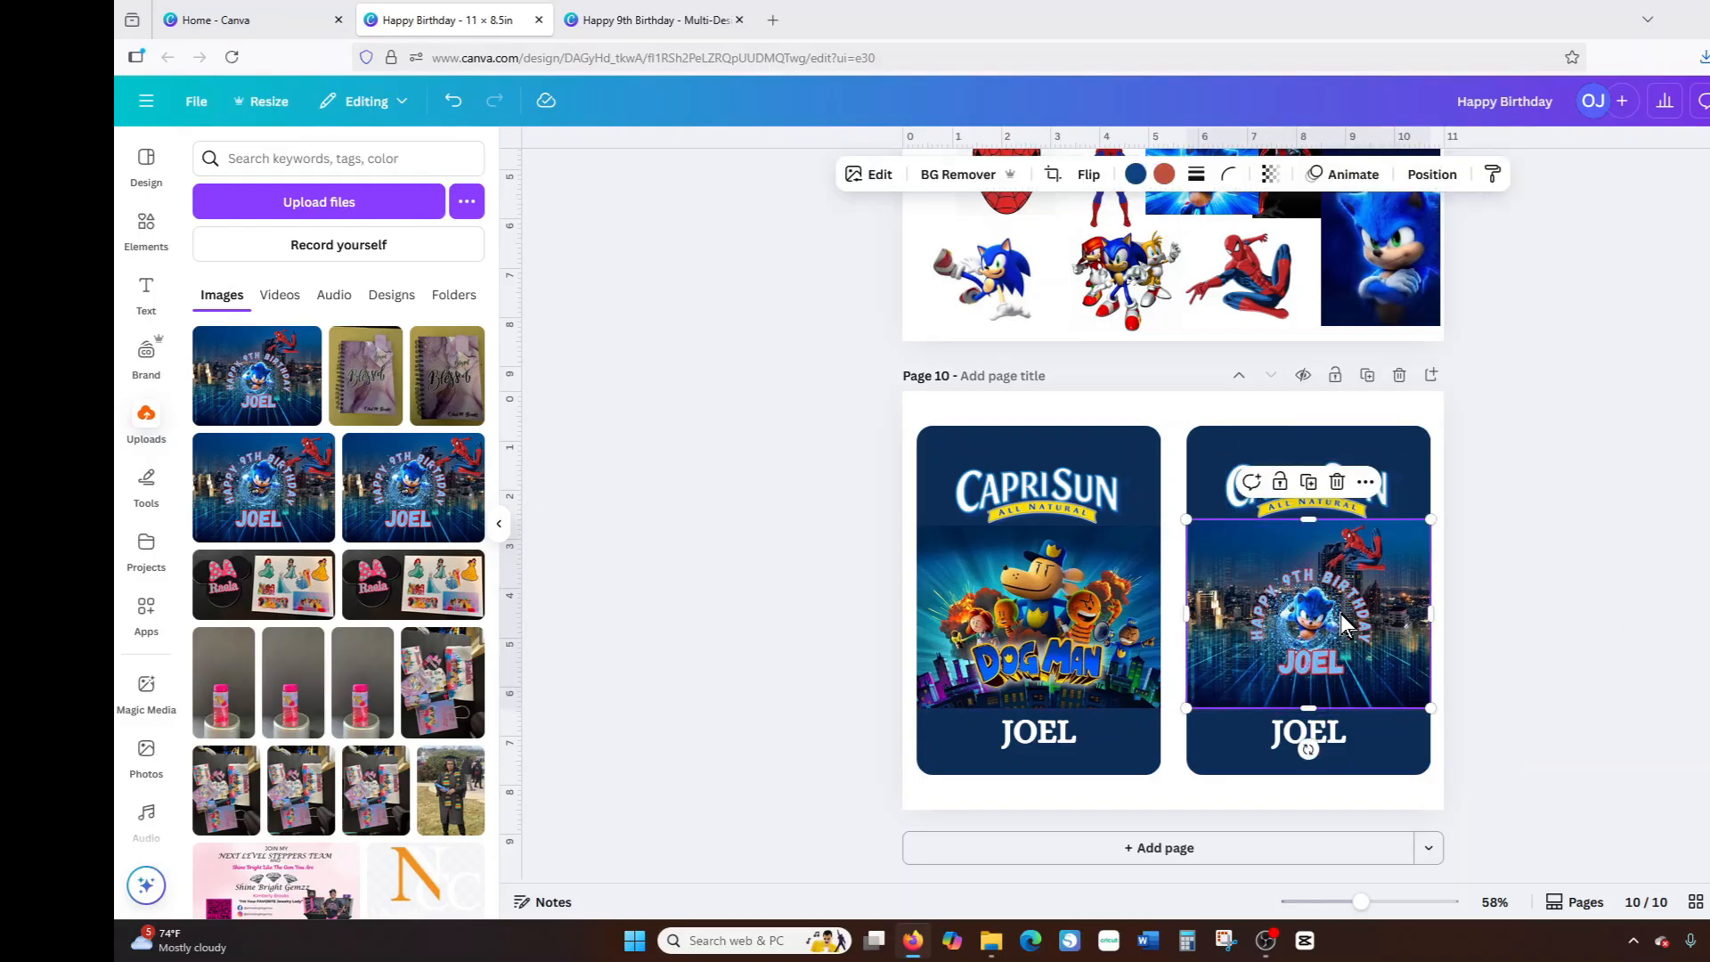
Delete the white name text from the lower part of the right Capri Sun label.
left_click(1368, 746)
double_click(1346, 745)
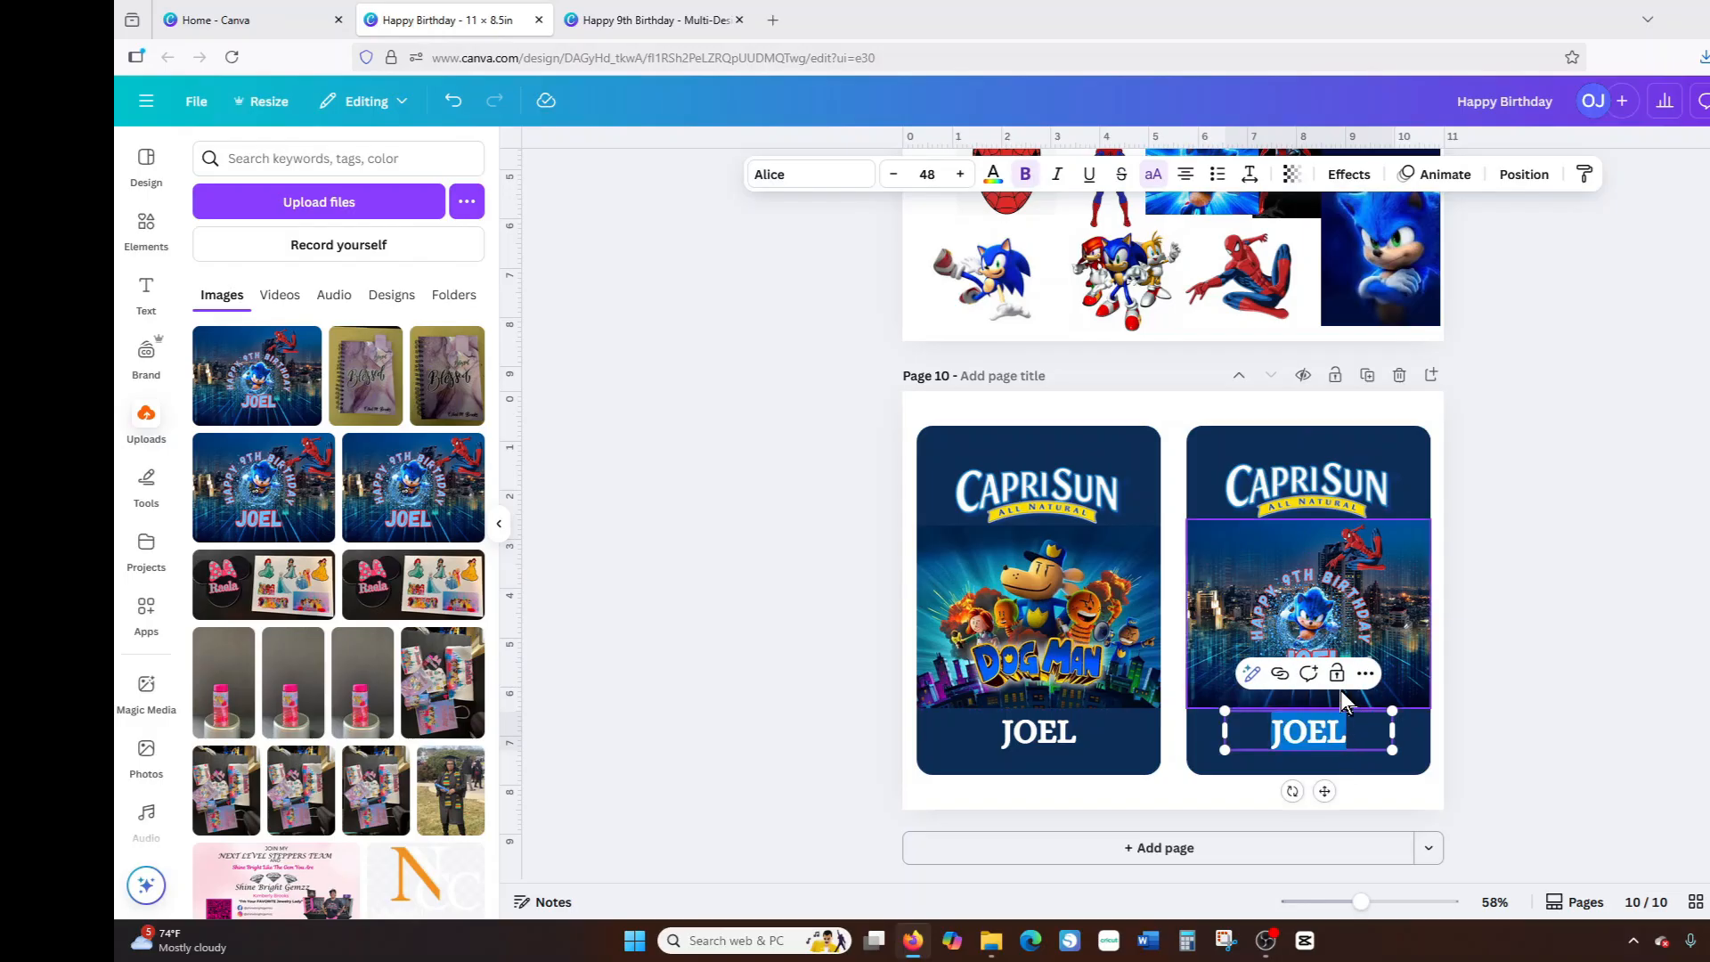
left_click(1505, 738)
left_click(1346, 733)
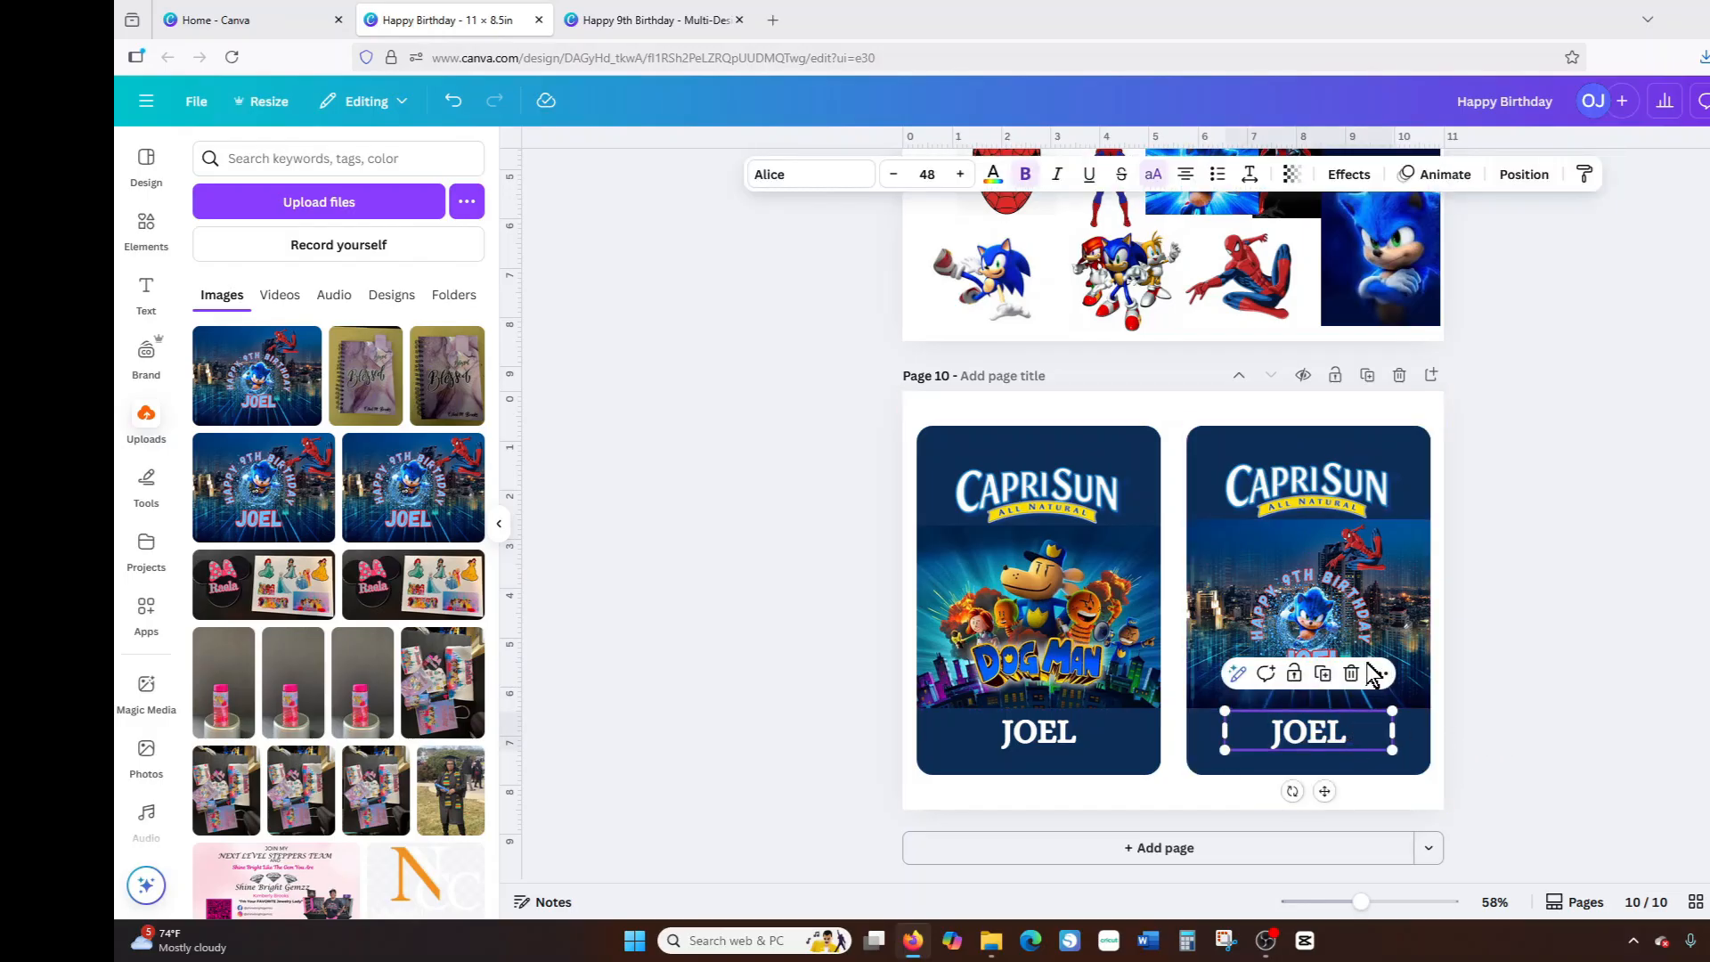
key("Delete")
left_click(1319, 703)
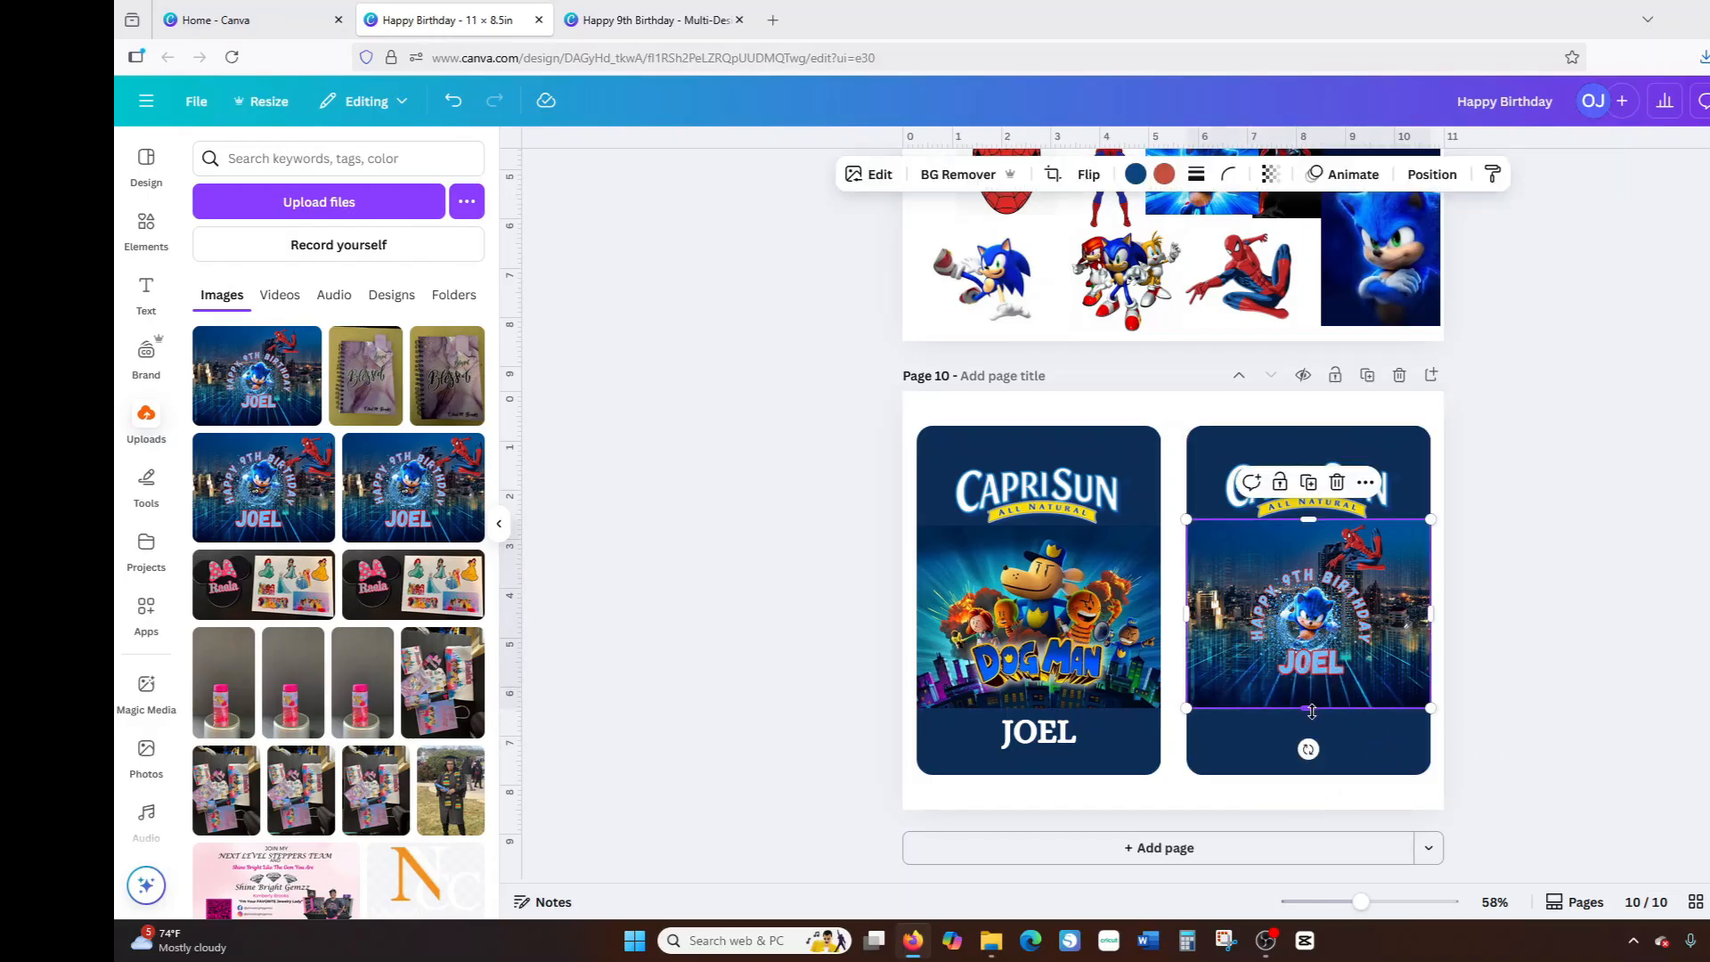
Enlarge the birthday image and crop its sides so it covers the entire right label.
left_click_drag(1429, 709, 1514, 770)
left_click_drag(1352, 675, 1301, 674)
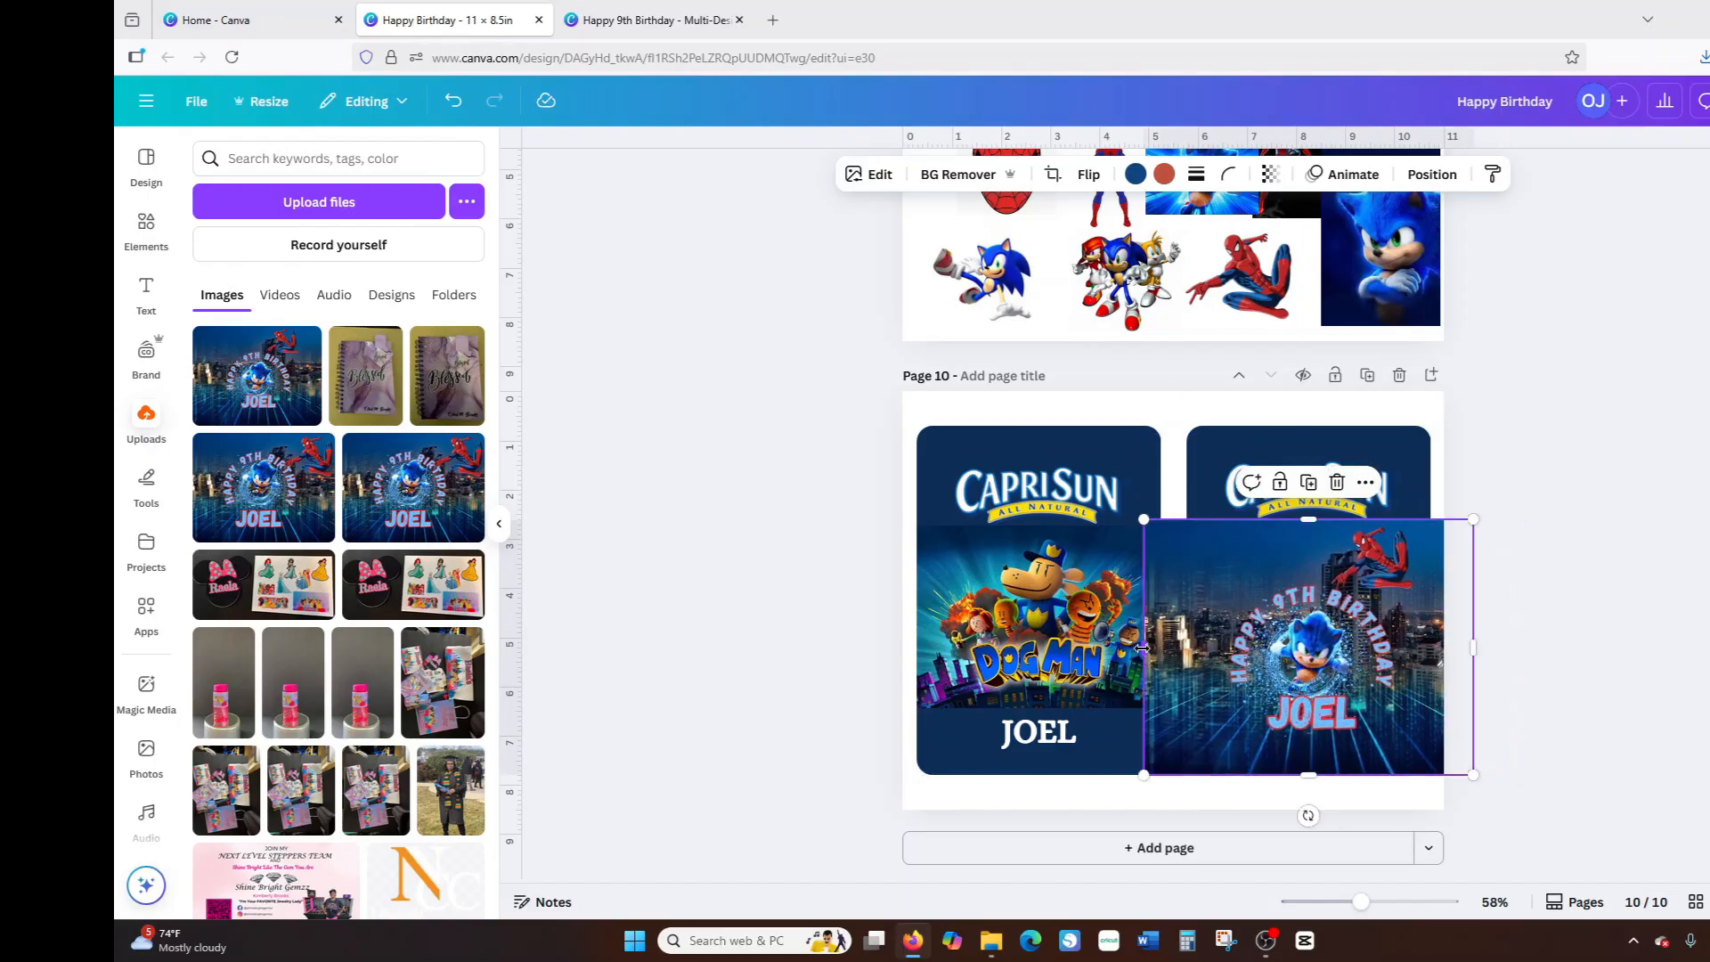
left_click_drag(1145, 648, 1184, 650)
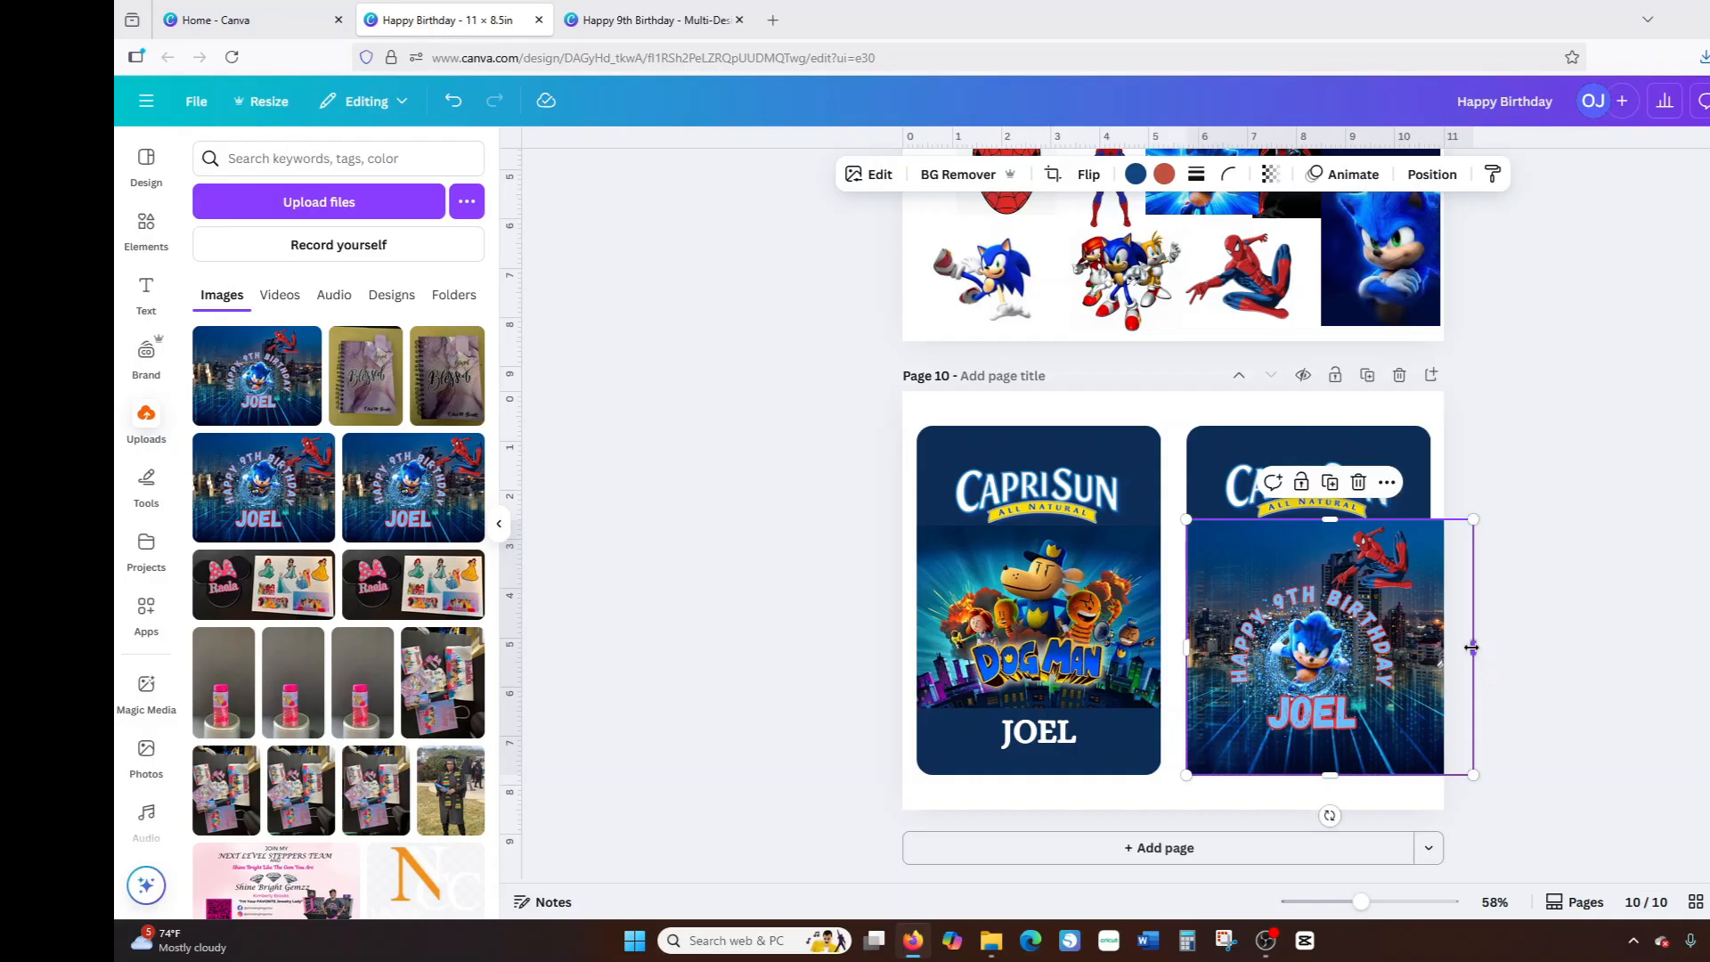
left_click_drag(1474, 648, 1432, 651)
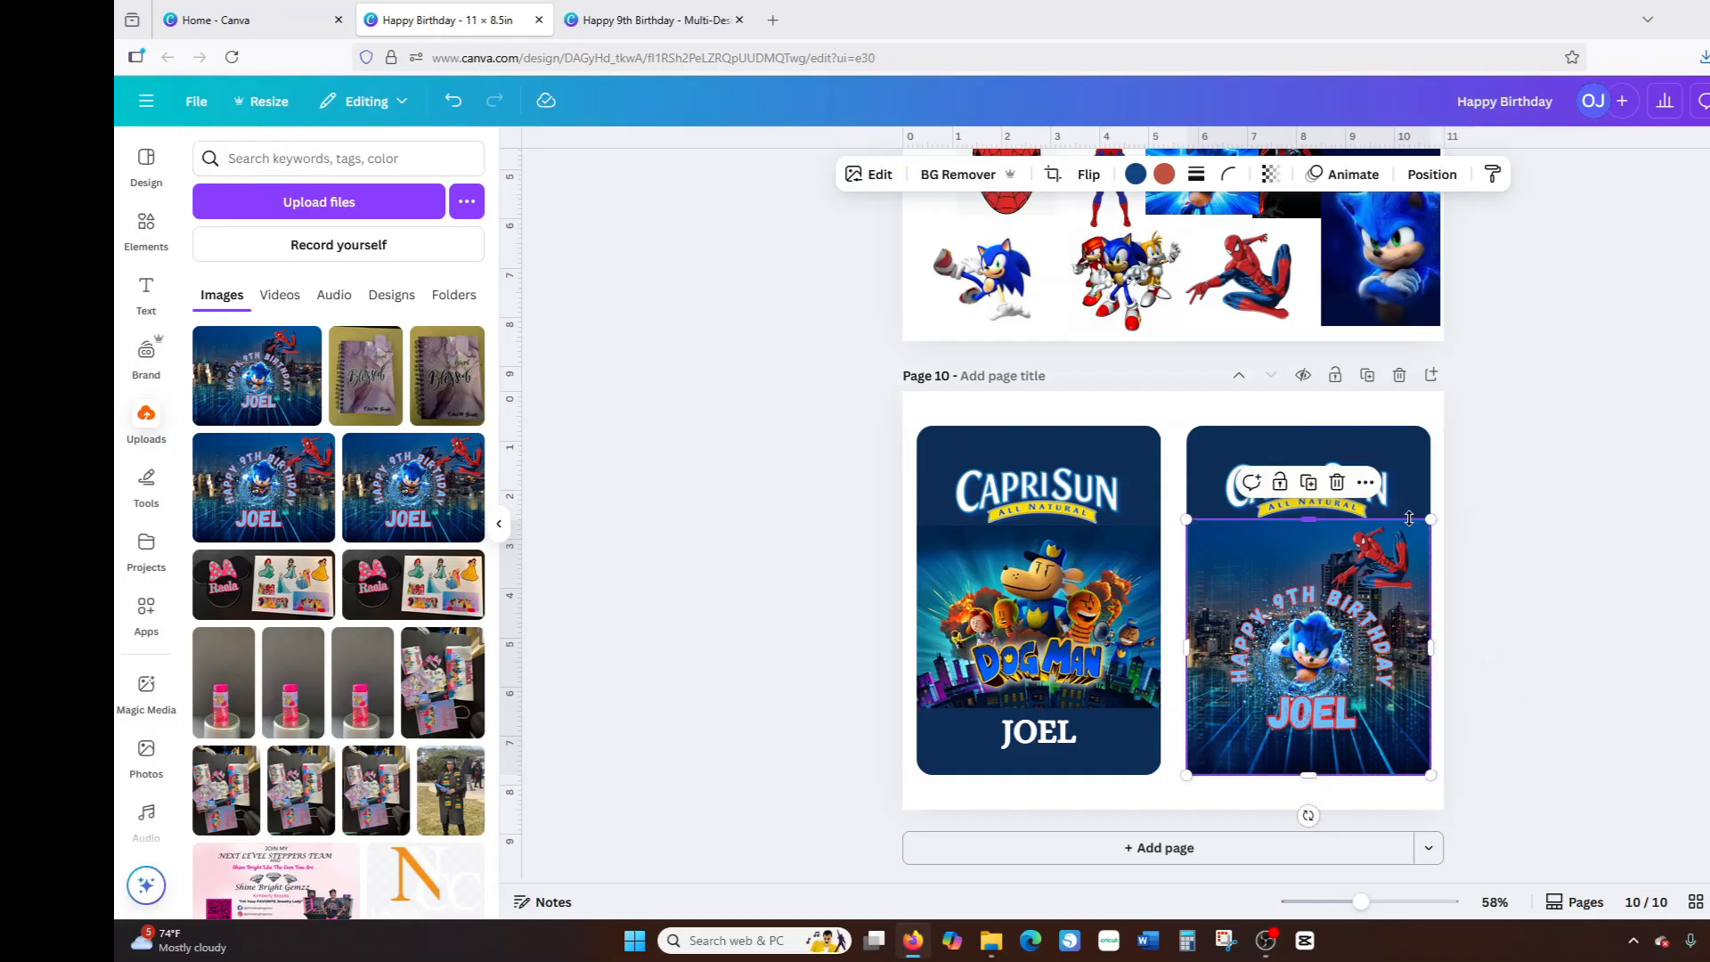
left_click_drag(1307, 522, 1308, 427)
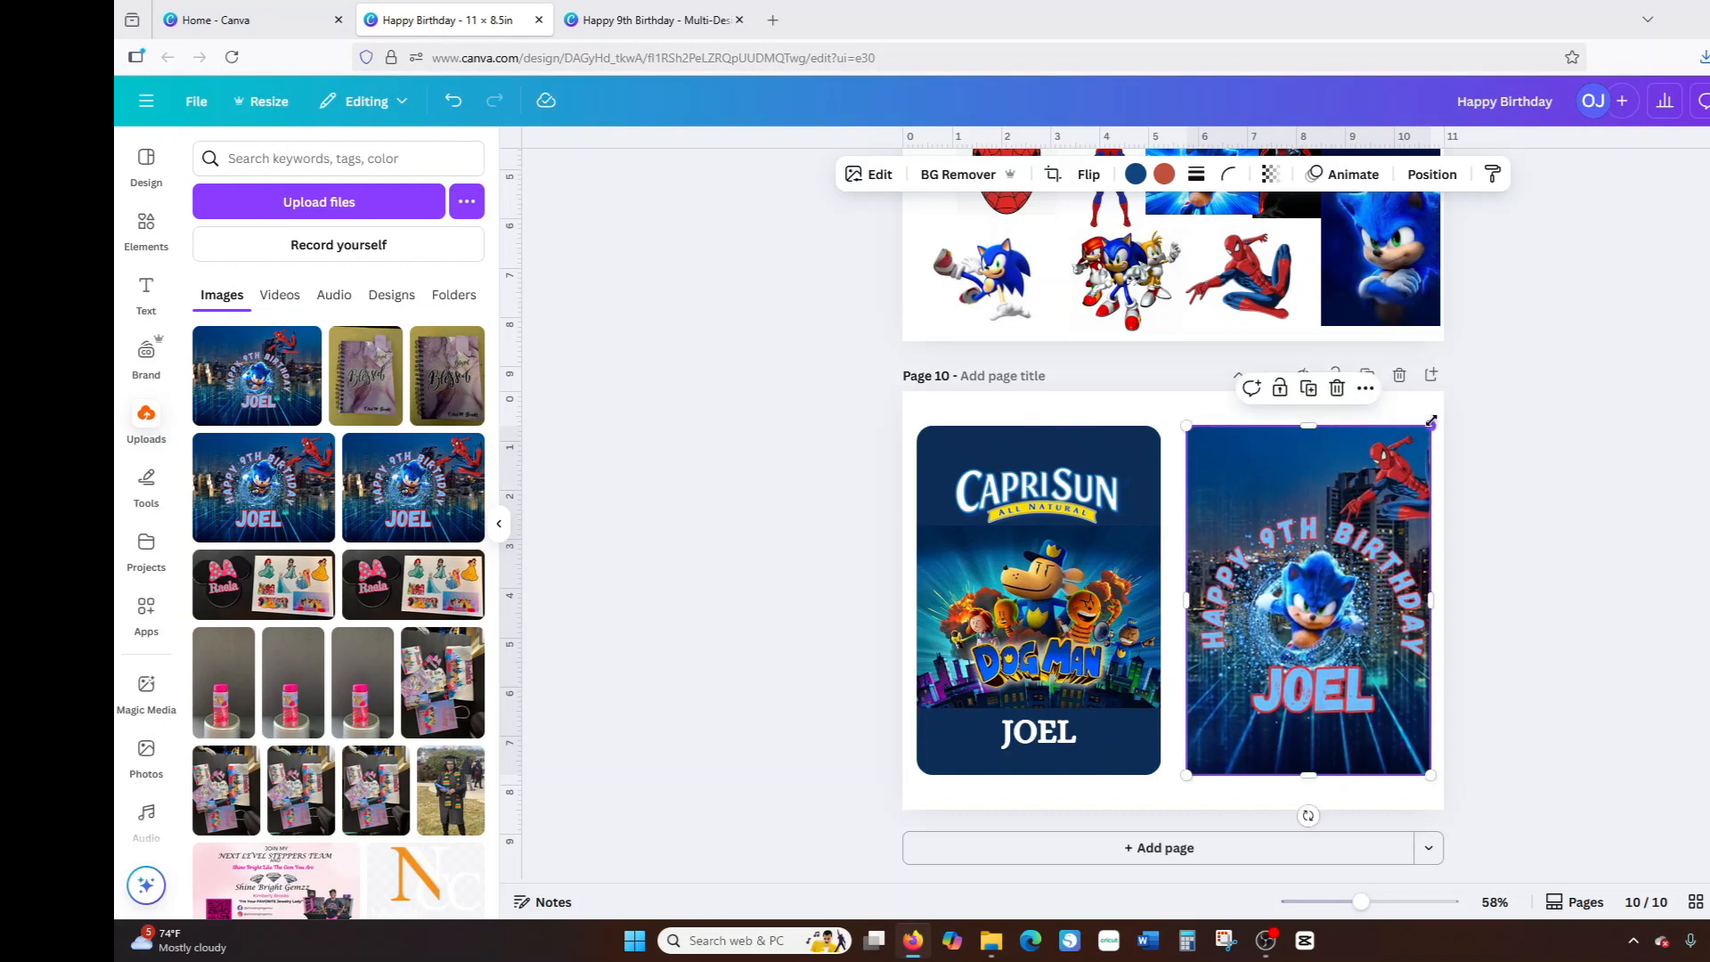
left_click(1581, 505)
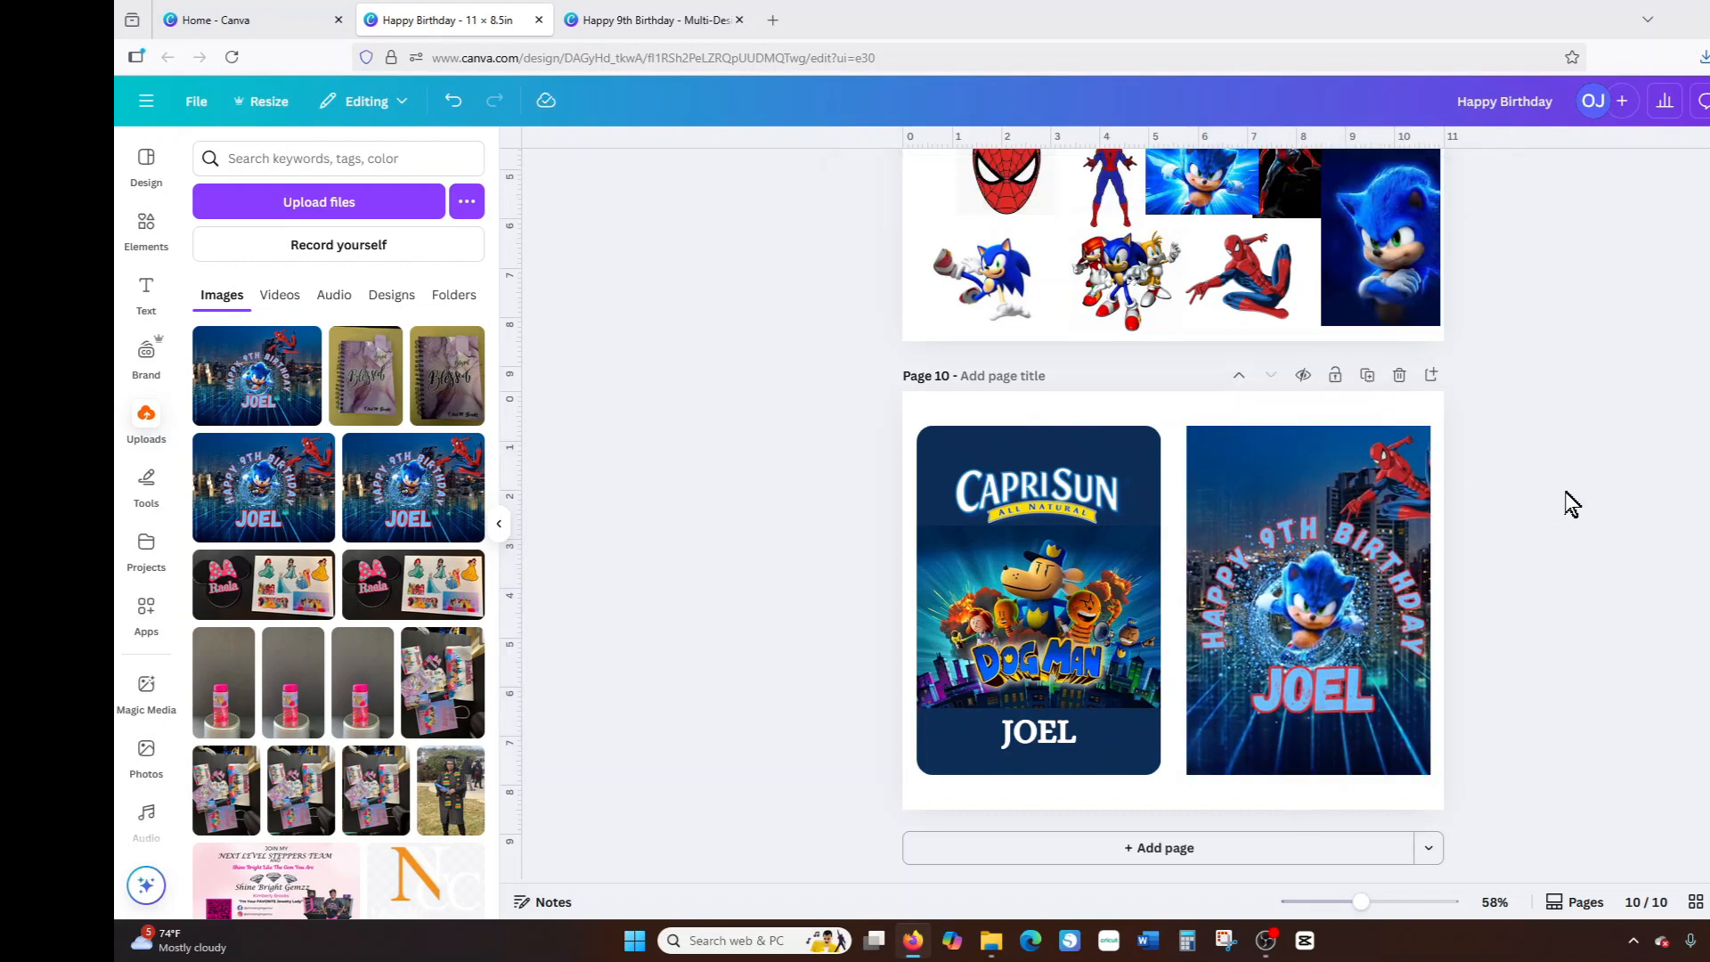
Send the birthday image backward behind the Capri Sun logo on the right label.
left_click(1337, 470)
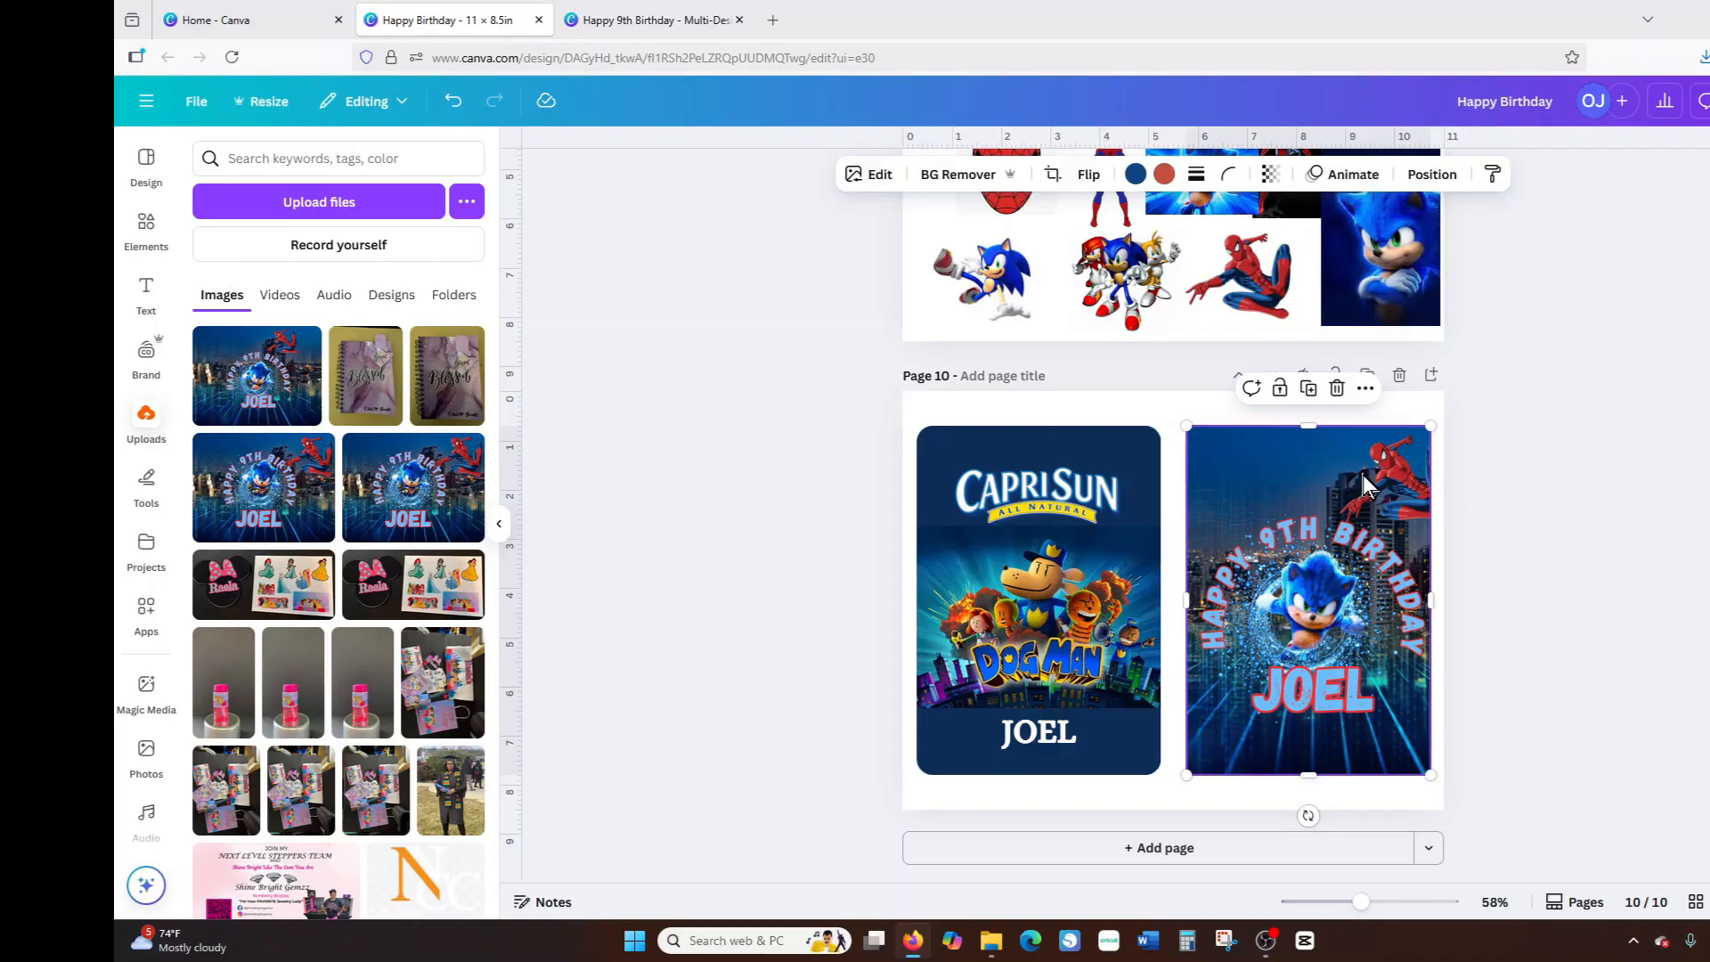
right_click(1315, 488)
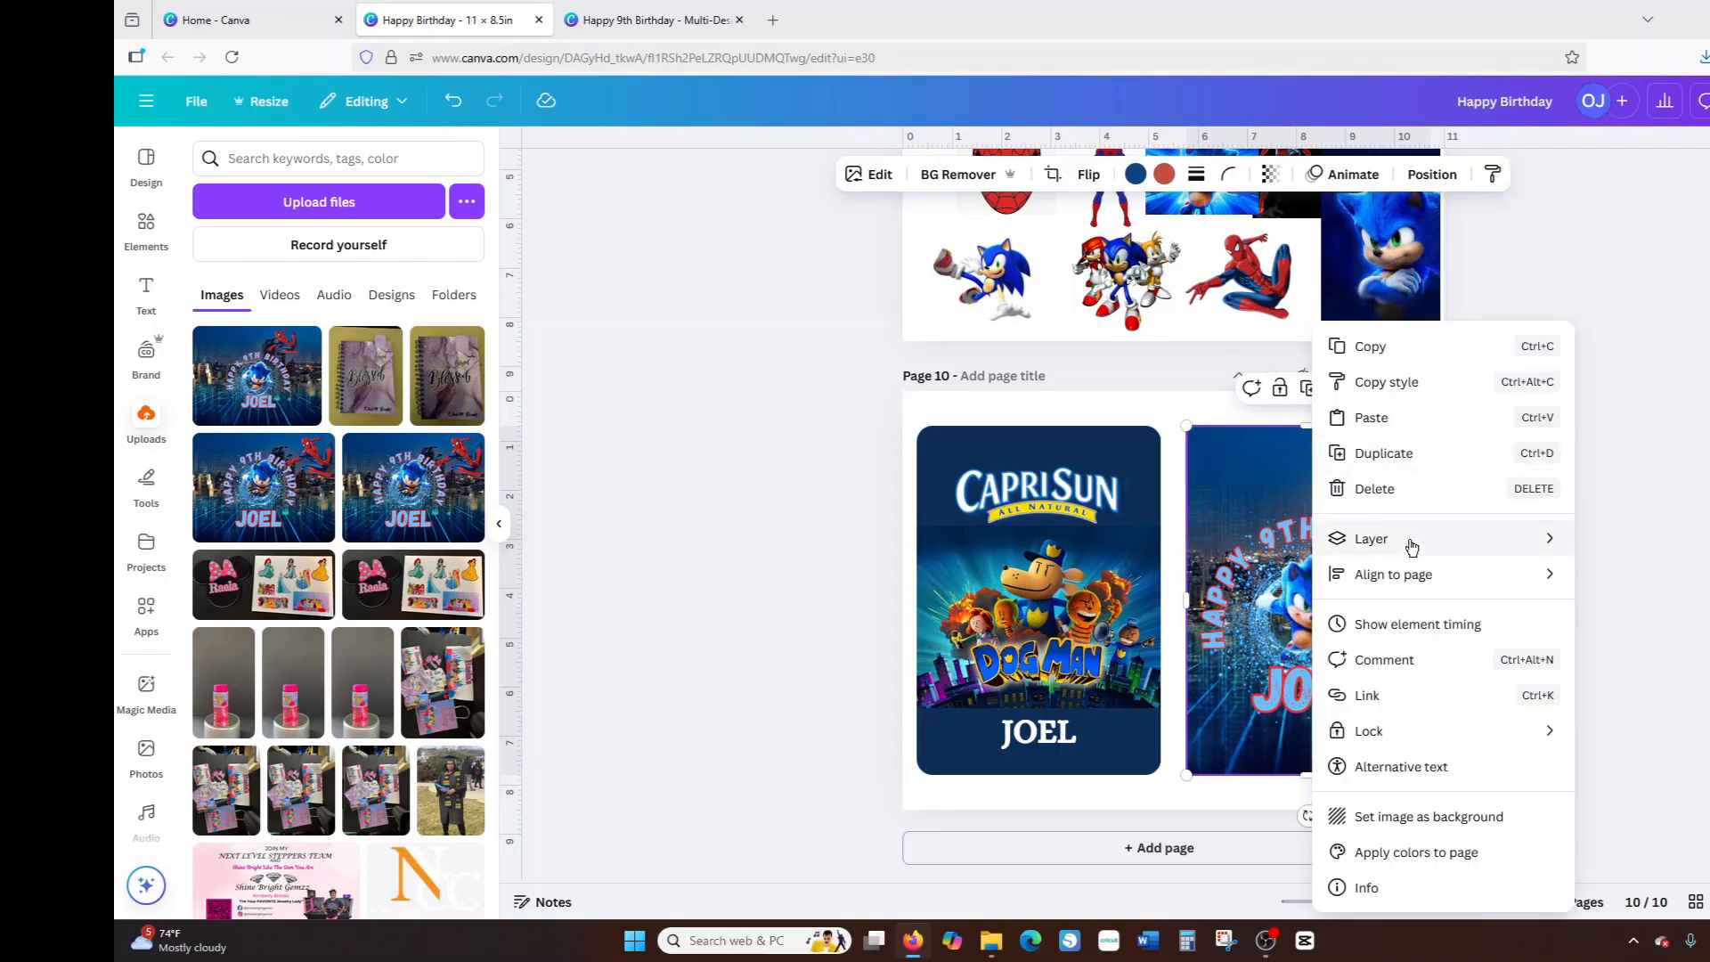
mouse_move(1412, 546)
left_click(1163, 612)
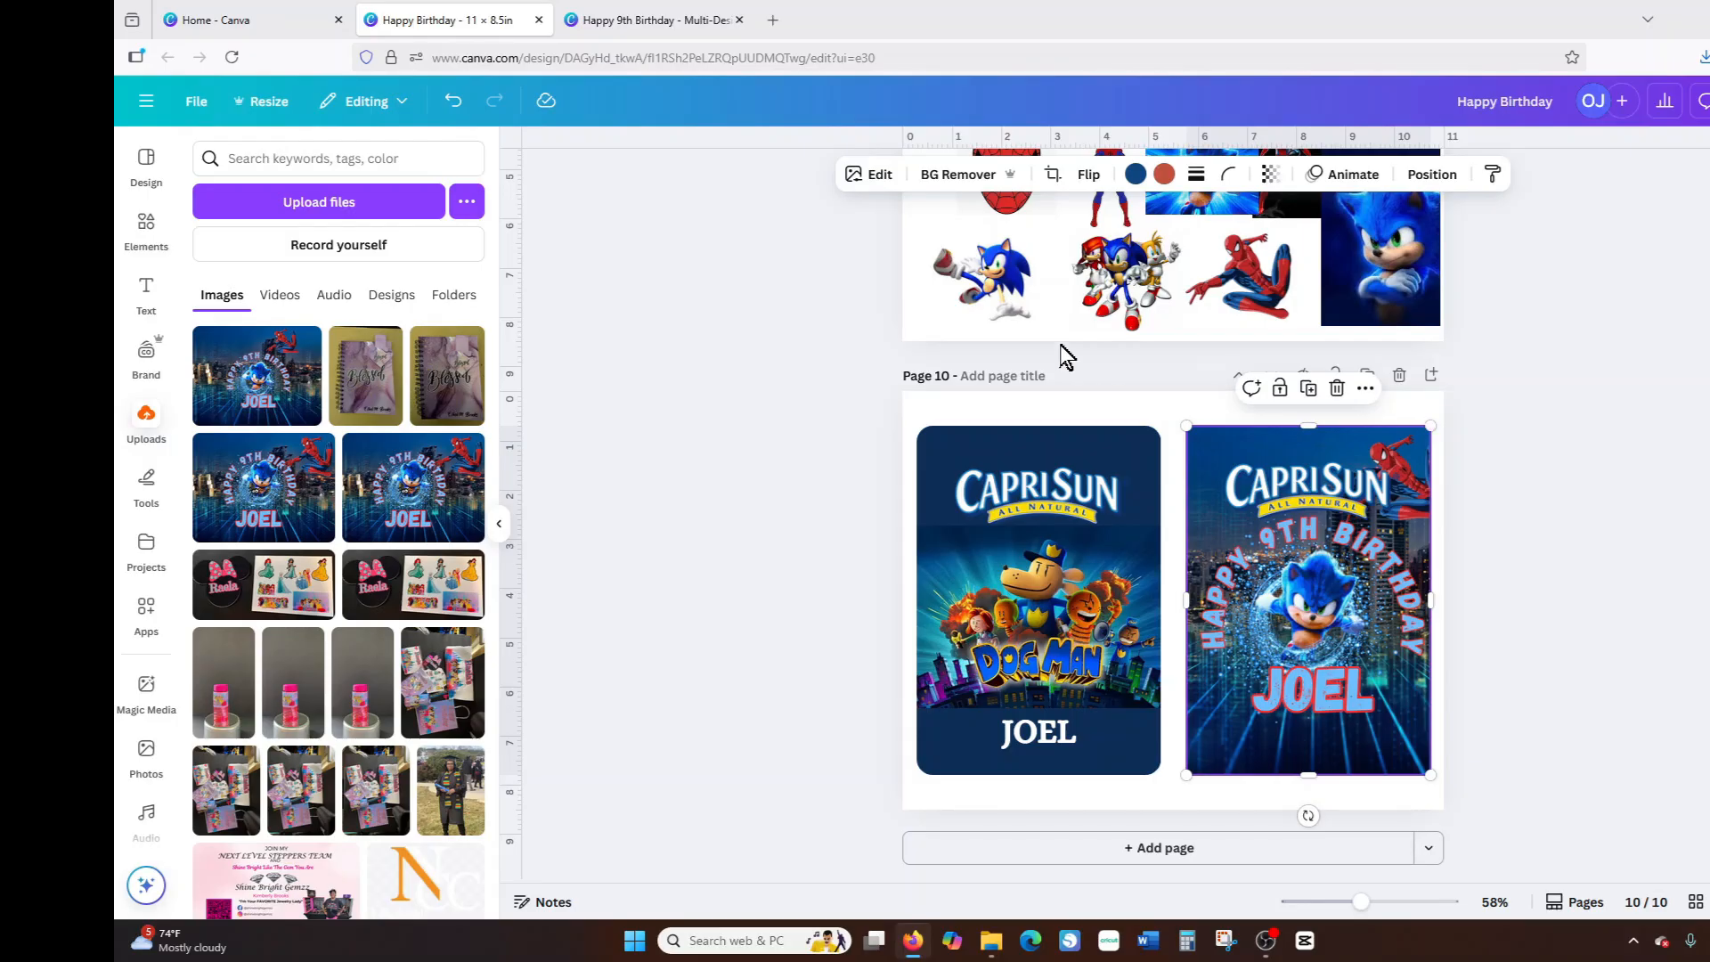
Undo the birthday image's layering and full-label enlargement, and refit it from below the logo to the right label's lower edge.
left_click(453, 104)
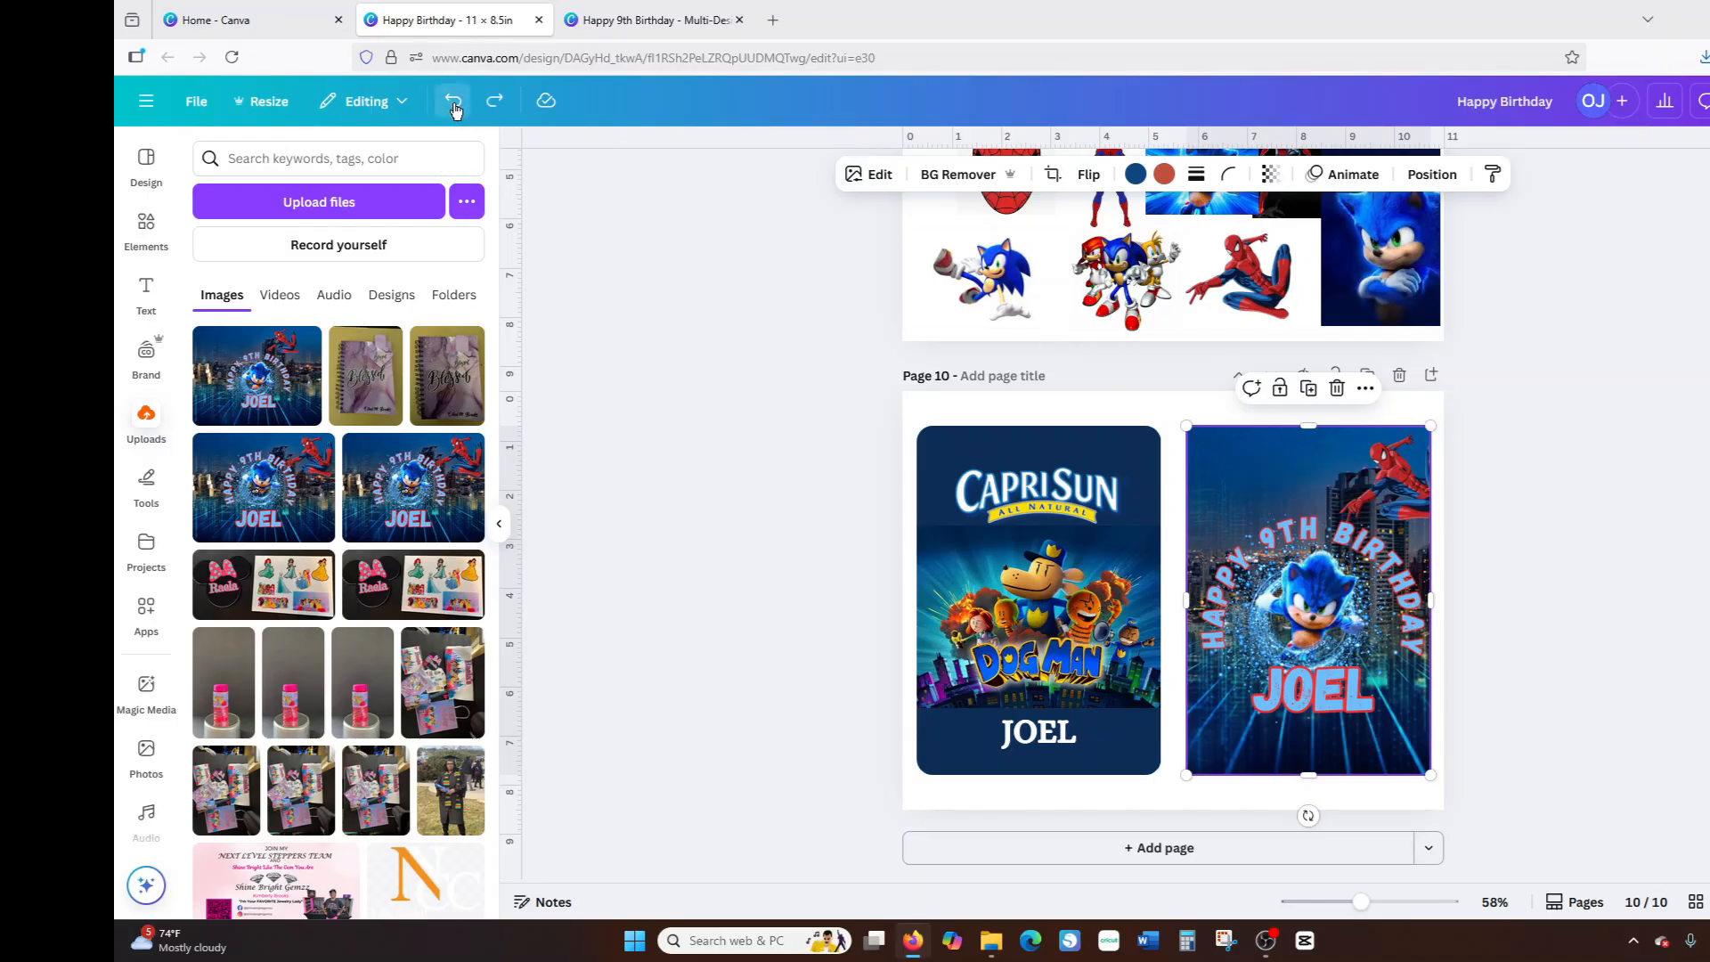
left_click(454, 106)
left_click(454, 107)
left_click(454, 106)
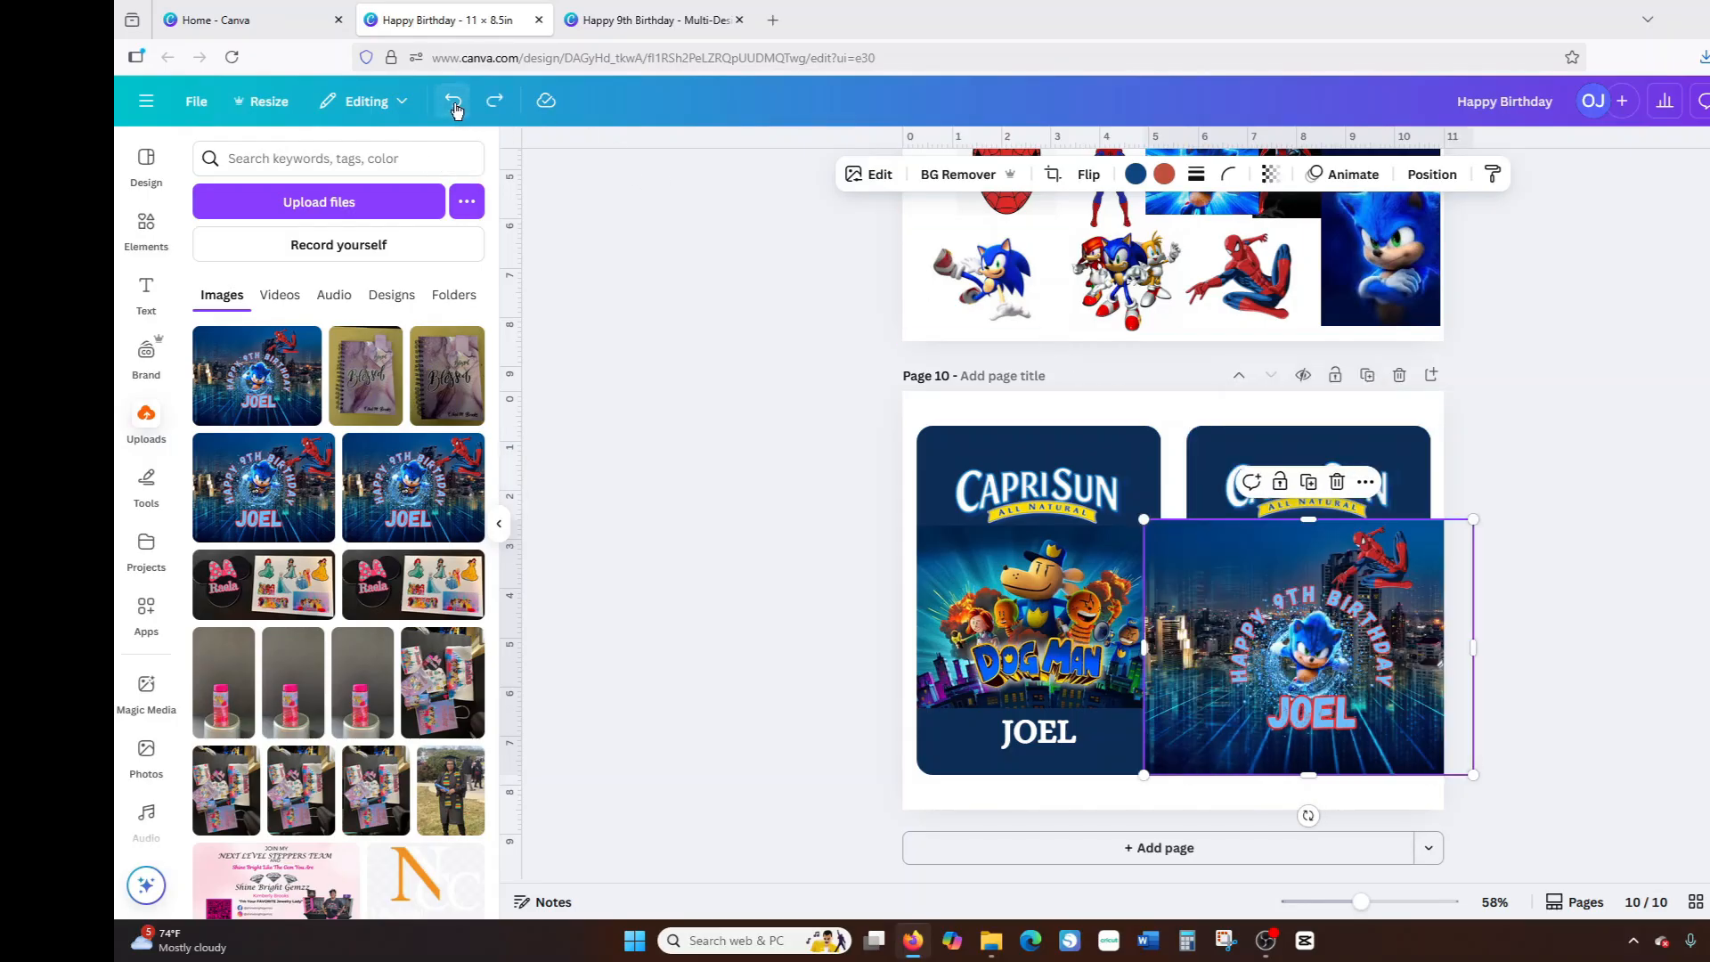
left_click(454, 107)
left_click(455, 107)
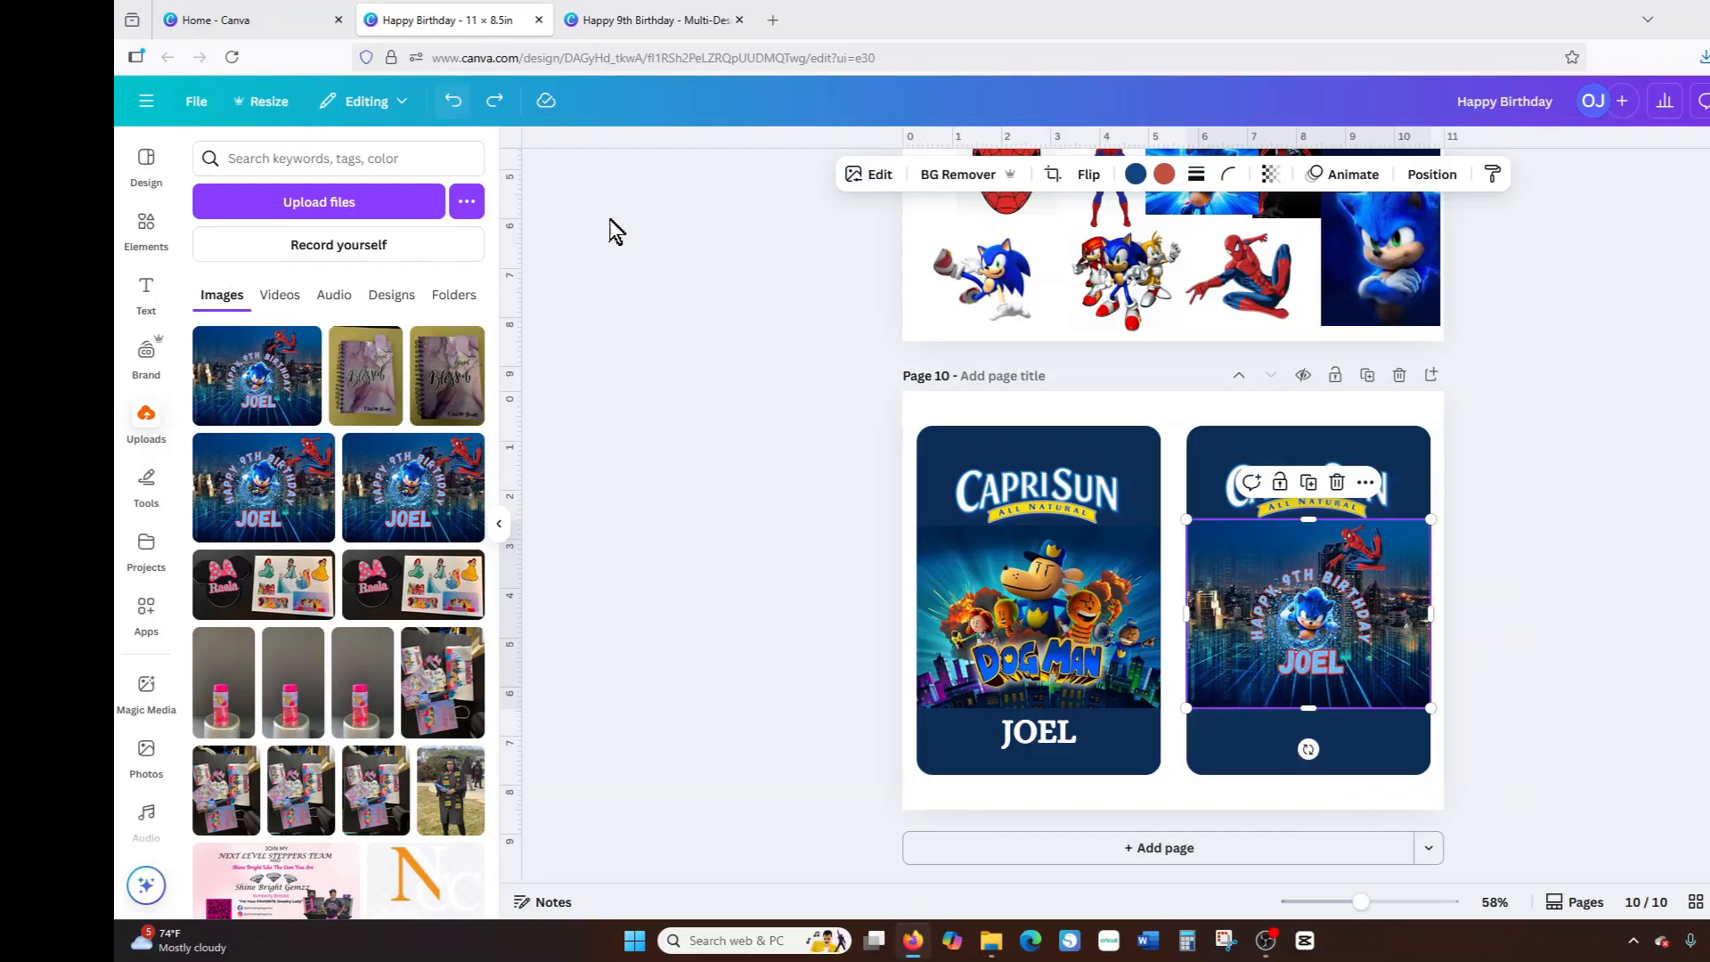
left_click_drag(1348, 653, 1312, 780)
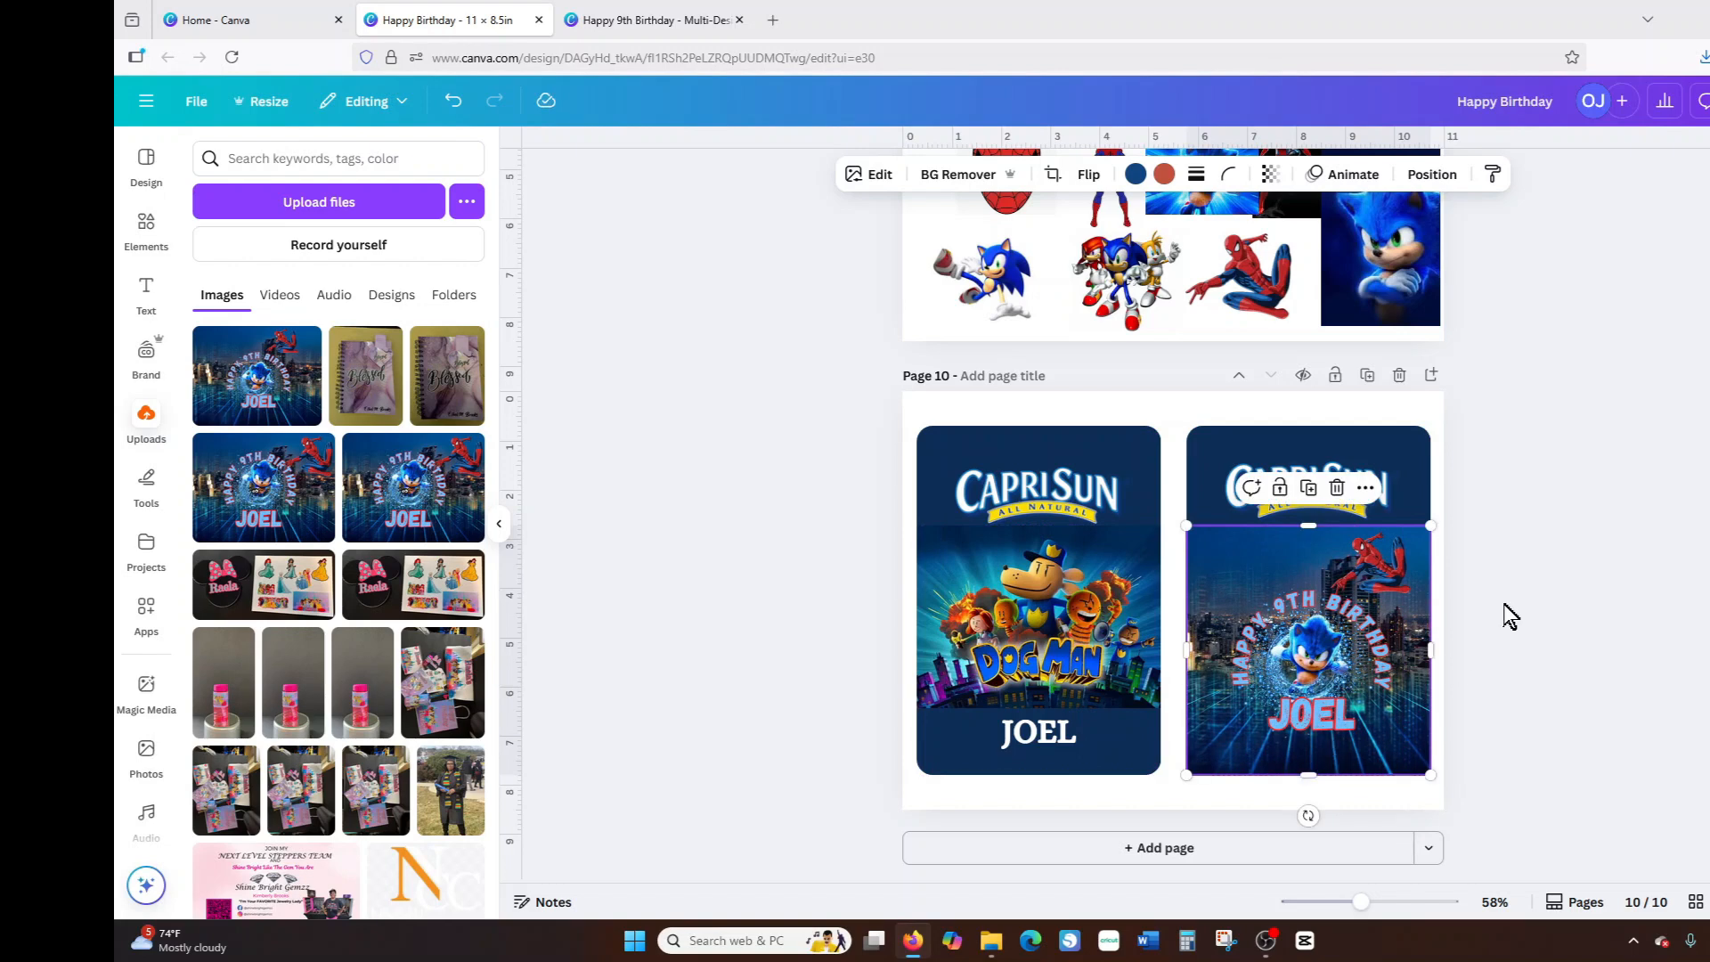
left_click(1496, 553)
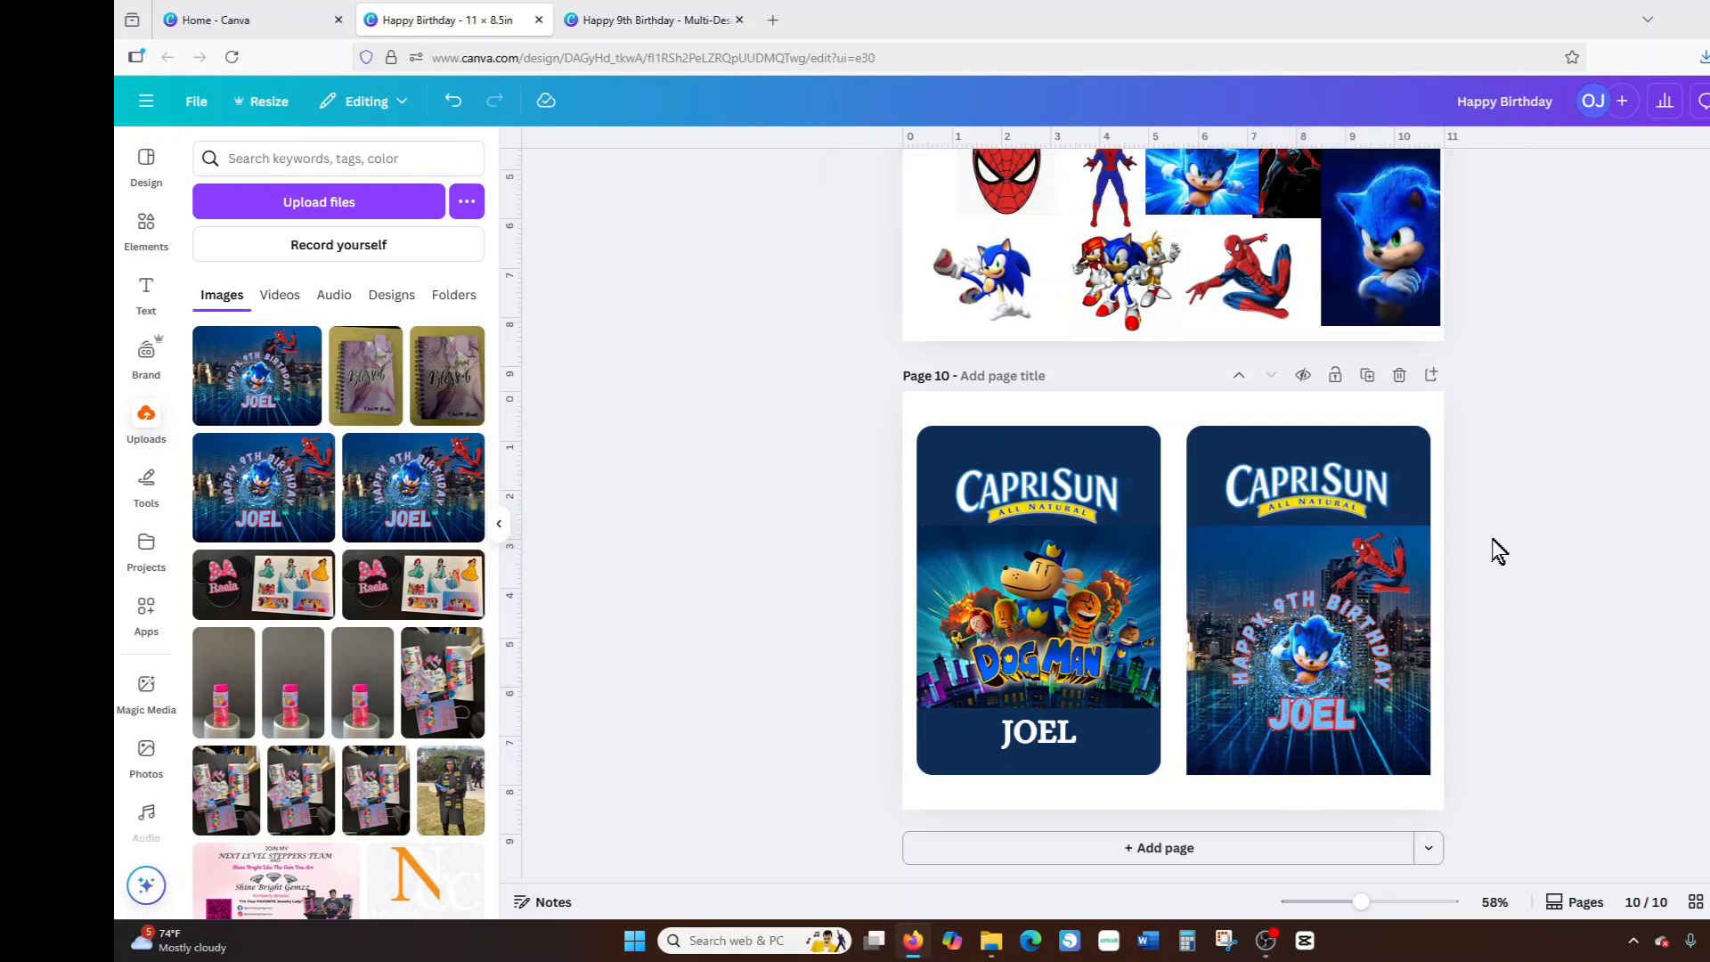
Delete the birthday image from the right label and shift the dark blue label shape slightly down and left.
left_click(1402, 458)
left_click(1367, 592)
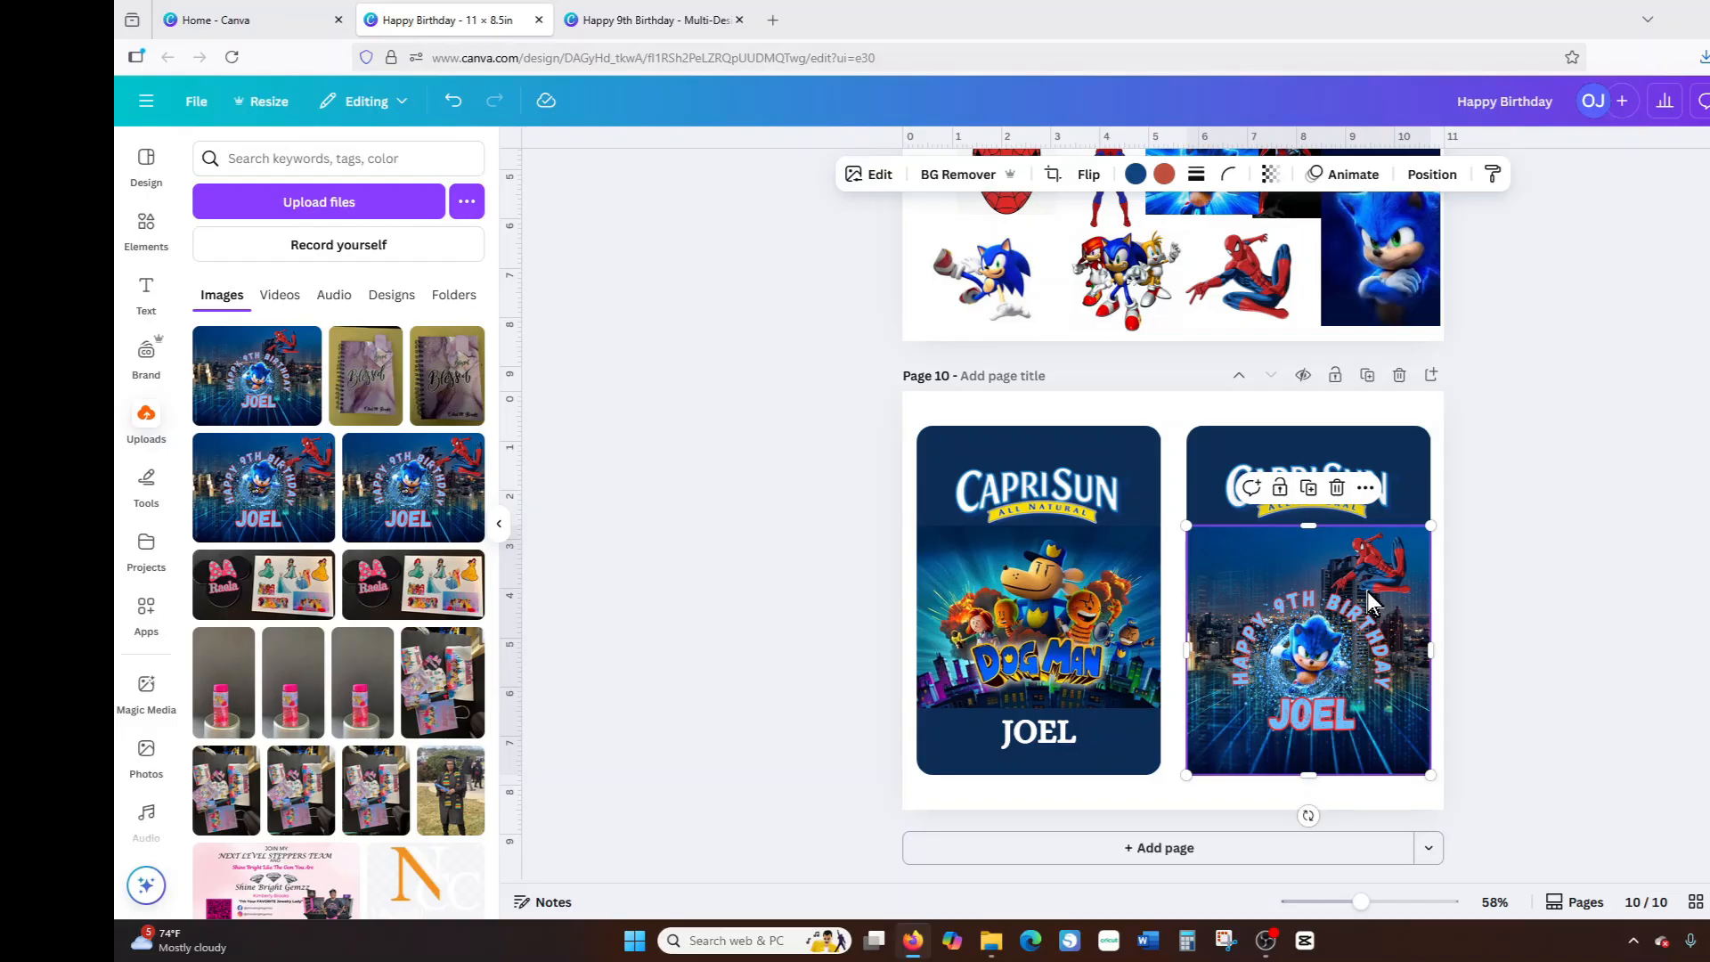
left_click(1337, 489)
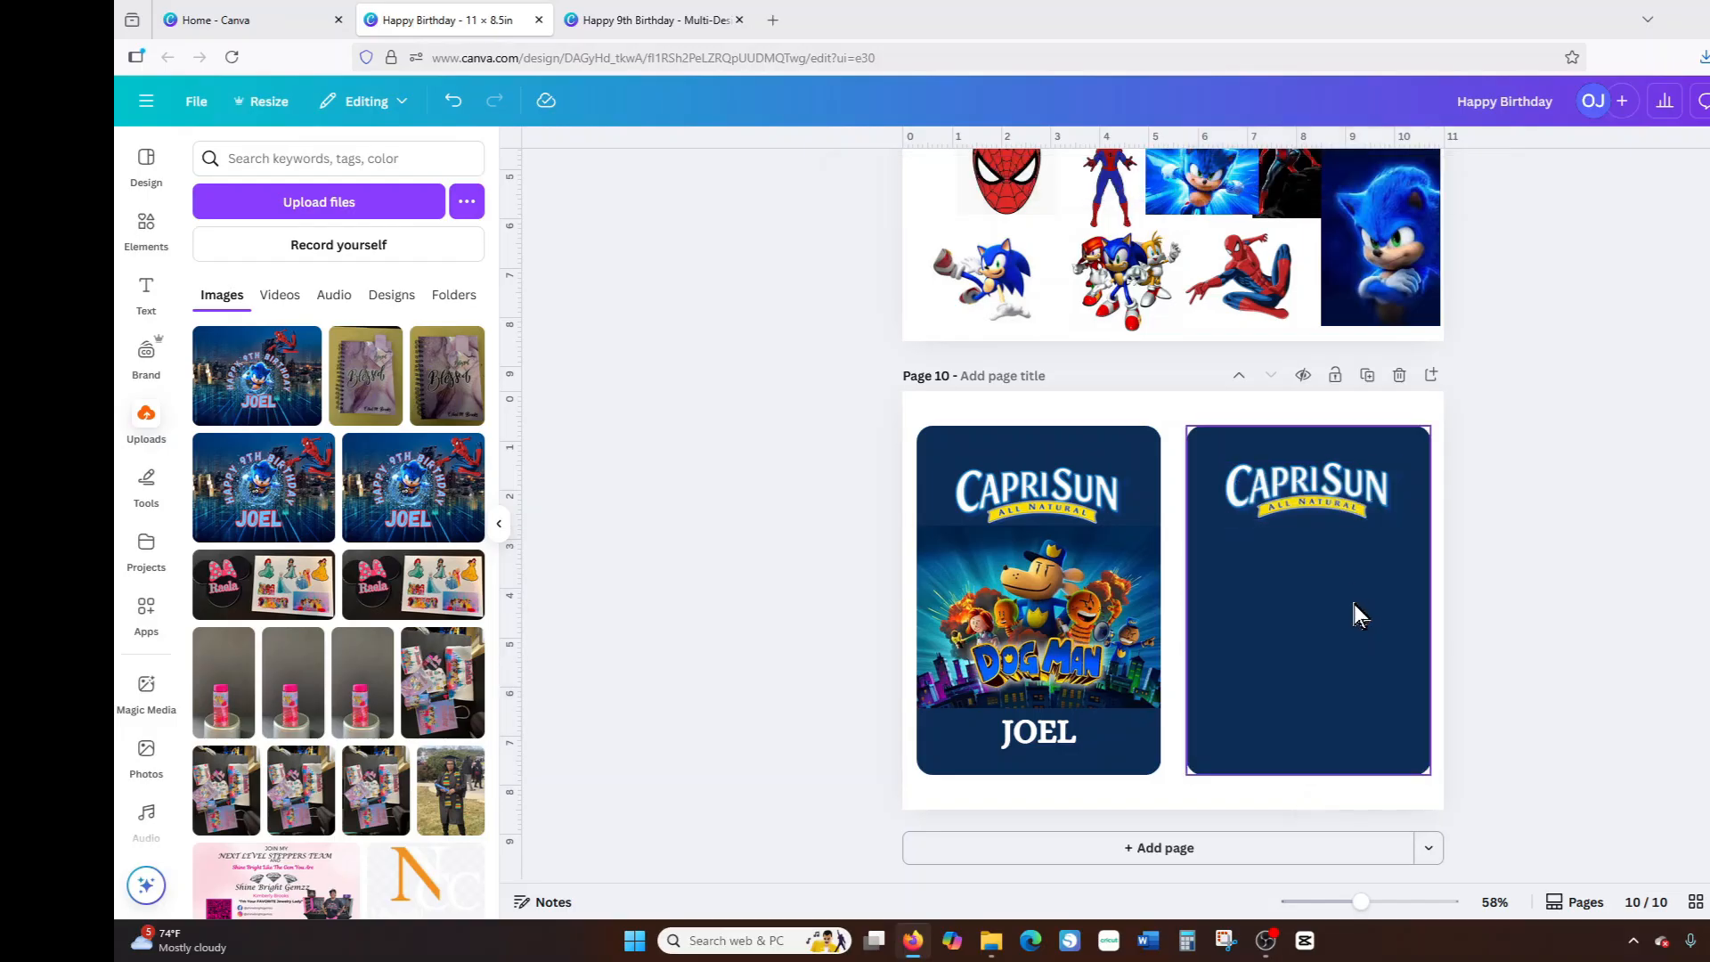
left_click(1306, 588)
mouse_move(1245, 588)
left_mouse_down()
mouse_move(1324, 618)
mouse_move(1262, 584)
left_mouse_up()
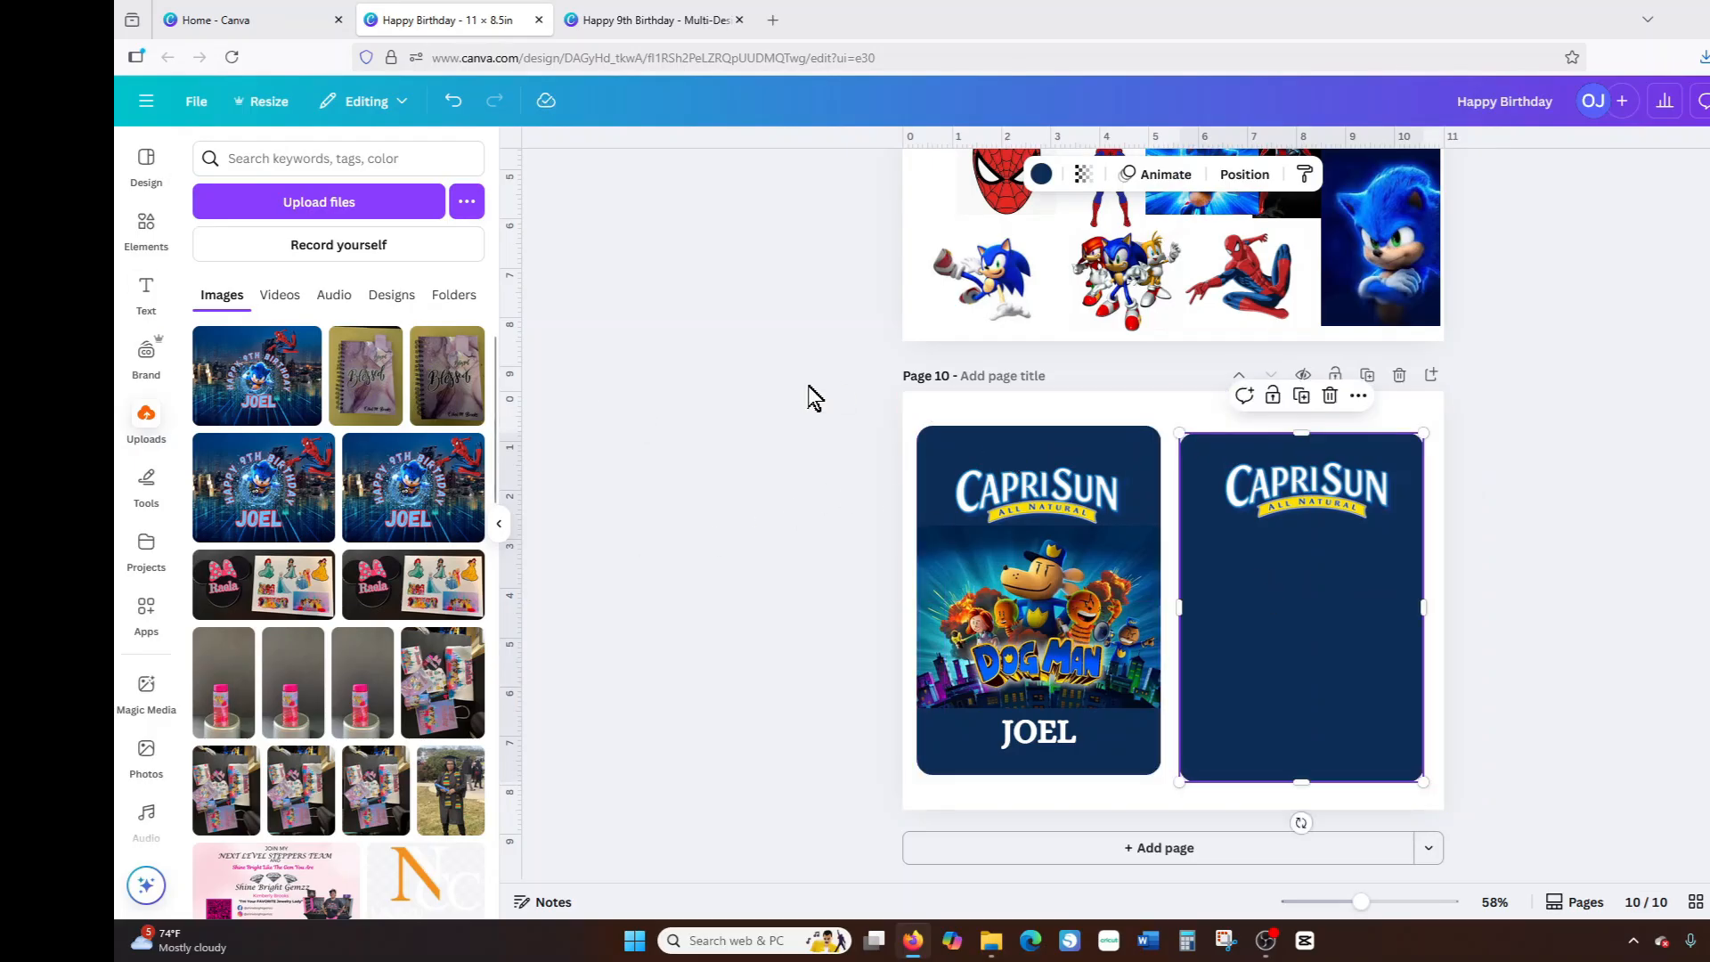
Place the recently used blue city skyline photo over the right label and crop it to the label shape's full size.
left_click(145, 230)
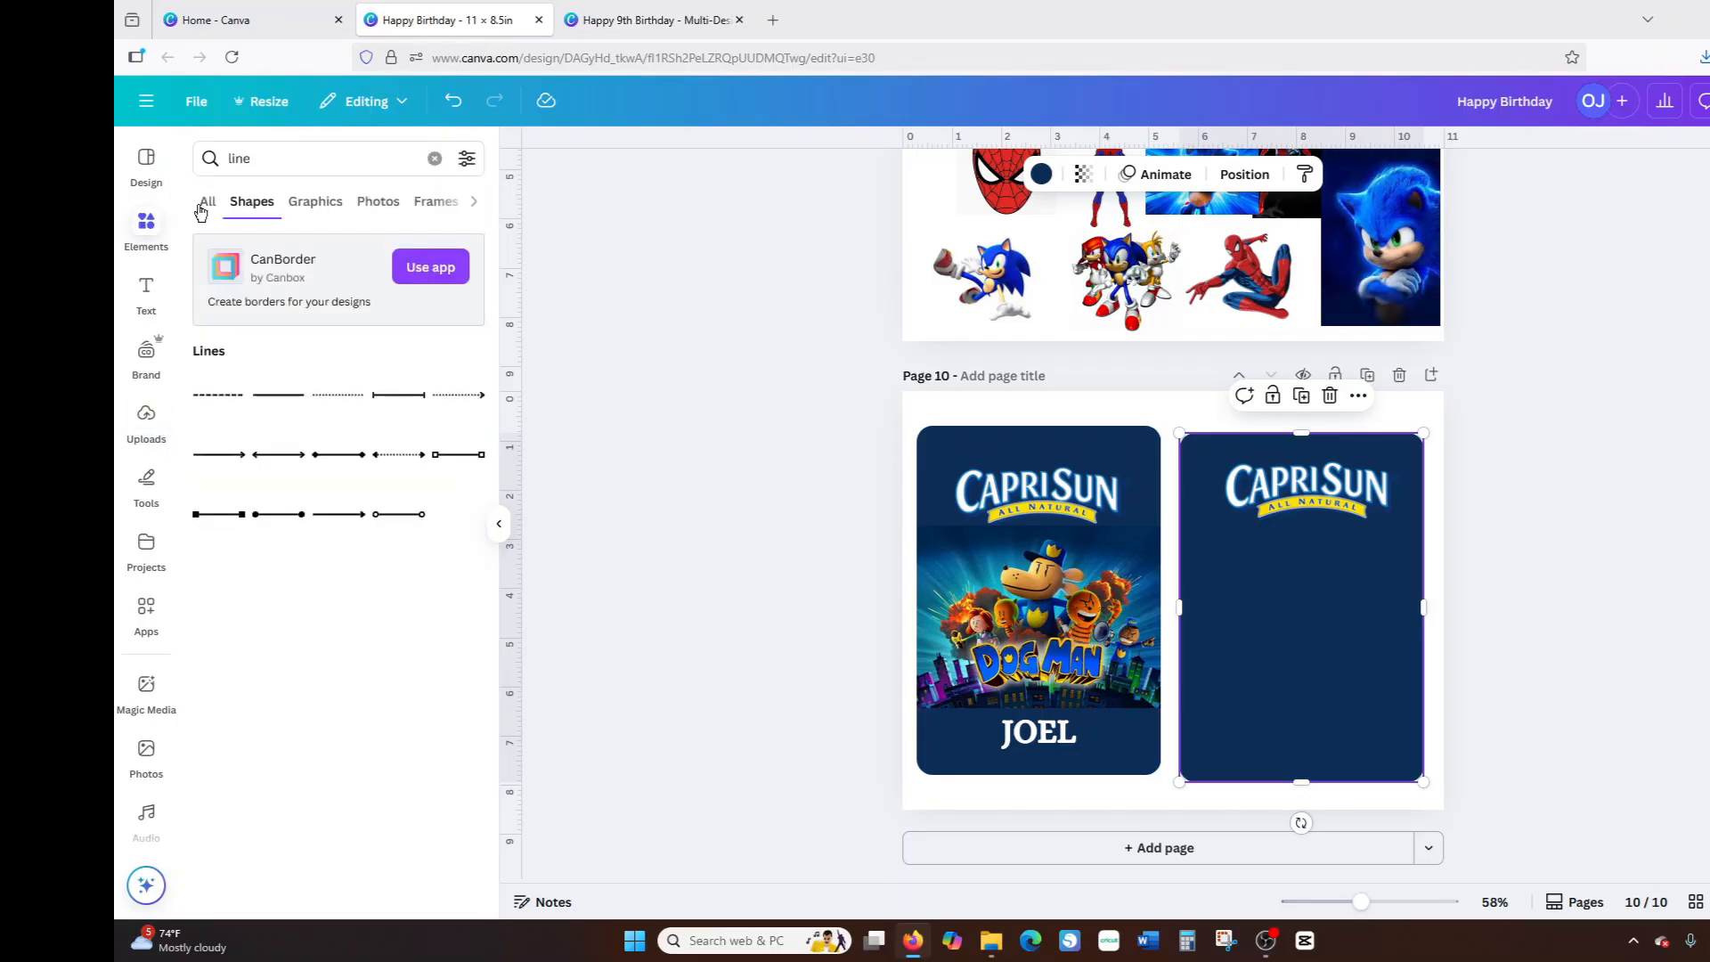
left_click(425, 159)
left_click(450, 303)
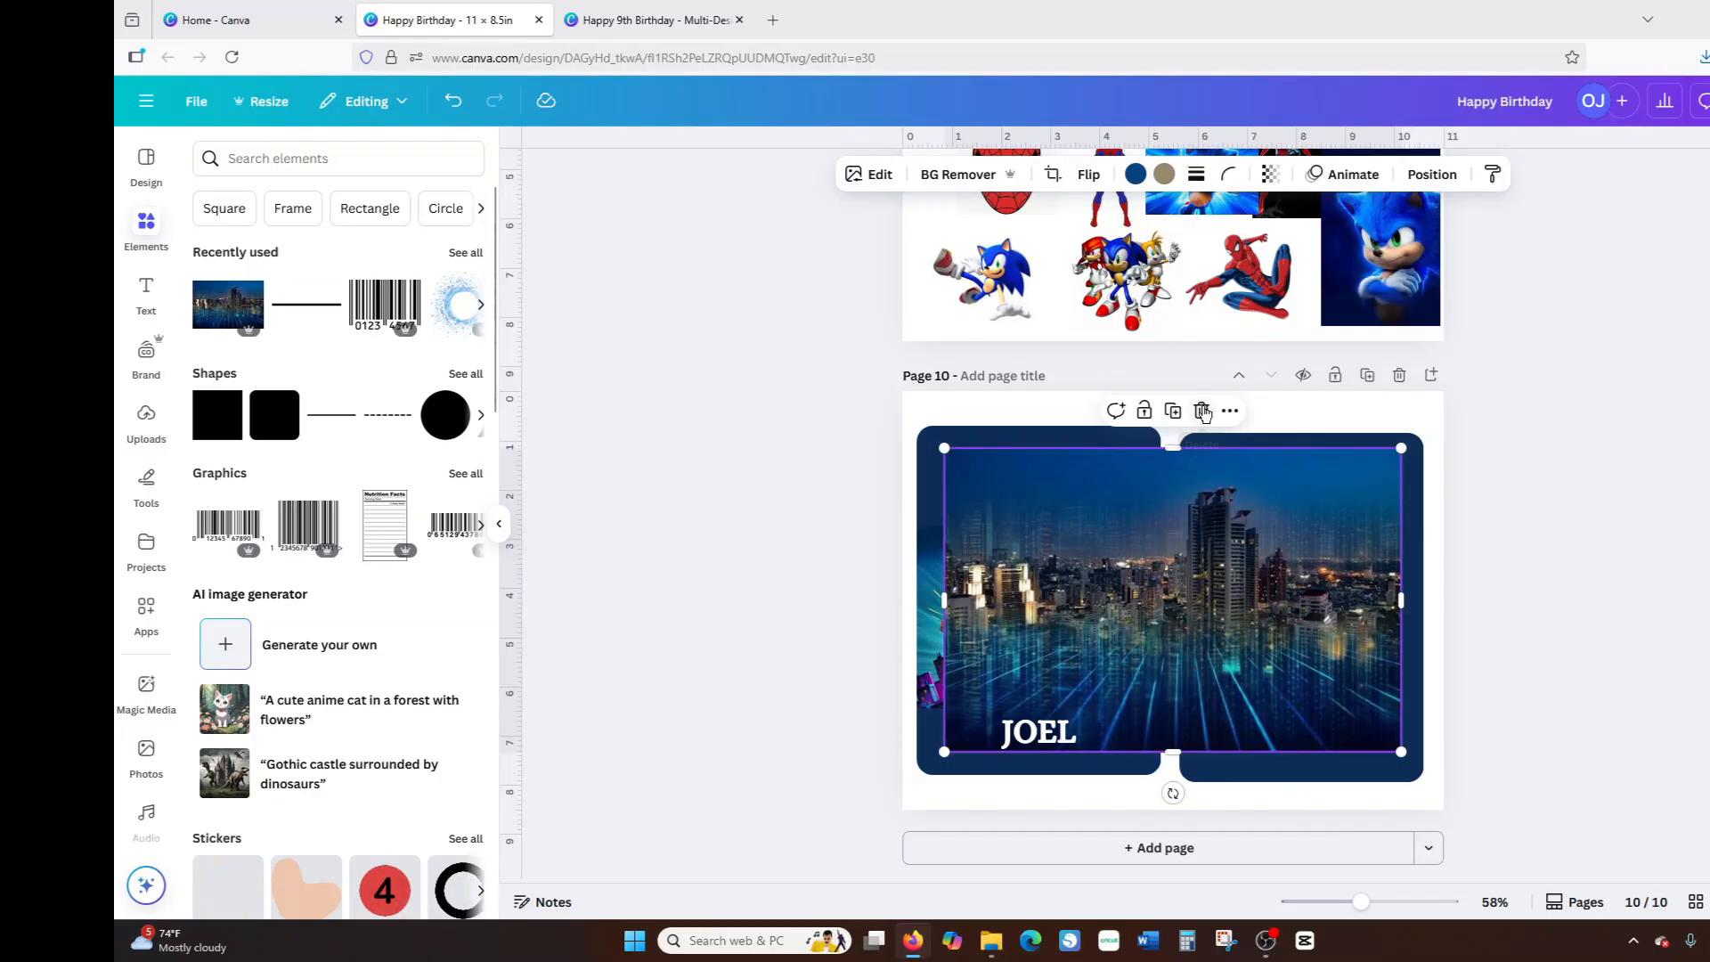
left_click(1202, 409)
left_click_drag(217, 315, 1210, 499)
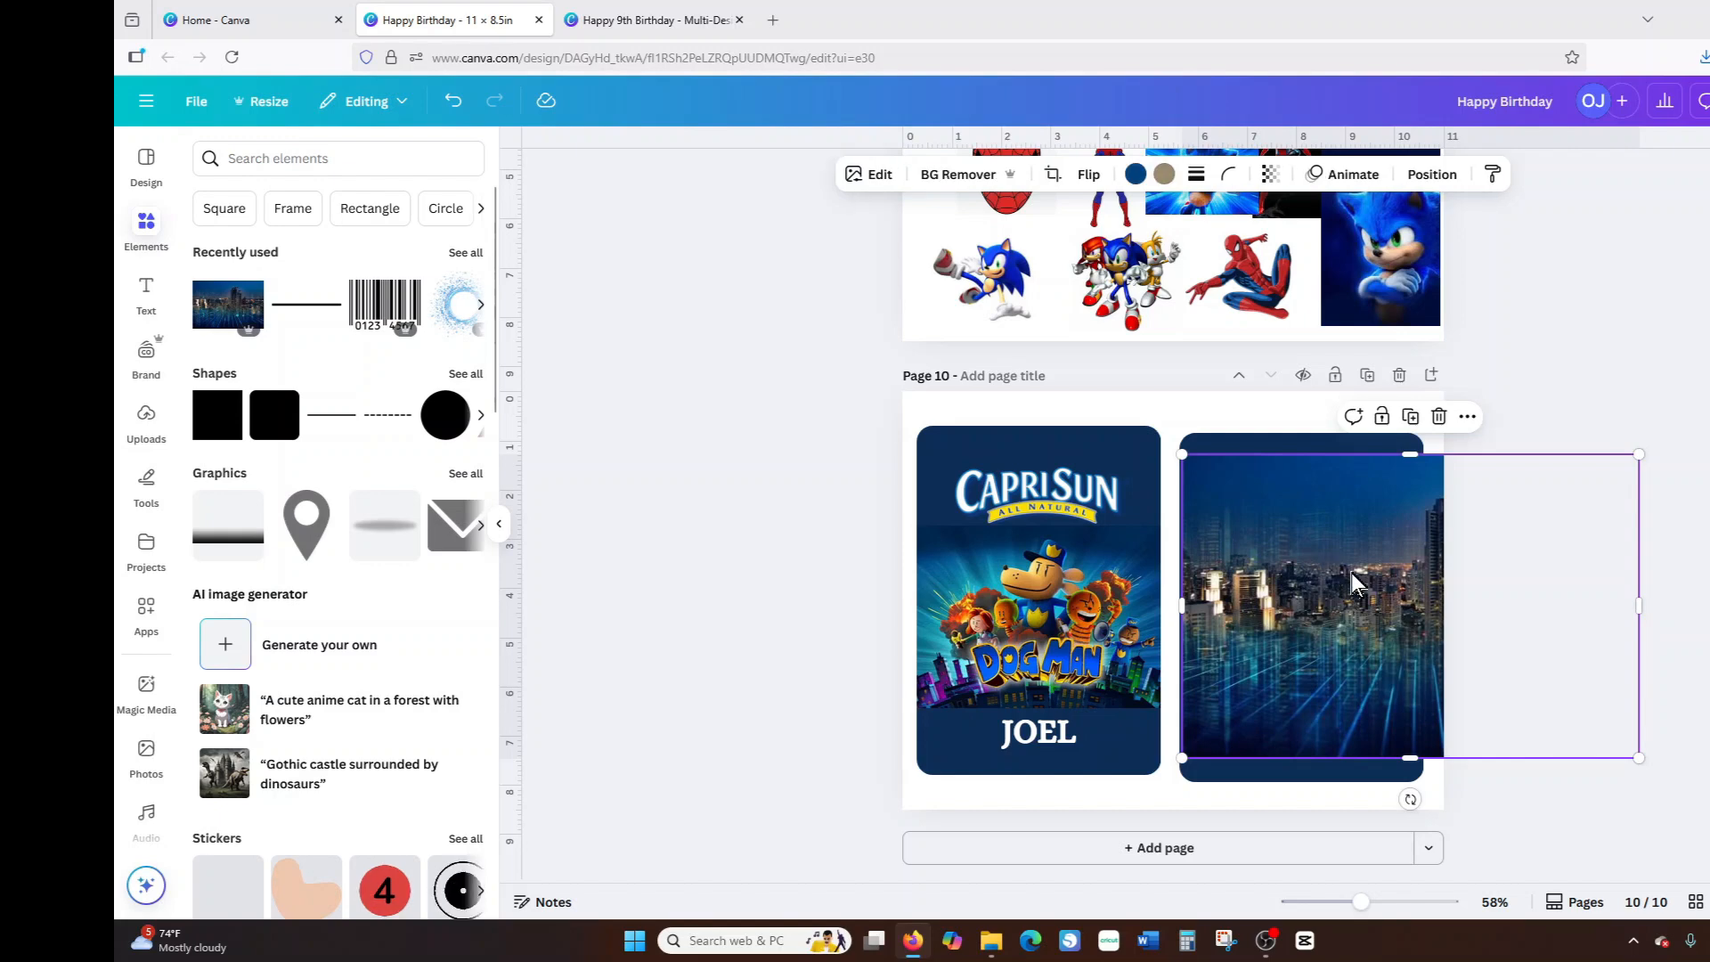
mouse_move(1352, 575)
left_mouse_down()
mouse_move(1296, 578)
mouse_move(1347, 549)
left_mouse_up()
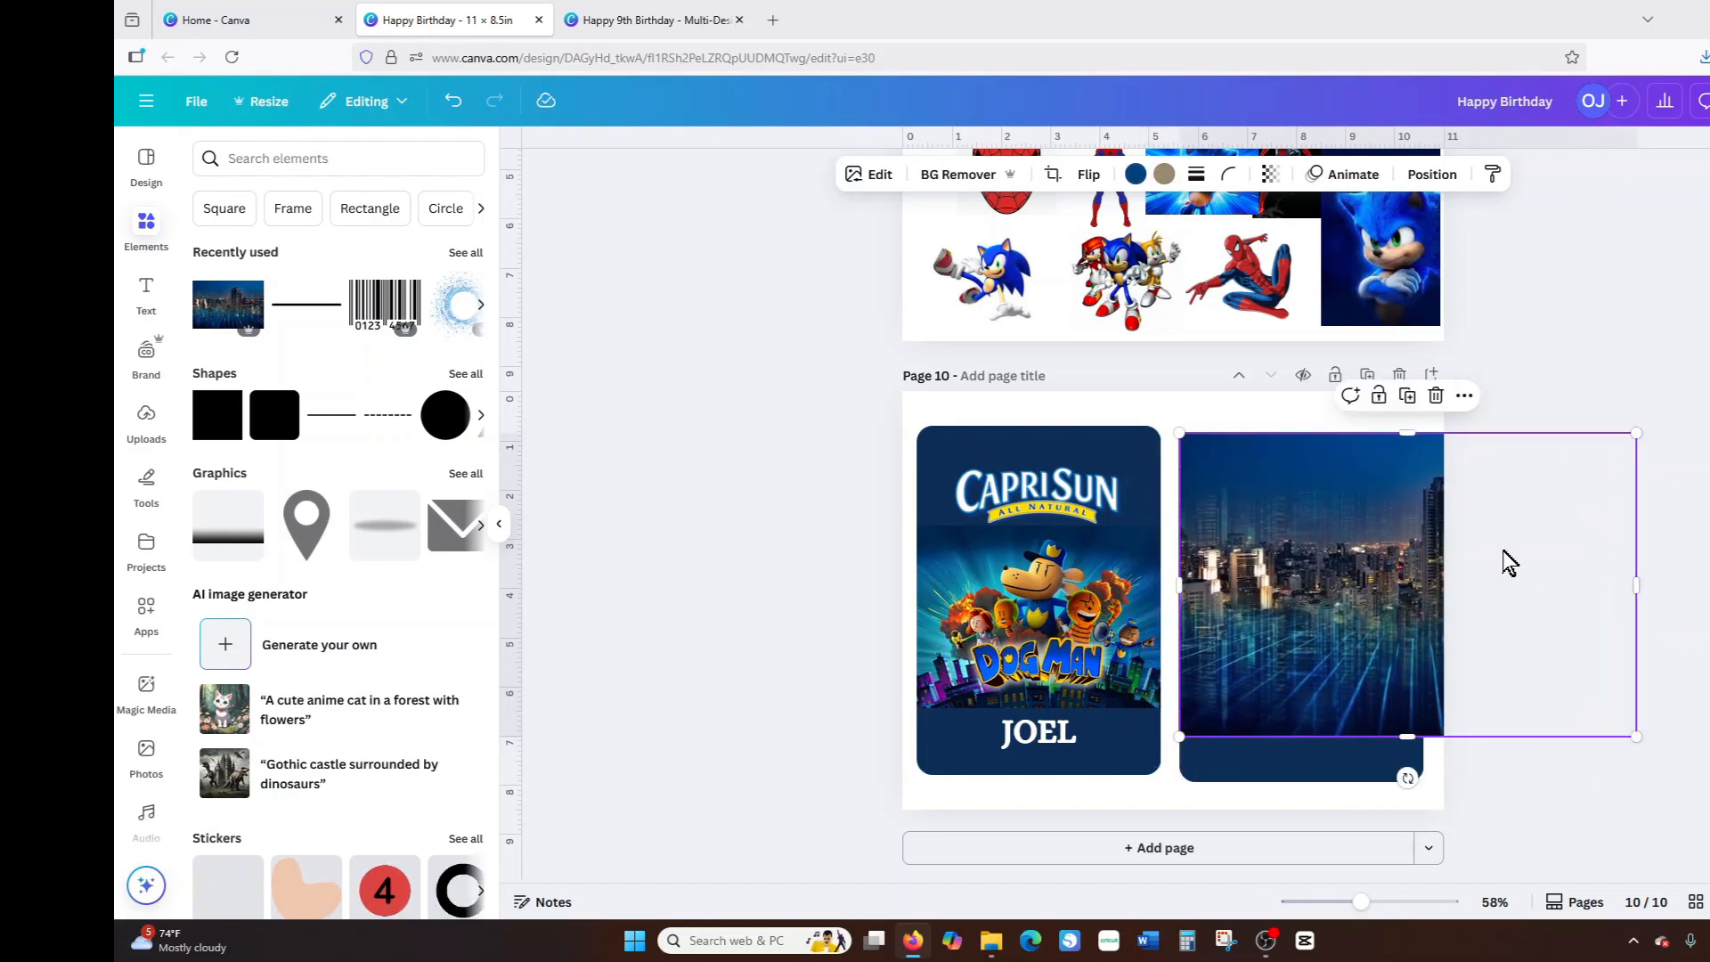
left_click_drag(1634, 583, 1424, 585)
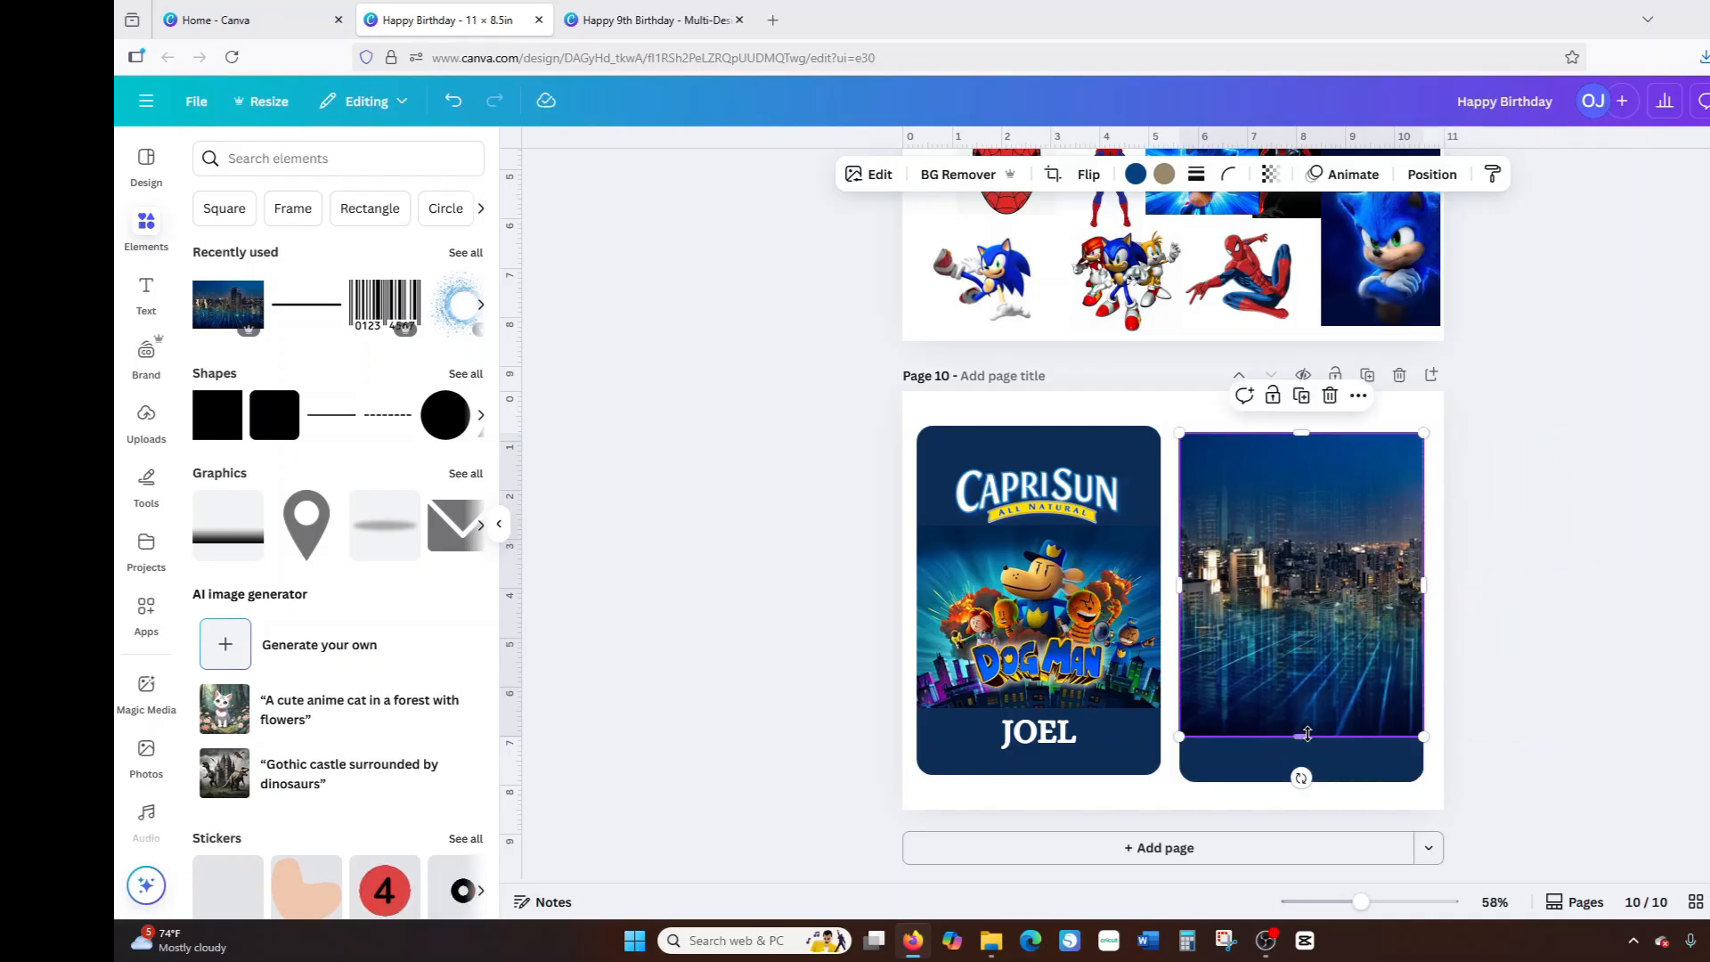
left_click_drag(1301, 736, 1306, 781)
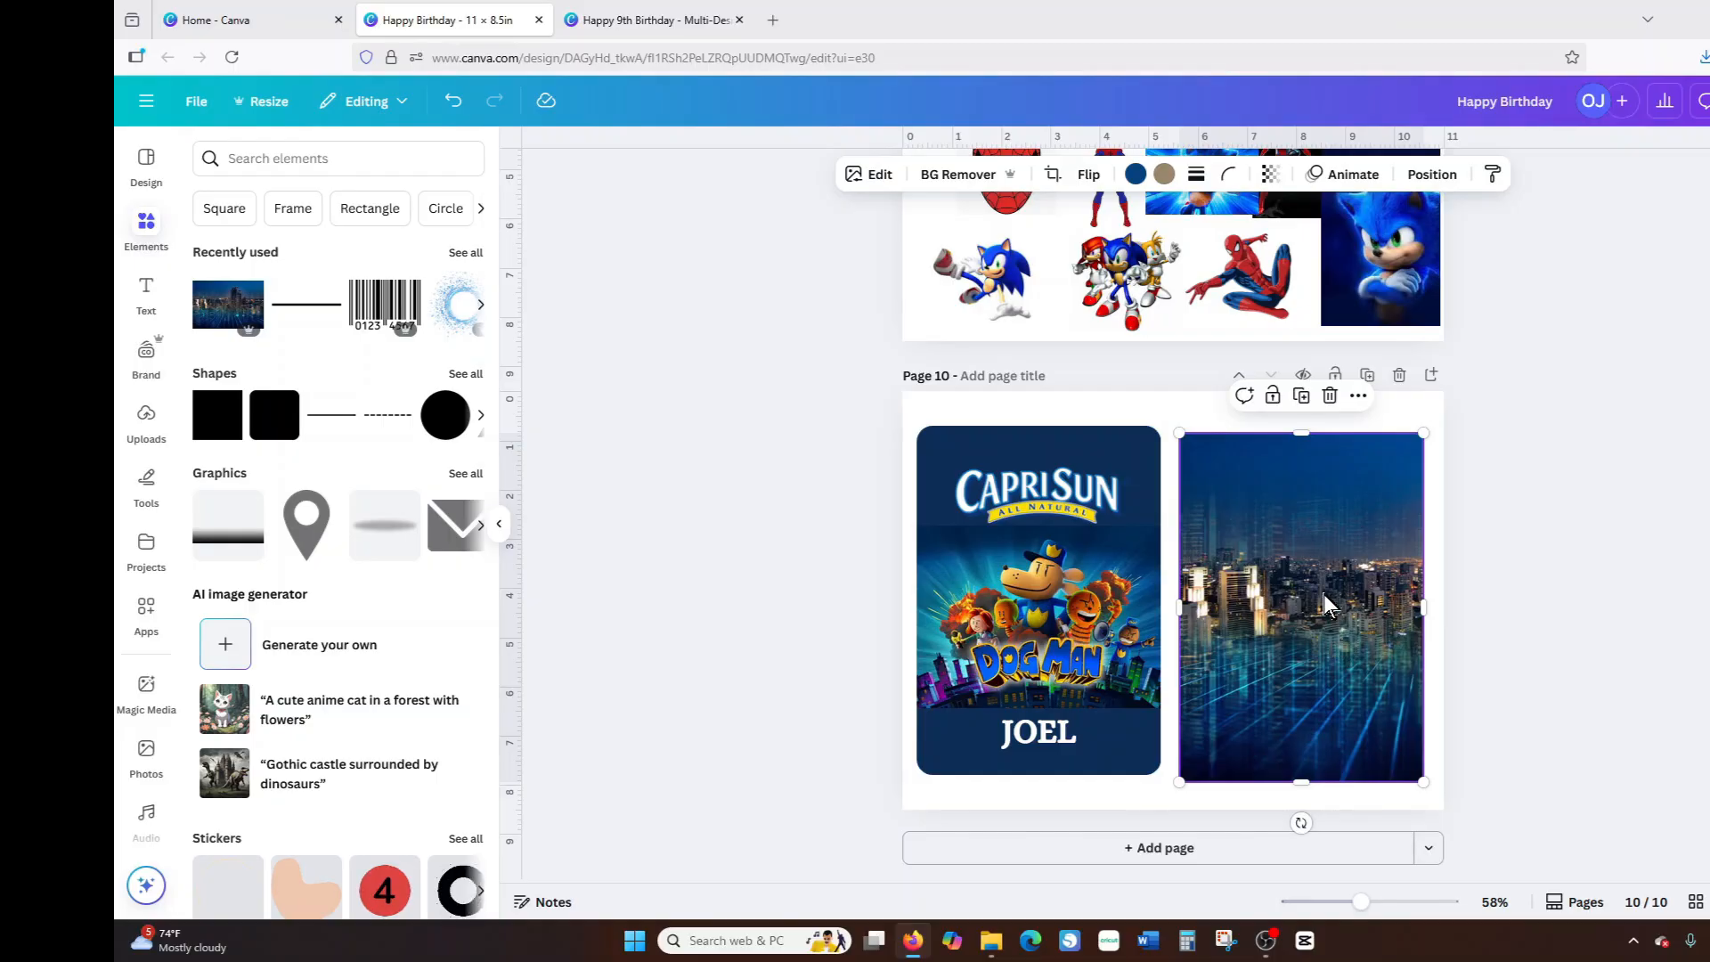
scroll(1324, 595, "up", 15)
scroll(1364, 540, "up", 1)
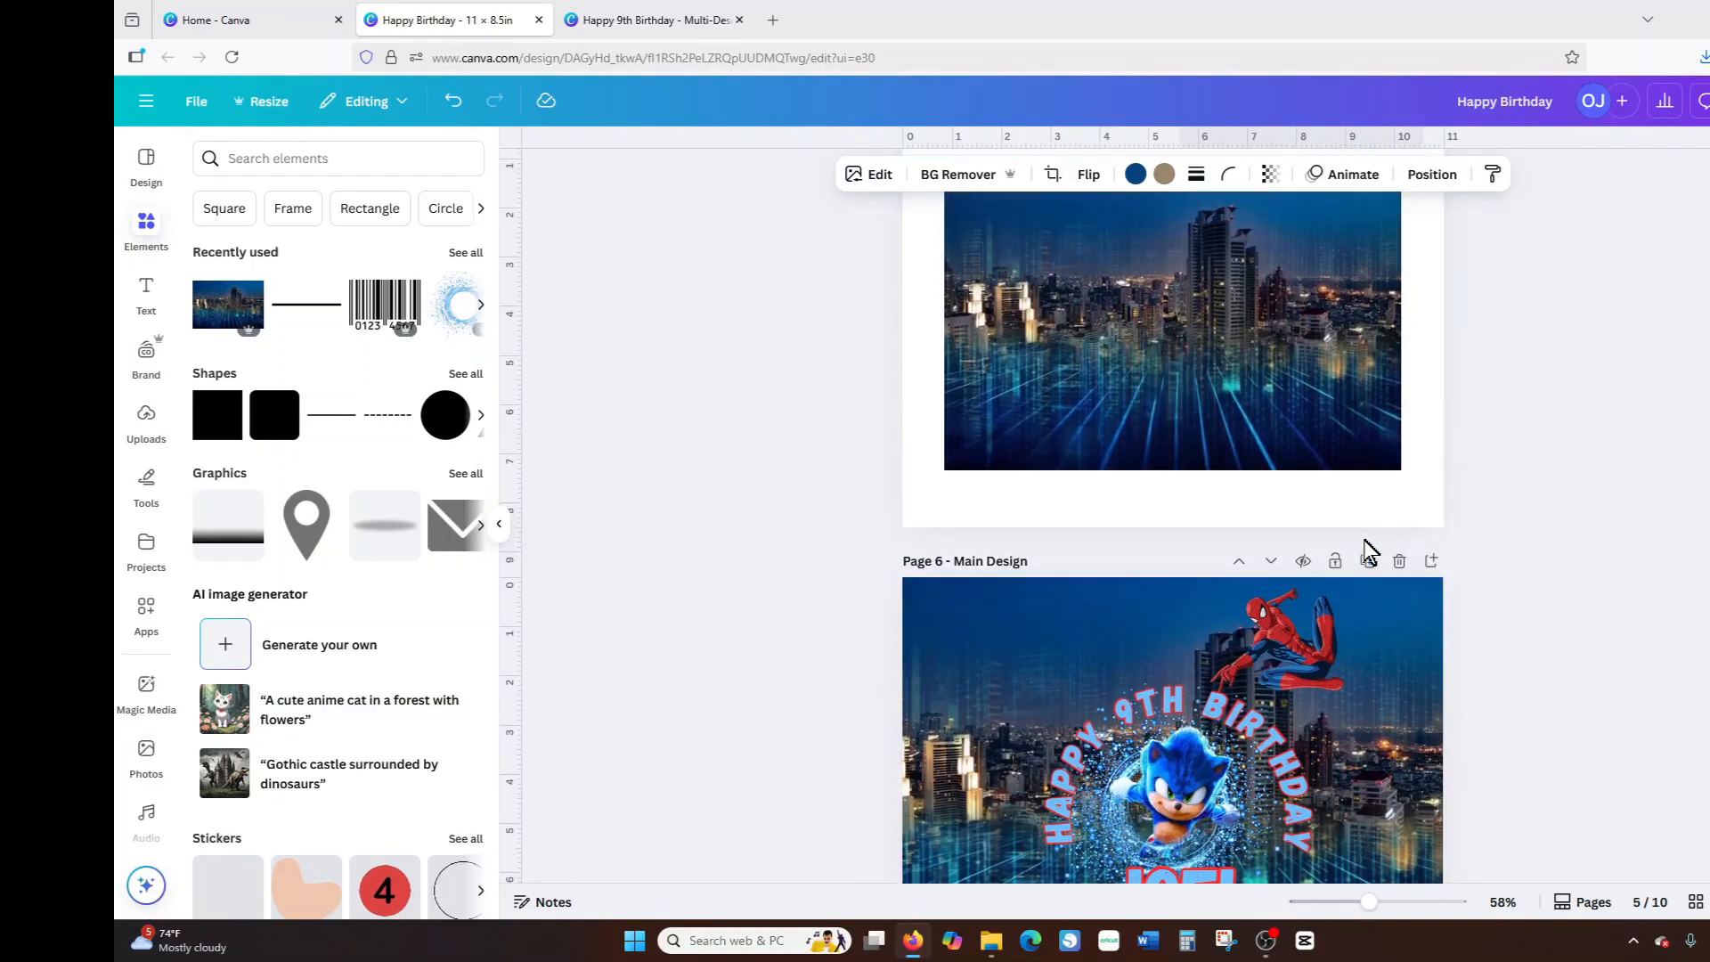
scroll(1230, 704, "up", 4)
scroll(1238, 690, "down", 18)
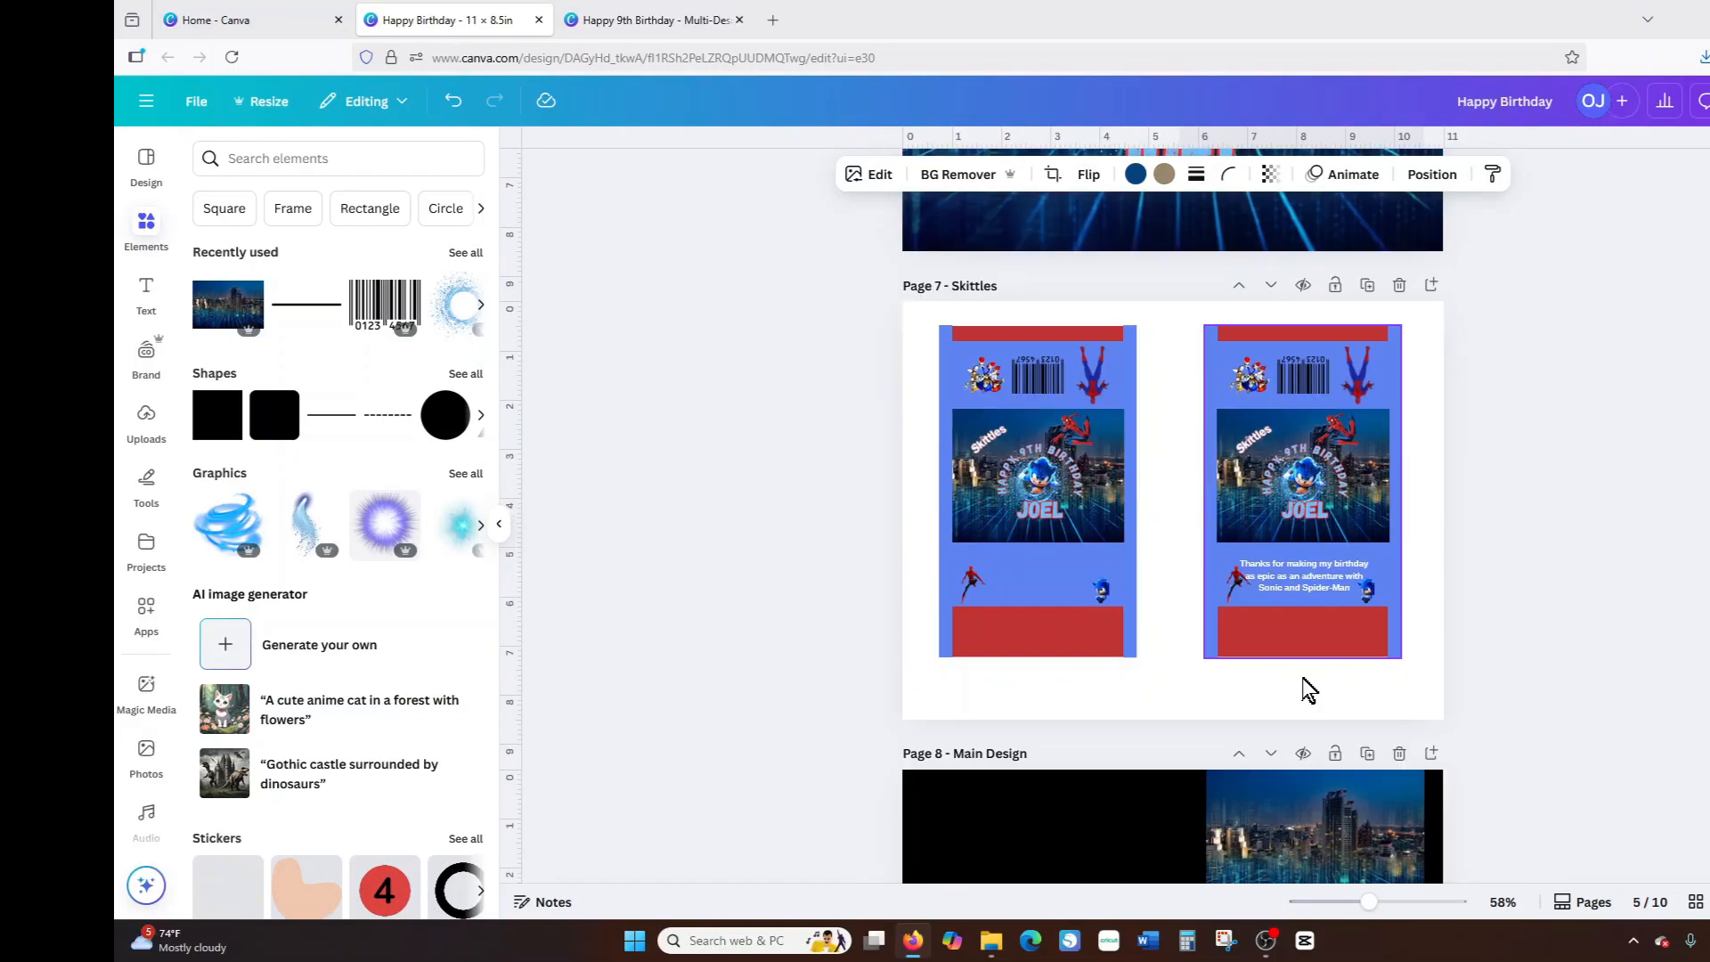
scroll(1339, 675, "down", 5)
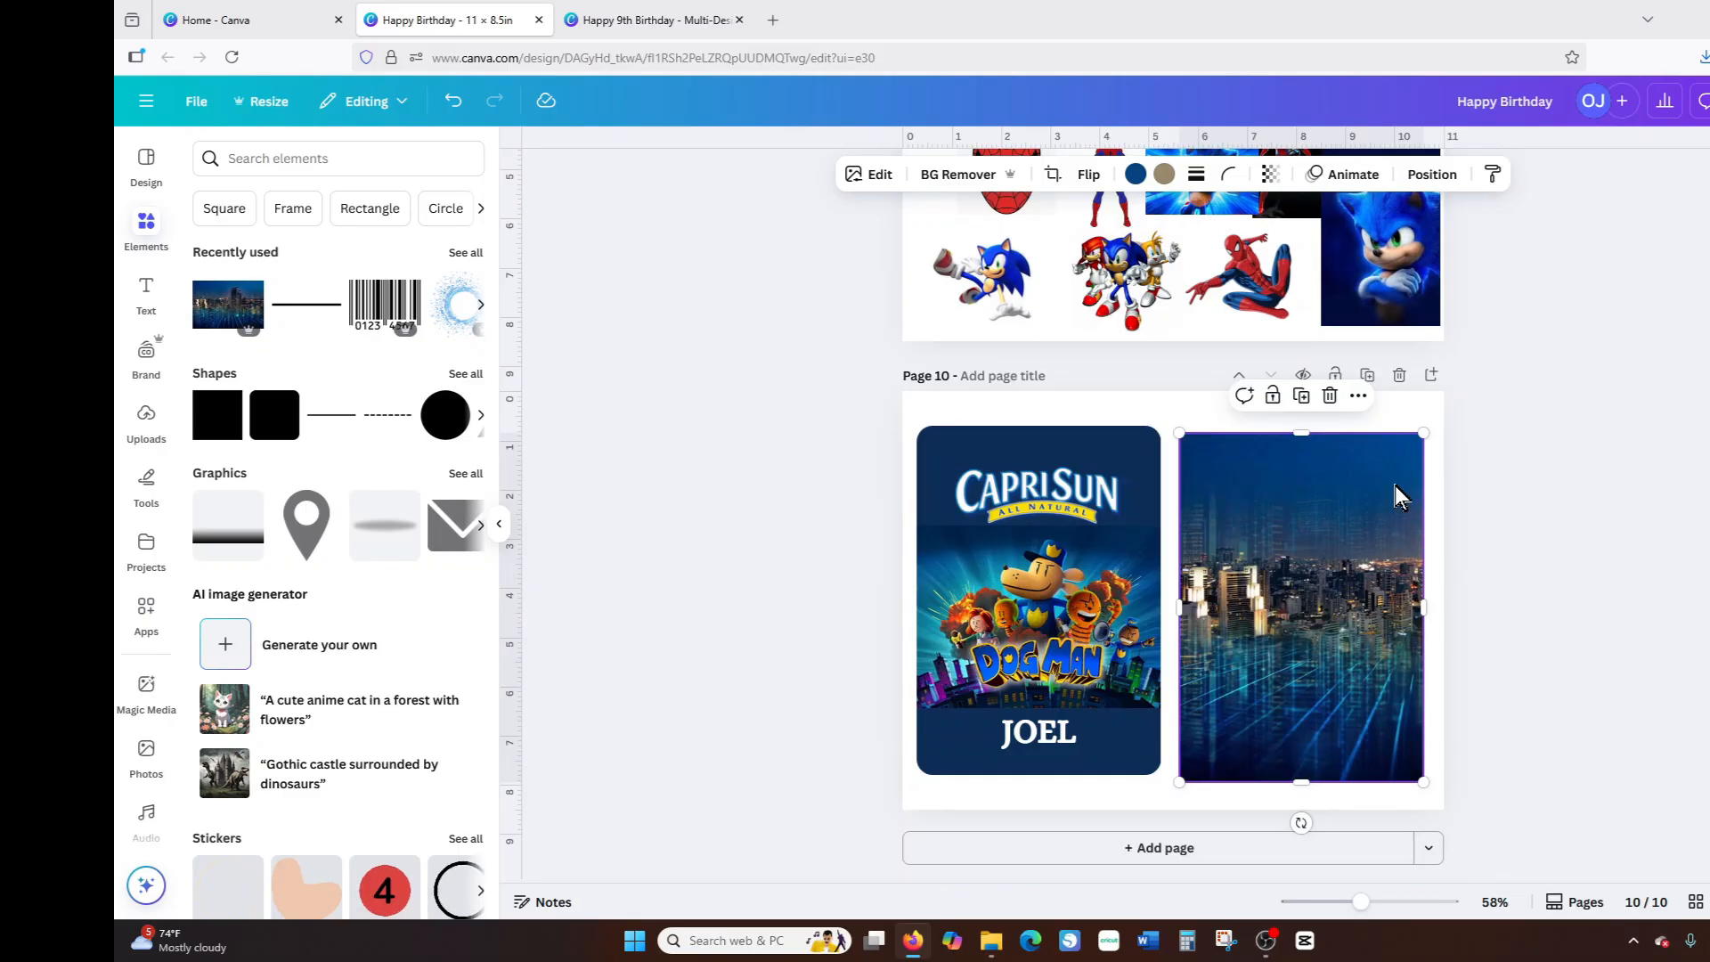
Set the skyline photo's corner rounding to 42 on the right label and send it backward behind the Capri Sun logo.
left_click(1228, 174)
left_click_drag(1132, 248, 1193, 256)
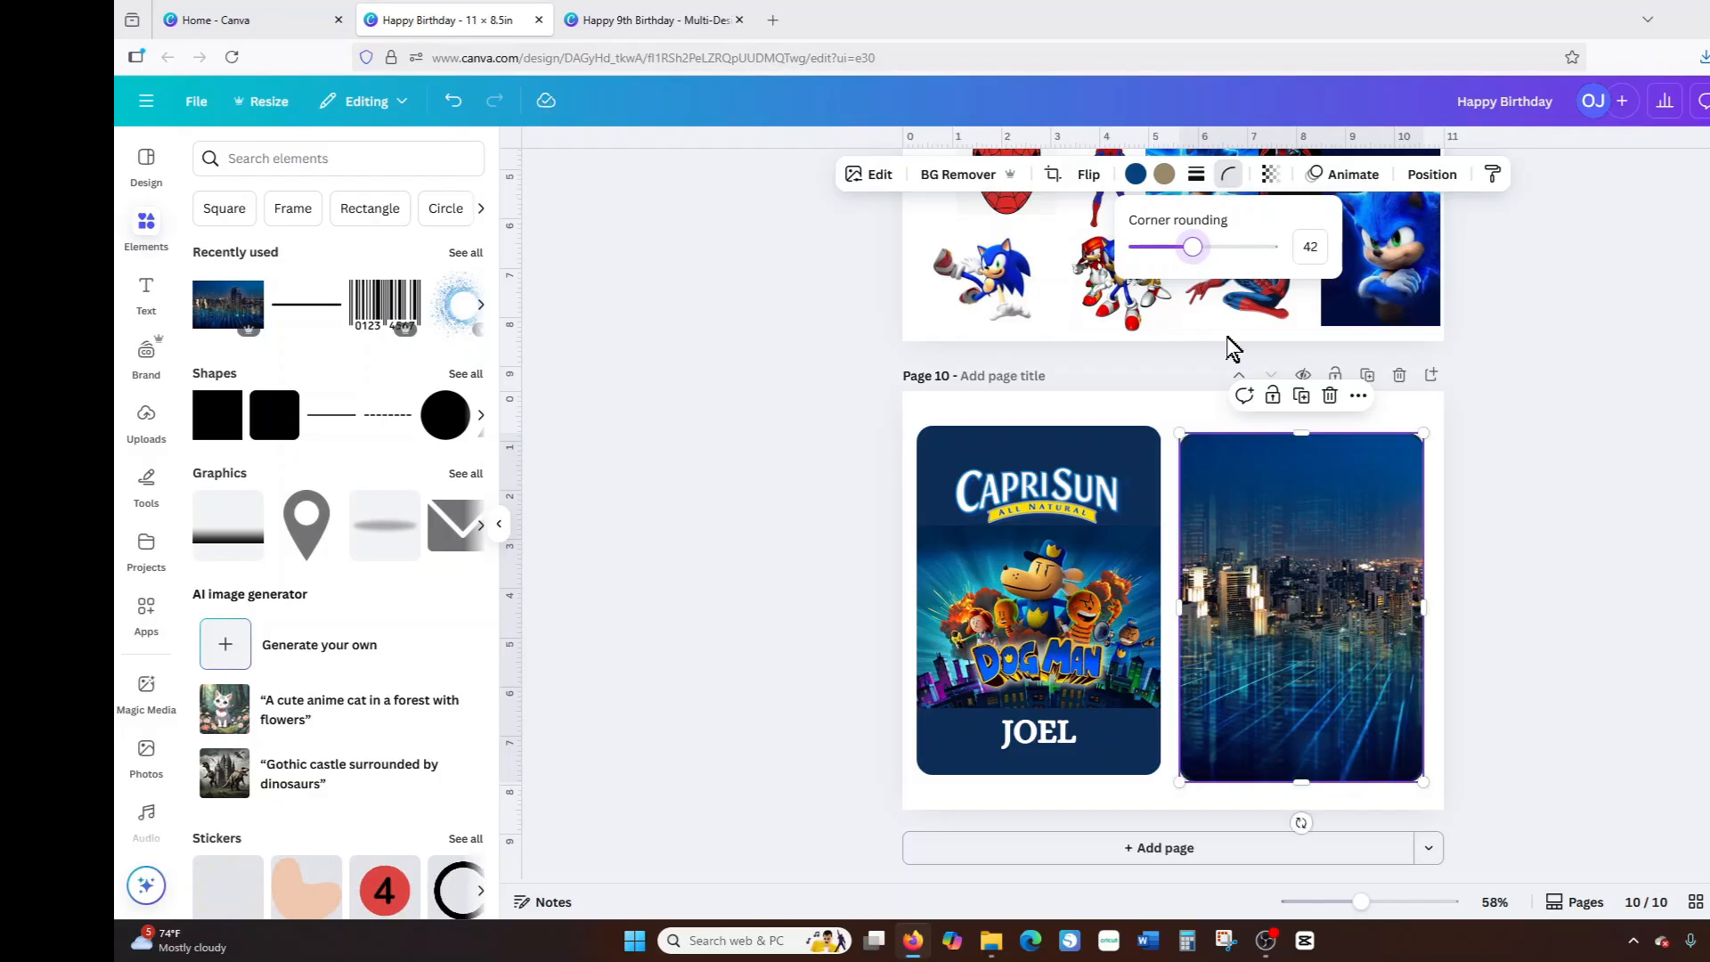
right_click(1360, 645)
mouse_move(1476, 548)
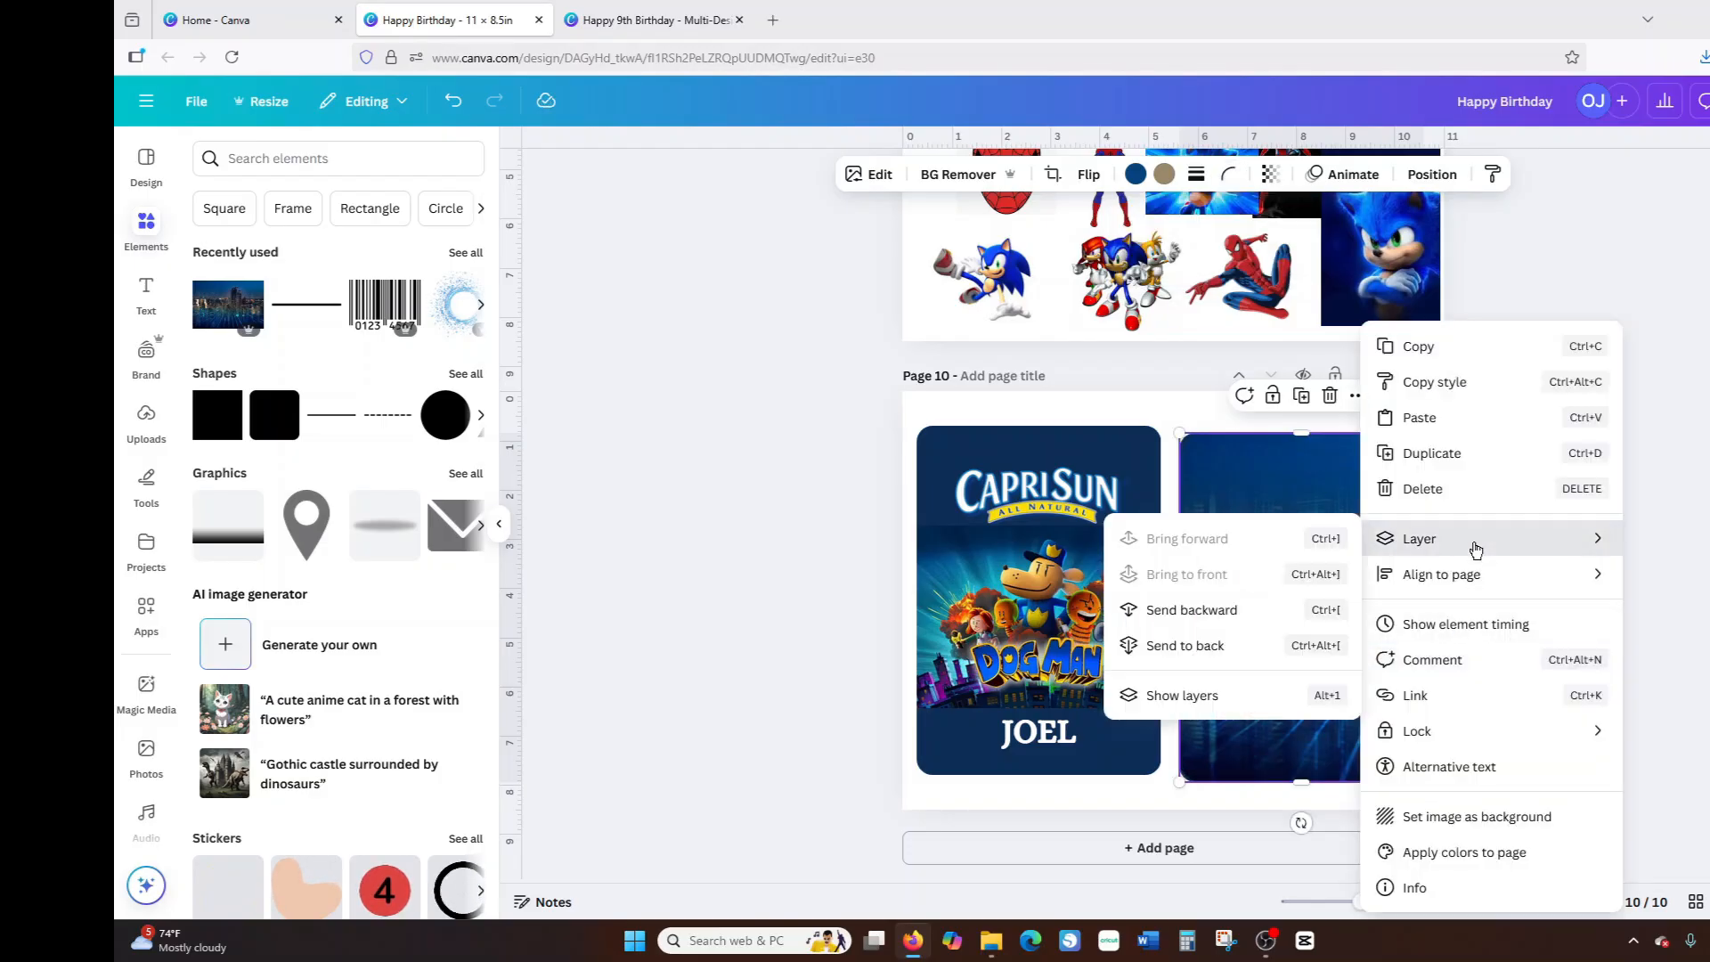
left_click(1203, 609)
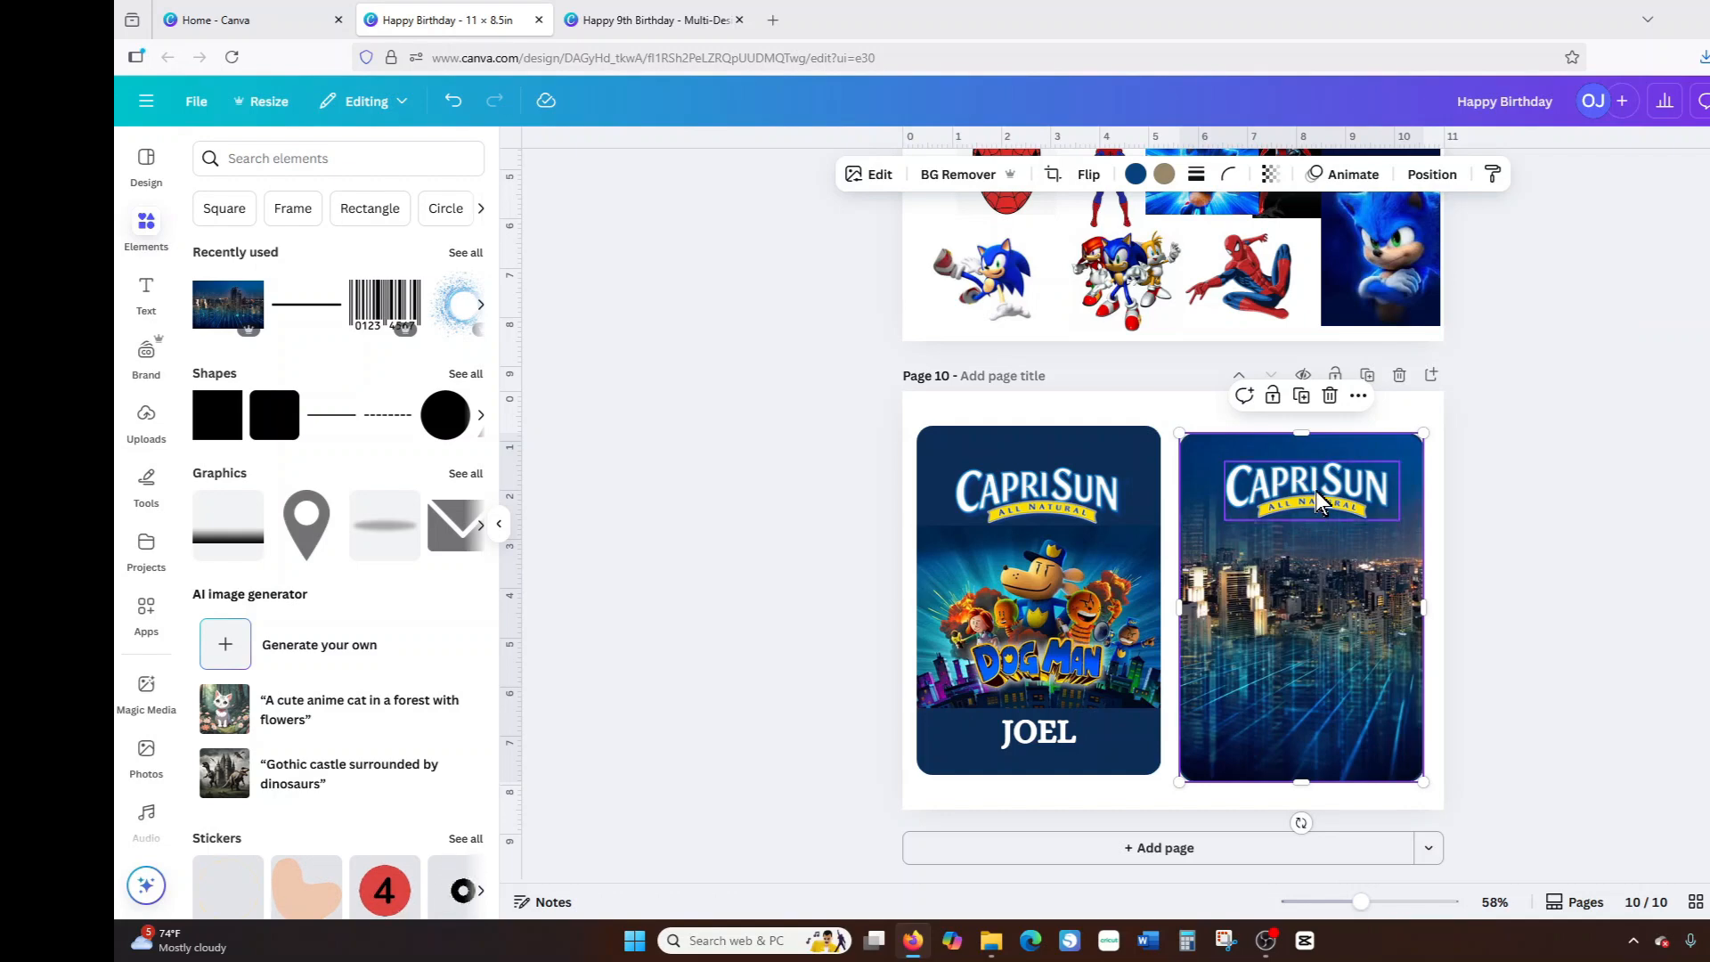
left_click_drag(1305, 491, 1314, 491)
scroll(1277, 545, "up", 10)
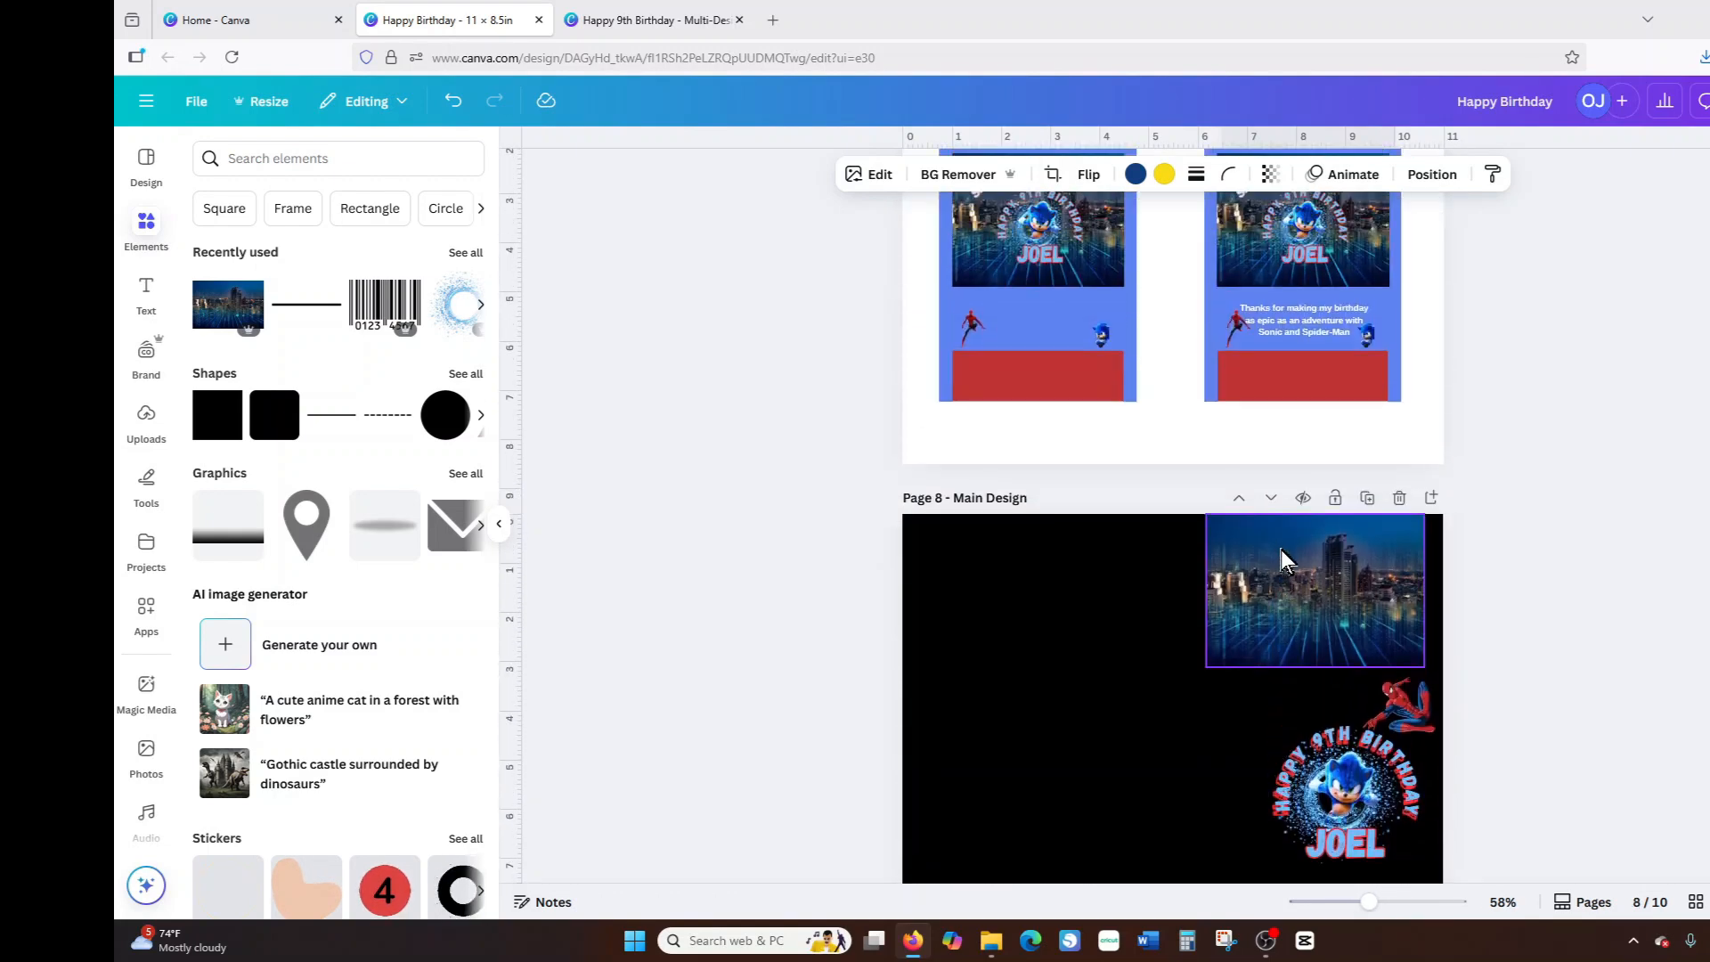
scroll(1281, 548, "down", 5)
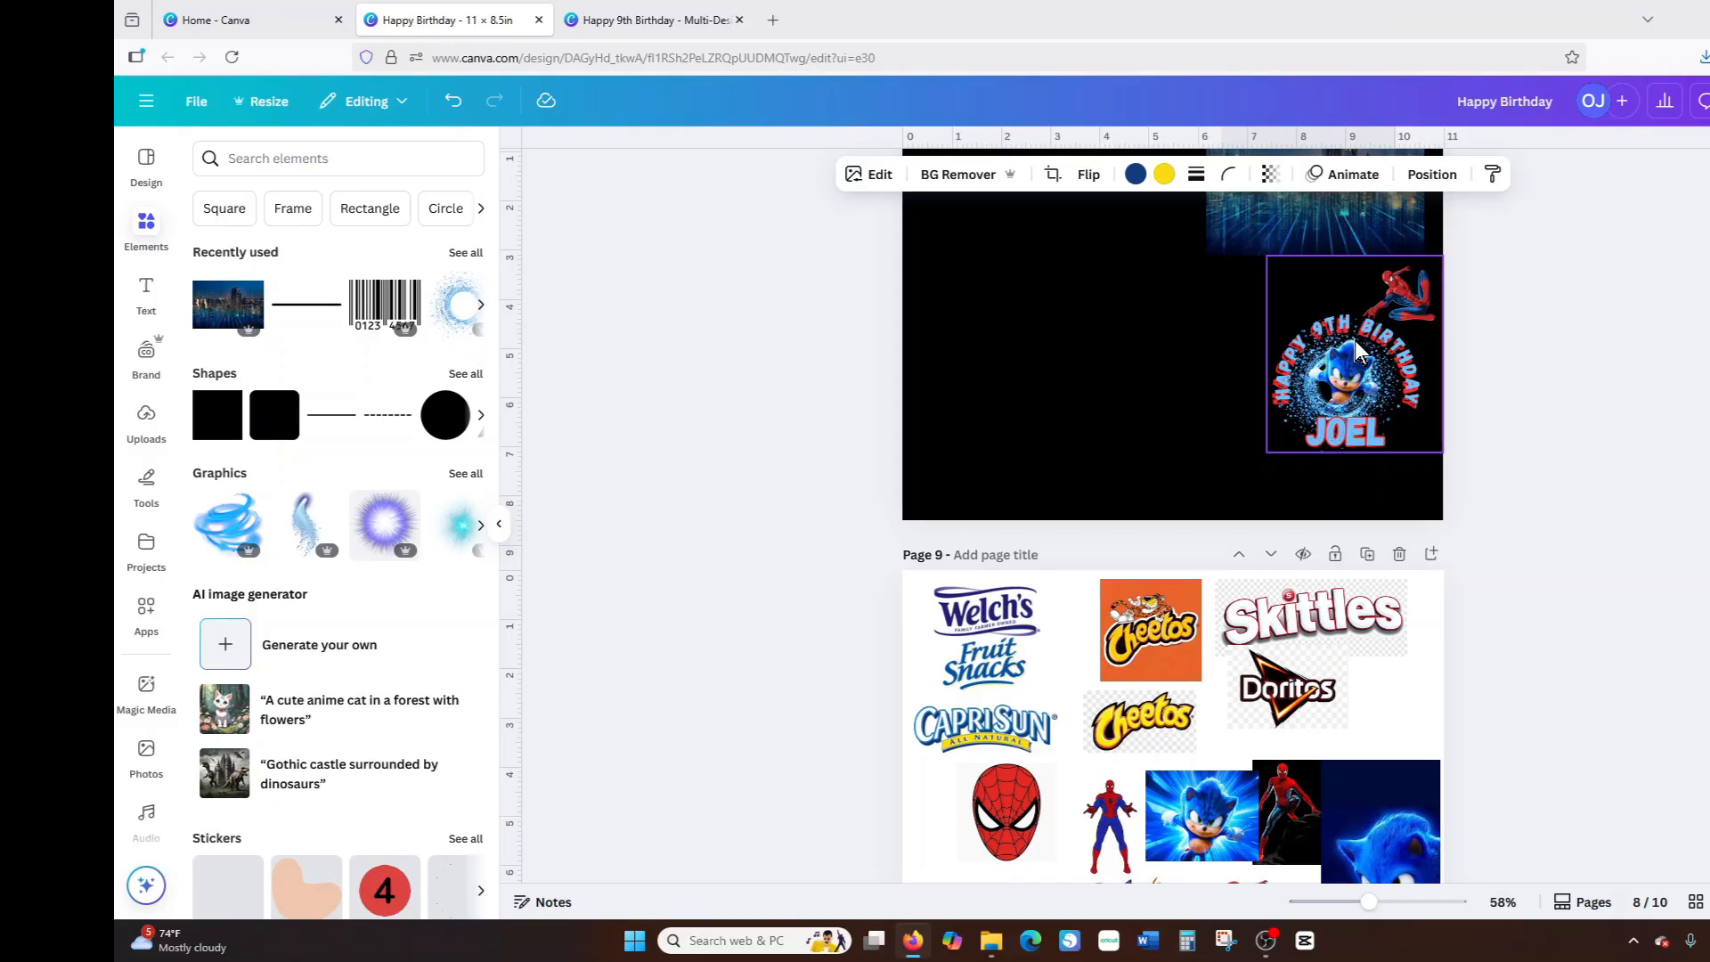
left_click_drag(1355, 340, 1206, 354)
right_click(1235, 355)
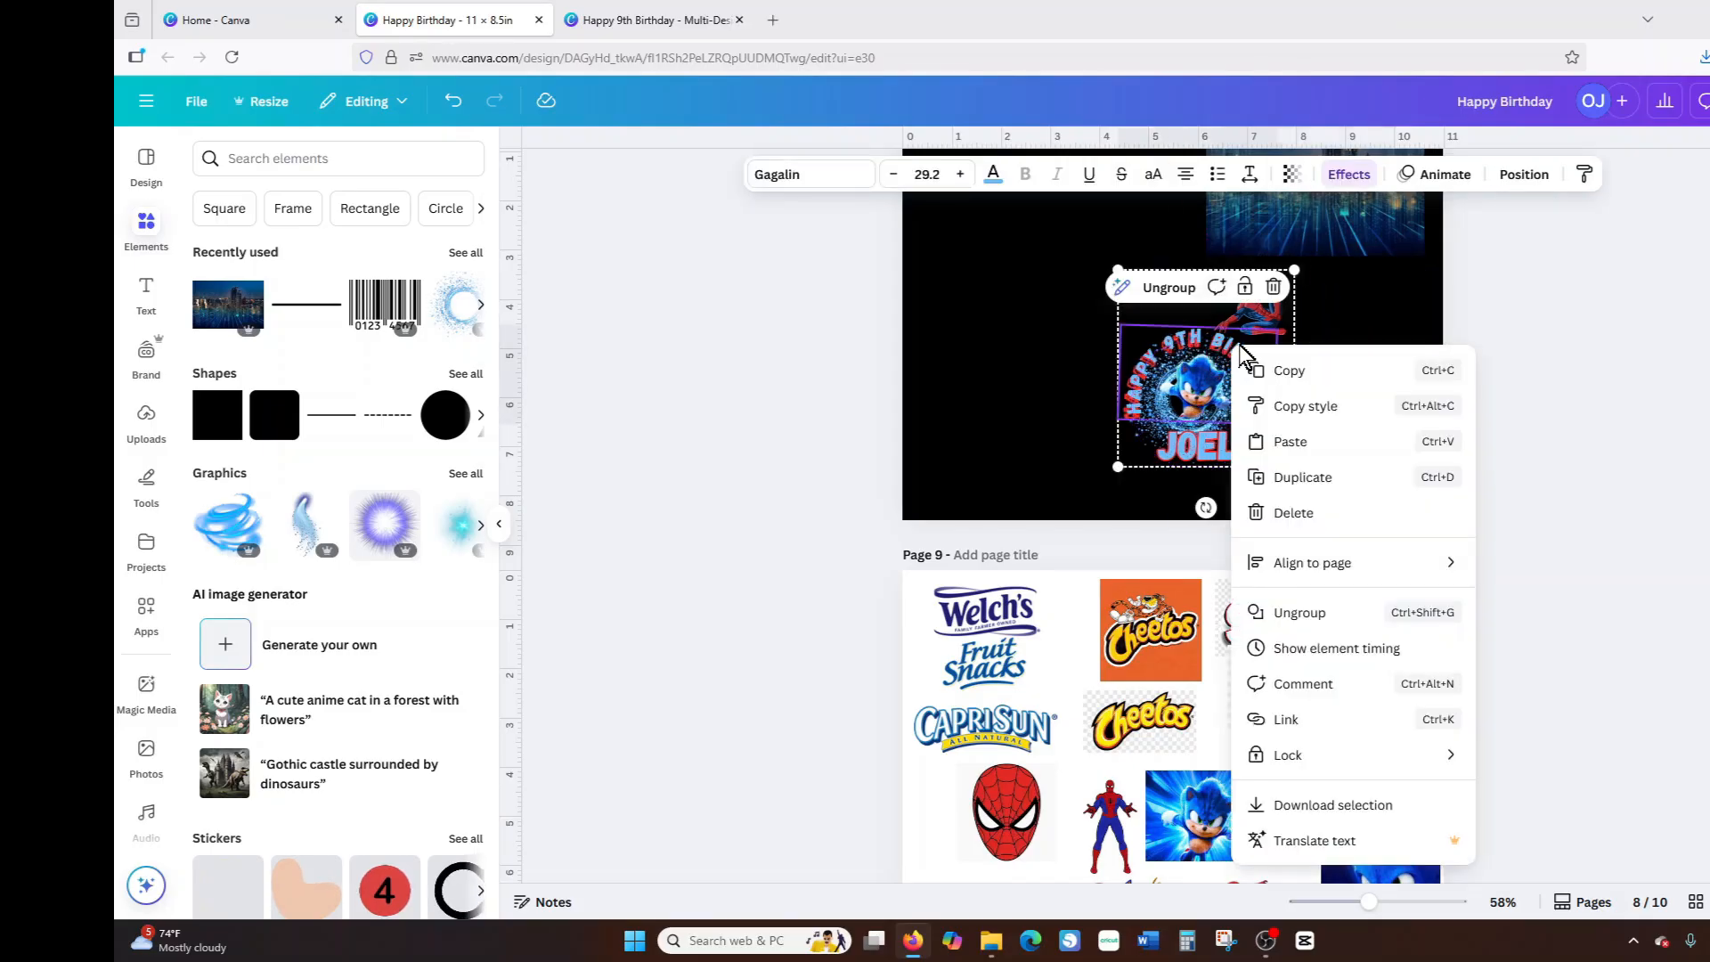
left_click(1290, 474)
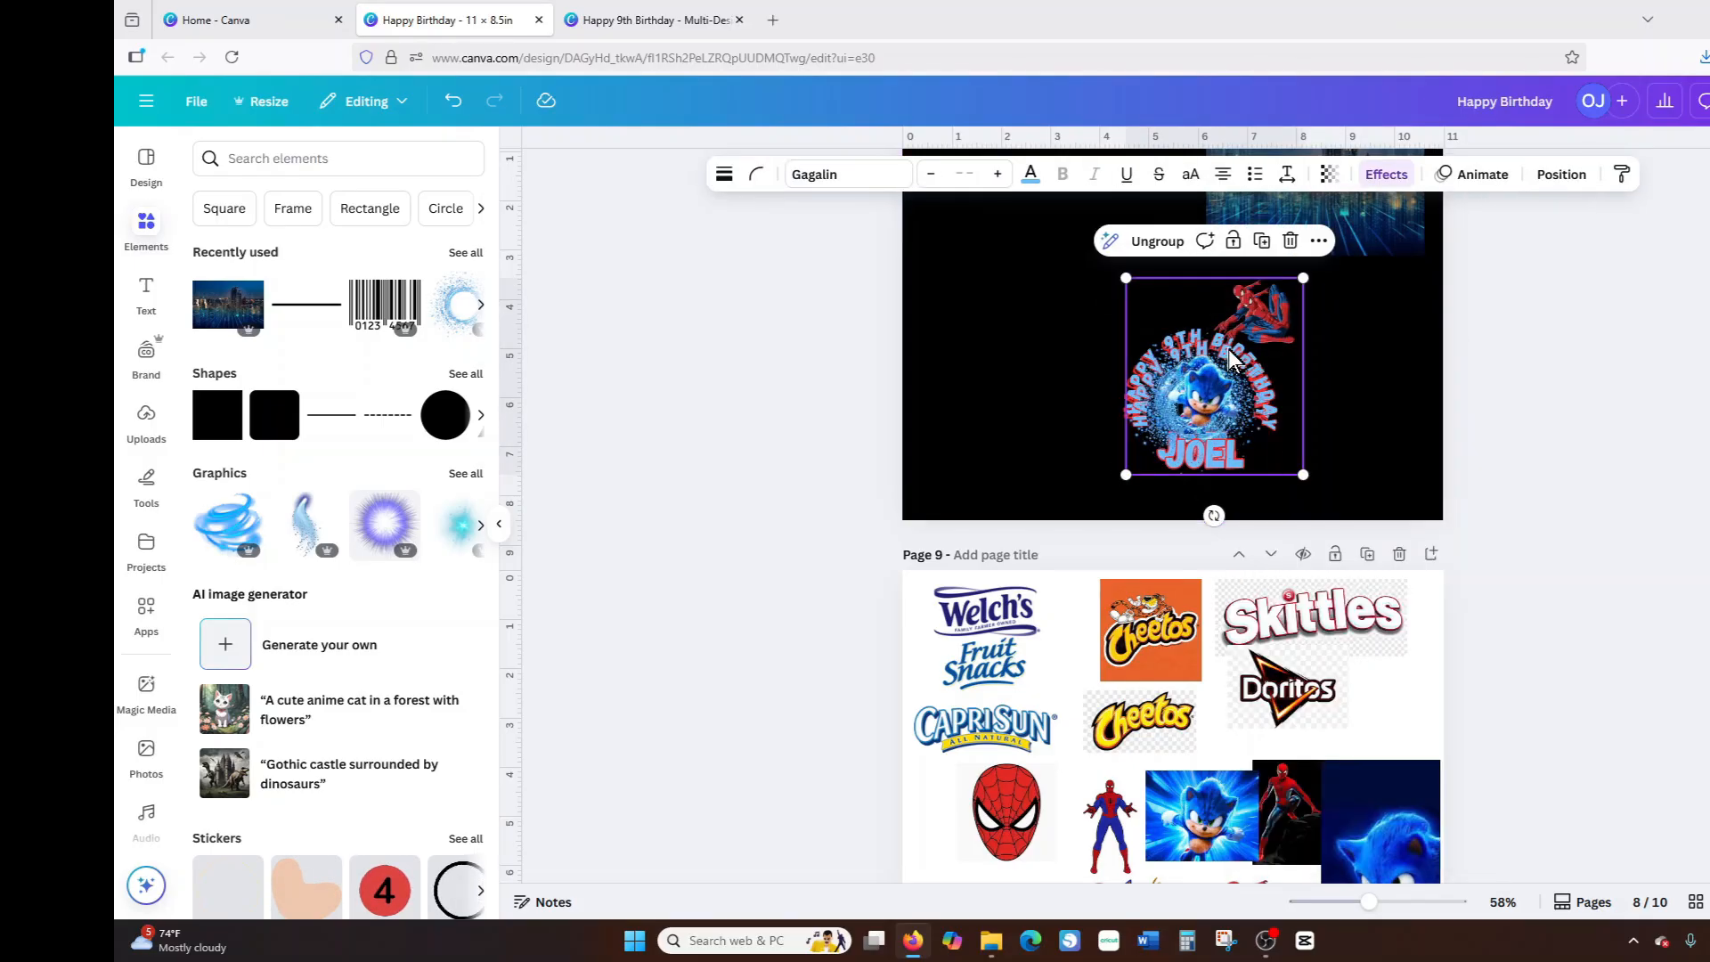
left_click_drag(1280, 342, 1311, 586)
scroll(1352, 432, "down", 5)
scroll(1352, 431, "down", 3)
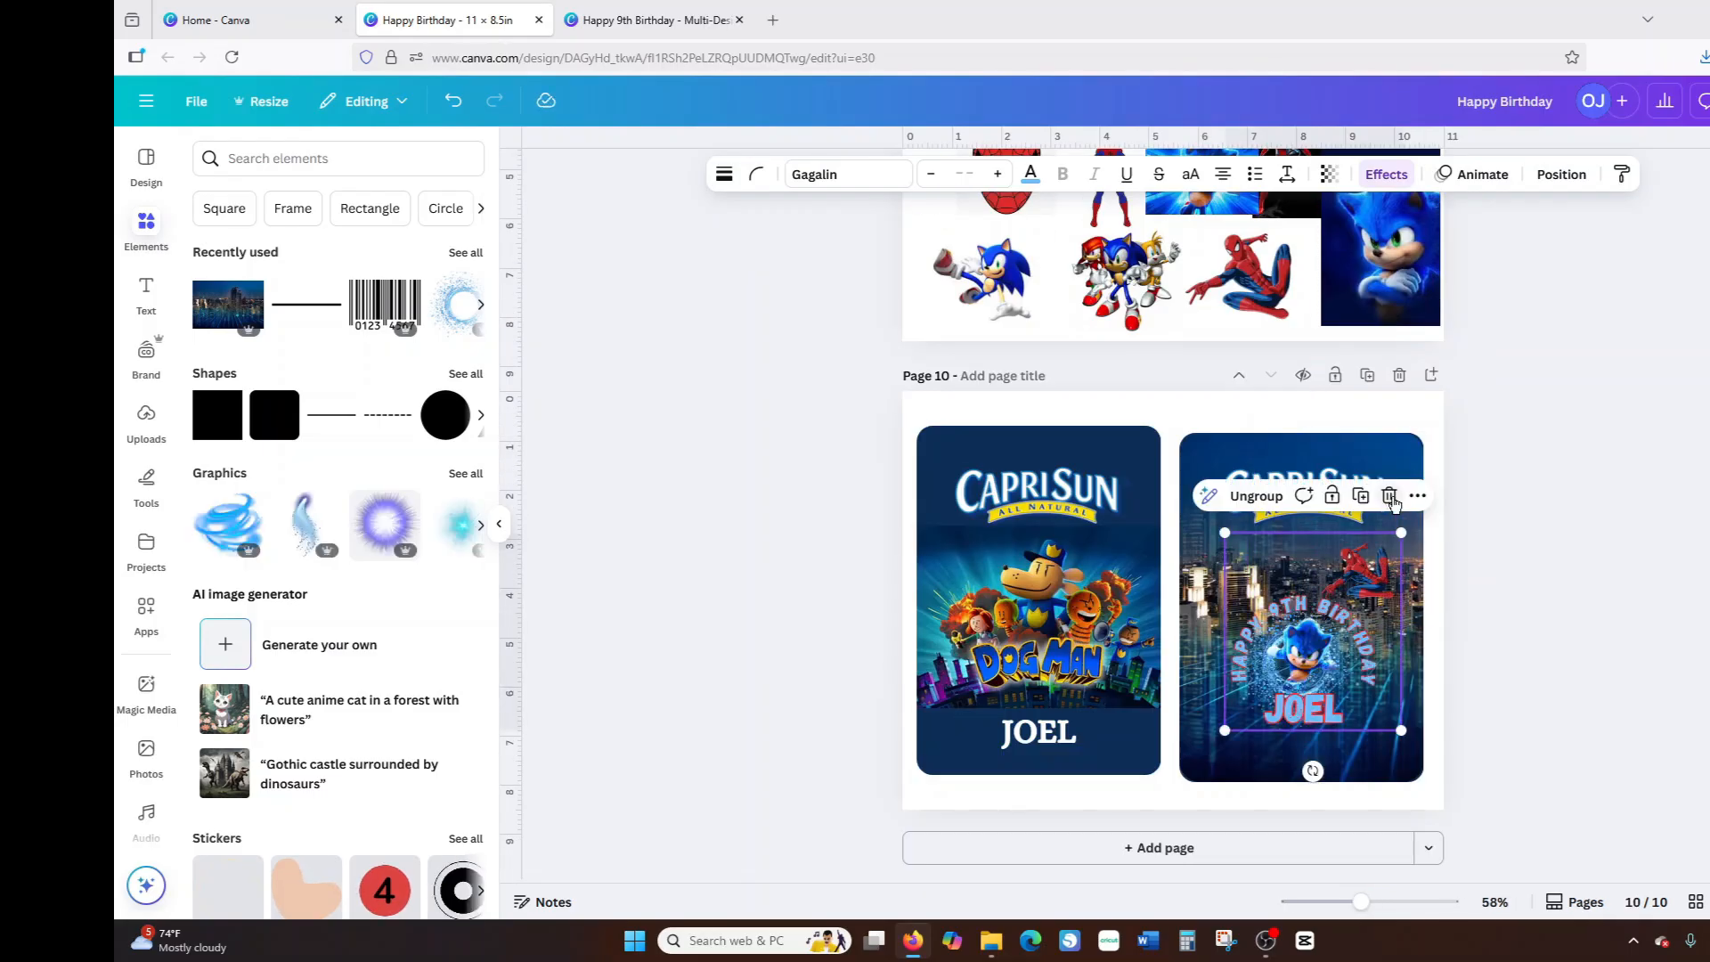
key("ctrl+z")
Move the grouped birthday graphic to the left part of the black Main Design page.
left_click(1216, 545)
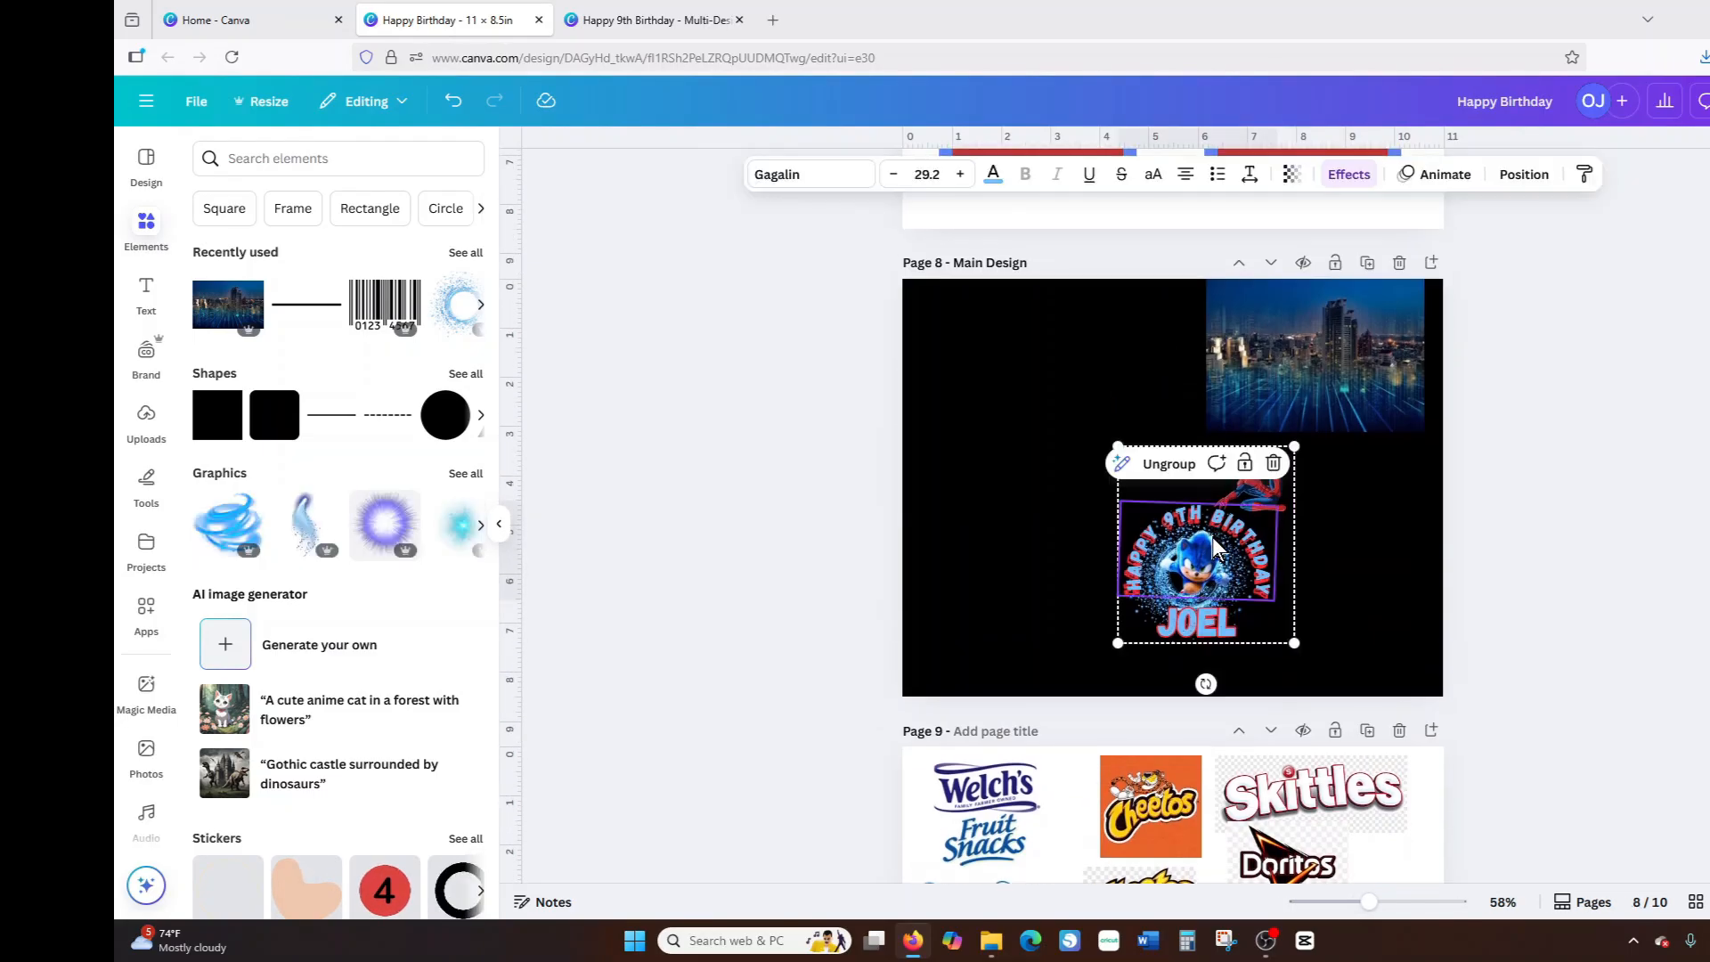
right_click(1216, 545)
key("Escape")
left_click_drag(1270, 520, 1130, 518)
left_click(1203, 681)
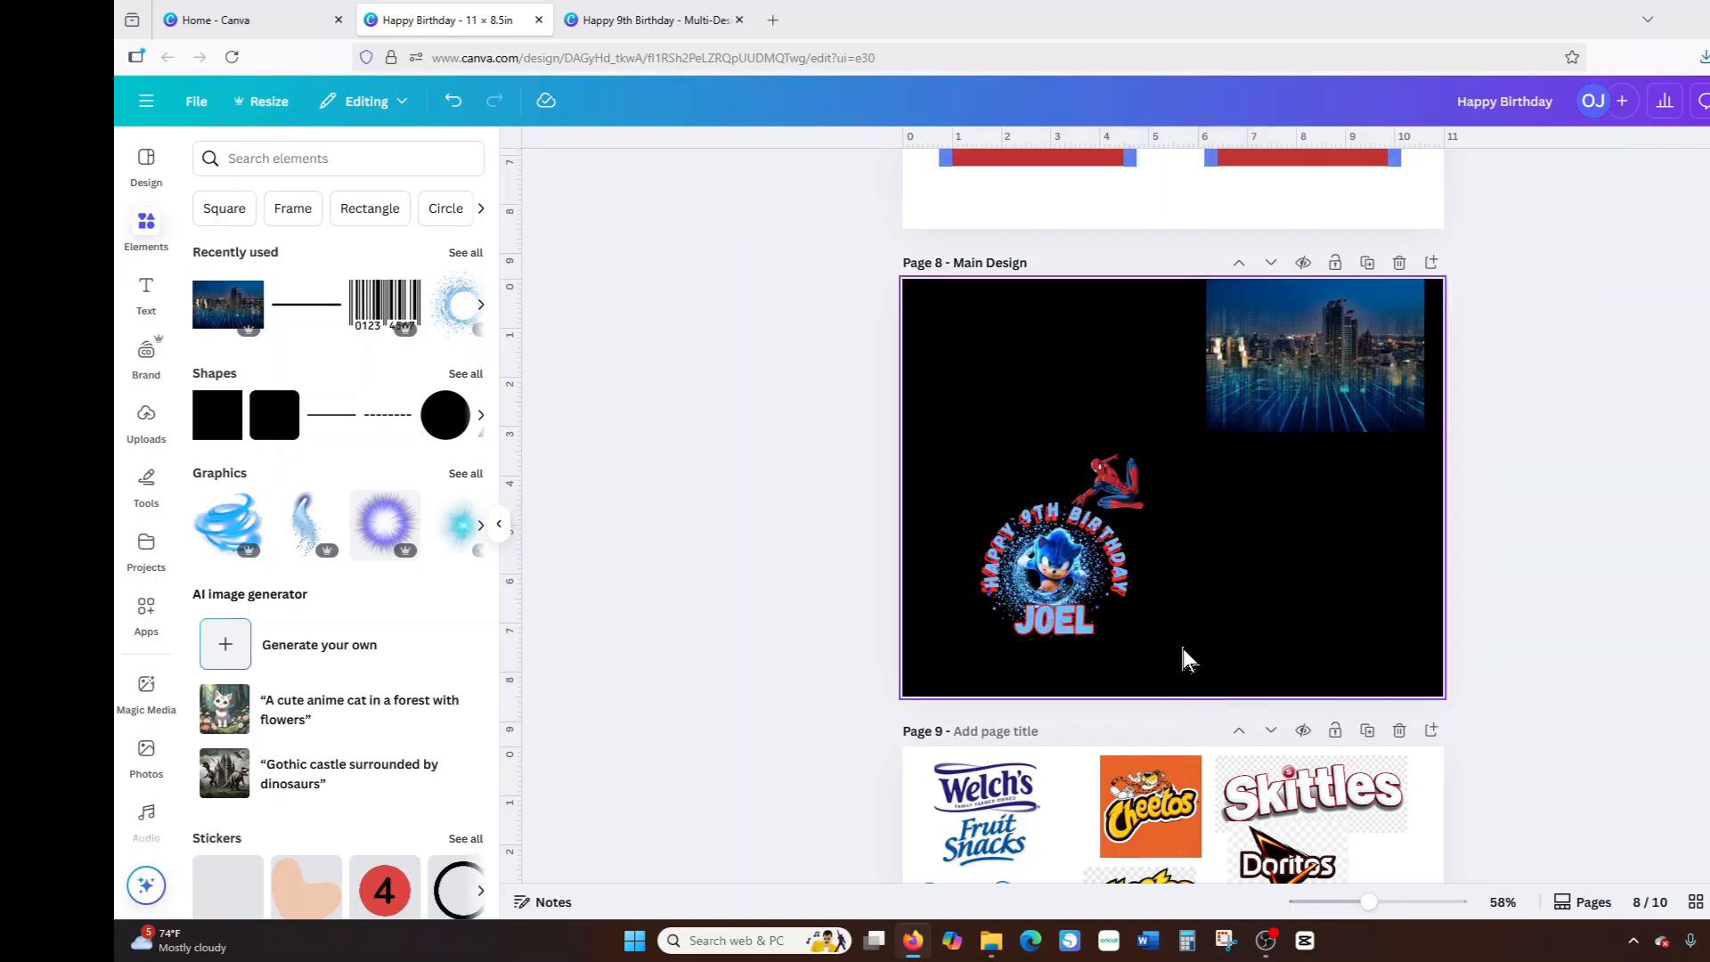
Copy the grouped birthday graphic from the Main Design page onto page 10 and place it over the right label, below the logo.
left_click(1029, 481)
right_click(1033, 481)
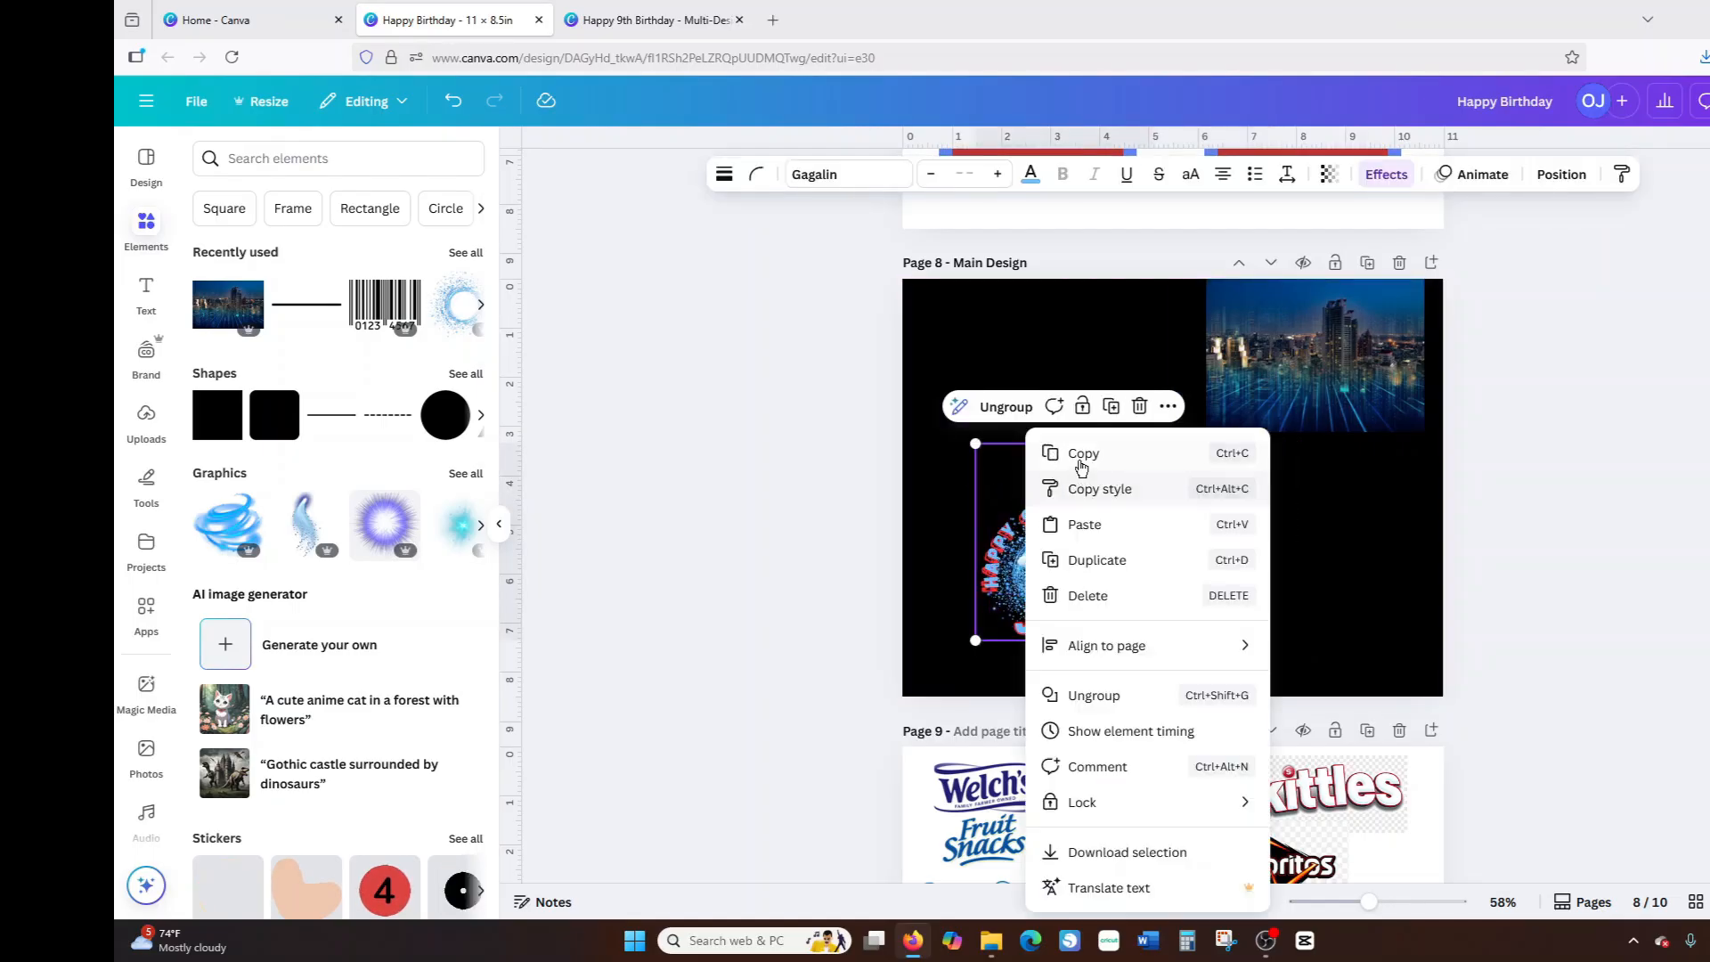
left_click(1081, 467)
scroll(1304, 558, "down", 10)
right_click(1281, 583)
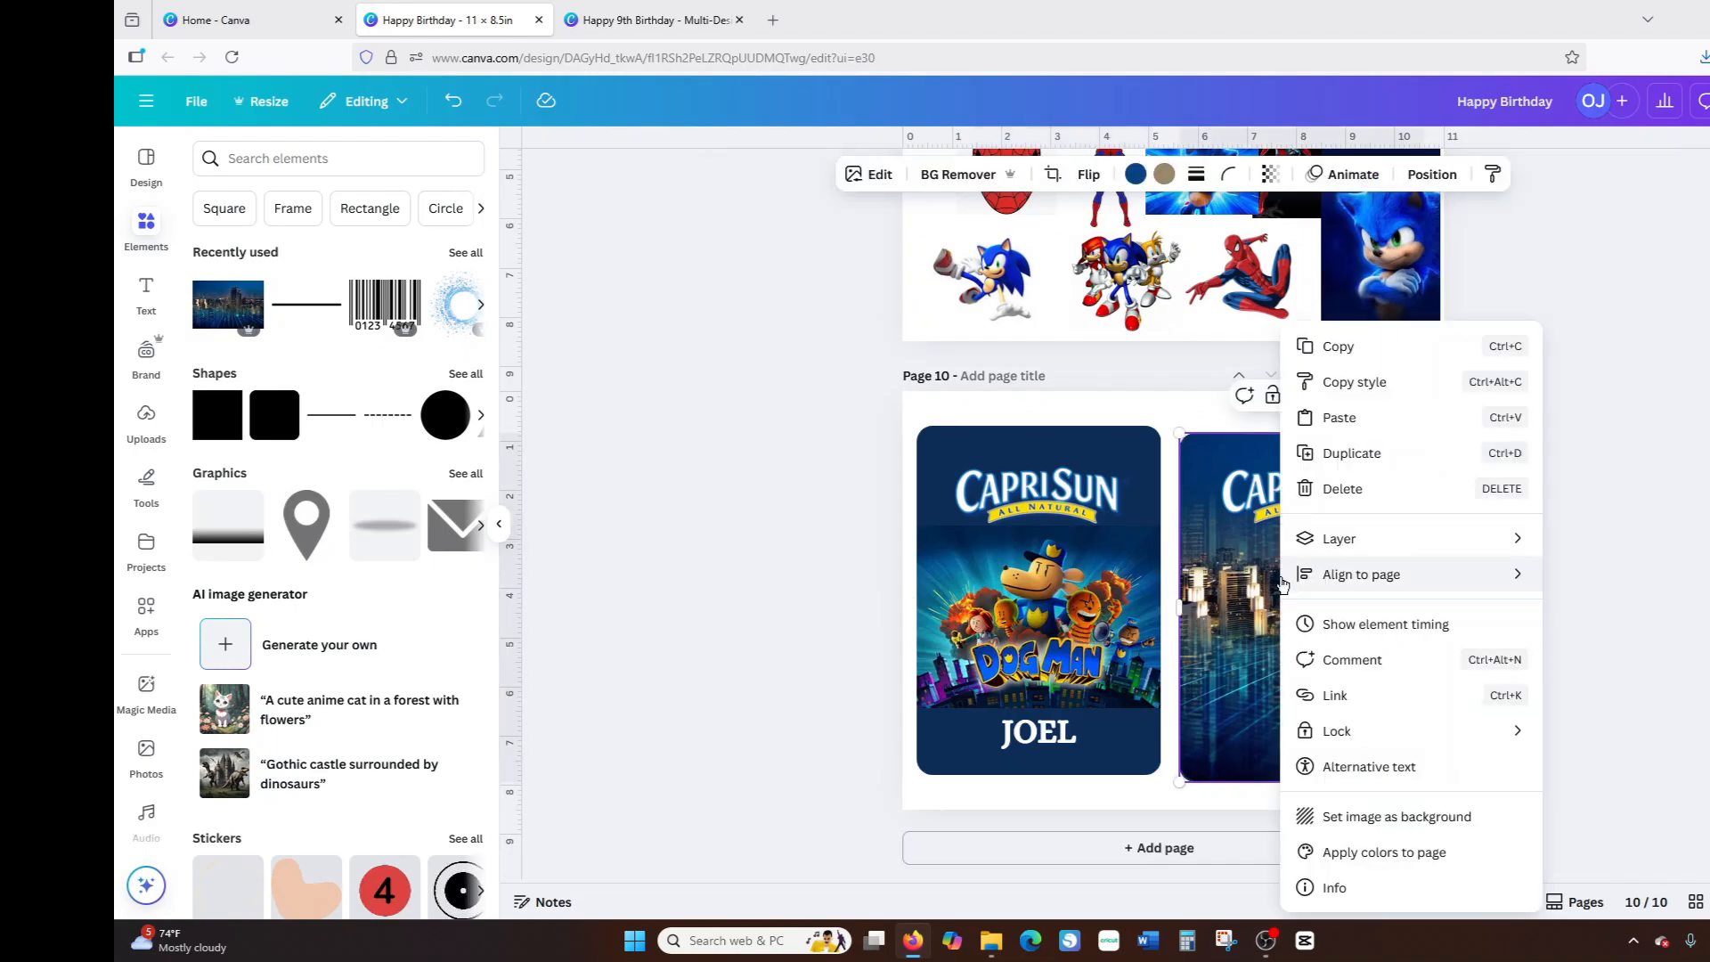
left_click(1339, 417)
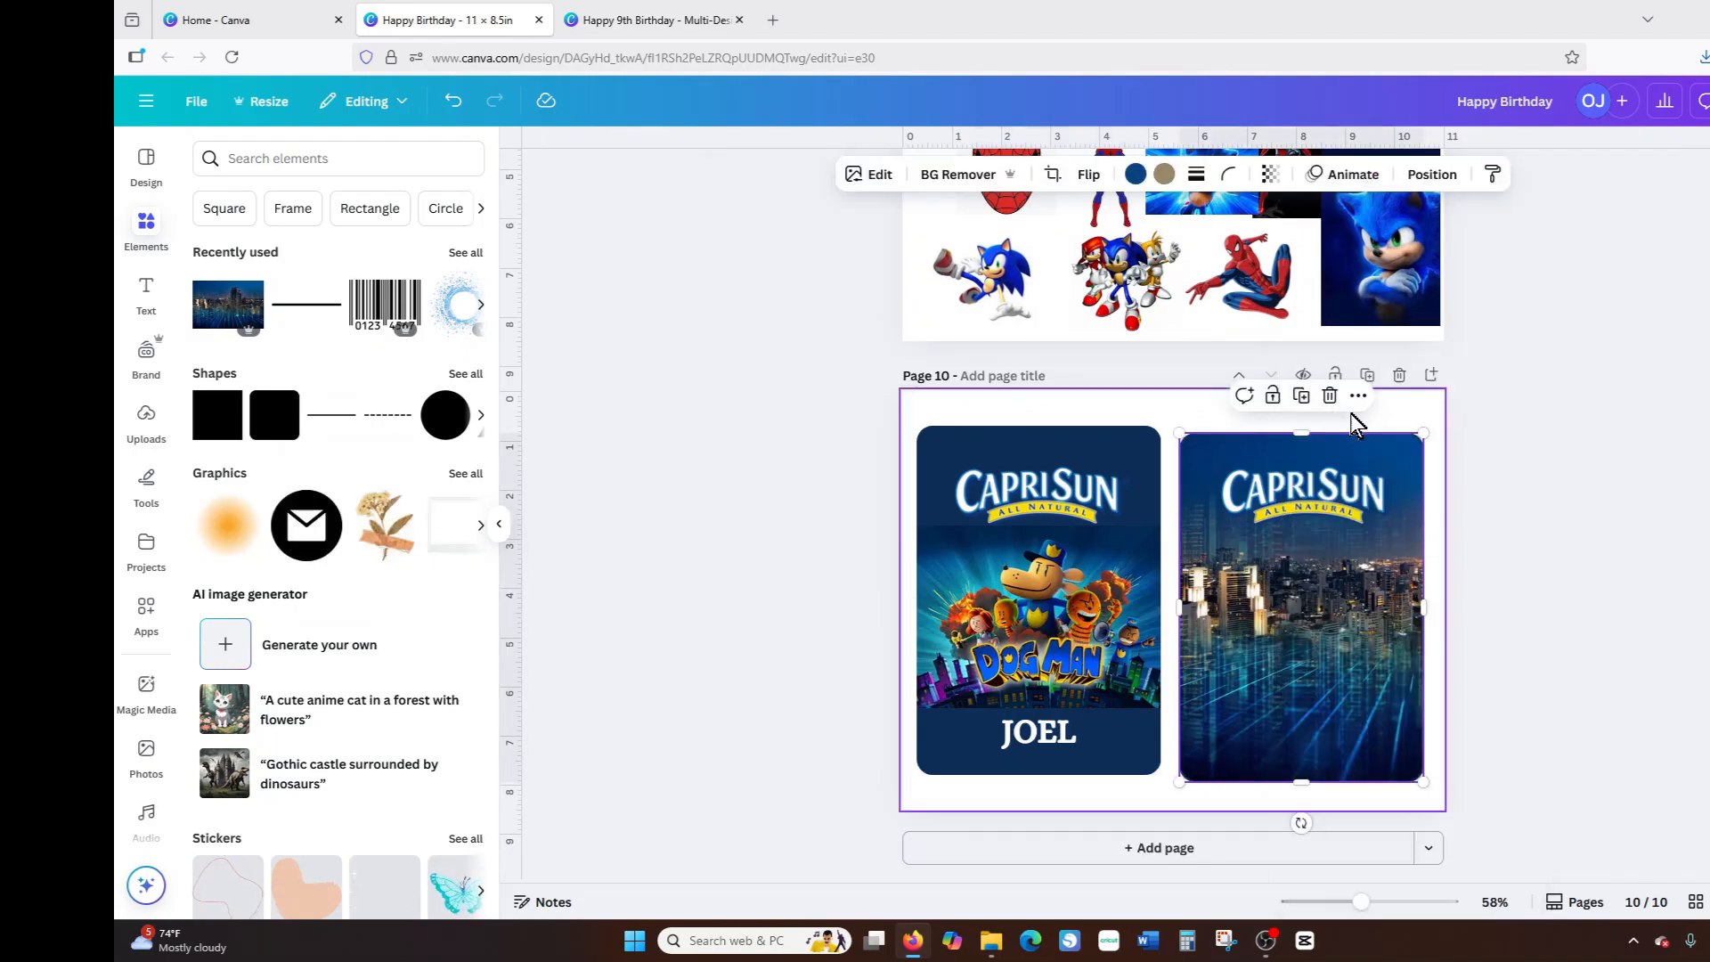
left_click_drag(1002, 661, 1281, 669)
left_click(1552, 627)
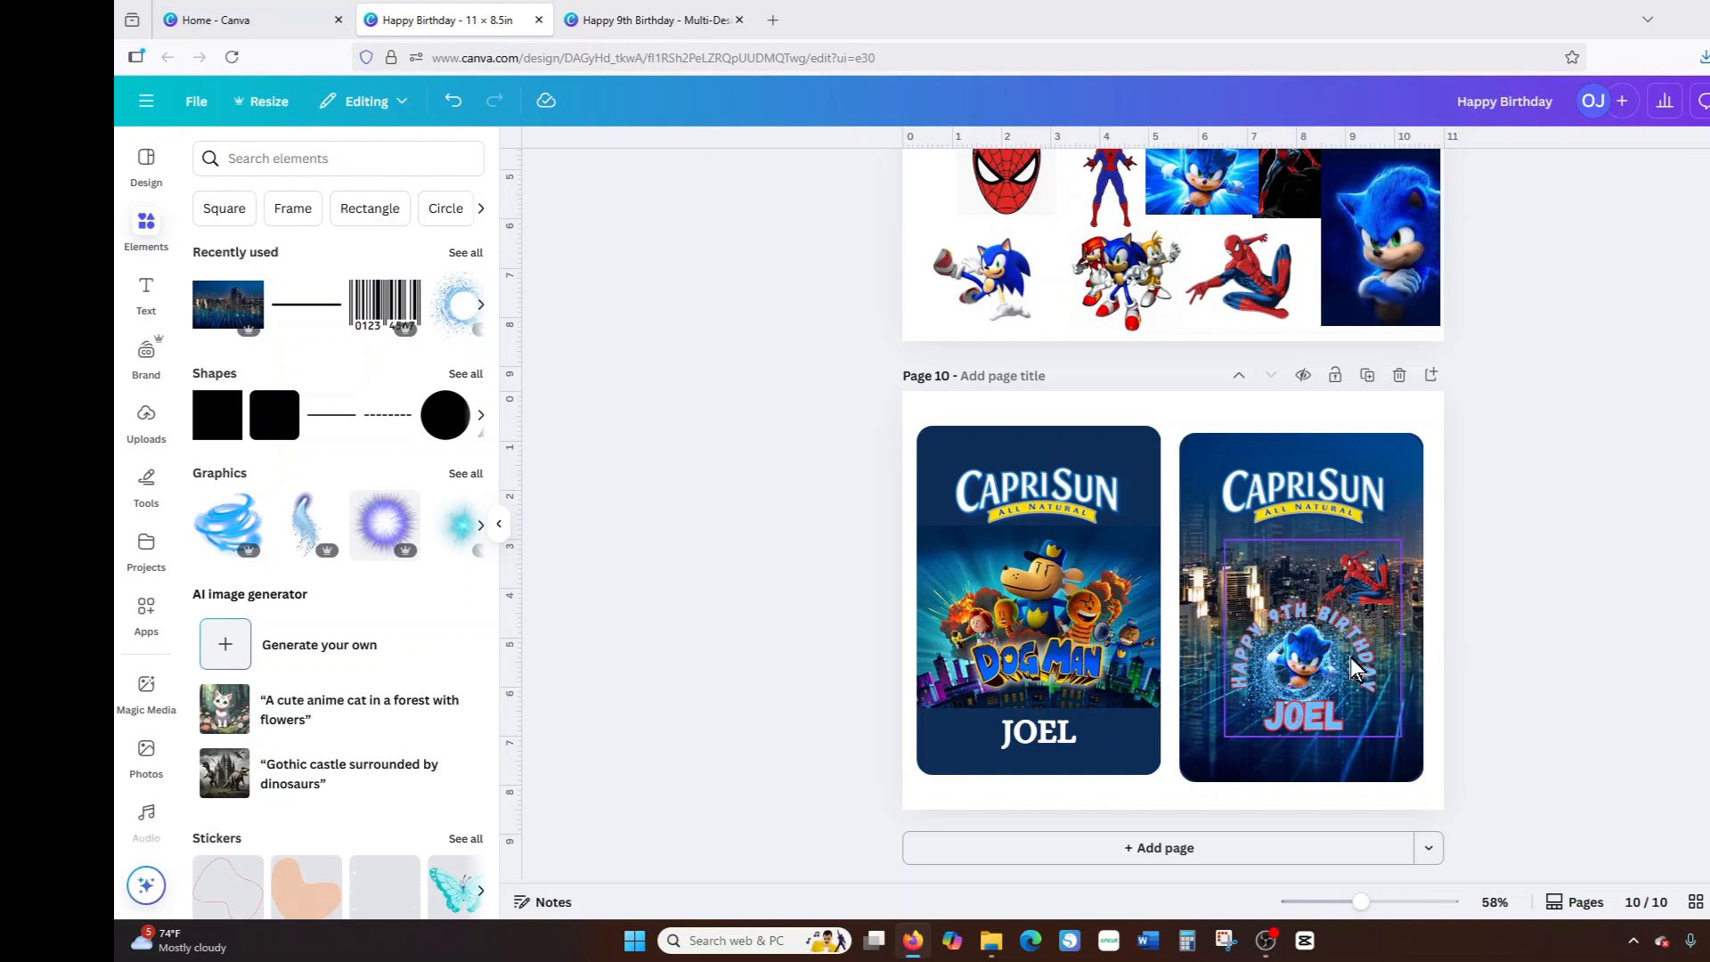
Enlarge the birthday graphic to almost the right label's width and move it aside onto the Dog Man label.
left_click(1333, 630)
left_click_drag(1425, 718, 1371, 704)
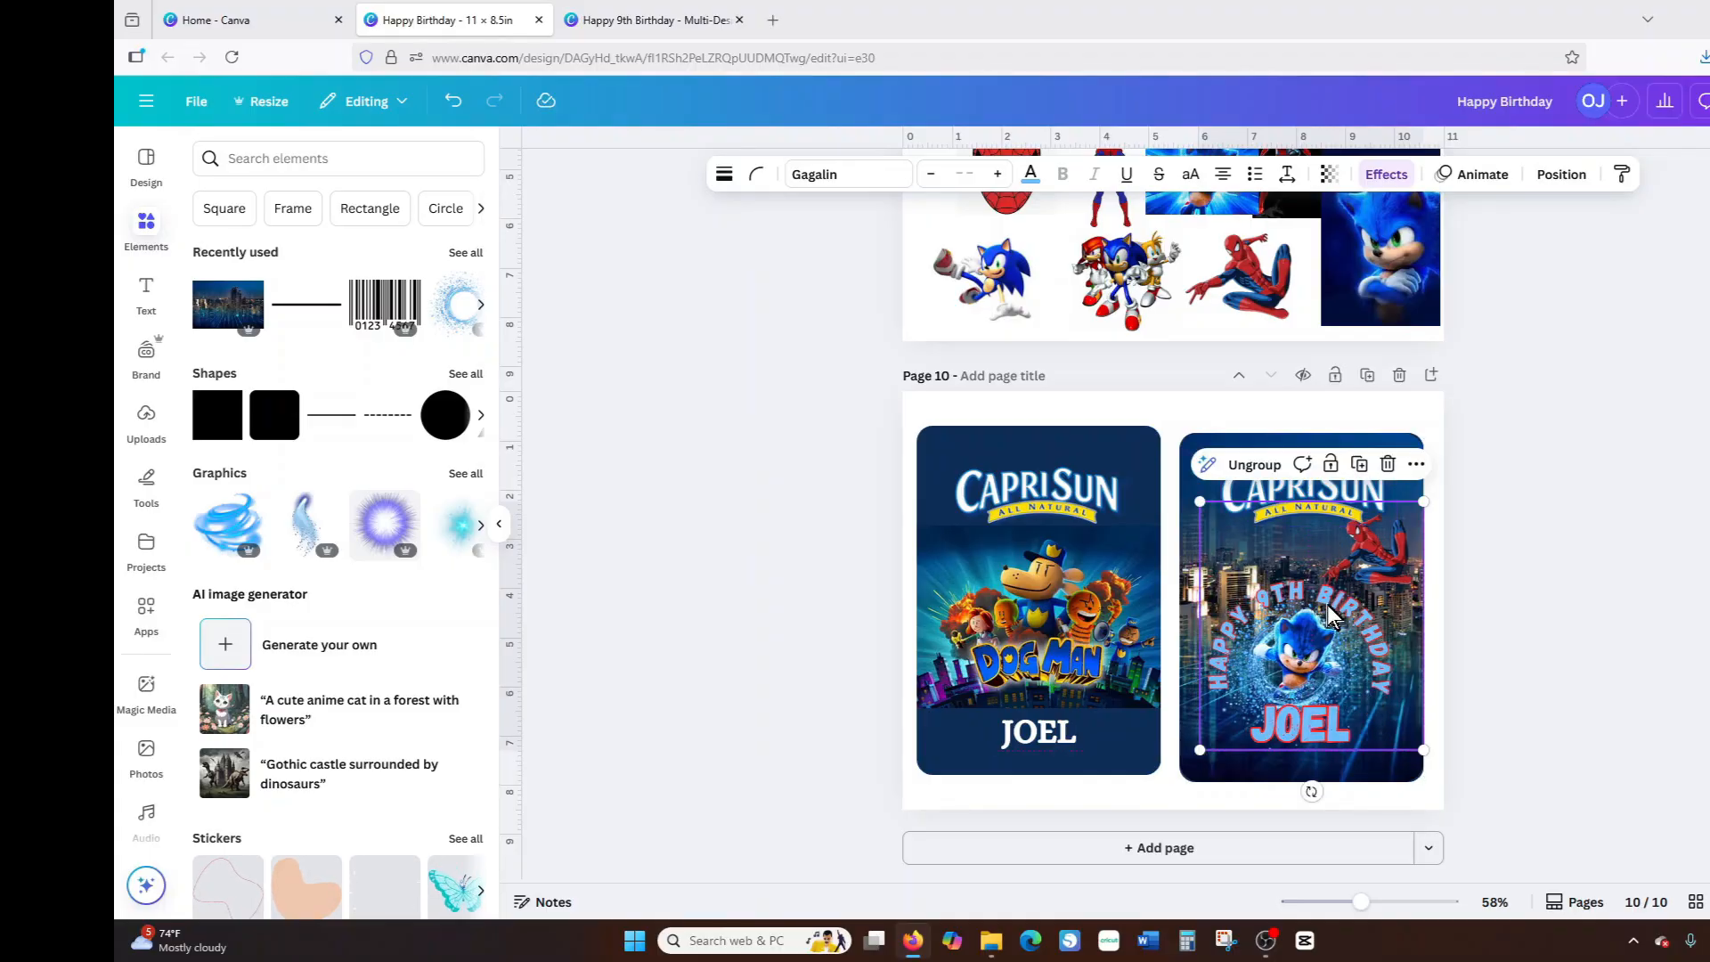
left_click_drag(1327, 605, 1090, 569)
Reposition the skyline photo inside its crop so the tall towers fall within the right label.
double_click(1315, 579)
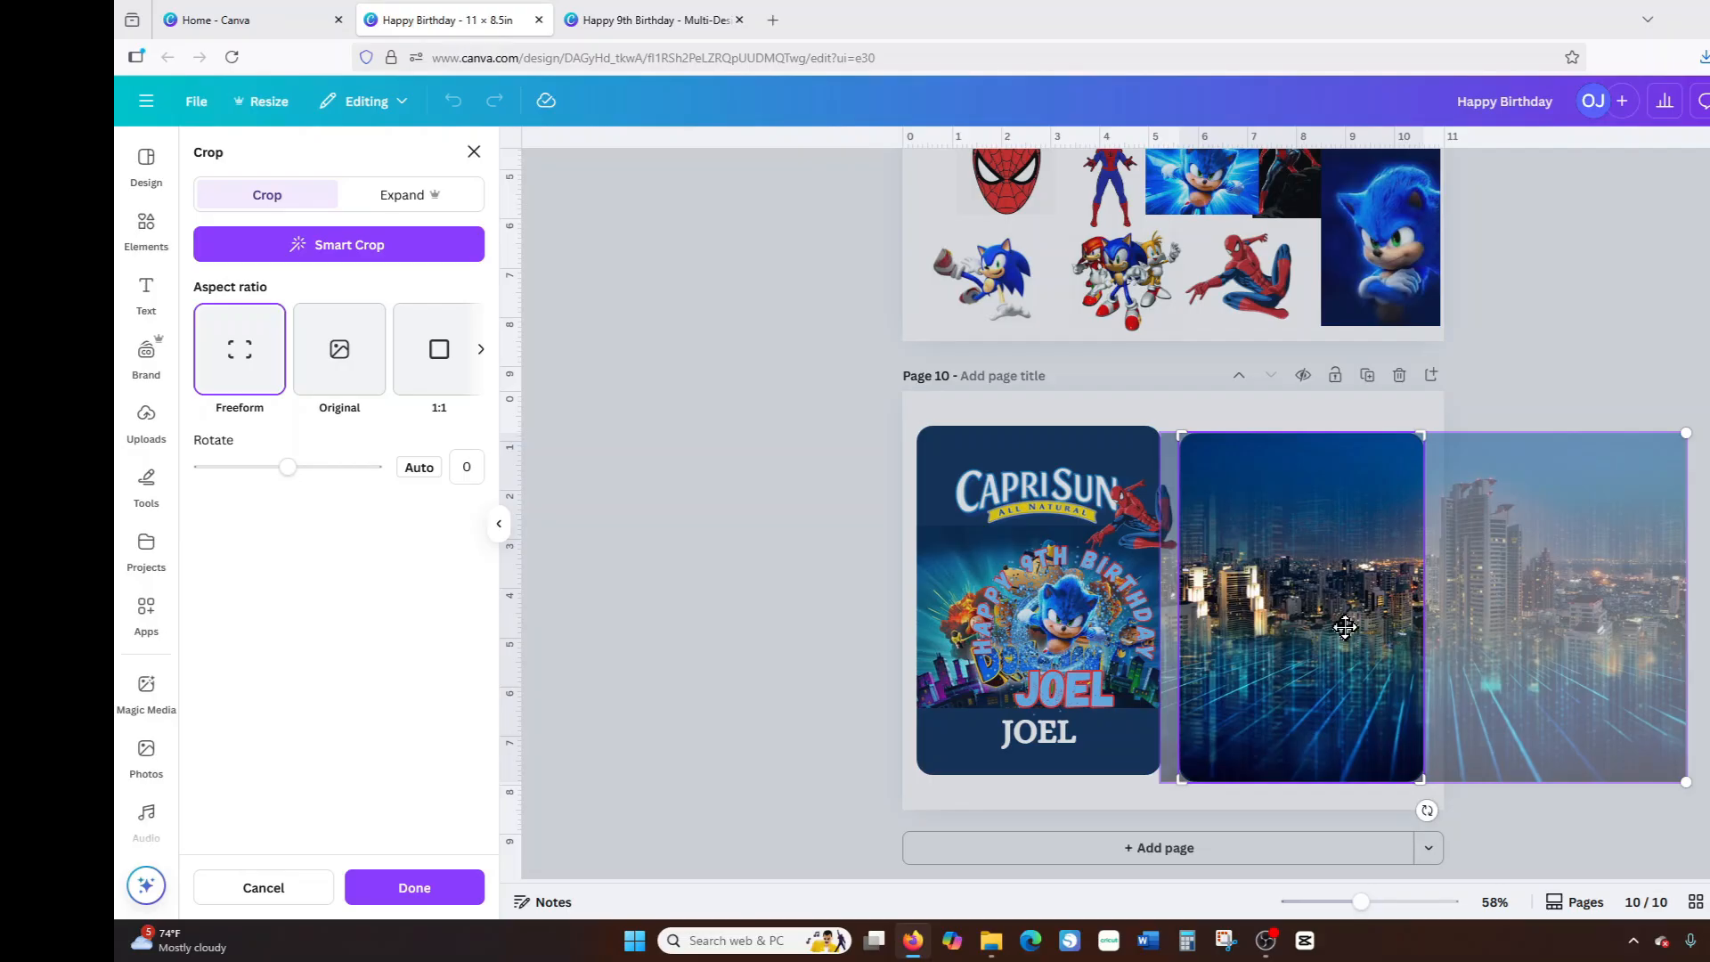
left_click(1599, 386)
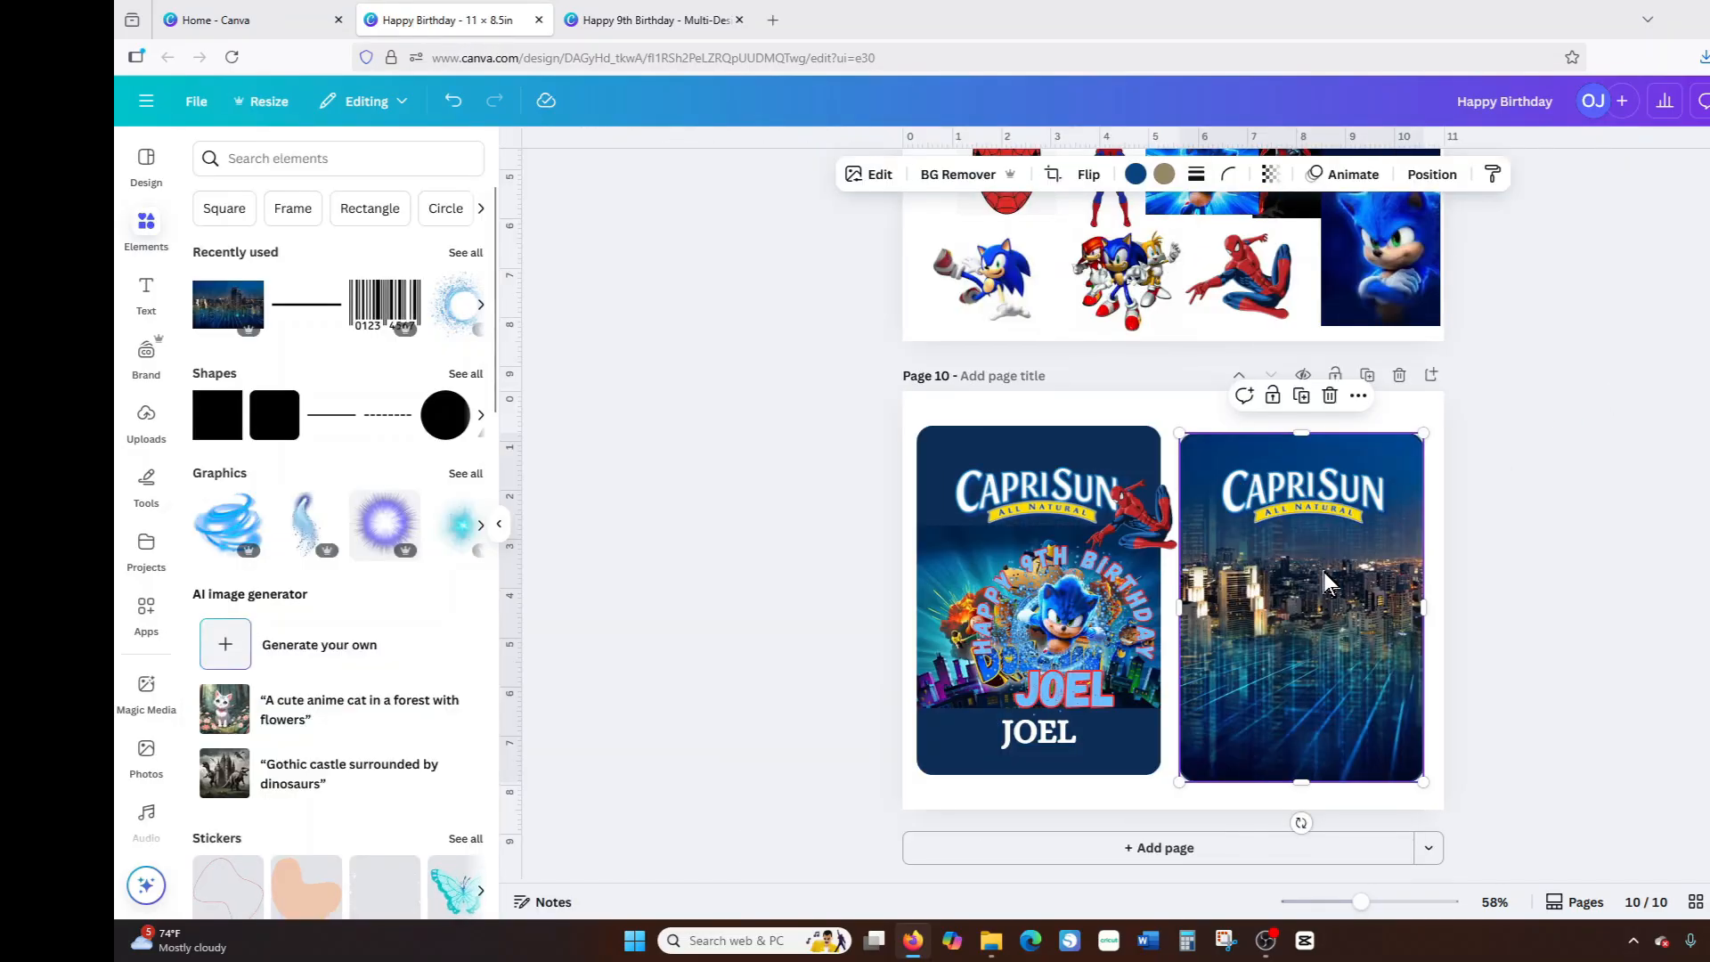
double_click(1312, 627)
mouse_move(1312, 627)
left_mouse_down()
mouse_move(1135, 613)
mouse_move(1313, 651)
mouse_move(1331, 638)
left_mouse_up()
left_click(1619, 438)
double_click(1399, 456)
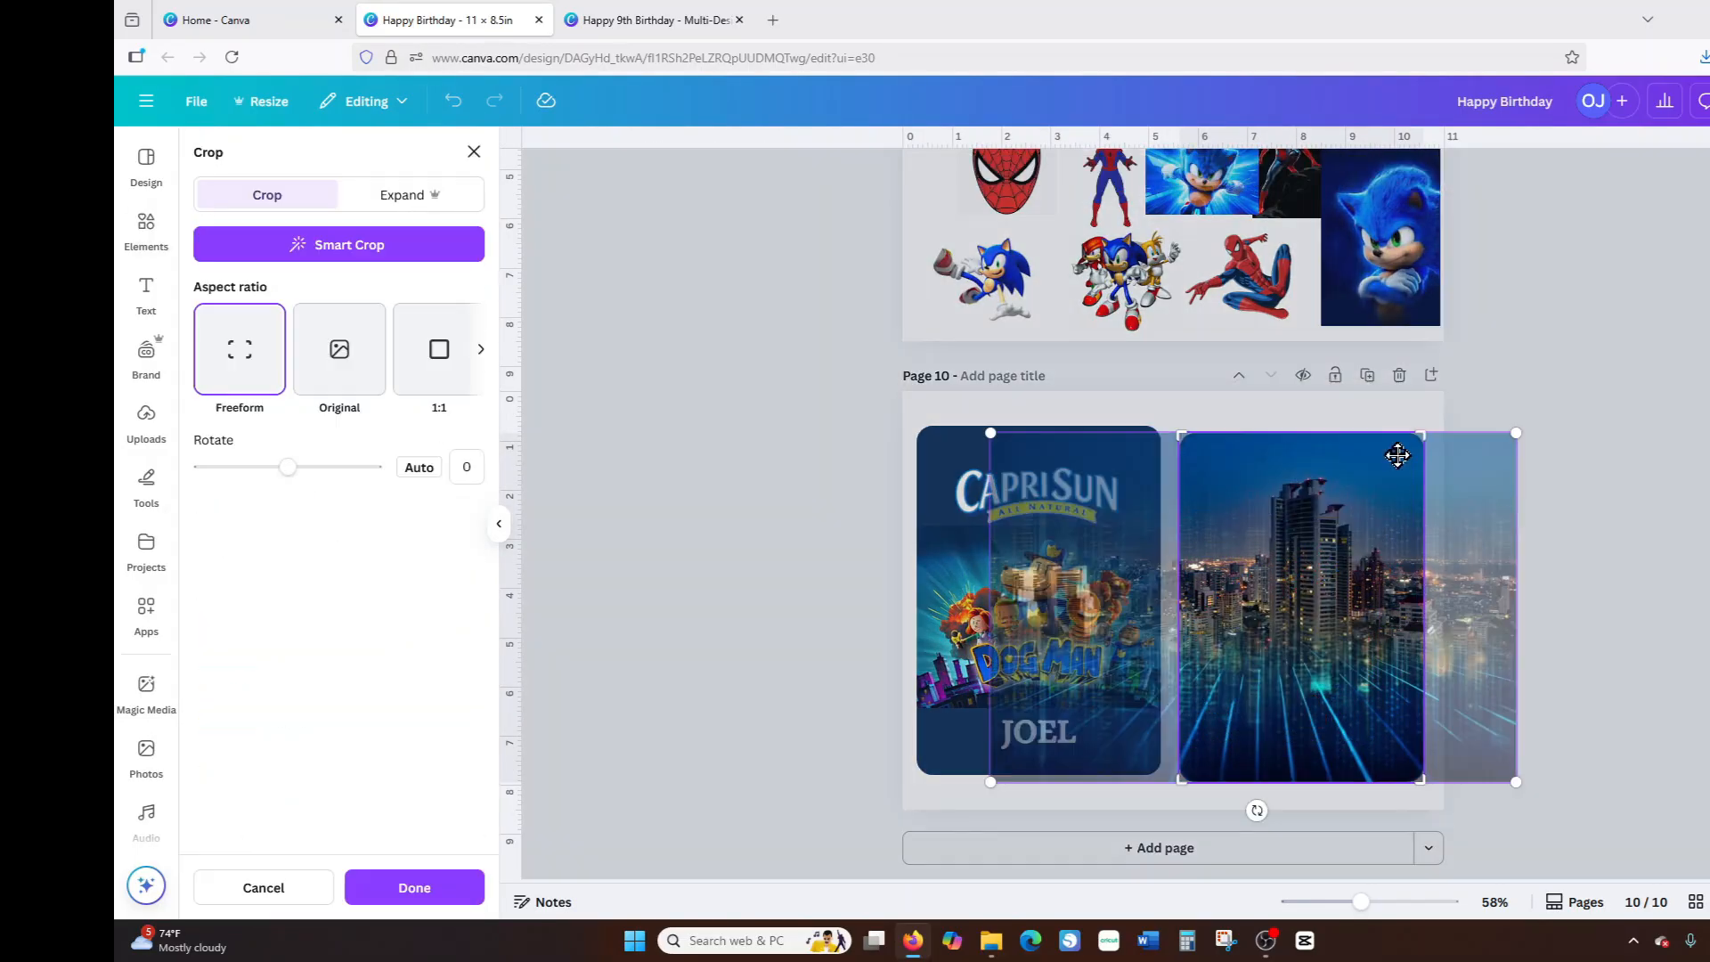
left_click_drag(1401, 473, 1410, 541)
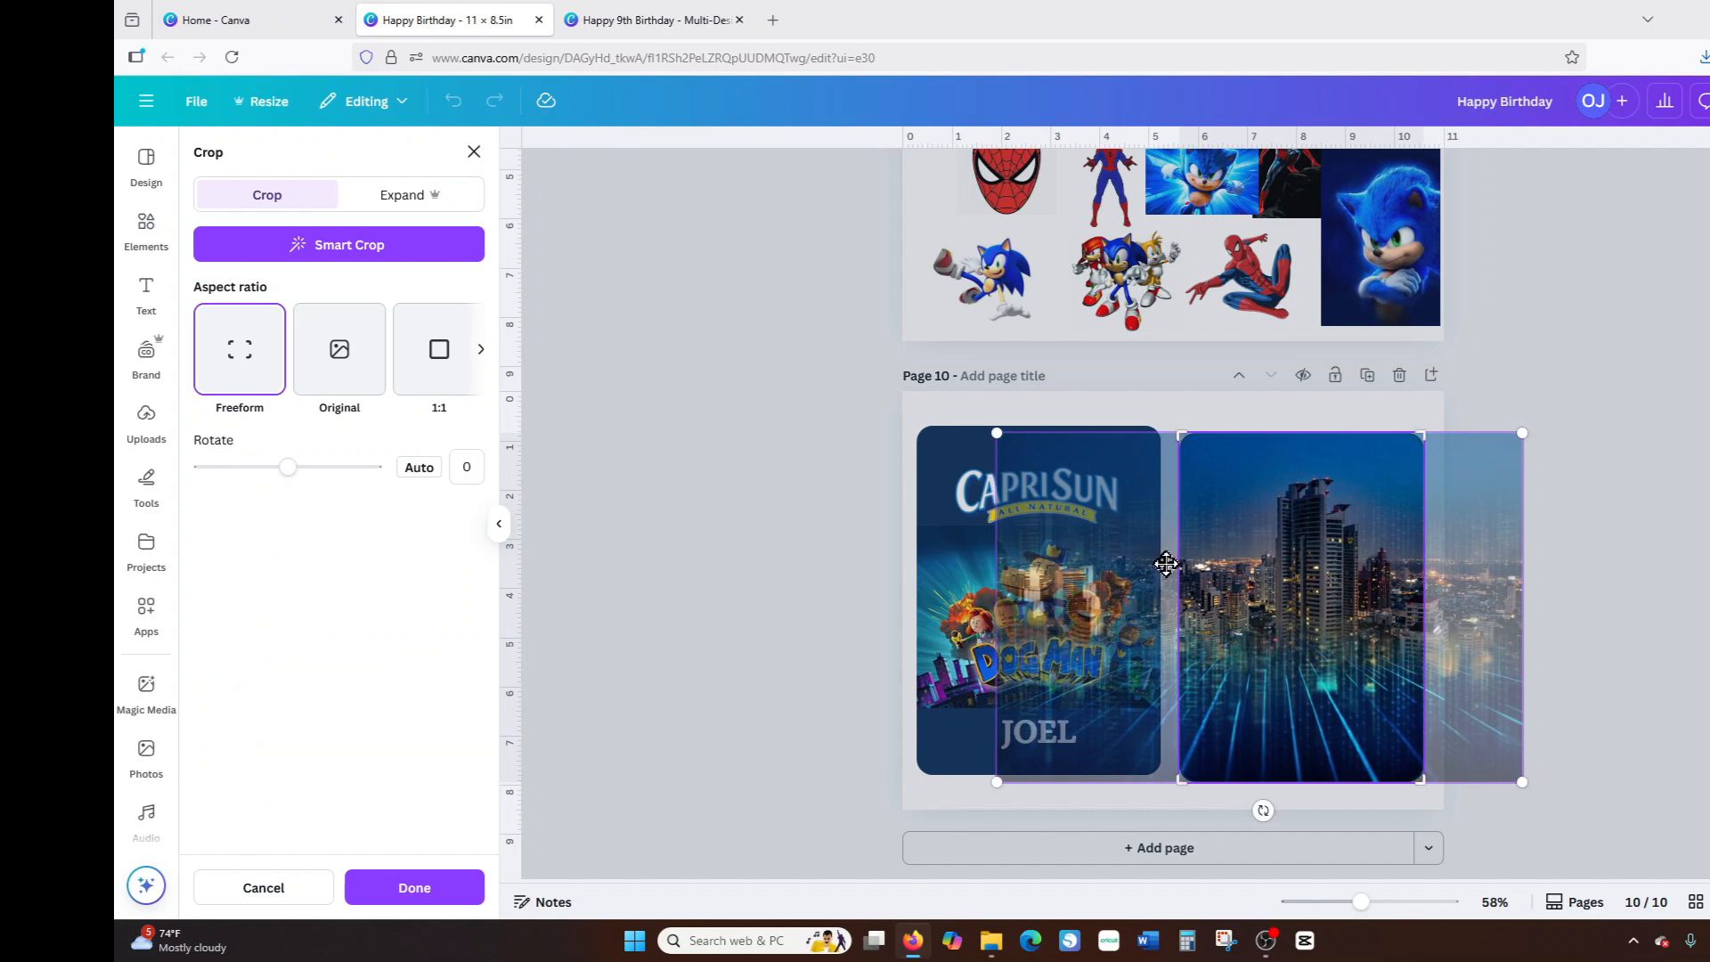
left_click(450, 886)
Shrink the right label's Capri Sun logo, tilt it upward to the right, and place it in the label's upper-left corner.
left_click(1374, 511)
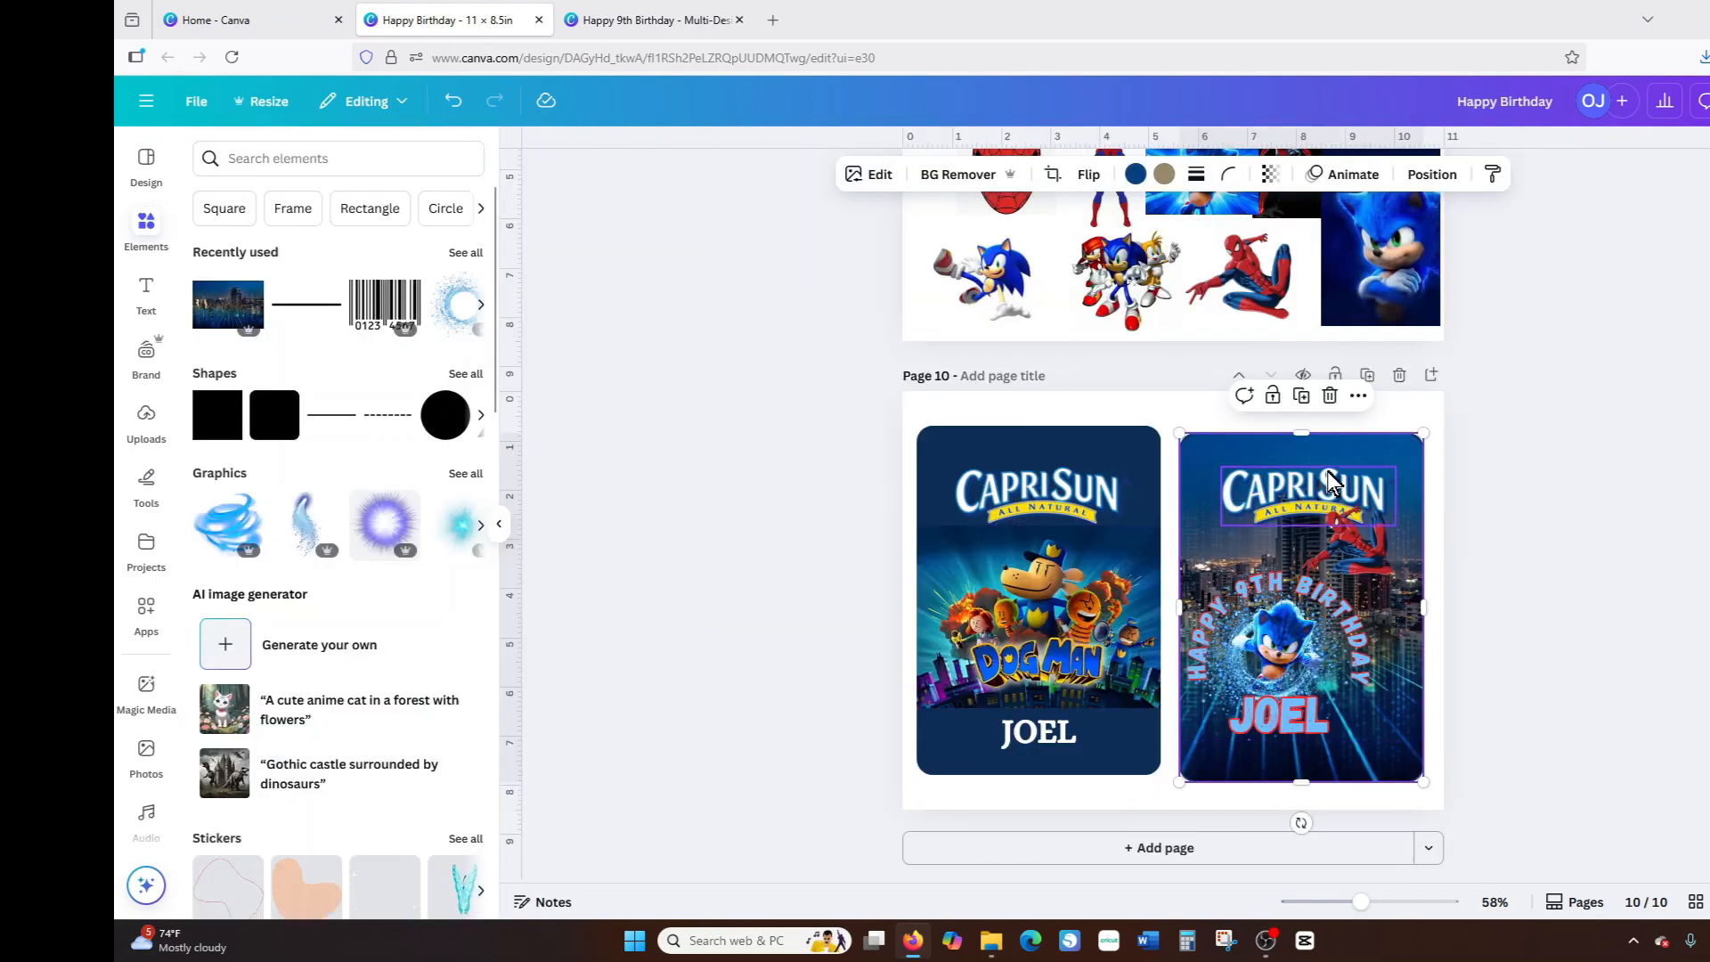
left_click_drag(1396, 525, 1294, 479)
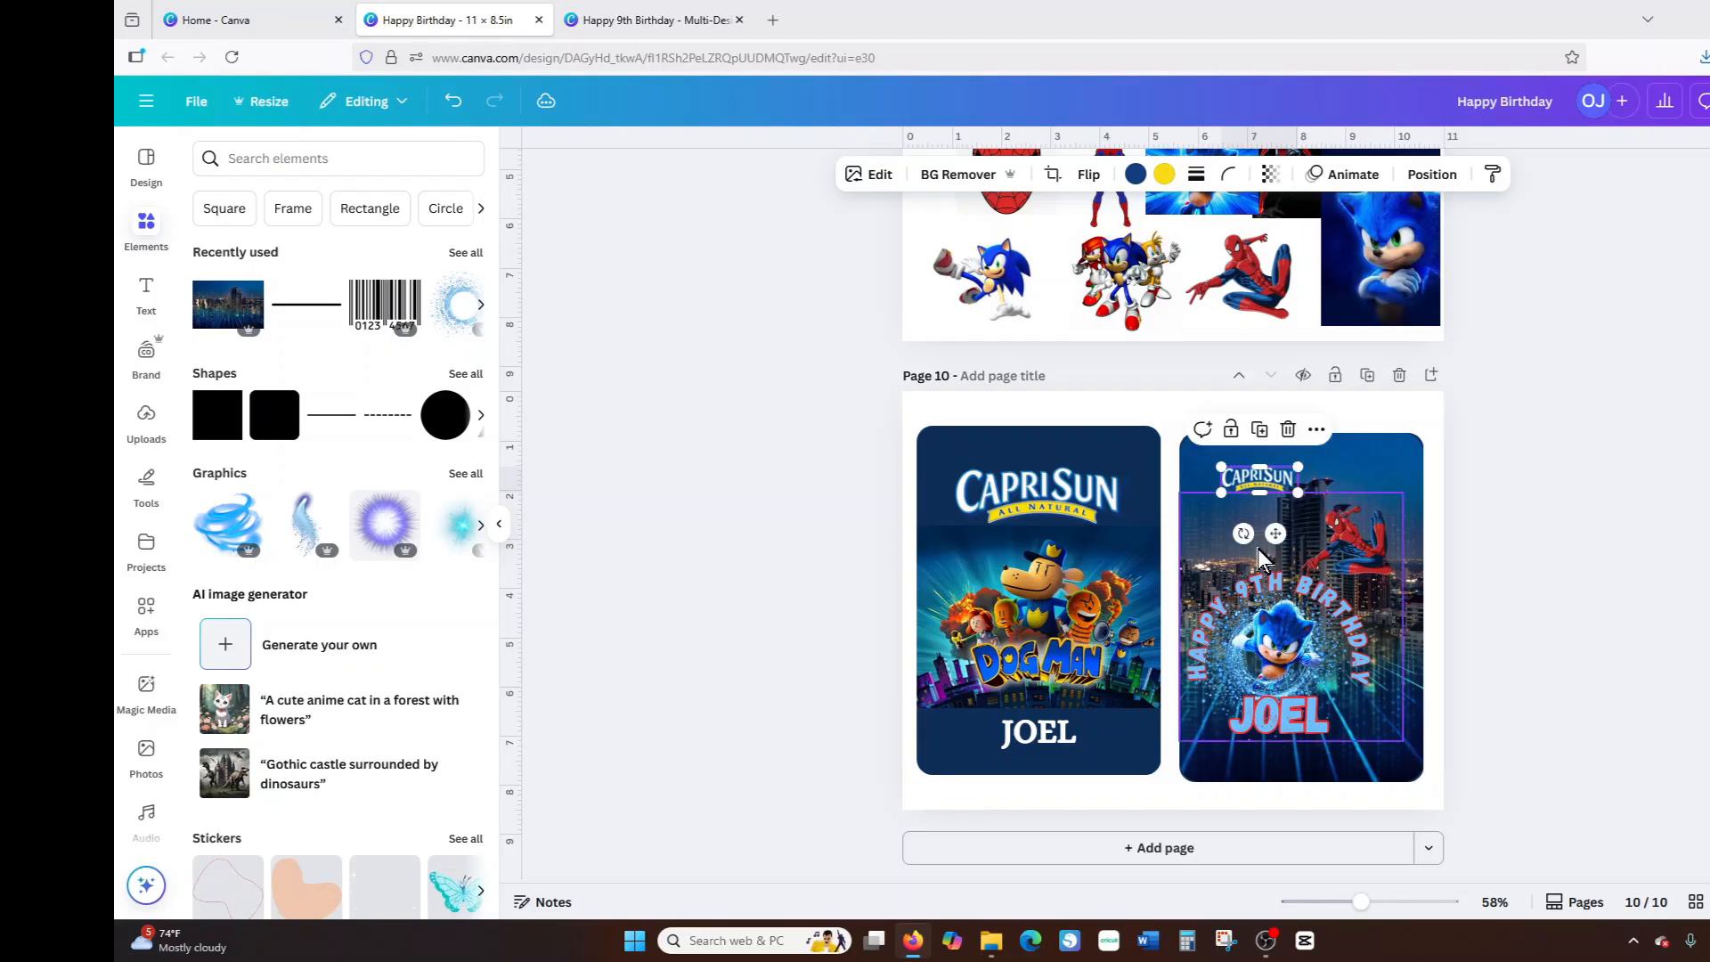
left_click_drag(1245, 533, 1272, 534)
left_click_drag(1254, 468, 1243, 452)
left_click(453, 100)
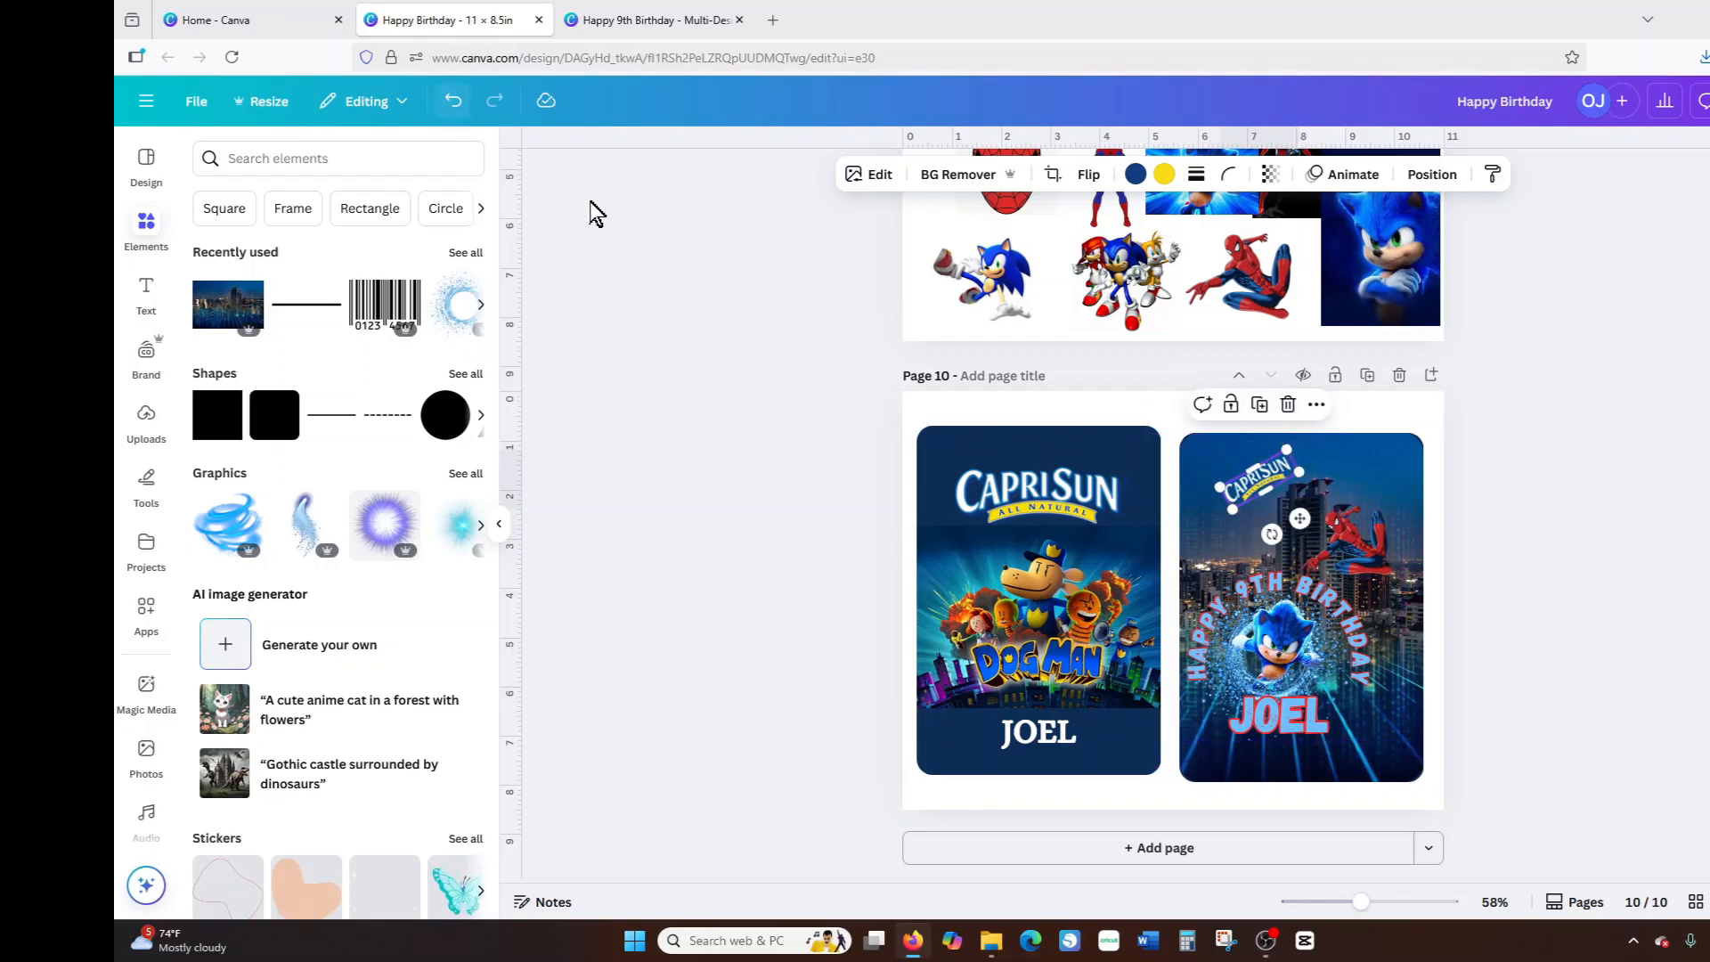
left_click_drag(1299, 519, 1272, 523)
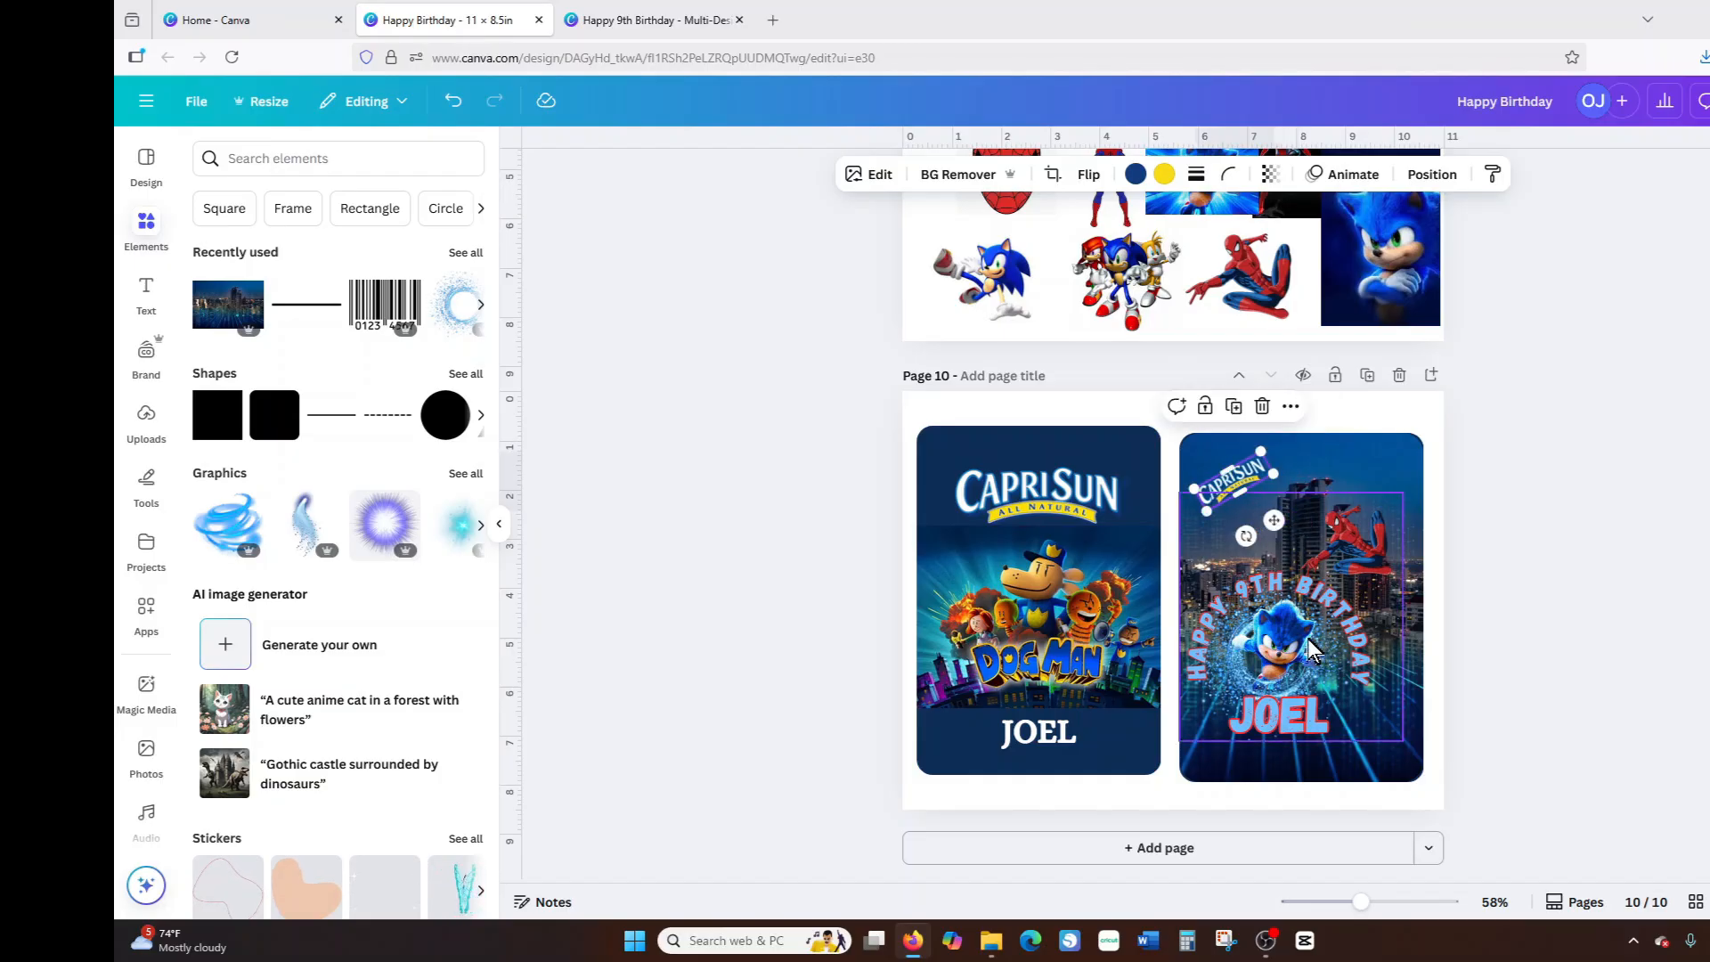
Move the birthday graphic up on the right label and scale it down slightly to fit below the logo.
left_click_drag(1308, 651, 1322, 610)
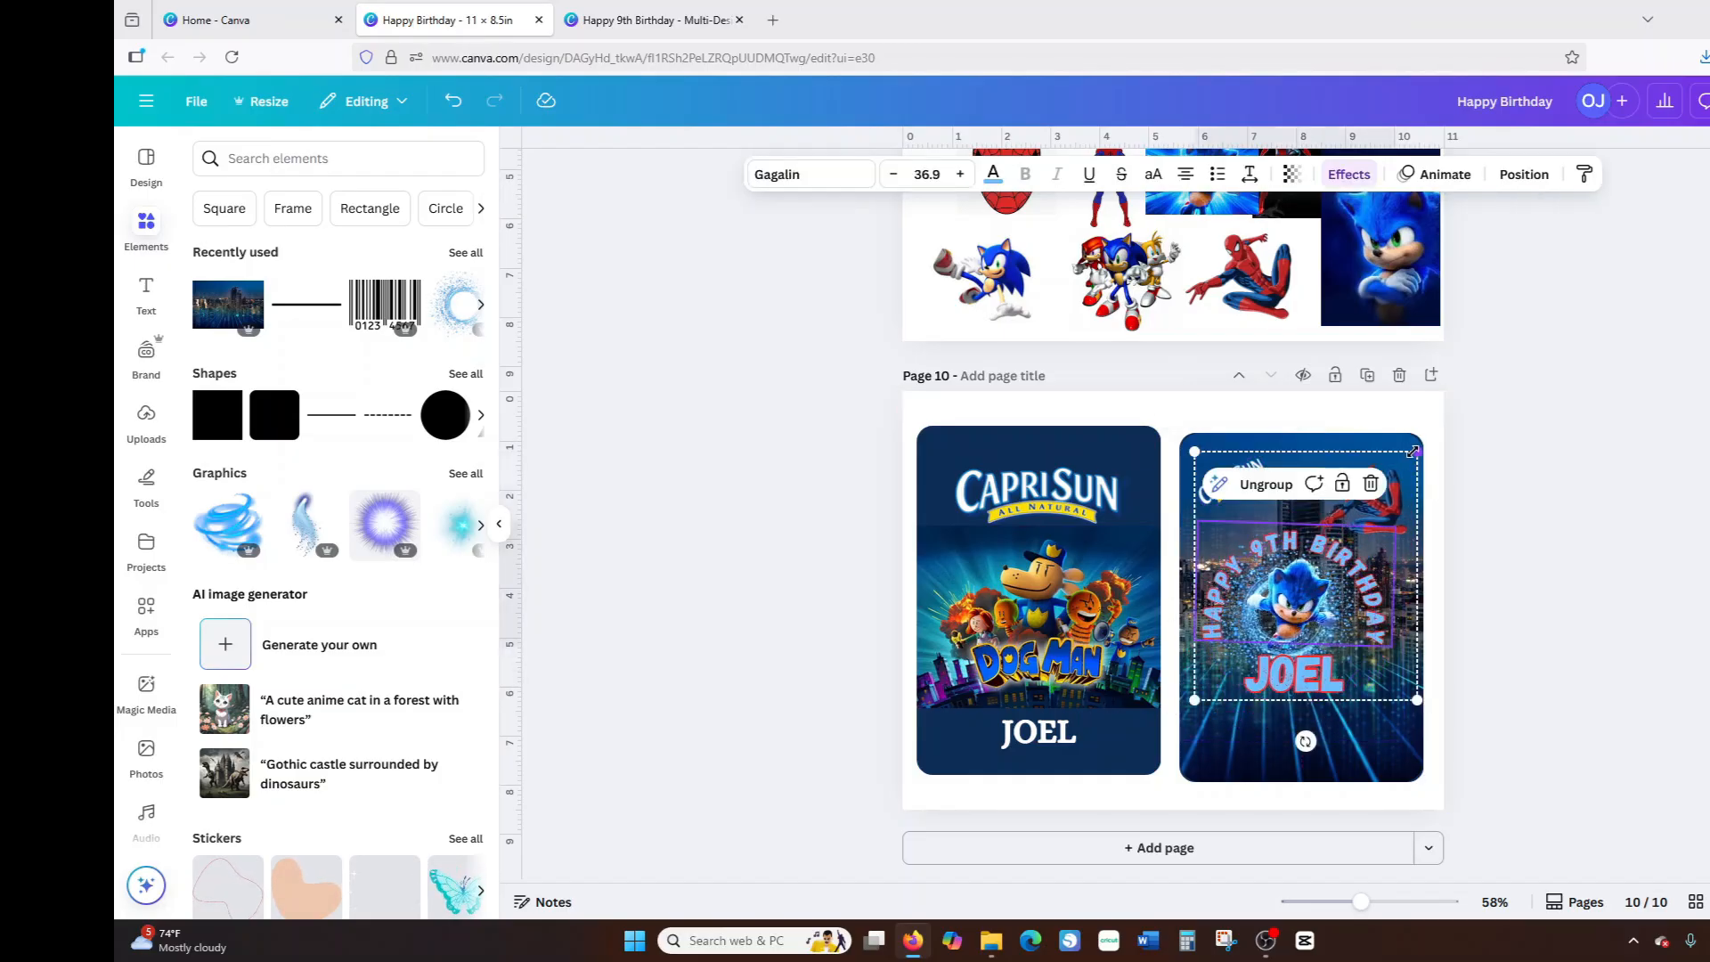
left_click_drag(1413, 452, 1420, 521)
left_click_drag(1319, 624, 1319, 652)
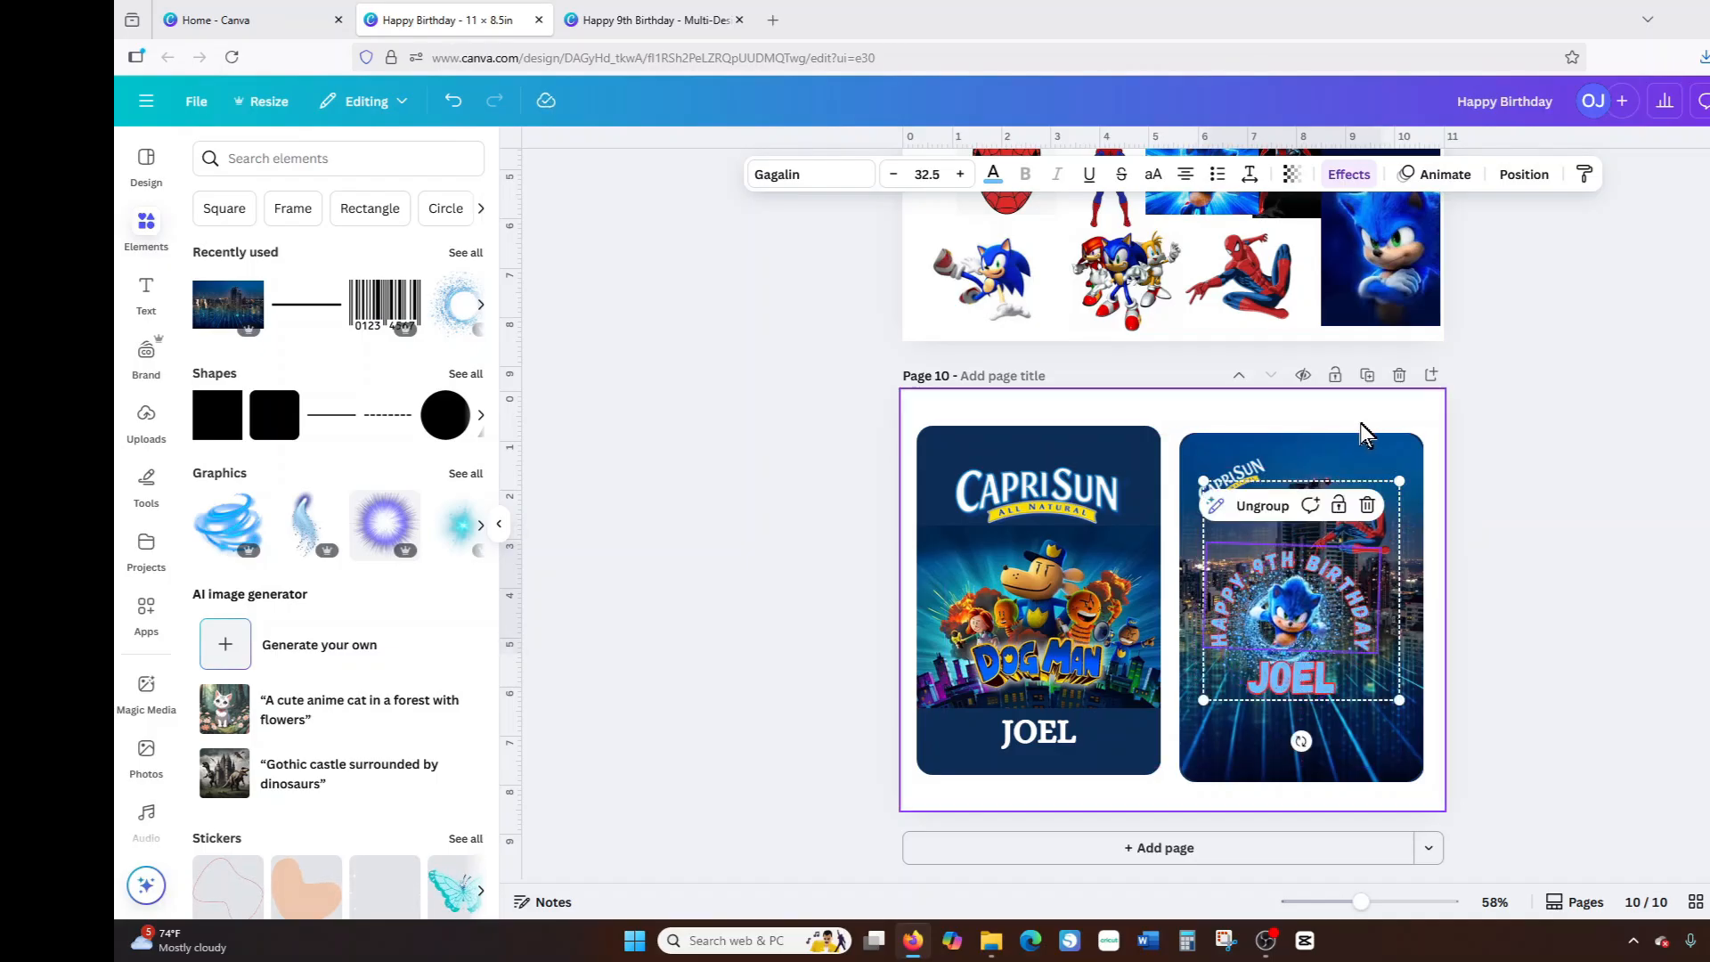
Shift the skyline photo further right inside its crop so the towers stand behind Spider-Man.
double_click(1370, 464)
left_click_drag(1344, 469, 1370, 469)
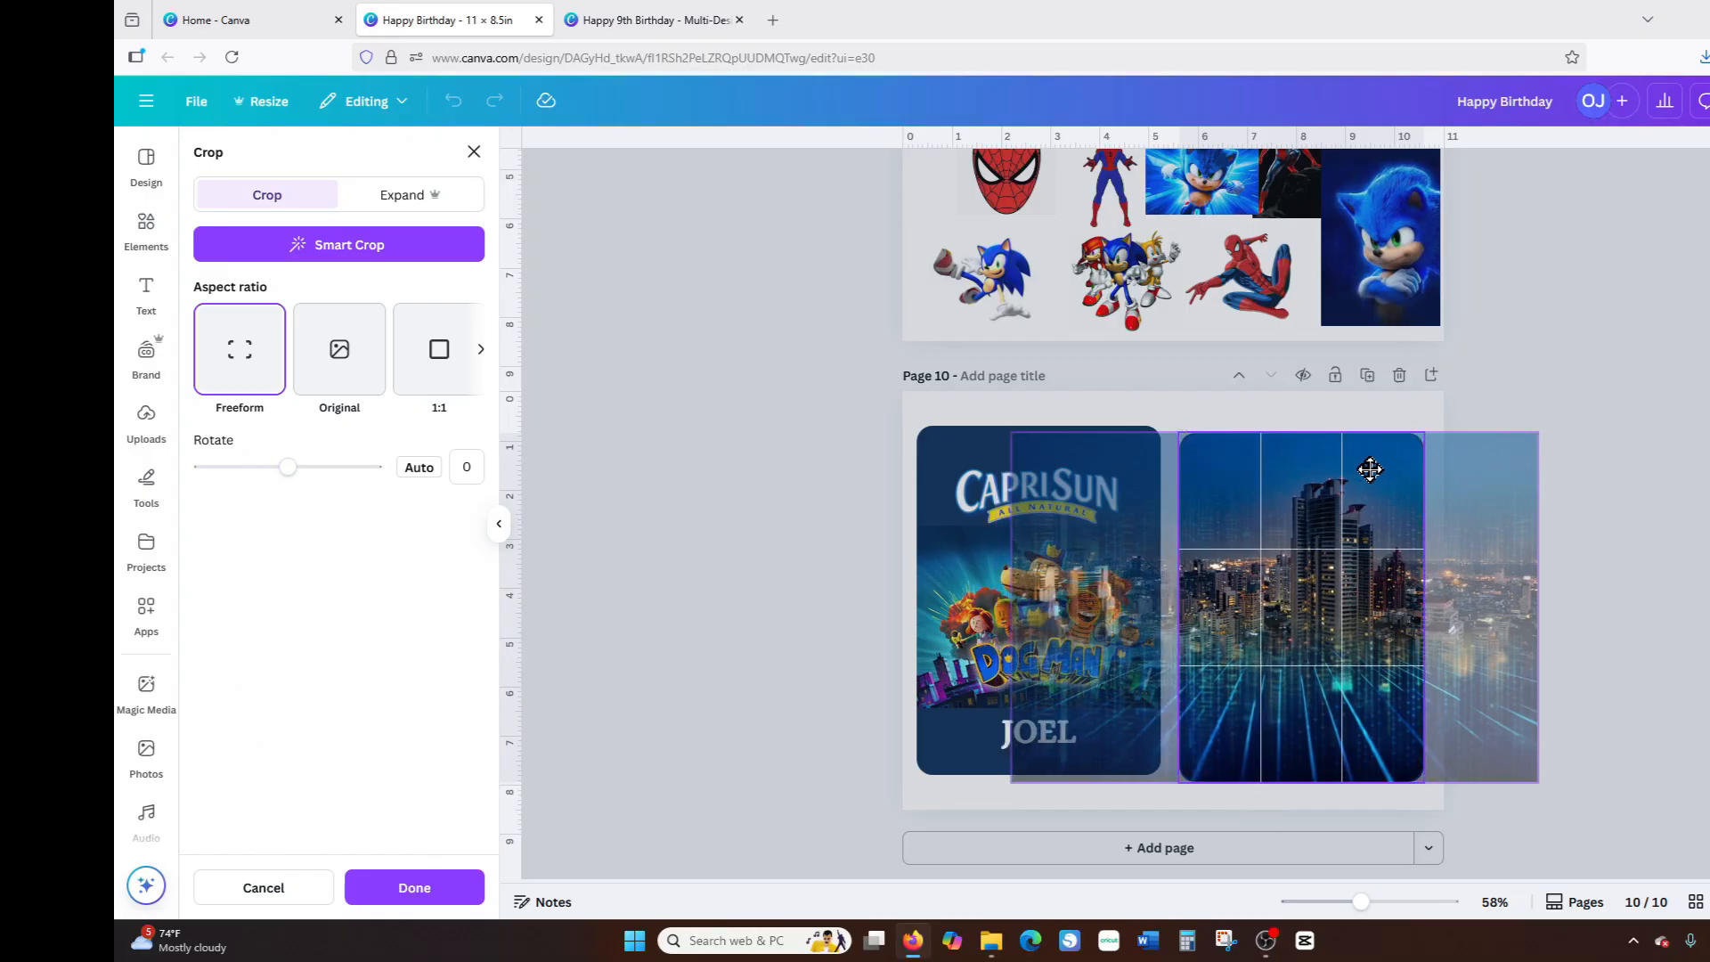
left_click(410, 886)
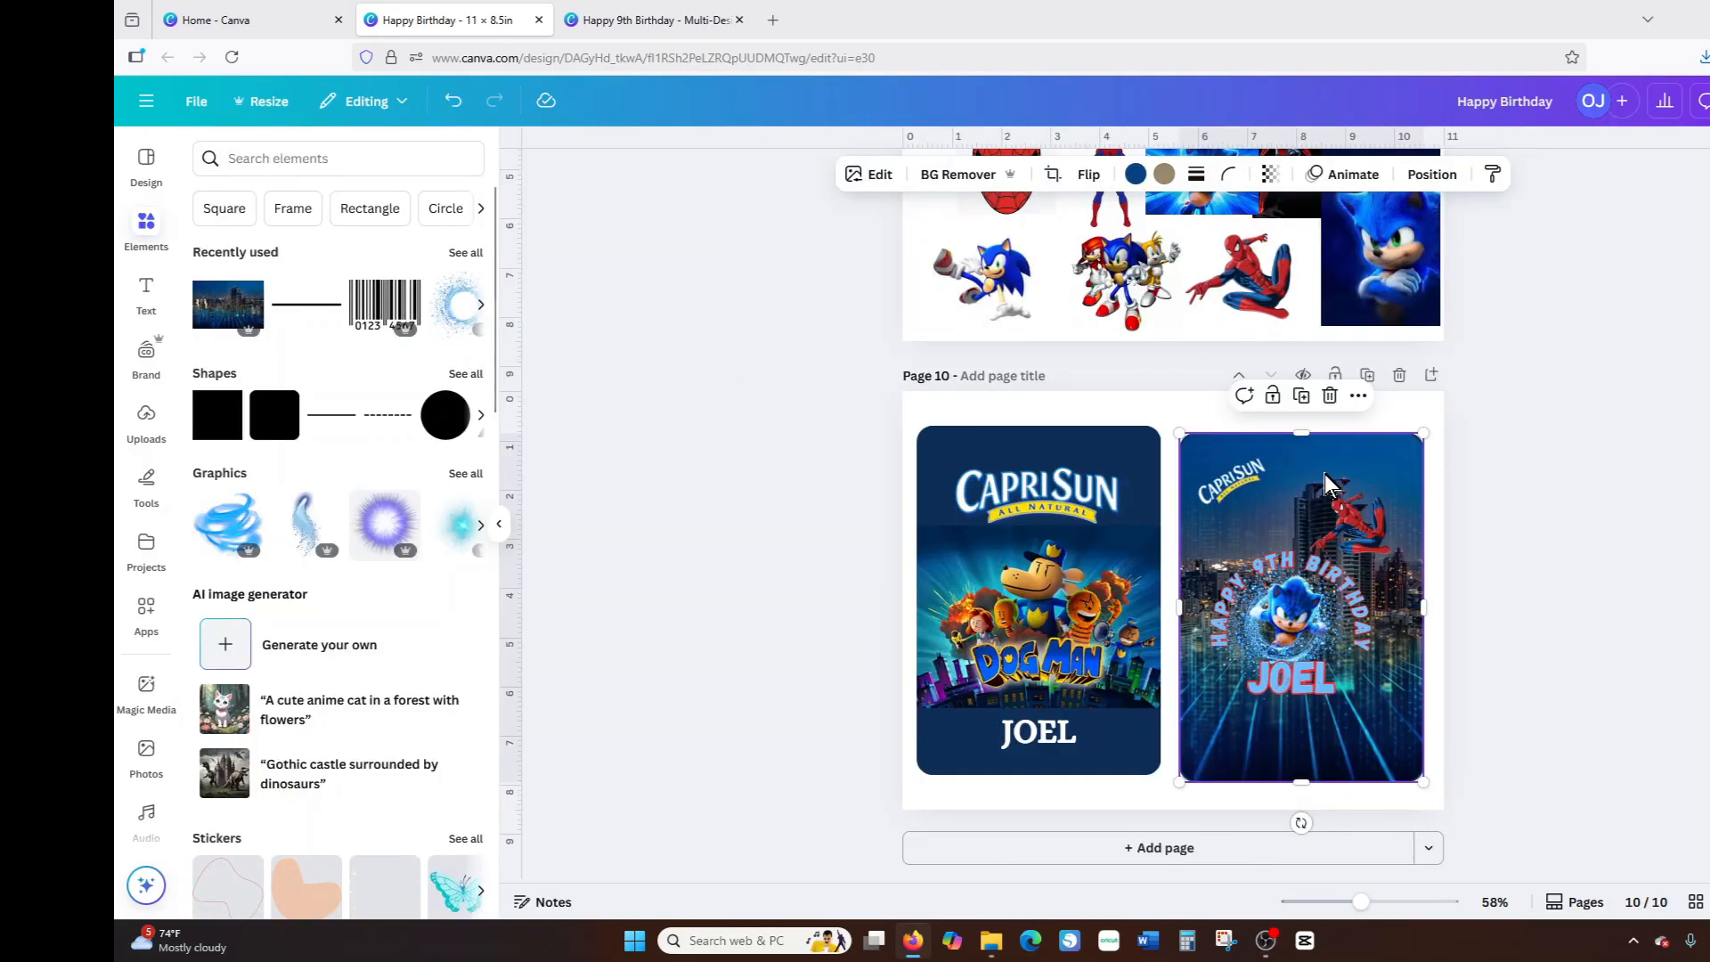
double_click(1324, 473)
left_click_drag(1339, 484, 1343, 485)
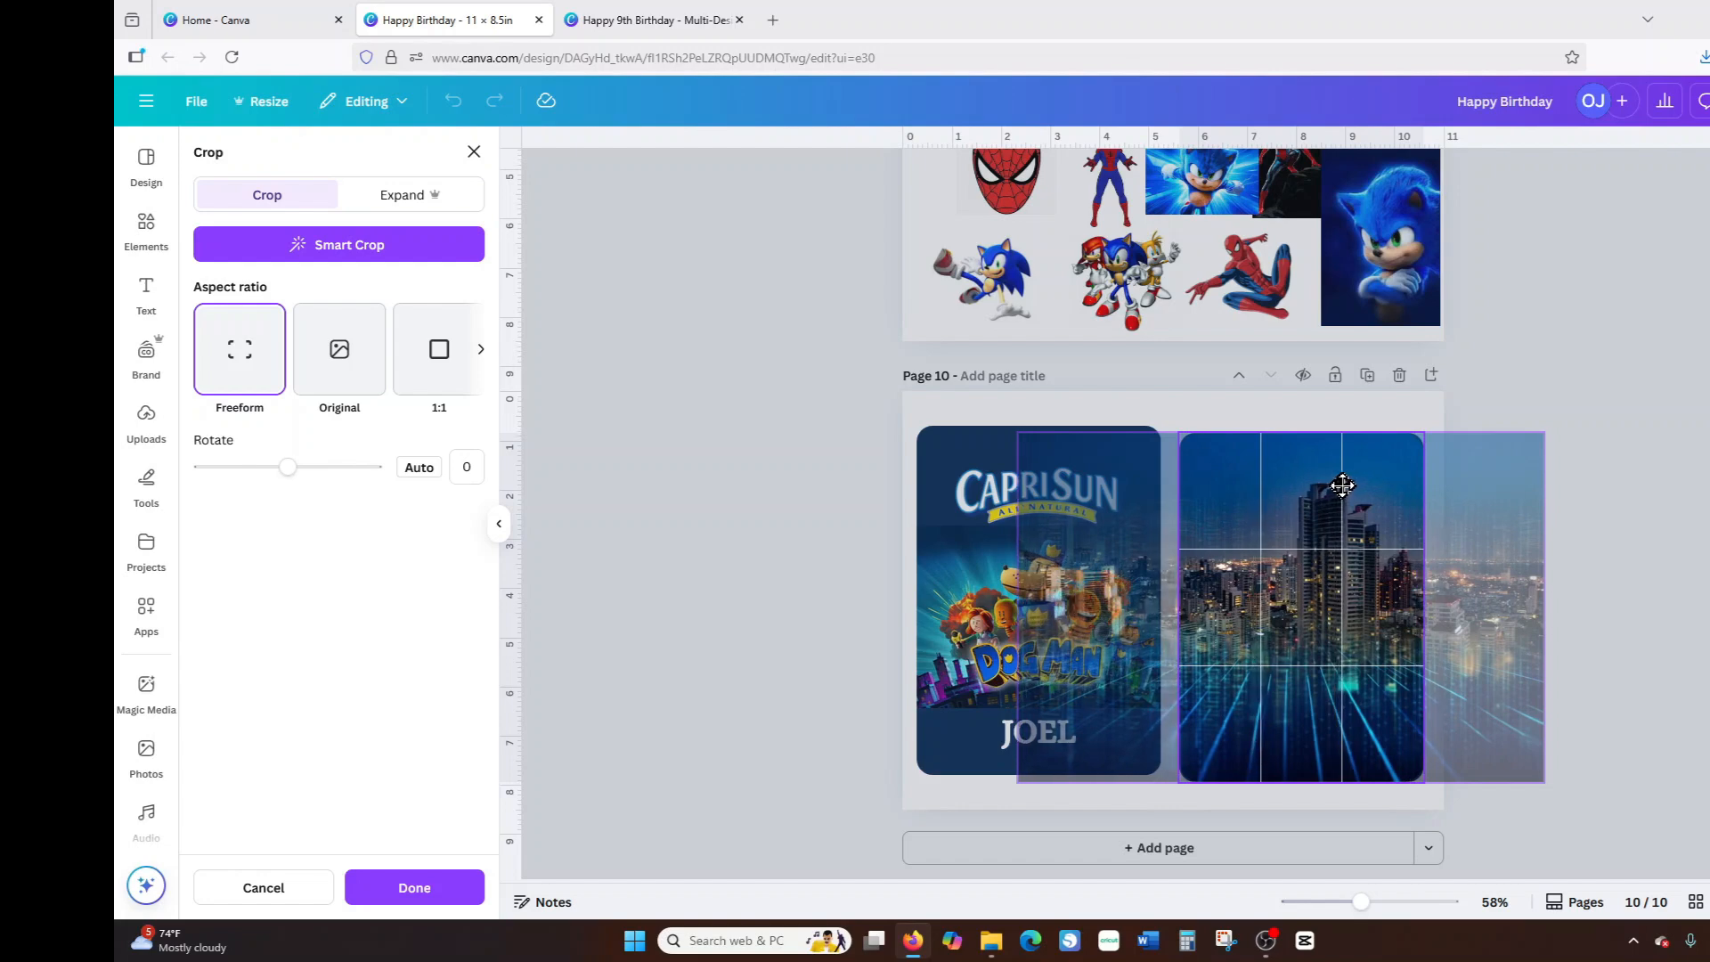
left_click(453, 885)
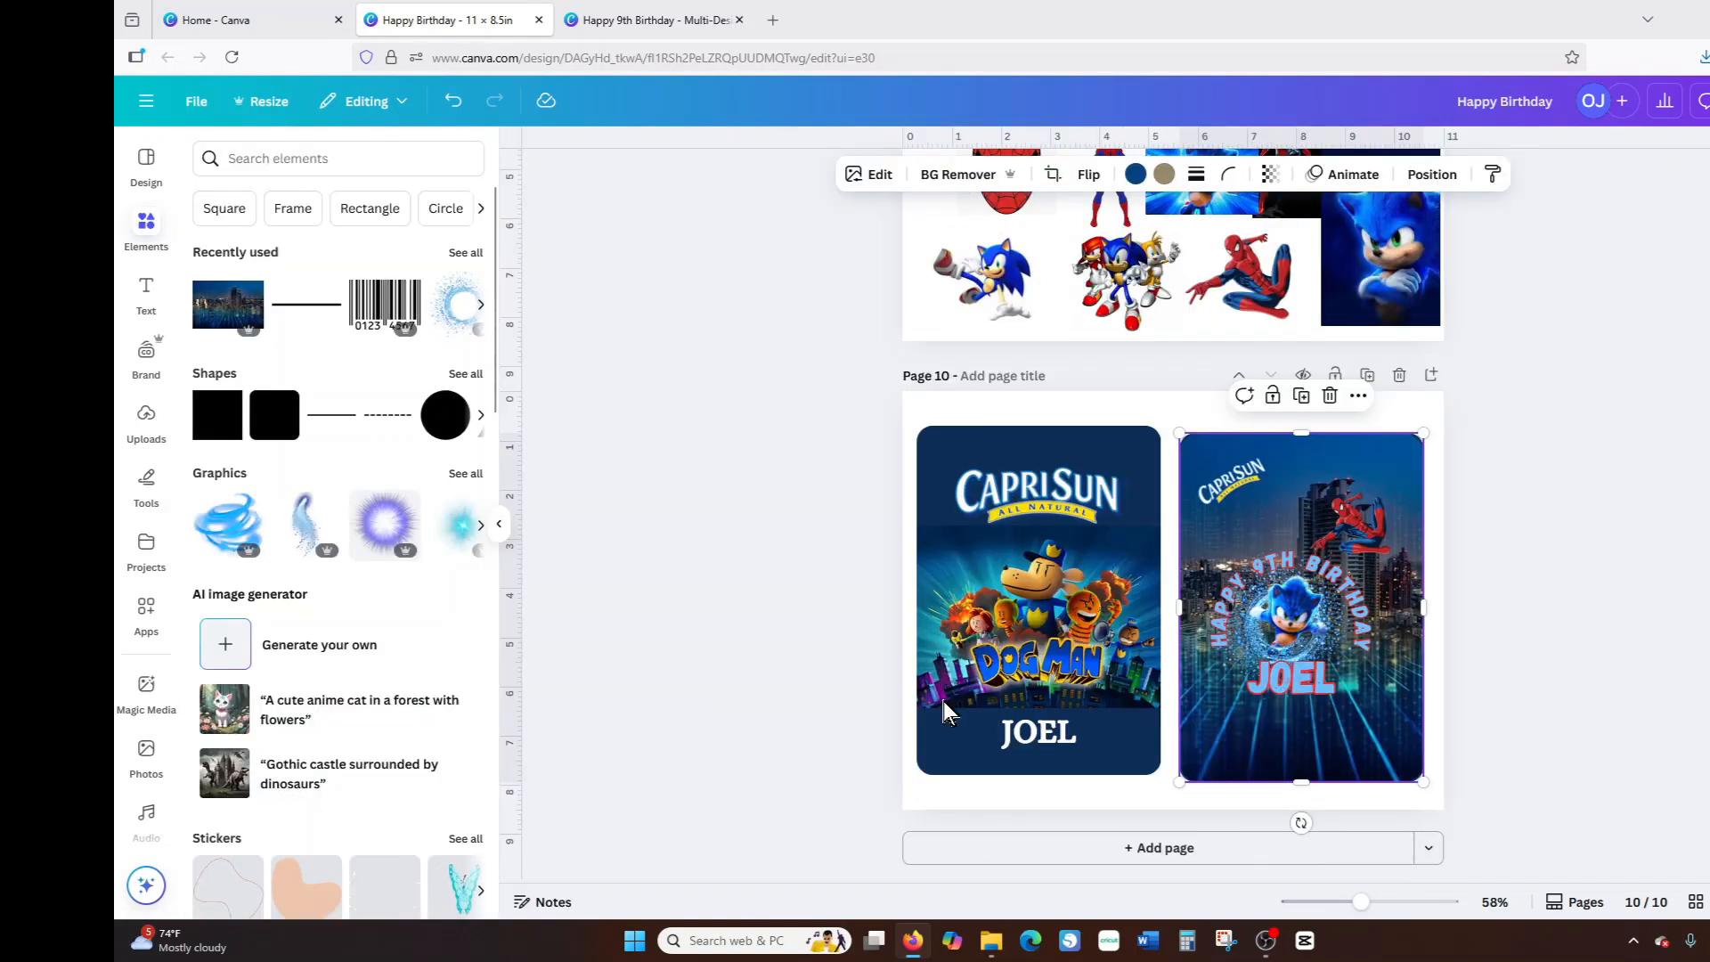
Enlarge the tilted Capri Sun logo slightly in the right label's upper-left corner.
left_click(1243, 479)
left_click_drag(1209, 510, 1250, 492)
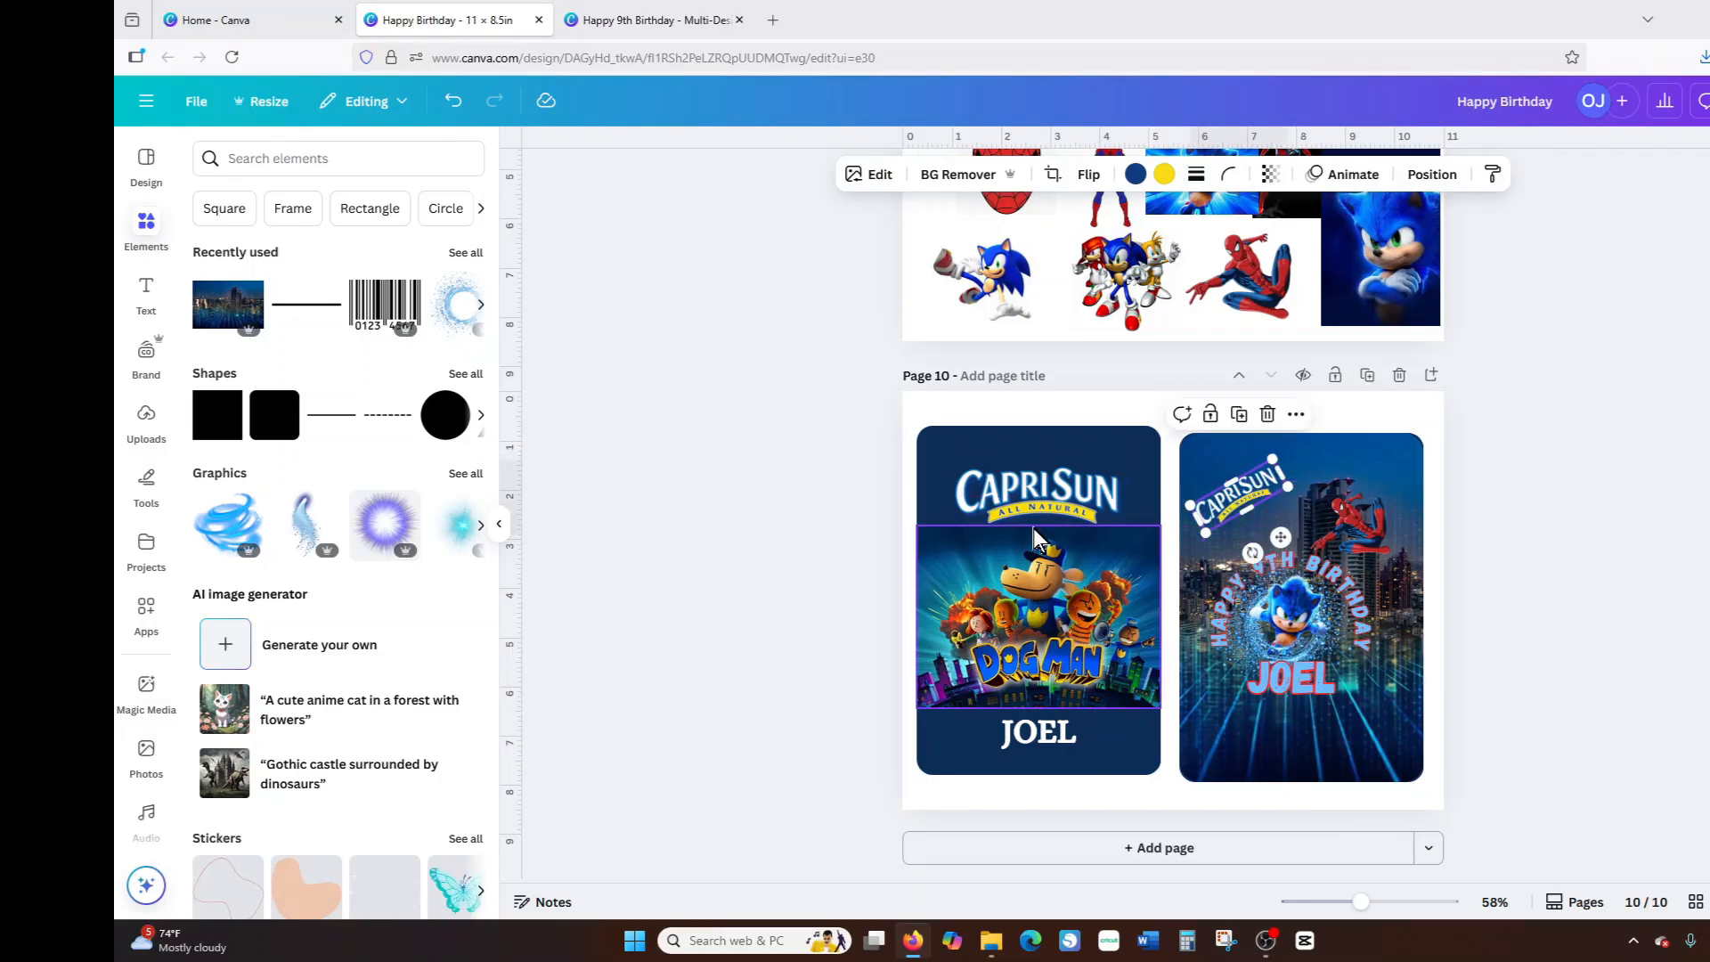
Delete the whole Dog Man reference label from page 10.
left_click(1080, 670)
left_click_drag(1080, 669, 1156, 774)
key("Delete")
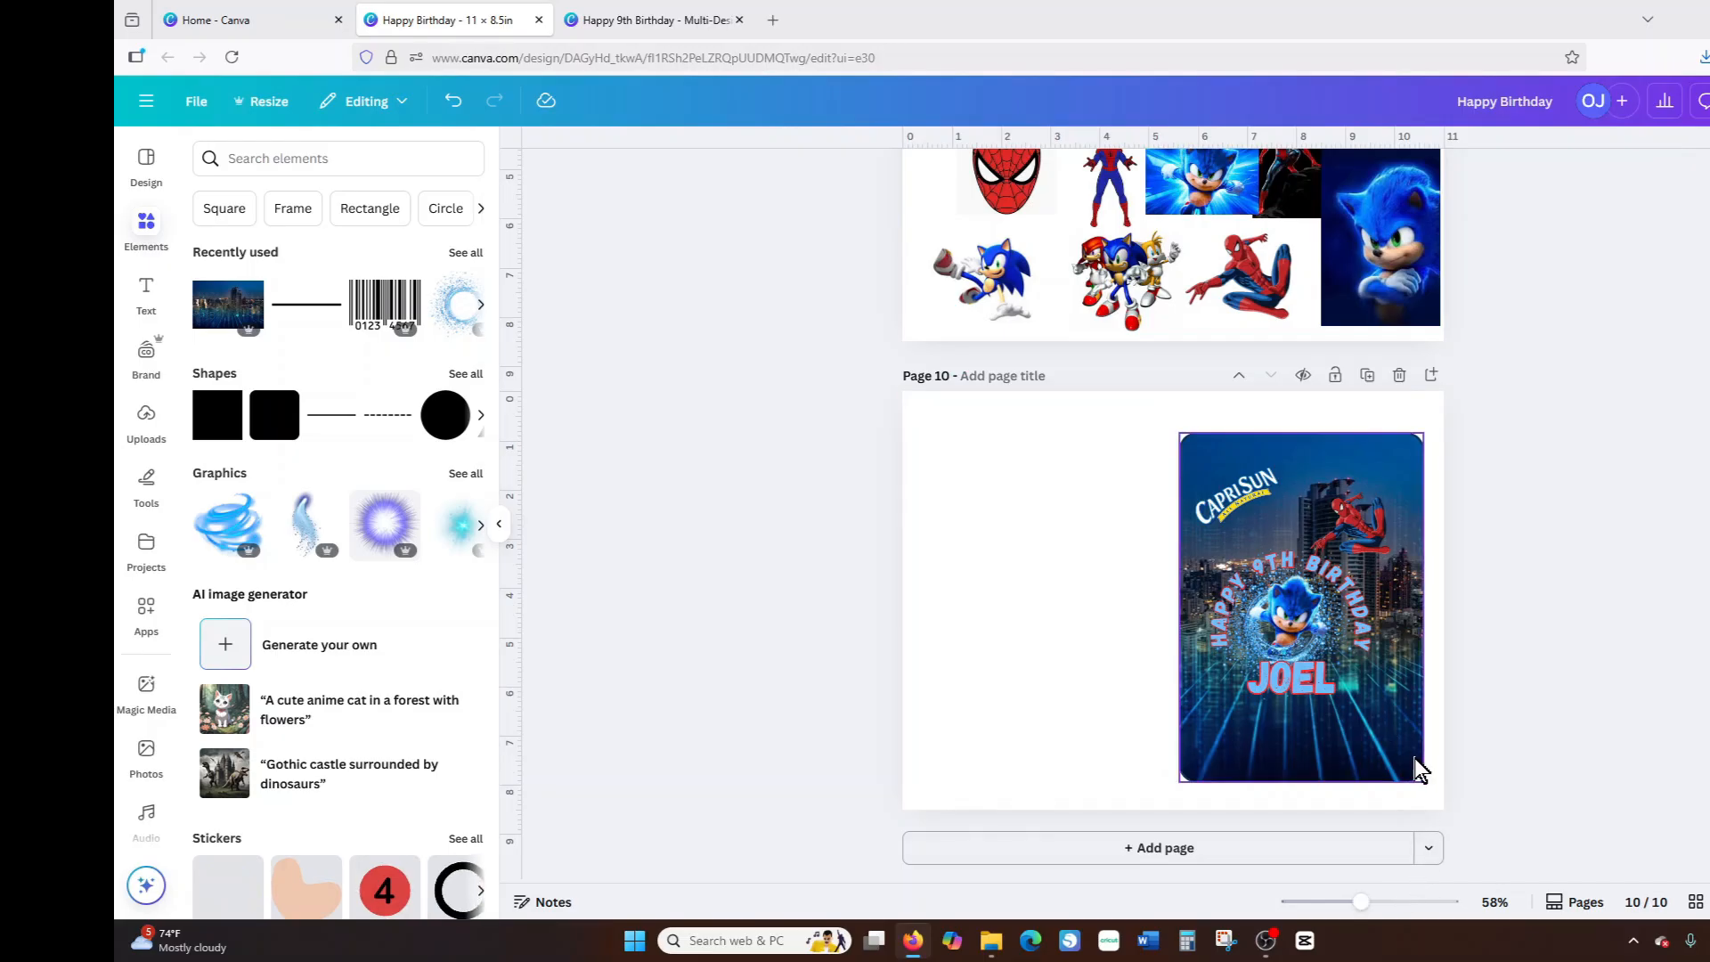
Group all elements of the birthday Capri Sun label and move it to the left half of the page.
left_click(1192, 436)
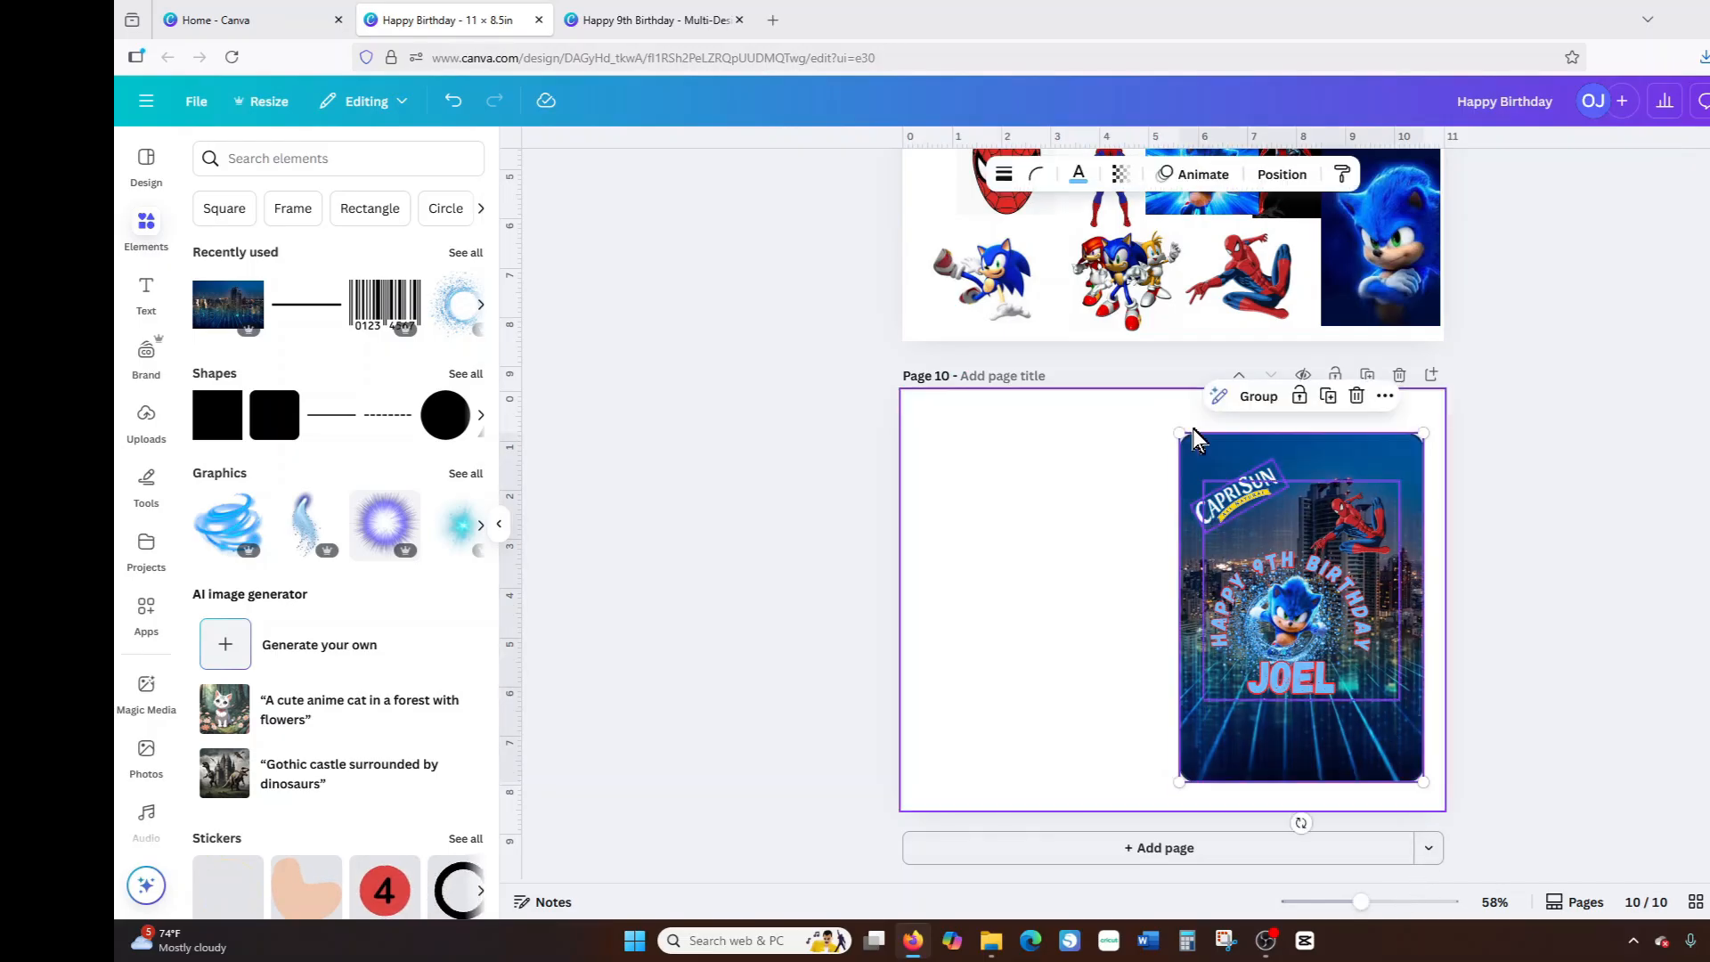
left_click_drag(1363, 606, 1114, 570)
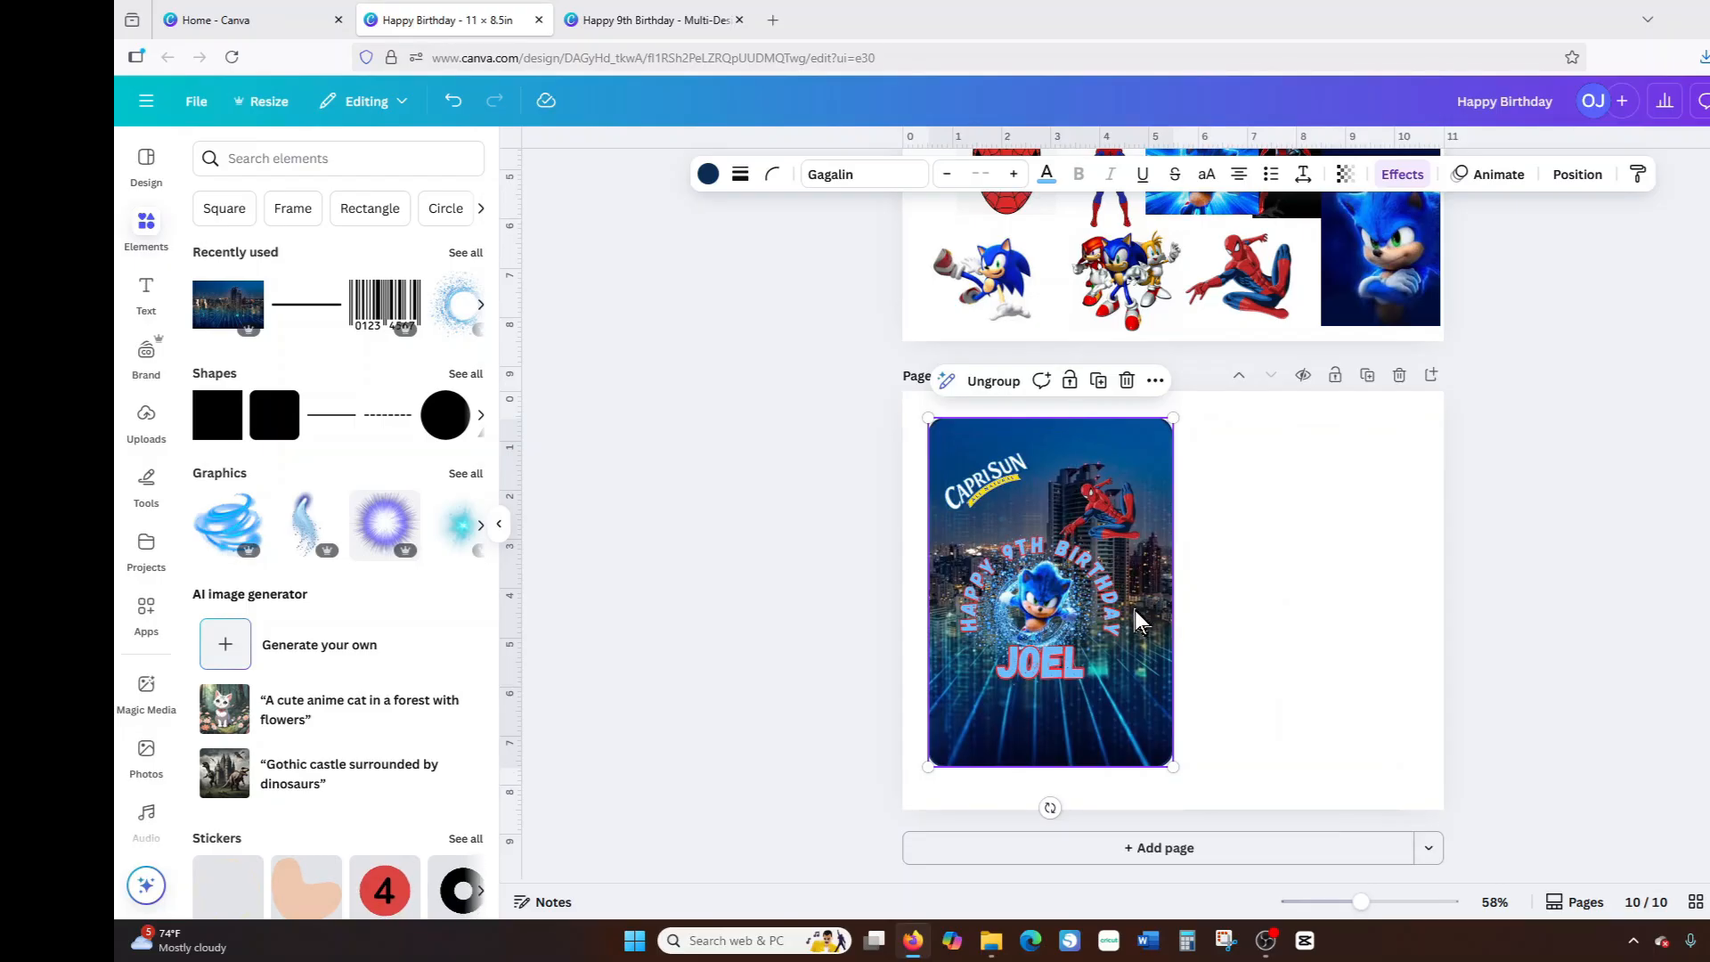
Reorder the pages in grid view so the Capri Sun label page becomes page 5, after the chip bag pages.
left_click(1695, 908)
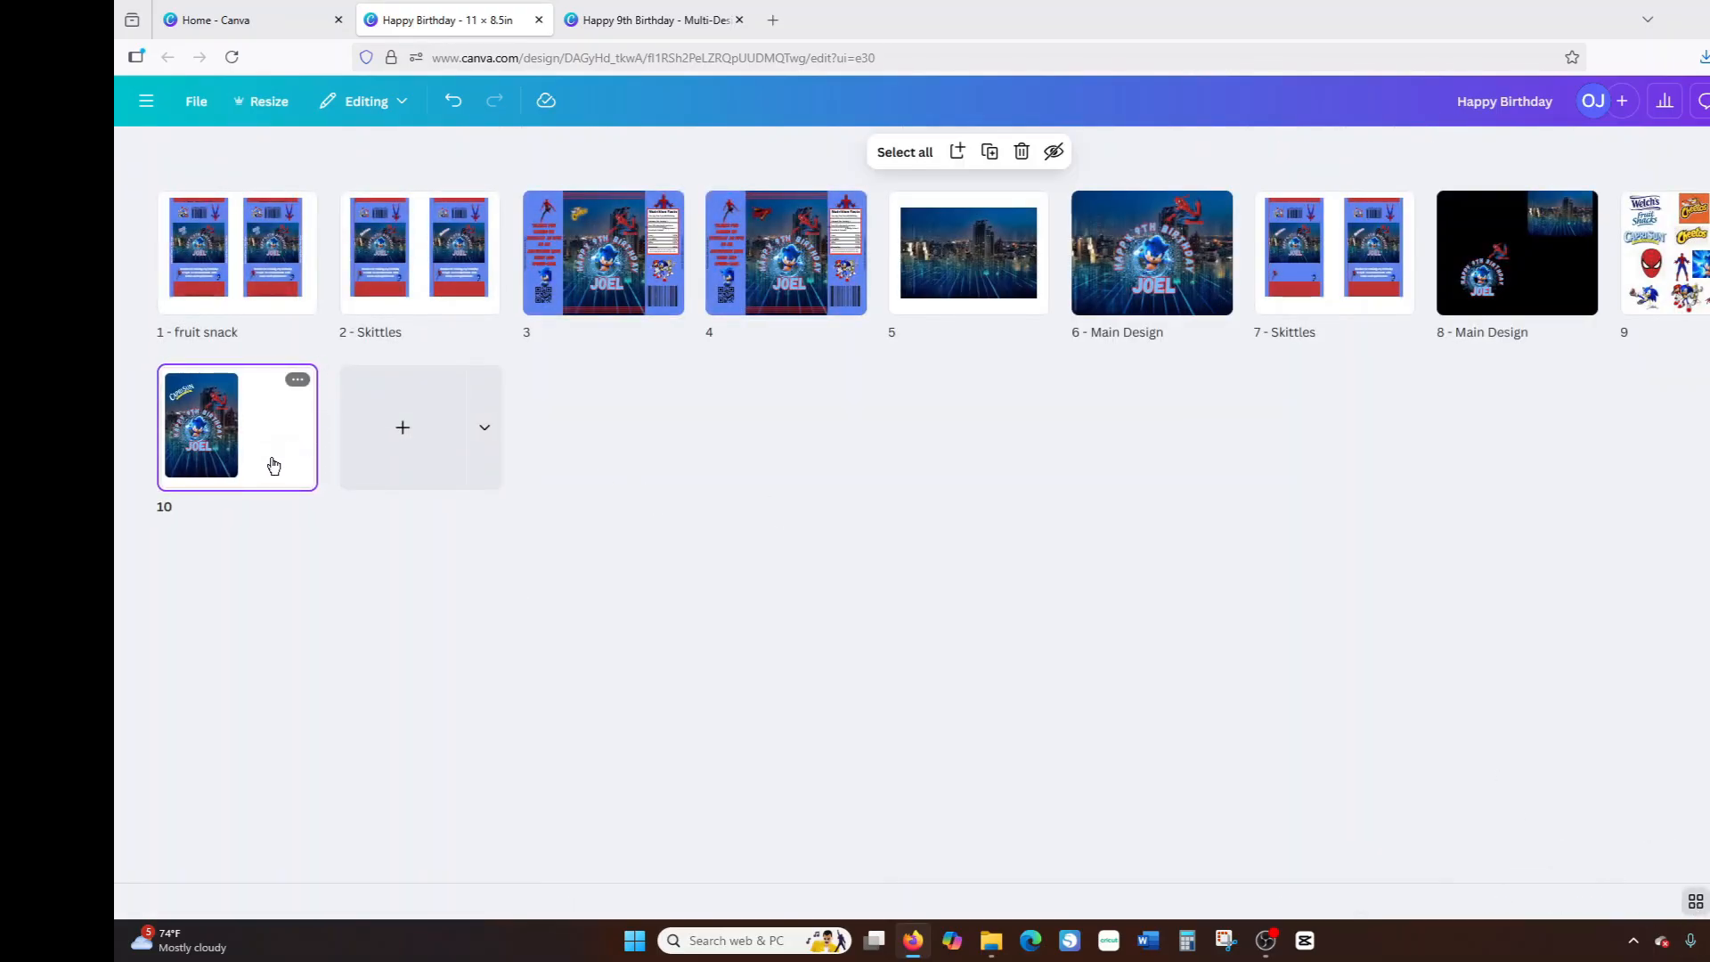
left_click_drag(273, 465, 873, 290)
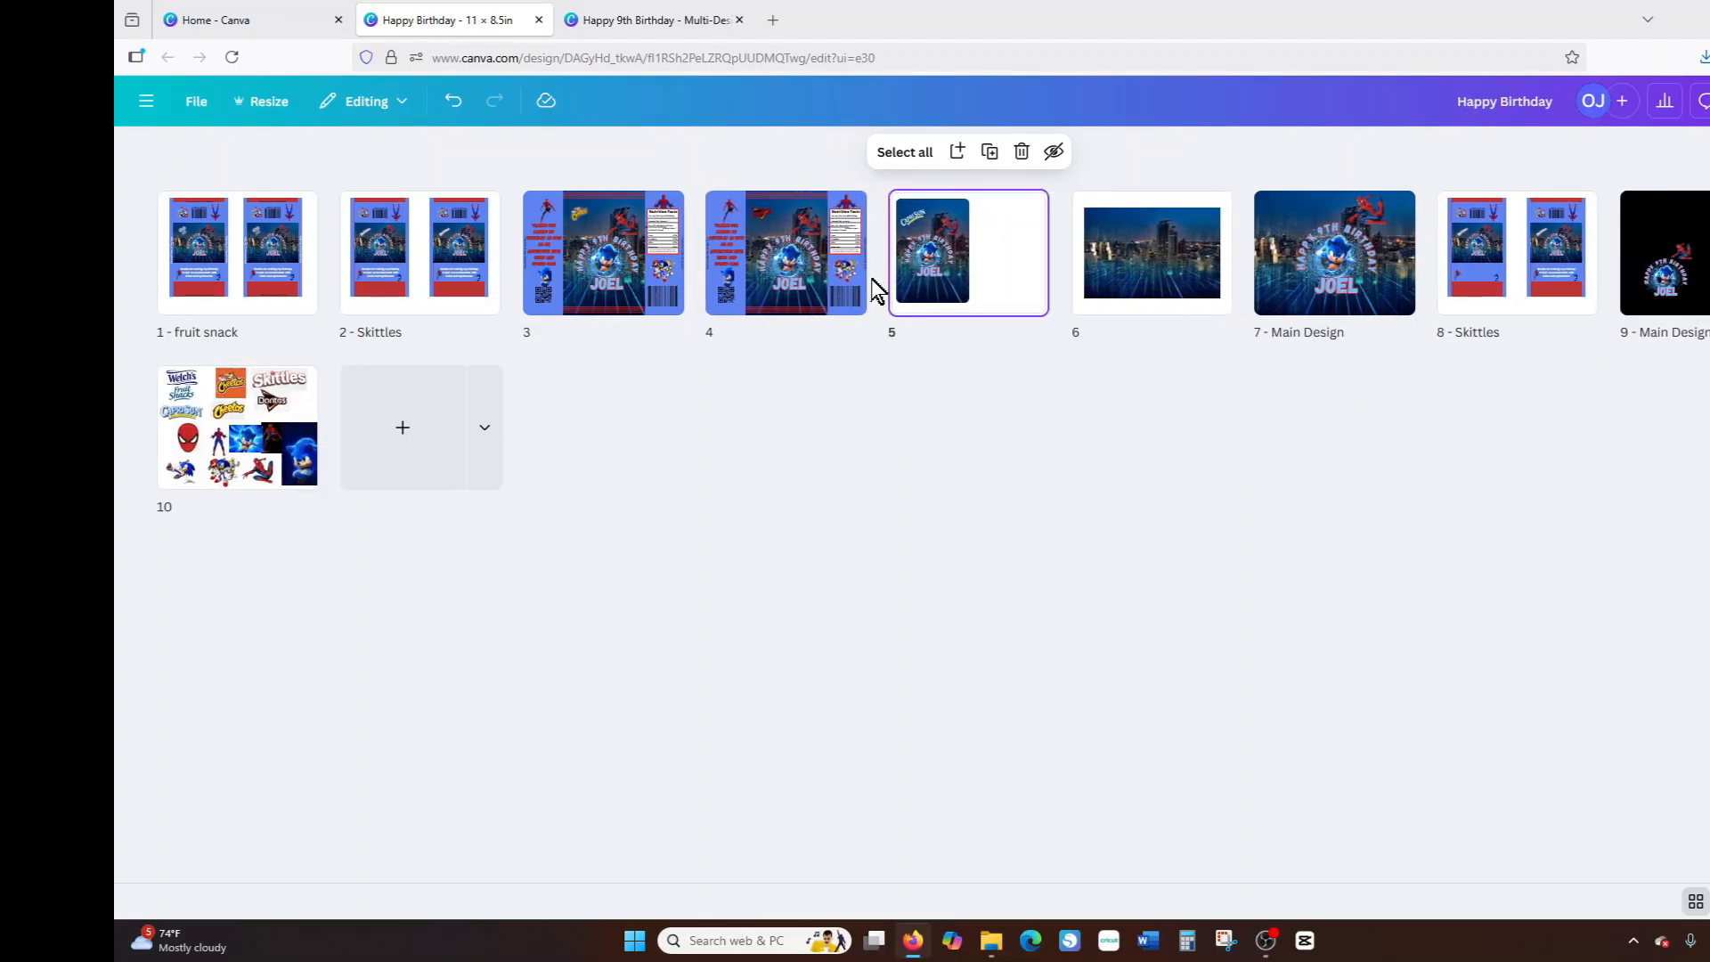
Leave the grid overview and return to the page editor with the Capri Sun label page selected.
left_click(294, 313)
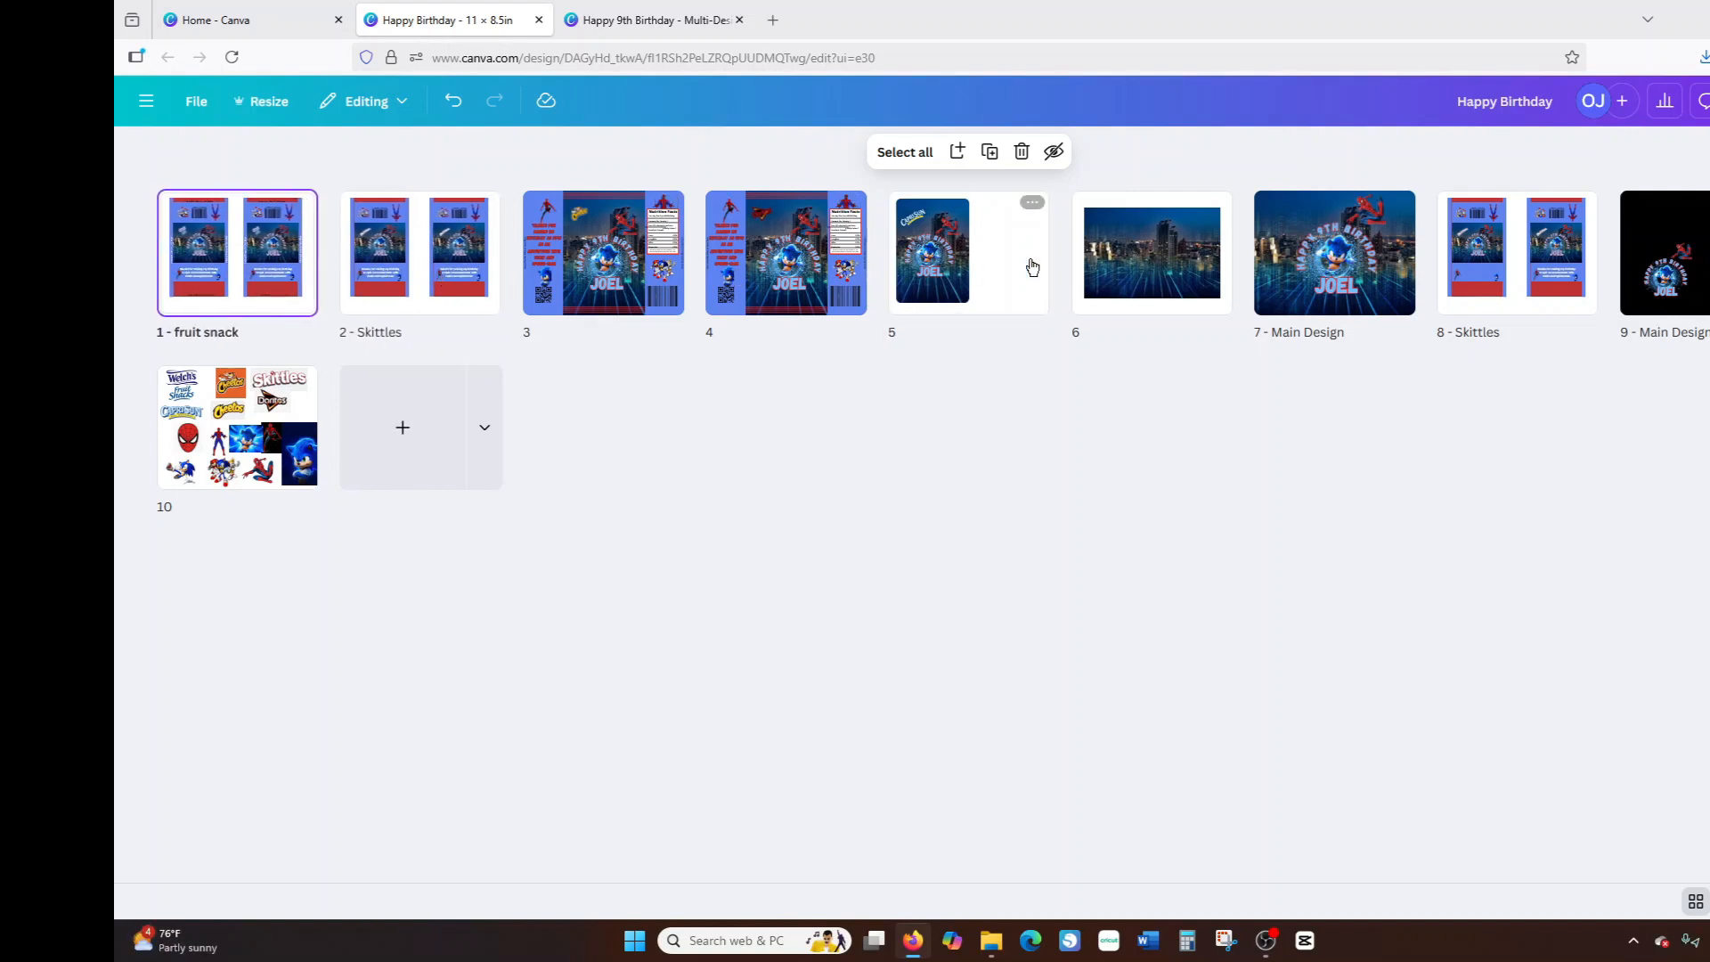
left_click(993, 284)
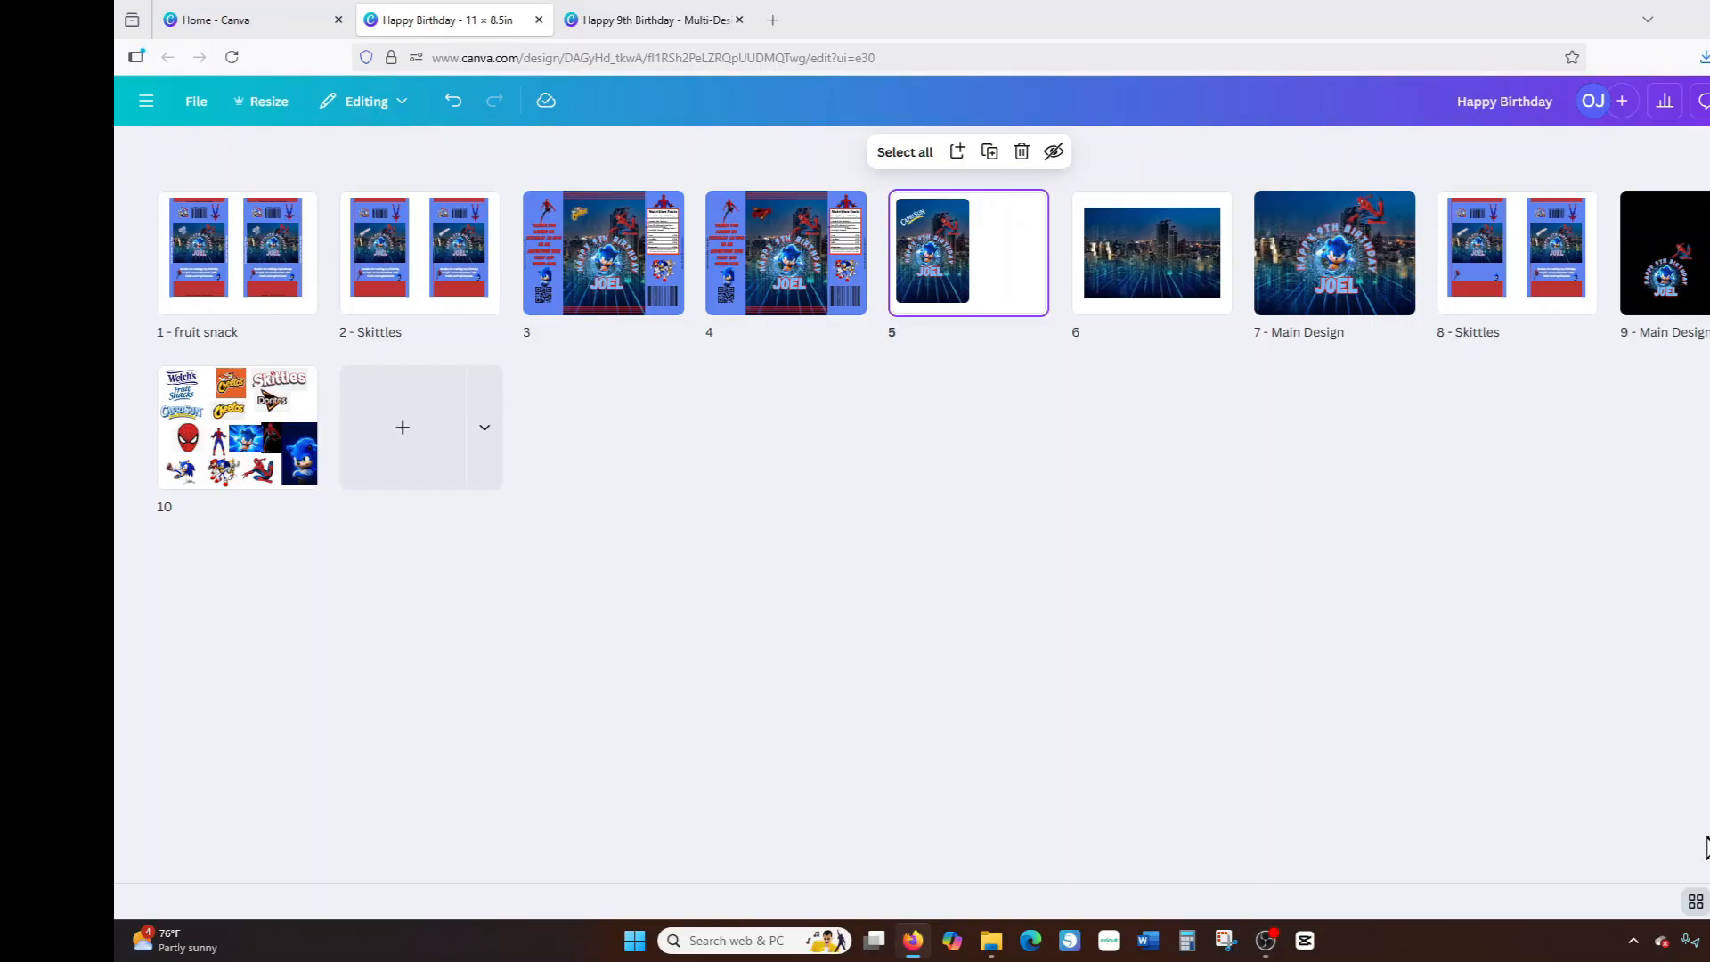
left_click(1697, 903)
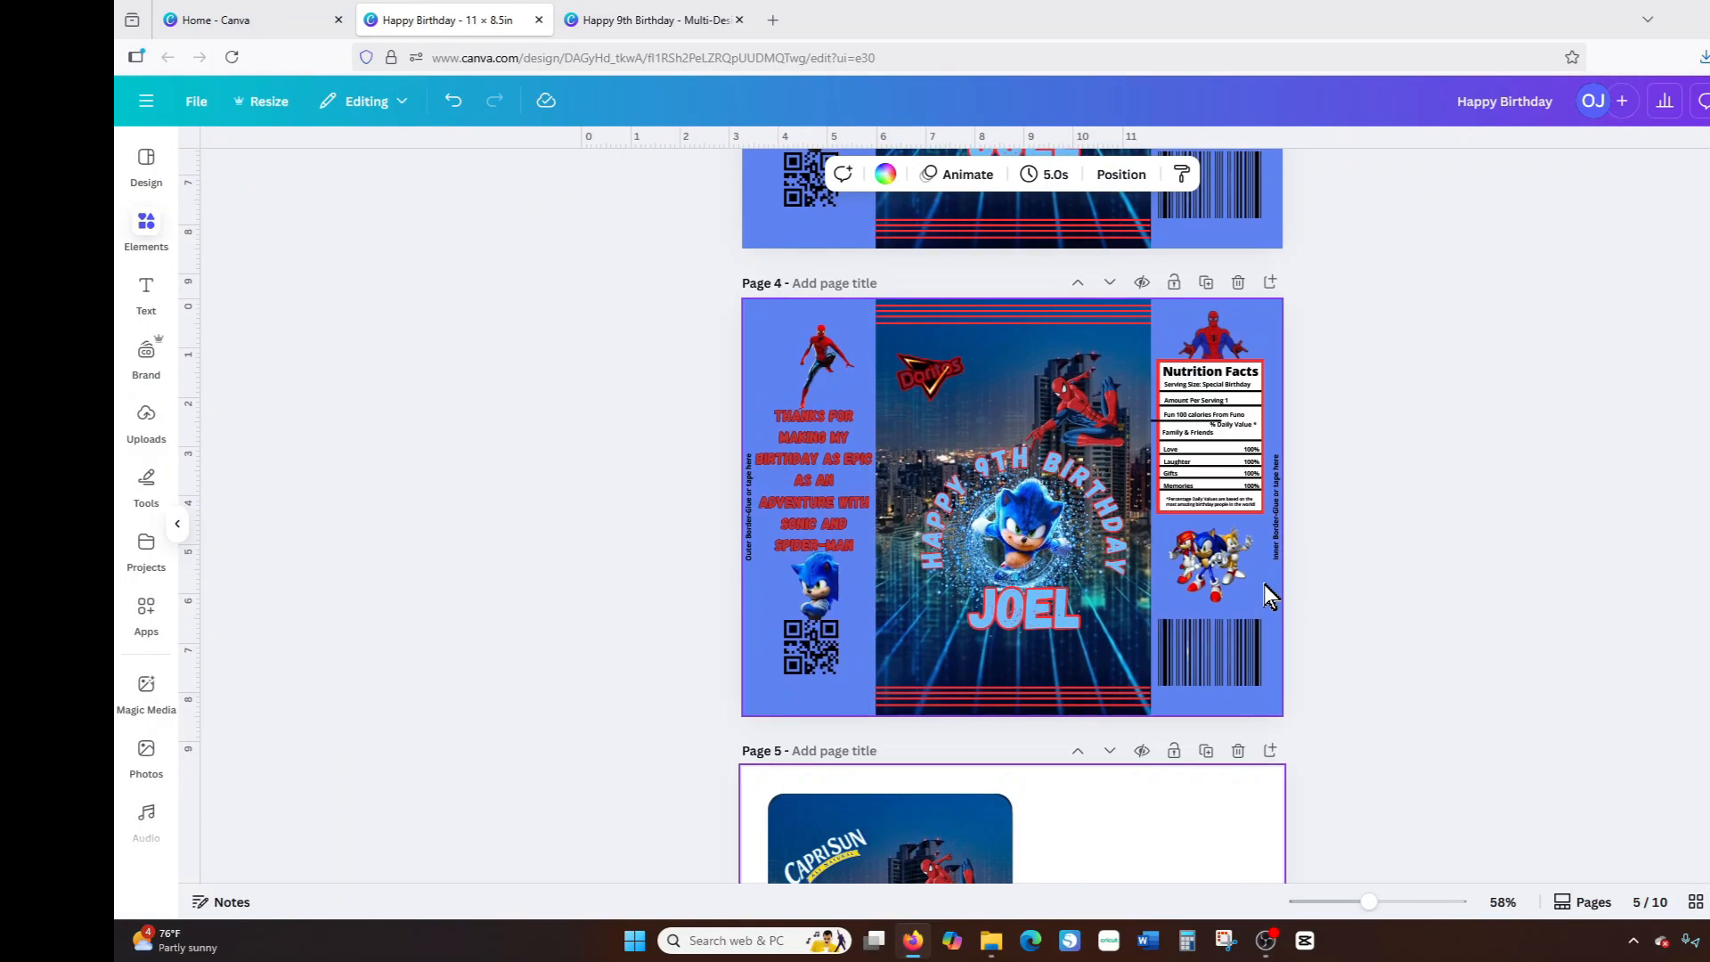
Review the finished favor designs on pages 1 to 5, from the fruit snack and Skittles wrappers through the chip bags to the Capri Sun label.
scroll(1263, 575, "up", 13)
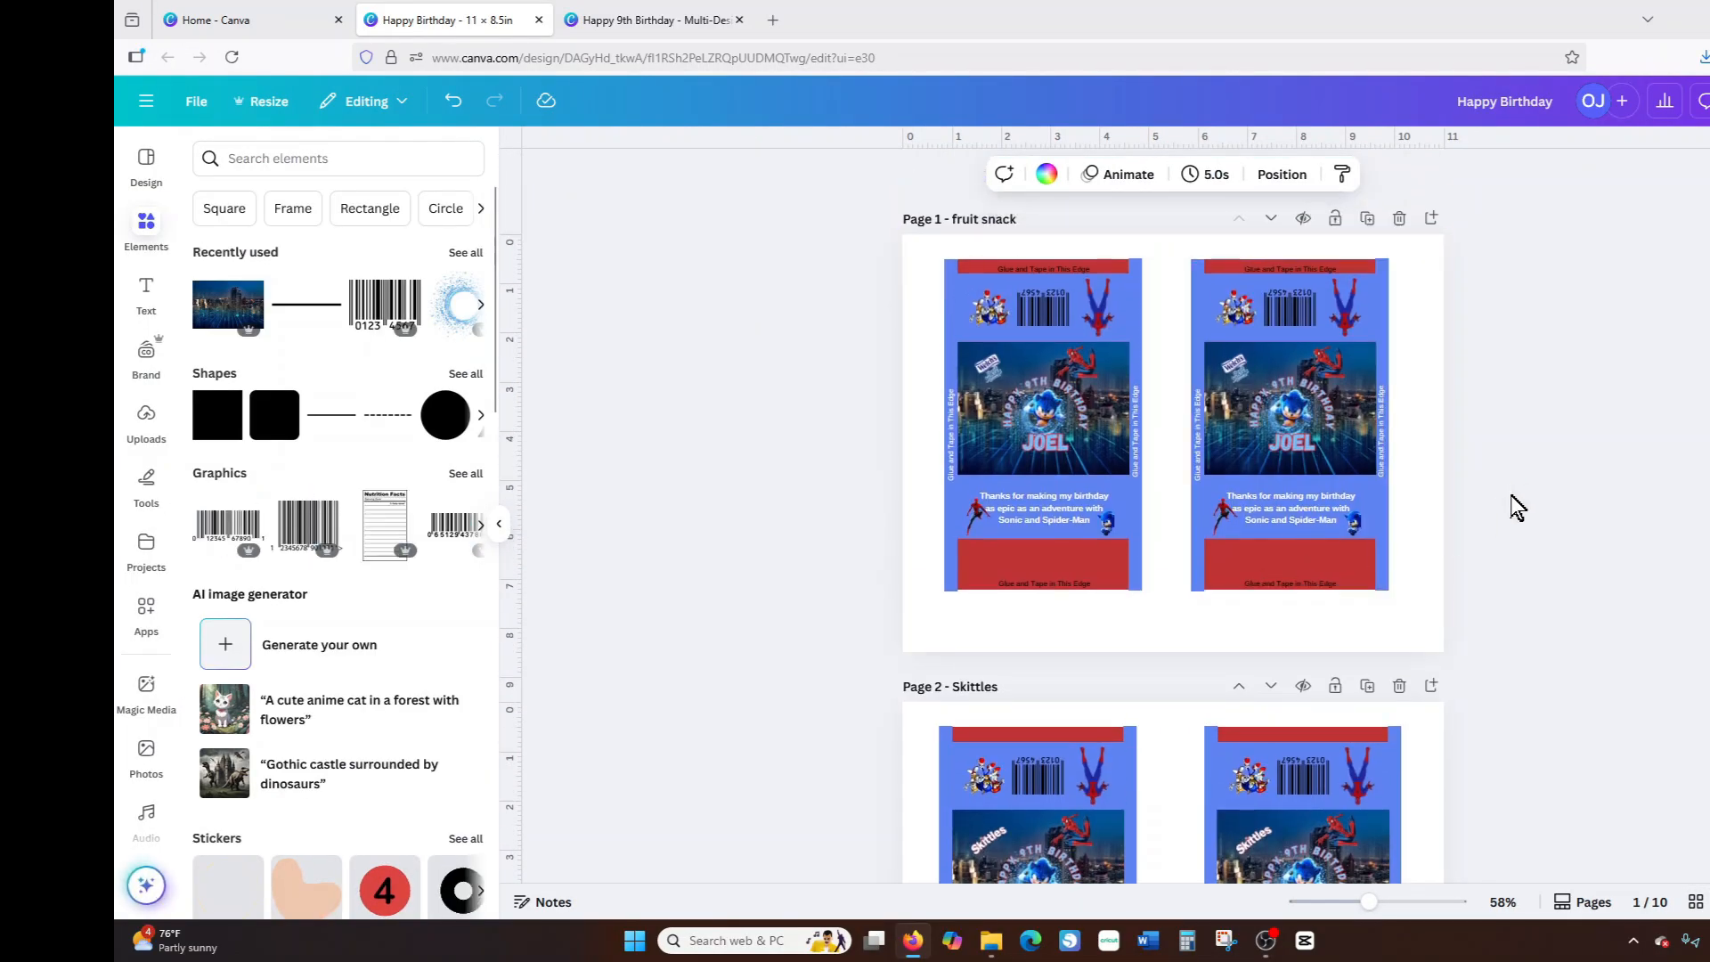
scroll(1506, 506, "down", 7)
scroll(1487, 524, "down", 3)
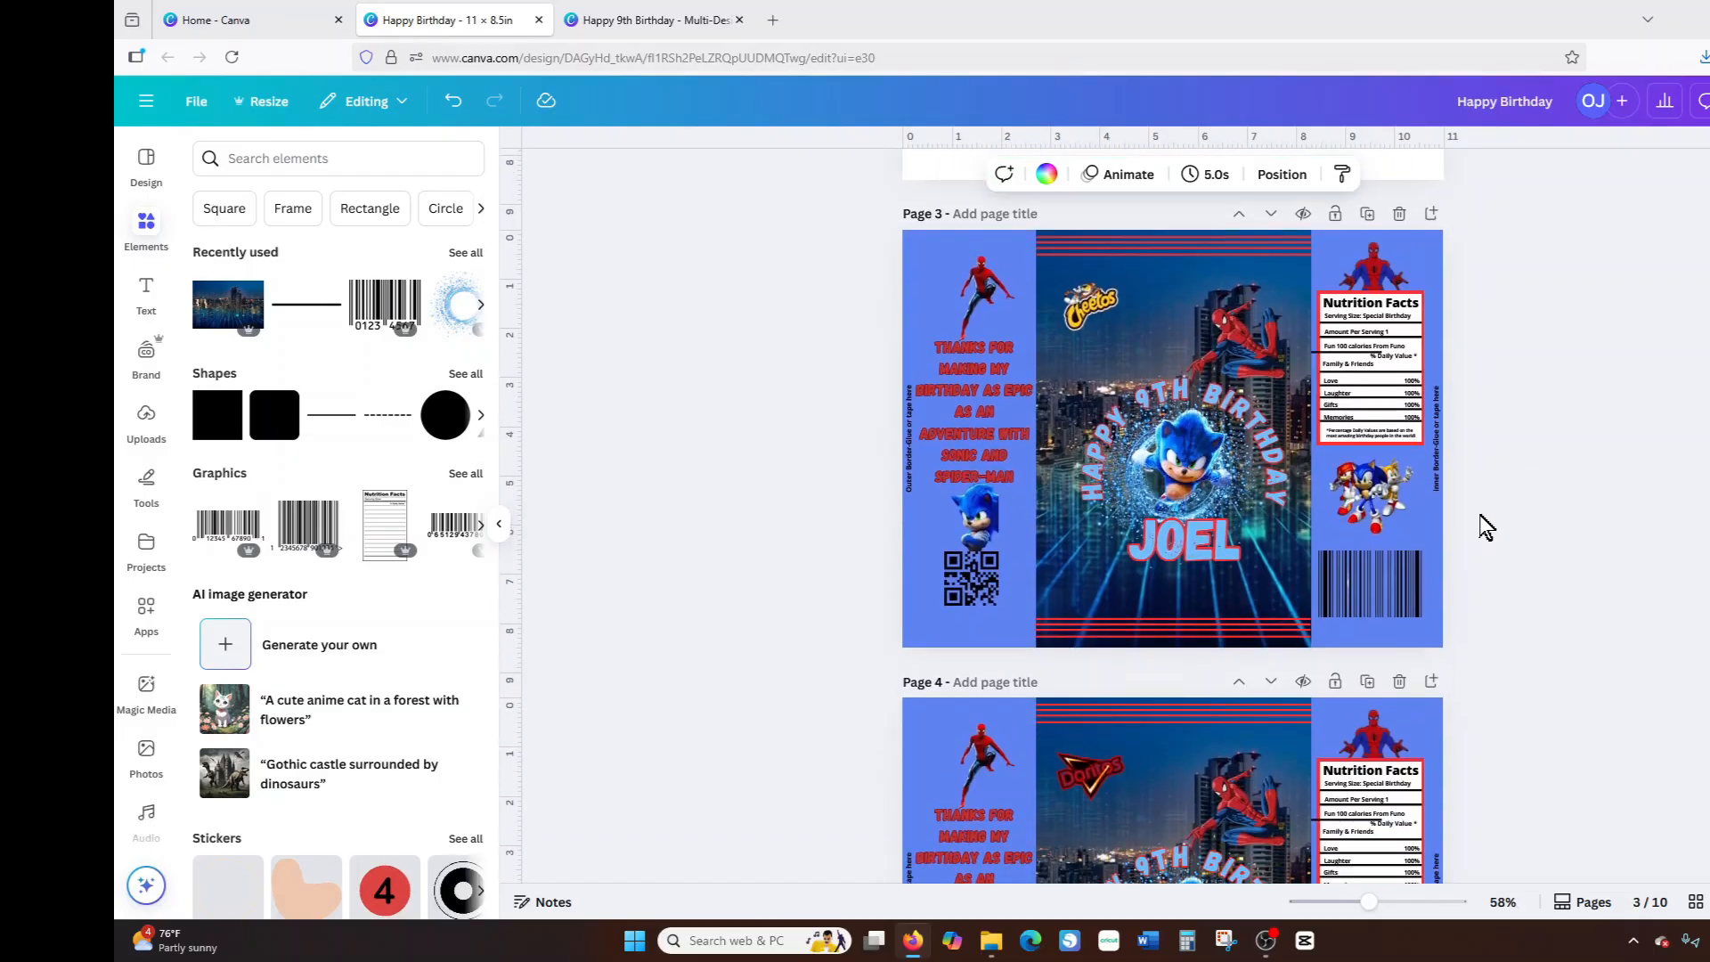
scroll(1486, 527, "down", 8)
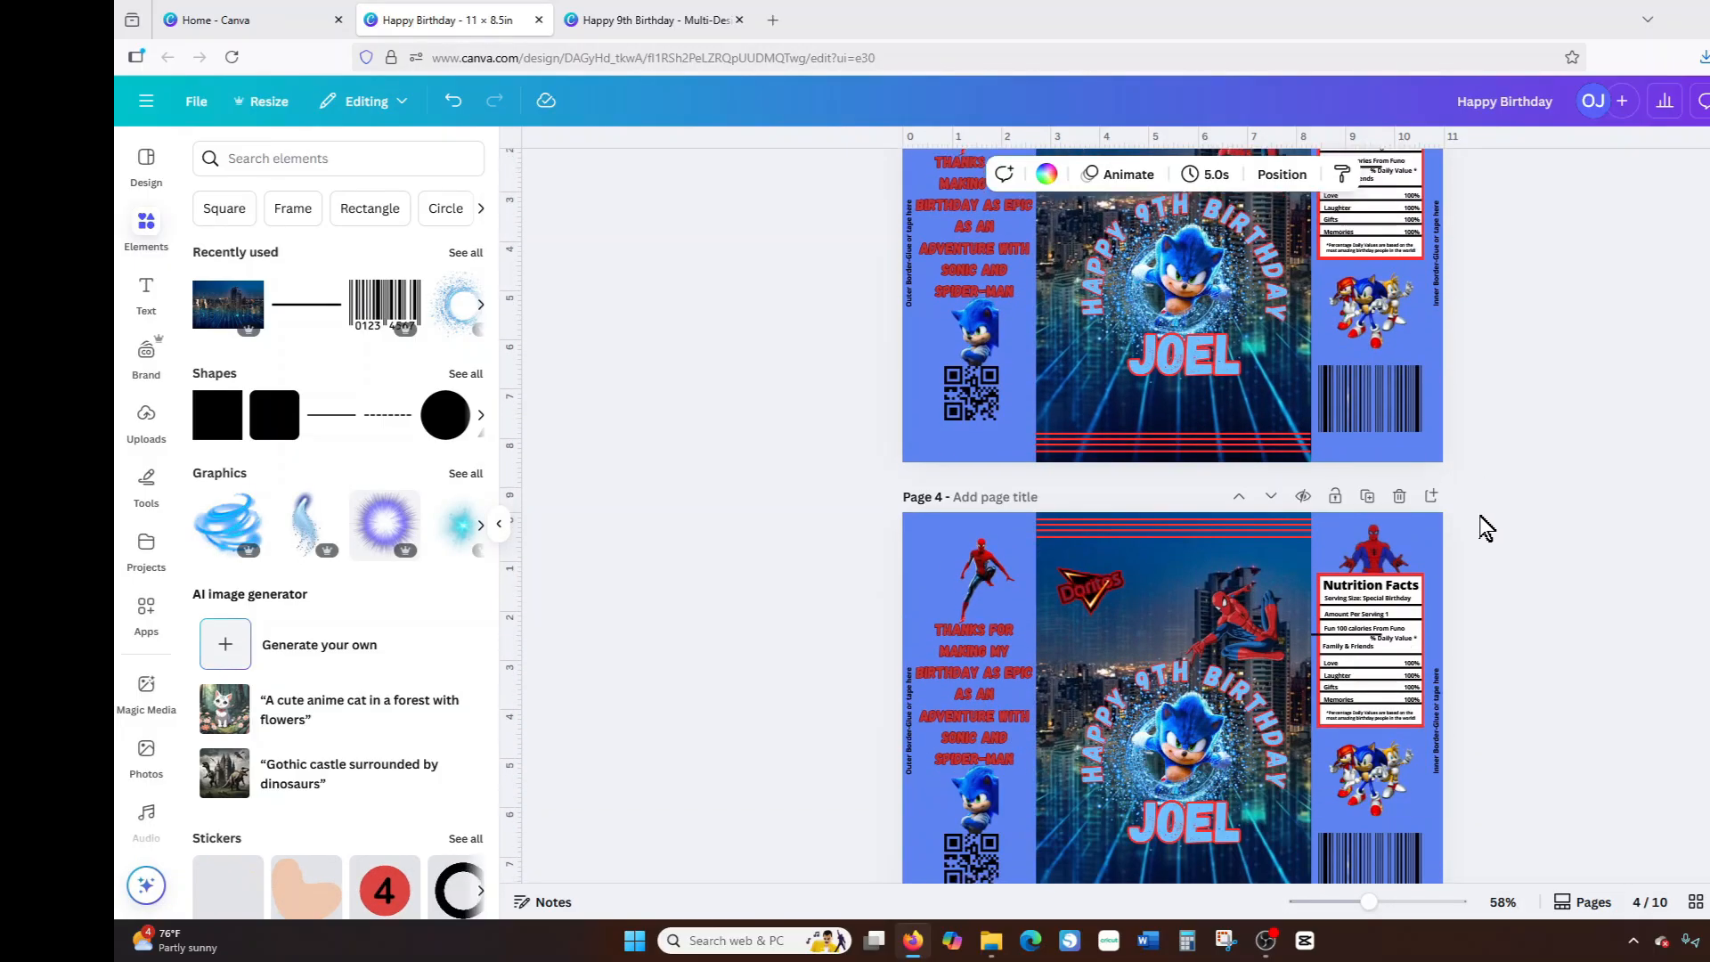
scroll(1486, 528, "up", 3)
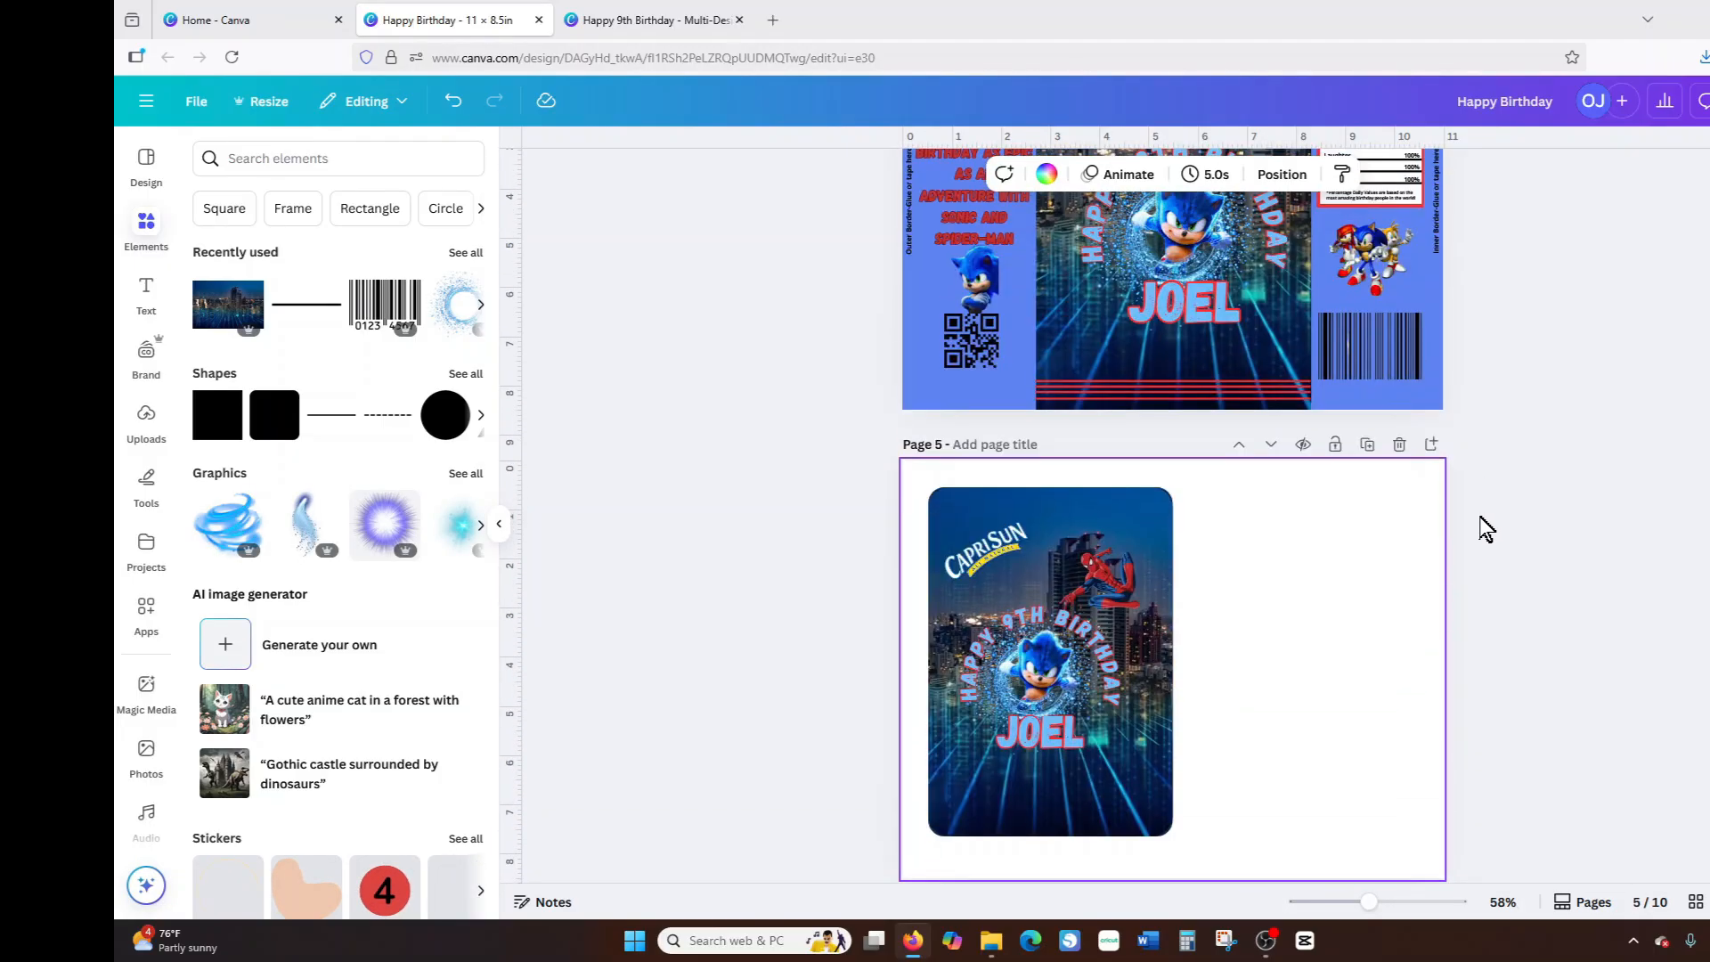
scroll(1486, 527, "up", 10)
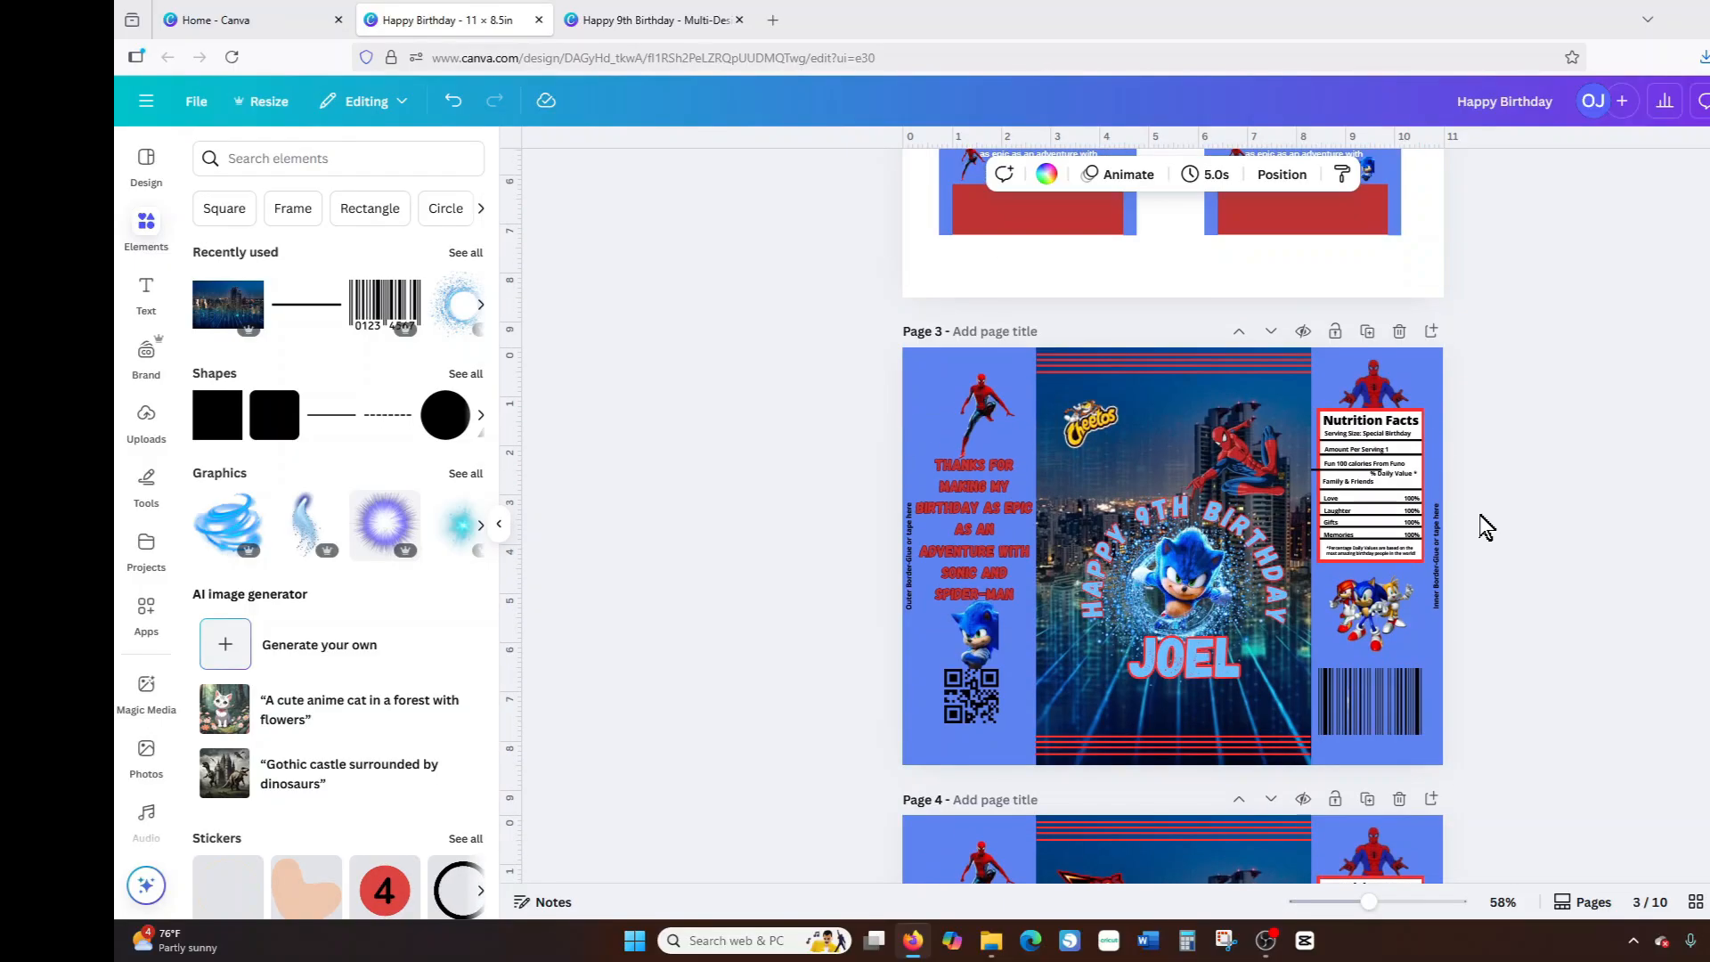
scroll(1487, 526, "up", 10)
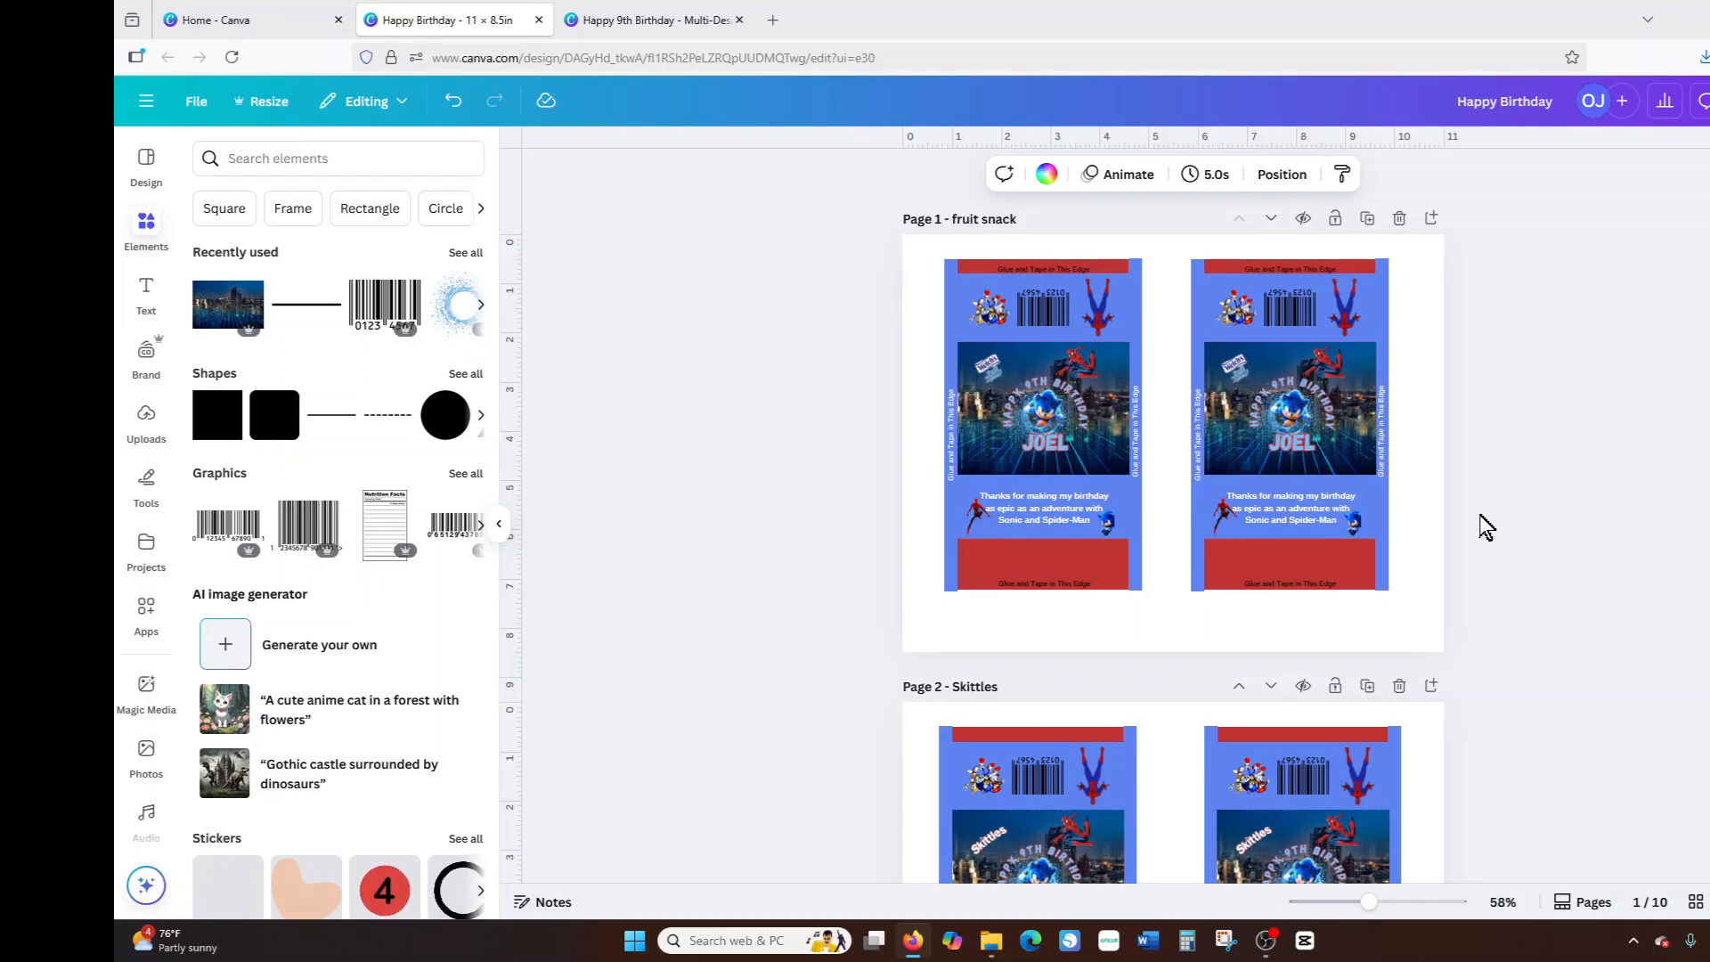
scroll(1454, 473, "down", 6)
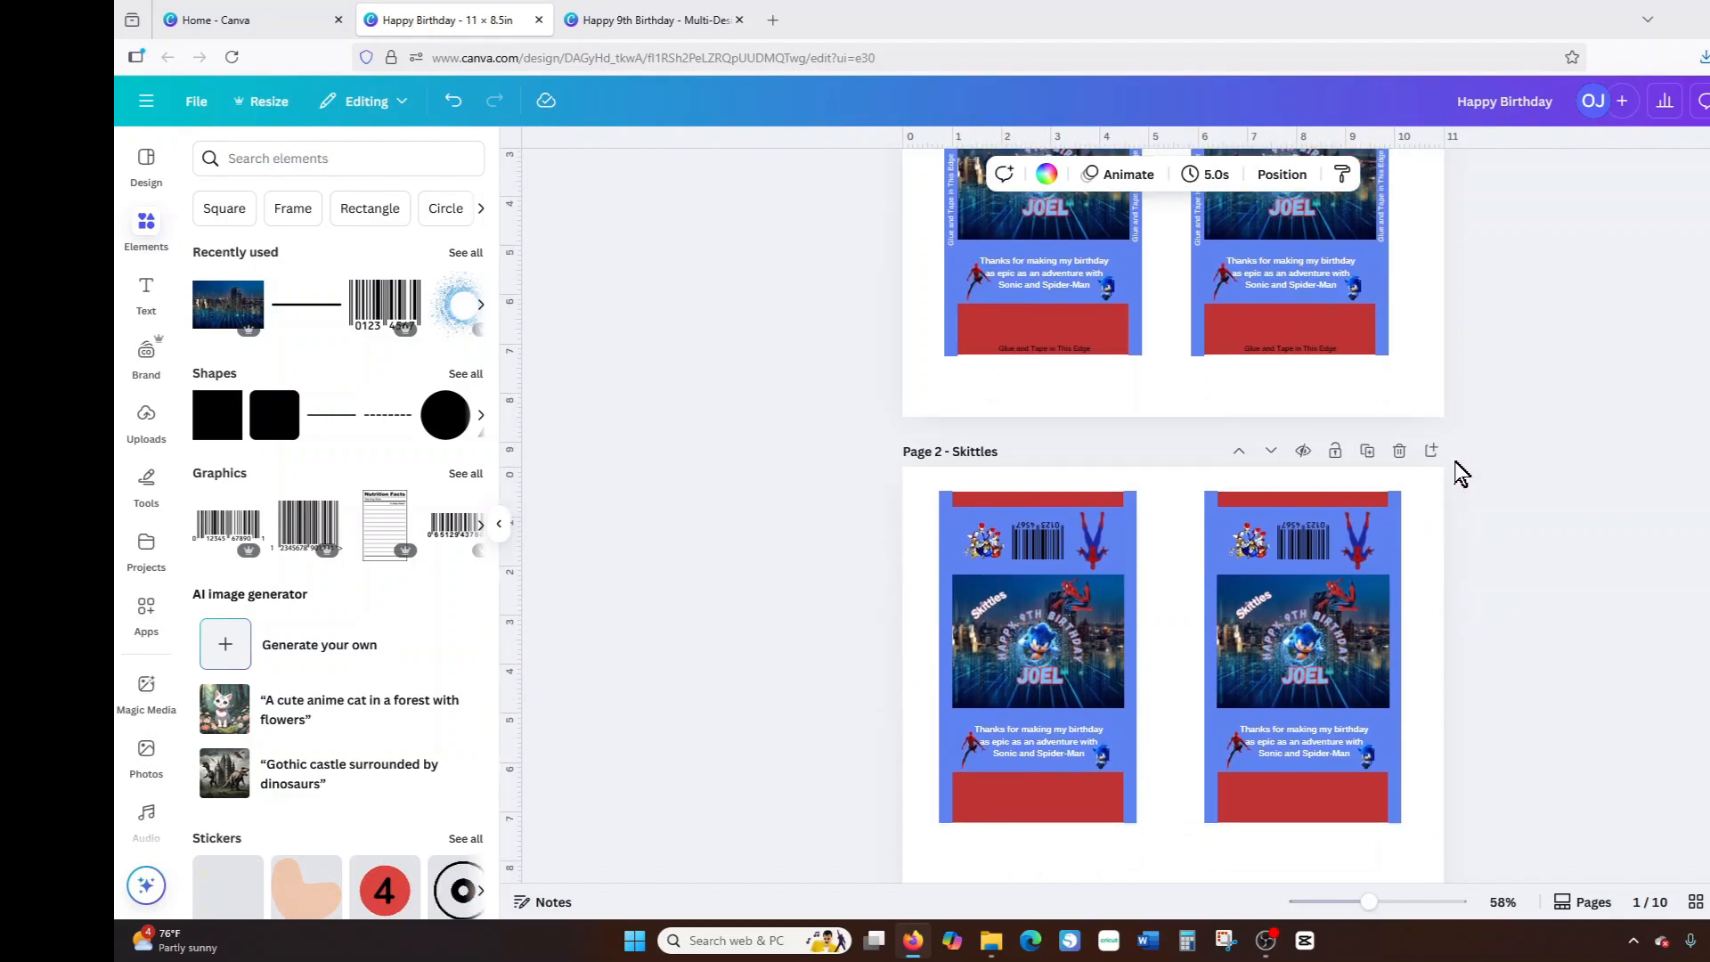
scroll(1452, 487, "down", 5)
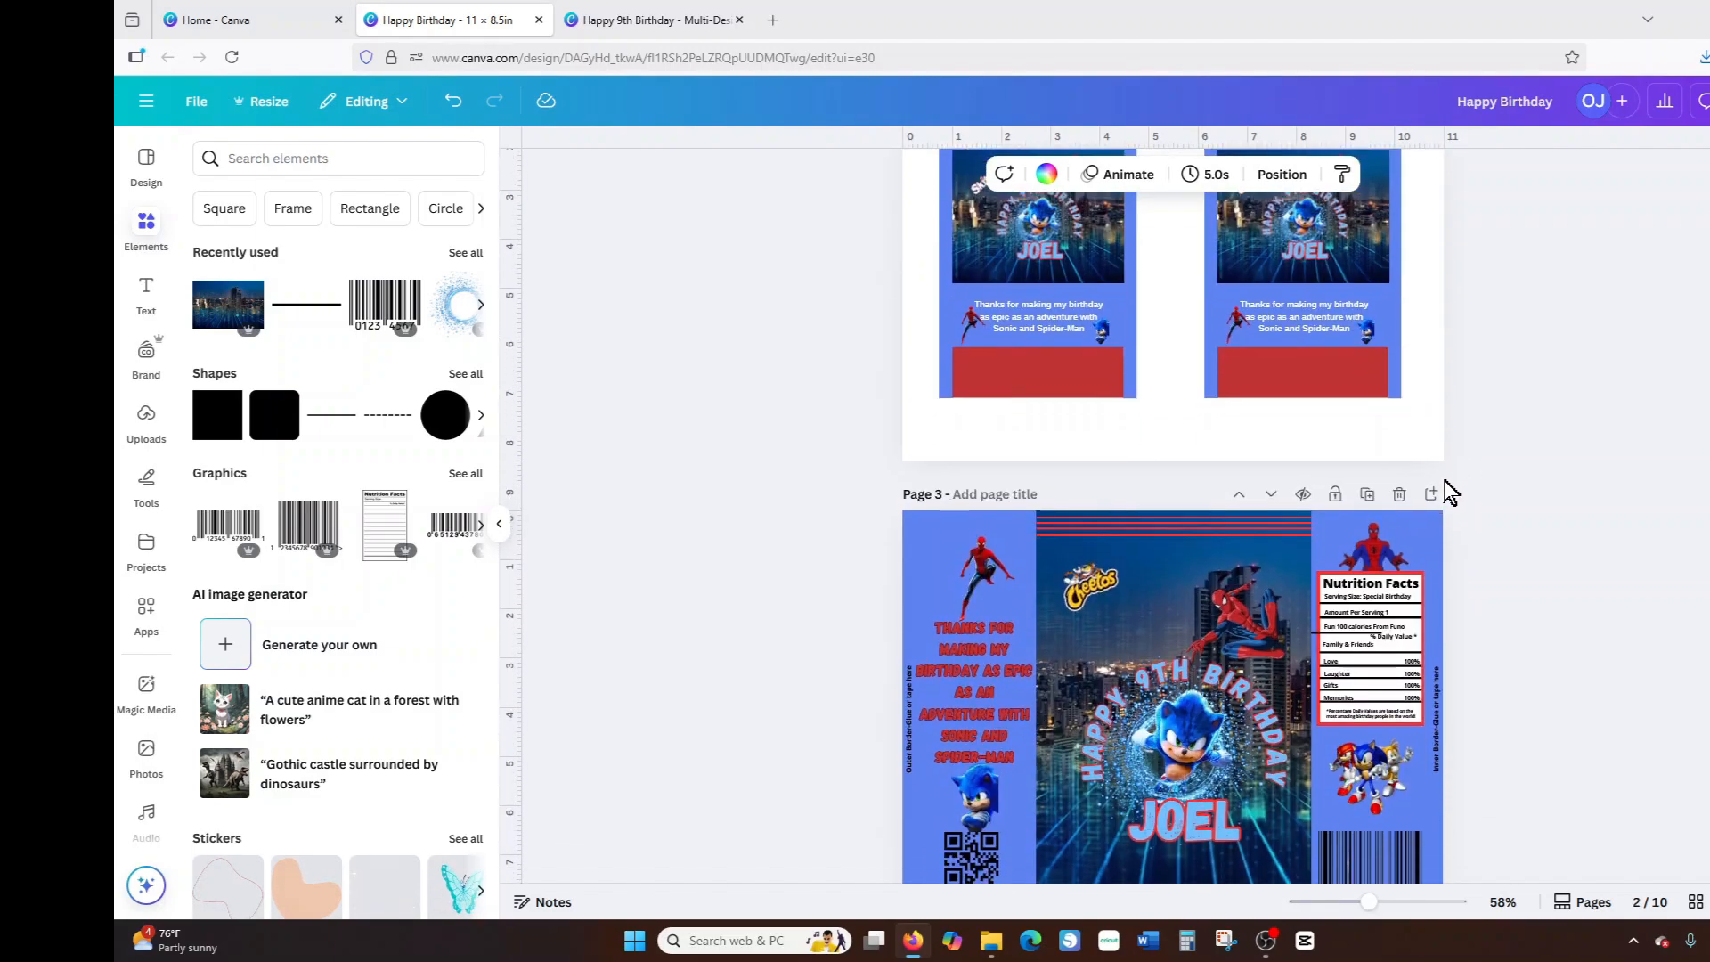